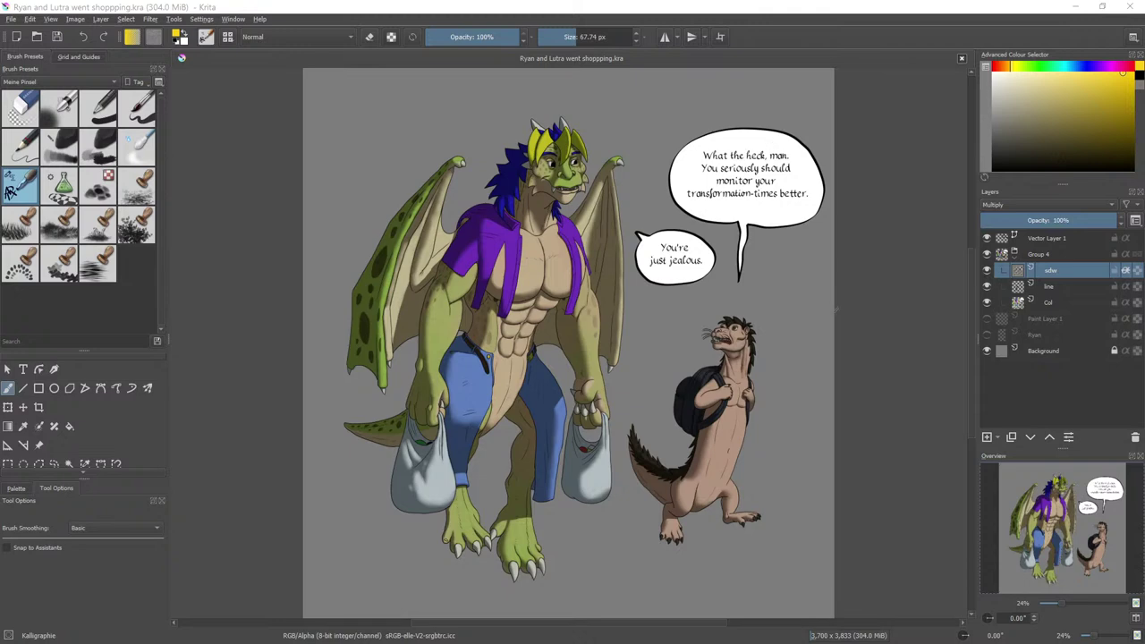
# Add a paint layer above the shadow layer in Group 4 and name it light.
pyautogui.click(815, 197)
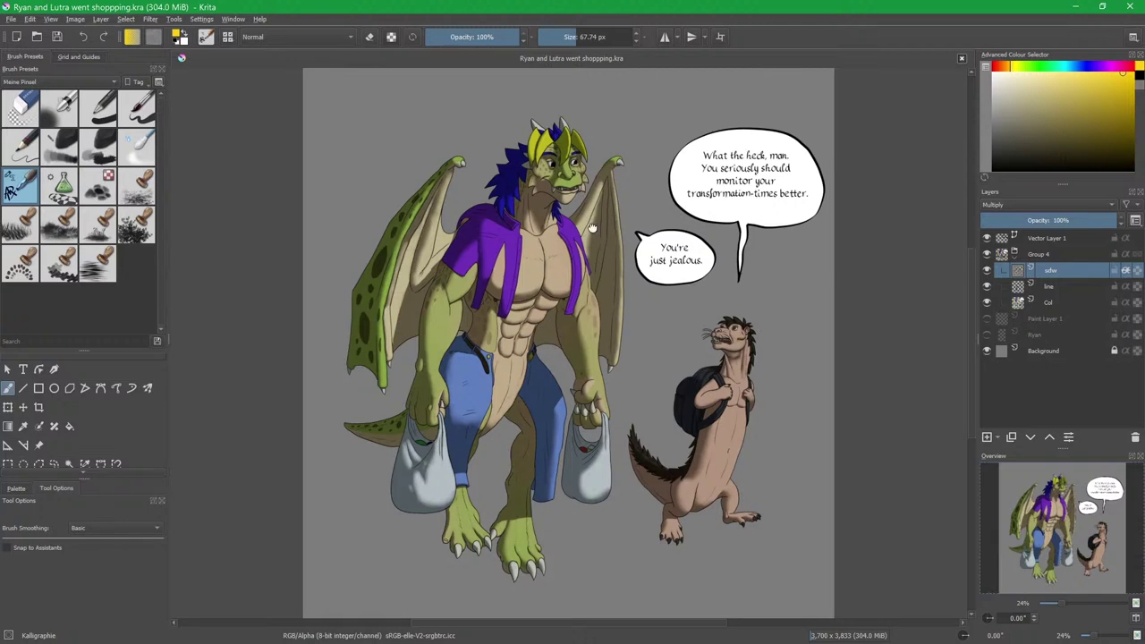
pyautogui.scroll(1, 596, 228)
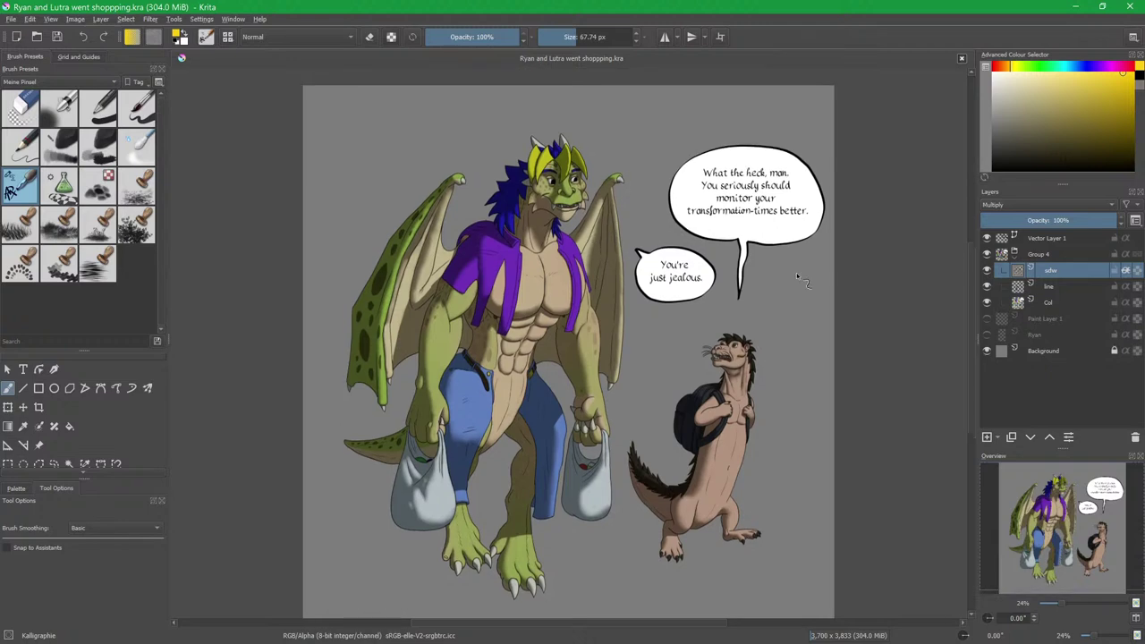
pyautogui.press('Insert')
pyautogui.doubleClick(1065, 272)
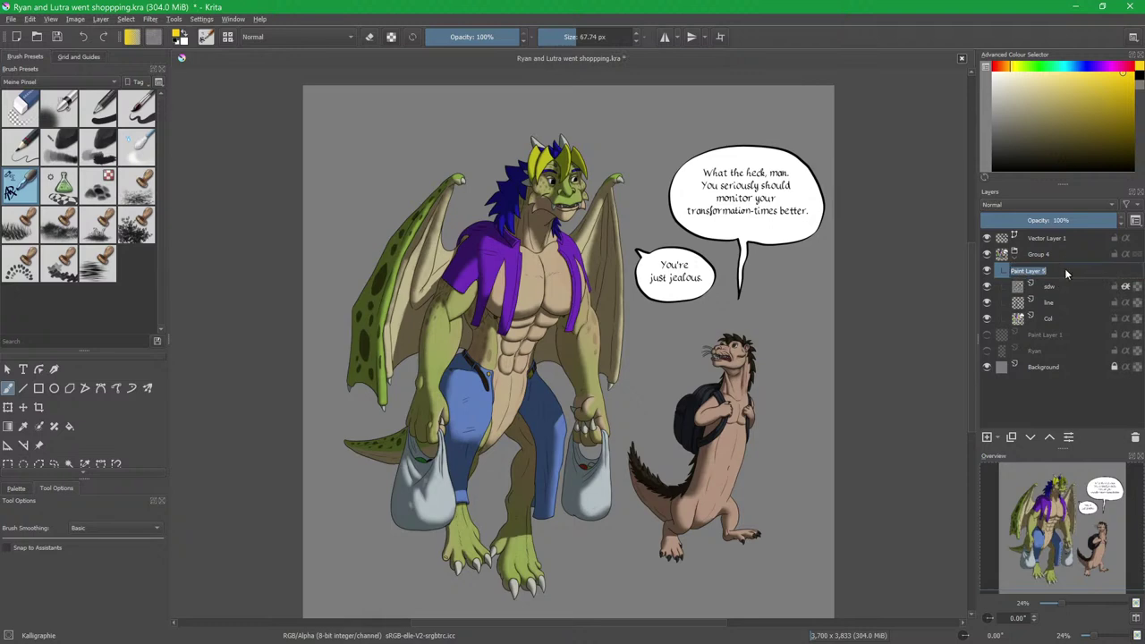
pyautogui.press('BackSpace')
pyautogui.write('light')
pyautogui.press('Return')
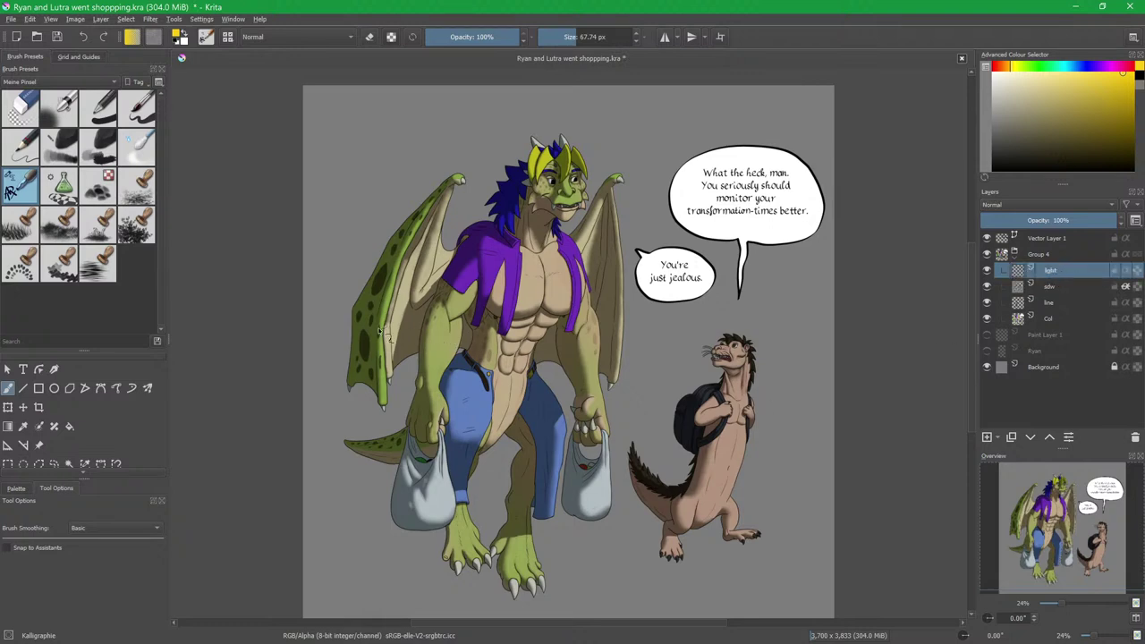
# Choose the Charcoal other tip Copy brush and a light grey swatch from the palette for painting highlights.
pyautogui.click(58, 147)
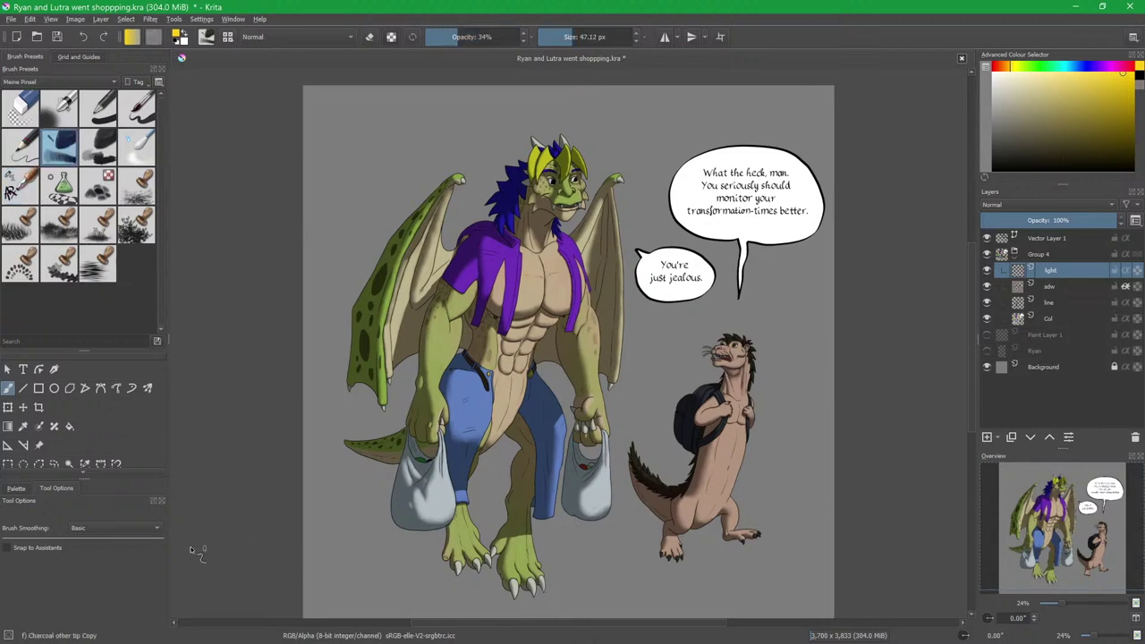
pyautogui.click(18, 489)
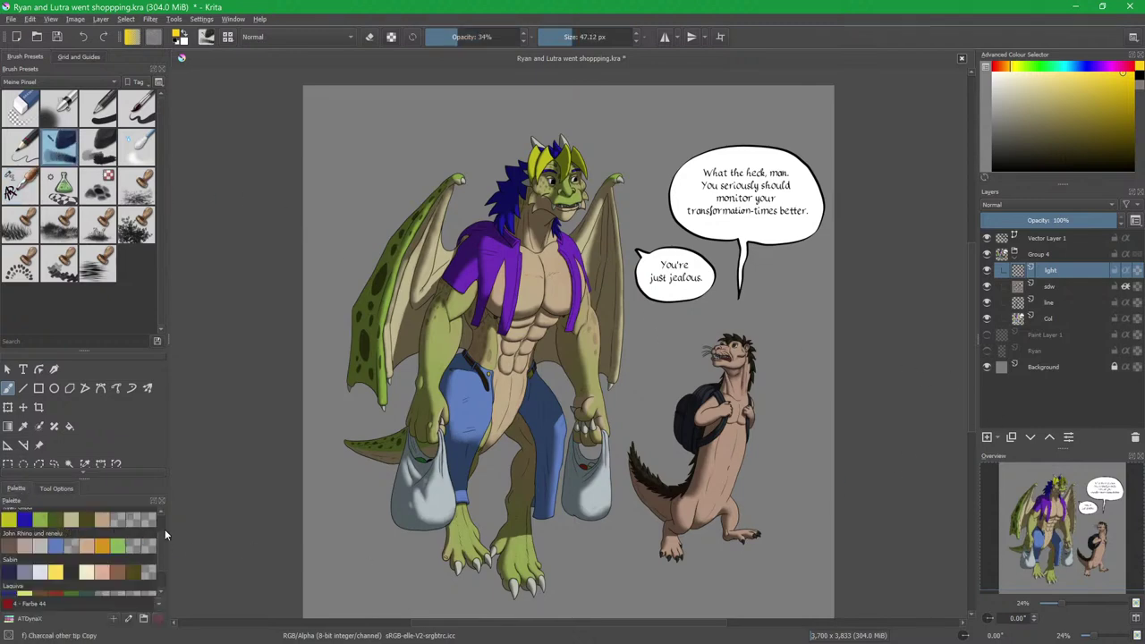
pyautogui.scroll(2, 159, 539)
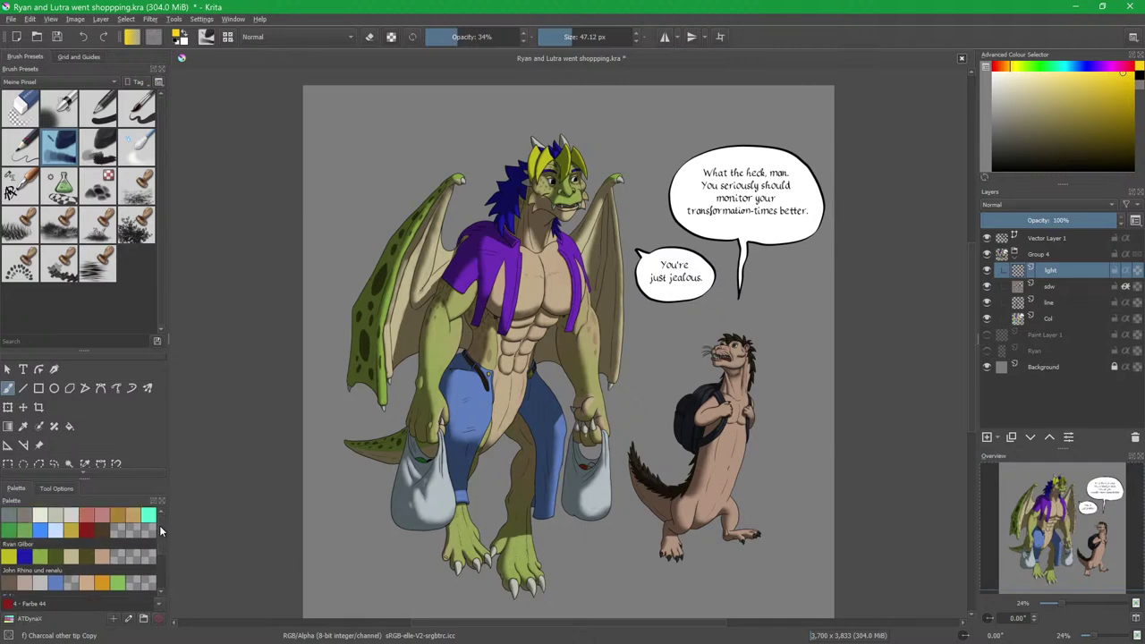
pyautogui.click(55, 517)
# Paint a first highlight down the bridge of the dragon's nose with a brush of about 38 px.
pyautogui.moveTo(442, 350); pyautogui.dragTo(486, 405)
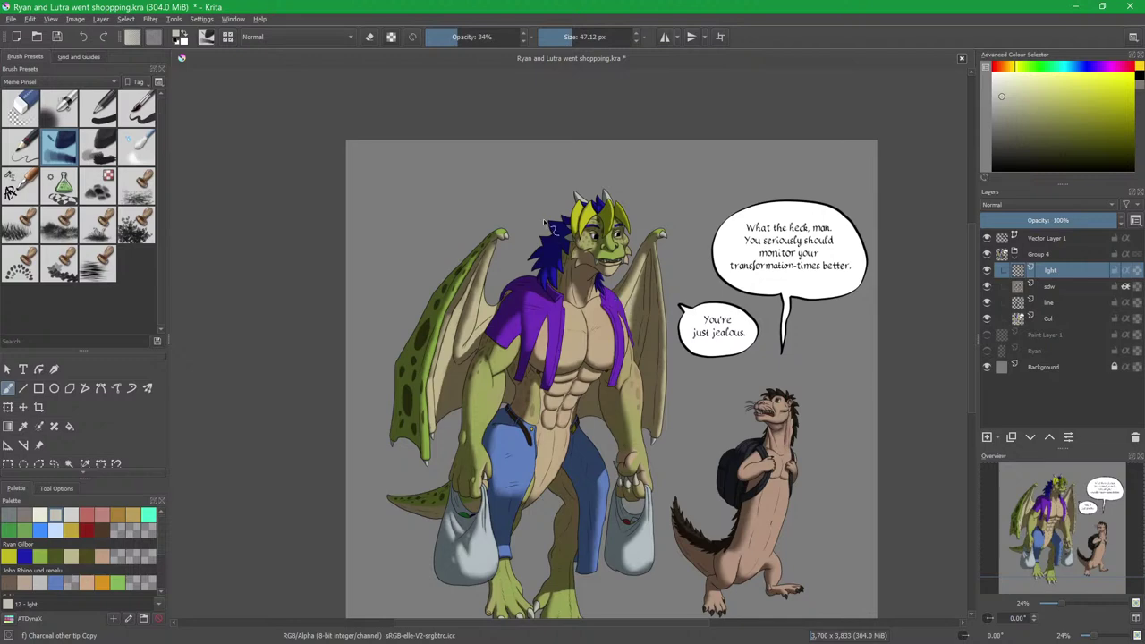
pyautogui.scroll(5, 539, 231)
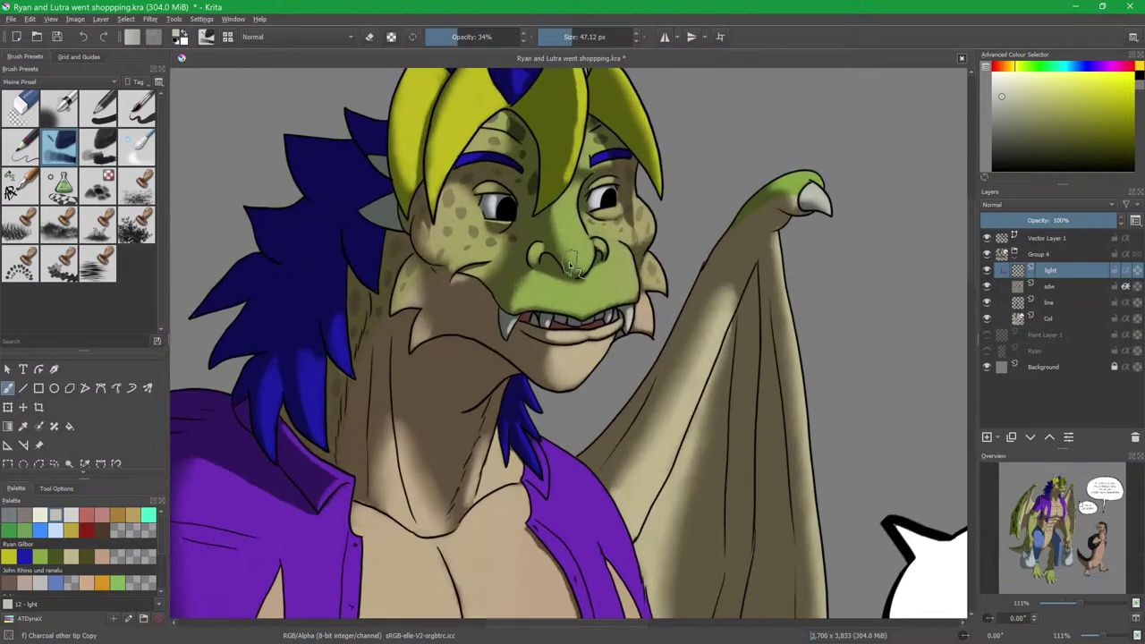
pyautogui.scroll(2, 569, 262)
pyautogui.press('[')
pyautogui.moveTo(573, 156)
pyautogui.mouseDown()
pyautogui.moveTo(572, 189)
pyautogui.moveTo(602, 241)
pyautogui.moveTo(592, 232)
pyautogui.moveTo(591, 248)
pyautogui.moveTo(574, 219)
pyautogui.mouseUp()
# Set the light layer's blending mode to Overlay.
pyautogui.click(1015, 256)
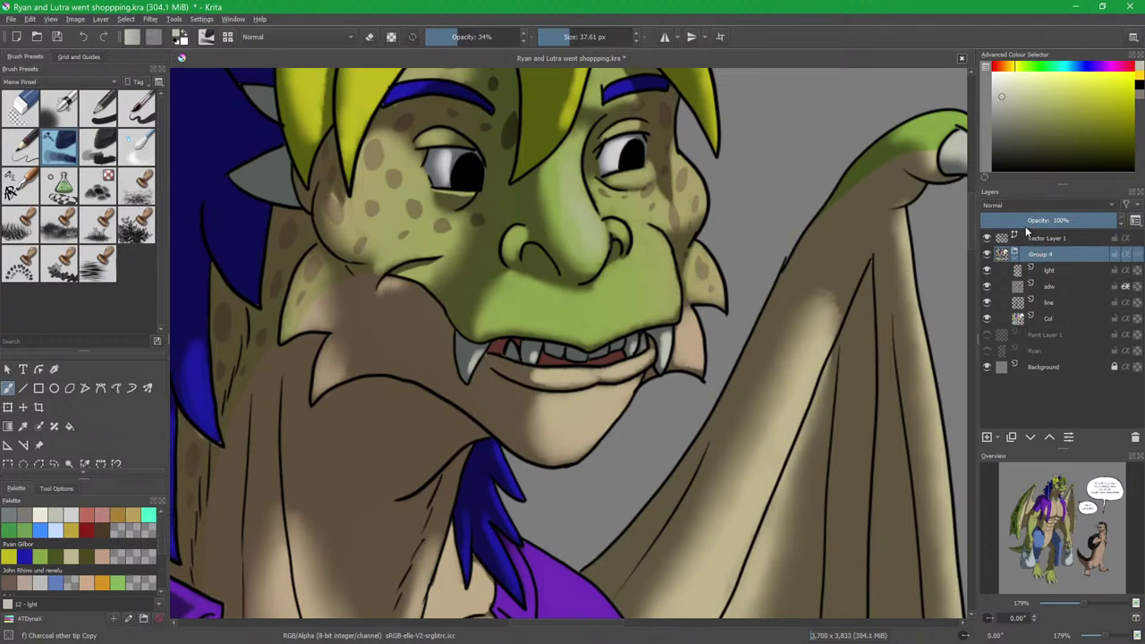
pyautogui.hotkey('alt', 'shift', 'o')
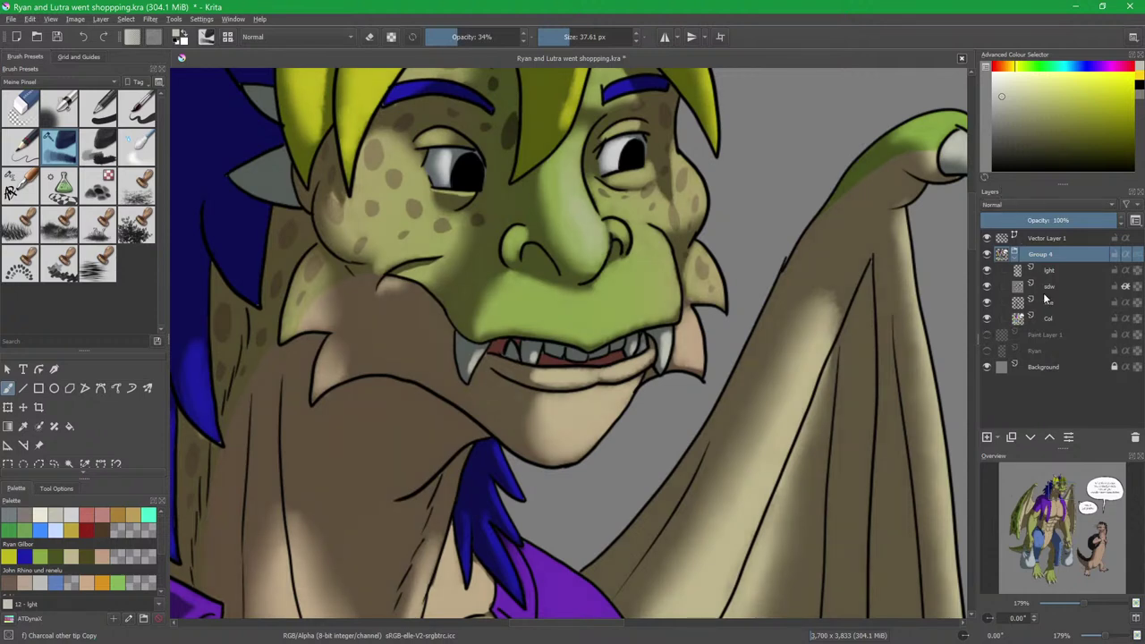
pyautogui.click(1058, 271)
pyautogui.click(1036, 222)
# Paint highlights on the dragon's nose, nostril and upper lip, reducing the brush to about 17 px for the small areas.
pyautogui.moveTo(572, 194)
pyautogui.mouseDown()
pyautogui.moveTo(573, 225)
pyautogui.moveTo(609, 264)
pyautogui.moveTo(661, 269)
pyautogui.moveTo(649, 250)
pyautogui.moveTo(666, 298)
pyautogui.moveTo(610, 315)
pyautogui.moveTo(617, 288)
pyautogui.moveTo(581, 317)
pyautogui.moveTo(596, 328)
pyautogui.moveTo(641, 305)
pyautogui.moveTo(627, 303)
pyautogui.moveTo(653, 260)
pyautogui.moveTo(653, 291)
pyautogui.moveTo(662, 264)
pyautogui.moveTo(642, 273)
pyautogui.moveTo(623, 312)
pyautogui.moveTo(578, 325)
pyautogui.moveTo(508, 315)
pyautogui.moveTo(600, 307)
pyautogui.moveTo(527, 302)
pyautogui.moveTo(540, 299)
pyautogui.moveTo(531, 305)
pyautogui.moveTo(542, 323)
pyautogui.moveTo(613, 306)
pyautogui.moveTo(603, 310)
pyautogui.moveTo(667, 255)
pyautogui.moveTo(649, 286)
pyautogui.moveTo(669, 294)
pyautogui.moveTo(646, 314)
pyautogui.mouseUp()
pyautogui.moveTo(656, 256); pyautogui.dragTo(622, 301)
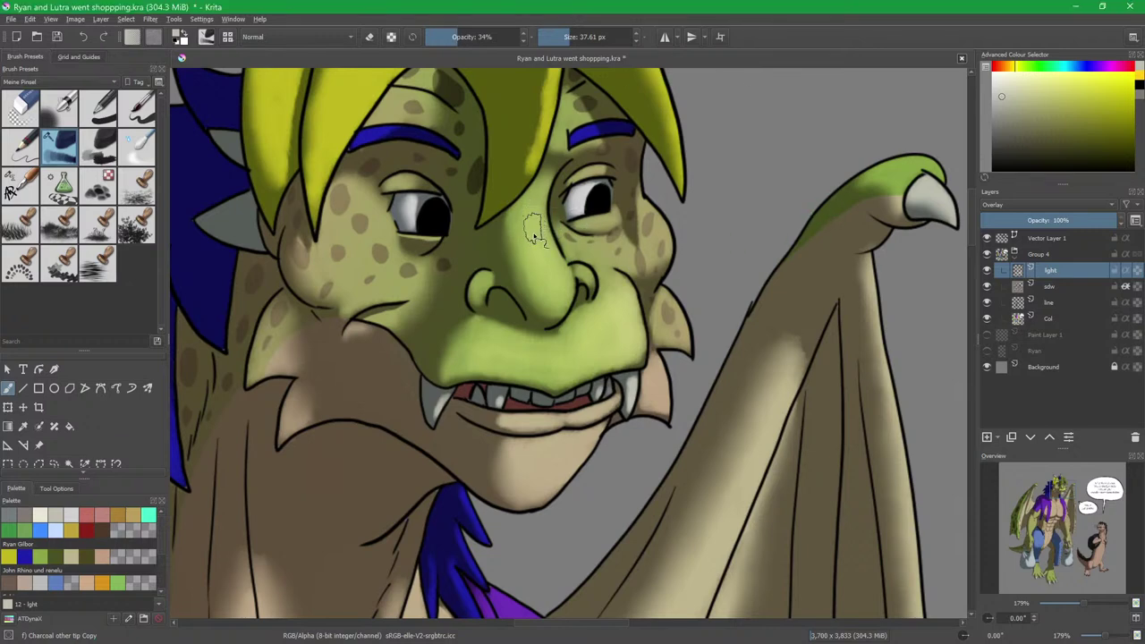
pyautogui.moveTo(547, 354)
pyautogui.mouseDown()
pyautogui.moveTo(617, 361)
pyautogui.moveTo(607, 318)
pyautogui.moveTo(574, 320)
pyautogui.mouseUp()
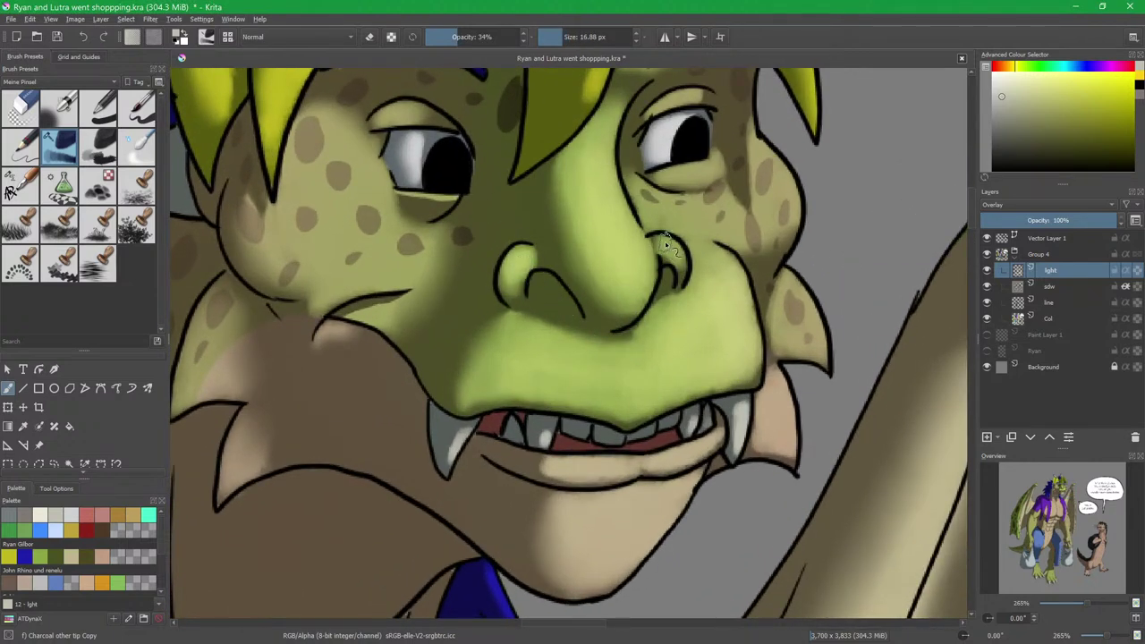
pyautogui.moveTo(685, 313)
pyautogui.mouseDown()
pyautogui.moveTo(616, 401)
pyautogui.moveTo(675, 312)
pyautogui.mouseUp()
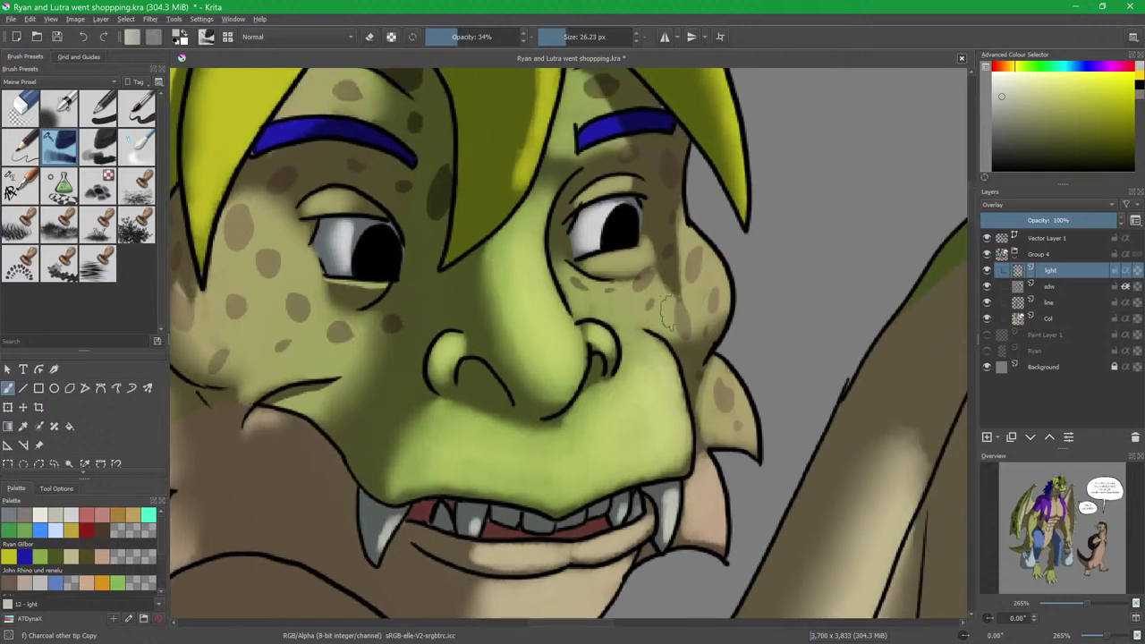
# Highlight the far cheek and the lower eyelid beside it, shrinking the brush to 13.47 px and raising its opacity to 100%.
pyautogui.moveTo(694, 260)
pyautogui.mouseDown()
pyautogui.moveTo(718, 306)
pyautogui.moveTo(705, 283)
pyautogui.moveTo(697, 290)
pyautogui.moveTo(702, 270)
pyautogui.moveTo(716, 299)
pyautogui.moveTo(698, 324)
pyautogui.mouseUp()
pyautogui.moveTo(601, 299); pyautogui.dragTo(670, 311)
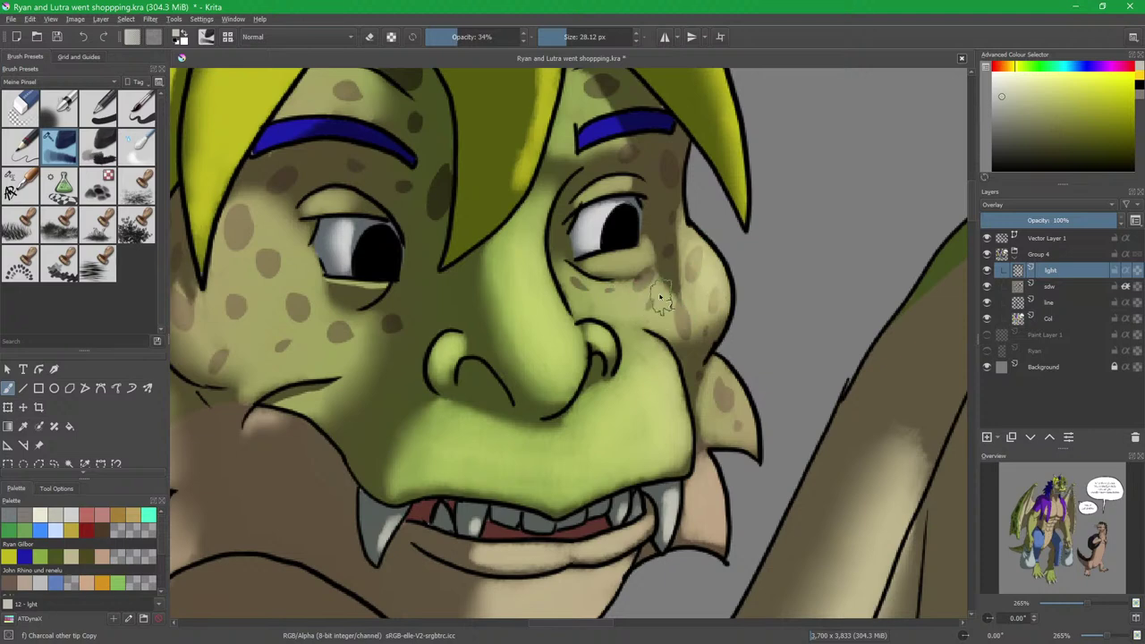
pyautogui.press('[')
pyautogui.press('[')
pyautogui.press('[')
pyautogui.press('[')
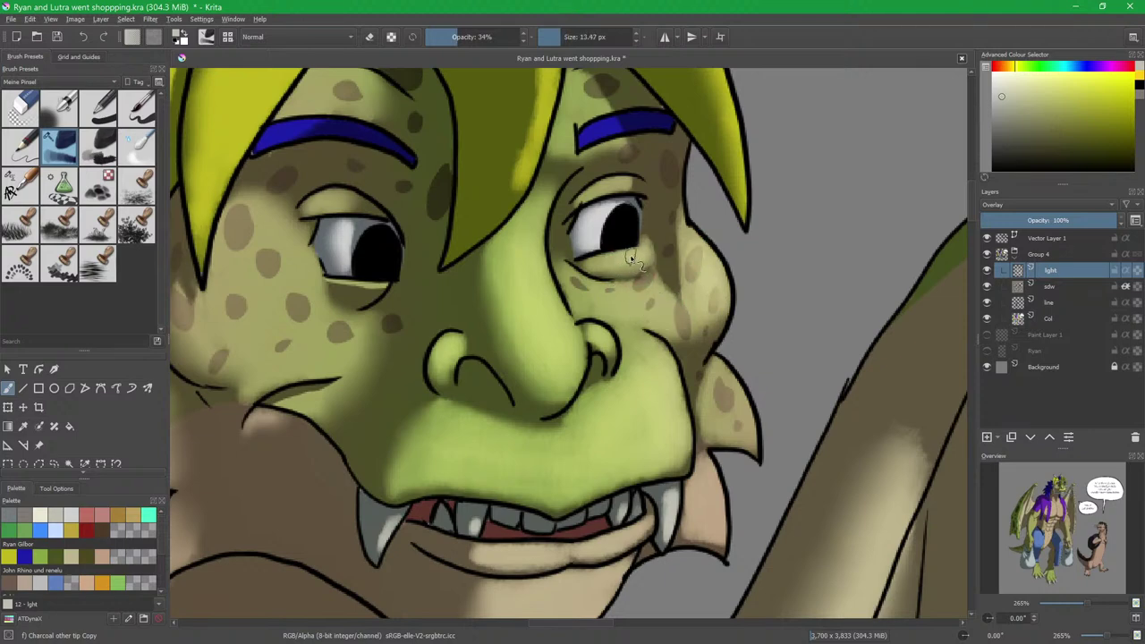
pyautogui.moveTo(474, 36); pyautogui.dragTo(523, 37)
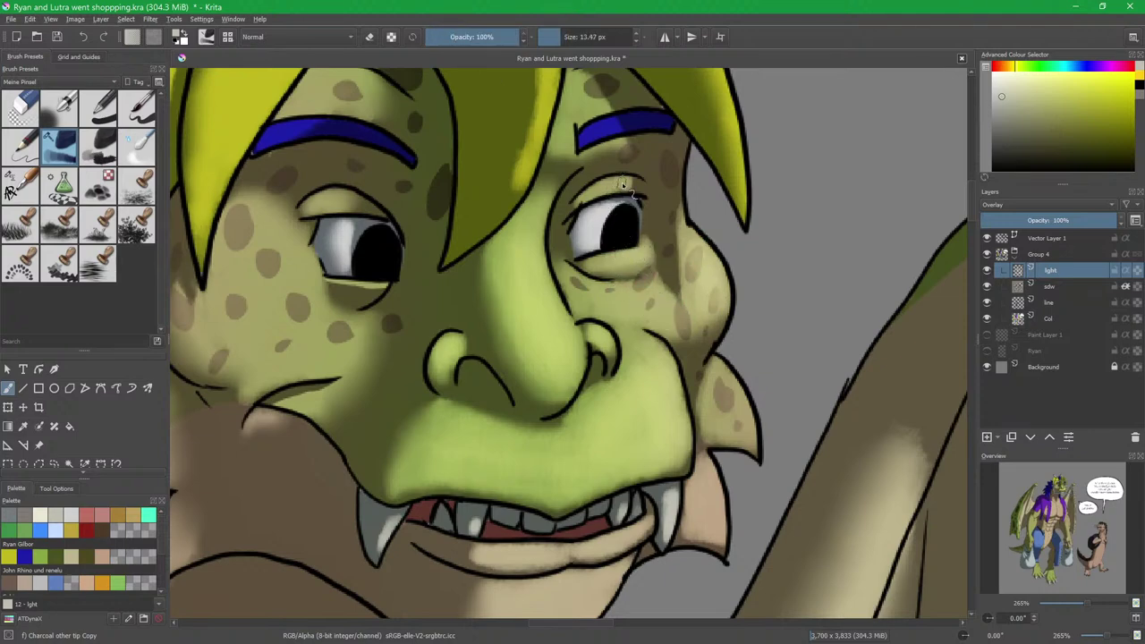
# Enlarge the brush to 27.50 px and strengthen the highlights on the upper lip below the nose.
pyautogui.press(']')
pyautogui.press(']')
pyautogui.press(']')
pyautogui.press(']')
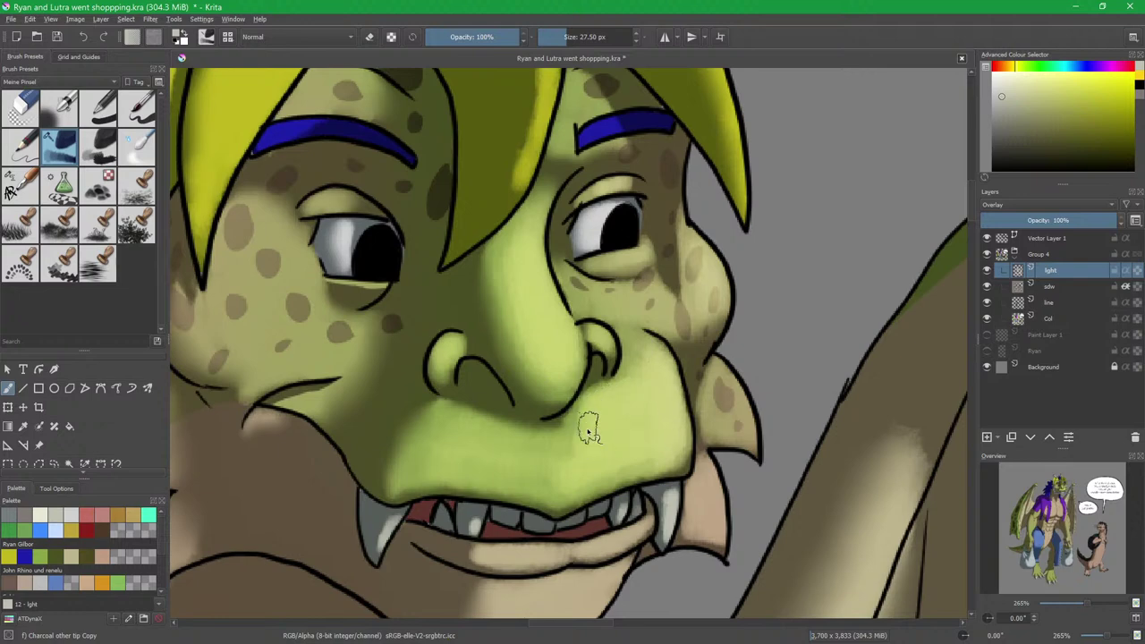
# Reduce the brush to 14 px and add small highlights on both nostrils.
pyautogui.press('[')
pyautogui.press('[')
pyautogui.press('[')
pyautogui.press('[')
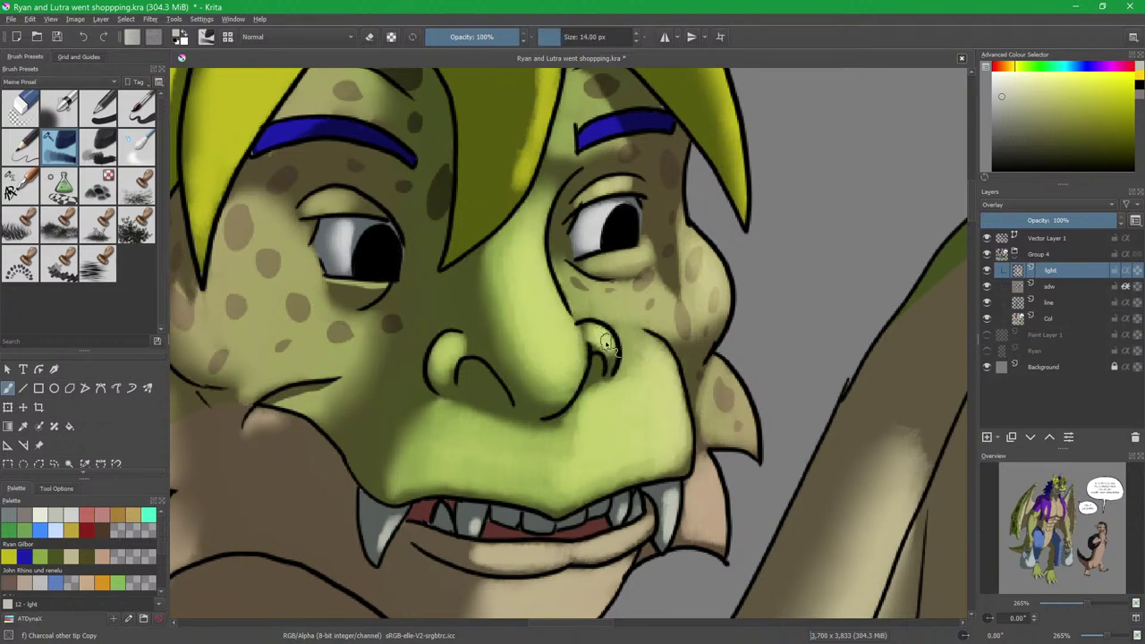
pyautogui.moveTo(451, 354); pyautogui.dragTo(456, 356)
# Smooth the shadow edges on the yellow hair strands on the shadow layer with the Blender Blur brush.
pyautogui.moveTo(702, 271)
pyautogui.keyDown('shift'); pyautogui.mouseDown()
pyautogui.moveTo(715, 270)
pyautogui.moveTo(701, 263)
pyautogui.moveTo(690, 299)
pyautogui.moveTo(601, 297)
pyautogui.moveTo(633, 259)
pyautogui.moveTo(594, 241)
pyautogui.moveTo(572, 261)
pyautogui.moveTo(602, 230)
pyautogui.moveTo(599, 244)
pyautogui.mouseUp(); pyautogui.keyUp('shift')
pyautogui.scroll(3, 591, 206)
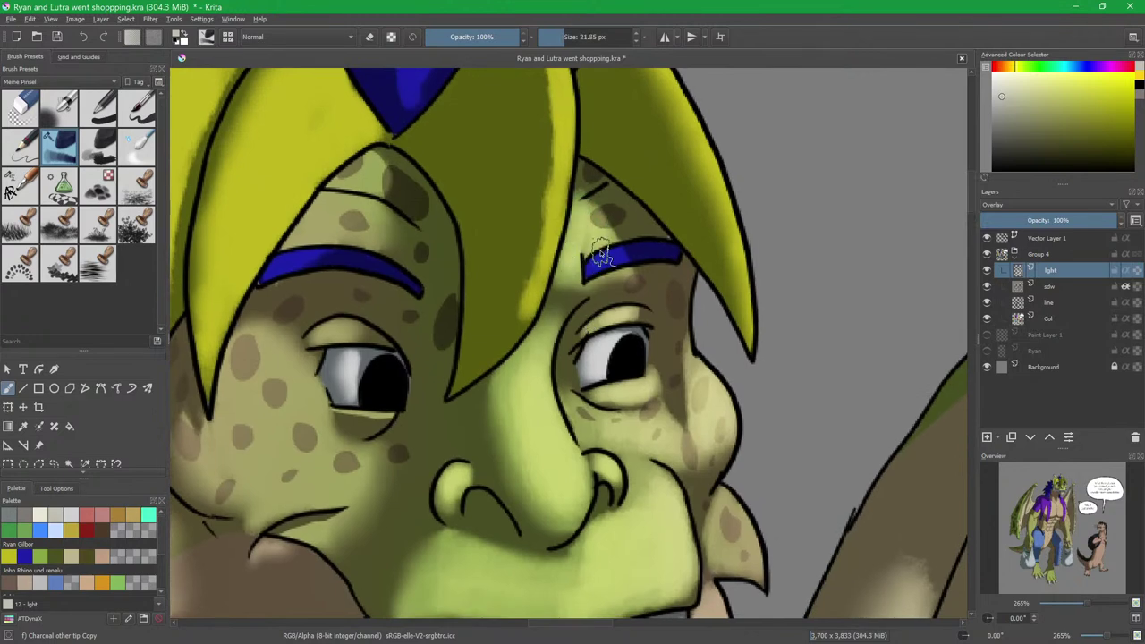
pyautogui.click(1053, 289)
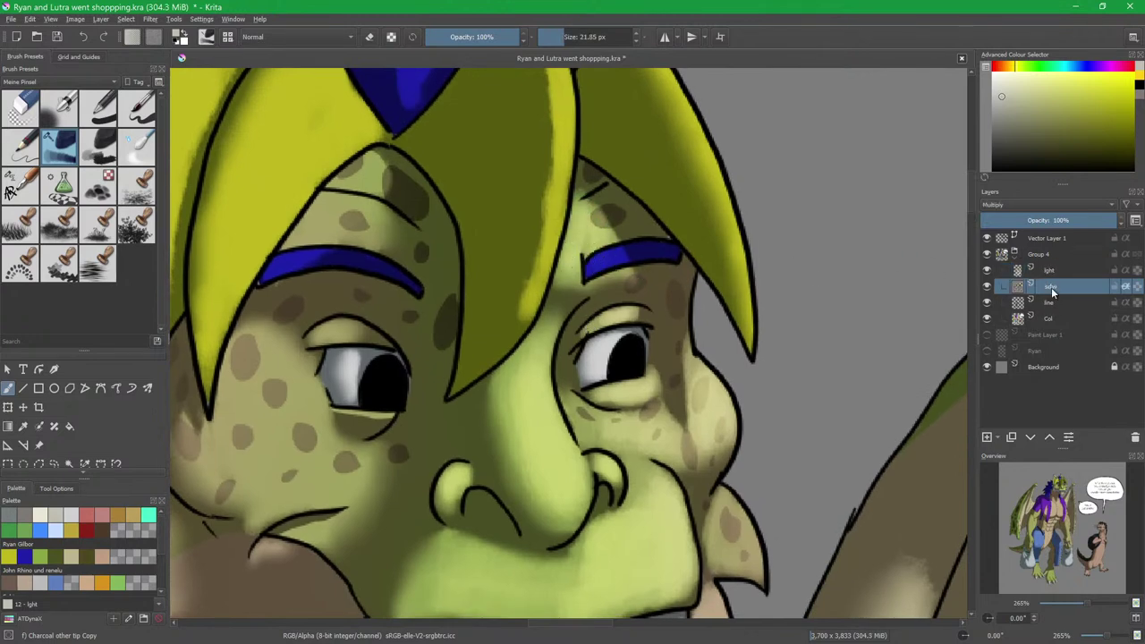
pyautogui.click(136, 146)
pyautogui.scroll(3, 525, 319)
pyautogui.moveTo(562, 153)
pyautogui.mouseDown()
pyautogui.moveTo(568, 233)
pyautogui.moveTo(552, 190)
pyautogui.moveTo(567, 363)
pyautogui.moveTo(569, 317)
pyautogui.moveTo(540, 432)
pyautogui.mouseUp()
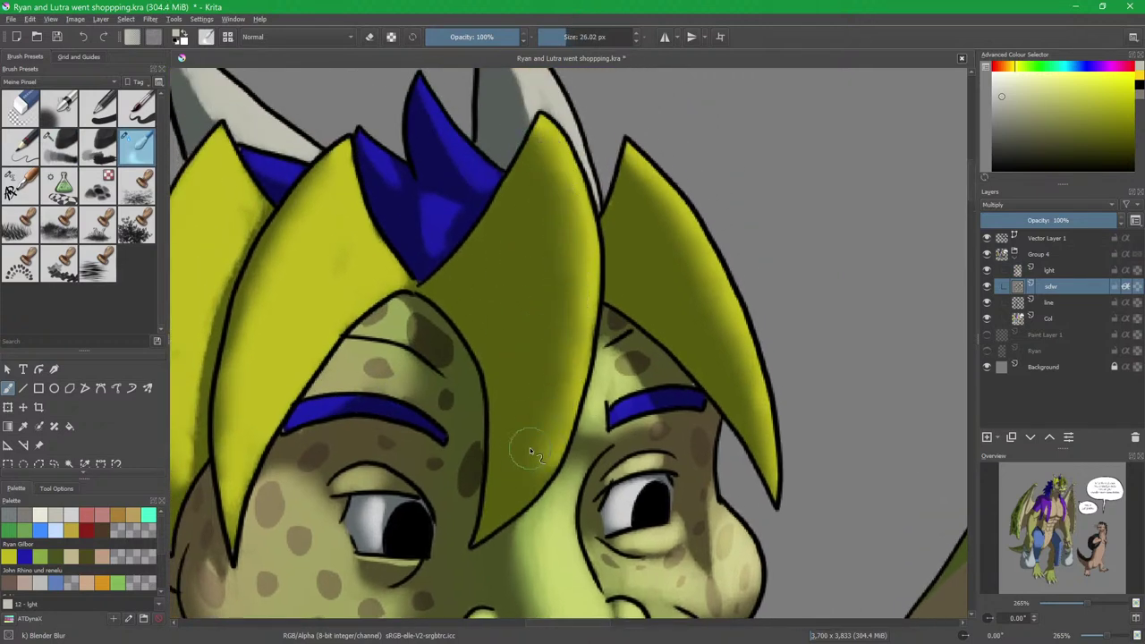
# Erase the stray shadow marks near the tip of the outermost yellow strand using Basic-1 in eraser mode at about 14 px.
pyautogui.hscroll(-3, 396, 421)
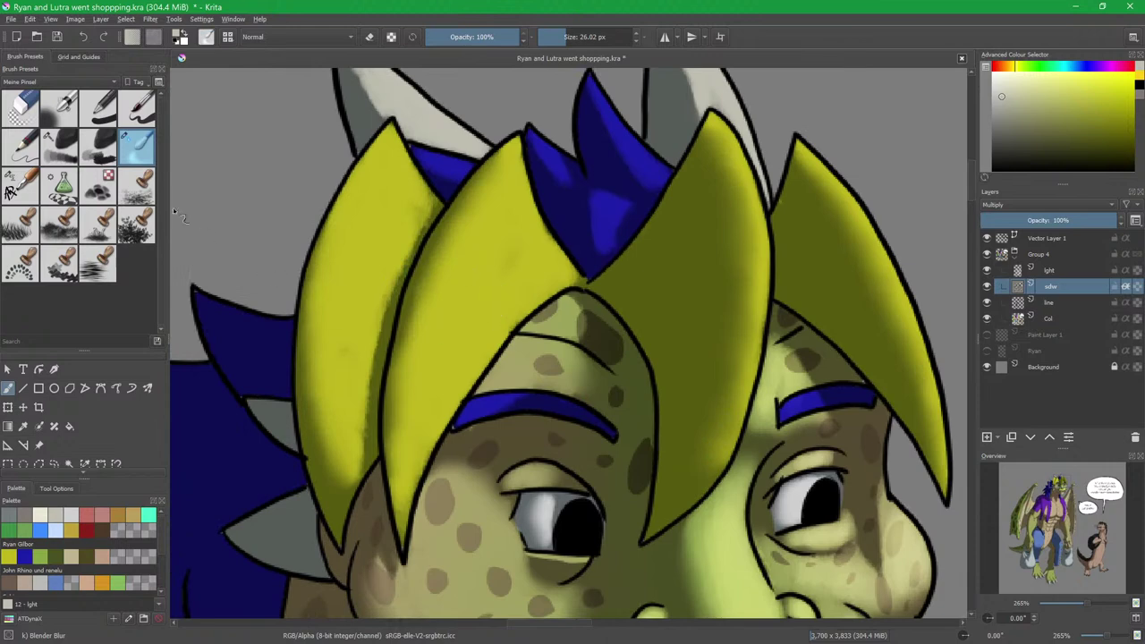
pyautogui.click(106, 116)
pyautogui.press('e')
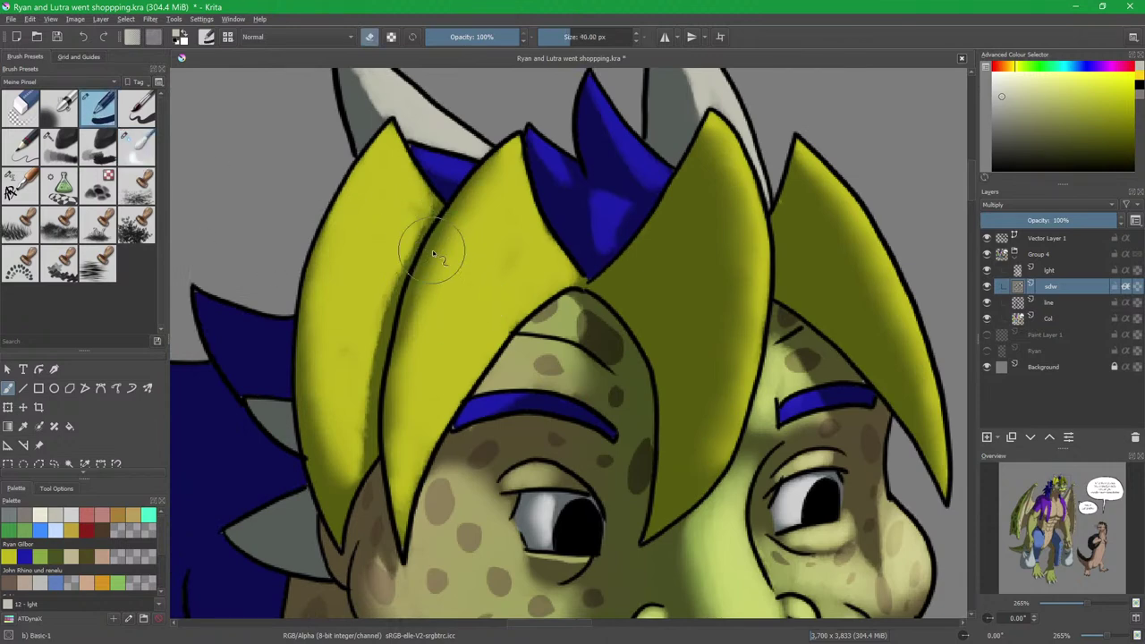
pyautogui.keyDown('shift'); pyautogui.moveTo(440, 265); pyautogui.dragTo(444, 266); pyautogui.keyUp('shift')
pyautogui.moveTo(401, 235); pyautogui.dragTo(424, 197)
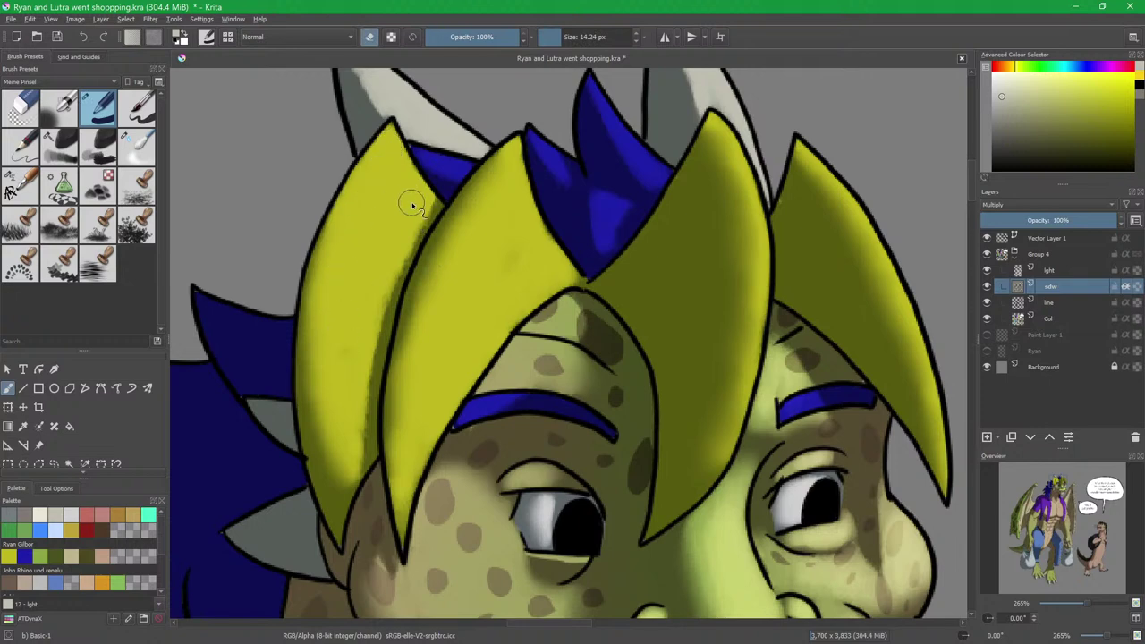
# Clean up the shadow edges around the lower tips of the yellow strands beside the ear with a 3.33 px eraser.
pyautogui.moveTo(424, 202)
pyautogui.mouseDown()
pyautogui.moveTo(374, 315)
pyautogui.moveTo(348, 425)
pyautogui.moveTo(366, 310)
pyautogui.moveTo(352, 411)
pyautogui.moveTo(354, 322)
pyautogui.moveTo(342, 395)
pyautogui.moveTo(357, 372)
pyautogui.moveTo(450, 362)
pyautogui.mouseUp()
pyautogui.moveTo(663, 341); pyautogui.dragTo(633, 323)
pyautogui.moveTo(403, 425)
pyautogui.mouseDown()
pyautogui.moveTo(452, 310)
pyautogui.moveTo(445, 284)
pyautogui.moveTo(435, 322)
pyautogui.mouseUp()
pyautogui.moveTo(425, 367)
pyautogui.mouseDown()
pyautogui.moveTo(421, 414)
pyautogui.moveTo(435, 341)
pyautogui.moveTo(432, 350)
pyautogui.mouseUp()
pyautogui.moveTo(422, 403)
pyautogui.mouseDown()
pyautogui.moveTo(419, 412)
pyautogui.moveTo(426, 365)
pyautogui.moveTo(425, 375)
pyautogui.mouseUp()
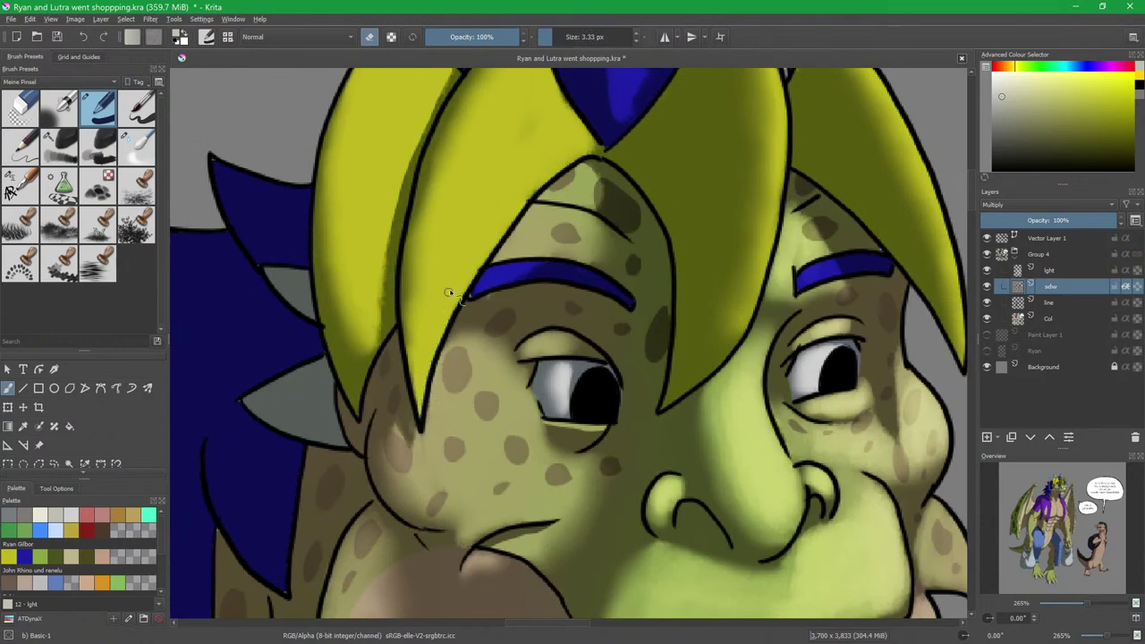
# Erase the faint shadow smudge in the middle of the second yellow strand with an eraser of about 18 px.
pyautogui.moveTo(505, 174); pyautogui.dragTo(530, 173)
pyautogui.moveTo(535, 125); pyautogui.dragTo(526, 115)
pyautogui.moveTo(505, 166); pyautogui.dragTo(486, 244)
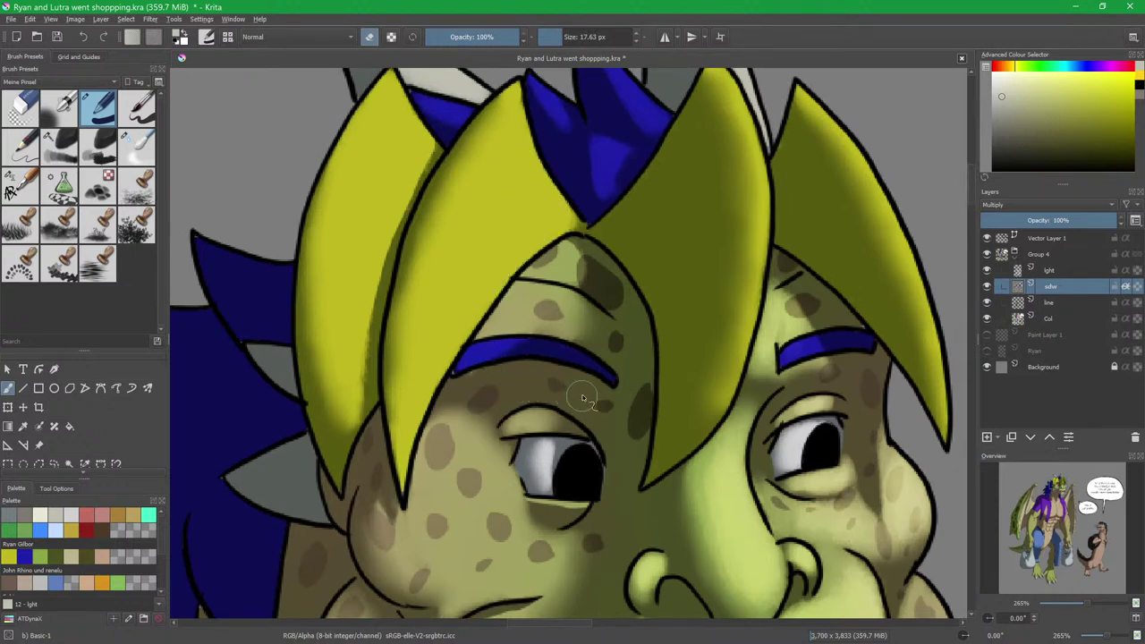
pyautogui.moveTo(579, 397); pyautogui.dragTo(563, 338)
# Return to the light layer with the charcoal brush and paint highlights on the dragon's forehead.
pyautogui.click(59, 145)
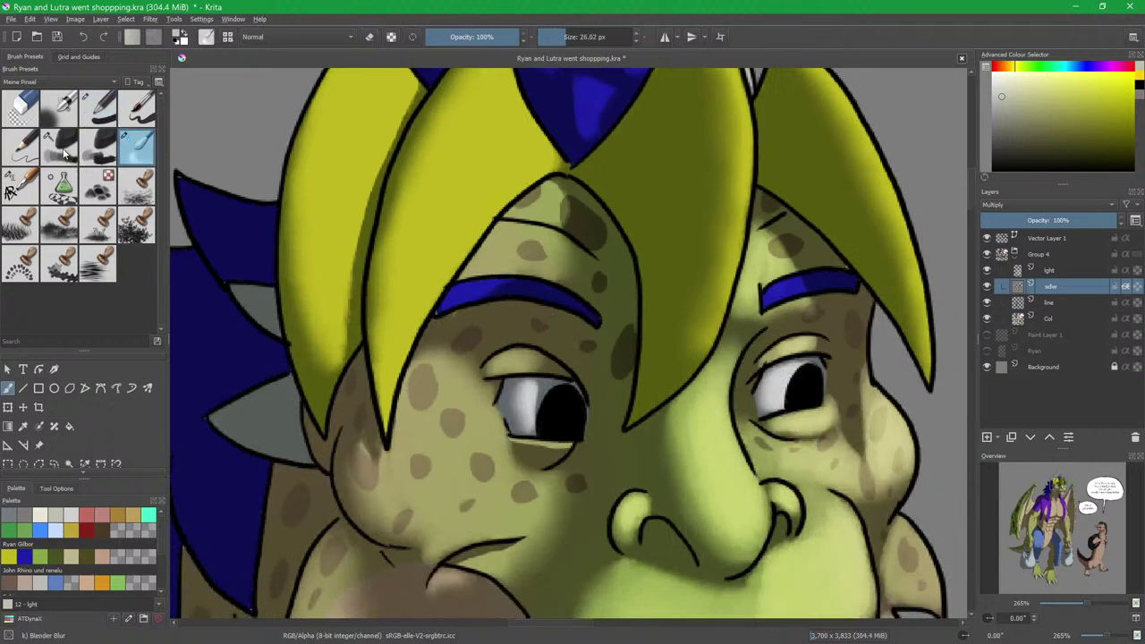
pyautogui.moveTo(701, 296); pyautogui.dragTo(645, 375)
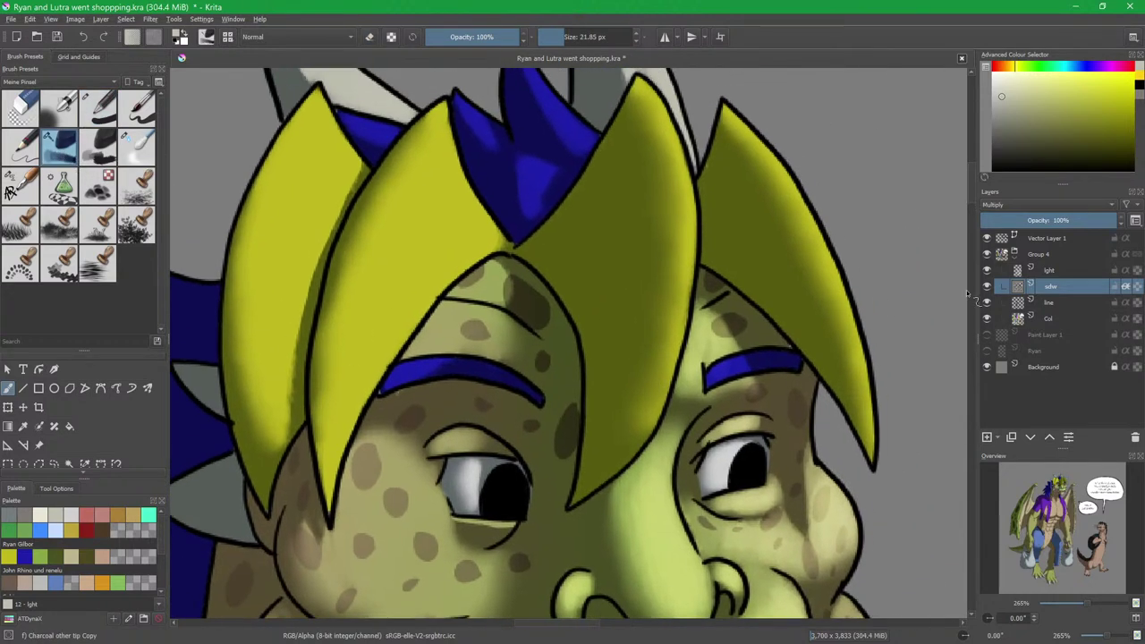
pyautogui.click(1065, 270)
pyautogui.moveTo(562, 276); pyautogui.dragTo(562, 321)
pyautogui.moveTo(474, 313); pyautogui.dragTo(538, 306)
# Highlight the near spotted cheek with the charcoal brush at 69% opacity and soften the highlights with Blender Blur.
pyautogui.scroll(-2, 538, 307)
pyautogui.moveTo(447, 292)
pyautogui.mouseDown()
pyautogui.moveTo(421, 332)
pyautogui.moveTo(456, 312)
pyautogui.moveTo(443, 301)
pyautogui.moveTo(487, 312)
pyautogui.moveTo(439, 323)
pyautogui.mouseUp()
pyautogui.moveTo(480, 37); pyautogui.dragTo(491, 36)
pyautogui.moveTo(454, 276)
pyautogui.mouseDown()
pyautogui.moveTo(464, 343)
pyautogui.moveTo(436, 301)
pyautogui.moveTo(442, 290)
pyautogui.moveTo(462, 329)
pyautogui.moveTo(495, 349)
pyautogui.moveTo(472, 363)
pyautogui.moveTo(508, 351)
pyautogui.moveTo(474, 315)
pyautogui.moveTo(479, 343)
pyautogui.moveTo(441, 333)
pyautogui.mouseUp()
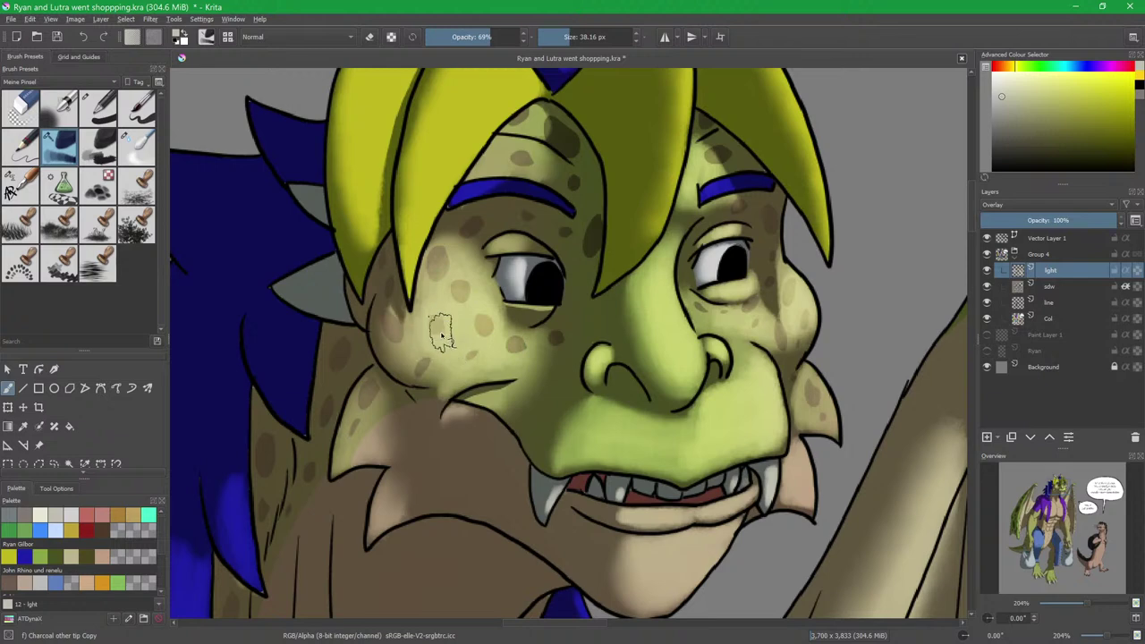
pyautogui.press('/')
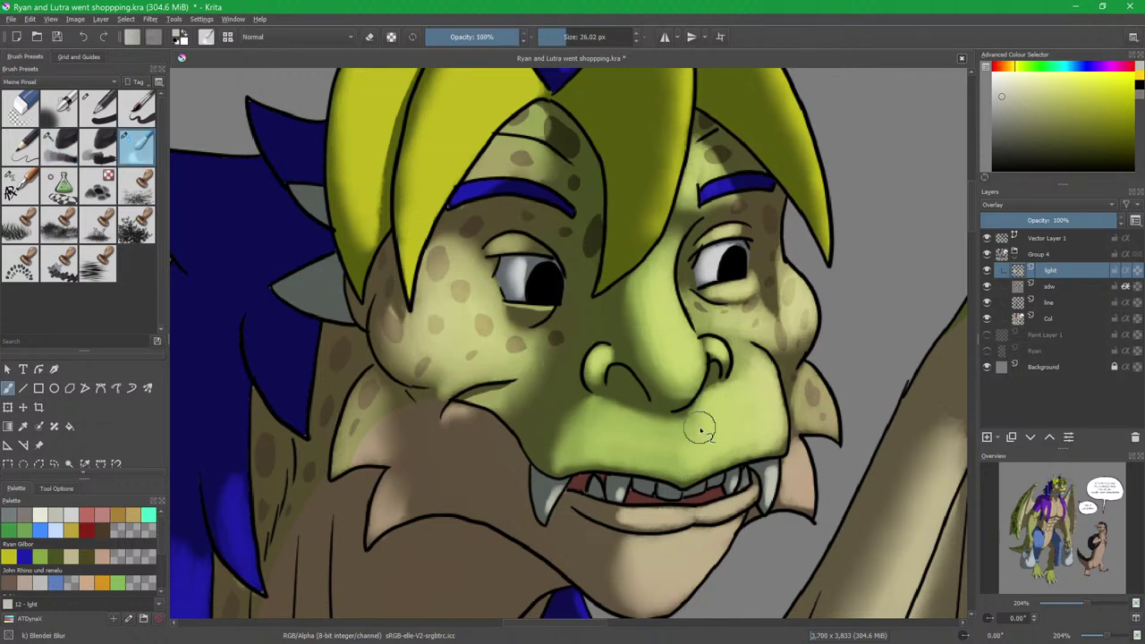
pyautogui.press('/')
# Paint highlights on the small fins behind the far cheek and jaw, and soften them with Blender Blur.
pyautogui.moveTo(743, 388)
pyautogui.mouseDown()
pyautogui.moveTo(623, 384)
pyautogui.moveTo(637, 335)
pyautogui.moveTo(631, 290)
pyautogui.mouseUp()
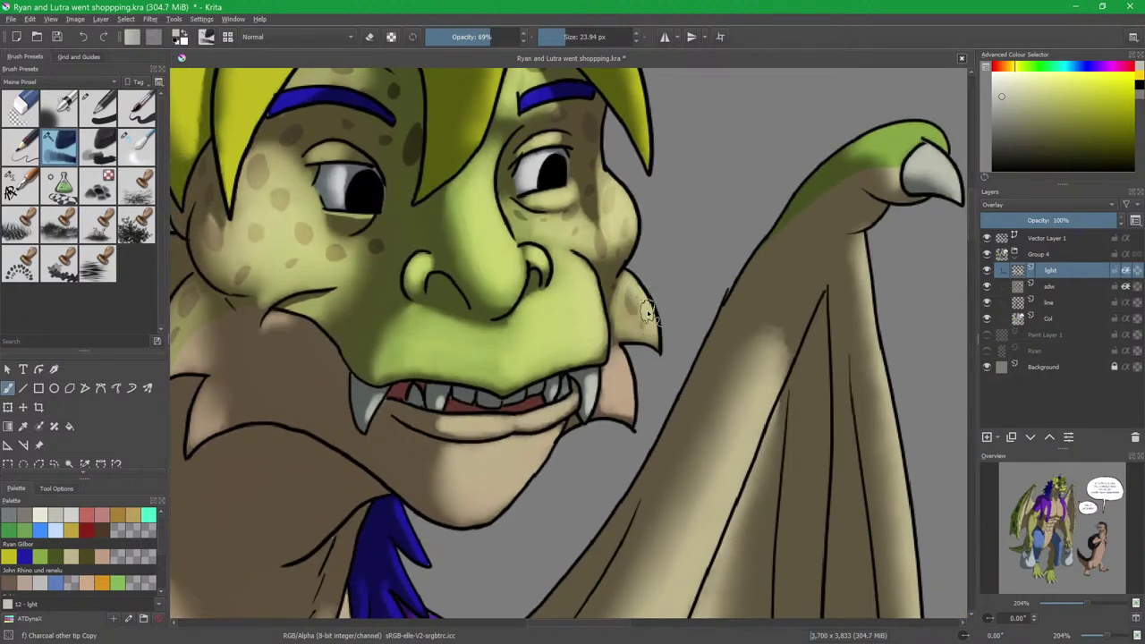
pyautogui.press('/')
pyautogui.press('/')
pyautogui.press('/')
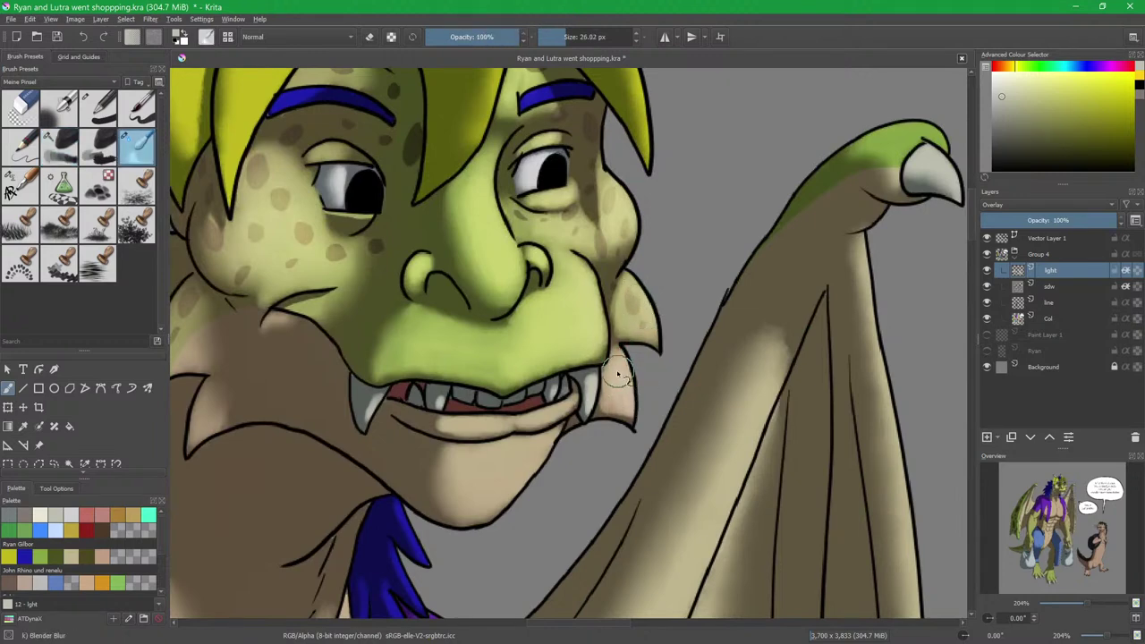
pyautogui.moveTo(625, 417); pyautogui.dragTo(674, 265)
# Add highlights to the dragon's lower lip and chin with the charcoal brush at 69% opacity.
pyautogui.press('/')
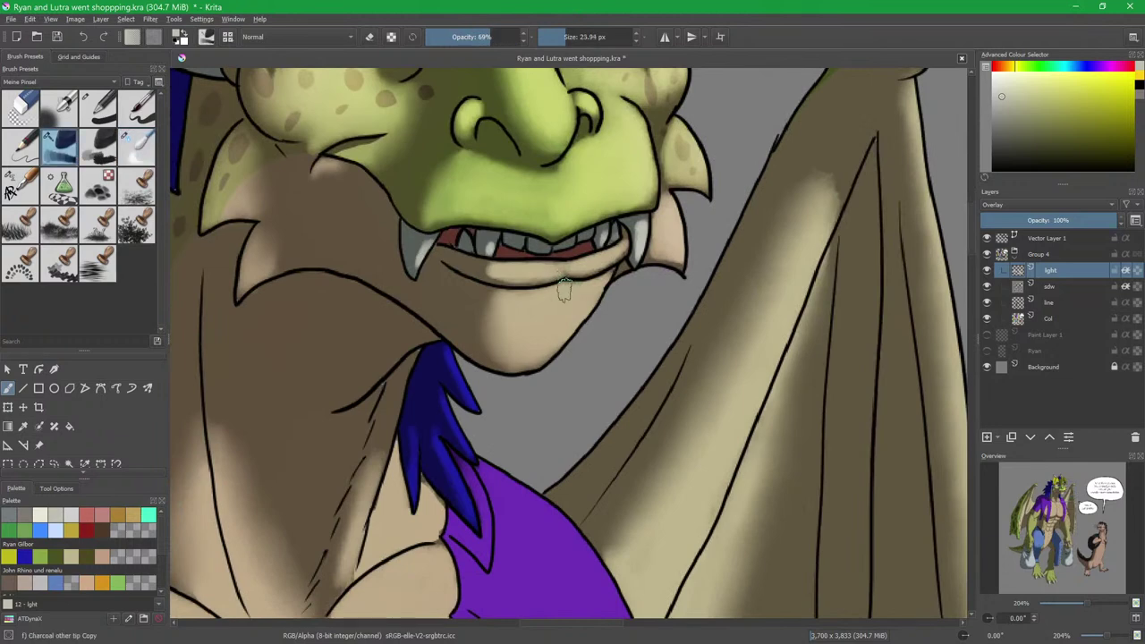
pyautogui.moveTo(536, 268)
pyautogui.mouseDown()
pyautogui.moveTo(609, 258)
pyautogui.moveTo(626, 343)
pyautogui.mouseUp()
pyautogui.scroll(-1, 626, 343)
pyautogui.moveTo(611, 178); pyautogui.dragTo(642, 415)
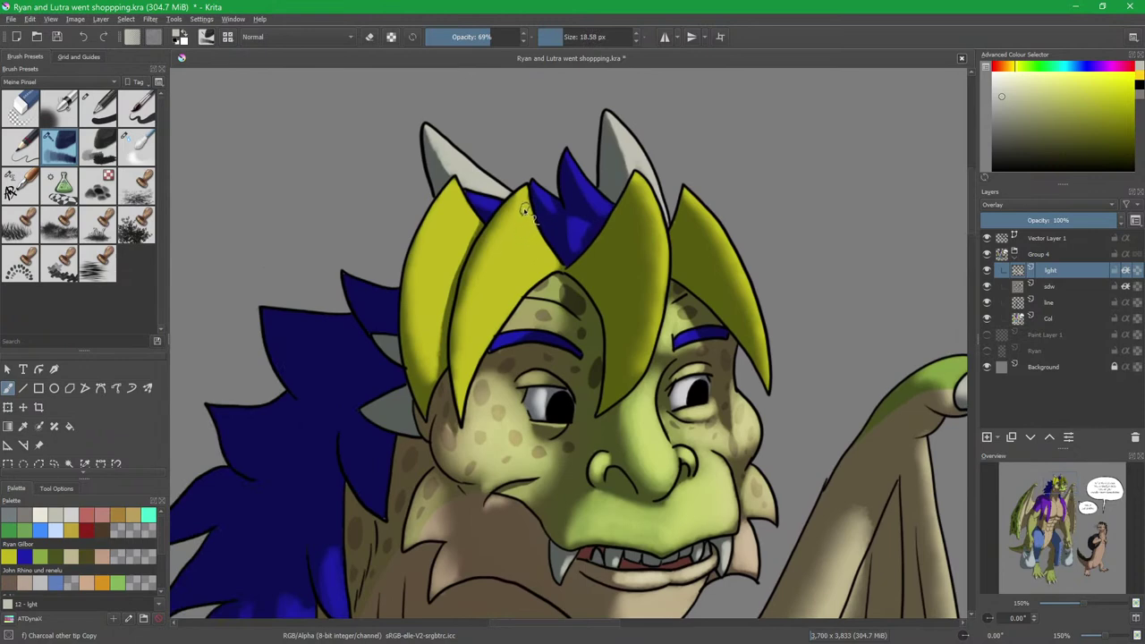
# Paint highlights along the yellow crest spikes over the dragon's forehead with the charcoal brush at 69% opacity.
pyautogui.moveTo(516, 214)
pyautogui.mouseDown()
pyautogui.moveTo(470, 353)
pyautogui.moveTo(522, 230)
pyautogui.moveTo(487, 334)
pyautogui.mouseUp()
pyautogui.moveTo(523, 257); pyautogui.dragTo(543, 266)
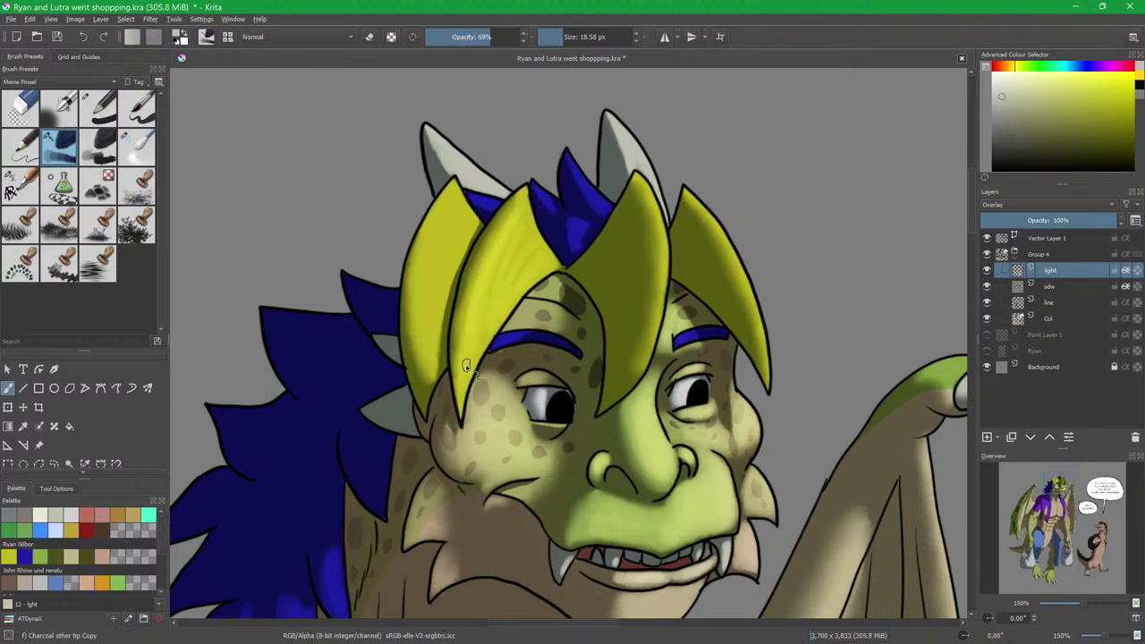
pyautogui.moveTo(433, 224); pyautogui.dragTo(426, 321)
pyautogui.moveTo(466, 215)
pyautogui.mouseDown()
pyautogui.moveTo(437, 330)
pyautogui.moveTo(473, 223)
pyautogui.mouseUp()
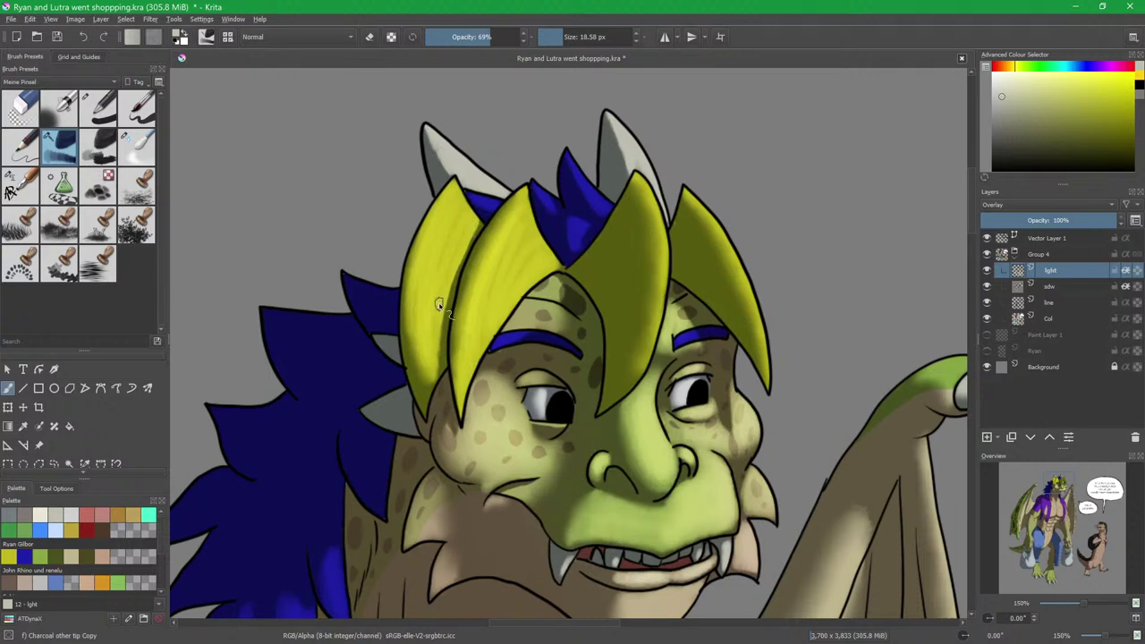
pyautogui.moveTo(689, 191); pyautogui.dragTo(721, 235)
pyautogui.moveTo(762, 325); pyautogui.dragTo(767, 387)
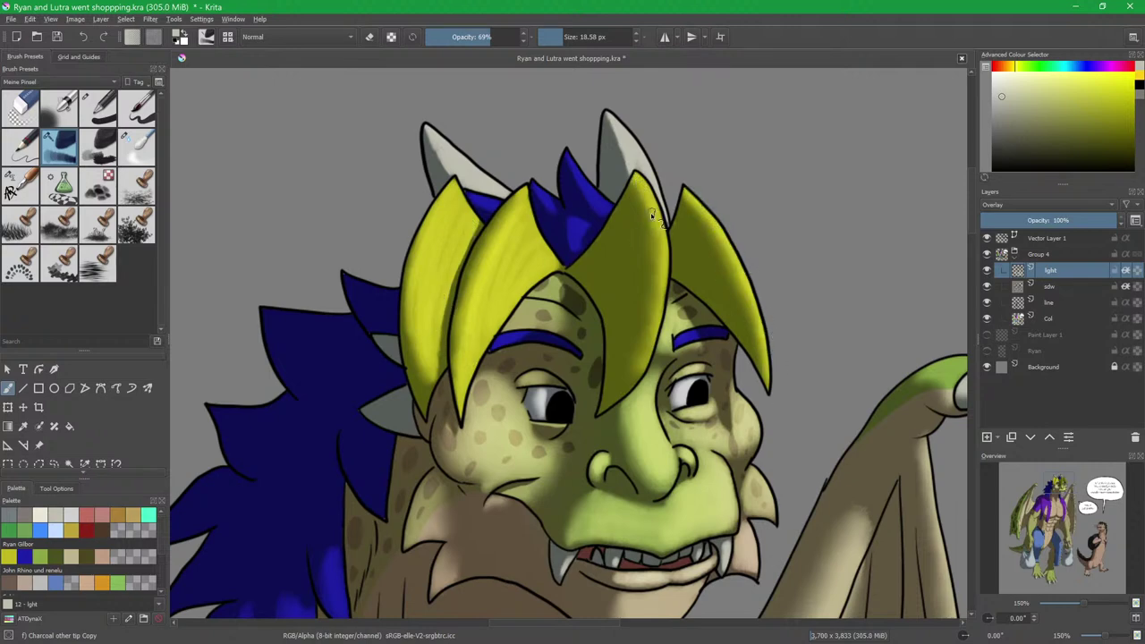
pyautogui.moveTo(613, 211); pyautogui.dragTo(609, 285)
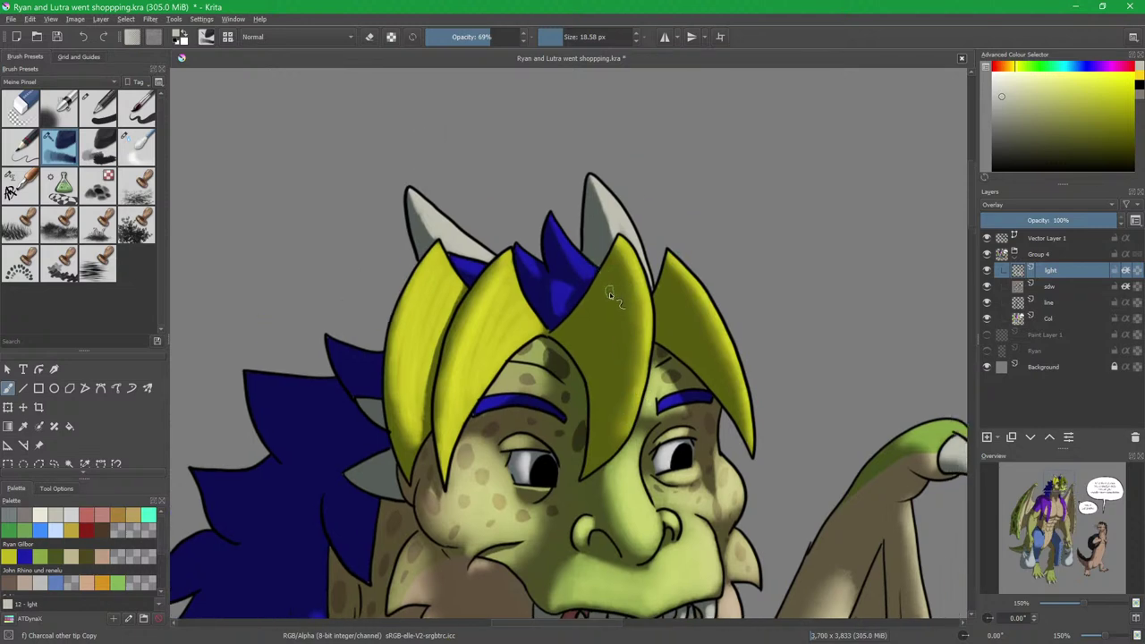
# On the sdw layer, erase the rough shadow edges on both horns with the Basic-1 brush in eraser mode.
pyautogui.click(1051, 288)
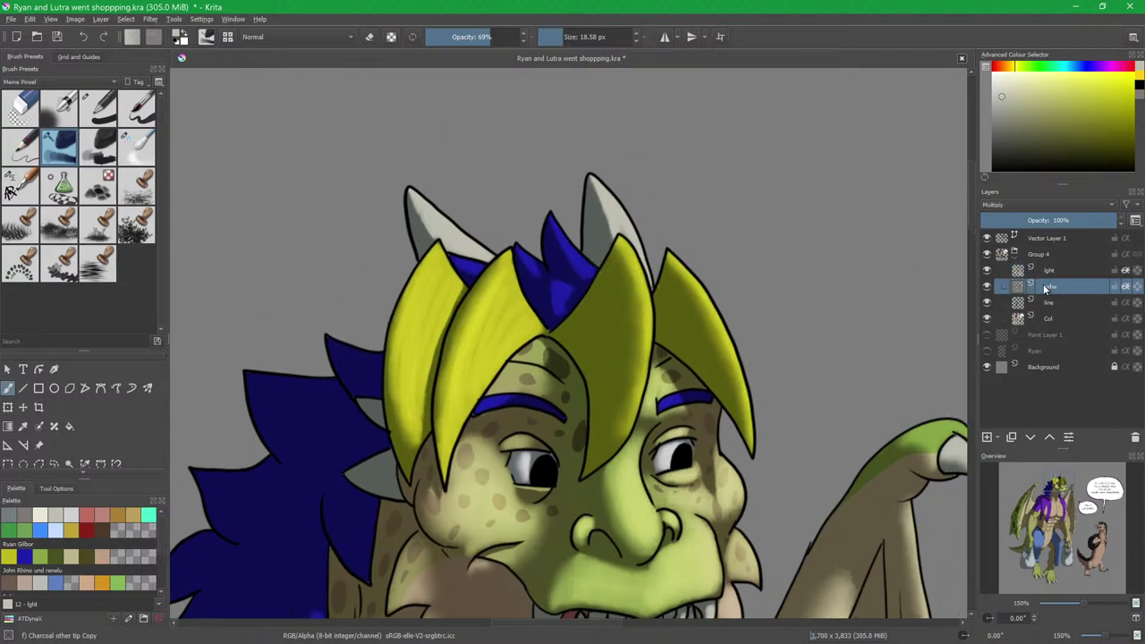
pyautogui.press('/')
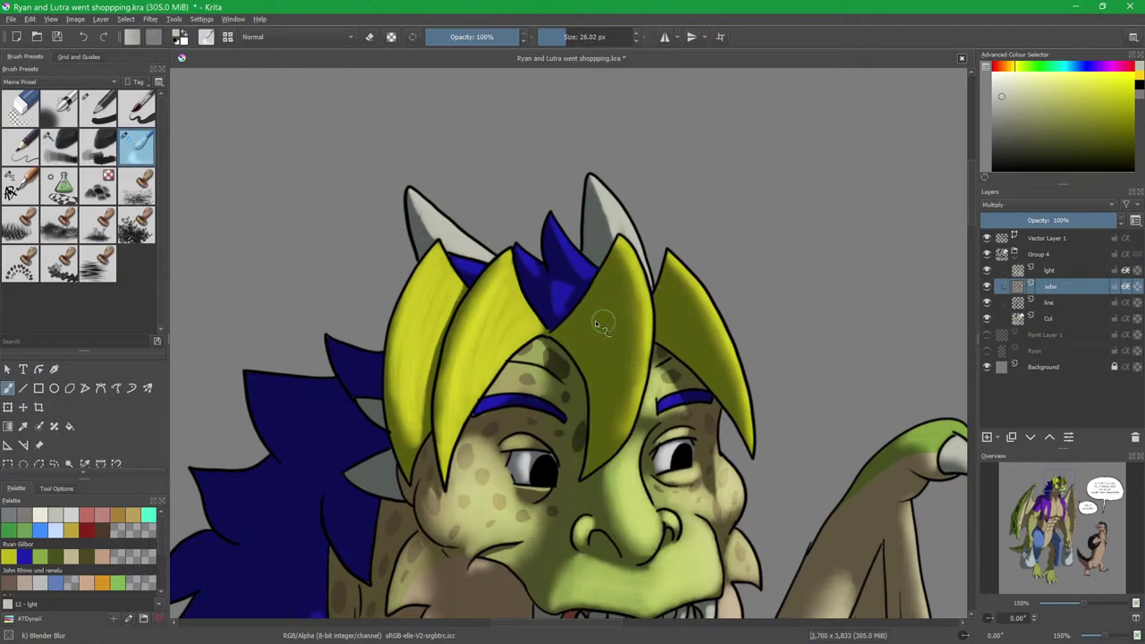
pyautogui.click(101, 109)
pyautogui.scroll(3, 559, 273)
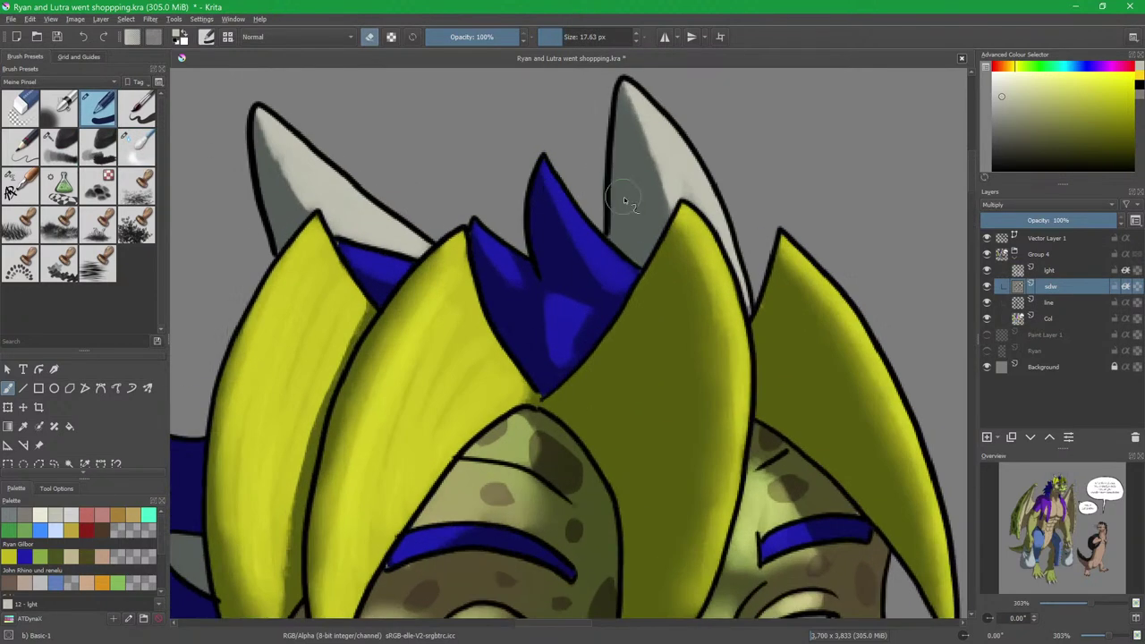
pyautogui.moveTo(632, 87); pyautogui.dragTo(663, 210)
pyautogui.press('[')
pyautogui.press('[')
pyautogui.press('[')
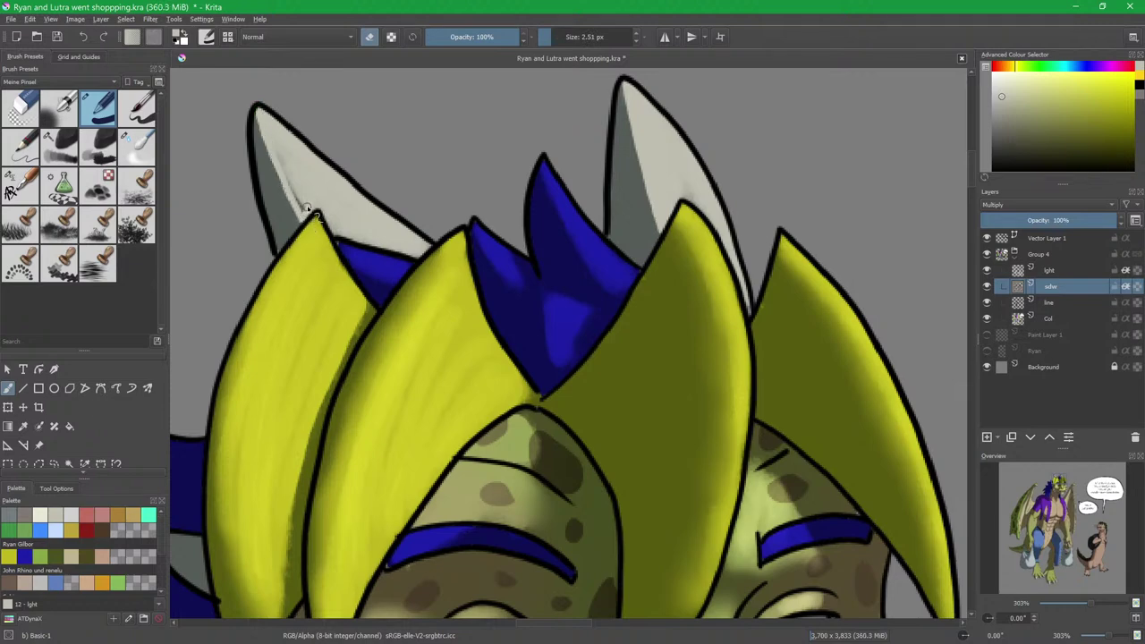
pyautogui.moveTo(308, 209); pyautogui.dragTo(279, 152)
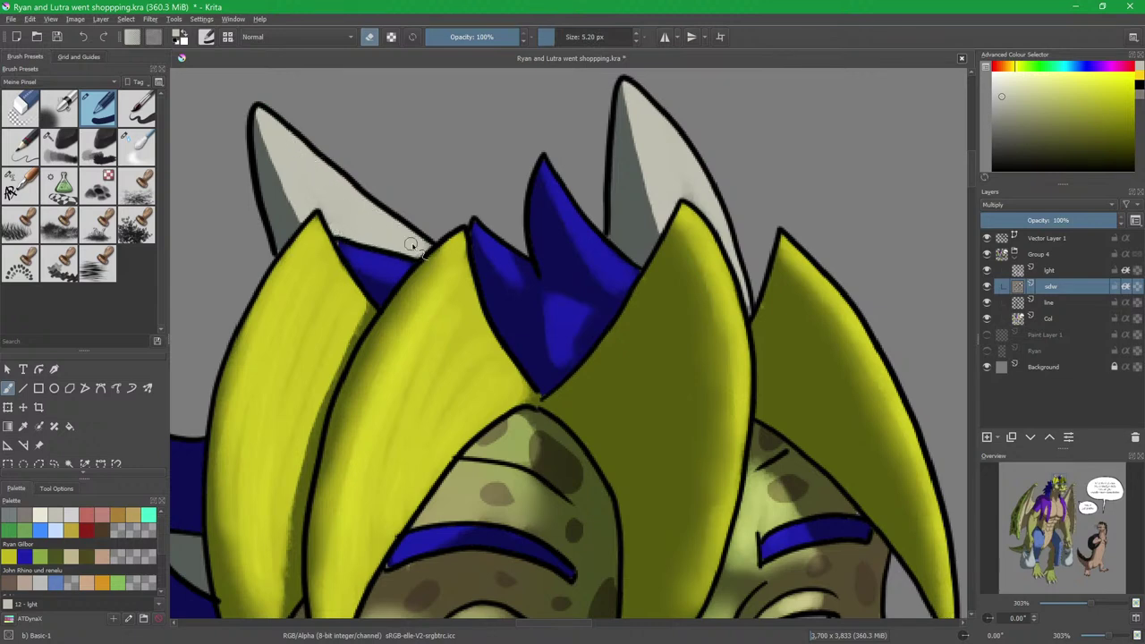
pyautogui.moveTo(509, 307); pyautogui.dragTo(538, 356)
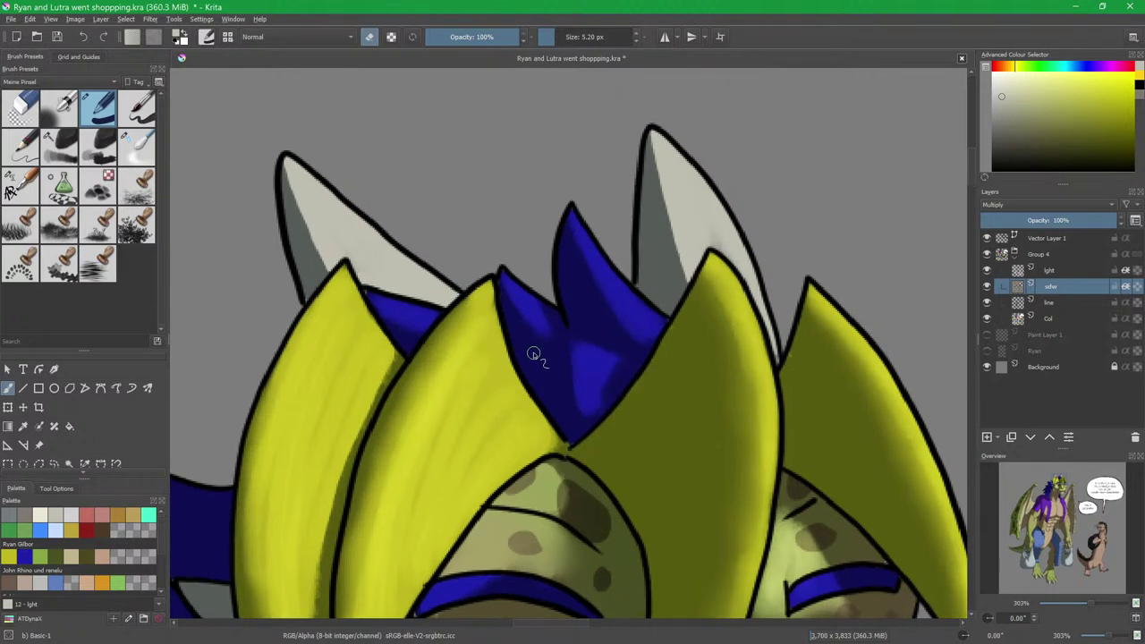
# Soften the shadow edges on both horns and the large central crest spike with Blender Blur.
pyautogui.click(137, 148)
pyautogui.moveTo(309, 198)
pyautogui.mouseDown()
pyautogui.moveTo(291, 171)
pyautogui.moveTo(324, 269)
pyautogui.moveTo(295, 168)
pyautogui.mouseUp()
pyautogui.moveTo(664, 161)
pyautogui.mouseDown()
pyautogui.moveTo(683, 285)
pyautogui.moveTo(663, 150)
pyautogui.mouseUp()
pyautogui.moveTo(662, 242); pyautogui.dragTo(664, 312)
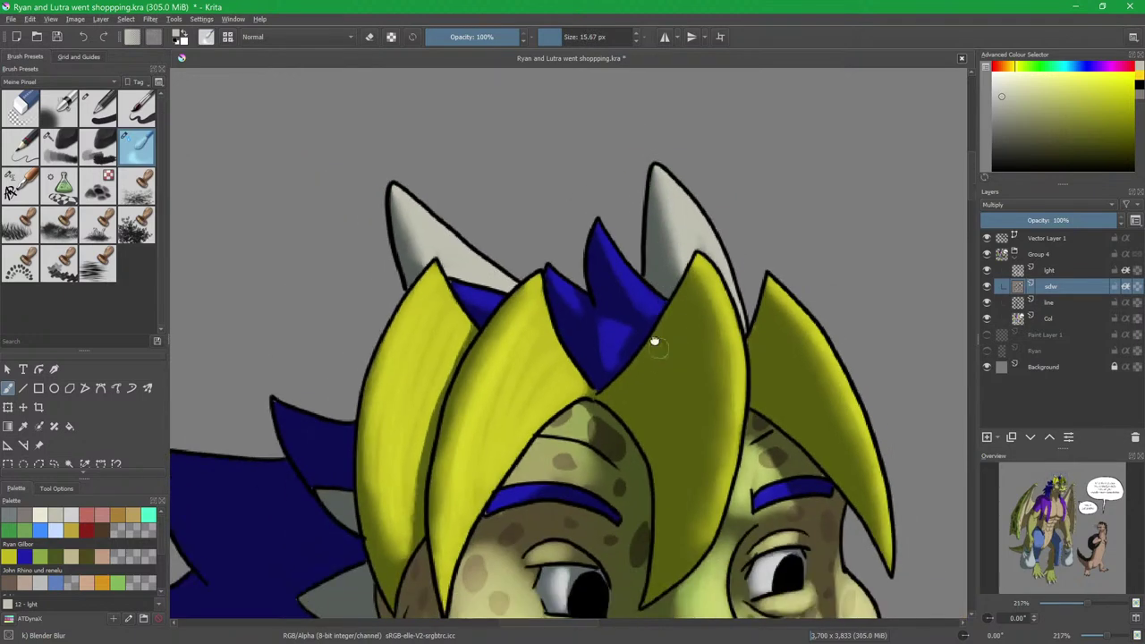
pyautogui.moveTo(662, 360); pyautogui.dragTo(612, 291)
pyautogui.moveTo(650, 195); pyautogui.dragTo(656, 259)
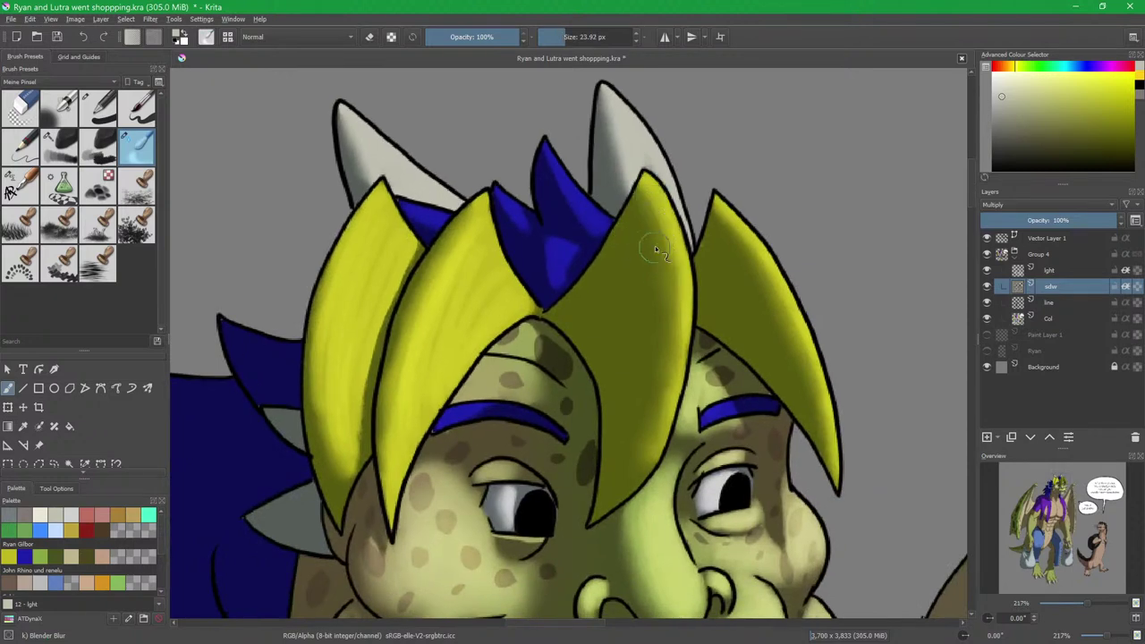
# Return to the light layer, brighten the forehead above the near eyebrow with the charcoal brush, and soften it with Blender Blur.
pyautogui.click(1052, 272)
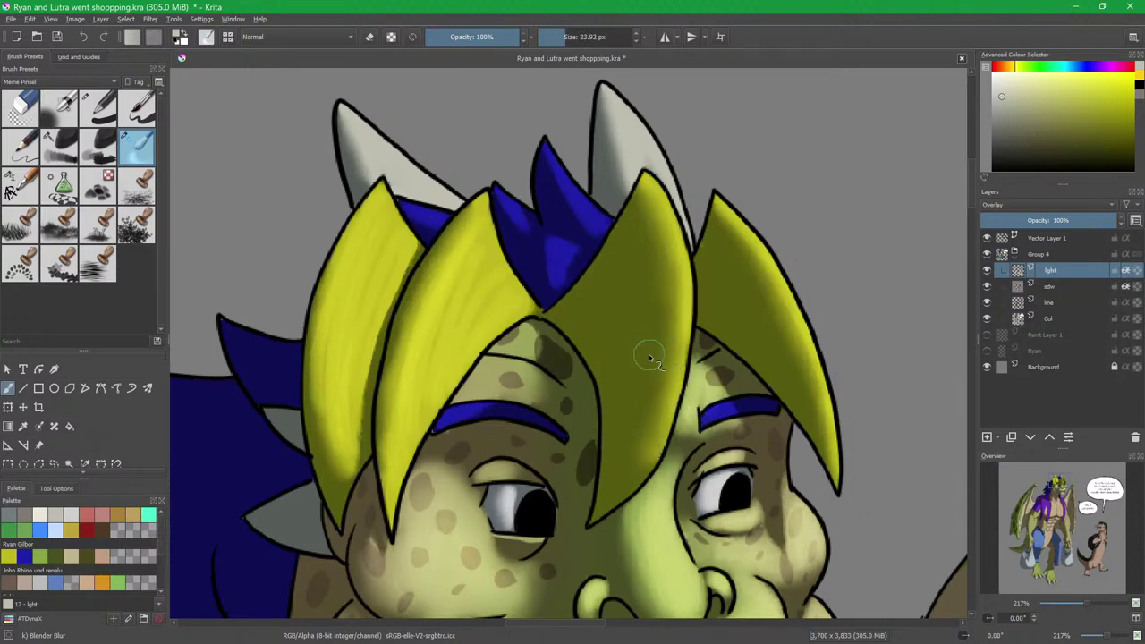
pyautogui.click(61, 152)
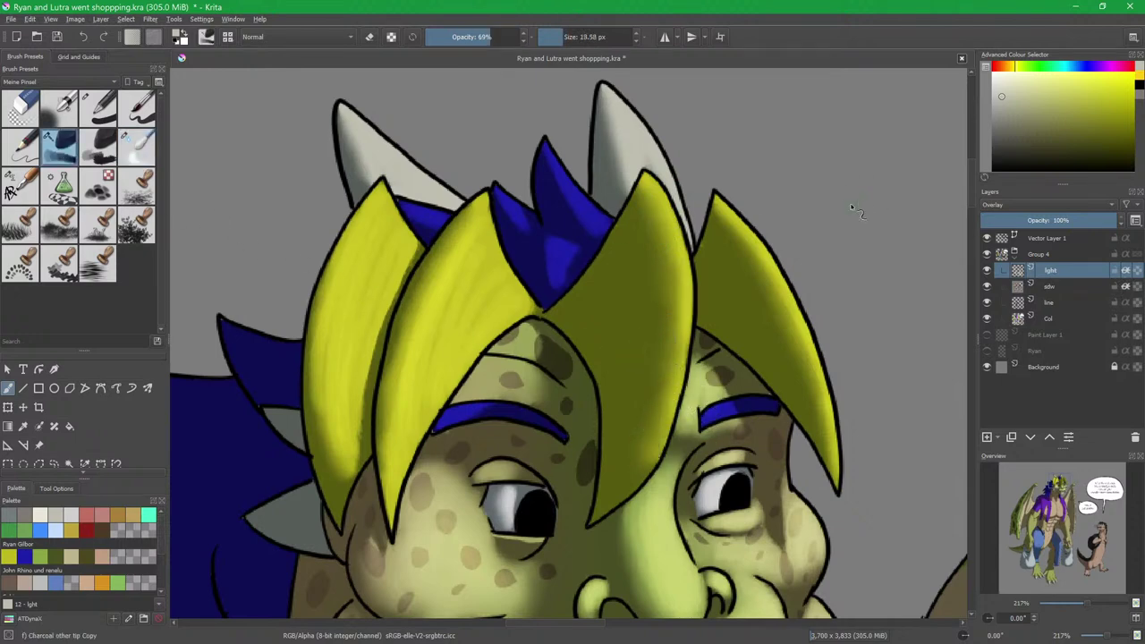
pyautogui.moveTo(778, 354); pyautogui.dragTo(725, 130)
pyautogui.moveTo(678, 317); pyautogui.dragTo(682, 262)
pyautogui.press('/')
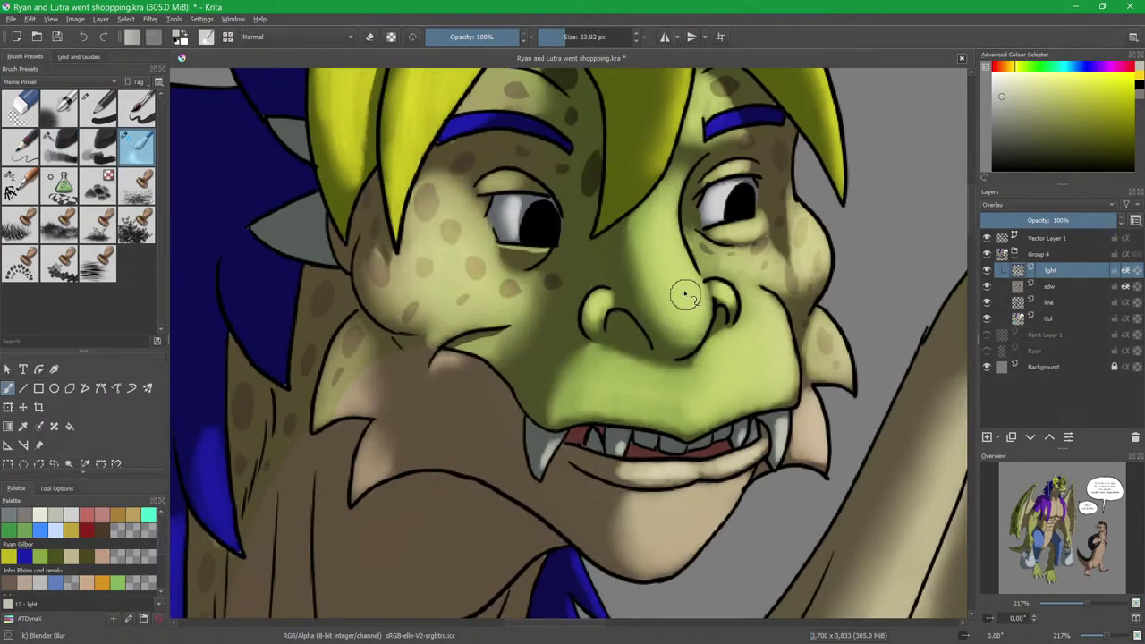
pyautogui.scroll(3, 685, 300)
pyautogui.press('/')
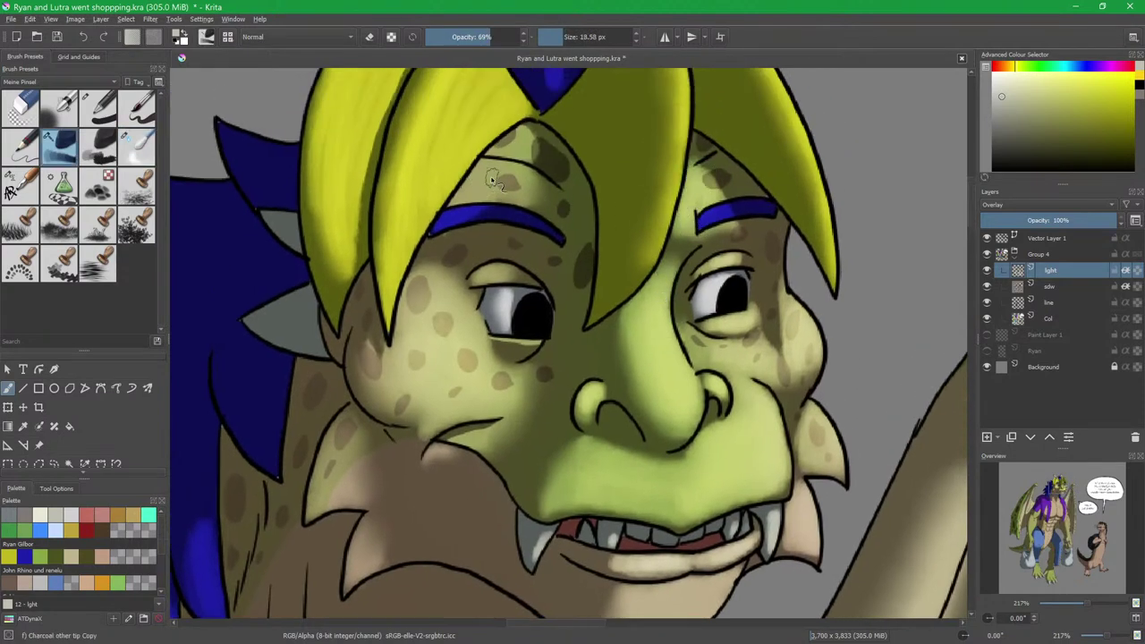
pyautogui.moveTo(517, 180)
pyautogui.mouseDown()
pyautogui.moveTo(527, 180)
pyautogui.moveTo(494, 191)
pyautogui.mouseUp()
pyautogui.moveTo(521, 155); pyautogui.dragTo(525, 142)
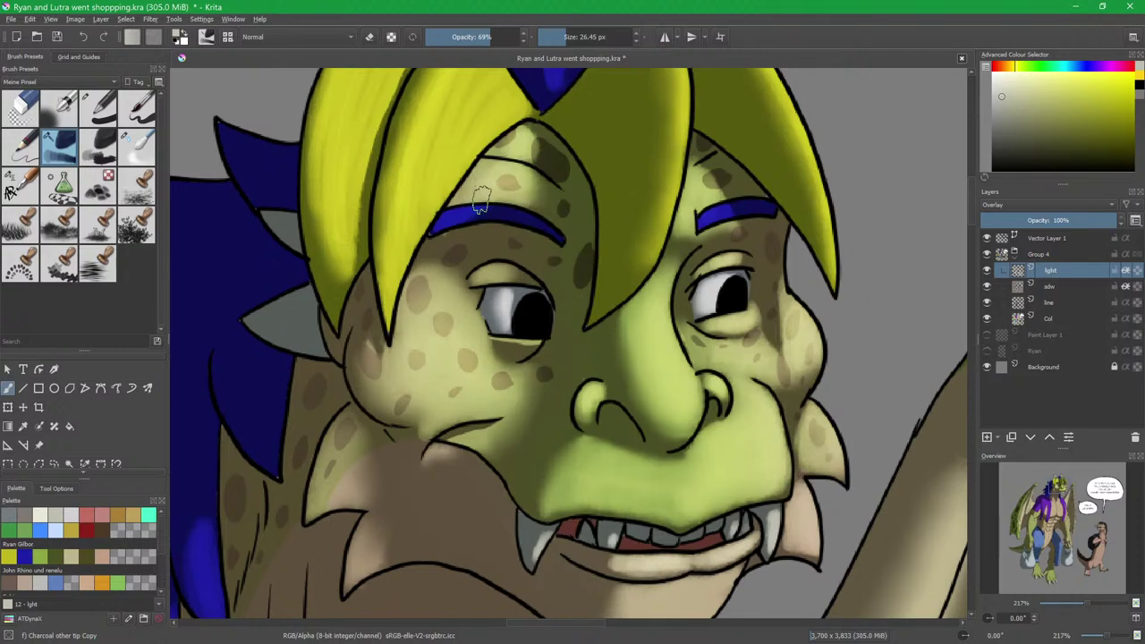
pyautogui.press('/')
pyautogui.moveTo(491, 187); pyautogui.dragTo(499, 162)
pyautogui.press('/')
# Paint highlights on the lower blue mane tufts beside the neck with the charcoal brush at 69% opacity.
pyautogui.moveTo(484, 391); pyautogui.dragTo(551, 137)
pyautogui.moveTo(550, 137); pyautogui.dragTo(541, 258)
pyautogui.moveTo(540, 258); pyautogui.dragTo(573, 388)
pyautogui.moveTo(496, 419); pyautogui.dragTo(540, 307)
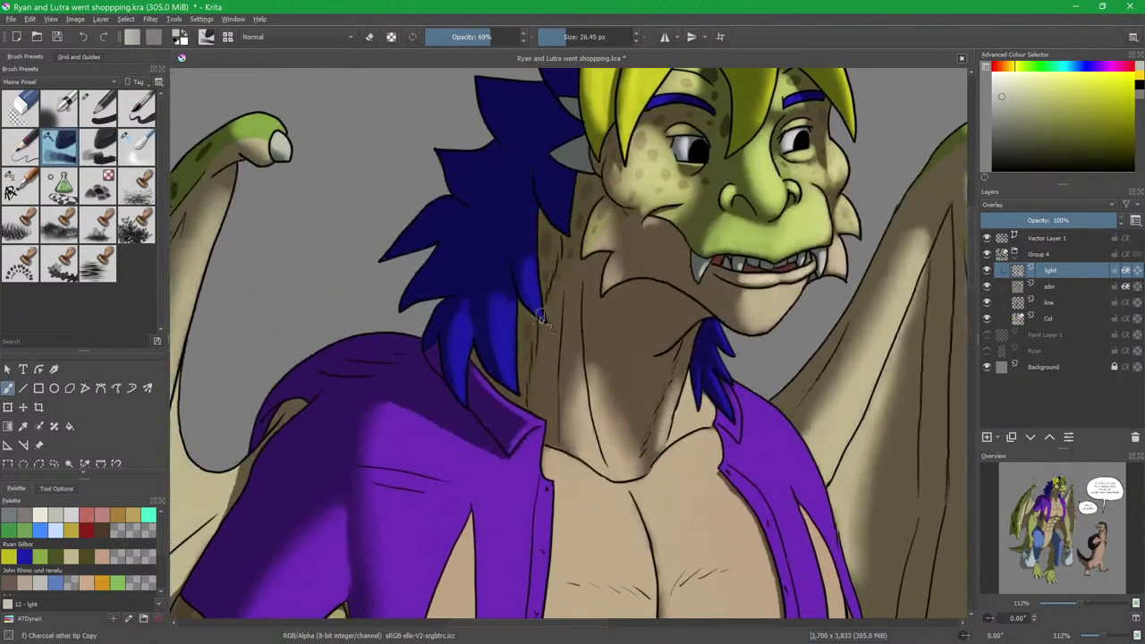
pyautogui.scroll(1, 521, 347)
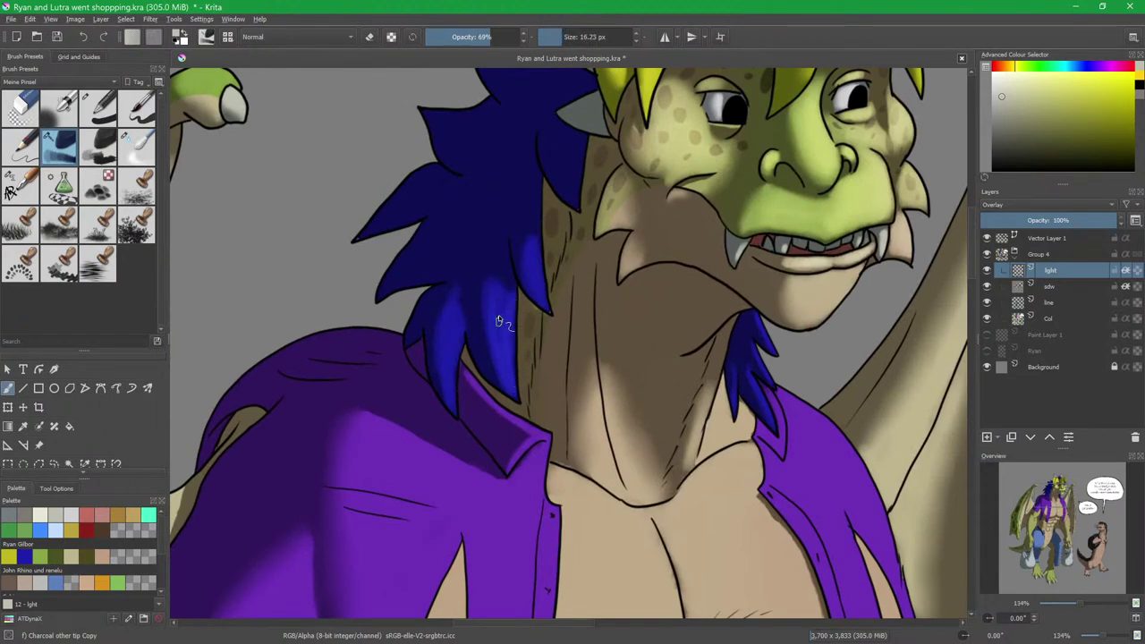
pyautogui.moveTo(466, 329); pyautogui.dragTo(446, 396)
# Add highlights to the lit areas at the base of the dragon's neck above the collarbone.
pyautogui.moveTo(657, 399)
pyautogui.mouseDown()
pyautogui.moveTo(601, 281)
pyautogui.moveTo(567, 254)
pyautogui.mouseUp()
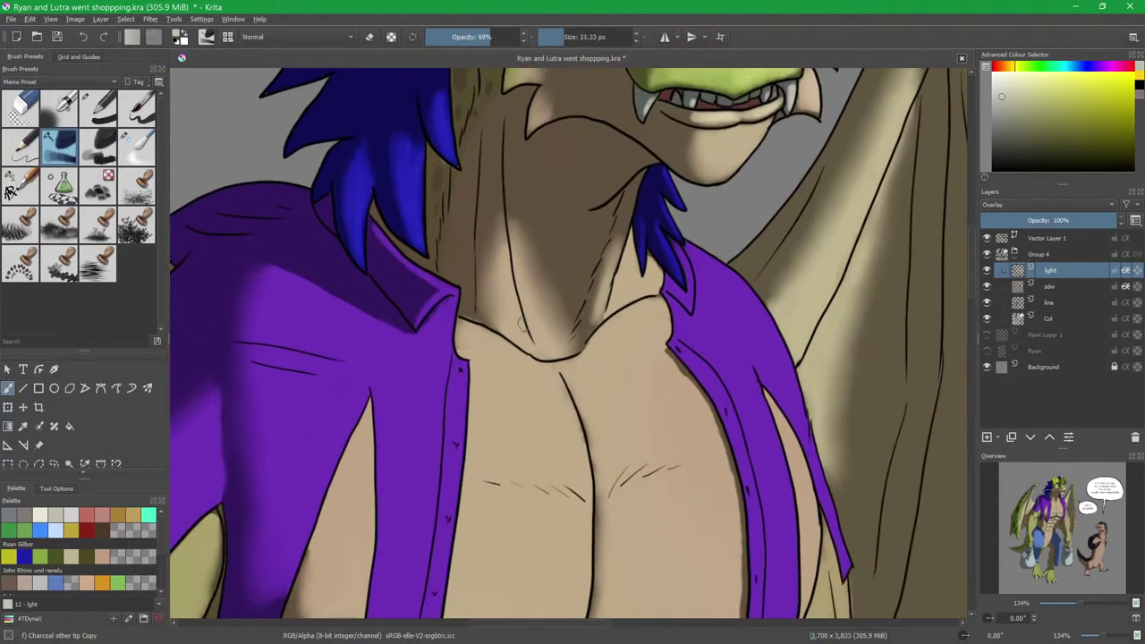
pyautogui.moveTo(531, 351)
pyautogui.mouseDown()
pyautogui.moveTo(504, 259)
pyautogui.moveTo(523, 328)
pyautogui.mouseUp()
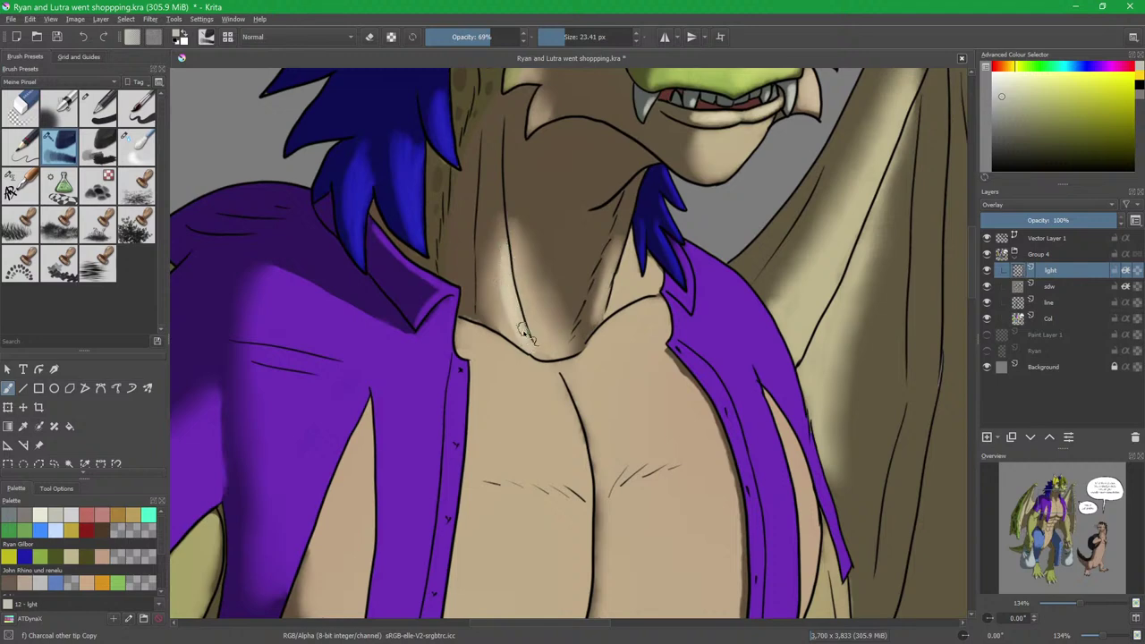
pyautogui.moveTo(601, 312); pyautogui.dragTo(619, 262)
pyautogui.moveTo(534, 332); pyautogui.dragTo(544, 332)
pyautogui.moveTo(514, 275)
pyautogui.mouseDown()
pyautogui.moveTo(537, 344)
pyautogui.moveTo(502, 303)
pyautogui.moveTo(537, 340)
pyautogui.moveTo(528, 337)
pyautogui.moveTo(551, 343)
pyautogui.moveTo(524, 308)
pyautogui.moveTo(544, 333)
pyautogui.mouseUp()
# Enlarge the charcoal brush to about 84 px, highlight the near pectoral, and smooth it with Blender Blur.
pyautogui.scroll(-3, 586, 429)
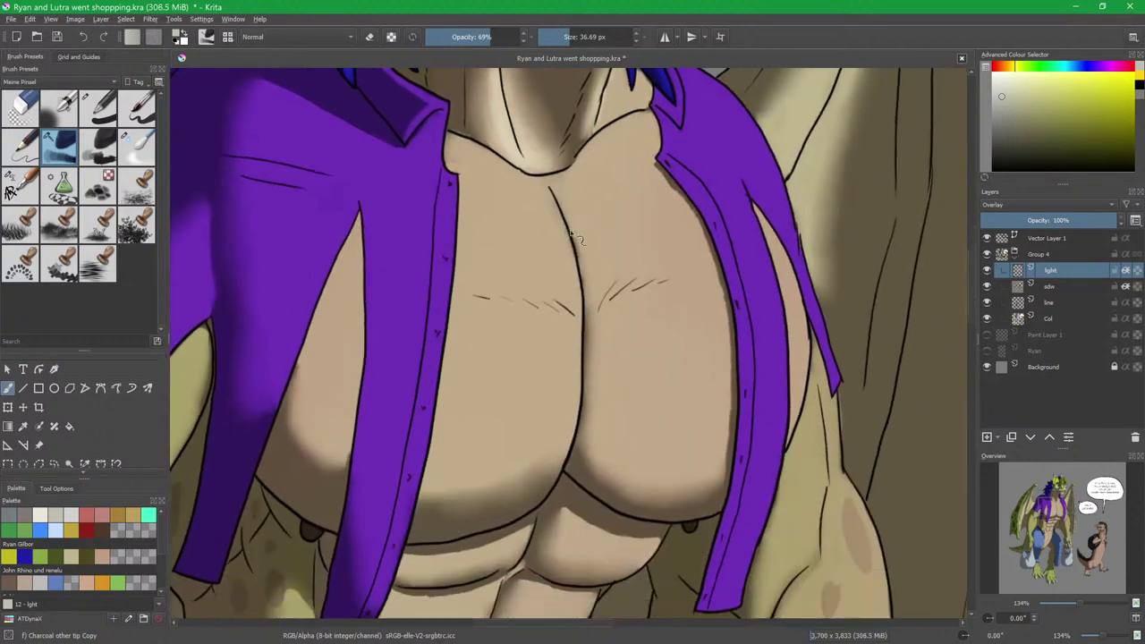
pyautogui.keyDown('shift'); pyautogui.moveTo(553, 300); pyautogui.dragTo(556, 300); pyautogui.keyUp('shift')
pyautogui.moveTo(518, 266)
pyautogui.mouseDown()
pyautogui.moveTo(571, 310)
pyautogui.moveTo(588, 343)
pyautogui.mouseUp()
pyautogui.moveTo(551, 308)
pyautogui.mouseDown()
pyautogui.moveTo(555, 340)
pyautogui.moveTo(548, 333)
pyautogui.moveTo(535, 358)
pyautogui.moveTo(529, 325)
pyautogui.moveTo(534, 344)
pyautogui.moveTo(552, 344)
pyautogui.moveTo(529, 289)
pyautogui.mouseUp()
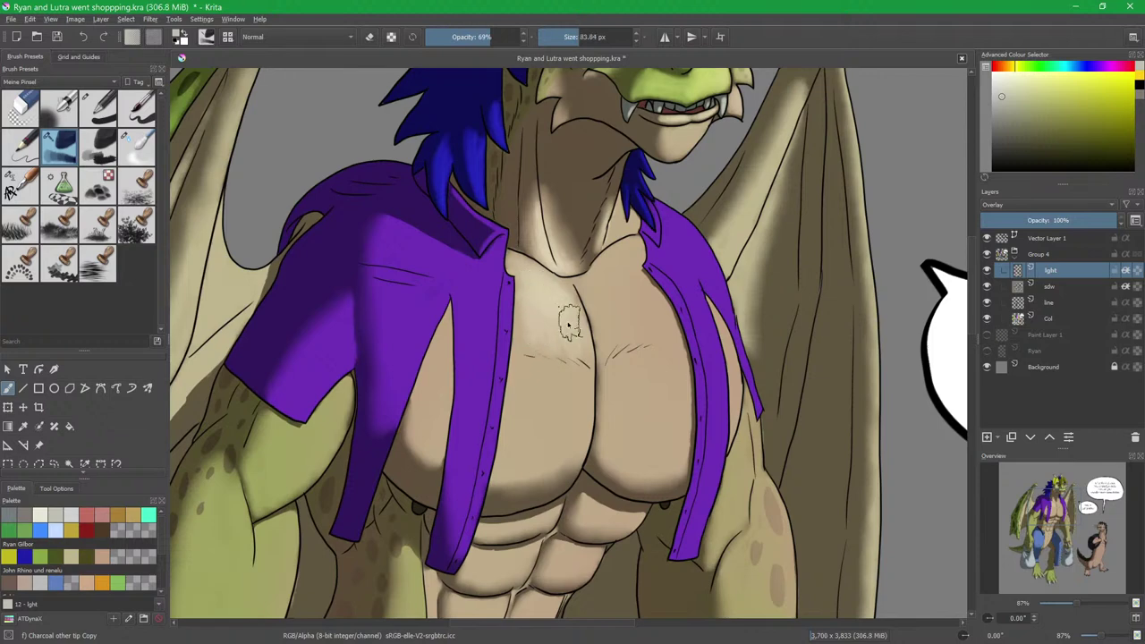
pyautogui.moveTo(548, 378)
pyautogui.mouseDown()
pyautogui.moveTo(584, 413)
pyautogui.moveTo(573, 401)
pyautogui.moveTo(523, 424)
pyautogui.moveTo(524, 366)
pyautogui.moveTo(507, 453)
pyautogui.moveTo(528, 454)
pyautogui.moveTo(512, 461)
pyautogui.moveTo(557, 414)
pyautogui.moveTo(516, 422)
pyautogui.moveTo(522, 377)
pyautogui.moveTo(557, 383)
pyautogui.moveTo(569, 403)
pyautogui.moveTo(553, 426)
pyautogui.mouseUp()
pyautogui.moveTo(539, 330)
pyautogui.mouseDown()
pyautogui.moveTo(530, 292)
pyautogui.moveTo(560, 304)
pyautogui.moveTo(571, 329)
pyautogui.moveTo(563, 311)
pyautogui.moveTo(558, 393)
pyautogui.moveTo(526, 366)
pyautogui.moveTo(513, 466)
pyautogui.moveTo(523, 443)
pyautogui.moveTo(538, 450)
pyautogui.moveTo(583, 378)
pyautogui.moveTo(553, 467)
pyautogui.moveTo(532, 379)
pyautogui.mouseUp()
pyautogui.press('/')
pyautogui.press('/')
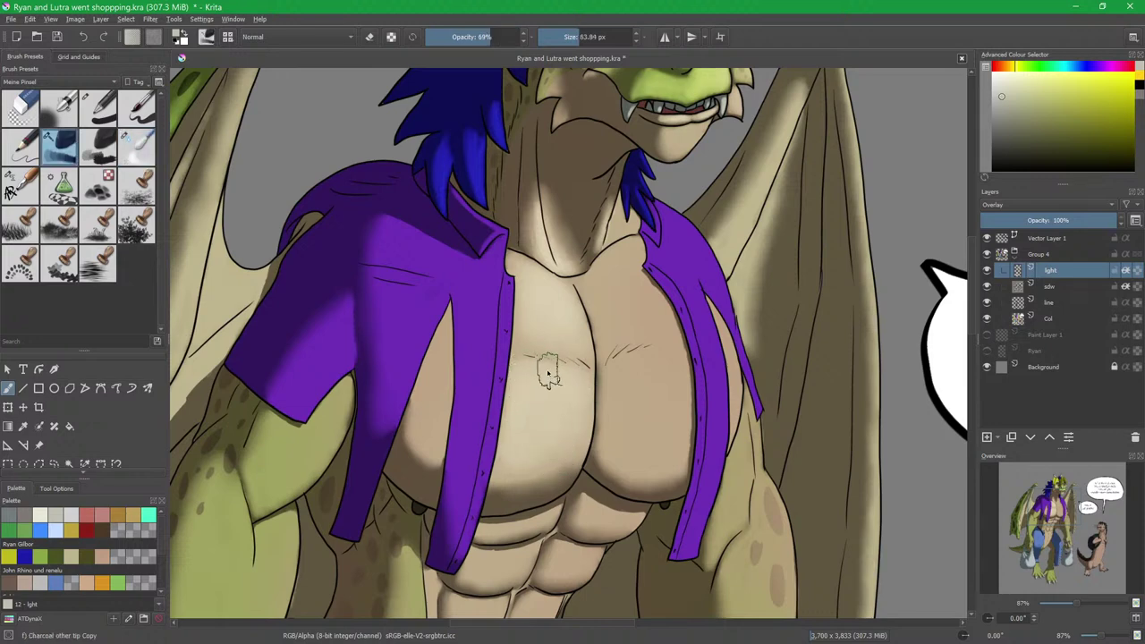
# Highlight the far pectoral up to the collarbone with the charcoal brush at 69% opacity, and smooth it with Blender Blur.
pyautogui.moveTo(633, 298); pyautogui.dragTo(605, 322)
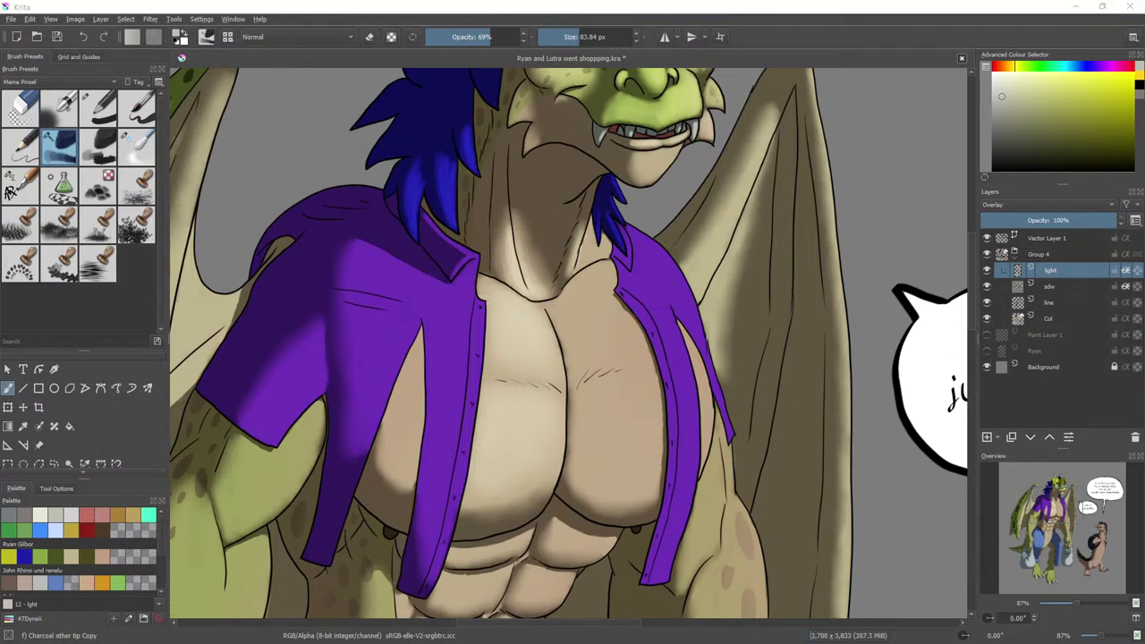
pyautogui.moveTo(535, 428); pyautogui.dragTo(562, 389)
pyautogui.moveTo(603, 338); pyautogui.dragTo(525, 349)
pyautogui.moveTo(529, 280)
pyautogui.mouseDown()
pyautogui.moveTo(552, 254)
pyautogui.moveTo(534, 312)
pyautogui.moveTo(522, 277)
pyautogui.moveTo(537, 309)
pyautogui.moveTo(561, 303)
pyautogui.moveTo(558, 292)
pyautogui.moveTo(575, 316)
pyautogui.moveTo(540, 332)
pyautogui.moveTo(586, 355)
pyautogui.moveTo(599, 388)
pyautogui.moveTo(590, 449)
pyautogui.mouseUp()
pyautogui.moveTo(593, 379); pyautogui.dragTo(592, 450)
pyautogui.moveTo(579, 348); pyautogui.dragTo(574, 454)
pyautogui.moveTo(568, 370)
pyautogui.mouseDown()
pyautogui.moveTo(566, 440)
pyautogui.moveTo(537, 419)
pyautogui.moveTo(573, 384)
pyautogui.moveTo(579, 451)
pyautogui.moveTo(584, 376)
pyautogui.mouseUp()
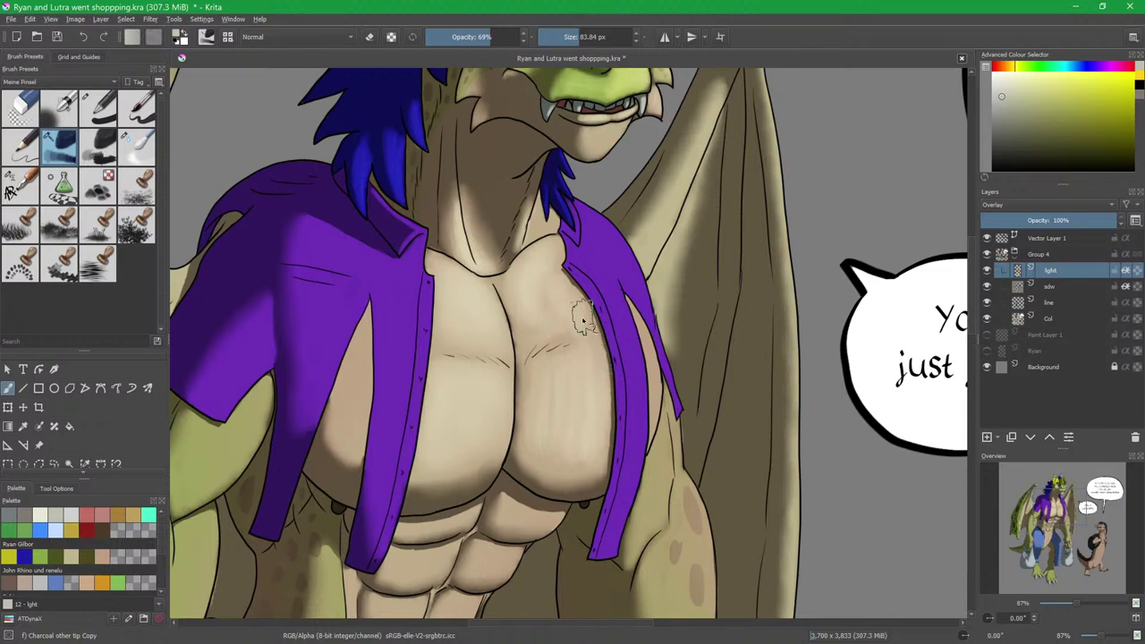
pyautogui.moveTo(586, 344)
pyautogui.mouseDown()
pyautogui.moveTo(594, 430)
pyautogui.moveTo(574, 371)
pyautogui.moveTo(549, 411)
pyautogui.moveTo(582, 313)
pyautogui.moveTo(528, 263)
pyautogui.moveTo(555, 288)
pyautogui.moveTo(542, 312)
pyautogui.moveTo(558, 324)
pyautogui.moveTo(537, 332)
pyautogui.moveTo(555, 375)
pyautogui.mouseUp()
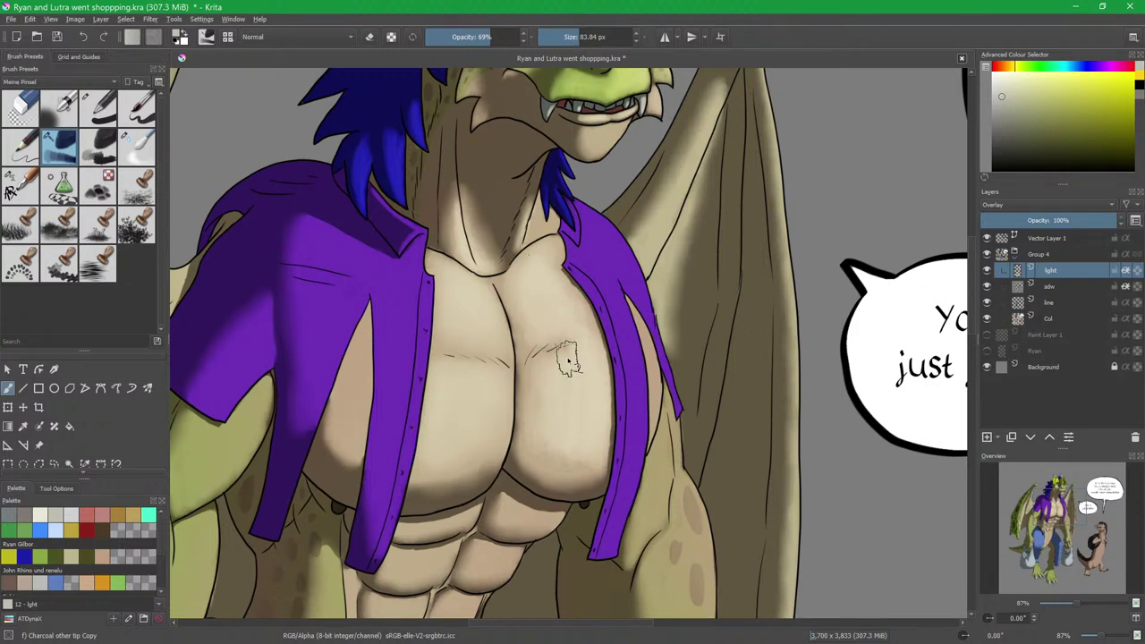
pyautogui.press('/')
pyautogui.moveTo(532, 291)
pyautogui.mouseDown()
pyautogui.moveTo(537, 335)
pyautogui.moveTo(544, 294)
pyautogui.moveTo(563, 300)
pyautogui.moveTo(597, 429)
pyautogui.moveTo(567, 439)
pyautogui.moveTo(537, 409)
pyautogui.moveTo(572, 384)
pyautogui.moveTo(501, 481)
pyautogui.moveTo(571, 490)
pyautogui.mouseUp()
# Highlight the patch of chest visible through the near gap in the shirt, using a smaller charcoal brush.
pyautogui.press('/')
pyautogui.press('[')
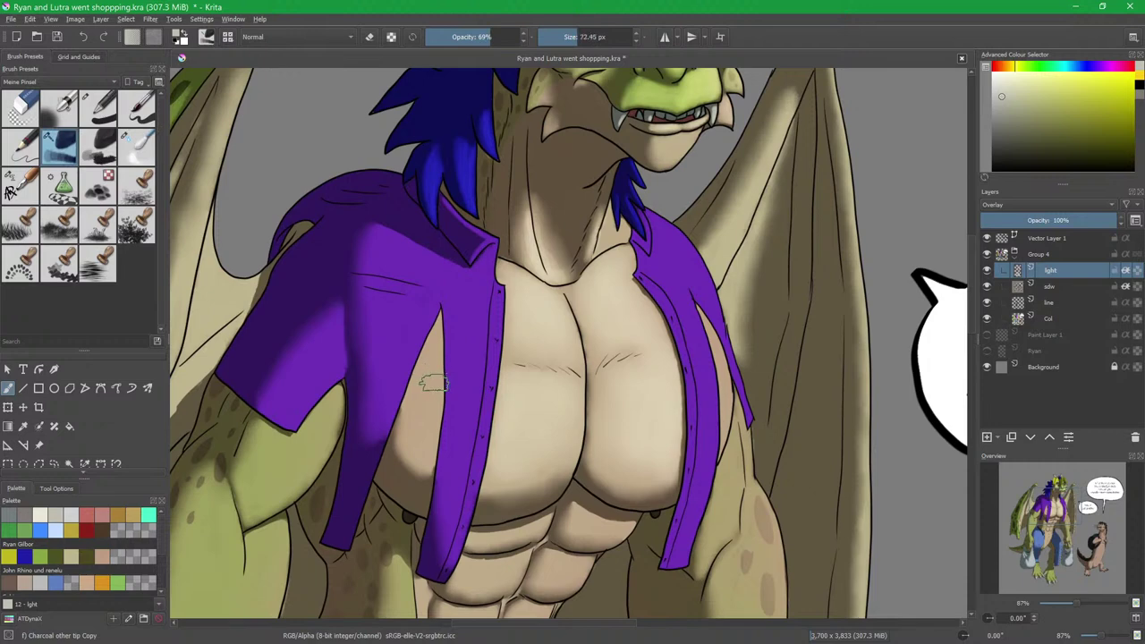
pyautogui.moveTo(438, 333)
pyautogui.mouseDown()
pyautogui.moveTo(428, 452)
pyautogui.moveTo(418, 376)
pyautogui.moveTo(414, 418)
pyautogui.moveTo(417, 402)
pyautogui.moveTo(429, 439)
pyautogui.moveTo(442, 345)
pyautogui.moveTo(428, 399)
pyautogui.moveTo(422, 366)
pyautogui.moveTo(404, 448)
pyautogui.moveTo(459, 360)
pyautogui.mouseUp()
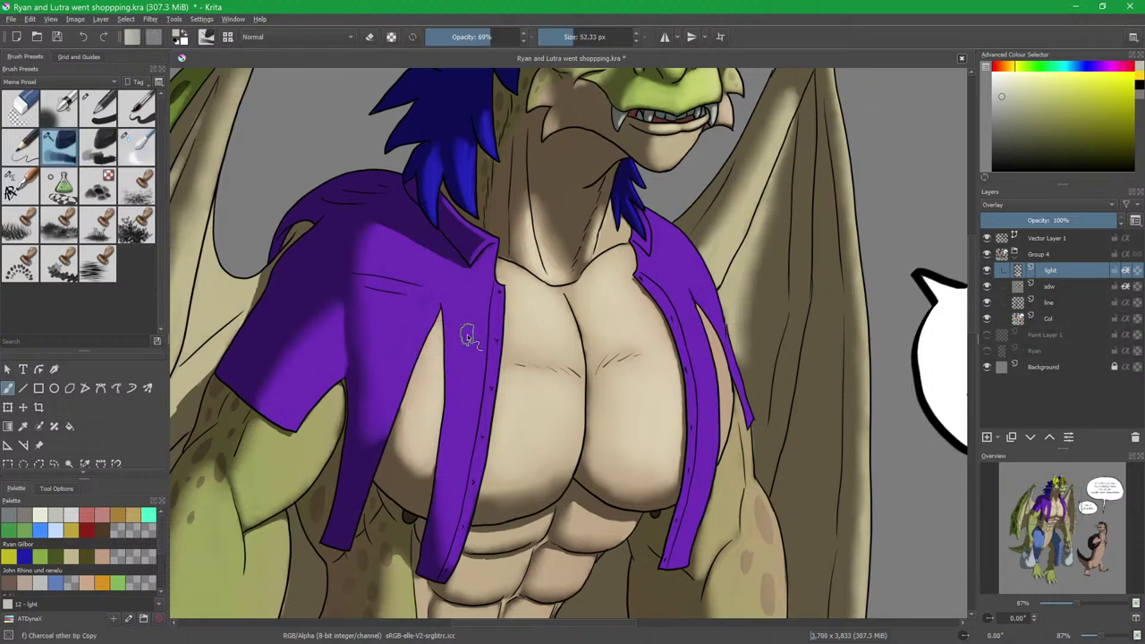
# Paint highlights down the far arm from below the shoulder to the forearm with the charcoal brush at 69% opacity.
pyautogui.moveTo(605, 435); pyautogui.dragTo(488, 237)
pyautogui.moveTo(603, 303)
pyautogui.mouseDown()
pyautogui.moveTo(542, 276)
pyautogui.moveTo(588, 313)
pyautogui.mouseUp()
pyautogui.moveTo(577, 262)
pyautogui.mouseDown()
pyautogui.moveTo(597, 368)
pyautogui.moveTo(576, 283)
pyautogui.moveTo(582, 402)
pyautogui.mouseUp()
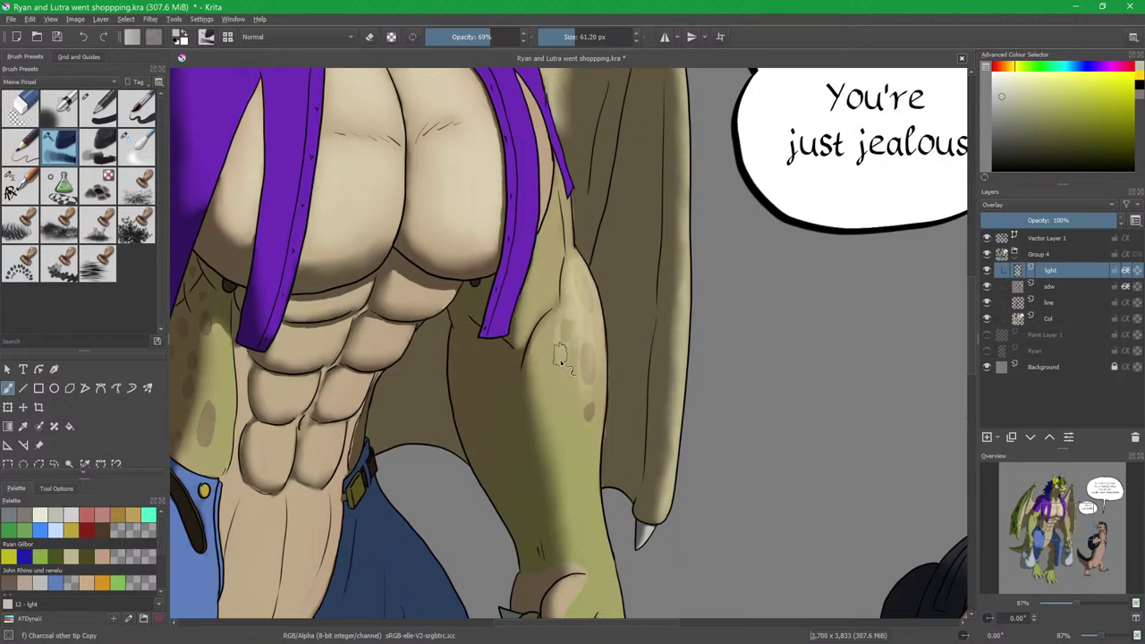
pyautogui.scroll(-3, 573, 385)
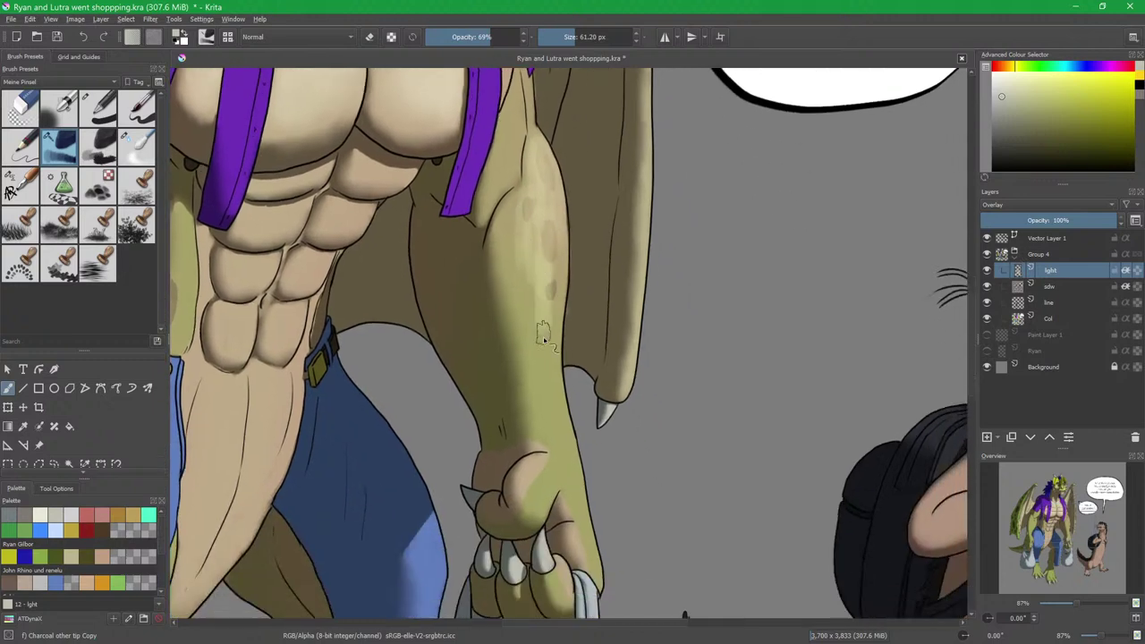
pyautogui.moveTo(547, 403)
pyautogui.mouseDown()
pyautogui.moveTo(517, 223)
pyautogui.moveTo(522, 252)
pyautogui.moveTo(519, 215)
pyautogui.mouseUp()
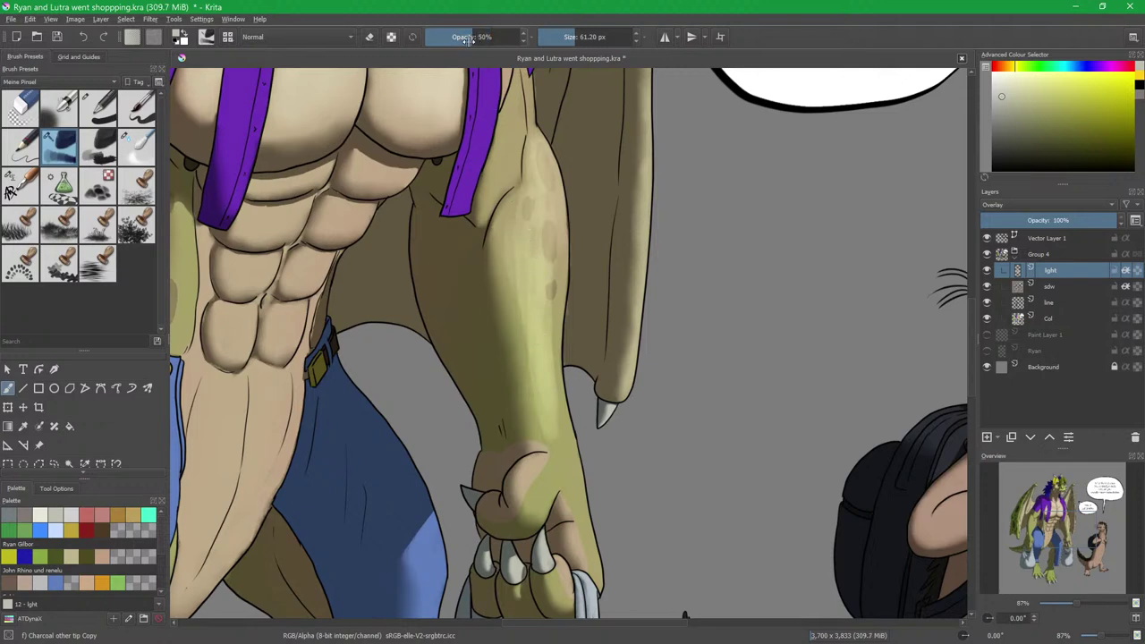
# Build up the far arm's highlights down to the wrist with the charcoal brush at 50% opacity, and smooth them with Blender Blur.
pyautogui.moveTo(528, 264)
pyautogui.mouseDown()
pyautogui.moveTo(541, 238)
pyautogui.moveTo(542, 180)
pyautogui.moveTo(536, 277)
pyautogui.moveTo(550, 318)
pyautogui.moveTo(554, 242)
pyautogui.moveTo(546, 362)
pyautogui.mouseUp()
pyautogui.moveTo(547, 288); pyautogui.dragTo(560, 453)
pyautogui.moveTo(523, 217); pyautogui.dragTo(543, 397)
pyautogui.moveTo(537, 352)
pyautogui.mouseDown()
pyautogui.moveTo(560, 427)
pyautogui.moveTo(564, 418)
pyautogui.moveTo(559, 368)
pyautogui.moveTo(528, 353)
pyautogui.moveTo(560, 356)
pyautogui.moveTo(519, 387)
pyautogui.moveTo(528, 367)
pyautogui.moveTo(537, 374)
pyautogui.moveTo(534, 420)
pyautogui.moveTo(525, 351)
pyautogui.moveTo(504, 391)
pyautogui.moveTo(513, 429)
pyautogui.moveTo(517, 262)
pyautogui.moveTo(543, 437)
pyautogui.moveTo(519, 259)
pyautogui.mouseUp()
pyautogui.scroll(4, 566, 368)
pyautogui.scroll(-5, 515, 260)
pyautogui.press('/')
pyautogui.moveTo(519, 260)
pyautogui.mouseDown()
pyautogui.moveTo(511, 219)
pyautogui.moveTo(511, 336)
pyautogui.moveTo(523, 314)
pyautogui.moveTo(532, 395)
pyautogui.moveTo(531, 176)
pyautogui.moveTo(550, 415)
pyautogui.mouseUp()
# Finish smoothing the far arm's highlights, and highlight and blur the skin visible through the far gap in the shirt.
pyautogui.press('/')
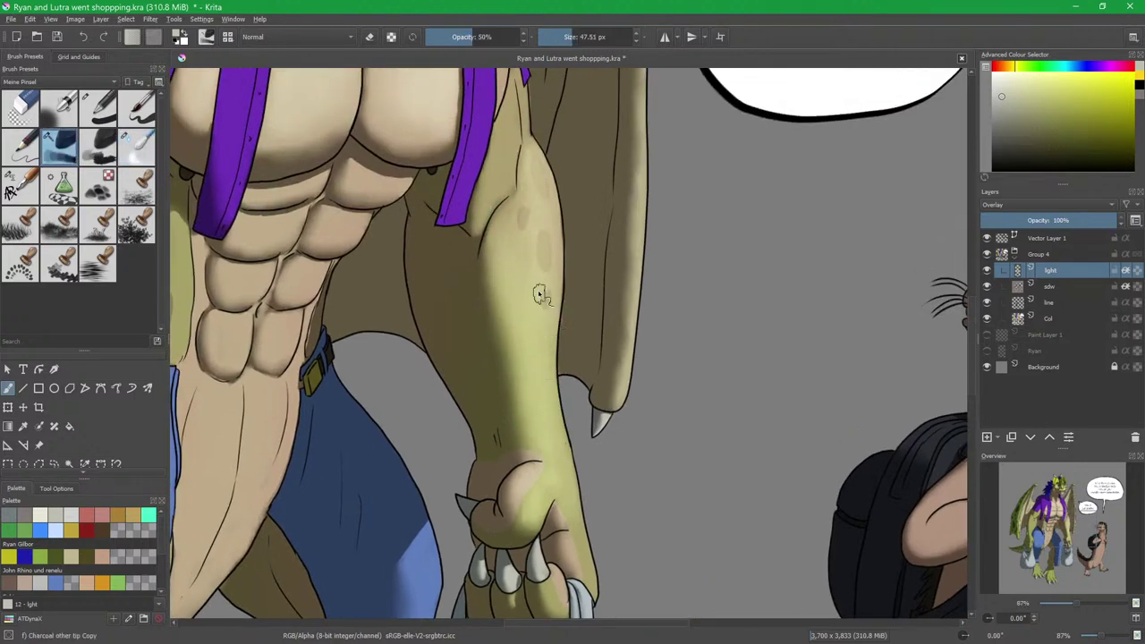
pyautogui.scroll(3, 545, 309)
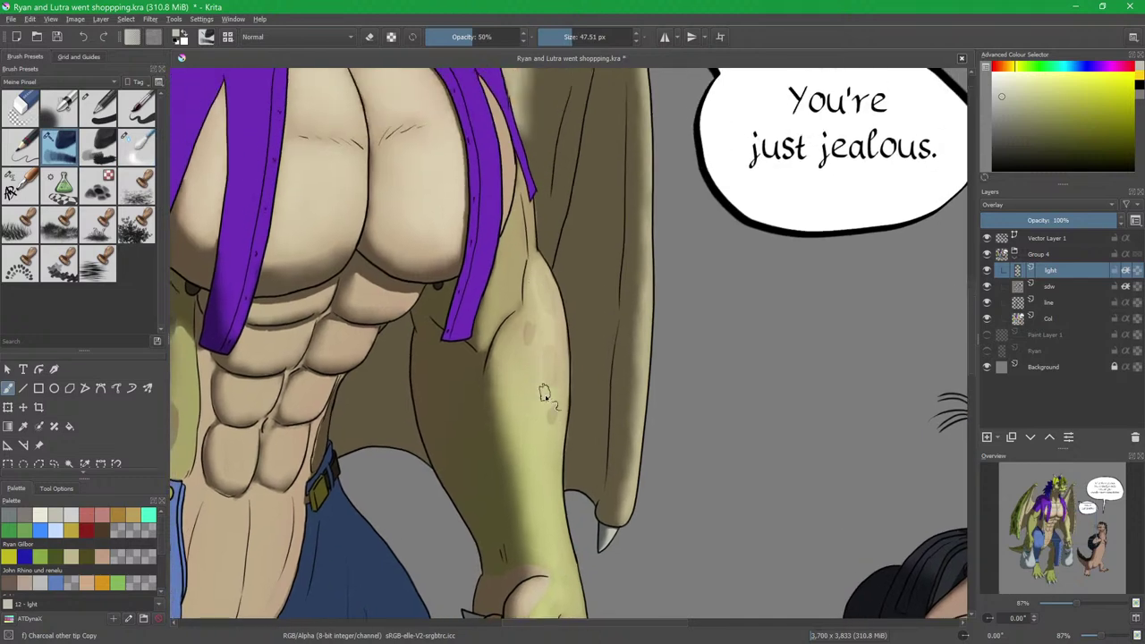
pyautogui.moveTo(516, 218)
pyautogui.mouseDown()
pyautogui.moveTo(519, 354)
pyautogui.moveTo(505, 226)
pyautogui.moveTo(489, 226)
pyautogui.mouseUp()
pyautogui.moveTo(467, 114)
pyautogui.mouseDown()
pyautogui.moveTo(517, 224)
pyautogui.moveTo(517, 347)
pyautogui.mouseUp()
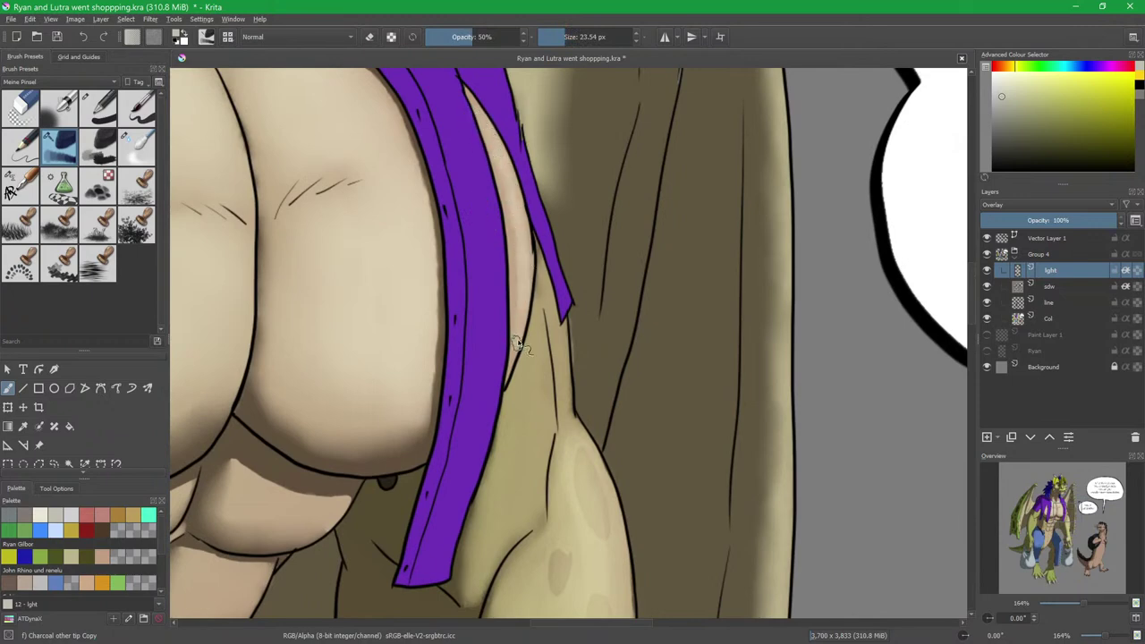
pyautogui.moveTo(505, 179); pyautogui.dragTo(519, 298)
pyautogui.moveTo(506, 206); pyautogui.dragTo(507, 291)
pyautogui.moveTo(502, 279); pyautogui.dragTo(515, 327)
pyautogui.press('/')
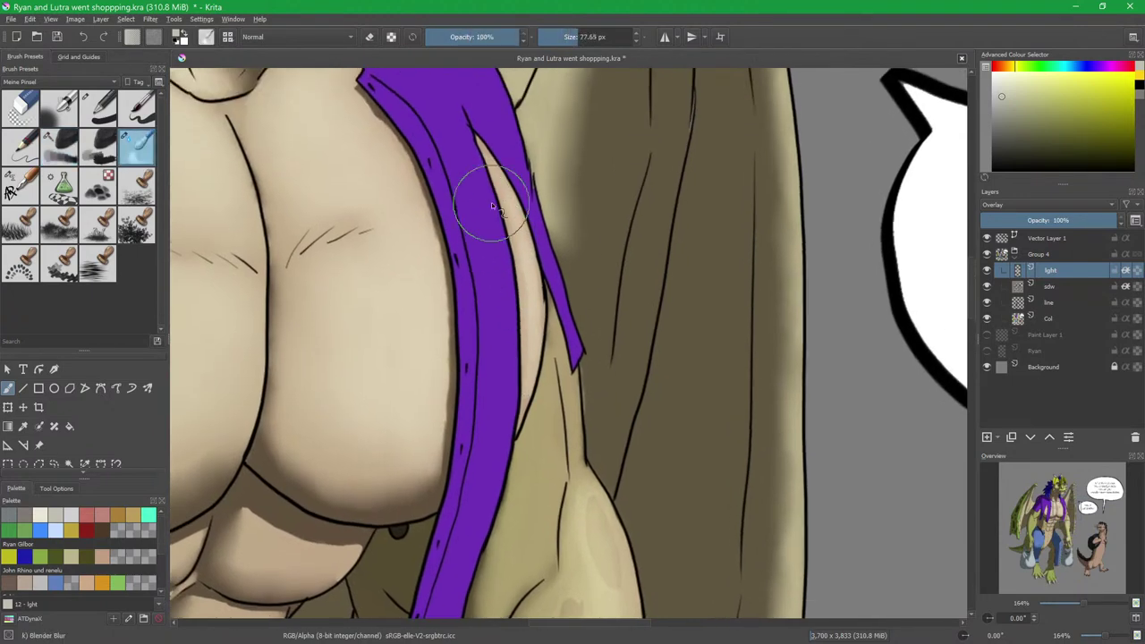
pyautogui.press('[')
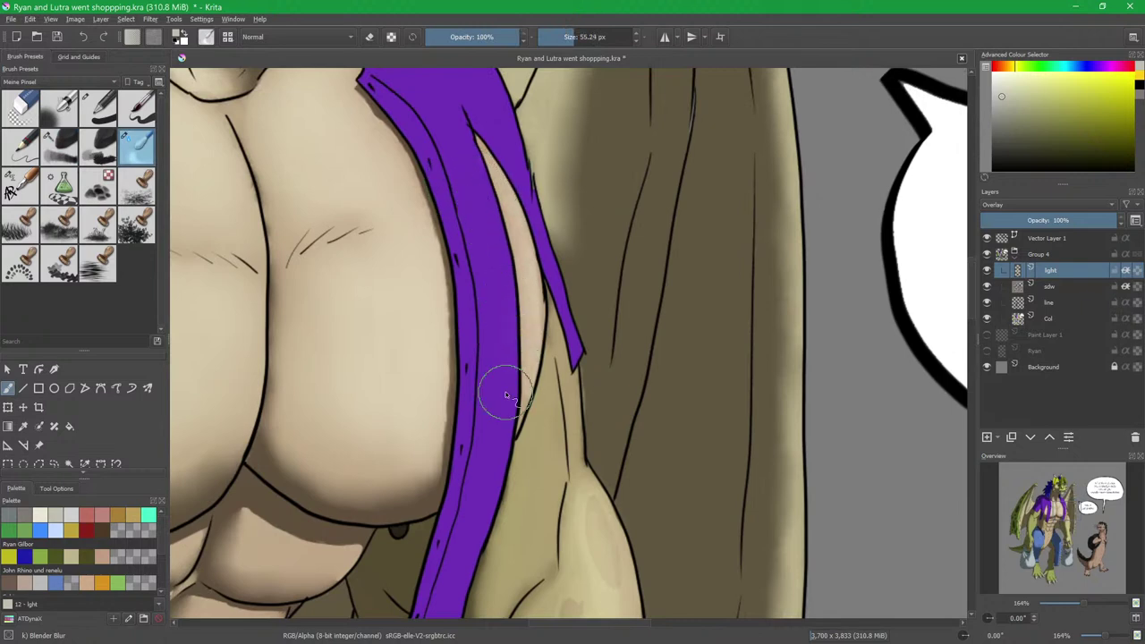
pyautogui.scroll(-3, 542, 358)
# Highlight the far upper arm between the shirt and the shoulder with the charcoal brush at 50% opacity, smoothing it with Blender Blur.
pyautogui.press('/')
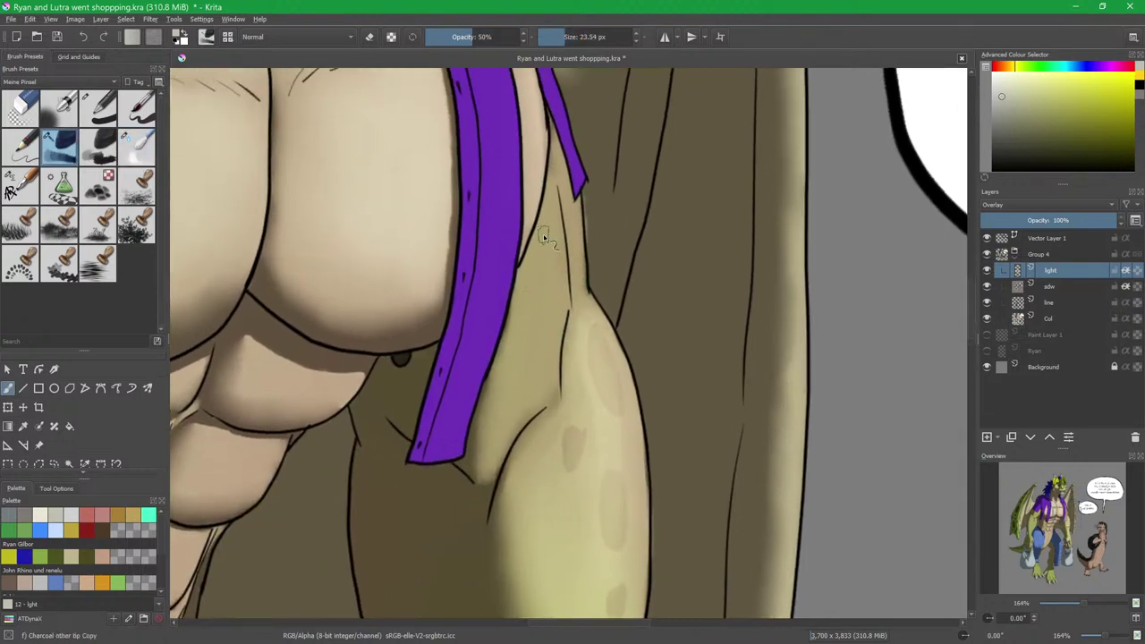
pyautogui.moveTo(553, 186); pyautogui.dragTo(555, 274)
pyautogui.press(']')
pyautogui.moveTo(553, 199); pyautogui.dragTo(554, 318)
pyautogui.moveTo(548, 227)
pyautogui.mouseDown()
pyautogui.moveTo(532, 310)
pyautogui.moveTo(547, 259)
pyautogui.moveTo(548, 366)
pyautogui.moveTo(554, 329)
pyautogui.moveTo(492, 461)
pyautogui.mouseUp()
pyautogui.moveTo(536, 303)
pyautogui.mouseDown()
pyautogui.moveTo(522, 392)
pyautogui.moveTo(545, 258)
pyautogui.moveTo(523, 380)
pyautogui.mouseUp()
pyautogui.moveTo(521, 327); pyautogui.dragTo(510, 408)
pyautogui.moveTo(550, 212)
pyautogui.mouseDown()
pyautogui.moveTo(544, 356)
pyautogui.moveTo(552, 273)
pyautogui.moveTo(532, 367)
pyautogui.moveTo(527, 308)
pyautogui.moveTo(555, 267)
pyautogui.moveTo(548, 241)
pyautogui.moveTo(557, 288)
pyautogui.moveTo(541, 273)
pyautogui.moveTo(545, 232)
pyautogui.moveTo(522, 351)
pyautogui.moveTo(546, 281)
pyautogui.moveTo(505, 379)
pyautogui.mouseUp()
pyautogui.press('/')
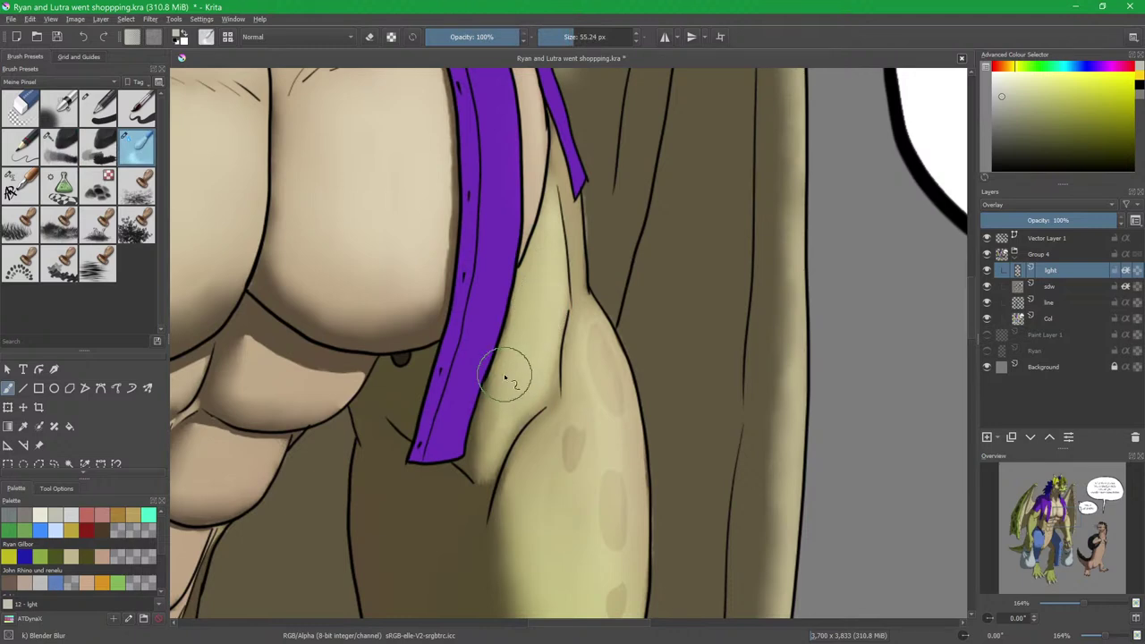
pyautogui.press('/')
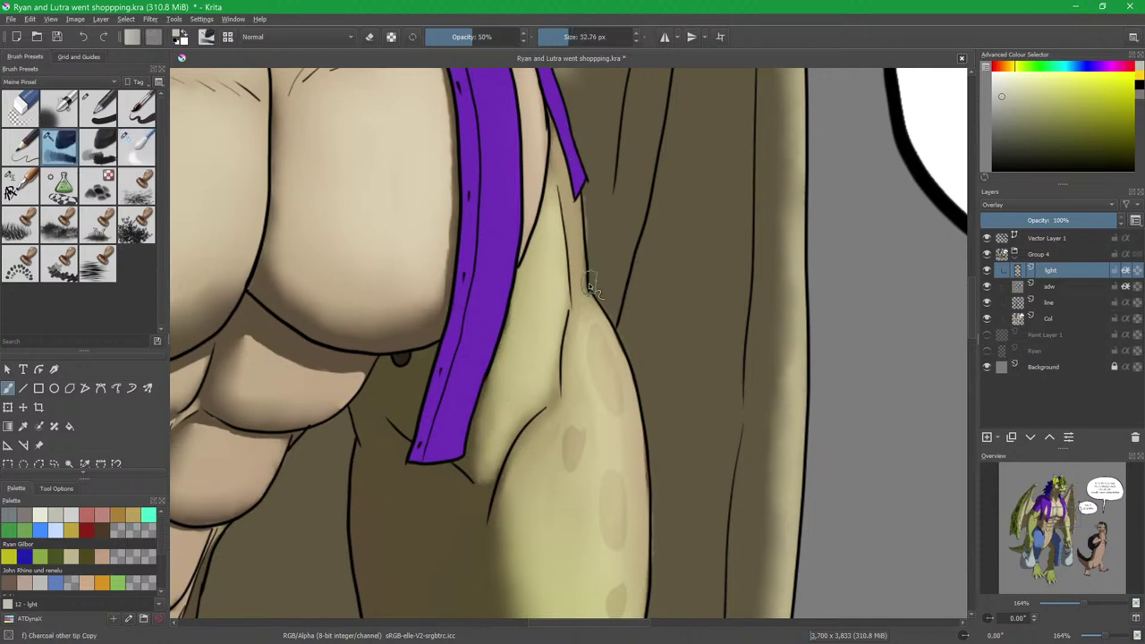
pyautogui.moveTo(597, 308); pyautogui.dragTo(606, 391)
pyautogui.moveTo(569, 289); pyautogui.dragTo(583, 392)
# Paint highlights over the shirt's far front panel and shoulder with a larger charcoal brush at 50% opacity.
pyautogui.scroll(-2, 579, 344)
pyautogui.moveTo(518, 253); pyautogui.dragTo(530, 248)
pyautogui.moveTo(496, 208)
pyautogui.mouseDown()
pyautogui.moveTo(538, 285)
pyautogui.moveTo(522, 266)
pyautogui.moveTo(549, 340)
pyautogui.moveTo(514, 255)
pyautogui.moveTo(544, 356)
pyautogui.moveTo(533, 311)
pyautogui.moveTo(541, 416)
pyautogui.moveTo(544, 317)
pyautogui.moveTo(541, 433)
pyautogui.mouseUp()
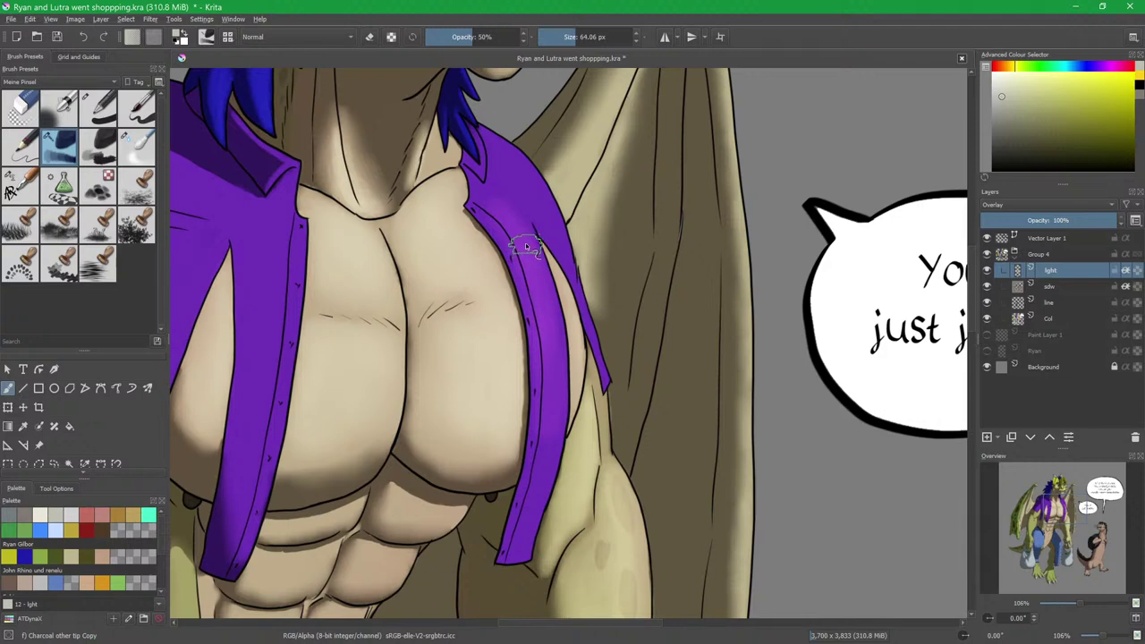
pyautogui.moveTo(497, 201)
pyautogui.mouseDown()
pyautogui.moveTo(523, 227)
pyautogui.moveTo(543, 213)
pyautogui.moveTo(502, 158)
pyautogui.mouseUp()
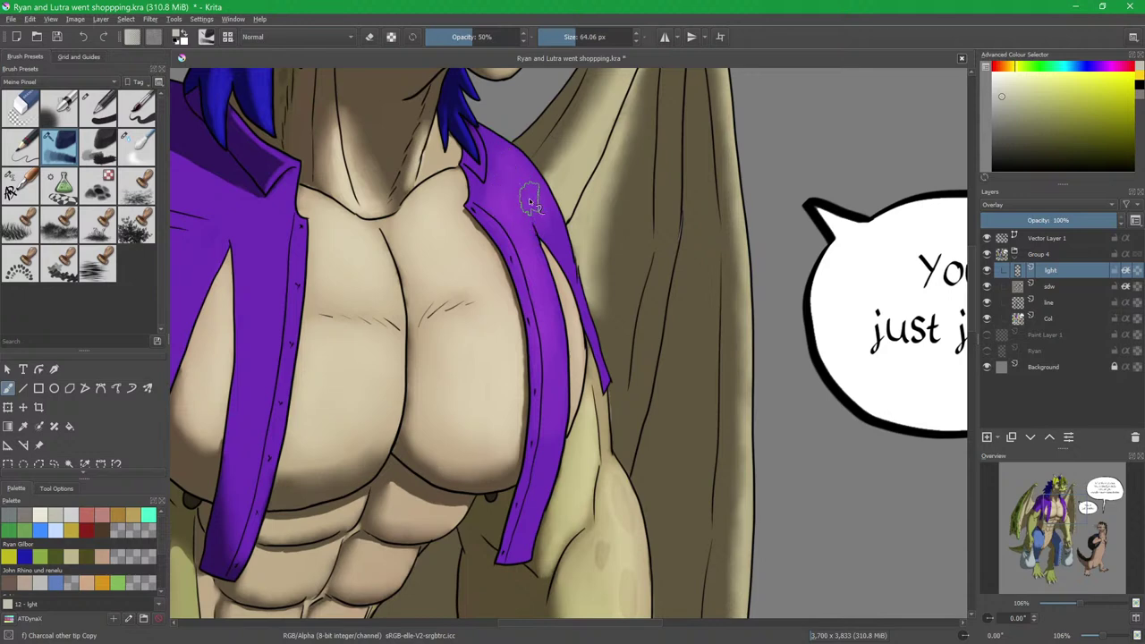
pyautogui.press('[')
pyautogui.press(']')
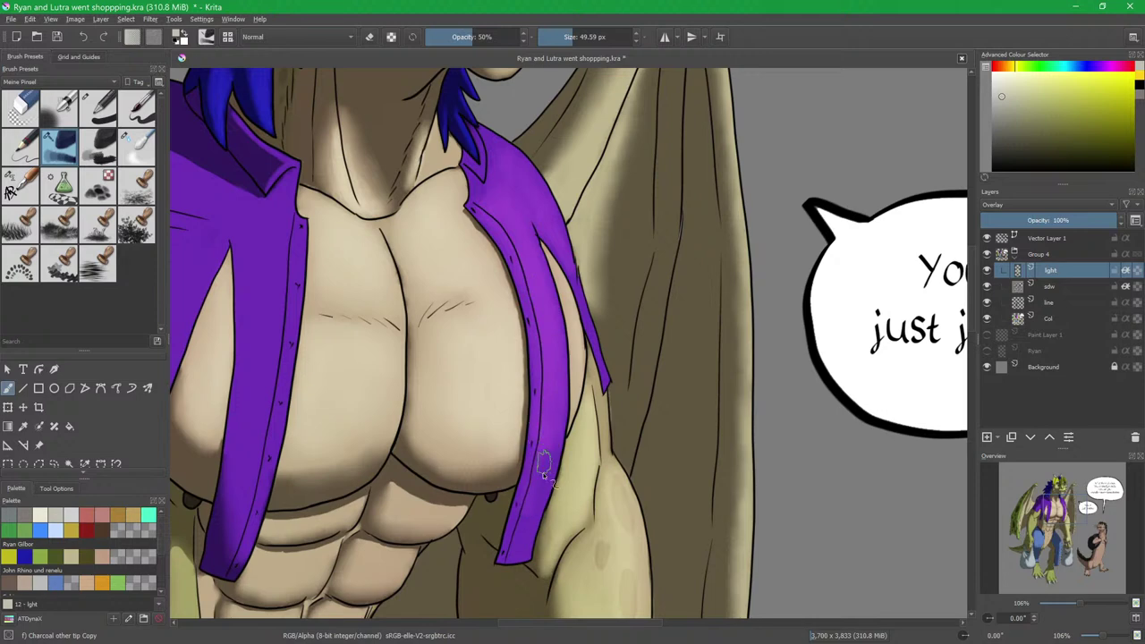
pyautogui.scroll(2, 542, 352)
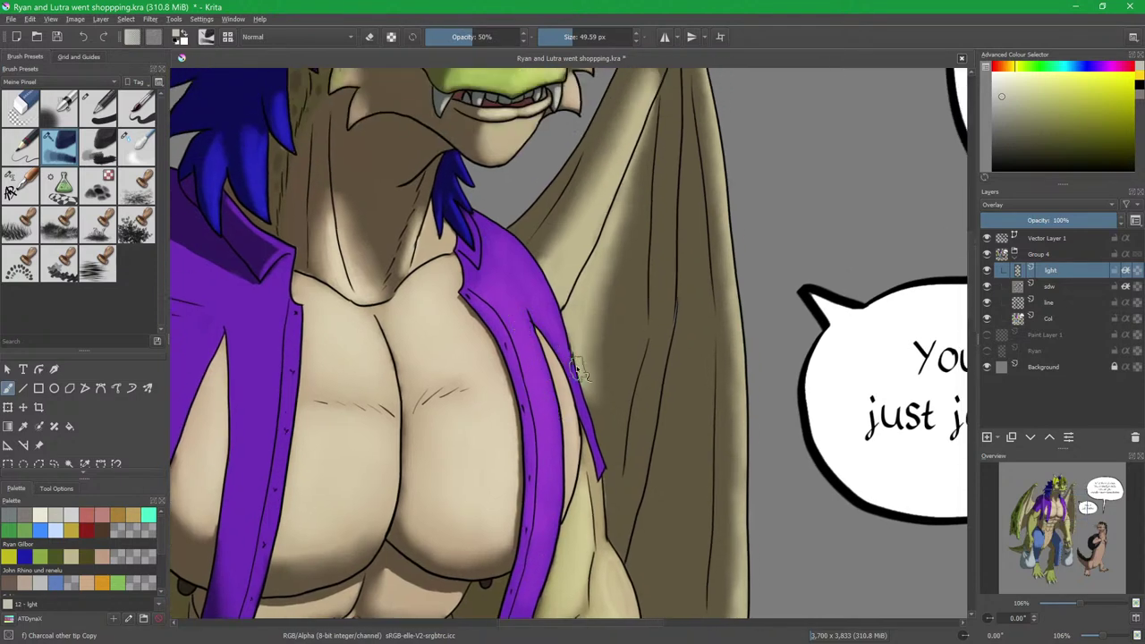
# Highlight the narrow strip of shirt hanging beside the far gap, using a smaller charcoal brush of about 23 px.
pyautogui.scroll(3, 580, 378)
pyautogui.moveTo(553, 311)
pyautogui.keyDown('shift'); pyautogui.mouseDown()
pyautogui.moveTo(528, 304)
pyautogui.moveTo(555, 336)
pyautogui.moveTo(586, 436)
pyautogui.mouseUp(); pyautogui.keyUp('shift')
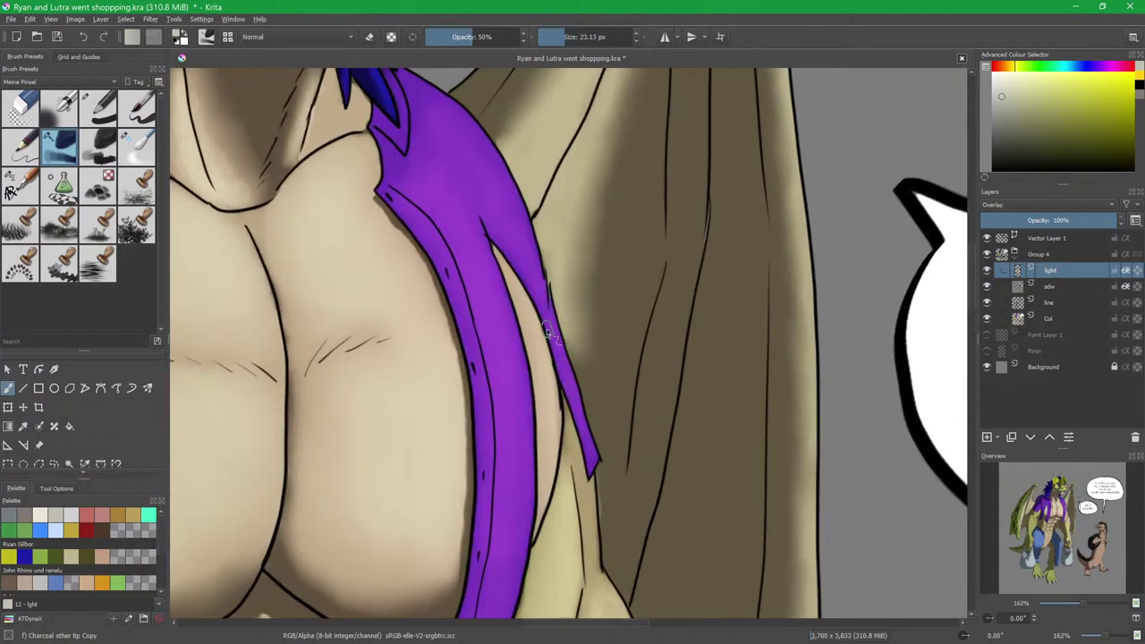
pyautogui.moveTo(529, 289); pyautogui.dragTo(552, 343)
pyautogui.keyDown('shift'); pyautogui.moveTo(528, 266); pyautogui.dragTo(552, 283); pyautogui.keyUp('shift')
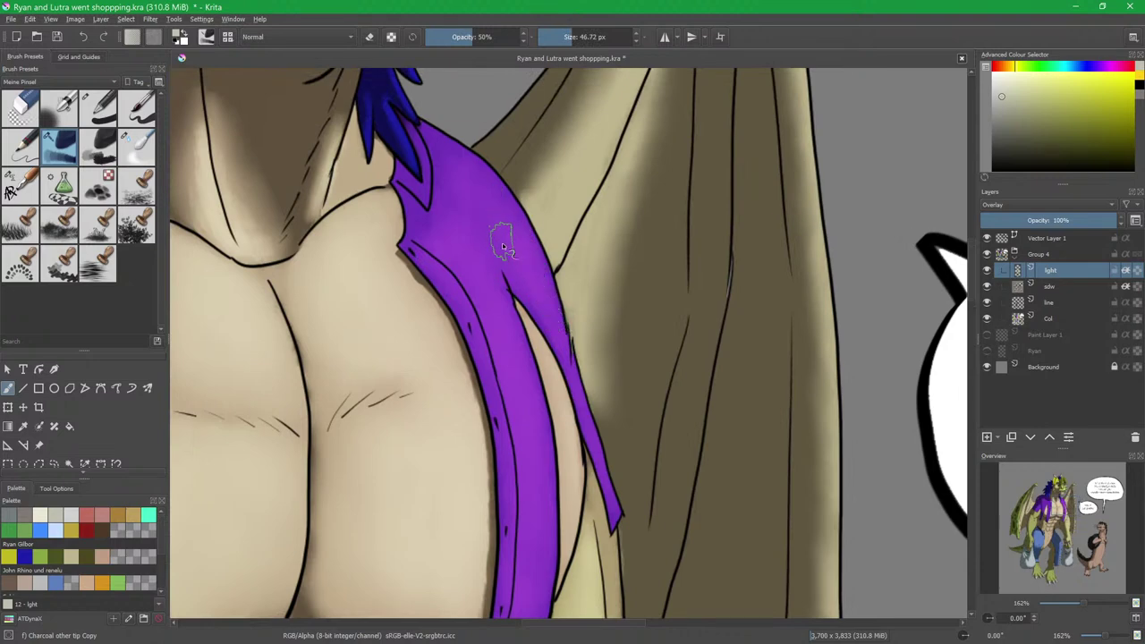
# Build up the highlights on the shirt's far shoulder around the collar with progressively smaller charcoal brushes.
pyautogui.scroll(3, 501, 237)
pyautogui.scroll(2, 504, 298)
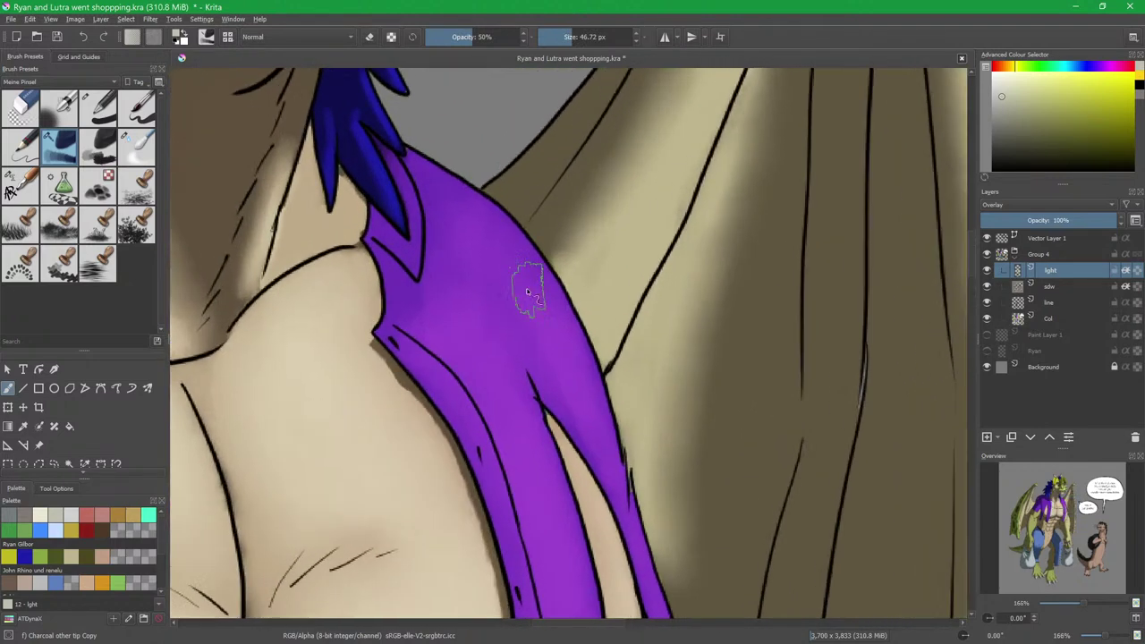
pyautogui.press('[')
pyautogui.press('[')
pyautogui.press('[')
pyautogui.press('[')
pyautogui.keyDown('shift'); pyautogui.moveTo(499, 264); pyautogui.dragTo(515, 263); pyautogui.keyUp('shift')
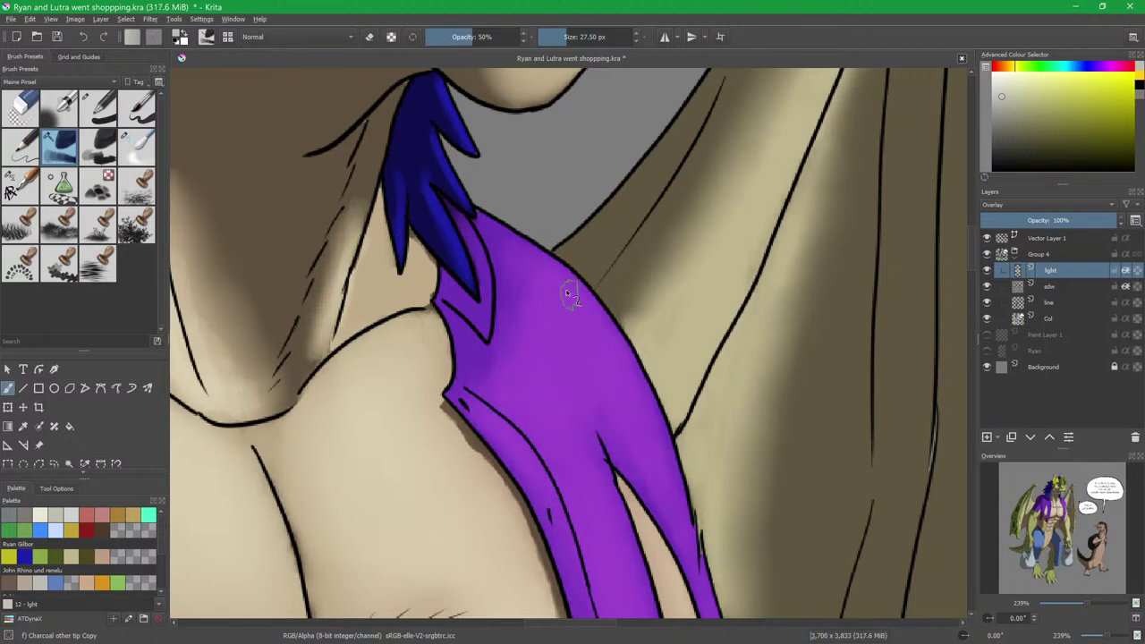
pyautogui.moveTo(468, 343); pyautogui.dragTo(455, 343)
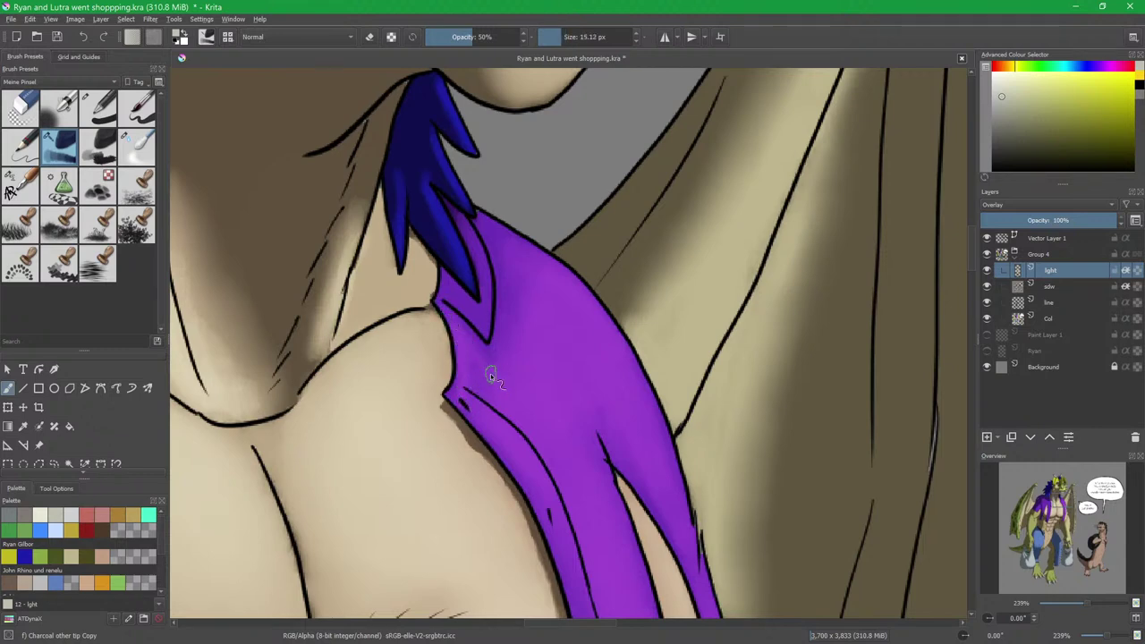
# On the sdw layer, shade beneath the far hair tuft and collar with sdw K, and the chest along the shirt edge with sdw W.
pyautogui.click(1060, 288)
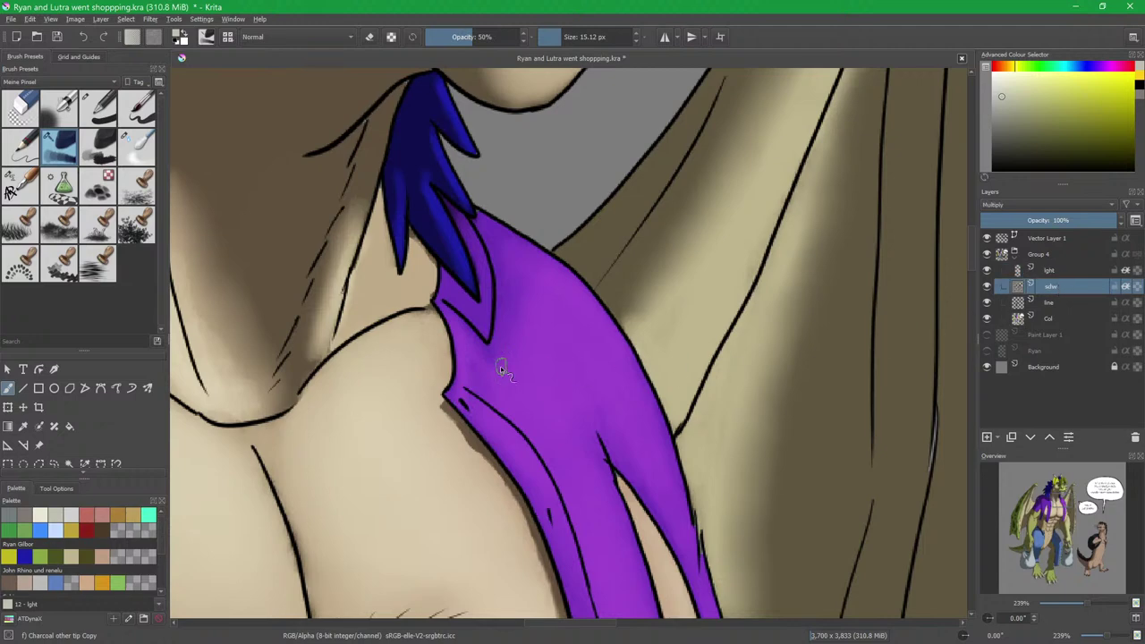
pyautogui.click(11, 519)
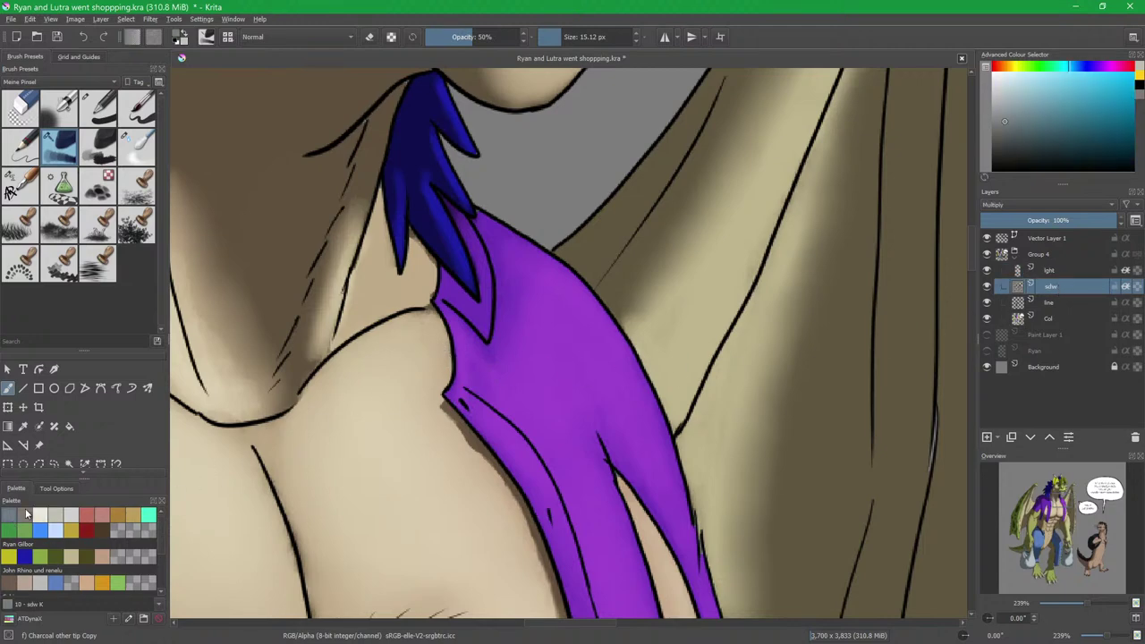
pyautogui.scroll(4, 434, 262)
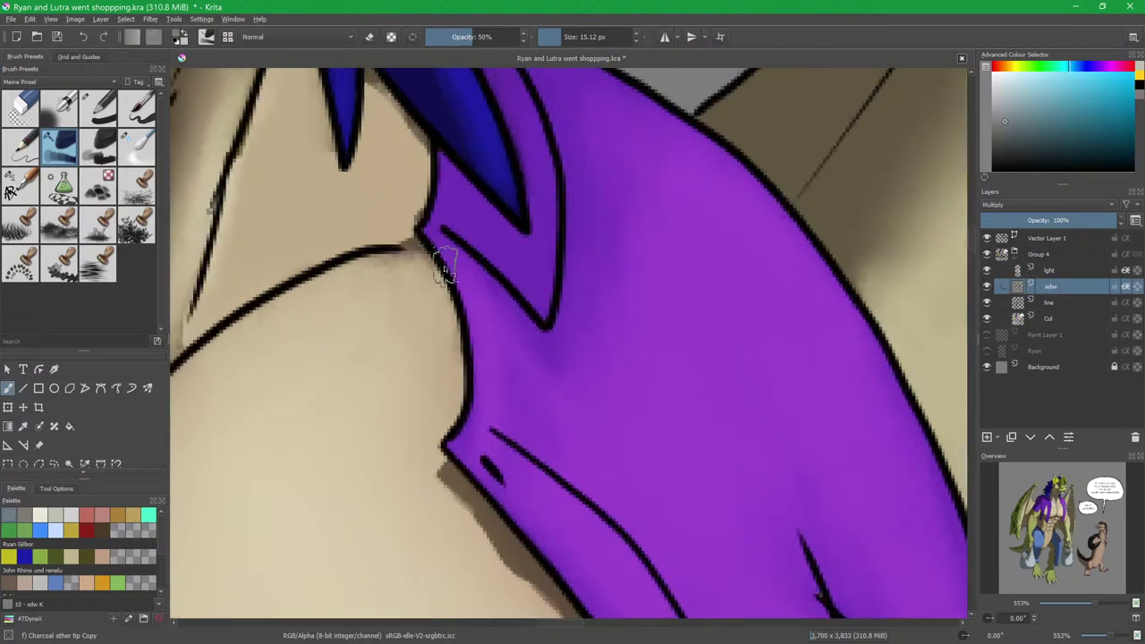
pyautogui.keyDown('shift'); pyautogui.moveTo(501, 304); pyautogui.dragTo(466, 304); pyautogui.keyUp('shift')
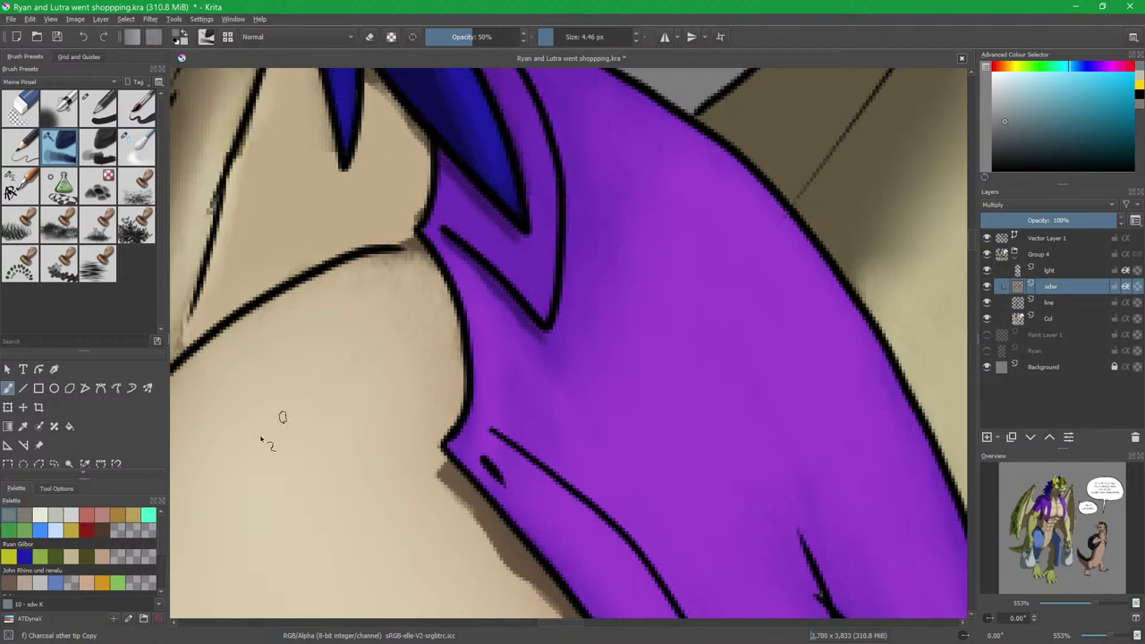
pyautogui.click(26, 522)
pyautogui.moveTo(436, 269)
pyautogui.mouseDown()
pyautogui.moveTo(451, 268)
pyautogui.moveTo(461, 413)
pyautogui.mouseUp()
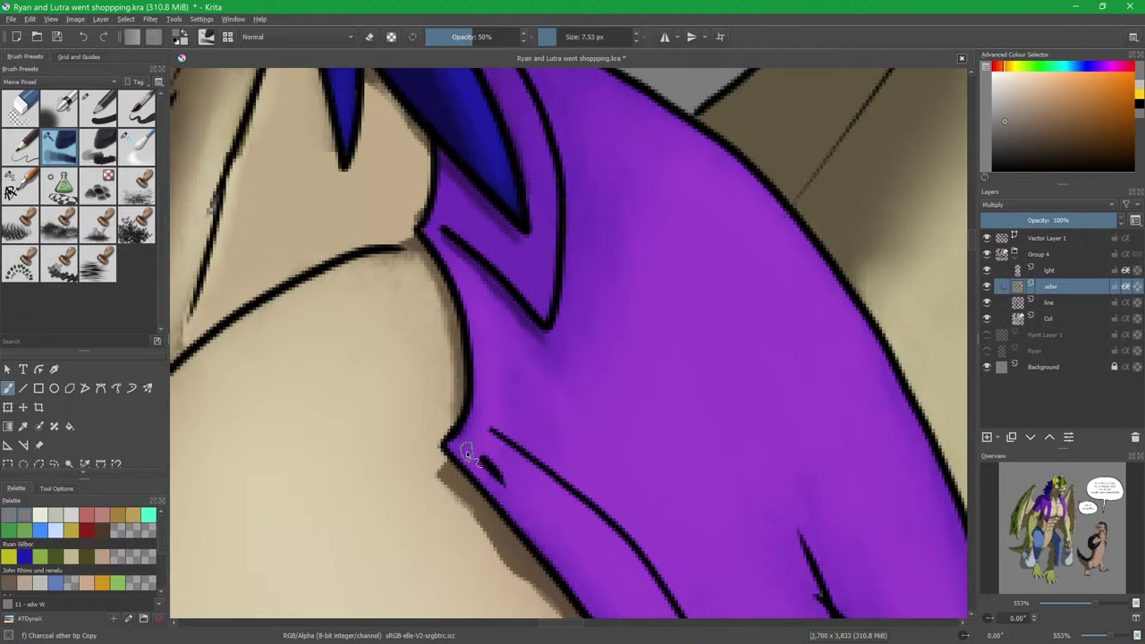
# Return to the lght layer and highlight the shirt's far collar and the cloth just below it with the light colour.
pyautogui.click(1052, 270)
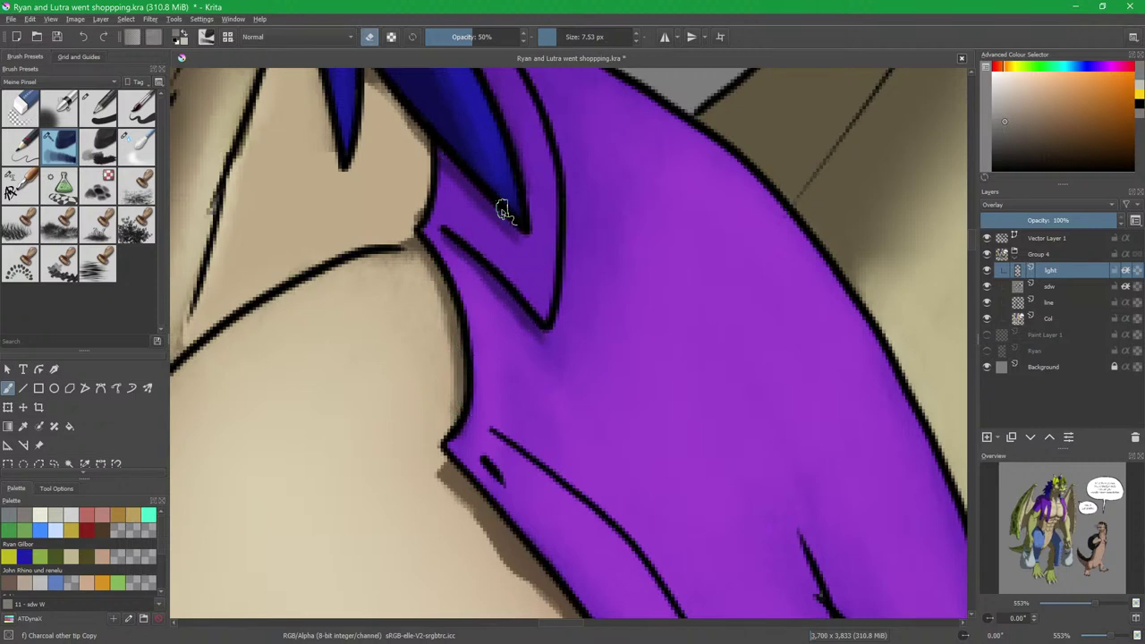
pyautogui.press('x')
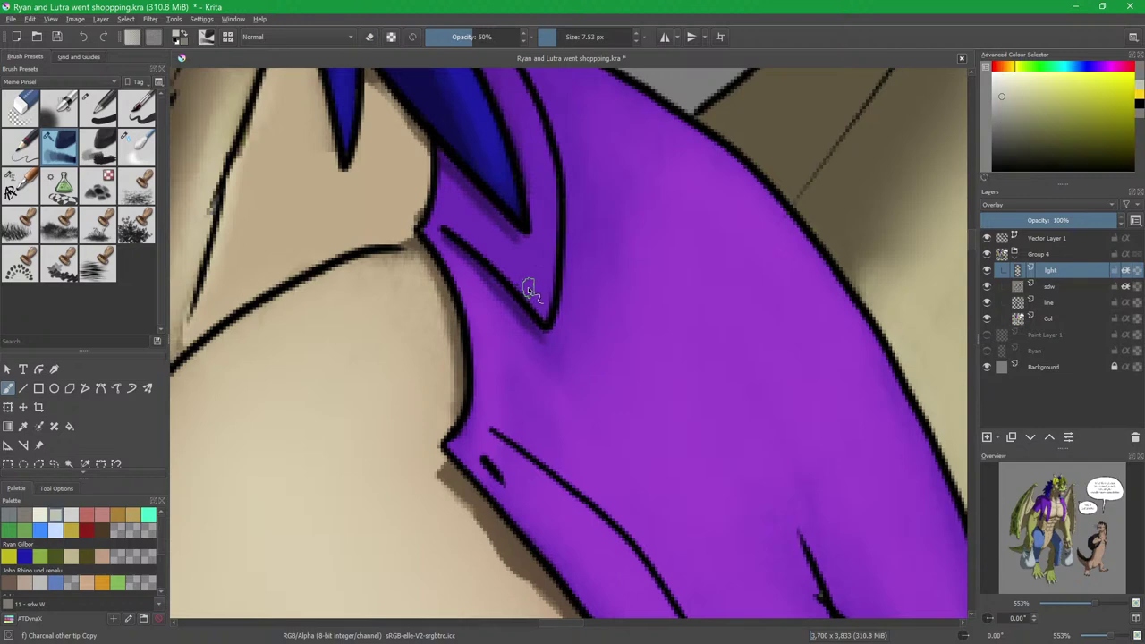
pyautogui.moveTo(519, 269); pyautogui.dragTo(520, 316)
pyautogui.moveTo(456, 259); pyautogui.dragTo(475, 258)
pyautogui.moveTo(546, 345); pyautogui.dragTo(544, 319)
pyautogui.moveTo(530, 256)
pyautogui.mouseDown()
pyautogui.moveTo(535, 399)
pyautogui.moveTo(519, 278)
pyautogui.moveTo(521, 322)
pyautogui.mouseUp()
# Smooth the highlights on the shirt's far shoulder and down its front panel with Blender Blur at about 55 px.
pyautogui.scroll(-5, 560, 336)
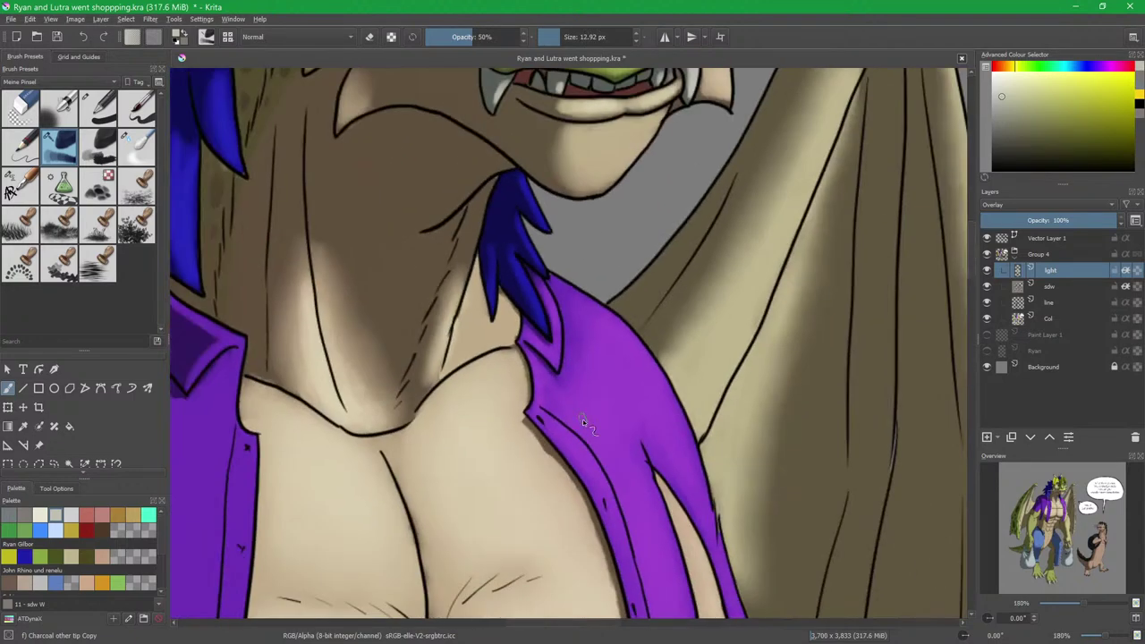
pyautogui.press('/')
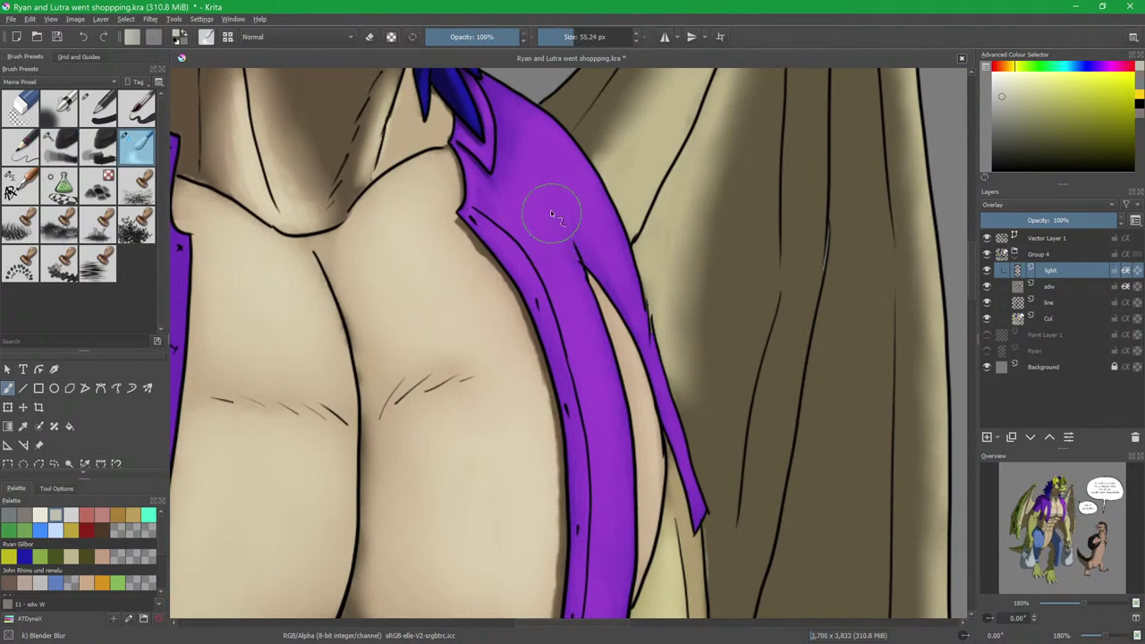
pyautogui.moveTo(545, 182); pyautogui.dragTo(559, 281)
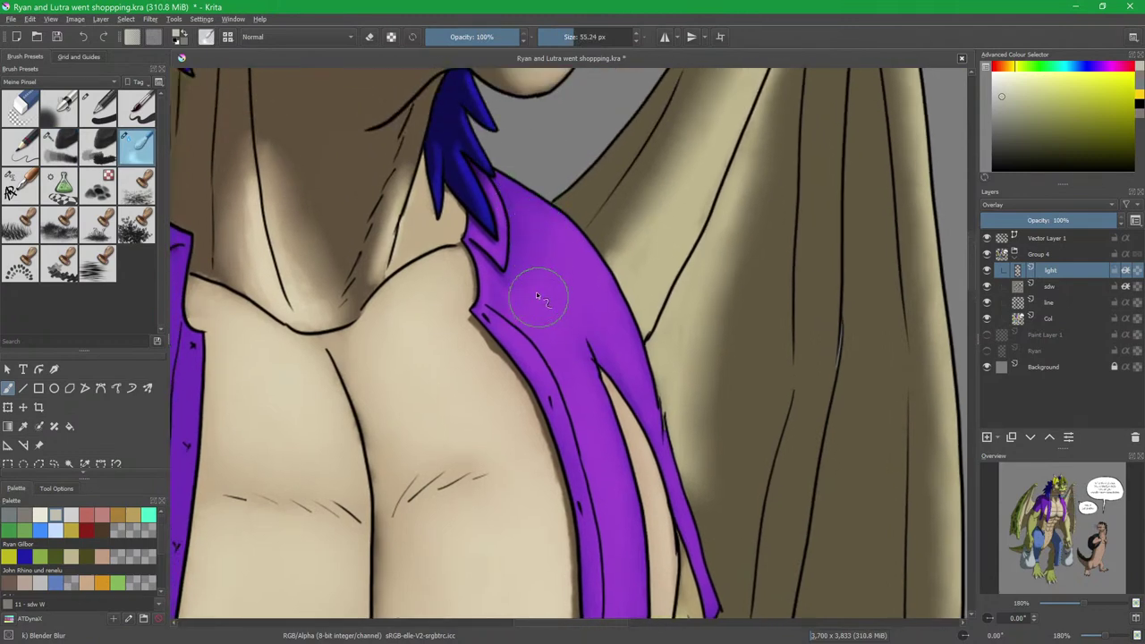
pyautogui.moveTo(564, 397); pyautogui.dragTo(520, 245)
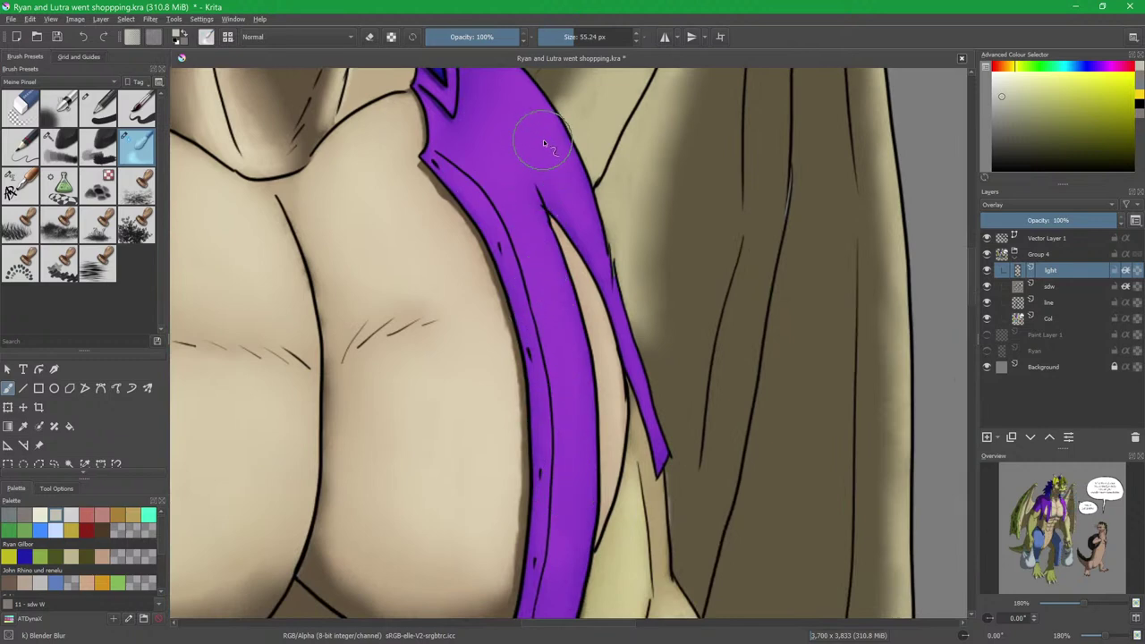
pyautogui.moveTo(579, 454); pyautogui.dragTo(575, 266)
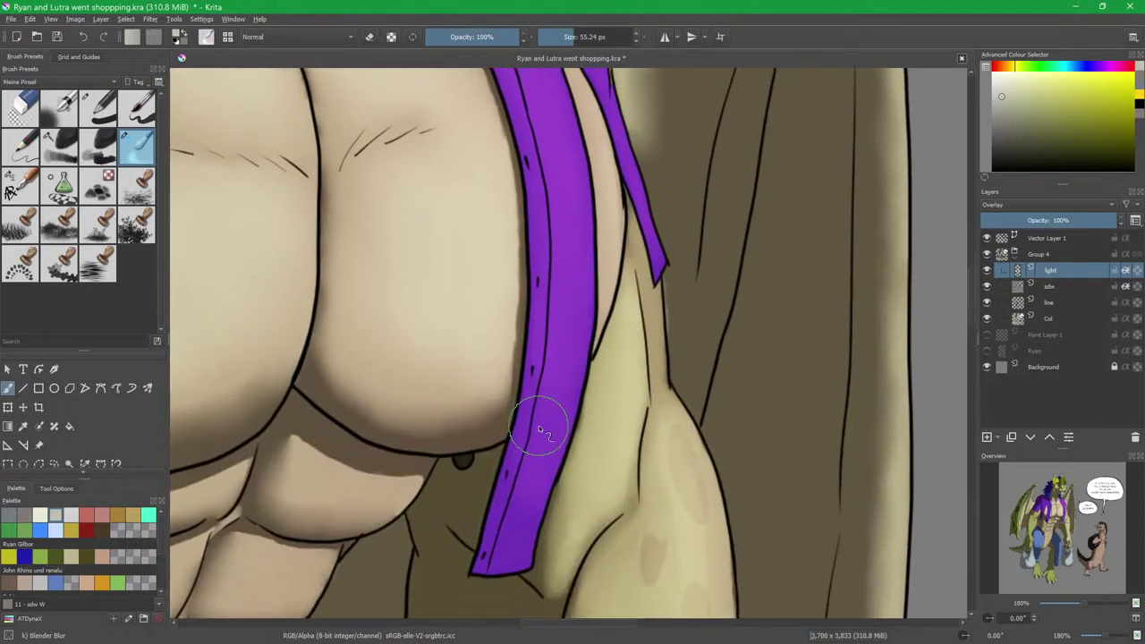
pyautogui.moveTo(603, 186); pyautogui.dragTo(564, 390)
# Smooth the highlights along the narrow strip of shirt beside the far gap, using smaller Blender Blur brushes.
pyautogui.moveTo(579, 326)
pyautogui.mouseDown()
pyautogui.moveTo(592, 409)
pyautogui.moveTo(580, 291)
pyautogui.moveTo(545, 322)
pyautogui.mouseUp()
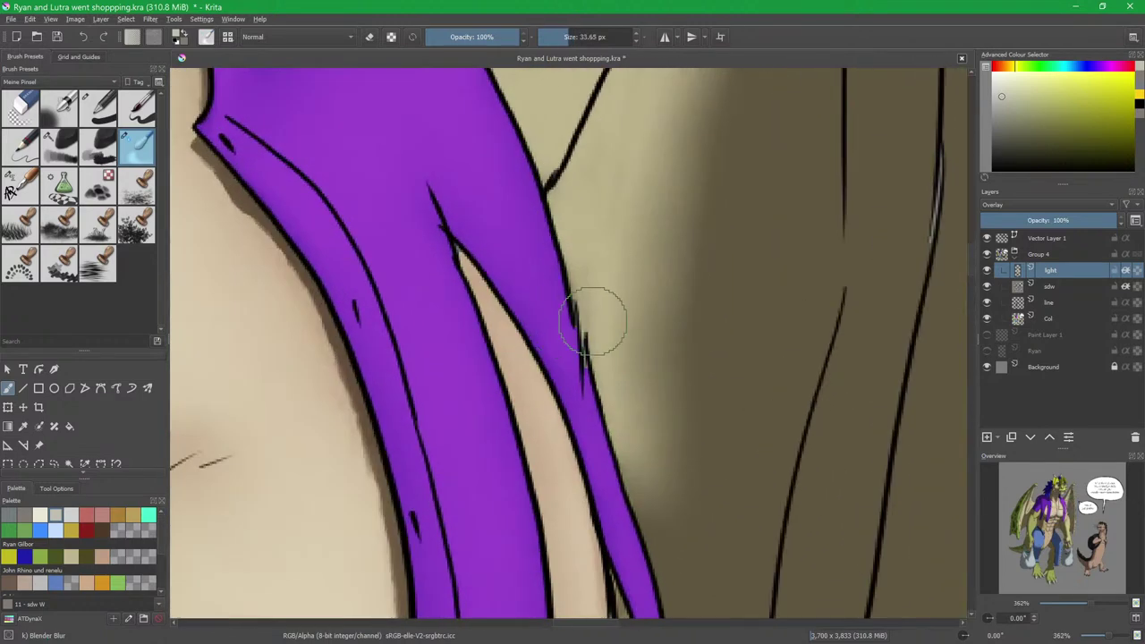
pyautogui.moveTo(591, 449); pyautogui.dragTo(603, 279)
pyautogui.keyDown('shift'); pyautogui.moveTo(643, 407); pyautogui.dragTo(625, 408); pyautogui.keyUp('shift')
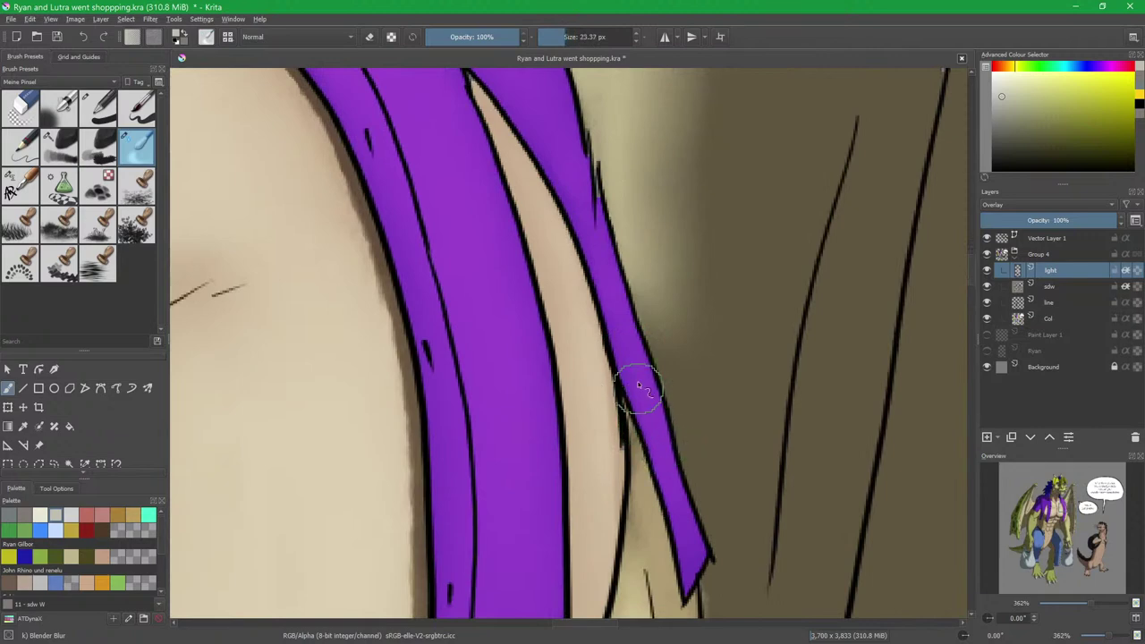
pyautogui.keyDown('shift'); pyautogui.moveTo(630, 330); pyautogui.dragTo(608, 330); pyautogui.keyUp('shift')
pyautogui.moveTo(656, 418); pyautogui.dragTo(690, 554)
pyautogui.moveTo(609, 504)
pyautogui.mouseDown()
pyautogui.moveTo(738, 272)
pyautogui.moveTo(673, 348)
pyautogui.mouseUp()
# Highlight the folded edge of the shirt's near collar with the charcoal brush at about 9 px and smooth it with Blender Blur.
pyautogui.scroll(-3, 738, 273)
pyautogui.scroll(-4, 714, 339)
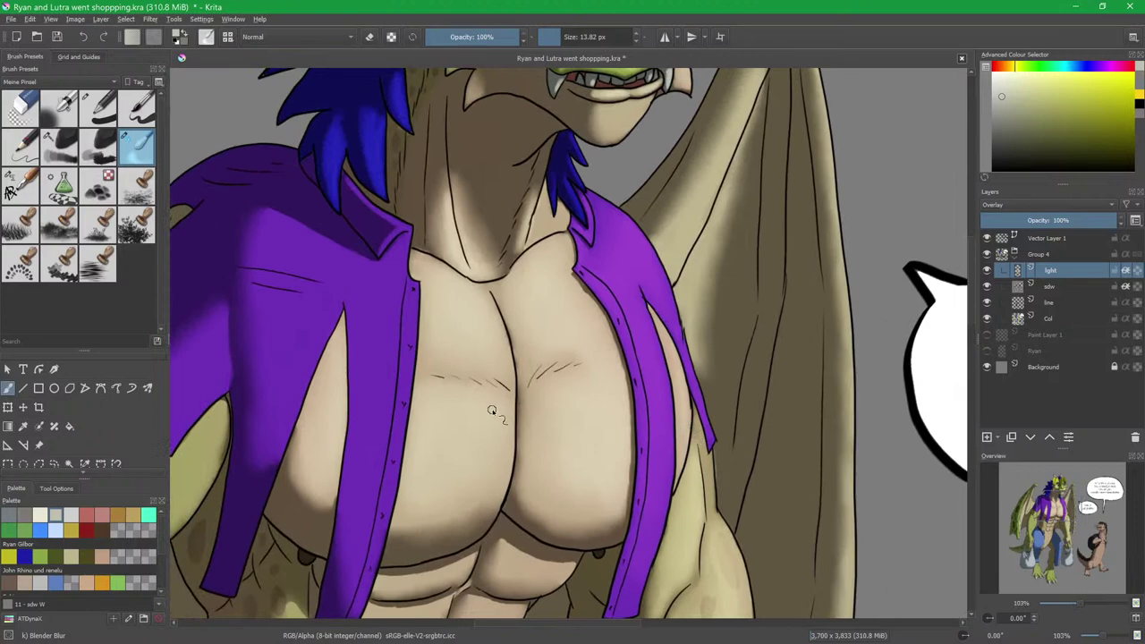
pyautogui.moveTo(492, 410)
pyautogui.mouseDown()
pyautogui.moveTo(620, 312)
pyautogui.moveTo(717, 394)
pyautogui.mouseUp()
pyautogui.press('/')
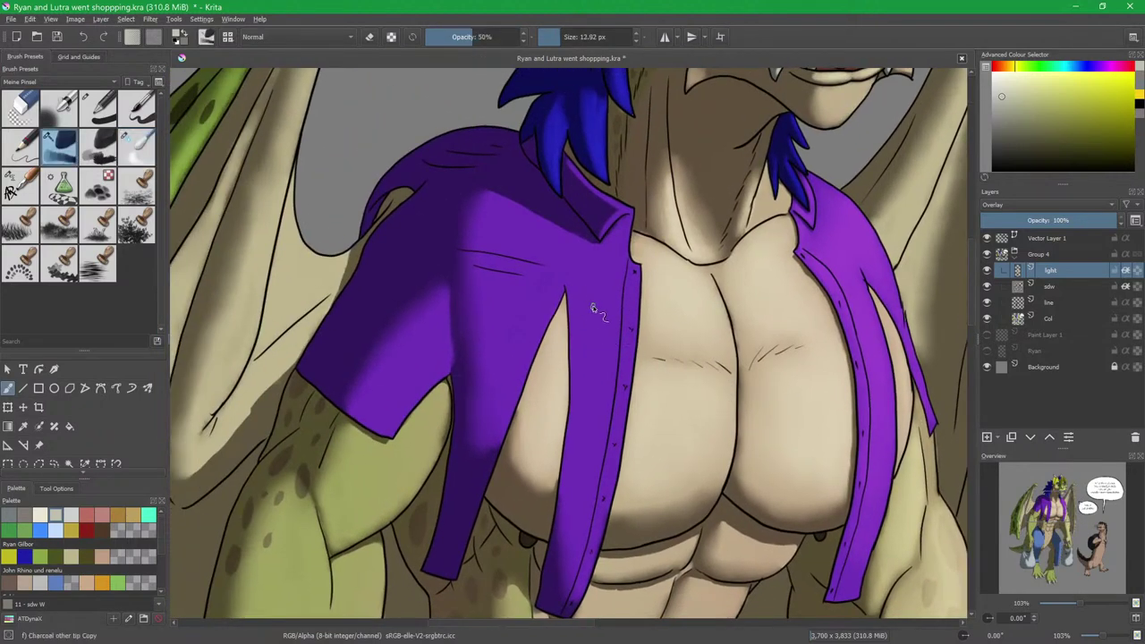
pyautogui.press(']')
pyautogui.moveTo(596, 416); pyautogui.dragTo(568, 344)
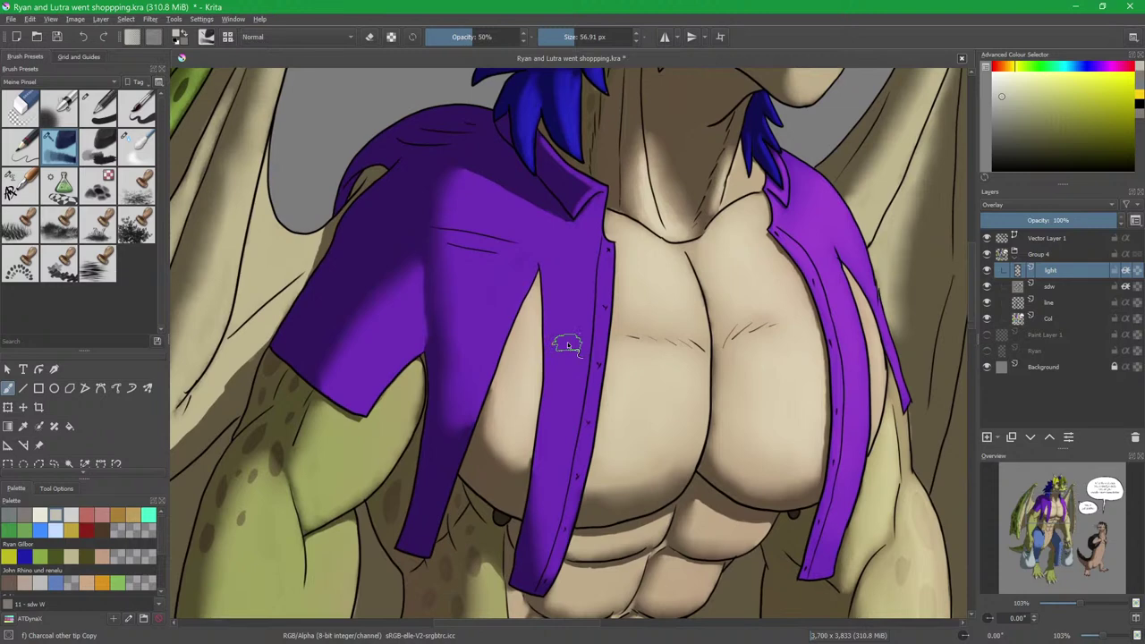
pyautogui.scroll(6, 574, 288)
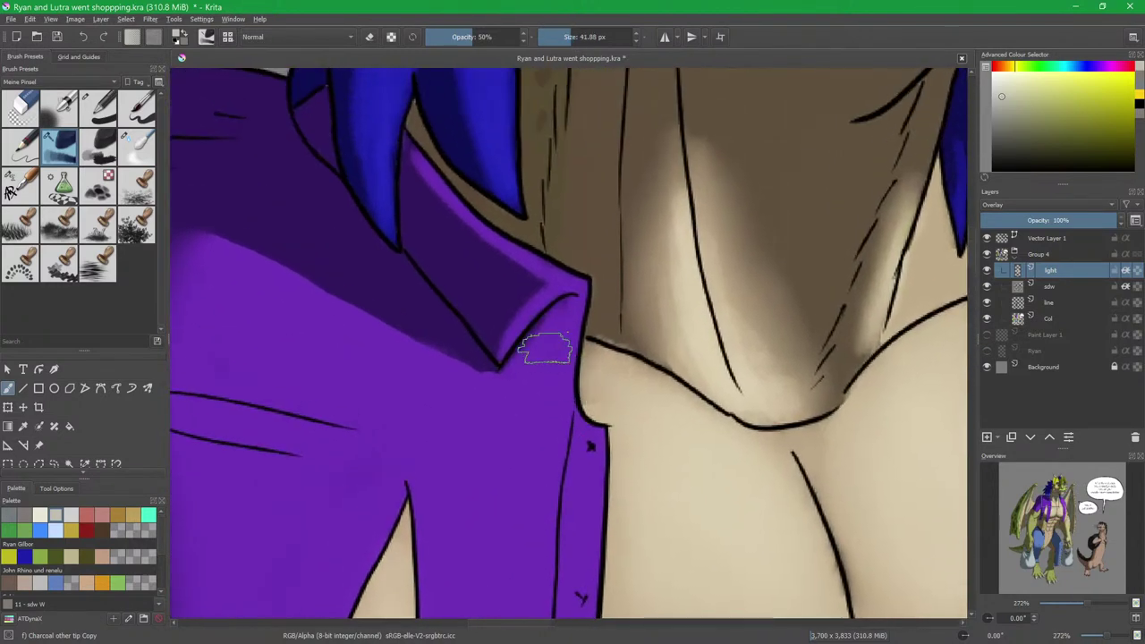
pyautogui.keyDown('shift'); pyautogui.moveTo(546, 349); pyautogui.dragTo(532, 349); pyautogui.keyUp('shift')
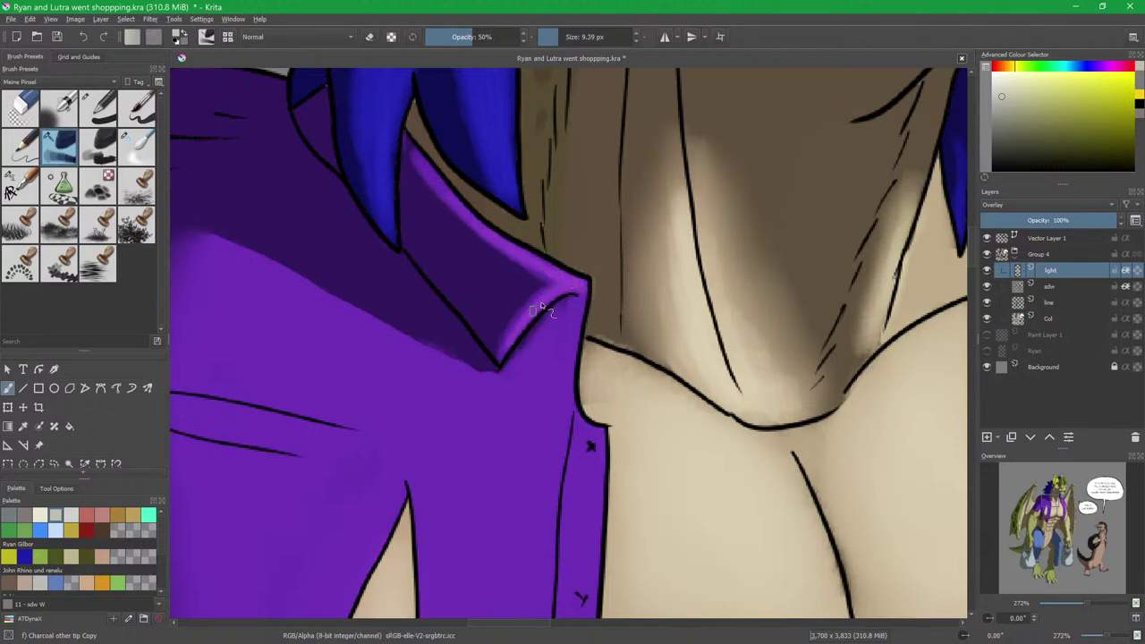
pyautogui.press('/')
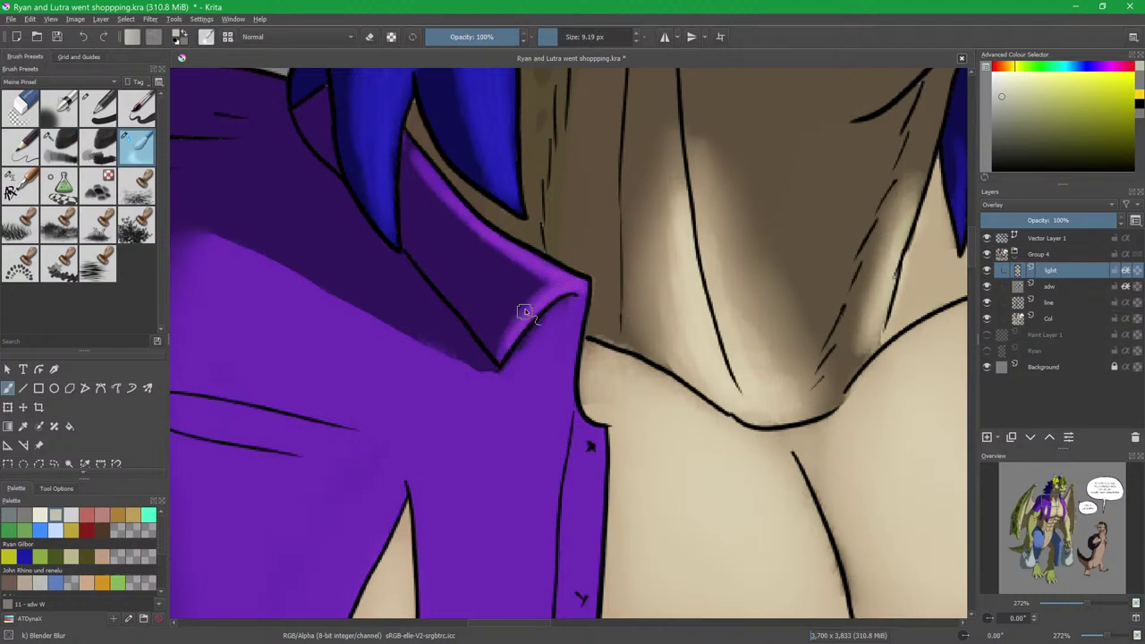
pyautogui.moveTo(576, 311); pyautogui.dragTo(589, 407)
pyautogui.scroll(-2, 637, 433)
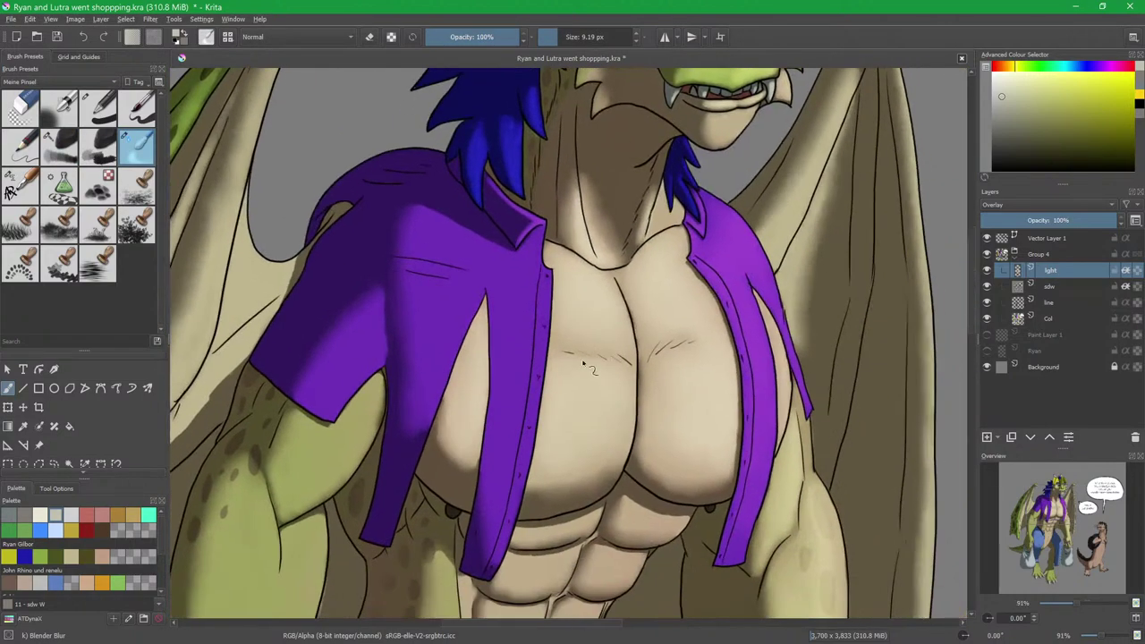
# Add a thin highlight along the near shirt edge between the collar and the top button with the charcoal brush.
pyautogui.scroll(4, 530, 272)
pyautogui.scroll(-2, 535, 269)
pyautogui.press('/')
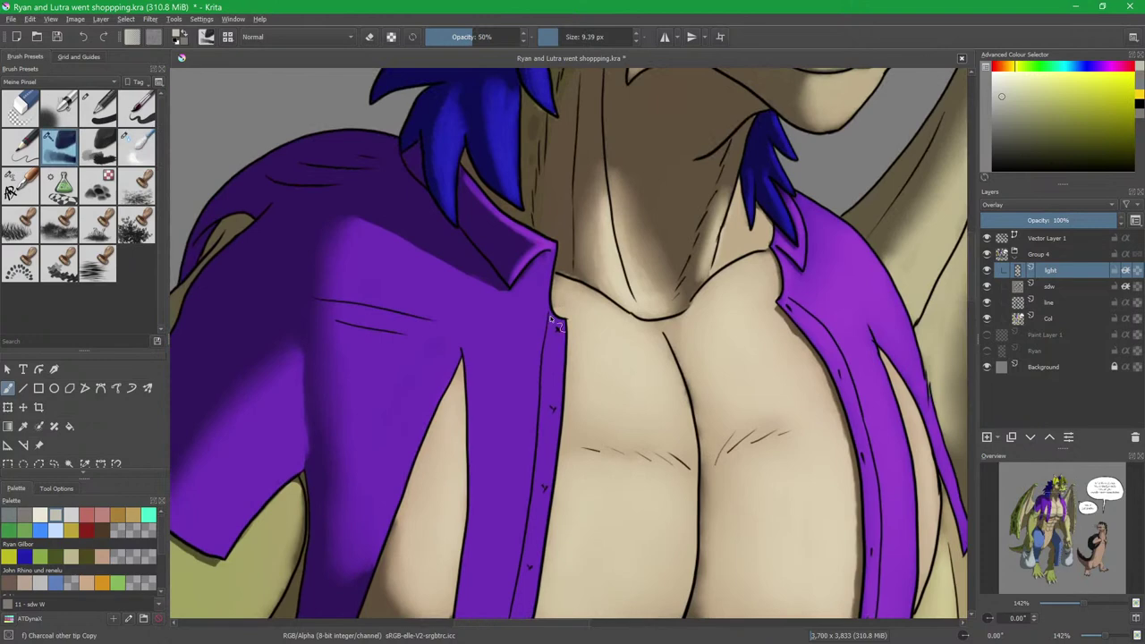
pyautogui.scroll(4, 564, 207)
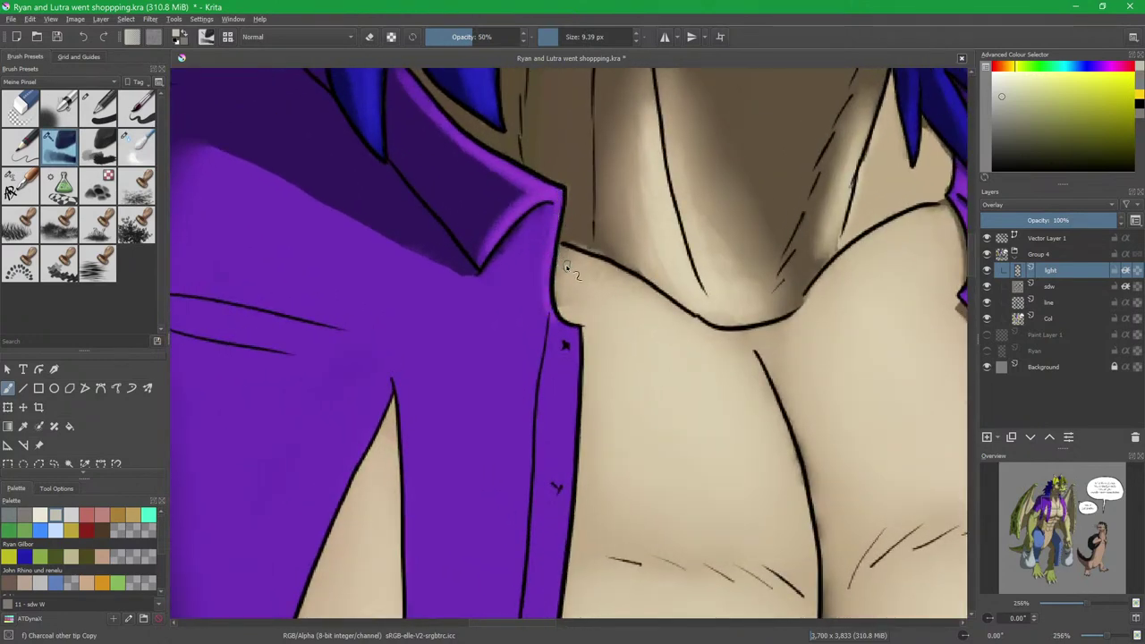
# On the sdw layer, shade the chest skin beside the near shirt opening with a muted brown and soften it with Blender Blur.
pyautogui.click(1057, 285)
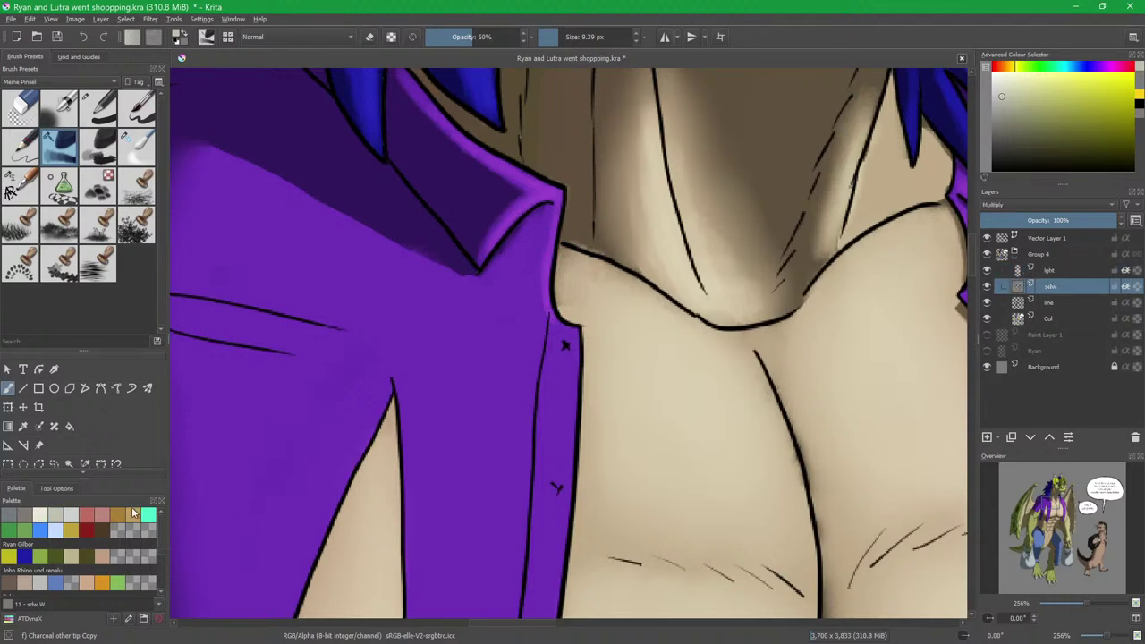
pyautogui.keyDown('ctrl'); pyautogui.click(582, 295); pyautogui.keyUp('ctrl')
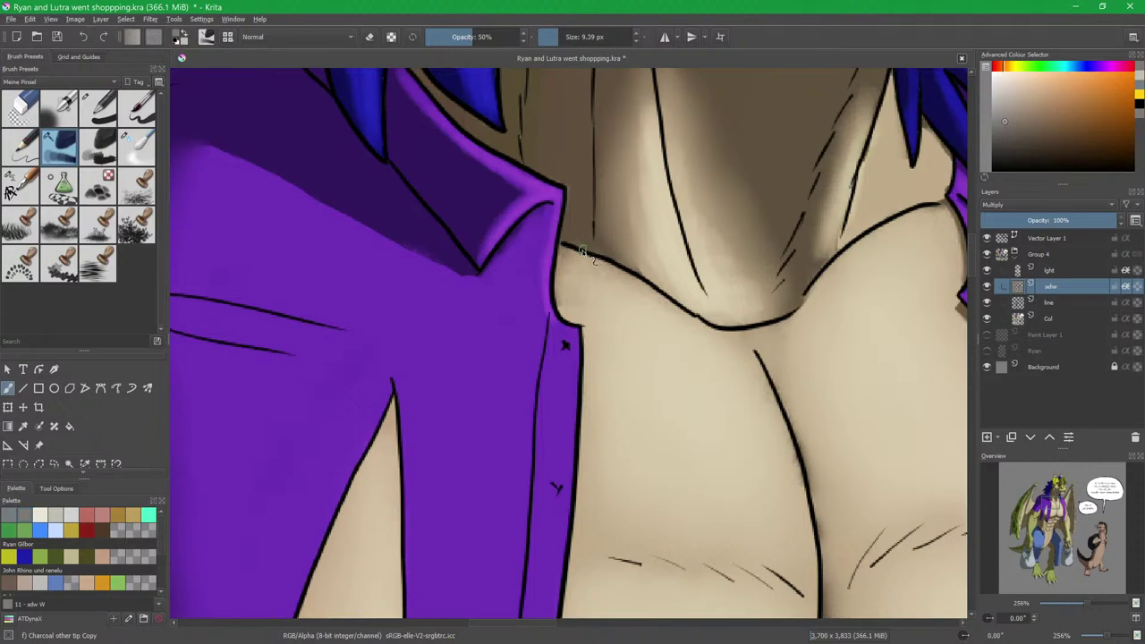
pyautogui.scroll(-5, 587, 278)
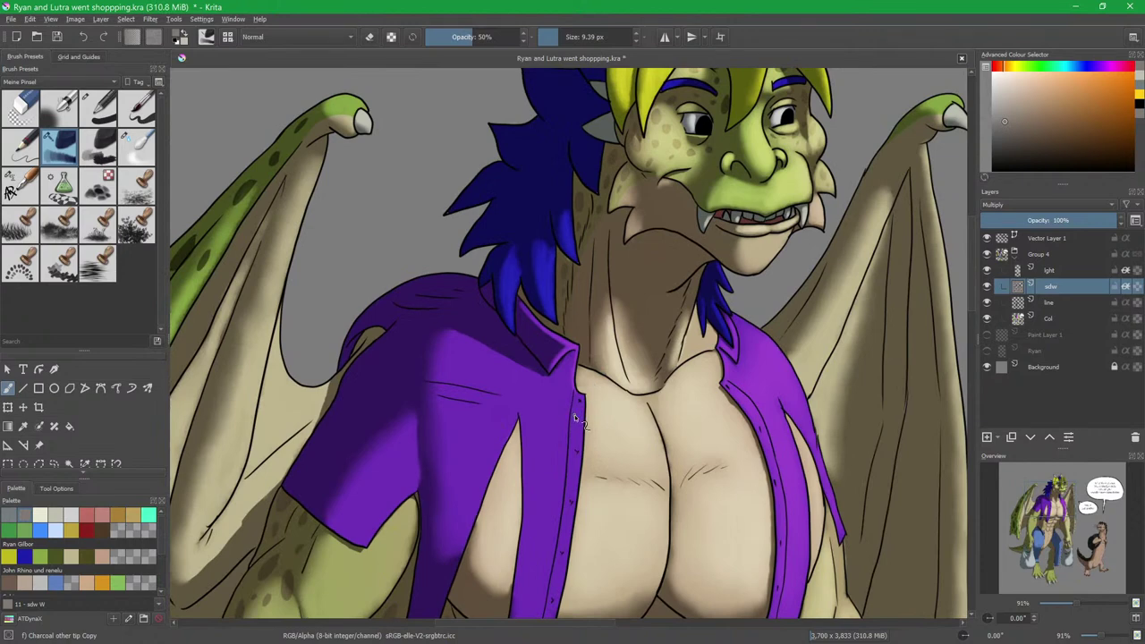
pyautogui.scroll(2, 574, 414)
pyautogui.press('/')
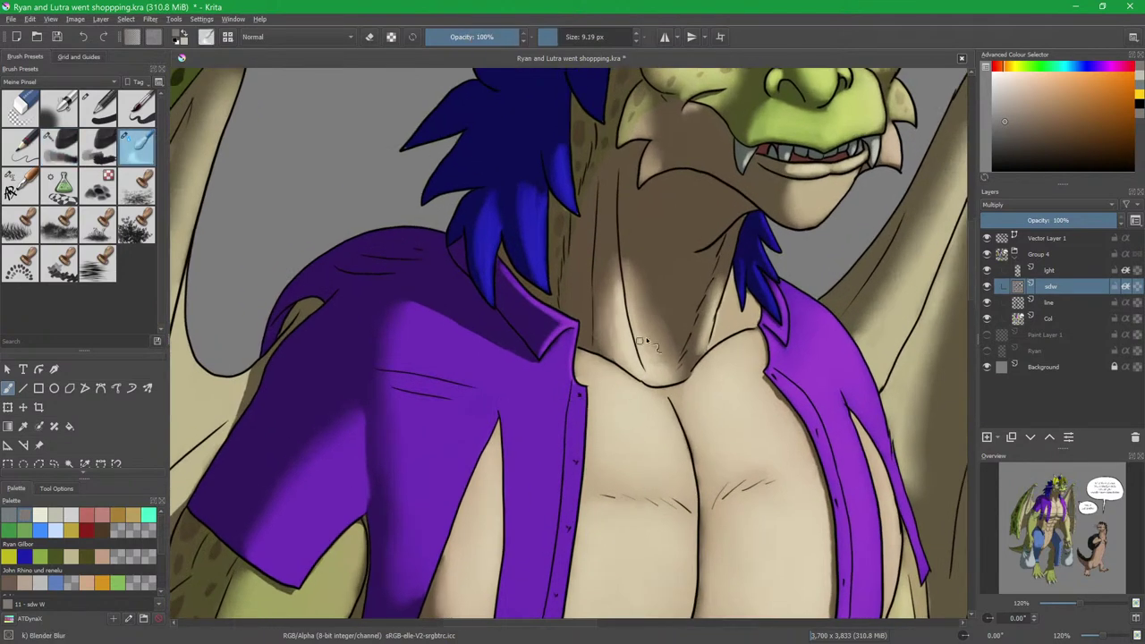
# Return to the lght layer and highlight the shirt's near button panel with the light colour, using the charcoal brush at about 76 px.
pyautogui.click(1049, 269)
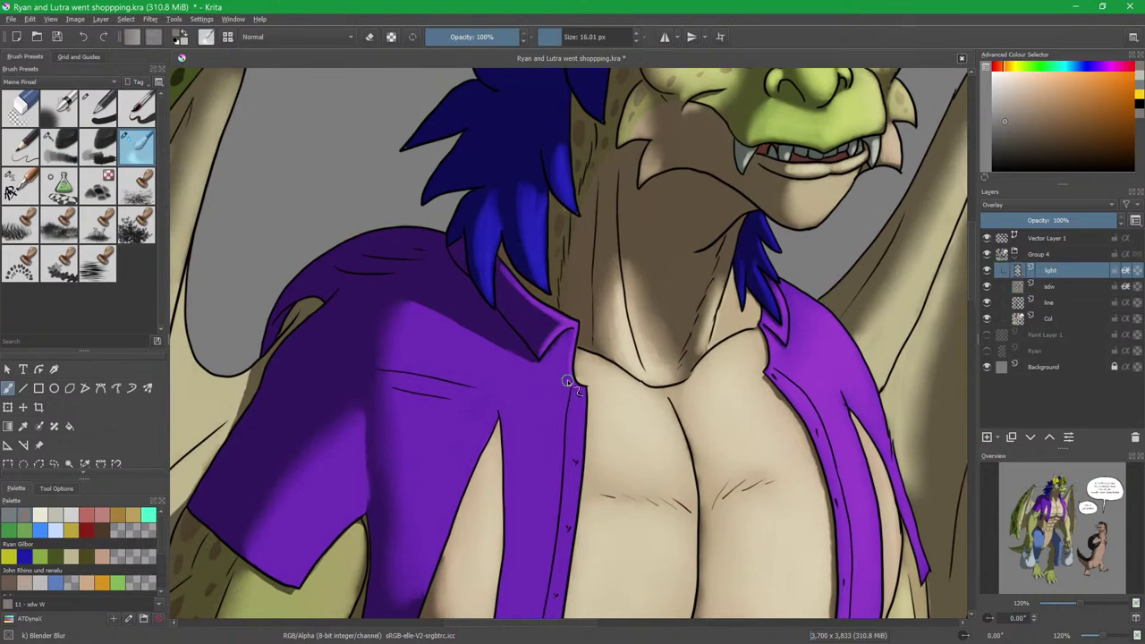
pyautogui.scroll(-5, 567, 358)
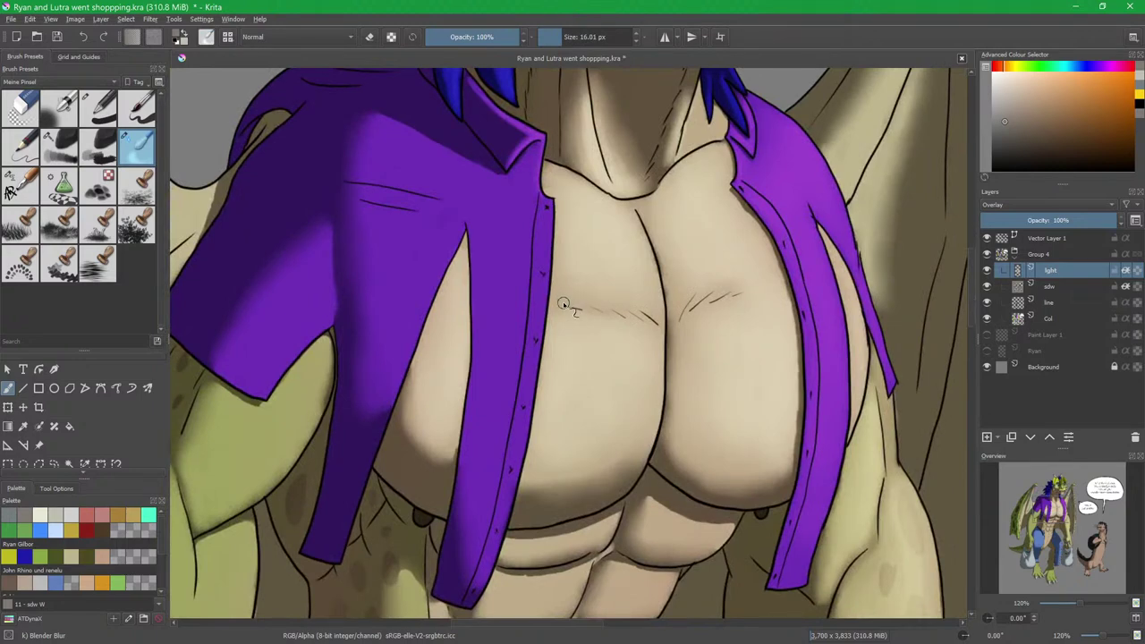
pyautogui.scroll(-5, 606, 486)
pyautogui.press('/')
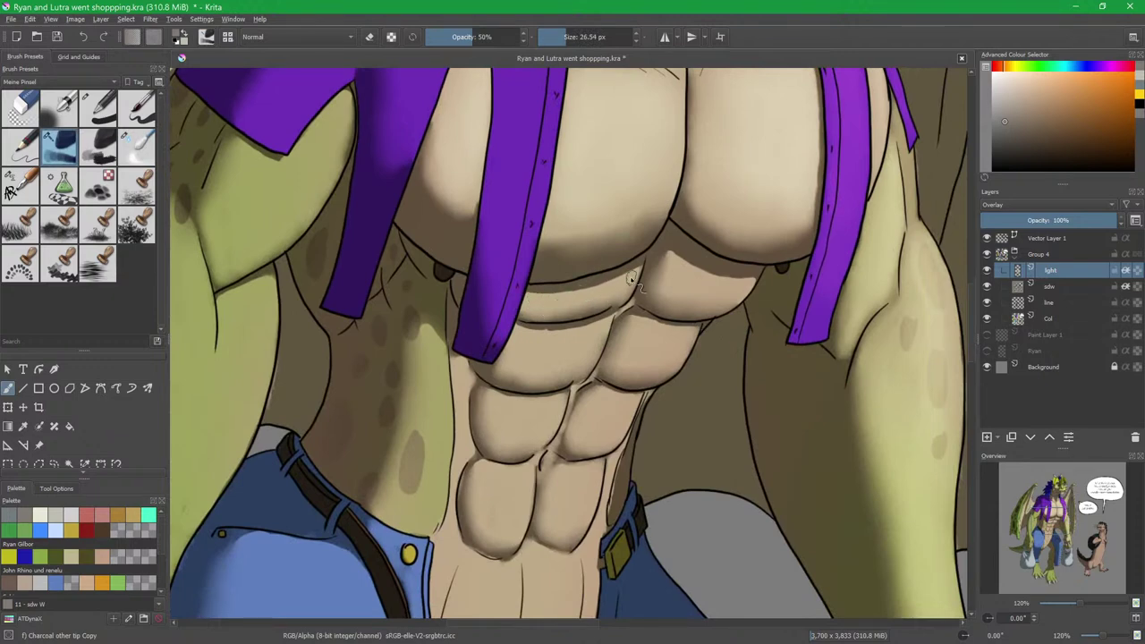
pyautogui.scroll(5, 691, 293)
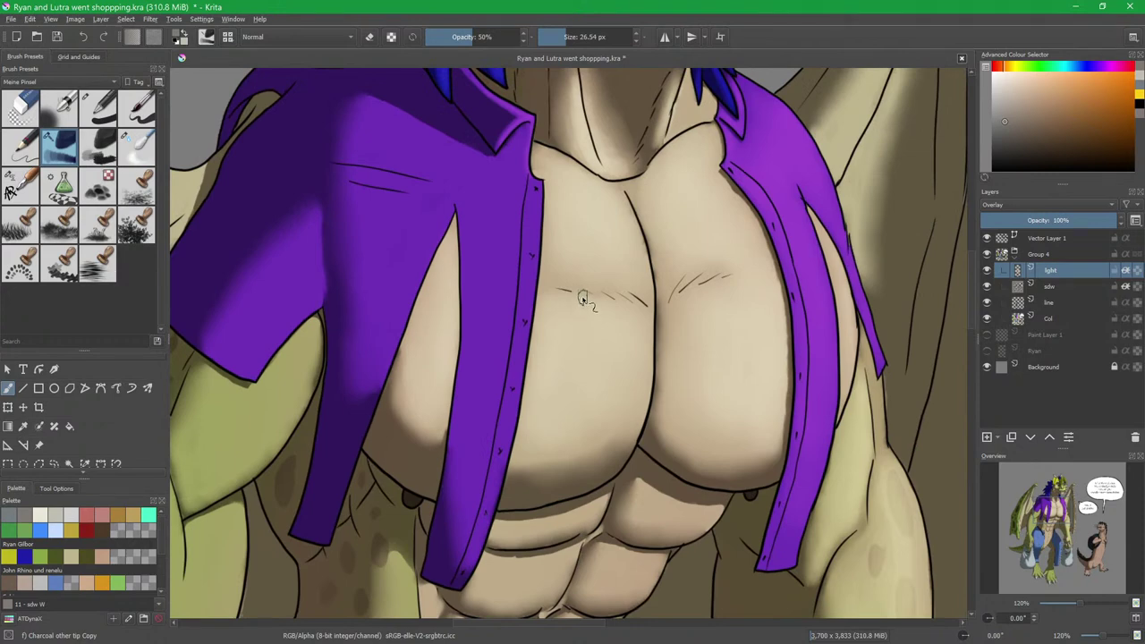
pyautogui.press(']')
pyautogui.keyDown('ctrl'); pyautogui.click(520, 279); pyautogui.keyUp('ctrl')
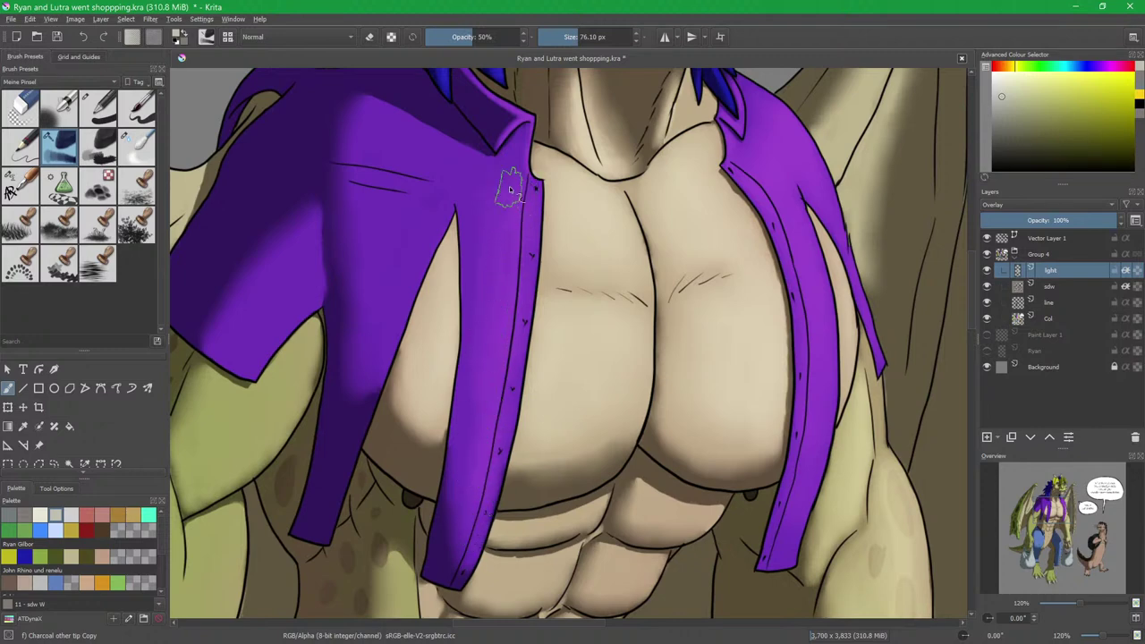
# Build up more light down the near button panel and smooth it with Blender Blur at about 61 px.
pyautogui.press('/')
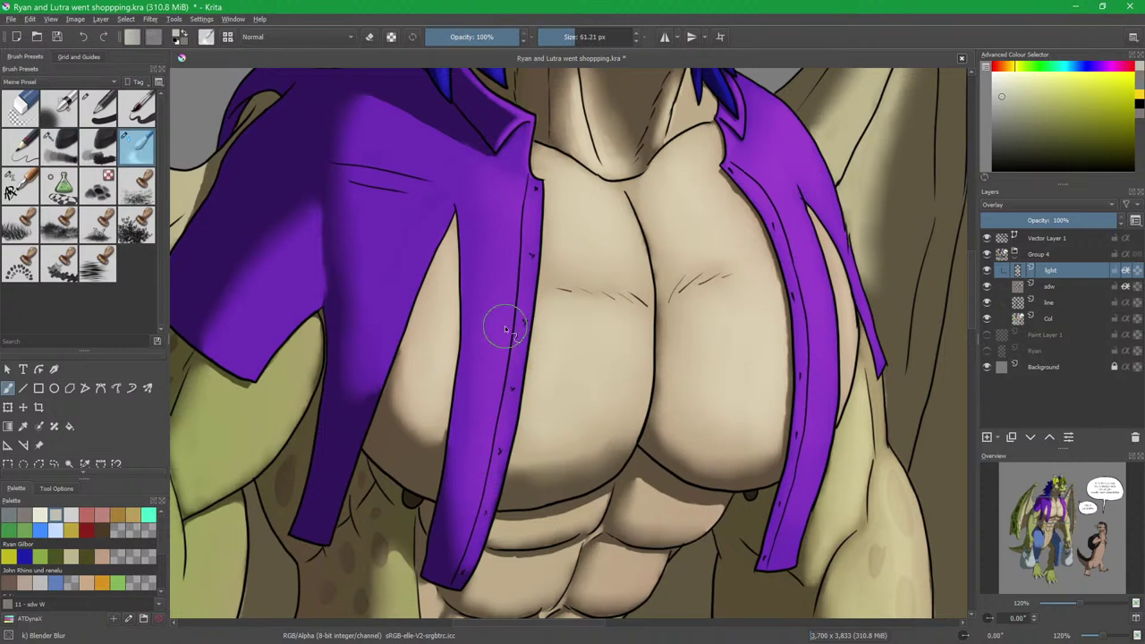
pyautogui.press('/')
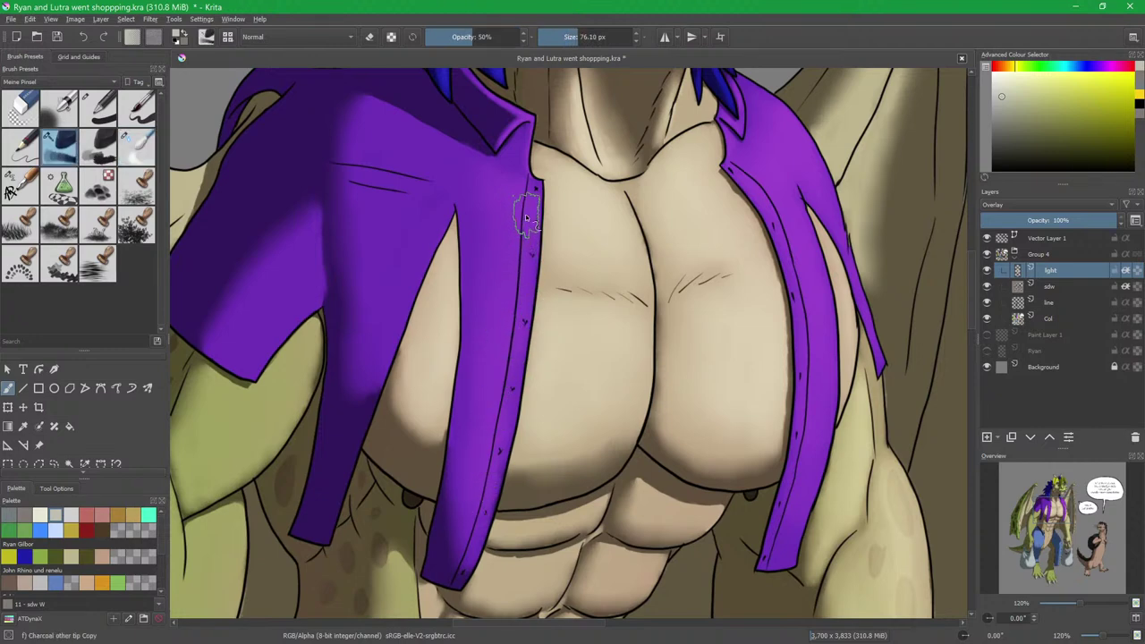
pyautogui.moveTo(521, 308); pyautogui.dragTo(484, 501)
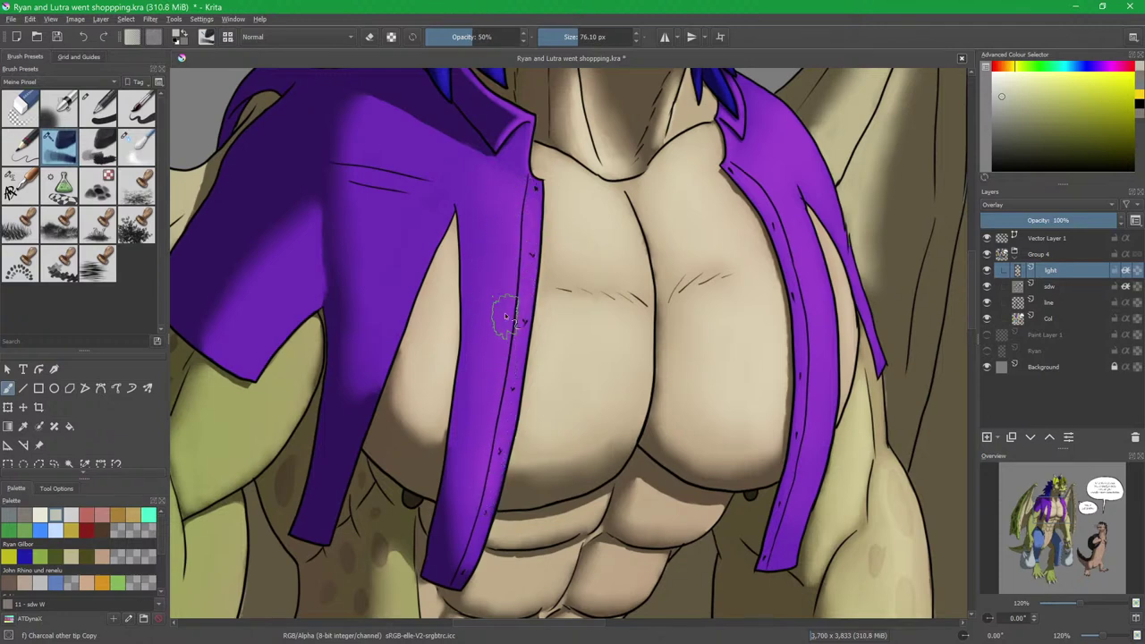
pyautogui.press('/')
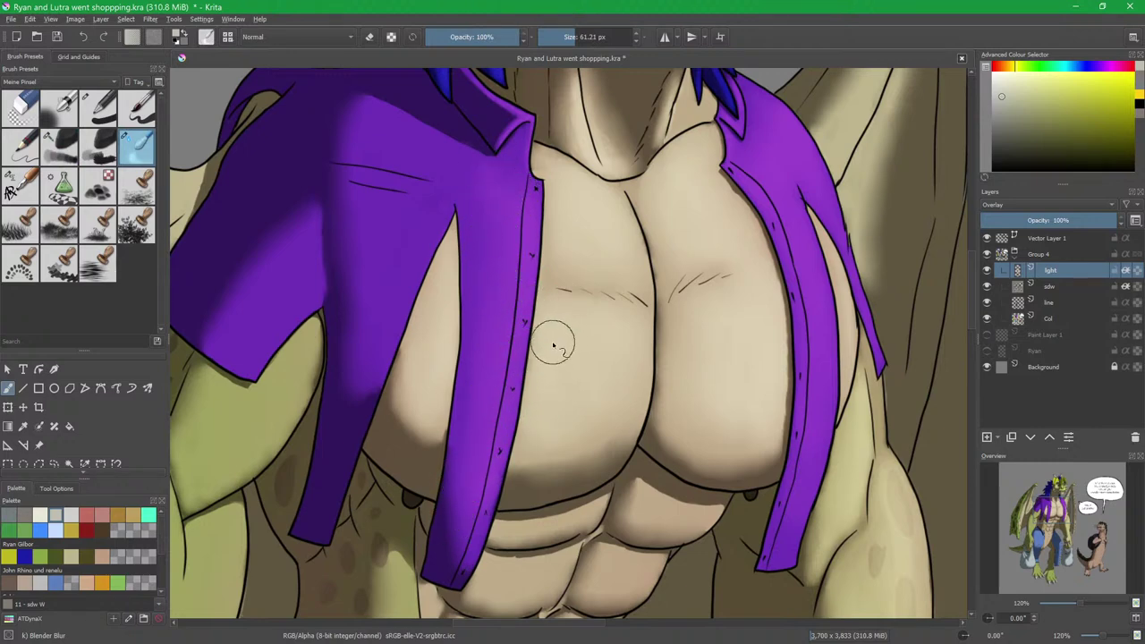
# Highlight the uppermost abdominal muscle beneath the far pectoral with the charcoal brush at about 34 px and blend it with Blender Blur.
pyautogui.press('/')
pyautogui.scroll(-5, 552, 343)
pyautogui.press('/')
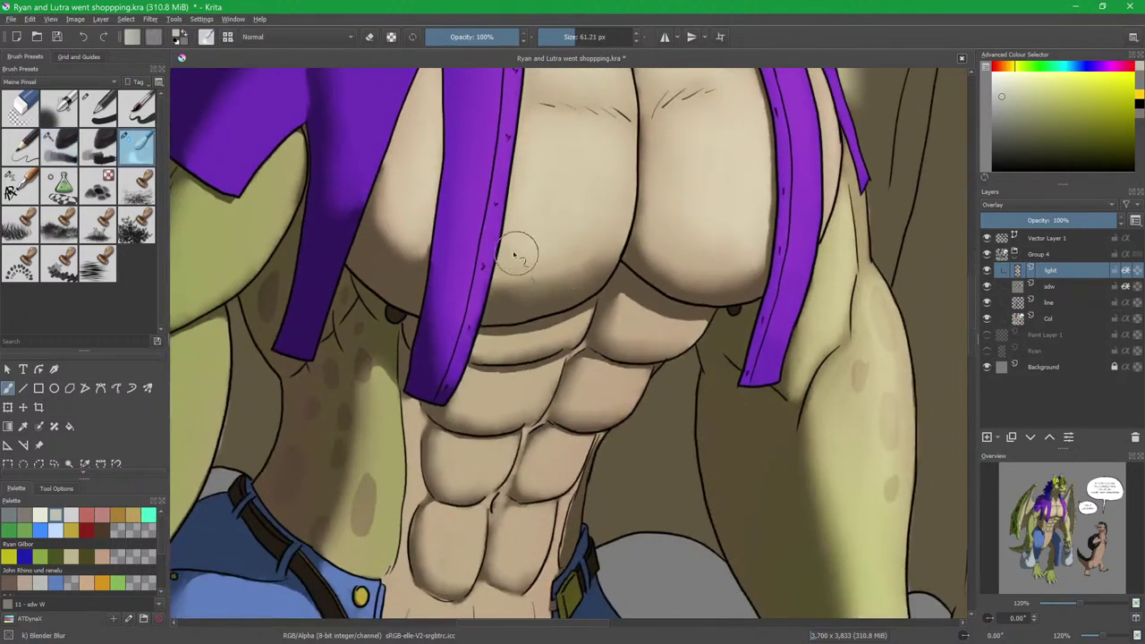
pyautogui.press('/')
pyautogui.scroll(3, 564, 384)
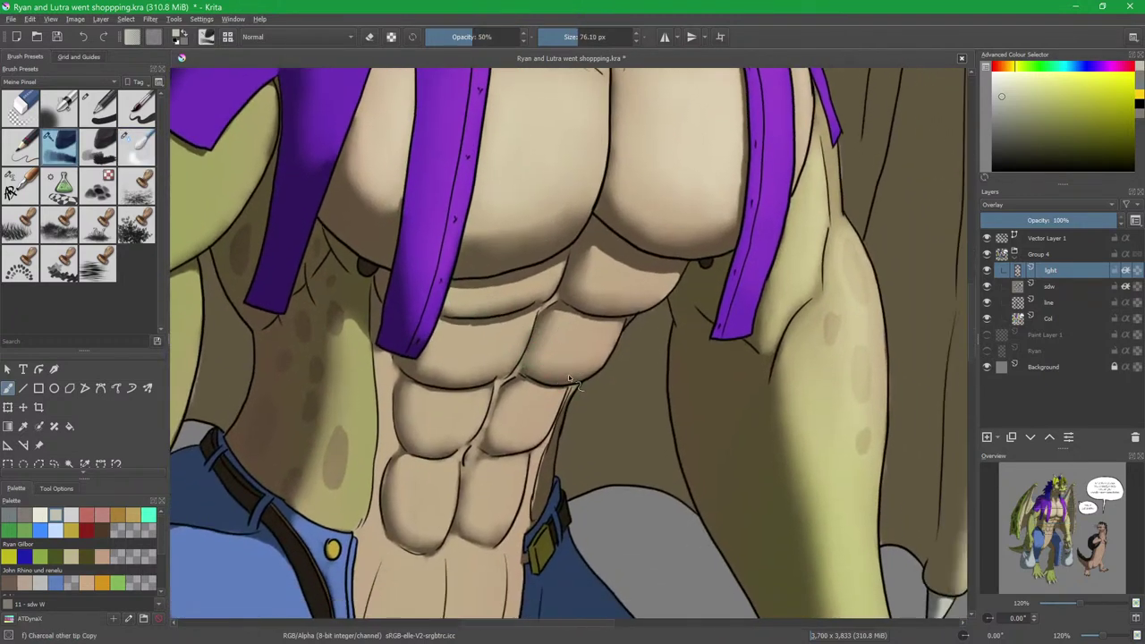
pyautogui.keyDown('shift'); pyautogui.moveTo(554, 317); pyautogui.dragTo(516, 317); pyautogui.keyUp('shift')
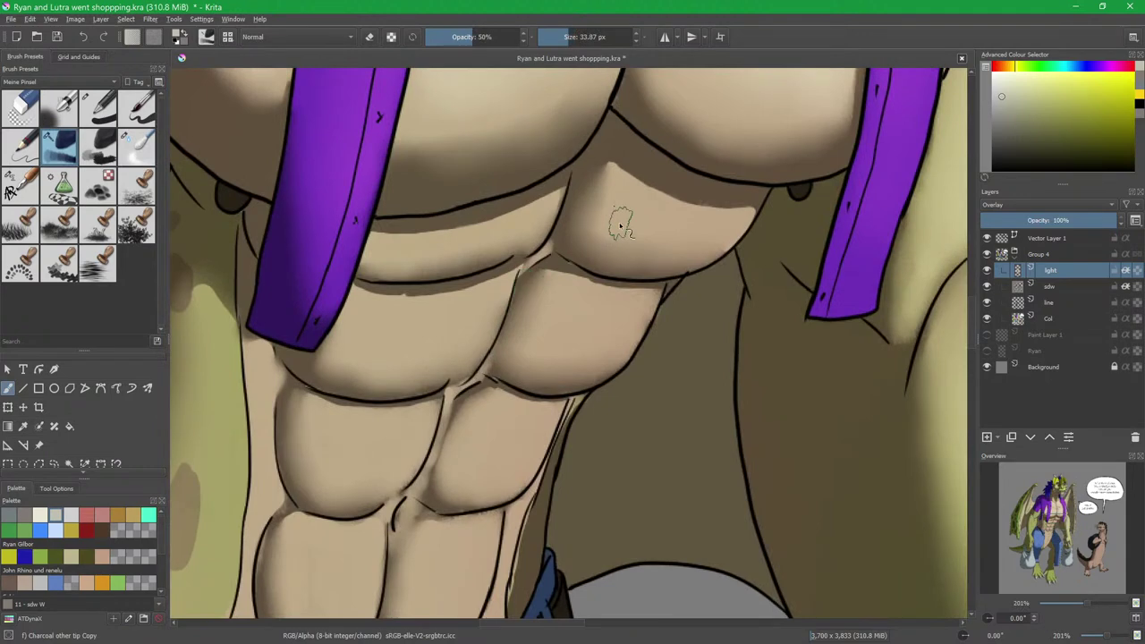
pyautogui.moveTo(624, 192)
pyautogui.mouseDown()
pyautogui.moveTo(656, 205)
pyautogui.moveTo(616, 181)
pyautogui.moveTo(673, 217)
pyautogui.moveTo(740, 229)
pyautogui.moveTo(693, 234)
pyautogui.moveTo(709, 244)
pyautogui.moveTo(717, 236)
pyautogui.moveTo(623, 229)
pyautogui.moveTo(657, 217)
pyautogui.moveTo(742, 221)
pyautogui.moveTo(621, 232)
pyautogui.mouseUp()
pyautogui.press('/')
pyautogui.press('/')
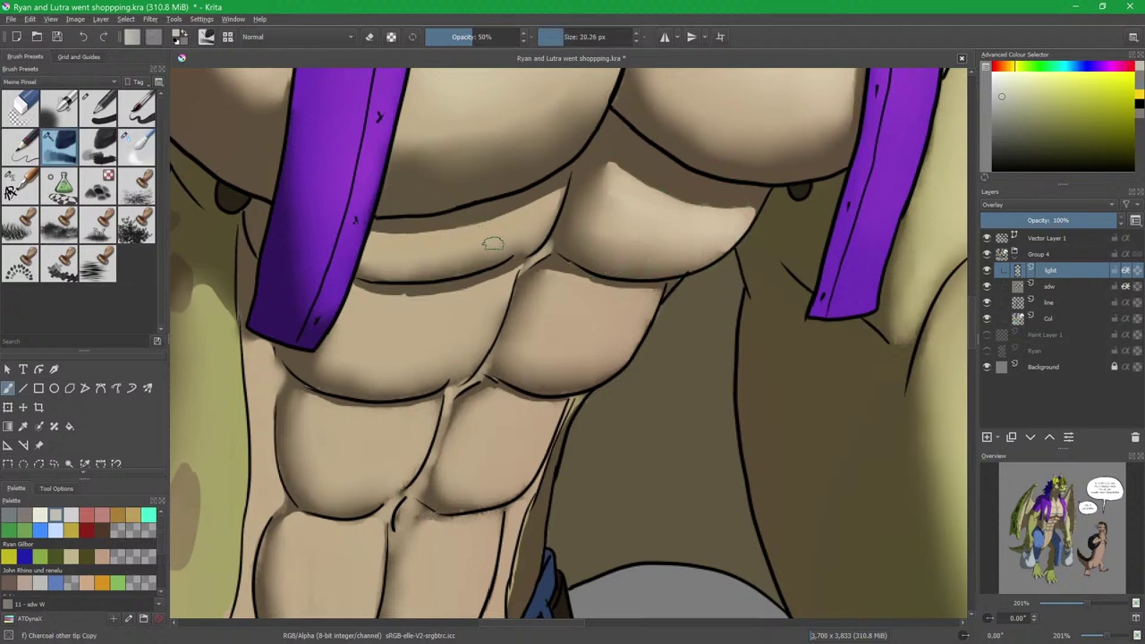
# Highlight the narrow top near-side abdominal muscle at about 22 px and the one below it at about 39 px, smoothing both with Blender Blur.
pyautogui.moveTo(390, 249)
pyautogui.mouseDown()
pyautogui.moveTo(512, 229)
pyautogui.moveTo(556, 206)
pyautogui.mouseUp()
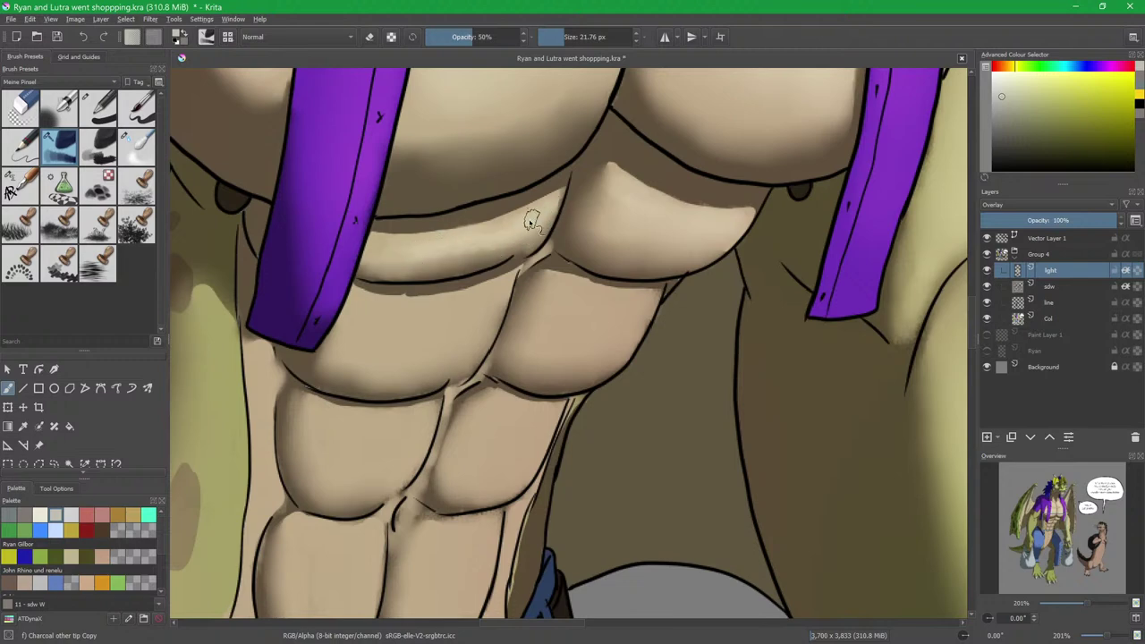
pyautogui.press('/')
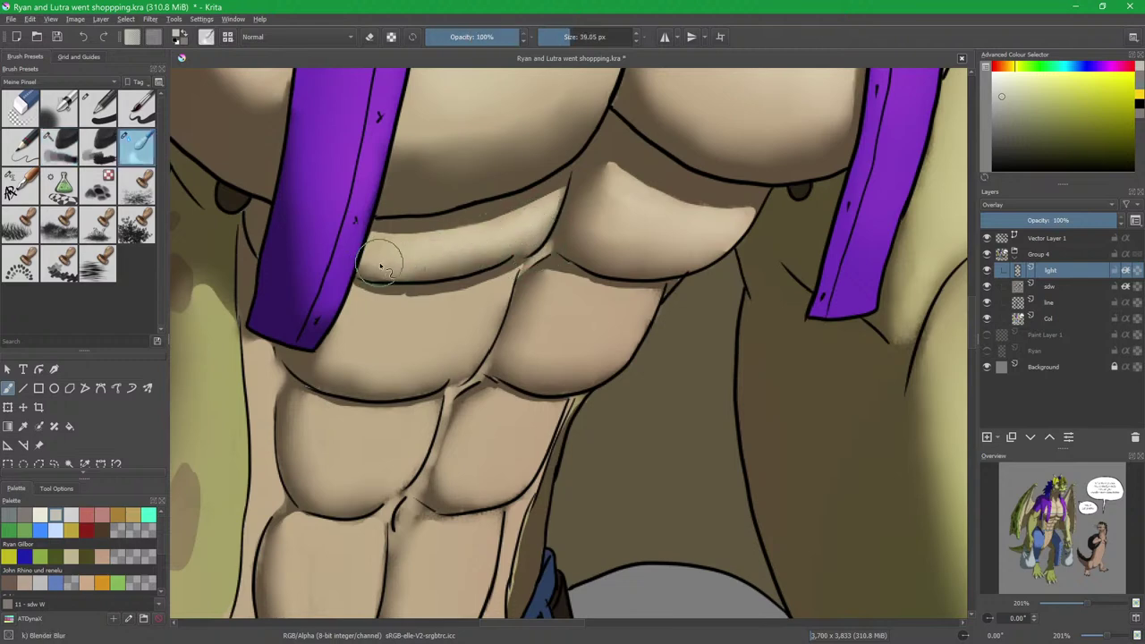
pyautogui.press('/')
pyautogui.keyDown('shift'); pyautogui.moveTo(457, 319); pyautogui.dragTo(474, 317); pyautogui.keyUp('shift')
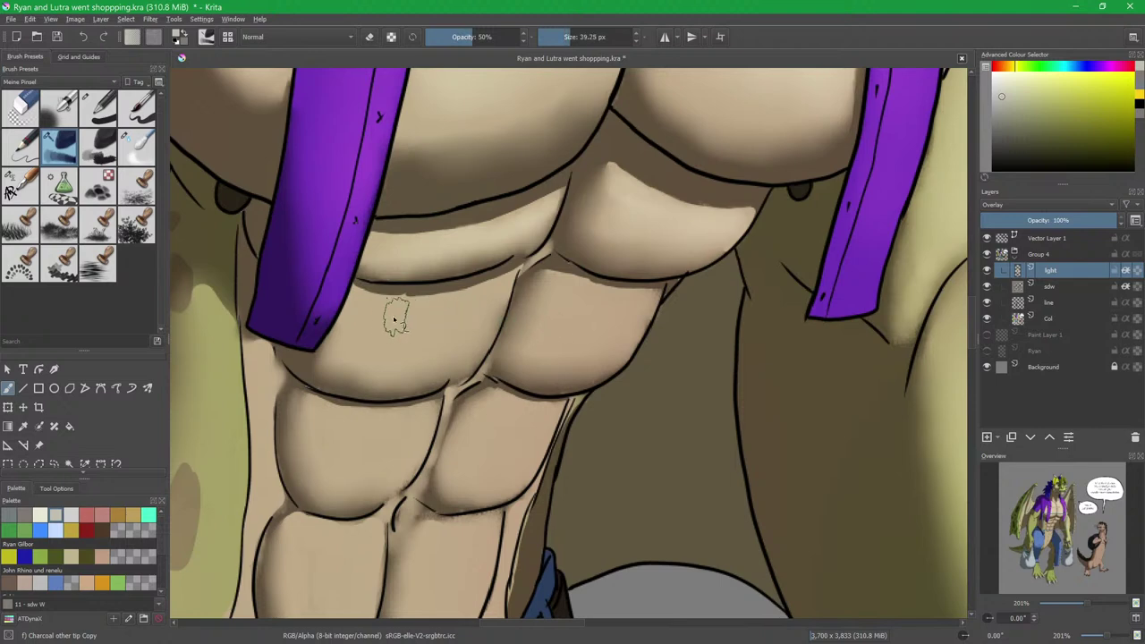
pyautogui.moveTo(373, 316); pyautogui.dragTo(465, 303)
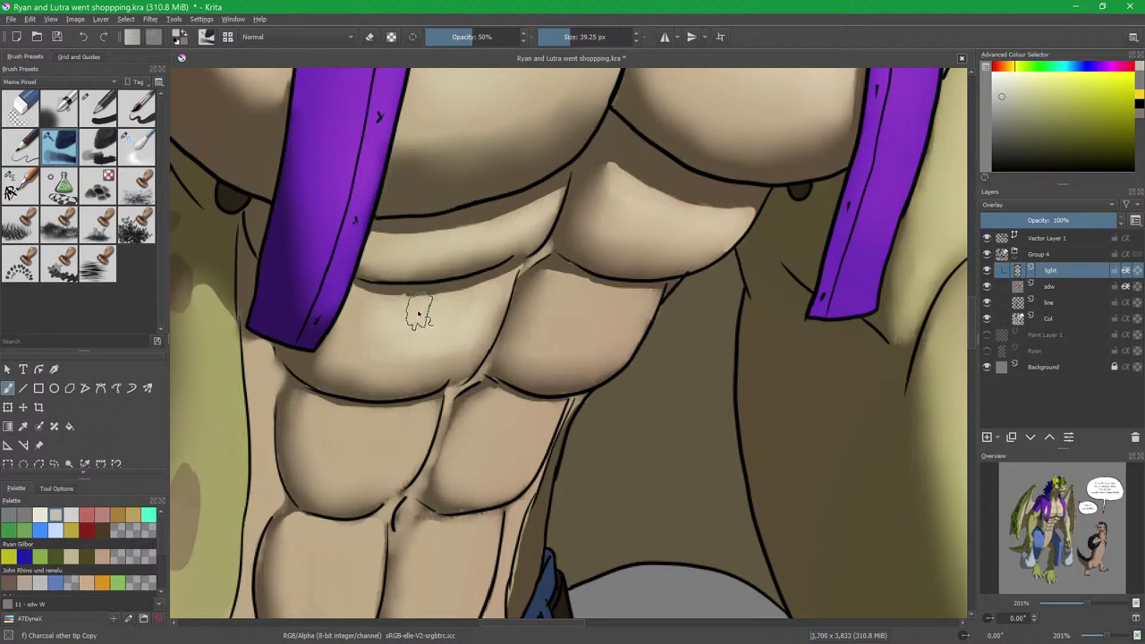
pyautogui.press('/')
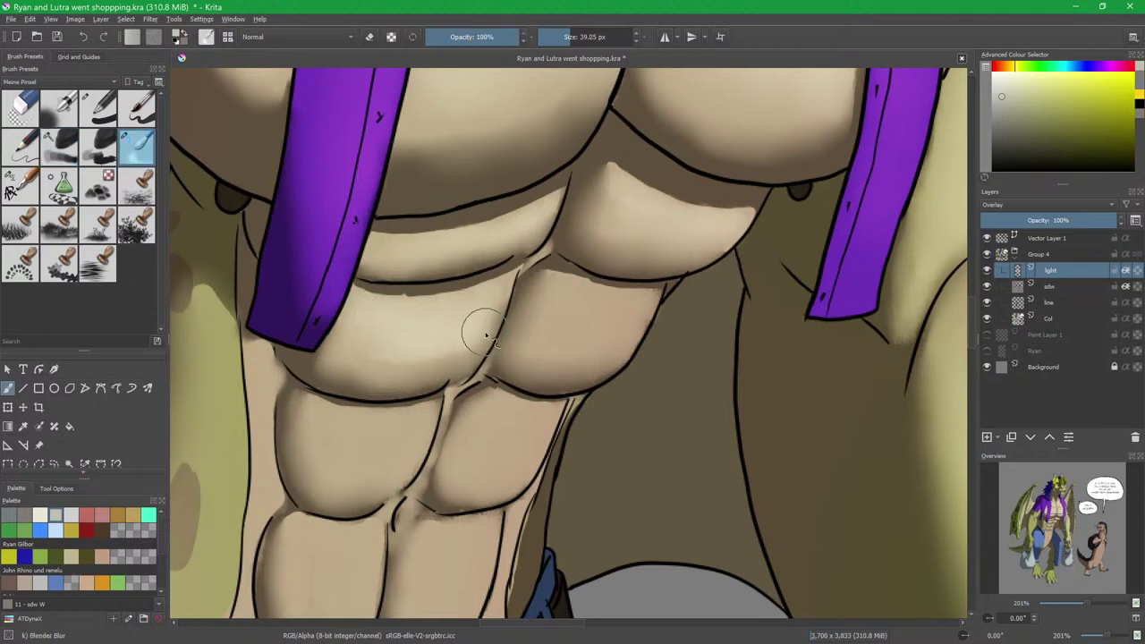
# Highlight the second-row abdominal muscle on the far side with the charcoal brush at about 39 px and smooth it with Blender Blur.
pyautogui.press('/')
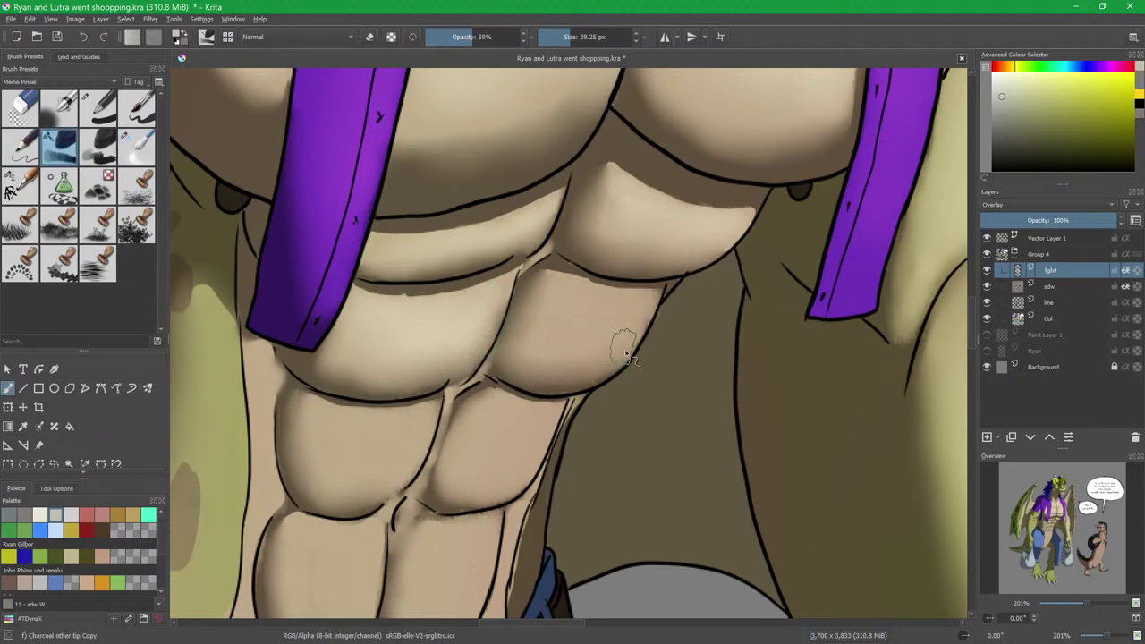
pyautogui.moveTo(630, 307)
pyautogui.mouseDown()
pyautogui.moveTo(598, 335)
pyautogui.moveTo(557, 298)
pyautogui.moveTo(561, 288)
pyautogui.moveTo(569, 355)
pyautogui.moveTo(608, 350)
pyautogui.moveTo(640, 312)
pyautogui.moveTo(605, 357)
pyautogui.moveTo(542, 351)
pyautogui.mouseUp()
pyautogui.press('/')
pyautogui.moveTo(549, 299)
pyautogui.mouseDown()
pyautogui.moveTo(571, 373)
pyautogui.moveTo(613, 328)
pyautogui.moveTo(610, 351)
pyautogui.moveTo(554, 323)
pyautogui.moveTo(640, 309)
pyautogui.moveTo(601, 351)
pyautogui.mouseUp()
# Highlight the third-row abdominal muscle on the near side with the 39 px charcoal brush and smooth it with Blender Blur.
pyautogui.moveTo(521, 409); pyautogui.dragTo(543, 318)
pyautogui.press('/')
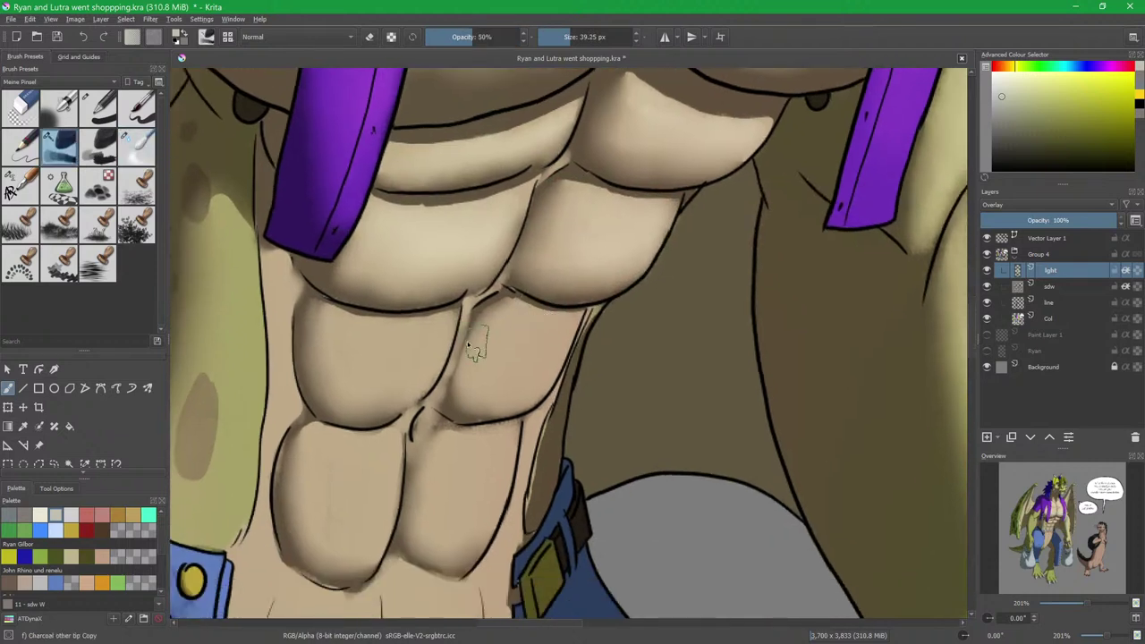
pyautogui.moveTo(398, 340)
pyautogui.mouseDown()
pyautogui.moveTo(426, 364)
pyautogui.moveTo(427, 351)
pyautogui.moveTo(362, 375)
pyautogui.moveTo(363, 332)
pyautogui.mouseUp()
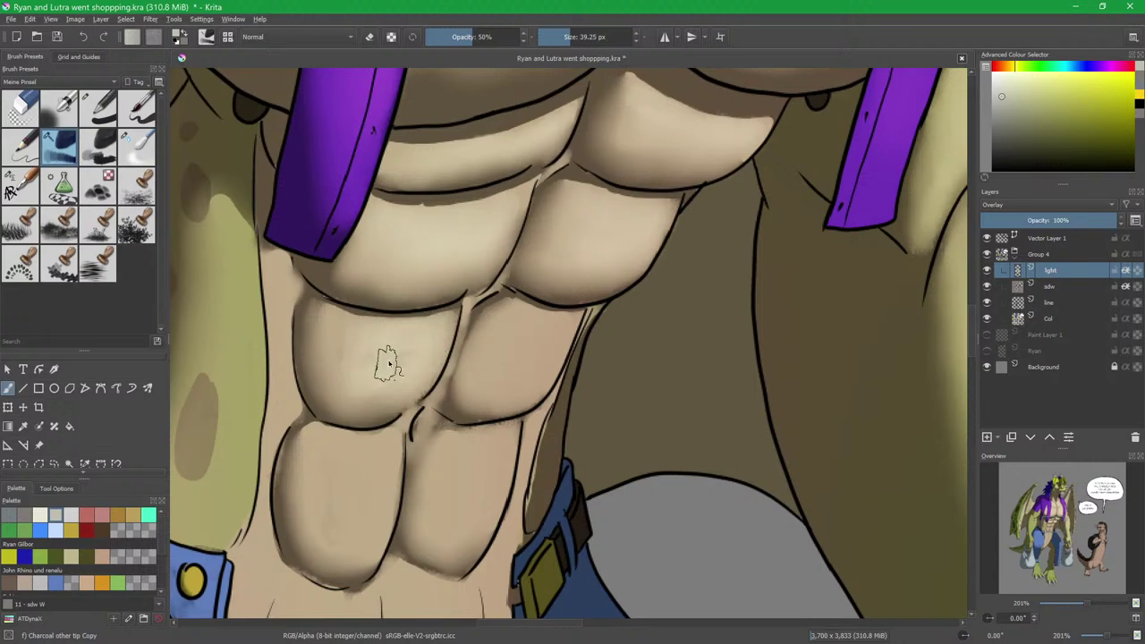
pyautogui.press('/')
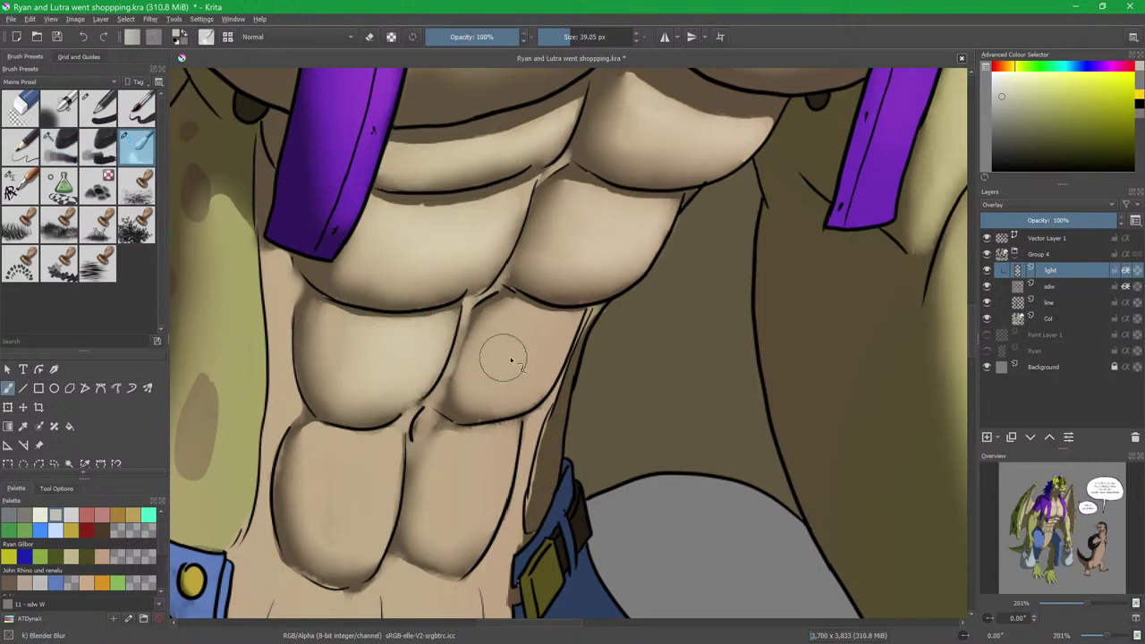
# Highlight the third-row abdominal muscle on the far side with the charcoal brush at about 39 px and smooth it with Blender Blur.
pyautogui.press('/')
pyautogui.moveTo(511, 325)
pyautogui.mouseDown()
pyautogui.moveTo(558, 335)
pyautogui.moveTo(521, 390)
pyautogui.moveTo(548, 346)
pyautogui.moveTo(518, 361)
pyautogui.moveTo(514, 340)
pyautogui.moveTo(492, 352)
pyautogui.moveTo(557, 358)
pyautogui.moveTo(561, 340)
pyautogui.moveTo(529, 353)
pyautogui.moveTo(506, 316)
pyautogui.moveTo(493, 363)
pyautogui.moveTo(555, 336)
pyautogui.moveTo(545, 357)
pyautogui.moveTo(540, 339)
pyautogui.moveTo(514, 396)
pyautogui.mouseUp()
pyautogui.press('/')
pyautogui.press('/')
pyautogui.moveTo(490, 449); pyautogui.dragTo(551, 343)
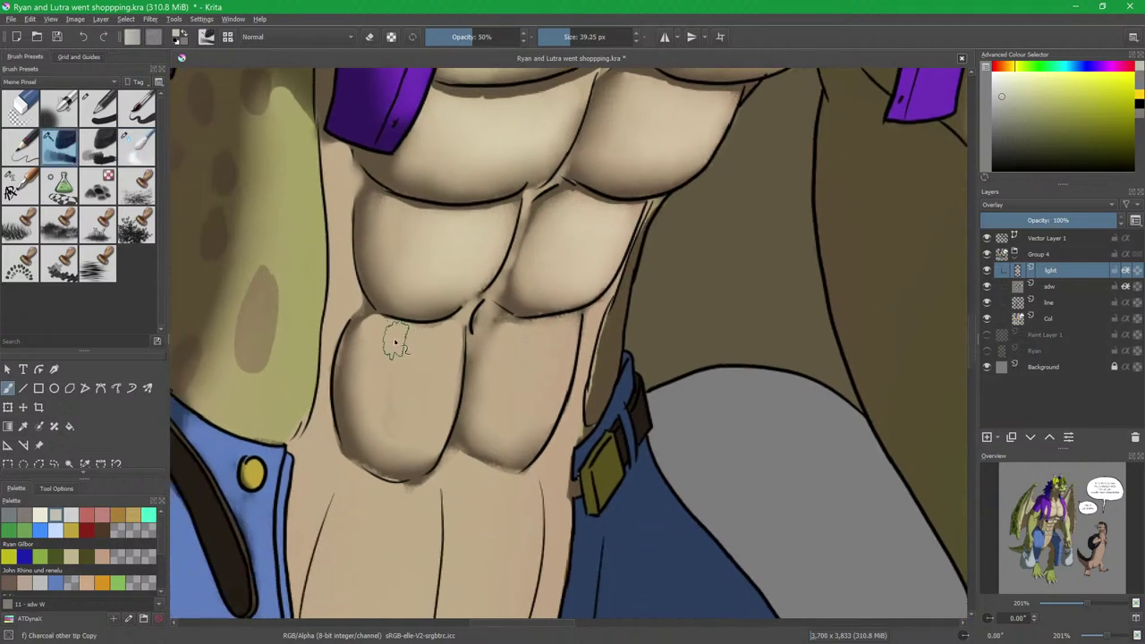
# On the sdw layer, deepen the shading along the outer and lower edges of the bottom near-side abdominal muscle with a 19 px charcoal brush.
pyautogui.click(1056, 286)
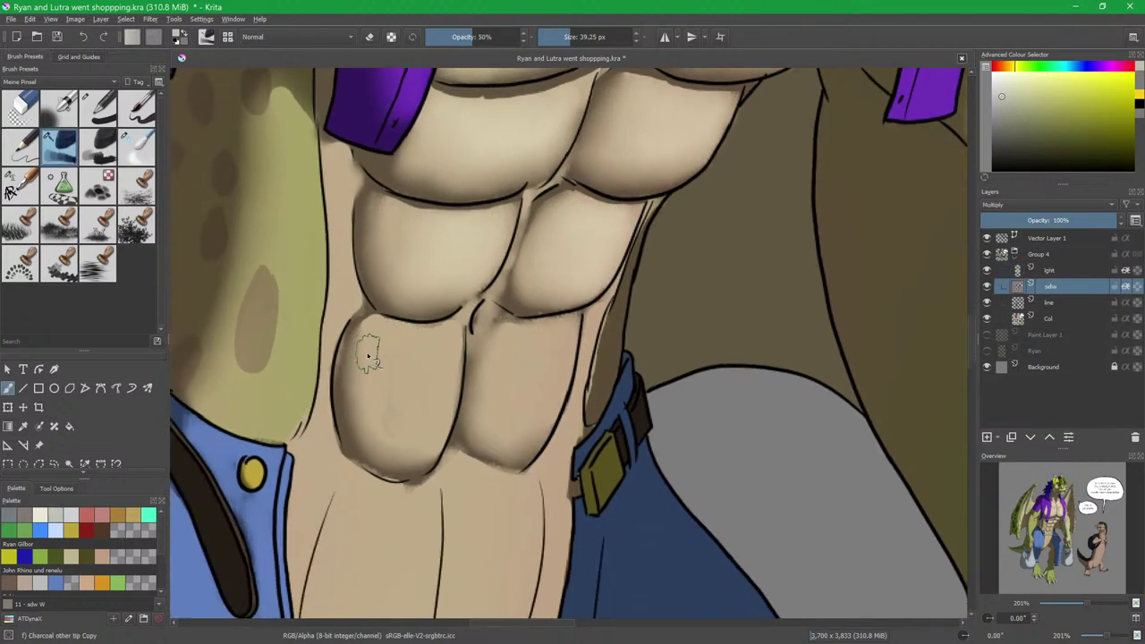
pyautogui.moveTo(377, 360); pyautogui.dragTo(483, 338)
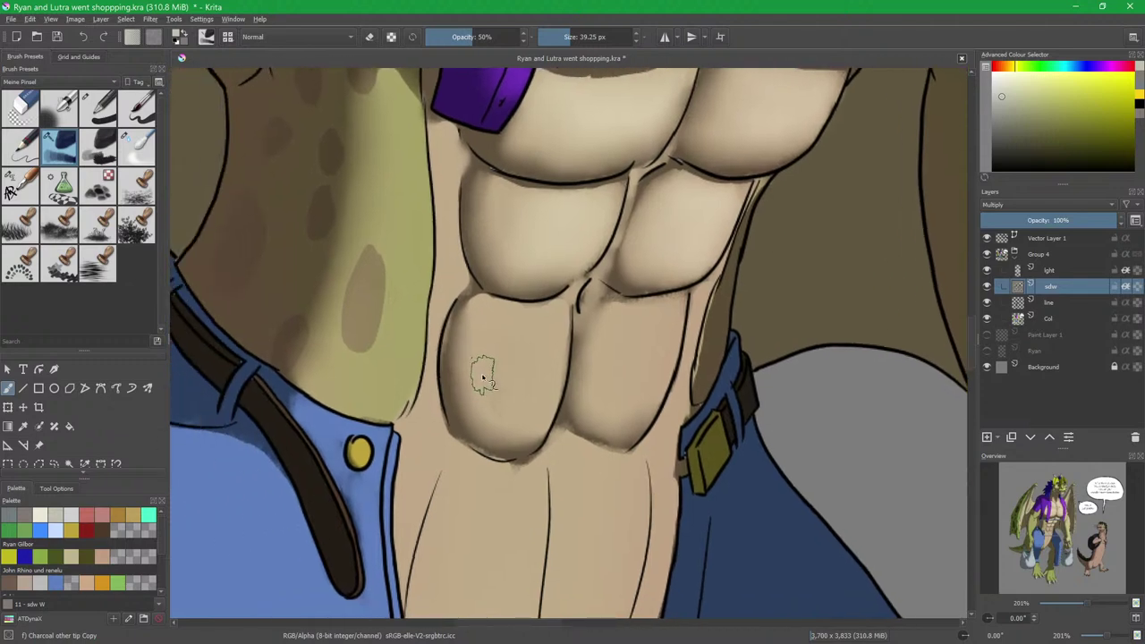
pyautogui.keyDown('ctrl'); pyautogui.click(483, 376); pyautogui.keyUp('ctrl')
pyautogui.moveTo(472, 379)
pyautogui.mouseDown()
pyautogui.moveTo(475, 332)
pyautogui.moveTo(441, 334)
pyautogui.mouseUp()
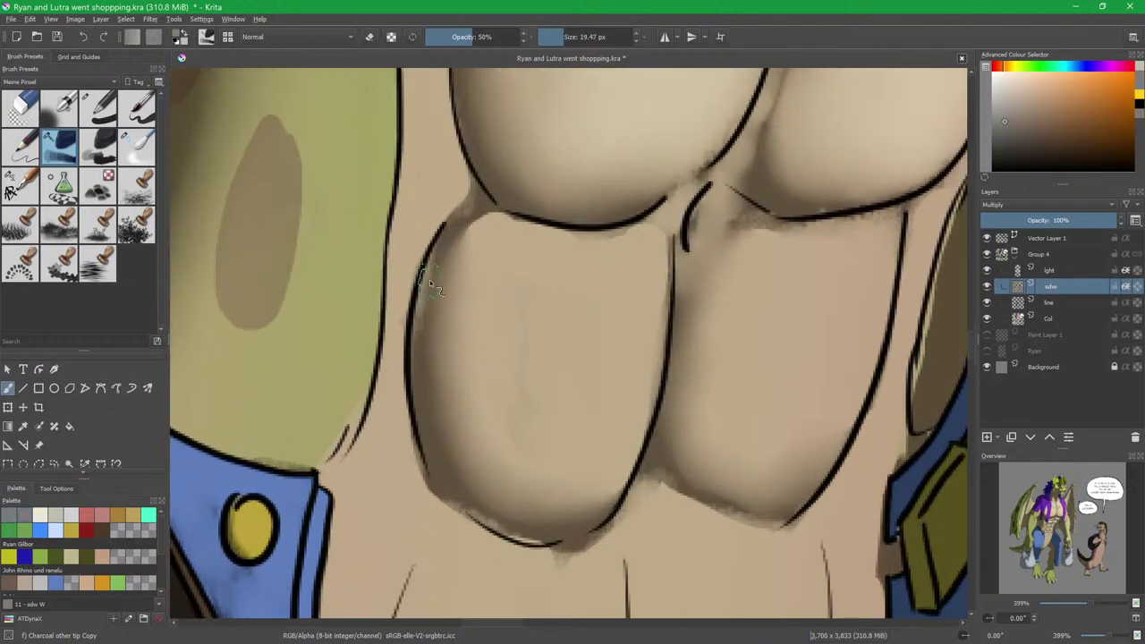
pyautogui.moveTo(419, 294); pyautogui.dragTo(447, 461)
pyautogui.moveTo(468, 507); pyautogui.dragTo(514, 534)
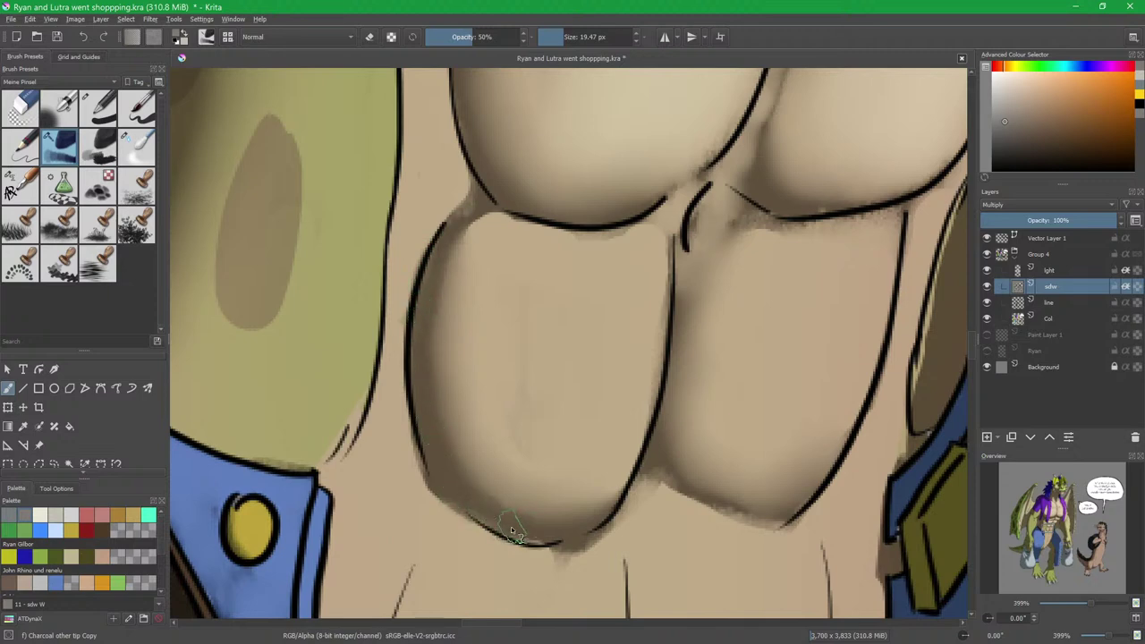
pyautogui.moveTo(438, 249); pyautogui.dragTo(470, 213)
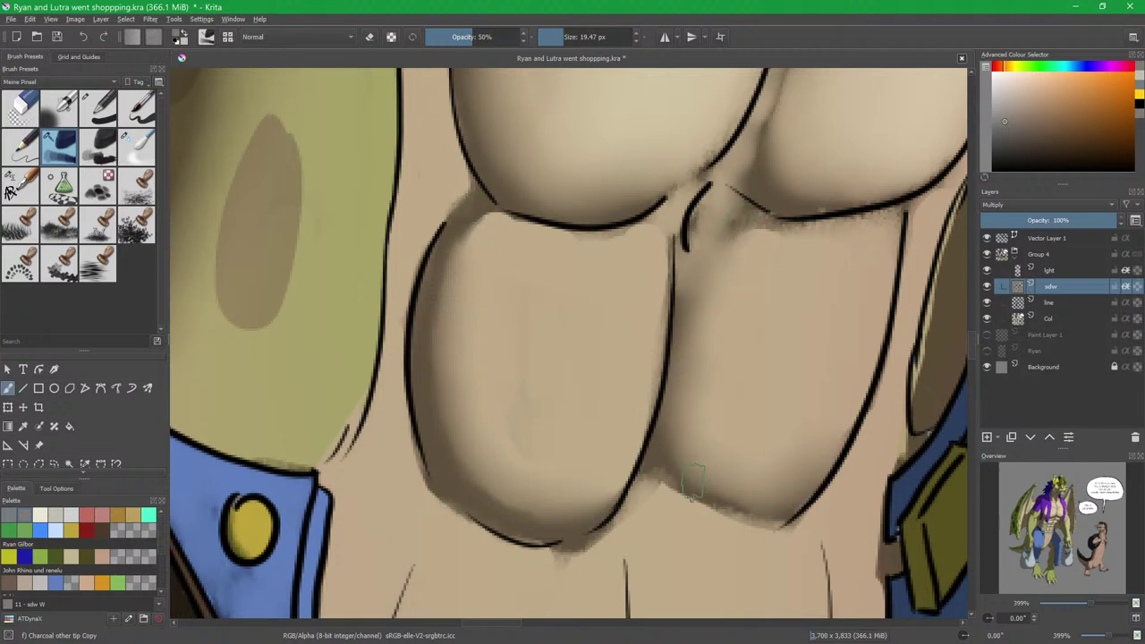
# Erase the shading spilling below the bottom near-side abdominal muscle's outline with the Basic-1 brush at about 5 px.
pyautogui.scroll(-3, 664, 403)
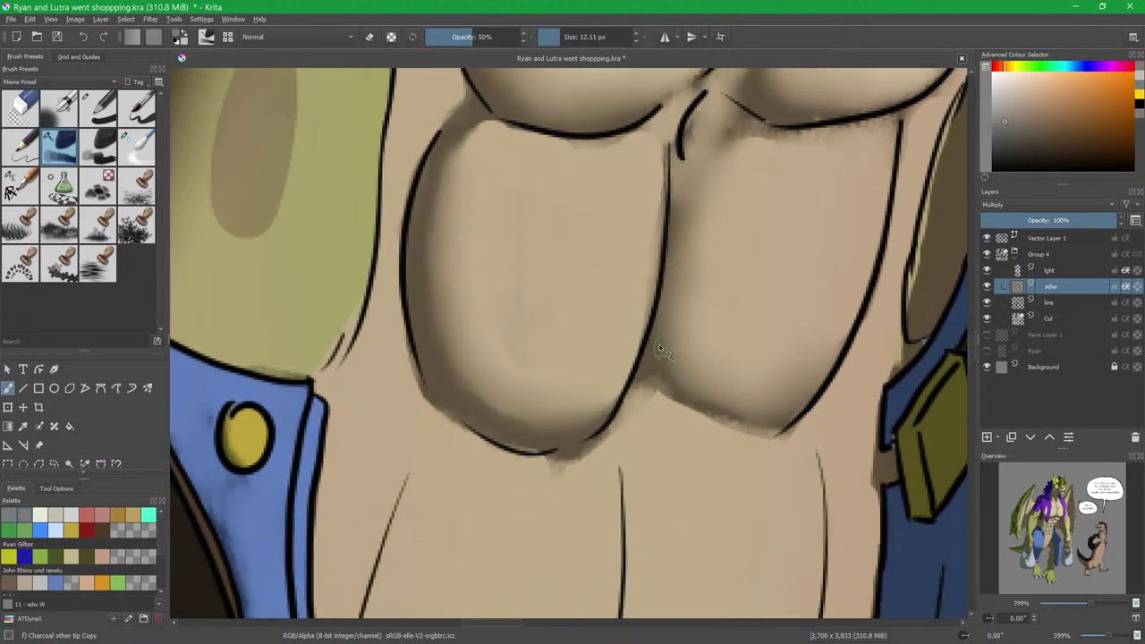
pyautogui.click(101, 122)
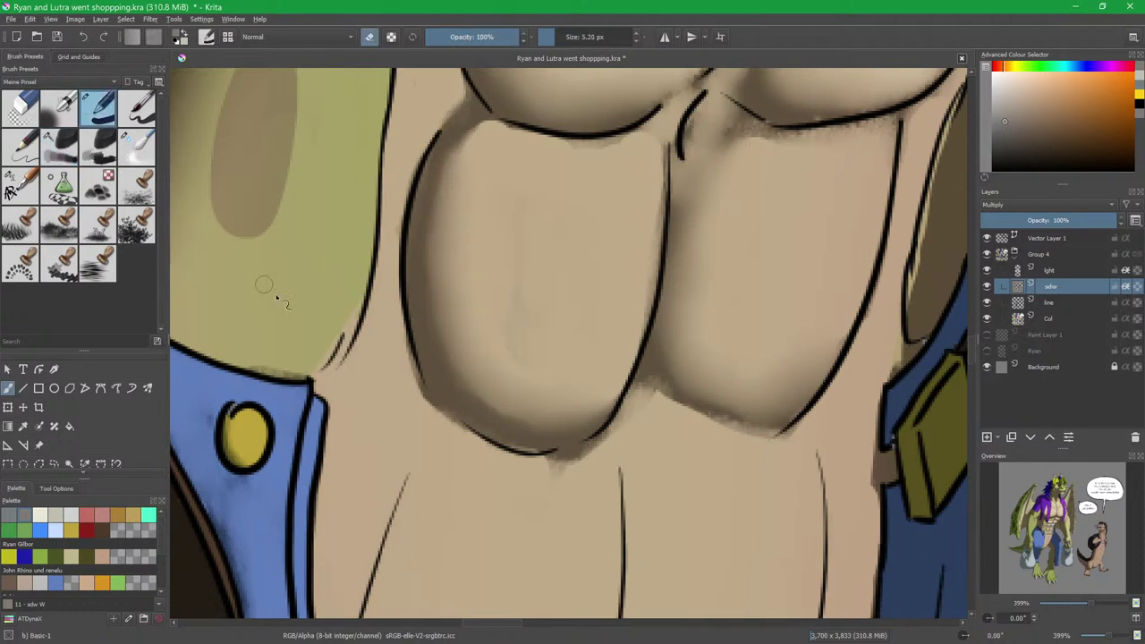
pyautogui.moveTo(545, 465); pyautogui.dragTo(625, 425)
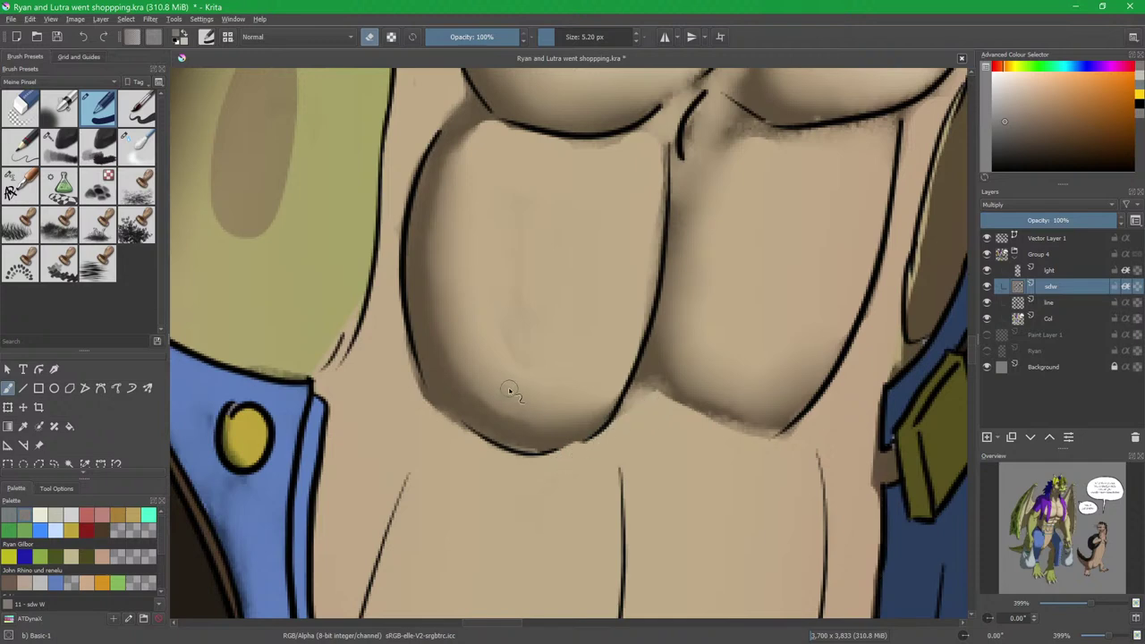
# Smooth the bottom abdominal muscles' shadows with Blender Blur at about 18 px and touch up between them with the 12 px charcoal brush.
pyautogui.press('/')
pyautogui.press('/')
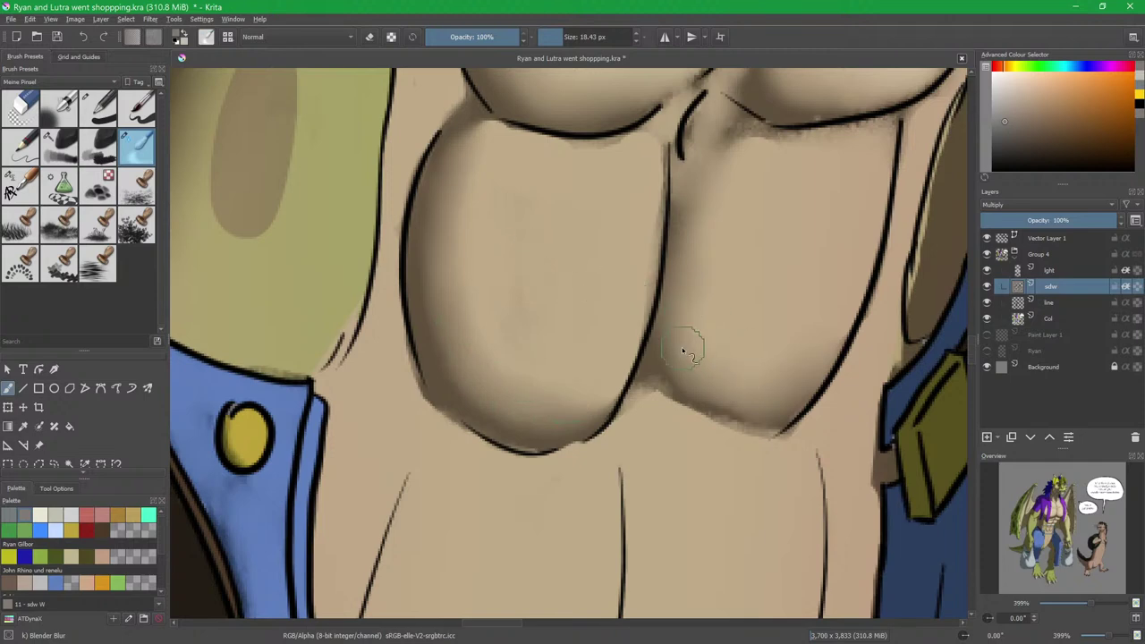
pyautogui.moveTo(766, 177)
pyautogui.mouseDown()
pyautogui.moveTo(669, 350)
pyautogui.moveTo(665, 328)
pyautogui.moveTo(767, 312)
pyautogui.moveTo(749, 328)
pyautogui.mouseUp()
pyautogui.moveTo(430, 333)
pyautogui.mouseDown()
pyautogui.moveTo(540, 337)
pyautogui.moveTo(523, 501)
pyautogui.mouseUp()
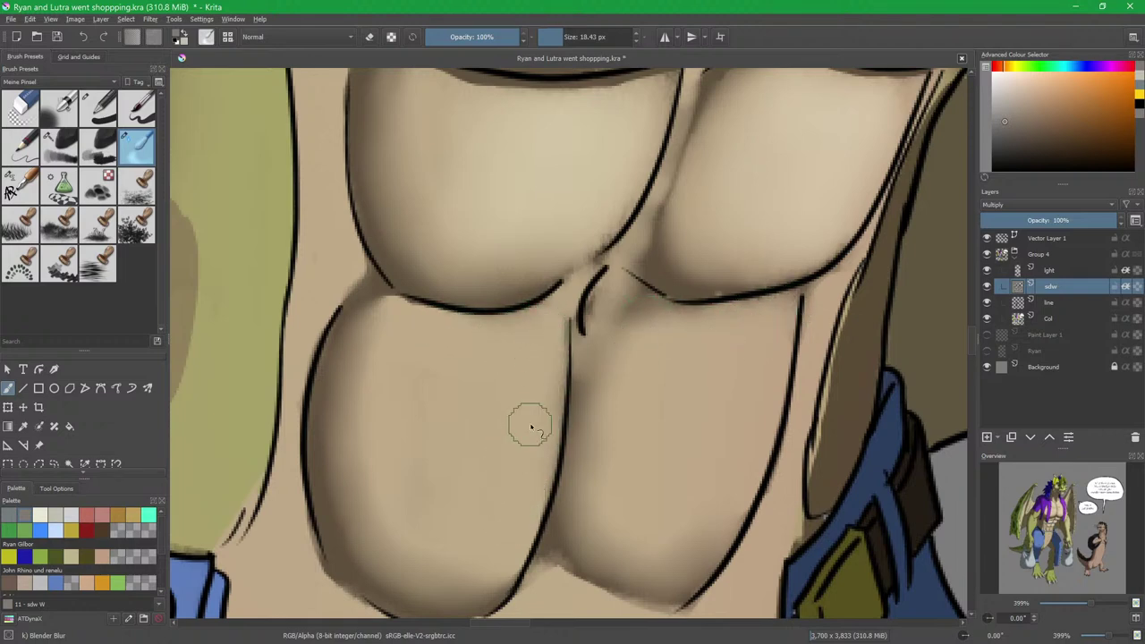
pyautogui.press('/')
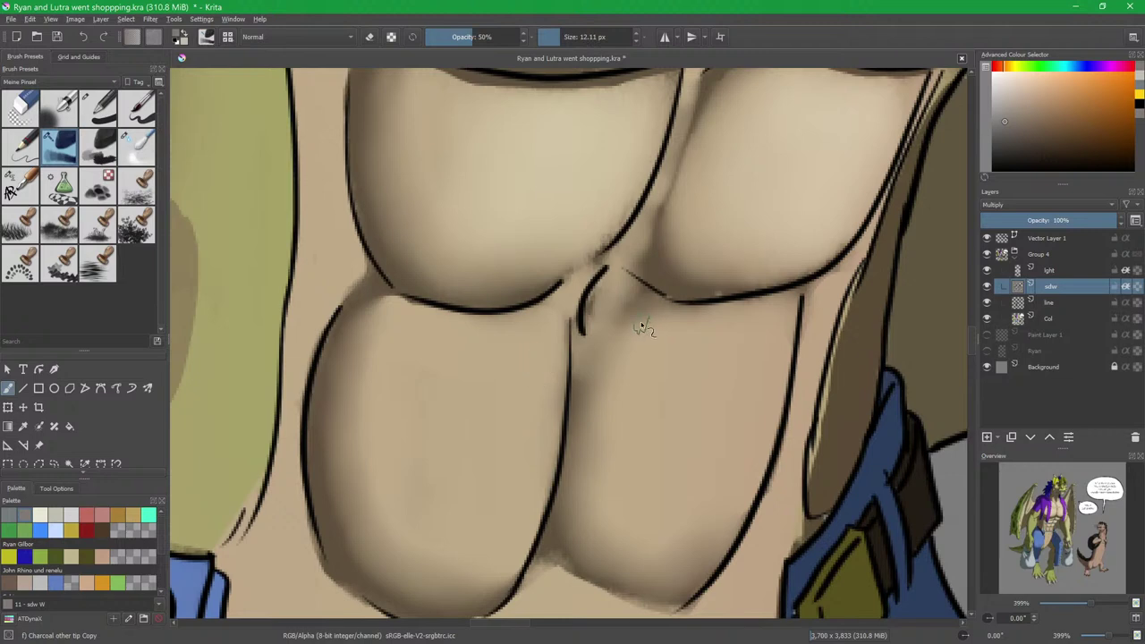
pyautogui.moveTo(682, 297); pyautogui.dragTo(582, 388)
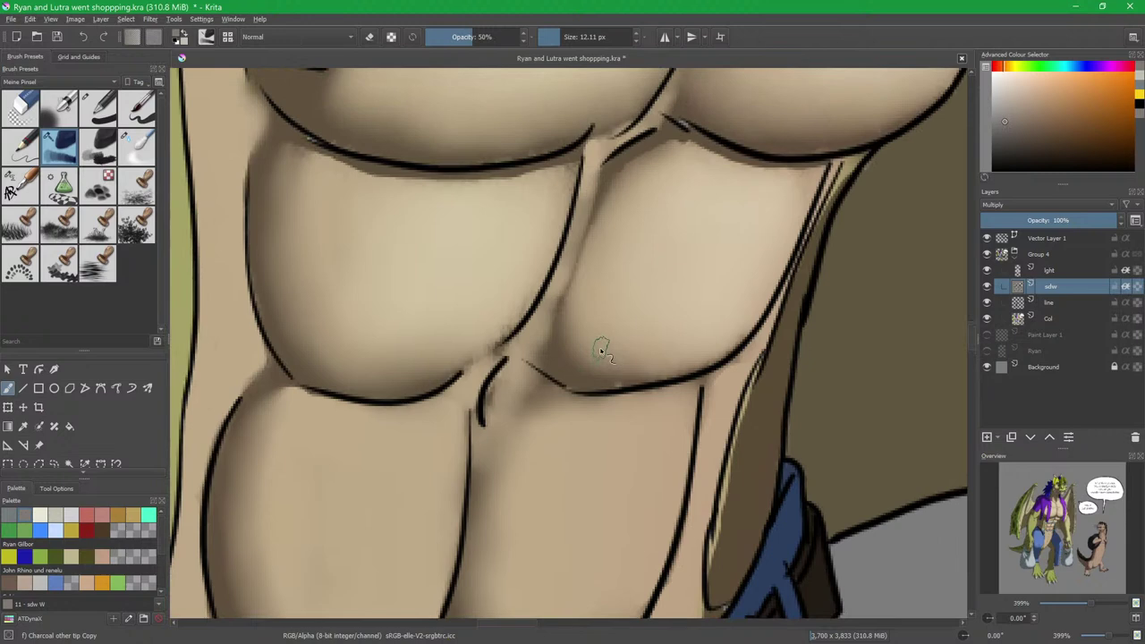
pyautogui.moveTo(604, 336); pyautogui.dragTo(600, 365)
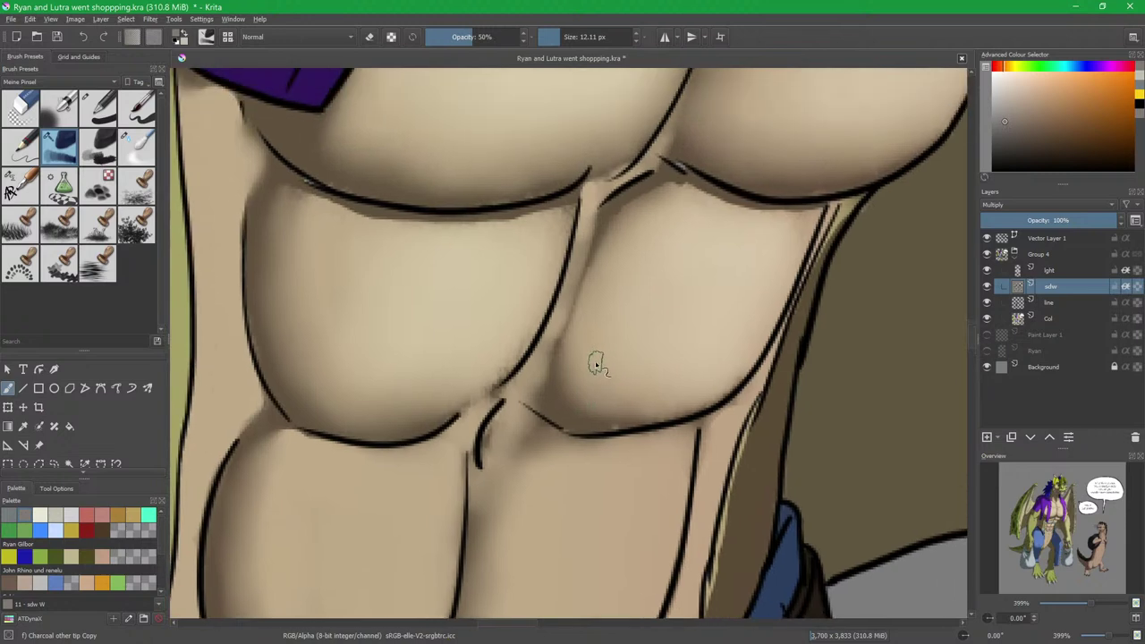
pyautogui.moveTo(537, 461); pyautogui.dragTo(604, 309)
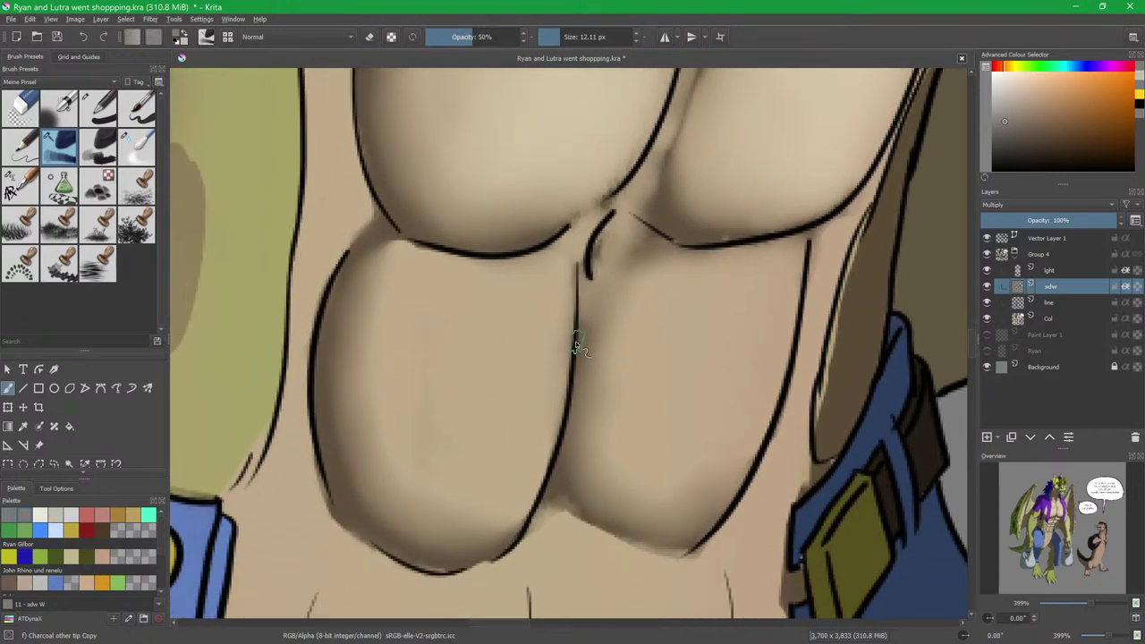
# Highlight the bottom near-side abdominal muscle on the overlay light layer with the charcoal brush at about 31 px and smooth it with Blender Blur.
pyautogui.keyDown('ctrl'); pyautogui.click(474, 308); pyautogui.keyUp('ctrl')
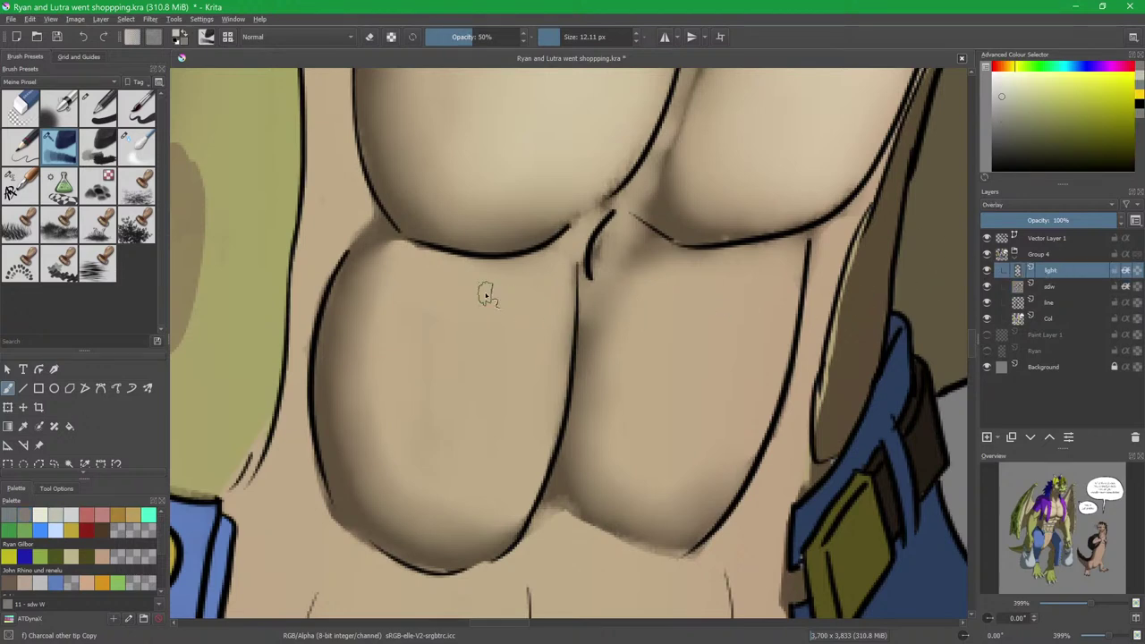
pyautogui.moveTo(452, 314)
pyautogui.mouseDown()
pyautogui.moveTo(489, 314)
pyautogui.moveTo(490, 301)
pyautogui.moveTo(517, 305)
pyautogui.moveTo(513, 316)
pyautogui.moveTo(533, 280)
pyautogui.moveTo(541, 330)
pyautogui.moveTo(519, 355)
pyautogui.moveTo(542, 360)
pyautogui.moveTo(511, 397)
pyautogui.moveTo(528, 470)
pyautogui.mouseUp()
pyautogui.moveTo(538, 290)
pyautogui.mouseDown()
pyautogui.moveTo(408, 290)
pyautogui.moveTo(441, 282)
pyautogui.moveTo(527, 308)
pyautogui.moveTo(501, 454)
pyautogui.moveTo(477, 456)
pyautogui.moveTo(431, 309)
pyautogui.moveTo(455, 448)
pyautogui.moveTo(436, 311)
pyautogui.moveTo(452, 416)
pyautogui.moveTo(495, 326)
pyautogui.moveTo(521, 346)
pyautogui.moveTo(530, 296)
pyautogui.moveTo(503, 446)
pyautogui.moveTo(411, 304)
pyautogui.moveTo(438, 317)
pyautogui.moveTo(427, 285)
pyautogui.moveTo(432, 444)
pyautogui.moveTo(413, 367)
pyautogui.moveTo(486, 493)
pyautogui.mouseUp()
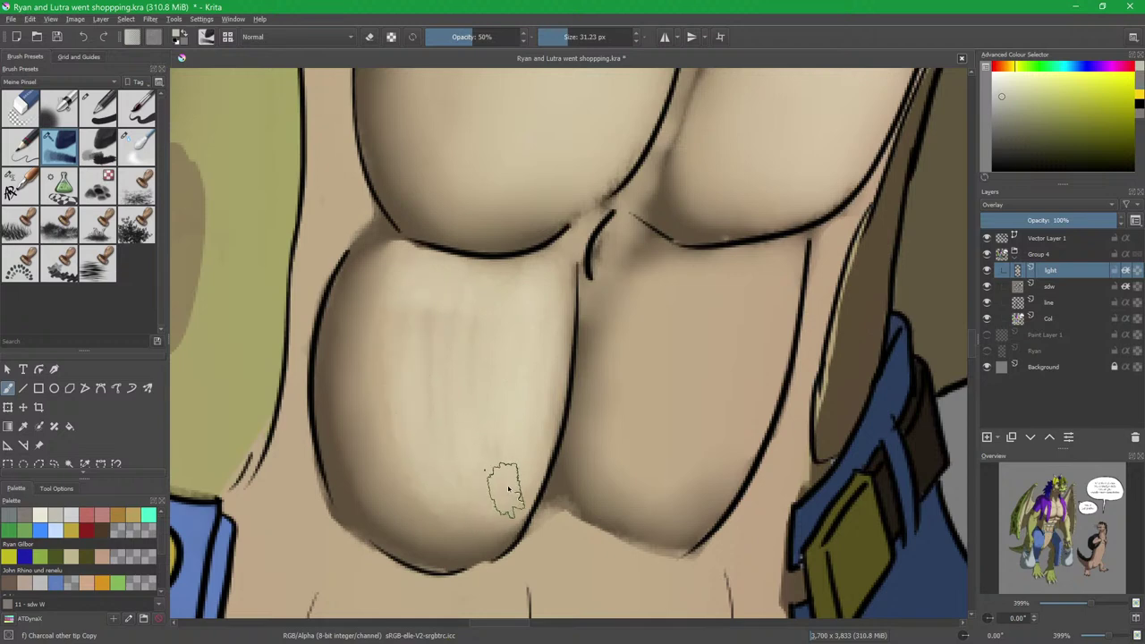
pyautogui.press('/')
pyautogui.moveTo(429, 307)
pyautogui.mouseDown()
pyautogui.moveTo(533, 289)
pyautogui.moveTo(534, 363)
pyautogui.moveTo(476, 446)
pyautogui.moveTo(418, 284)
pyautogui.moveTo(423, 405)
pyautogui.moveTo(405, 395)
pyautogui.moveTo(403, 378)
pyautogui.moveTo(467, 475)
pyautogui.moveTo(502, 500)
pyautogui.moveTo(464, 460)
pyautogui.moveTo(564, 412)
pyautogui.mouseUp()
pyautogui.scroll(-2, 565, 399)
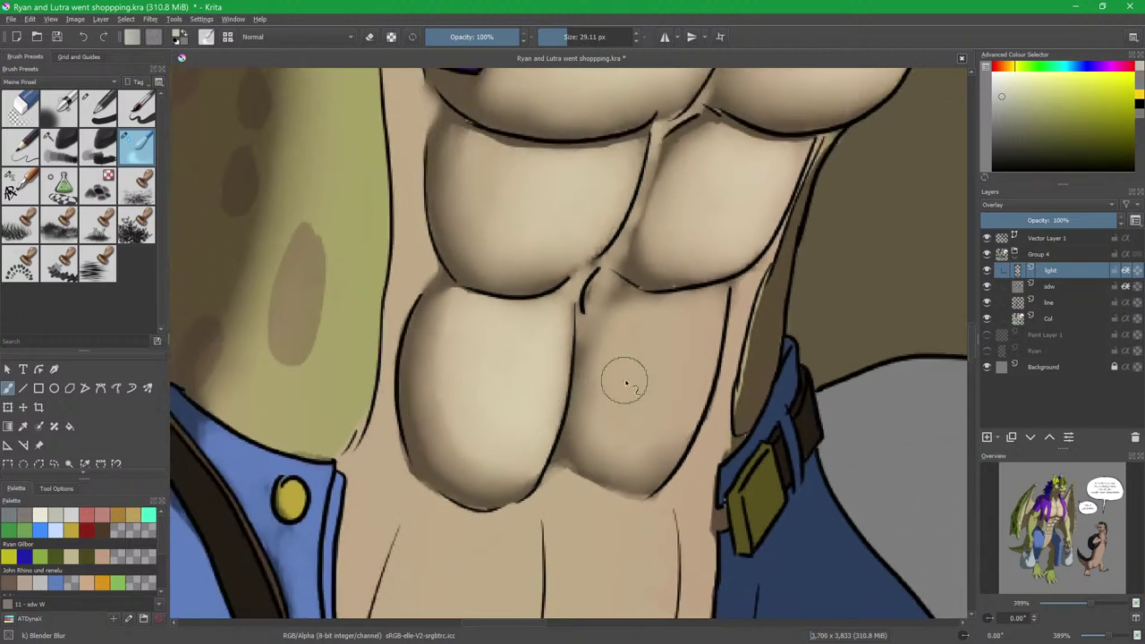
# Highlight the bottom far-side abdominal muscle with the charcoal brush at about 31 px and smooth it with Blender Blur.
pyautogui.moveTo(624, 388); pyautogui.dragTo(545, 416)
pyautogui.press('/')
pyautogui.moveTo(635, 339)
pyautogui.mouseDown()
pyautogui.moveTo(595, 465)
pyautogui.moveTo(629, 342)
pyautogui.moveTo(567, 348)
pyautogui.moveTo(581, 360)
pyautogui.moveTo(608, 348)
pyautogui.moveTo(605, 454)
pyautogui.moveTo(546, 400)
pyautogui.moveTo(556, 397)
pyautogui.moveTo(547, 460)
pyautogui.mouseUp()
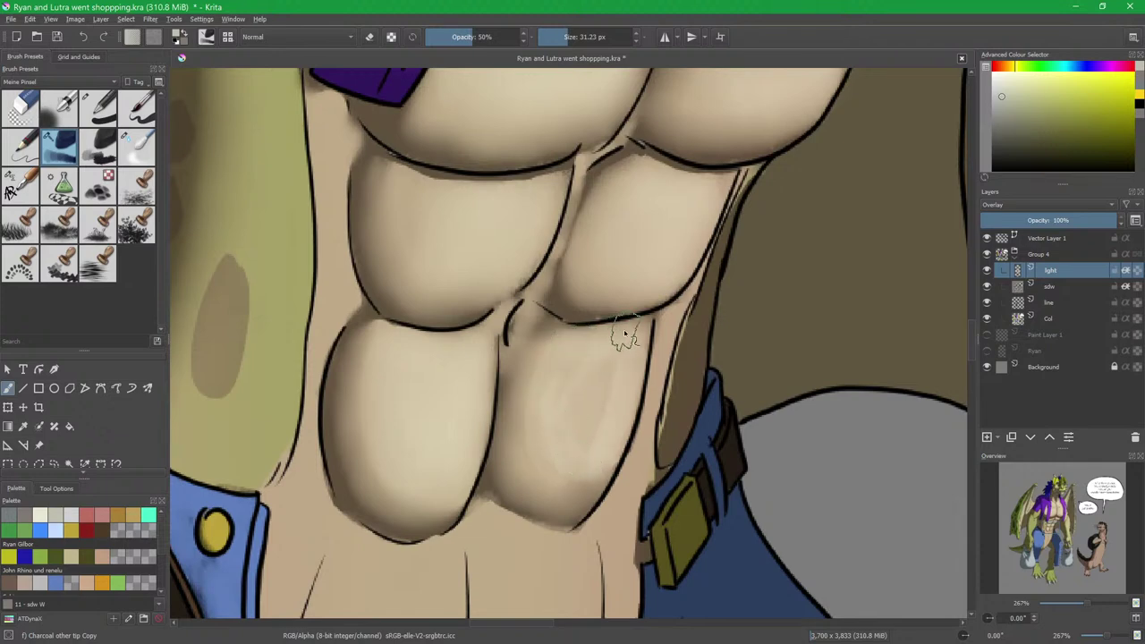
pyautogui.press('/')
pyautogui.moveTo(578, 404)
pyautogui.mouseDown()
pyautogui.moveTo(553, 364)
pyautogui.moveTo(561, 339)
pyautogui.moveTo(537, 393)
pyautogui.moveTo(570, 388)
pyautogui.moveTo(569, 456)
pyautogui.moveTo(602, 388)
pyautogui.moveTo(614, 403)
pyautogui.moveTo(625, 349)
pyautogui.mouseUp()
pyautogui.moveTo(593, 470); pyautogui.dragTo(627, 178)
pyautogui.moveTo(582, 336)
pyautogui.mouseDown()
pyautogui.moveTo(594, 301)
pyautogui.moveTo(582, 319)
pyautogui.mouseUp()
# Paint broad highlights over both halves of the lower belly beneath the abdominal muscles with the charcoal brush at about 76 px.
pyautogui.press('/')
pyautogui.moveTo(581, 322)
pyautogui.mouseDown()
pyautogui.moveTo(588, 380)
pyautogui.moveTo(562, 378)
pyautogui.mouseUp()
pyautogui.press(']')
pyautogui.scroll(-2, 541, 376)
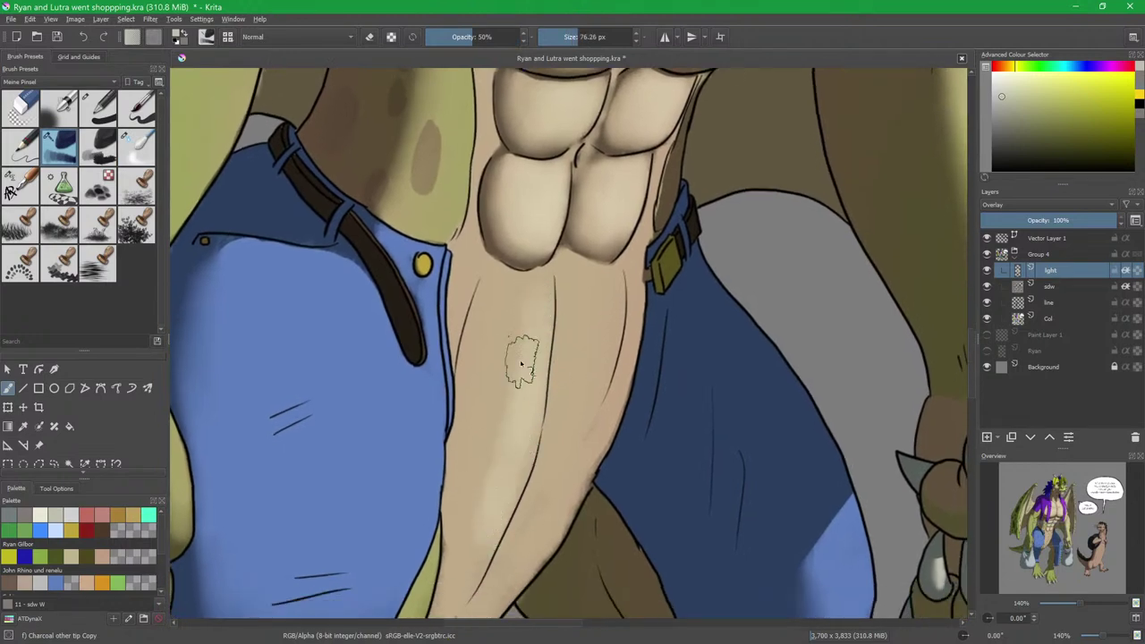
pyautogui.moveTo(491, 362); pyautogui.dragTo(480, 473)
pyautogui.moveTo(494, 291); pyautogui.dragTo(485, 374)
pyautogui.moveTo(602, 288)
pyautogui.mouseDown()
pyautogui.moveTo(577, 434)
pyautogui.moveTo(587, 281)
pyautogui.moveTo(570, 335)
pyautogui.moveTo(566, 417)
pyautogui.mouseUp()
pyautogui.moveTo(583, 372); pyautogui.dragTo(552, 514)
pyautogui.moveTo(582, 424); pyautogui.dragTo(564, 471)
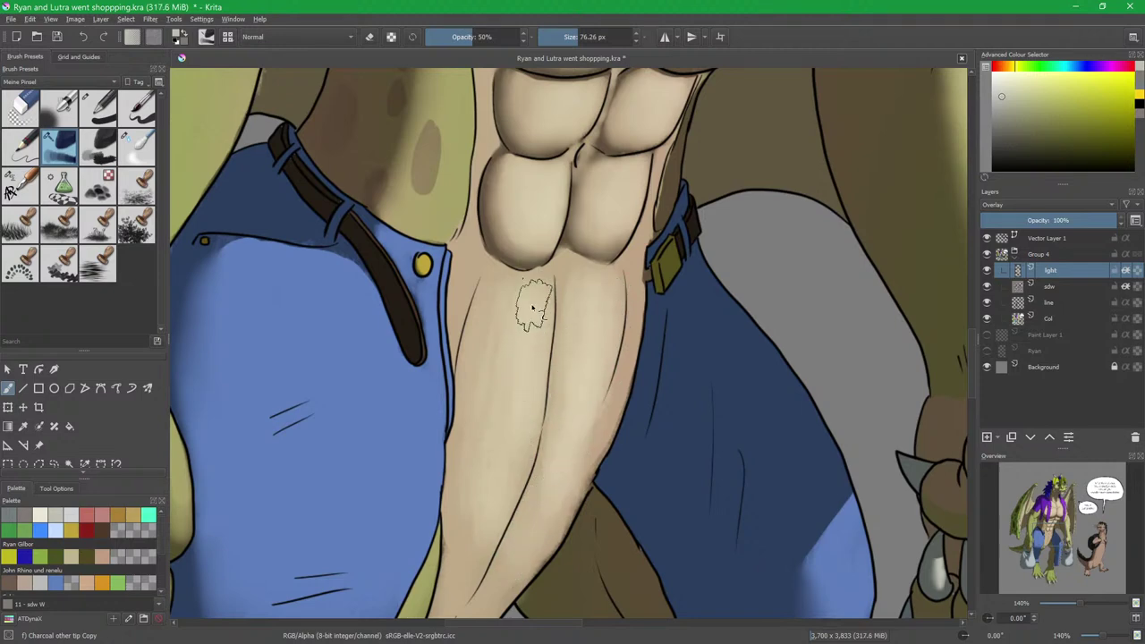
# Highlight the narrow outer strips of the lower belly beside the jeans with the charcoal brush at about 33 px.
pyautogui.press('[')
pyautogui.press('[')
pyautogui.press('[')
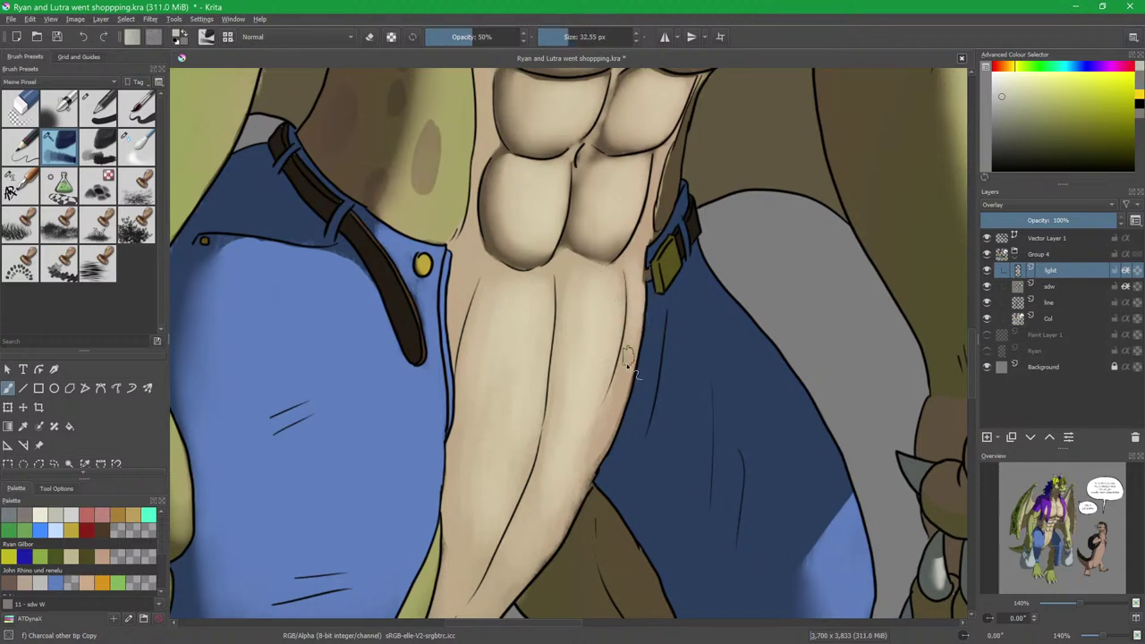
pyautogui.moveTo(466, 288); pyautogui.dragTo(460, 307)
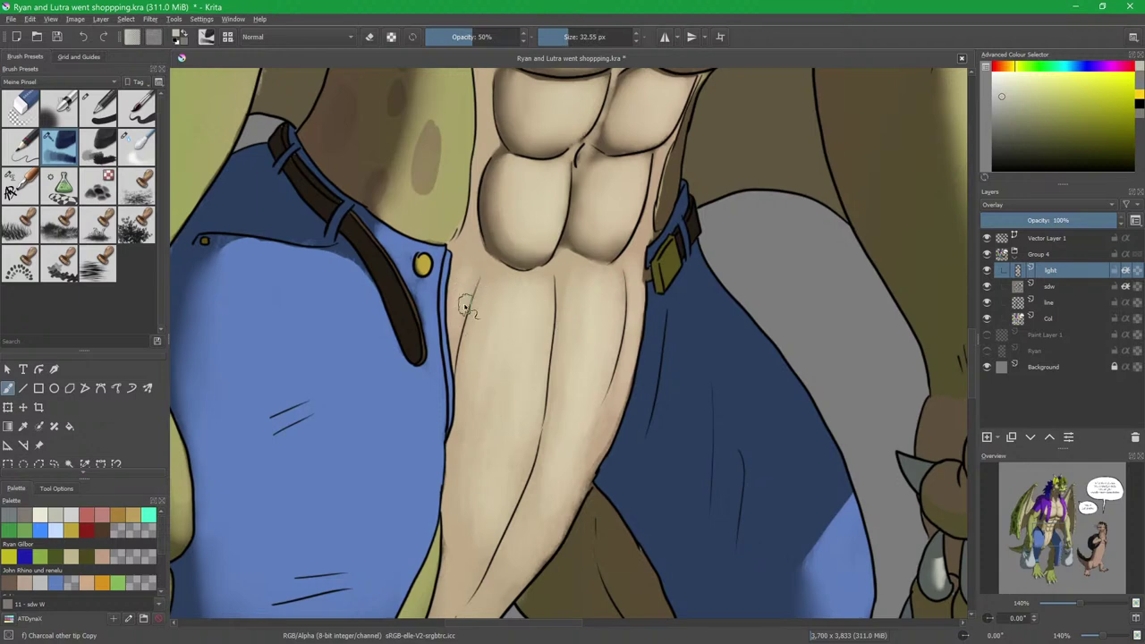
# Blend the lower belly highlights with Blender Blur at about 63 px.
pyautogui.press('/')
pyautogui.press(']')
pyautogui.press(']')
pyautogui.press(']')
pyautogui.press(']')
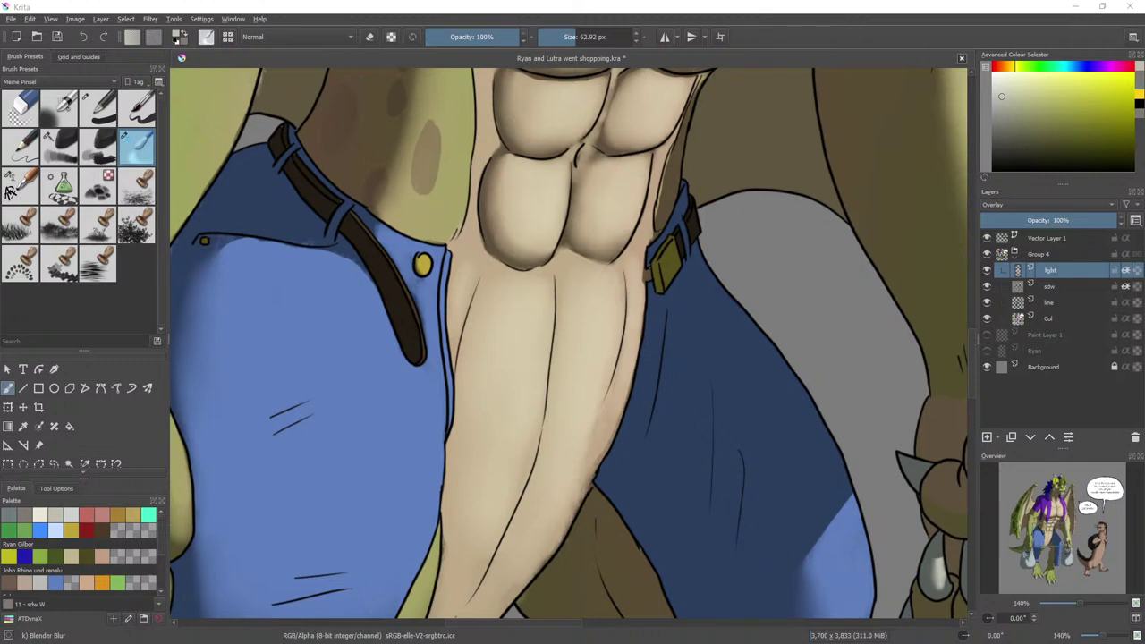
pyautogui.click(843, 7)
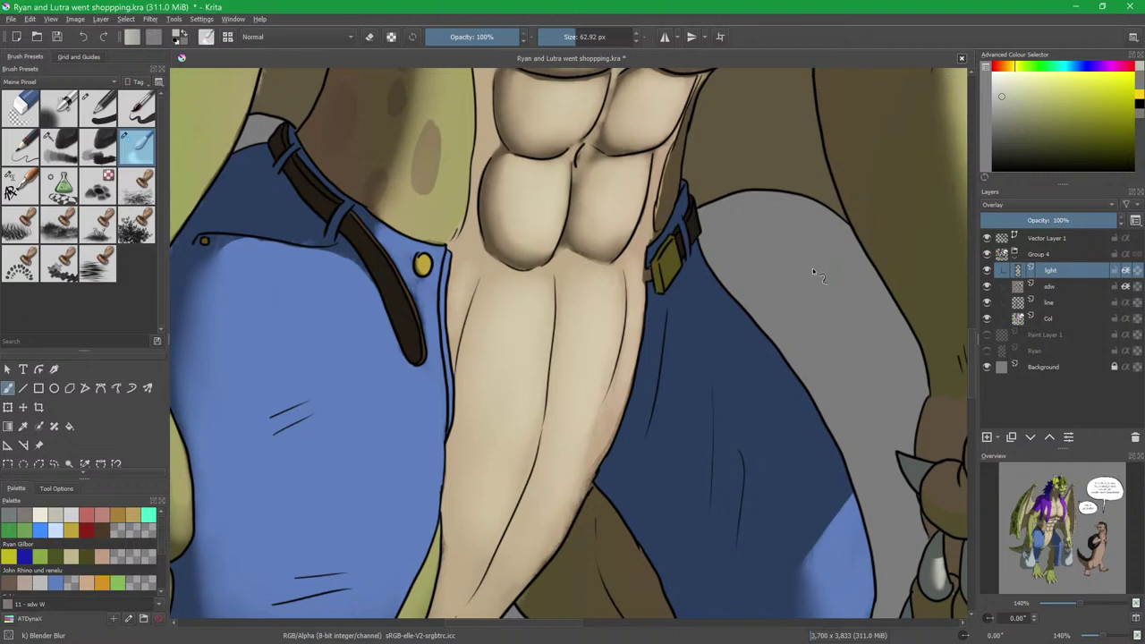
pyautogui.moveTo(590, 413); pyautogui.dragTo(570, 492)
pyautogui.moveTo(541, 579); pyautogui.dragTo(609, 327)
# Highlight the lit green side of the waist above the jeans with the charcoal brush at about 46 px and blend it.
pyautogui.press('/')
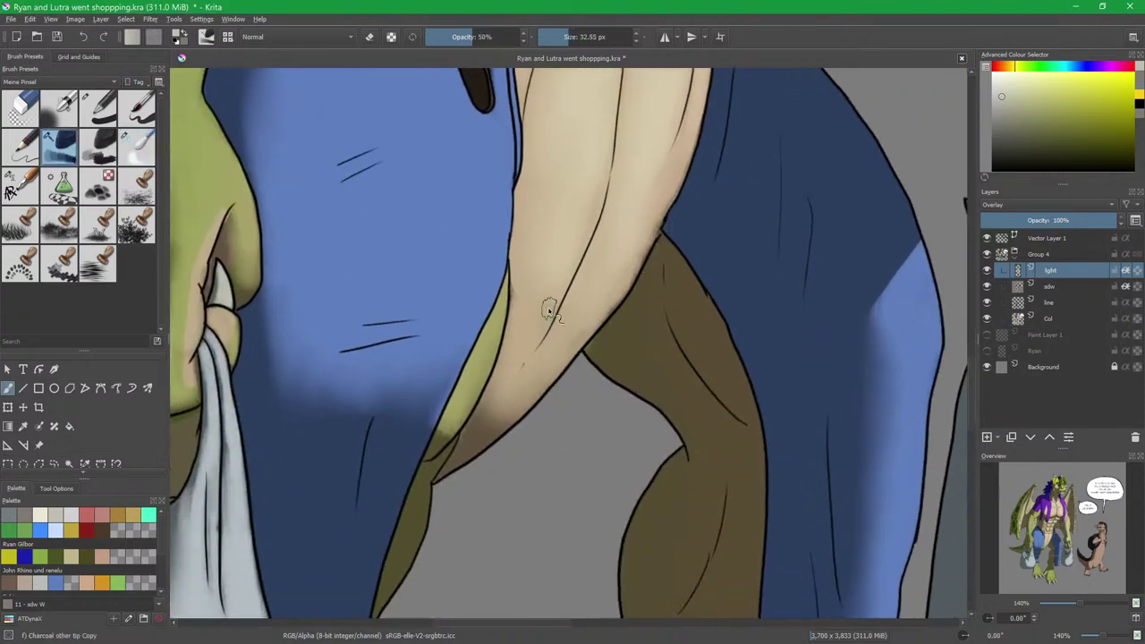
pyautogui.moveTo(530, 303); pyautogui.dragTo(671, 480)
pyautogui.moveTo(472, 338); pyautogui.dragTo(501, 449)
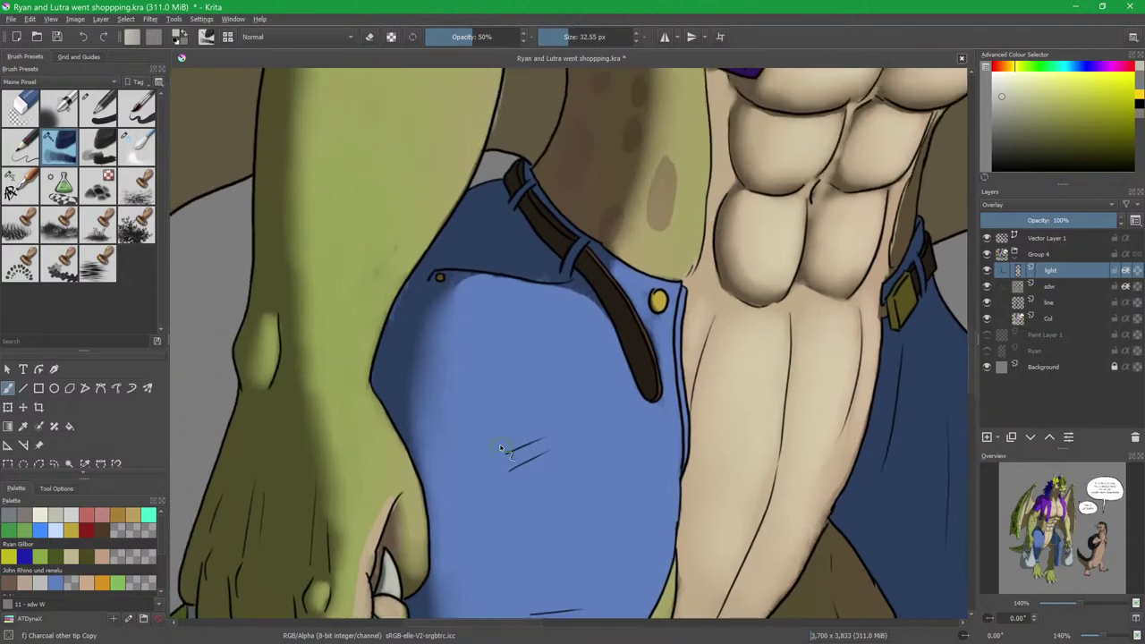
pyautogui.moveTo(565, 215); pyautogui.dragTo(583, 436)
pyautogui.moveTo(618, 316); pyautogui.dragTo(521, 296)
pyautogui.moveTo(630, 400); pyautogui.dragTo(583, 335)
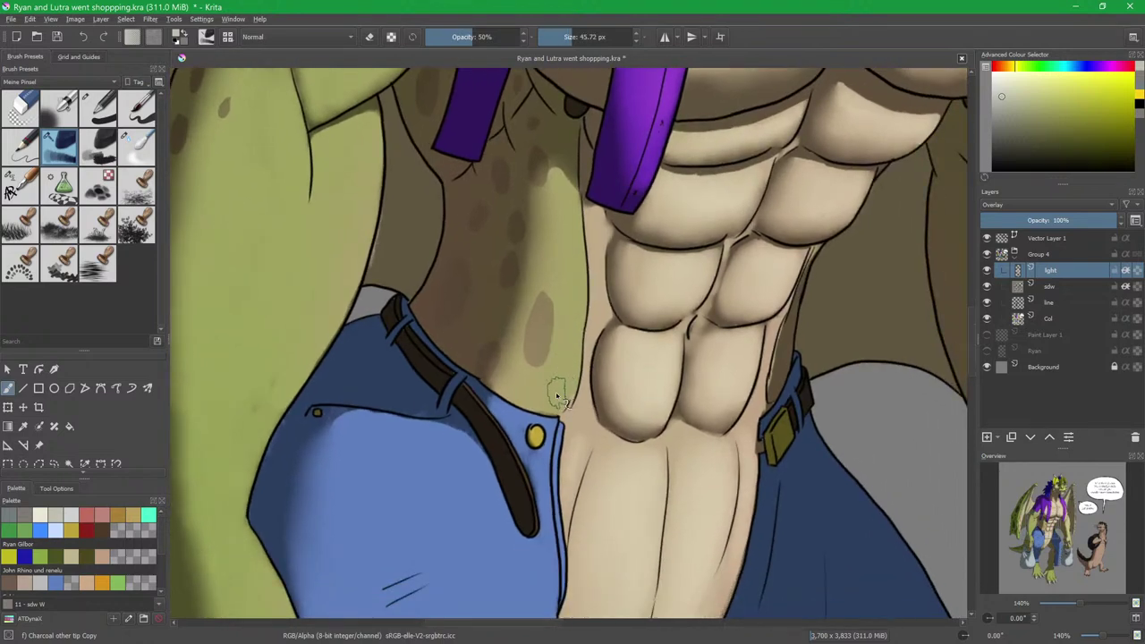
pyautogui.moveTo(557, 391); pyautogui.dragTo(565, 271)
pyautogui.moveTo(566, 212)
pyautogui.mouseDown()
pyautogui.moveTo(562, 365)
pyautogui.moveTo(527, 391)
pyautogui.moveTo(547, 367)
pyautogui.moveTo(547, 383)
pyautogui.moveTo(562, 201)
pyautogui.moveTo(573, 297)
pyautogui.moveTo(570, 231)
pyautogui.moveTo(558, 404)
pyautogui.moveTo(562, 200)
pyautogui.moveTo(568, 229)
pyautogui.moveTo(562, 215)
pyautogui.moveTo(559, 233)
pyautogui.moveTo(550, 197)
pyautogui.moveTo(546, 336)
pyautogui.moveTo(535, 315)
pyautogui.moveTo(527, 389)
pyautogui.moveTo(557, 312)
pyautogui.moveTo(541, 387)
pyautogui.moveTo(550, 370)
pyautogui.moveTo(561, 242)
pyautogui.moveTo(539, 358)
pyautogui.mouseUp()
pyautogui.press('/')
pyautogui.press('/')
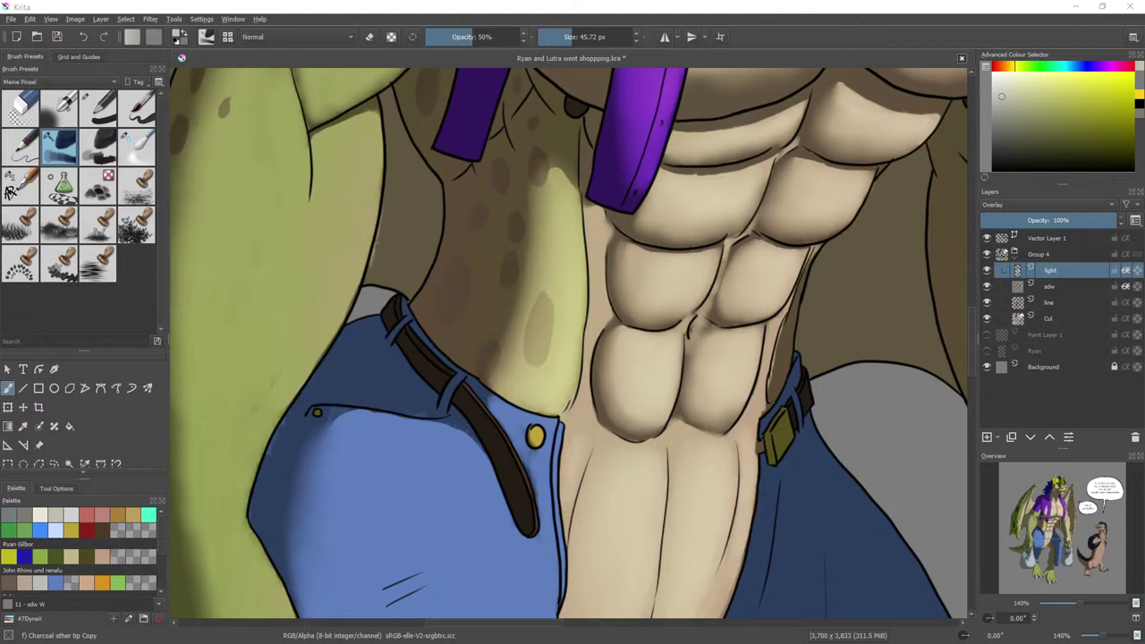
pyautogui.click(632, 246)
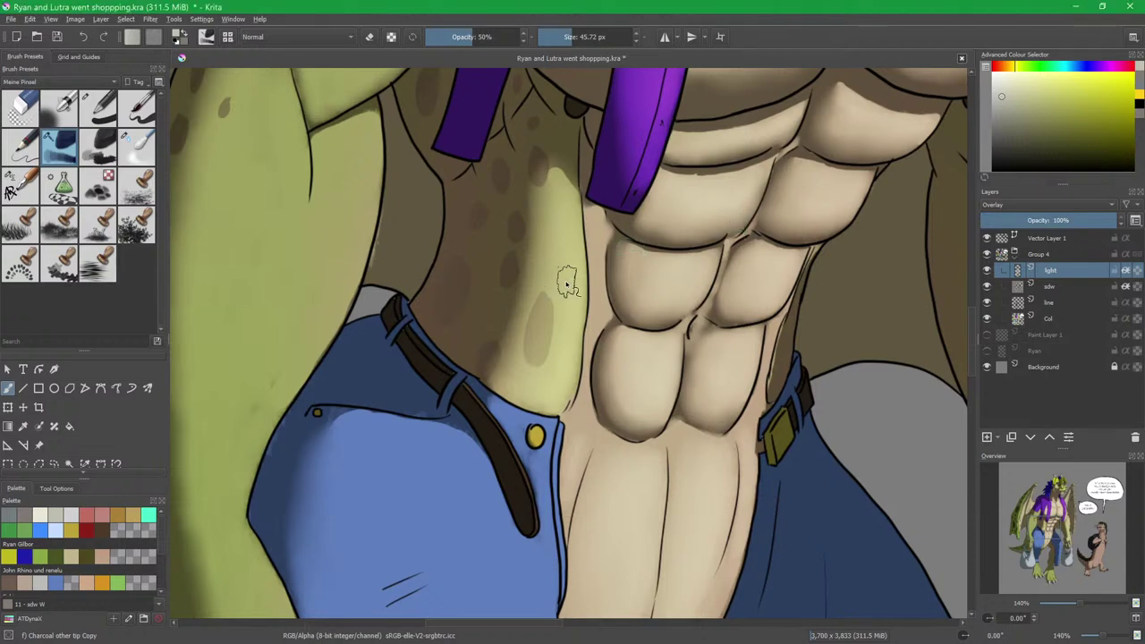
pyautogui.moveTo(551, 314); pyautogui.dragTo(554, 419)
# Erase the shadow along the inner edge of the upper arm below the purple sleeve on the sdw layer, using the charcoal brush at about 31 to 11 px.
pyautogui.moveTo(702, 349); pyautogui.dragTo(490, 459)
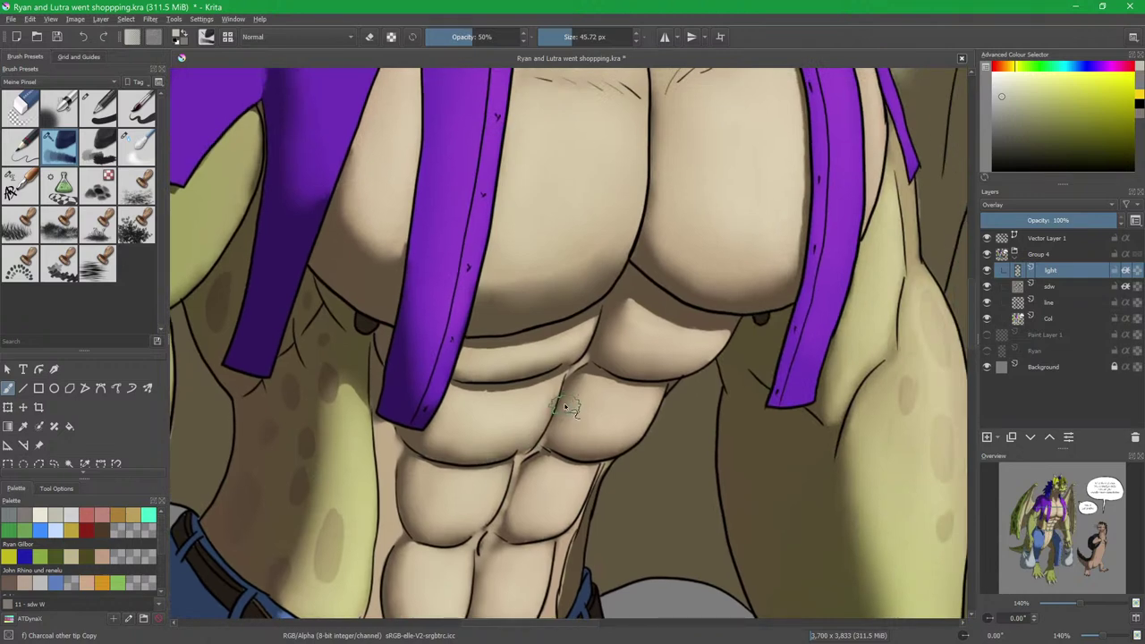
pyautogui.moveTo(448, 274); pyautogui.dragTo(744, 348)
pyautogui.moveTo(522, 274); pyautogui.dragTo(578, 294)
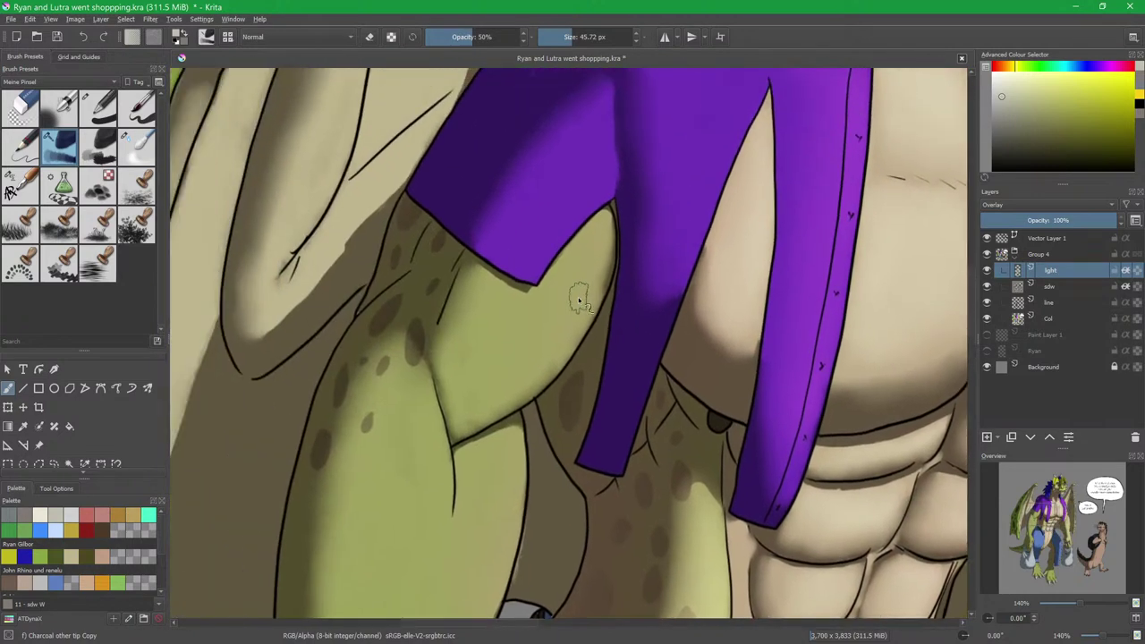
pyautogui.scroll(1, 583, 307)
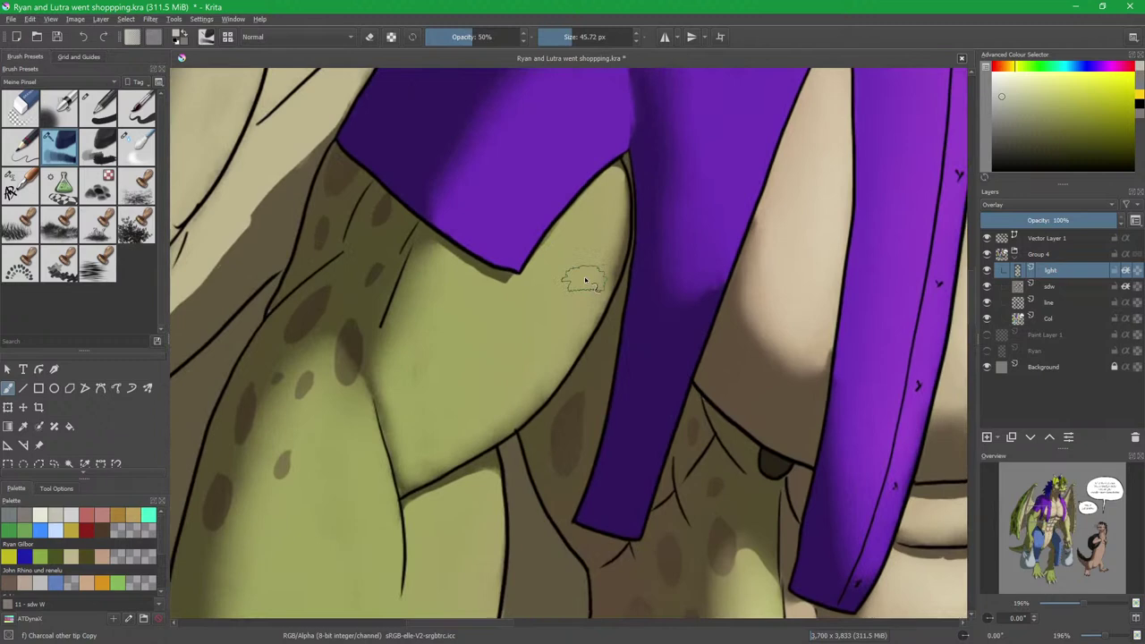
pyautogui.click(1058, 286)
pyautogui.scroll(3, 582, 301)
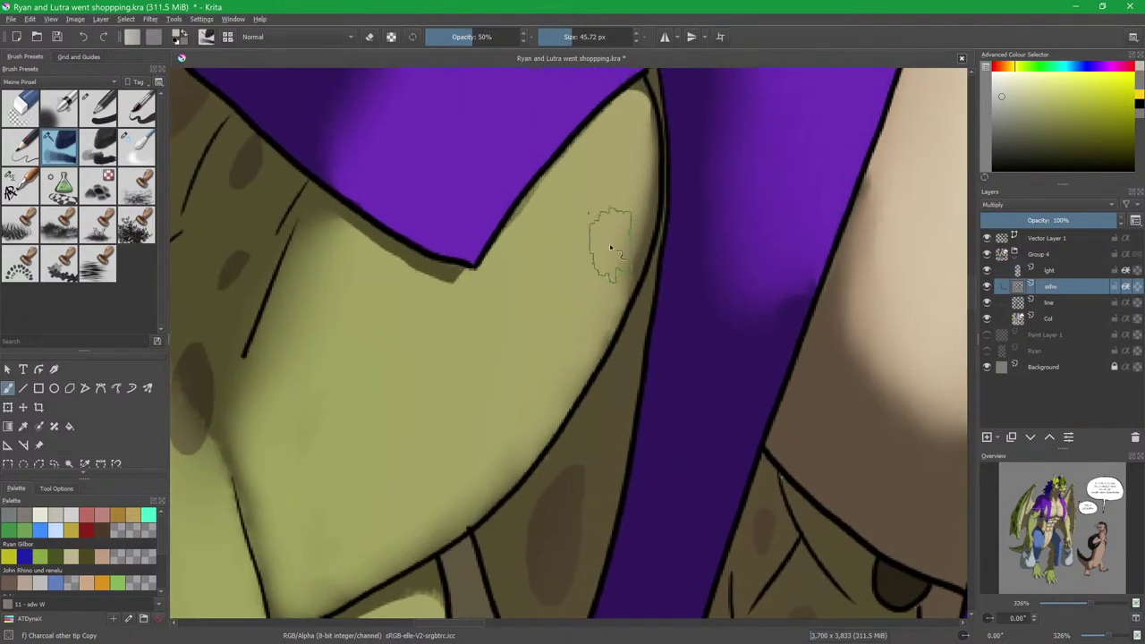
pyautogui.press('e')
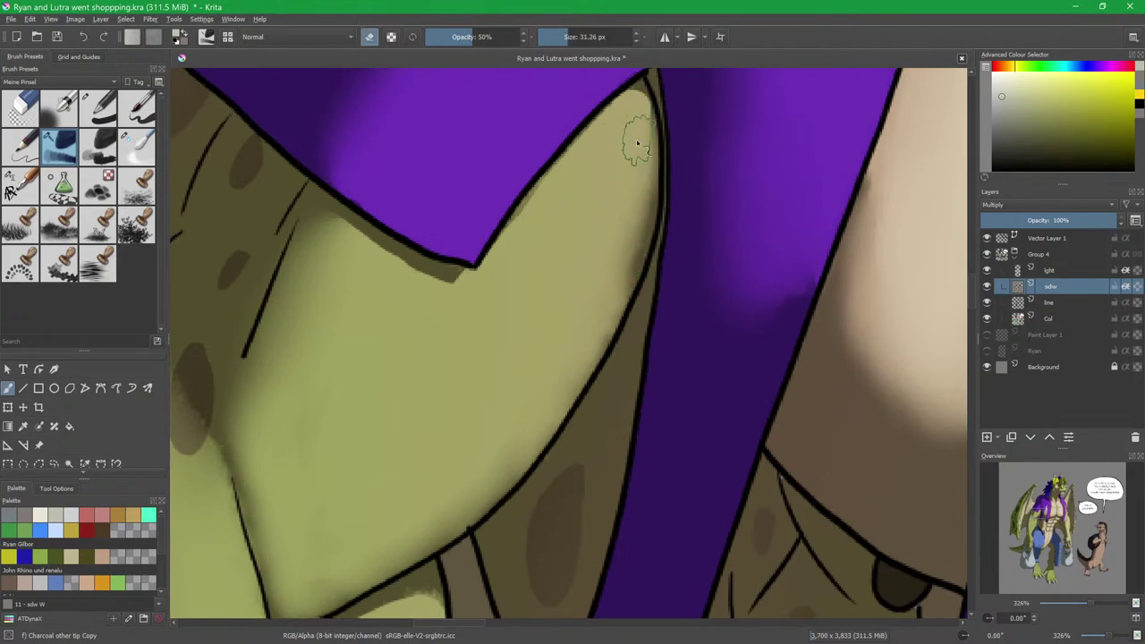
pyautogui.moveTo(641, 158); pyautogui.dragTo(600, 158)
pyautogui.moveTo(648, 190); pyautogui.dragTo(644, 244)
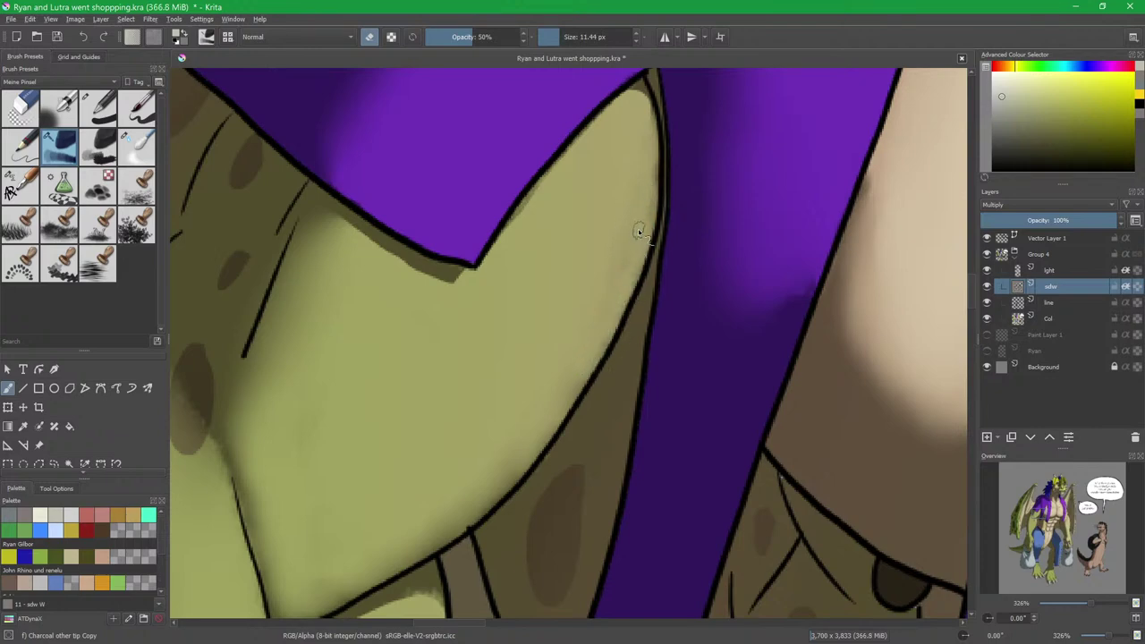
pyautogui.keyDown('shift'); pyautogui.moveTo(600, 298); pyautogui.dragTo(631, 298); pyautogui.keyUp('shift')
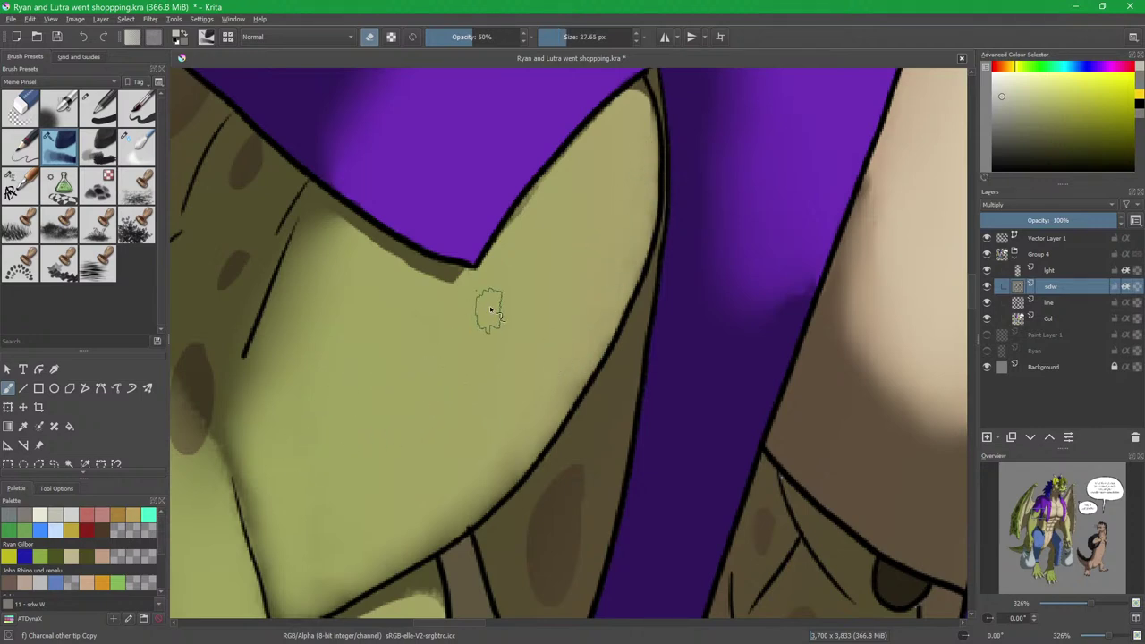
# Highlight the upper arm below the purple sleeve on the light layer with the charcoal brush and blend it with Blender Blur at about 63 px.
pyautogui.scroll(-3, 501, 331)
pyautogui.click(1053, 271)
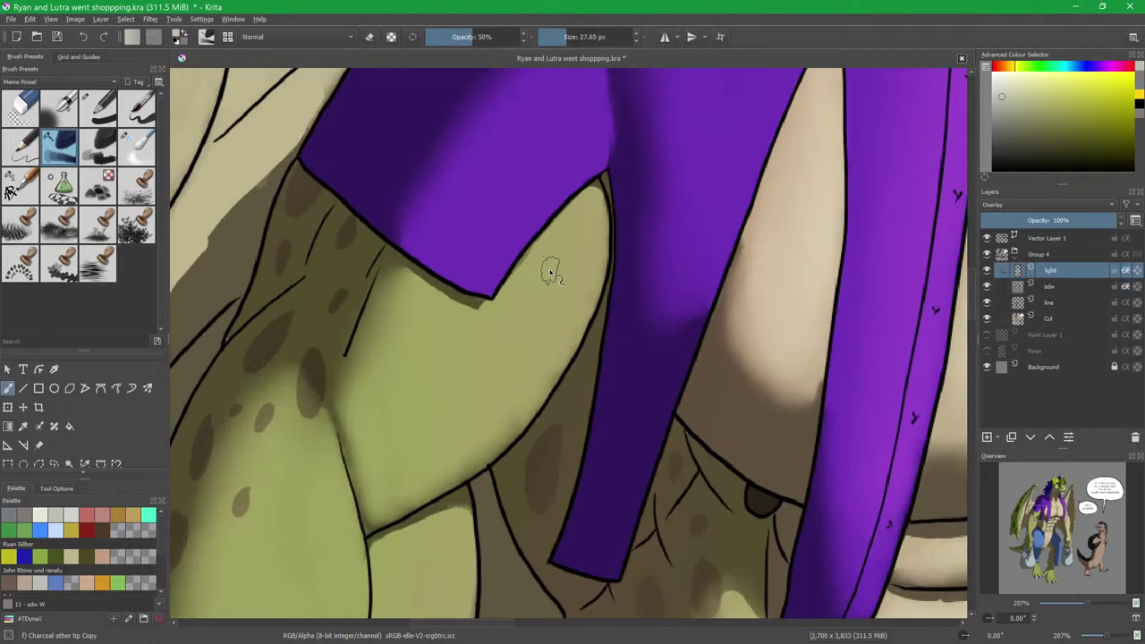
pyautogui.keyDown('shift'); pyautogui.moveTo(552, 279); pyautogui.dragTo(570, 279); pyautogui.keyUp('shift')
pyautogui.moveTo(586, 215)
pyautogui.mouseDown()
pyautogui.moveTo(573, 318)
pyautogui.moveTo(586, 283)
pyautogui.moveTo(565, 301)
pyautogui.moveTo(563, 331)
pyautogui.moveTo(538, 349)
pyautogui.moveTo(590, 213)
pyautogui.moveTo(556, 270)
pyautogui.moveTo(561, 231)
pyautogui.moveTo(573, 232)
pyautogui.moveTo(530, 315)
pyautogui.moveTo(523, 362)
pyautogui.moveTo(547, 272)
pyautogui.moveTo(507, 328)
pyautogui.moveTo(435, 326)
pyautogui.moveTo(407, 297)
pyautogui.moveTo(464, 344)
pyautogui.moveTo(416, 304)
pyautogui.moveTo(449, 329)
pyautogui.moveTo(519, 330)
pyautogui.moveTo(530, 362)
pyautogui.moveTo(450, 460)
pyautogui.moveTo(473, 423)
pyautogui.moveTo(432, 459)
pyautogui.moveTo(473, 380)
pyautogui.moveTo(446, 360)
pyautogui.moveTo(411, 378)
pyautogui.moveTo(396, 363)
pyautogui.moveTo(380, 422)
pyautogui.moveTo(392, 389)
pyautogui.moveTo(421, 451)
pyautogui.moveTo(416, 328)
pyautogui.moveTo(421, 361)
pyautogui.moveTo(447, 391)
pyautogui.moveTo(463, 375)
pyautogui.moveTo(490, 375)
pyautogui.moveTo(463, 427)
pyautogui.moveTo(537, 363)
pyautogui.moveTo(468, 437)
pyautogui.moveTo(536, 369)
pyautogui.moveTo(488, 442)
pyautogui.moveTo(565, 253)
pyautogui.moveTo(489, 332)
pyautogui.moveTo(575, 226)
pyautogui.moveTo(512, 379)
pyautogui.moveTo(543, 333)
pyautogui.moveTo(576, 265)
pyautogui.moveTo(457, 418)
pyautogui.moveTo(500, 387)
pyautogui.moveTo(430, 483)
pyautogui.moveTo(504, 408)
pyautogui.moveTo(444, 445)
pyautogui.moveTo(502, 372)
pyautogui.moveTo(390, 430)
pyautogui.moveTo(406, 341)
pyautogui.mouseUp()
pyautogui.press('/')
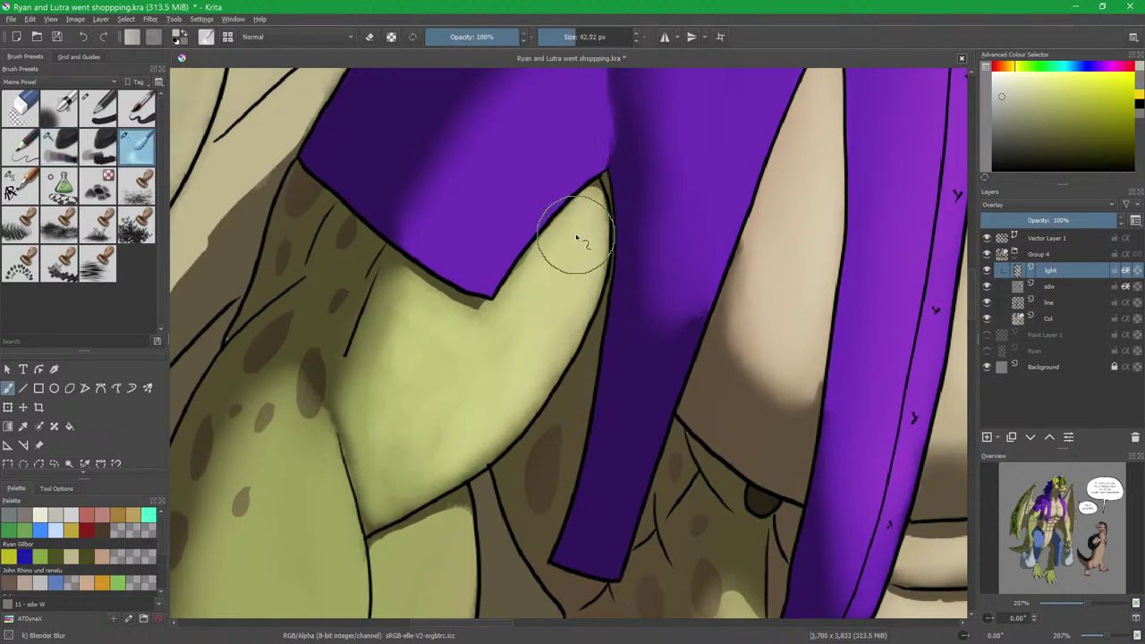
pyautogui.moveTo(567, 271)
pyautogui.mouseDown()
pyautogui.moveTo(467, 409)
pyautogui.moveTo(526, 349)
pyautogui.moveTo(422, 469)
pyautogui.moveTo(487, 418)
pyautogui.moveTo(416, 457)
pyautogui.moveTo(421, 320)
pyautogui.moveTo(407, 318)
pyautogui.moveTo(404, 420)
pyautogui.moveTo(433, 363)
pyautogui.moveTo(503, 334)
pyautogui.moveTo(551, 340)
pyautogui.moveTo(544, 385)
pyautogui.moveTo(589, 245)
pyautogui.moveTo(562, 308)
pyautogui.mouseUp()
# Paint long highlights down the same arm's forearm with the charcoal brush at about 42 px and blend them with Blender Blur at about 63 to 79 px.
pyautogui.press('/')
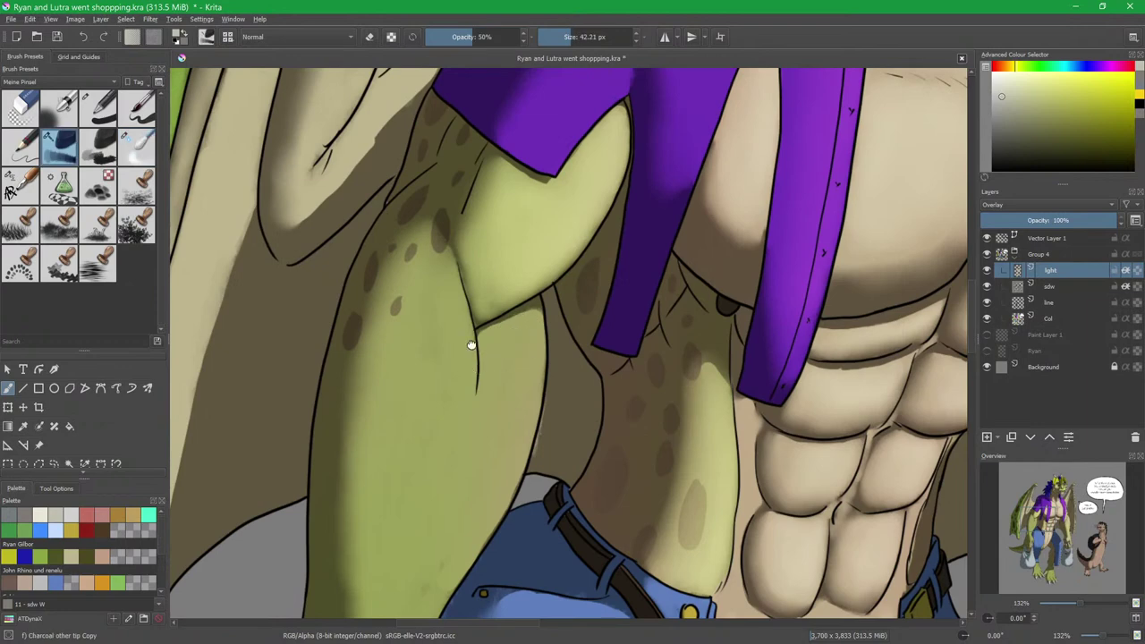
pyautogui.moveTo(465, 361); pyautogui.dragTo(470, 259)
pyautogui.moveTo(471, 260); pyautogui.dragTo(483, 293)
pyautogui.scroll(-1, 483, 293)
pyautogui.moveTo(454, 286); pyautogui.dragTo(464, 286)
pyautogui.moveTo(462, 209); pyautogui.dragTo(480, 312)
pyautogui.moveTo(460, 250)
pyautogui.mouseDown()
pyautogui.moveTo(463, 325)
pyautogui.moveTo(455, 223)
pyautogui.moveTo(452, 328)
pyautogui.moveTo(462, 226)
pyautogui.moveTo(473, 322)
pyautogui.moveTo(456, 290)
pyautogui.moveTo(458, 436)
pyautogui.moveTo(435, 496)
pyautogui.moveTo(457, 407)
pyautogui.moveTo(442, 471)
pyautogui.moveTo(469, 416)
pyautogui.moveTo(440, 486)
pyautogui.moveTo(522, 342)
pyautogui.moveTo(494, 388)
pyautogui.moveTo(525, 263)
pyautogui.moveTo(524, 318)
pyautogui.moveTo(528, 260)
pyautogui.moveTo(512, 265)
pyautogui.moveTo(516, 333)
pyautogui.moveTo(528, 294)
pyautogui.moveTo(482, 378)
pyautogui.moveTo(482, 354)
pyautogui.moveTo(456, 352)
pyautogui.moveTo(445, 292)
pyautogui.moveTo(434, 449)
pyautogui.moveTo(450, 353)
pyautogui.moveTo(465, 354)
pyautogui.moveTo(476, 377)
pyautogui.moveTo(457, 438)
pyautogui.moveTo(507, 352)
pyautogui.moveTo(453, 442)
pyautogui.moveTo(465, 383)
pyautogui.moveTo(461, 222)
pyautogui.moveTo(465, 372)
pyautogui.moveTo(463, 243)
pyautogui.moveTo(451, 248)
pyautogui.moveTo(452, 412)
pyautogui.moveTo(478, 330)
pyautogui.moveTo(489, 366)
pyautogui.moveTo(516, 261)
pyautogui.moveTo(497, 369)
pyautogui.moveTo(524, 280)
pyautogui.moveTo(451, 474)
pyautogui.moveTo(464, 335)
pyautogui.mouseUp()
pyautogui.press('/')
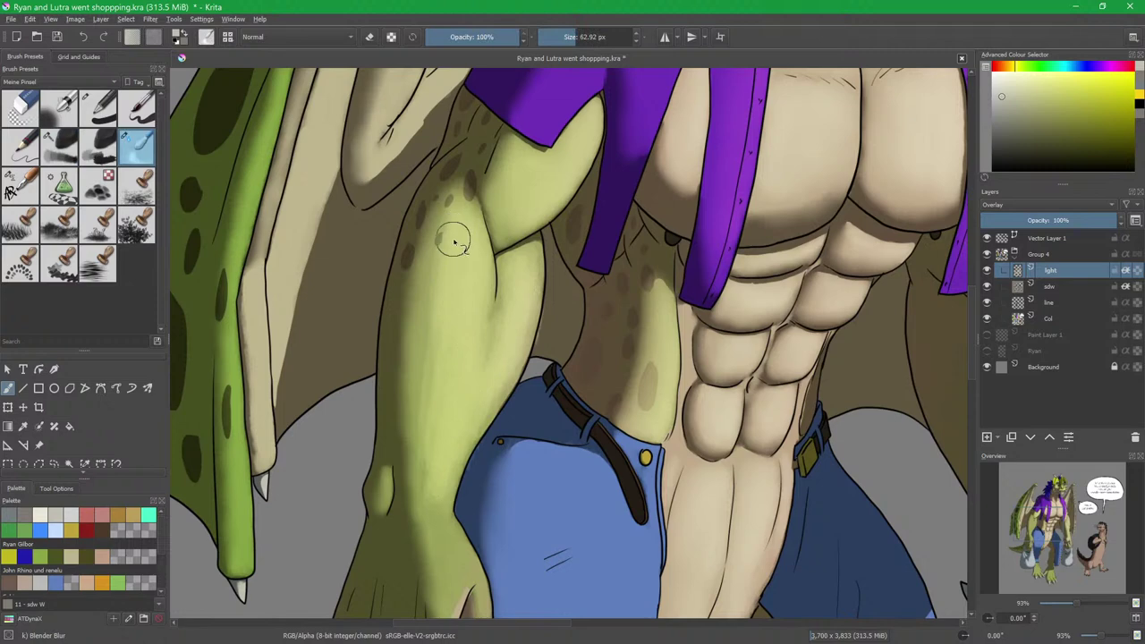
pyautogui.moveTo(474, 267)
pyautogui.mouseDown()
pyautogui.moveTo(464, 365)
pyautogui.moveTo(522, 261)
pyautogui.moveTo(518, 340)
pyautogui.moveTo(455, 462)
pyautogui.mouseUp()
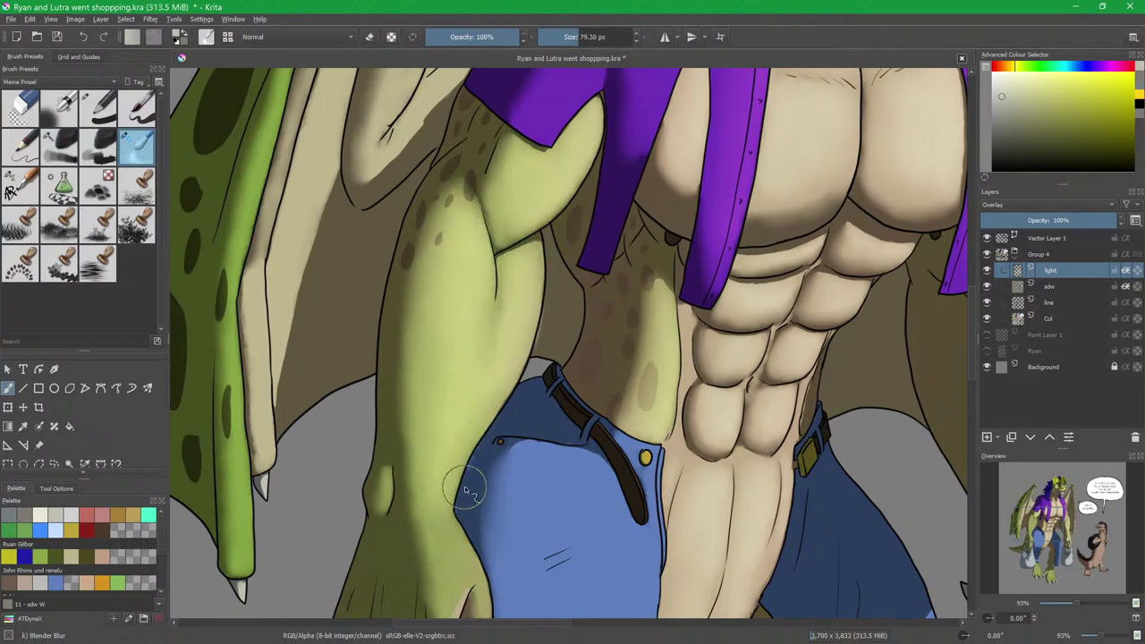
# Highlight the lit side of the hand and index finger with the charcoal brush at about 45 px and blend with Blender Blur at about 62 px.
pyautogui.scroll(-3, 456, 463)
pyautogui.press('/')
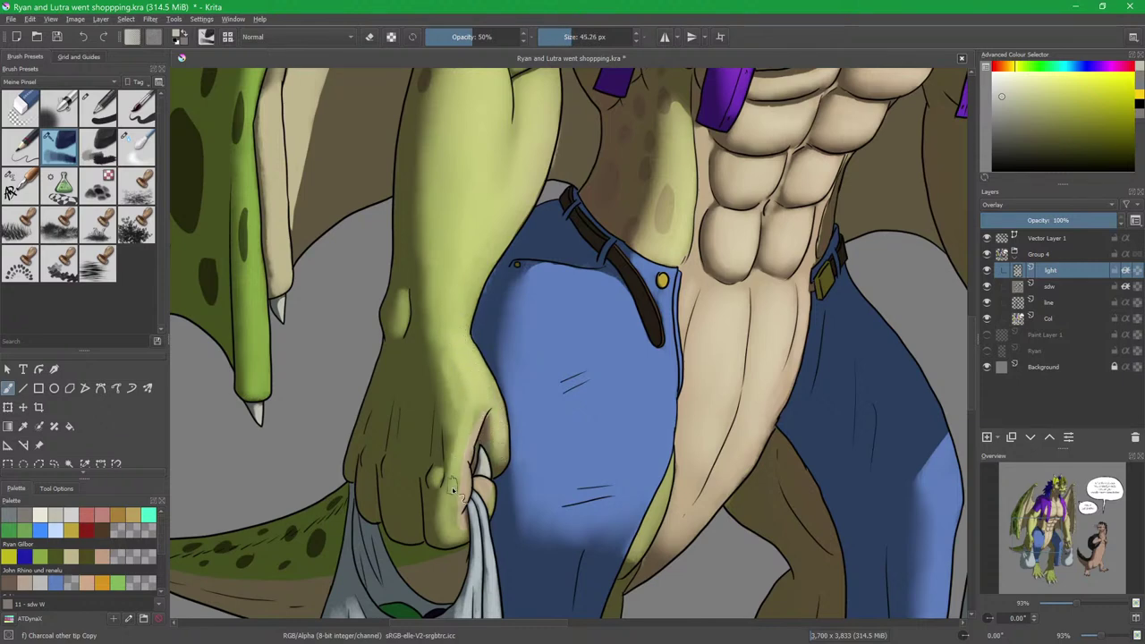
pyautogui.moveTo(450, 525); pyautogui.dragTo(459, 496)
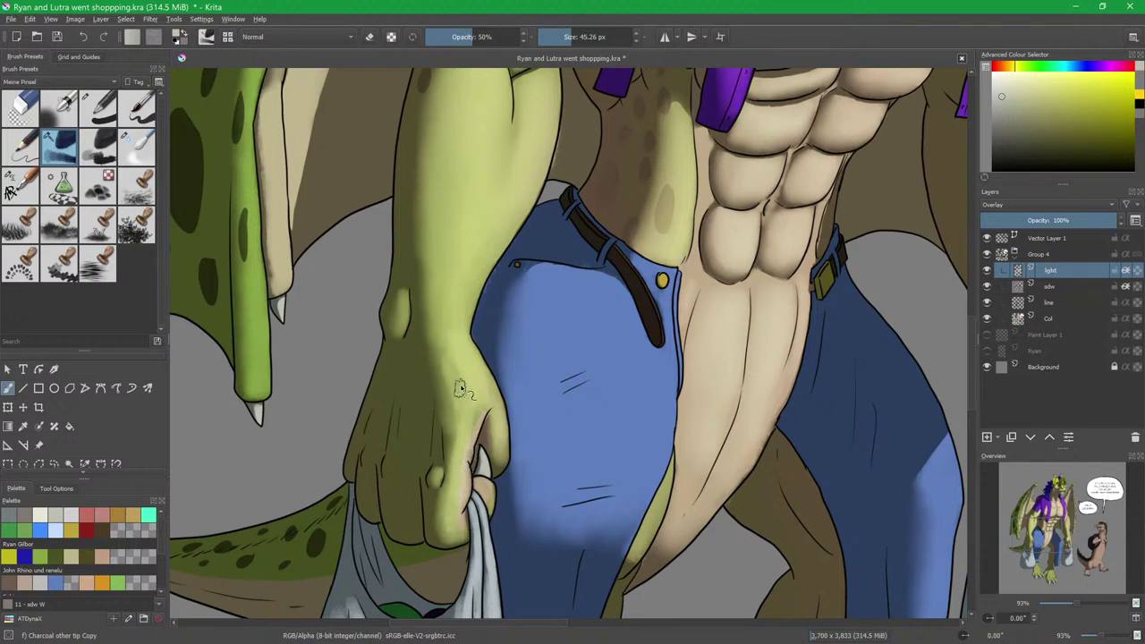
pyautogui.press('/')
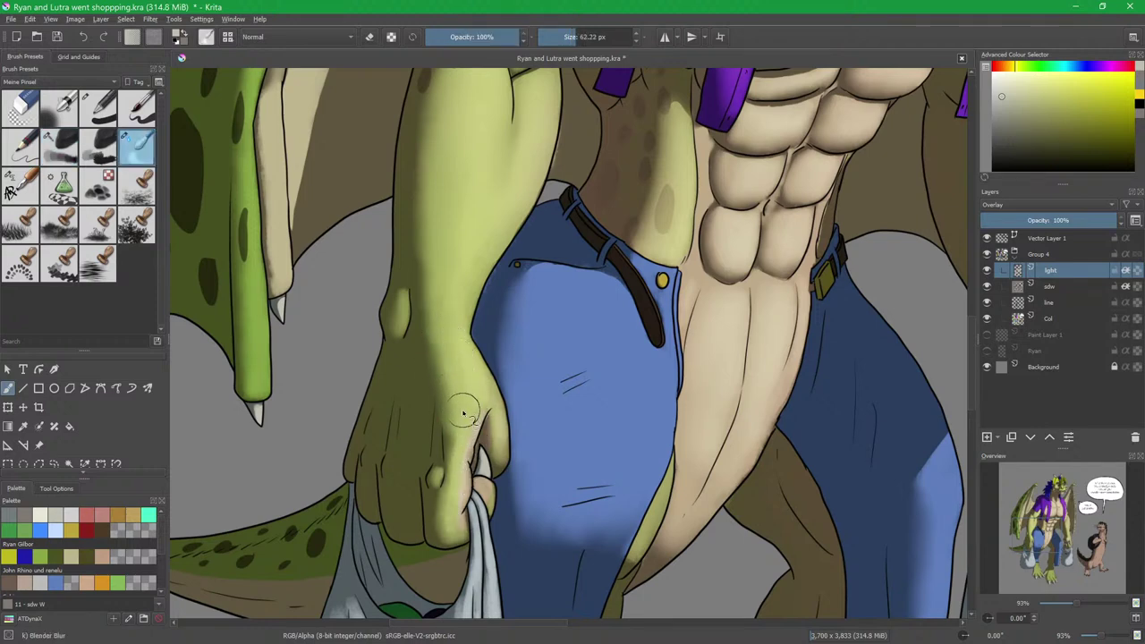
pyautogui.moveTo(520, 448)
pyautogui.mouseDown()
pyautogui.moveTo(525, 348)
pyautogui.moveTo(505, 315)
pyautogui.moveTo(530, 404)
pyautogui.mouseUp()
# Add small highlights to the thumb, knuckle and curled fingertip with the charcoal brush at about 24 px and blend them with Blender Blur.
pyautogui.press('/')
pyautogui.moveTo(523, 351); pyautogui.dragTo(511, 350)
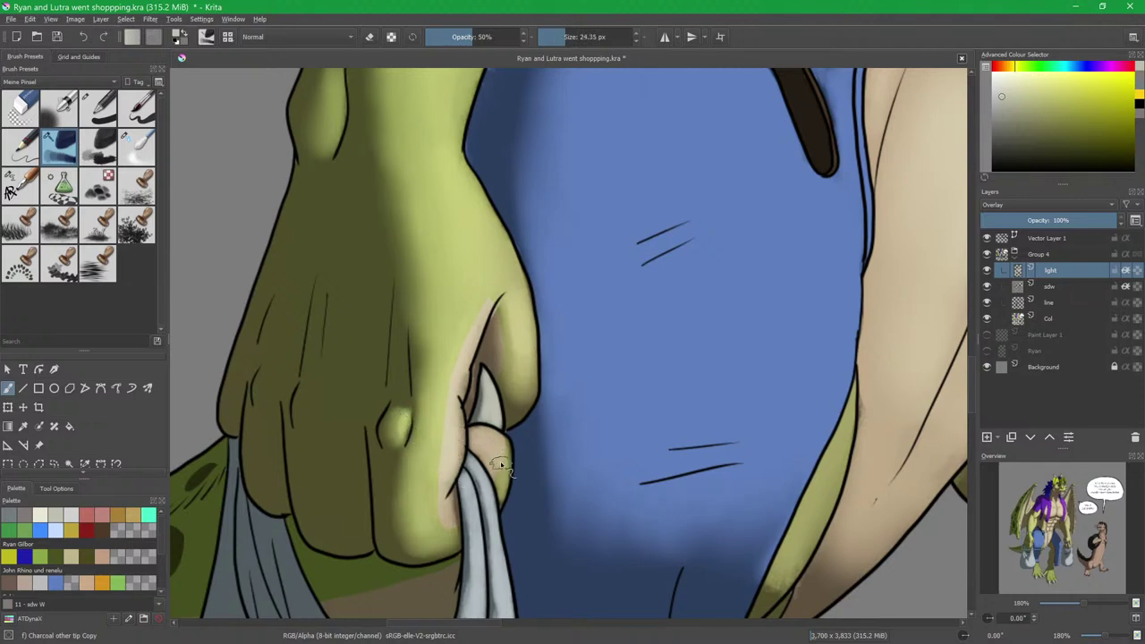
pyautogui.press('/')
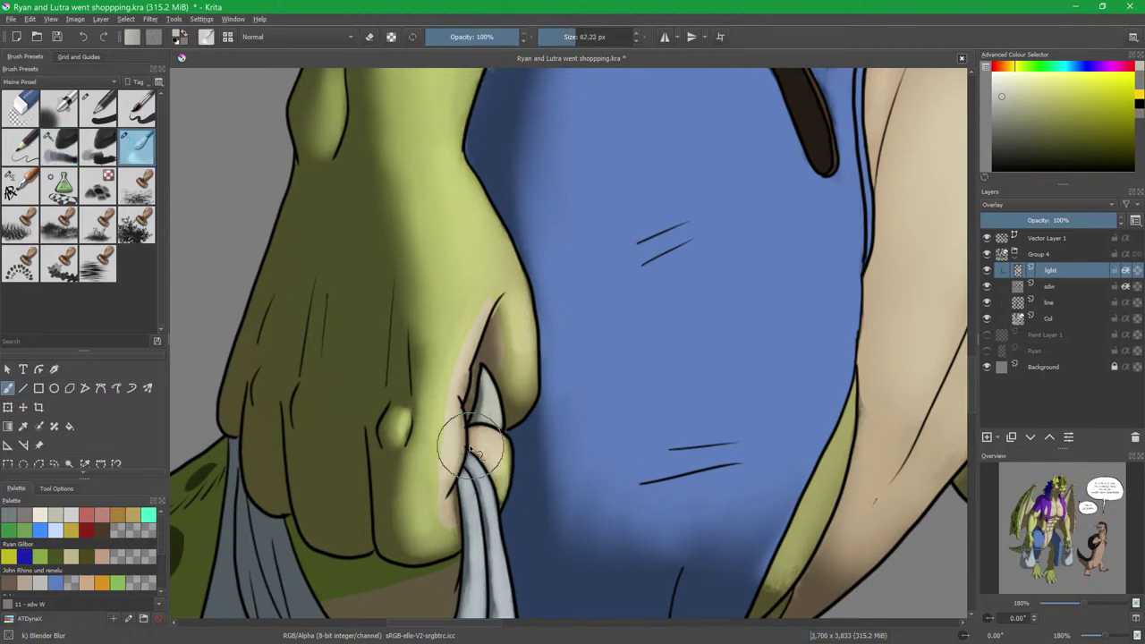
pyautogui.moveTo(433, 472)
pyautogui.mouseDown()
pyautogui.moveTo(426, 436)
pyautogui.moveTo(438, 473)
pyautogui.moveTo(457, 359)
pyautogui.moveTo(453, 387)
pyautogui.moveTo(500, 297)
pyautogui.moveTo(510, 336)
pyautogui.mouseUp()
pyautogui.moveTo(516, 459)
pyautogui.mouseDown()
pyautogui.moveTo(487, 443)
pyautogui.moveTo(505, 474)
pyautogui.moveTo(488, 492)
pyautogui.mouseUp()
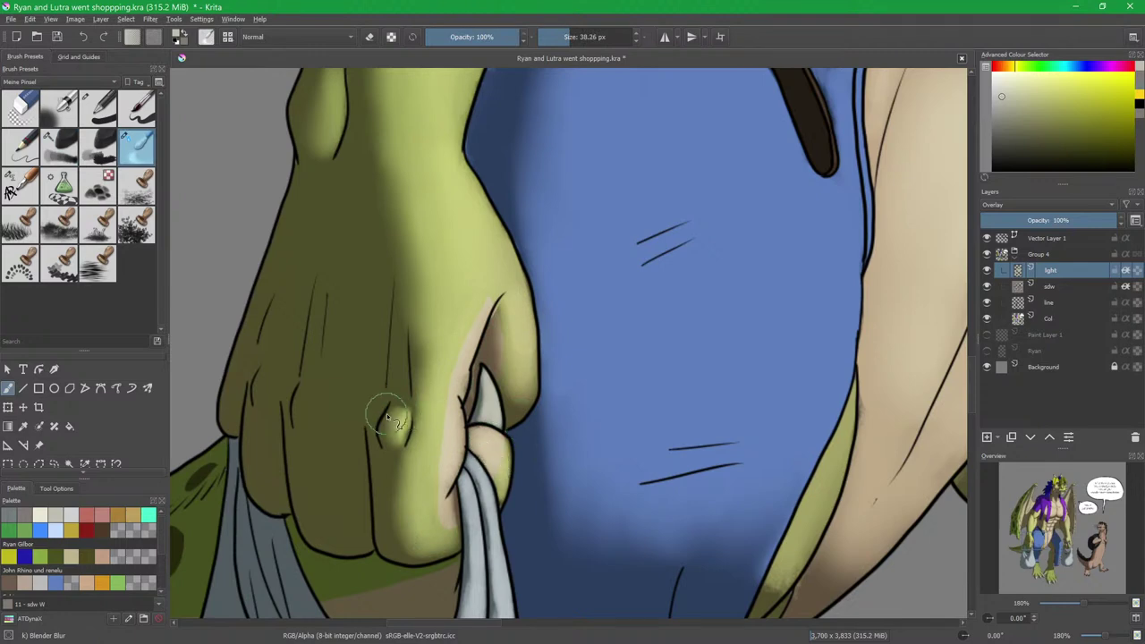
# Highlight the bump on the wrist with the charcoal brush at about 34 px and blend it with Blender Blur at about 38 px.
pyautogui.moveTo(409, 260); pyautogui.dragTo(449, 438)
pyautogui.press('/')
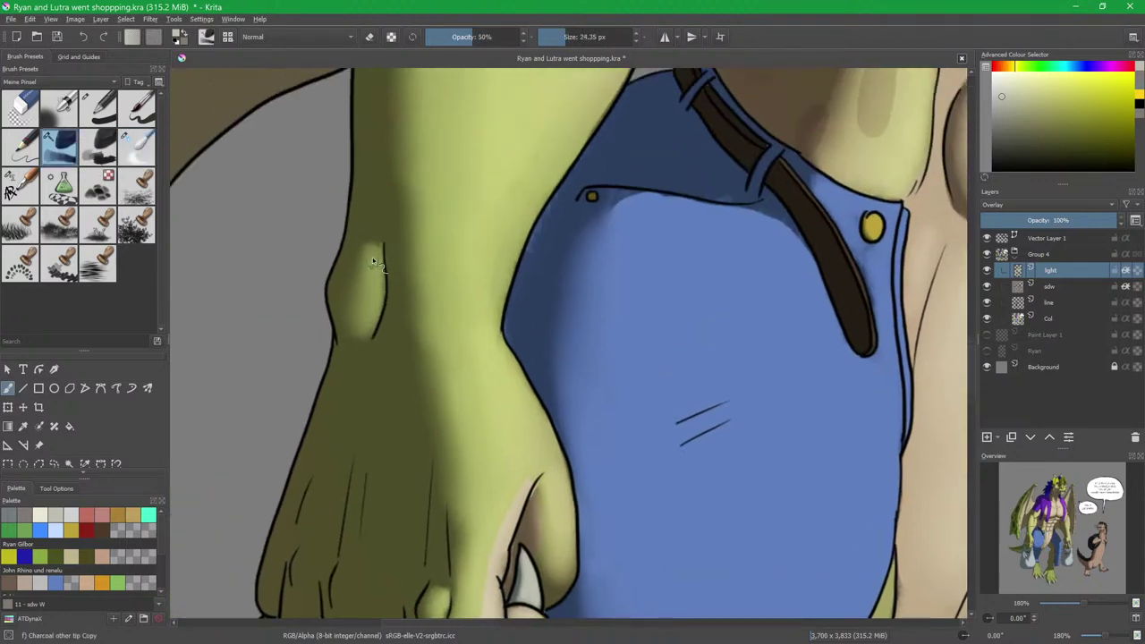
pyautogui.press('/')
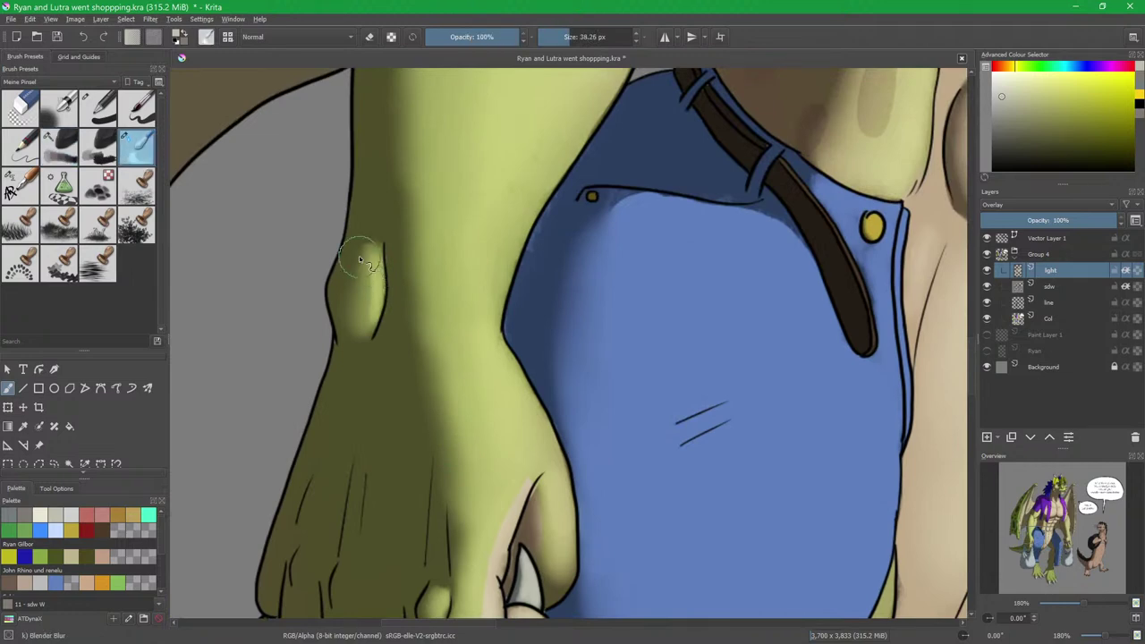
# Paint long highlights down the ridges of the foot beside the shopping bag with the charcoal brush at about 52 px.
pyautogui.scroll(-5, 405, 409)
pyautogui.press('/')
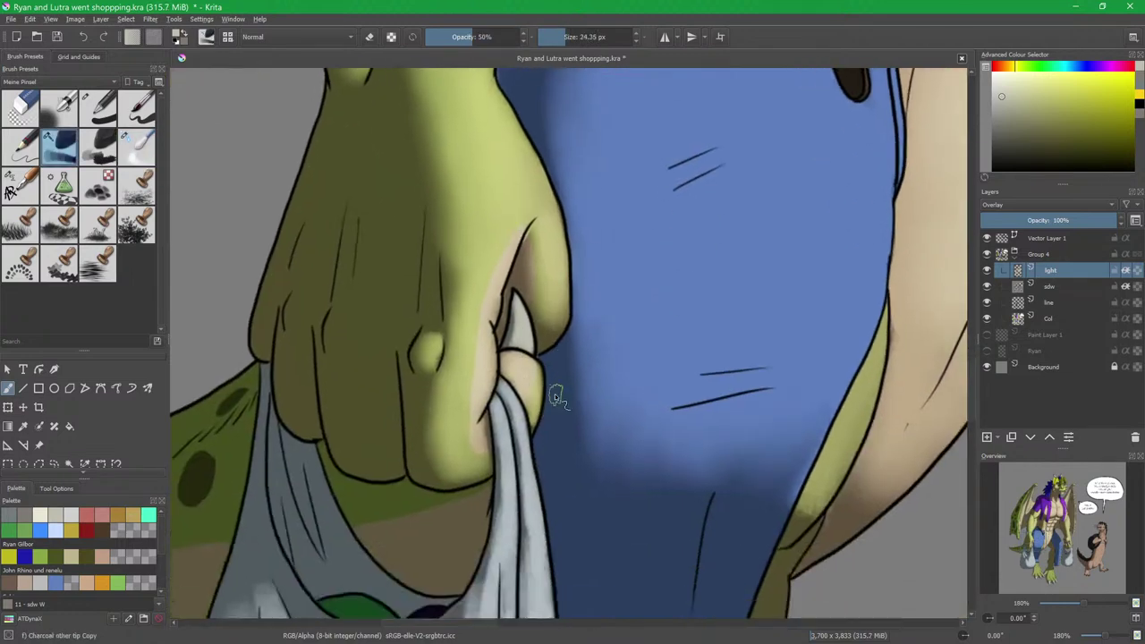
pyautogui.moveTo(544, 473); pyautogui.dragTo(550, 225)
pyautogui.moveTo(546, 287); pyautogui.dragTo(539, 363)
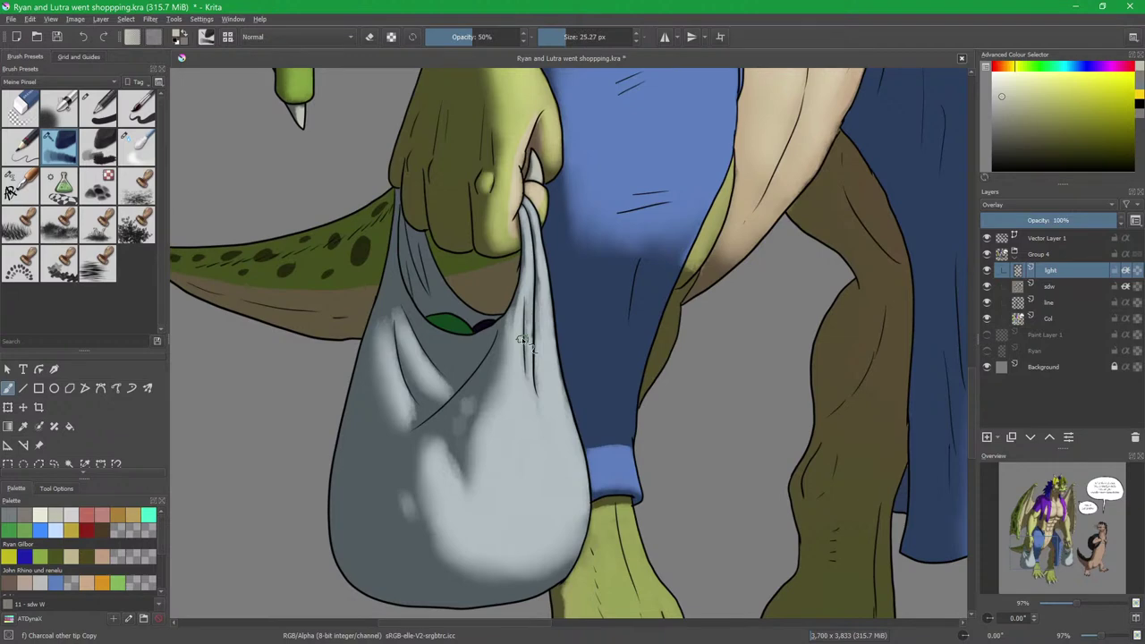
pyautogui.moveTo(686, 342); pyautogui.dragTo(548, 486)
pyautogui.moveTo(483, 360); pyautogui.dragTo(590, 311)
pyautogui.moveTo(624, 442); pyautogui.dragTo(566, 298)
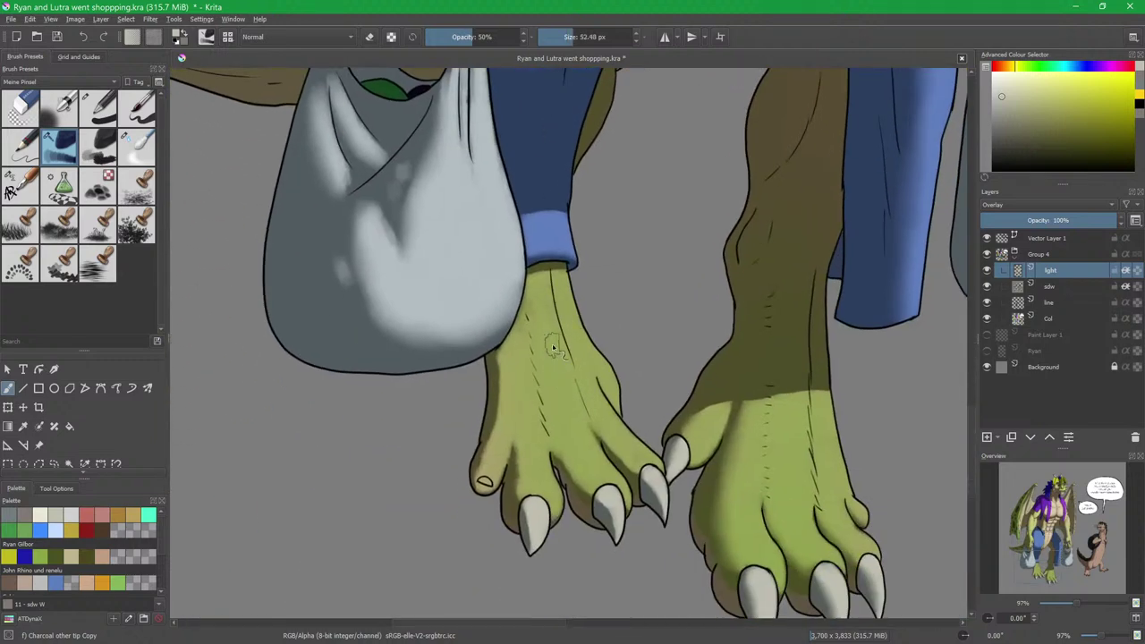
pyautogui.moveTo(548, 296)
pyautogui.mouseDown()
pyautogui.moveTo(555, 362)
pyautogui.moveTo(593, 462)
pyautogui.moveTo(586, 443)
pyautogui.mouseUp()
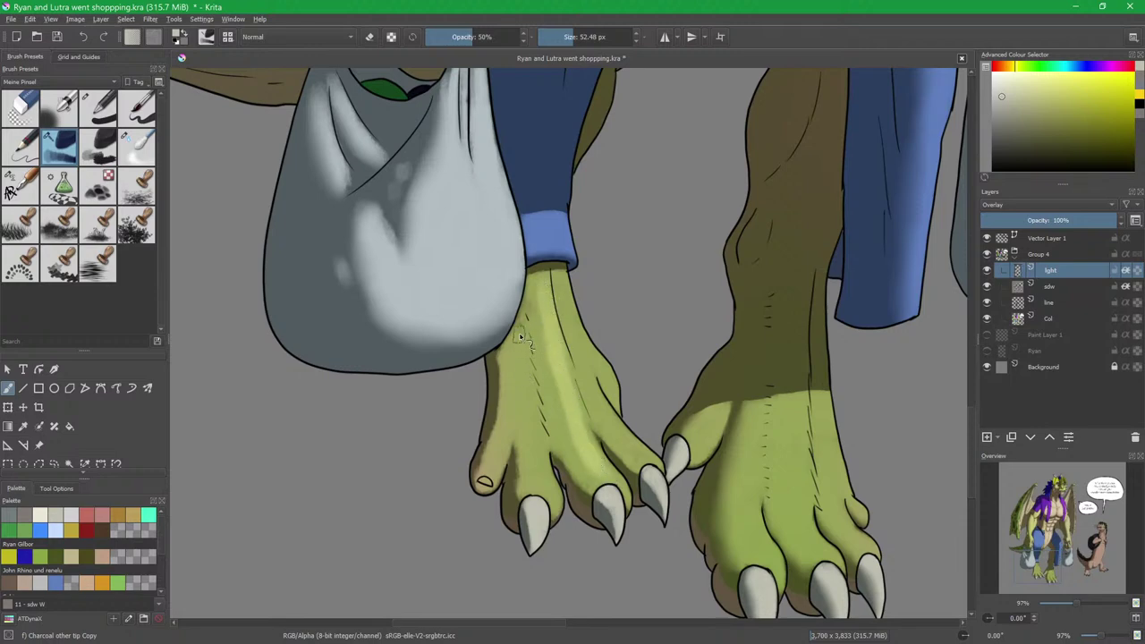
pyautogui.moveTo(519, 340); pyautogui.dragTo(537, 443)
pyautogui.moveTo(523, 380); pyautogui.dragTo(544, 479)
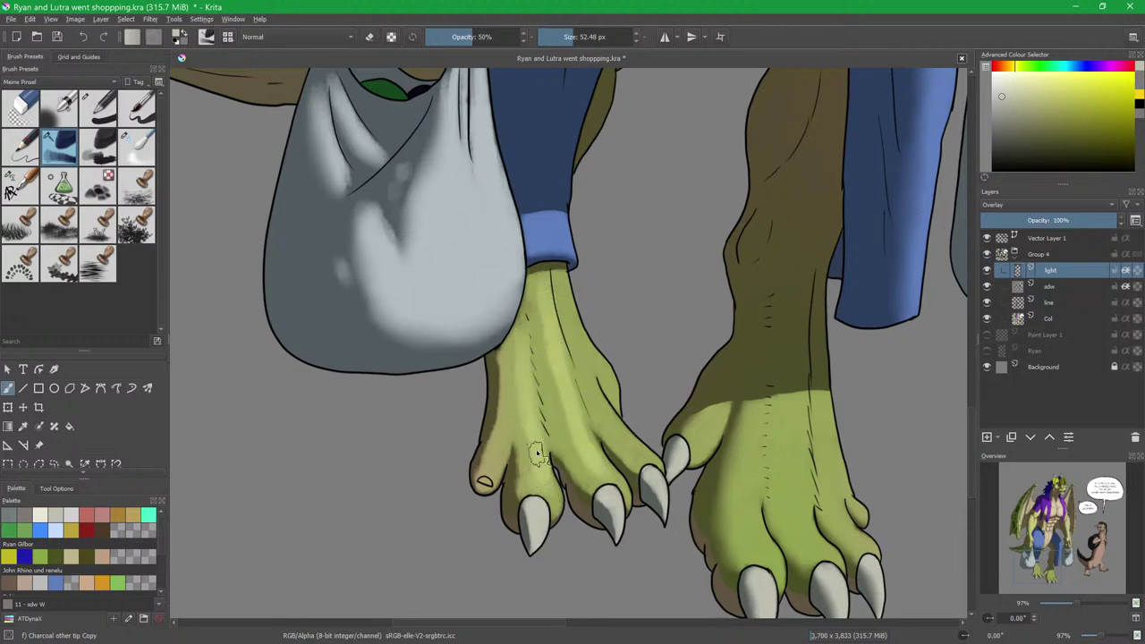
# Extend the foot's highlights toward the outer toe with the charcoal brush at about 42 to 56 px and blend with Blender Blur at about 38 px.
pyautogui.moveTo(517, 384)
pyautogui.mouseDown()
pyautogui.moveTo(492, 465)
pyautogui.moveTo(509, 385)
pyautogui.mouseUp()
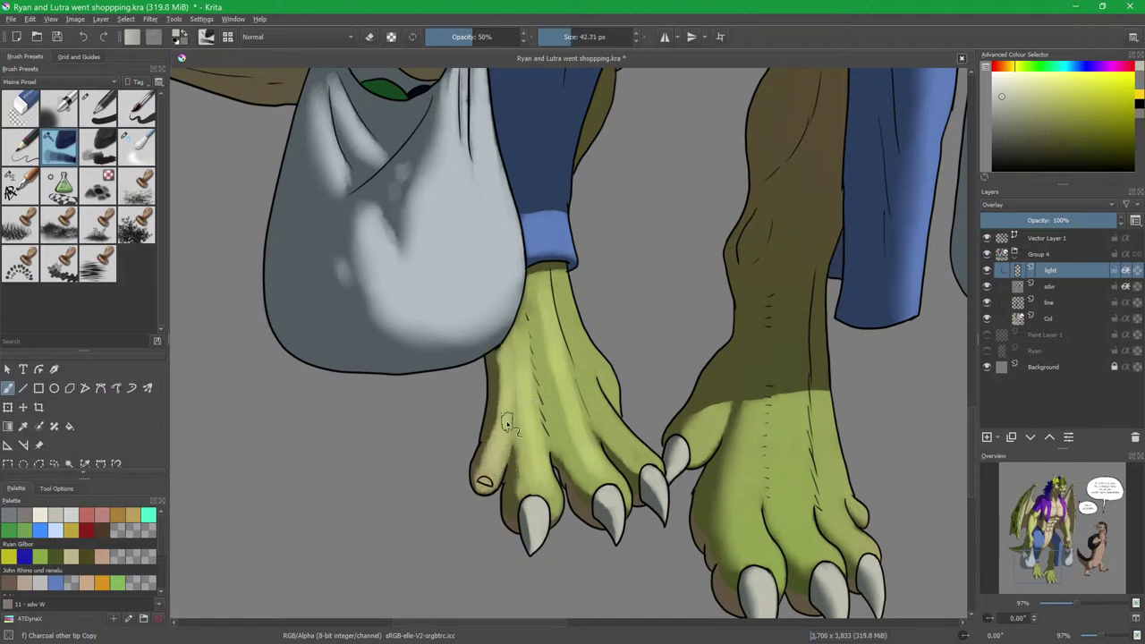
pyautogui.moveTo(566, 305)
pyautogui.mouseDown()
pyautogui.moveTo(644, 458)
pyautogui.moveTo(570, 432)
pyautogui.moveTo(540, 350)
pyautogui.moveTo(555, 417)
pyautogui.mouseUp()
pyautogui.press(']')
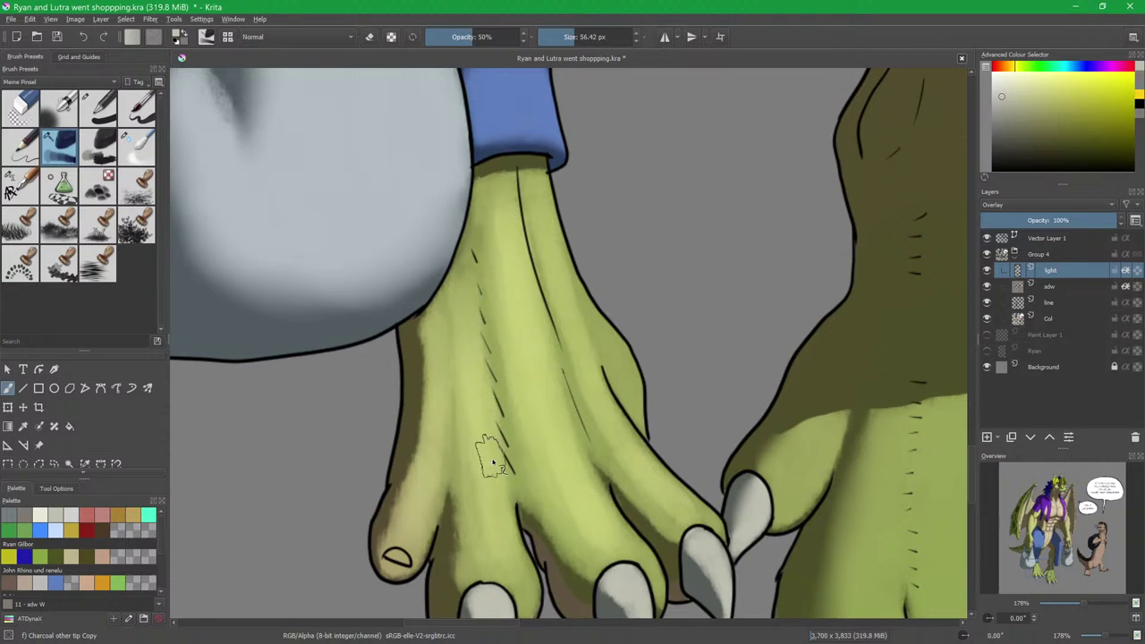
pyautogui.press('/')
pyautogui.moveTo(470, 420); pyautogui.dragTo(494, 344)
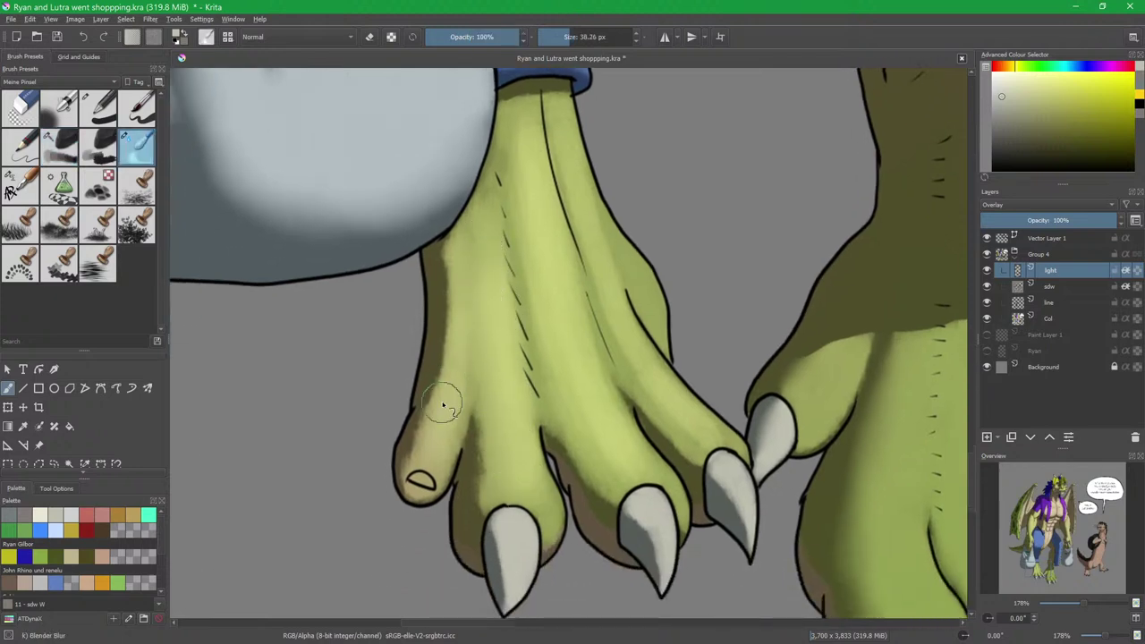
# Soften the shading on the outer toes of the foot beside the bag on the sdw layer with Blender Blur at about 38 px.
pyautogui.click(1062, 286)
pyautogui.moveTo(456, 259); pyautogui.dragTo(427, 450)
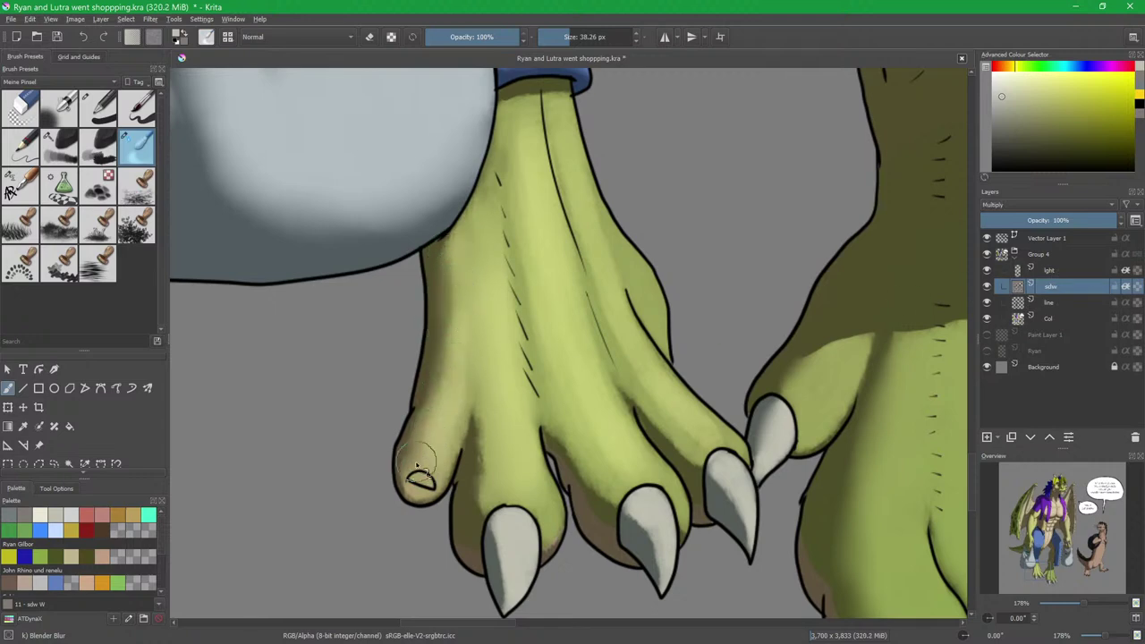
pyautogui.moveTo(501, 417); pyautogui.dragTo(494, 462)
pyautogui.moveTo(516, 532)
pyautogui.mouseDown()
pyautogui.moveTo(529, 422)
pyautogui.moveTo(545, 449)
pyautogui.moveTo(534, 397)
pyautogui.moveTo(493, 368)
pyautogui.moveTo(514, 511)
pyautogui.mouseUp()
# Blend the remaining shadow edges around the toes of both feet with Blender Blur, down to about 24 px.
pyautogui.moveTo(662, 305); pyautogui.dragTo(598, 352)
pyautogui.moveTo(691, 387)
pyautogui.mouseDown()
pyautogui.moveTo(726, 457)
pyautogui.moveTo(712, 424)
pyautogui.moveTo(747, 506)
pyautogui.mouseUp()
pyautogui.moveTo(827, 311)
pyautogui.mouseDown()
pyautogui.moveTo(870, 373)
pyautogui.moveTo(866, 360)
pyautogui.moveTo(884, 443)
pyautogui.mouseUp()
pyautogui.moveTo(598, 313); pyautogui.dragTo(629, 369)
pyautogui.moveTo(665, 148); pyautogui.dragTo(786, 305)
pyautogui.scroll(-5, 752, 273)
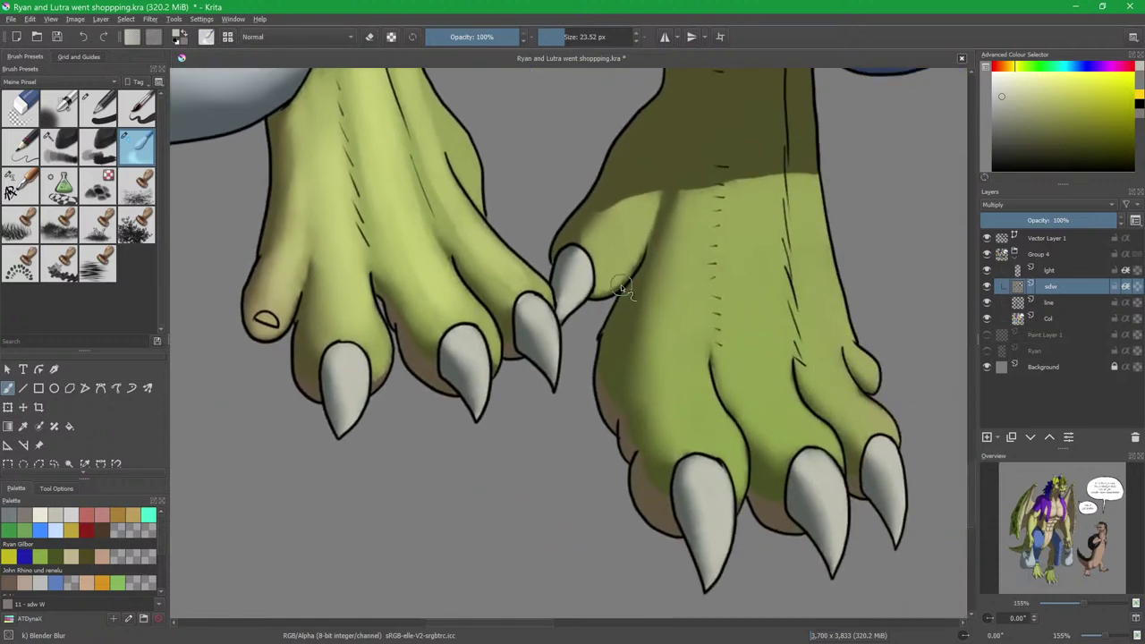
pyautogui.moveTo(622, 286); pyautogui.dragTo(654, 313)
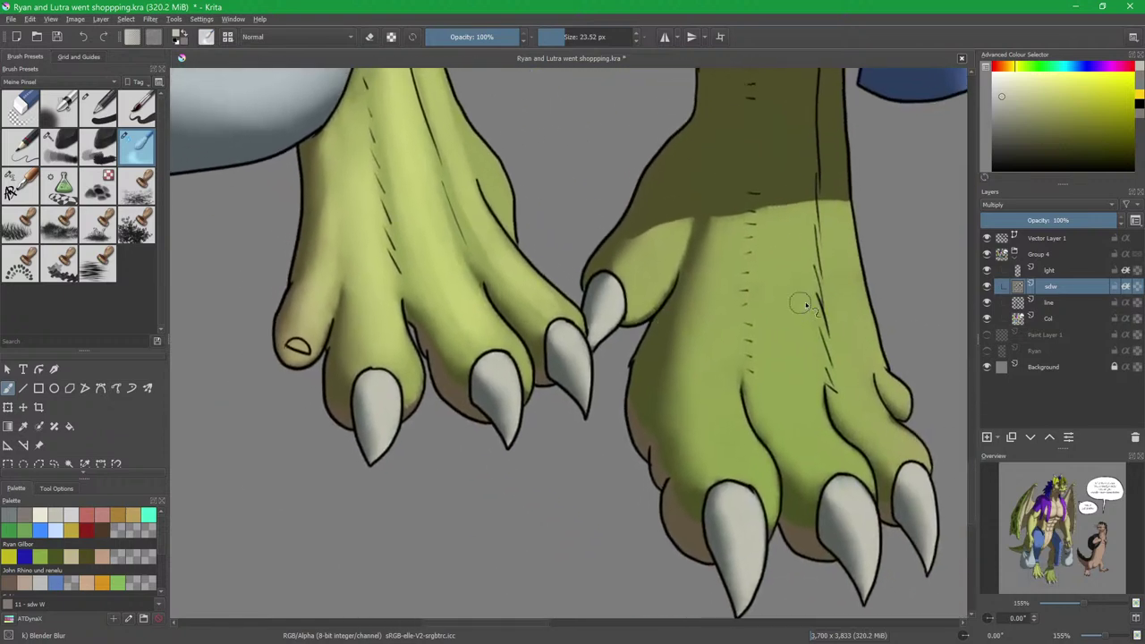
# Blend the highlights along the ridges and toes of the foot beside the bag on the light layer with Blender Blur at about 24 to 26 px.
pyautogui.click(1061, 266)
pyautogui.moveTo(407, 338); pyautogui.dragTo(483, 361)
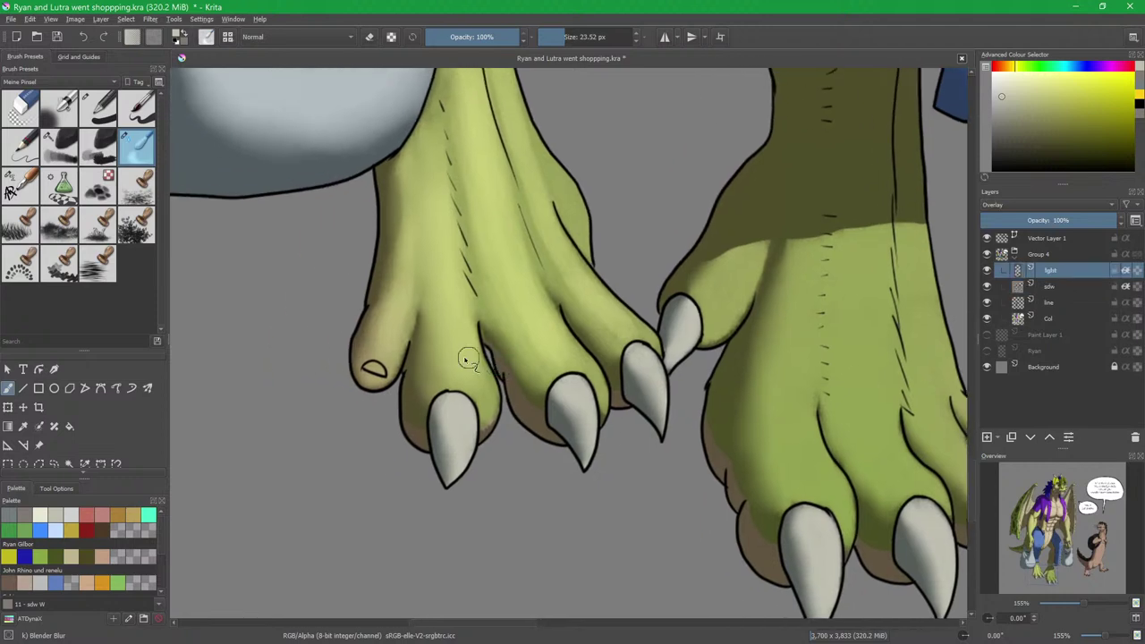
pyautogui.moveTo(408, 266); pyautogui.dragTo(422, 266)
pyautogui.moveTo(400, 179)
pyautogui.mouseDown()
pyautogui.moveTo(398, 291)
pyautogui.moveTo(408, 166)
pyautogui.moveTo(394, 354)
pyautogui.mouseUp()
pyautogui.moveTo(512, 170); pyautogui.dragTo(531, 337)
pyautogui.moveTo(516, 251); pyautogui.dragTo(503, 246)
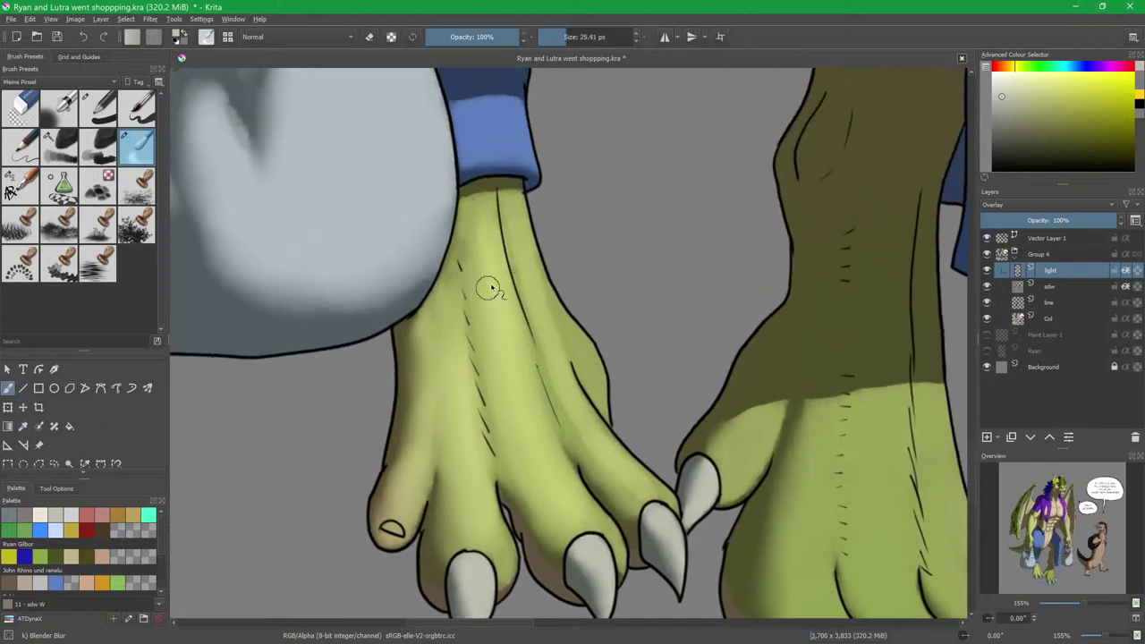
pyautogui.press(']')
# Paint highlights along the outer toe and side bulge of the foot beside the bag with the charcoal brush at about 34 px, then blend them with Blender Blur.
pyautogui.press('/')
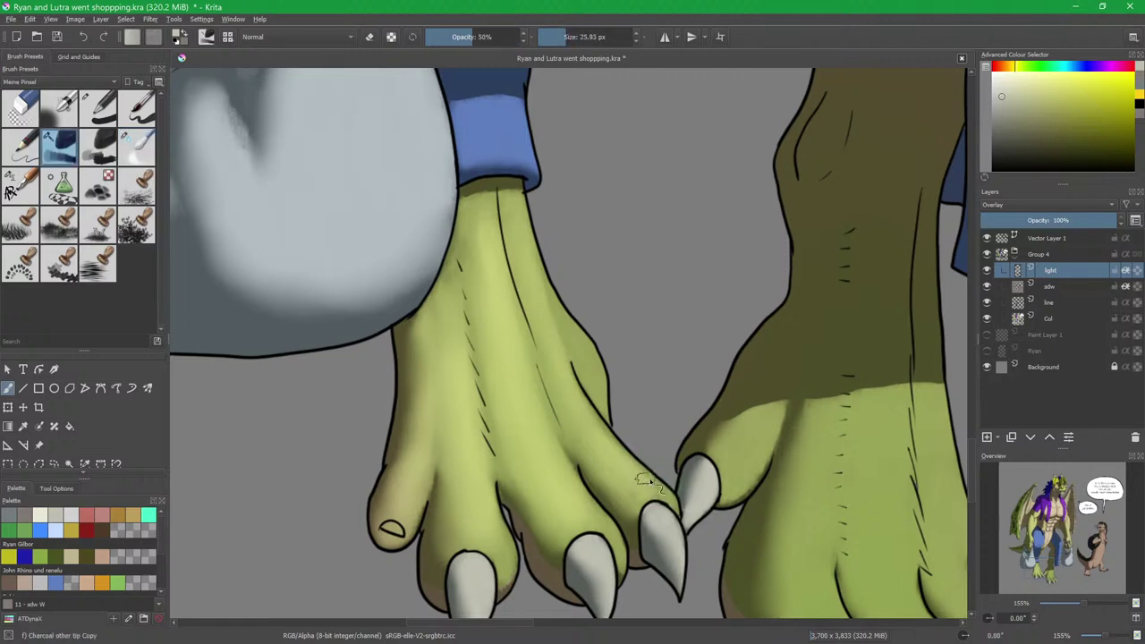
pyautogui.moveTo(625, 461); pyautogui.dragTo(570, 376)
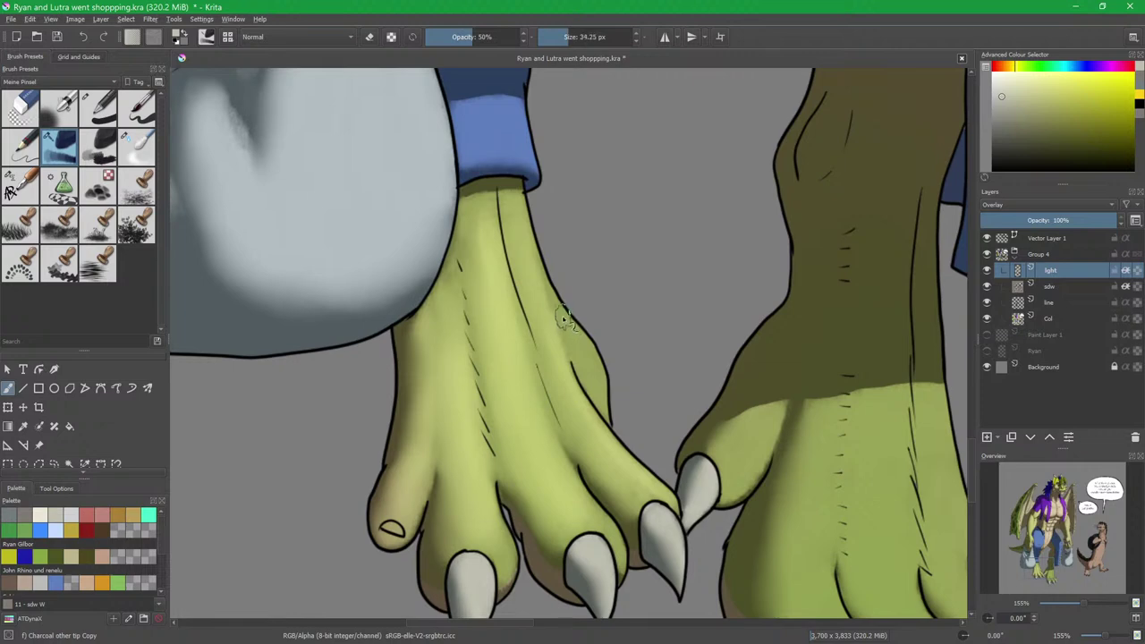
pyautogui.moveTo(546, 291)
pyautogui.mouseDown()
pyautogui.moveTo(600, 393)
pyautogui.moveTo(526, 253)
pyautogui.moveTo(592, 383)
pyautogui.mouseUp()
pyautogui.press('/')
pyautogui.press('/')
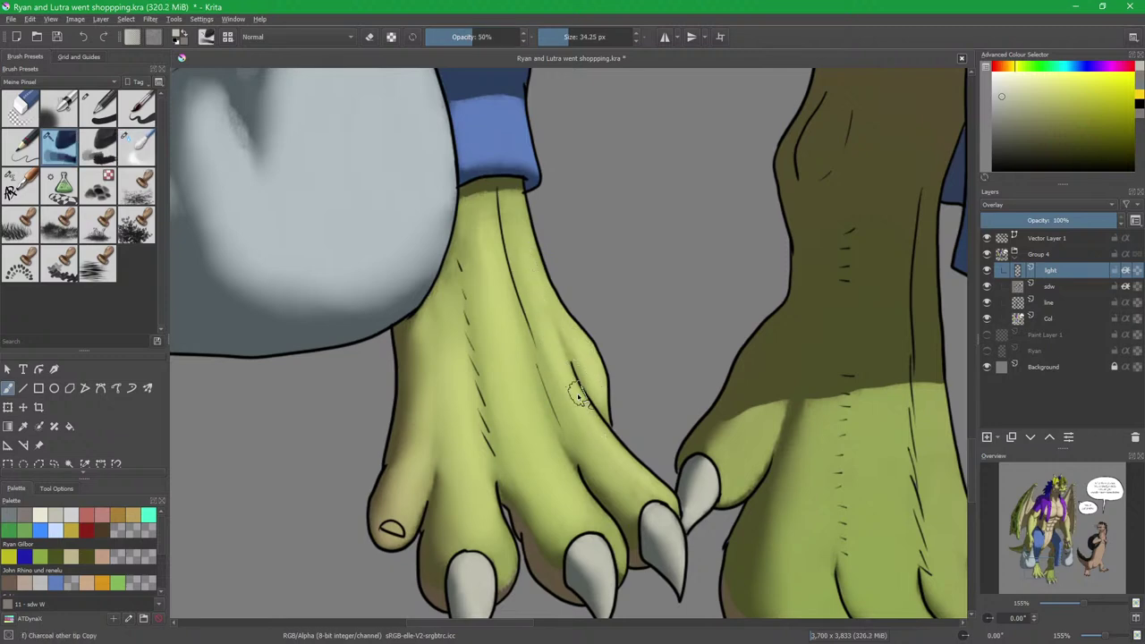
pyautogui.press('/')
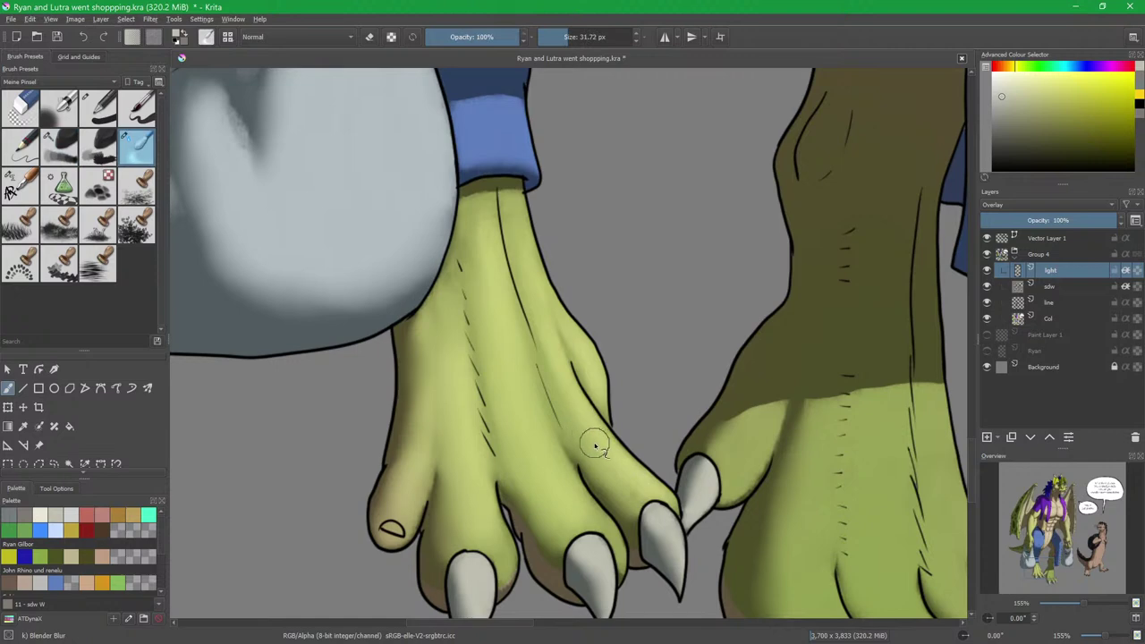
pyautogui.moveTo(548, 349)
pyautogui.mouseDown()
pyautogui.moveTo(535, 295)
pyautogui.moveTo(565, 355)
pyautogui.mouseUp()
# Erase stray shading below the trouser cuff on the sdw layer with Basic-1 in eraser mode, from about 11 to 34 px.
pyautogui.scroll(4, 471, 313)
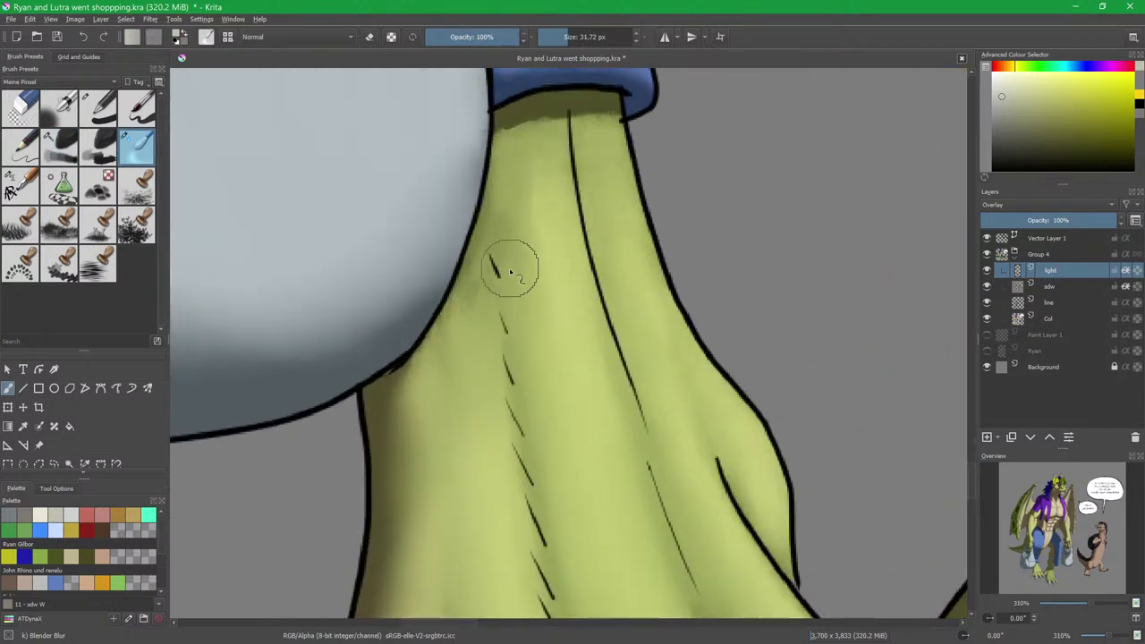
pyautogui.click(1051, 292)
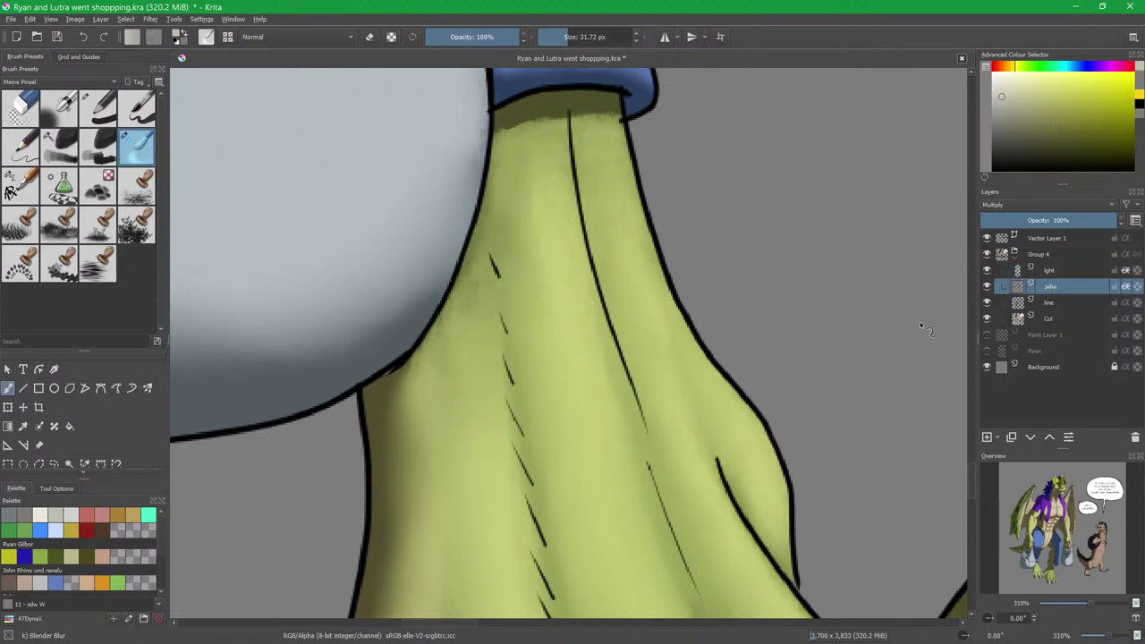
pyautogui.click(96, 116)
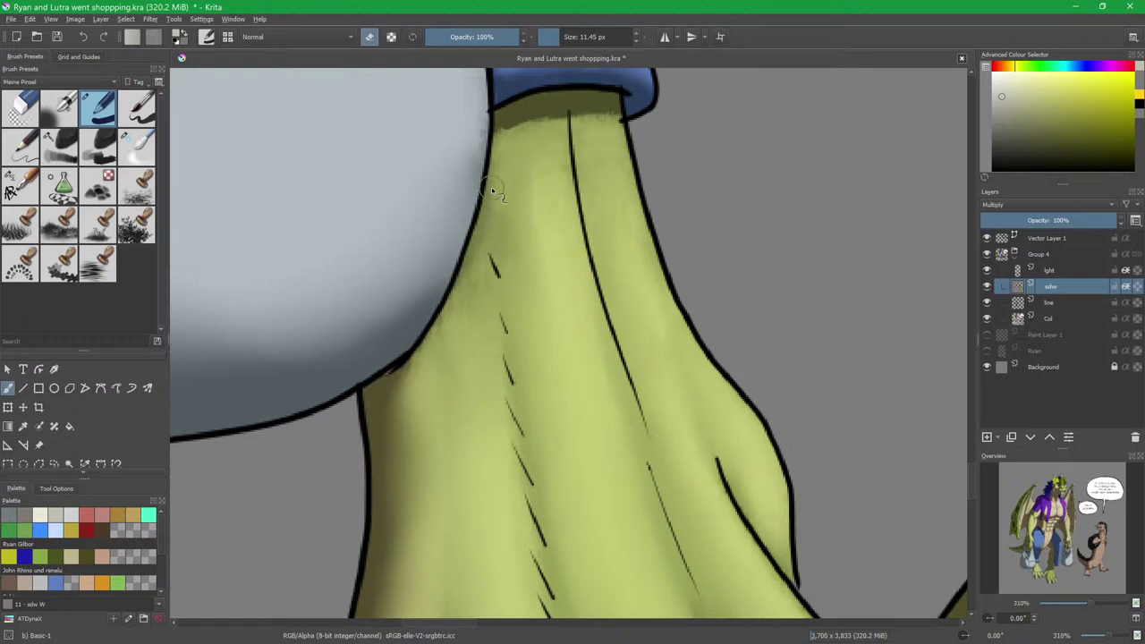
pyautogui.moveTo(495, 161)
pyautogui.mouseDown()
pyautogui.moveTo(461, 299)
pyautogui.moveTo(422, 364)
pyautogui.moveTo(484, 251)
pyautogui.moveTo(463, 338)
pyautogui.moveTo(538, 251)
pyautogui.mouseUp()
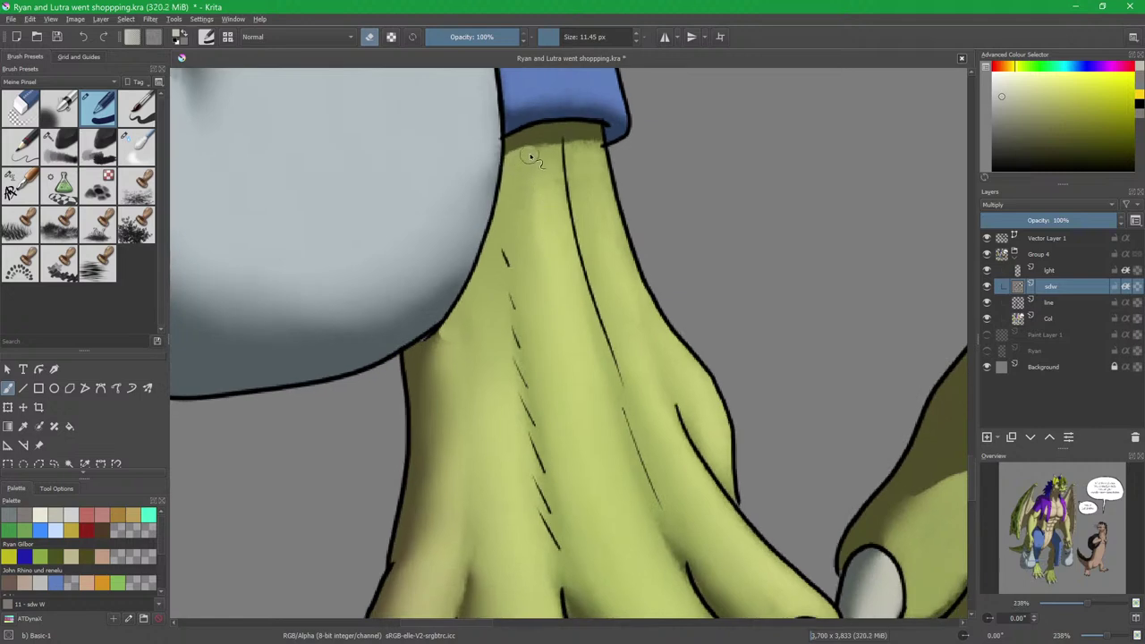
pyautogui.moveTo(578, 179)
pyautogui.mouseDown()
pyautogui.moveTo(575, 192)
pyautogui.moveTo(605, 195)
pyautogui.mouseUp()
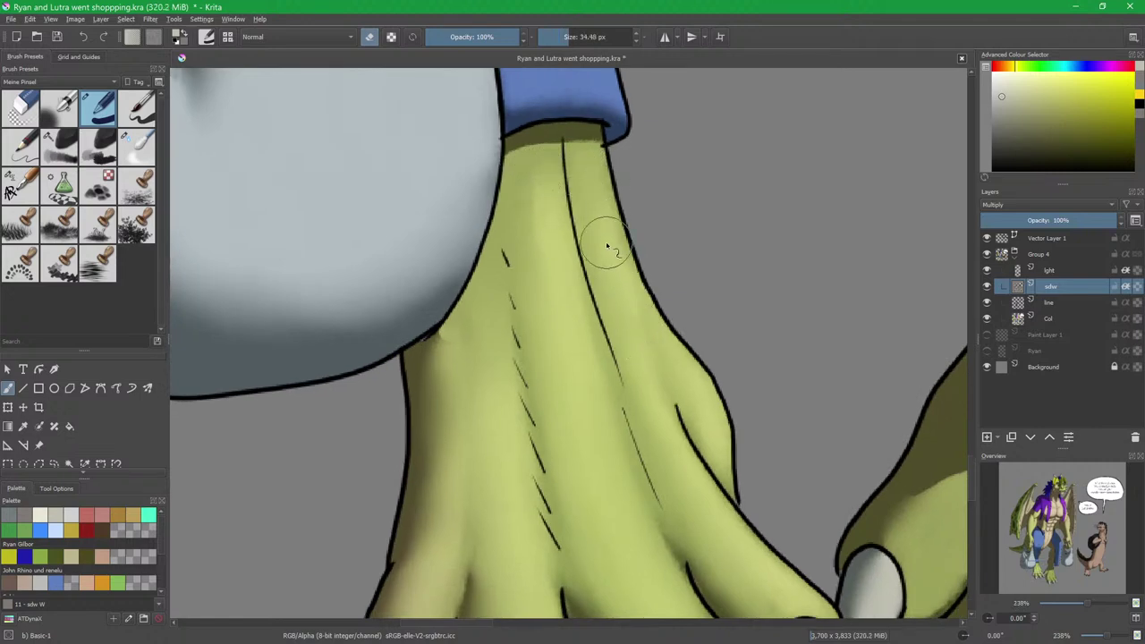
# Soften the shadow around the claw of the toe next to the small nailed toe with Blender Blur at about 32 to 16 px.
pyautogui.moveTo(621, 443); pyautogui.dragTo(617, 201)
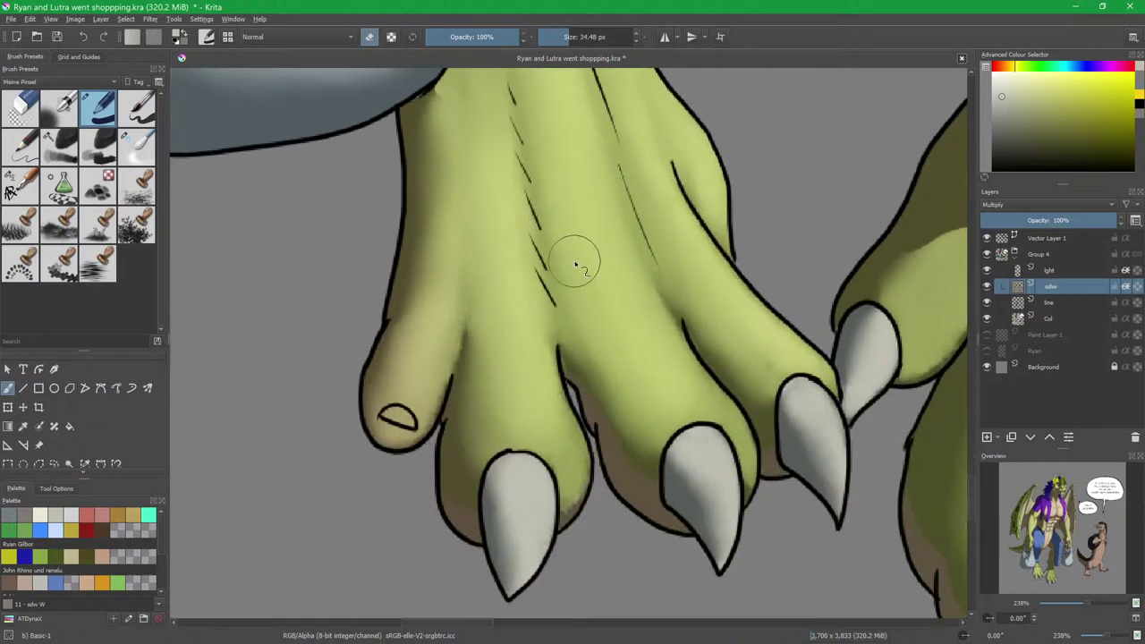
pyautogui.press('/')
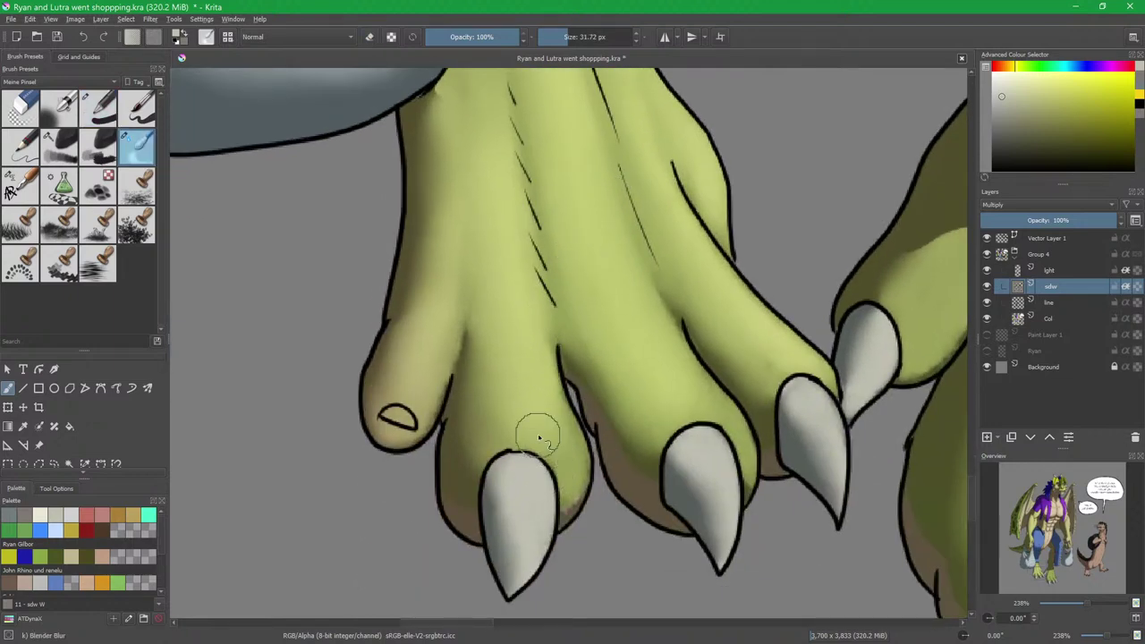
pyautogui.moveTo(574, 483)
pyautogui.mouseDown()
pyautogui.moveTo(603, 421)
pyautogui.moveTo(567, 401)
pyautogui.mouseUp()
pyautogui.moveTo(459, 283); pyautogui.dragTo(426, 283)
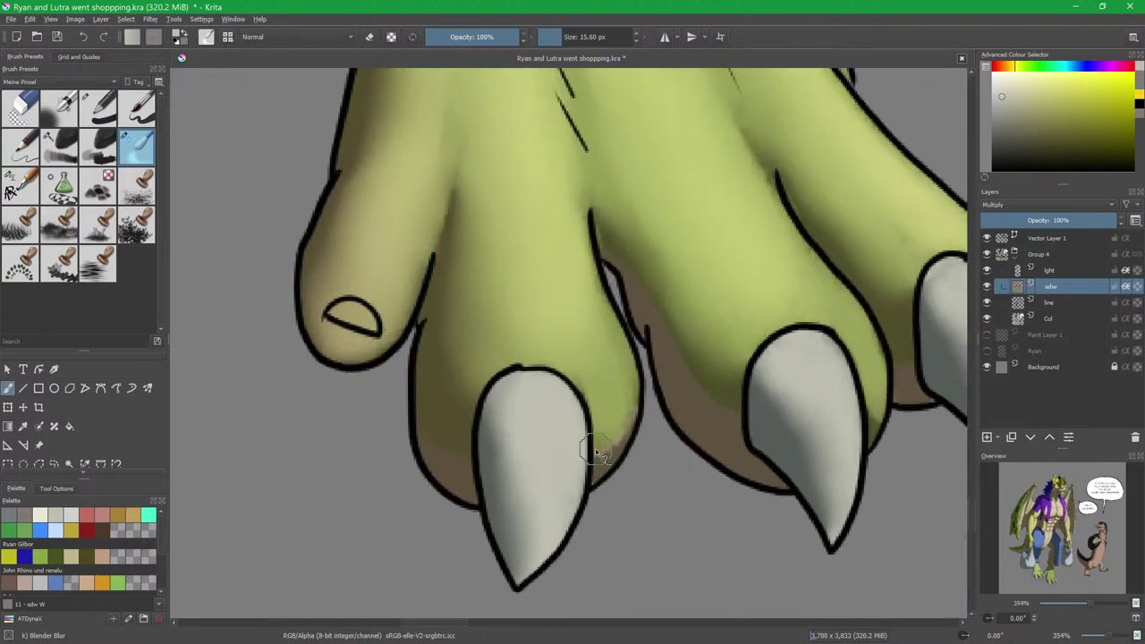
# Blend the shading in the grooves between the middle and outer toes on the sdw layer with Blender Blur at about 16 px.
pyautogui.moveTo(819, 366)
pyautogui.mouseDown()
pyautogui.moveTo(780, 404)
pyautogui.moveTo(639, 474)
pyautogui.mouseUp()
pyautogui.scroll(-4, 603, 279)
pyautogui.scroll(3, 587, 292)
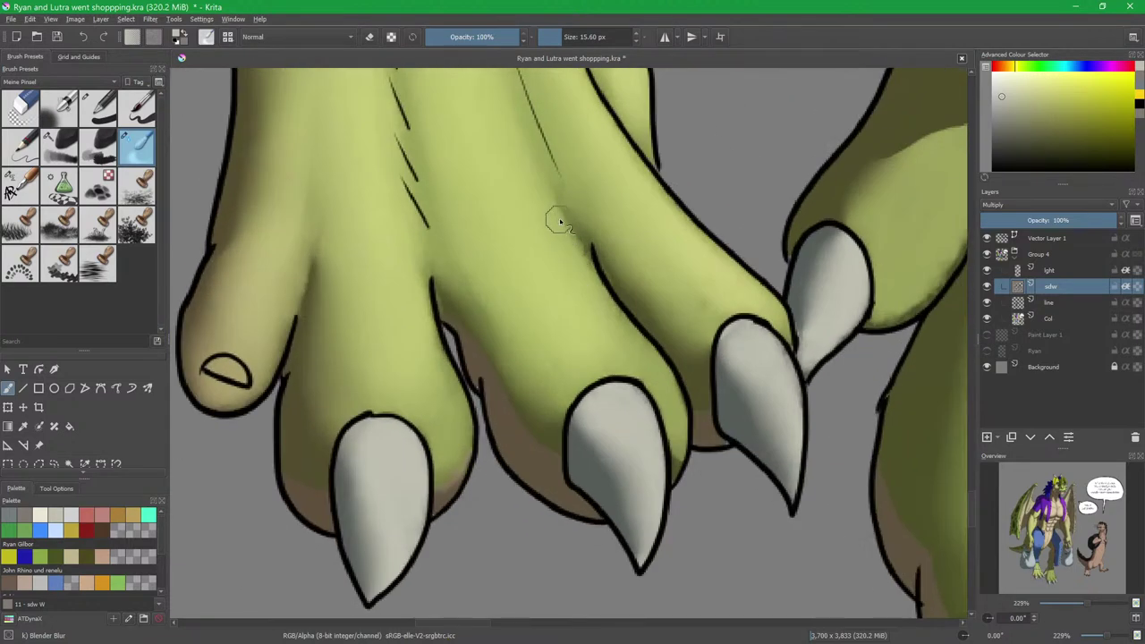
pyautogui.moveTo(573, 271); pyautogui.dragTo(609, 421)
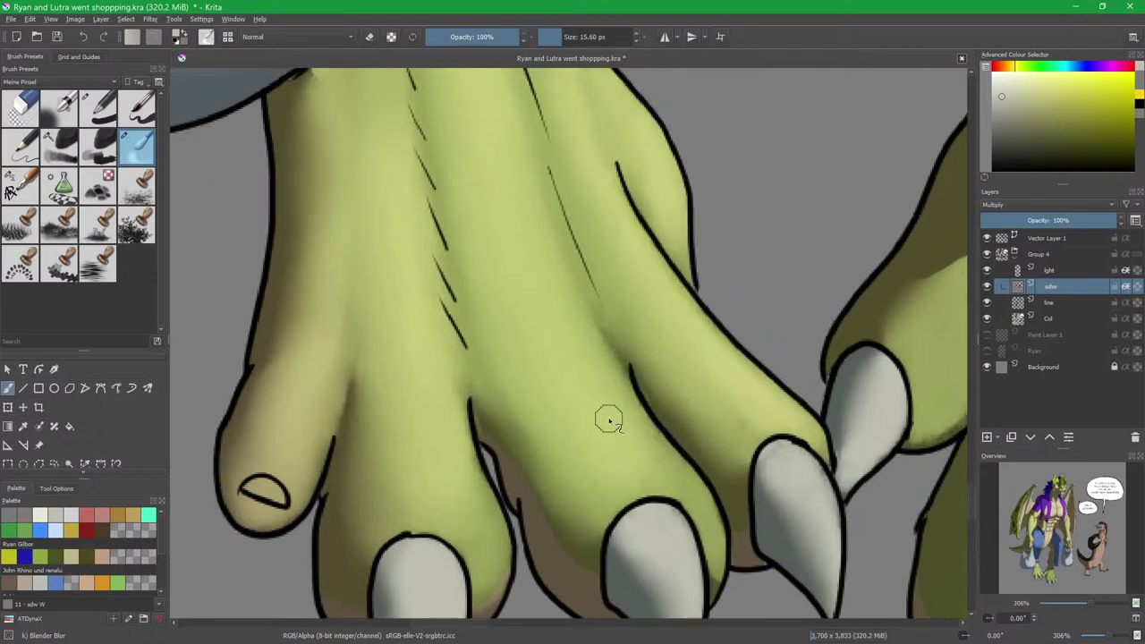
pyautogui.moveTo(484, 261); pyautogui.dragTo(525, 298)
pyautogui.moveTo(572, 268); pyautogui.dragTo(539, 341)
pyautogui.scroll(-1, 538, 341)
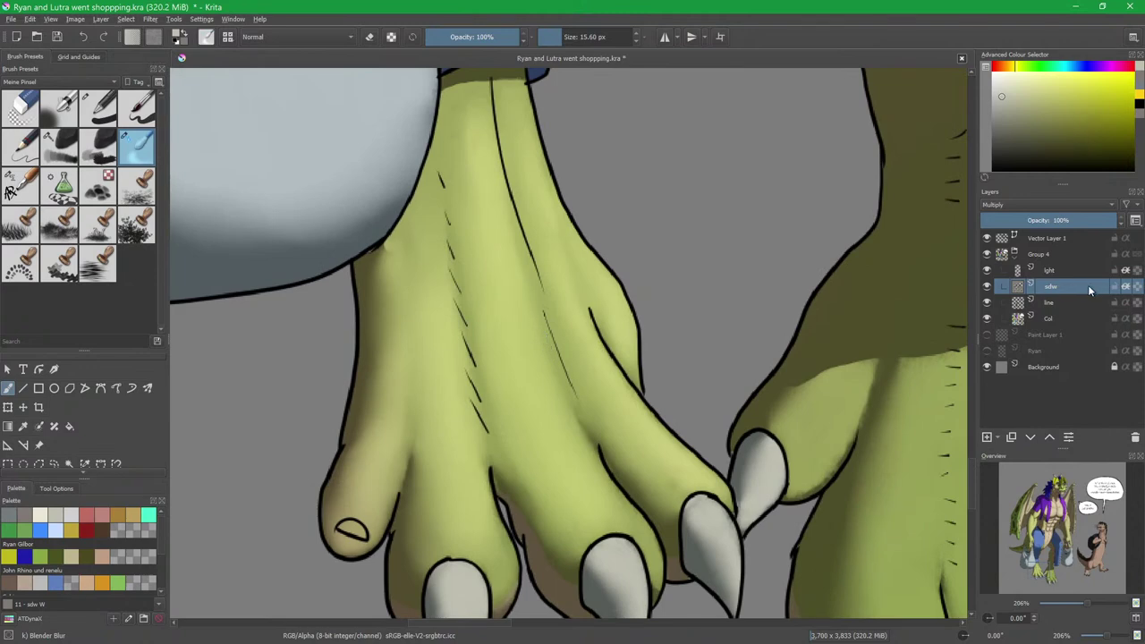
# Clean up the lower edge of the cast shadow on the other foot's sdw layer with the Basic-1 eraser at about 9 px.
pyautogui.click(1068, 270)
pyautogui.moveTo(697, 364); pyautogui.dragTo(535, 264)
pyautogui.press('/')
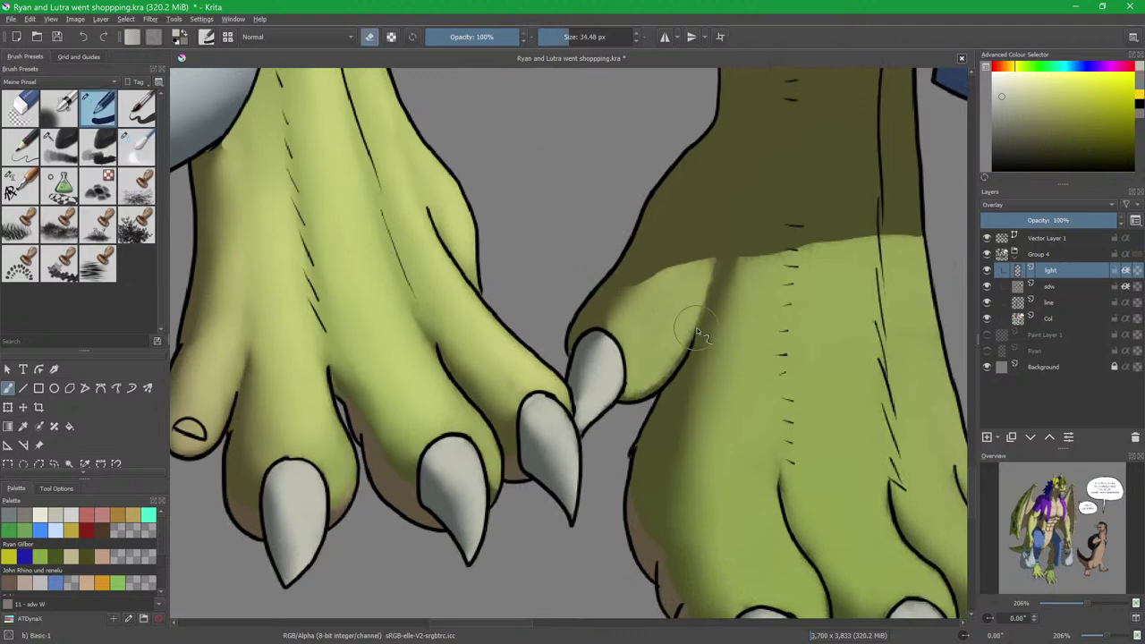
pyautogui.moveTo(697, 333); pyautogui.dragTo(562, 297)
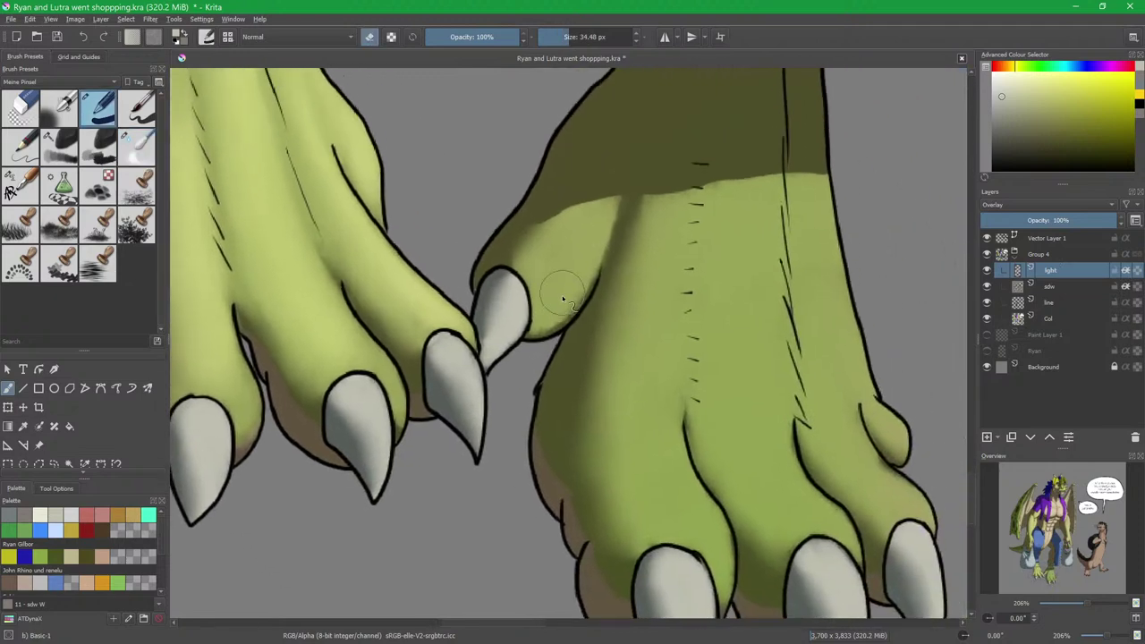
pyautogui.scroll(3, 640, 259)
pyautogui.press('[')
pyautogui.press('[')
pyautogui.press('[')
pyautogui.press('[')
pyautogui.press('[')
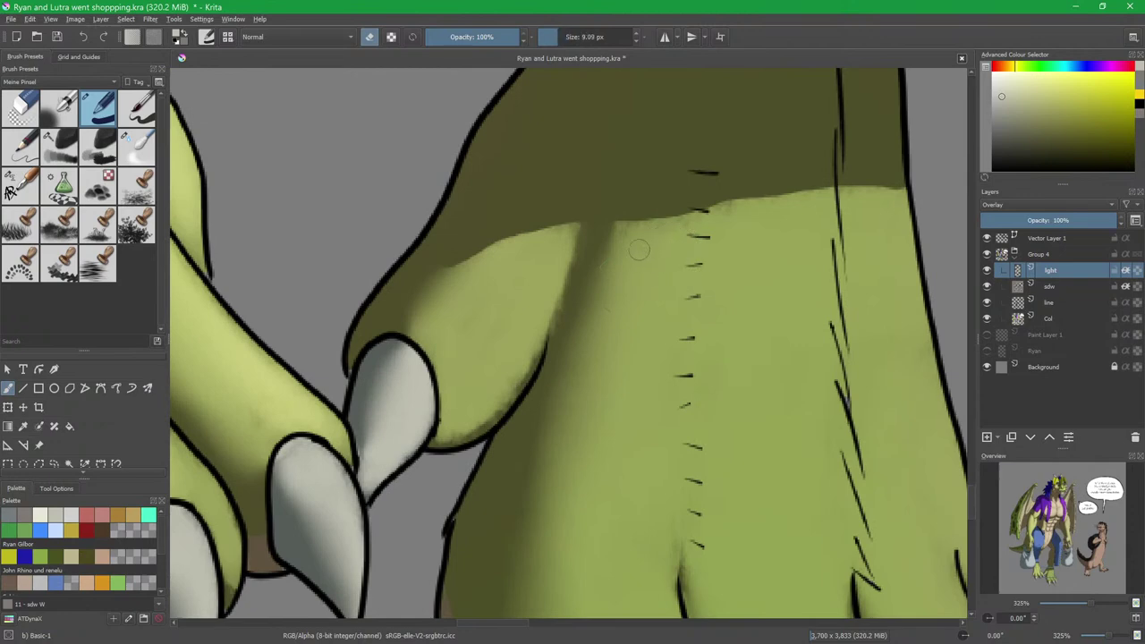
pyautogui.click(1049, 286)
pyautogui.moveTo(625, 237); pyautogui.dragTo(769, 211)
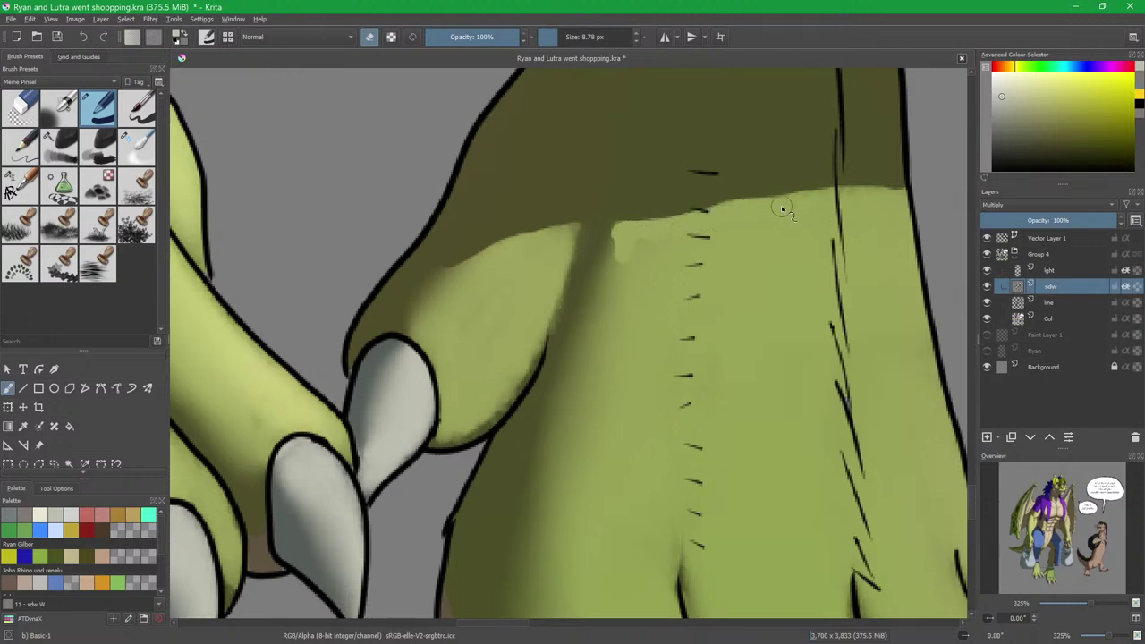
pyautogui.moveTo(624, 237); pyautogui.dragTo(623, 271)
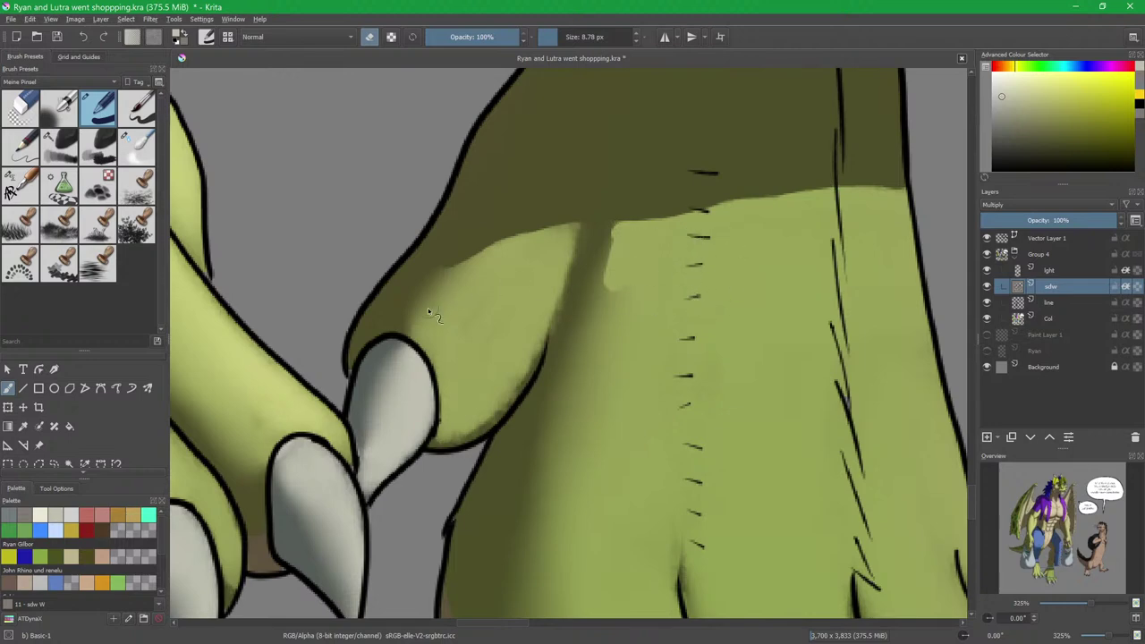
# Erase excess shading from the shadowed foot's side toe and the neighbouring claws of both feet with the Basic-1 eraser at about 9 px.
pyautogui.moveTo(431, 344)
pyautogui.mouseDown()
pyautogui.moveTo(421, 325)
pyautogui.moveTo(449, 282)
pyautogui.mouseUp()
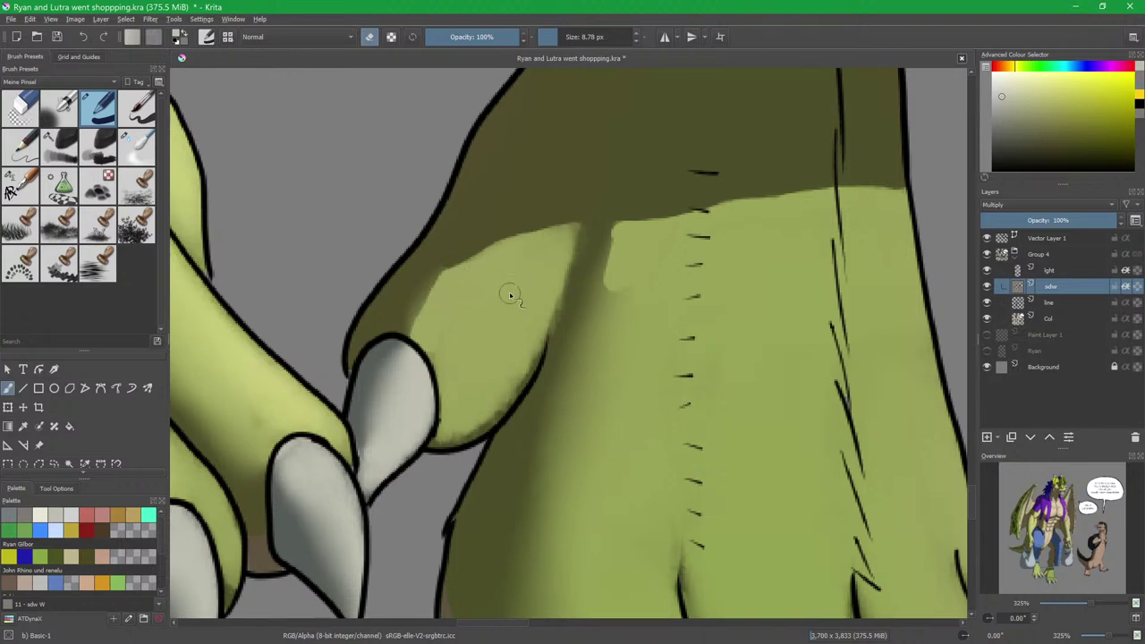
pyautogui.moveTo(527, 353)
pyautogui.mouseDown()
pyautogui.moveTo(501, 406)
pyautogui.moveTo(445, 441)
pyautogui.moveTo(426, 431)
pyautogui.moveTo(432, 417)
pyautogui.moveTo(370, 499)
pyautogui.mouseUp()
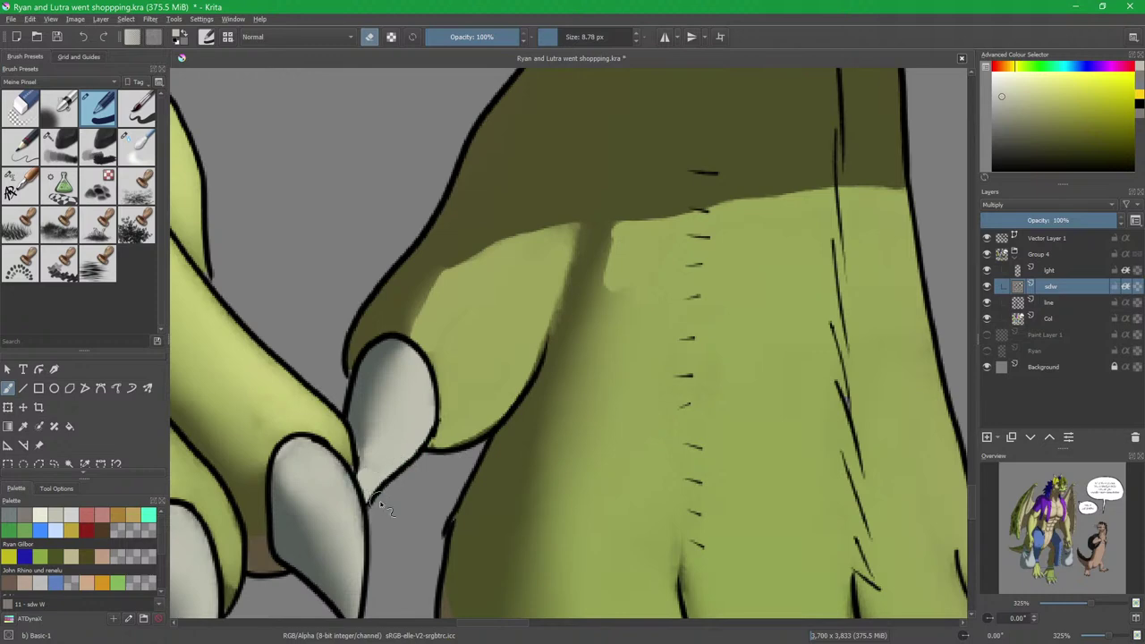
pyautogui.moveTo(290, 462)
pyautogui.mouseDown()
pyautogui.moveTo(324, 464)
pyautogui.moveTo(358, 537)
pyautogui.mouseUp()
pyautogui.moveTo(358, 497)
pyautogui.mouseDown()
pyautogui.moveTo(409, 417)
pyautogui.moveTo(434, 354)
pyautogui.mouseUp()
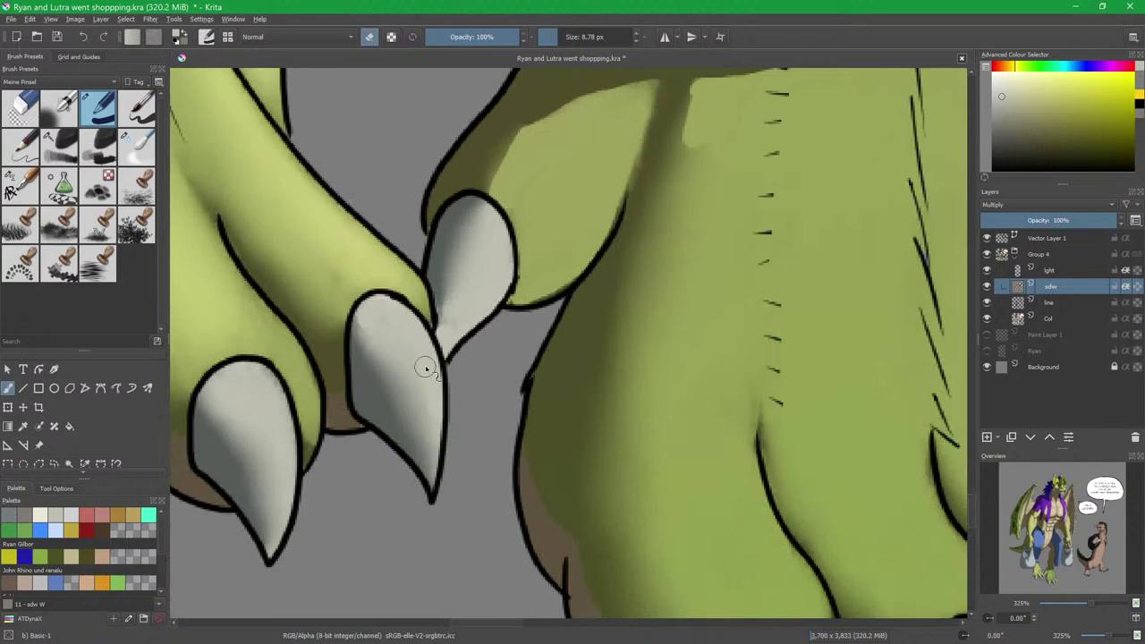
pyautogui.moveTo(383, 318); pyautogui.dragTo(441, 419)
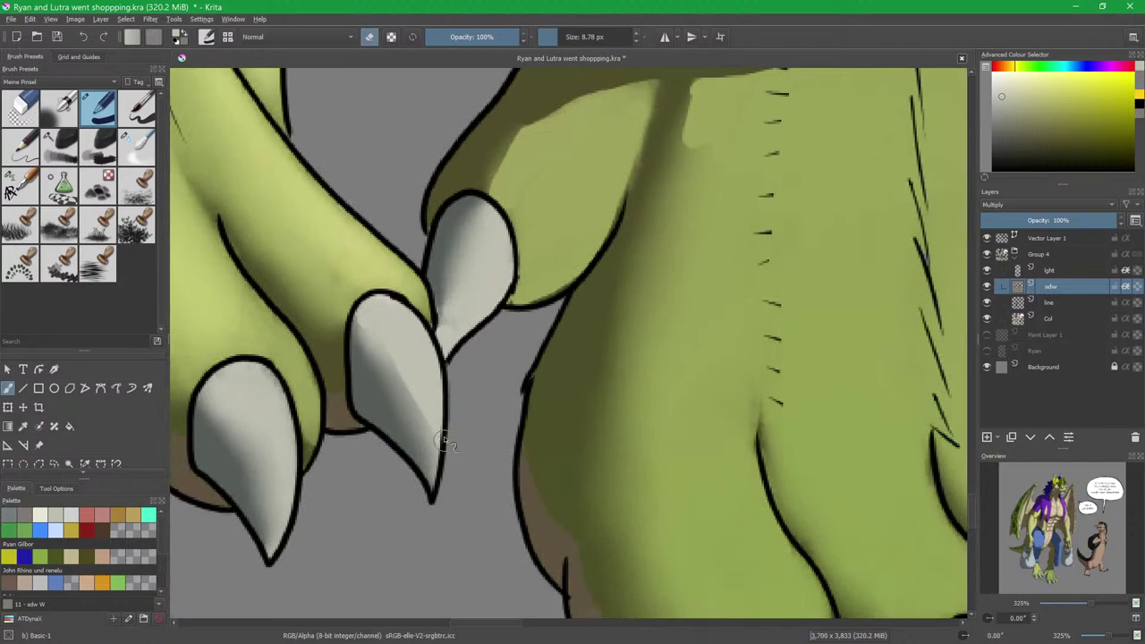
pyautogui.moveTo(519, 304)
pyautogui.mouseDown()
pyautogui.moveTo(599, 232)
pyautogui.moveTo(621, 179)
pyautogui.moveTo(525, 324)
pyautogui.mouseUp()
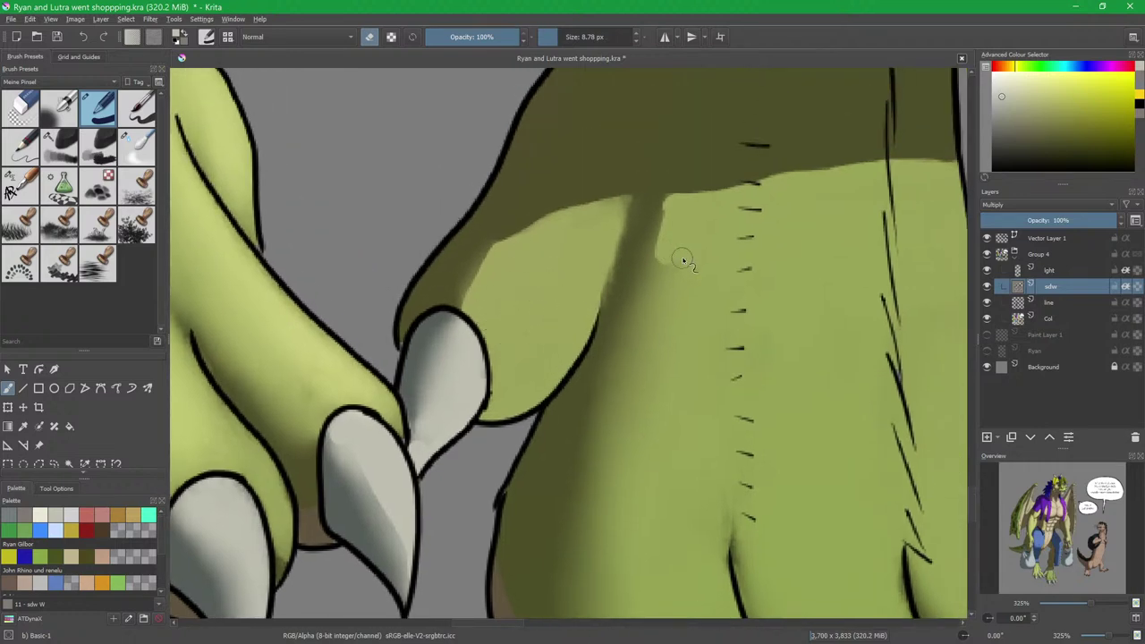
# Erase stray shadow around the middle toe and its claw on the shadowed foot with the Basic-1 eraser at about 9 down to 1.5 px.
pyautogui.scroll(-3, 678, 257)
pyautogui.moveTo(753, 385); pyautogui.dragTo(650, 324)
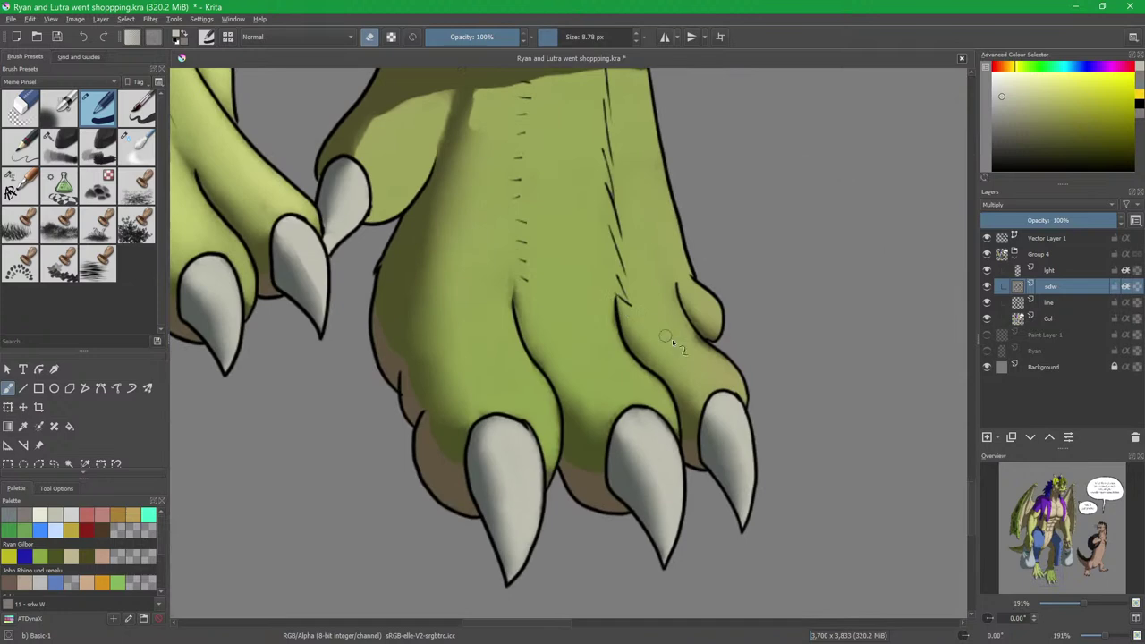
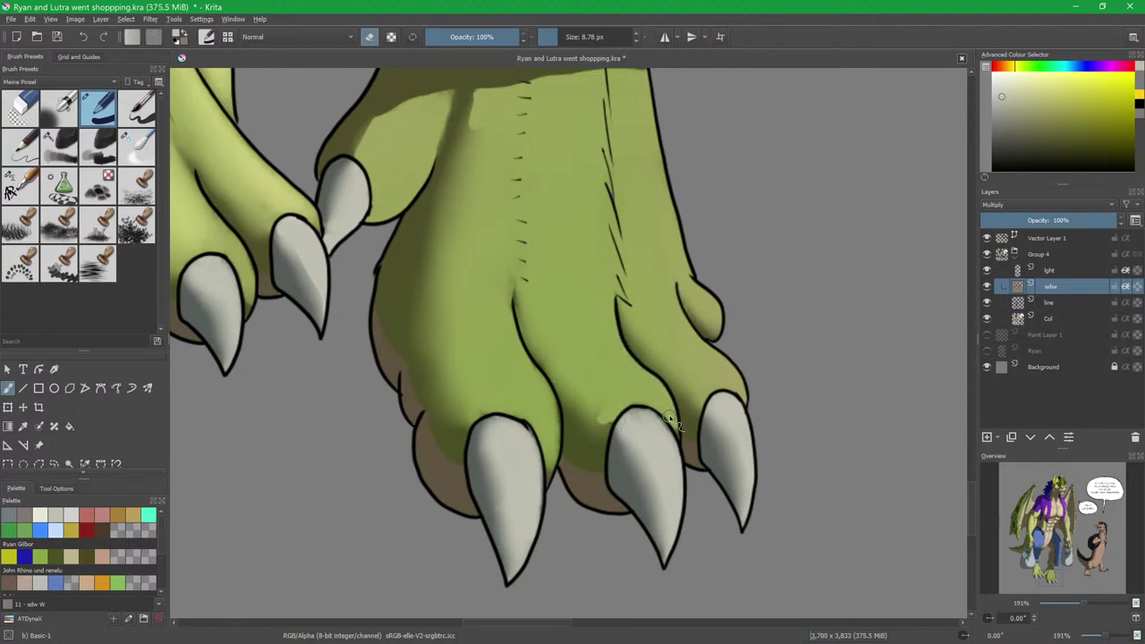
pyautogui.scroll(5, 672, 419)
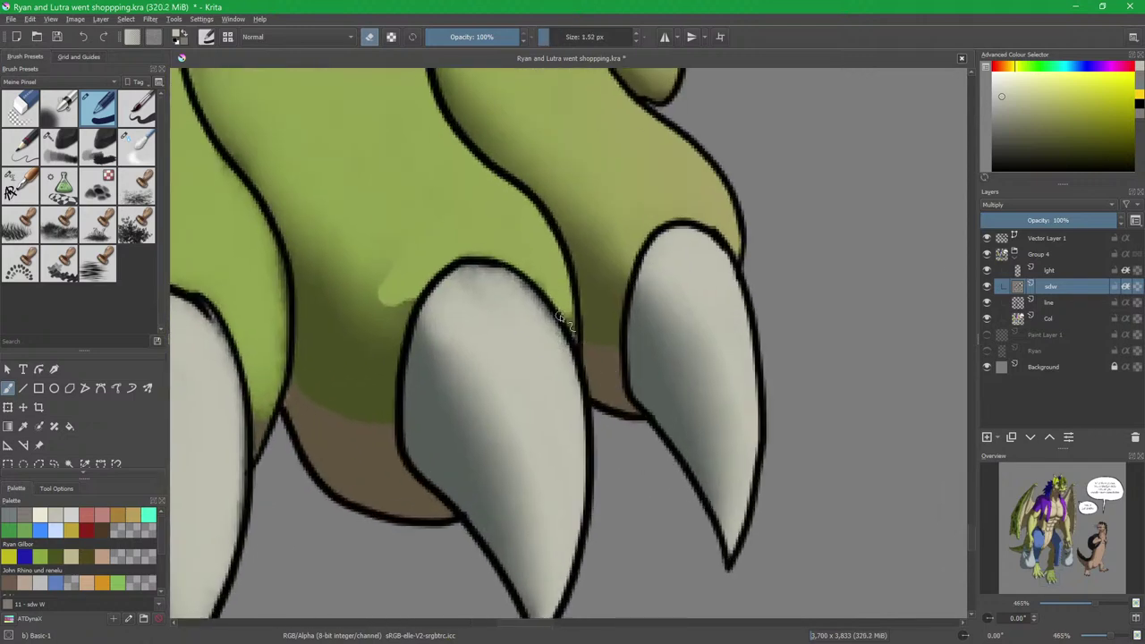
pyautogui.moveTo(454, 288)
pyautogui.mouseDown()
pyautogui.moveTo(519, 293)
pyautogui.moveTo(540, 321)
pyautogui.moveTo(569, 414)
pyautogui.mouseUp()
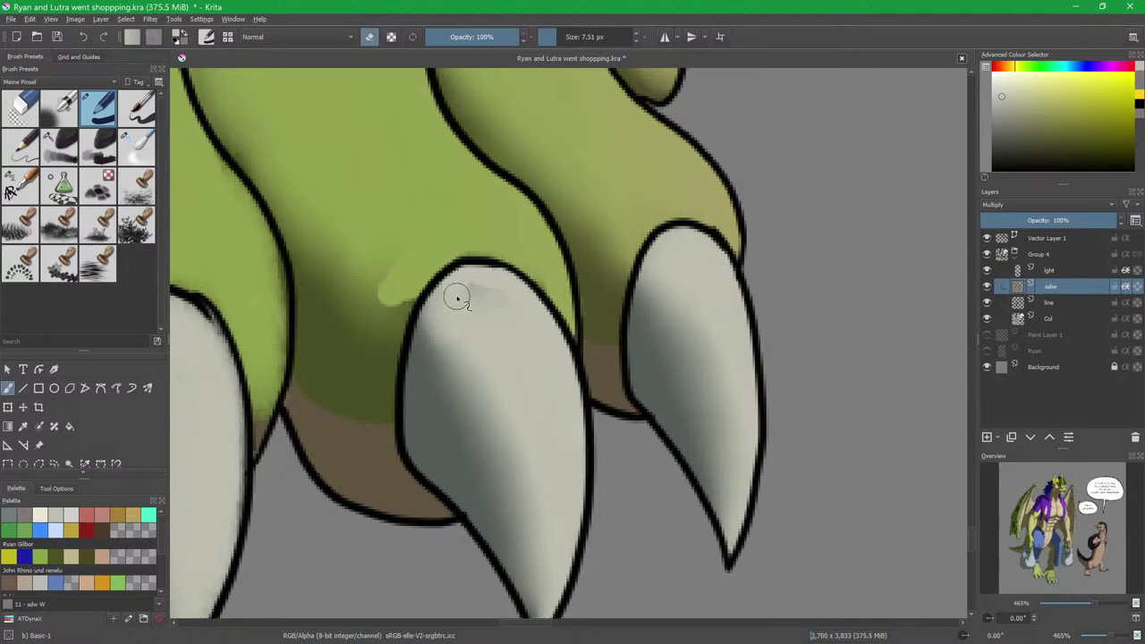
pyautogui.moveTo(459, 389); pyautogui.dragTo(645, 419)
# Erase shading from the top of the largest claw and the toe skin beside it with the Basic-1 eraser at about 7.5 px.
pyautogui.moveTo(313, 334)
pyautogui.mouseDown()
pyautogui.moveTo(327, 325)
pyautogui.moveTo(402, 394)
pyautogui.mouseUp()
pyautogui.moveTo(435, 266)
pyautogui.mouseDown()
pyautogui.moveTo(469, 312)
pyautogui.moveTo(454, 315)
pyautogui.mouseUp()
pyautogui.hotkey('ctrl', 'z')
pyautogui.moveTo(443, 262)
pyautogui.mouseDown()
pyautogui.moveTo(464, 355)
pyautogui.moveTo(453, 447)
pyautogui.moveTo(453, 430)
pyautogui.mouseUp()
pyautogui.moveTo(412, 246); pyautogui.dragTo(446, 367)
pyautogui.moveTo(420, 291); pyautogui.dragTo(480, 396)
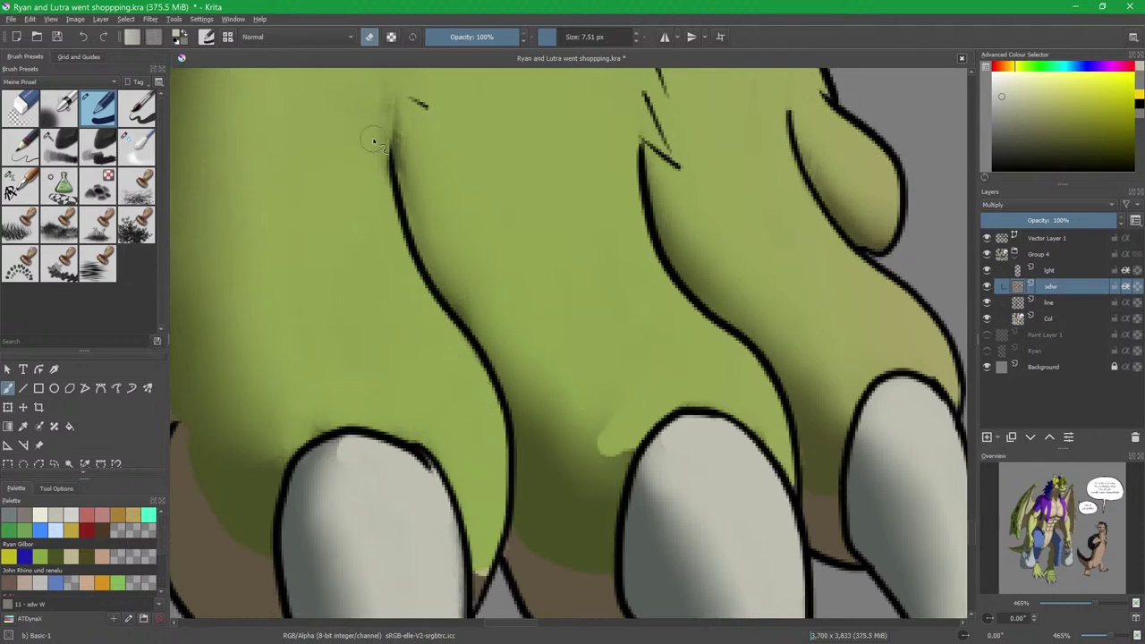
# Erase shading at the crease between the toes and beside the foot's side shadow with the Basic-1 eraser at about 7.5 to 22 px.
pyautogui.moveTo(386, 93); pyautogui.dragTo(392, 289)
pyautogui.moveTo(401, 231)
pyautogui.mouseDown()
pyautogui.moveTo(427, 322)
pyautogui.moveTo(426, 288)
pyautogui.mouseUp()
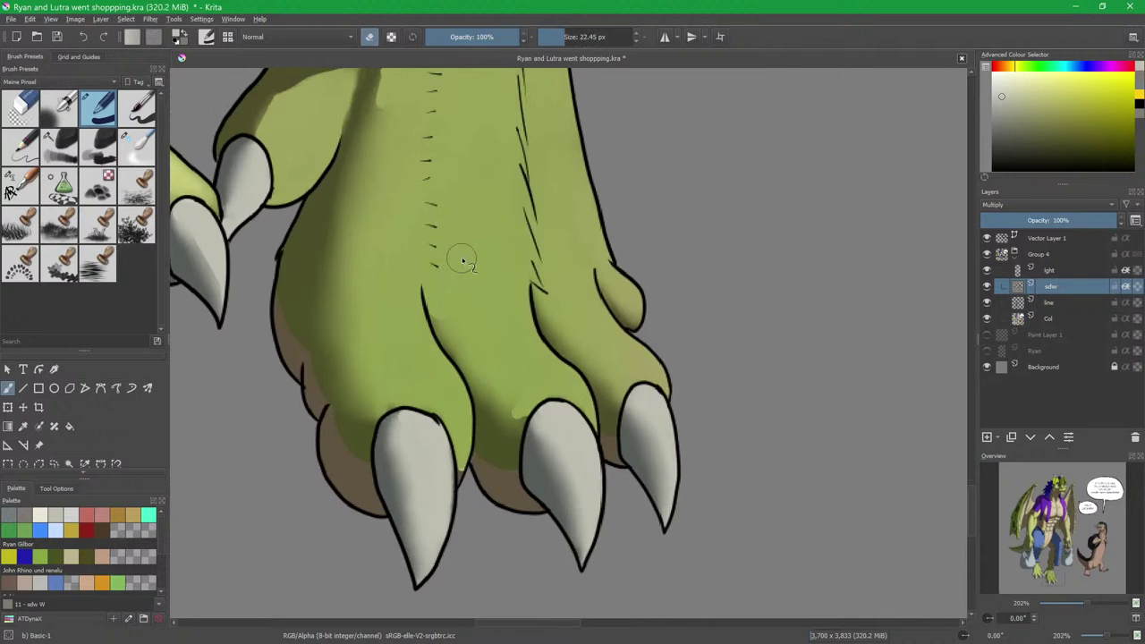
pyautogui.scroll(3, 460, 247)
pyautogui.moveTo(400, 235); pyautogui.dragTo(398, 271)
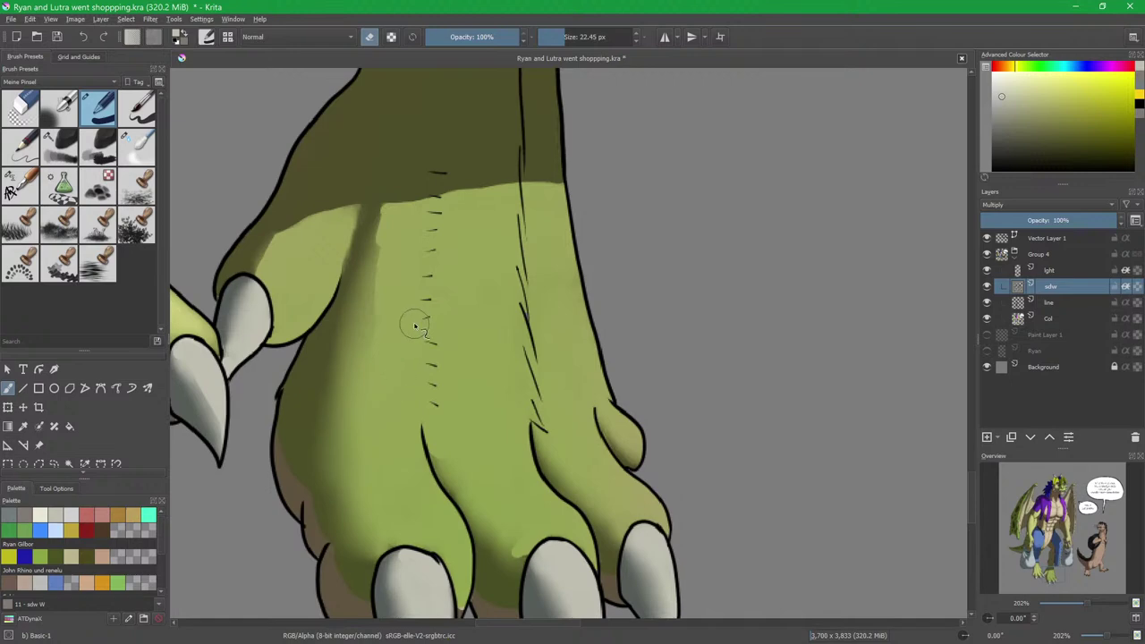
# Soften the erased shadow edges along the foot's side and above the middle claw with Blender Blur at about 45 px.
pyautogui.press('/')
pyautogui.keyDown('shift'); pyautogui.moveTo(398, 276); pyautogui.dragTo(433, 277); pyautogui.keyUp('shift')
pyautogui.moveTo(390, 270); pyautogui.dragTo(390, 242)
pyautogui.moveTo(365, 367)
pyautogui.mouseDown()
pyautogui.moveTo(373, 304)
pyautogui.moveTo(341, 409)
pyautogui.moveTo(349, 340)
pyautogui.moveTo(342, 477)
pyautogui.mouseUp()
pyautogui.moveTo(495, 481)
pyautogui.mouseDown()
pyautogui.moveTo(486, 389)
pyautogui.moveTo(496, 338)
pyautogui.mouseUp()
pyautogui.keyDown('ctrl'); pyautogui.moveTo(506, 388); pyautogui.dragTo(482, 340); pyautogui.keyUp('ctrl')
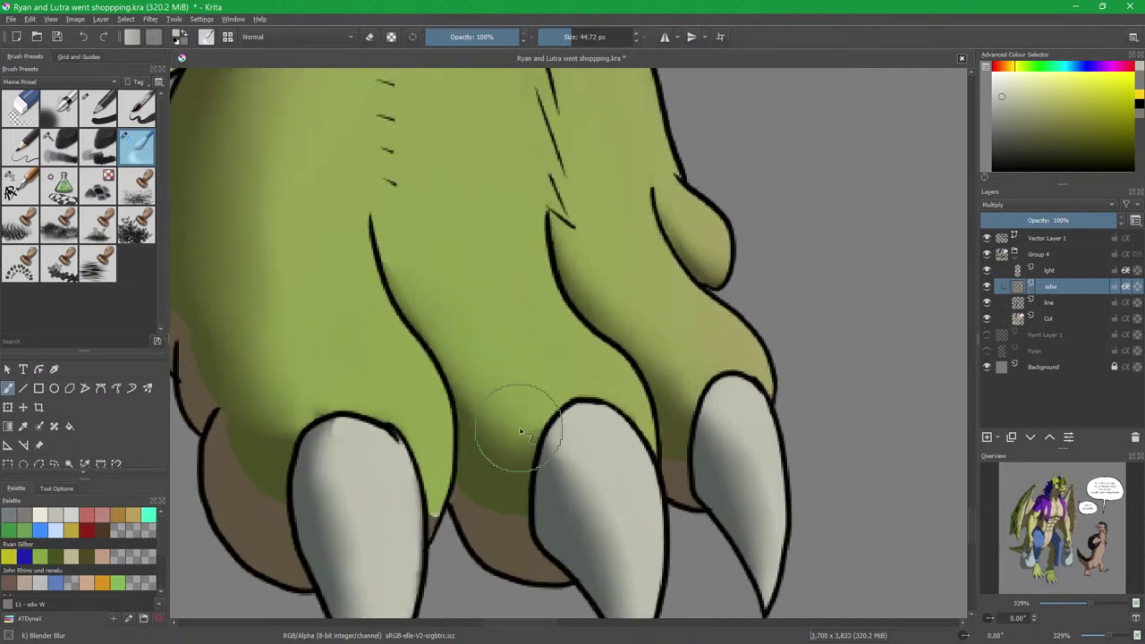
# Erase shading above the largest claw and along the lit sides of the claws with the Basic-1 eraser at about 22 to 14 px.
pyautogui.moveTo(373, 384); pyautogui.dragTo(474, 332)
pyautogui.press('/')
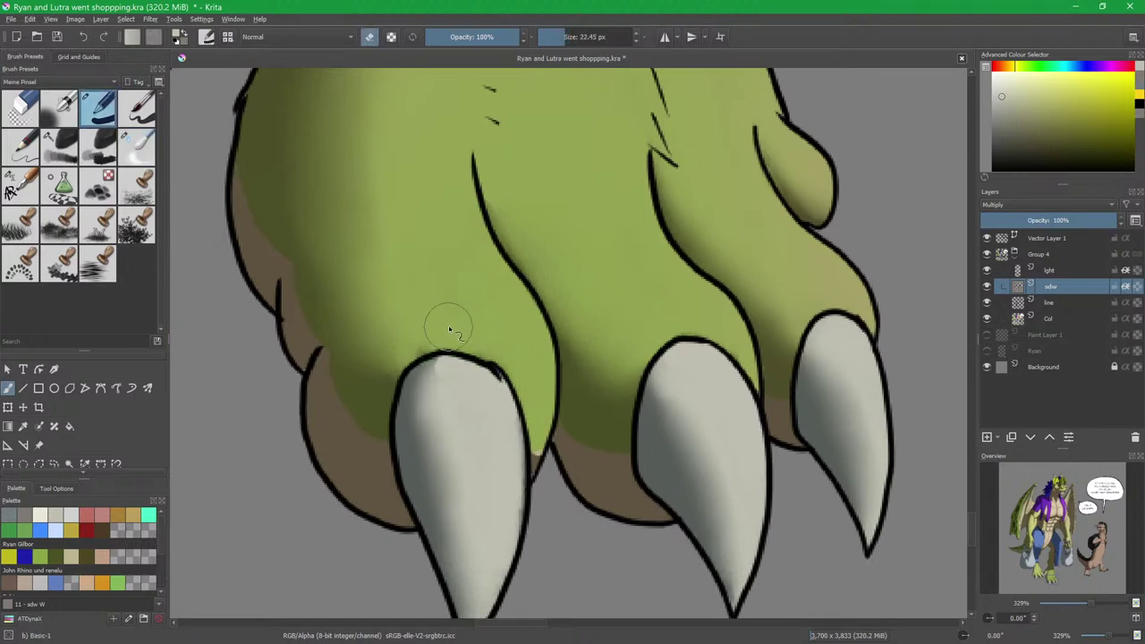
pyautogui.moveTo(441, 343); pyautogui.dragTo(417, 346)
pyautogui.moveTo(494, 396)
pyautogui.mouseDown()
pyautogui.moveTo(511, 486)
pyautogui.moveTo(498, 555)
pyautogui.mouseUp()
pyautogui.moveTo(505, 517); pyautogui.dragTo(519, 389)
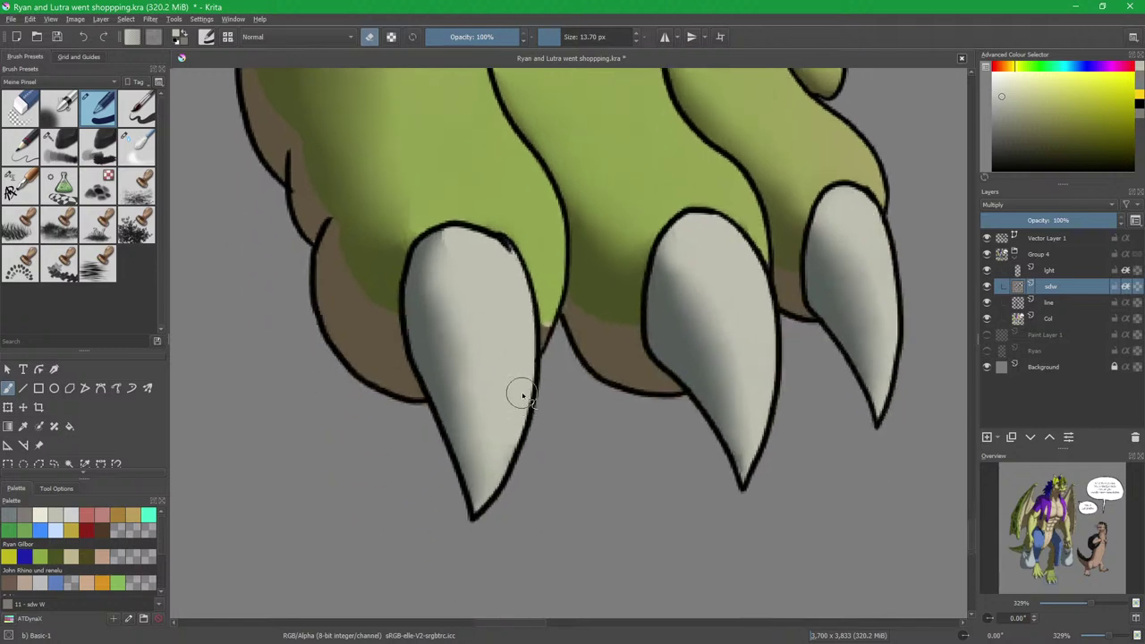
pyautogui.moveTo(751, 439); pyautogui.dragTo(650, 532)
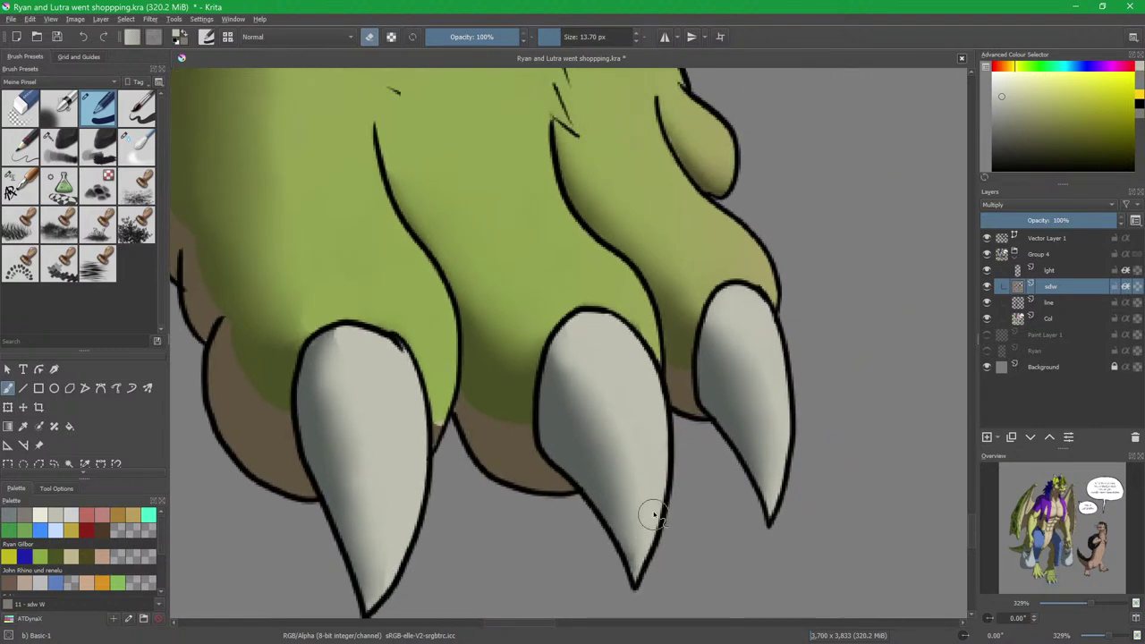
# Soften the shadow edges beside the largest claw and up the foot's side with Blender Blur at about 24 px.
pyautogui.click(136, 148)
pyautogui.moveTo(387, 377)
pyautogui.mouseDown()
pyautogui.moveTo(509, 381)
pyautogui.moveTo(467, 393)
pyautogui.mouseUp()
pyautogui.moveTo(476, 354)
pyautogui.mouseDown()
pyautogui.moveTo(466, 360)
pyautogui.moveTo(474, 417)
pyautogui.moveTo(466, 372)
pyautogui.mouseUp()
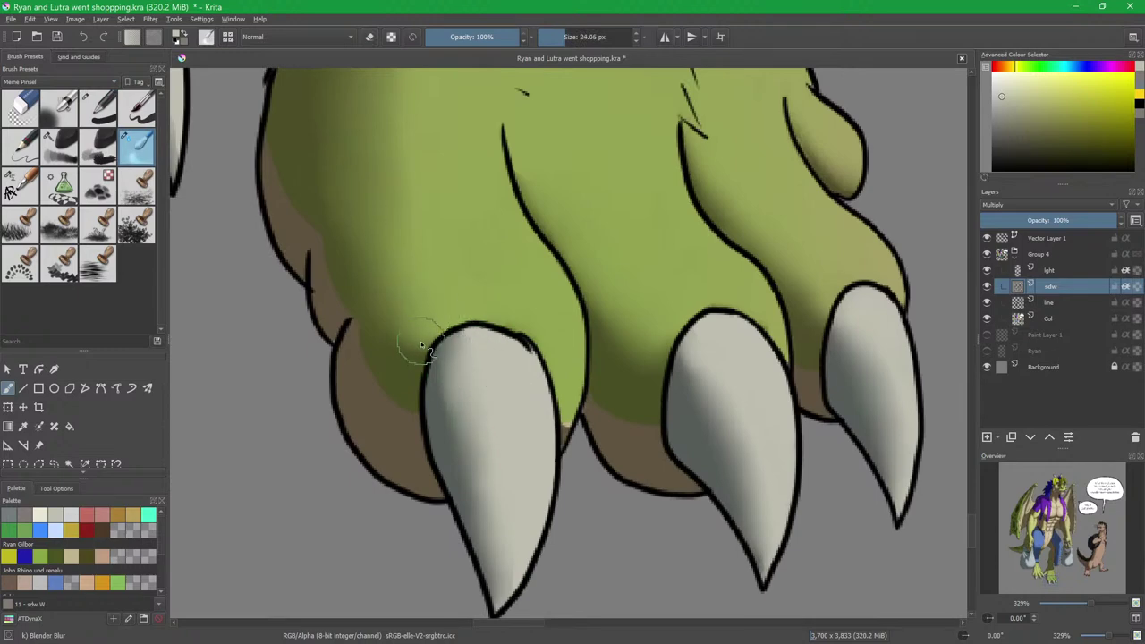
pyautogui.moveTo(422, 284); pyautogui.dragTo(451, 492)
pyautogui.moveTo(434, 307); pyautogui.dragTo(456, 498)
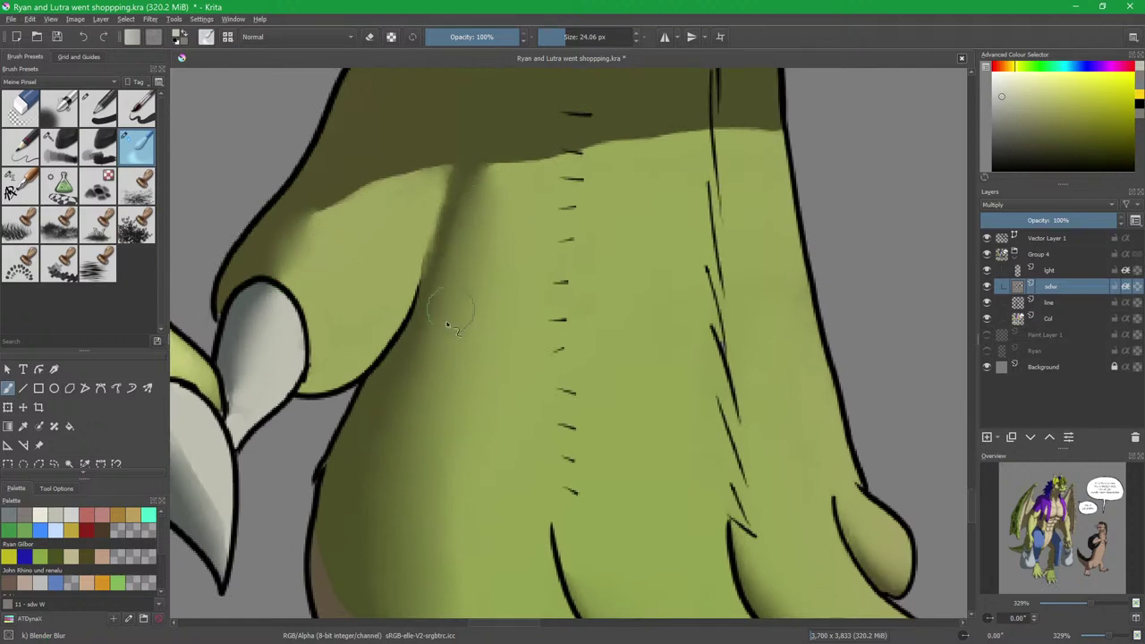
# Paint a highlight down the largest toe's ridge on the lght layer with the 50% opacity Charcoal other tip Copy brush at about 31 to 46 px.
pyautogui.moveTo(671, 313); pyautogui.dragTo(657, 394)
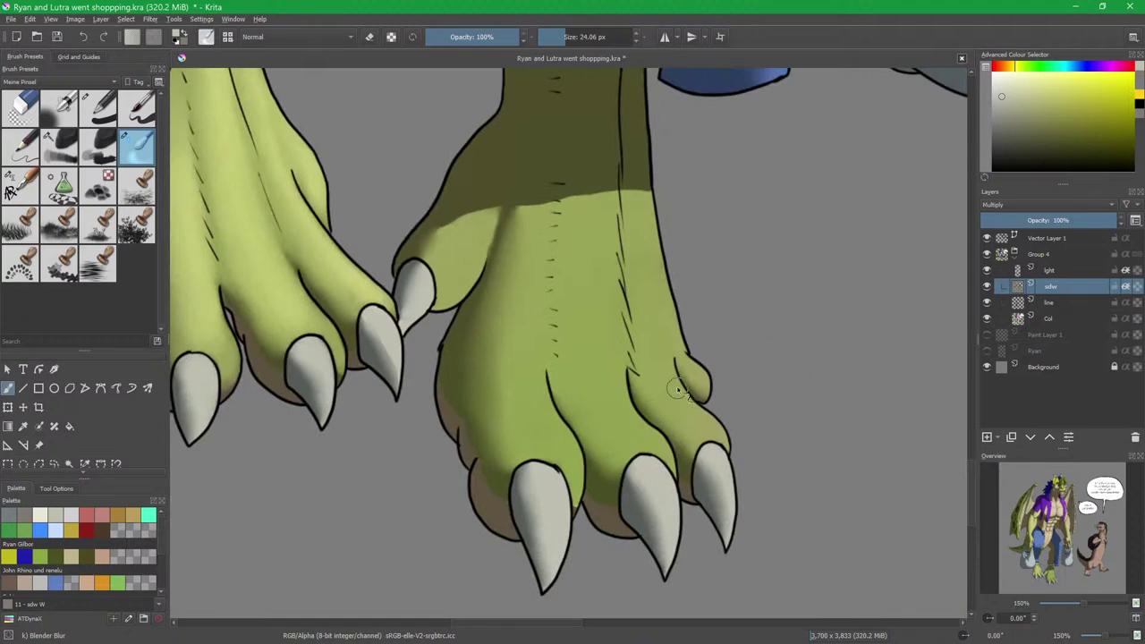
pyautogui.scroll(2, 663, 358)
pyautogui.click(1052, 272)
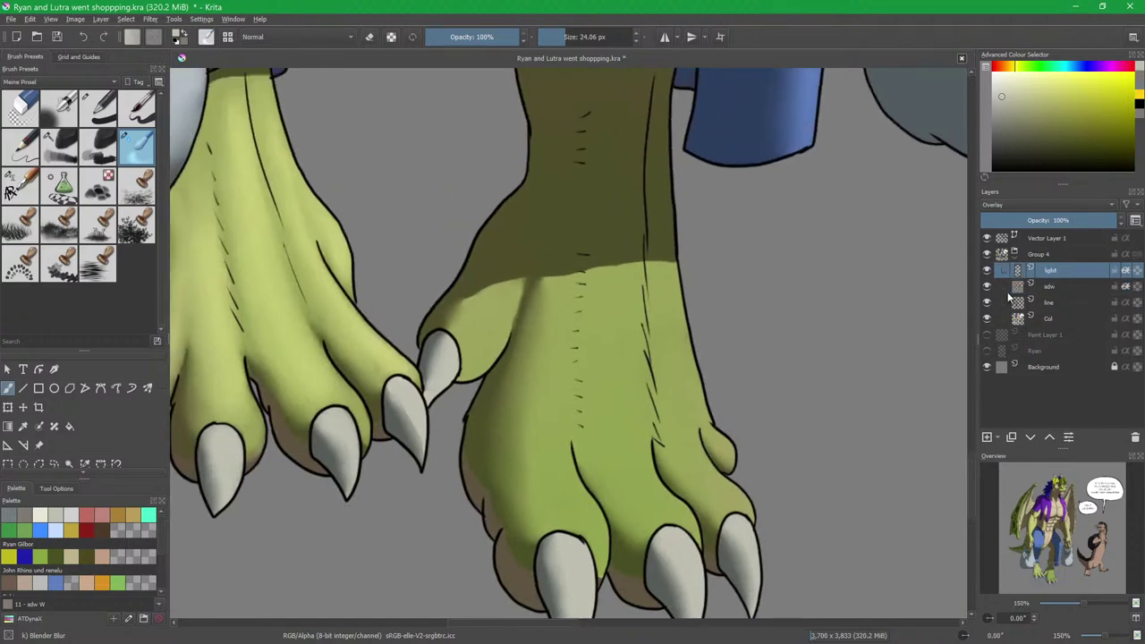
pyautogui.click(57, 145)
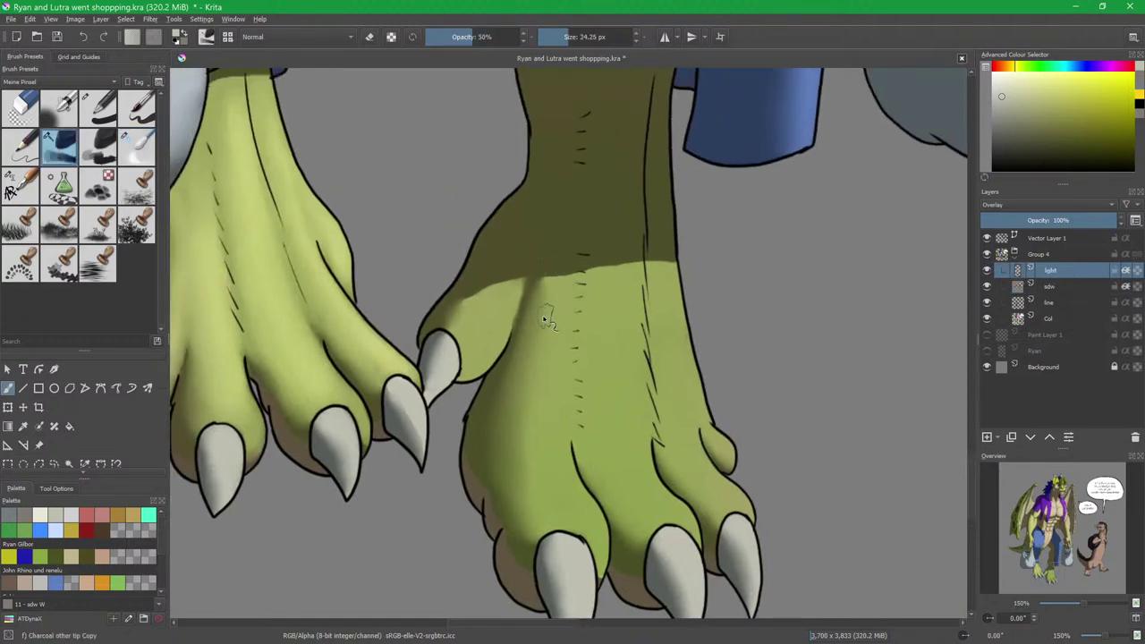
pyautogui.moveTo(522, 320)
pyautogui.mouseDown()
pyautogui.moveTo(492, 310)
pyautogui.moveTo(471, 352)
pyautogui.moveTo(498, 313)
pyautogui.moveTo(487, 351)
pyautogui.moveTo(471, 363)
pyautogui.moveTo(502, 326)
pyautogui.moveTo(477, 338)
pyautogui.moveTo(486, 314)
pyautogui.moveTo(465, 328)
pyautogui.moveTo(502, 300)
pyautogui.moveTo(475, 357)
pyautogui.mouseUp()
pyautogui.moveTo(581, 490)
pyautogui.mouseDown()
pyautogui.moveTo(524, 339)
pyautogui.moveTo(528, 367)
pyautogui.moveTo(525, 293)
pyautogui.moveTo(521, 333)
pyautogui.moveTo(528, 190)
pyautogui.mouseUp()
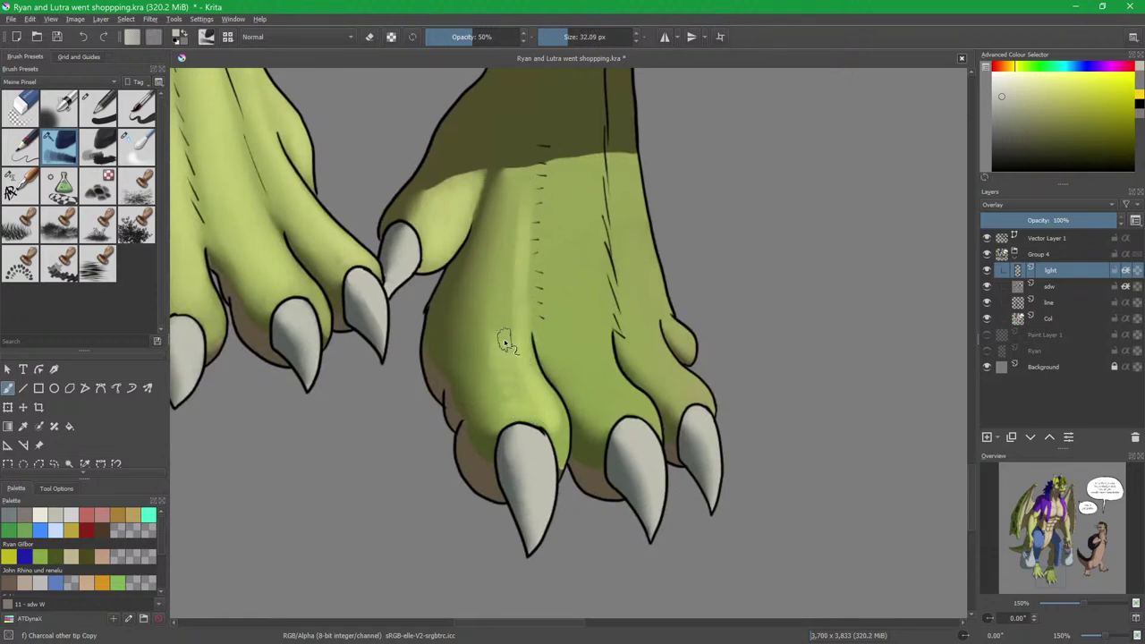
pyautogui.moveTo(523, 394)
pyautogui.keyDown('shift'); pyautogui.mouseDown()
pyautogui.moveTo(543, 415)
pyautogui.moveTo(511, 405)
pyautogui.moveTo(502, 362)
pyautogui.moveTo(512, 364)
pyautogui.moveTo(520, 332)
pyautogui.moveTo(514, 269)
pyautogui.mouseUp(); pyautogui.keyUp('shift')
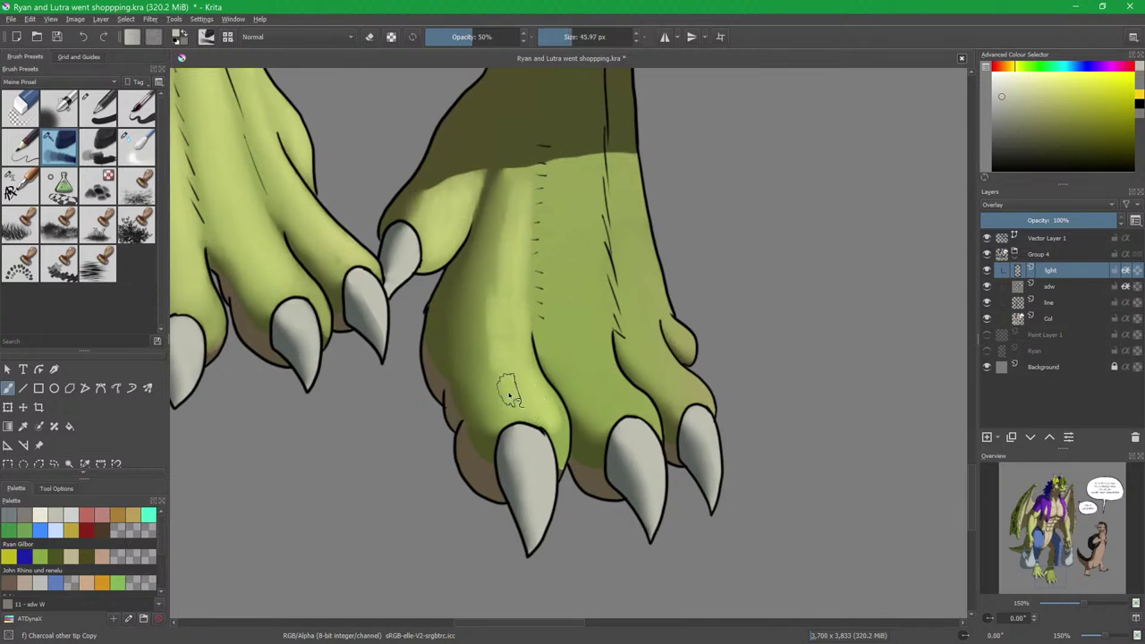
pyautogui.moveTo(555, 431); pyautogui.dragTo(547, 403)
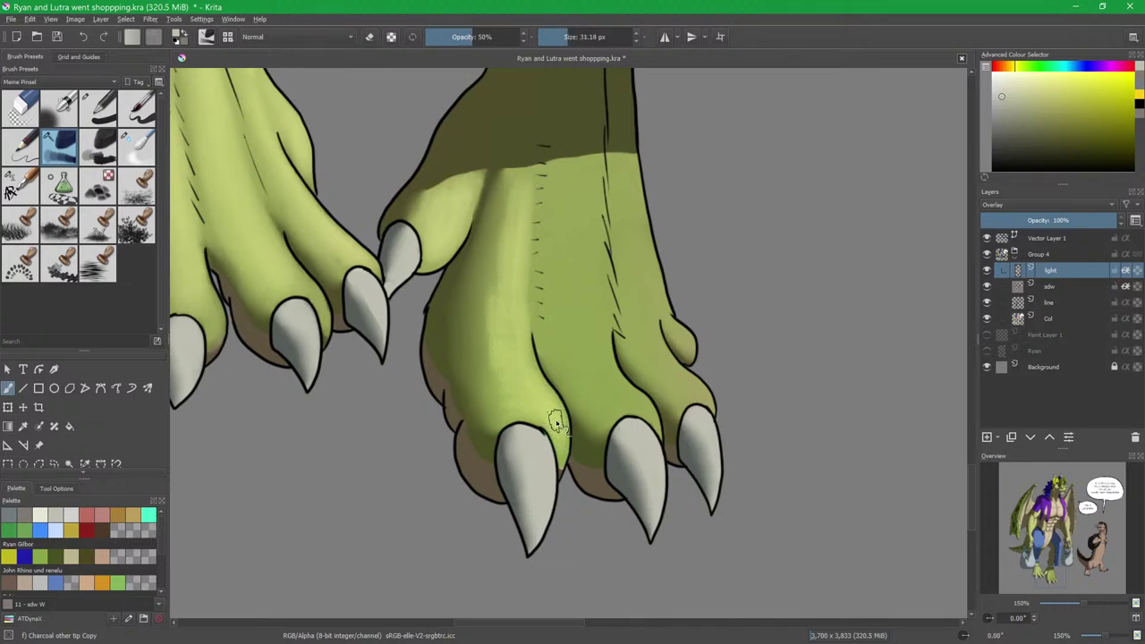
# Blend the largest toe's highlight into the foot with Blender Blur at about 46 px.
pyautogui.press('/')
pyautogui.press(']')
pyautogui.press(']')
pyautogui.press(']')
pyautogui.press(']')
pyautogui.press(']')
pyautogui.press(']')
pyautogui.press(']')
pyautogui.press(']')
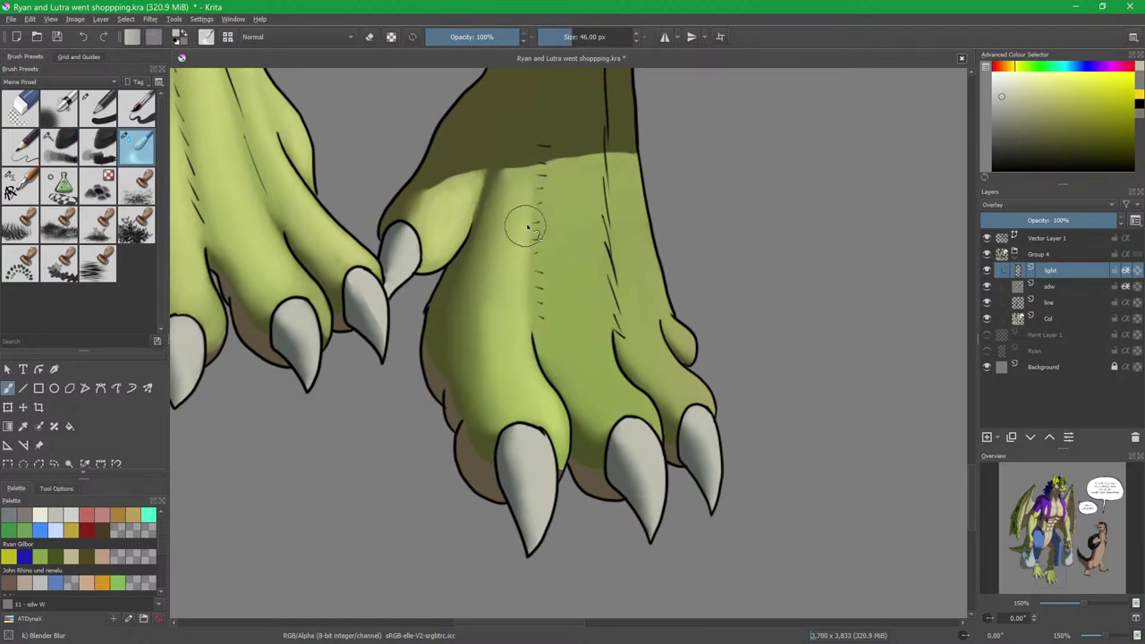
# Paint a highlight stripe down the middle toe's ridge and around its claw with the 50% charcoal brush at about 35 down to 19 px.
pyautogui.press('/')
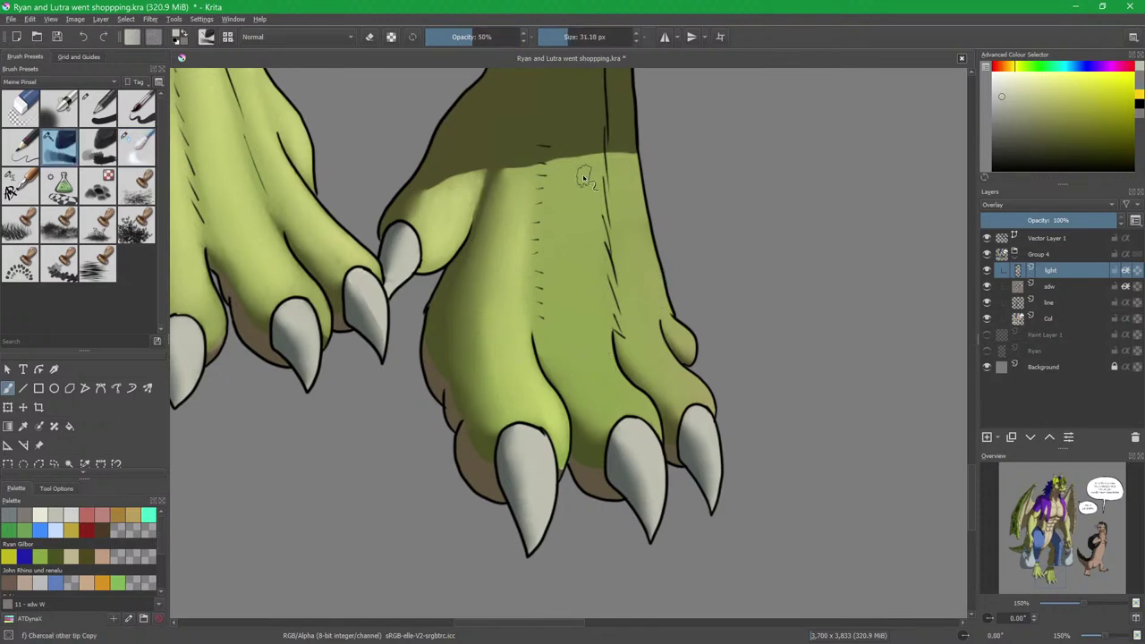
pyautogui.moveTo(590, 176)
pyautogui.mouseDown()
pyautogui.moveTo(584, 302)
pyautogui.moveTo(588, 291)
pyautogui.moveTo(619, 386)
pyautogui.mouseUp()
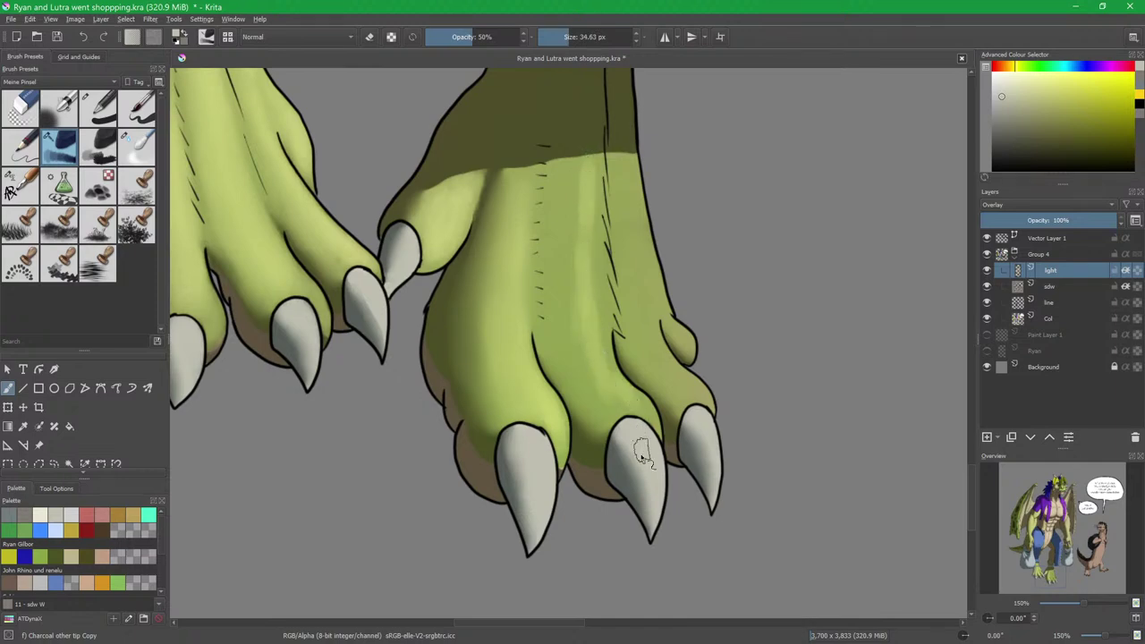
pyautogui.scroll(2, 630, 442)
pyautogui.moveTo(637, 402)
pyautogui.mouseDown()
pyautogui.moveTo(663, 389)
pyautogui.moveTo(608, 378)
pyautogui.moveTo(645, 377)
pyautogui.moveTo(585, 405)
pyautogui.moveTo(623, 390)
pyautogui.moveTo(611, 392)
pyautogui.moveTo(671, 409)
pyautogui.mouseUp()
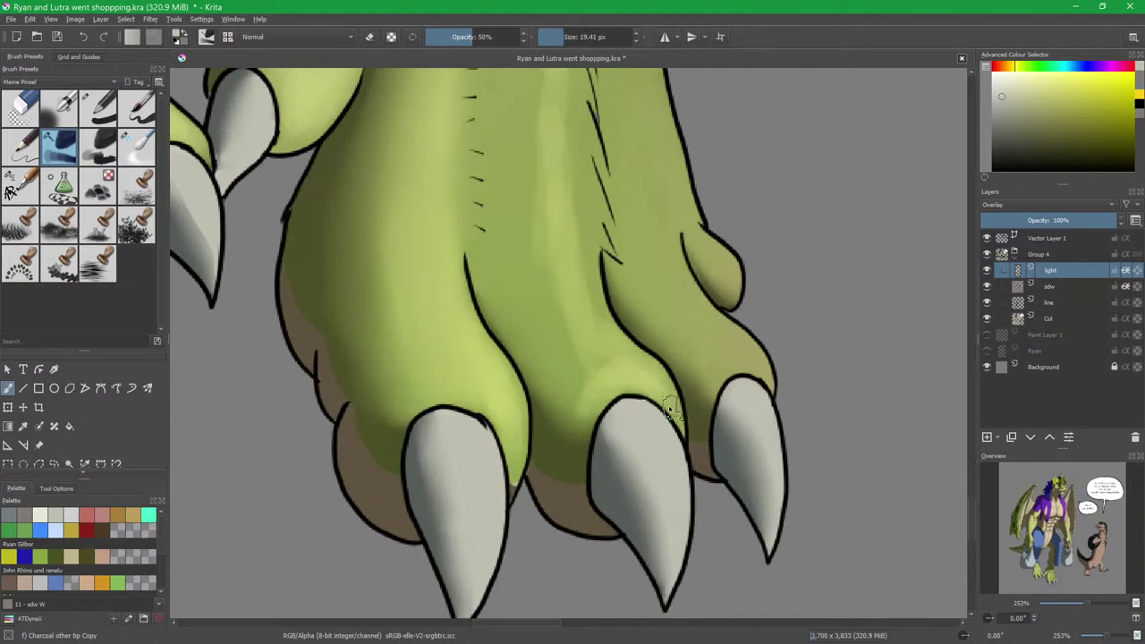
# Widen the middle toe's highlight across the foot's central ridge with the 50% charcoal brush at about 19 to 48 px.
pyautogui.scroll(-3, 587, 313)
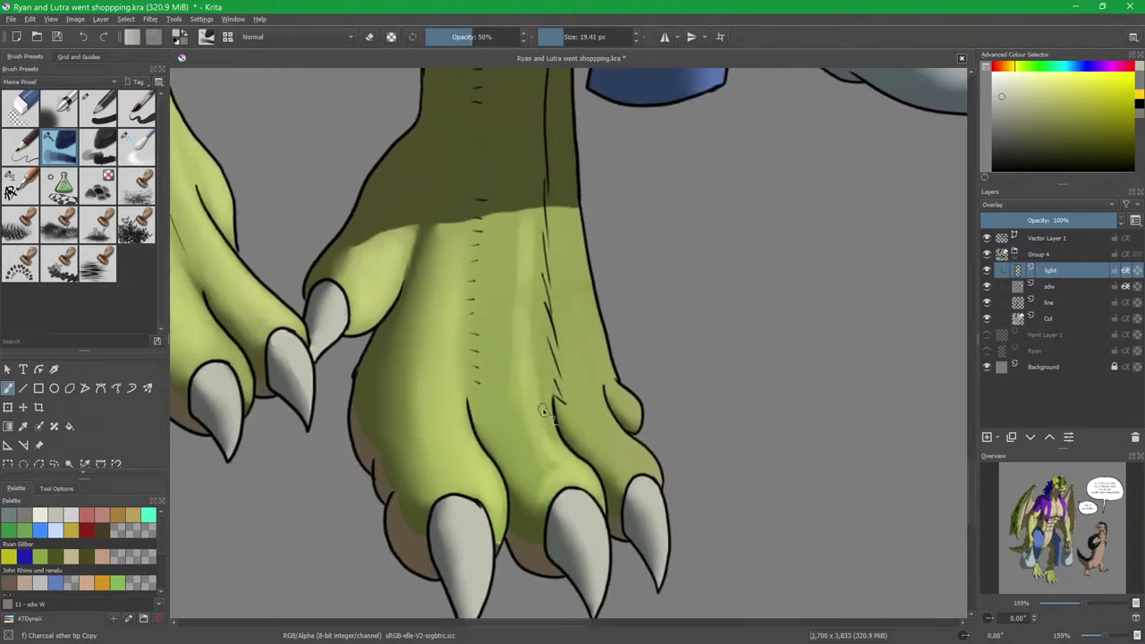
pyautogui.moveTo(541, 412)
pyautogui.mouseDown()
pyautogui.moveTo(564, 468)
pyautogui.moveTo(544, 404)
pyautogui.moveTo(553, 443)
pyautogui.moveTo(543, 288)
pyautogui.mouseUp()
pyautogui.moveTo(541, 335); pyautogui.dragTo(537, 233)
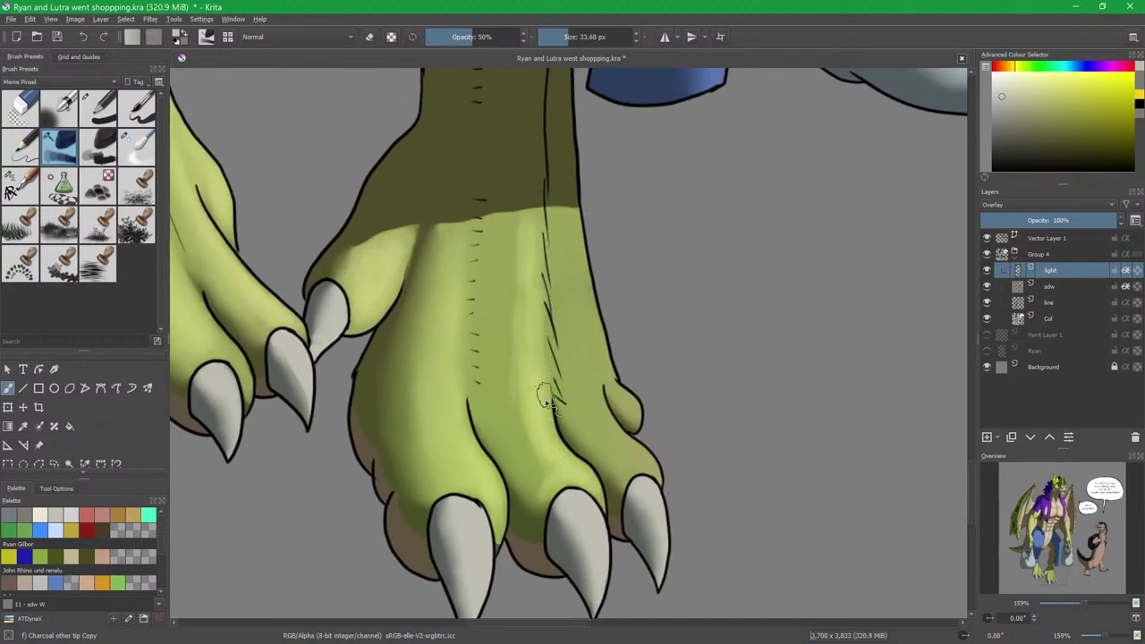
pyautogui.moveTo(547, 477)
pyautogui.mouseDown()
pyautogui.moveTo(537, 415)
pyautogui.moveTo(522, 422)
pyautogui.mouseUp()
pyautogui.moveTo(516, 373); pyautogui.dragTo(534, 373)
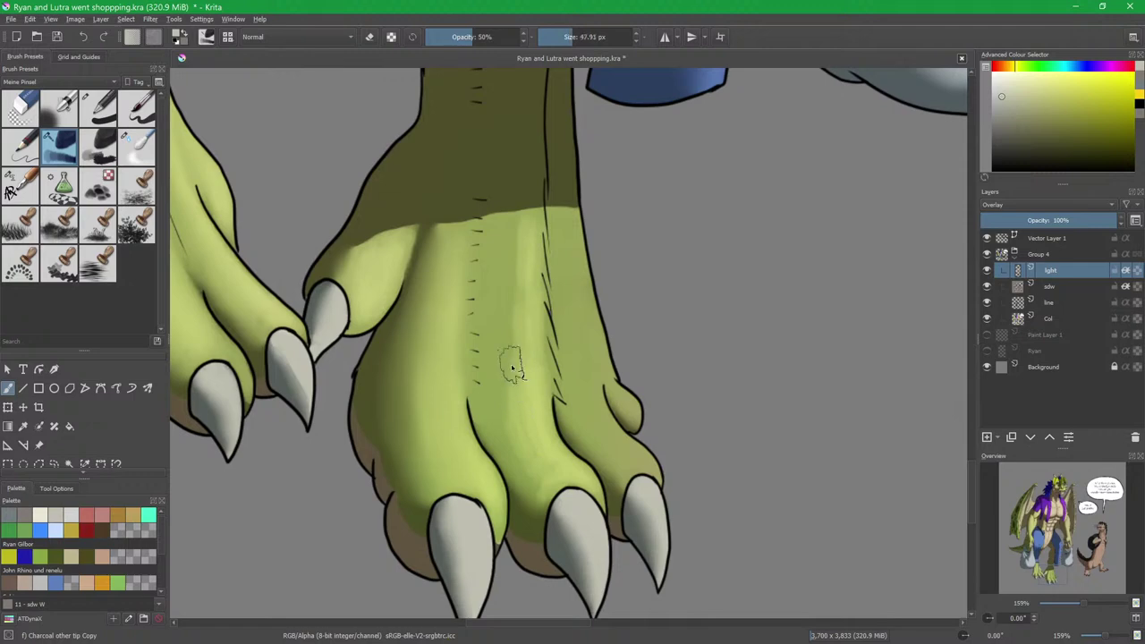
pyautogui.moveTo(524, 424); pyautogui.dragTo(508, 272)
pyautogui.moveTo(511, 358); pyautogui.dragTo(514, 237)
pyautogui.moveTo(505, 318); pyautogui.dragTo(506, 231)
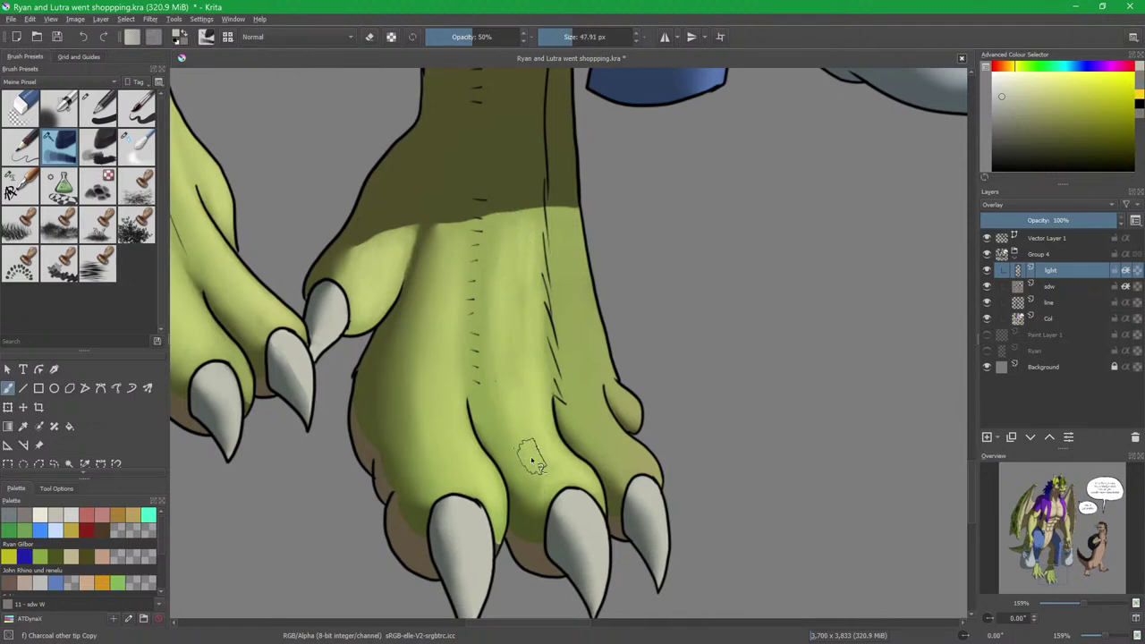
# Smooth the middle toe's highlight with Blender Blur at about 46 down to 25 px.
pyautogui.press('/')
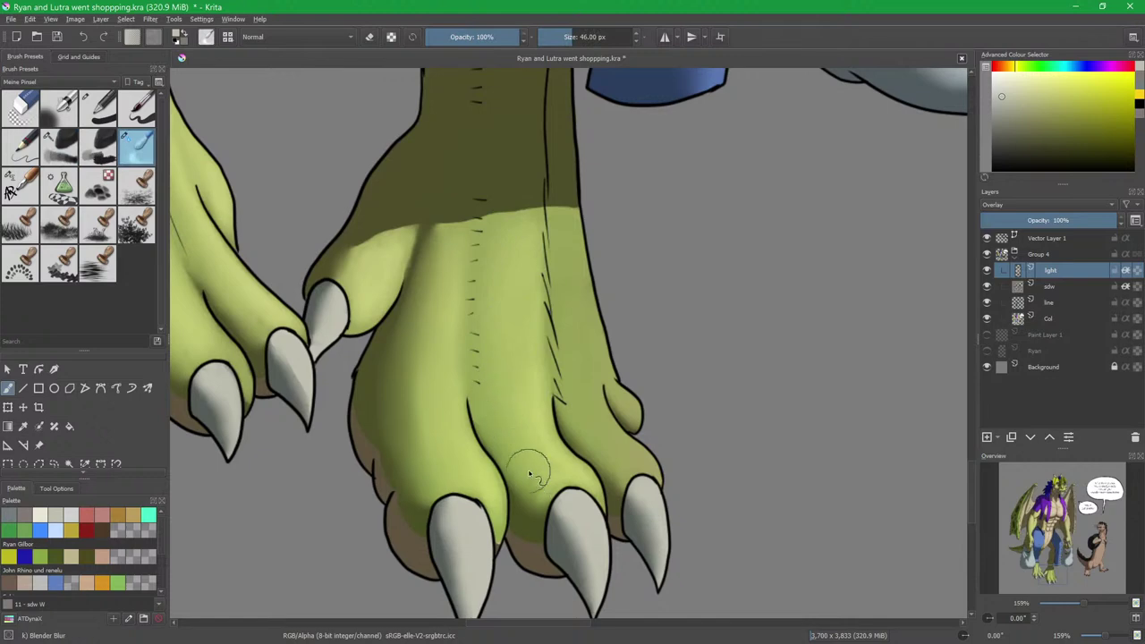
pyautogui.moveTo(575, 442)
pyautogui.mouseDown()
pyautogui.moveTo(574, 402)
pyautogui.moveTo(547, 366)
pyautogui.mouseUp()
pyautogui.moveTo(534, 275); pyautogui.dragTo(508, 275)
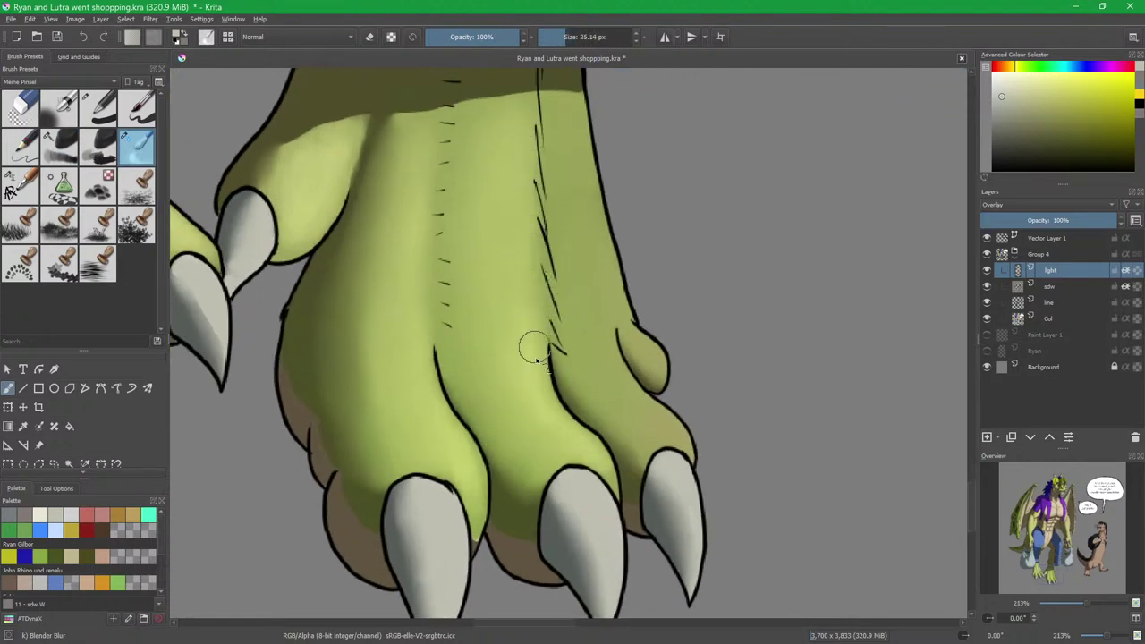
# Paint highlights down the outer toe's ridge and on the small side toe with the 50% charcoal brush at about 23 px.
pyautogui.press('/')
pyautogui.moveTo(580, 263); pyautogui.dragTo(567, 330)
pyautogui.moveTo(552, 183)
pyautogui.mouseDown()
pyautogui.moveTo(558, 225)
pyautogui.moveTo(556, 191)
pyautogui.moveTo(535, 192)
pyautogui.moveTo(554, 171)
pyautogui.moveTo(567, 328)
pyautogui.moveTo(583, 340)
pyautogui.moveTo(603, 451)
pyautogui.moveTo(633, 483)
pyautogui.moveTo(637, 472)
pyautogui.moveTo(655, 507)
pyautogui.moveTo(614, 425)
pyautogui.mouseUp()
pyautogui.scroll(1, 626, 388)
pyautogui.moveTo(612, 385)
pyautogui.mouseDown()
pyautogui.moveTo(632, 407)
pyautogui.moveTo(624, 399)
pyautogui.moveTo(585, 416)
pyautogui.mouseUp()
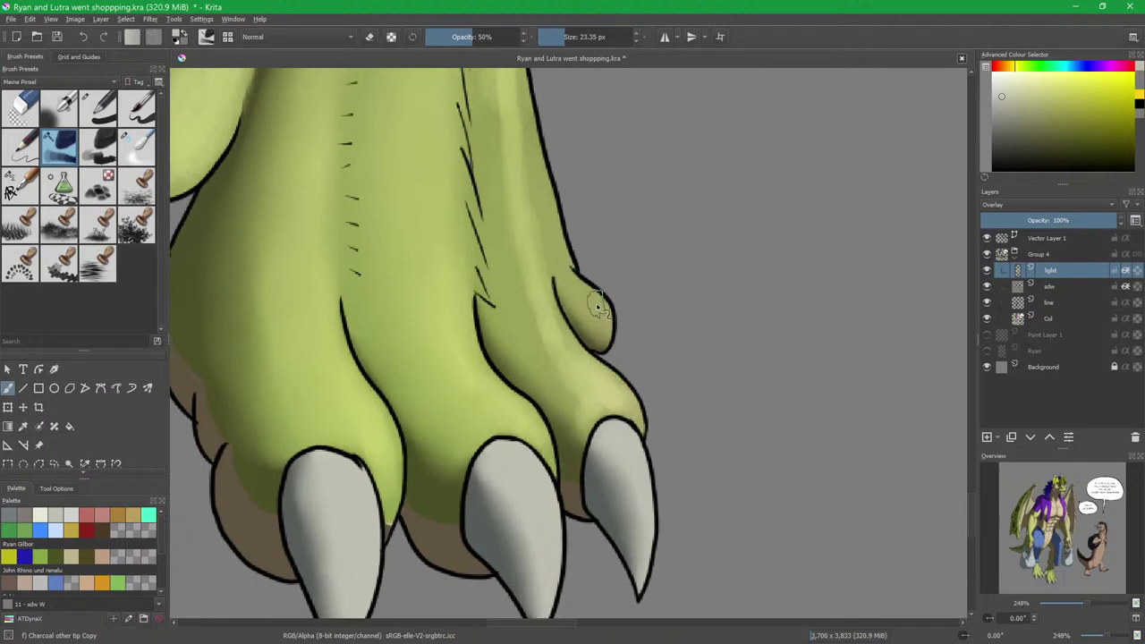
pyautogui.moveTo(601, 313)
pyautogui.mouseDown()
pyautogui.moveTo(577, 282)
pyautogui.moveTo(530, 140)
pyautogui.moveTo(579, 300)
pyautogui.mouseUp()
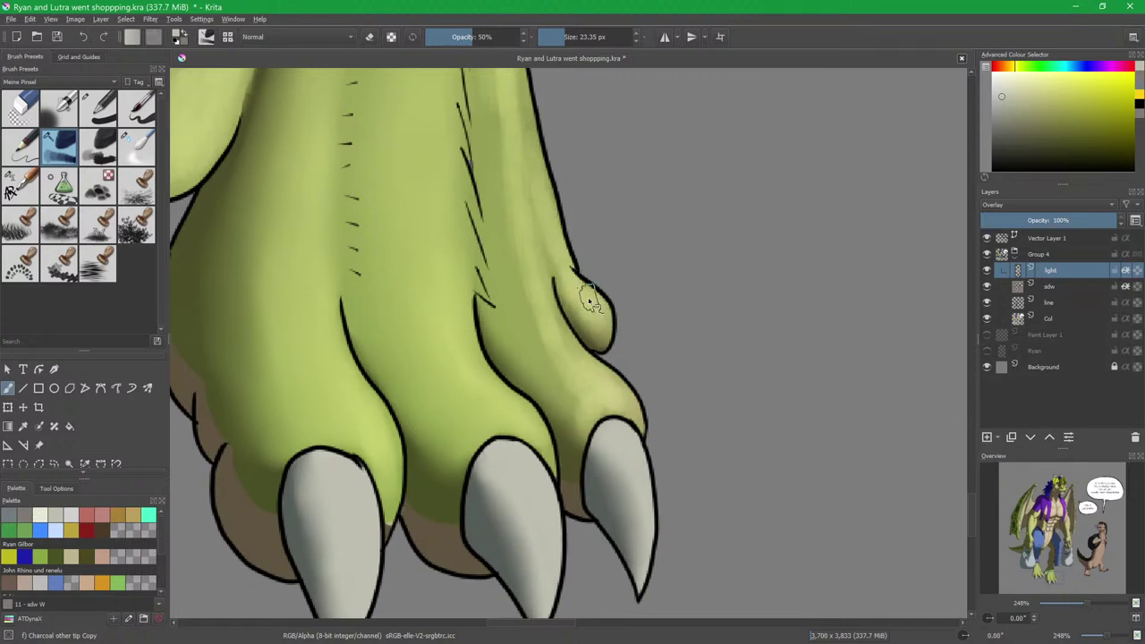
# Broaden the outer toe's highlight along the foot's outer edge with the 50% charcoal brush at about 41 px.
pyautogui.scroll(2, 537, 376)
pyautogui.press(']')
pyautogui.press(']')
pyautogui.press(']')
pyautogui.press(']')
pyautogui.press(']')
pyautogui.press(']')
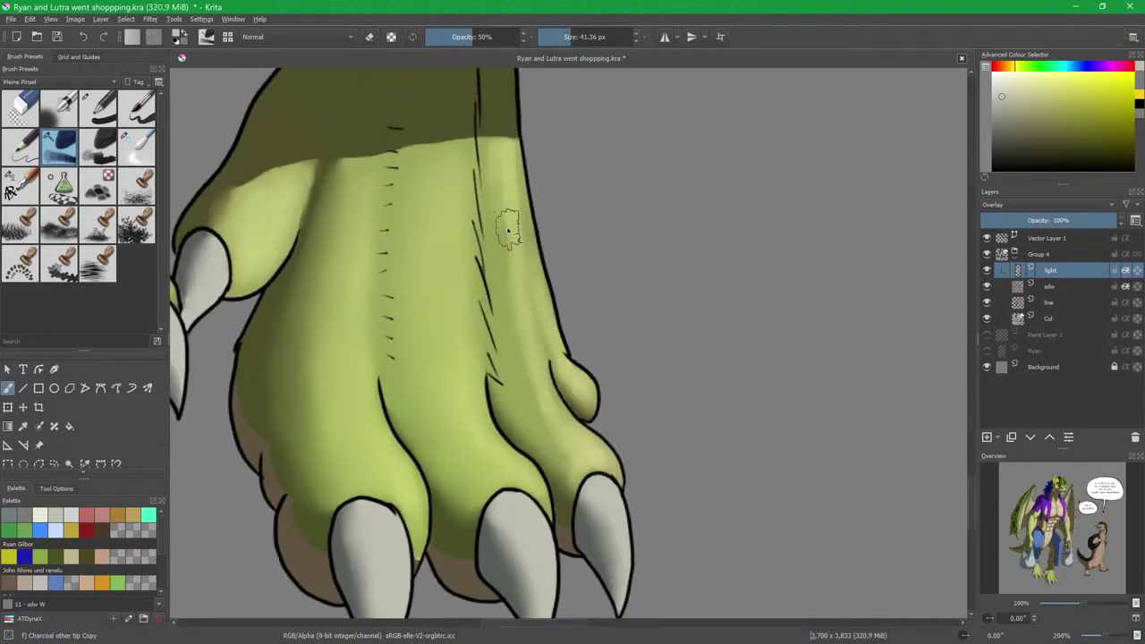
pyautogui.moveTo(506, 187)
pyautogui.mouseDown()
pyautogui.moveTo(522, 340)
pyautogui.moveTo(523, 305)
pyautogui.moveTo(553, 433)
pyautogui.mouseUp()
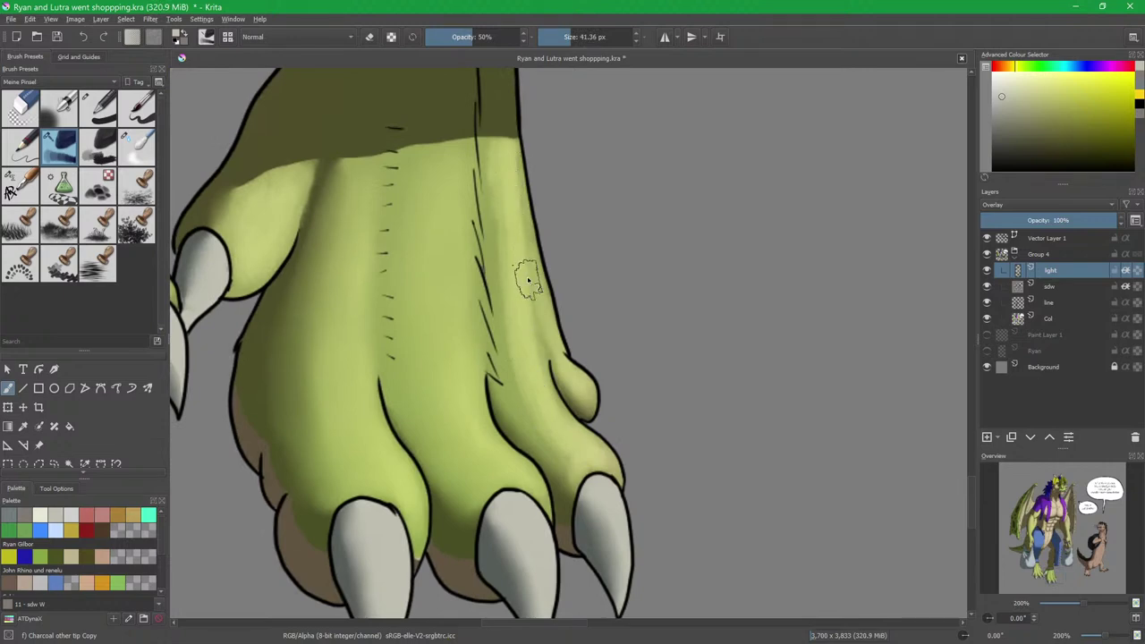
# Blend the highlights on the outer toe and small side toe with Blender Blur at about 25 px.
pyautogui.press('/')
pyautogui.moveTo(502, 173)
pyautogui.mouseDown()
pyautogui.moveTo(512, 322)
pyautogui.moveTo(513, 297)
pyautogui.moveTo(551, 440)
pyautogui.moveTo(537, 411)
pyautogui.moveTo(568, 455)
pyautogui.mouseUp()
pyautogui.moveTo(516, 193)
pyautogui.mouseDown()
pyautogui.moveTo(513, 151)
pyautogui.moveTo(551, 380)
pyautogui.moveTo(536, 339)
pyautogui.moveTo(552, 395)
pyautogui.moveTo(551, 368)
pyautogui.moveTo(584, 410)
pyautogui.moveTo(599, 466)
pyautogui.moveTo(580, 483)
pyautogui.moveTo(571, 454)
pyautogui.moveTo(582, 481)
pyautogui.mouseUp()
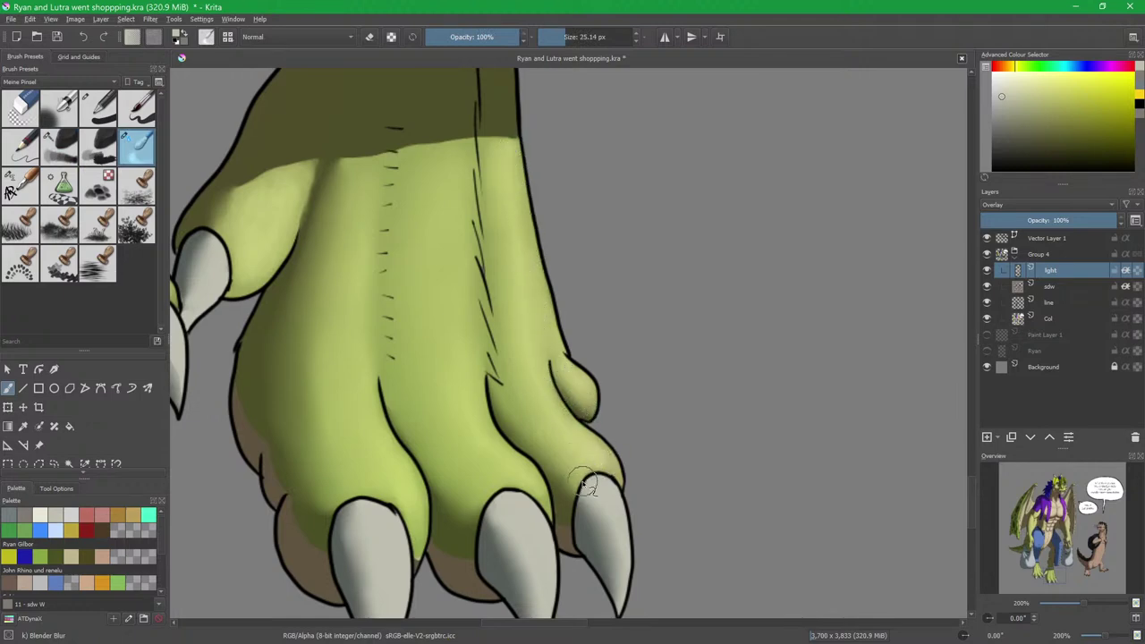
pyautogui.moveTo(570, 403); pyautogui.dragTo(569, 391)
# Soften the shadow edges on the claws and toes between the feet on the sdw layer with Blender Blur at about 15 px.
pyautogui.moveTo(508, 317); pyautogui.dragTo(649, 241)
pyautogui.moveTo(644, 282); pyautogui.dragTo(707, 381)
pyautogui.scroll(4, 608, 312)
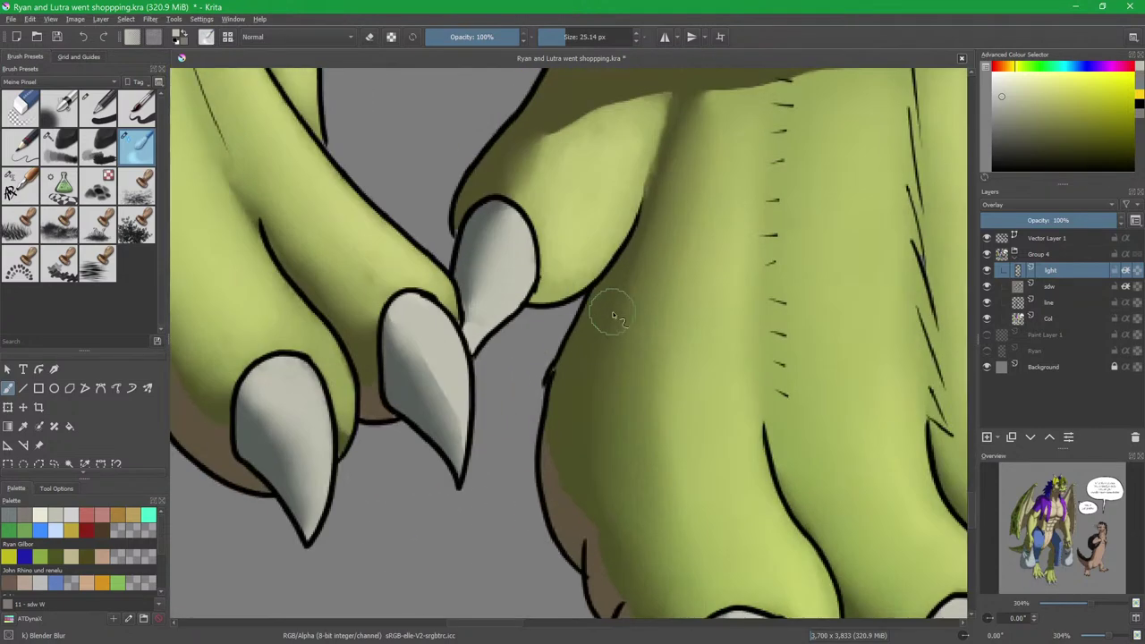
pyautogui.press('pagedown')
pyautogui.moveTo(444, 333)
pyautogui.mouseDown()
pyautogui.moveTo(411, 328)
pyautogui.moveTo(456, 404)
pyautogui.moveTo(403, 328)
pyautogui.moveTo(447, 397)
pyautogui.moveTo(533, 375)
pyautogui.moveTo(644, 312)
pyautogui.mouseUp()
pyautogui.moveTo(491, 283); pyautogui.dragTo(530, 341)
pyautogui.moveTo(544, 239); pyautogui.dragTo(548, 322)
pyautogui.moveTo(589, 253)
pyautogui.mouseDown()
pyautogui.moveTo(593, 373)
pyautogui.moveTo(612, 352)
pyautogui.moveTo(604, 288)
pyautogui.mouseUp()
pyautogui.moveTo(572, 202)
pyautogui.mouseDown()
pyautogui.moveTo(590, 317)
pyautogui.moveTo(568, 292)
pyautogui.moveTo(582, 294)
pyautogui.moveTo(577, 276)
pyautogui.mouseUp()
pyautogui.moveTo(467, 238)
pyautogui.mouseDown()
pyautogui.moveTo(537, 292)
pyautogui.moveTo(511, 274)
pyautogui.mouseUp()
pyautogui.moveTo(493, 181); pyautogui.dragTo(526, 376)
pyautogui.moveTo(609, 244); pyautogui.dragTo(587, 396)
pyautogui.moveTo(719, 174)
pyautogui.mouseDown()
pyautogui.moveTo(613, 277)
pyautogui.moveTo(591, 350)
pyautogui.mouseUp()
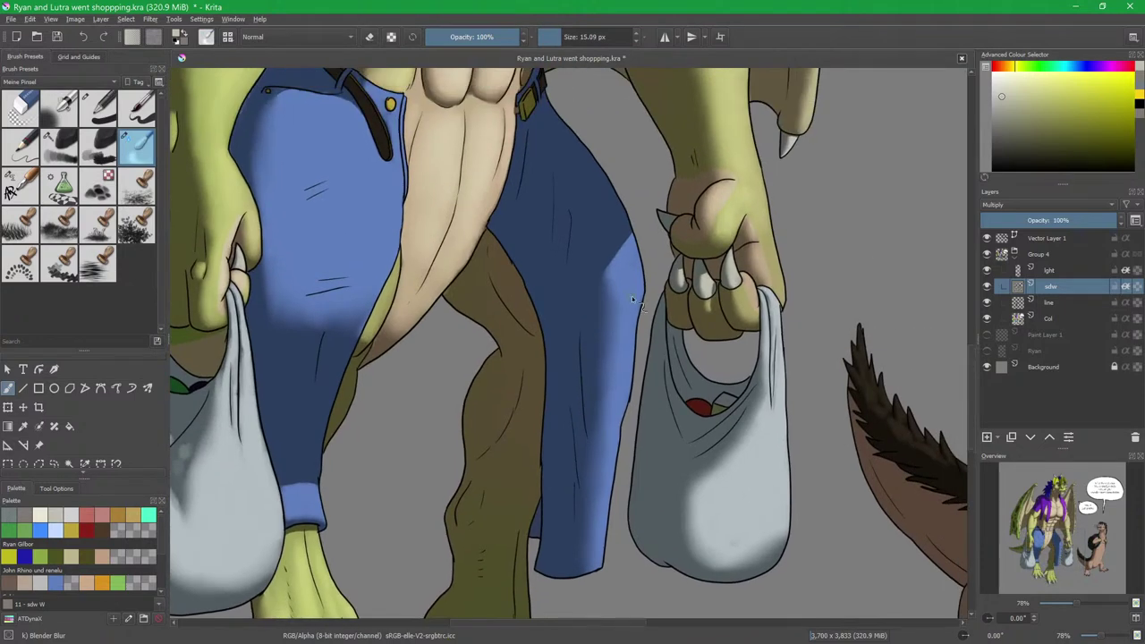
# Paint a highlight along the shadowed trouser leg's outer edge on the lght layer with the 50% charcoal brush at about 55 to 77 px.
pyautogui.press('/')
pyautogui.scroll(2, 644, 313)
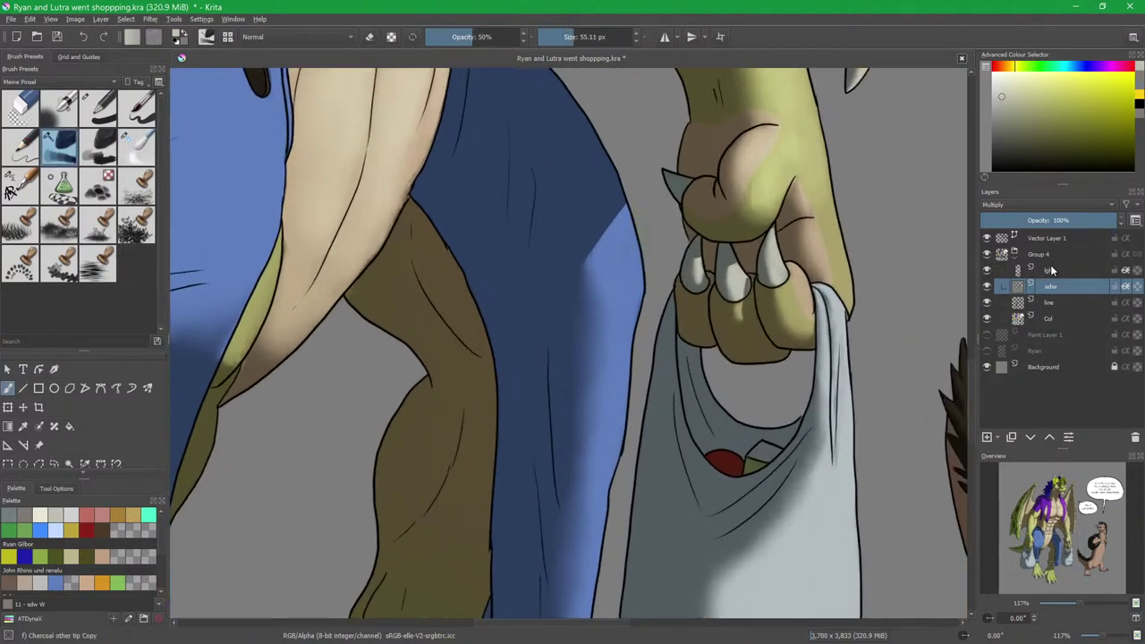
pyautogui.press('pageup')
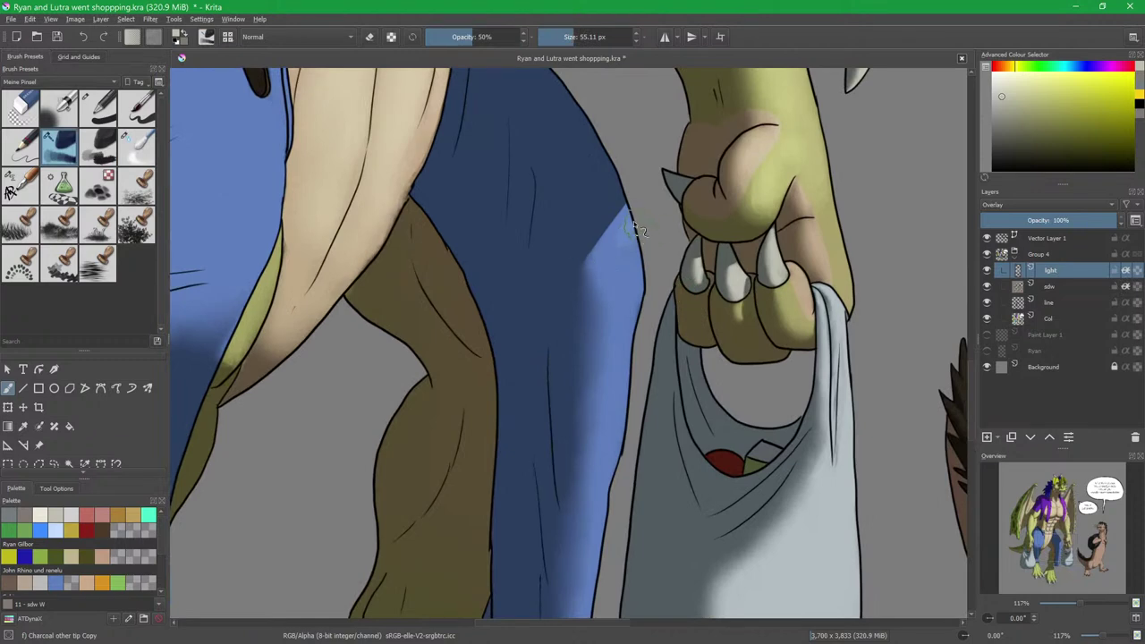
pyautogui.moveTo(623, 247)
pyautogui.mouseDown()
pyautogui.moveTo(637, 313)
pyautogui.moveTo(629, 246)
pyautogui.moveTo(625, 358)
pyautogui.moveTo(618, 210)
pyautogui.moveTo(598, 262)
pyautogui.mouseUp()
pyautogui.moveTo(571, 219); pyautogui.dragTo(582, 219)
pyautogui.moveTo(612, 152); pyautogui.dragTo(602, 278)
pyautogui.moveTo(607, 218); pyautogui.dragTo(575, 470)
pyautogui.scroll(4, 603, 200)
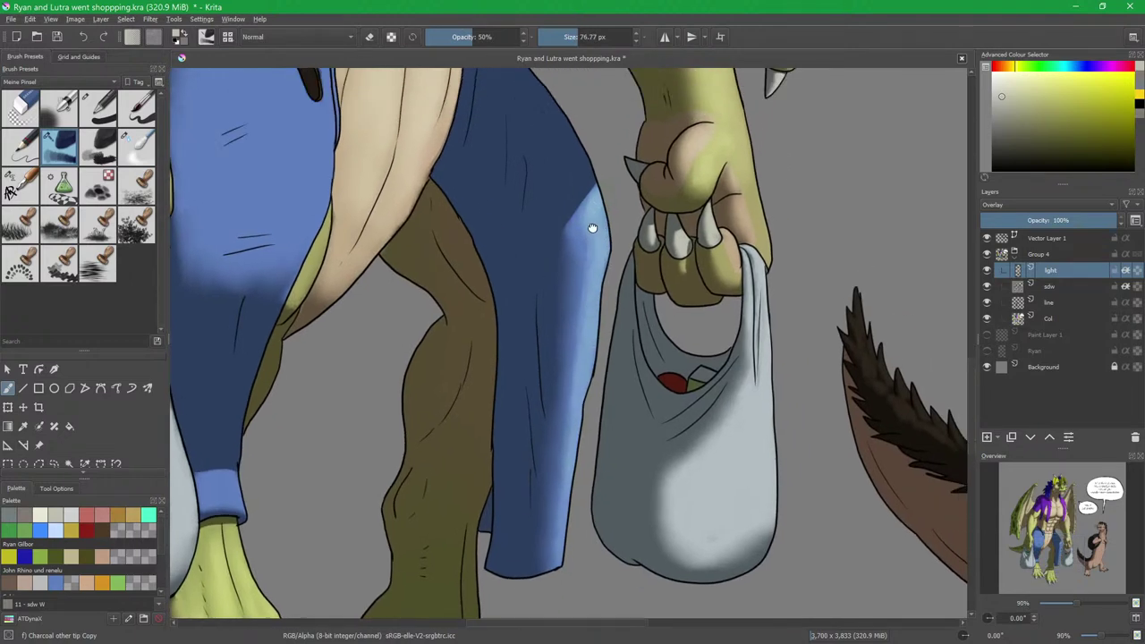
pyautogui.moveTo(555, 247)
pyautogui.mouseDown()
pyautogui.moveTo(573, 206)
pyautogui.moveTo(587, 298)
pyautogui.moveTo(582, 240)
pyautogui.moveTo(591, 273)
pyautogui.mouseUp()
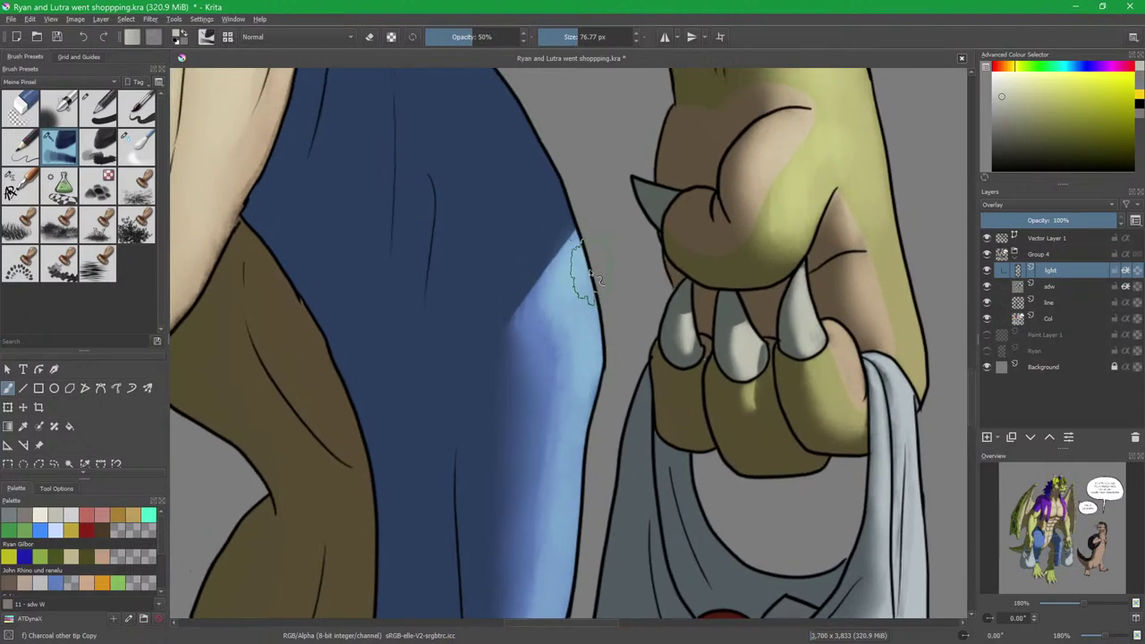
# Blend the trouser leg's highlight from knee to hem with Blender Blur at about 15 to 49 px.
pyautogui.click(99, 108)
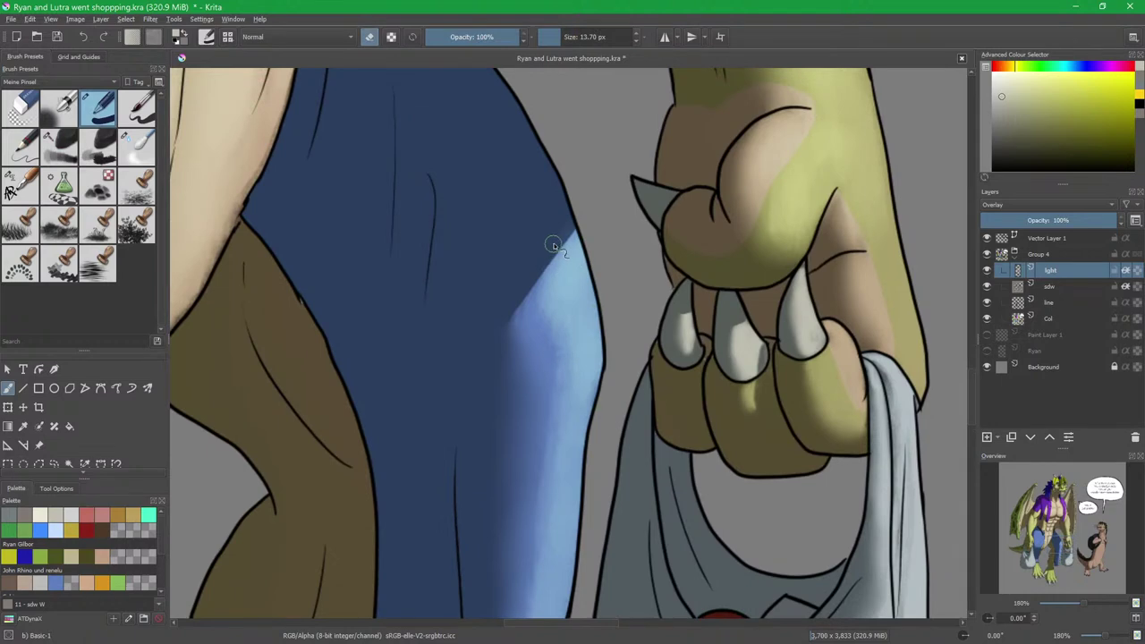
pyautogui.click(136, 150)
pyautogui.scroll(-4, 550, 344)
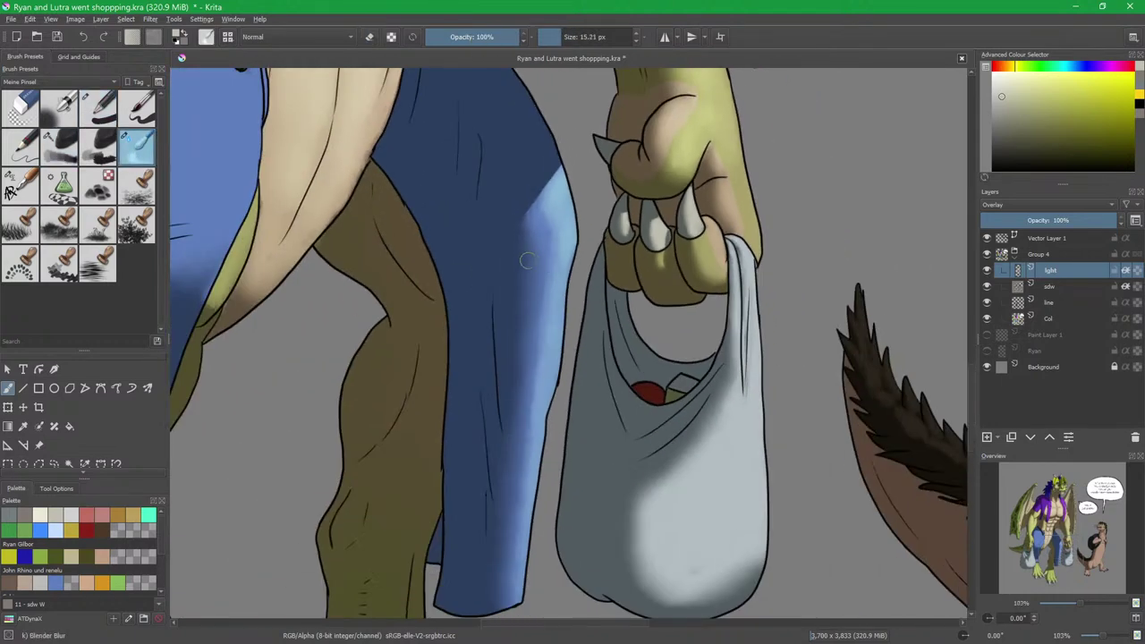
pyautogui.moveTo(539, 234)
pyautogui.mouseDown()
pyautogui.moveTo(552, 260)
pyautogui.moveTo(546, 194)
pyautogui.moveTo(538, 350)
pyautogui.moveTo(539, 276)
pyautogui.moveTo(541, 320)
pyautogui.mouseUp()
pyautogui.moveTo(515, 475); pyautogui.dragTo(501, 598)
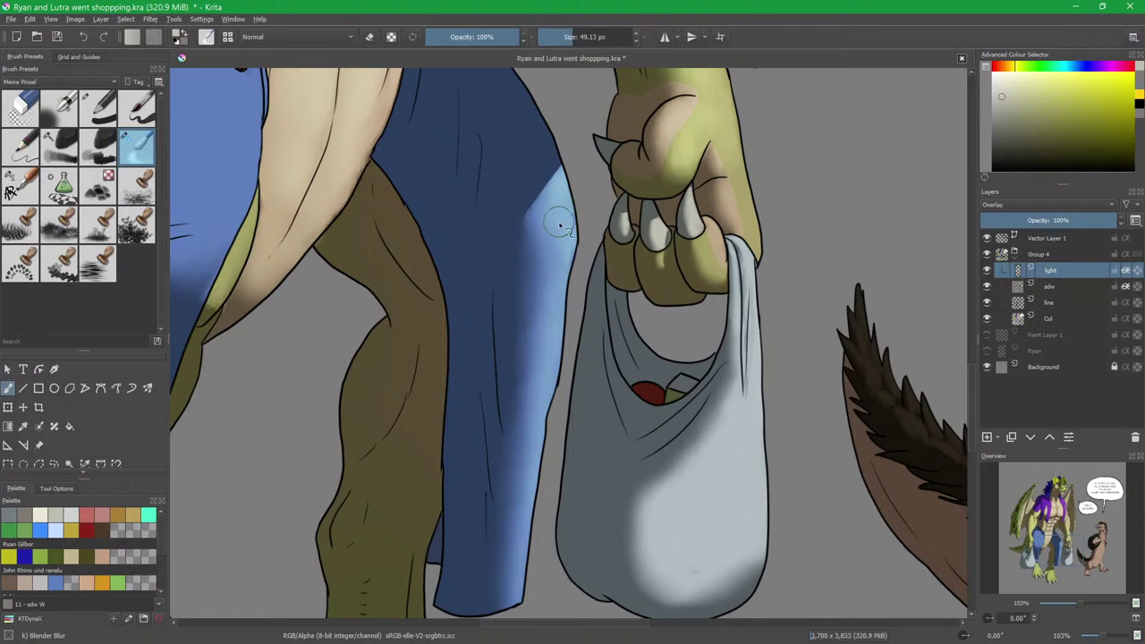
pyautogui.moveTo(472, 358); pyautogui.dragTo(651, 371)
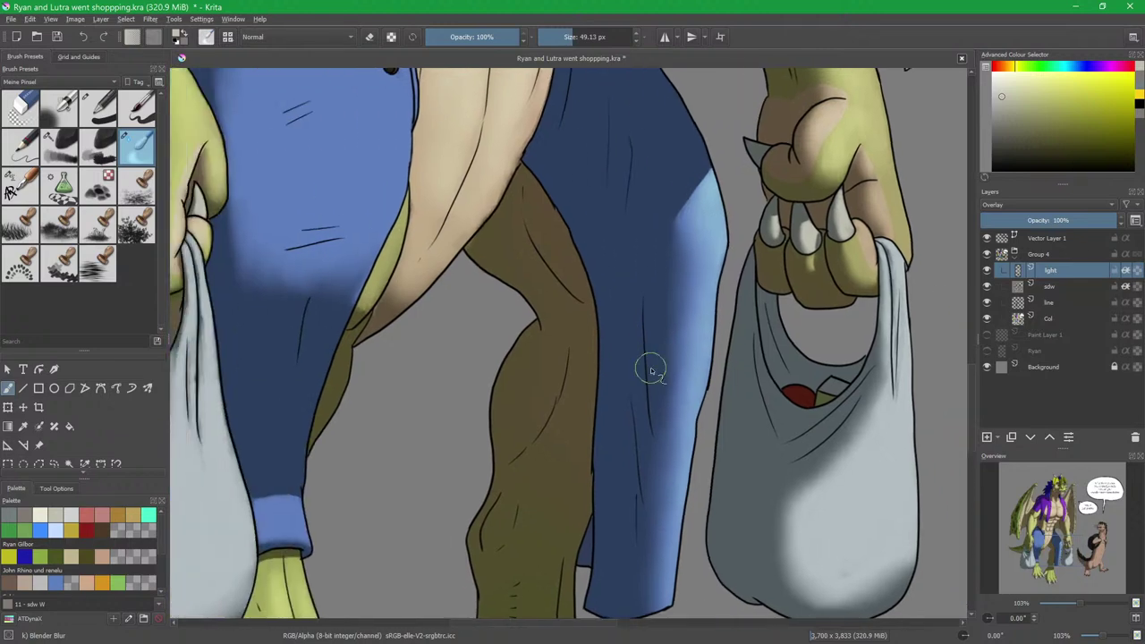
pyautogui.moveTo(363, 182); pyautogui.dragTo(489, 370)
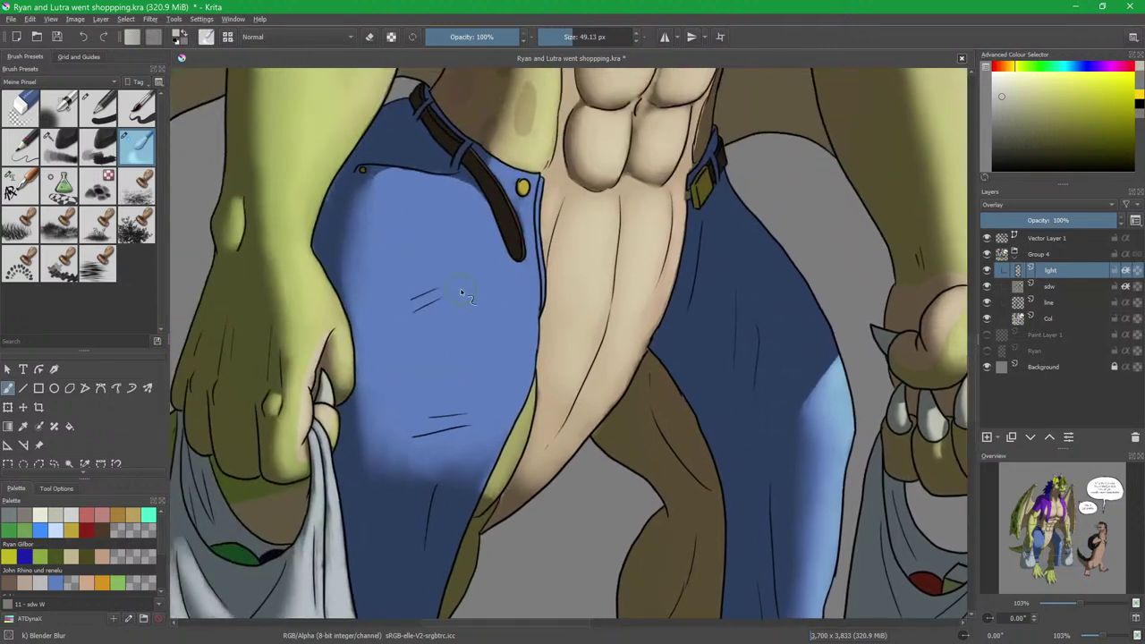
pyautogui.press('/')
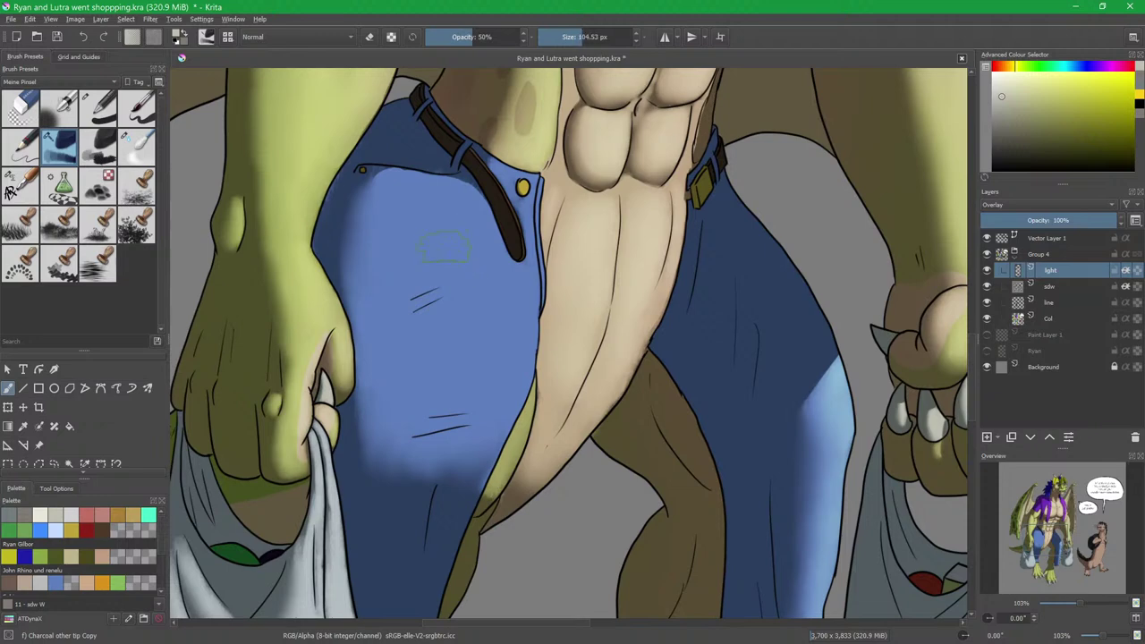
pyautogui.moveTo(462, 240); pyautogui.dragTo(489, 263)
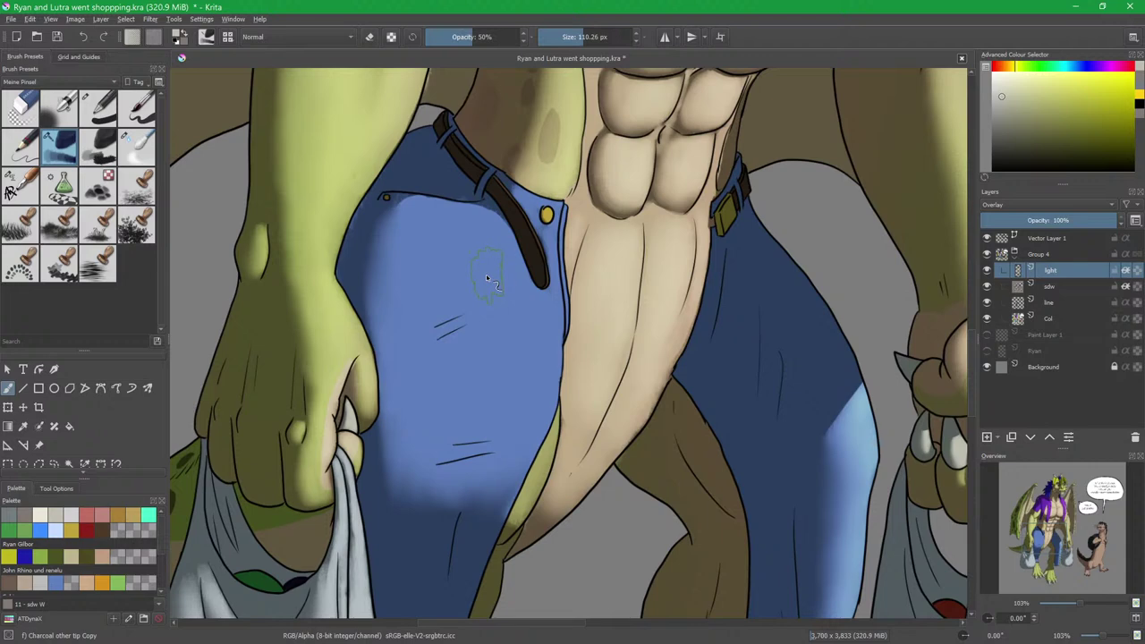
pyautogui.press('/')
# Erase the stray shadow along the forearm's inner edge beside the trousers and wing on the sdw layer with Basic-1 at about 14 px.
pyautogui.click(97, 108)
pyautogui.moveTo(296, 220); pyautogui.dragTo(376, 296)
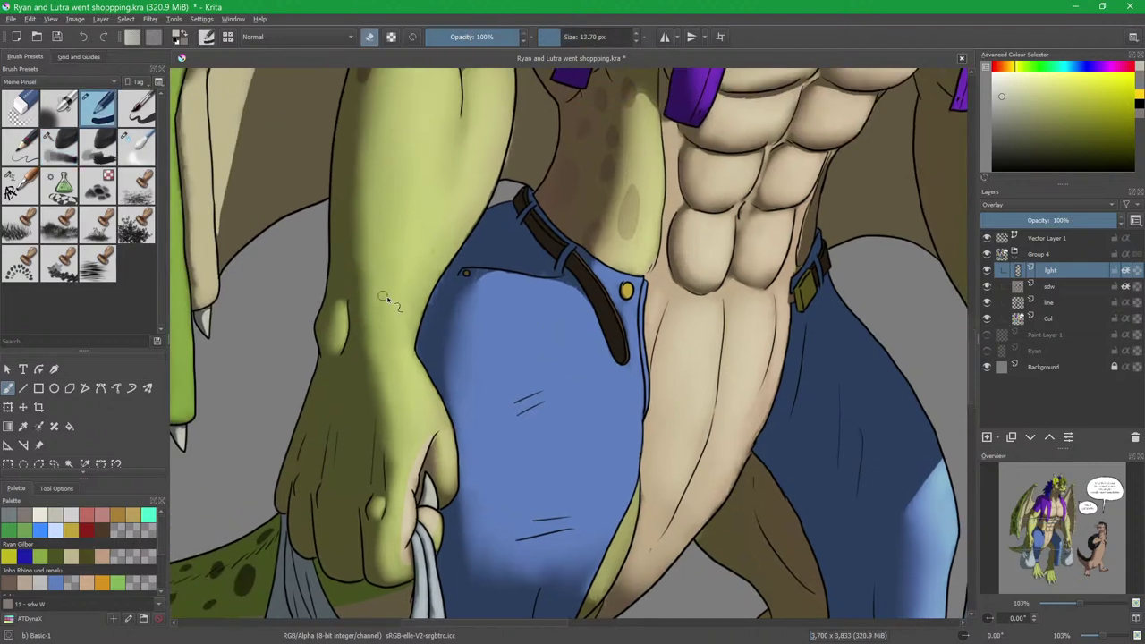
pyautogui.press('e')
pyautogui.press('x')
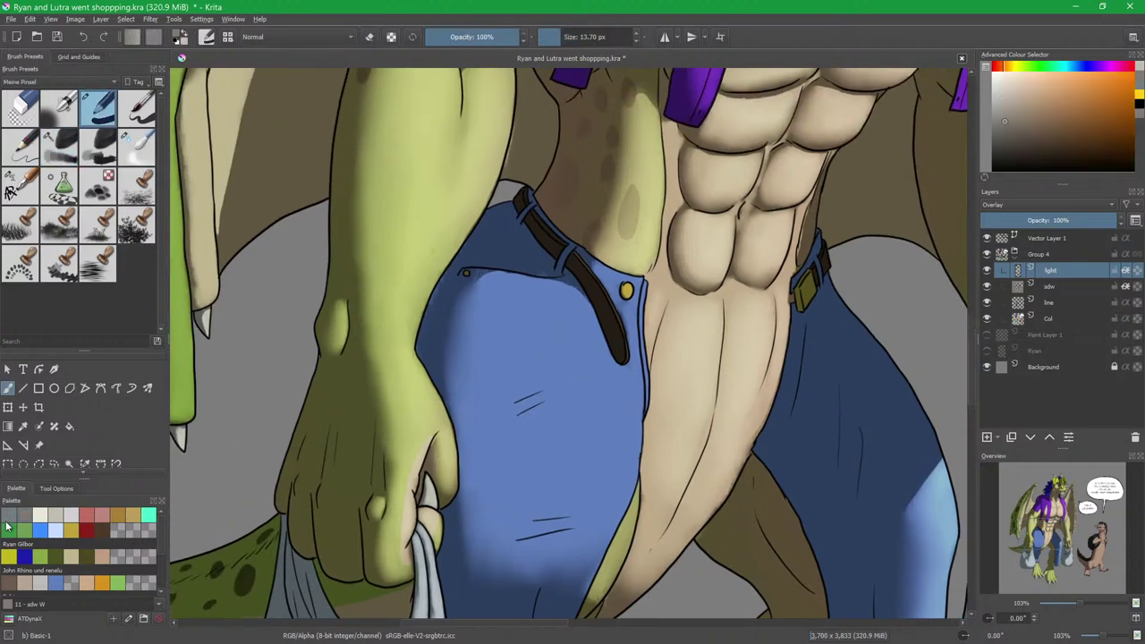
pyautogui.click(1059, 287)
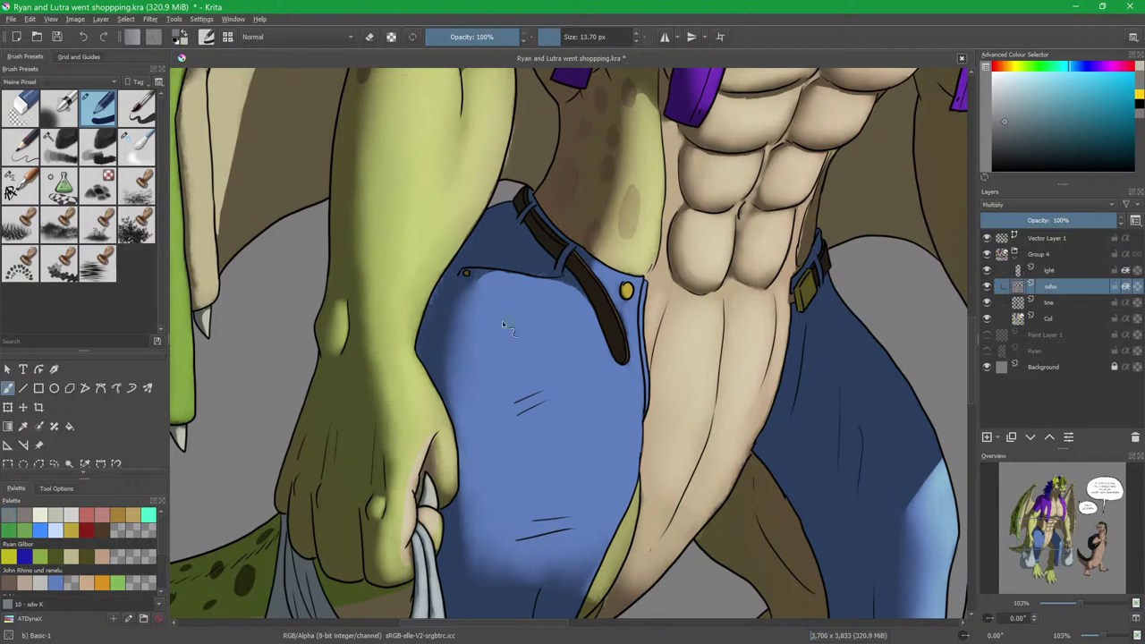
pyautogui.scroll(5, 435, 294)
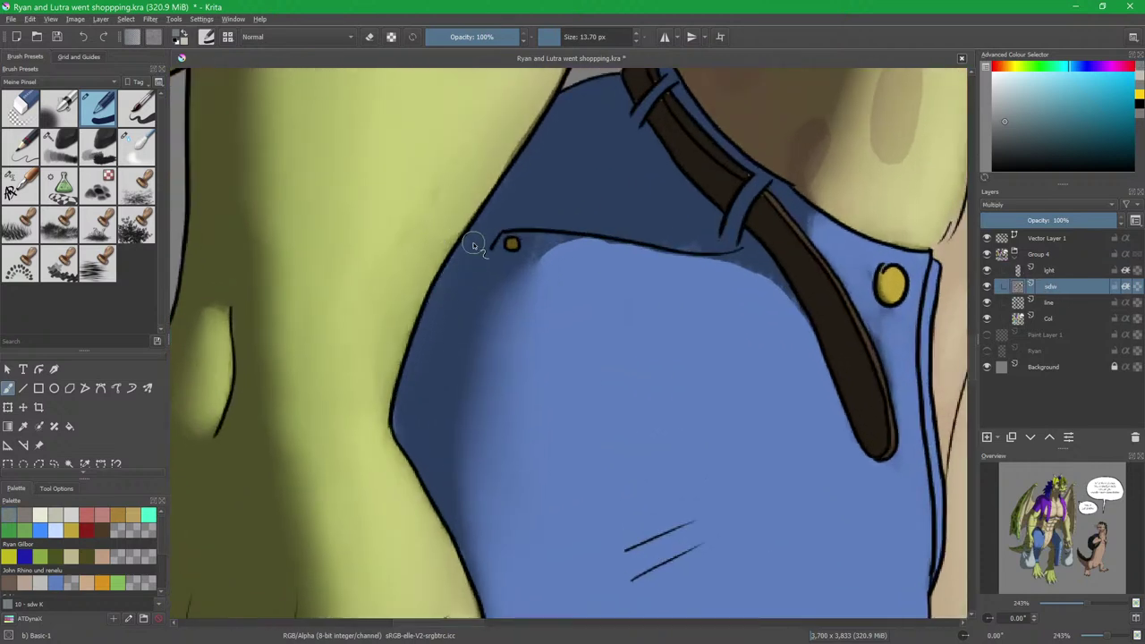
pyautogui.press('e')
pyautogui.moveTo(468, 187); pyautogui.dragTo(414, 295)
pyautogui.moveTo(451, 164)
pyautogui.mouseDown()
pyautogui.moveTo(405, 289)
pyautogui.moveTo(390, 392)
pyautogui.mouseUp()
pyautogui.moveTo(409, 307); pyautogui.dragTo(385, 378)
pyautogui.moveTo(464, 173)
pyautogui.mouseDown()
pyautogui.moveTo(412, 396)
pyautogui.moveTo(471, 345)
pyautogui.moveTo(503, 291)
pyautogui.moveTo(453, 376)
pyautogui.mouseUp()
pyautogui.moveTo(528, 218); pyautogui.dragTo(489, 353)
pyautogui.moveTo(517, 240)
pyautogui.mouseDown()
pyautogui.moveTo(519, 230)
pyautogui.moveTo(504, 299)
pyautogui.moveTo(475, 232)
pyautogui.moveTo(471, 346)
pyautogui.mouseUp()
pyautogui.scroll(3, 470, 325)
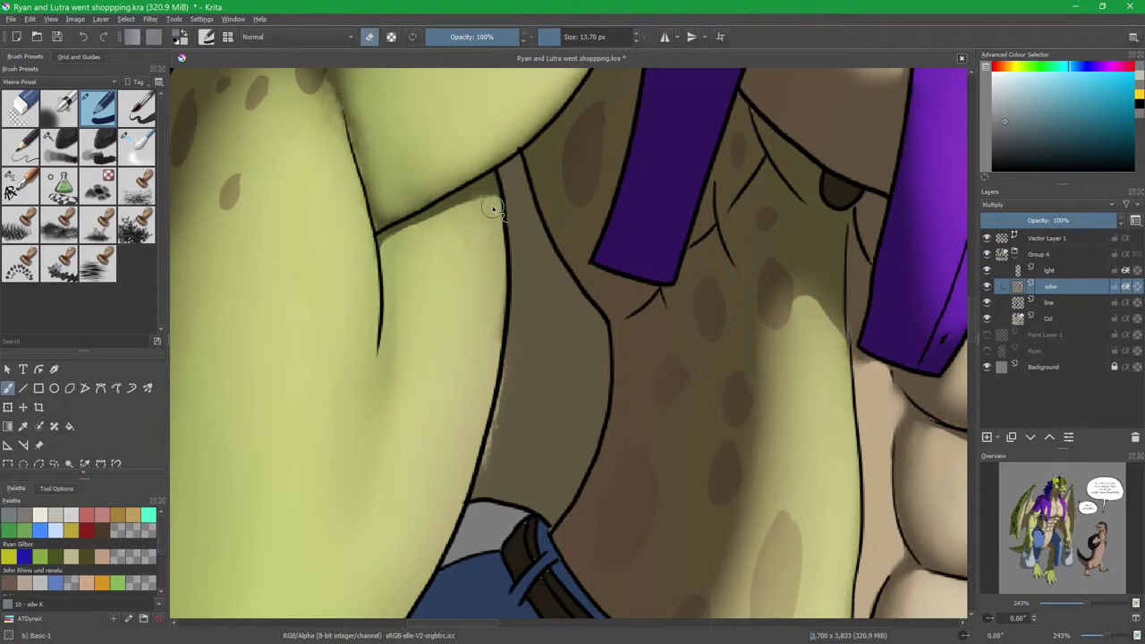
# Blend the lighting below the elbow crease on the lght layer with Blender Blur at about 37 px.
pyautogui.click(1065, 272)
pyautogui.press('/')
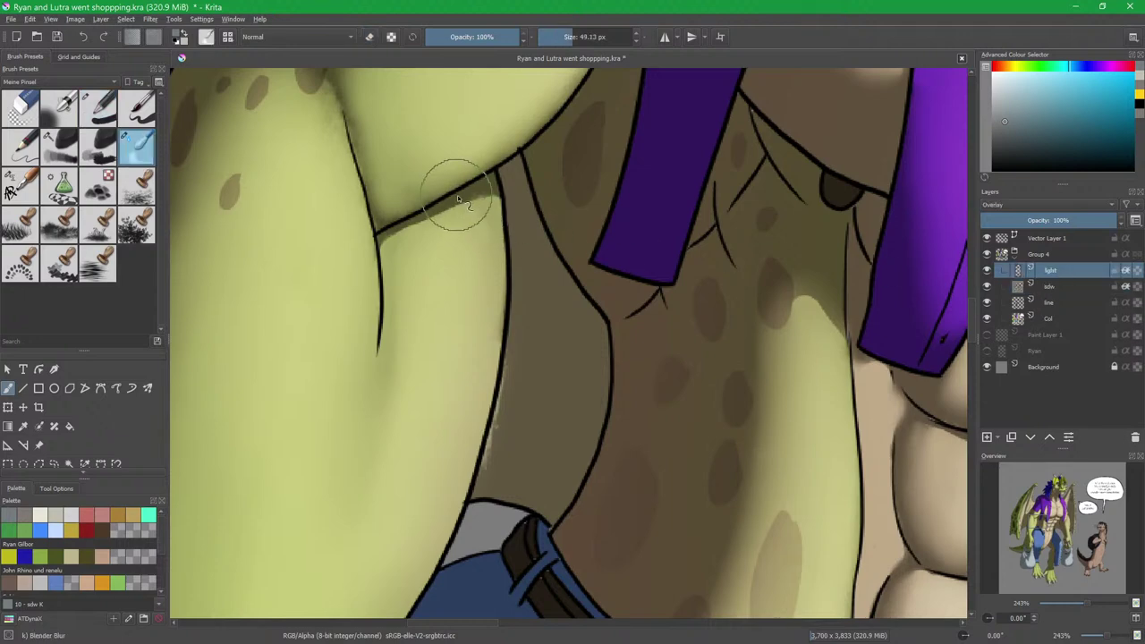
pyautogui.moveTo(475, 241)
pyautogui.mouseDown()
pyautogui.moveTo(430, 240)
pyautogui.moveTo(456, 240)
pyautogui.mouseUp()
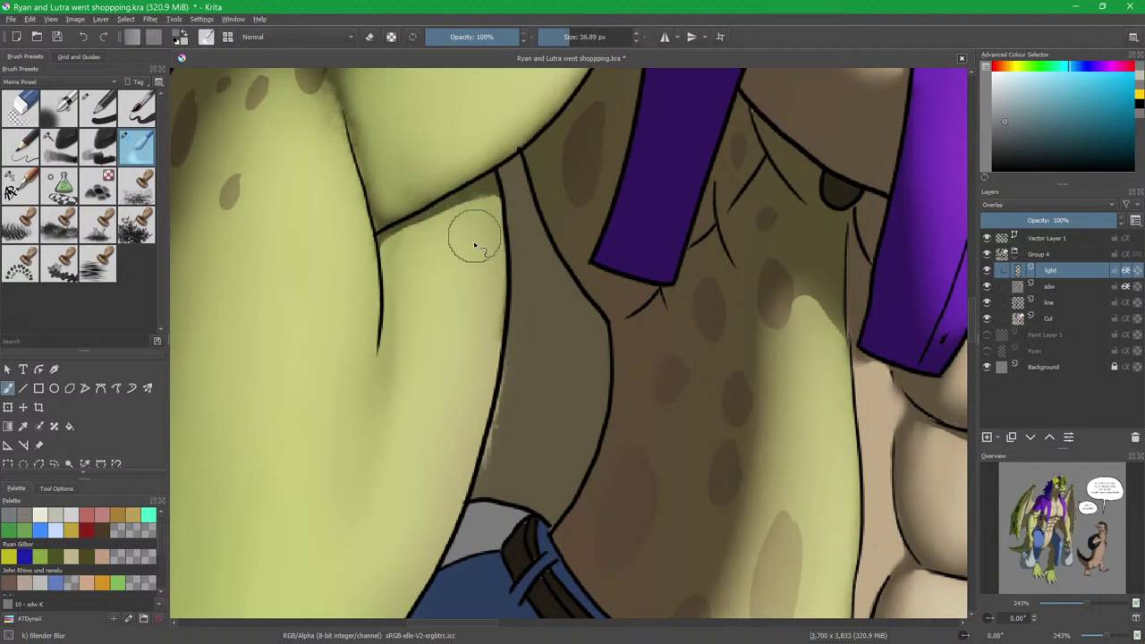
# Fill the unshaded strip of wing membrane beside the forearm on the sdw layer with the sdw W colour and Basic-1 at about 14 px.
pyautogui.moveTo(575, 392); pyautogui.dragTo(593, 325)
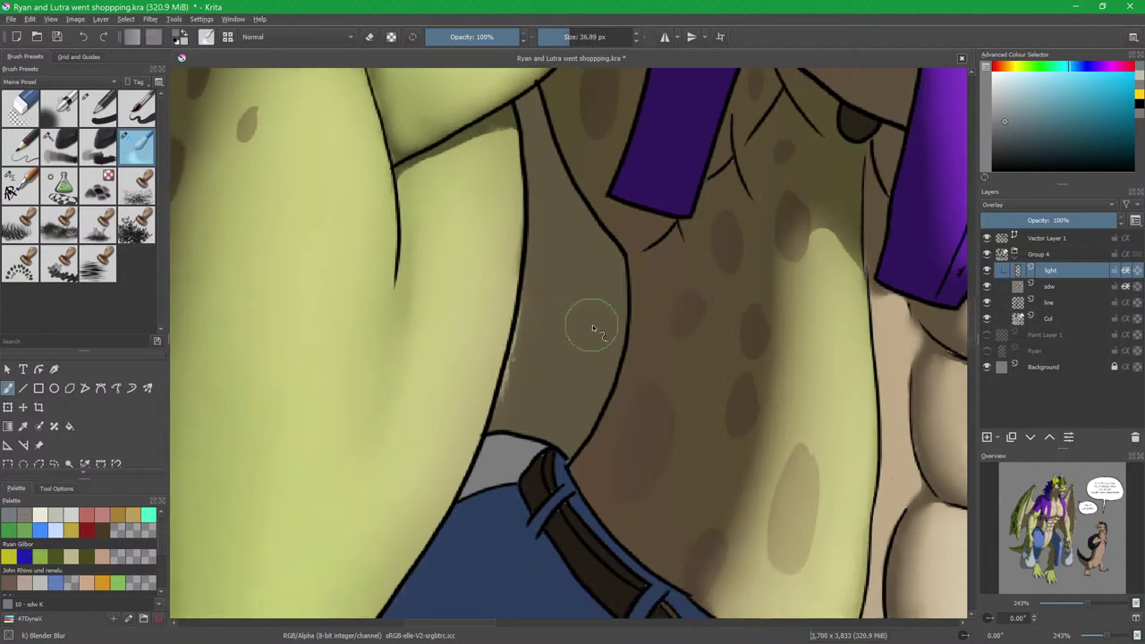
pyautogui.press('/')
pyautogui.click(1056, 286)
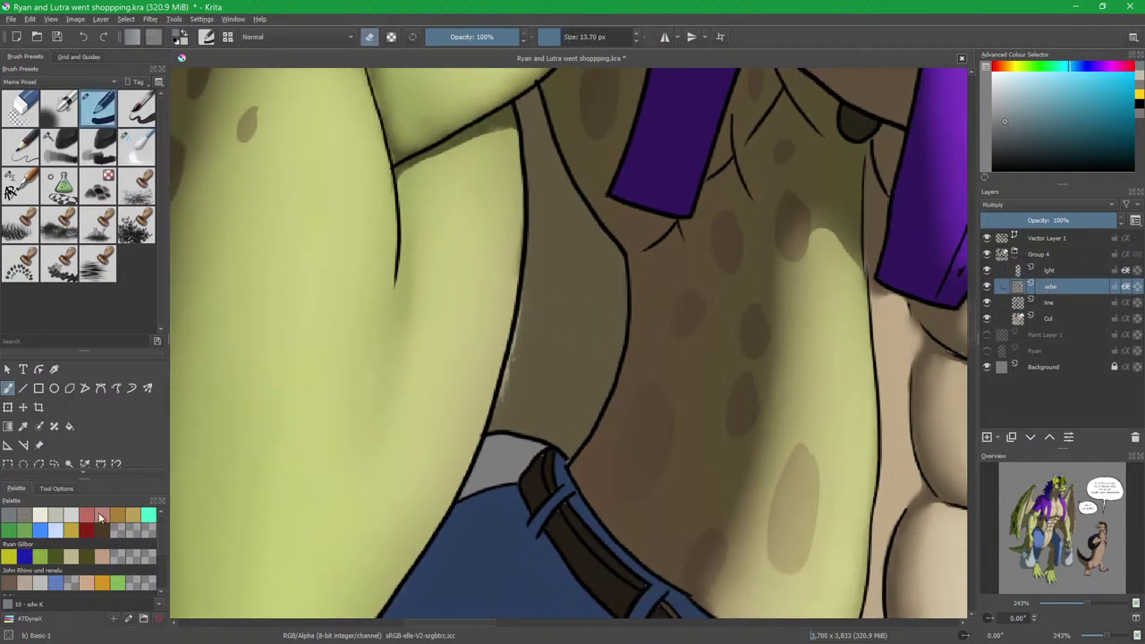
pyautogui.click(32, 519)
pyautogui.press('e')
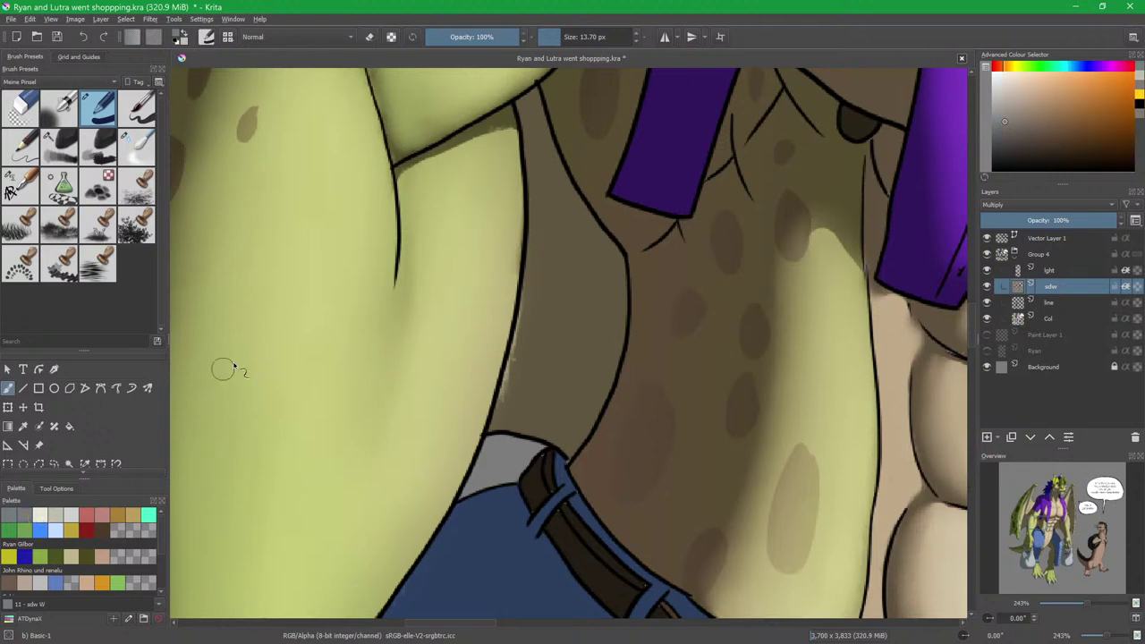
pyautogui.moveTo(516, 362)
pyautogui.mouseDown()
pyautogui.moveTo(507, 417)
pyautogui.moveTo(559, 395)
pyautogui.mouseUp()
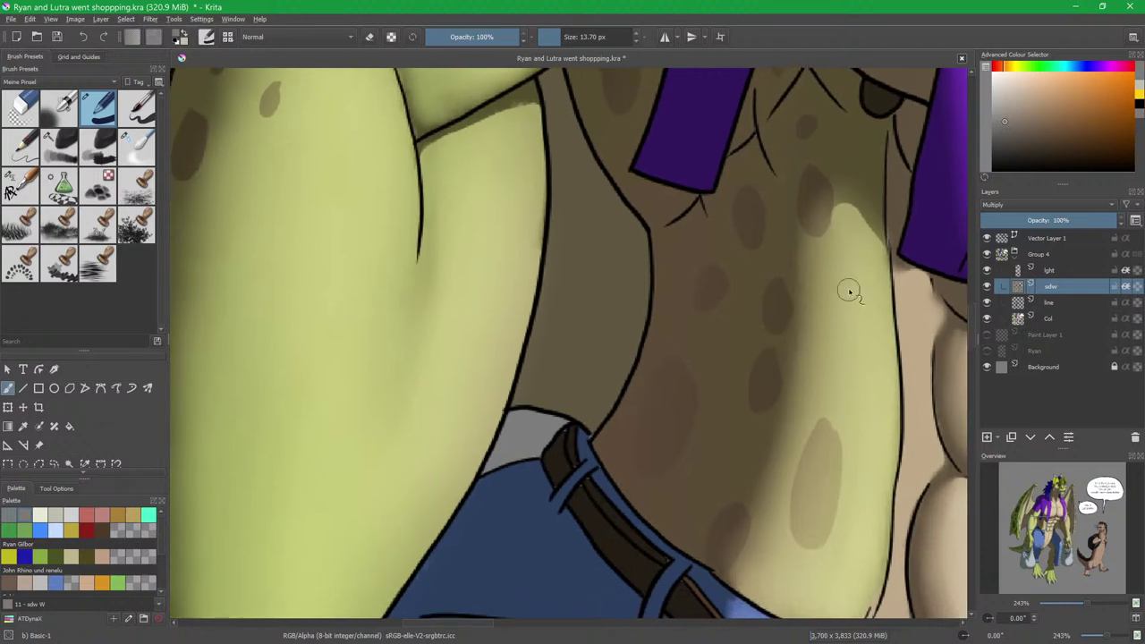
# Paint the trouser shadow between the pocket edge and the hanging belt end with the sdw K colour and Basic-1 at about 14 px.
pyautogui.press('e')
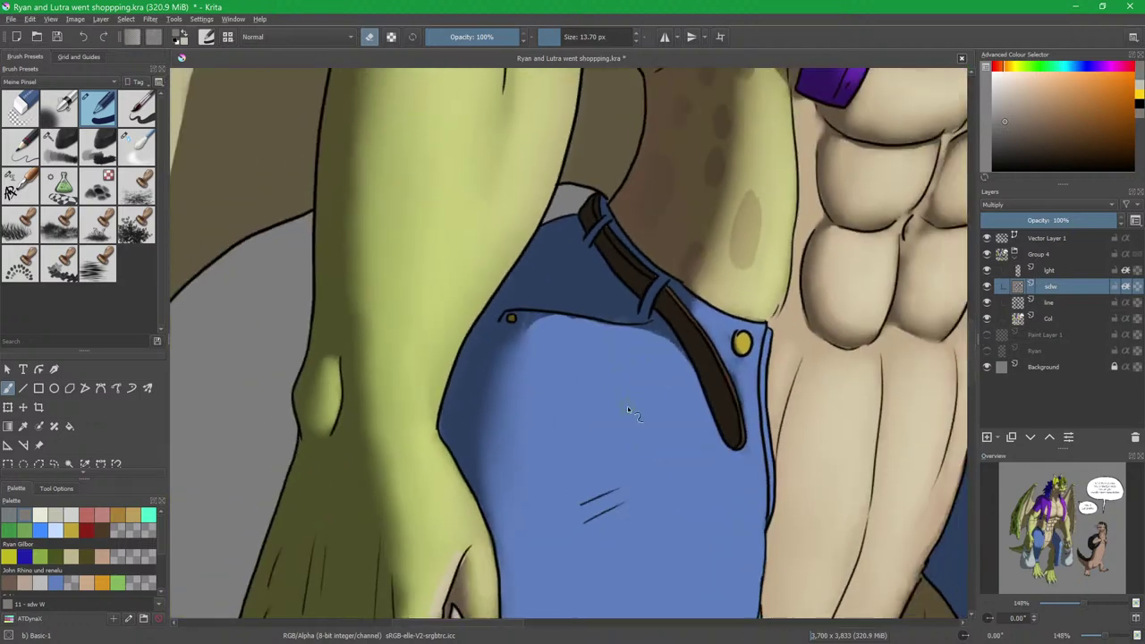
pyautogui.scroll(2, 628, 406)
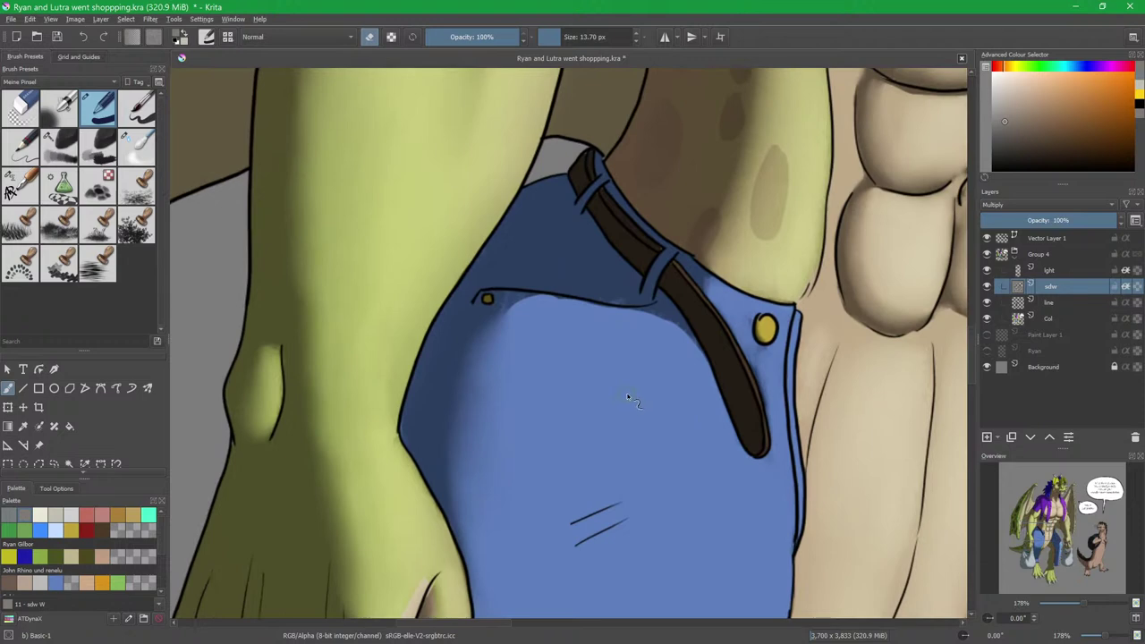
pyautogui.scroll(2, 517, 329)
pyautogui.press('e')
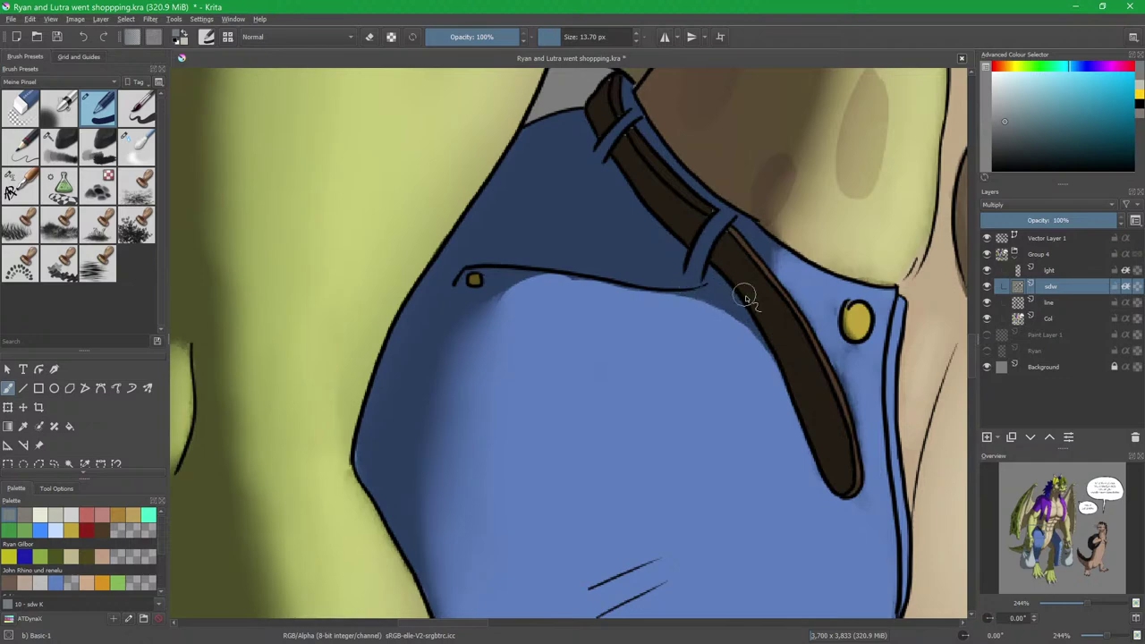
pyautogui.moveTo(775, 338); pyautogui.dragTo(694, 292)
# Erase the ragged shadow edges beside the hanging belt end and below the pocket stud with Basic-1.
pyautogui.press('e')
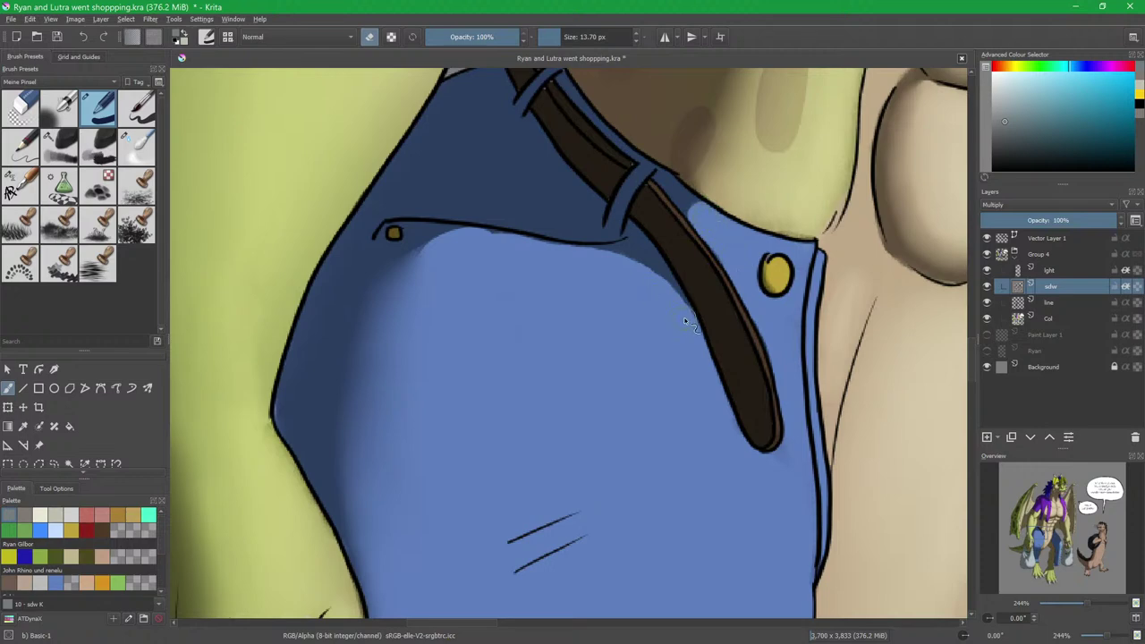
pyautogui.moveTo(692, 375); pyautogui.dragTo(650, 353)
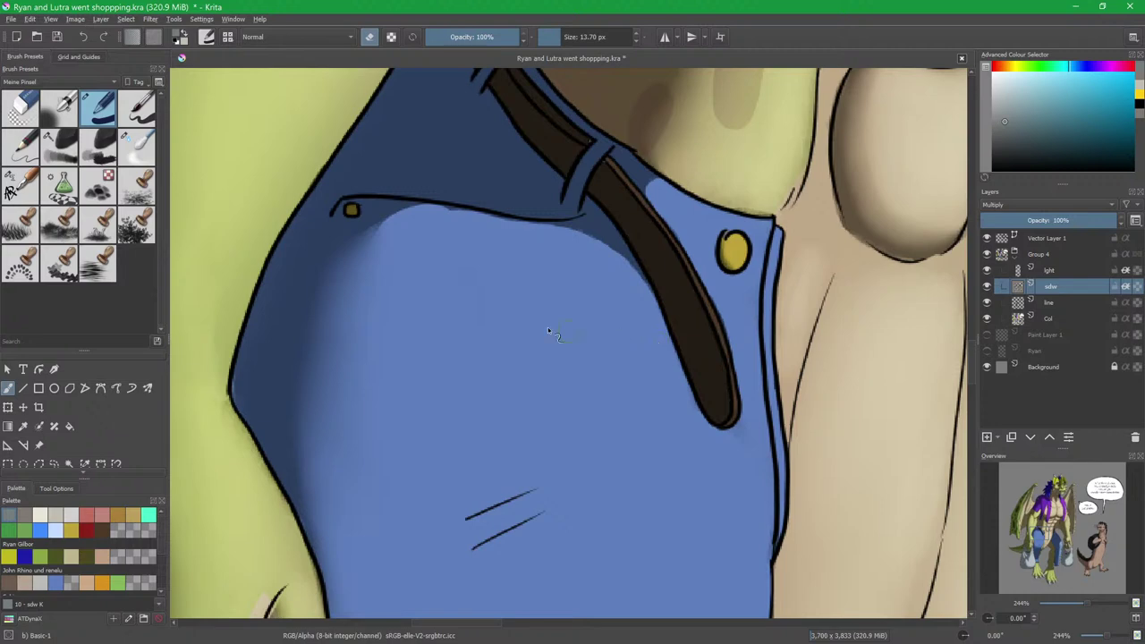
pyautogui.moveTo(398, 231)
pyautogui.mouseDown()
pyautogui.moveTo(367, 244)
pyautogui.moveTo(401, 224)
pyautogui.moveTo(386, 237)
pyautogui.moveTo(371, 320)
pyautogui.mouseUp()
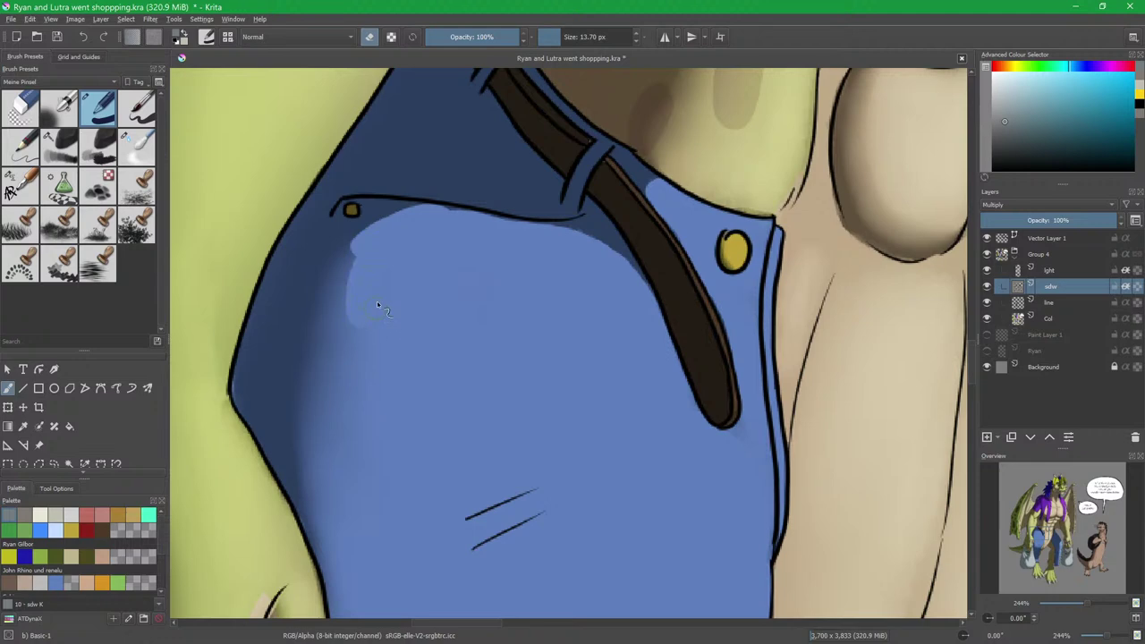
# Soften the trimmed shadow edges below the pocket and beside the belt with Blender Blur at about 25 to 37 px.
pyautogui.press('/')
pyautogui.moveTo(352, 260); pyautogui.dragTo(350, 321)
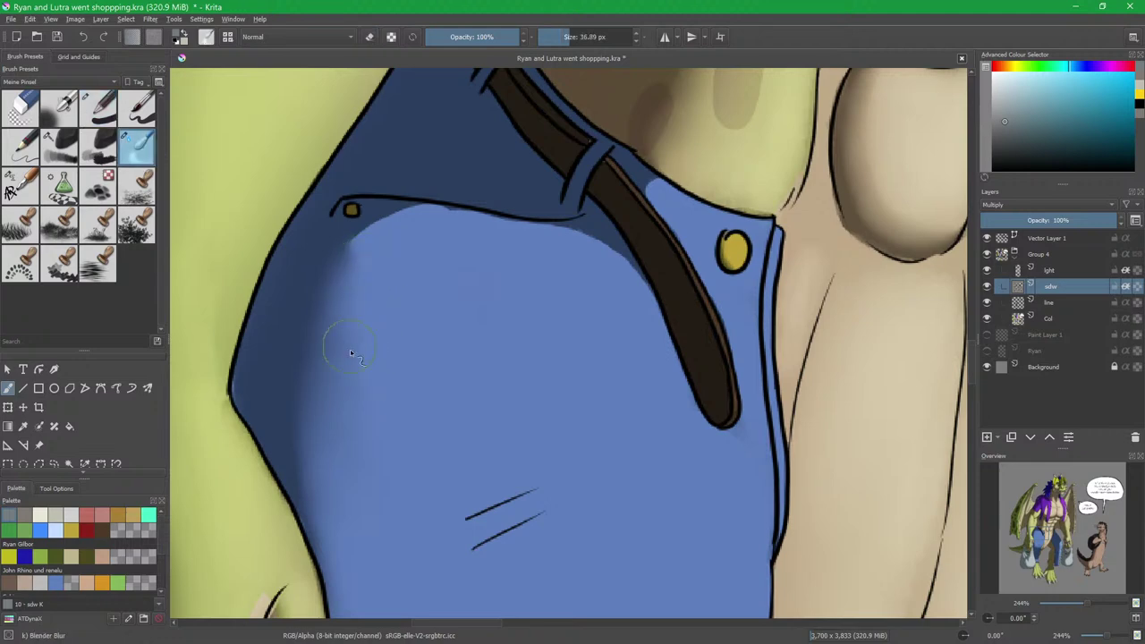
pyautogui.moveTo(654, 224)
pyautogui.mouseDown()
pyautogui.moveTo(627, 277)
pyautogui.moveTo(617, 251)
pyautogui.mouseUp()
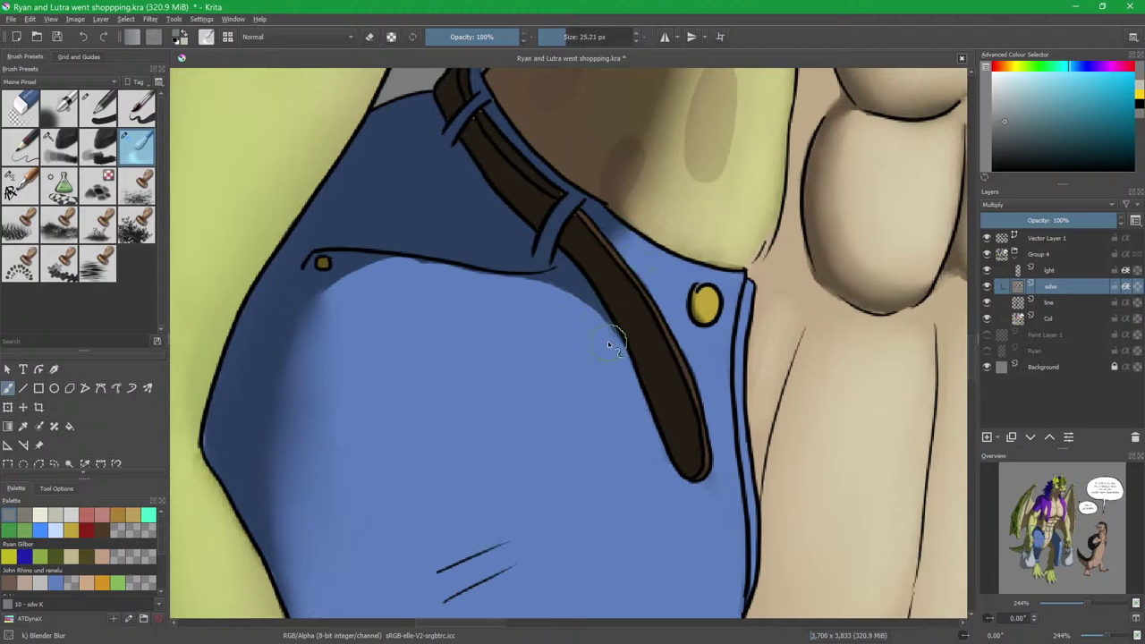
pyautogui.moveTo(596, 323)
pyautogui.mouseDown()
pyautogui.moveTo(562, 288)
pyautogui.moveTo(512, 288)
pyautogui.mouseUp()
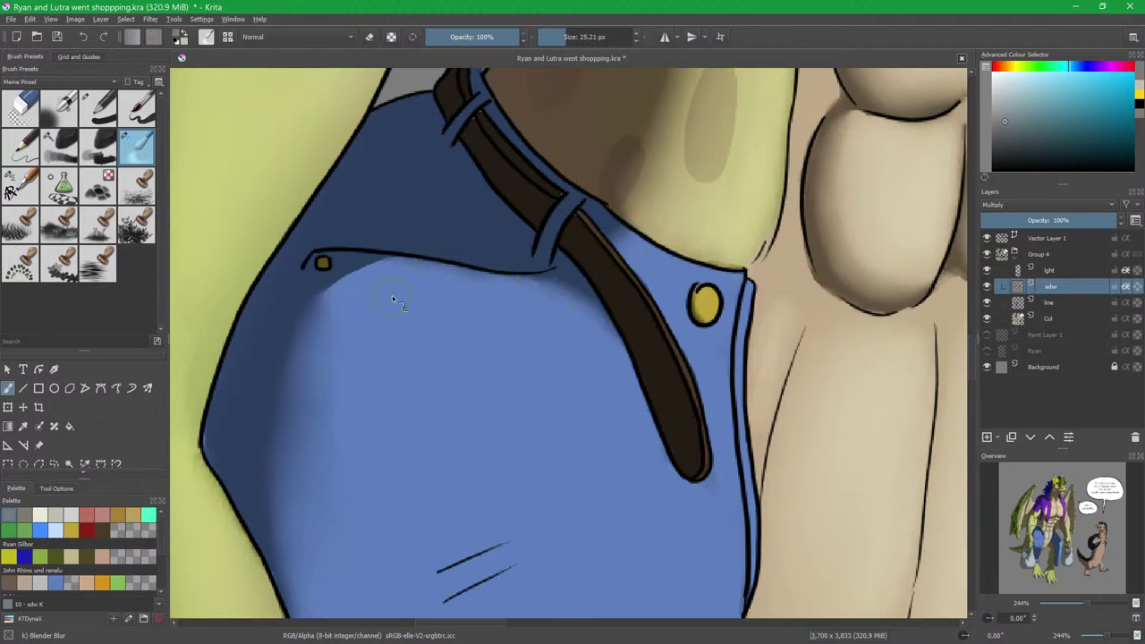
# Outline the hanging belt end's cast shadow on the thigh on the sdw layer with a very fine Basic-1 brush.
pyautogui.scroll(-1, 604, 378)
pyautogui.hscroll(3, 604, 378)
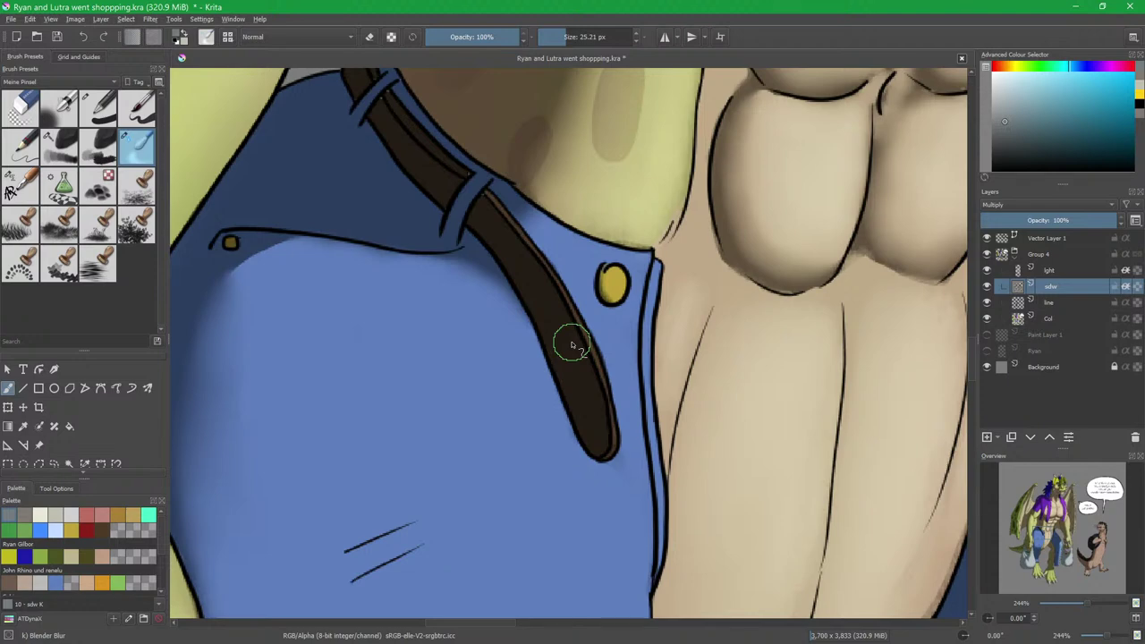
pyautogui.moveTo(667, 457); pyautogui.dragTo(537, 288)
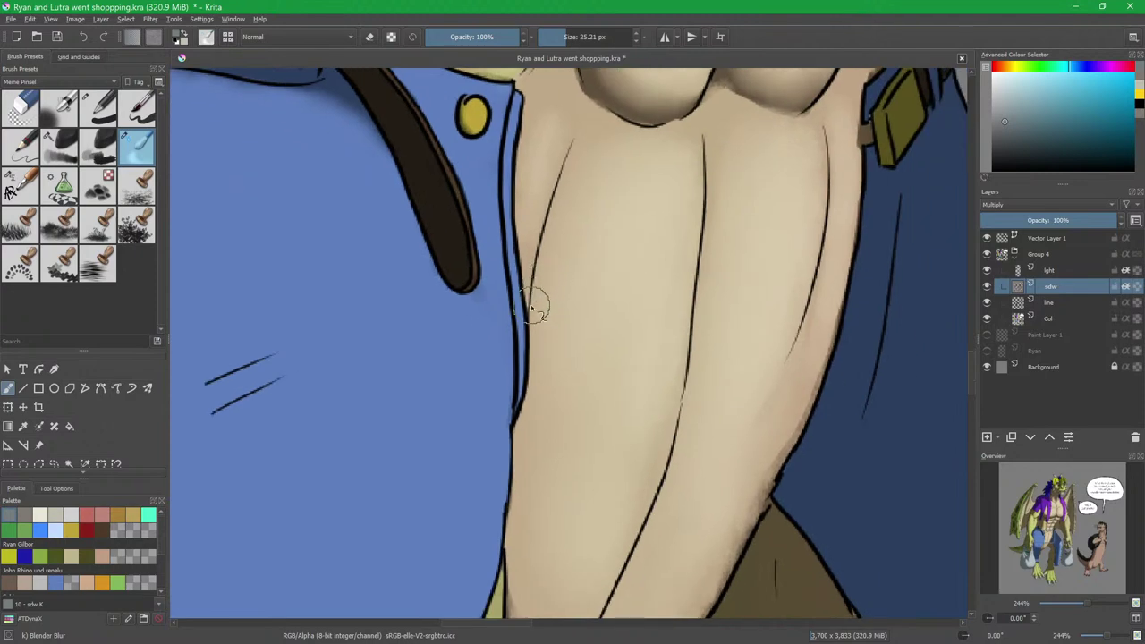
pyautogui.moveTo(512, 376); pyautogui.dragTo(673, 410)
pyautogui.moveTo(571, 309); pyautogui.dragTo(578, 356)
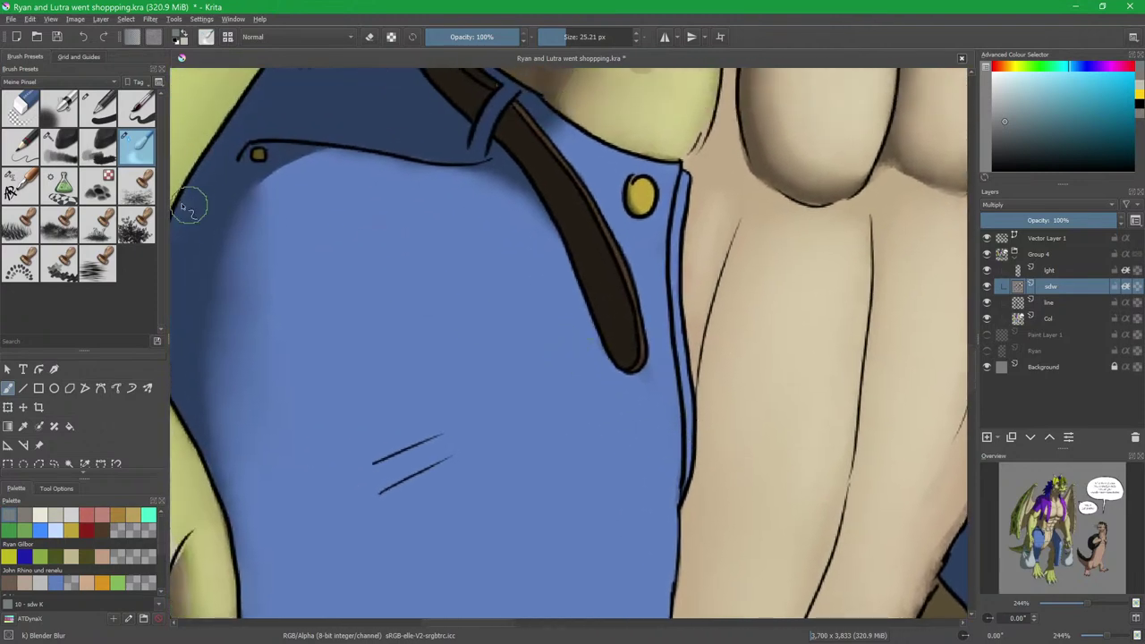
pyautogui.press('/')
pyautogui.moveTo(383, 284); pyautogui.dragTo(412, 340)
pyautogui.press('e')
pyautogui.moveTo(572, 341); pyautogui.dragTo(553, 341)
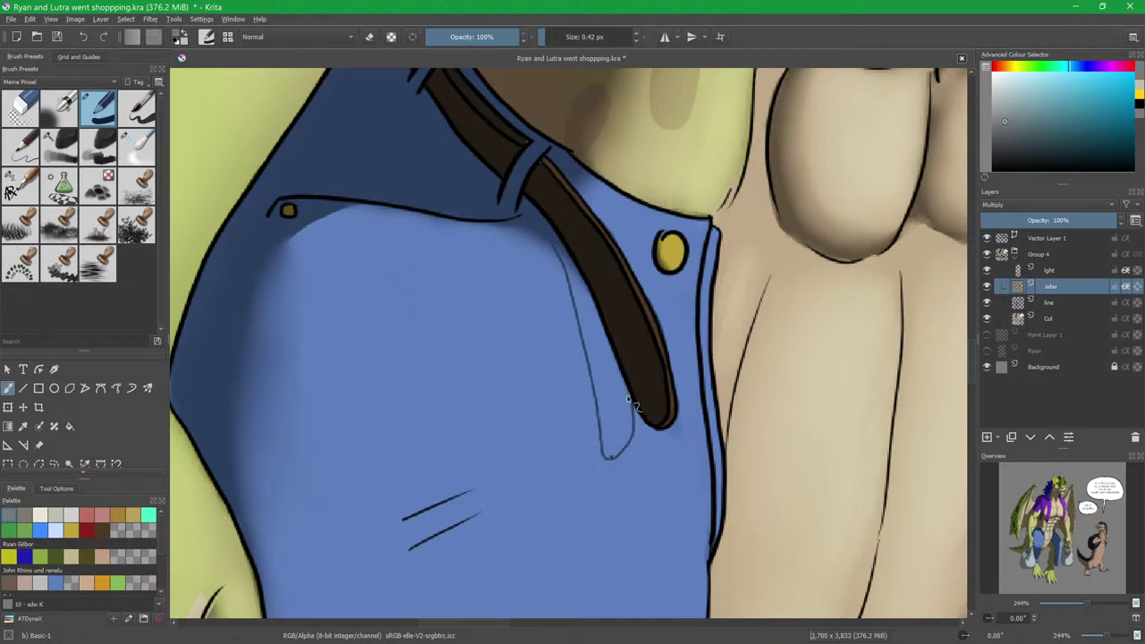
# Fill the outlined belt shadow and cover its remaining gaps with Basic-1 at about 12 px.
pyautogui.press('f')
pyautogui.click(619, 440)
pyautogui.press('b')
pyautogui.press(']')
pyautogui.moveTo(557, 237); pyautogui.dragTo(581, 288)
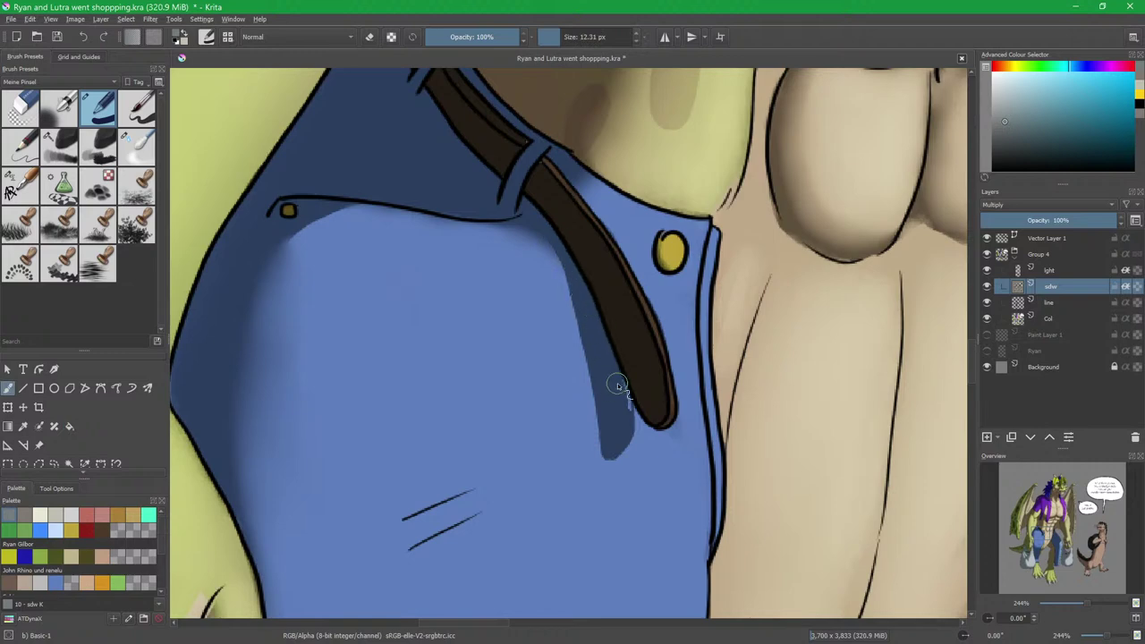
pyautogui.moveTo(611, 354)
pyautogui.mouseDown()
pyautogui.moveTo(646, 452)
pyautogui.moveTo(638, 347)
pyautogui.mouseUp()
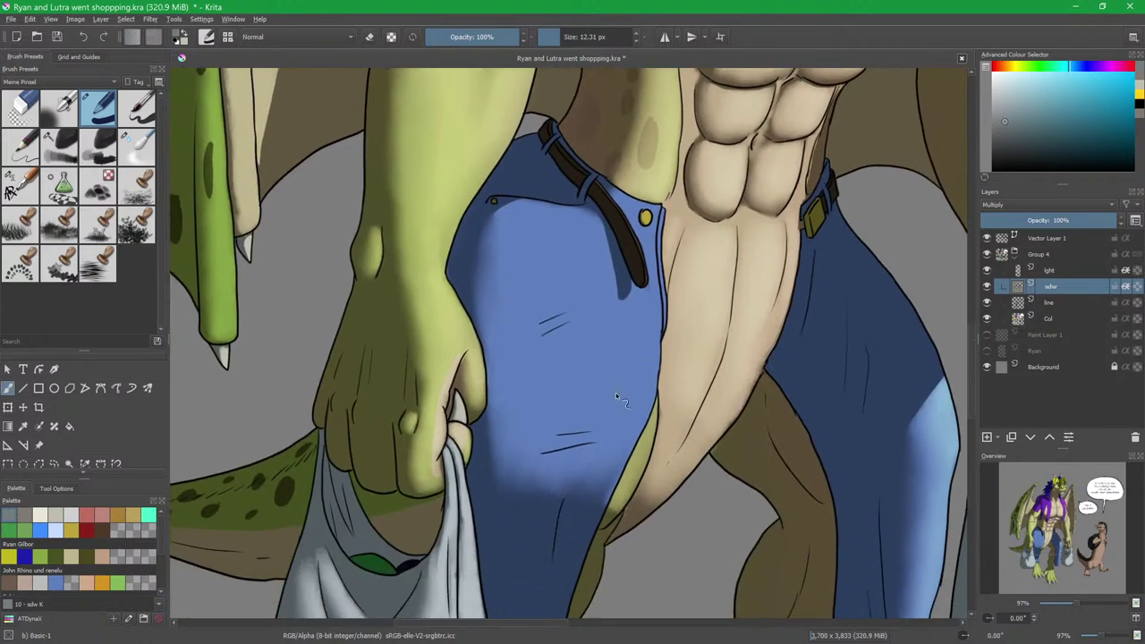
# Brush a broad highlight down the blue thigh on the lght layer with Charcoal other tip Copy at about 122 px, using the light swatch colour.
pyautogui.click(136, 146)
pyautogui.click(60, 146)
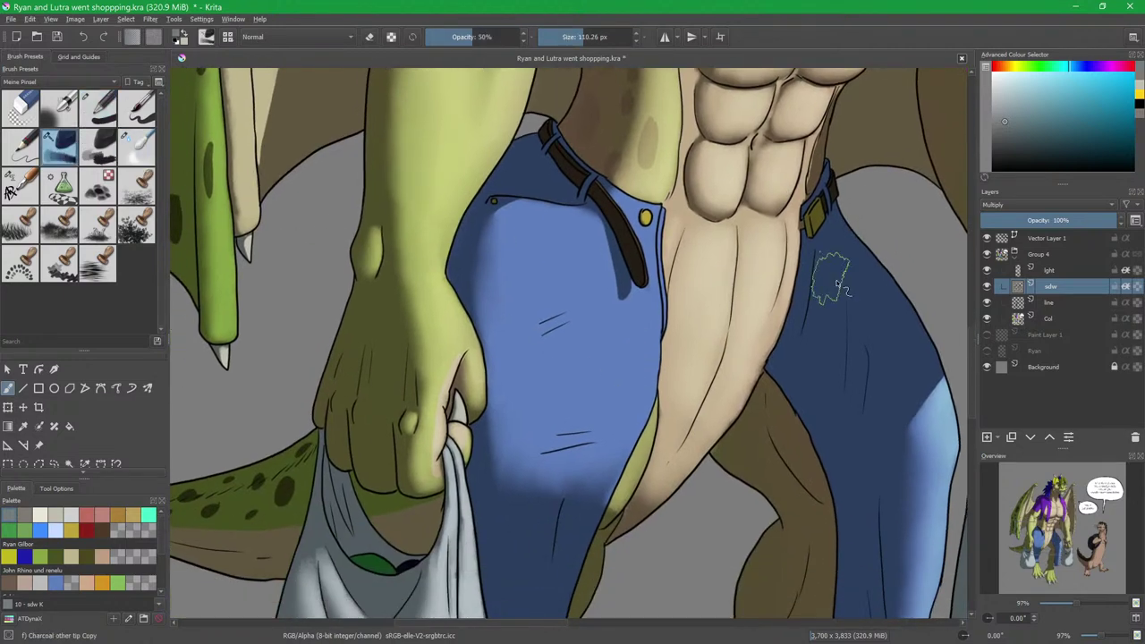
pyautogui.click(1051, 270)
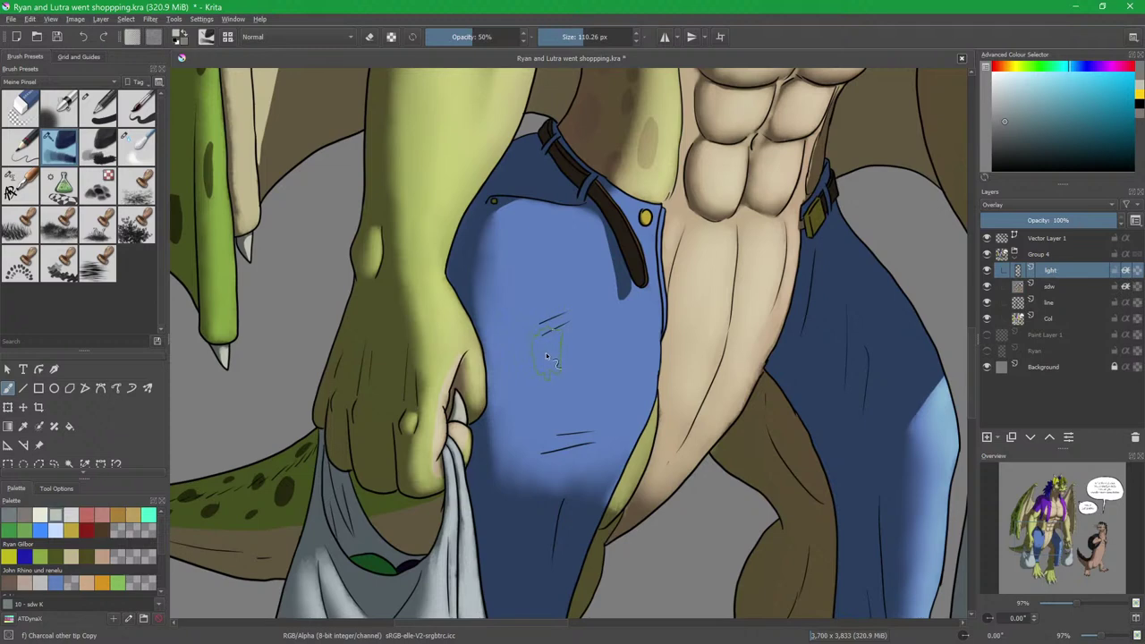
pyautogui.press('x')
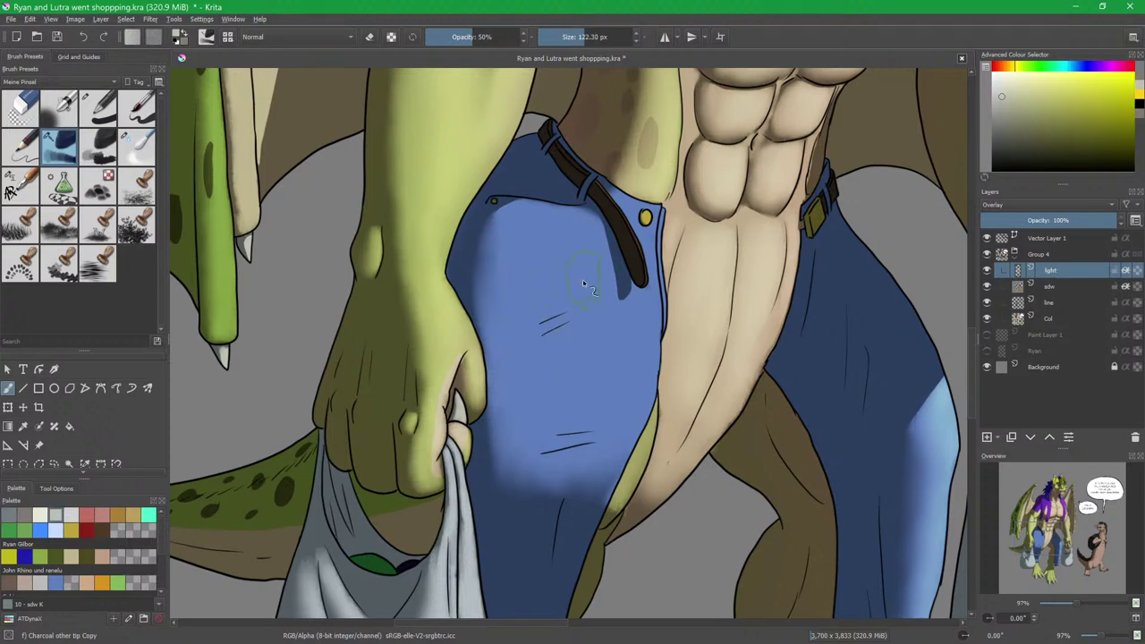
pyautogui.moveTo(595, 259)
pyautogui.mouseDown()
pyautogui.moveTo(548, 258)
pyautogui.moveTo(549, 233)
pyautogui.moveTo(526, 230)
pyautogui.moveTo(593, 275)
pyautogui.moveTo(576, 256)
pyautogui.moveTo(590, 346)
pyautogui.moveTo(611, 344)
pyautogui.moveTo(610, 315)
pyautogui.moveTo(619, 369)
pyautogui.moveTo(639, 351)
pyautogui.moveTo(601, 444)
pyautogui.moveTo(582, 270)
pyautogui.moveTo(549, 383)
pyautogui.moveTo(533, 261)
pyautogui.moveTo(541, 411)
pyautogui.moveTo(514, 261)
pyautogui.moveTo(581, 257)
pyautogui.moveTo(600, 326)
pyautogui.moveTo(618, 301)
pyautogui.moveTo(612, 378)
pyautogui.moveTo(632, 342)
pyautogui.moveTo(603, 455)
pyautogui.moveTo(608, 434)
pyautogui.moveTo(582, 423)
pyautogui.moveTo(582, 373)
pyautogui.mouseUp()
pyautogui.moveTo(611, 345); pyautogui.dragTo(568, 423)
pyautogui.moveTo(586, 422)
pyautogui.mouseDown()
pyautogui.moveTo(584, 341)
pyautogui.moveTo(599, 331)
pyautogui.moveTo(599, 389)
pyautogui.moveTo(574, 343)
pyautogui.mouseUp()
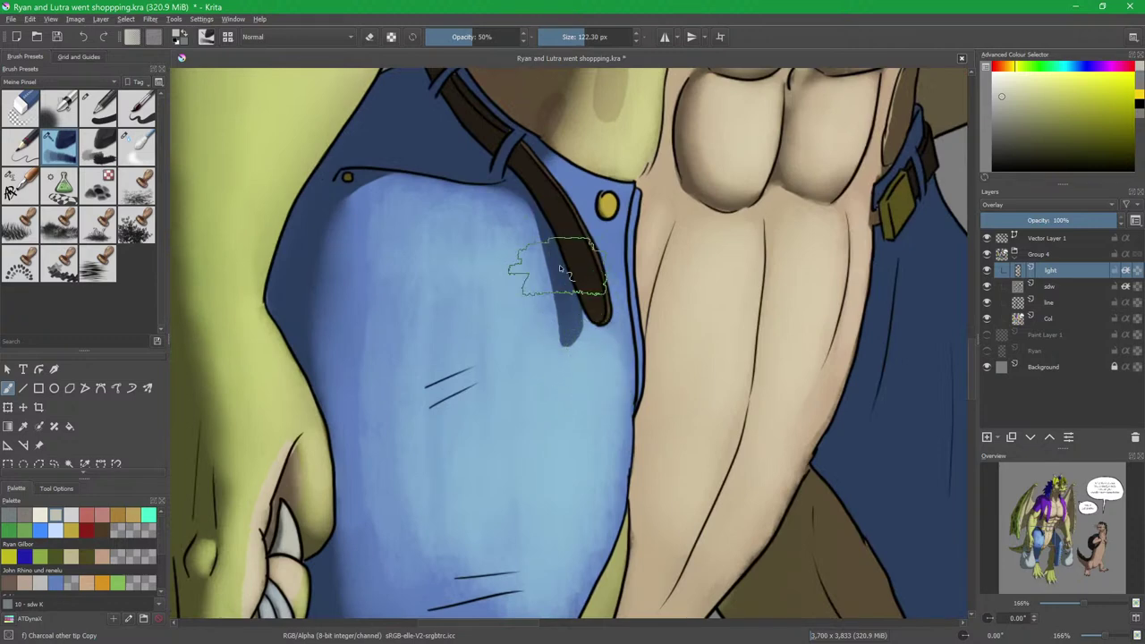
# Highlight the trouser fabric around the gold button and along the open fly with the charcoal brush at about 22 to 32 px.
pyautogui.moveTo(619, 268)
pyautogui.mouseDown()
pyautogui.moveTo(589, 334)
pyautogui.moveTo(580, 304)
pyautogui.moveTo(478, 300)
pyautogui.mouseUp()
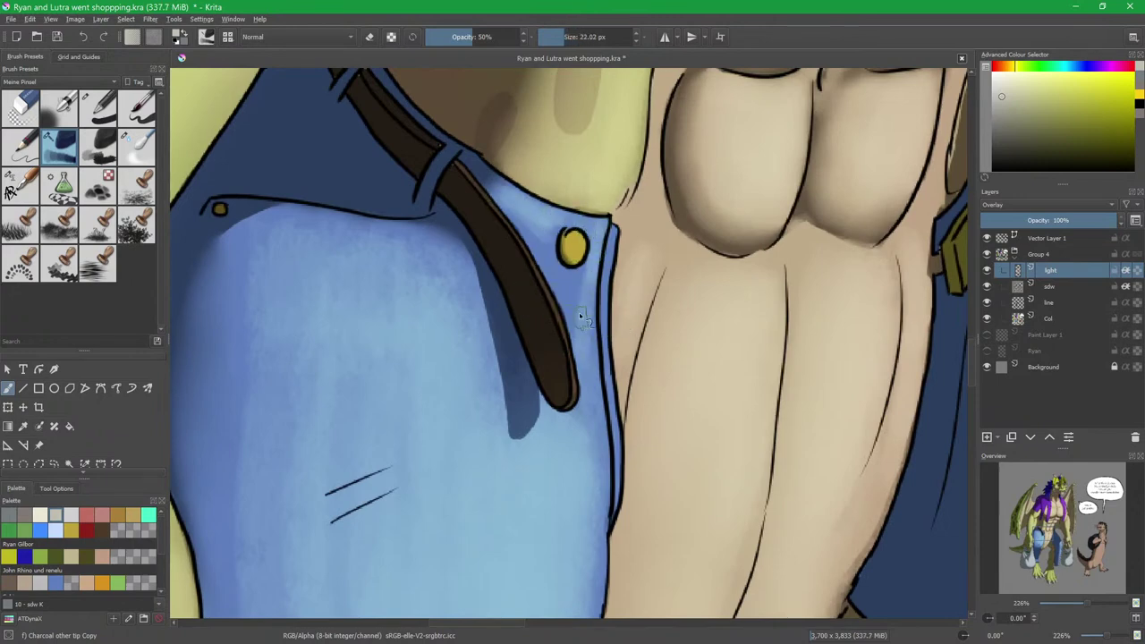
pyautogui.moveTo(524, 214); pyautogui.dragTo(553, 295)
pyautogui.moveTo(554, 225)
pyautogui.mouseDown()
pyautogui.moveTo(570, 315)
pyautogui.moveTo(591, 285)
pyautogui.mouseUp()
pyautogui.moveTo(612, 236); pyautogui.dragTo(602, 439)
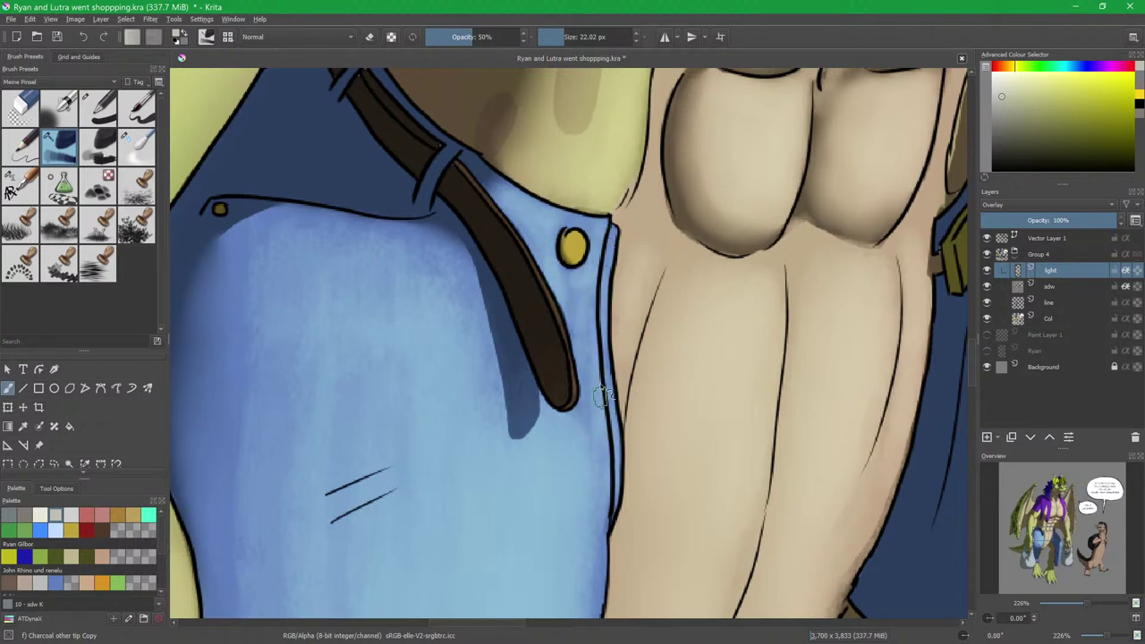
pyautogui.press(']')
pyautogui.moveTo(579, 284); pyautogui.dragTo(586, 522)
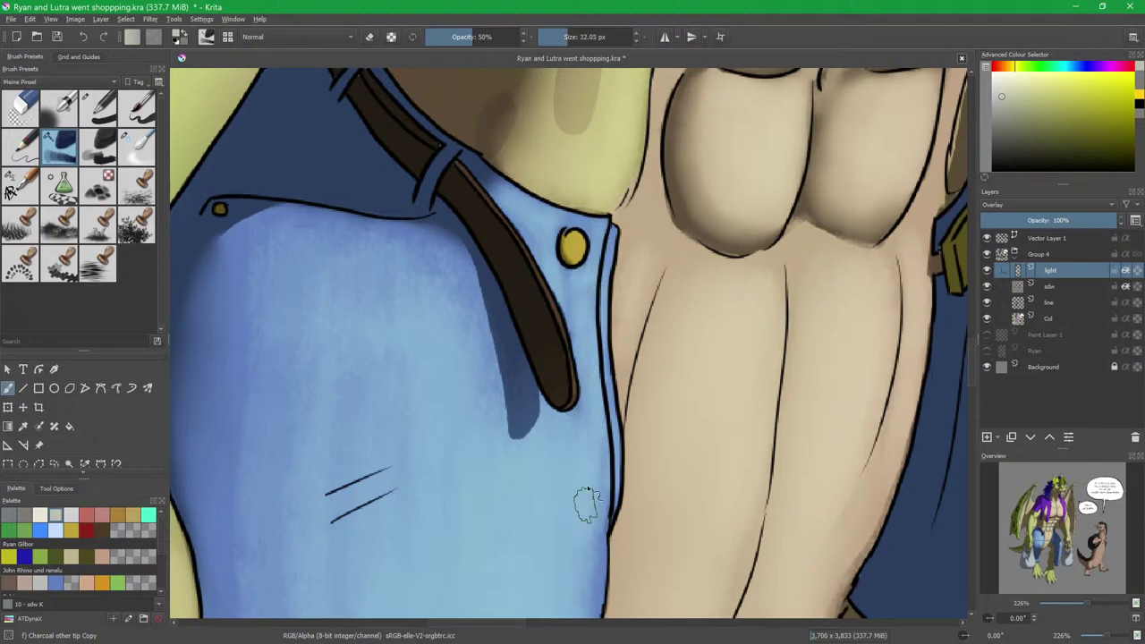
# Blend the thigh highlight's brush marks smooth with Blender Blur at about 72 px.
pyautogui.scroll(-5, 606, 412)
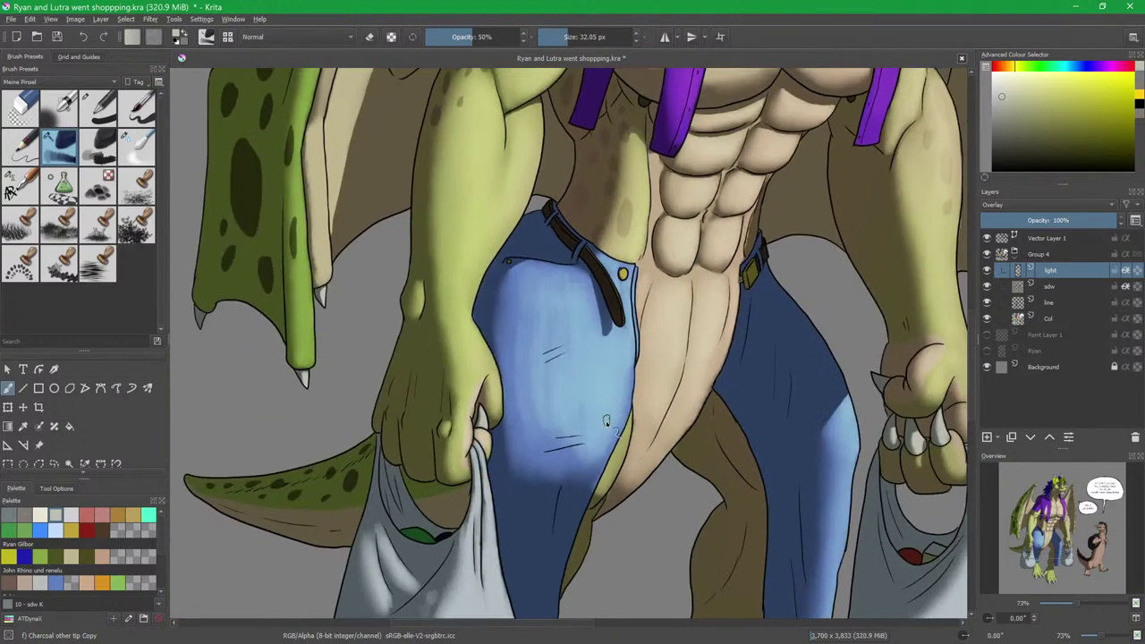
pyautogui.press(']')
pyautogui.press(']')
pyautogui.press(']')
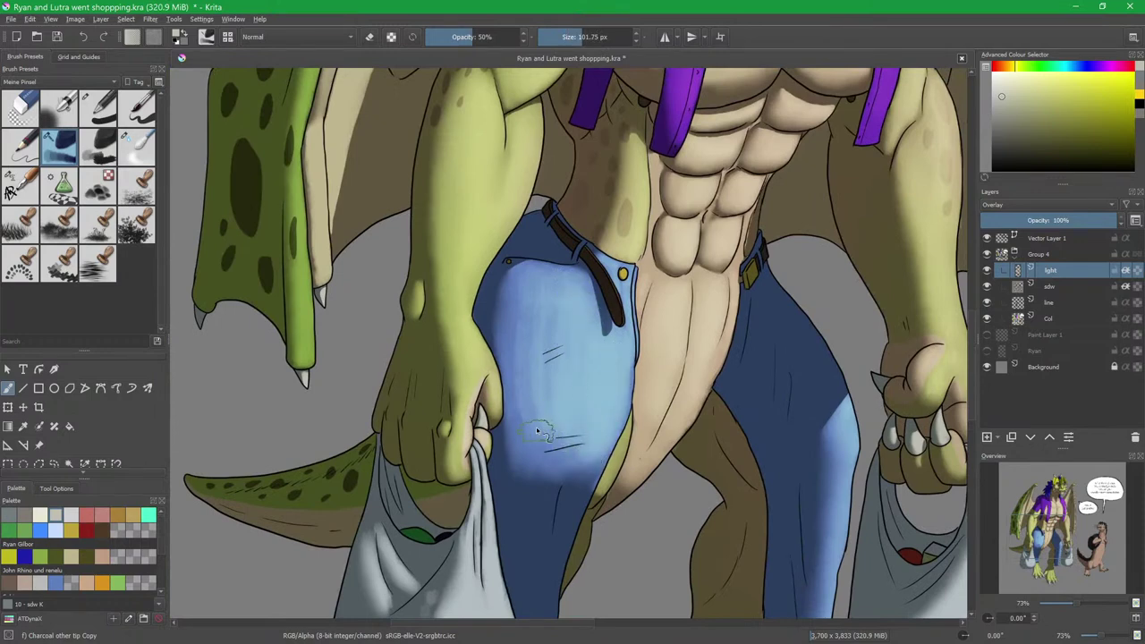
pyautogui.press('/')
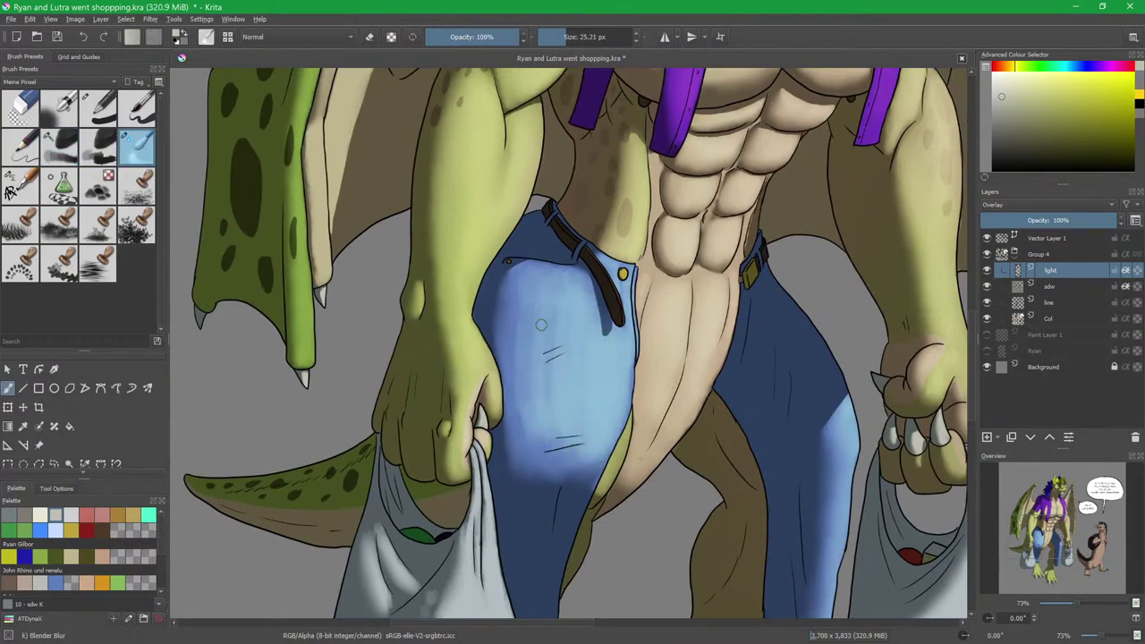
pyautogui.press(']')
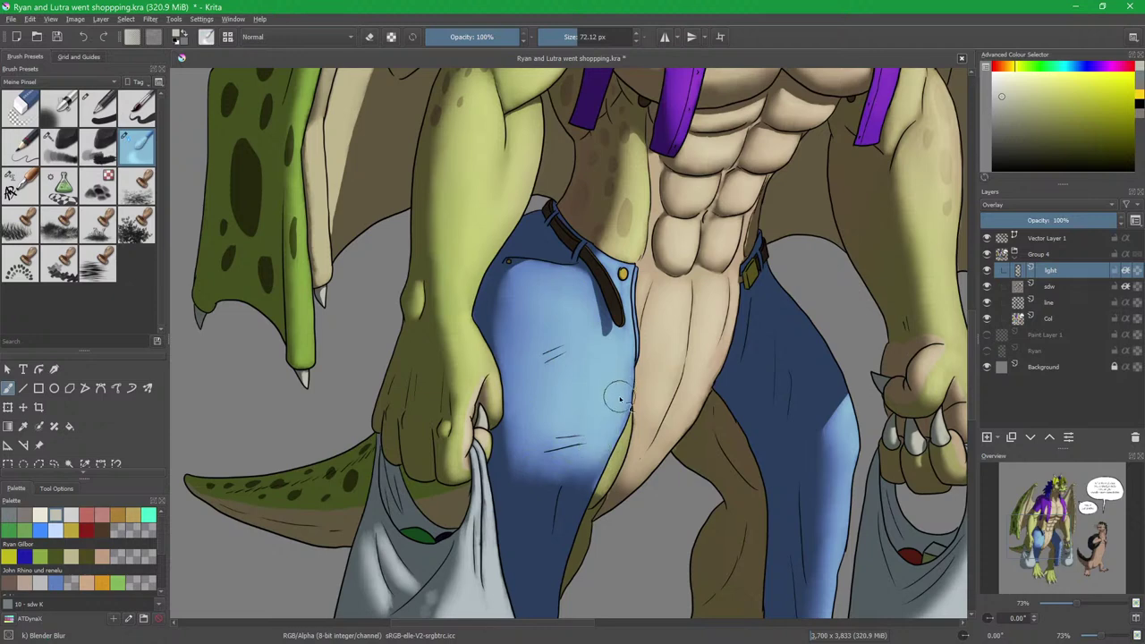
pyautogui.moveTo(627, 361); pyautogui.dragTo(590, 403)
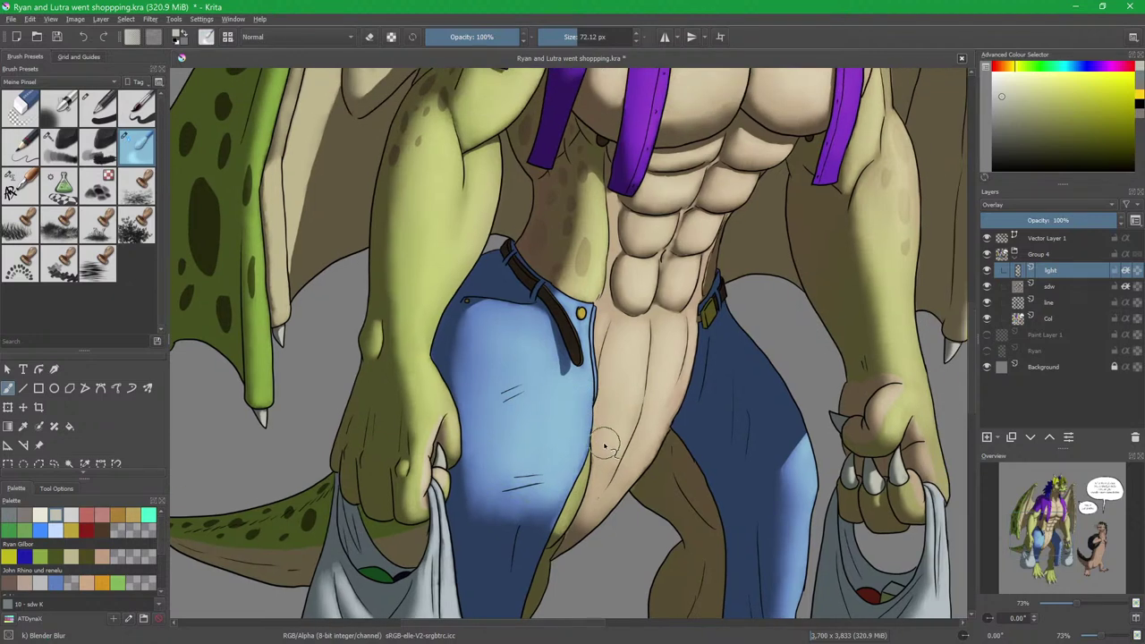
# Soften the highlight around the gold button and along the fly with Blender Blur at about 37 px.
pyautogui.scroll(1, 604, 450)
pyautogui.scroll(1, 550, 304)
pyautogui.keyDown('shift'); pyautogui.moveTo(559, 258); pyautogui.dragTo(530, 259); pyautogui.keyUp('shift')
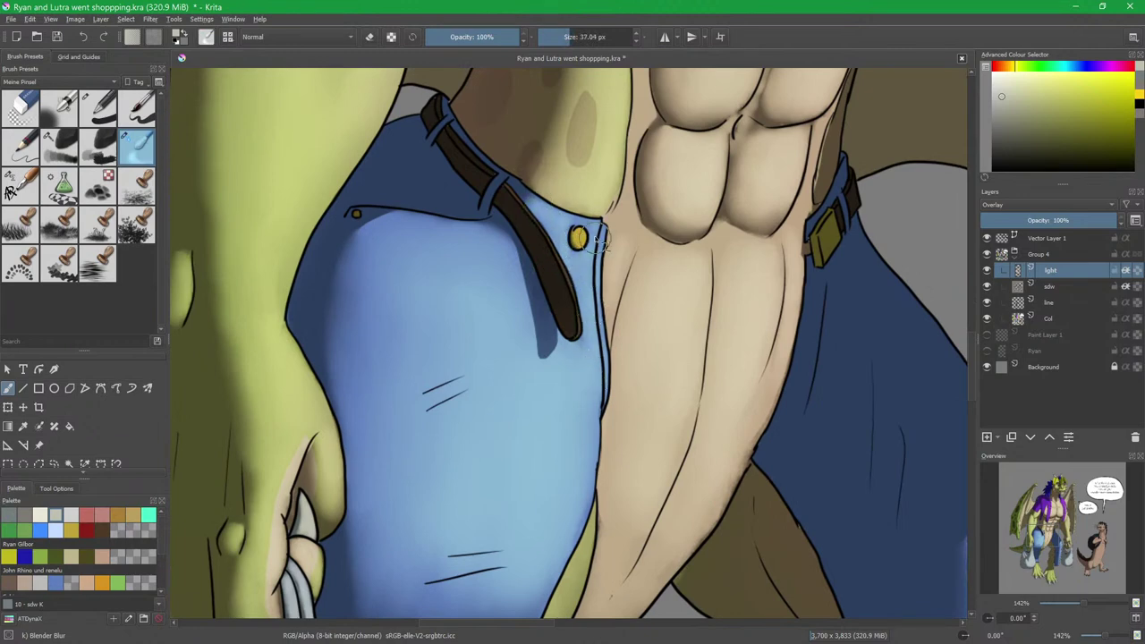
pyautogui.scroll(-4, 592, 358)
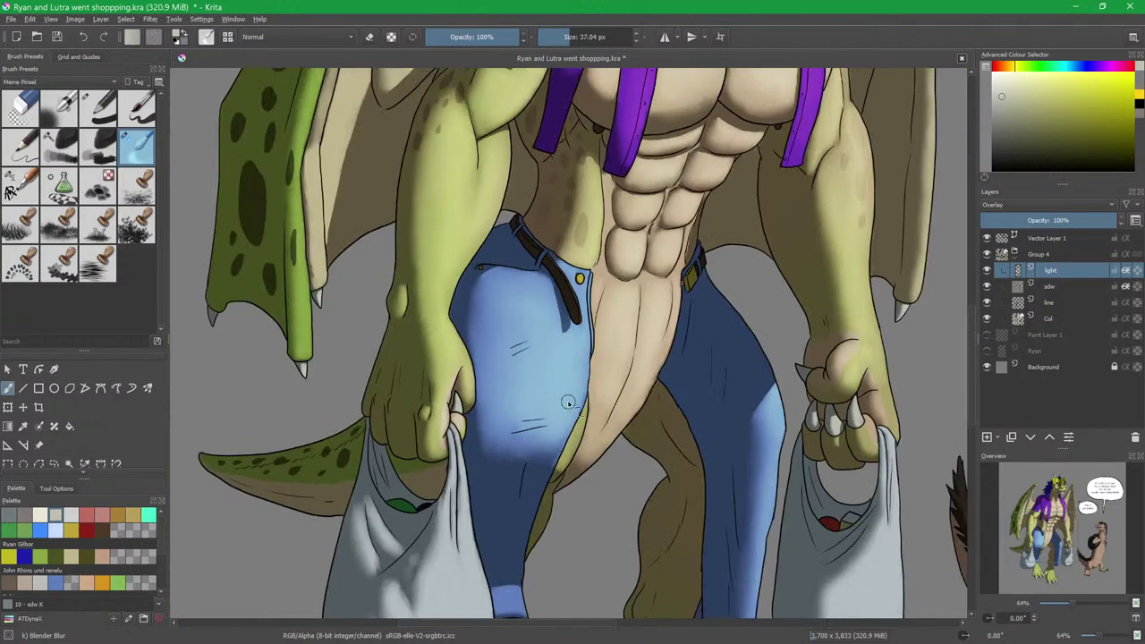
# Highlight the trouser cuff above the foot beside the bag with Charcoal other tip Copy at about 31 px on the lght layer.
pyautogui.moveTo(588, 407); pyautogui.dragTo(610, 266)
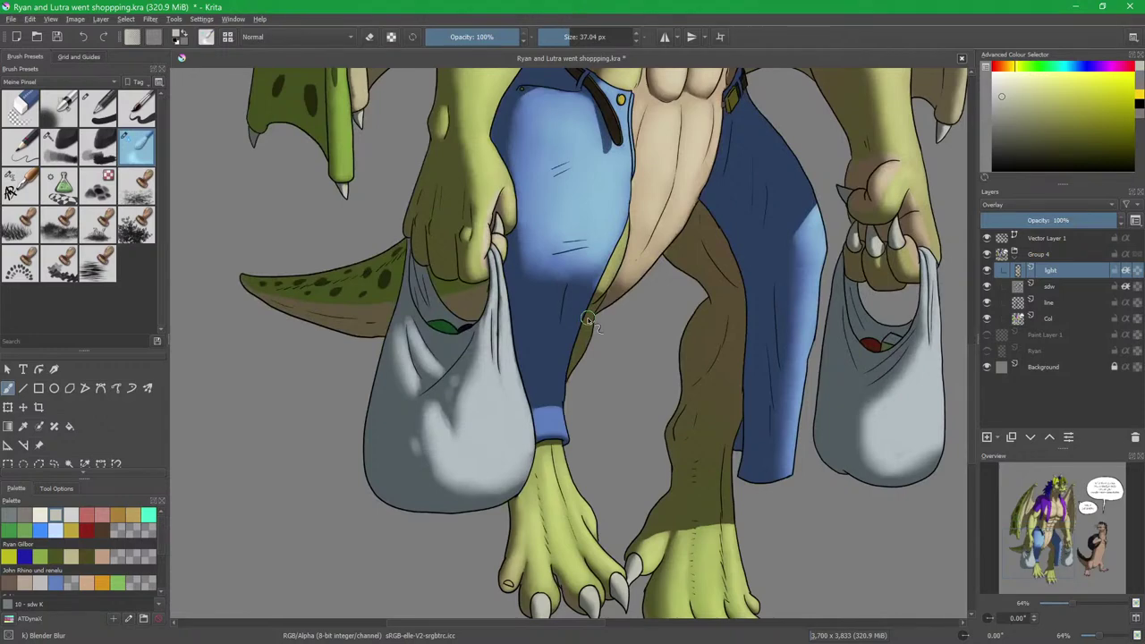
pyautogui.moveTo(574, 313)
pyautogui.mouseDown()
pyautogui.moveTo(576, 235)
pyautogui.moveTo(578, 304)
pyautogui.mouseUp()
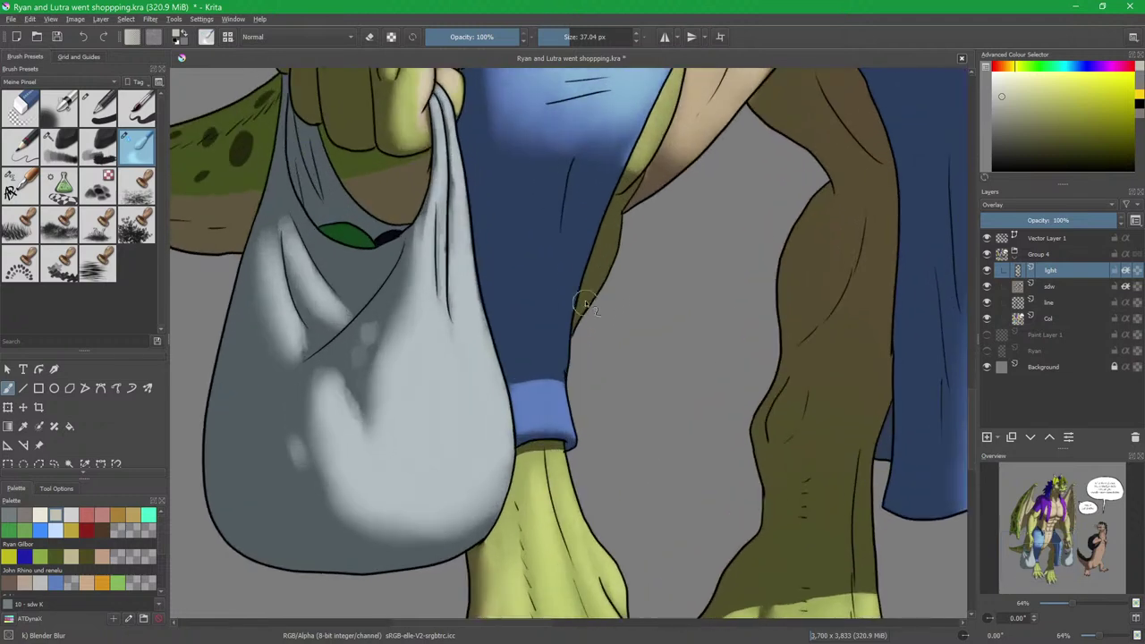
pyautogui.press('/')
pyautogui.moveTo(558, 423); pyautogui.dragTo(581, 327)
pyautogui.press('[')
pyautogui.press('[')
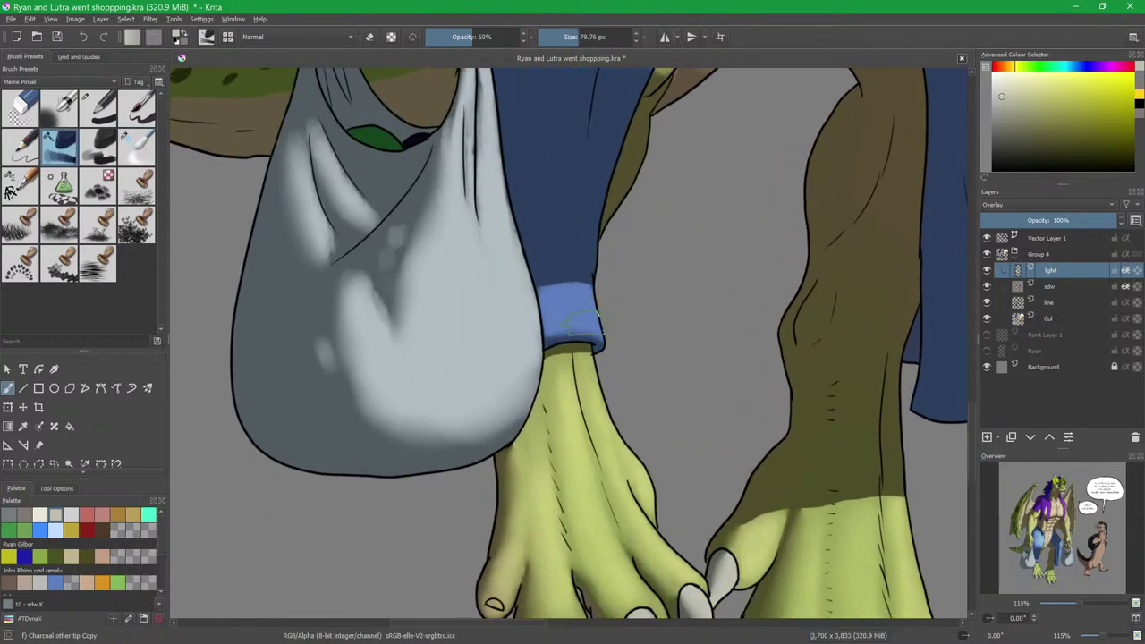
pyautogui.moveTo(582, 299); pyautogui.dragTo(589, 324)
pyautogui.scroll(5, 593, 340)
pyautogui.press('[')
pyautogui.press('[')
pyautogui.press('[')
pyautogui.press('[')
pyautogui.moveTo(599, 319)
pyautogui.mouseDown()
pyautogui.moveTo(574, 250)
pyautogui.moveTo(556, 245)
pyautogui.moveTo(579, 256)
pyautogui.moveTo(521, 257)
pyautogui.moveTo(565, 262)
pyautogui.moveTo(574, 308)
pyautogui.moveTo(599, 317)
pyautogui.moveTo(532, 309)
pyautogui.mouseUp()
pyautogui.moveTo(528, 260)
pyautogui.mouseDown()
pyautogui.moveTo(514, 251)
pyautogui.moveTo(547, 248)
pyautogui.moveTo(537, 273)
pyautogui.moveTo(569, 285)
pyautogui.mouseUp()
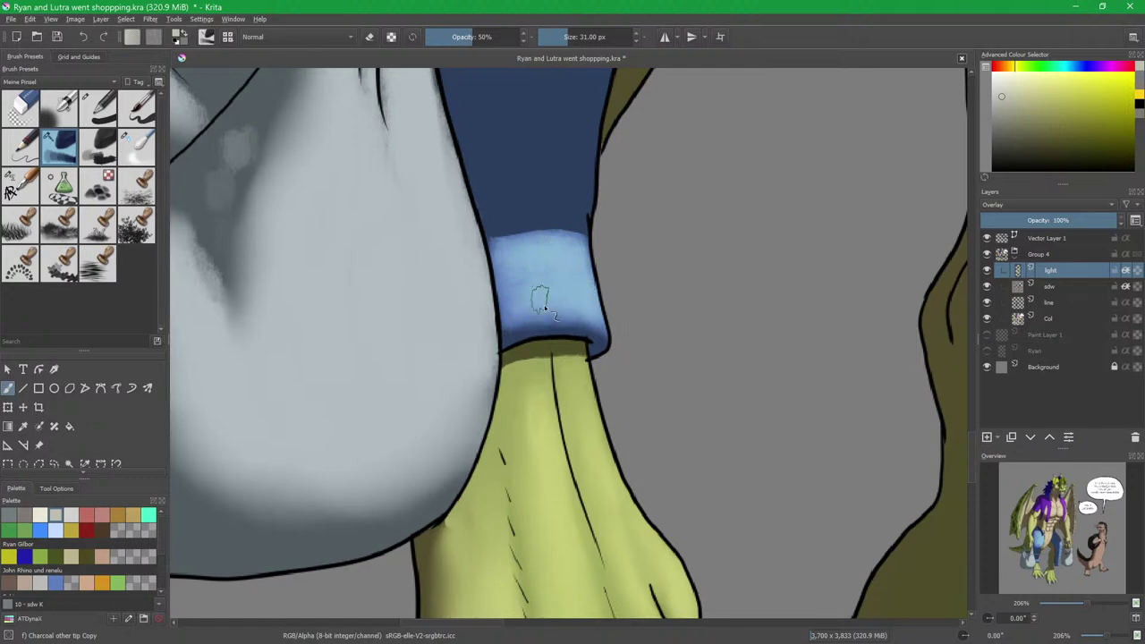
# Blend the cuff highlight toward its lower fold with Blender Blur.
pyautogui.press('/')
pyautogui.moveTo(507, 255)
pyautogui.mouseDown()
pyautogui.moveTo(521, 294)
pyautogui.moveTo(589, 298)
pyautogui.moveTo(593, 309)
pyautogui.moveTo(567, 265)
pyautogui.moveTo(528, 244)
pyautogui.moveTo(512, 249)
pyautogui.moveTo(583, 252)
pyautogui.moveTo(537, 256)
pyautogui.moveTo(546, 245)
pyautogui.moveTo(579, 250)
pyautogui.moveTo(606, 336)
pyautogui.moveTo(516, 331)
pyautogui.moveTo(566, 345)
pyautogui.moveTo(564, 334)
pyautogui.moveTo(567, 366)
pyautogui.mouseUp()
pyautogui.press('/')
pyautogui.press('/')
pyautogui.press('/')
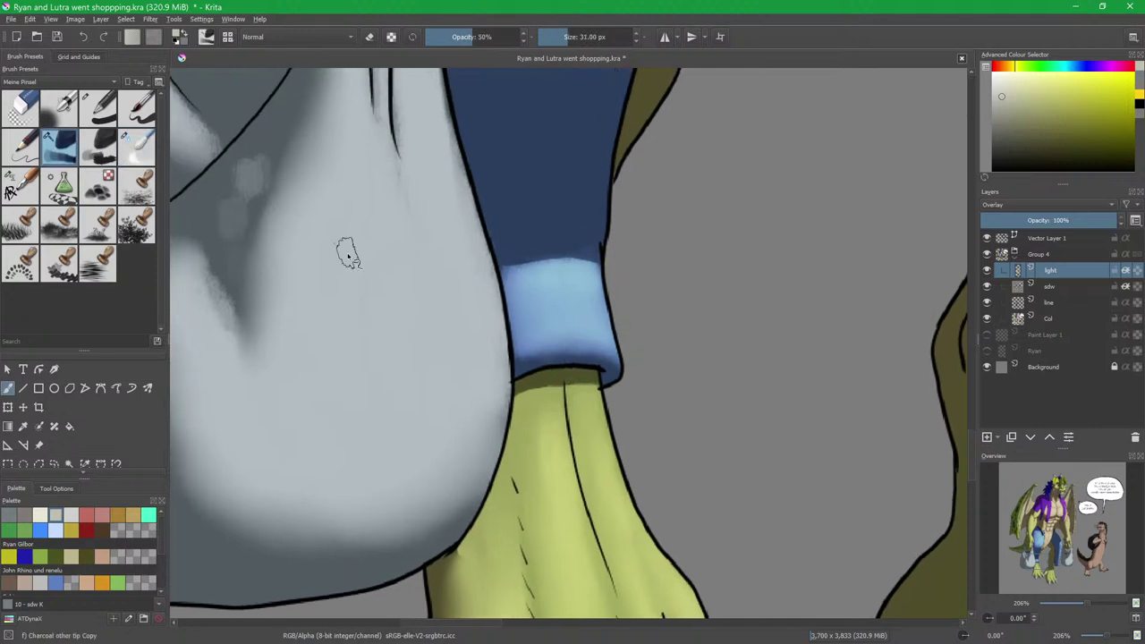
# Erase the highlight spilling above the cuff's upper edge with Basic-1 at about 12 px.
pyautogui.click(99, 108)
pyautogui.press('+')
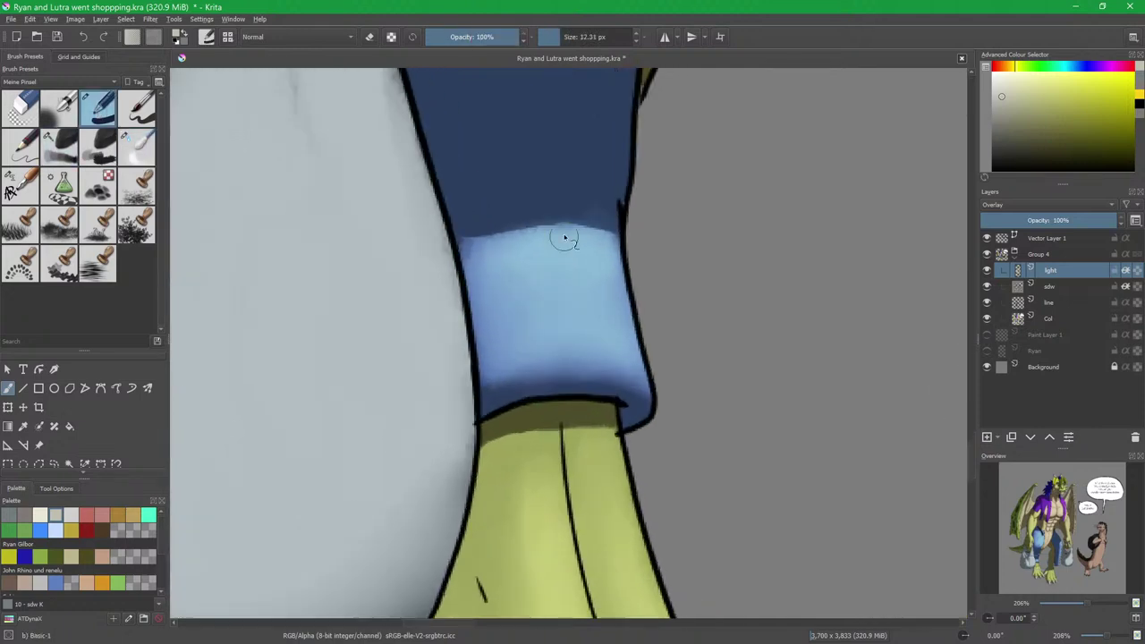
pyautogui.press('e')
pyautogui.moveTo(536, 210)
pyautogui.mouseDown()
pyautogui.moveTo(511, 209)
pyautogui.moveTo(605, 215)
pyautogui.mouseUp()
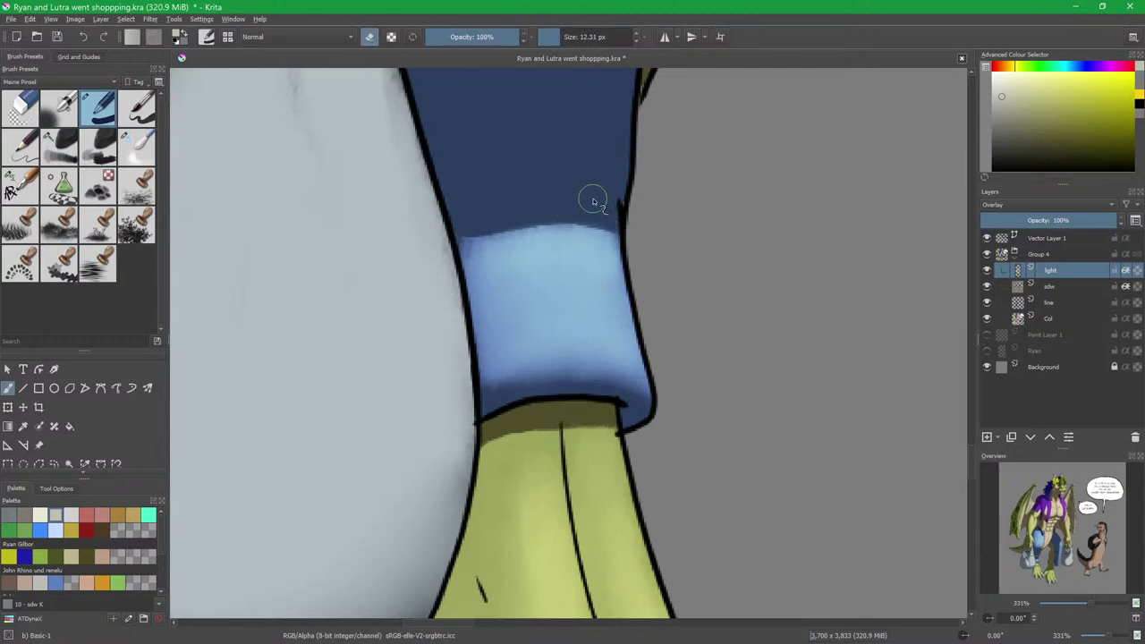
pyautogui.scroll(-3, 584, 241)
pyautogui.scroll(-3, 578, 223)
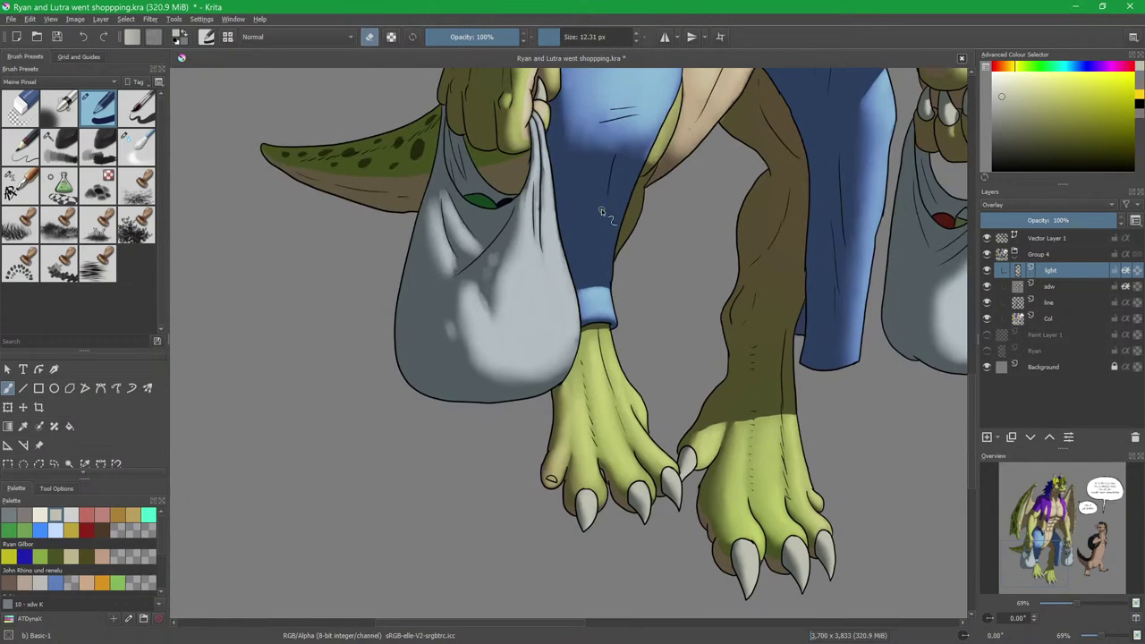
# Erase the highlight covering the hanging belt end's cast shadow on the thigh with Basic-1 at about 12 px.
pyautogui.moveTo(711, 188); pyautogui.dragTo(631, 320)
pyautogui.moveTo(566, 160); pyautogui.dragTo(562, 343)
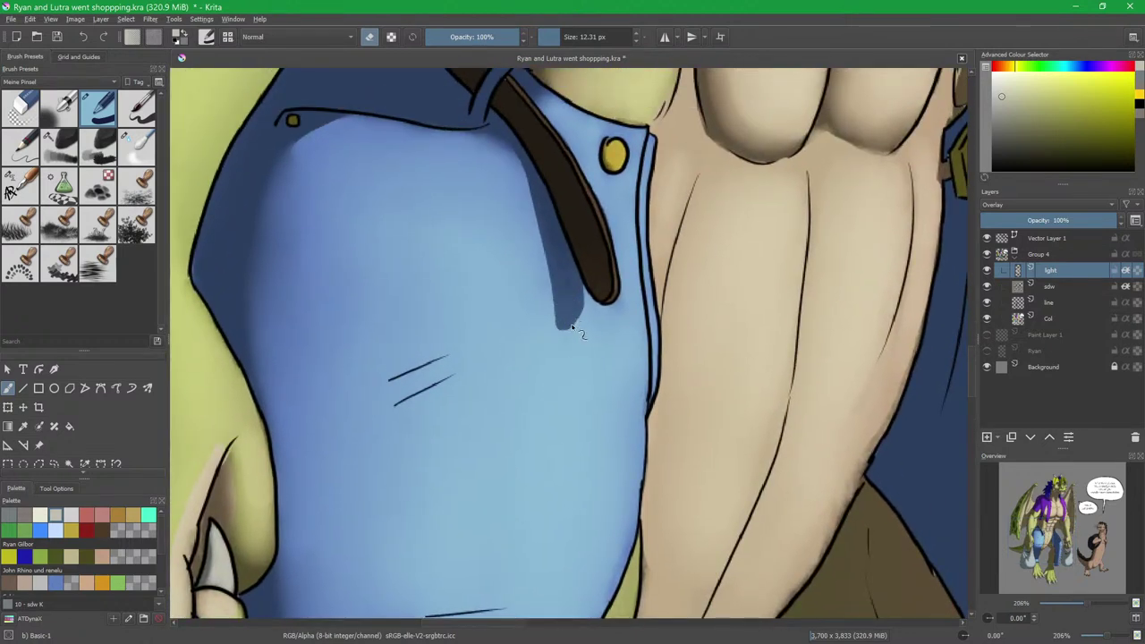
pyautogui.scroll(2, 573, 327)
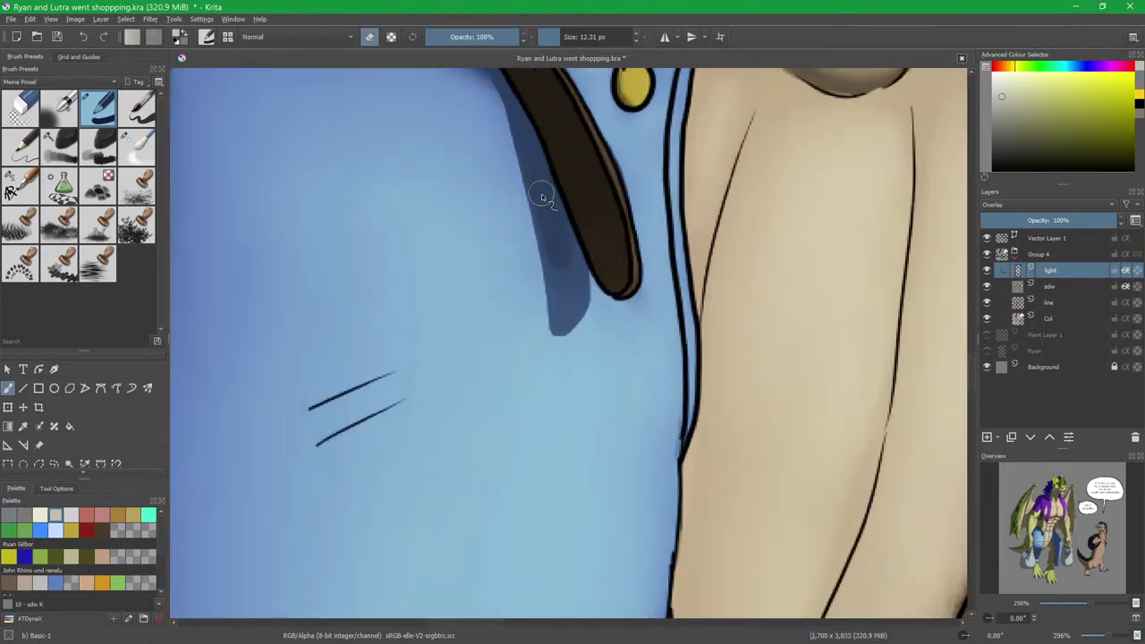
pyautogui.moveTo(557, 288)
pyautogui.mouseDown()
pyautogui.moveTo(562, 325)
pyautogui.moveTo(578, 300)
pyautogui.moveTo(574, 270)
pyautogui.mouseUp()
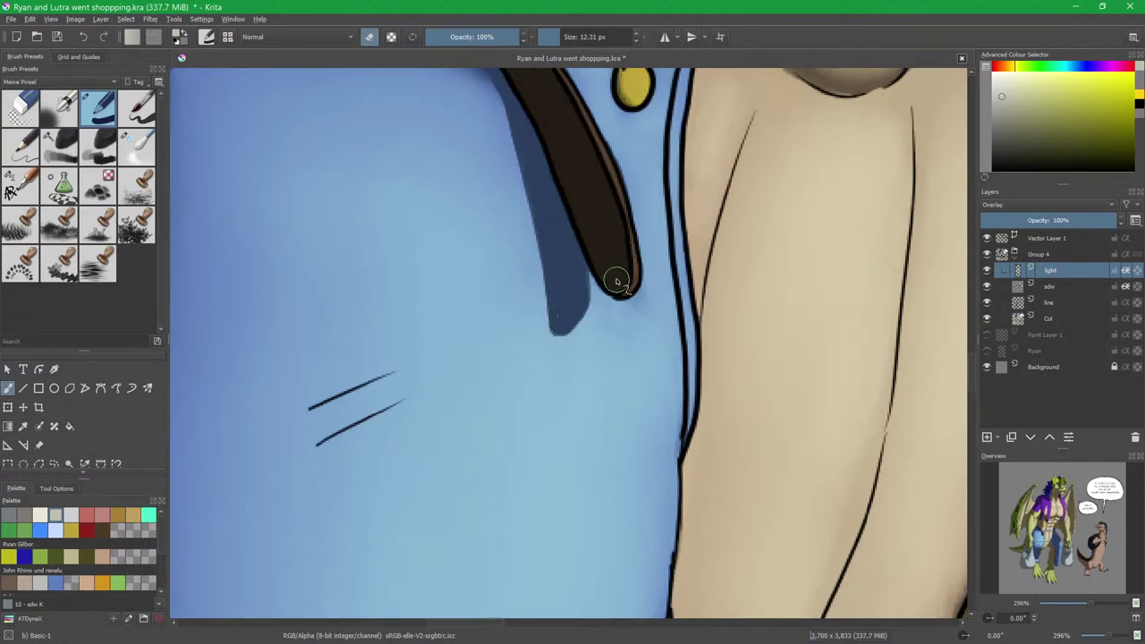
# Paint a thin highlight along the hanging belt end's brown edge on the lght layer with Basic-1 at about 1 px.
pyautogui.moveTo(571, 209); pyautogui.dragTo(598, 342)
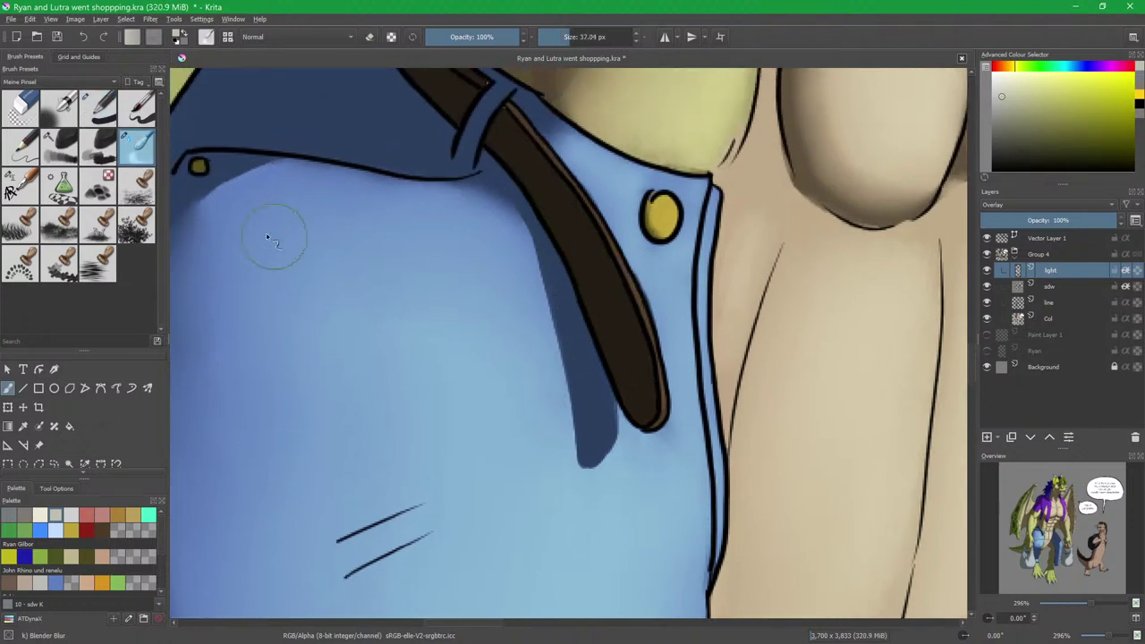
pyautogui.click(62, 156)
pyautogui.click(121, 136)
pyautogui.click(102, 116)
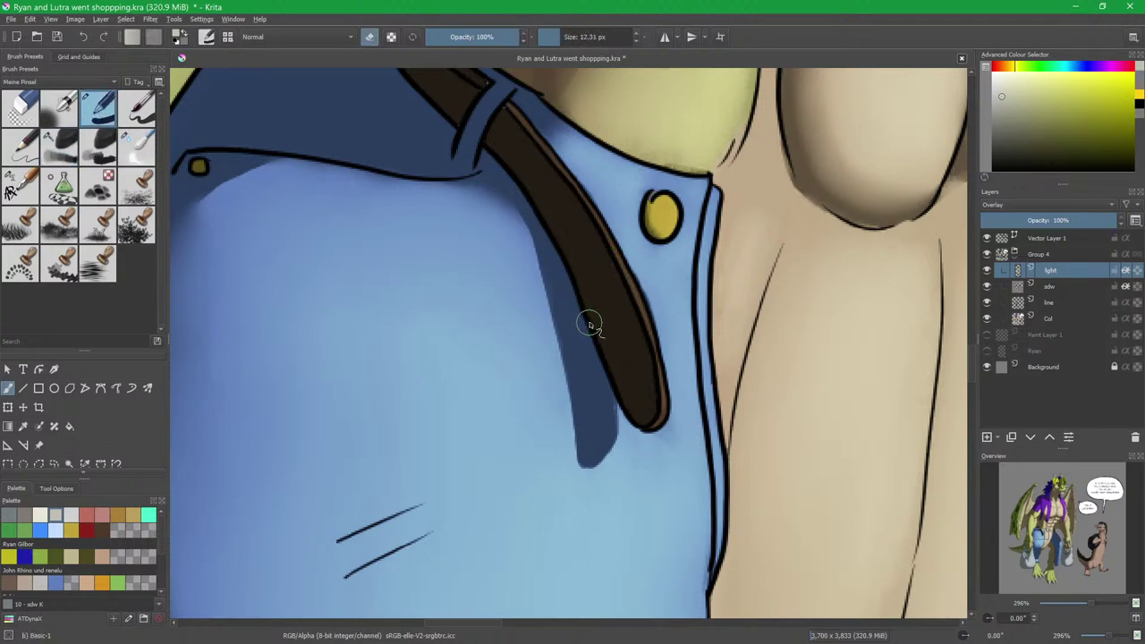
pyautogui.moveTo(623, 346); pyautogui.dragTo(594, 347)
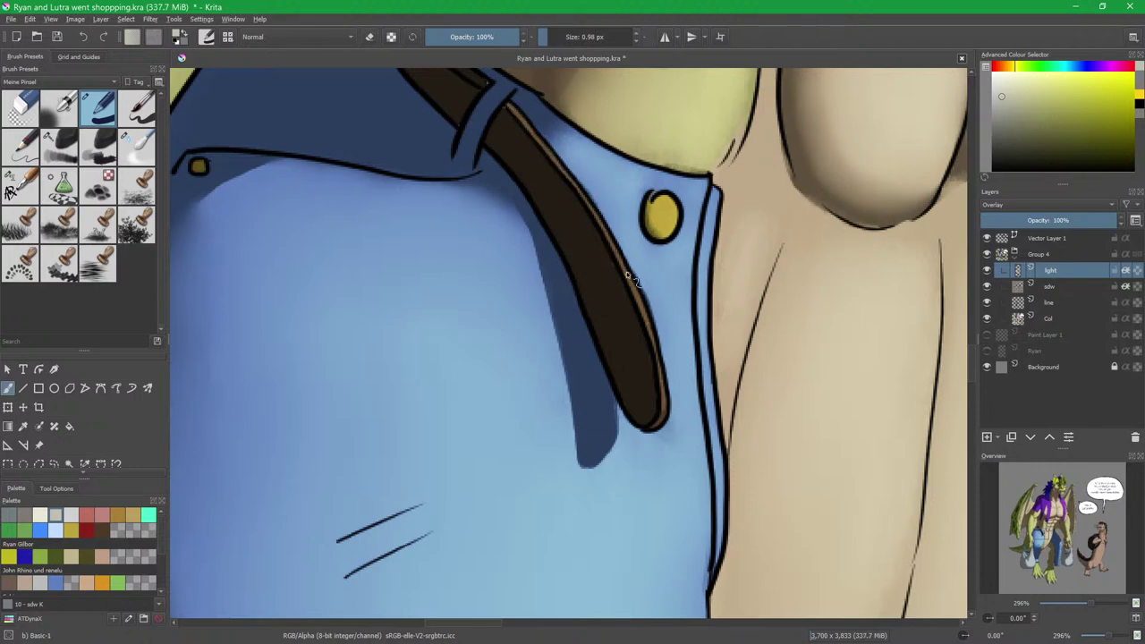
# Soften the shadow along the upper wing's green edge on the sdw layer with Blender Blur at about 20 to 38 px.
pyautogui.click(1056, 287)
pyautogui.press('e')
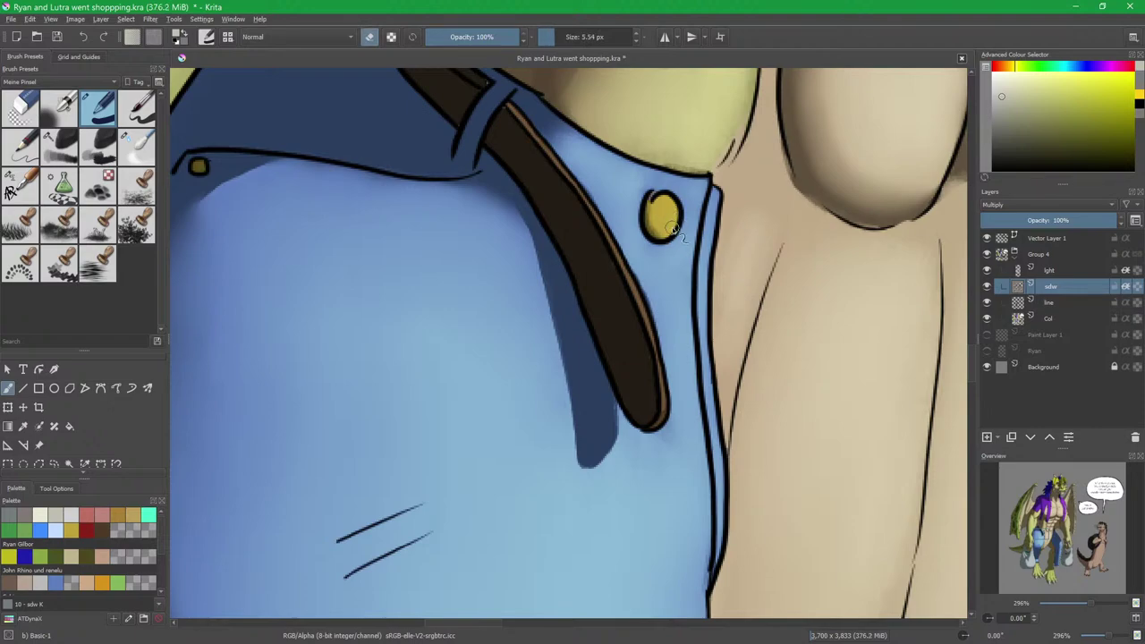
pyautogui.scroll(-8, 673, 228)
pyautogui.scroll(2, 702, 391)
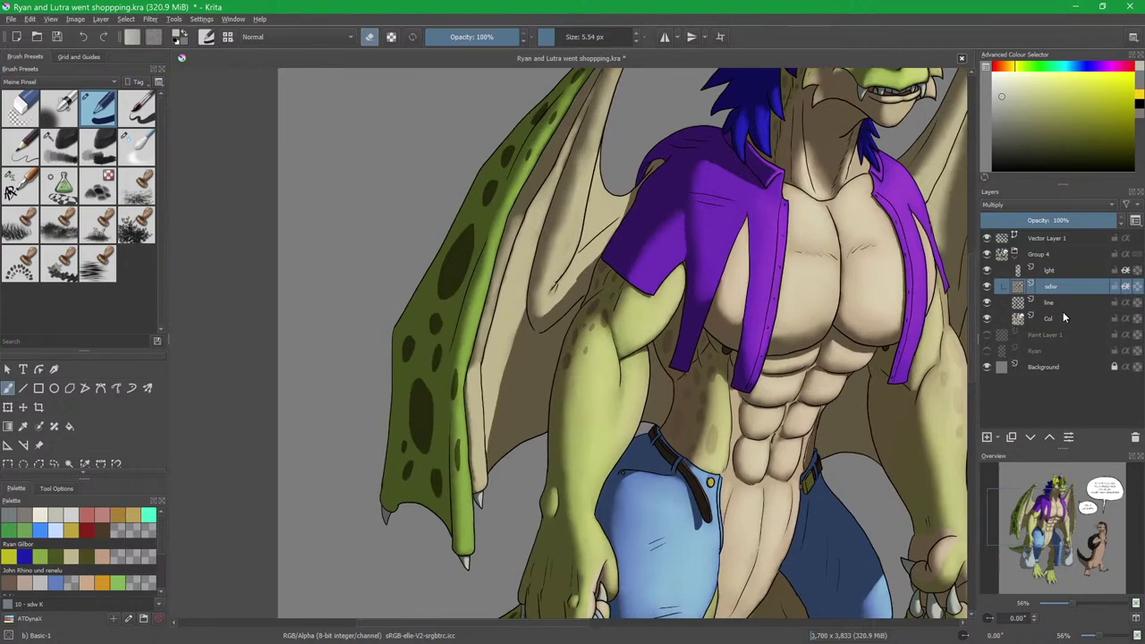
pyautogui.scroll(5, 549, 232)
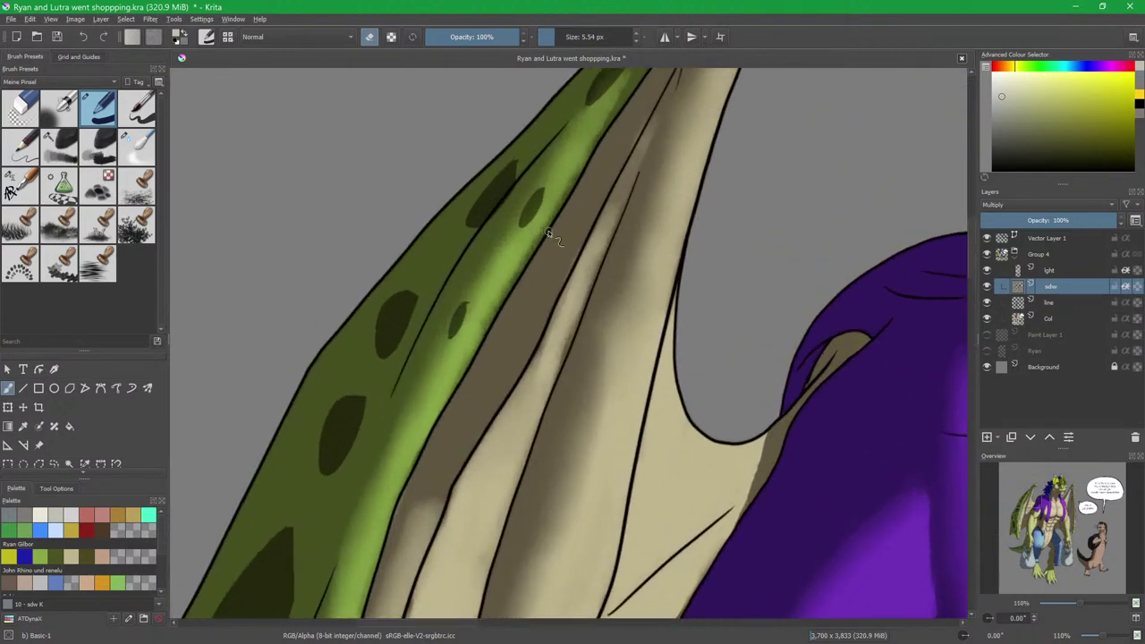
pyautogui.press('/')
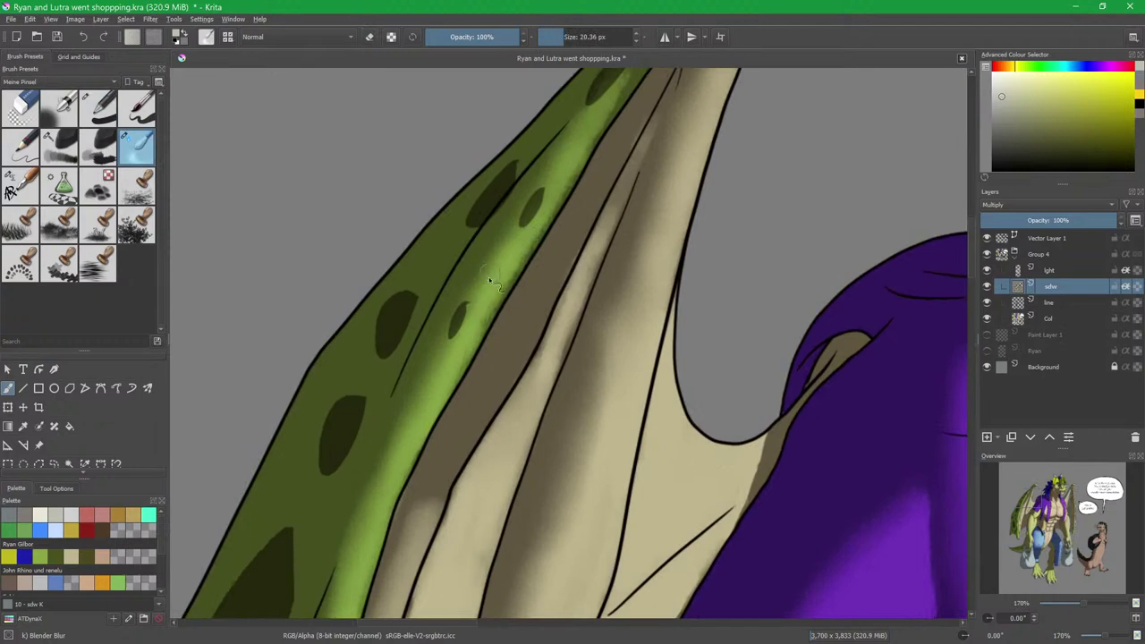
pyautogui.moveTo(567, 191); pyautogui.dragTo(529, 294)
pyautogui.moveTo(554, 219); pyautogui.dragTo(571, 190)
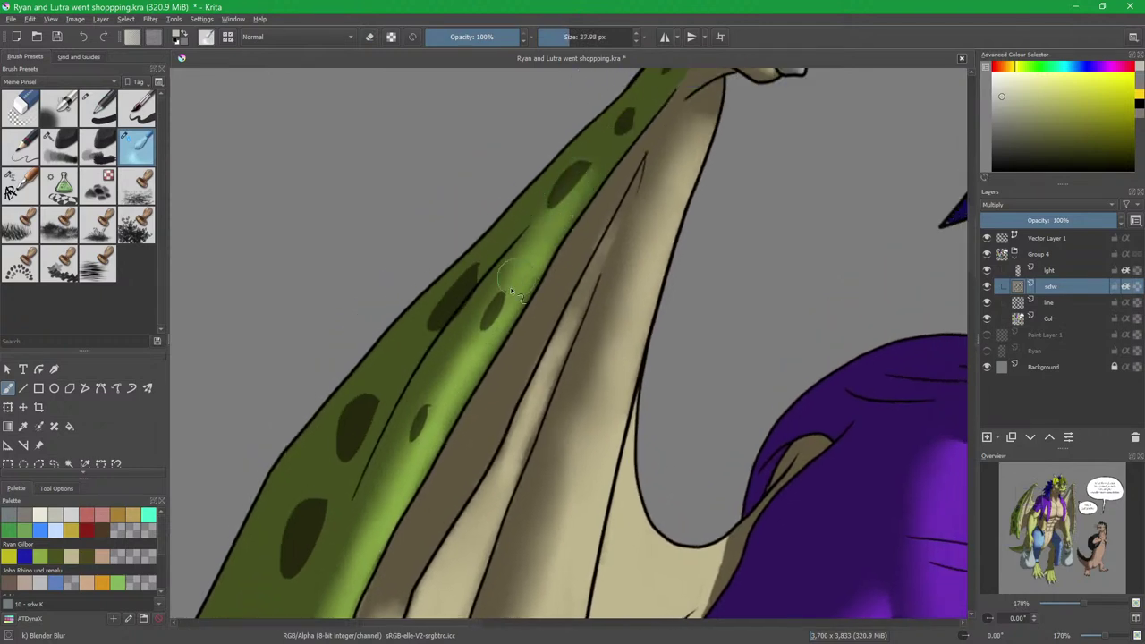
# Soften the shadows along the upper wing's membrane folds on the sdw layer with Blender Blur at about 26 to 38 px.
pyautogui.moveTo(509, 417)
pyautogui.mouseDown()
pyautogui.moveTo(595, 220)
pyautogui.moveTo(607, 255)
pyautogui.mouseUp()
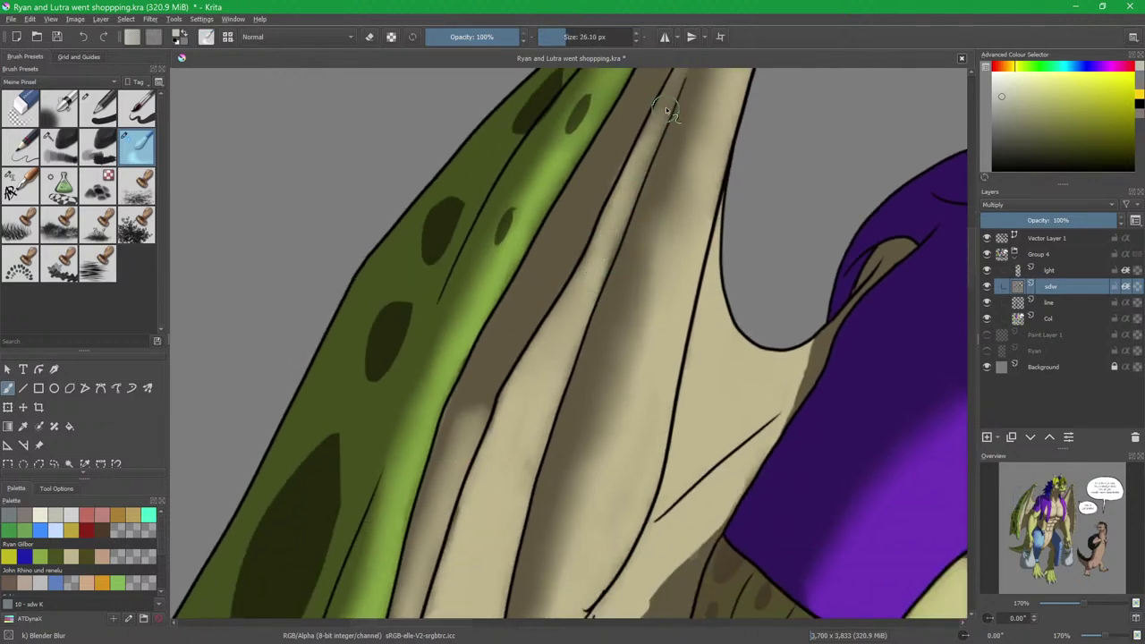
pyautogui.moveTo(744, 366); pyautogui.dragTo(616, 157)
pyautogui.moveTo(624, 170); pyautogui.dragTo(609, 250)
pyautogui.moveTo(573, 309); pyautogui.dragTo(641, 174)
# Erase shadow from the wing's large membrane fold with Basic-1 at about 6 to 29 px, leaving its outer side lit.
pyautogui.press('/')
pyautogui.moveTo(587, 249); pyautogui.dragTo(575, 163)
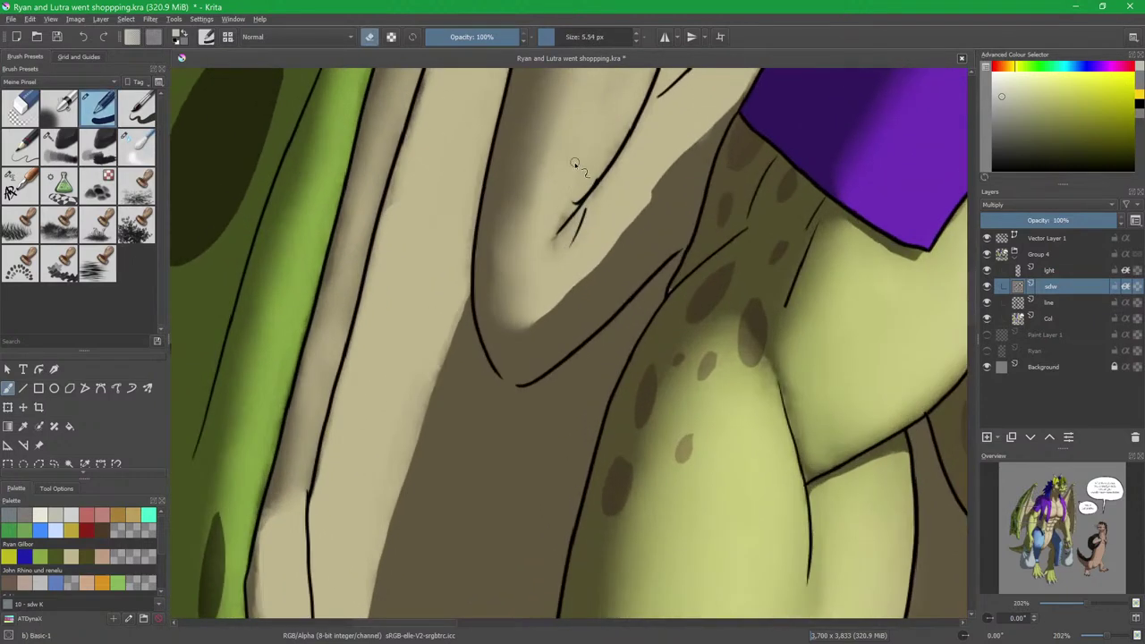
pyautogui.moveTo(567, 202)
pyautogui.mouseDown()
pyautogui.moveTo(578, 198)
pyautogui.moveTo(525, 308)
pyautogui.mouseUp()
pyautogui.moveTo(599, 172); pyautogui.dragTo(535, 302)
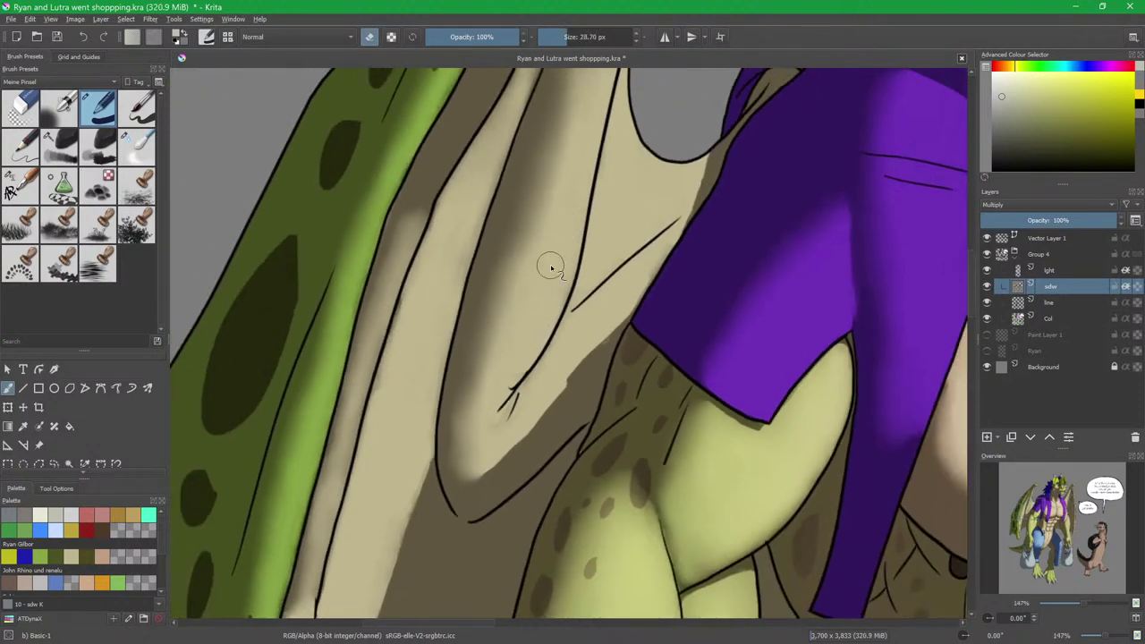
pyautogui.moveTo(591, 163); pyautogui.dragTo(557, 293)
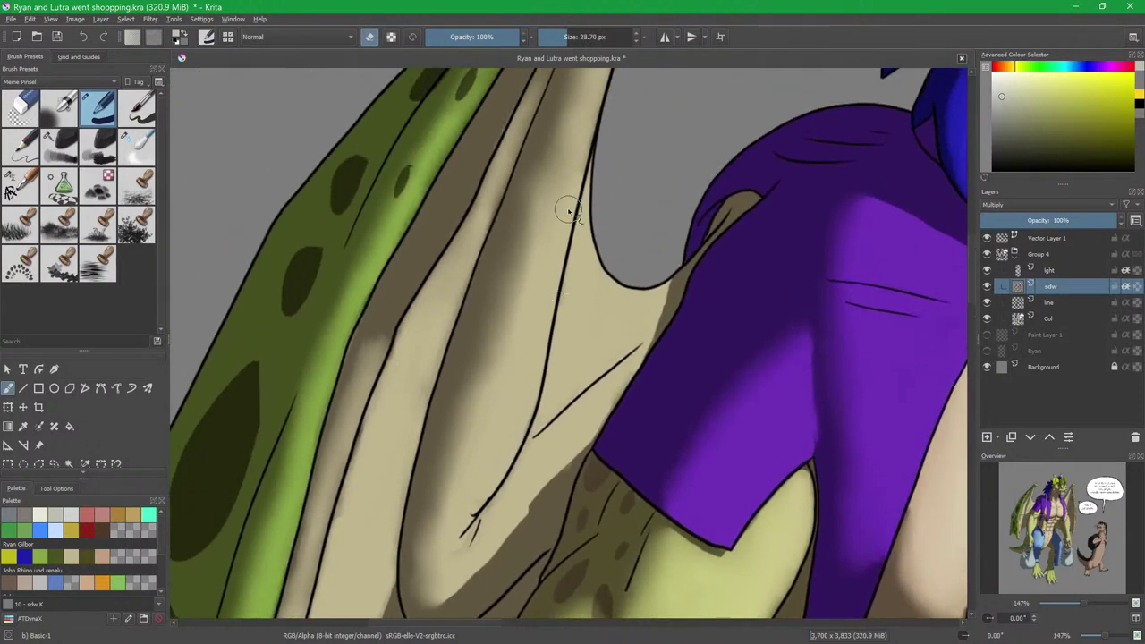
pyautogui.moveTo(551, 197); pyautogui.dragTo(463, 496)
pyautogui.moveTo(555, 242)
pyautogui.mouseDown()
pyautogui.moveTo(527, 374)
pyautogui.moveTo(582, 145)
pyautogui.mouseUp()
pyautogui.moveTo(569, 198); pyautogui.dragTo(543, 318)
pyautogui.moveTo(558, 272)
pyautogui.mouseDown()
pyautogui.moveTo(584, 199)
pyautogui.moveTo(598, 190)
pyautogui.moveTo(506, 472)
pyautogui.moveTo(569, 221)
pyautogui.mouseUp()
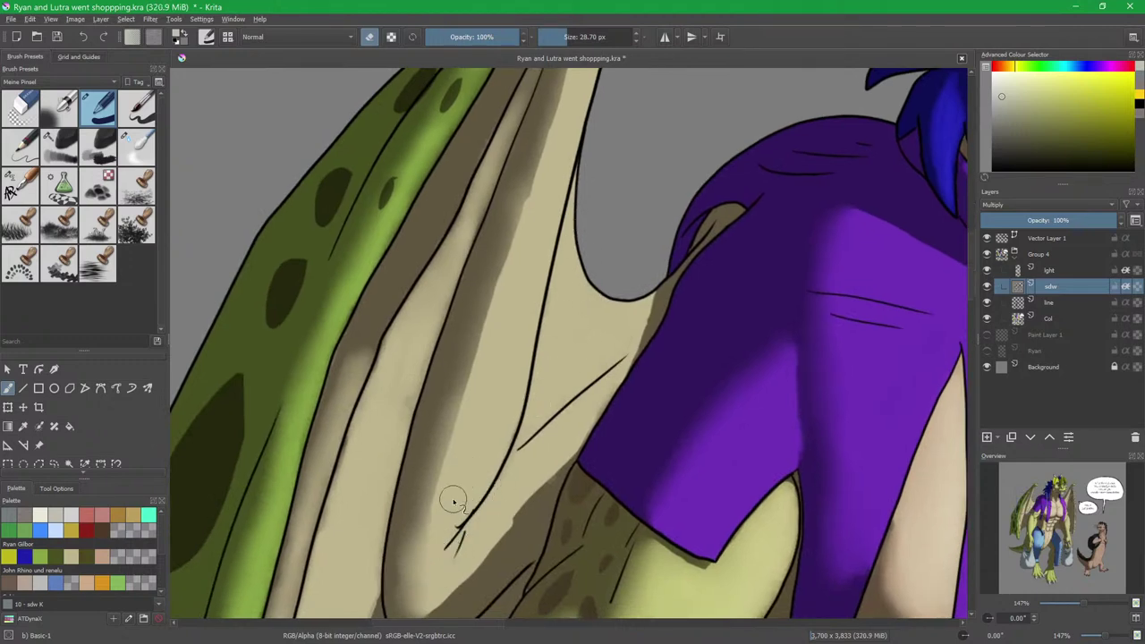
# Blend the large membrane fold's shadow edge up to the wing's knuckle with Blender Blur at about 45 px.
pyautogui.press('/')
pyautogui.moveTo(443, 509)
pyautogui.mouseDown()
pyautogui.moveTo(459, 509)
pyautogui.moveTo(444, 477)
pyautogui.moveTo(507, 270)
pyautogui.mouseUp()
pyautogui.moveTo(524, 262)
pyautogui.mouseDown()
pyautogui.moveTo(490, 383)
pyautogui.moveTo(519, 260)
pyautogui.mouseUp()
pyautogui.moveTo(503, 315)
pyautogui.mouseDown()
pyautogui.moveTo(539, 184)
pyautogui.moveTo(504, 299)
pyautogui.moveTo(529, 192)
pyautogui.moveTo(544, 173)
pyautogui.moveTo(559, 178)
pyautogui.mouseUp()
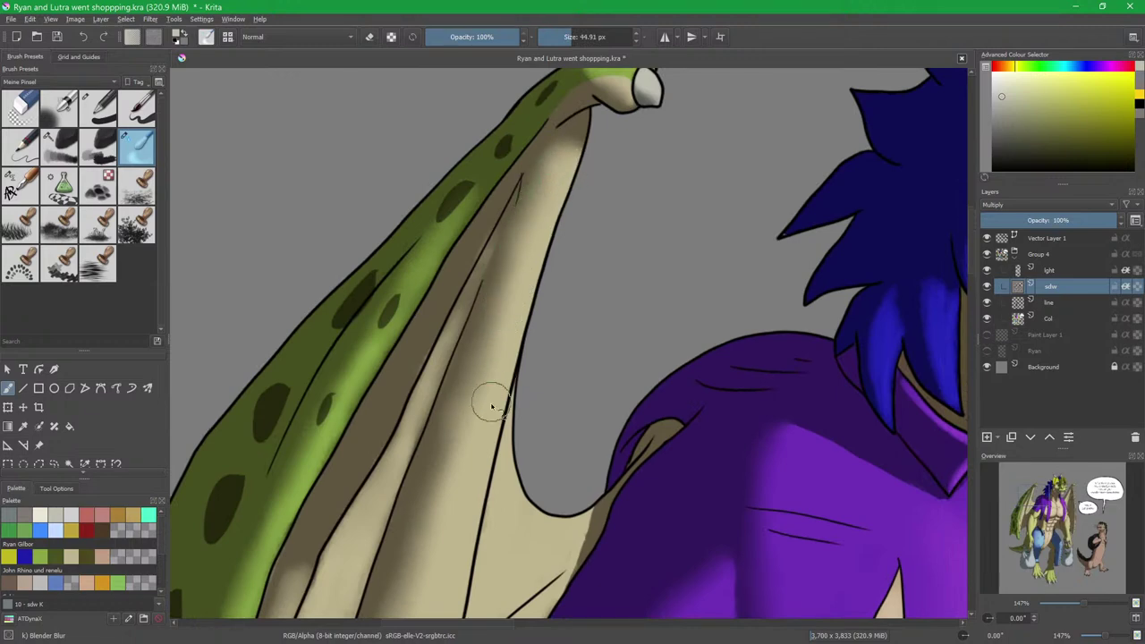
pyautogui.moveTo(474, 364); pyautogui.dragTo(516, 264)
pyautogui.moveTo(524, 390); pyautogui.dragTo(535, 198)
pyautogui.moveTo(426, 429)
pyautogui.mouseDown()
pyautogui.moveTo(401, 514)
pyautogui.moveTo(409, 448)
pyautogui.moveTo(478, 245)
pyautogui.mouseUp()
pyautogui.moveTo(452, 378); pyautogui.dragTo(562, 230)
pyautogui.moveTo(486, 350)
pyautogui.mouseDown()
pyautogui.moveTo(583, 164)
pyautogui.moveTo(627, 124)
pyautogui.mouseUp()
# Soften the shading on the wing's lower pale and green fingers and their claws with Blender Blur at about 29 px.
pyautogui.keyDown('shift'); pyautogui.moveTo(484, 386); pyautogui.dragTo(466, 387); pyautogui.keyUp('shift')
pyautogui.moveTo(491, 287)
pyautogui.mouseDown()
pyautogui.moveTo(477, 387)
pyautogui.moveTo(476, 353)
pyautogui.moveTo(495, 558)
pyautogui.mouseUp()
pyautogui.scroll(-4, 481, 326)
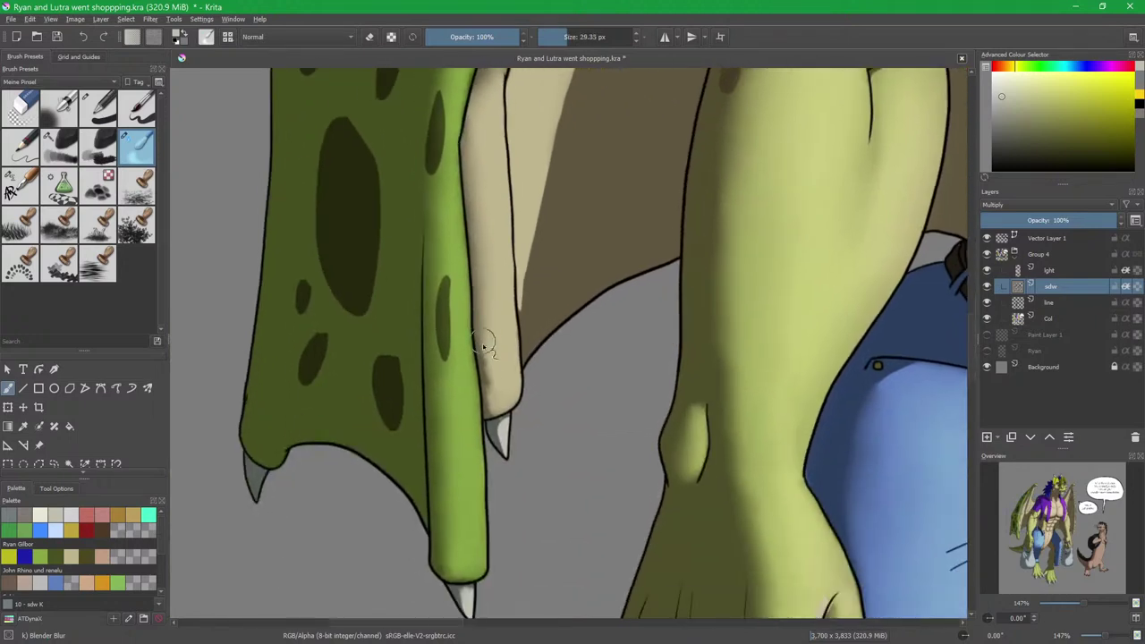
pyautogui.moveTo(488, 331); pyautogui.dragTo(499, 409)
pyautogui.scroll(2, 529, 452)
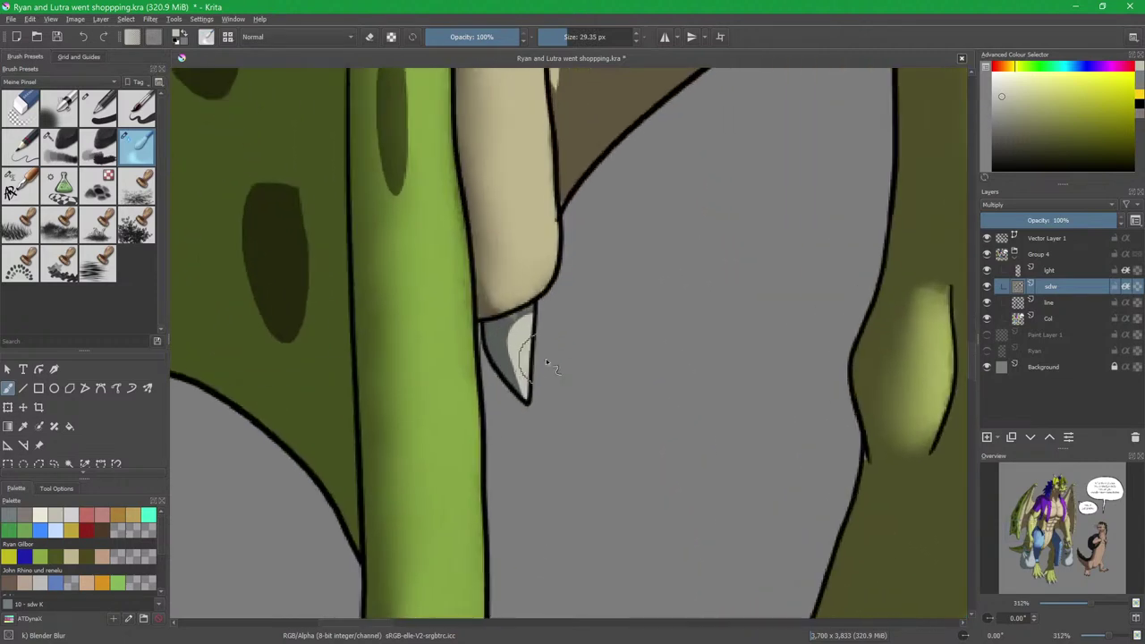
pyautogui.moveTo(528, 356)
pyautogui.mouseDown()
pyautogui.moveTo(519, 345)
pyautogui.moveTo(526, 377)
pyautogui.moveTo(519, 341)
pyautogui.moveTo(524, 371)
pyautogui.mouseUp()
pyautogui.moveTo(493, 497); pyautogui.dragTo(543, 165)
pyautogui.moveTo(498, 377)
pyautogui.mouseDown()
pyautogui.moveTo(489, 364)
pyautogui.moveTo(525, 274)
pyautogui.moveTo(520, 335)
pyautogui.mouseUp()
# Erase shadow at the green wing finger's tip with Basic-1 at about 29 px and soften the edge with Blender Blur at about 20 px.
pyautogui.press('/')
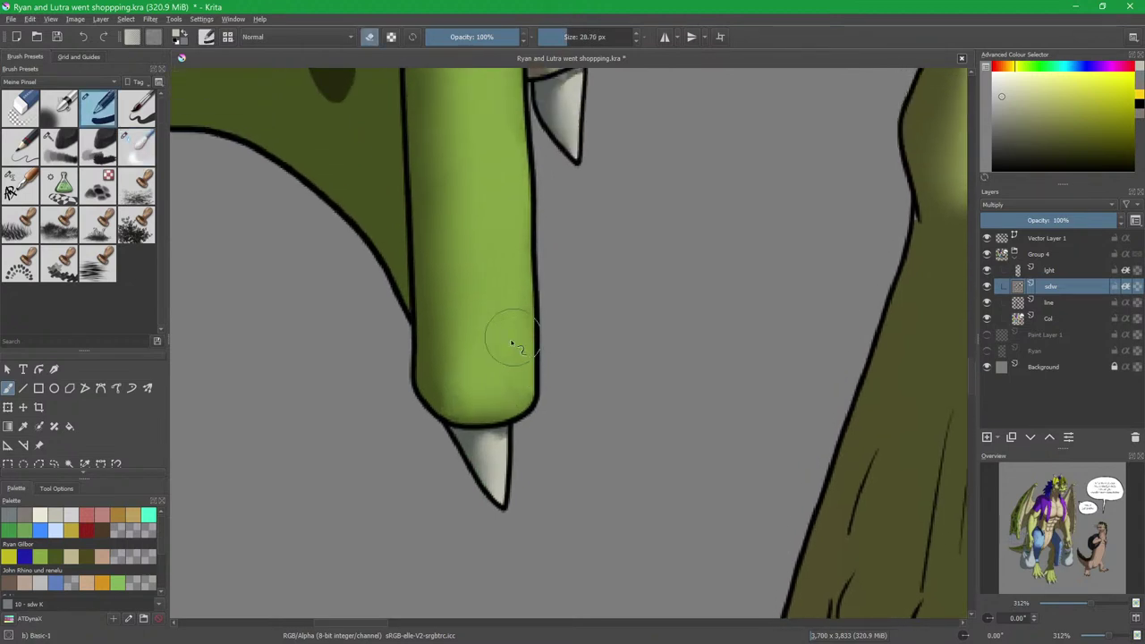
pyautogui.moveTo(472, 398)
pyautogui.mouseDown()
pyautogui.moveTo(510, 380)
pyautogui.moveTo(515, 361)
pyautogui.moveTo(510, 229)
pyautogui.mouseUp()
pyautogui.moveTo(482, 374); pyautogui.dragTo(480, 325)
pyautogui.press('/')
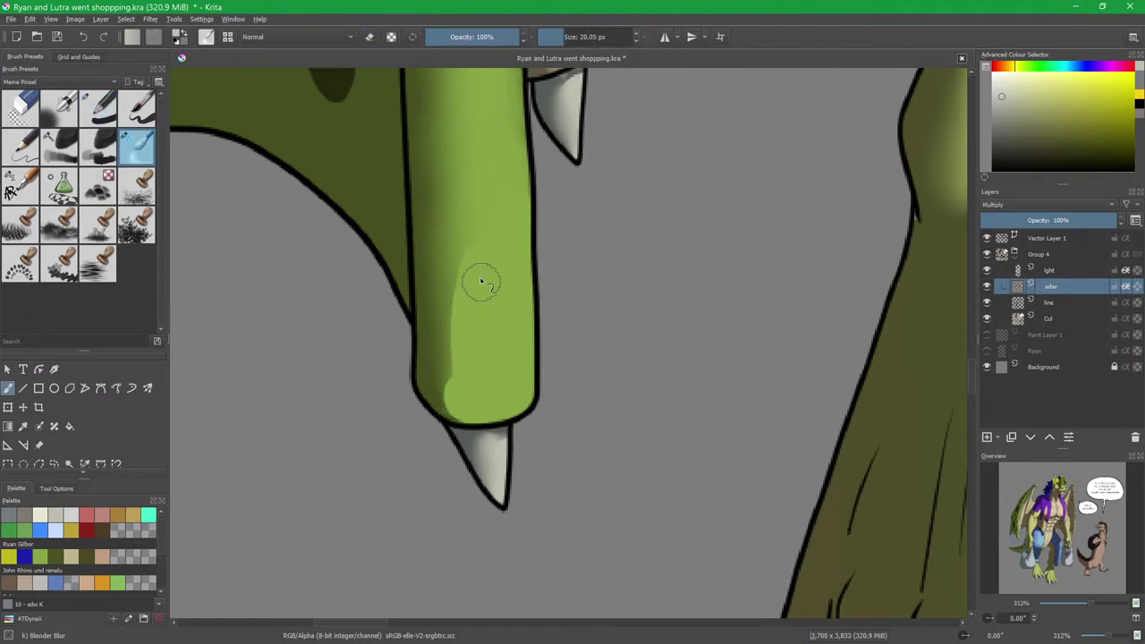
pyautogui.moveTo(463, 262); pyautogui.dragTo(448, 351)
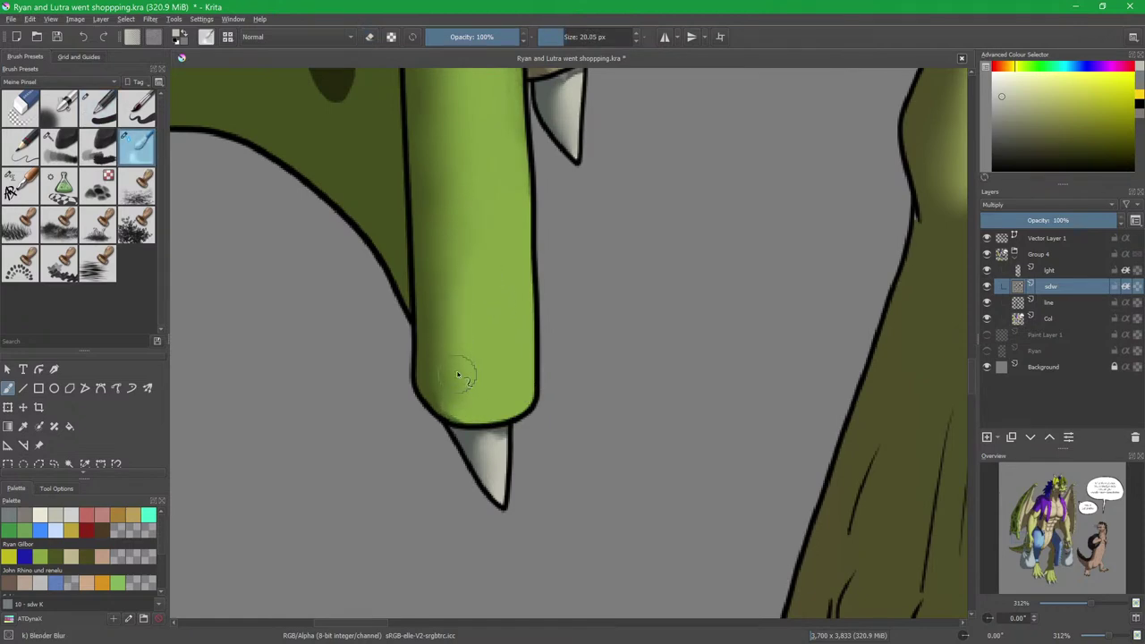
pyautogui.moveTo(482, 261); pyautogui.dragTo(496, 475)
pyautogui.moveTo(484, 299); pyautogui.dragTo(488, 323)
# Erase shadow along the green finger beside the pale one with Basic-1 at about 29 to 15 px and blend the pale finger's shading.
pyautogui.press('/')
pyautogui.moveTo(492, 284); pyautogui.dragTo(490, 359)
pyautogui.moveTo(491, 360); pyautogui.dragTo(483, 326)
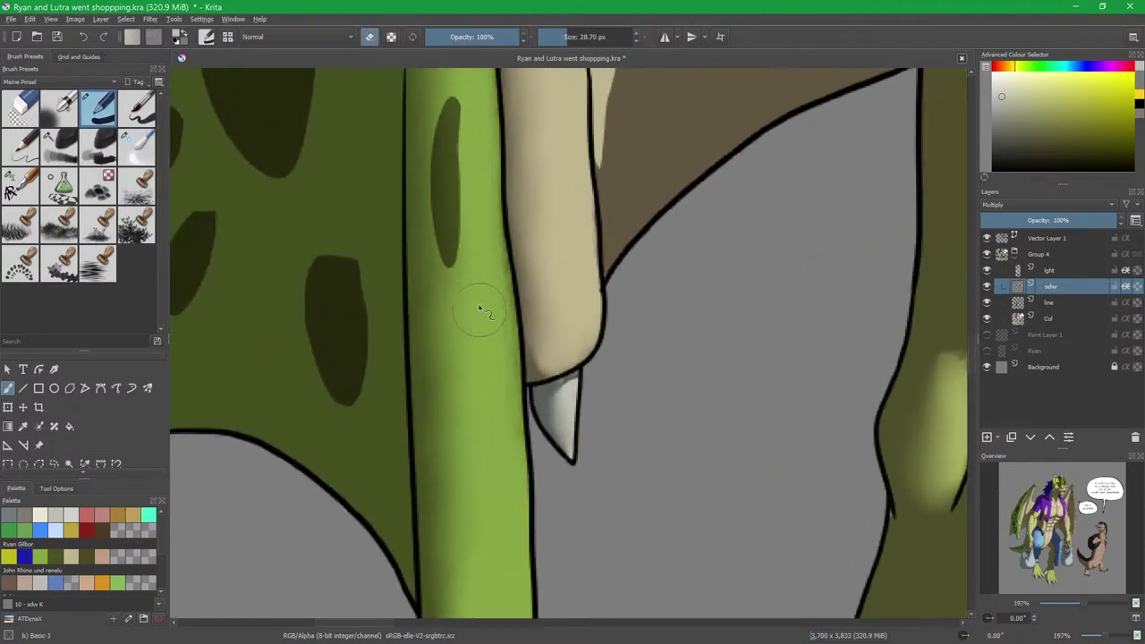
pyautogui.moveTo(477, 196); pyautogui.dragTo(482, 240)
pyautogui.press('[')
pyautogui.press('[')
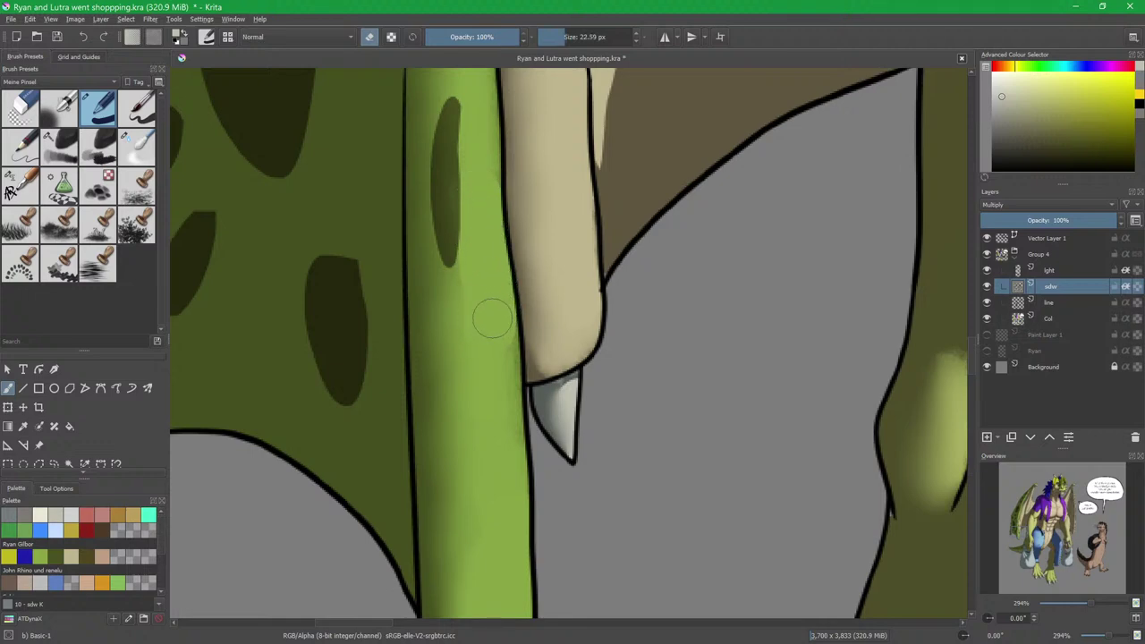
pyautogui.moveTo(505, 315); pyautogui.dragTo(503, 468)
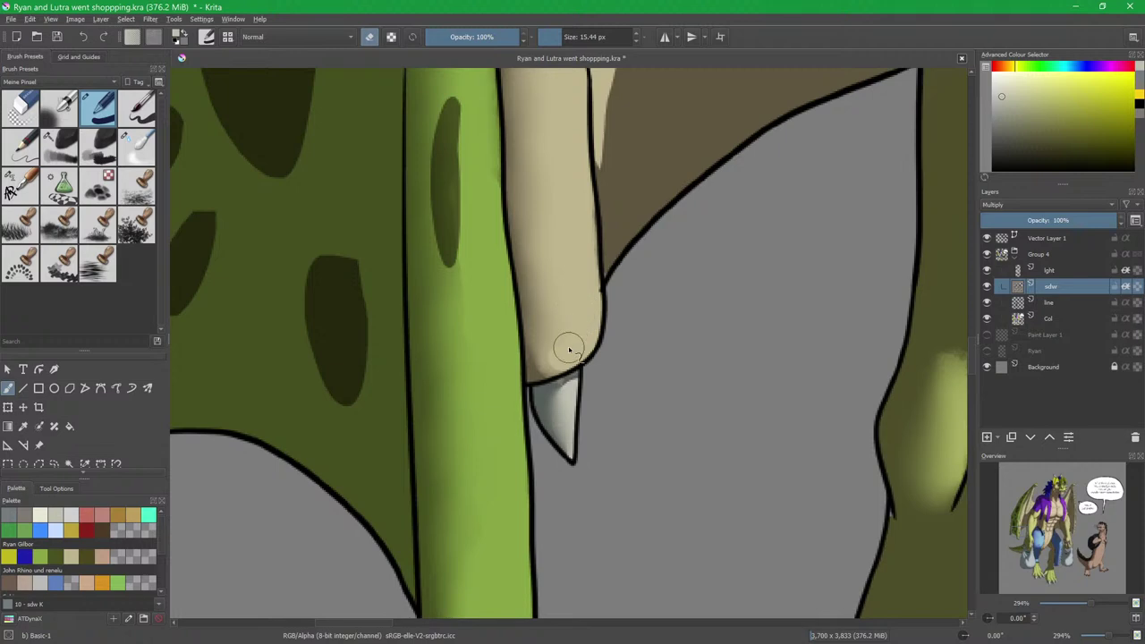
pyautogui.press('/')
pyautogui.moveTo(551, 287); pyautogui.dragTo(545, 329)
pyautogui.moveTo(471, 210)
pyautogui.keyDown('shift'); pyautogui.mouseDown()
pyautogui.moveTo(489, 210)
pyautogui.moveTo(470, 484)
pyautogui.mouseUp(); pyautogui.keyUp('shift')
# Erase a lit strip along the inner side of the wing's lower and middle green edge with Basic-1 at about 15 px.
pyautogui.press('/')
pyautogui.keyDown('ctrl'); pyautogui.moveTo(466, 226); pyautogui.dragTo(465, 273); pyautogui.keyUp('ctrl')
pyautogui.moveTo(466, 195); pyautogui.dragTo(471, 236)
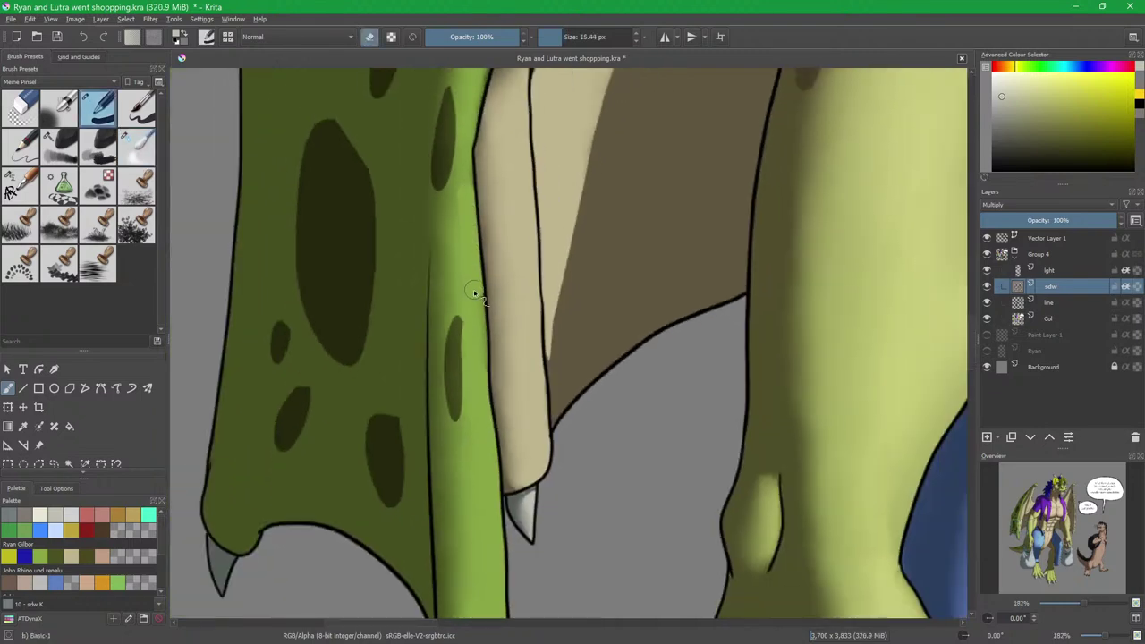
pyautogui.scroll(5, 476, 367)
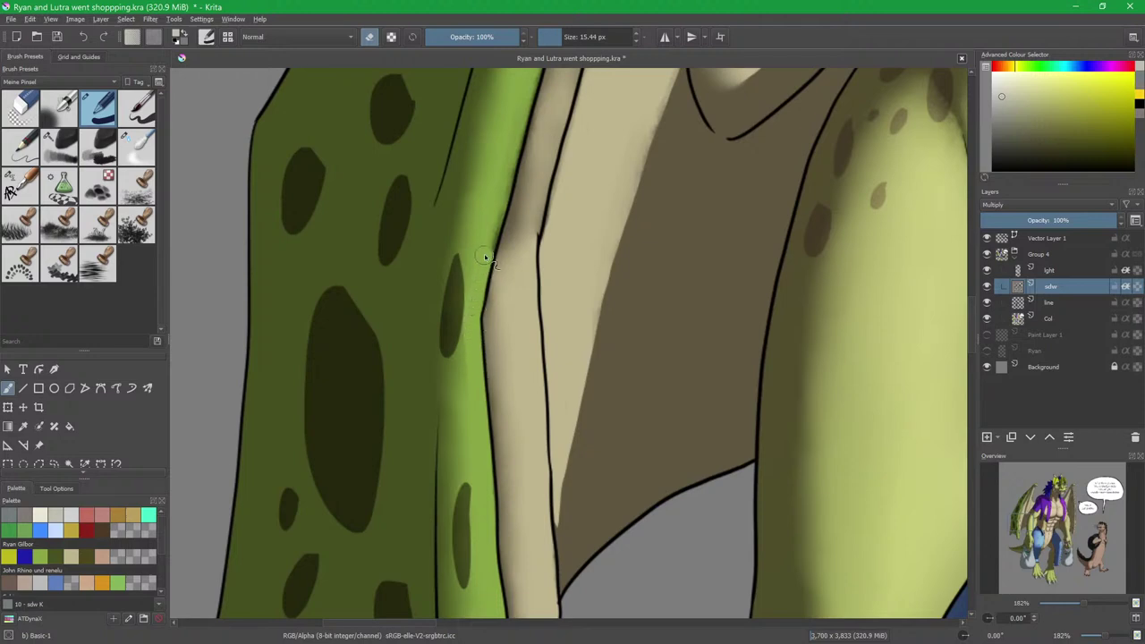
pyautogui.scroll(2, 483, 233)
pyautogui.moveTo(467, 336); pyautogui.dragTo(499, 192)
pyautogui.scroll(6, 503, 214)
pyautogui.moveTo(446, 398); pyautogui.dragTo(505, 175)
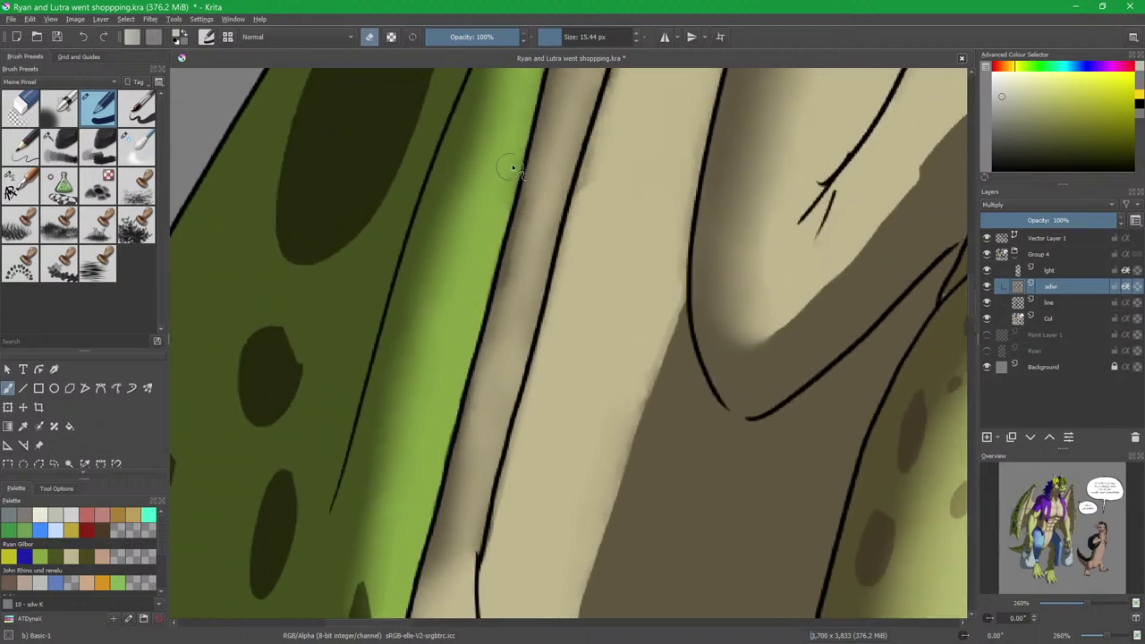
pyautogui.scroll(4, 504, 174)
pyautogui.moveTo(471, 347)
pyautogui.mouseDown()
pyautogui.moveTo(503, 210)
pyautogui.moveTo(523, 181)
pyautogui.mouseUp()
pyautogui.scroll(5, 523, 180)
pyautogui.moveTo(476, 352)
pyautogui.mouseDown()
pyautogui.moveTo(514, 209)
pyautogui.moveTo(542, 179)
pyautogui.mouseUp()
# Extend the lit strip along the upper green edge toward the wing's knuckle by erasing shadow with Basic-1 at about 15 px.
pyautogui.scroll(5, 496, 293)
pyautogui.moveTo(472, 358); pyautogui.dragTo(510, 252)
pyautogui.moveTo(493, 294); pyautogui.dragTo(583, 115)
pyautogui.scroll(3, 503, 318)
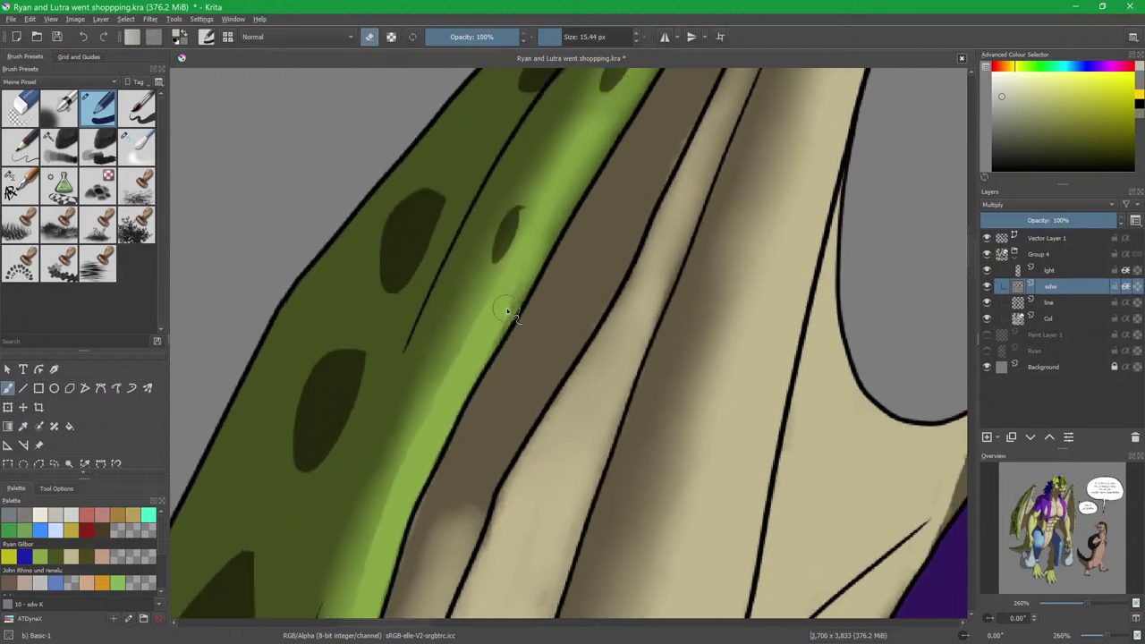
pyautogui.moveTo(476, 360); pyautogui.dragTo(575, 172)
pyautogui.moveTo(533, 257); pyautogui.dragTo(616, 110)
pyautogui.scroll(3, 486, 382)
pyautogui.moveTo(507, 336)
pyautogui.mouseDown()
pyautogui.moveTo(627, 137)
pyautogui.moveTo(647, 115)
pyautogui.mouseUp()
pyautogui.scroll(3, 553, 295)
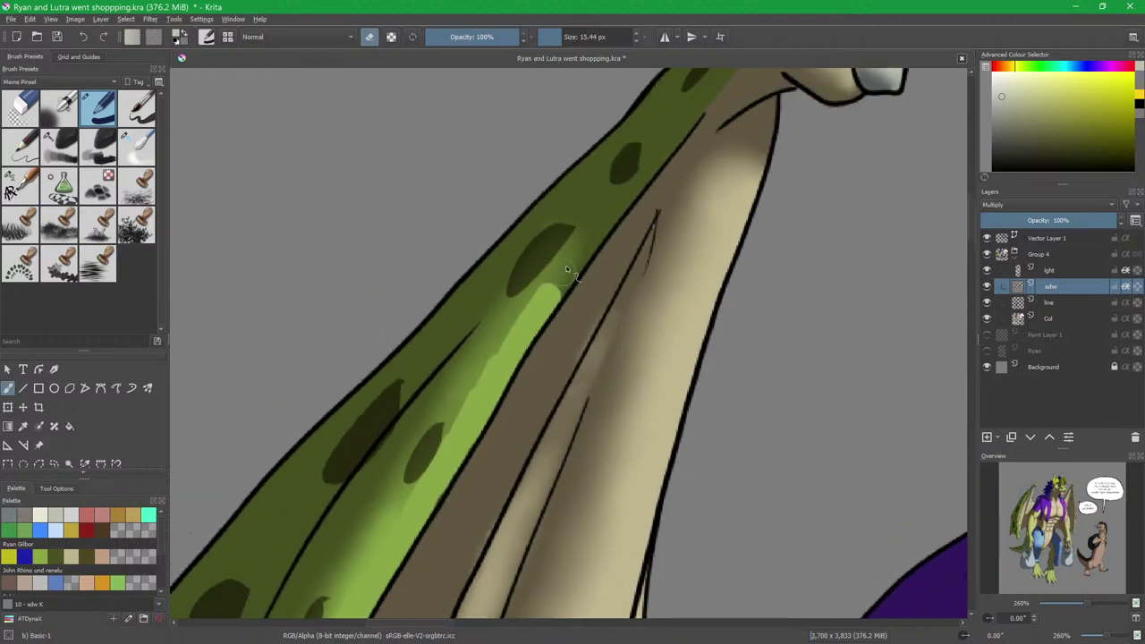
pyautogui.moveTo(548, 300); pyautogui.dragTo(598, 213)
pyautogui.scroll(3, 564, 313)
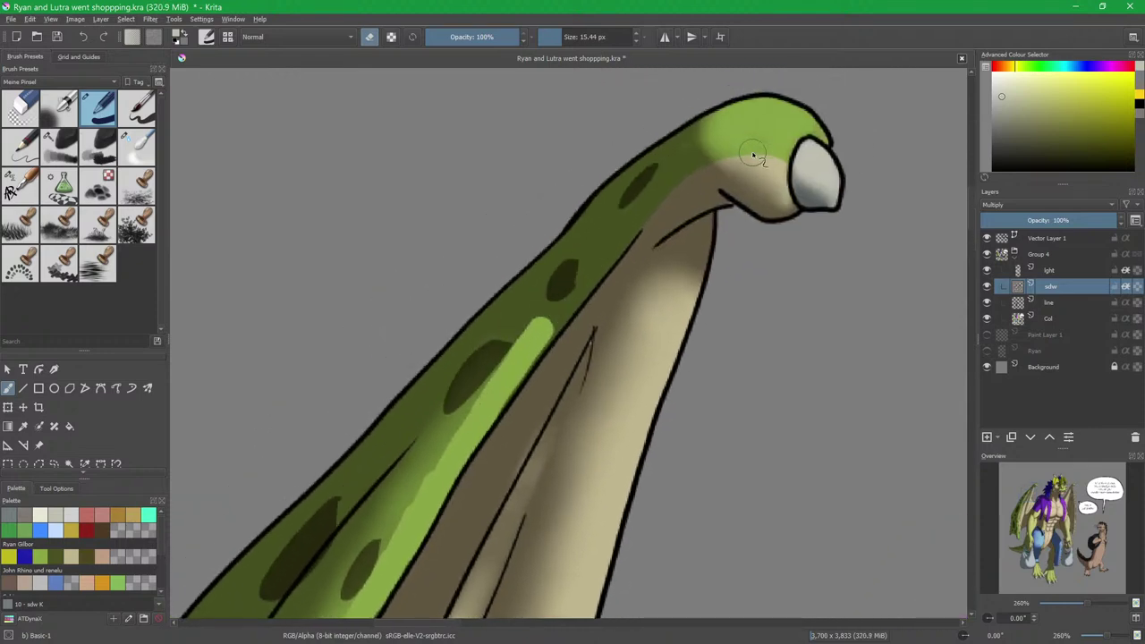
pyautogui.moveTo(570, 320)
pyautogui.mouseDown()
pyautogui.moveTo(524, 332)
pyautogui.moveTo(553, 319)
pyautogui.mouseUp()
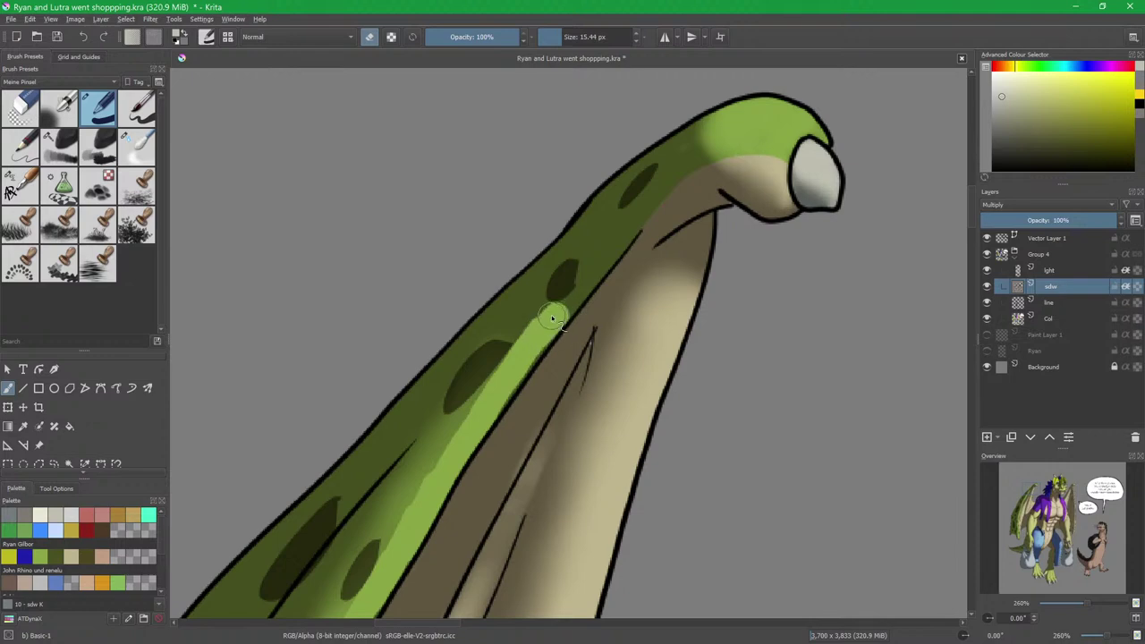
# Even out the ragged border of the lit strip below the wing's knuckle by erasing shadow with Basic-1 at about 15 px.
pyautogui.scroll(-6, 553, 319)
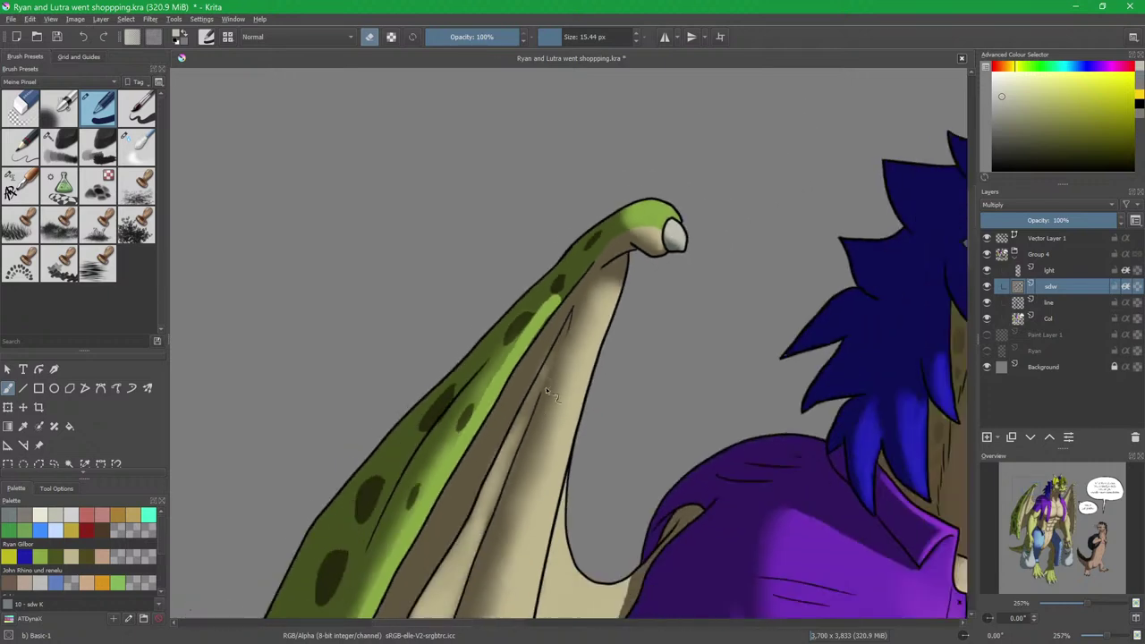
pyautogui.moveTo(592, 290); pyautogui.dragTo(584, 335)
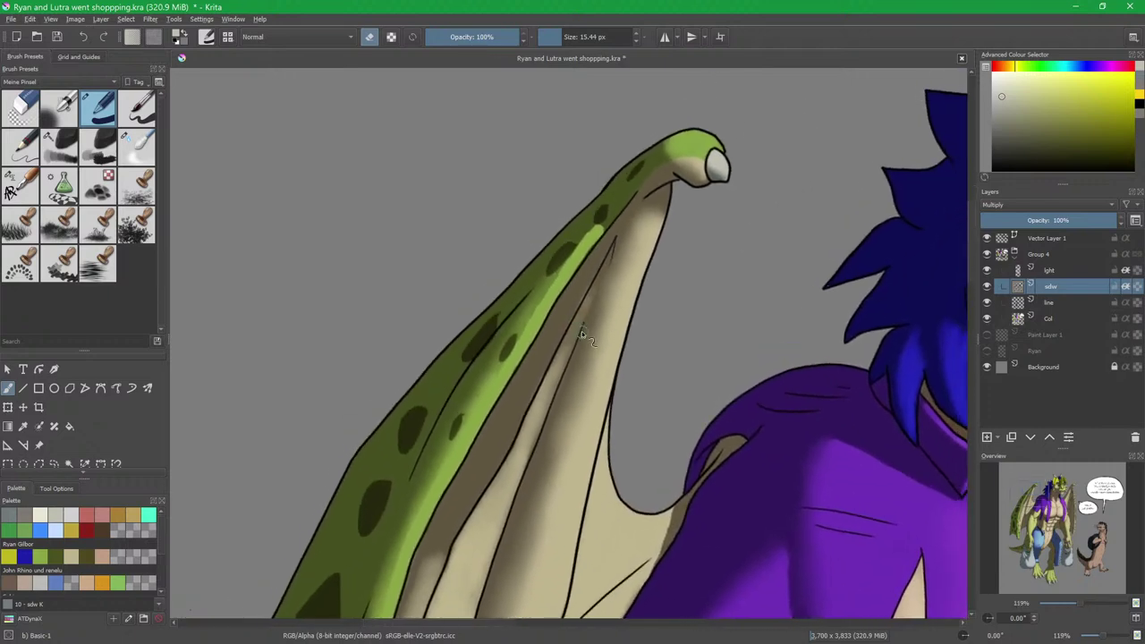
pyautogui.scroll(5, 575, 327)
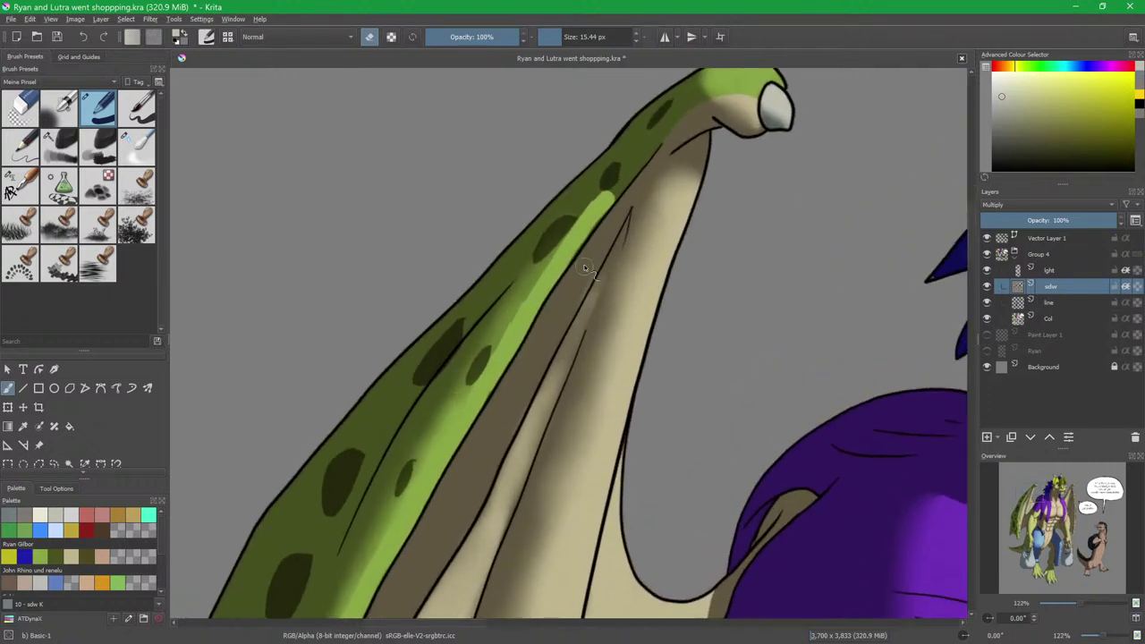
pyautogui.moveTo(610, 197); pyautogui.dragTo(523, 312)
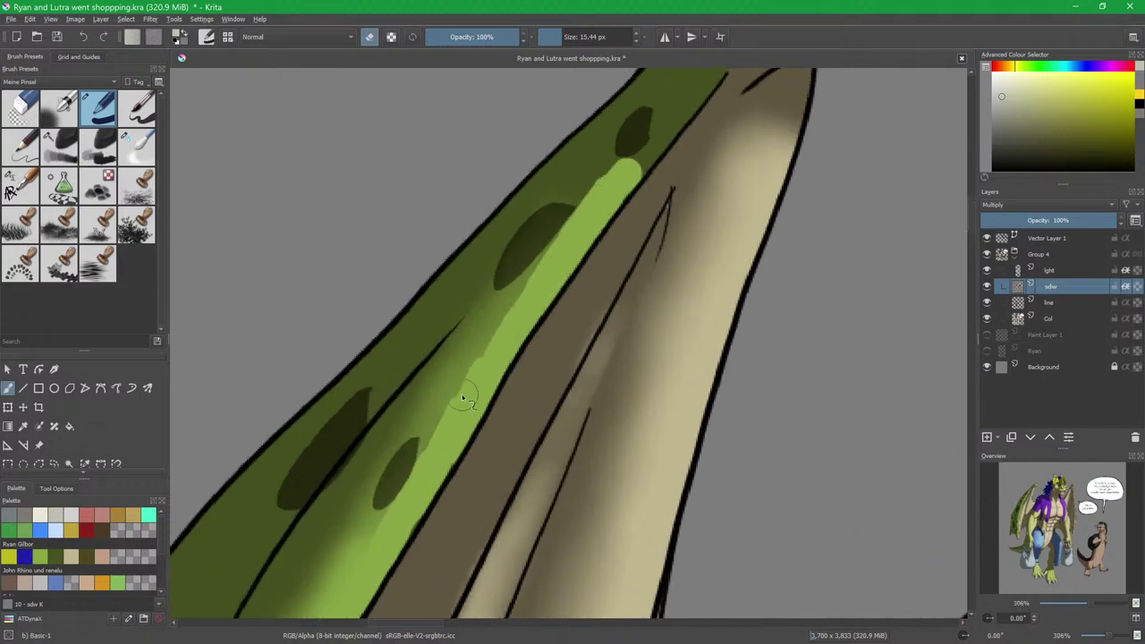
pyautogui.moveTo(406, 497); pyautogui.dragTo(545, 279)
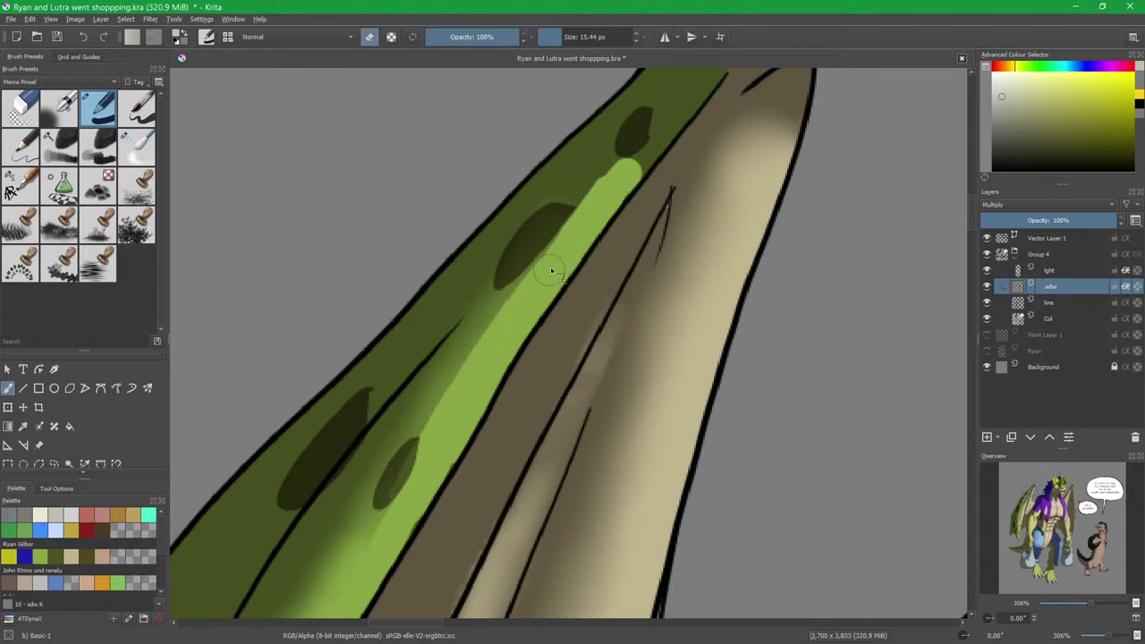
pyautogui.moveTo(624, 177); pyautogui.dragTo(523, 310)
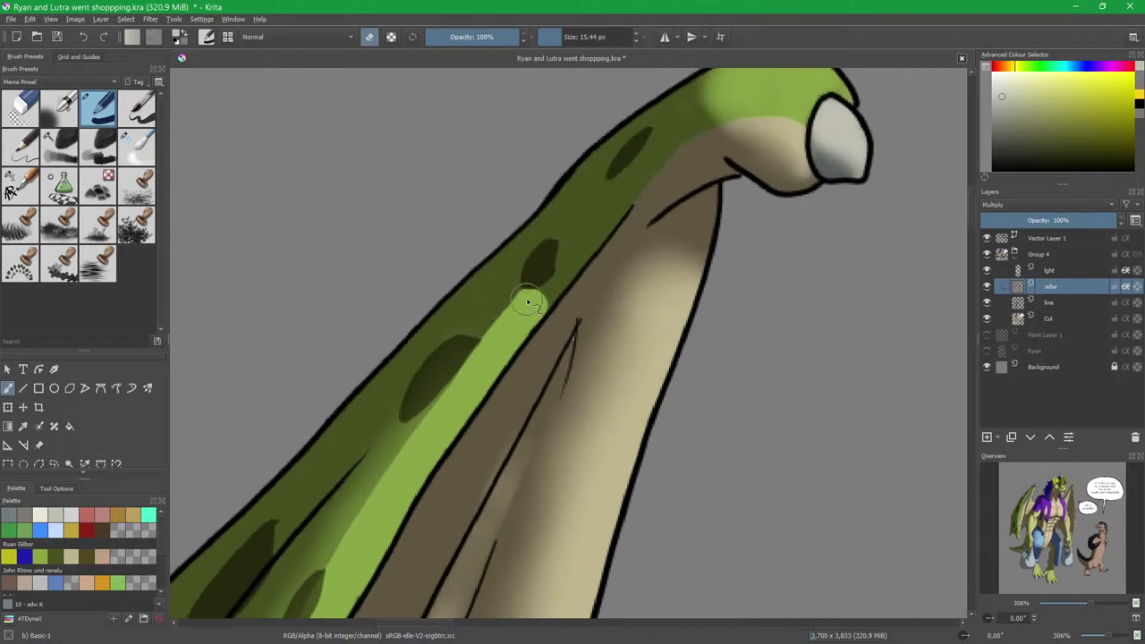
pyautogui.scroll(-6, 530, 309)
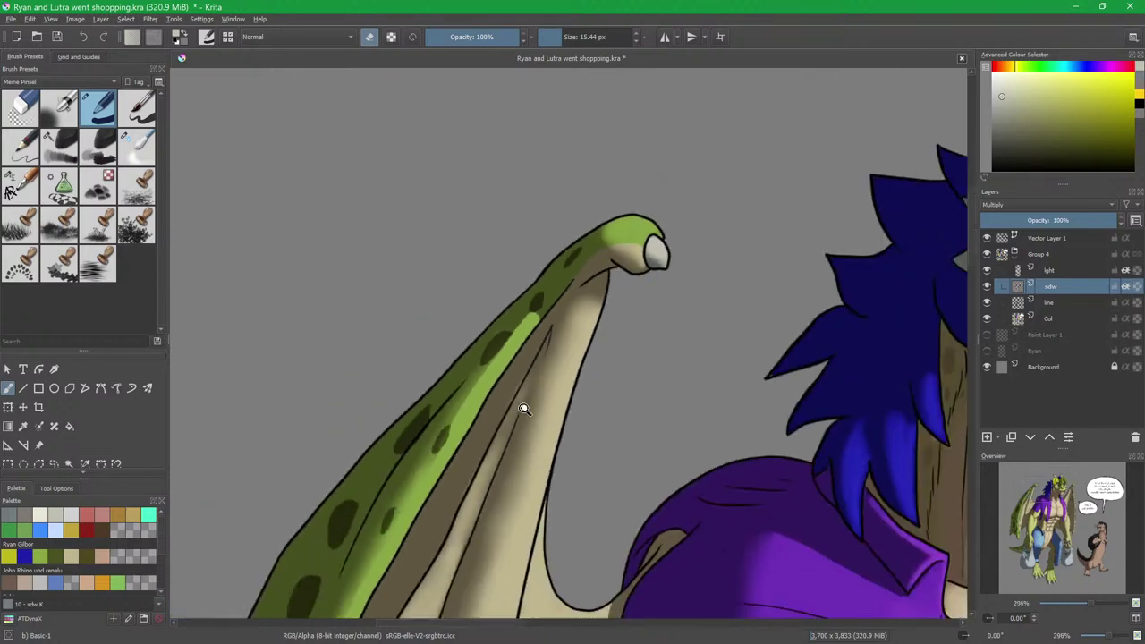
pyautogui.moveTo(601, 257); pyautogui.dragTo(563, 351)
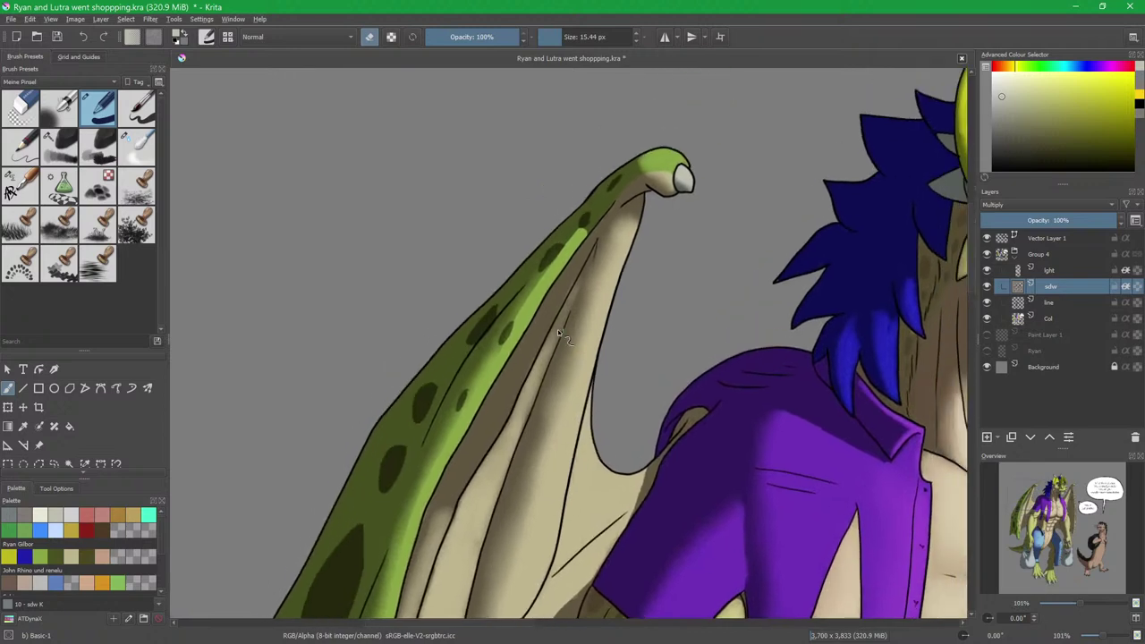
pyautogui.scroll(6, 573, 303)
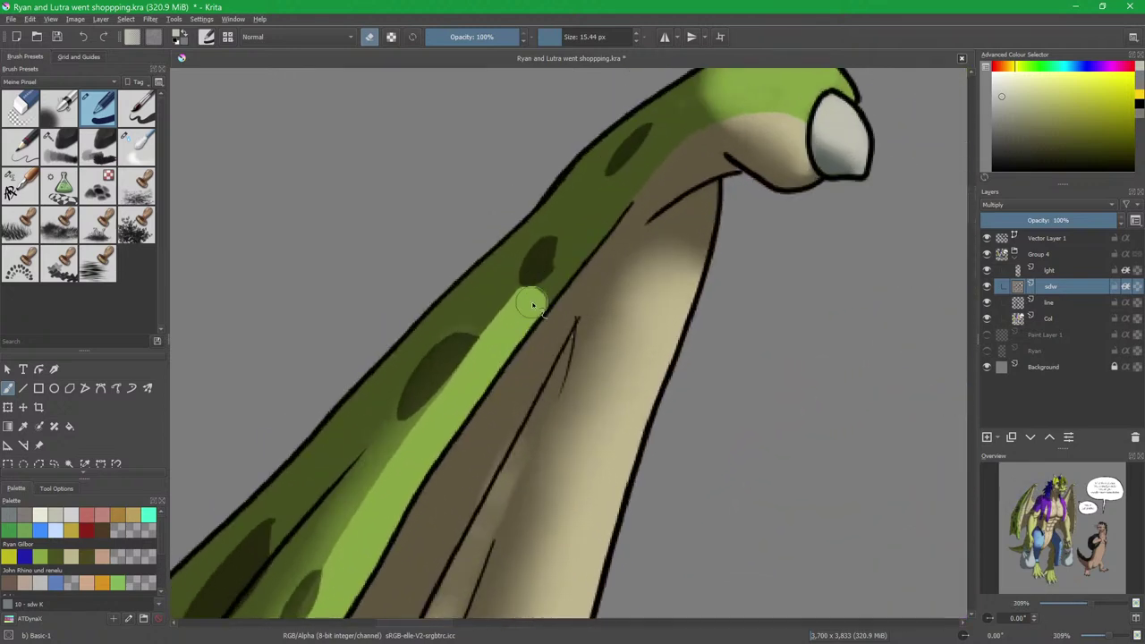
pyautogui.moveTo(580, 236)
pyautogui.mouseDown()
pyautogui.moveTo(543, 298)
pyautogui.moveTo(604, 209)
pyautogui.moveTo(566, 260)
pyautogui.moveTo(582, 216)
pyautogui.moveTo(395, 468)
pyautogui.mouseUp()
# Widen the lit strip down the wing's green edge to the finger tip by erasing shadow with Basic-1 at about 30 px.
pyautogui.press('/')
pyautogui.moveTo(427, 424)
pyautogui.mouseDown()
pyautogui.moveTo(594, 211)
pyautogui.moveTo(564, 235)
pyautogui.moveTo(594, 219)
pyautogui.moveTo(452, 421)
pyautogui.moveTo(425, 497)
pyautogui.moveTo(635, 120)
pyautogui.mouseUp()
pyautogui.scroll(-3, 594, 210)
pyautogui.press('/')
pyautogui.moveTo(610, 173); pyautogui.dragTo(506, 431)
pyautogui.moveTo(507, 428)
pyautogui.mouseDown()
pyautogui.moveTo(578, 175)
pyautogui.moveTo(526, 376)
pyautogui.mouseUp()
pyautogui.moveTo(534, 332)
pyautogui.mouseDown()
pyautogui.moveTo(481, 529)
pyautogui.moveTo(543, 212)
pyautogui.mouseUp()
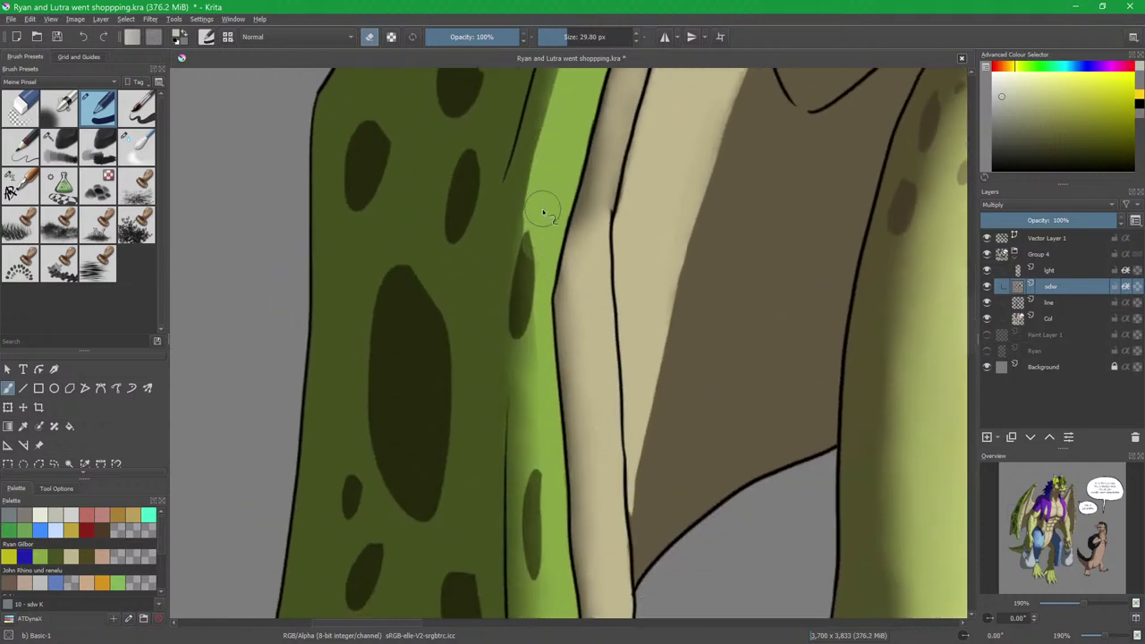
pyautogui.moveTo(536, 278); pyautogui.dragTo(539, 424)
pyautogui.moveTo(549, 543)
pyautogui.mouseDown()
pyautogui.moveTo(511, 225)
pyautogui.moveTo(528, 518)
pyautogui.moveTo(506, 396)
pyautogui.moveTo(502, 259)
pyautogui.mouseUp()
# Soften the shadow border along the lower and middle green wing edge on the sdw layer with Blender Blur at about 31 px.
pyautogui.press('/')
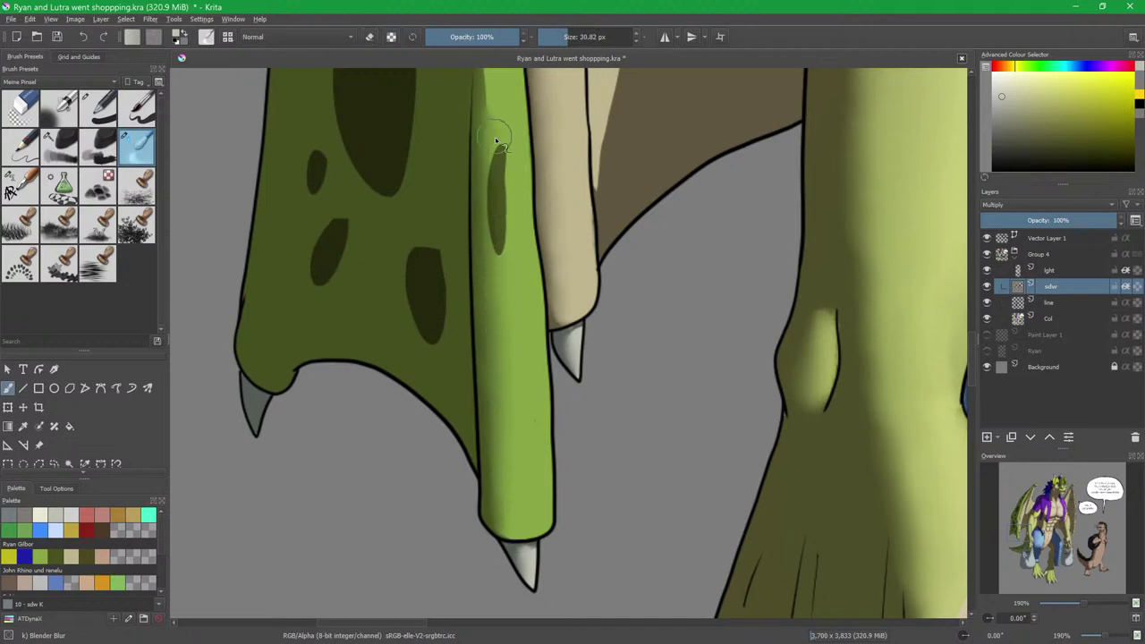
pyautogui.scroll(3, 490, 129)
pyautogui.moveTo(511, 448); pyautogui.dragTo(504, 144)
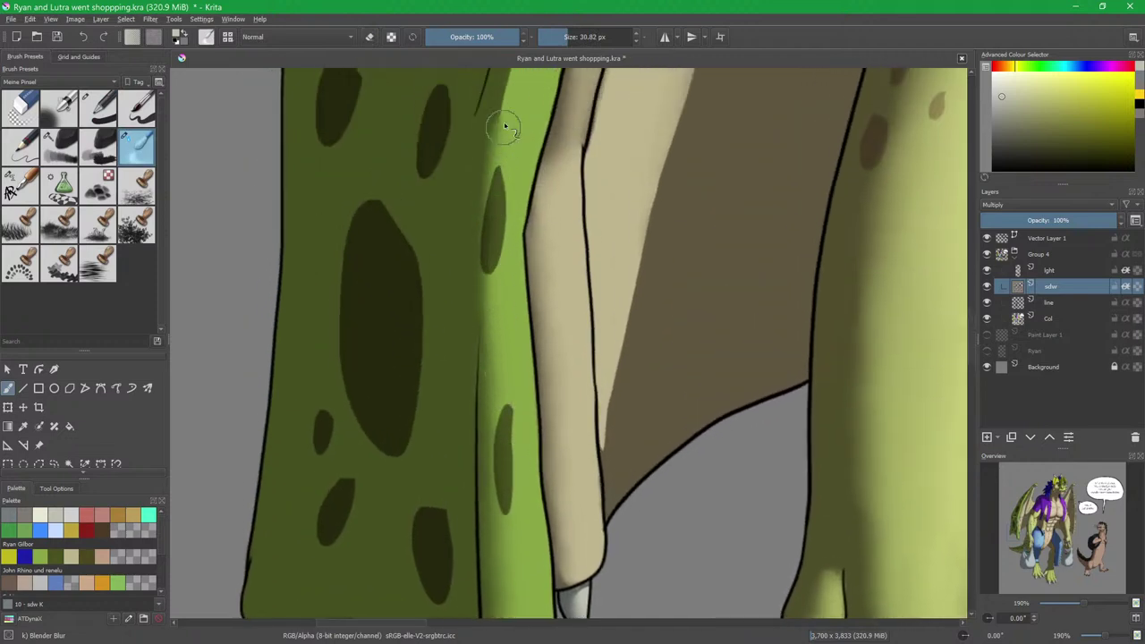
pyautogui.scroll(3, 504, 143)
pyautogui.moveTo(463, 439)
pyautogui.mouseDown()
pyautogui.moveTo(475, 325)
pyautogui.moveTo(531, 144)
pyautogui.mouseUp()
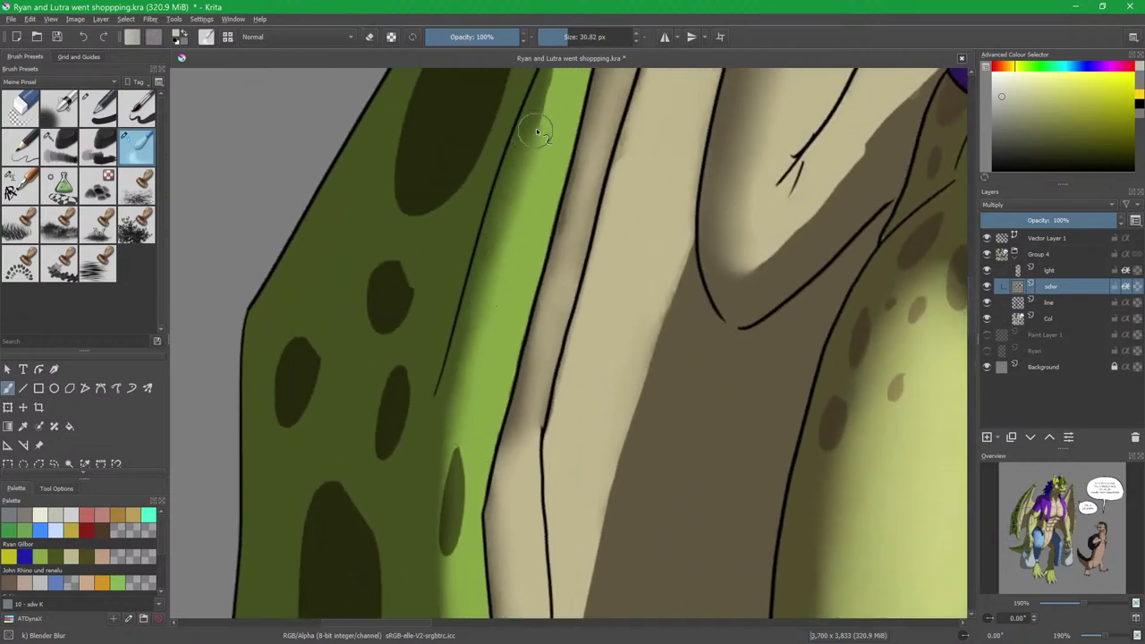
pyautogui.scroll(3, 531, 140)
pyautogui.moveTo(486, 396)
pyautogui.mouseDown()
pyautogui.moveTo(508, 298)
pyautogui.moveTo(584, 91)
pyautogui.mouseUp()
# Blend the shadow border along the upper green wing edge up to the knuckle with Blender Blur at about 31 px.
pyautogui.scroll(3, 519, 350)
pyautogui.moveTo(515, 377)
pyautogui.mouseDown()
pyautogui.moveTo(506, 363)
pyautogui.moveTo(573, 217)
pyautogui.mouseUp()
pyautogui.scroll(3, 510, 365)
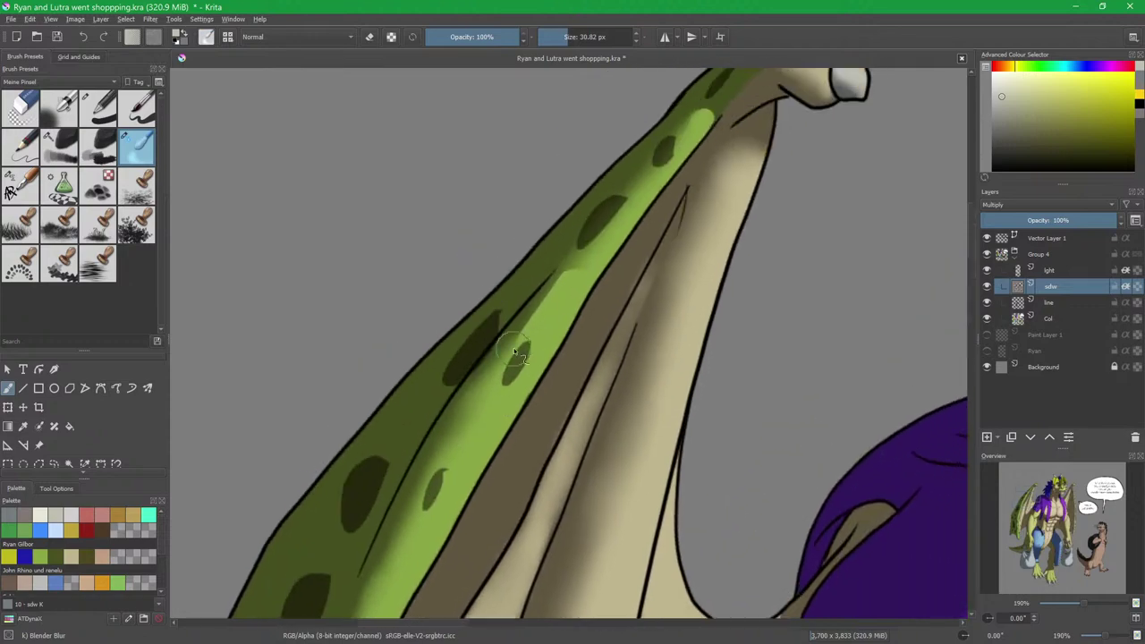
pyautogui.moveTo(497, 391); pyautogui.dragTo(543, 319)
pyautogui.moveTo(651, 173); pyautogui.dragTo(679, 135)
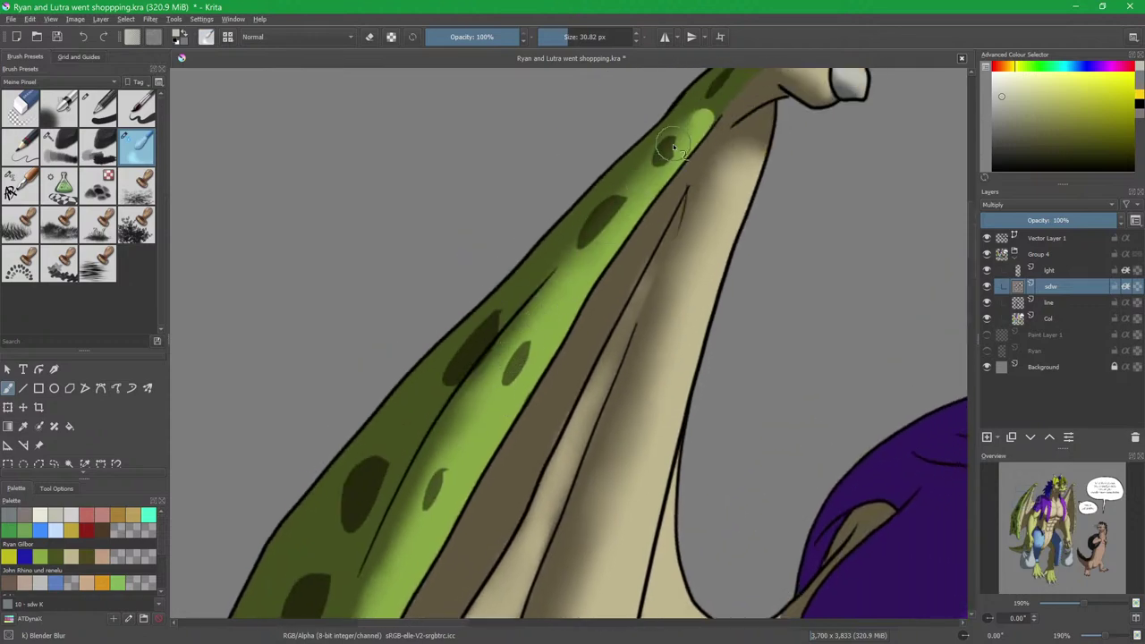
# Start an overlay highlight on the upper green wing edge on the lght layer with the Charcoal brush at 50% opacity and about 38 px.
pyautogui.moveTo(653, 236); pyautogui.dragTo(637, 340)
pyautogui.moveTo(644, 447); pyautogui.dragTo(606, 279)
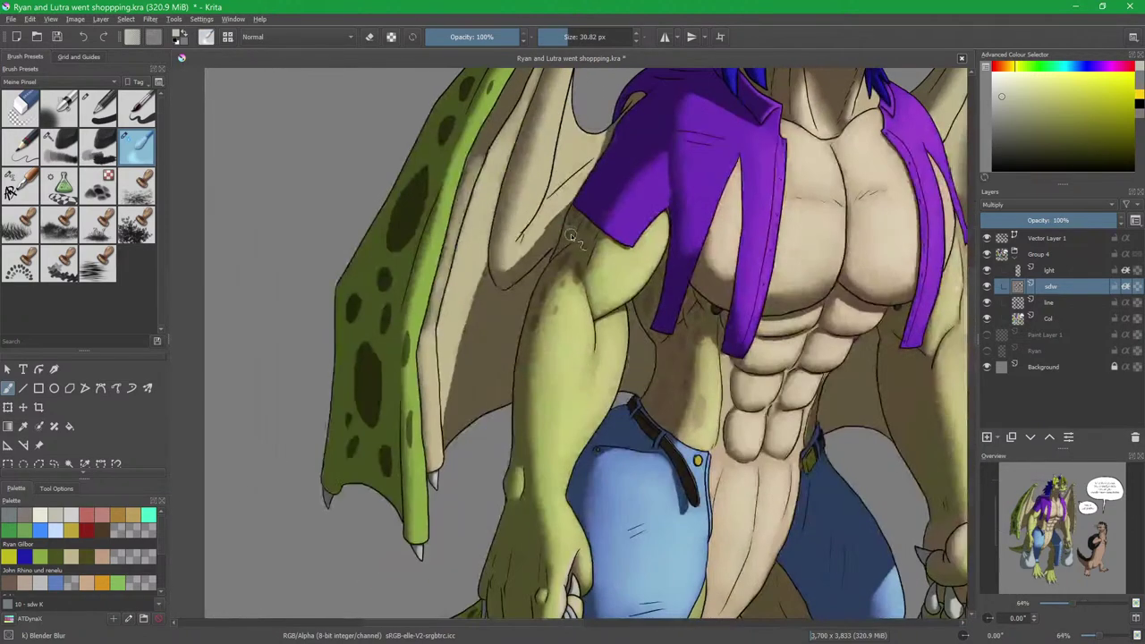
pyautogui.scroll(3, 581, 286)
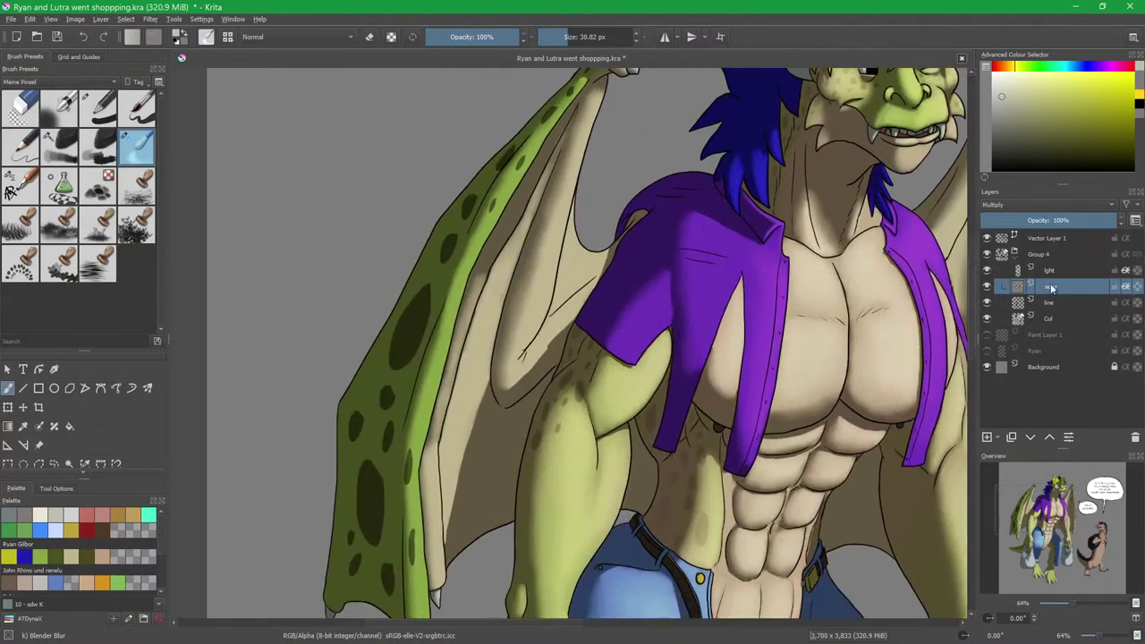
pyautogui.click(1010, 272)
pyautogui.click(59, 148)
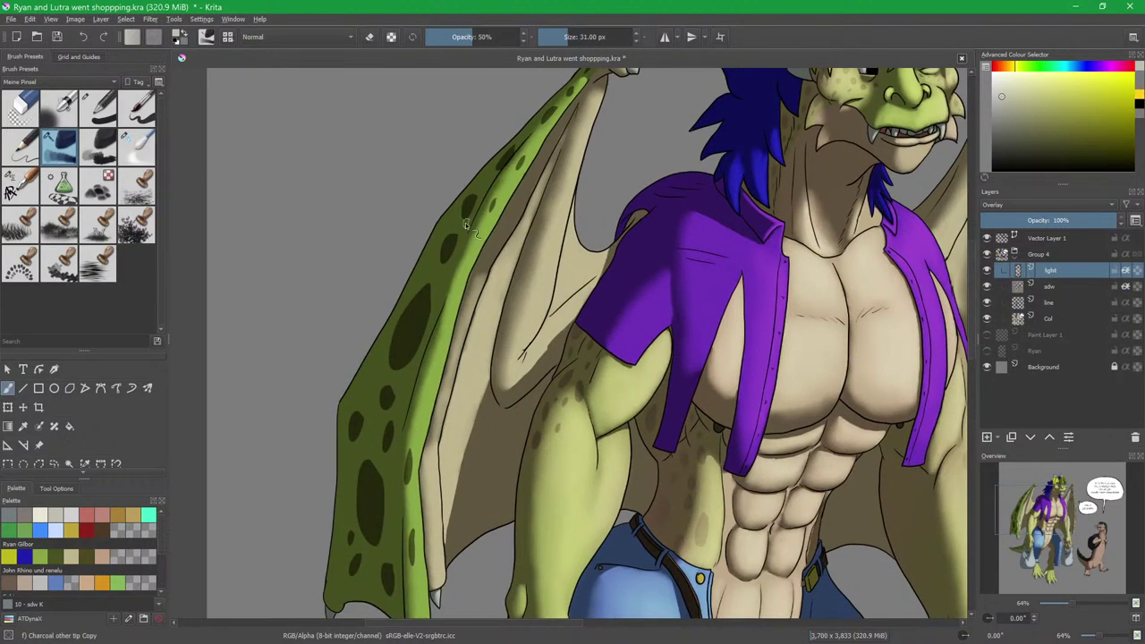
pyautogui.scroll(2, 485, 261)
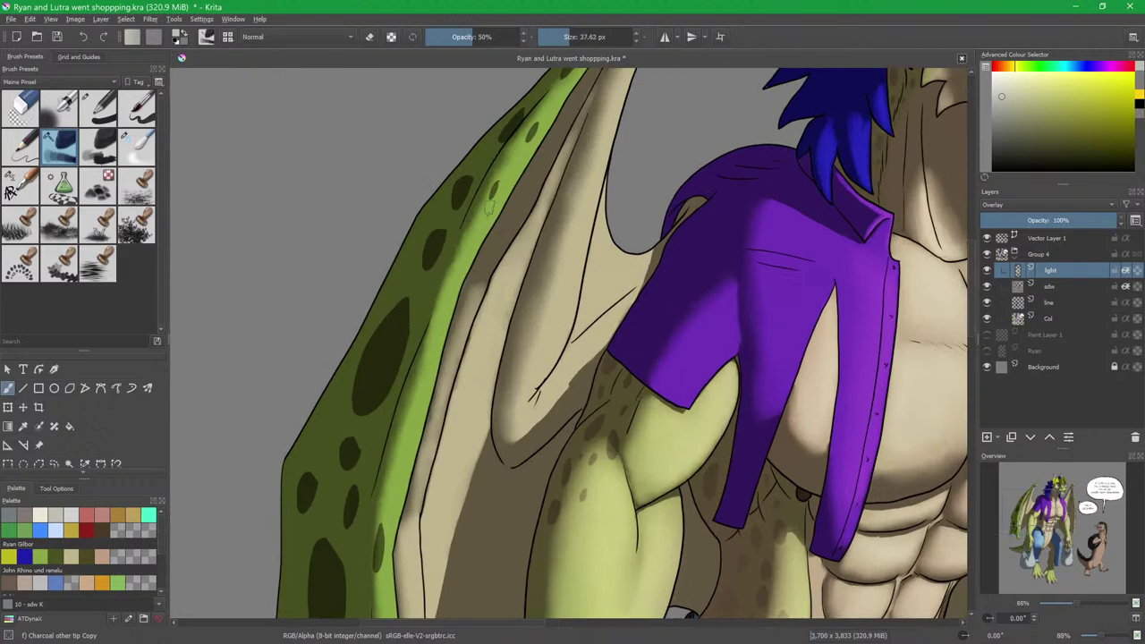
pyautogui.moveTo(495, 206)
pyautogui.mouseDown()
pyautogui.moveTo(532, 141)
pyautogui.moveTo(507, 246)
pyautogui.mouseUp()
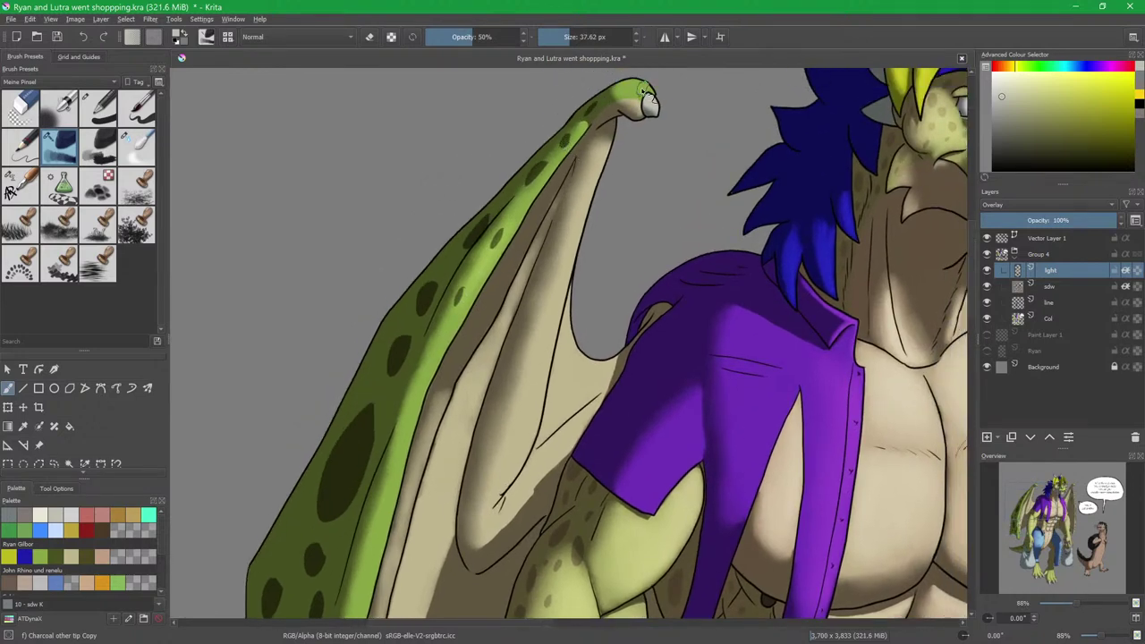
# Paint a Charcoal highlight of about 30 px on the wing's green knuckle beside the claw and soften it with Blender Blur.
pyautogui.scroll(4, 637, 103)
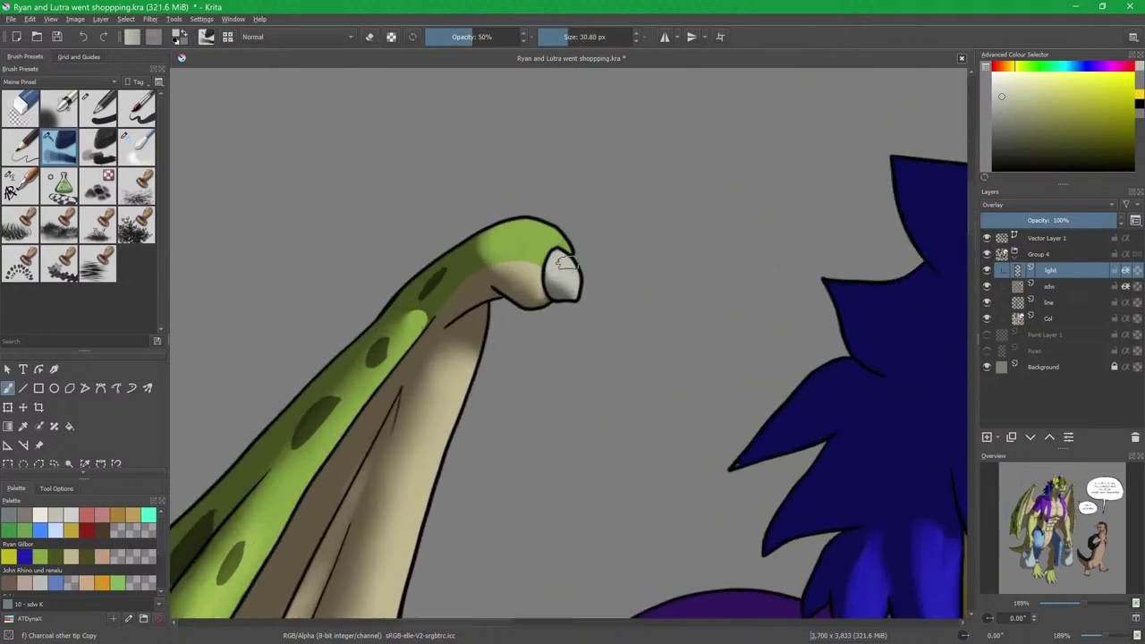
pyautogui.moveTo(557, 240); pyautogui.dragTo(547, 265)
pyautogui.press('/')
pyautogui.moveTo(534, 240)
pyautogui.mouseDown()
pyautogui.moveTo(535, 254)
pyautogui.moveTo(544, 229)
pyautogui.mouseUp()
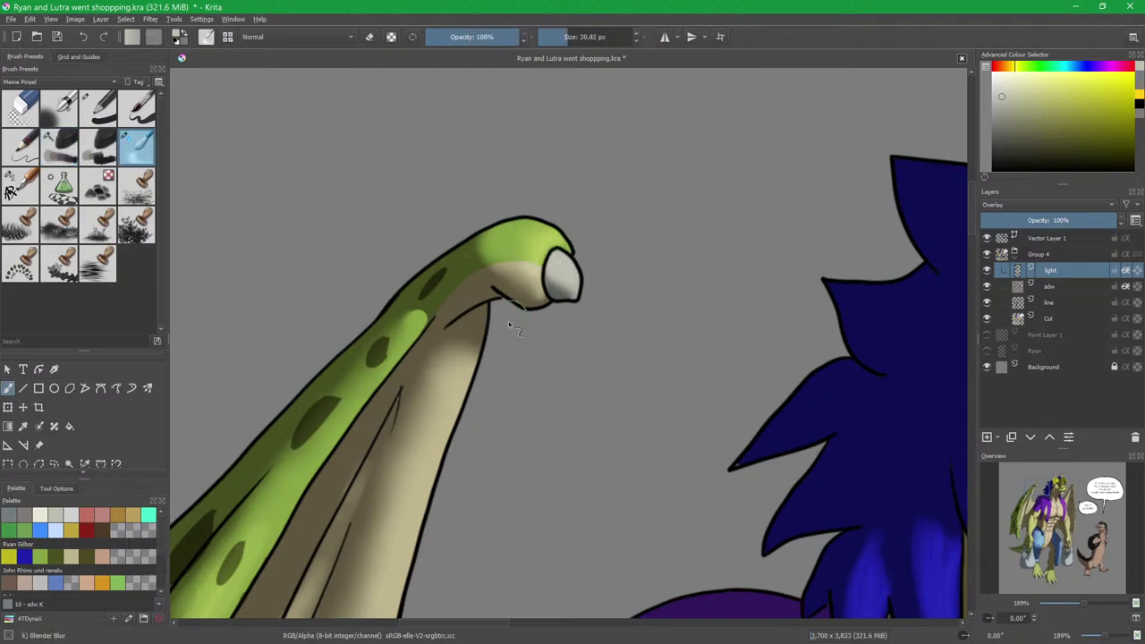
# Extend the overlay highlight down the upper green wing edge from below the knuckle with the Charcoal brush at 50% opacity.
pyautogui.press('/')
pyautogui.moveTo(467, 390); pyautogui.dragTo(578, 232)
pyautogui.scroll(-4, 578, 232)
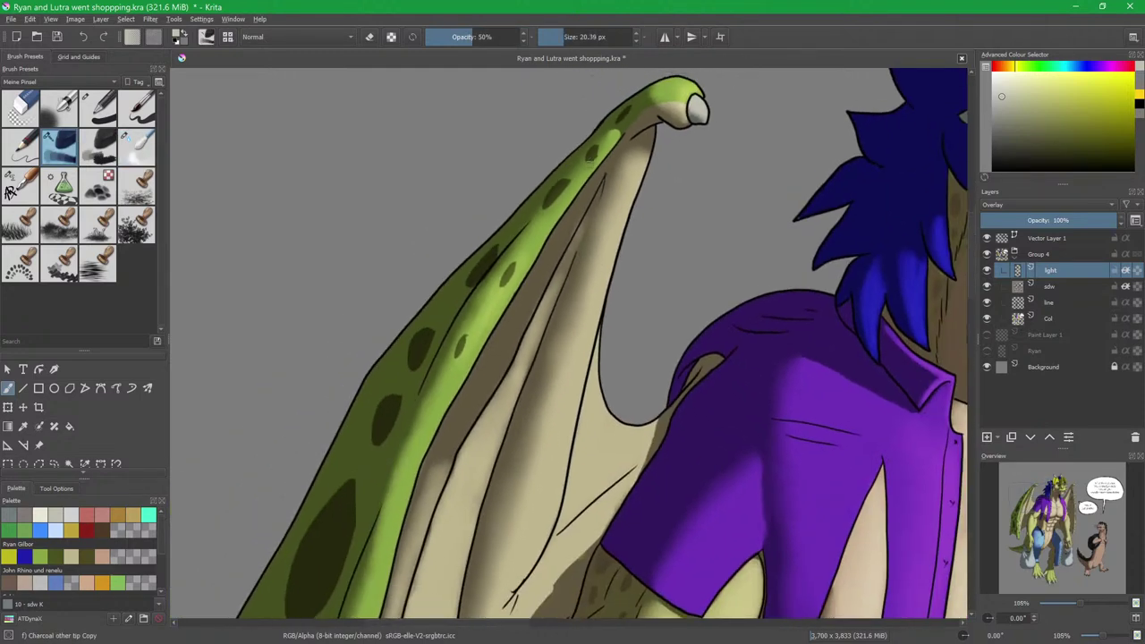
pyautogui.moveTo(614, 143)
pyautogui.mouseDown()
pyautogui.moveTo(507, 288)
pyautogui.moveTo(577, 188)
pyautogui.mouseUp()
pyautogui.moveTo(457, 388)
pyautogui.mouseDown()
pyautogui.moveTo(566, 184)
pyautogui.moveTo(513, 283)
pyautogui.mouseUp()
pyautogui.moveTo(526, 242)
pyautogui.mouseDown()
pyautogui.moveTo(491, 339)
pyautogui.moveTo(497, 256)
pyautogui.moveTo(510, 234)
pyautogui.moveTo(452, 446)
pyautogui.moveTo(486, 258)
pyautogui.mouseUp()
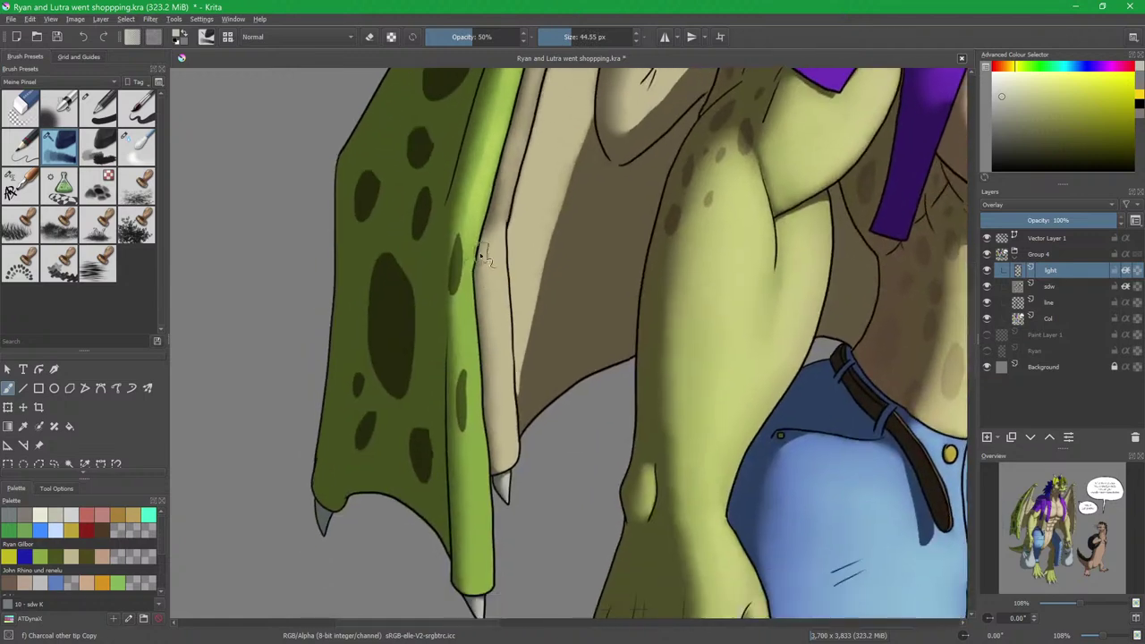
# Paint the overlay highlight down the lower green wing edge to the finger tip with the Charcoal brush at about 45 px.
pyautogui.moveTo(470, 219); pyautogui.dragTo(464, 340)
pyautogui.moveTo(463, 298); pyautogui.dragTo(468, 421)
pyautogui.moveTo(470, 375); pyautogui.dragTo(471, 514)
pyautogui.moveTo(471, 427)
pyautogui.mouseDown()
pyautogui.moveTo(481, 562)
pyautogui.moveTo(473, 549)
pyautogui.mouseUp()
pyautogui.moveTo(472, 498); pyautogui.dragTo(477, 576)
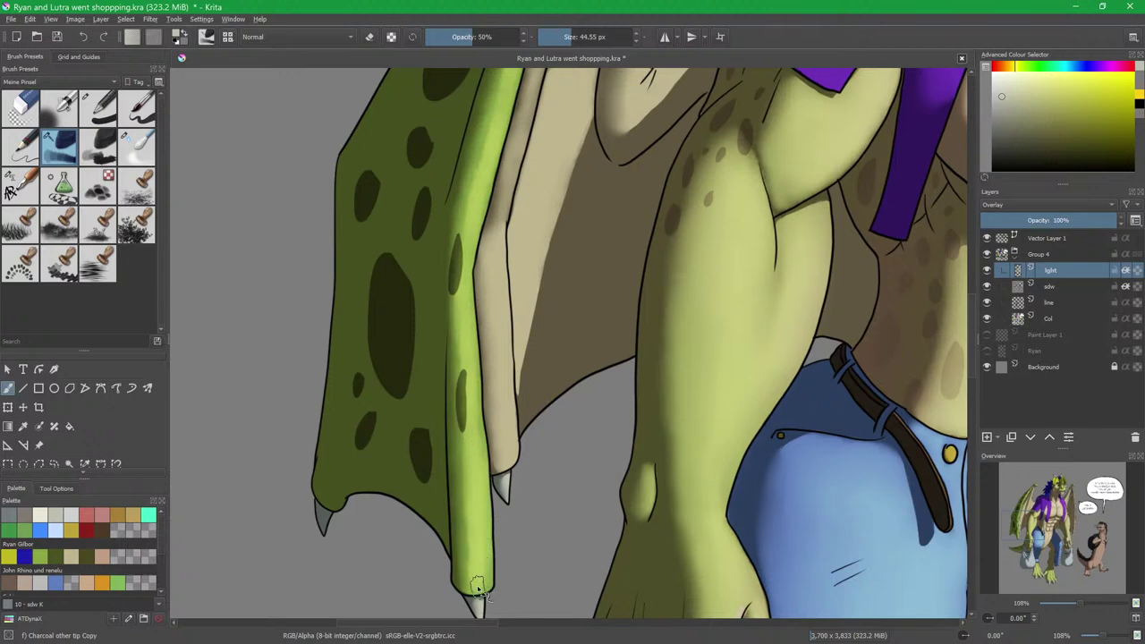
# Smooth the overlay highlight along the green wing edge, working up toward the knuckle, with Blender Blur at about 40 px.
pyautogui.press('/')
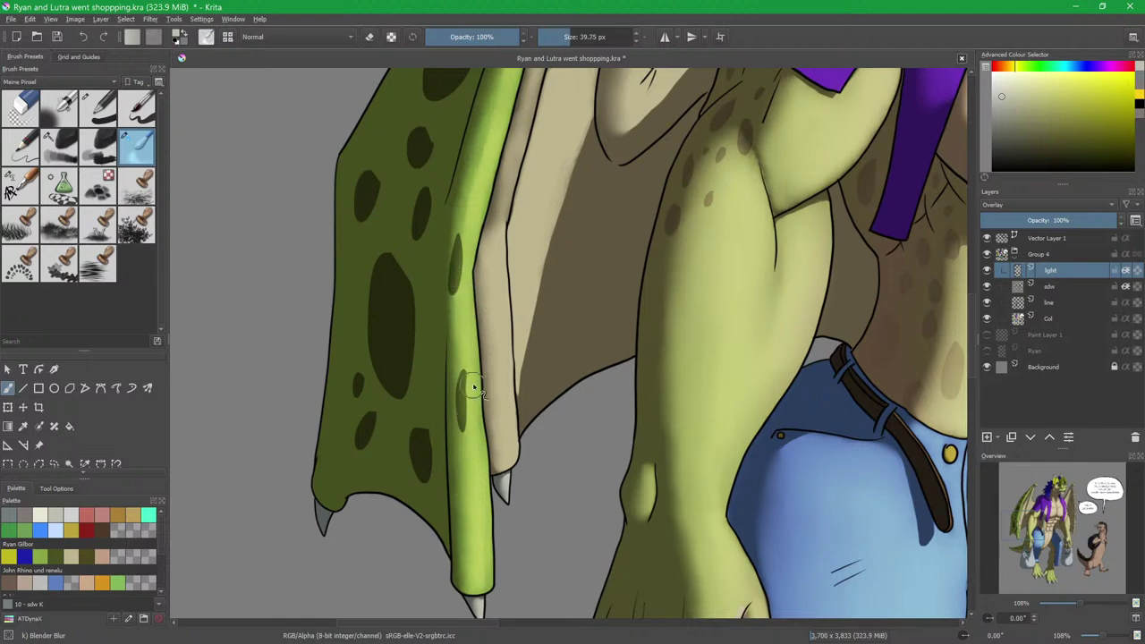
pyautogui.scroll(3, 492, 420)
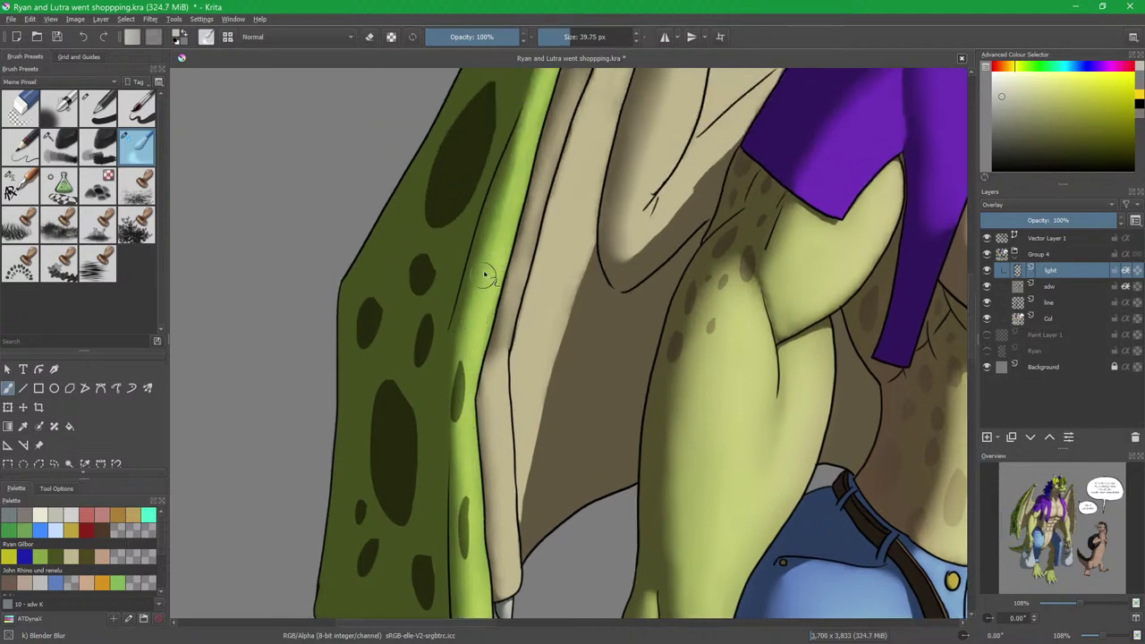
pyautogui.moveTo(517, 168); pyautogui.dragTo(472, 352)
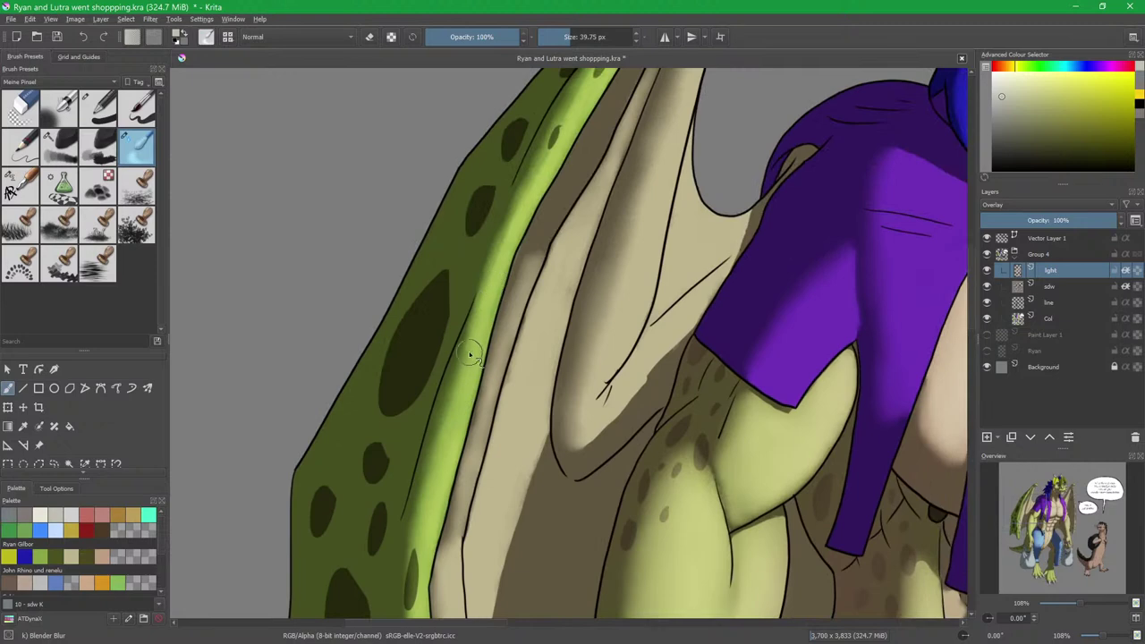
pyautogui.moveTo(538, 191); pyautogui.dragTo(477, 345)
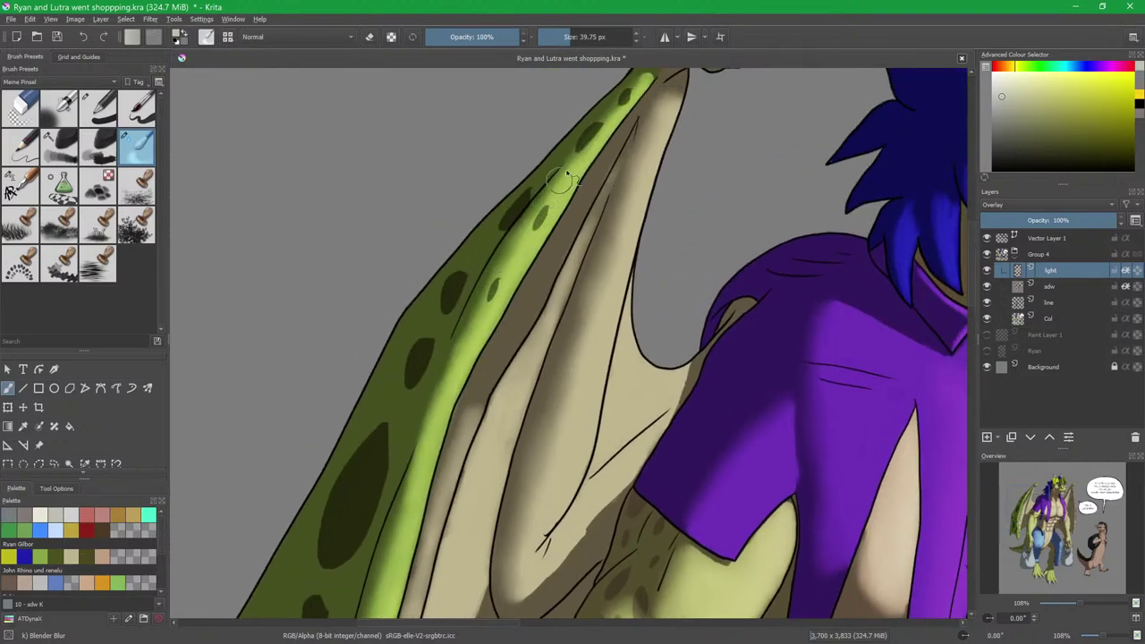
# Paint and blend highlights on the left wing's inner membrane folds on the lght layer, alternating the Charcoal and Blender Blur brushes.
pyautogui.moveTo(542, 407); pyautogui.dragTo(606, 53)
pyautogui.press('/')
pyautogui.moveTo(512, 286); pyautogui.dragTo(526, 194)
pyautogui.moveTo(470, 295)
pyautogui.mouseDown()
pyautogui.moveTo(468, 266)
pyautogui.moveTo(468, 460)
pyautogui.moveTo(463, 260)
pyautogui.moveTo(468, 417)
pyautogui.mouseUp()
pyautogui.press('/')
pyautogui.moveTo(458, 268)
pyautogui.mouseDown()
pyautogui.moveTo(474, 476)
pyautogui.moveTo(452, 364)
pyautogui.moveTo(468, 435)
pyautogui.mouseUp()
pyautogui.scroll(5, 474, 376)
pyautogui.press('/')
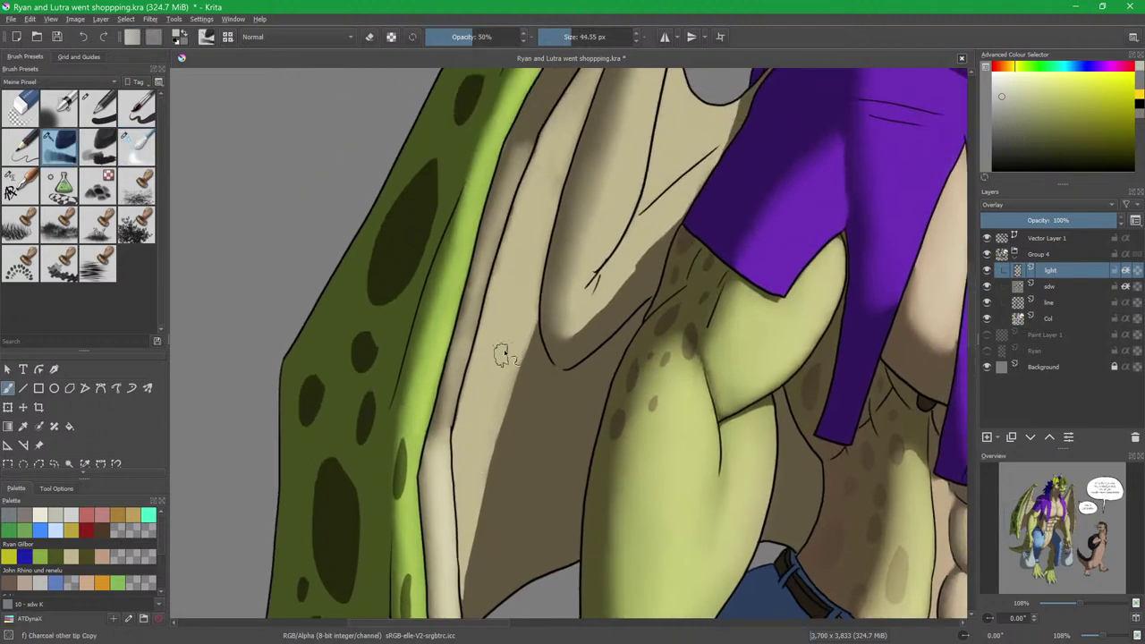
# Highlight the left wing's membrane beside the purple sleeve with the Charcoal brush at 50% opacity and soften it with Blender Blur.
pyautogui.scroll(5, 495, 369)
pyautogui.moveTo(519, 391); pyautogui.dragTo(535, 389)
pyautogui.moveTo(621, 328)
pyautogui.mouseDown()
pyautogui.moveTo(614, 313)
pyautogui.moveTo(626, 314)
pyautogui.mouseUp()
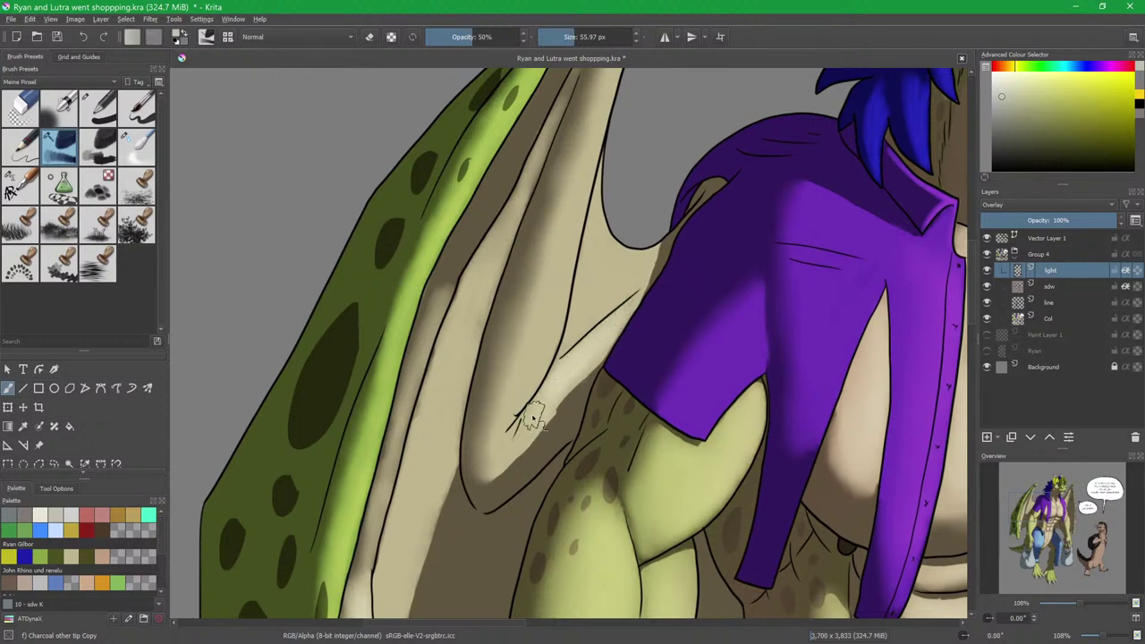
pyautogui.press('/')
pyautogui.press('/')
pyautogui.moveTo(569, 257); pyautogui.dragTo(562, 308)
pyautogui.moveTo(581, 231)
pyautogui.mouseDown()
pyautogui.moveTo(533, 377)
pyautogui.moveTo(553, 269)
pyautogui.mouseUp()
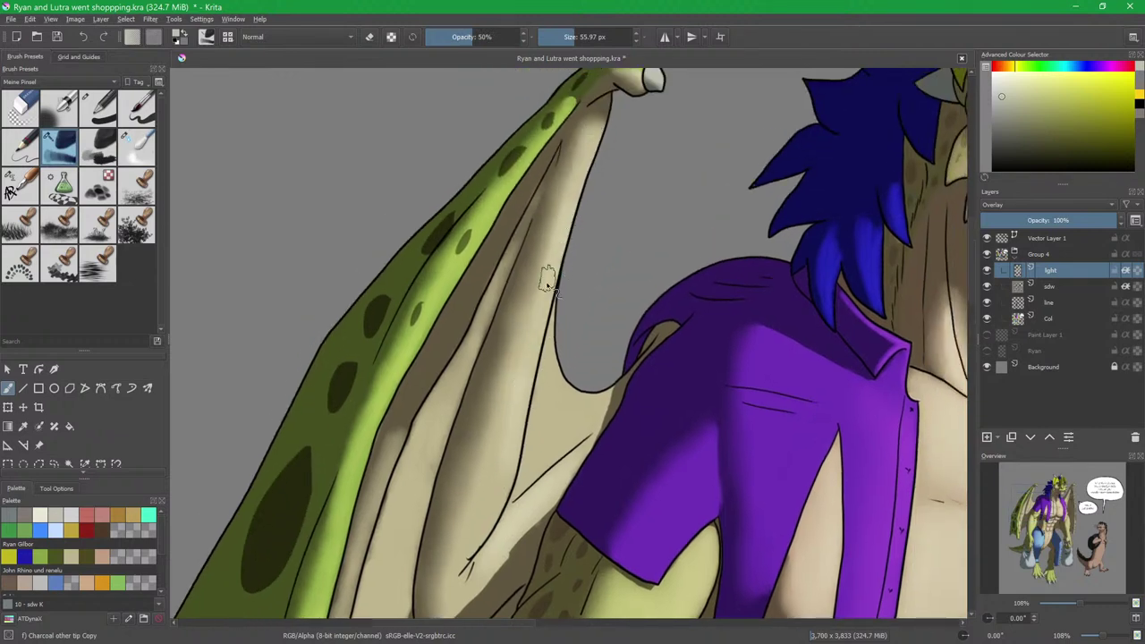
pyautogui.press('/')
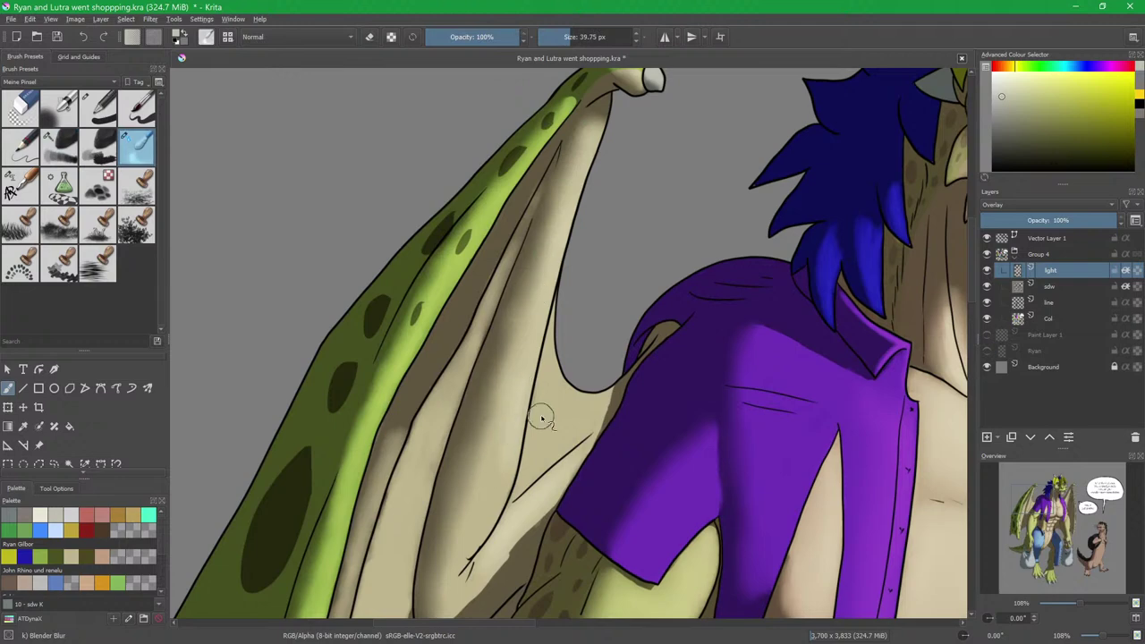
pyautogui.moveTo(541, 417); pyautogui.dragTo(537, 327)
# Add highlights to the membrane below the left wing's inner curve and blend them toward the crease lines.
pyautogui.press('/')
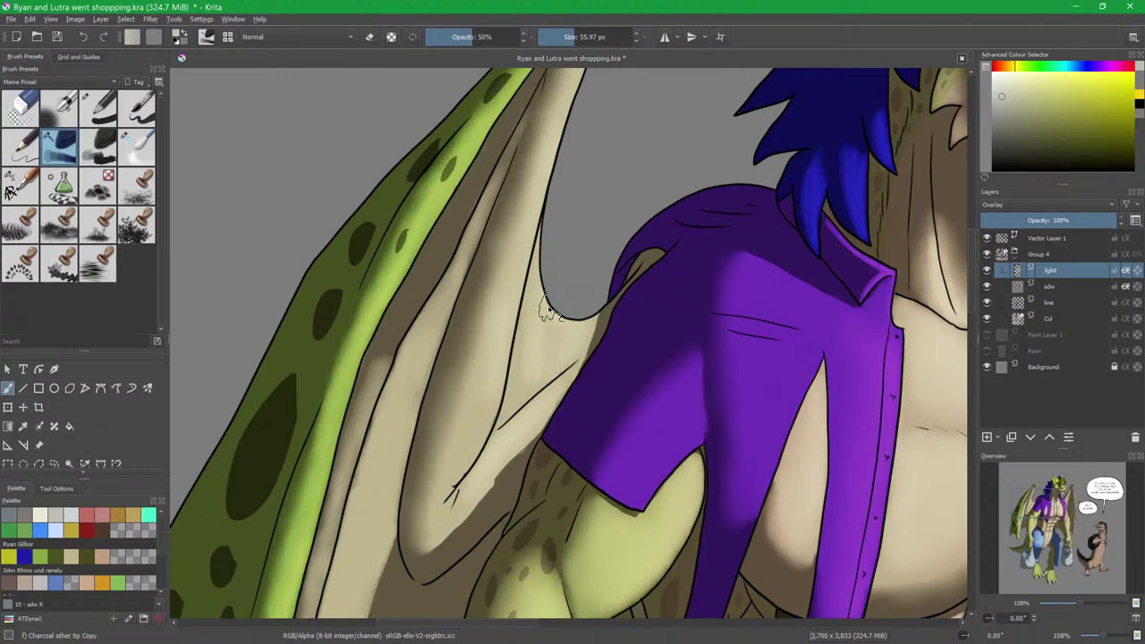
pyautogui.press('/')
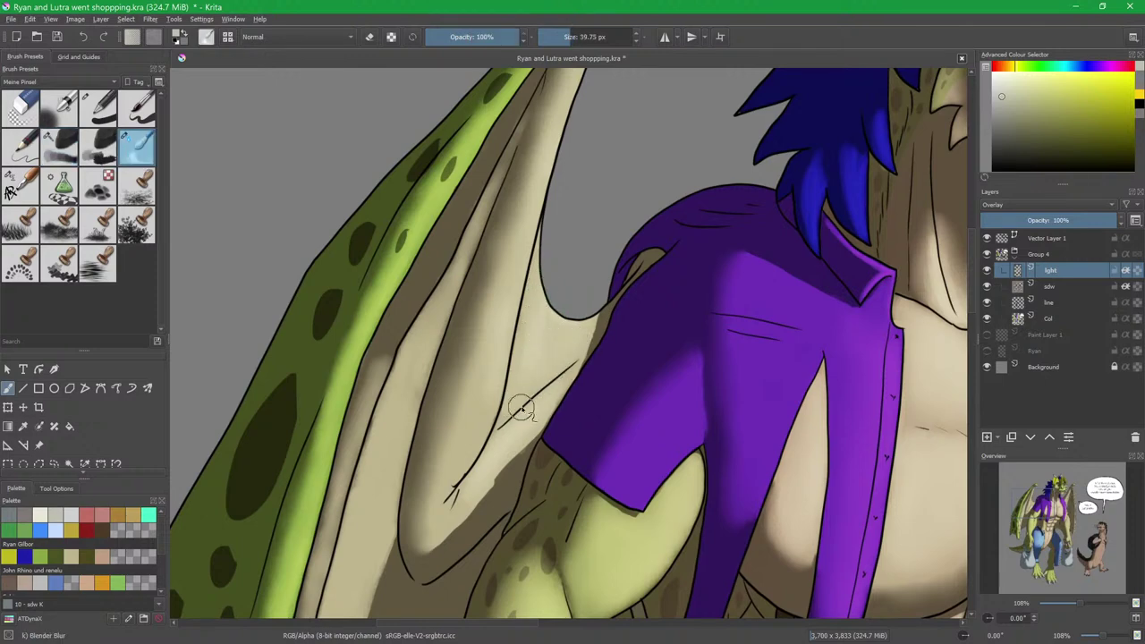
pyautogui.moveTo(535, 390); pyautogui.dragTo(564, 279)
pyautogui.press('/')
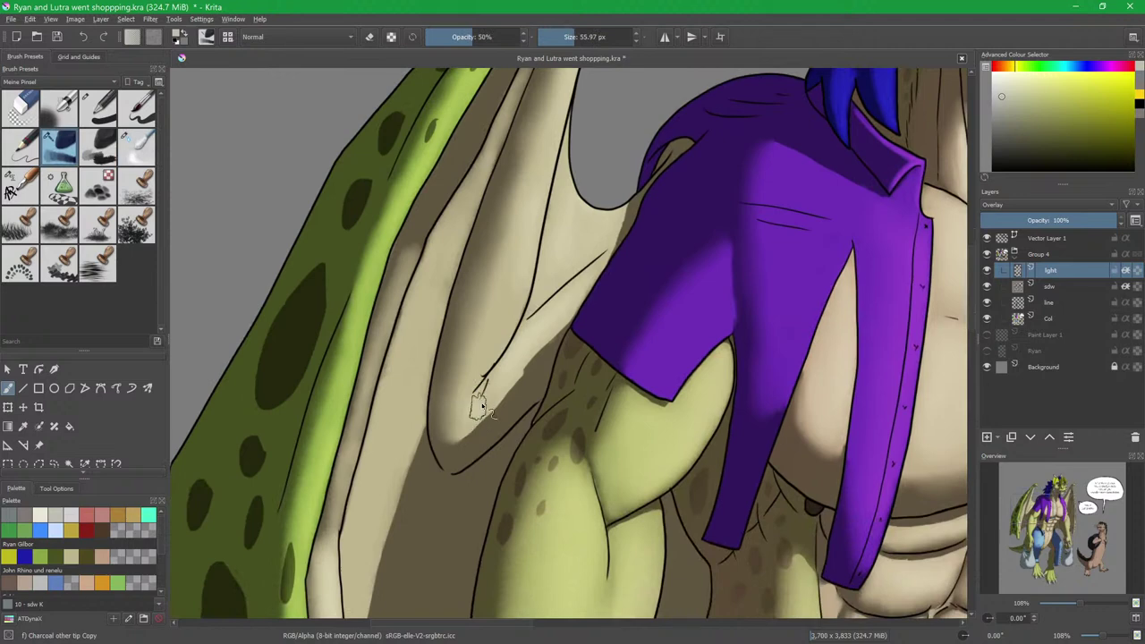
pyautogui.press('/')
pyautogui.scroll(3, 552, 204)
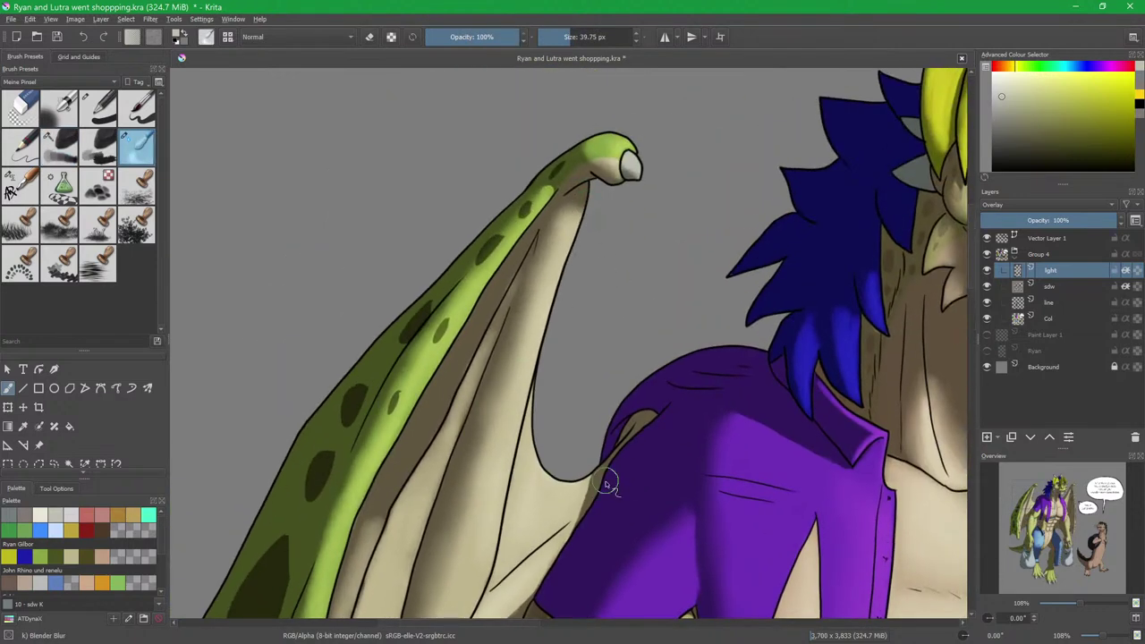
# Paint fine highlights on the blue hair tips above the right shirt collar using the Charcoal brush at about 8 px.
pyautogui.scroll(-10, 607, 481)
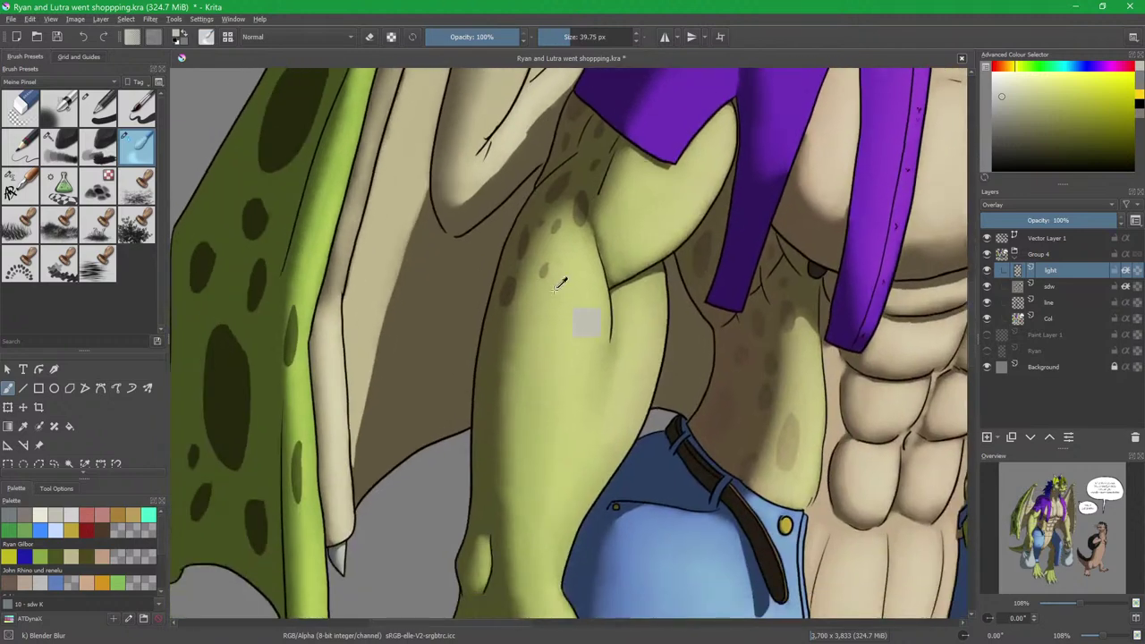
pyautogui.scroll(-4, 558, 280)
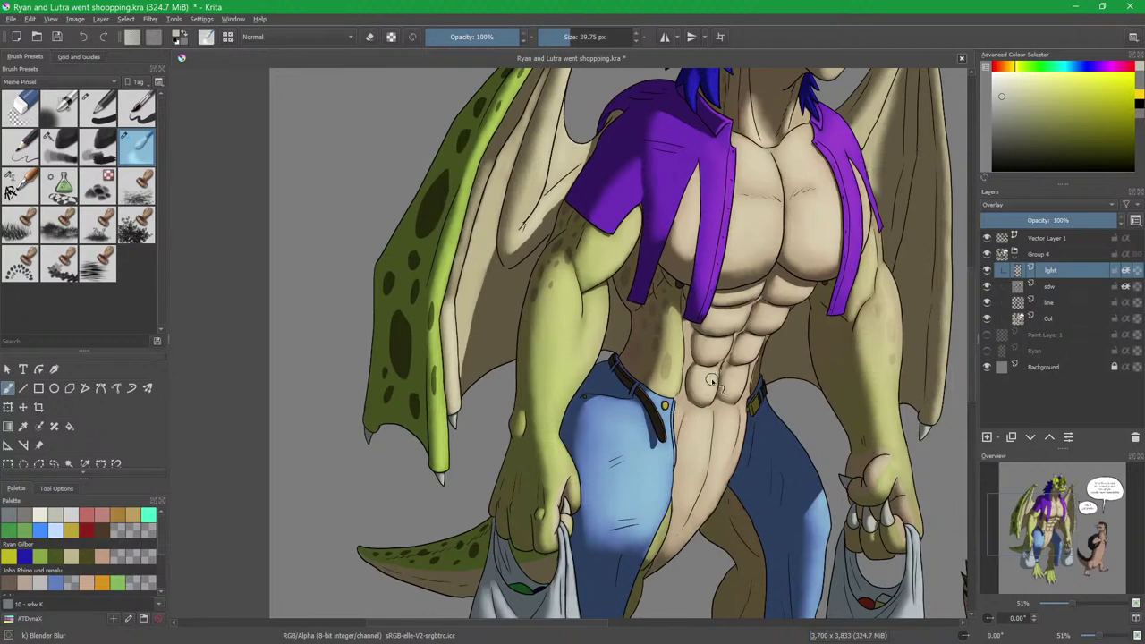
pyautogui.moveTo(795, 394); pyautogui.dragTo(638, 395)
pyautogui.moveTo(634, 234); pyautogui.dragTo(633, 351)
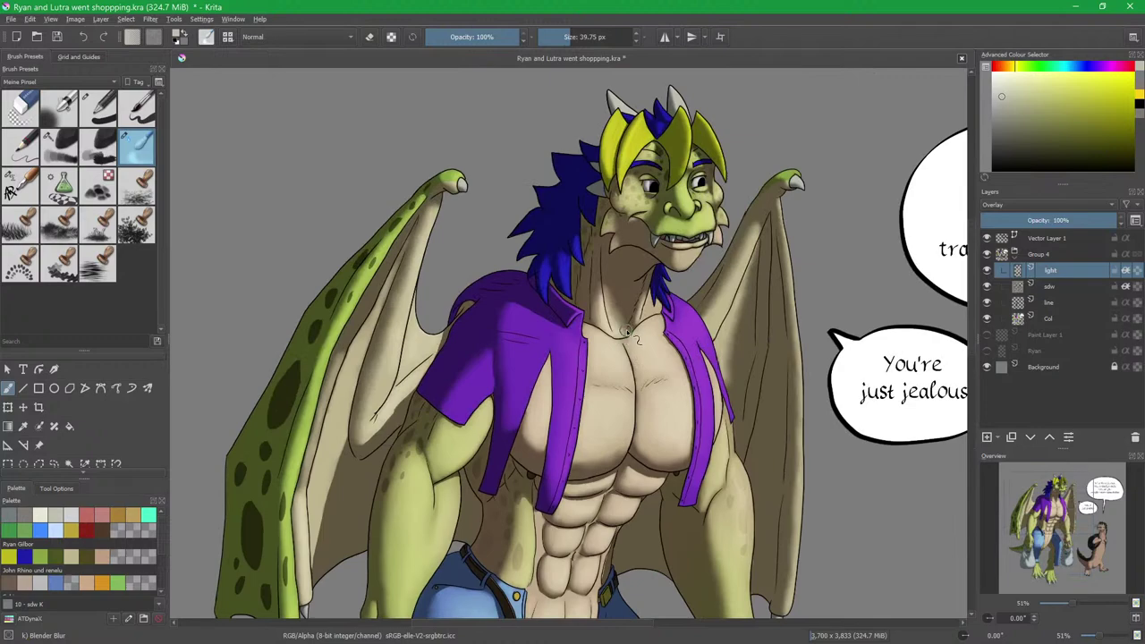
pyautogui.scroll(5, 640, 387)
pyautogui.moveTo(568, 226); pyautogui.dragTo(567, 422)
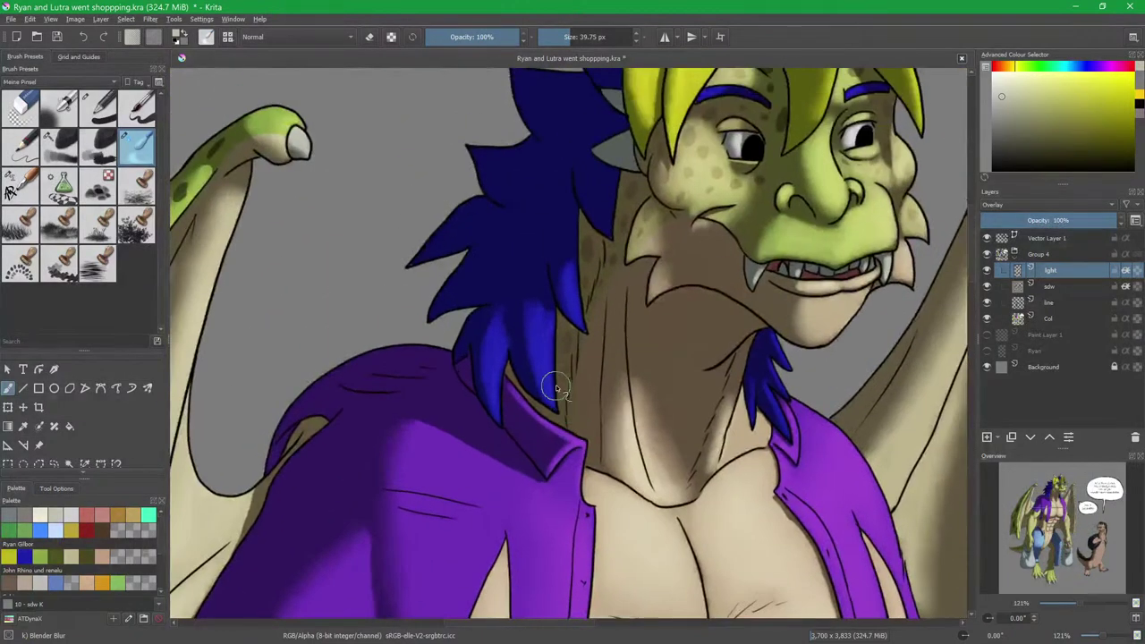
pyautogui.moveTo(761, 465)
pyautogui.mouseDown()
pyautogui.moveTo(542, 415)
pyautogui.moveTo(583, 332)
pyautogui.mouseUp()
pyautogui.press('/')
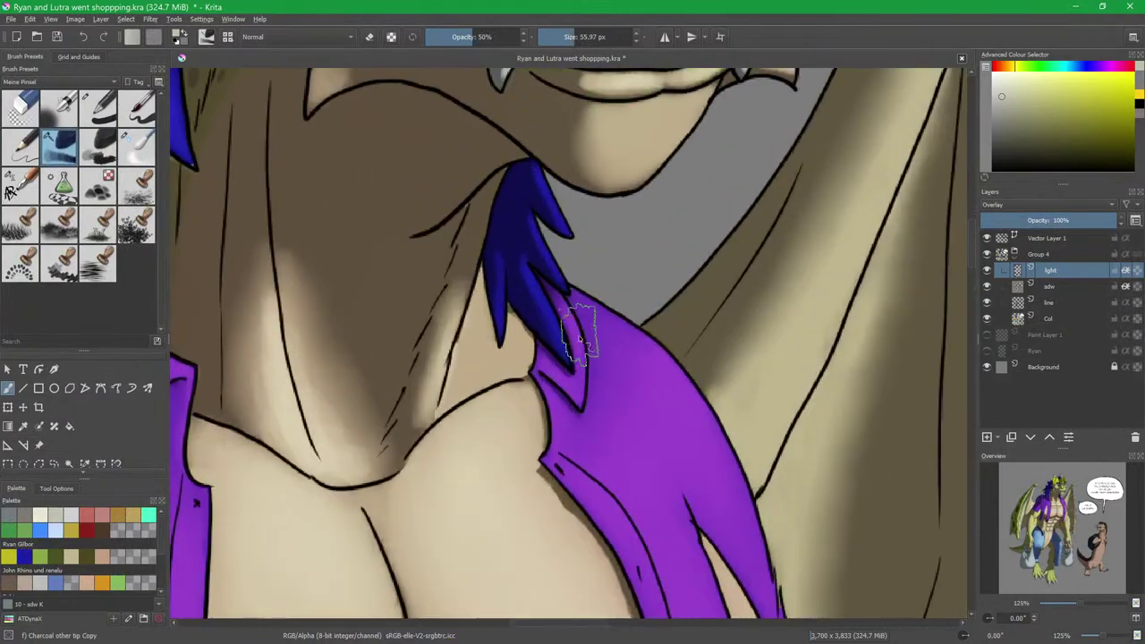
pyautogui.moveTo(584, 371); pyautogui.dragTo(530, 372)
pyautogui.moveTo(547, 338); pyautogui.dragTo(546, 307)
pyautogui.moveTo(480, 285); pyautogui.dragTo(470, 284)
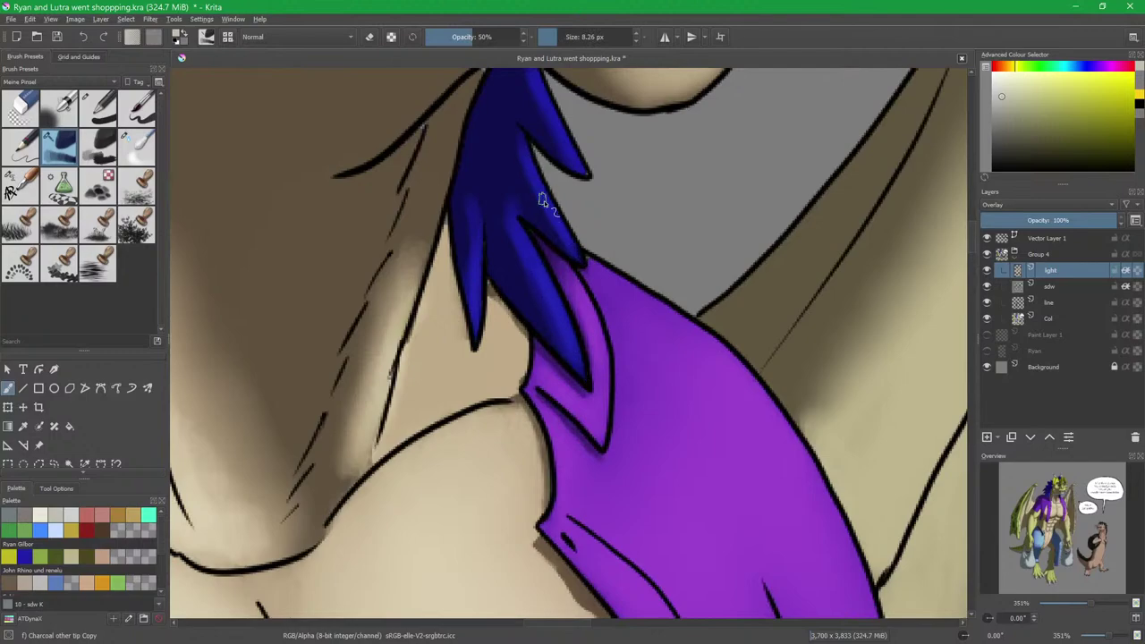
pyautogui.moveTo(577, 229); pyautogui.dragTo(600, 295)
# Brighten the green knuckle behind the right wing's top claw with a highlight and blend it smooth.
pyautogui.moveTo(665, 335); pyautogui.dragTo(591, 482)
pyautogui.moveTo(731, 288); pyautogui.dragTo(618, 418)
pyautogui.scroll(3, 617, 416)
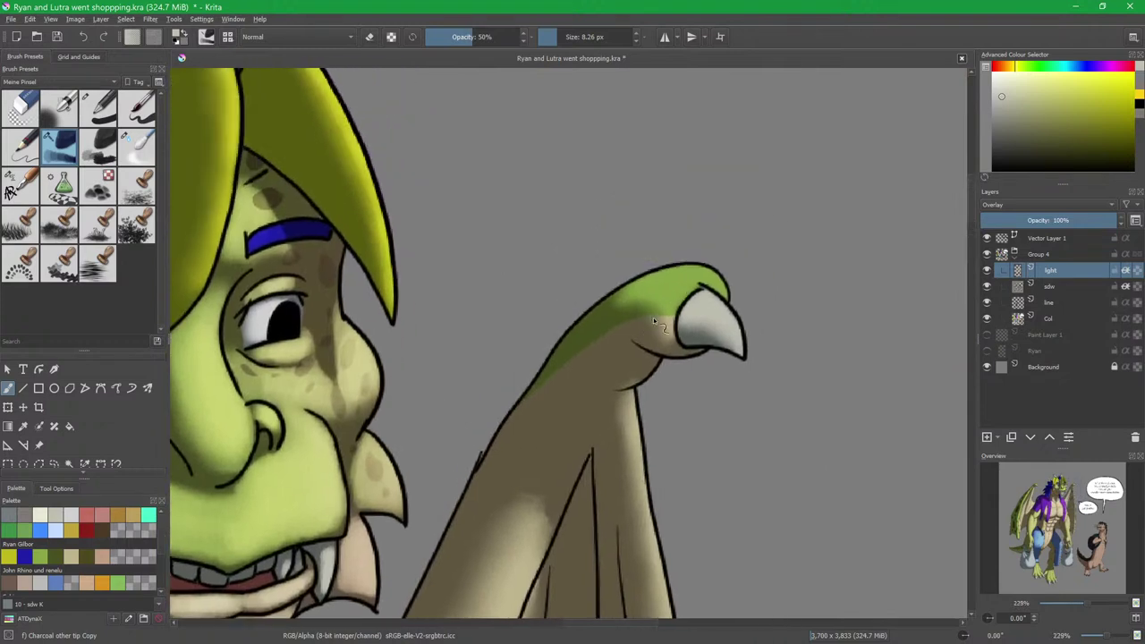
pyautogui.moveTo(708, 285)
pyautogui.mouseDown()
pyautogui.moveTo(719, 288)
pyautogui.moveTo(677, 295)
pyautogui.moveTo(712, 283)
pyautogui.moveTo(683, 309)
pyautogui.mouseUp()
pyautogui.press('/')
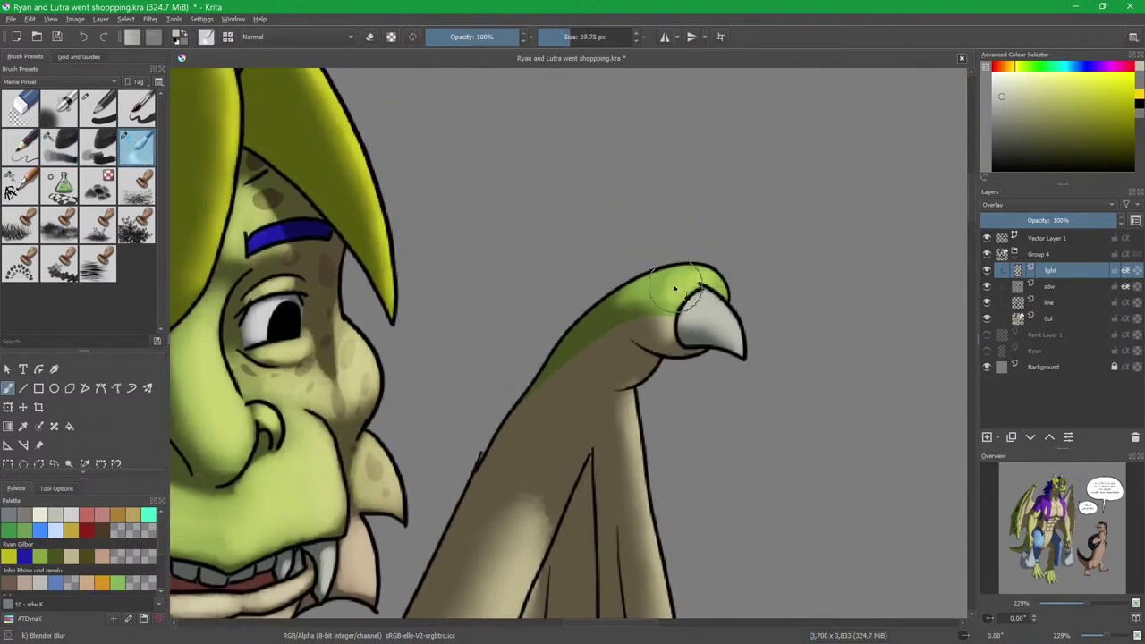
pyautogui.press('/')
# On the sdw layer, erase the shadow along the right wing's outer edge down to the lower claw with the Basic-1 brush.
pyautogui.moveTo(717, 465)
pyautogui.mouseDown()
pyautogui.moveTo(685, 230)
pyautogui.moveTo(677, 372)
pyautogui.moveTo(629, 265)
pyautogui.mouseUp()
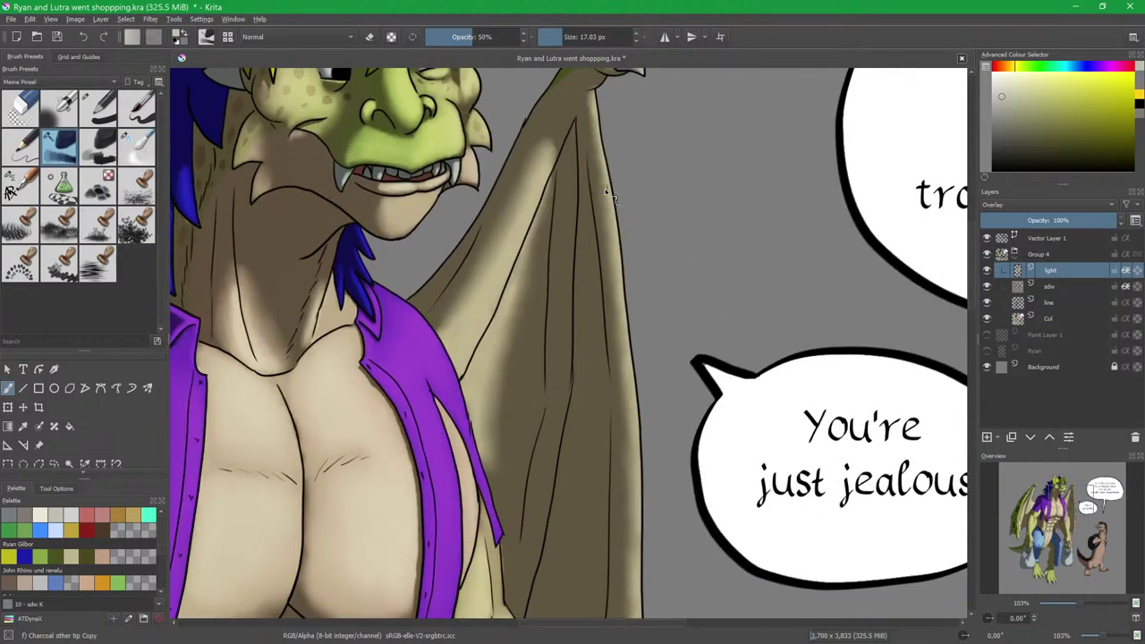
pyautogui.scroll(2, 705, 275)
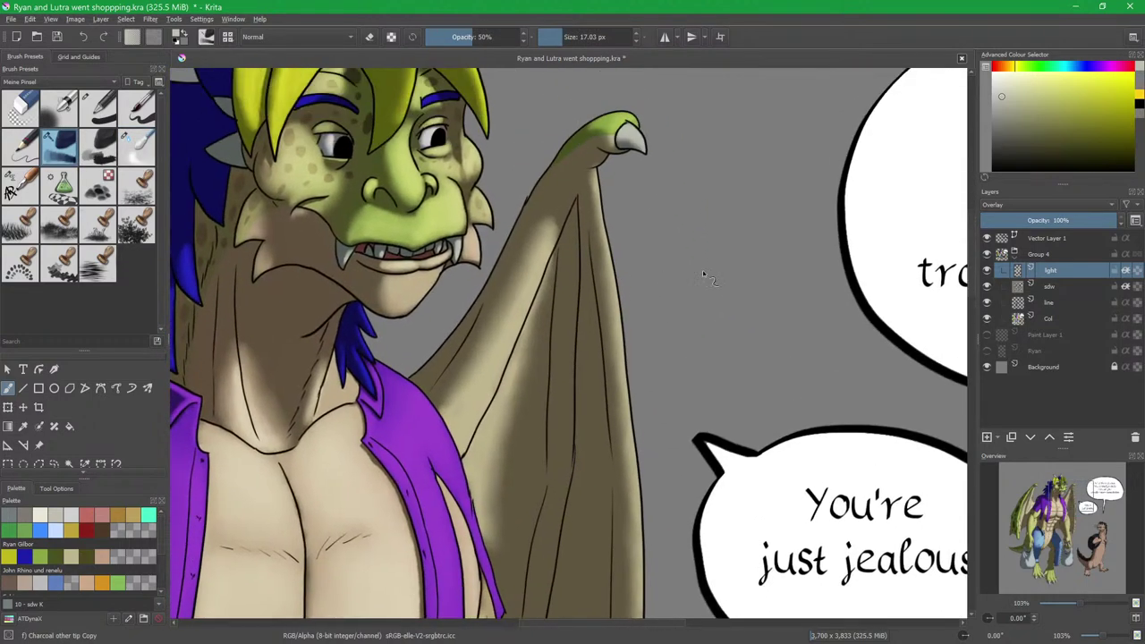
pyautogui.click(1054, 288)
pyautogui.press('/')
pyautogui.click(103, 119)
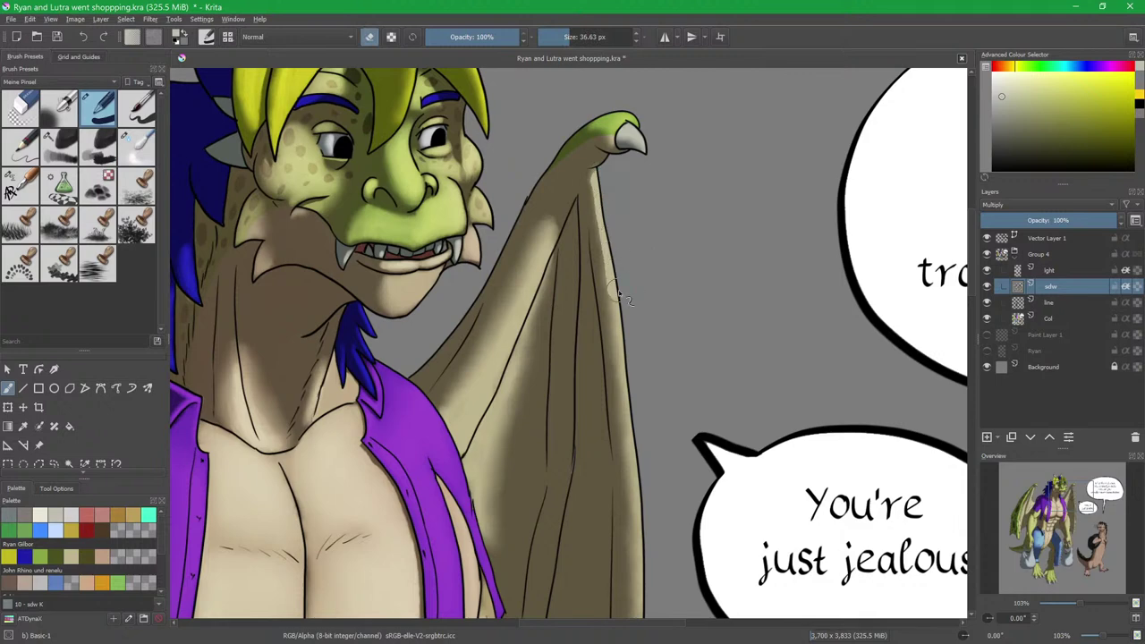
pyautogui.scroll(-5, 624, 349)
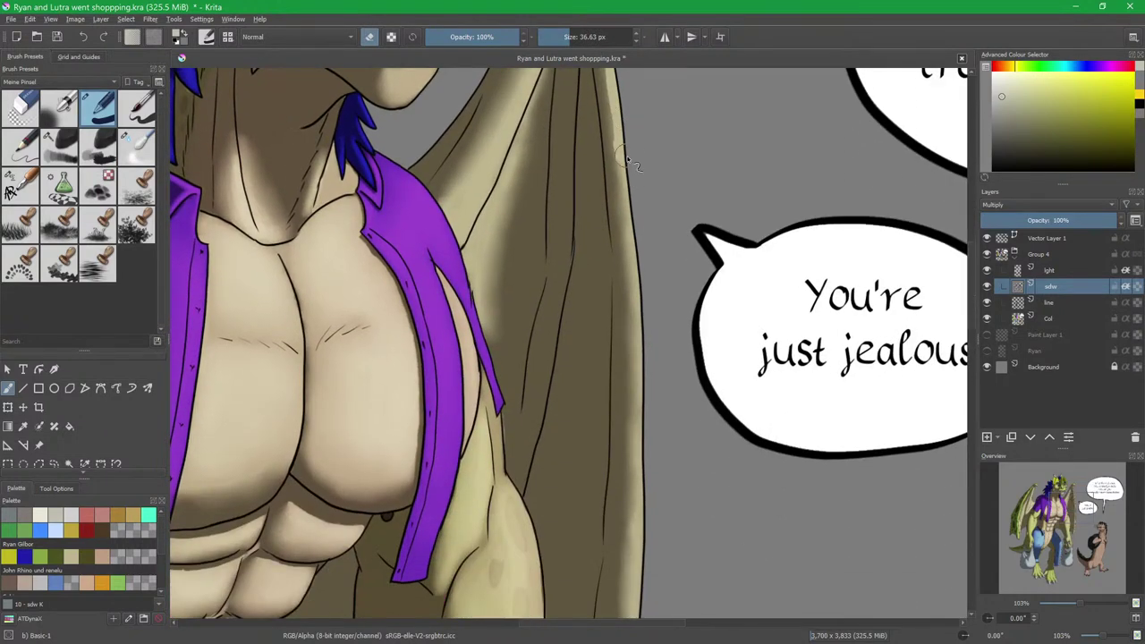
pyautogui.moveTo(634, 211); pyautogui.dragTo(646, 577)
pyautogui.scroll(-6, 627, 254)
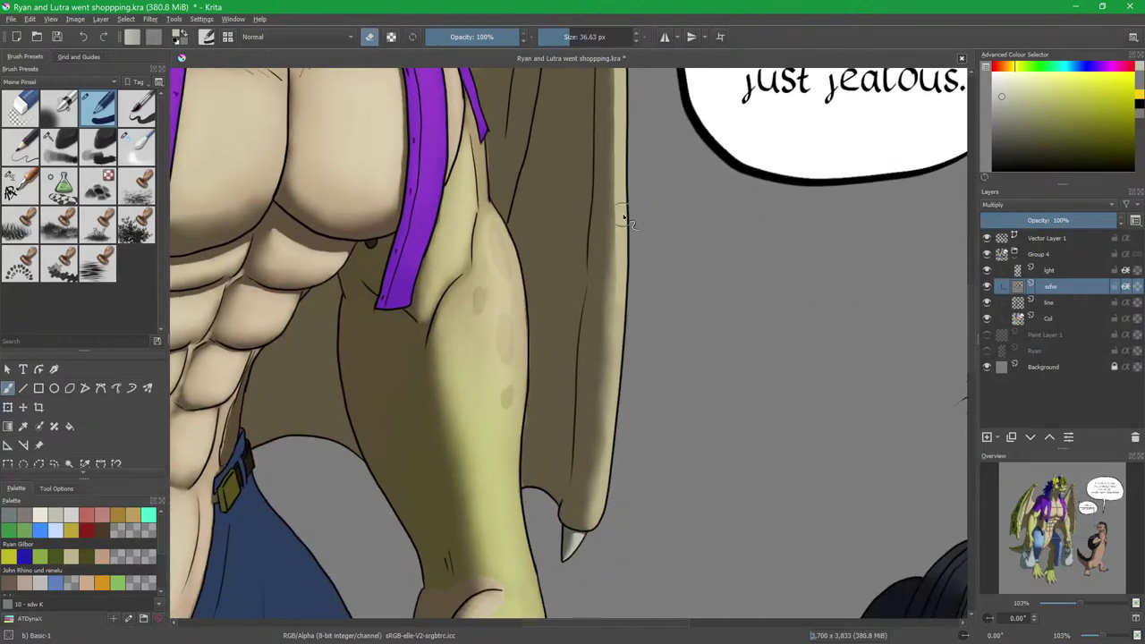
pyautogui.moveTo(626, 281); pyautogui.dragTo(596, 521)
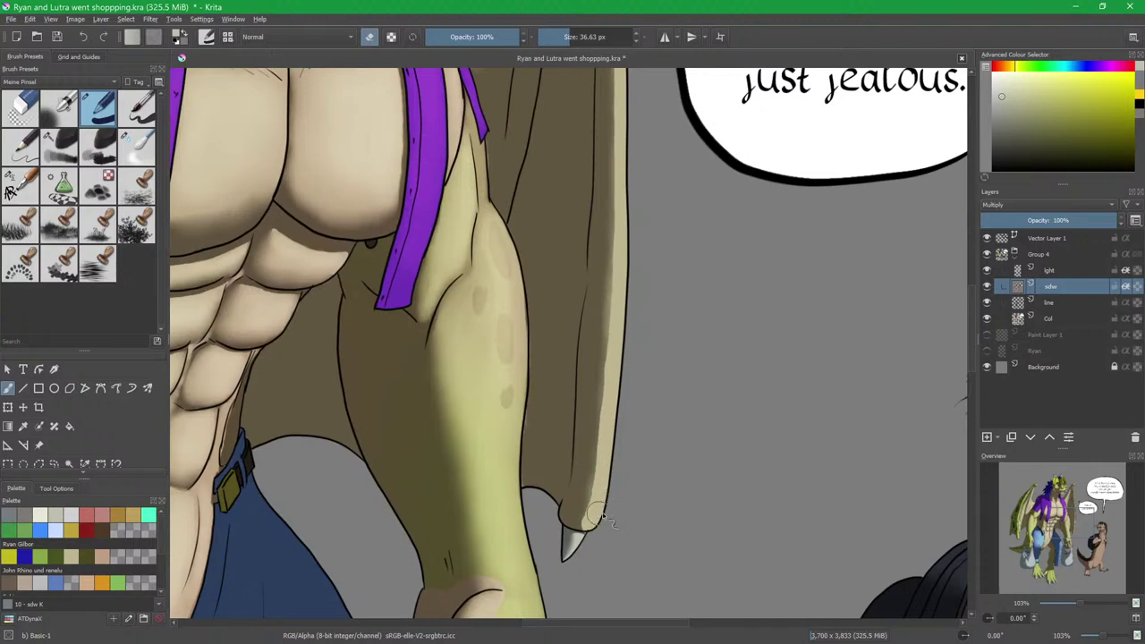
pyautogui.scroll(-1, 627, 474)
# Soften the erased shadow border along the lower and middle outer edge of the right wing with Blender Blur.
pyautogui.press('/')
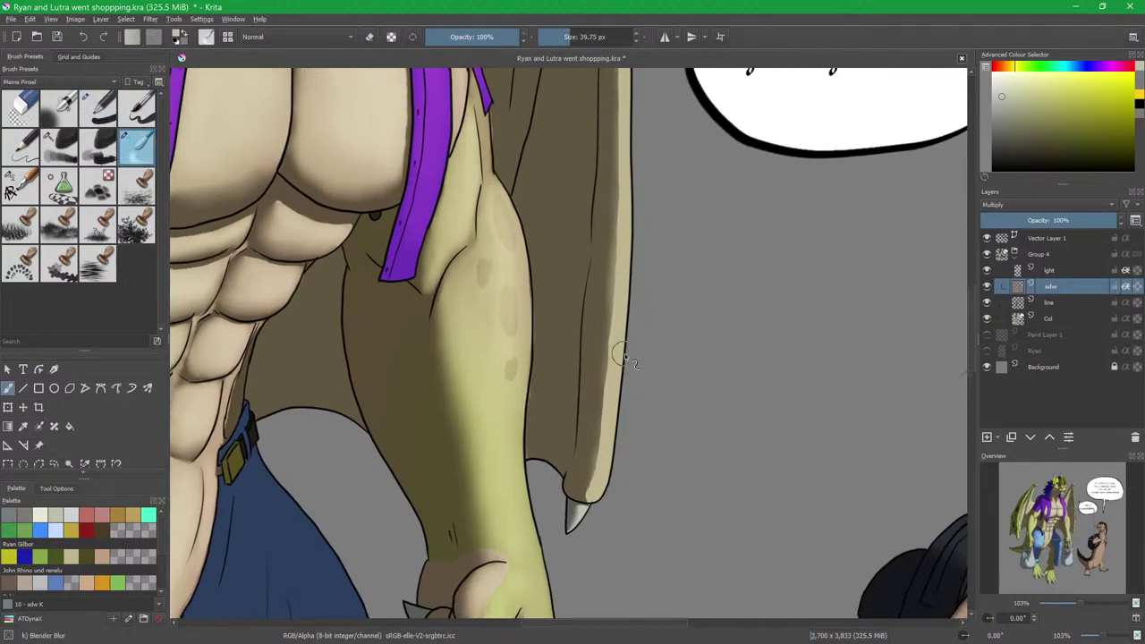
pyautogui.moveTo(608, 471)
pyautogui.mouseDown()
pyautogui.moveTo(586, 497)
pyautogui.moveTo(612, 251)
pyautogui.moveTo(616, 282)
pyautogui.moveTo(612, 140)
pyautogui.moveTo(602, 425)
pyautogui.moveTo(588, 165)
pyautogui.mouseUp()
pyautogui.scroll(2, 612, 363)
pyautogui.press('[')
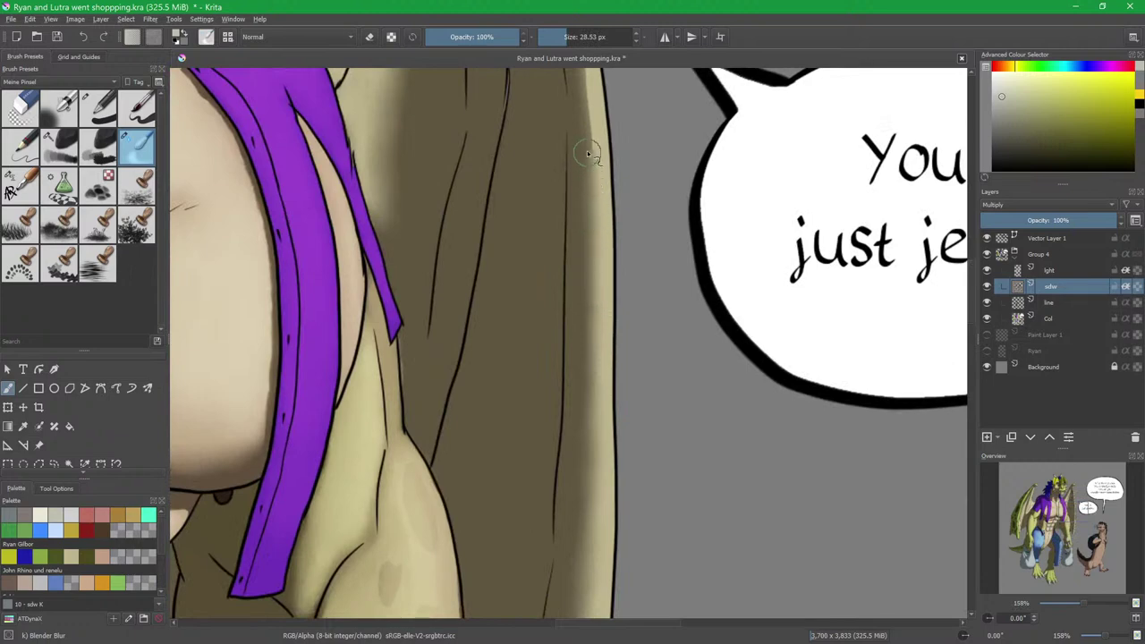
pyautogui.scroll(3, 588, 164)
pyautogui.moveTo(601, 367); pyautogui.dragTo(576, 188)
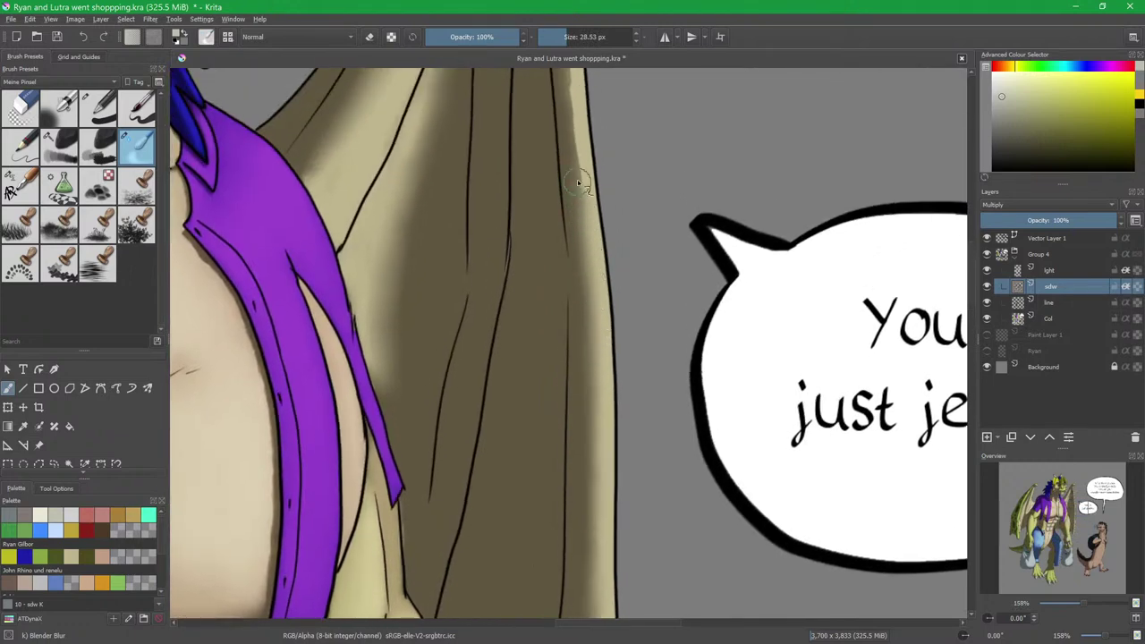
# Blend the shadow transitions at the top of the right wing's arm and outer edge, reducing the blur brush to about 16 px.
pyautogui.scroll(3, 586, 340)
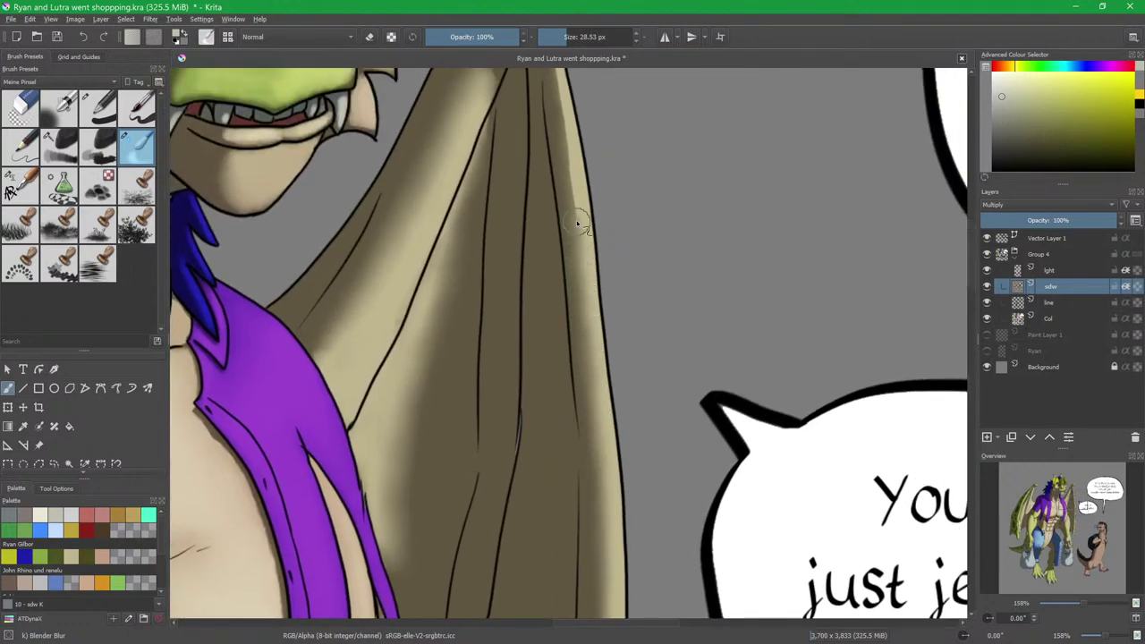
pyautogui.scroll(2, 578, 227)
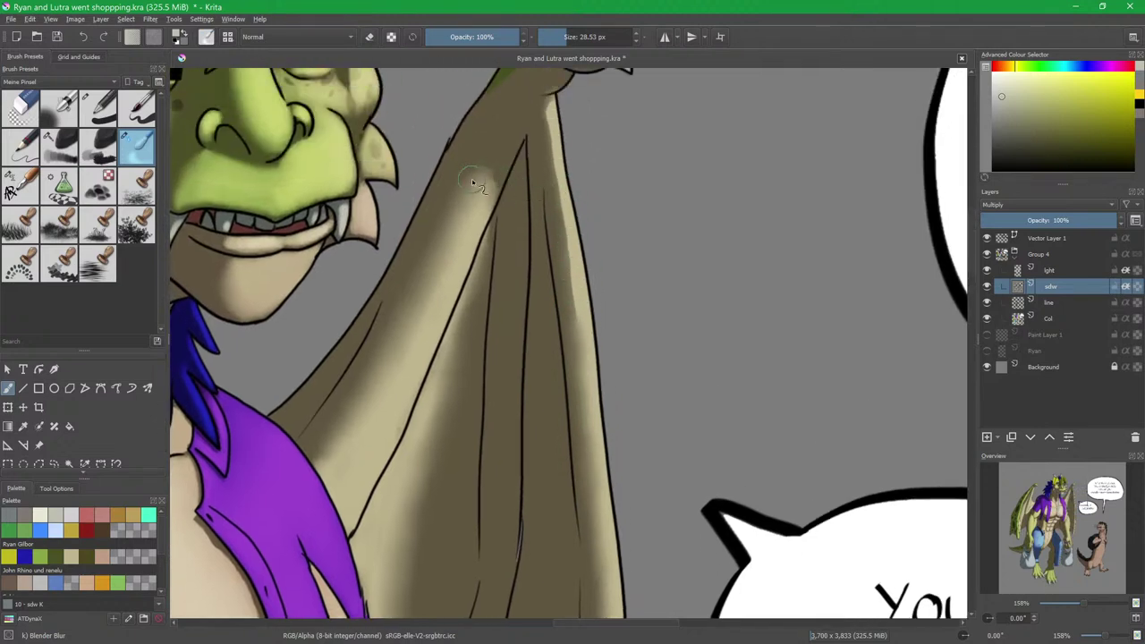
pyautogui.moveTo(477, 186); pyautogui.dragTo(489, 162)
pyautogui.moveTo(552, 117); pyautogui.dragTo(572, 273)
pyautogui.moveTo(569, 233); pyautogui.dragTo(580, 317)
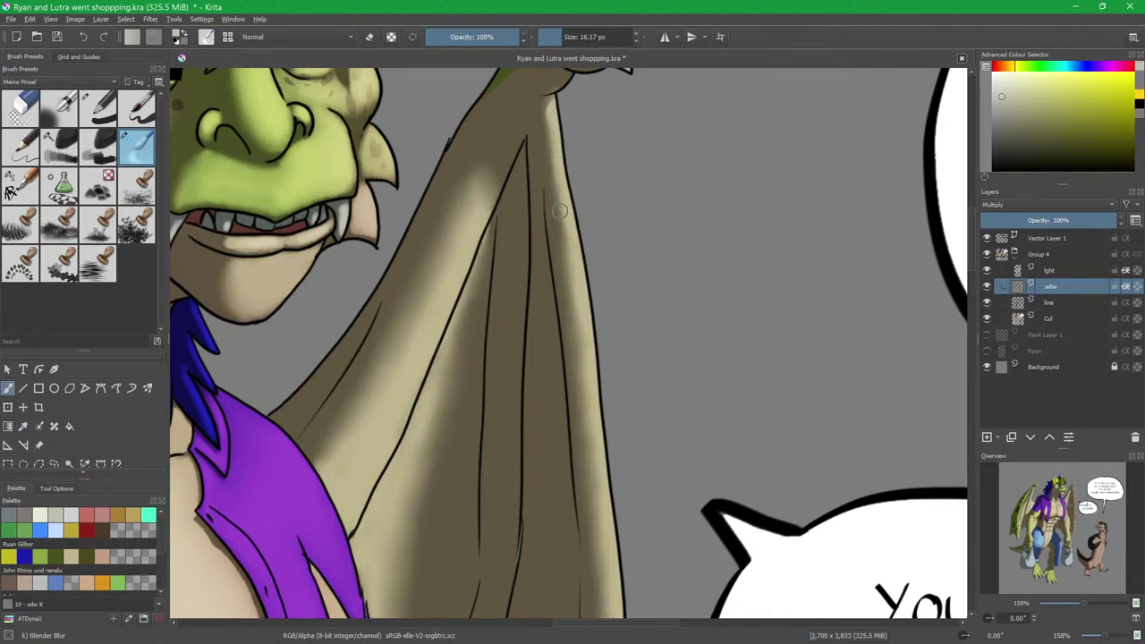
pyautogui.moveTo(456, 415); pyautogui.dragTo(637, 167)
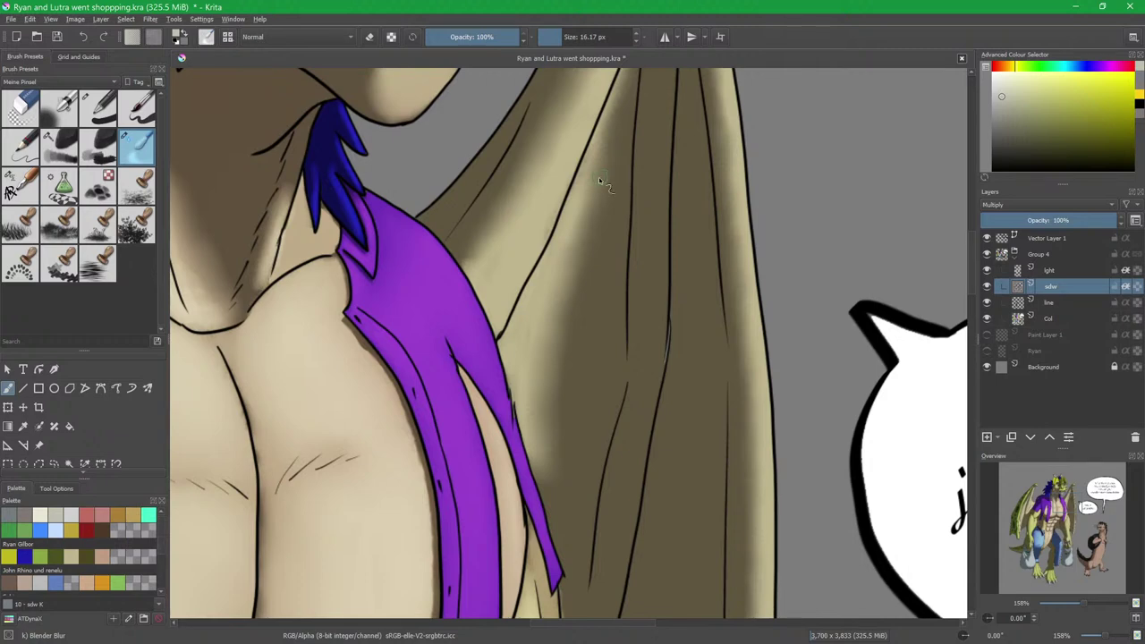
# With the sdw layer temporarily hidden, retouch the beige base colour beside the right wing's central fold line on the Col layer.
pyautogui.click(986, 287)
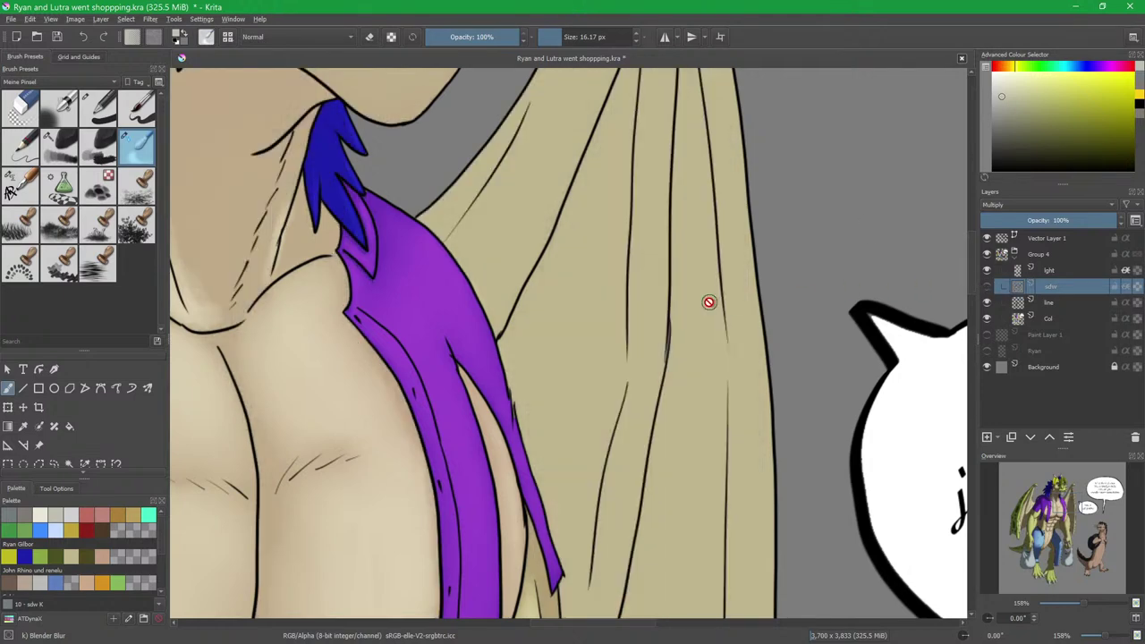
pyautogui.press('e')
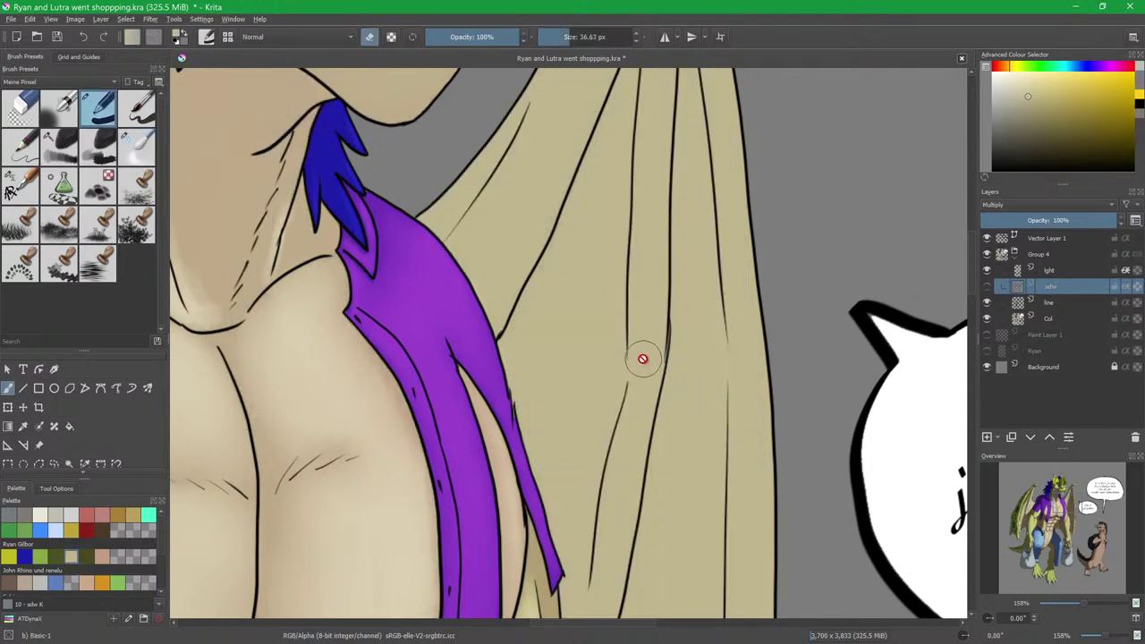
pyautogui.click(1054, 319)
pyautogui.moveTo(678, 332); pyautogui.dragTo(673, 376)
pyautogui.hotkey('ctrl', 'z')
pyautogui.press('e')
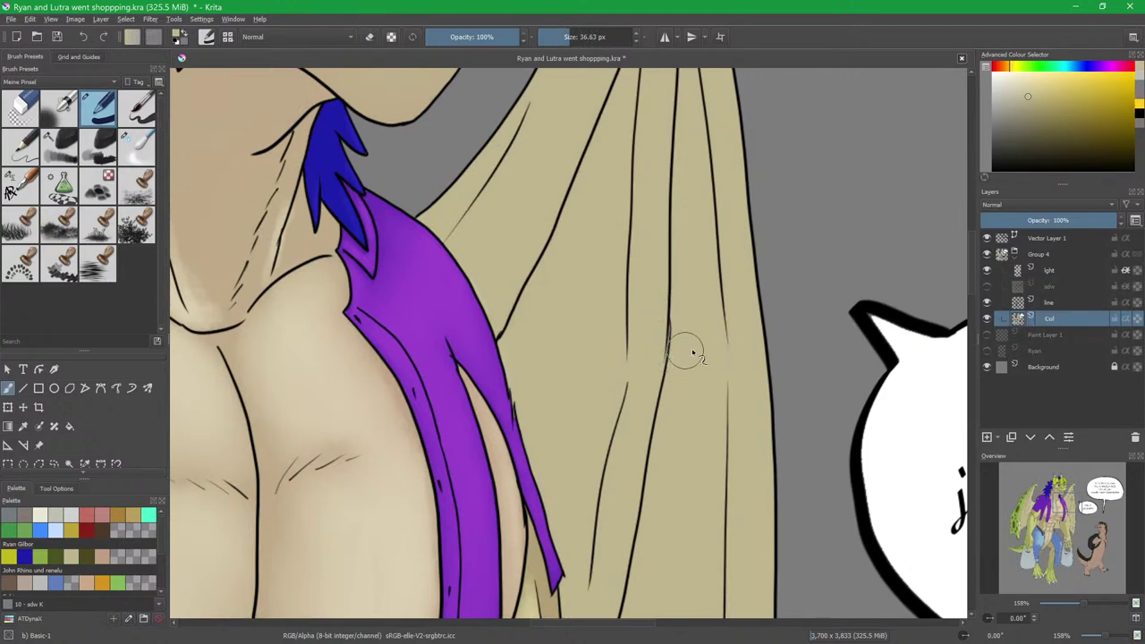
pyautogui.click(988, 287)
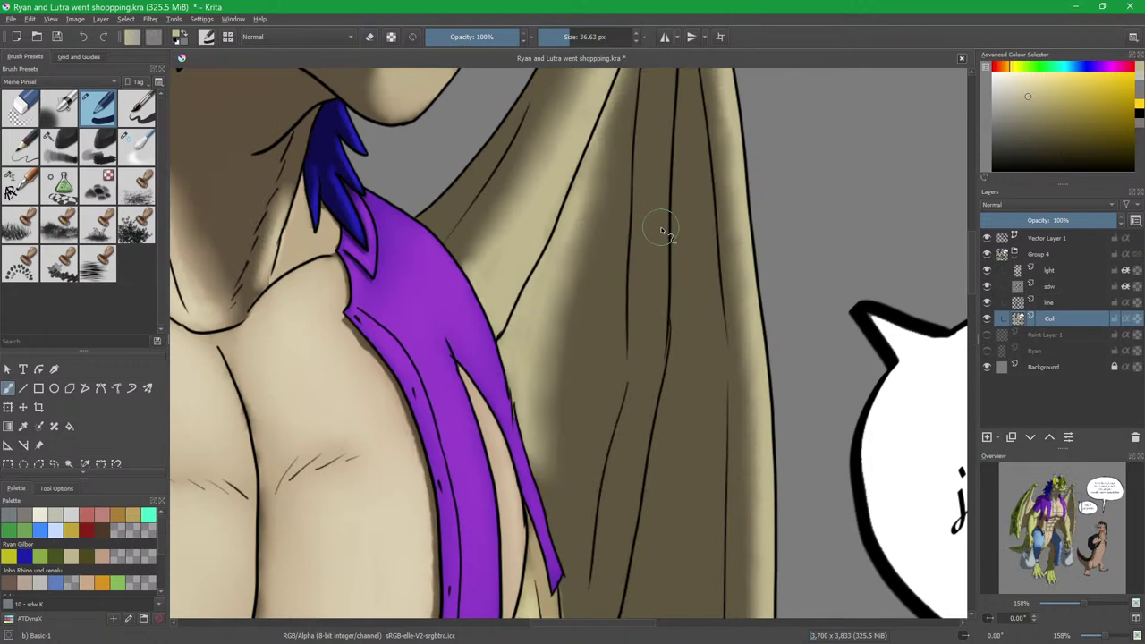
# On the lght layer, paint highlights down the right wing's outer edge with Charcoal other tip in the 12 - lght colour, enlarging the brush to about 29 px.
pyautogui.moveTo(624, 201); pyautogui.dragTo(621, 307)
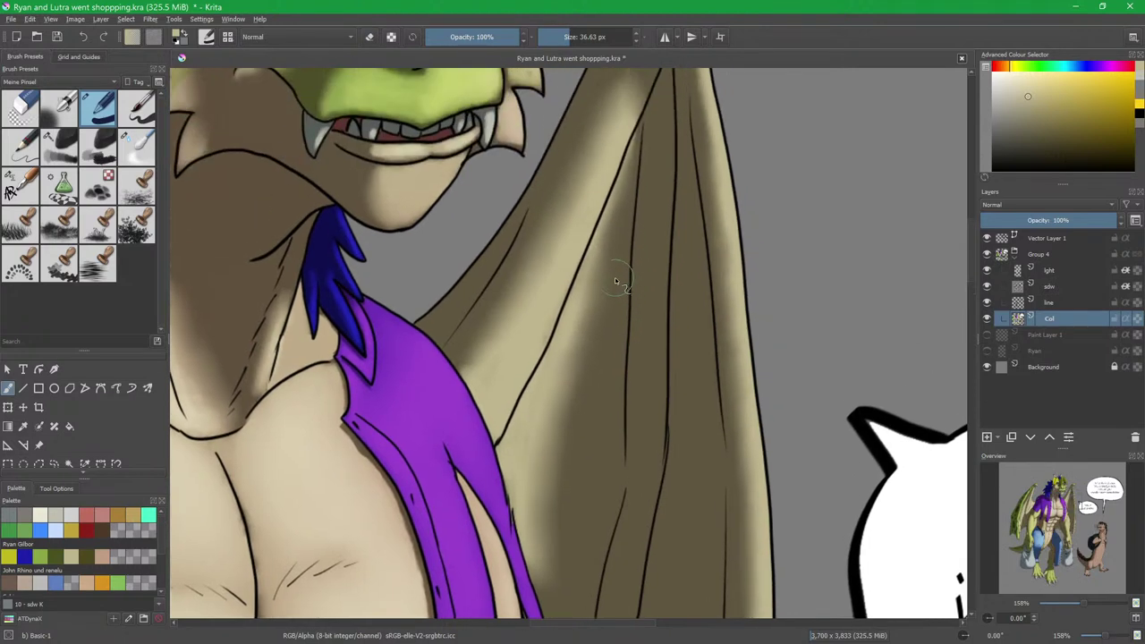
pyautogui.press('/')
pyautogui.click(70, 145)
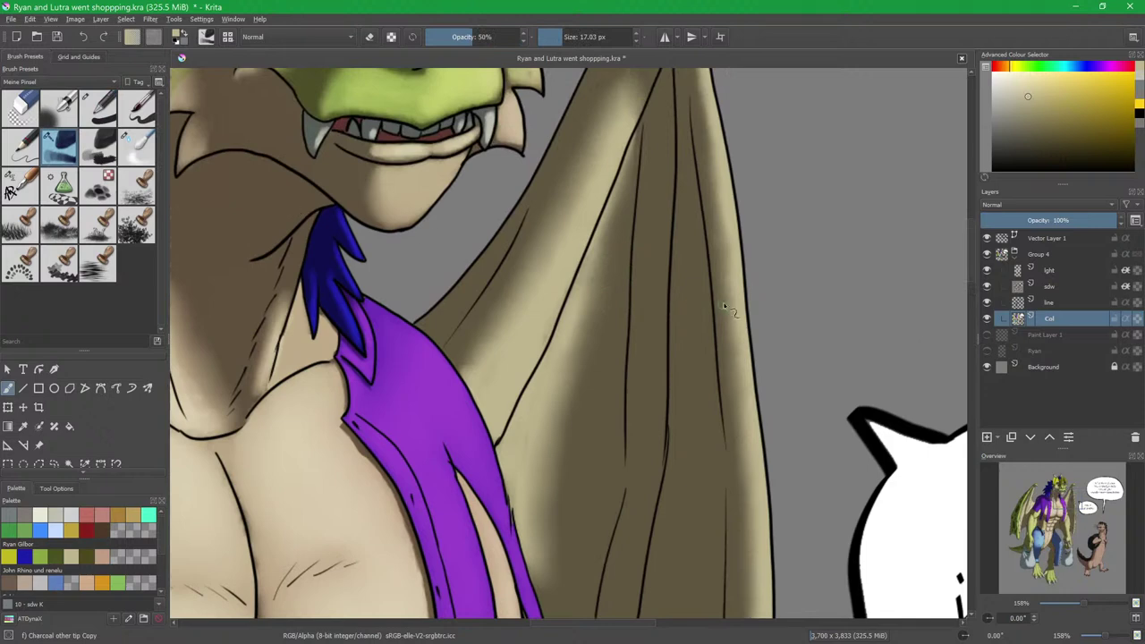
pyautogui.click(56, 524)
pyautogui.scroll(3, 669, 294)
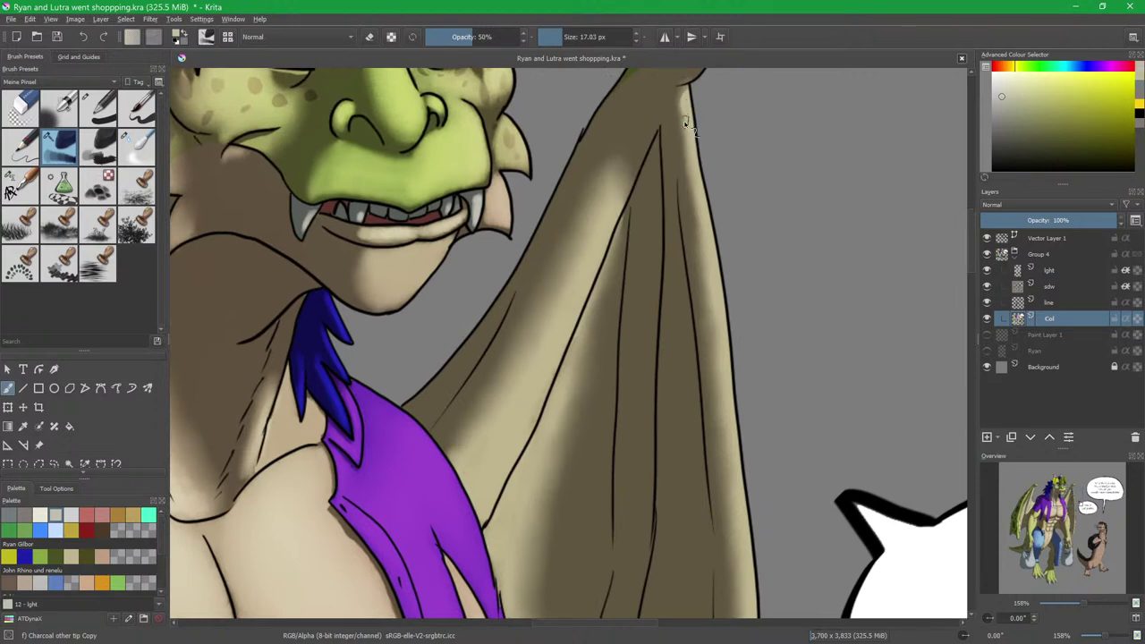
pyautogui.click(1053, 271)
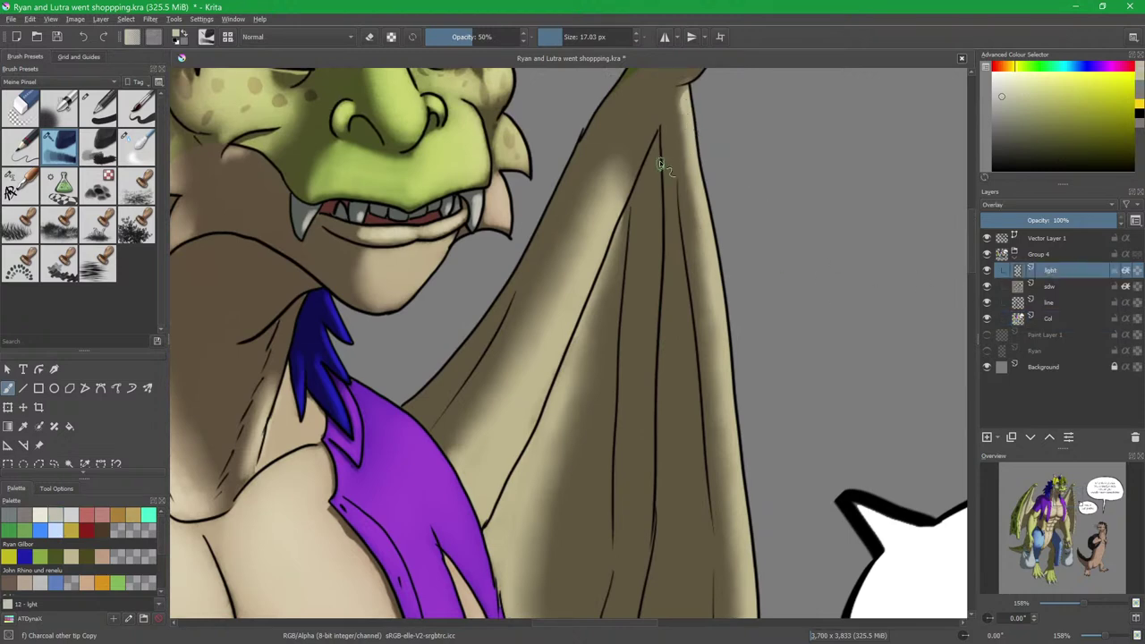
pyautogui.moveTo(686, 114)
pyautogui.mouseDown()
pyautogui.moveTo(742, 427)
pyautogui.moveTo(644, 274)
pyautogui.moveTo(633, 163)
pyautogui.moveTo(651, 386)
pyautogui.mouseUp()
pyautogui.moveTo(650, 499); pyautogui.dragTo(645, 286)
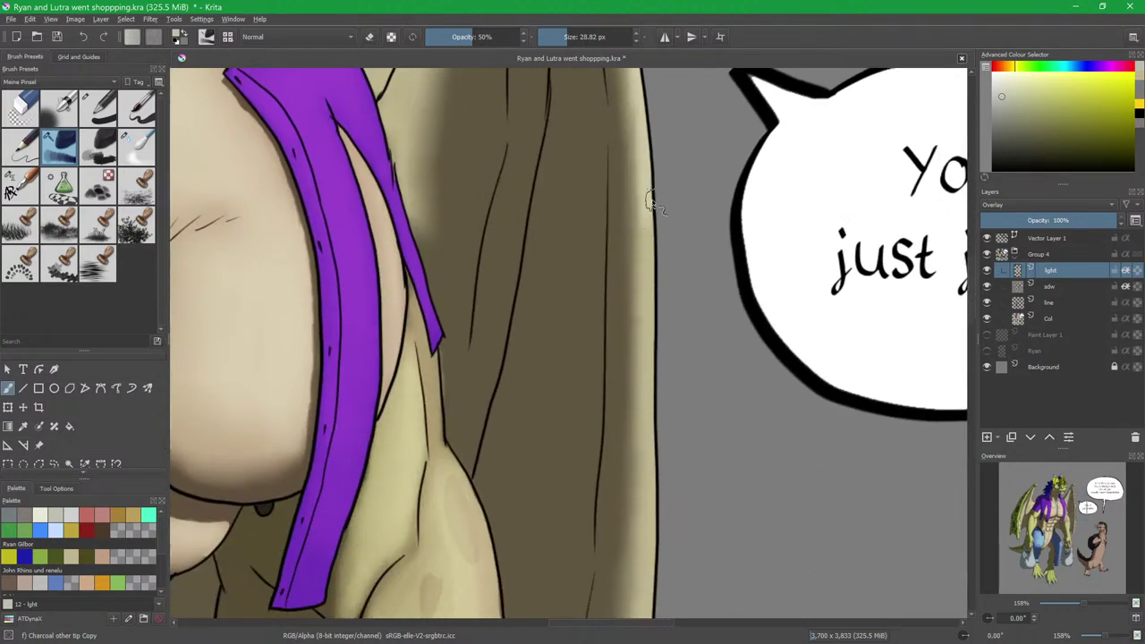
pyautogui.moveTo(649, 362)
pyautogui.mouseDown()
pyautogui.moveTo(650, 329)
pyautogui.moveTo(641, 542)
pyautogui.moveTo(642, 296)
pyautogui.moveTo(657, 193)
pyautogui.moveTo(652, 384)
pyautogui.moveTo(662, 307)
pyautogui.moveTo(636, 482)
pyautogui.moveTo(618, 415)
pyautogui.moveTo(626, 267)
pyautogui.mouseUp()
pyautogui.moveTo(638, 206); pyautogui.dragTo(606, 421)
# Blend the new highlights along the full length of the right wing's outer edge using Blender Blur at about 34 px.
pyautogui.press('/')
pyautogui.press(']')
pyautogui.moveTo(619, 160); pyautogui.dragTo(587, 406)
pyautogui.moveTo(605, 126)
pyautogui.mouseDown()
pyautogui.moveTo(587, 366)
pyautogui.moveTo(596, 456)
pyautogui.mouseUp()
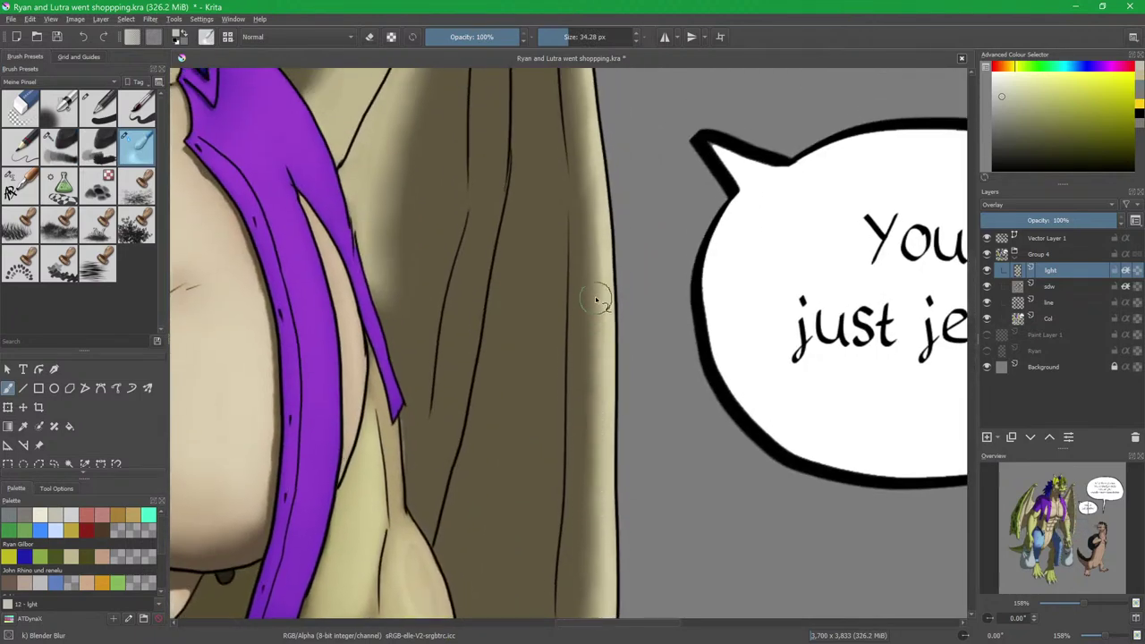
pyautogui.moveTo(586, 117); pyautogui.dragTo(574, 399)
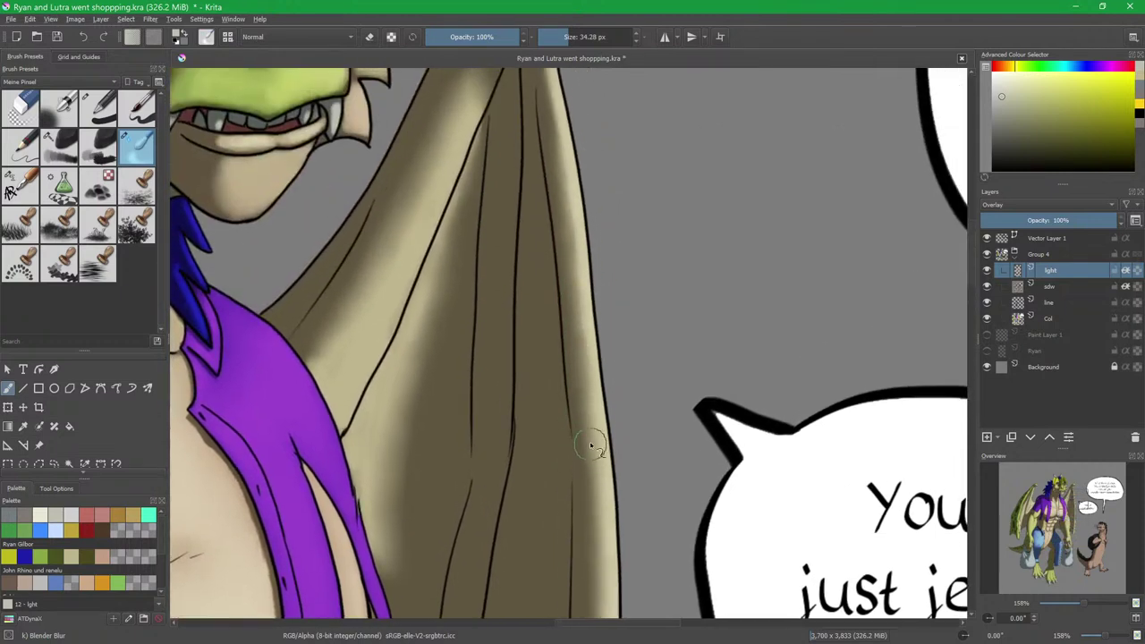
pyautogui.moveTo(565, 153); pyautogui.dragTo(561, 340)
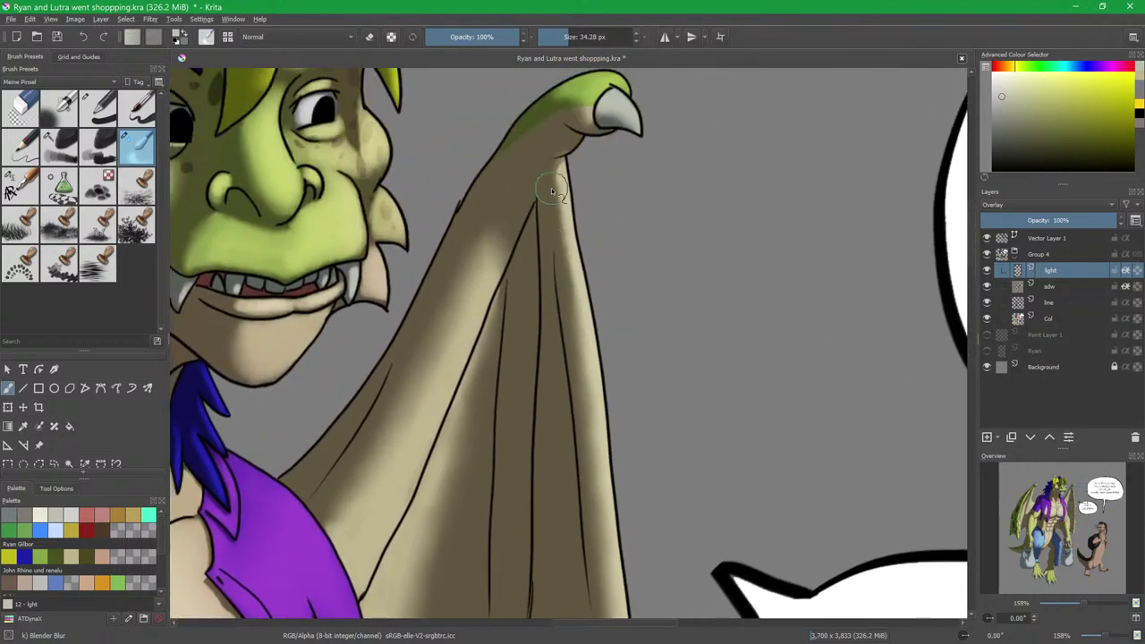
pyautogui.moveTo(484, 415)
pyautogui.mouseDown()
pyautogui.moveTo(580, 264)
pyautogui.moveTo(668, 232)
pyautogui.moveTo(568, 354)
pyautogui.moveTo(586, 407)
pyautogui.moveTo(633, 380)
pyautogui.moveTo(640, 351)
pyautogui.mouseUp()
# On the sdw layer, erase a band of shadow along the right wing's arm toward the shoulder with Basic-1 at about 32 px.
pyautogui.press('/')
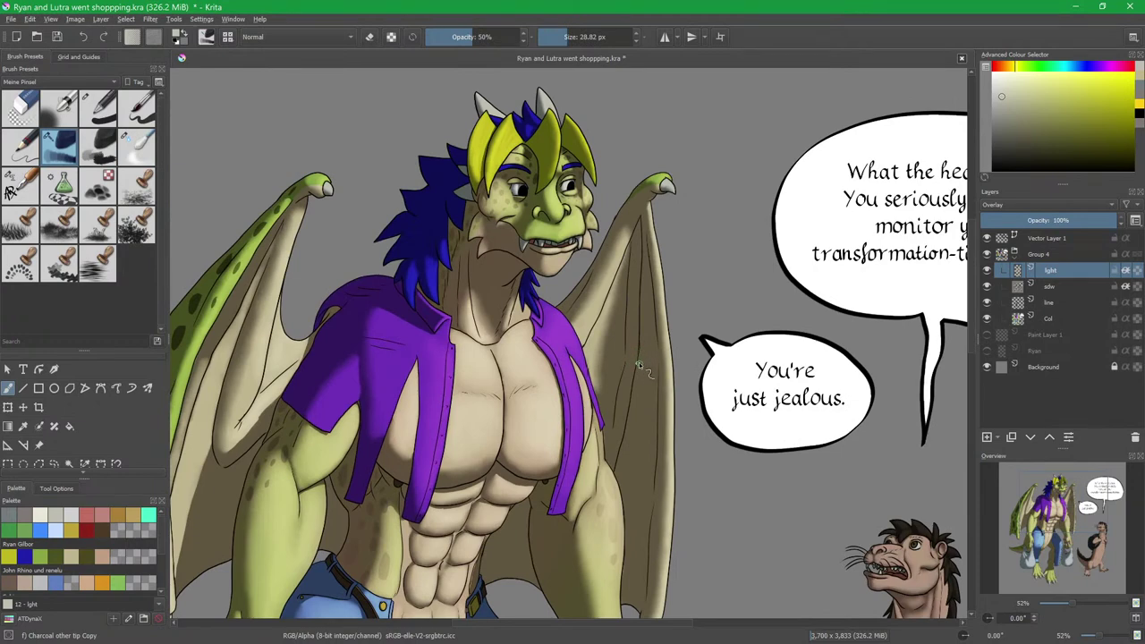
pyautogui.scroll(3, 633, 359)
pyautogui.scroll(1, 543, 251)
pyautogui.moveTo(553, 308); pyautogui.dragTo(545, 359)
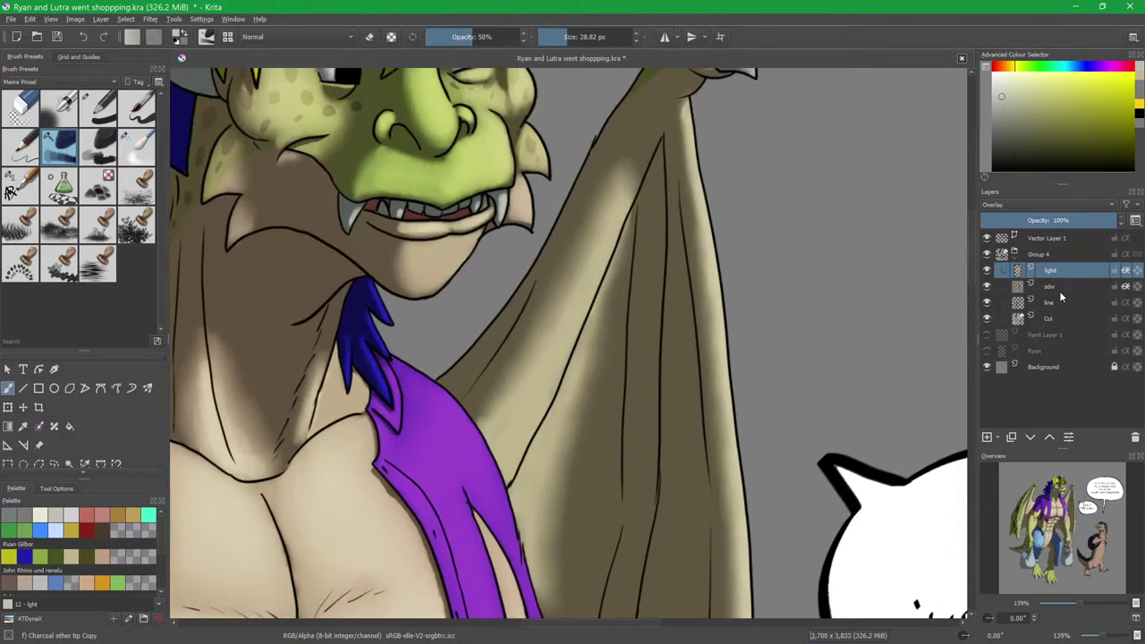
pyautogui.click(1019, 287)
pyautogui.press('/')
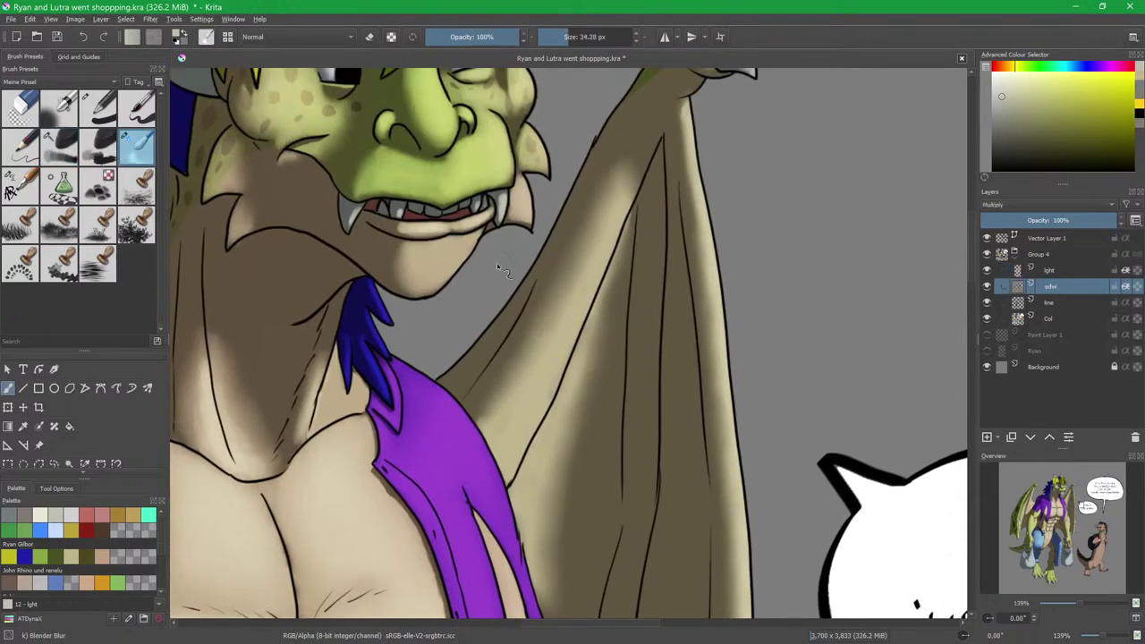
pyautogui.click(102, 120)
pyautogui.press('e')
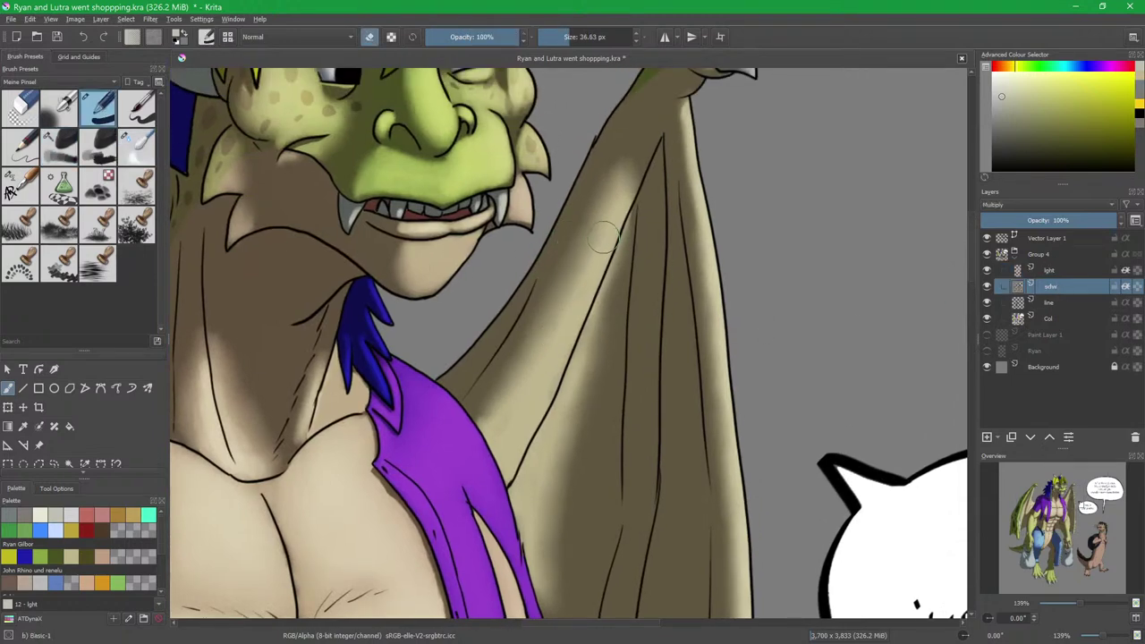
pyautogui.moveTo(628, 182); pyautogui.dragTo(609, 228)
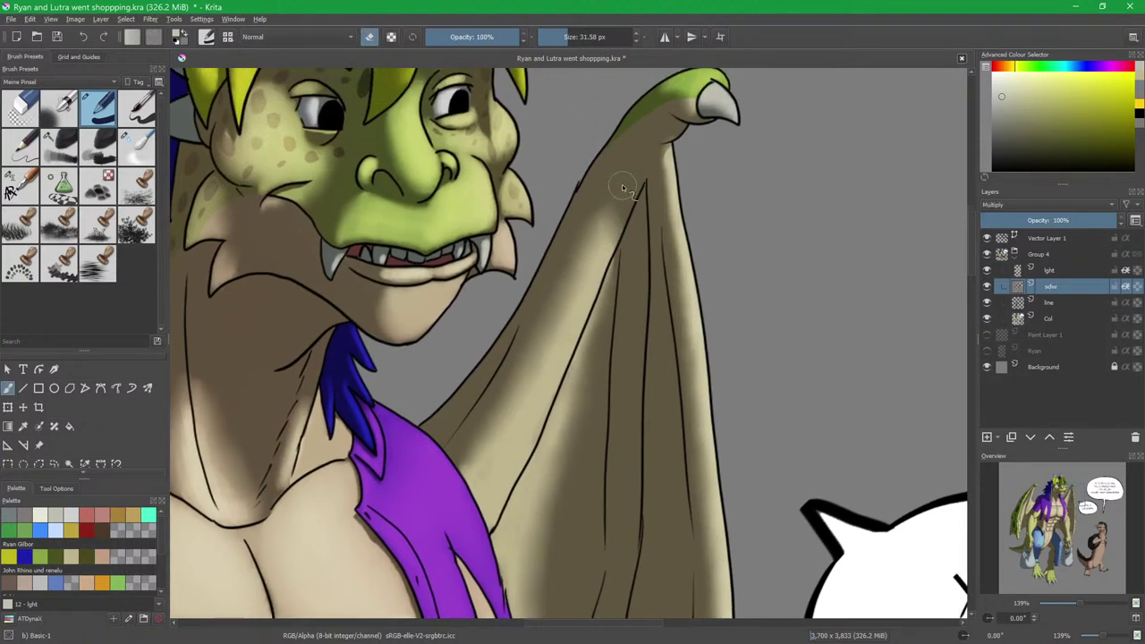
pyautogui.moveTo(631, 190)
pyautogui.mouseDown()
pyautogui.moveTo(587, 235)
pyautogui.moveTo(549, 363)
pyautogui.moveTo(510, 452)
pyautogui.moveTo(486, 475)
pyautogui.moveTo(616, 201)
pyautogui.mouseUp()
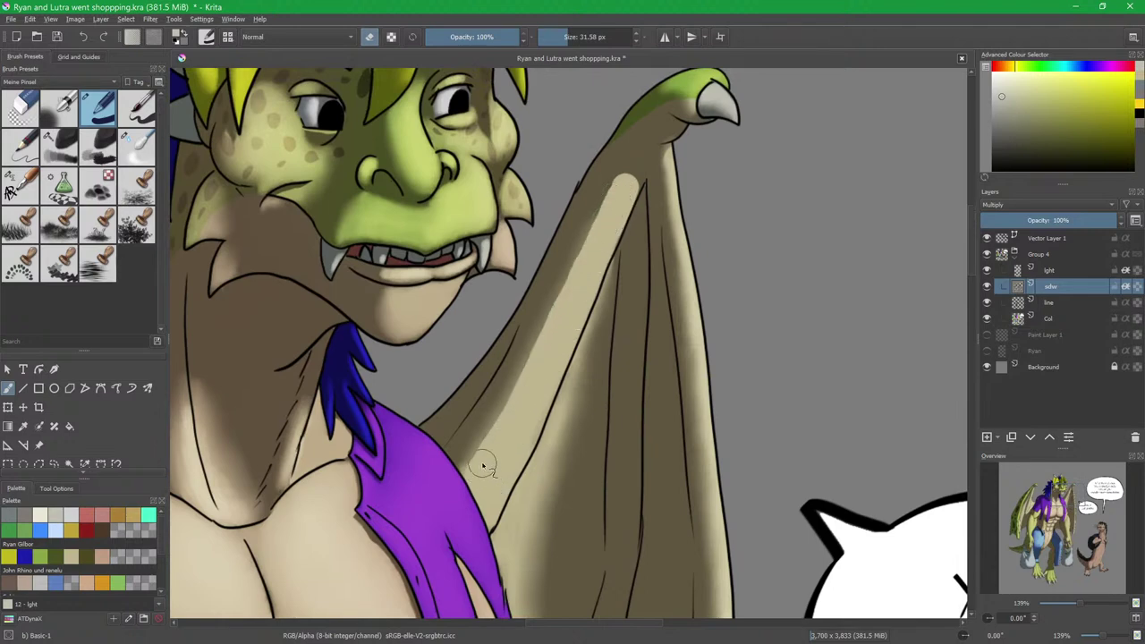
pyautogui.moveTo(498, 450)
pyautogui.mouseDown()
pyautogui.moveTo(530, 402)
pyautogui.moveTo(567, 386)
pyautogui.moveTo(564, 333)
pyautogui.moveTo(518, 336)
pyautogui.moveTo(528, 351)
pyautogui.moveTo(612, 227)
pyautogui.mouseUp()
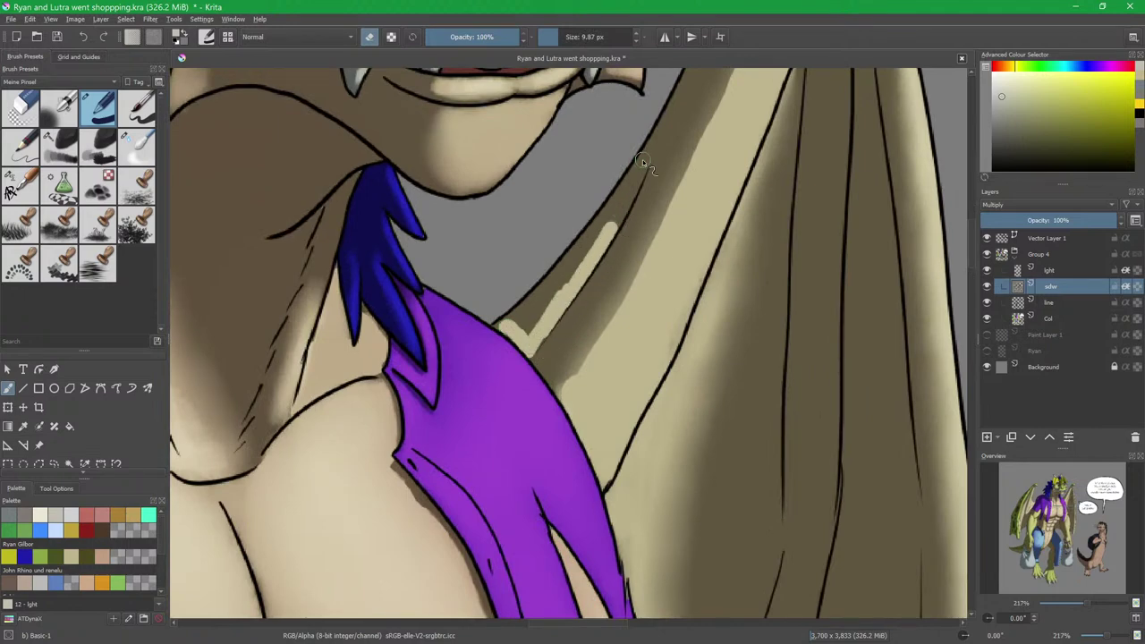
# Erase the shadow inside the narrow inner fold beside the right shoulder, reducing the eraser to about 4.5 px.
pyautogui.moveTo(643, 159); pyautogui.dragTo(589, 294)
pyautogui.press('[')
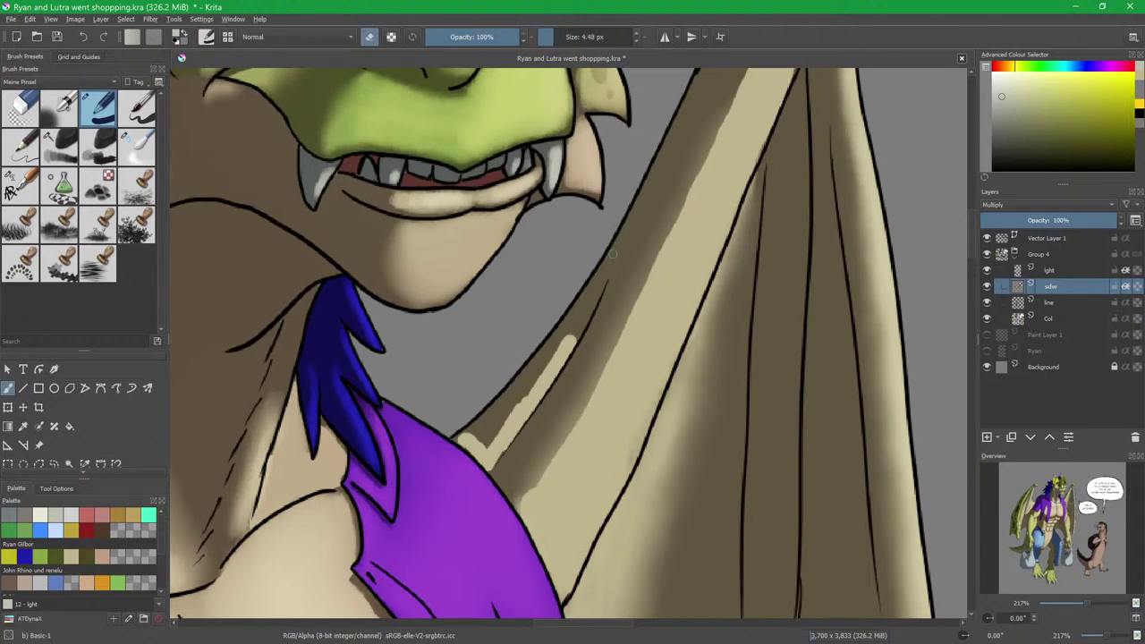
pyautogui.moveTo(616, 245); pyautogui.dragTo(577, 338)
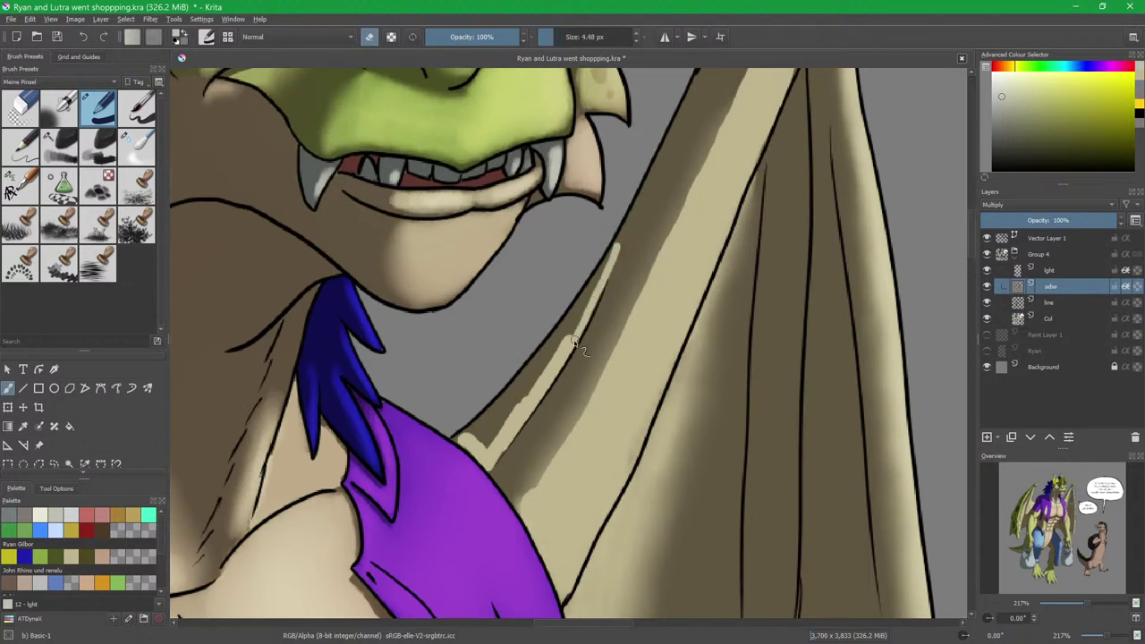
pyautogui.moveTo(475, 433)
pyautogui.mouseDown()
pyautogui.moveTo(548, 358)
pyautogui.moveTo(539, 362)
pyautogui.moveTo(616, 249)
pyautogui.moveTo(555, 353)
pyautogui.mouseUp()
pyautogui.moveTo(475, 441)
pyautogui.mouseDown()
pyautogui.moveTo(506, 414)
pyautogui.moveTo(488, 445)
pyautogui.moveTo(498, 433)
pyautogui.mouseUp()
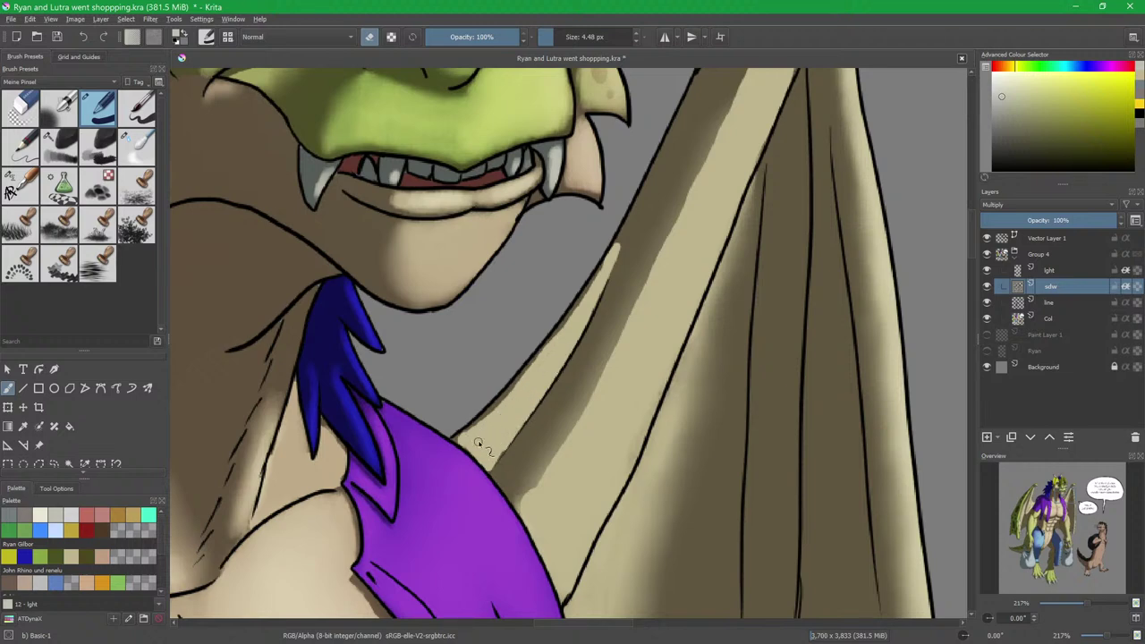
# Repaint a thin line of shadow along the inner fold's outline with Basic-1 at 0.55 px in the 11 - sdw W colour.
pyautogui.moveTo(623, 240)
pyautogui.mouseDown()
pyautogui.moveTo(607, 284)
pyautogui.moveTo(615, 237)
pyautogui.moveTo(590, 262)
pyautogui.mouseUp()
pyautogui.press('e')
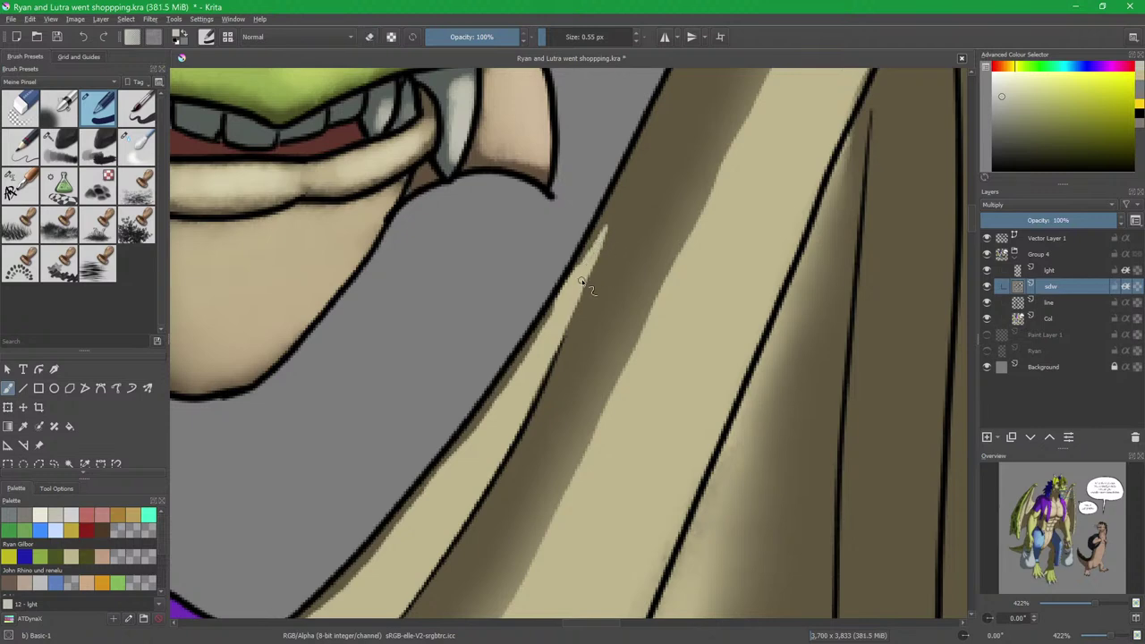
pyautogui.click(89, 514)
pyautogui.click(30, 515)
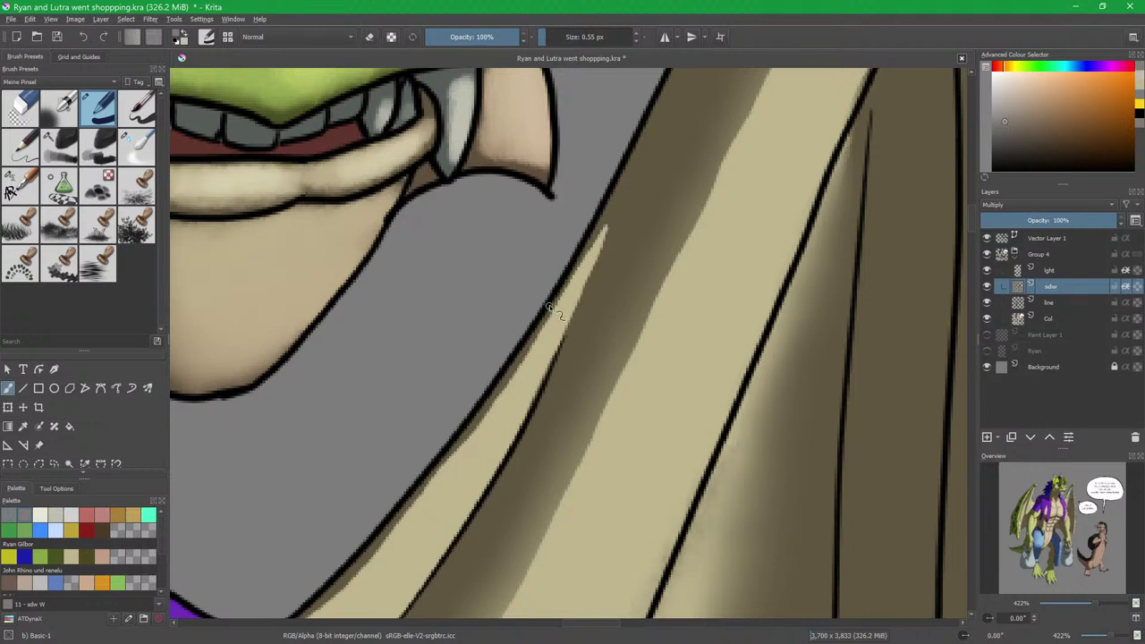
pyautogui.scroll(-3, 537, 363)
# Soften the erased shadow borders along the right wing's arm and up to its top with Blender Blur at about 25 px.
pyautogui.press('/')
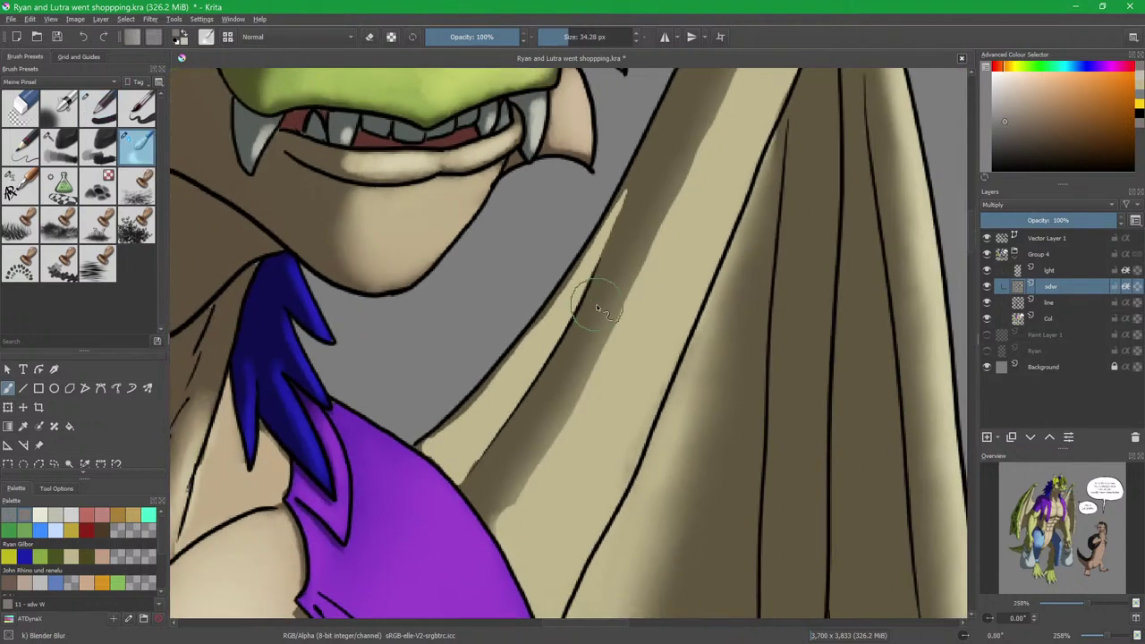
pyautogui.keyDown('shift'); pyautogui.moveTo(555, 468); pyautogui.dragTo(539, 474); pyautogui.keyUp('shift')
pyautogui.moveTo(509, 519)
pyautogui.mouseDown()
pyautogui.moveTo(643, 275)
pyautogui.moveTo(557, 452)
pyautogui.moveTo(624, 291)
pyautogui.moveTo(612, 329)
pyautogui.moveTo(669, 216)
pyautogui.moveTo(642, 279)
pyautogui.moveTo(713, 174)
pyautogui.mouseUp()
pyautogui.moveTo(796, 134)
pyautogui.mouseDown()
pyautogui.moveTo(793, 123)
pyautogui.moveTo(787, 133)
pyautogui.mouseUp()
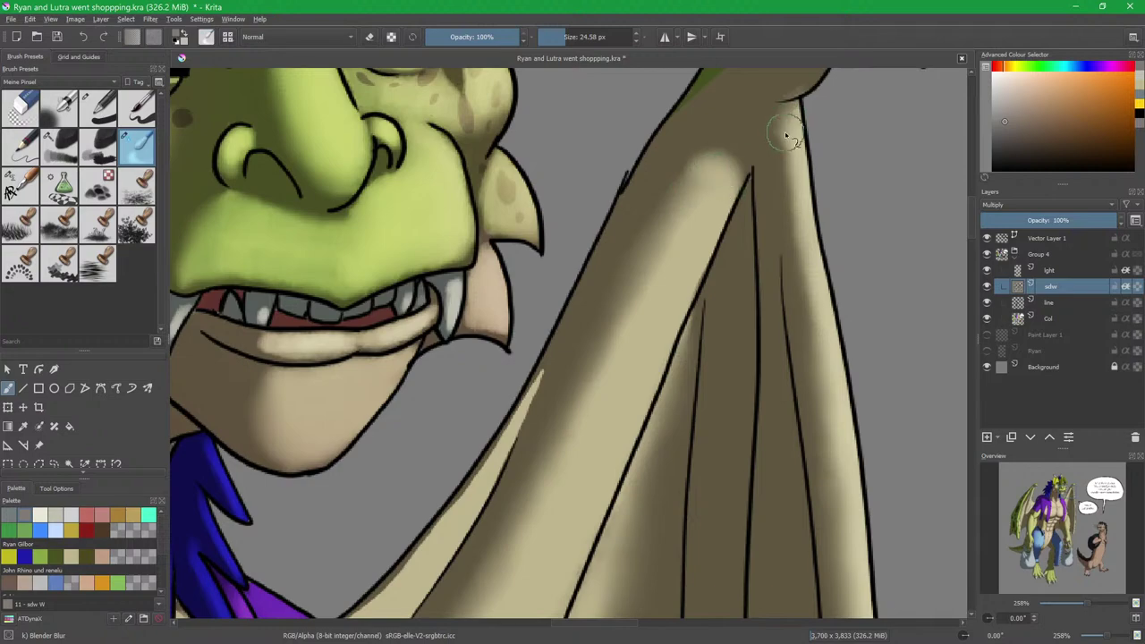
pyautogui.moveTo(767, 174); pyautogui.dragTo(666, 343)
pyautogui.moveTo(678, 297)
pyautogui.mouseDown()
pyautogui.moveTo(696, 303)
pyautogui.moveTo(691, 262)
pyautogui.moveTo(659, 417)
pyautogui.moveTo(707, 260)
pyautogui.mouseUp()
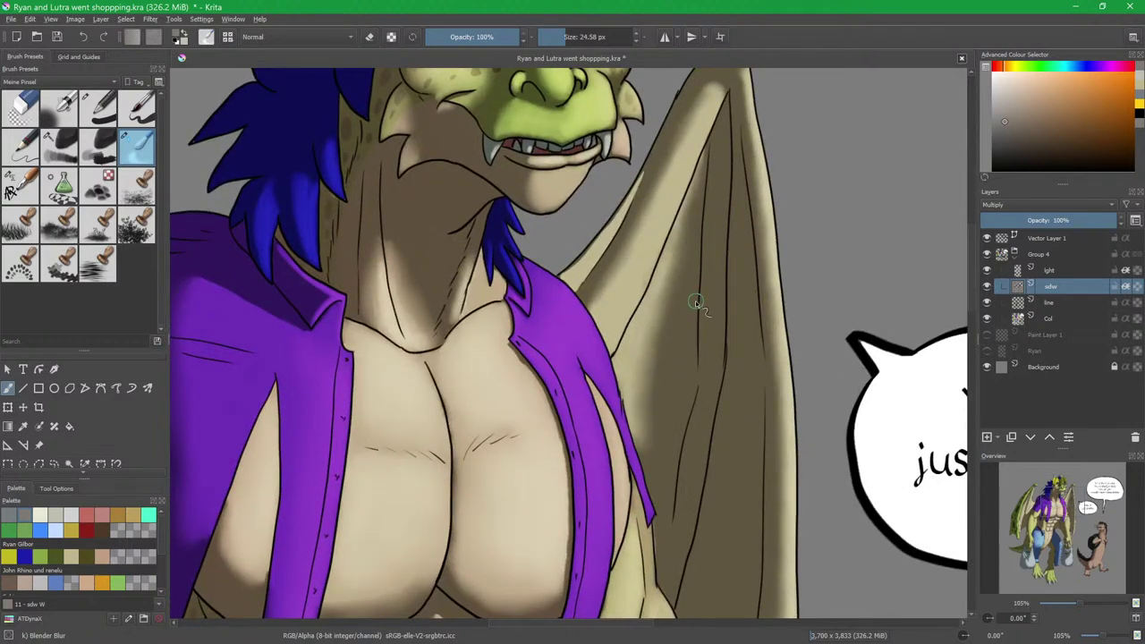
pyautogui.moveTo(708, 242); pyautogui.dragTo(707, 327)
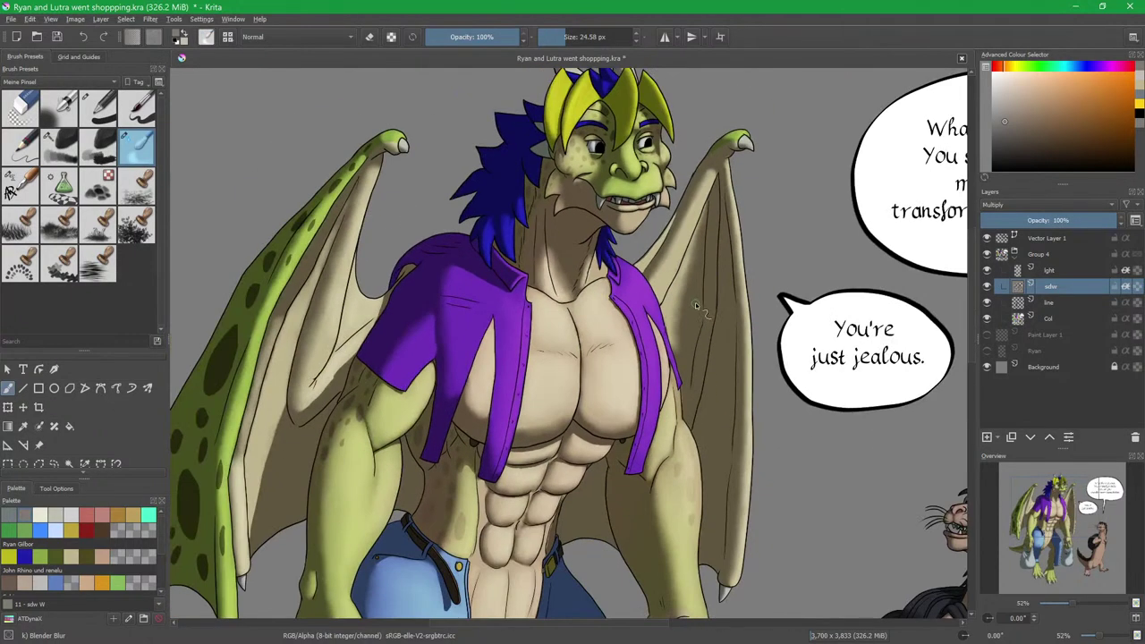
# Activate the lght layer and examine the highlights on the dragon's arms, torso and legs and on the otter character.
pyautogui.click(1056, 270)
pyautogui.scroll(-3, 690, 391)
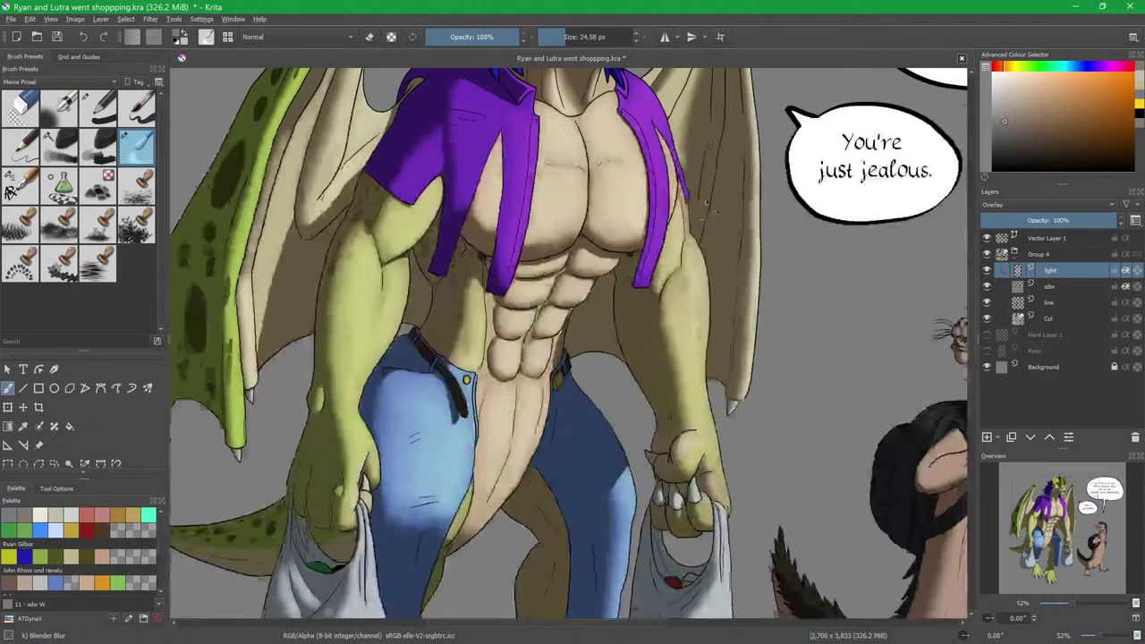
pyautogui.scroll(5, 683, 307)
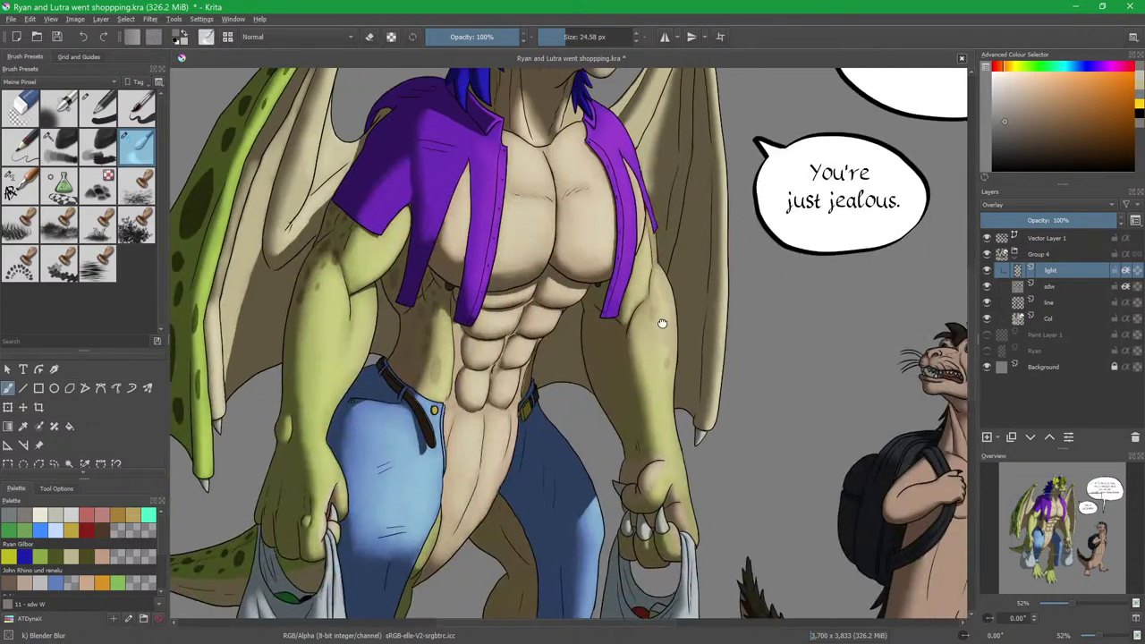
pyautogui.moveTo(611, 335); pyautogui.dragTo(626, 324)
pyautogui.moveTo(624, 252)
pyautogui.mouseDown()
pyautogui.moveTo(628, 313)
pyautogui.moveTo(637, 283)
pyautogui.moveTo(621, 330)
pyautogui.moveTo(612, 295)
pyautogui.mouseUp()
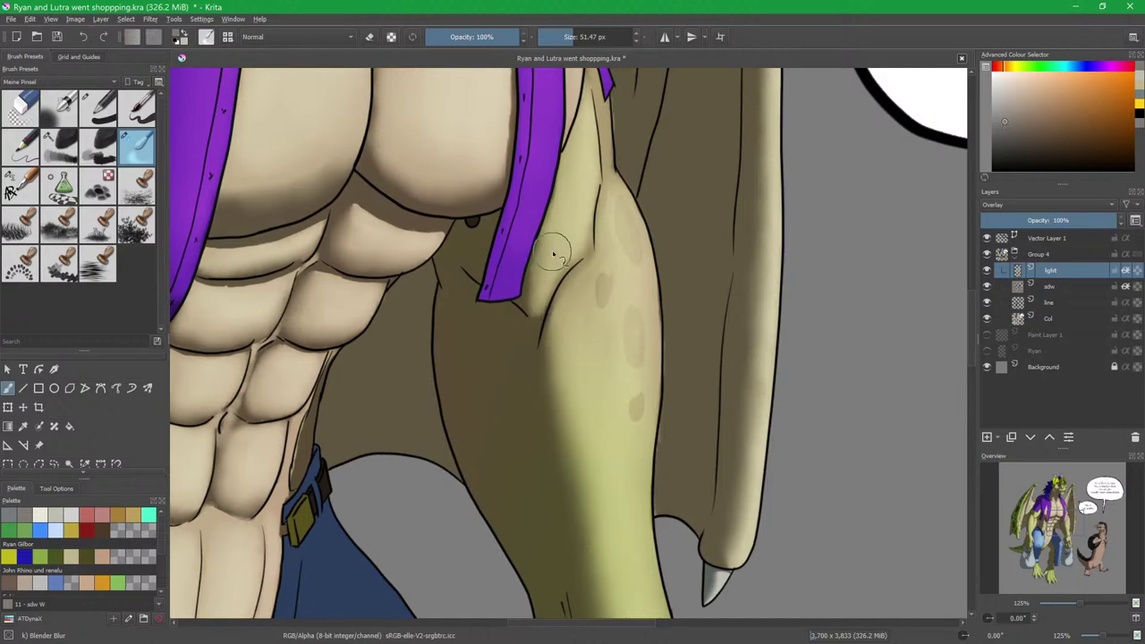
pyautogui.scroll(-5, 554, 254)
pyautogui.moveTo(573, 454); pyautogui.dragTo(667, 248)
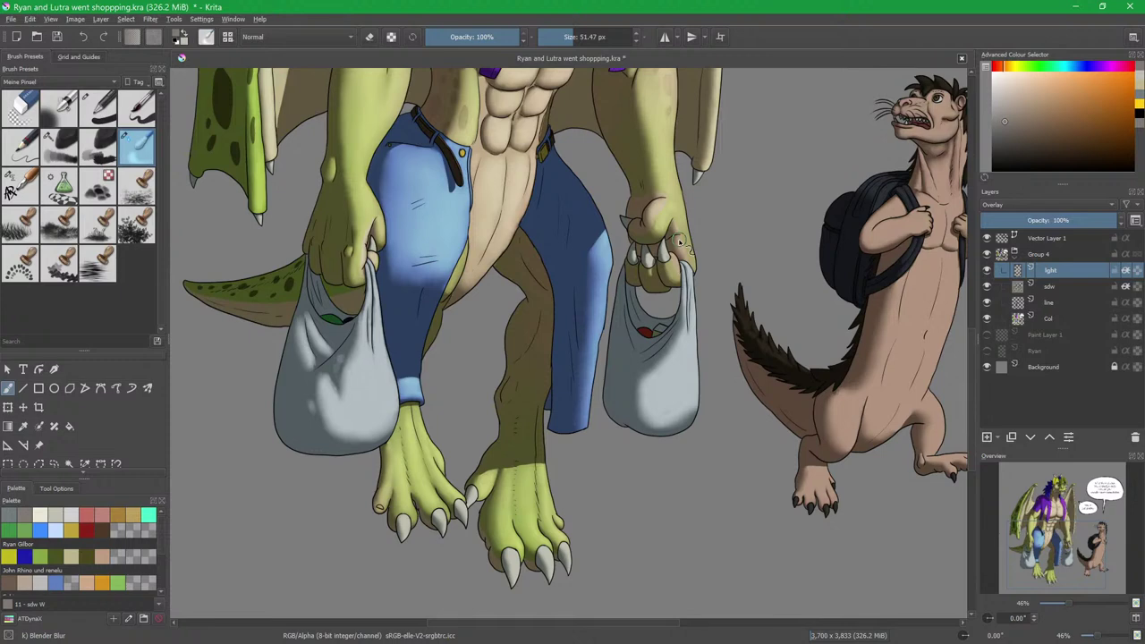
pyautogui.moveTo(935, 153); pyautogui.dragTo(625, 346)
pyautogui.scroll(5, 627, 345)
# Paint highlights on the otter's cheek and jaw with Charcoal other tip in the 12 - lght colour and blend them with Blender Blur at about 30 px.
pyautogui.press('/')
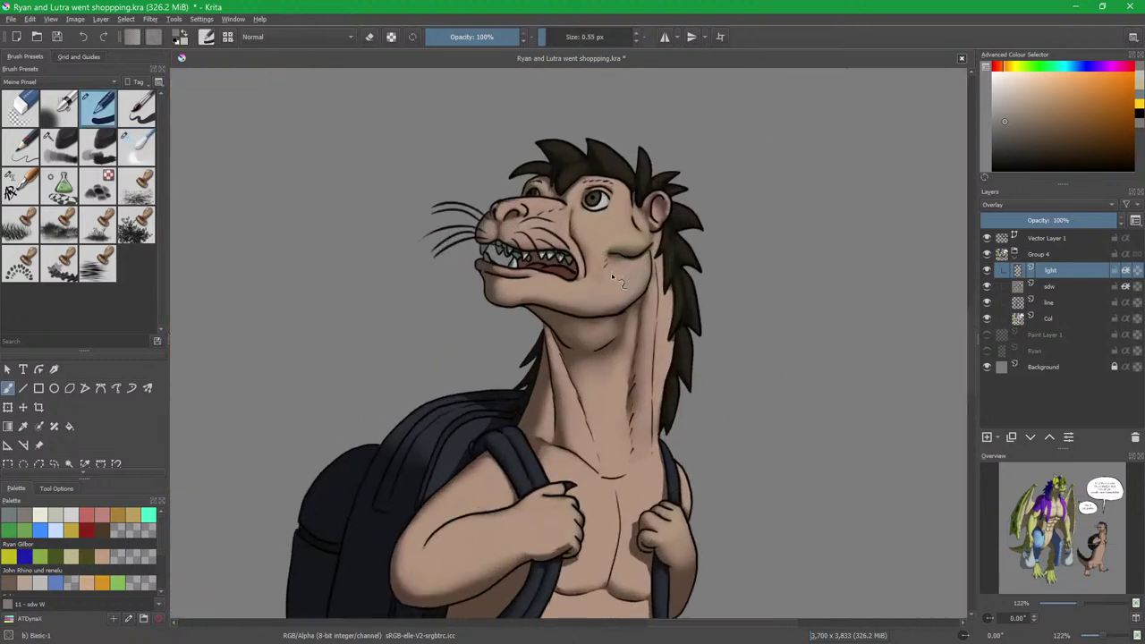
pyautogui.press('/')
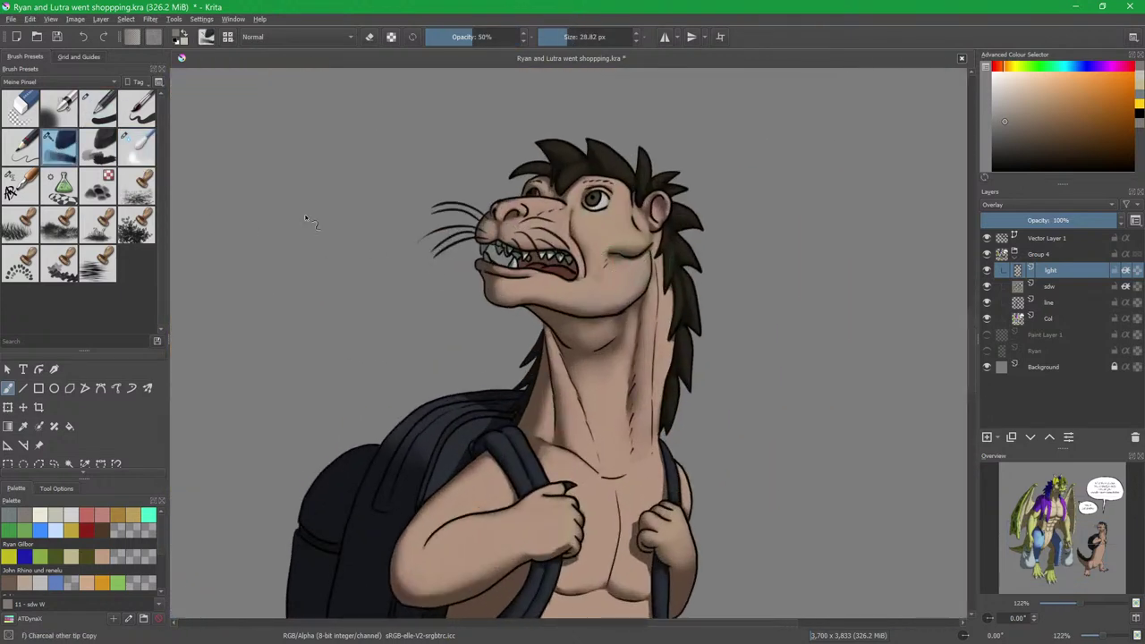
pyautogui.press('l')
pyautogui.moveTo(578, 290); pyautogui.dragTo(583, 235)
pyautogui.moveTo(584, 232); pyautogui.dragTo(602, 332)
pyautogui.moveTo(706, 298)
pyautogui.mouseDown()
pyautogui.moveTo(672, 289)
pyautogui.moveTo(689, 268)
pyautogui.mouseUp()
pyautogui.moveTo(678, 213)
pyautogui.mouseDown()
pyautogui.moveTo(679, 259)
pyautogui.moveTo(672, 230)
pyautogui.moveTo(693, 286)
pyautogui.moveTo(648, 269)
pyautogui.moveTo(670, 293)
pyautogui.moveTo(610, 267)
pyautogui.moveTo(702, 302)
pyautogui.moveTo(639, 286)
pyautogui.moveTo(673, 256)
pyautogui.moveTo(600, 263)
pyautogui.moveTo(624, 303)
pyautogui.mouseUp()
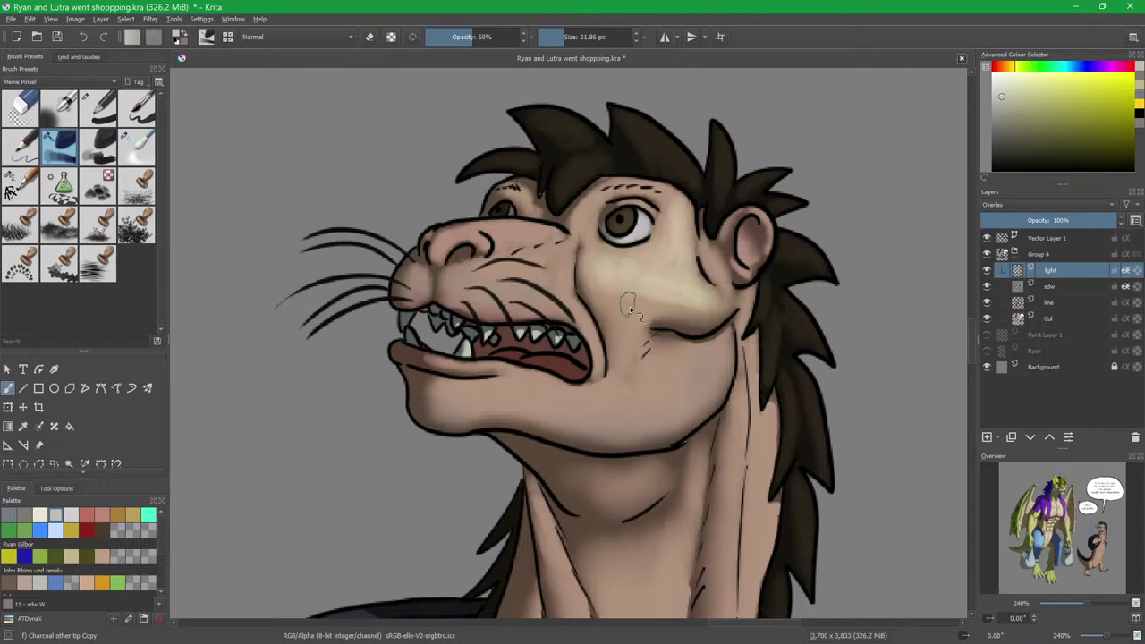
pyautogui.moveTo(697, 365)
pyautogui.mouseDown()
pyautogui.moveTo(707, 365)
pyautogui.moveTo(699, 387)
pyautogui.moveTo(633, 383)
pyautogui.moveTo(618, 309)
pyautogui.moveTo(632, 389)
pyautogui.mouseUp()
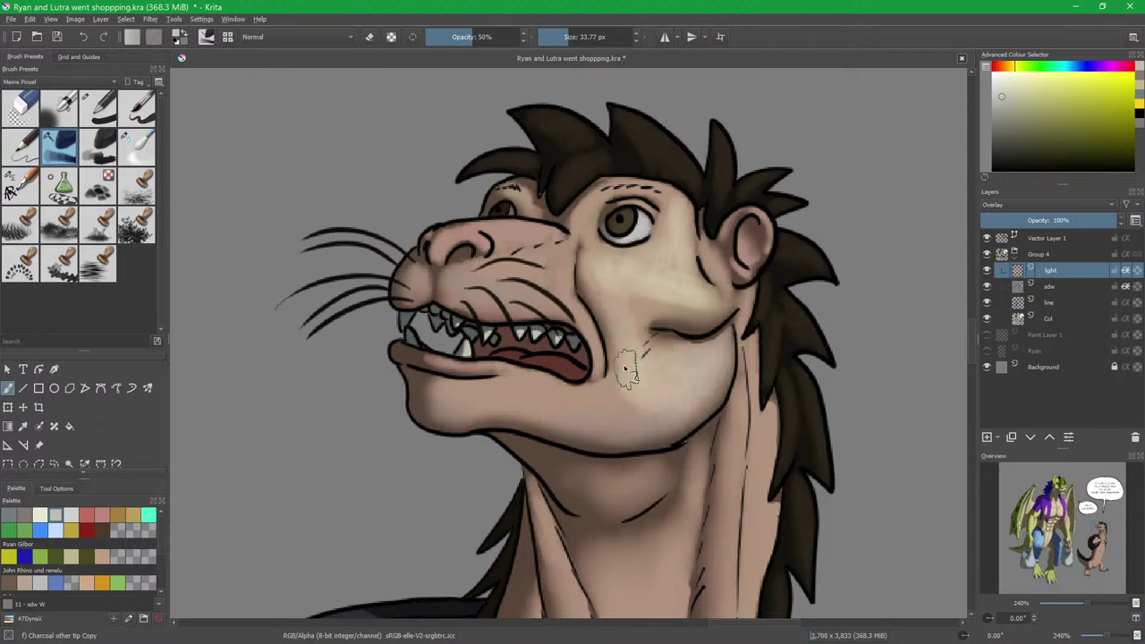
pyautogui.press('/')
pyautogui.moveTo(631, 297)
pyautogui.keyDown('shift'); pyautogui.mouseDown()
pyautogui.moveTo(604, 290)
pyautogui.moveTo(692, 313)
pyautogui.moveTo(645, 286)
pyautogui.moveTo(673, 237)
pyautogui.moveTo(672, 365)
pyautogui.moveTo(633, 362)
pyautogui.mouseUp(); pyautogui.keyUp('shift')
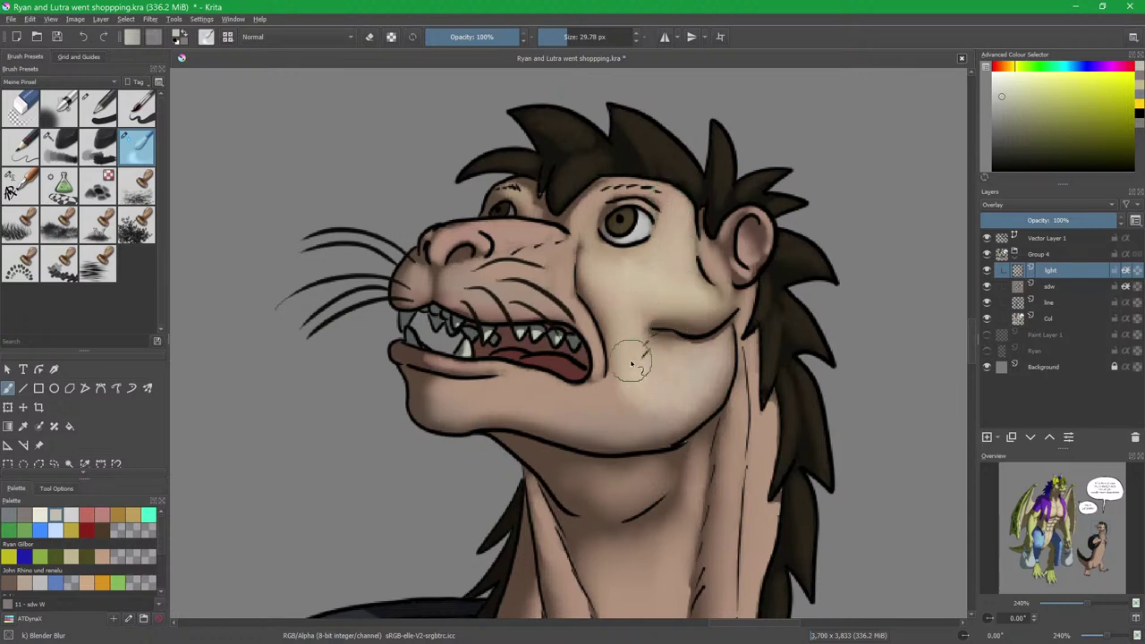
# Paint highlights on the otter's muzzle and around the nostril with Charcoal other tip at 11.25 px and blend them with Blender Blur.
pyautogui.press('/')
pyautogui.moveTo(510, 290)
pyautogui.mouseDown()
pyautogui.moveTo(536, 293)
pyautogui.moveTo(527, 307)
pyautogui.moveTo(508, 284)
pyautogui.moveTo(486, 293)
pyautogui.moveTo(565, 277)
pyautogui.moveTo(497, 299)
pyautogui.mouseUp()
pyautogui.moveTo(490, 297)
pyautogui.mouseDown()
pyautogui.moveTo(538, 306)
pyautogui.moveTo(505, 297)
pyautogui.moveTo(533, 282)
pyautogui.moveTo(589, 289)
pyautogui.moveTo(572, 299)
pyautogui.moveTo(579, 312)
pyautogui.moveTo(518, 314)
pyautogui.moveTo(584, 294)
pyautogui.moveTo(519, 273)
pyautogui.moveTo(546, 317)
pyautogui.mouseUp()
pyautogui.moveTo(547, 323)
pyautogui.keyDown('ctrl'); pyautogui.mouseDown()
pyautogui.moveTo(551, 299)
pyautogui.moveTo(535, 298)
pyautogui.mouseUp(); pyautogui.keyUp('ctrl')
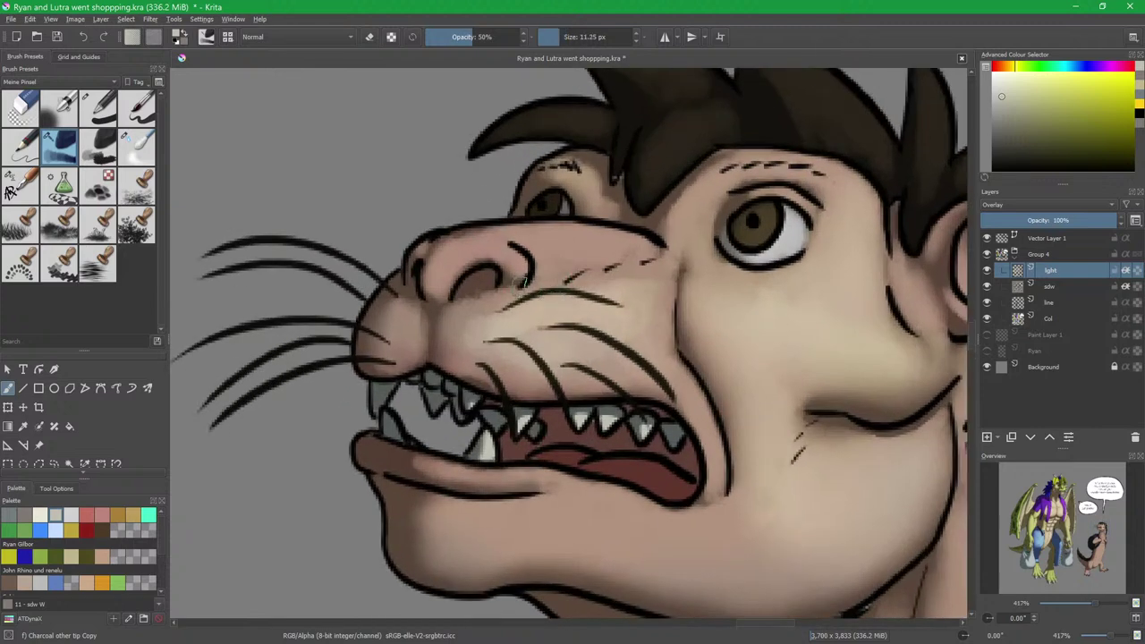
pyautogui.moveTo(508, 259)
pyautogui.mouseDown()
pyautogui.moveTo(524, 265)
pyautogui.moveTo(503, 256)
pyautogui.mouseUp()
pyautogui.moveTo(443, 279)
pyautogui.mouseDown()
pyautogui.moveTo(499, 251)
pyautogui.moveTo(465, 253)
pyautogui.moveTo(512, 237)
pyautogui.moveTo(650, 251)
pyautogui.mouseUp()
pyautogui.moveTo(557, 252); pyautogui.dragTo(633, 254)
pyautogui.press('/')
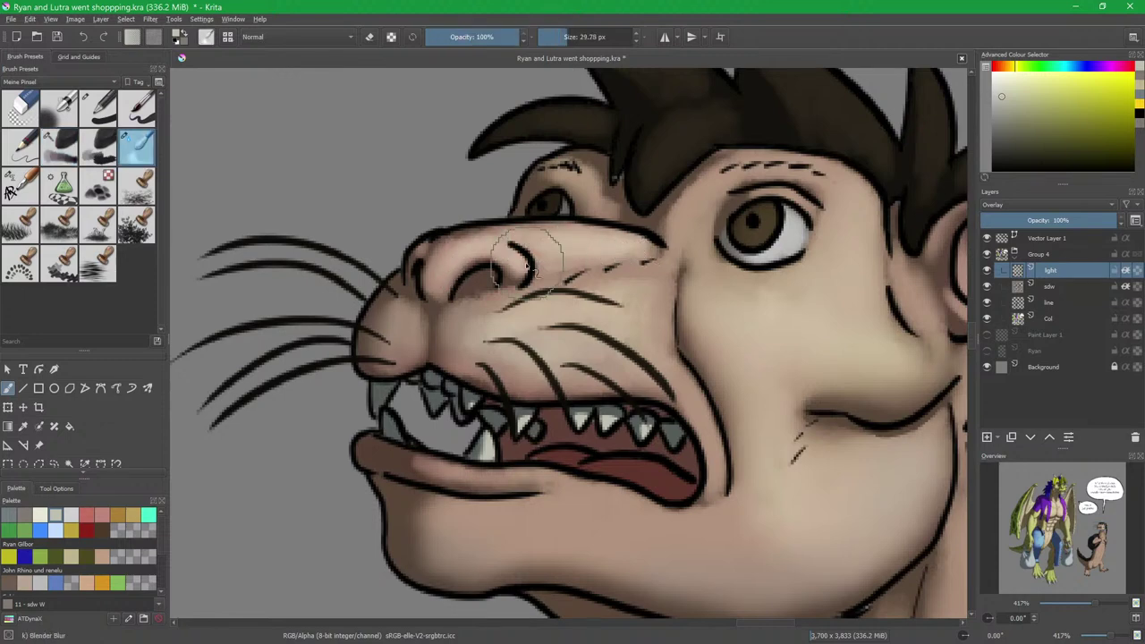
pyautogui.keyDown('shift'); pyautogui.moveTo(519, 284); pyautogui.dragTo(482, 277); pyautogui.keyUp('shift')
pyautogui.moveTo(474, 326); pyautogui.dragTo(535, 313)
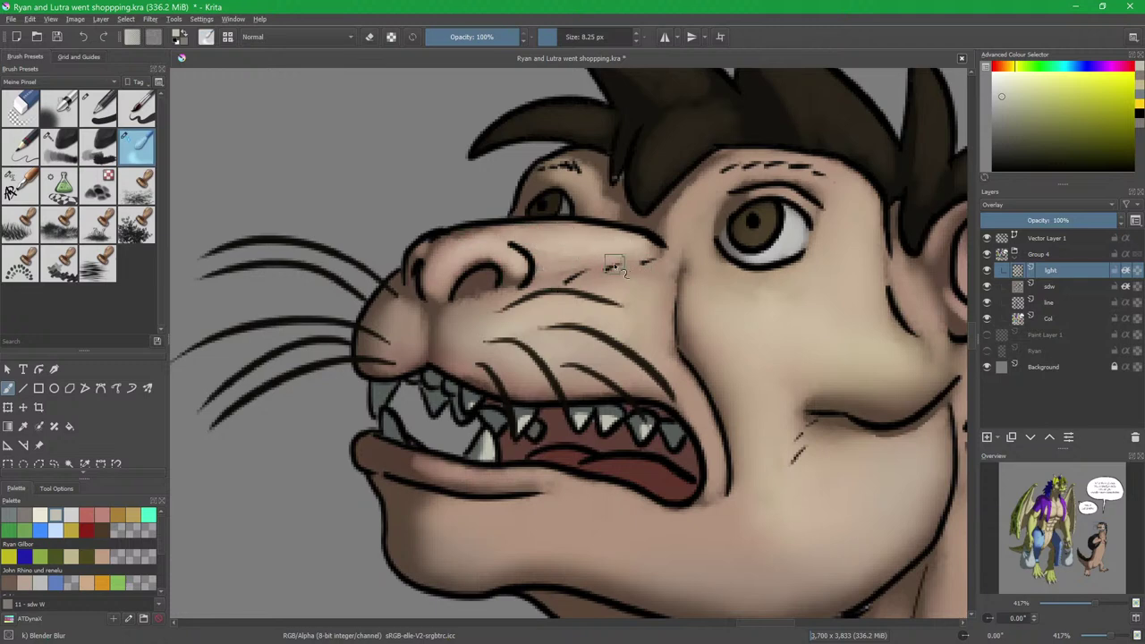
# Add highlights around the otter's far eye and on the near brow and temple with Charcoal other tip at about 9 to 16 px.
pyautogui.scroll(2, 617, 268)
pyautogui.press('/')
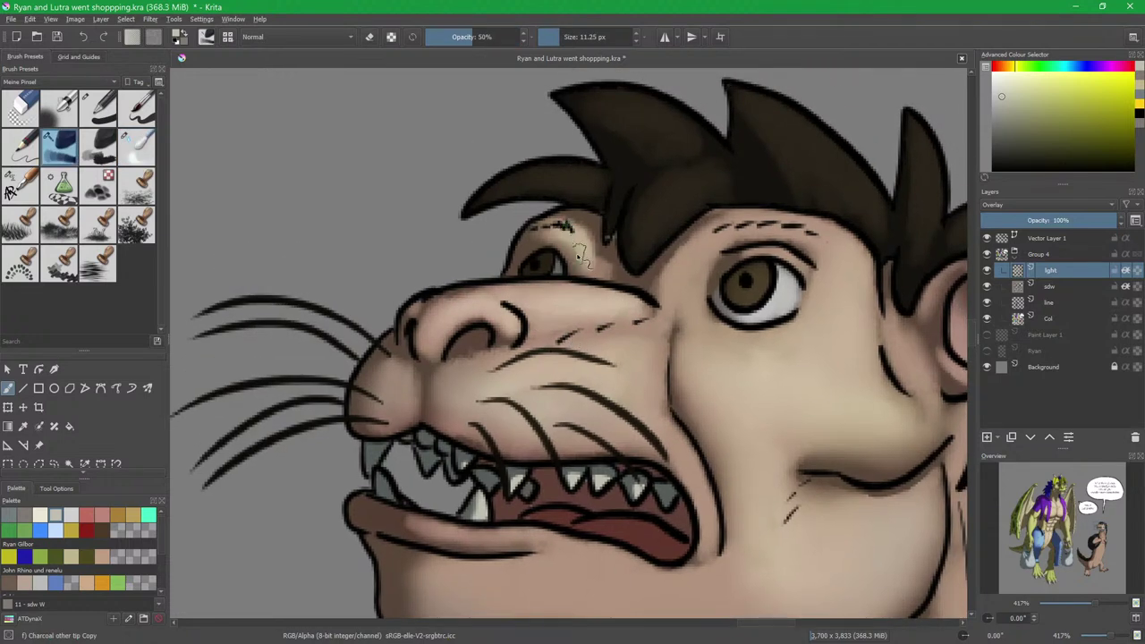
pyautogui.press('/')
pyautogui.press('/')
pyautogui.moveTo(748, 240)
pyautogui.mouseDown()
pyautogui.moveTo(639, 262)
pyautogui.moveTo(723, 272)
pyautogui.mouseUp()
pyautogui.press(']')
pyautogui.press(']')
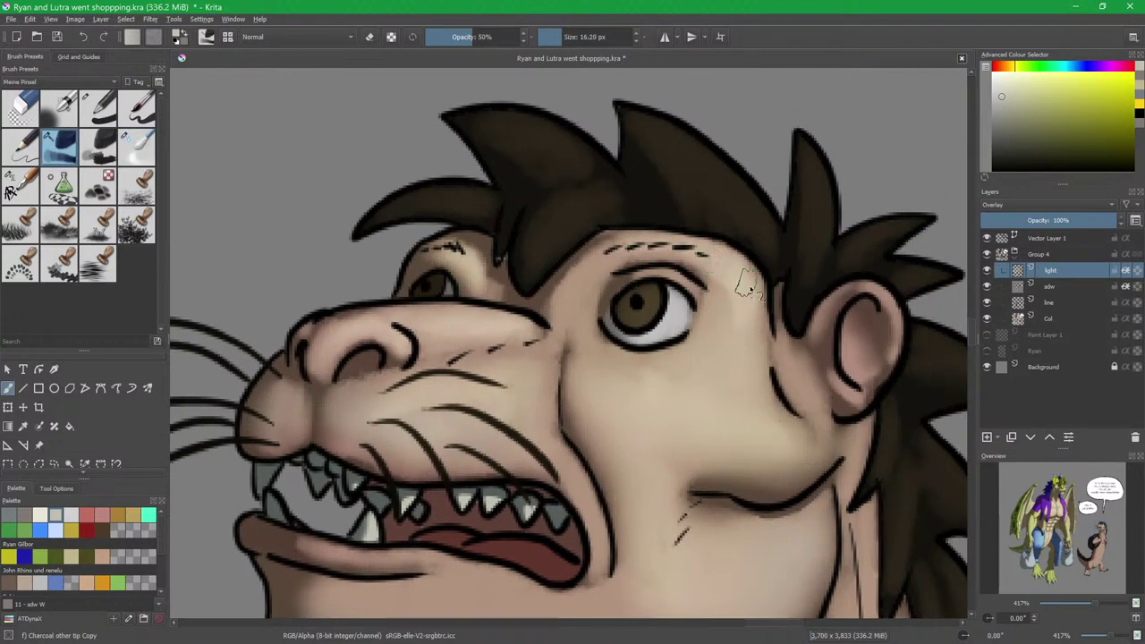
pyautogui.press('[')
pyautogui.press('[')
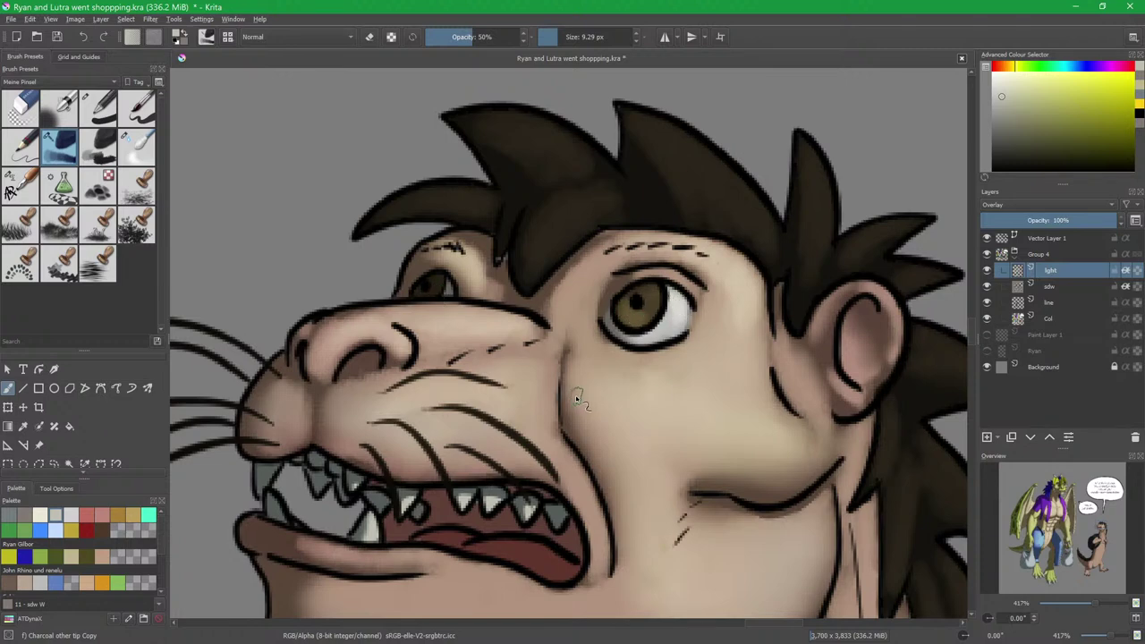
# Resample the highlight colour on the lght layer and paint a blended highlight where the muzzle meets the near eye, at about 16 px.
pyautogui.press('pagedown')
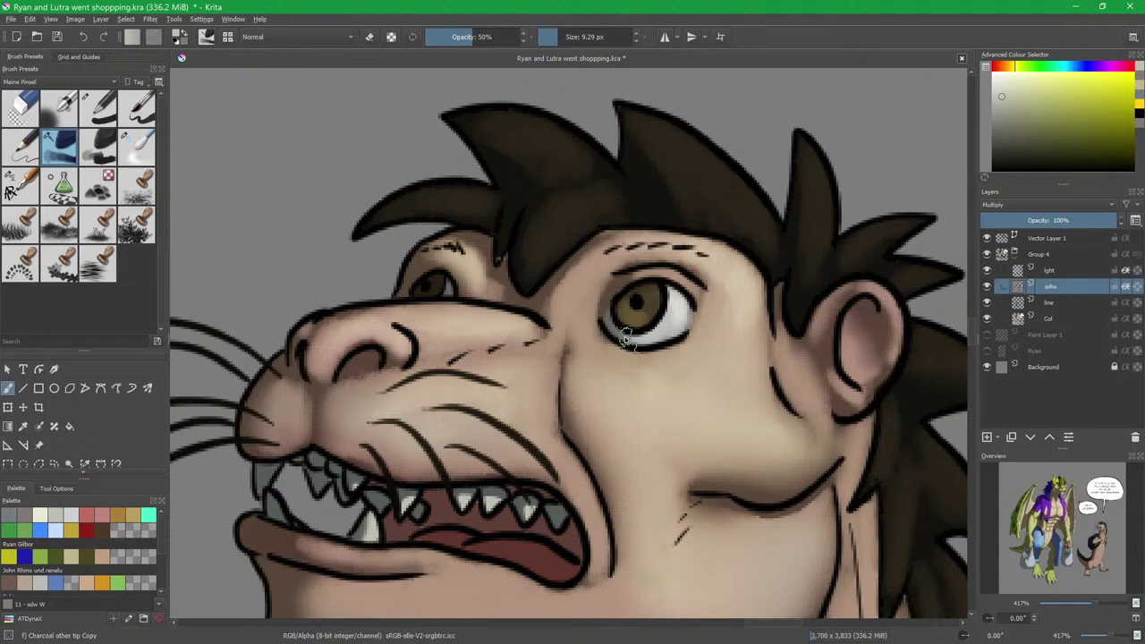
pyautogui.keyDown('ctrl'); pyautogui.click(629, 351); pyautogui.keyUp('ctrl')
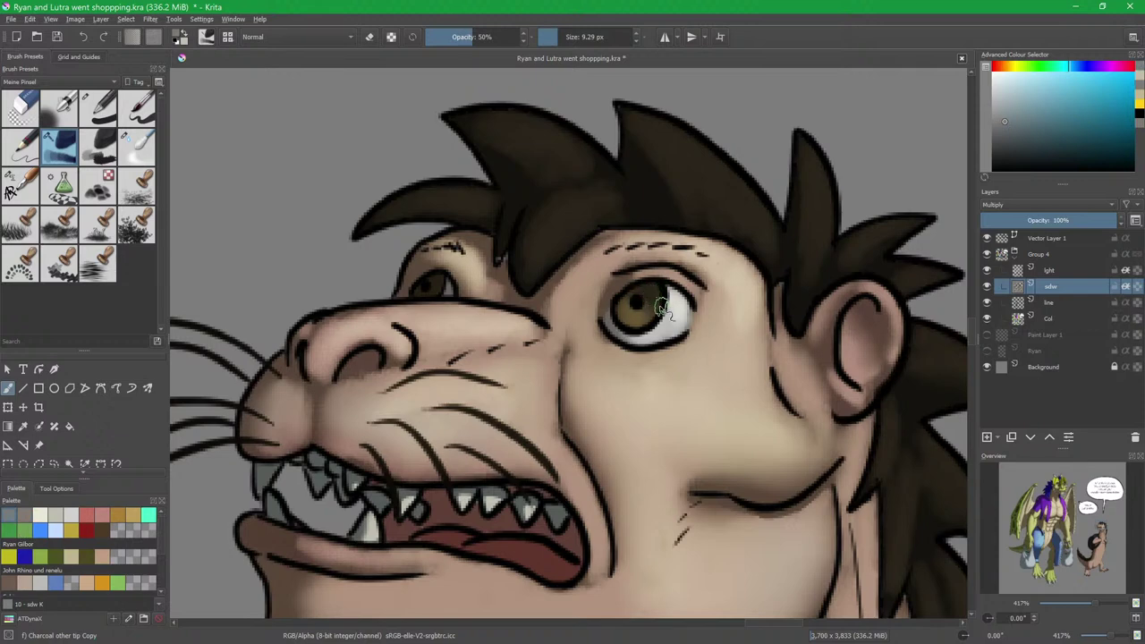
pyautogui.click(1059, 269)
pyautogui.moveTo(577, 366); pyautogui.dragTo(609, 298)
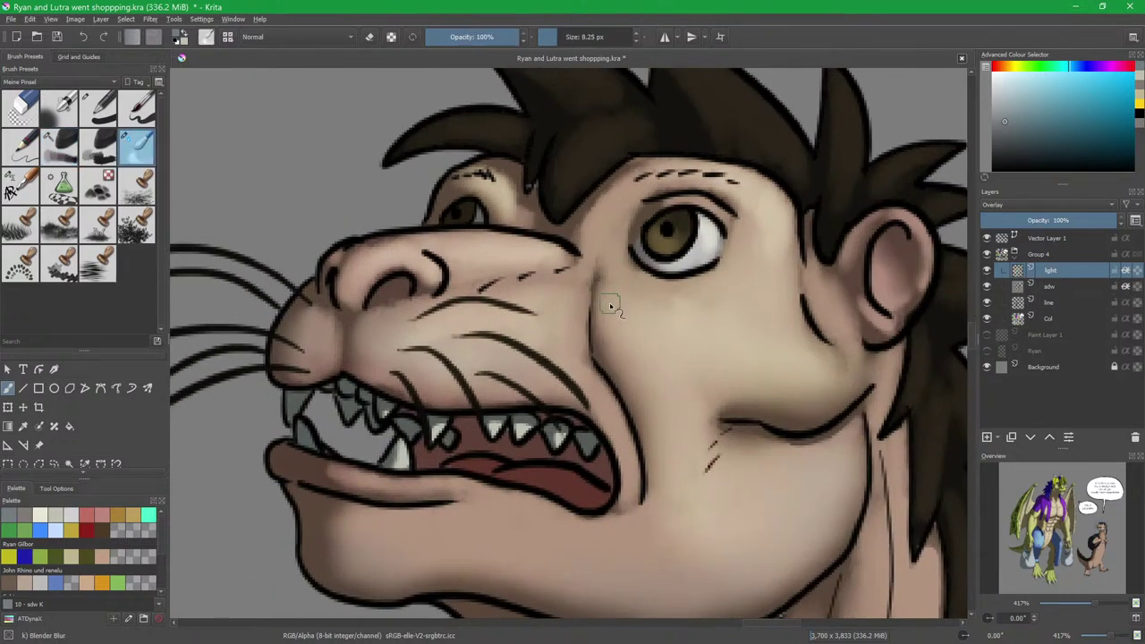
pyautogui.keyDown('ctrl'); pyautogui.click(622, 302); pyautogui.keyUp('ctrl')
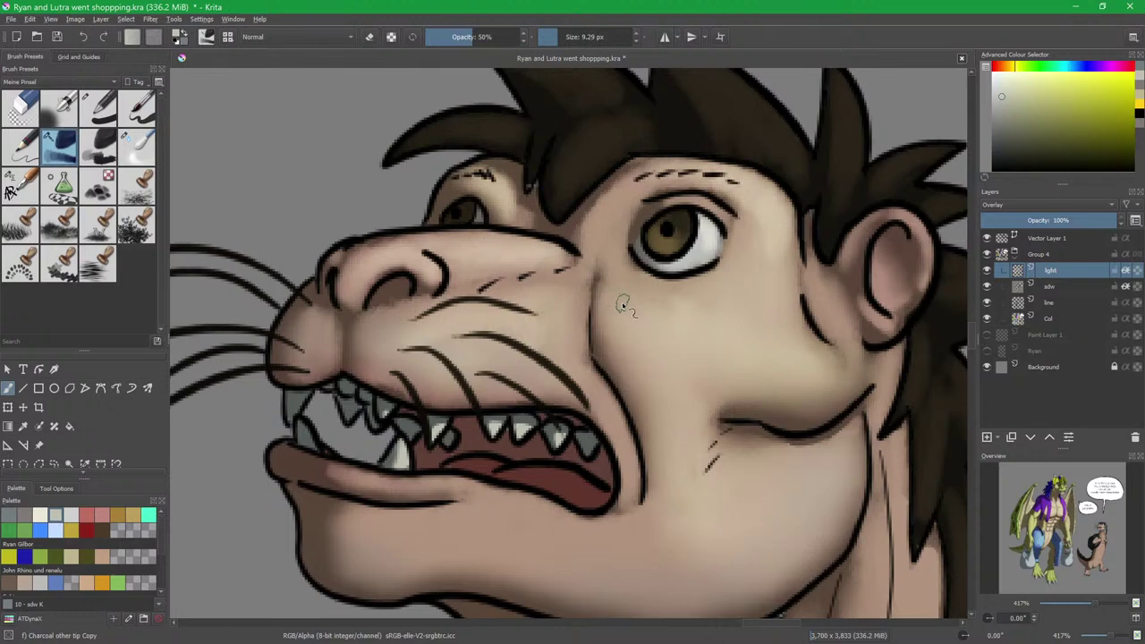
pyautogui.moveTo(617, 305)
pyautogui.keyDown('shift'); pyautogui.mouseDown()
pyautogui.moveTo(629, 315)
pyautogui.moveTo(574, 317)
pyautogui.moveTo(580, 290)
pyautogui.mouseUp(); pyautogui.keyUp('shift')
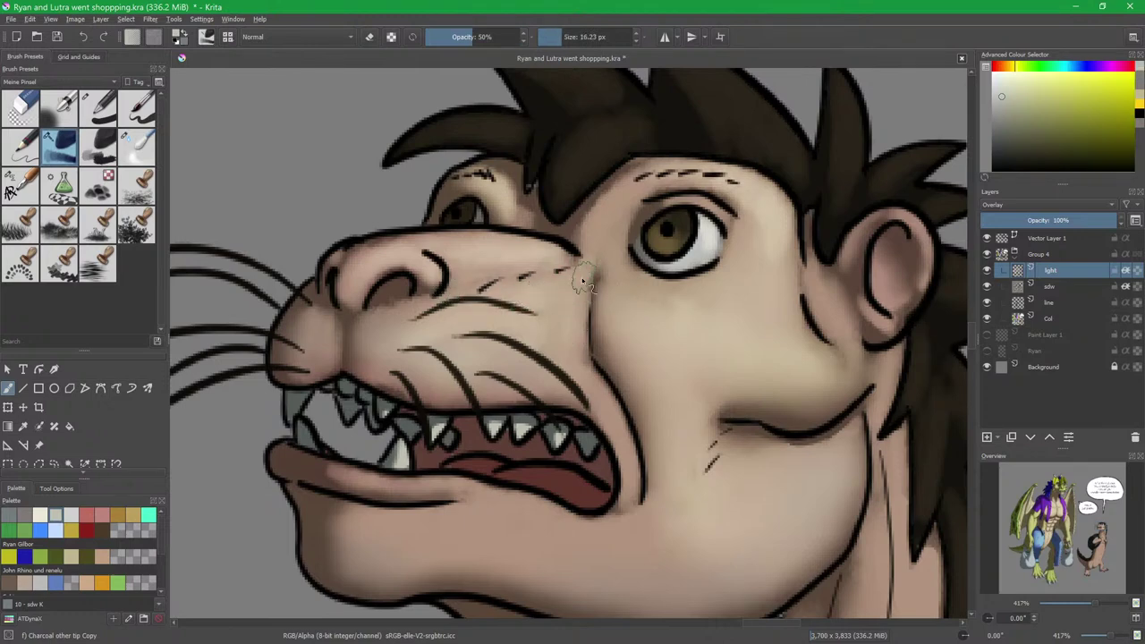
pyautogui.press('/')
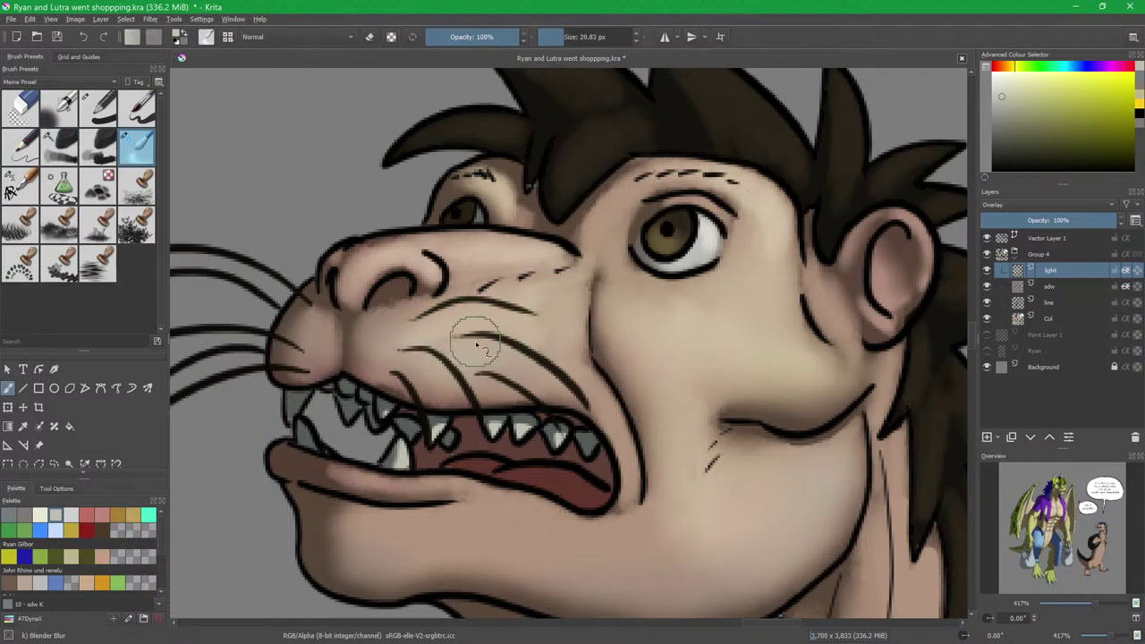
# Paint highlights inside the otter's ear and on the skin beside it with Charcoal other tip and blend them with Blender Blur at 20.83 px.
pyautogui.scroll(-3, 522, 329)
pyautogui.scroll(3, 636, 424)
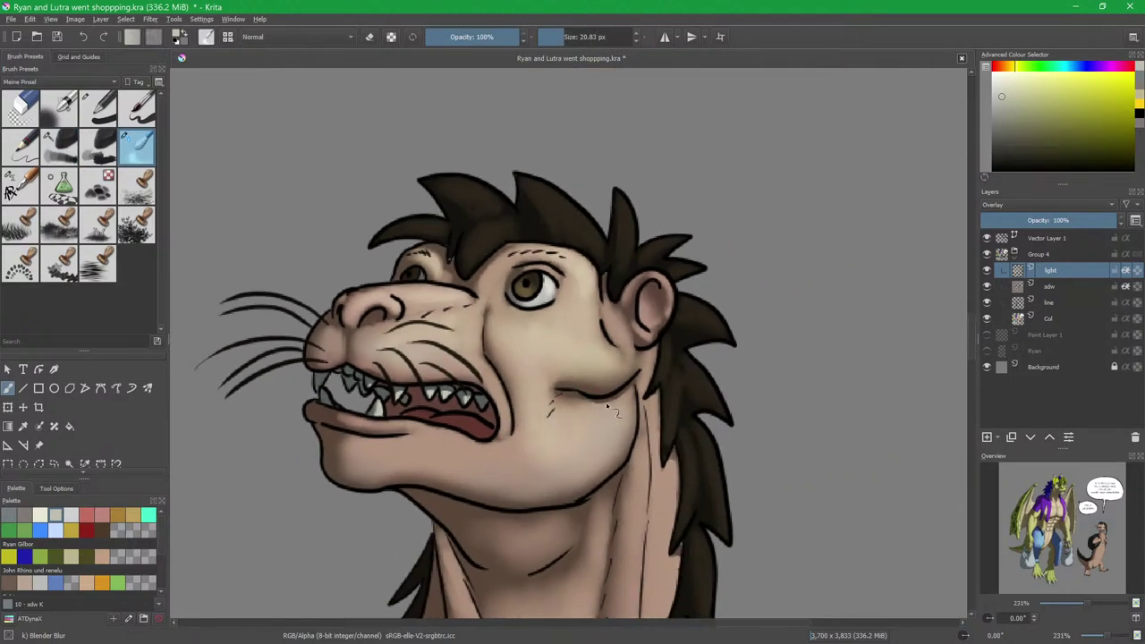
pyautogui.press('/')
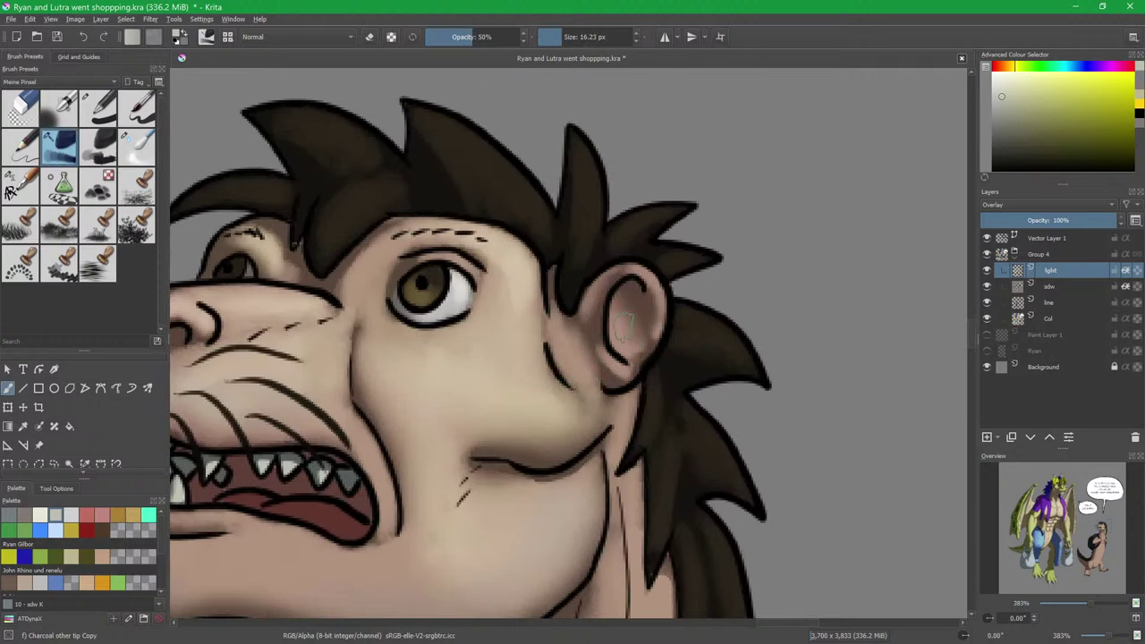
pyautogui.moveTo(617, 329); pyautogui.dragTo(629, 338)
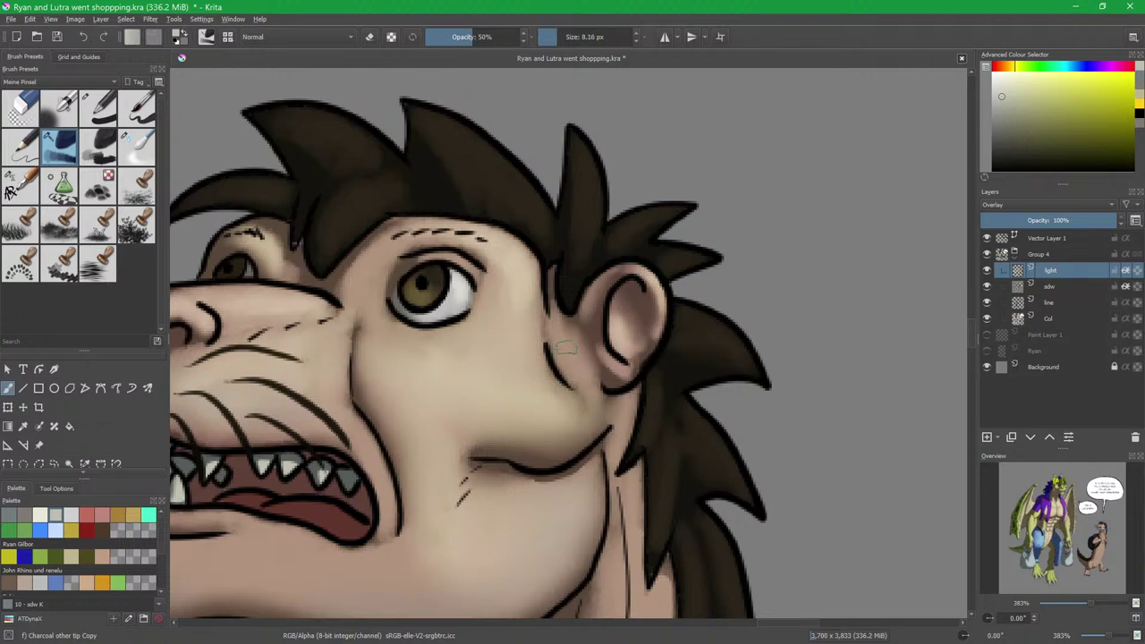
pyautogui.press('/')
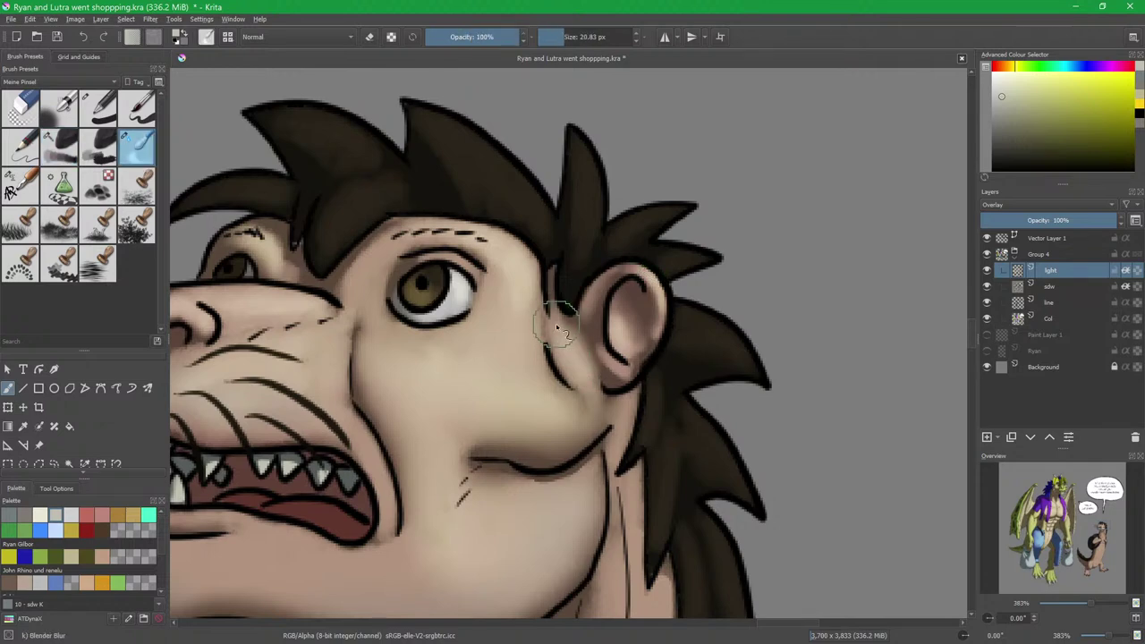
pyautogui.press('/')
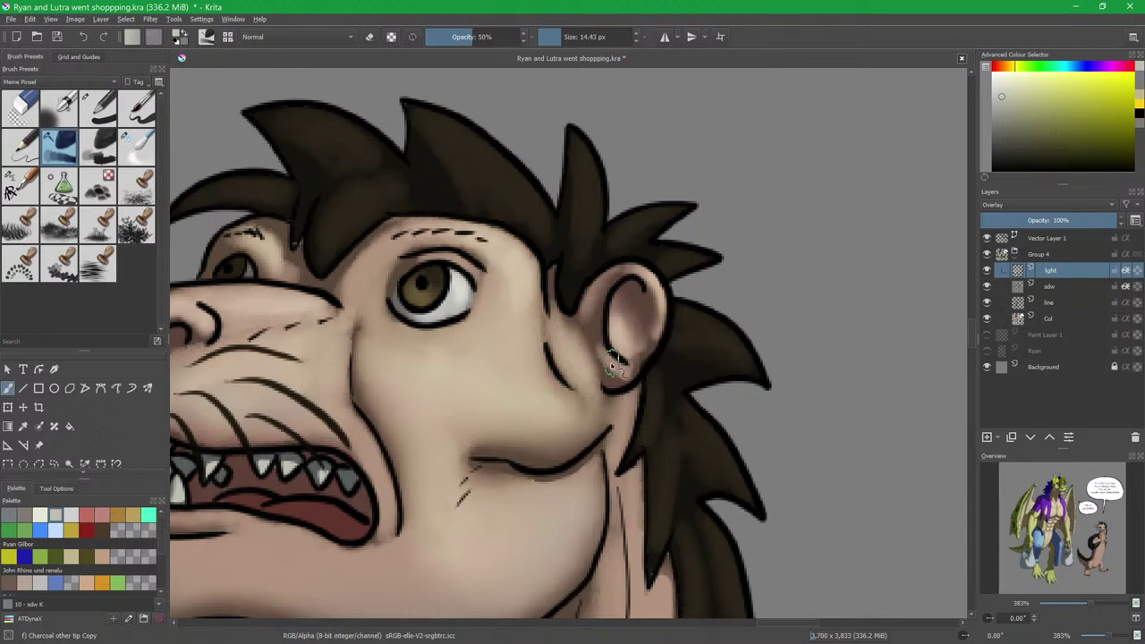
# Paint fine highlights on the otter's hair tufts and down the mane with Charcoal other tip, reducing the brush to 4.17 px.
pyautogui.press('[')
pyautogui.scroll(-1, 577, 360)
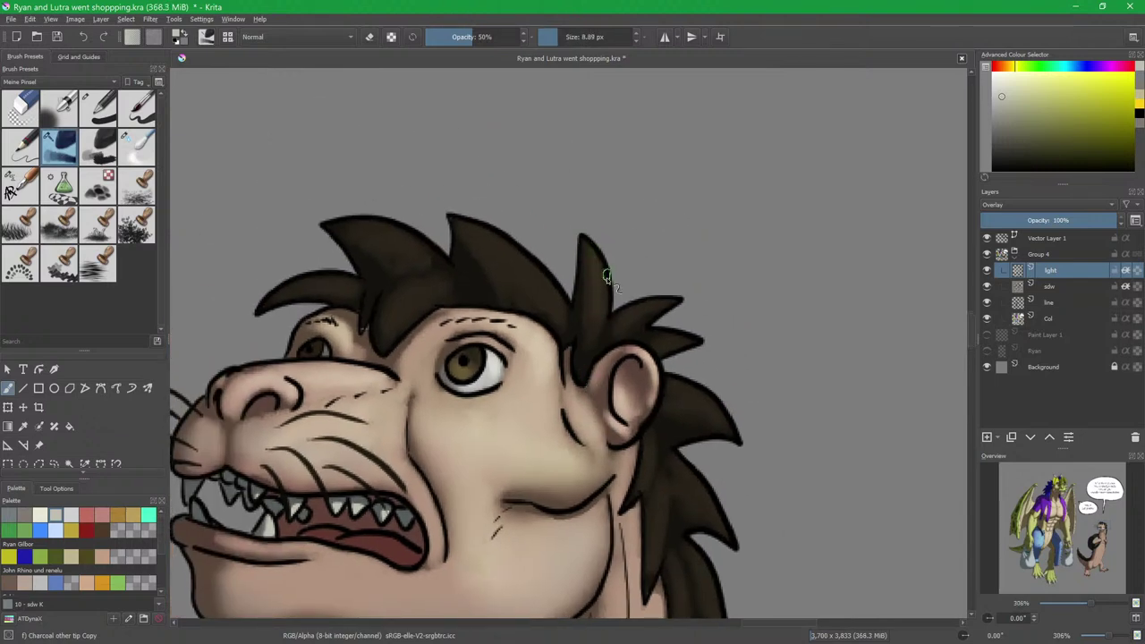
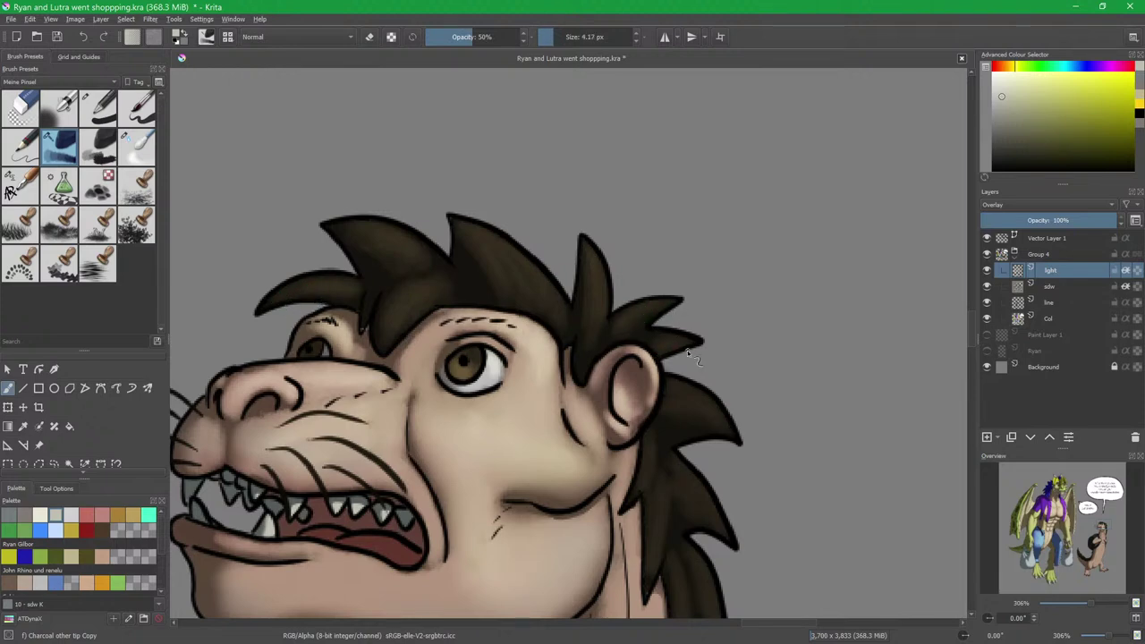
pyautogui.moveTo(694, 431); pyautogui.dragTo(644, 237)
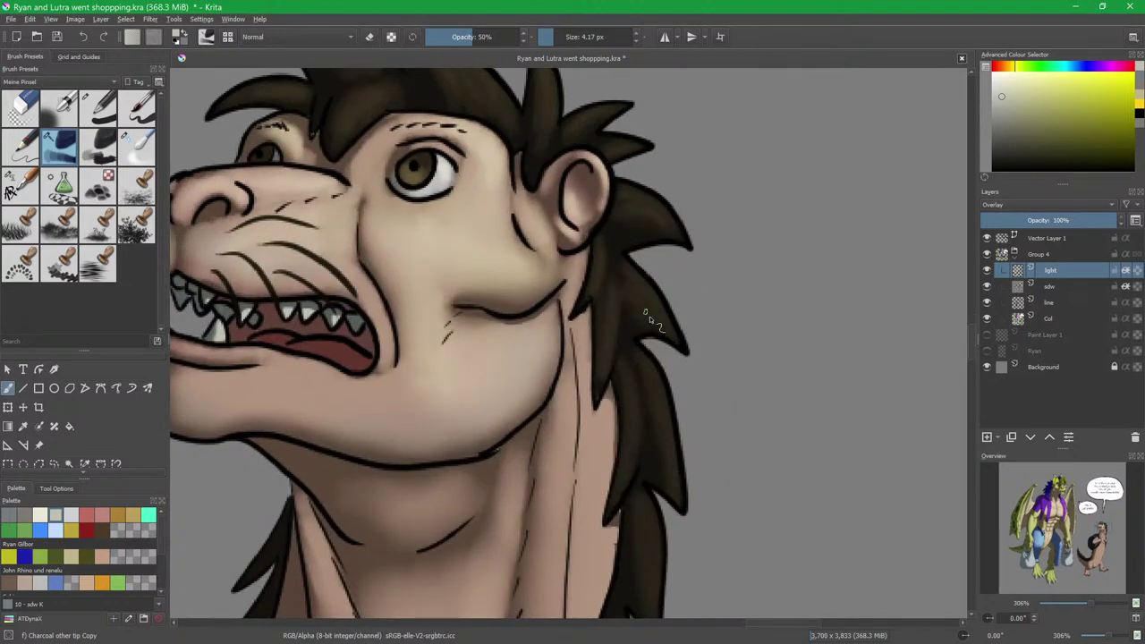
pyautogui.moveTo(642, 390); pyautogui.dragTo(618, 324)
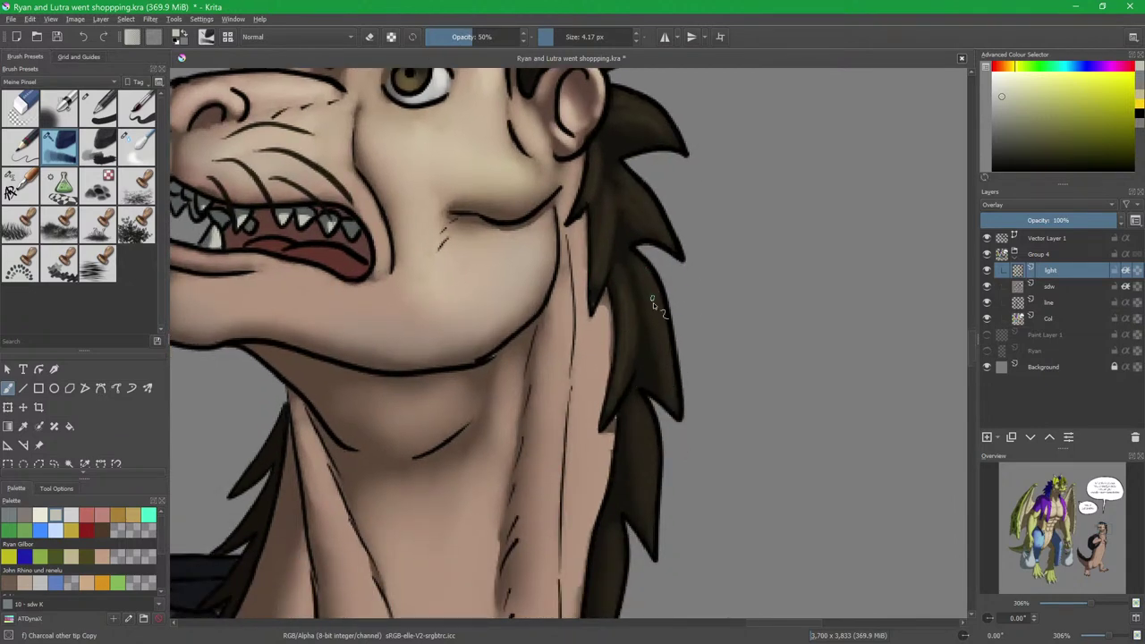
# Paint highlights along both neck tendons with Charcoal other tip at about 27 px and blend them with Blender Blur.
pyautogui.scroll(-4, 658, 408)
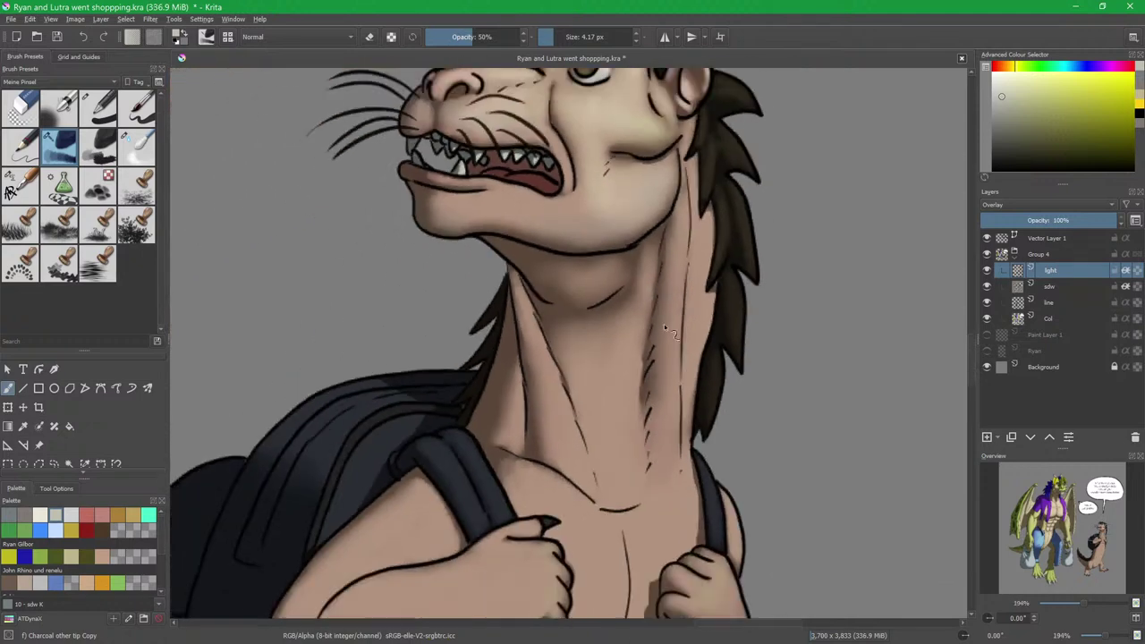
pyautogui.moveTo(598, 376); pyautogui.dragTo(582, 391)
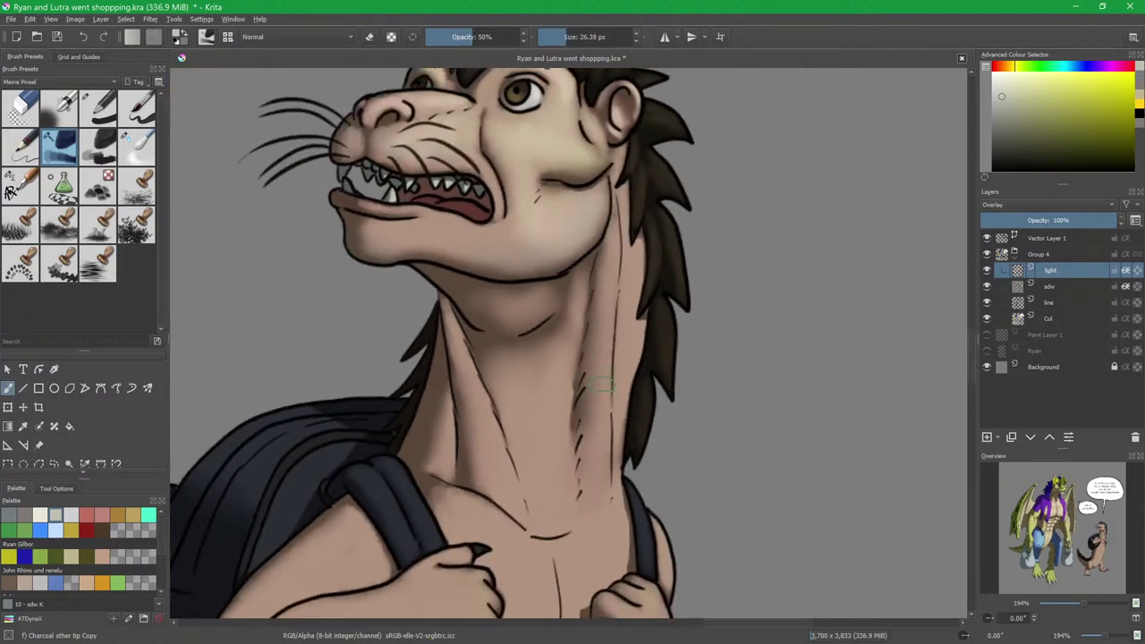
pyautogui.moveTo(608, 281); pyautogui.dragTo(598, 510)
pyautogui.moveTo(460, 349)
pyautogui.mouseDown()
pyautogui.moveTo(504, 468)
pyautogui.moveTo(488, 441)
pyautogui.moveTo(504, 496)
pyautogui.moveTo(477, 399)
pyautogui.moveTo(499, 497)
pyautogui.mouseUp()
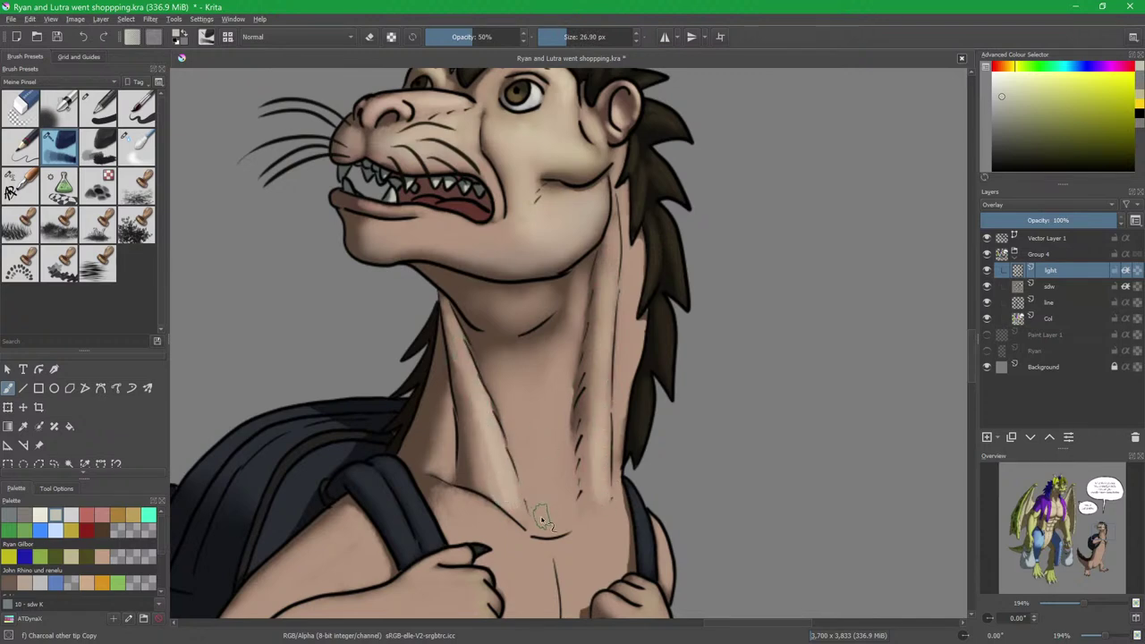
pyautogui.press('/')
pyautogui.moveTo(469, 375)
pyautogui.mouseDown()
pyautogui.moveTo(496, 506)
pyautogui.moveTo(494, 463)
pyautogui.mouseUp()
pyautogui.moveTo(624, 469)
pyautogui.mouseDown()
pyautogui.moveTo(593, 492)
pyautogui.moveTo(591, 342)
pyautogui.moveTo(598, 293)
pyautogui.moveTo(620, 286)
pyautogui.moveTo(612, 437)
pyautogui.moveTo(610, 415)
pyautogui.moveTo(584, 435)
pyautogui.mouseUp()
# Highlight the throat and the hollow above the collarbone, then the neck's far side, blending with Blender Blur at about 26 px.
pyautogui.press('/')
pyautogui.moveTo(546, 515)
pyautogui.mouseDown()
pyautogui.moveTo(502, 388)
pyautogui.moveTo(523, 448)
pyautogui.moveTo(575, 525)
pyautogui.moveTo(573, 498)
pyautogui.mouseUp()
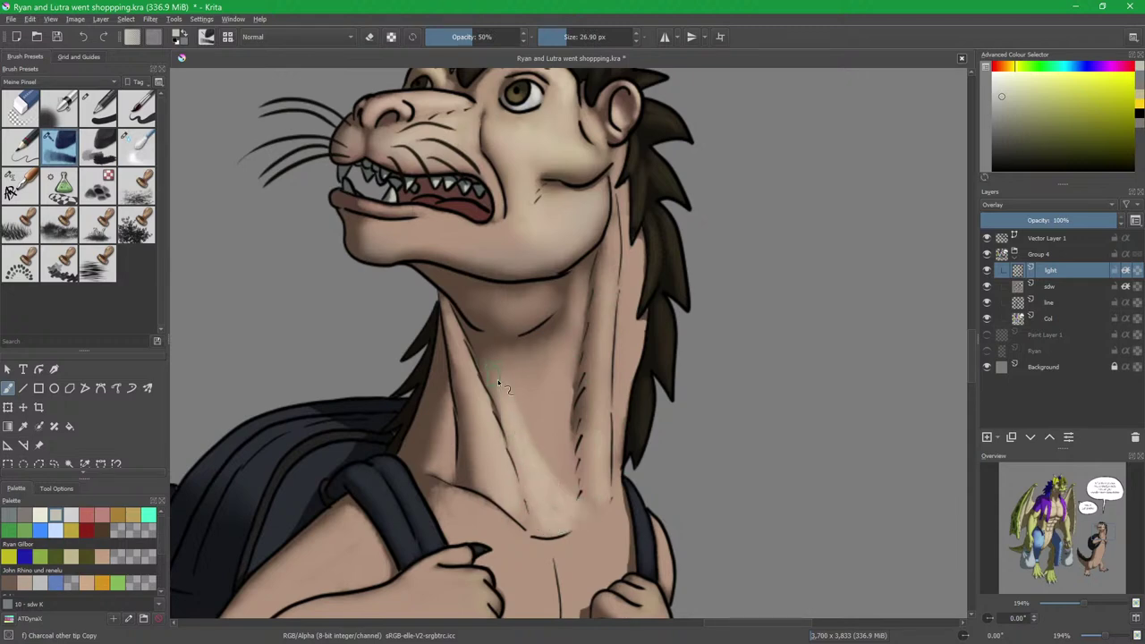
pyautogui.press('/')
pyautogui.moveTo(504, 371)
pyautogui.mouseDown()
pyautogui.moveTo(550, 506)
pyautogui.moveTo(576, 490)
pyautogui.moveTo(587, 395)
pyautogui.mouseUp()
pyautogui.press('/')
pyautogui.moveTo(486, 380); pyautogui.dragTo(489, 349)
pyautogui.press('/')
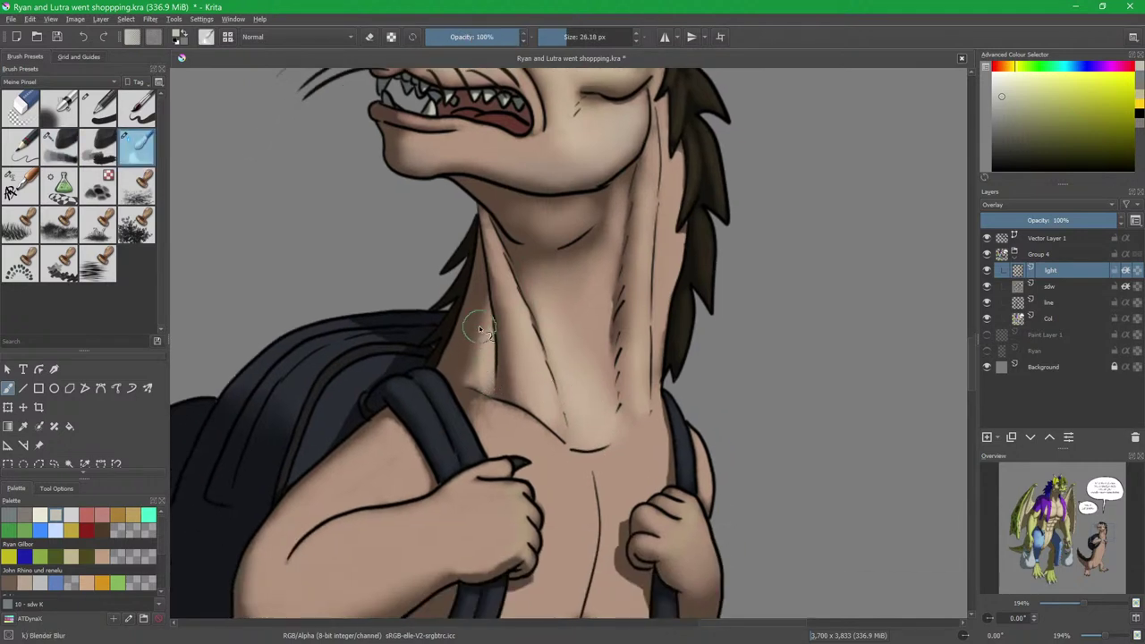
# Paint and blend a highlight along the back of the otter's neck beside the mane, and set Charcoal other tip to 8.19 px.
pyautogui.press('/')
pyautogui.scroll(3, 606, 302)
pyautogui.moveTo(624, 250); pyautogui.dragTo(618, 394)
pyautogui.press('/')
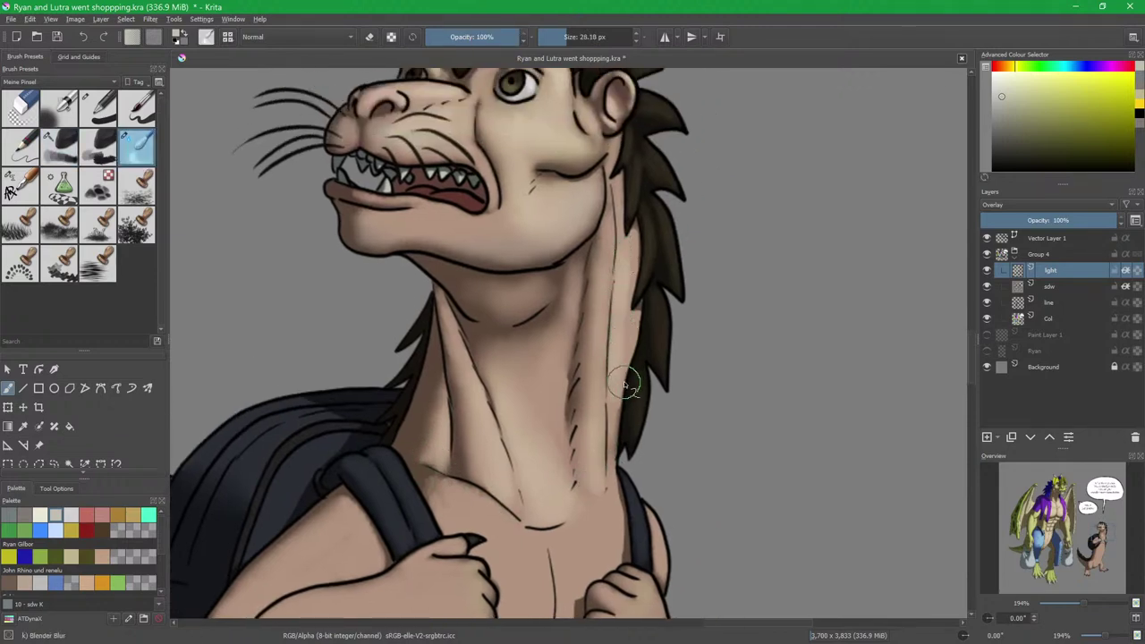
pyautogui.moveTo(635, 251); pyautogui.dragTo(629, 366)
pyautogui.press('/')
pyautogui.moveTo(644, 319)
pyautogui.mouseDown()
pyautogui.moveTo(591, 363)
pyautogui.moveTo(595, 331)
pyautogui.mouseUp()
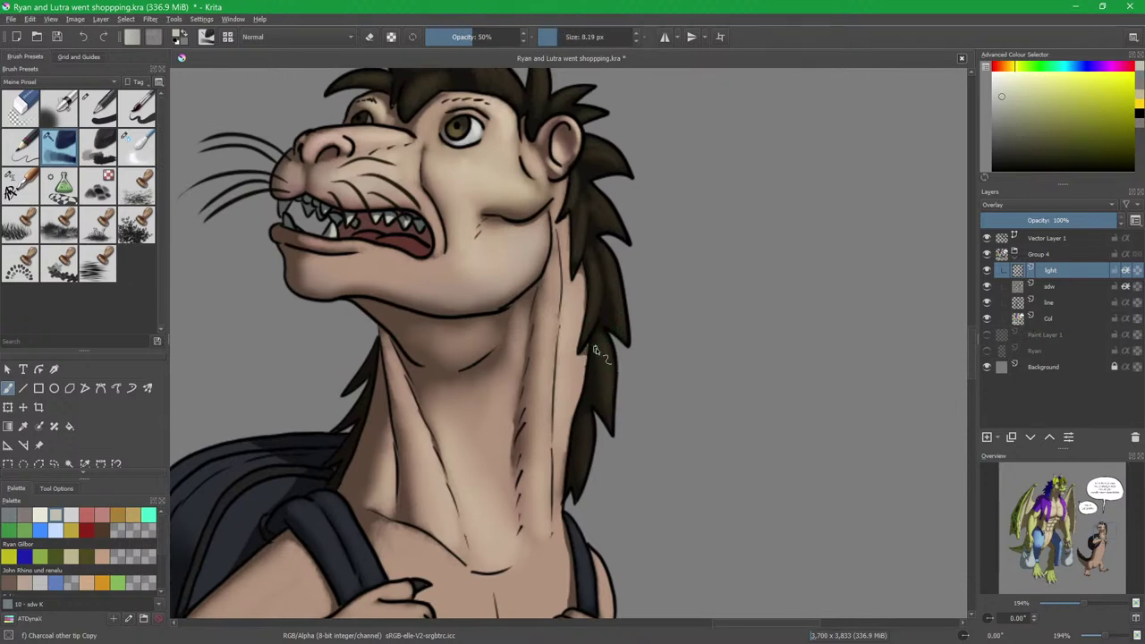
# Soften the shadow beneath the otter's collarbone on the sdw layer with Blender Blur at about 28 px.
pyautogui.scroll(-10, 578, 470)
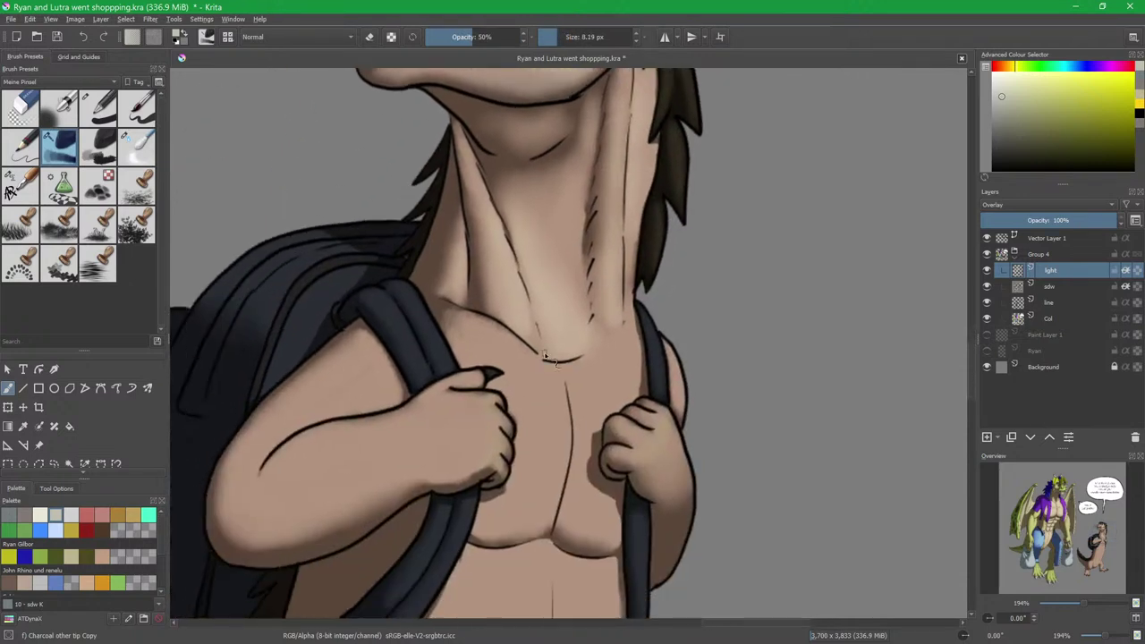
pyautogui.moveTo(549, 321); pyautogui.dragTo(556, 327)
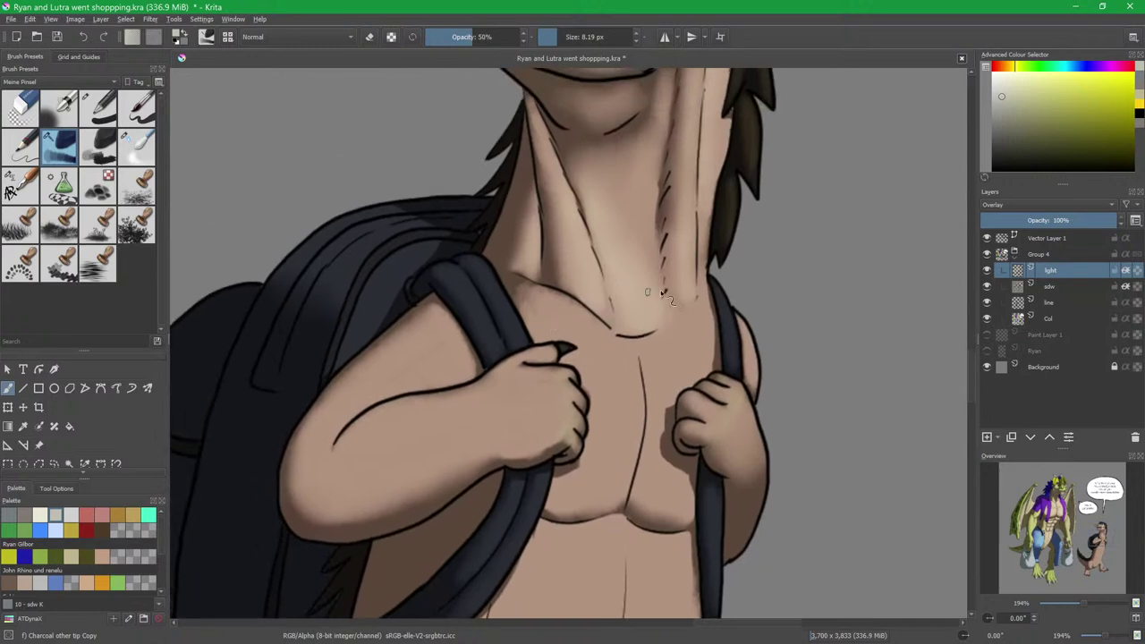
pyautogui.click(1038, 289)
pyautogui.press('/')
pyautogui.moveTo(540, 304)
pyautogui.mouseDown()
pyautogui.moveTo(575, 319)
pyautogui.moveTo(578, 296)
pyautogui.mouseUp()
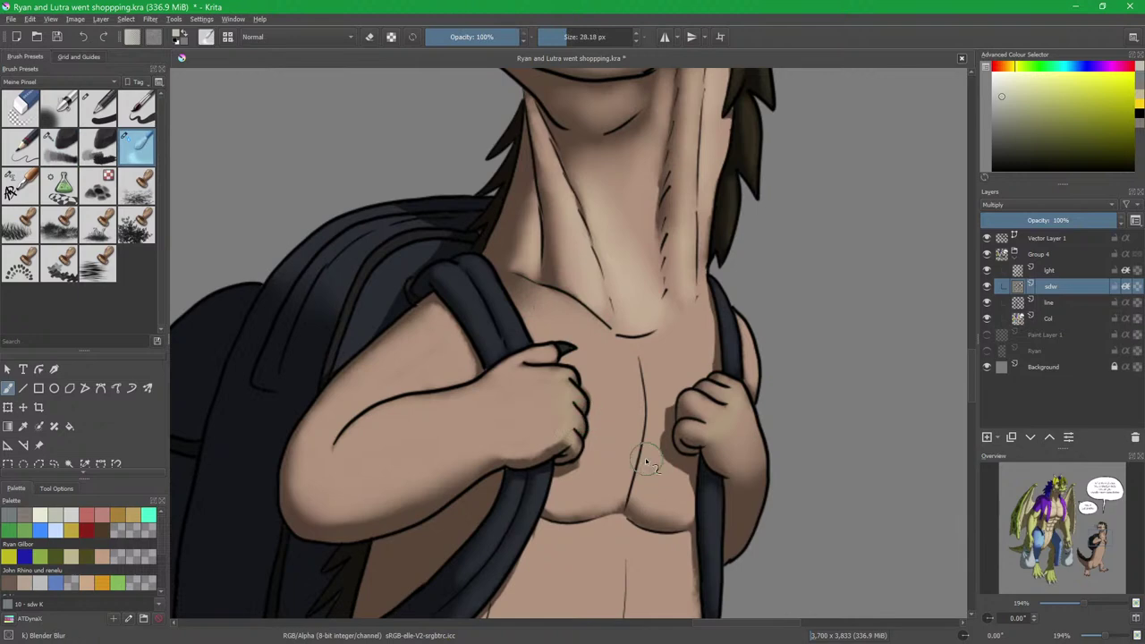
pyautogui.click(1056, 271)
pyautogui.press('/')
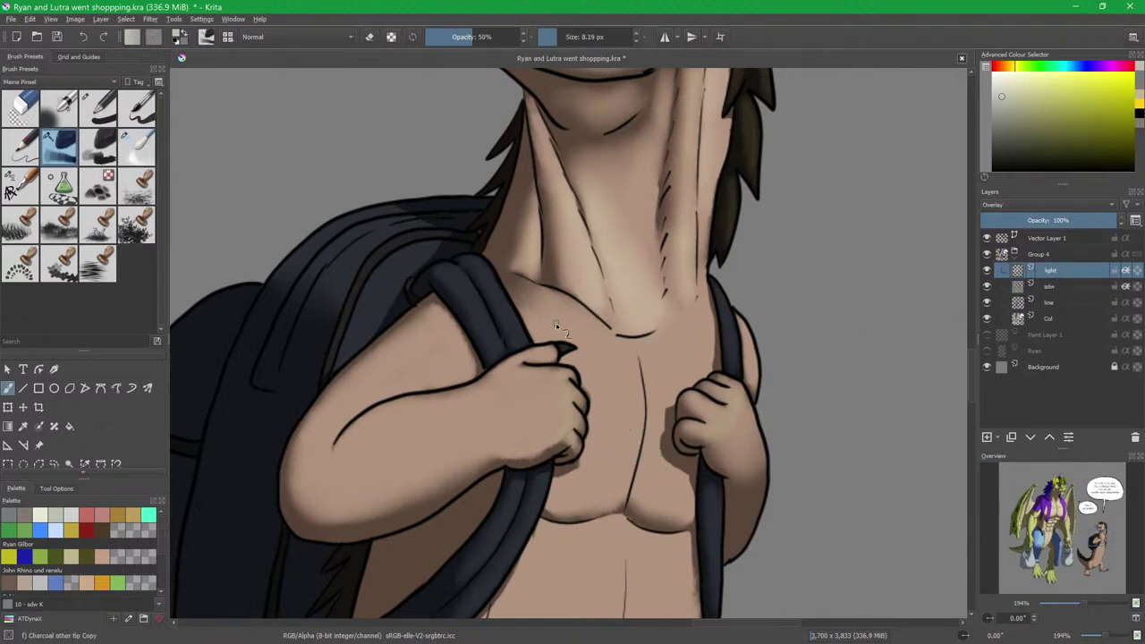
pyautogui.moveTo(558, 323); pyautogui.dragTo(609, 271)
pyautogui.moveTo(560, 350)
pyautogui.mouseDown()
pyautogui.moveTo(614, 349)
pyautogui.moveTo(672, 319)
pyautogui.mouseUp()
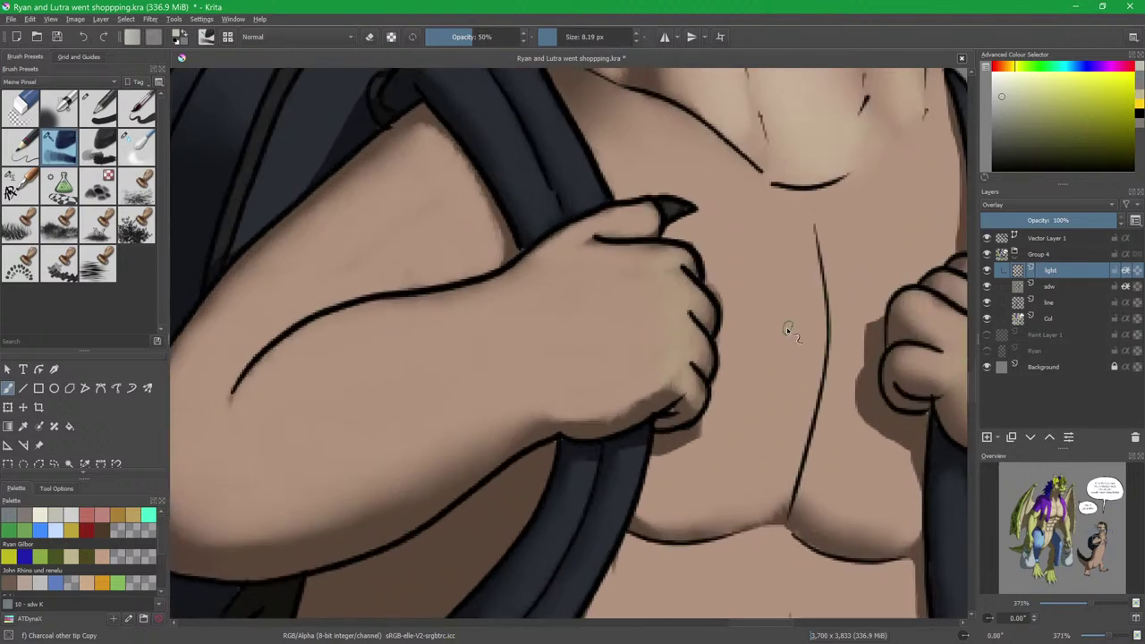
# Erase stray shadow around the thumb and knuckles of the otter's near hand on the sdw layer with Basic-1 at 4.21 px.
pyautogui.click(1059, 286)
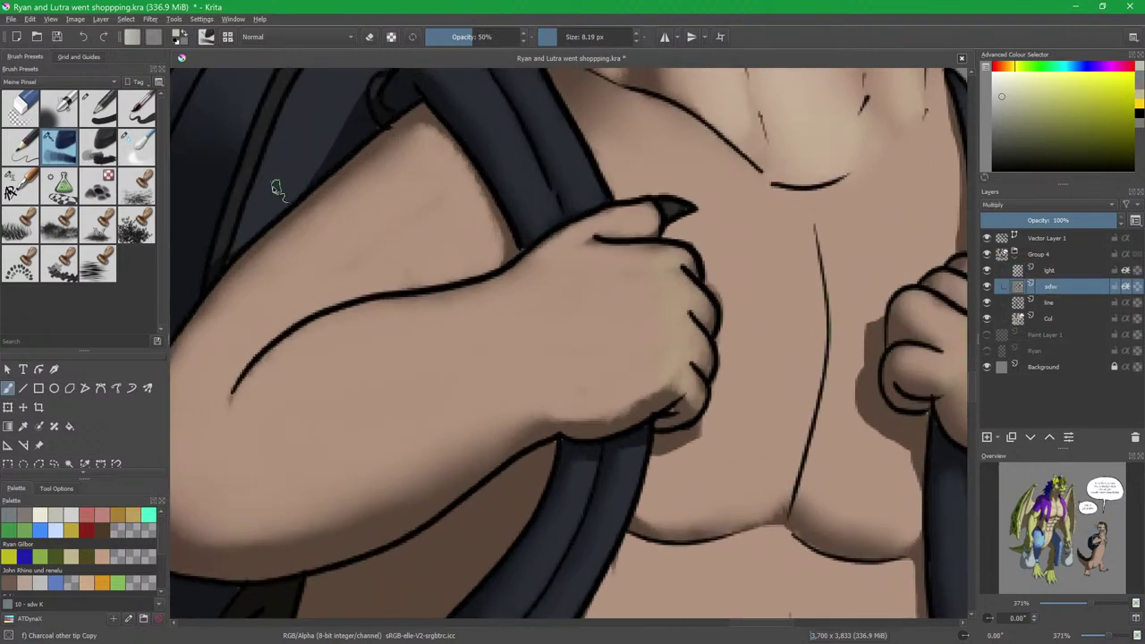
pyautogui.press('/')
pyautogui.press('e')
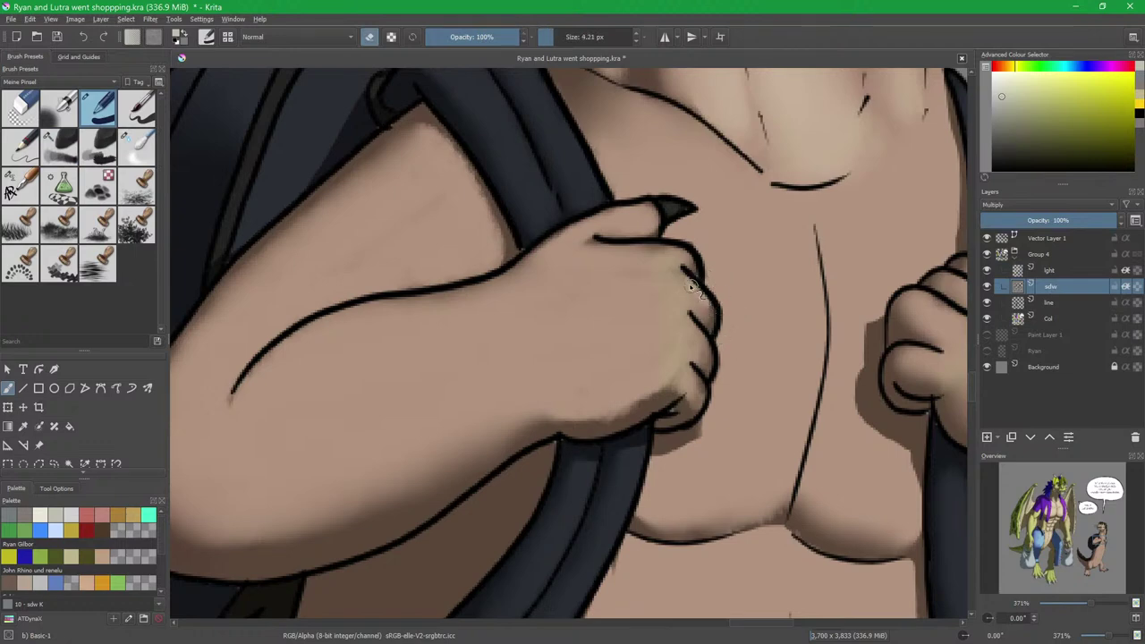
pyautogui.moveTo(638, 250); pyautogui.dragTo(677, 256)
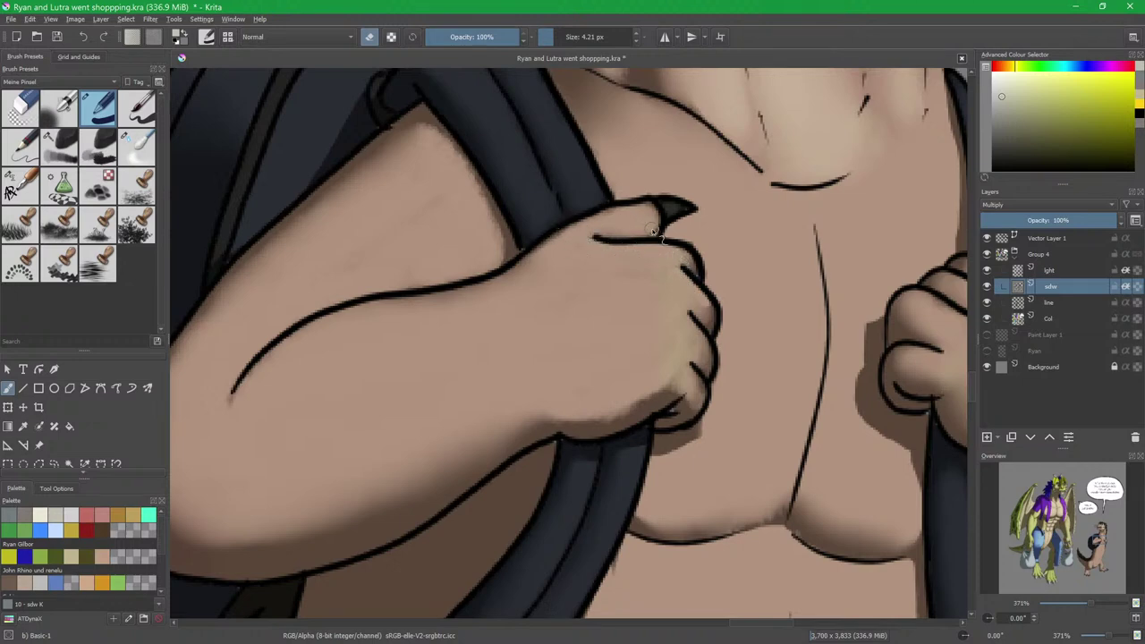
pyautogui.moveTo(647, 209)
pyautogui.mouseDown()
pyautogui.moveTo(653, 225)
pyautogui.moveTo(602, 238)
pyautogui.mouseUp()
pyautogui.moveTo(648, 313); pyautogui.dragTo(664, 323)
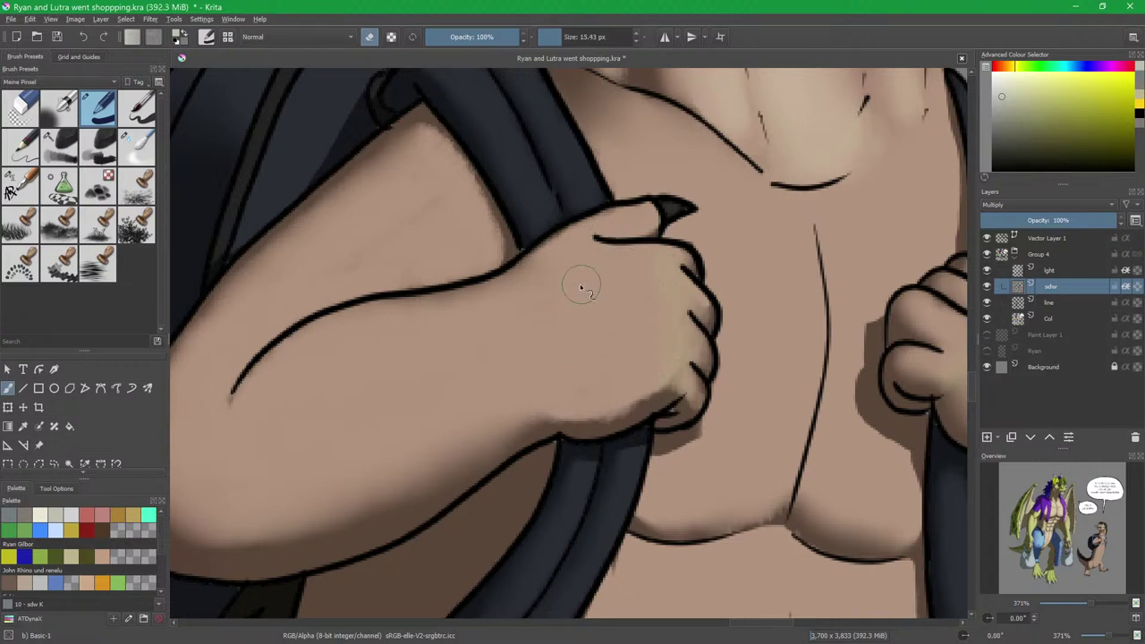
# Erase the soft shadows on the near upper arm beside the backpack strap and above the forearm crease with a 15.43 px eraser.
pyautogui.moveTo(406, 263); pyautogui.dragTo(534, 282)
pyautogui.moveTo(579, 217)
pyautogui.mouseDown()
pyautogui.moveTo(490, 280)
pyautogui.moveTo(550, 235)
pyautogui.moveTo(546, 207)
pyautogui.mouseUp()
pyautogui.moveTo(551, 167)
pyautogui.mouseDown()
pyautogui.moveTo(562, 158)
pyautogui.moveTo(546, 163)
pyautogui.mouseUp()
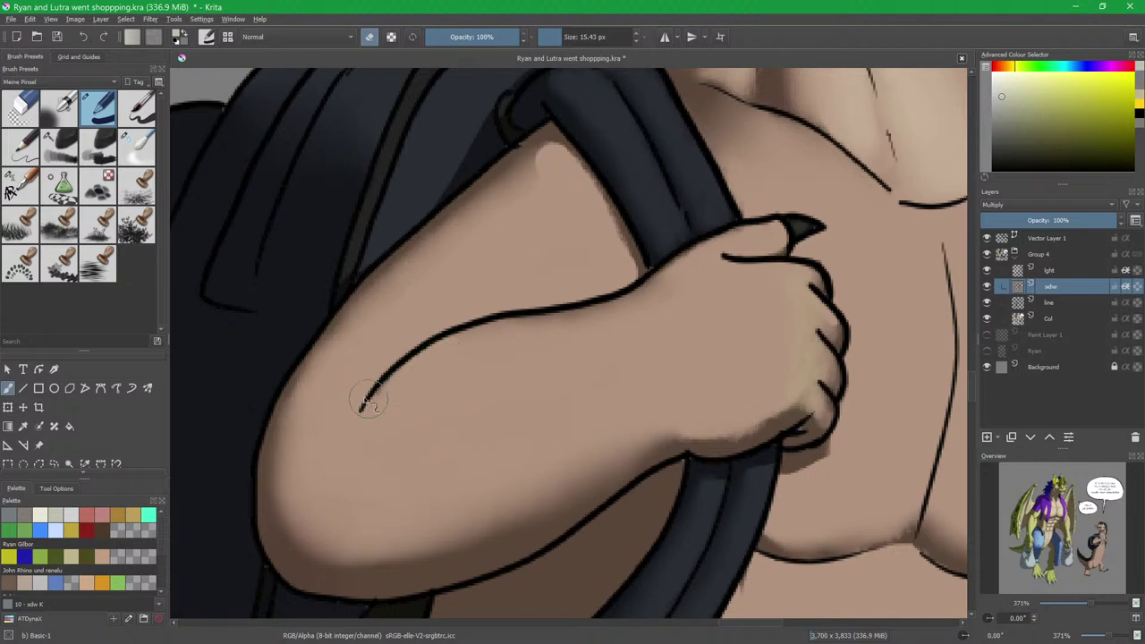
pyautogui.moveTo(506, 282); pyautogui.dragTo(487, 352)
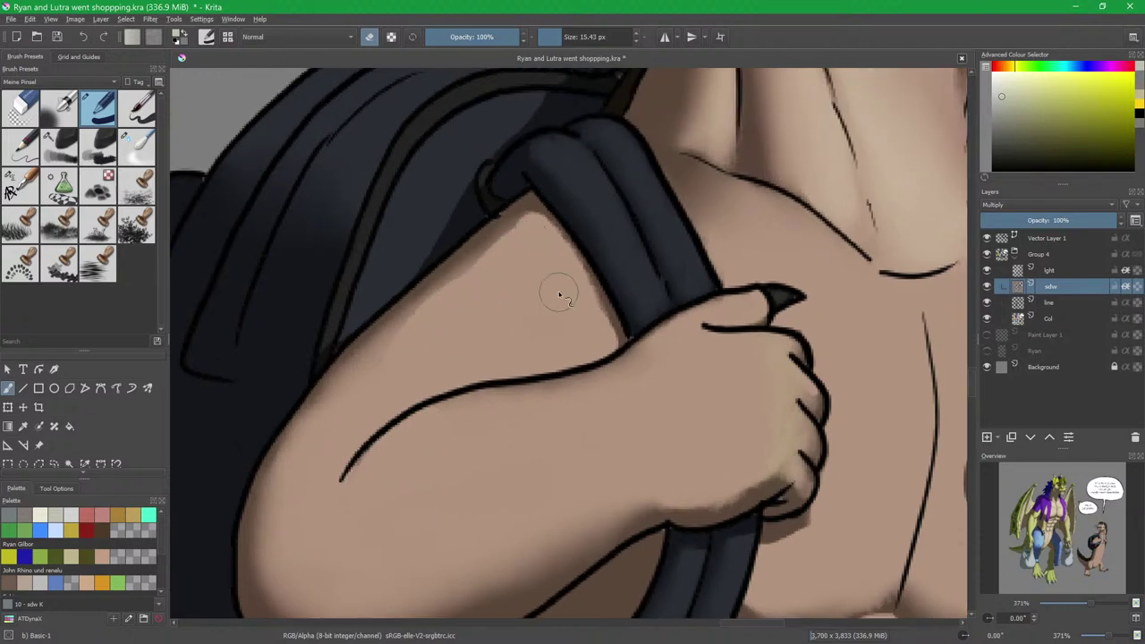
# Paint a narrow cast shadow on the upper arm along the backpack strap in the sdw W colour with Basic-1 at 2.29 px.
pyautogui.press('x')
pyautogui.click(22, 517)
pyautogui.moveTo(548, 268)
pyautogui.mouseDown()
pyautogui.moveTo(524, 346)
pyautogui.moveTo(560, 296)
pyautogui.moveTo(546, 317)
pyautogui.moveTo(503, 317)
pyautogui.mouseUp()
pyautogui.moveTo(465, 219); pyautogui.dragTo(577, 385)
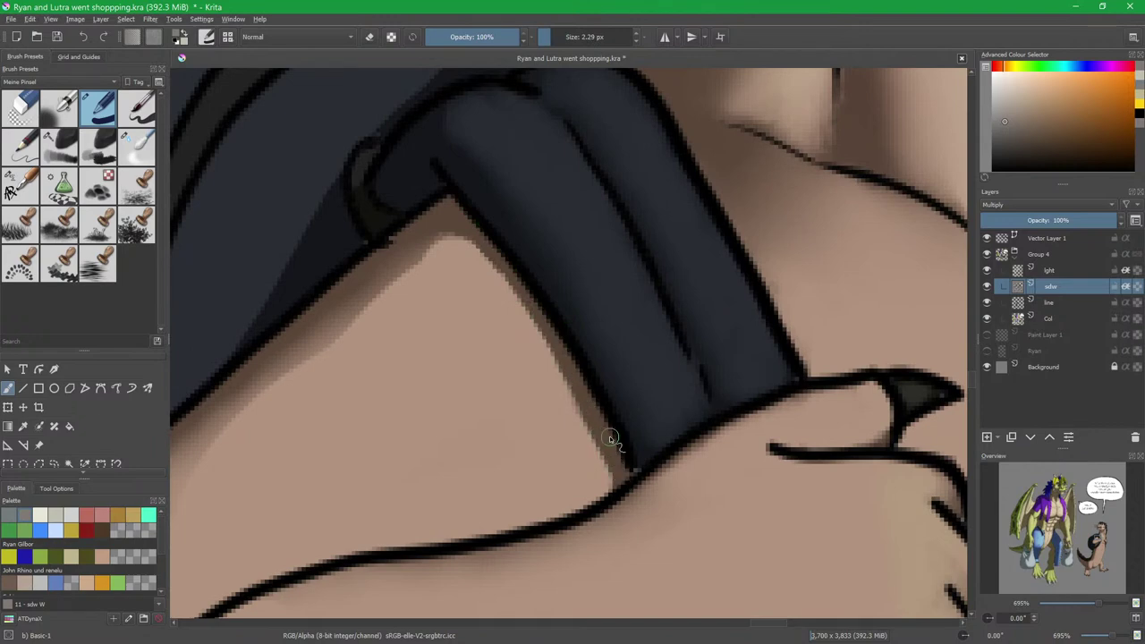
pyautogui.hotkey('alt', 'Tab')
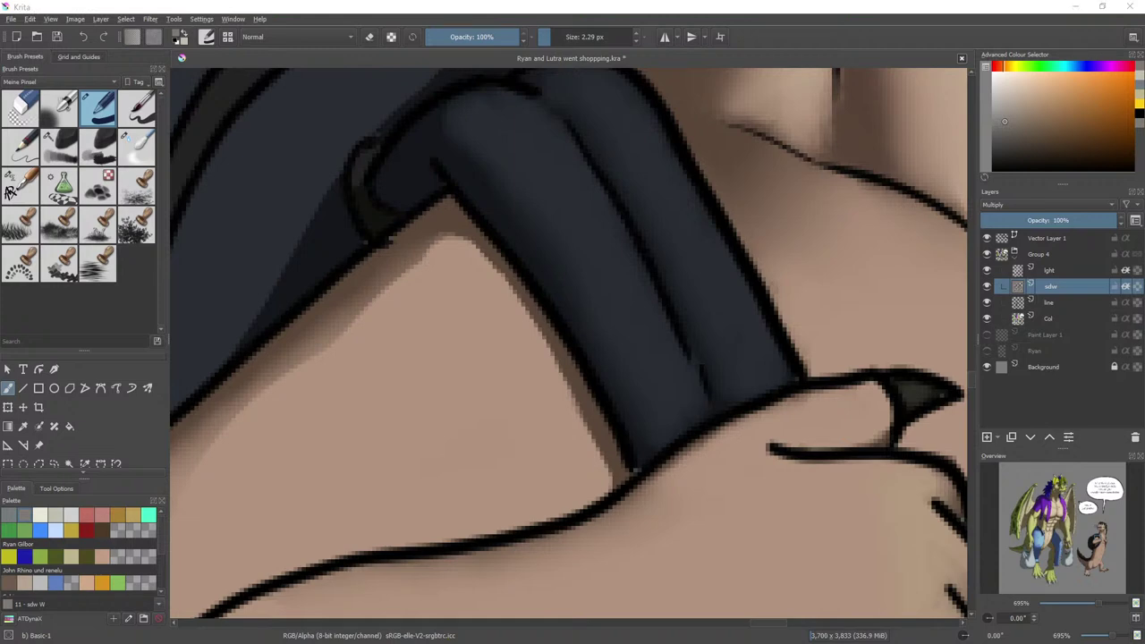
pyautogui.click(791, 29)
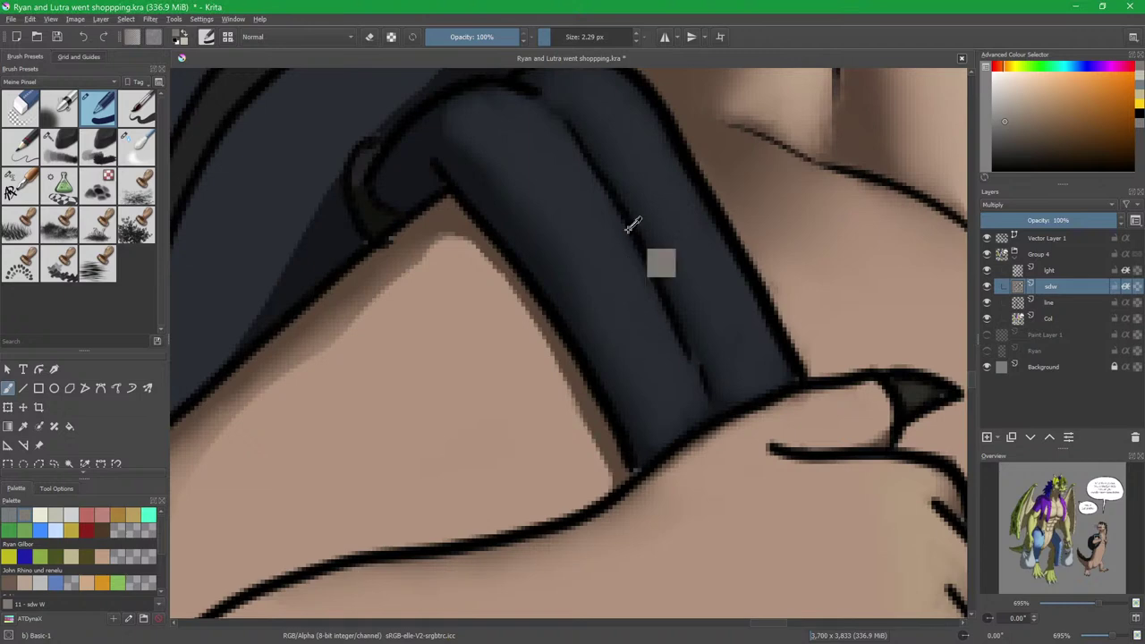
# Clean up the shadow edge where the neck meets the collarbone by erasing it and blending with Blender Blur.
pyautogui.moveTo(634, 238); pyautogui.dragTo(641, 312)
pyautogui.moveTo(747, 323)
pyautogui.mouseDown()
pyautogui.moveTo(643, 421)
pyautogui.moveTo(635, 314)
pyautogui.mouseUp()
pyautogui.scroll(3, 635, 315)
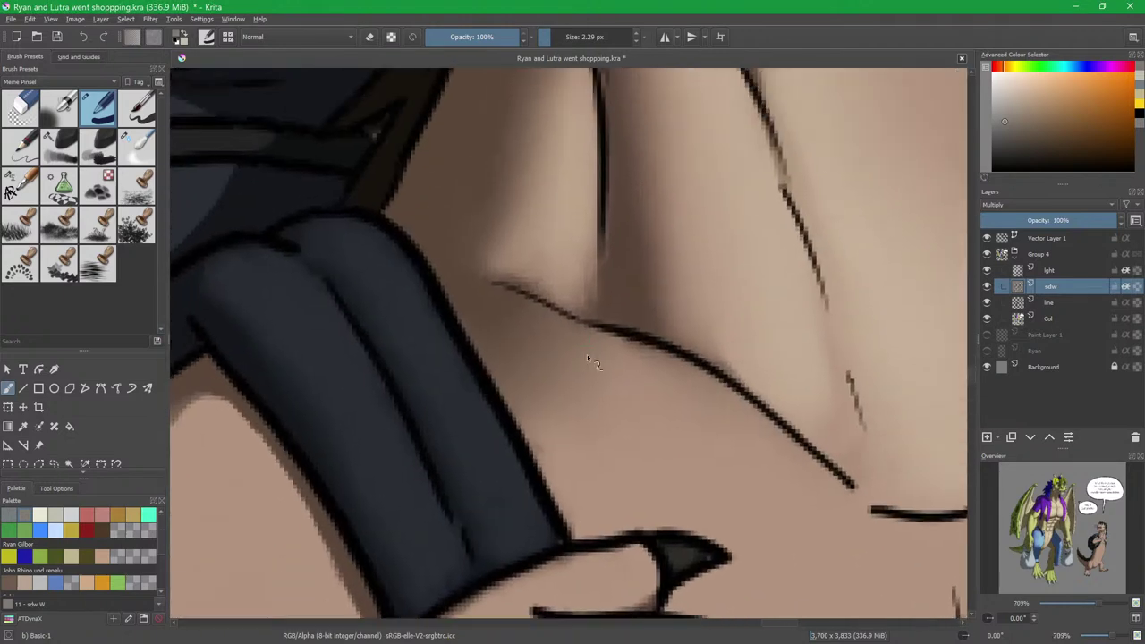
pyautogui.press('e')
pyautogui.moveTo(500, 273); pyautogui.dragTo(586, 313)
pyautogui.moveTo(593, 210)
pyautogui.mouseDown()
pyautogui.moveTo(584, 280)
pyautogui.moveTo(595, 315)
pyautogui.moveTo(569, 301)
pyautogui.moveTo(560, 269)
pyautogui.moveTo(532, 266)
pyautogui.moveTo(537, 255)
pyautogui.moveTo(577, 299)
pyautogui.moveTo(542, 304)
pyautogui.moveTo(547, 295)
pyautogui.moveTo(531, 316)
pyautogui.moveTo(548, 300)
pyautogui.mouseUp()
pyautogui.scroll(-2, 576, 235)
pyautogui.press('/')
pyautogui.moveTo(577, 405); pyautogui.dragTo(576, 319)
# Erase the shadow beneath the collarbone beside the strap with Basic-1 at 12.60 px, and soften what remains with Blender Blur at 13.92 px.
pyautogui.press('/')
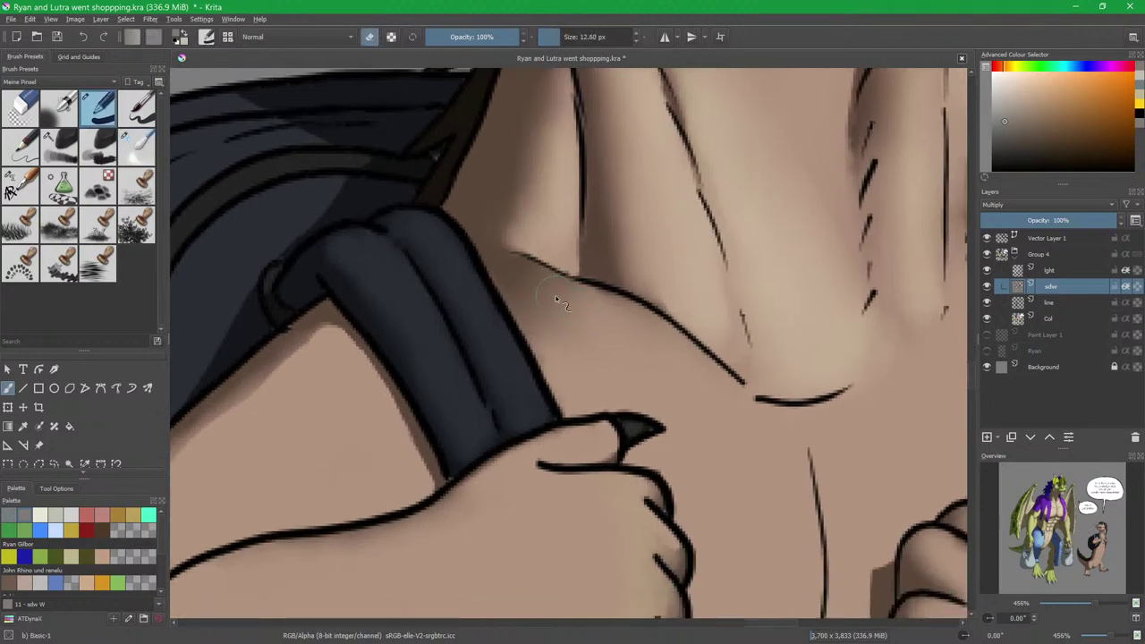
pyautogui.moveTo(552, 296)
pyautogui.mouseDown()
pyautogui.moveTo(524, 270)
pyautogui.moveTo(529, 295)
pyautogui.mouseUp()
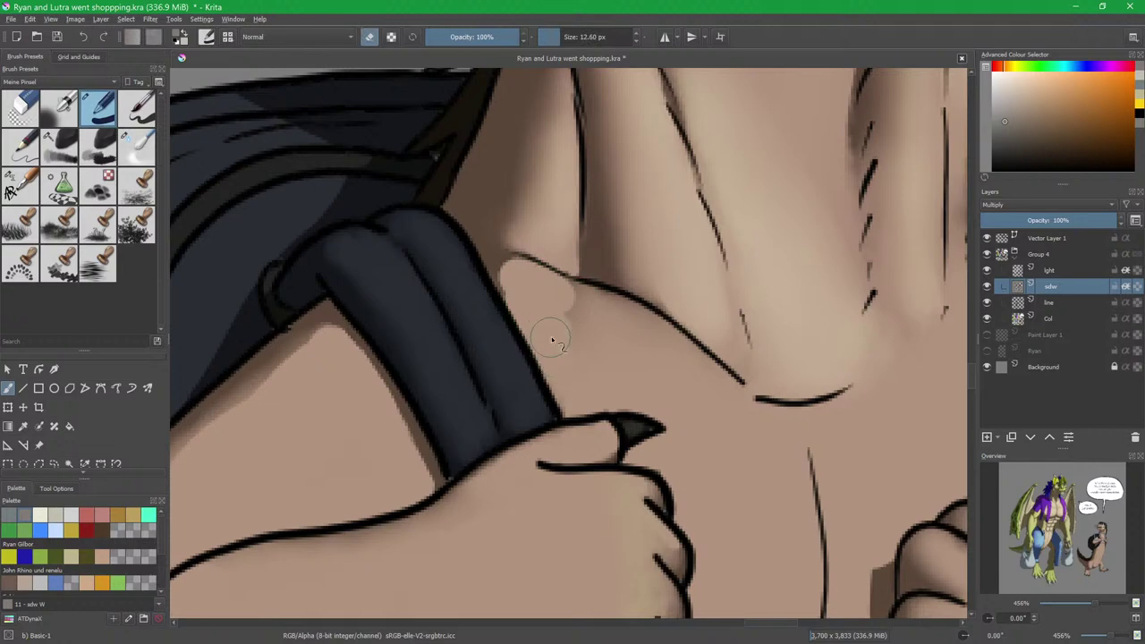
pyautogui.moveTo(617, 313)
pyautogui.mouseDown()
pyautogui.moveTo(619, 331)
pyautogui.moveTo(570, 332)
pyautogui.moveTo(601, 335)
pyautogui.moveTo(508, 286)
pyautogui.moveTo(552, 356)
pyautogui.mouseUp()
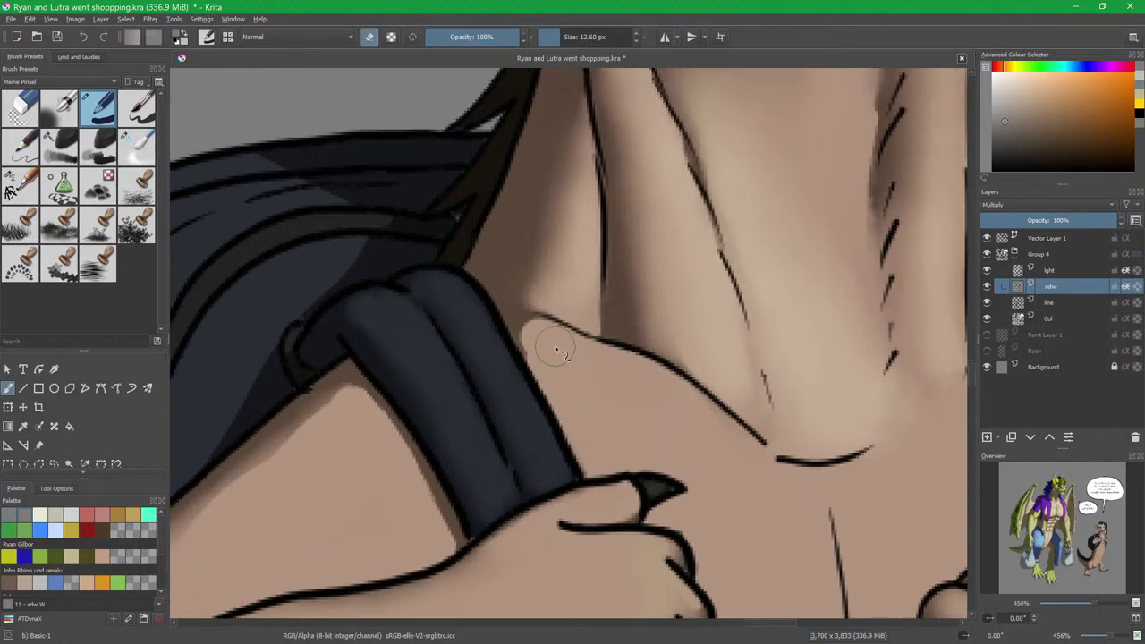
pyautogui.press('[')
pyautogui.press('/')
pyautogui.scroll(-4, 544, 344)
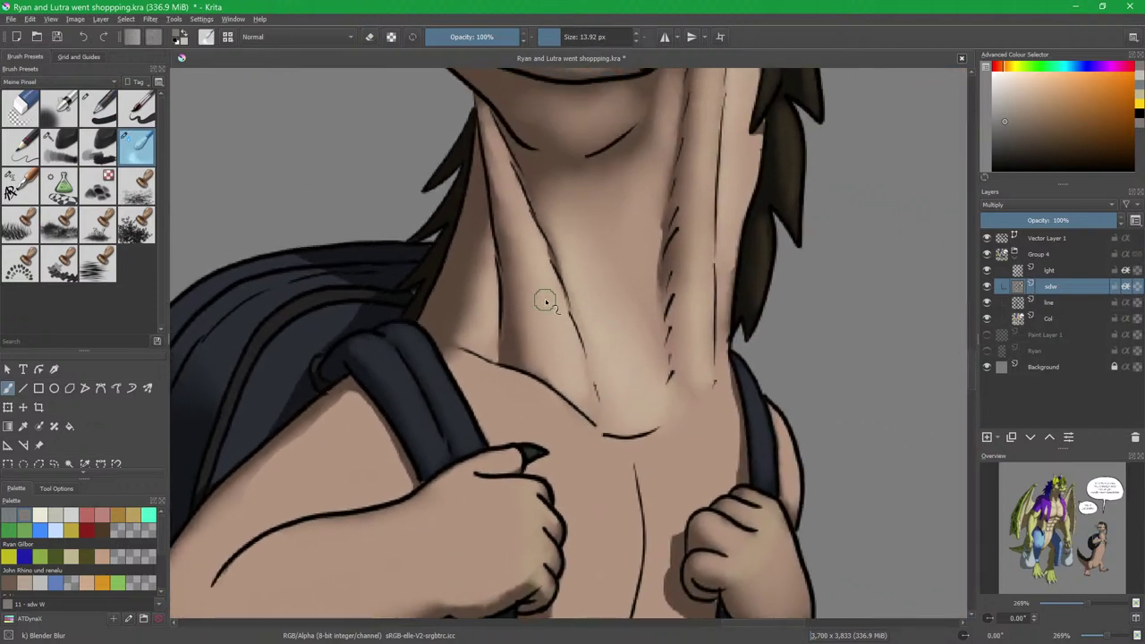
pyautogui.moveTo(523, 214); pyautogui.dragTo(550, 284)
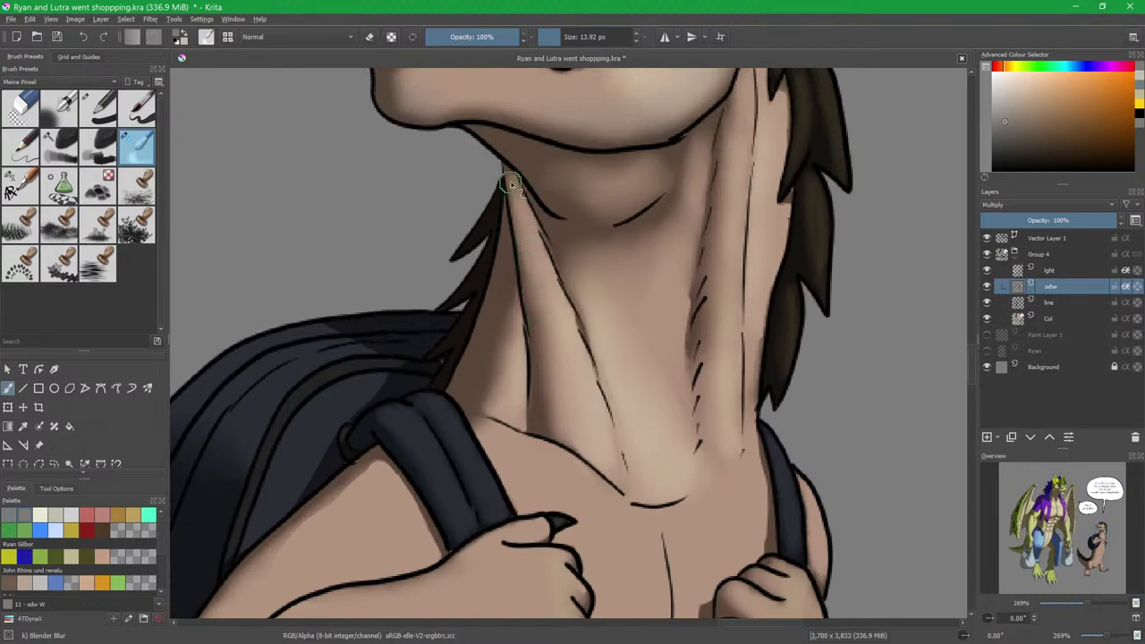
# Paint a cast shadow across the upper end of the front neck tendon beneath the jaw with Basic-1 at 5.24 px.
pyautogui.press('/')
pyautogui.moveTo(542, 227); pyautogui.dragTo(564, 255)
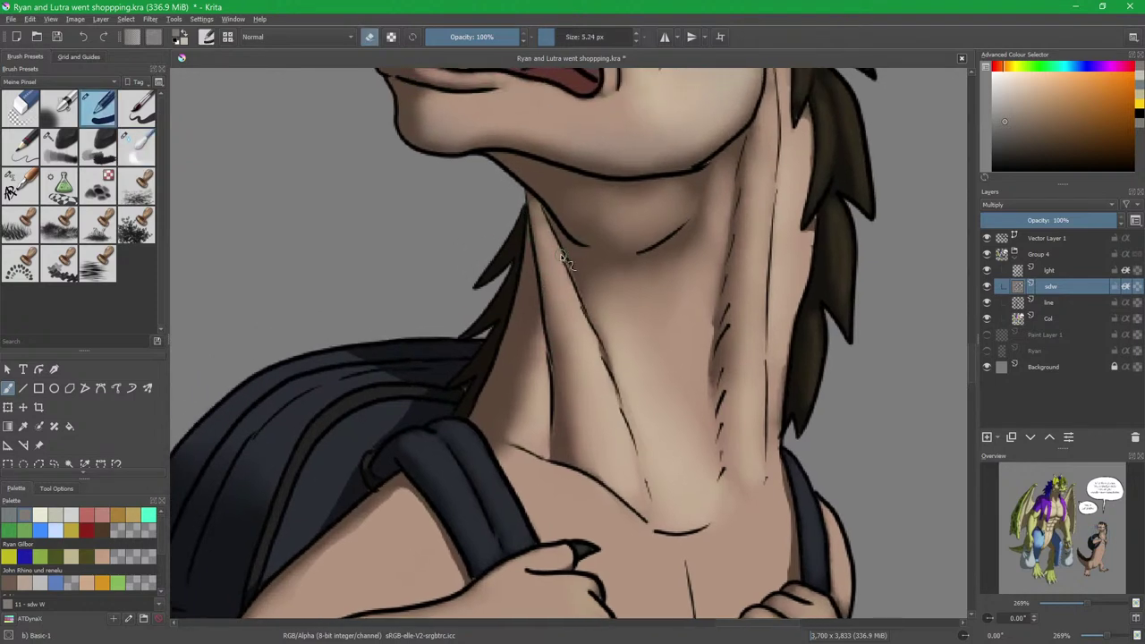
pyautogui.press('e')
pyautogui.moveTo(548, 268)
pyautogui.mouseDown()
pyautogui.moveTo(531, 197)
pyautogui.moveTo(542, 263)
pyautogui.moveTo(535, 214)
pyautogui.moveTo(554, 256)
pyautogui.moveTo(541, 211)
pyautogui.mouseUp()
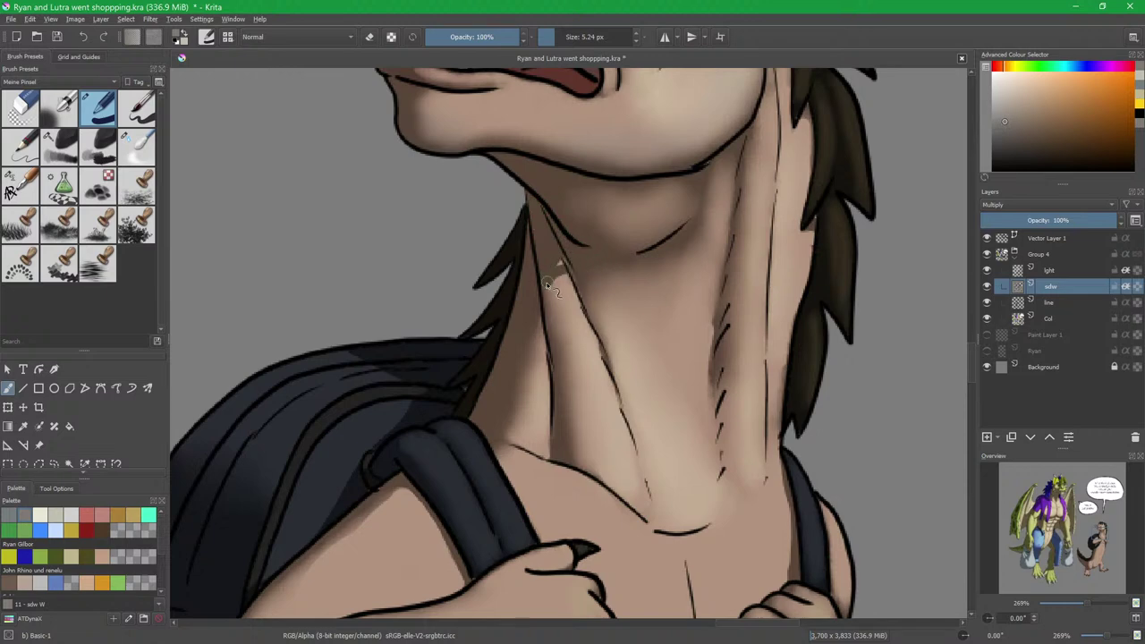
pyautogui.moveTo(560, 264); pyautogui.dragTo(556, 269)
pyautogui.press('/')
pyautogui.press('/')
pyautogui.moveTo(550, 283); pyautogui.dragTo(530, 313)
pyautogui.moveTo(765, 221); pyautogui.dragTo(731, 325)
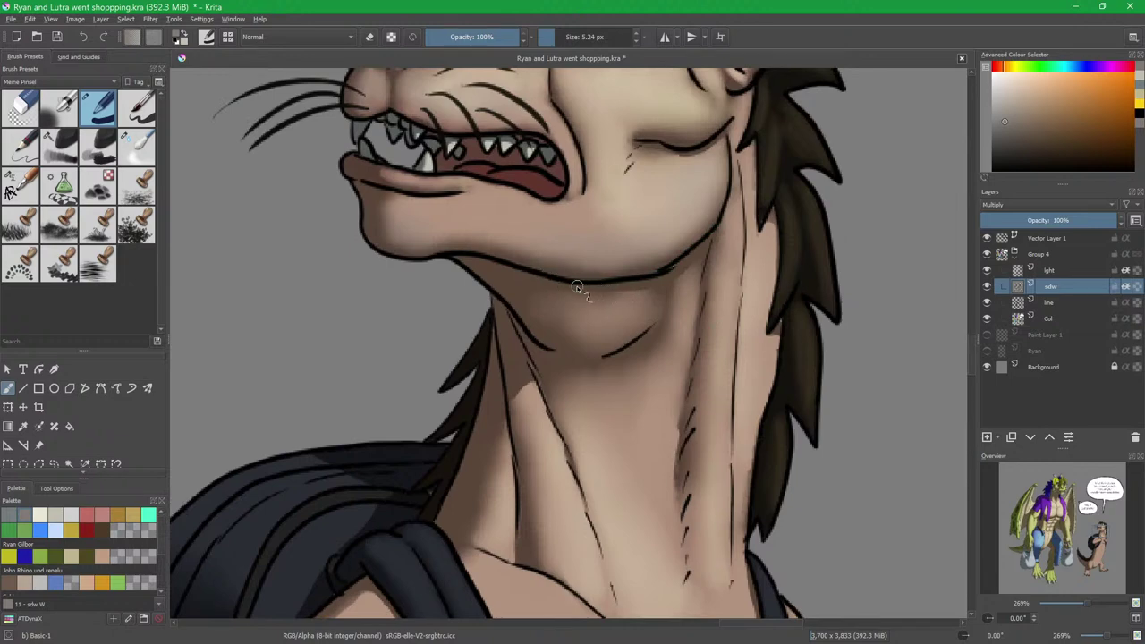
# Swap back to the highlight colour and choose Charcoal other tip at 8.19 px on the light layer.
pyautogui.click(1058, 272)
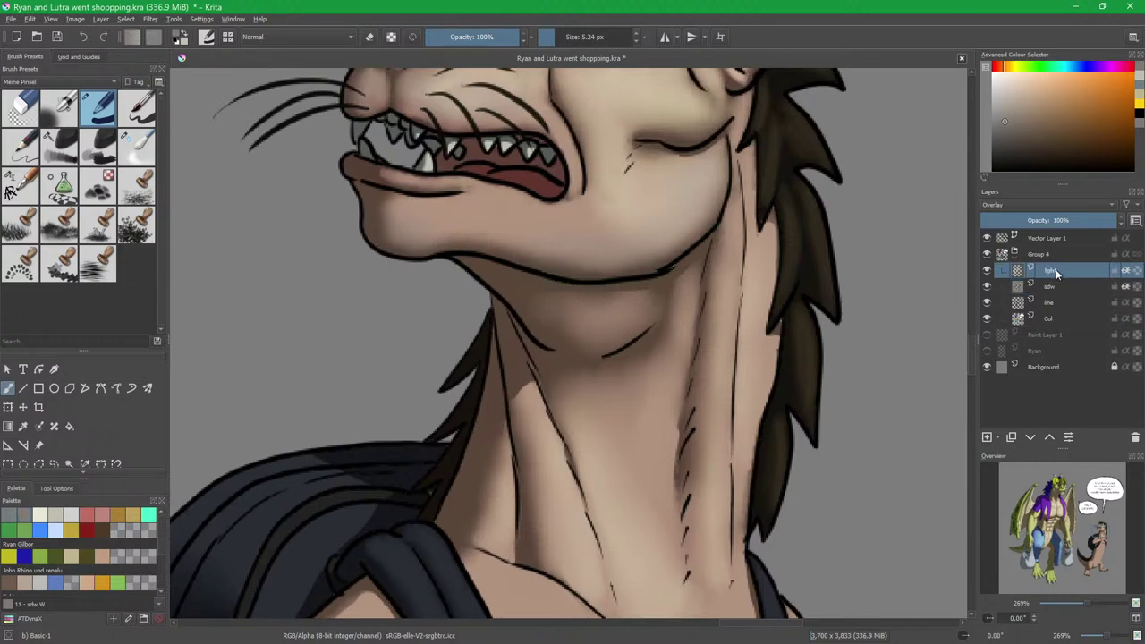
pyautogui.press('/')
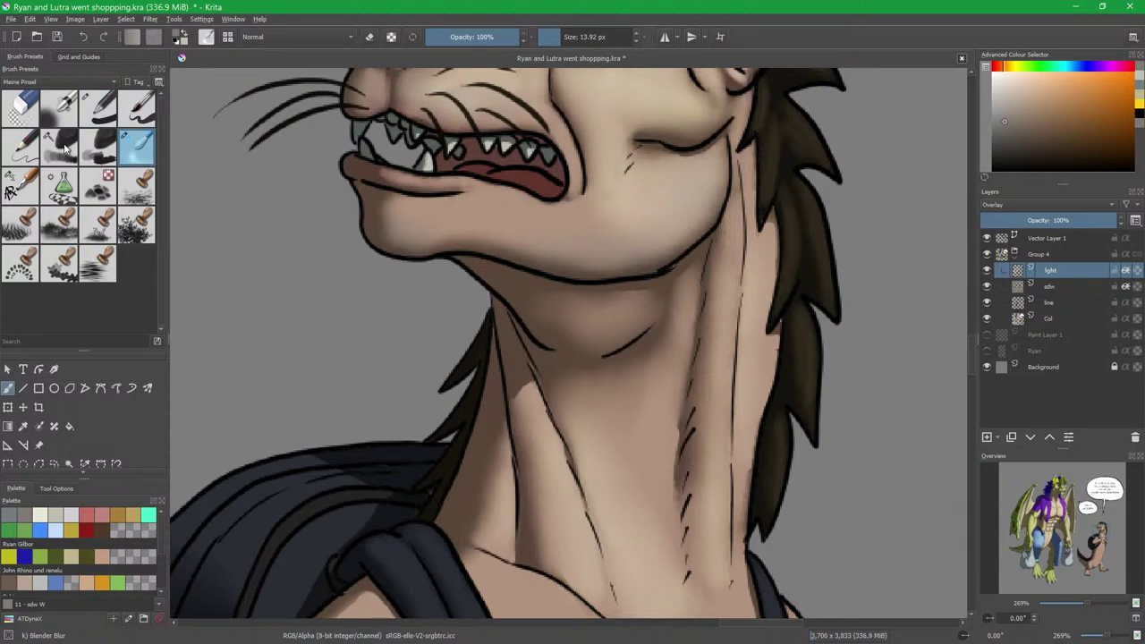
pyautogui.click(72, 148)
pyautogui.press('x')
pyautogui.moveTo(675, 342); pyautogui.dragTo(654, 250)
pyautogui.moveTo(615, 358); pyautogui.dragTo(660, 240)
pyautogui.moveTo(542, 306); pyautogui.dragTo(593, 276)
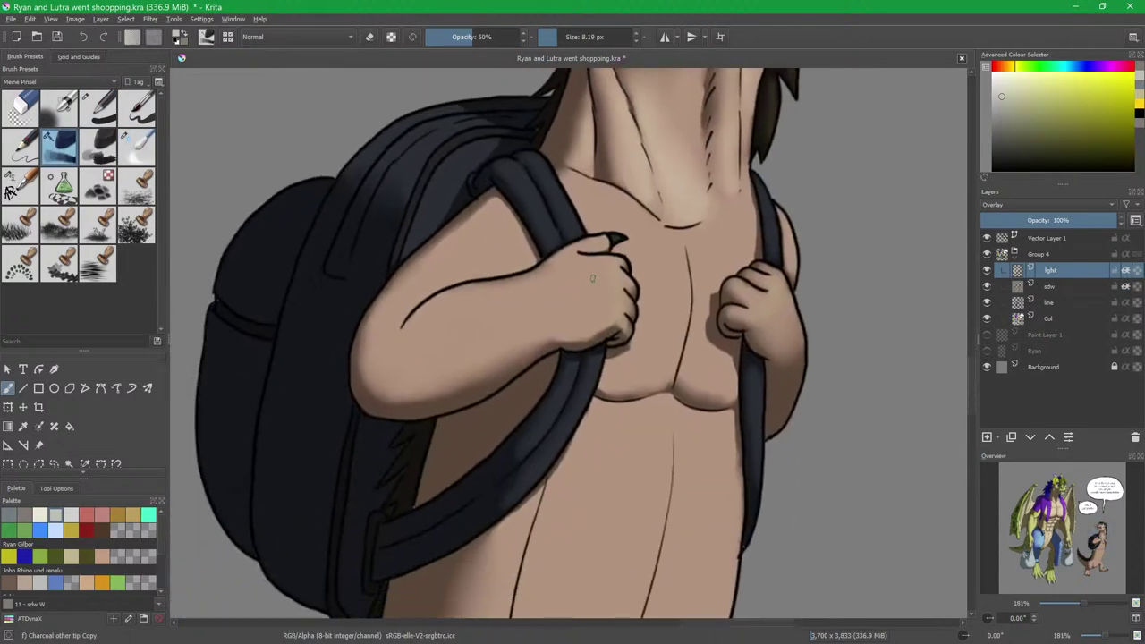
# Soften the shadow on the underside of the near hand on the sdw layer with Blender Blur enlarged to 22 px.
pyautogui.press('/')
pyautogui.click(1020, 285)
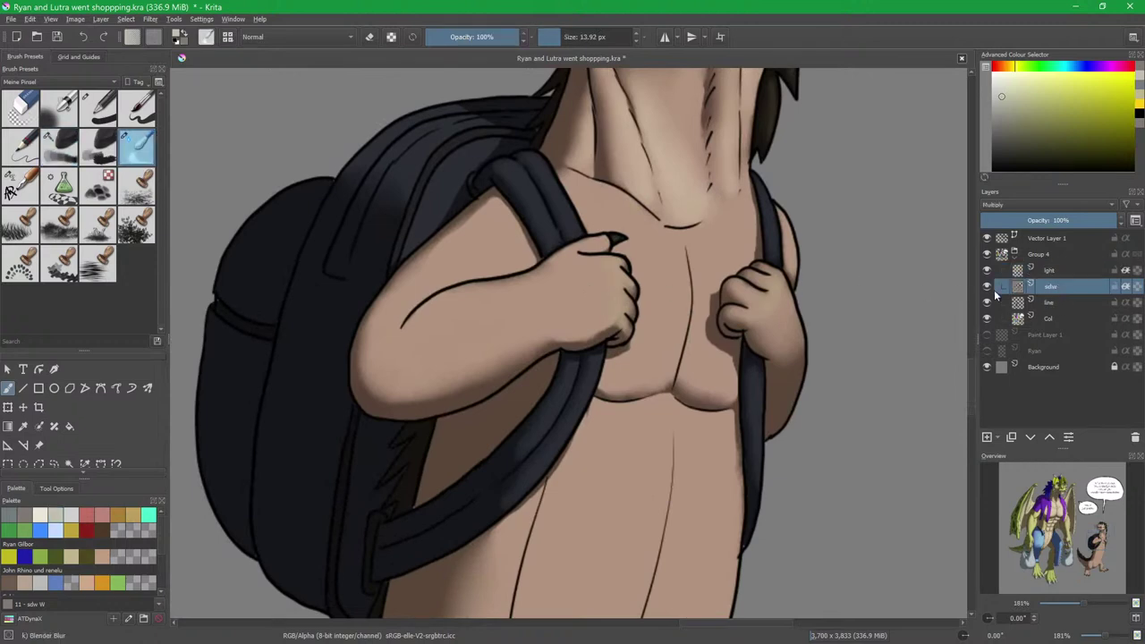
pyautogui.press(']')
pyautogui.press(']')
pyautogui.press(']')
pyautogui.press(']')
pyautogui.press(']')
pyautogui.press(']')
pyautogui.moveTo(585, 336)
pyautogui.mouseDown()
pyautogui.moveTo(606, 325)
pyautogui.moveTo(583, 337)
pyautogui.mouseUp()
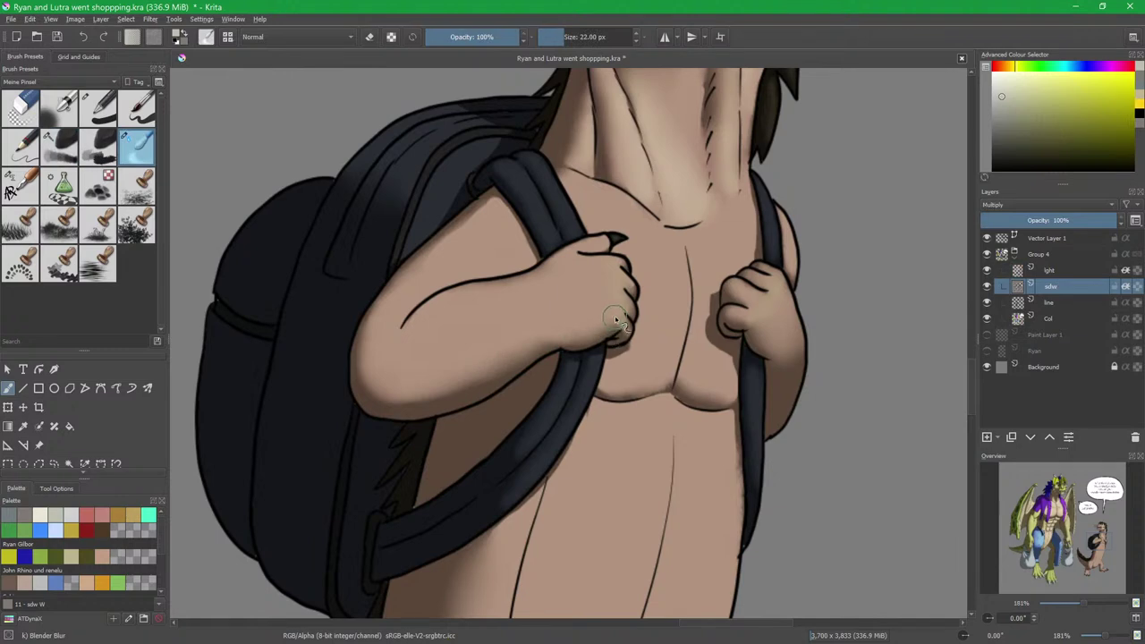
# Erase the soft shadow over the back of the far hand and its forearm with Basic-1 enlarged to 12.13 px.
pyautogui.scroll(3, 785, 324)
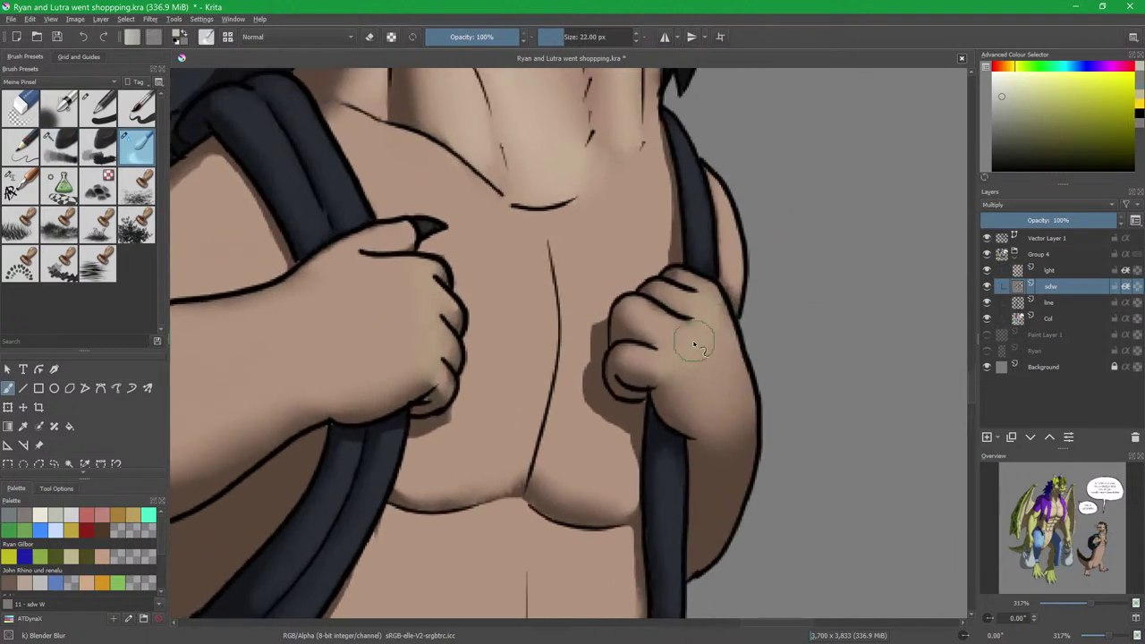
pyautogui.click(102, 110)
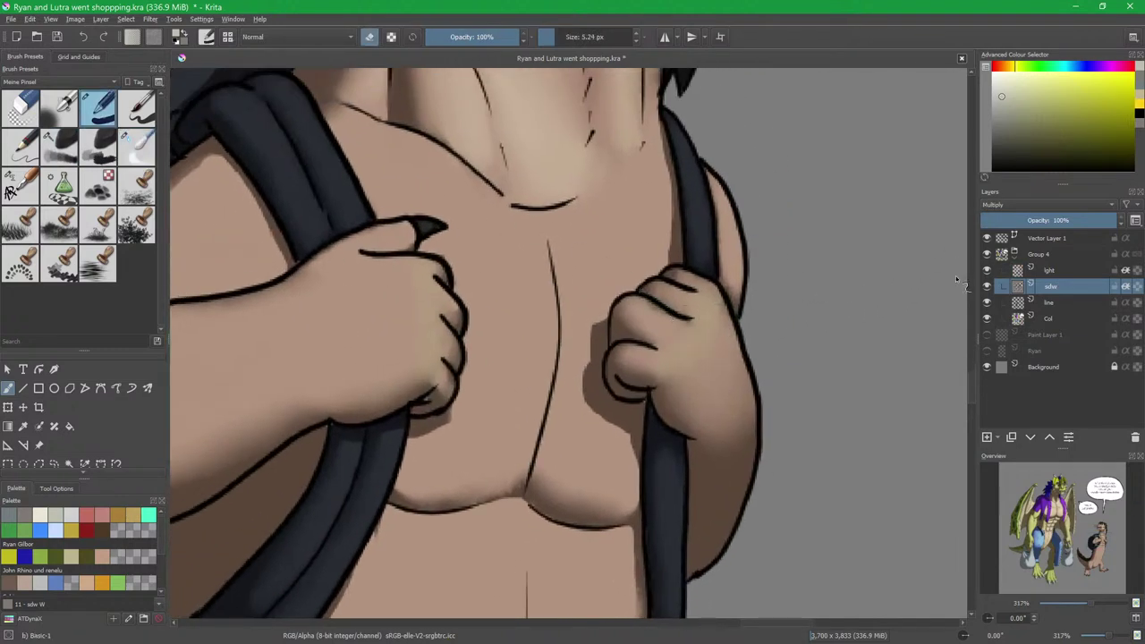
pyautogui.scroll(2, 750, 347)
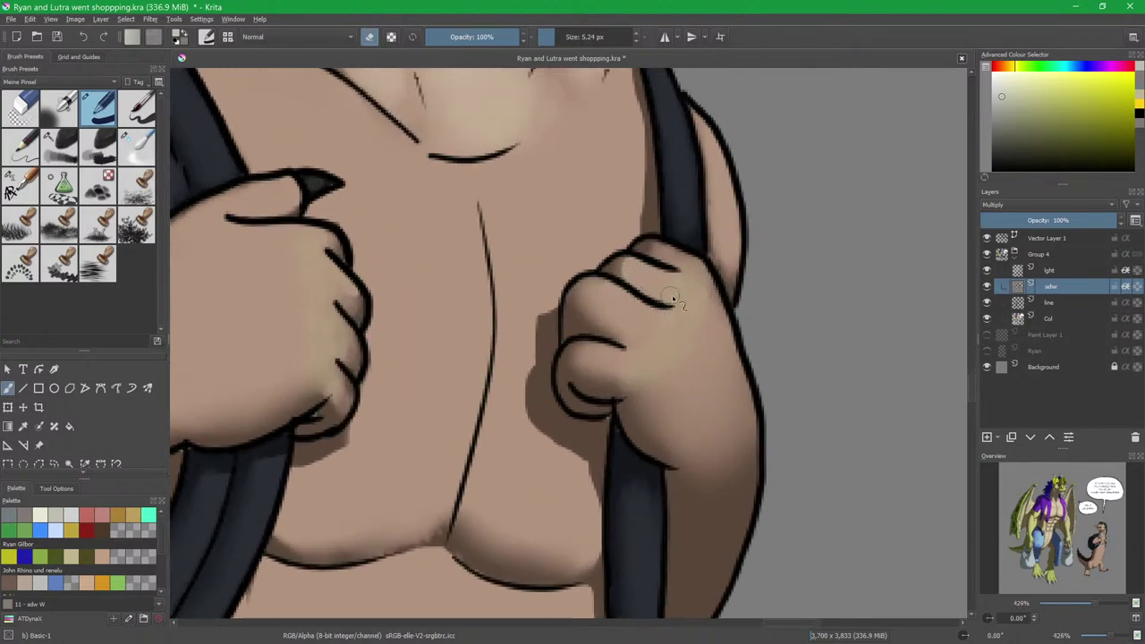
pyautogui.moveTo(688, 260)
pyautogui.mouseDown()
pyautogui.moveTo(720, 290)
pyautogui.moveTo(704, 270)
pyautogui.moveTo(736, 347)
pyautogui.mouseUp()
pyautogui.moveTo(708, 295)
pyautogui.mouseDown()
pyautogui.moveTo(712, 367)
pyautogui.moveTo(677, 340)
pyautogui.moveTo(634, 336)
pyautogui.moveTo(694, 350)
pyautogui.mouseUp()
pyautogui.moveTo(684, 313)
pyautogui.mouseDown()
pyautogui.moveTo(710, 403)
pyautogui.moveTo(673, 331)
pyautogui.moveTo(672, 399)
pyautogui.moveTo(734, 417)
pyautogui.moveTo(739, 402)
pyautogui.moveTo(740, 441)
pyautogui.moveTo(699, 442)
pyautogui.moveTo(650, 381)
pyautogui.moveTo(689, 416)
pyautogui.moveTo(616, 362)
pyautogui.moveTo(591, 360)
pyautogui.moveTo(658, 326)
pyautogui.mouseUp()
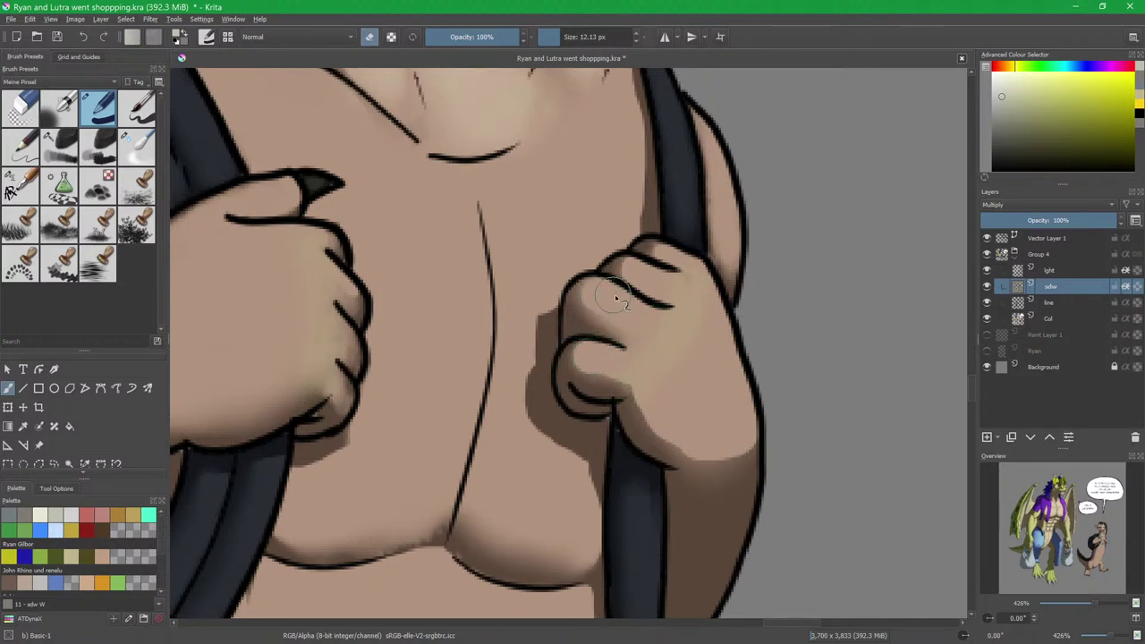
pyautogui.moveTo(706, 403)
pyautogui.mouseDown()
pyautogui.moveTo(654, 224)
pyautogui.moveTo(678, 292)
pyautogui.moveTo(693, 265)
pyautogui.moveTo(651, 273)
pyautogui.mouseUp()
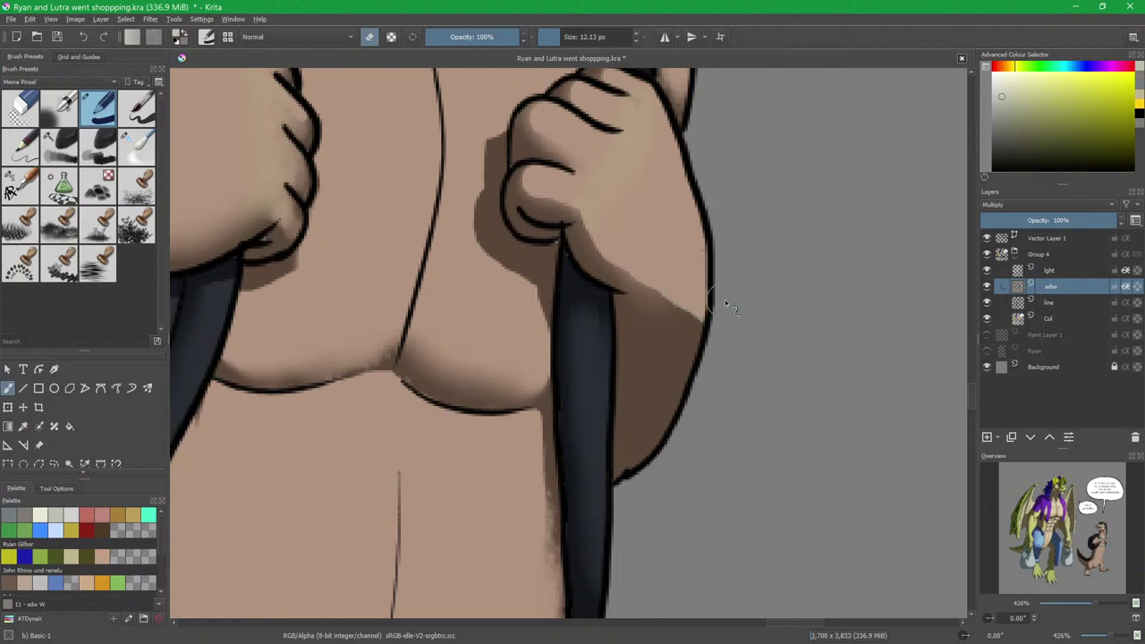
# Blend the shadow edge across the far forearm with Blender Blur at 22 px, and soften the far hand's shading at 12.40 px.
pyautogui.press('/')
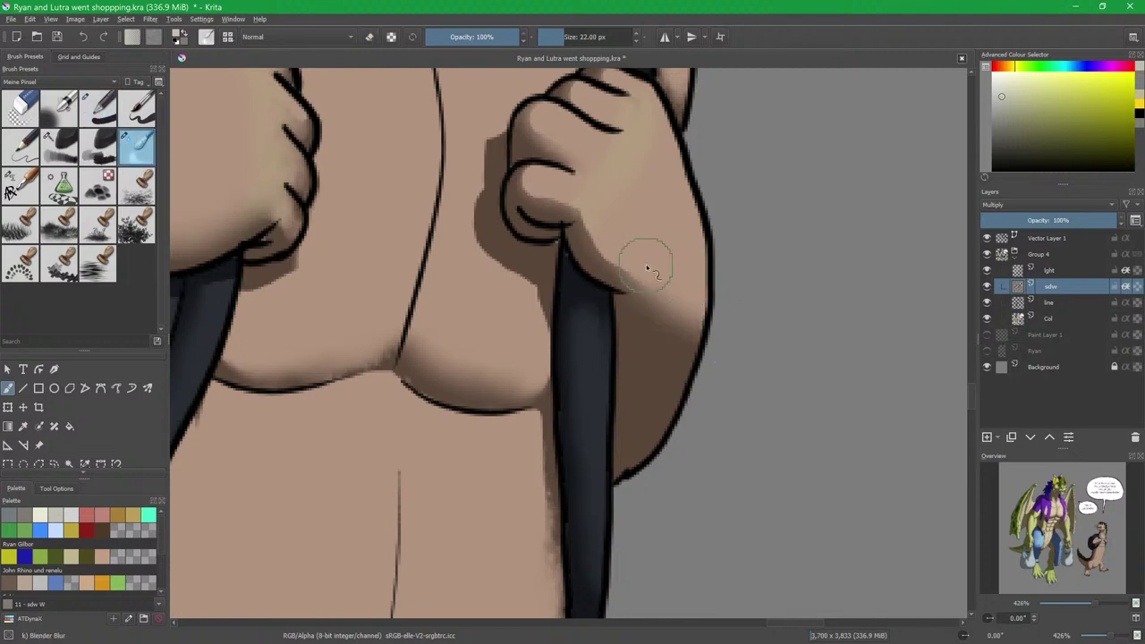
pyautogui.moveTo(602, 216)
pyautogui.mouseDown()
pyautogui.moveTo(595, 204)
pyautogui.moveTo(645, 303)
pyautogui.moveTo(581, 309)
pyautogui.moveTo(572, 286)
pyautogui.mouseUp()
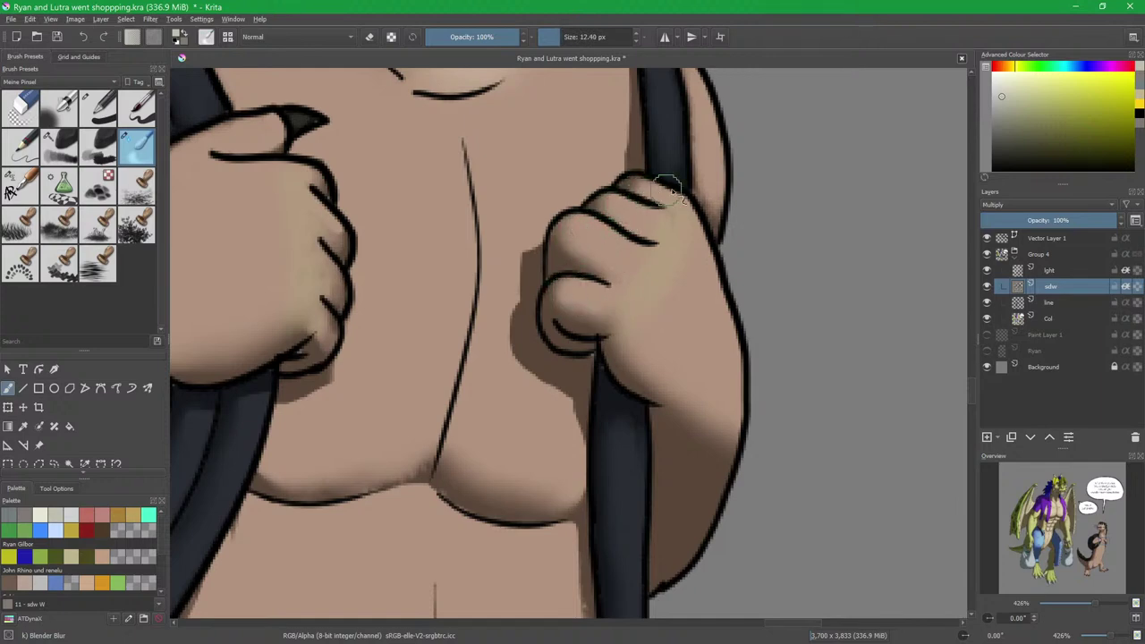
pyautogui.moveTo(657, 195); pyautogui.dragTo(658, 311)
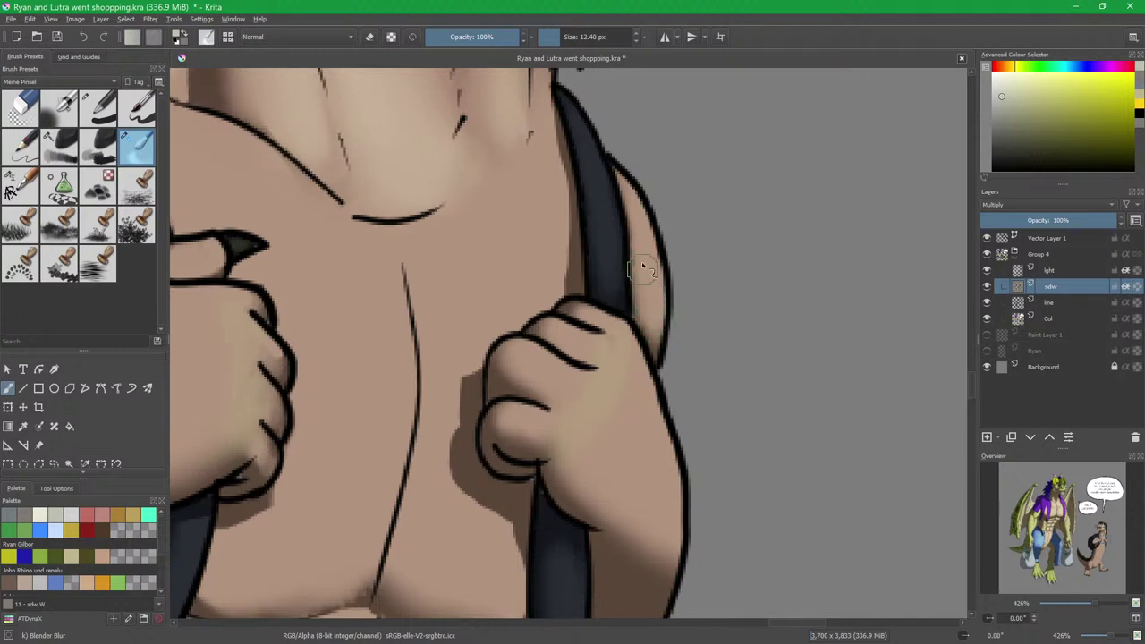
# Brush highlights over the fingers and back of the far hand on the light layer with Charcoal other tip at about 9 px.
pyautogui.click(1043, 274)
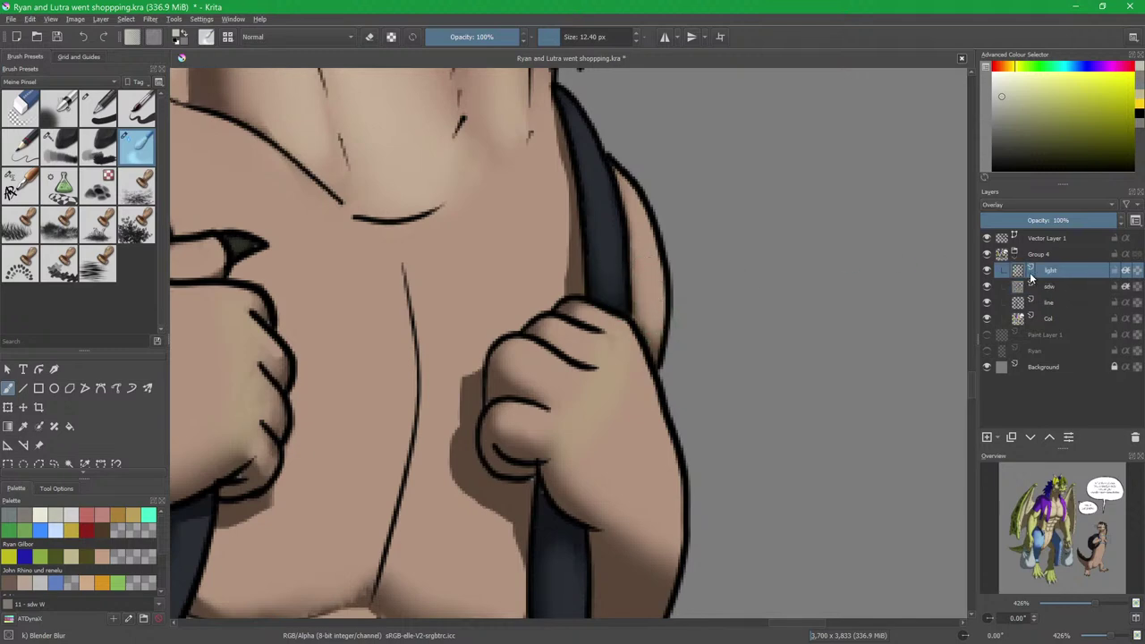
pyautogui.click(77, 158)
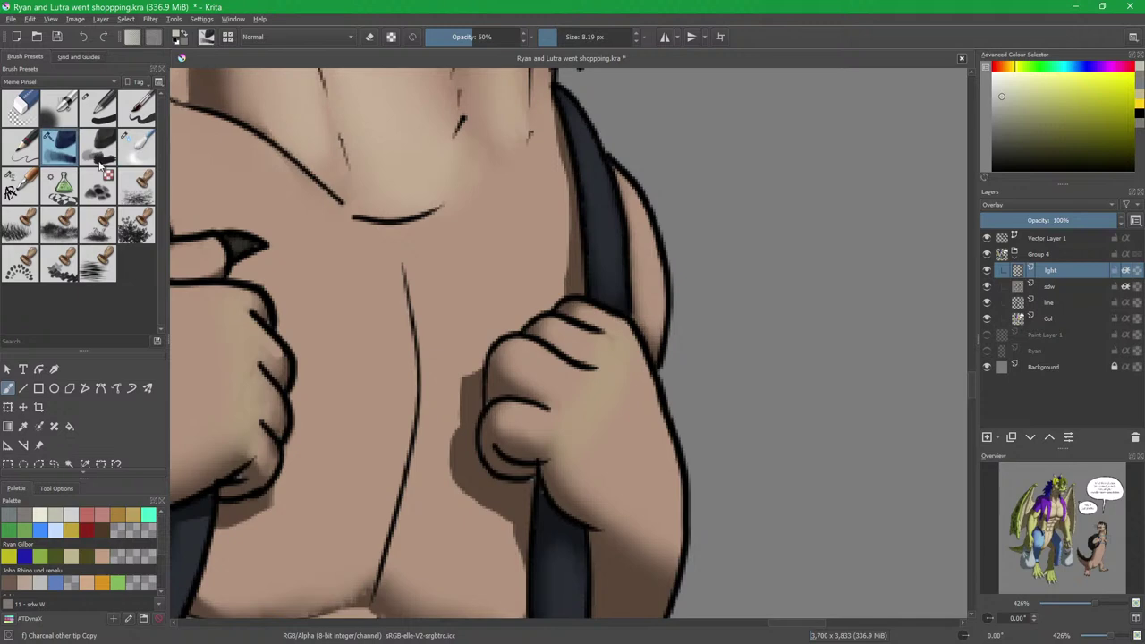
pyautogui.scroll(-2, 599, 356)
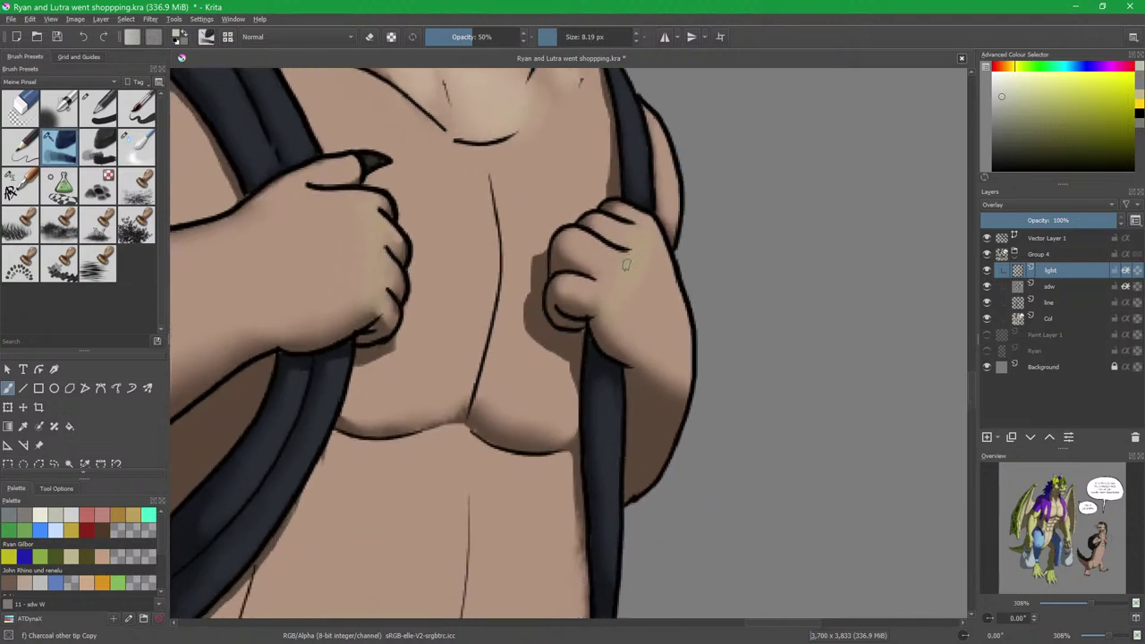
pyautogui.moveTo(642, 247)
pyautogui.mouseDown()
pyautogui.moveTo(612, 297)
pyautogui.moveTo(643, 244)
pyautogui.moveTo(663, 296)
pyautogui.moveTo(644, 245)
pyautogui.moveTo(627, 296)
pyautogui.moveTo(662, 321)
pyautogui.moveTo(657, 284)
pyautogui.moveTo(666, 344)
pyautogui.moveTo(601, 238)
pyautogui.moveTo(609, 315)
pyautogui.moveTo(623, 258)
pyautogui.moveTo(656, 278)
pyautogui.moveTo(629, 282)
pyautogui.moveTo(619, 237)
pyautogui.moveTo(635, 252)
pyautogui.moveTo(580, 218)
pyautogui.moveTo(616, 249)
pyautogui.mouseUp()
pyautogui.scroll(2, 608, 310)
pyautogui.press('[')
pyautogui.press('[')
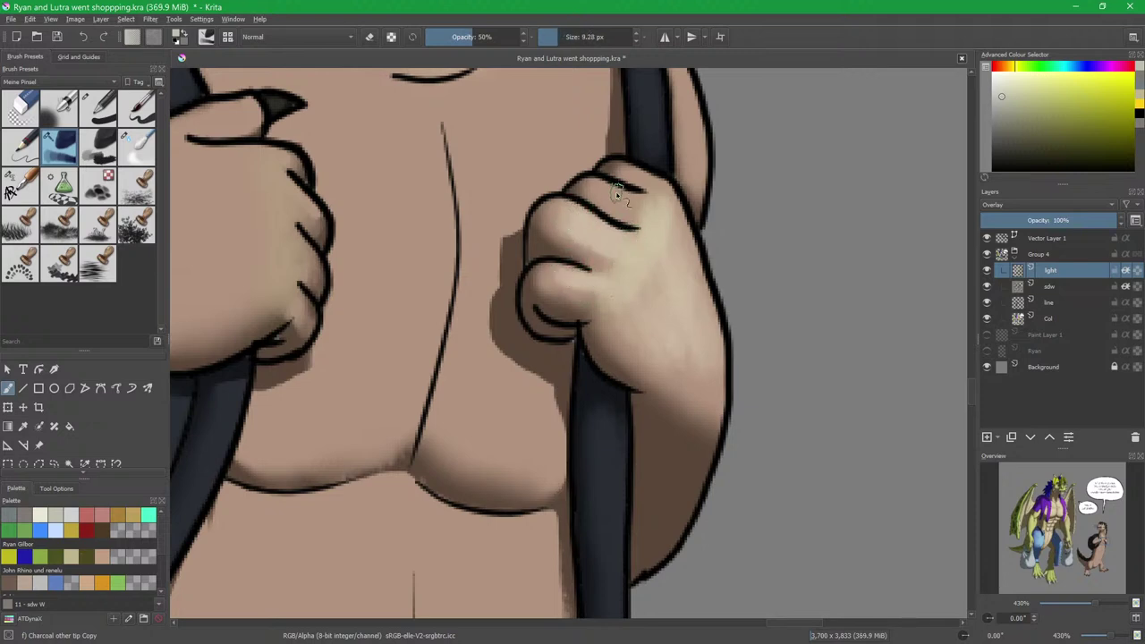
# Blend the highlights on the far hand with Blender Blur enlarged to 22.80 px.
pyautogui.press('/')
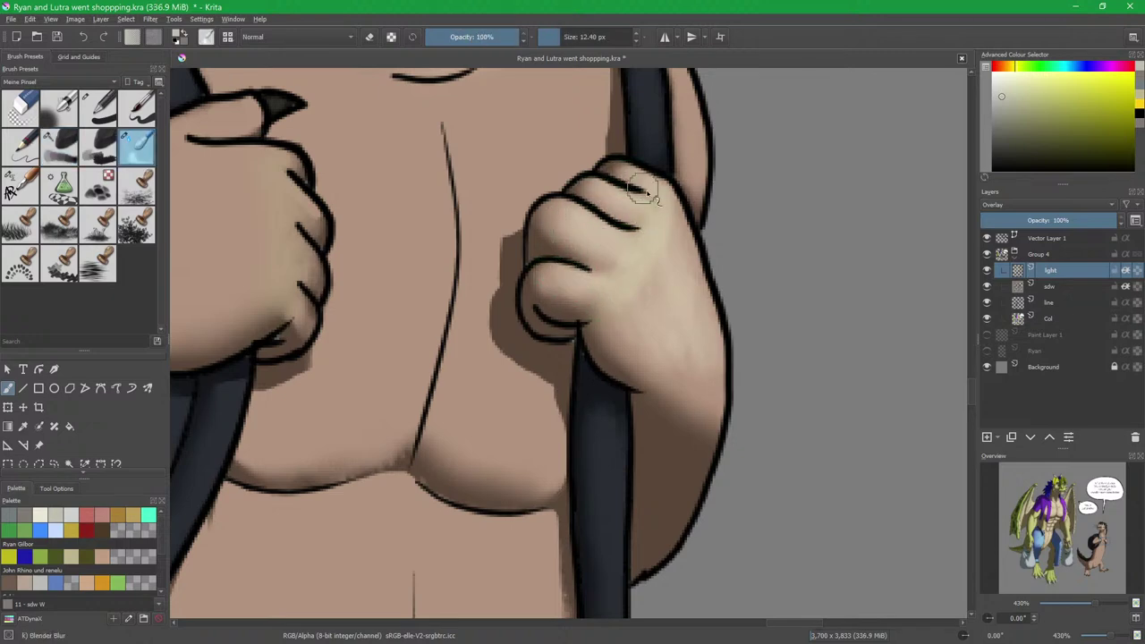
pyautogui.press(']')
pyautogui.press(']')
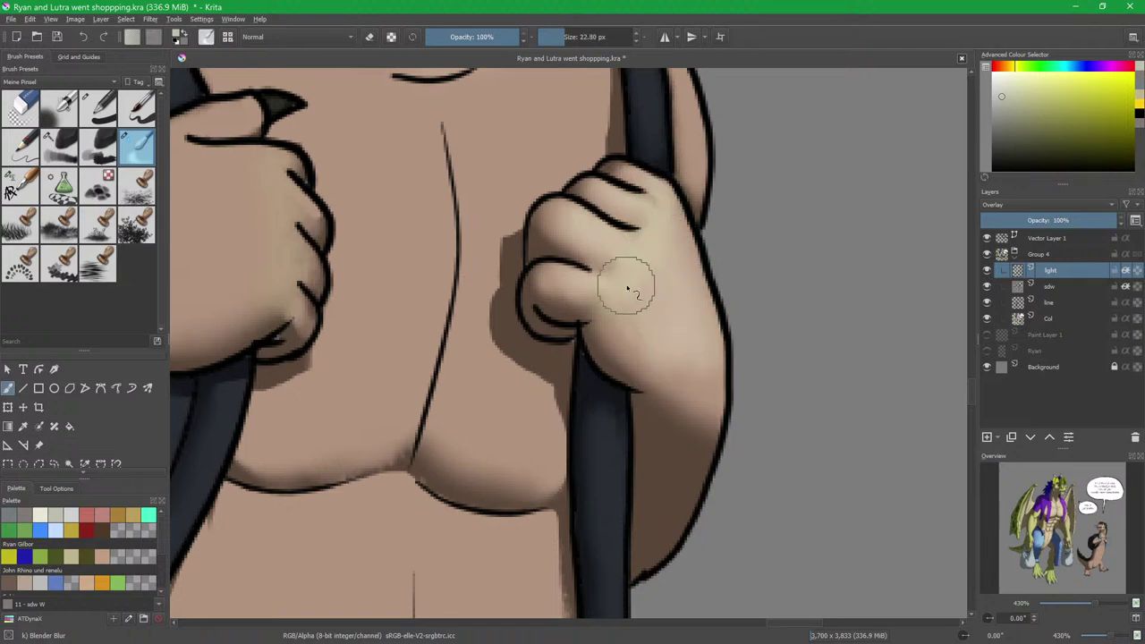
pyautogui.scroll(-4, 678, 421)
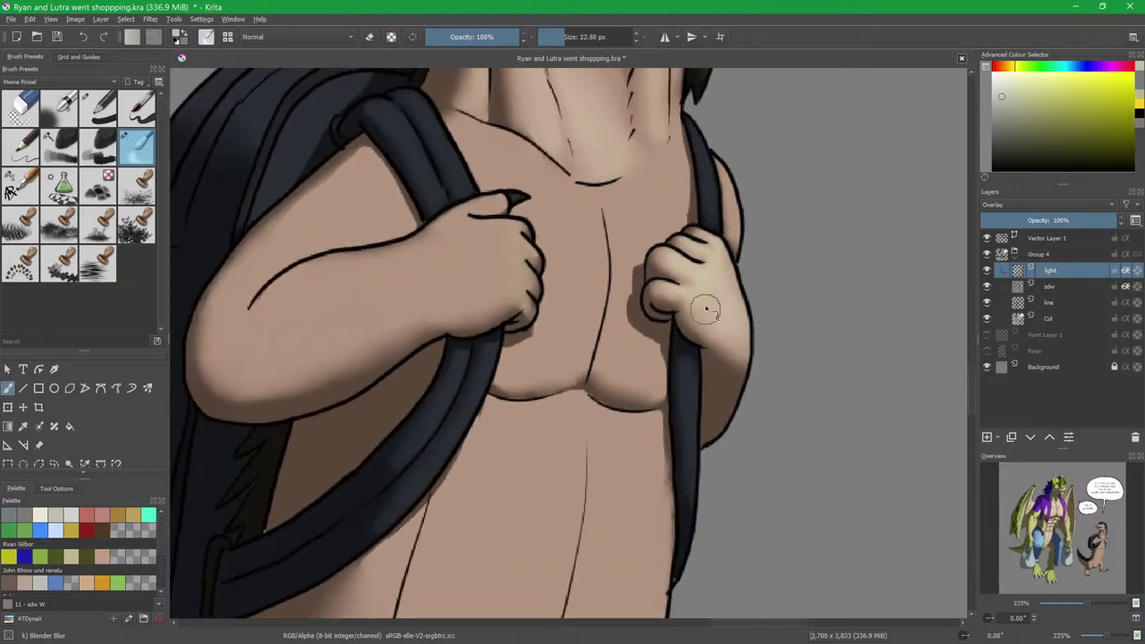
# Brush a highlight down the far upper arm beside the strap with Charcoal other tip at 9.24 px, and blend it.
pyautogui.press('/')
pyautogui.scroll(2, 725, 345)
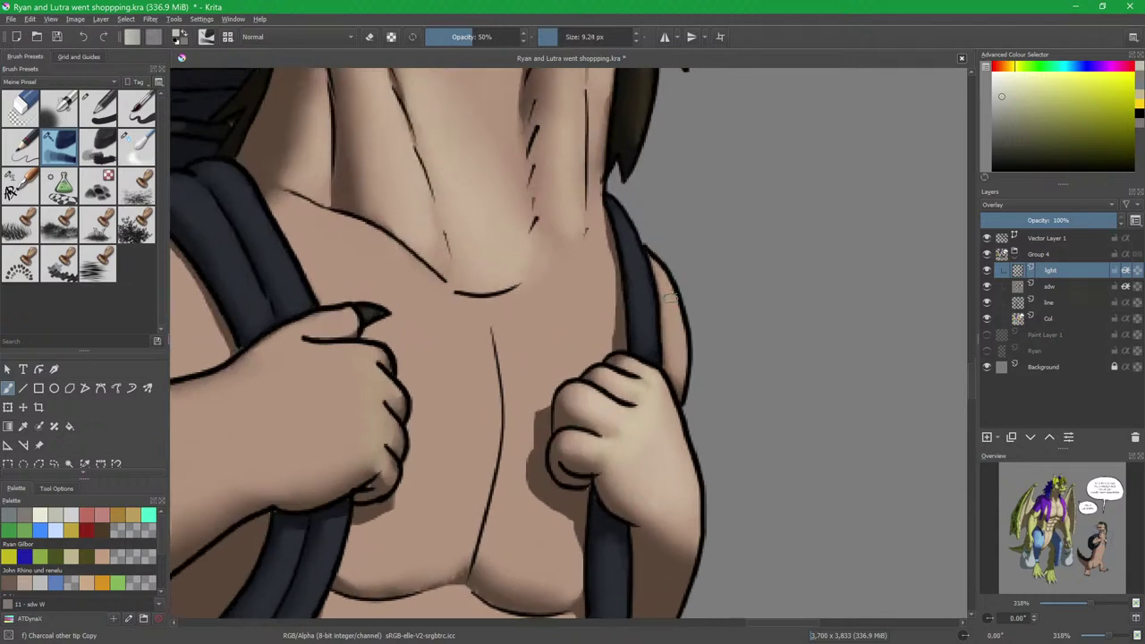
pyautogui.moveTo(662, 273)
pyautogui.mouseDown()
pyautogui.moveTo(680, 331)
pyautogui.moveTo(679, 367)
pyautogui.moveTo(673, 309)
pyautogui.moveTo(675, 376)
pyautogui.mouseUp()
pyautogui.press('/')
# Brush highlights along the near shoulder straps with Charcoal other tip at 15.84 px, and soften them with the blender.
pyautogui.press('/')
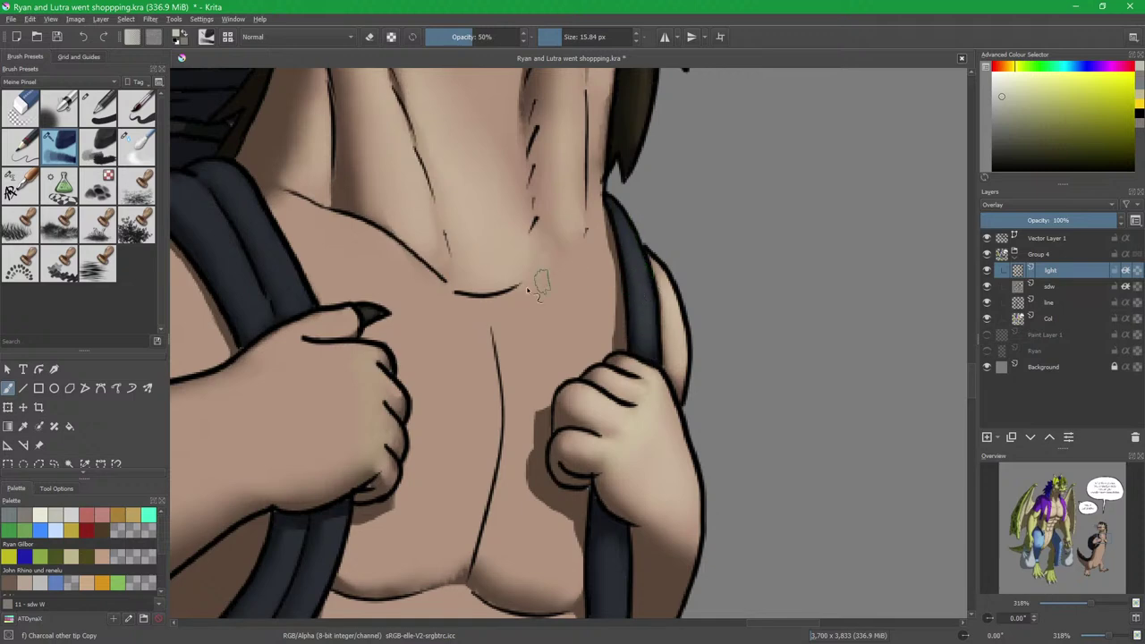
pyautogui.moveTo(355, 273); pyautogui.dragTo(506, 320)
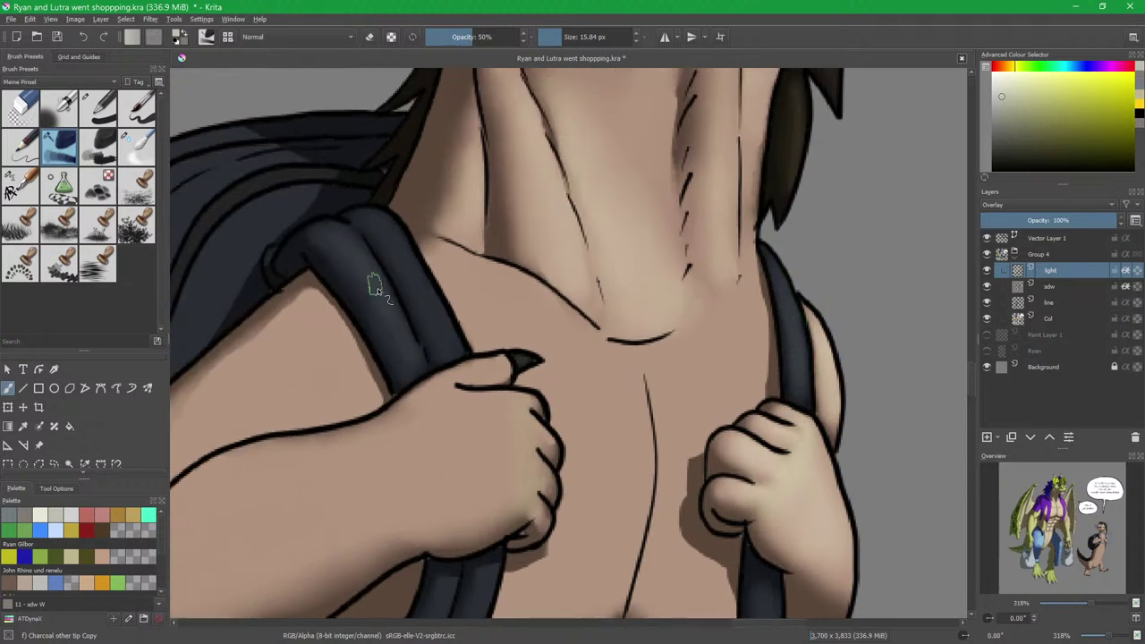
pyautogui.moveTo(374, 219); pyautogui.dragTo(393, 255)
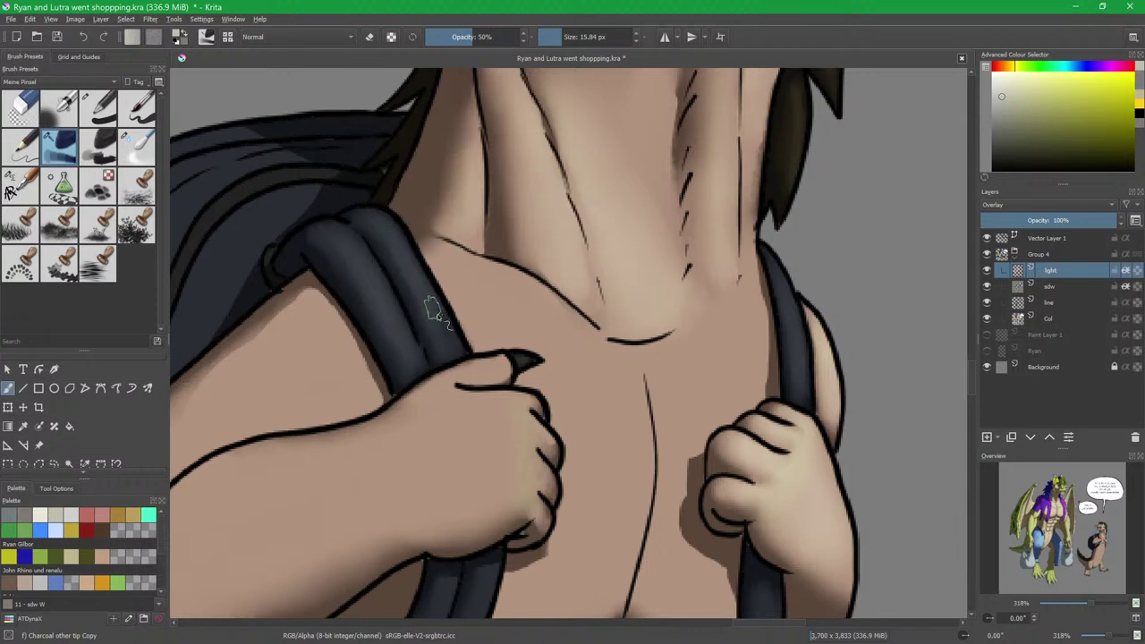
pyautogui.press('/')
pyautogui.moveTo(377, 331)
pyautogui.mouseDown()
pyautogui.moveTo(540, 369)
pyautogui.moveTo(656, 358)
pyautogui.mouseUp()
# Try brushing a highlight on the backpack's inner panel beside the strap, undo it, and fill the lit panel with the highlight colour.
pyautogui.press('/')
pyautogui.moveTo(513, 247)
pyautogui.mouseDown()
pyautogui.moveTo(520, 284)
pyautogui.moveTo(592, 261)
pyautogui.moveTo(562, 269)
pyautogui.mouseUp()
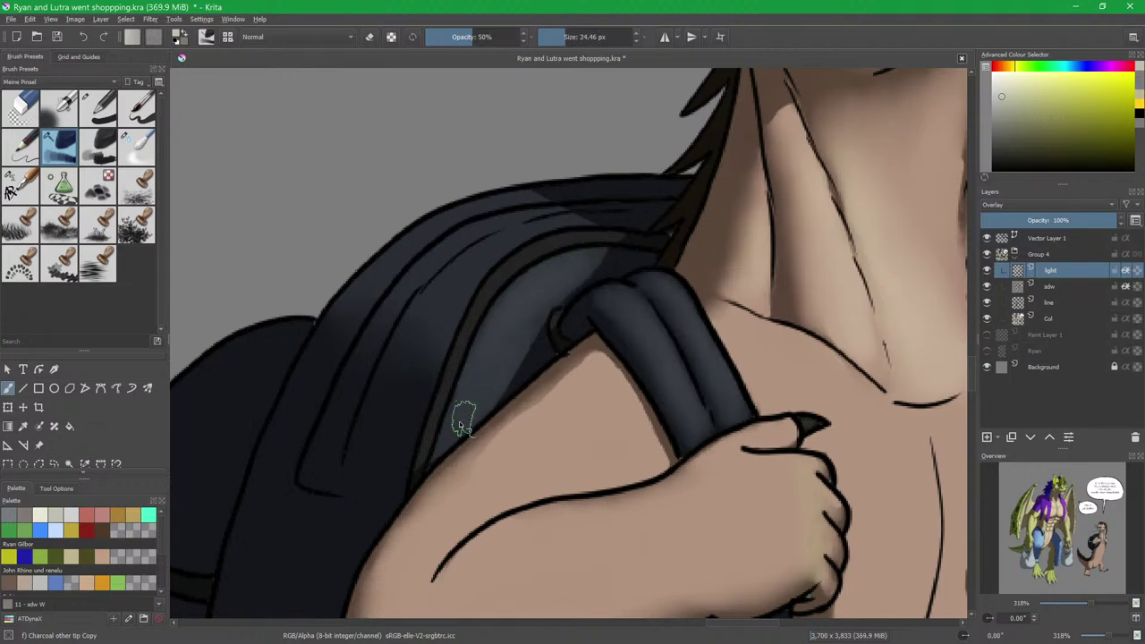
pyautogui.hotkey('ctrl', 'z')
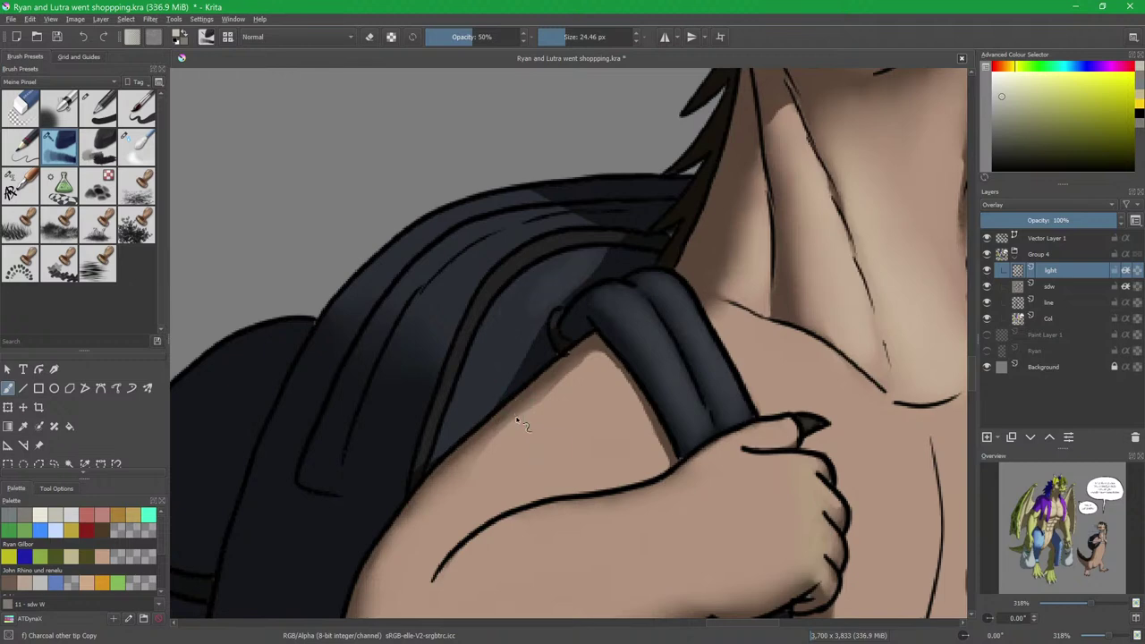
pyautogui.press('f')
pyautogui.click(523, 342)
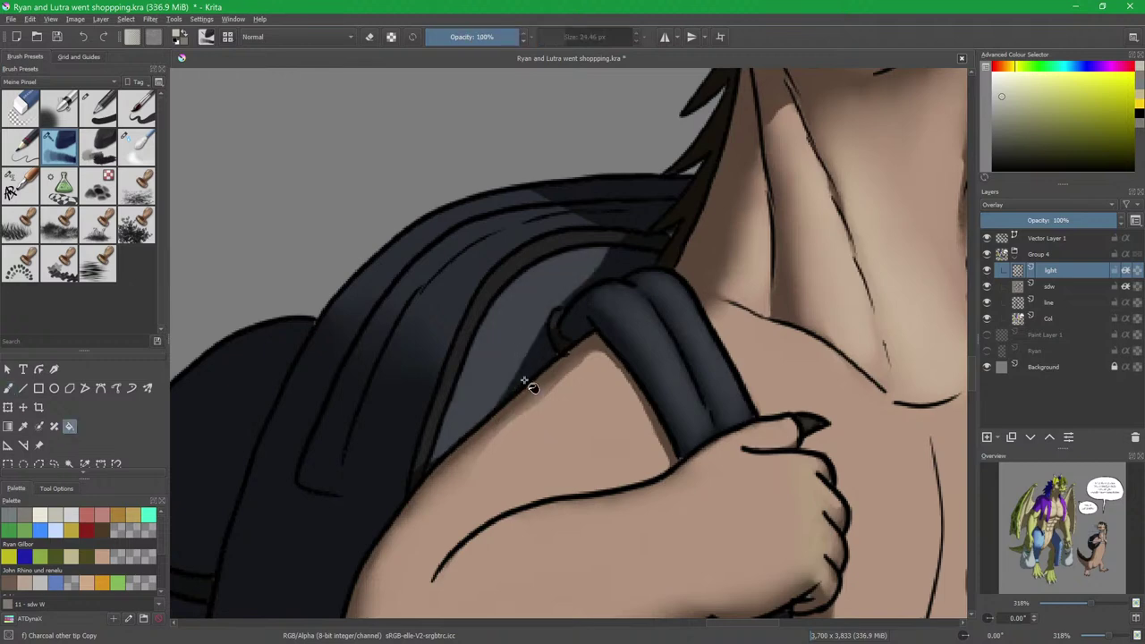
# Brush highlights along the upper folds of the backpack with Charcoal other tip at 24.46 px.
pyautogui.press('b')
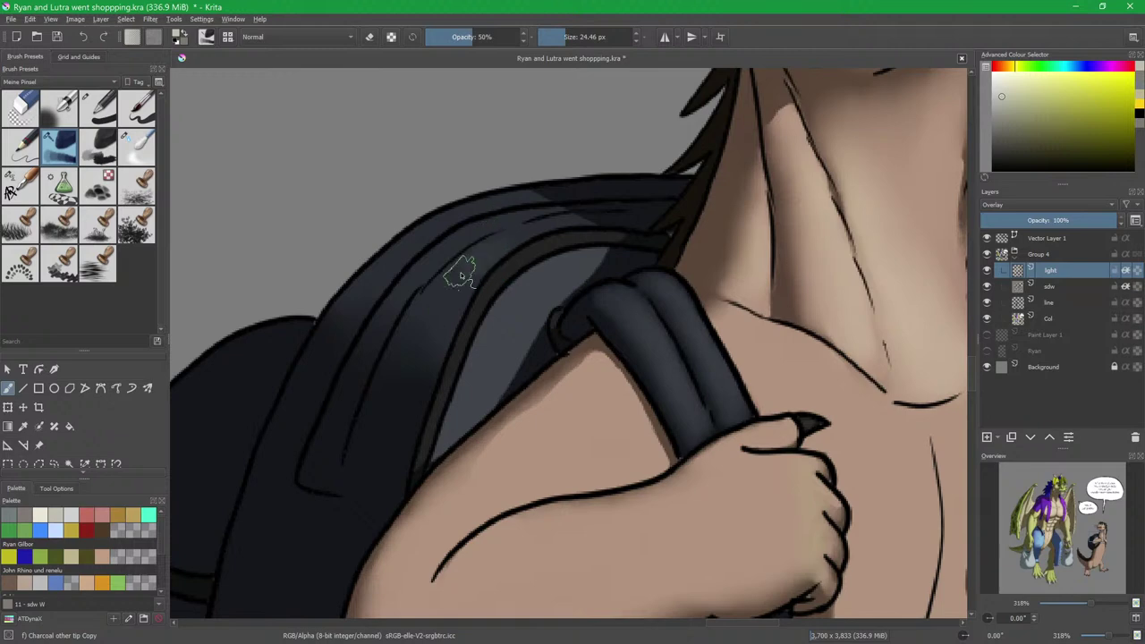
pyautogui.moveTo(453, 232); pyautogui.dragTo(432, 235)
pyautogui.moveTo(354, 306)
pyautogui.mouseDown()
pyautogui.moveTo(418, 252)
pyautogui.moveTo(470, 259)
pyautogui.moveTo(431, 298)
pyautogui.moveTo(465, 294)
pyautogui.moveTo(460, 302)
pyautogui.moveTo(482, 257)
pyautogui.mouseUp()
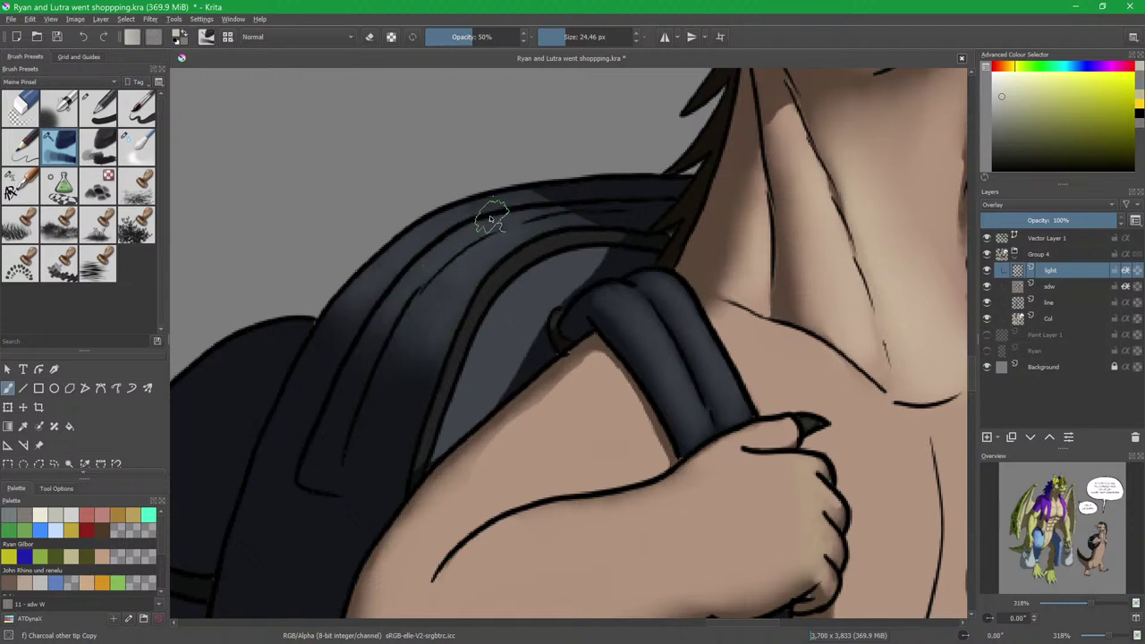
# Blend the highlights on the backpack's upper folds with Blender Blur at 34.89 px.
pyautogui.press('/')
pyautogui.keyDown('shift'); pyautogui.moveTo(442, 317); pyautogui.dragTo(463, 316); pyautogui.keyUp('shift')
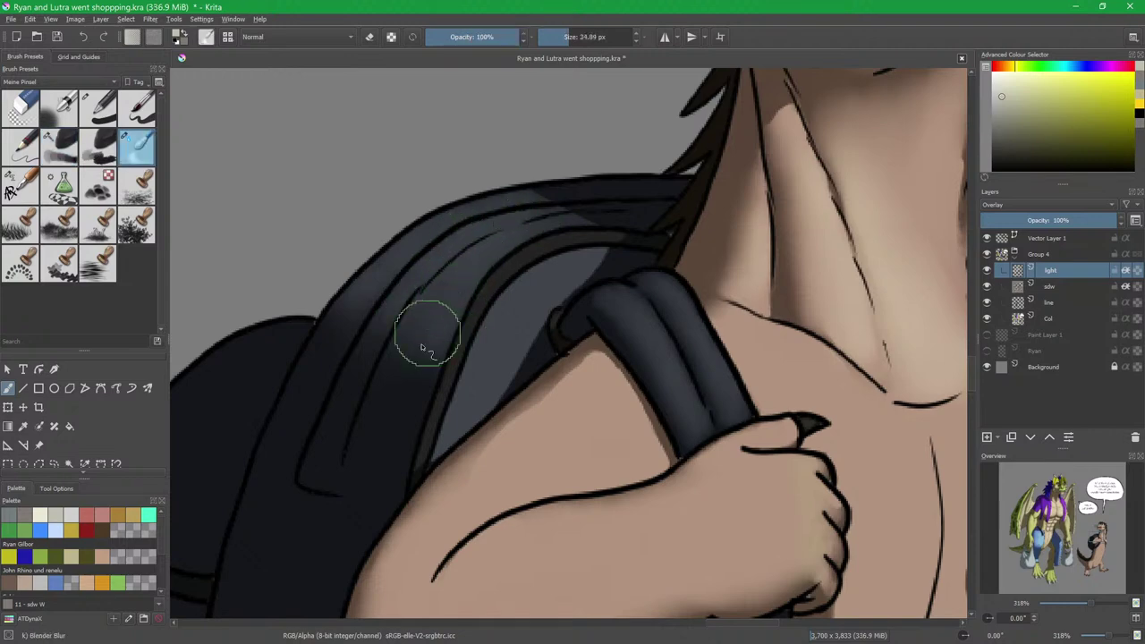
pyautogui.scroll(-5, 556, 257)
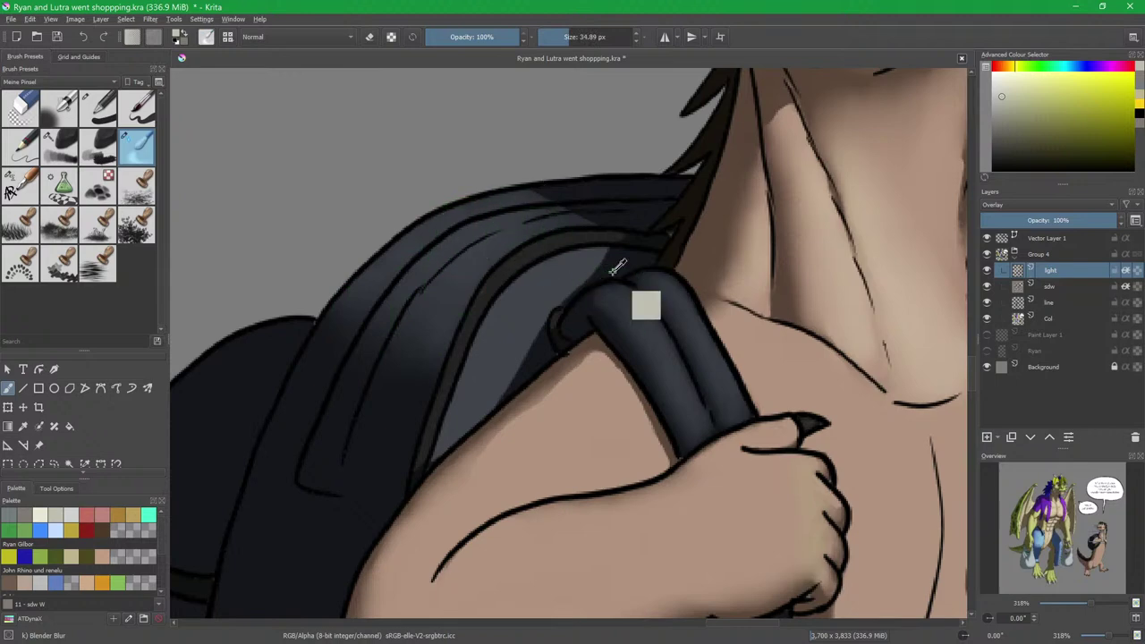
pyautogui.scroll(-5, 574, 351)
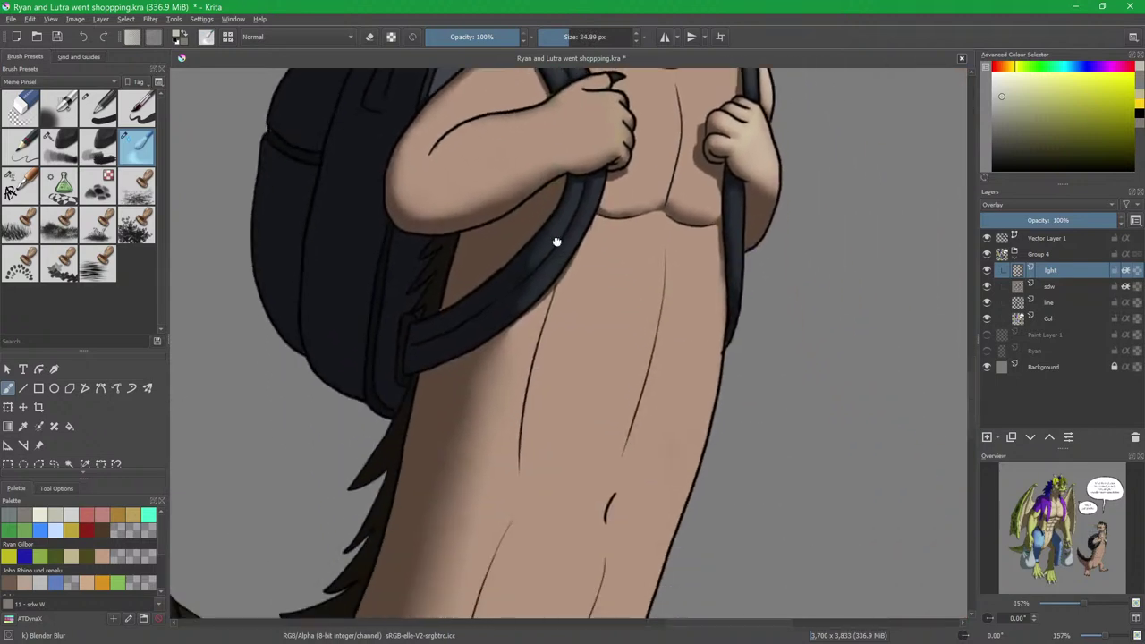
# Brush broad highlights across both sides of the otter's chest with Charcoal other tip, starting at 57.64 px.
pyautogui.press('/')
pyautogui.scroll(-4, 600, 286)
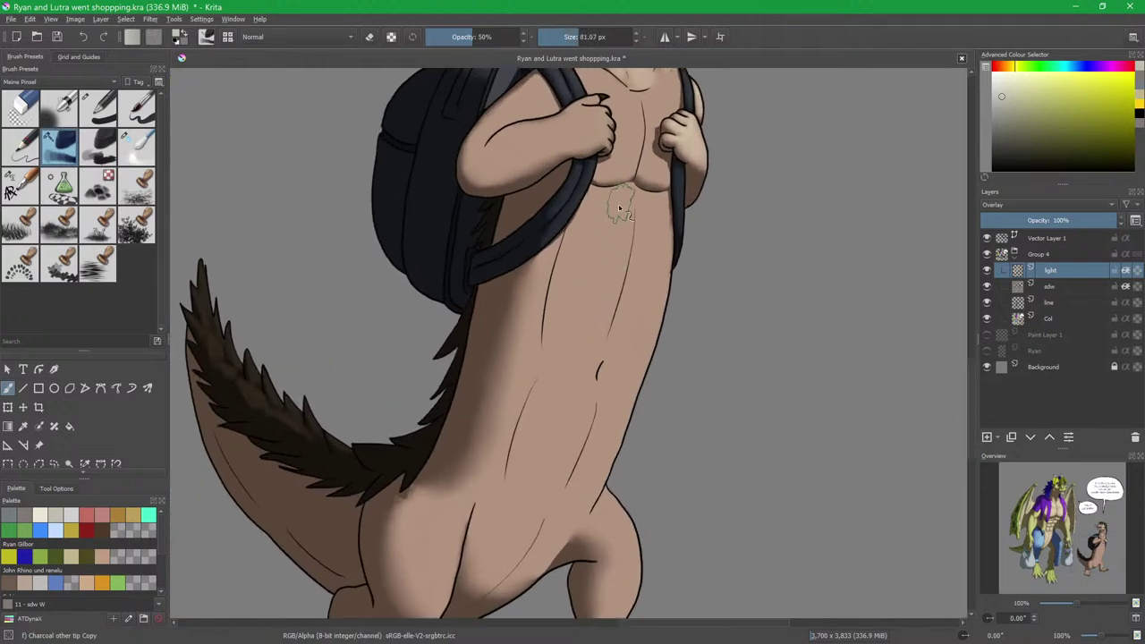
pyautogui.scroll(5, 605, 252)
pyautogui.press('[')
pyautogui.press('[')
pyautogui.press('[')
pyautogui.press('[')
pyautogui.press('[')
pyautogui.press('[')
pyautogui.press('[')
pyautogui.press('[')
pyautogui.press('[')
pyautogui.press('[')
pyautogui.press('[')
pyautogui.press('[')
pyautogui.press('[')
pyautogui.press('[')
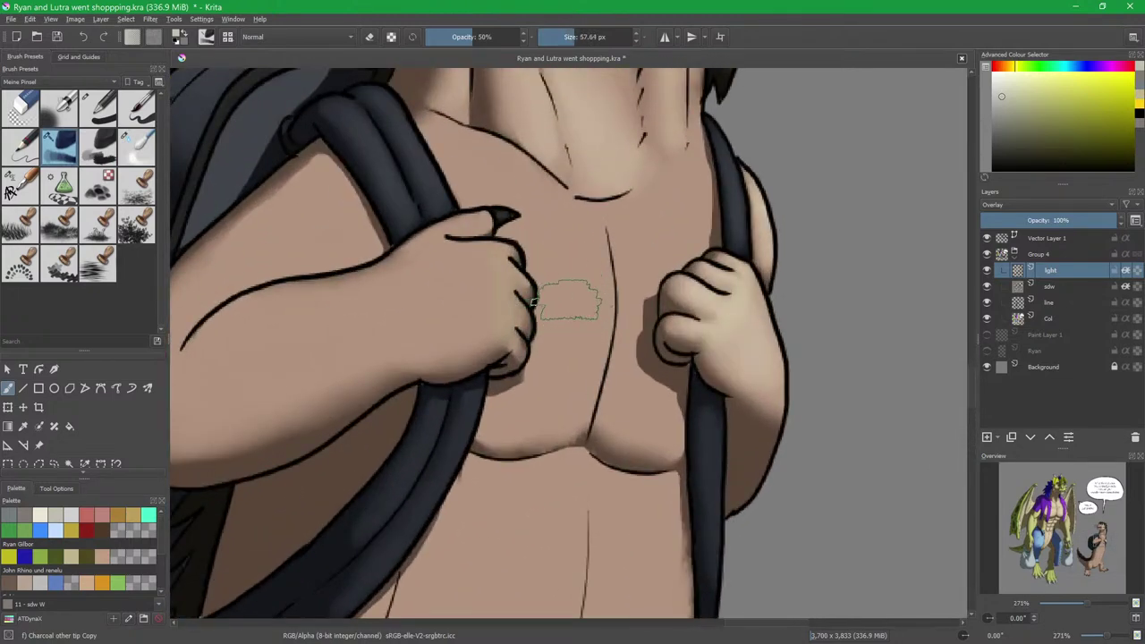
pyautogui.moveTo(457, 154)
pyautogui.mouseDown()
pyautogui.moveTo(531, 182)
pyautogui.moveTo(486, 159)
pyautogui.moveTo(569, 241)
pyautogui.moveTo(587, 247)
pyautogui.moveTo(590, 235)
pyautogui.moveTo(557, 241)
pyautogui.moveTo(566, 279)
pyautogui.moveTo(541, 235)
pyautogui.moveTo(591, 341)
pyautogui.moveTo(600, 325)
pyautogui.moveTo(600, 288)
pyautogui.moveTo(568, 415)
pyautogui.moveTo(559, 413)
pyautogui.moveTo(575, 259)
pyautogui.moveTo(542, 363)
pyautogui.moveTo(558, 369)
pyautogui.moveTo(522, 420)
pyautogui.moveTo(519, 409)
pyautogui.moveTo(595, 341)
pyautogui.mouseUp()
pyautogui.moveTo(623, 233)
pyautogui.mouseDown()
pyautogui.moveTo(684, 188)
pyautogui.moveTo(667, 254)
pyautogui.moveTo(695, 233)
pyautogui.moveTo(640, 274)
pyautogui.moveTo(628, 255)
pyautogui.moveTo(628, 283)
pyautogui.moveTo(626, 273)
pyautogui.moveTo(621, 385)
pyautogui.moveTo(623, 348)
pyautogui.moveTo(624, 397)
pyautogui.moveTo(654, 402)
pyautogui.moveTo(628, 387)
pyautogui.moveTo(654, 236)
pyautogui.moveTo(642, 270)
pyautogui.moveTo(673, 248)
pyautogui.moveTo(689, 190)
pyautogui.moveTo(634, 227)
pyautogui.moveTo(689, 183)
pyautogui.moveTo(670, 225)
pyautogui.mouseUp()
pyautogui.moveTo(539, 189)
pyautogui.mouseDown()
pyautogui.moveTo(495, 186)
pyautogui.moveTo(460, 148)
pyautogui.moveTo(484, 194)
pyautogui.moveTo(514, 180)
pyautogui.moveTo(593, 230)
pyautogui.moveTo(587, 311)
pyautogui.moveTo(544, 205)
pyautogui.moveTo(557, 407)
pyautogui.moveTo(598, 256)
pyautogui.moveTo(587, 240)
pyautogui.moveTo(625, 226)
pyautogui.moveTo(601, 235)
pyautogui.moveTo(595, 220)
pyautogui.moveTo(578, 311)
pyautogui.mouseUp()
# Blend the chest highlights into the skin tone with Blender Blur at 34.89 px.
pyautogui.press('/')
pyautogui.moveTo(455, 252)
pyautogui.mouseDown()
pyautogui.moveTo(473, 275)
pyautogui.moveTo(459, 237)
pyautogui.moveTo(554, 319)
pyautogui.moveTo(552, 297)
pyautogui.moveTo(575, 369)
pyautogui.moveTo(527, 302)
pyautogui.moveTo(537, 339)
pyautogui.moveTo(525, 508)
pyautogui.moveTo(565, 335)
pyautogui.moveTo(549, 508)
pyautogui.moveTo(624, 302)
pyautogui.moveTo(611, 322)
pyautogui.moveTo(681, 258)
pyautogui.moveTo(629, 309)
pyautogui.moveTo(624, 362)
pyautogui.moveTo(680, 307)
pyautogui.moveTo(622, 387)
pyautogui.moveTo(617, 361)
pyautogui.moveTo(608, 500)
pyautogui.moveTo(632, 490)
pyautogui.moveTo(640, 517)
pyautogui.moveTo(521, 400)
pyautogui.moveTo(620, 404)
pyautogui.mouseUp()
pyautogui.scroll(1, 632, 413)
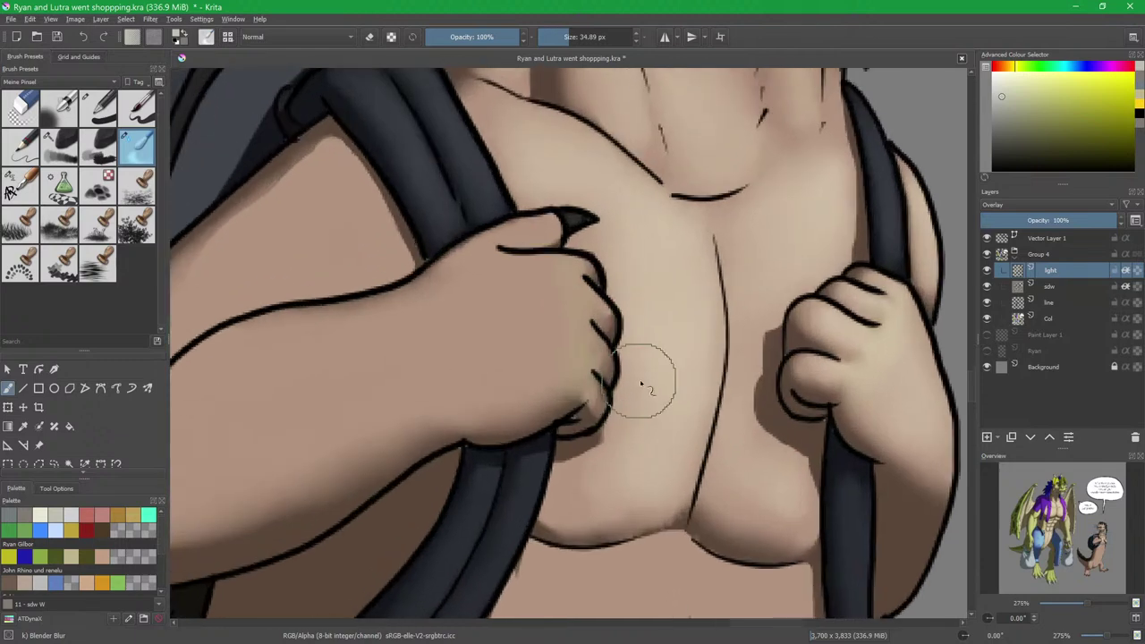
# Erase stray shadow around the near hand's thumb on the sdw layer with Basic-1 at 6.53 px, and soften the finger shadows at 7.59 px.
pyautogui.click(1056, 287)
pyautogui.press('/')
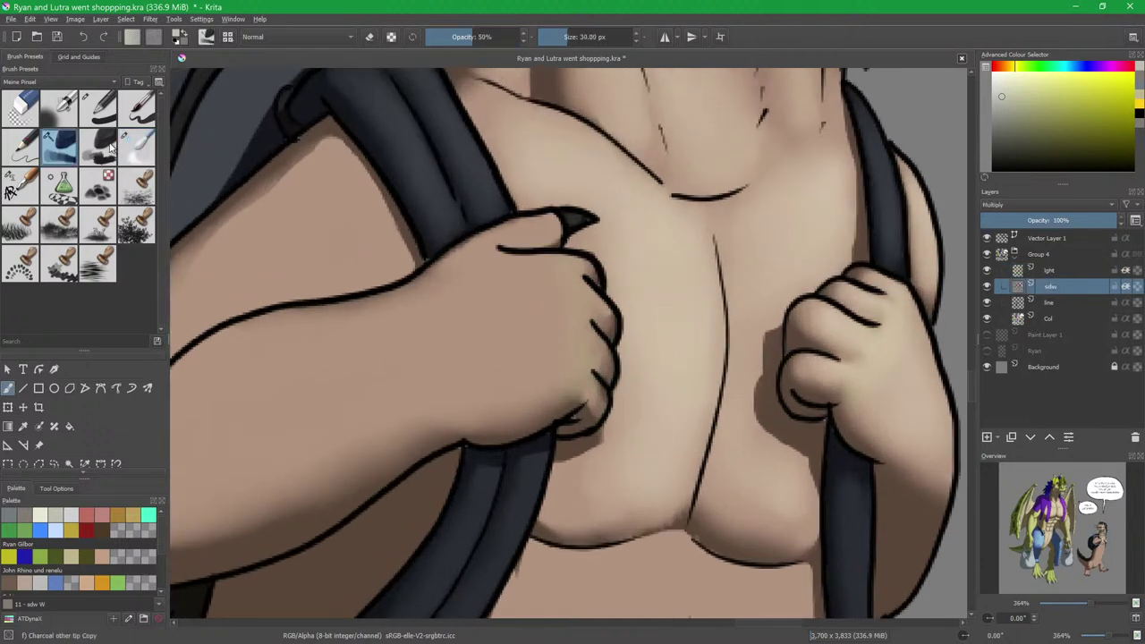
pyautogui.click(98, 108)
pyautogui.scroll(2, 553, 396)
pyautogui.press('[')
pyautogui.press('[')
pyautogui.press('[')
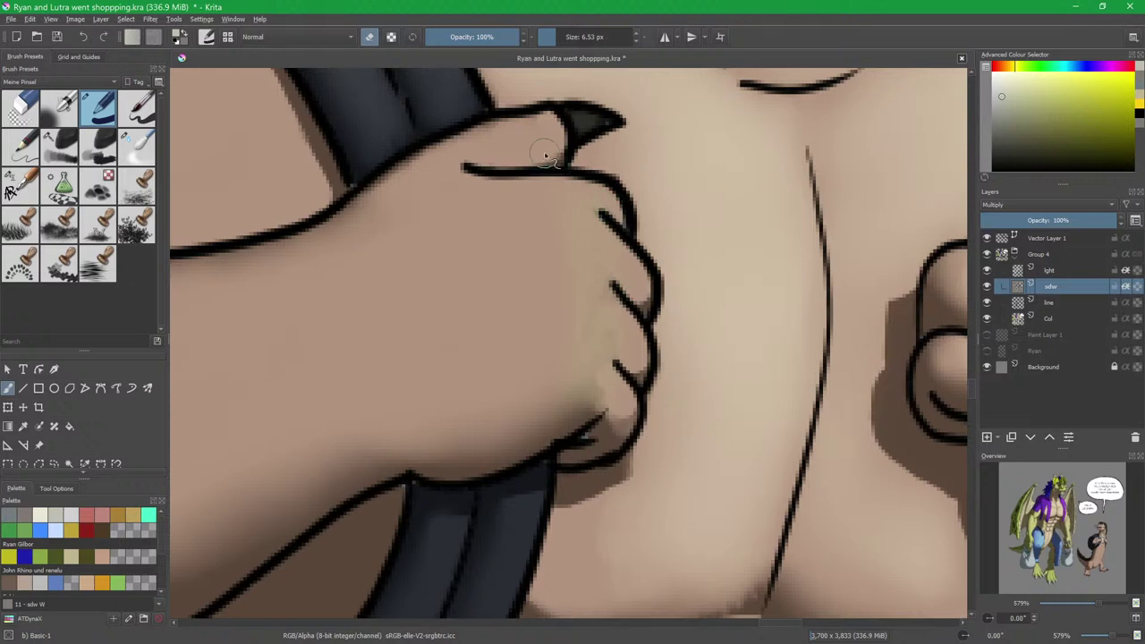
pyautogui.moveTo(591, 122); pyautogui.dragTo(609, 131)
pyautogui.press('/')
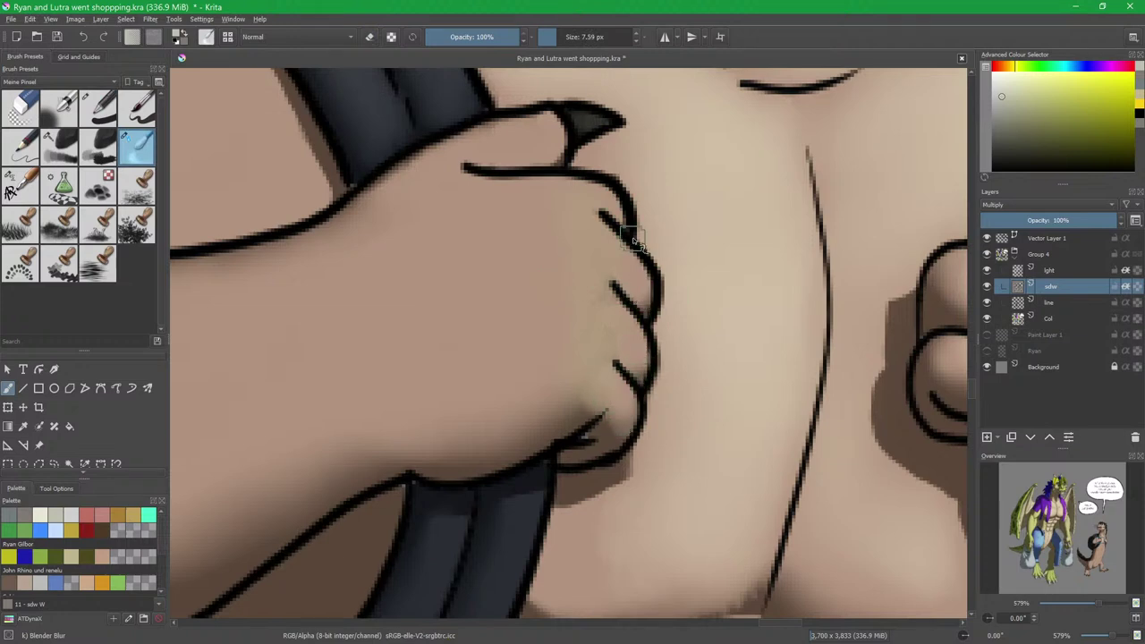
# Brush highlights on the near hand's knuckles and fingers on the light layer with Charcoal other tip reduced to 10.17 px.
pyautogui.scroll(-3, 633, 240)
pyautogui.click(1054, 271)
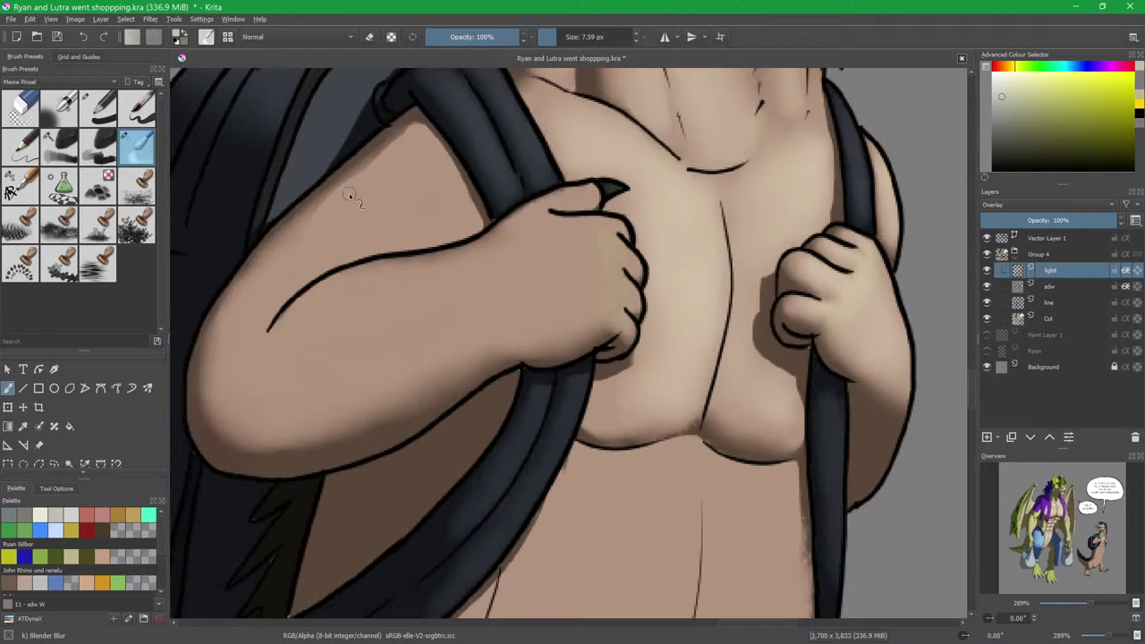
pyautogui.click(71, 160)
pyautogui.moveTo(614, 308); pyautogui.dragTo(600, 332)
pyautogui.moveTo(597, 269); pyautogui.dragTo(591, 315)
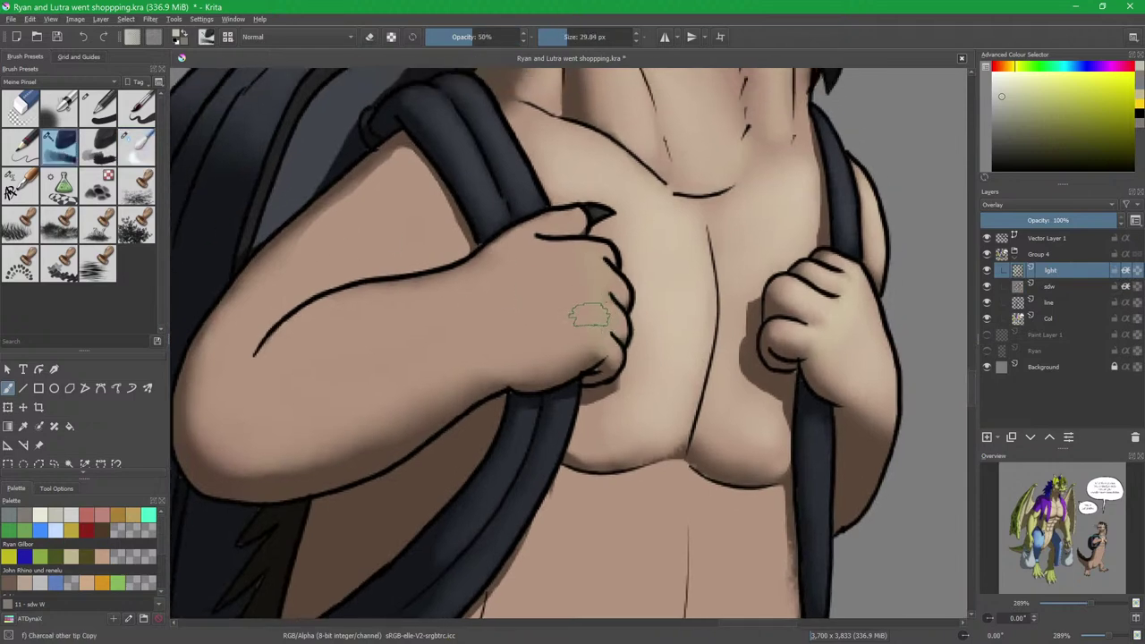
pyautogui.moveTo(594, 258)
pyautogui.mouseDown()
pyautogui.moveTo(586, 281)
pyautogui.moveTo(596, 313)
pyautogui.moveTo(607, 311)
pyautogui.mouseUp()
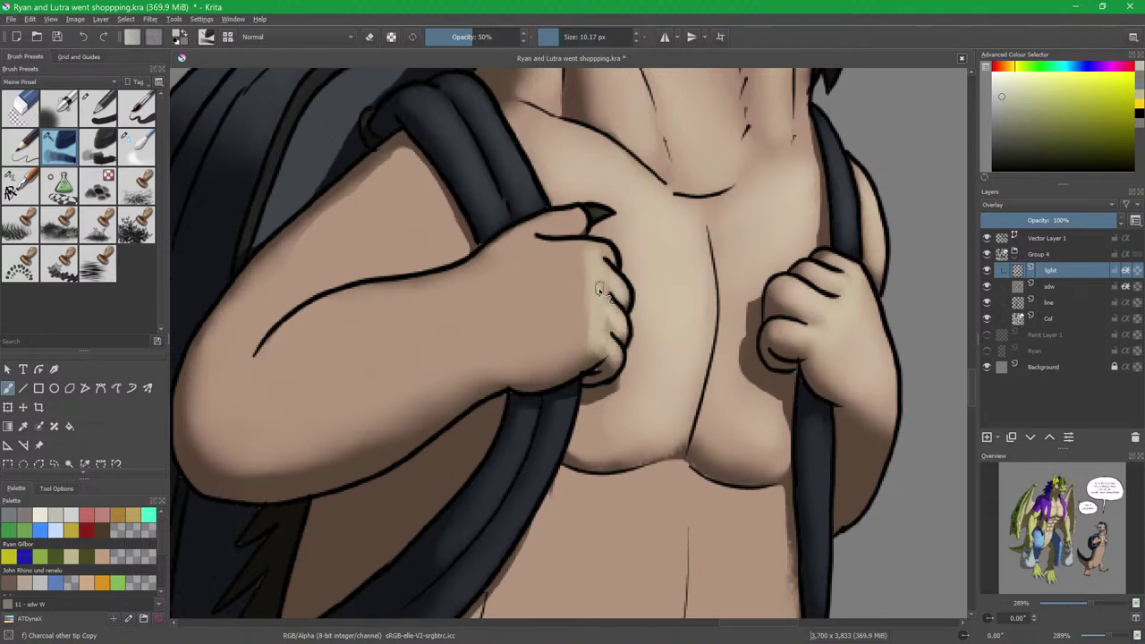
# Brush highlights over the back of the near hand and the near forearm with Charcoal other tip enlarged to 32.66 px.
pyautogui.moveTo(543, 283)
pyautogui.keyDown('shift'); pyautogui.mouseDown()
pyautogui.moveTo(565, 284)
pyautogui.moveTo(514, 271)
pyautogui.moveTo(537, 313)
pyautogui.mouseUp(); pyautogui.keyUp('shift')
pyautogui.moveTo(574, 329); pyautogui.dragTo(541, 349)
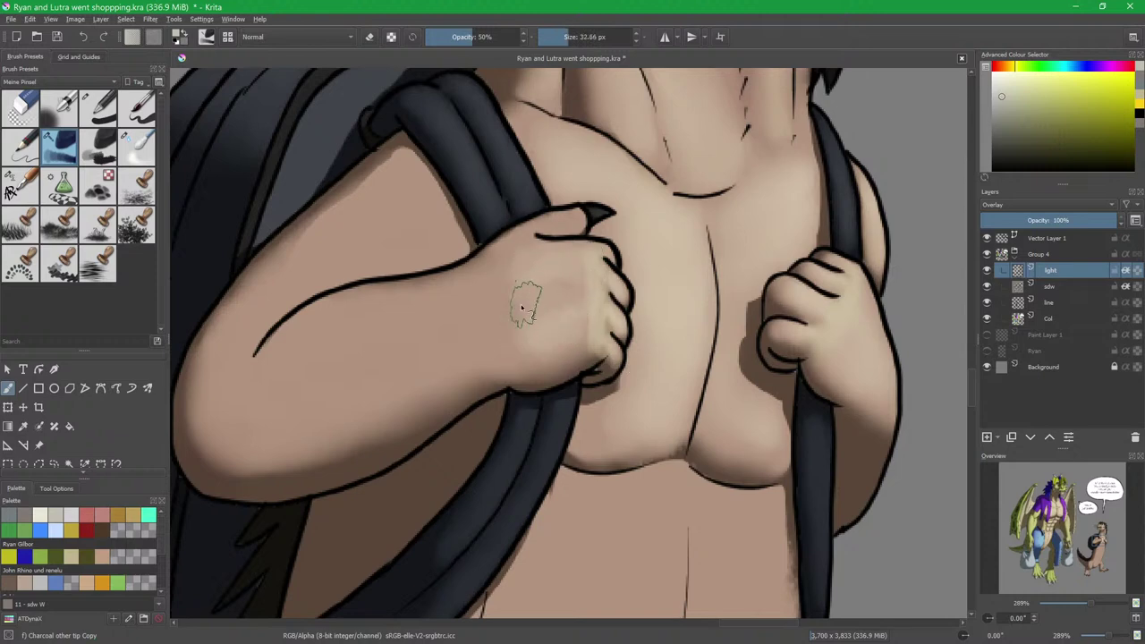
pyautogui.moveTo(366, 328)
pyautogui.mouseDown()
pyautogui.moveTo(448, 297)
pyautogui.moveTo(333, 353)
pyautogui.moveTo(352, 343)
pyautogui.moveTo(346, 370)
pyautogui.moveTo(417, 354)
pyautogui.mouseUp()
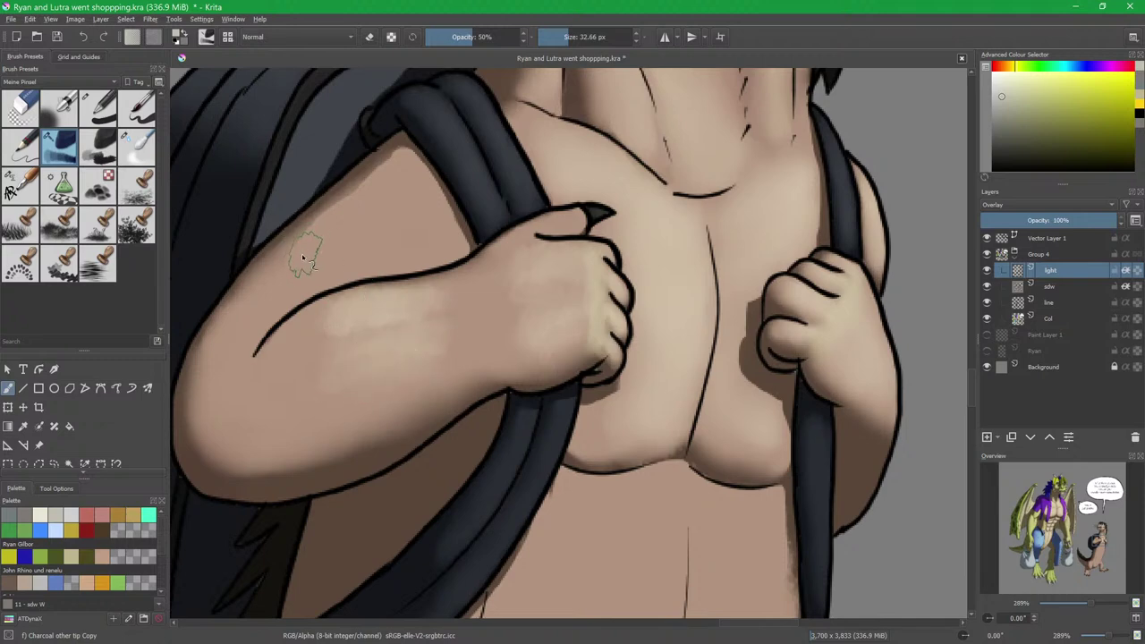
pyautogui.moveTo(340, 271)
pyautogui.mouseDown()
pyautogui.moveTo(438, 306)
pyautogui.moveTo(415, 286)
pyautogui.moveTo(487, 220)
pyautogui.moveTo(468, 234)
pyautogui.mouseUp()
# Soften the shadow along the near arm's elbow and underside on the sdw layer with Blender Blur at 30.25 px.
pyautogui.click(1038, 285)
pyautogui.press('/')
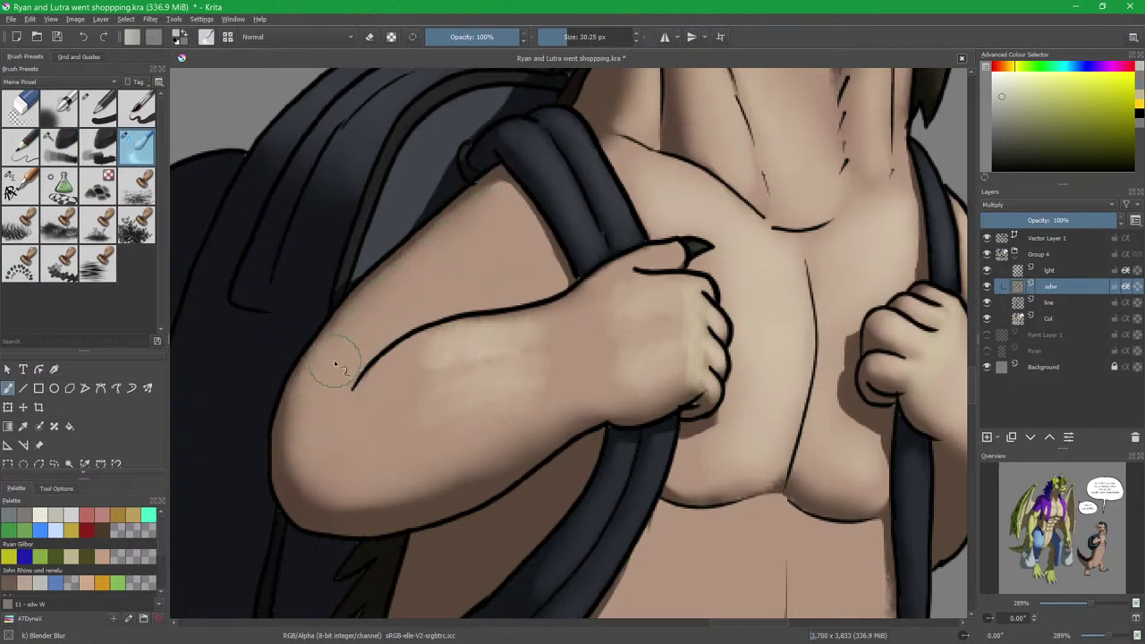
pyautogui.moveTo(308, 424)
pyautogui.mouseDown()
pyautogui.moveTo(337, 458)
pyautogui.moveTo(316, 472)
pyautogui.moveTo(419, 474)
pyautogui.mouseUp()
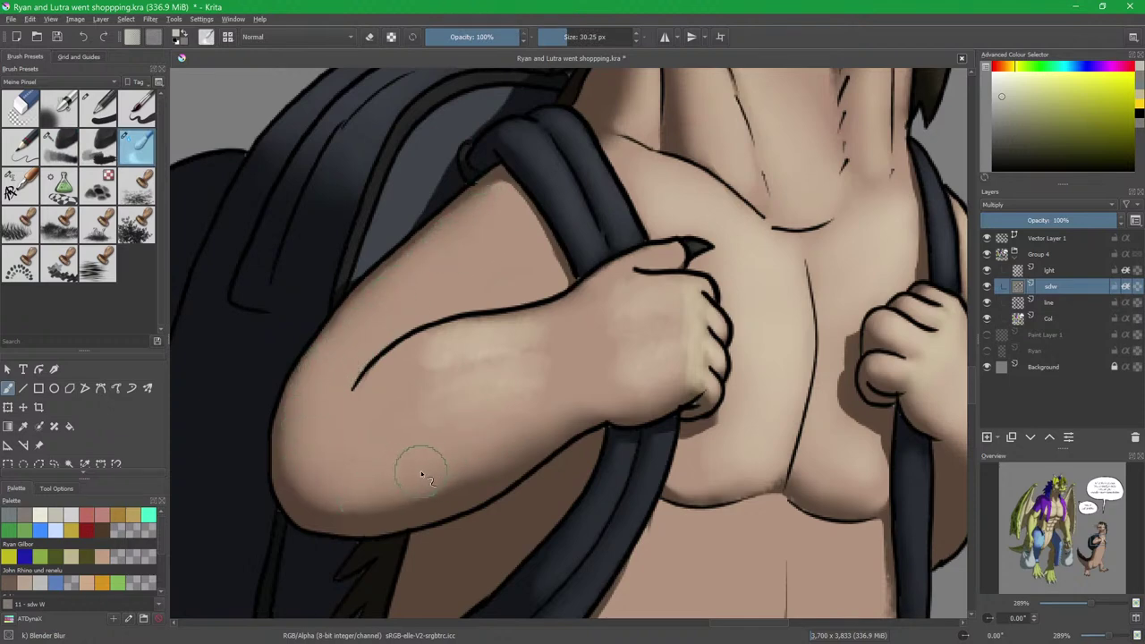
# Blend the near forearm and hand highlights on the light layer with Blender Blur at 30.25 px, reducing it to 9.74 px for the fingers.
pyautogui.press('pageup')
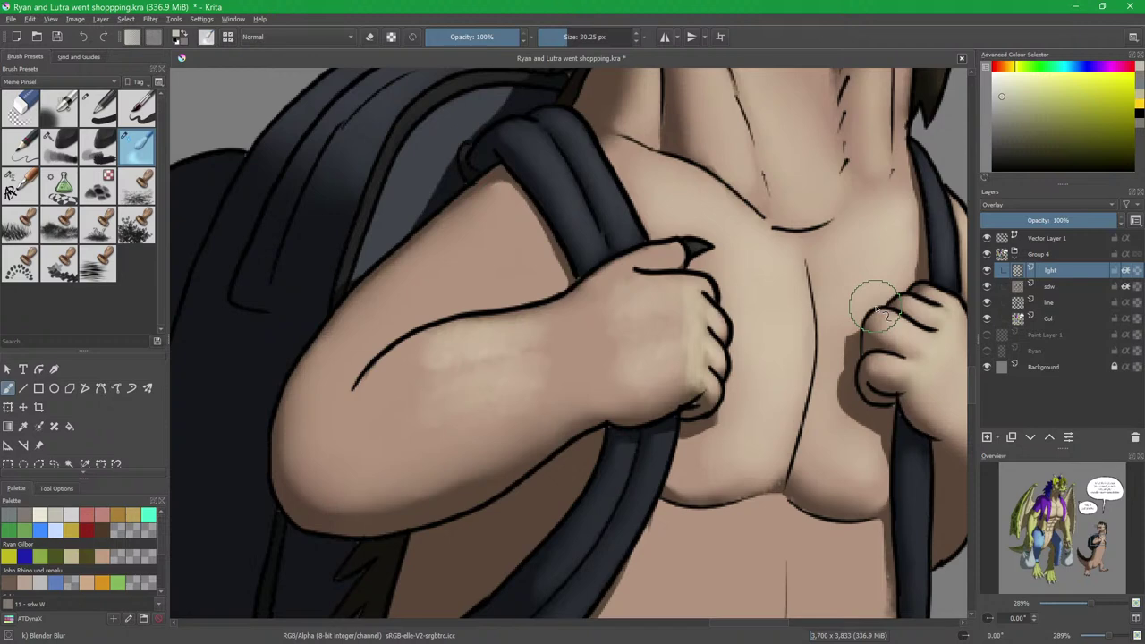
pyautogui.moveTo(432, 364)
pyautogui.mouseDown()
pyautogui.moveTo(465, 290)
pyautogui.moveTo(509, 320)
pyautogui.moveTo(457, 299)
pyautogui.moveTo(587, 263)
pyautogui.moveTo(535, 327)
pyautogui.moveTo(662, 260)
pyautogui.moveTo(660, 218)
pyautogui.moveTo(683, 294)
pyautogui.moveTo(609, 319)
pyautogui.moveTo(614, 282)
pyautogui.moveTo(582, 269)
pyautogui.mouseUp()
pyautogui.moveTo(619, 191)
pyautogui.mouseDown()
pyautogui.moveTo(619, 228)
pyautogui.moveTo(666, 273)
pyautogui.mouseUp()
pyautogui.press('[')
pyautogui.press('[')
pyautogui.press('[')
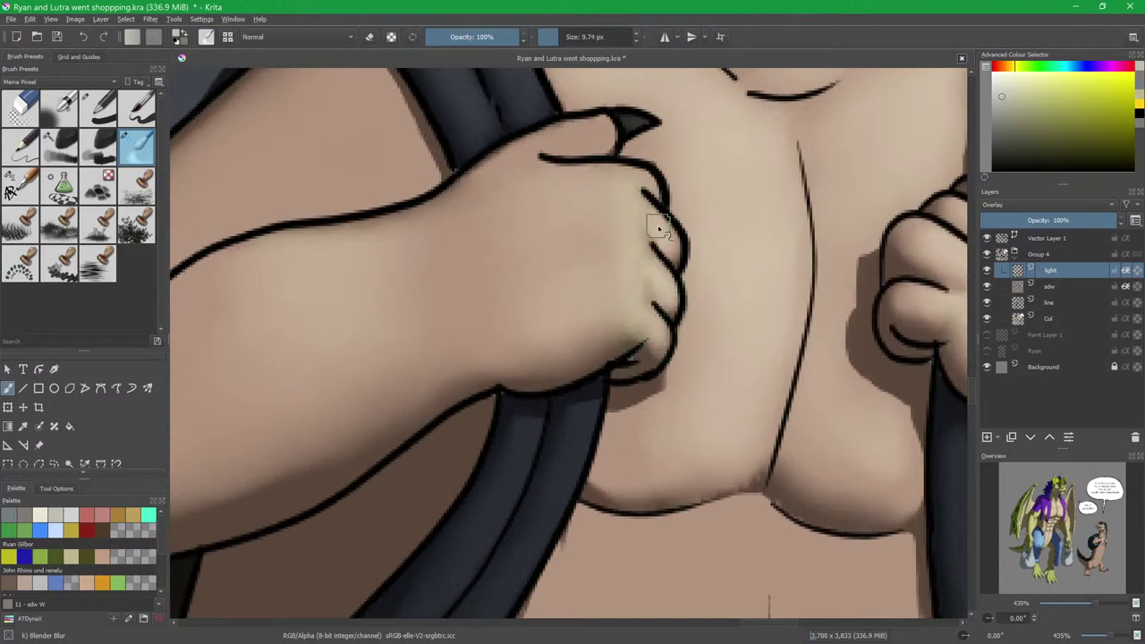
# Brush a highlight on the near hand's thumb with Charcoal other tip at 12.71 px and blend it with Blender Blur at 9.74 px.
pyautogui.press('/')
pyautogui.moveTo(574, 184)
pyautogui.mouseDown()
pyautogui.moveTo(597, 288)
pyautogui.moveTo(564, 268)
pyautogui.mouseUp()
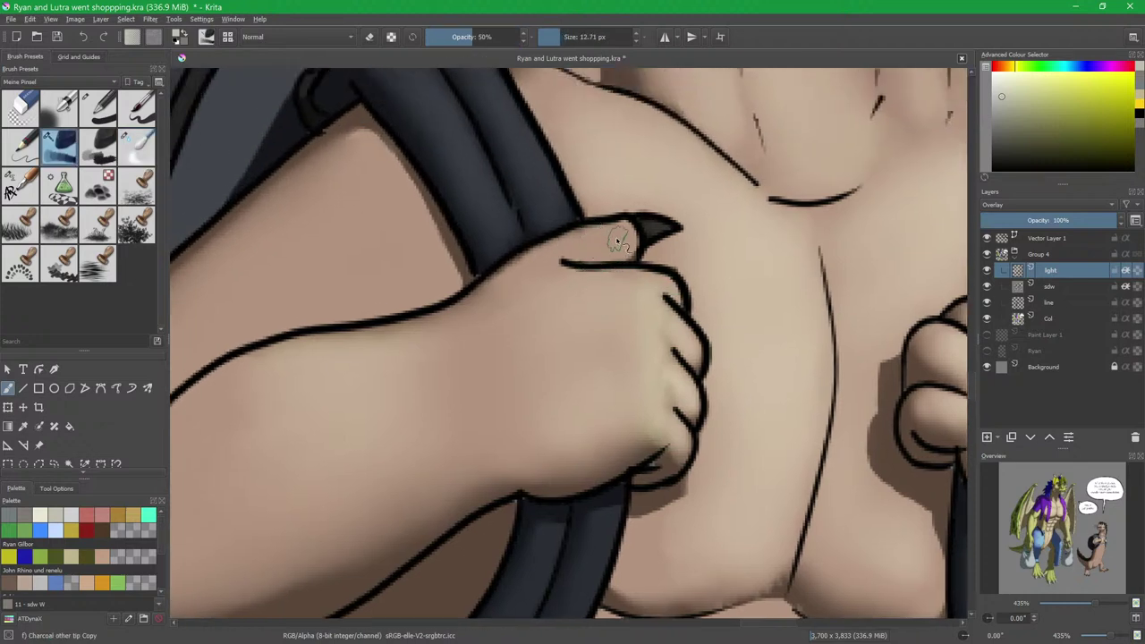
pyautogui.moveTo(629, 243)
pyautogui.mouseDown()
pyautogui.moveTo(582, 255)
pyautogui.moveTo(620, 249)
pyautogui.mouseUp()
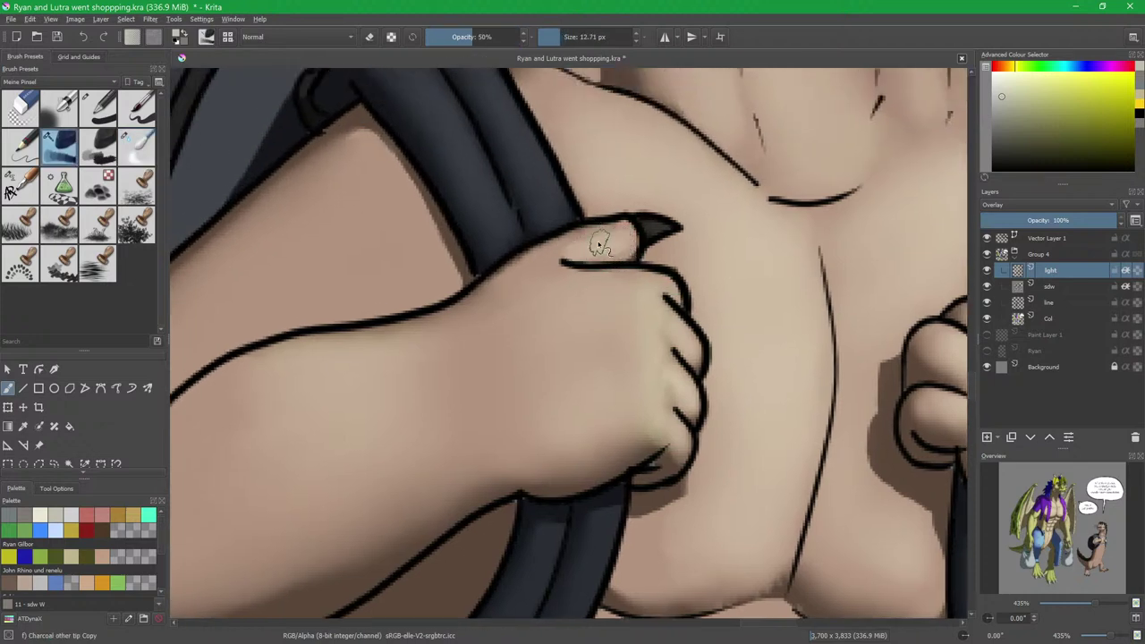
pyautogui.press('/')
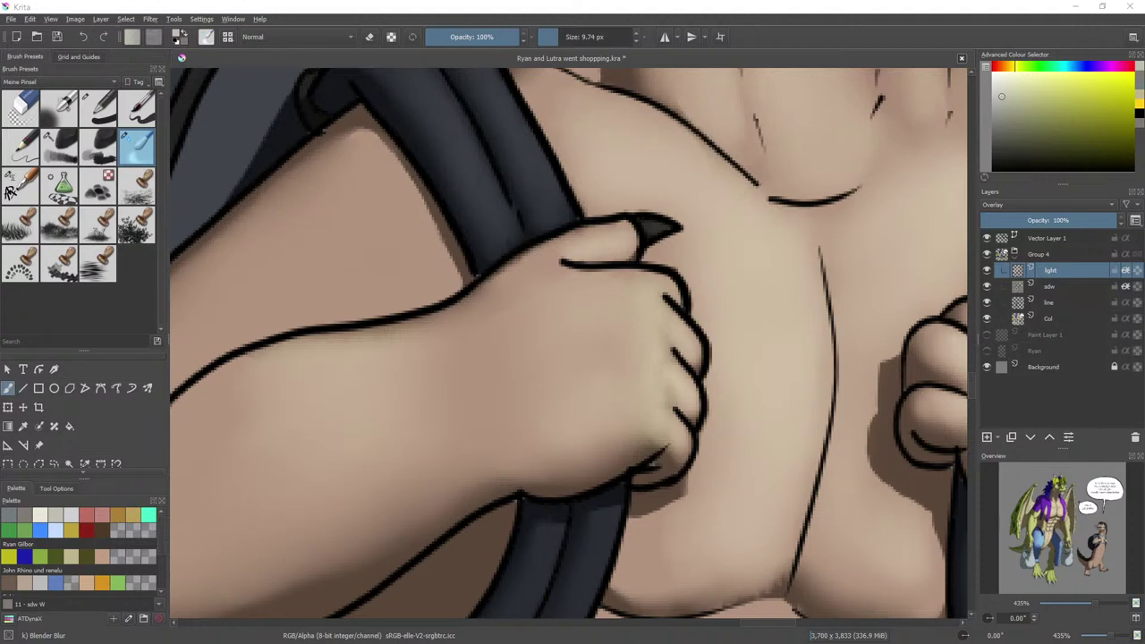
pyautogui.click(852, 297)
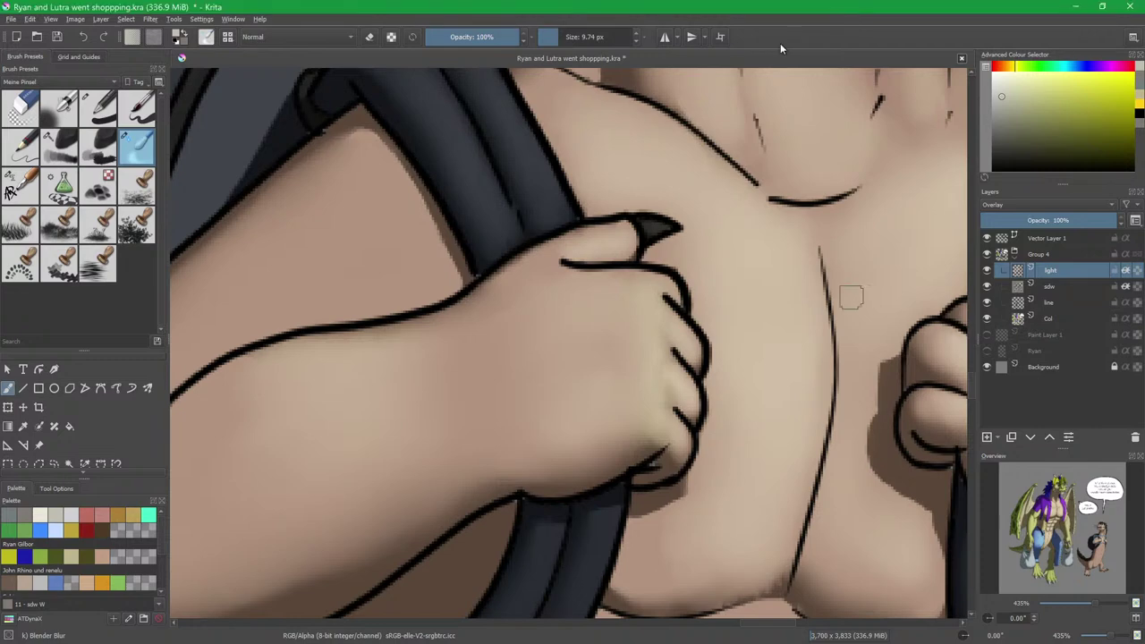
# Brush highlights on the near upper arm with Charcoal other tip at 27.37 px and blend them with Blender Blur at 32.75 px.
pyautogui.moveTo(503, 298)
pyautogui.mouseDown()
pyautogui.moveTo(657, 227)
pyautogui.moveTo(598, 365)
pyautogui.moveTo(606, 319)
pyautogui.mouseUp()
pyautogui.press('/')
pyautogui.moveTo(599, 253)
pyautogui.mouseDown()
pyautogui.moveTo(632, 318)
pyautogui.moveTo(597, 279)
pyautogui.moveTo(555, 281)
pyautogui.moveTo(538, 306)
pyautogui.moveTo(564, 294)
pyautogui.moveTo(496, 343)
pyautogui.moveTo(446, 404)
pyautogui.moveTo(467, 371)
pyautogui.moveTo(565, 306)
pyautogui.moveTo(437, 400)
pyautogui.moveTo(567, 277)
pyautogui.moveTo(526, 314)
pyautogui.moveTo(593, 304)
pyautogui.moveTo(571, 326)
pyautogui.mouseUp()
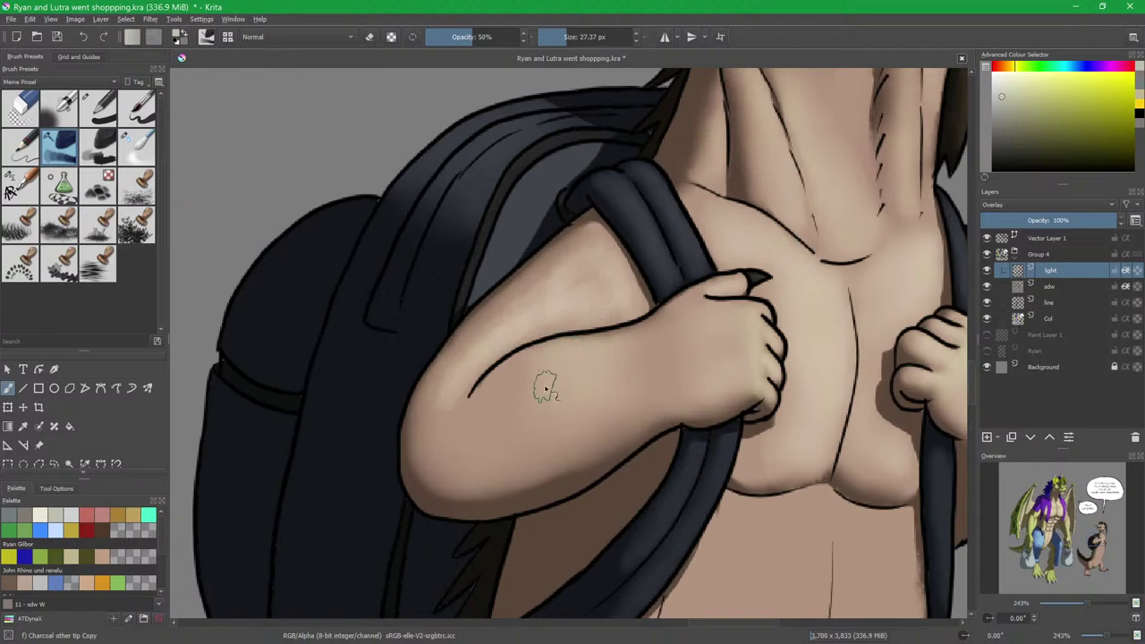
pyautogui.press('/')
pyautogui.moveTo(554, 282)
pyautogui.mouseDown()
pyautogui.moveTo(614, 302)
pyautogui.moveTo(473, 358)
pyautogui.moveTo(440, 424)
pyautogui.mouseUp()
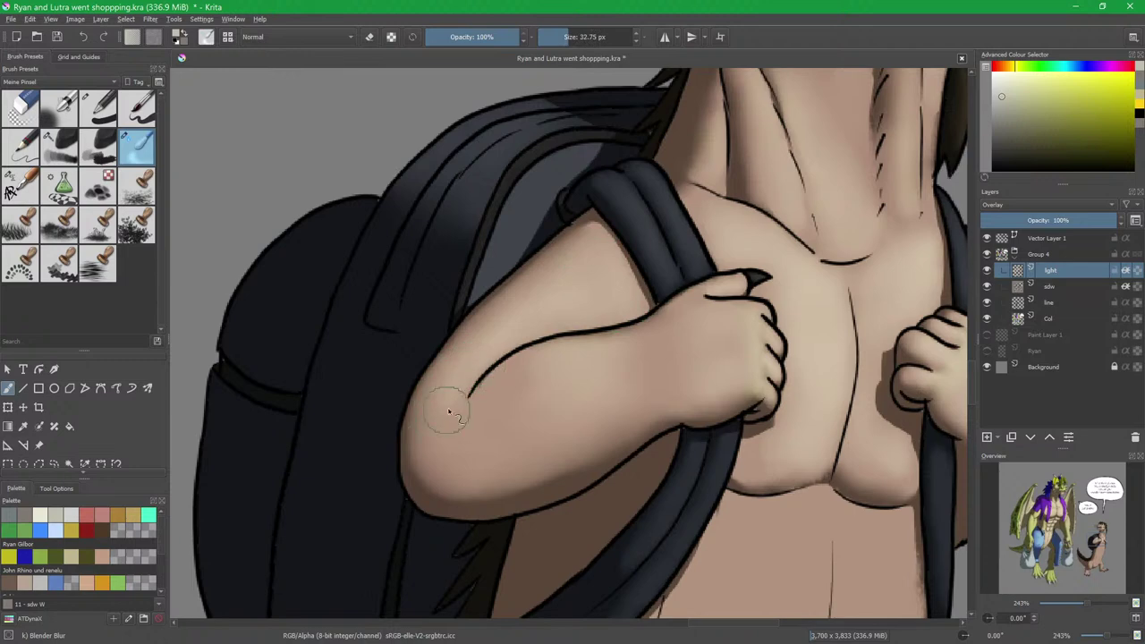
pyautogui.moveTo(630, 416); pyautogui.dragTo(404, 399)
pyautogui.moveTo(604, 438)
pyautogui.mouseDown()
pyautogui.moveTo(676, 258)
pyautogui.moveTo(669, 310)
pyautogui.mouseUp()
pyautogui.scroll(-4, 669, 310)
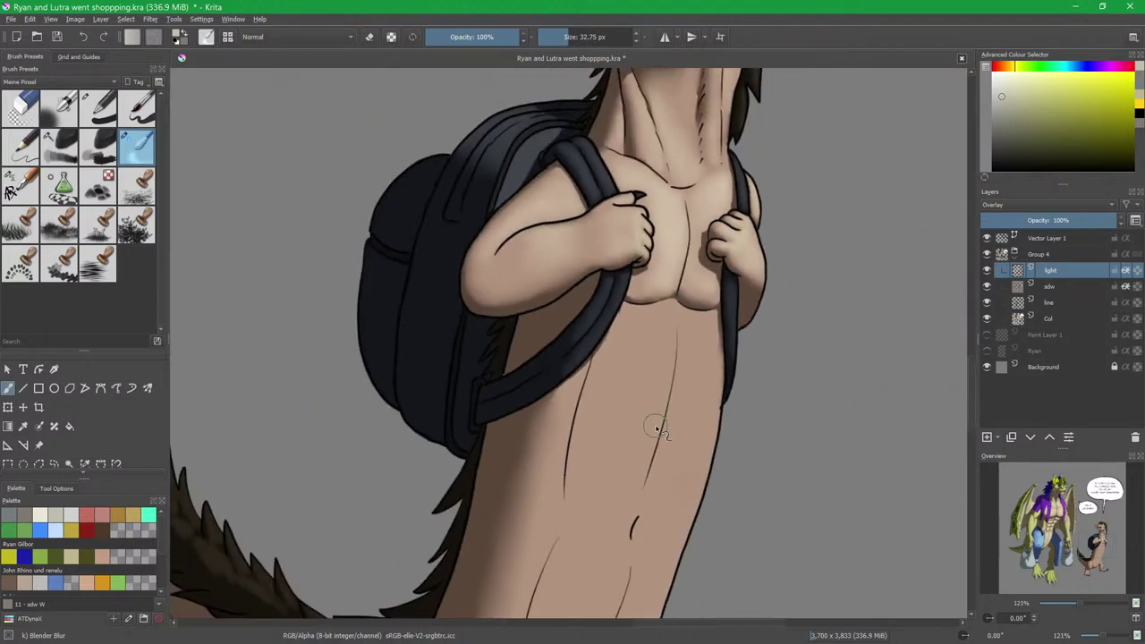
# Brush long highlights down the middle and sides of the belly with Charcoal other tip enlarged to 75.41 px.
pyautogui.press('/')
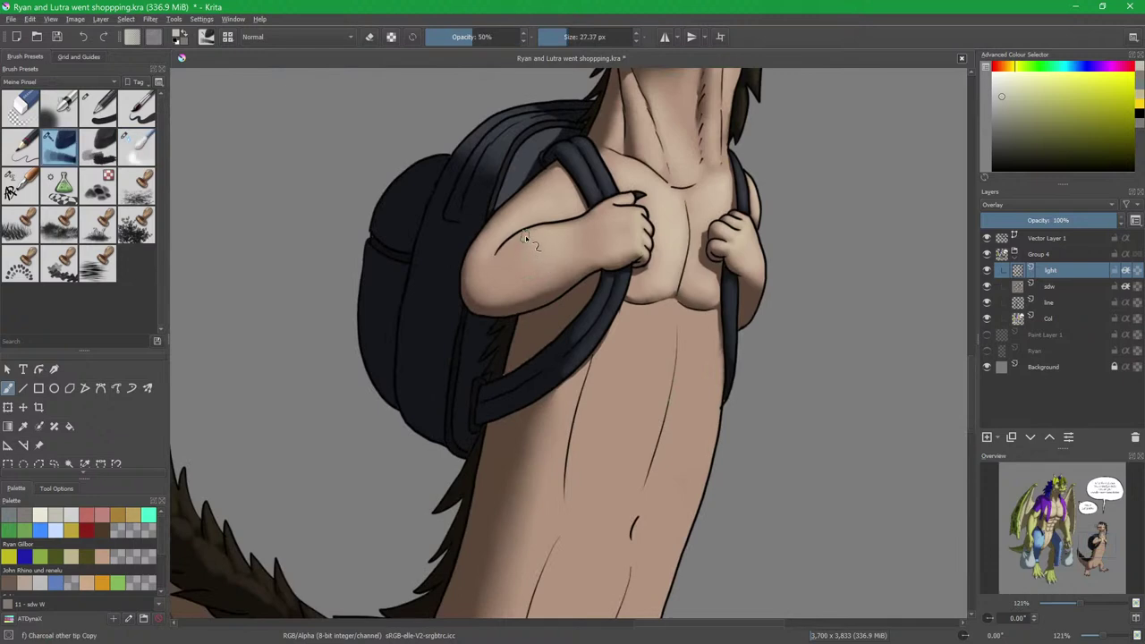
pyautogui.press('/')
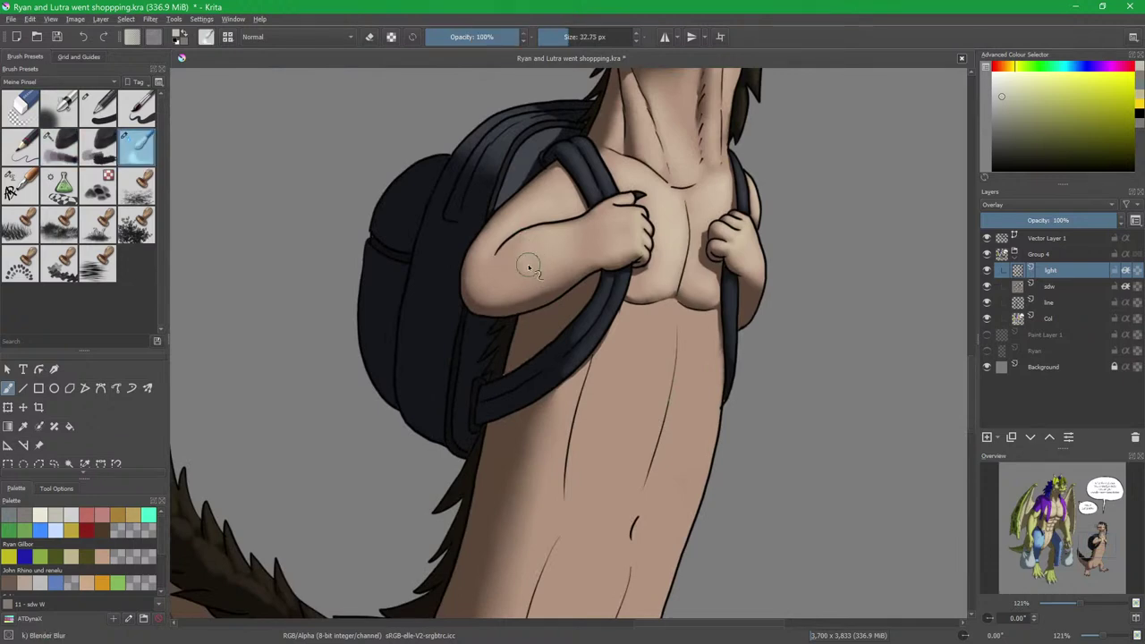
pyautogui.press('/')
pyautogui.scroll(-4, 608, 242)
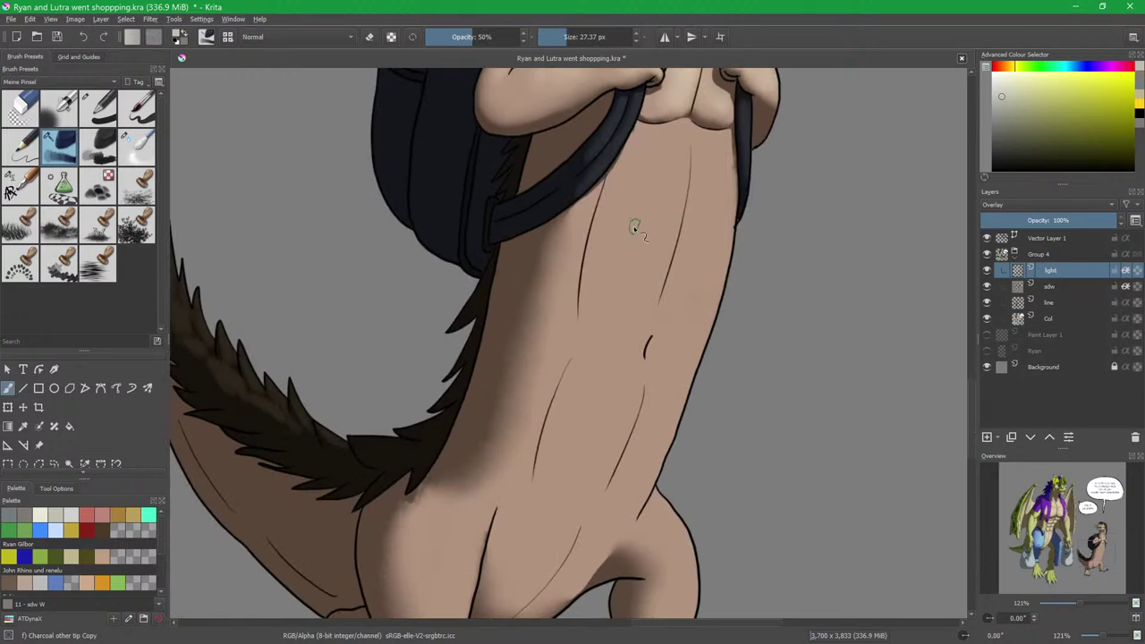
pyautogui.moveTo(632, 213); pyautogui.dragTo(658, 221)
pyautogui.moveTo(656, 181); pyautogui.dragTo(652, 219)
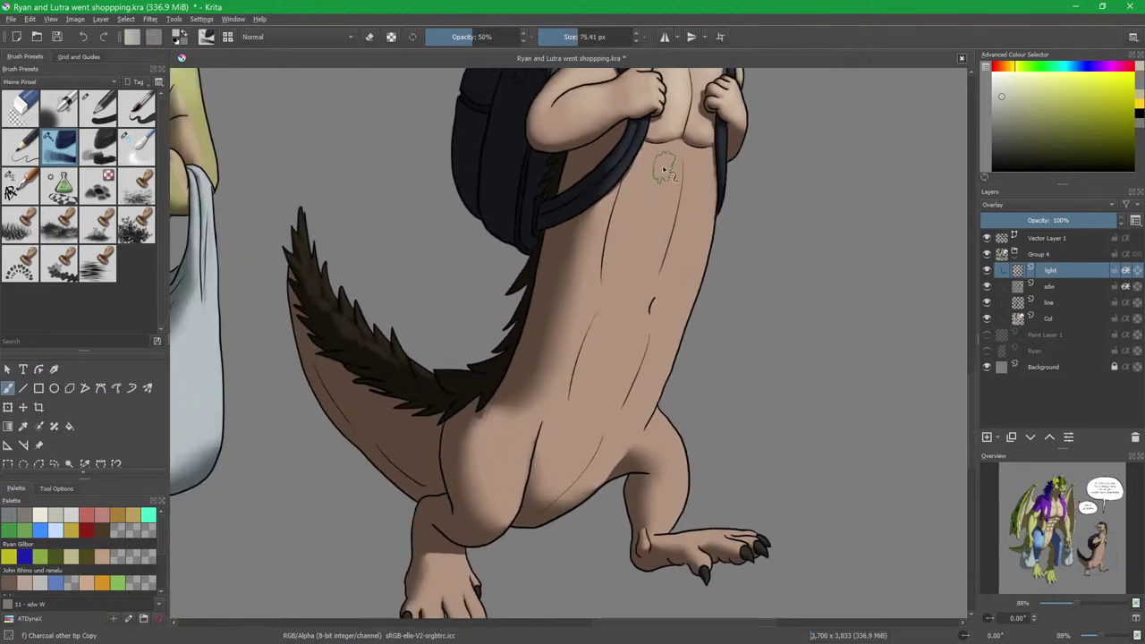
pyautogui.moveTo(666, 161)
pyautogui.mouseDown()
pyautogui.moveTo(657, 227)
pyautogui.moveTo(669, 153)
pyautogui.moveTo(658, 216)
pyautogui.moveTo(658, 158)
pyautogui.mouseUp()
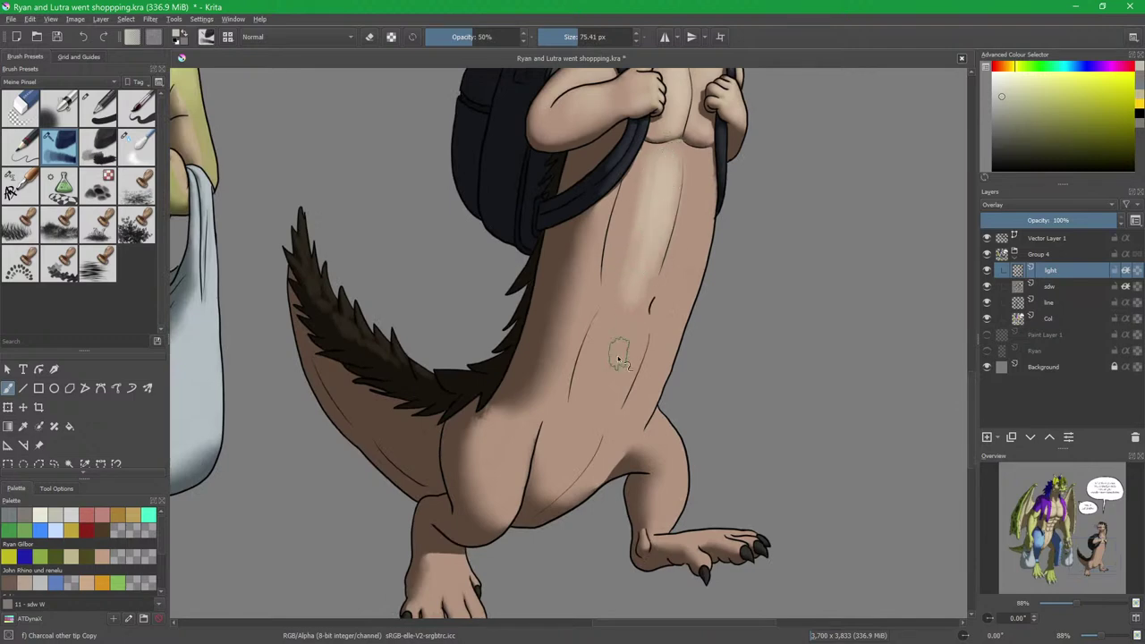
pyautogui.moveTo(637, 312)
pyautogui.mouseDown()
pyautogui.moveTo(621, 325)
pyautogui.moveTo(621, 313)
pyautogui.moveTo(596, 409)
pyautogui.moveTo(624, 365)
pyautogui.mouseUp()
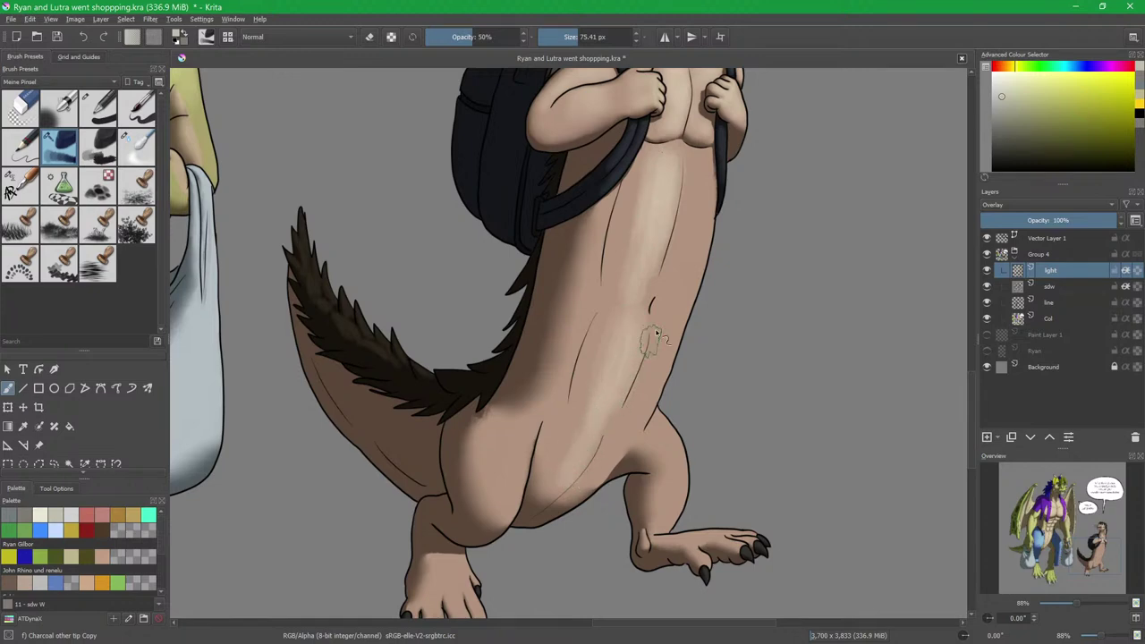
pyautogui.moveTo(700, 170)
pyautogui.mouseDown()
pyautogui.moveTo(689, 285)
pyautogui.moveTo(697, 184)
pyautogui.moveTo(681, 274)
pyautogui.moveTo(696, 254)
pyautogui.moveTo(697, 270)
pyautogui.moveTo(652, 387)
pyautogui.moveTo(691, 221)
pyautogui.moveTo(652, 389)
pyautogui.moveTo(673, 325)
pyautogui.moveTo(621, 442)
pyautogui.moveTo(648, 384)
pyautogui.moveTo(587, 481)
pyautogui.moveTo(643, 399)
pyautogui.mouseUp()
pyautogui.moveTo(615, 245)
pyautogui.mouseDown()
pyautogui.moveTo(645, 178)
pyautogui.moveTo(624, 260)
pyautogui.moveTo(638, 191)
pyautogui.moveTo(624, 295)
pyautogui.moveTo(651, 193)
pyautogui.moveTo(615, 312)
pyautogui.mouseUp()
# Blend the belly highlights into the skin with Blender Blur at 58.94 px.
pyautogui.press('/')
pyautogui.moveTo(651, 207)
pyautogui.mouseDown()
pyautogui.moveTo(665, 207)
pyautogui.moveTo(624, 292)
pyautogui.moveTo(654, 212)
pyautogui.moveTo(643, 278)
pyautogui.mouseUp()
pyautogui.moveTo(694, 189)
pyautogui.mouseDown()
pyautogui.moveTo(673, 297)
pyautogui.moveTo(626, 324)
pyautogui.moveTo(584, 422)
pyautogui.mouseUp()
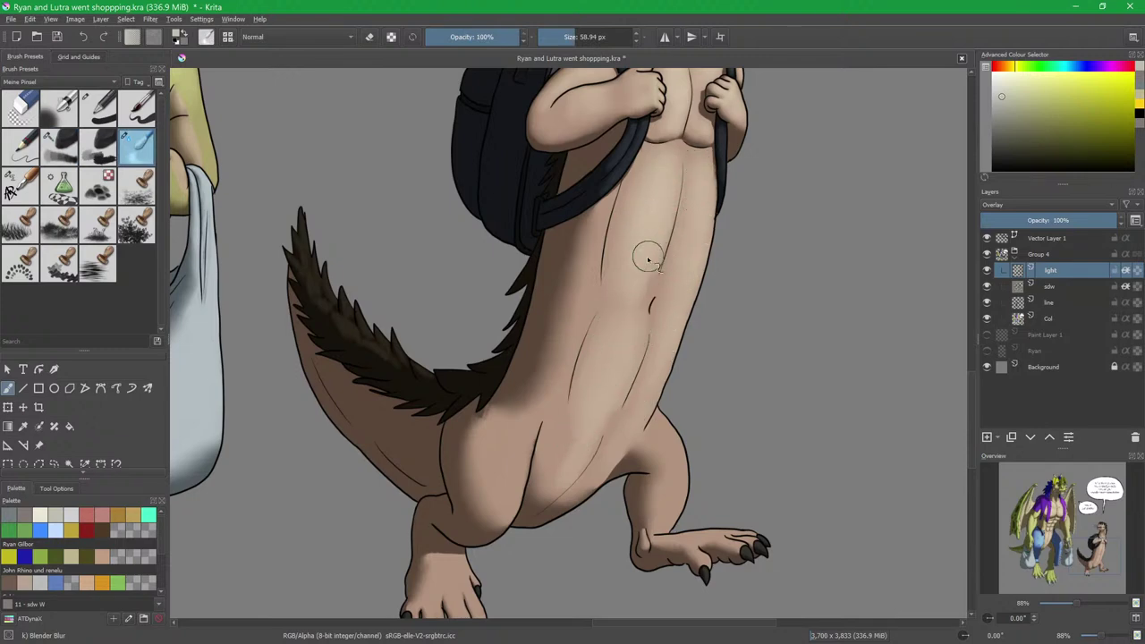
# Add highlights beside the belly's near contour line with a smaller Charcoal other tip and blend them with Blender Blur at 39.50 px.
pyautogui.press('/')
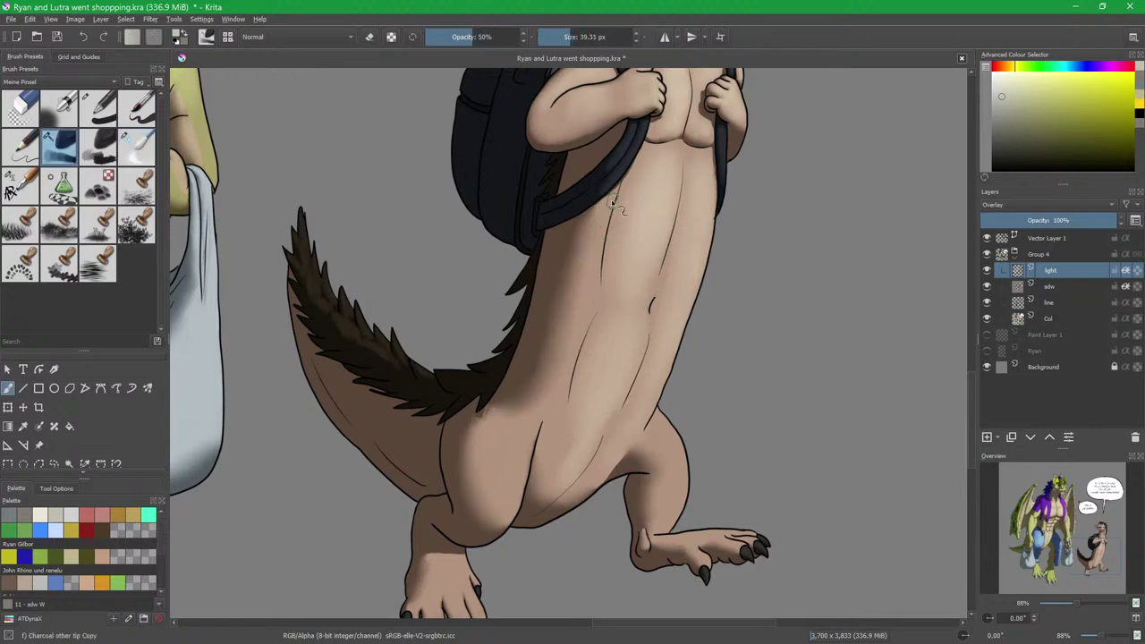
pyautogui.moveTo(605, 219); pyautogui.dragTo(575, 351)
pyautogui.press('/')
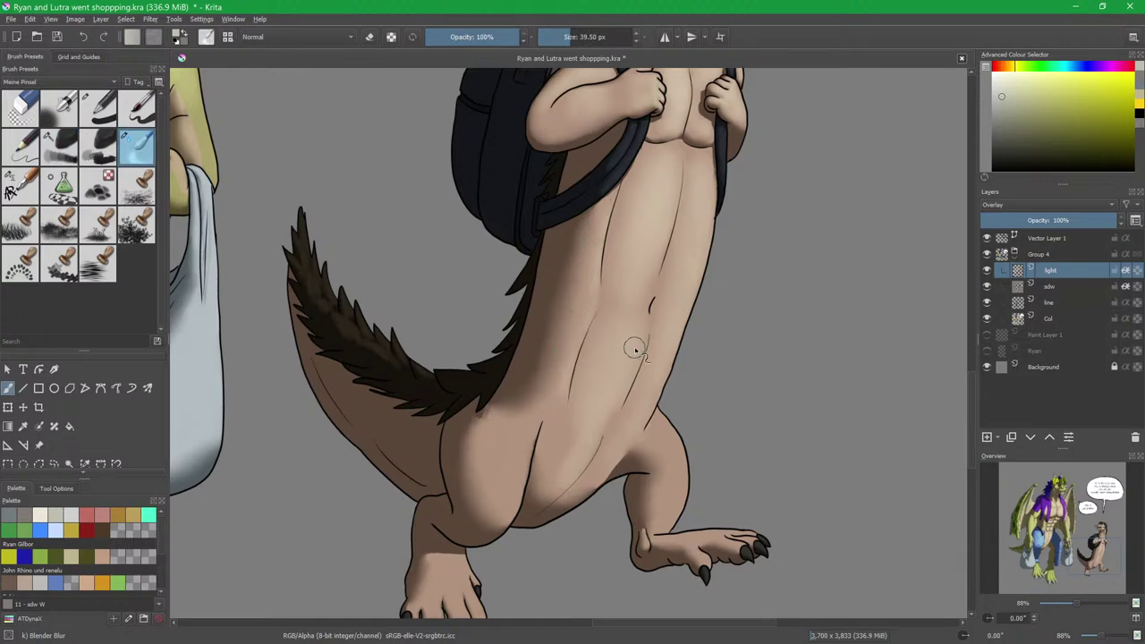
# Highlight the near backpack strap below the hand with Charcoal other tip at 13.39 px and blend with Blender Blur at 39.50 px.
pyautogui.press('/')
pyautogui.scroll(5, 617, 371)
pyautogui.press('[')
pyautogui.press('[')
pyautogui.press('[')
pyautogui.press('[')
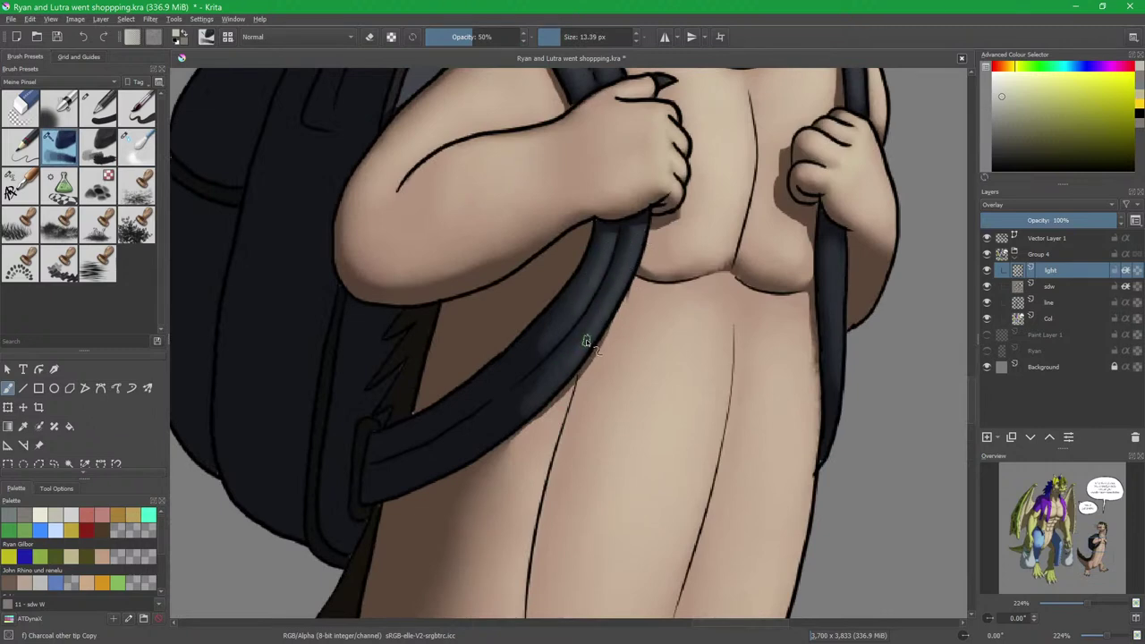
pyautogui.press('/')
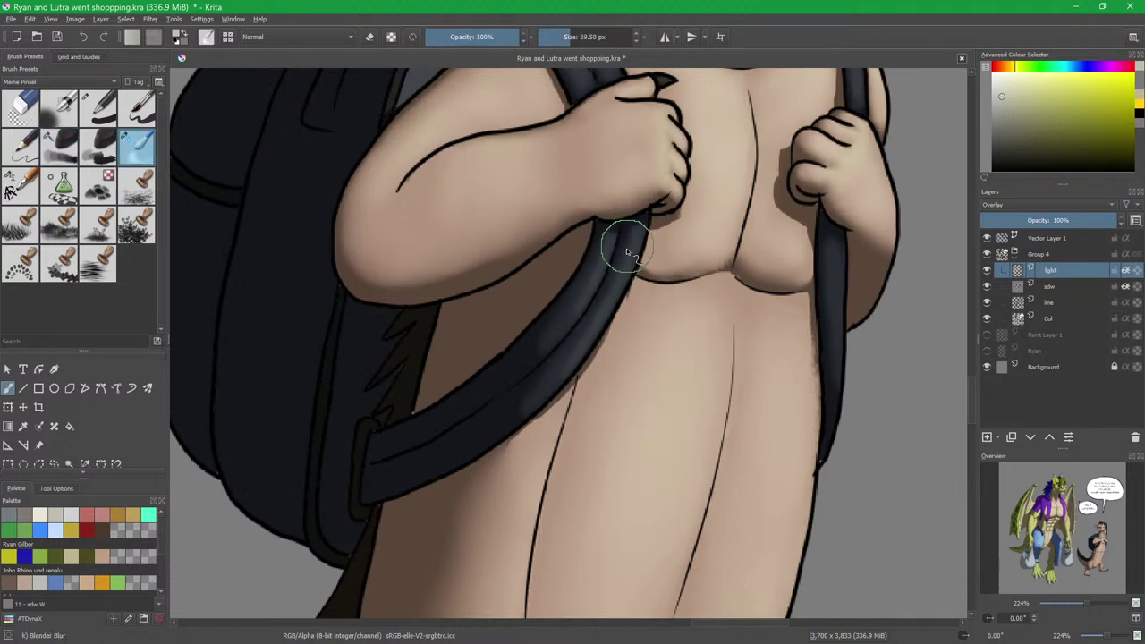
pyautogui.moveTo(601, 246)
pyautogui.mouseDown()
pyautogui.moveTo(565, 302)
pyautogui.moveTo(626, 236)
pyautogui.moveTo(566, 365)
pyautogui.mouseUp()
# Highlight the far backpack strap below the hand with Charcoal other tip at 17.99 px and blend it with Blender Blur.
pyautogui.press('/')
pyautogui.hscroll(5, 685, 337)
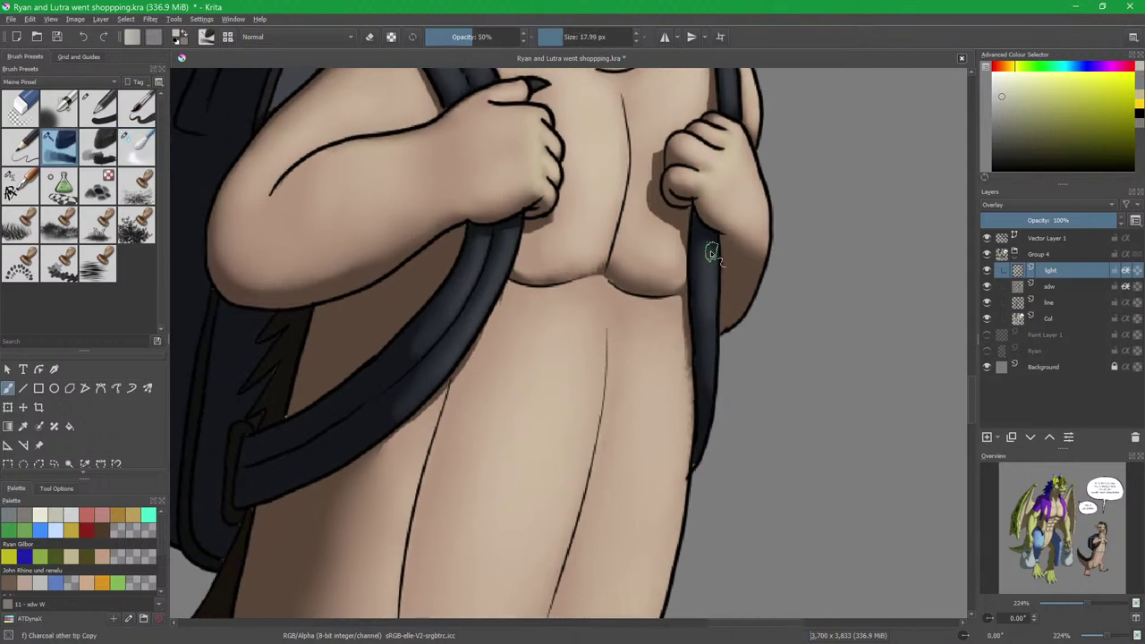
pyautogui.press('/')
pyautogui.moveTo(708, 263); pyautogui.dragTo(700, 369)
# Smooth the ragged shadow at the tail base and hip on the sdw layer with Blender Blur at 20.40 px.
pyautogui.press('/')
pyautogui.moveTo(617, 465); pyautogui.dragTo(729, 180)
pyautogui.scroll(-1, 637, 369)
pyautogui.moveTo(621, 404); pyautogui.dragTo(704, 235)
pyautogui.moveTo(653, 317); pyautogui.dragTo(704, 92)
pyautogui.moveTo(561, 268); pyautogui.dragTo(584, 296)
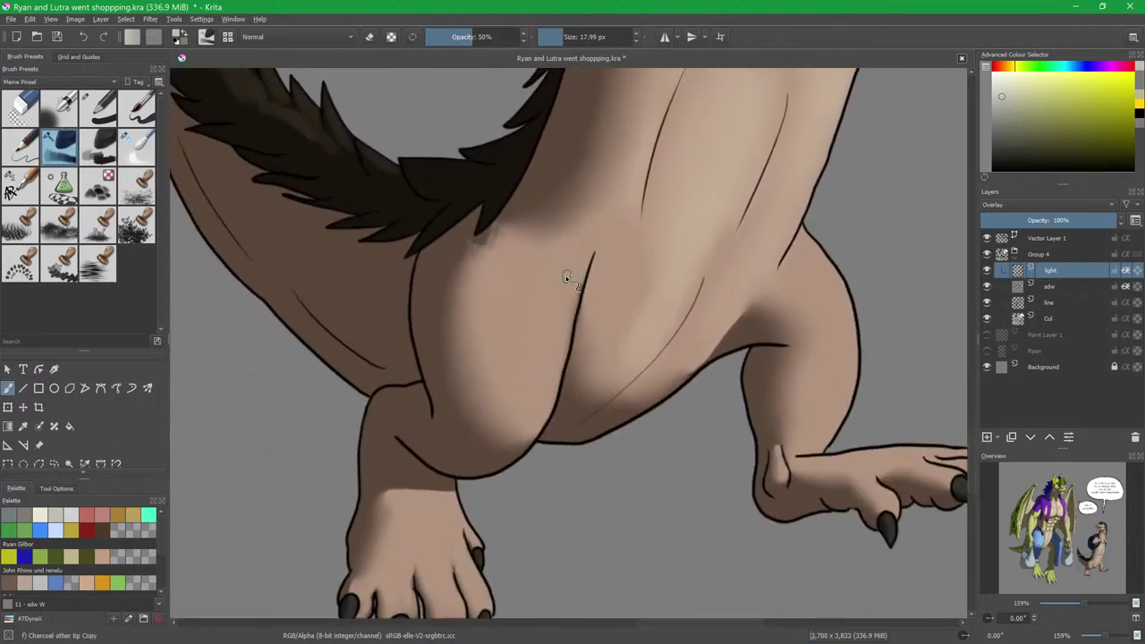
pyautogui.moveTo(517, 312); pyautogui.dragTo(556, 315)
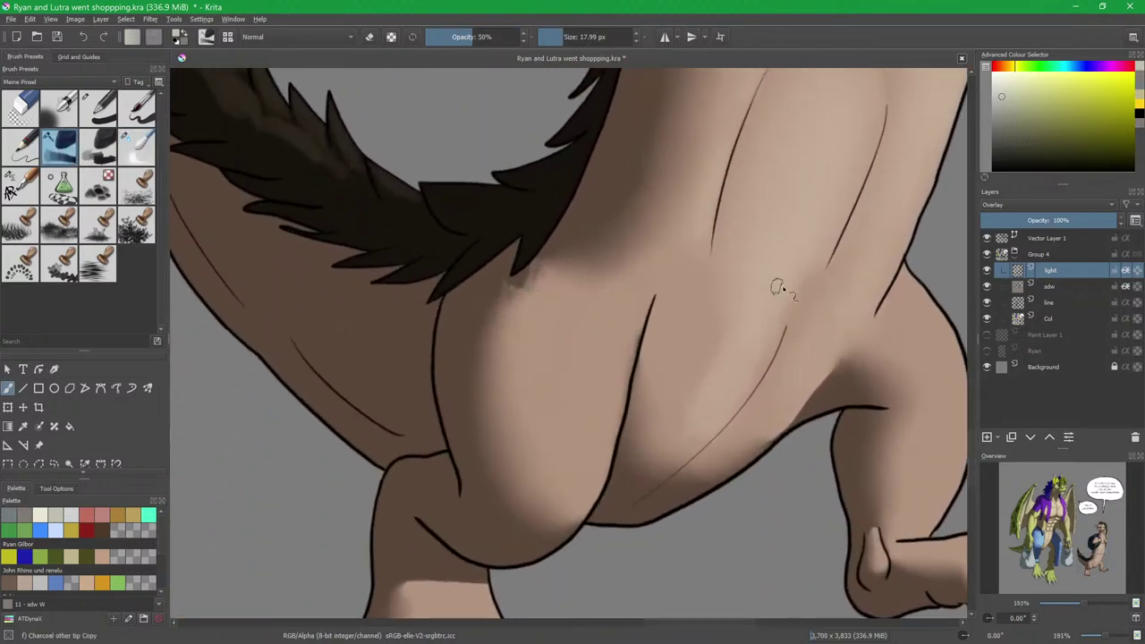
pyautogui.click(1056, 285)
pyautogui.press('/')
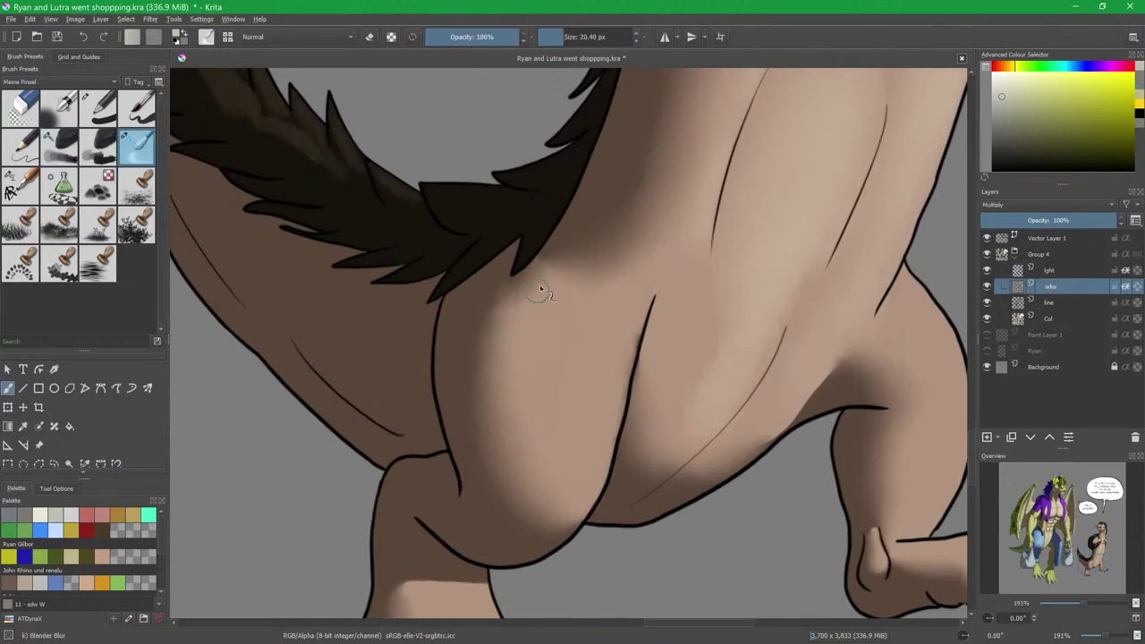
# Erase stray shadow along the near thigh's front line on the sdw layer with Basic-1 in eraser mode at 18.74 px.
pyautogui.click(1056, 270)
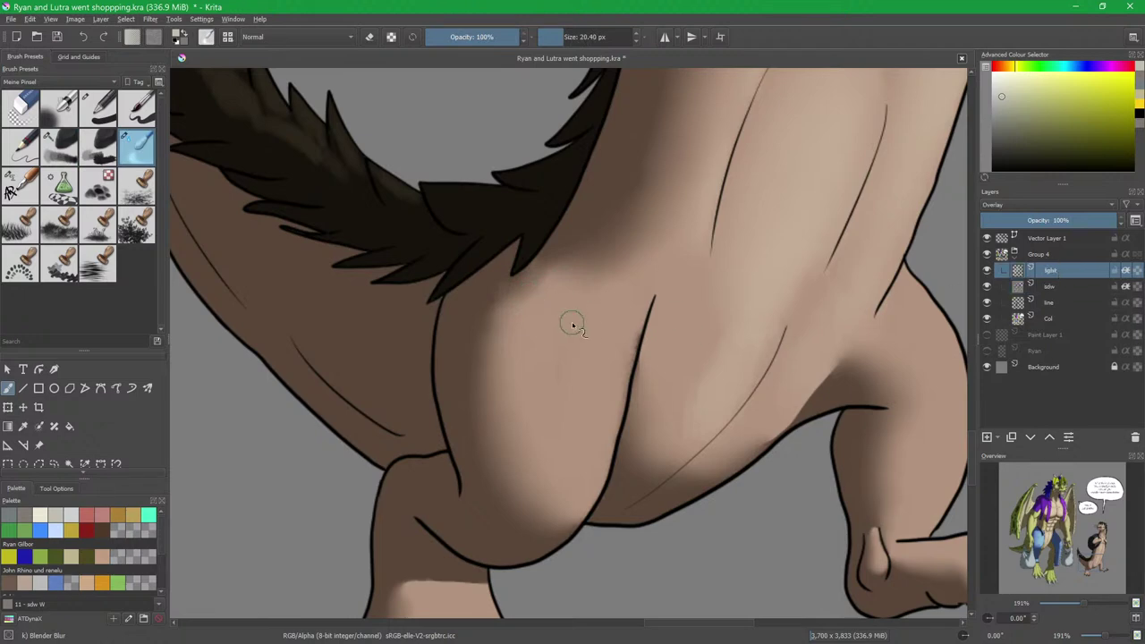
pyautogui.press('/')
pyautogui.moveTo(587, 351)
pyautogui.mouseDown()
pyautogui.moveTo(546, 273)
pyautogui.moveTo(560, 263)
pyautogui.mouseUp()
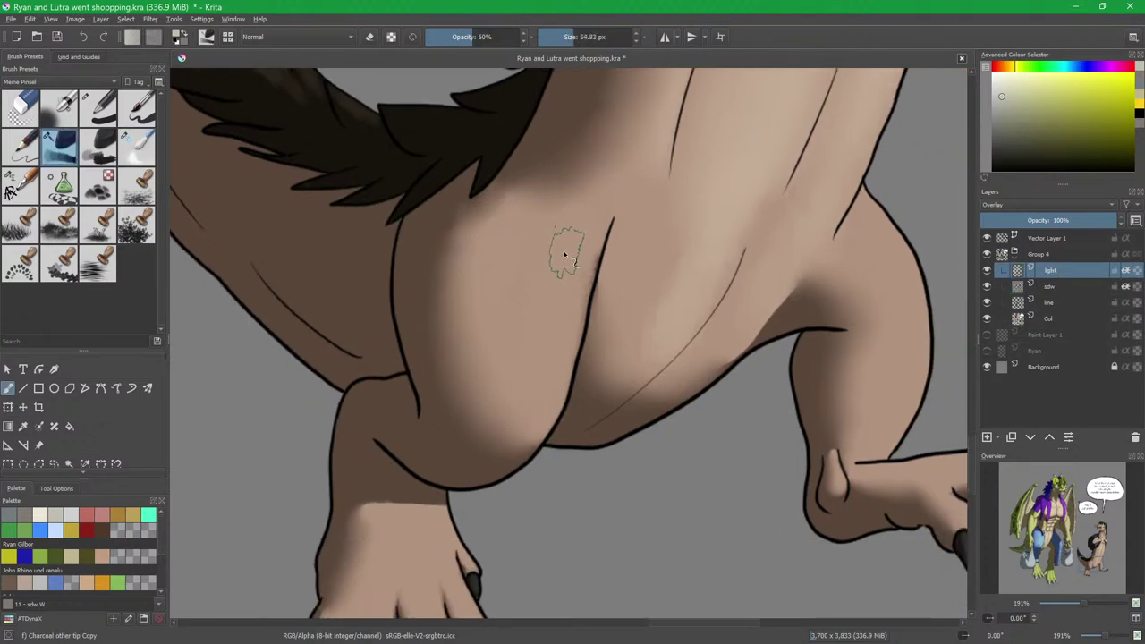
pyautogui.click(1050, 286)
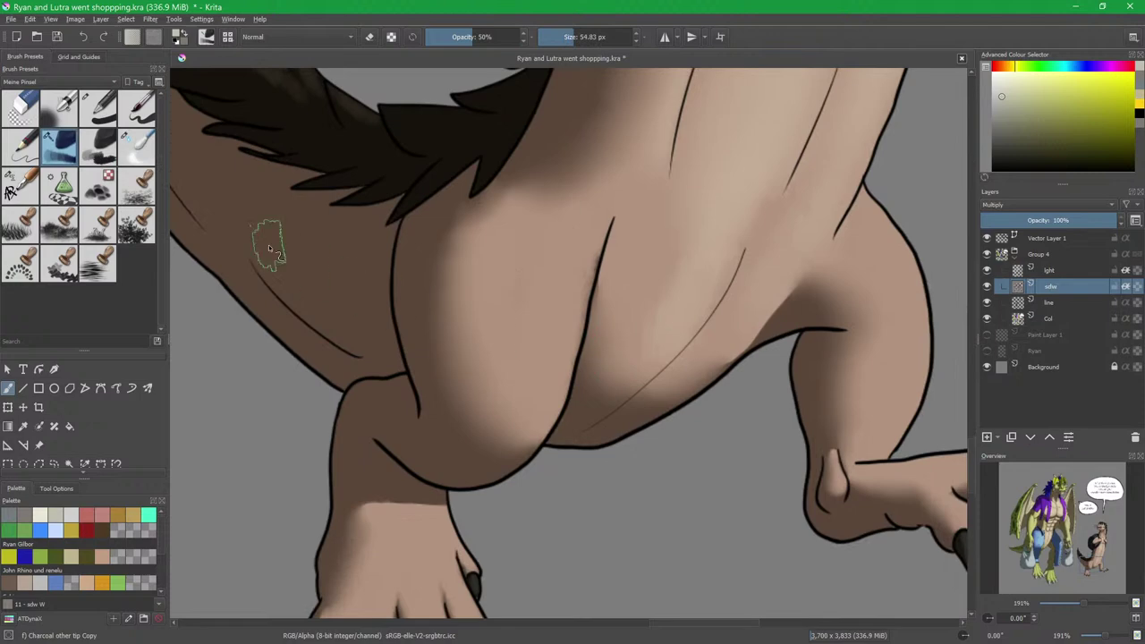
pyautogui.click(107, 119)
pyautogui.moveTo(543, 316); pyautogui.dragTo(573, 295)
pyautogui.moveTo(587, 255); pyautogui.dragTo(591, 249)
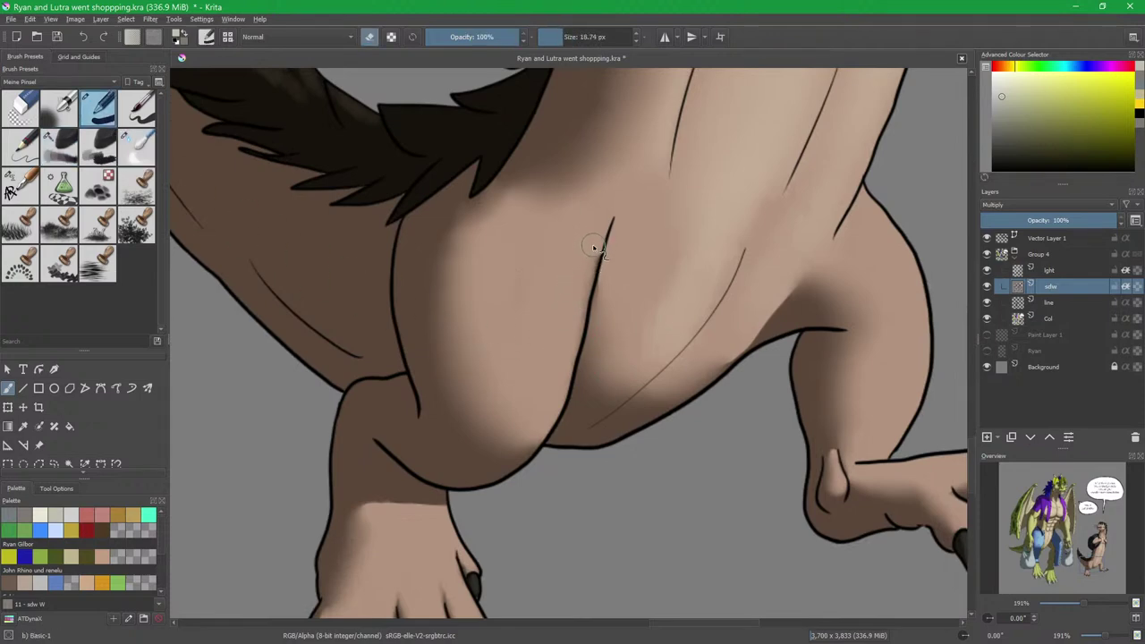
pyautogui.moveTo(568, 363)
pyautogui.mouseDown()
pyautogui.moveTo(552, 405)
pyautogui.moveTo(593, 250)
pyautogui.mouseUp()
pyautogui.moveTo(679, 298)
pyautogui.mouseDown()
pyautogui.moveTo(498, 395)
pyautogui.moveTo(547, 472)
pyautogui.mouseUp()
# Brush a broad highlight over the near thigh on the light layer with Charcoal other tip at 54.83 px.
pyautogui.click(1070, 271)
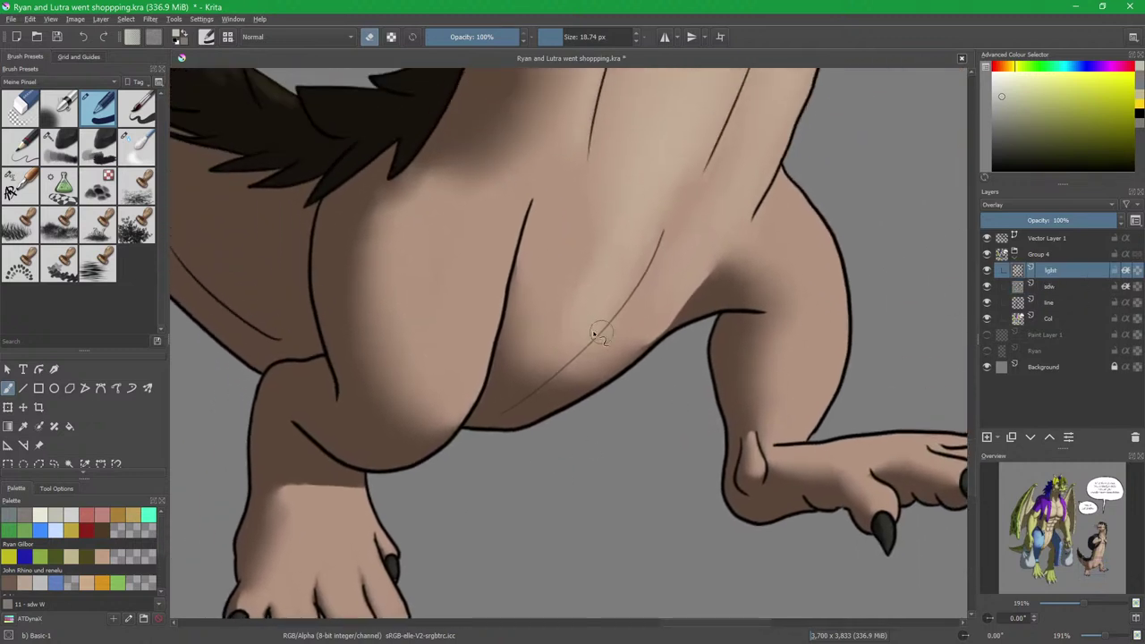
pyautogui.moveTo(472, 273); pyautogui.dragTo(588, 269)
pyautogui.press('/')
pyautogui.press('/')
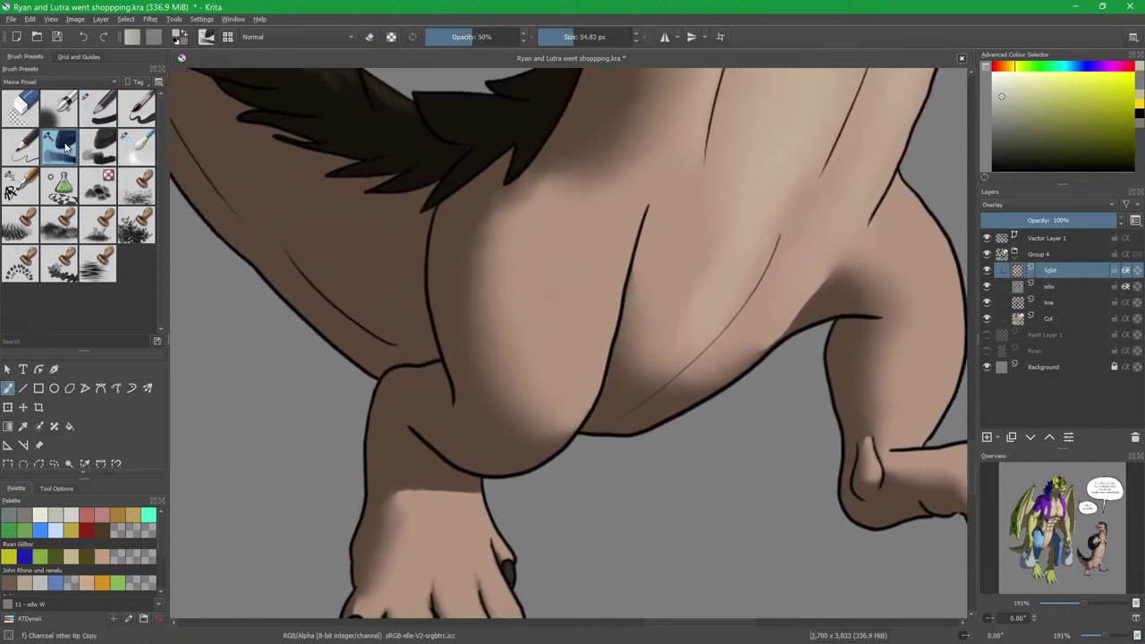
pyautogui.moveTo(617, 224)
pyautogui.mouseDown()
pyautogui.moveTo(591, 369)
pyautogui.moveTo(591, 338)
pyautogui.moveTo(574, 341)
pyautogui.moveTo(609, 231)
pyautogui.moveTo(575, 348)
pyautogui.moveTo(567, 242)
pyautogui.moveTo(544, 334)
pyautogui.moveTo(547, 221)
pyautogui.moveTo(551, 366)
pyautogui.moveTo(553, 304)
pyautogui.moveTo(560, 338)
pyautogui.moveTo(600, 228)
pyautogui.moveTo(571, 340)
pyautogui.moveTo(579, 260)
pyautogui.moveTo(554, 276)
pyautogui.moveTo(528, 250)
pyautogui.moveTo(522, 259)
pyautogui.moveTo(548, 309)
pyautogui.mouseUp()
# Blend the near thigh's highlight with Blender Blur at 39.39 px.
pyautogui.press('/')
pyautogui.moveTo(519, 245)
pyautogui.mouseDown()
pyautogui.moveTo(529, 410)
pyautogui.moveTo(526, 358)
pyautogui.moveTo(556, 217)
pyautogui.moveTo(553, 368)
pyautogui.moveTo(611, 231)
pyautogui.moveTo(606, 289)
pyautogui.moveTo(579, 349)
pyautogui.moveTo(658, 349)
pyautogui.moveTo(634, 222)
pyautogui.mouseUp()
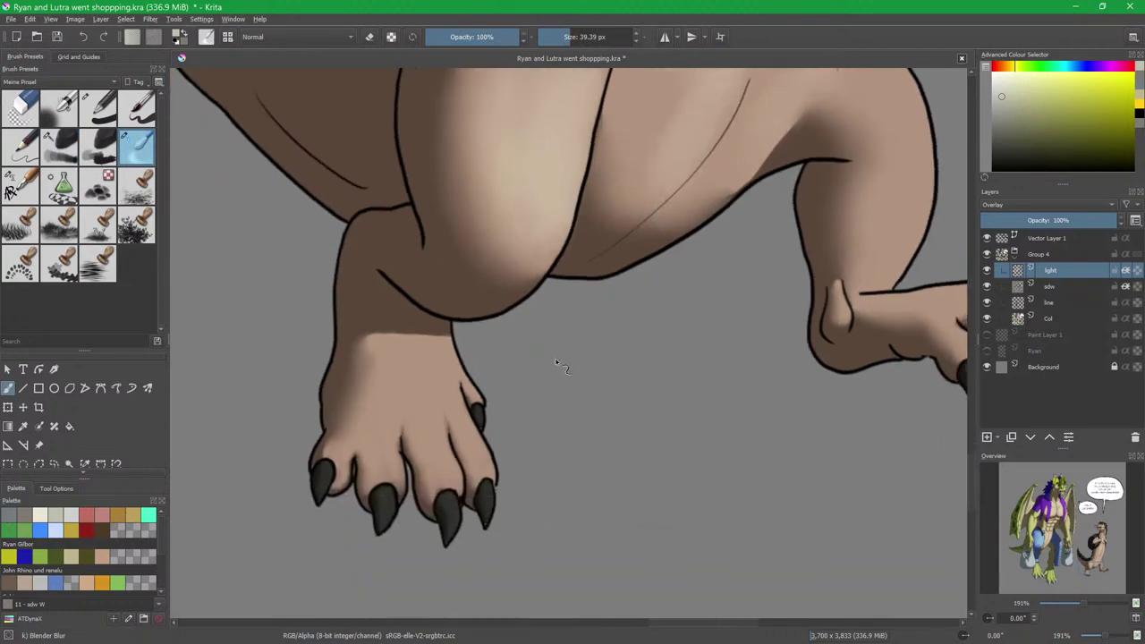
# Erase stray shadow around the near foot's middle toes on the sdw layer with Basic-1 in eraser mode at 5.70 px.
pyautogui.moveTo(564, 358); pyautogui.dragTo(673, 303)
pyautogui.press('/')
pyautogui.press('[')
pyautogui.press('[')
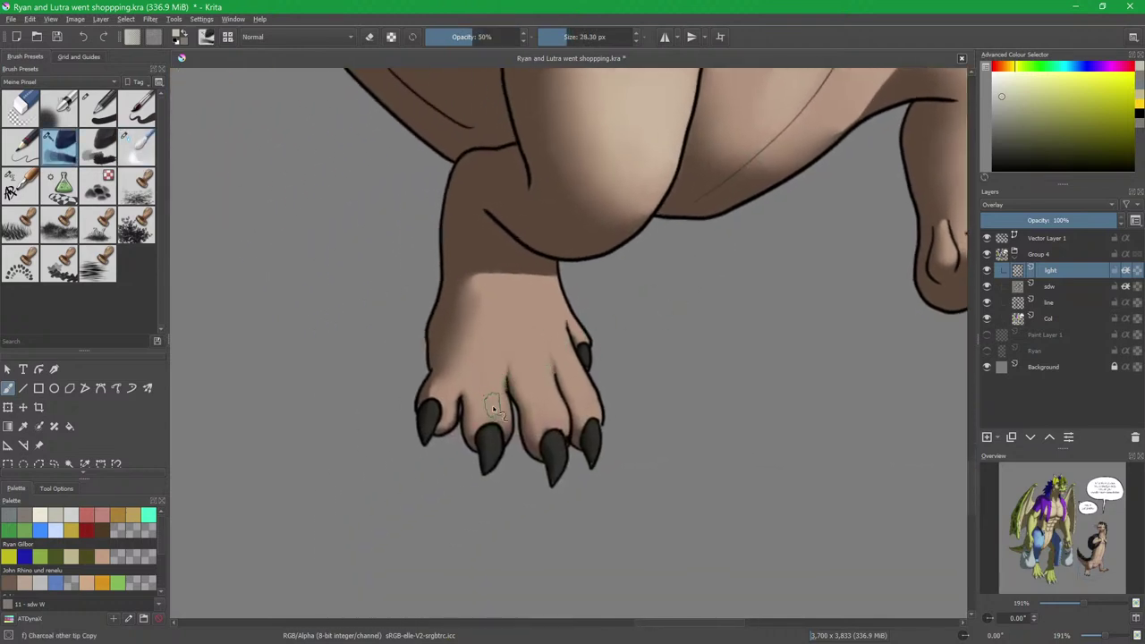
pyautogui.scroll(5, 522, 469)
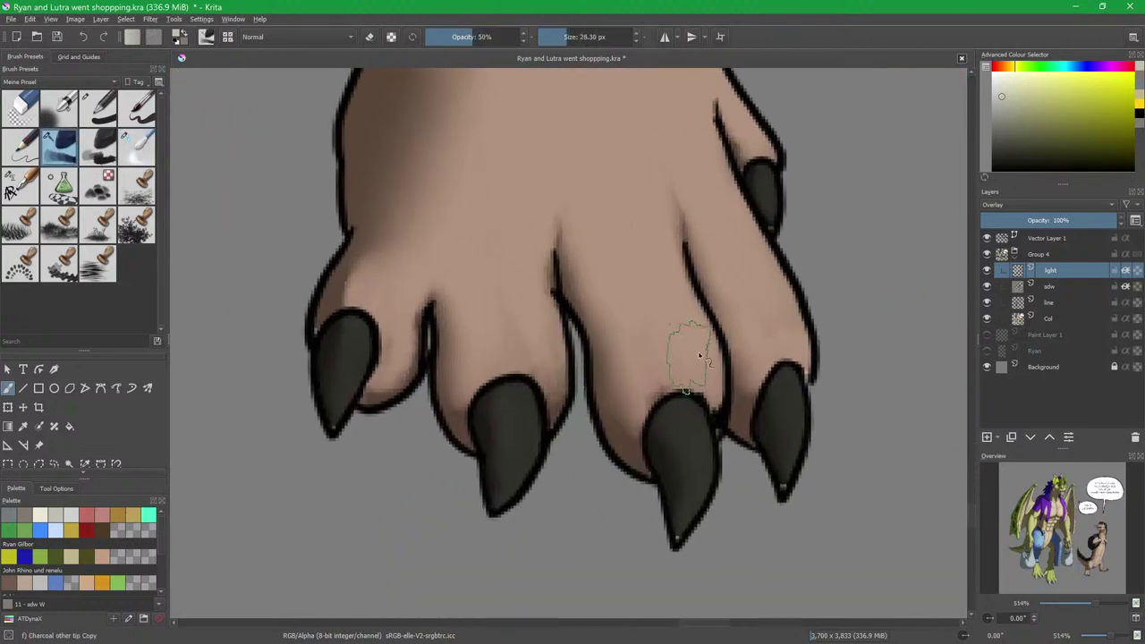
pyautogui.click(1065, 286)
pyautogui.press('/')
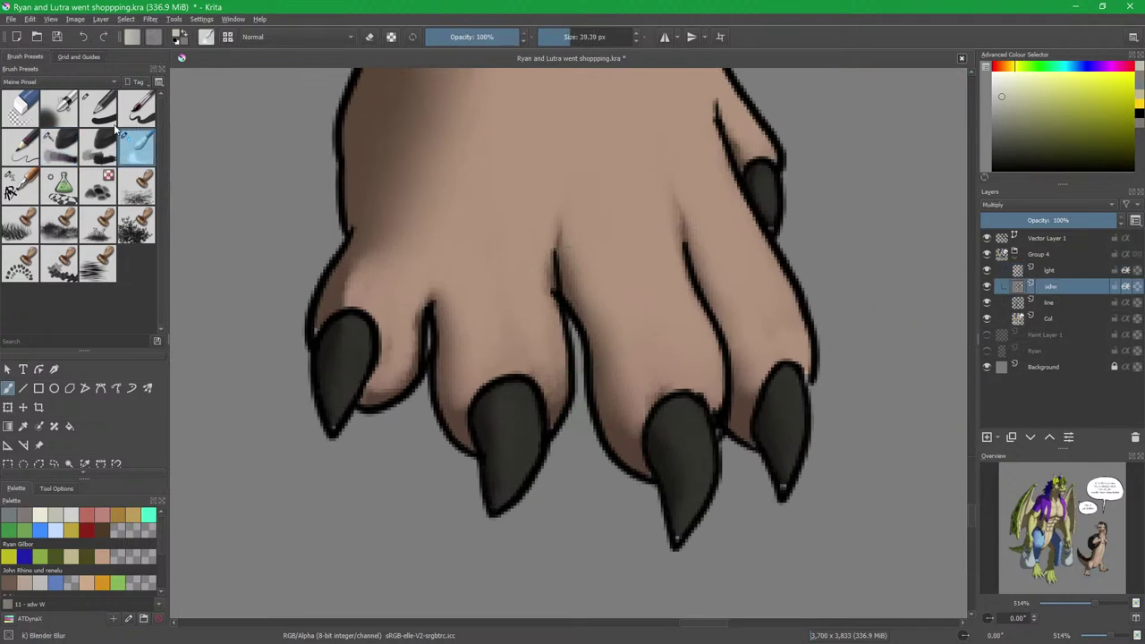
pyautogui.press('e')
pyautogui.press('[')
pyautogui.press('[')
pyautogui.press('[')
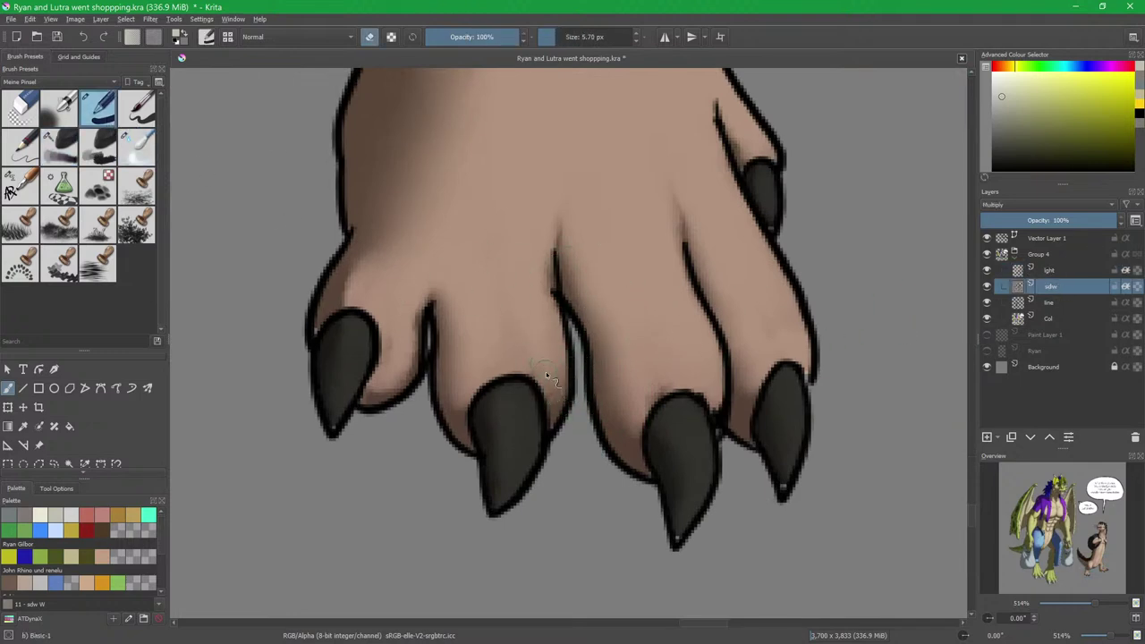
pyautogui.moveTo(562, 391)
pyautogui.mouseDown()
pyautogui.moveTo(544, 332)
pyautogui.moveTo(530, 349)
pyautogui.moveTo(539, 373)
pyautogui.moveTo(489, 366)
pyautogui.moveTo(520, 266)
pyautogui.moveTo(532, 335)
pyautogui.moveTo(549, 340)
pyautogui.moveTo(540, 250)
pyautogui.mouseUp()
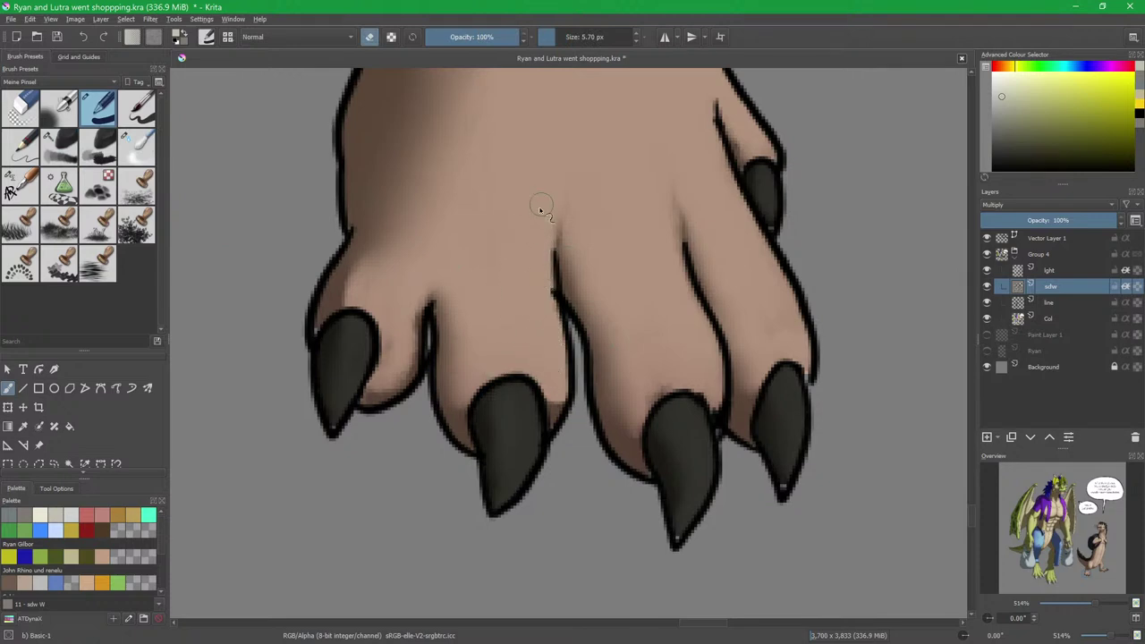
# Erase stray shadow across the near foot's instep, outer side and toe gaps on the sdw layer with Basic-1 in eraser mode at 5.70 px.
pyautogui.moveTo(381, 385)
pyautogui.mouseDown()
pyautogui.moveTo(404, 327)
pyautogui.moveTo(407, 360)
pyautogui.moveTo(392, 356)
pyautogui.moveTo(393, 332)
pyautogui.moveTo(366, 300)
pyautogui.moveTo(386, 255)
pyautogui.mouseUp()
pyautogui.moveTo(386, 298)
pyautogui.mouseDown()
pyautogui.moveTo(417, 375)
pyautogui.moveTo(437, 313)
pyautogui.mouseUp()
pyautogui.moveTo(462, 233)
pyautogui.mouseDown()
pyautogui.moveTo(478, 134)
pyautogui.moveTo(509, 105)
pyautogui.moveTo(486, 169)
pyautogui.moveTo(498, 205)
pyautogui.moveTo(574, 148)
pyautogui.mouseUp()
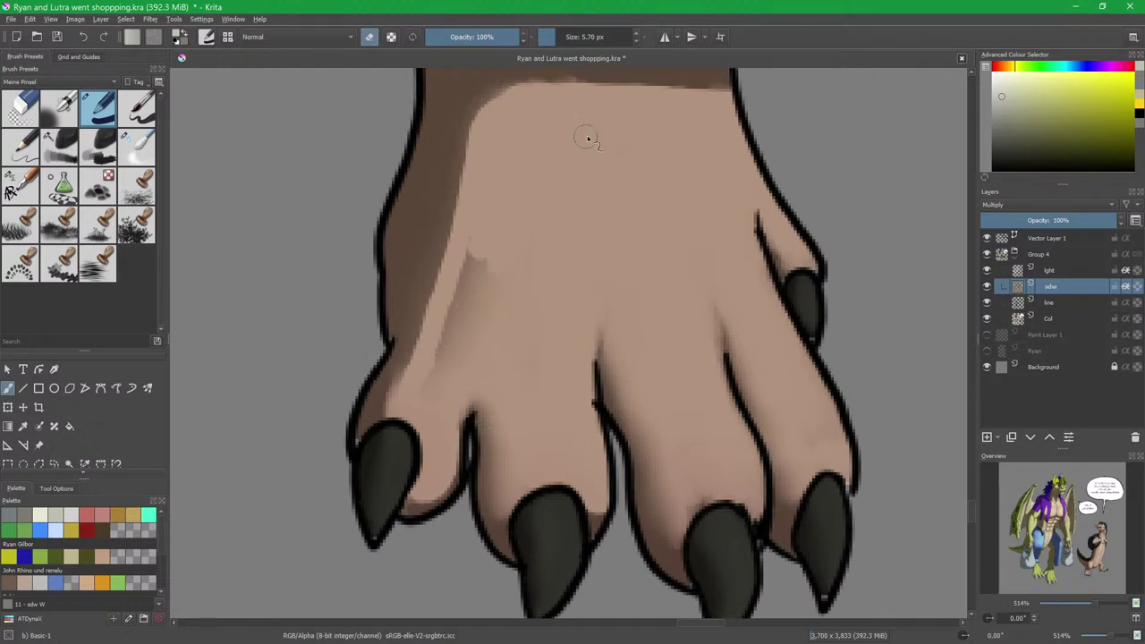
pyautogui.moveTo(467, 256); pyautogui.dragTo(431, 373)
pyautogui.moveTo(462, 317); pyautogui.dragTo(516, 262)
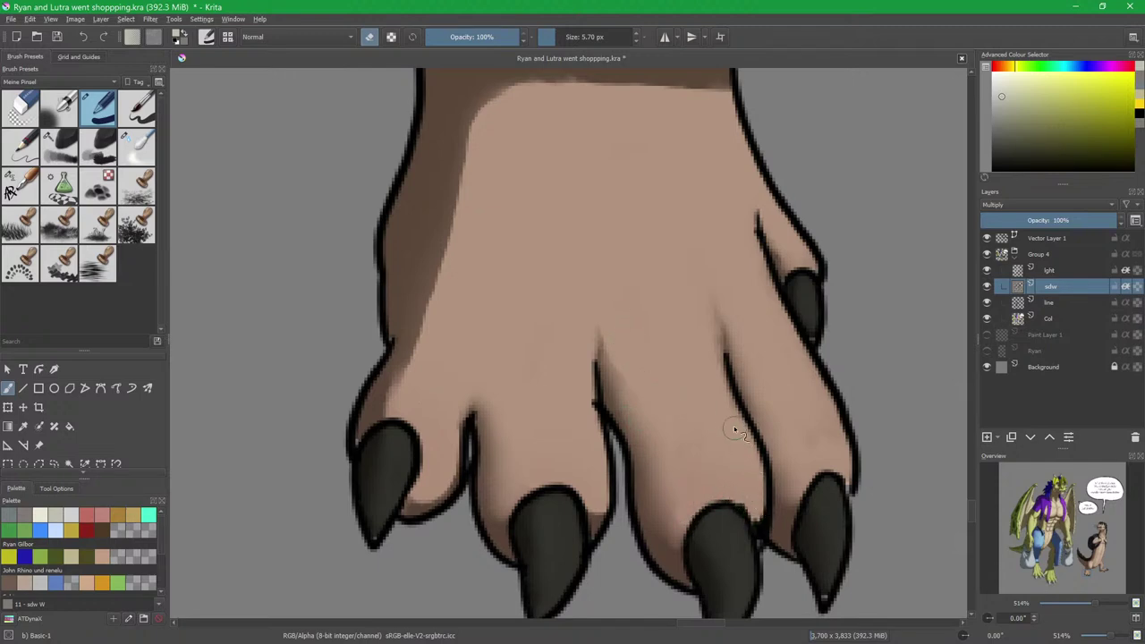
pyautogui.moveTo(746, 410); pyautogui.dragTo(570, 395)
pyautogui.moveTo(638, 377); pyautogui.dragTo(680, 363)
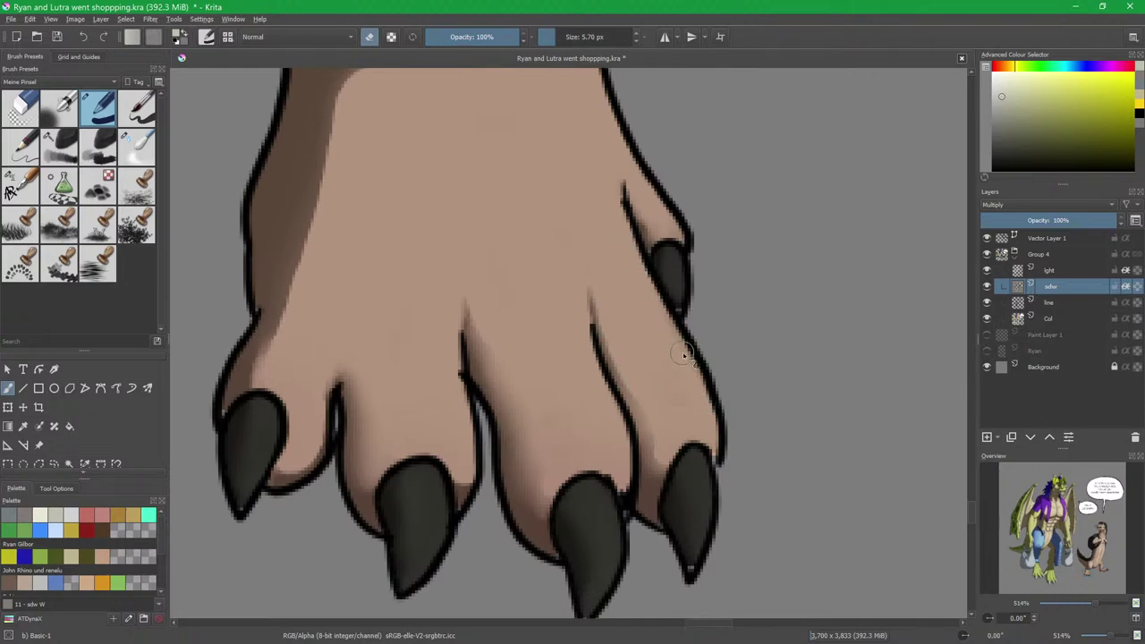
pyautogui.moveTo(608, 328); pyautogui.dragTo(625, 338)
# Blend the shadow edge along the near foot's outer side with Blender Blur, working up from 12.17 to 17.74 px.
pyautogui.press('/')
pyautogui.moveTo(679, 377); pyautogui.dragTo(593, 378)
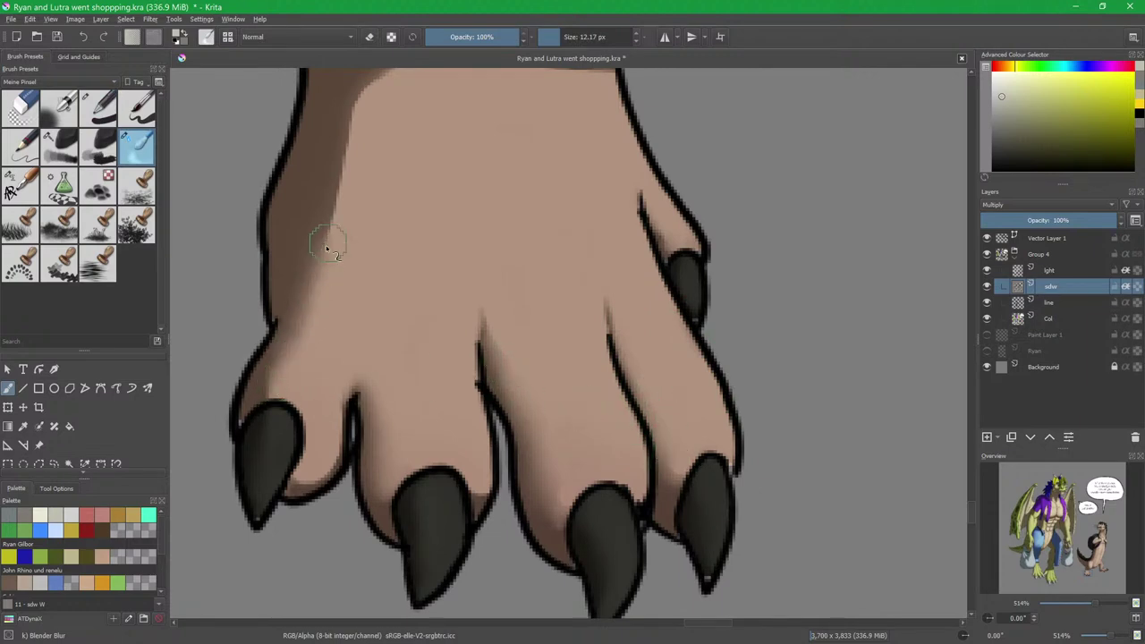
pyautogui.moveTo(371, 204)
pyautogui.mouseDown()
pyautogui.moveTo(420, 325)
pyautogui.moveTo(438, 324)
pyautogui.moveTo(404, 268)
pyautogui.moveTo(429, 231)
pyautogui.moveTo(383, 344)
pyautogui.mouseUp()
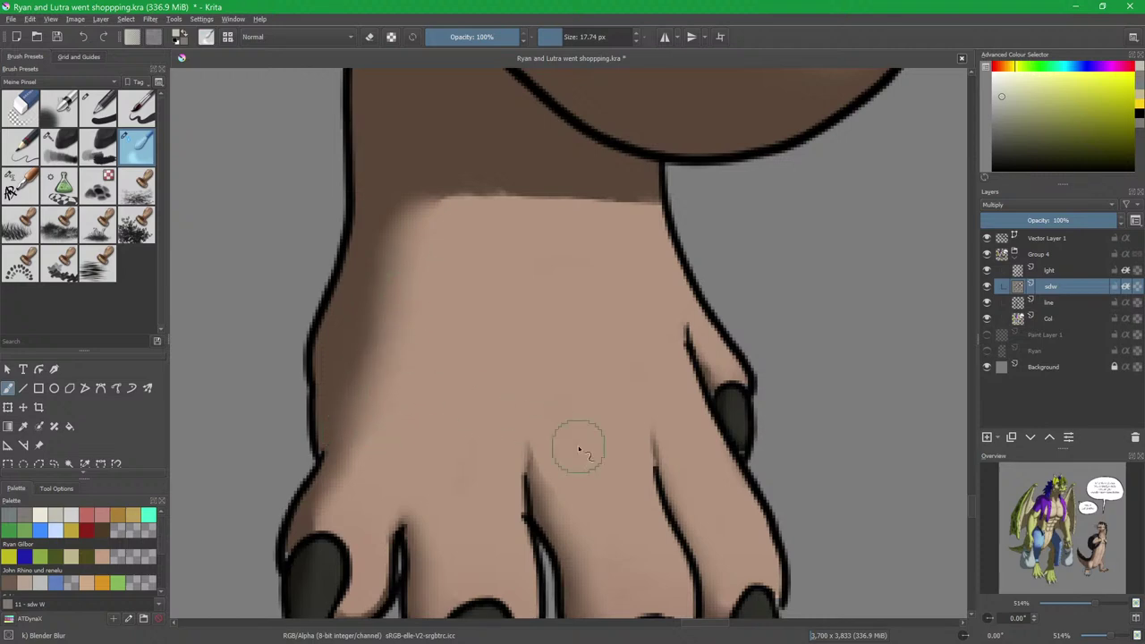
pyautogui.moveTo(599, 418); pyautogui.dragTo(563, 311)
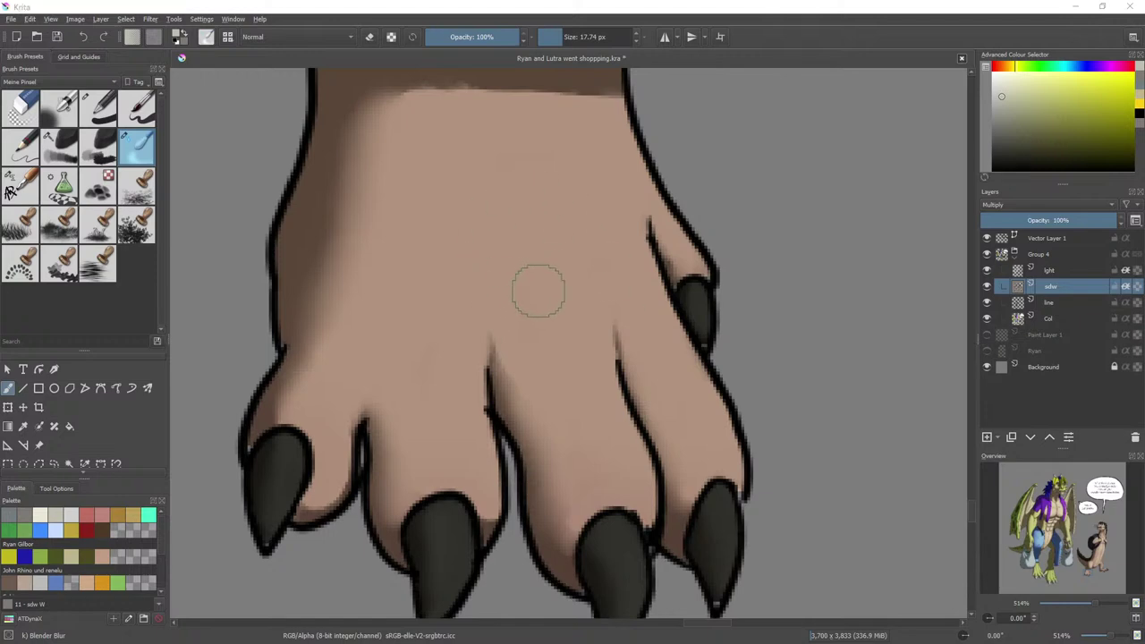
pyautogui.click(723, 58)
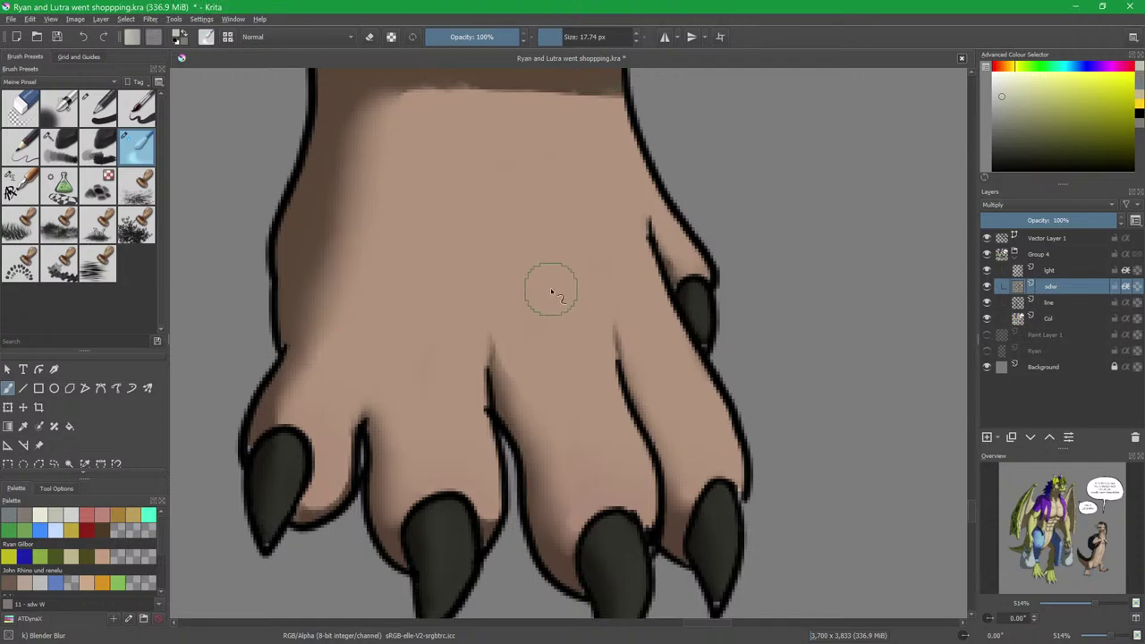
pyautogui.moveTo(498, 332); pyautogui.dragTo(531, 302)
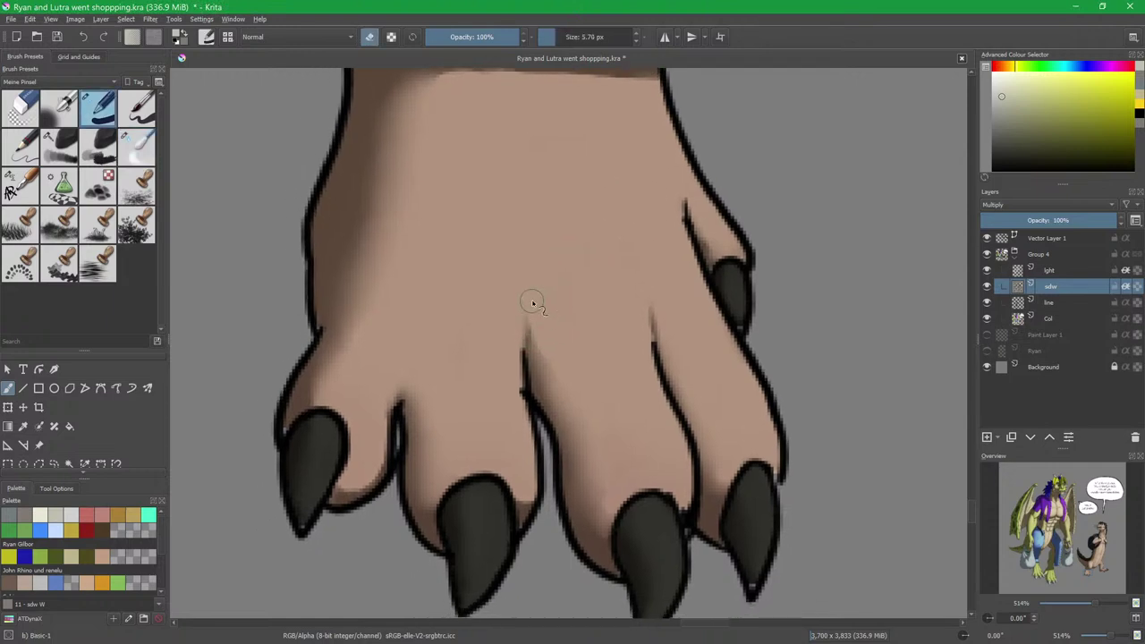
# Brush highlights along the near foot's first and second toes on the light layer with Charcoal other tip at 50% opacity.
pyautogui.click(59, 148)
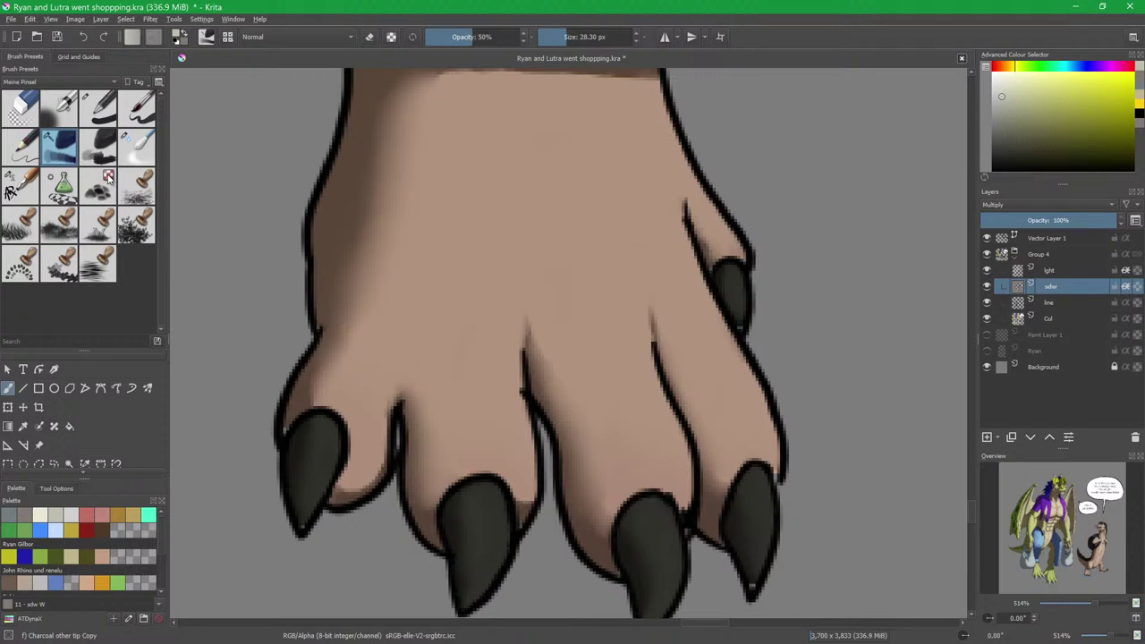
pyautogui.moveTo(415, 372); pyautogui.dragTo(376, 340)
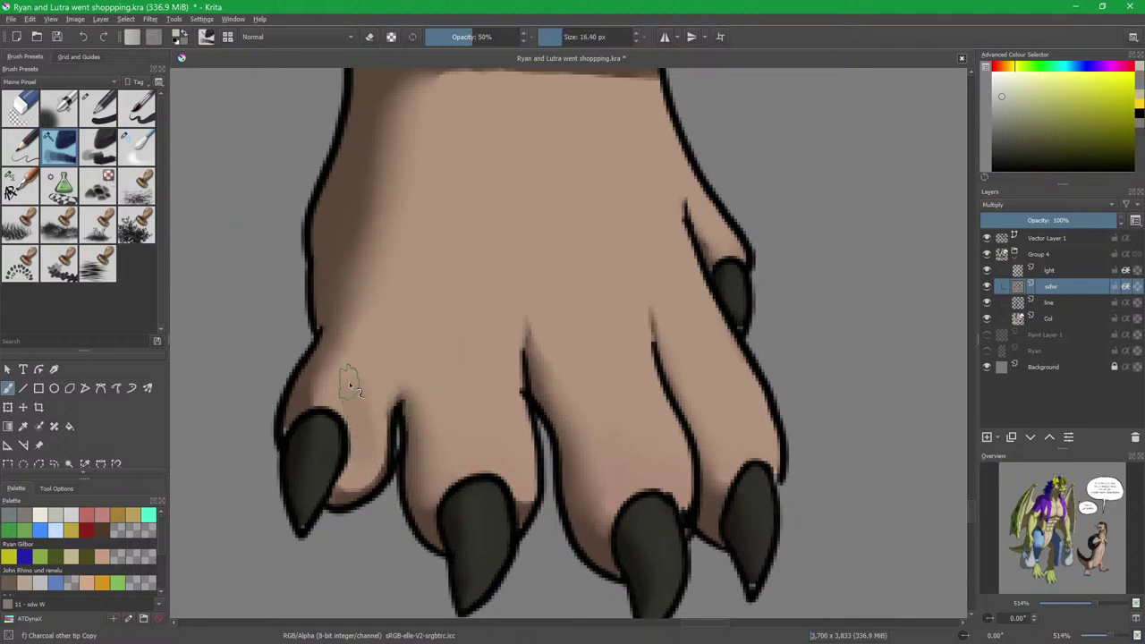
pyautogui.hotkey('ctrl', 'z')
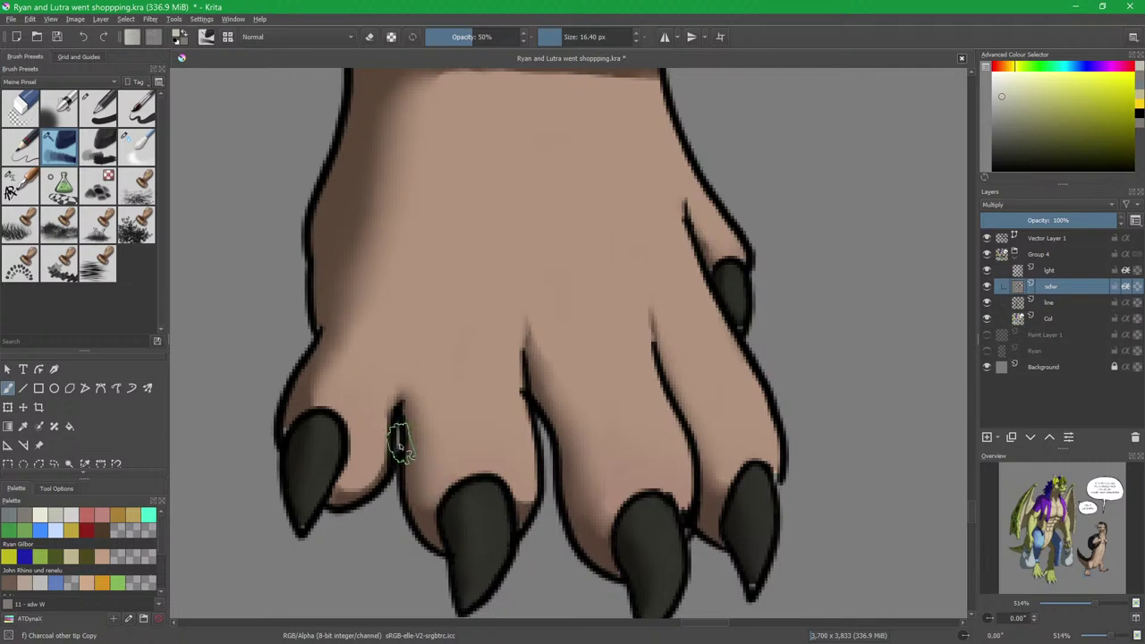
pyautogui.click(1050, 271)
pyautogui.moveTo(358, 397)
pyautogui.mouseDown()
pyautogui.moveTo(368, 456)
pyautogui.moveTo(363, 340)
pyautogui.moveTo(390, 308)
pyautogui.moveTo(387, 346)
pyautogui.moveTo(407, 322)
pyautogui.mouseUp()
pyautogui.moveTo(493, 419)
pyautogui.mouseDown()
pyautogui.moveTo(460, 459)
pyautogui.moveTo(526, 477)
pyautogui.moveTo(507, 458)
pyautogui.moveTo(501, 365)
pyautogui.moveTo(460, 432)
pyautogui.moveTo(469, 428)
pyautogui.moveTo(473, 462)
pyautogui.moveTo(481, 307)
pyautogui.mouseUp()
pyautogui.scroll(-2, 501, 365)
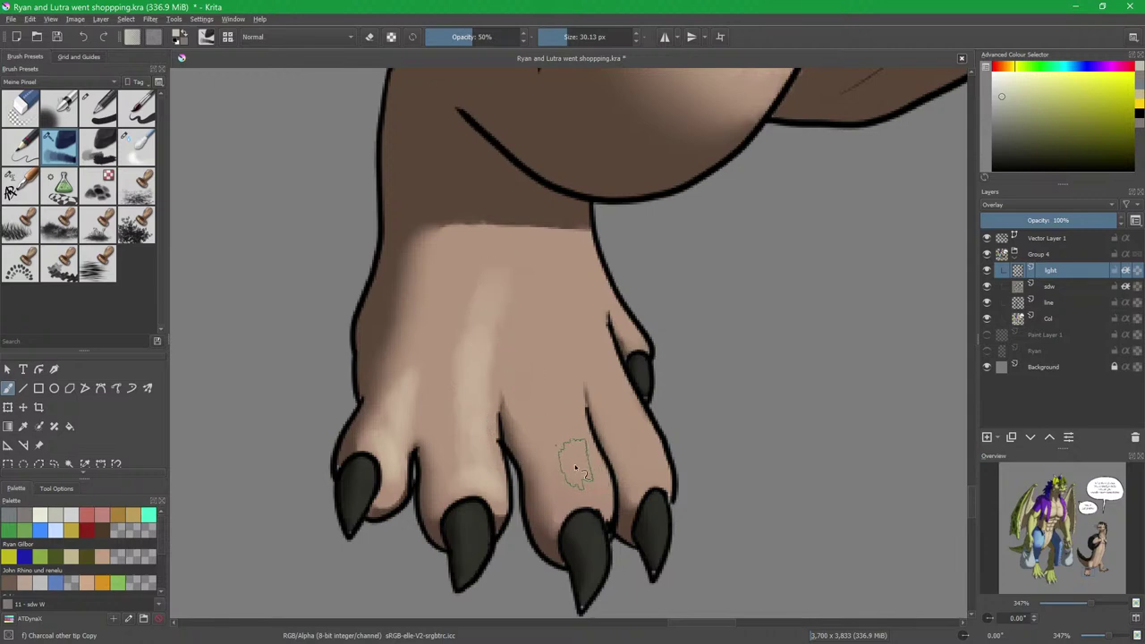
# Brush highlights along the near foot's third, fourth and small inner toes with Charcoal other tip, reducing from 30.13 to 16.36 px.
pyautogui.moveTo(570, 431); pyautogui.dragTo(529, 274)
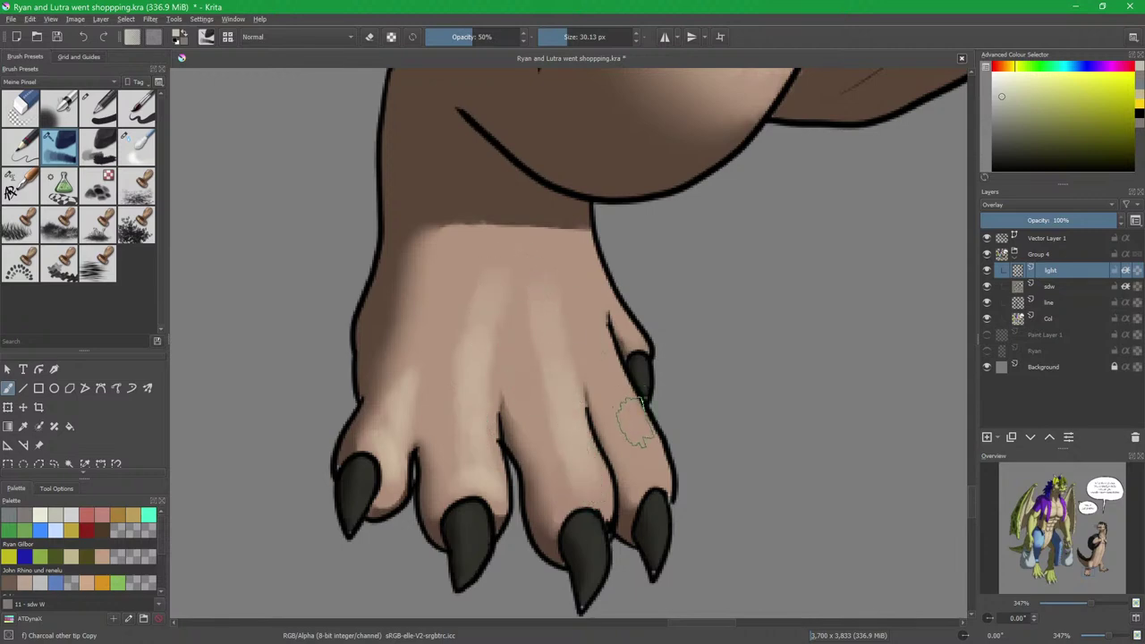
pyautogui.moveTo(651, 477); pyautogui.dragTo(583, 314)
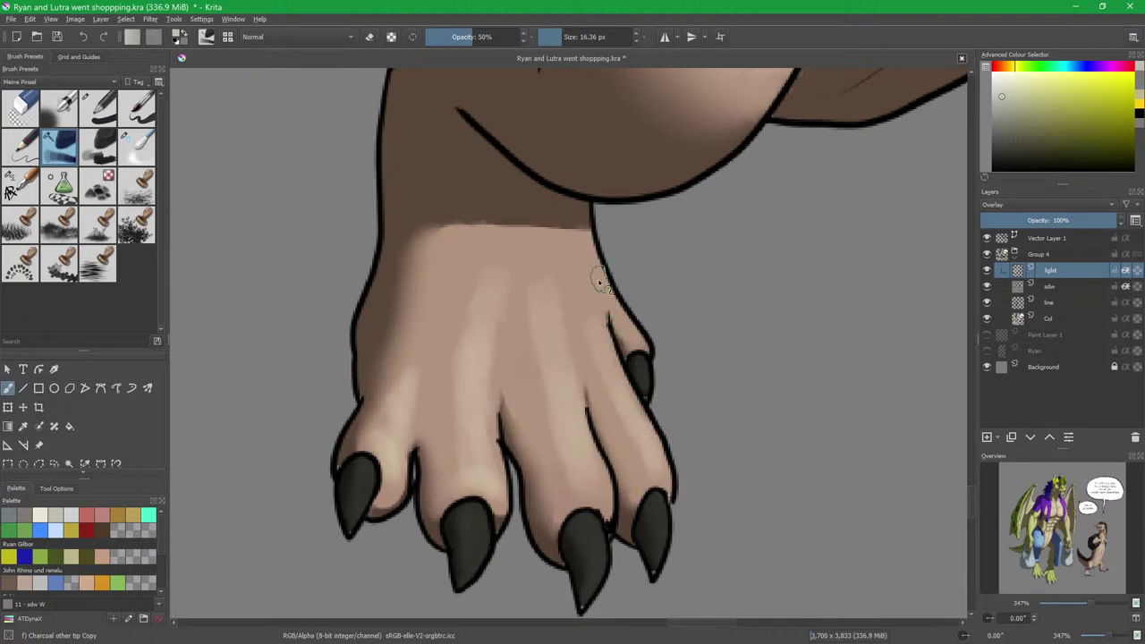
pyautogui.moveTo(637, 335)
pyautogui.mouseDown()
pyautogui.moveTo(591, 246)
pyautogui.moveTo(590, 320)
pyautogui.mouseUp()
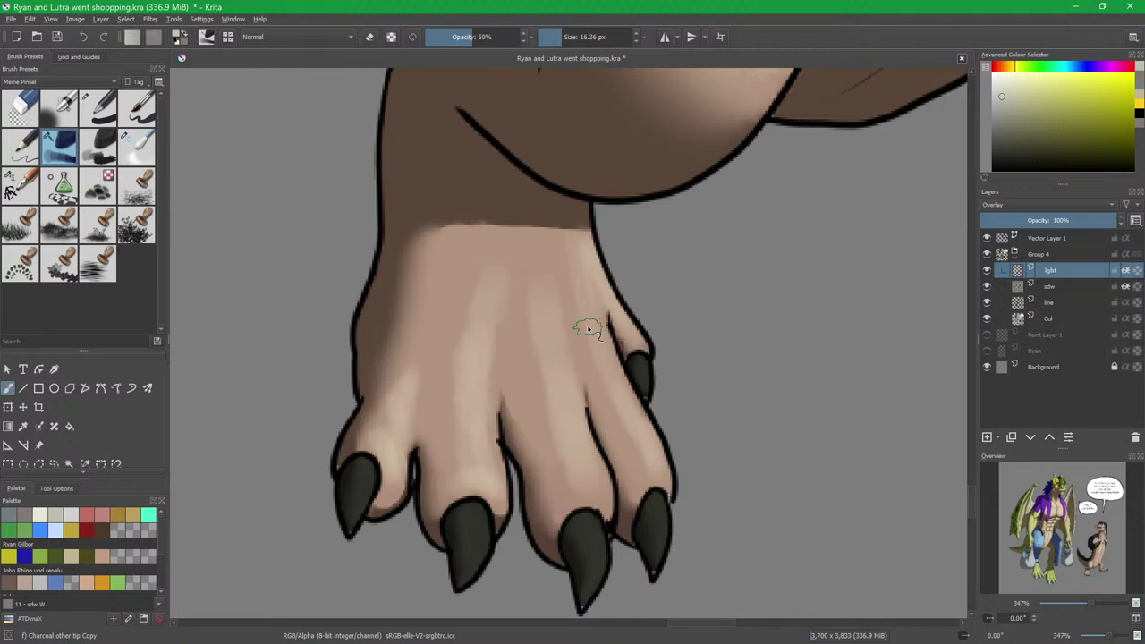
# Build up the highlights over the near foot's instep and toe knuckles with Charcoal other tip at 16.48 px.
pyautogui.moveTo(484, 318)
pyautogui.keyDown('shift'); pyautogui.mouseDown()
pyautogui.moveTo(503, 318)
pyautogui.moveTo(482, 251)
pyautogui.mouseUp(); pyautogui.keyUp('shift')
pyautogui.moveTo(484, 306)
pyautogui.mouseDown()
pyautogui.moveTo(473, 246)
pyautogui.moveTo(456, 484)
pyautogui.moveTo(443, 321)
pyautogui.moveTo(464, 249)
pyautogui.moveTo(462, 308)
pyautogui.moveTo(487, 255)
pyautogui.moveTo(553, 365)
pyautogui.moveTo(531, 250)
pyautogui.moveTo(534, 300)
pyautogui.moveTo(514, 247)
pyautogui.moveTo(516, 259)
pyautogui.moveTo(545, 256)
pyautogui.moveTo(560, 333)
pyautogui.moveTo(548, 272)
pyautogui.moveTo(547, 373)
pyautogui.moveTo(535, 284)
pyautogui.moveTo(588, 469)
pyautogui.moveTo(596, 458)
pyautogui.moveTo(528, 420)
pyautogui.mouseUp()
pyautogui.moveTo(421, 425)
pyautogui.mouseDown()
pyautogui.moveTo(352, 396)
pyautogui.moveTo(324, 412)
pyautogui.mouseUp()
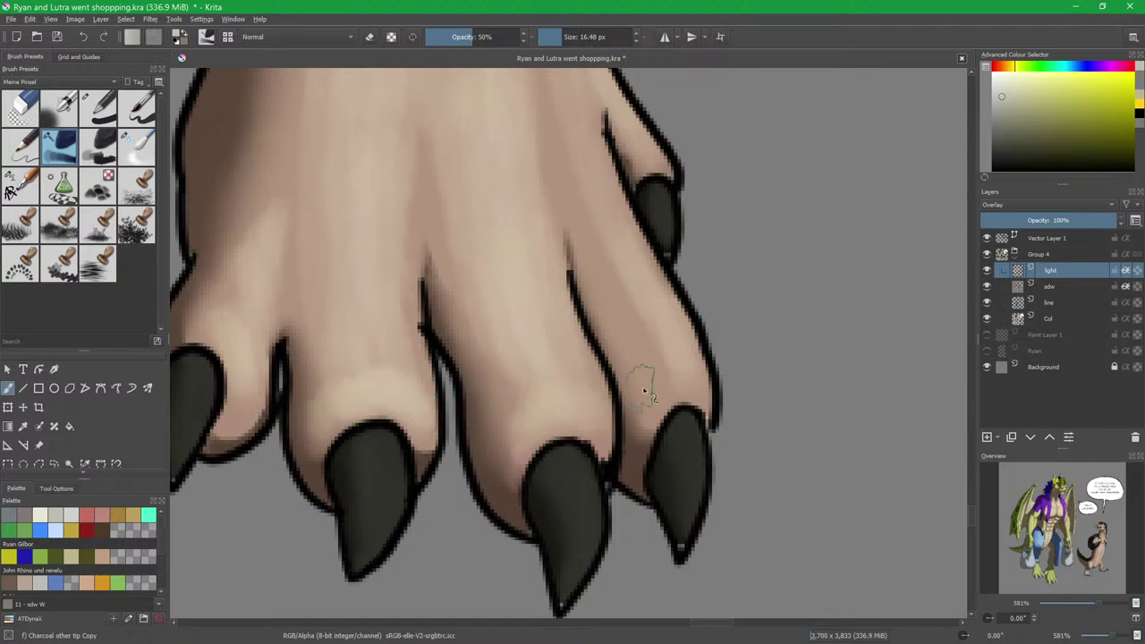
pyautogui.moveTo(690, 389)
pyautogui.mouseDown()
pyautogui.moveTo(644, 401)
pyautogui.moveTo(700, 386)
pyautogui.mouseUp()
pyautogui.moveTo(632, 340)
pyautogui.mouseDown()
pyautogui.moveTo(634, 451)
pyautogui.moveTo(558, 185)
pyautogui.moveTo(572, 181)
pyautogui.moveTo(602, 338)
pyautogui.mouseUp()
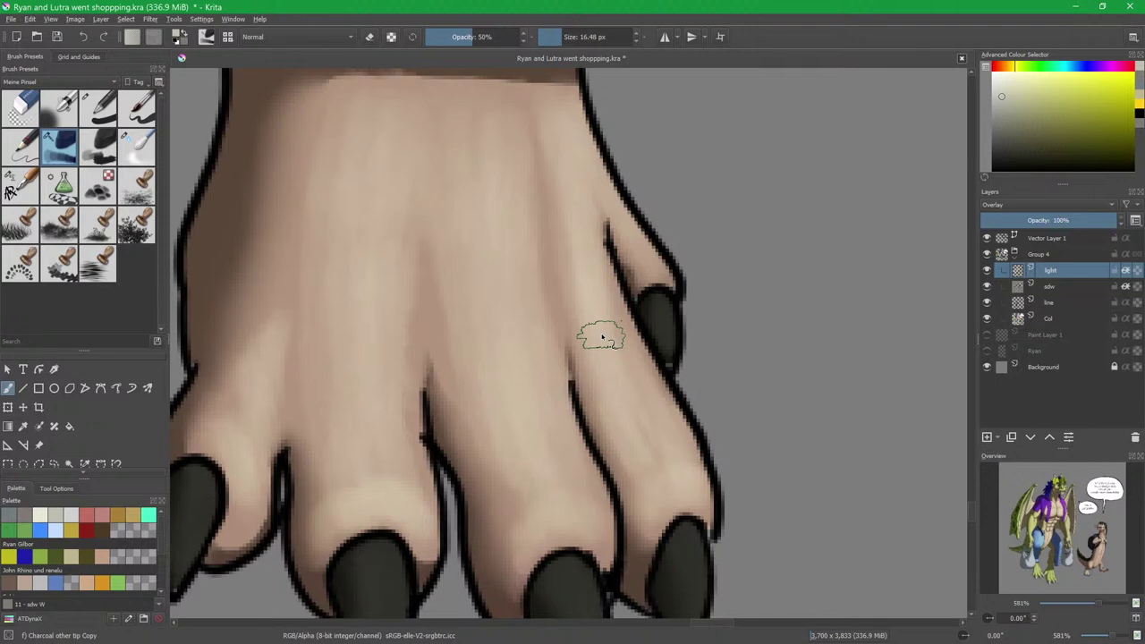
pyautogui.scroll(-4, 477, 307)
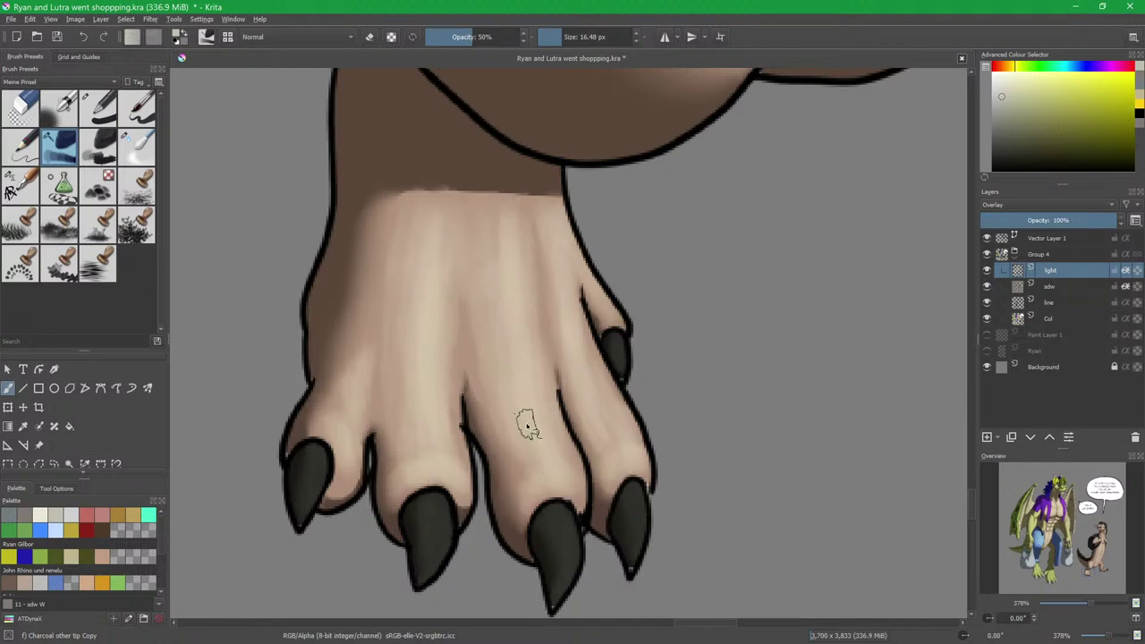
# Blend the near foot's highlights and the first toe's shadow on the sdw layer with Blender Blur at 17.74 px.
pyautogui.press('/')
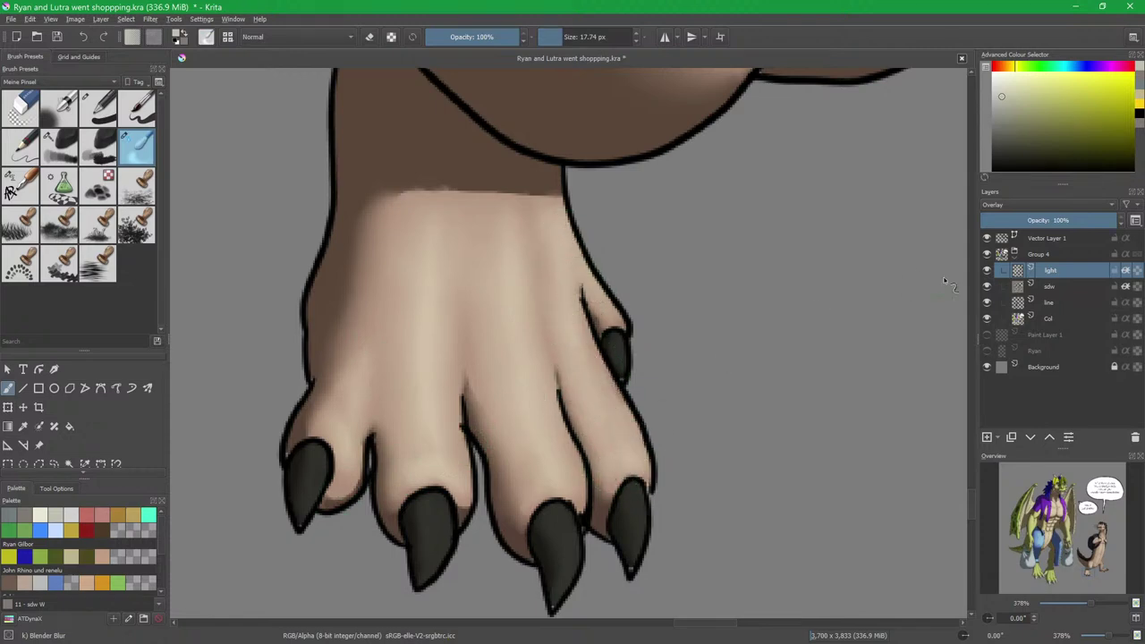
pyautogui.click(1047, 286)
pyautogui.moveTo(350, 504); pyautogui.dragTo(327, 489)
pyautogui.moveTo(318, 434); pyautogui.dragTo(496, 440)
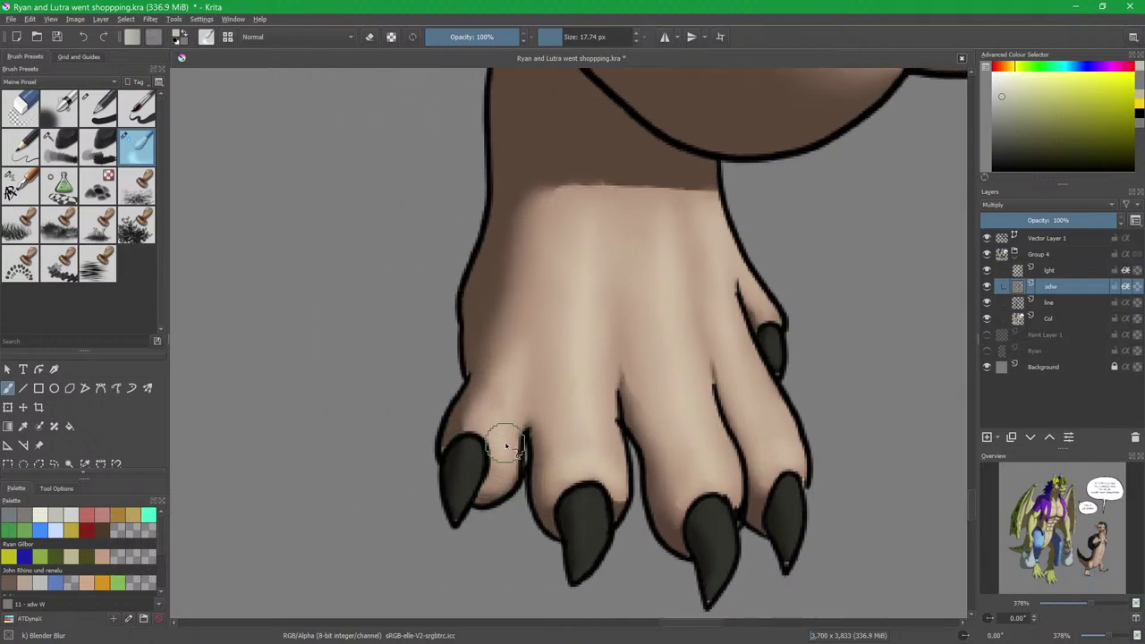
# Trim the shadow along the near foot's outer side on the sdw layer with Charcoal other tip in eraser mode, from 11.34 up to 25.37 px.
pyautogui.press('/')
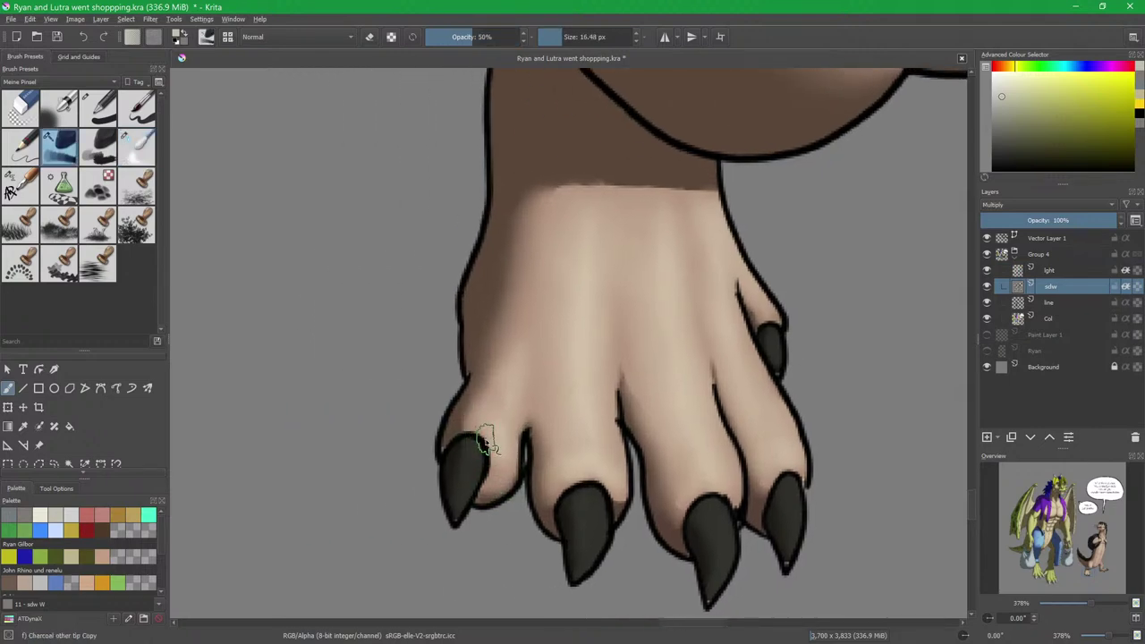
pyautogui.moveTo(489, 469)
pyautogui.mouseDown()
pyautogui.moveTo(488, 417)
pyautogui.moveTo(457, 439)
pyautogui.mouseUp()
pyautogui.press('e')
pyautogui.moveTo(443, 395); pyautogui.dragTo(504, 267)
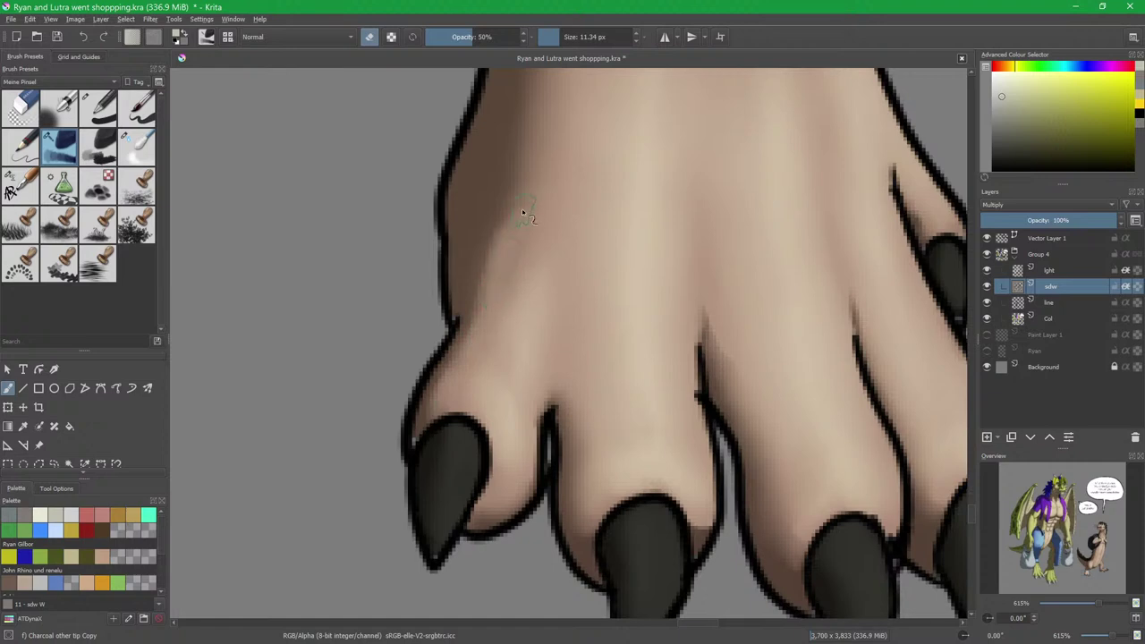
pyautogui.moveTo(522, 213); pyautogui.dragTo(506, 380)
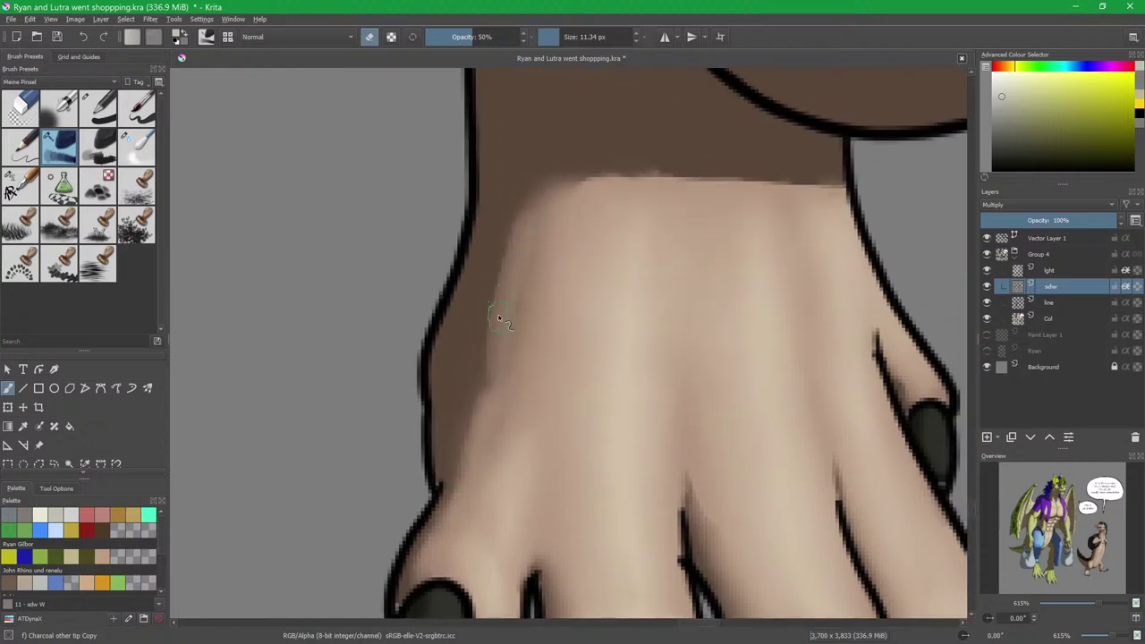
pyautogui.scroll(-2, 516, 292)
pyautogui.moveTo(546, 244)
pyautogui.mouseDown()
pyautogui.moveTo(528, 282)
pyautogui.moveTo(518, 274)
pyautogui.moveTo(499, 441)
pyautogui.mouseUp()
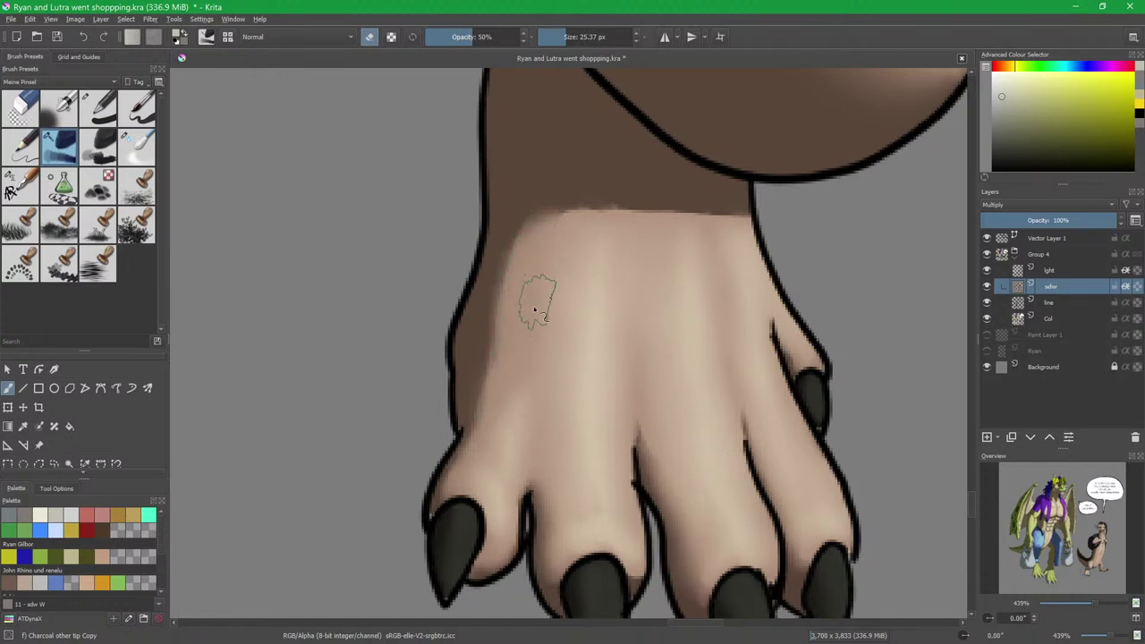
# Blend the trimmed shadow edge on the near foot's outer side on the sdw layer with an enlarged Blender Blur brush.
pyautogui.click(1056, 271)
pyautogui.click(1051, 287)
pyautogui.press('/')
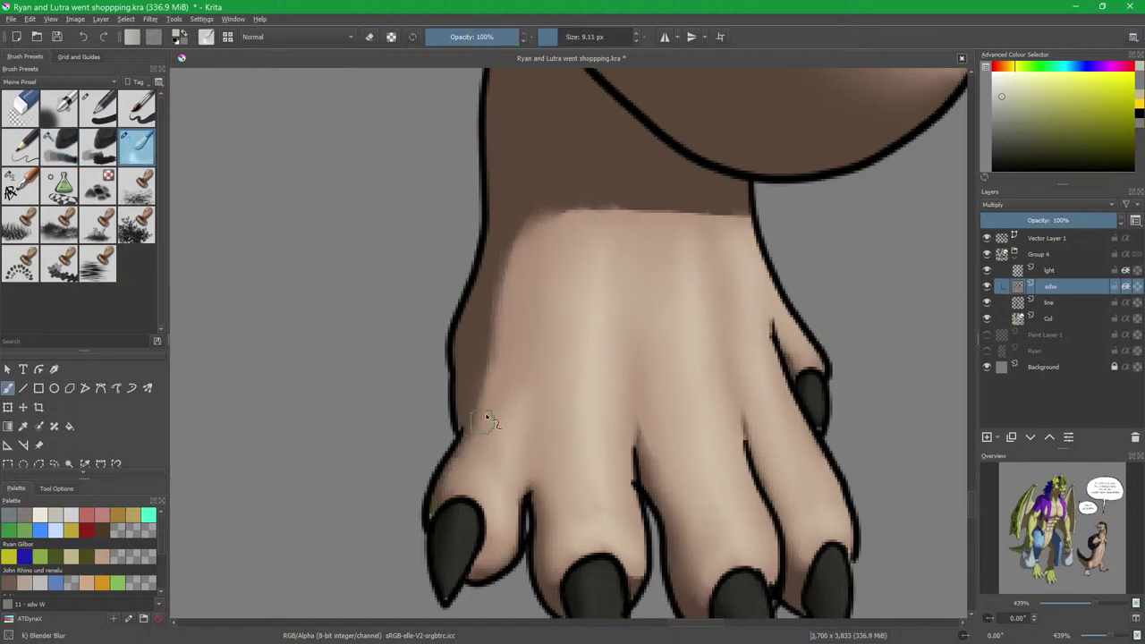
pyautogui.keyDown('shift'); pyautogui.moveTo(487, 408); pyautogui.dragTo(506, 407); pyautogui.keyUp('shift')
pyautogui.moveTo(489, 380); pyautogui.dragTo(526, 248)
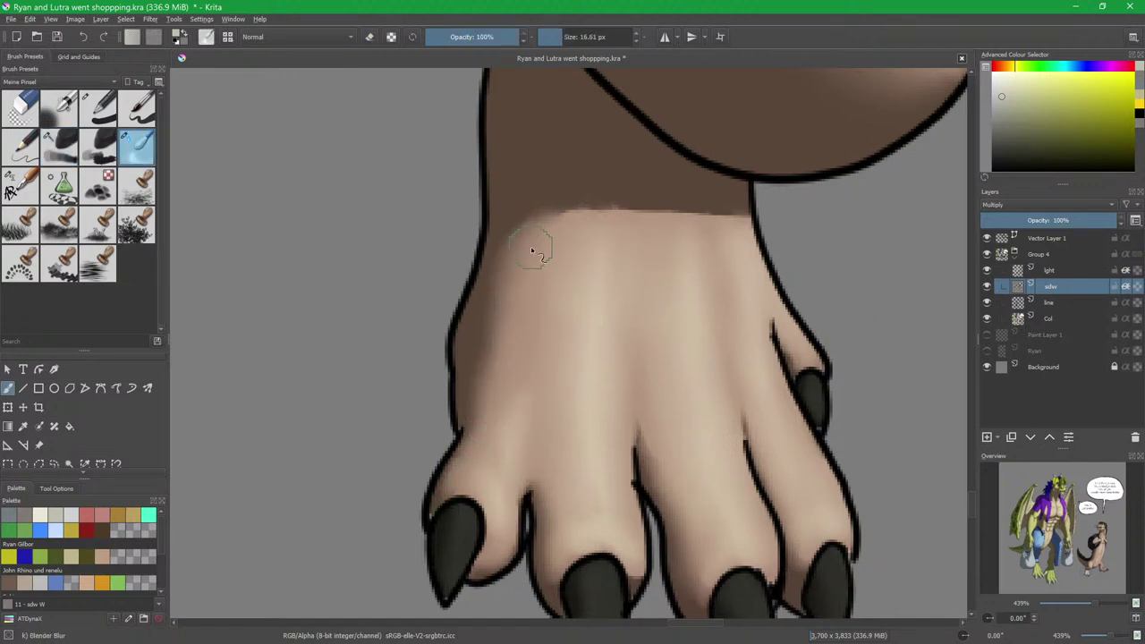
# Soften the highlight above the near foot's first two toes on the light layer with Charcoal other tip in eraser mode at 25.37 px.
pyautogui.click(1029, 271)
pyautogui.press('/')
pyautogui.scroll(-1, 618, 386)
pyautogui.moveTo(618, 386); pyautogui.dragTo(557, 311)
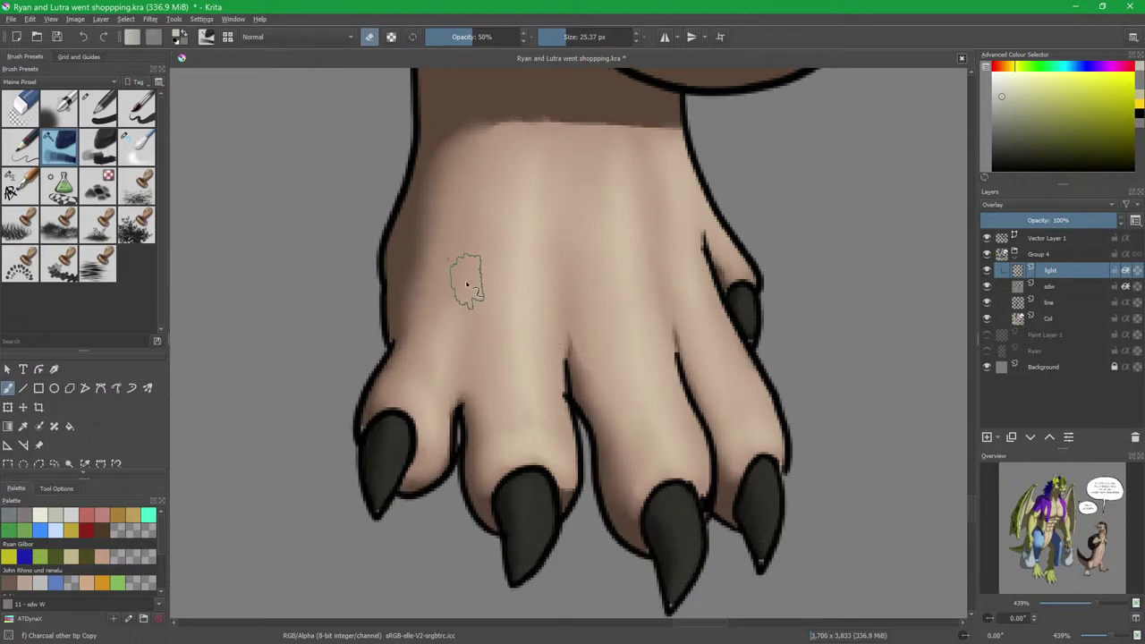
pyautogui.moveTo(492, 275); pyautogui.dragTo(492, 306)
# Brush a broad highlight down the far leg's outer side on the light layer with Charcoal other tip at 44.04 px, eraser mode off.
pyautogui.moveTo(748, 261); pyautogui.dragTo(522, 479)
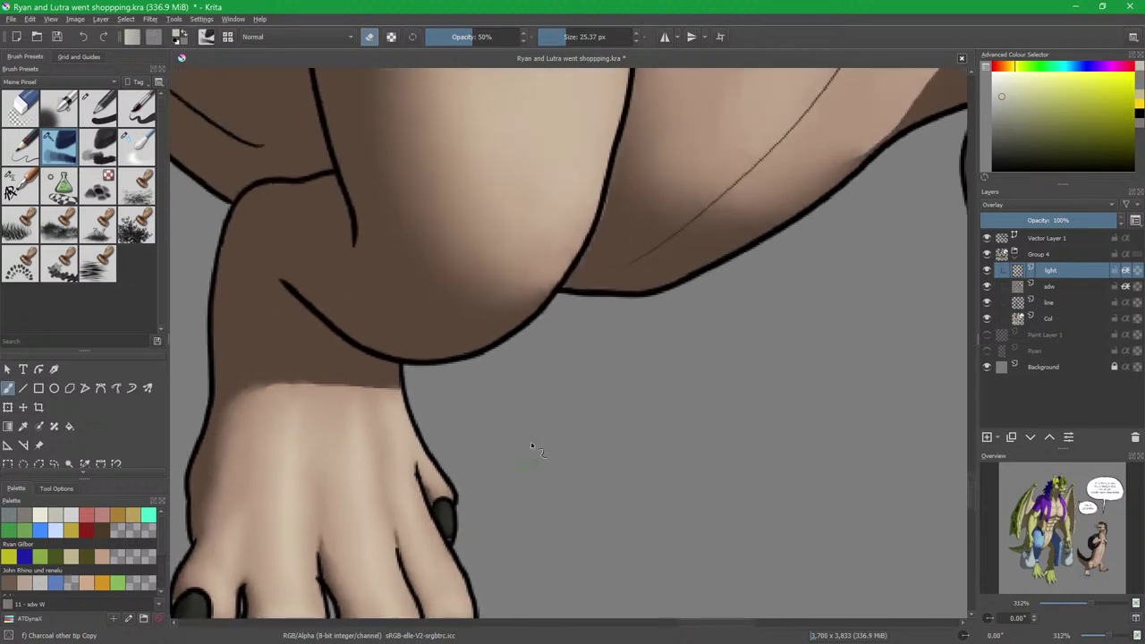
pyautogui.moveTo(790, 235); pyautogui.dragTo(569, 450)
pyautogui.moveTo(743, 269)
pyautogui.mouseDown()
pyautogui.moveTo(599, 342)
pyautogui.moveTo(539, 297)
pyautogui.mouseUp()
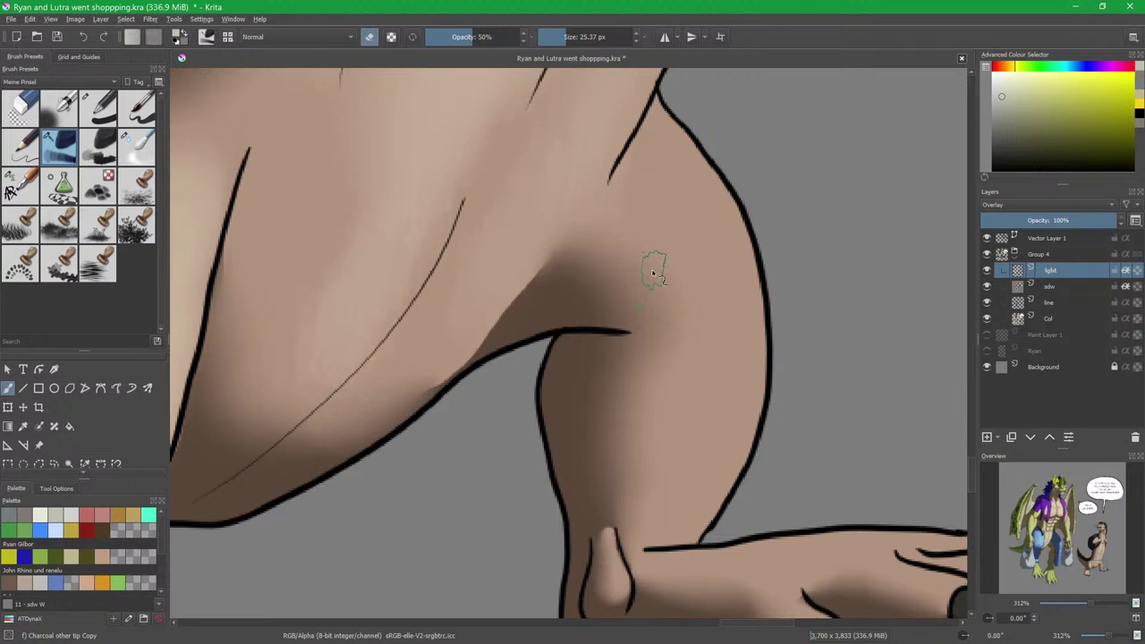
pyautogui.moveTo(717, 245); pyautogui.dragTo(716, 268)
pyautogui.keyDown('shift'); pyautogui.moveTo(676, 195); pyautogui.dragTo(707, 172); pyautogui.keyUp('shift')
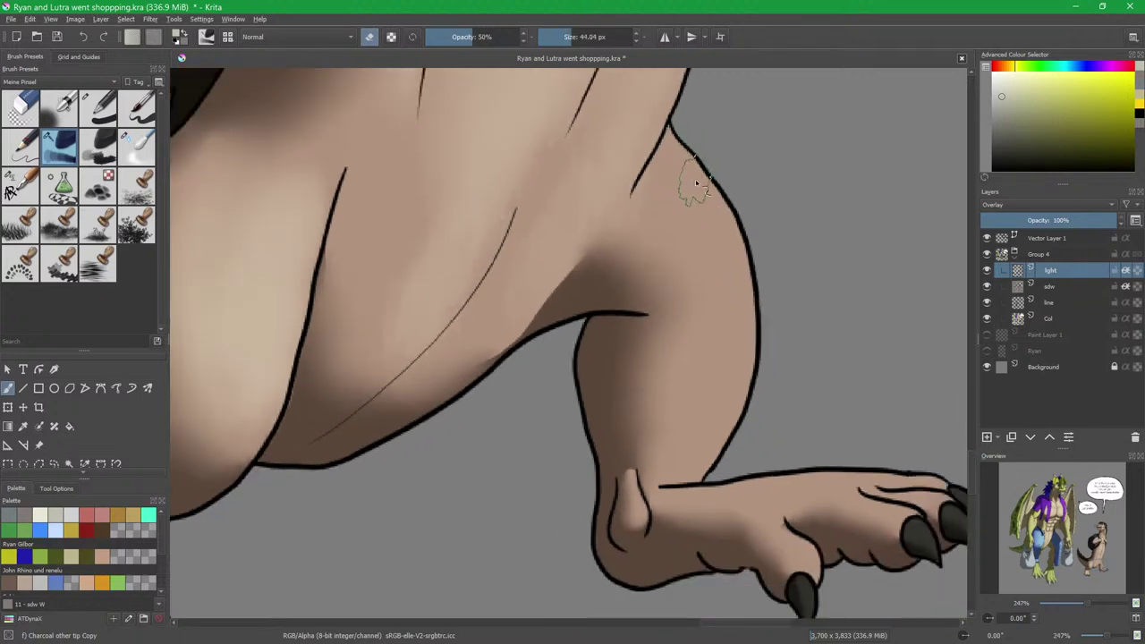
pyautogui.press('e')
pyautogui.moveTo(673, 147)
pyautogui.mouseDown()
pyautogui.moveTo(699, 191)
pyautogui.moveTo(684, 187)
pyautogui.moveTo(703, 234)
pyautogui.moveTo(658, 199)
pyautogui.moveTo(698, 213)
pyautogui.moveTo(742, 283)
pyautogui.moveTo(722, 243)
pyautogui.moveTo(708, 431)
pyautogui.moveTo(729, 378)
pyautogui.moveTo(710, 435)
pyautogui.mouseUp()
pyautogui.moveTo(704, 230)
pyautogui.mouseDown()
pyautogui.moveTo(703, 271)
pyautogui.moveTo(690, 322)
pyautogui.mouseUp()
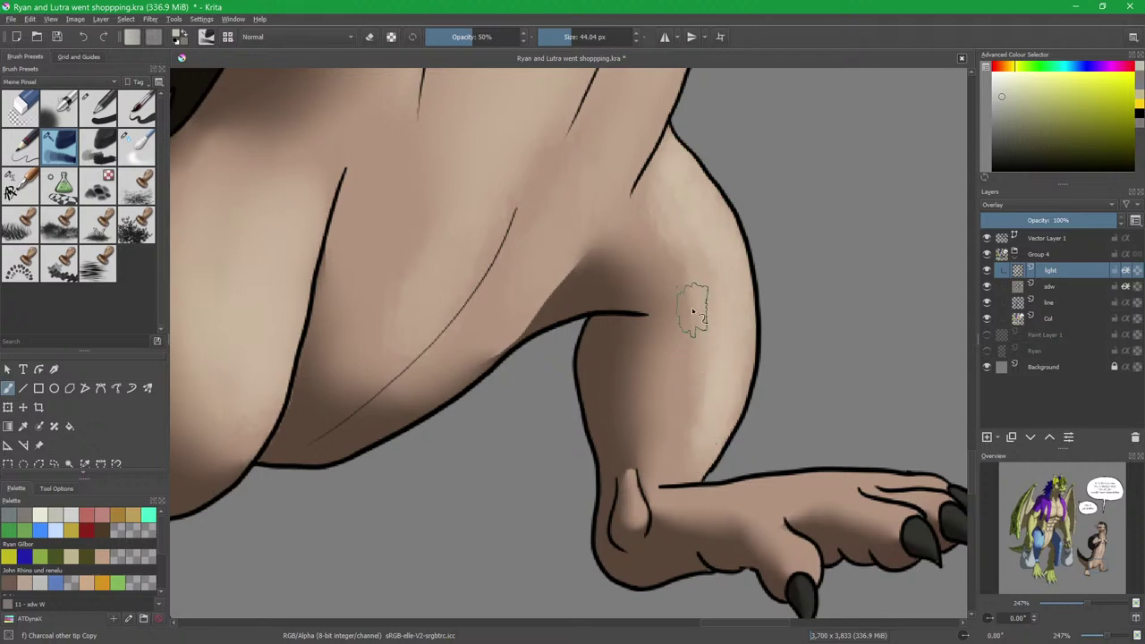
# Blend the far leg's highlight with Blender Blur at 44.82 px.
pyautogui.press('/')
pyautogui.moveTo(661, 220)
pyautogui.mouseDown()
pyautogui.moveTo(692, 299)
pyautogui.moveTo(685, 342)
pyautogui.moveTo(672, 198)
pyautogui.mouseUp()
pyautogui.moveTo(723, 397); pyautogui.dragTo(614, 308)
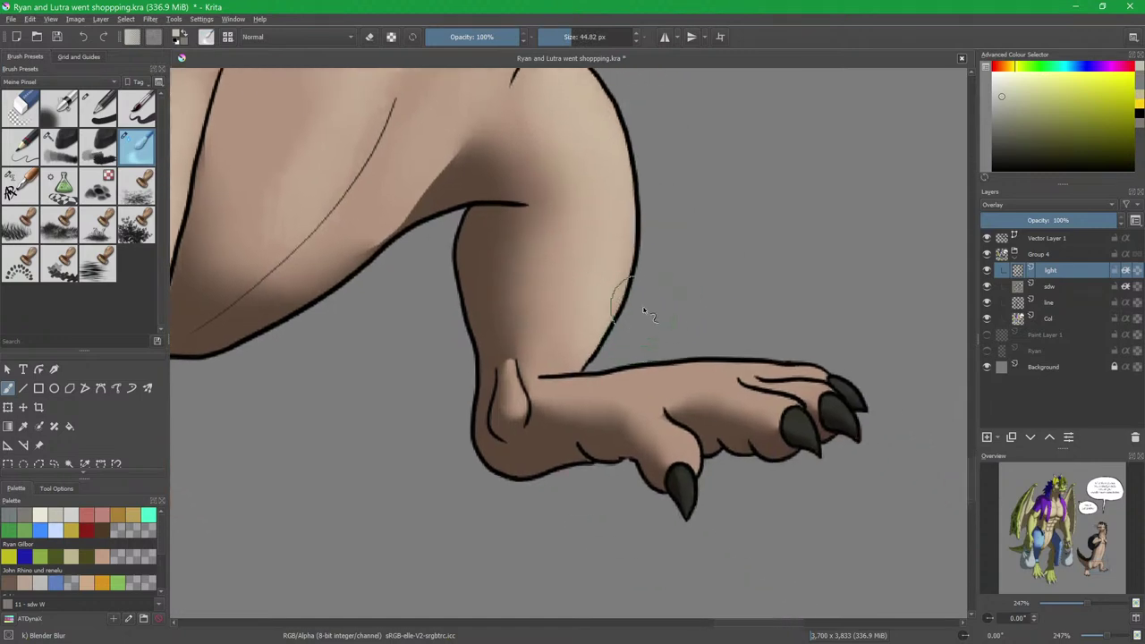
pyautogui.moveTo(664, 376); pyautogui.dragTo(626, 322)
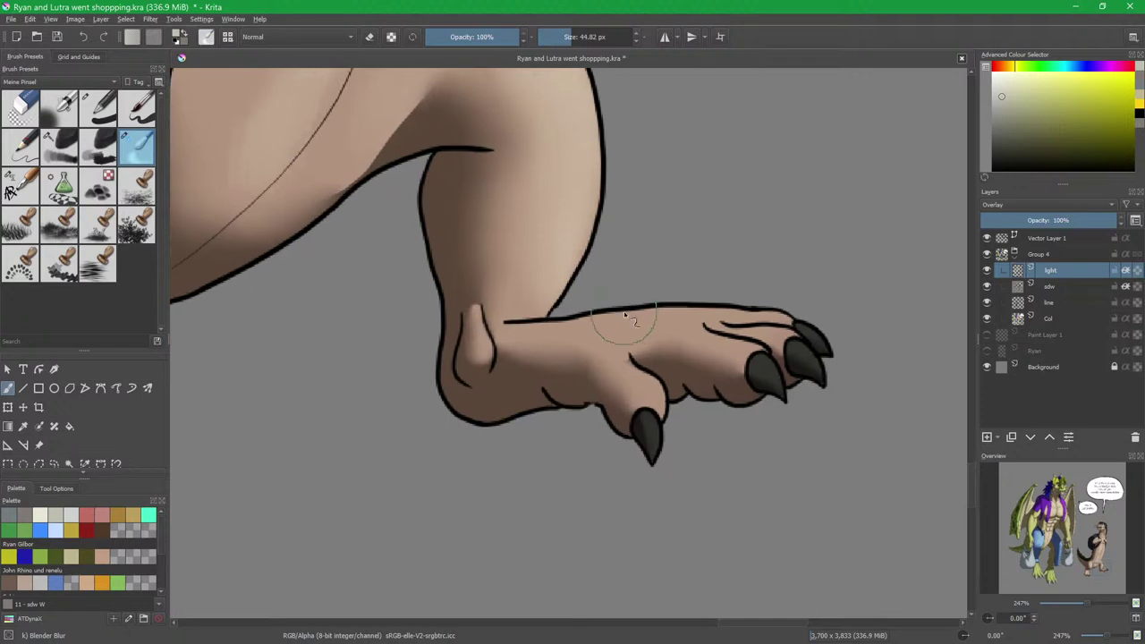
# Brush a highlight on the far foot's ankle bone with Charcoal other tip and blend it with Blender Blur at 17.04 px.
pyautogui.press('/')
pyautogui.moveTo(546, 390)
pyautogui.mouseDown()
pyautogui.moveTo(628, 383)
pyautogui.moveTo(548, 306)
pyautogui.moveTo(494, 326)
pyautogui.moveTo(542, 277)
pyautogui.moveTo(528, 234)
pyautogui.mouseUp()
pyautogui.scroll(2, 517, 349)
pyautogui.press('/')
pyautogui.press('[')
pyautogui.press('[')
pyautogui.press('[')
pyautogui.press('[')
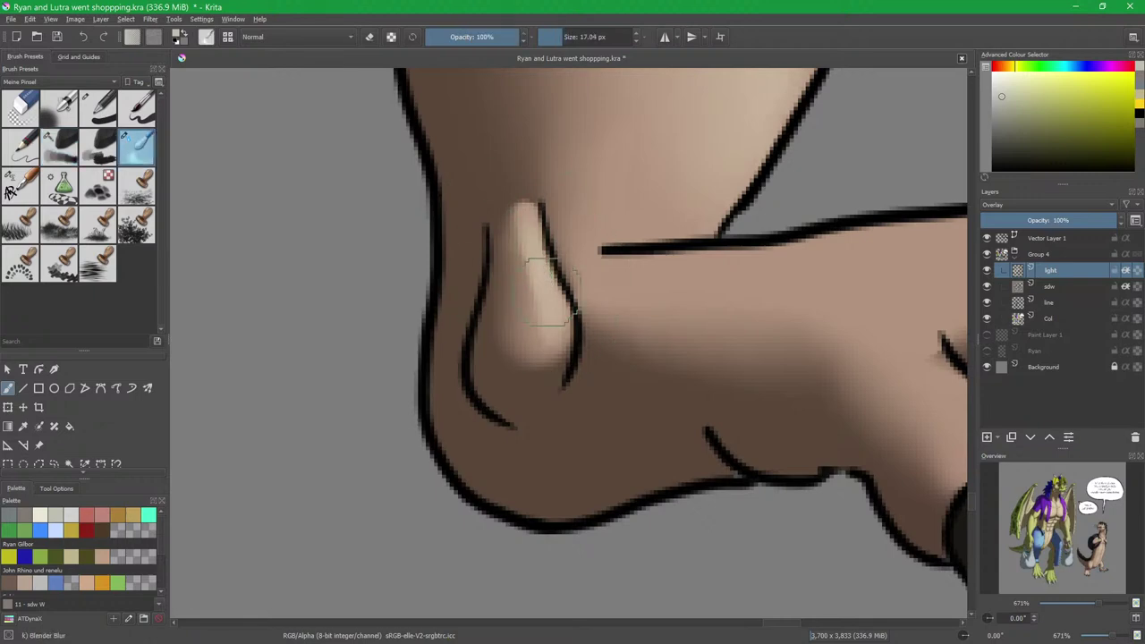
pyautogui.moveTo(729, 313); pyautogui.dragTo(552, 343)
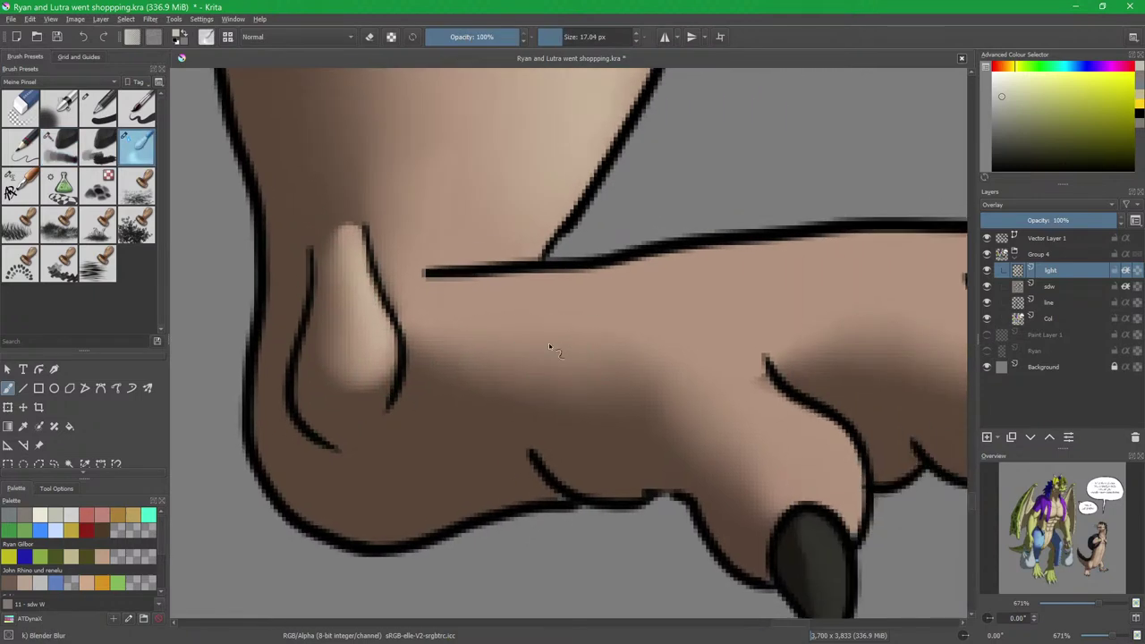
# Brush highlights on the far foot's toes on the light layer with Charcoal other tip at 15.95 px.
pyautogui.scroll(-3, 577, 345)
pyautogui.moveTo(688, 347); pyautogui.dragTo(602, 360)
pyautogui.press('/')
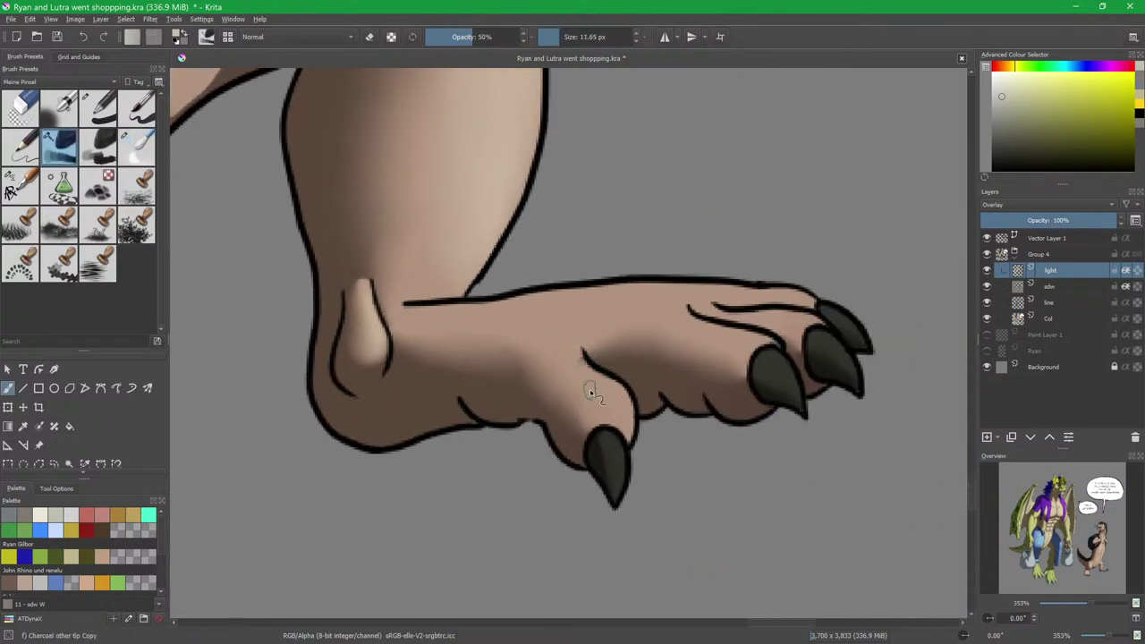
pyautogui.scroll(2, 607, 406)
pyautogui.moveTo(611, 399)
pyautogui.mouseDown()
pyautogui.moveTo(611, 411)
pyautogui.moveTo(566, 365)
pyautogui.moveTo(558, 332)
pyautogui.moveTo(591, 380)
pyautogui.mouseUp()
pyautogui.moveTo(808, 336); pyautogui.dragTo(667, 285)
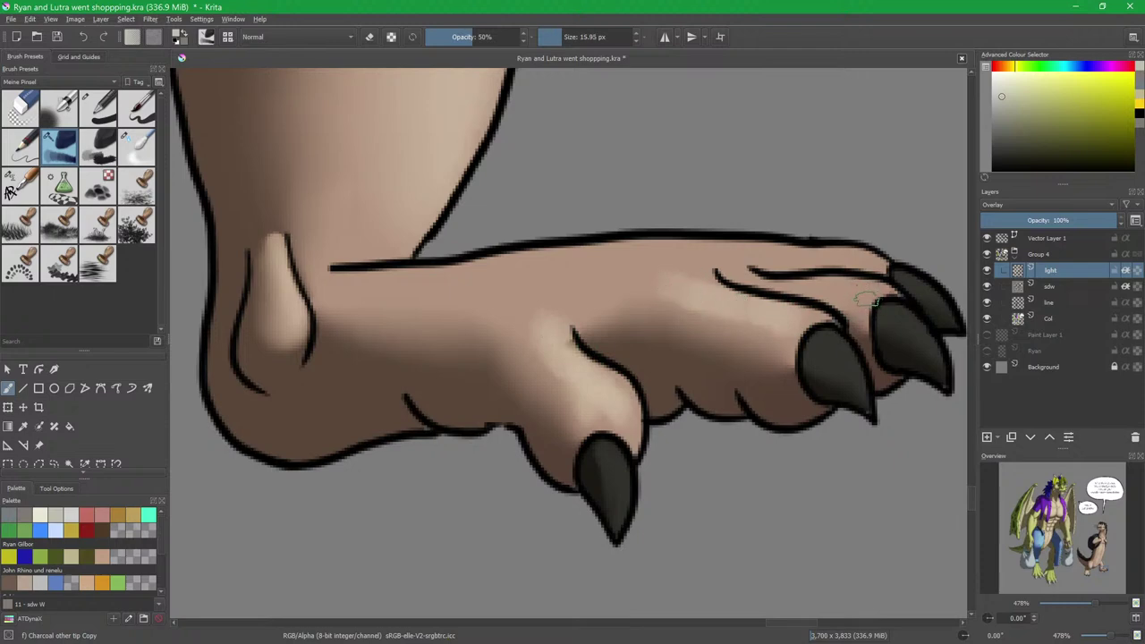
pyautogui.moveTo(886, 298); pyautogui.dragTo(785, 280)
pyautogui.moveTo(883, 268); pyautogui.dragTo(788, 251)
# Brush a long highlight across the top of the far foot with Charcoal other tip at 15.04 px and blend it with Blender Blur at 17.04 px.
pyautogui.press(']')
pyautogui.moveTo(349, 280)
pyautogui.mouseDown()
pyautogui.moveTo(478, 276)
pyautogui.moveTo(721, 234)
pyautogui.moveTo(690, 254)
pyautogui.moveTo(771, 254)
pyautogui.mouseUp()
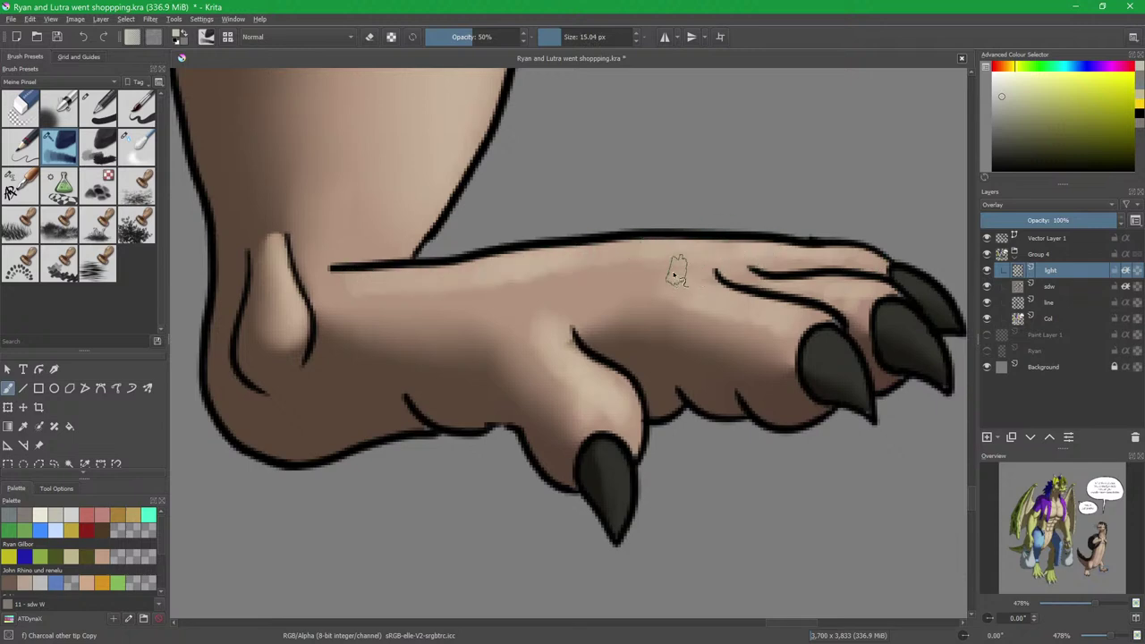
pyautogui.moveTo(644, 273)
pyautogui.mouseDown()
pyautogui.moveTo(537, 274)
pyautogui.moveTo(650, 286)
pyautogui.mouseUp()
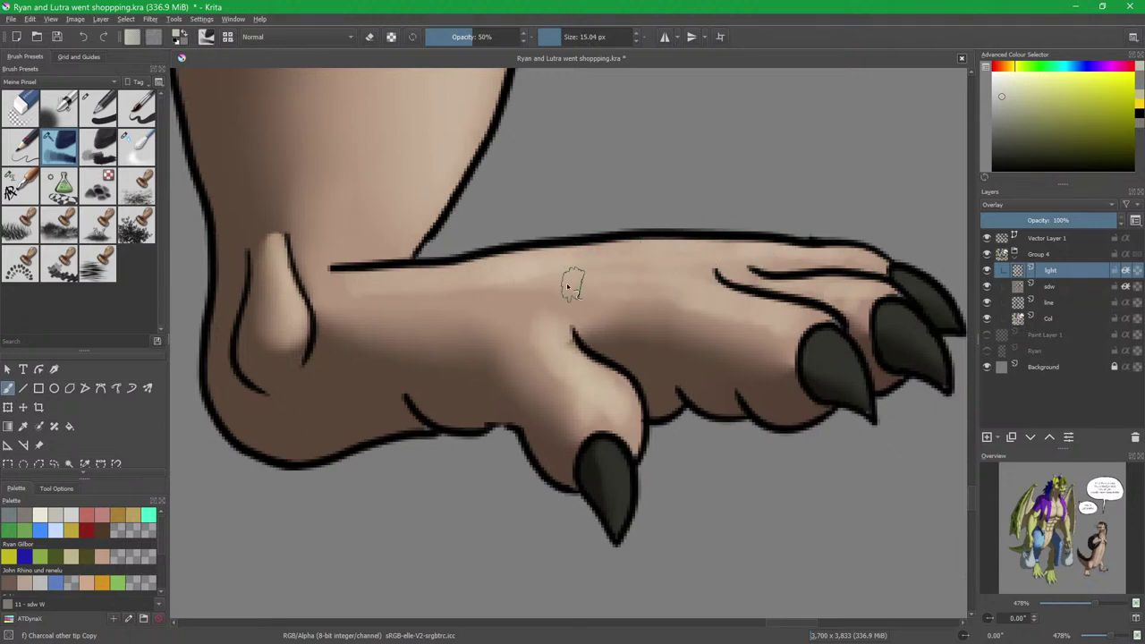
pyautogui.moveTo(345, 287); pyautogui.dragTo(551, 291)
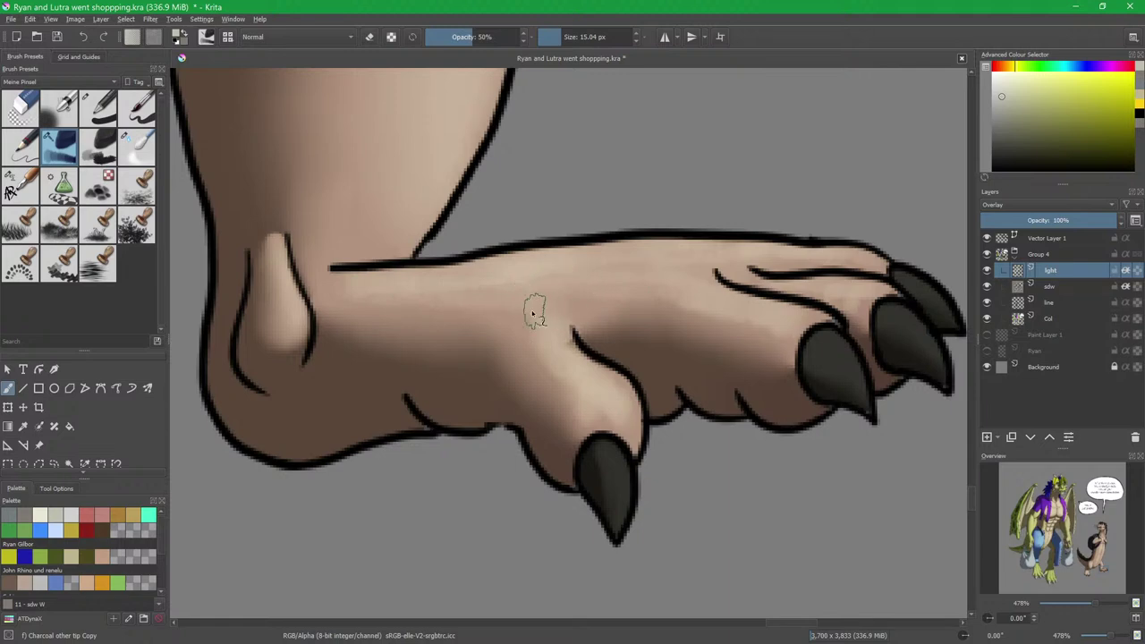
pyautogui.moveTo(573, 336)
pyautogui.mouseDown()
pyautogui.moveTo(603, 288)
pyautogui.moveTo(504, 286)
pyautogui.moveTo(645, 257)
pyautogui.moveTo(825, 253)
pyautogui.mouseUp()
pyautogui.press('/')
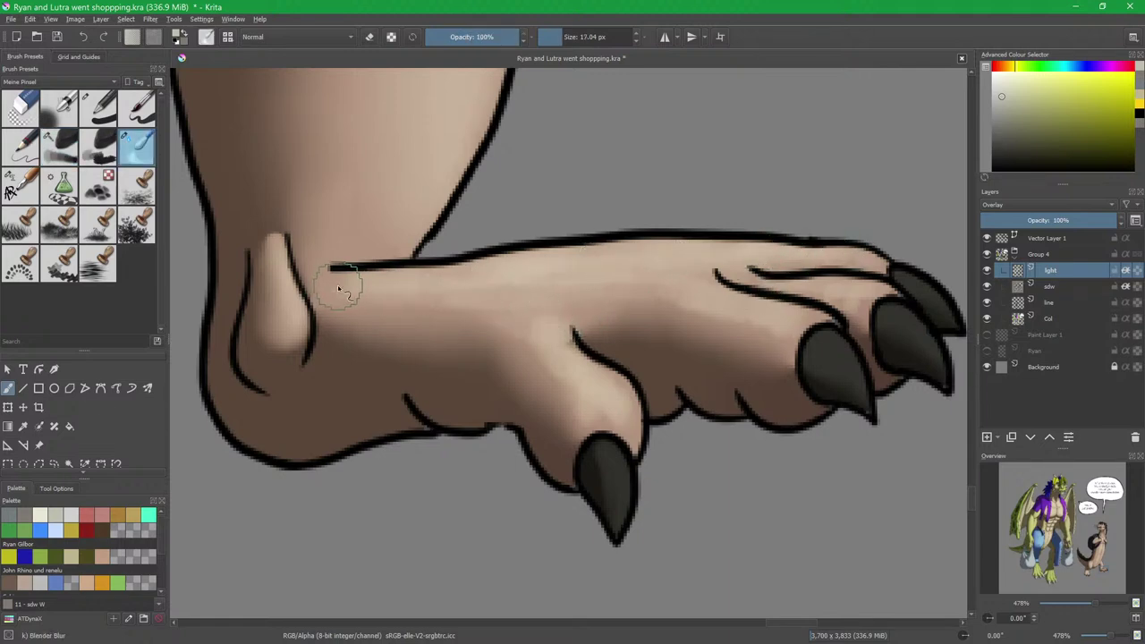
pyautogui.moveTo(540, 372)
pyautogui.mouseDown()
pyautogui.moveTo(611, 406)
pyautogui.moveTo(512, 310)
pyautogui.moveTo(620, 297)
pyautogui.moveTo(779, 360)
pyautogui.moveTo(656, 306)
pyautogui.moveTo(705, 266)
pyautogui.moveTo(779, 264)
pyautogui.moveTo(874, 314)
pyautogui.mouseUp()
pyautogui.moveTo(802, 317); pyautogui.dragTo(676, 342)
# Add small highlights beside the far foot's toe claws with Charcoal other tip at 8.87 px and blend them with Blender Blur.
pyautogui.press('/')
pyautogui.press('[')
pyautogui.press('[')
pyautogui.press('[')
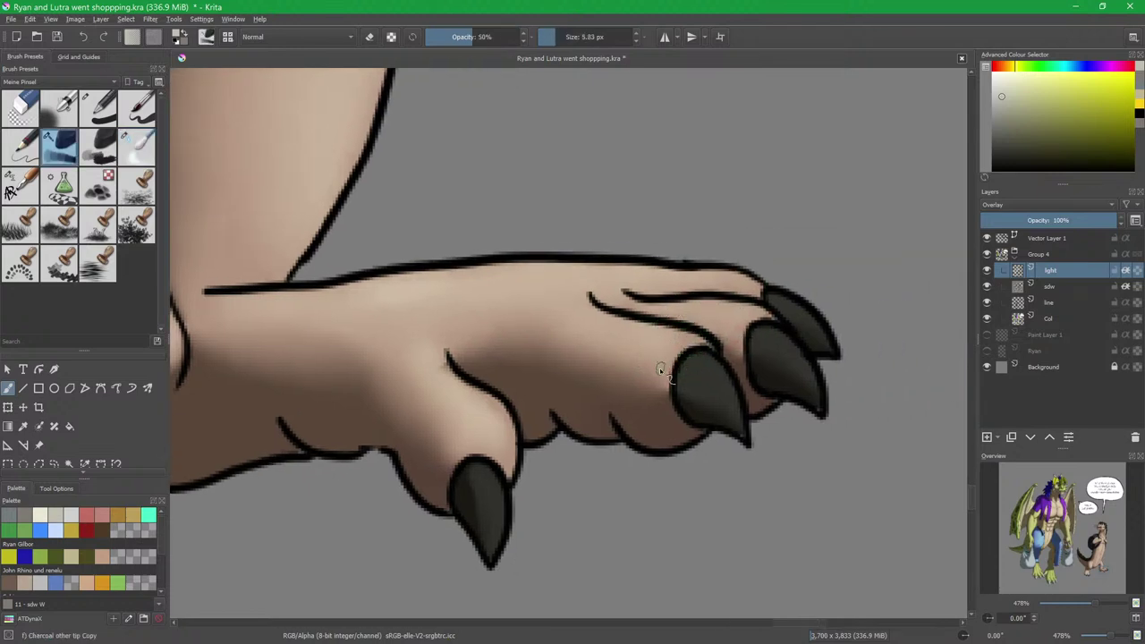
pyautogui.press(']')
pyautogui.press(']')
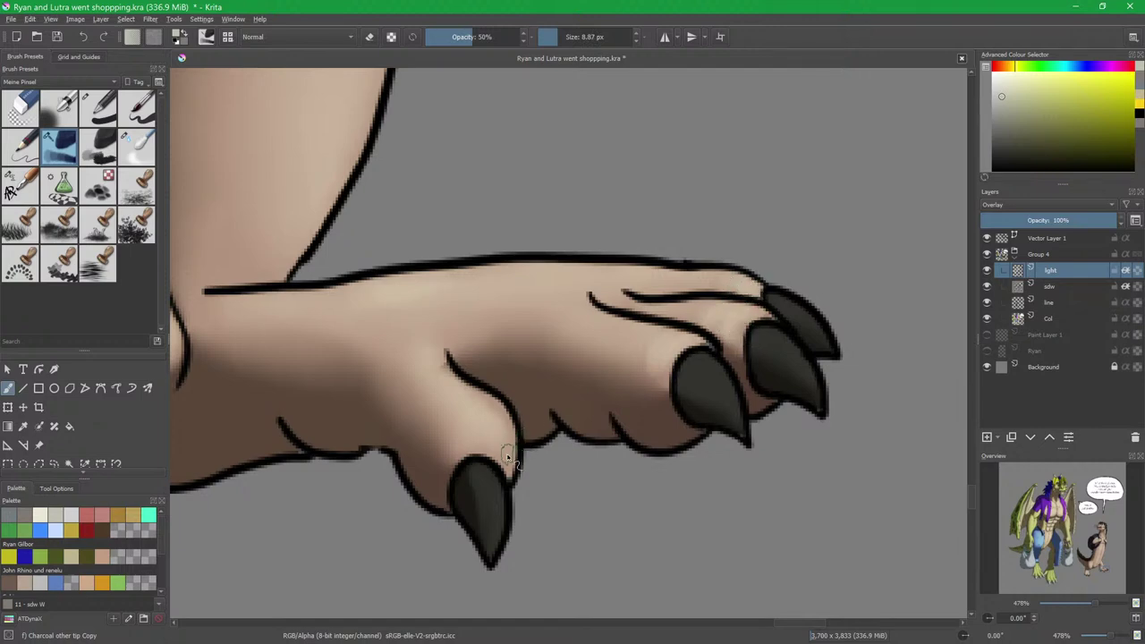
pyautogui.press('/')
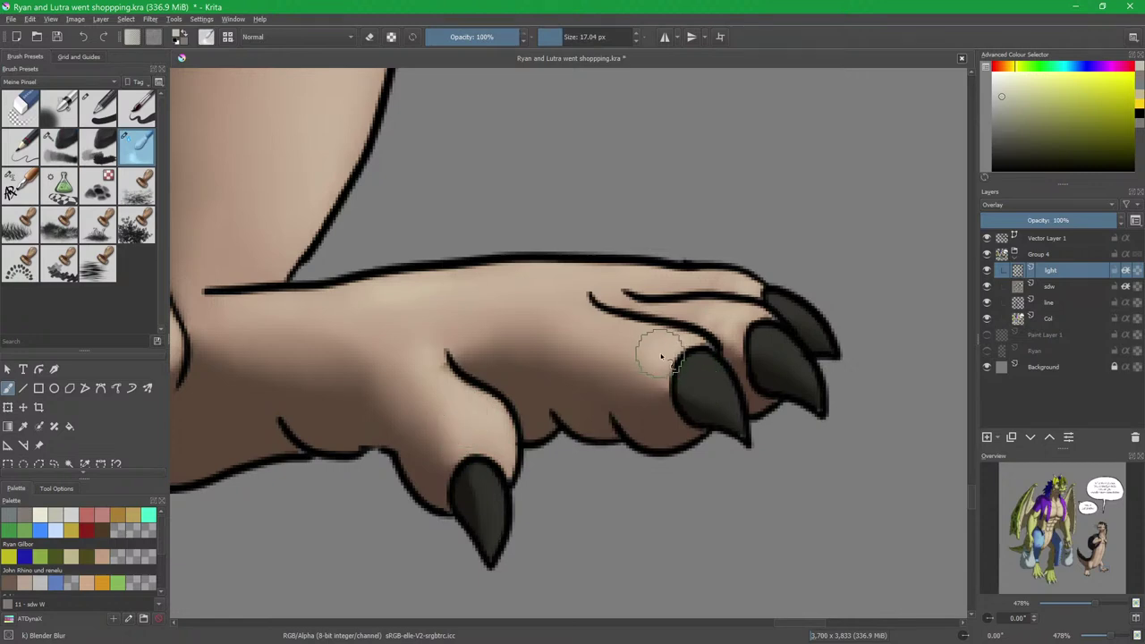
# Examine the shading on the dragon's shopping bags, jeans, arms and chest for spots still lacking highlights.
pyautogui.moveTo(696, 280); pyautogui.dragTo(694, 351)
pyautogui.moveTo(631, 266); pyautogui.dragTo(649, 461)
pyautogui.moveTo(633, 305); pyautogui.dragTo(629, 403)
pyautogui.scroll(-4, 619, 331)
pyautogui.moveTo(572, 356); pyautogui.dragTo(755, 345)
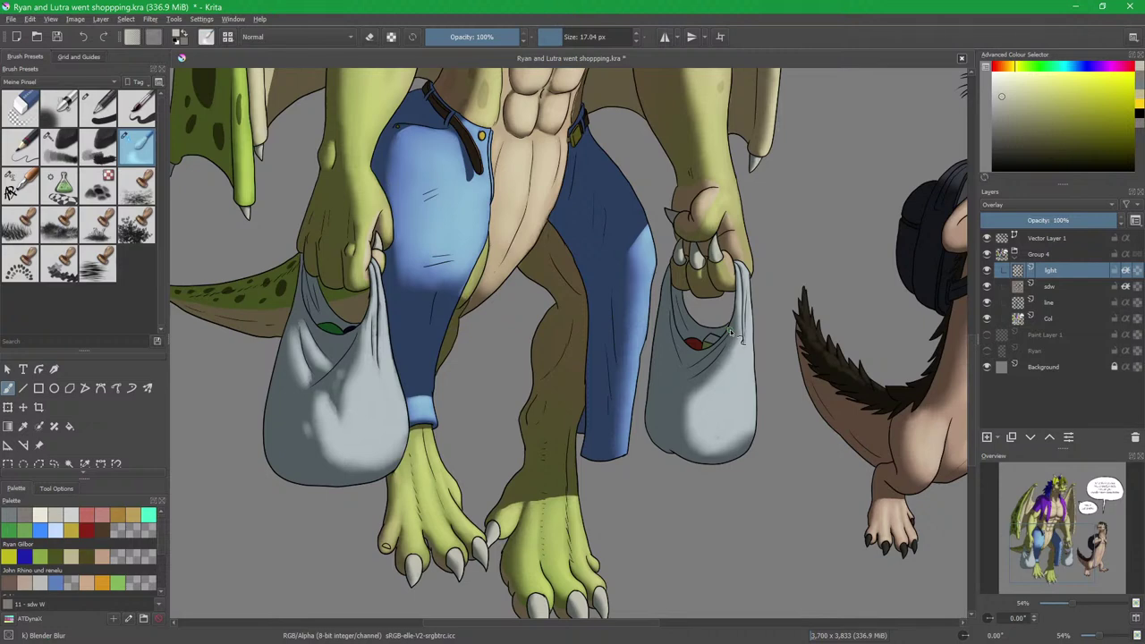
pyautogui.moveTo(386, 271); pyautogui.dragTo(550, 332)
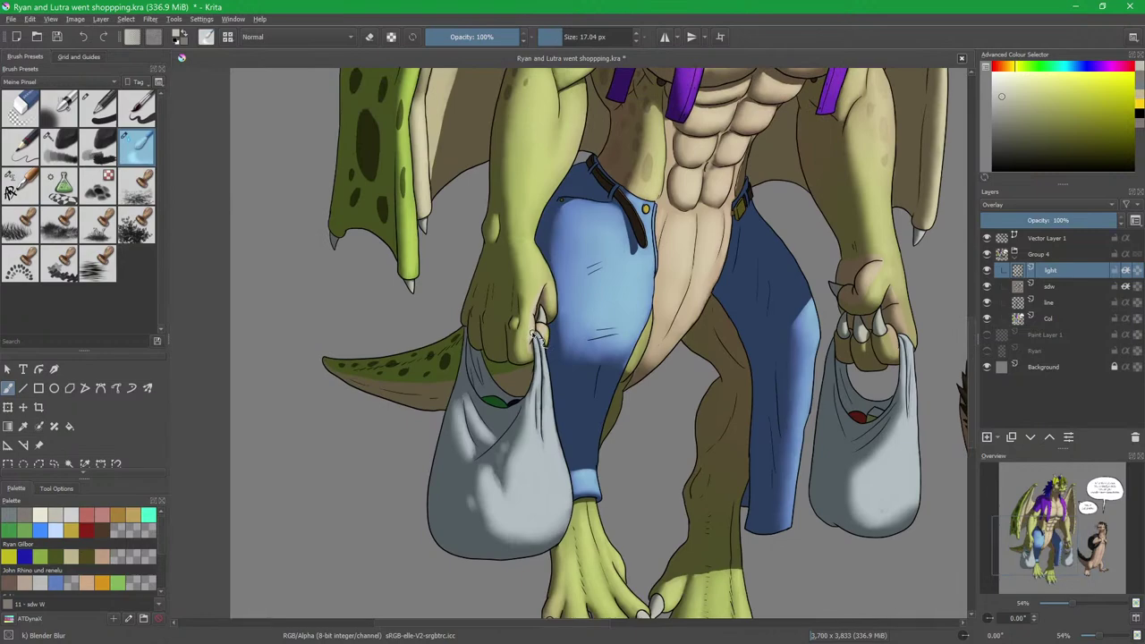
pyautogui.moveTo(730, 161); pyautogui.dragTo(573, 344)
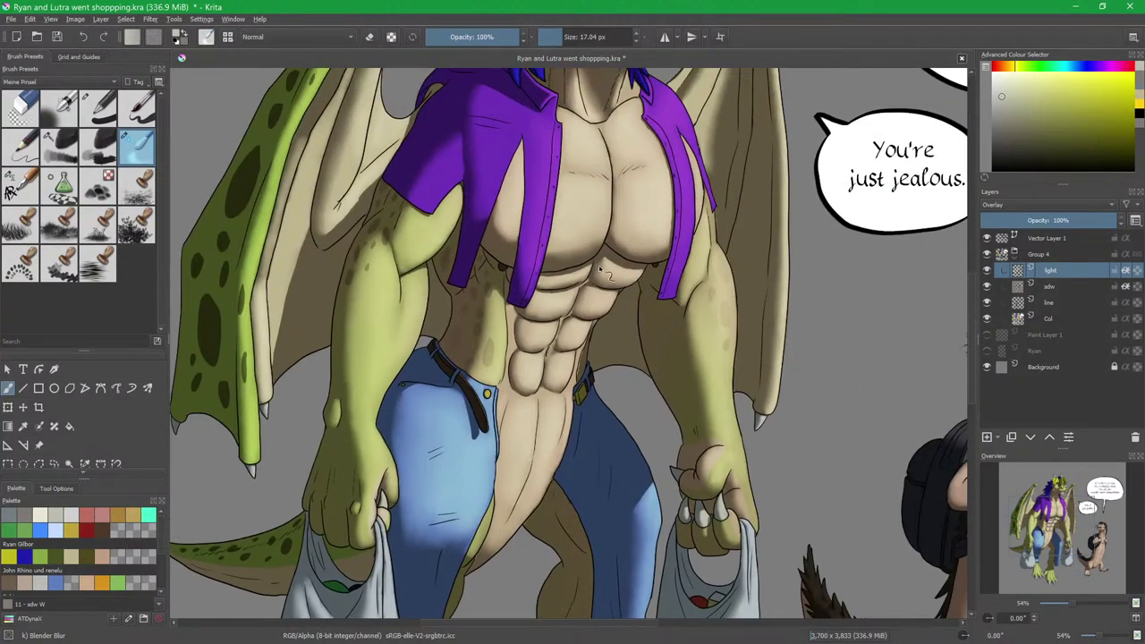
pyautogui.scroll(-2, 603, 261)
pyautogui.moveTo(736, 243); pyautogui.dragTo(624, 323)
pyautogui.moveTo(629, 384); pyautogui.dragTo(639, 301)
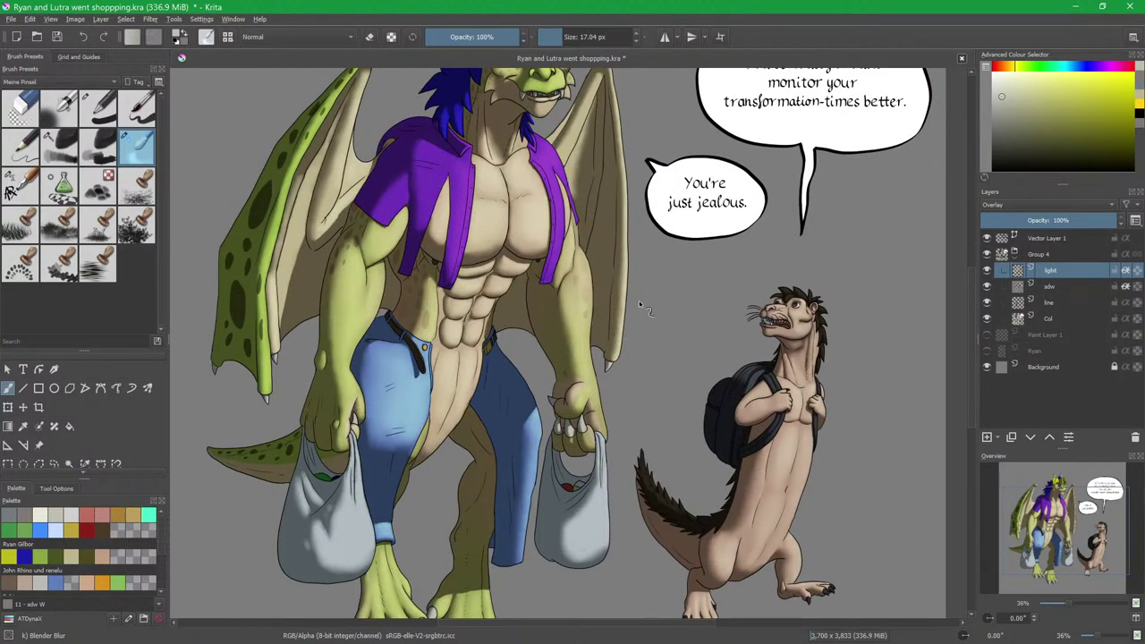
# Brush highlights on the dark fur tufts along the middle of the otter's tail with Charcoal other tip at 8.87 px.
pyautogui.moveTo(719, 403); pyautogui.dragTo(701, 322)
pyautogui.moveTo(691, 442); pyautogui.dragTo(663, 355)
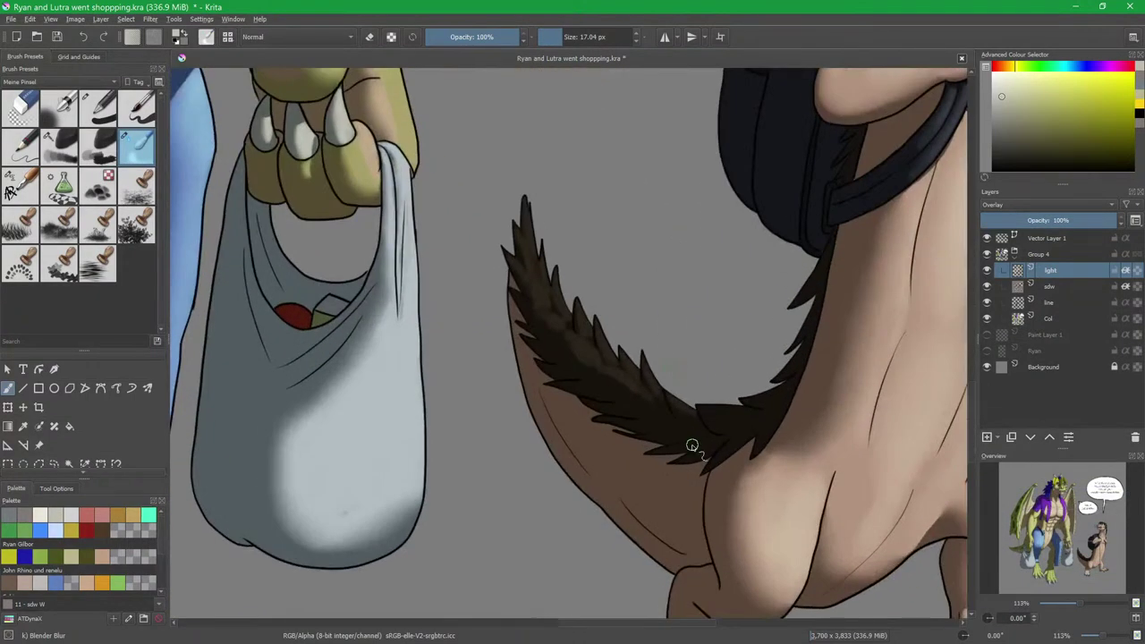
pyautogui.moveTo(683, 448)
pyautogui.mouseDown()
pyautogui.moveTo(662, 379)
pyautogui.moveTo(632, 362)
pyautogui.moveTo(638, 453)
pyautogui.moveTo(591, 390)
pyautogui.mouseUp()
pyautogui.moveTo(538, 301); pyautogui.dragTo(557, 328)
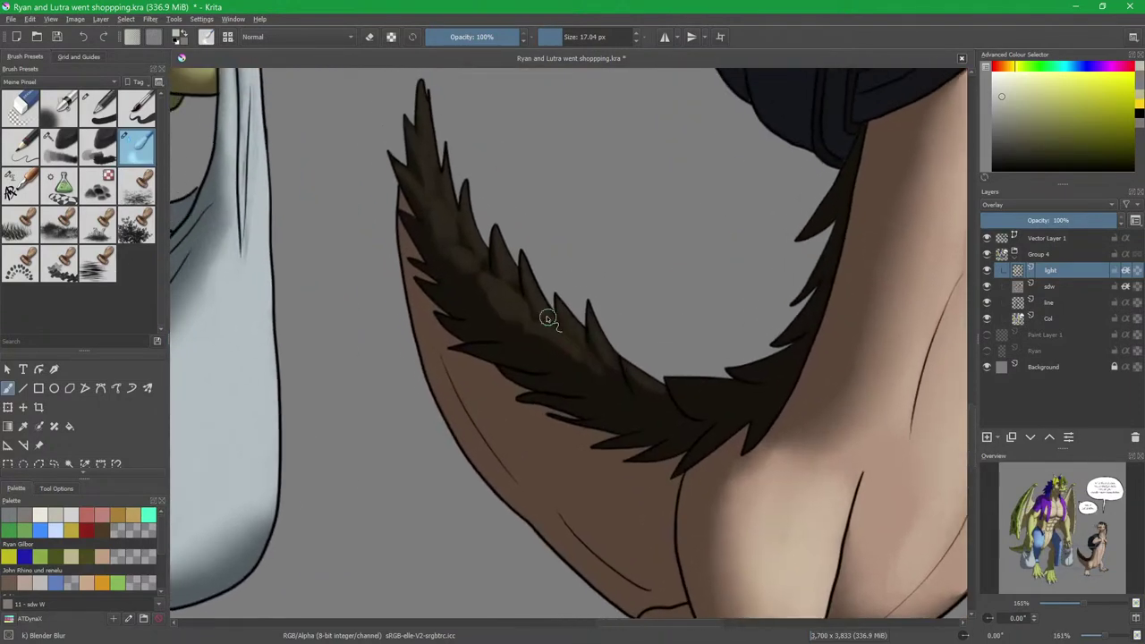
pyautogui.press('/')
pyautogui.moveTo(495, 275); pyautogui.dragTo(571, 349)
pyautogui.moveTo(538, 322); pyautogui.dragTo(517, 250)
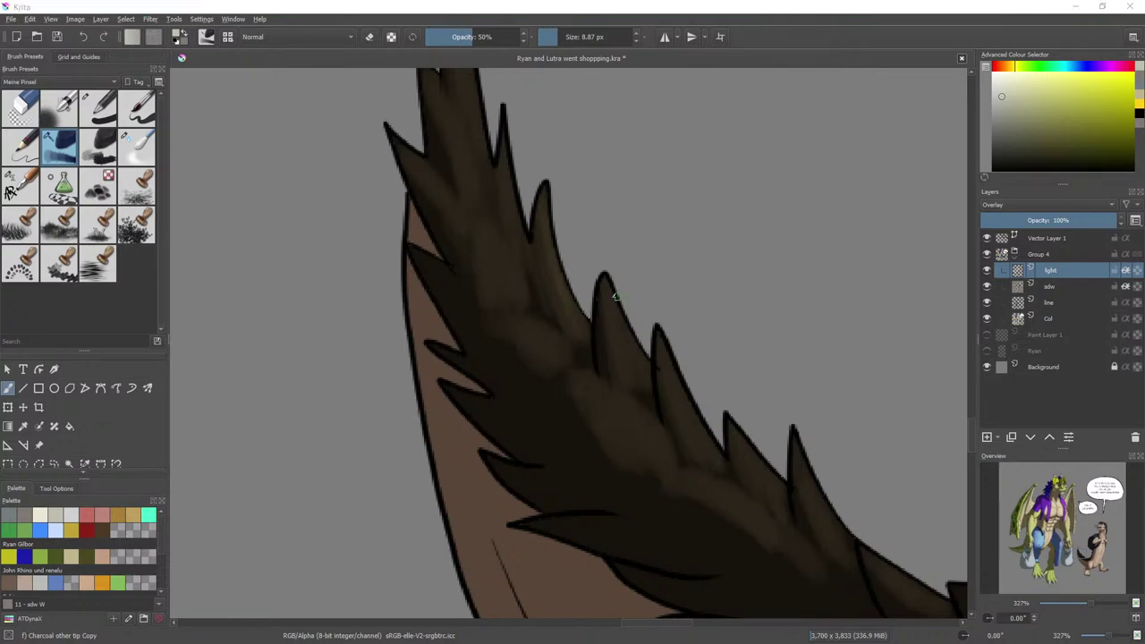
pyautogui.moveTo(619, 309); pyautogui.dragTo(582, 366)
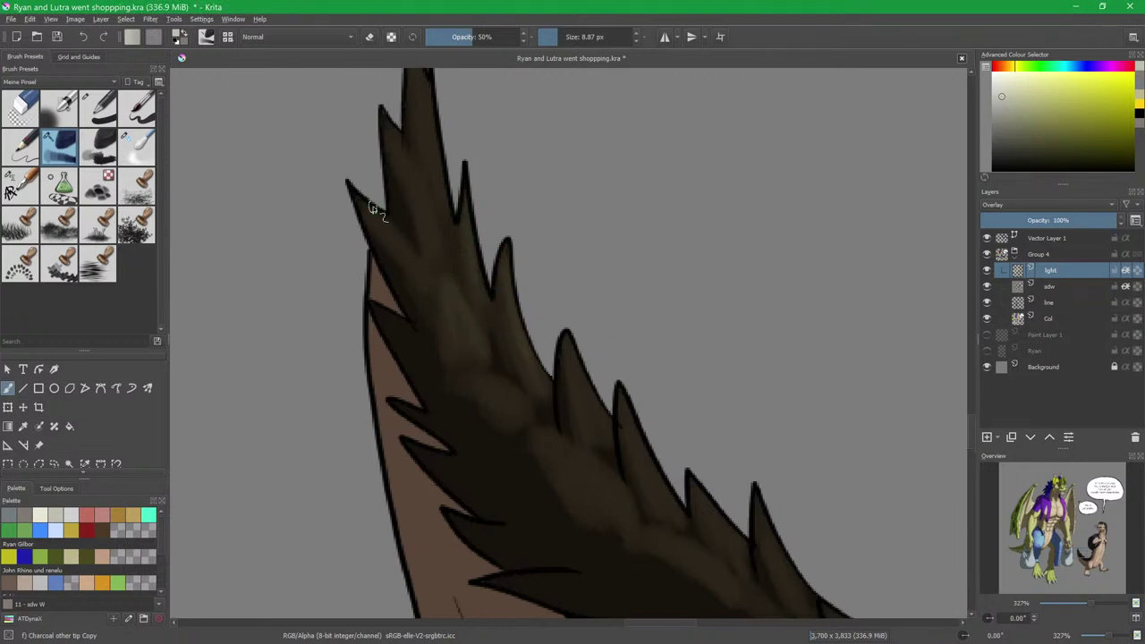
# Extend the fur highlights to the otter's tail tip and down along the tufts toward the tail's base.
pyautogui.moveTo(416, 232); pyautogui.dragTo(447, 349)
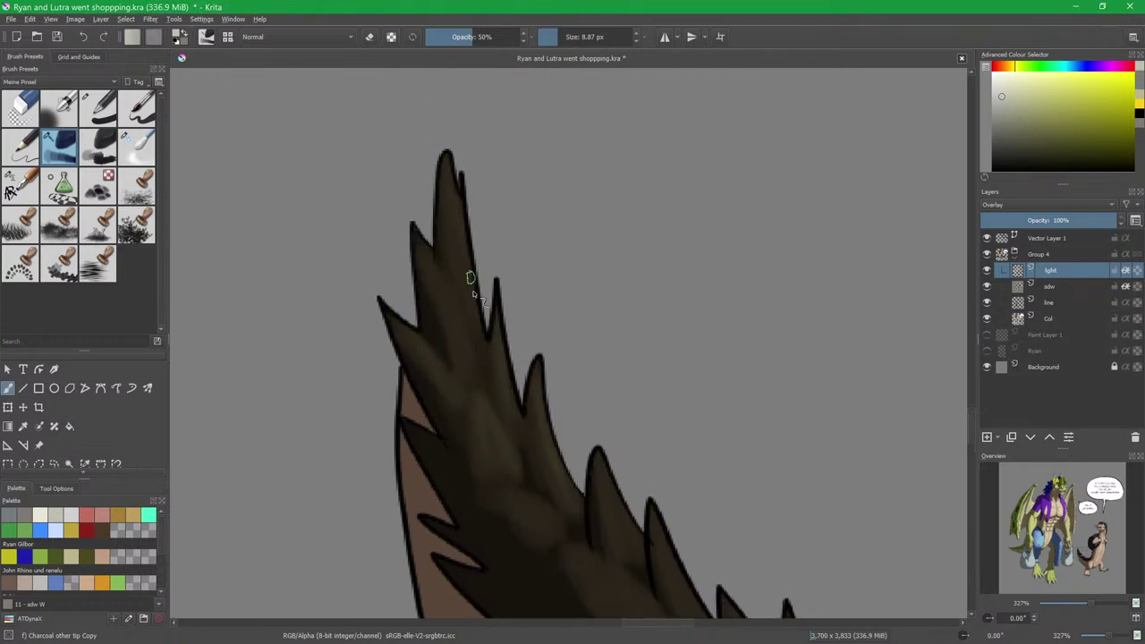
pyautogui.moveTo(523, 462); pyautogui.dragTo(468, 298)
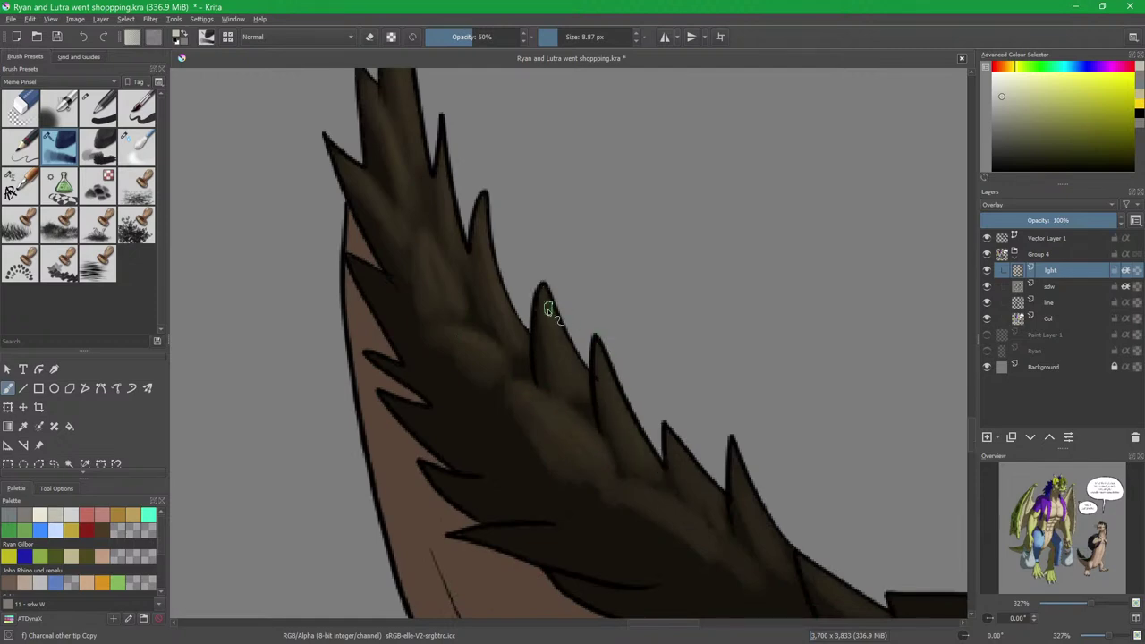
pyautogui.scroll(-5, 647, 481)
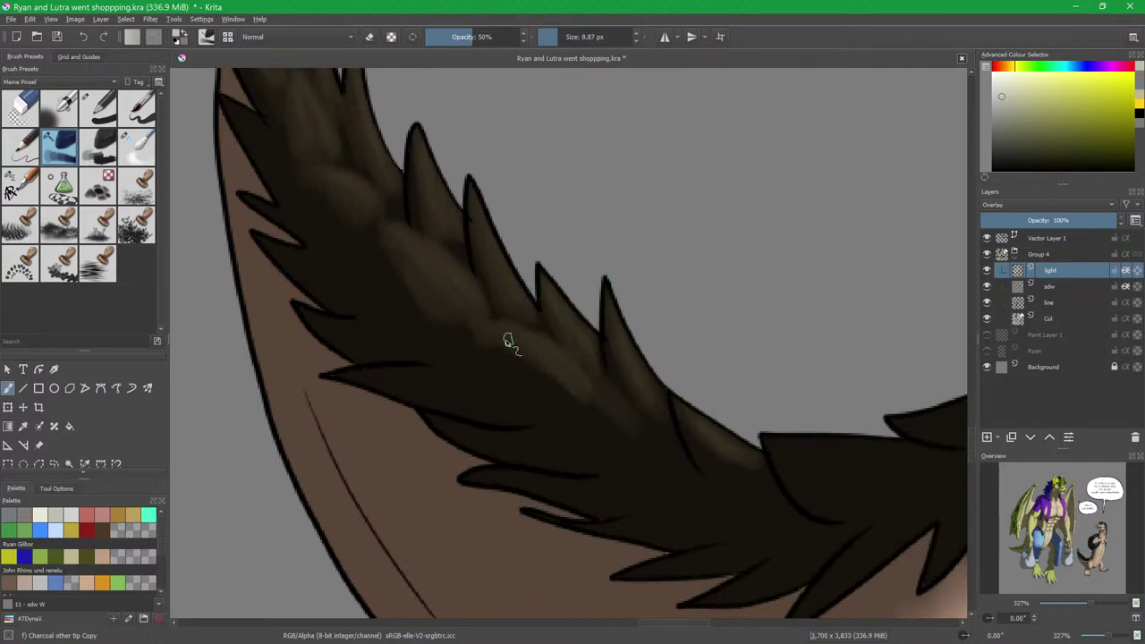
# Examine the lighting on the otter's backpack and the dragon's shirt, torso and face.
pyautogui.scroll(-5, 530, 344)
pyautogui.moveTo(773, 107); pyautogui.dragTo(585, 349)
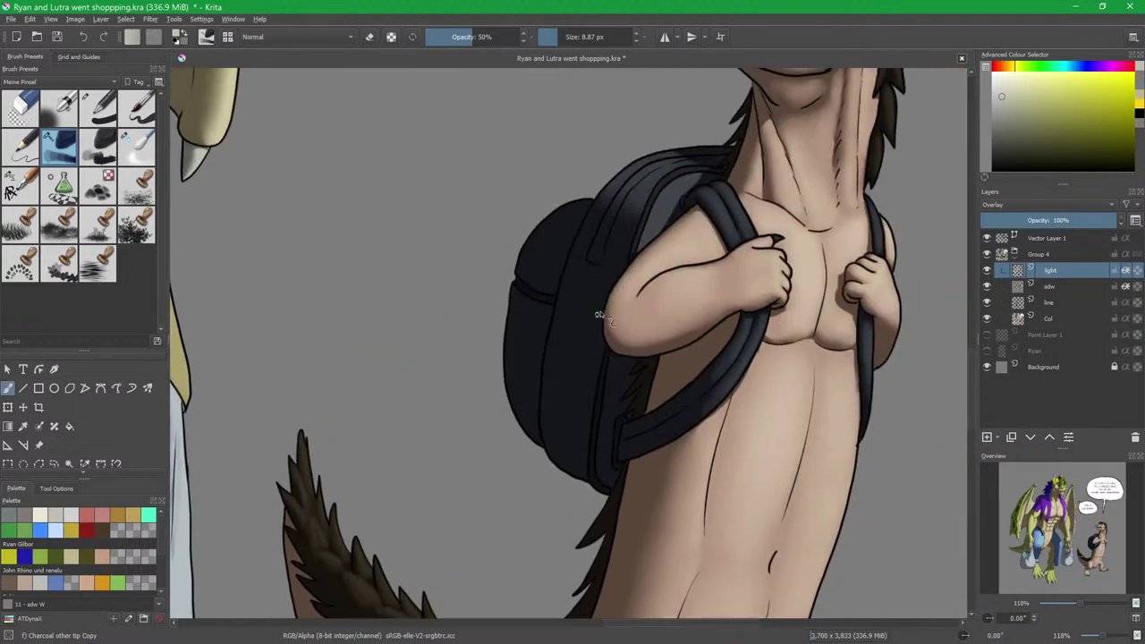
pyautogui.scroll(-3, 587, 347)
pyautogui.moveTo(595, 292); pyautogui.dragTo(650, 292)
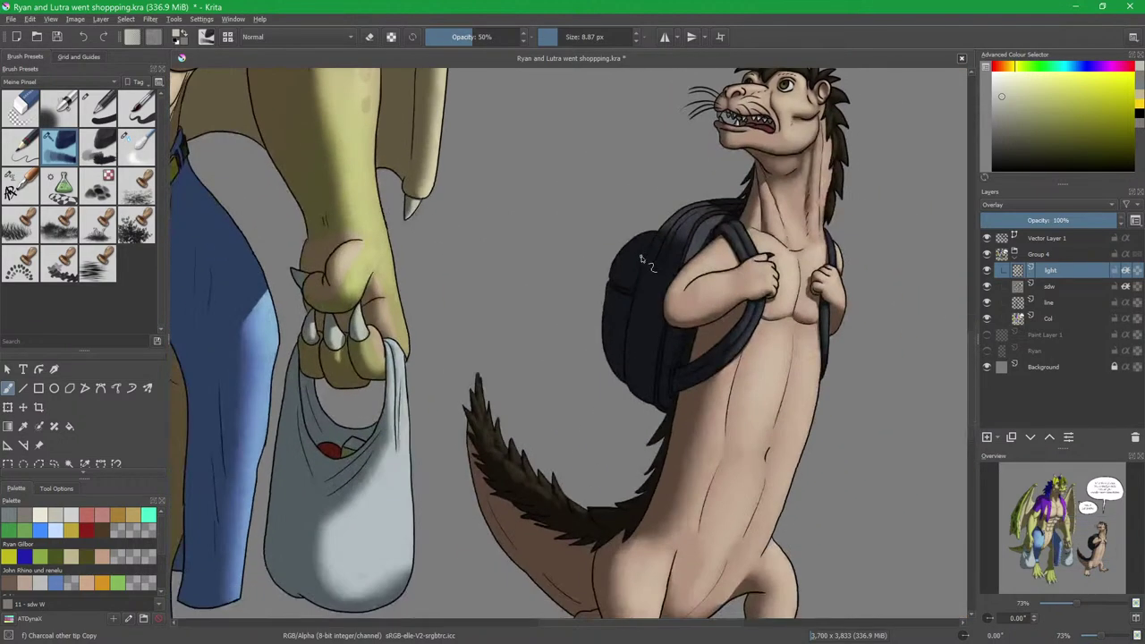
pyautogui.scroll(-2, 650, 293)
pyautogui.moveTo(582, 311)
pyautogui.mouseDown()
pyautogui.moveTo(602, 512)
pyautogui.moveTo(637, 627)
pyautogui.mouseUp()
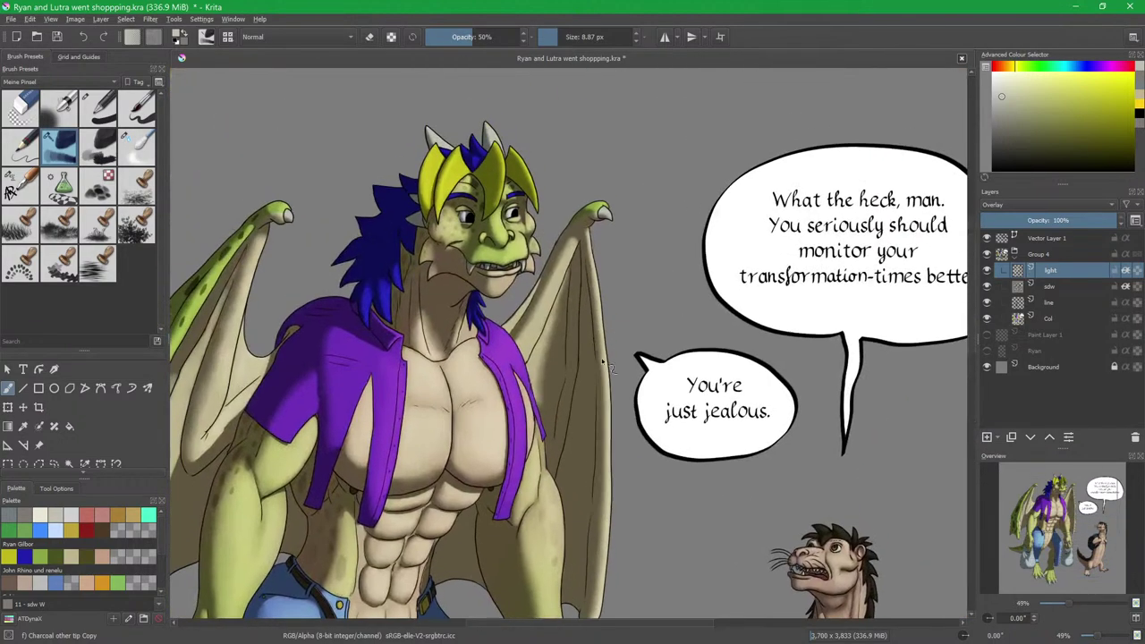
pyautogui.moveTo(404, 425); pyautogui.dragTo(576, 233)
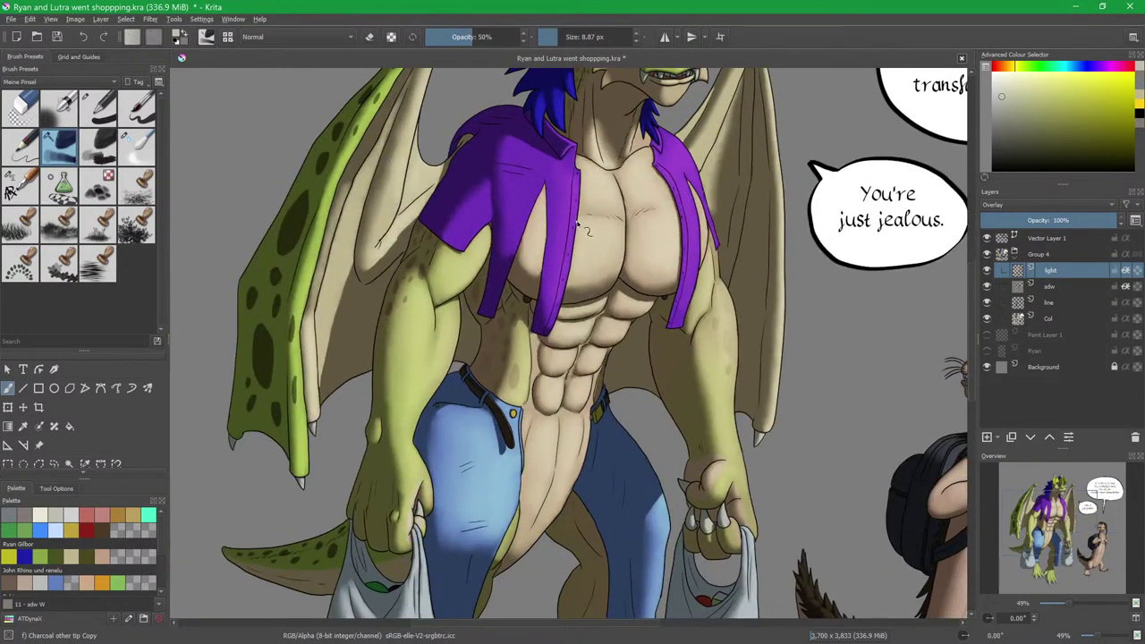
pyautogui.moveTo(589, 186); pyautogui.dragTo(547, 331)
pyautogui.moveTo(561, 287); pyautogui.dragTo(533, 355)
pyautogui.scroll(4, 600, 234)
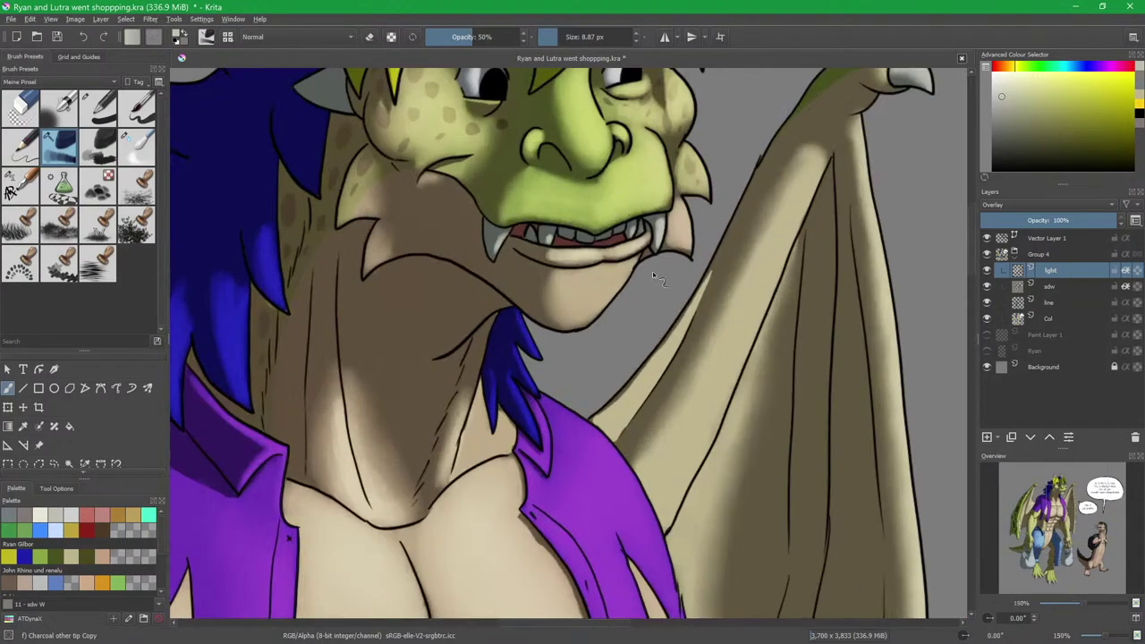
pyautogui.moveTo(675, 192); pyautogui.dragTo(657, 309)
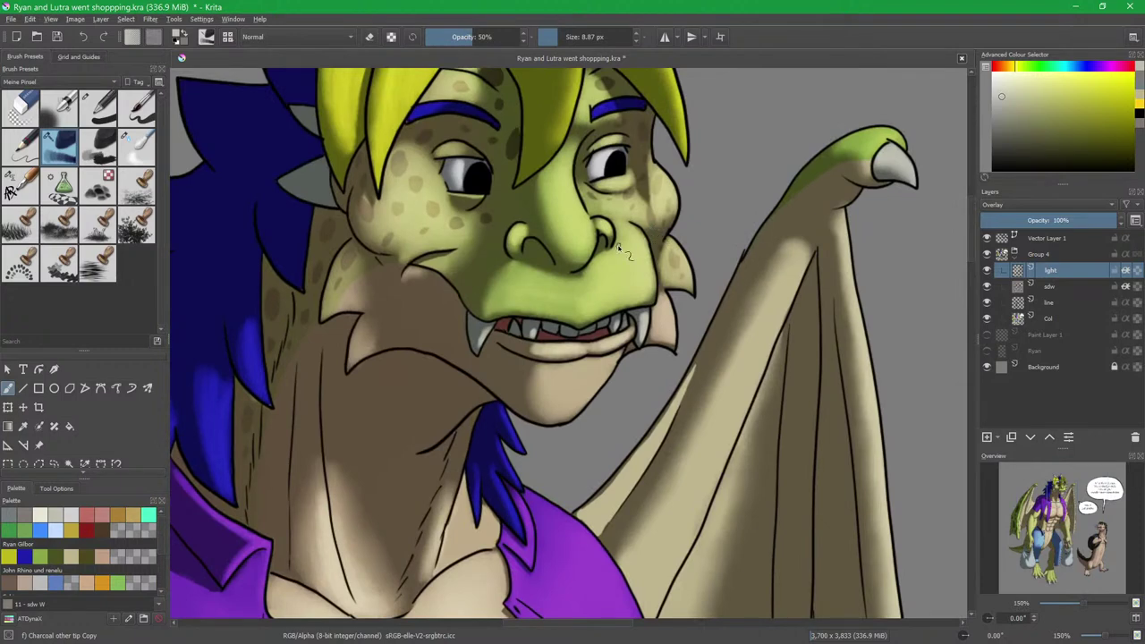
# Choose the Ivory/Licht palette colour and brush streaky highlights along the dragon's two yellow hair strands above the near eye.
pyautogui.click(72, 507)
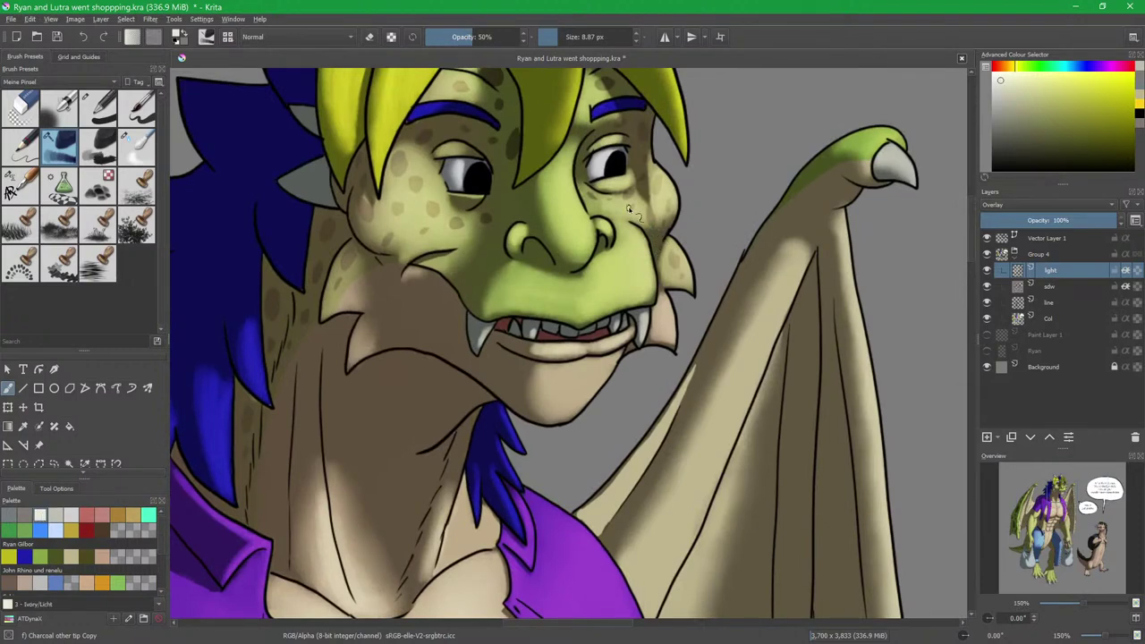
pyautogui.moveTo(643, 231); pyautogui.dragTo(611, 396)
pyautogui.moveTo(542, 302); pyautogui.dragTo(612, 334)
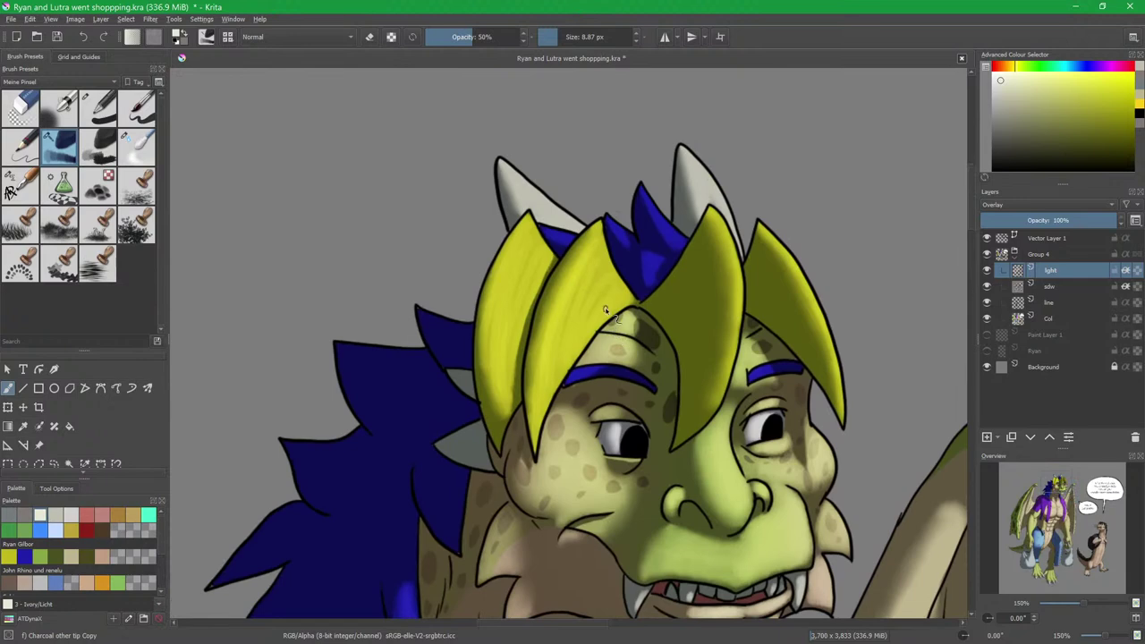
pyautogui.scroll(1, 594, 320)
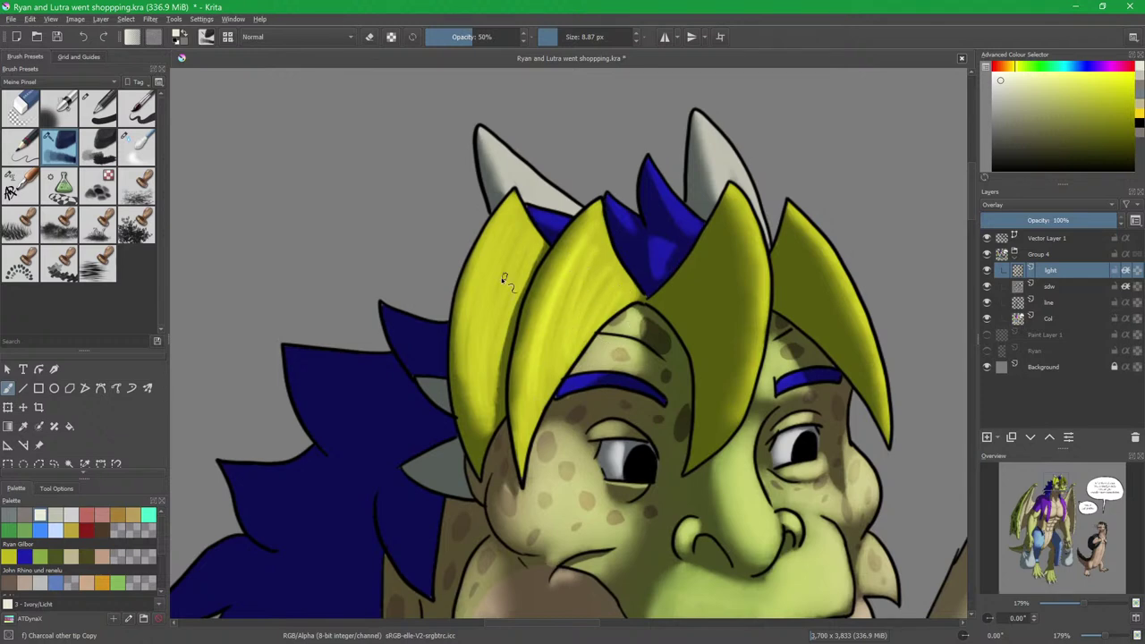
pyautogui.moveTo(501, 242); pyautogui.dragTo(511, 239)
pyautogui.press('[')
pyautogui.press('[')
pyautogui.moveTo(536, 246); pyautogui.dragTo(498, 376)
# Brush highlights on the dragon's blue hair tufts between the yellow strands with Charcoal other tip, finishing at 8.29 px.
pyautogui.scroll(2, 677, 255)
pyautogui.press(']')
pyautogui.press(']')
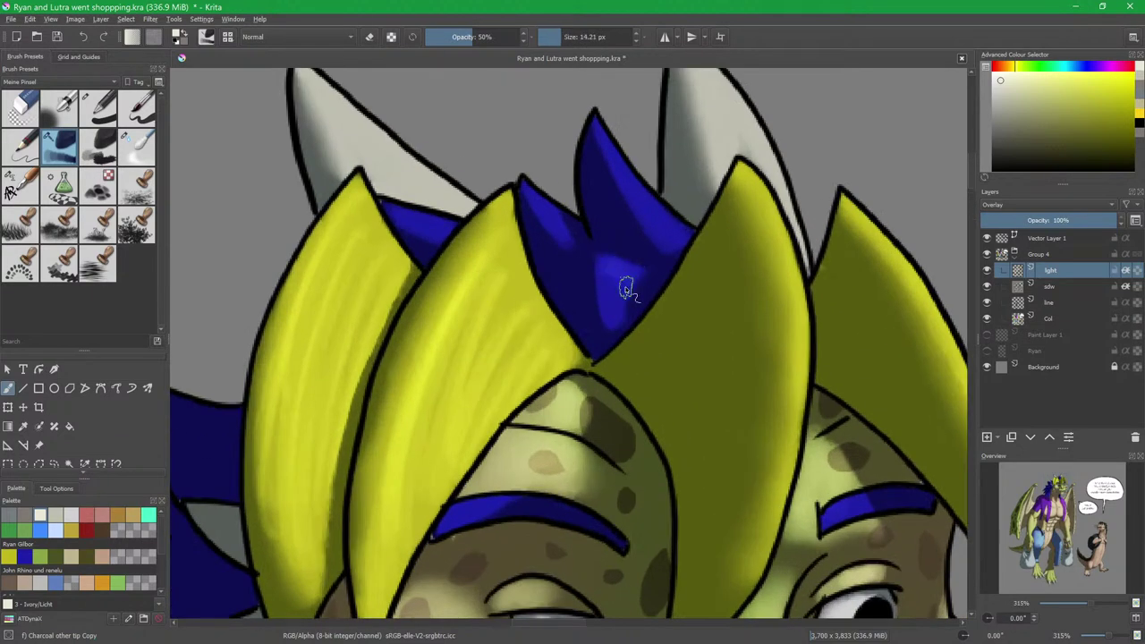
pyautogui.keyDown('shift'); pyautogui.moveTo(625, 181); pyautogui.dragTo(612, 177); pyautogui.keyUp('shift')
pyautogui.moveTo(605, 258); pyautogui.dragTo(619, 291)
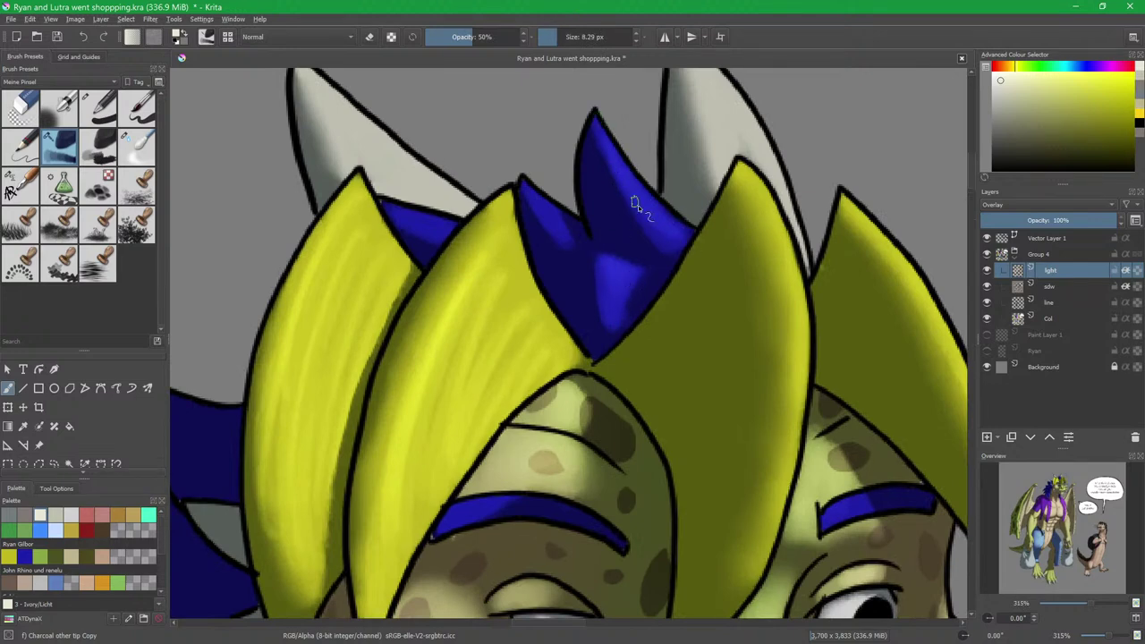
# Brush highlights along the outer edges of both of the dragon's horns with Charcoal other tip at 8.29 px.
pyautogui.moveTo(485, 205); pyautogui.dragTo(531, 276)
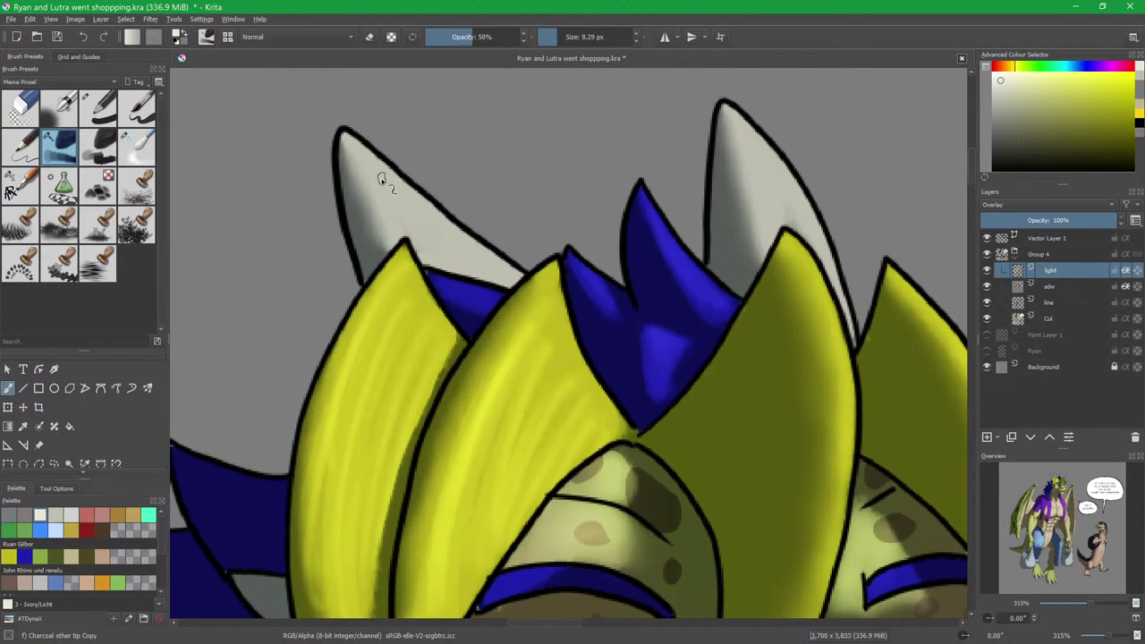
pyautogui.moveTo(364, 161)
pyautogui.mouseDown()
pyautogui.moveTo(417, 225)
pyautogui.moveTo(479, 264)
pyautogui.mouseUp()
pyautogui.moveTo(734, 119); pyautogui.dragTo(801, 223)
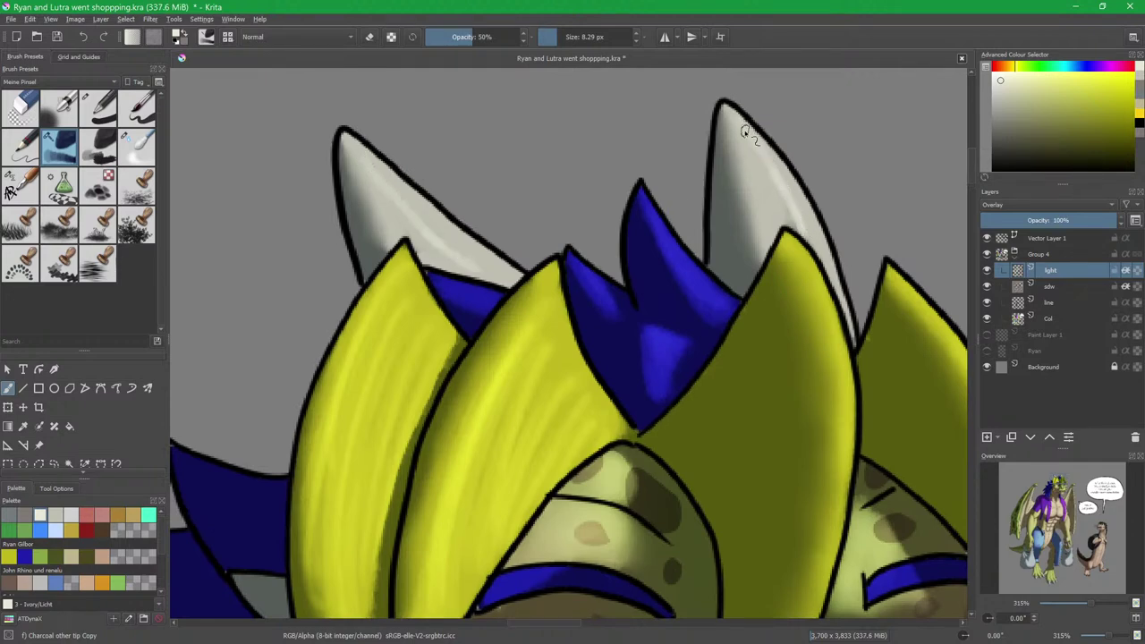
pyautogui.scroll(-3, 741, 287)
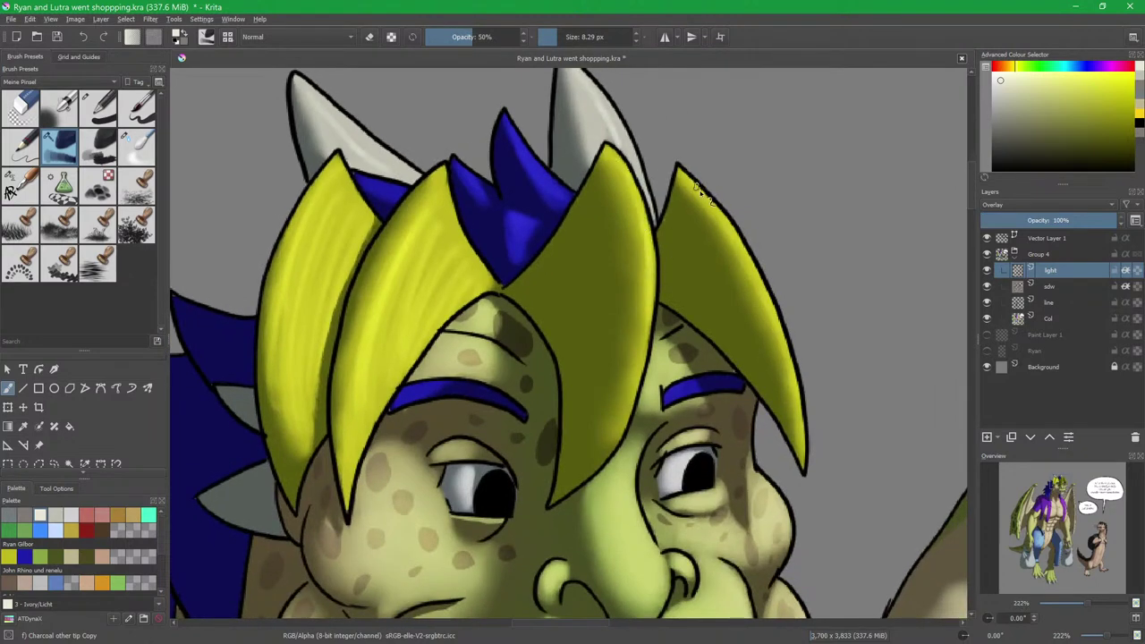
pyautogui.scroll(-5, 694, 445)
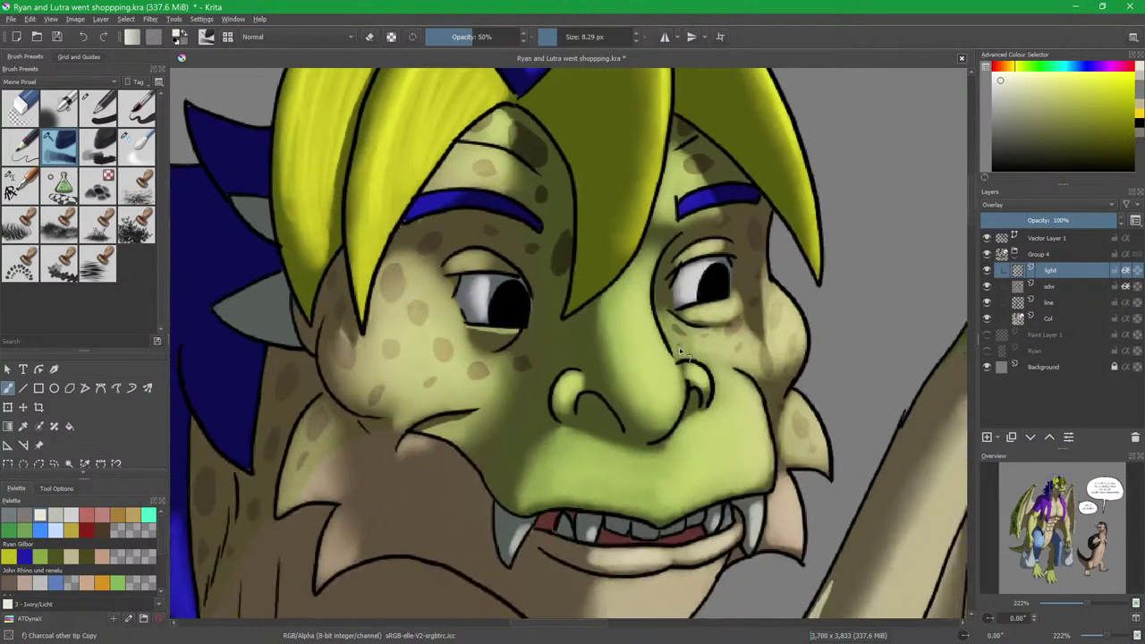
# Brush highlights on the dragon's nose, far cheek and muzzle with Charcoal other tip at 22.80 px, softening them with Blender Blur.
pyautogui.moveTo(609, 357)
pyautogui.keyDown('shift'); pyautogui.mouseDown()
pyautogui.moveTo(627, 358)
pyautogui.moveTo(614, 358)
pyautogui.moveTo(626, 358)
pyautogui.moveTo(614, 341)
pyautogui.moveTo(617, 349)
pyautogui.mouseUp(); pyautogui.keyUp('shift')
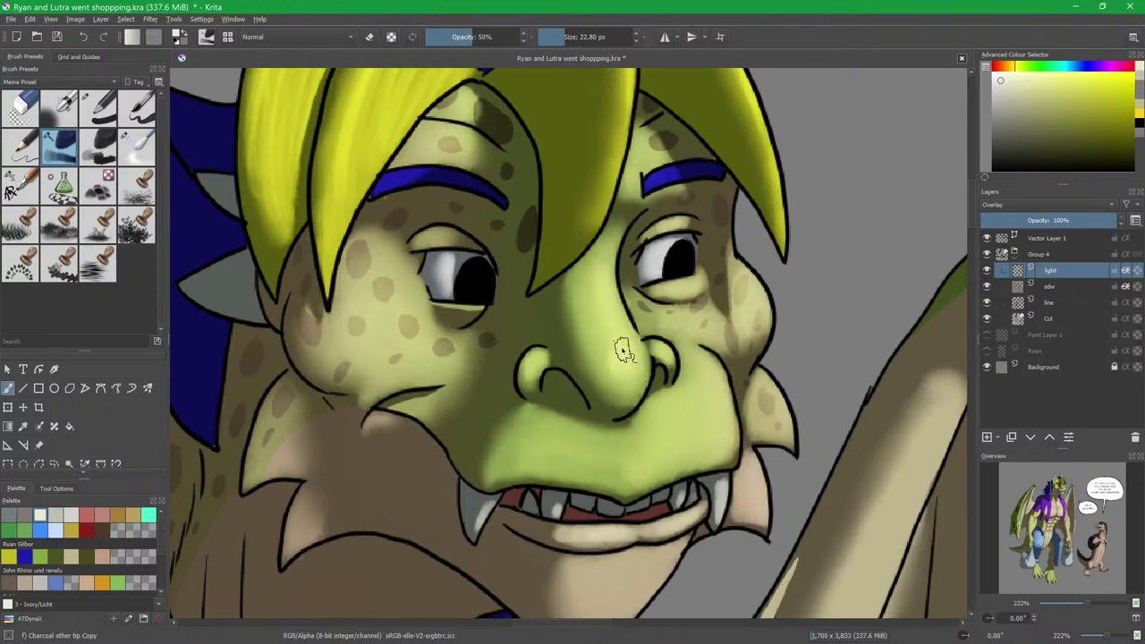
pyautogui.press('/')
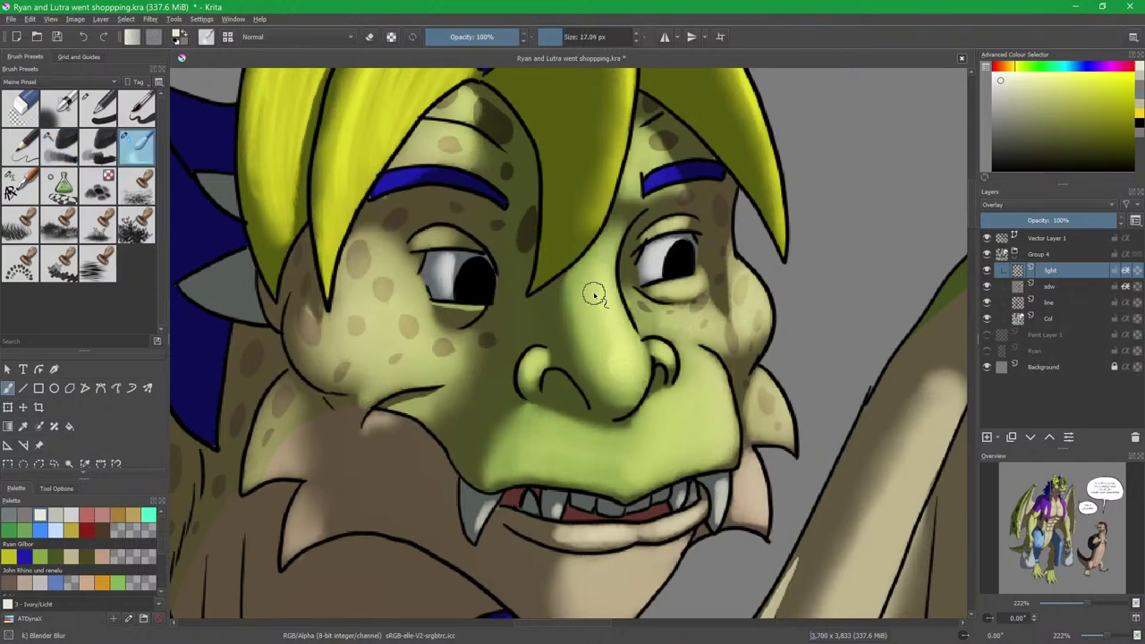
pyautogui.press('/')
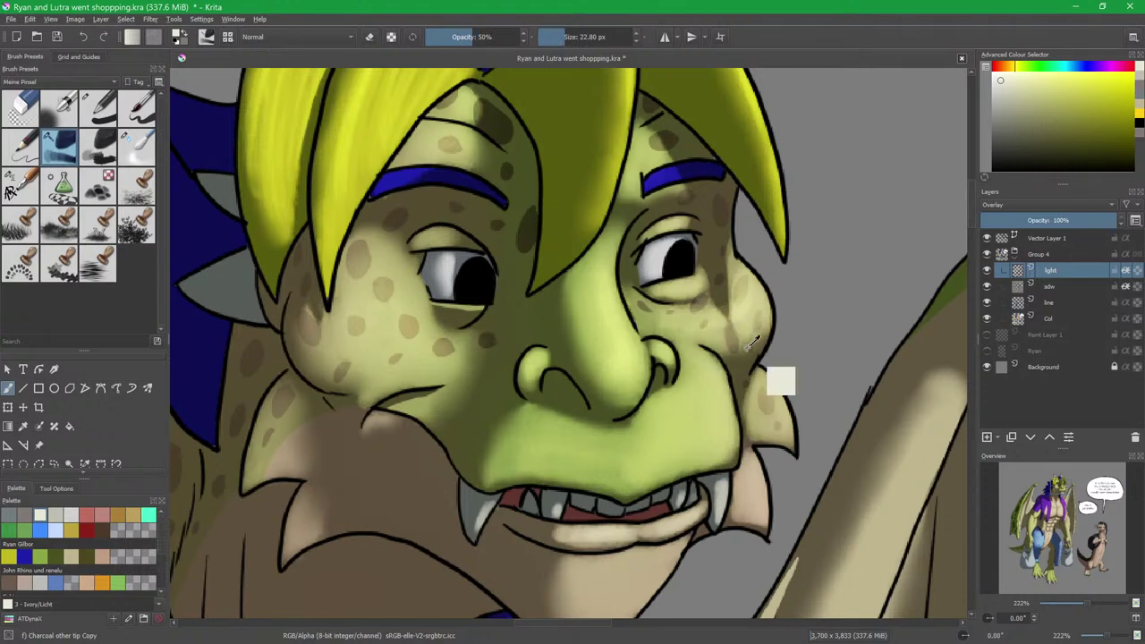
pyautogui.moveTo(749, 291); pyautogui.dragTo(749, 325)
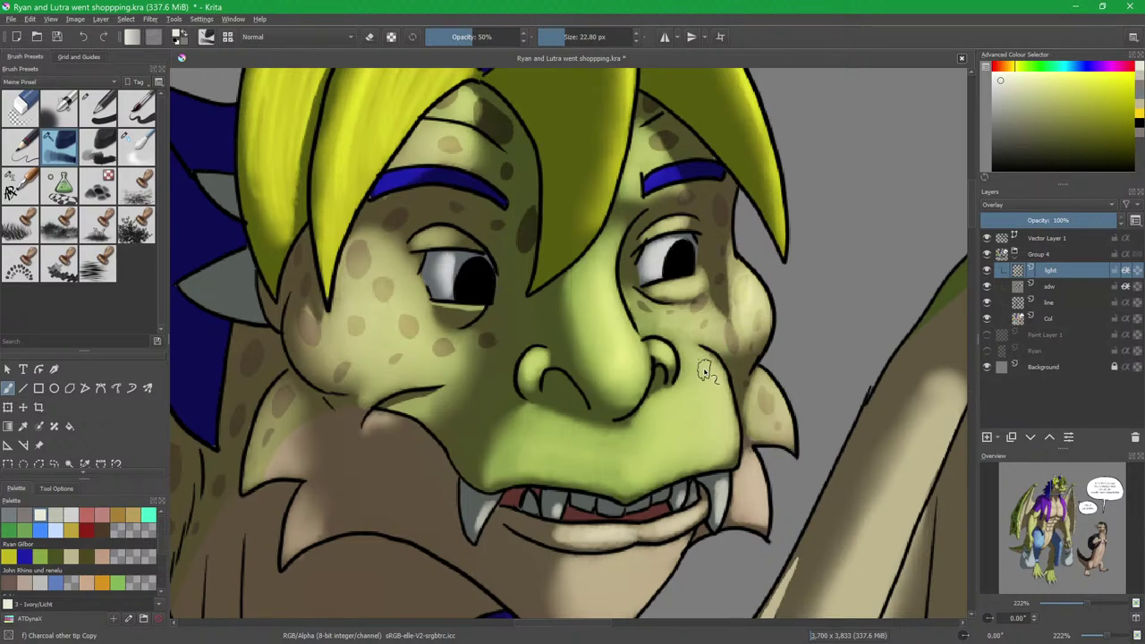
pyautogui.press('/')
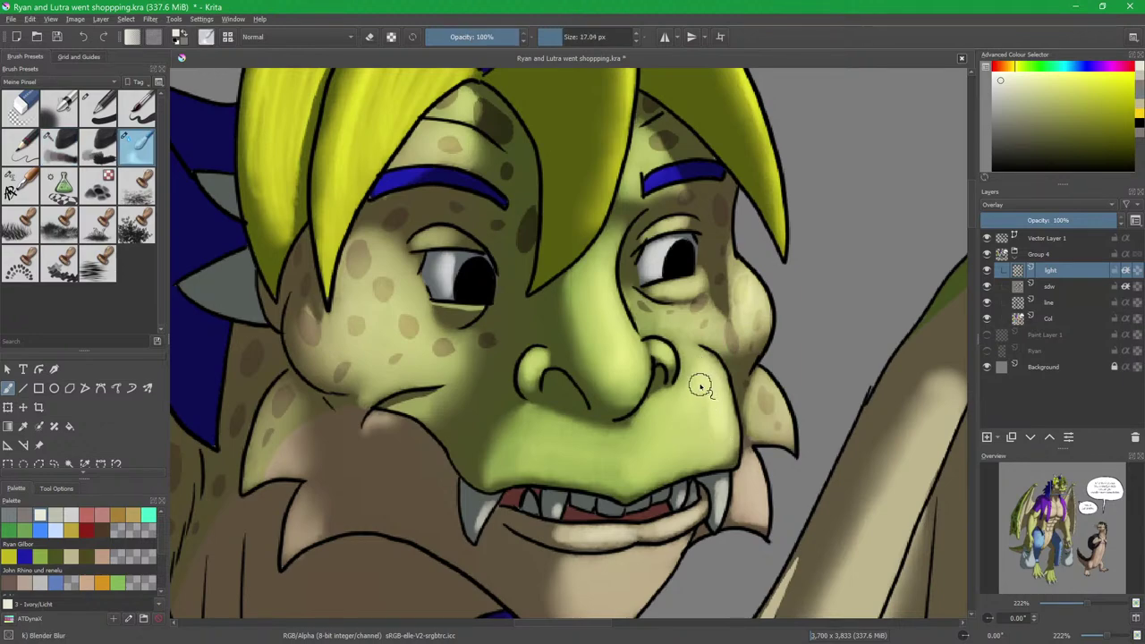
# Brush highlights around the dragon's near nostril and on the forehead with Charcoal other tip, finishing at 20.23 px.
pyautogui.press('/')
pyautogui.moveTo(530, 362)
pyautogui.mouseDown()
pyautogui.moveTo(587, 377)
pyautogui.moveTo(523, 379)
pyautogui.mouseUp()
pyautogui.moveTo(492, 336); pyautogui.dragTo(503, 304)
pyautogui.moveTo(744, 307); pyautogui.dragTo(698, 353)
pyautogui.moveTo(698, 353)
pyautogui.keyDown('ctrl'); pyautogui.mouseDown()
pyautogui.moveTo(703, 331)
pyautogui.moveTo(684, 312)
pyautogui.moveTo(682, 326)
pyautogui.mouseUp(); pyautogui.keyUp('ctrl')
pyautogui.moveTo(411, 329); pyautogui.dragTo(400, 346)
pyautogui.moveTo(392, 271); pyautogui.dragTo(447, 345)
pyautogui.moveTo(445, 256)
pyautogui.keyDown('shift'); pyautogui.mouseDown()
pyautogui.moveTo(471, 260)
pyautogui.moveTo(440, 245)
pyautogui.moveTo(473, 240)
pyautogui.mouseUp(); pyautogui.keyUp('shift')
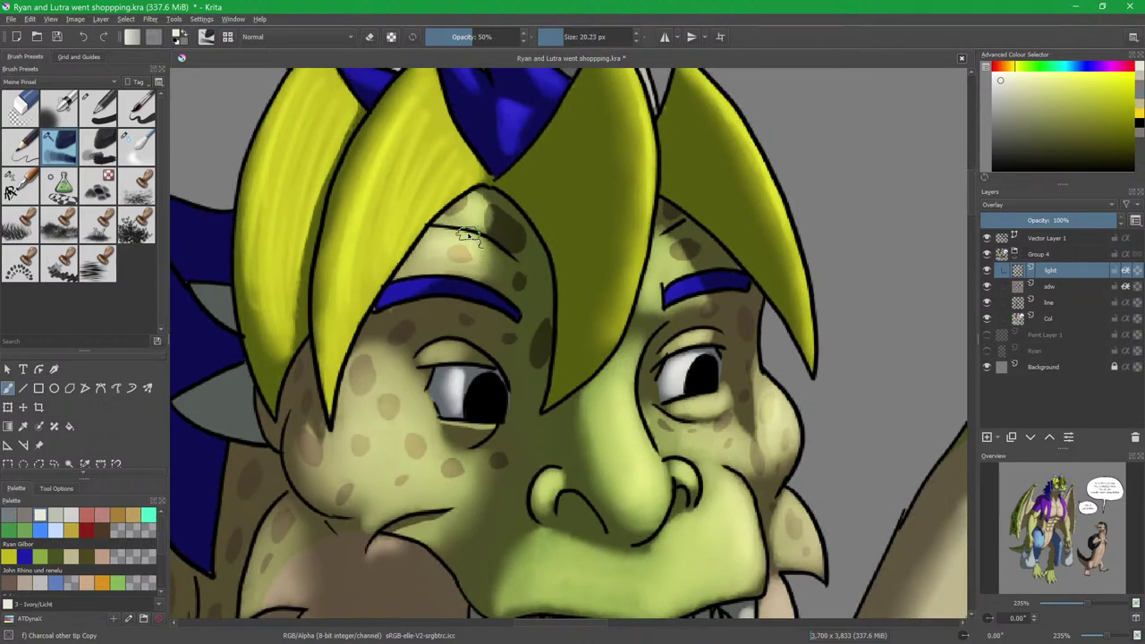
# Brush highlights across the dragon's near spotted cheek with Charcoal other tip at 35.49 px and smooth them with Blender Blur at 25.97 px.
pyautogui.scroll(-3, 447, 269)
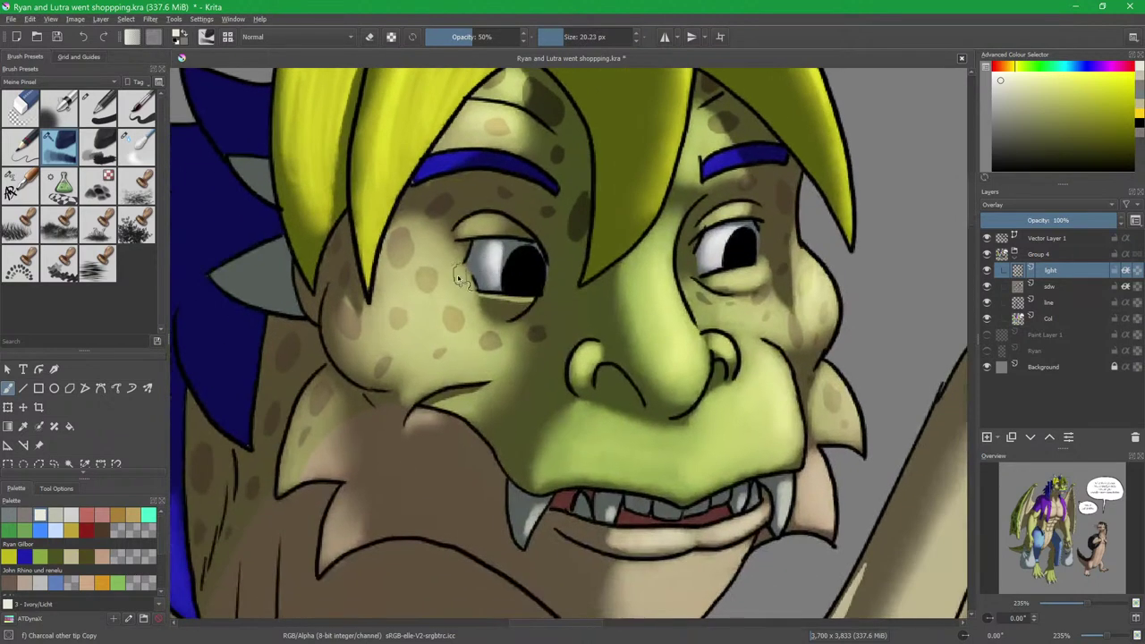
pyautogui.press(']')
pyautogui.press(']')
pyautogui.press(']')
pyautogui.moveTo(401, 292)
pyautogui.mouseDown()
pyautogui.moveTo(467, 313)
pyautogui.moveTo(457, 310)
pyautogui.mouseUp()
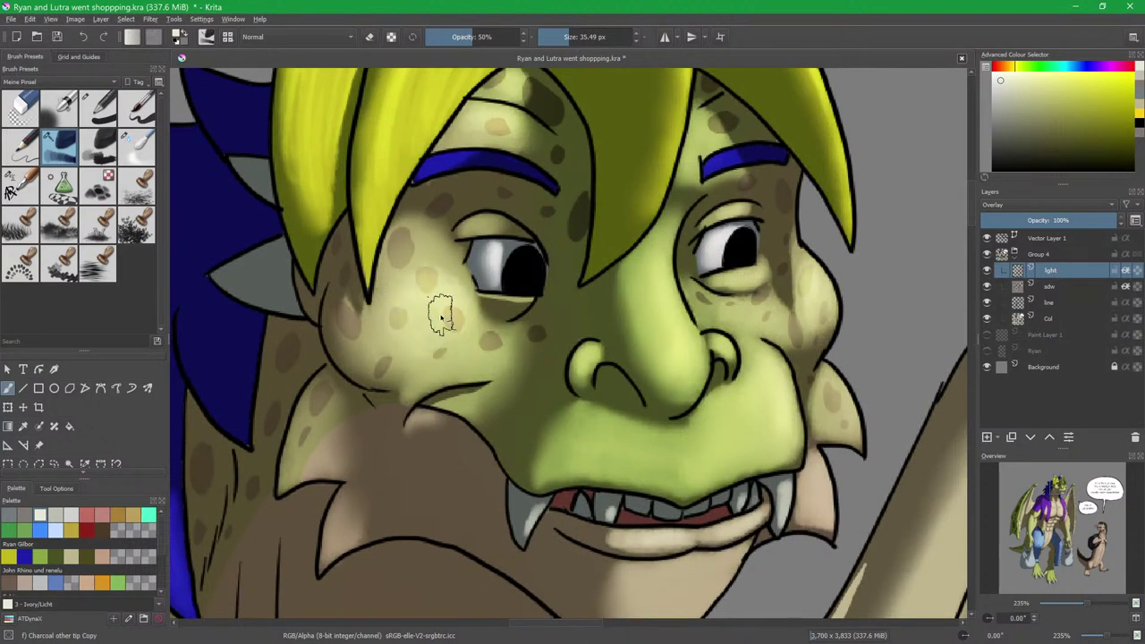
pyautogui.press('/')
pyautogui.moveTo(409, 273)
pyautogui.mouseDown()
pyautogui.moveTo(422, 273)
pyautogui.moveTo(429, 353)
pyautogui.moveTo(452, 316)
pyautogui.mouseUp()
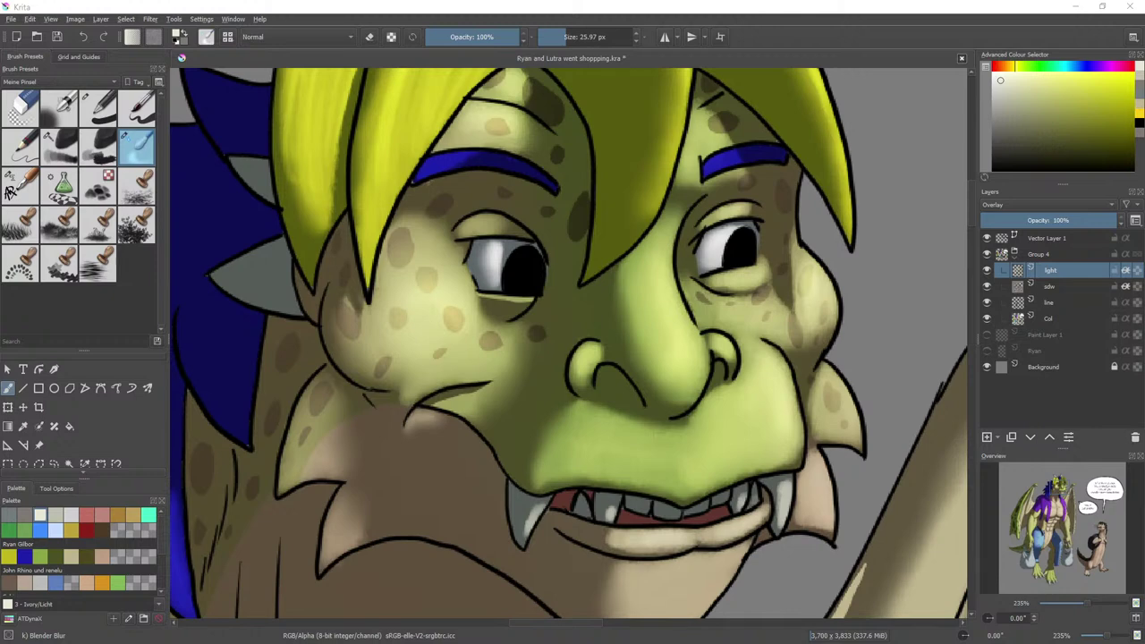
pyautogui.hotkey('alt', 'Tab')
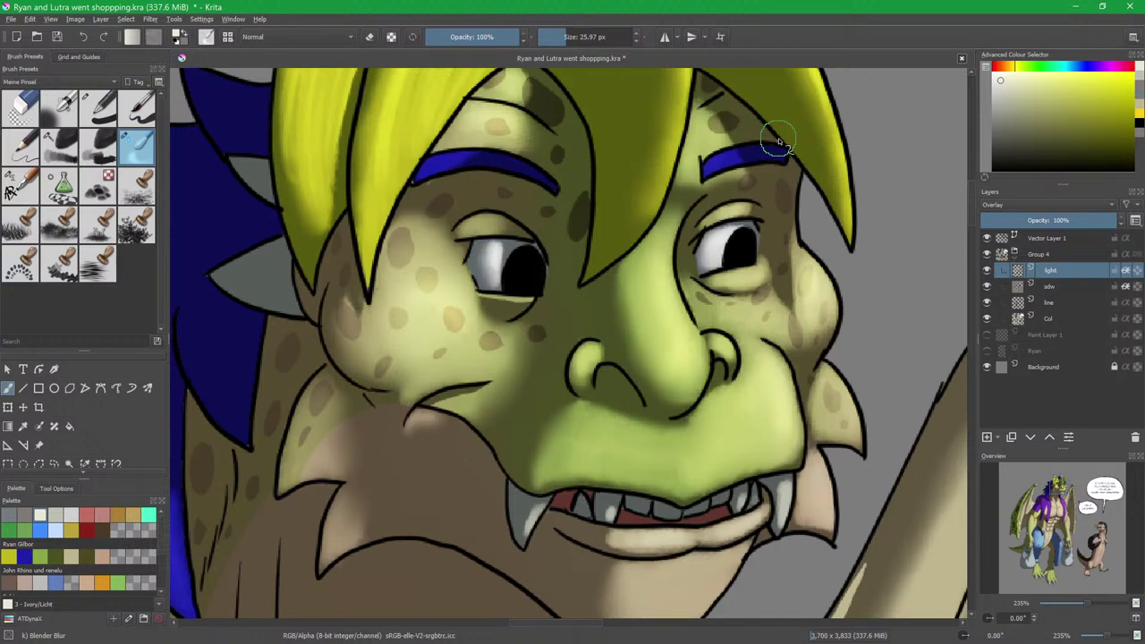
pyautogui.moveTo(629, 351); pyautogui.dragTo(646, 366)
# Brush highlights on the two spikes behind the dragon's far cheek with Charcoal other tip, finishing at 20.01 px, and smooth them with Blender Blur.
pyautogui.press('/')
pyautogui.moveTo(686, 446)
pyautogui.mouseDown()
pyautogui.moveTo(566, 309)
pyautogui.moveTo(586, 338)
pyautogui.moveTo(619, 329)
pyautogui.mouseUp()
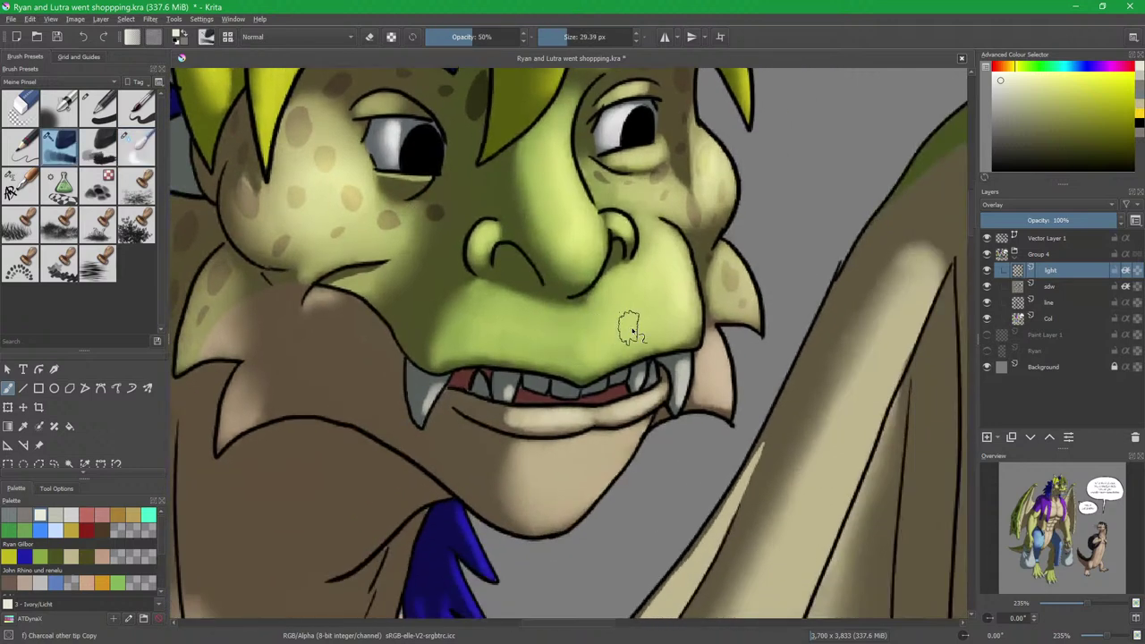
pyautogui.moveTo(697, 331); pyautogui.dragTo(663, 306)
pyautogui.moveTo(698, 236)
pyautogui.mouseDown()
pyautogui.moveTo(715, 269)
pyautogui.moveTo(708, 248)
pyautogui.moveTo(700, 285)
pyautogui.mouseUp()
pyautogui.press('[')
pyautogui.press('[')
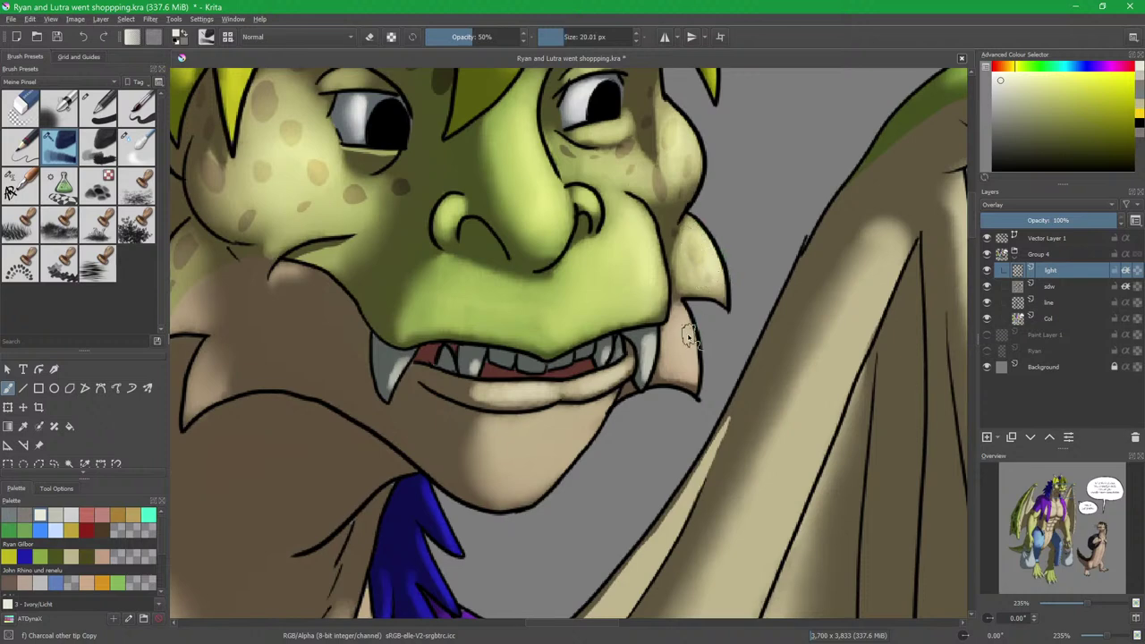
pyautogui.press('/')
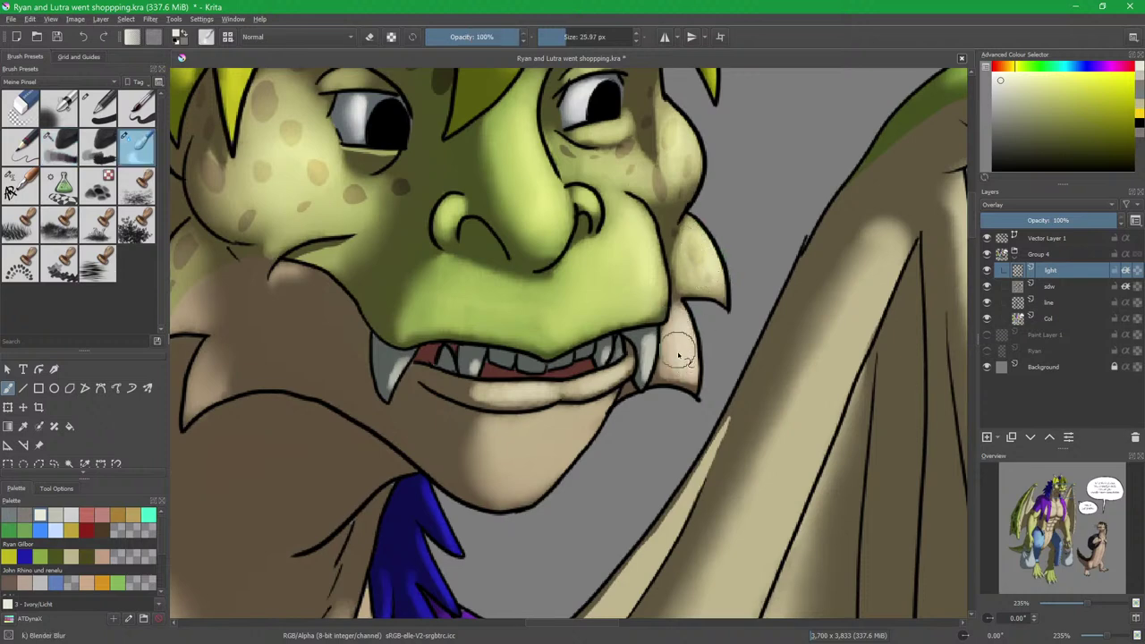
pyautogui.moveTo(697, 250); pyautogui.dragTo(704, 285)
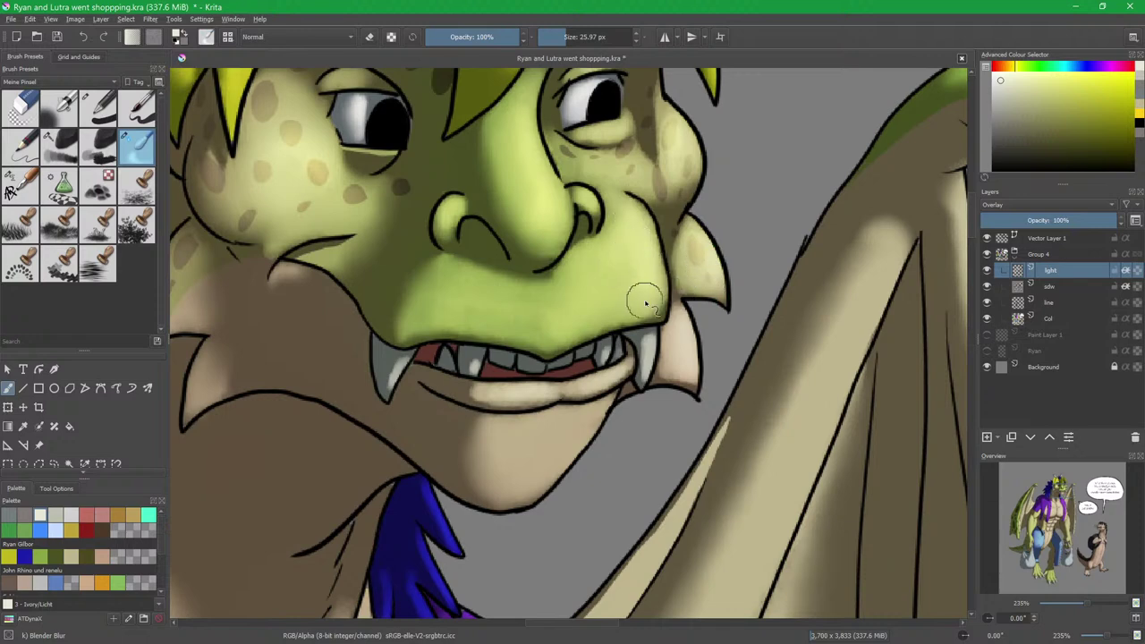
# Brush a highlight on the dragon's chin with Charcoal other tip at 20.01 px and soften it with Blender Blur at 25.97 px.
pyautogui.moveTo(620, 326); pyautogui.dragTo(728, 251)
pyautogui.press('/')
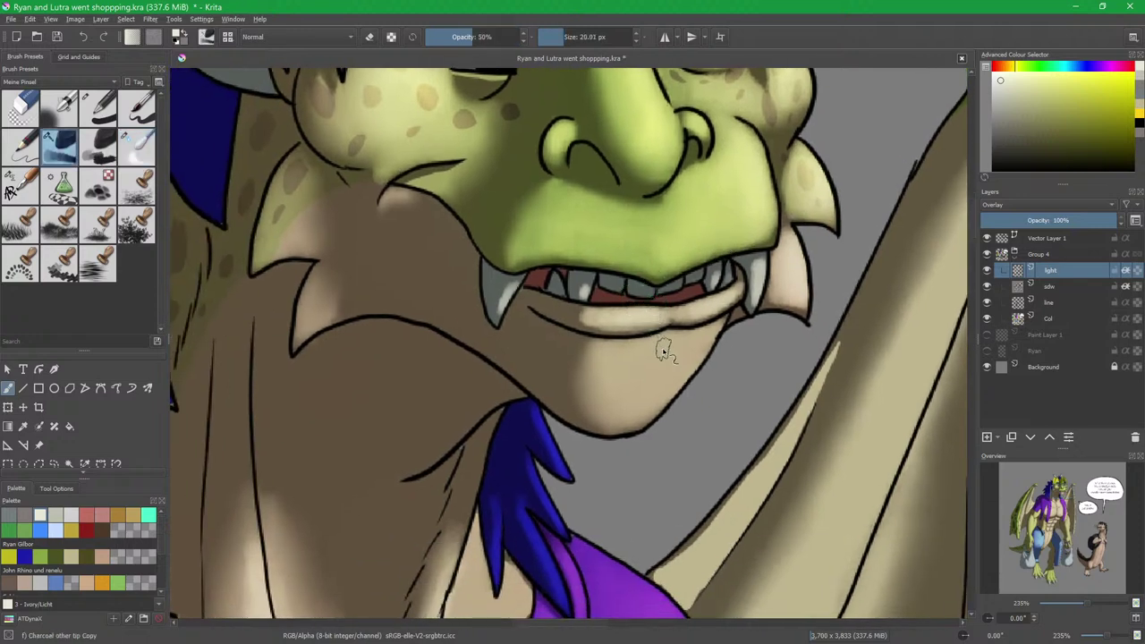
pyautogui.moveTo(663, 350)
pyautogui.mouseDown()
pyautogui.moveTo(711, 340)
pyautogui.moveTo(641, 360)
pyautogui.moveTo(685, 353)
pyautogui.moveTo(644, 394)
pyautogui.mouseUp()
pyautogui.press('/')
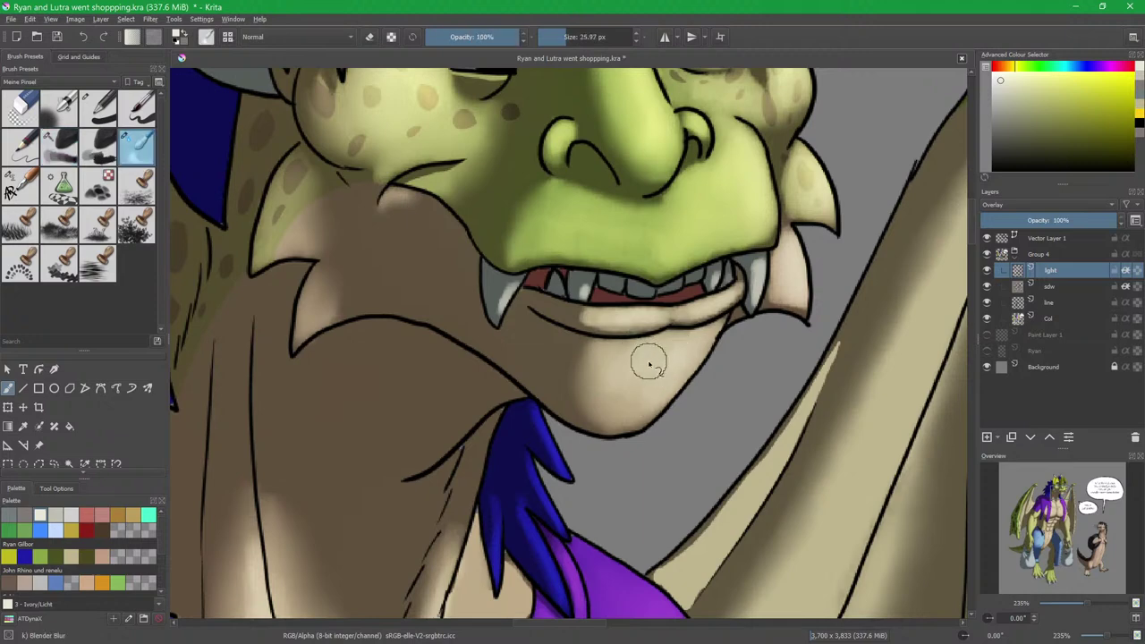
# Brush highlights on the far wing's claw at 6.64 px and its green tip at 13.81 px, and soften them with Blender Blur.
pyautogui.scroll(-4, 617, 358)
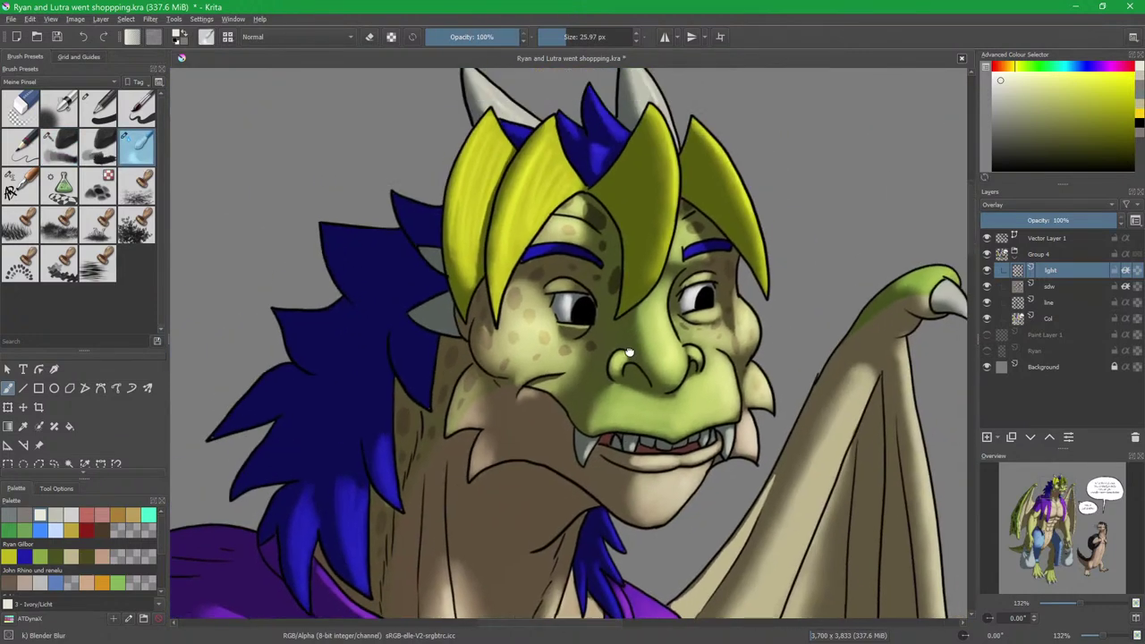
pyautogui.moveTo(629, 353); pyautogui.dragTo(618, 385)
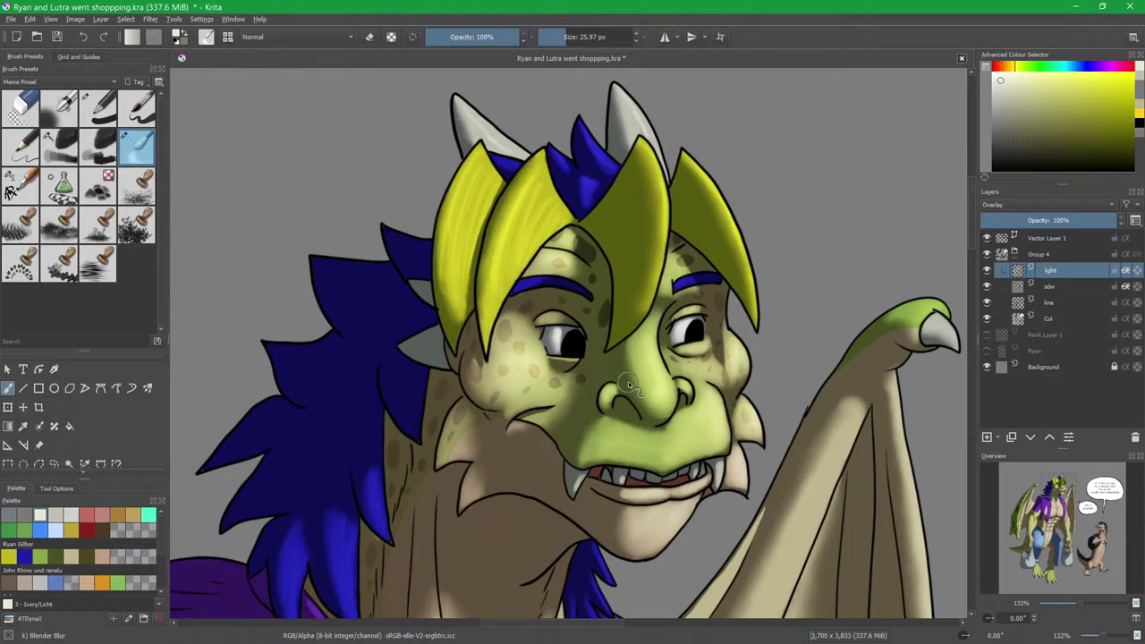
pyautogui.moveTo(649, 454); pyautogui.dragTo(648, 206)
pyautogui.moveTo(728, 281); pyautogui.dragTo(606, 385)
pyautogui.press('/')
pyautogui.moveTo(769, 261)
pyautogui.mouseDown()
pyautogui.moveTo(657, 392)
pyautogui.moveTo(704, 302)
pyautogui.mouseUp()
pyautogui.press('[')
pyautogui.press('[')
pyautogui.press('[')
pyautogui.press('[')
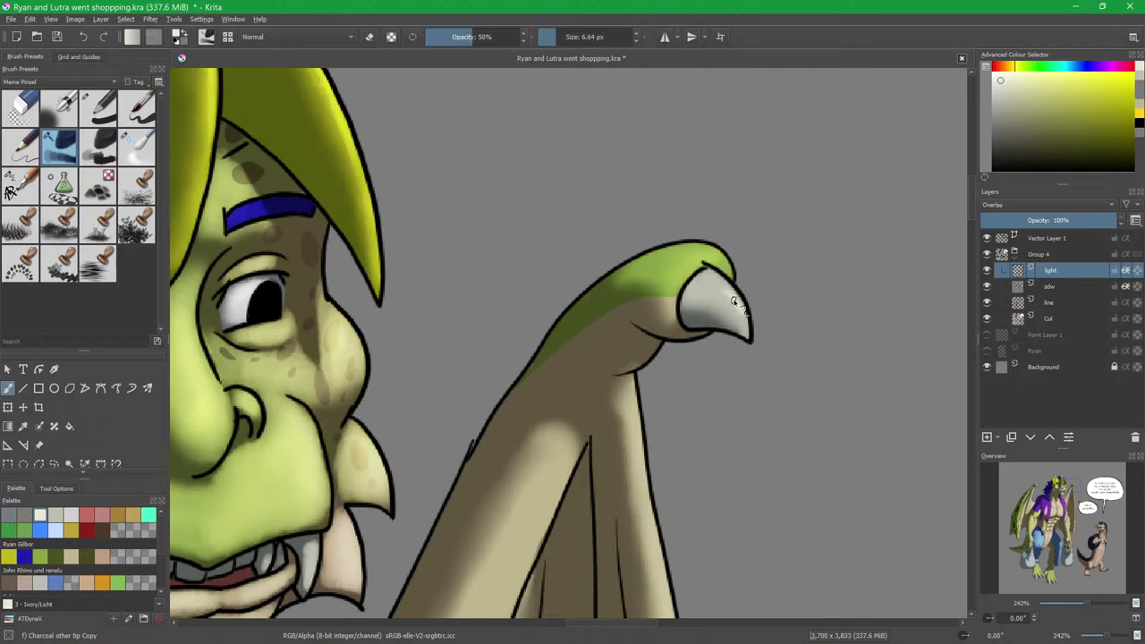
pyautogui.press(']')
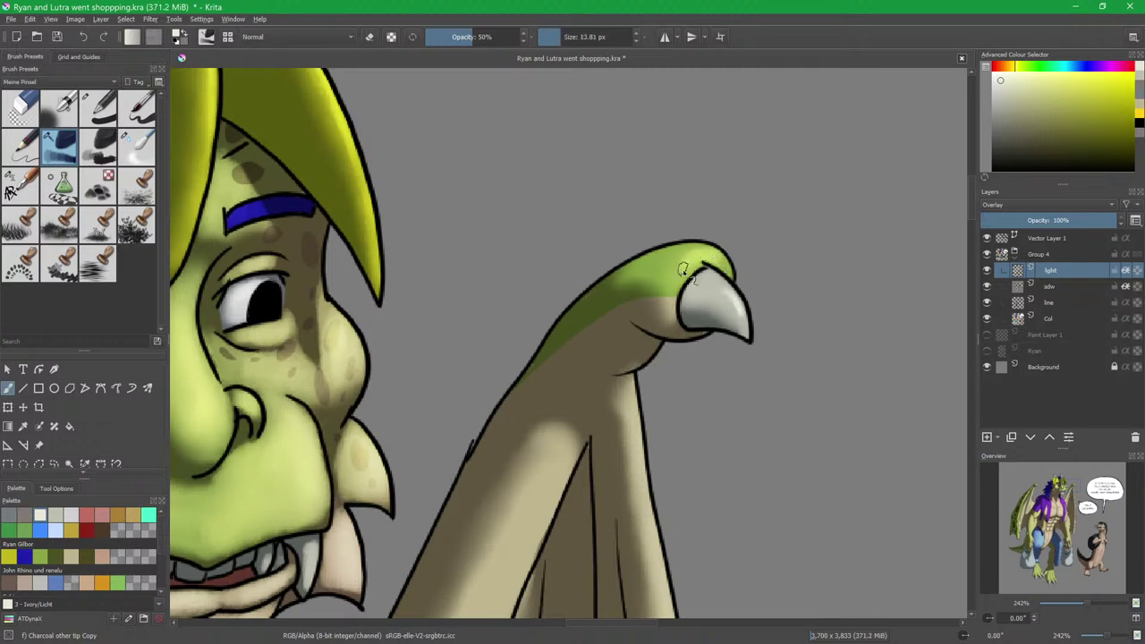
pyautogui.press('/')
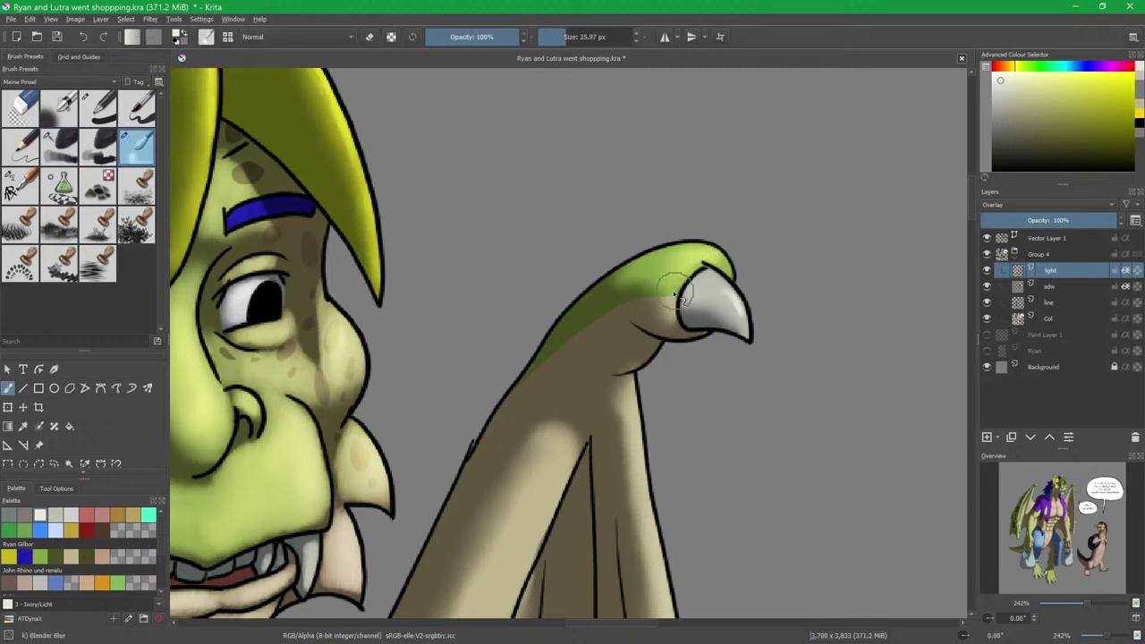
# Brush long highlights along the far wing's inner membrane with Charcoal other tip at 26.07 px and smooth them with Blender Blur at 42.23 px.
pyautogui.press('/')
pyautogui.moveTo(586, 408); pyautogui.dragTo(703, 194)
pyautogui.scroll(-5, 627, 295)
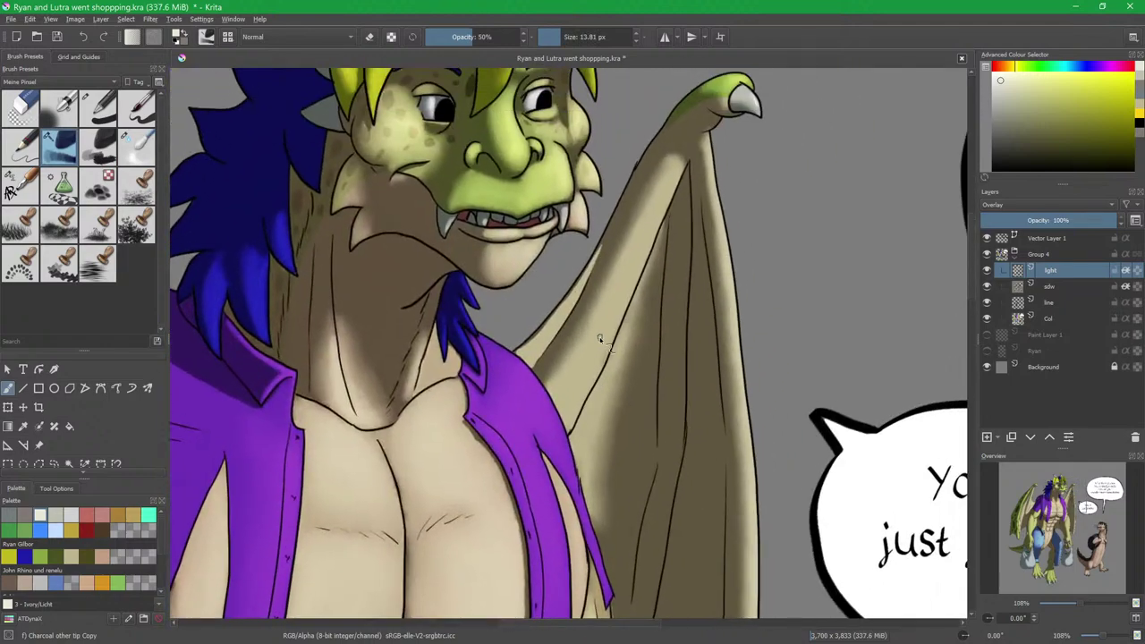
pyautogui.press(']')
pyautogui.moveTo(563, 388); pyautogui.dragTo(667, 186)
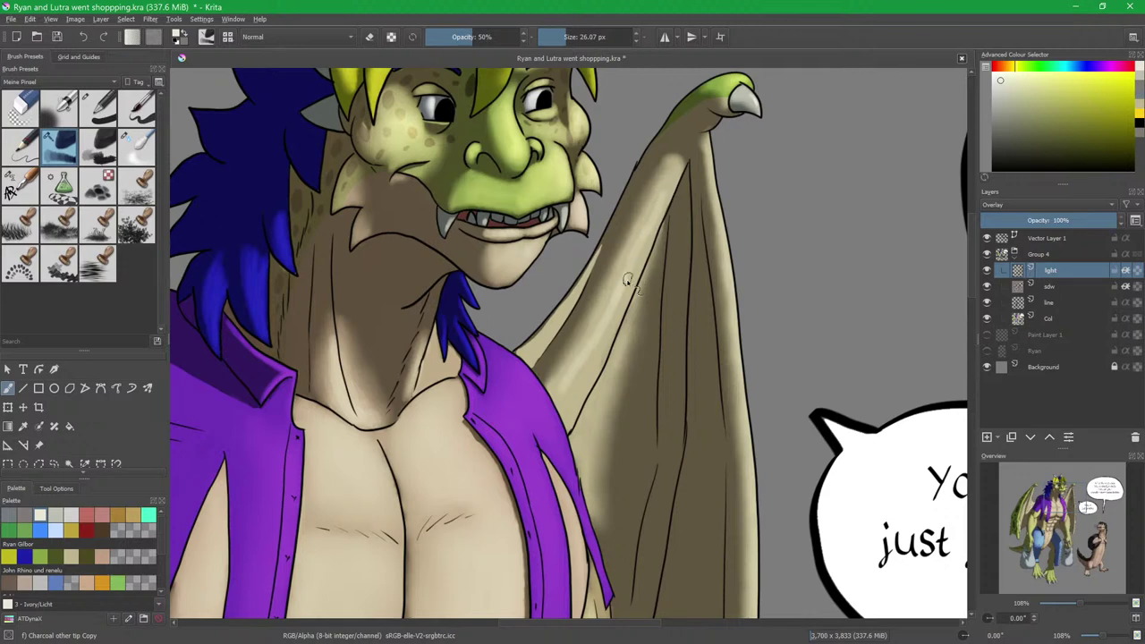
pyautogui.press('/')
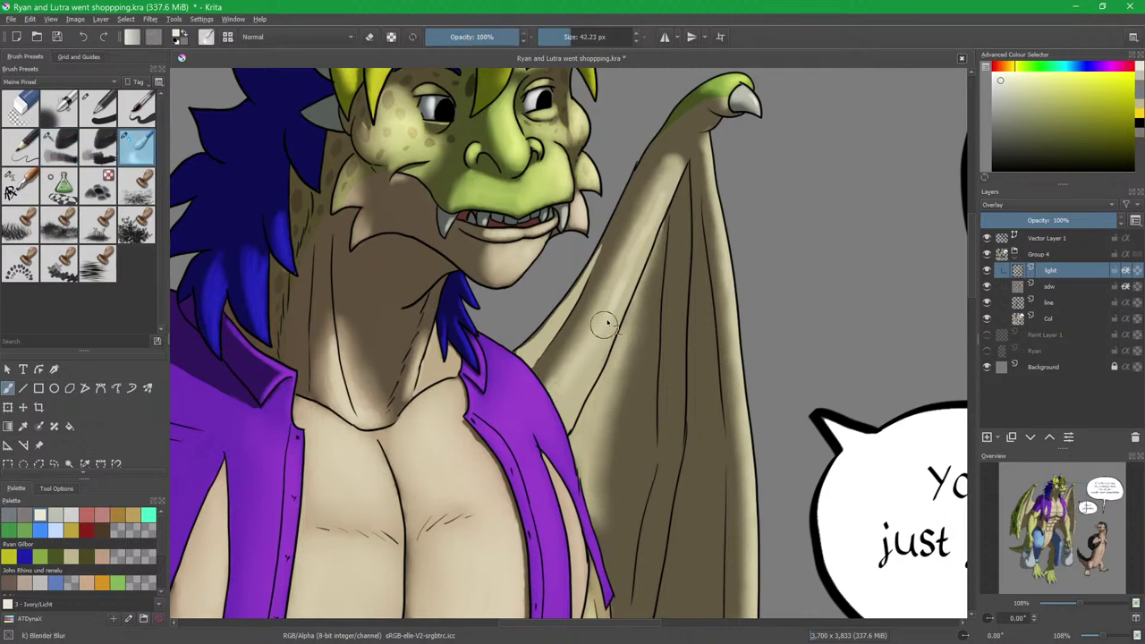
pyautogui.press('/')
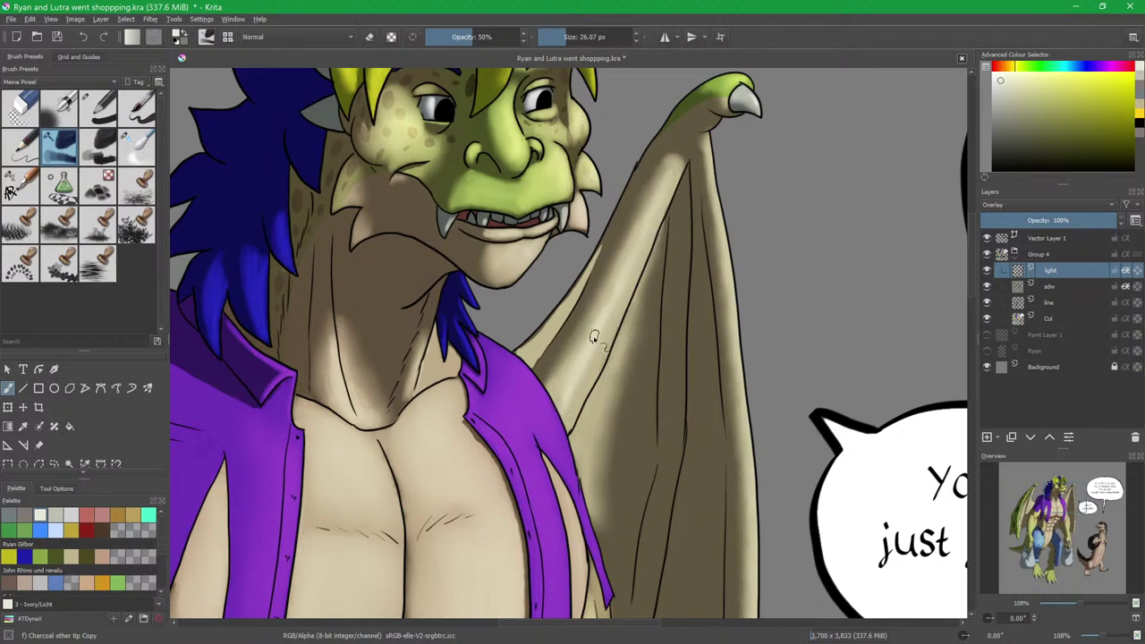
pyautogui.press('/')
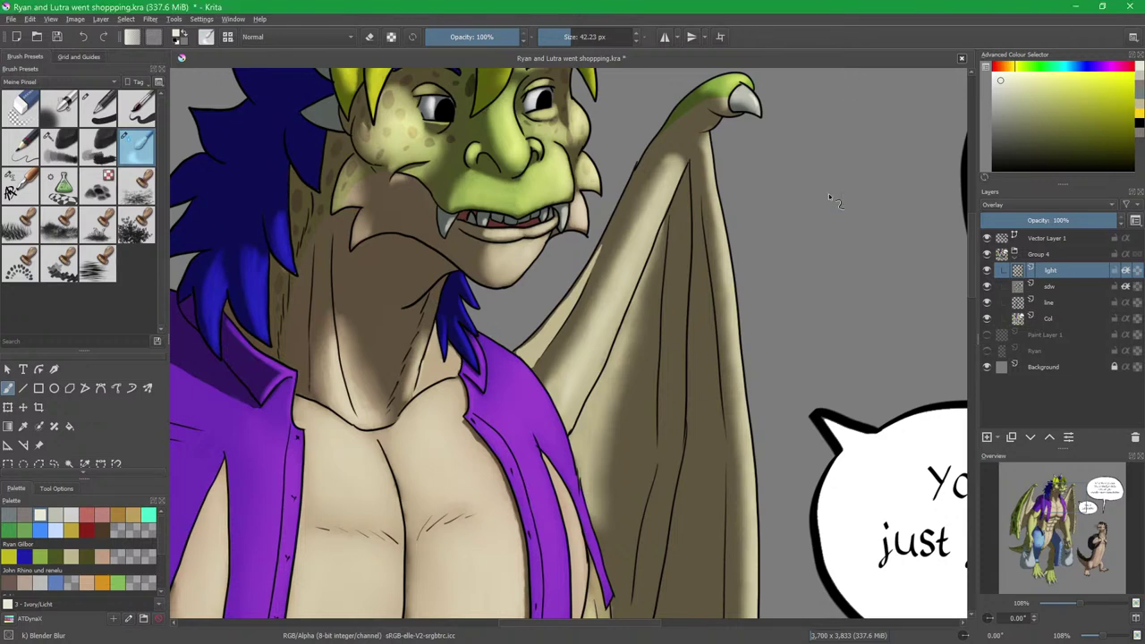
# Brush highlights down the far wing's outer edge with Charcoal other tip at 26.07 px and smooth them with Blender Blur at 42.23 px.
pyautogui.moveTo(727, 337); pyautogui.dragTo(664, 333)
pyautogui.press('/')
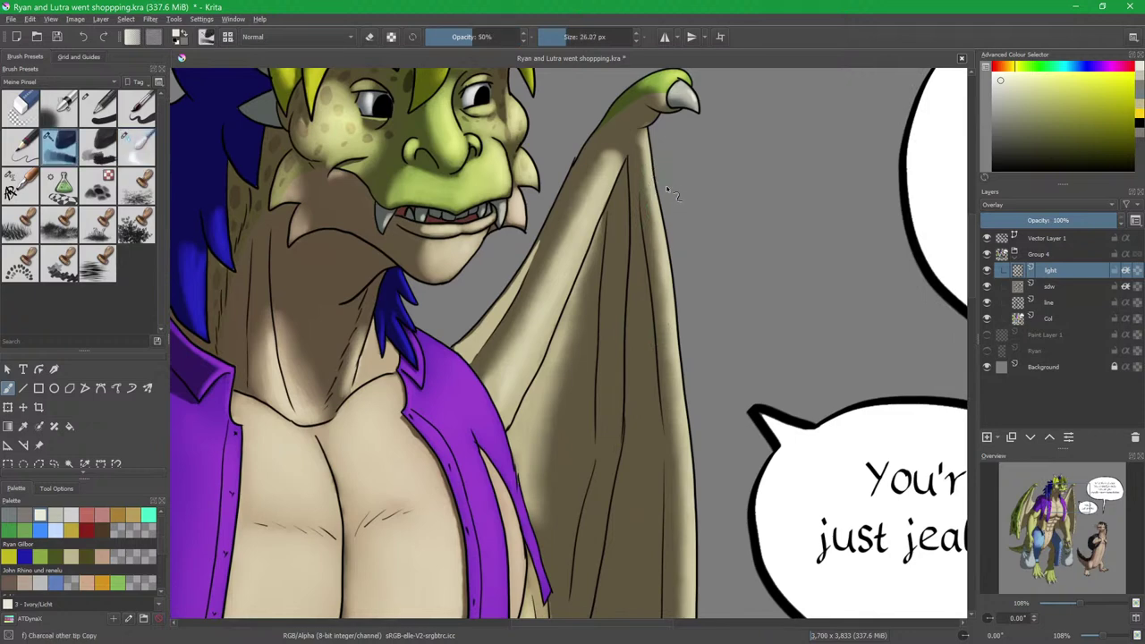
pyautogui.moveTo(647, 144); pyautogui.dragTo(664, 249)
pyautogui.moveTo(698, 348); pyautogui.dragTo(692, 260)
pyautogui.moveTo(663, 165); pyautogui.dragTo(685, 388)
pyautogui.press('/')
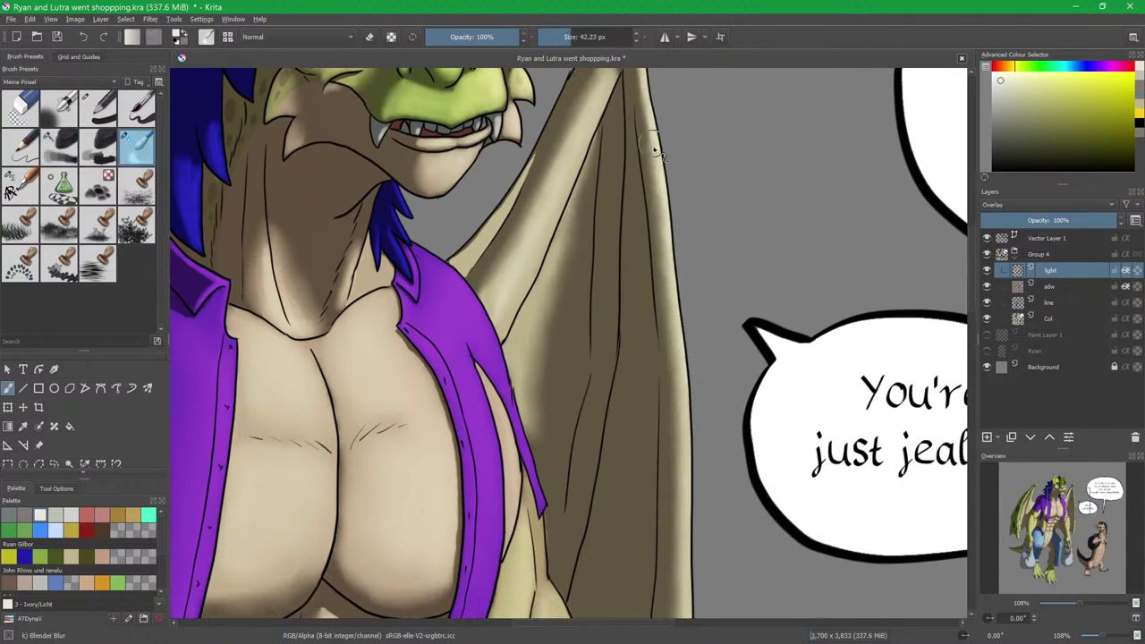
# Brush highlights on both of the dragon's chest muscles with Charcoal other tip at 52.94 px and blend them with Blender Blur at 62.71 px.
pyautogui.press('/')
pyautogui.moveTo(585, 352)
pyautogui.mouseDown()
pyautogui.moveTo(700, 249)
pyautogui.moveTo(616, 344)
pyautogui.moveTo(511, 221)
pyautogui.moveTo(507, 230)
pyautogui.moveTo(494, 221)
pyautogui.moveTo(543, 259)
pyautogui.moveTo(540, 245)
pyautogui.moveTo(528, 240)
pyautogui.moveTo(543, 283)
pyautogui.moveTo(503, 255)
pyautogui.moveTo(537, 245)
pyautogui.mouseUp()
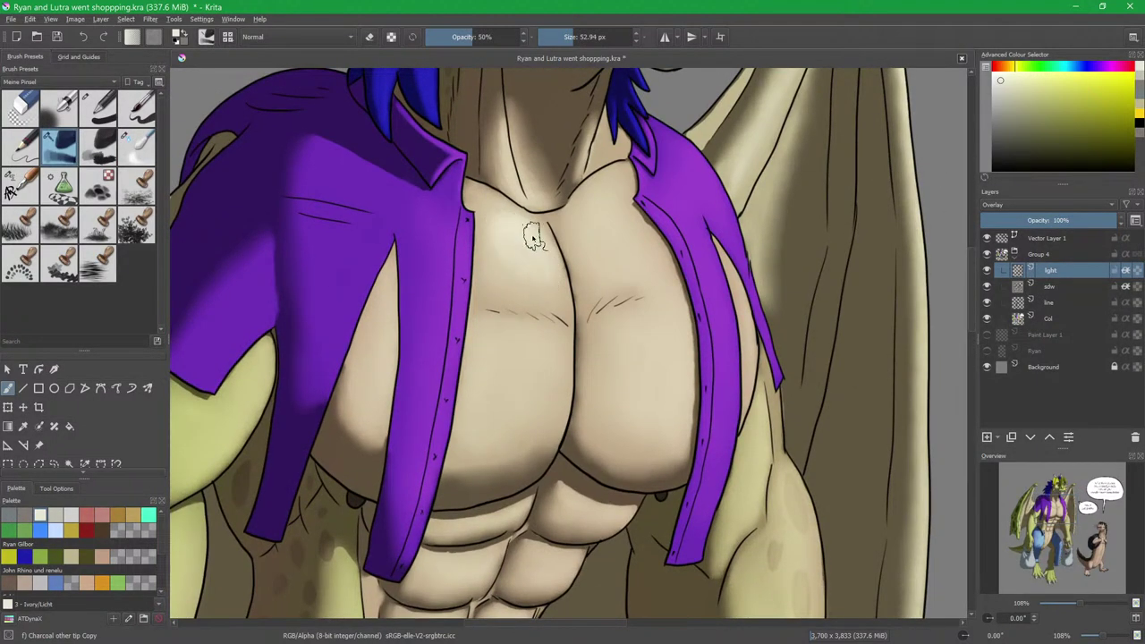
pyautogui.moveTo(618, 196)
pyautogui.mouseDown()
pyautogui.moveTo(622, 183)
pyautogui.moveTo(597, 213)
pyautogui.moveTo(624, 200)
pyautogui.mouseUp()
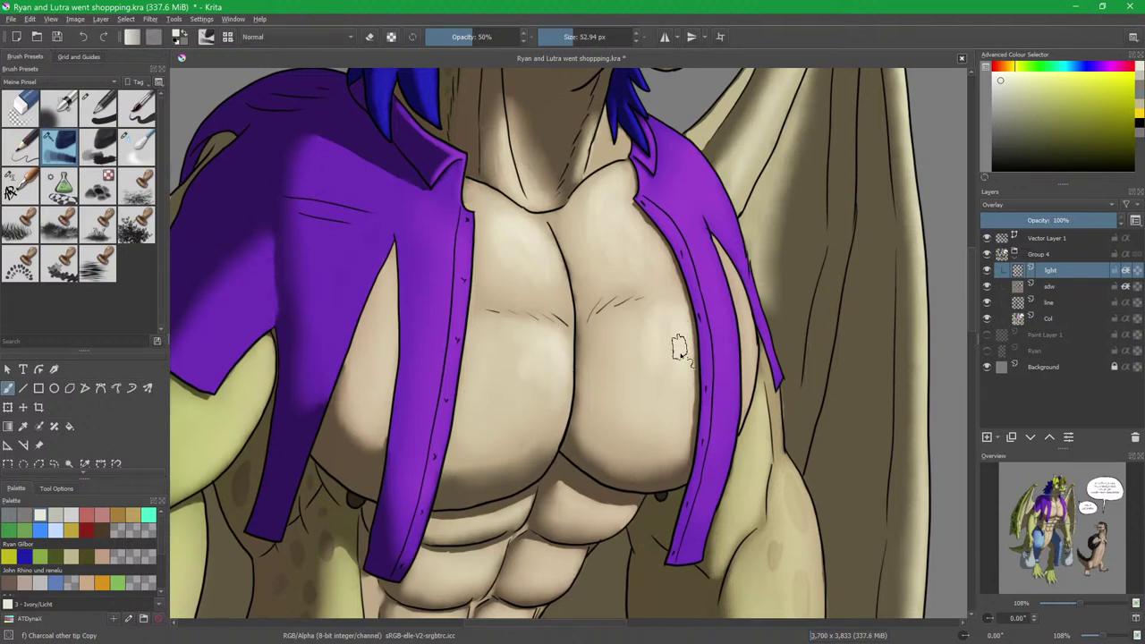
pyautogui.press('/')
pyautogui.moveTo(508, 251); pyautogui.dragTo(515, 252)
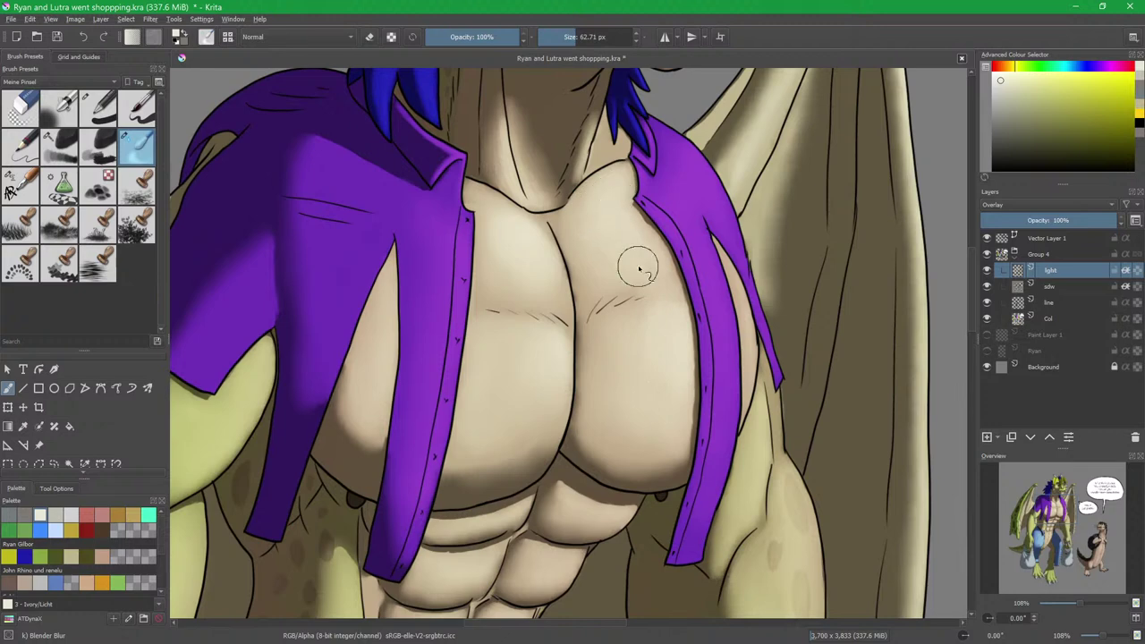
# Brush highlights on the upper arm below the near shirt sleeve with Charcoal other tip at 41.23 px and soften them with Blender Blur.
pyautogui.press('/')
pyautogui.moveTo(564, 362); pyautogui.dragTo(694, 278)
pyautogui.moveTo(390, 280); pyautogui.dragTo(547, 242)
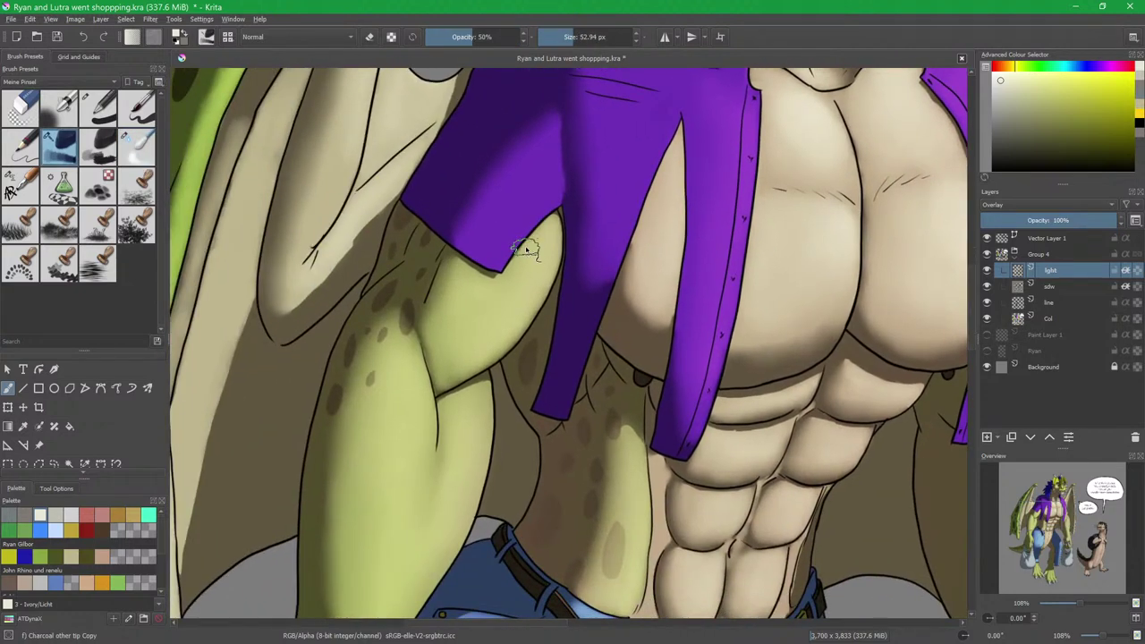
pyautogui.moveTo(475, 189); pyautogui.dragTo(501, 279)
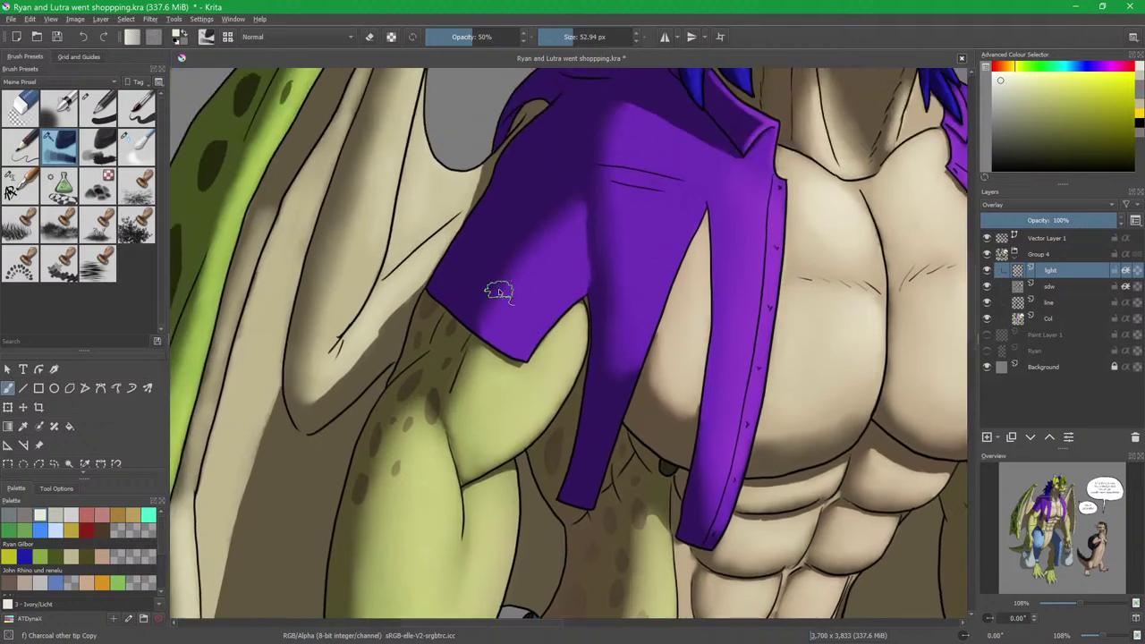
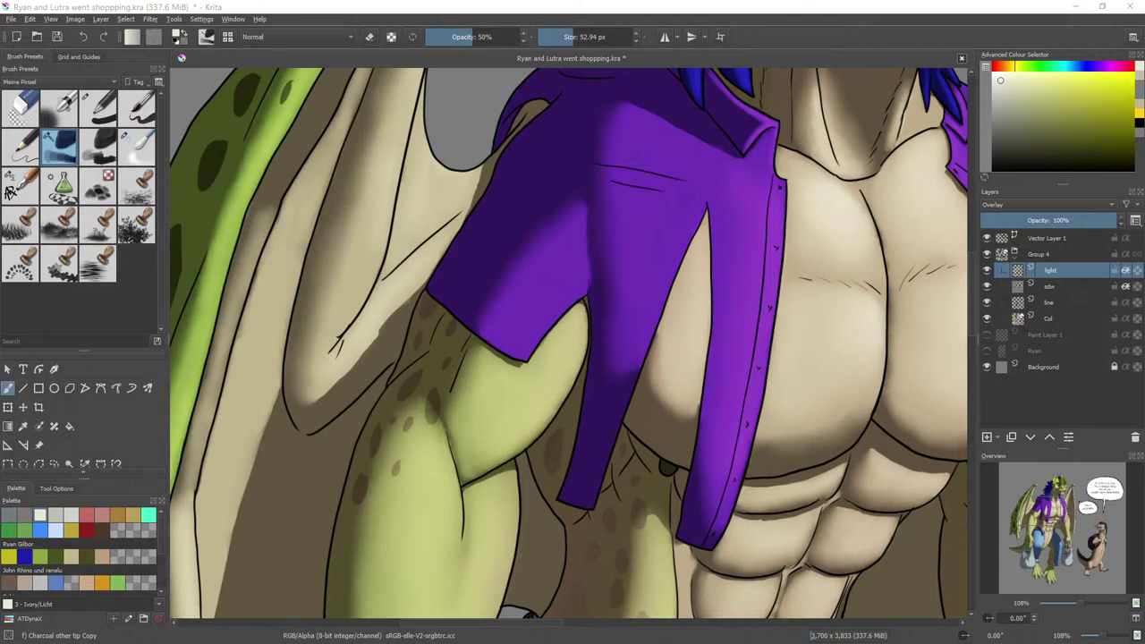
pyautogui.click(911, 8)
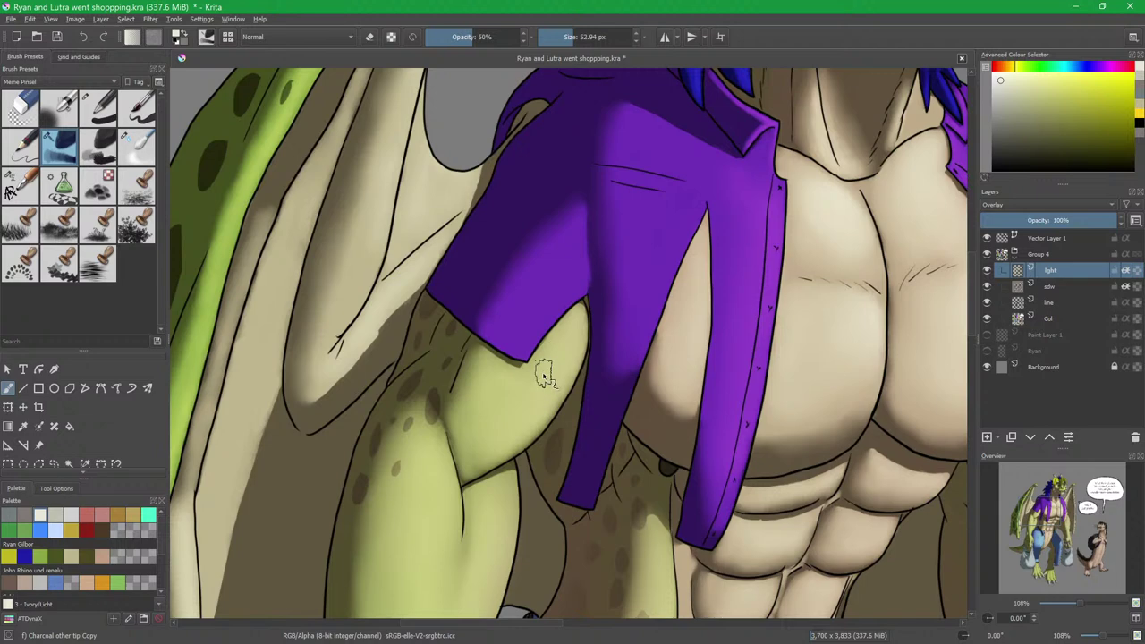
pyautogui.press('[')
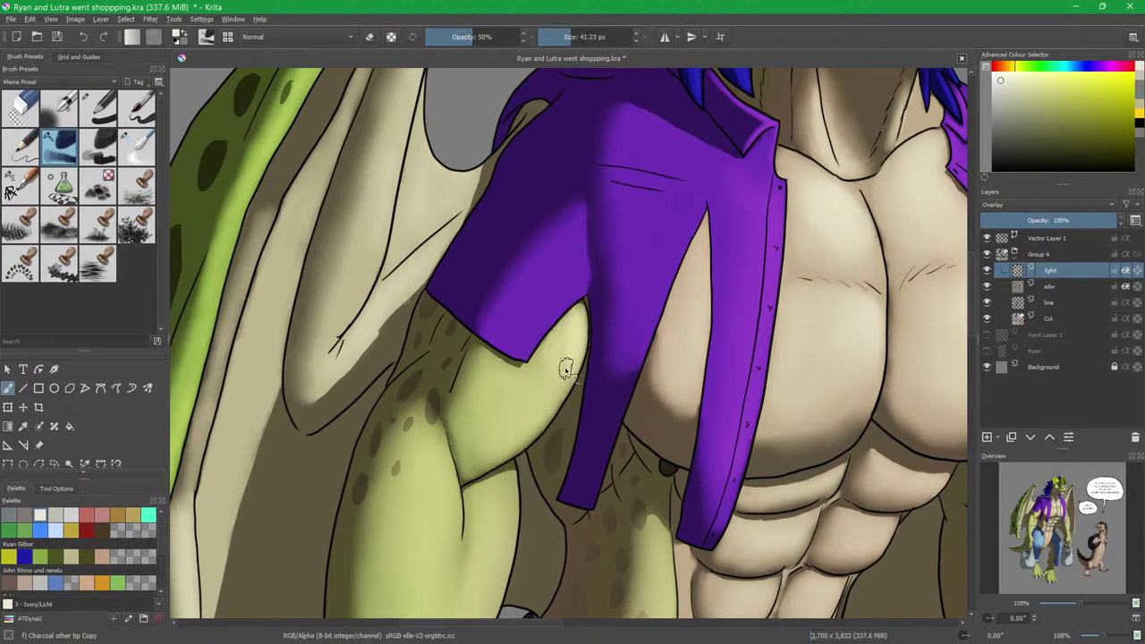
pyautogui.press('/')
pyautogui.moveTo(551, 360)
pyautogui.mouseDown()
pyautogui.moveTo(570, 328)
pyautogui.moveTo(553, 356)
pyautogui.mouseUp()
pyautogui.press('/')
# Brush highlights on the near wing's membrane beside the sleeve with Charcoal other tip at 41.23 and 36.28 px, and soften them with Blender Blur.
pyautogui.moveTo(457, 294); pyautogui.dragTo(498, 406)
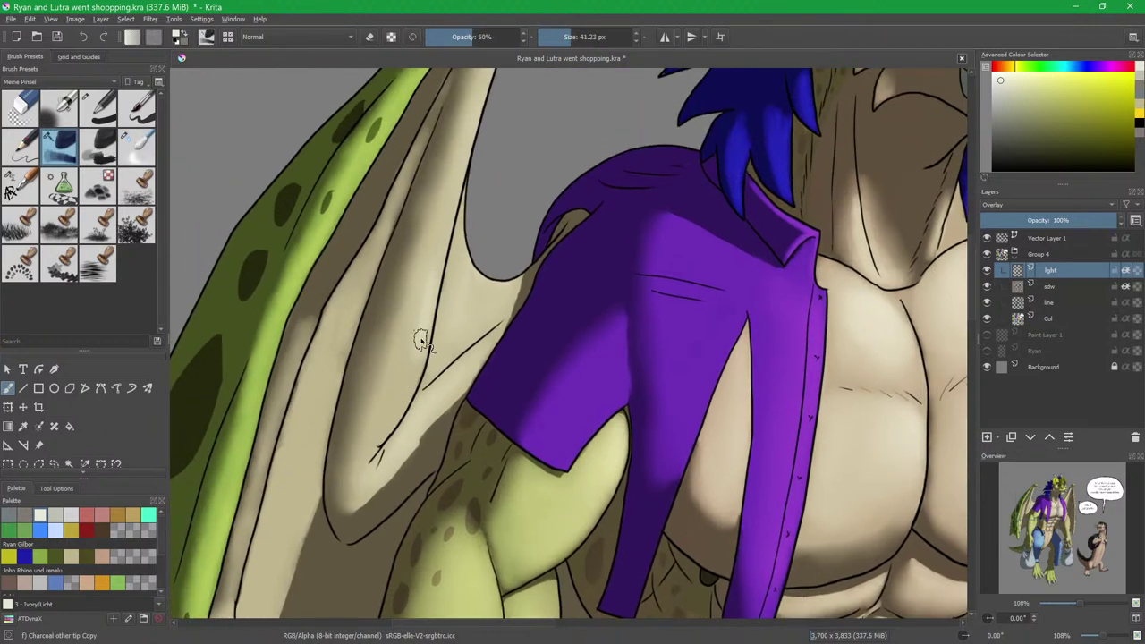
pyautogui.scroll(2, 439, 268)
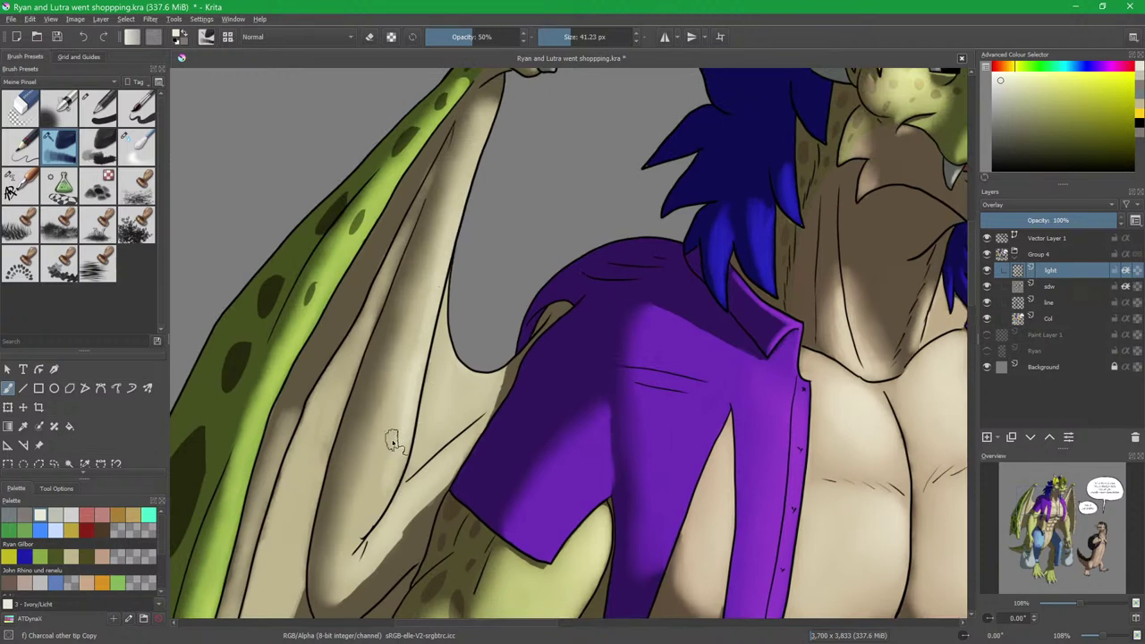
pyautogui.press('/')
pyautogui.moveTo(391, 445)
pyautogui.mouseDown()
pyautogui.moveTo(406, 358)
pyautogui.moveTo(373, 483)
pyautogui.moveTo(512, 345)
pyautogui.mouseUp()
pyautogui.press('/')
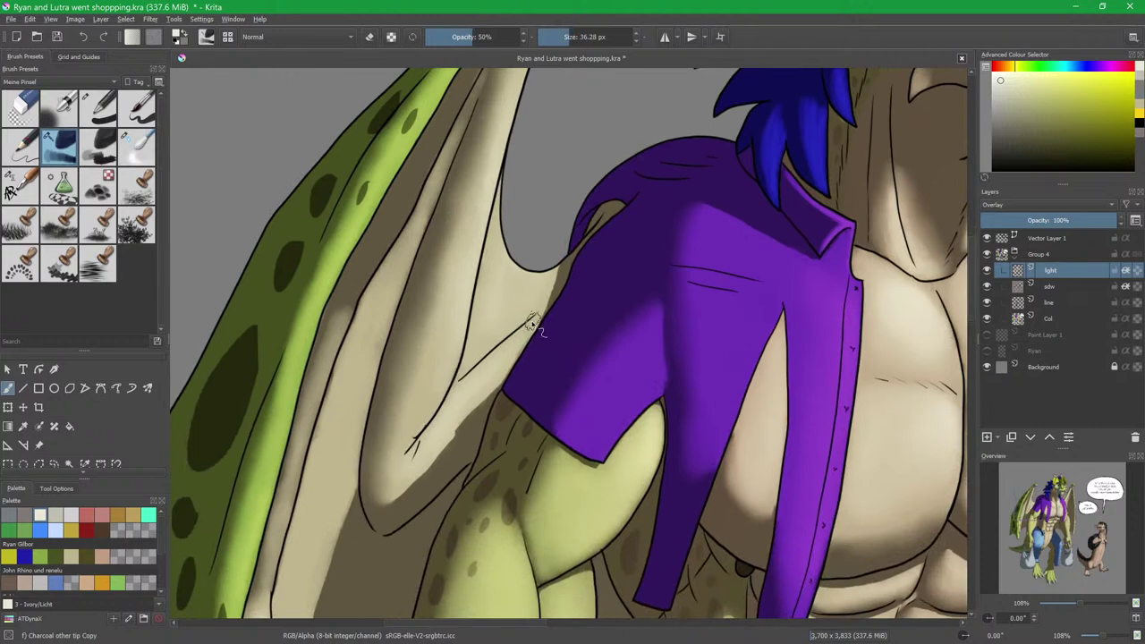
pyautogui.press('/')
pyautogui.moveTo(467, 390)
pyautogui.mouseDown()
pyautogui.moveTo(450, 410)
pyautogui.moveTo(461, 404)
pyautogui.mouseUp()
pyautogui.moveTo(520, 333); pyautogui.dragTo(512, 343)
pyautogui.press('/')
# Brush a highlight on the far upper arm beside the open shirt with Charcoal other tip at 36.28 px and blend it with Blender Blur at 62.71 px.
pyautogui.moveTo(719, 305)
pyautogui.mouseDown()
pyautogui.moveTo(471, 220)
pyautogui.moveTo(435, 224)
pyautogui.mouseUp()
pyautogui.moveTo(712, 379); pyautogui.dragTo(549, 216)
pyautogui.moveTo(698, 231)
pyautogui.mouseDown()
pyautogui.moveTo(701, 269)
pyautogui.moveTo(681, 286)
pyautogui.mouseUp()
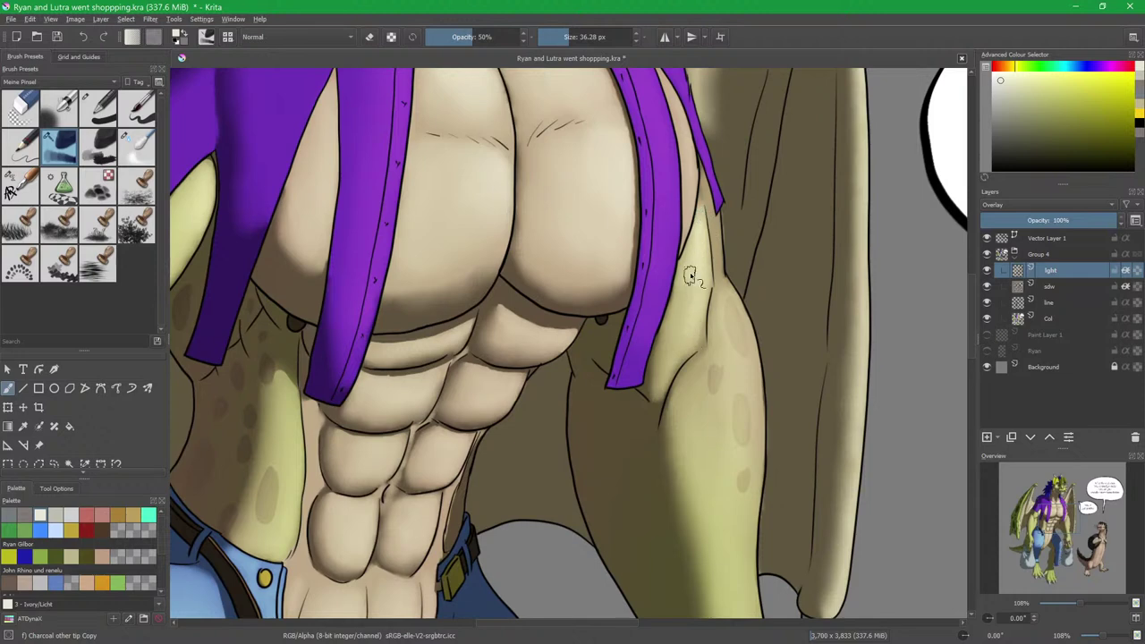
pyautogui.press('/')
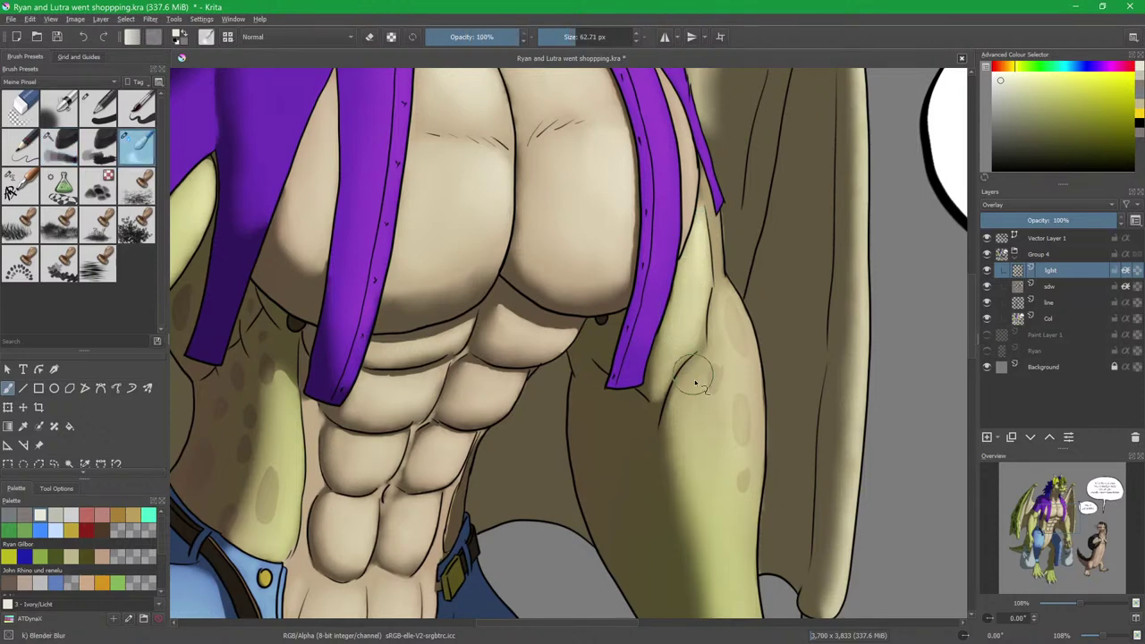
pyautogui.press('/')
# Brush highlights down the far forearm with Charcoal other tip at 36.28 px and smooth them with Blender Blur.
pyautogui.moveTo(691, 370); pyautogui.dragTo(573, 257)
pyautogui.moveTo(587, 163)
pyautogui.mouseDown()
pyautogui.moveTo(599, 238)
pyautogui.moveTo(575, 239)
pyautogui.mouseUp()
pyautogui.moveTo(596, 185)
pyautogui.mouseDown()
pyautogui.moveTo(610, 285)
pyautogui.moveTo(590, 182)
pyautogui.moveTo(596, 274)
pyautogui.mouseUp()
pyautogui.press('/')
pyautogui.moveTo(582, 164)
pyautogui.mouseDown()
pyautogui.moveTo(603, 289)
pyautogui.moveTo(608, 258)
pyautogui.moveTo(605, 356)
pyautogui.moveTo(664, 309)
pyautogui.moveTo(638, 417)
pyautogui.mouseUp()
pyautogui.moveTo(611, 522); pyautogui.dragTo(638, 298)
# Brush highlights on the far wrist's outer edge at 36.28 px and the outer finger at 26.09 px, and blend them with Blender Blur at 28.83 px.
pyautogui.press('/')
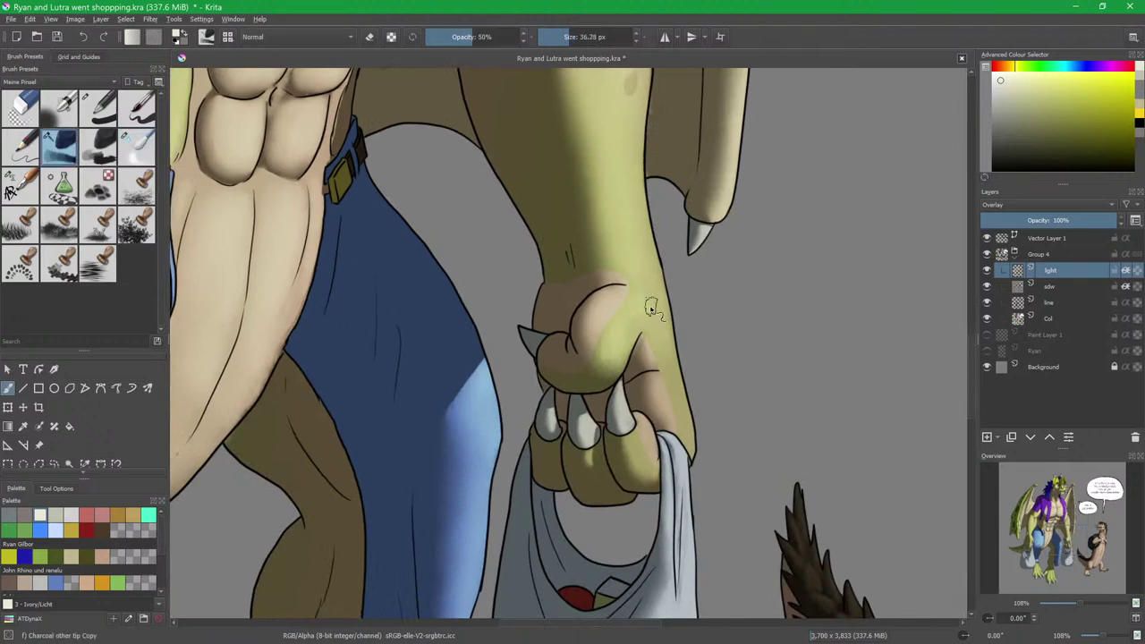
pyautogui.moveTo(631, 179); pyautogui.dragTo(685, 447)
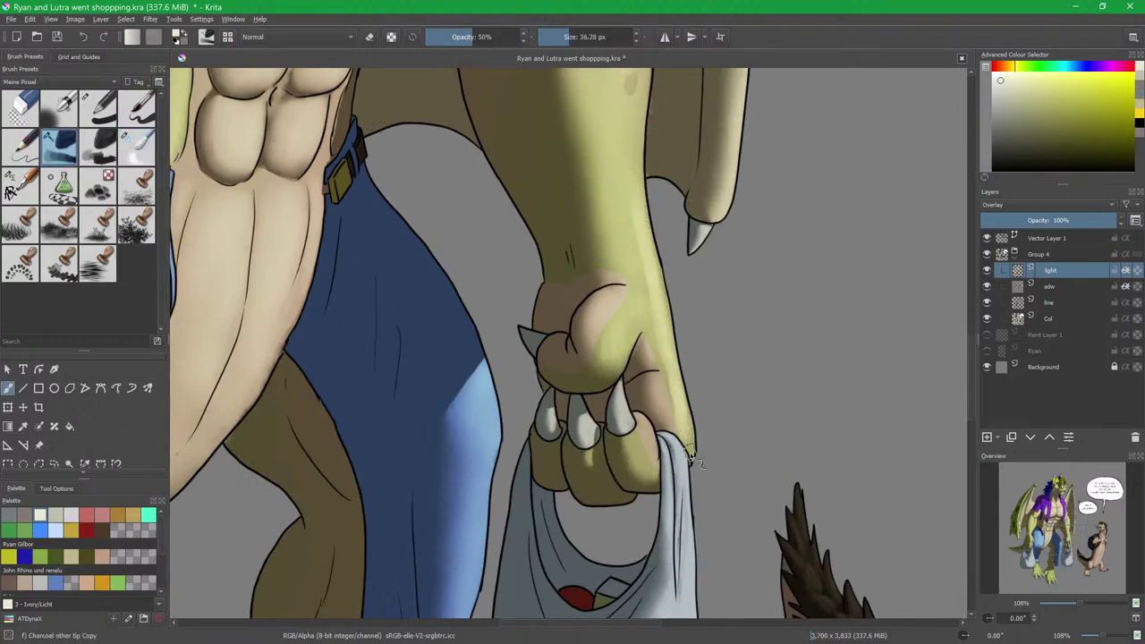
pyautogui.scroll(3, 711, 479)
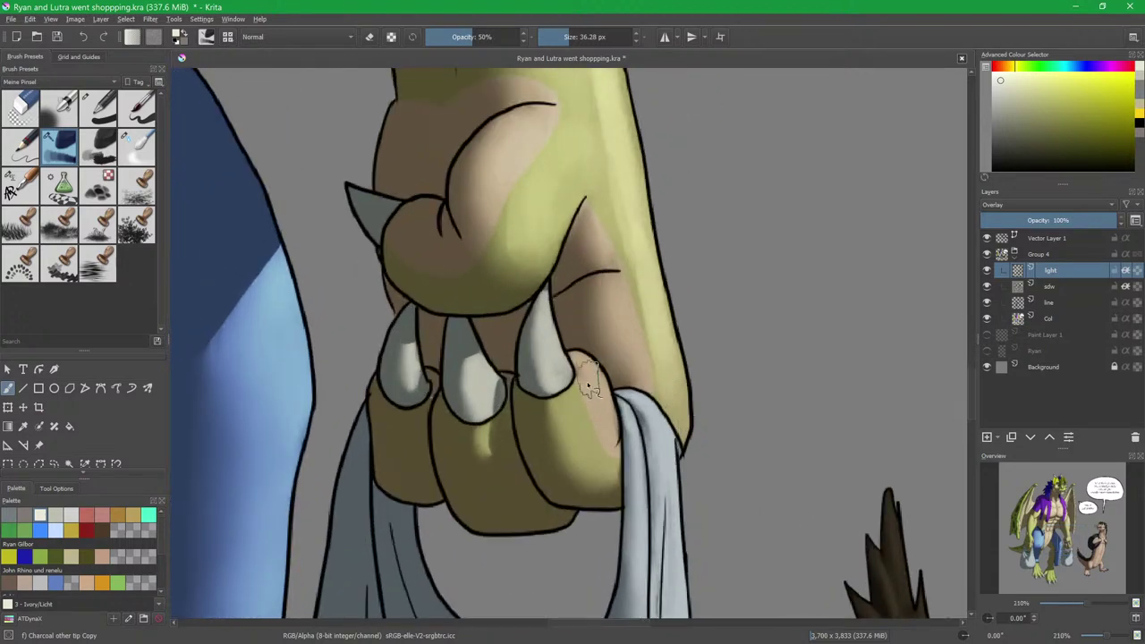
pyautogui.moveTo(593, 392)
pyautogui.mouseDown()
pyautogui.moveTo(607, 431)
pyautogui.moveTo(581, 412)
pyautogui.moveTo(591, 444)
pyautogui.moveTo(569, 402)
pyautogui.moveTo(594, 440)
pyautogui.mouseUp()
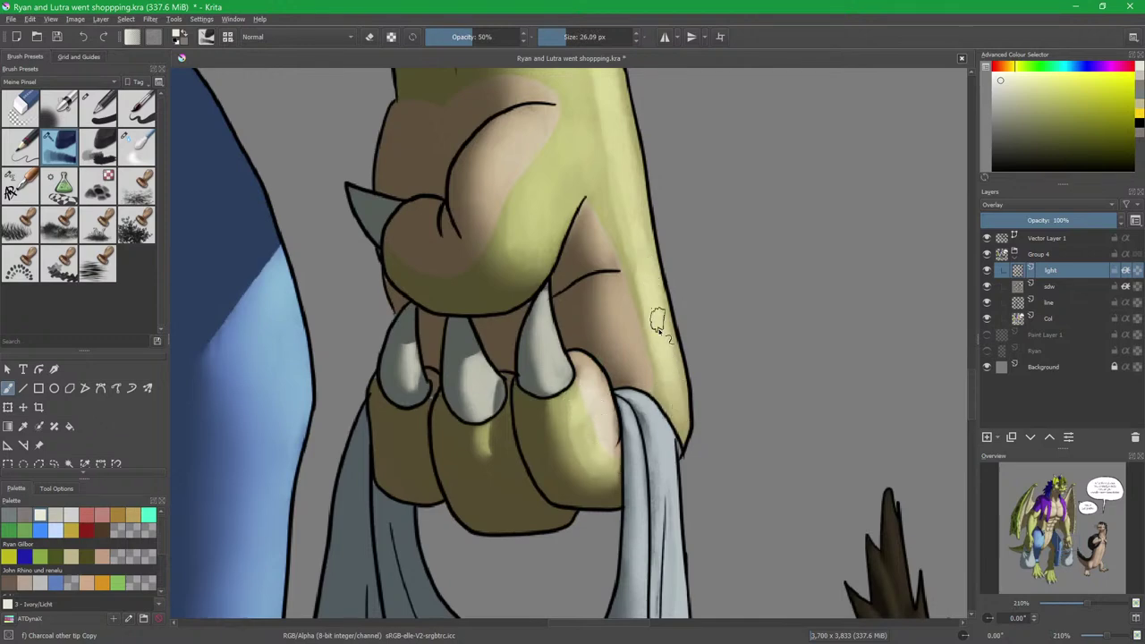
pyautogui.press('/')
pyautogui.moveTo(583, 394); pyautogui.dragTo(606, 463)
pyautogui.moveTo(675, 376)
pyautogui.mouseDown()
pyautogui.moveTo(643, 376)
pyautogui.moveTo(624, 243)
pyautogui.moveTo(642, 372)
pyautogui.mouseUp()
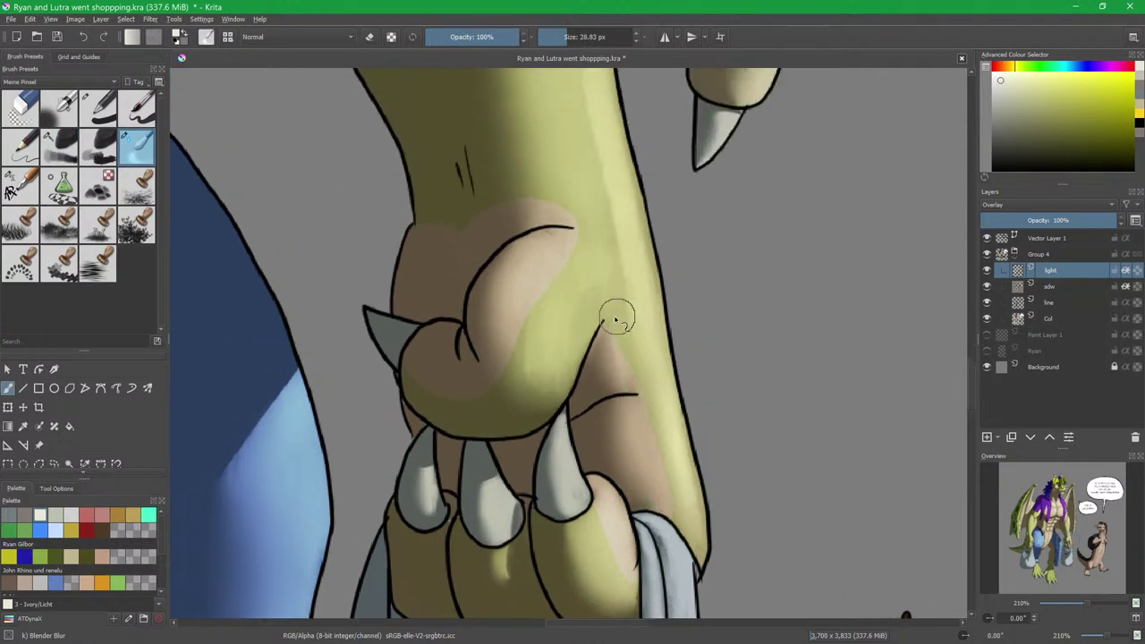
# Brush highlights across the far hand's green palm and outer edge with Charcoal other tip at 26.09 px and smooth them with Blender Blur at 28.83 px.
pyautogui.press('/')
pyautogui.moveTo(545, 299)
pyautogui.mouseDown()
pyautogui.moveTo(542, 373)
pyautogui.moveTo(586, 313)
pyautogui.moveTo(603, 191)
pyautogui.moveTo(623, 234)
pyautogui.mouseUp()
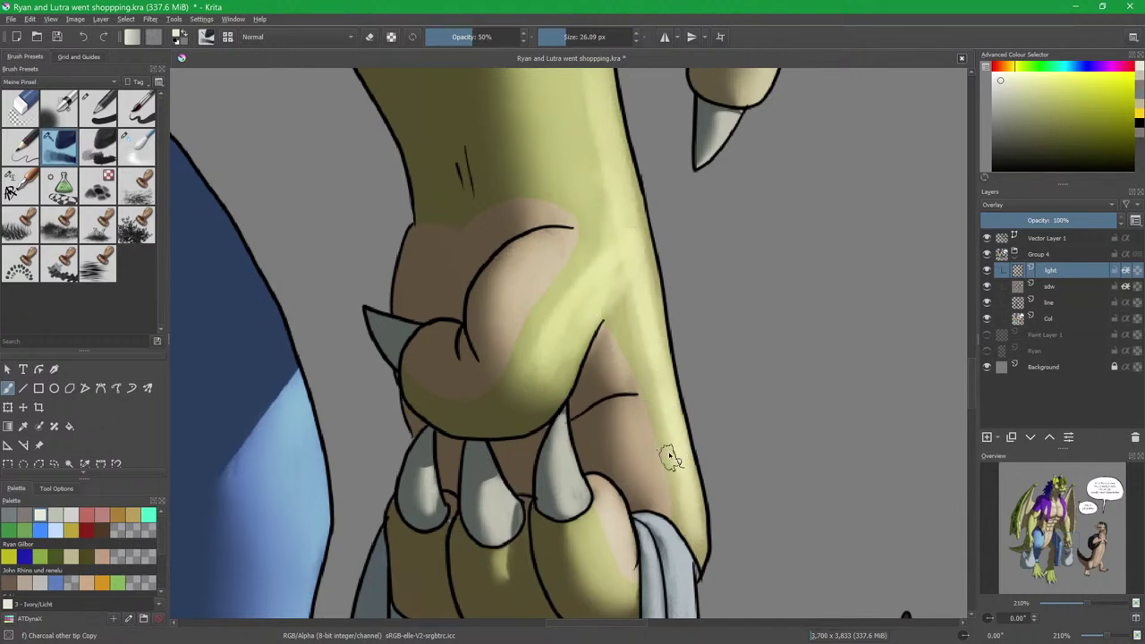
pyautogui.press('/')
pyautogui.moveTo(646, 365); pyautogui.dragTo(683, 526)
pyautogui.moveTo(655, 368); pyautogui.dragTo(671, 467)
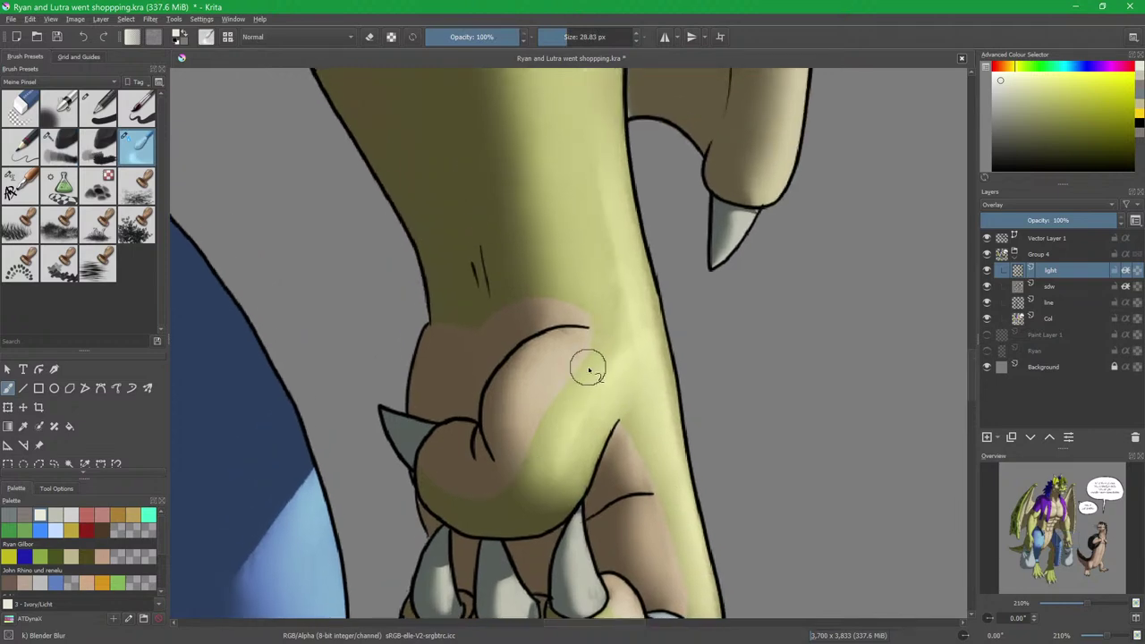
# Widen the far palm's highlight beside the thumb with Charcoal other tip at 43.42 px and blend it with Blender Blur at 28.83 px.
pyautogui.press('/')
pyautogui.moveTo(607, 369); pyautogui.dragTo(575, 403)
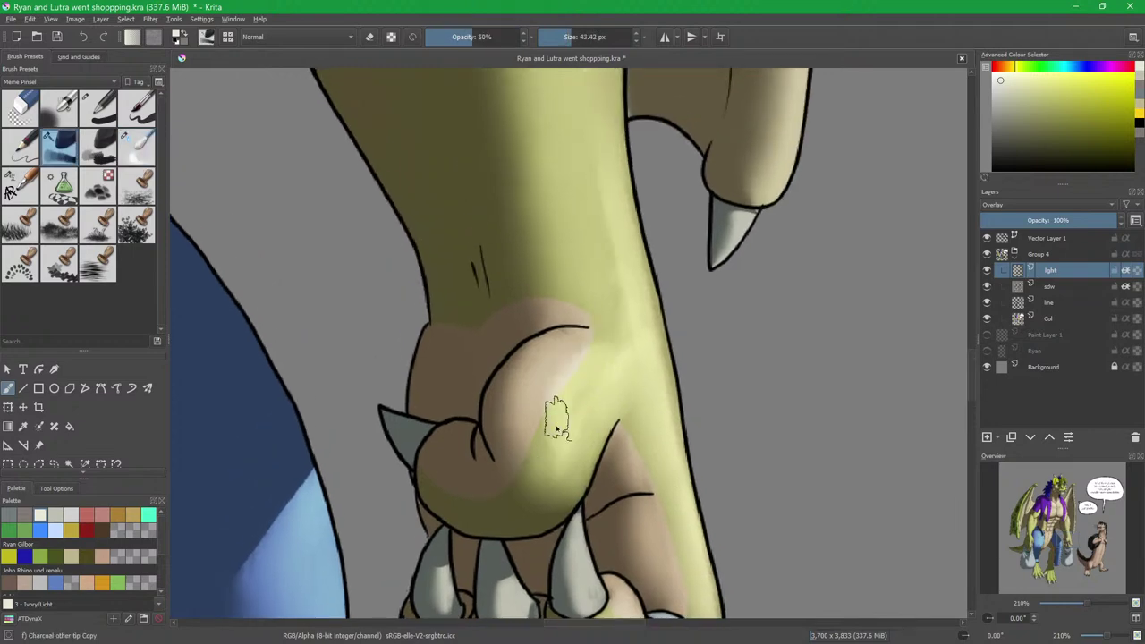
pyautogui.press('/')
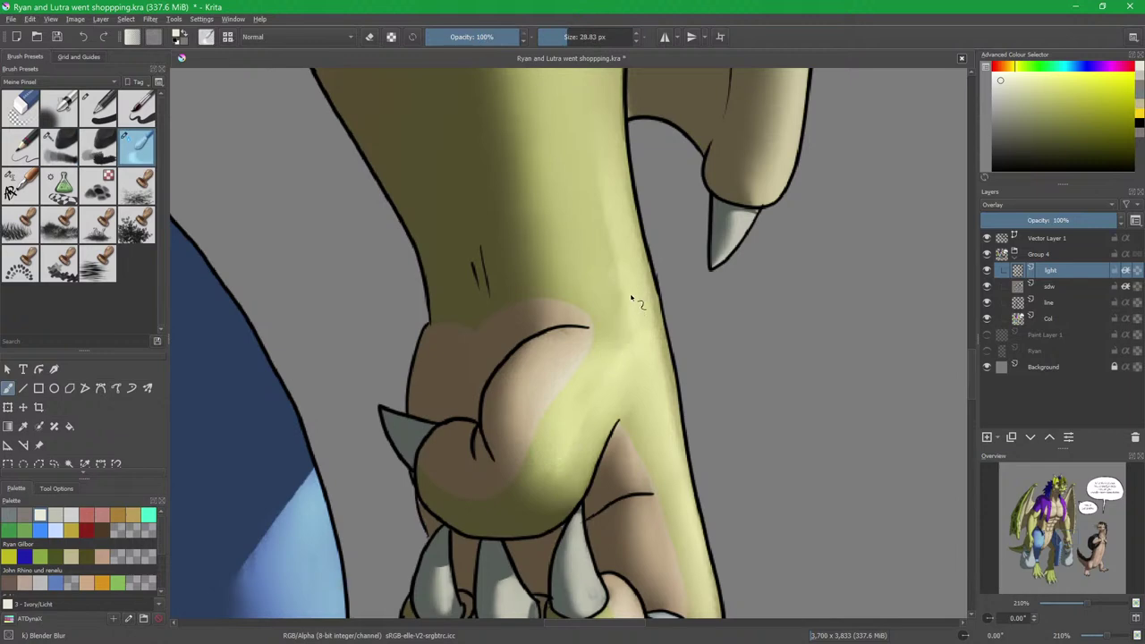
pyautogui.scroll(-2, 633, 287)
pyautogui.moveTo(633, 289); pyautogui.dragTo(618, 382)
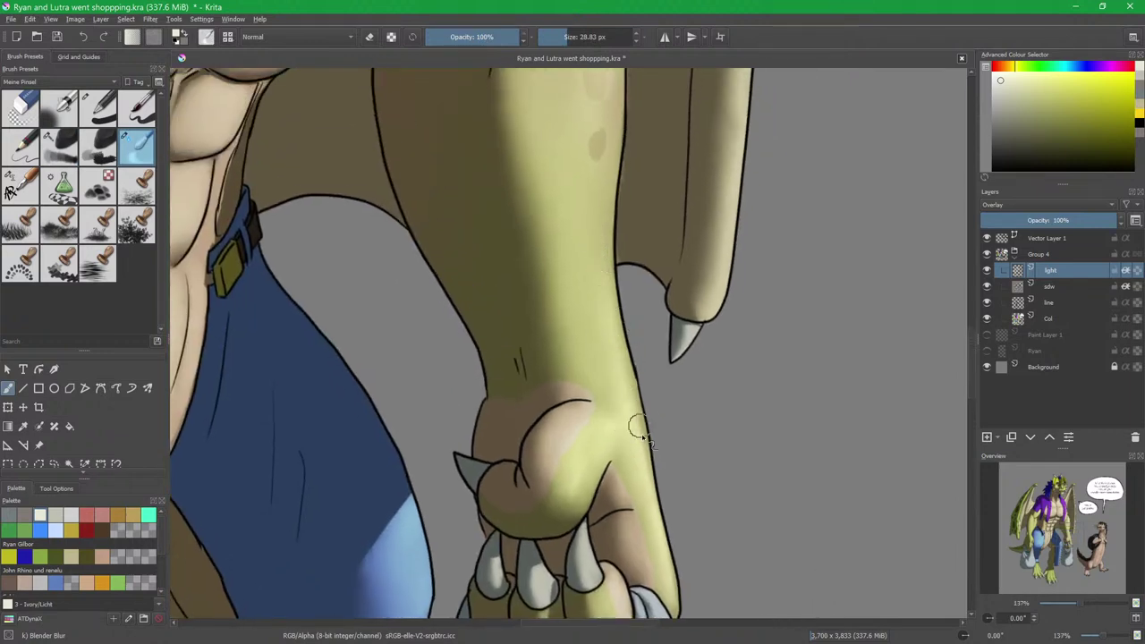
pyautogui.moveTo(635, 319); pyautogui.dragTo(635, 402)
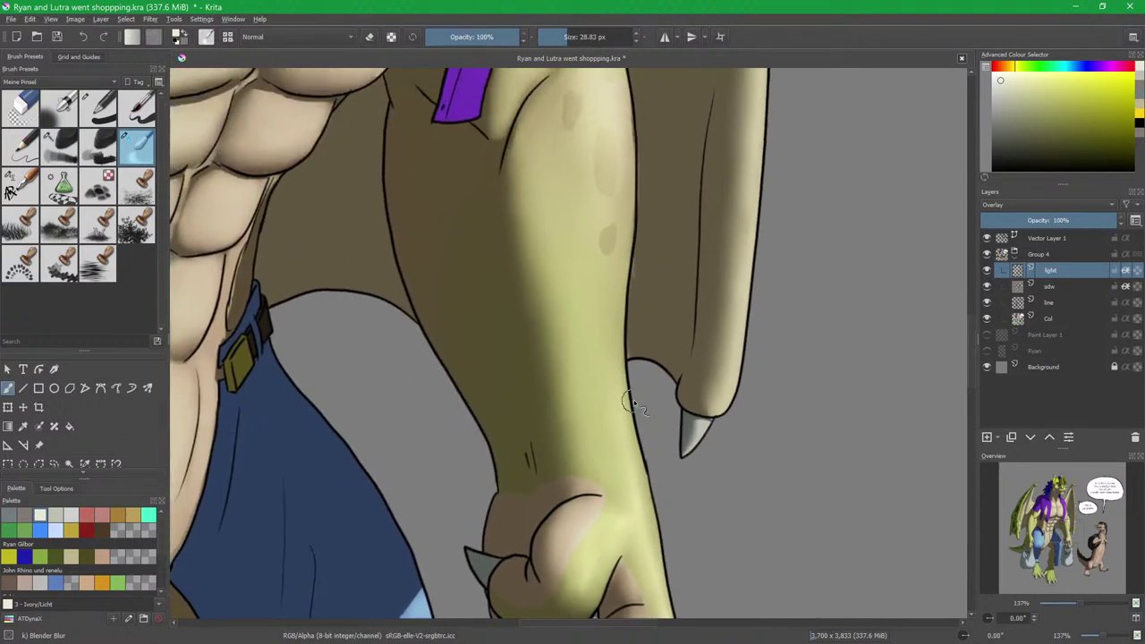
pyautogui.moveTo(634, 454); pyautogui.dragTo(682, 259)
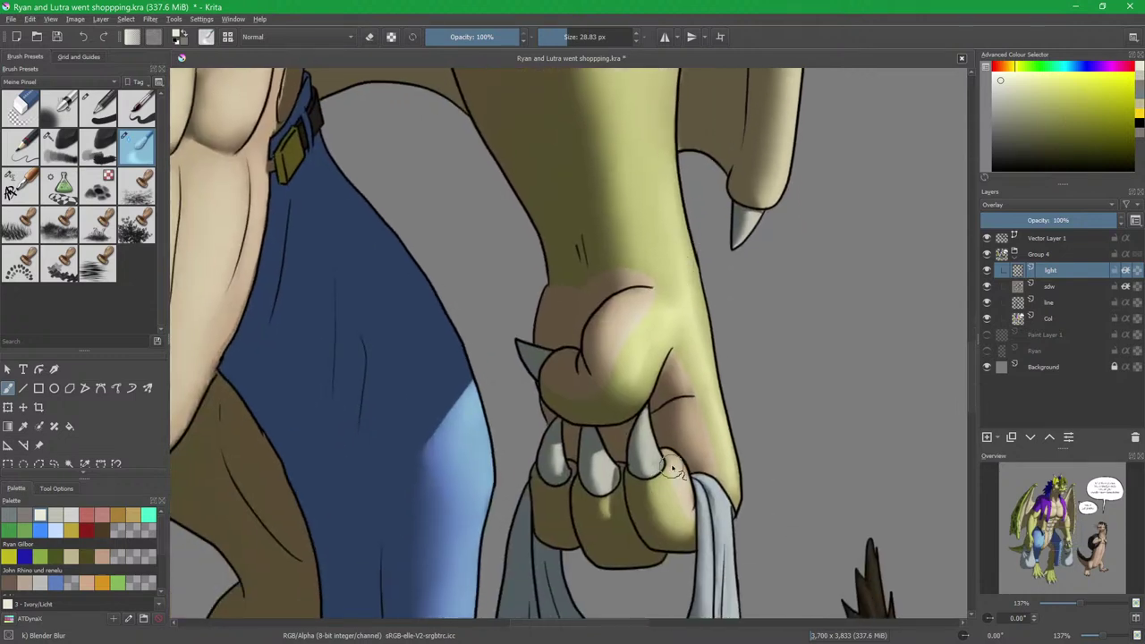
pyautogui.moveTo(671, 475); pyautogui.dragTo(667, 352)
# Paint fine highlights on the far hand's claws with Charcoal other tip at 9.55 px.
pyautogui.press('/')
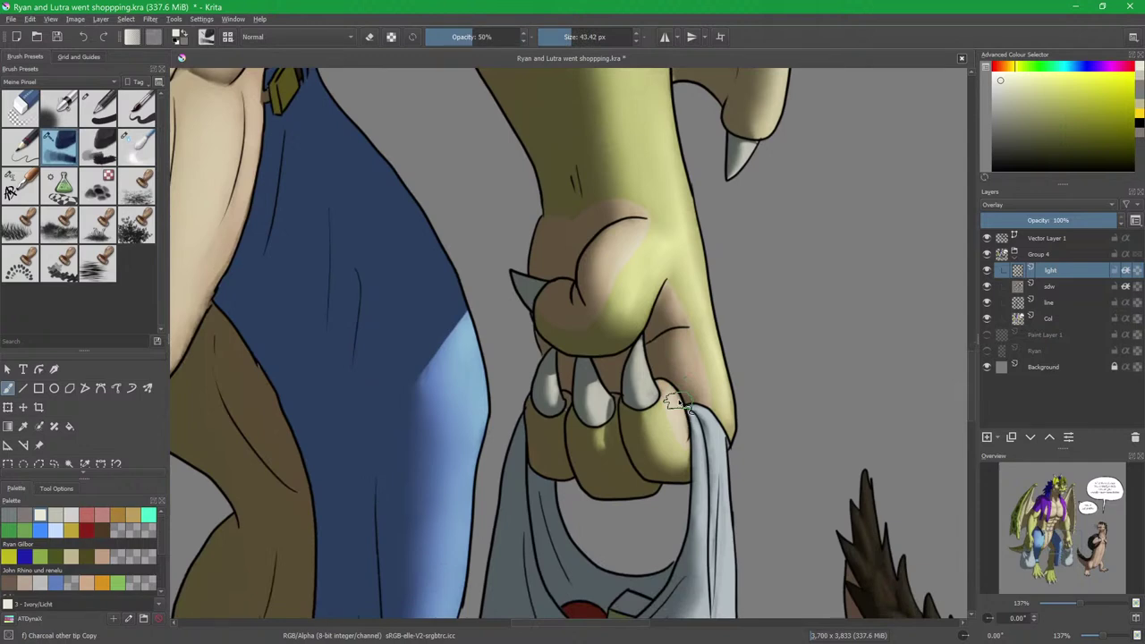
pyautogui.moveTo(673, 358); pyautogui.dragTo(659, 302)
pyautogui.moveTo(658, 434)
pyautogui.mouseDown()
pyautogui.moveTo(599, 388)
pyautogui.moveTo(609, 414)
pyautogui.moveTo(619, 410)
pyautogui.moveTo(634, 434)
pyautogui.moveTo(610, 374)
pyautogui.mouseUp()
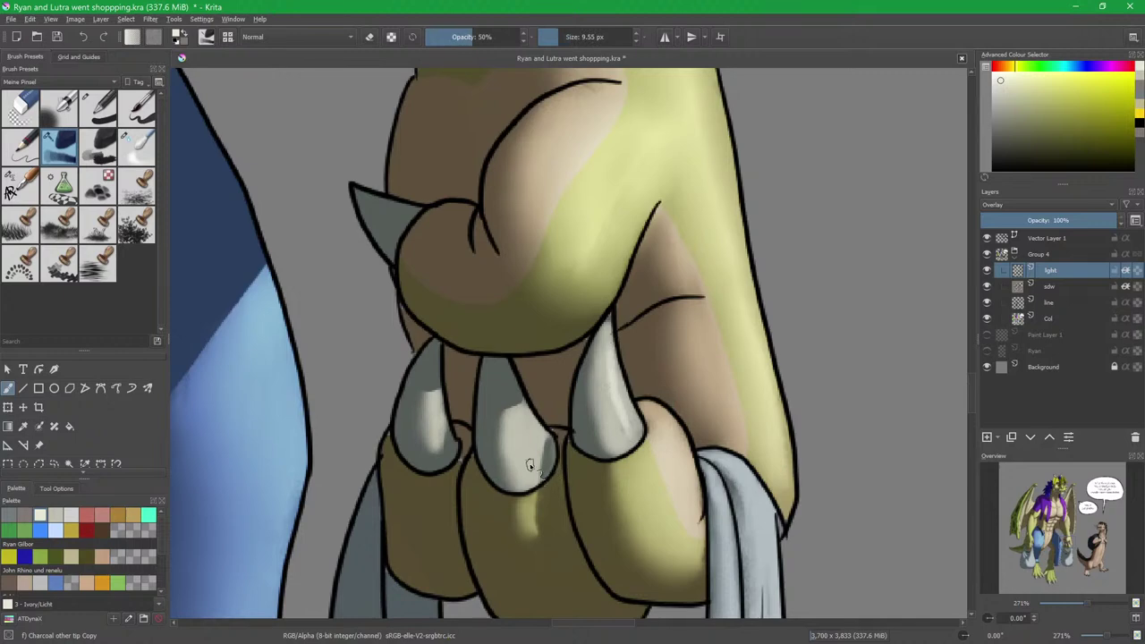
pyautogui.moveTo(519, 424); pyautogui.dragTo(527, 447)
pyautogui.scroll(3, 568, 267)
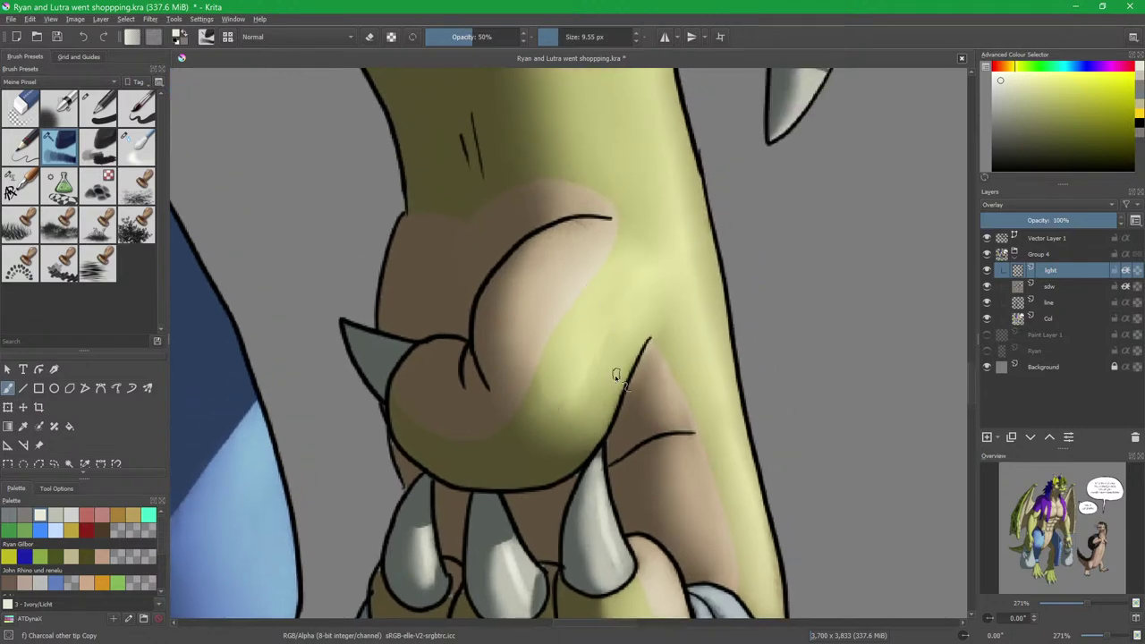
# Brush highlights on the dragon's abdominal muscles with Charcoal other tip at 40.38 px and blend them with Blender Blur at 37.46 px.
pyautogui.scroll(-5, 658, 289)
pyautogui.moveTo(657, 290); pyautogui.dragTo(654, 378)
pyautogui.moveTo(514, 432); pyautogui.dragTo(649, 371)
pyautogui.moveTo(521, 359); pyautogui.dragTo(644, 471)
pyautogui.scroll(1, 643, 472)
pyautogui.scroll(2, 601, 357)
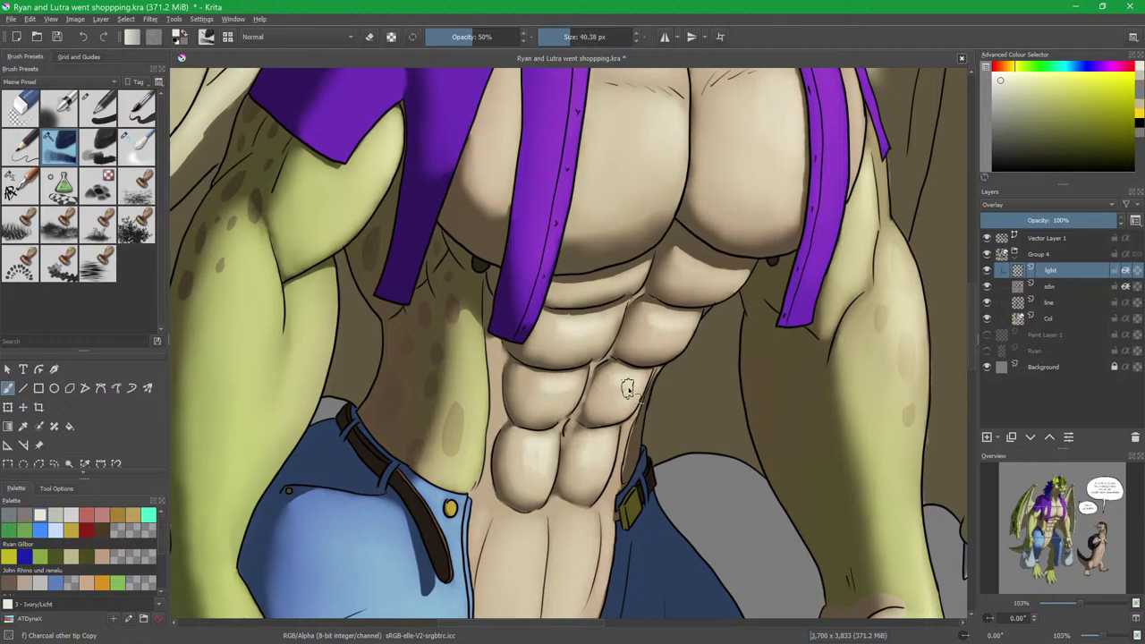
pyautogui.press('/')
pyautogui.press(']')
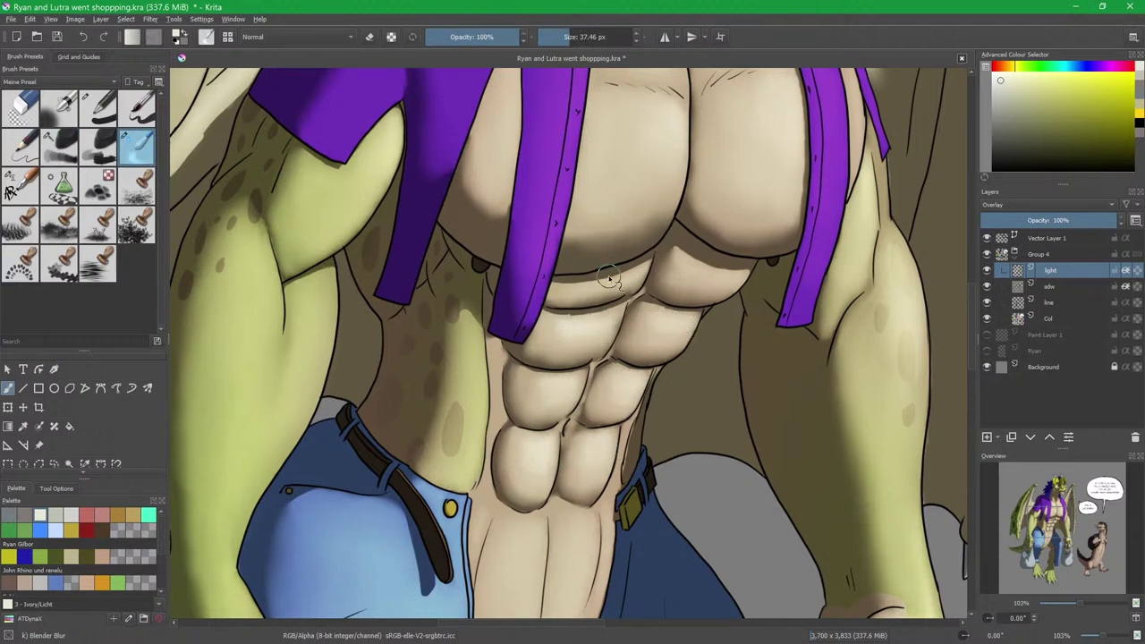
# Brush long highlights down both muscles of the near forearm to the wrist with Charcoal other tip at 61.54 px.
pyautogui.moveTo(506, 425); pyautogui.dragTo(627, 379)
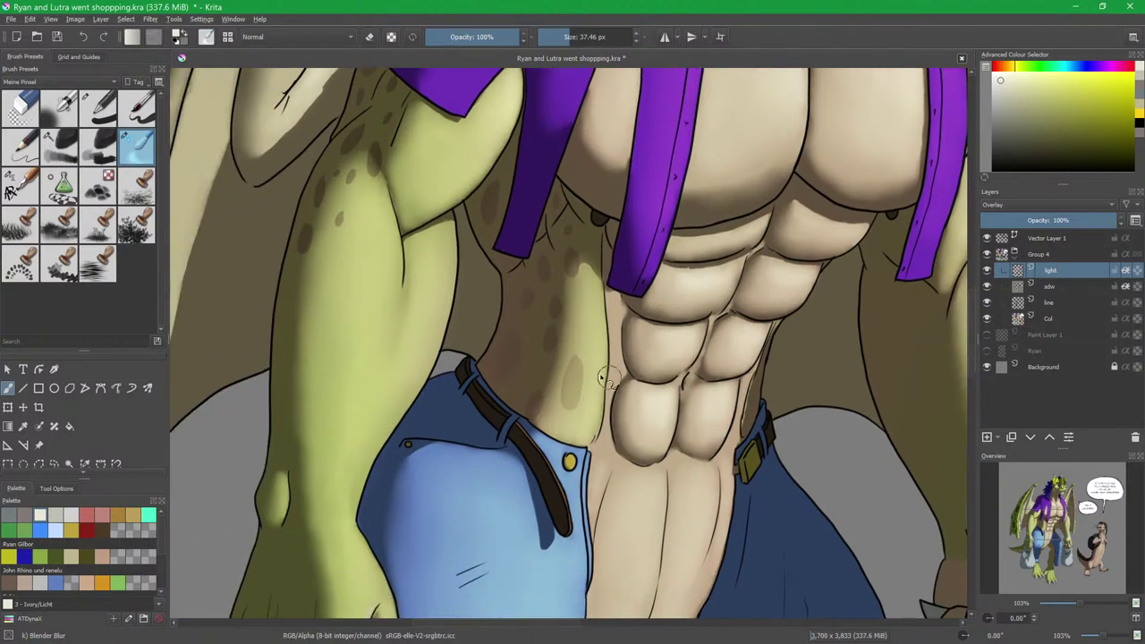
pyautogui.moveTo(473, 316); pyautogui.dragTo(570, 343)
pyautogui.press('/')
pyautogui.moveTo(467, 240)
pyautogui.mouseDown()
pyautogui.moveTo(460, 207)
pyautogui.moveTo(483, 302)
pyautogui.moveTo(471, 225)
pyautogui.moveTo(463, 293)
pyautogui.mouseUp()
pyautogui.moveTo(524, 263)
pyautogui.mouseDown()
pyautogui.moveTo(535, 330)
pyautogui.moveTo(532, 306)
pyautogui.moveTo(515, 365)
pyautogui.mouseUp()
pyautogui.moveTo(466, 269)
pyautogui.mouseDown()
pyautogui.moveTo(470, 351)
pyautogui.moveTo(469, 336)
pyautogui.moveTo(453, 357)
pyautogui.moveTo(493, 355)
pyautogui.moveTo(481, 356)
pyautogui.moveTo(456, 416)
pyautogui.mouseUp()
pyautogui.moveTo(516, 355); pyautogui.dragTo(484, 434)
pyautogui.moveTo(530, 338); pyautogui.dragTo(504, 411)
pyautogui.moveTo(530, 285); pyautogui.dragTo(515, 342)
pyautogui.moveTo(470, 254)
pyautogui.mouseDown()
pyautogui.moveTo(480, 333)
pyautogui.moveTo(484, 275)
pyautogui.moveTo(463, 348)
pyautogui.moveTo(540, 192)
pyautogui.moveTo(597, 132)
pyautogui.moveTo(510, 339)
pyautogui.moveTo(525, 237)
pyautogui.mouseUp()
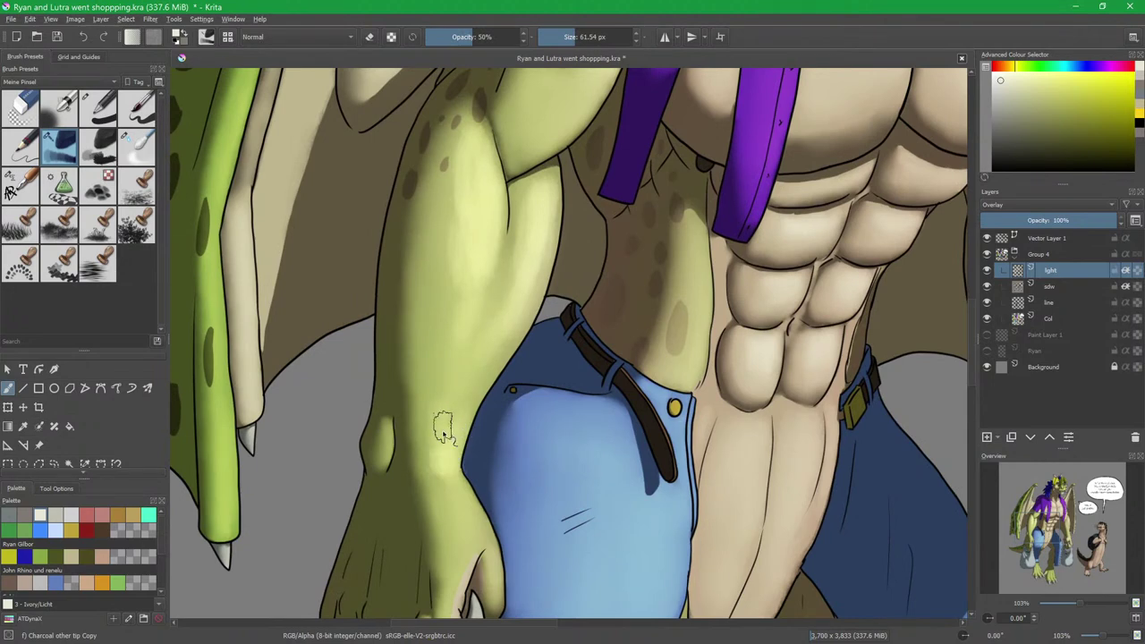
# Smooth the near forearm and wrist highlights with Blender Blur at 57.02 px.
pyautogui.press('/')
pyautogui.moveTo(449, 428); pyautogui.dragTo(460, 427)
pyautogui.moveTo(445, 435)
pyautogui.mouseDown()
pyautogui.moveTo(445, 474)
pyautogui.moveTo(435, 448)
pyautogui.moveTo(450, 438)
pyautogui.mouseUp()
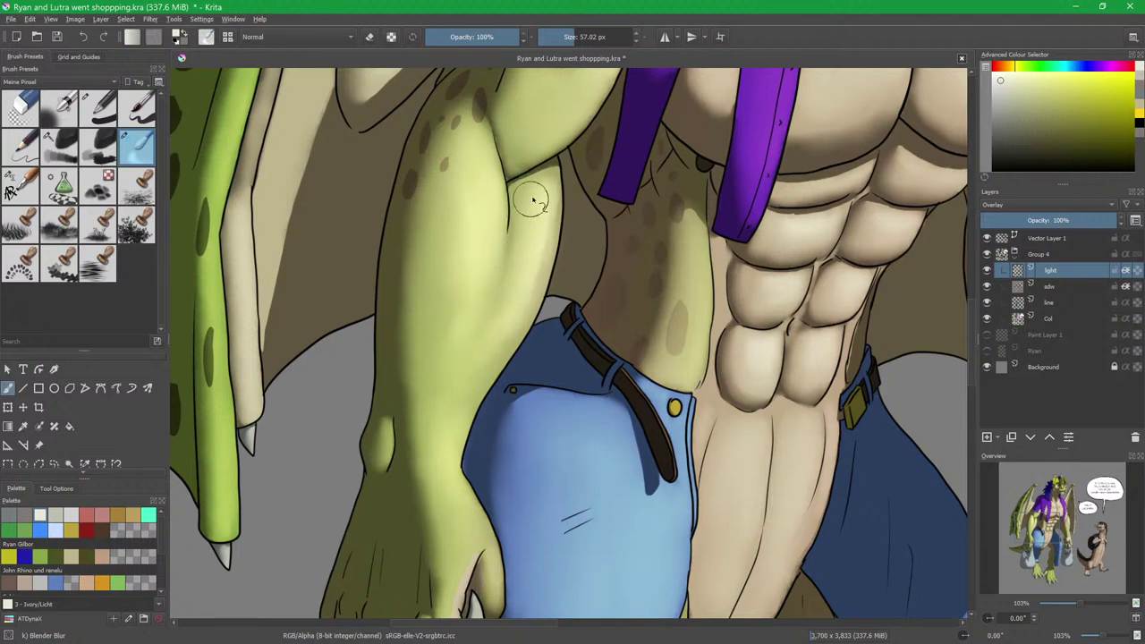
# Brush a highlight on the near wrist's bony bump with Charcoal other tip at 30.80 px and soften it with Blender Blur.
pyautogui.moveTo(556, 442); pyautogui.dragTo(565, 252)
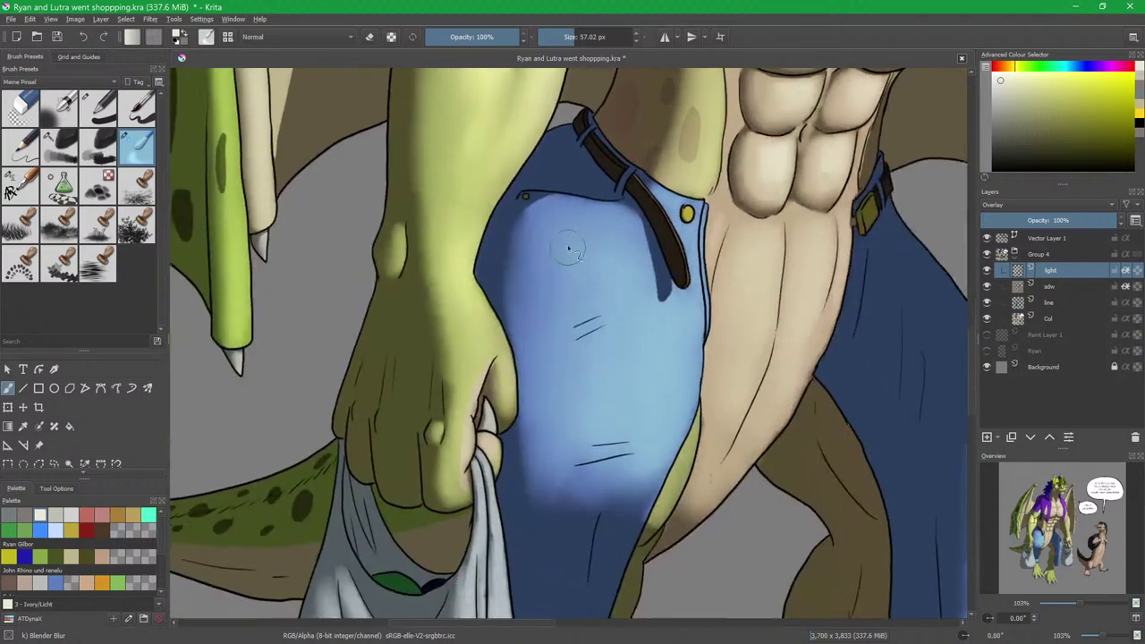
pyautogui.press('/')
pyautogui.moveTo(495, 357); pyautogui.dragTo(523, 314)
pyautogui.scroll(2, 495, 392)
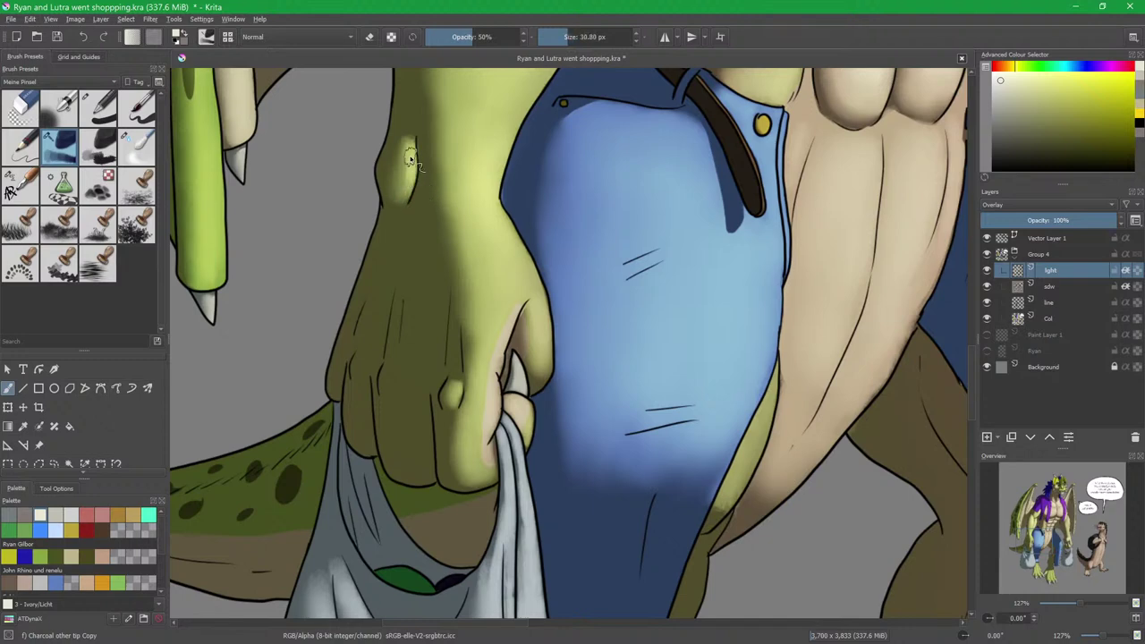
pyautogui.press('/')
# Brush highlights on the near hand and thumb with Charcoal other tip at 41.32 px and blend them with Blender Blur at 57.02 px.
pyautogui.press('/')
pyautogui.press('/')
pyautogui.press('/')
pyautogui.keyDown('shift'); pyautogui.moveTo(489, 400); pyautogui.dragTo(498, 397); pyautogui.keyUp('shift')
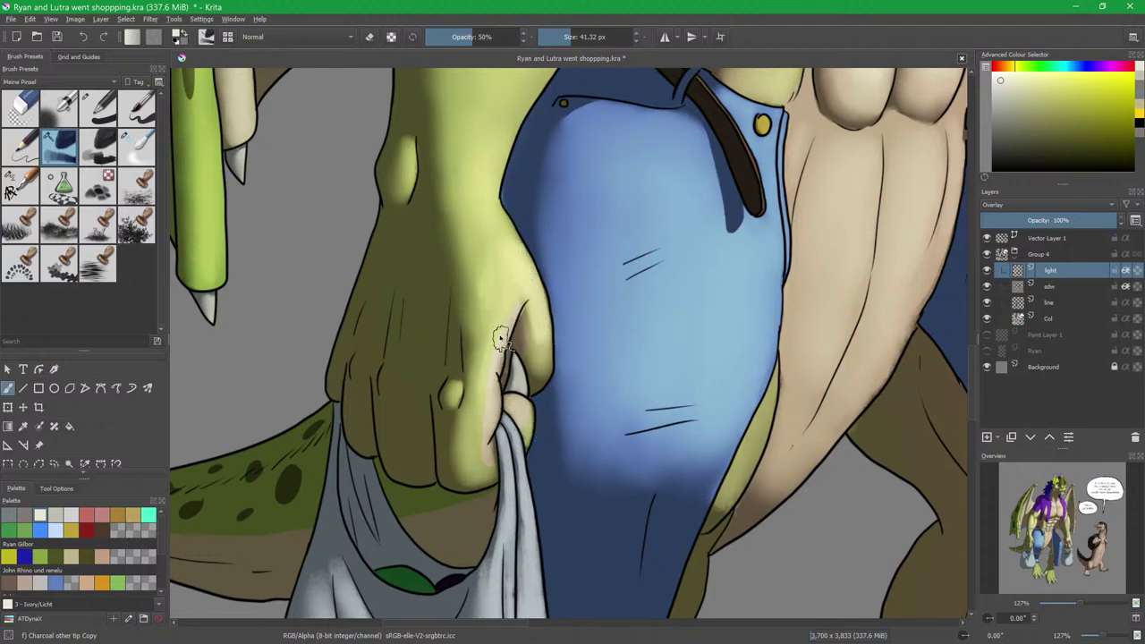
pyautogui.press('/')
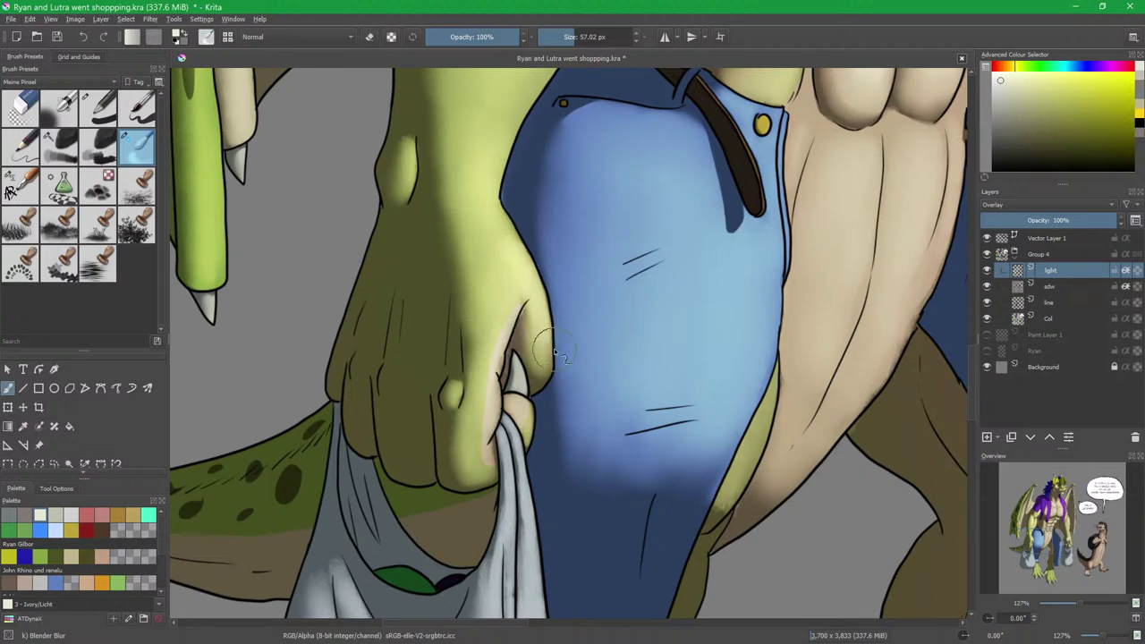
# Brush a highlight on the fingertip holding the bag with Charcoal other tip at 28.04 px and soften it with Blender Blur at 57.02 px.
pyautogui.press('/')
pyautogui.scroll(3, 550, 346)
pyautogui.moveTo(528, 342)
pyautogui.mouseDown()
pyautogui.moveTo(529, 327)
pyautogui.moveTo(542, 369)
pyautogui.mouseUp()
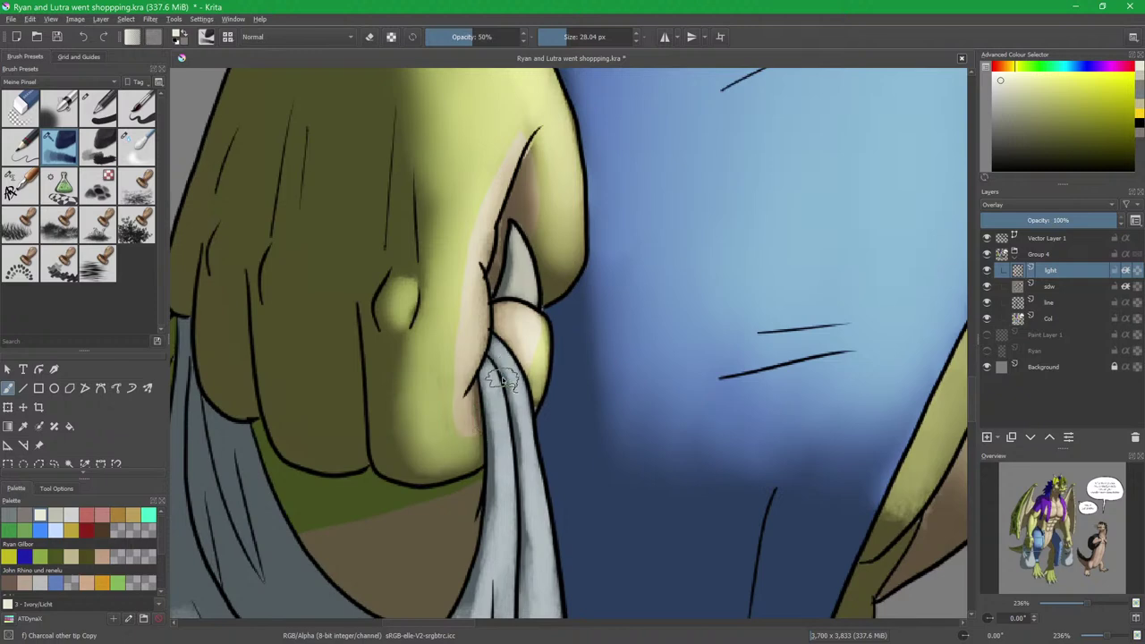
pyautogui.press('/')
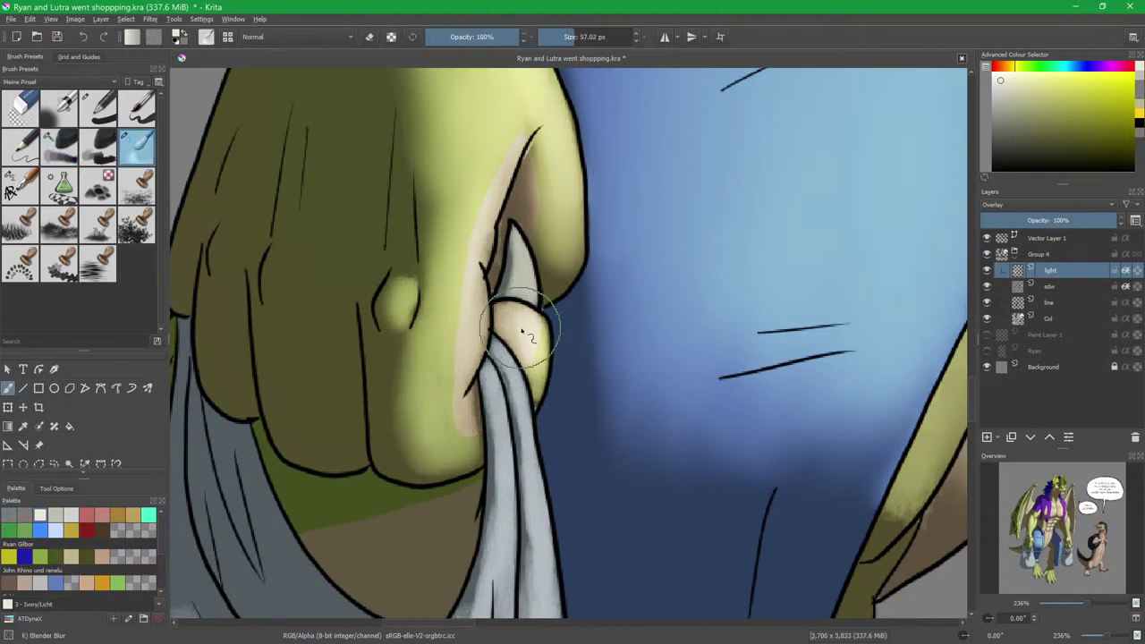
pyautogui.moveTo(538, 339)
pyautogui.mouseDown()
pyautogui.moveTo(522, 335)
pyautogui.moveTo(530, 330)
pyautogui.mouseUp()
pyautogui.scroll(2, 530, 333)
# Brush a small highlight onto the claw above the bag handle with a finer Charcoal other tip.
pyautogui.press('/')
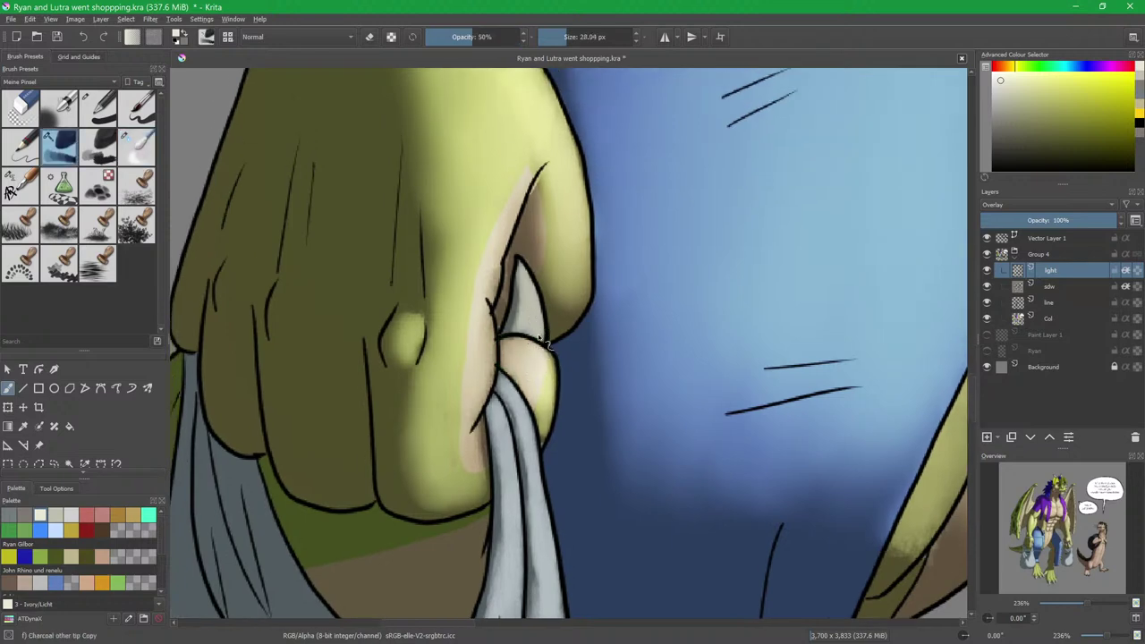
pyautogui.press('[')
pyautogui.press('[')
pyautogui.press('[')
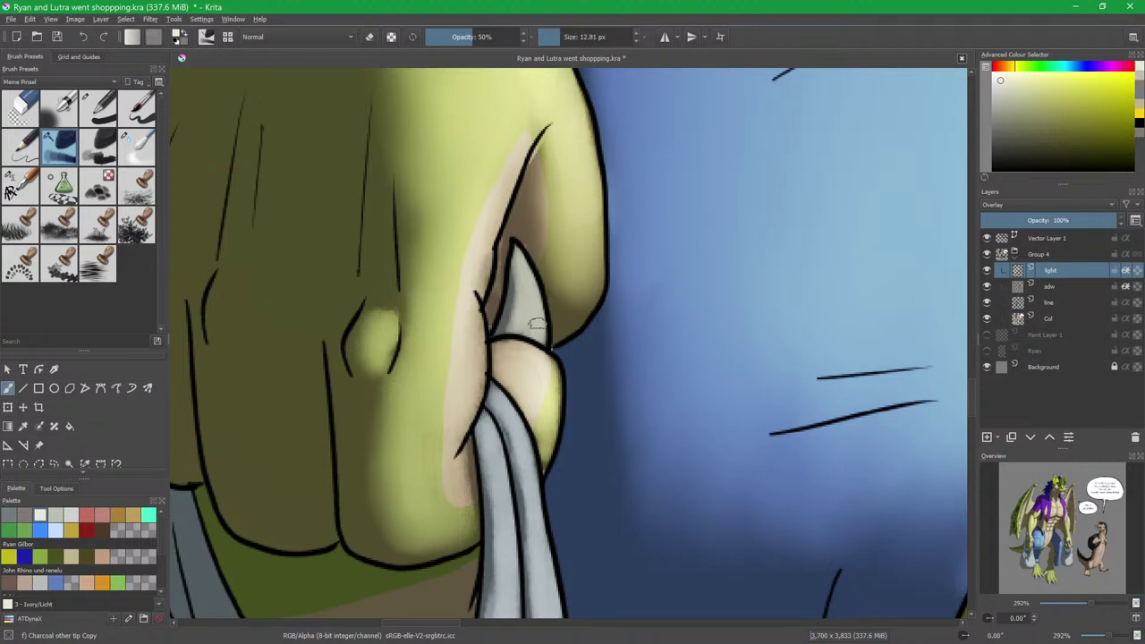
pyautogui.moveTo(537, 342); pyautogui.dragTo(537, 315)
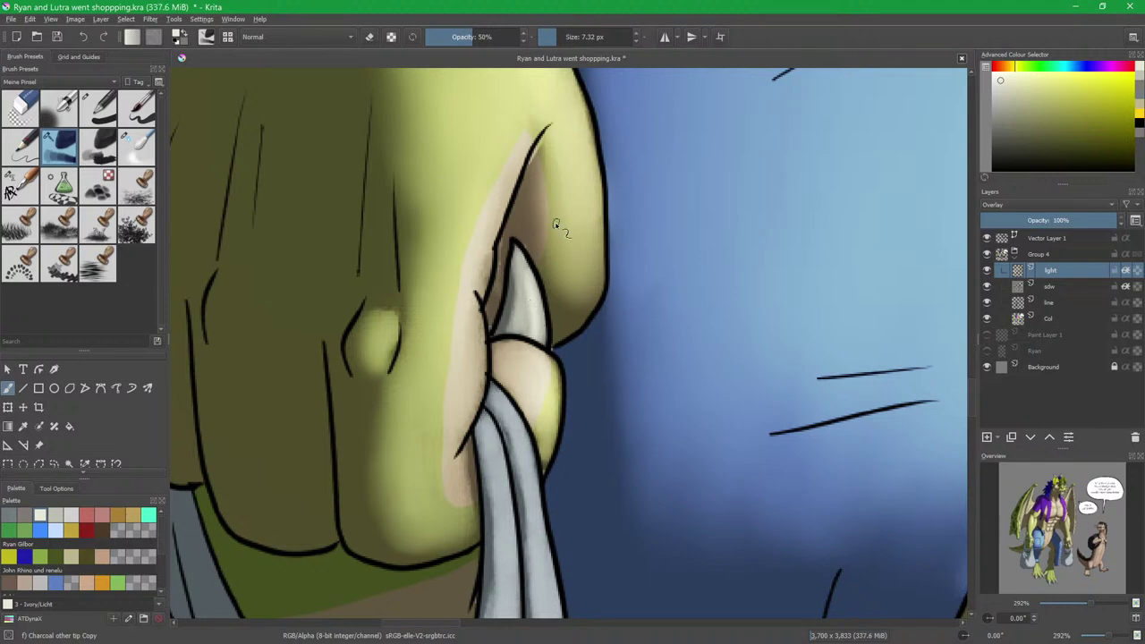
# Brush a long highlight down the first large toe of the dragon's foot beside the bag with Charcoal other tip, starting at 34.80 px.
pyautogui.scroll(-5, 555, 230)
pyautogui.moveTo(702, 168); pyautogui.dragTo(541, 346)
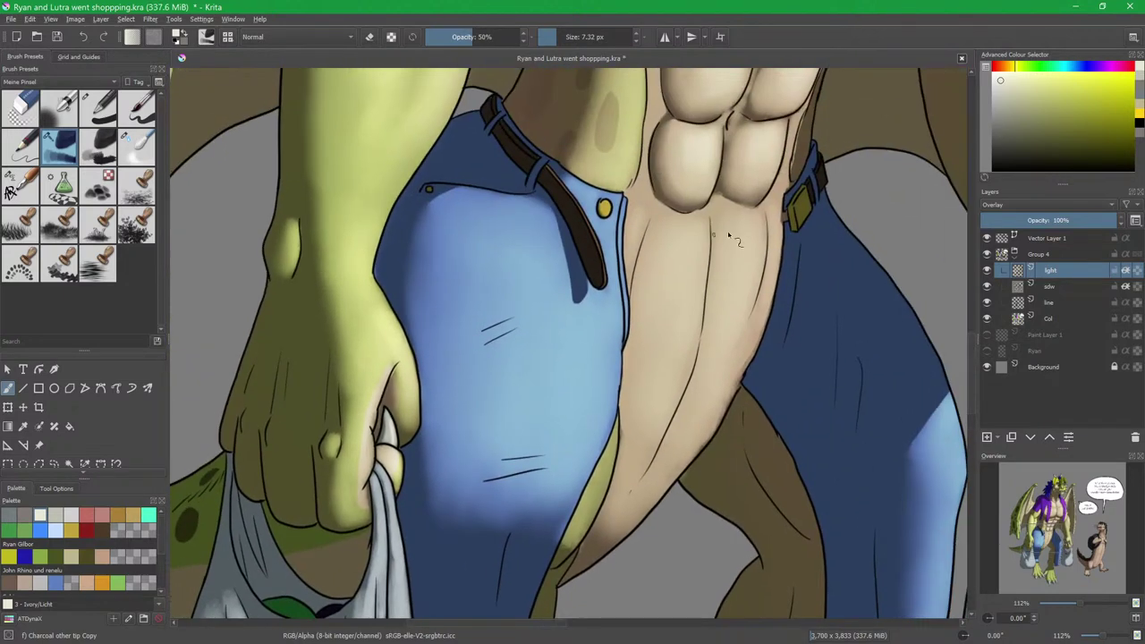
pyautogui.moveTo(739, 242); pyautogui.dragTo(385, 271)
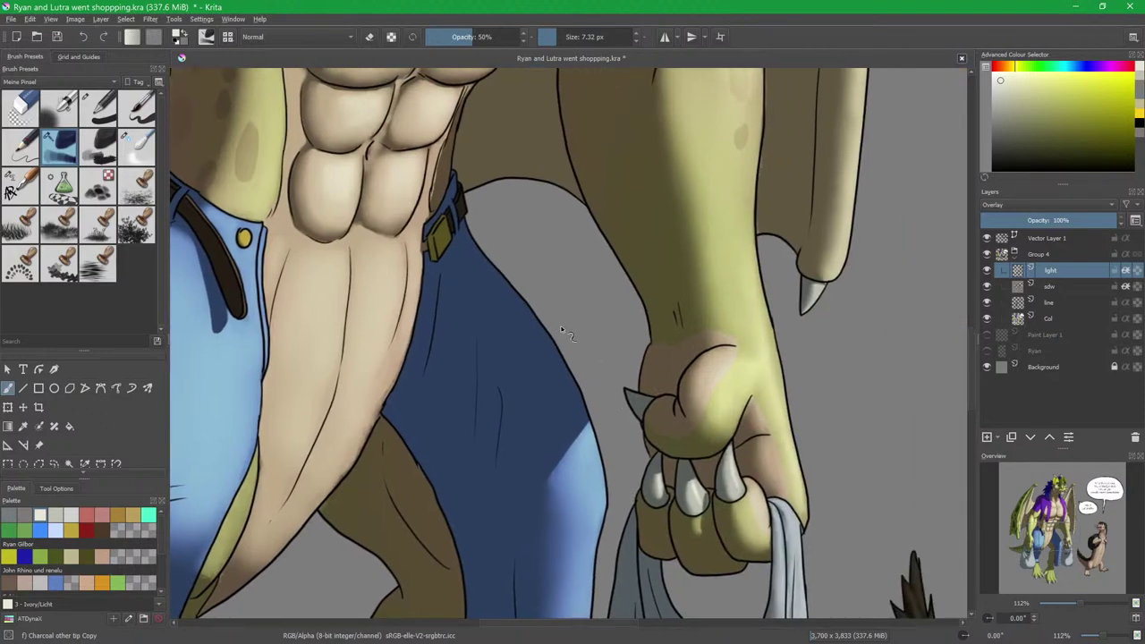
pyautogui.scroll(-10, 534, 344)
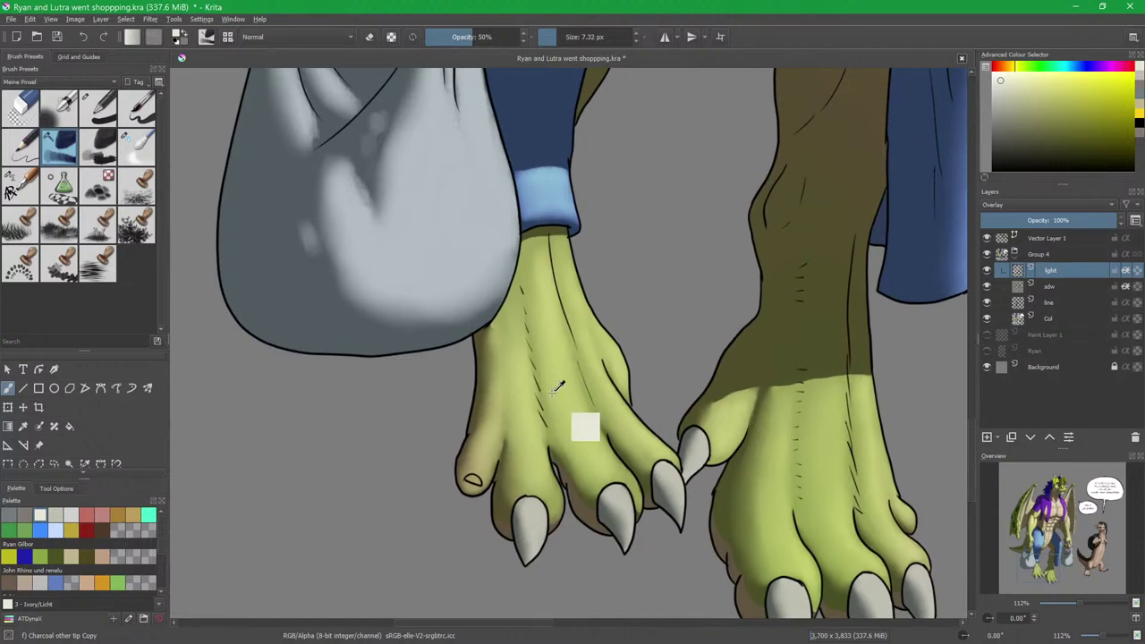
pyautogui.scroll(2, 556, 410)
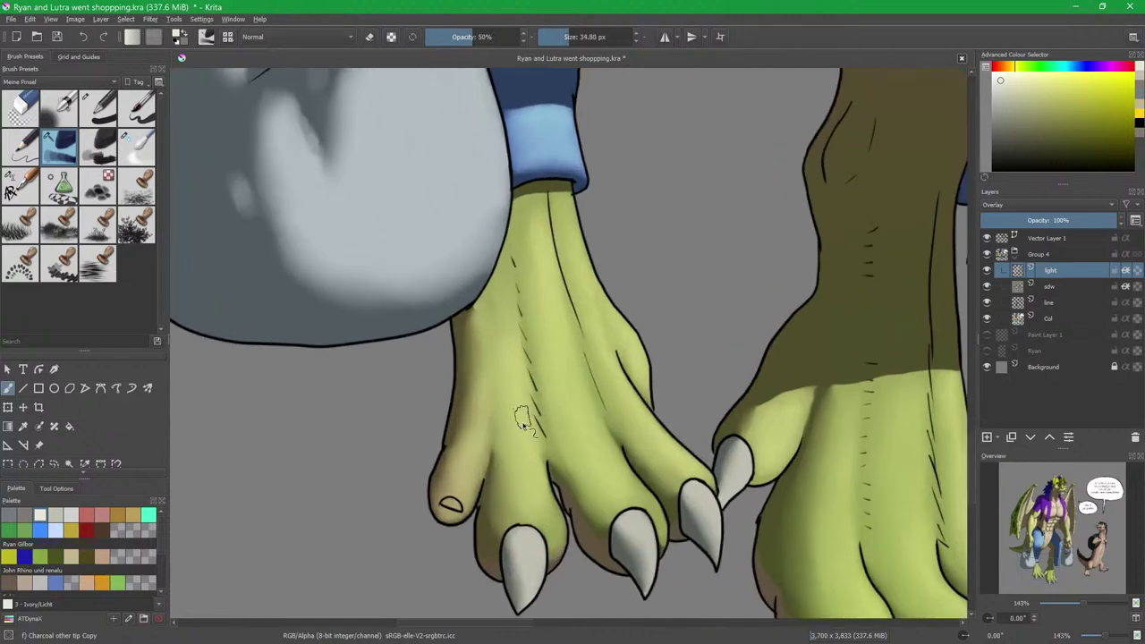
pyautogui.moveTo(506, 284)
pyautogui.mouseDown()
pyautogui.moveTo(540, 517)
pyautogui.moveTo(542, 471)
pyautogui.mouseUp()
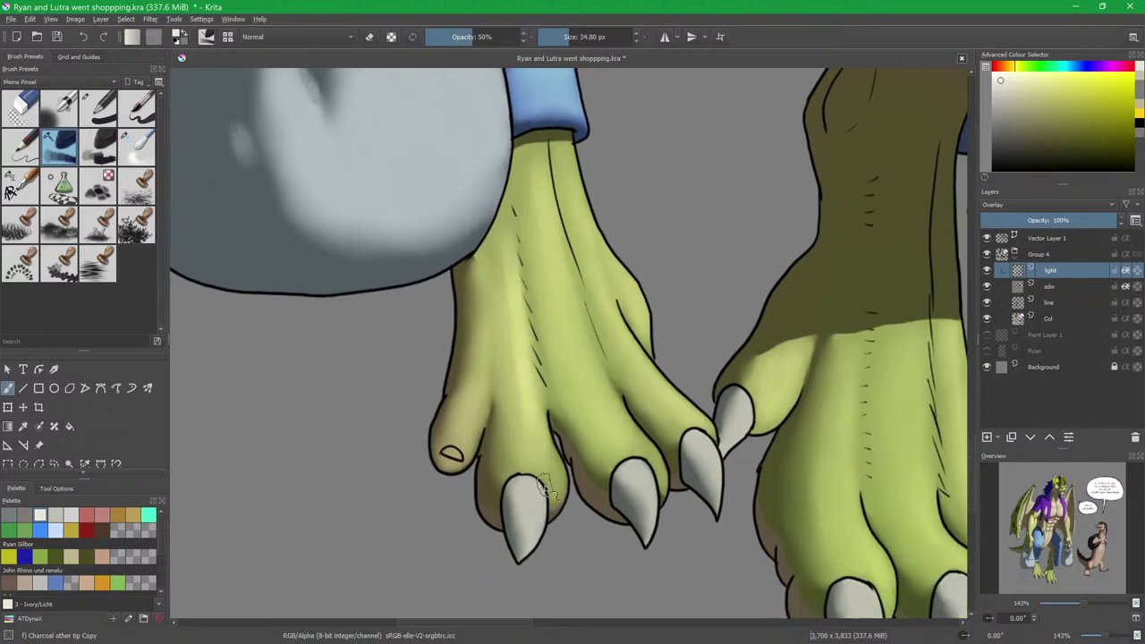
pyautogui.scroll(2, 542, 464)
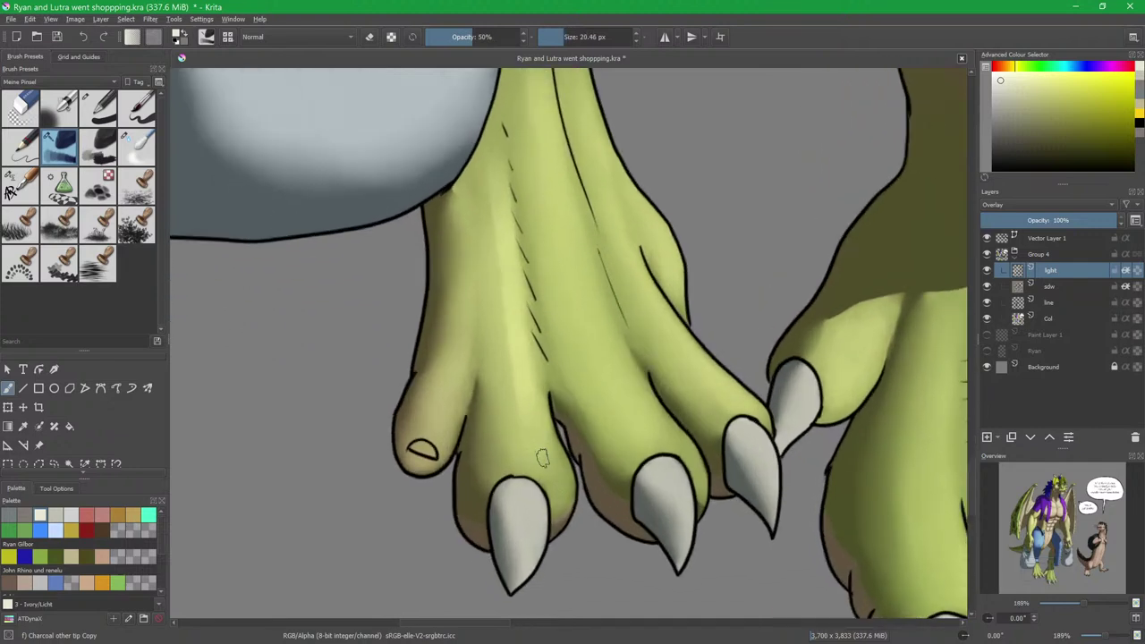
pyautogui.moveTo(535, 468); pyautogui.dragTo(532, 419)
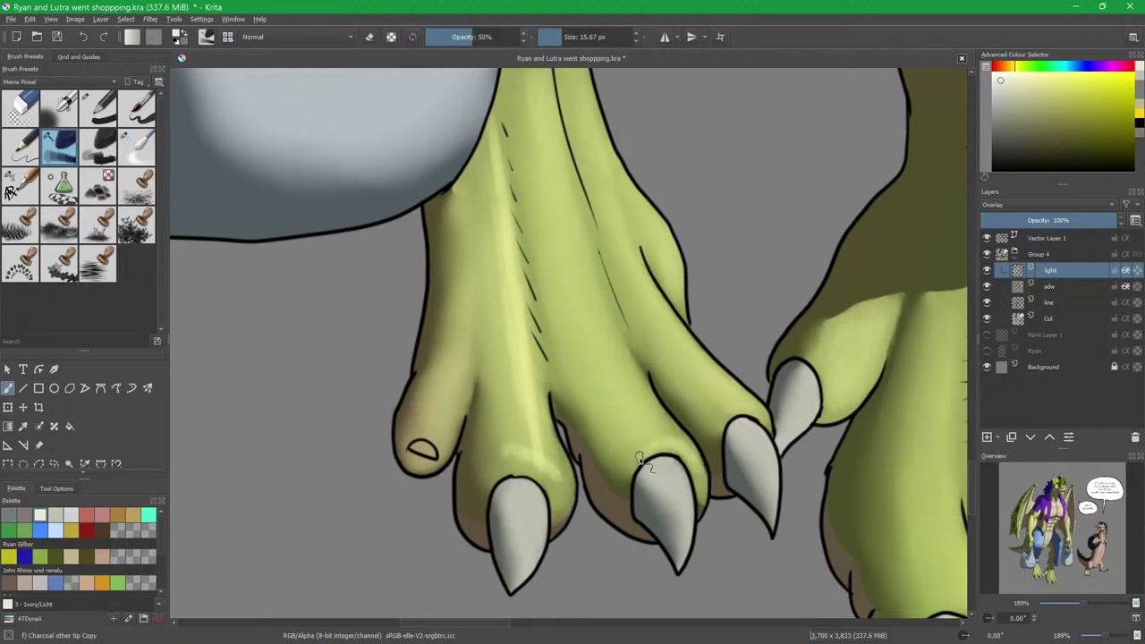
# Brush highlights down the middle and inner toes and the side bump of the same foot with Charcoal other tip at 15.67 px.
pyautogui.moveTo(573, 225); pyautogui.dragTo(615, 353)
pyautogui.moveTo(590, 281); pyautogui.dragTo(664, 428)
pyautogui.moveTo(624, 369); pyautogui.dragTo(642, 402)
pyautogui.moveTo(714, 421); pyautogui.dragTo(661, 482)
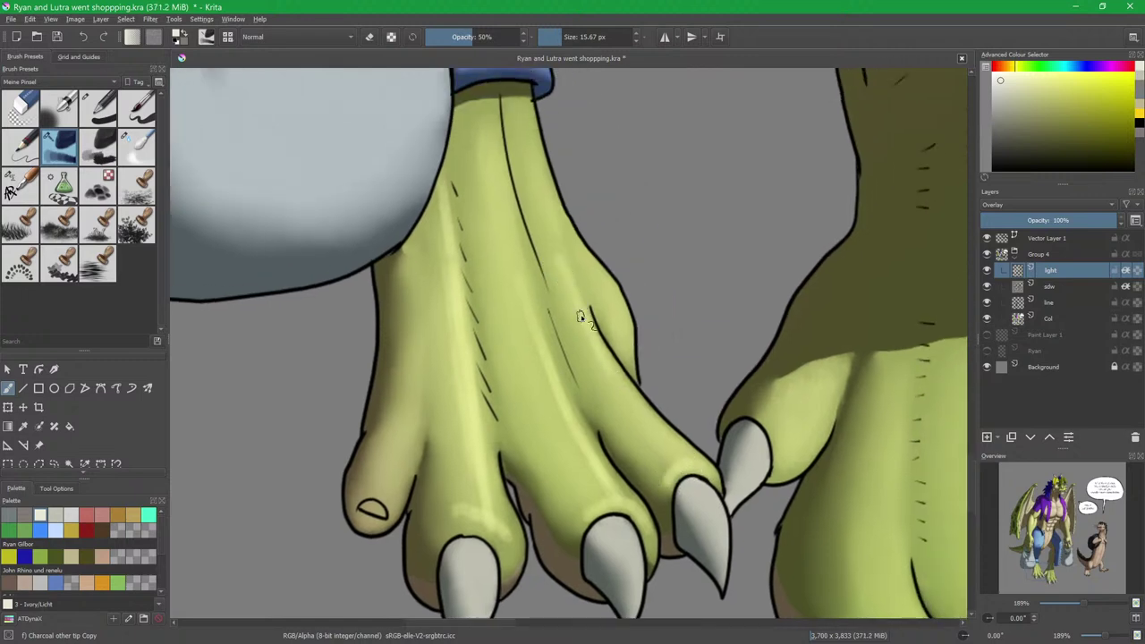
pyautogui.moveTo(610, 288); pyautogui.dragTo(633, 347)
# Smooth that foot's highlights with Blender Blur at 27.98 px and add a soft highlight to its small outer toe.
pyautogui.press('/')
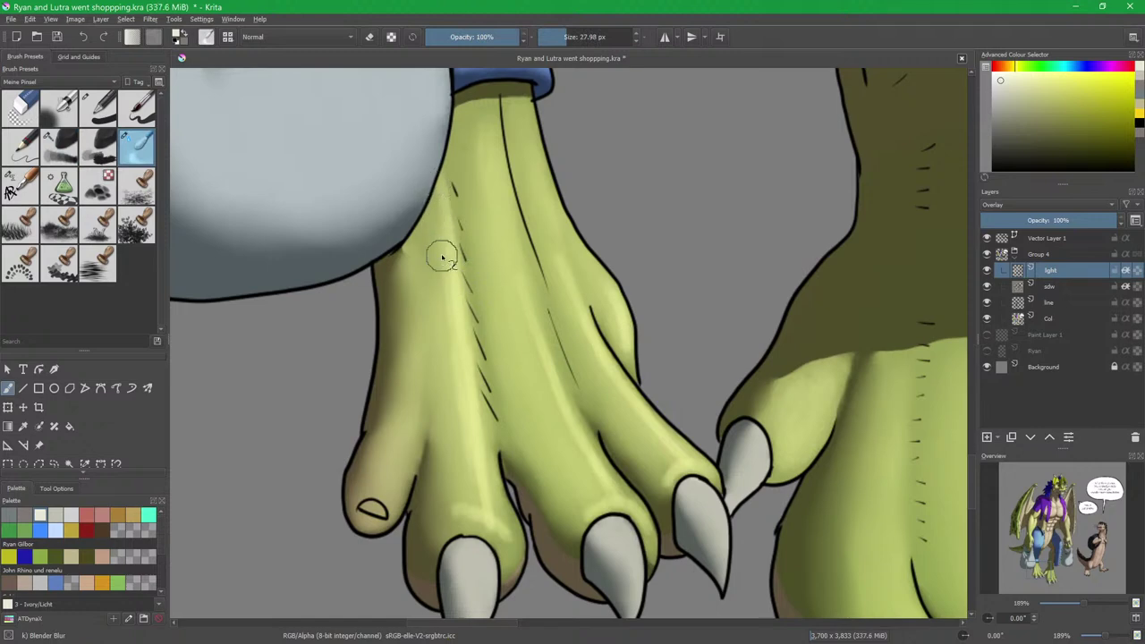
pyautogui.moveTo(451, 307)
pyautogui.mouseDown()
pyautogui.moveTo(482, 486)
pyautogui.moveTo(460, 518)
pyautogui.moveTo(505, 540)
pyautogui.moveTo(477, 502)
pyautogui.moveTo(456, 248)
pyautogui.moveTo(517, 176)
pyautogui.moveTo(478, 144)
pyautogui.moveTo(498, 174)
pyautogui.moveTo(537, 370)
pyautogui.moveTo(597, 498)
pyautogui.moveTo(605, 504)
pyautogui.moveTo(537, 316)
pyautogui.moveTo(550, 255)
pyautogui.moveTo(558, 294)
pyautogui.moveTo(678, 461)
pyautogui.moveTo(624, 331)
pyautogui.moveTo(615, 519)
pyautogui.moveTo(470, 503)
pyautogui.mouseUp()
pyautogui.press('/')
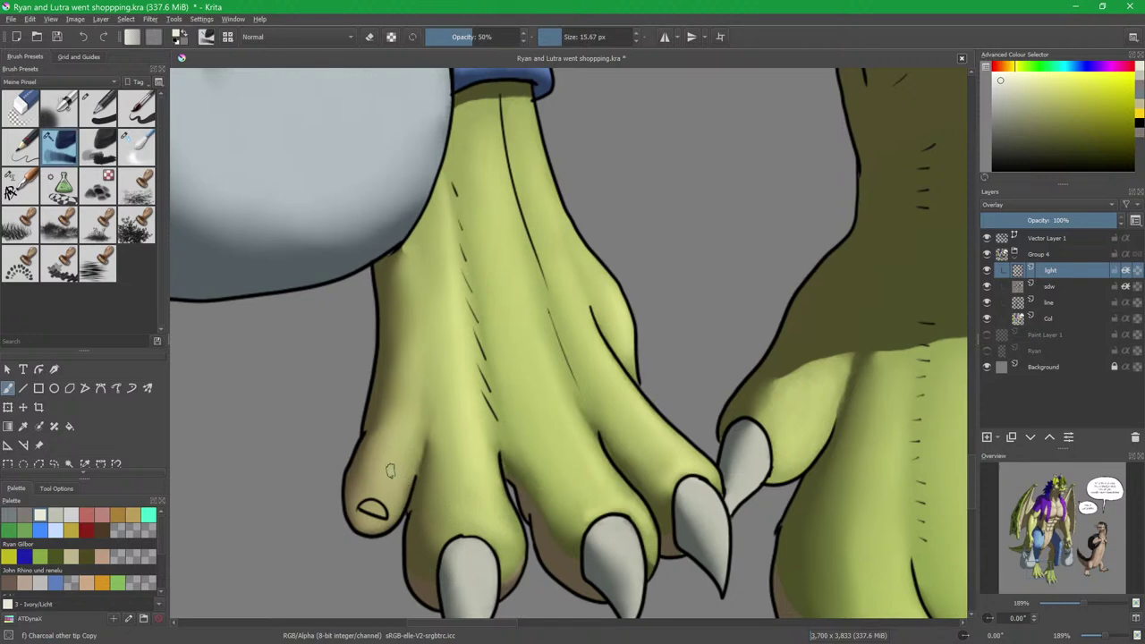
pyautogui.moveTo(393, 468)
pyautogui.mouseDown()
pyautogui.moveTo(408, 327)
pyautogui.moveTo(374, 485)
pyautogui.moveTo(418, 361)
pyautogui.moveTo(393, 470)
pyautogui.mouseUp()
pyautogui.press('/')
pyautogui.moveTo(530, 354); pyautogui.dragTo(574, 384)
pyautogui.moveTo(592, 448); pyautogui.dragTo(556, 264)
# Brush thin highlights along the foot's three claws and the neighbouring foot's small inner claw with Charcoal other tip at 9.66 px.
pyautogui.press('/')
pyautogui.moveTo(506, 460); pyautogui.dragTo(509, 450)
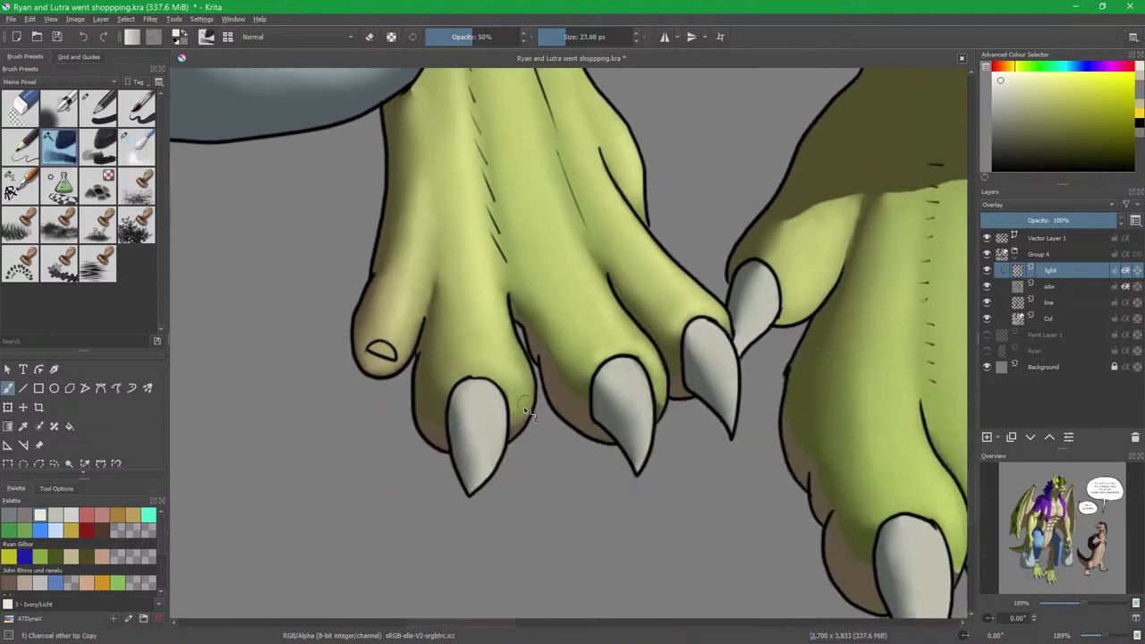
pyautogui.scroll(2, 508, 450)
pyautogui.press('[')
pyautogui.press('[')
pyautogui.press('[')
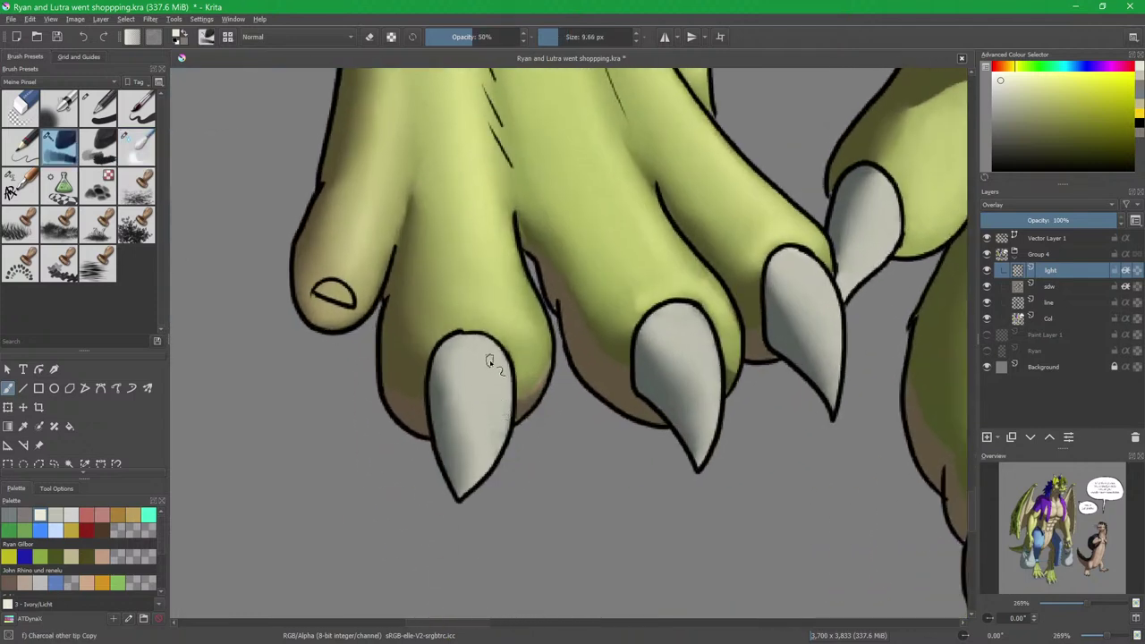
pyautogui.moveTo(486, 356)
pyautogui.mouseDown()
pyautogui.moveTo(490, 407)
pyautogui.moveTo(492, 396)
pyautogui.moveTo(468, 467)
pyautogui.moveTo(483, 347)
pyautogui.moveTo(485, 426)
pyautogui.moveTo(486, 362)
pyautogui.moveTo(499, 416)
pyautogui.mouseUp()
pyautogui.moveTo(691, 329)
pyautogui.mouseDown()
pyautogui.moveTo(703, 361)
pyautogui.moveTo(691, 326)
pyautogui.moveTo(709, 394)
pyautogui.mouseUp()
pyautogui.moveTo(813, 280); pyautogui.dragTo(827, 360)
pyautogui.moveTo(819, 283); pyautogui.dragTo(798, 268)
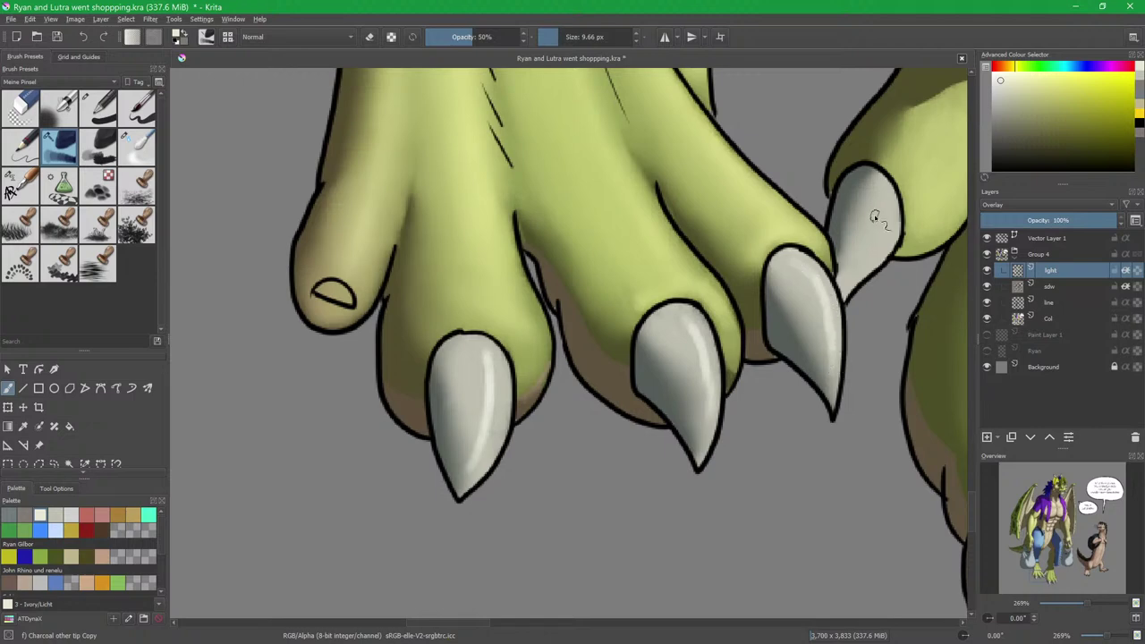
pyautogui.moveTo(886, 201)
pyautogui.mouseDown()
pyautogui.moveTo(856, 258)
pyautogui.moveTo(885, 200)
pyautogui.moveTo(872, 230)
pyautogui.mouseUp()
pyautogui.moveTo(646, 317); pyautogui.dragTo(575, 380)
pyautogui.press('/')
pyautogui.press('/')
pyautogui.press('/')
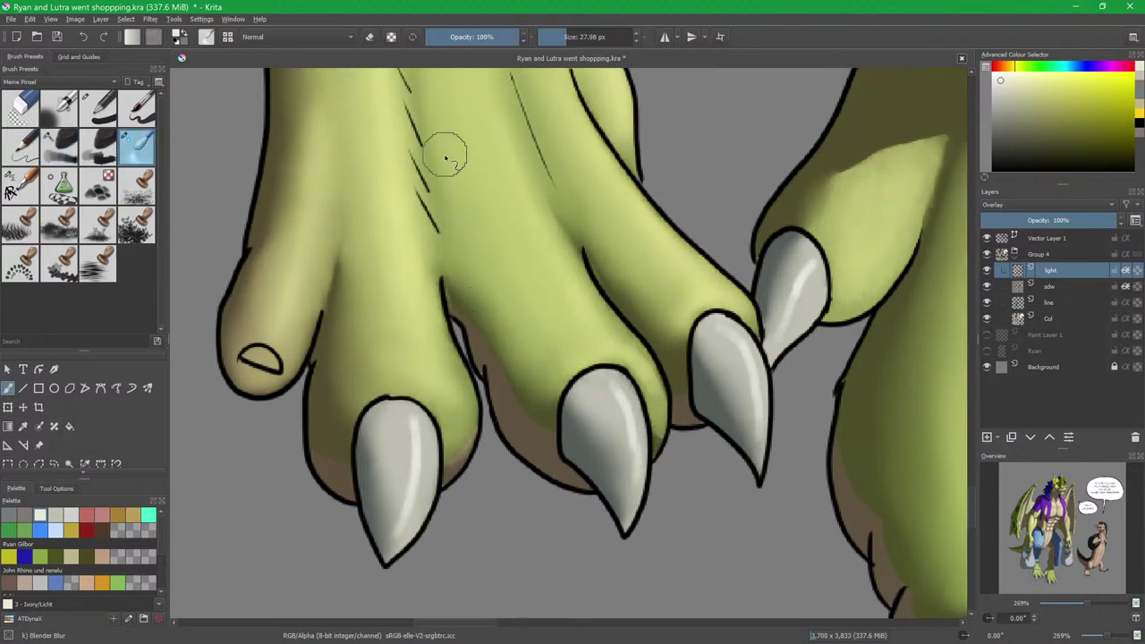
pyautogui.moveTo(468, 235); pyautogui.dragTo(527, 441)
pyautogui.press('/')
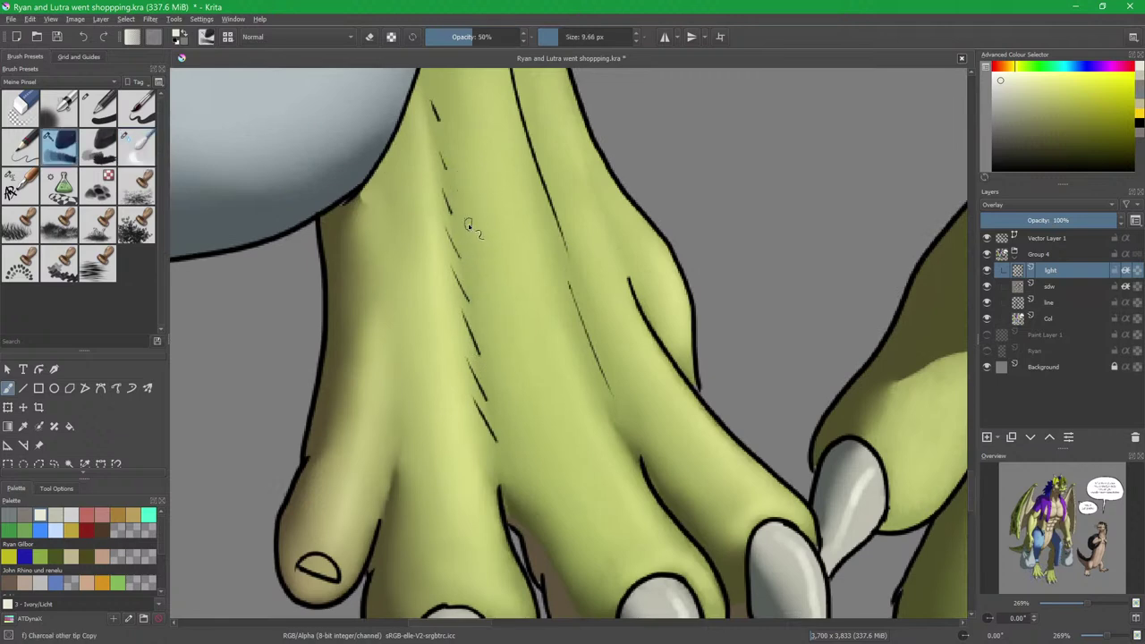
# Brush highlights along the near shopping bag's folds, handle and outer edge with Charcoal other tip at 16.99 px.
pyautogui.scroll(-3, 483, 222)
pyautogui.moveTo(452, 161); pyautogui.dragTo(521, 365)
pyautogui.moveTo(463, 247); pyautogui.dragTo(501, 340)
pyautogui.moveTo(517, 384); pyautogui.dragTo(525, 347)
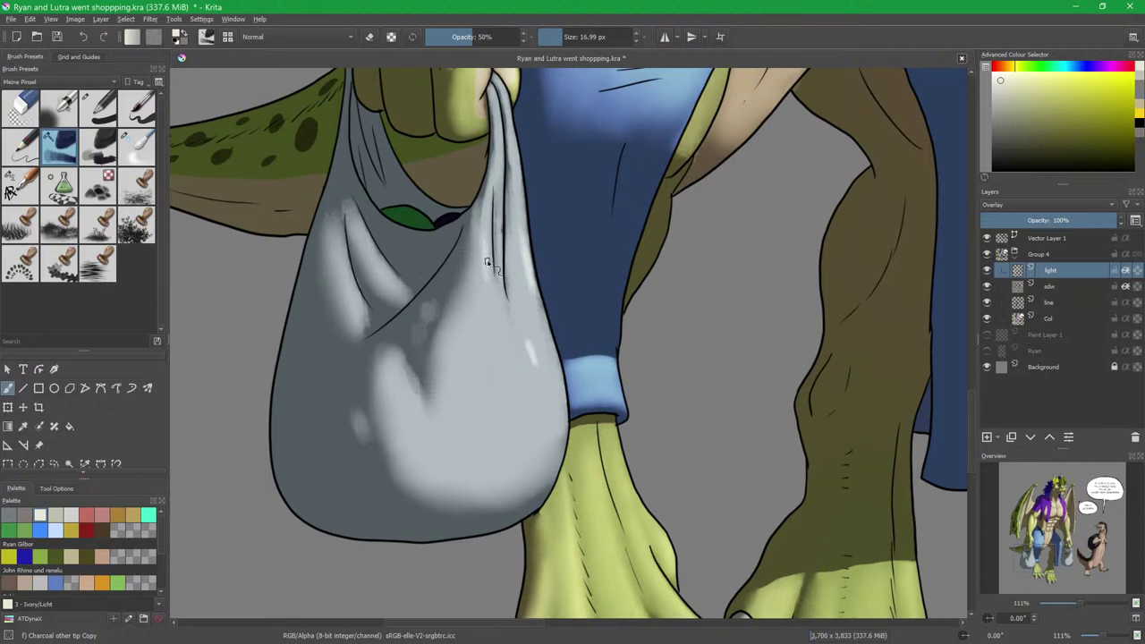
pyautogui.moveTo(377, 254); pyautogui.dragTo(395, 283)
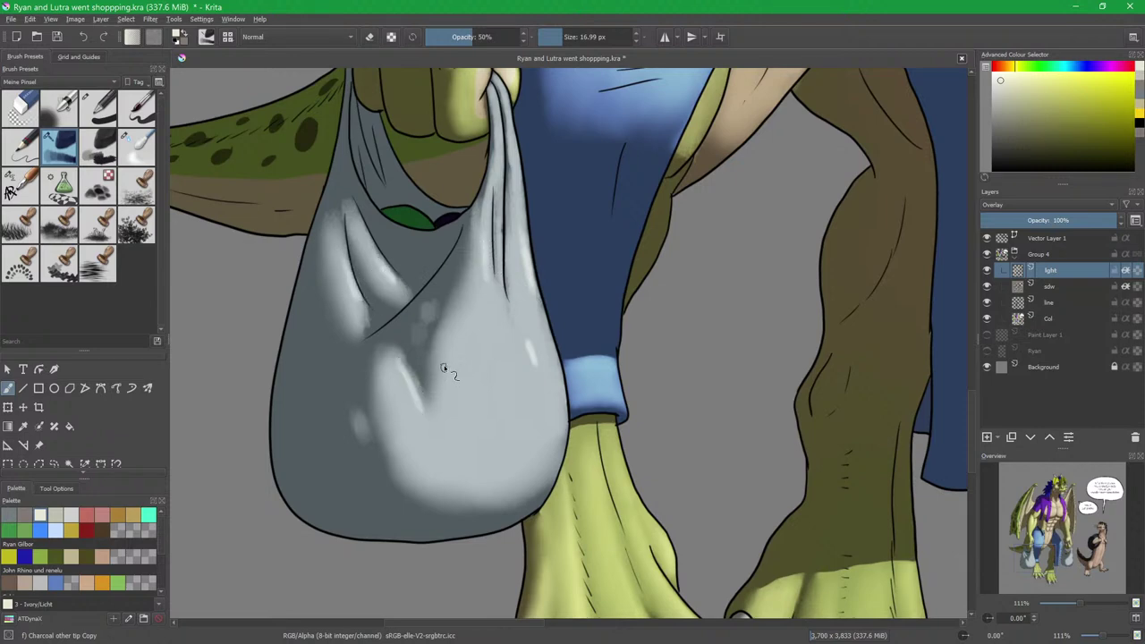
pyautogui.scroll(2, 490, 322)
pyautogui.moveTo(493, 172)
pyautogui.mouseDown()
pyautogui.moveTo(498, 225)
pyautogui.moveTo(501, 169)
pyautogui.moveTo(518, 270)
pyautogui.mouseUp()
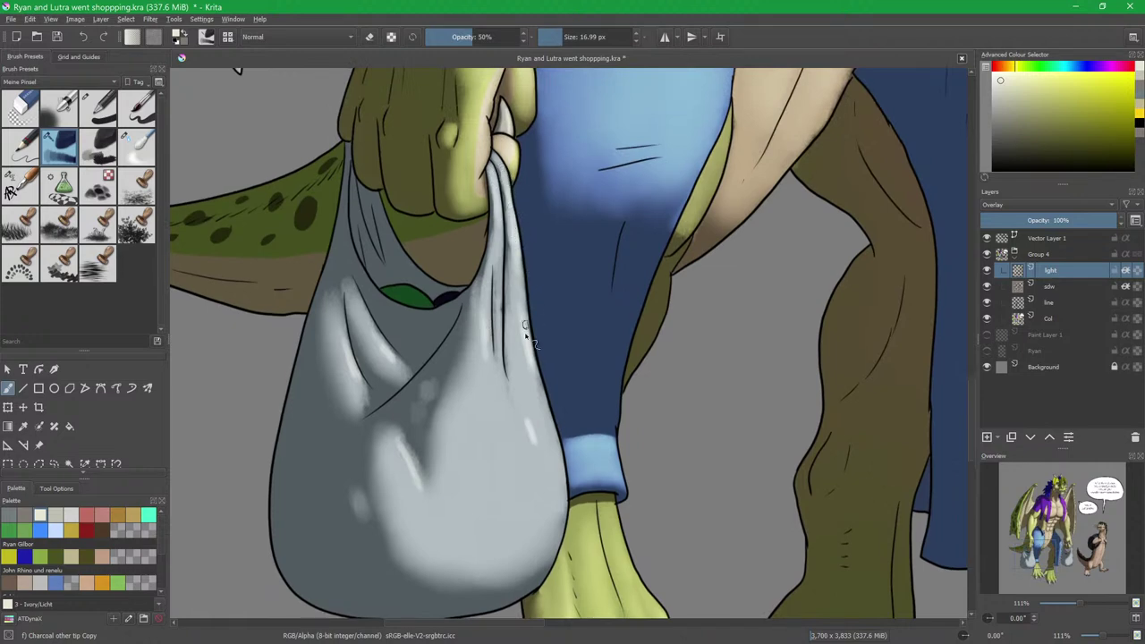
# Brush highlights on the dragon's front foot's toes and side bump with Charcoal other tip at 25.60 and 16.56 px, blending with Blender Blur at 27.98 px.
pyautogui.scroll(-2, 526, 307)
pyautogui.moveTo(691, 439); pyautogui.dragTo(513, 270)
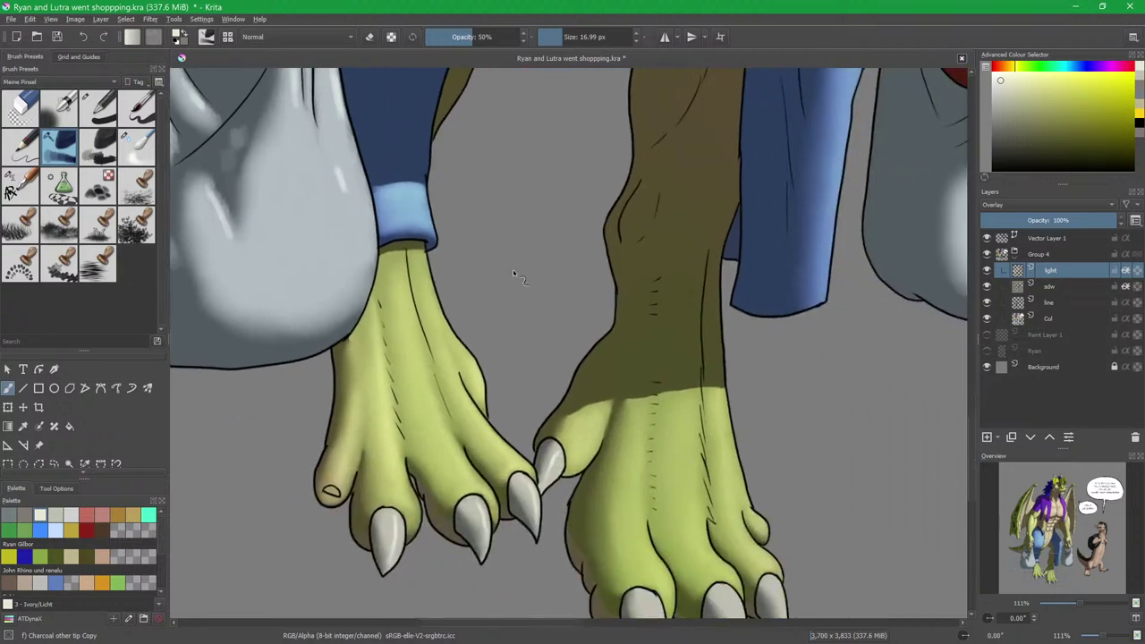
pyautogui.moveTo(680, 492)
pyautogui.mouseDown()
pyautogui.moveTo(593, 324)
pyautogui.moveTo(561, 349)
pyautogui.moveTo(569, 372)
pyautogui.mouseUp()
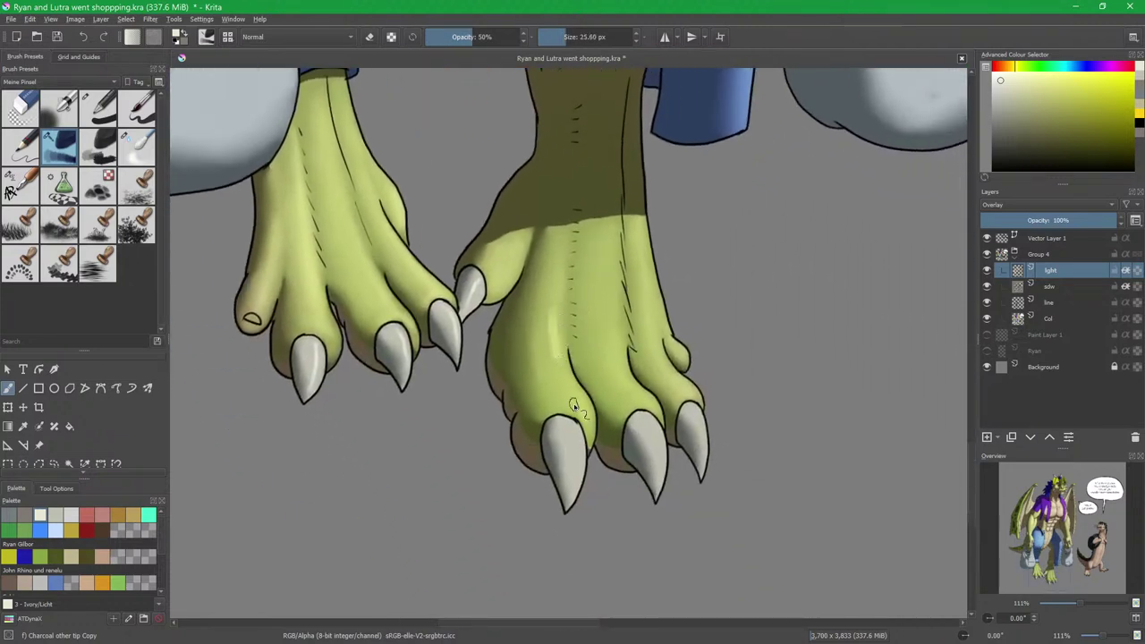
pyautogui.moveTo(589, 427); pyautogui.dragTo(556, 405)
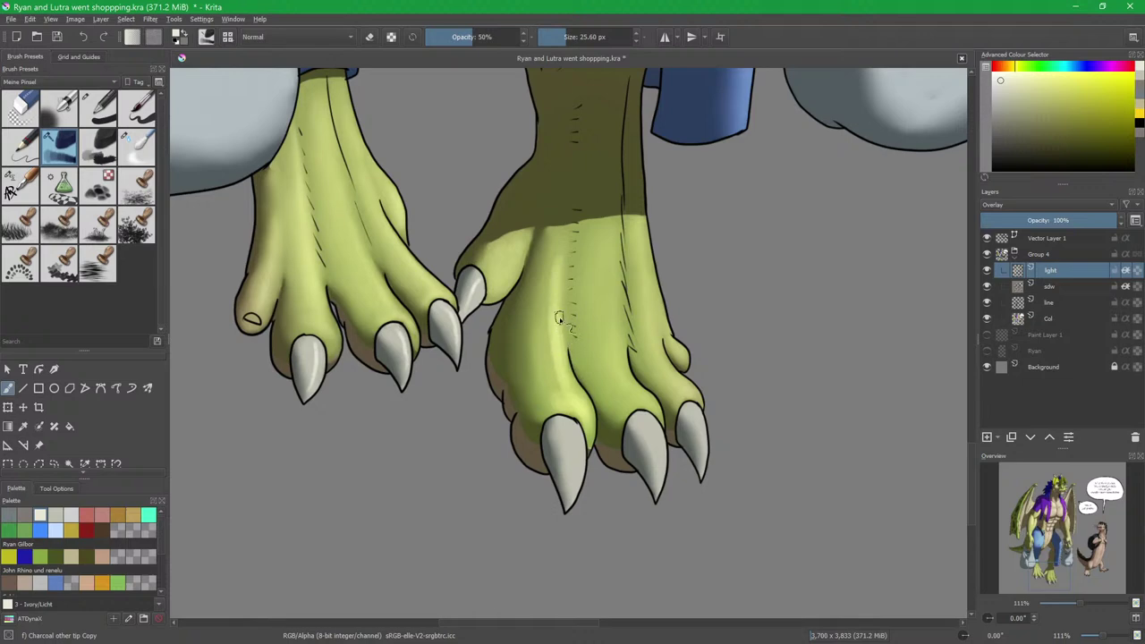
pyautogui.moveTo(614, 337); pyautogui.dragTo(618, 358)
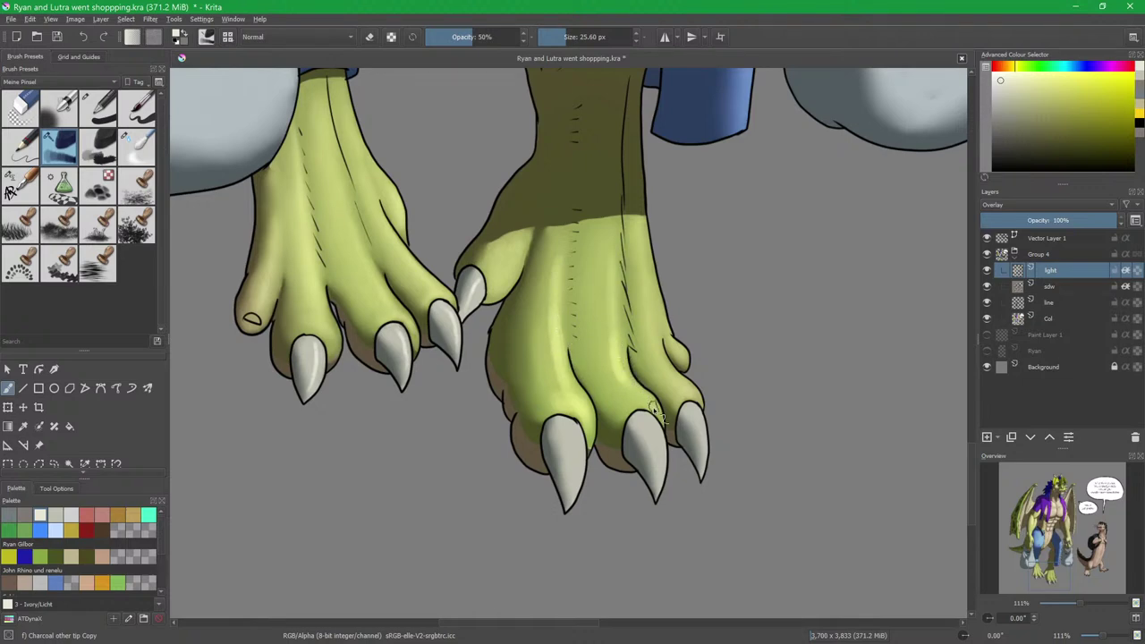
pyautogui.scroll(2, 653, 412)
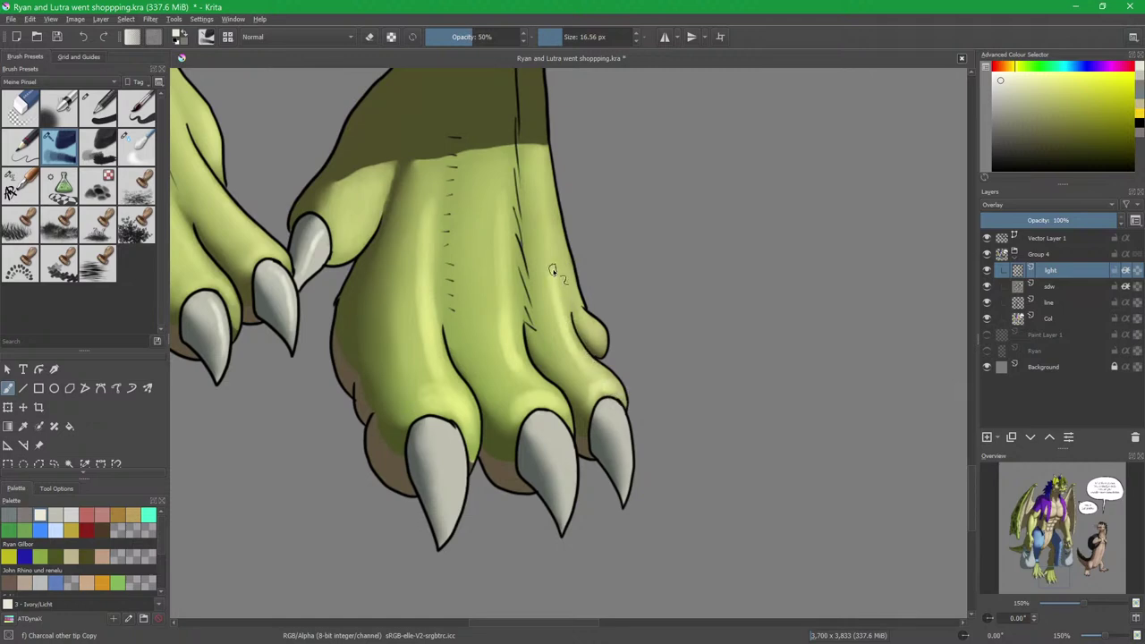
pyautogui.moveTo(593, 331)
pyautogui.mouseDown()
pyautogui.moveTo(560, 230)
pyautogui.moveTo(572, 296)
pyautogui.mouseUp()
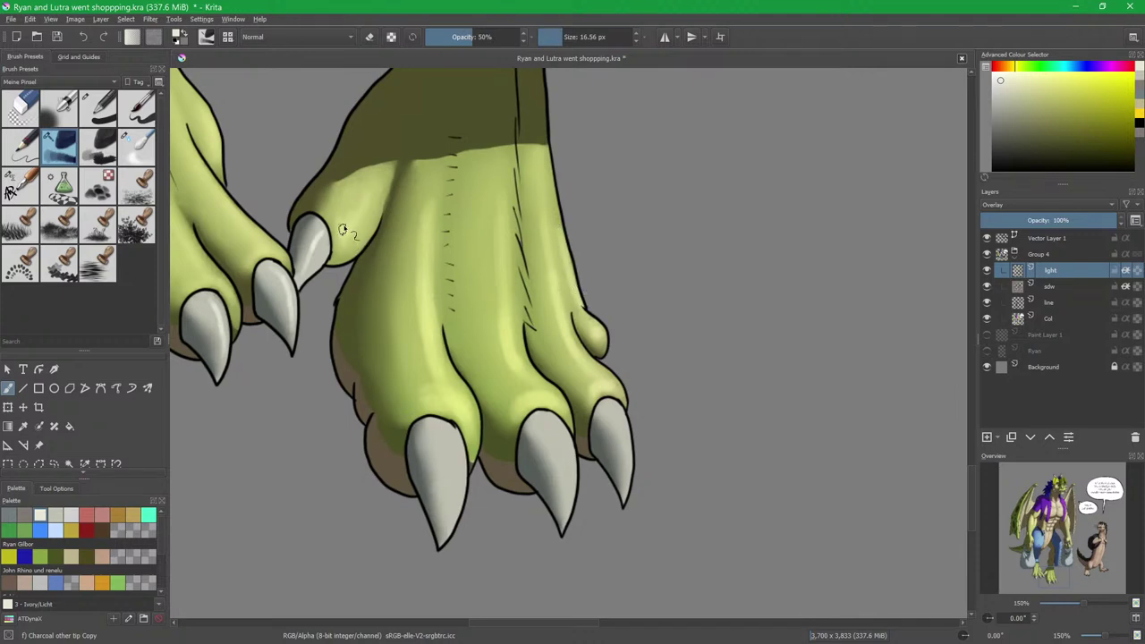
pyautogui.press('/')
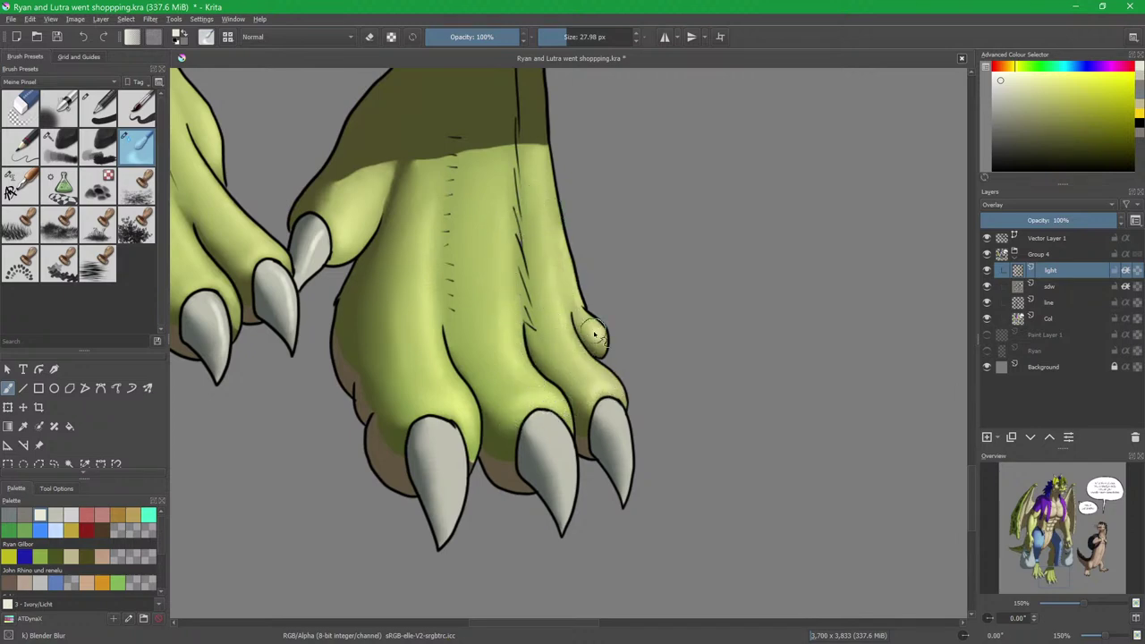
pyautogui.moveTo(625, 199)
pyautogui.mouseDown()
pyautogui.moveTo(634, 256)
pyautogui.moveTo(633, 223)
pyautogui.moveTo(616, 364)
pyautogui.mouseUp()
# Brush thin highlights down the other shopping bag's handle folds and outer edge with Charcoal other tip at 14.36 px.
pyautogui.scroll(-3, 633, 222)
pyautogui.moveTo(665, 270); pyautogui.dragTo(593, 353)
pyautogui.moveTo(692, 372)
pyautogui.mouseDown()
pyautogui.moveTo(650, 389)
pyautogui.moveTo(645, 345)
pyautogui.mouseUp()
pyautogui.press('/')
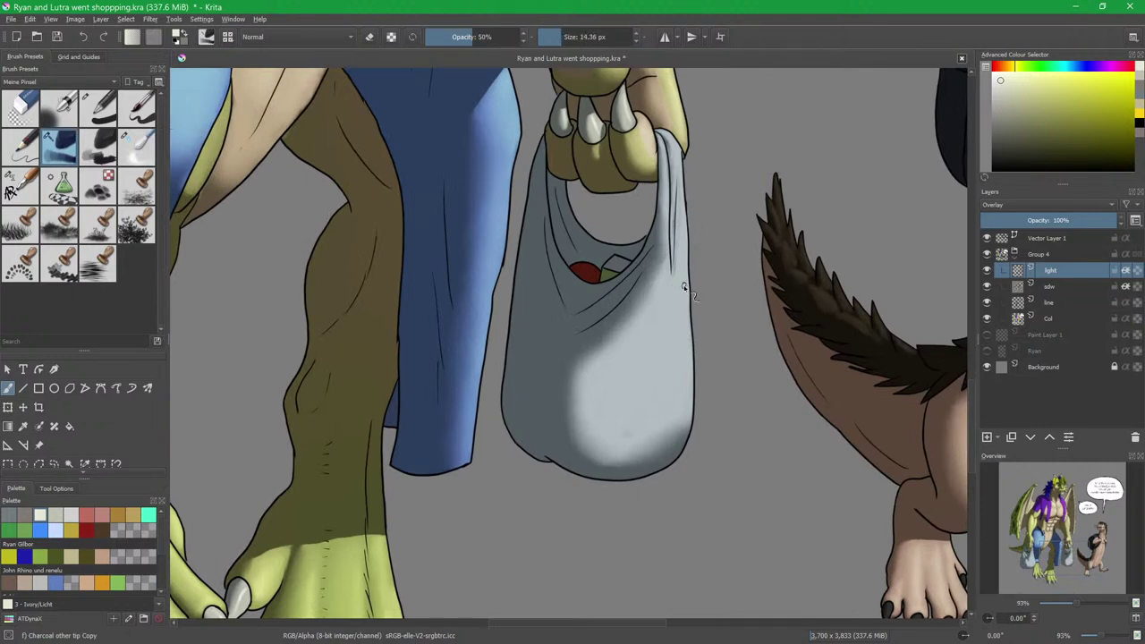
pyautogui.moveTo(680, 268); pyautogui.dragTo(681, 412)
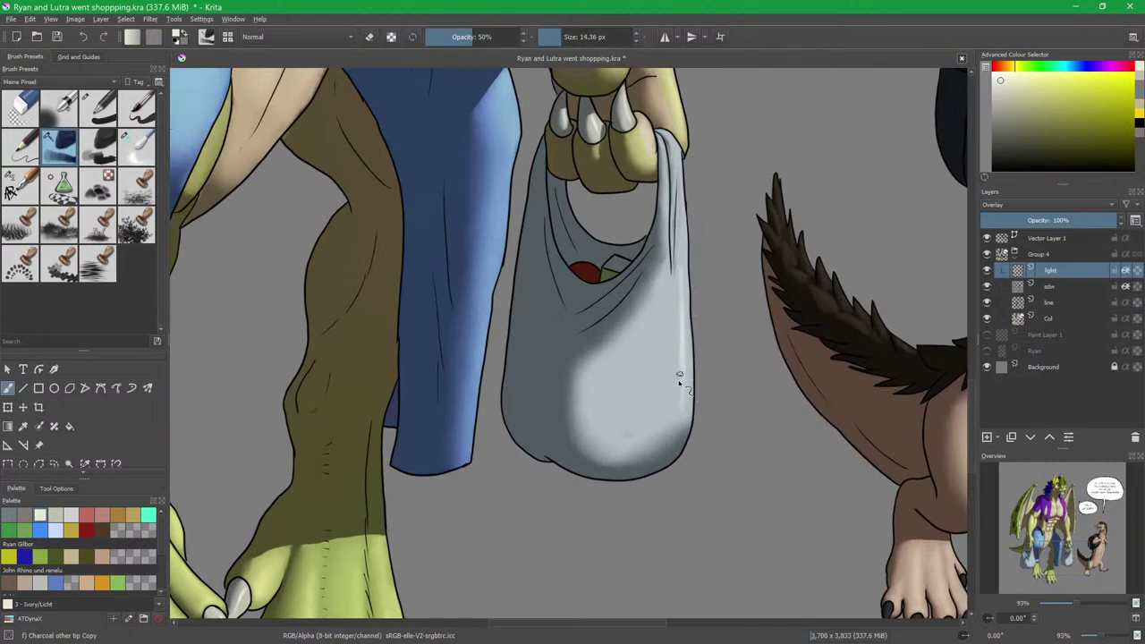
pyautogui.moveTo(682, 208); pyautogui.dragTo(683, 252)
pyautogui.moveTo(666, 170); pyautogui.dragTo(667, 264)
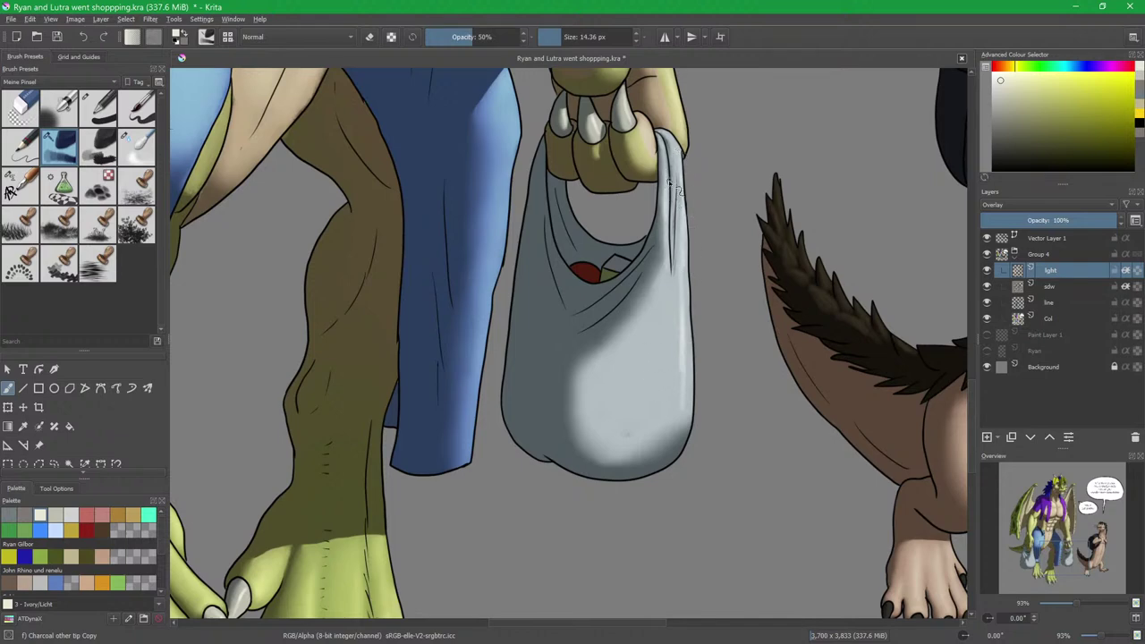
pyautogui.moveTo(673, 146); pyautogui.dragTo(673, 197)
# Brush highlights on the otter's nose bridge, temple, cheek and upper muzzle with Charcoal other tip at 9.58 and 16.17 px.
pyautogui.moveTo(770, 363); pyautogui.dragTo(587, 386)
pyautogui.moveTo(806, 152); pyautogui.dragTo(614, 314)
pyautogui.moveTo(707, 205); pyautogui.dragTo(594, 455)
pyautogui.moveTo(636, 360); pyautogui.dragTo(643, 302)
pyautogui.moveTo(642, 302); pyautogui.dragTo(627, 339)
pyautogui.moveTo(516, 337)
pyautogui.mouseDown()
pyautogui.moveTo(519, 280)
pyautogui.moveTo(567, 296)
pyautogui.moveTo(544, 312)
pyautogui.moveTo(515, 305)
pyautogui.mouseUp()
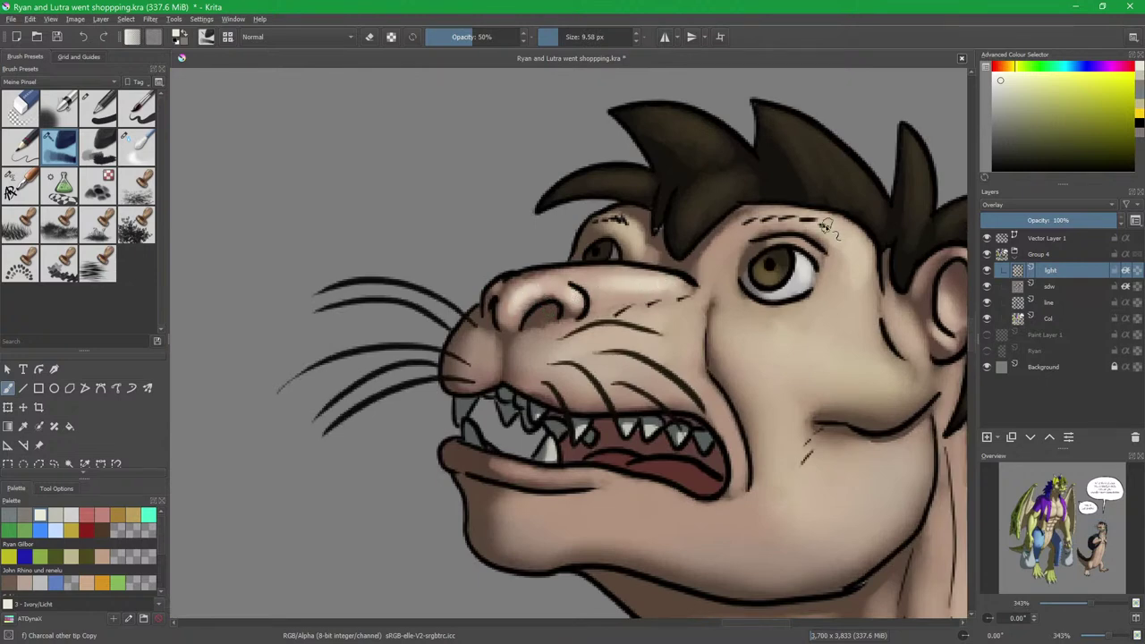
pyautogui.moveTo(862, 331); pyautogui.dragTo(754, 325)
pyautogui.moveTo(514, 323)
pyautogui.mouseDown()
pyautogui.moveTo(485, 331)
pyautogui.moveTo(524, 324)
pyautogui.moveTo(511, 314)
pyautogui.moveTo(509, 329)
pyautogui.moveTo(543, 333)
pyautogui.mouseUp()
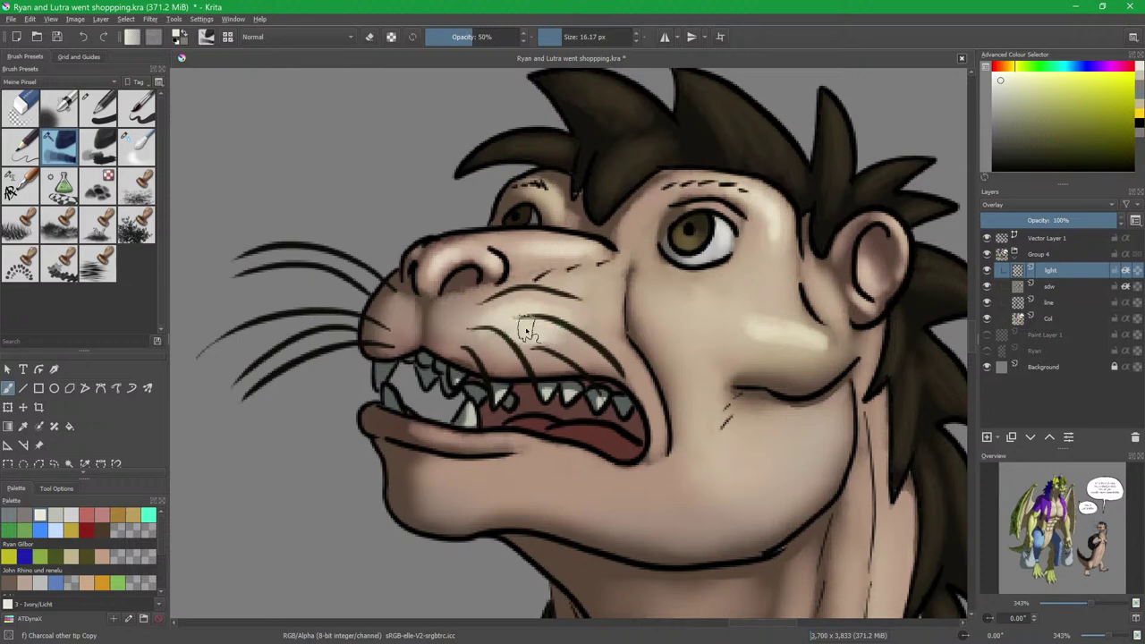
# Brush a thin highlight on the otter's lower lip and soften the cheek and nose highlights with Blender Blur at 22.35 and 12.93 px.
pyautogui.moveTo(532, 430)
pyautogui.mouseDown()
pyautogui.moveTo(571, 357)
pyautogui.moveTo(551, 374)
pyautogui.moveTo(601, 383)
pyautogui.moveTo(623, 360)
pyautogui.moveTo(589, 384)
pyautogui.mouseUp()
pyautogui.press('[')
pyautogui.press('[')
pyautogui.press('[')
pyautogui.press('[')
pyautogui.press('[')
pyautogui.press('[')
pyautogui.moveTo(763, 265)
pyautogui.mouseDown()
pyautogui.moveTo(757, 342)
pyautogui.moveTo(773, 307)
pyautogui.mouseUp()
pyautogui.press('/')
pyautogui.moveTo(763, 300); pyautogui.dragTo(840, 313)
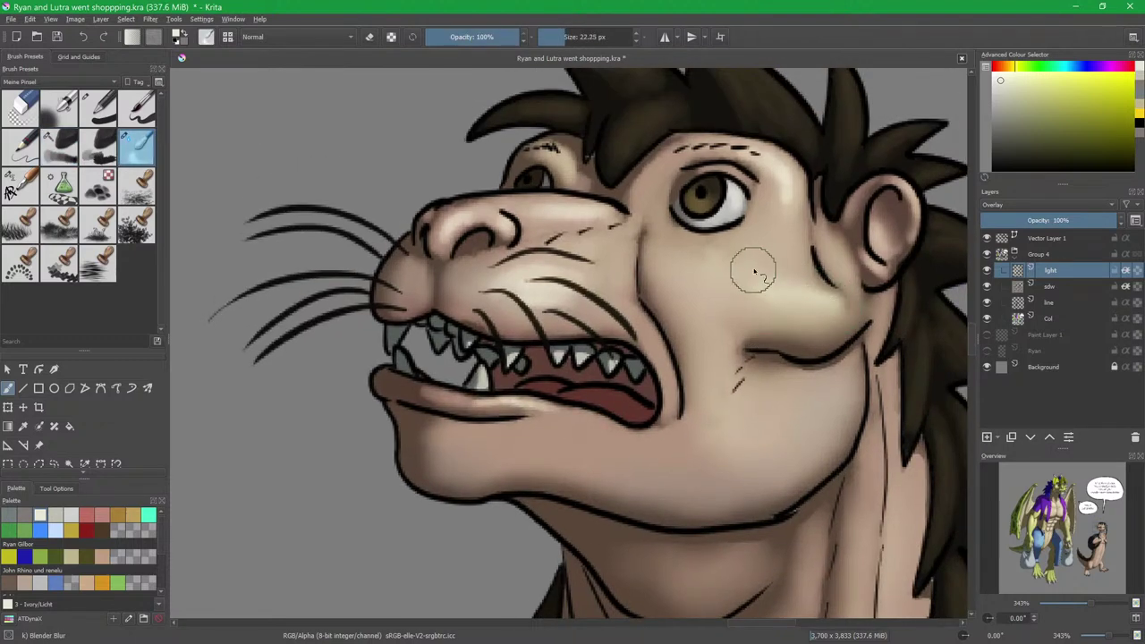
pyautogui.press('[')
pyautogui.press('[')
pyautogui.press('[')
pyautogui.moveTo(455, 227)
pyautogui.mouseDown()
pyautogui.moveTo(443, 228)
pyautogui.moveTo(480, 214)
pyautogui.moveTo(501, 229)
pyautogui.mouseUp()
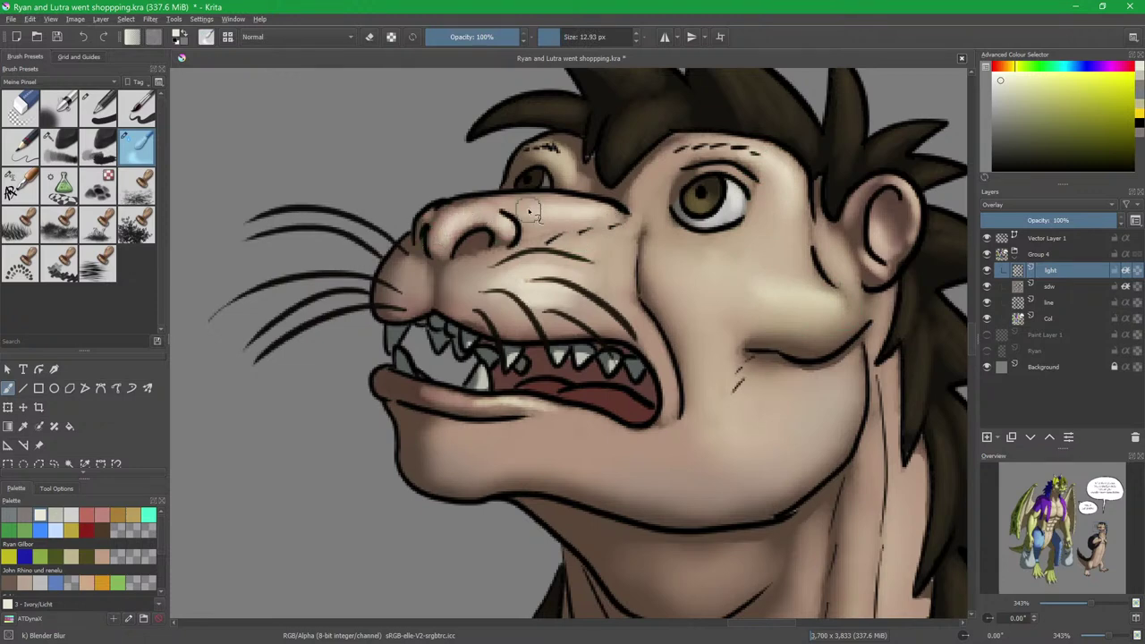
# Brush and blend small highlights on the otter's far brow, near eye and ear with Charcoal other tip at 11.32 and 8.79 px.
pyautogui.press('/')
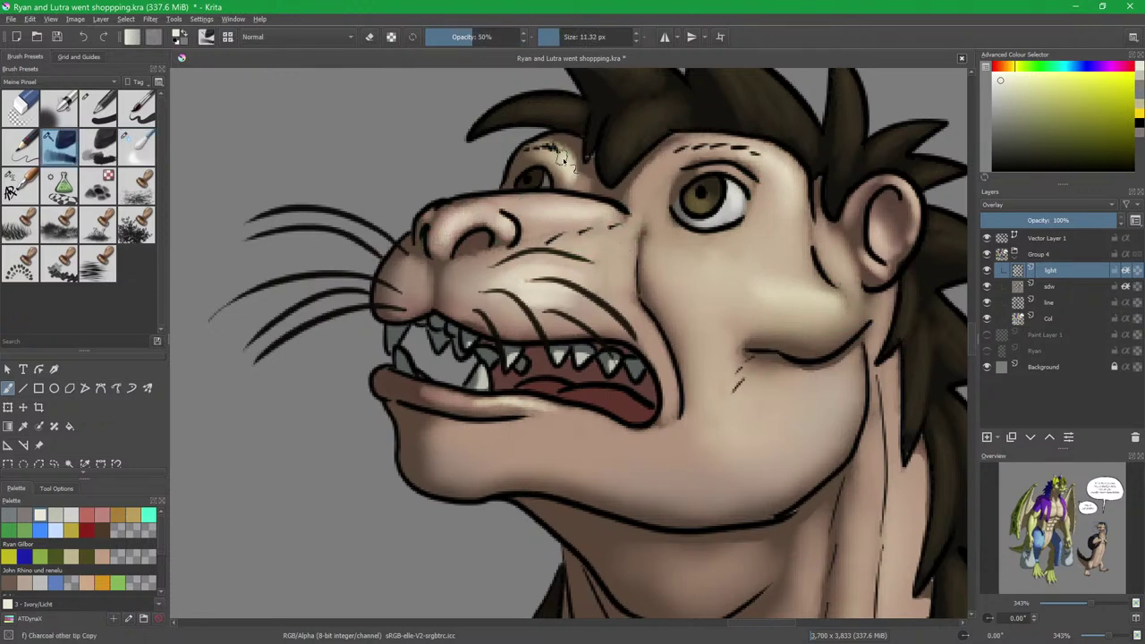
pyautogui.press('/')
pyautogui.press('/')
pyautogui.moveTo(712, 217); pyautogui.dragTo(699, 218)
pyautogui.moveTo(732, 190); pyautogui.dragTo(722, 214)
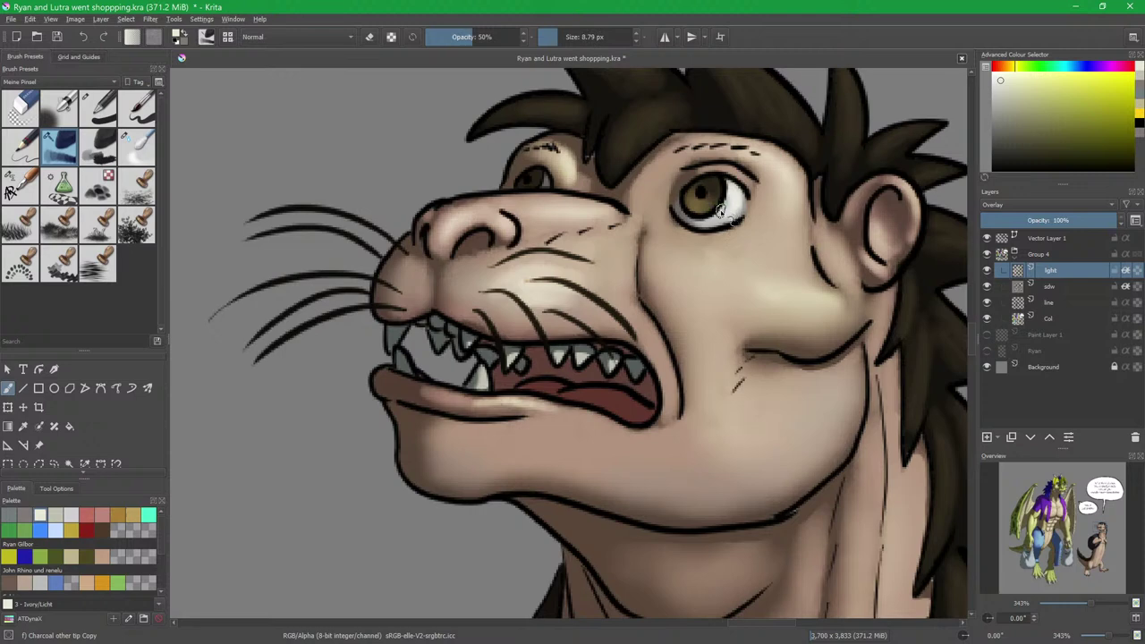
pyautogui.moveTo(882, 236); pyautogui.dragTo(881, 248)
pyautogui.press('/')
pyautogui.moveTo(887, 235); pyautogui.dragTo(877, 236)
pyautogui.press('/')
# Brush fine strand highlights through the otter's dark hair with Charcoal other tip at 3.88 px.
pyautogui.scroll(-2, 775, 278)
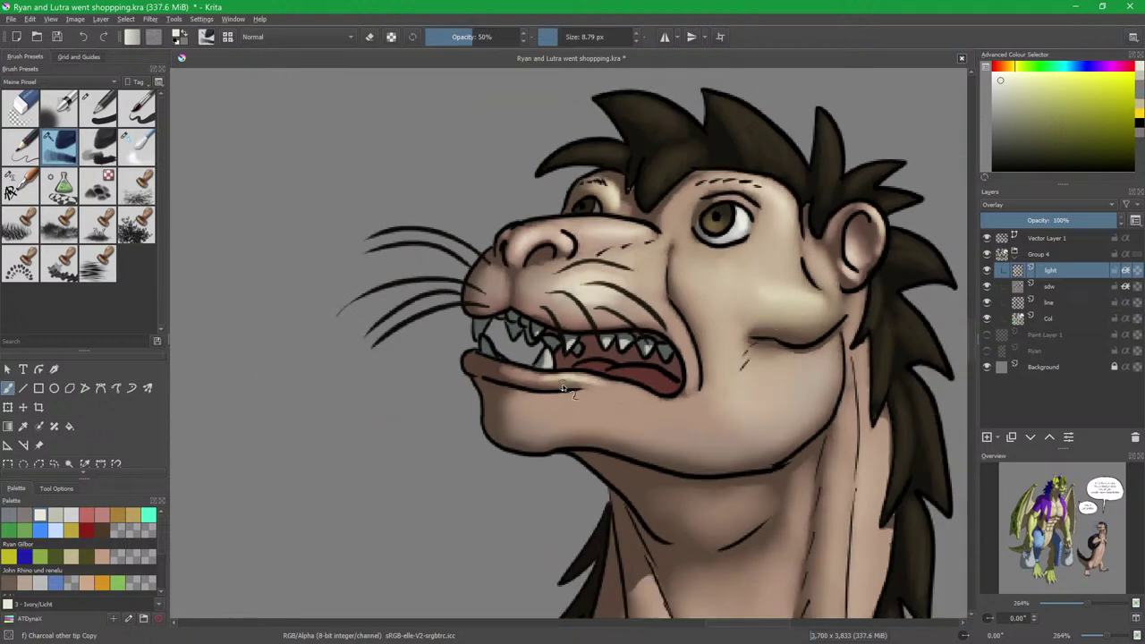
pyautogui.moveTo(721, 231); pyautogui.dragTo(651, 317)
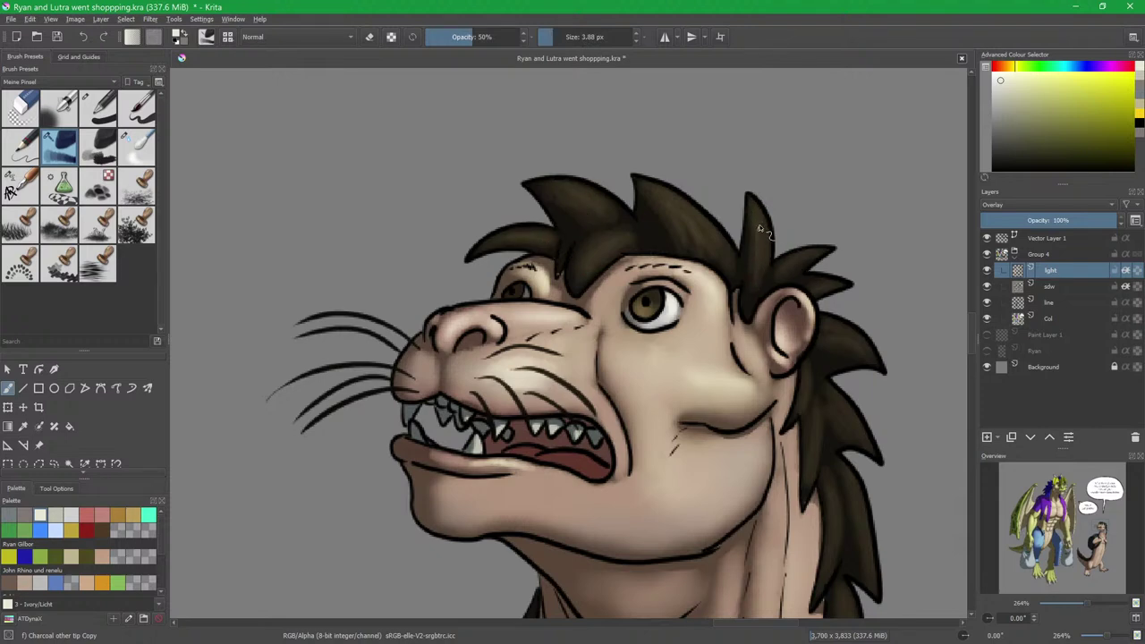
pyautogui.moveTo(818, 294)
pyautogui.mouseDown()
pyautogui.moveTo(780, 268)
pyautogui.moveTo(747, 218)
pyautogui.mouseUp()
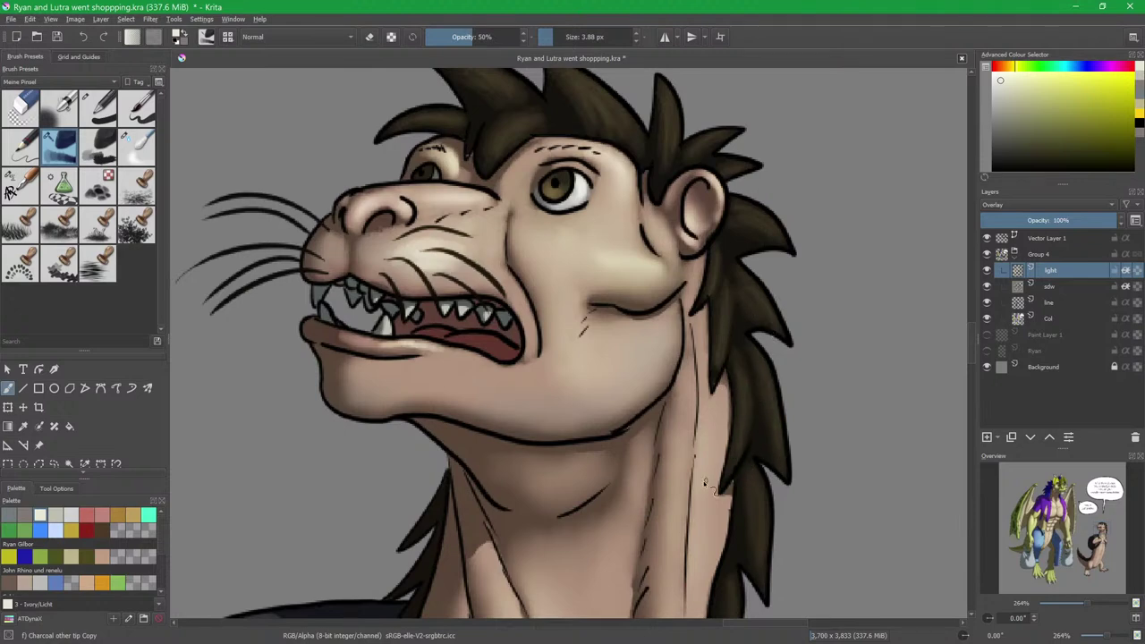
# Brush a soft highlight down the otter's front neck muscle above the collarbone with Charcoal other tip, blending its edges.
pyautogui.scroll(-5, 725, 483)
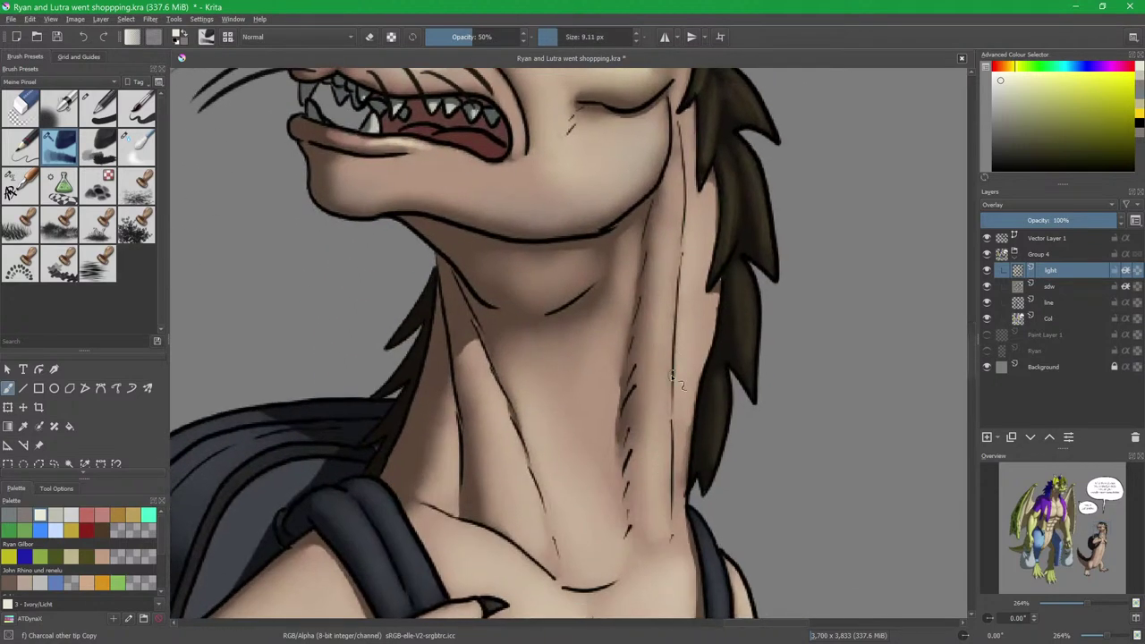
pyautogui.press(']')
pyautogui.moveTo(504, 434)
pyautogui.mouseDown()
pyautogui.moveTo(541, 546)
pyautogui.moveTo(492, 391)
pyautogui.moveTo(521, 493)
pyautogui.moveTo(486, 394)
pyautogui.moveTo(504, 448)
pyautogui.mouseUp()
pyautogui.press('/')
pyautogui.press('/')
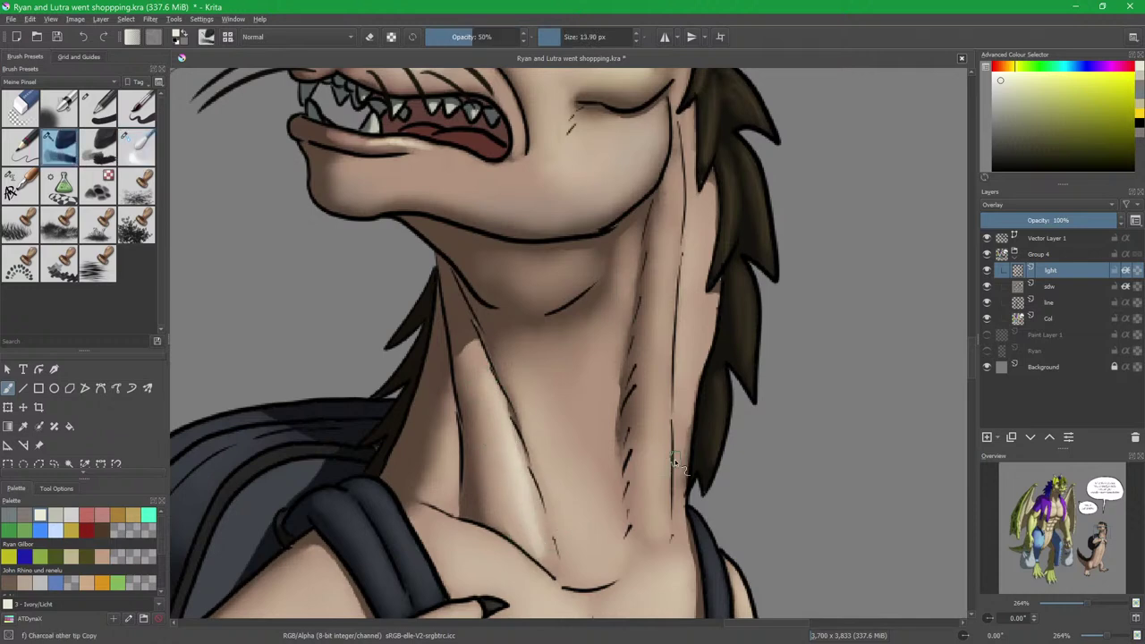
# Paint ivory highlights on the lower neck down to the collarbone hollow with the charcoal brush and soften them with Blender Blur.
pyautogui.moveTo(663, 516)
pyautogui.mouseDown()
pyautogui.moveTo(666, 354)
pyautogui.moveTo(664, 483)
pyautogui.moveTo(660, 424)
pyautogui.mouseUp()
pyautogui.press('/')
pyautogui.moveTo(660, 504); pyautogui.dragTo(652, 508)
pyautogui.press('/')
pyautogui.moveTo(541, 466)
pyautogui.mouseDown()
pyautogui.moveTo(577, 583)
pyautogui.moveTo(609, 577)
pyautogui.moveTo(574, 538)
pyautogui.moveTo(676, 276)
pyautogui.mouseUp()
pyautogui.press('/')
pyautogui.press('/')
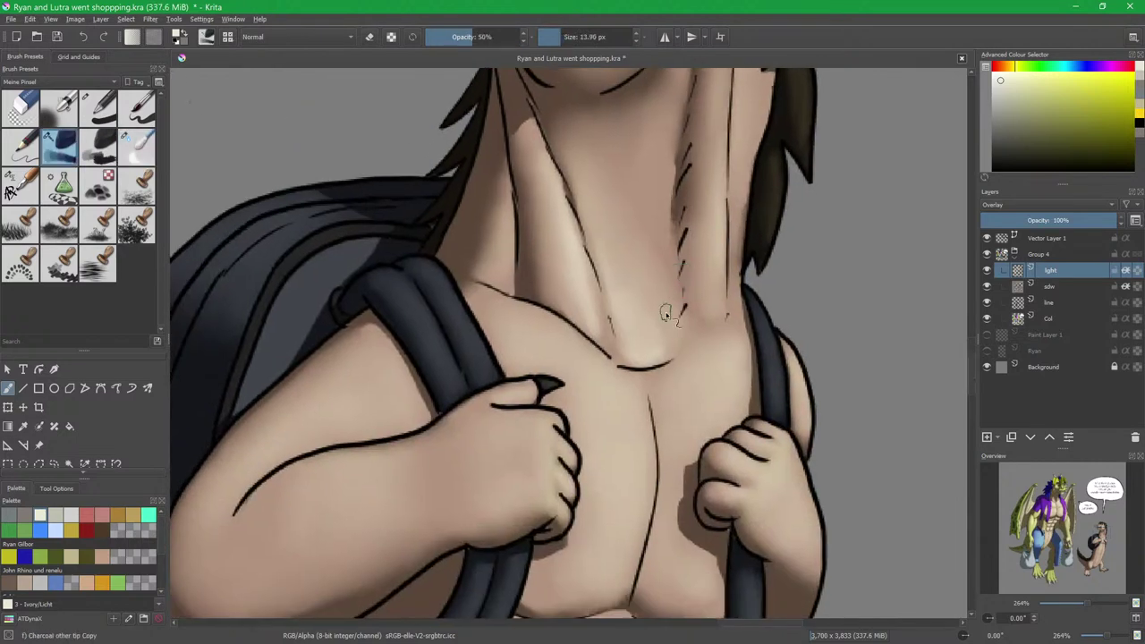
pyautogui.moveTo(665, 341); pyautogui.dragTo(658, 380)
# Highlight the knuckles of the near hand gripping the strap with a 10.87 px charcoal brush and blur the strokes.
pyautogui.moveTo(612, 464); pyautogui.dragTo(667, 361)
pyautogui.scroll(2, 644, 358)
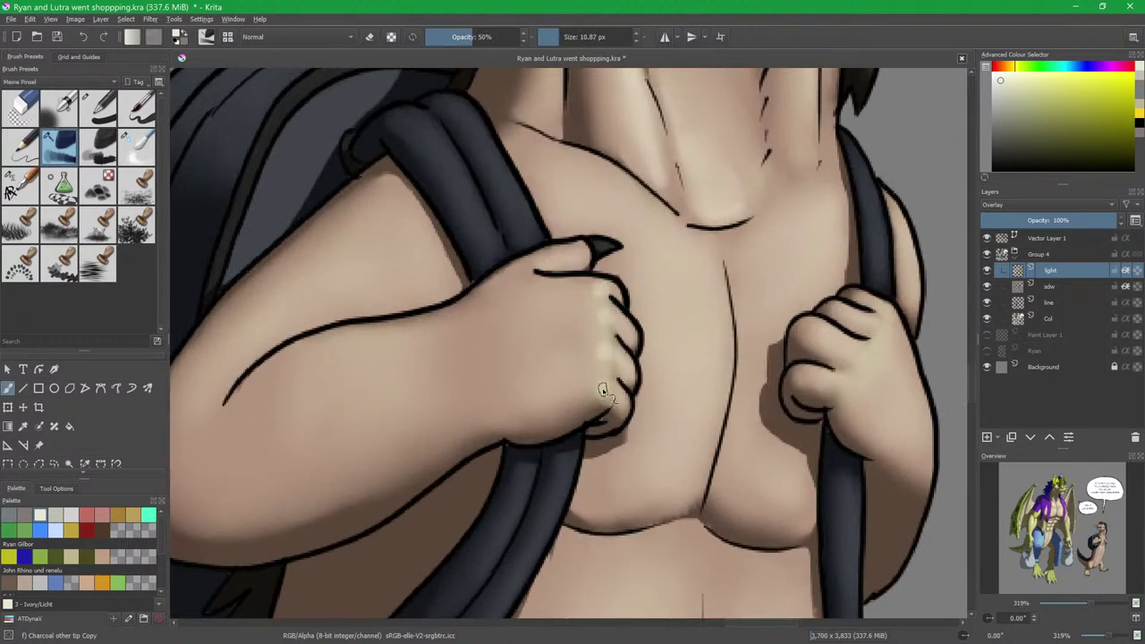
pyautogui.press('/')
pyautogui.moveTo(605, 299); pyautogui.dragTo(593, 401)
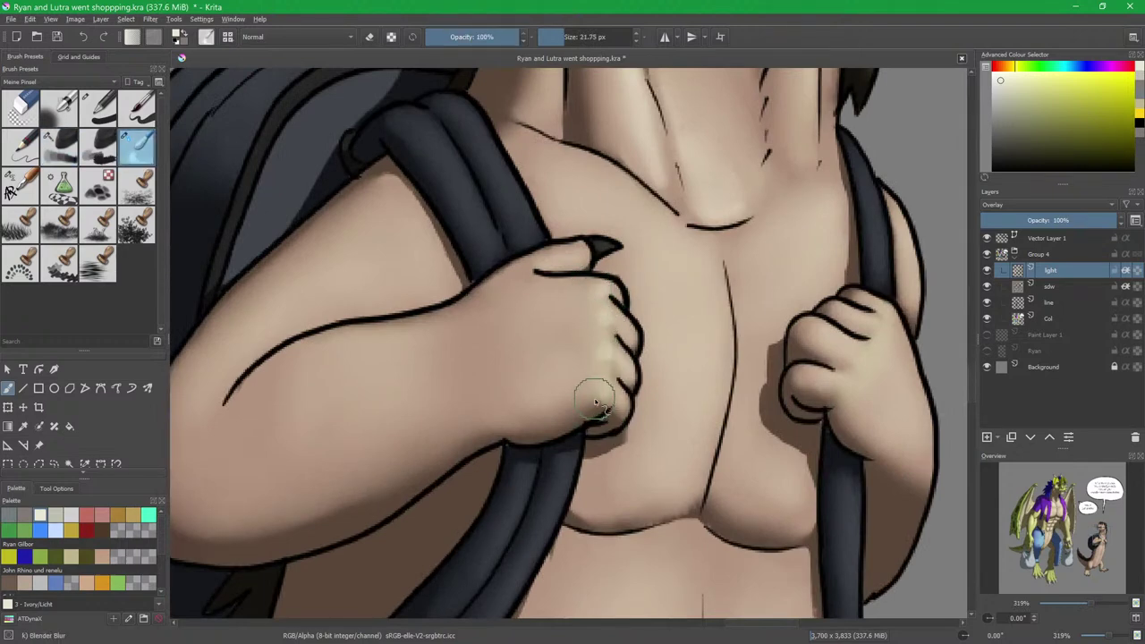
# Add highlights to the back of the far hand and the far upper arm, and blend the arm's highlight.
pyautogui.press('/')
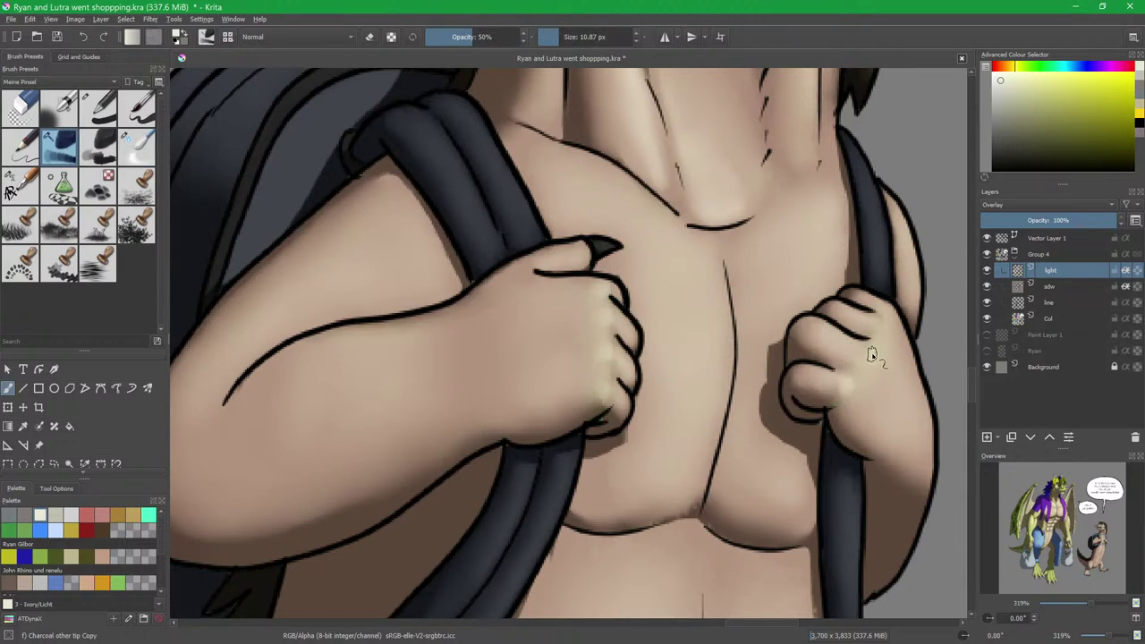
pyautogui.moveTo(911, 237); pyautogui.dragTo(813, 286)
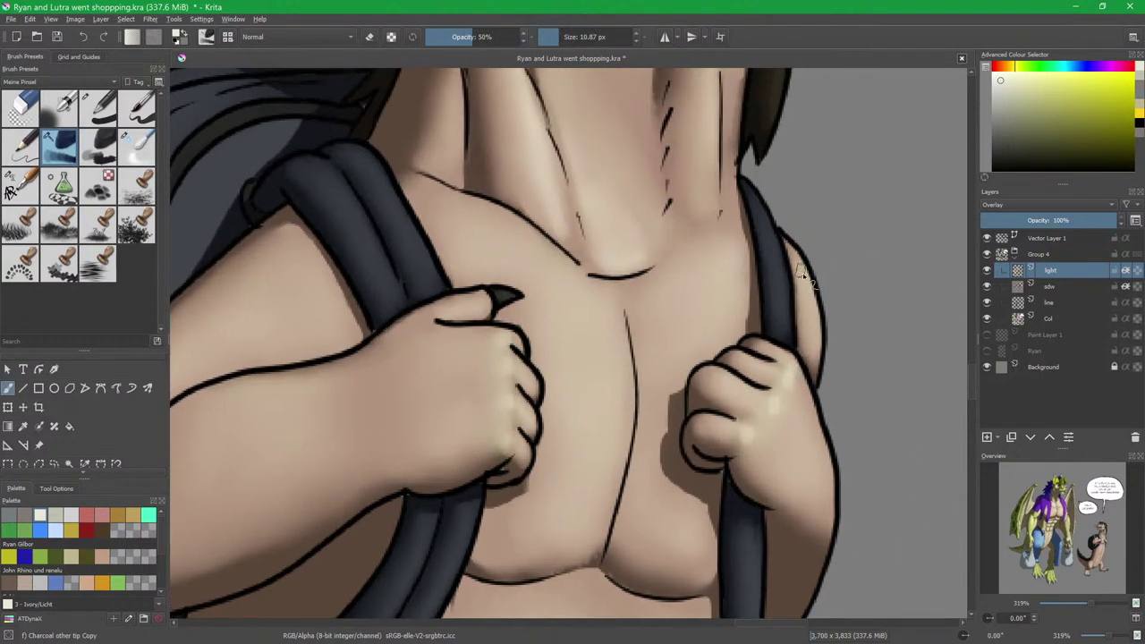
pyautogui.press('/')
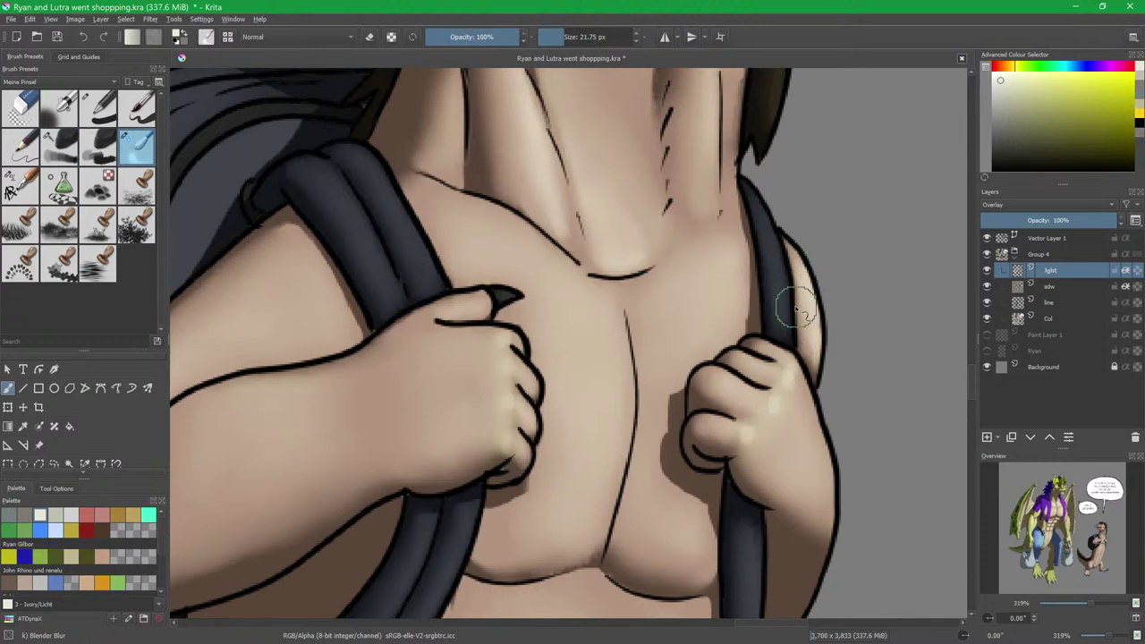
# Paint highlights on both sides of the chest with the charcoal brush at about 22.6 px and blend them smooth.
pyautogui.press('/')
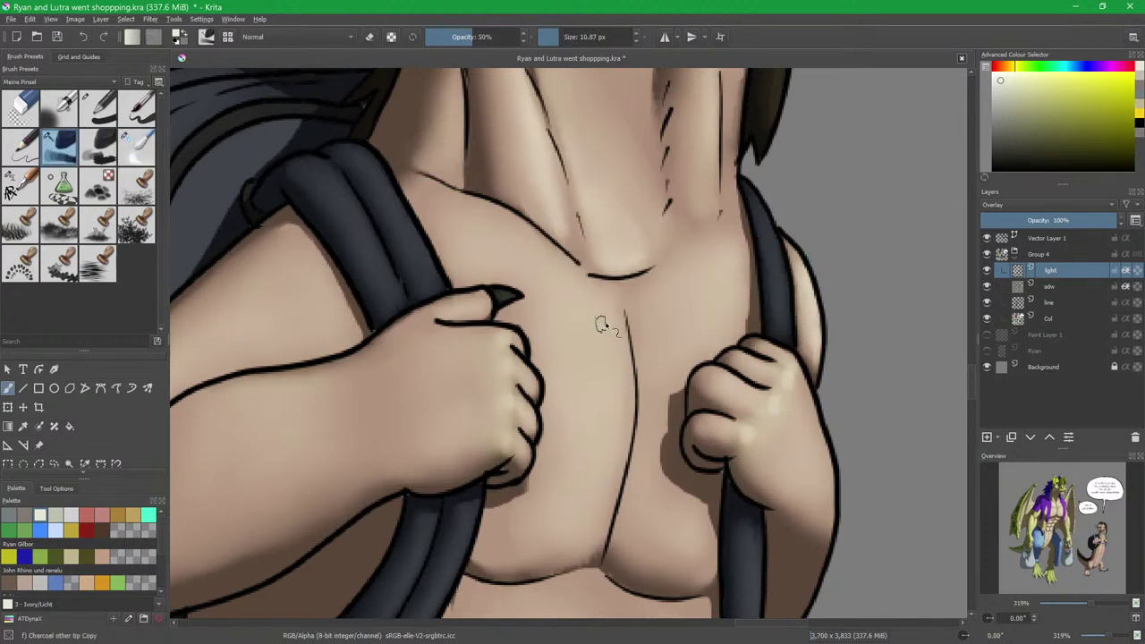
pyautogui.moveTo(636, 315); pyautogui.dragTo(633, 340)
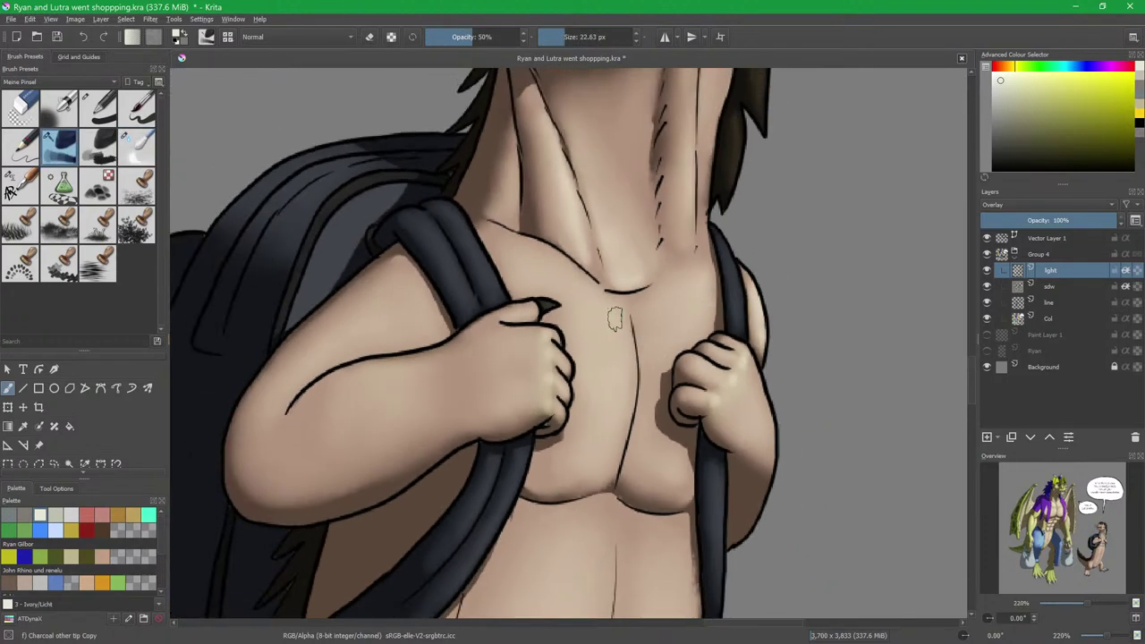
pyautogui.moveTo(600, 356)
pyautogui.mouseDown()
pyautogui.moveTo(626, 378)
pyautogui.moveTo(611, 352)
pyautogui.mouseUp()
pyautogui.moveTo(706, 309); pyautogui.dragTo(704, 317)
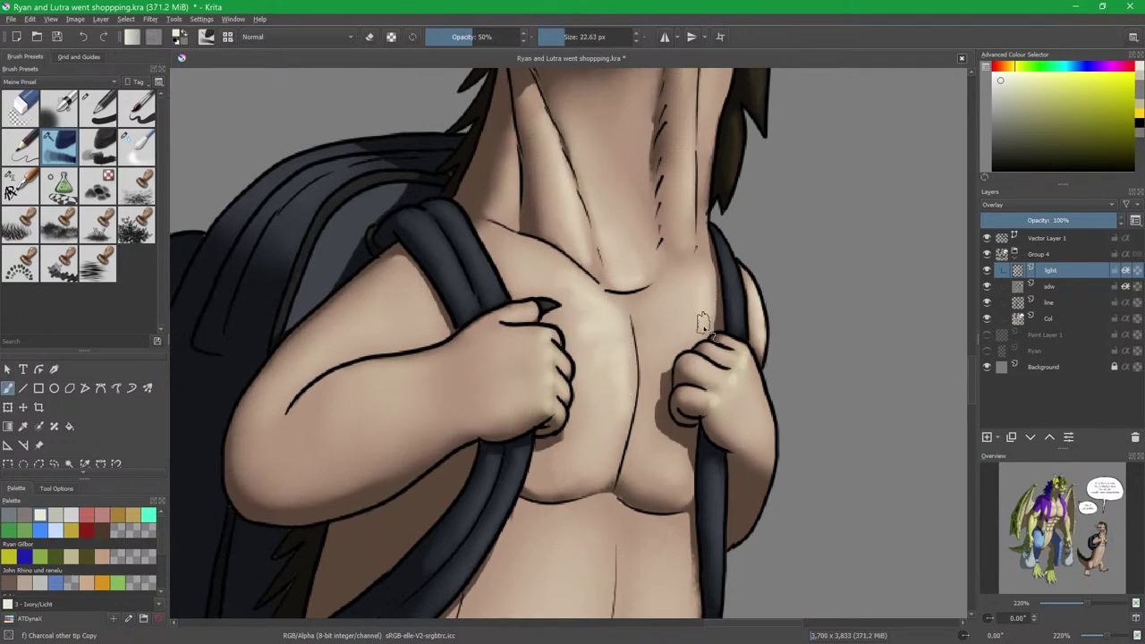
pyautogui.press('/')
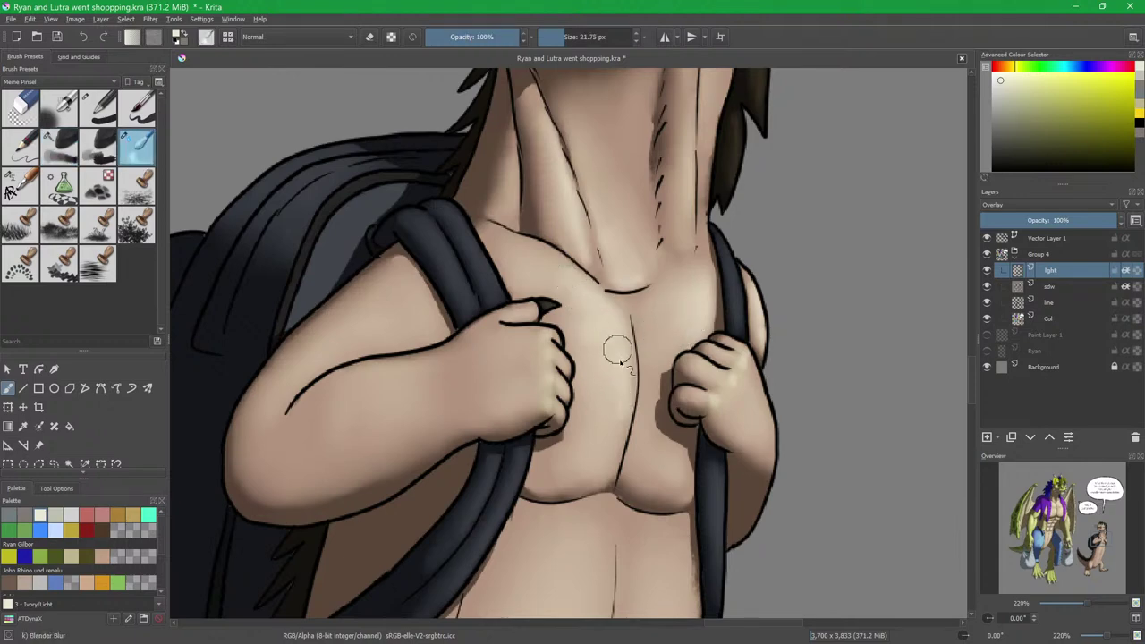
# Paint a highlight on the near upper arm beside the backpack strap and soften it with Blender Blur.
pyautogui.moveTo(606, 444); pyautogui.dragTo(697, 387)
pyautogui.press('/')
pyautogui.moveTo(498, 289); pyautogui.dragTo(513, 318)
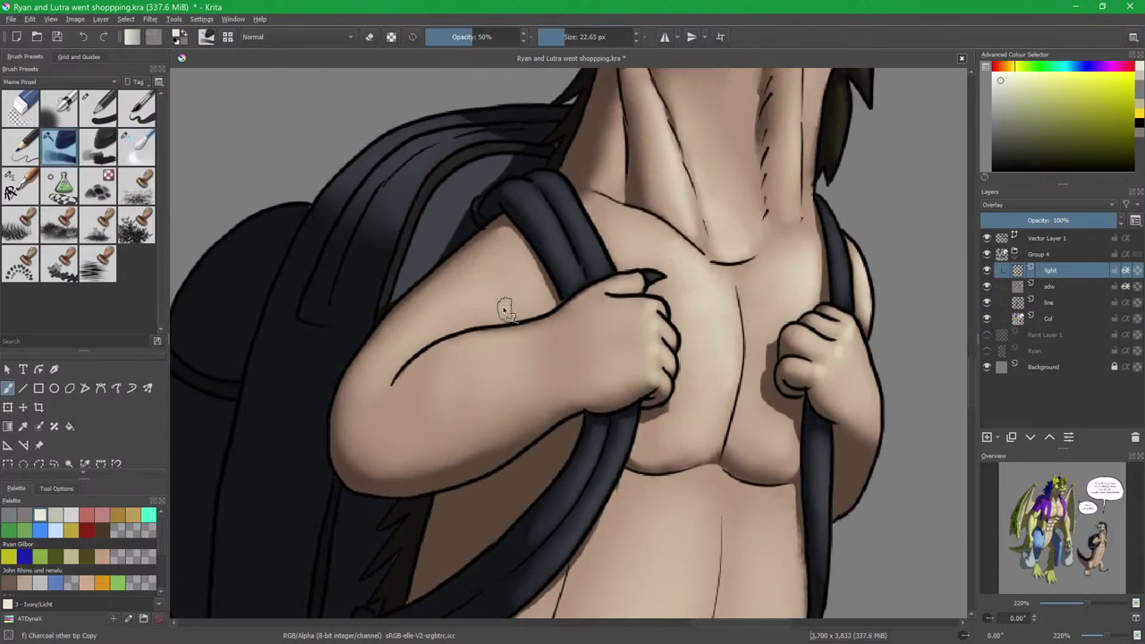
pyautogui.moveTo(512, 254)
pyautogui.mouseDown()
pyautogui.moveTo(532, 283)
pyautogui.moveTo(517, 270)
pyautogui.moveTo(495, 316)
pyautogui.moveTo(519, 273)
pyautogui.moveTo(495, 306)
pyautogui.mouseUp()
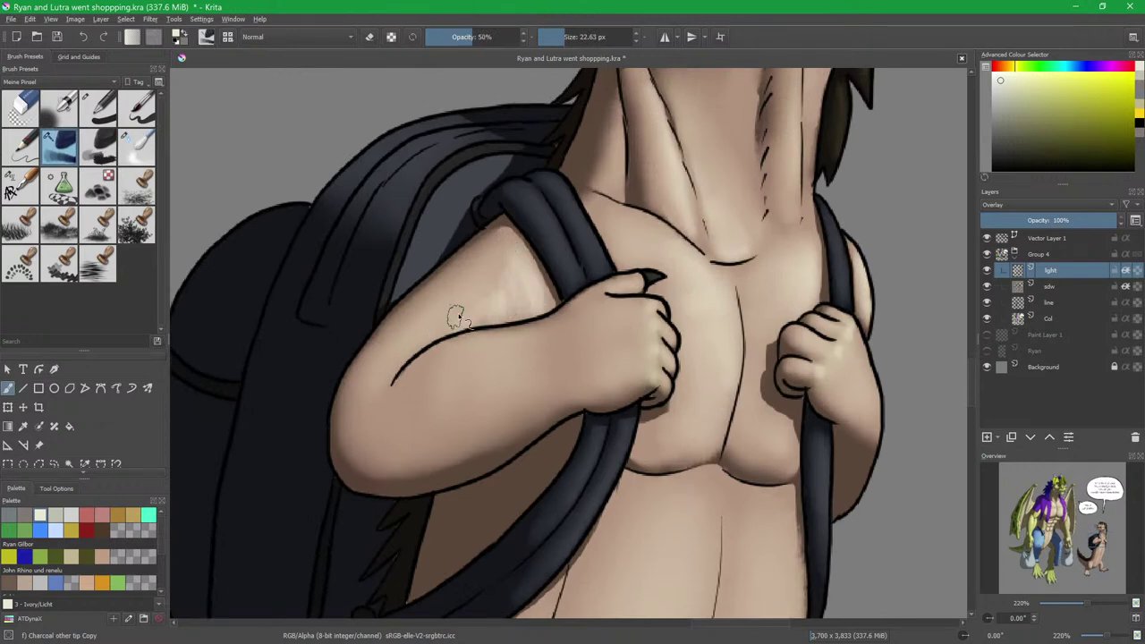
pyautogui.press('/')
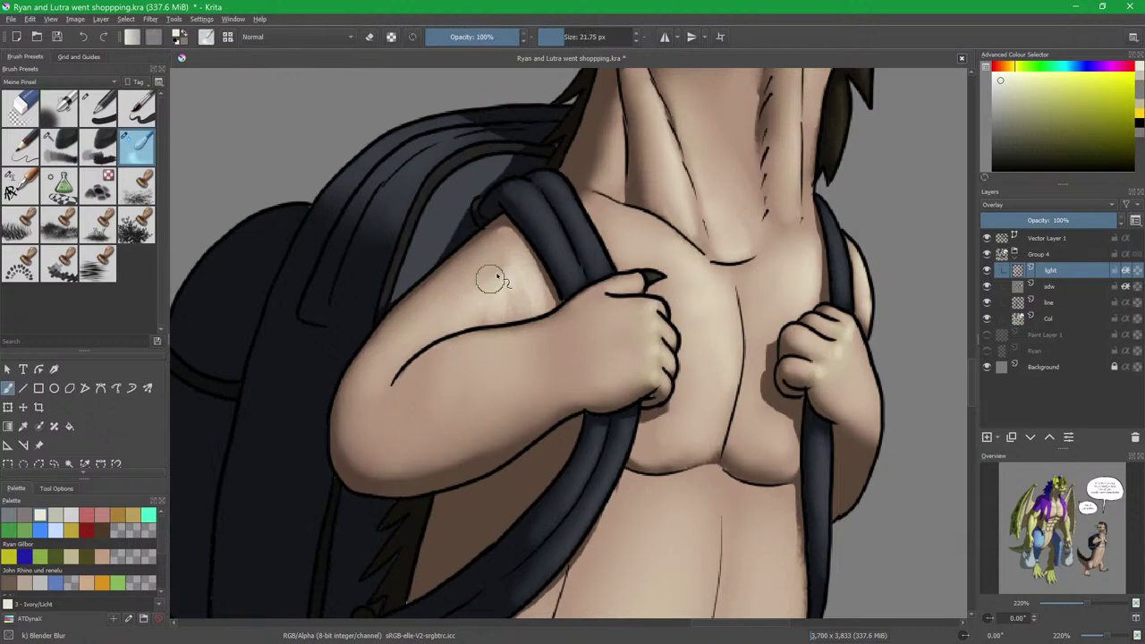
# Enlarge the charcoal brush to 32.39 px, paint a long highlight down the central belly section, and blend it.
pyautogui.moveTo(653, 413); pyautogui.dragTo(604, 319)
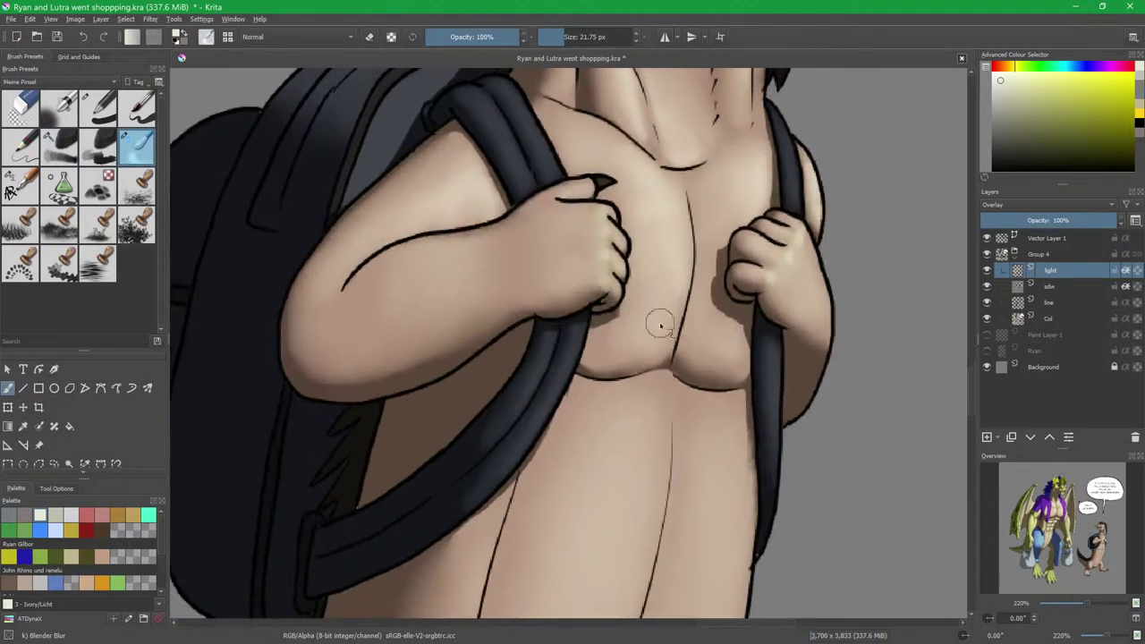
pyautogui.scroll(-1, 653, 317)
pyautogui.moveTo(682, 366); pyautogui.dragTo(673, 227)
pyautogui.press('/')
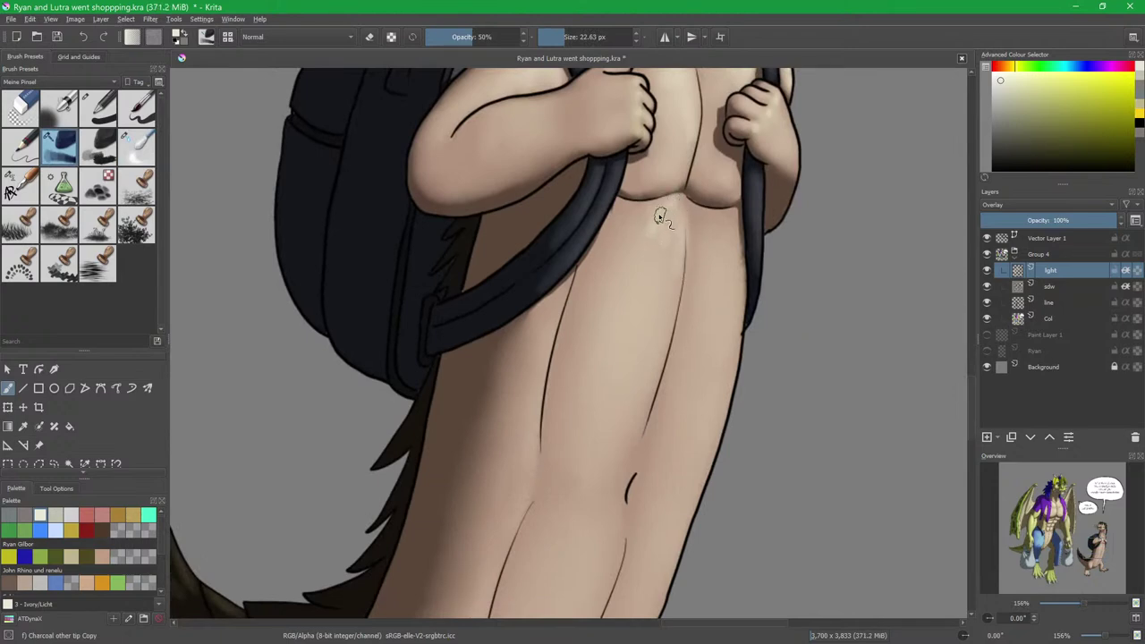
pyautogui.keyDown('shift'); pyautogui.moveTo(670, 220); pyautogui.dragTo(648, 276); pyautogui.keyUp('shift')
pyautogui.moveTo(639, 222)
pyautogui.mouseDown()
pyautogui.moveTo(668, 266)
pyautogui.moveTo(650, 367)
pyautogui.moveTo(669, 256)
pyautogui.moveTo(643, 366)
pyautogui.moveTo(658, 322)
pyautogui.moveTo(659, 361)
pyautogui.mouseUp()
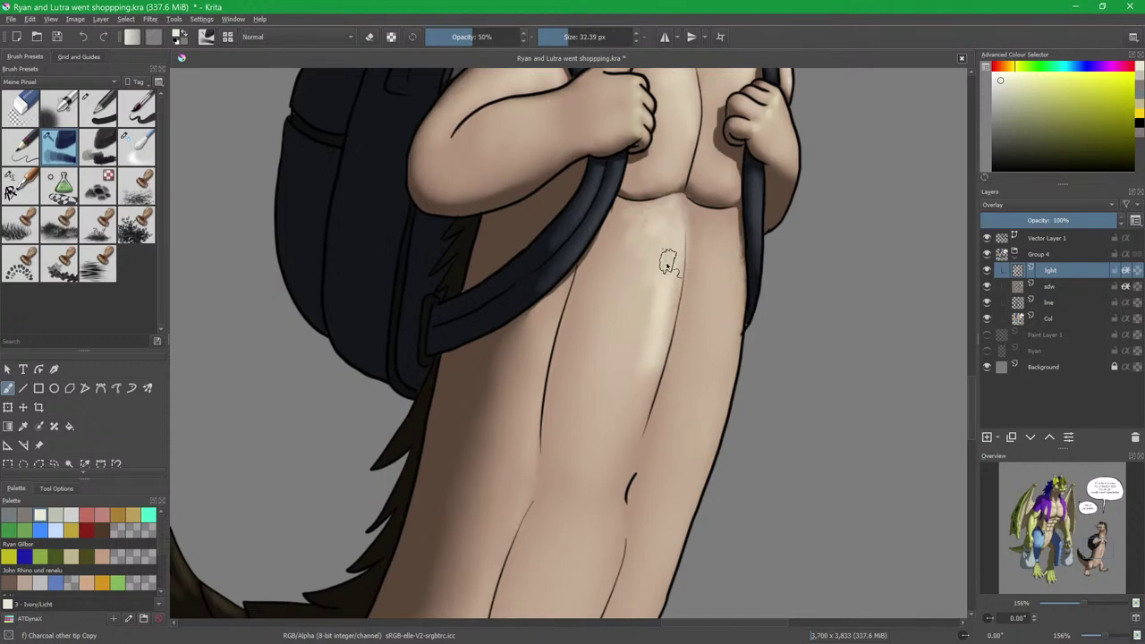
pyautogui.press('/')
pyautogui.moveTo(659, 314)
pyautogui.mouseDown()
pyautogui.moveTo(664, 264)
pyautogui.moveTo(625, 387)
pyautogui.moveTo(657, 337)
pyautogui.moveTo(640, 318)
pyautogui.moveTo(649, 235)
pyautogui.moveTo(619, 325)
pyautogui.moveTo(716, 275)
pyautogui.mouseUp()
# Highlight the far side strip of the belly below the chest and blend the strokes into the skin.
pyautogui.press('/')
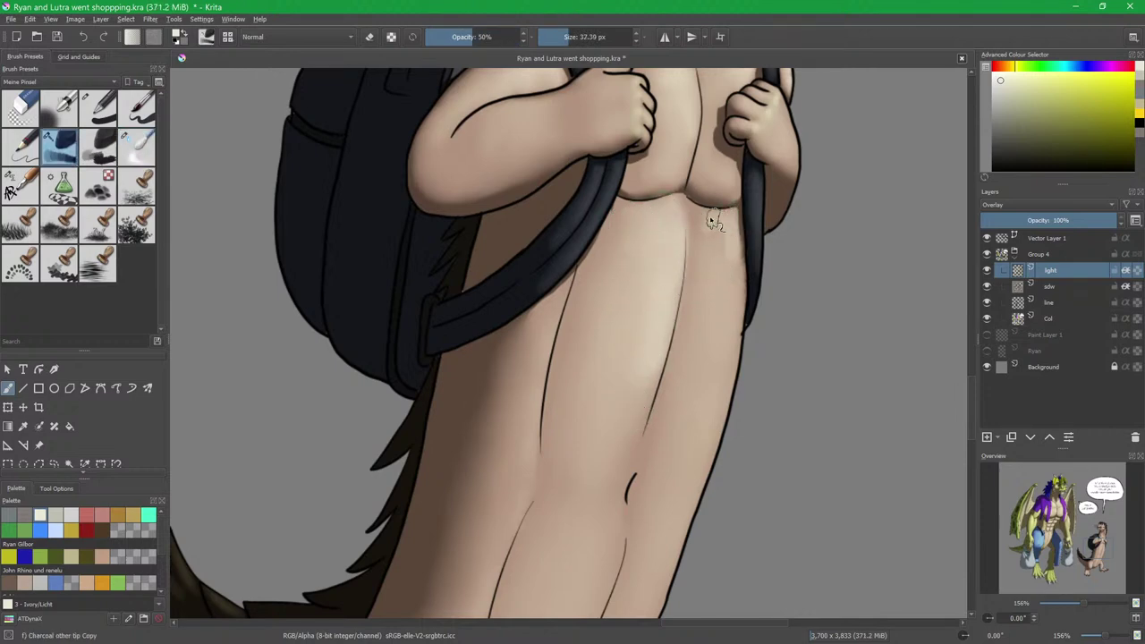
pyautogui.moveTo(717, 231)
pyautogui.mouseDown()
pyautogui.moveTo(735, 265)
pyautogui.moveTo(716, 259)
pyautogui.moveTo(732, 286)
pyautogui.moveTo(719, 357)
pyautogui.moveTo(721, 268)
pyautogui.mouseUp()
pyautogui.press('/')
pyautogui.moveTo(707, 217)
pyautogui.mouseDown()
pyautogui.moveTo(724, 234)
pyautogui.moveTo(718, 436)
pyautogui.mouseUp()
# Paint a highlight on the outer thigh of the far leg with the 32.39 px charcoal brush and blur it.
pyautogui.moveTo(746, 317); pyautogui.dragTo(683, 440)
pyautogui.press('/')
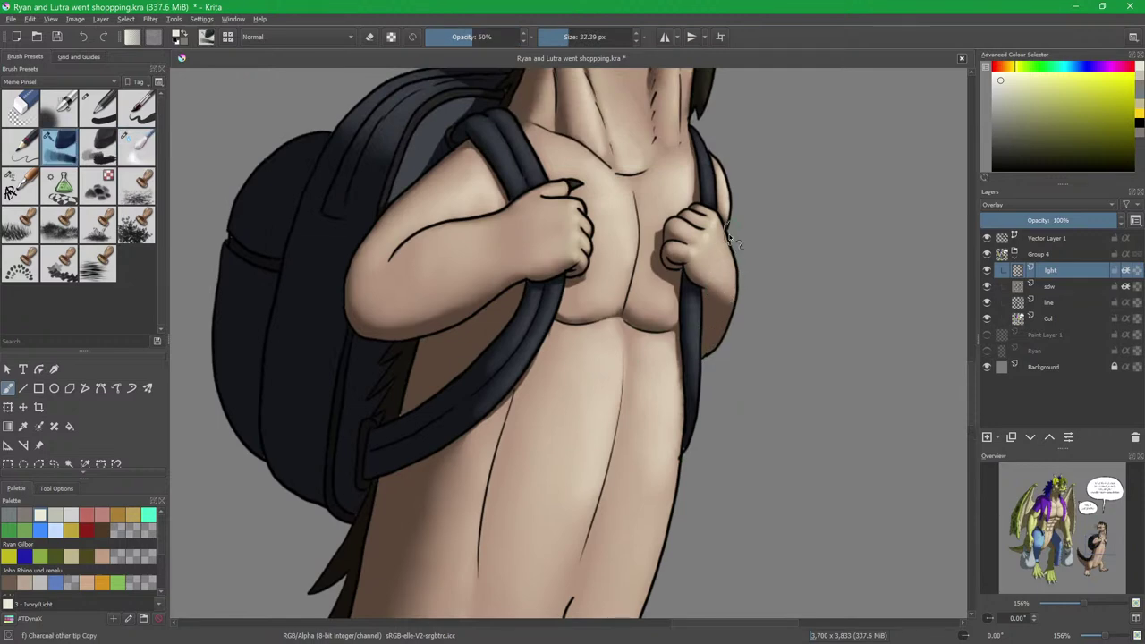
pyautogui.scroll(-5, 621, 474)
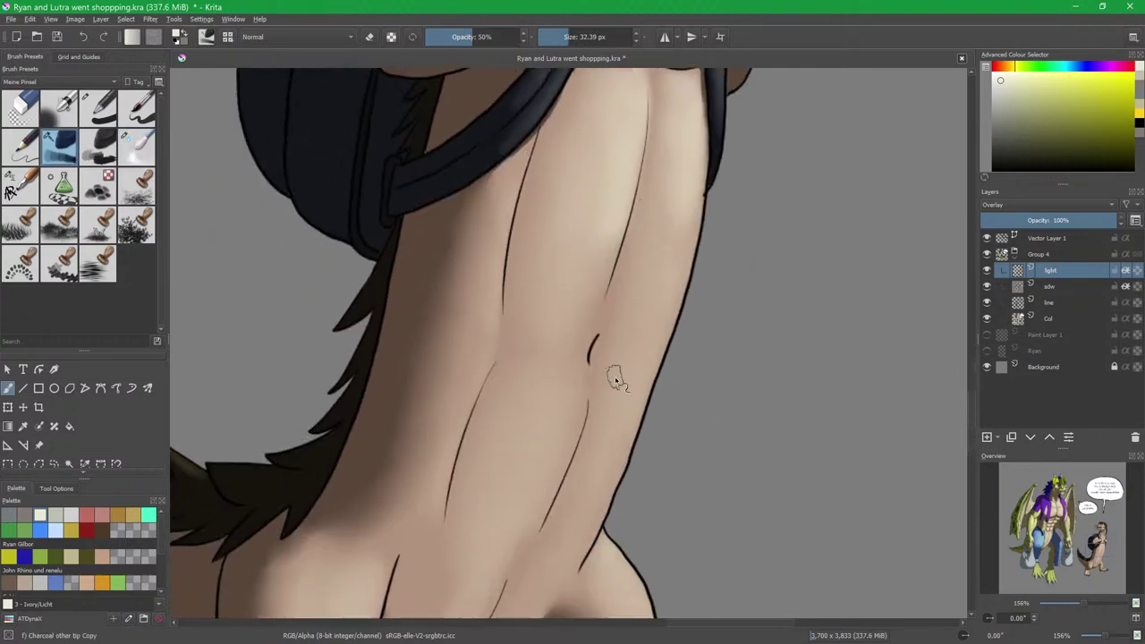
pyautogui.scroll(-2, 626, 341)
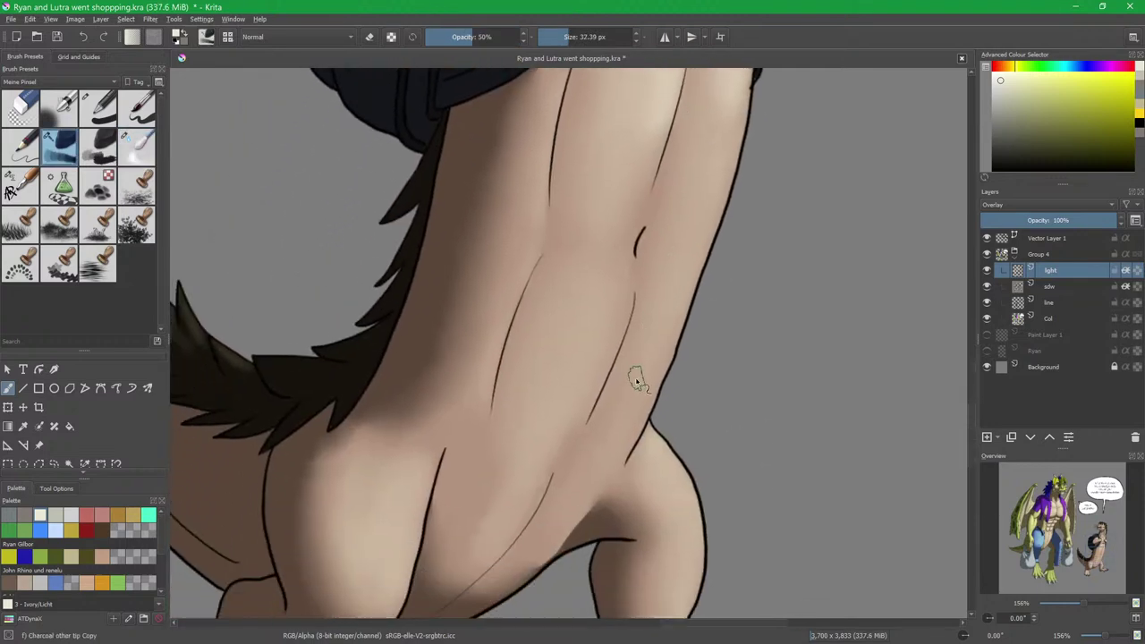
pyautogui.scroll(-2, 635, 379)
pyautogui.moveTo(666, 352)
pyautogui.mouseDown()
pyautogui.moveTo(685, 376)
pyautogui.moveTo(672, 361)
pyautogui.moveTo(688, 388)
pyautogui.moveTo(664, 362)
pyautogui.moveTo(686, 414)
pyautogui.mouseUp()
pyautogui.press('/')
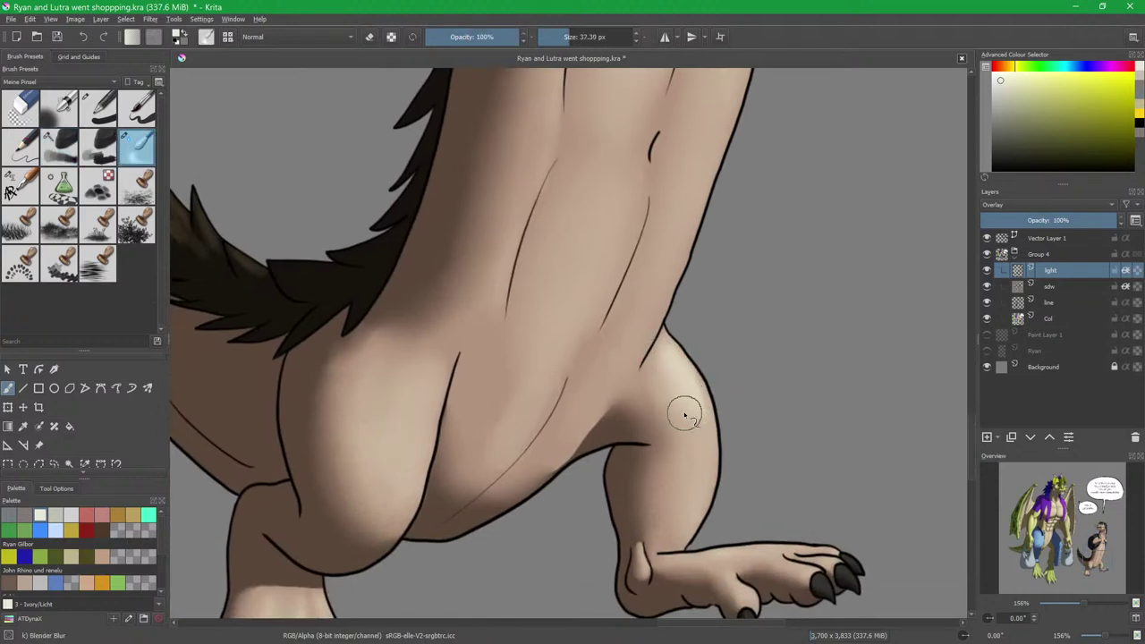
# Brush a highlight down the near thigh and soften it with Blender Blur.
pyautogui.press('/')
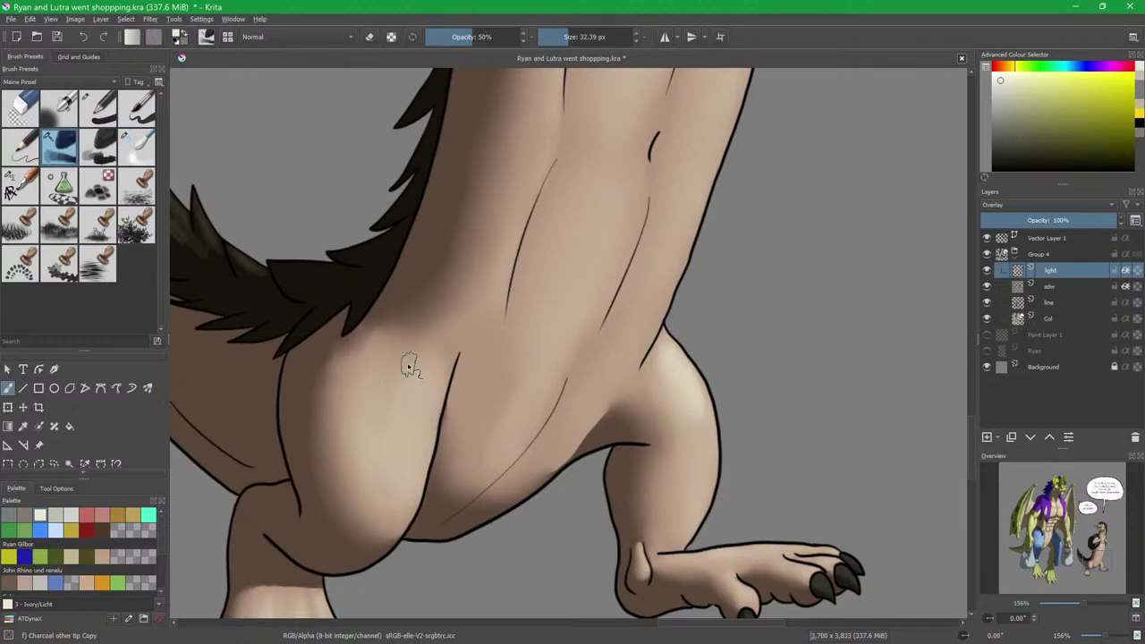
pyautogui.moveTo(402, 380)
pyautogui.mouseDown()
pyautogui.moveTo(388, 366)
pyautogui.moveTo(407, 504)
pyautogui.moveTo(510, 334)
pyautogui.mouseUp()
pyautogui.press('/')
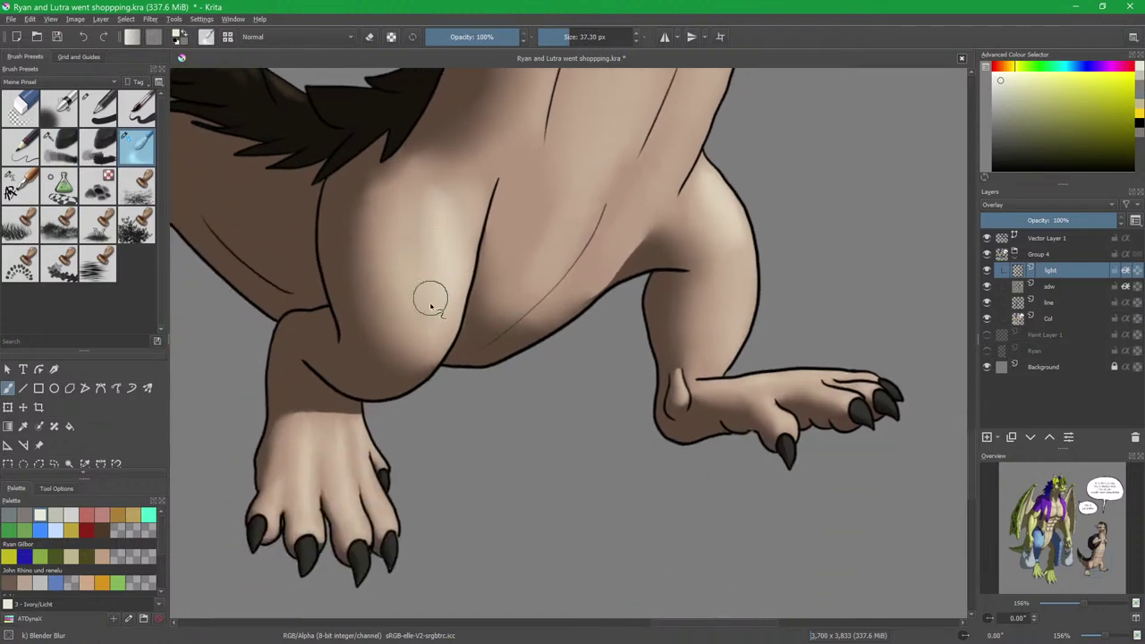
# Reduce the charcoal brush to about 5 px and paint light streaks on the claws of the near foot.
pyautogui.moveTo(452, 432); pyautogui.dragTo(614, 361)
pyautogui.press('/')
pyautogui.moveTo(534, 456); pyautogui.dragTo(509, 403)
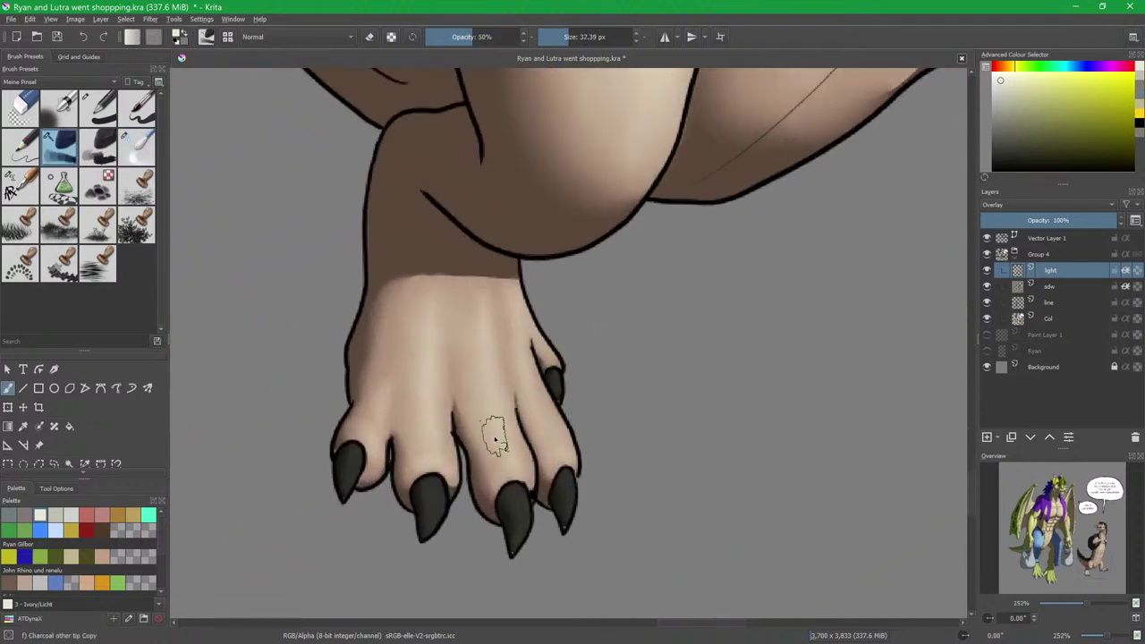
pyautogui.moveTo(499, 447); pyautogui.dragTo(472, 447)
pyautogui.moveTo(477, 487); pyautogui.dragTo(605, 427)
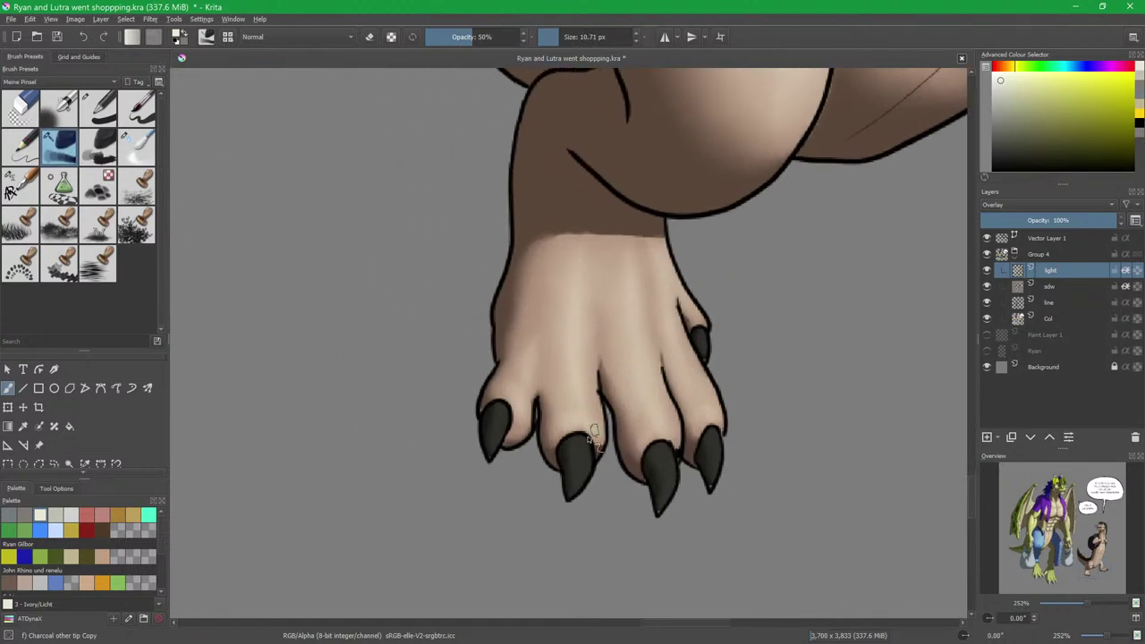
pyautogui.moveTo(535, 477)
pyautogui.mouseDown()
pyautogui.moveTo(549, 460)
pyautogui.moveTo(539, 407)
pyautogui.mouseUp()
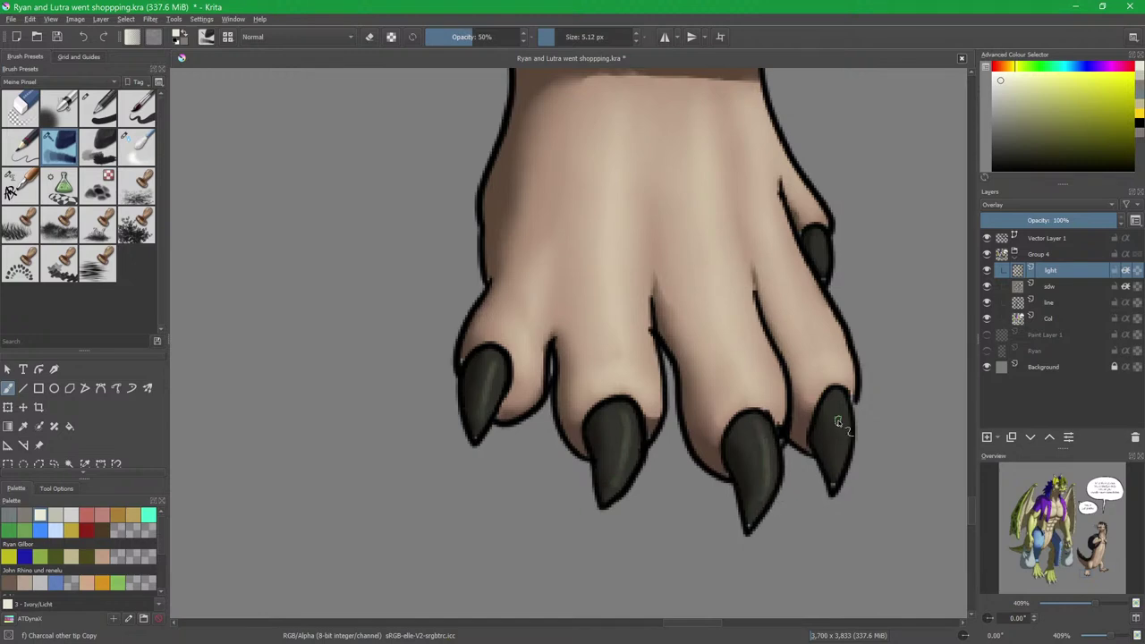
# Paint highlight streaks along the four front toes of the near foot, finishing with a 7.52 px charcoal brush.
pyautogui.moveTo(843, 388)
pyautogui.mouseDown()
pyautogui.moveTo(564, 475)
pyautogui.moveTo(491, 292)
pyautogui.moveTo(532, 398)
pyautogui.mouseUp()
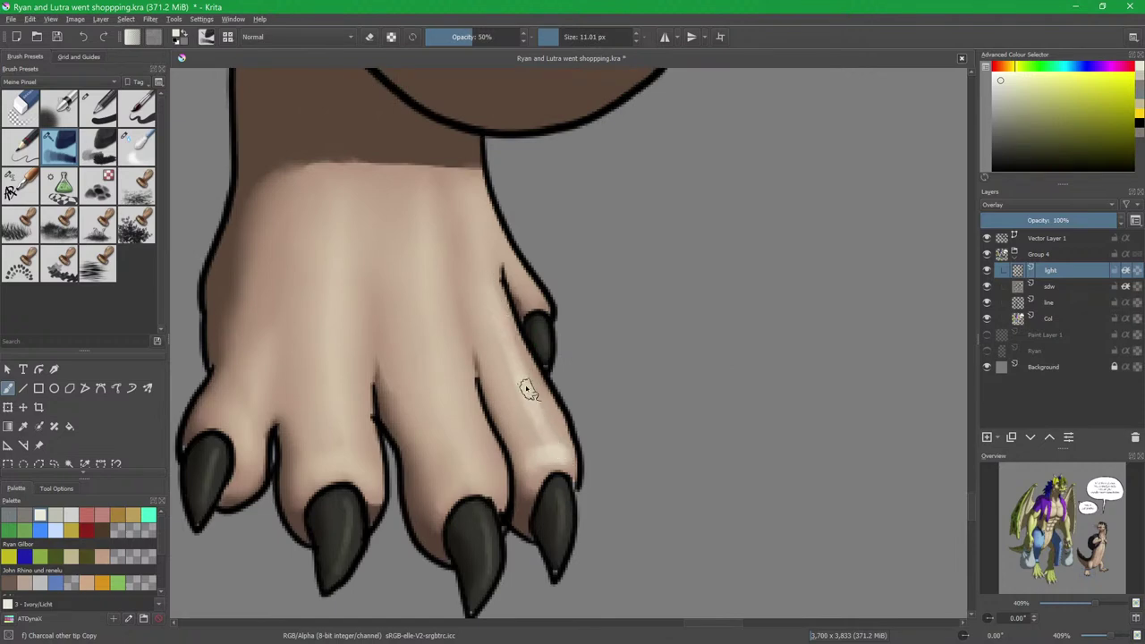
pyautogui.moveTo(477, 481)
pyautogui.mouseDown()
pyautogui.moveTo(464, 485)
pyautogui.moveTo(486, 489)
pyautogui.moveTo(443, 339)
pyautogui.mouseUp()
pyautogui.moveTo(427, 256); pyautogui.dragTo(442, 340)
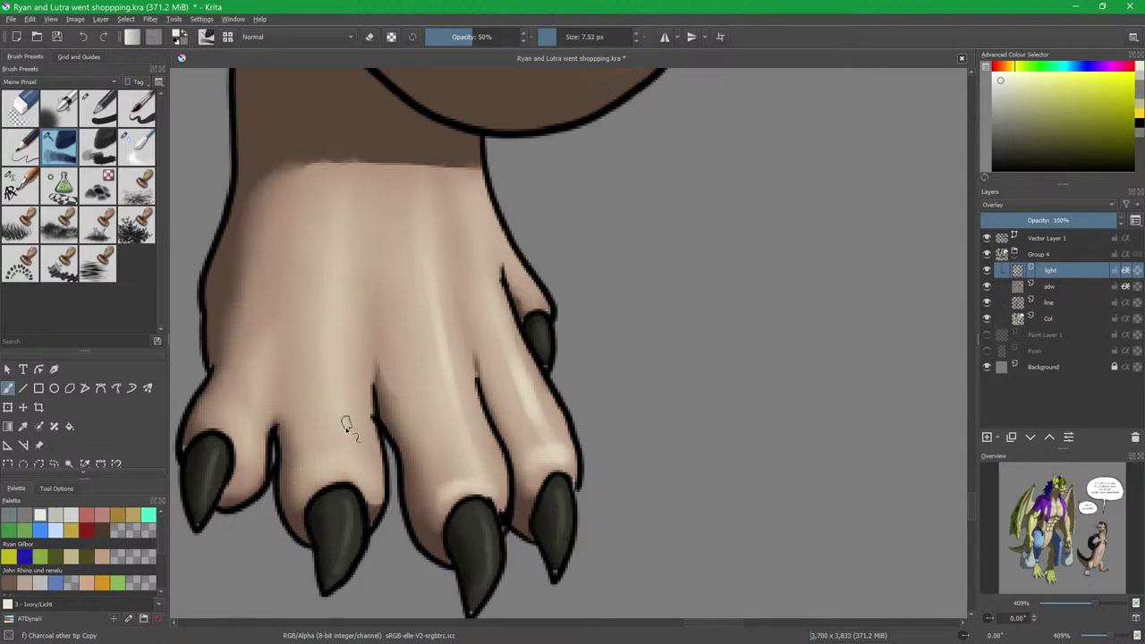
pyautogui.moveTo(346, 465); pyautogui.dragTo(332, 274)
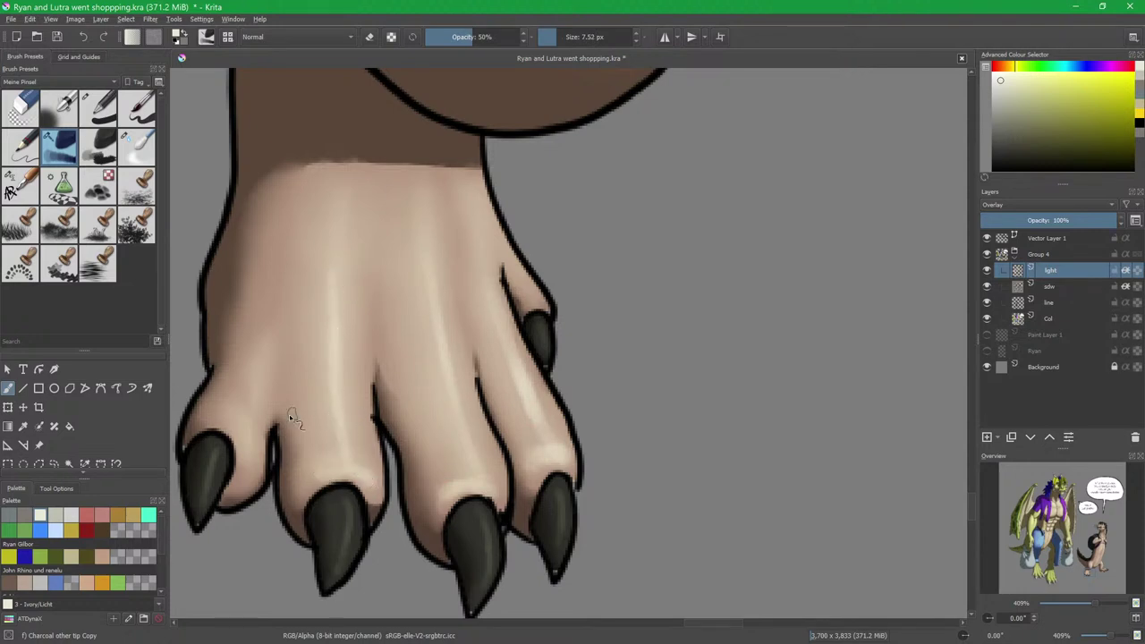
pyautogui.moveTo(239, 426); pyautogui.dragTo(261, 331)
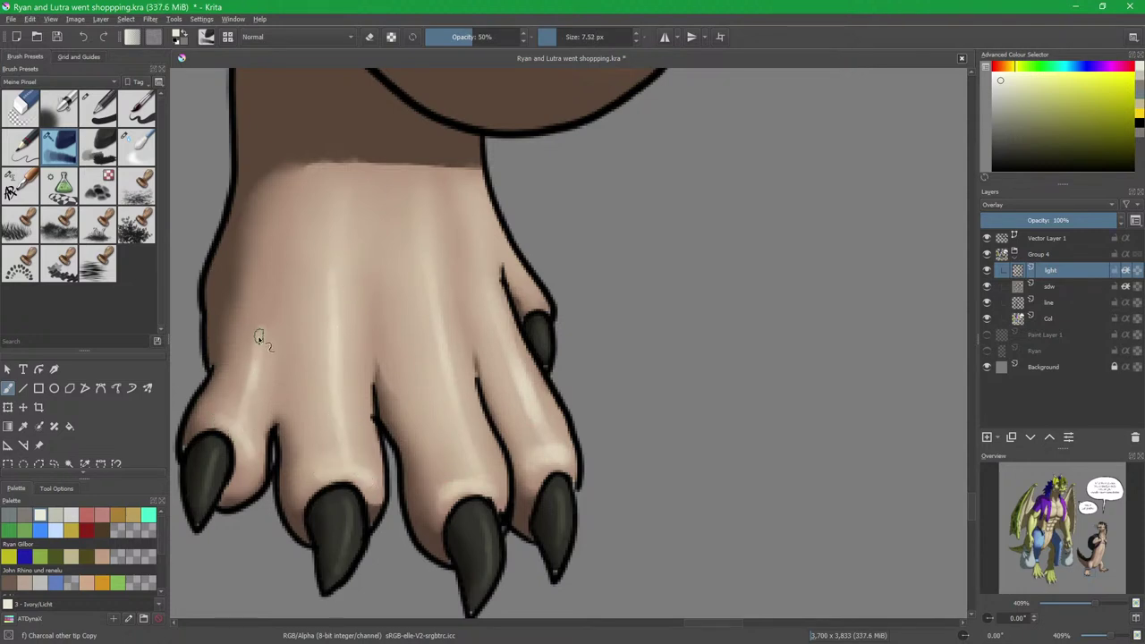
# Soften the near foot's toe highlights with an 11.12 px Blender Blur, and add a blended highlight on the small side toe.
pyautogui.press('/')
pyautogui.moveTo(267, 396)
pyautogui.mouseDown()
pyautogui.moveTo(234, 393)
pyautogui.moveTo(222, 413)
pyautogui.moveTo(240, 417)
pyautogui.moveTo(259, 324)
pyautogui.mouseUp()
pyautogui.moveTo(328, 348); pyautogui.dragTo(297, 348)
pyautogui.moveTo(327, 340); pyautogui.dragTo(325, 269)
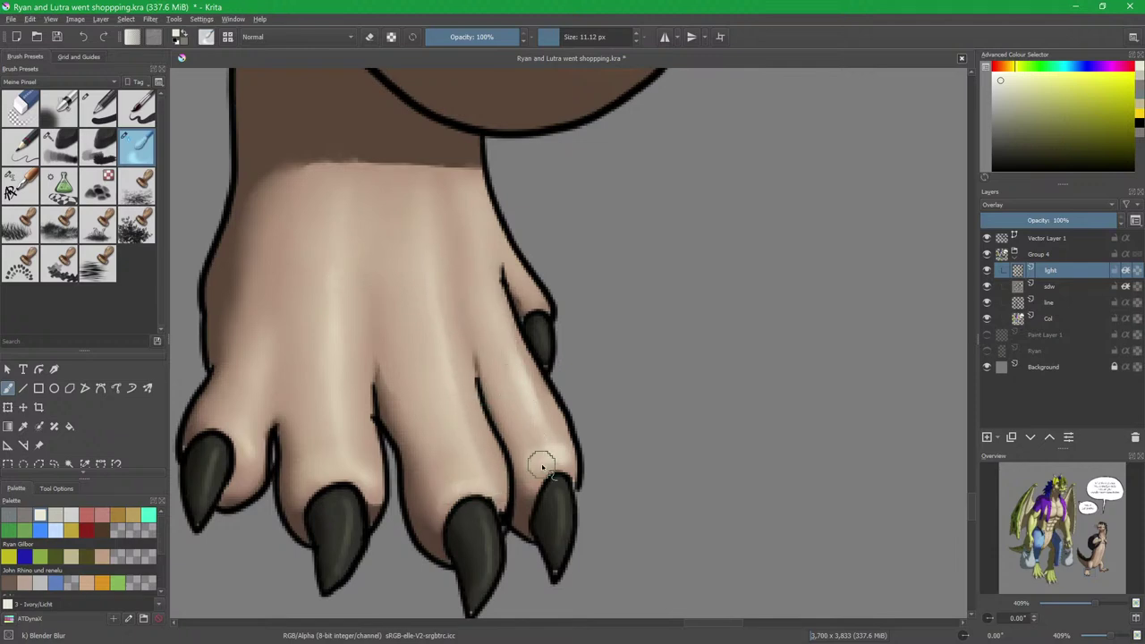
pyautogui.press('/')
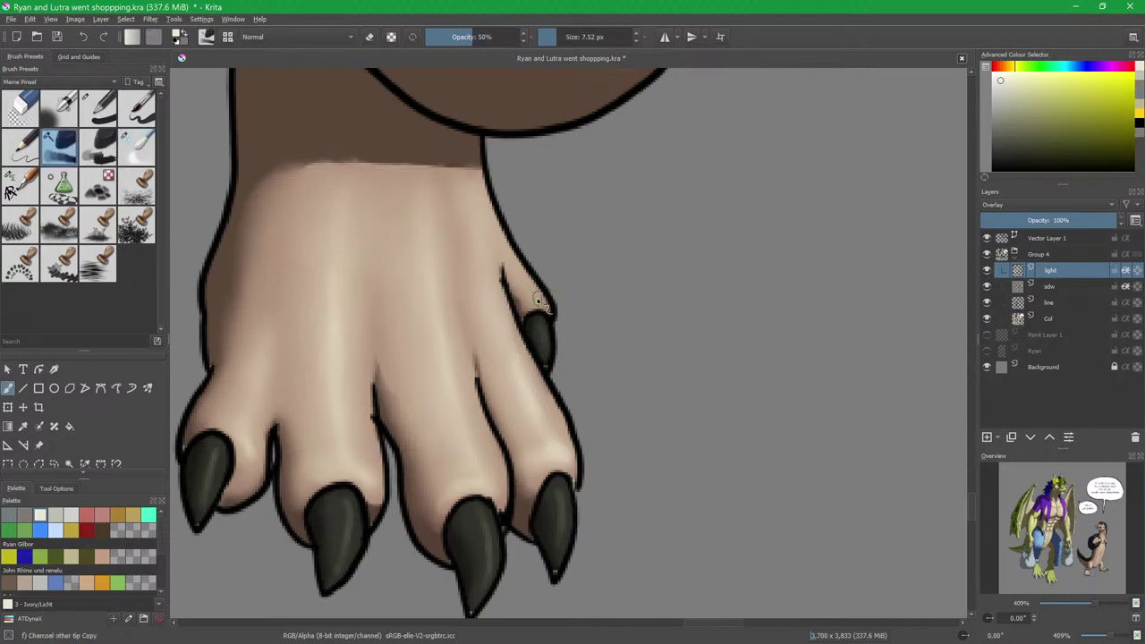
pyautogui.press('/')
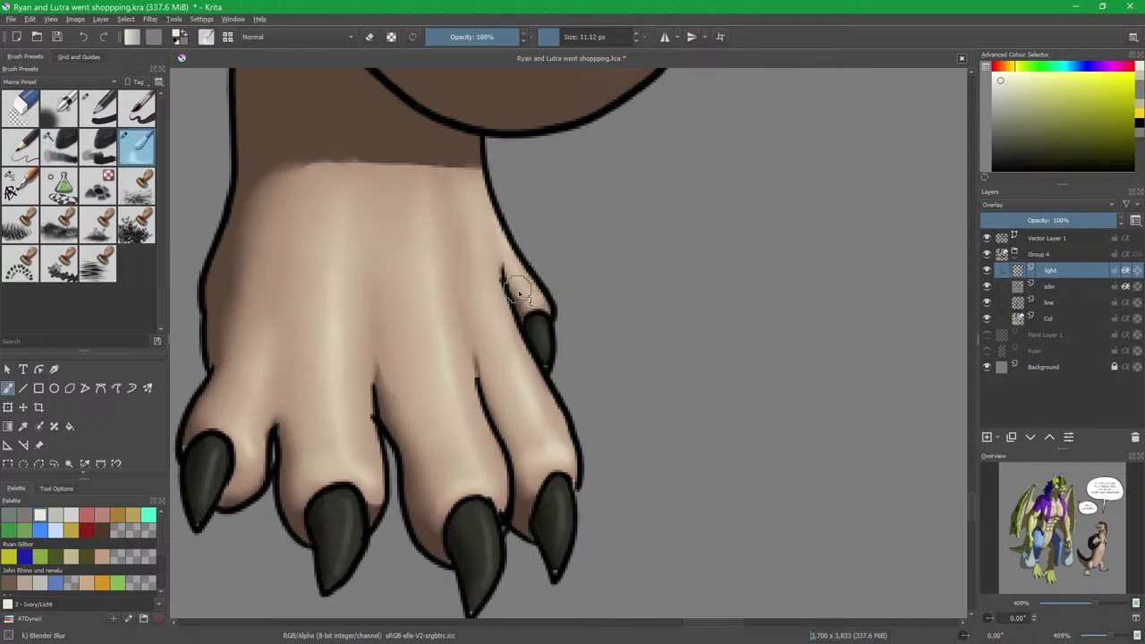
# Highlight the far foot's inner toe, upper surface and ankle with the 7.52 px charcoal brush, and blend the strokes with Blender Blur.
pyautogui.press('/')
pyautogui.moveTo(745, 342); pyautogui.dragTo(585, 373)
pyautogui.moveTo(710, 298); pyautogui.dragTo(598, 499)
pyautogui.moveTo(711, 355); pyautogui.dragTo(545, 436)
pyautogui.moveTo(645, 336)
pyautogui.mouseDown()
pyautogui.moveTo(652, 400)
pyautogui.moveTo(680, 396)
pyautogui.moveTo(658, 329)
pyautogui.mouseUp()
pyautogui.moveTo(719, 404); pyautogui.dragTo(717, 375)
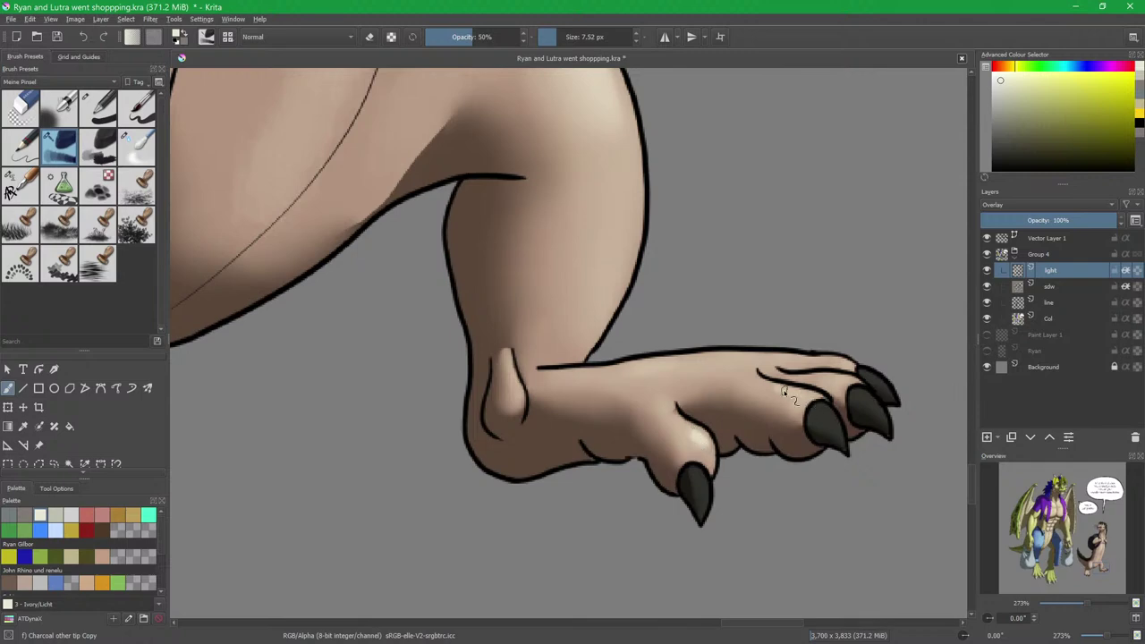
pyautogui.moveTo(750, 380)
pyautogui.mouseDown()
pyautogui.moveTo(784, 393)
pyautogui.moveTo(847, 380)
pyautogui.moveTo(809, 373)
pyautogui.moveTo(843, 380)
pyautogui.mouseUp()
pyautogui.press('/')
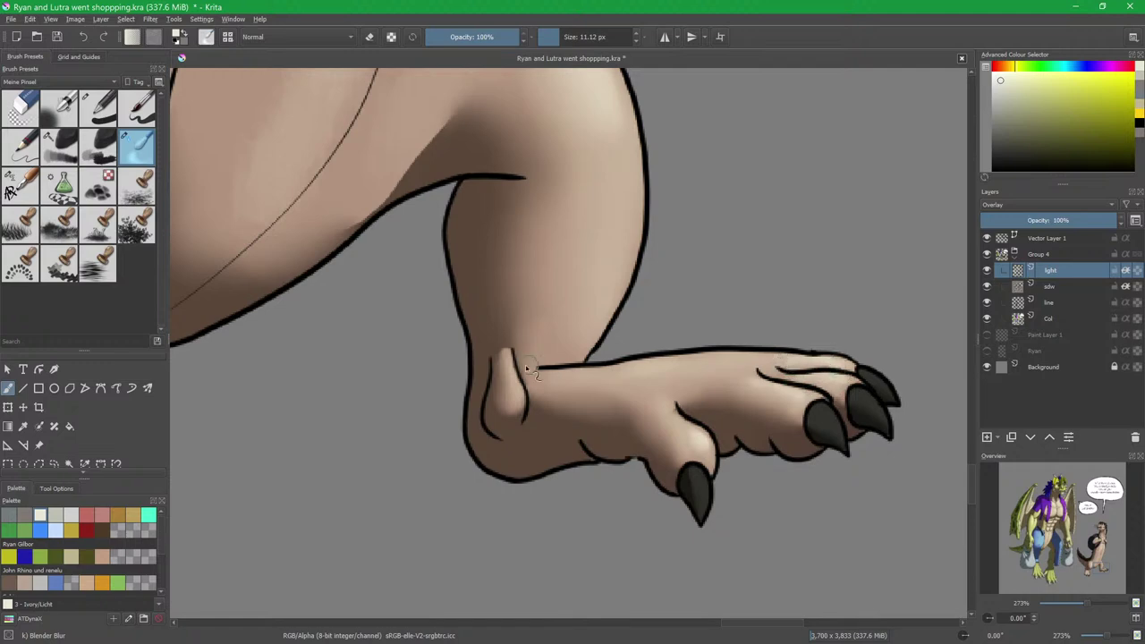
# Add and blend a small highlight on the far foot's ankle bone, and paint light streaks on its claws with a 4.97 px charcoal brush.
pyautogui.press('/')
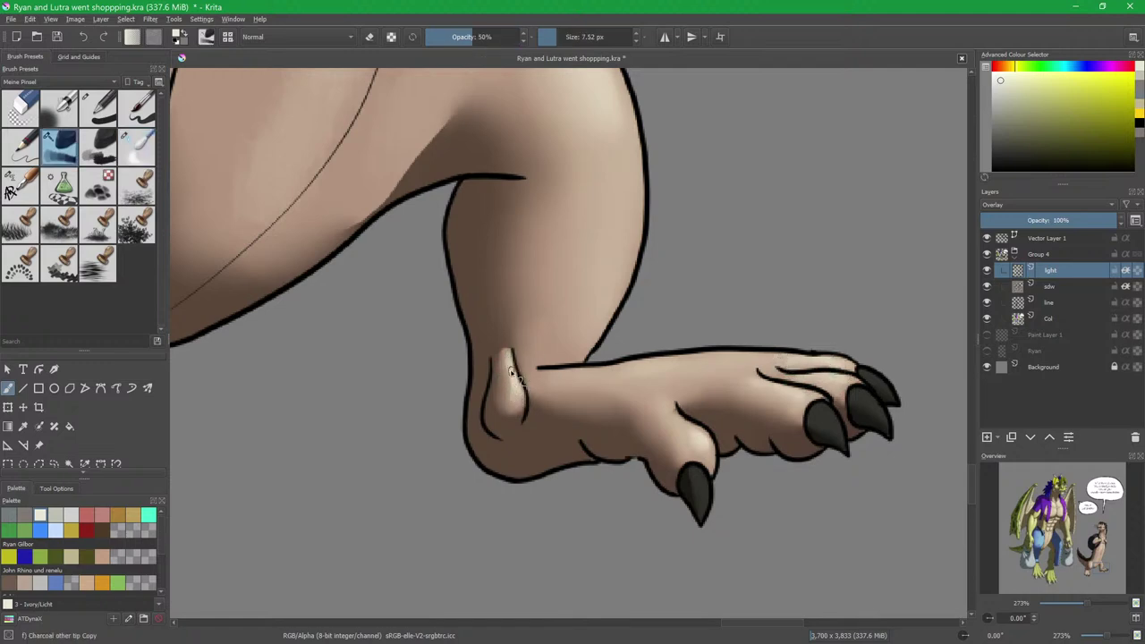
pyautogui.press('/')
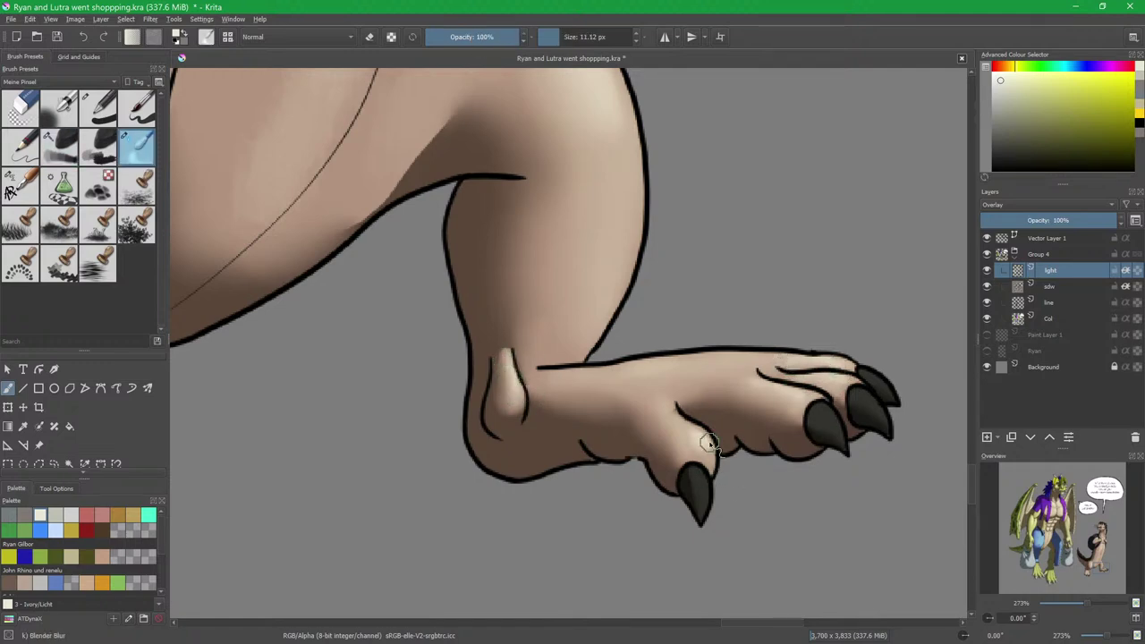
pyautogui.moveTo(711, 459); pyautogui.dragTo(688, 360)
pyautogui.scroll(2, 729, 424)
pyautogui.click(1052, 288)
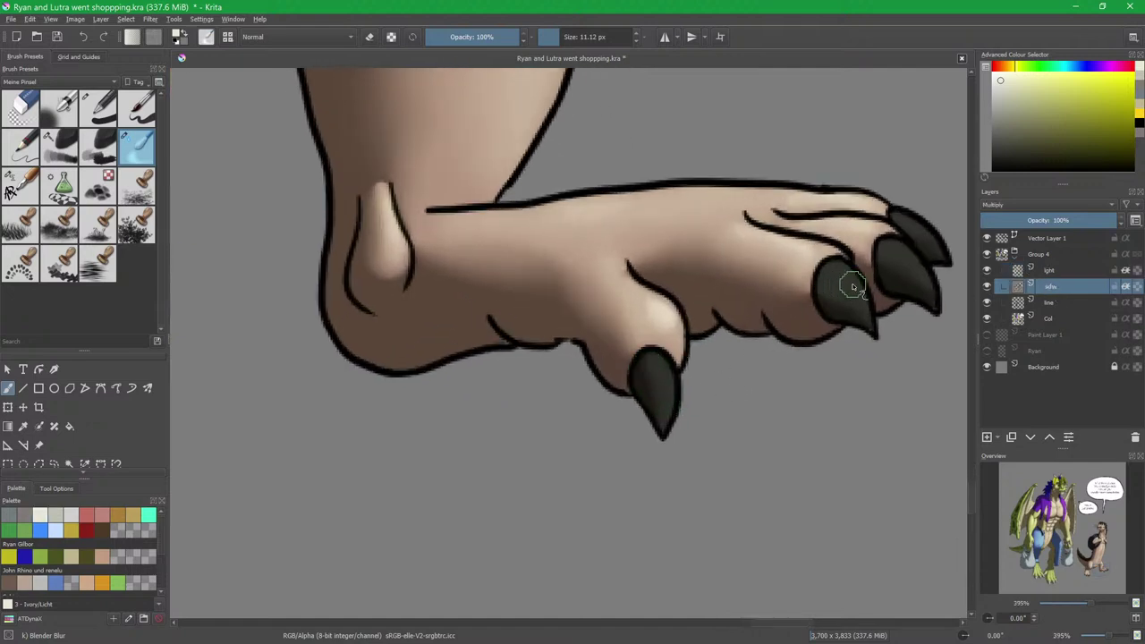
pyautogui.click(1052, 270)
pyautogui.press('/')
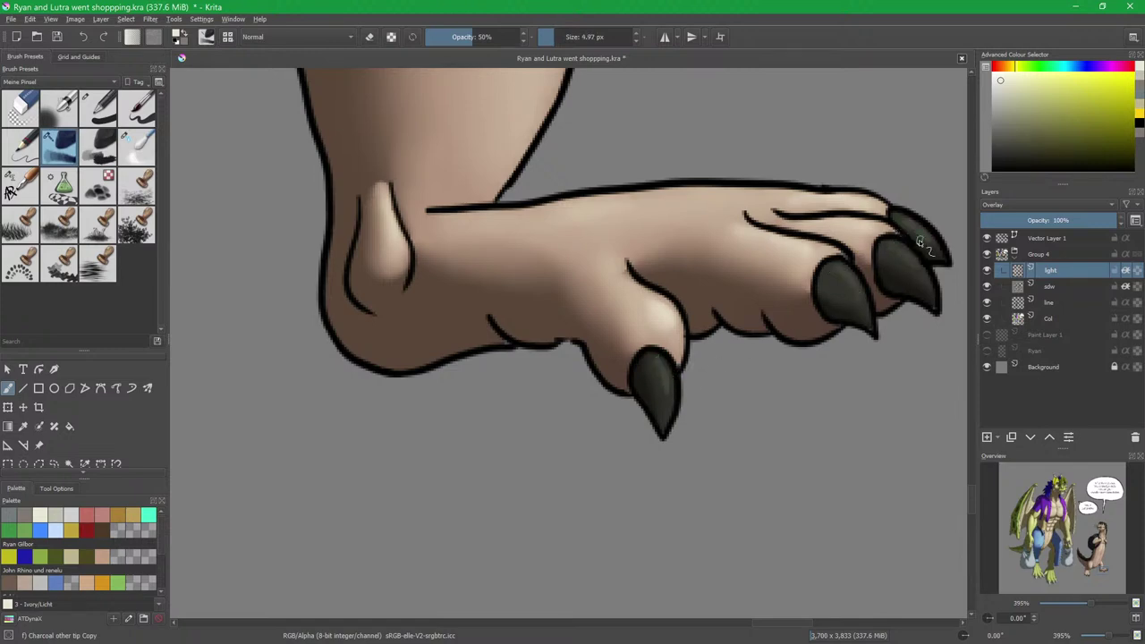
# Paint fine light strands over the dark fur along the tail with the 4.97 px charcoal brush, and save the drawing.
pyautogui.moveTo(617, 152); pyautogui.dragTo(680, 313)
pyautogui.scroll(-4, 681, 312)
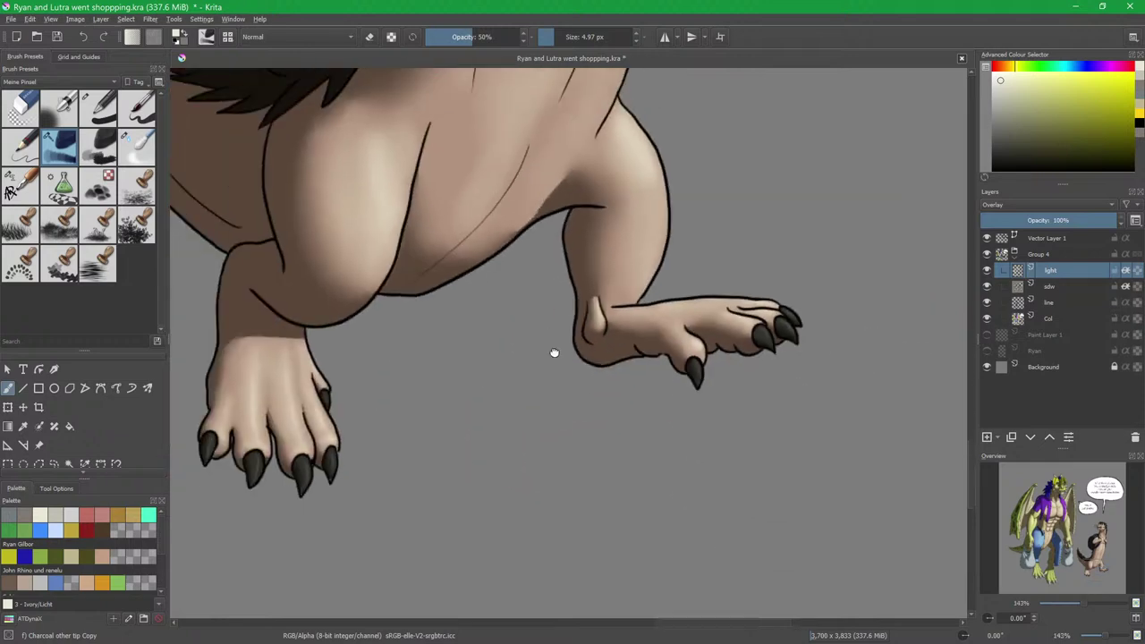
pyautogui.moveTo(344, 120); pyautogui.dragTo(601, 309)
pyautogui.moveTo(491, 257); pyautogui.dragTo(577, 441)
pyautogui.scroll(4, 577, 440)
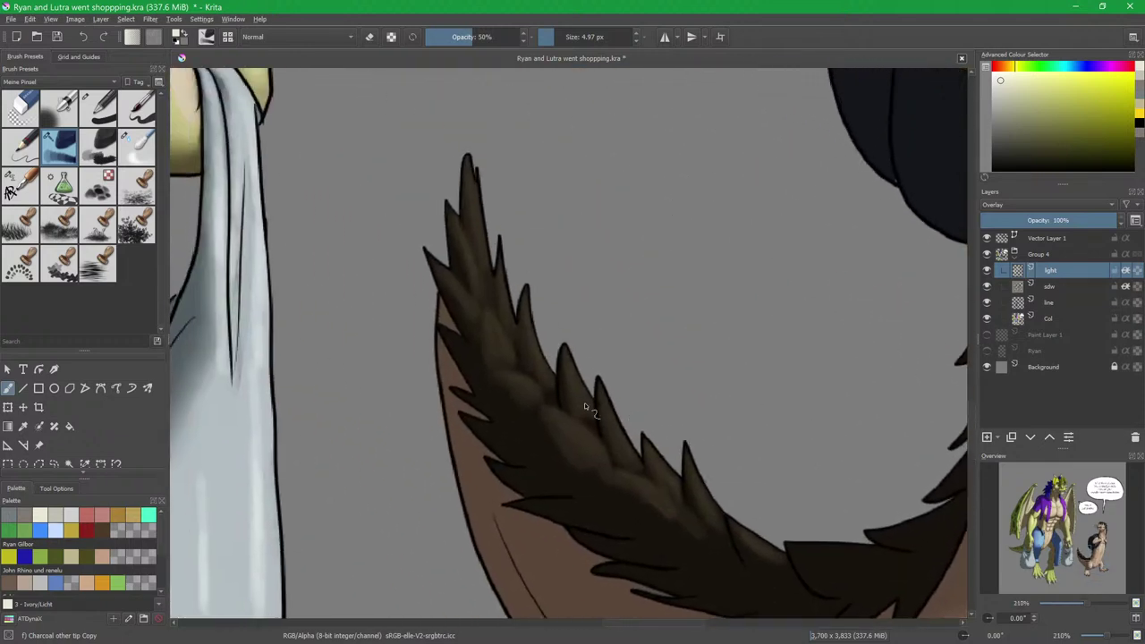
pyautogui.moveTo(425, 185); pyautogui.dragTo(456, 287)
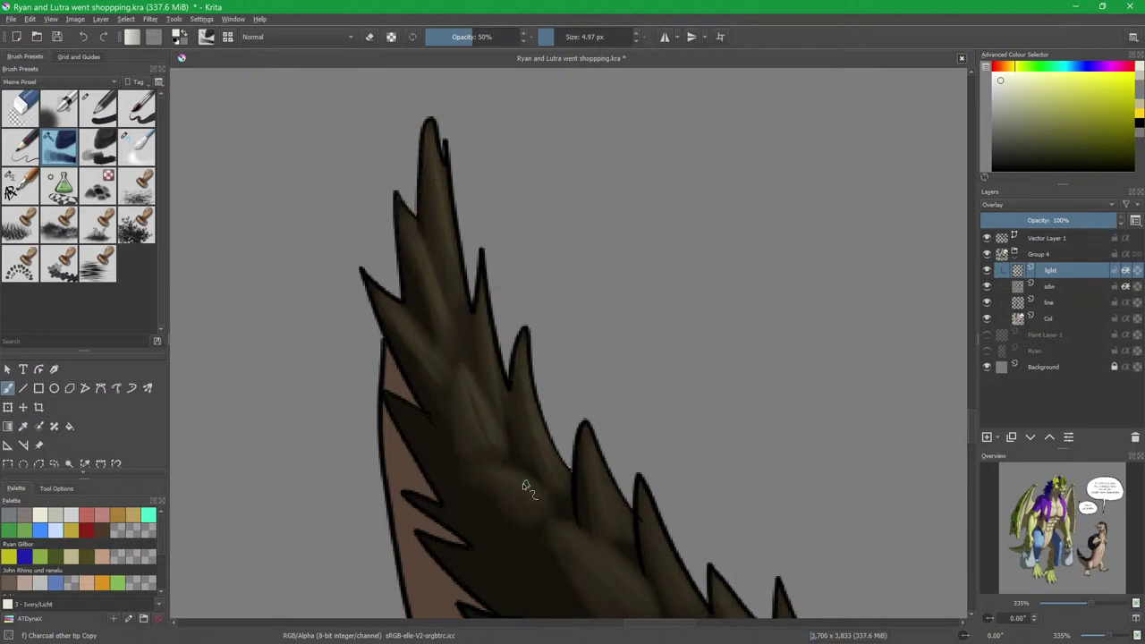
pyautogui.moveTo(517, 503); pyautogui.dragTo(501, 378)
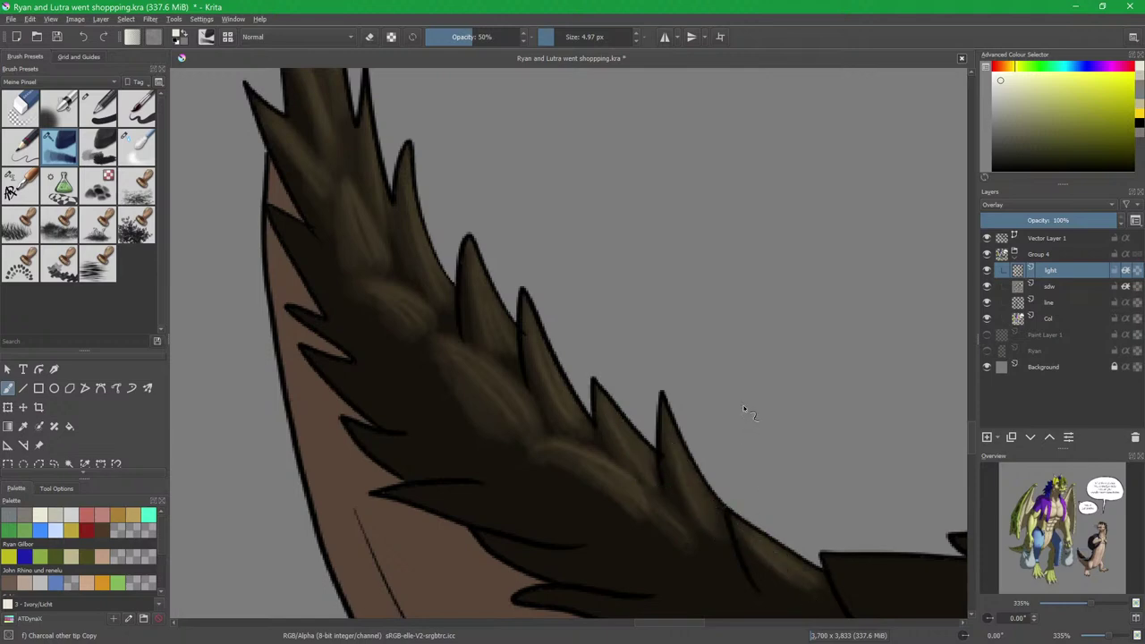
pyautogui.scroll(-5, 743, 416)
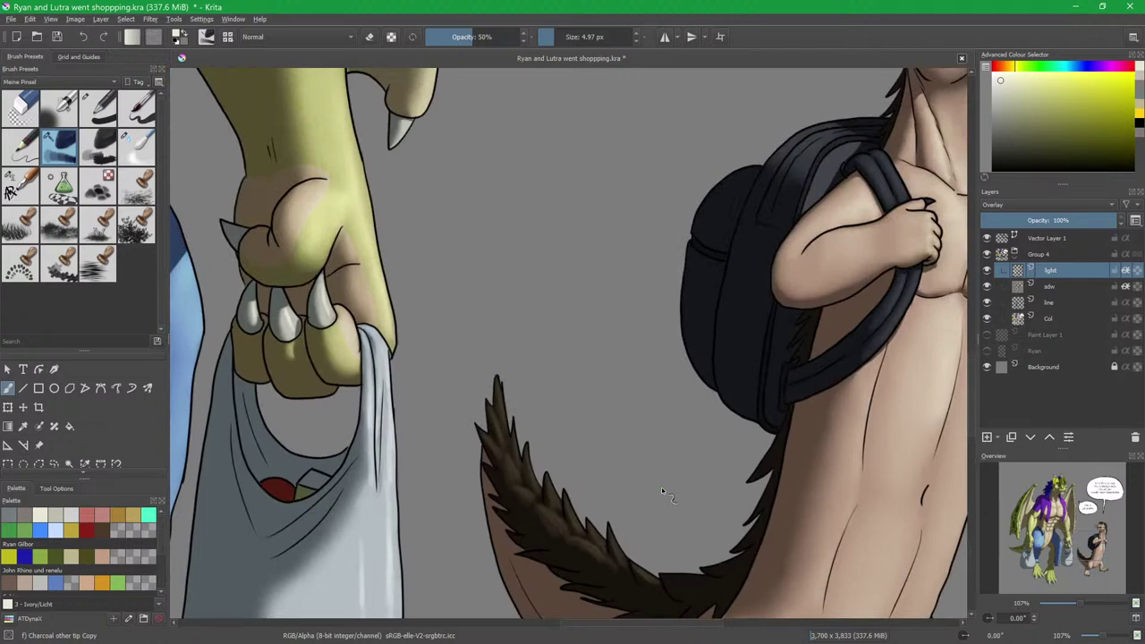
pyautogui.hotkey('ctrl', 's')
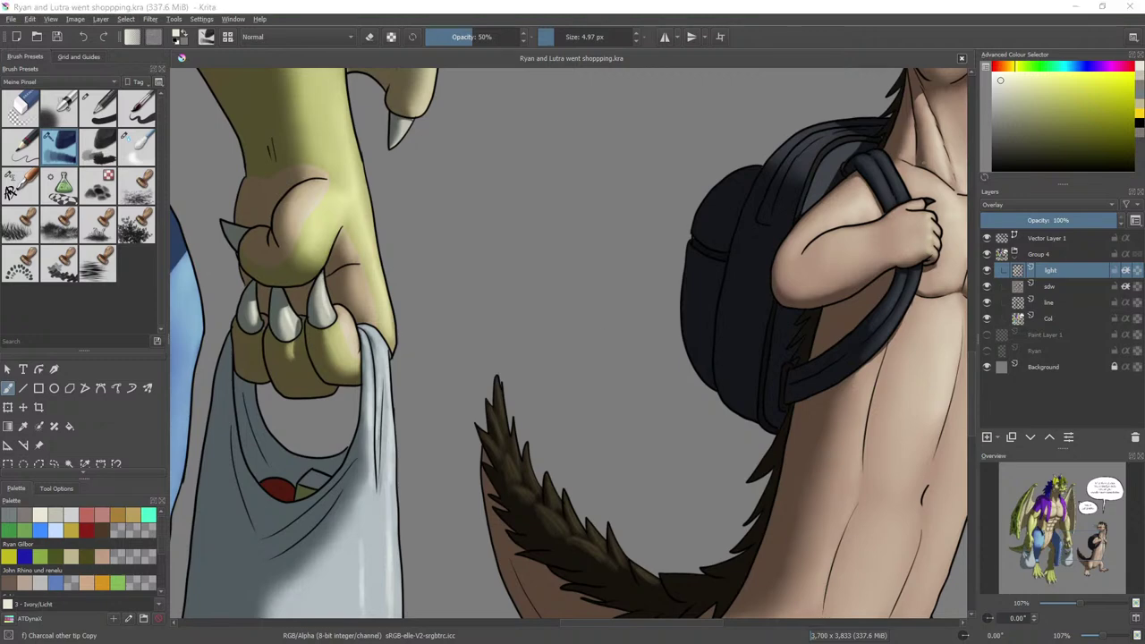
pyautogui.doubleClick(802, 6)
pyautogui.doubleClick(801, 9)
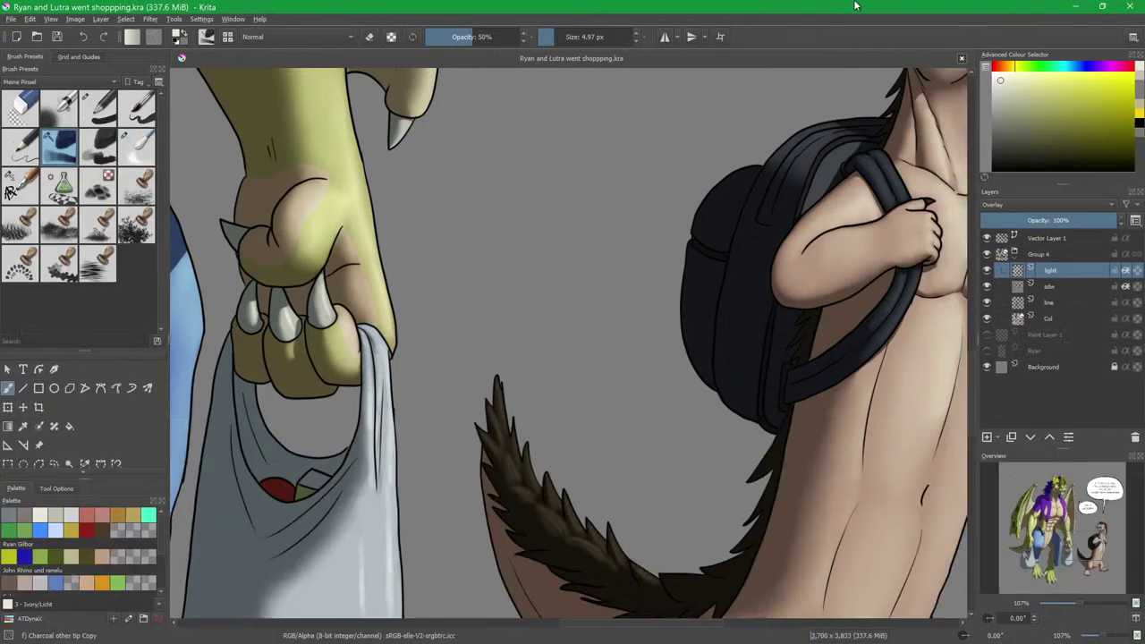
# Highlight the backpack-wearing character's chin with an 18.91 px charcoal brush, and blend it along the lower jaw with a 24.97 px Blender Blur.
pyautogui.moveTo(855, 241); pyautogui.dragTo(672, 248)
pyautogui.moveTo(667, 202)
pyautogui.mouseDown()
pyautogui.moveTo(611, 276)
pyautogui.moveTo(634, 272)
pyautogui.mouseUp()
pyautogui.press('/')
pyautogui.press('/')
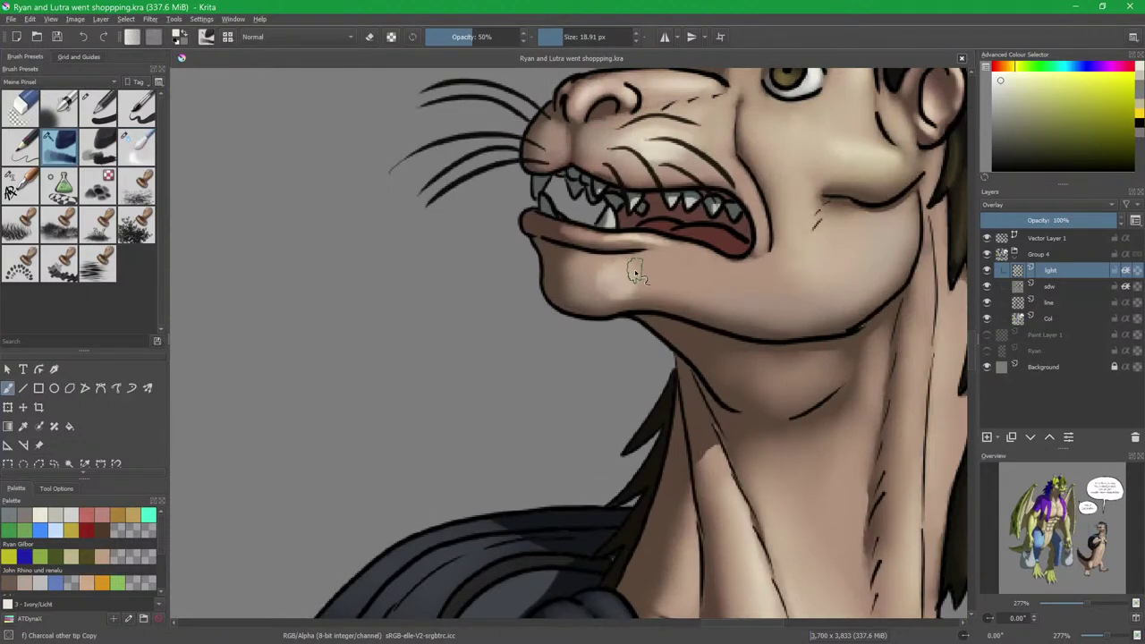
pyautogui.moveTo(634, 273); pyautogui.dragTo(652, 271)
pyautogui.press('/')
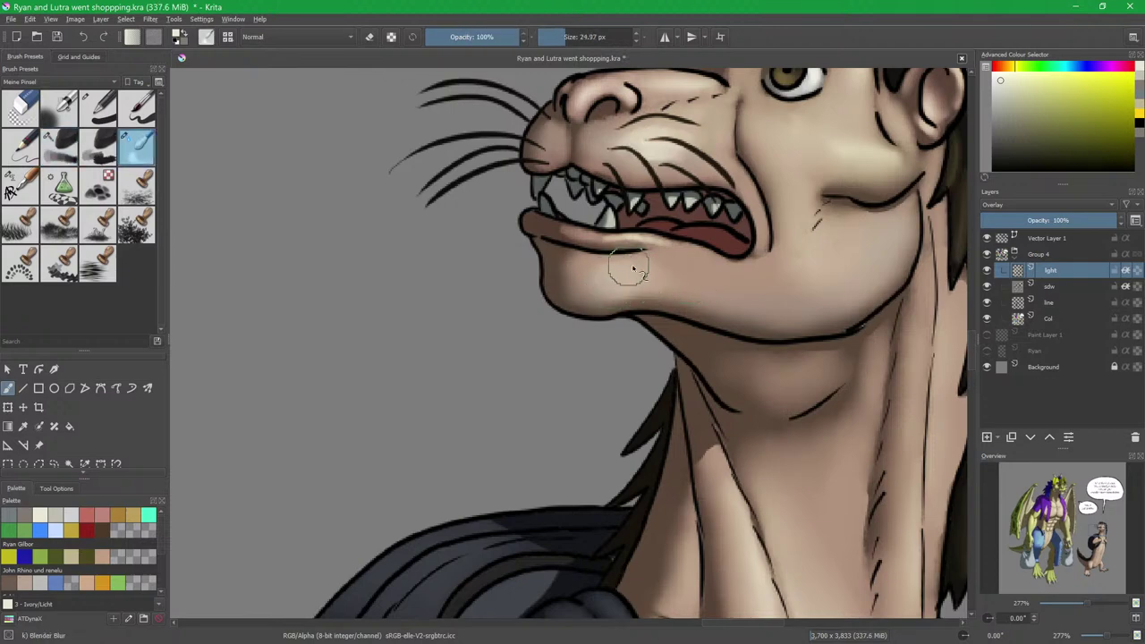
pyautogui.moveTo(681, 316); pyautogui.dragTo(754, 335)
# Add a paint layer above the light layer in Group 4, name it AO and set its blending mode to Multiply.
pyautogui.scroll(-4, 754, 337)
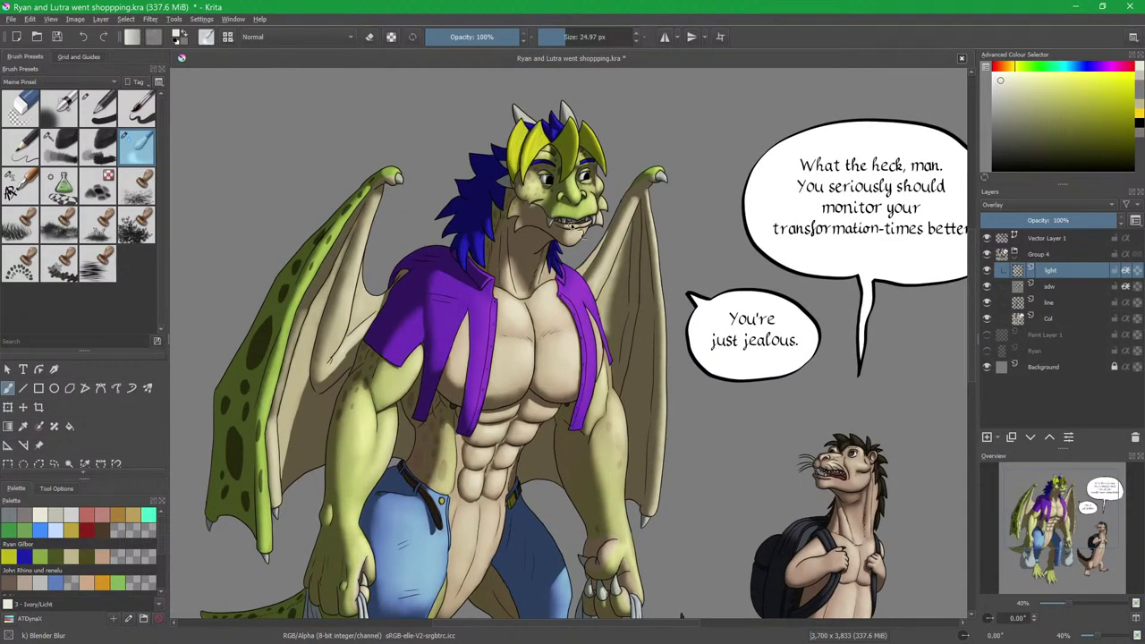
pyautogui.moveTo(573, 228); pyautogui.dragTo(605, 279)
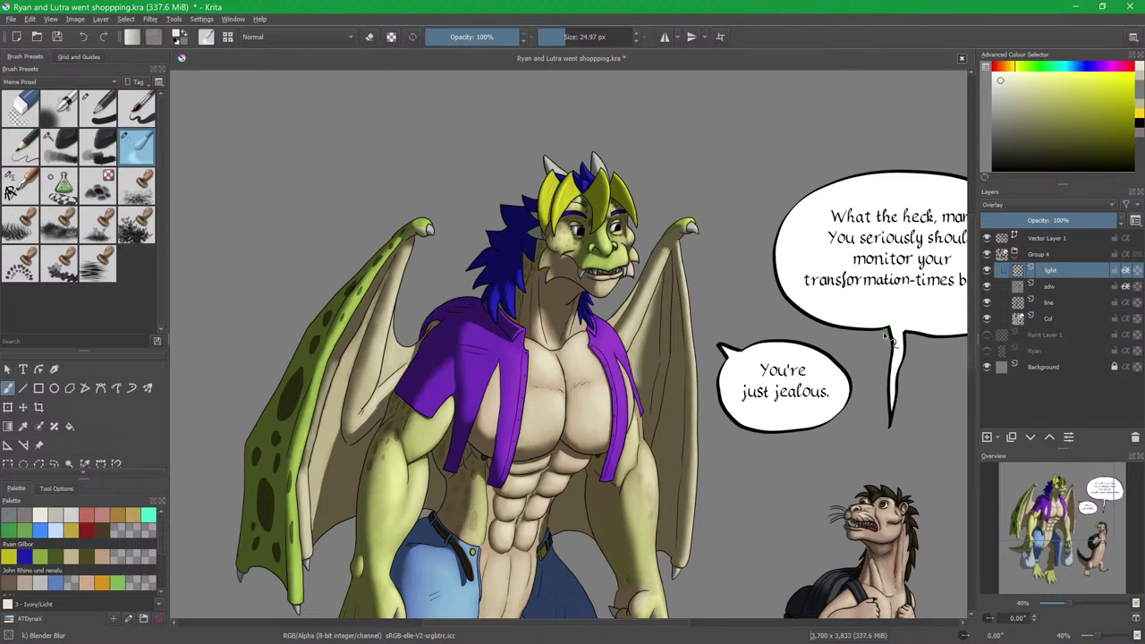
pyautogui.press('Insert')
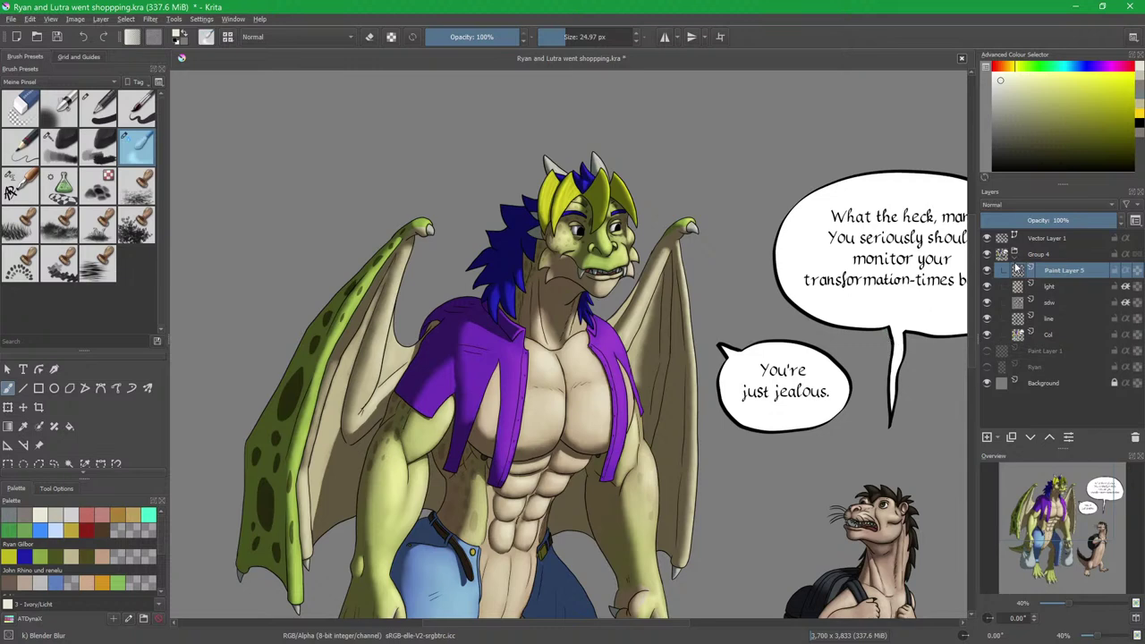
pyautogui.doubleClick(1065, 269)
pyautogui.write('AO')
pyautogui.press('Return')
pyautogui.click(1020, 195)
# Paint a brown contact shadow beneath the dragon's jawline on the AO layer with the 9 px Basic-5 Size brush.
pyautogui.click(135, 111)
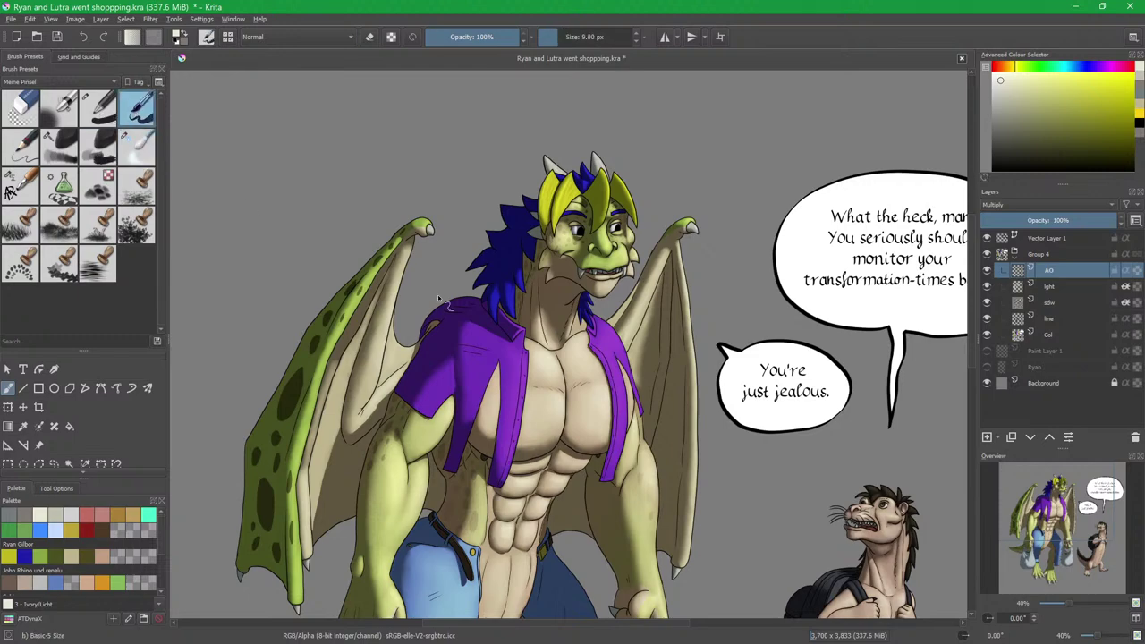
pyautogui.scroll(5, 514, 396)
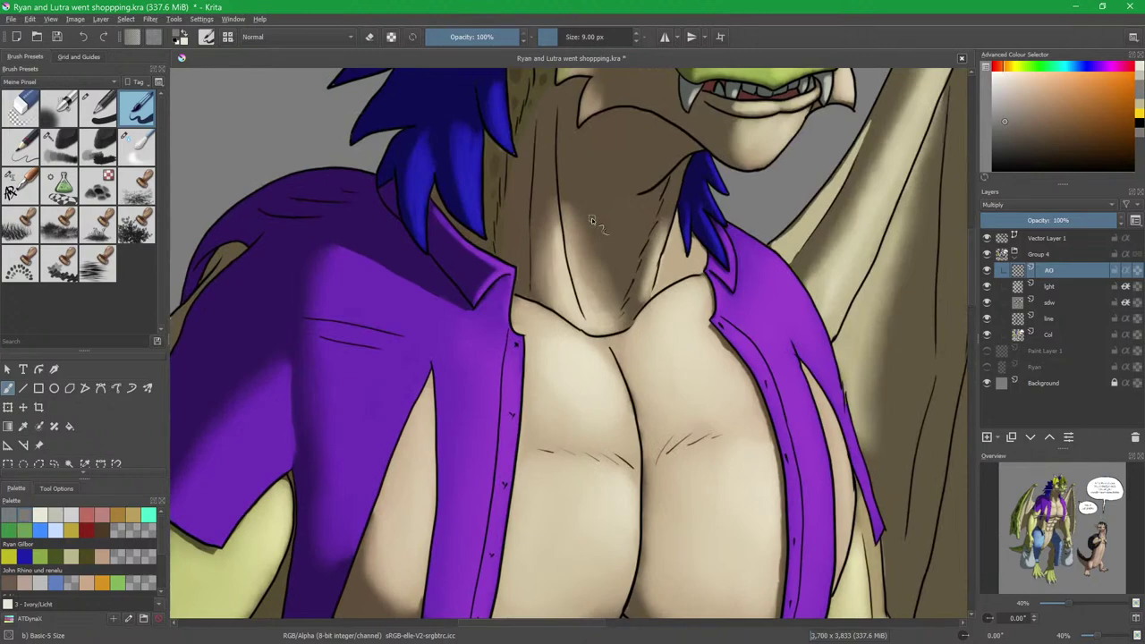
pyautogui.moveTo(591, 218); pyautogui.dragTo(542, 342)
pyautogui.scroll(1, 544, 331)
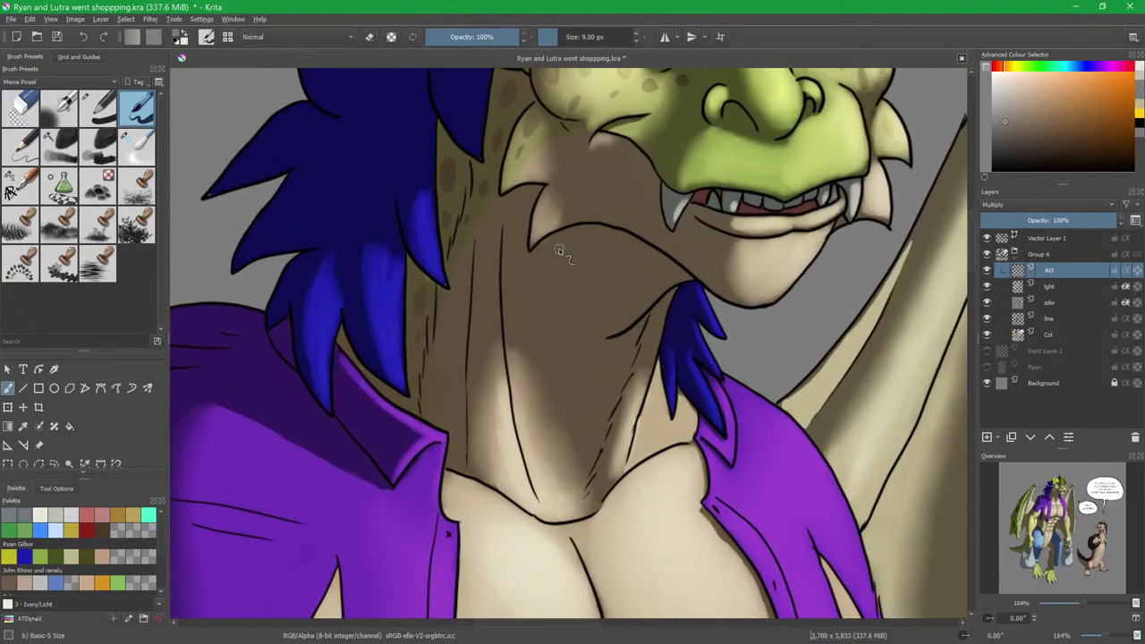
pyautogui.moveTo(569, 255); pyautogui.dragTo(555, 358)
pyautogui.scroll(2, 555, 362)
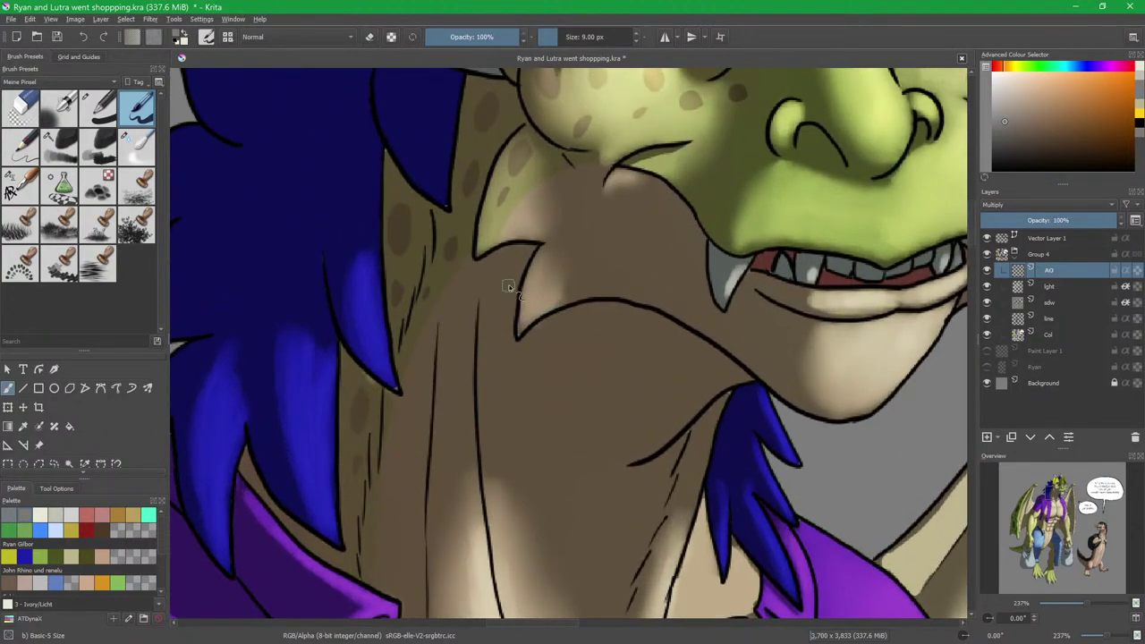
pyautogui.scroll(-1, 485, 260)
pyautogui.scroll(1, 486, 258)
pyautogui.scroll(-1, 489, 259)
pyautogui.scroll(1, 534, 247)
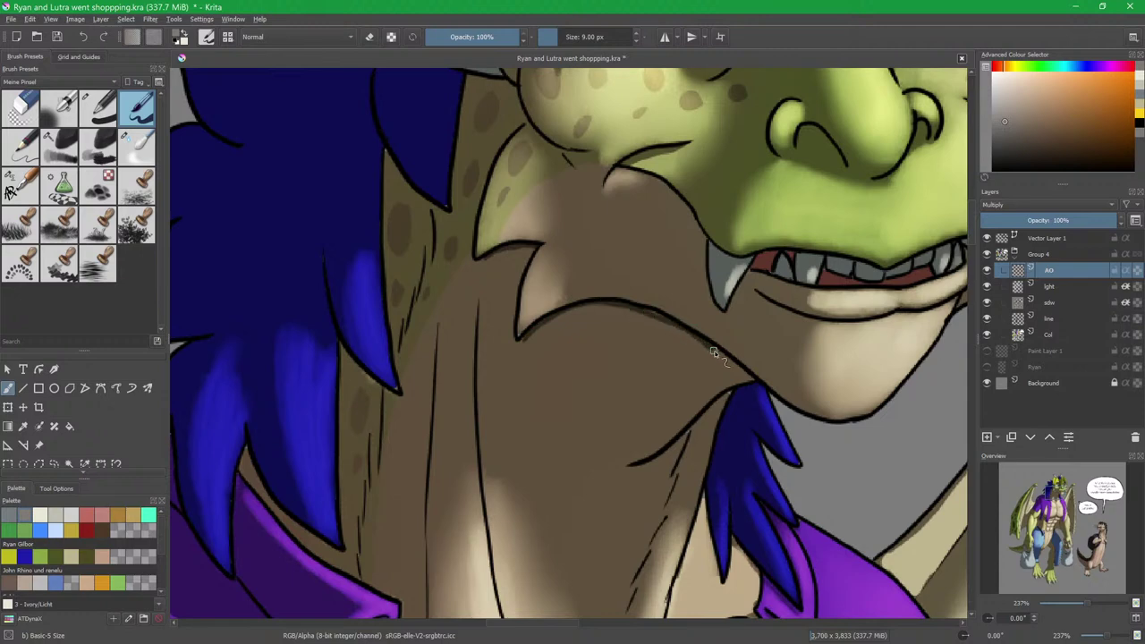
pyautogui.moveTo(637, 307); pyautogui.dragTo(673, 322)
# Soften the dragon's jawline shadow into the neck with Blender Blur, enlarging it to 15.17 px.
pyautogui.scroll(2, 510, 279)
pyautogui.click(139, 148)
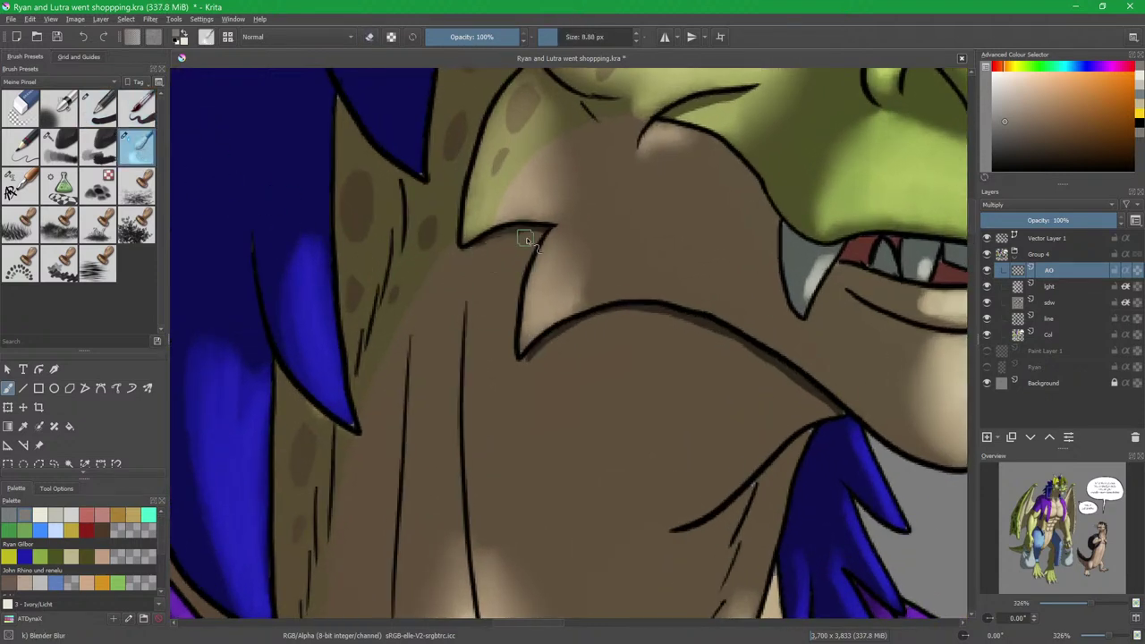
pyautogui.moveTo(552, 363)
pyautogui.mouseDown()
pyautogui.moveTo(565, 363)
pyautogui.moveTo(528, 374)
pyautogui.moveTo(600, 333)
pyautogui.mouseUp()
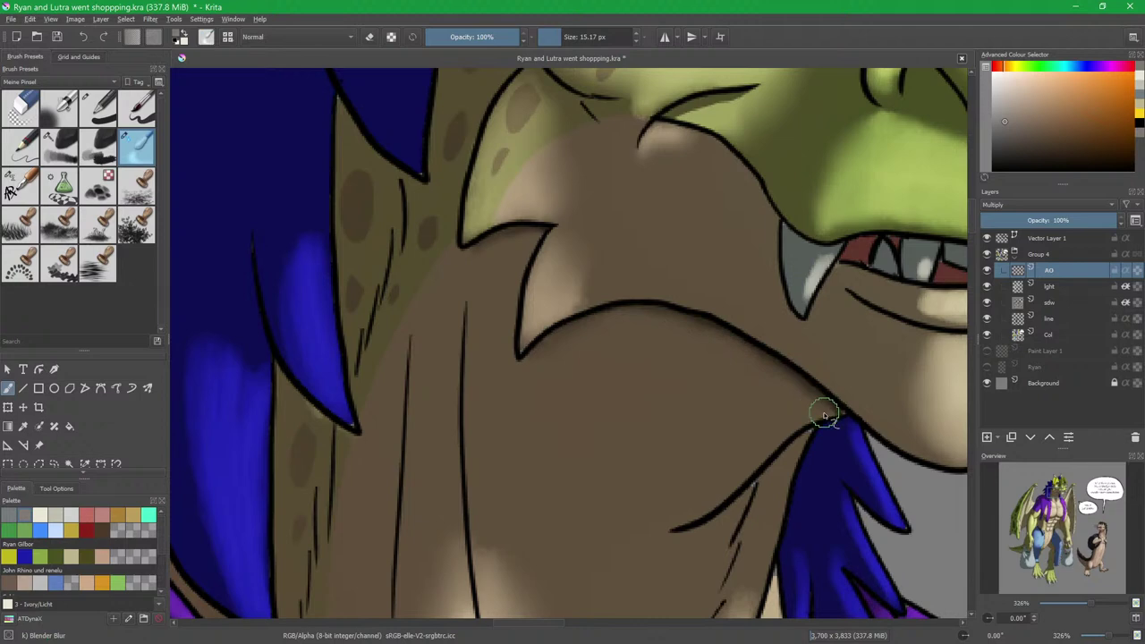
# Shade the dragon's muzzle edge and the crease above the cheek with the 9 px Basic-5 Size brush, blending both shadows with Blender Blur.
pyautogui.moveTo(760, 310); pyautogui.dragTo(579, 333)
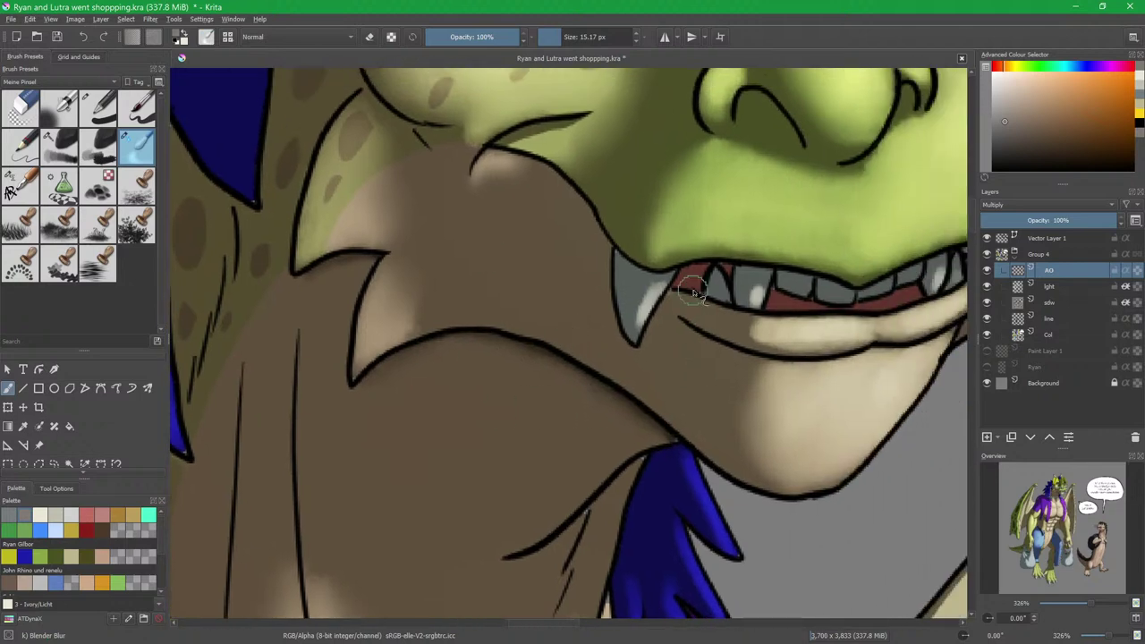
pyautogui.press('/')
pyautogui.moveTo(462, 157)
pyautogui.mouseDown()
pyautogui.moveTo(492, 155)
pyautogui.moveTo(561, 186)
pyautogui.mouseUp()
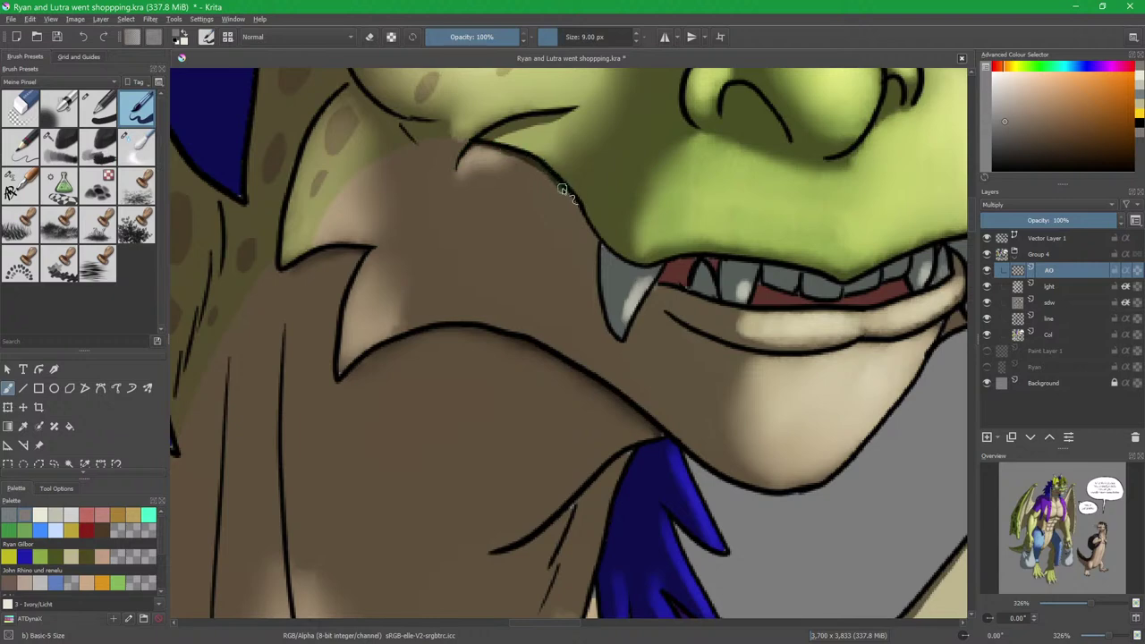
pyautogui.press('/')
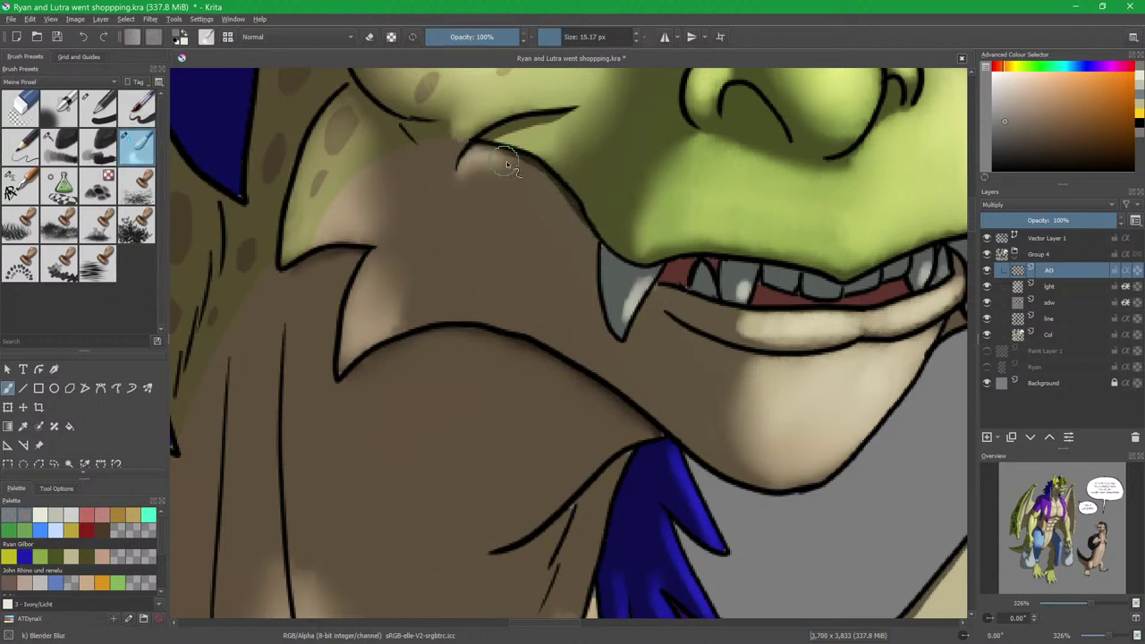
pyautogui.press('/')
pyautogui.moveTo(479, 143)
pyautogui.mouseDown()
pyautogui.moveTo(535, 119)
pyautogui.moveTo(506, 141)
pyautogui.moveTo(555, 130)
pyautogui.mouseUp()
pyautogui.press('/')
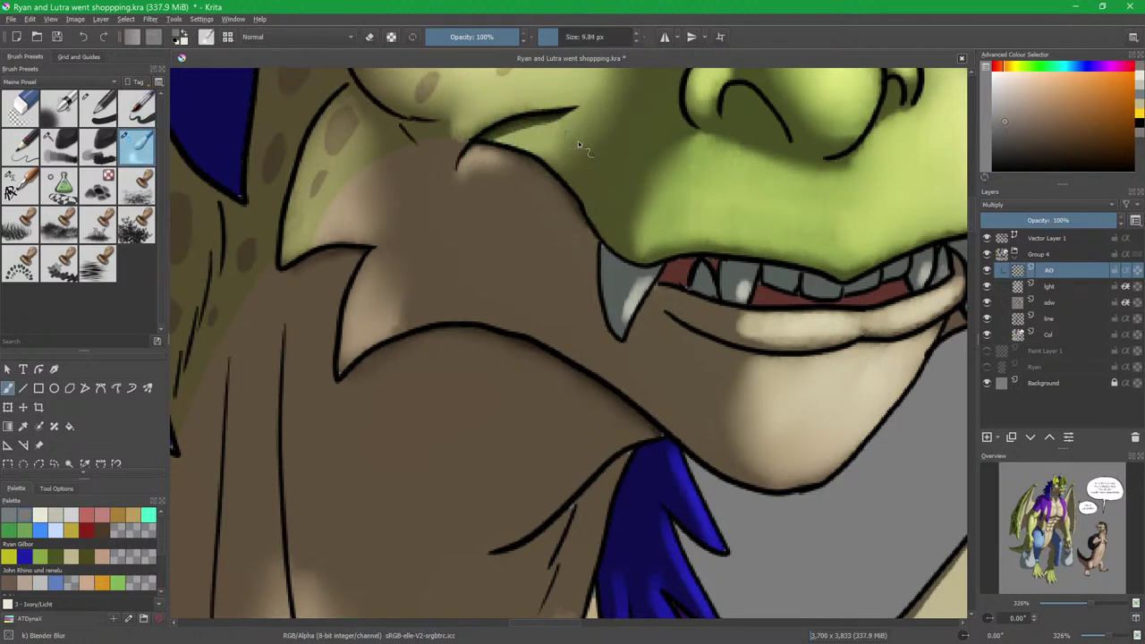
# Paint brown shadows inside both of the dragon's nostrils with the 9 px Basic-5 Size brush, and soften them with a 16.96 px Blender Blur.
pyautogui.moveTo(716, 122); pyautogui.dragTo(620, 271)
pyautogui.press('/')
pyautogui.moveTo(694, 285); pyautogui.dragTo(645, 239)
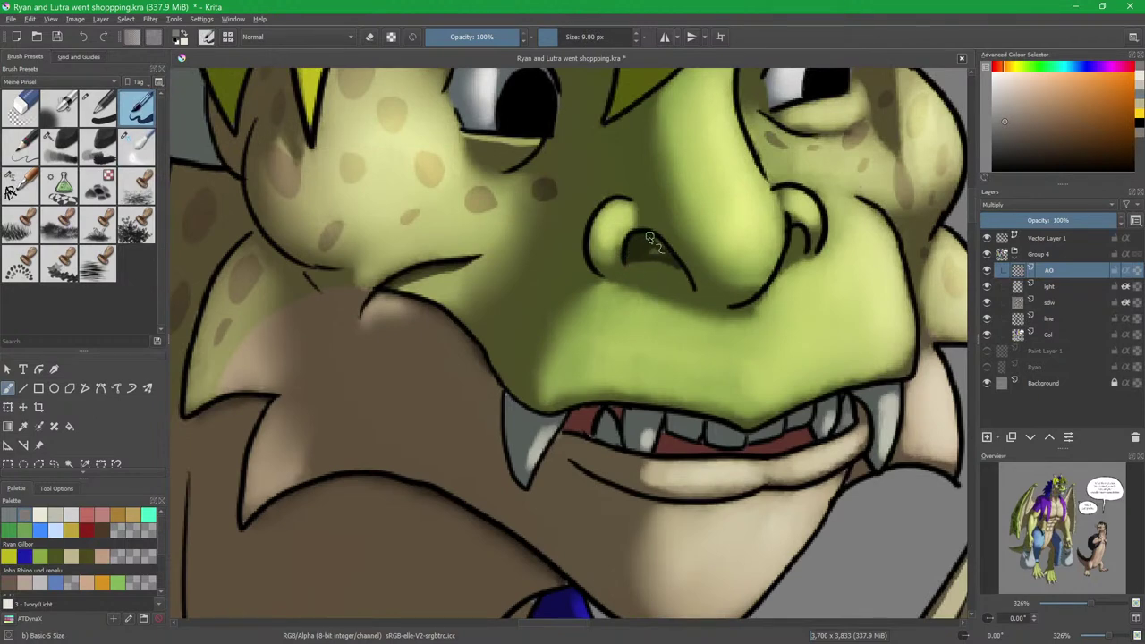
pyautogui.moveTo(808, 254)
pyautogui.mouseDown()
pyautogui.moveTo(792, 246)
pyautogui.moveTo(802, 243)
pyautogui.mouseUp()
pyautogui.press('/')
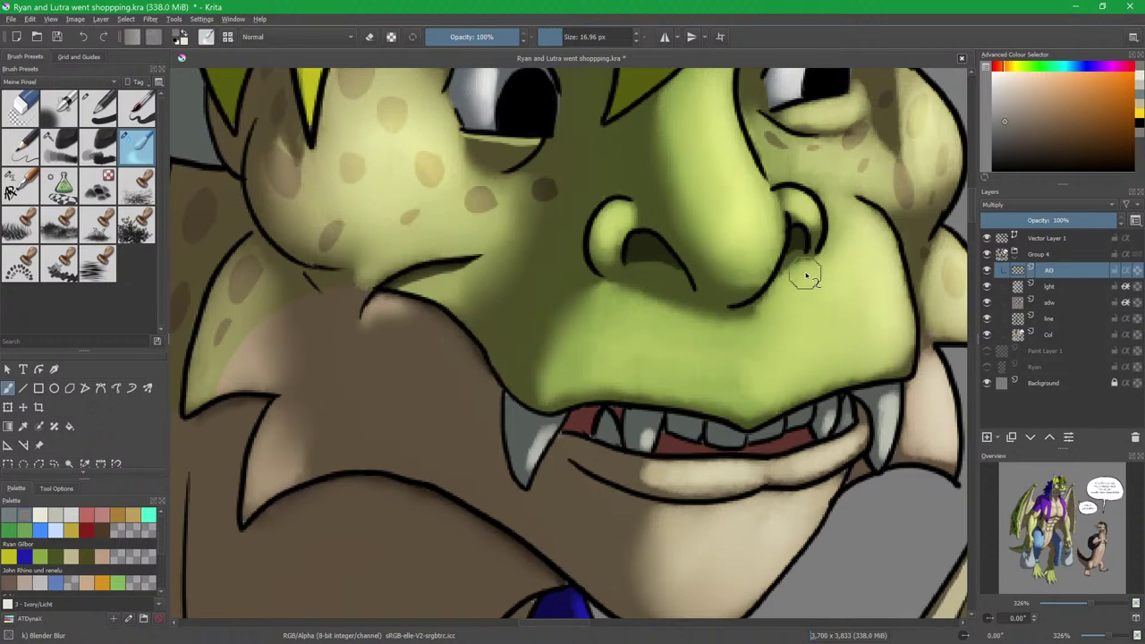
# Deepen both nostrils with a darker brown using the 9 px Basic-5 Size brush, and blend the strokes with the 16.96 px Blender Blur.
pyautogui.press('/')
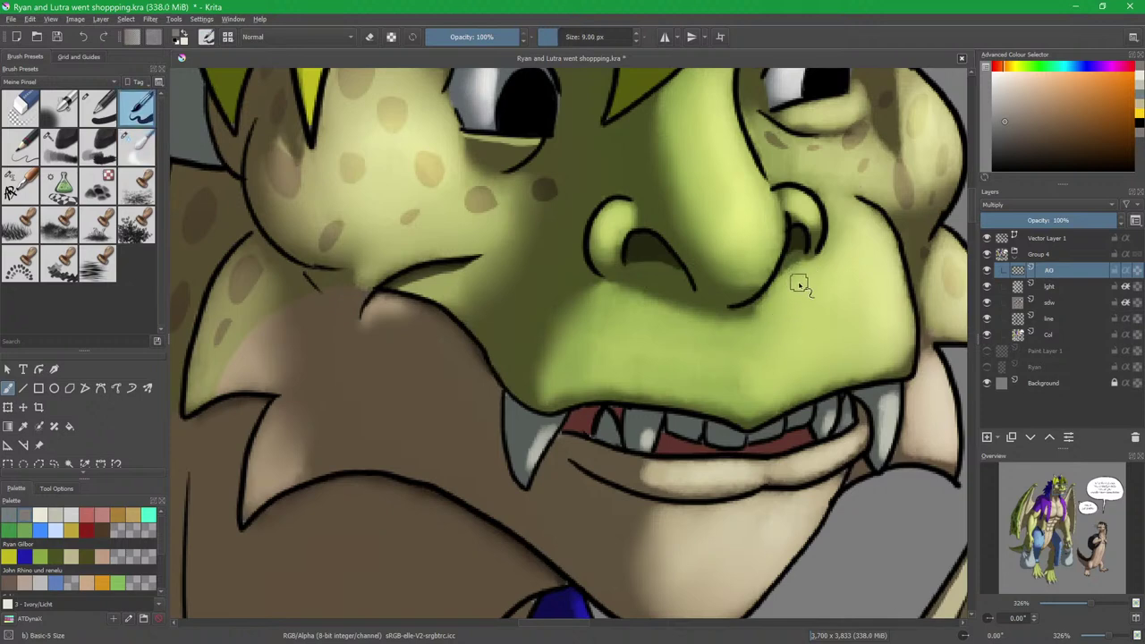
pyautogui.click(1006, 160)
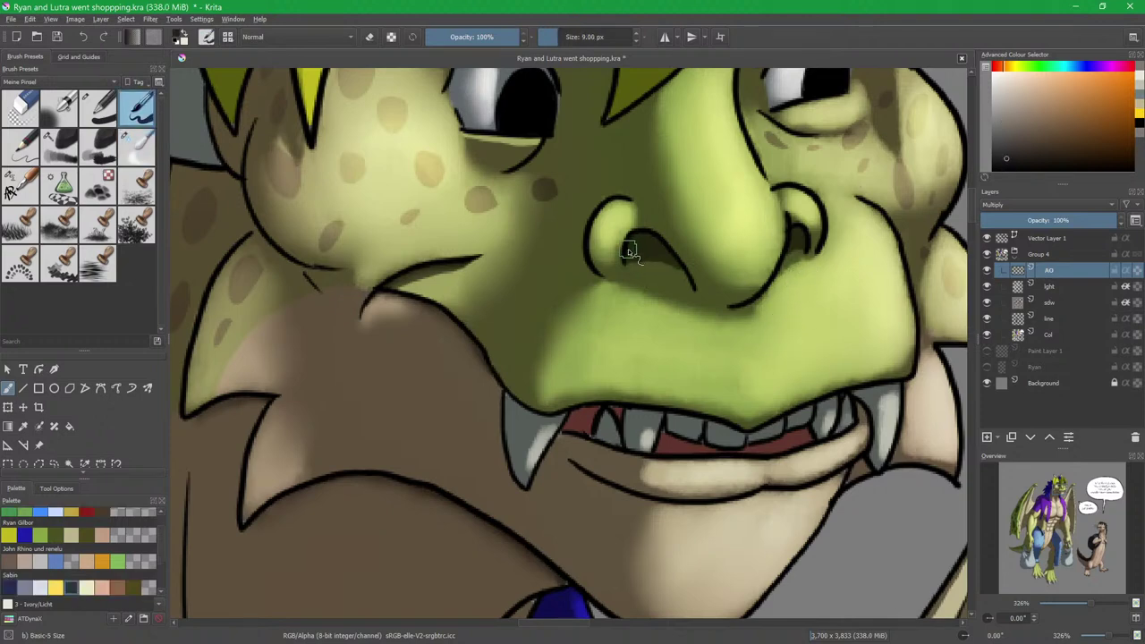
pyautogui.moveTo(641, 247)
pyautogui.mouseDown()
pyautogui.moveTo(665, 249)
pyautogui.moveTo(642, 248)
pyautogui.moveTo(650, 262)
pyautogui.mouseUp()
pyautogui.press('/')
pyautogui.moveTo(795, 253)
pyautogui.mouseDown()
pyautogui.moveTo(797, 239)
pyautogui.moveTo(794, 250)
pyautogui.moveTo(809, 251)
pyautogui.mouseUp()
pyautogui.press('/')
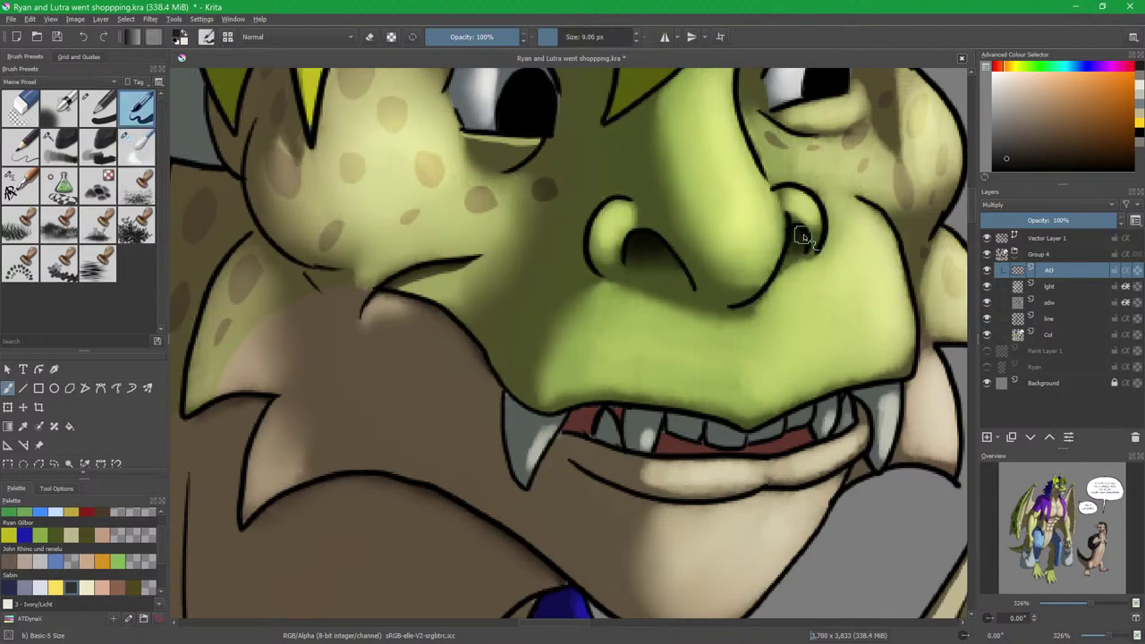
pyautogui.press('/')
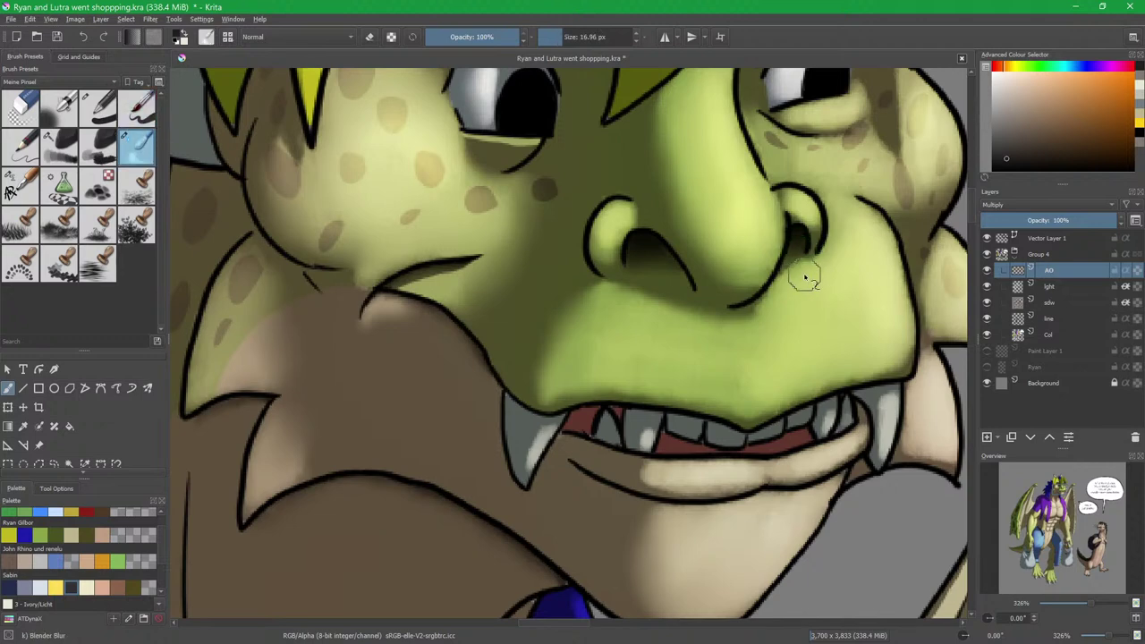
# Shade the underside of the dragon's nose with a lighter brown using the 9 px Basic-5 Size brush, and soften it with a 16.96 px Blender Blur.
pyautogui.click(1141, 79)
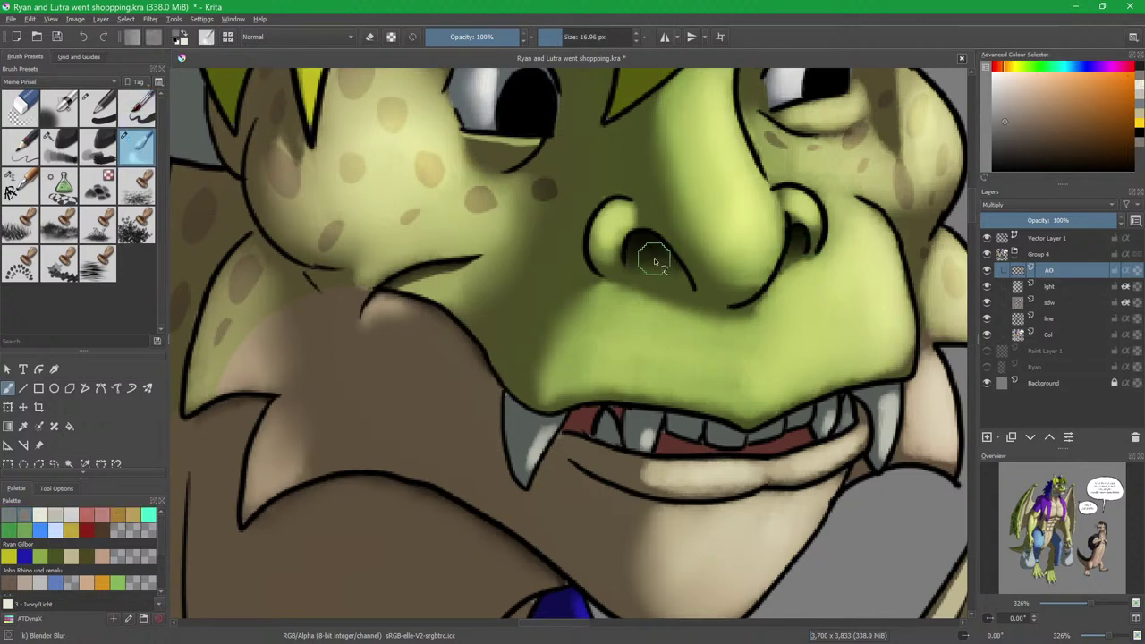
pyautogui.press('/')
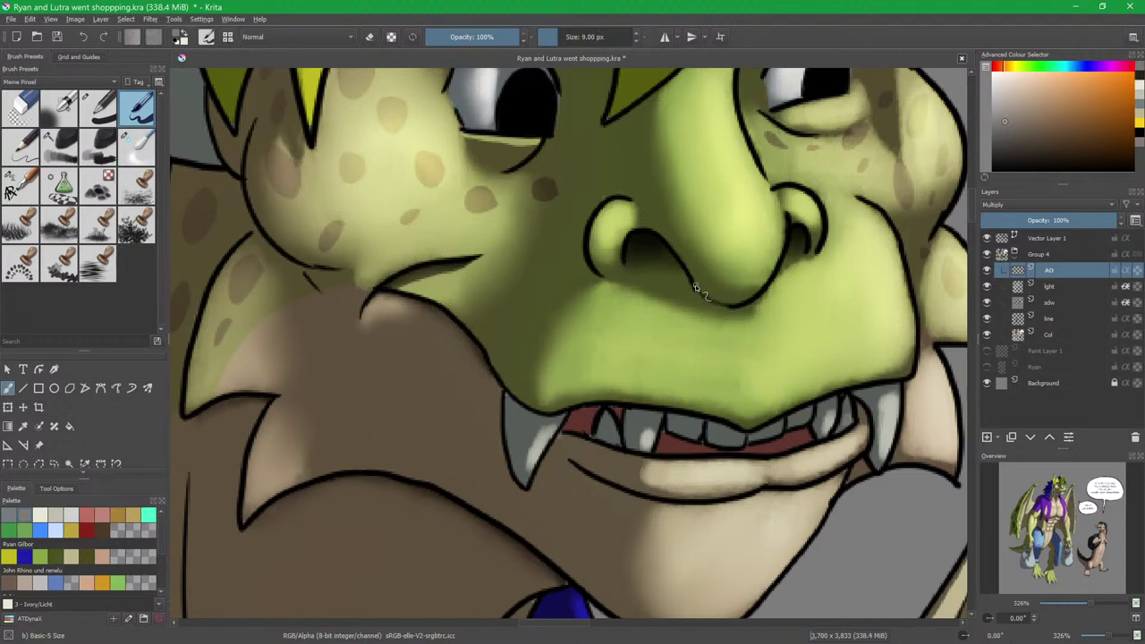
pyautogui.press('/')
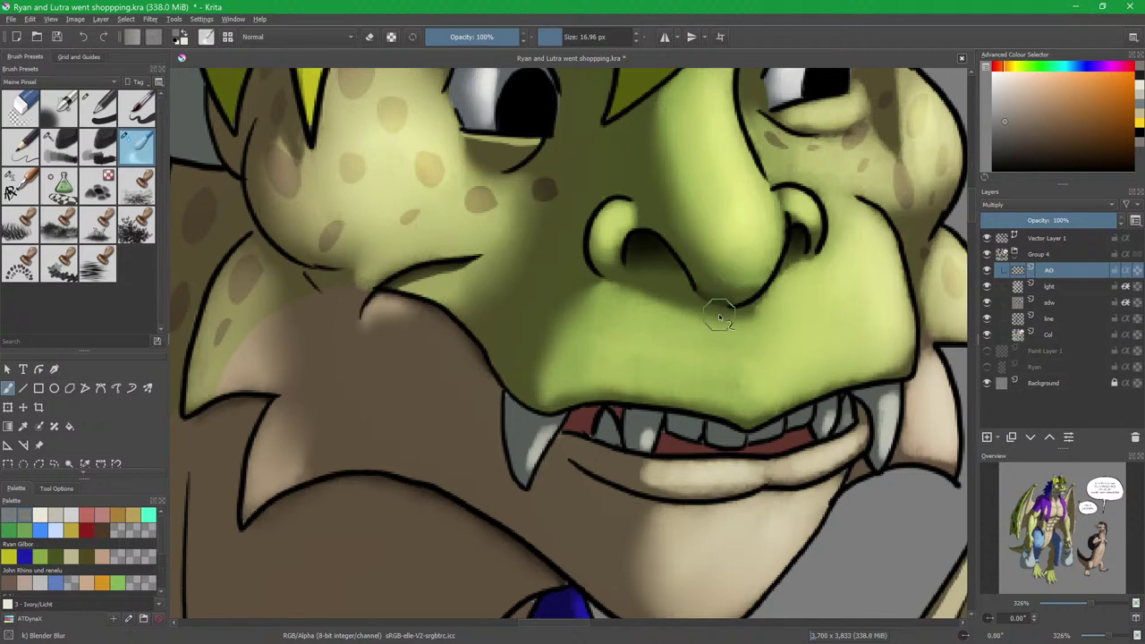
# Paint a grey shadow under the upper lid of the dragon's left-hand eye with the 9 px Basic-5 Size brush, blending it with a 10.65 px Blender Blur.
pyautogui.moveTo(767, 259); pyautogui.dragTo(726, 340)
pyautogui.moveTo(521, 245); pyautogui.dragTo(642, 298)
pyautogui.press('/')
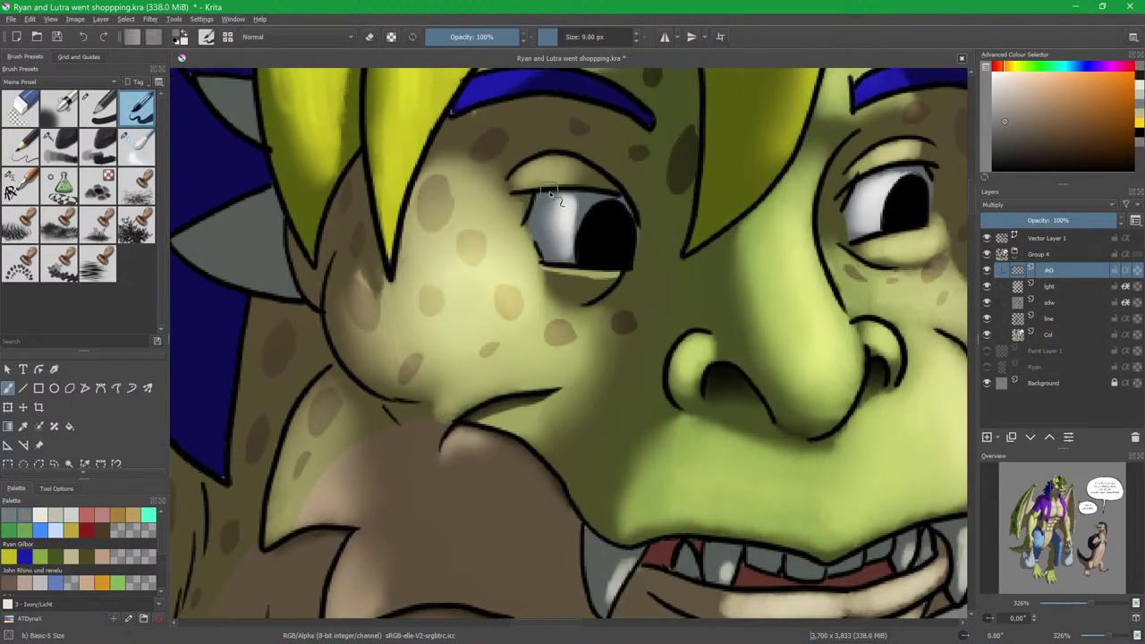
pyautogui.press('x')
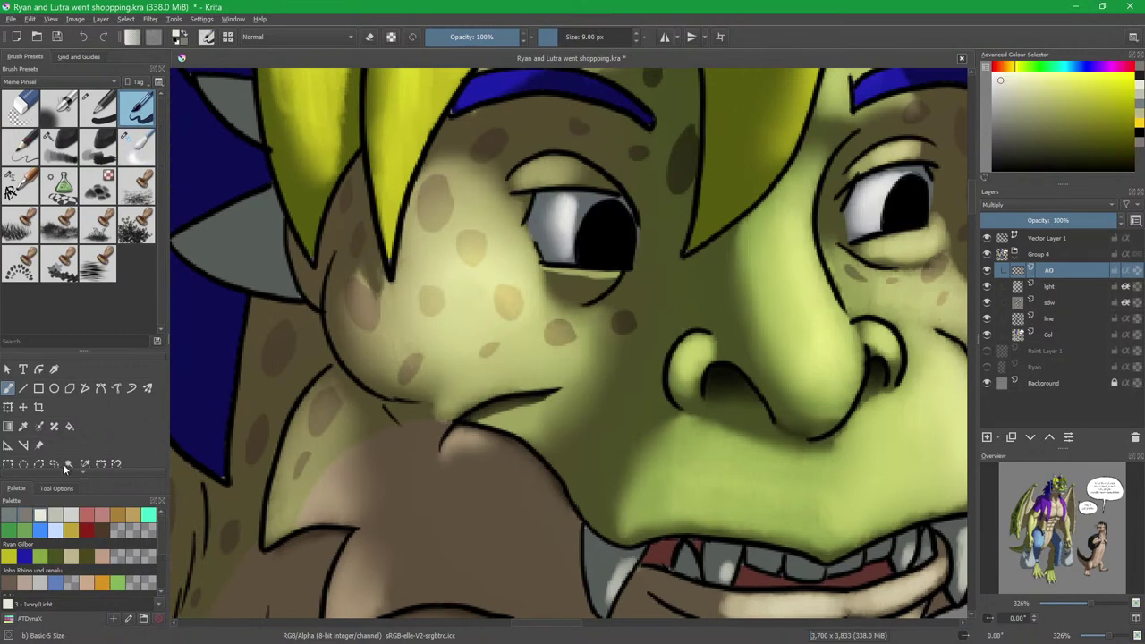
pyautogui.click(22, 517)
pyautogui.moveTo(538, 196)
pyautogui.mouseDown()
pyautogui.moveTo(622, 196)
pyautogui.moveTo(636, 221)
pyautogui.moveTo(546, 212)
pyautogui.moveTo(596, 198)
pyautogui.mouseUp()
pyautogui.press('/')
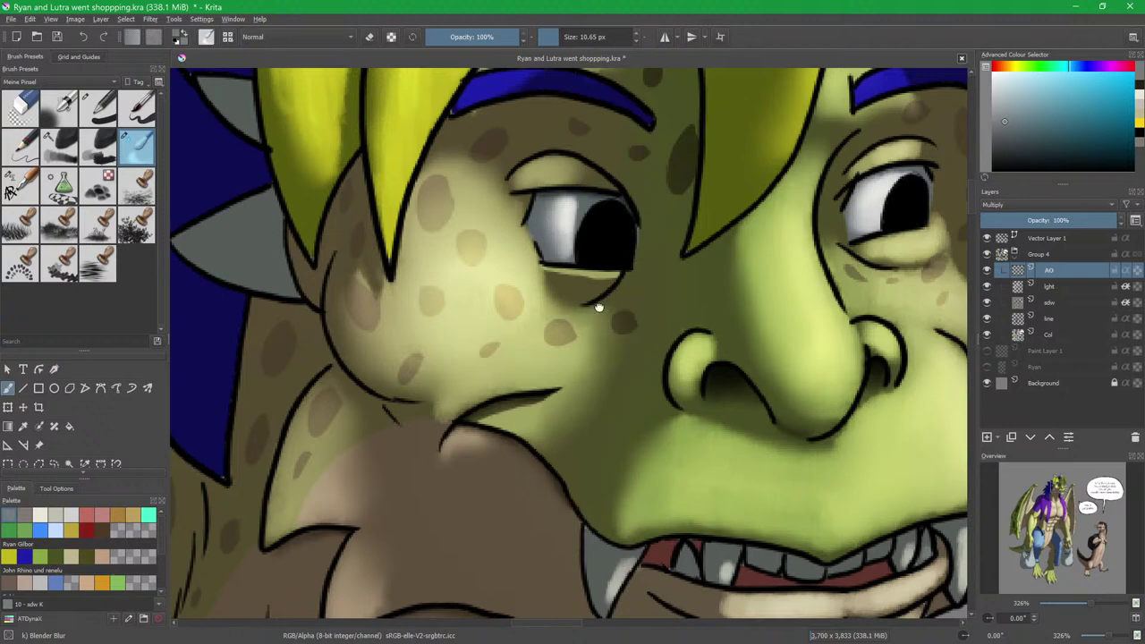
# Shade the white of the dragon's right-hand eye below the upper lid in the same grey, and blend it with Blender Blur.
pyautogui.moveTo(610, 311); pyautogui.dragTo(516, 328)
pyautogui.moveTo(619, 280); pyautogui.dragTo(609, 323)
pyautogui.moveTo(685, 291); pyautogui.dragTo(644, 318)
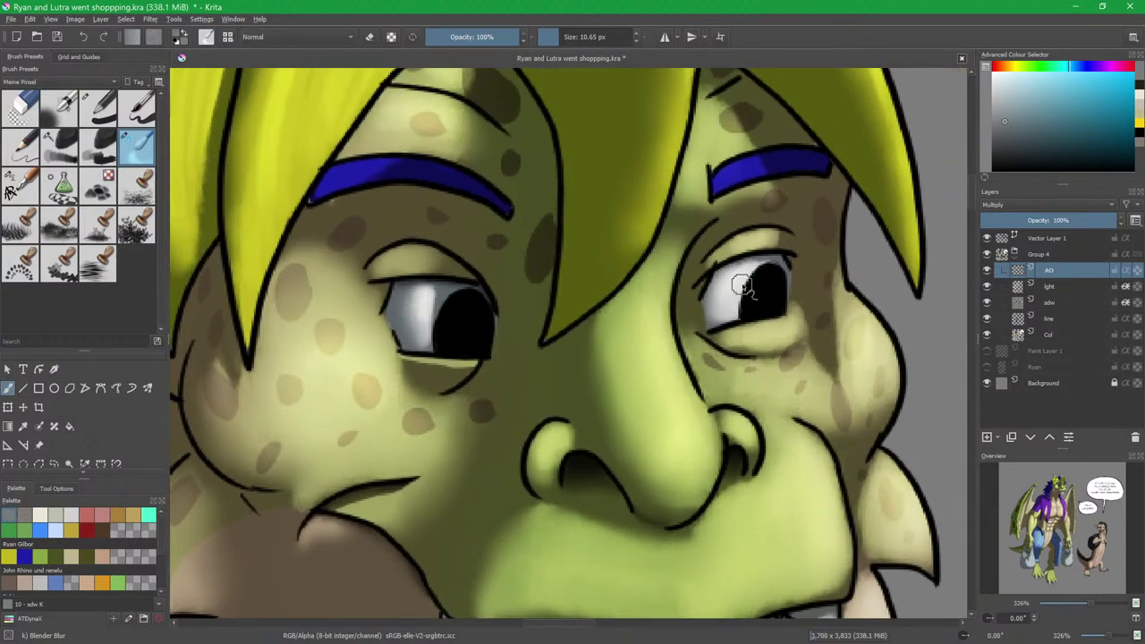
pyautogui.press('/')
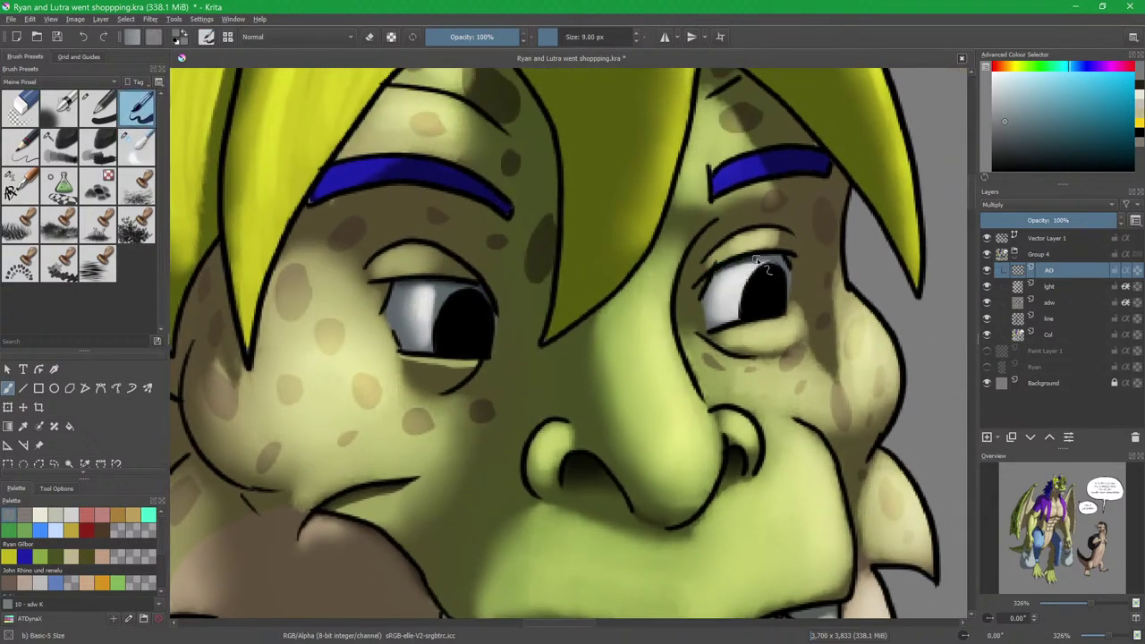
pyautogui.press('/')
# Paint a brown shadow on the forehead beneath the right-hand yellow hair tuft with Basic-5 Size, and soften it with a 10.65 px Blender Blur.
pyautogui.moveTo(760, 215)
pyautogui.mouseDown()
pyautogui.moveTo(741, 302)
pyautogui.moveTo(653, 336)
pyautogui.mouseUp()
pyautogui.press('/')
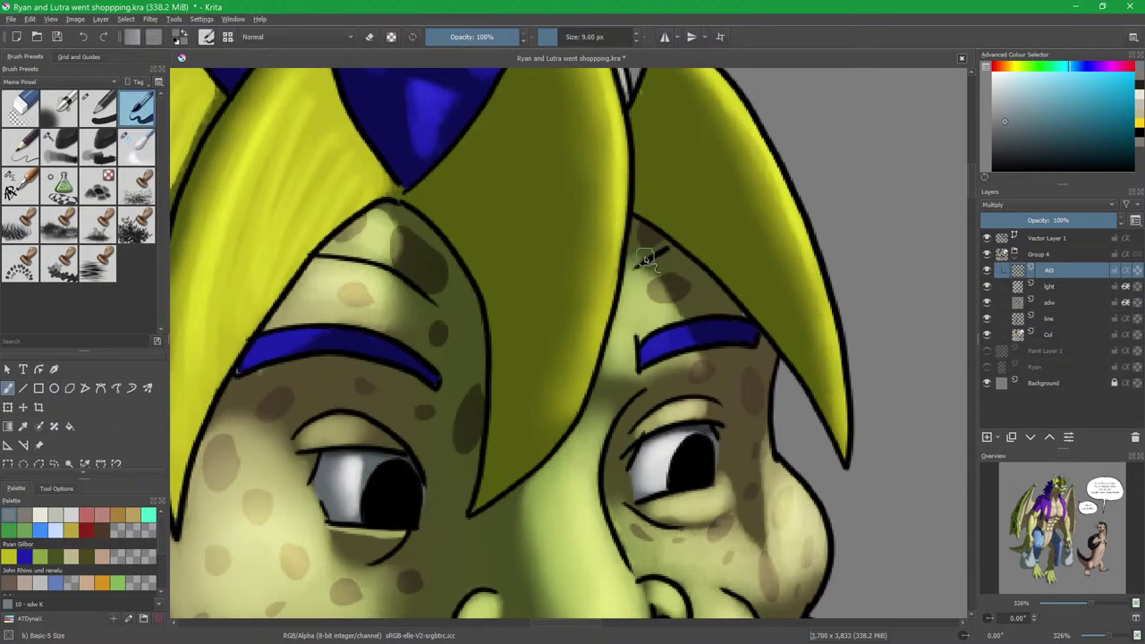
pyautogui.moveTo(655, 237); pyautogui.dragTo(689, 260)
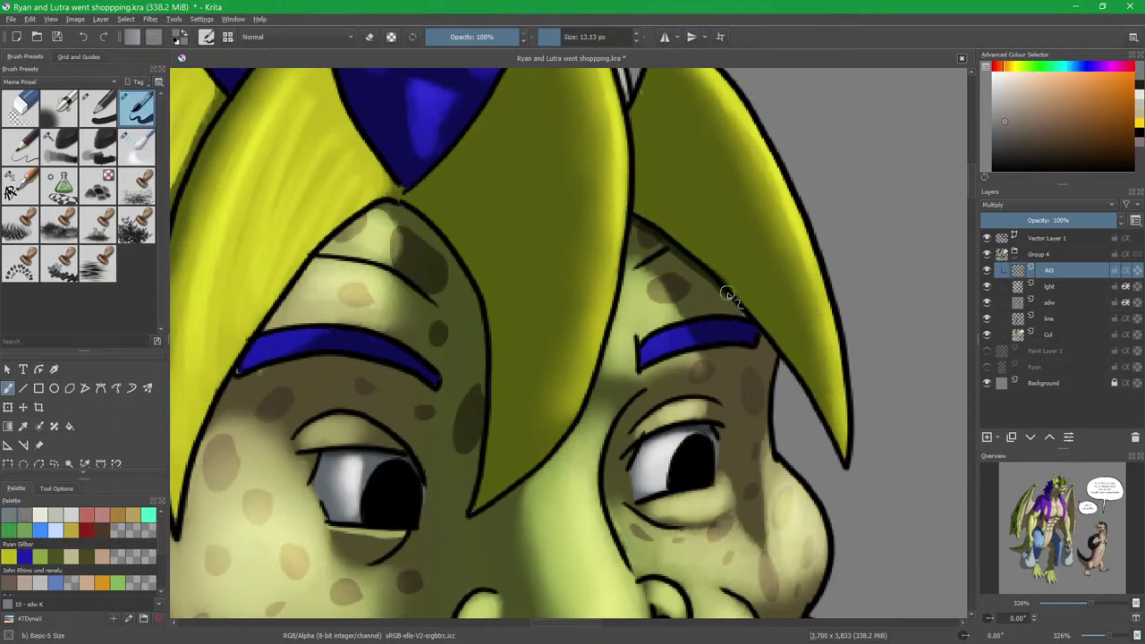
pyautogui.press('/')
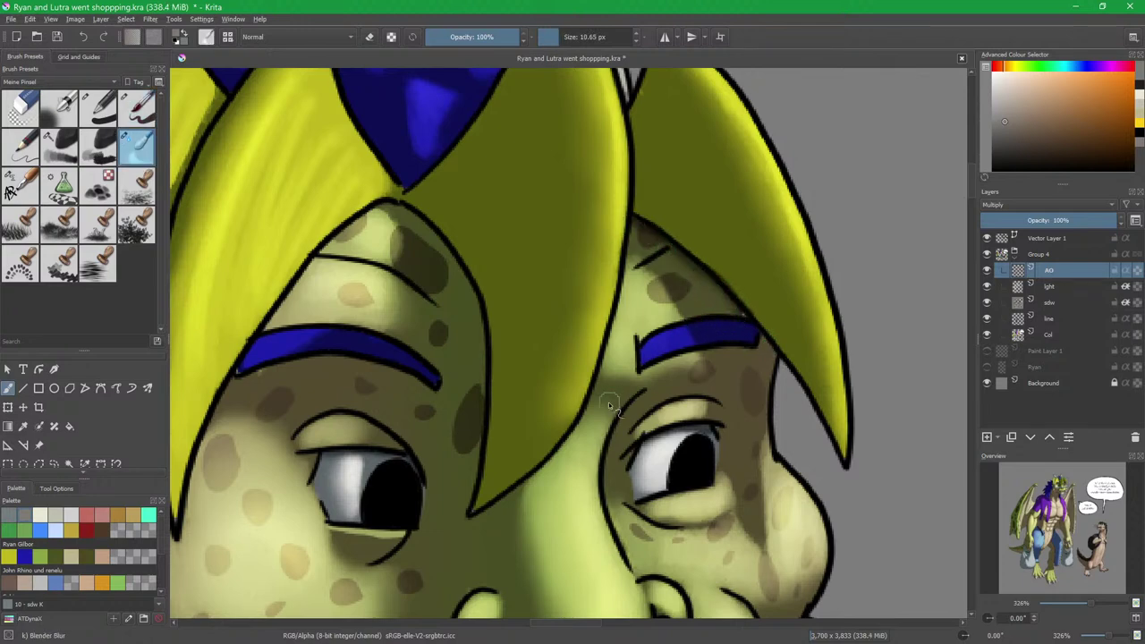
# Shade the forehead along the central hair tuft with the 13.13 px Basic-5 Size brush, and blend the edge with a 10.65 px Blender Blur.
pyautogui.moveTo(610, 394); pyautogui.dragTo(757, 329)
pyautogui.press('/')
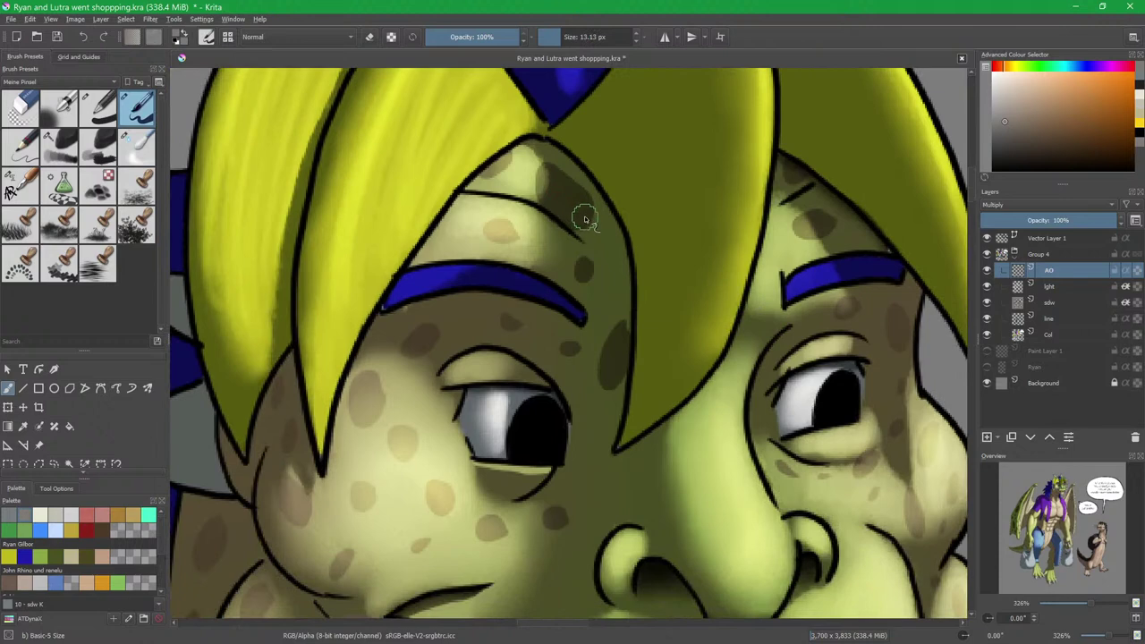
pyautogui.moveTo(580, 170)
pyautogui.mouseDown()
pyautogui.moveTo(624, 243)
pyautogui.moveTo(634, 315)
pyautogui.mouseUp()
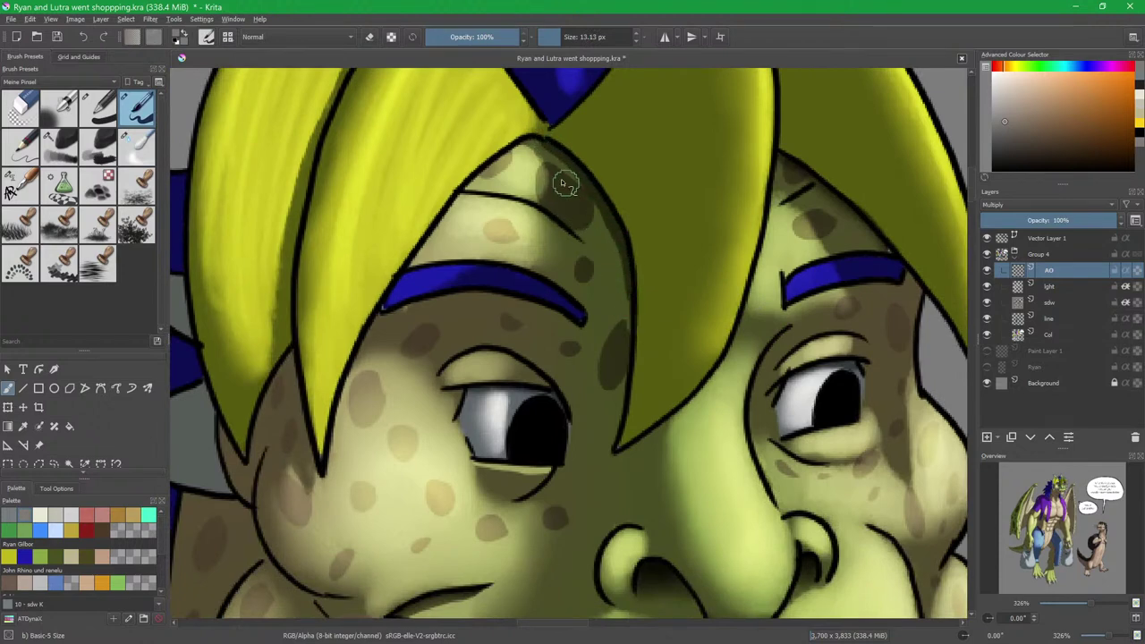
pyautogui.press('/')
pyautogui.moveTo(563, 167); pyautogui.dragTo(599, 220)
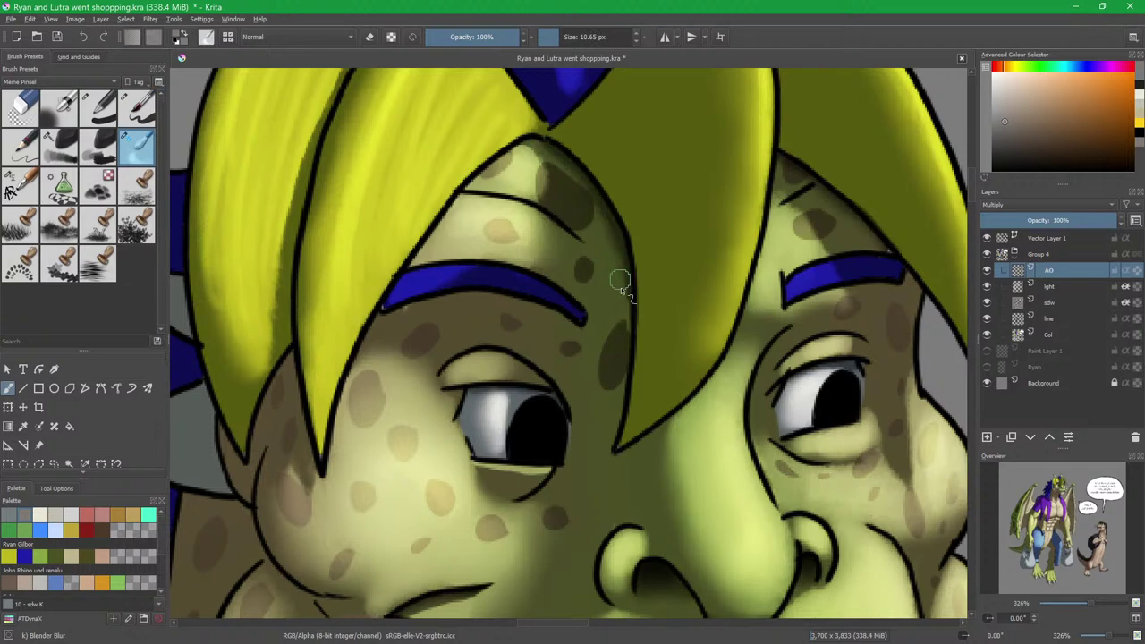
pyautogui.moveTo(604, 266)
pyautogui.mouseDown()
pyautogui.moveTo(614, 256)
pyautogui.moveTo(605, 297)
pyautogui.mouseUp()
# Paint a brown shadow on the ear area between the left-hand hair tufts with an 18.32 px Basic-5 Size brush, and soften it with Blender Blur.
pyautogui.moveTo(539, 355); pyautogui.dragTo(681, 406)
pyautogui.moveTo(533, 419); pyautogui.dragTo(677, 258)
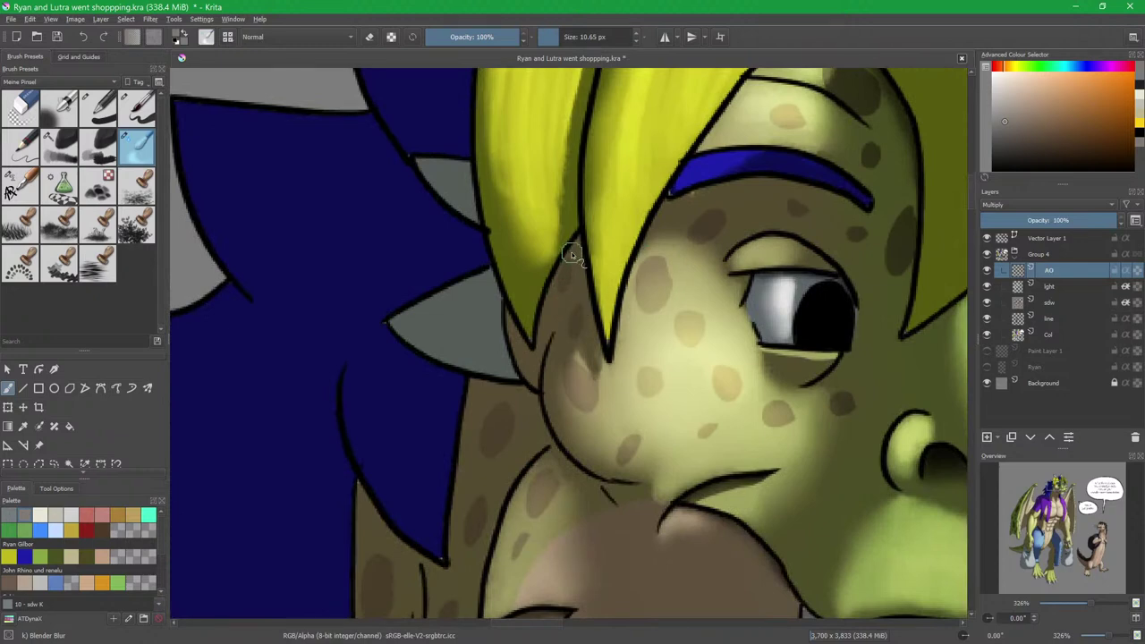
pyautogui.press('/')
pyautogui.moveTo(576, 225); pyautogui.dragTo(578, 286)
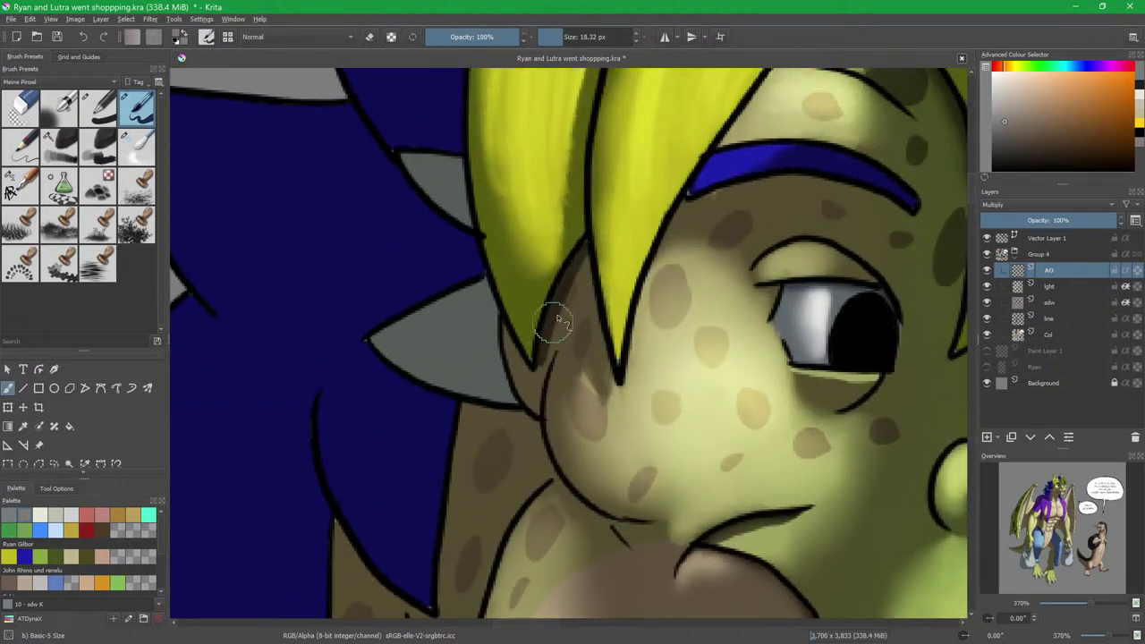
pyautogui.press('/')
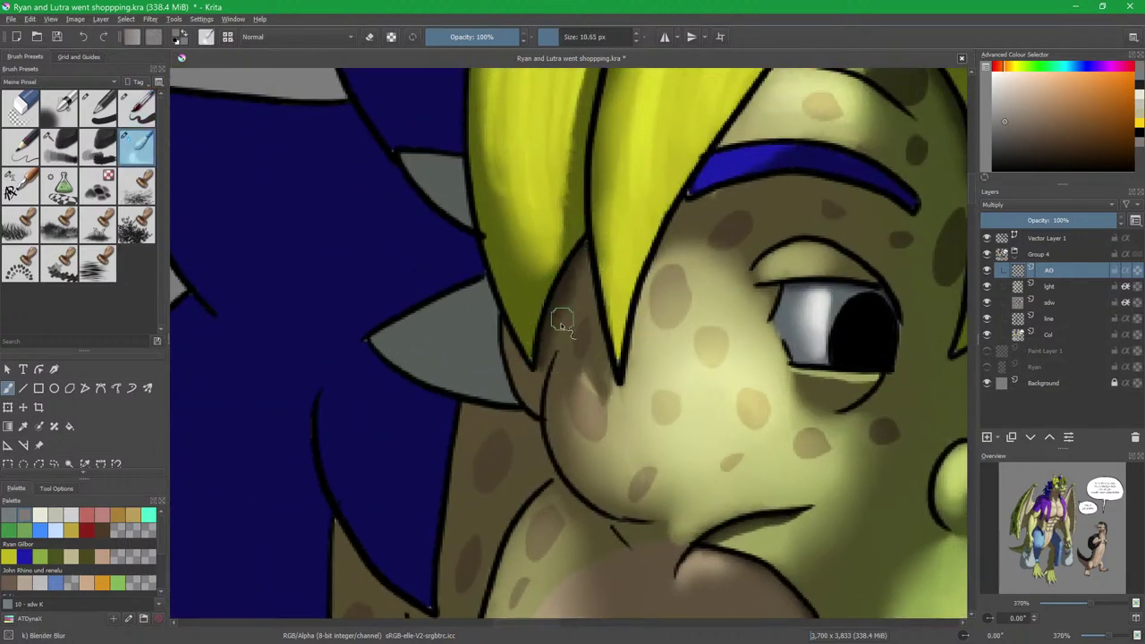
# Fill the red areas inside the dragon's mouth with brown shadow, and touch up the gaps around the teeth with the 18.32 px Basic-5 Size brush.
pyautogui.scroll(-6, 678, 269)
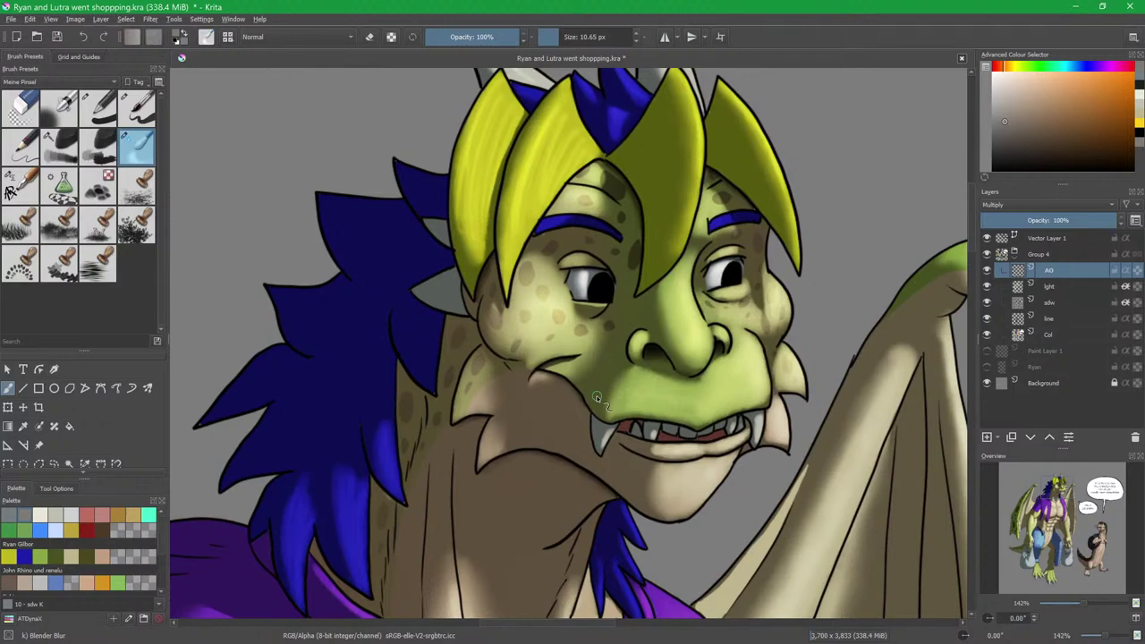
pyautogui.scroll(8, 598, 399)
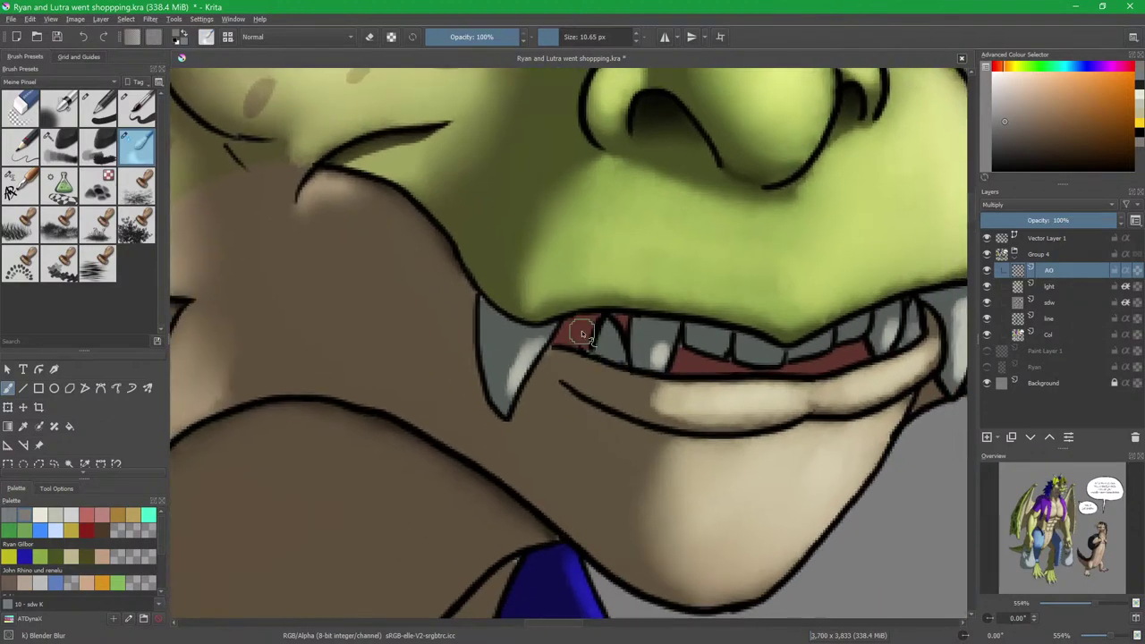
pyautogui.press('f')
pyautogui.click(583, 328)
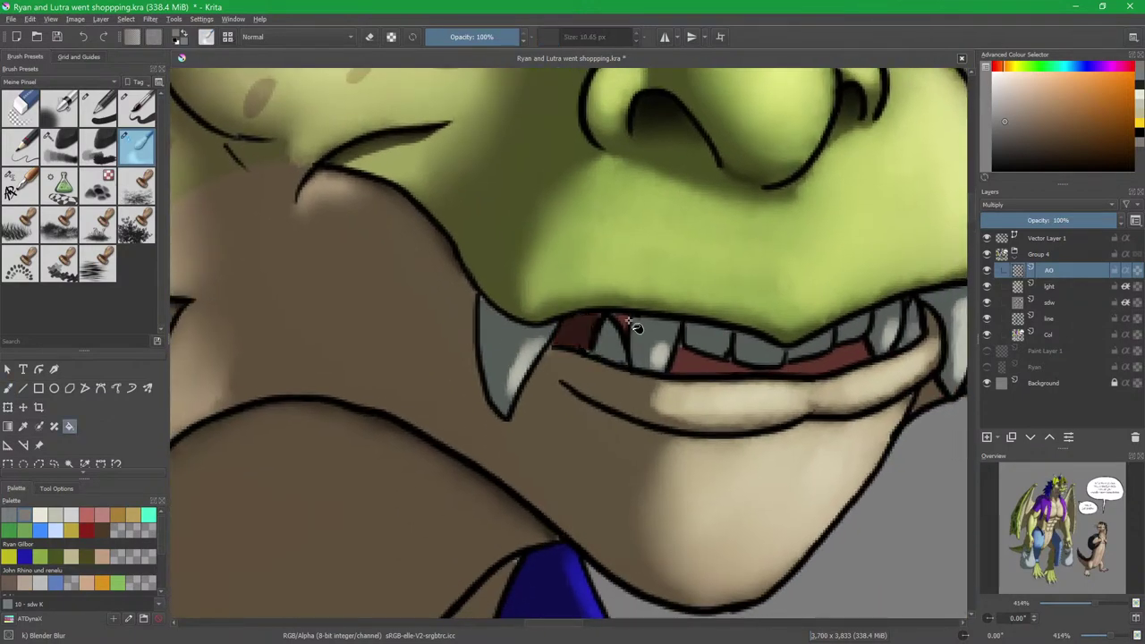
pyautogui.click(685, 364)
pyautogui.click(851, 360)
pyautogui.press('b')
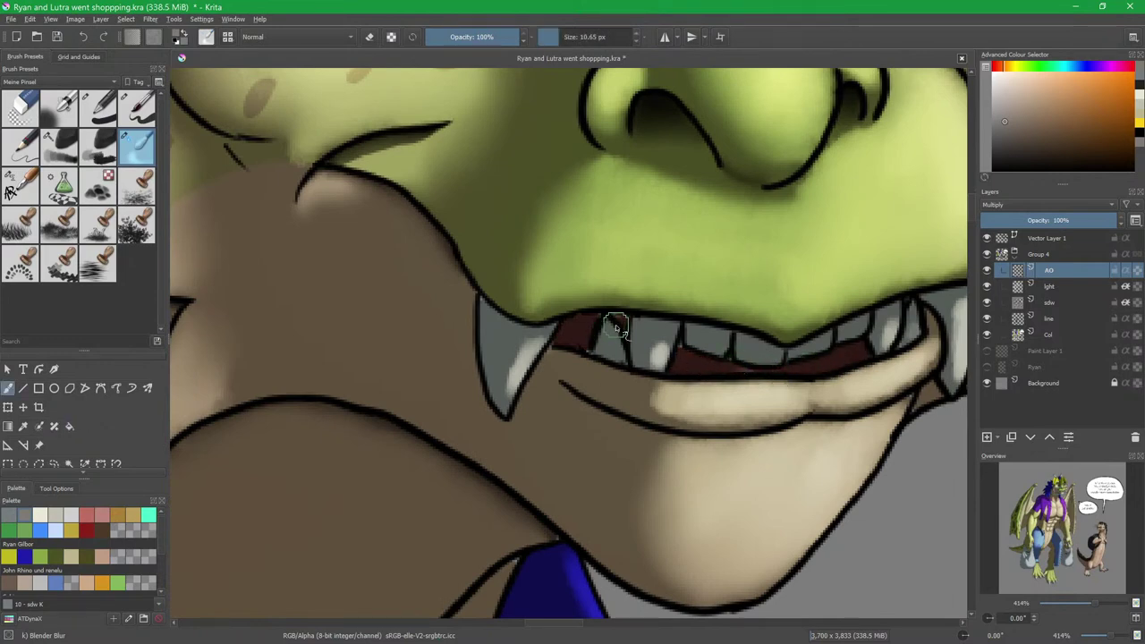
pyautogui.press('/')
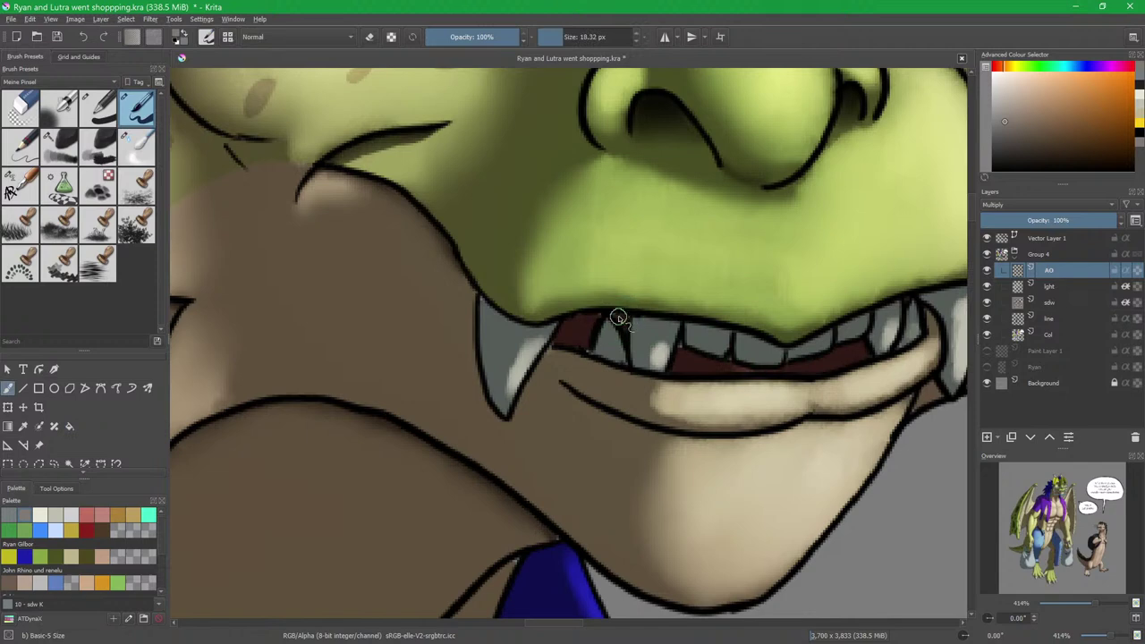
pyautogui.moveTo(702, 360); pyautogui.dragTo(741, 370)
pyautogui.moveTo(678, 331); pyautogui.dragTo(683, 352)
# Shade the upper teeth and both fangs along the lip in grey with a 14.12 px Basic-5 Size brush, blending with a 10.65 px Blender Blur.
pyautogui.press('x')
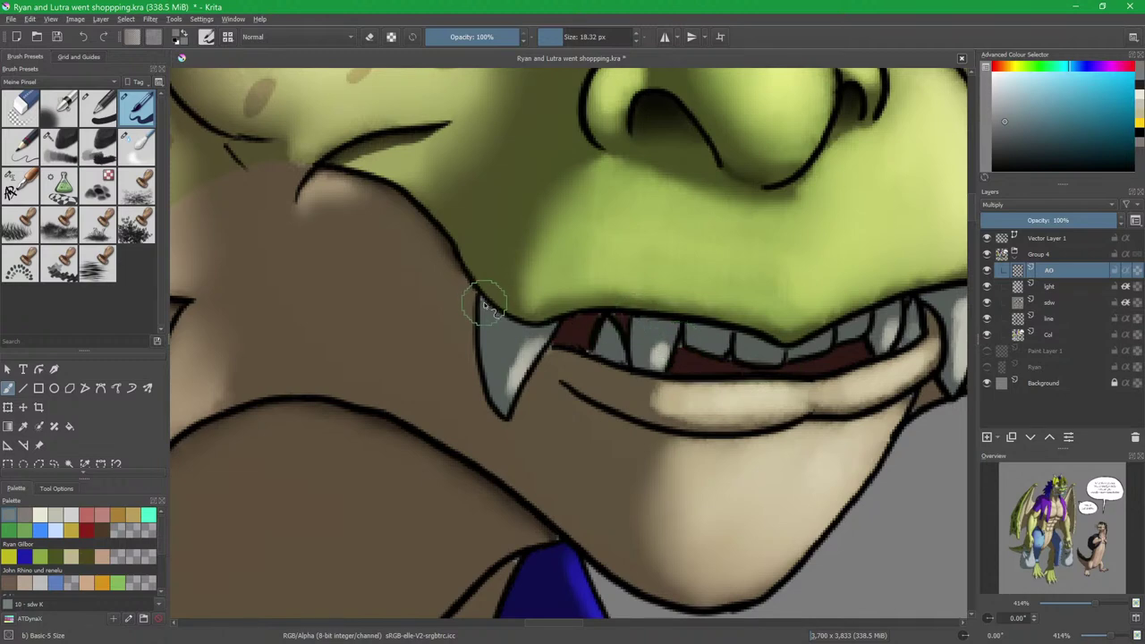
pyautogui.moveTo(499, 315); pyautogui.dragTo(481, 300)
pyautogui.moveTo(539, 328); pyautogui.dragTo(555, 327)
pyautogui.moveTo(660, 323); pyautogui.dragTo(696, 329)
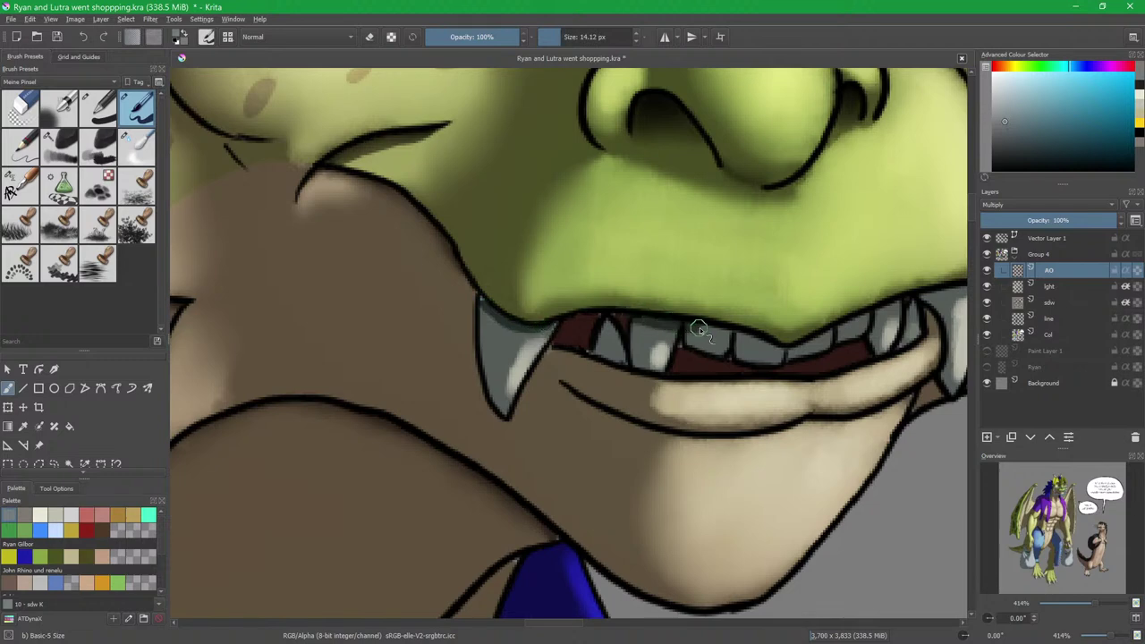
pyautogui.moveTo(778, 347)
pyautogui.mouseDown()
pyautogui.moveTo(815, 349)
pyautogui.moveTo(779, 350)
pyautogui.moveTo(887, 309)
pyautogui.mouseUp()
pyautogui.press('/')
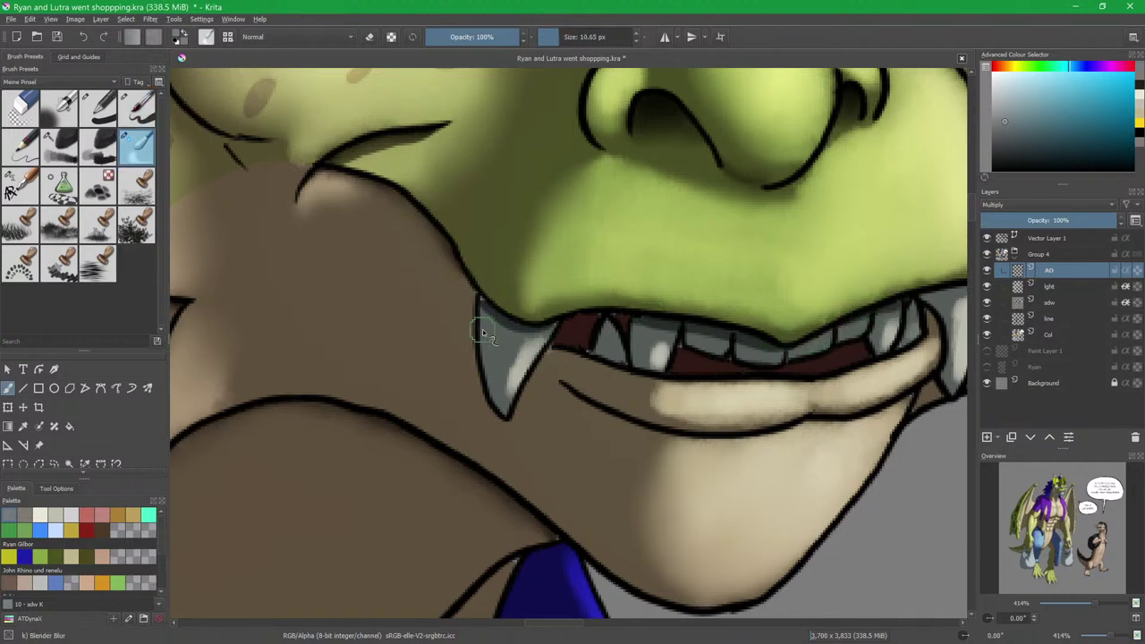
pyautogui.moveTo(631, 328)
pyautogui.mouseDown()
pyautogui.moveTo(816, 354)
pyautogui.moveTo(896, 316)
pyautogui.moveTo(738, 365)
pyautogui.moveTo(736, 376)
pyautogui.moveTo(739, 345)
pyautogui.moveTo(742, 388)
pyautogui.moveTo(759, 324)
pyautogui.mouseUp()
pyautogui.press('/')
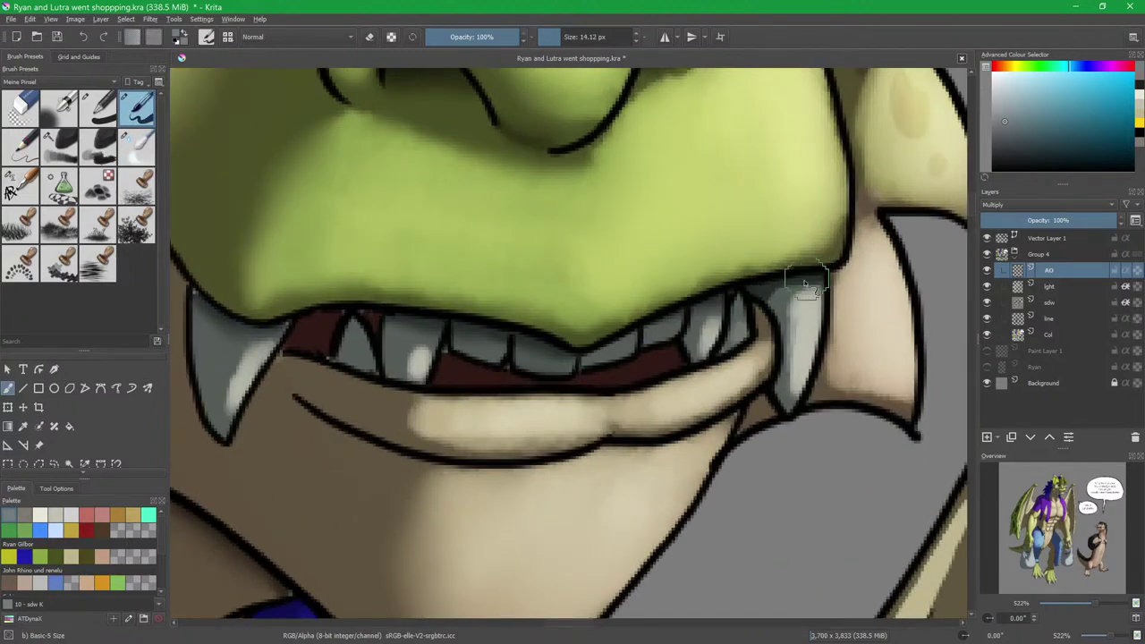
pyautogui.press('/')
# Paint the left-hand fang's brown cast shadow onto the skin with the 14.12 px Basic-5 Size brush, and soften it with a 10.65 px Blender Blur.
pyautogui.scroll(-4, 809, 314)
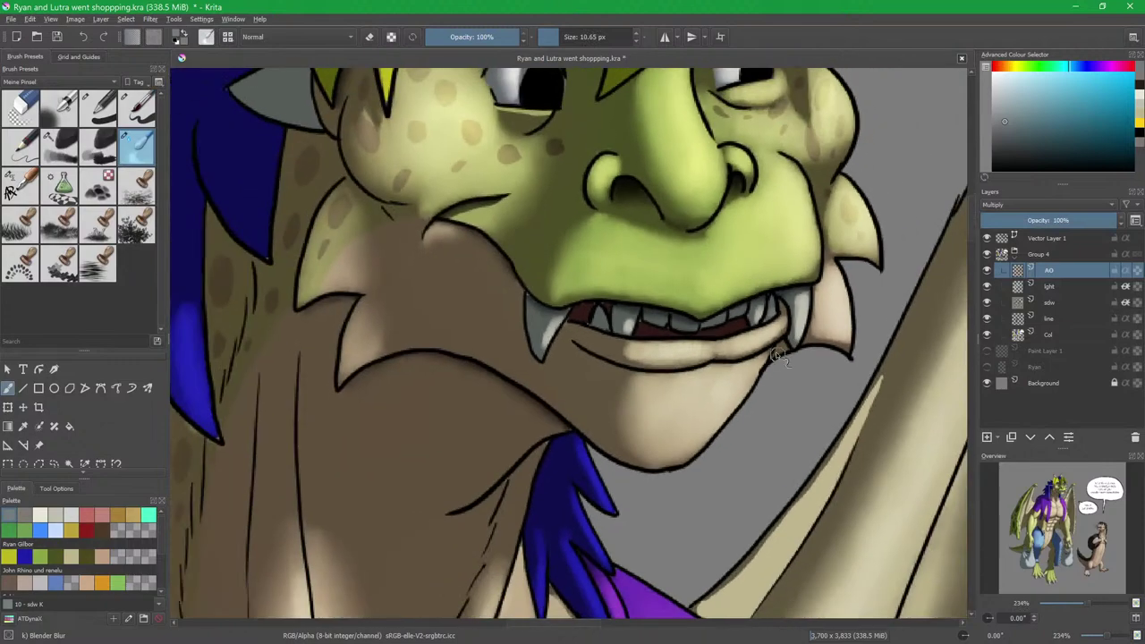
pyautogui.moveTo(667, 425); pyautogui.dragTo(755, 349)
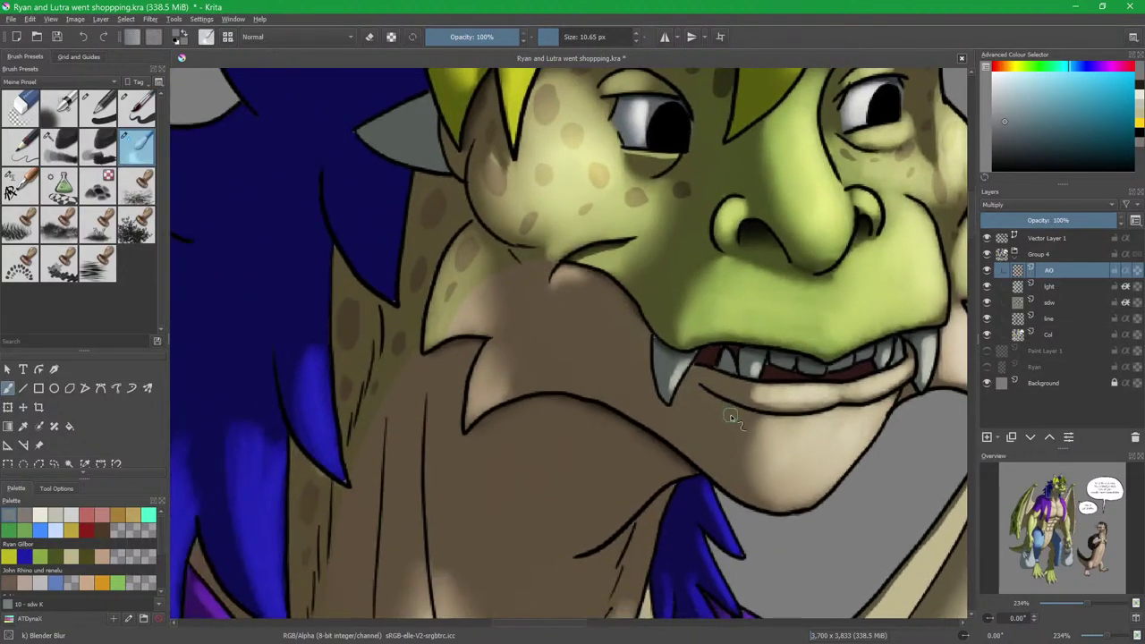
pyautogui.scroll(4, 694, 410)
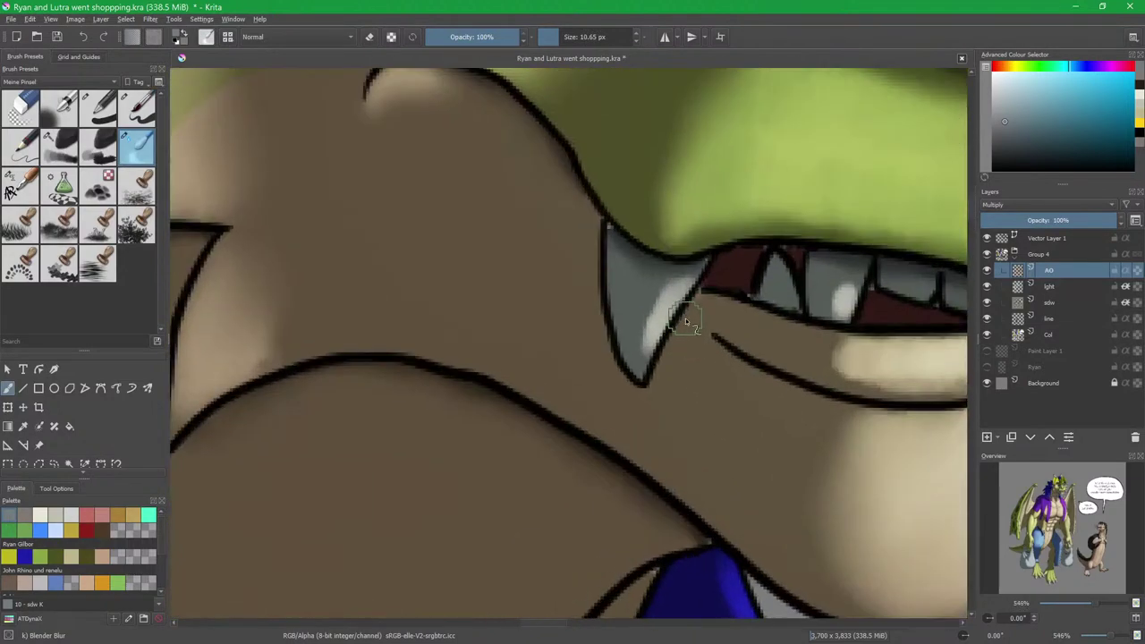
pyautogui.press('/')
pyautogui.moveTo(698, 280); pyautogui.dragTo(678, 340)
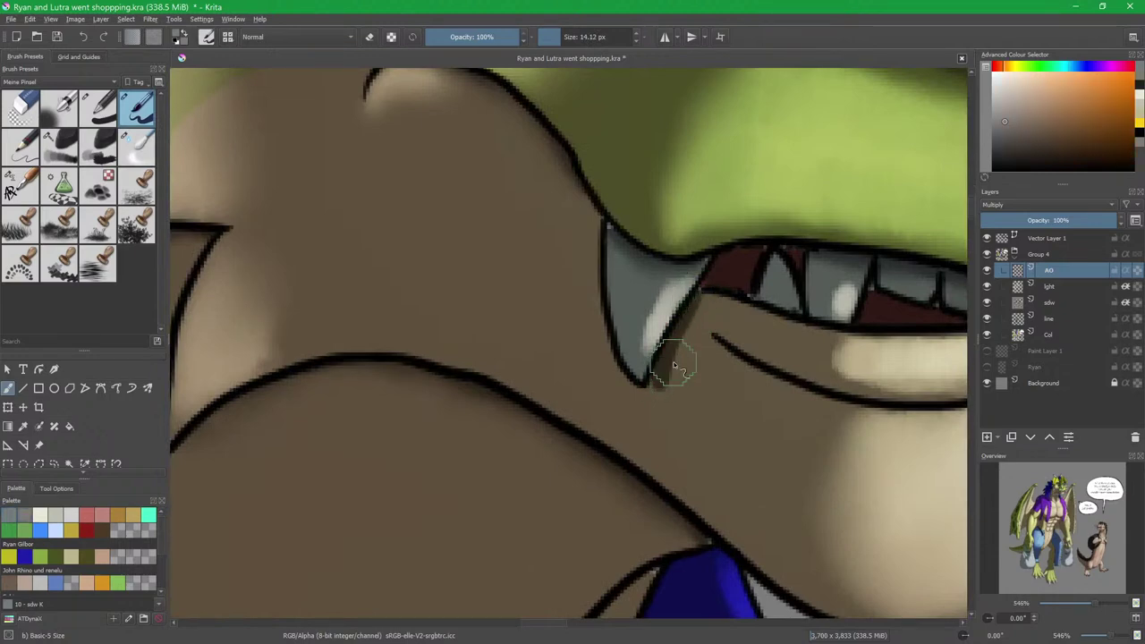
pyautogui.press('/')
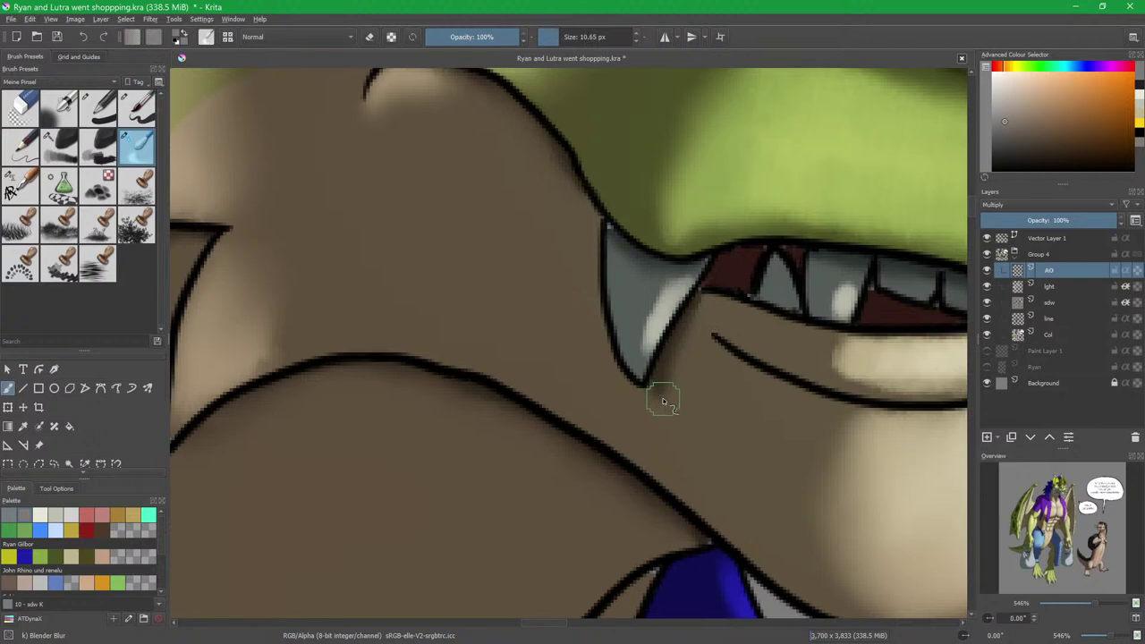
# Paint a brown cast shadow on the neck along the upper blue mane tufts with the 14.12 px Basic-5 Size brush.
pyautogui.scroll(-3, 662, 394)
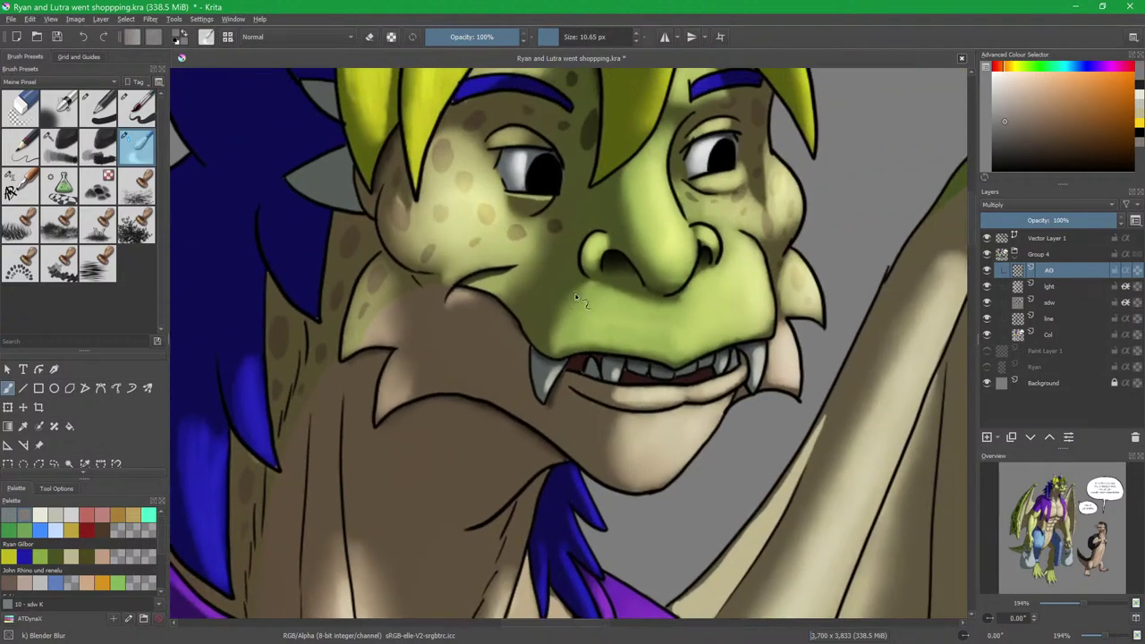
pyautogui.moveTo(577, 307); pyautogui.dragTo(586, 421)
pyautogui.moveTo(564, 358); pyautogui.dragTo(693, 350)
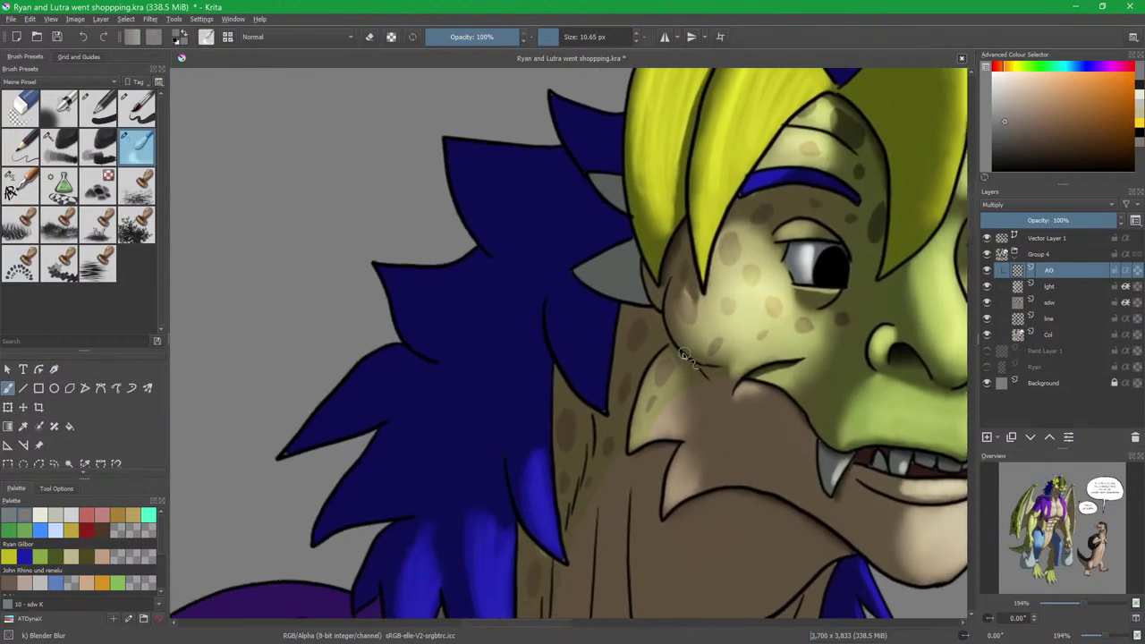
pyautogui.moveTo(627, 388)
pyautogui.mouseDown()
pyautogui.moveTo(676, 313)
pyautogui.moveTo(604, 360)
pyautogui.mouseUp()
pyautogui.scroll(2, 665, 292)
pyautogui.press('/')
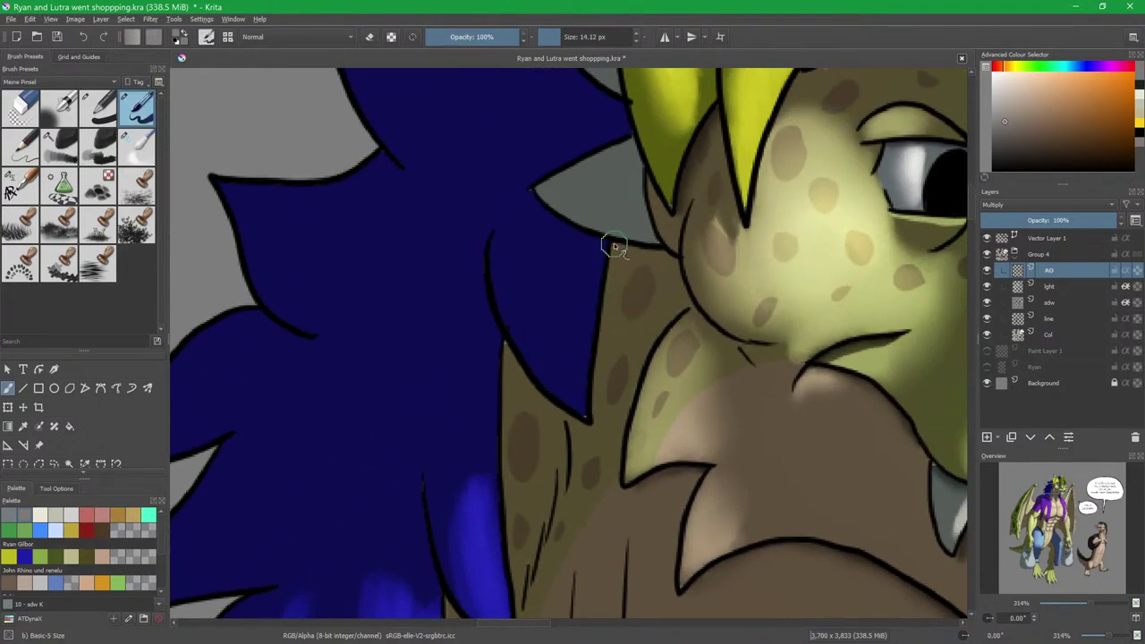
pyautogui.moveTo(614, 257); pyautogui.dragTo(604, 339)
pyautogui.moveTo(595, 380); pyautogui.dragTo(542, 166)
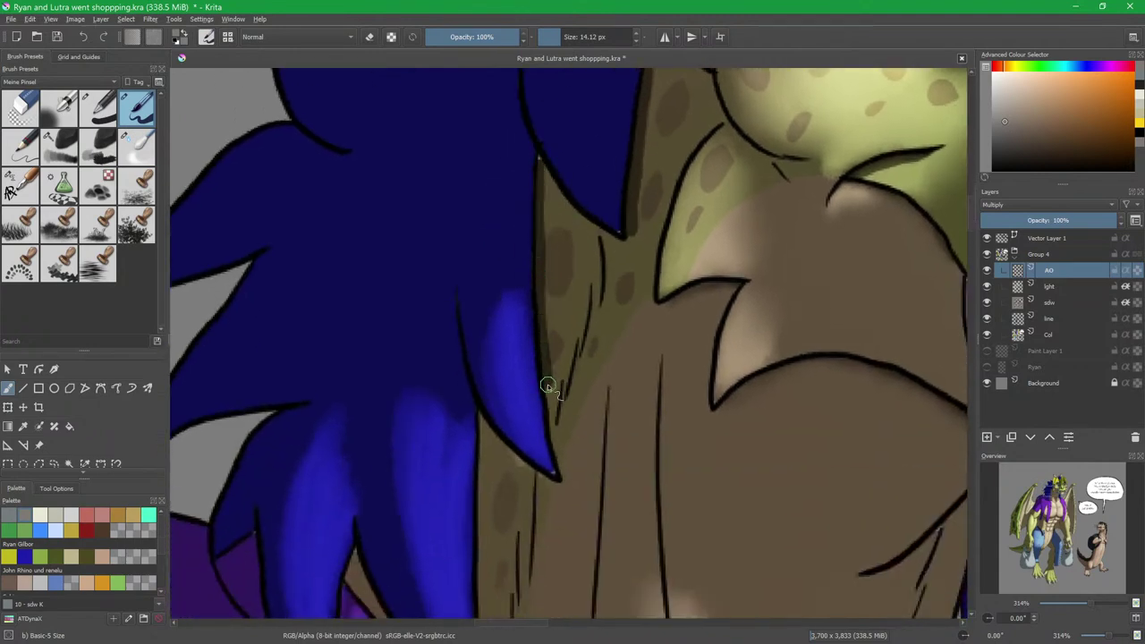
pyautogui.moveTo(511, 460); pyautogui.dragTo(529, 248)
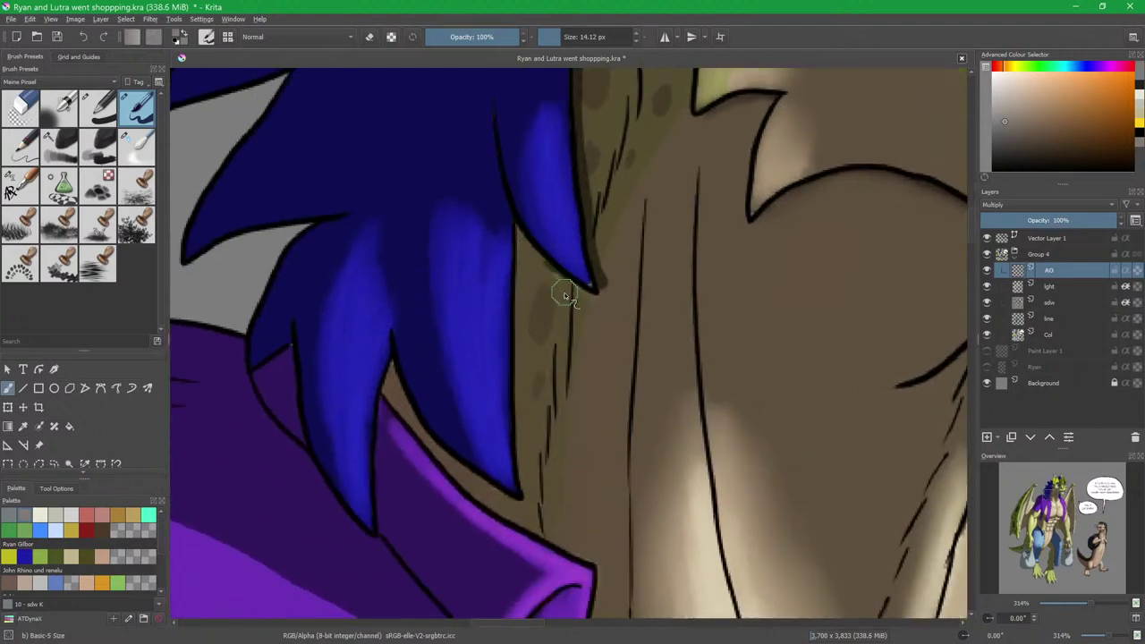
# Extend the 14.12 px cast shadow beside the lower blue mane locks, down the neck and into the gap above the collar.
pyautogui.moveTo(514, 225); pyautogui.dragTo(522, 275)
pyautogui.moveTo(520, 331)
pyautogui.mouseDown()
pyautogui.moveTo(516, 320)
pyautogui.moveTo(519, 436)
pyautogui.mouseUp()
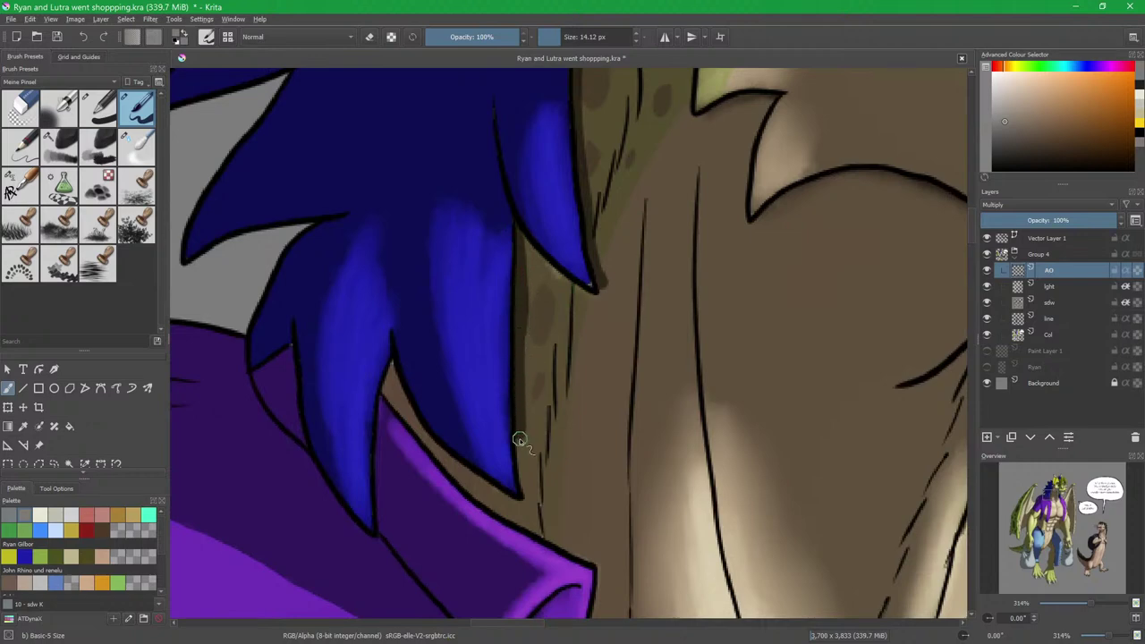
pyautogui.moveTo(387, 392)
pyautogui.mouseDown()
pyautogui.moveTo(450, 352)
pyautogui.moveTo(473, 314)
pyautogui.moveTo(436, 333)
pyautogui.moveTo(437, 467)
pyautogui.mouseUp()
pyautogui.moveTo(583, 275); pyautogui.dragTo(577, 356)
# Soften the mane's cast shadow along the neck with Blender Blur, using 10.65 px low down and 14.80 px near the ear.
pyautogui.press('/')
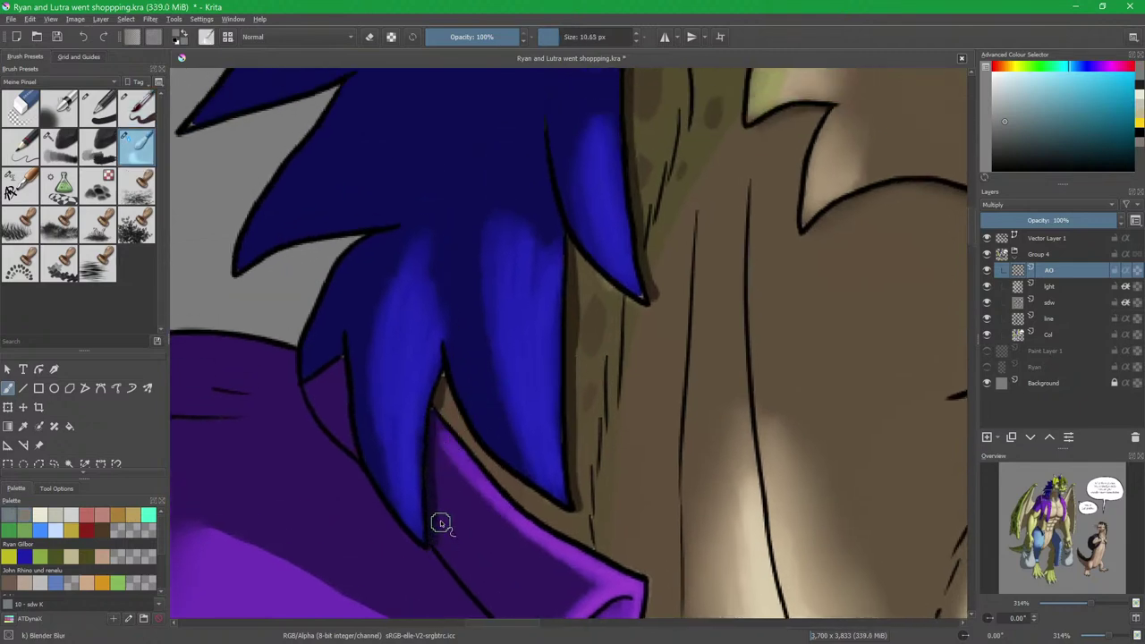
pyautogui.moveTo(442, 494)
pyautogui.mouseDown()
pyautogui.moveTo(443, 540)
pyautogui.moveTo(450, 393)
pyautogui.mouseUp()
pyautogui.moveTo(582, 245); pyautogui.dragTo(590, 511)
pyautogui.moveTo(657, 235); pyautogui.dragTo(557, 468)
pyautogui.moveTo(539, 223); pyautogui.dragTo(544, 406)
pyautogui.scroll(3, 561, 449)
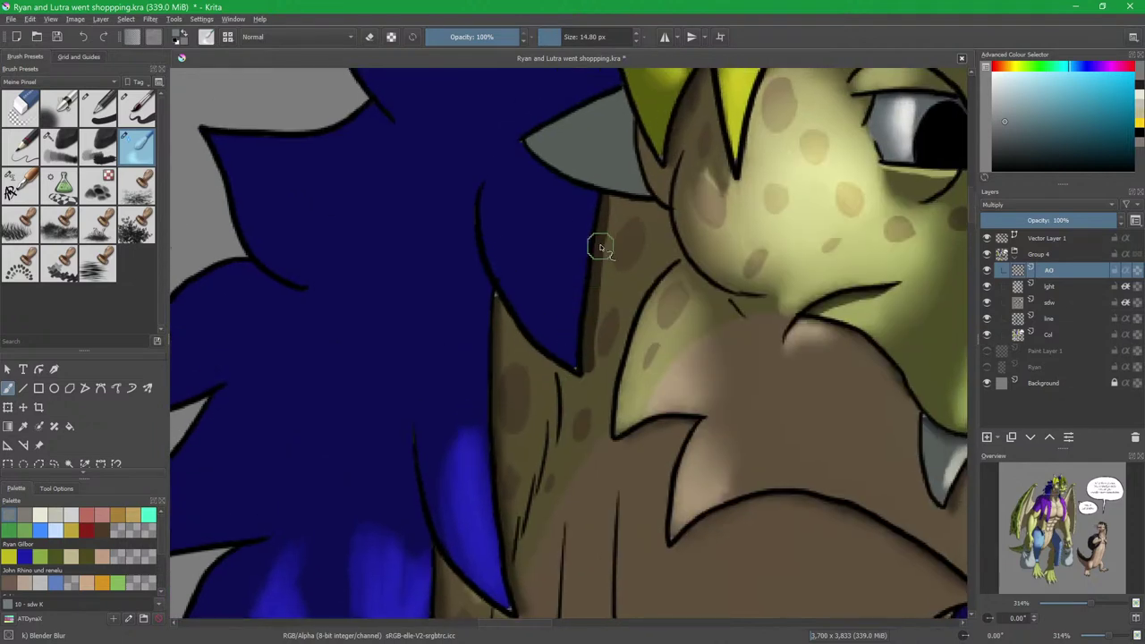
pyautogui.moveTo(601, 297); pyautogui.dragTo(591, 414)
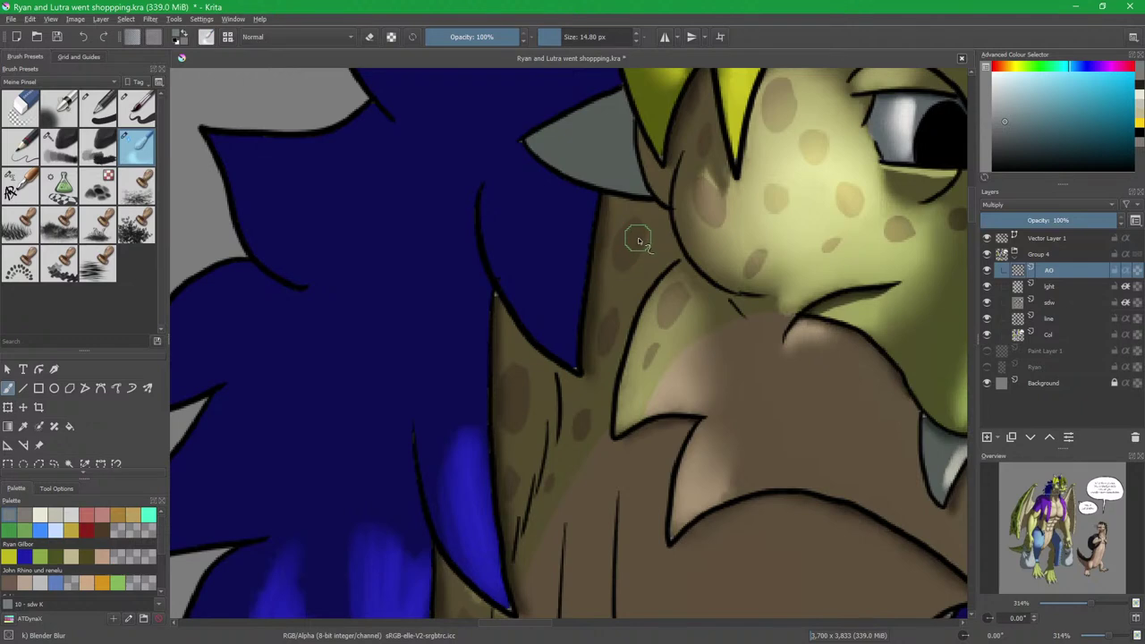
# Shade the blue tufts between the yellow locks on top of the head with an 18.91 px Charcoal other tip Copy brush at 50% opacity.
pyautogui.scroll(3, 641, 252)
pyautogui.scroll(3, 624, 355)
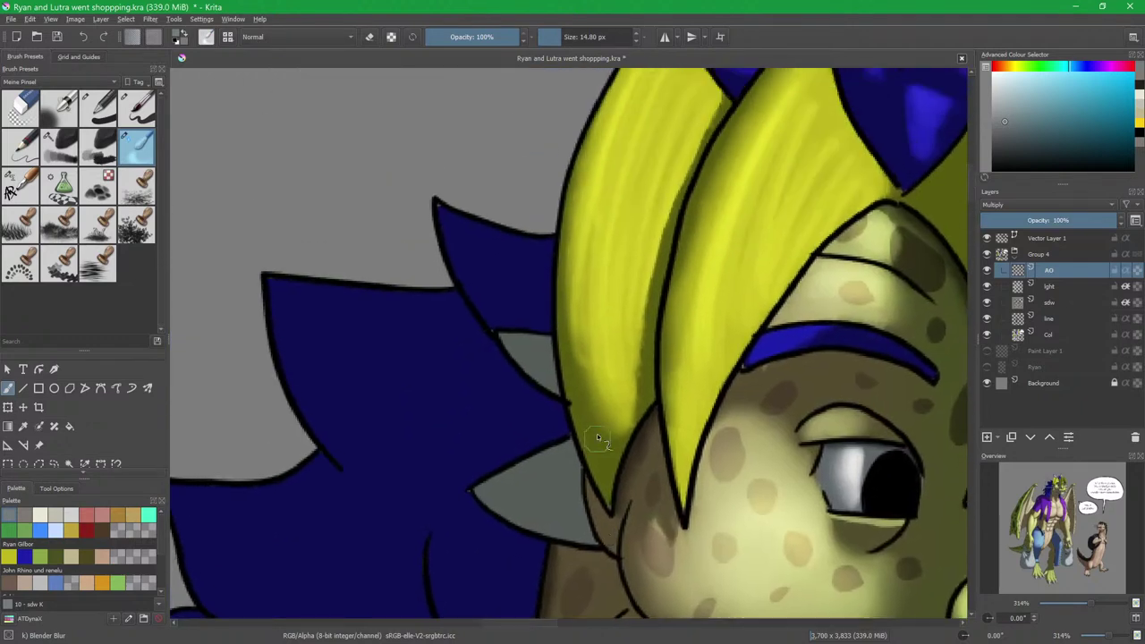
pyautogui.scroll(5, 627, 358)
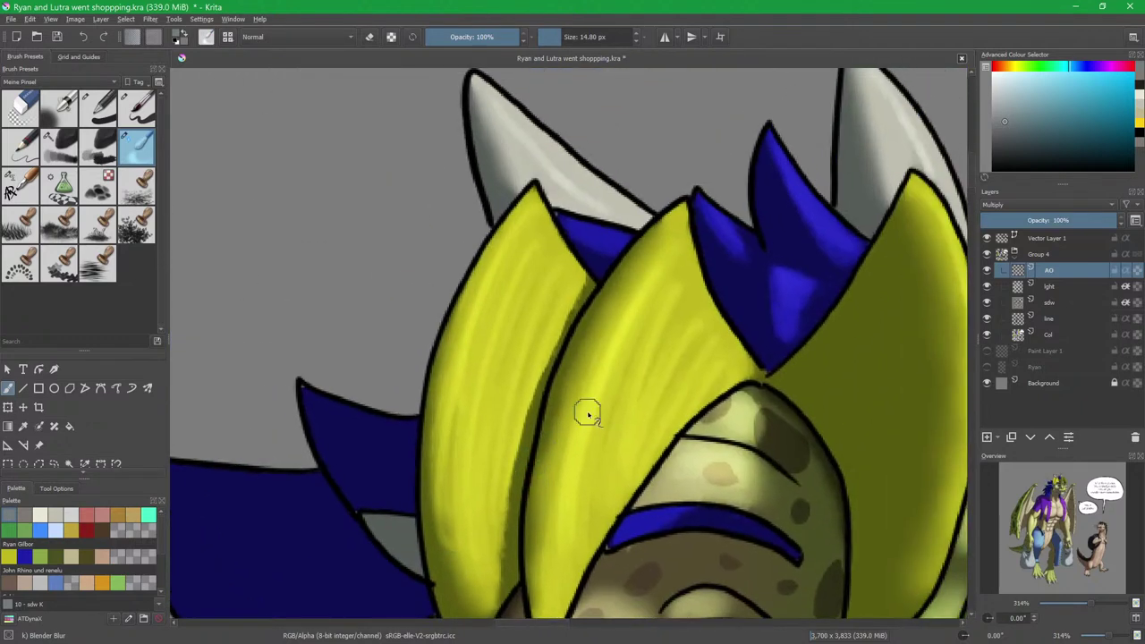
pyautogui.press('/')
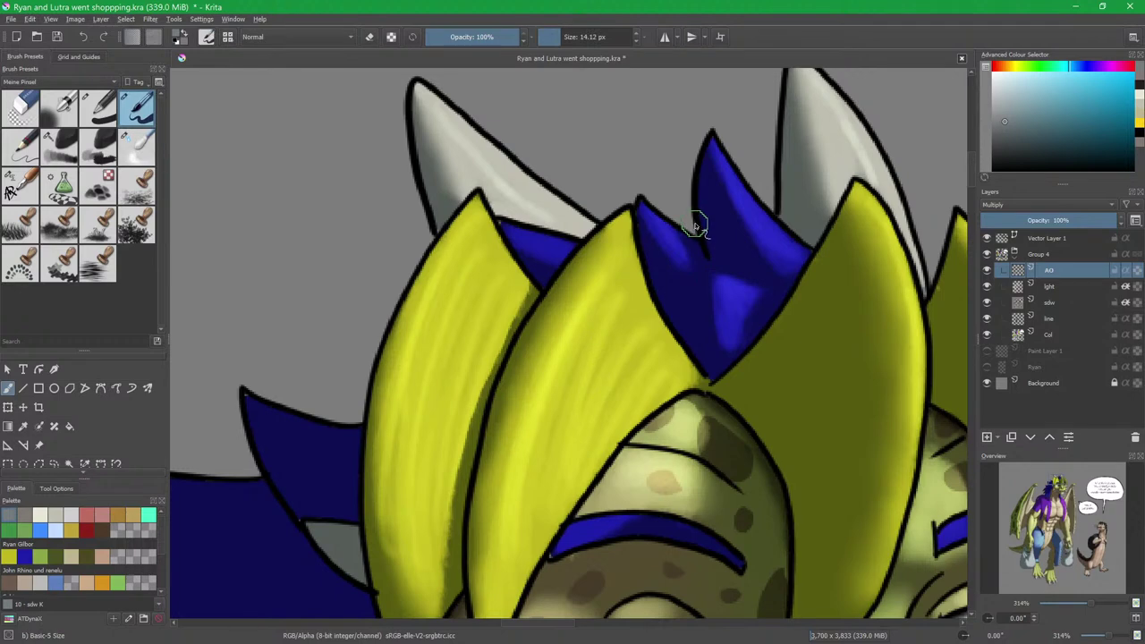
pyautogui.click(55, 156)
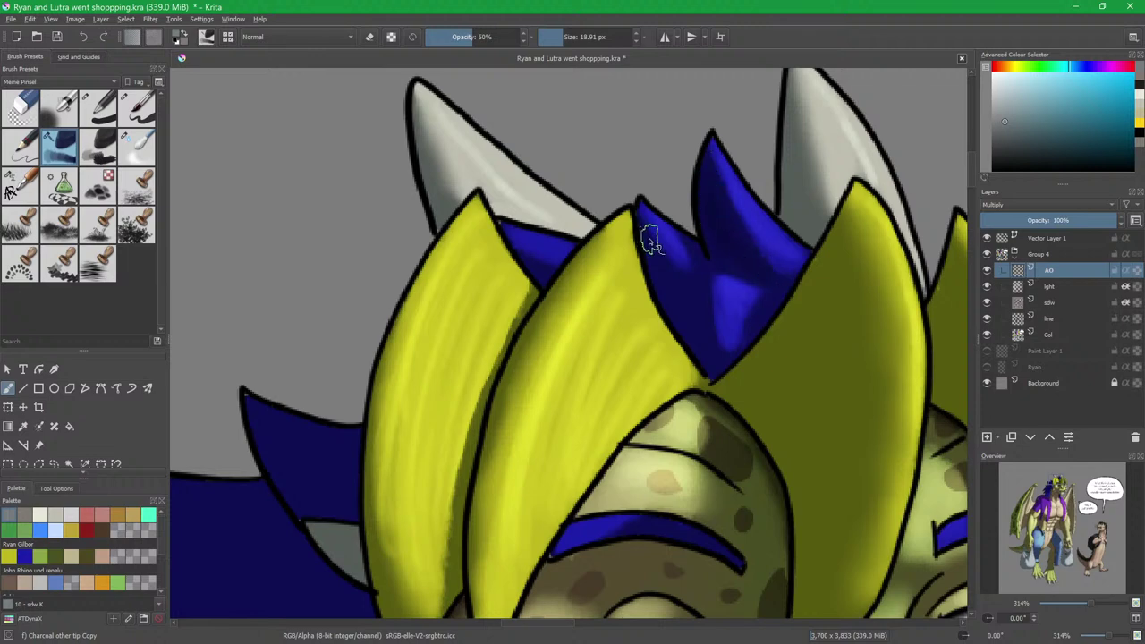
pyautogui.scroll(-1, 473, 370)
pyautogui.moveTo(474, 370); pyautogui.dragTo(716, 76)
# Brush dark blue shadow over the large mane beside the face with Charcoal other tip Copy, enlarging the brush to 22.61 px.
pyautogui.scroll(-1, 716, 76)
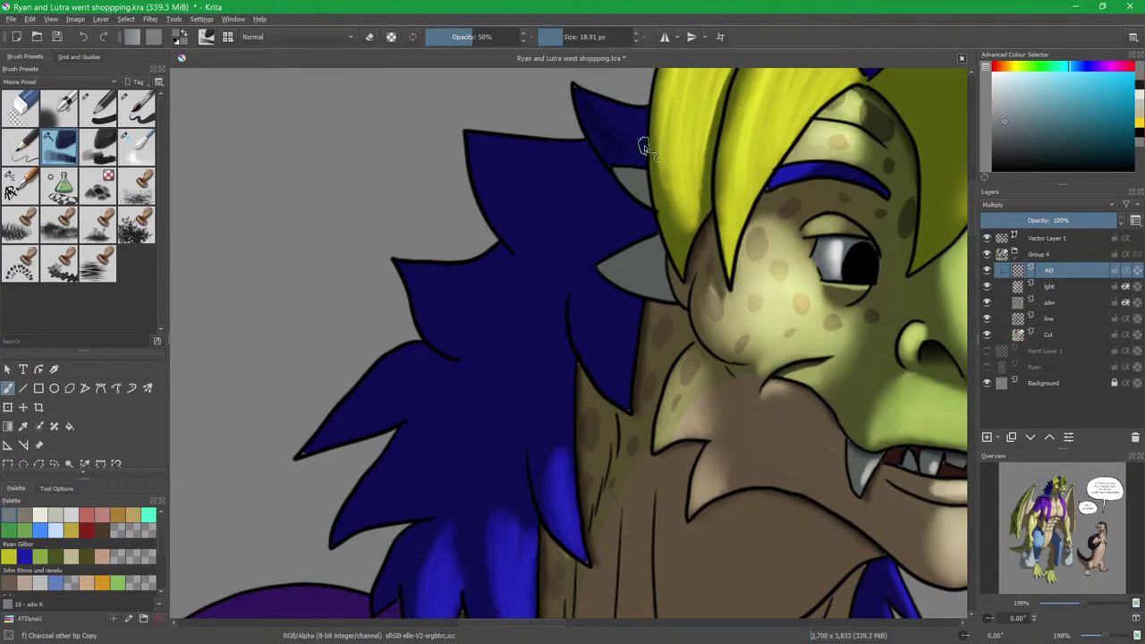
pyautogui.moveTo(486, 153)
pyautogui.mouseDown()
pyautogui.moveTo(489, 187)
pyautogui.moveTo(485, 153)
pyautogui.moveTo(561, 267)
pyautogui.moveTo(519, 206)
pyautogui.moveTo(557, 187)
pyautogui.moveTo(582, 226)
pyautogui.moveTo(485, 158)
pyautogui.moveTo(598, 173)
pyautogui.moveTo(532, 193)
pyautogui.moveTo(634, 219)
pyautogui.moveTo(545, 233)
pyautogui.moveTo(435, 284)
pyautogui.moveTo(412, 266)
pyautogui.moveTo(521, 356)
pyautogui.moveTo(429, 287)
pyautogui.moveTo(574, 320)
pyautogui.moveTo(435, 295)
pyautogui.moveTo(507, 286)
pyautogui.moveTo(522, 279)
pyautogui.moveTo(513, 260)
pyautogui.moveTo(621, 348)
pyautogui.moveTo(622, 387)
pyautogui.moveTo(594, 302)
pyautogui.mouseUp()
pyautogui.moveTo(534, 367); pyautogui.dragTo(553, 276)
pyautogui.moveTo(568, 335)
pyautogui.keyDown('shift'); pyautogui.mouseDown()
pyautogui.moveTo(560, 353)
pyautogui.moveTo(569, 294)
pyautogui.moveTo(583, 307)
pyautogui.mouseUp(); pyautogui.keyUp('shift')
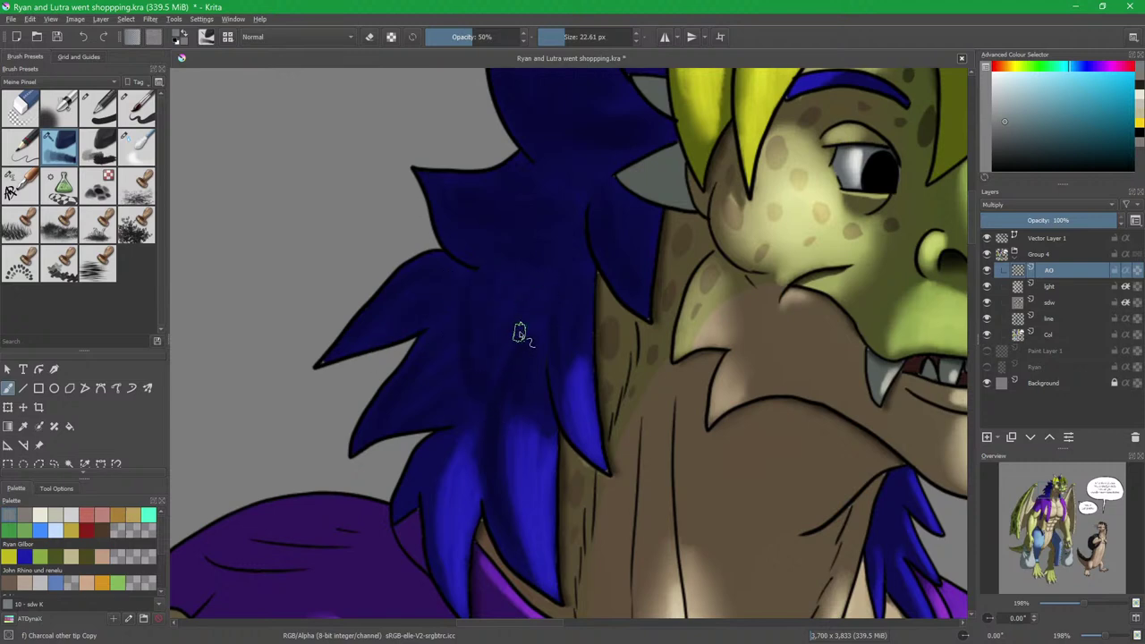
pyautogui.moveTo(549, 350); pyautogui.dragTo(546, 338)
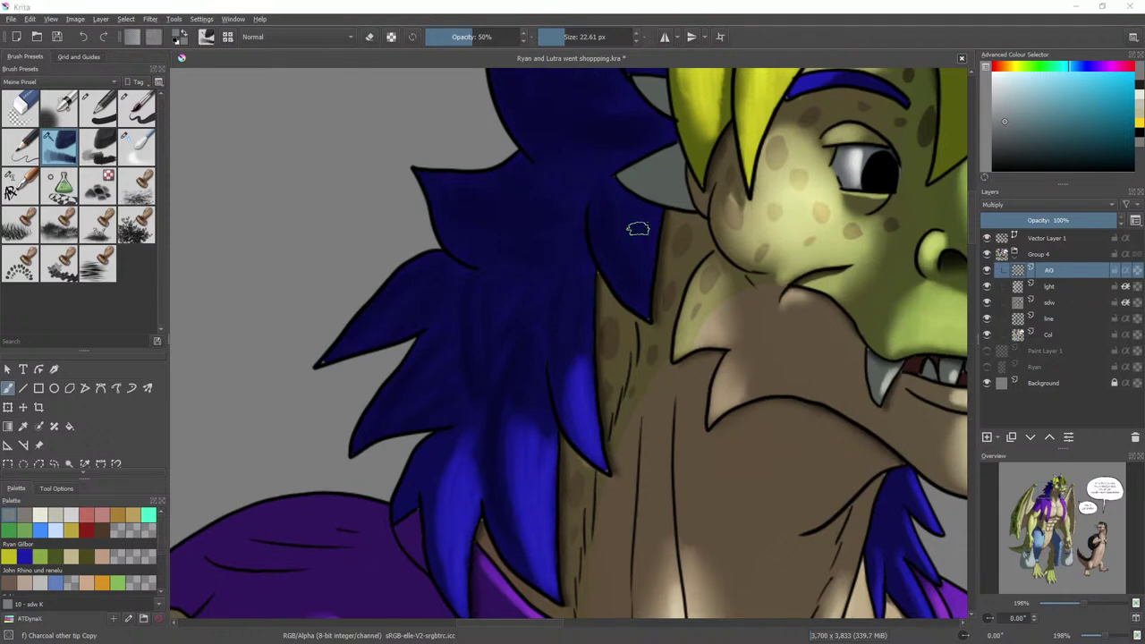
pyautogui.moveTo(523, 281); pyautogui.dragTo(500, 319)
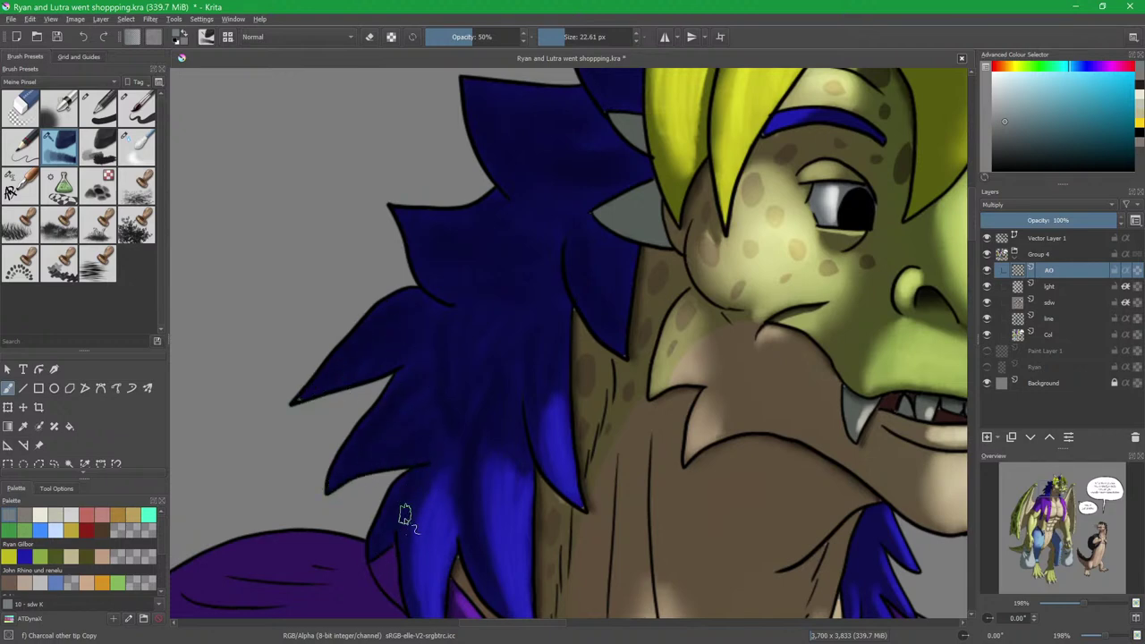
# Shade the bright lower mane locks and the blue tuft under the chin with Charcoal other tip Copy, reducing the brush to 15.13 px.
pyautogui.scroll(-3, 439, 401)
pyautogui.moveTo(497, 360); pyautogui.dragTo(423, 525)
pyautogui.moveTo(744, 392); pyautogui.dragTo(577, 194)
pyautogui.moveTo(694, 564)
pyautogui.mouseDown()
pyautogui.moveTo(646, 403)
pyautogui.moveTo(646, 430)
pyautogui.mouseUp()
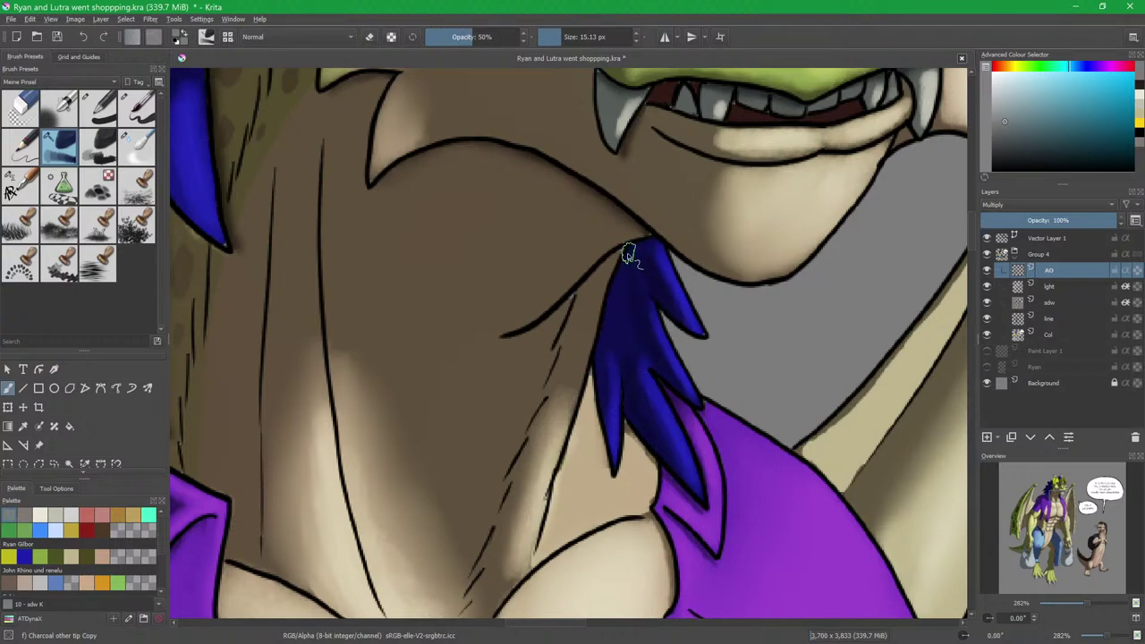
# Add fine dark strands to the upper mane tufts at 7.05 px and to the blue eyebrow at 8.25 px with Charcoal other tip Copy.
pyautogui.moveTo(363, 157); pyautogui.dragTo(572, 346)
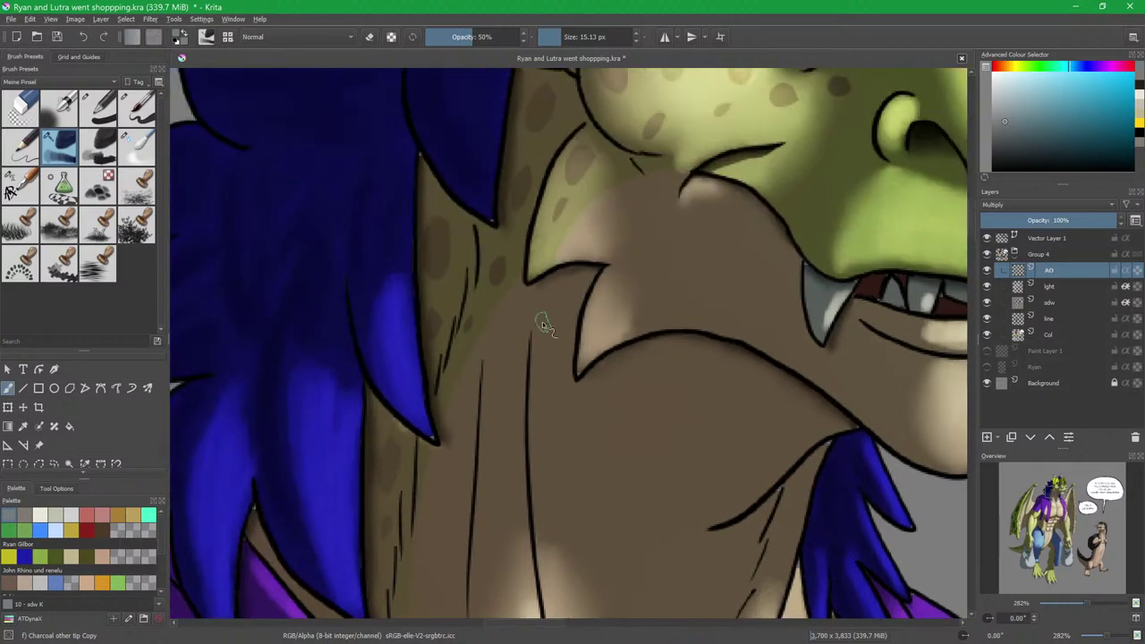
pyautogui.moveTo(430, 239); pyautogui.dragTo(536, 417)
pyautogui.moveTo(512, 305); pyautogui.dragTo(511, 350)
pyautogui.moveTo(514, 285); pyautogui.dragTo(540, 372)
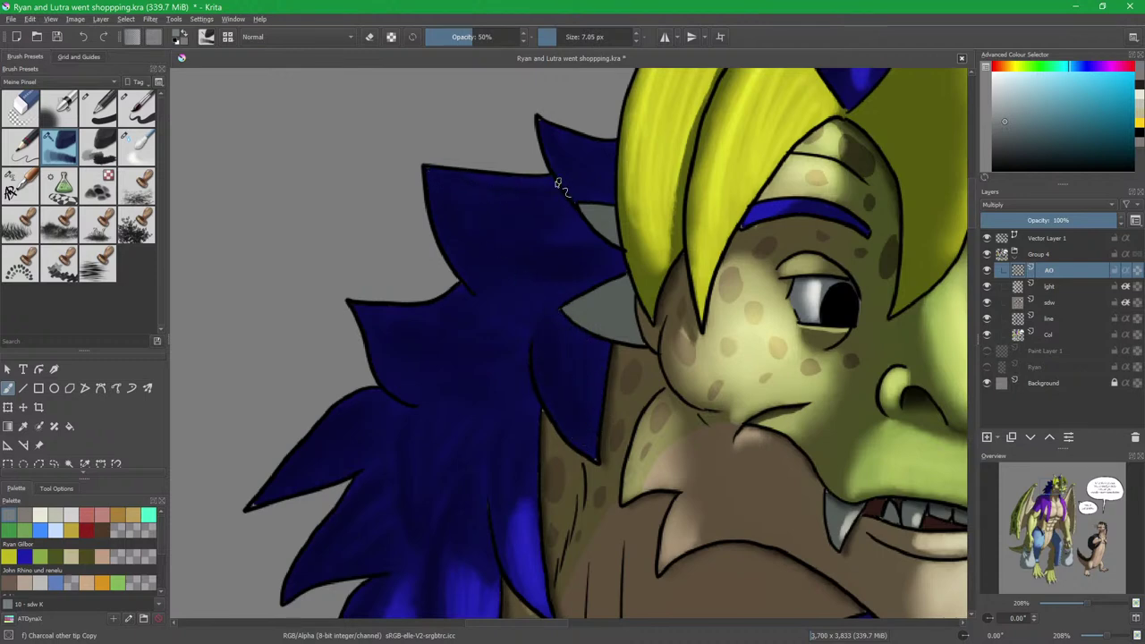
pyautogui.moveTo(450, 204)
pyautogui.mouseDown()
pyautogui.moveTo(460, 191)
pyautogui.moveTo(447, 186)
pyautogui.mouseUp()
pyautogui.moveTo(699, 168); pyautogui.dragTo(574, 338)
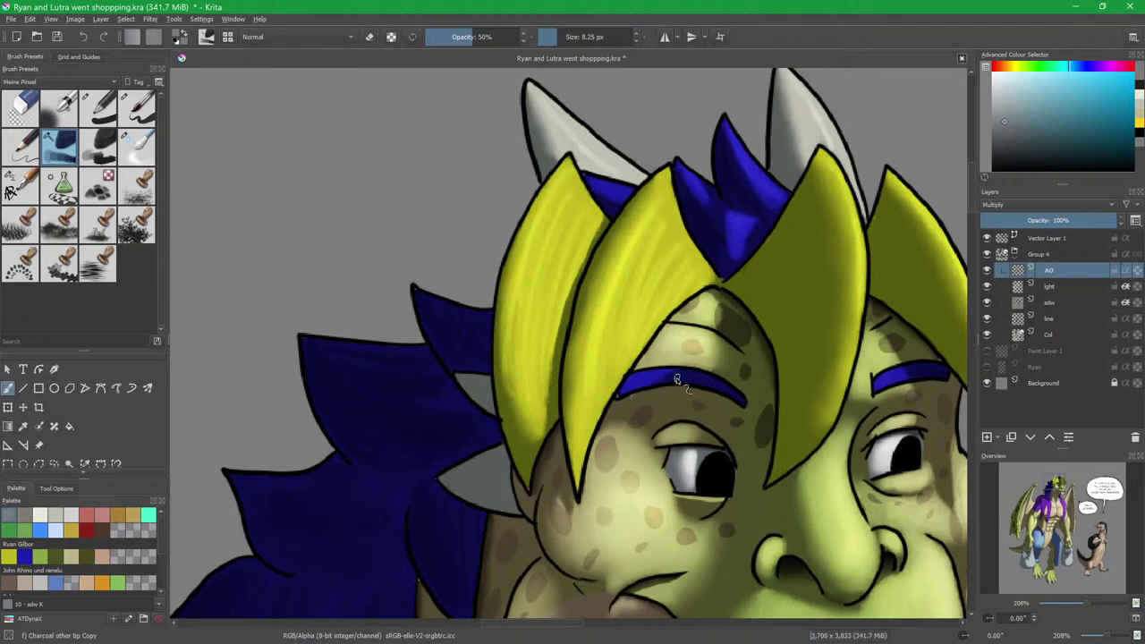
pyautogui.moveTo(672, 381); pyautogui.dragTo(677, 379)
# Paint fine dark hair strands down through the middle of the mane with a 7.09 px Charcoal other tip Copy brush.
pyautogui.moveTo(428, 444); pyautogui.dragTo(592, 293)
pyautogui.moveTo(534, 264); pyautogui.dragTo(510, 293)
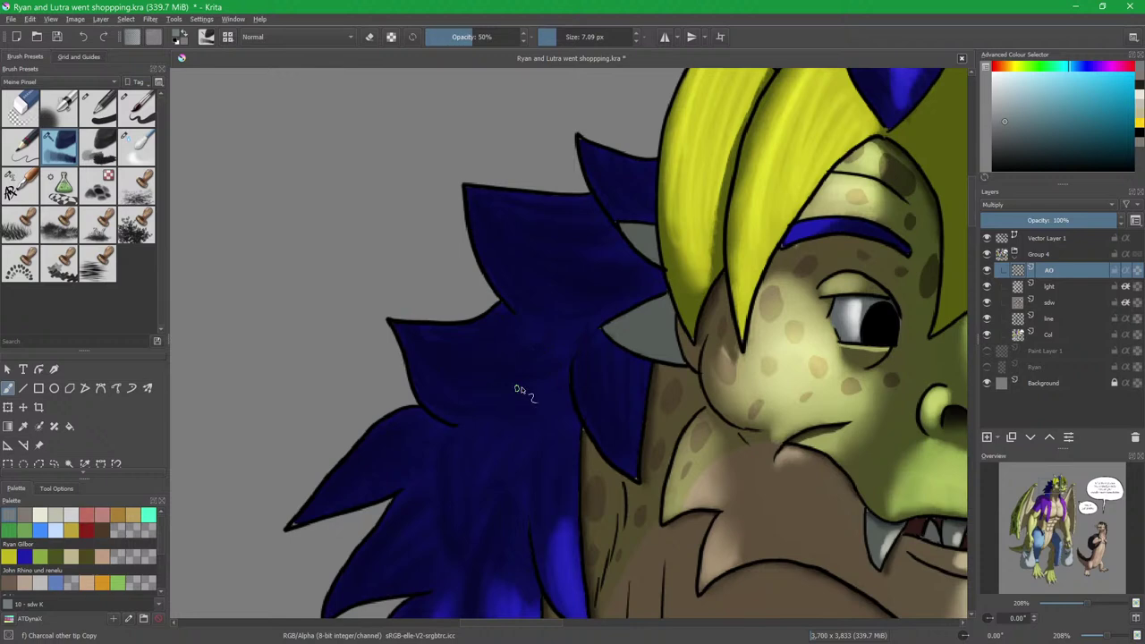
pyautogui.moveTo(550, 398); pyautogui.dragTo(602, 201)
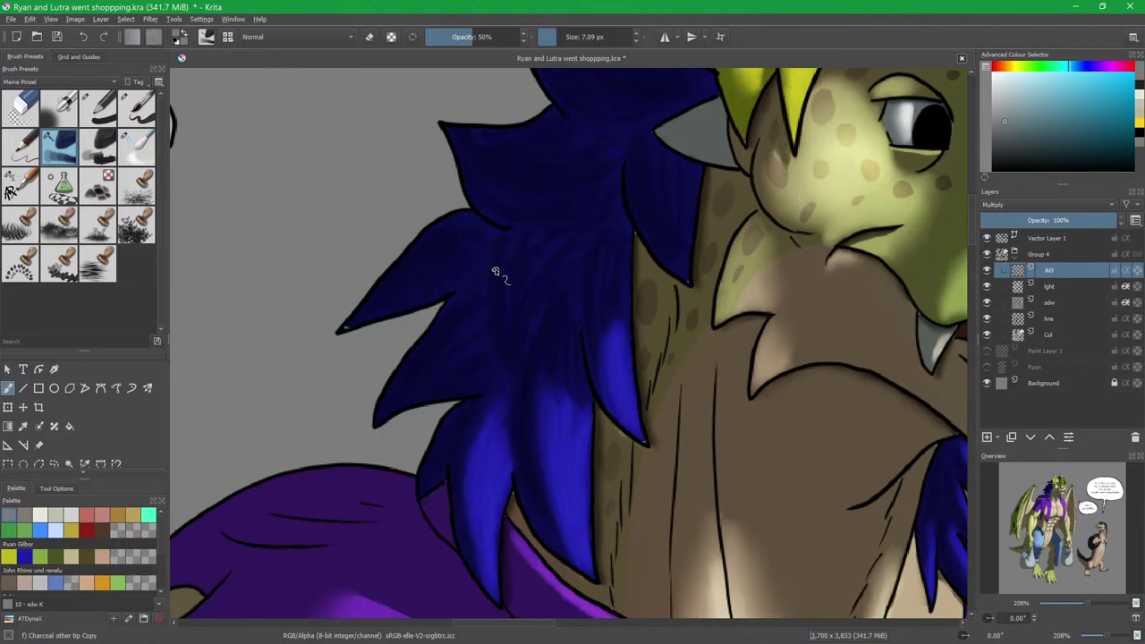
# Erase thin lighter strands out of the upper and middle mane shadow with Charcoal other tip Copy in eraser mode at 4.95 px.
pyautogui.scroll(1, 558, 282)
pyautogui.press('e')
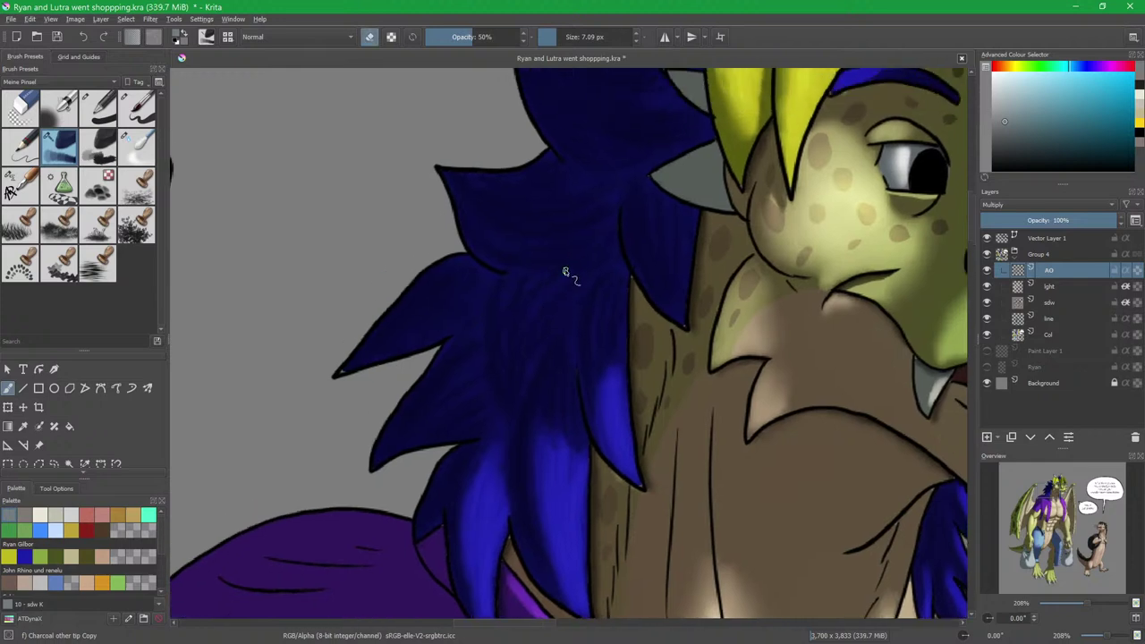
pyautogui.scroll(1, 564, 273)
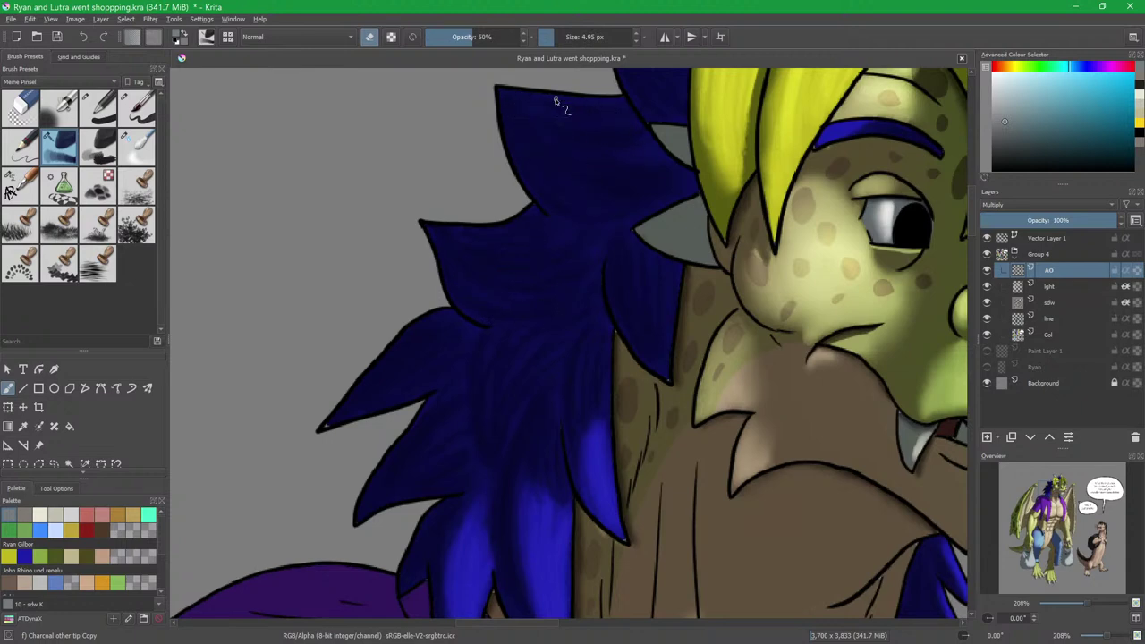
pyautogui.moveTo(564, 96); pyautogui.dragTo(528, 326)
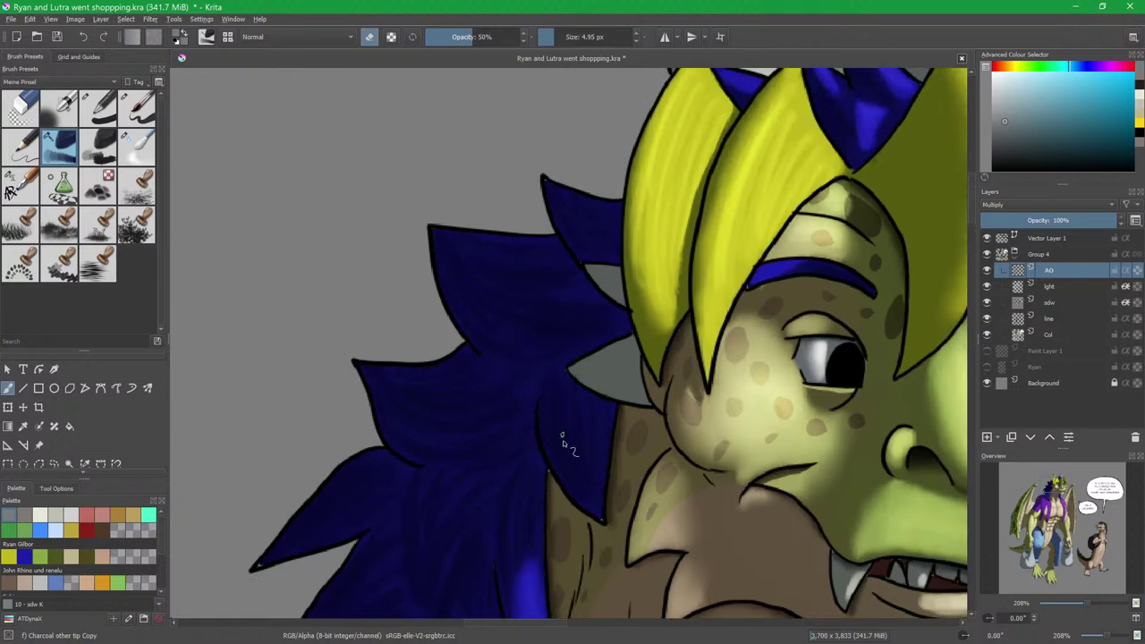
pyautogui.moveTo(604, 477)
pyautogui.mouseDown()
pyautogui.moveTo(567, 366)
pyautogui.moveTo(557, 257)
pyautogui.mouseUp()
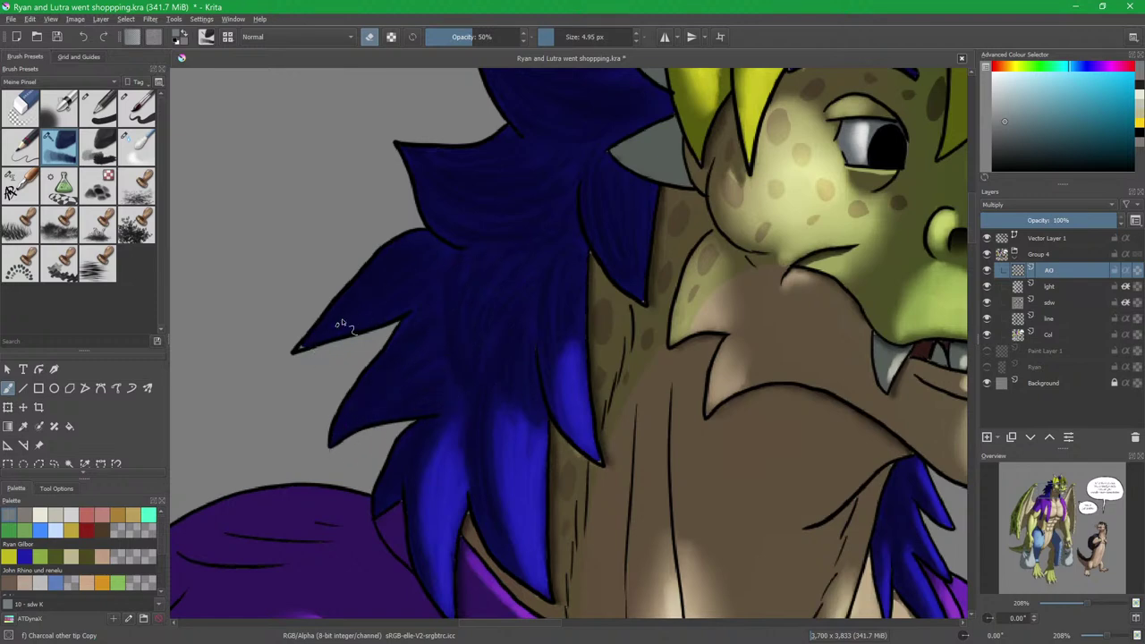
# Erase thin lighter strands in the lower mane locks and the blue tuft under the chin with the 4.95 px charcoal eraser.
pyautogui.scroll(-4, 391, 346)
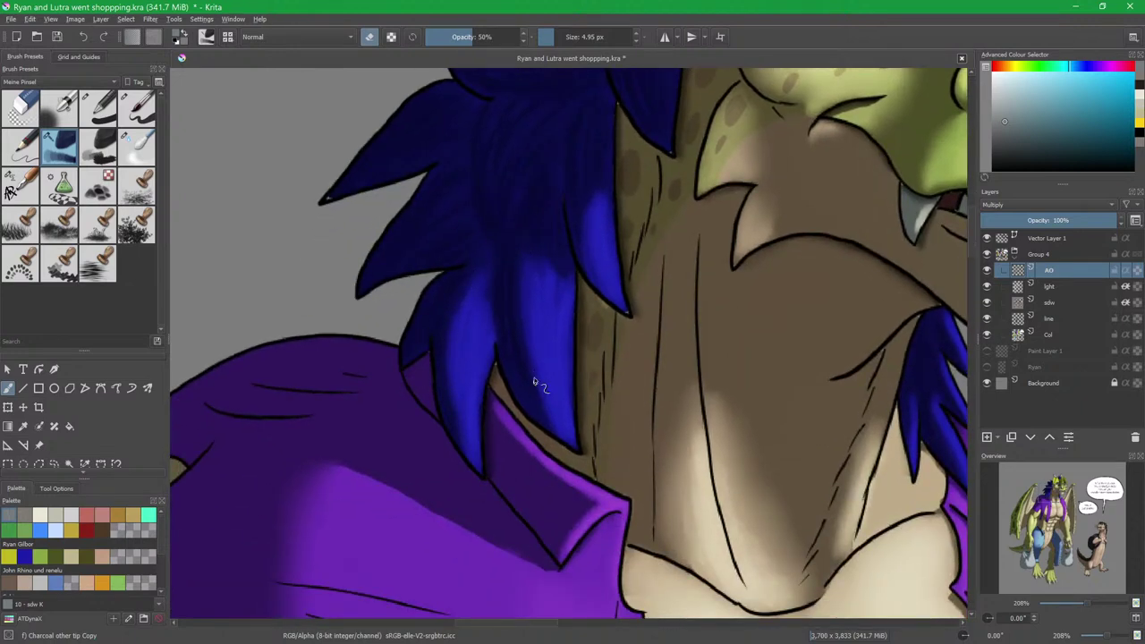
pyautogui.moveTo(698, 242); pyautogui.dragTo(536, 508)
pyautogui.moveTo(718, 340); pyautogui.dragTo(586, 108)
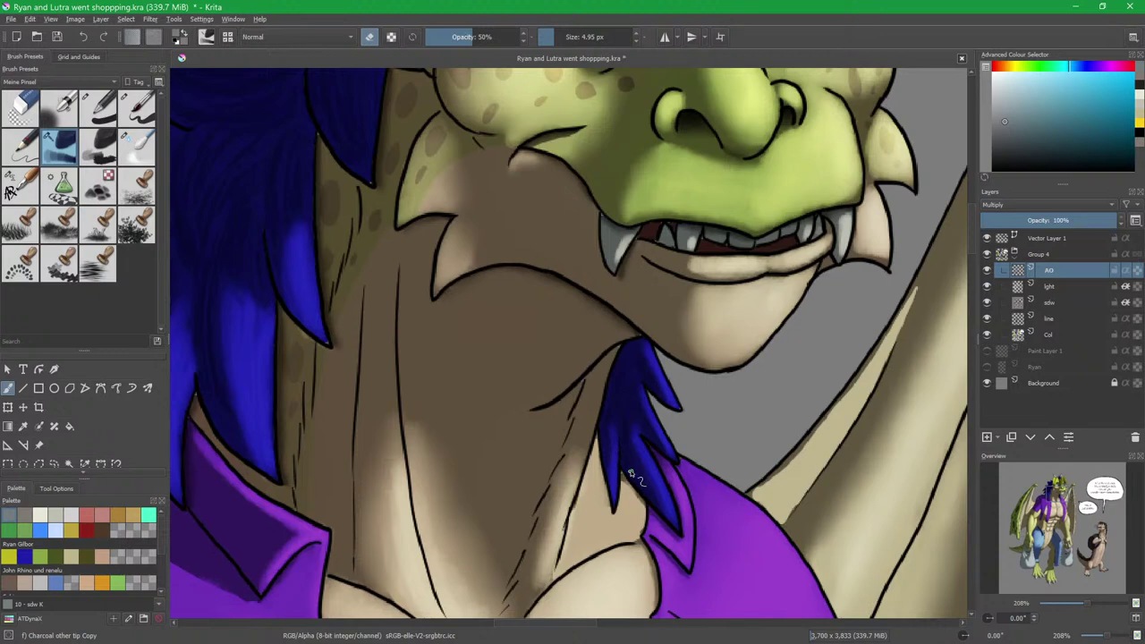
pyautogui.moveTo(535, 414); pyautogui.dragTo(710, 281)
pyautogui.moveTo(521, 336); pyautogui.dragTo(658, 320)
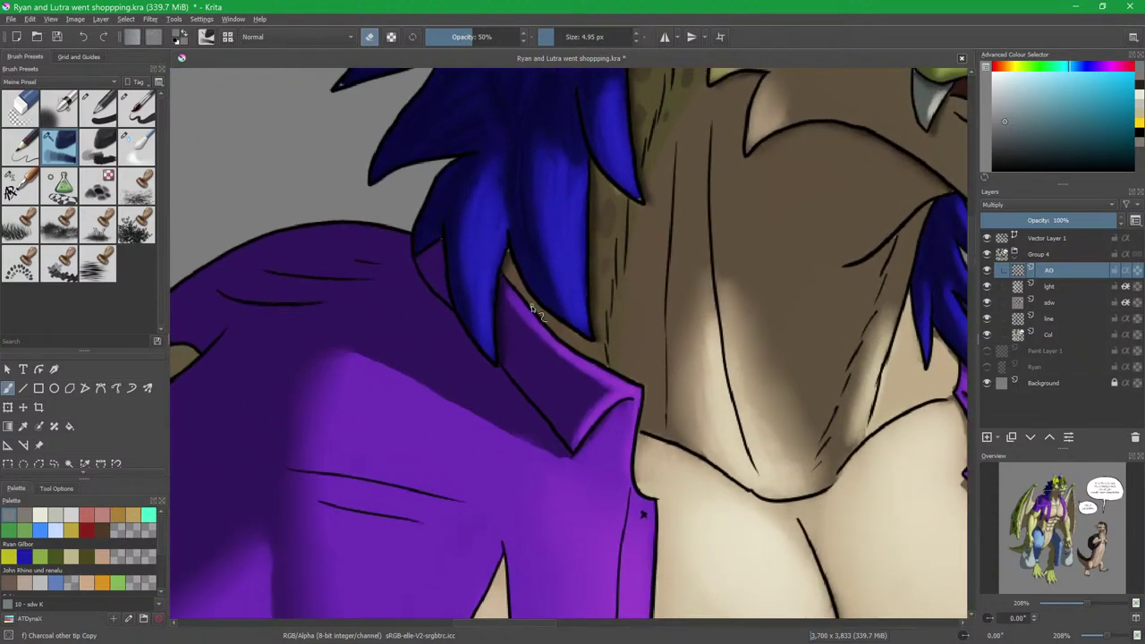
# Paint a brown shadow on the neck along the shirt collar with the 14.12 px Basic-5 Size brush, and soften it with an 8.90 px Blender Blur.
pyautogui.press('/')
pyautogui.click(137, 107)
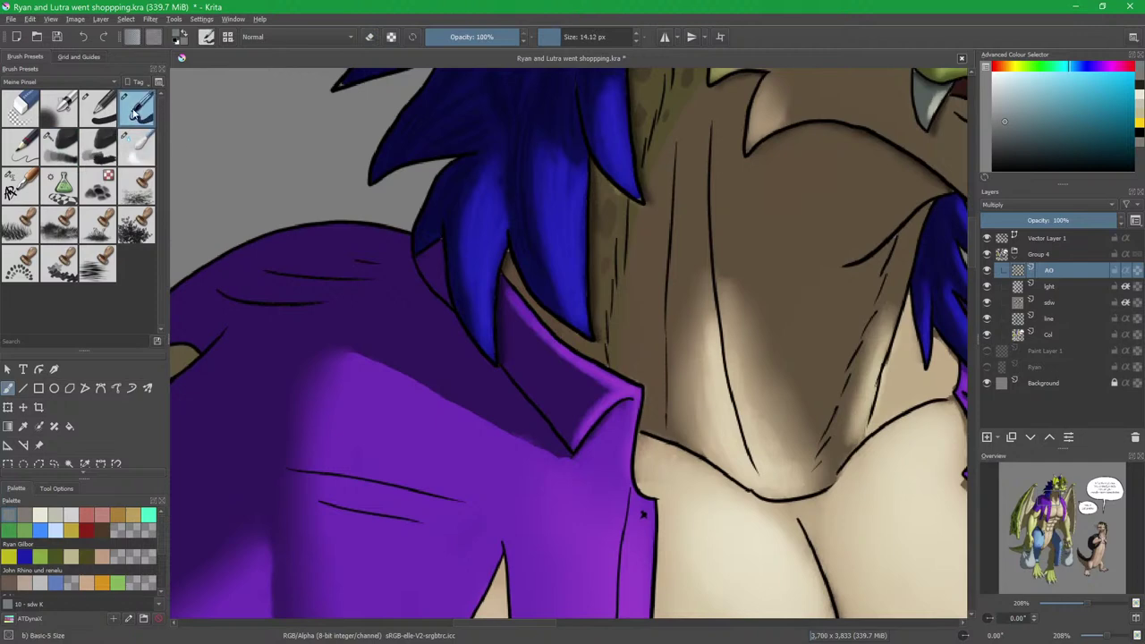
pyautogui.moveTo(528, 303); pyautogui.dragTo(573, 332)
pyautogui.press('x')
pyautogui.moveTo(621, 394)
pyautogui.mouseDown()
pyautogui.moveTo(562, 293)
pyautogui.moveTo(566, 322)
pyautogui.moveTo(497, 216)
pyautogui.moveTo(554, 280)
pyautogui.moveTo(658, 337)
pyautogui.mouseUp()
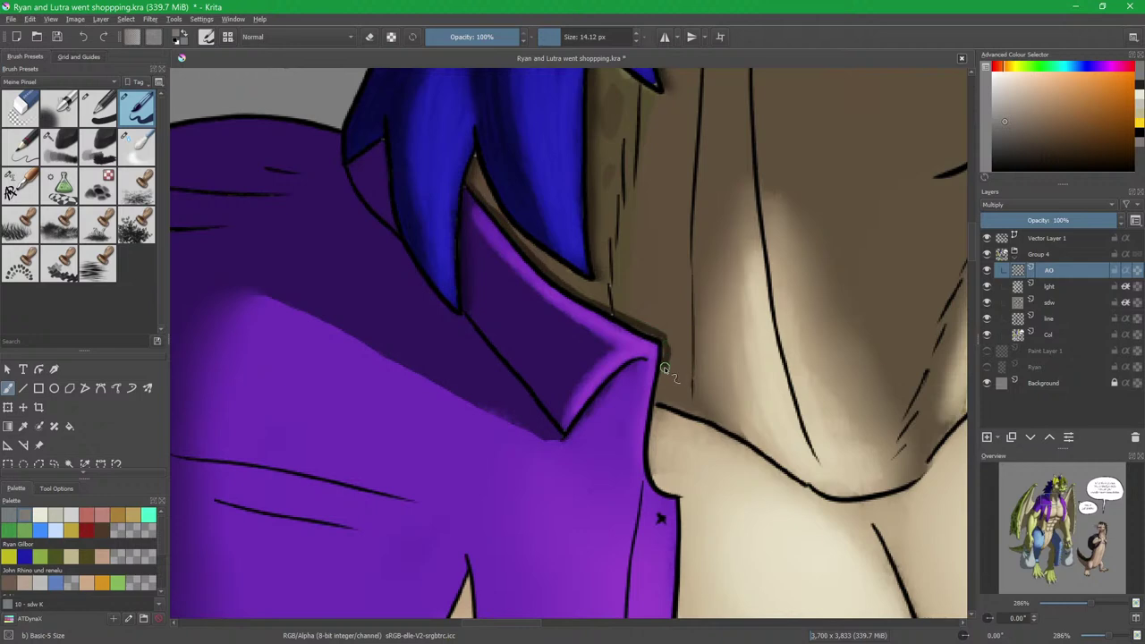
pyautogui.press('/')
pyautogui.moveTo(673, 349)
pyautogui.mouseDown()
pyautogui.moveTo(665, 405)
pyautogui.moveTo(666, 329)
pyautogui.moveTo(552, 272)
pyautogui.moveTo(521, 239)
pyautogui.mouseUp()
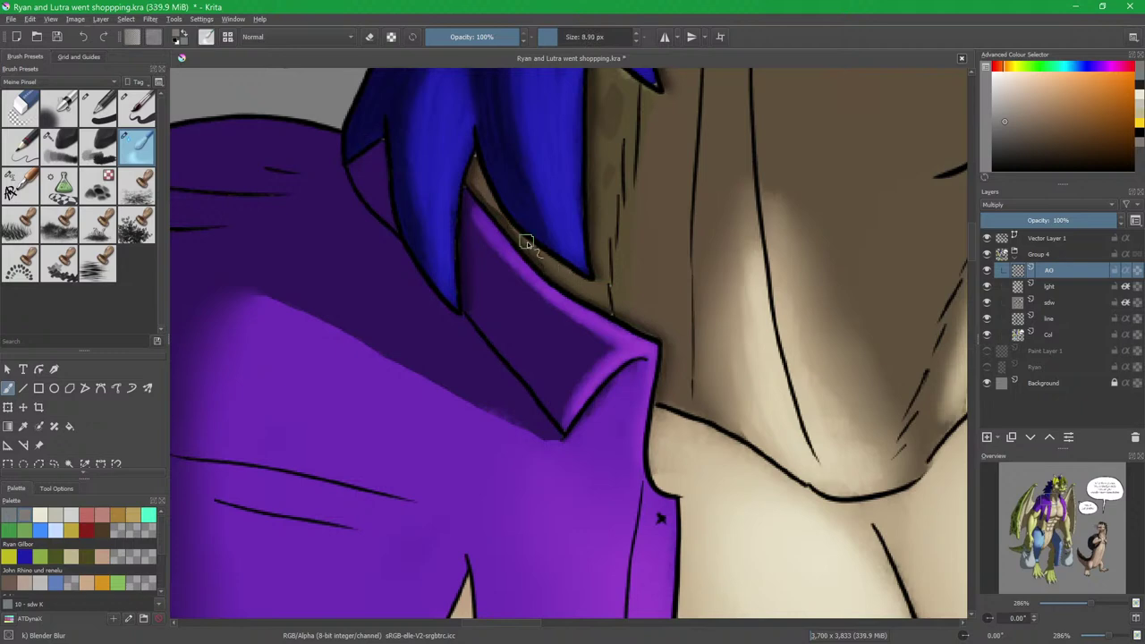
pyautogui.moveTo(570, 406)
pyautogui.mouseDown()
pyautogui.moveTo(579, 352)
pyautogui.moveTo(626, 248)
pyautogui.moveTo(622, 319)
pyautogui.mouseUp()
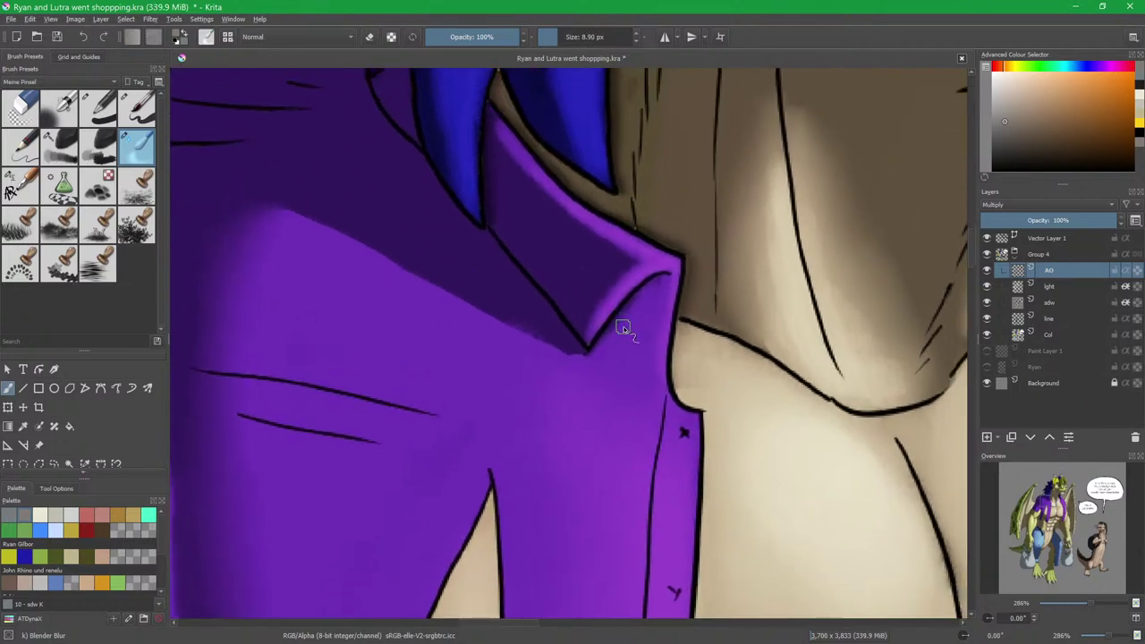
pyautogui.press('/')
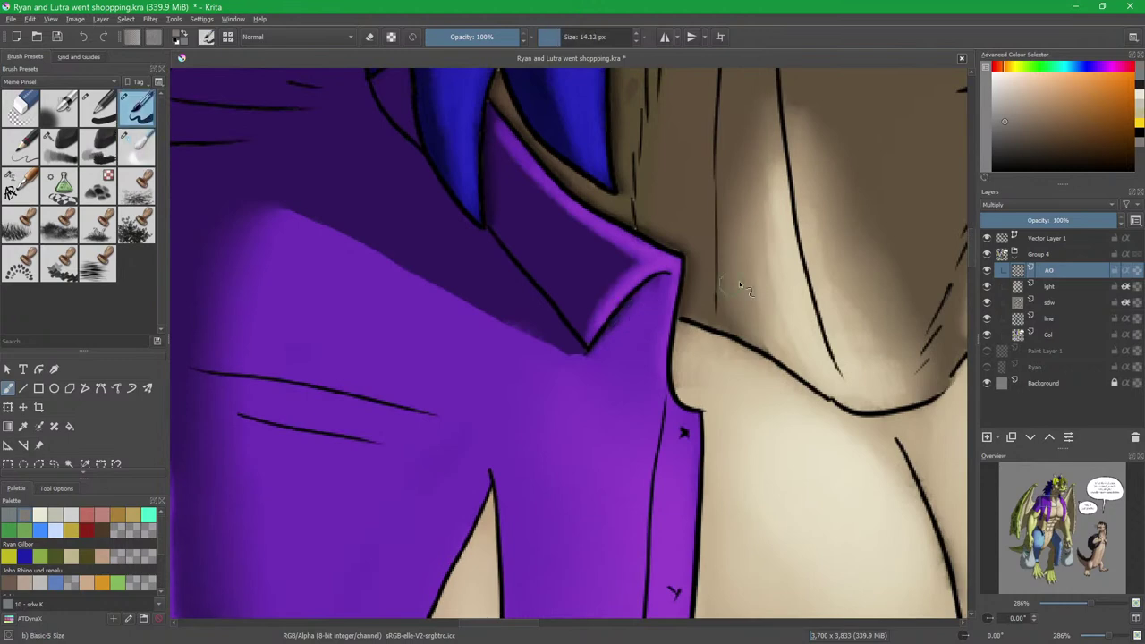
# On the sdw layer, extend the shirt's shadow edge just below the collar point with the 14.12 px Basic-5 Size brush.
pyautogui.click(1052, 306)
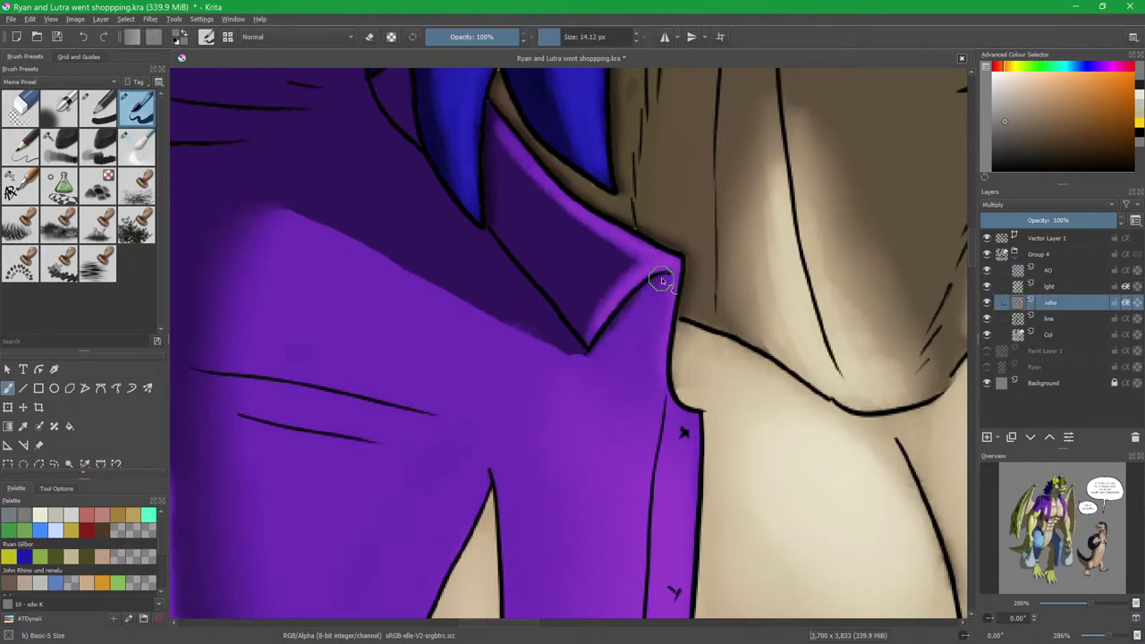
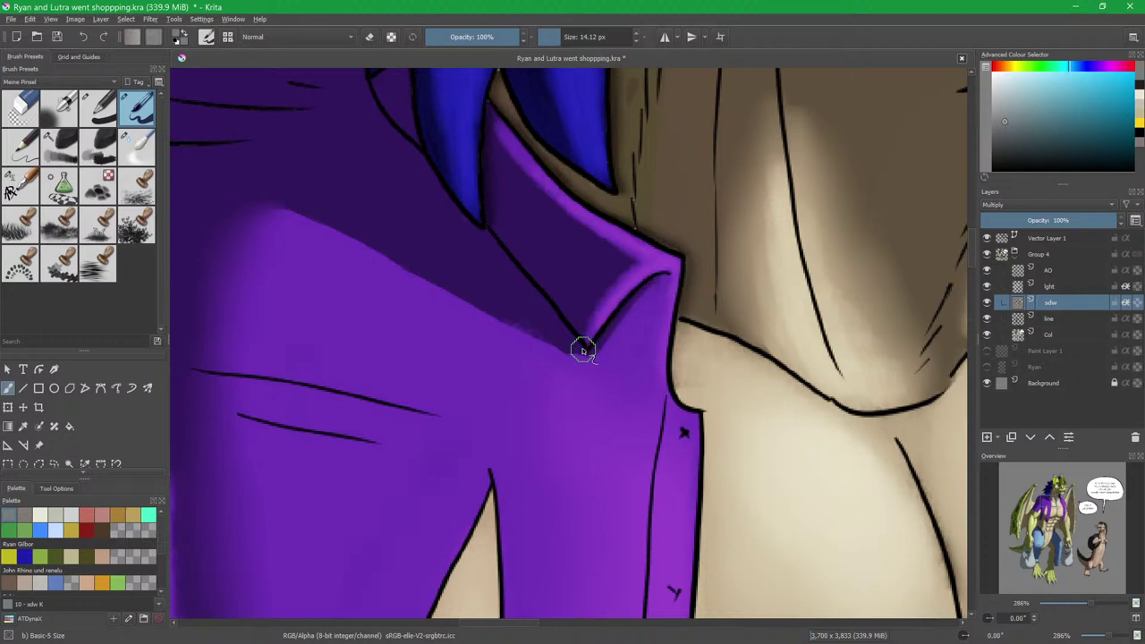
pyautogui.moveTo(501, 314); pyautogui.dragTo(549, 340)
# On the AO layer, paint a blue-grey shadow on the shirt beneath the collar's lower edge, and soften it with an 8.90 px Blender Blur.
pyautogui.click(1054, 271)
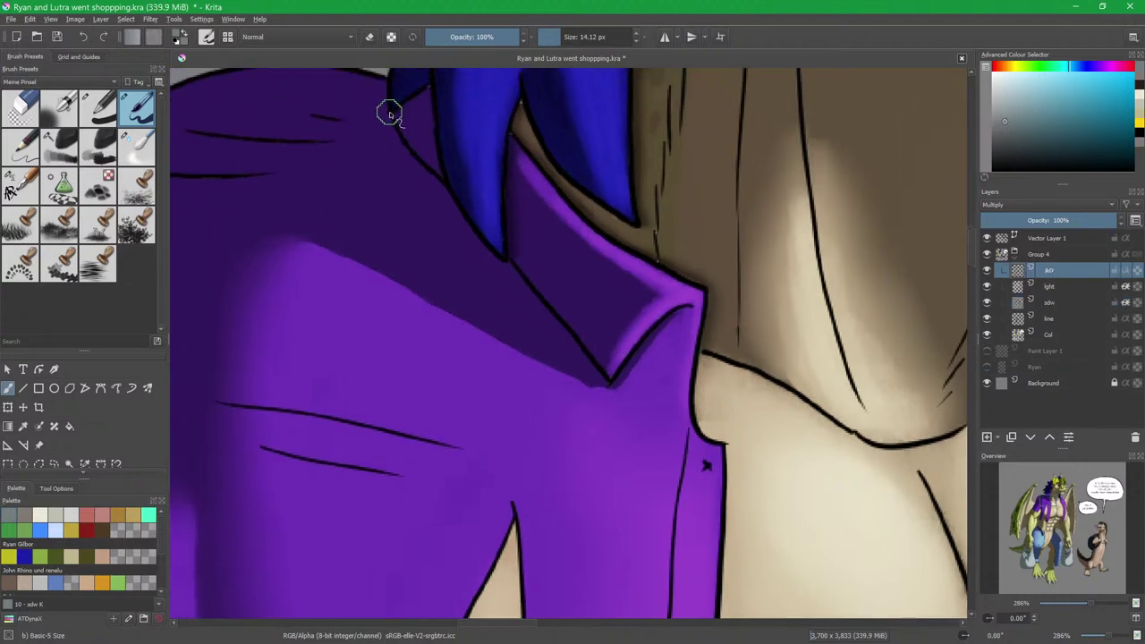
pyautogui.moveTo(394, 105)
pyautogui.mouseDown()
pyautogui.moveTo(469, 231)
pyautogui.moveTo(520, 270)
pyautogui.moveTo(506, 266)
pyautogui.moveTo(596, 368)
pyautogui.mouseUp()
pyautogui.press('/')
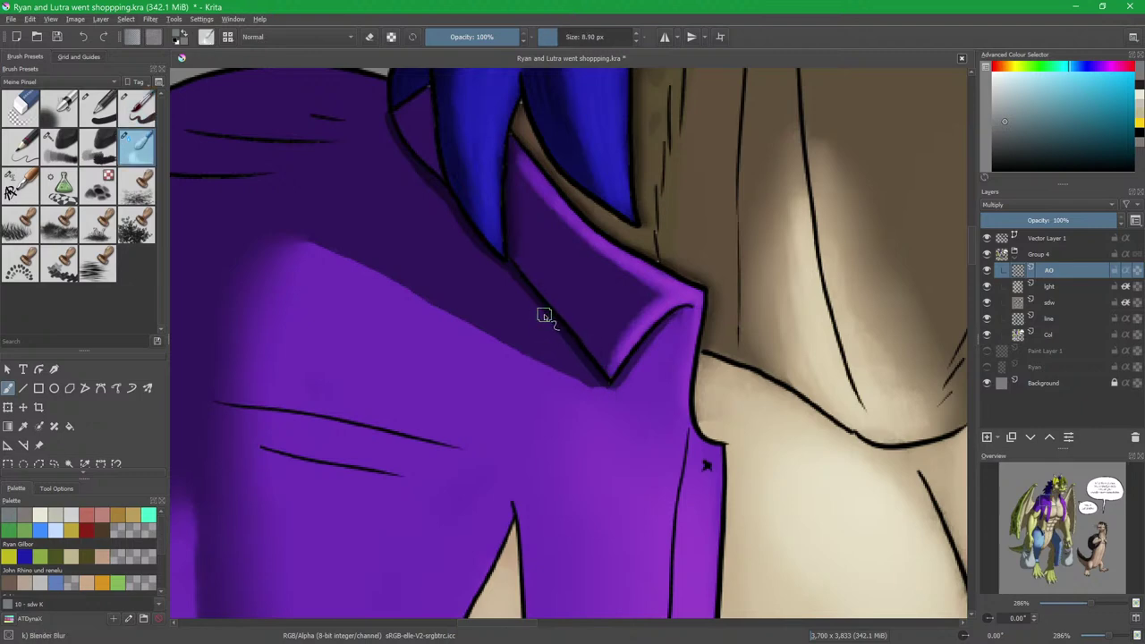
pyautogui.moveTo(491, 257); pyautogui.dragTo(541, 316)
pyautogui.moveTo(439, 214); pyautogui.dragTo(663, 461)
# Paint a dark shadow inside the purple shirt opening beside the wing joint, and blend it with a 14.57 px Blender Blur.
pyautogui.moveTo(603, 414)
pyautogui.mouseDown()
pyautogui.moveTo(780, 386)
pyautogui.moveTo(814, 358)
pyautogui.mouseUp()
pyautogui.moveTo(759, 304); pyautogui.dragTo(739, 348)
pyautogui.moveTo(643, 375); pyautogui.dragTo(784, 413)
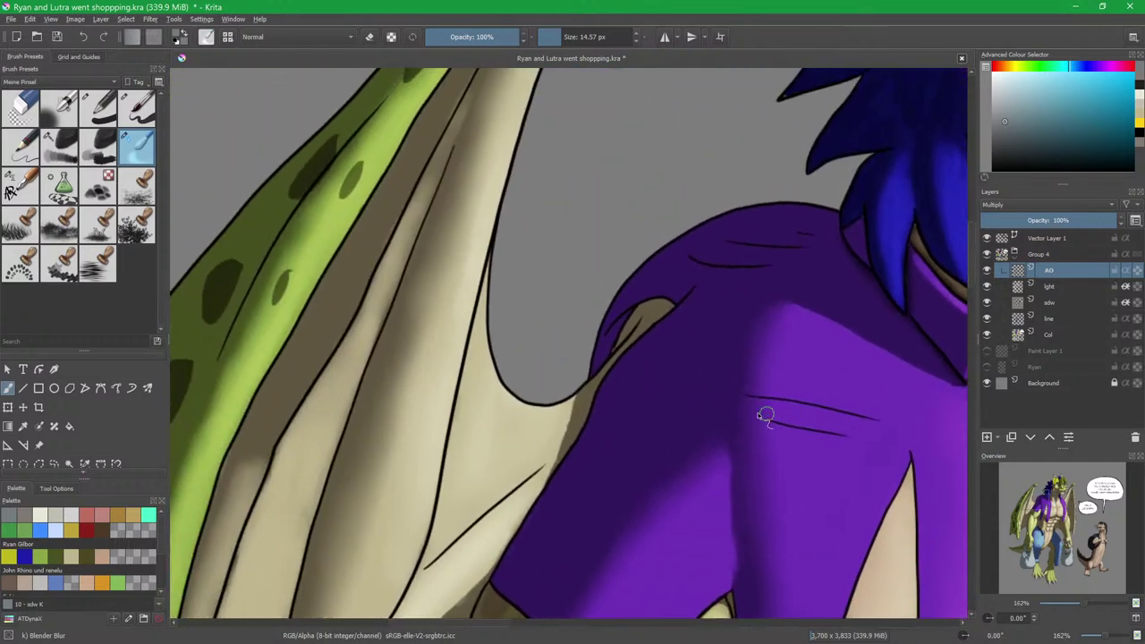
pyautogui.moveTo(685, 382); pyautogui.dragTo(669, 329)
pyautogui.press('/')
pyautogui.moveTo(537, 298)
pyautogui.mouseDown()
pyautogui.moveTo(580, 250)
pyautogui.moveTo(539, 321)
pyautogui.moveTo(553, 279)
pyautogui.moveTo(527, 350)
pyautogui.mouseUp()
pyautogui.press('/')
pyautogui.moveTo(541, 273)
pyautogui.mouseDown()
pyautogui.moveTo(518, 349)
pyautogui.moveTo(530, 334)
pyautogui.mouseUp()
pyautogui.press('/')
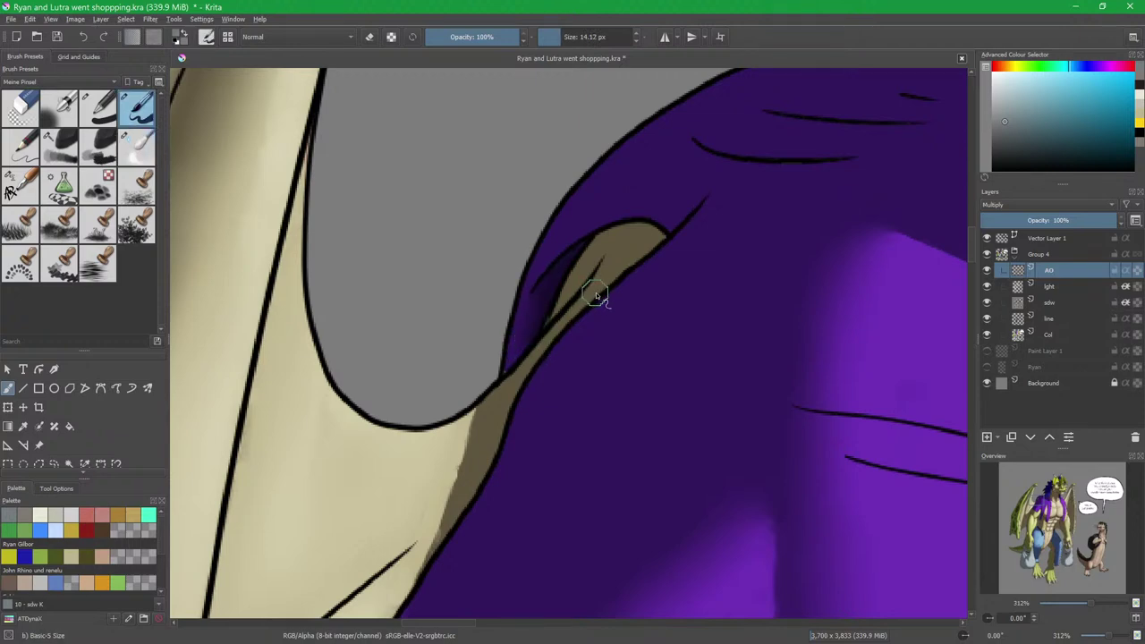
# Pick a brown shadow colour, paint it along the upper rim of the skin inside the shirt's wing opening, and blur it.
pyautogui.keyDown('ctrl'); pyautogui.click(599, 306); pyautogui.keyUp('ctrl')
pyautogui.moveTo(594, 242); pyautogui.dragTo(618, 227)
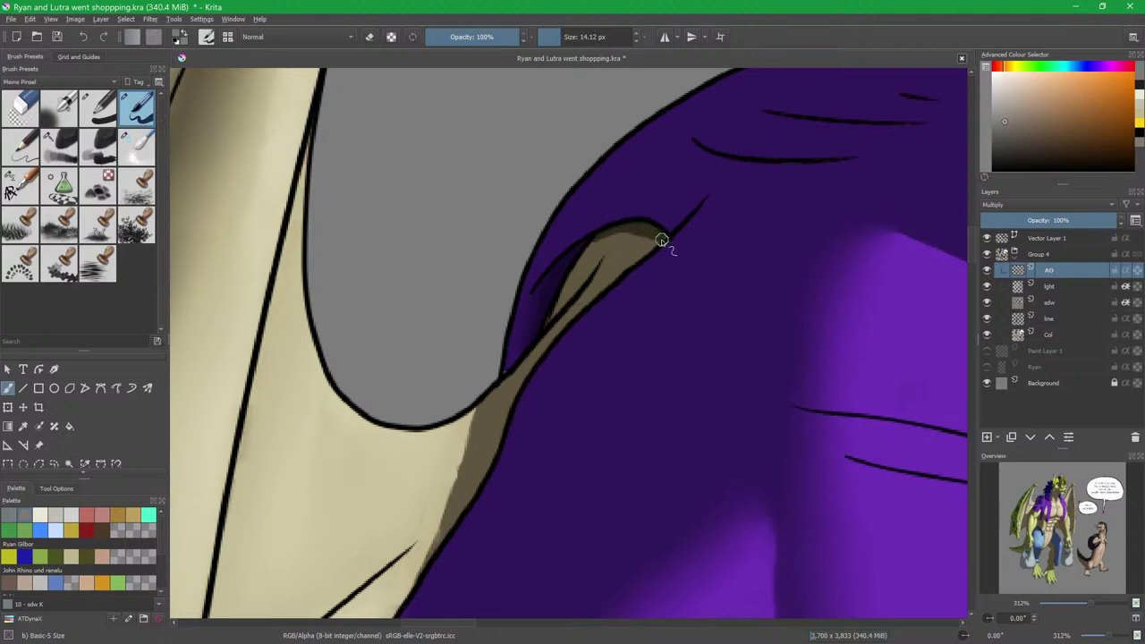
pyautogui.press('/')
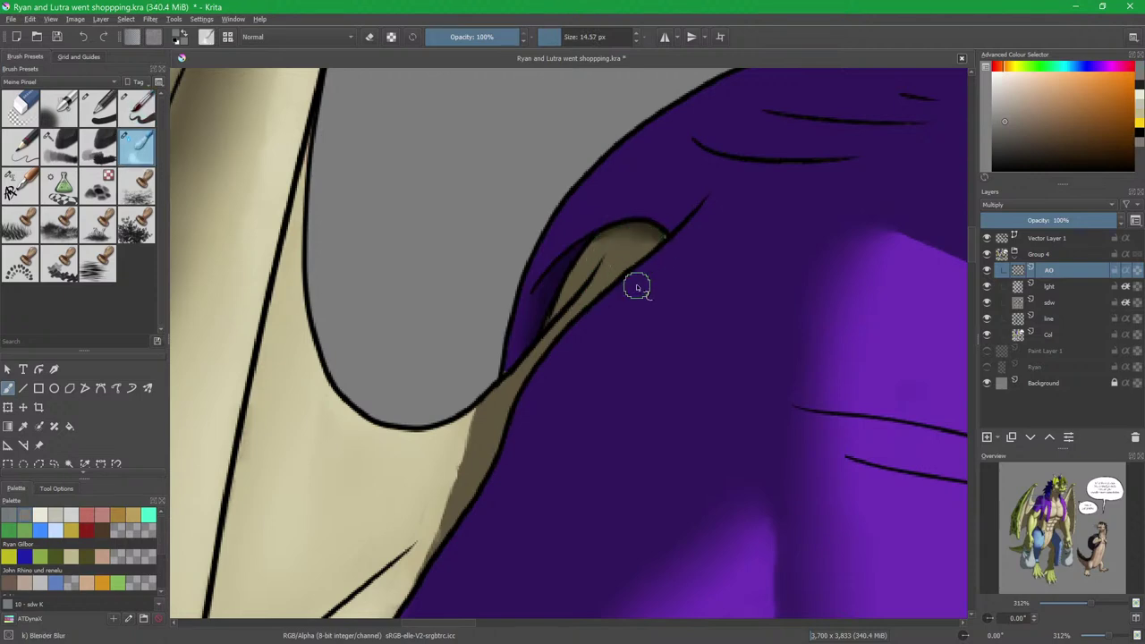
pyautogui.scroll(-3, 636, 287)
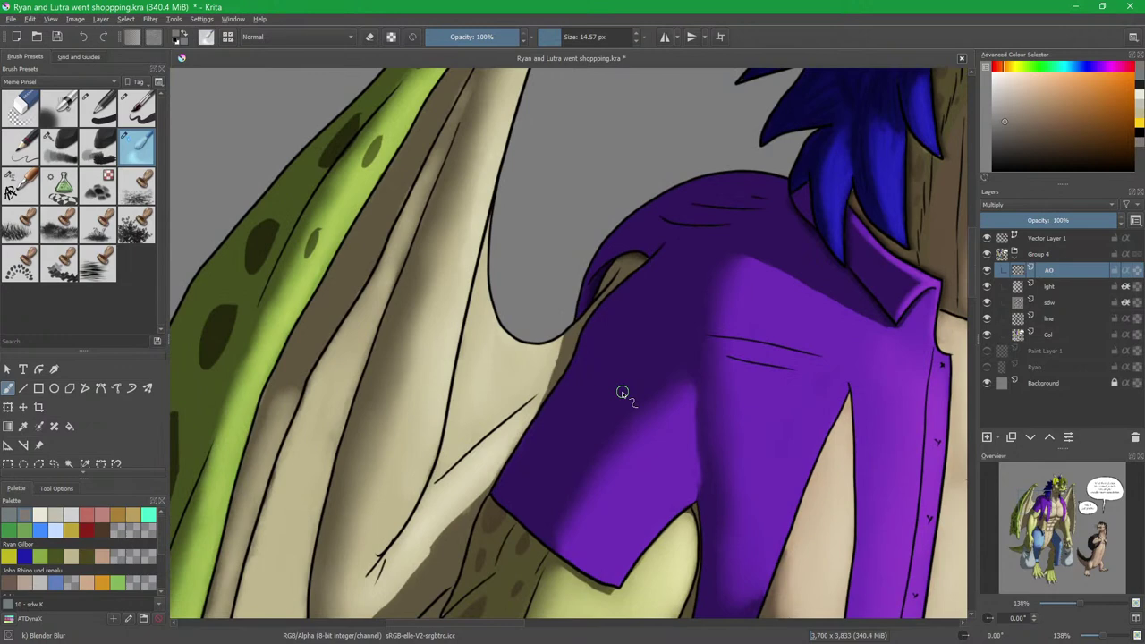
# Paint a brown shadow in the armpit gap beneath the shirt sleeve with the 14.12 px Basic-5 Size brush, and blend it with Blender Blur.
pyautogui.scroll(5, 622, 394)
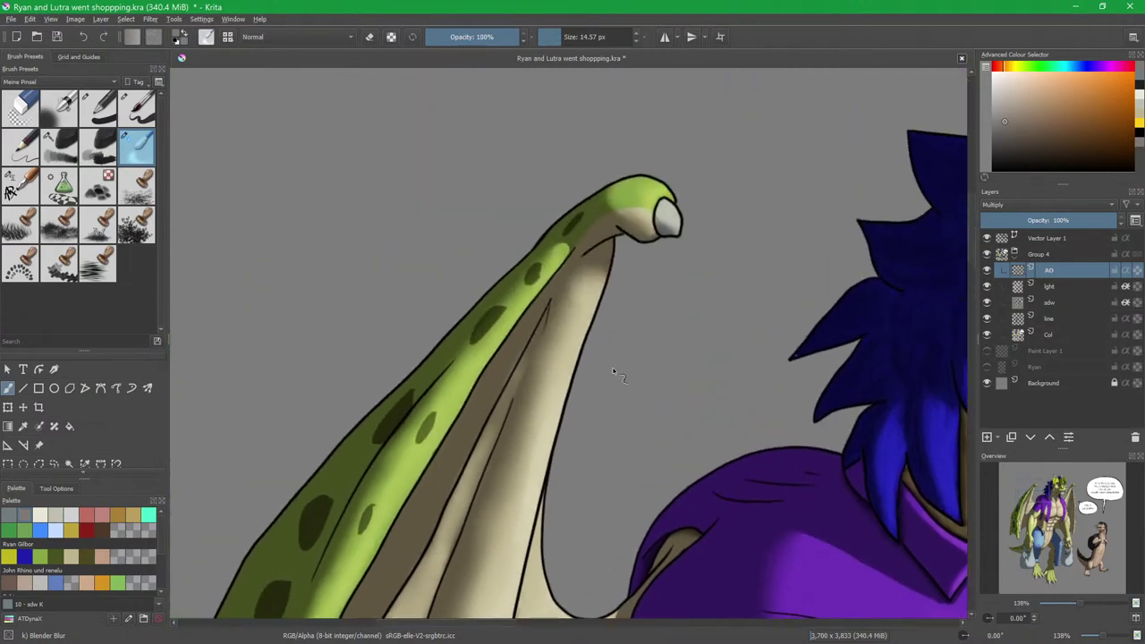
pyautogui.scroll(5, 626, 322)
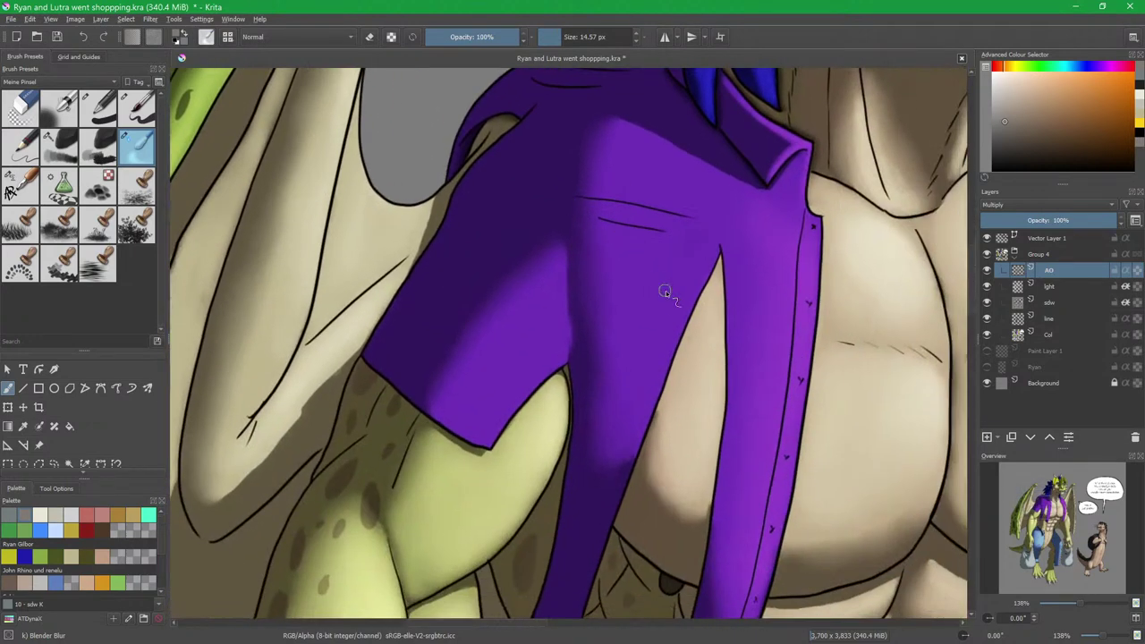
pyautogui.moveTo(668, 307); pyautogui.dragTo(623, 306)
pyautogui.scroll(3, 519, 392)
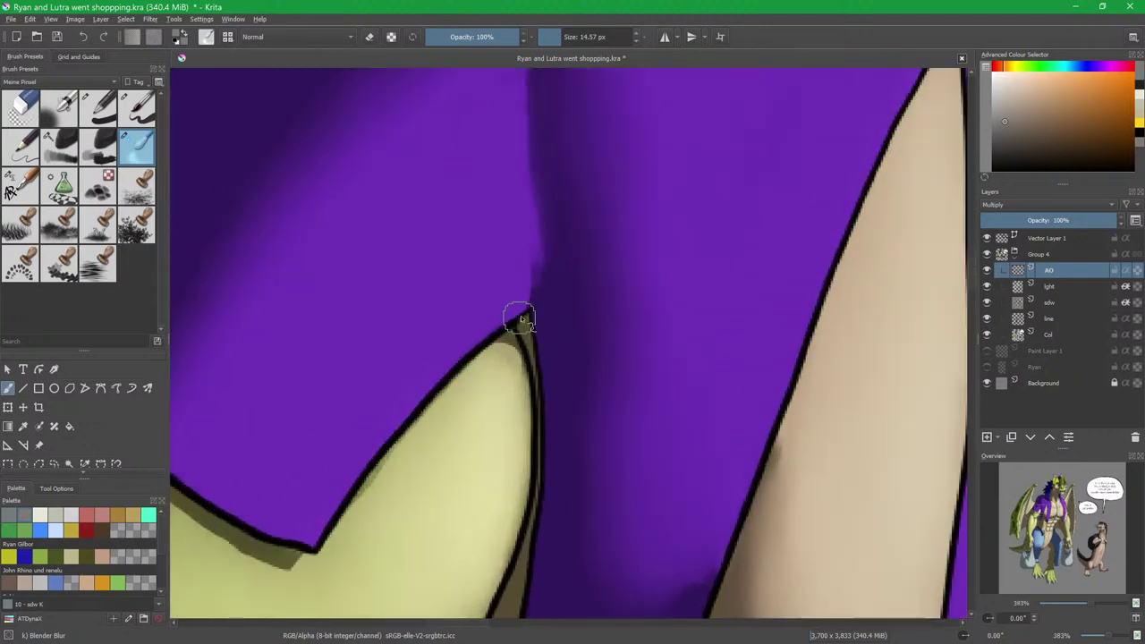
pyautogui.press('/')
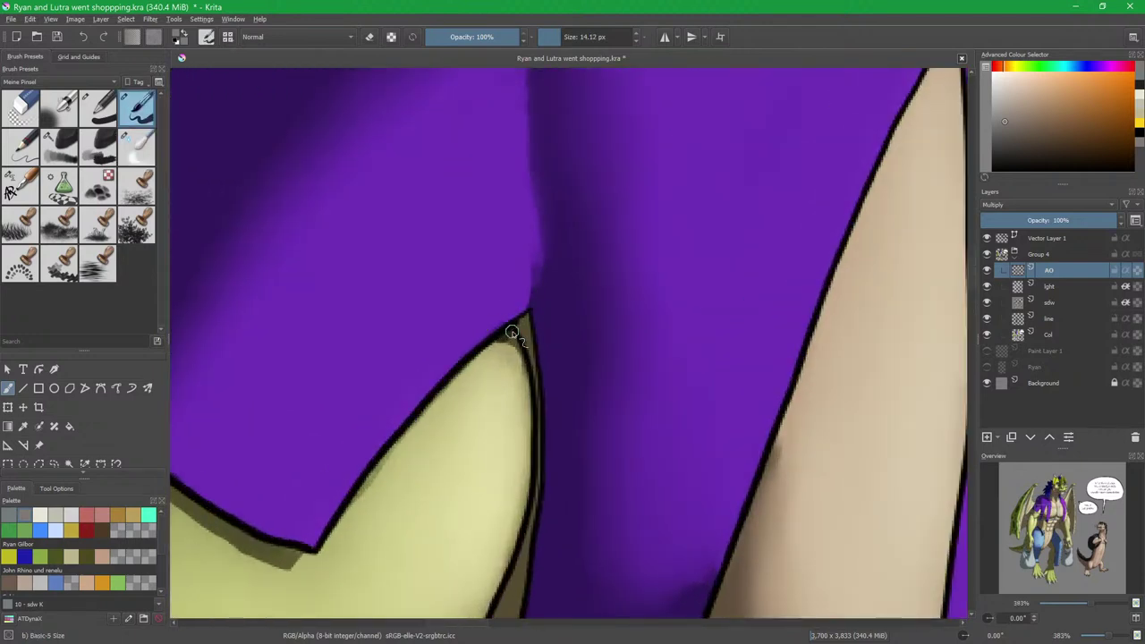
pyautogui.scroll(-2, 511, 329)
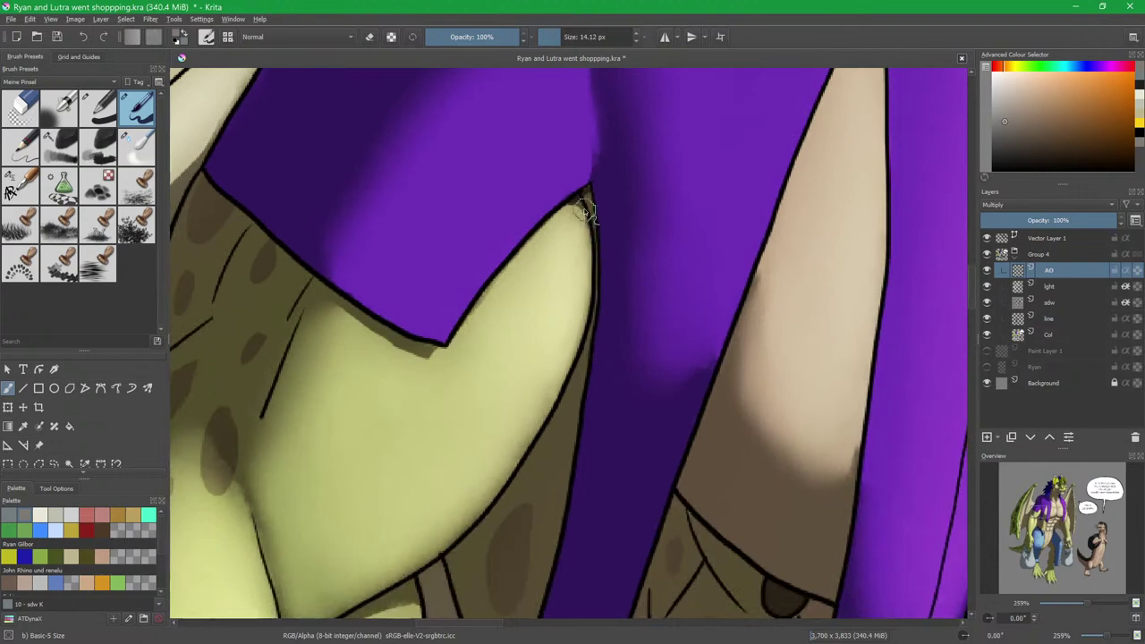
pyautogui.moveTo(588, 192)
pyautogui.mouseDown()
pyautogui.moveTo(598, 287)
pyautogui.moveTo(581, 380)
pyautogui.moveTo(625, 193)
pyautogui.moveTo(603, 338)
pyautogui.moveTo(620, 218)
pyautogui.mouseUp()
pyautogui.press('/')
pyautogui.moveTo(617, 117); pyautogui.dragTo(606, 187)
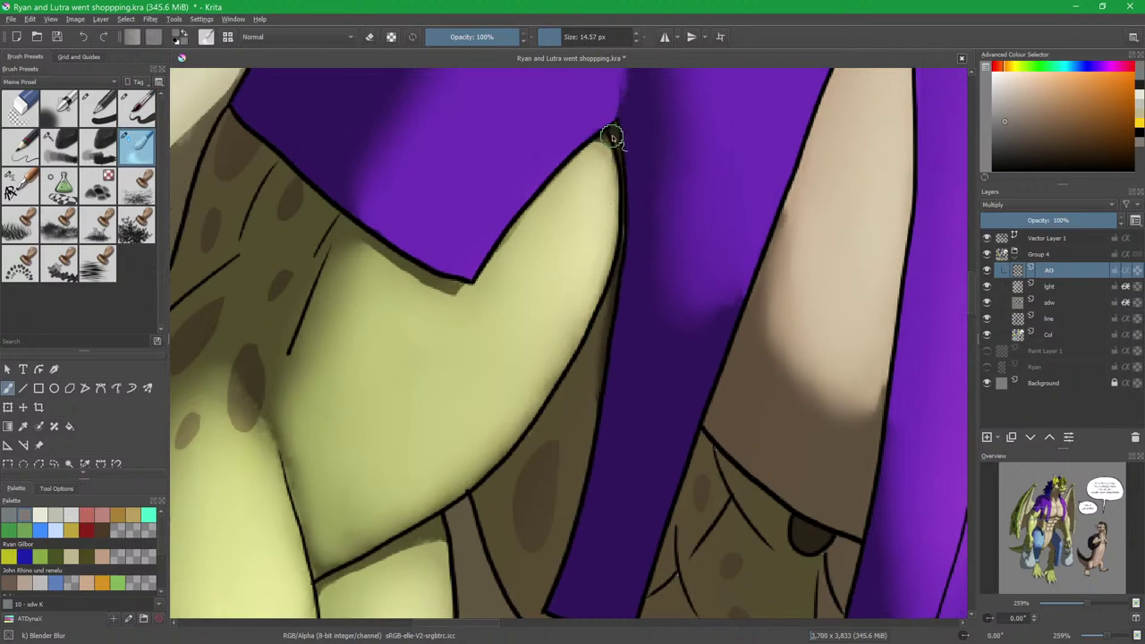
pyautogui.moveTo(583, 277); pyautogui.dragTo(606, 192)
# Paint a dark shadow on the torso along the upper arm's lower contour from armpit to elbow, and soften it with the 14.57 px Blender Blur.
pyautogui.press('/')
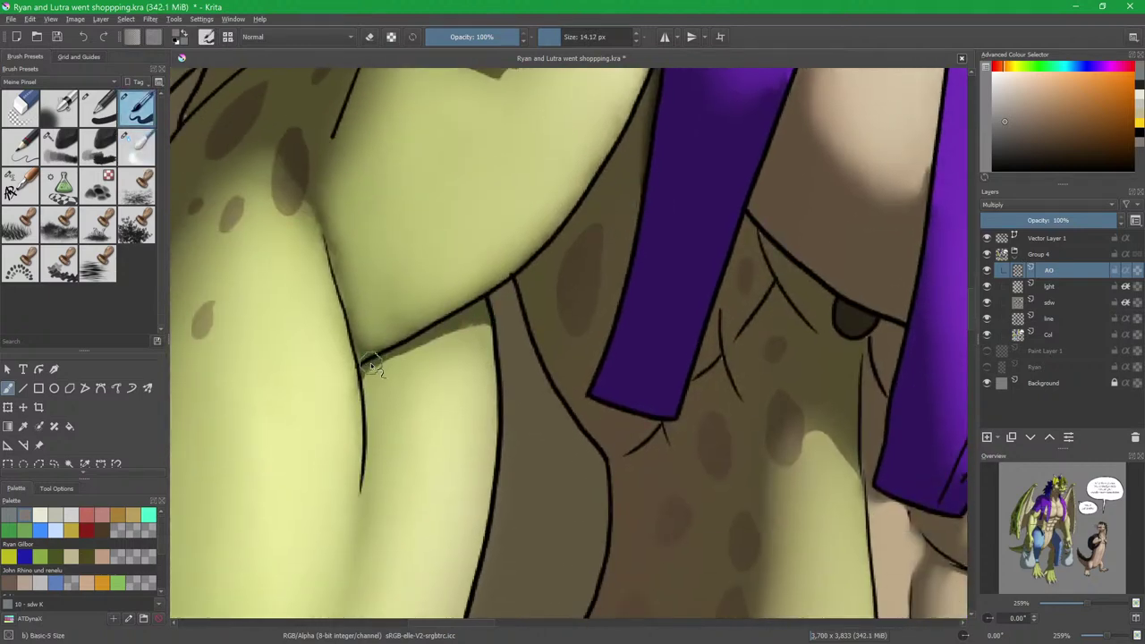
pyautogui.moveTo(541, 257)
pyautogui.mouseDown()
pyautogui.moveTo(537, 302)
pyautogui.moveTo(494, 359)
pyautogui.moveTo(567, 275)
pyautogui.mouseUp()
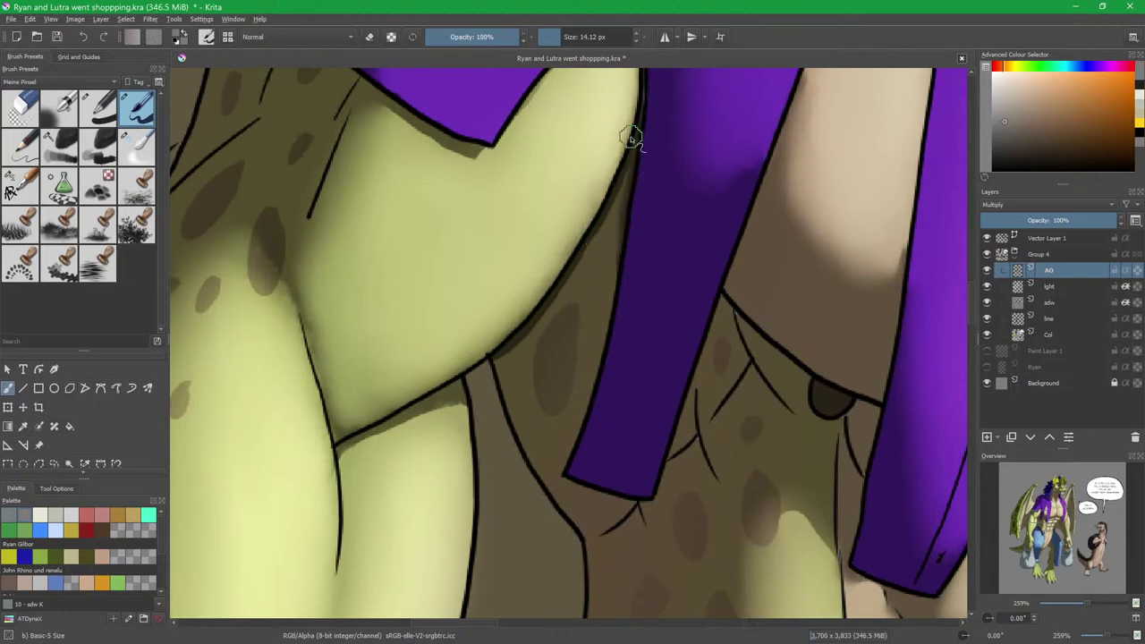
pyautogui.press('/')
pyautogui.moveTo(493, 367)
pyautogui.mouseDown()
pyautogui.moveTo(532, 326)
pyautogui.moveTo(531, 341)
pyautogui.moveTo(582, 254)
pyautogui.mouseUp()
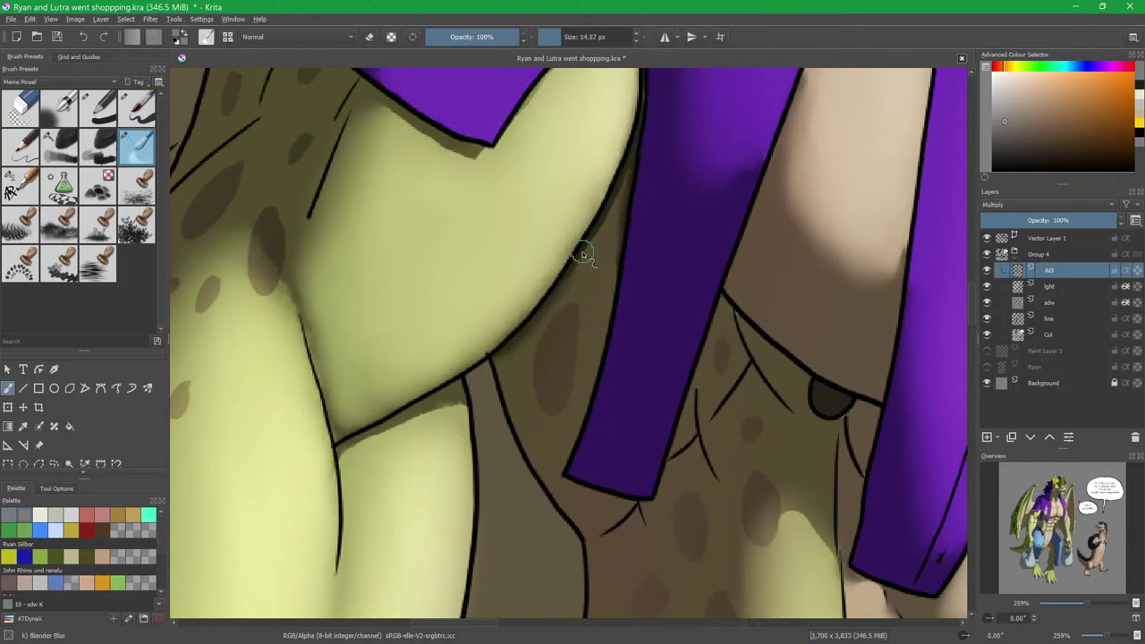
pyautogui.moveTo(784, 342); pyautogui.dragTo(584, 287)
# Paint a shadow below the left pectoral and over the nipple between the two shirt strips, and blend it with Blender Blur.
pyautogui.press('/')
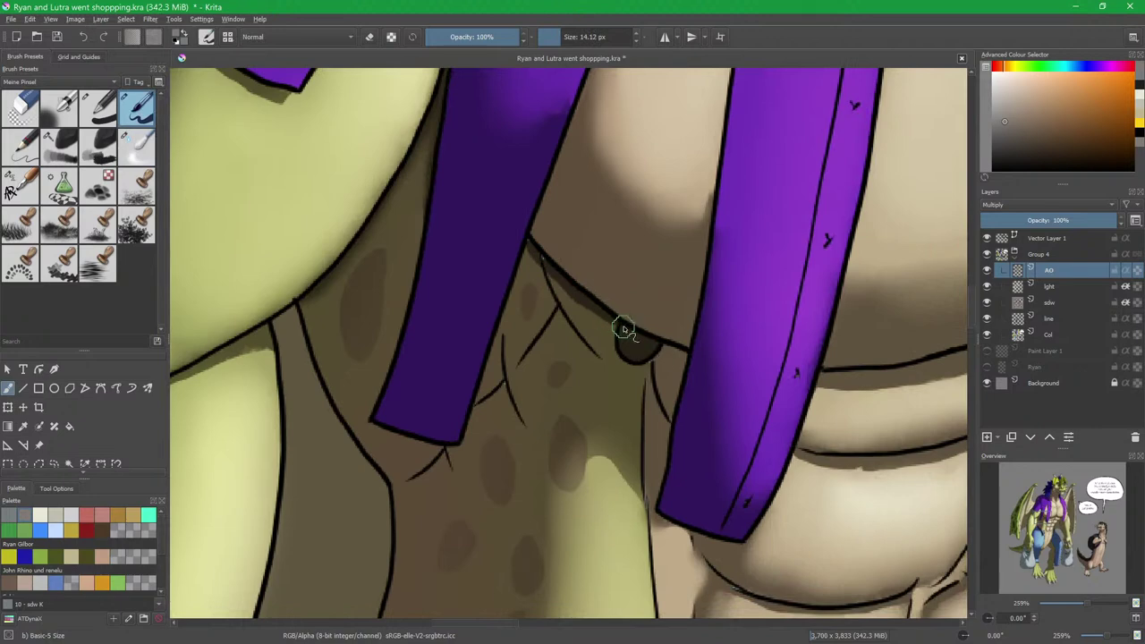
pyautogui.press('/')
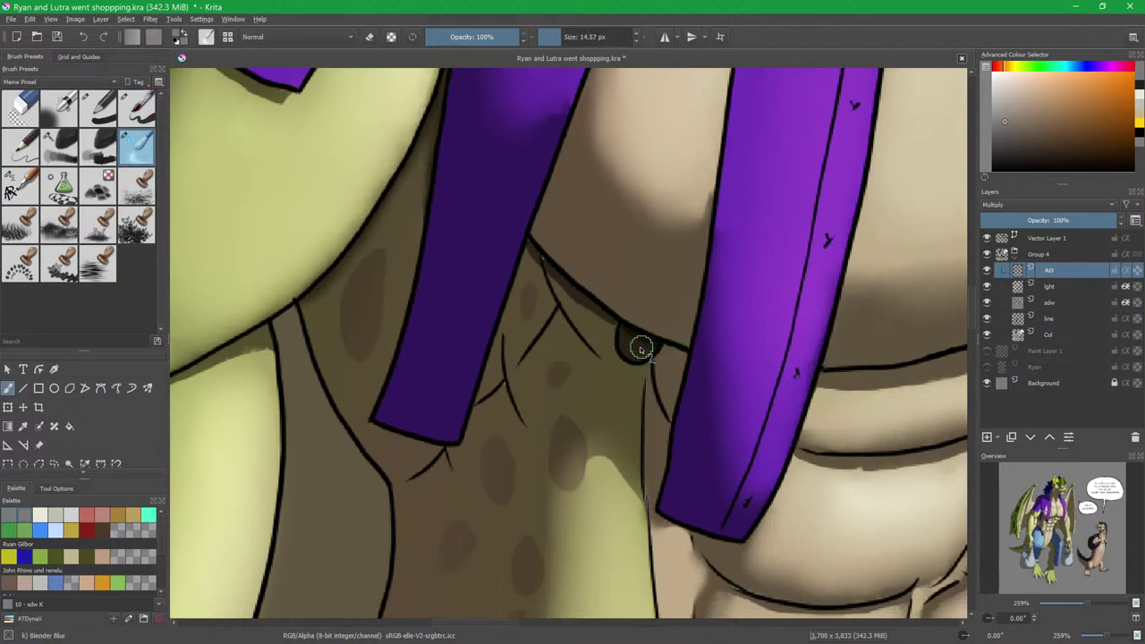
pyautogui.press('/')
pyautogui.moveTo(677, 350)
pyautogui.mouseDown()
pyautogui.moveTo(665, 348)
pyautogui.moveTo(677, 355)
pyautogui.mouseUp()
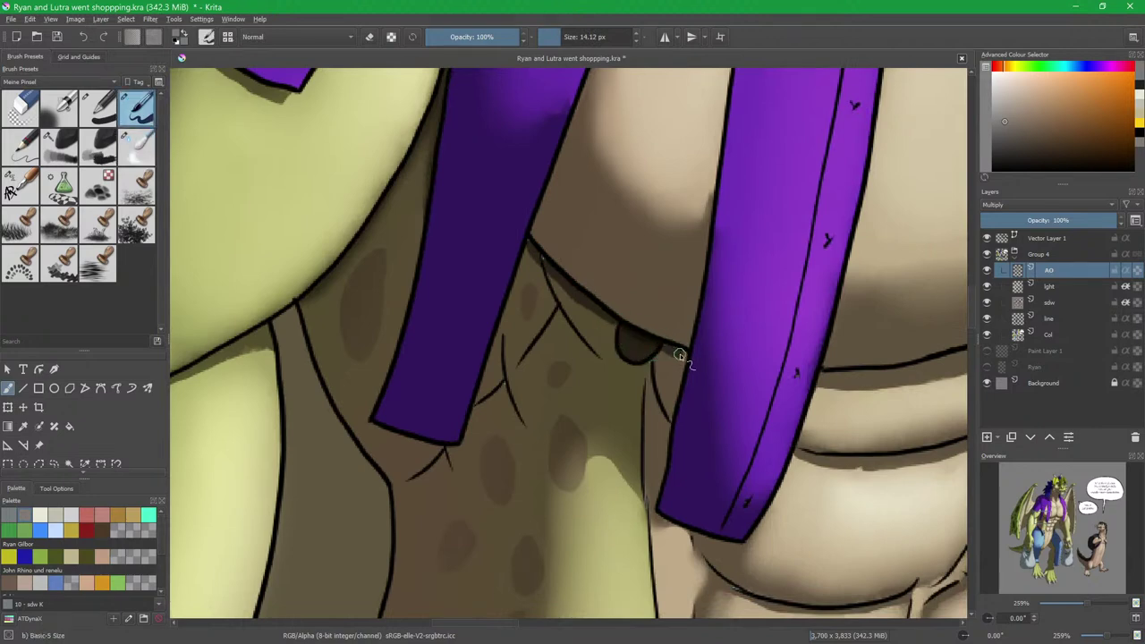
pyautogui.press('/')
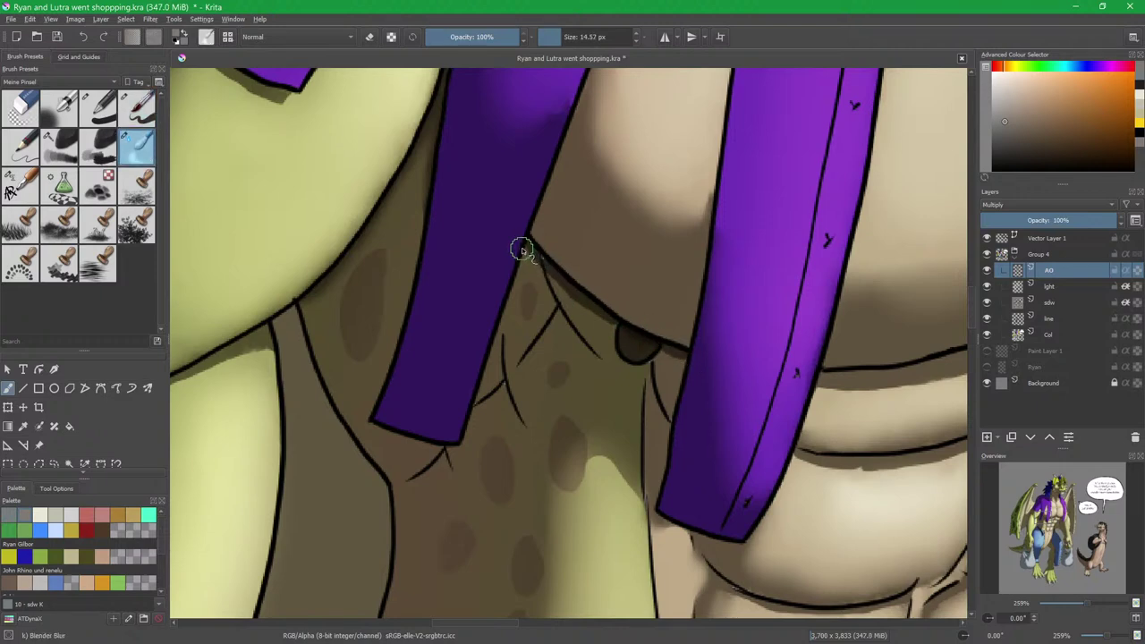
pyautogui.moveTo(523, 250); pyautogui.dragTo(606, 319)
pyautogui.moveTo(562, 288); pyautogui.dragTo(674, 362)
# Paint a brown shadow on the left pectoral along the outer edge of the buttoned shirt strip, and soften it with Blender Blur.
pyautogui.scroll(2, 671, 356)
pyautogui.press('/')
pyautogui.moveTo(690, 263); pyautogui.dragTo(677, 381)
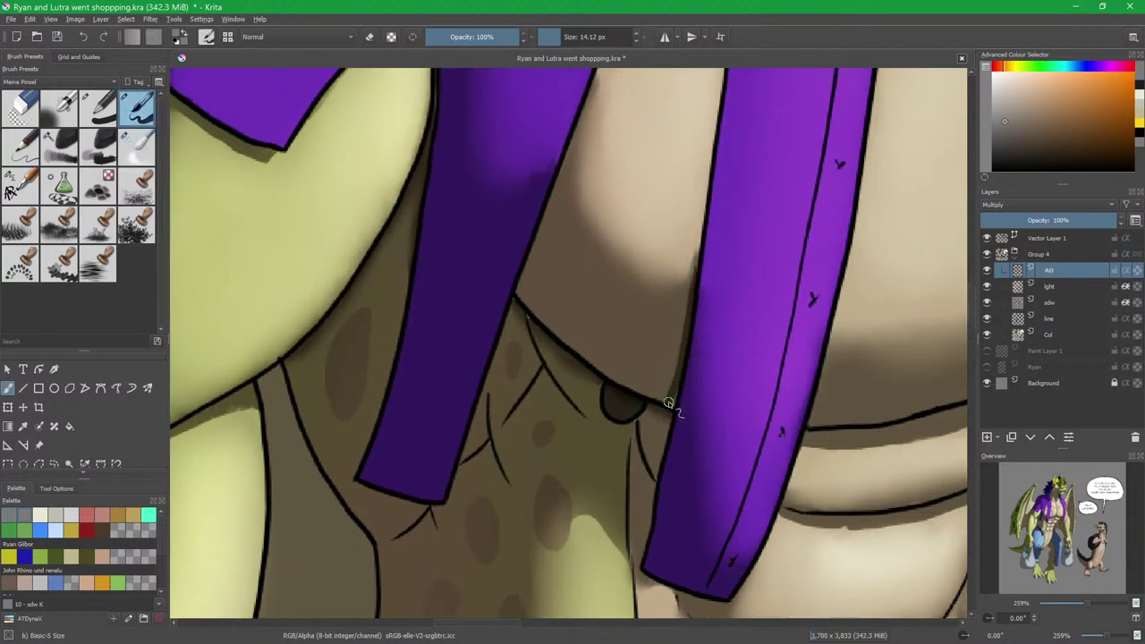
pyautogui.press('/')
pyautogui.moveTo(684, 311)
pyautogui.mouseDown()
pyautogui.moveTo(687, 248)
pyautogui.moveTo(661, 400)
pyautogui.moveTo(657, 380)
pyautogui.mouseUp()
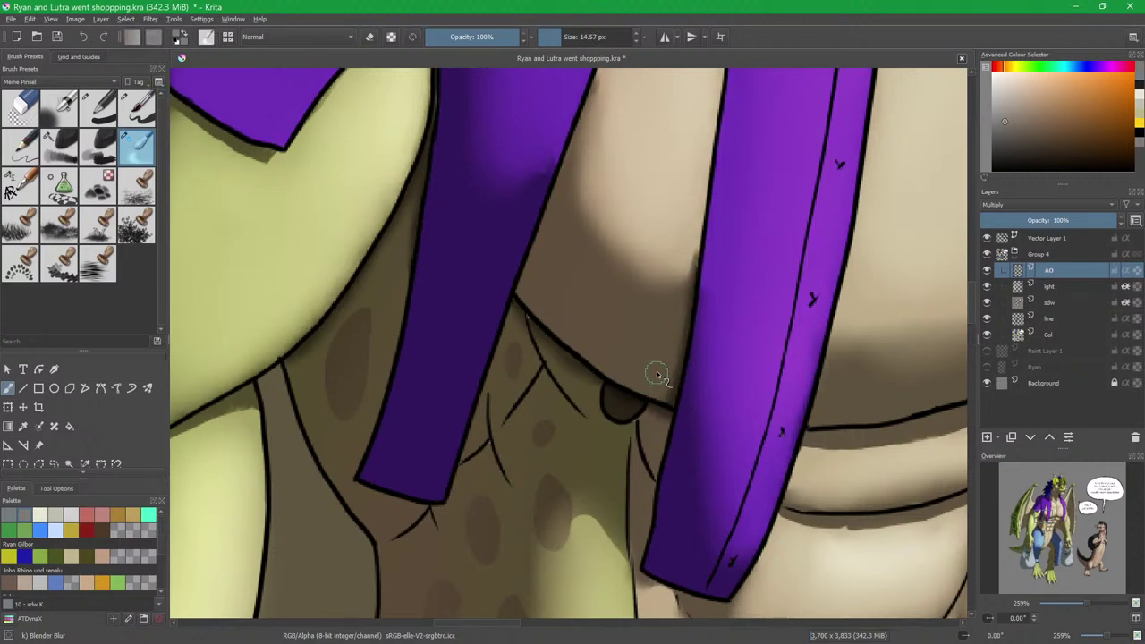
pyautogui.moveTo(729, 414); pyautogui.dragTo(686, 230)
# Paint and trim a brown shadow beneath the left pectoral's curve over the abdomen, and blend it with the 14.57 px Blender Blur.
pyautogui.moveTo(767, 235)
pyautogui.mouseDown()
pyautogui.moveTo(570, 370)
pyautogui.moveTo(601, 368)
pyautogui.mouseUp()
pyautogui.press('/')
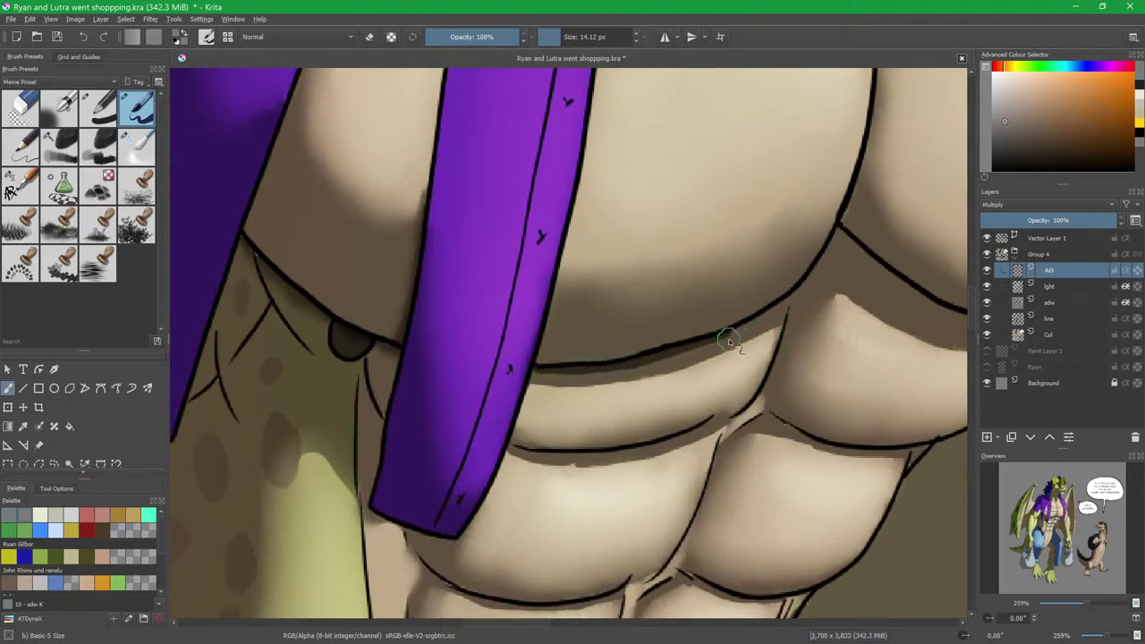
pyautogui.moveTo(798, 291)
pyautogui.mouseDown()
pyautogui.moveTo(840, 226)
pyautogui.moveTo(803, 287)
pyautogui.moveTo(842, 232)
pyautogui.moveTo(825, 272)
pyautogui.mouseUp()
pyautogui.hotkey('ctrl', 'z')
pyautogui.press('e')
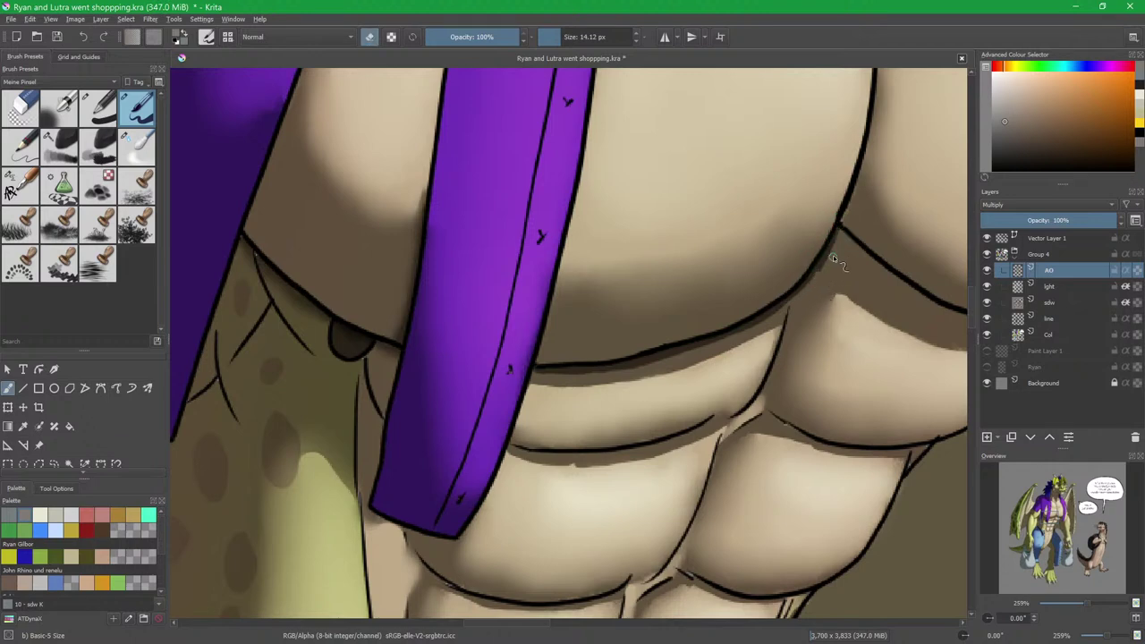
pyautogui.press('/')
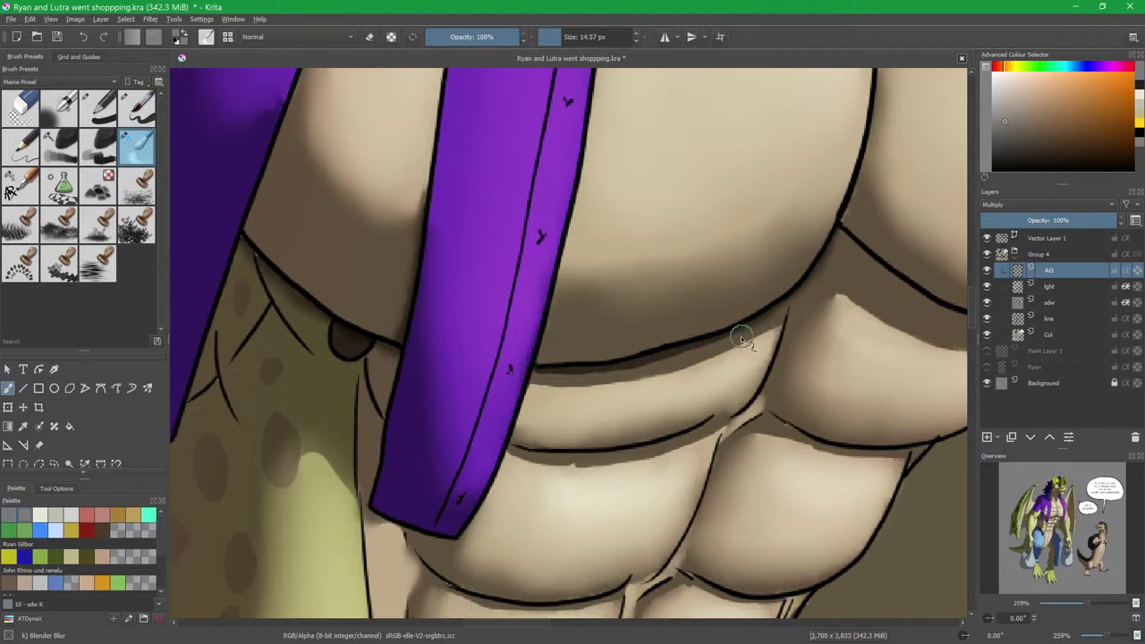
pyautogui.moveTo(859, 285)
pyautogui.mouseDown()
pyautogui.moveTo(585, 278)
pyautogui.moveTo(679, 272)
pyautogui.mouseUp()
# Paint a brown shadow beneath the right pectoral's lower contour out to the nipple, and soften it with the 14.57 px Blender Blur.
pyautogui.press('/')
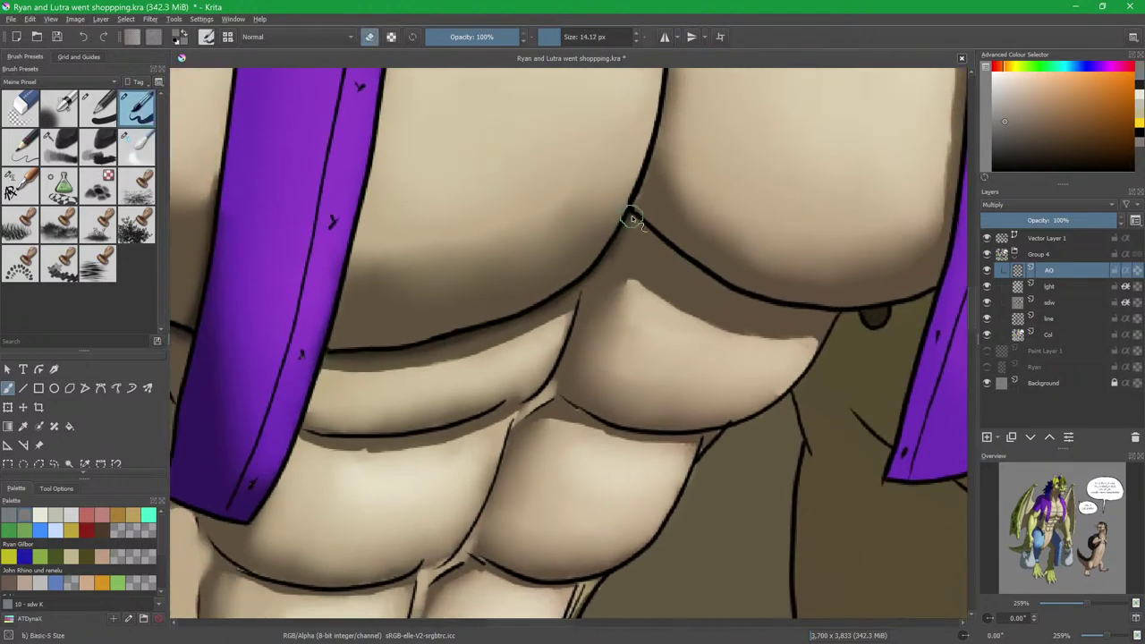
pyautogui.press('e')
pyautogui.moveTo(677, 259)
pyautogui.mouseDown()
pyautogui.moveTo(649, 233)
pyautogui.moveTo(686, 265)
pyautogui.mouseUp()
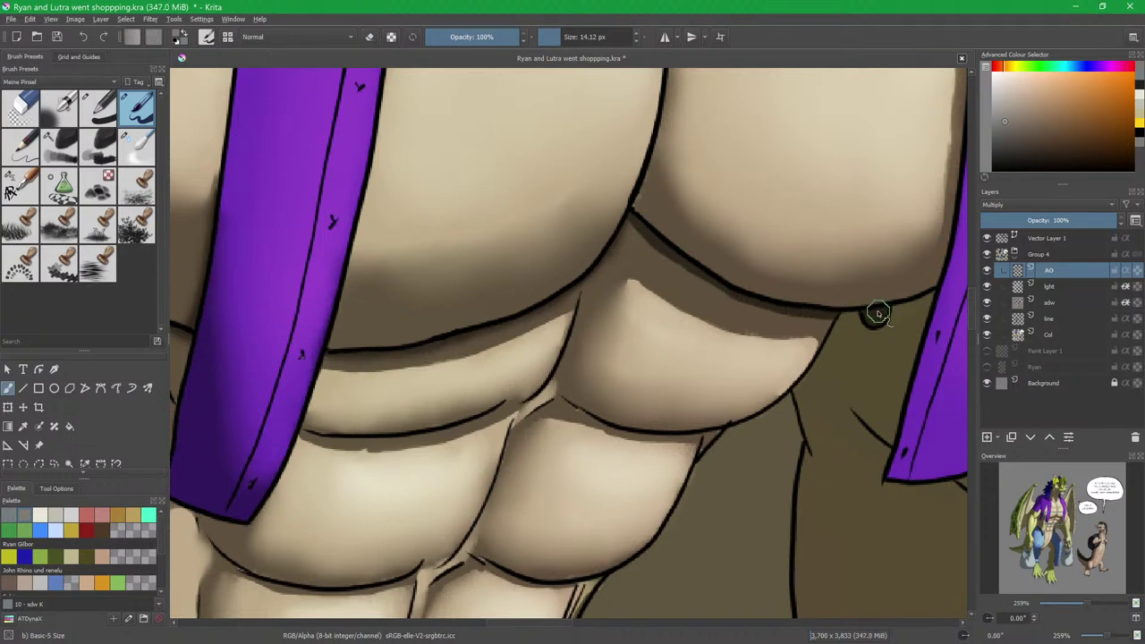
pyautogui.press('/')
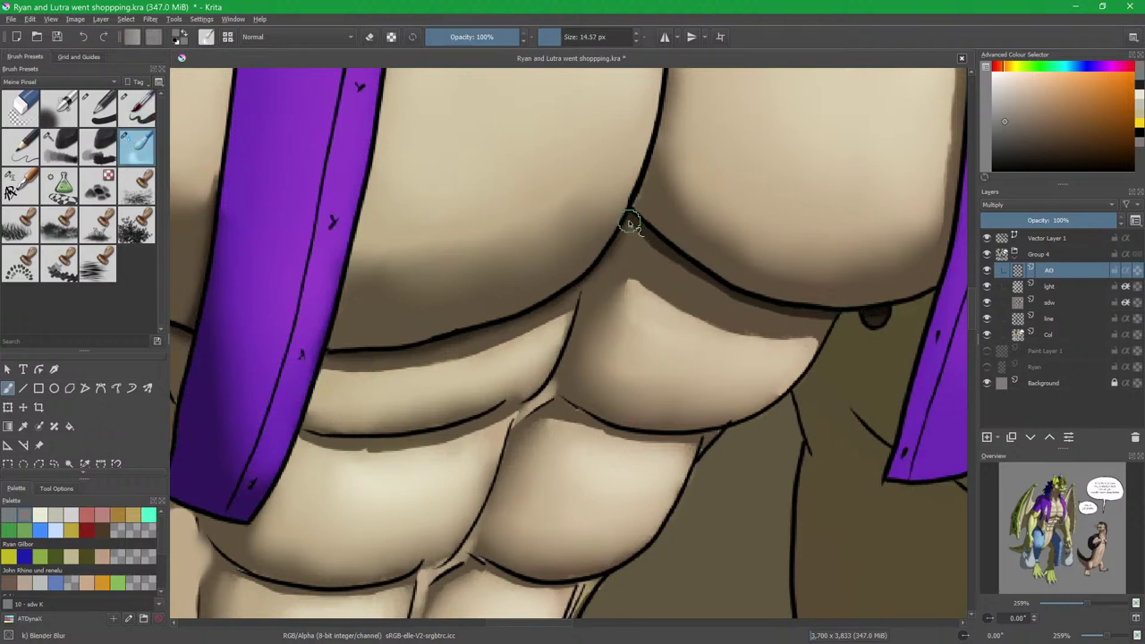
pyautogui.moveTo(736, 302)
pyautogui.mouseDown()
pyautogui.moveTo(829, 328)
pyautogui.moveTo(718, 345)
pyautogui.mouseUp()
pyautogui.moveTo(754, 325); pyautogui.dragTo(726, 350)
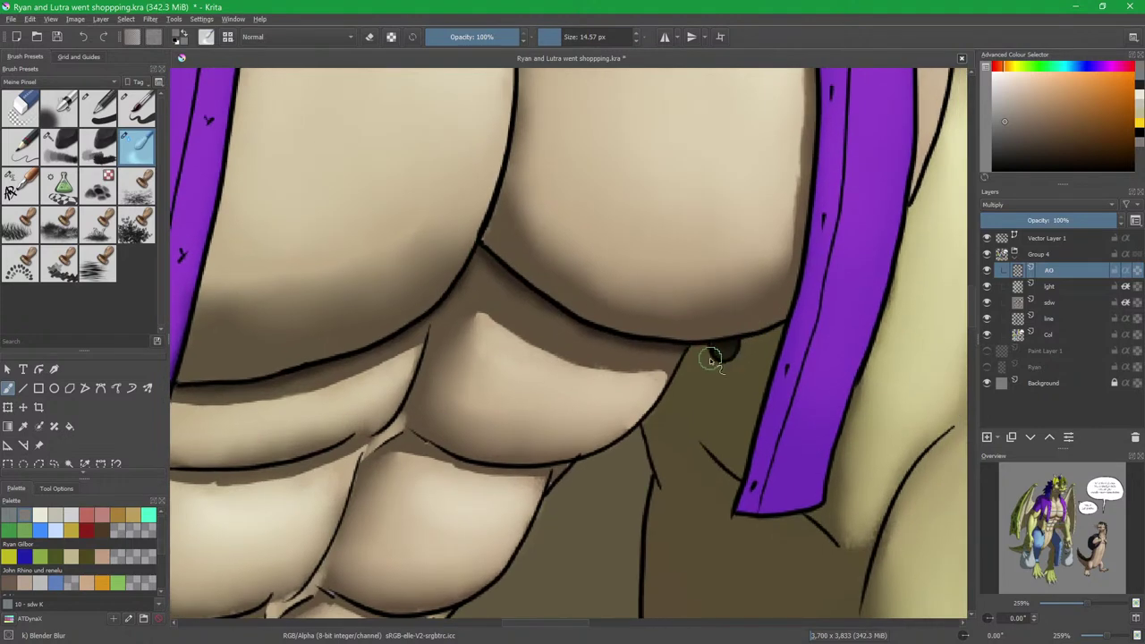
# Paint a brown shadow on the right pectoral along the inner edge of the purple shirt strip with the 14.12 px Basic-5 Size brush.
pyautogui.moveTo(745, 308); pyautogui.dragTo(670, 509)
pyautogui.moveTo(707, 251); pyautogui.dragTo(712, 403)
pyautogui.moveTo(651, 196); pyautogui.dragTo(678, 356)
pyautogui.press('/')
pyautogui.moveTo(600, 180); pyautogui.dragTo(602, 182)
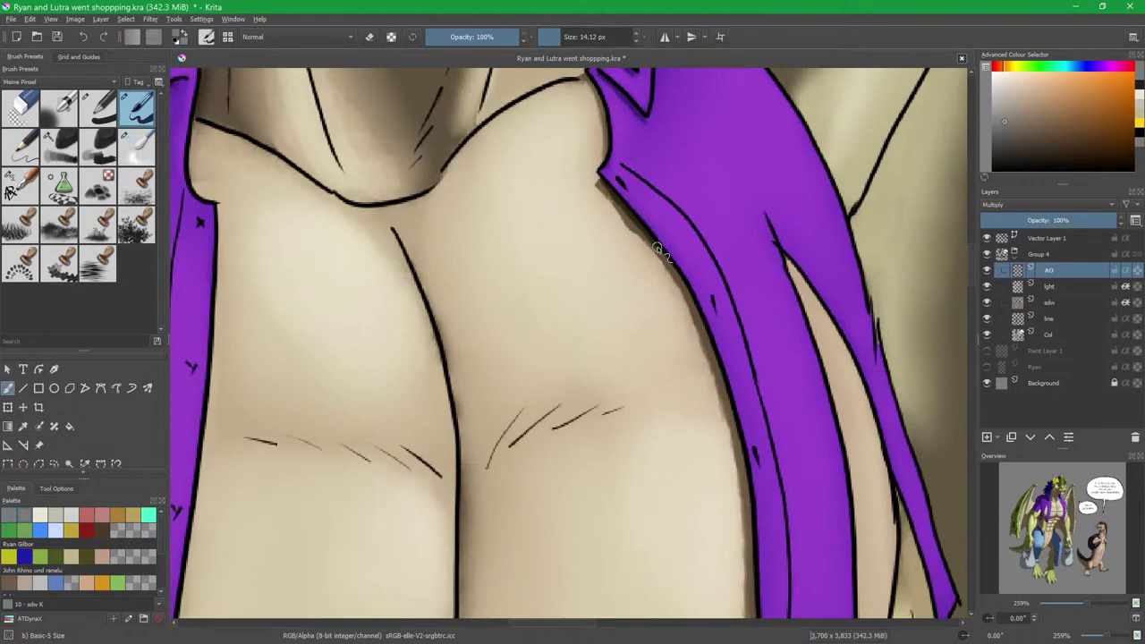
pyautogui.moveTo(676, 273); pyautogui.dragTo(697, 313)
pyautogui.moveTo(727, 397); pyautogui.dragTo(705, 244)
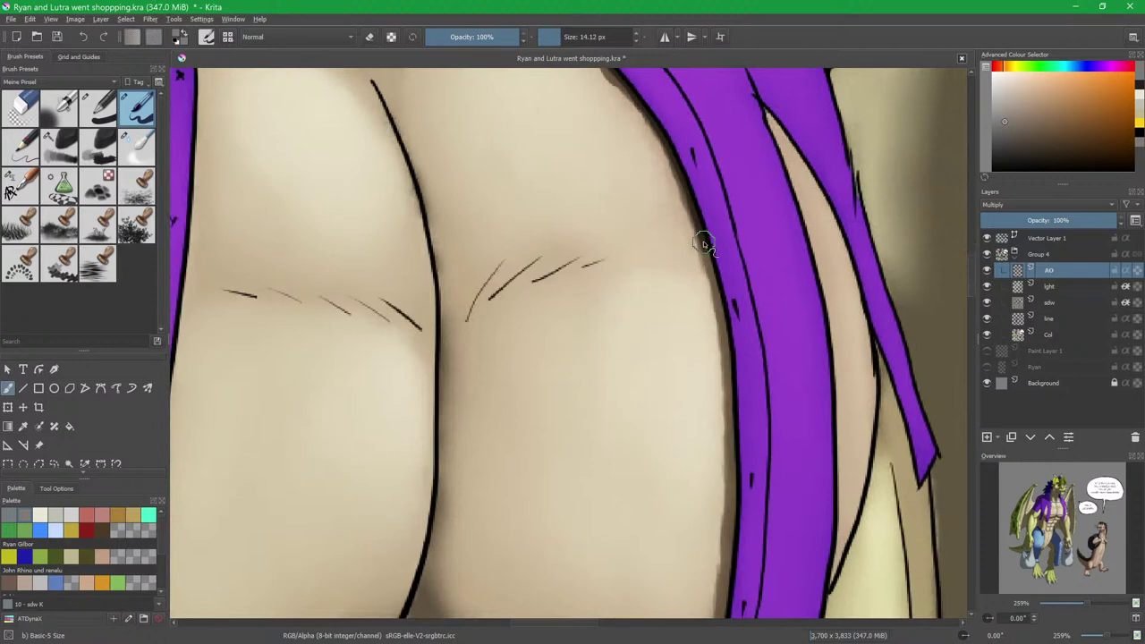
pyautogui.moveTo(732, 408)
pyautogui.mouseDown()
pyautogui.moveTo(741, 204)
pyautogui.moveTo(743, 391)
pyautogui.moveTo(740, 332)
pyautogui.moveTo(723, 503)
pyautogui.moveTo(731, 337)
pyautogui.moveTo(722, 289)
pyautogui.moveTo(732, 345)
pyautogui.mouseUp()
# Soften the shadow along the right pectoral's shirt edge with the 14.57 px Blender Blur.
pyautogui.press('/')
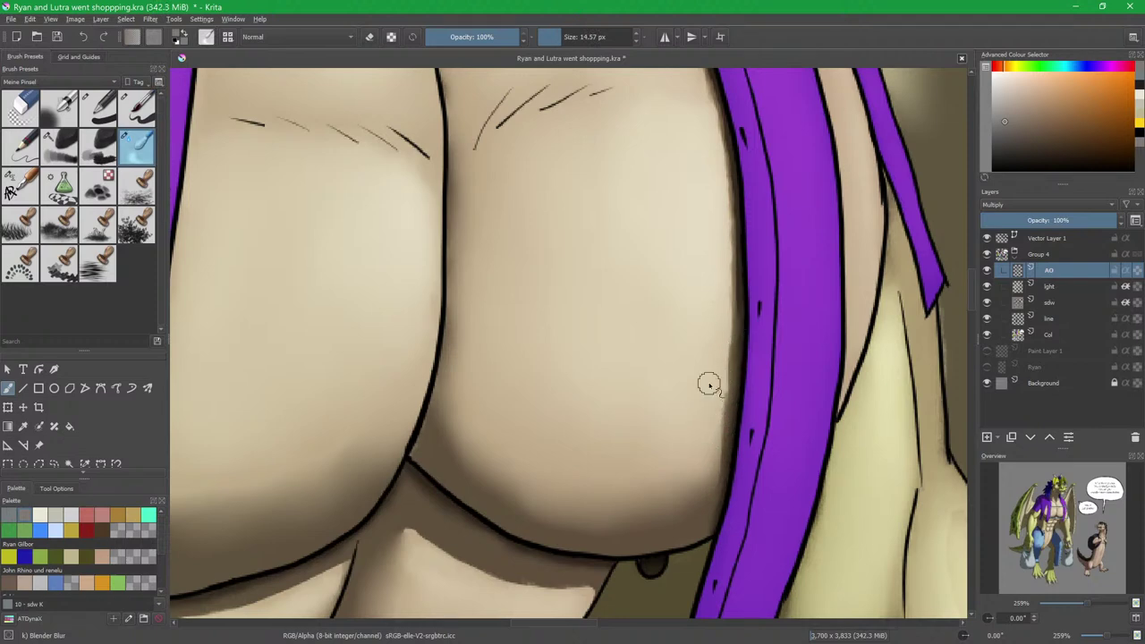
pyautogui.scroll(5, 702, 418)
pyautogui.moveTo(580, 159)
pyautogui.mouseDown()
pyautogui.moveTo(660, 271)
pyautogui.moveTo(696, 374)
pyautogui.moveTo(708, 475)
pyautogui.mouseUp()
pyautogui.scroll(-3, 708, 475)
pyautogui.moveTo(687, 255)
pyautogui.mouseDown()
pyautogui.moveTo(708, 338)
pyautogui.moveTo(695, 486)
pyautogui.moveTo(728, 304)
pyautogui.mouseUp()
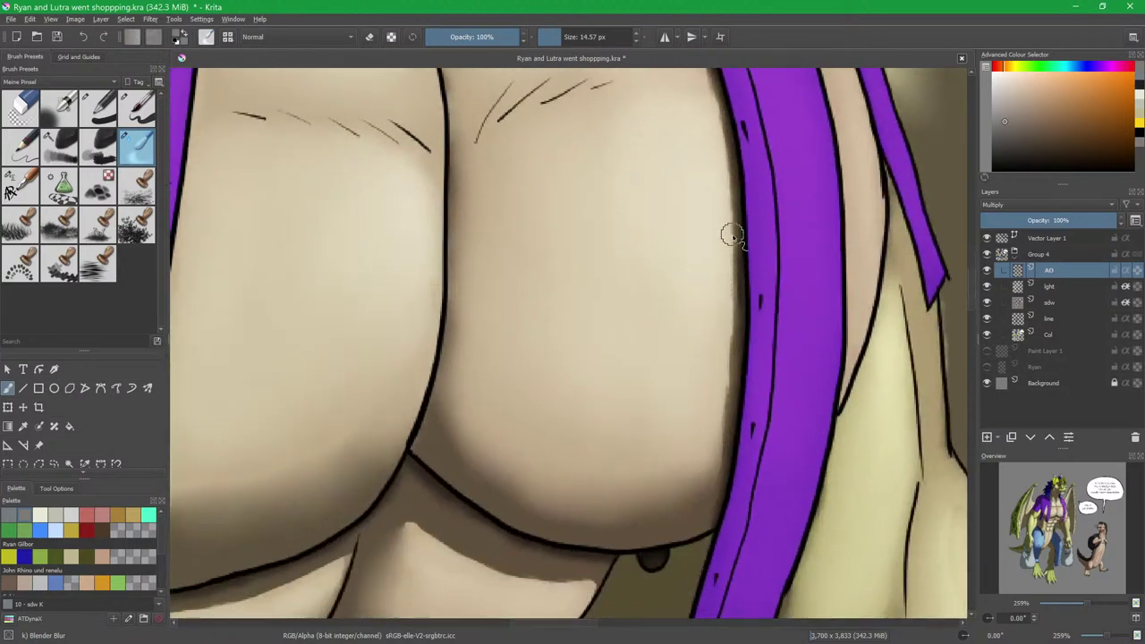
# Deepen the shading in the lower cleft between the pectorals on the sdw and AO layers, and soften it with Blender Blur.
pyautogui.press('/')
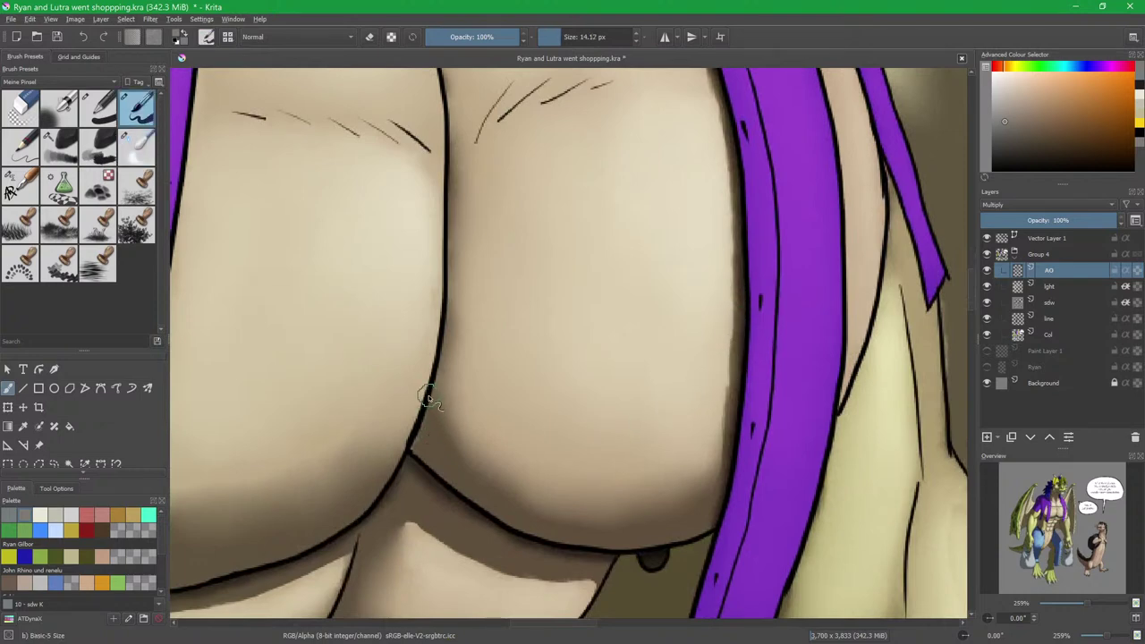
pyautogui.click(1051, 305)
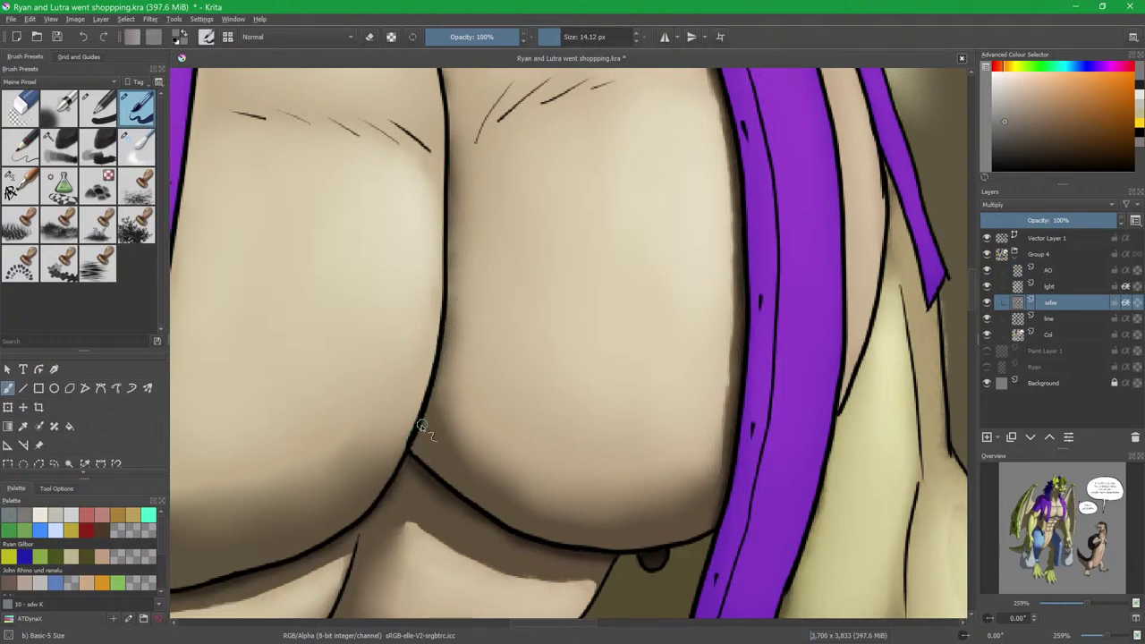
pyautogui.click(1038, 270)
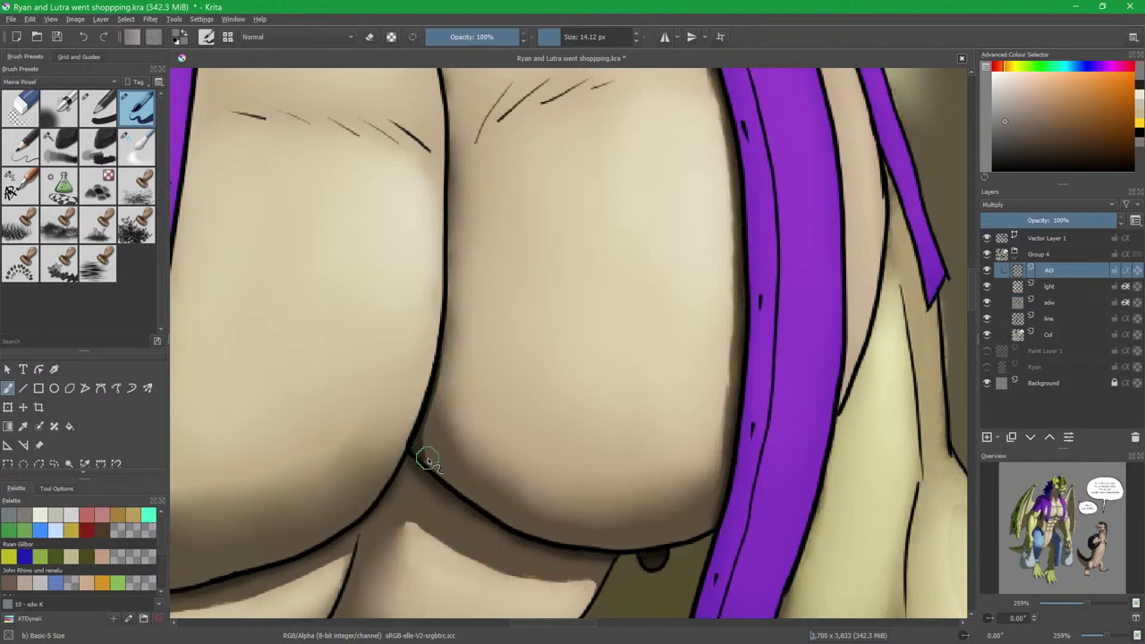
pyautogui.press('/')
pyautogui.moveTo(433, 415); pyautogui.dragTo(457, 332)
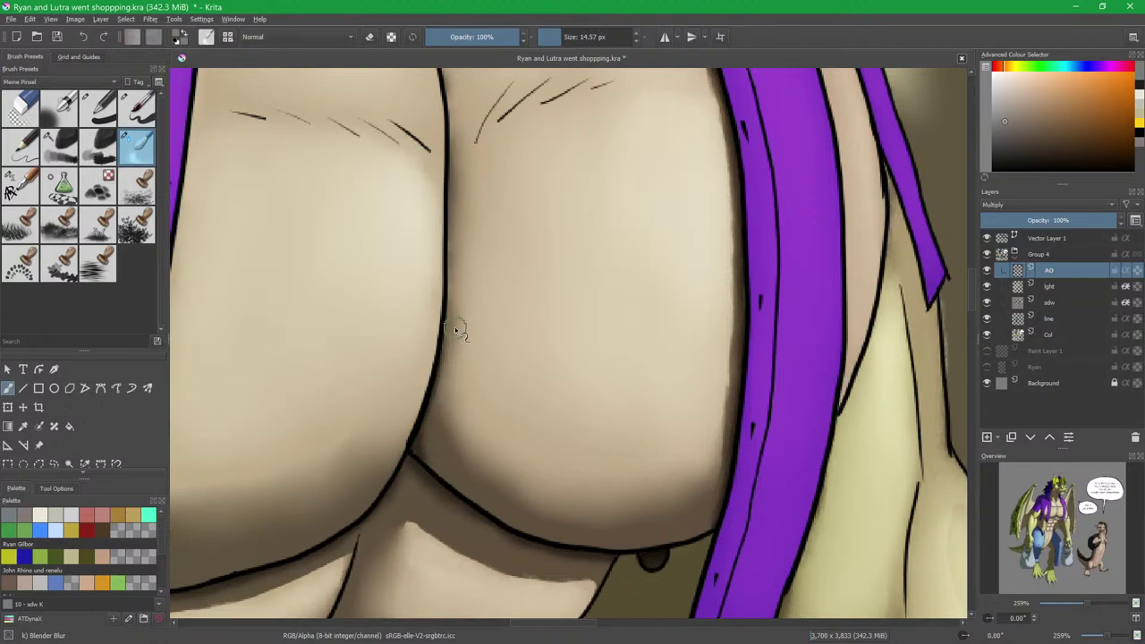
# Paint a small shadow along the navel line between the abdominal muscles on the sdw layer, and soften it with Blender Blur.
pyautogui.moveTo(542, 267); pyautogui.dragTo(767, 254)
pyautogui.moveTo(655, 420)
pyautogui.mouseDown()
pyautogui.moveTo(681, 415)
pyautogui.moveTo(614, 318)
pyautogui.mouseUp()
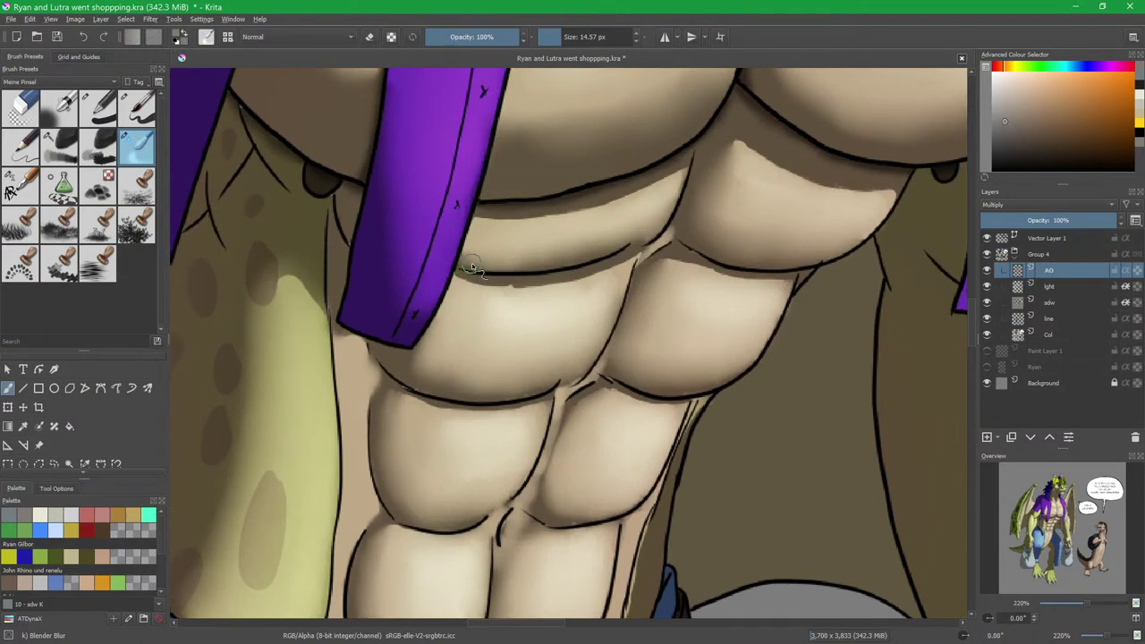
pyautogui.moveTo(670, 358); pyautogui.dragTo(734, 176)
pyautogui.moveTo(590, 319); pyautogui.dragTo(642, 305)
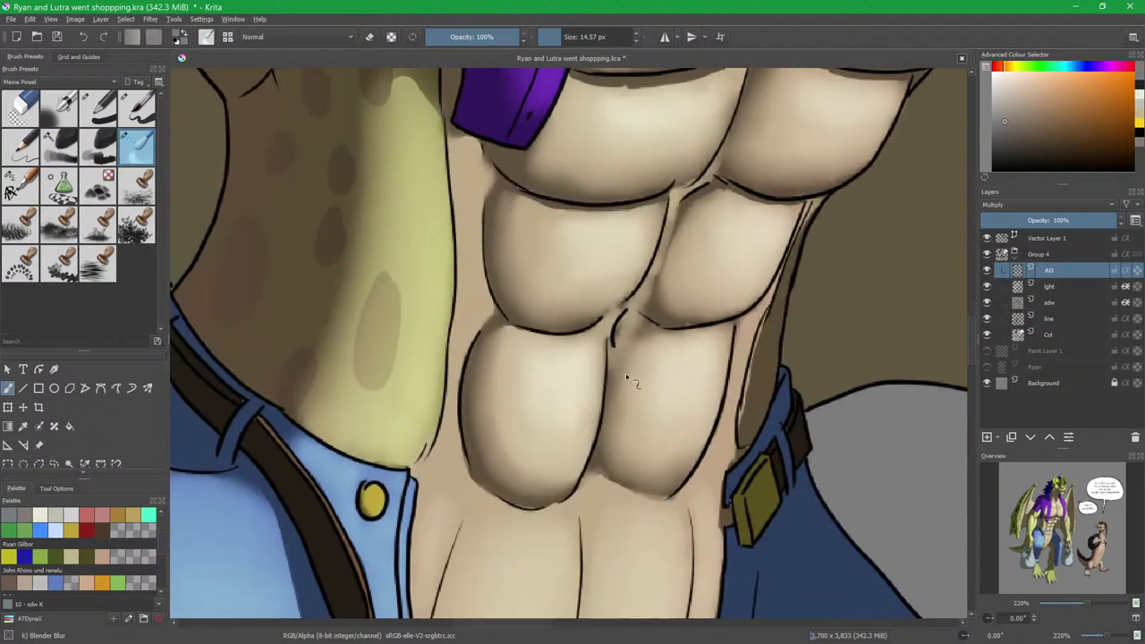
pyautogui.scroll(3, 629, 381)
pyautogui.click(1051, 303)
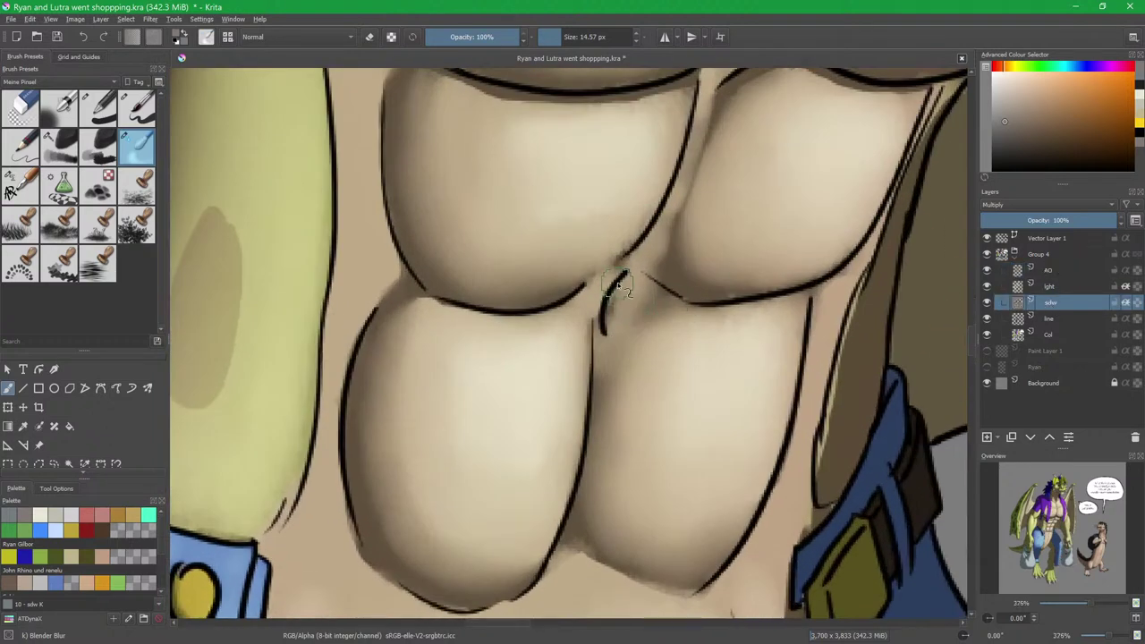
pyautogui.press('/')
pyautogui.moveTo(626, 280); pyautogui.dragTo(603, 333)
pyautogui.press('/')
# Add a darker shadow beside the navel line on the AO layer, and blend it with the 14.57 px Blender Blur.
pyautogui.click(1059, 269)
pyautogui.press('/')
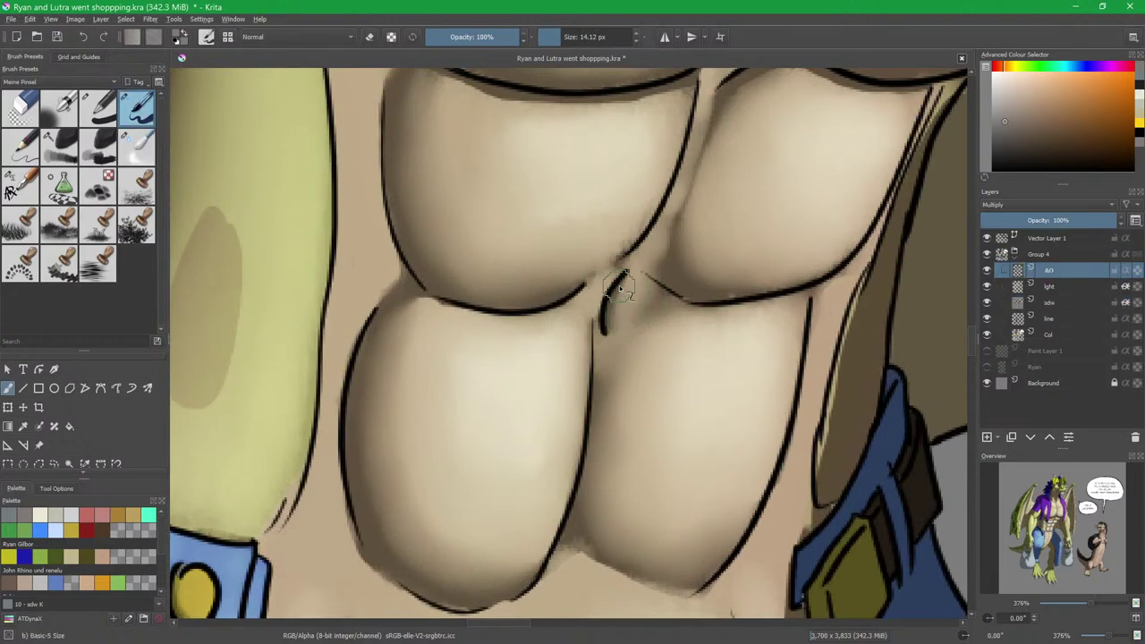
pyautogui.press('/')
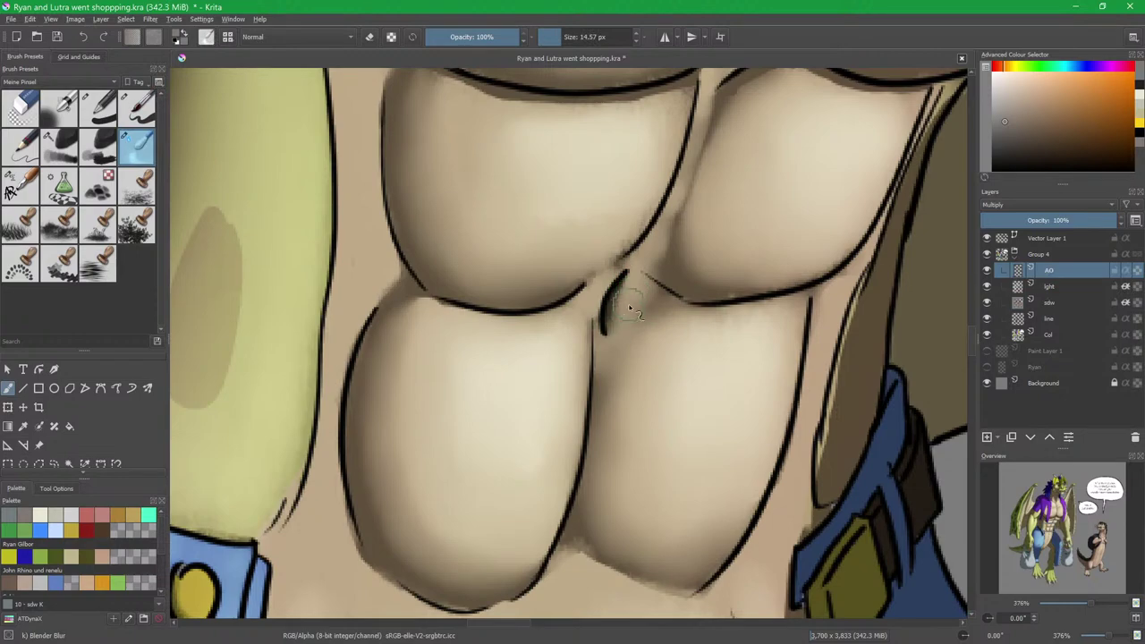
# Paint a shadow on the lower belly along the jeans edge beside the belt buckle, and soften it down that edge with Blender Blur.
pyautogui.scroll(-2, 682, 386)
pyautogui.scroll(-3, 682, 387)
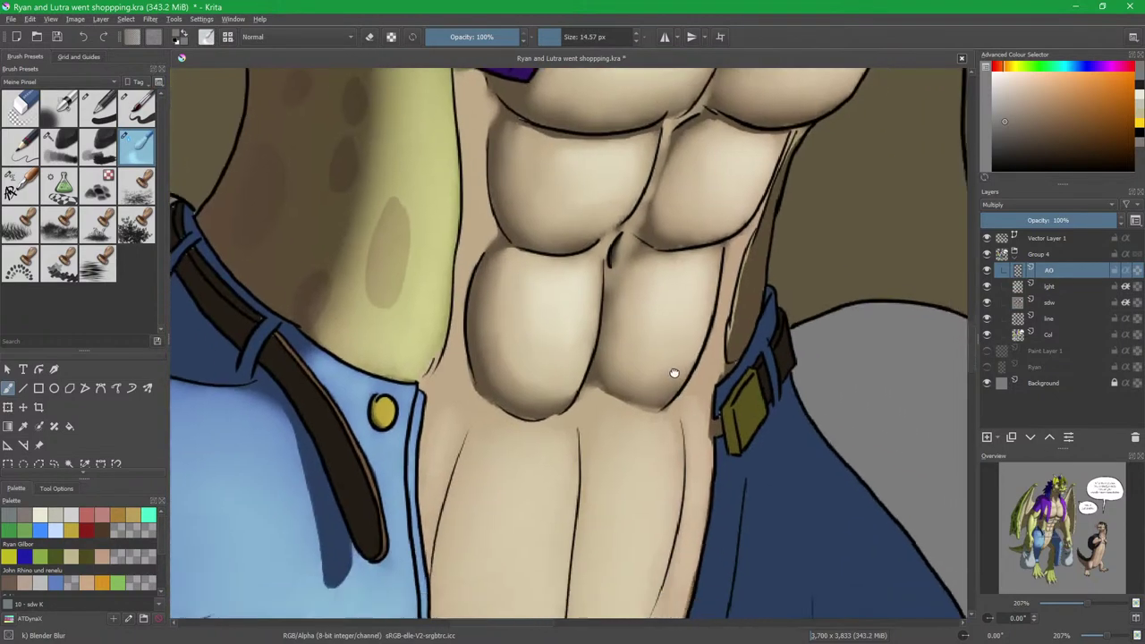
pyautogui.scroll(4, 638, 430)
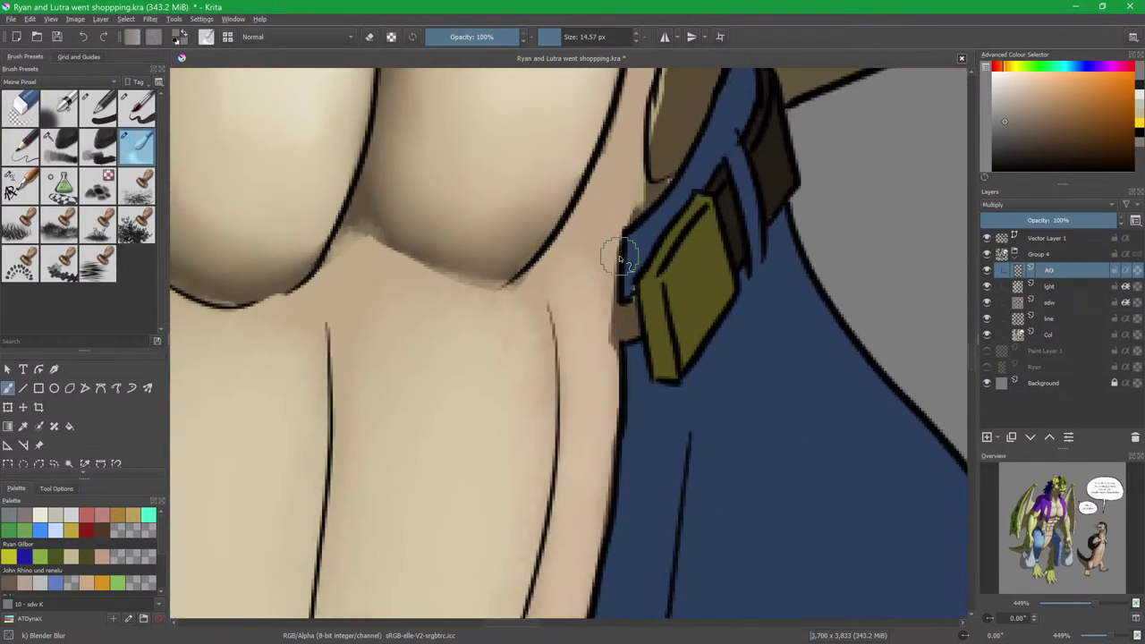
pyautogui.press('/')
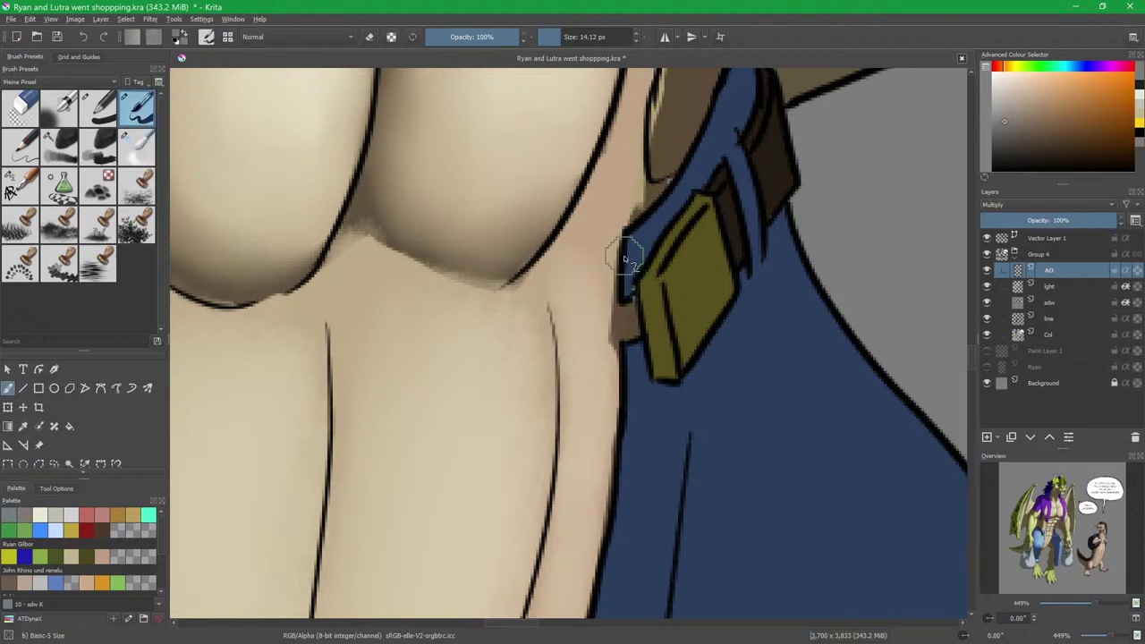
pyautogui.moveTo(619, 266)
pyautogui.mouseDown()
pyautogui.moveTo(640, 337)
pyautogui.moveTo(622, 349)
pyautogui.moveTo(613, 313)
pyautogui.mouseUp()
pyautogui.press('/')
pyautogui.moveTo(607, 394); pyautogui.dragTo(679, 181)
pyautogui.moveTo(678, 192); pyautogui.dragTo(671, 269)
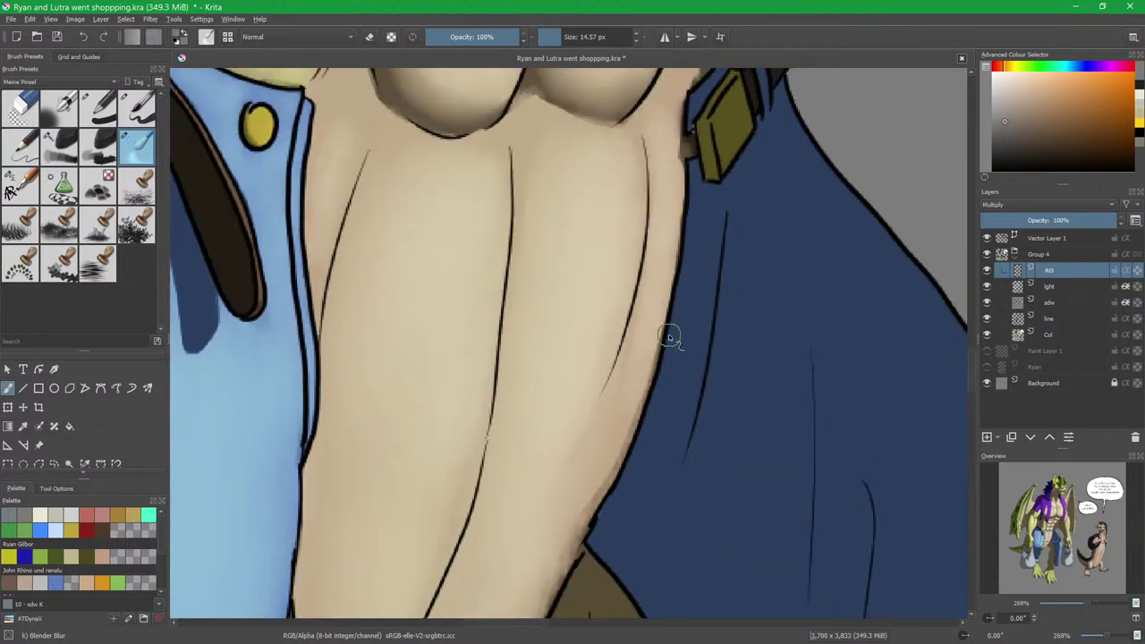
pyautogui.moveTo(669, 335); pyautogui.dragTo(638, 371)
# Paint a dark shadow on the bare olive leg along the jeans edge below the belly, and erase the excess over the jeans.
pyautogui.scroll(-4, 667, 319)
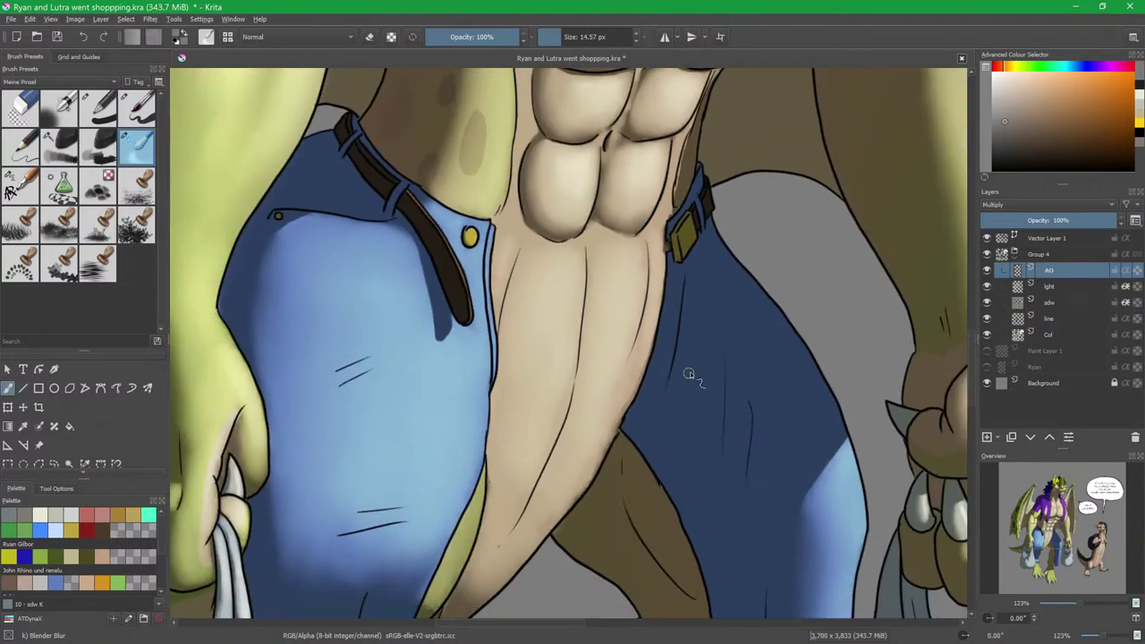
pyautogui.moveTo(710, 314); pyautogui.dragTo(639, 376)
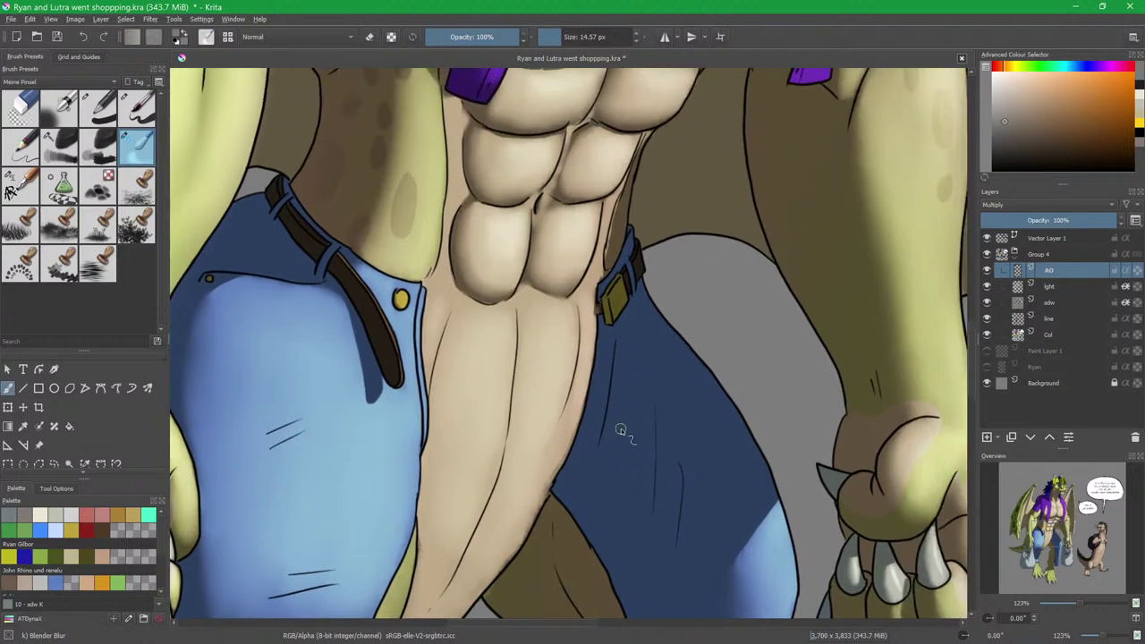
pyautogui.moveTo(625, 420); pyautogui.dragTo(662, 272)
pyautogui.scroll(5, 630, 379)
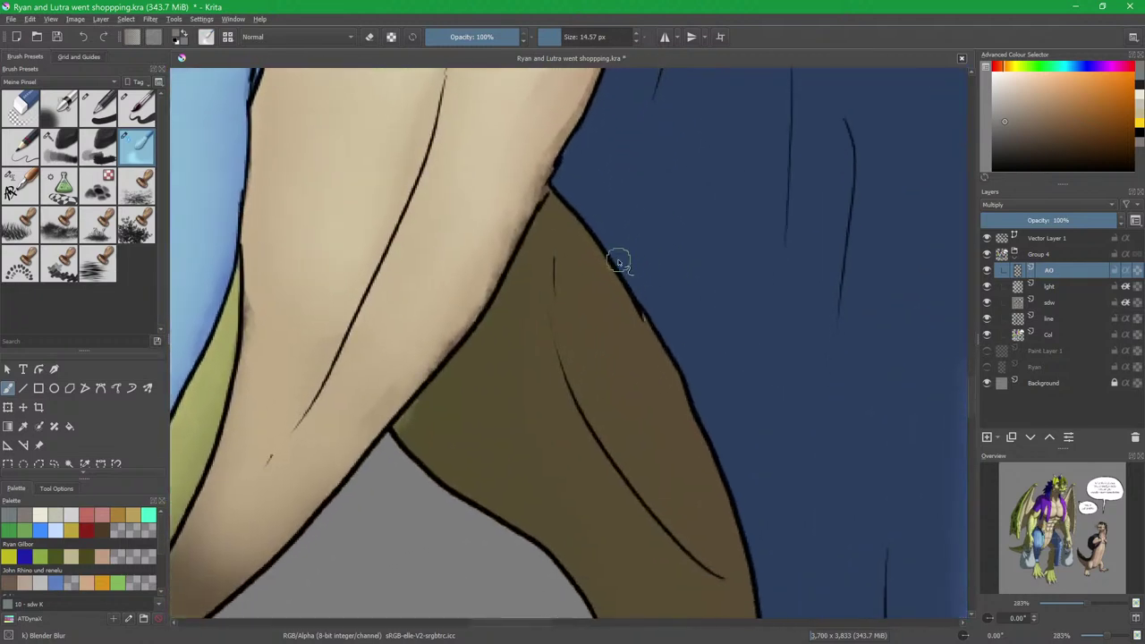
pyautogui.press('/')
pyautogui.moveTo(550, 194)
pyautogui.mouseDown()
pyautogui.moveTo(663, 356)
pyautogui.moveTo(759, 595)
pyautogui.moveTo(742, 553)
pyautogui.moveTo(720, 299)
pyautogui.mouseUp()
pyautogui.press('e')
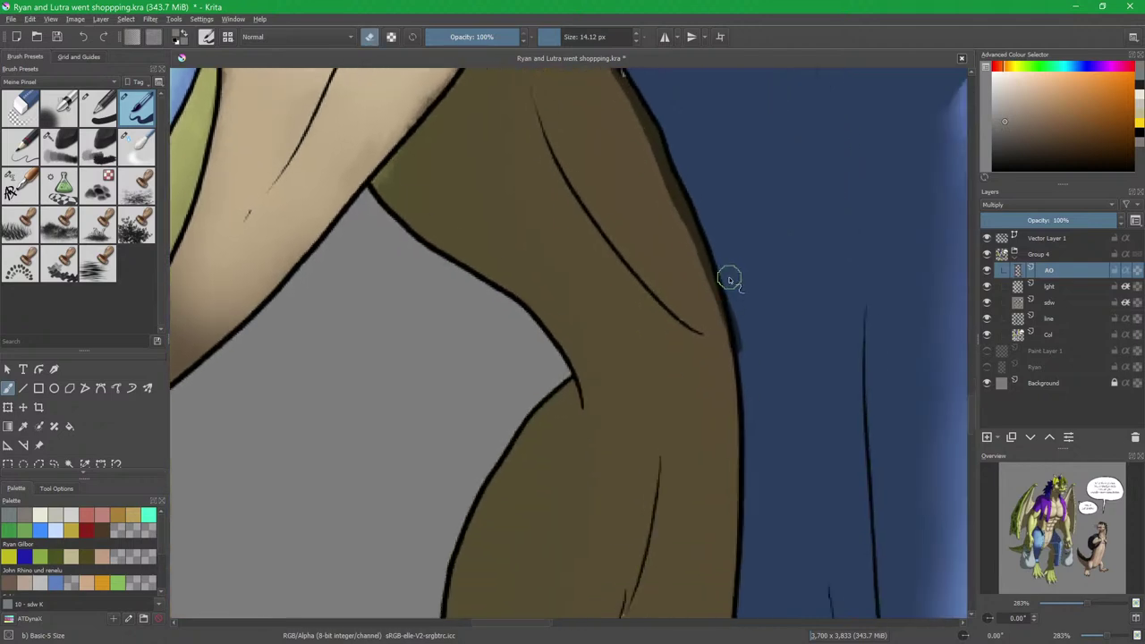
pyautogui.press('/')
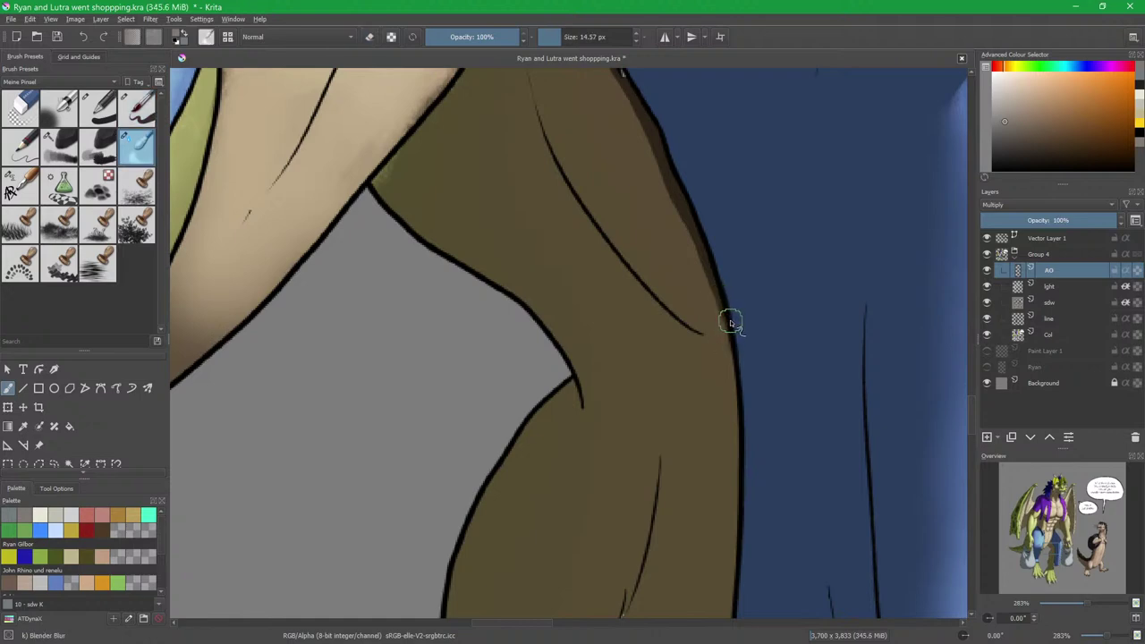
# Extend the shadow down the olive leg beside the jeans, and blend it with Blender Blur at 17.04 px.
pyautogui.press('/')
pyautogui.press('e')
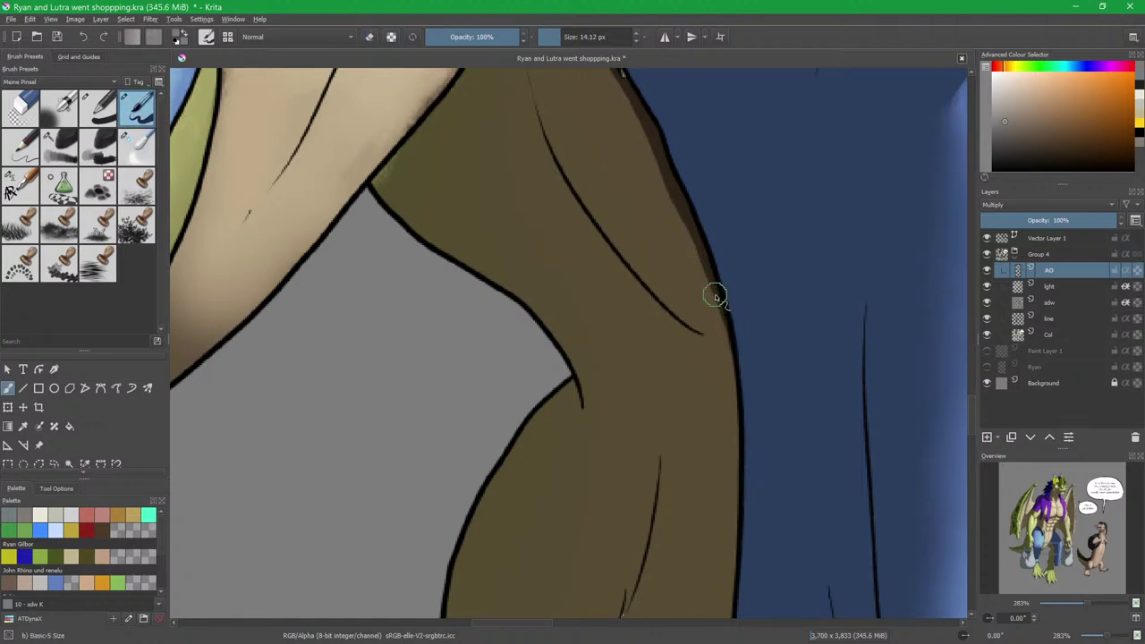
pyautogui.moveTo(725, 330)
pyautogui.mouseDown()
pyautogui.moveTo(736, 417)
pyautogui.moveTo(695, 191)
pyautogui.moveTo(683, 270)
pyautogui.mouseUp()
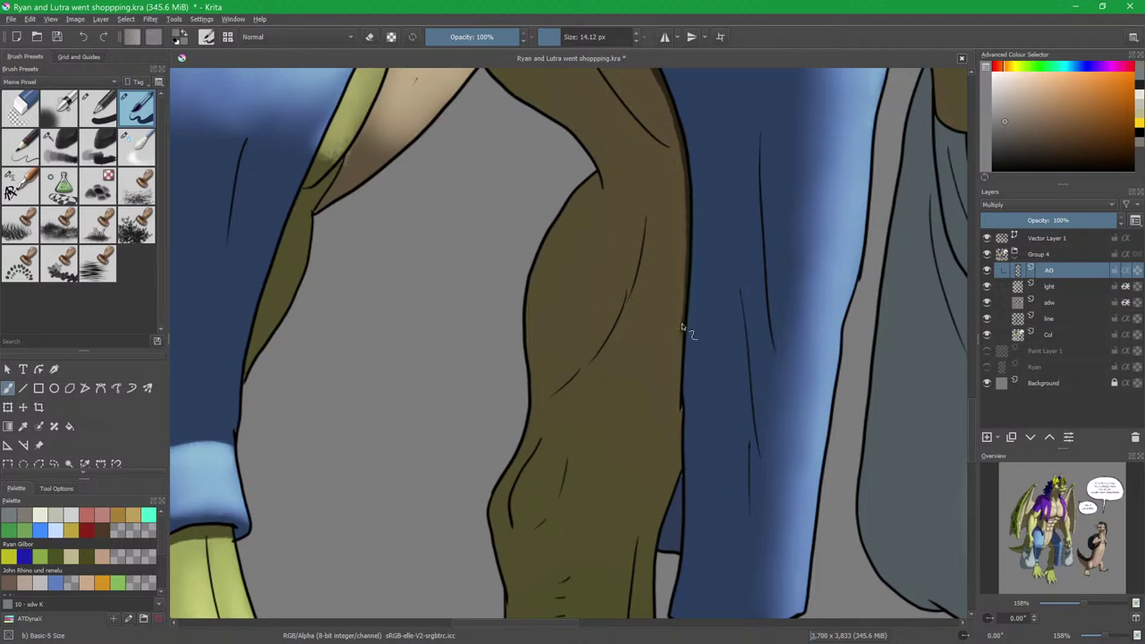
pyautogui.scroll(2, 685, 349)
pyautogui.press('/')
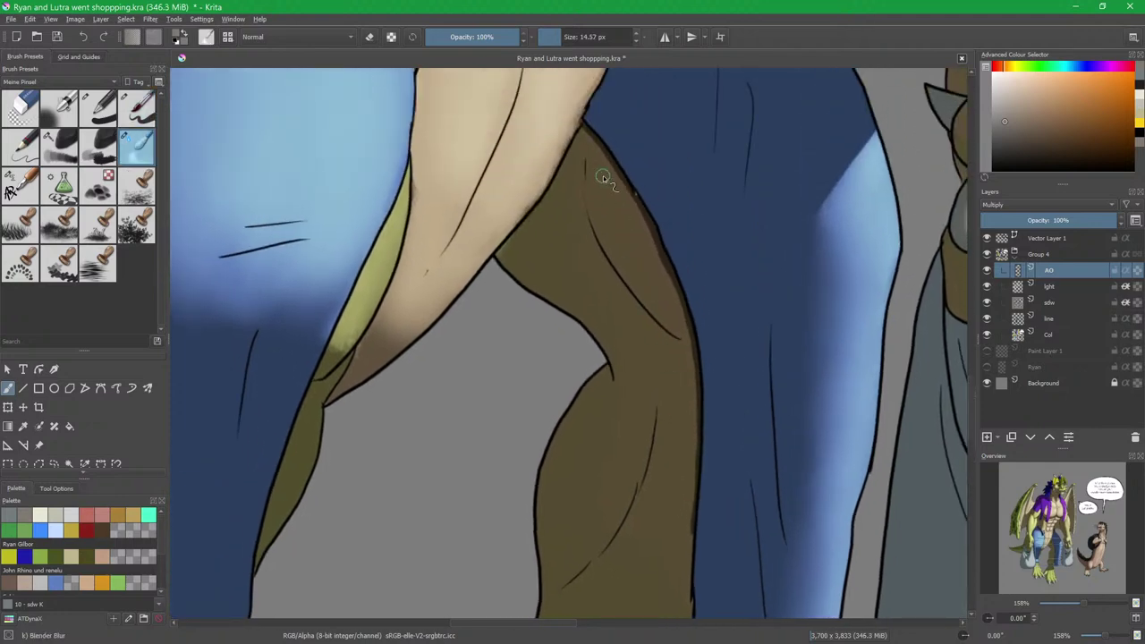
pyautogui.moveTo(609, 165); pyautogui.dragTo(672, 291)
pyautogui.moveTo(685, 331)
pyautogui.mouseDown()
pyautogui.moveTo(692, 392)
pyautogui.moveTo(681, 259)
pyautogui.mouseUp()
pyautogui.scroll(1, 680, 260)
pyautogui.moveTo(679, 193)
pyautogui.mouseDown()
pyautogui.moveTo(677, 388)
pyautogui.moveTo(660, 510)
pyautogui.moveTo(701, 208)
pyautogui.mouseUp()
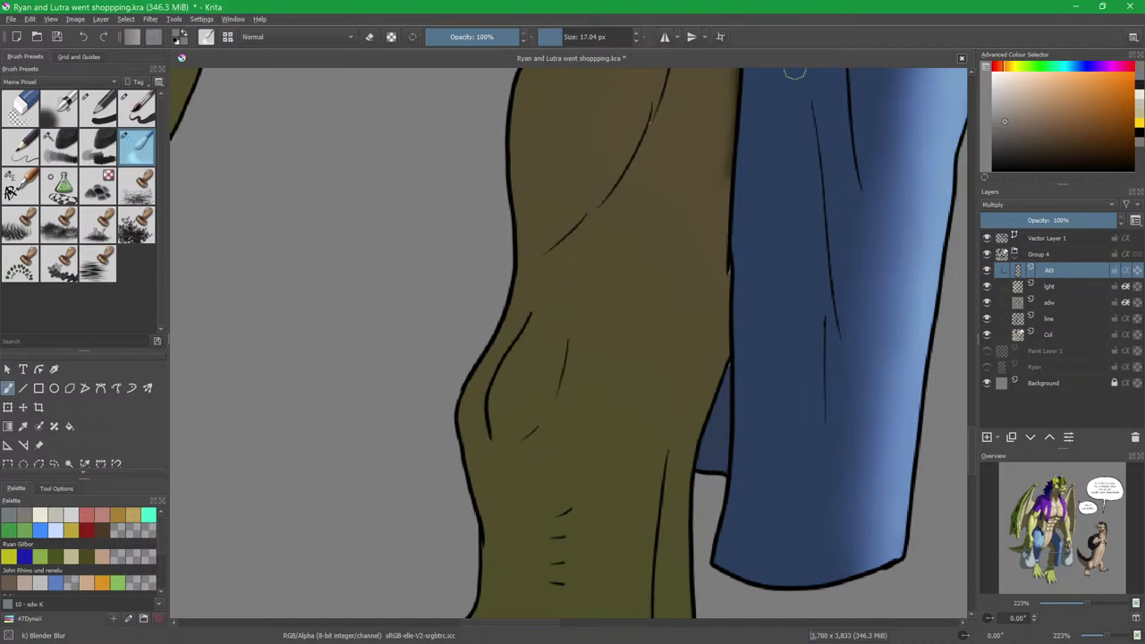
# Paint dark shadows in the gaps between the clawed toes of the right foot, and blend them with the 17.04 px Blender Blur.
pyautogui.scroll(-8, 621, 263)
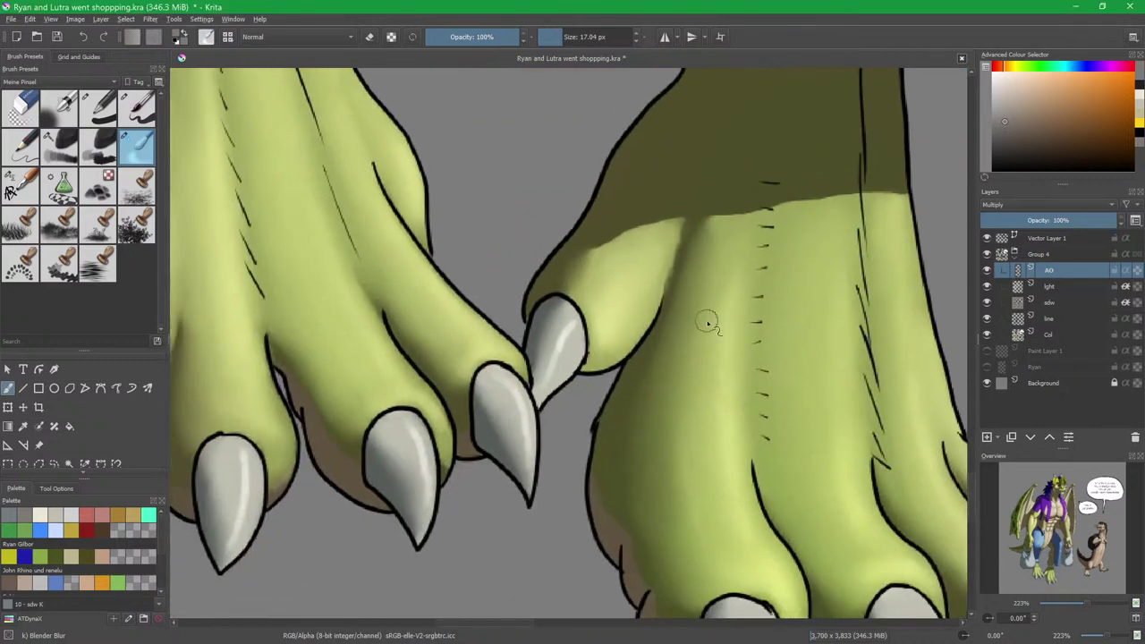
pyautogui.moveTo(704, 358); pyautogui.dragTo(639, 161)
pyautogui.moveTo(684, 314); pyautogui.dragTo(627, 247)
pyautogui.press('/')
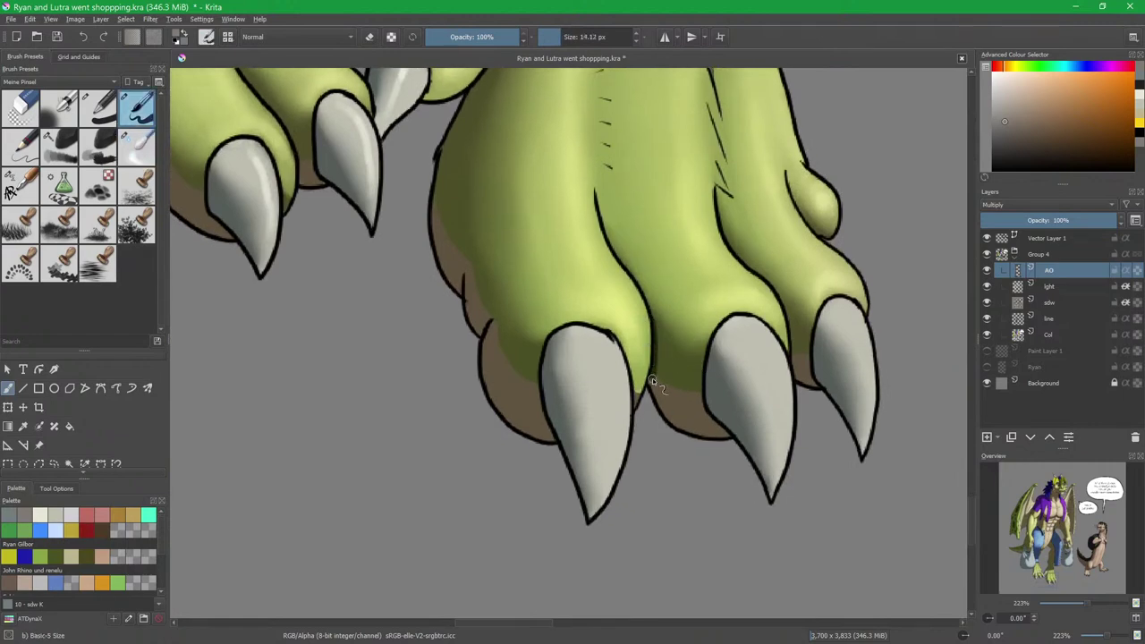
pyautogui.press('/')
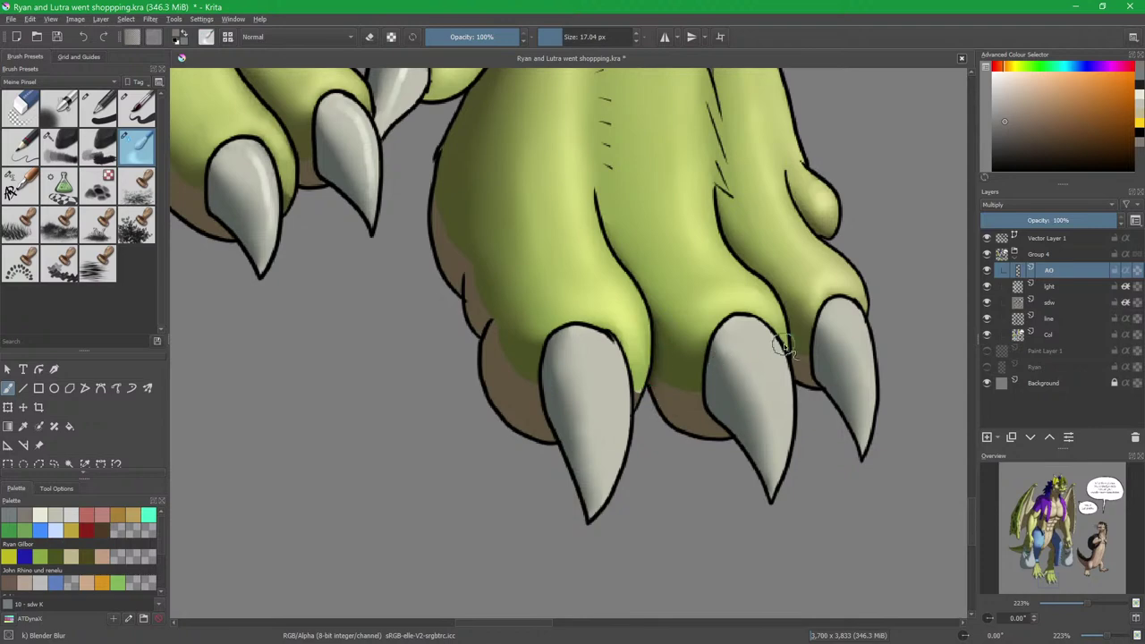
pyautogui.press('/')
pyautogui.press('/')
pyautogui.moveTo(803, 351); pyautogui.dragTo(803, 362)
# Paint shadows in the gaps between the left foot's three clawed toes, and soften them with the 17.04 px Blender Blur.
pyautogui.moveTo(449, 163)
pyautogui.mouseDown()
pyautogui.moveTo(644, 406)
pyautogui.moveTo(731, 336)
pyautogui.moveTo(760, 388)
pyautogui.mouseUp()
pyautogui.press('/')
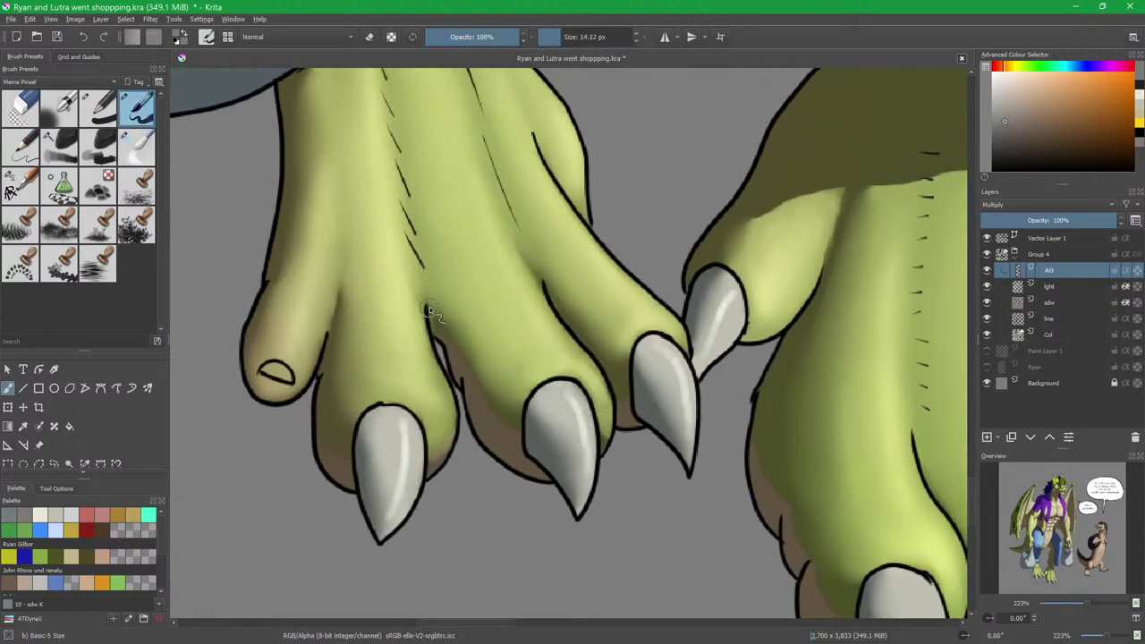
pyautogui.press('/')
pyautogui.moveTo(443, 339)
pyautogui.mouseDown()
pyautogui.moveTo(434, 306)
pyautogui.moveTo(455, 357)
pyautogui.mouseUp()
pyautogui.press('/')
pyautogui.press('/')
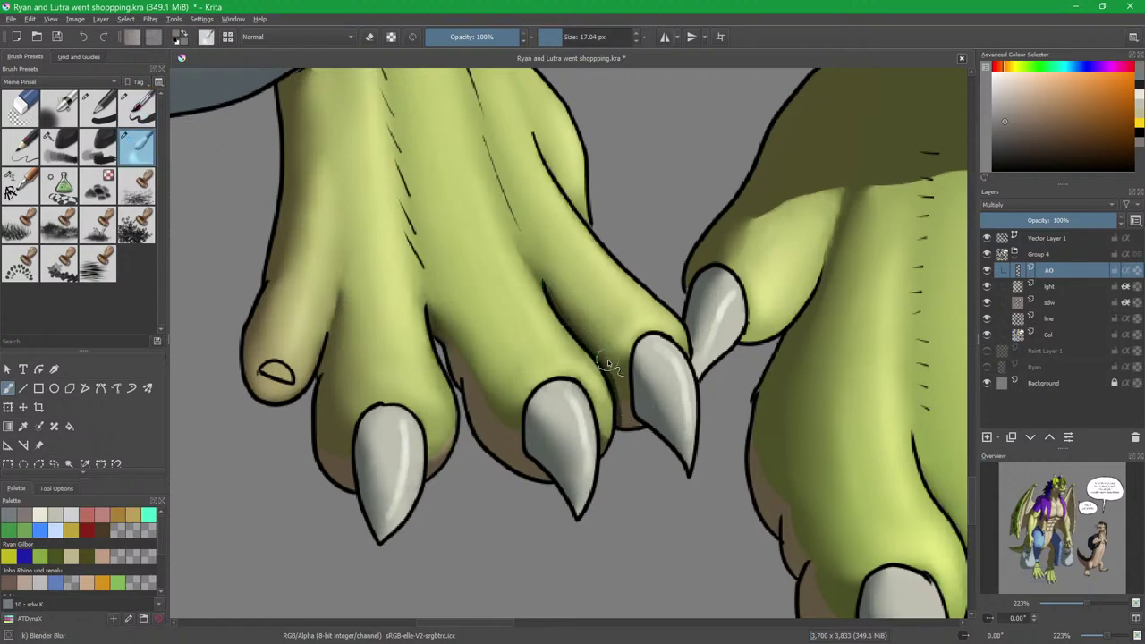
# Paint a shadow between the left foot's small outer toe and the neighbouring clawed toe, and blend it with Blender Blur.
pyautogui.press('/')
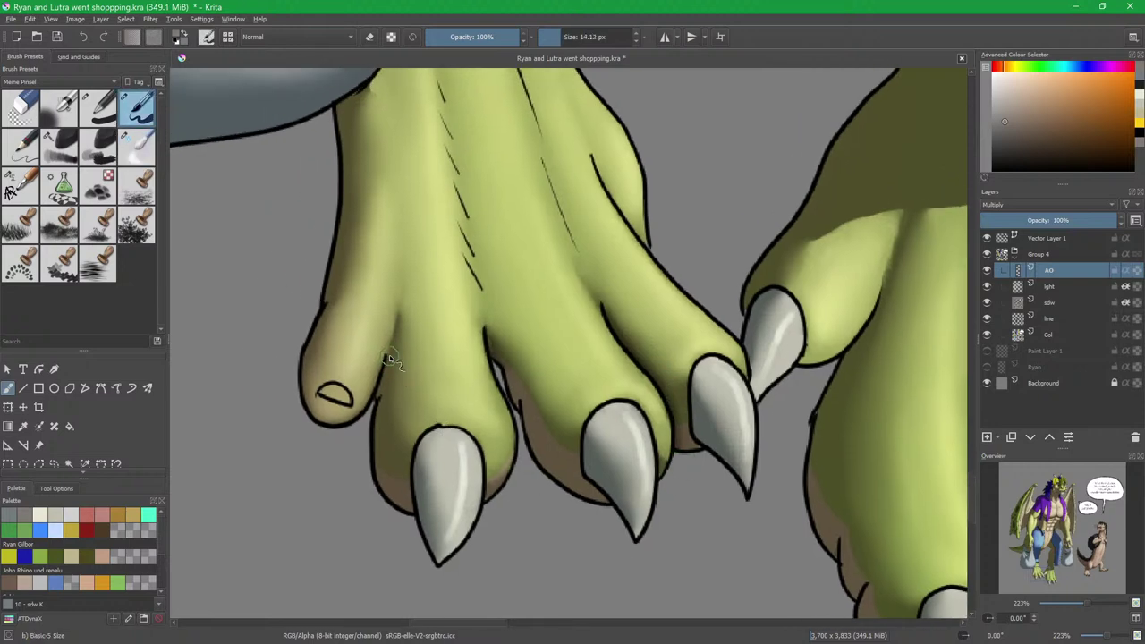
pyautogui.press('/')
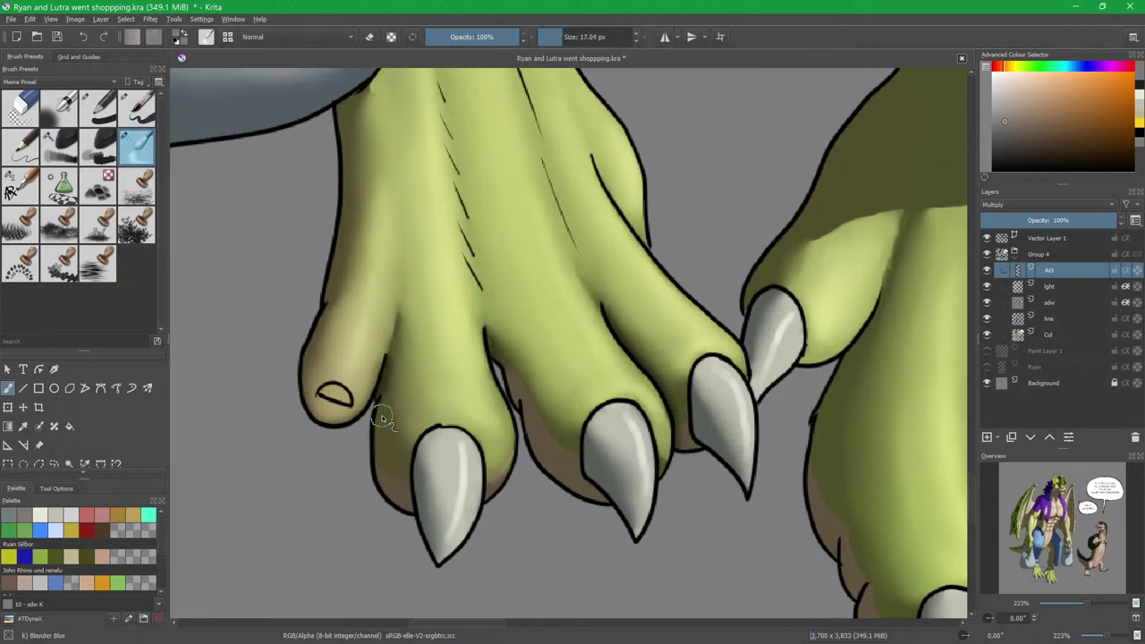
pyautogui.press('/')
pyautogui.press('/')
# On the AO layer, paint a shadow on the leg just below the light-blue jeans cuff and blend it with Blender Blur.
pyautogui.click(1053, 303)
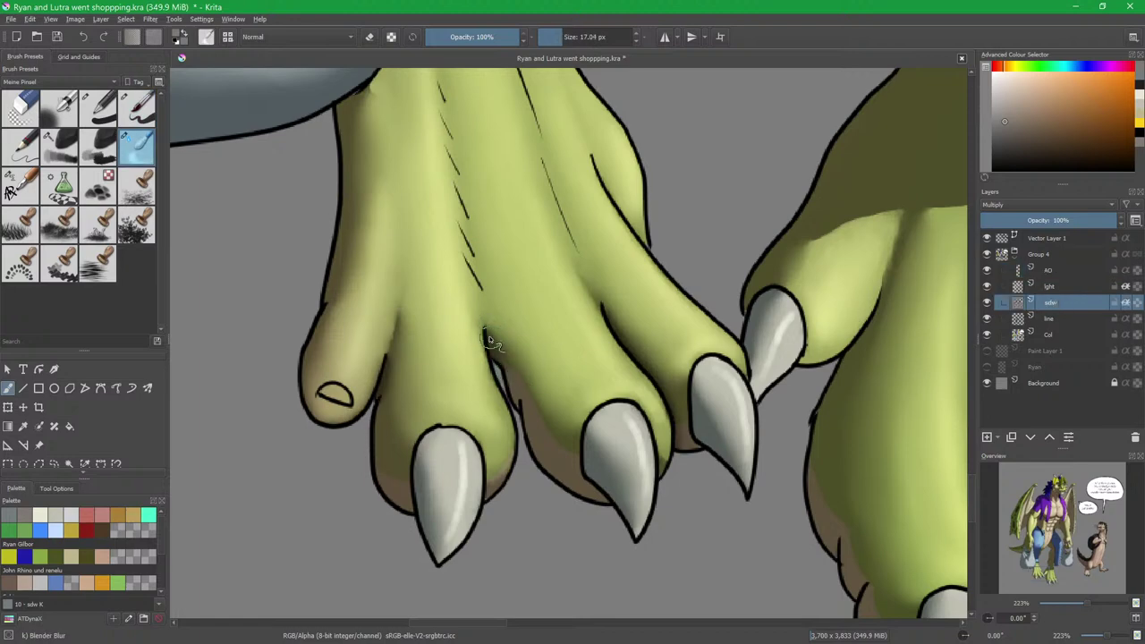
pyautogui.press('/')
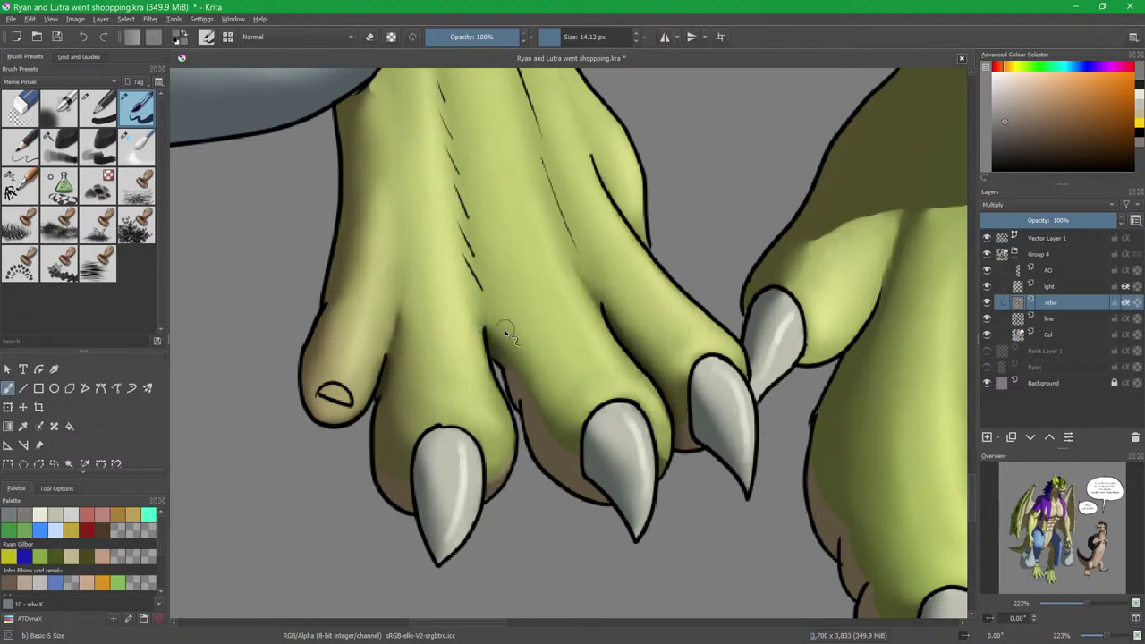
pyautogui.moveTo(616, 230); pyautogui.dragTo(610, 318)
pyautogui.scroll(-5, 636, 265)
pyautogui.moveTo(678, 240); pyautogui.dragTo(676, 264)
pyautogui.scroll(5, 677, 263)
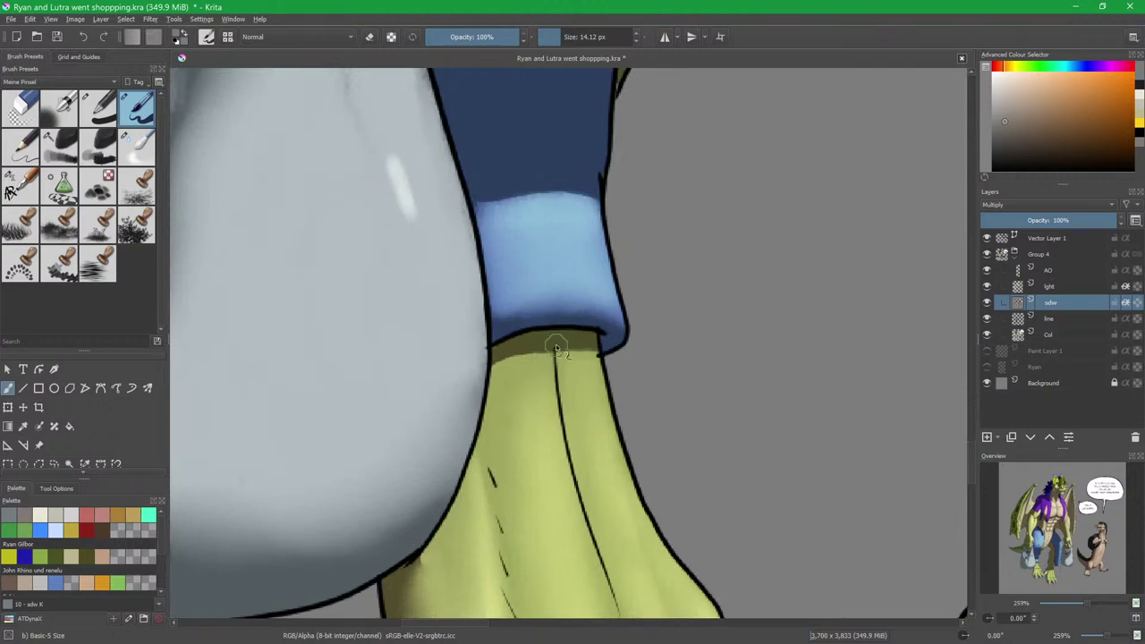
pyautogui.click(1053, 271)
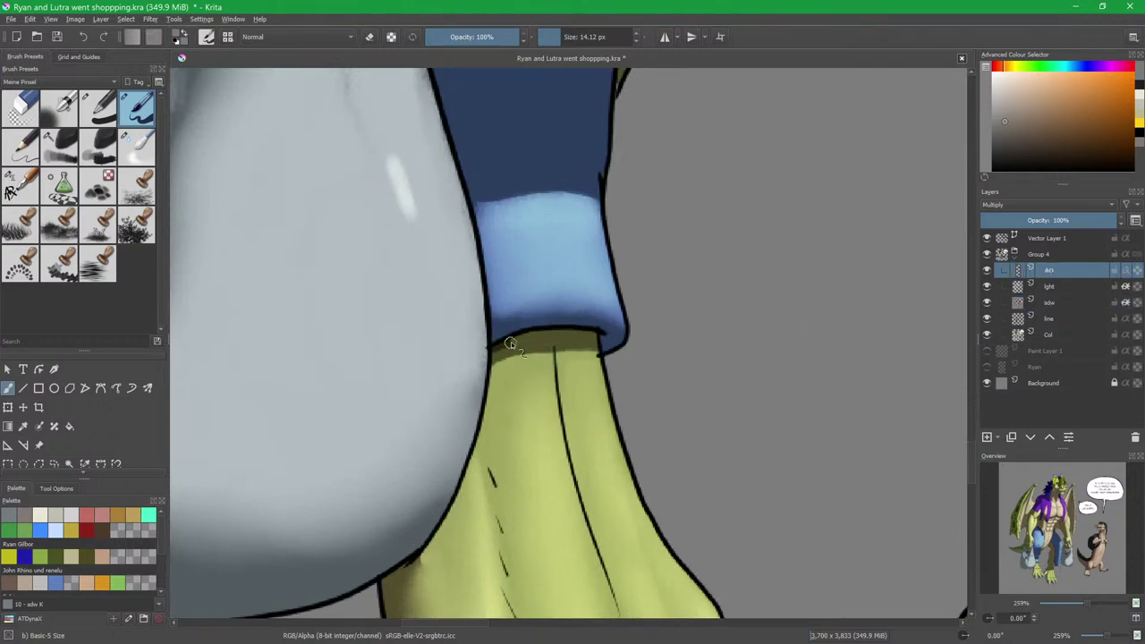
pyautogui.press('/')
pyautogui.moveTo(501, 356); pyautogui.dragTo(586, 340)
# Paint a shadow on the spotted torso side along the jeans waistband, and blend it with the 17.04 px Blender Blur.
pyautogui.moveTo(628, 191); pyautogui.dragTo(592, 454)
pyautogui.moveTo(652, 170)
pyautogui.mouseDown()
pyautogui.moveTo(682, 255)
pyautogui.moveTo(603, 394)
pyautogui.mouseUp()
pyautogui.moveTo(611, 282); pyautogui.dragTo(611, 438)
pyautogui.moveTo(583, 356)
pyautogui.mouseDown()
pyautogui.moveTo(607, 437)
pyautogui.moveTo(587, 400)
pyautogui.mouseUp()
pyautogui.moveTo(587, 400)
pyautogui.mouseDown()
pyautogui.moveTo(555, 288)
pyautogui.moveTo(518, 271)
pyautogui.moveTo(627, 377)
pyautogui.mouseUp()
pyautogui.press('/')
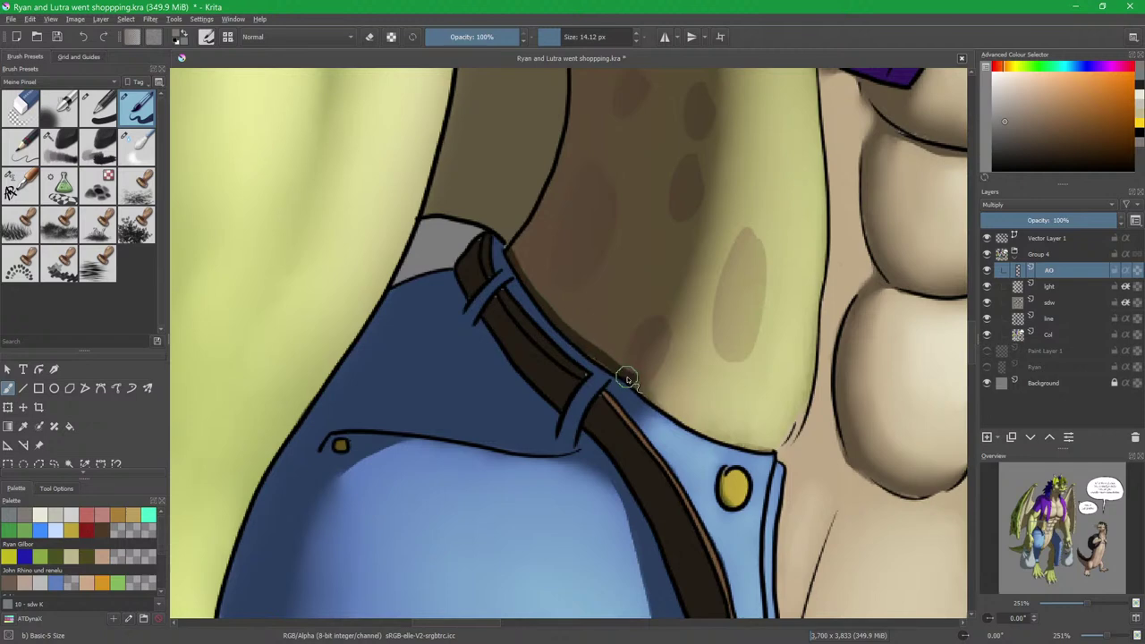
pyautogui.press('/')
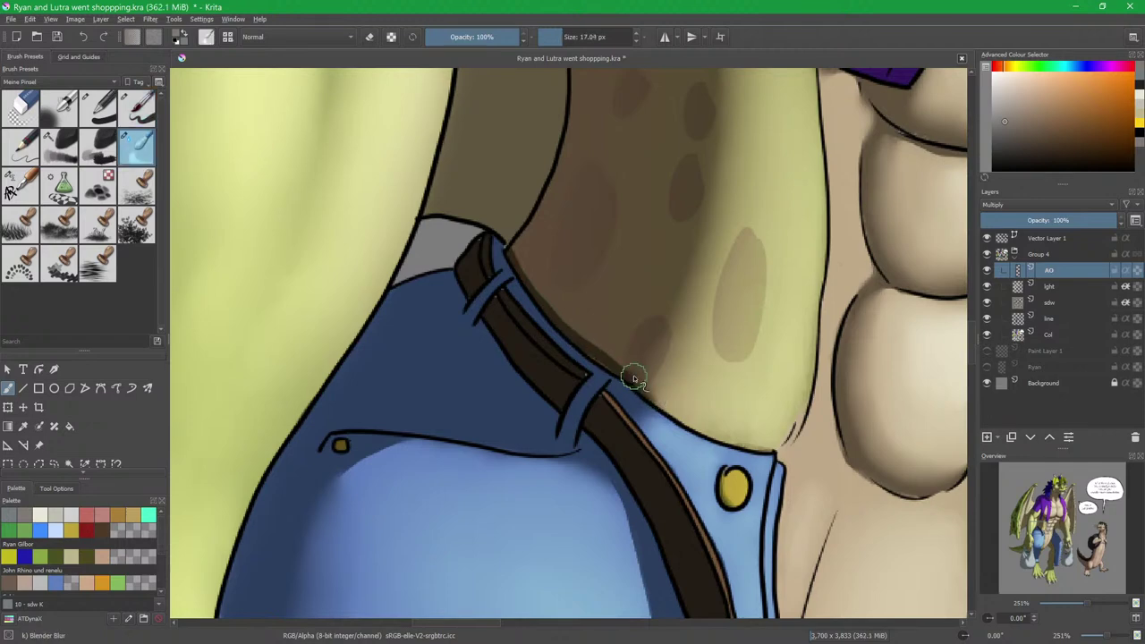
pyautogui.moveTo(591, 344); pyautogui.dragTo(538, 286)
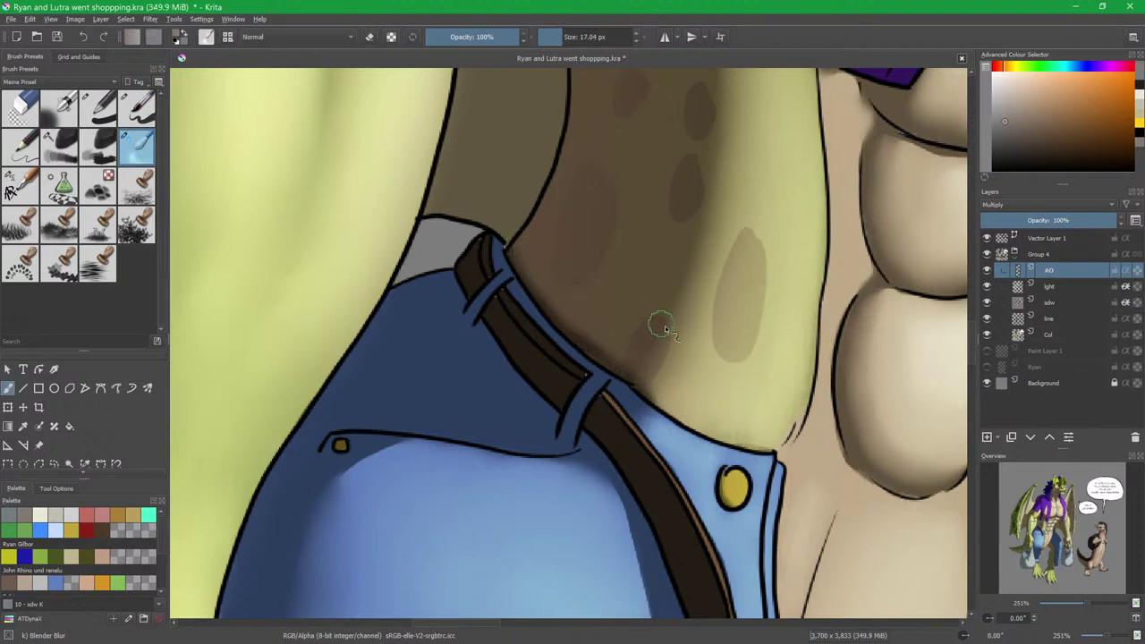
# Paint a shadow on the upper arm beneath the purple sleeve hem, and soften it with the 17.04 px Blender Blur.
pyautogui.scroll(3, 626, 322)
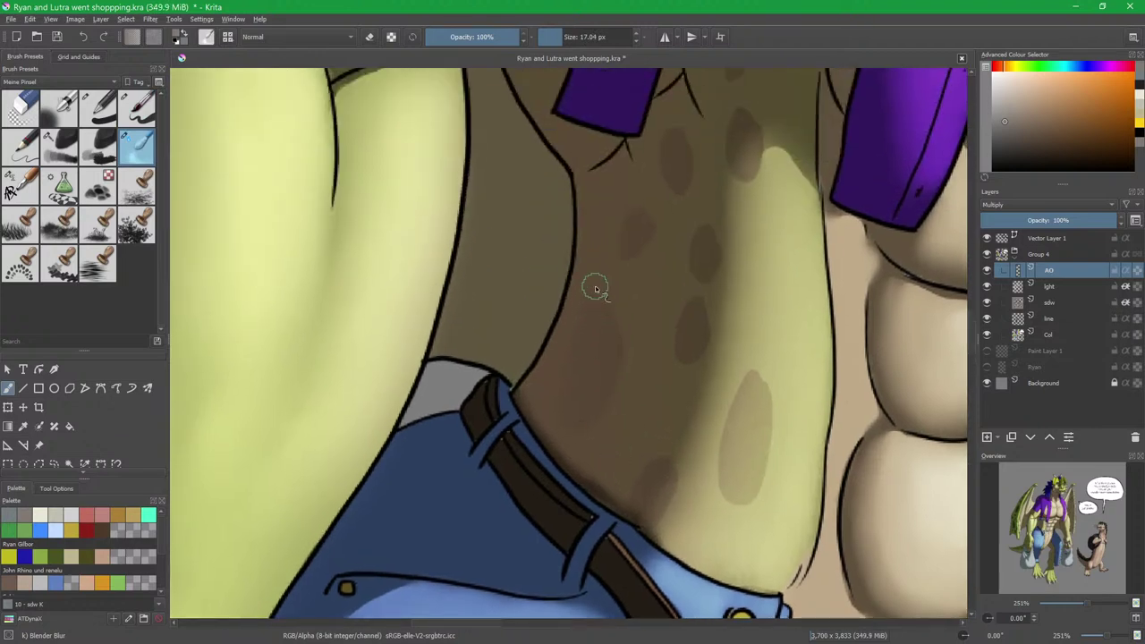
pyautogui.scroll(-3, 595, 292)
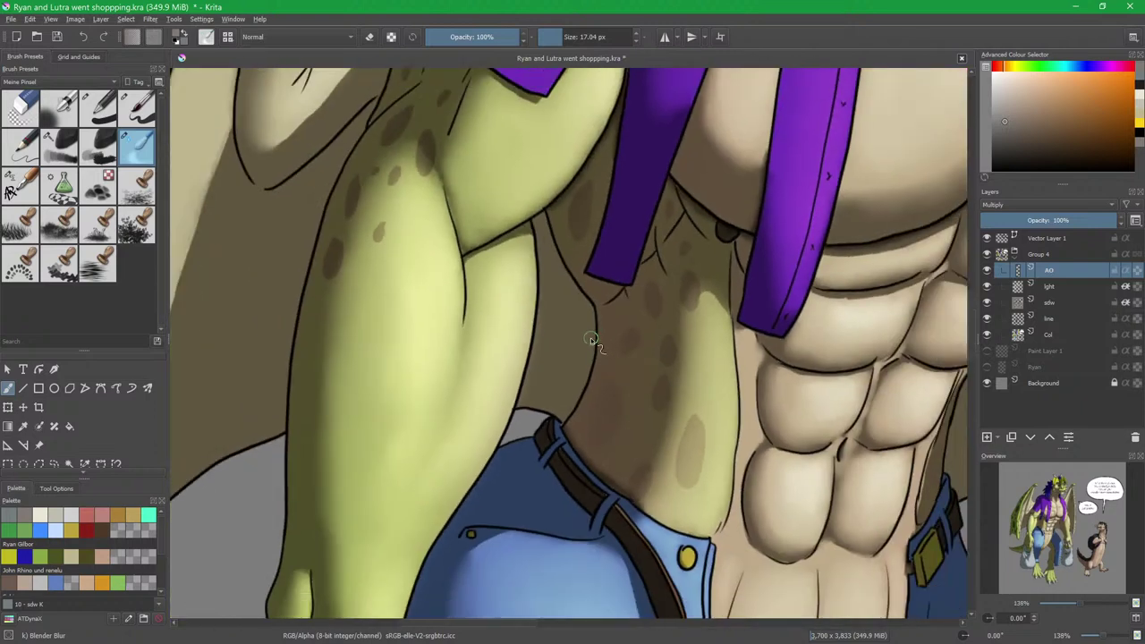
pyautogui.moveTo(591, 323); pyautogui.dragTo(610, 449)
pyautogui.moveTo(581, 355); pyautogui.dragTo(661, 467)
pyautogui.moveTo(618, 388); pyautogui.dragTo(589, 333)
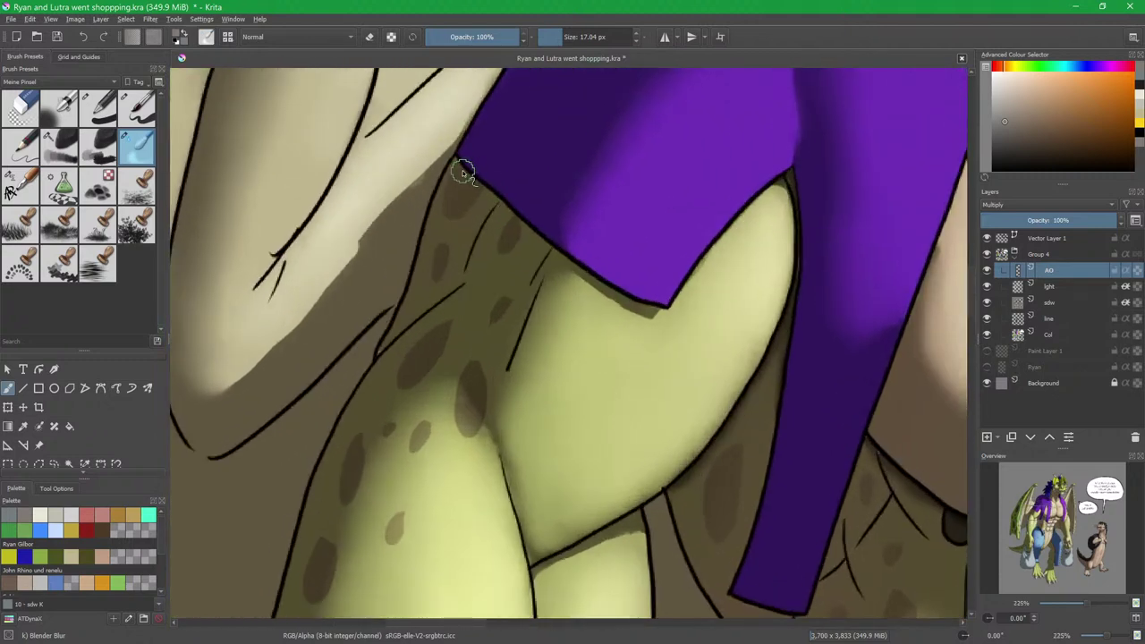
pyautogui.press('/')
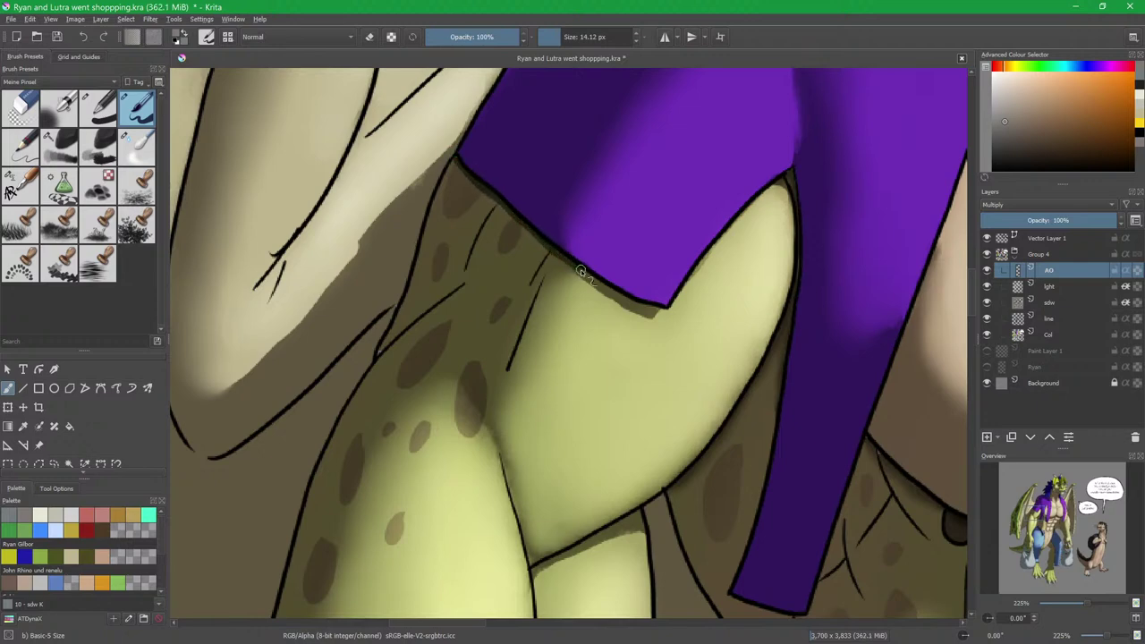
pyautogui.press('/')
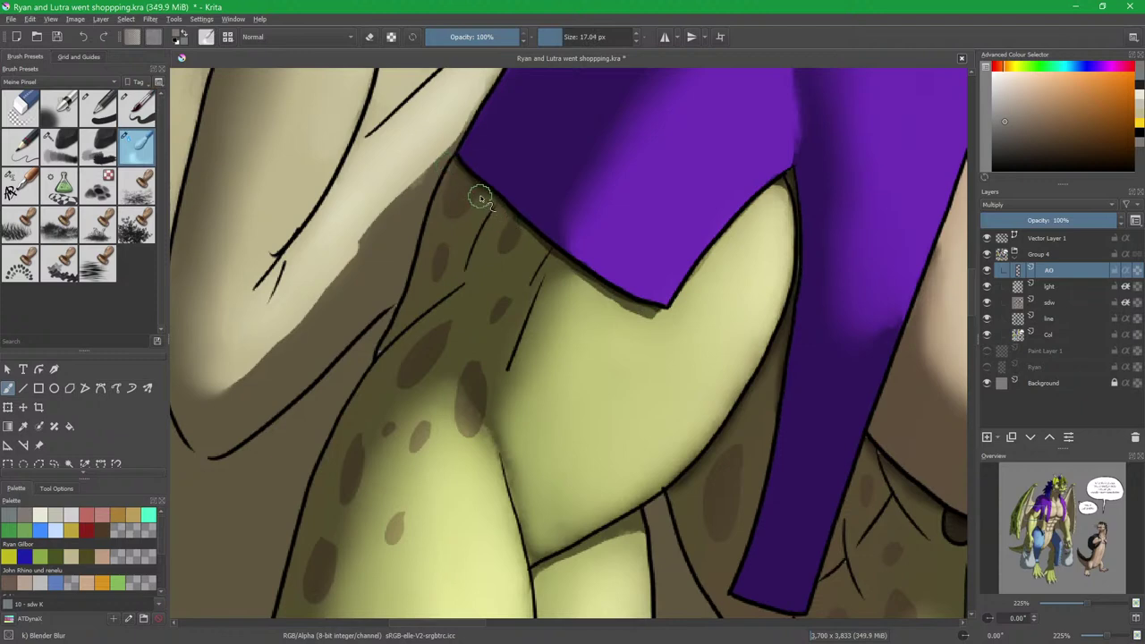
pyautogui.moveTo(575, 274); pyautogui.dragTo(632, 304)
# Paint a shadow under the wing membrane fold beside the upper arm, and blend it with the 17.04 px Blender Blur.
pyautogui.moveTo(713, 271); pyautogui.dragTo(646, 356)
pyautogui.moveTo(528, 393)
pyautogui.mouseDown()
pyautogui.moveTo(776, 317)
pyautogui.moveTo(729, 403)
pyautogui.mouseUp()
pyautogui.moveTo(608, 393); pyautogui.dragTo(675, 358)
pyautogui.moveTo(674, 358); pyautogui.dragTo(678, 246)
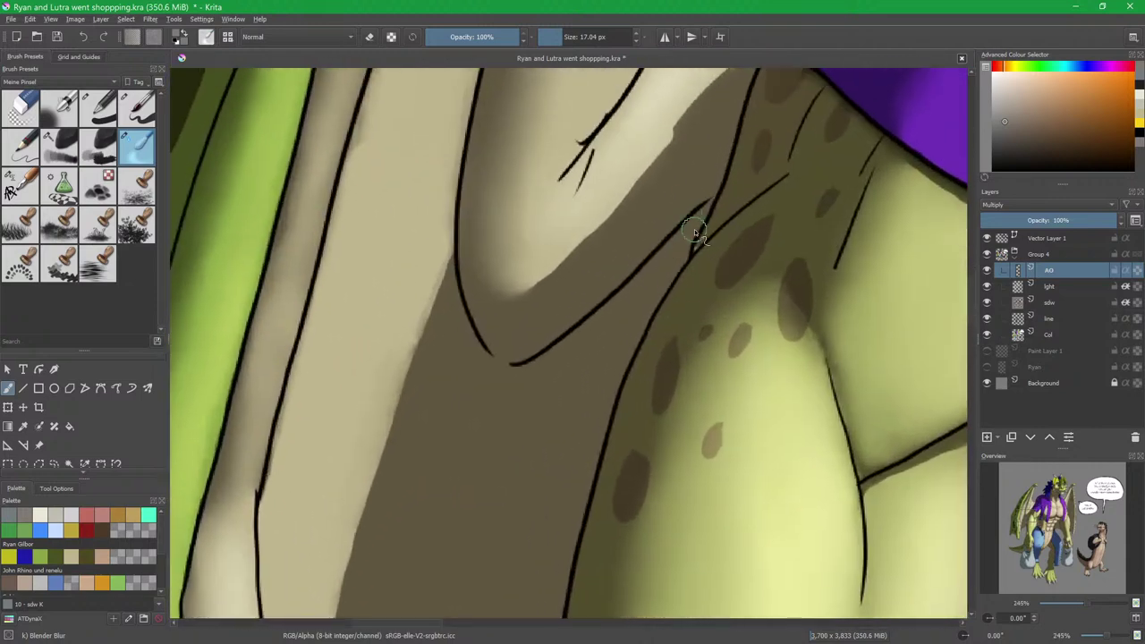
pyautogui.press('/')
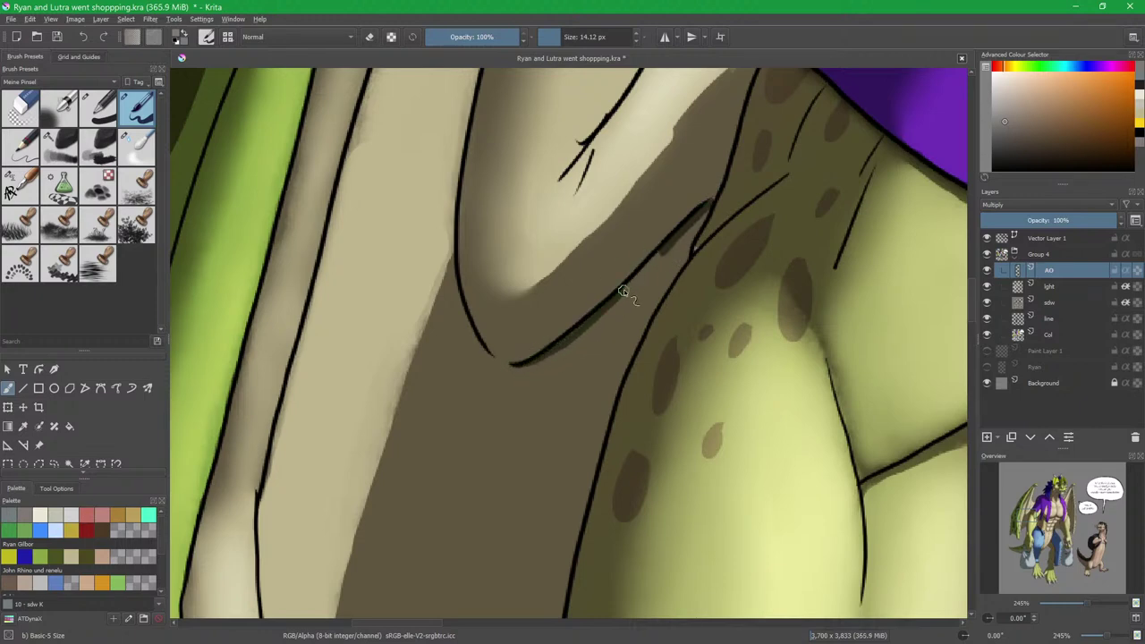
pyautogui.press('/')
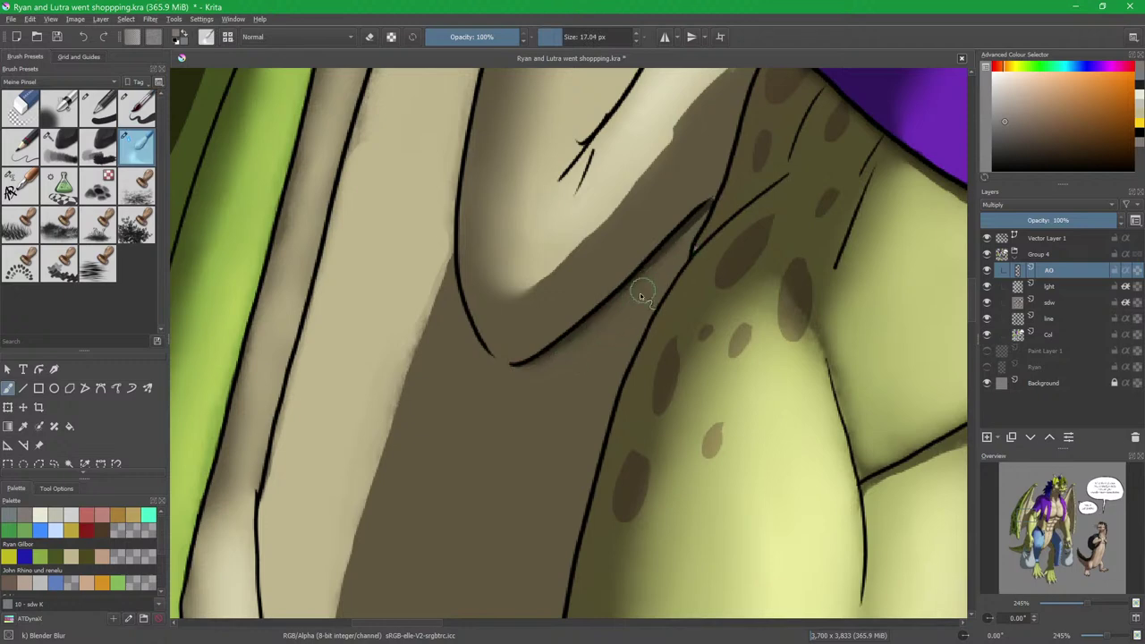
# Examine the wings, chest, jeans and legs for places that still need ambient-occlusion shadows.
pyautogui.scroll(-3, 670, 236)
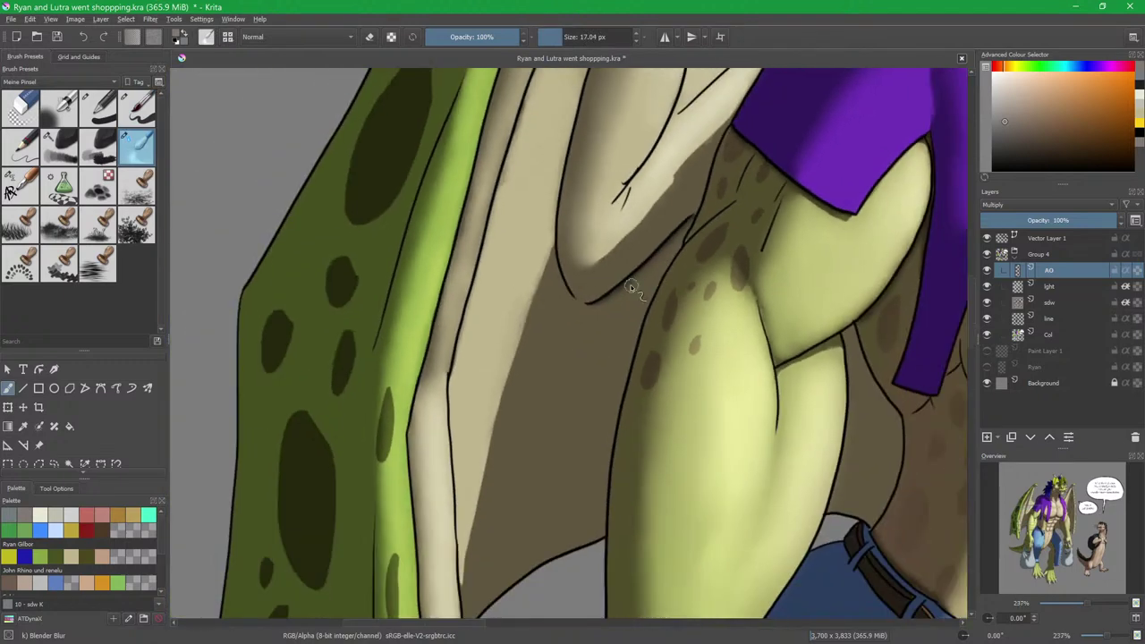
pyautogui.moveTo(638, 286); pyautogui.dragTo(640, 407)
pyautogui.moveTo(645, 264); pyautogui.dragTo(591, 497)
pyautogui.moveTo(613, 298); pyautogui.dragTo(610, 468)
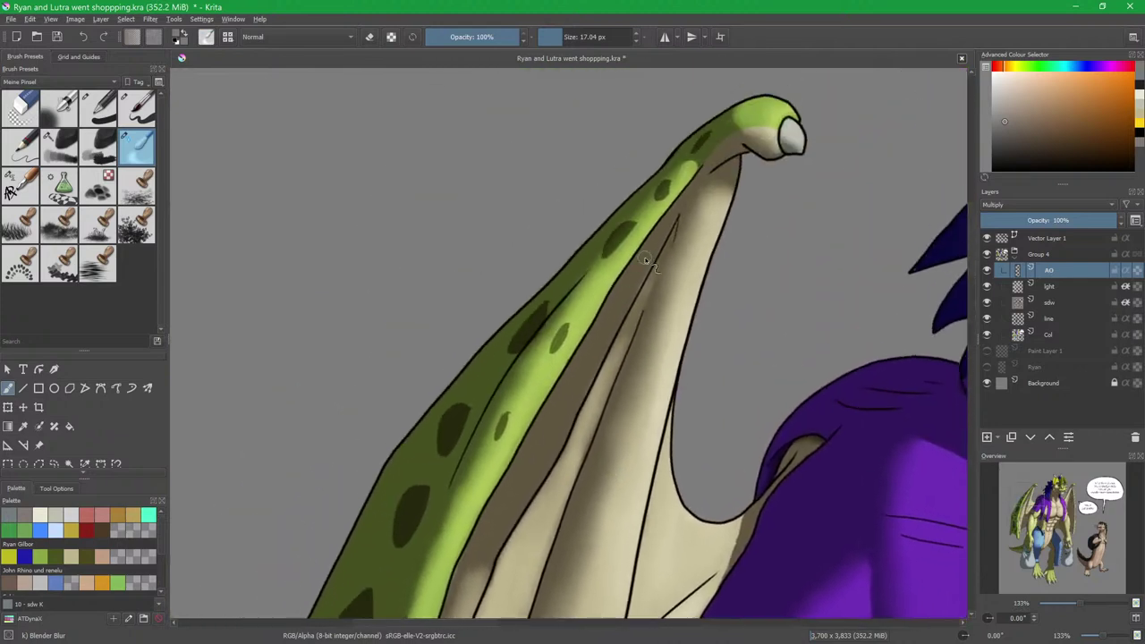
pyautogui.press('/')
pyautogui.moveTo(613, 339); pyautogui.dragTo(640, 258)
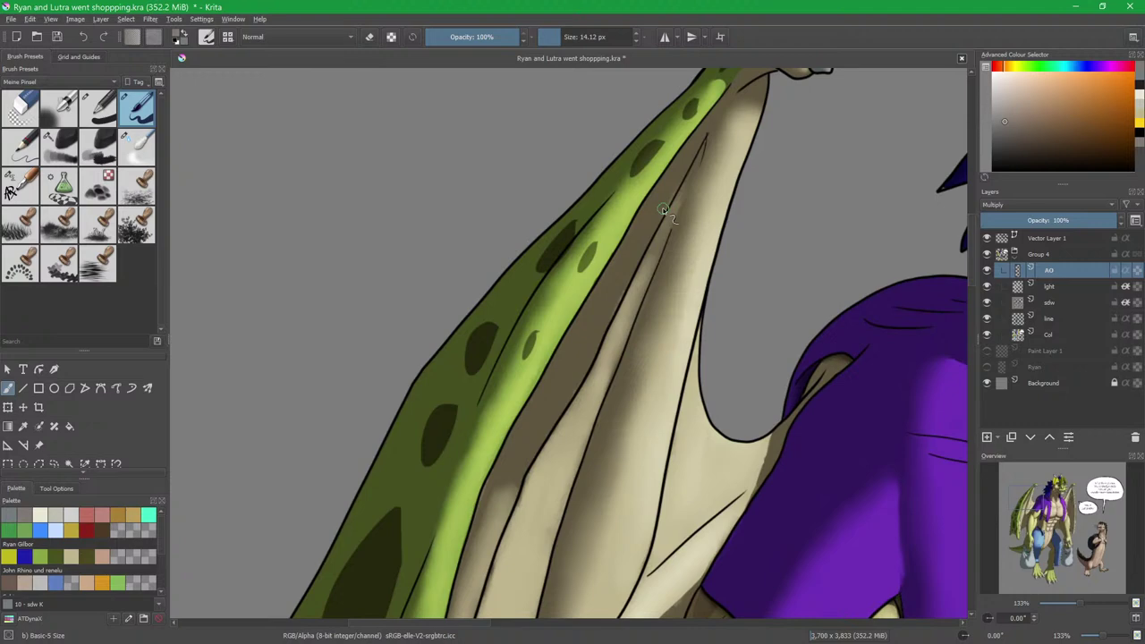
pyautogui.moveTo(705, 125)
pyautogui.mouseDown()
pyautogui.moveTo(673, 228)
pyautogui.moveTo(650, 216)
pyautogui.moveTo(691, 181)
pyautogui.moveTo(676, 233)
pyautogui.mouseUp()
pyautogui.scroll(-5, 707, 190)
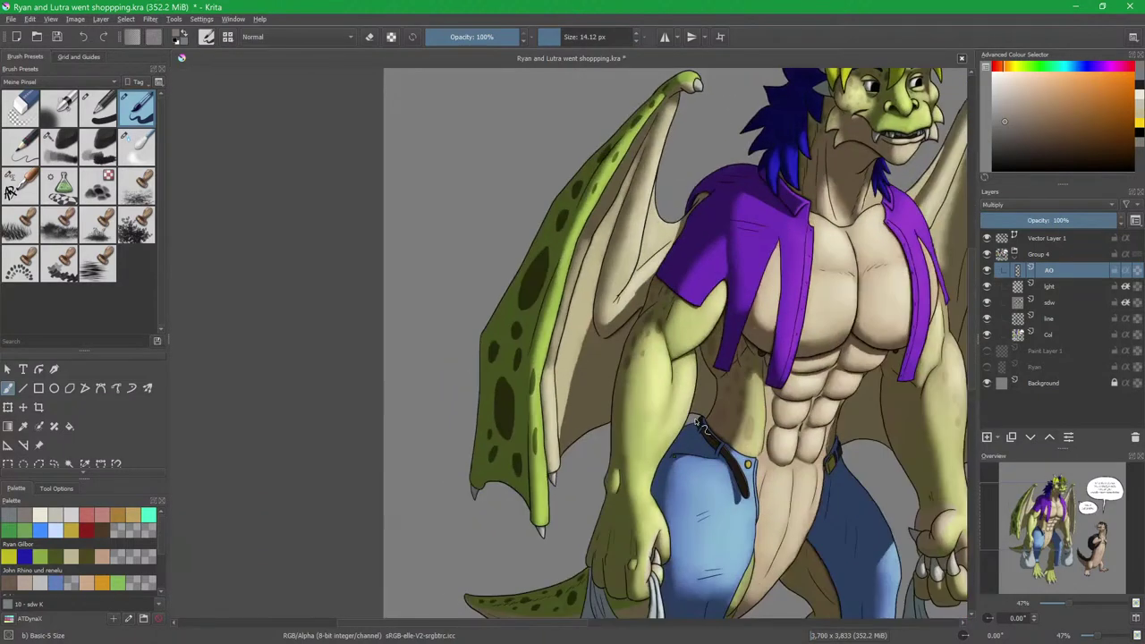
pyautogui.moveTo(697, 421); pyautogui.dragTo(619, 357)
pyautogui.scroll(3, 608, 358)
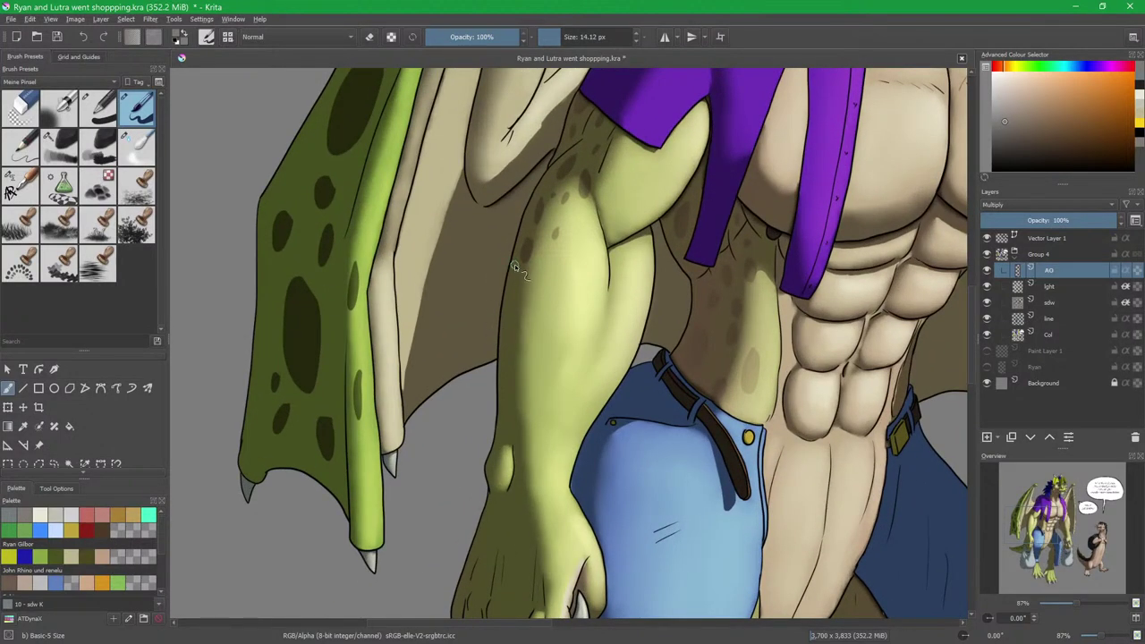
pyautogui.moveTo(514, 266); pyautogui.dragTo(550, 307)
pyautogui.moveTo(698, 464); pyautogui.dragTo(463, 198)
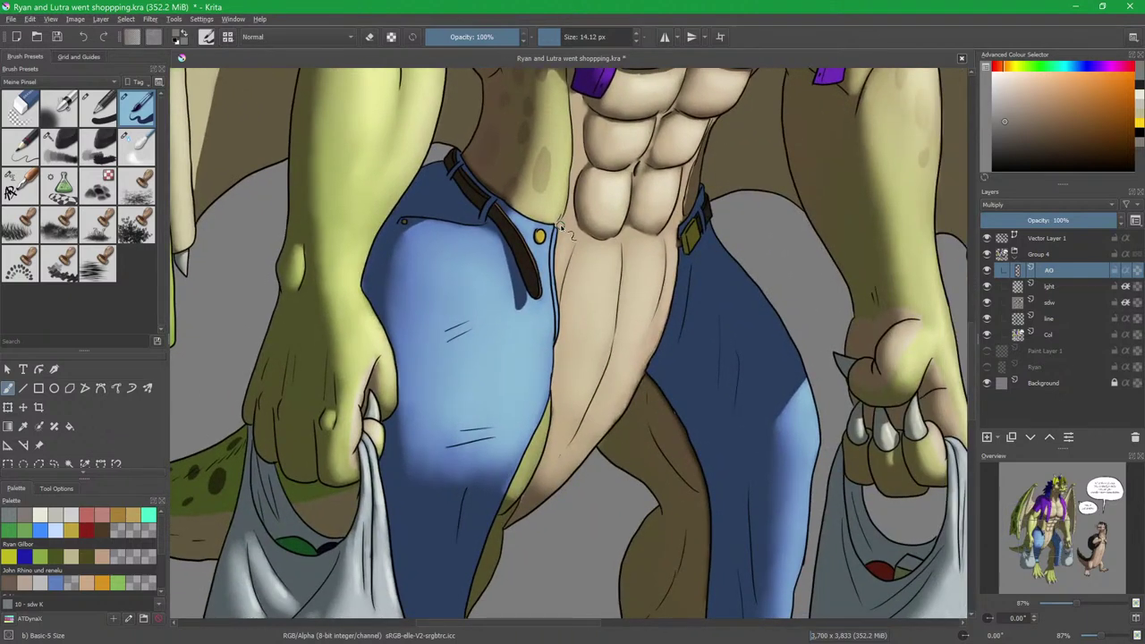
pyautogui.moveTo(561, 226)
pyautogui.mouseDown()
pyautogui.moveTo(632, 302)
pyautogui.moveTo(612, 302)
pyautogui.moveTo(617, 391)
pyautogui.moveTo(624, 378)
pyautogui.moveTo(591, 486)
pyautogui.mouseUp()
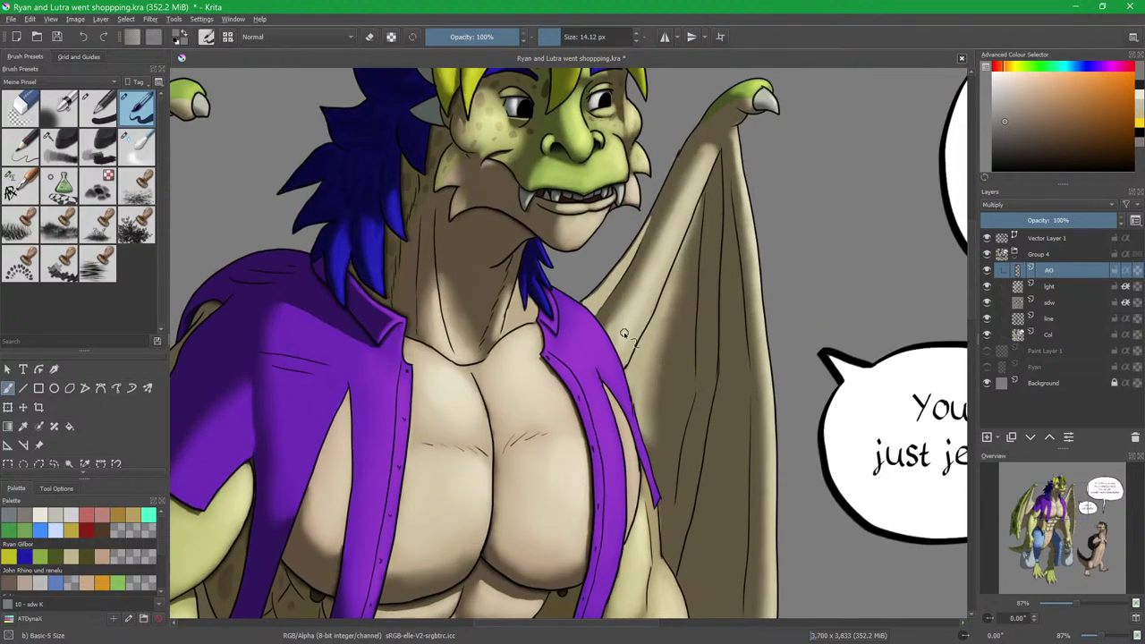
pyautogui.moveTo(580, 413); pyautogui.dragTo(605, 364)
pyautogui.scroll(-10, 592, 360)
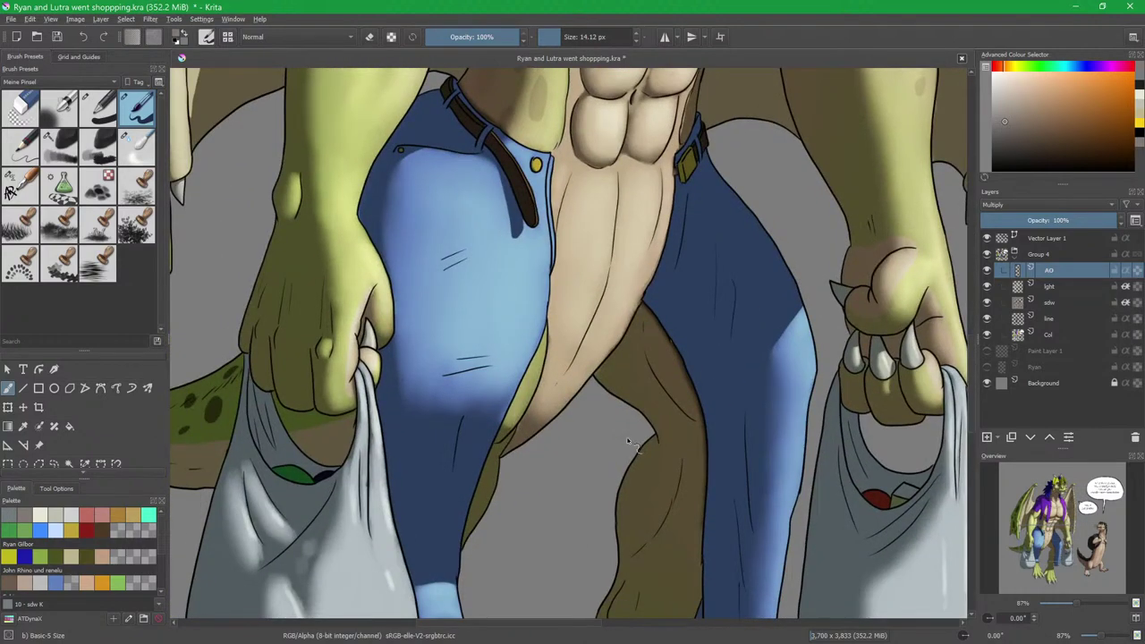
pyautogui.moveTo(628, 442); pyautogui.dragTo(644, 218)
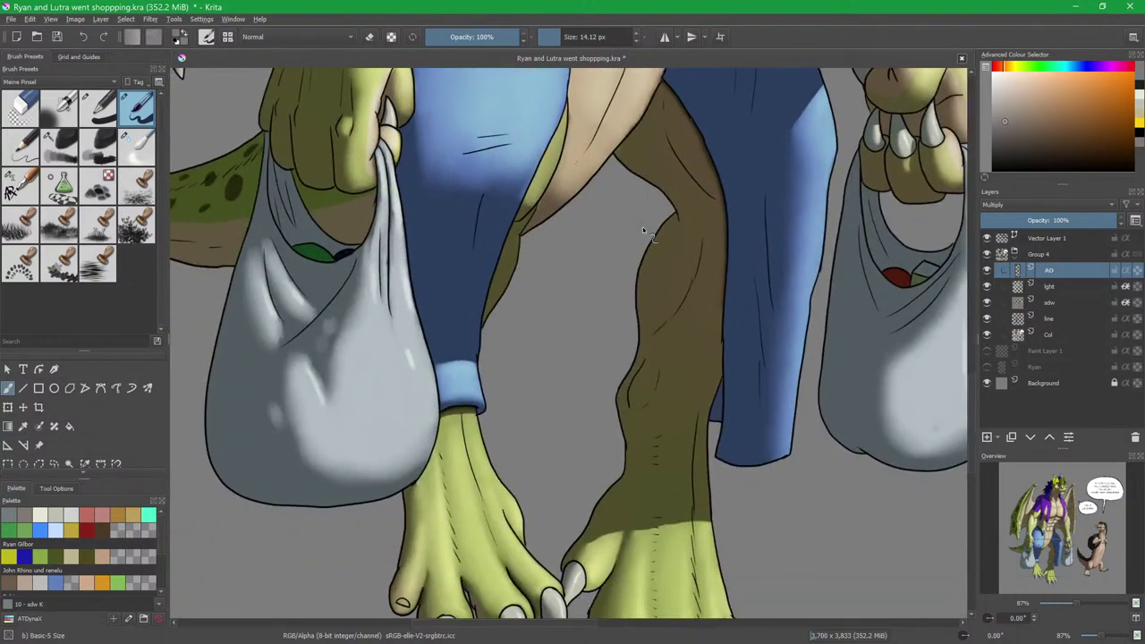
# Paint shadows on the bag's inner fabric above the green and dark purple items, and blend them with the 17.04 px Blender Blur.
pyautogui.moveTo(561, 306); pyautogui.dragTo(593, 309)
pyautogui.moveTo(486, 324); pyautogui.dragTo(614, 429)
pyautogui.moveTo(497, 384); pyautogui.dragTo(468, 281)
pyautogui.scroll(3, 468, 282)
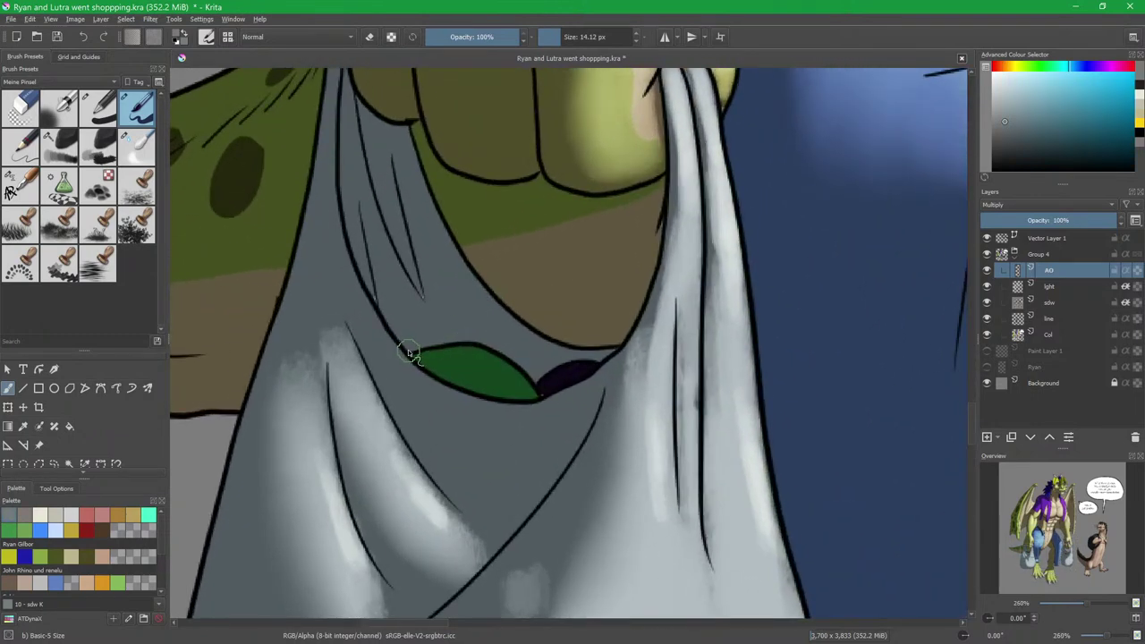
pyautogui.moveTo(424, 347)
pyautogui.mouseDown()
pyautogui.moveTo(494, 345)
pyautogui.moveTo(557, 384)
pyautogui.mouseUp()
pyautogui.press('/')
pyautogui.moveTo(407, 343)
pyautogui.mouseDown()
pyautogui.moveTo(479, 332)
pyautogui.moveTo(544, 373)
pyautogui.moveTo(459, 331)
pyautogui.moveTo(403, 353)
pyautogui.mouseUp()
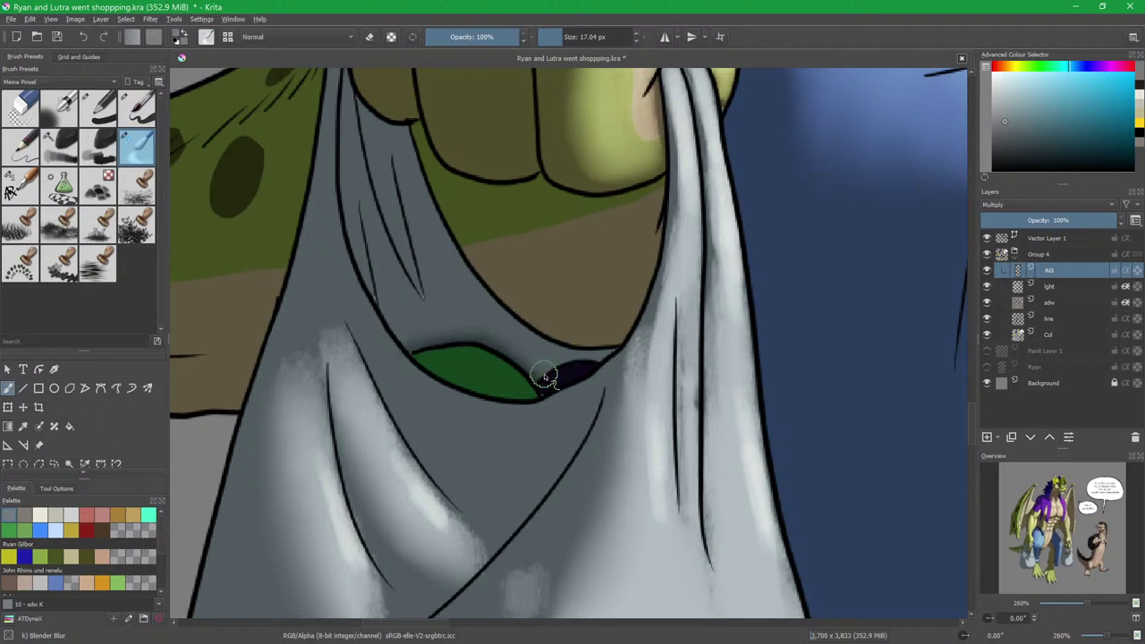
pyautogui.press('/')
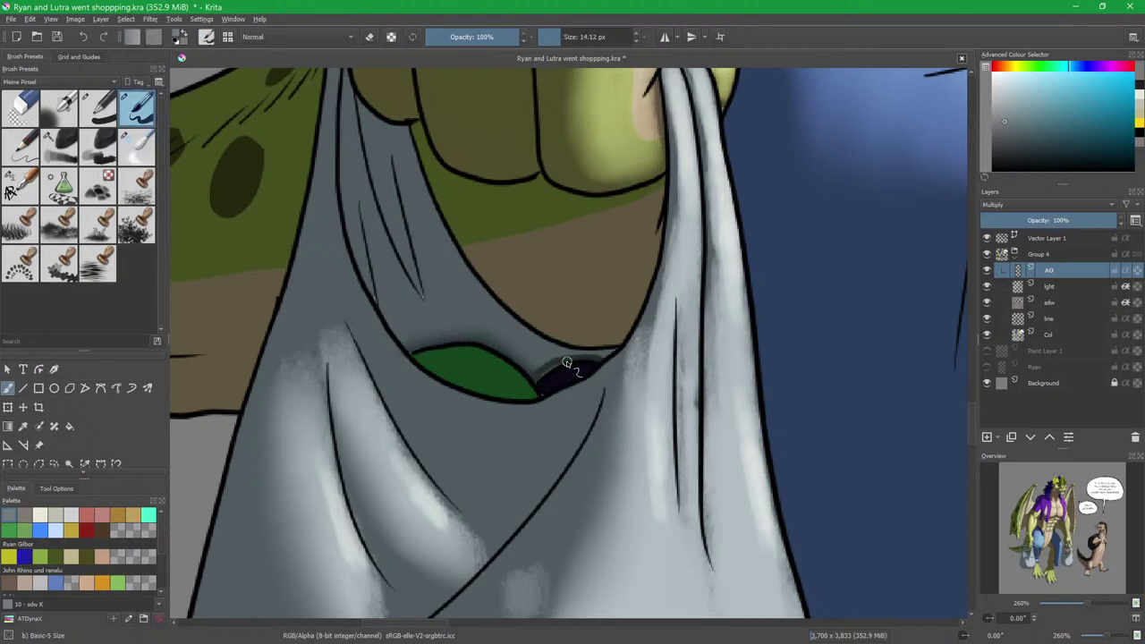
pyautogui.press('/')
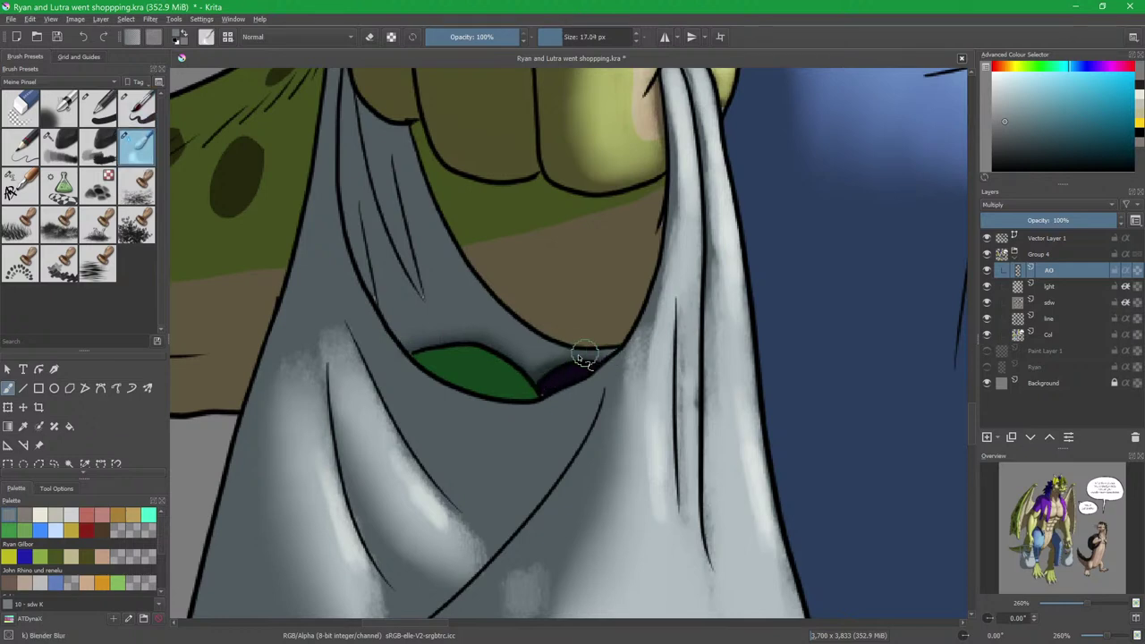
# Paint a shadow on the same bag's narrow handle beside the gripping fingers, and blend it with Blender Blur.
pyautogui.press('/')
pyautogui.moveTo(657, 335); pyautogui.dragTo(627, 358)
pyautogui.moveTo(327, 138)
pyautogui.mouseDown()
pyautogui.moveTo(363, 207)
pyautogui.moveTo(347, 130)
pyautogui.moveTo(348, 144)
pyautogui.mouseUp()
pyautogui.press('/')
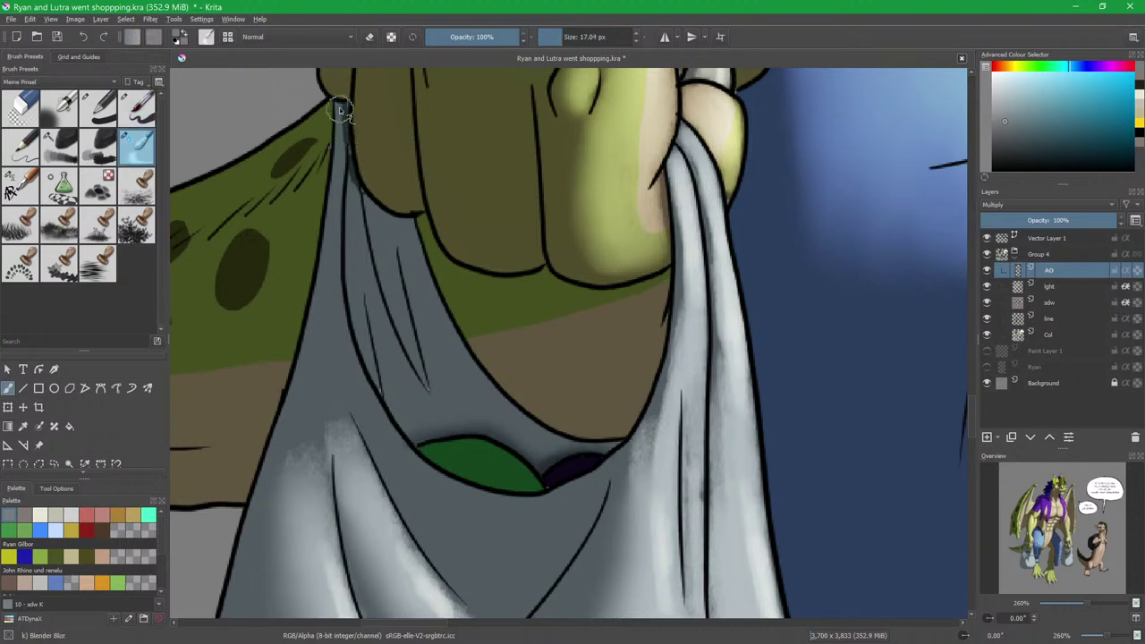
# Paint a shadow on the other bag's handle beneath the gripping fingers, and blend it with the 17.04 px Blender Blur.
pyautogui.press('/')
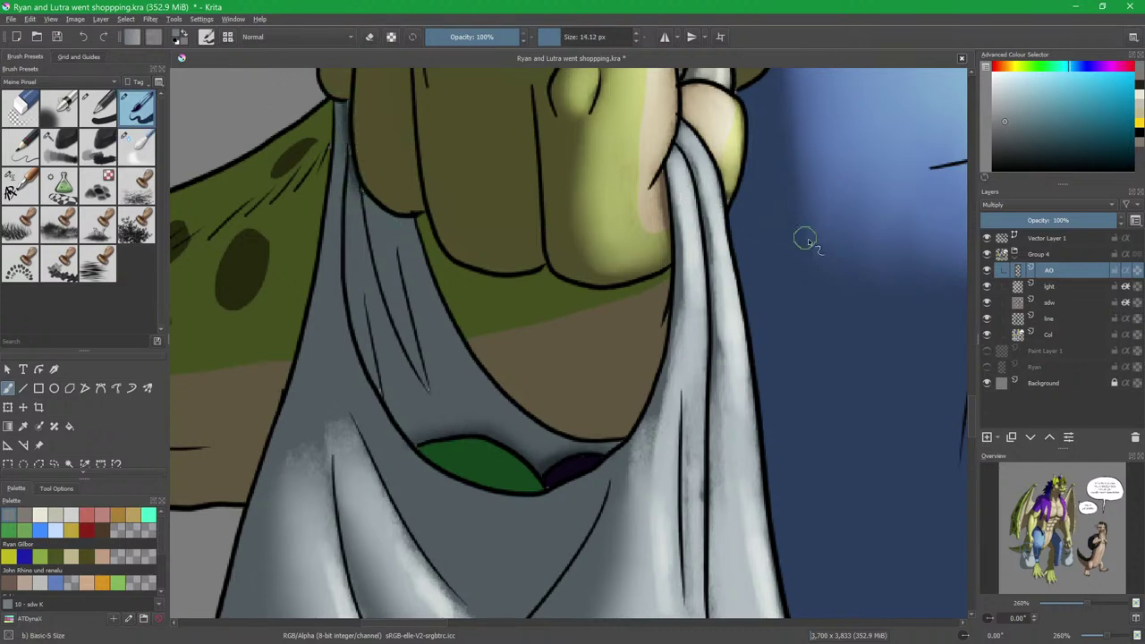
pyautogui.moveTo(819, 222); pyautogui.dragTo(553, 357)
pyautogui.moveTo(634, 346); pyautogui.dragTo(631, 399)
pyautogui.moveTo(839, 450); pyautogui.dragTo(529, 375)
pyautogui.moveTo(850, 411); pyautogui.dragTo(596, 310)
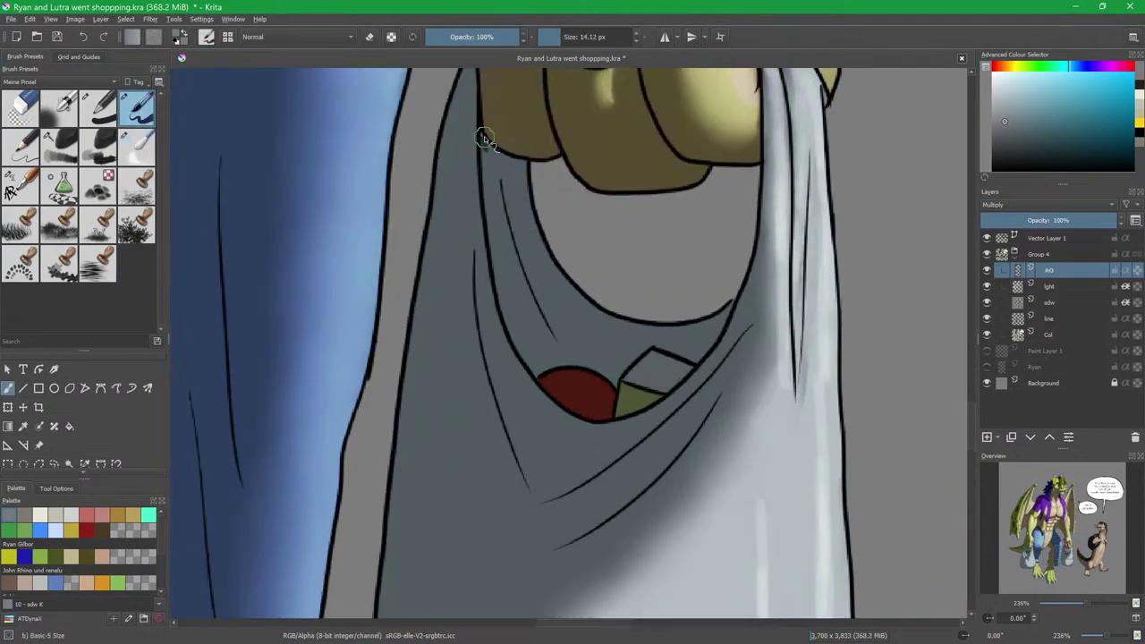
pyautogui.press('/')
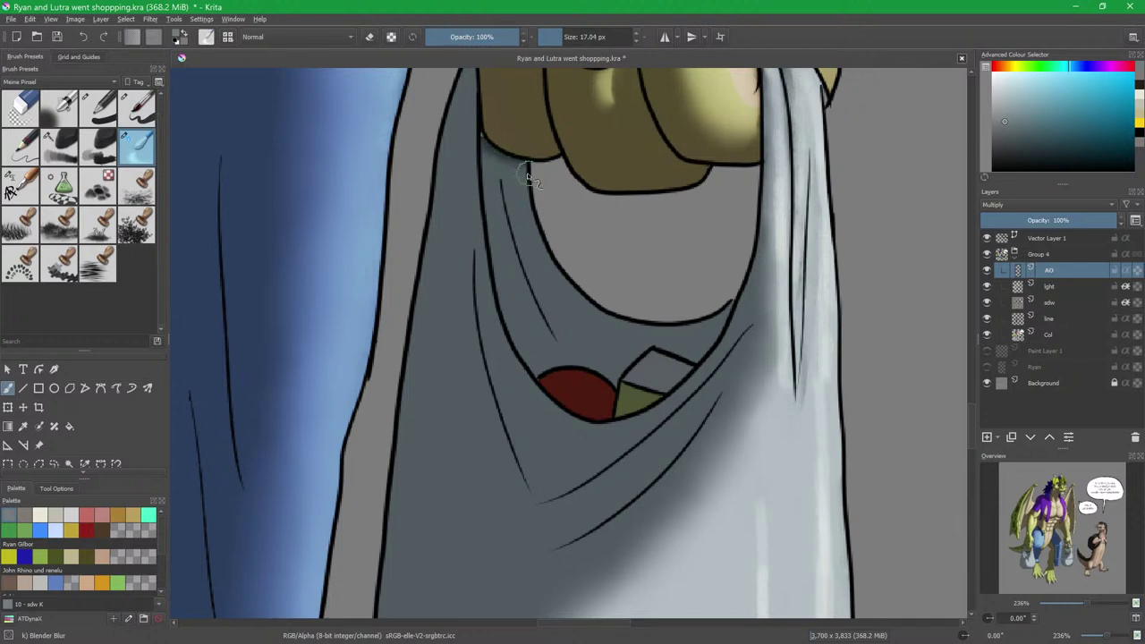
# Paint and blend shadows around the red item and along the upper edge of the pale box inside the bag.
pyautogui.press('/')
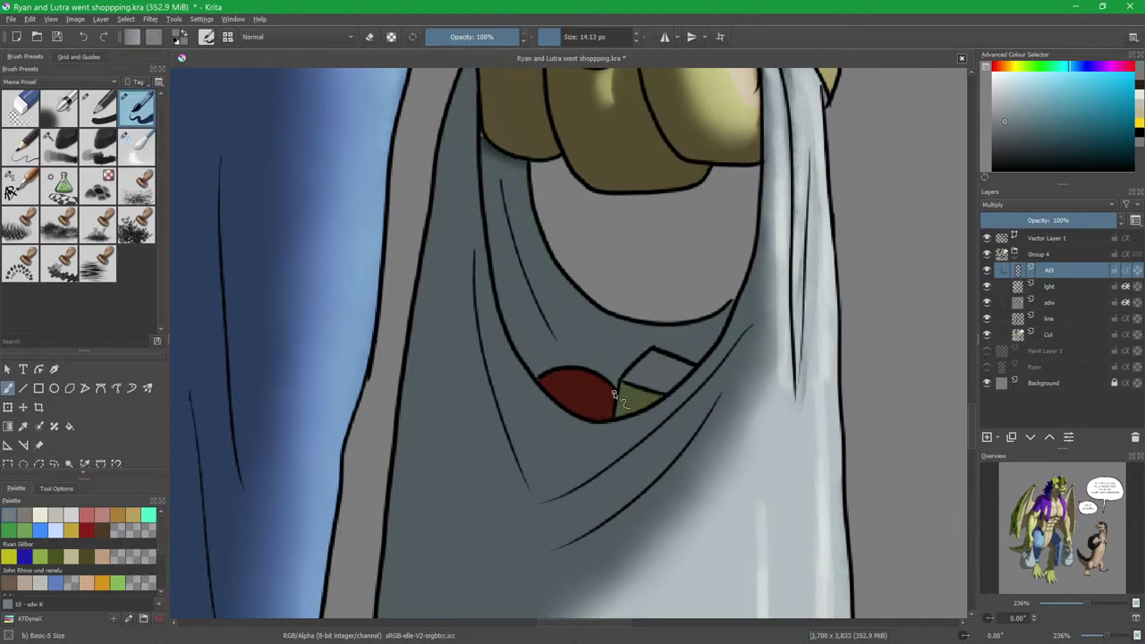
pyautogui.press('/')
pyautogui.moveTo(606, 394); pyautogui.dragTo(604, 414)
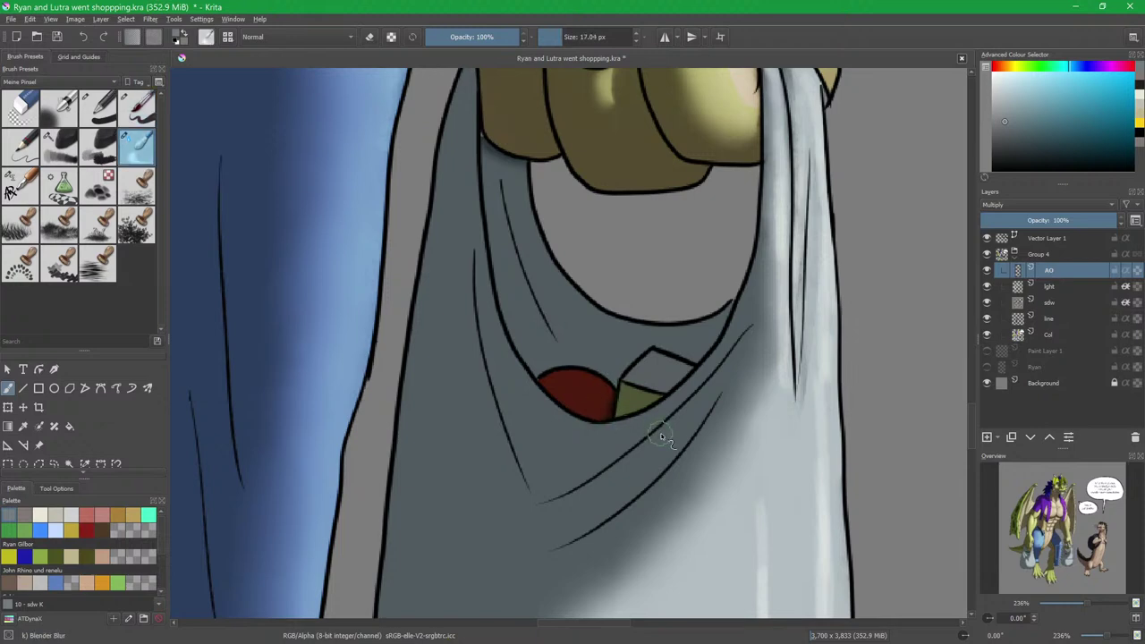
pyautogui.press('/')
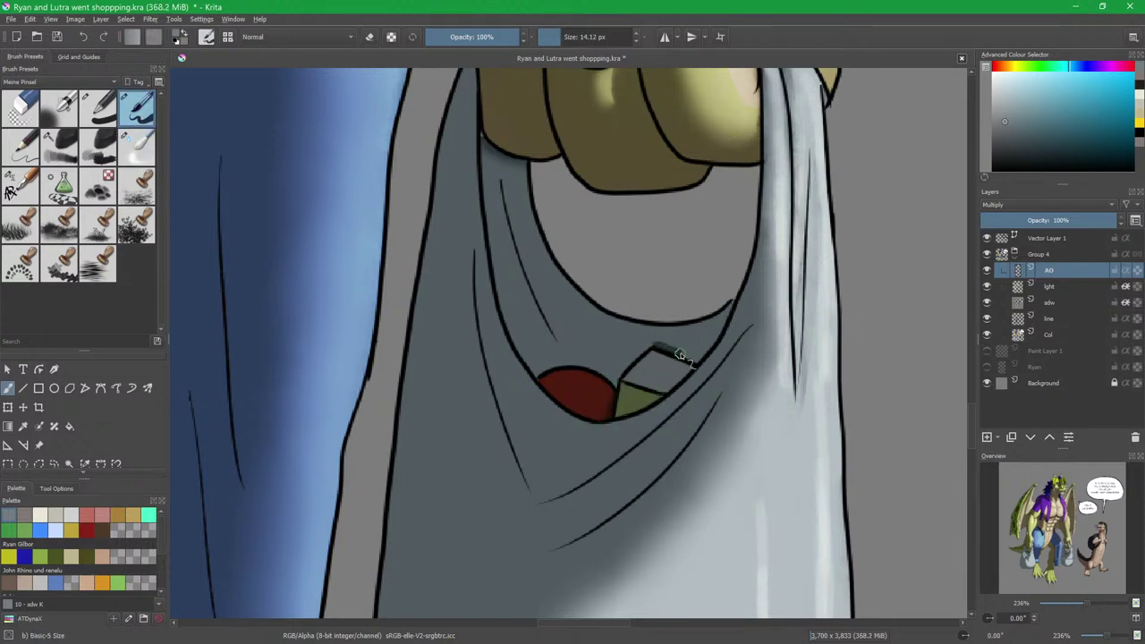
pyautogui.press('/')
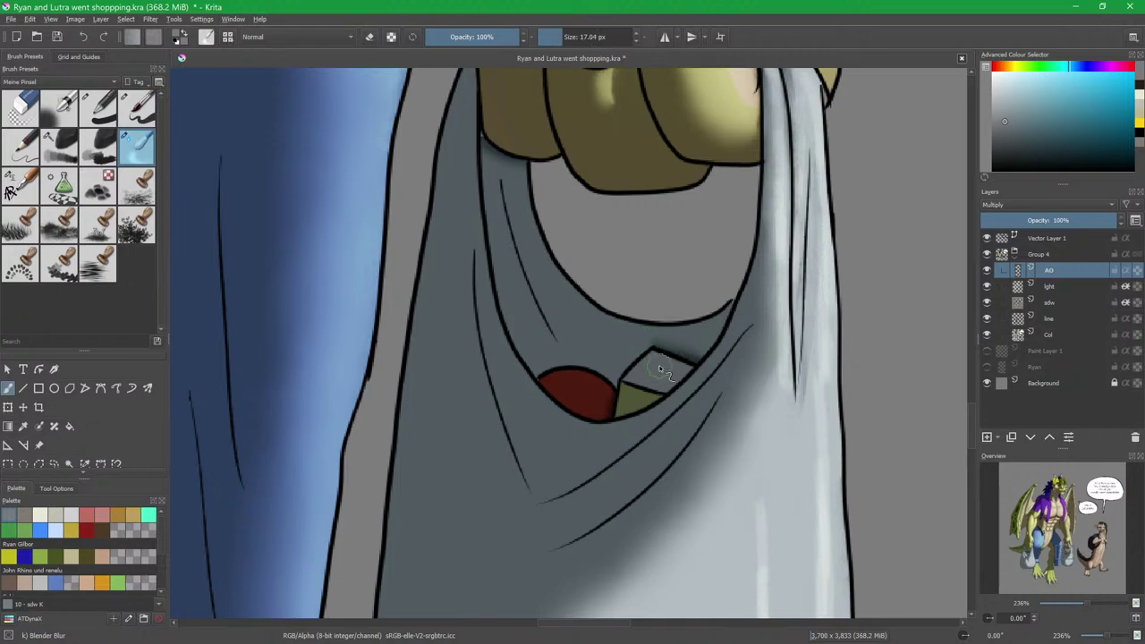
pyautogui.moveTo(700, 289); pyautogui.dragTo(723, 266)
# Sample a brown shadow colour on the otter's face and fill the mouth cavity behind the upper teeth with it.
pyautogui.moveTo(816, 383); pyautogui.dragTo(501, 394)
pyautogui.moveTo(755, 100); pyautogui.dragTo(552, 436)
pyautogui.moveTo(674, 224)
pyautogui.mouseDown()
pyautogui.moveTo(610, 398)
pyautogui.moveTo(684, 220)
pyautogui.mouseUp()
pyautogui.moveTo(618, 255)
pyautogui.mouseDown()
pyautogui.moveTo(694, 327)
pyautogui.moveTo(634, 260)
pyautogui.mouseUp()
pyautogui.keyDown('ctrl'); pyautogui.click(650, 310); pyautogui.keyUp('ctrl')
pyautogui.moveTo(549, 270); pyautogui.dragTo(628, 295)
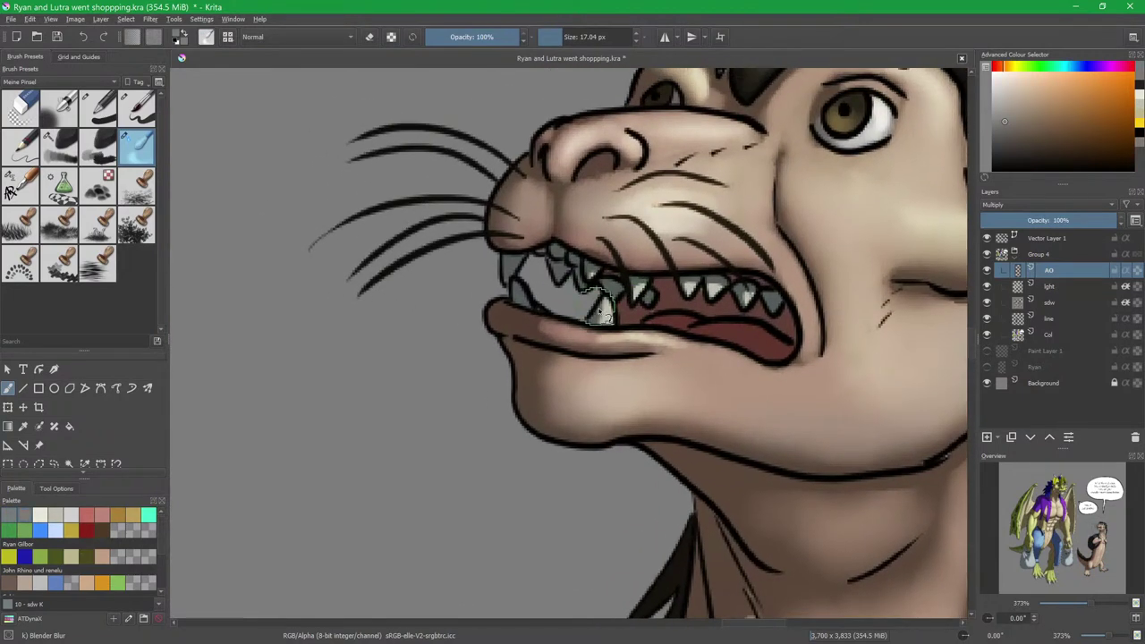
pyautogui.scroll(2, 639, 311)
pyautogui.press('[')
pyautogui.press('[')
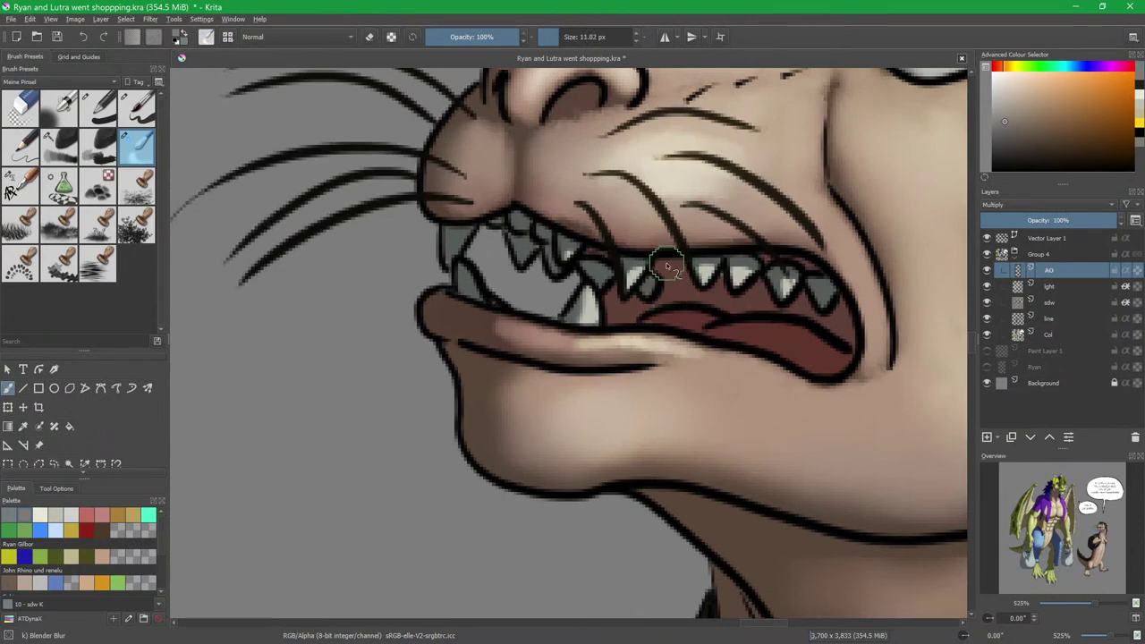
pyautogui.press('/')
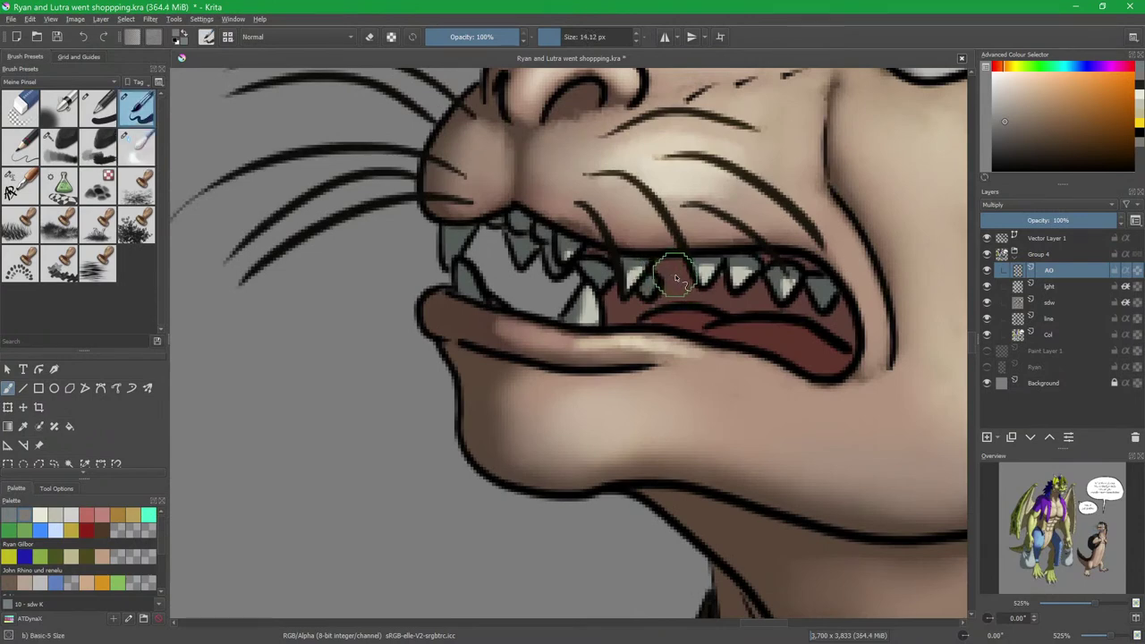
pyautogui.press('f')
pyautogui.click(697, 300)
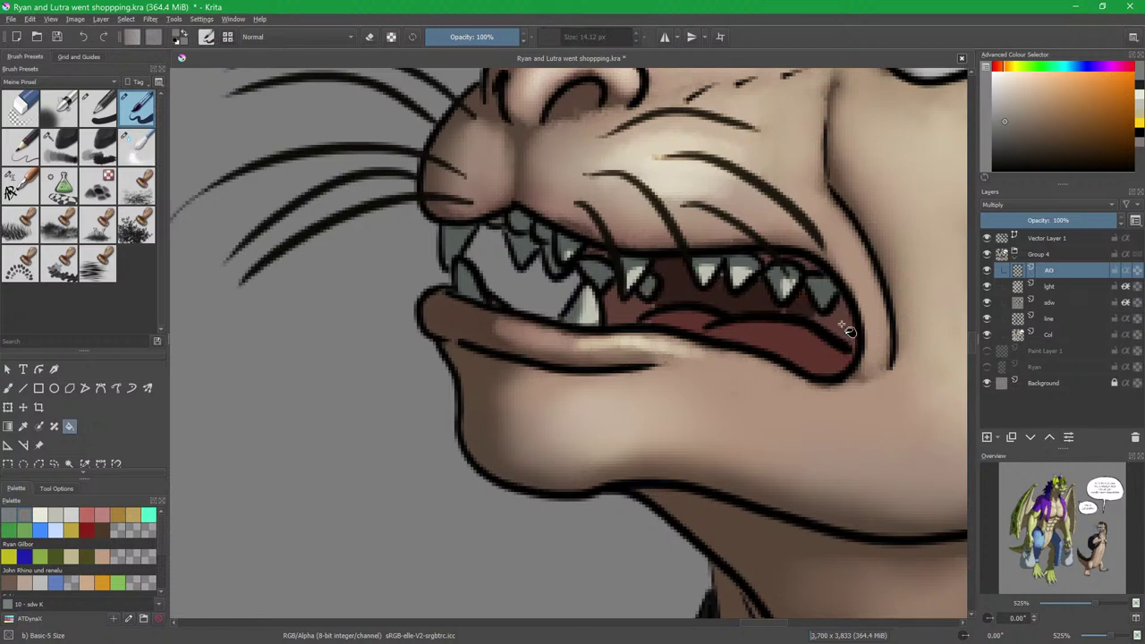
# Extend the brown shadow into the mouth's back corner, and soften it between the front side teeth with Blender Blur.
pyautogui.press('b')
pyautogui.moveTo(808, 318)
pyautogui.mouseDown()
pyautogui.moveTo(802, 288)
pyautogui.moveTo(830, 307)
pyautogui.moveTo(842, 299)
pyautogui.moveTo(801, 271)
pyautogui.moveTo(787, 312)
pyautogui.moveTo(723, 272)
pyautogui.mouseUp()
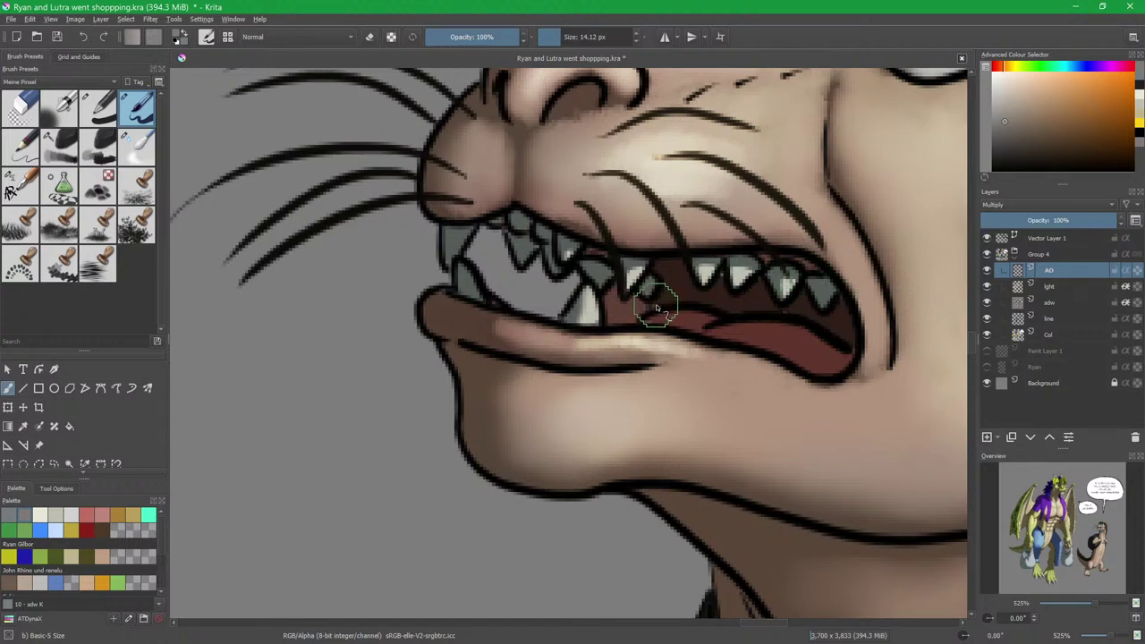
pyautogui.press('/')
pyautogui.moveTo(627, 293); pyautogui.dragTo(642, 294)
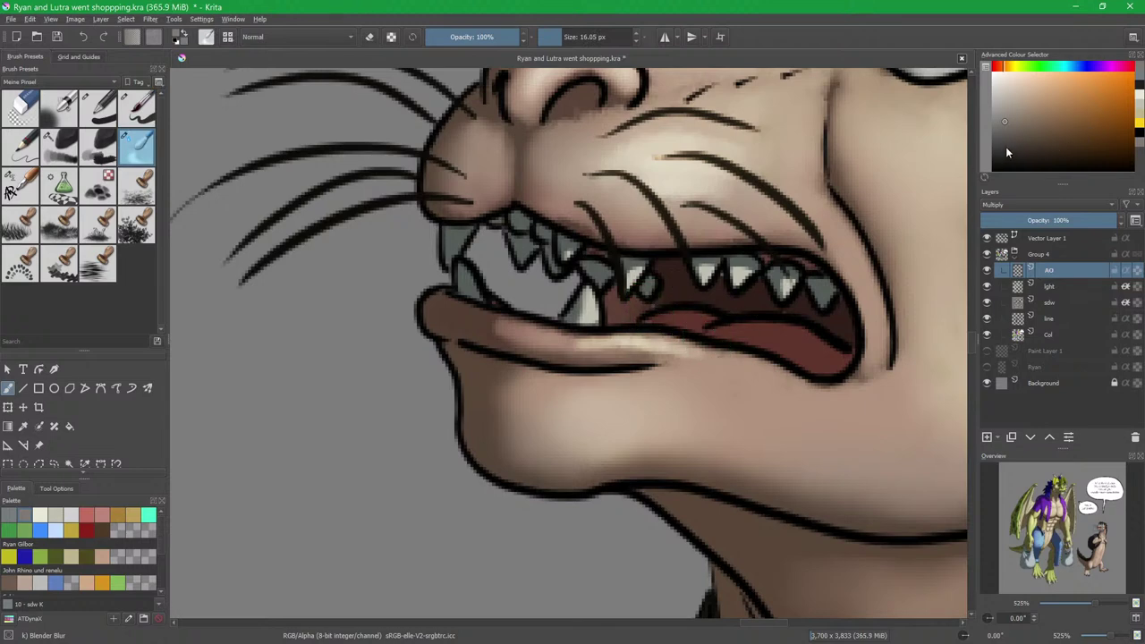
# Paint a darker reddish-black shadow in the mouth's back corner, blend it with Blender Blur, and reduce the blur brush to 8.51 px.
pyautogui.click(1139, 86)
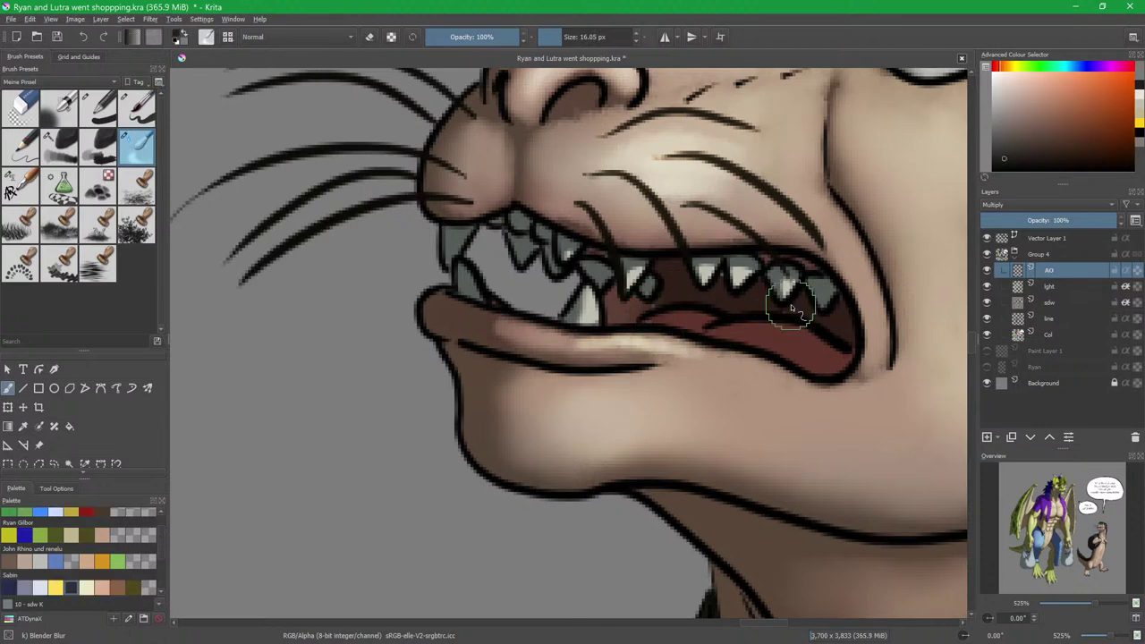
pyautogui.press('/')
pyautogui.moveTo(804, 299)
pyautogui.mouseDown()
pyautogui.moveTo(822, 324)
pyautogui.moveTo(845, 303)
pyautogui.moveTo(850, 338)
pyautogui.mouseUp()
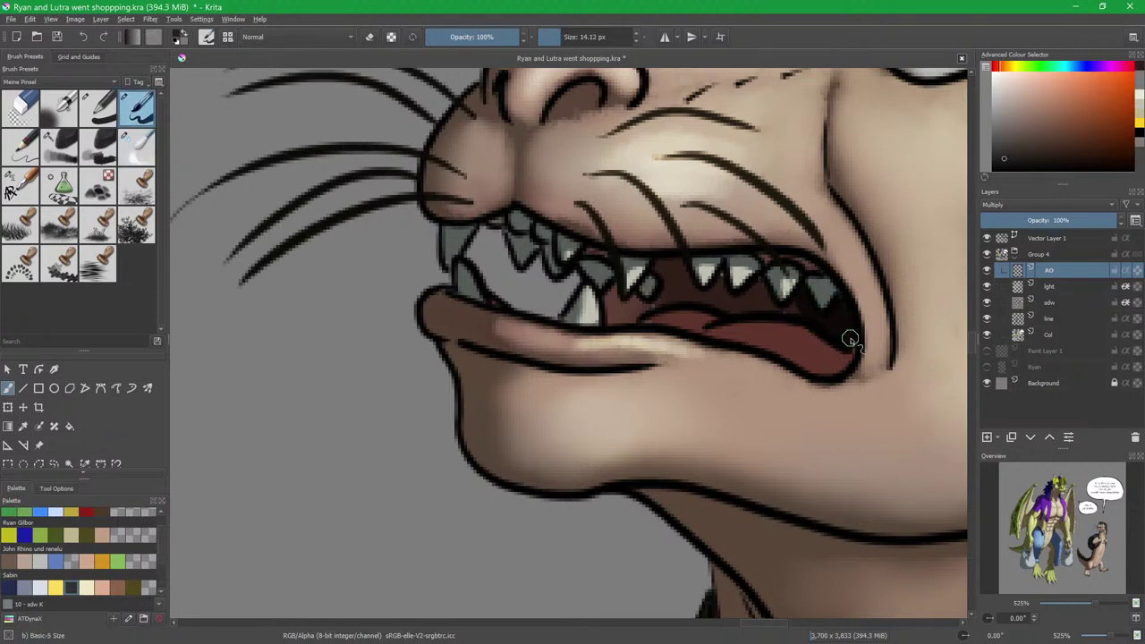
pyautogui.press('/')
pyautogui.moveTo(761, 302)
pyautogui.mouseDown()
pyautogui.moveTo(746, 315)
pyautogui.moveTo(775, 309)
pyautogui.mouseUp()
pyautogui.moveTo(784, 352); pyautogui.dragTo(793, 360)
pyautogui.moveTo(775, 309); pyautogui.dragTo(761, 308)
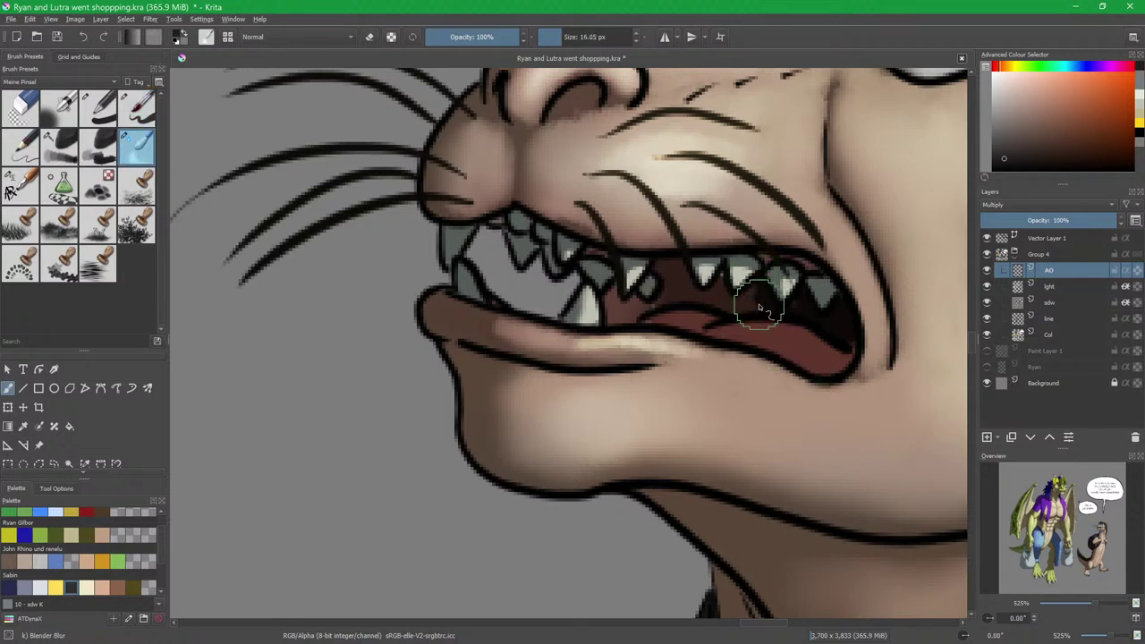
pyautogui.press('[')
pyautogui.press('[')
pyautogui.press('[')
pyautogui.press('[')
pyautogui.press('[')
pyautogui.press('[')
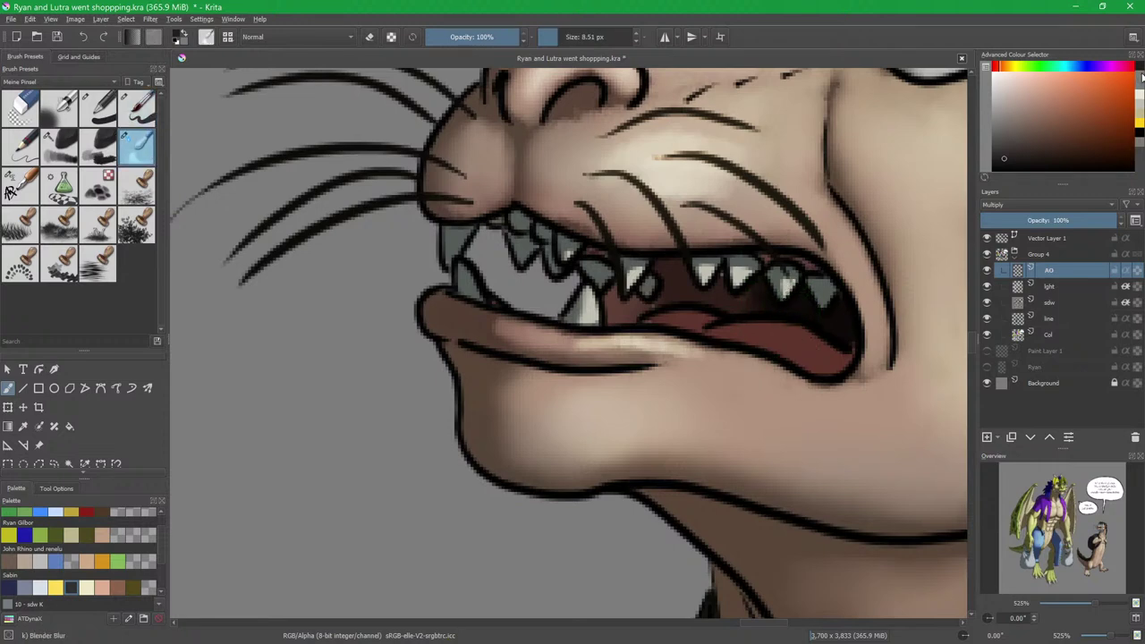
# Return to the brown shadow colour, shade and blend the rear of the tongue, and shade the gum above the back teeth.
pyautogui.click(1142, 77)
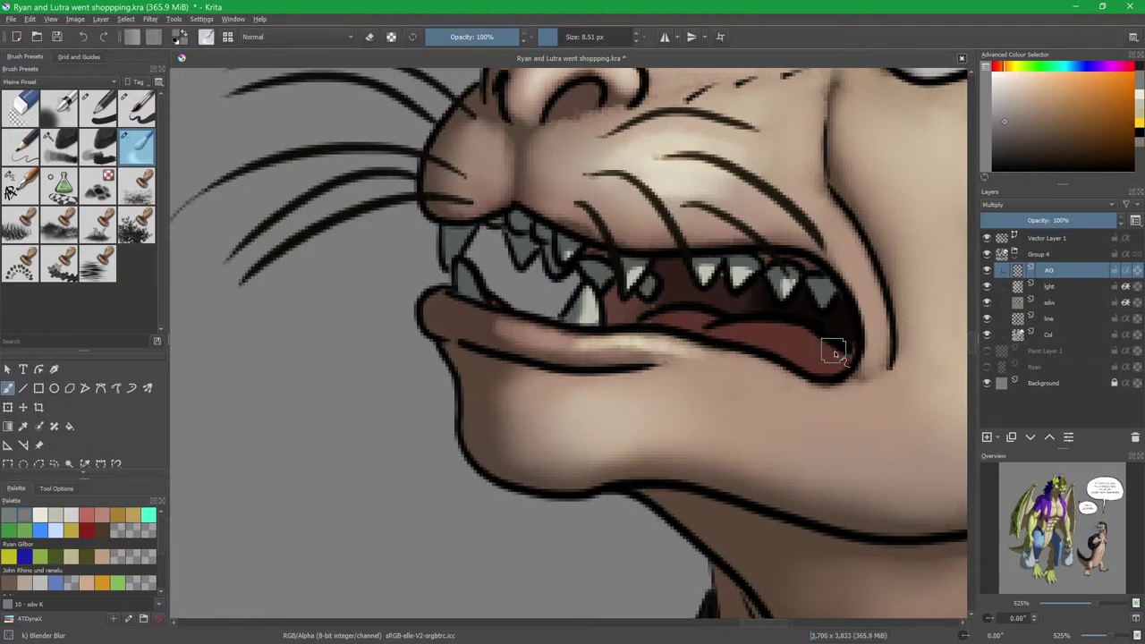
pyautogui.press('/')
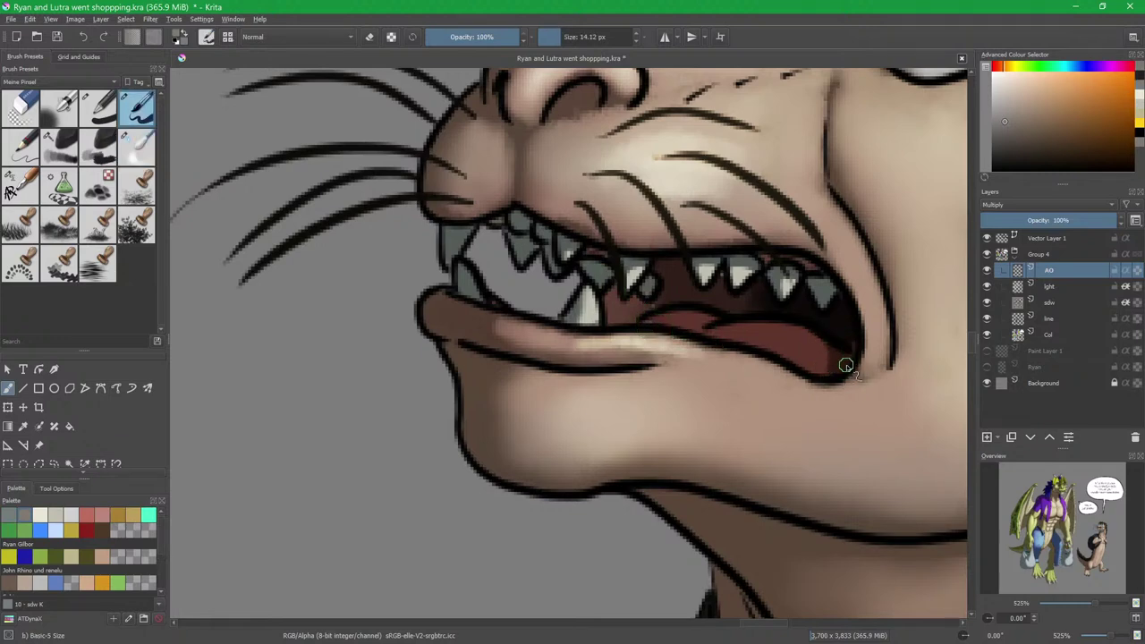
pyautogui.press('/')
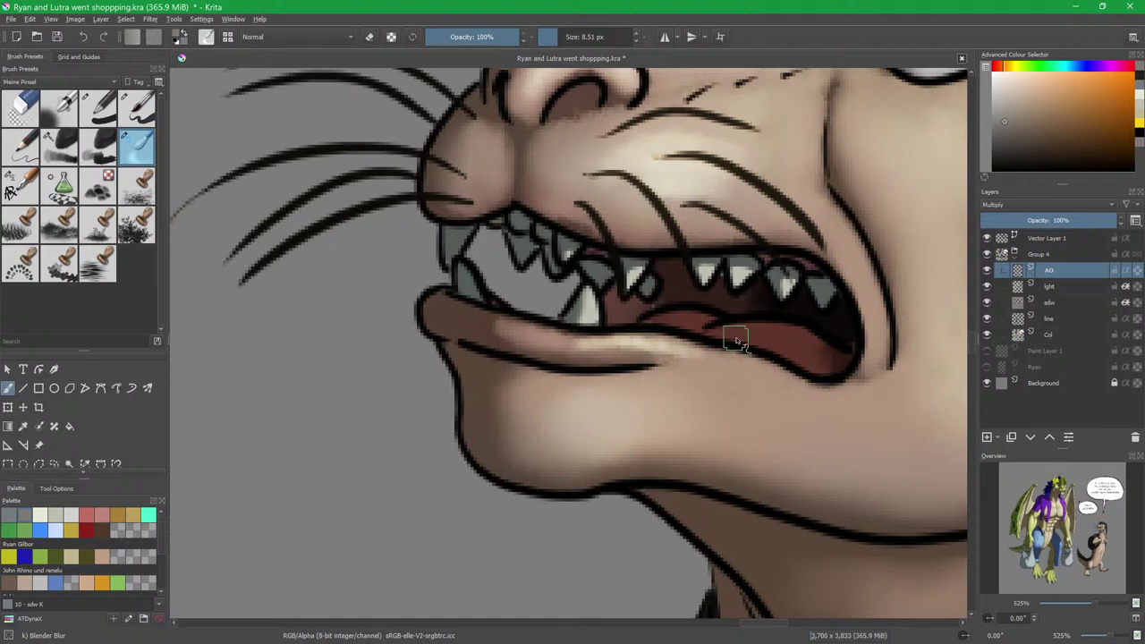
pyautogui.scroll(1, 760, 342)
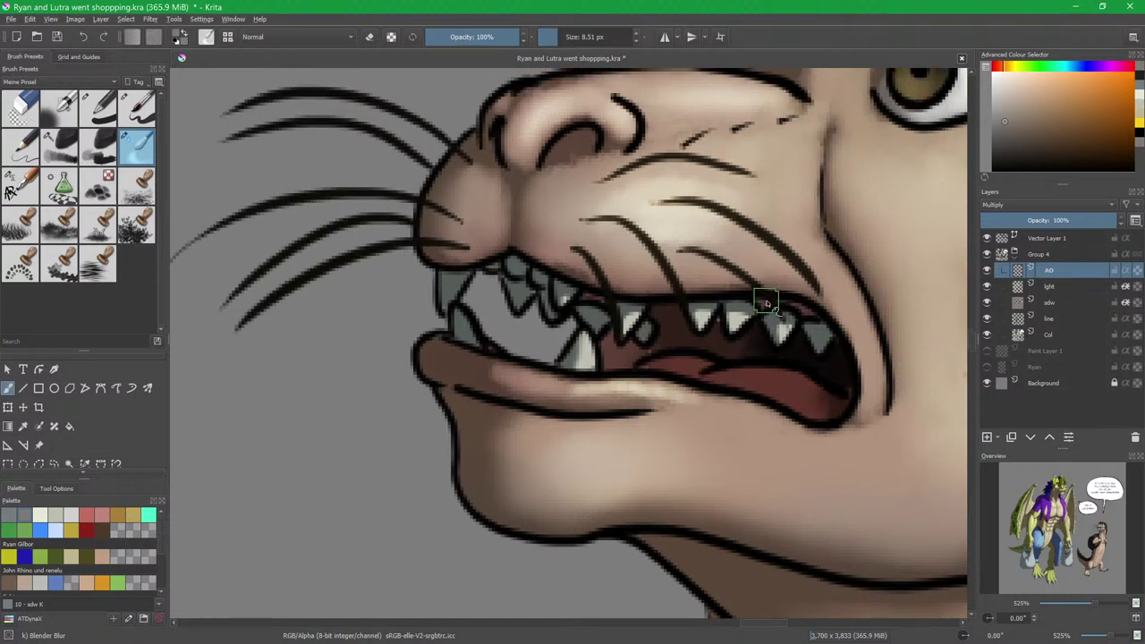
pyautogui.press('/')
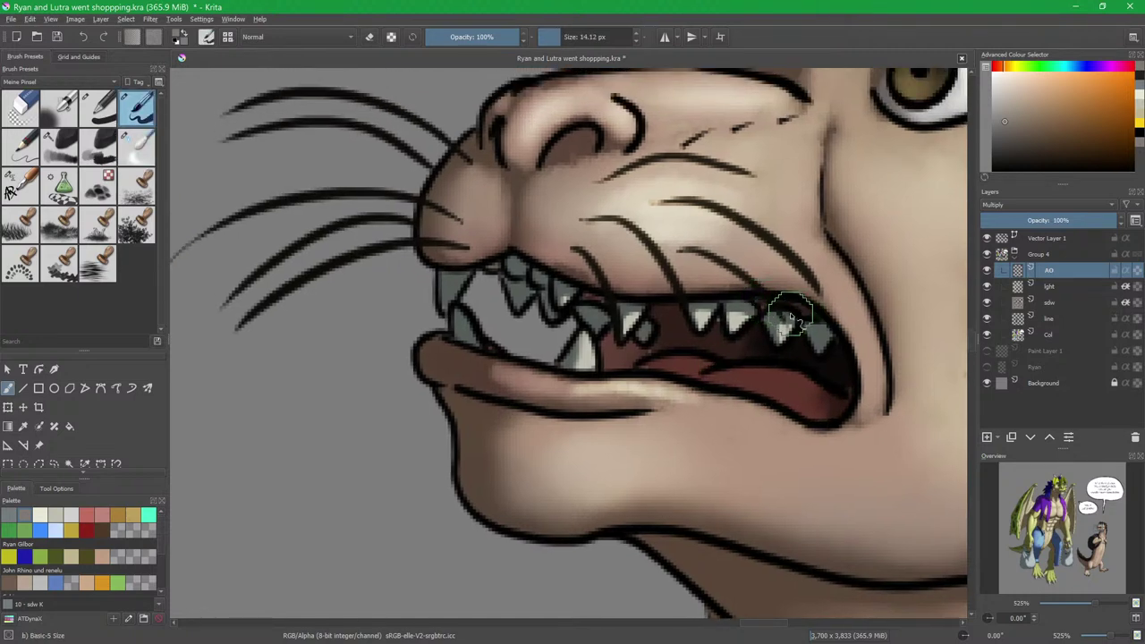
pyautogui.moveTo(623, 366)
pyautogui.mouseDown()
pyautogui.moveTo(617, 376)
pyautogui.moveTo(614, 367)
pyautogui.mouseUp()
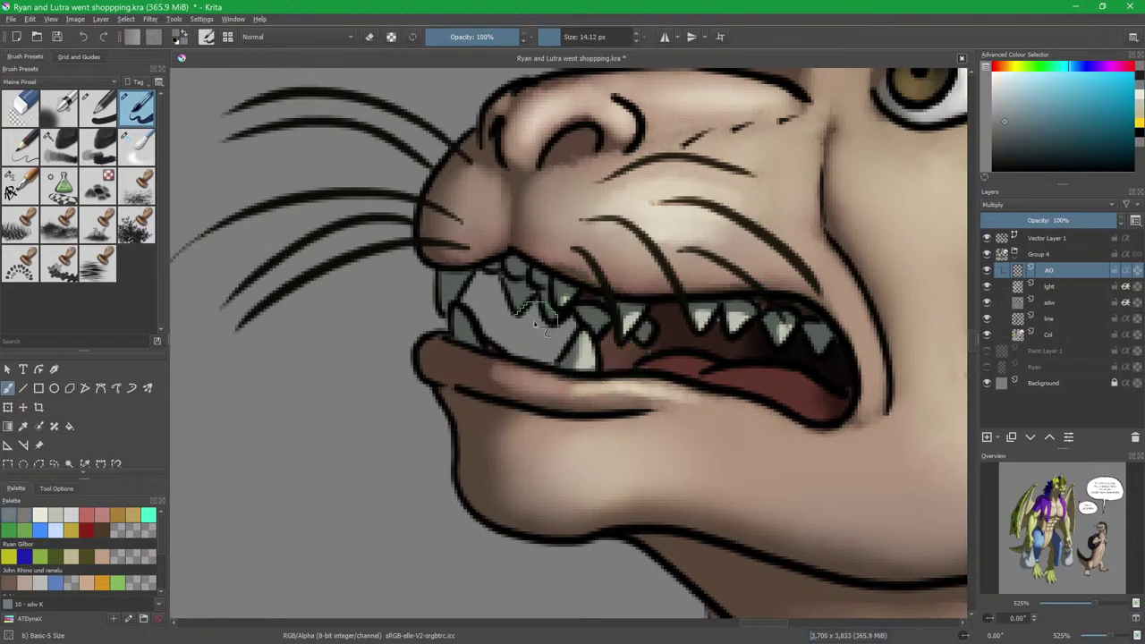
# Paint blue-grey shadows on the otter's frontmost upper and lower teeth with the 11.40 px Basic-5 Size, and blend them with Blender Blur.
pyautogui.press('x')
pyautogui.scroll(2, 493, 295)
pyautogui.moveTo(526, 285)
pyautogui.mouseDown()
pyautogui.moveTo(514, 285)
pyautogui.moveTo(545, 285)
pyautogui.mouseUp()
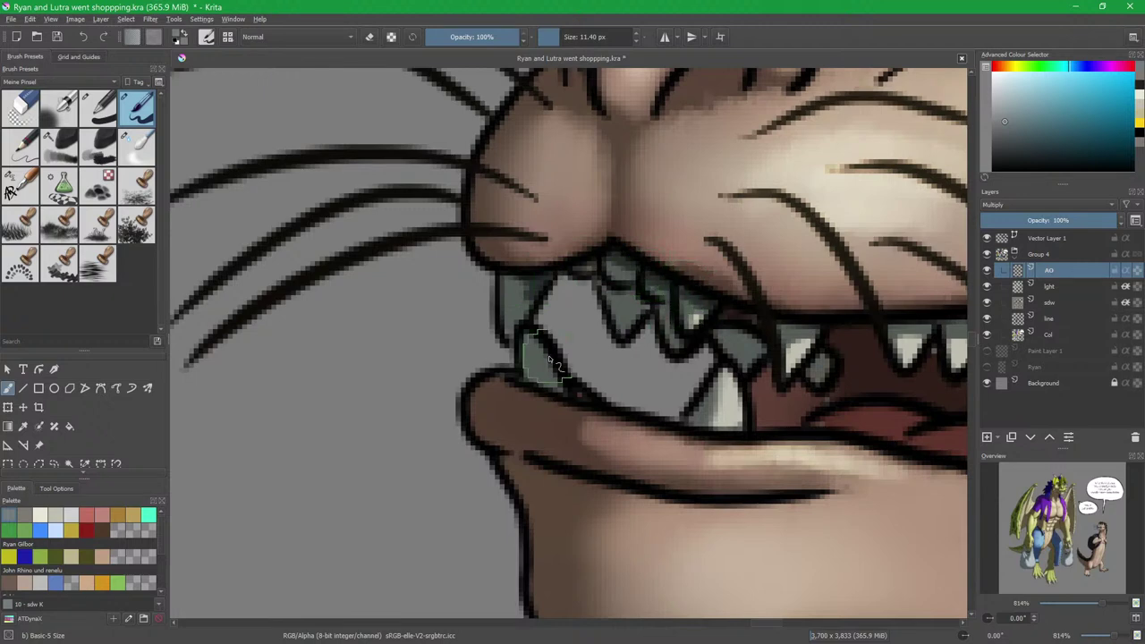
pyautogui.moveTo(524, 340)
pyautogui.mouseDown()
pyautogui.moveTo(535, 384)
pyautogui.moveTo(541, 351)
pyautogui.mouseUp()
pyautogui.press('/')
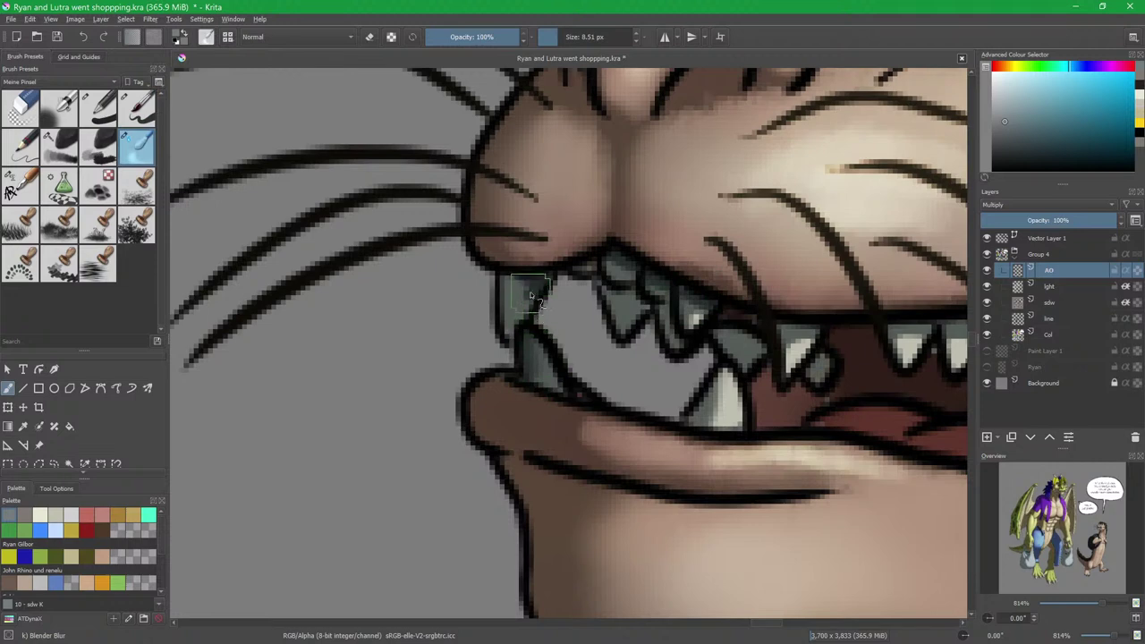
# Paint blue-grey shadows on the remaining teeth along the side of the otter's mouth with the 11.40 px Basic-5 Size.
pyautogui.moveTo(770, 326); pyautogui.dragTo(654, 299)
pyautogui.press('/')
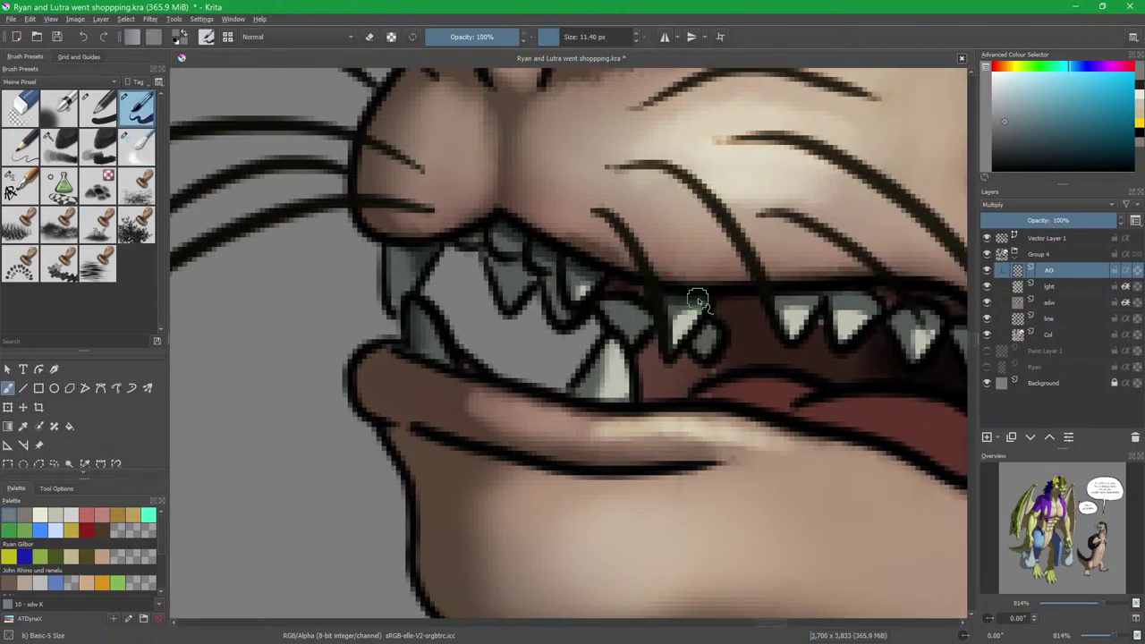
pyautogui.moveTo(606, 301); pyautogui.dragTo(640, 312)
pyautogui.moveTo(719, 343)
pyautogui.mouseDown()
pyautogui.moveTo(787, 295)
pyautogui.moveTo(842, 293)
pyautogui.moveTo(877, 324)
pyautogui.moveTo(692, 299)
pyautogui.moveTo(797, 327)
pyautogui.mouseUp()
pyautogui.moveTo(786, 340); pyautogui.dragTo(775, 465)
pyautogui.moveTo(744, 352); pyautogui.dragTo(720, 378)
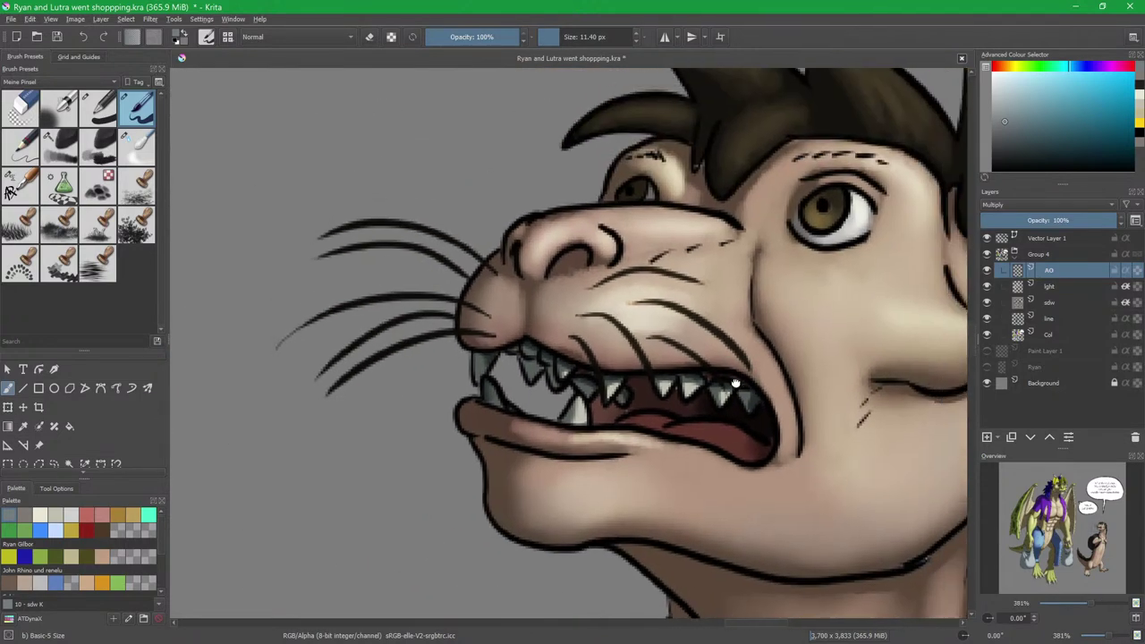
# Paint a dark reddish-black shadow inside the otter's nostril, and blend it with the 8.51 px Blender Blur.
pyautogui.moveTo(600, 338)
pyautogui.mouseDown()
pyautogui.moveTo(624, 370)
pyautogui.moveTo(582, 281)
pyautogui.moveTo(609, 284)
pyautogui.moveTo(508, 274)
pyautogui.moveTo(524, 279)
pyautogui.mouseUp()
pyautogui.click(1139, 87)
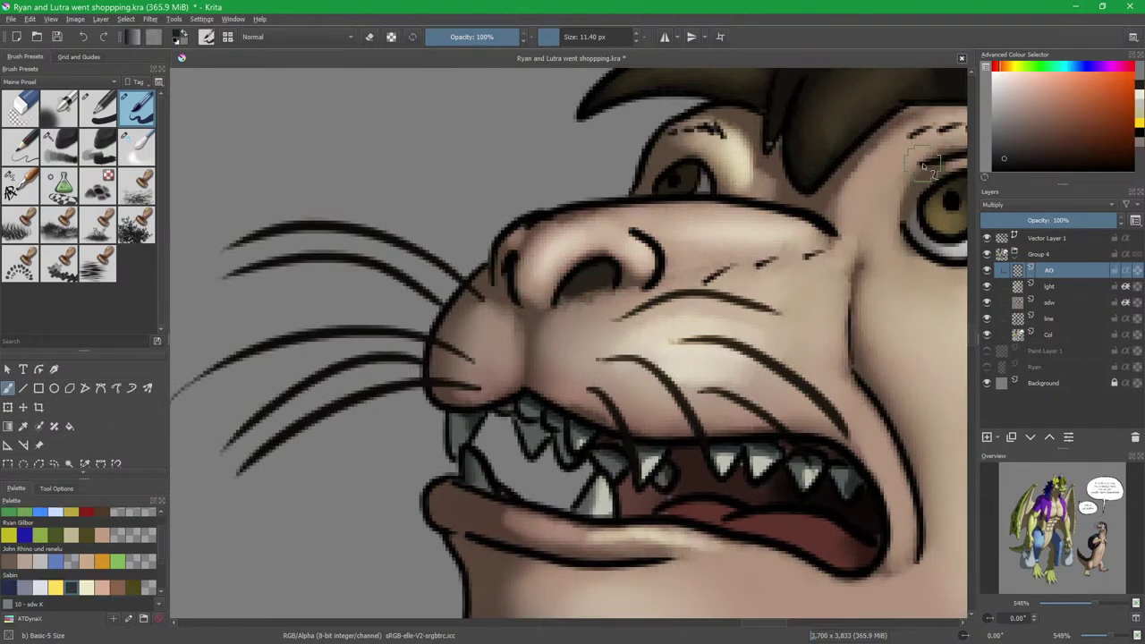
pyautogui.press('/')
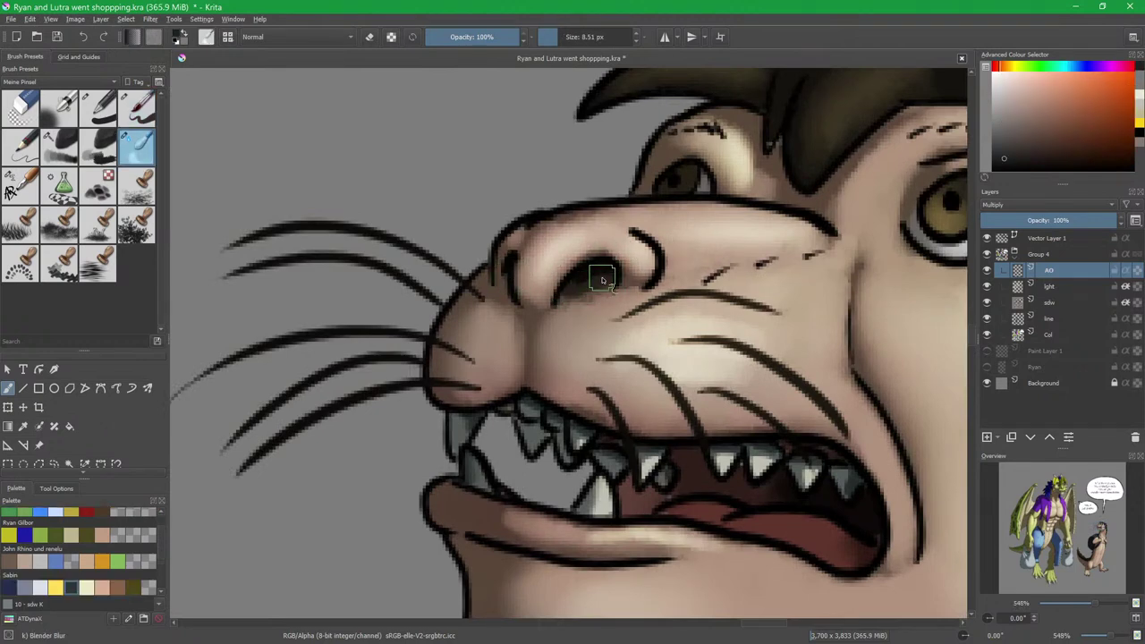
pyautogui.moveTo(577, 294)
pyautogui.mouseDown()
pyautogui.moveTo(591, 298)
pyautogui.moveTo(582, 292)
pyautogui.mouseUp()
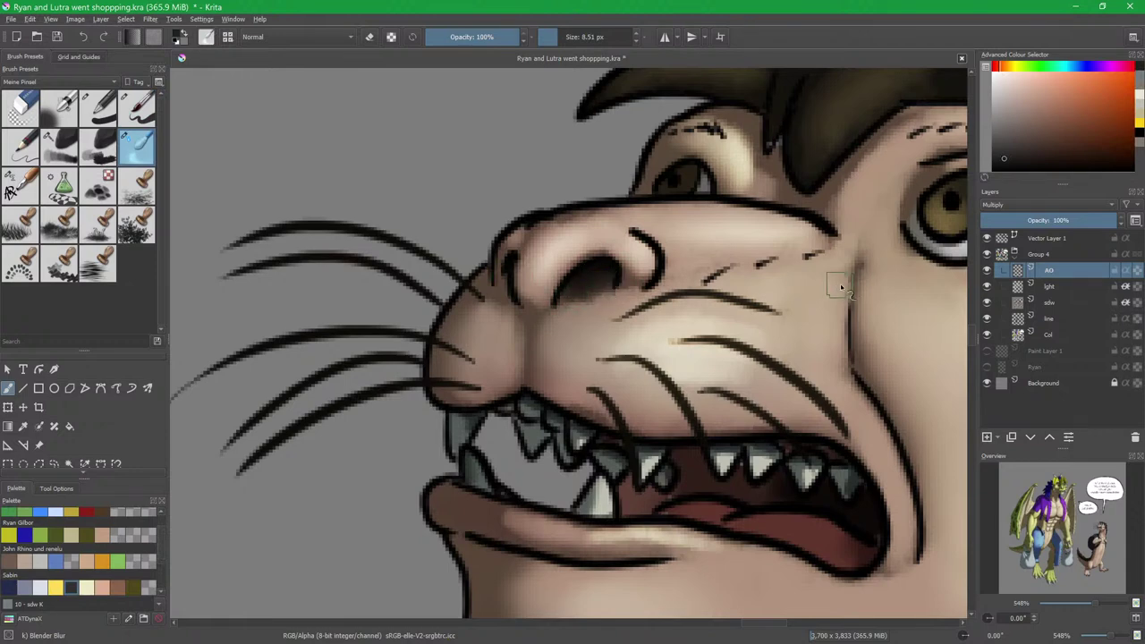
# Sample a brown shadow colour, and shade and blend the otter's forehead beneath the hair beside the eye.
pyautogui.click(1141, 79)
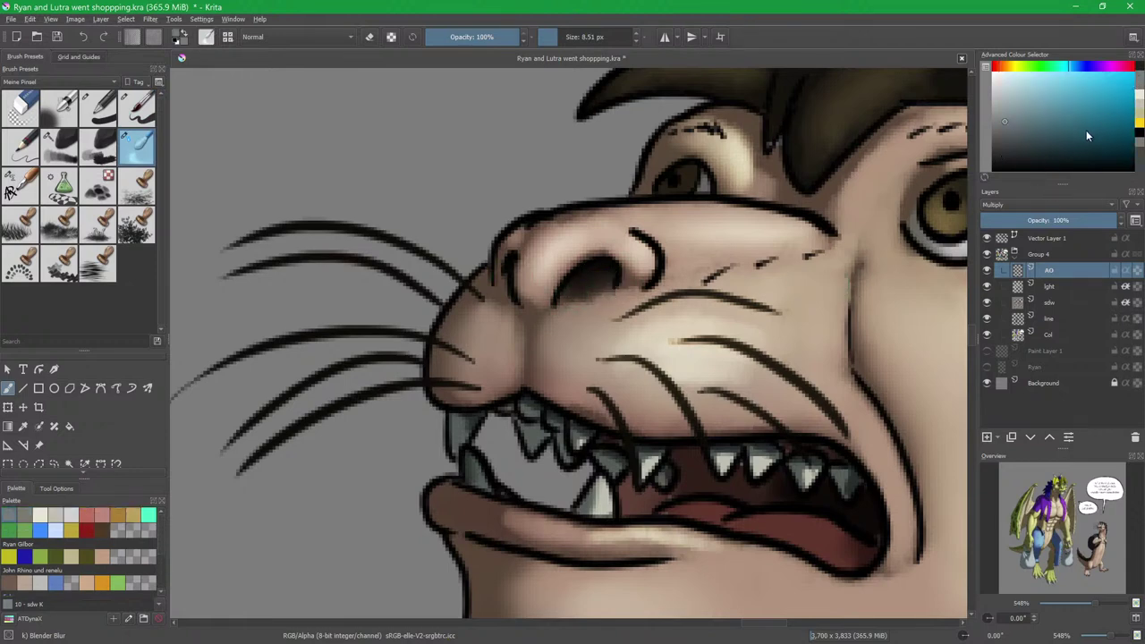
pyautogui.keyDown('ctrl'); pyautogui.click(758, 334); pyautogui.keyUp('ctrl')
pyautogui.moveTo(694, 276)
pyautogui.mouseDown()
pyautogui.moveTo(553, 321)
pyautogui.moveTo(571, 315)
pyautogui.mouseUp()
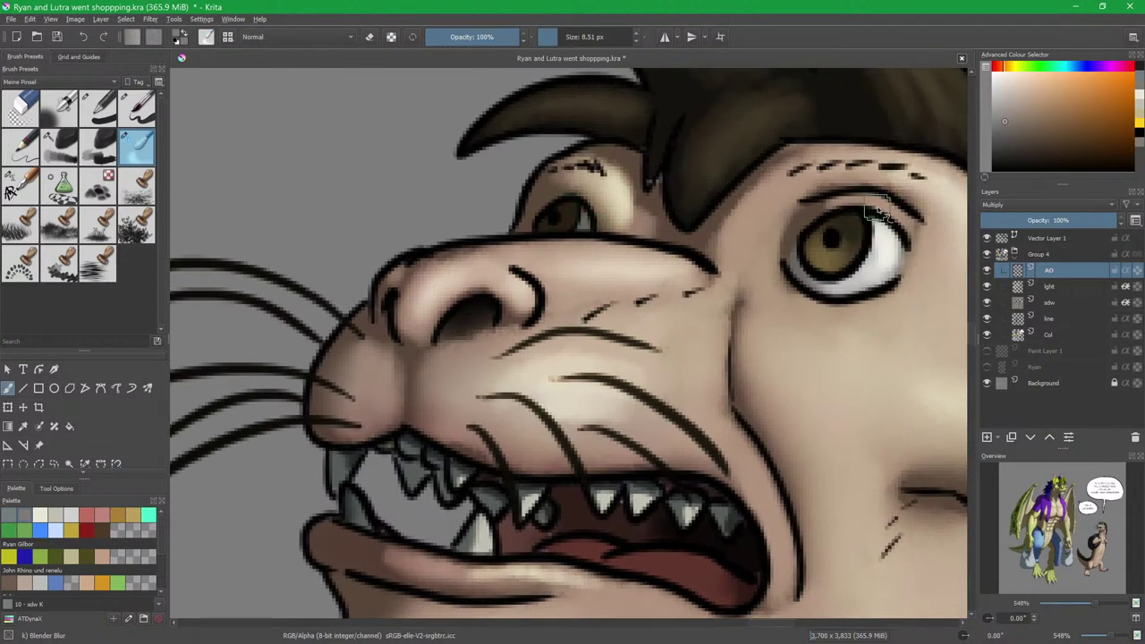
pyautogui.moveTo(814, 220); pyautogui.dragTo(765, 264)
pyautogui.press('/')
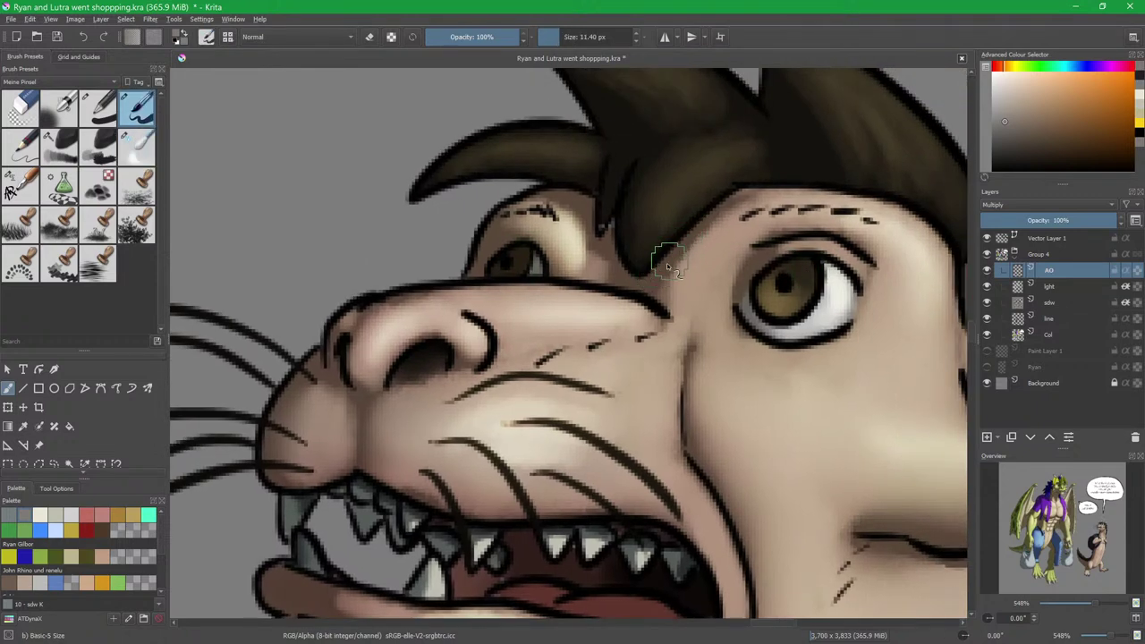
pyautogui.moveTo(731, 204)
pyautogui.mouseDown()
pyautogui.moveTo(634, 248)
pyautogui.moveTo(614, 225)
pyautogui.moveTo(612, 254)
pyautogui.mouseUp()
pyautogui.press('/')
# Blend the shading inside the otter's ear, and paint a shadow beneath the hair at the temple.
pyautogui.scroll(-2, 634, 236)
pyautogui.moveTo(707, 297); pyautogui.dragTo(647, 282)
pyautogui.moveTo(617, 393); pyautogui.dragTo(637, 324)
pyautogui.moveTo(809, 251); pyautogui.dragTo(710, 293)
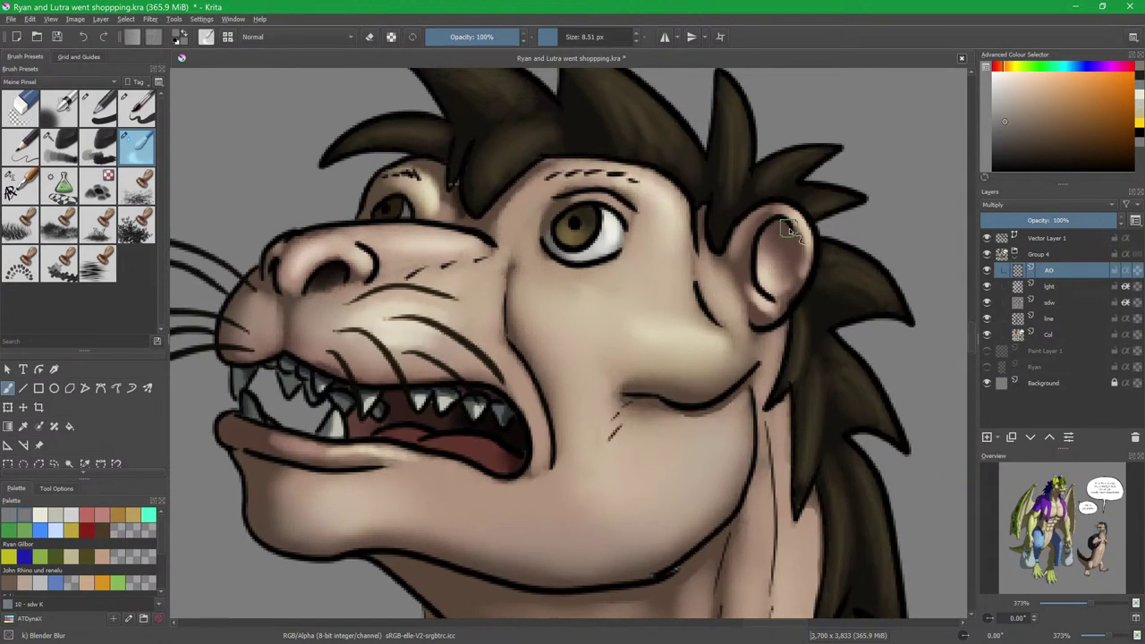
pyautogui.press('/')
pyautogui.moveTo(695, 224); pyautogui.dragTo(711, 288)
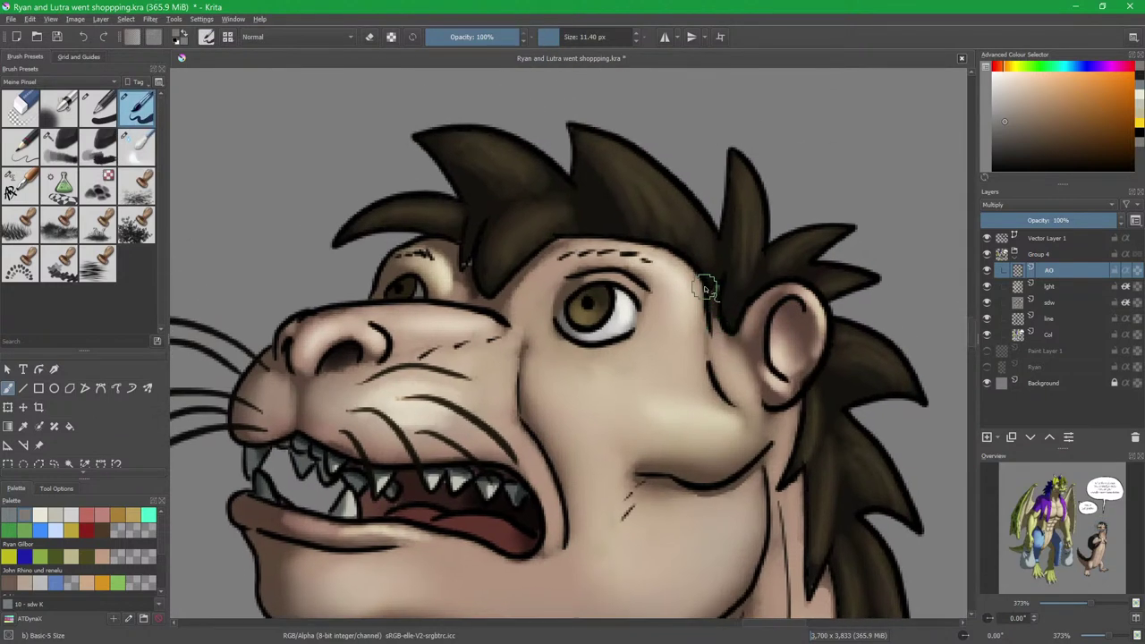
# Refine the shadow beside the otter's eye with the Charcoal other tip Copy eraser, and shade the hair and mane at 50% opacity and 7.77 px.
pyautogui.click(136, 154)
pyautogui.click(64, 149)
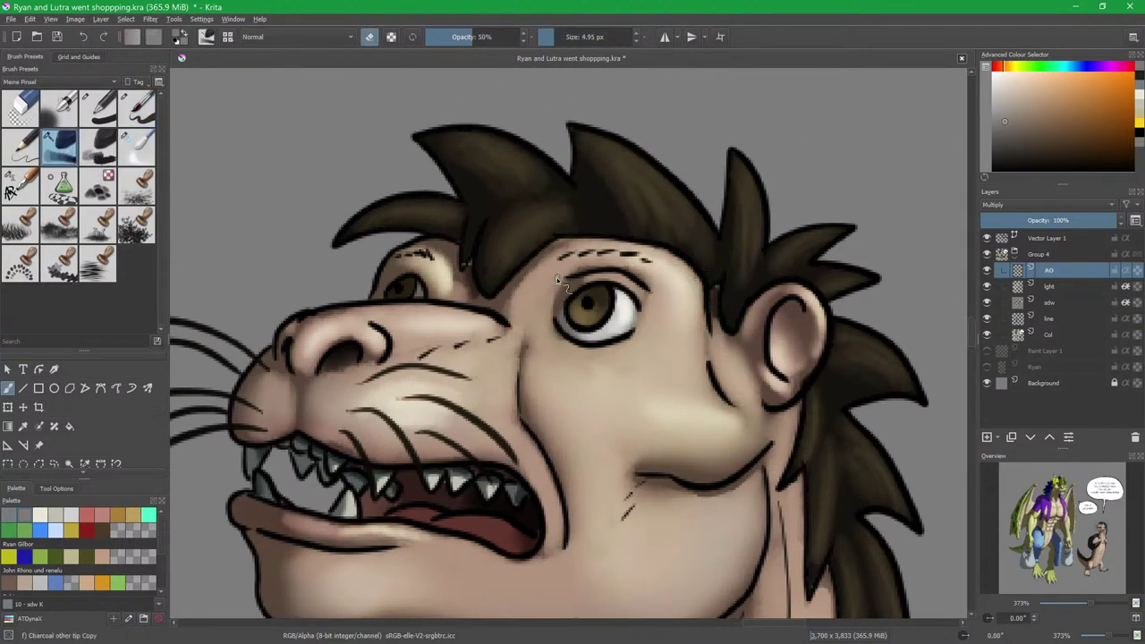
pyautogui.moveTo(559, 277); pyautogui.dragTo(612, 260)
pyautogui.press('e')
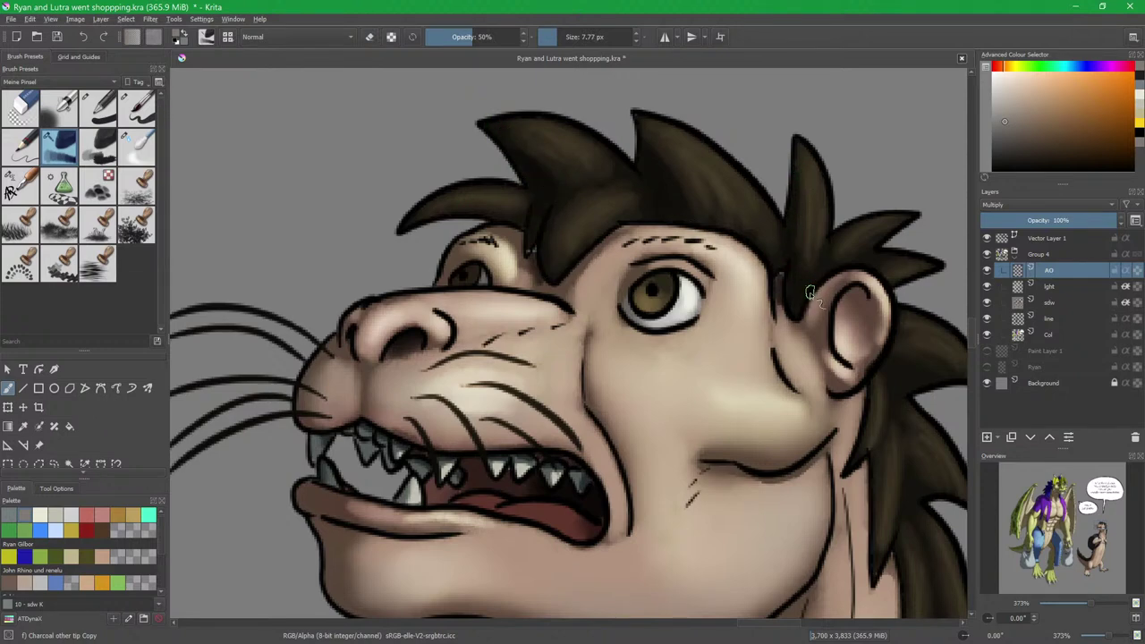
pyautogui.moveTo(836, 251); pyautogui.dragTo(614, 175)
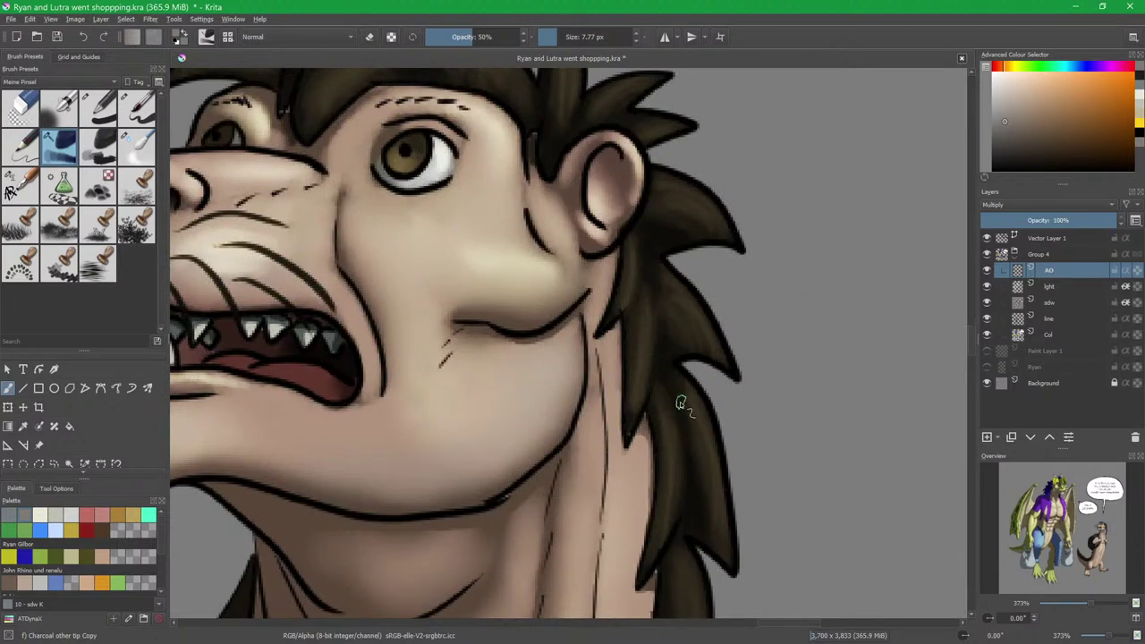
pyautogui.scroll(-5, 692, 542)
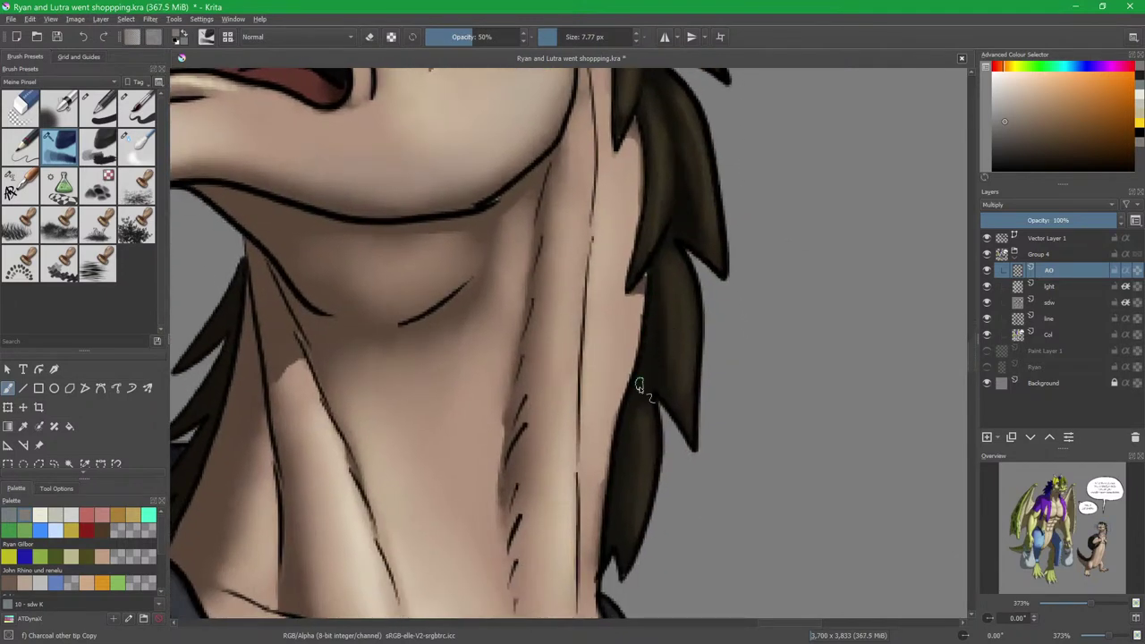
pyautogui.moveTo(428, 388); pyautogui.dragTo(727, 336)
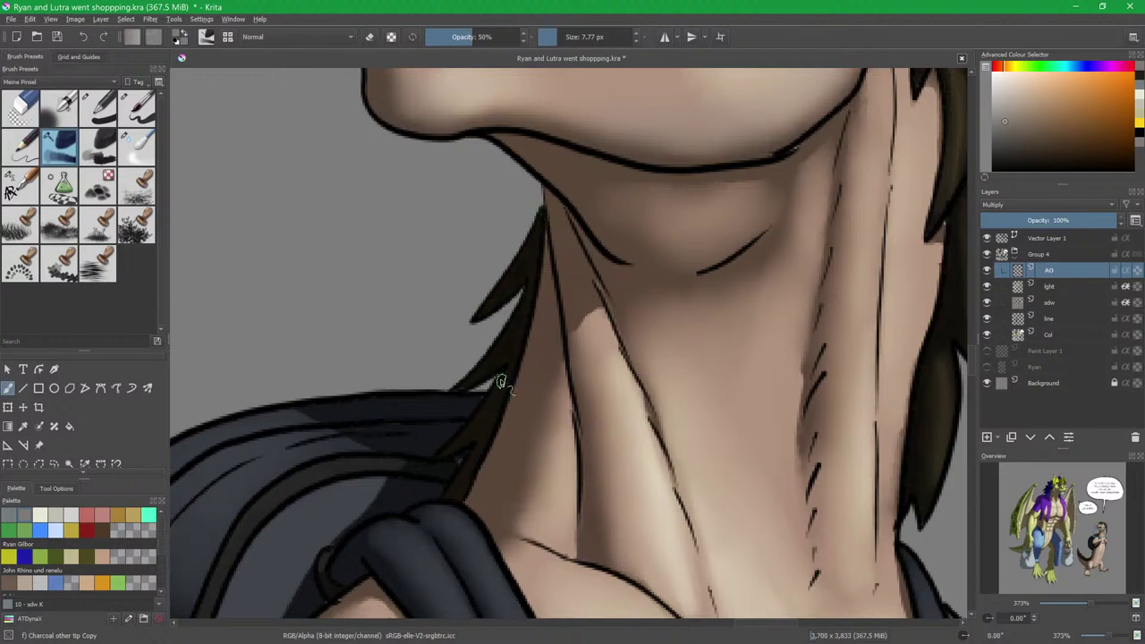
# Fill the shaded fur along the otter's back and tail with the dark shadow colour.
pyautogui.moveTo(476, 537)
pyautogui.mouseDown()
pyautogui.moveTo(654, 158)
pyautogui.moveTo(593, 399)
pyautogui.moveTo(616, 290)
pyautogui.moveTo(587, 211)
pyautogui.moveTo(621, 191)
pyautogui.moveTo(593, 287)
pyautogui.moveTo(611, 264)
pyautogui.moveTo(609, 305)
pyautogui.mouseUp()
pyautogui.moveTo(554, 426); pyautogui.dragTo(660, 136)
pyautogui.moveTo(575, 344)
pyautogui.mouseDown()
pyautogui.moveTo(621, 288)
pyautogui.moveTo(550, 387)
pyautogui.moveTo(639, 237)
pyautogui.moveTo(595, 348)
pyautogui.moveTo(628, 274)
pyautogui.moveTo(569, 377)
pyautogui.moveTo(578, 396)
pyautogui.moveTo(604, 367)
pyautogui.mouseUp()
pyautogui.moveTo(597, 430); pyautogui.dragTo(629, 288)
pyautogui.moveTo(627, 245); pyautogui.dragTo(602, 319)
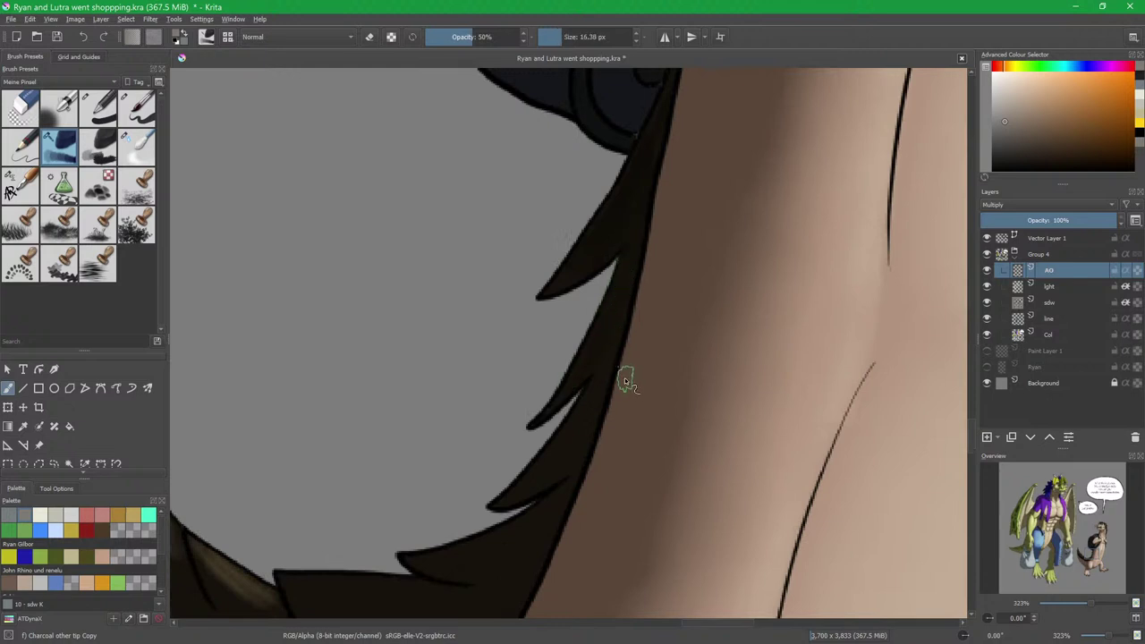
pyautogui.press('f')
pyautogui.click(583, 423)
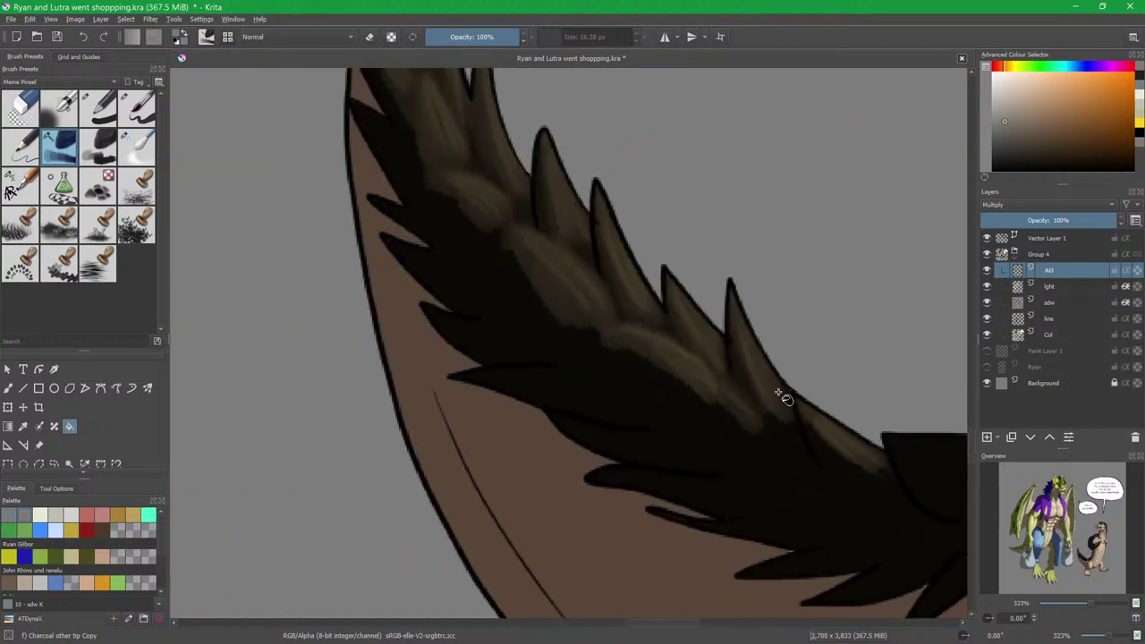
# Soften the edge of the dark fill along the tail fur with the 19.67 px Blender Blur at 50% opacity.
pyautogui.moveTo(624, 311); pyautogui.dragTo(670, 491)
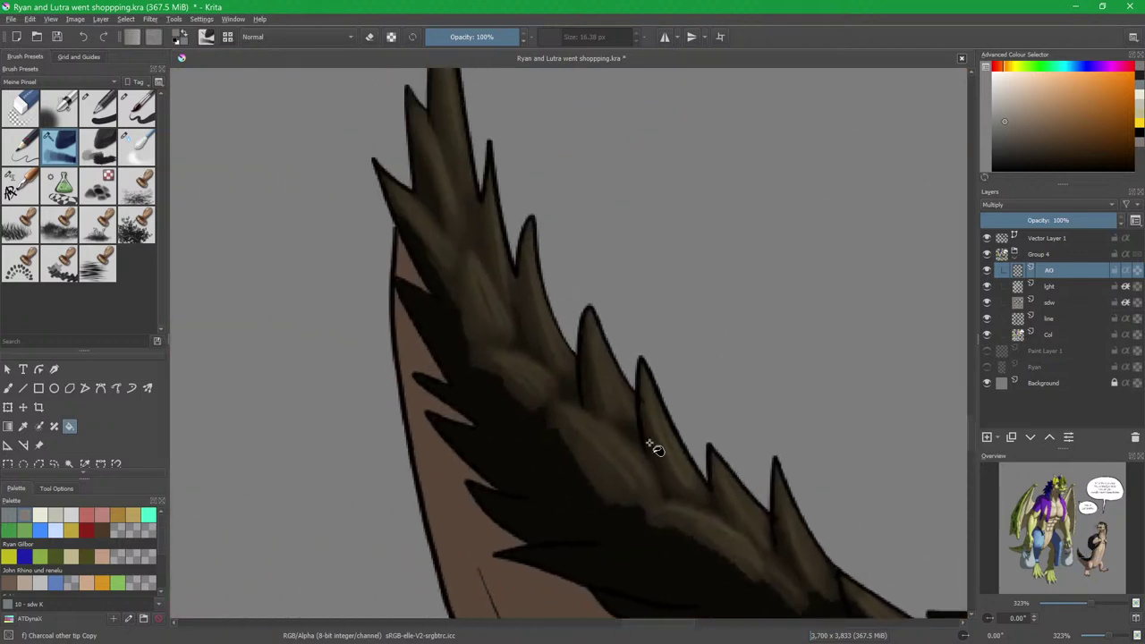
pyautogui.press('/')
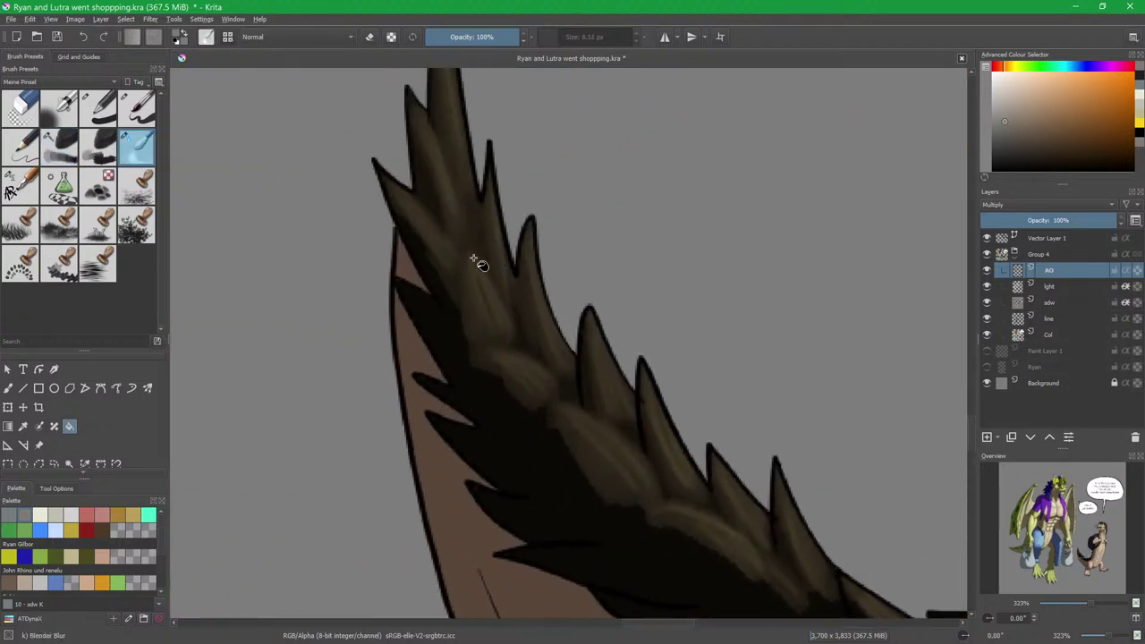
pyautogui.press('b')
pyautogui.keyDown('shift'); pyautogui.moveTo(442, 242); pyautogui.dragTo(464, 241); pyautogui.keyUp('shift')
pyautogui.moveTo(406, 204)
pyautogui.mouseDown()
pyautogui.moveTo(429, 238)
pyautogui.moveTo(421, 220)
pyautogui.moveTo(465, 324)
pyautogui.mouseUp()
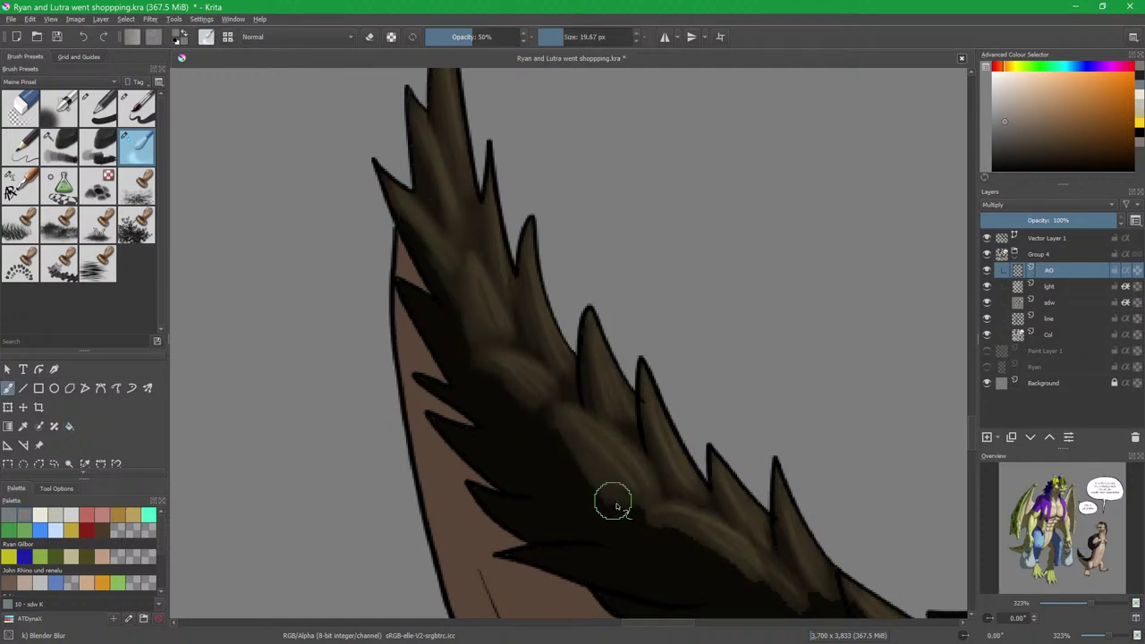
pyautogui.moveTo(796, 534); pyautogui.dragTo(474, 302)
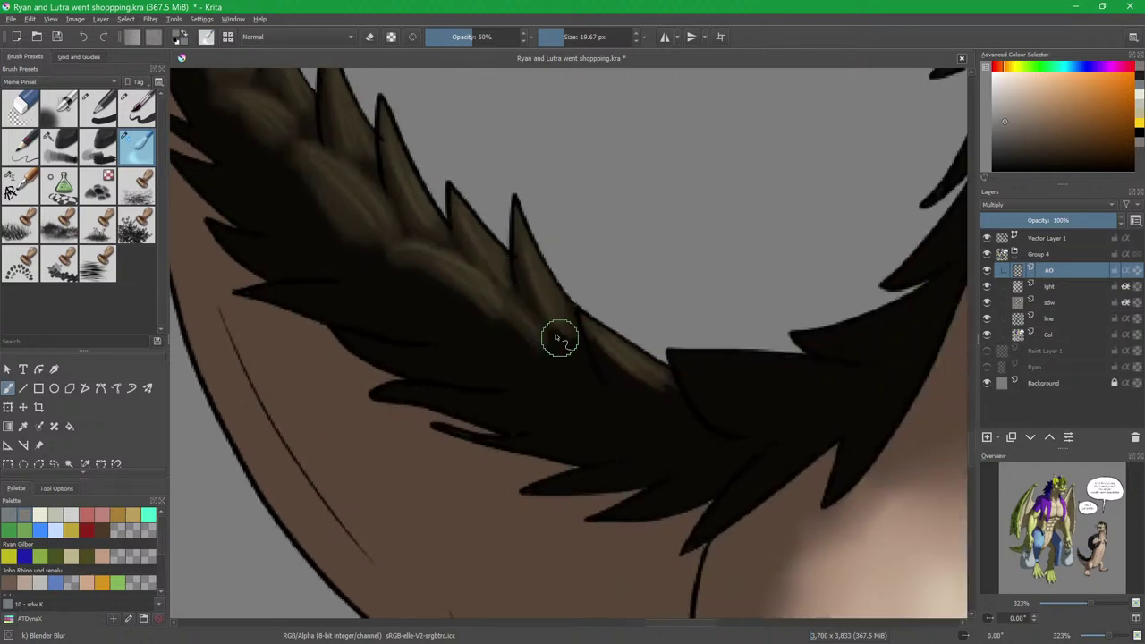
pyautogui.scroll(10, 723, 365)
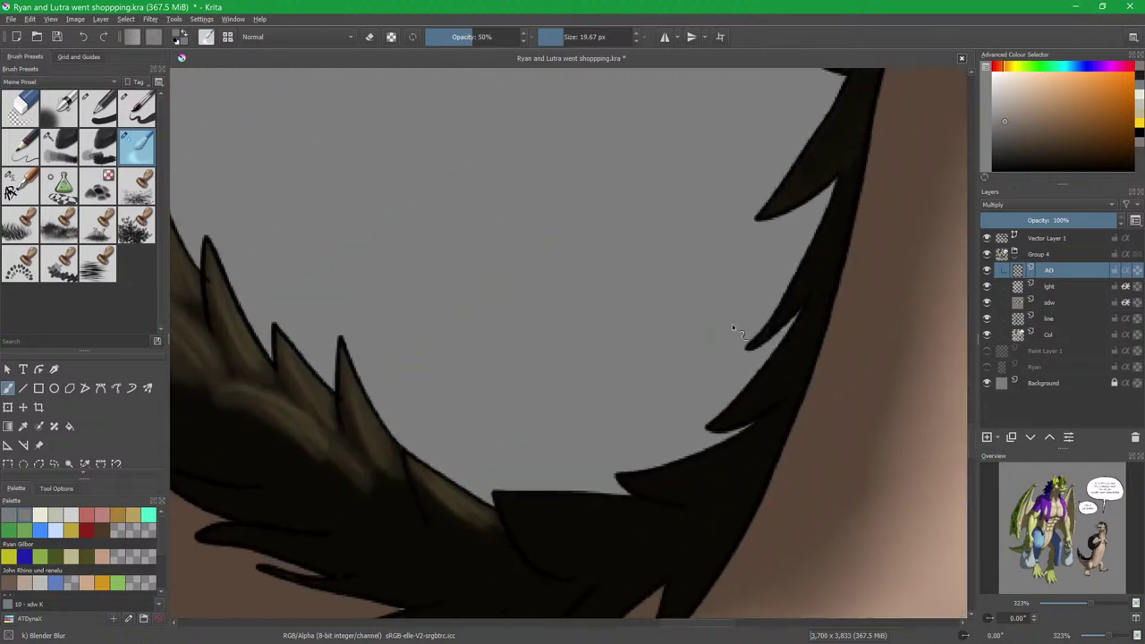
# Erase fine hair strands into the dark shadow on the back fur with Charcoal other tip Copy at 5.50 px and 100% opacity.
pyautogui.press('/')
pyautogui.press('e')
pyautogui.scroll(-5, 704, 397)
pyautogui.moveTo(714, 295)
pyautogui.keyDown('shift'); pyautogui.mouseDown()
pyautogui.moveTo(725, 296)
pyautogui.moveTo(698, 300)
pyautogui.moveTo(690, 320)
pyautogui.mouseUp(); pyautogui.keyUp('shift')
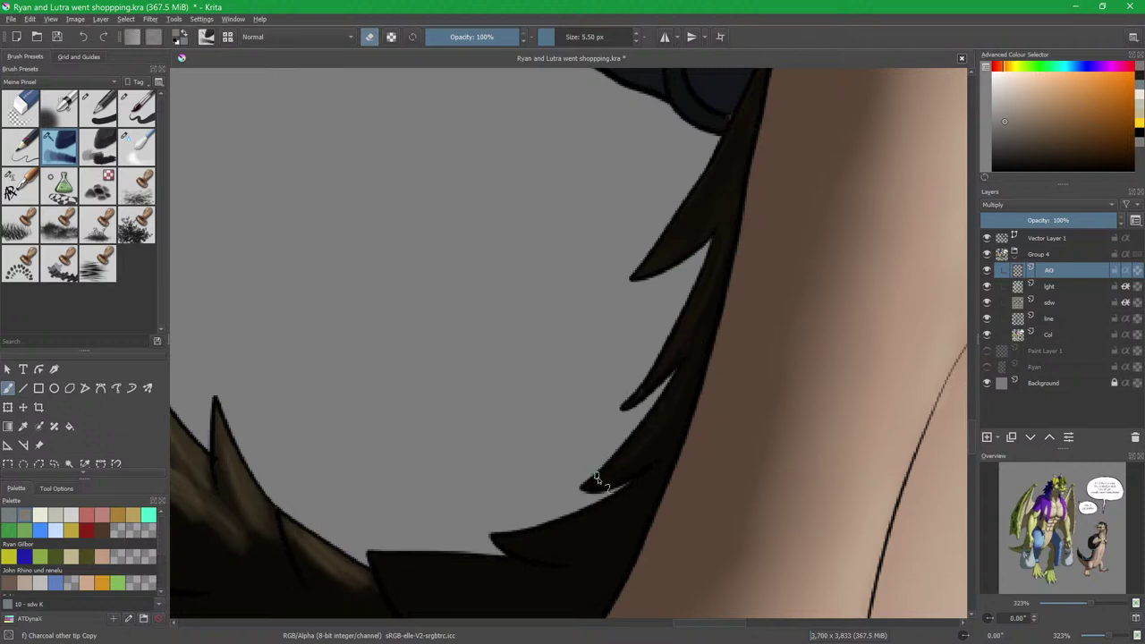
pyautogui.scroll(-5, 680, 340)
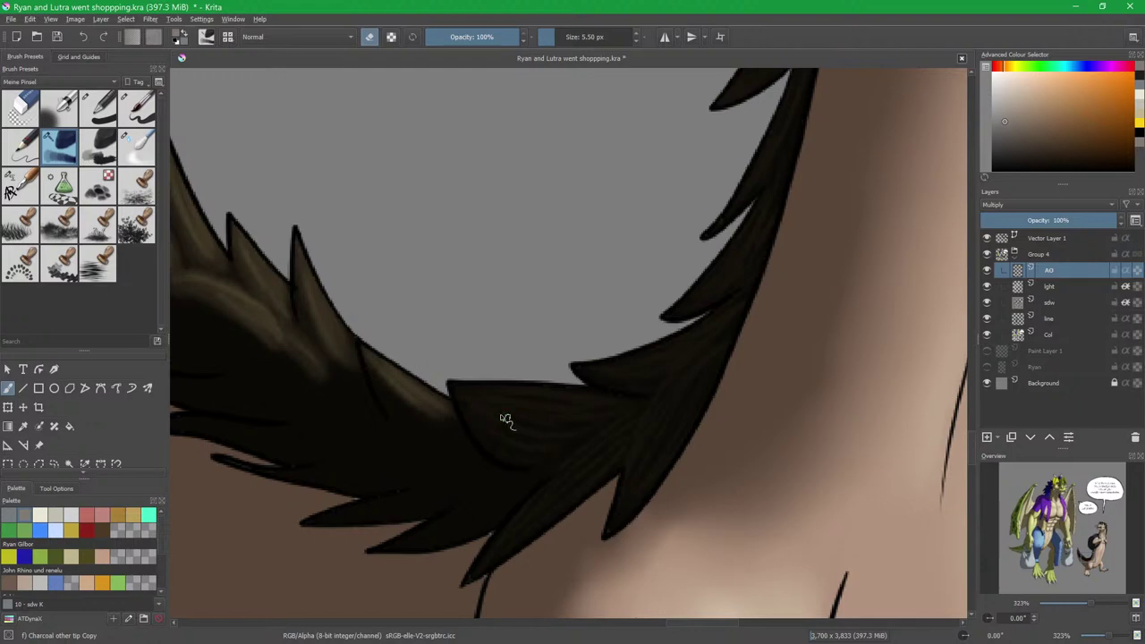
pyautogui.moveTo(492, 451); pyautogui.dragTo(669, 429)
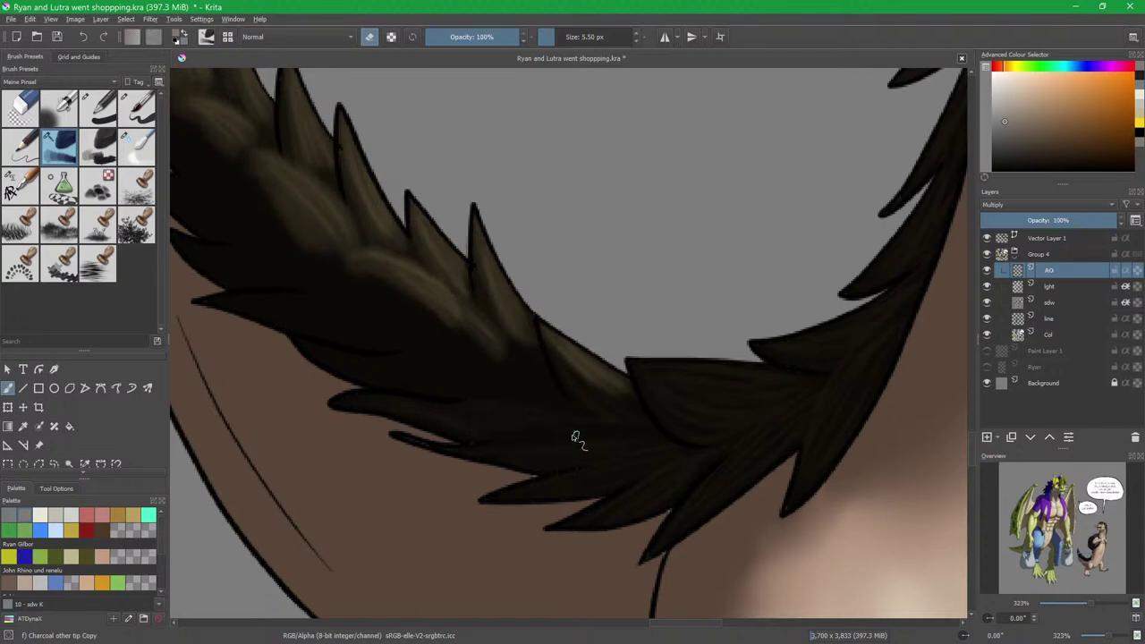
# Continue erasing fine strands through the tail fur's shadow from the base to the tip, working partly in a mirrored view.
pyautogui.moveTo(514, 432); pyautogui.dragTo(711, 497)
pyautogui.moveTo(579, 441); pyautogui.dragTo(577, 378)
pyautogui.press('m')
pyautogui.moveTo(656, 416); pyautogui.dragTo(714, 355)
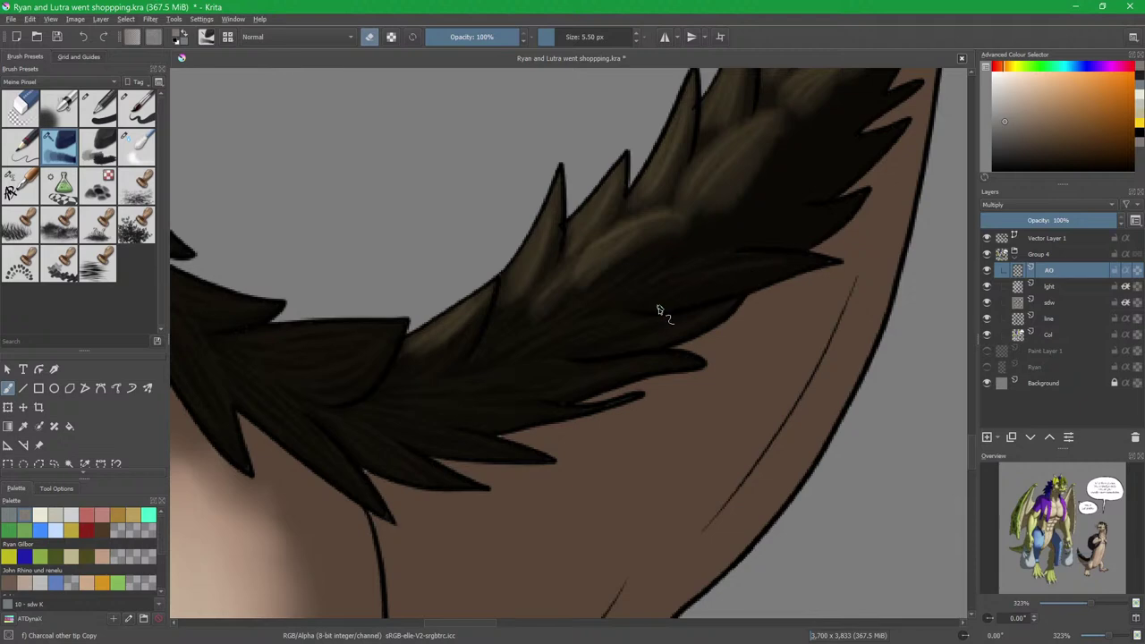
pyautogui.moveTo(761, 243); pyautogui.dragTo(649, 336)
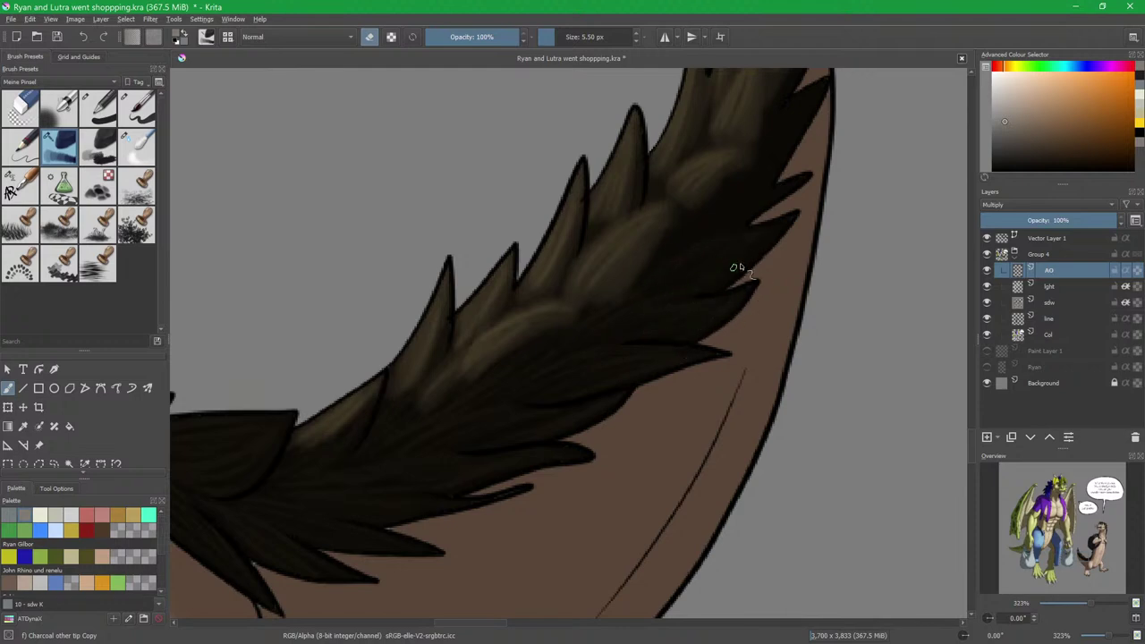
pyautogui.moveTo(713, 225); pyautogui.dragTo(605, 353)
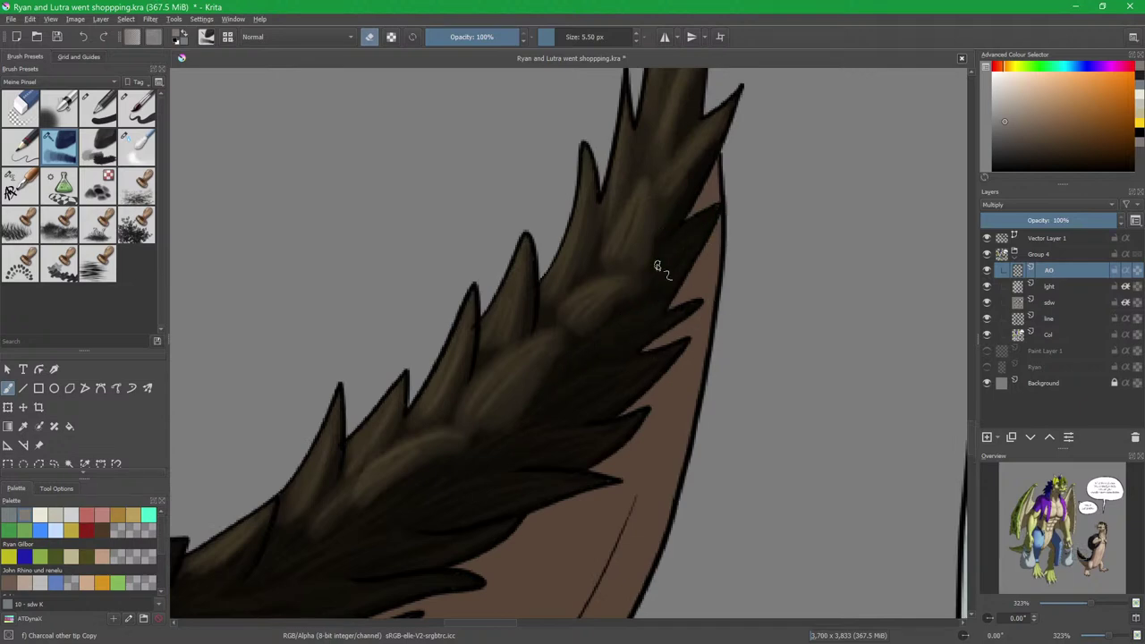
pyautogui.moveTo(734, 133); pyautogui.dragTo(607, 285)
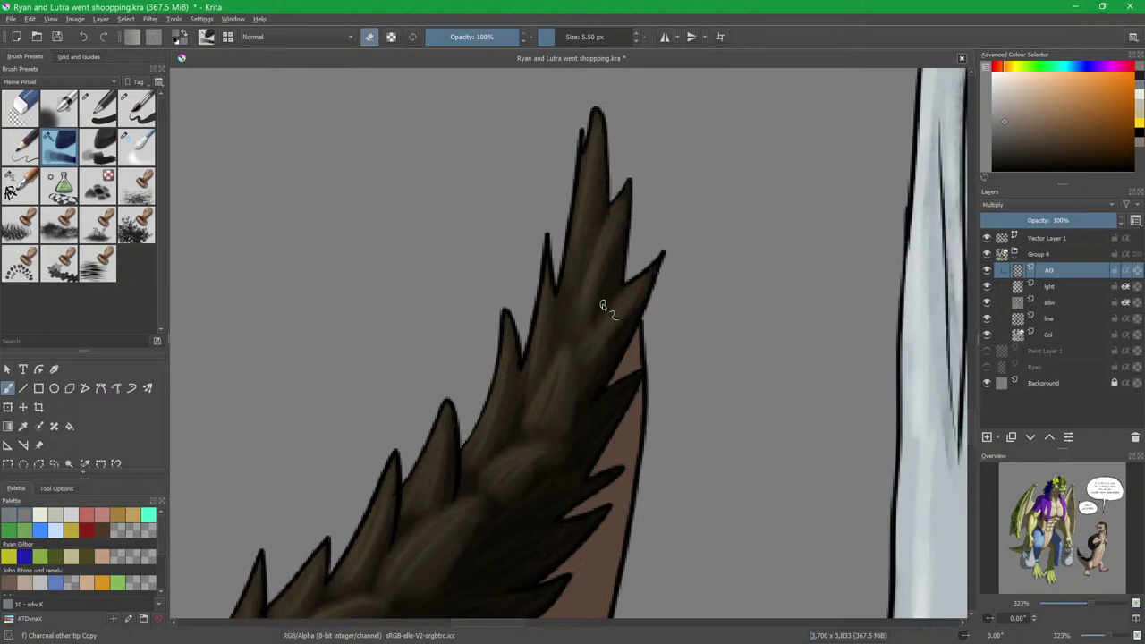
pyautogui.press('e')
pyautogui.moveTo(578, 317); pyautogui.dragTo(696, 319)
pyautogui.press('m')
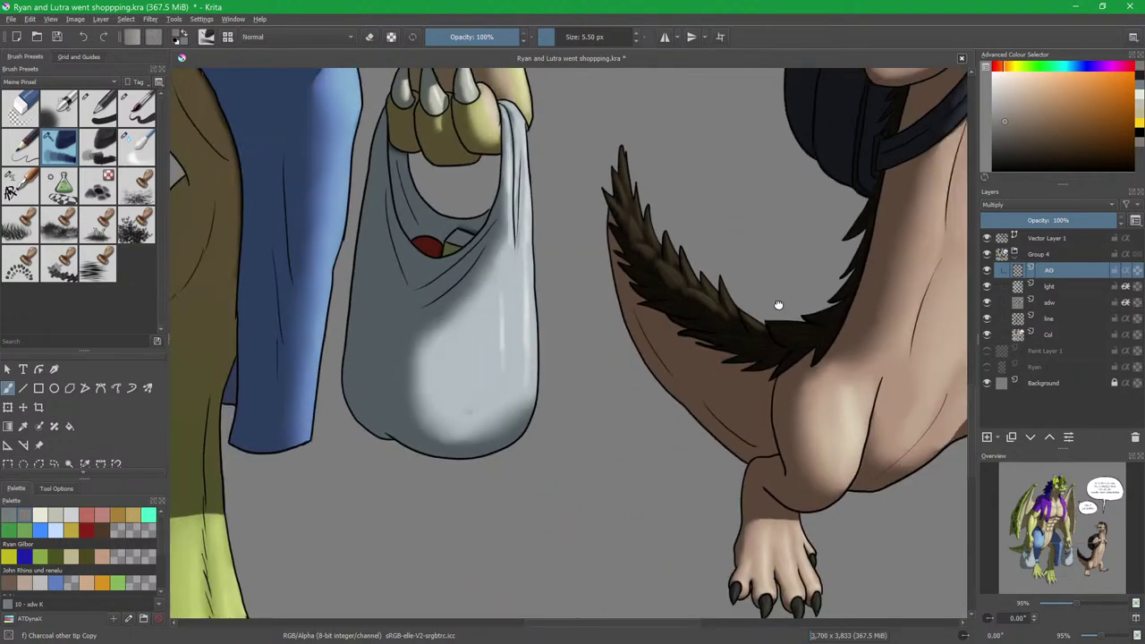
# Paint a shadow on the body beneath the otter's near forearm with the 11.40 px Basic-5 Size, and blend it with the 19.67 px Blender Blur.
pyautogui.moveTo(790, 297); pyautogui.dragTo(610, 465)
pyautogui.moveTo(740, 225)
pyautogui.mouseDown()
pyautogui.moveTo(611, 427)
pyautogui.moveTo(688, 358)
pyautogui.mouseUp()
pyautogui.moveTo(667, 431); pyautogui.dragTo(715, 356)
pyautogui.click(137, 146)
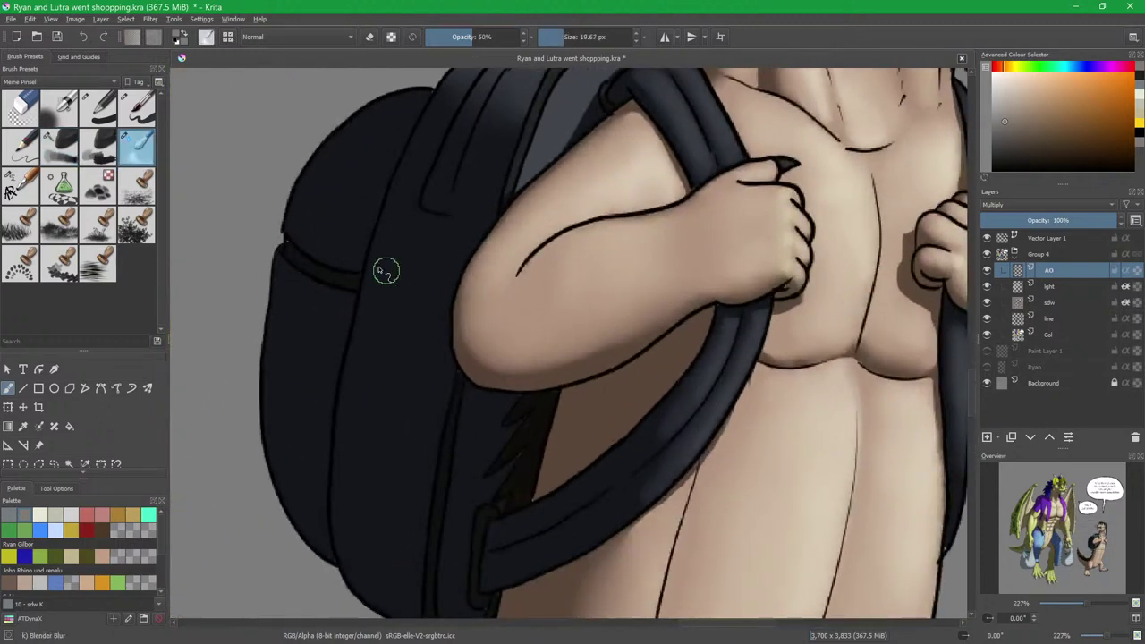
pyautogui.click(141, 118)
pyautogui.scroll(2, 641, 405)
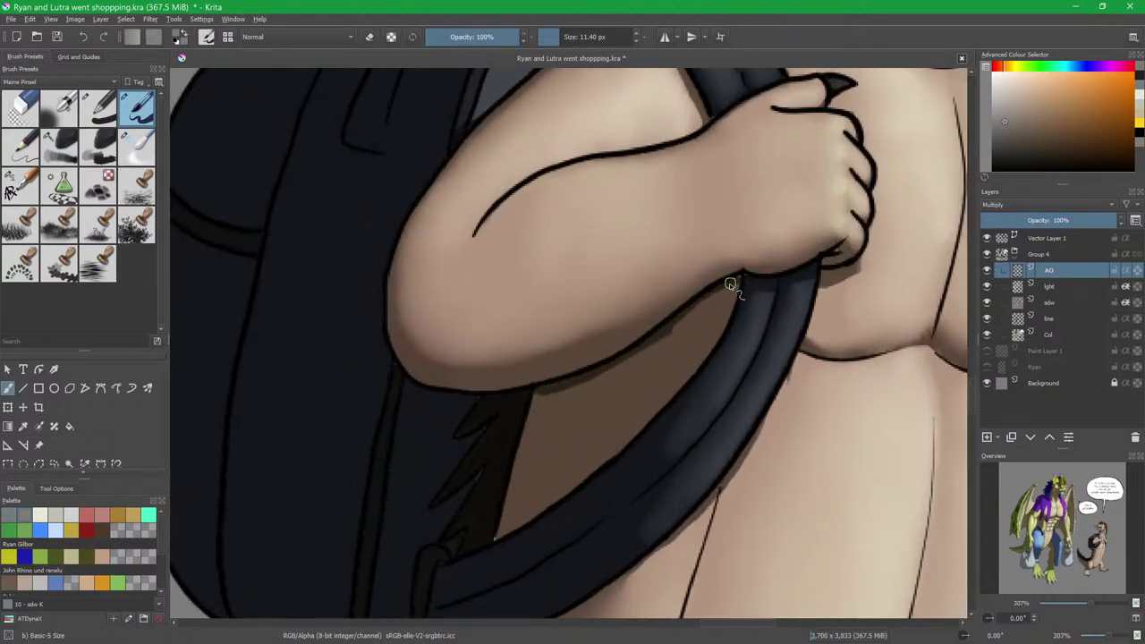
pyautogui.press('/')
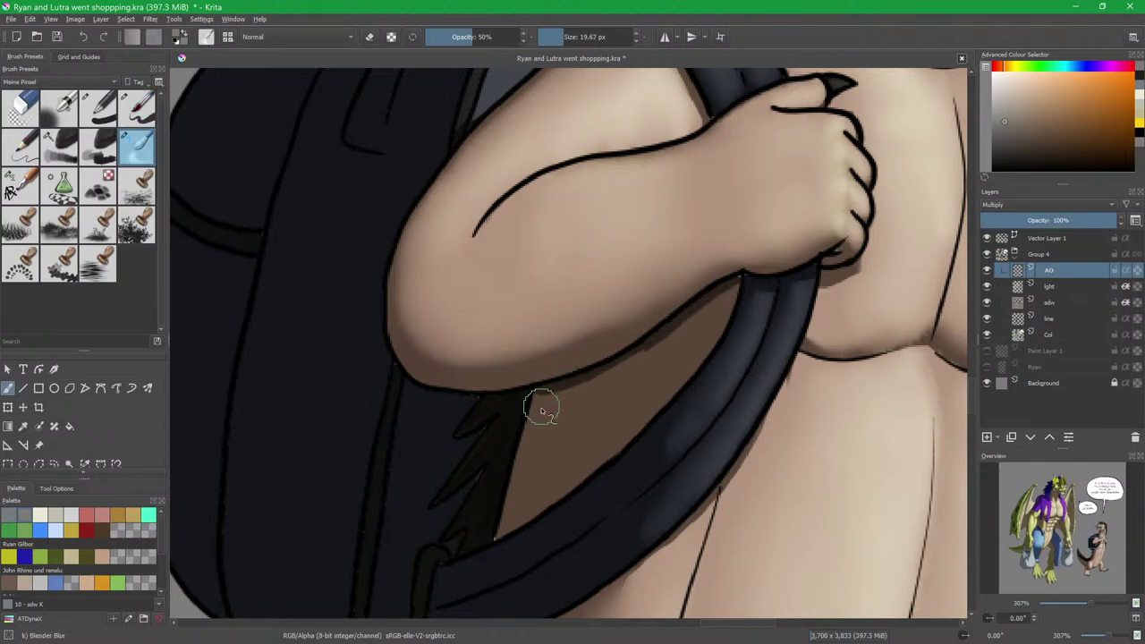
pyautogui.moveTo(560, 402)
pyautogui.mouseDown()
pyautogui.moveTo(644, 371)
pyautogui.moveTo(714, 312)
pyautogui.moveTo(650, 365)
pyautogui.mouseUp()
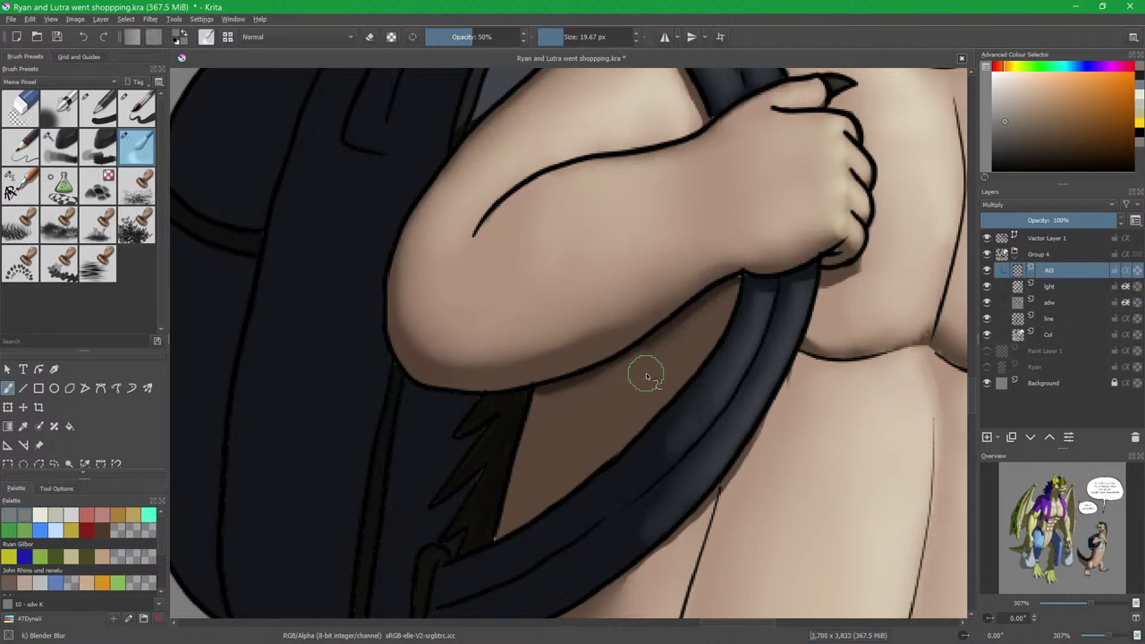
# Paint a shadow on the body along the backpack strap's lower edge, and blend it with the 14.20 px Blender Blur.
pyautogui.scroll(-5, 690, 409)
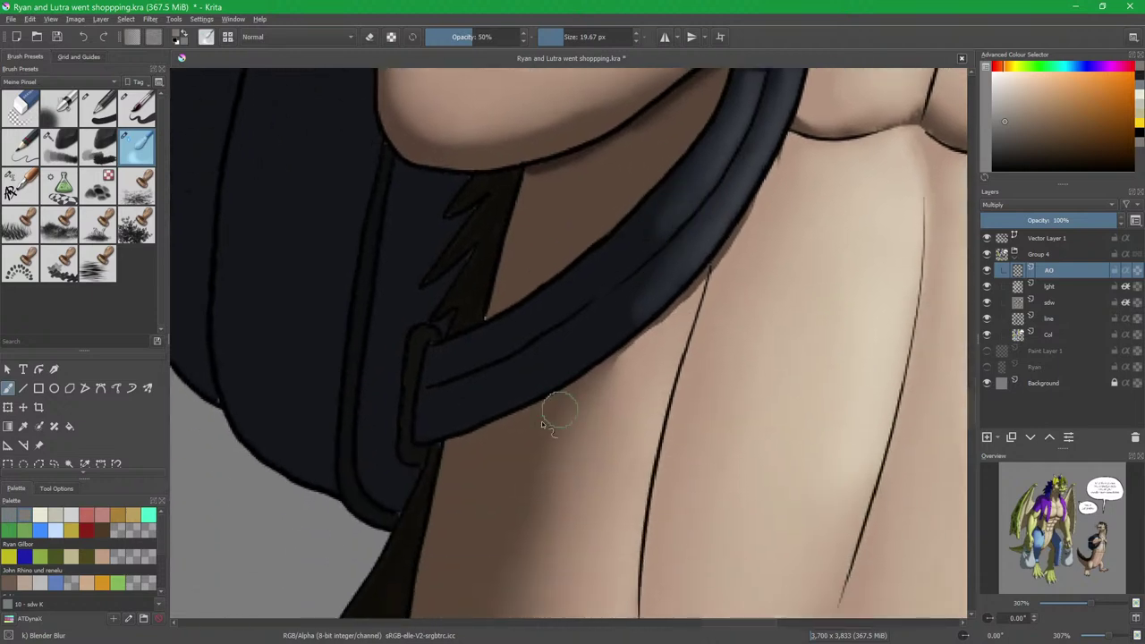
pyautogui.press('/')
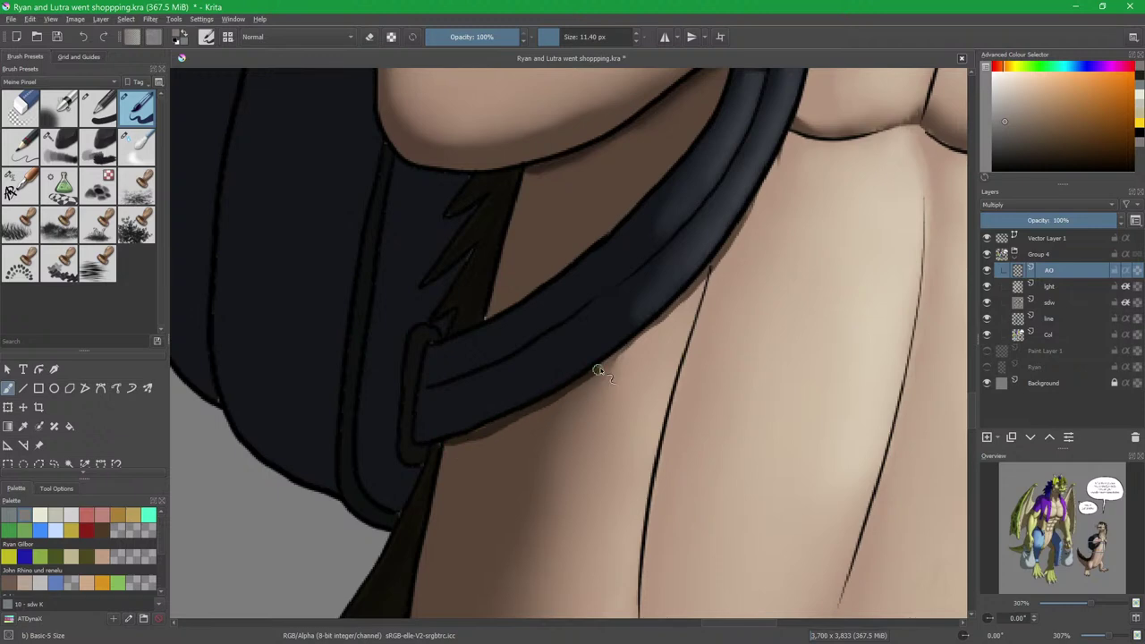
pyautogui.moveTo(601, 368); pyautogui.dragTo(712, 280)
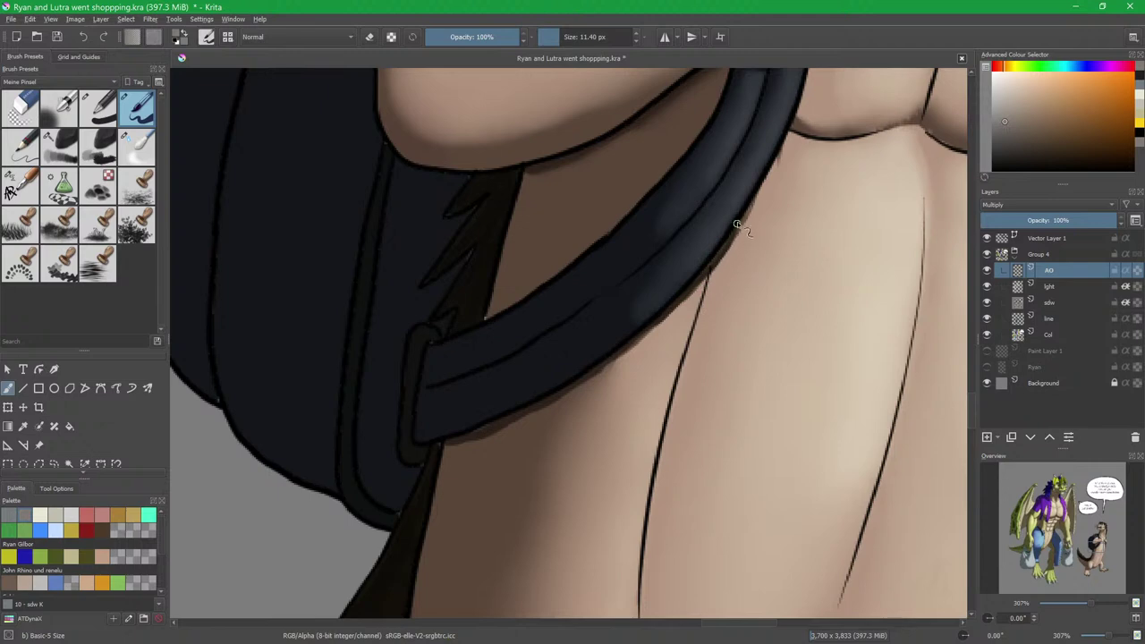
pyautogui.press('/')
pyautogui.moveTo(747, 224)
pyautogui.mouseDown()
pyautogui.moveTo(661, 337)
pyautogui.moveTo(584, 396)
pyautogui.moveTo(514, 434)
pyautogui.moveTo(435, 456)
pyautogui.mouseUp()
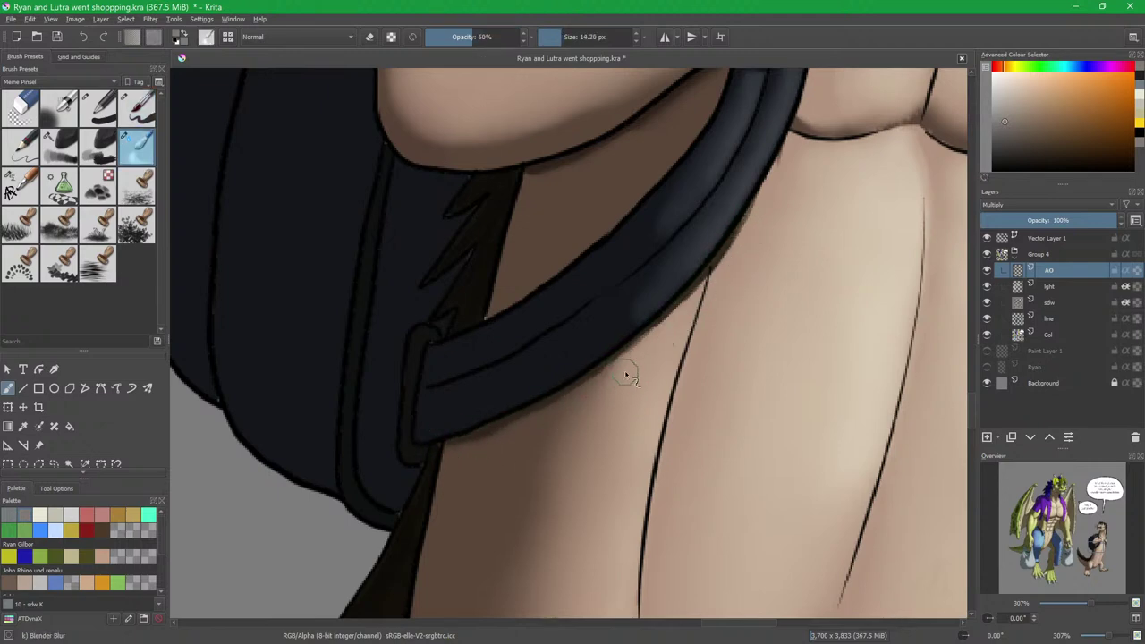
# Paint a shadow on the otter's far arm beside the backpack strap with the 11.40 px Basic-5 Size, and blend it.
pyautogui.scroll(5, 625, 382)
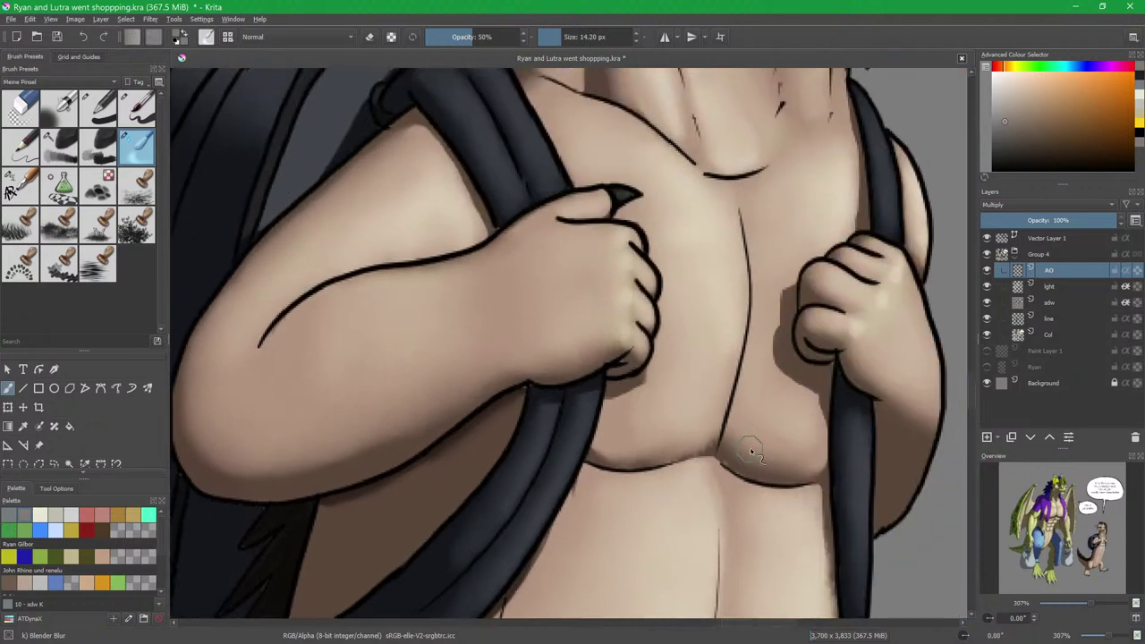
pyautogui.moveTo(750, 448); pyautogui.dragTo(596, 378)
pyautogui.press('/')
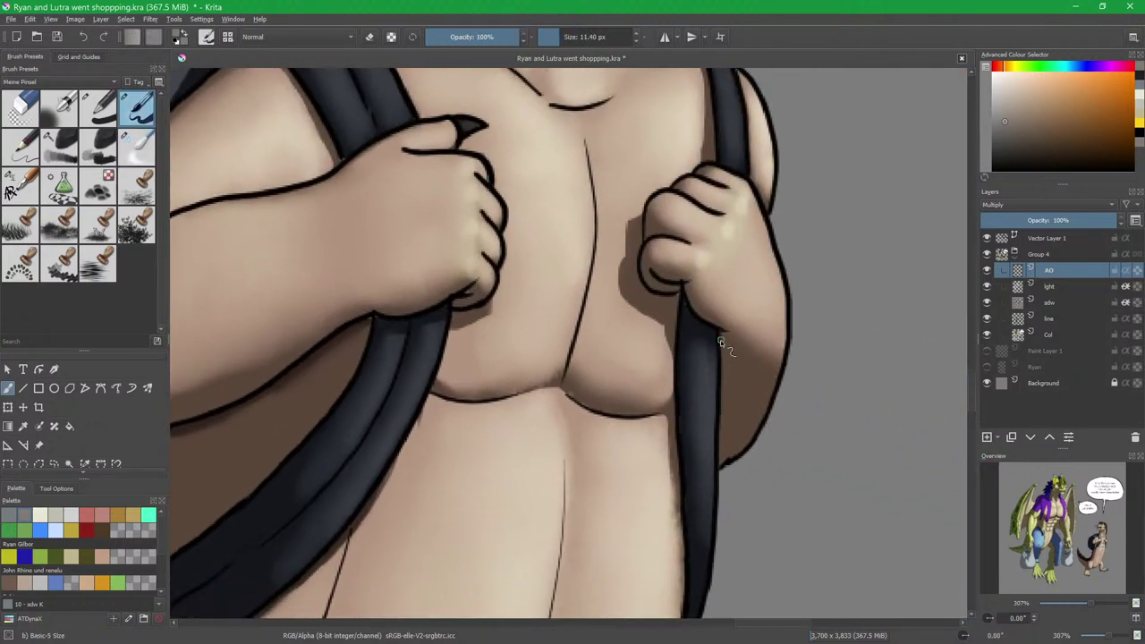
pyautogui.press('/')
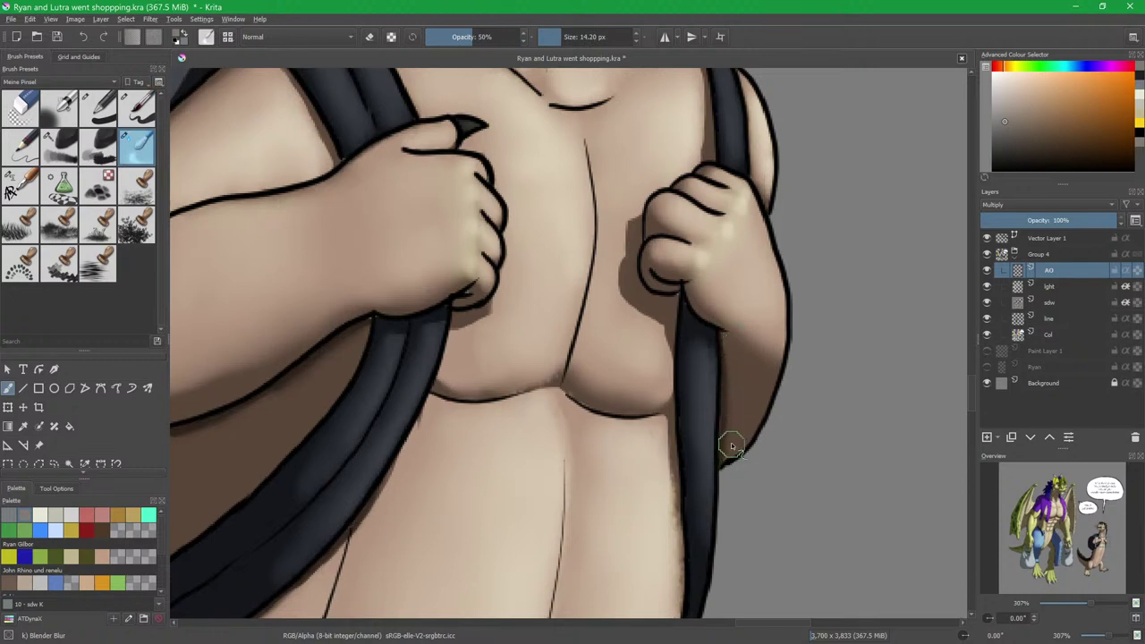
pyautogui.scroll(3, 680, 421)
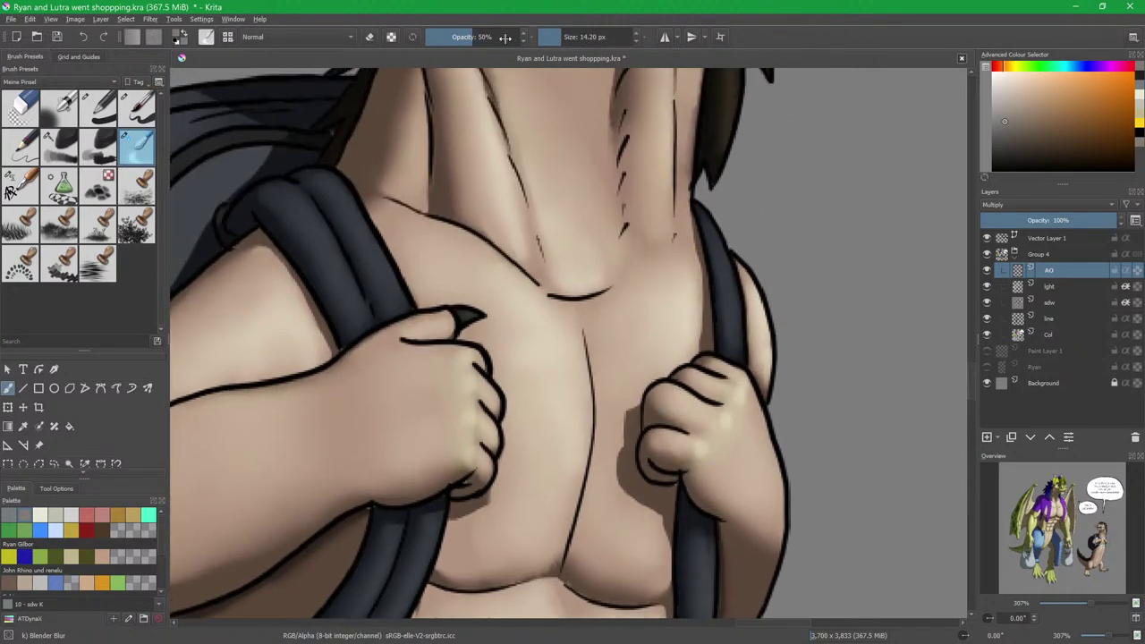
# Set the Blender Blur's opacity to 100%, and blend the shadows on the far arm and beneath the near forearm further.
pyautogui.click(526, 37)
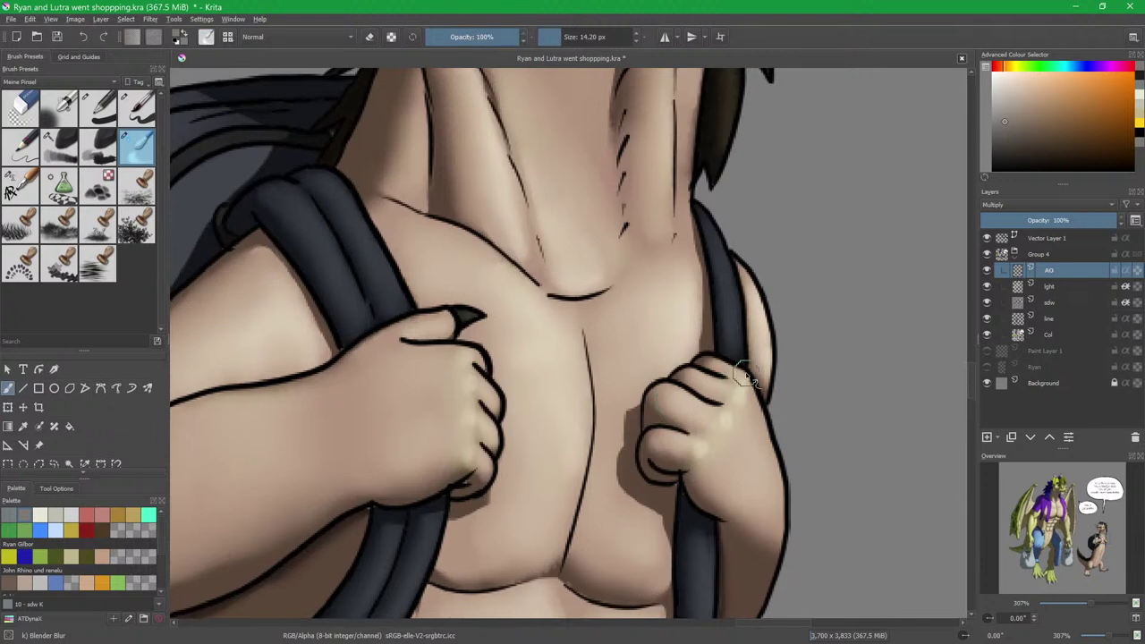
pyautogui.scroll(-2, 742, 321)
pyautogui.scroll(-2, 742, 321)
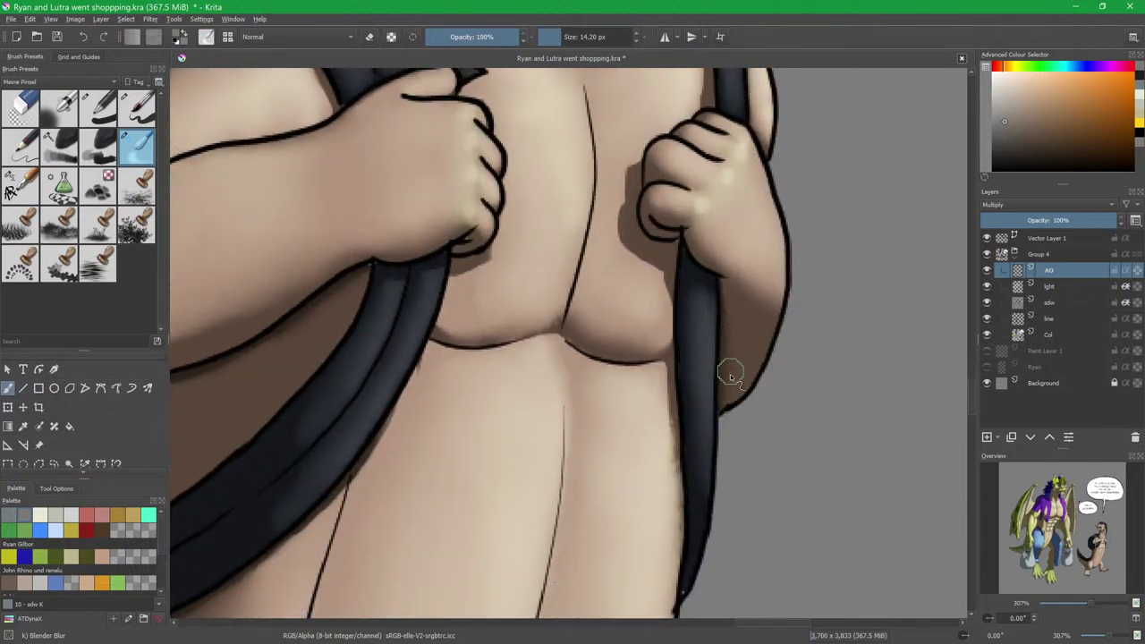
pyautogui.moveTo(454, 410); pyautogui.dragTo(731, 370)
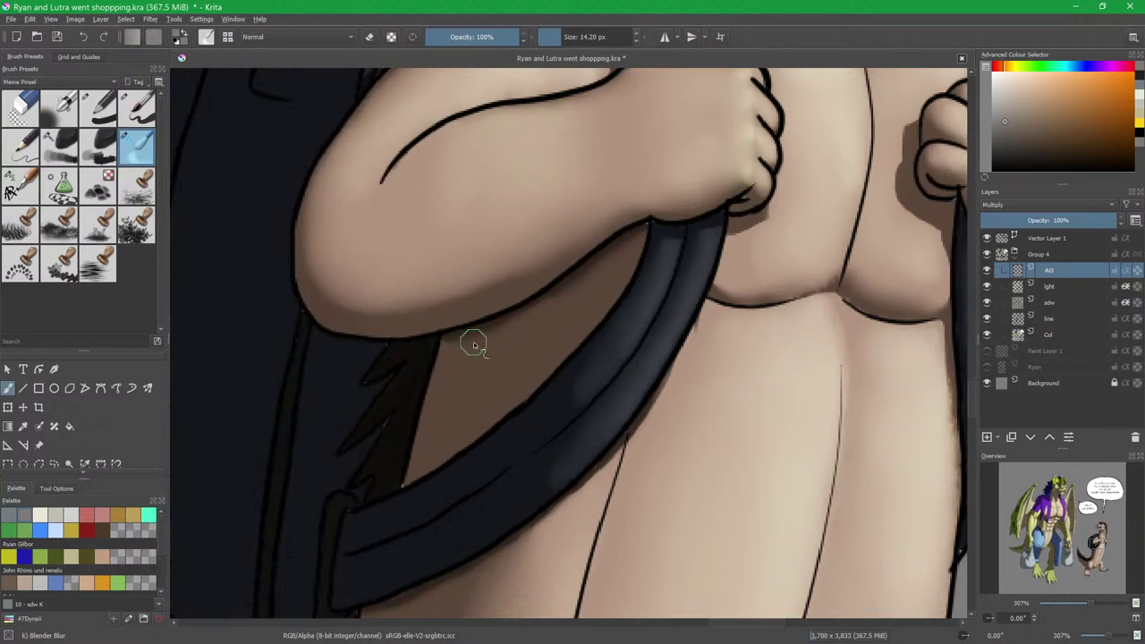
# Paint a shadow beneath the otter's near fist with the 11.40 px Basic-5 Size, and blend it with the 14.20 px Blender Blur.
pyautogui.moveTo(634, 293); pyautogui.dragTo(621, 370)
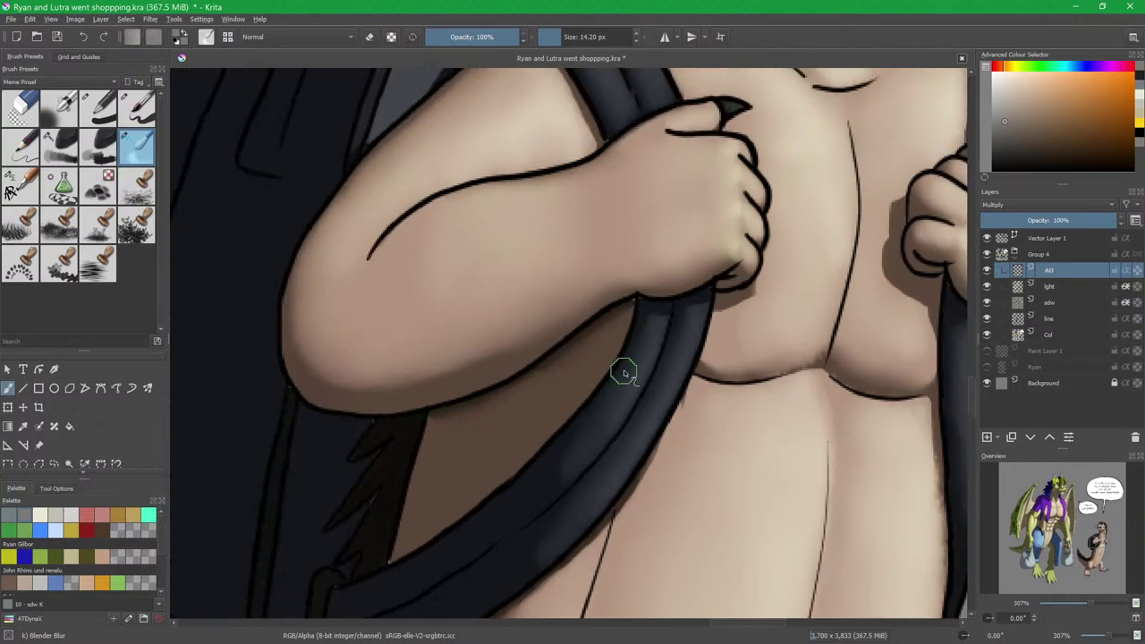
pyautogui.press('/')
pyautogui.moveTo(739, 305); pyautogui.dragTo(699, 331)
pyautogui.scroll(1, 700, 333)
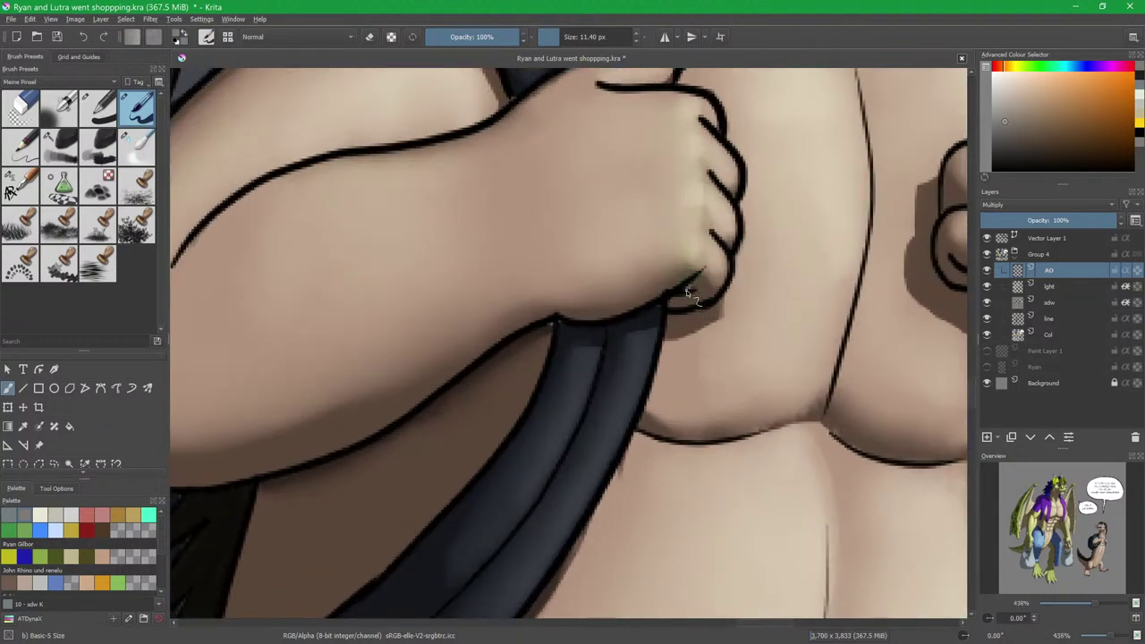
pyautogui.press('/')
pyautogui.moveTo(687, 298); pyautogui.dragTo(692, 306)
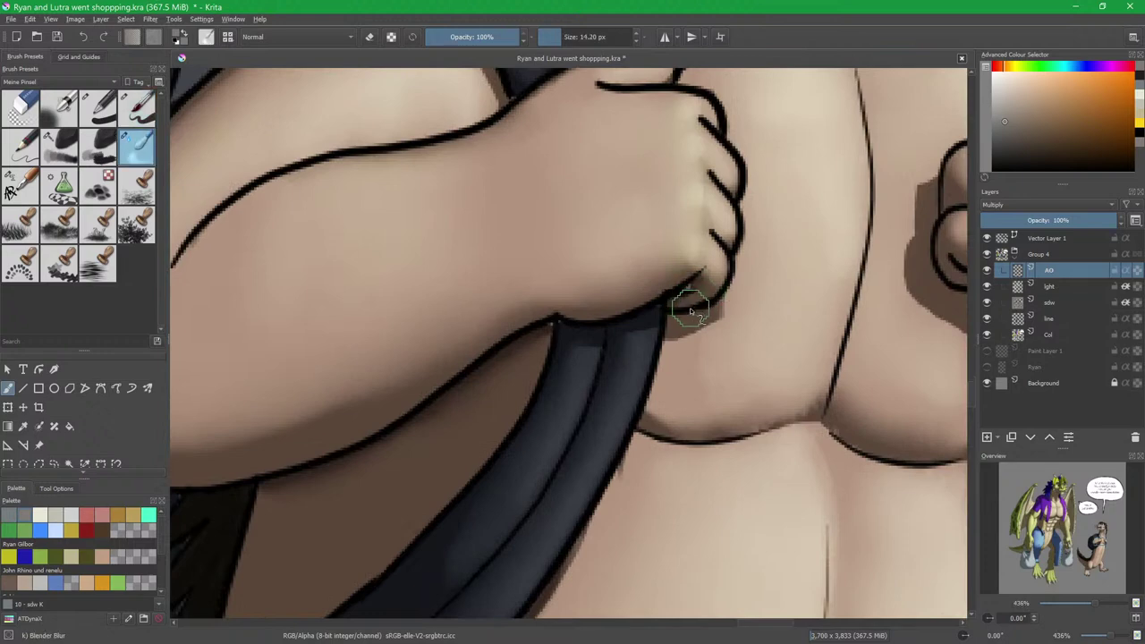
# Paint a shadow on the body along the near backpack strap's inner edge beneath the forearm, and blend it.
pyautogui.press('/')
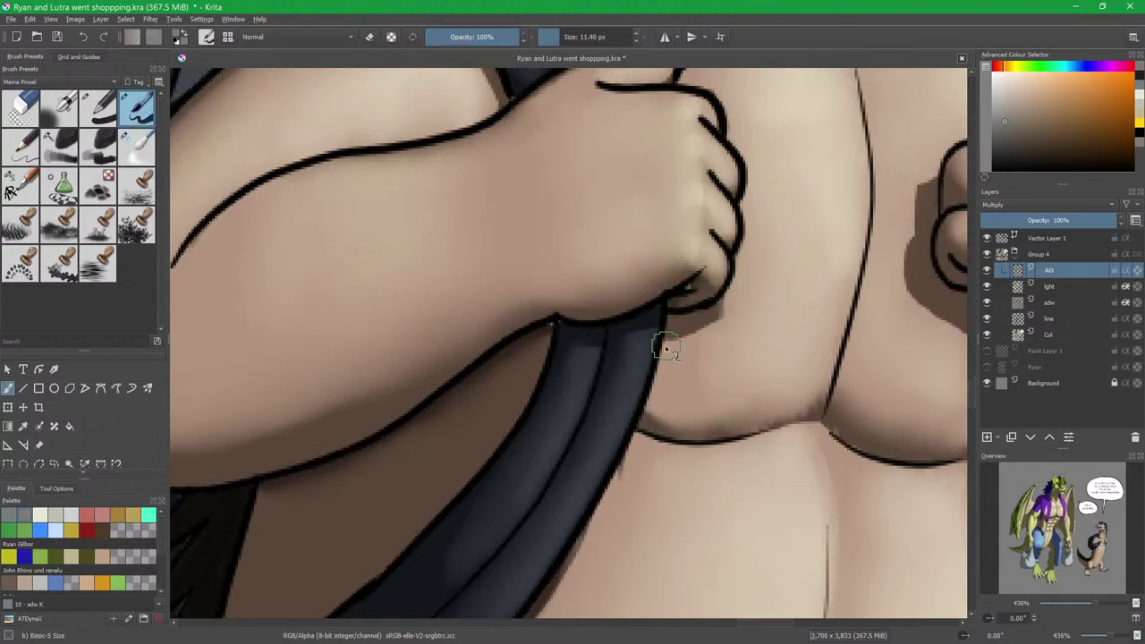
pyautogui.moveTo(553, 335)
pyautogui.mouseDown()
pyautogui.moveTo(627, 310)
pyautogui.moveTo(752, 209)
pyautogui.moveTo(715, 301)
pyautogui.mouseUp()
pyautogui.press('/')
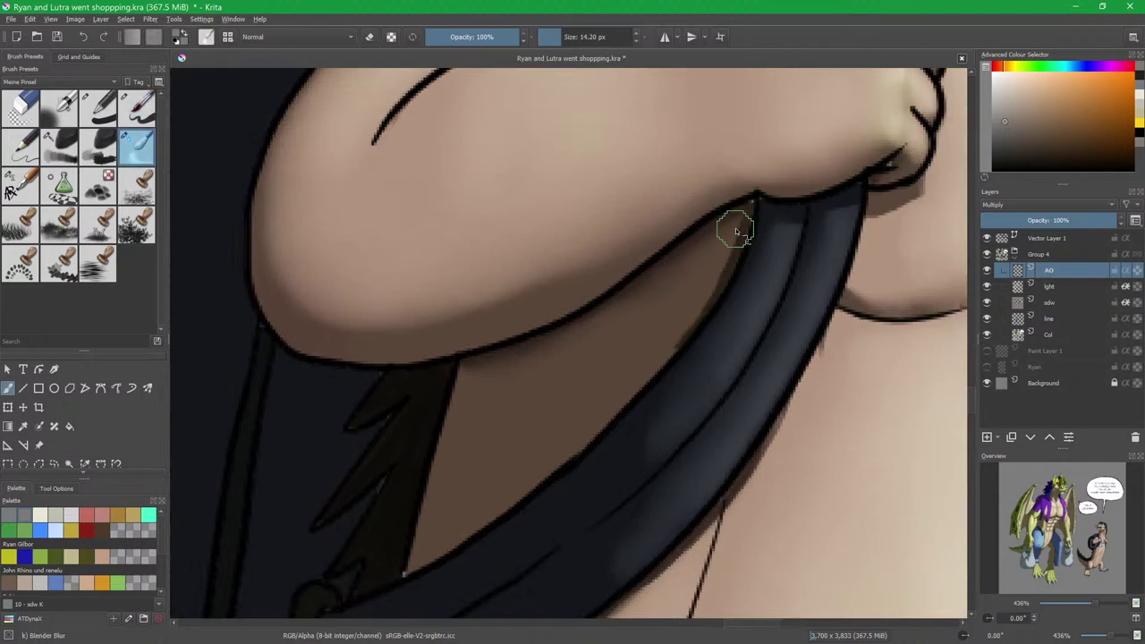
pyautogui.moveTo(734, 221)
pyautogui.mouseDown()
pyautogui.moveTo(689, 312)
pyautogui.moveTo(641, 360)
pyautogui.mouseUp()
pyautogui.moveTo(697, 302); pyautogui.dragTo(651, 354)
# Paint a shadow on the otter's near upper arm along the backpack strap's edge, and blend it with the Blender Blur.
pyautogui.moveTo(697, 273)
pyautogui.mouseDown()
pyautogui.moveTo(612, 546)
pyautogui.moveTo(588, 509)
pyautogui.mouseUp()
pyautogui.moveTo(522, 361); pyautogui.dragTo(652, 287)
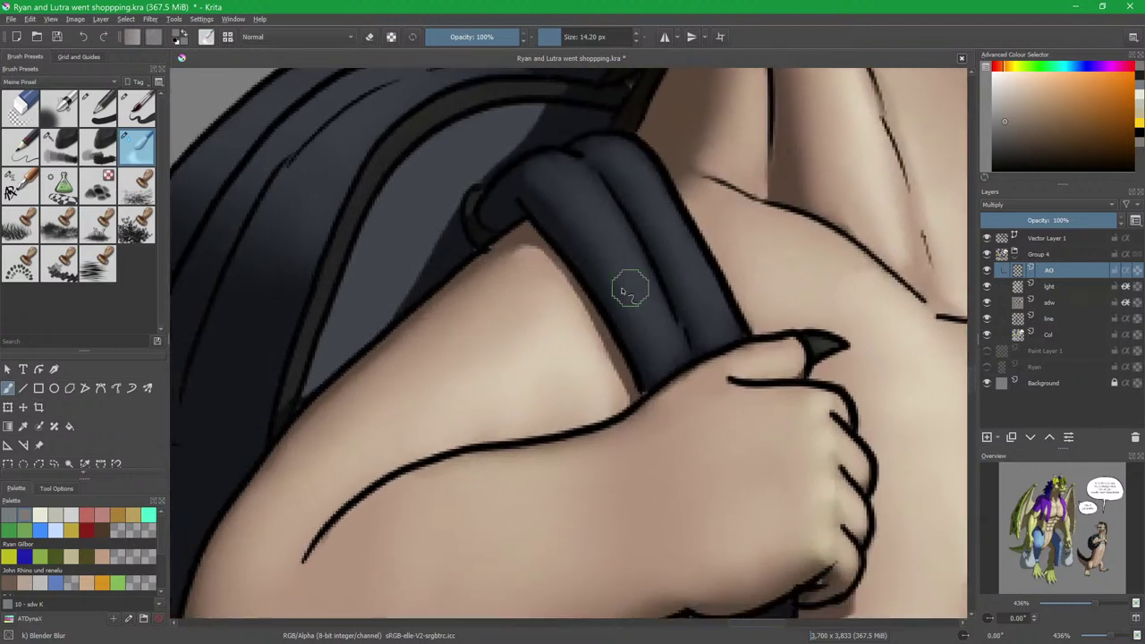
pyautogui.press('/')
pyautogui.moveTo(573, 278); pyautogui.dragTo(624, 363)
pyautogui.press('/')
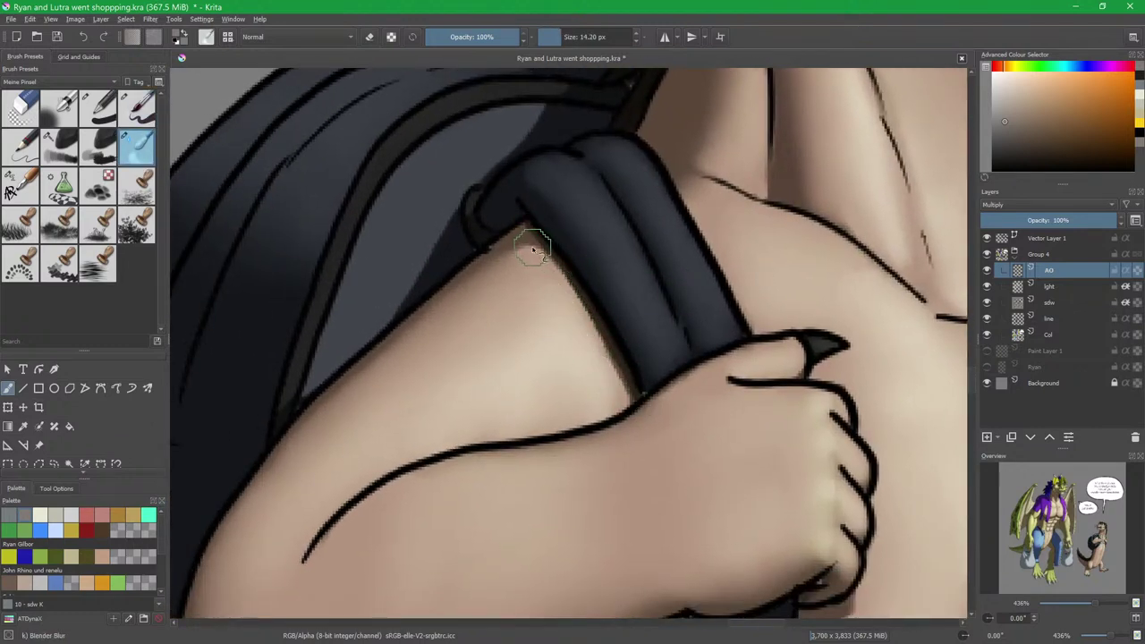
pyautogui.moveTo(582, 325); pyautogui.dragTo(617, 399)
pyautogui.moveTo(534, 406); pyautogui.dragTo(662, 499)
# Paint a shadow on the otter's neck along the underside of the jaw with the 11.40 px Basic-5 Size, and blend it.
pyautogui.moveTo(748, 335)
pyautogui.mouseDown()
pyautogui.moveTo(594, 432)
pyautogui.moveTo(532, 505)
pyautogui.mouseUp()
pyautogui.moveTo(690, 215); pyautogui.dragTo(624, 402)
pyautogui.scroll(-2, 627, 354)
pyautogui.moveTo(627, 349); pyautogui.dragTo(622, 365)
pyautogui.scroll(3, 590, 340)
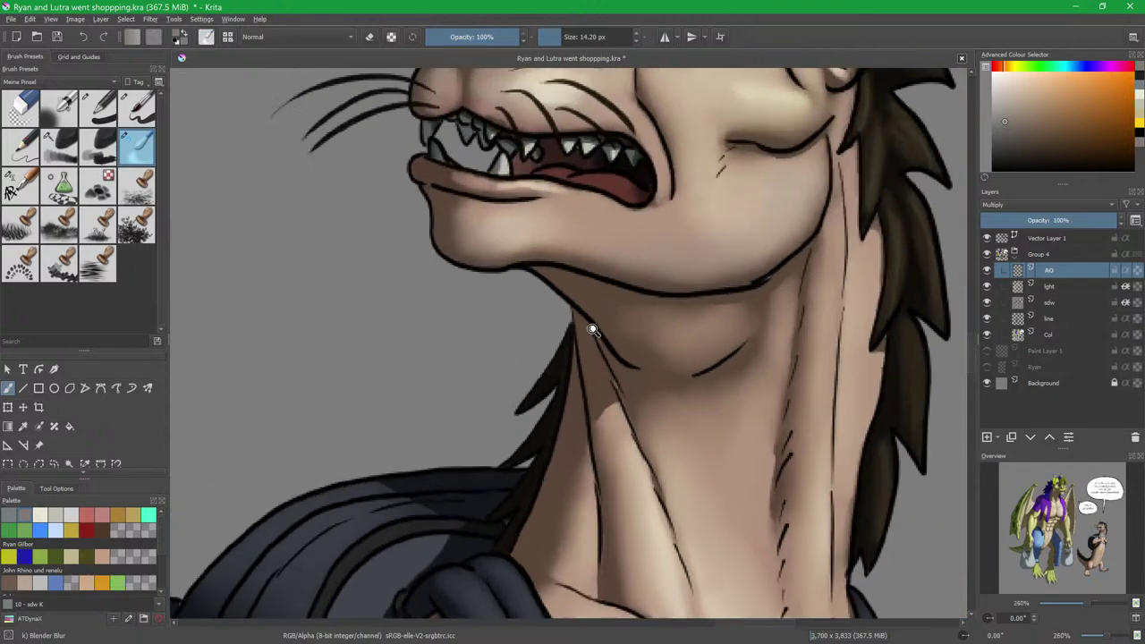
pyautogui.press('/')
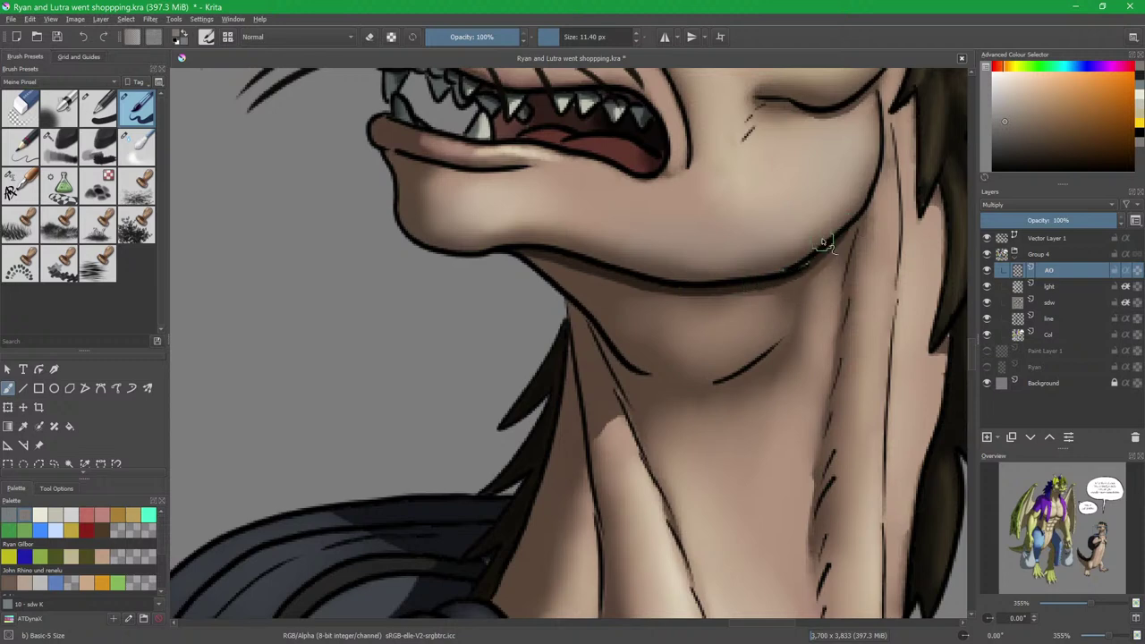
pyautogui.press('/')
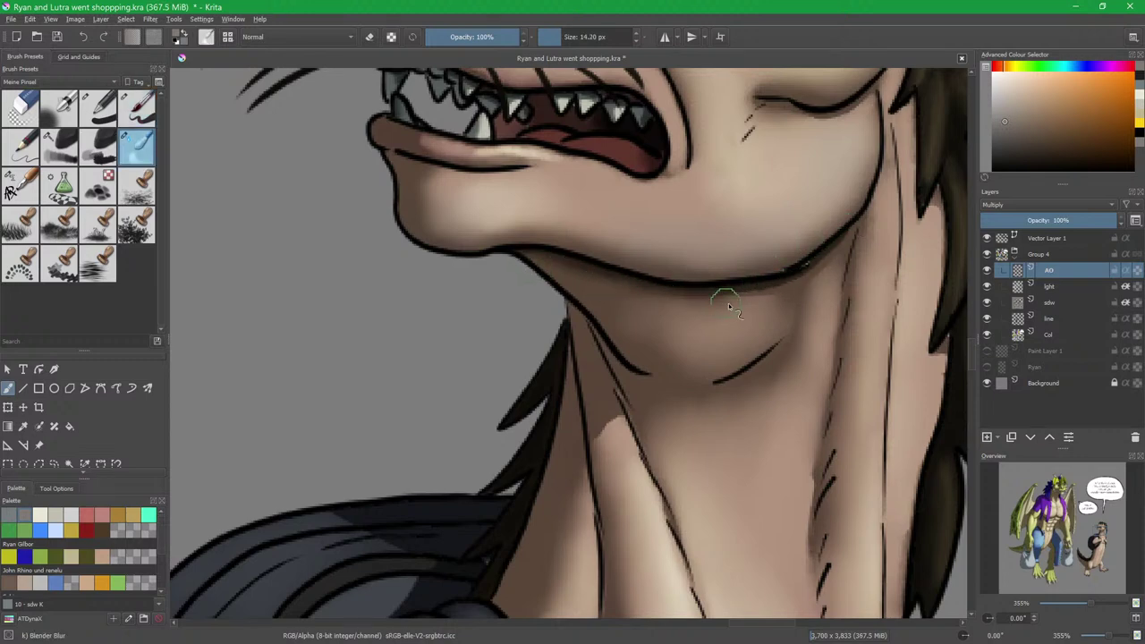
pyautogui.scroll(5, 842, 253)
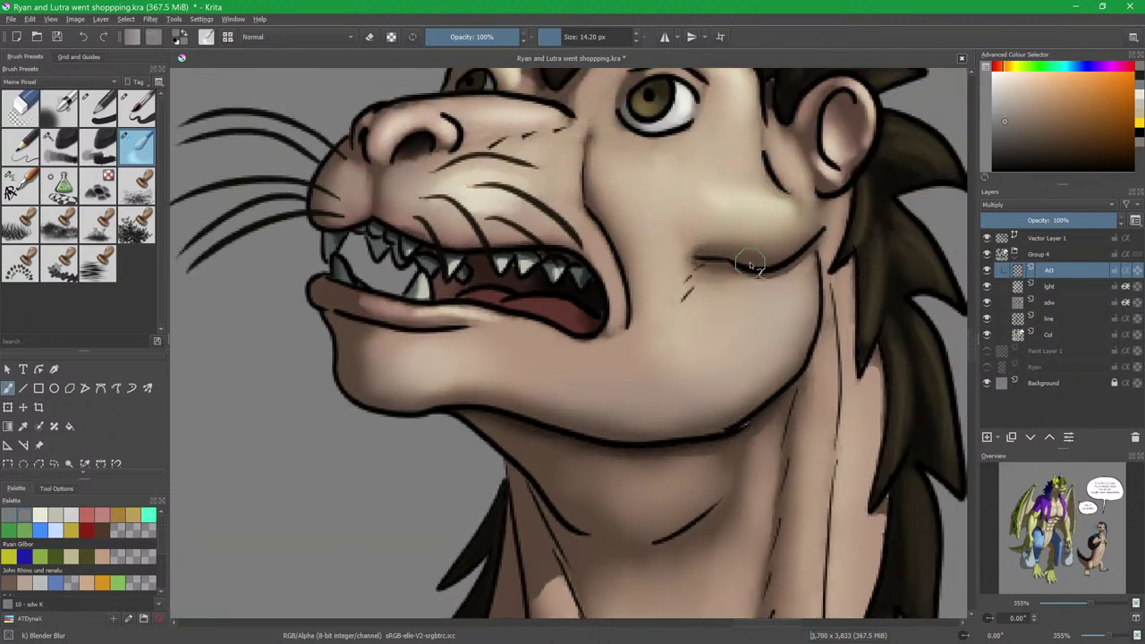
# Paint a shadow on the side of the otter's neck along the mane's edge with the Basic-5 Size.
pyautogui.moveTo(779, 244); pyautogui.dragTo(734, 319)
pyautogui.moveTo(751, 420); pyautogui.dragTo(676, 277)
pyautogui.press('/')
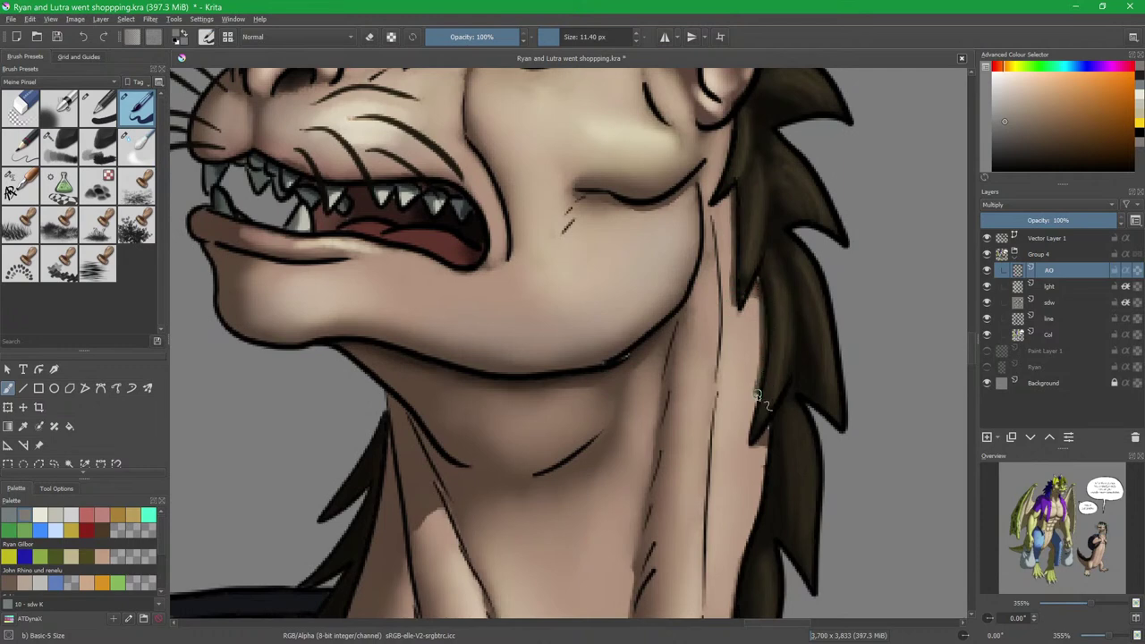
pyautogui.moveTo(750, 436)
pyautogui.mouseDown()
pyautogui.moveTo(757, 364)
pyautogui.moveTo(808, 192)
pyautogui.moveTo(803, 204)
pyautogui.mouseUp()
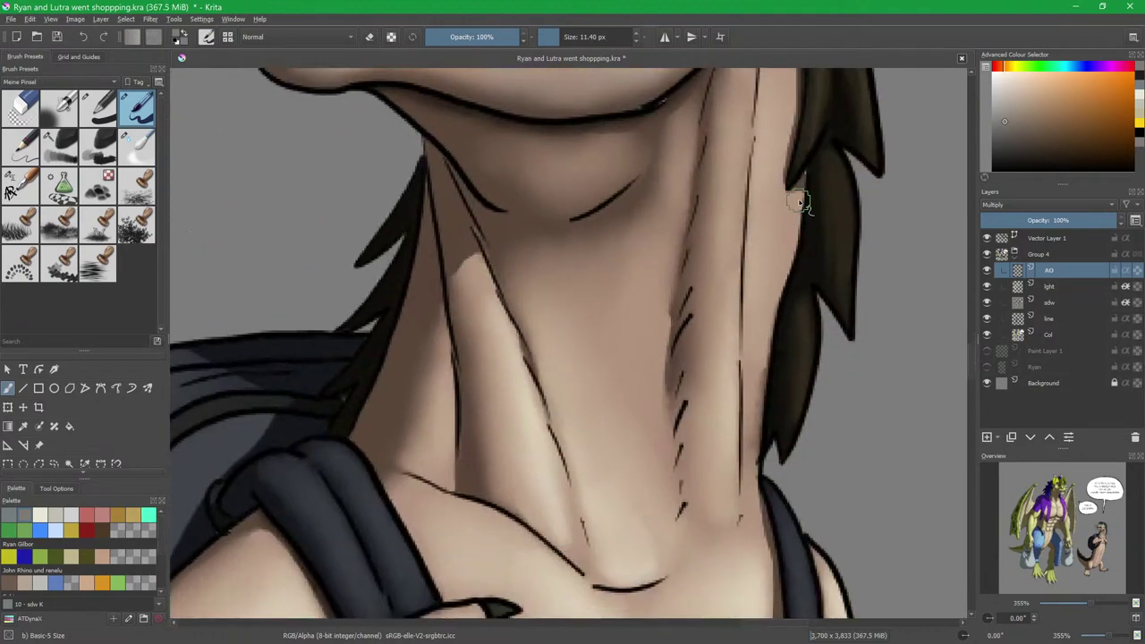
# On the layer sdw, erase the shadow on the neck beside the mane's lower tufts with the Basic-5 Size in eraser mode.
pyautogui.click(1064, 301)
pyautogui.press('e')
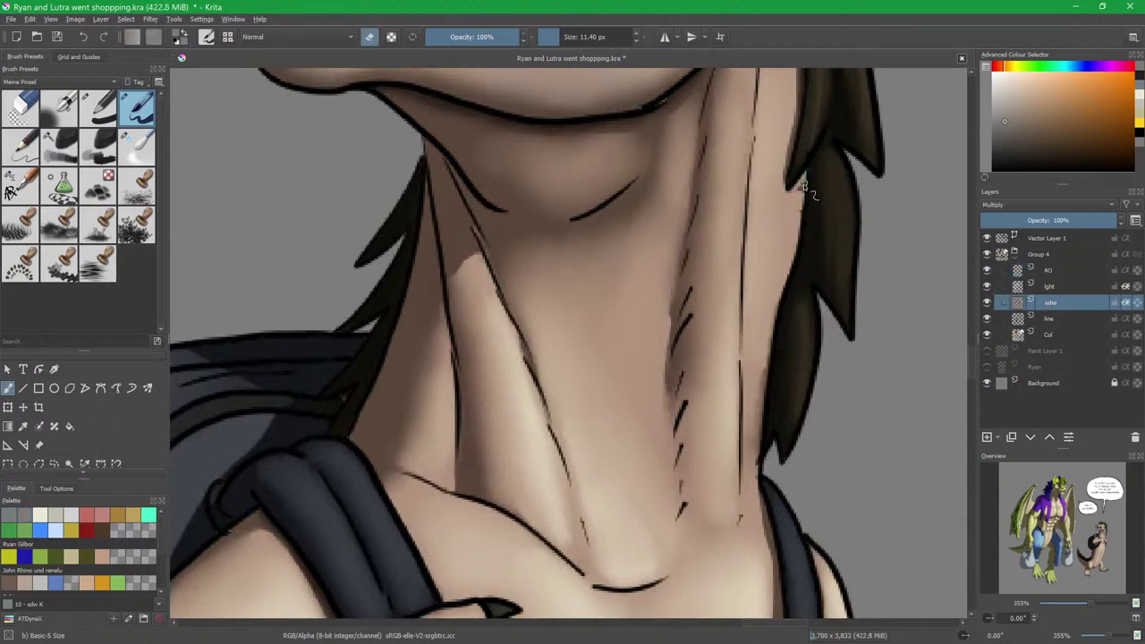
pyautogui.moveTo(763, 356); pyautogui.dragTo(754, 480)
pyautogui.scroll(-5, 749, 475)
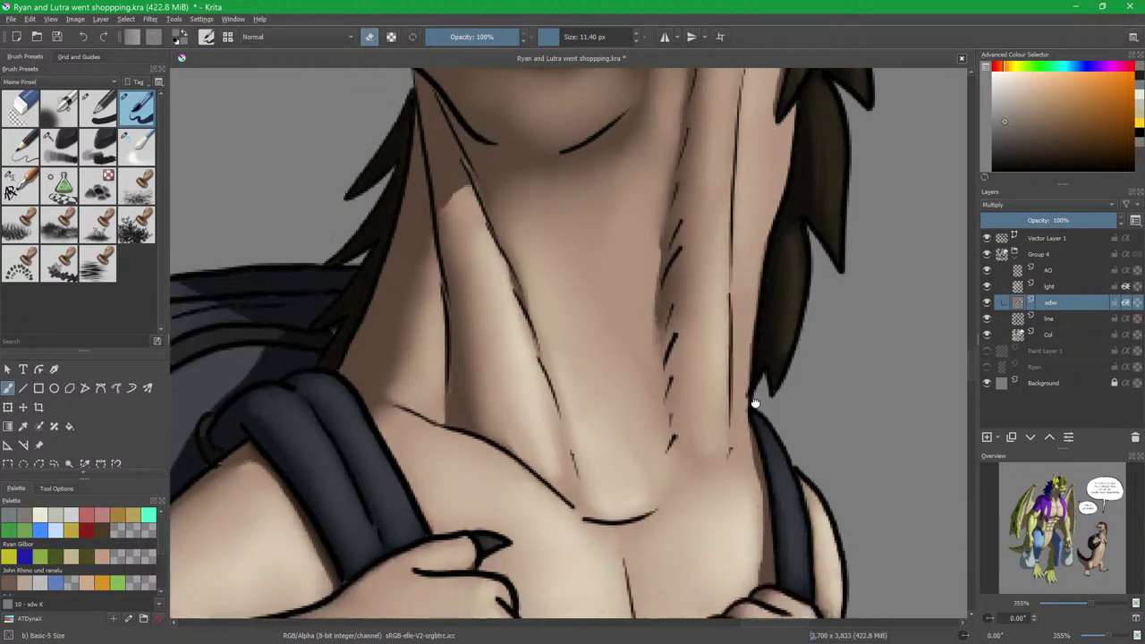
# Return to painting on the layer AO, add a shadow on the chest along the far backpack strap above the fist, and blend it.
pyautogui.click(1056, 271)
pyautogui.press('e')
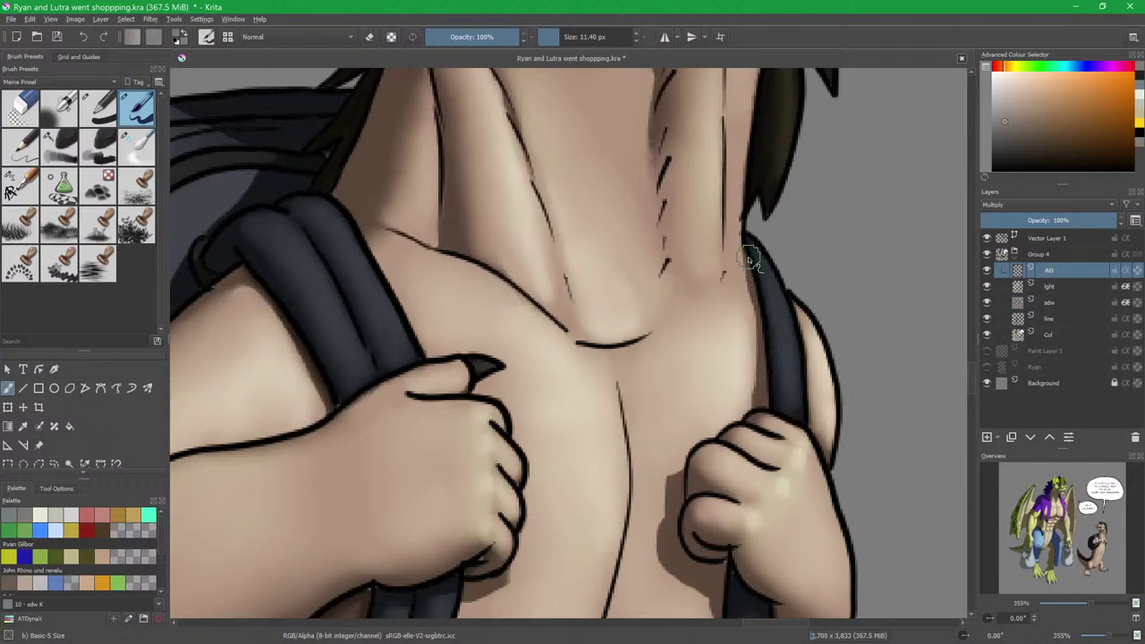
pyautogui.moveTo(758, 316); pyautogui.dragTo(763, 372)
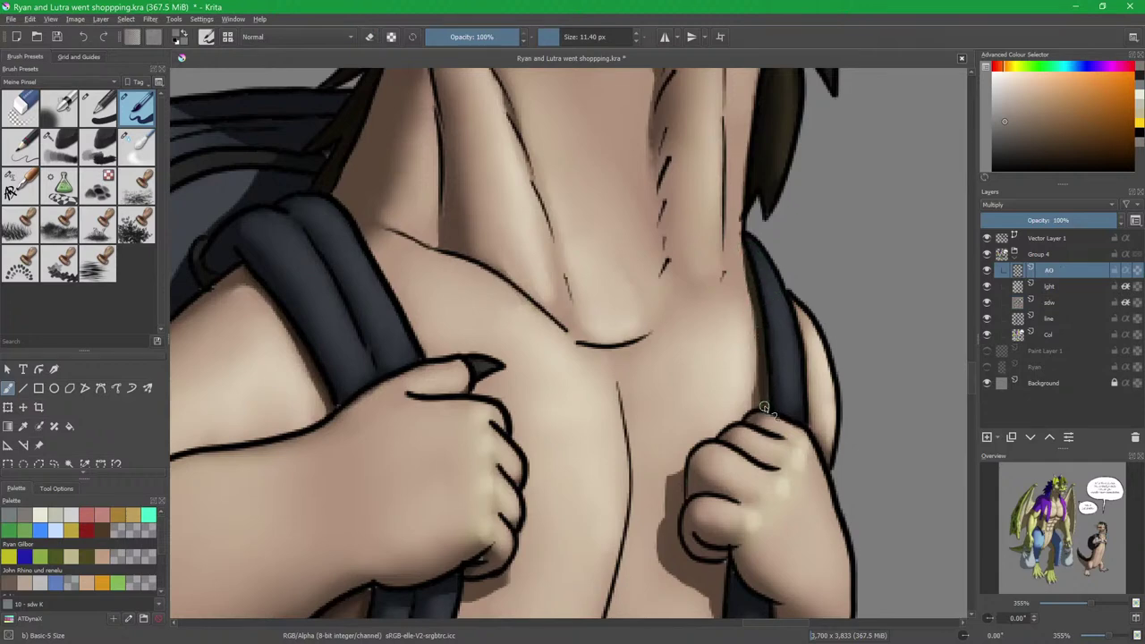
pyautogui.press('/')
pyautogui.moveTo(741, 270); pyautogui.dragTo(751, 392)
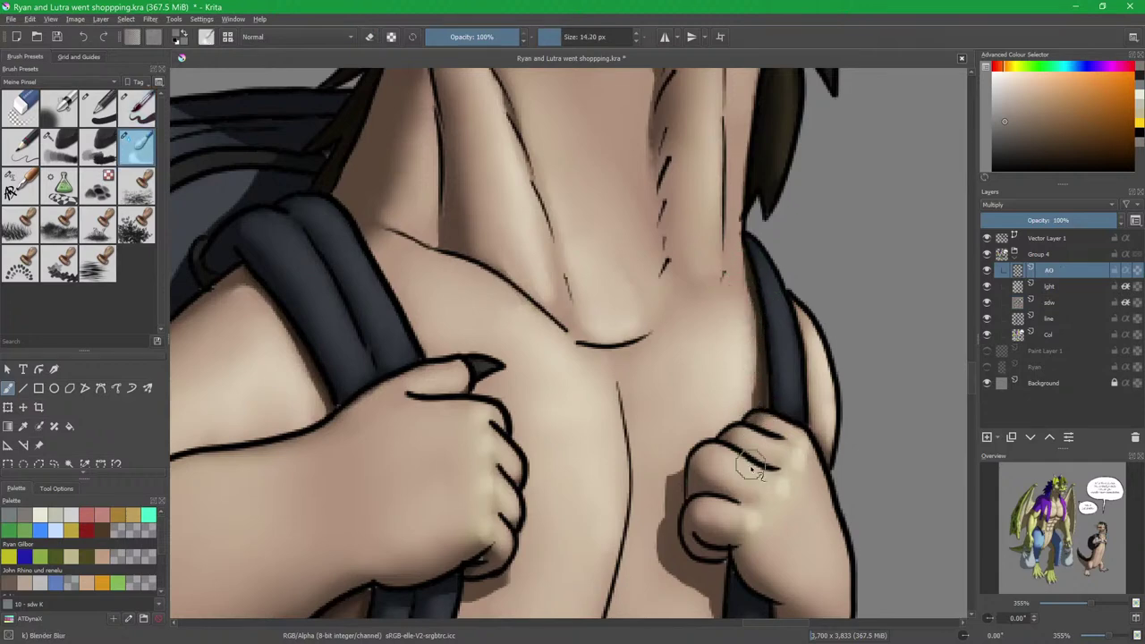
# Paint a shadow on the chest around the otter's far fist, and blend it with the 14.20 px Blender Blur.
pyautogui.moveTo(753, 448); pyautogui.dragTo(772, 224)
pyautogui.press('/')
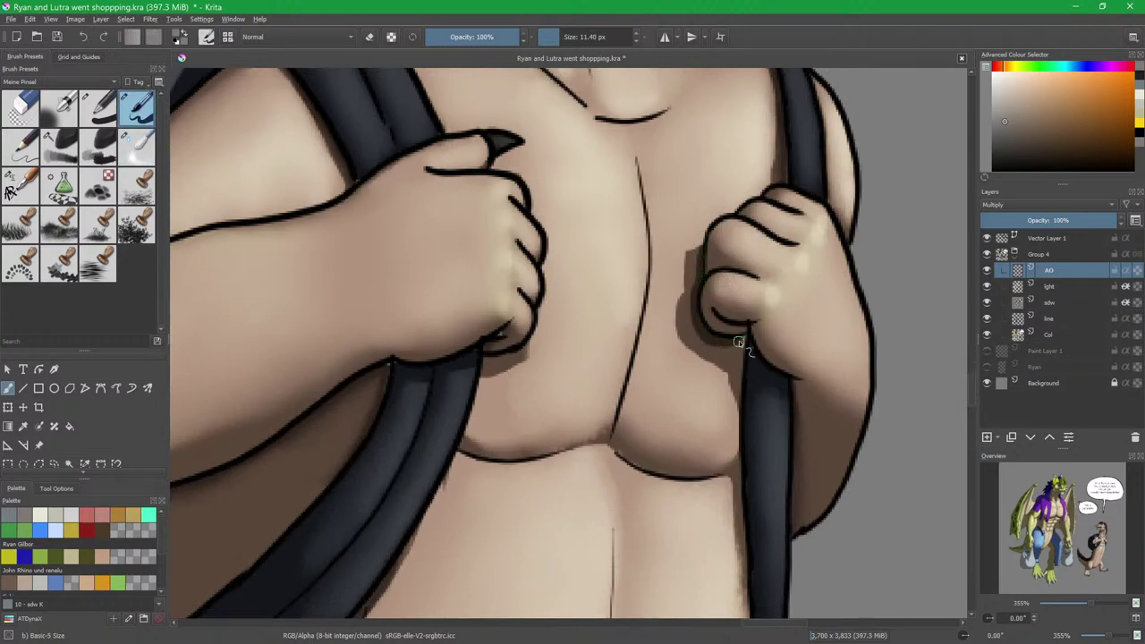
pyautogui.press('/')
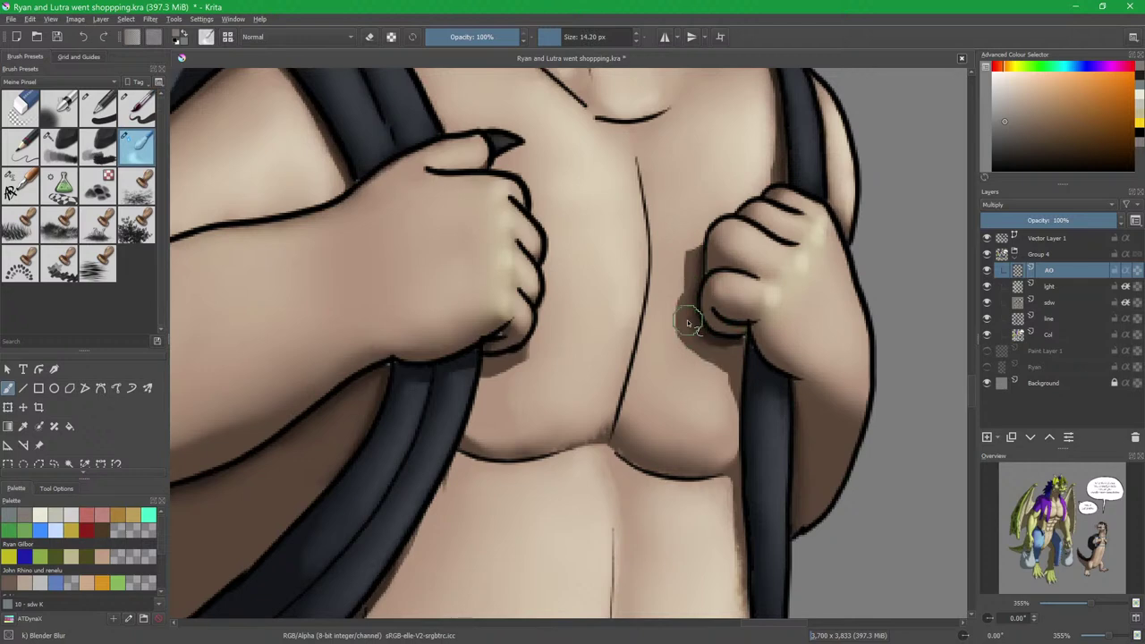
pyautogui.moveTo(732, 353); pyautogui.dragTo(775, 397)
# Paint a blue-grey shadow on the far backpack strap directly beneath the fist, and blend it.
pyautogui.press('/')
pyautogui.scroll(-2, 762, 314)
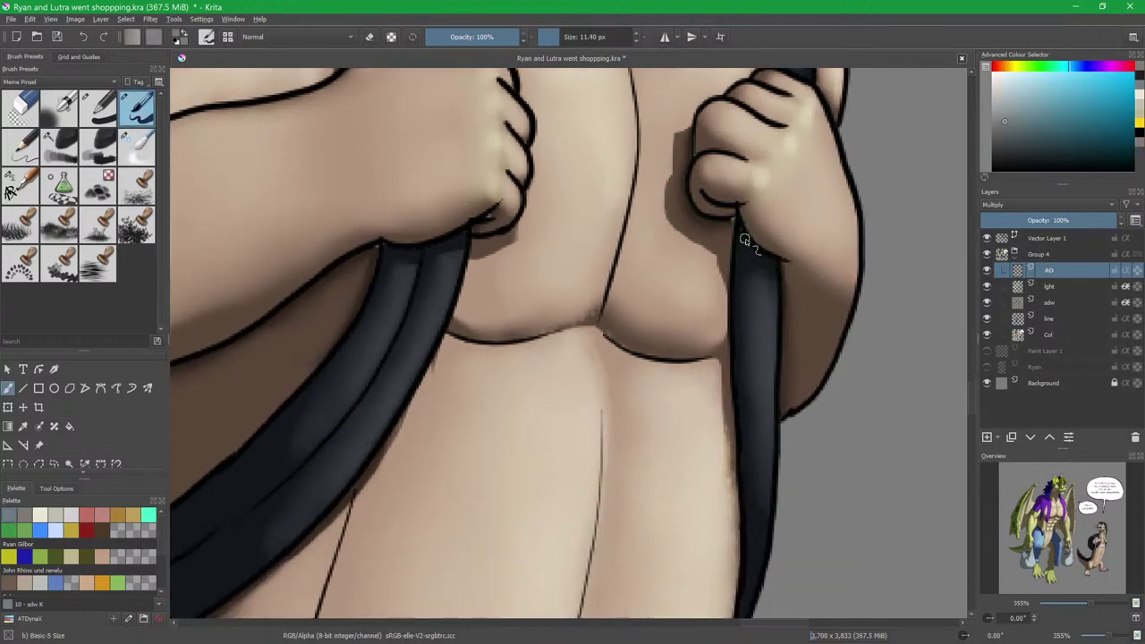
pyautogui.press('/')
pyautogui.moveTo(742, 242); pyautogui.dragTo(790, 301)
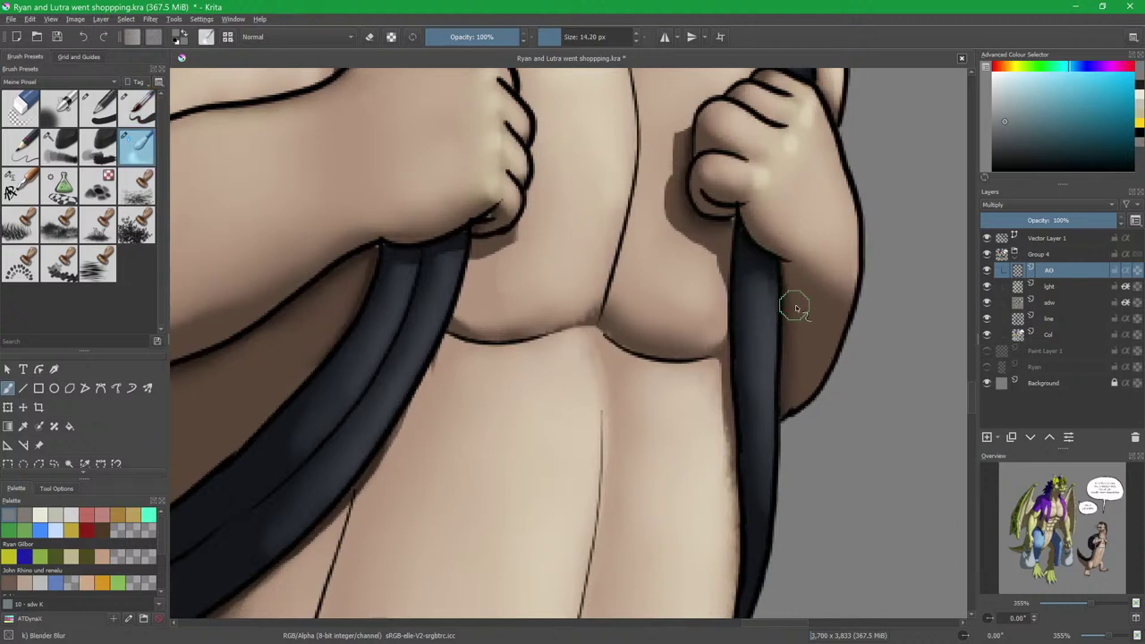
# On the layer sdw, erase the uneven shadow on the belly along the far backpack strap with the Basic-5 Size in eraser mode.
pyautogui.press('/')
pyautogui.moveTo(672, 345); pyautogui.dragTo(701, 303)
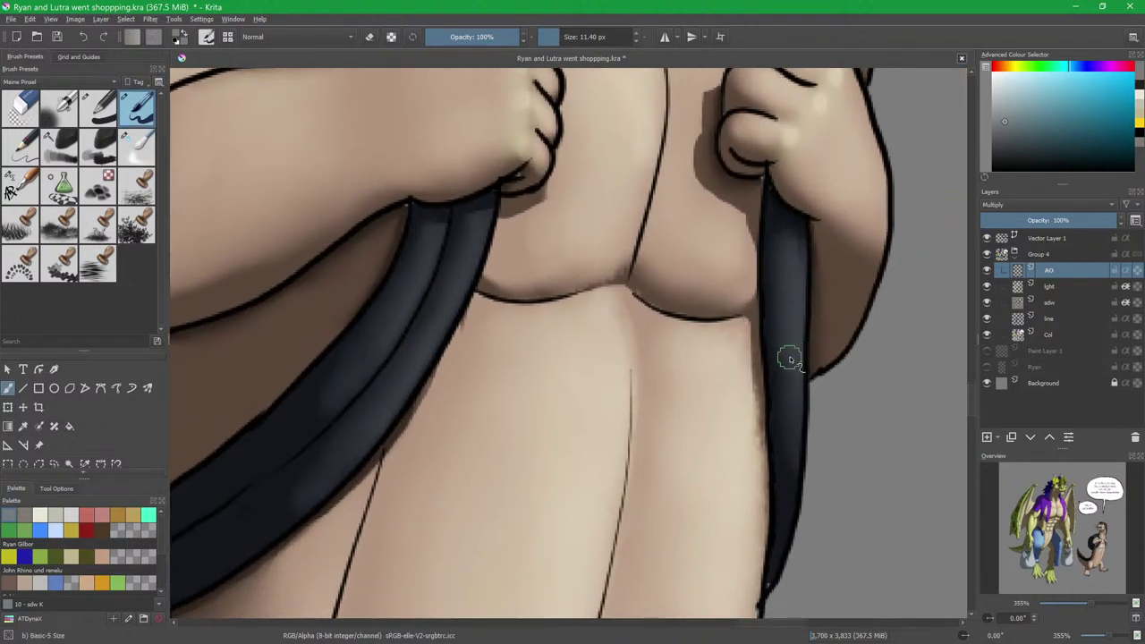
pyautogui.scroll(-2, 779, 354)
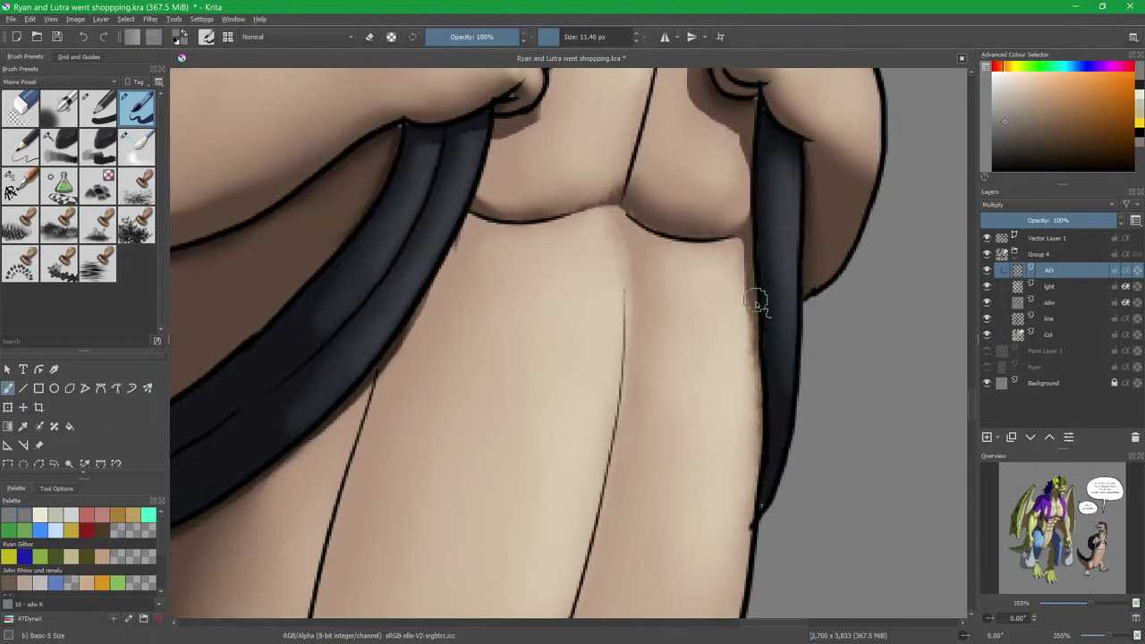
pyautogui.click(995, 305)
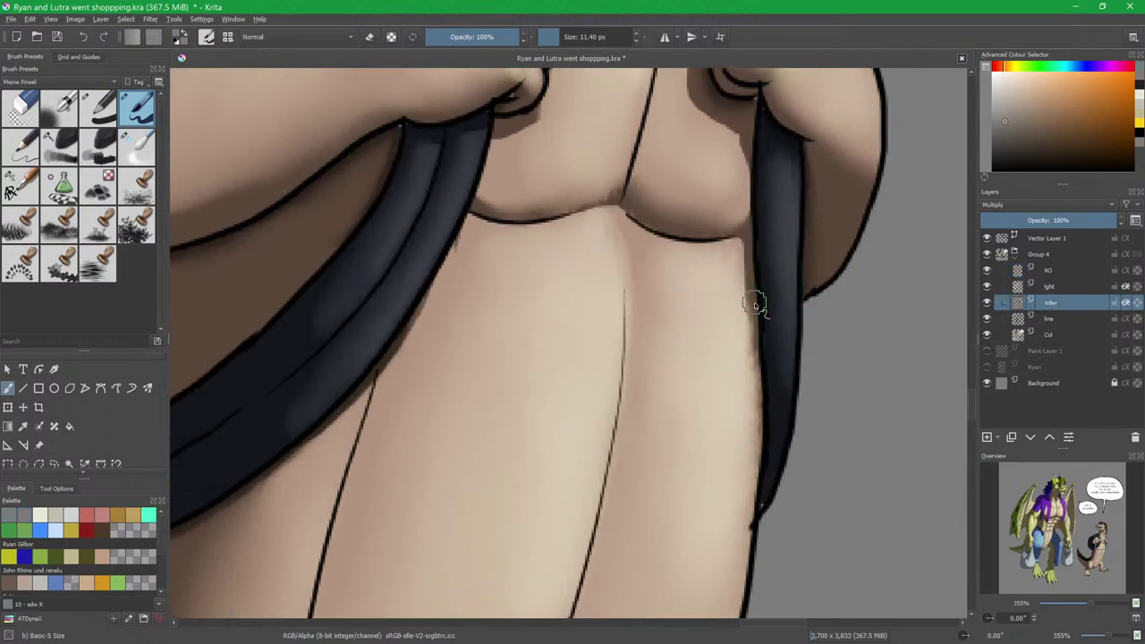
pyautogui.press('e')
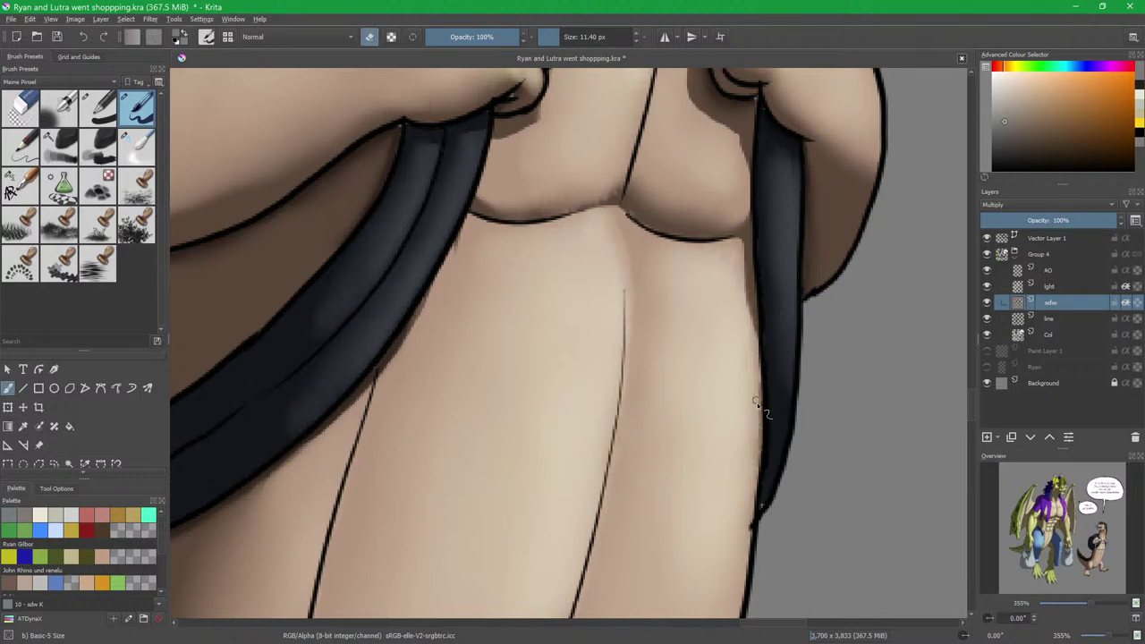
# Return to painting on the layer AO, add a shadow on the belly along the far strap's inner edge, and select the Blender Blur.
pyautogui.click(1052, 271)
pyautogui.press('e')
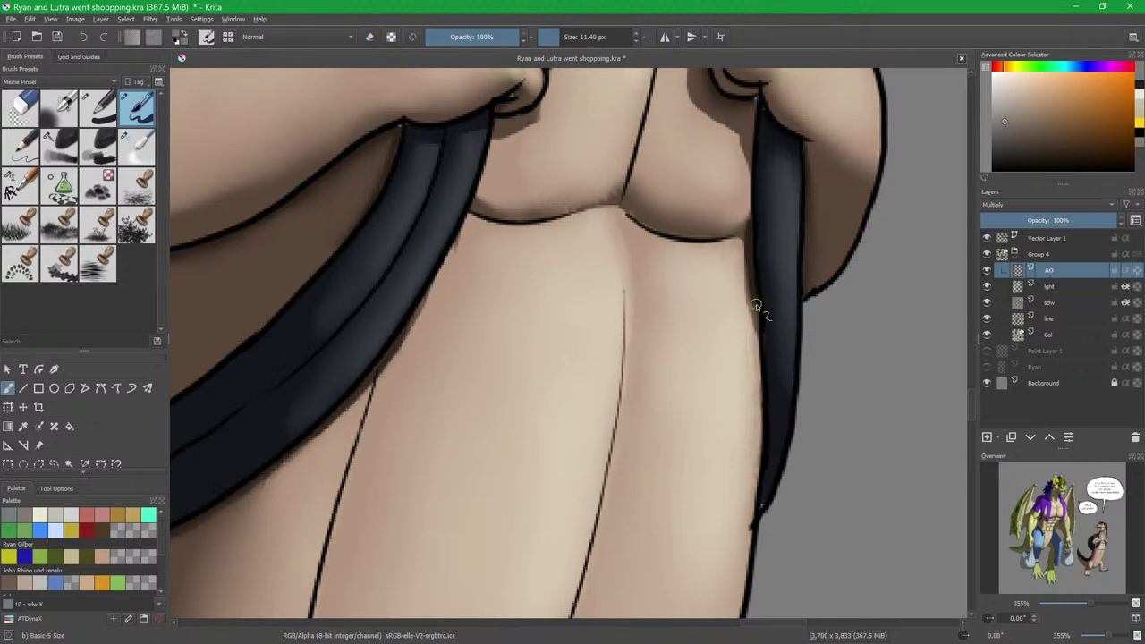
pyautogui.press('/')
# Paint a blue-grey shadow on the backpack around the fur spikes beneath the near elbow, and blend it with the Blender Blur.
pyautogui.moveTo(475, 459)
pyautogui.mouseDown()
pyautogui.moveTo(885, 446)
pyautogui.moveTo(940, 501)
pyautogui.mouseUp()
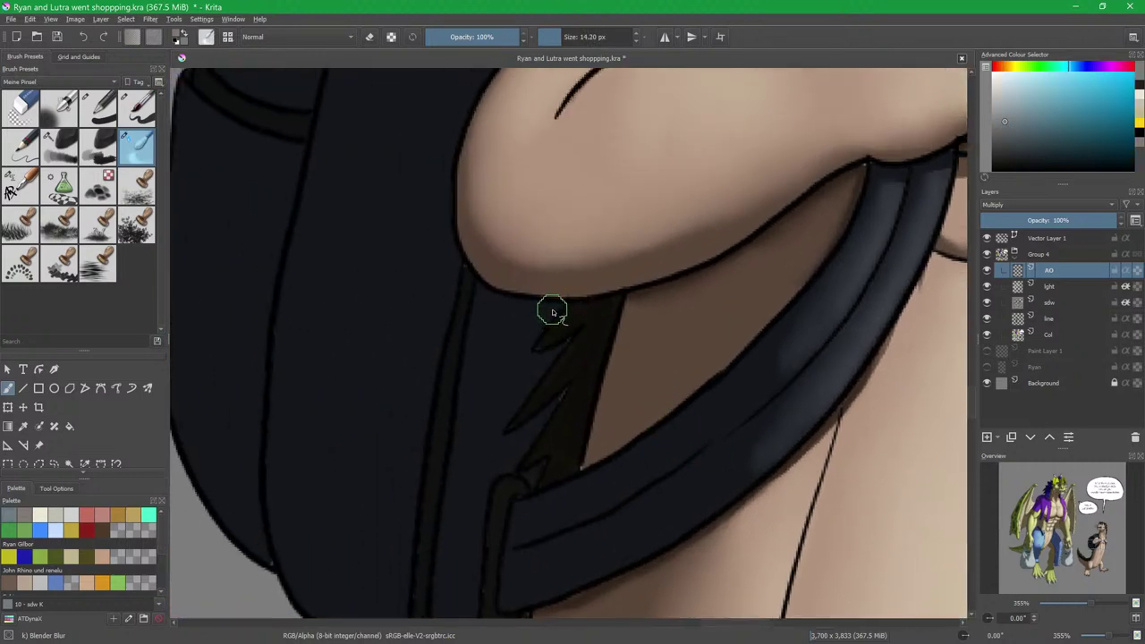
pyautogui.press('/')
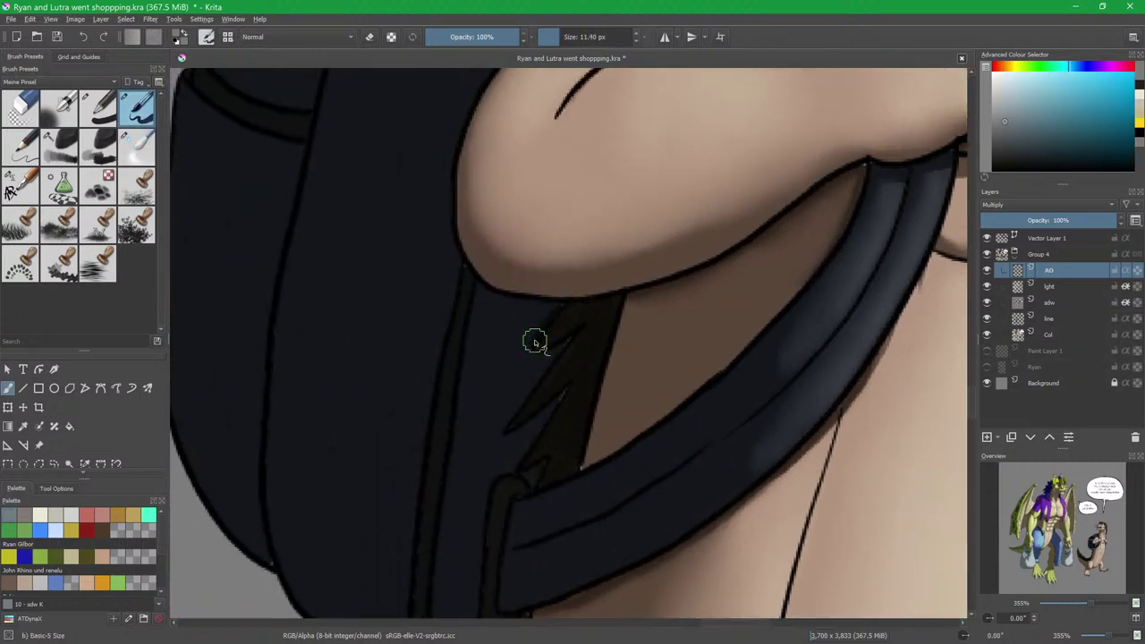
pyautogui.moveTo(535, 355)
pyautogui.mouseDown()
pyautogui.moveTo(573, 332)
pyautogui.moveTo(530, 400)
pyautogui.moveTo(571, 399)
pyautogui.moveTo(536, 436)
pyautogui.moveTo(525, 476)
pyautogui.moveTo(541, 470)
pyautogui.mouseUp()
pyautogui.press('/')
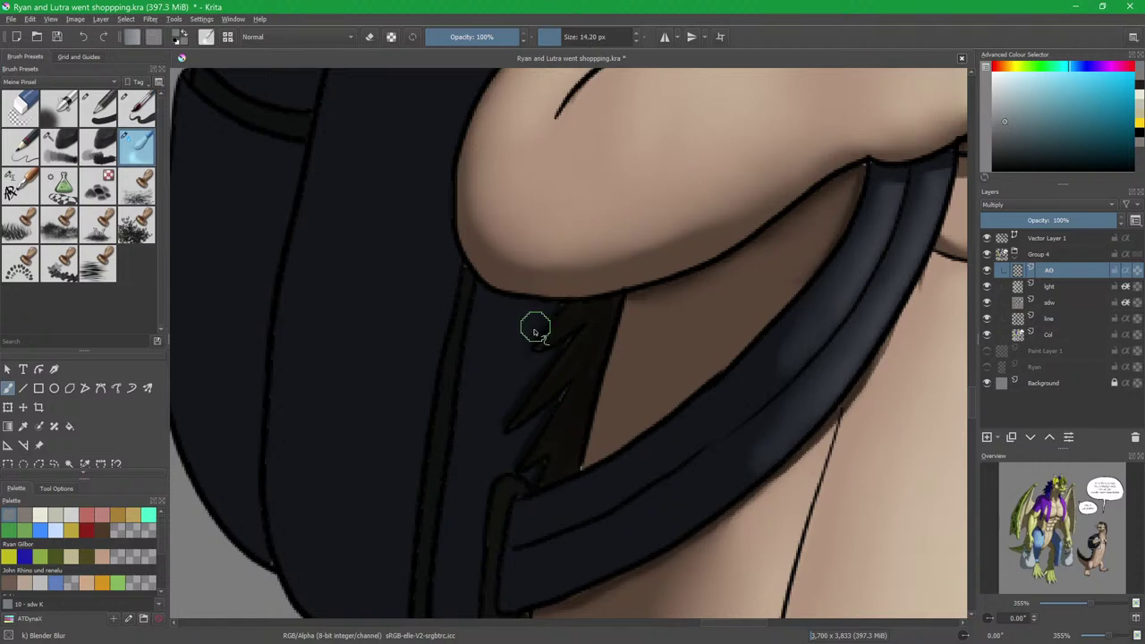
pyautogui.moveTo(542, 419)
pyautogui.mouseDown()
pyautogui.moveTo(578, 368)
pyautogui.moveTo(596, 394)
pyautogui.mouseUp()
pyautogui.moveTo(622, 358); pyautogui.dragTo(592, 427)
pyautogui.moveTo(566, 378); pyautogui.dragTo(552, 501)
pyautogui.moveTo(539, 411); pyautogui.dragTo(561, 472)
# Paint a blue-grey shadow on the backpack around the near strap's shoulder attachment with the 11.40 px Basic-5 Size, and switch to the Blender Blur.
pyautogui.scroll(3, 658, 285)
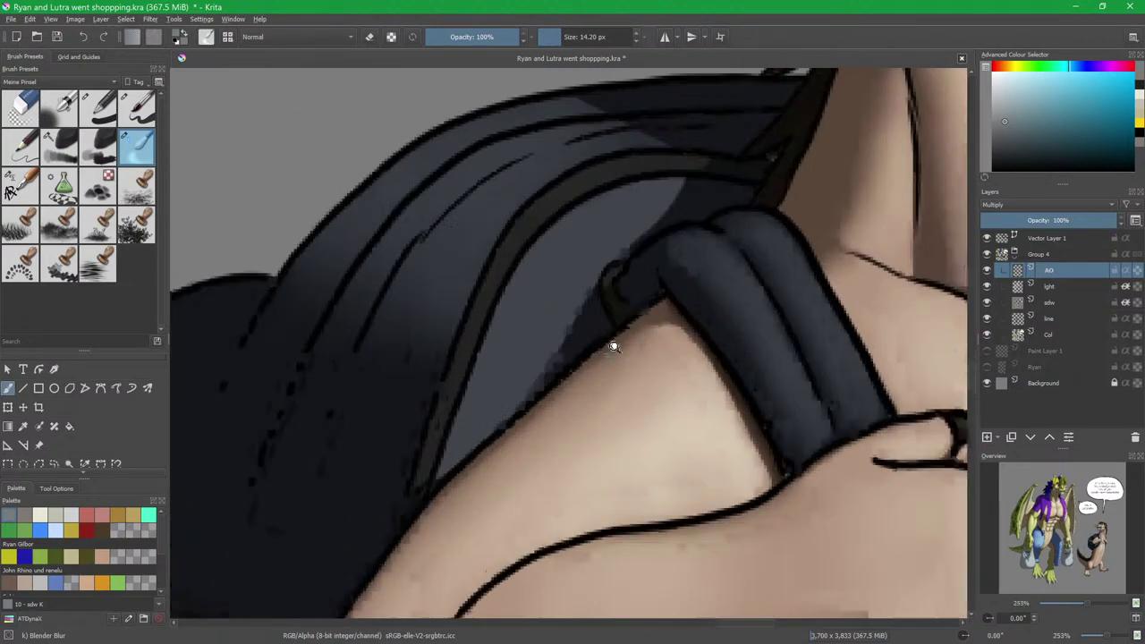
pyautogui.press('/')
pyautogui.moveTo(537, 397)
pyautogui.mouseDown()
pyautogui.moveTo(609, 328)
pyautogui.moveTo(599, 325)
pyautogui.mouseUp()
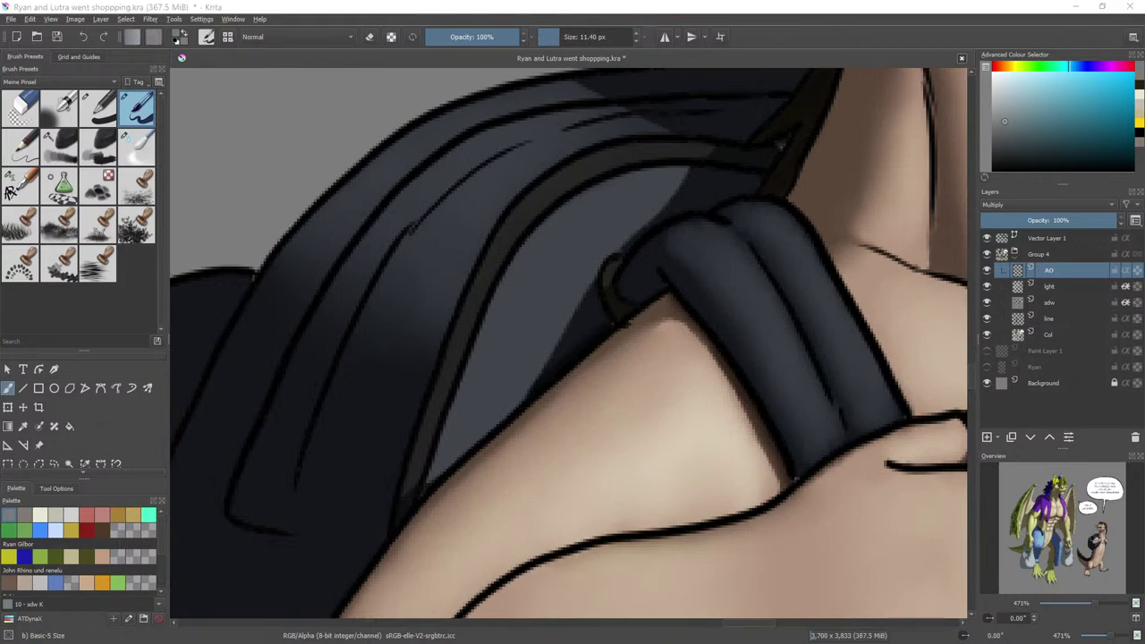
pyautogui.click(930, 8)
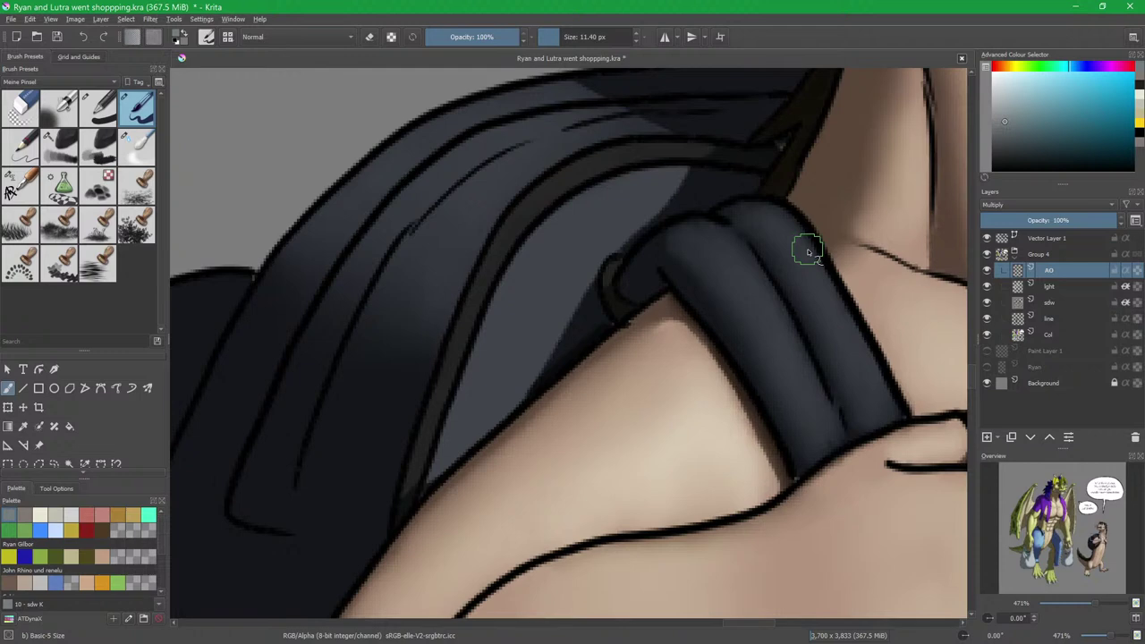
pyautogui.moveTo(612, 310); pyautogui.dragTo(616, 349)
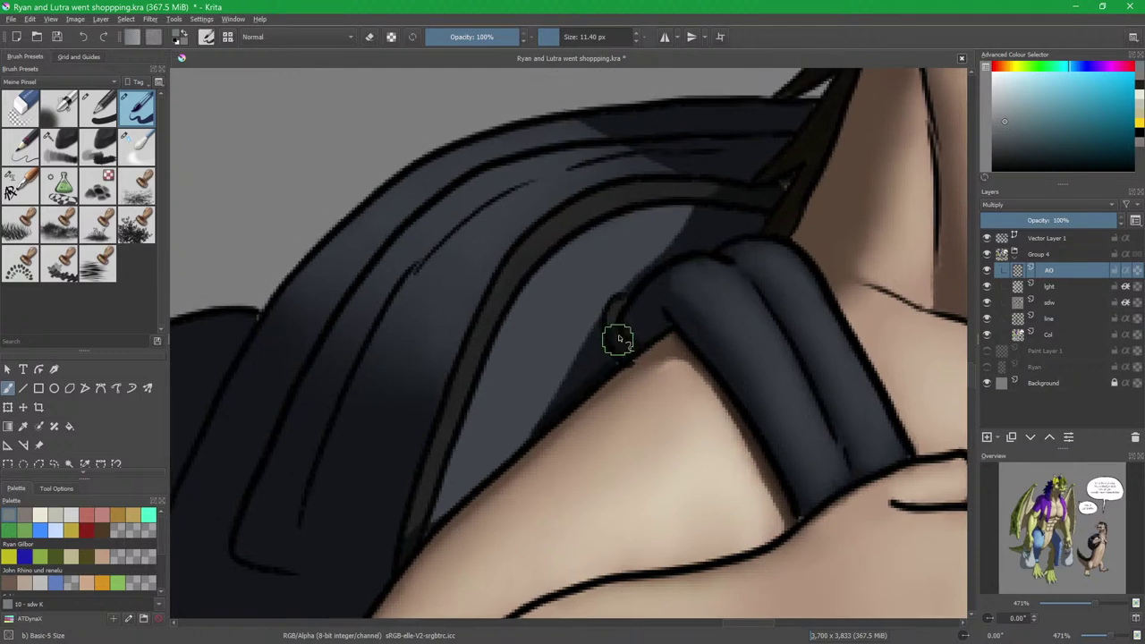
pyautogui.press('/')
pyautogui.moveTo(726, 276); pyautogui.dragTo(668, 346)
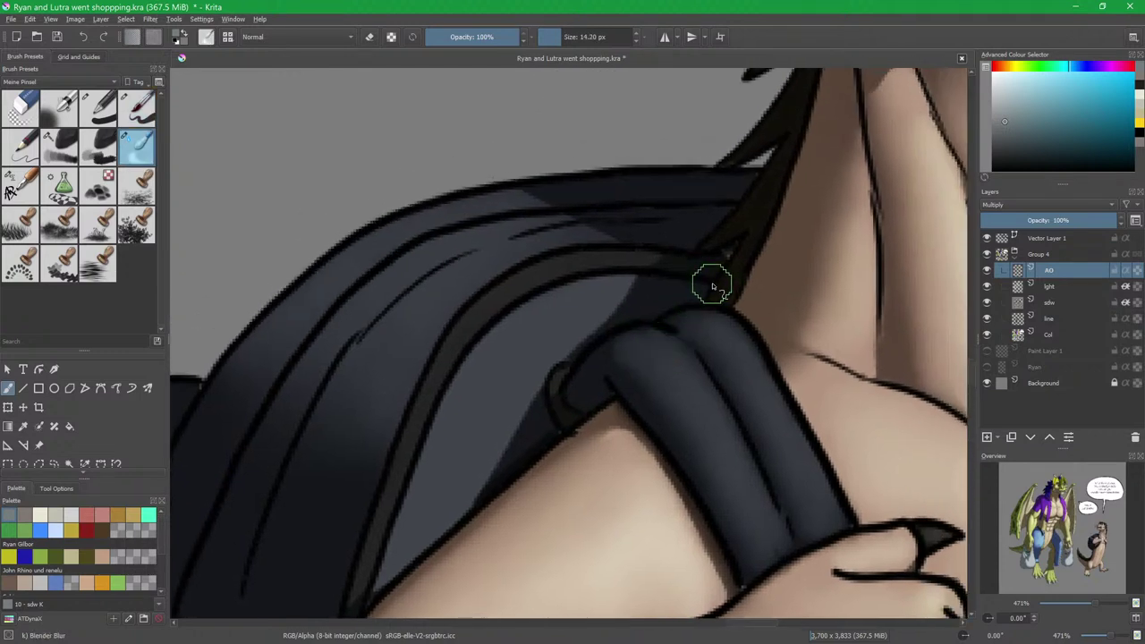
# Touch up the shadow on the backpack around the near strap's shoulder attachment with the Basic-5 Size, and blend it with the Blender Blur.
pyautogui.press('/')
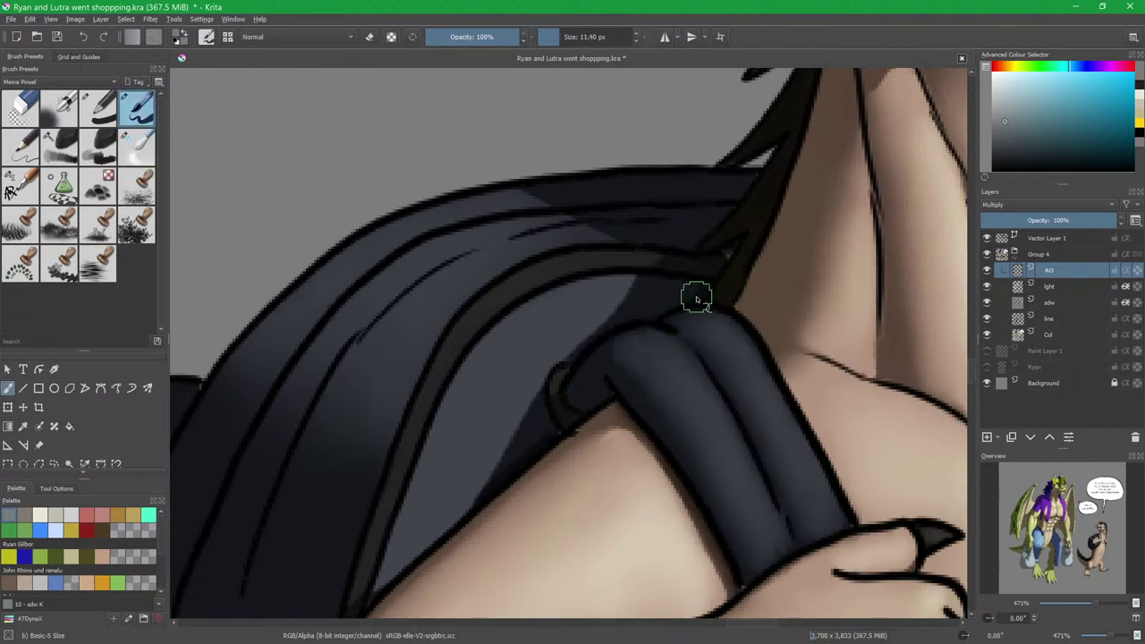
pyautogui.press('/')
pyautogui.moveTo(772, 236); pyautogui.dragTo(690, 336)
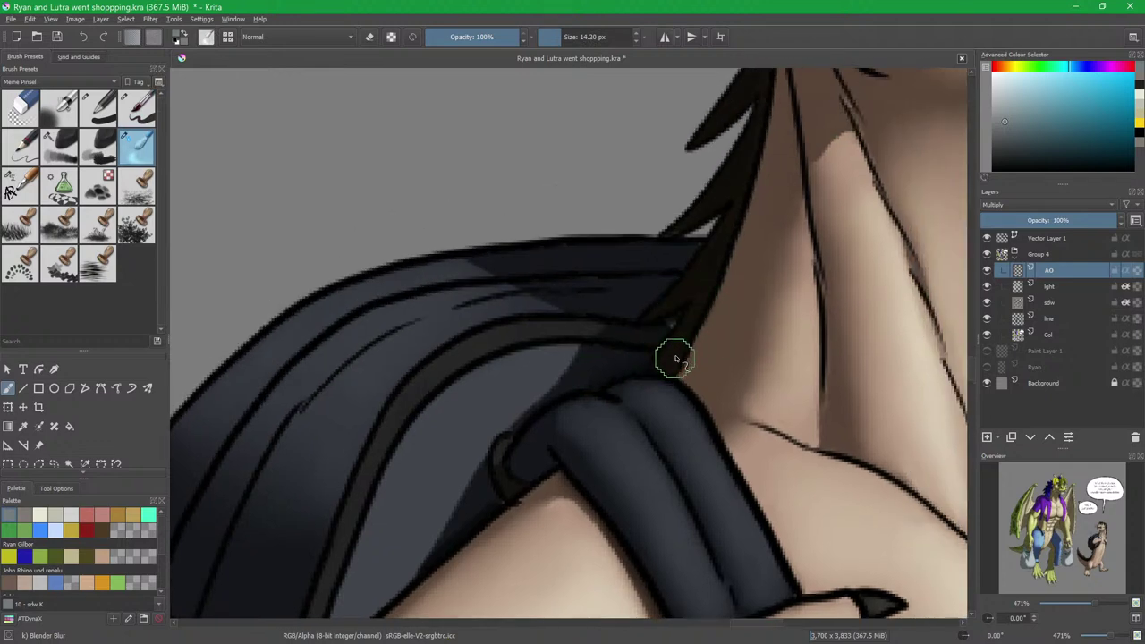
pyautogui.moveTo(698, 304); pyautogui.dragTo(685, 364)
# Add a blue-grey shadow on the backpack around the near strap's lower attachment beside the fur, and blend it with the Blender Blur.
pyautogui.moveTo(657, 443); pyautogui.dragTo(731, 191)
pyautogui.moveTo(617, 409)
pyautogui.mouseDown()
pyautogui.moveTo(632, 332)
pyautogui.moveTo(731, 204)
pyautogui.mouseUp()
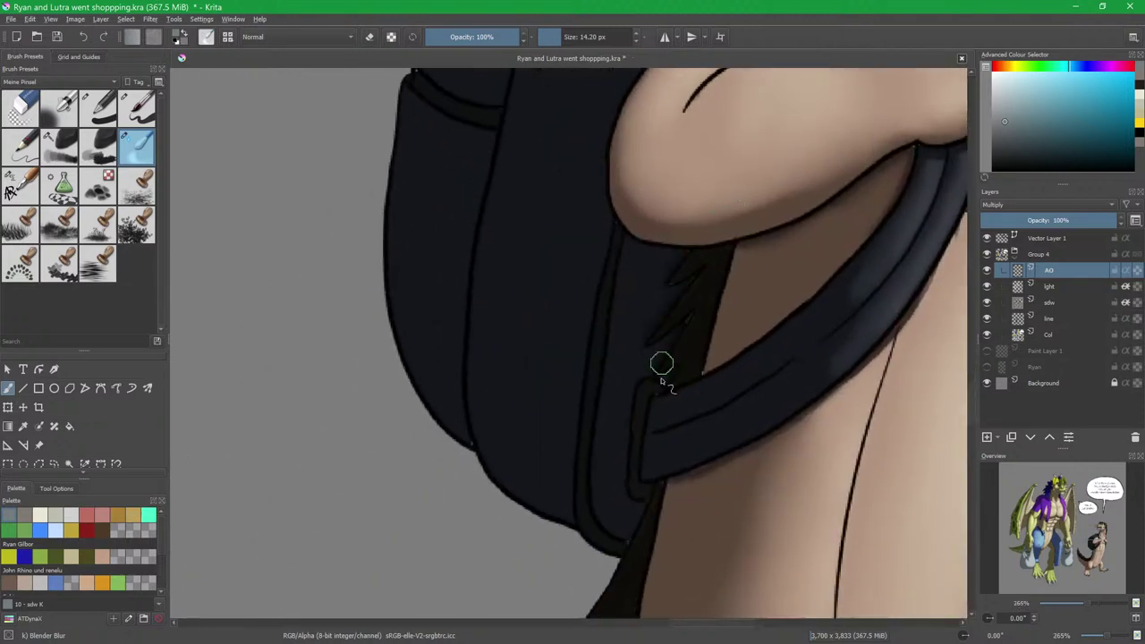
pyautogui.scroll(4, 667, 348)
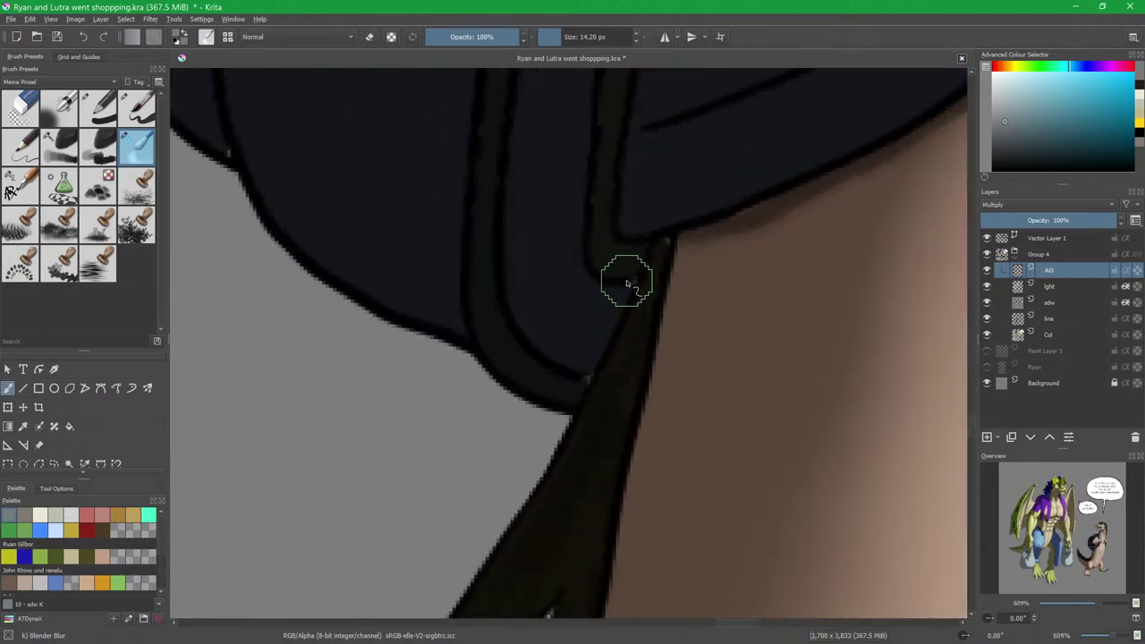
pyautogui.press('/')
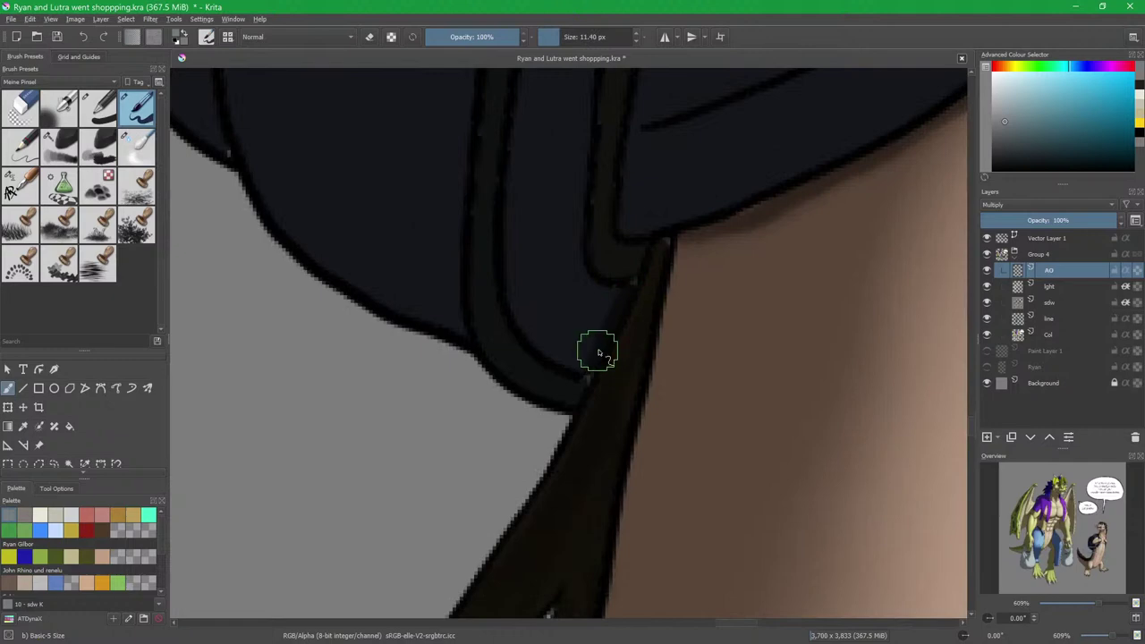
pyautogui.press('/')
pyautogui.scroll(-2, 604, 399)
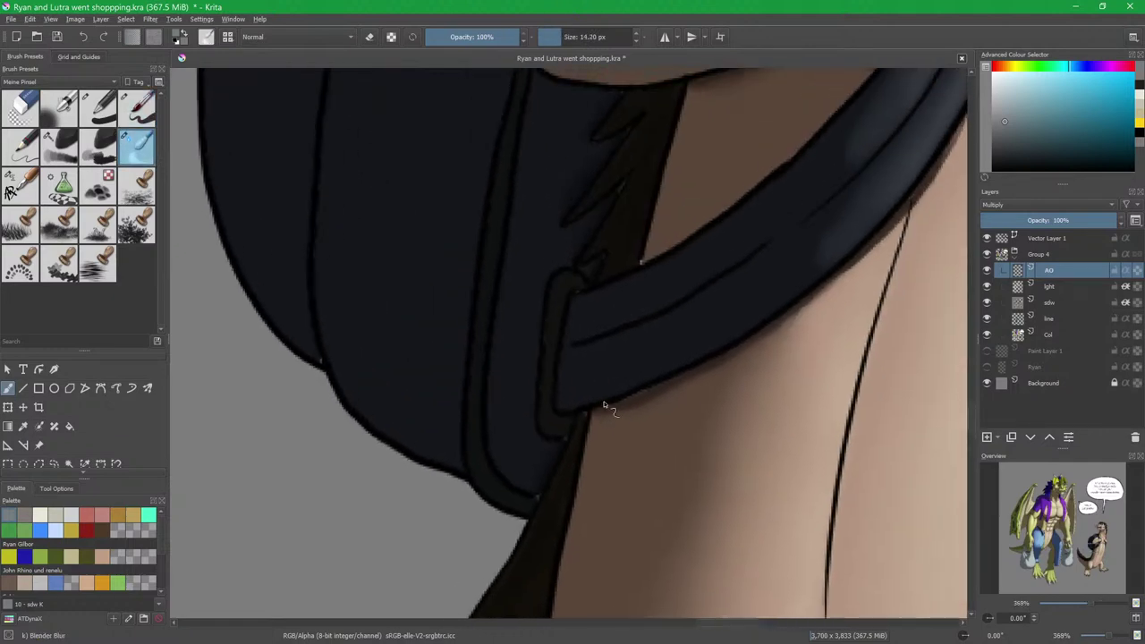
pyautogui.moveTo(661, 408); pyautogui.dragTo(701, 479)
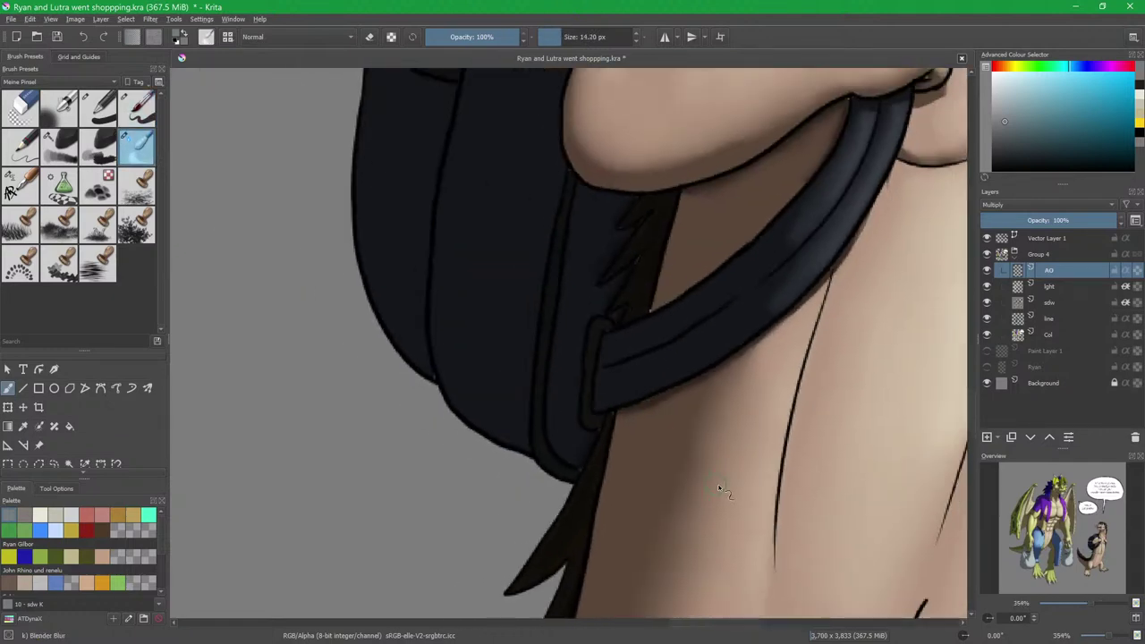
# Swap to the warm brown-grey colour, paint a shadow on the ankle under the thigh's curved lower line on the tail-side leg, and blend it.
pyautogui.moveTo(766, 541); pyautogui.dragTo(702, 225)
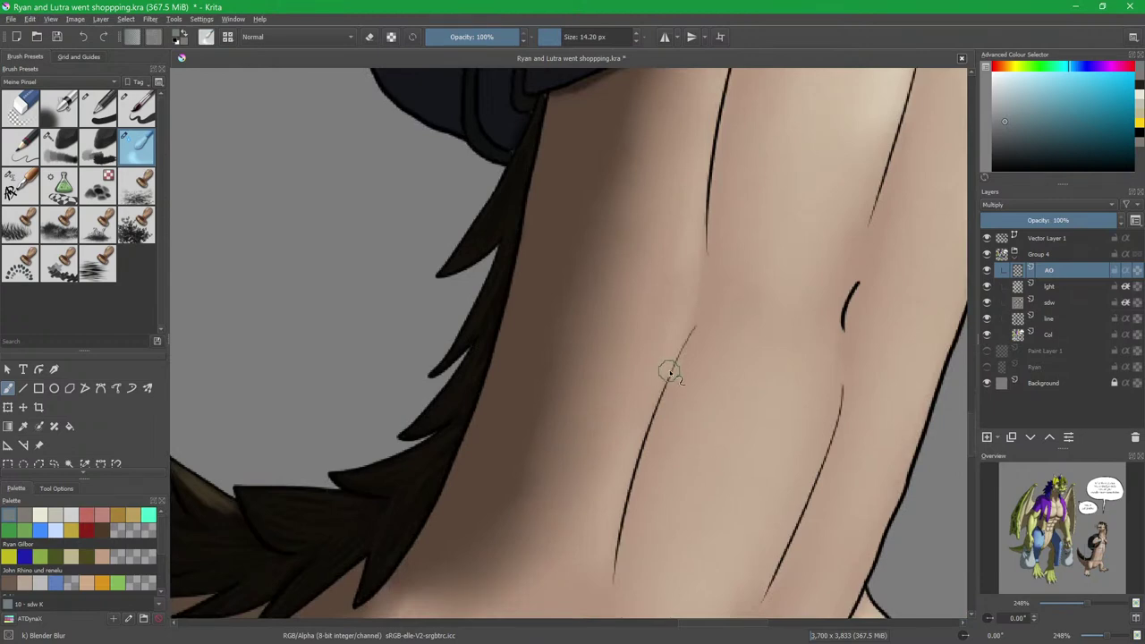
pyautogui.scroll(-10, 667, 376)
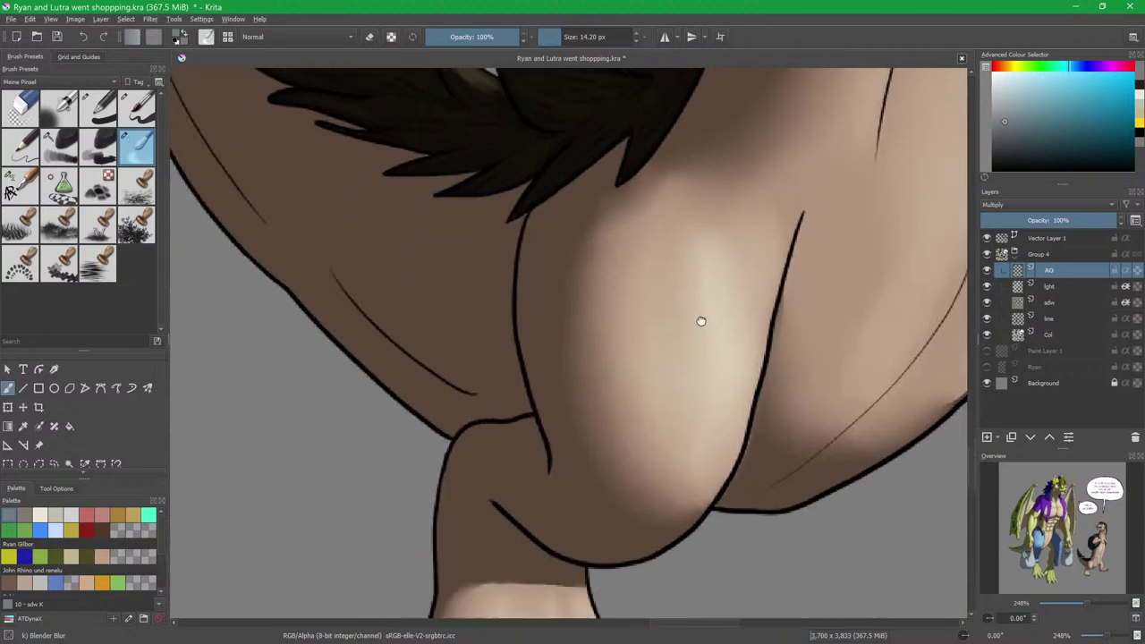
pyautogui.scroll(-5, 648, 301)
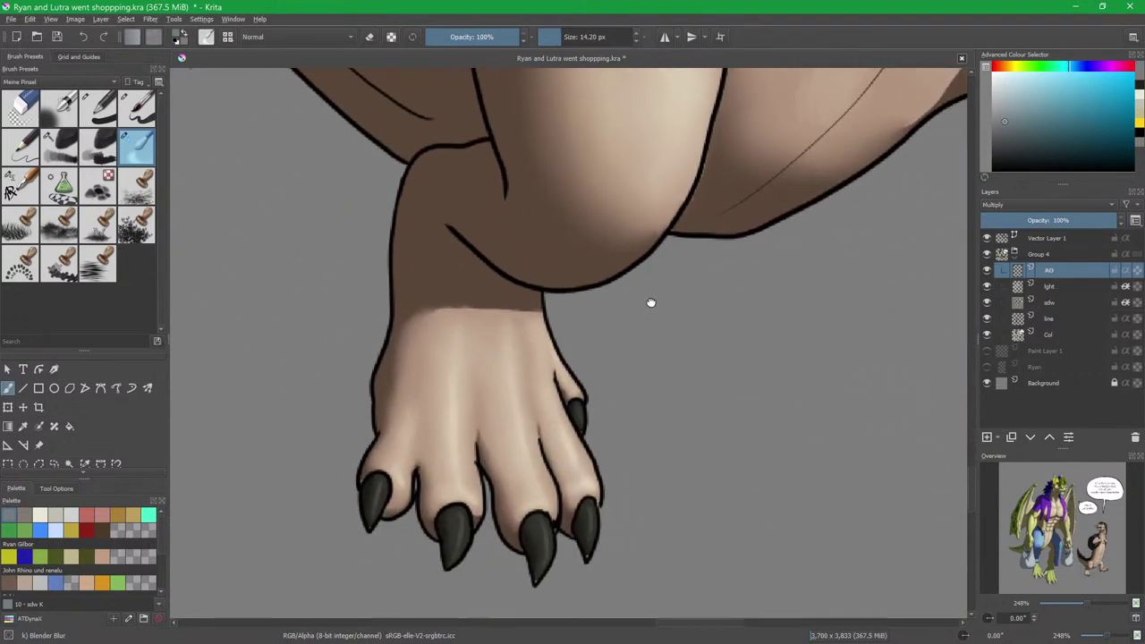
pyautogui.moveTo(673, 260); pyautogui.dragTo(753, 344)
pyautogui.moveTo(653, 326); pyautogui.dragTo(616, 290)
pyautogui.press('/')
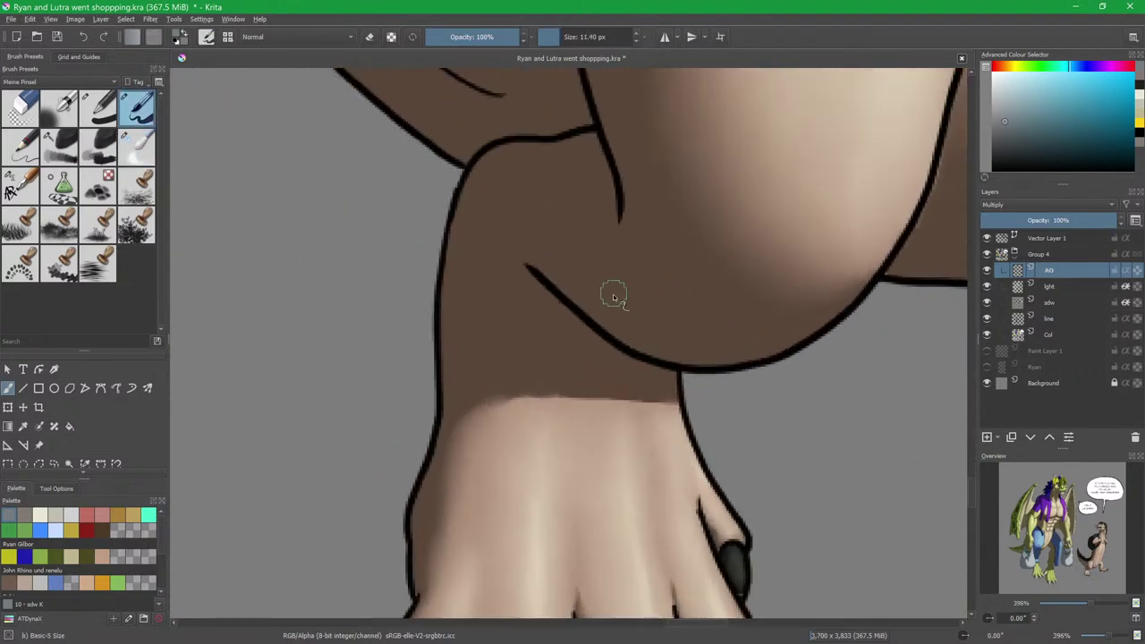
pyautogui.press('x')
pyautogui.moveTo(527, 268); pyautogui.dragTo(562, 309)
pyautogui.press('/')
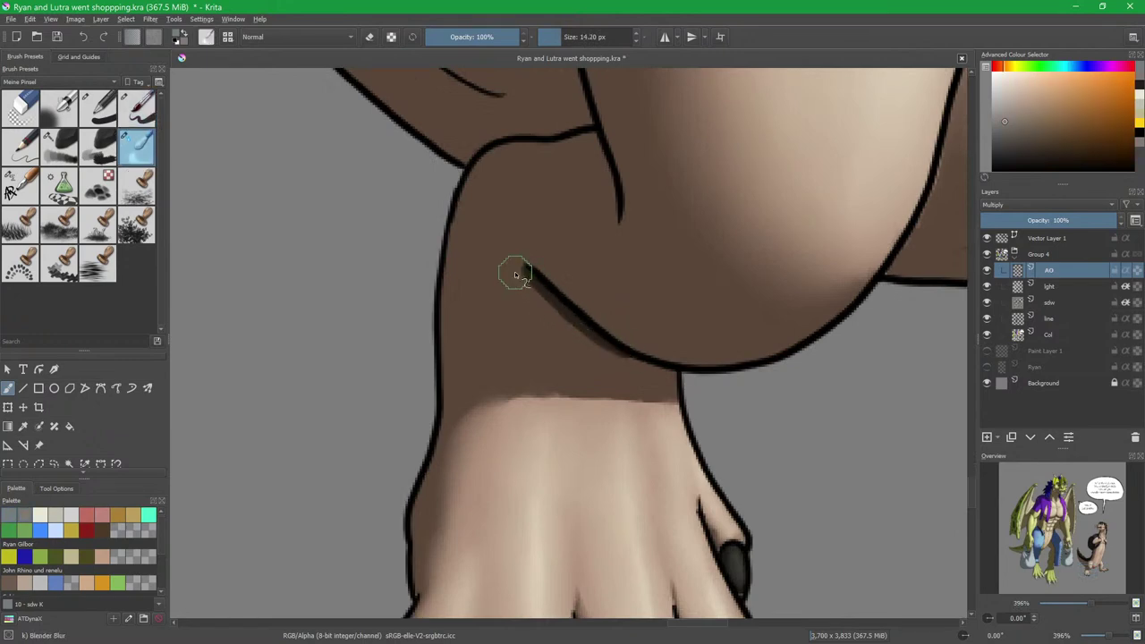
pyautogui.moveTo(869, 366); pyautogui.dragTo(702, 464)
pyautogui.moveTo(493, 349); pyautogui.dragTo(583, 388)
pyautogui.press('/')
pyautogui.moveTo(526, 271)
pyautogui.mouseDown()
pyautogui.moveTo(545, 353)
pyautogui.moveTo(515, 271)
pyautogui.moveTo(504, 271)
pyautogui.moveTo(524, 361)
pyautogui.mouseUp()
pyautogui.press('/')
# Paint a shadow along the crease where the otter's other leg meets the belly, and blend it with the Blender Blur.
pyautogui.moveTo(891, 407); pyautogui.dragTo(406, 426)
pyautogui.moveTo(748, 390); pyautogui.dragTo(465, 391)
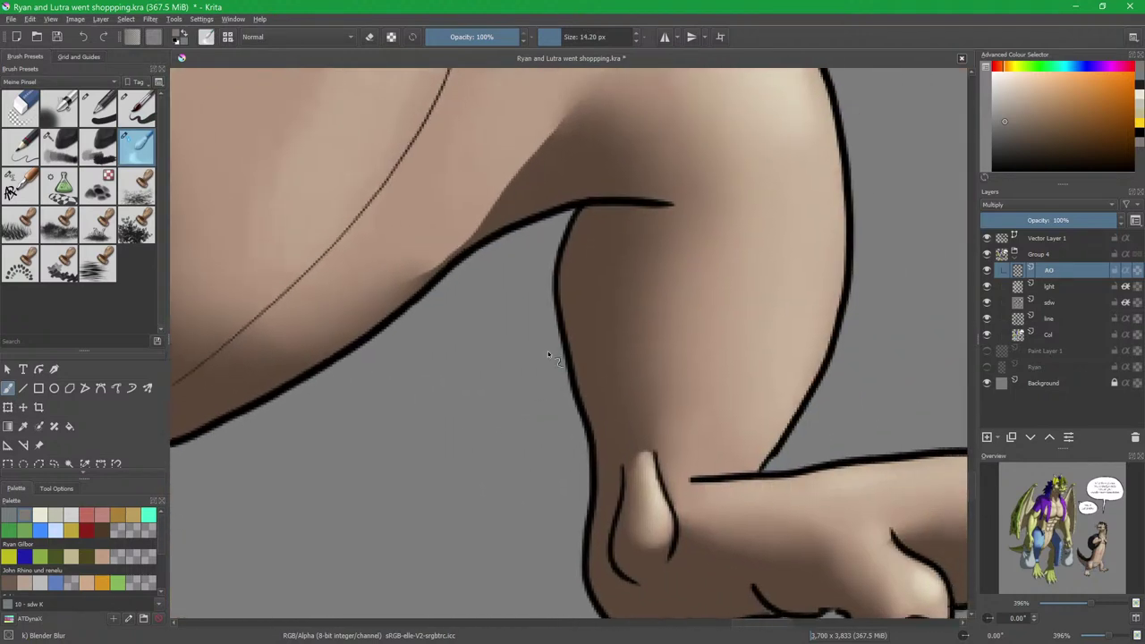
pyautogui.press('/')
pyautogui.press('/')
pyautogui.moveTo(656, 212)
pyautogui.mouseDown()
pyautogui.moveTo(583, 230)
pyautogui.moveTo(582, 261)
pyautogui.mouseUp()
# Paint a shadow on that leg's foot behind the nearest toe with the Basic-5 Size, and blend it with the Blender Blur.
pyautogui.moveTo(746, 544)
pyautogui.mouseDown()
pyautogui.moveTo(648, 352)
pyautogui.moveTo(536, 289)
pyautogui.mouseUp()
pyautogui.press('/')
pyautogui.moveTo(811, 327); pyautogui.dragTo(682, 342)
pyautogui.moveTo(573, 322)
pyautogui.mouseDown()
pyautogui.moveTo(565, 315)
pyautogui.moveTo(583, 304)
pyautogui.mouseUp()
pyautogui.press('/')
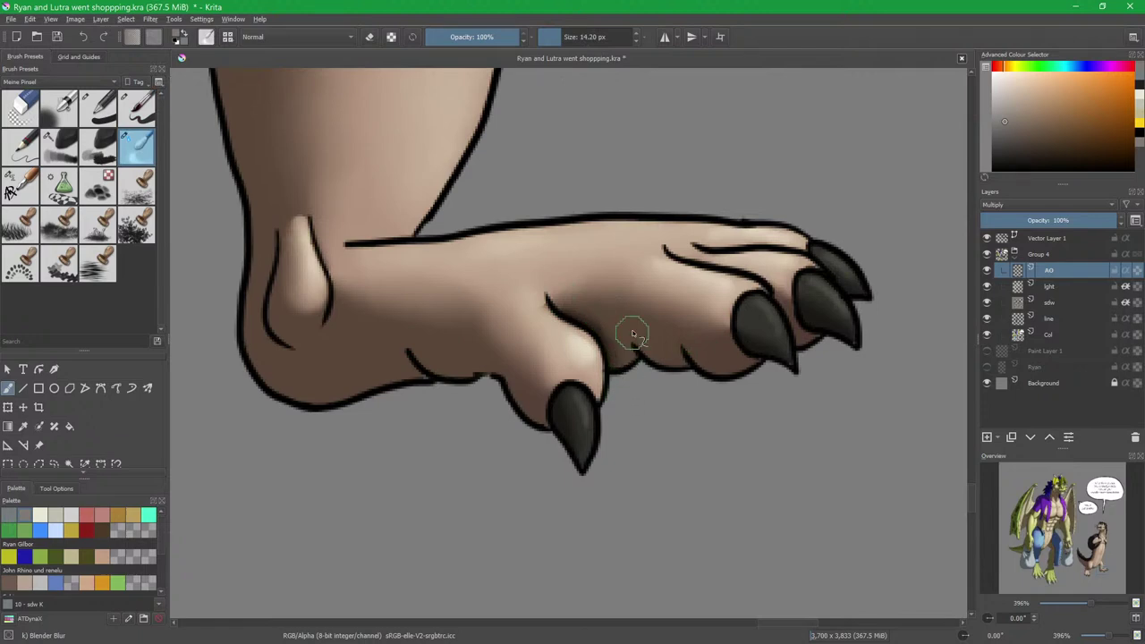
pyautogui.moveTo(632, 349); pyautogui.dragTo(638, 443)
# On the layer sdw, paint a small shadow along the short navel line on the otter's belly, blend it, and reselect the layer AO.
pyautogui.scroll(-5, 631, 324)
pyautogui.moveTo(624, 313); pyautogui.dragTo(687, 508)
pyautogui.scroll(5, 638, 298)
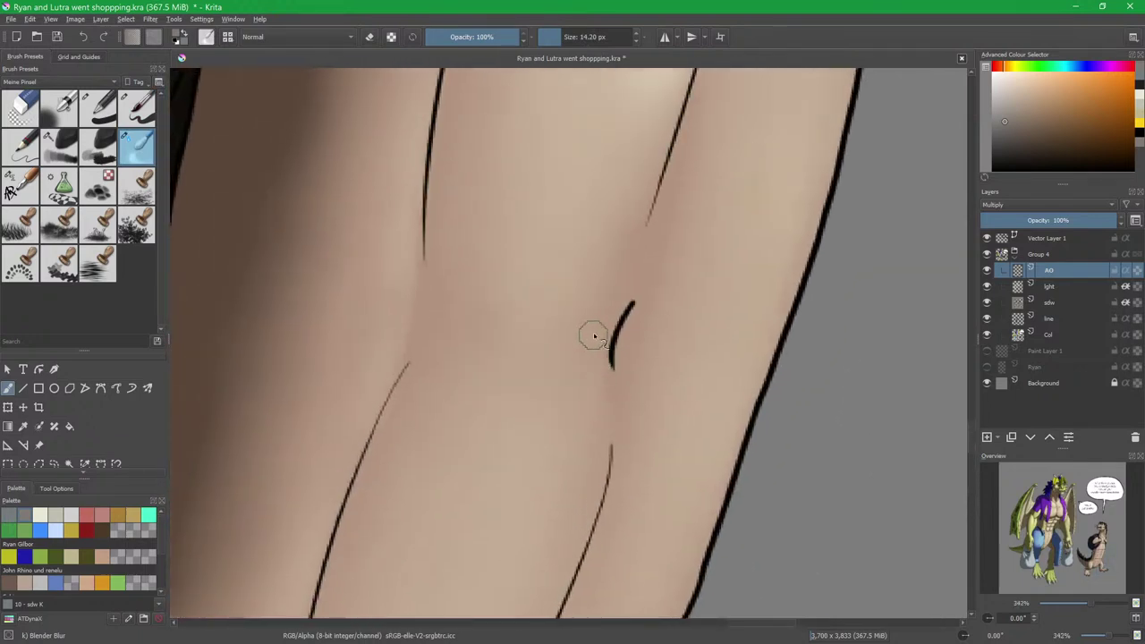
pyautogui.press('/')
pyautogui.scroll(1, 741, 306)
pyautogui.click(1040, 301)
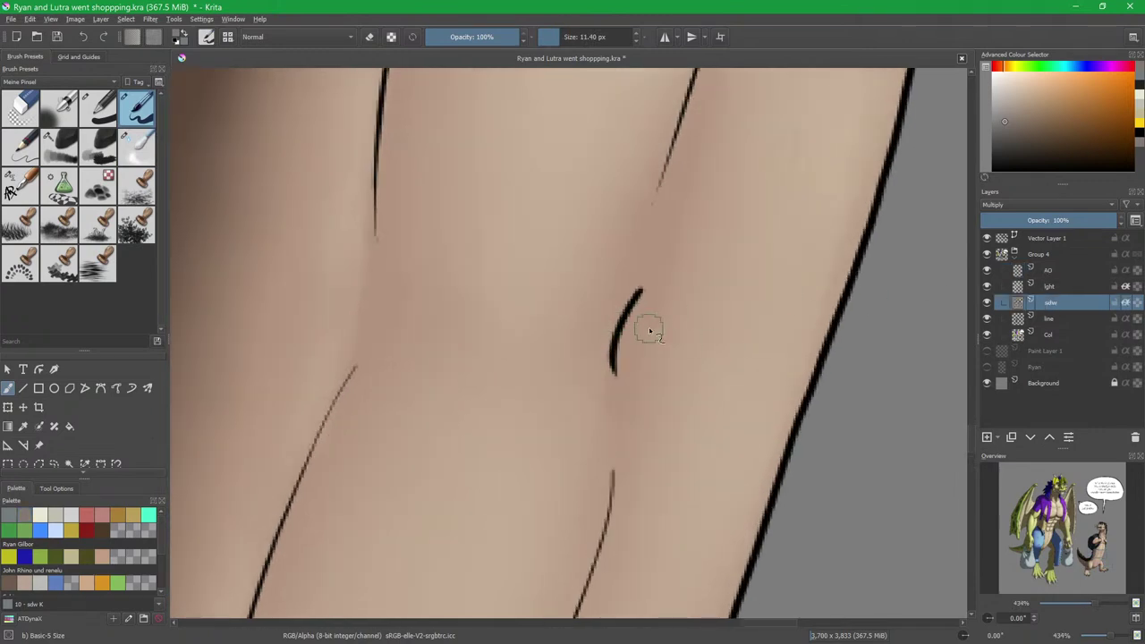
pyautogui.moveTo(641, 295); pyautogui.dragTo(617, 367)
pyautogui.press('/')
pyautogui.moveTo(652, 309); pyautogui.dragTo(635, 379)
pyautogui.click(1055, 272)
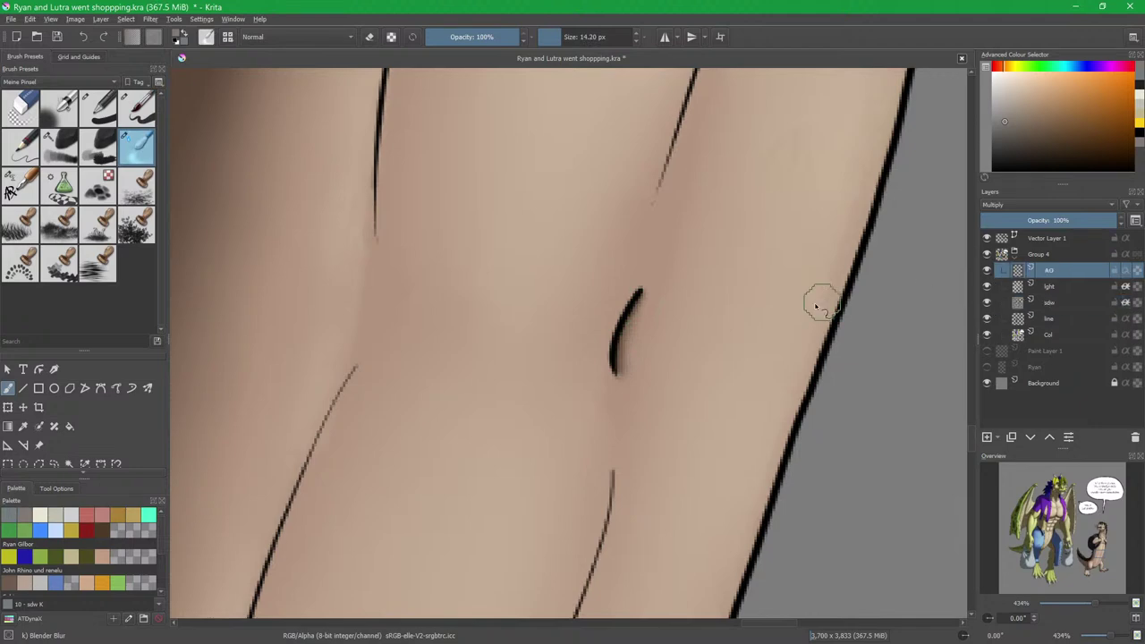
# Switch back to the Basic-5 Size and save the document.
pyautogui.press('/')
pyautogui.scroll(-5, 638, 305)
pyautogui.moveTo(643, 304); pyautogui.dragTo(629, 424)
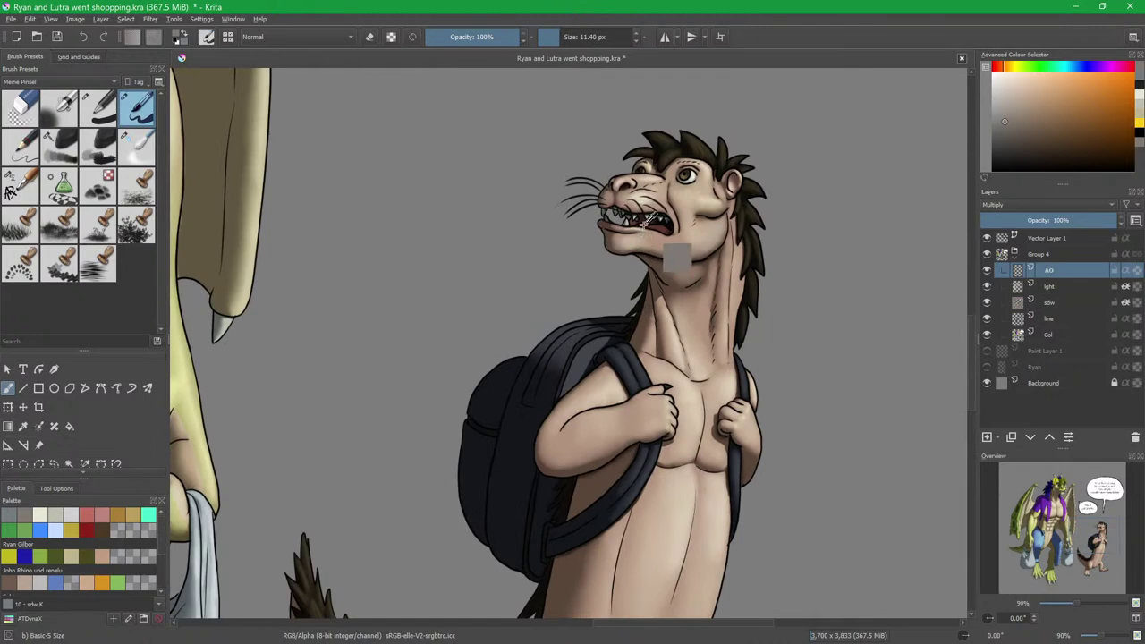
pyautogui.scroll(-4, 641, 253)
pyautogui.hotkey('ctrl', 's')
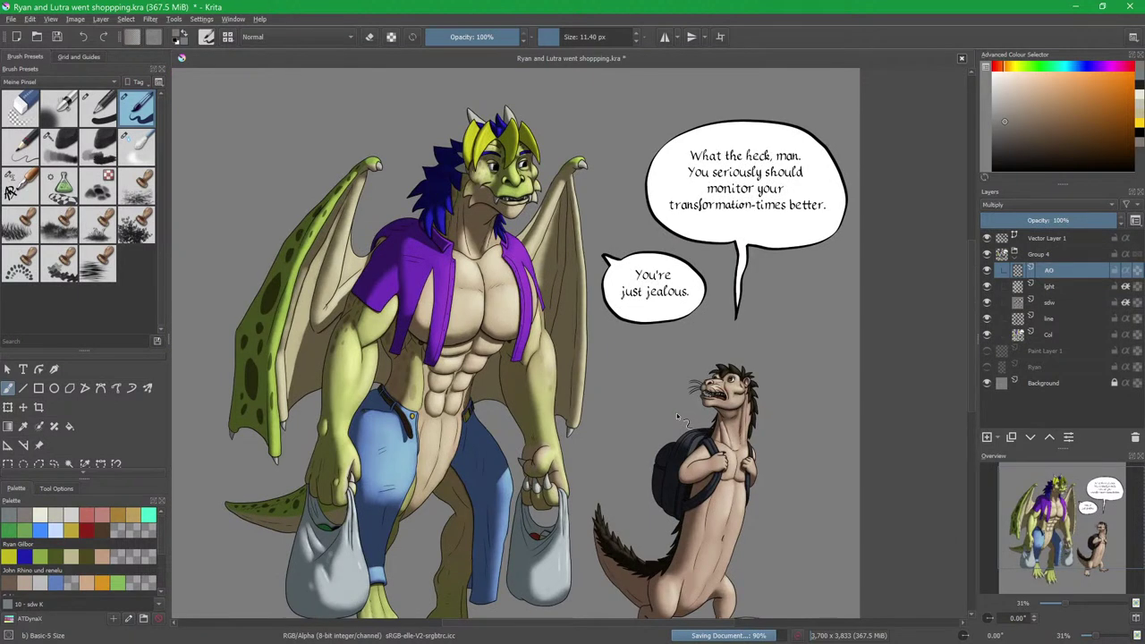
# Add a new paint layer above AO and name it ref.
pyautogui.press('Insert')
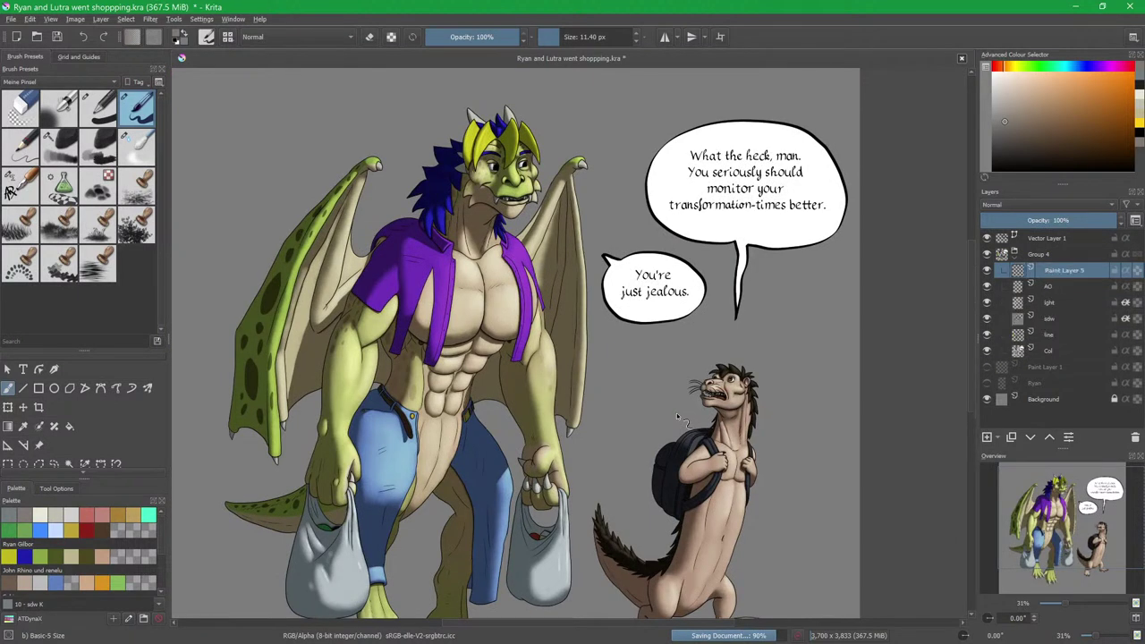
pyautogui.doubleClick(1065, 271)
pyautogui.write('ef')
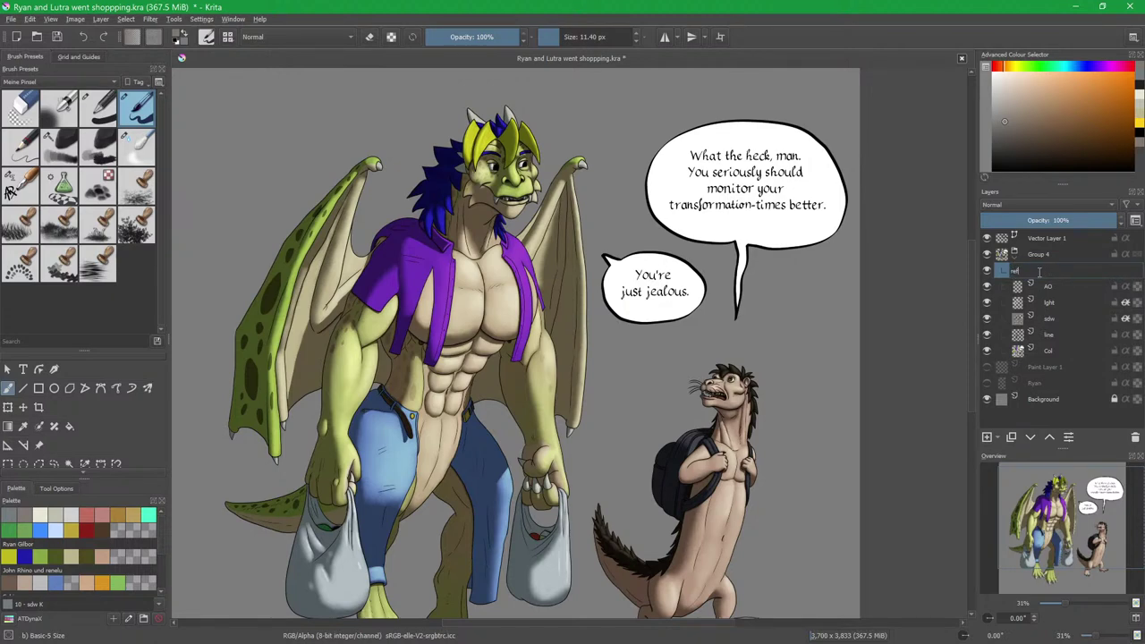
pyautogui.press('Return')
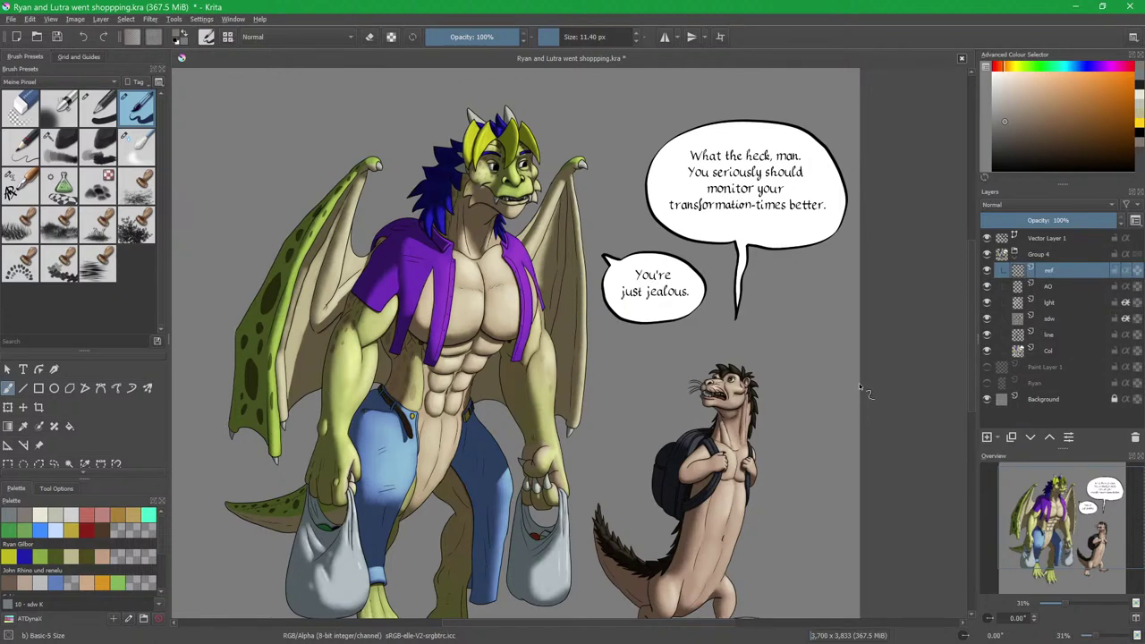
# Set the foreground colour to white and paint small highlights on the dragon's nose tip and lower lip.
pyautogui.press('d')
pyautogui.press('x')
pyautogui.moveTo(628, 313); pyautogui.dragTo(646, 378)
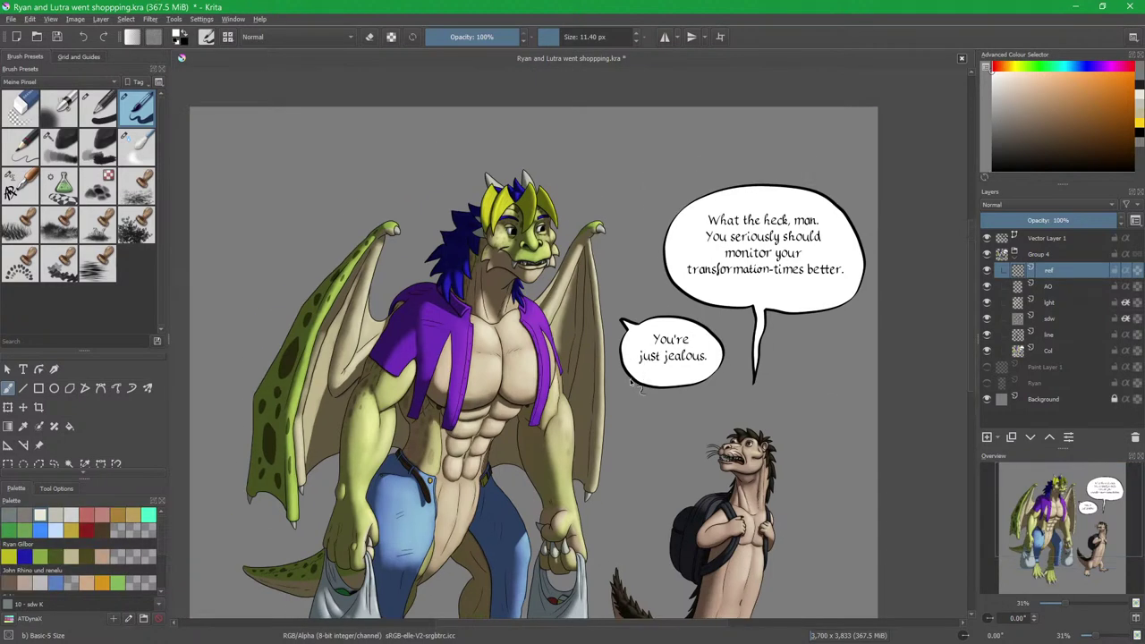
pyautogui.moveTo(561, 317); pyautogui.dragTo(578, 264)
pyautogui.moveTo(579, 246); pyautogui.dragTo(599, 311)
pyautogui.scroll(4, 598, 312)
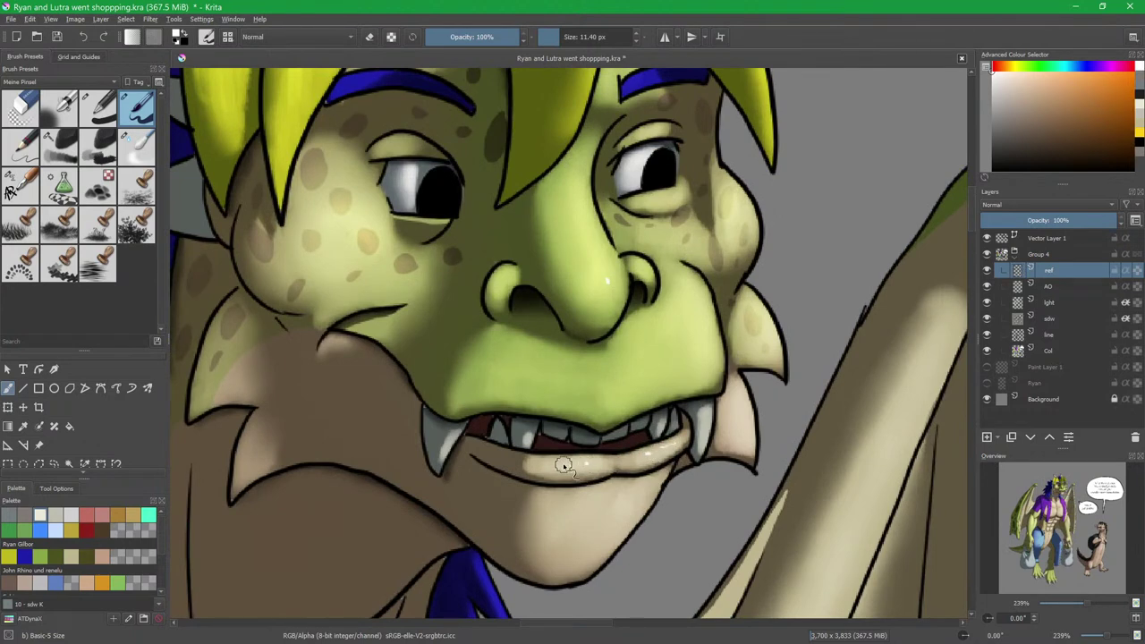
# Paint white highlights on the dragon's fangs and teeth, and a glint in the pupil of the far eye.
pyautogui.moveTo(706, 428); pyautogui.dragTo(703, 433)
pyautogui.moveTo(457, 432); pyautogui.dragTo(447, 447)
pyautogui.moveTo(529, 441); pyautogui.dragTo(528, 447)
pyautogui.moveTo(553, 184); pyautogui.dragTo(580, 247)
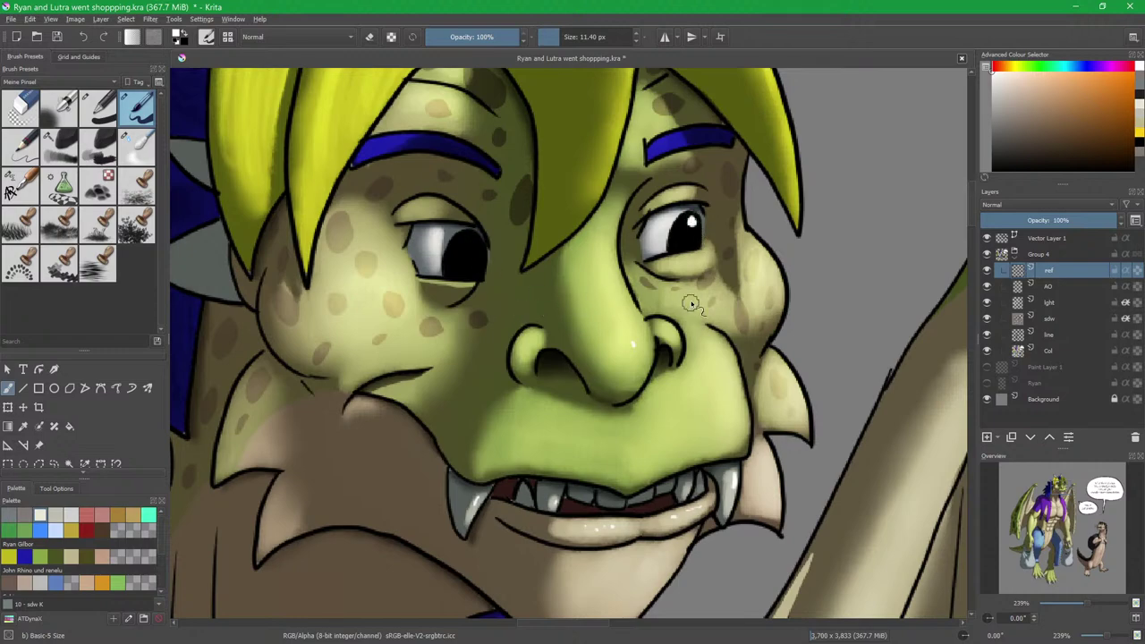
# Paint a white highlight on the claw at the top of the dragon's far wing.
pyautogui.scroll(-4, 697, 297)
pyautogui.scroll(4, 762, 213)
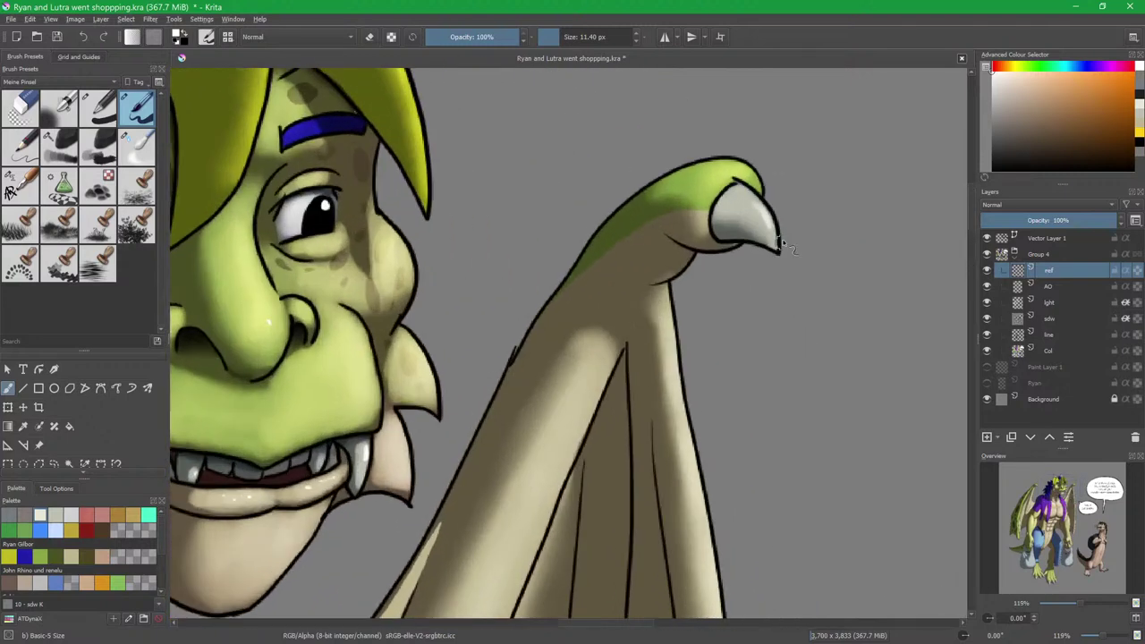
pyautogui.moveTo(766, 225); pyautogui.dragTo(772, 237)
# Paint fine white highlight strokes along the upper curves of the dragon's four yellow hair strands.
pyautogui.moveTo(463, 267)
pyautogui.mouseDown()
pyautogui.moveTo(575, 445)
pyautogui.moveTo(655, 528)
pyautogui.mouseUp()
pyautogui.moveTo(533, 214)
pyautogui.mouseDown()
pyautogui.moveTo(563, 255)
pyautogui.moveTo(556, 244)
pyautogui.mouseUp()
pyautogui.moveTo(448, 199); pyautogui.dragTo(465, 257)
pyautogui.moveTo(221, 233)
pyautogui.mouseDown()
pyautogui.moveTo(257, 222)
pyautogui.moveTo(357, 230)
pyautogui.mouseUp()
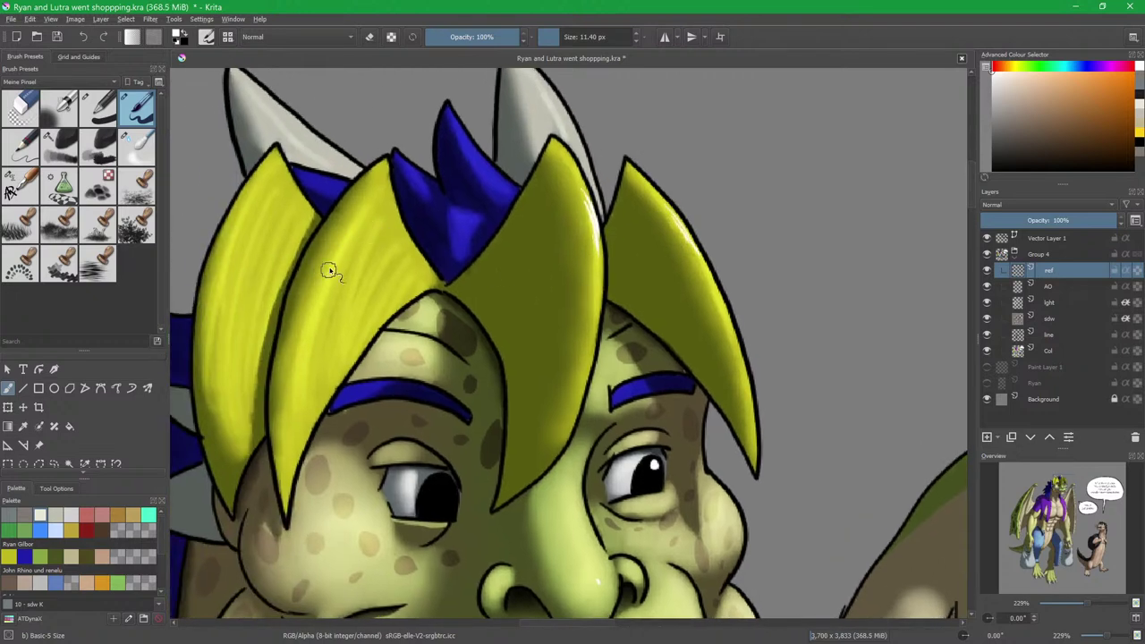
pyautogui.moveTo(332, 268)
pyautogui.mouseDown()
pyautogui.moveTo(362, 229)
pyautogui.moveTo(340, 285)
pyautogui.moveTo(377, 227)
pyautogui.moveTo(361, 293)
pyautogui.moveTo(399, 300)
pyautogui.mouseUp()
pyautogui.moveTo(235, 272)
pyautogui.mouseDown()
pyautogui.moveTo(259, 205)
pyautogui.moveTo(245, 253)
pyautogui.moveTo(258, 255)
pyautogui.moveTo(272, 227)
pyautogui.moveTo(261, 266)
pyautogui.moveTo(287, 226)
pyautogui.mouseUp()
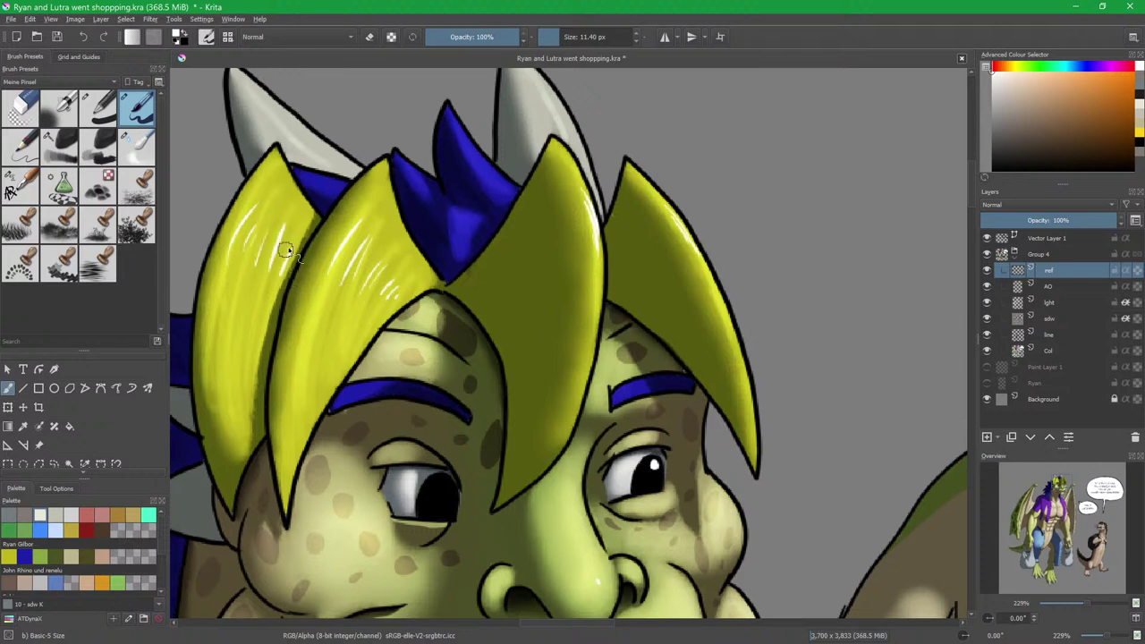
# Paint white highlights on the dragon's two horns and on the blue hair tuft between the yellow strands.
pyautogui.scroll(2, 497, 224)
pyautogui.moveTo(546, 187); pyautogui.dragTo(569, 220)
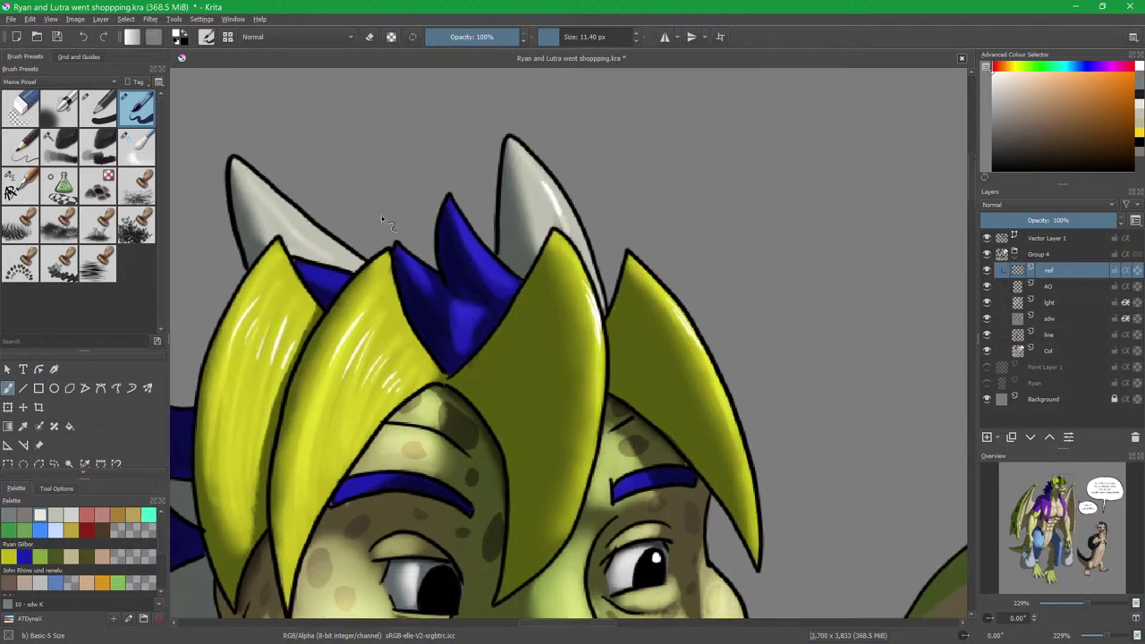
pyautogui.moveTo(270, 207); pyautogui.dragTo(292, 226)
pyautogui.moveTo(460, 223); pyautogui.dragTo(491, 257)
pyautogui.moveTo(400, 254); pyautogui.dragTo(422, 277)
pyautogui.moveTo(462, 311)
pyautogui.mouseDown()
pyautogui.moveTo(476, 326)
pyautogui.moveTo(467, 340)
pyautogui.mouseUp()
# Paint small white highlights on the dragon's far cheek and the side of the muzzle.
pyautogui.moveTo(361, 394); pyautogui.dragTo(655, 240)
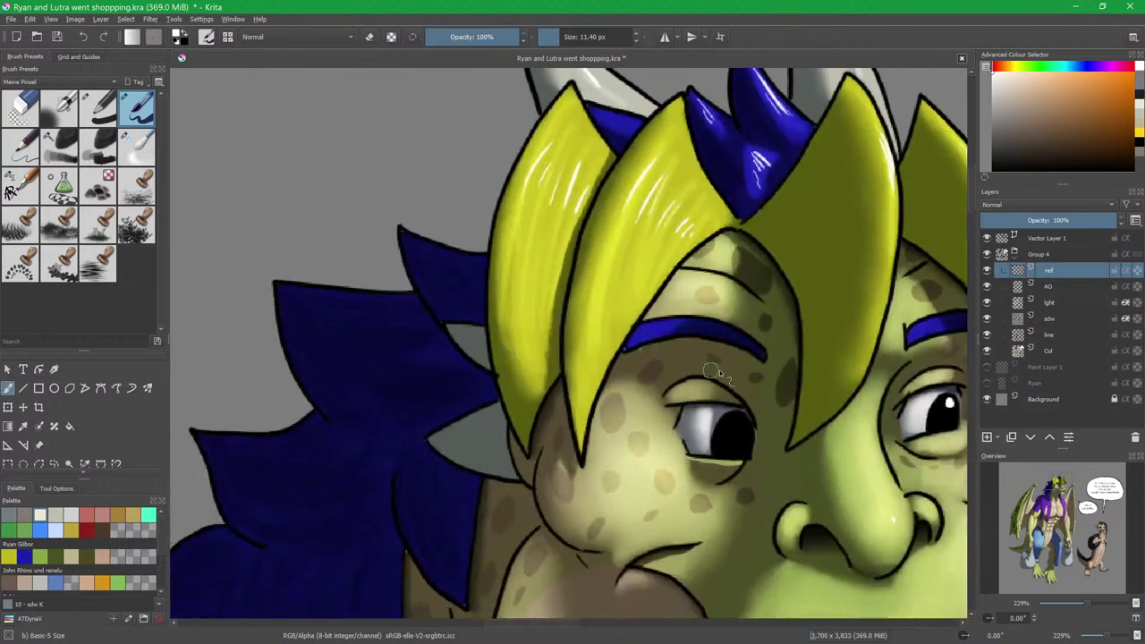
pyautogui.moveTo(771, 383); pyautogui.dragTo(460, 250)
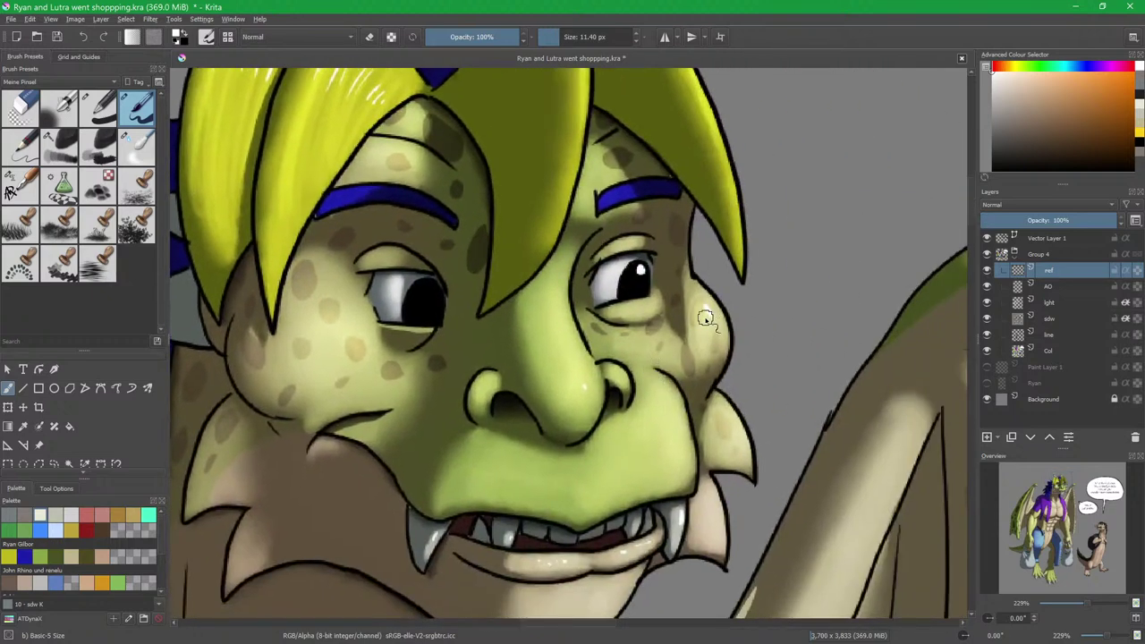
pyautogui.moveTo(659, 405)
pyautogui.mouseDown()
pyautogui.moveTo(650, 225)
pyautogui.moveTo(663, 245)
pyautogui.moveTo(506, 453)
pyautogui.mouseUp()
# Paint fine white highlight strokes near the tips of the three bright blue hair strands beside the dragon's neck and collar.
pyautogui.scroll(-3, 698, 349)
pyautogui.moveTo(656, 434); pyautogui.dragTo(766, 93)
pyautogui.moveTo(595, 338); pyautogui.dragTo(746, 297)
pyautogui.moveTo(618, 278); pyautogui.dragTo(663, 376)
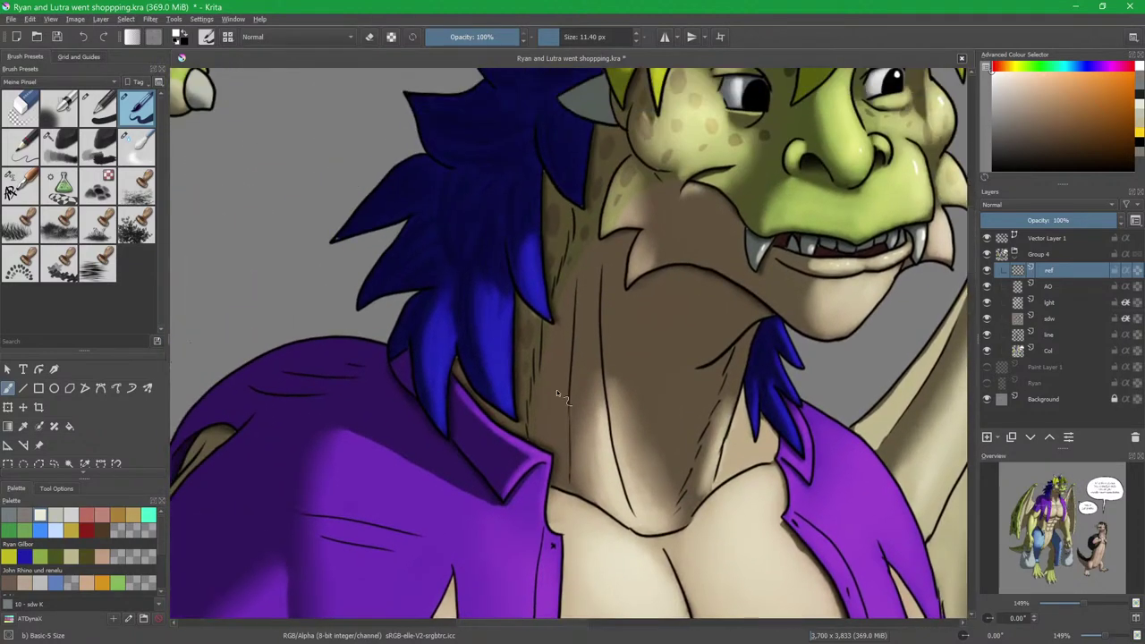
pyautogui.scroll(2, 449, 333)
pyautogui.moveTo(483, 385)
pyautogui.mouseDown()
pyautogui.moveTo(489, 422)
pyautogui.moveTo(479, 383)
pyautogui.mouseUp()
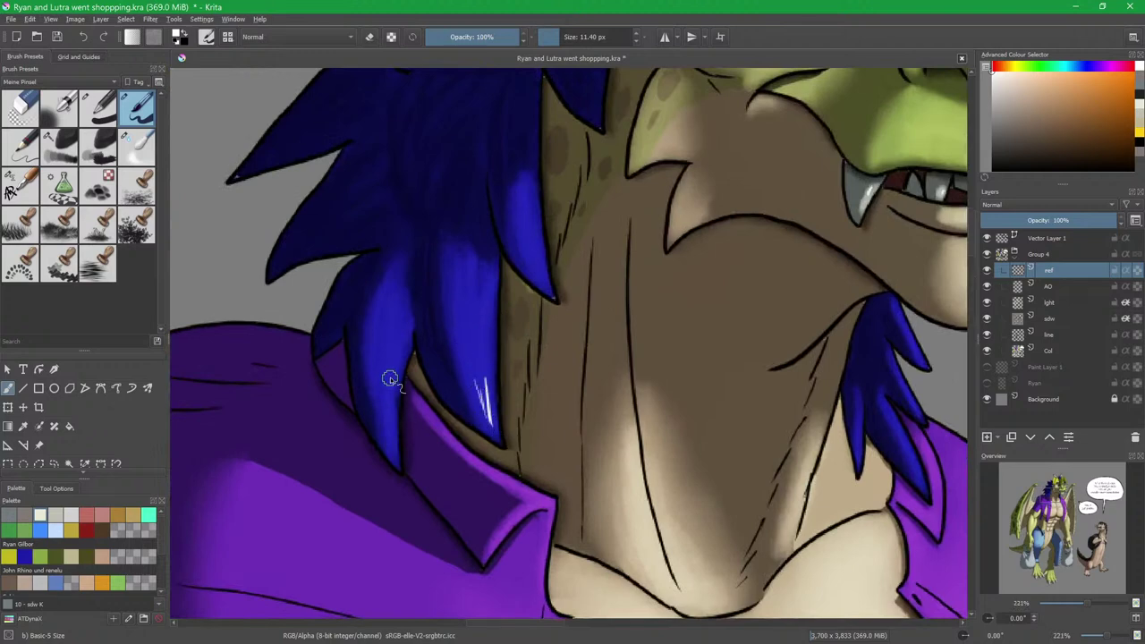
pyautogui.moveTo(393, 388); pyautogui.dragTo(383, 409)
pyautogui.moveTo(543, 275)
pyautogui.mouseDown()
pyautogui.moveTo(525, 259)
pyautogui.moveTo(530, 279)
pyautogui.mouseUp()
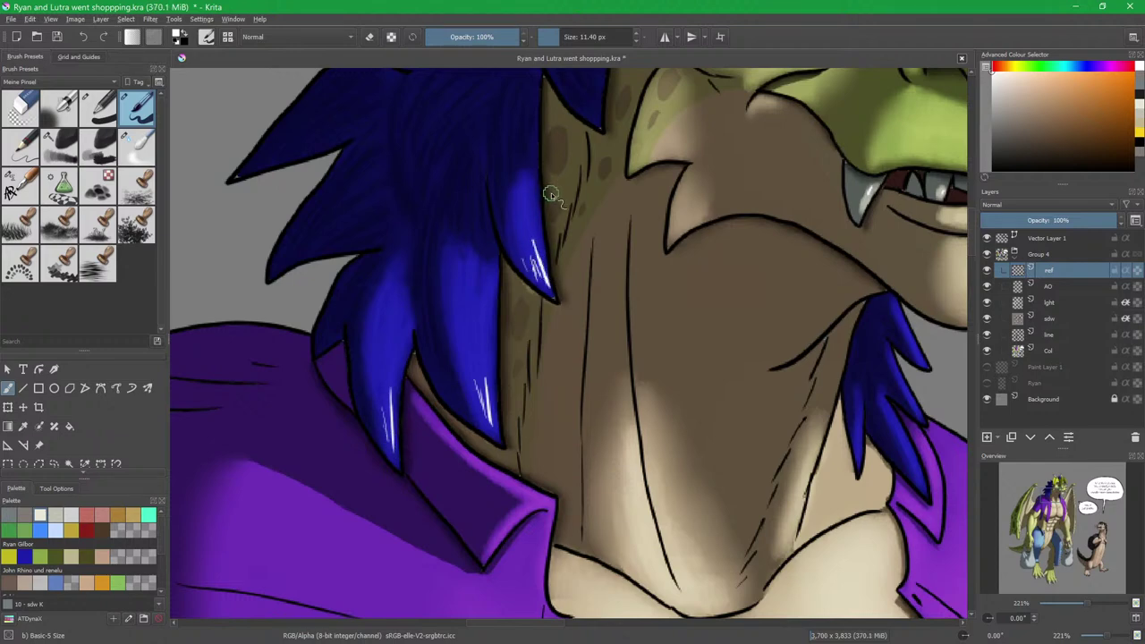
# Paint a small white highlight on the yellow metal button of the dragon's jeans beside the belt end.
pyautogui.moveTo(745, 381); pyautogui.dragTo(534, 149)
pyautogui.moveTo(611, 411); pyautogui.dragTo(690, 163)
pyautogui.scroll(-2, 689, 163)
pyautogui.moveTo(612, 368); pyautogui.dragTo(792, 235)
pyautogui.moveTo(531, 446); pyautogui.dragTo(715, 124)
pyautogui.moveTo(566, 506); pyautogui.dragTo(581, 299)
pyautogui.scroll(3, 634, 238)
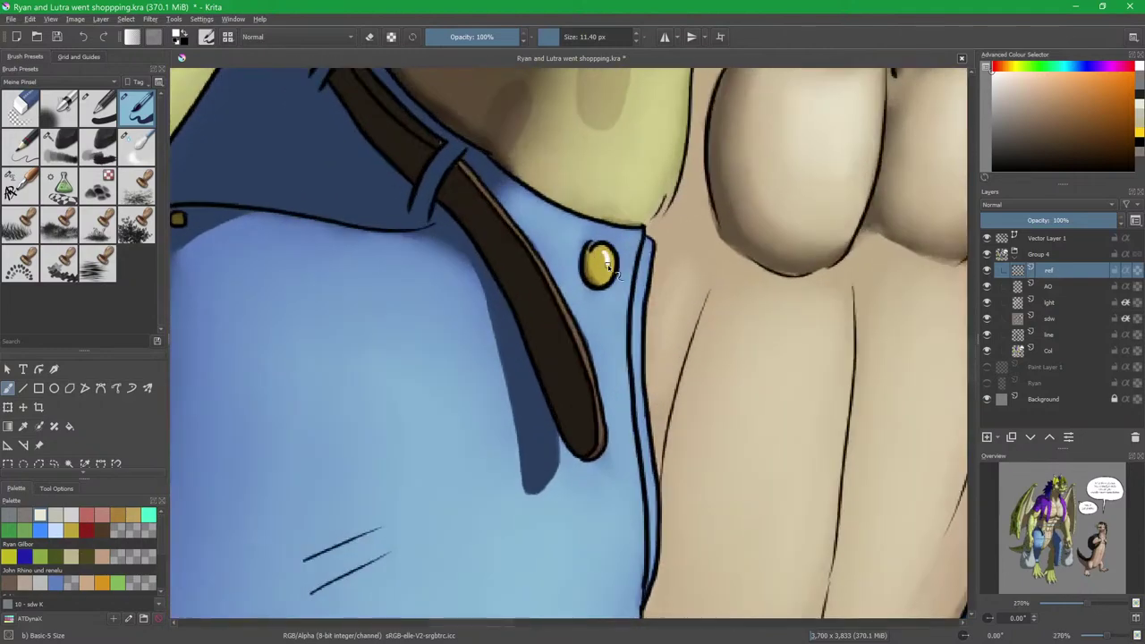
# Paint white highlights on the lone claw beside the dragon's hand and along the folds of the grey shopping bag.
pyautogui.scroll(-5, 560, 348)
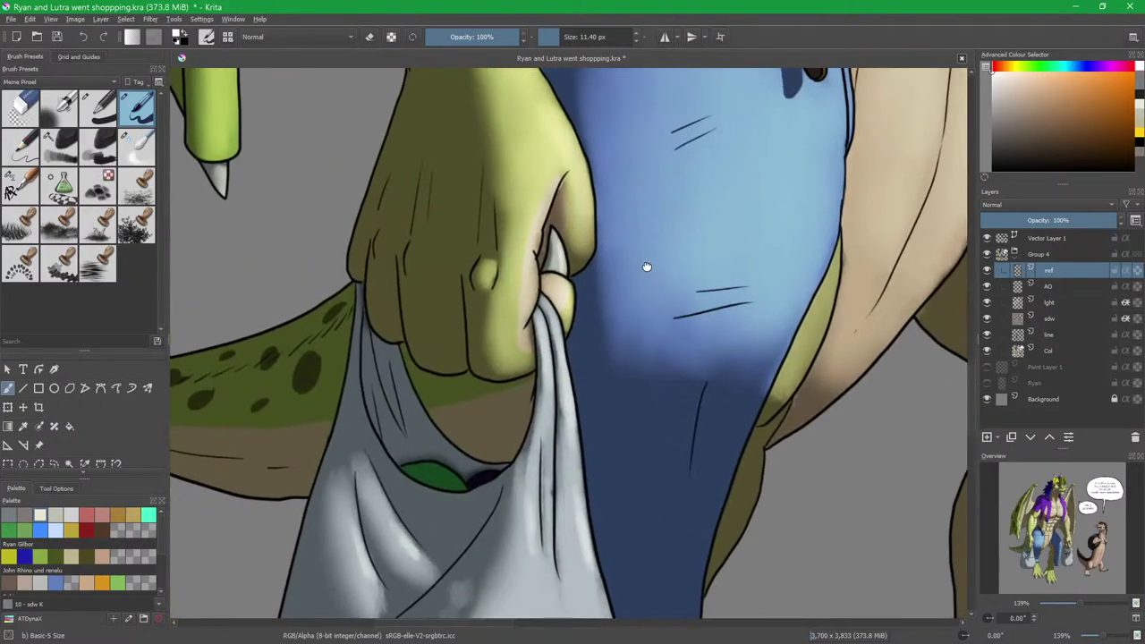
pyautogui.moveTo(647, 267); pyautogui.dragTo(653, 263)
pyautogui.moveTo(285, 215); pyautogui.dragTo(393, 241)
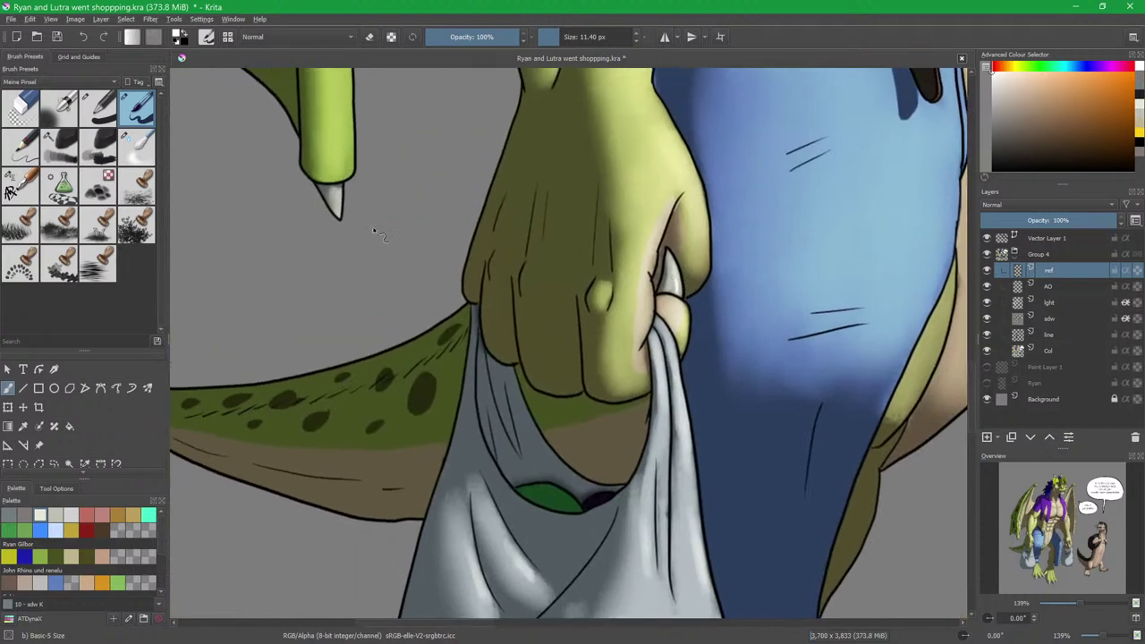
pyautogui.moveTo(688, 459); pyautogui.dragTo(599, 238)
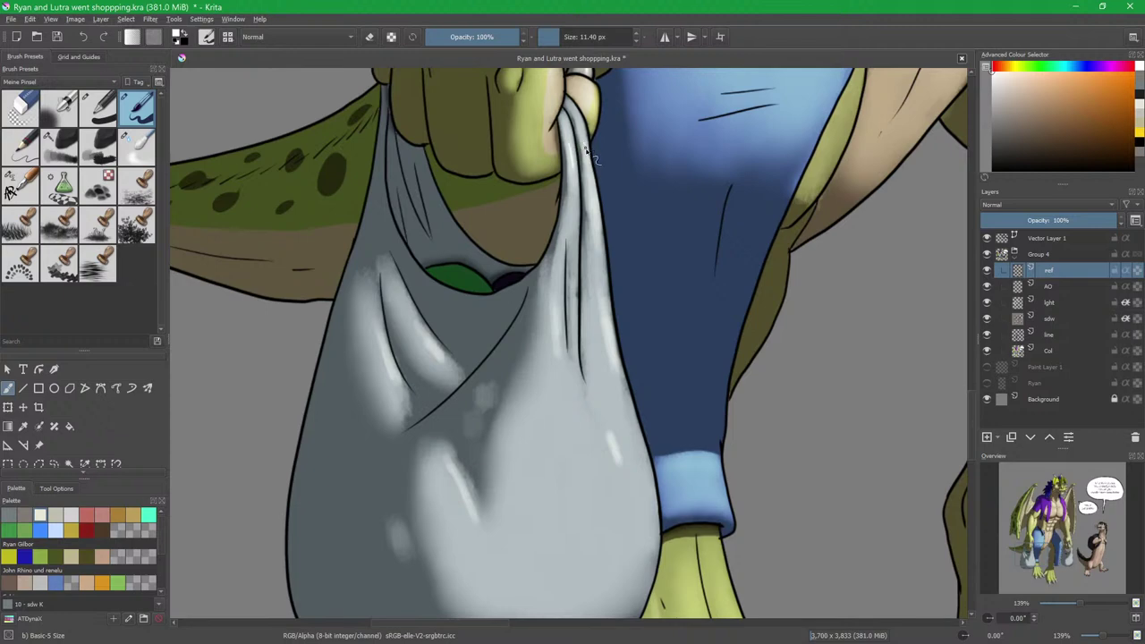
pyautogui.moveTo(613, 443); pyautogui.dragTo(617, 461)
# Paint fine white highlights on the toe claws of the foot beside the bag and the neighbouring foot's inner claw.
pyautogui.moveTo(607, 582); pyautogui.dragTo(478, 164)
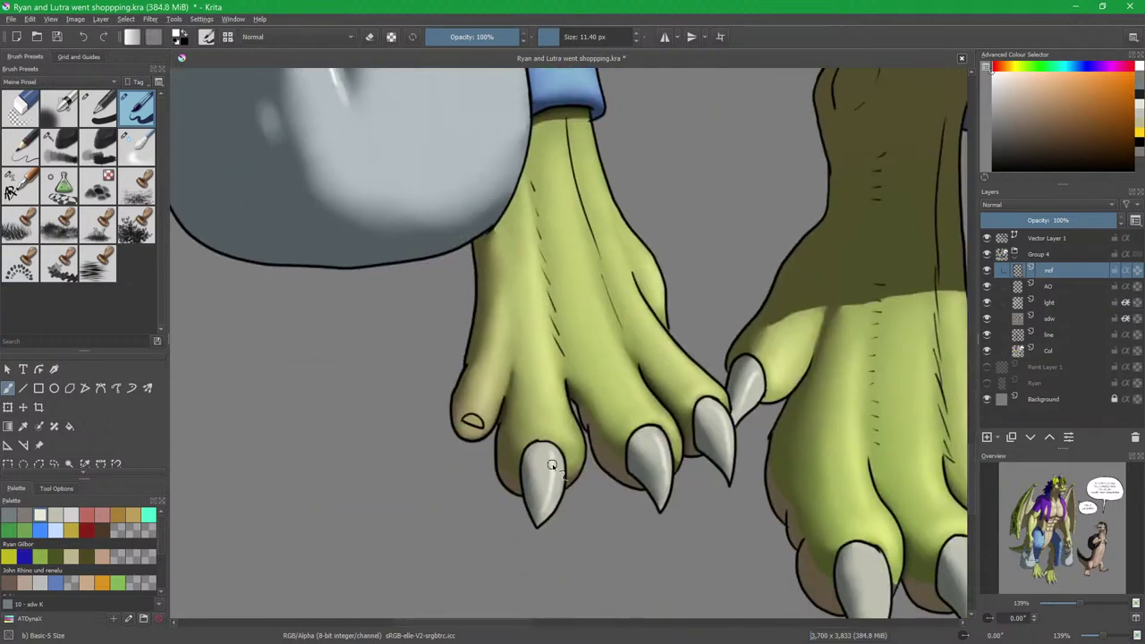
pyautogui.moveTo(659, 445); pyautogui.dragTo(665, 458)
pyautogui.moveTo(755, 377); pyautogui.dragTo(746, 395)
# Brush ivory light onto the larger foot's front claws with the Charcoal other tip Copy brush at 9.23 px, moving to layer lght.
pyautogui.moveTo(825, 473)
pyautogui.mouseDown()
pyautogui.moveTo(787, 442)
pyautogui.moveTo(555, 356)
pyautogui.mouseUp()
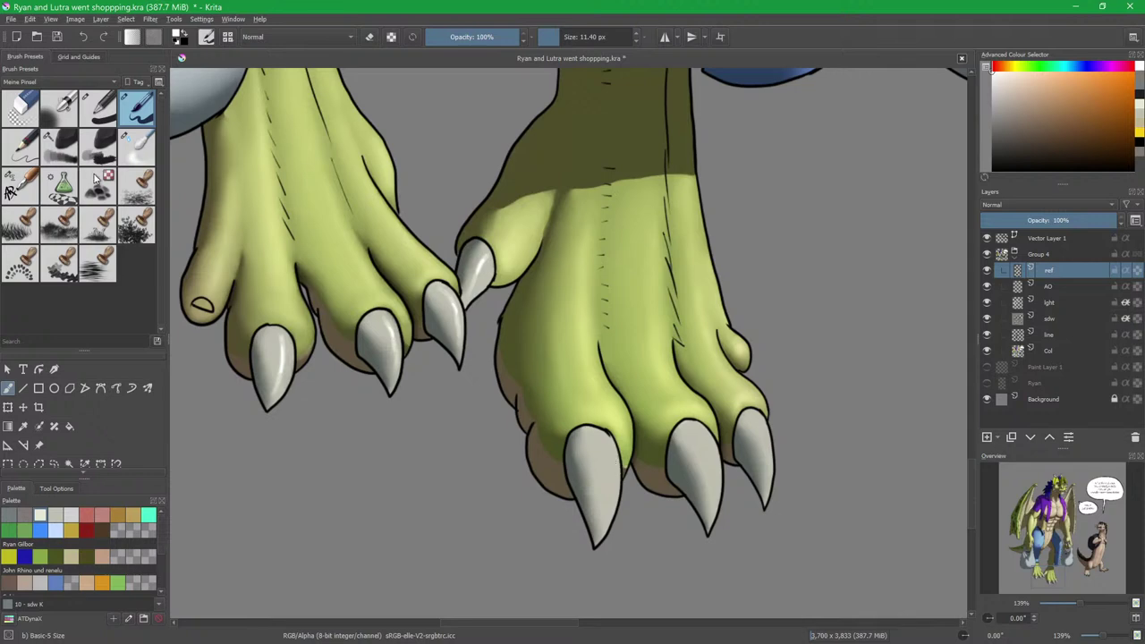
pyautogui.click(65, 154)
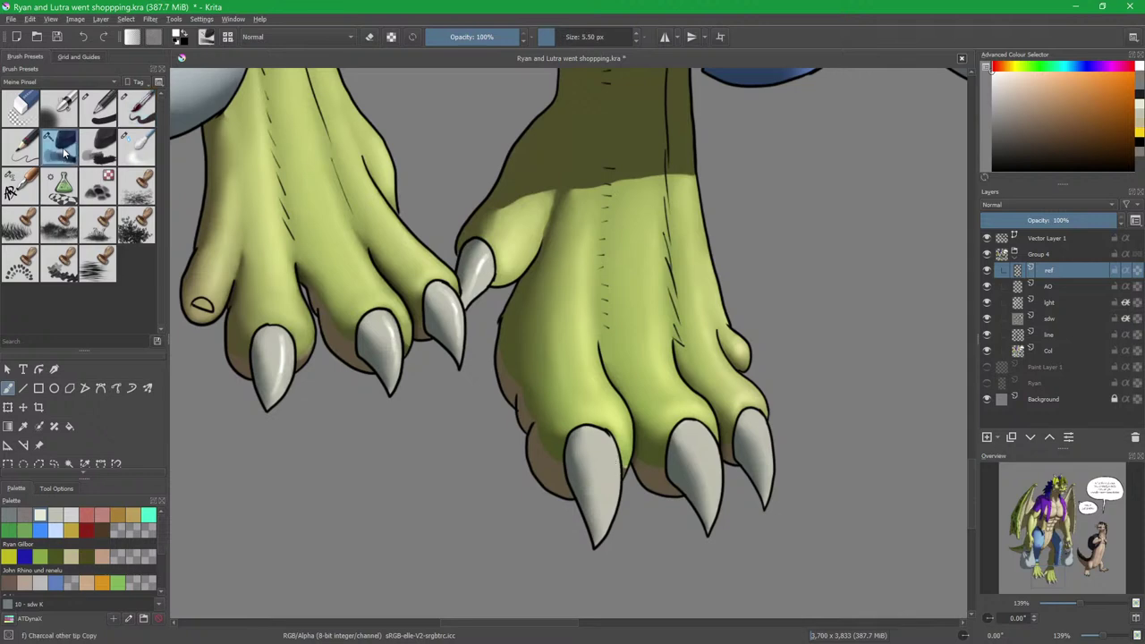
pyautogui.click(52, 515)
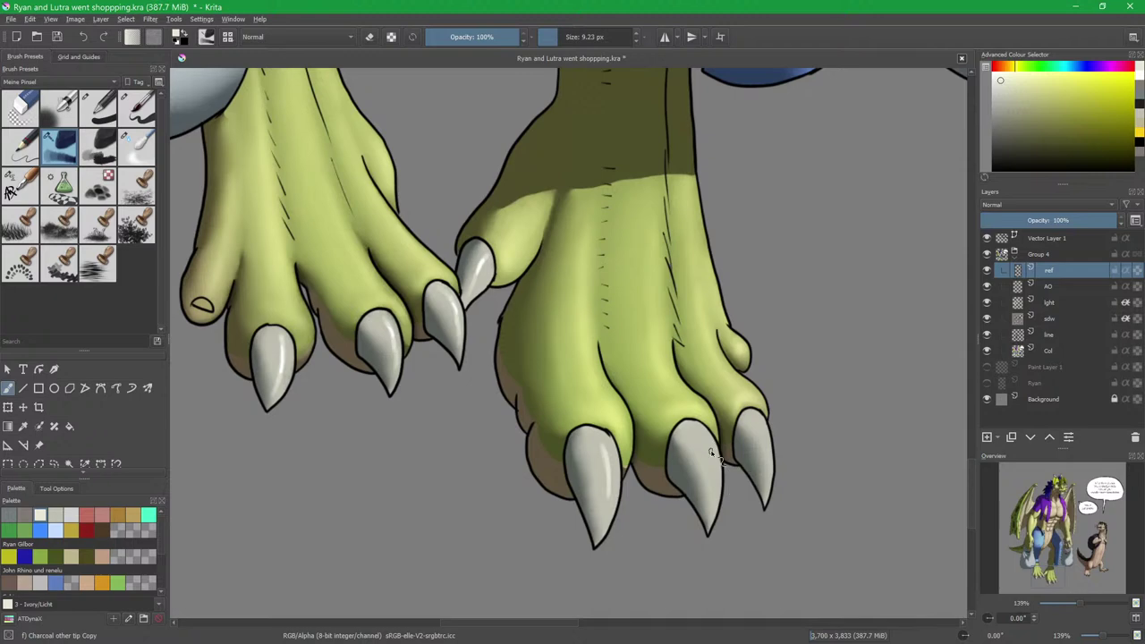
pyautogui.click(1065, 292)
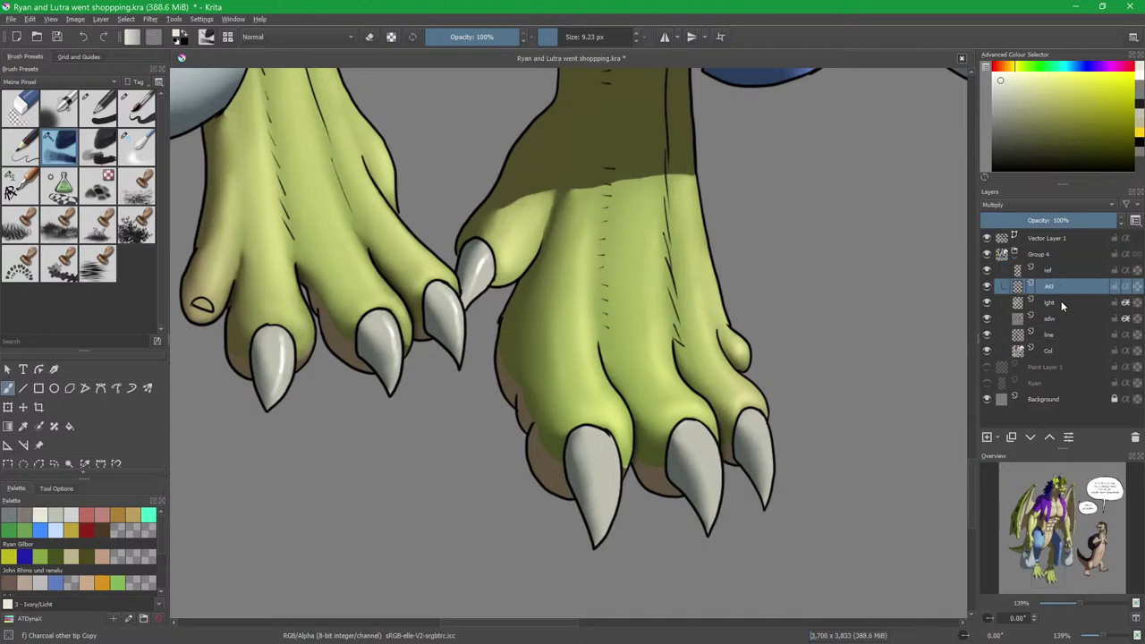
pyautogui.click(1065, 304)
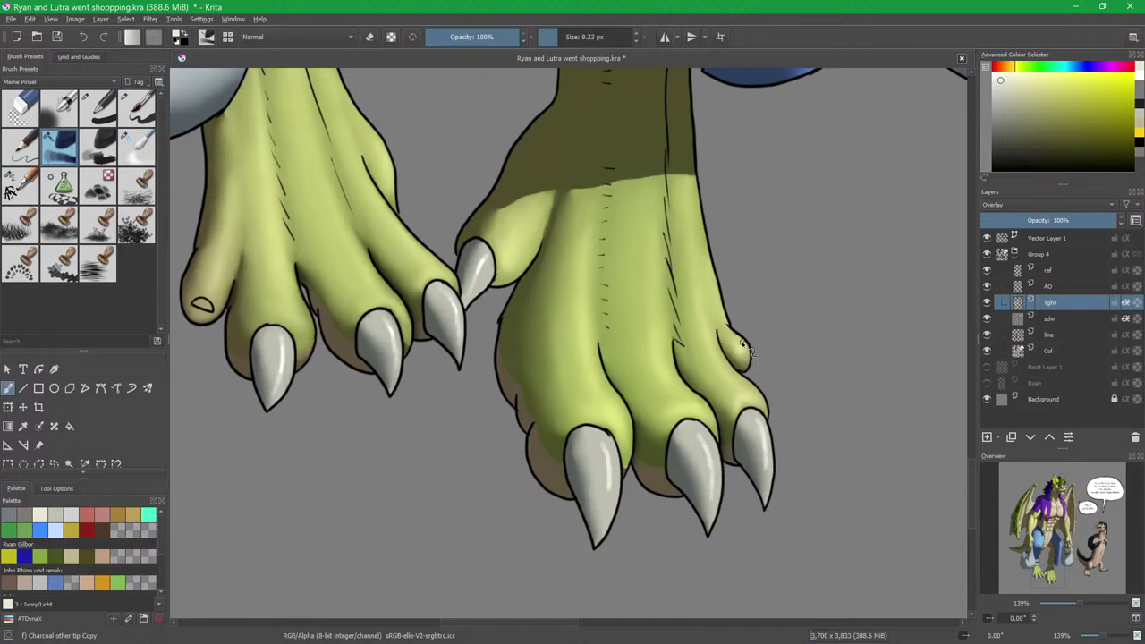
# Return to layer ref and add white highlights to the larger foot's front claws with the Basic-5 Size brush.
pyautogui.click(1044, 271)
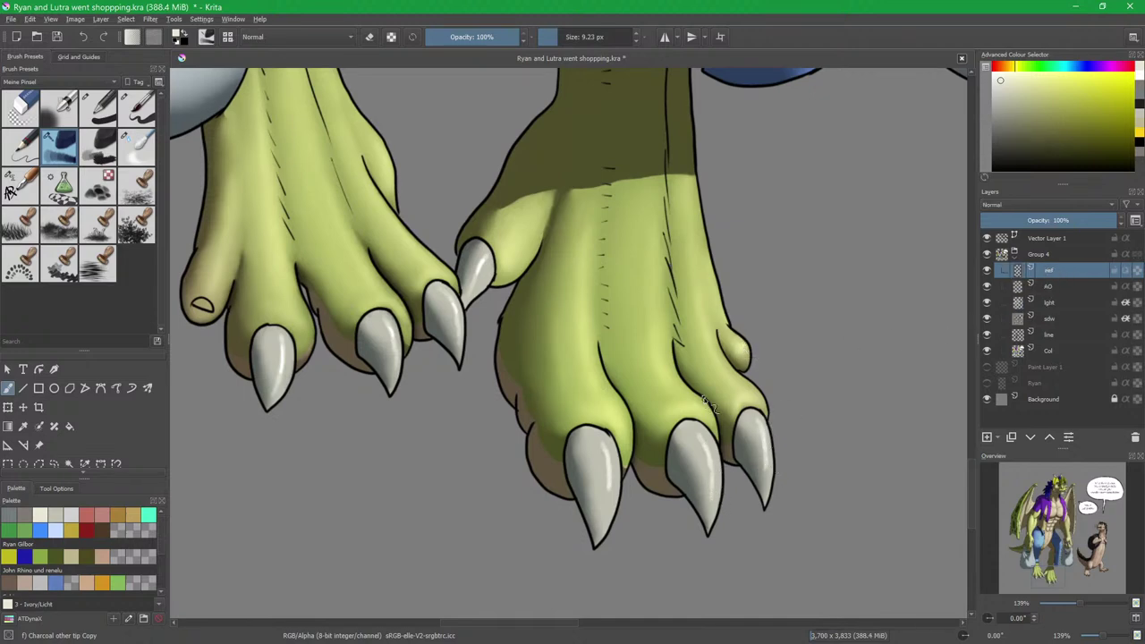
pyautogui.press('/')
pyautogui.press('d')
pyautogui.press('x')
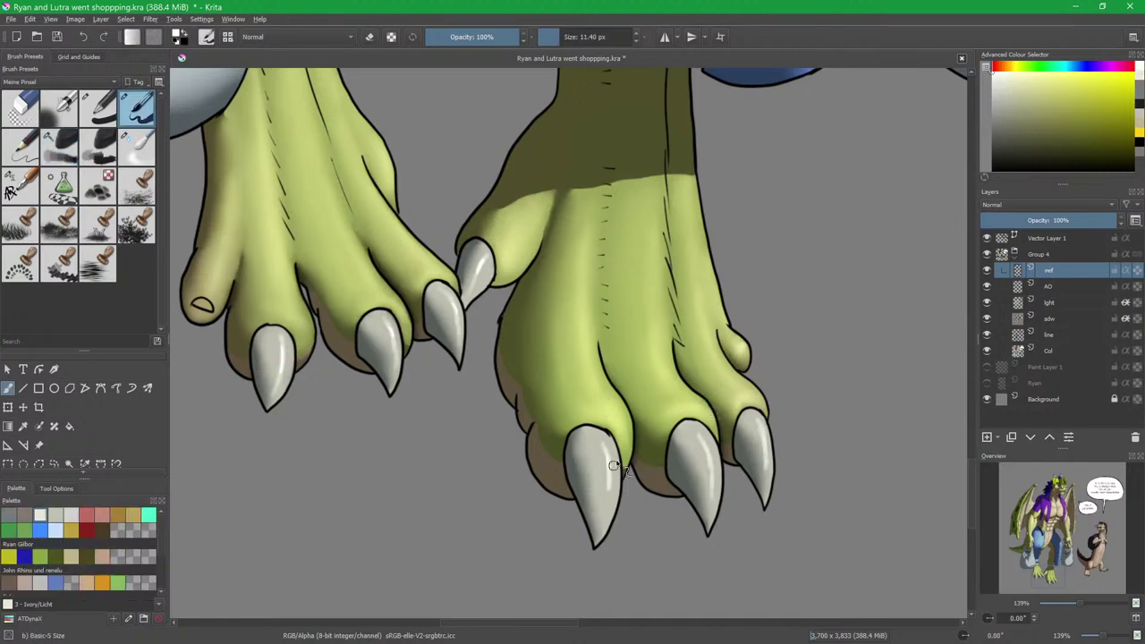
# Paint small white highlights on the black claws of the otter's front foot.
pyautogui.moveTo(760, 340); pyautogui.dragTo(591, 483)
pyautogui.scroll(-2, 716, 320)
pyautogui.moveTo(917, 138); pyautogui.dragTo(526, 421)
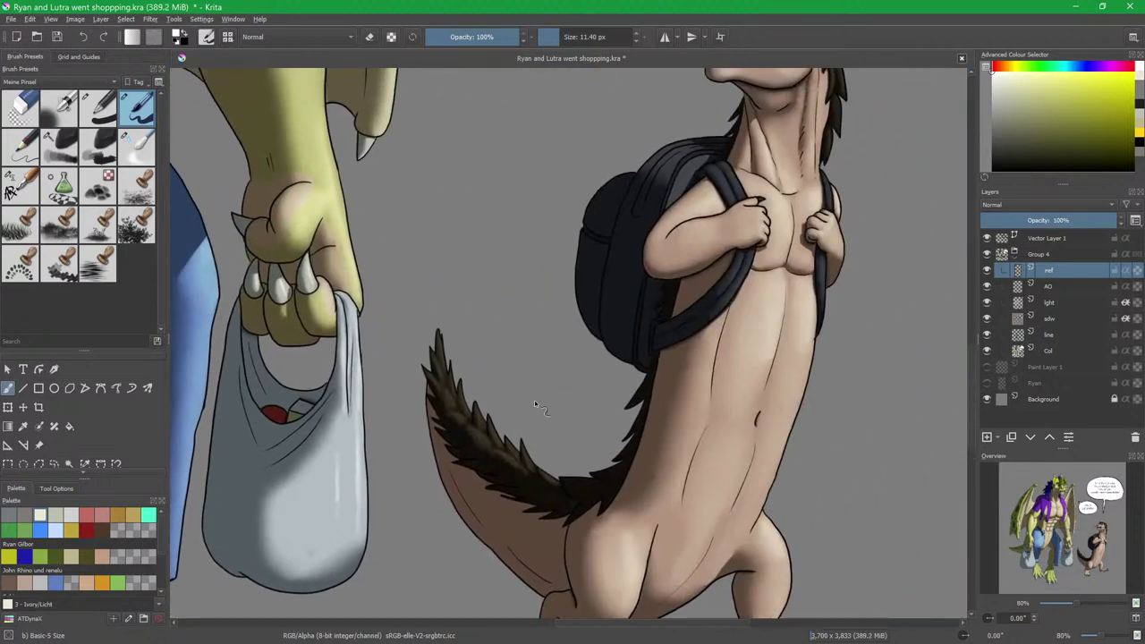
pyautogui.moveTo(728, 296); pyautogui.dragTo(645, 365)
pyautogui.moveTo(700, 307)
pyautogui.mouseDown()
pyautogui.moveTo(650, 409)
pyautogui.moveTo(632, 296)
pyautogui.moveTo(580, 273)
pyautogui.moveTo(599, 299)
pyautogui.mouseUp()
pyautogui.moveTo(630, 562); pyautogui.dragTo(611, 233)
pyautogui.moveTo(588, 555)
pyautogui.mouseDown()
pyautogui.moveTo(588, 417)
pyautogui.moveTo(618, 170)
pyautogui.mouseUp()
pyautogui.moveTo(541, 582)
pyautogui.mouseDown()
pyautogui.moveTo(569, 406)
pyautogui.moveTo(646, 208)
pyautogui.mouseUp()
pyautogui.moveTo(638, 219); pyautogui.dragTo(608, 367)
pyautogui.moveTo(514, 609); pyautogui.dragTo(601, 405)
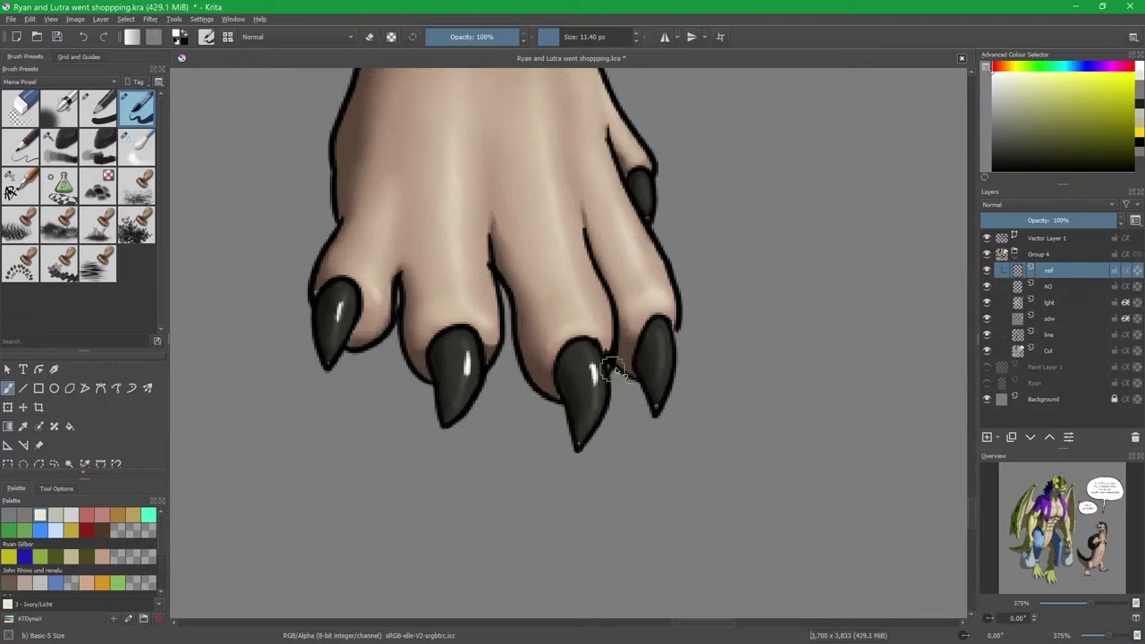
pyautogui.moveTo(662, 343); pyautogui.dragTo(661, 356)
pyautogui.moveTo(642, 182); pyautogui.dragTo(641, 193)
# Paint small white highlights on the black claws of the otter's other, sideways-pointing foot.
pyautogui.moveTo(822, 414); pyautogui.dragTo(304, 503)
pyautogui.moveTo(800, 370); pyautogui.dragTo(426, 582)
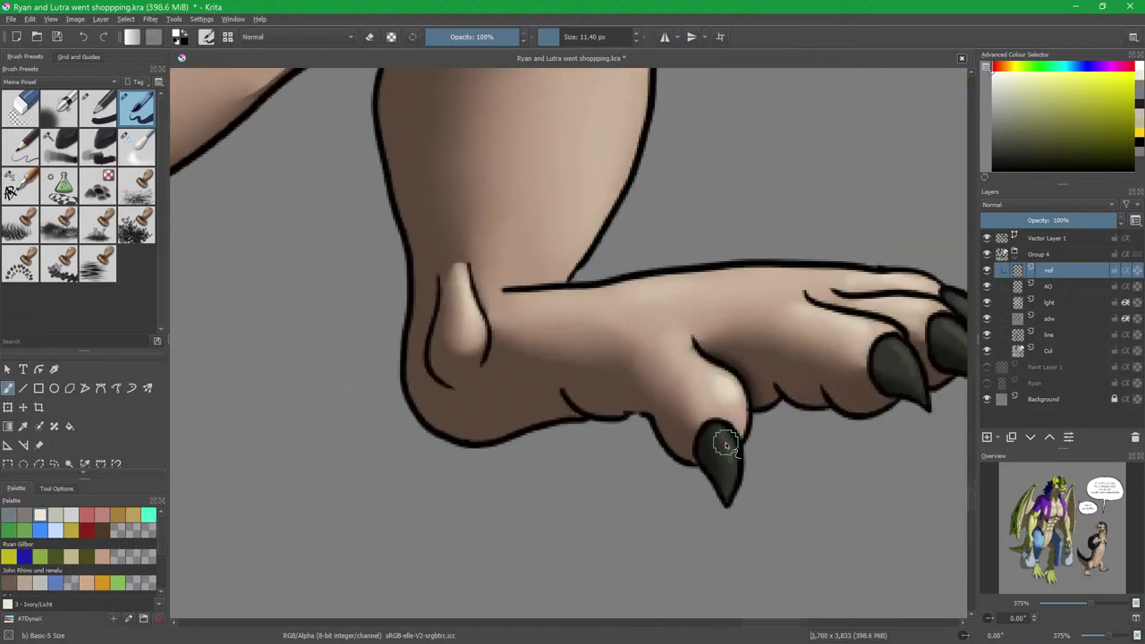
pyautogui.moveTo(892, 347); pyautogui.dragTo(898, 360)
pyautogui.moveTo(913, 369); pyautogui.dragTo(745, 391)
pyautogui.moveTo(784, 350)
pyautogui.mouseDown()
pyautogui.moveTo(792, 362)
pyautogui.moveTo(802, 340)
pyautogui.mouseUp()
# Paint white shine strokes on the dark hair tufts on top of the otter's head and above its ear.
pyautogui.scroll(-3, 666, 291)
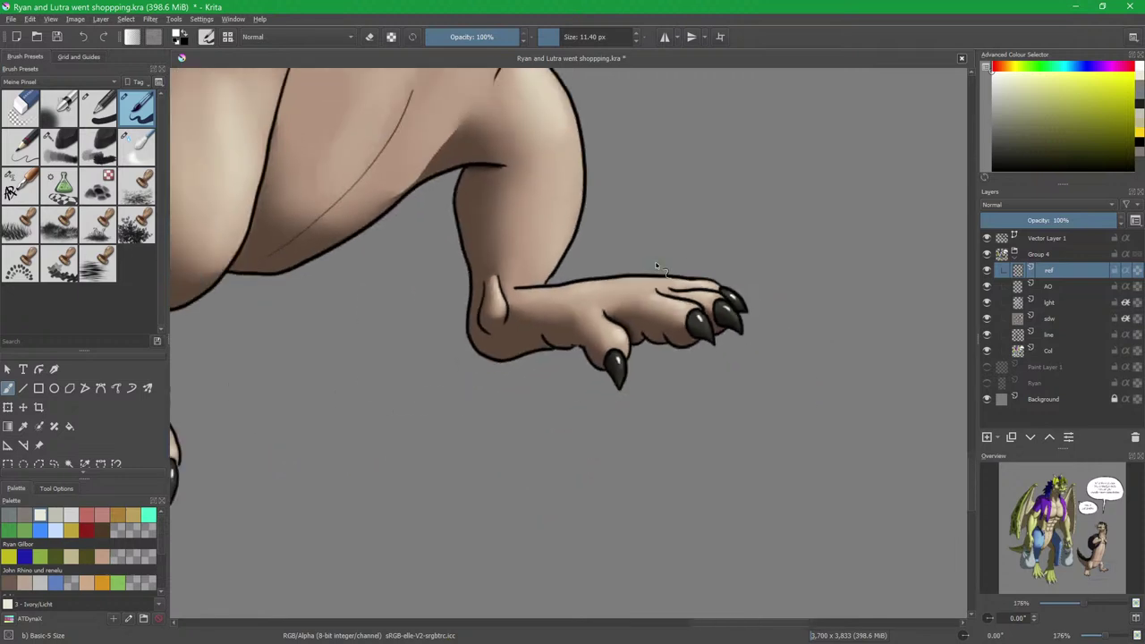
pyautogui.moveTo(638, 114); pyautogui.dragTo(651, 343)
pyautogui.scroll(-2, 639, 305)
pyautogui.moveTo(618, 264); pyautogui.dragTo(646, 575)
pyautogui.moveTo(609, 288); pyautogui.dragTo(586, 497)
pyautogui.scroll(2, 613, 324)
pyautogui.moveTo(579, 242); pyautogui.dragTo(574, 388)
pyautogui.scroll(3, 575, 387)
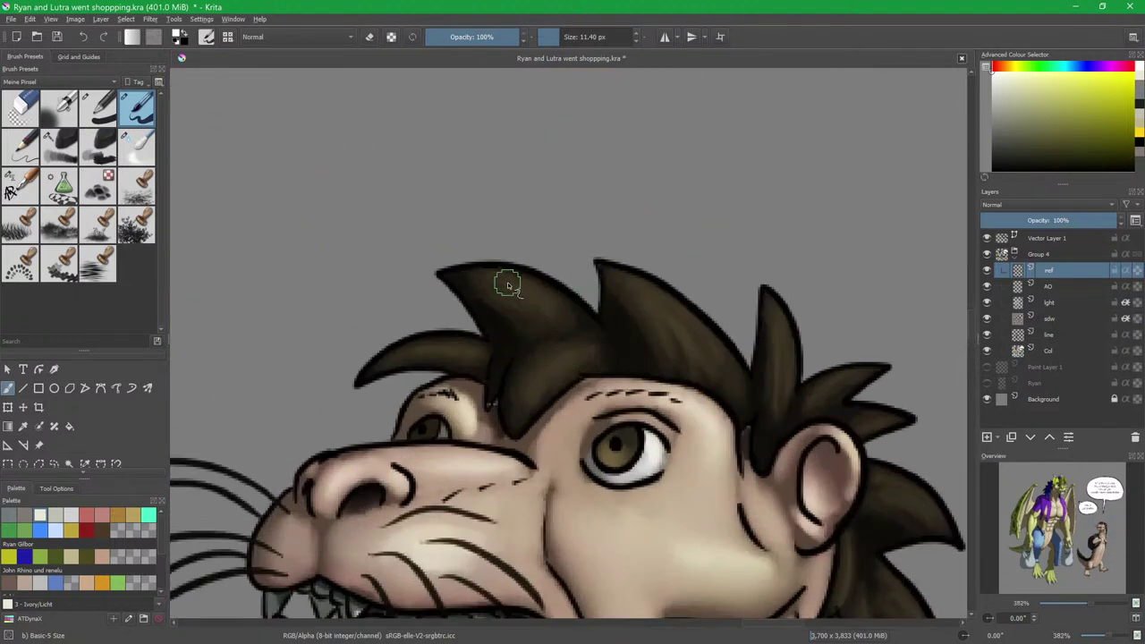
pyautogui.moveTo(646, 292); pyautogui.dragTo(682, 313)
pyautogui.moveTo(540, 382); pyautogui.dragTo(566, 356)
pyautogui.moveTo(431, 348); pyautogui.dragTo(456, 350)
pyautogui.moveTo(831, 394); pyautogui.dragTo(851, 379)
pyautogui.moveTo(867, 428); pyautogui.dragTo(882, 423)
# Paint white shine strokes on the mane tufts running from behind the otter's ear down the back of its neck.
pyautogui.moveTo(848, 497); pyautogui.dragTo(649, 259)
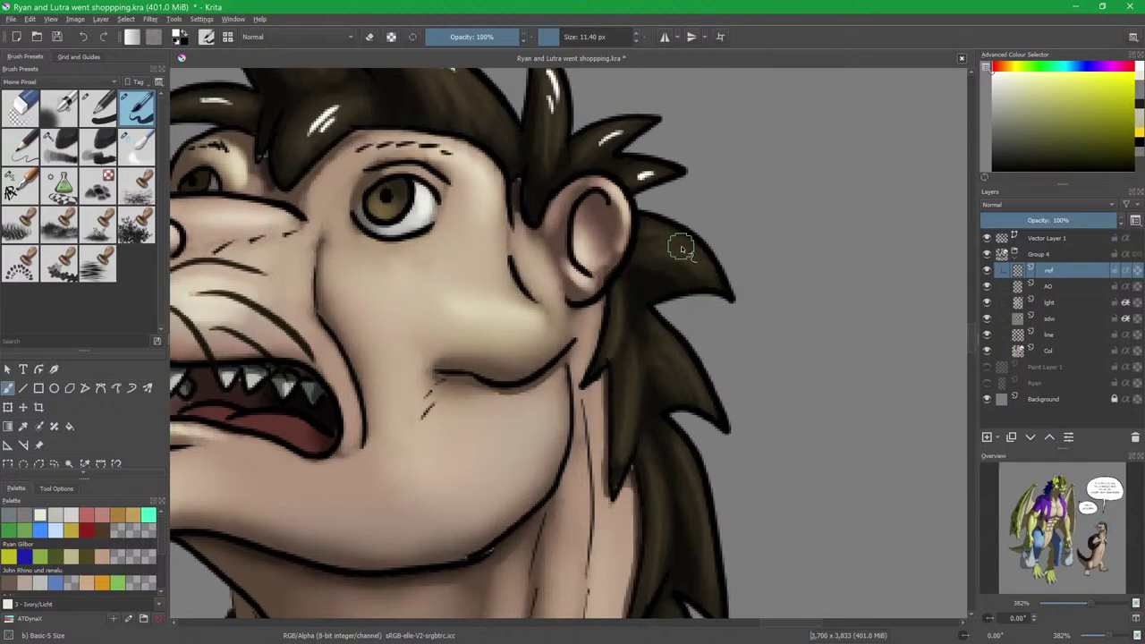
pyautogui.moveTo(674, 238); pyautogui.dragTo(699, 254)
pyautogui.moveTo(618, 307); pyautogui.dragTo(613, 333)
pyautogui.moveTo(631, 385); pyautogui.dragTo(628, 429)
pyautogui.moveTo(674, 349); pyautogui.dragTo(689, 382)
pyautogui.moveTo(665, 496)
pyautogui.mouseDown()
pyautogui.moveTo(649, 275)
pyautogui.moveTo(640, 348)
pyautogui.mouseUp()
pyautogui.moveTo(673, 244); pyautogui.dragTo(686, 291)
pyautogui.moveTo(666, 433)
pyautogui.mouseDown()
pyautogui.moveTo(645, 338)
pyautogui.moveTo(658, 265)
pyautogui.moveTo(663, 300)
pyautogui.mouseUp()
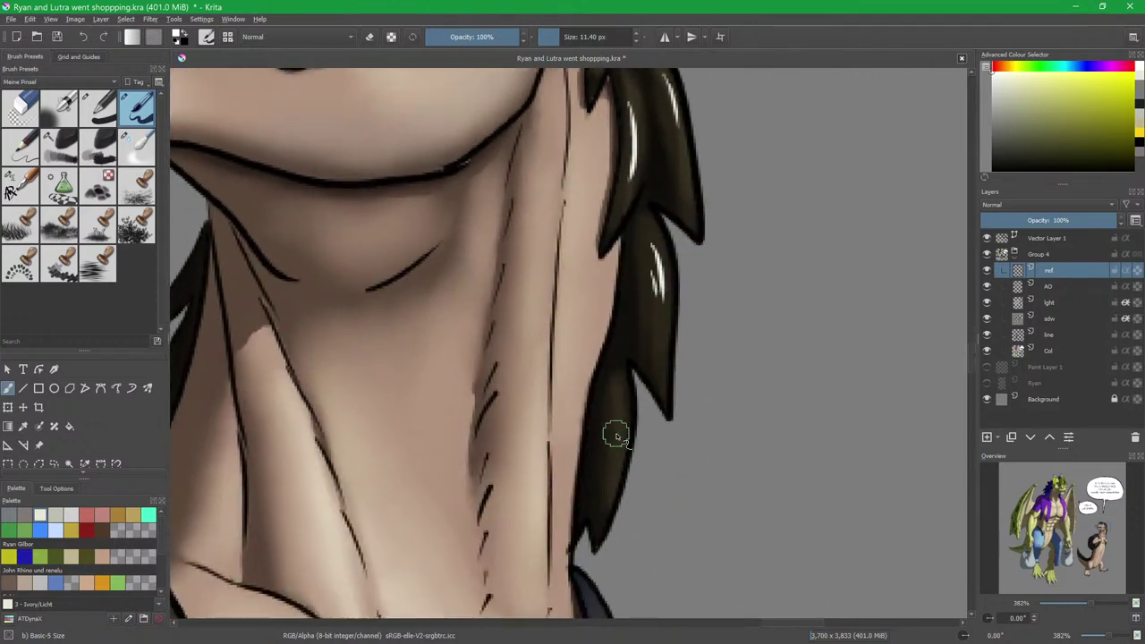
# Paint a thin white highlight along the curved upper edge trim of the otter's backpack, undoing unsatisfactory strokes.
pyautogui.scroll(-6, 617, 292)
pyautogui.hscroll(-8, 677, 434)
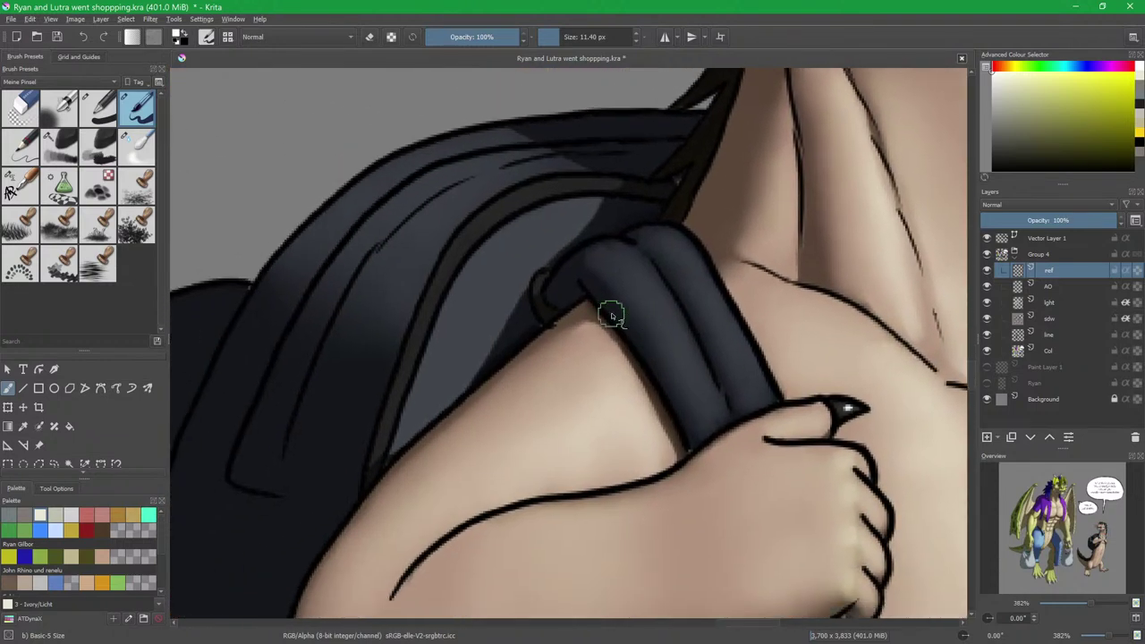
pyautogui.moveTo(486, 218); pyautogui.dragTo(575, 185)
pyautogui.hotkey('ctrl', 'z')
pyautogui.moveTo(495, 217)
pyautogui.mouseDown()
pyautogui.moveTo(481, 230)
pyautogui.moveTo(504, 204)
pyautogui.moveTo(530, 194)
pyautogui.moveTo(541, 204)
pyautogui.moveTo(529, 197)
pyautogui.moveTo(554, 189)
pyautogui.mouseUp()
pyautogui.hotkey('ctrl', 'z')
pyautogui.scroll(-5, 508, 325)
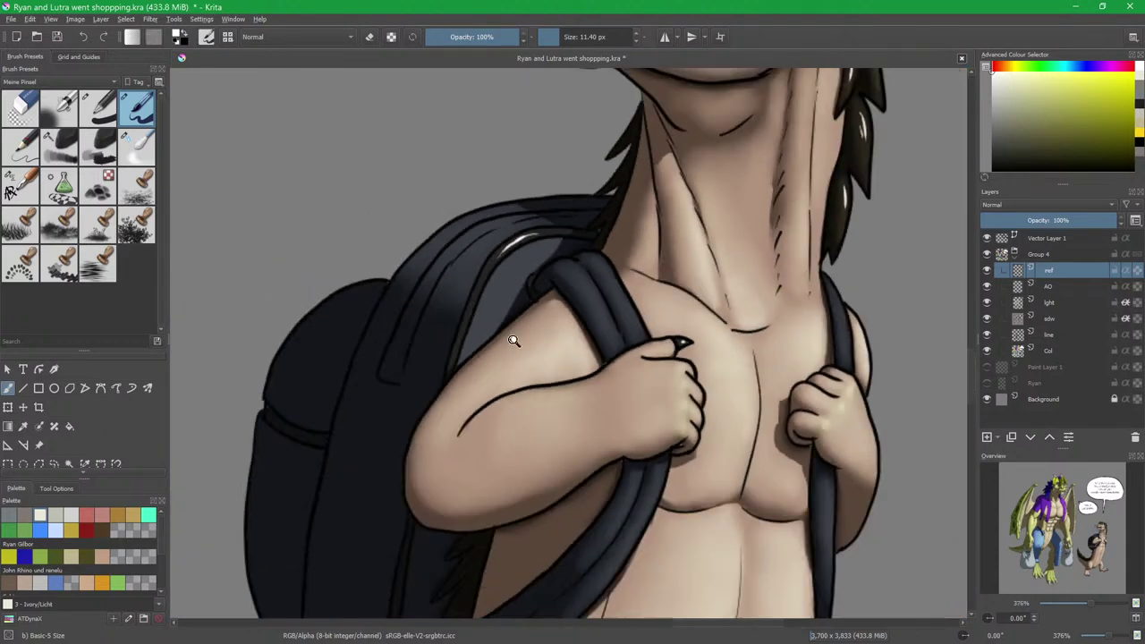
# Paint white shine strokes on the fur tufts of the lower and middle part of the otter's tail.
pyautogui.moveTo(537, 420); pyautogui.dragTo(602, 391)
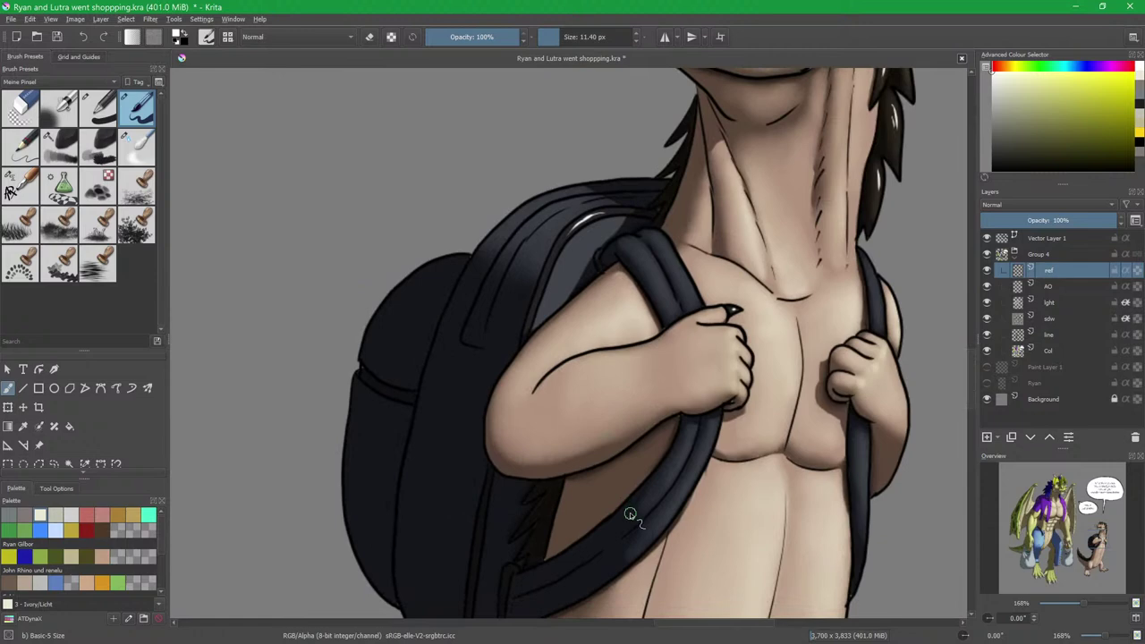
pyautogui.scroll(-3, 632, 521)
pyautogui.scroll(-6, 596, 493)
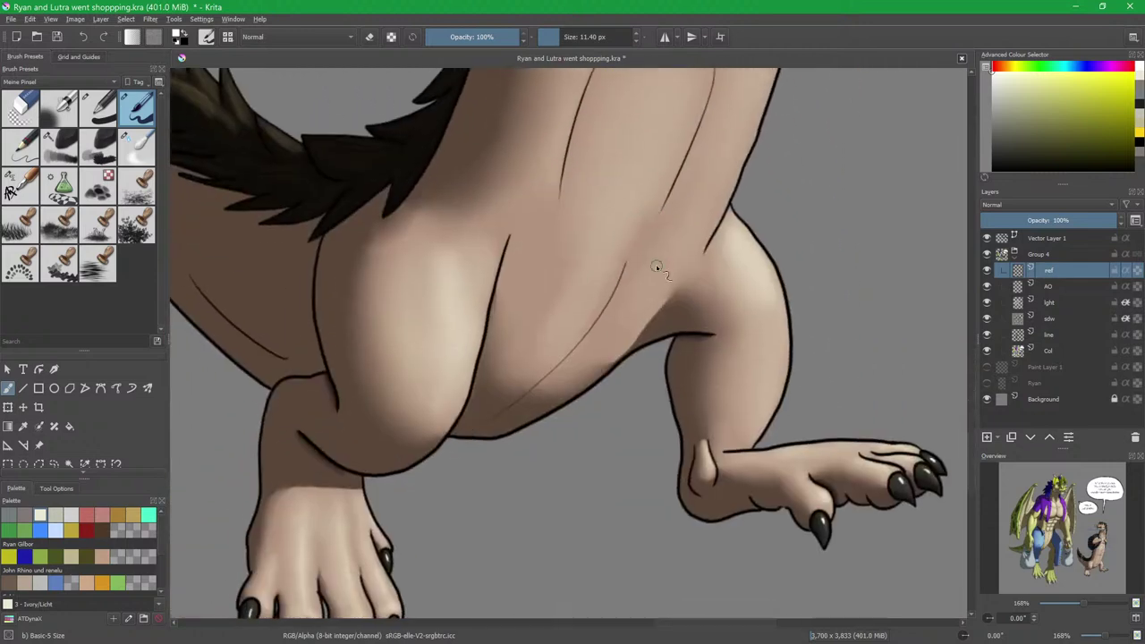
pyautogui.moveTo(573, 288); pyautogui.dragTo(764, 500)
pyautogui.moveTo(497, 353)
pyautogui.mouseDown()
pyautogui.moveTo(618, 424)
pyautogui.moveTo(587, 407)
pyautogui.moveTo(607, 419)
pyautogui.mouseUp()
pyautogui.scroll(2, 587, 409)
pyautogui.moveTo(525, 355); pyautogui.dragTo(540, 374)
pyautogui.moveTo(484, 326); pyautogui.dragTo(504, 346)
pyautogui.moveTo(439, 276); pyautogui.dragTo(463, 319)
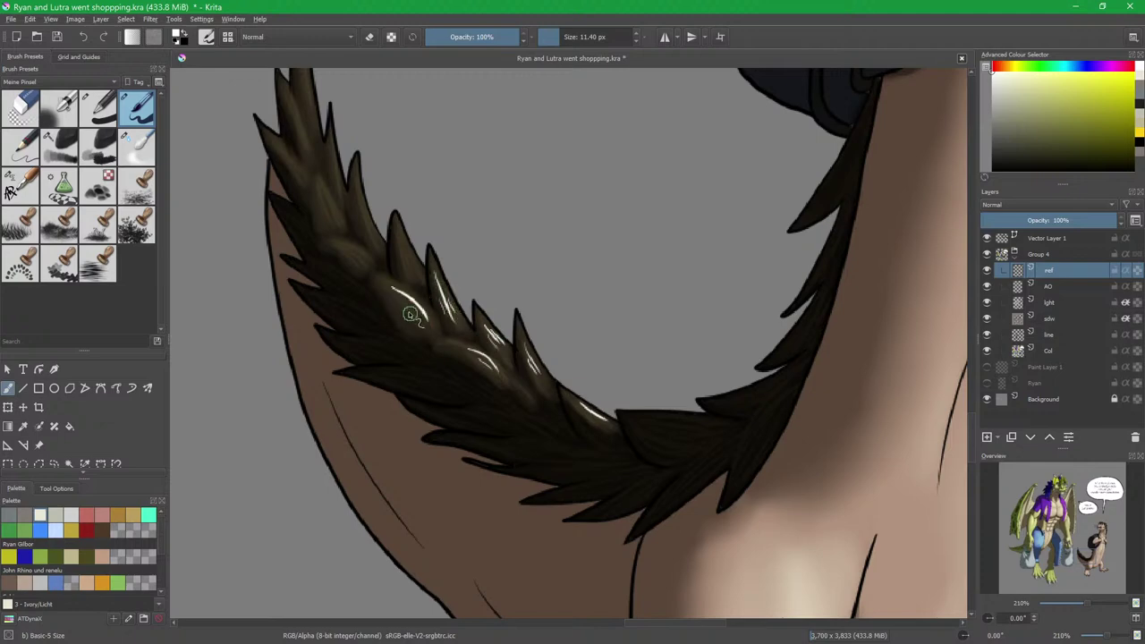
pyautogui.moveTo(399, 227); pyautogui.dragTo(426, 287)
pyautogui.moveTo(339, 244); pyautogui.dragTo(365, 260)
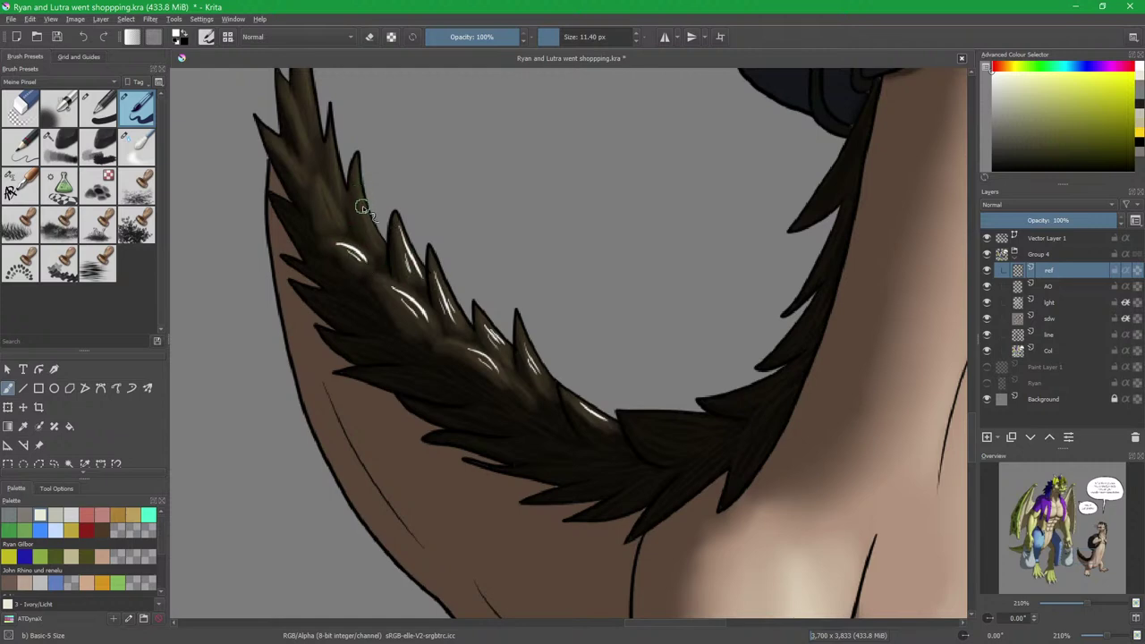
# Extend the white shine strokes over the upper tail tufts up to the tip of the otter's tail.
pyautogui.moveTo(365, 217); pyautogui.dragTo(423, 324)
pyautogui.moveTo(392, 281); pyautogui.dragTo(400, 297)
pyautogui.moveTo(340, 219); pyautogui.dragTo(363, 256)
pyautogui.moveTo(345, 234); pyautogui.dragTo(360, 258)
pyautogui.moveTo(355, 175); pyautogui.dragTo(368, 209)
pyautogui.moveTo(359, 195); pyautogui.dragTo(365, 211)
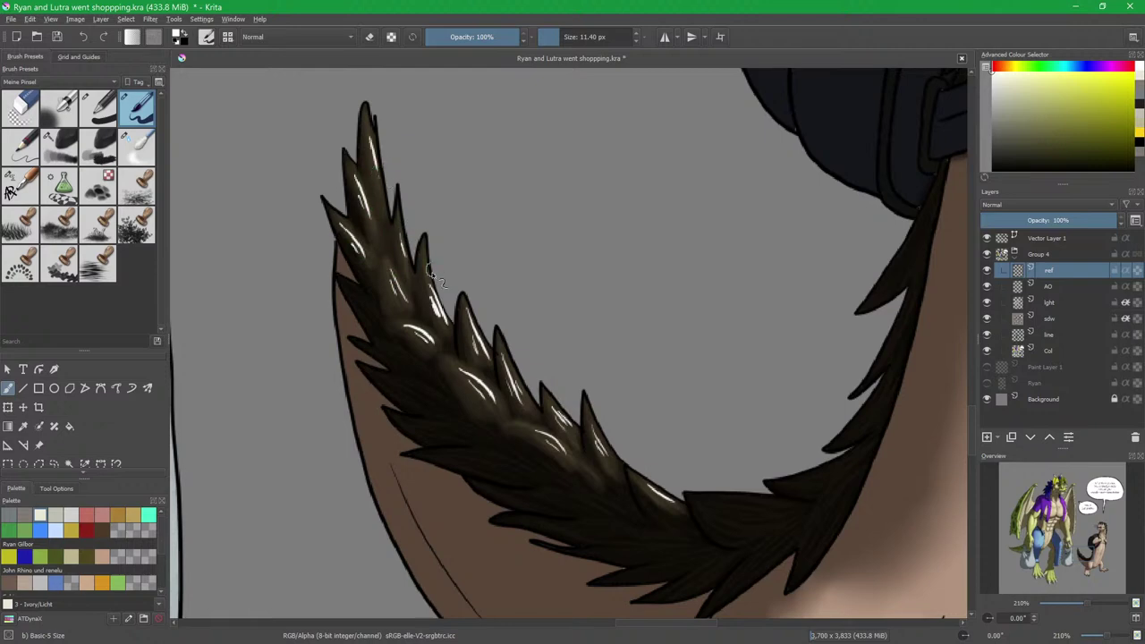
# Enable alpha inheritance on the ref layer before highlighting the otter's whiskers.
pyautogui.moveTo(627, 90); pyautogui.dragTo(443, 597)
pyautogui.moveTo(751, 116); pyautogui.dragTo(501, 555)
pyautogui.moveTo(608, 281); pyautogui.dragTo(600, 234)
pyautogui.moveTo(525, 232)
pyautogui.mouseDown()
pyautogui.moveTo(567, 378)
pyautogui.moveTo(579, 298)
pyautogui.mouseUp()
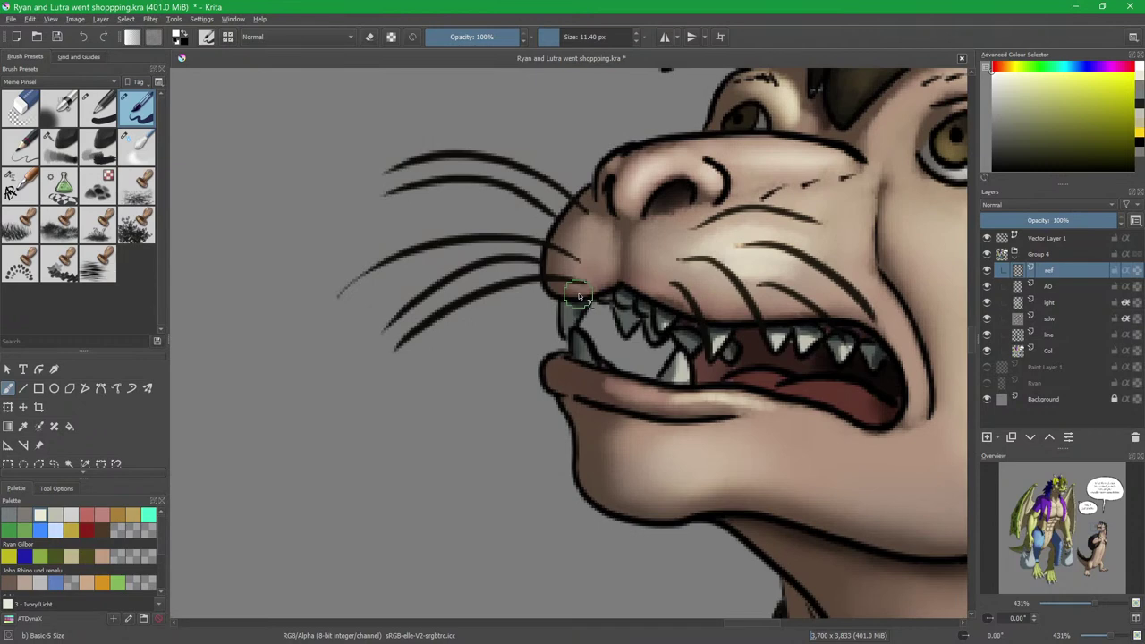
pyautogui.click(1126, 255)
pyautogui.click(1126, 270)
# Dab short white highlights on the otter's whiskers against the grey background with a 17.45 px brush.
pyautogui.moveTo(497, 149)
pyautogui.mouseDown()
pyautogui.moveTo(493, 192)
pyautogui.moveTo(476, 161)
pyautogui.mouseUp()
pyautogui.hotkey('ctrl', 'z')
pyautogui.click(523, 168)
pyautogui.click(508, 188)
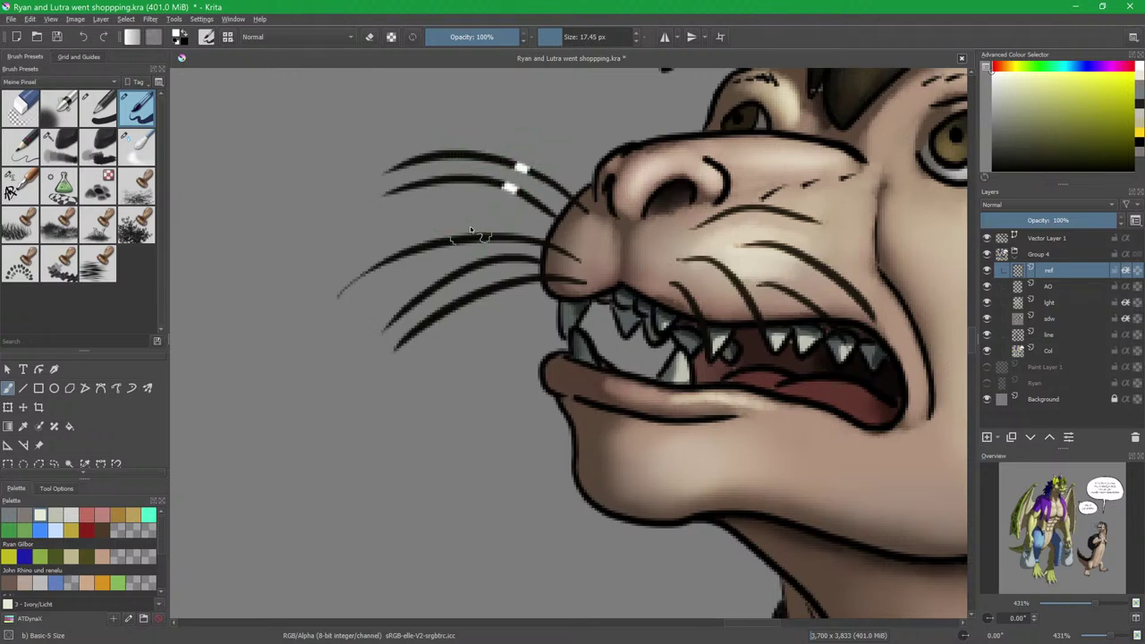
pyautogui.click(473, 238)
pyautogui.click(491, 290)
# Reduce the brush to 12.55 px and erase the lighting over the cheek whiskers on the lght layer.
pyautogui.moveTo(790, 264); pyautogui.dragTo(687, 278)
pyautogui.press('[')
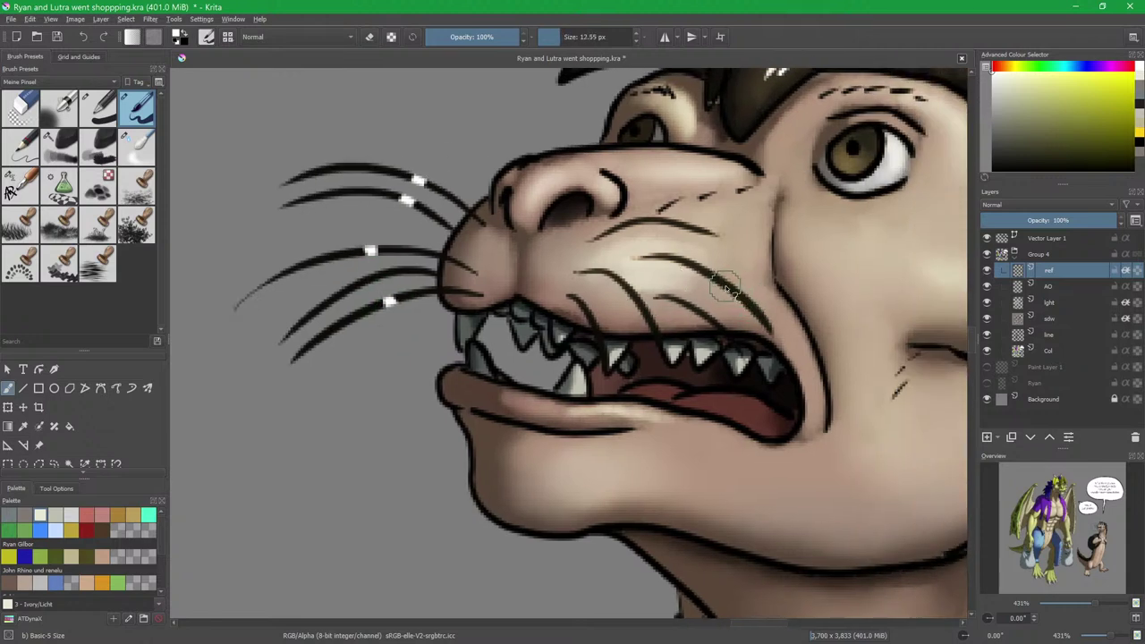
pyautogui.click(1049, 303)
pyautogui.scroll(2, 652, 299)
pyautogui.press('e')
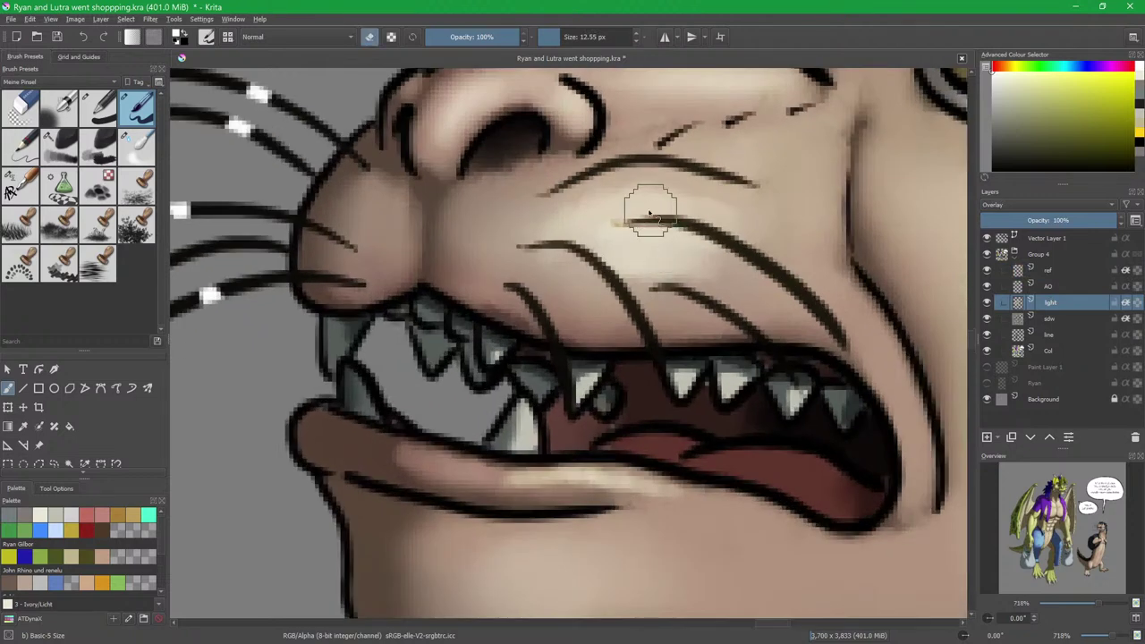
pyautogui.moveTo(626, 219)
pyautogui.mouseDown()
pyautogui.moveTo(720, 238)
pyautogui.moveTo(805, 296)
pyautogui.mouseUp()
pyautogui.moveTo(656, 286); pyautogui.dragTo(714, 301)
pyautogui.moveTo(531, 245); pyautogui.dragTo(605, 268)
pyautogui.moveTo(553, 193); pyautogui.dragTo(658, 162)
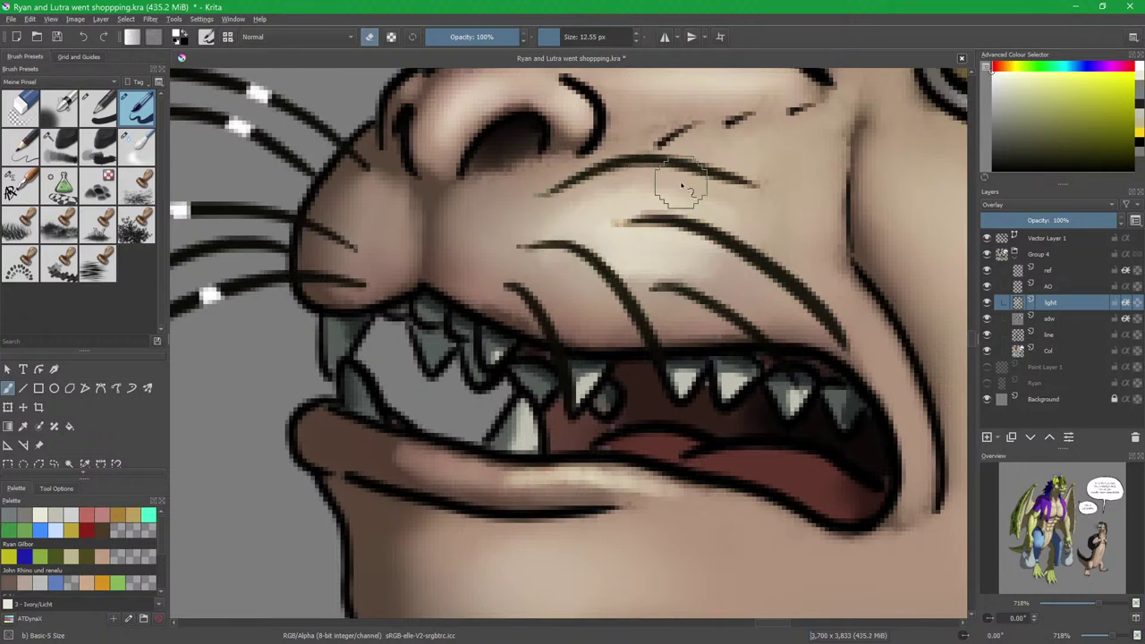
# Paint white highlights along the otter's cheek whiskers on the ref layer.
pyautogui.click(1060, 272)
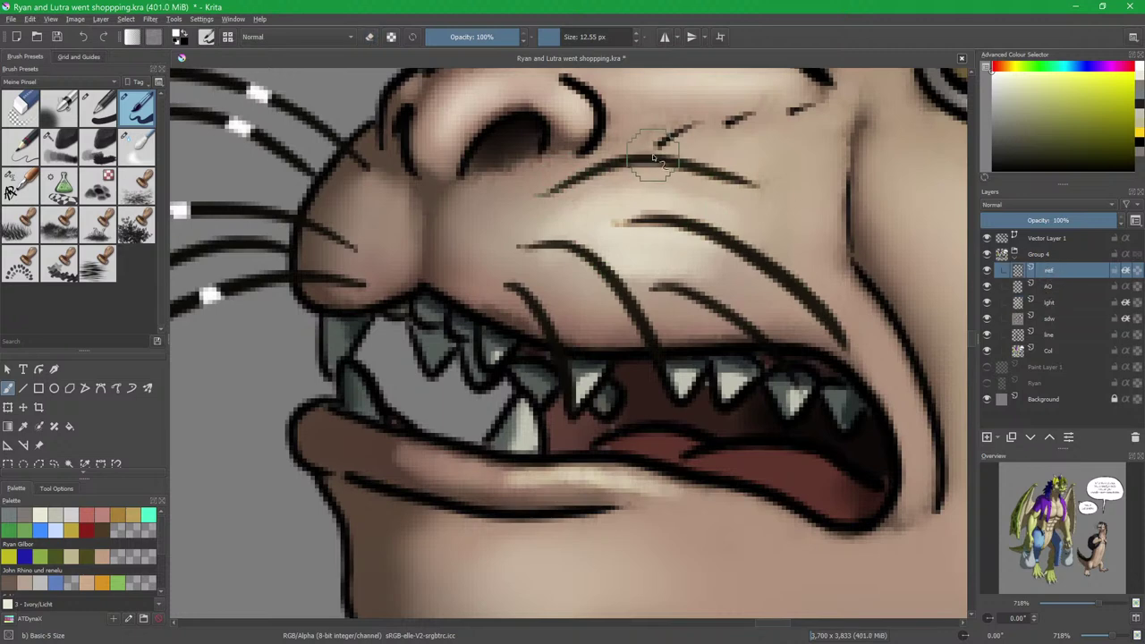
pyautogui.moveTo(610, 275); pyautogui.dragTo(650, 340)
pyautogui.moveTo(539, 315); pyautogui.dragTo(562, 374)
pyautogui.moveTo(751, 254); pyautogui.dragTo(810, 298)
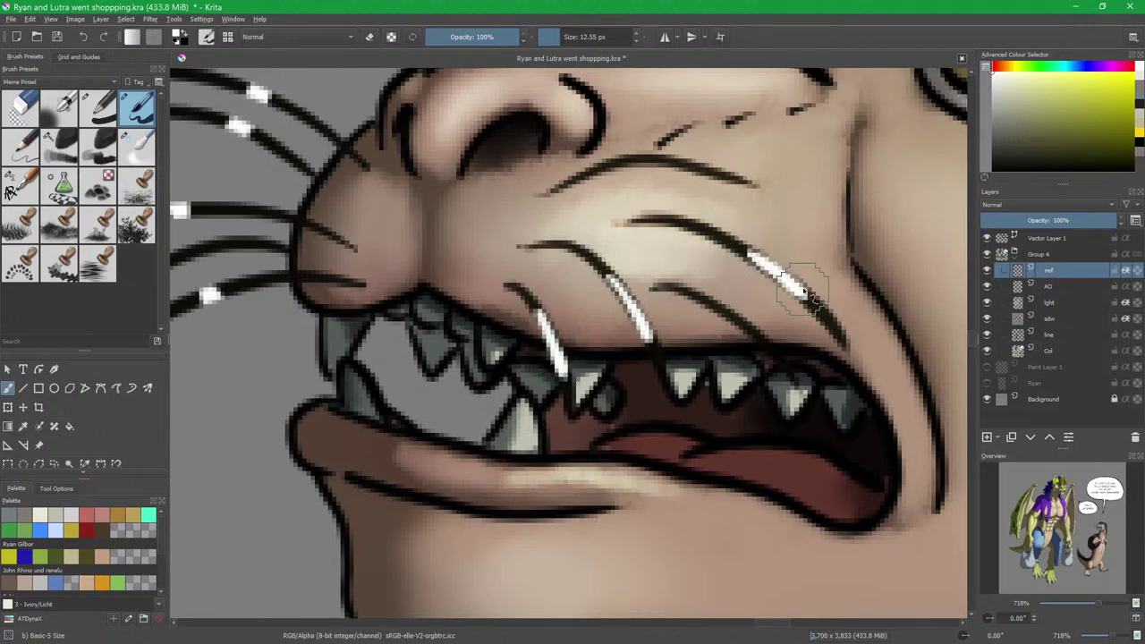
pyautogui.moveTo(729, 313); pyautogui.dragTo(768, 345)
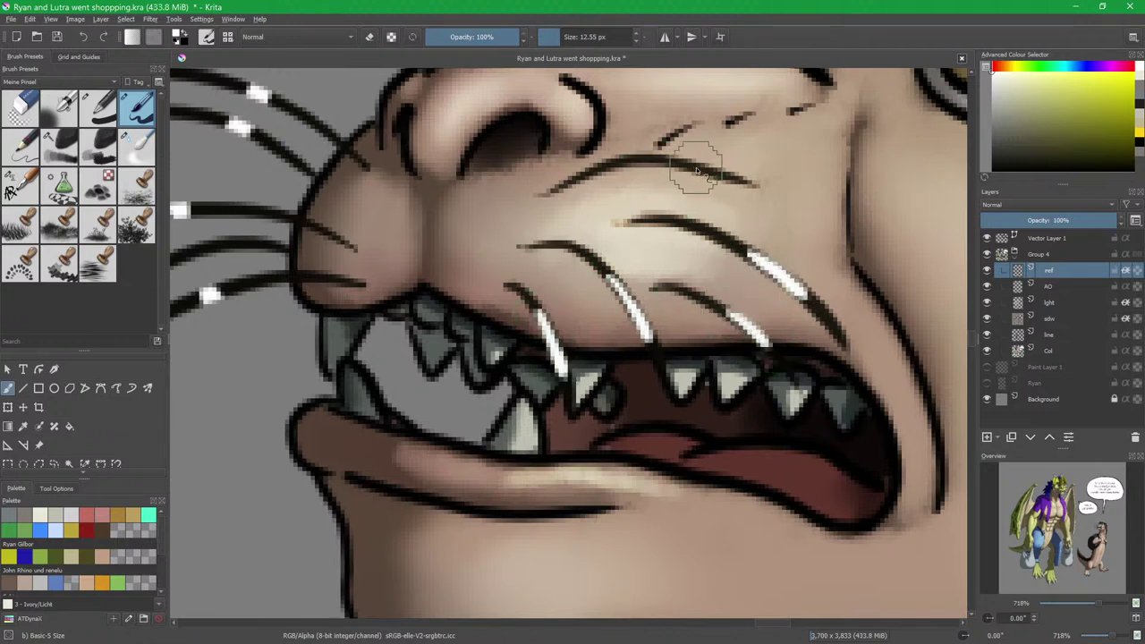
pyautogui.moveTo(729, 170); pyautogui.dragTo(747, 195)
# Dab a row of small white highlights along the otter's lower lip.
pyautogui.scroll(-5, 634, 355)
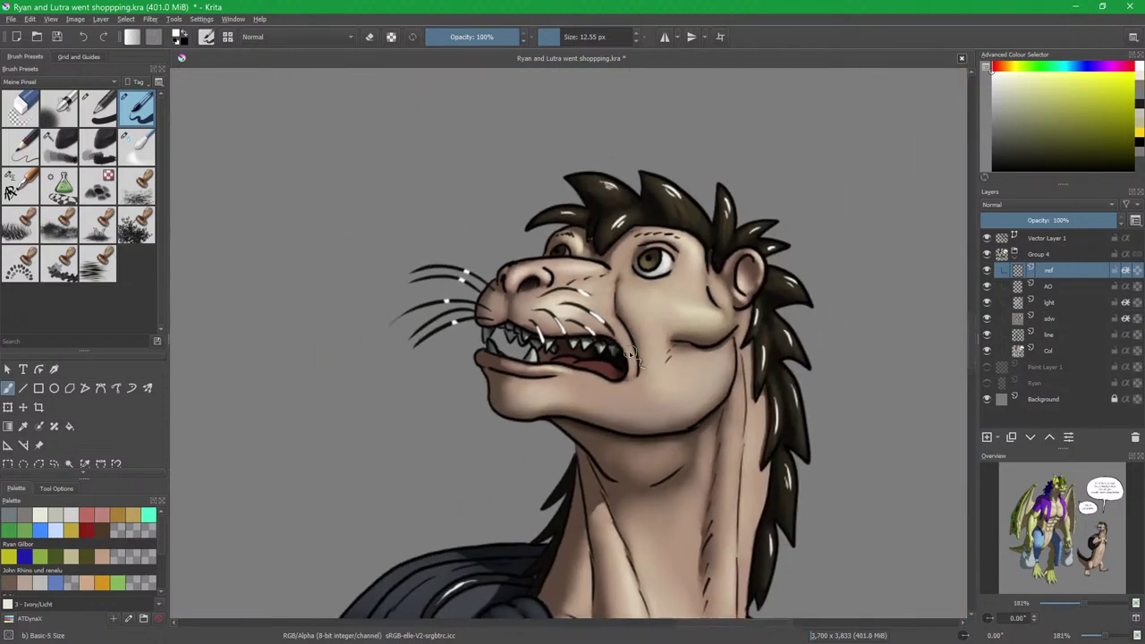
pyautogui.moveTo(602, 427); pyautogui.dragTo(713, 336)
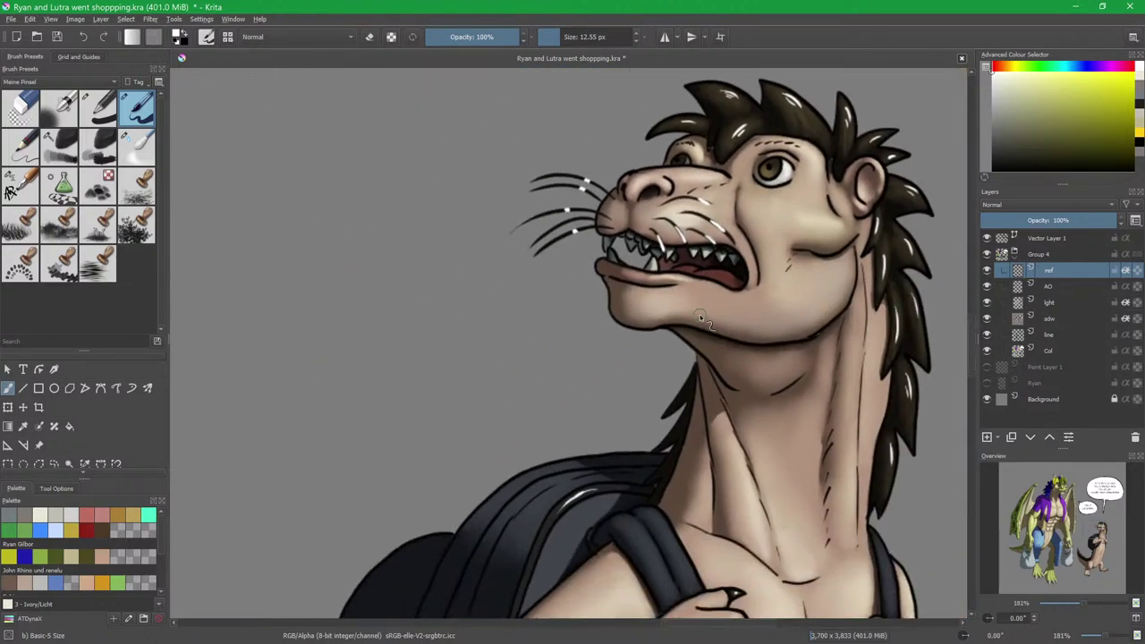
pyautogui.moveTo(643, 295); pyautogui.dragTo(620, 367)
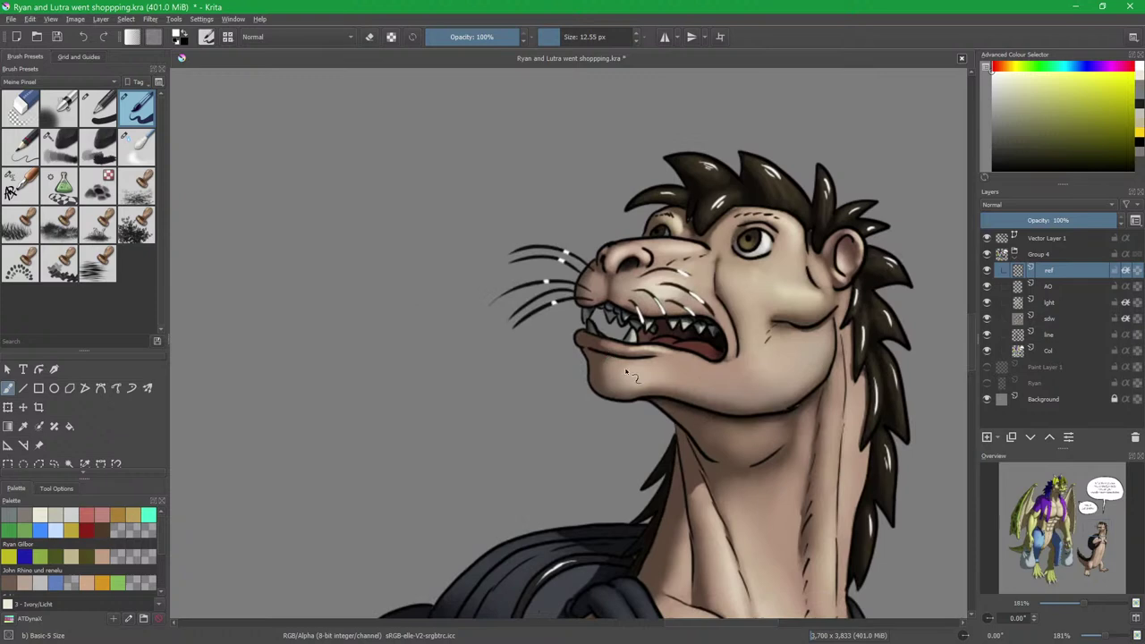
pyautogui.scroll(5, 620, 366)
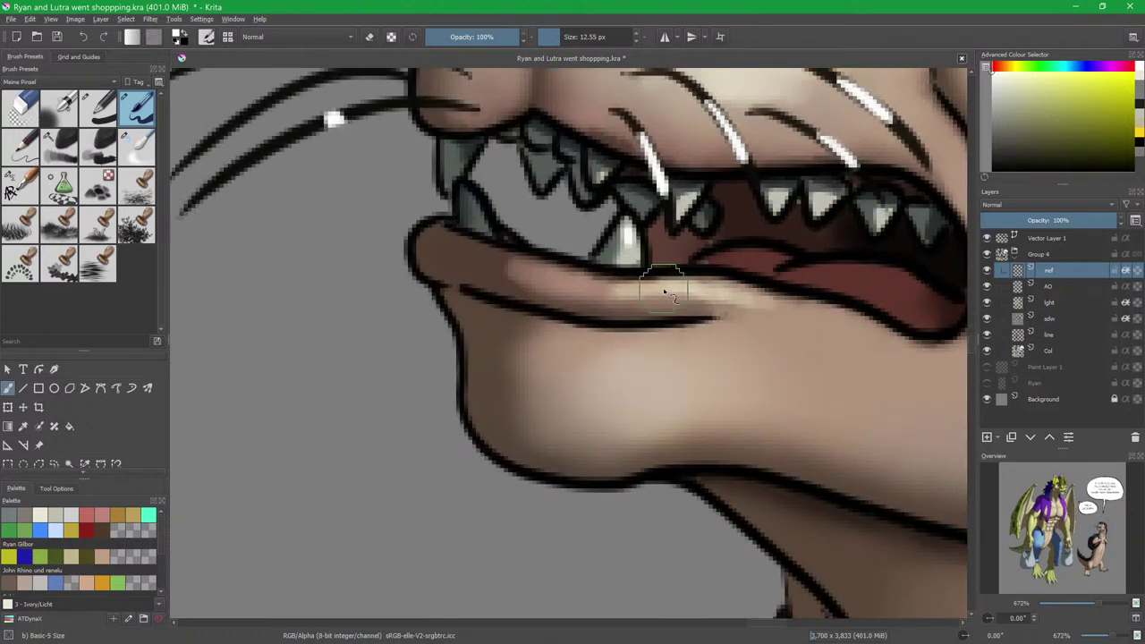
pyautogui.click(635, 288)
pyautogui.click(677, 289)
pyautogui.click(702, 290)
pyautogui.click(716, 290)
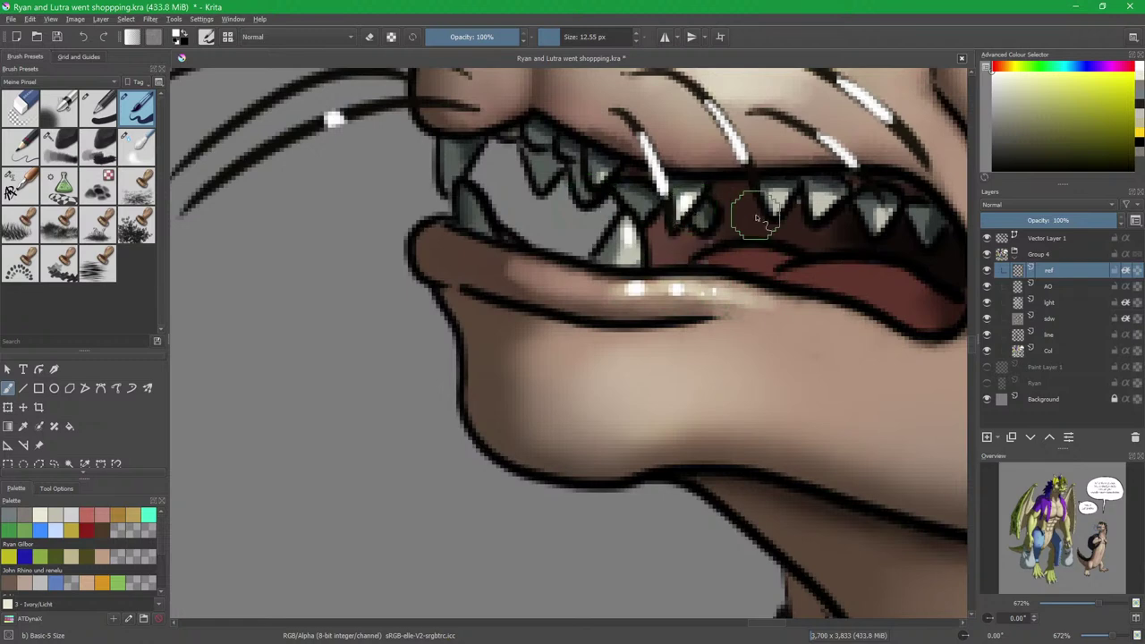
# Check the otter's highlights in the wider picture and save the drawing.
pyautogui.scroll(-5, 814, 219)
pyautogui.moveTo(816, 468); pyautogui.dragTo(758, 330)
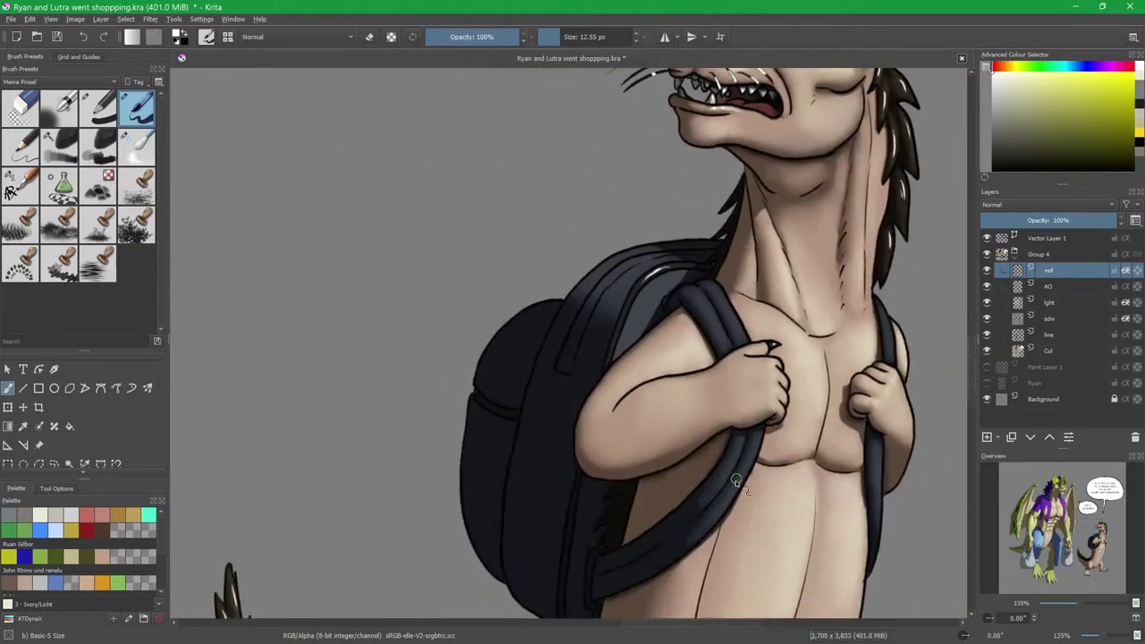
pyautogui.scroll(-4, 741, 468)
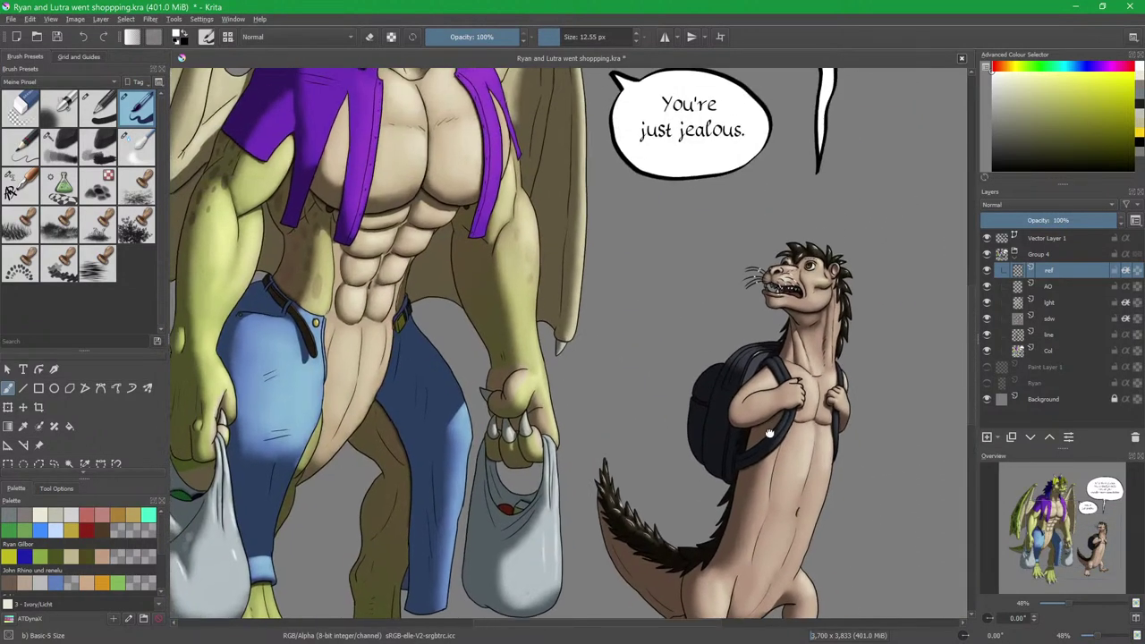
pyautogui.moveTo(770, 433); pyautogui.dragTo(770, 439)
pyautogui.moveTo(598, 359); pyautogui.dragTo(696, 437)
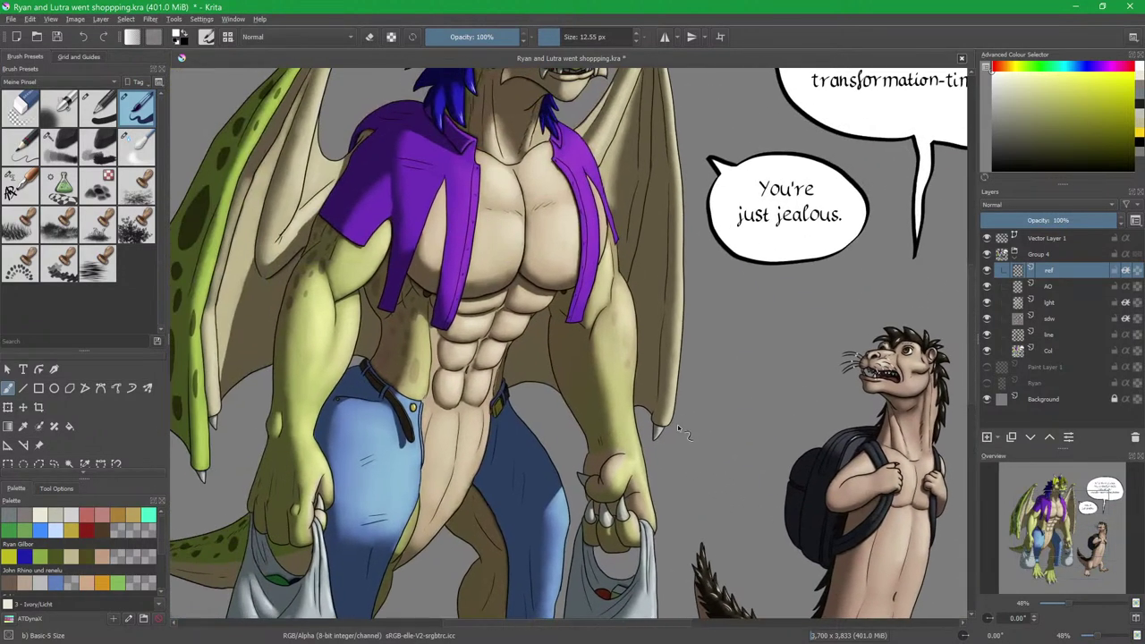
pyautogui.hotkey('ctrl', 's')
# Review the complete picture and collapse Group 4 in the layer stack.
pyautogui.scroll(2, 684, 377)
pyautogui.hscroll(-2, 684, 377)
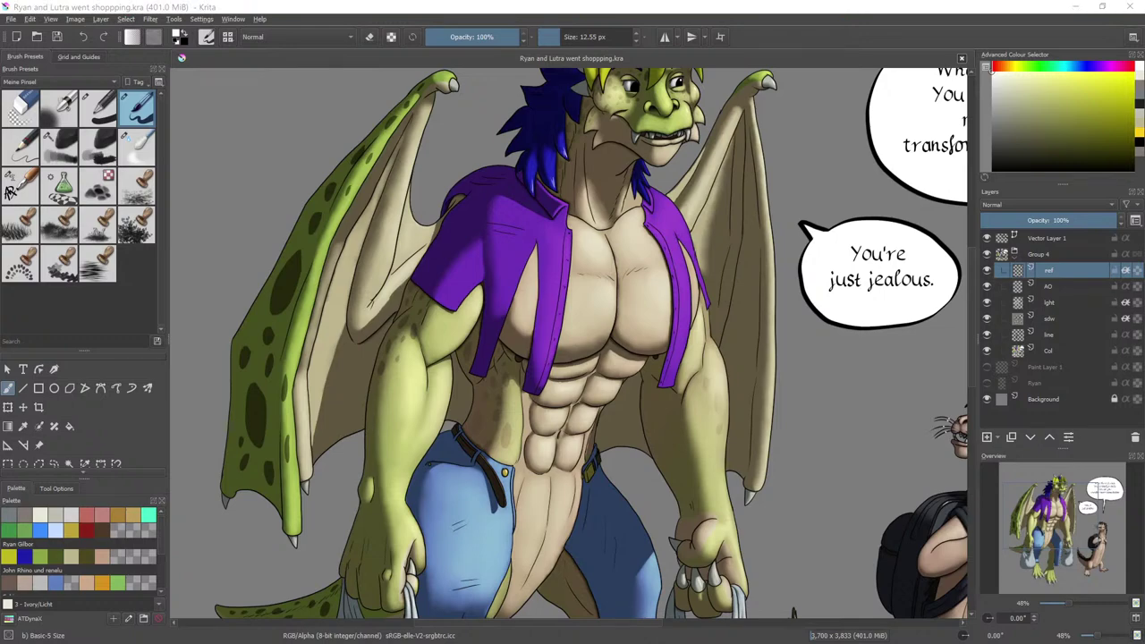
pyautogui.scroll(-3, 628, 329)
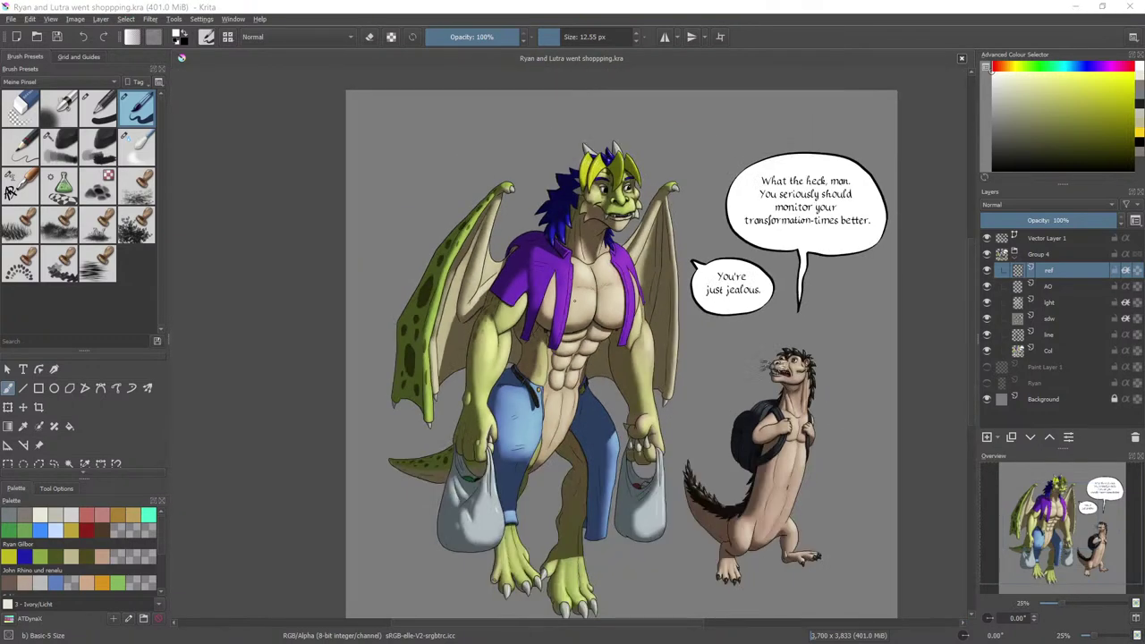
pyautogui.scroll(1, 575, 302)
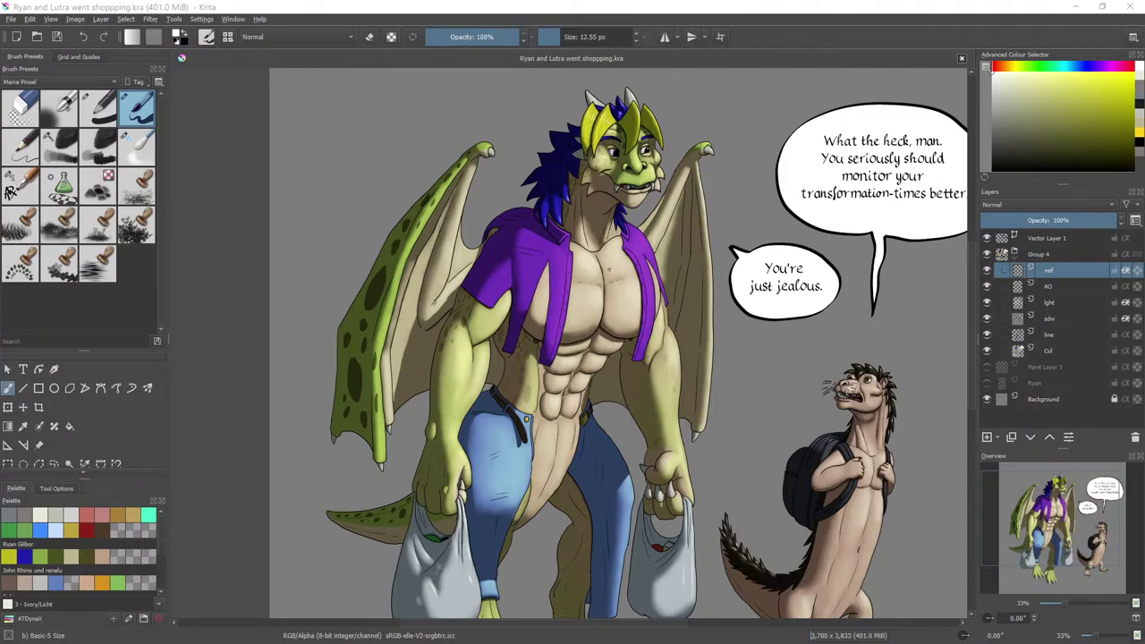
pyautogui.press('-')
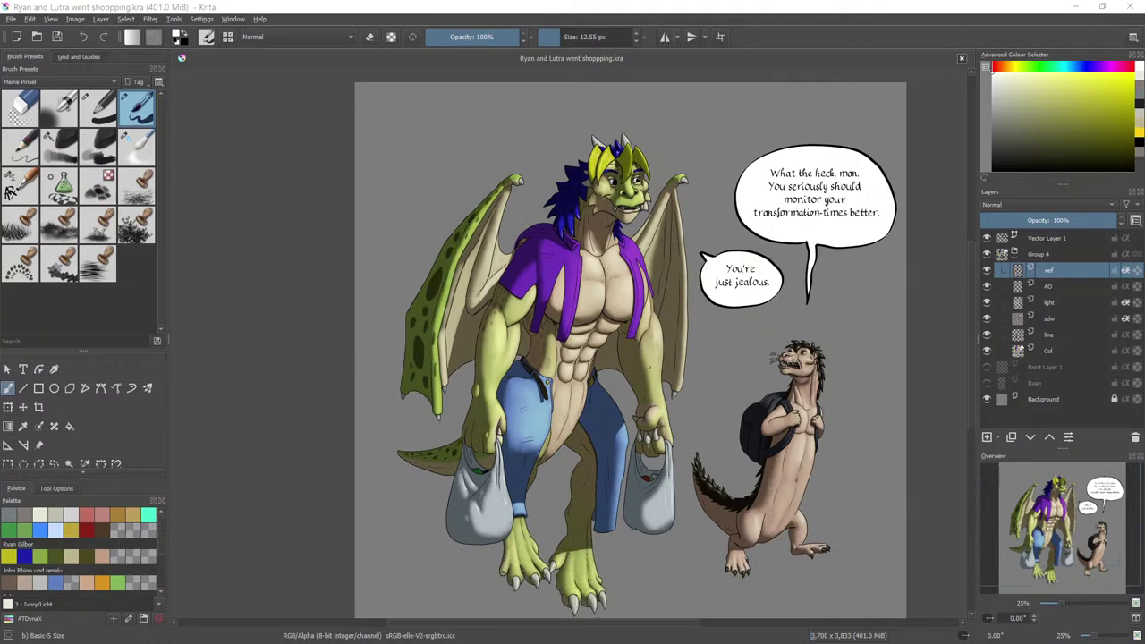
pyautogui.click(1015, 257)
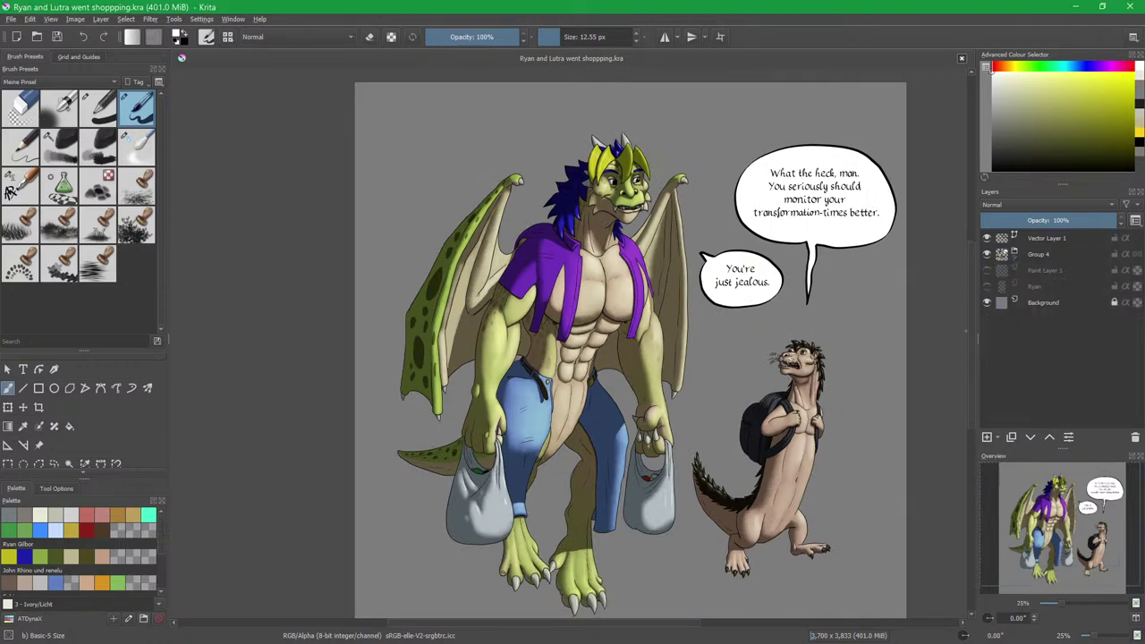
# Show and select Paint Layer 1 and prepare a foreground-to-background gradient from the palette's two sky colours, Himmel oben and Himmel unten.
pyautogui.click(988, 271)
pyautogui.click(1039, 274)
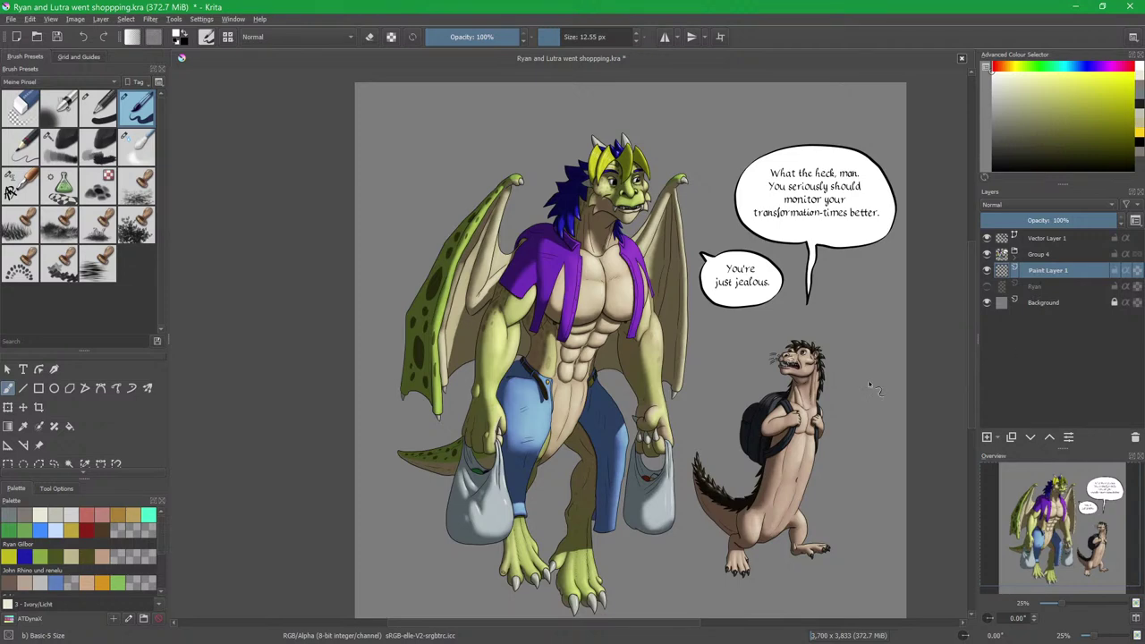
pyautogui.scroll(-2, 162, 534)
pyautogui.moveTo(162, 552); pyautogui.dragTo(163, 519)
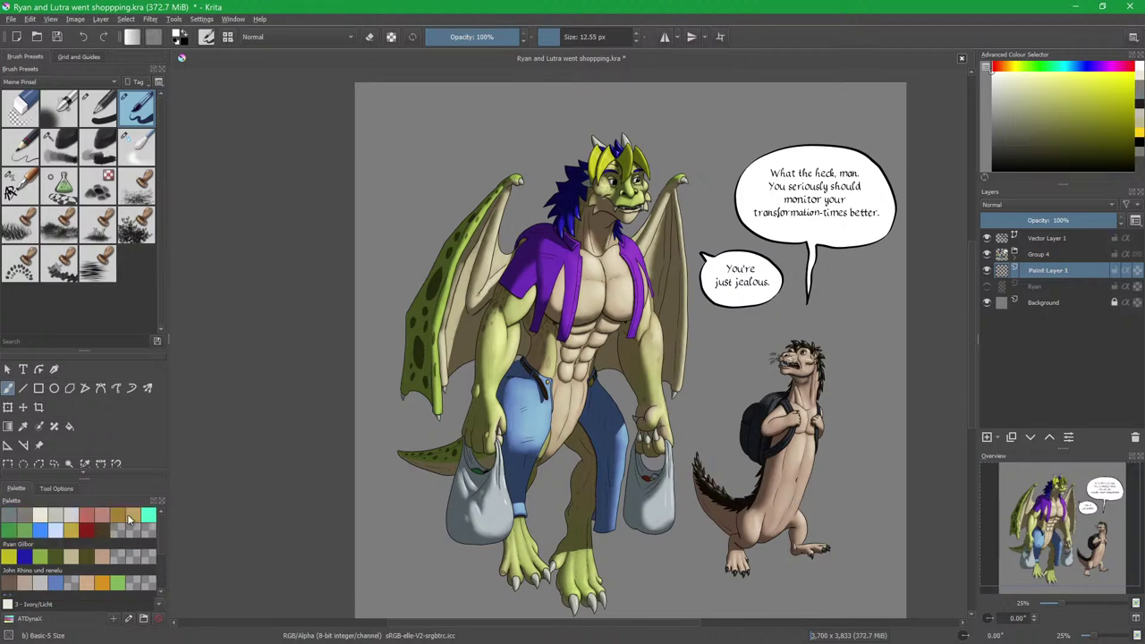
pyautogui.click(42, 535)
pyautogui.press('x')
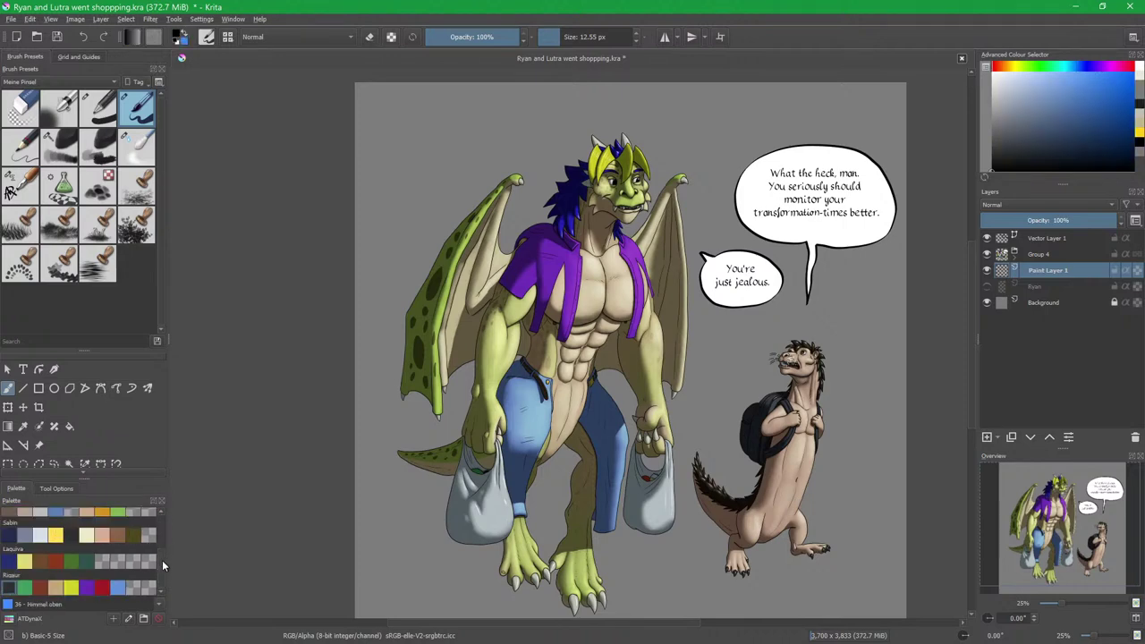
pyautogui.scroll(-2, 163, 562)
pyautogui.click(56, 531)
pyautogui.click(9, 426)
pyautogui.click(136, 39)
pyautogui.click(169, 108)
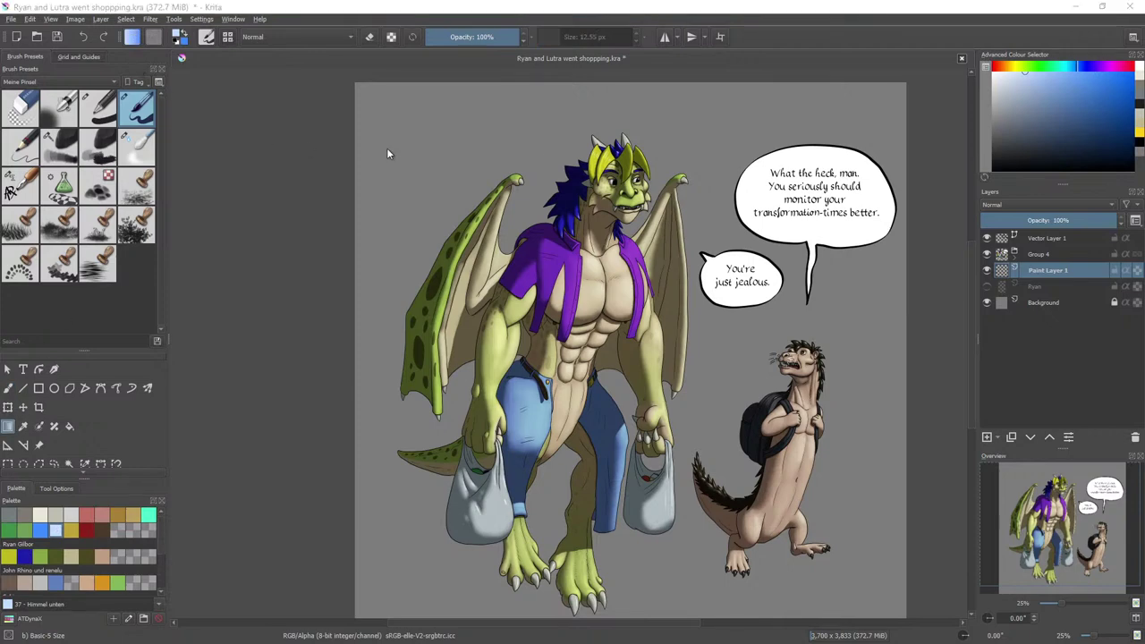
# Fill Paint Layer 1 with a vertical sky gradient running from deeper blue at the canvas top to pale blue below.
pyautogui.click(650, 268)
pyautogui.scroll(-1, 651, 269)
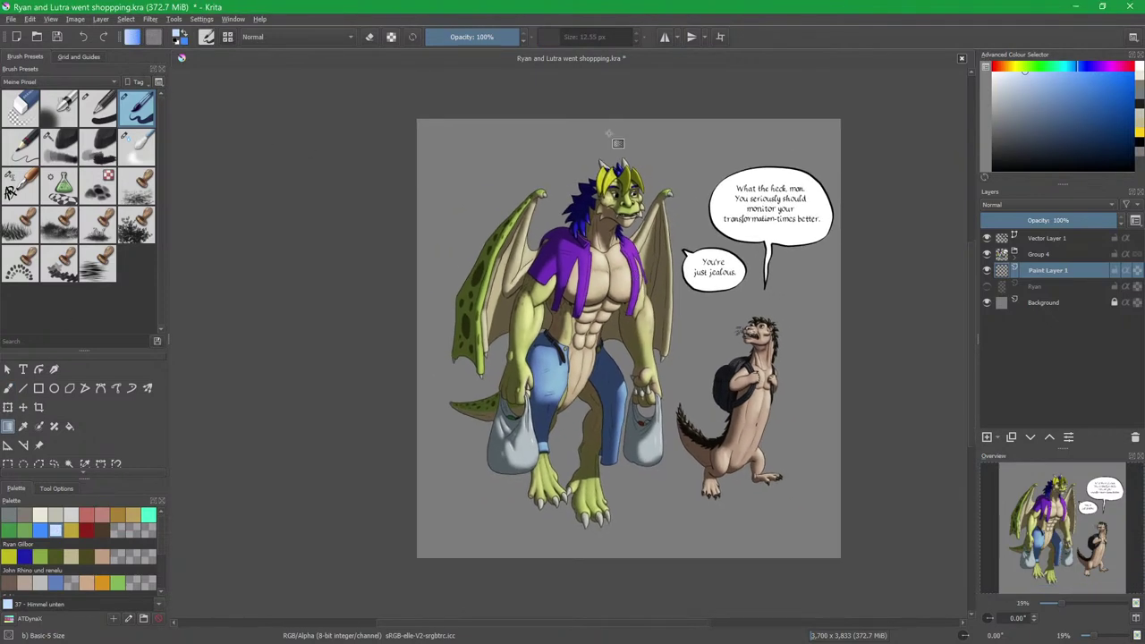
pyautogui.moveTo(554, 181); pyautogui.dragTo(553, 314)
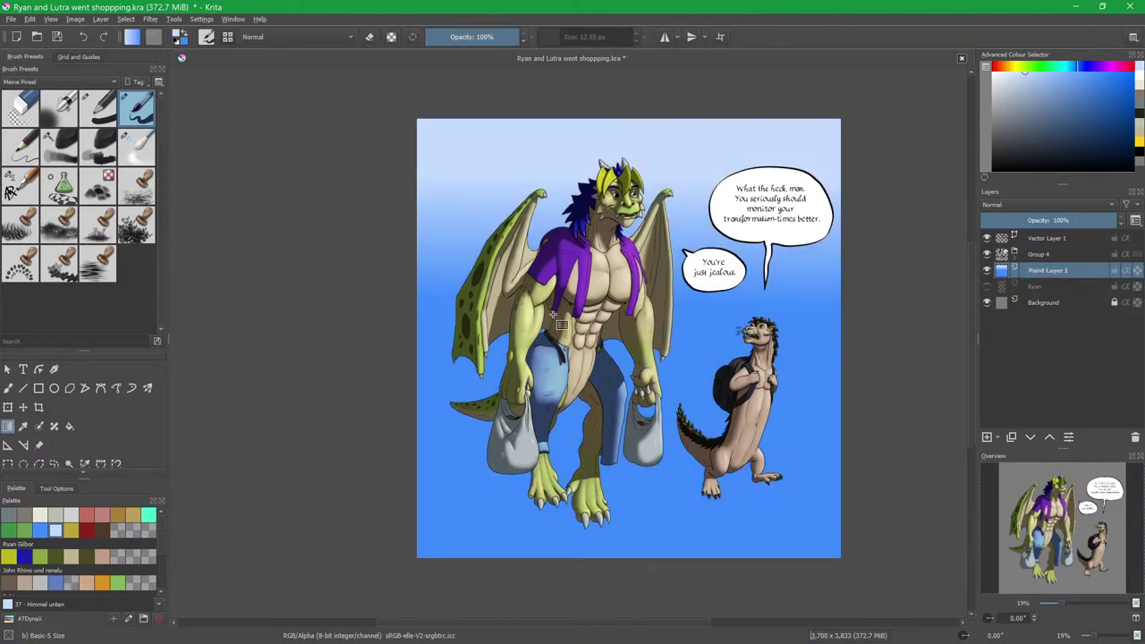
pyautogui.hotkey('ctrl', 'z')
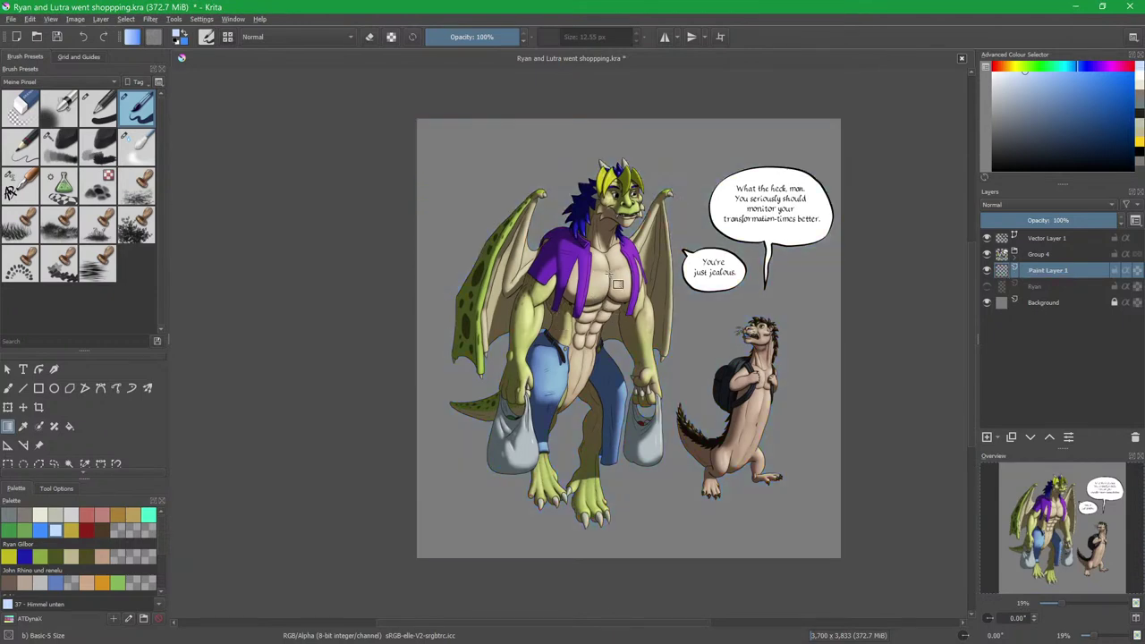
pyautogui.moveTo(608, 121); pyautogui.dragTo(649, 349)
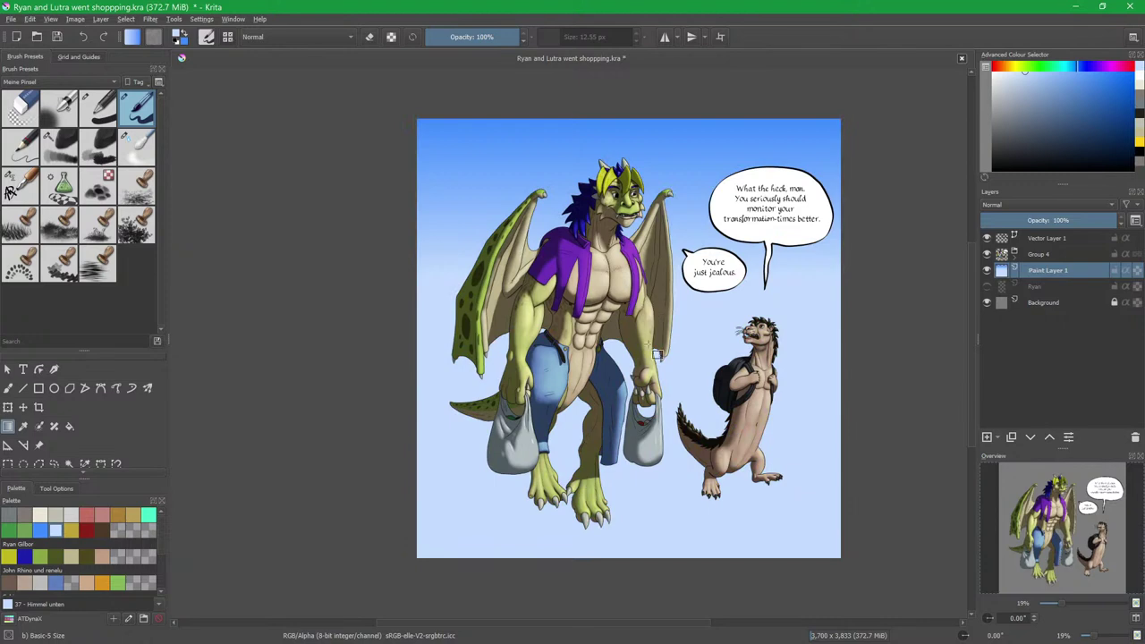
pyautogui.moveTo(848, 350); pyautogui.dragTo(819, 339)
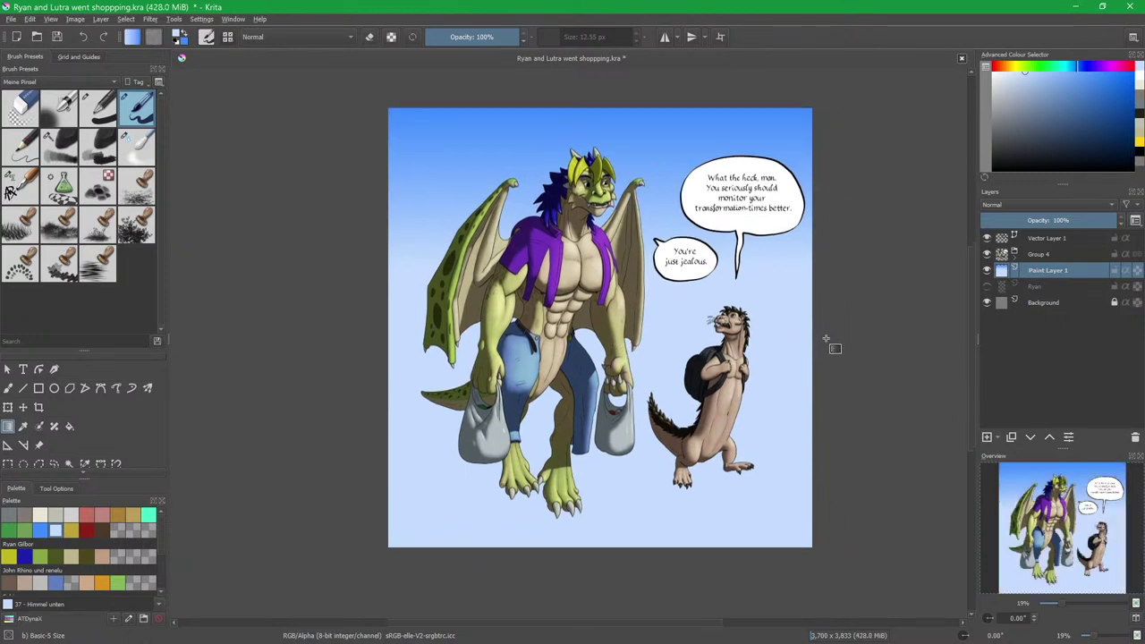
# Add a paint layer above the sky, group both layers under the name BG, and select the new layer.
pyautogui.press('Insert')
pyautogui.keyDown('shift'); pyautogui.click(1047, 287); pyautogui.keyUp('shift')
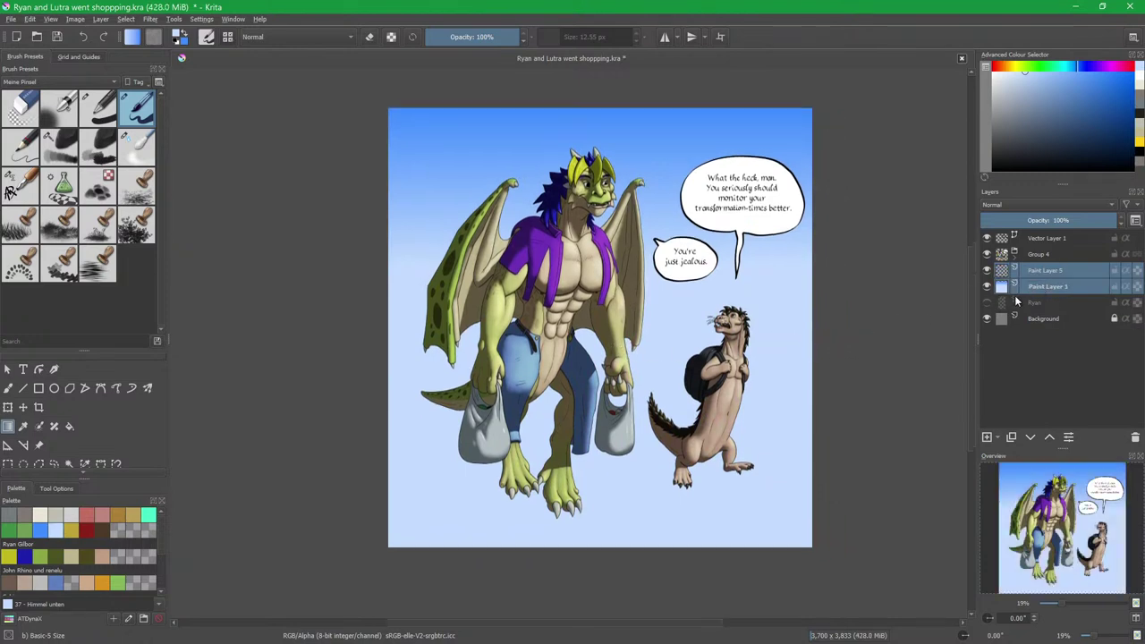
pyautogui.hotkey('ctrl', 'g')
pyautogui.doubleClick(1041, 273)
pyautogui.write('Ba')
pyautogui.press('Return')
pyautogui.click(1062, 288)
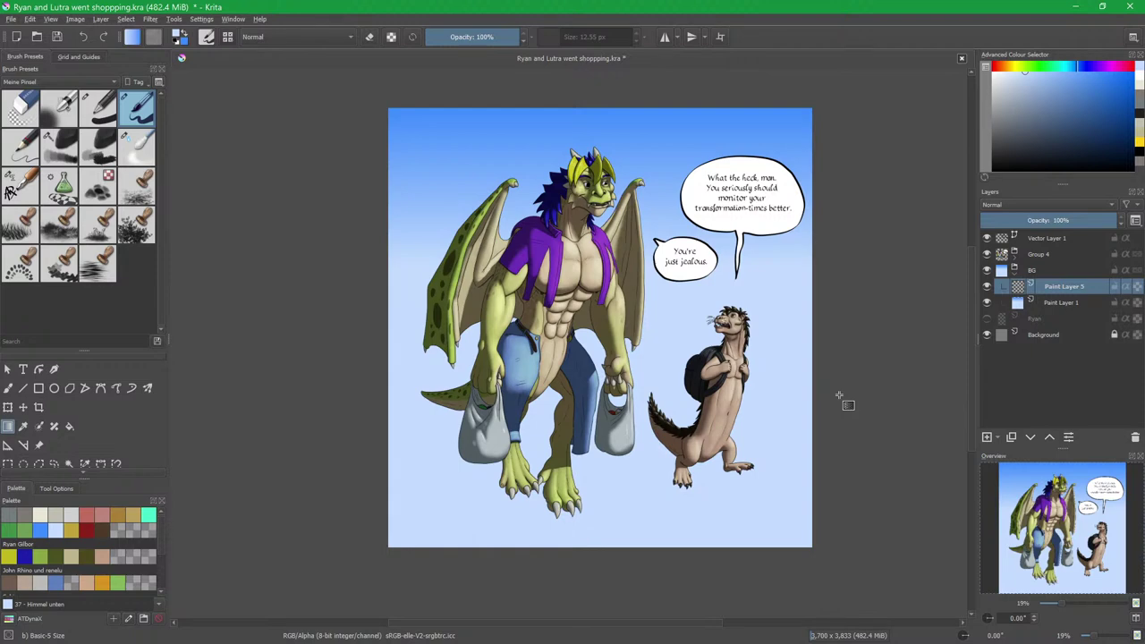
# Make room for the tool options and place a Vanishing Point assistant at the dragon's collar with a horizontal horizon line.
pyautogui.moveTo(86, 350); pyautogui.dragTo(84, 265)
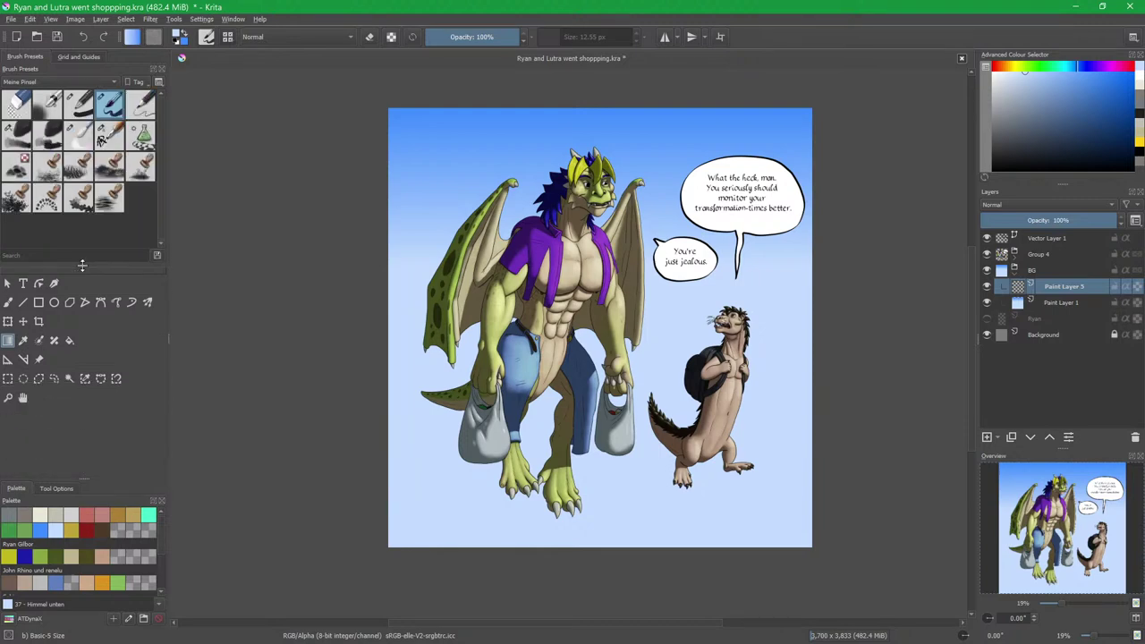
pyautogui.moveTo(87, 478); pyautogui.dragTo(85, 400)
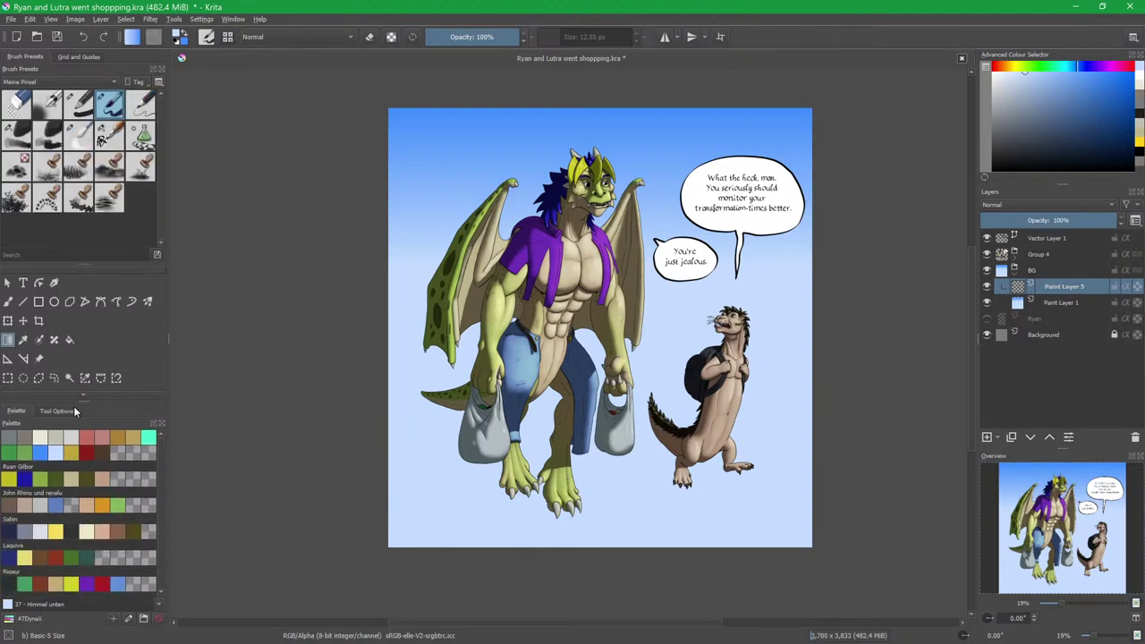
pyautogui.click(7, 358)
pyautogui.click(55, 410)
pyautogui.click(80, 443)
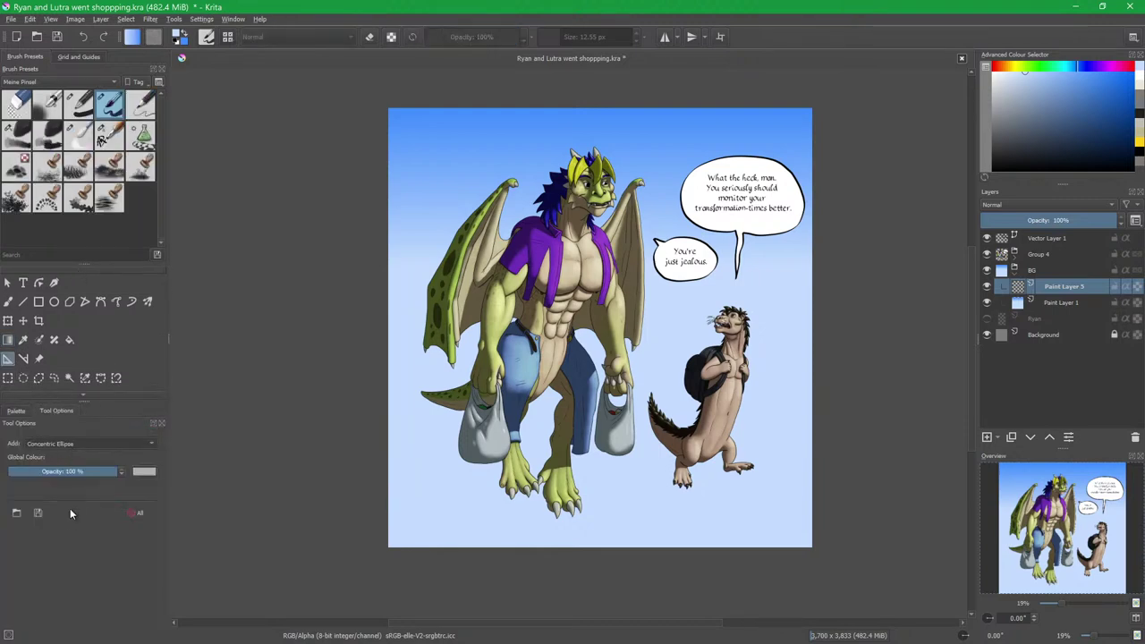
pyautogui.click(67, 537)
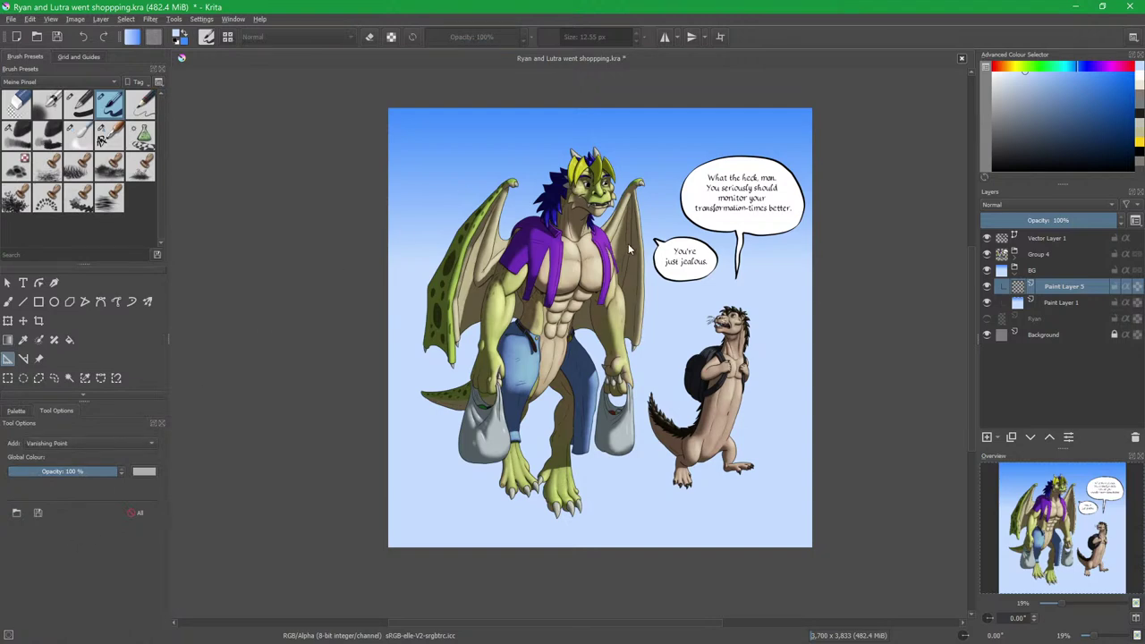
pyautogui.click(568, 235)
pyautogui.moveTo(132, 459); pyautogui.dragTo(369, 435)
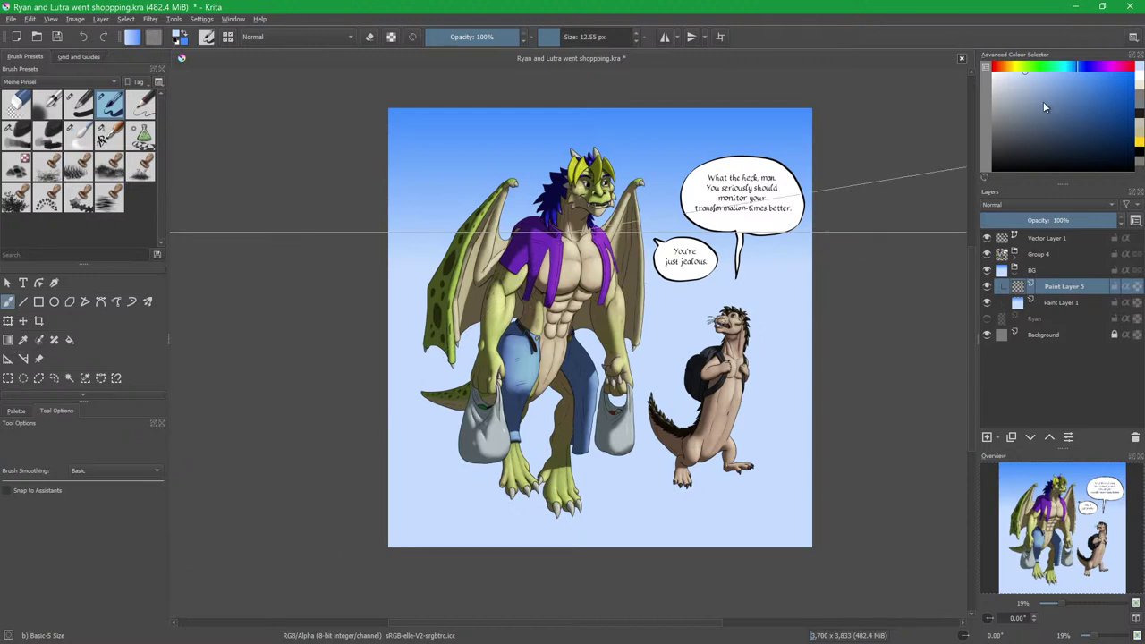
# Fill the ground below the horizon with dark grey using the Shapes Fill brush, and compare the picture with and without it.
pyautogui.click(999, 136)
pyautogui.click(140, 140)
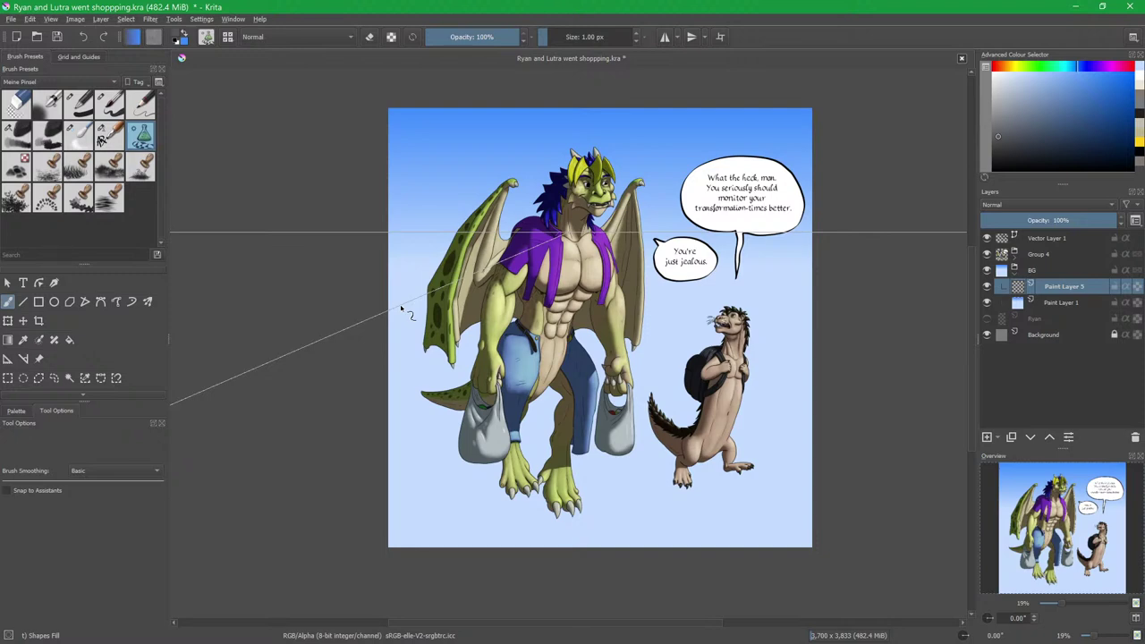
pyautogui.click(388, 234)
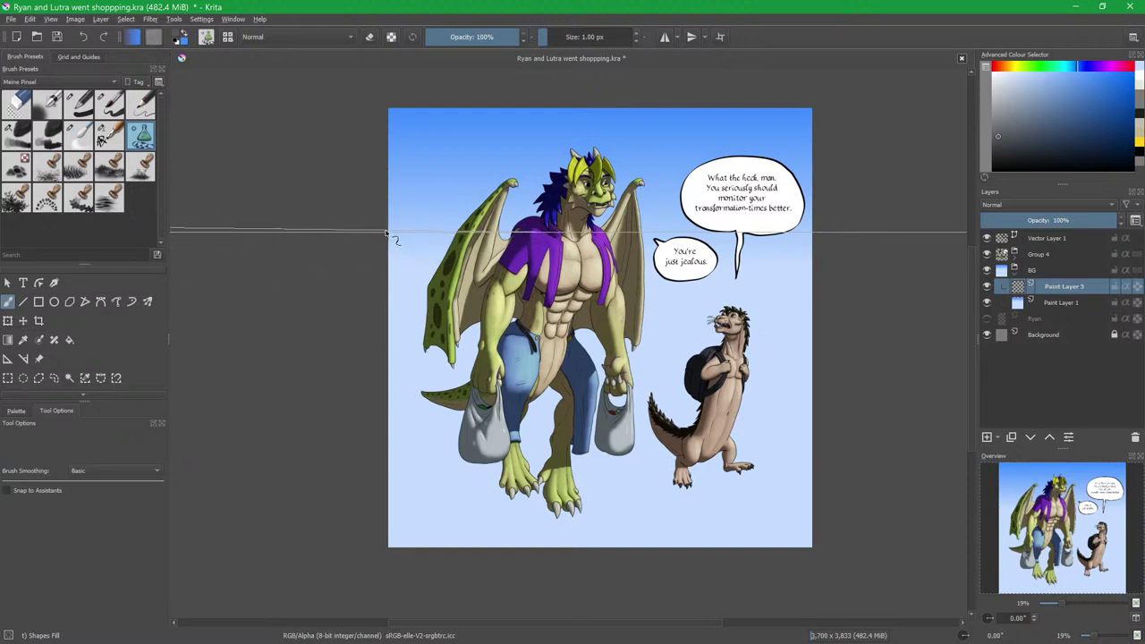
pyautogui.moveTo(386, 234)
pyautogui.mouseDown()
pyautogui.moveTo(364, 508)
pyautogui.moveTo(419, 572)
pyautogui.moveTo(586, 582)
pyautogui.moveTo(765, 579)
pyautogui.moveTo(846, 532)
pyautogui.moveTo(859, 389)
pyautogui.moveTo(826, 237)
pyautogui.mouseUp()
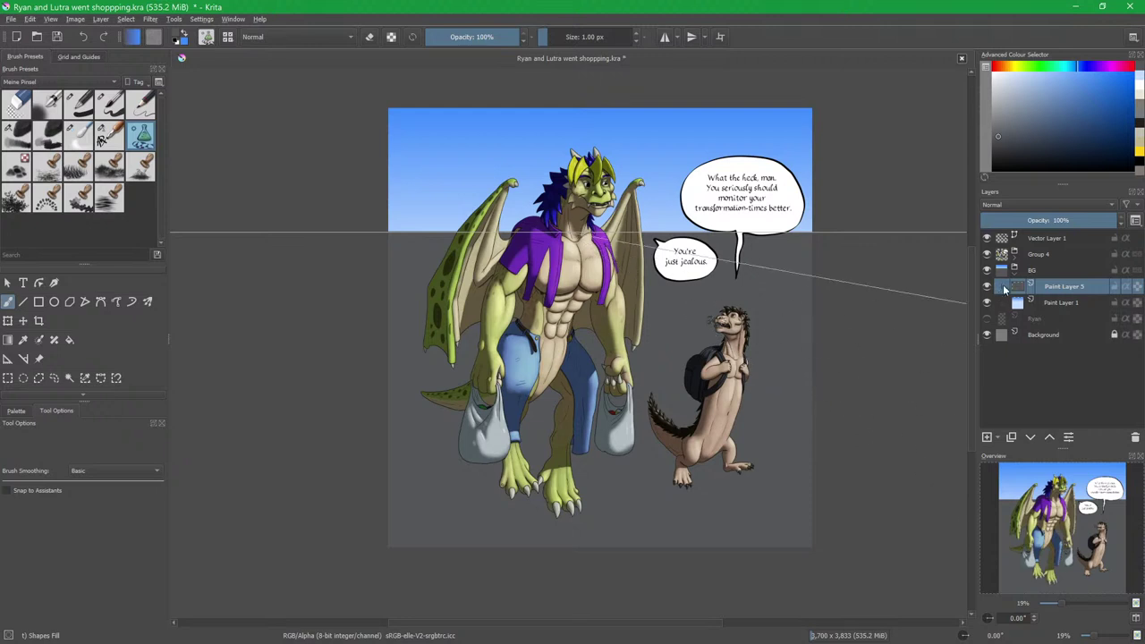
pyautogui.click(988, 286)
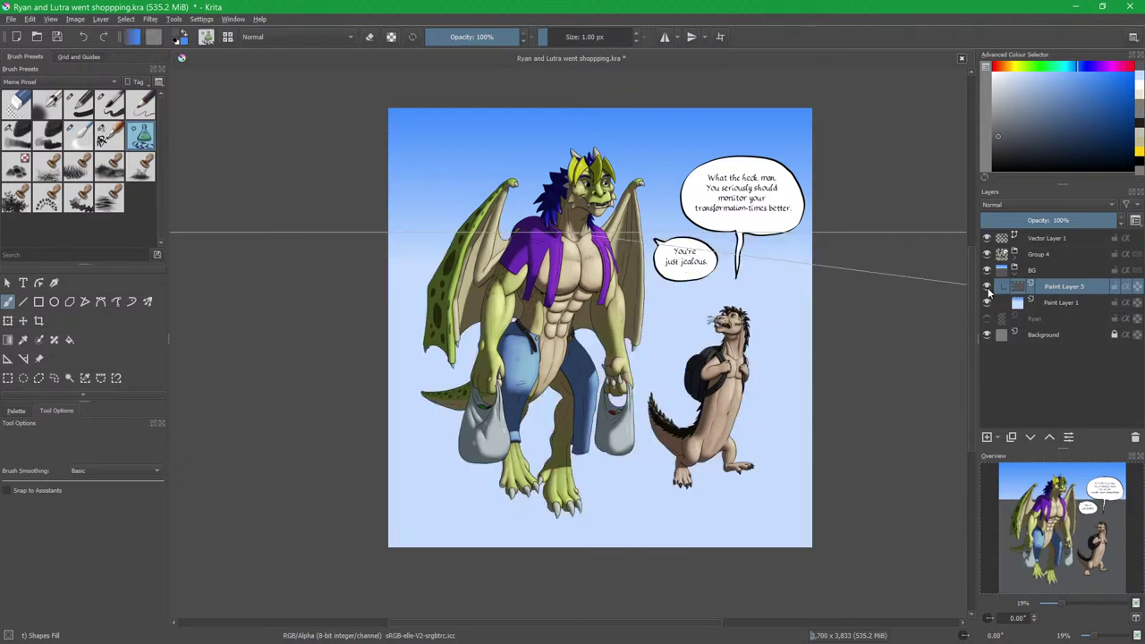
pyautogui.click(987, 287)
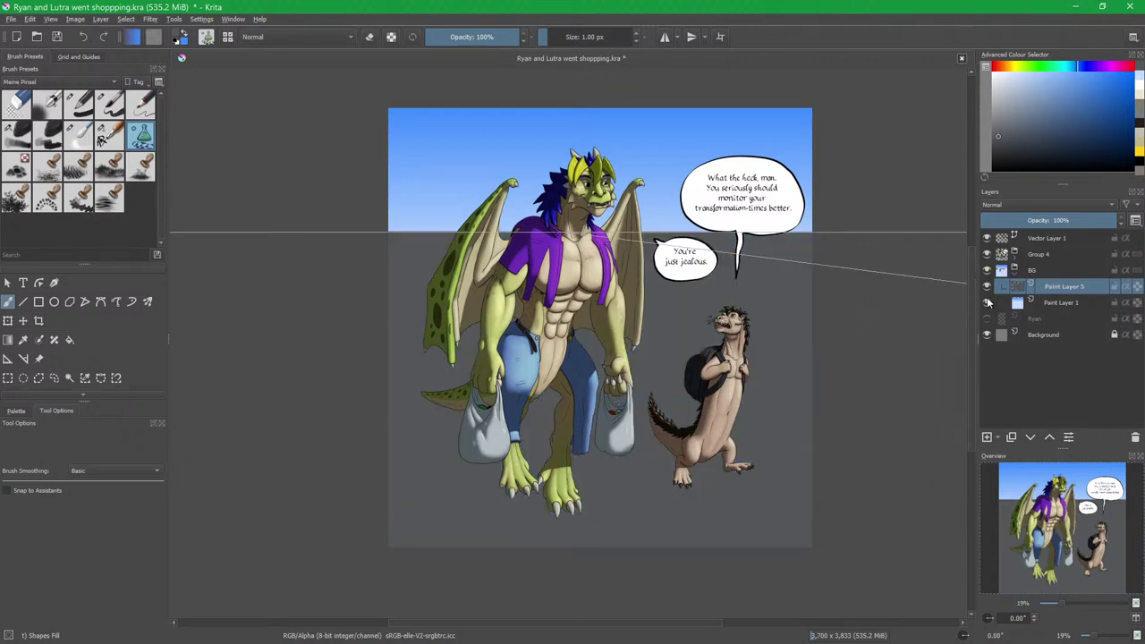
# Add a new paint layer on top of the BG group's layers and hide the ground and sky layers.
pyautogui.press('Insert')
pyautogui.click(988, 302)
pyautogui.click(988, 318)
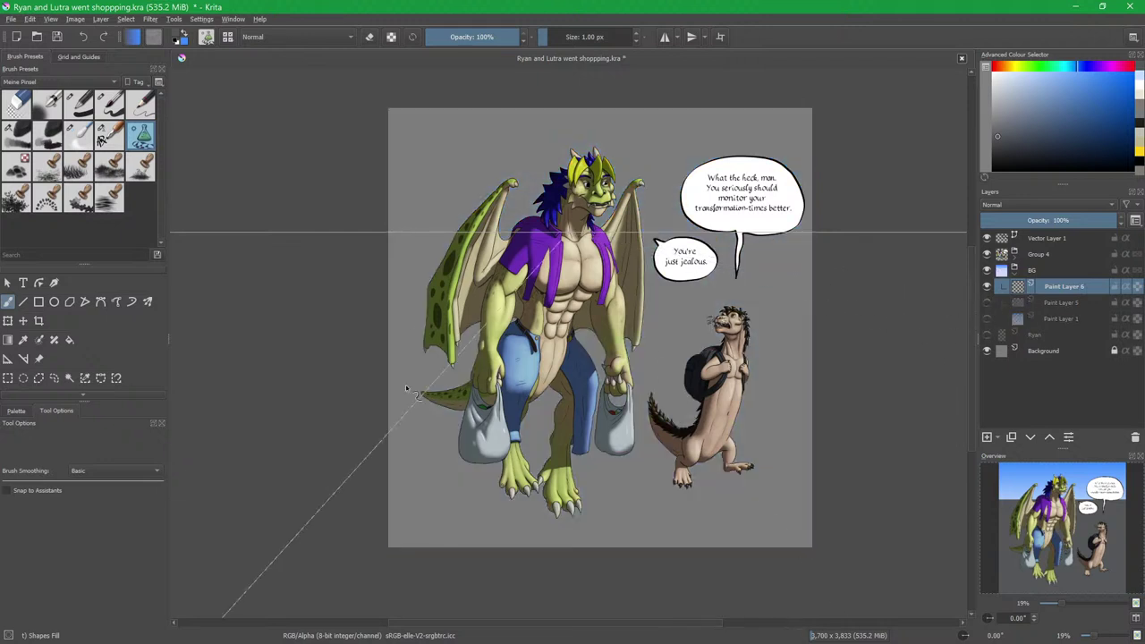
# Choose the Pencil-2 brush, turn on snapping to assistants, and move the vanishing point along the horizon to the dragon's spotted wing.
pyautogui.click(138, 107)
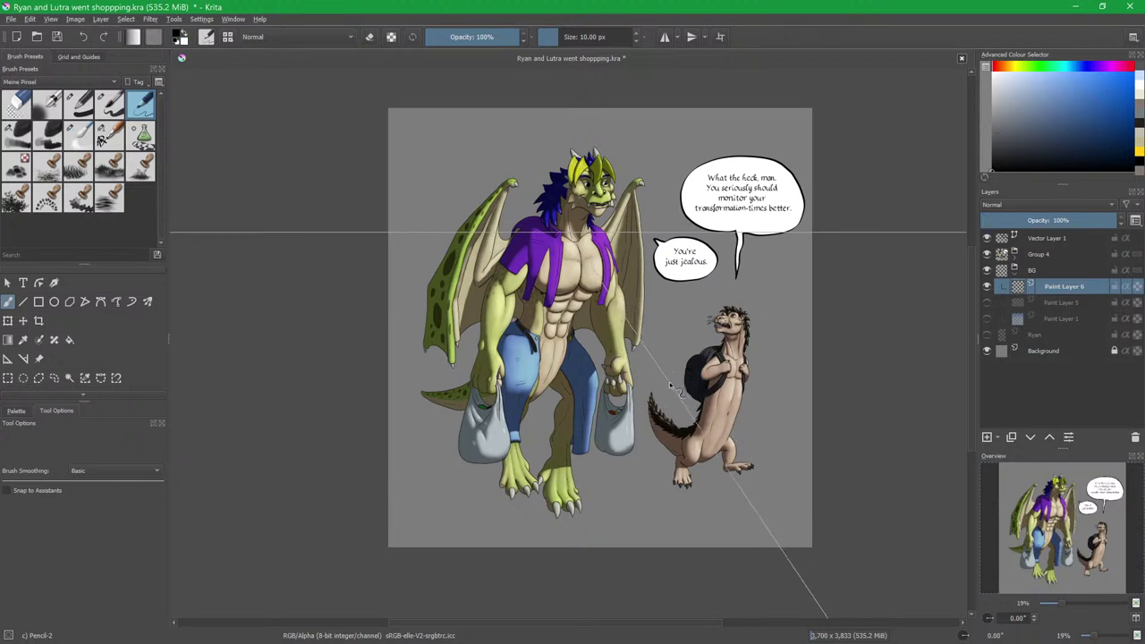
pyautogui.click(9, 492)
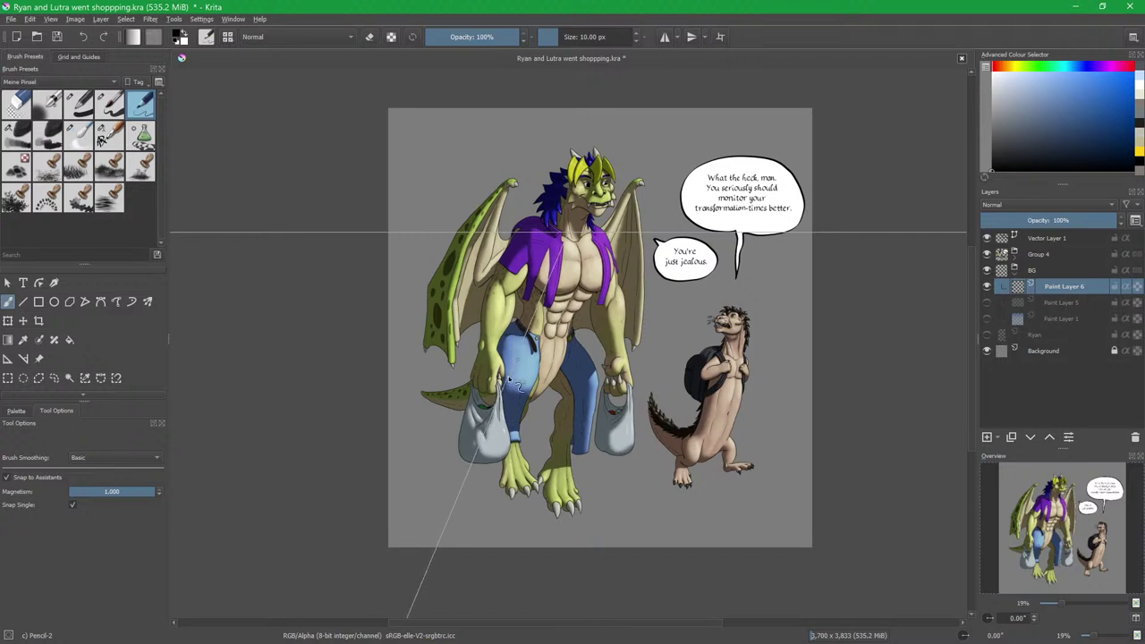
pyautogui.click(10, 359)
pyautogui.moveTo(587, 257); pyautogui.dragTo(440, 256)
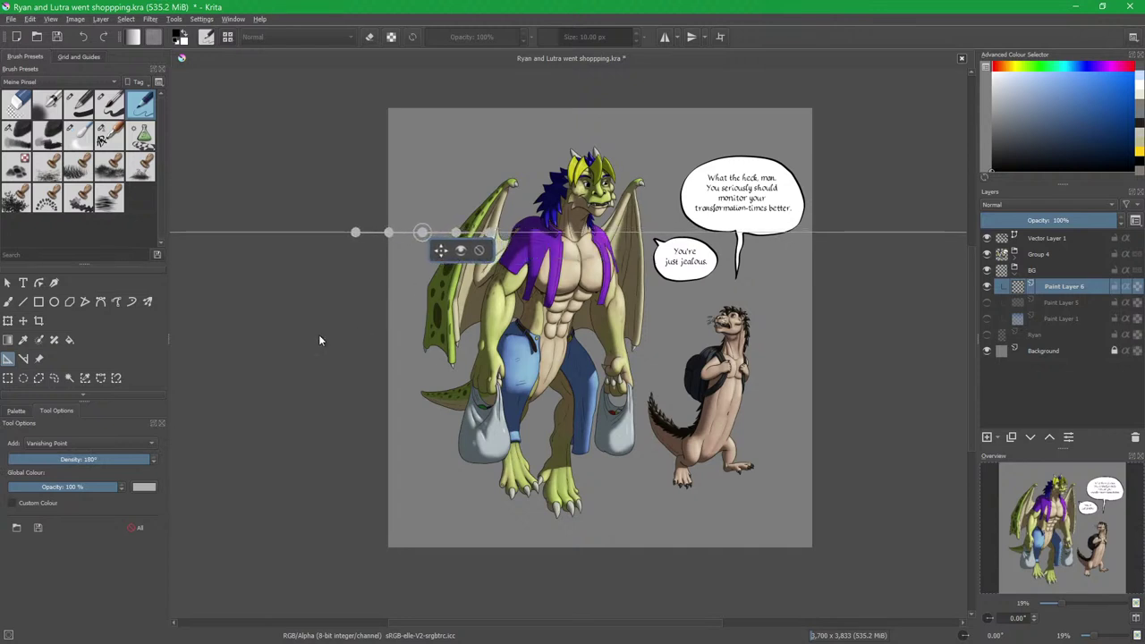
pyautogui.click(8, 303)
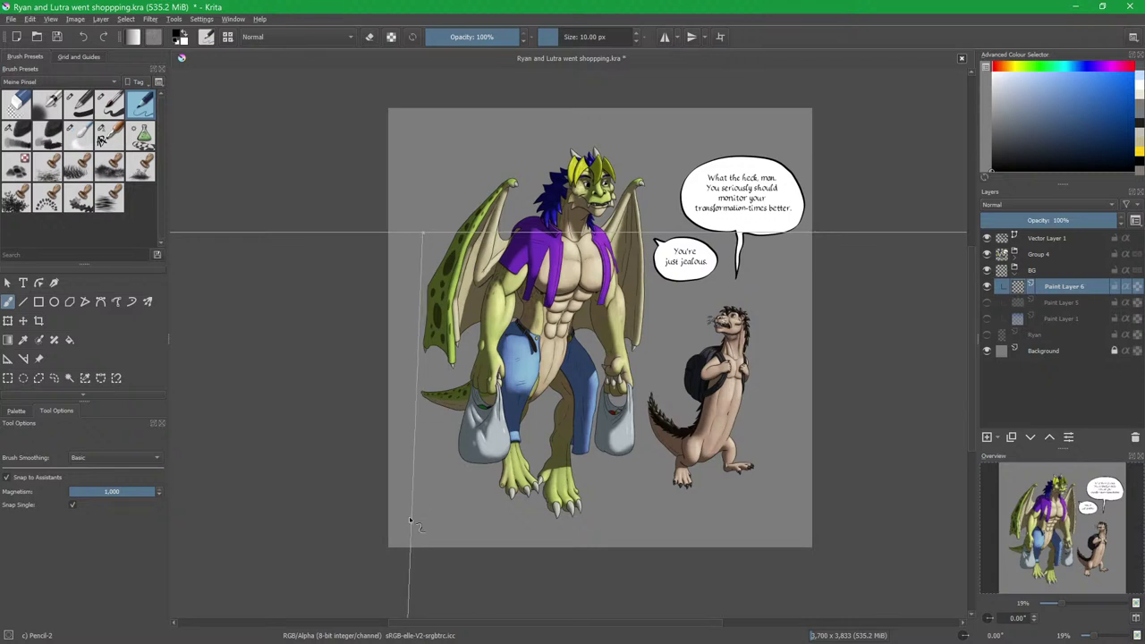
# Draw perspective lines from the vanishing point, one down to the canvas's lower edge and others out past the otter.
pyautogui.moveTo(421, 279); pyautogui.dragTo(423, 233)
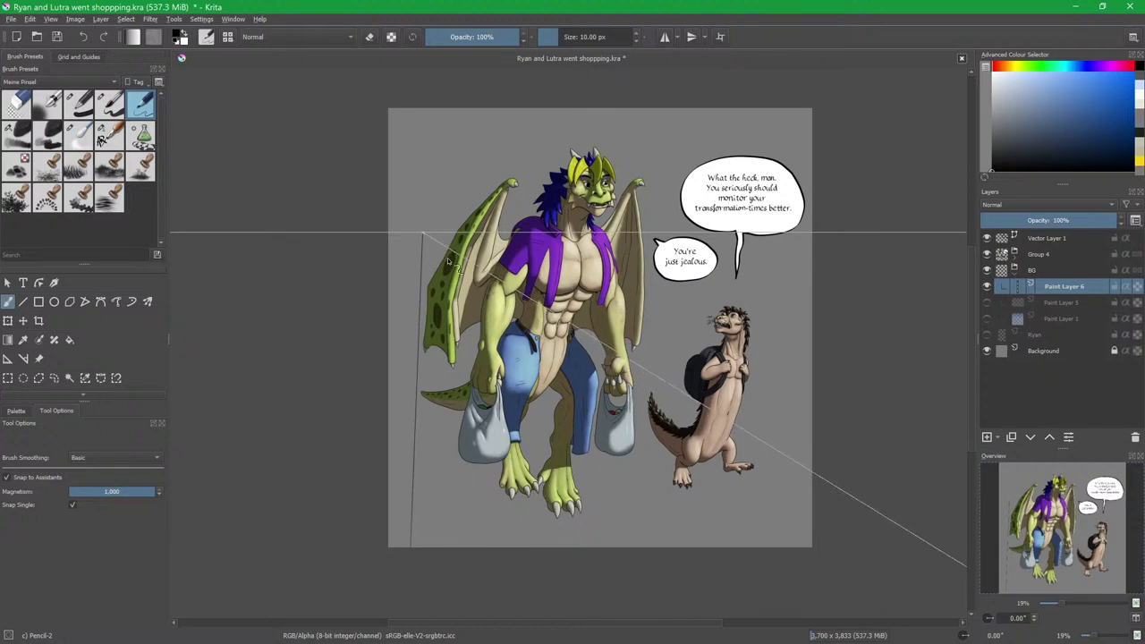
pyautogui.moveTo(425, 244); pyautogui.dragTo(424, 242)
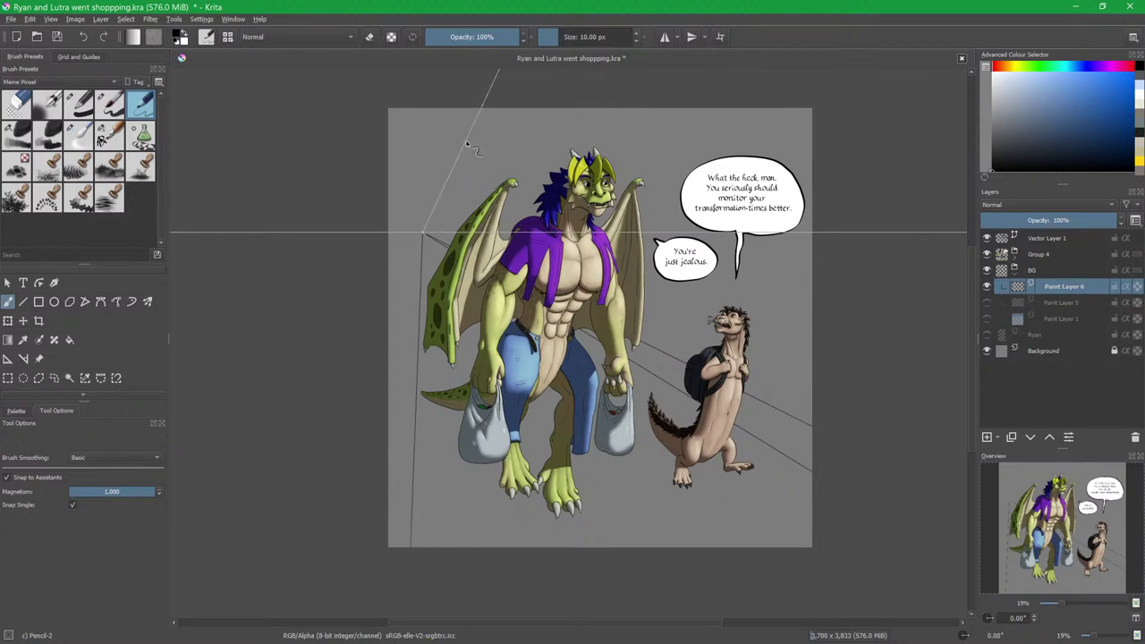
# Turn off assistant snapping and draw two straight vertical wall edges between the dragon and the otter up to the canvas top.
pyautogui.click(7, 477)
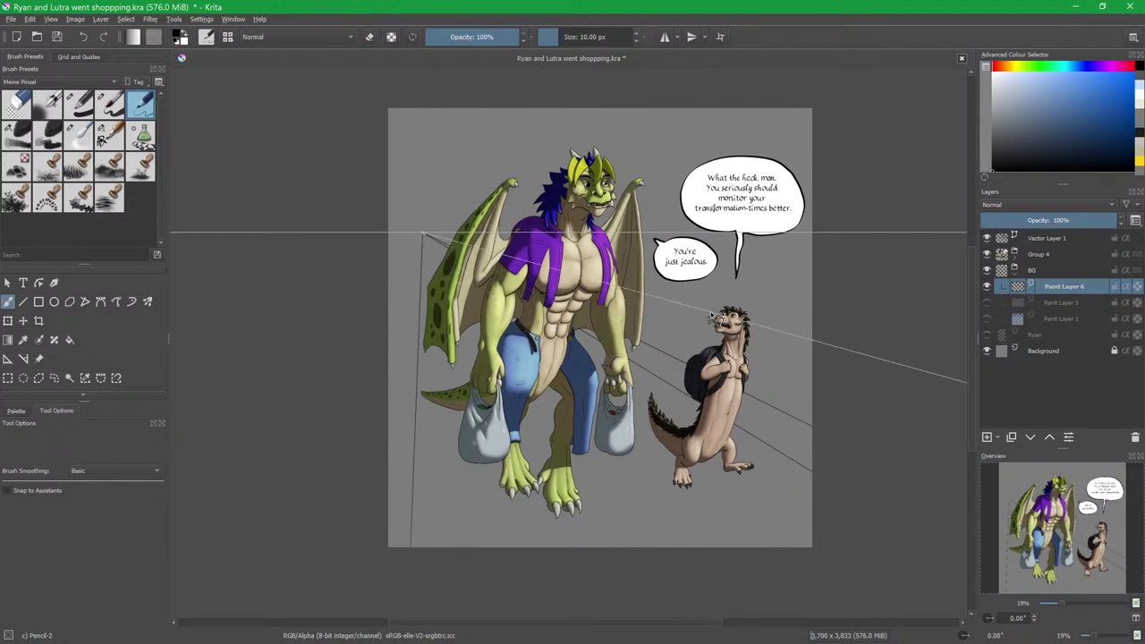
pyautogui.press('v')
pyautogui.moveTo(669, 355); pyautogui.dragTo(669, 84)
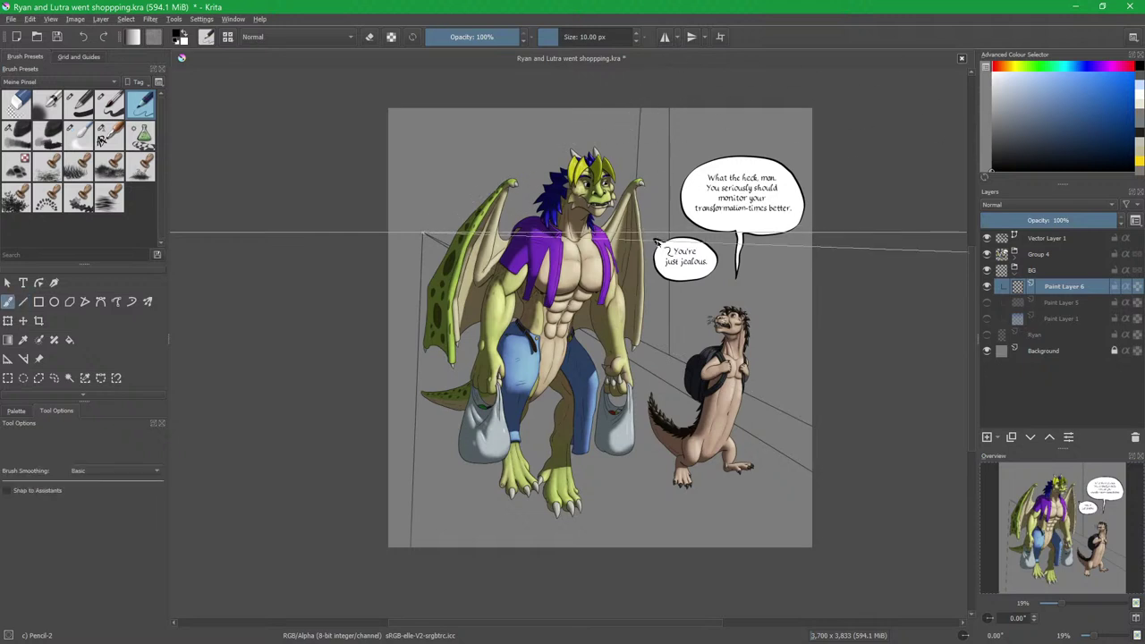
pyautogui.press('v')
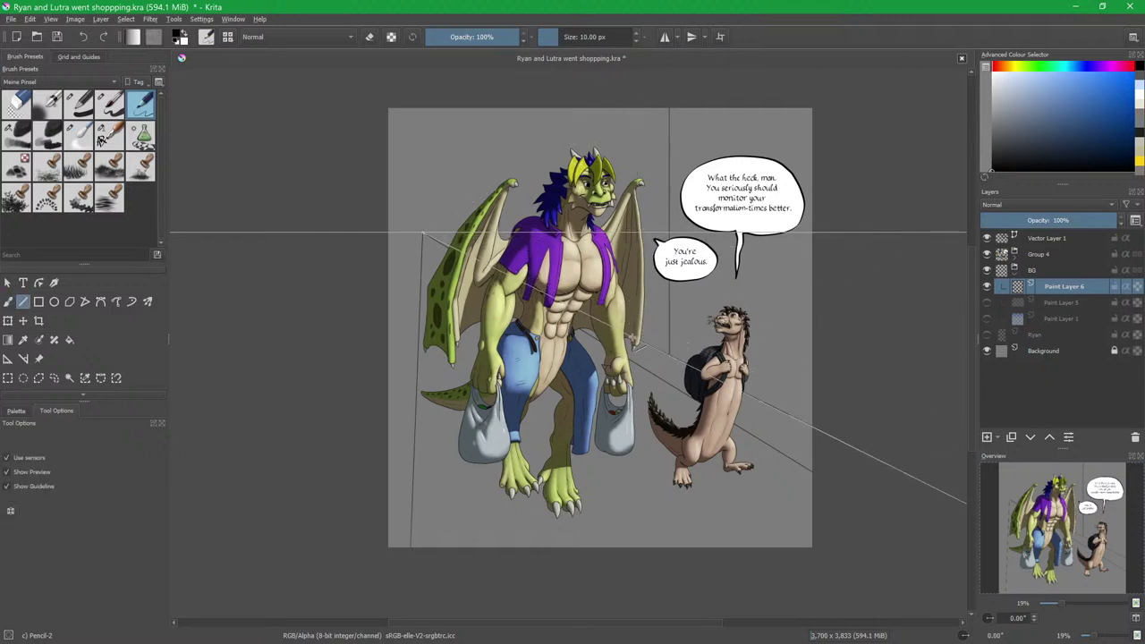
pyautogui.moveTo(633, 322); pyautogui.dragTo(615, 85)
pyautogui.press('b')
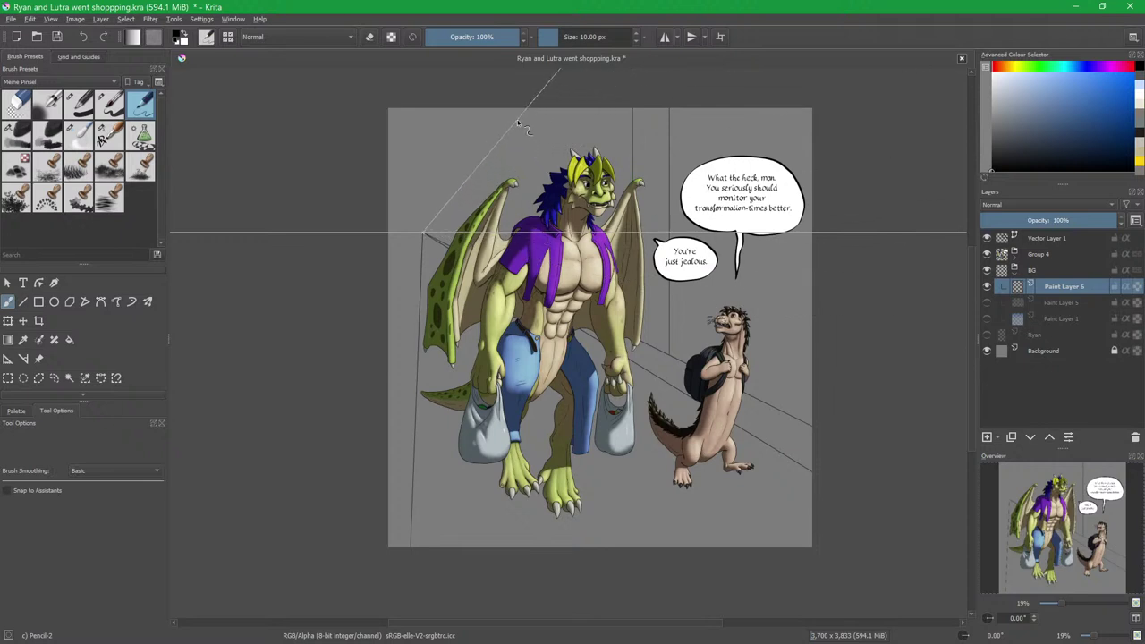
# Draw a vertical line from the canvas top behind the dragon's spotted wing, and a short horizontal line joining the two wall edges.
pyautogui.press('v')
pyautogui.moveTo(516, 111); pyautogui.dragTo(517, 251)
pyautogui.press('b')
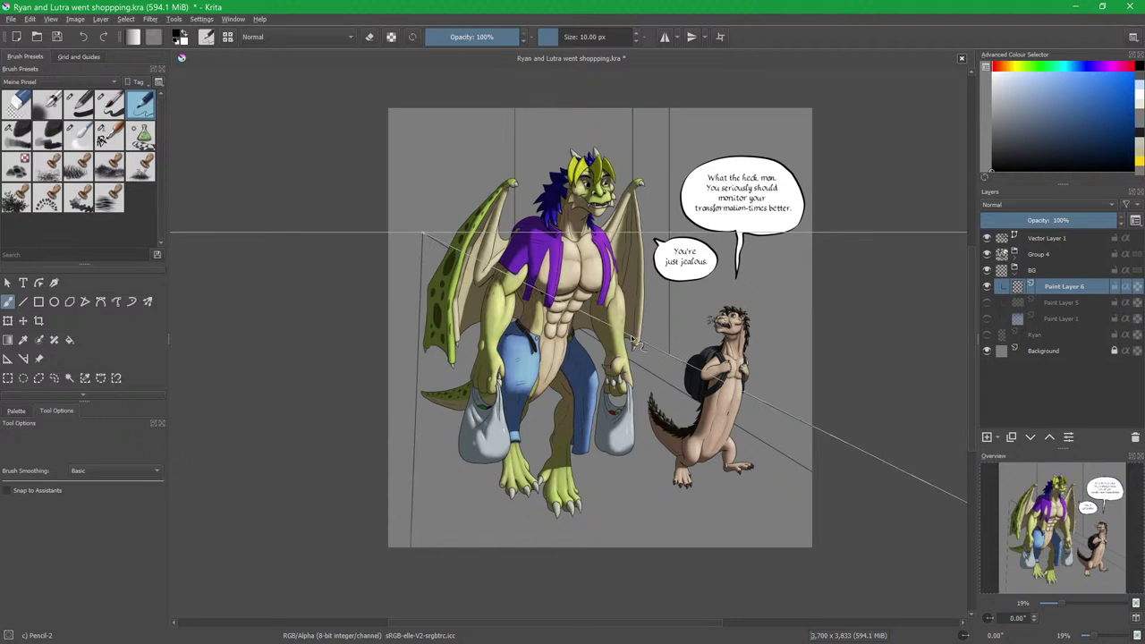
pyautogui.press('v')
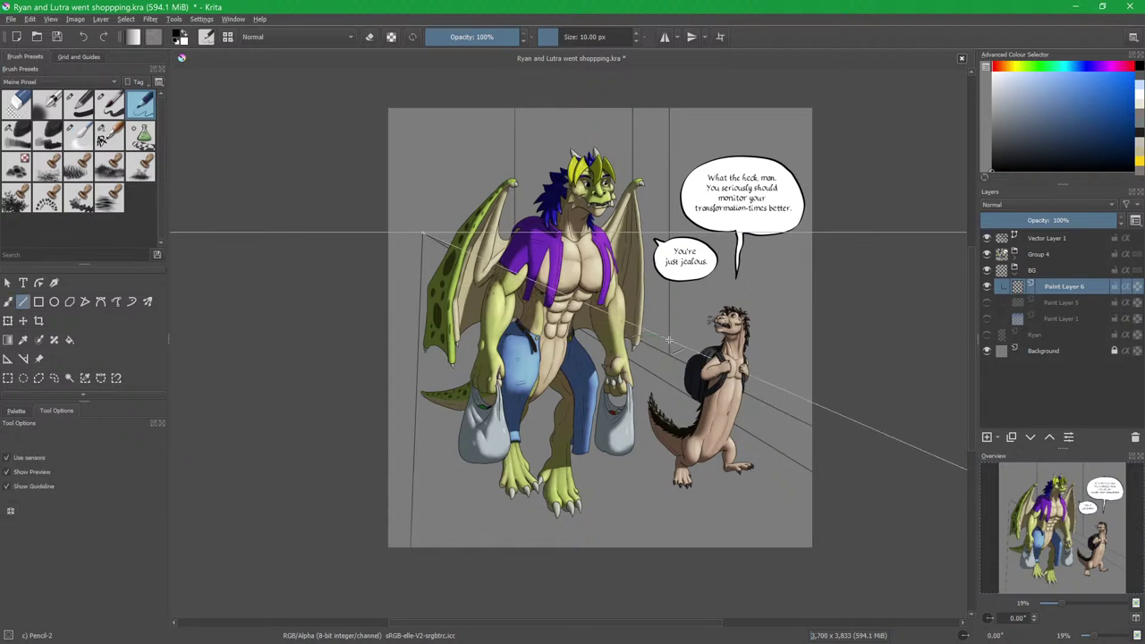
pyautogui.press('b')
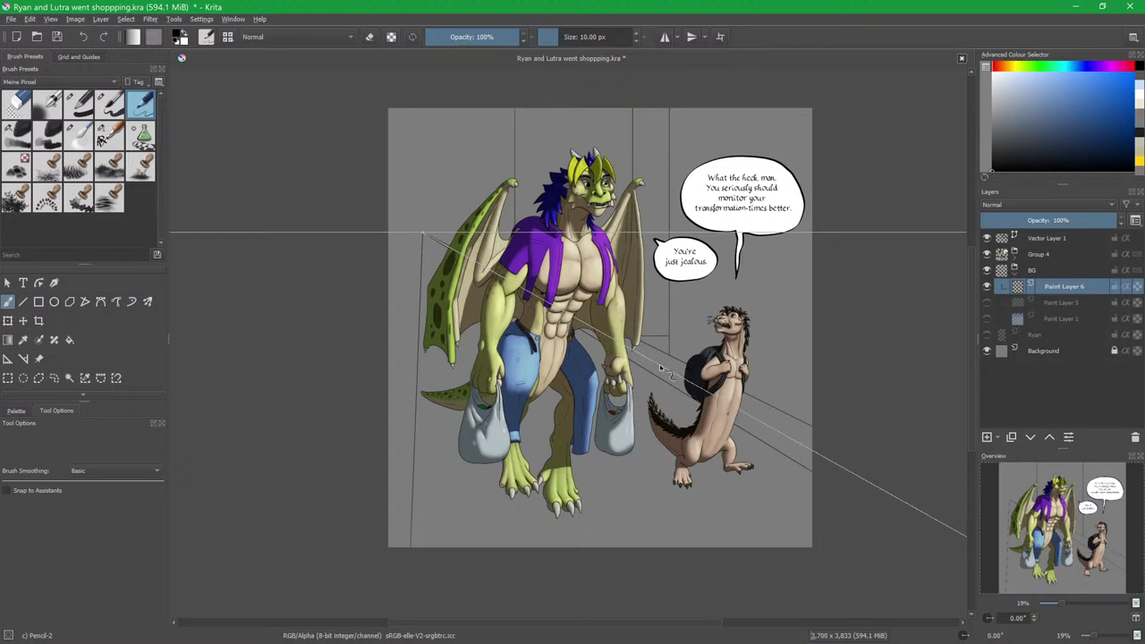
# Draw a second snapped perspective line from the vanishing point to the canvas's lower-left corner, and divide the narrow strip with short unsnapped cross lines.
pyautogui.click(9, 491)
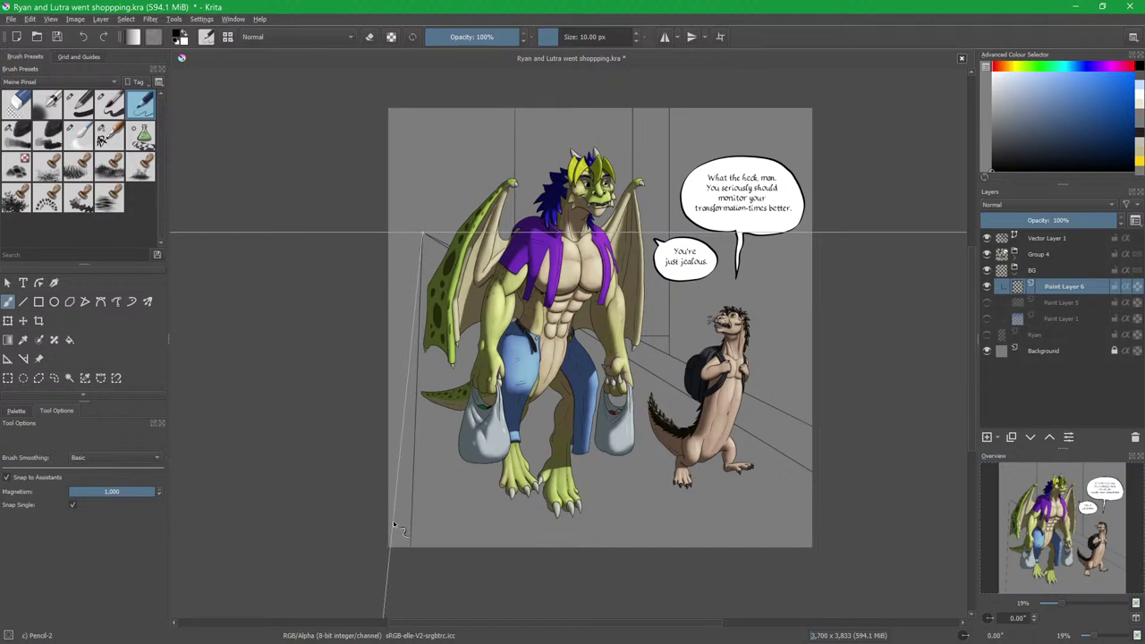
pyautogui.moveTo(389, 557)
pyautogui.mouseDown()
pyautogui.moveTo(404, 538)
pyautogui.moveTo(403, 215)
pyautogui.mouseUp()
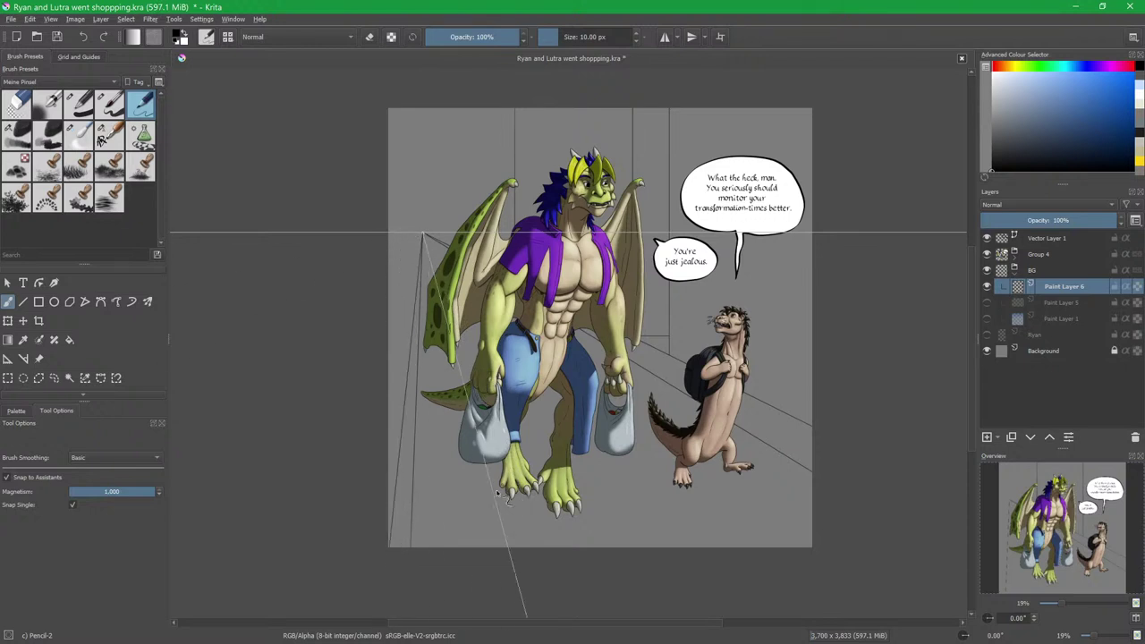
pyautogui.click(8, 479)
pyautogui.scroll(3, 416, 447)
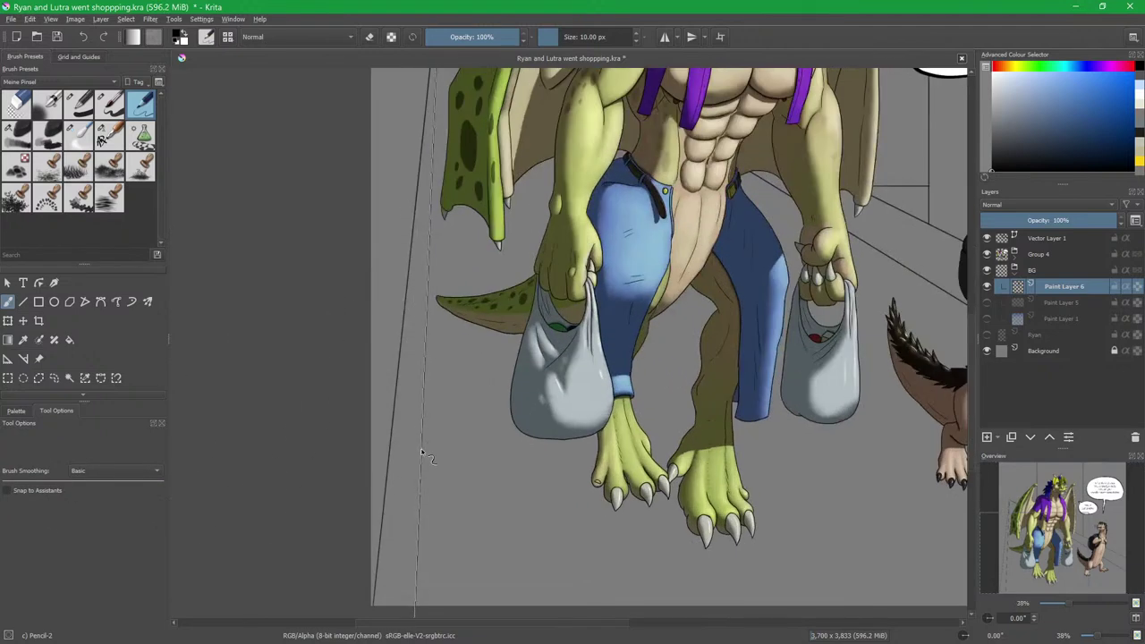
pyautogui.moveTo(390, 450); pyautogui.dragTo(422, 449)
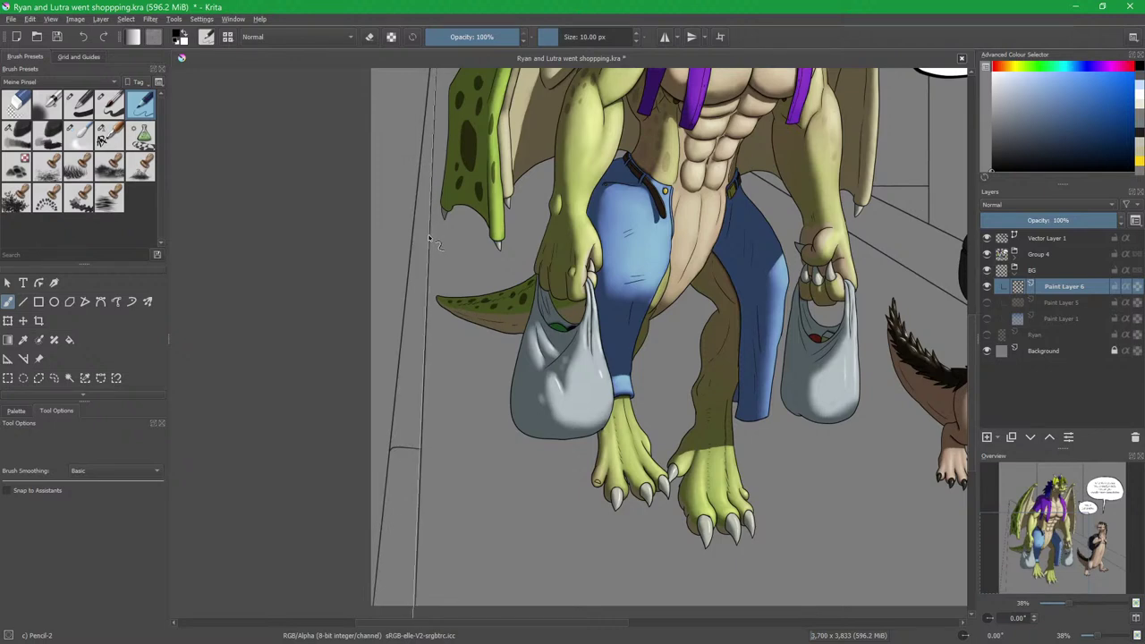
pyautogui.scroll(-2, 445, 288)
pyautogui.scroll(-1, 445, 288)
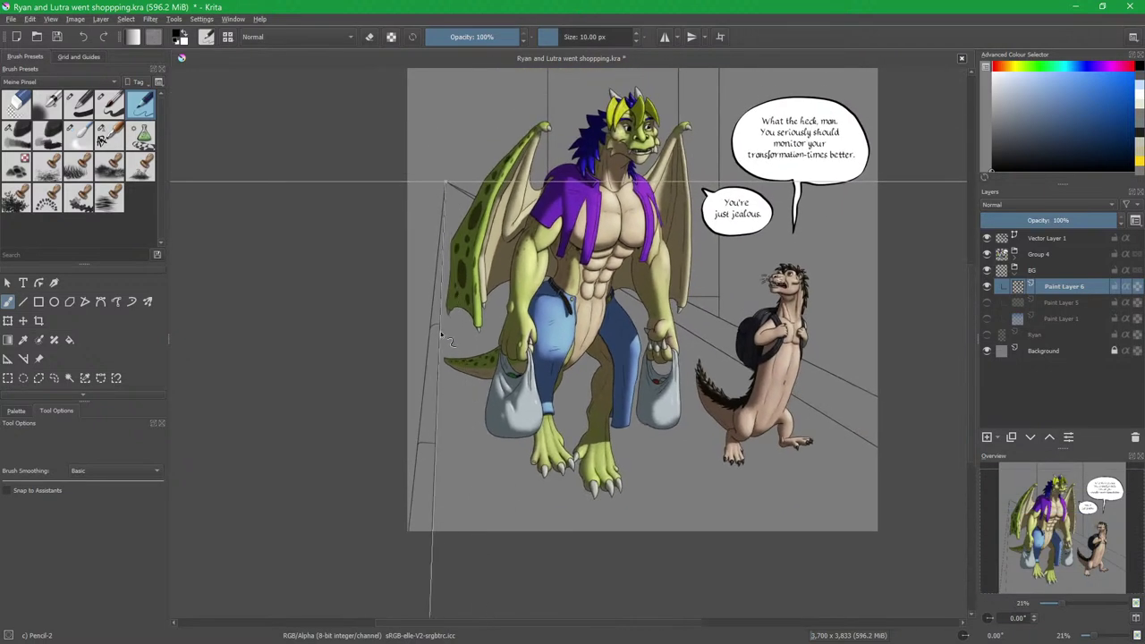
pyautogui.scroll(3, 443, 281)
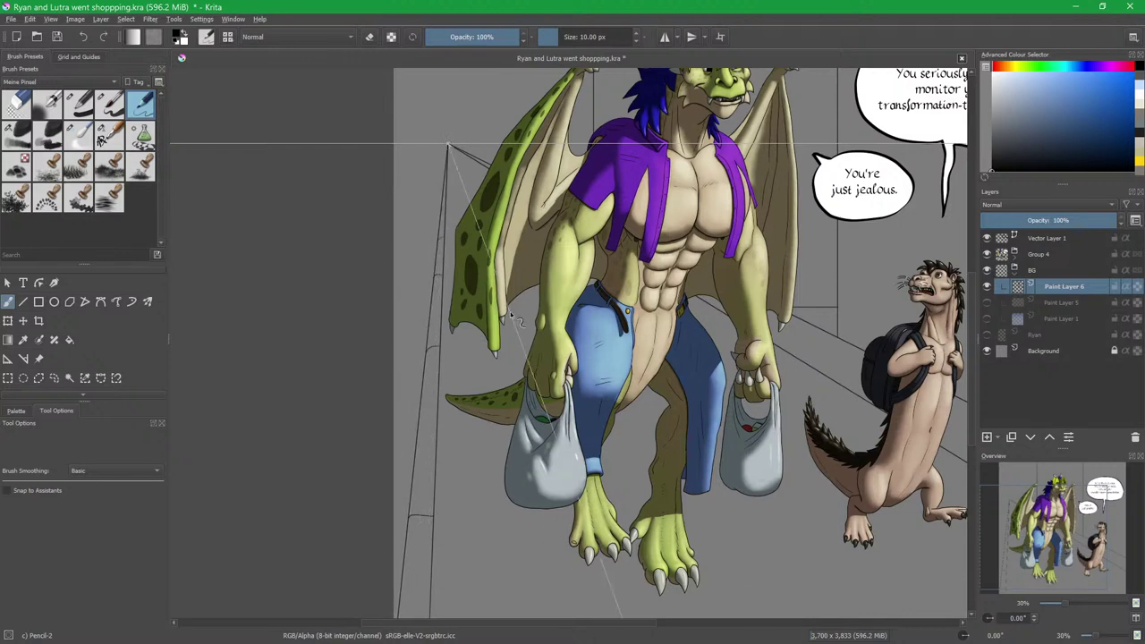
# Turn on assistant snapping and outline a window behind the speech bubbles with vertical sides, a perspective lower edge and an upper edge along the horizon.
pyautogui.scroll(-4, 538, 288)
pyautogui.moveTo(622, 386); pyautogui.dragTo(573, 439)
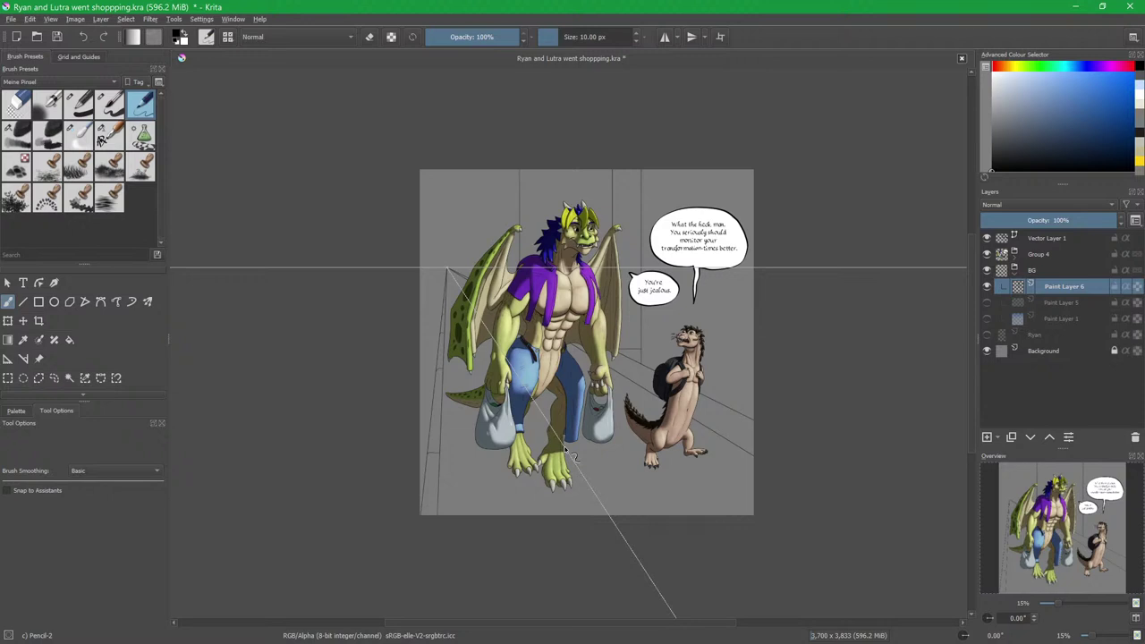
pyautogui.scroll(3, 573, 456)
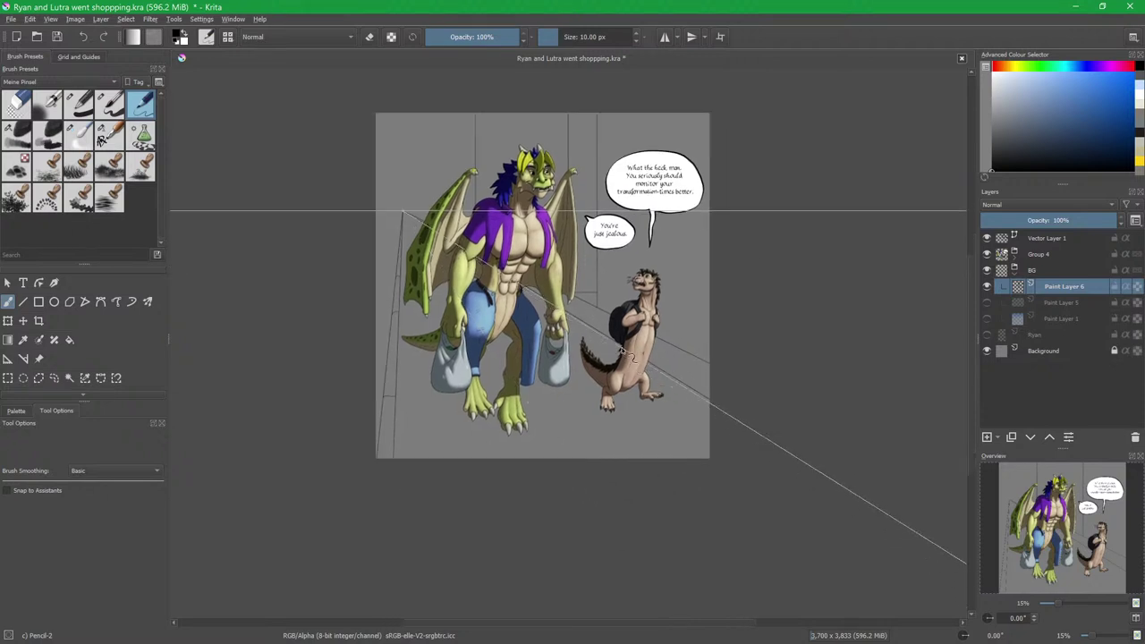
pyautogui.click(9, 492)
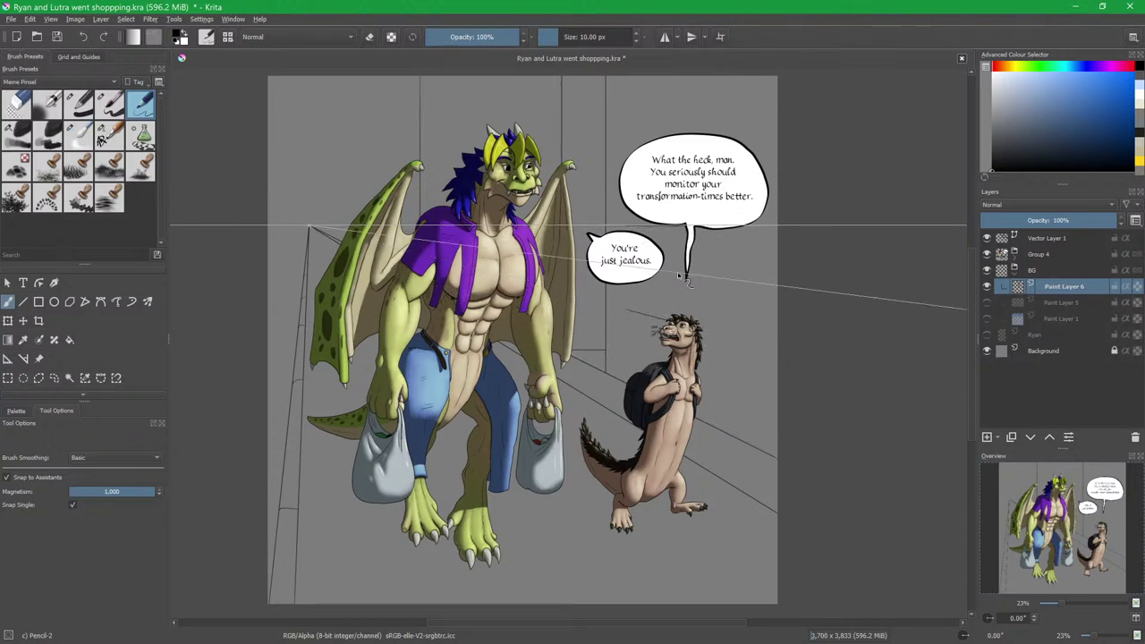
pyautogui.press('v')
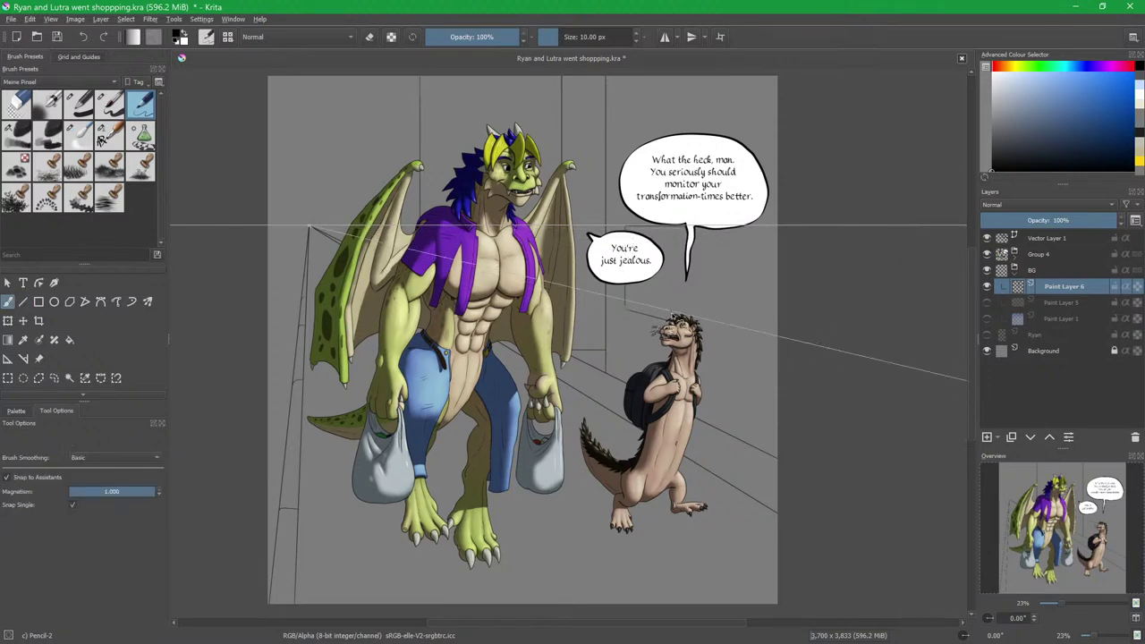
pyautogui.press('b')
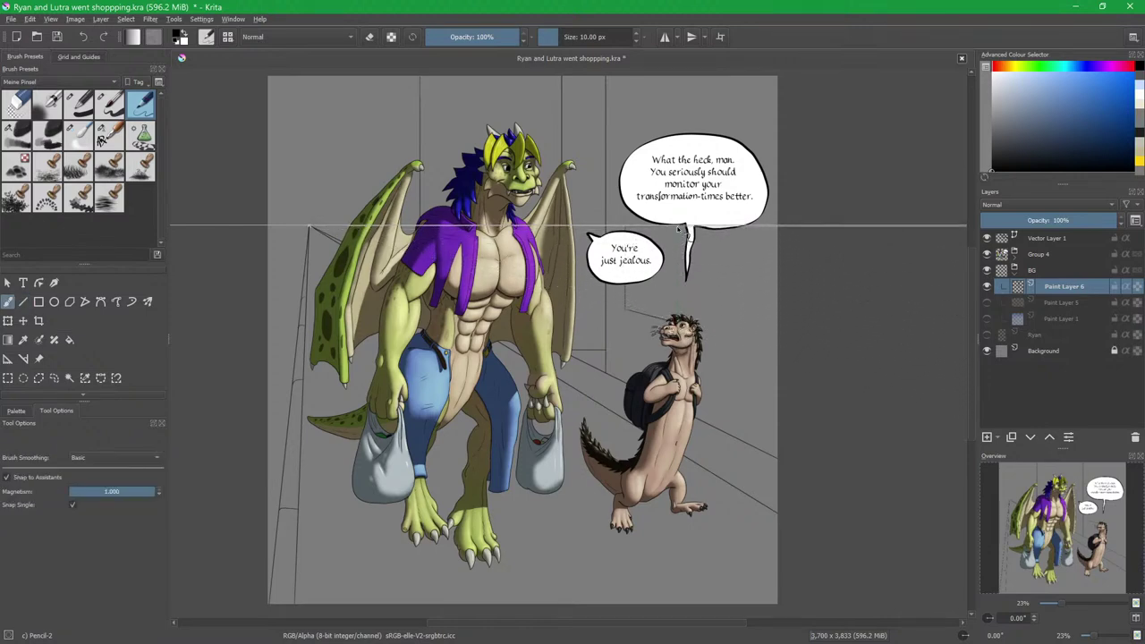
pyautogui.scroll(2, 658, 337)
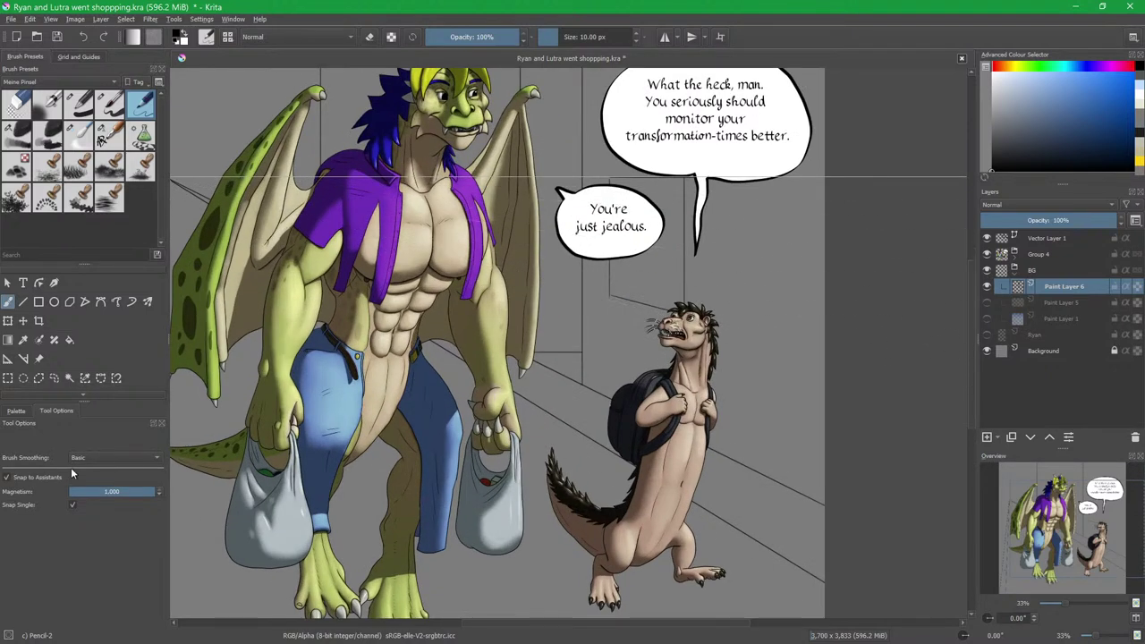
# Turn off assistant snapping and add the window recess with a short horizontal sill line and a vertical line just inside the window's left edge.
pyautogui.click(7, 479)
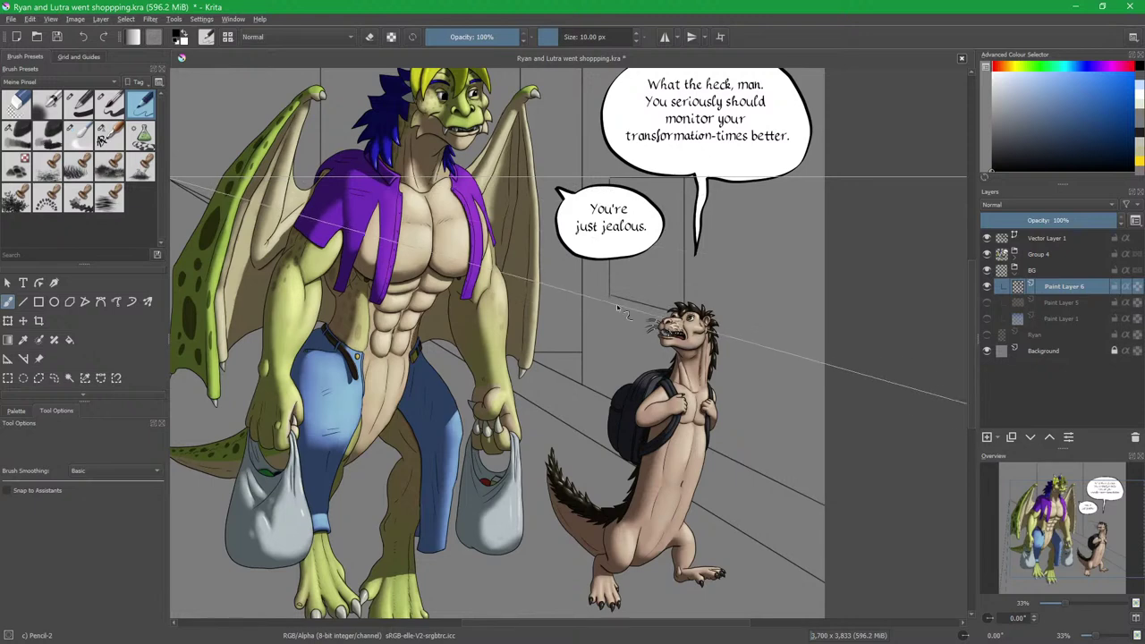
pyautogui.scroll(2, 644, 285)
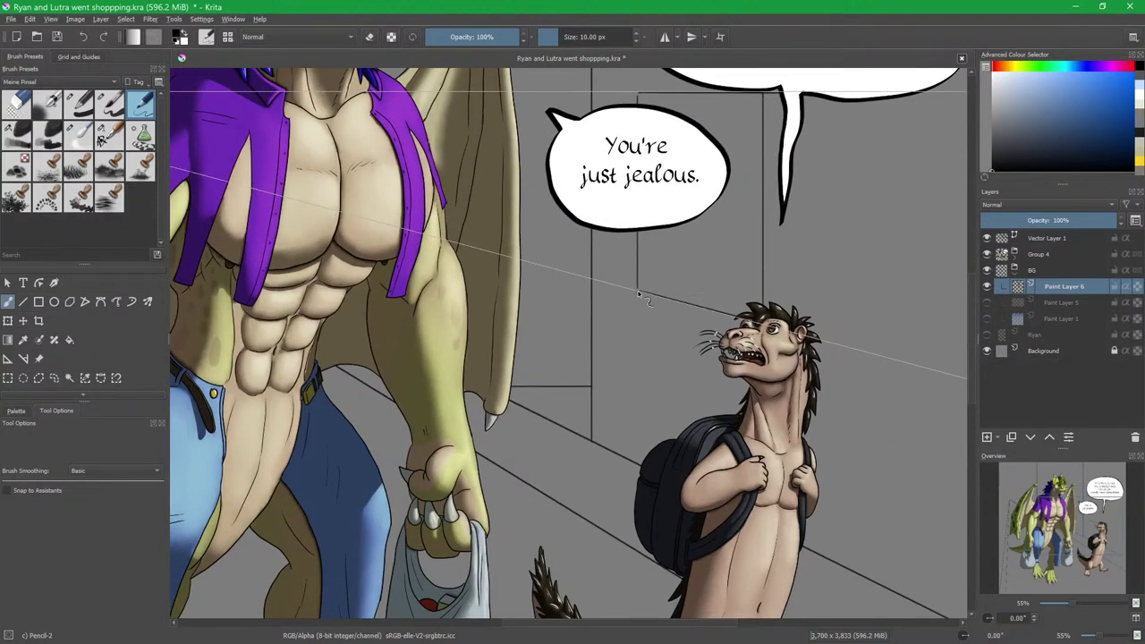
pyautogui.press('v')
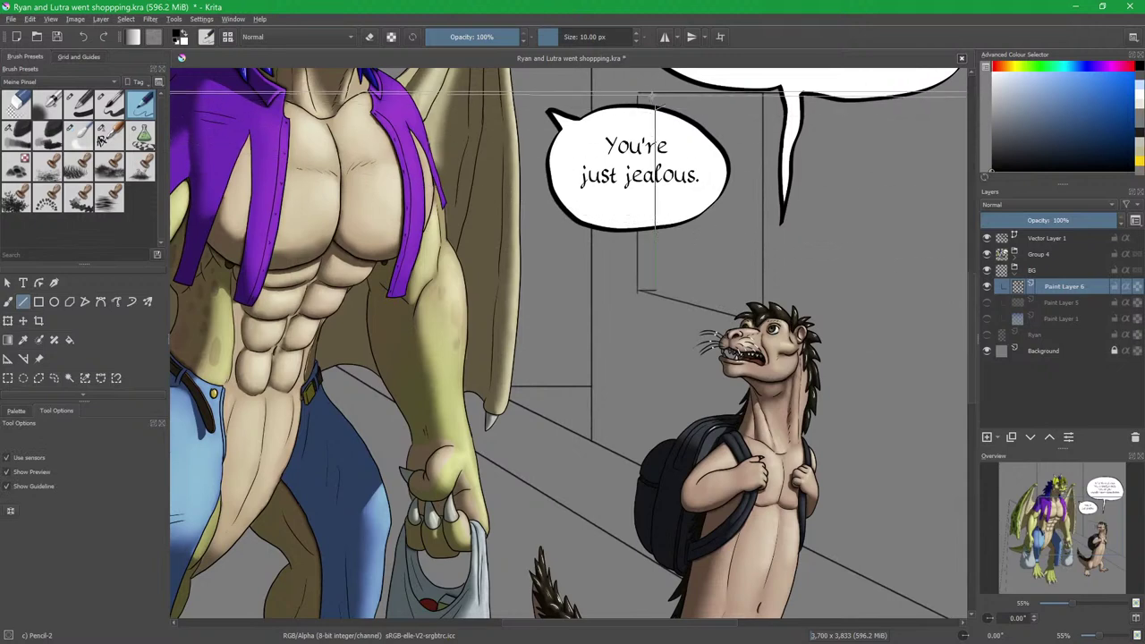
pyautogui.press('b')
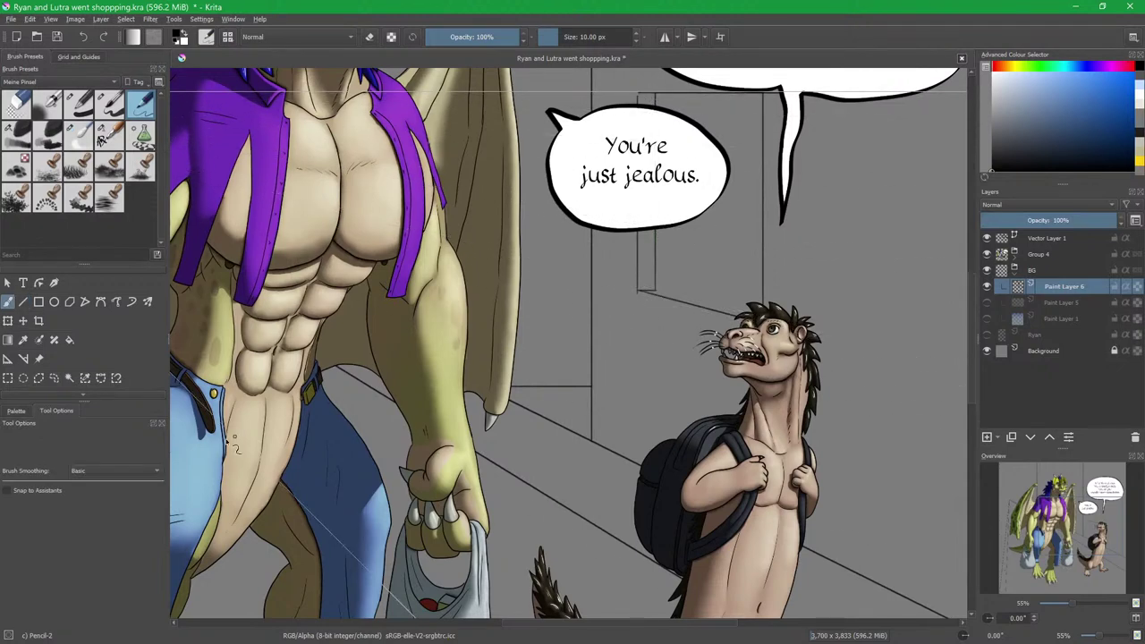
# Turn on assistant snapping and draw the inner frame's perspective edges along the sill and upper side of the window above the otter.
pyautogui.click(10, 490)
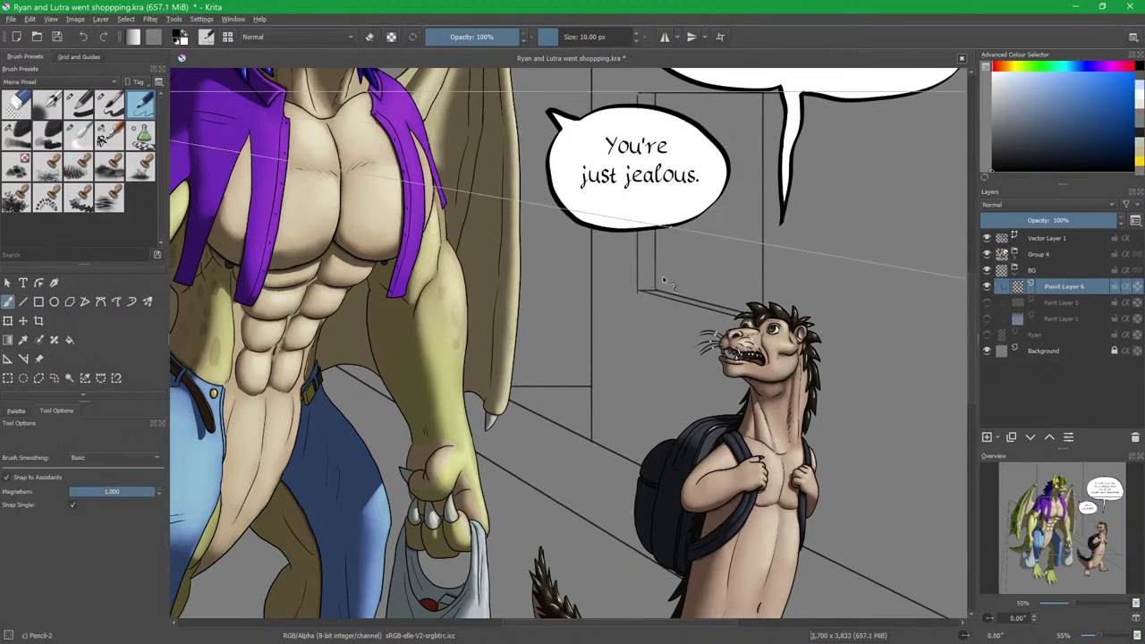
pyautogui.press('c')
pyautogui.moveTo(666, 228); pyautogui.dragTo(666, 229)
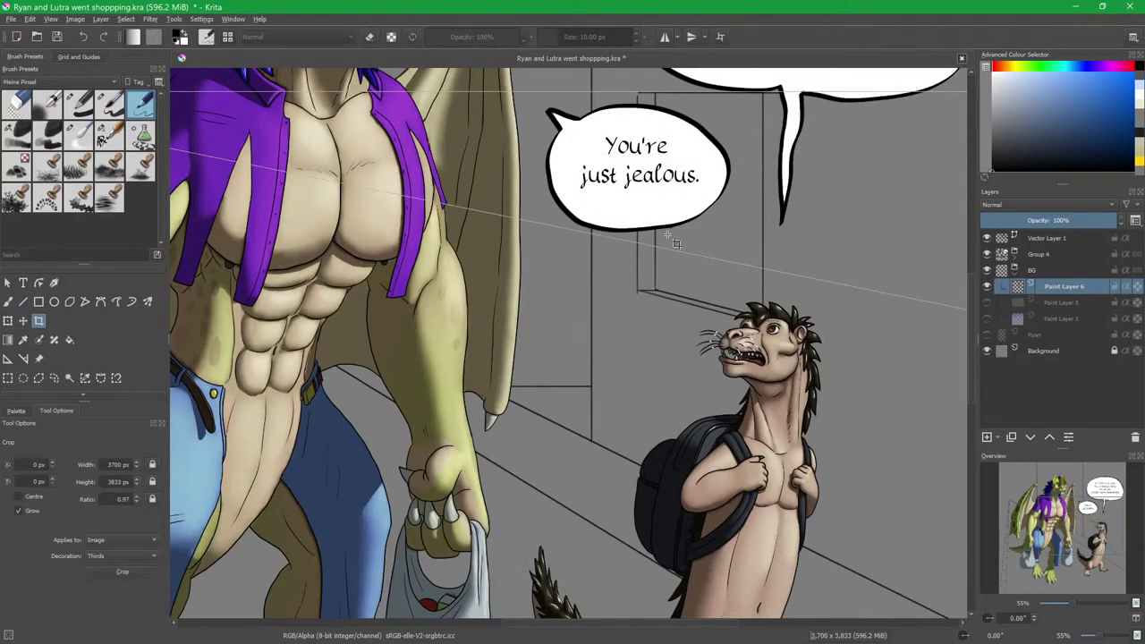
pyautogui.press('b')
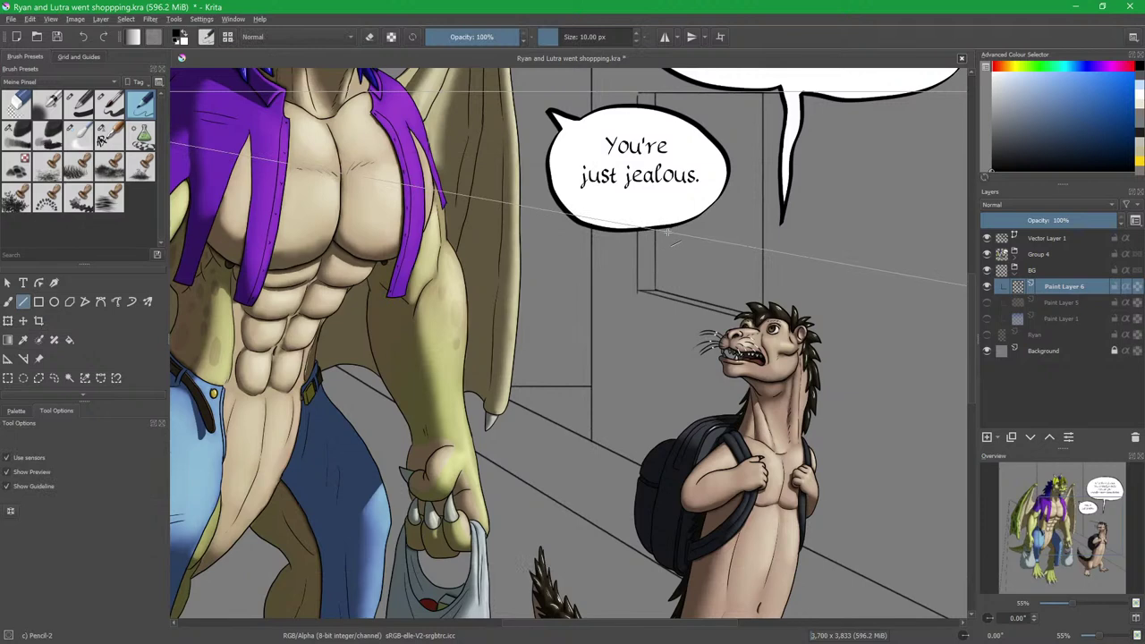
pyautogui.press('b')
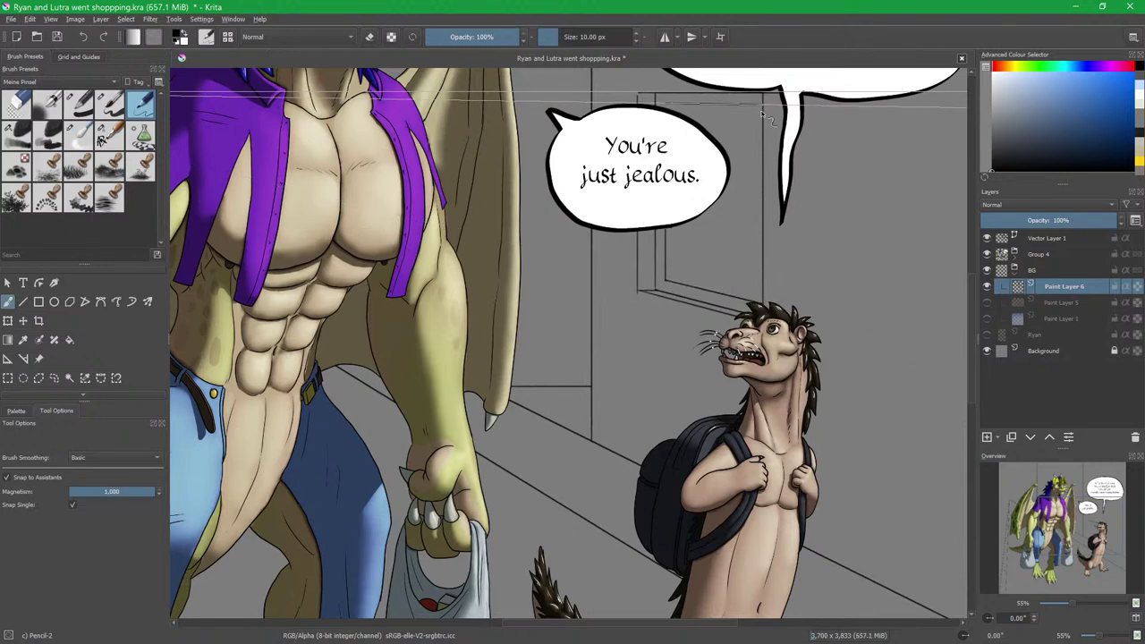
# Draw the innermost vertical frame line of the window, then turn off snapping and add diagonal glare strokes on the glass.
pyautogui.press('v')
pyautogui.moveTo(664, 280); pyautogui.dragTo(669, 103)
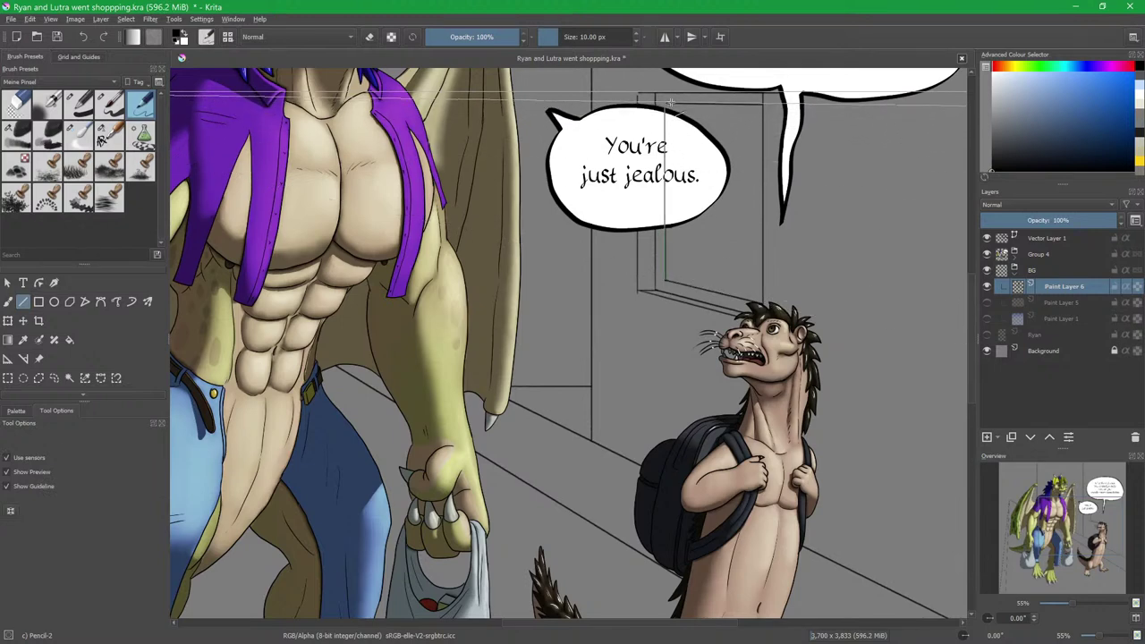
pyautogui.press('b')
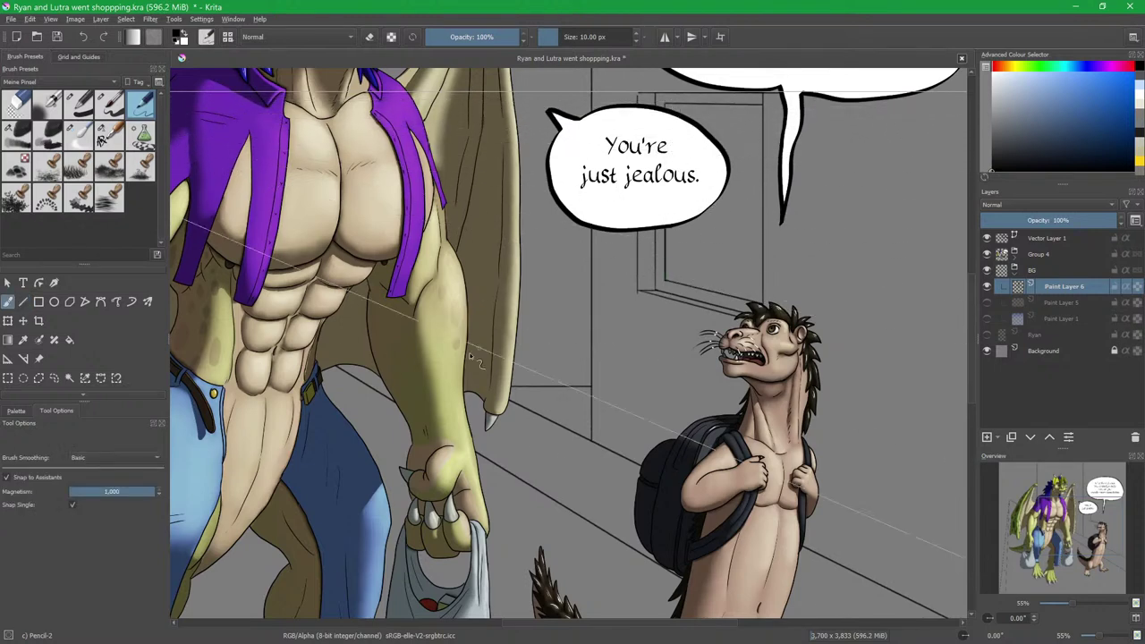
pyautogui.click(19, 480)
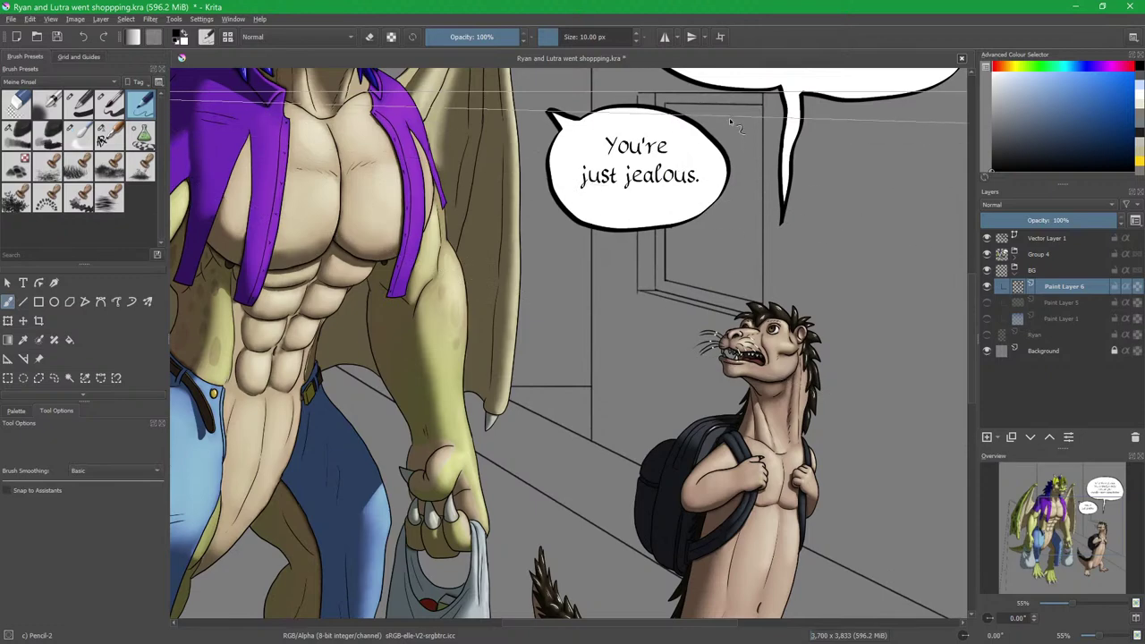
# Outline a second window above the large speech bubble with two vertical sides from the canvas top and a snapped perspective lower edge.
pyautogui.scroll(-4, 686, 257)
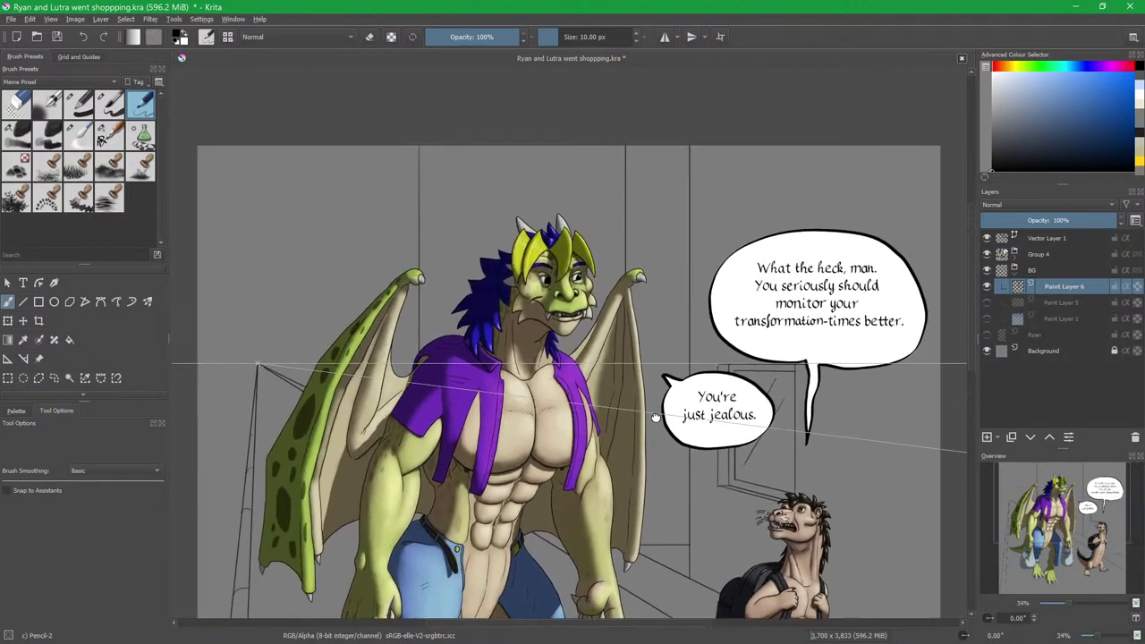
pyautogui.moveTo(656, 418); pyautogui.dragTo(668, 439)
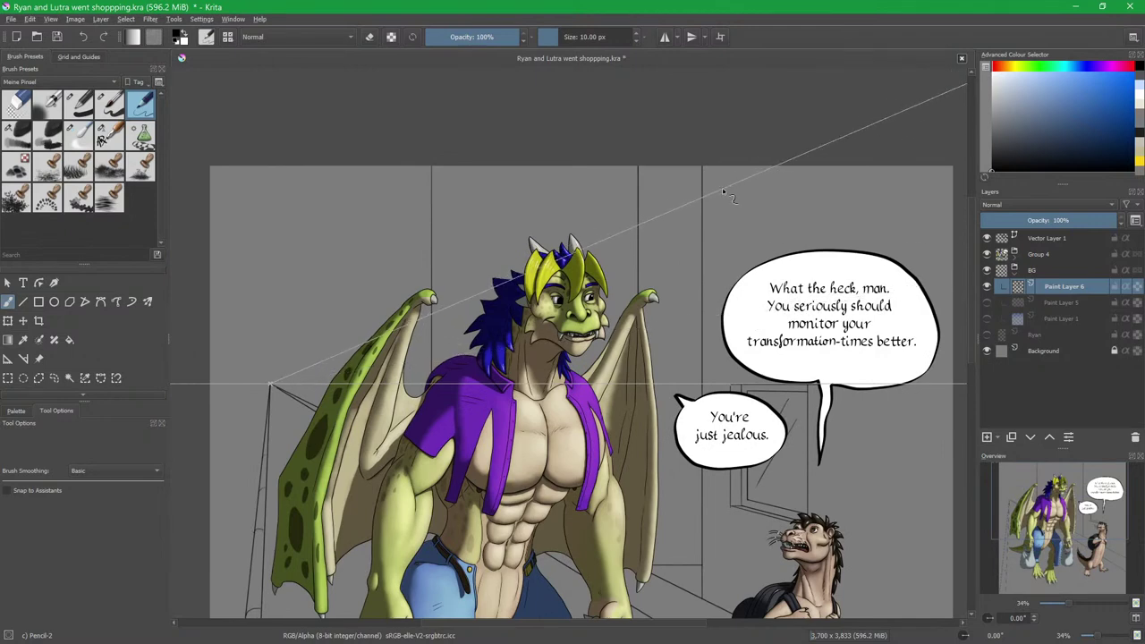
pyautogui.press('v')
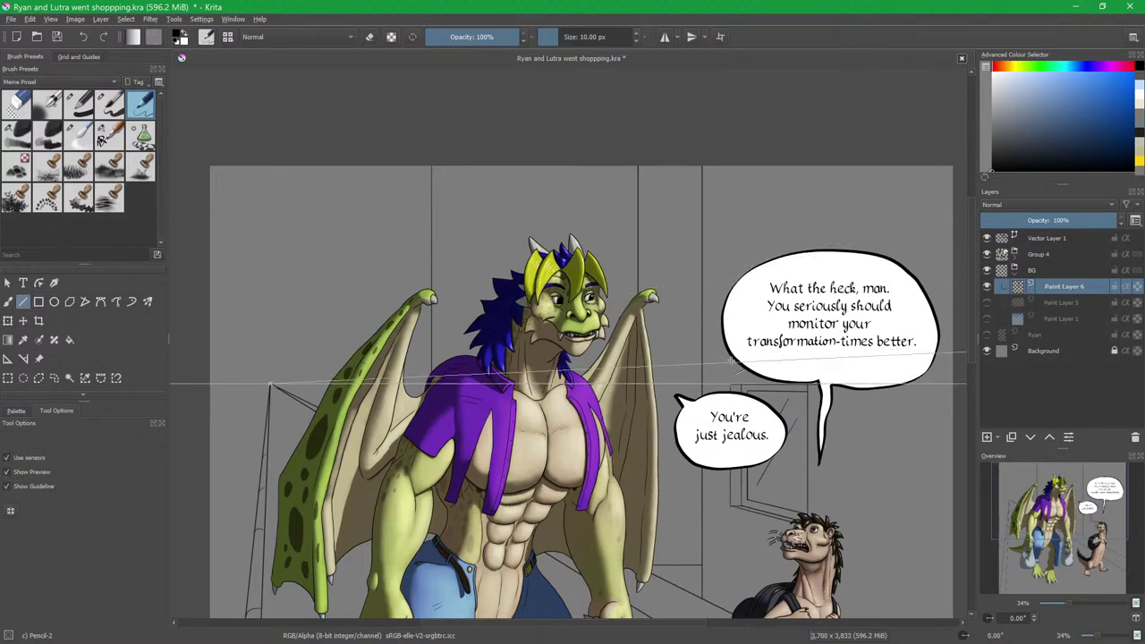
pyautogui.press('b')
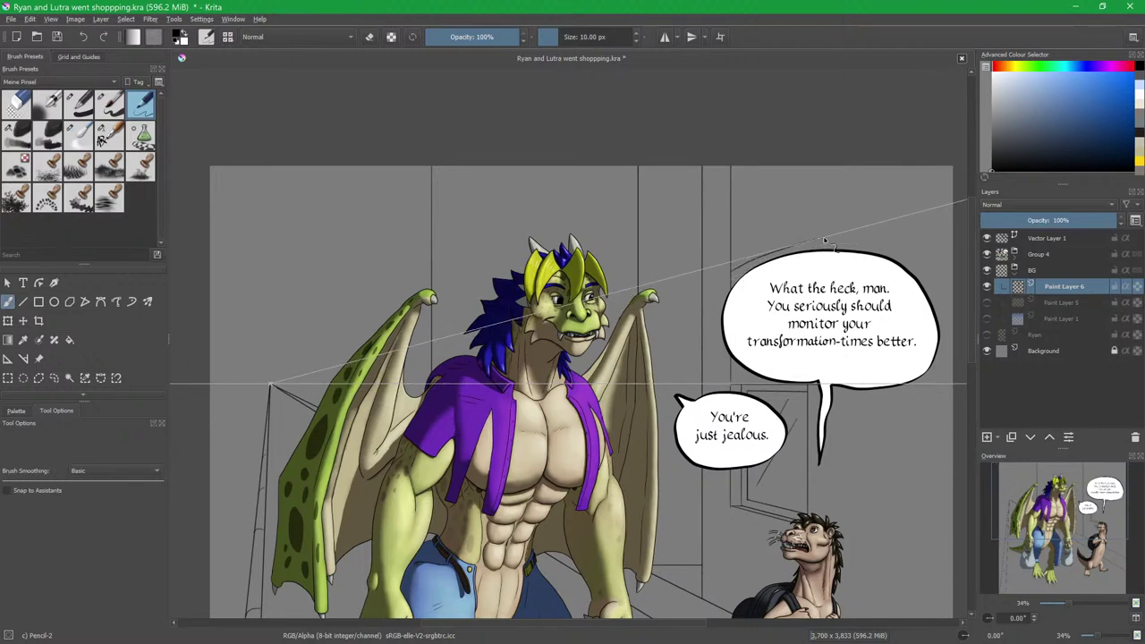
pyautogui.click(13, 492)
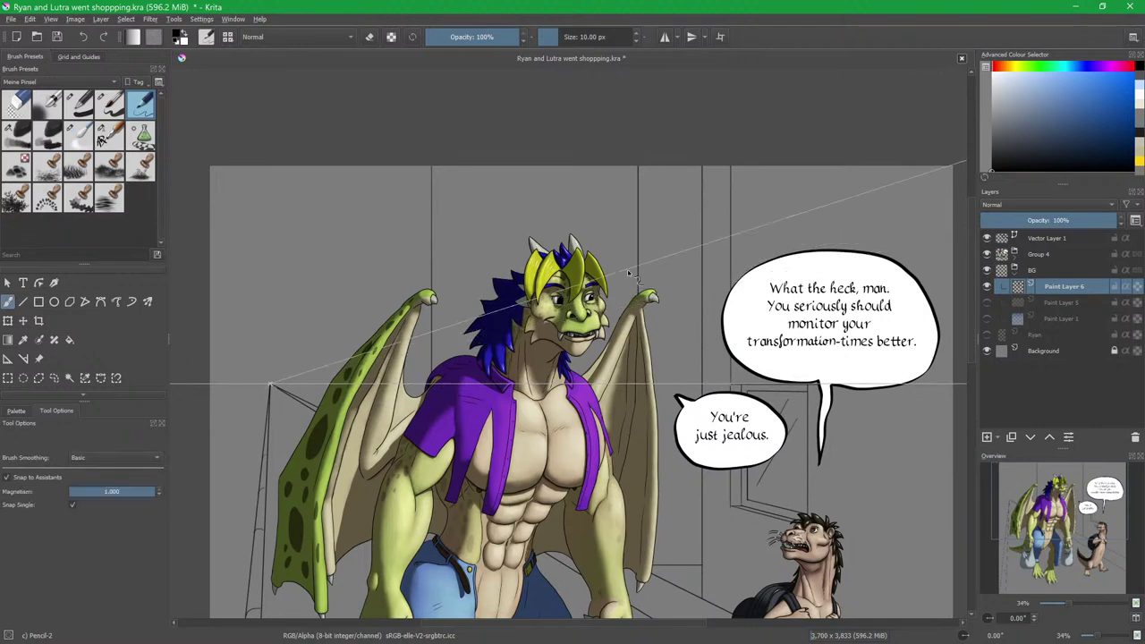
pyautogui.moveTo(810, 233); pyautogui.dragTo(734, 257)
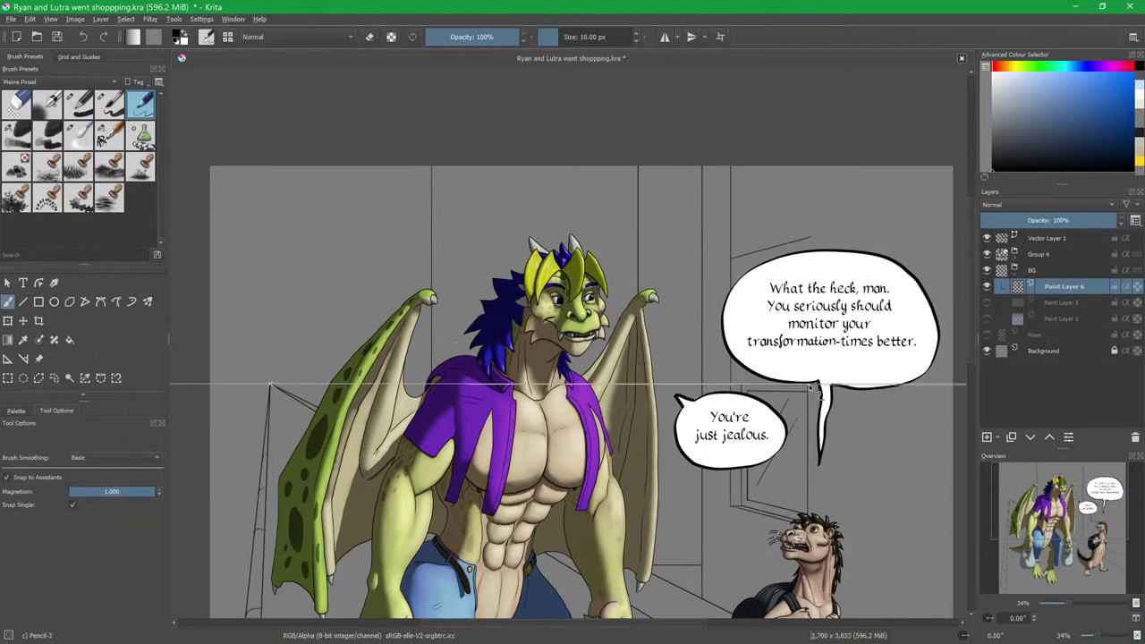
pyautogui.moveTo(811, 161); pyautogui.dragTo(810, 251)
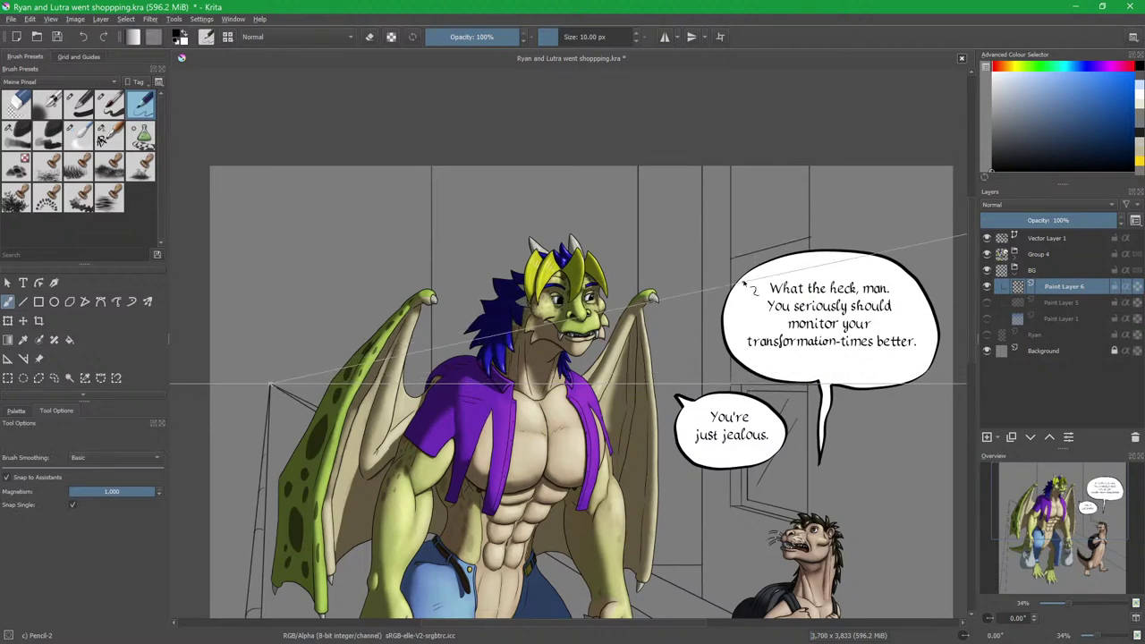
# Add inner vertical and perspective frame lines to the upper window, then turn off assistant snapping and draw diagonal glare strokes on its glass.
pyautogui.press('v')
pyautogui.press('b')
pyautogui.press('v')
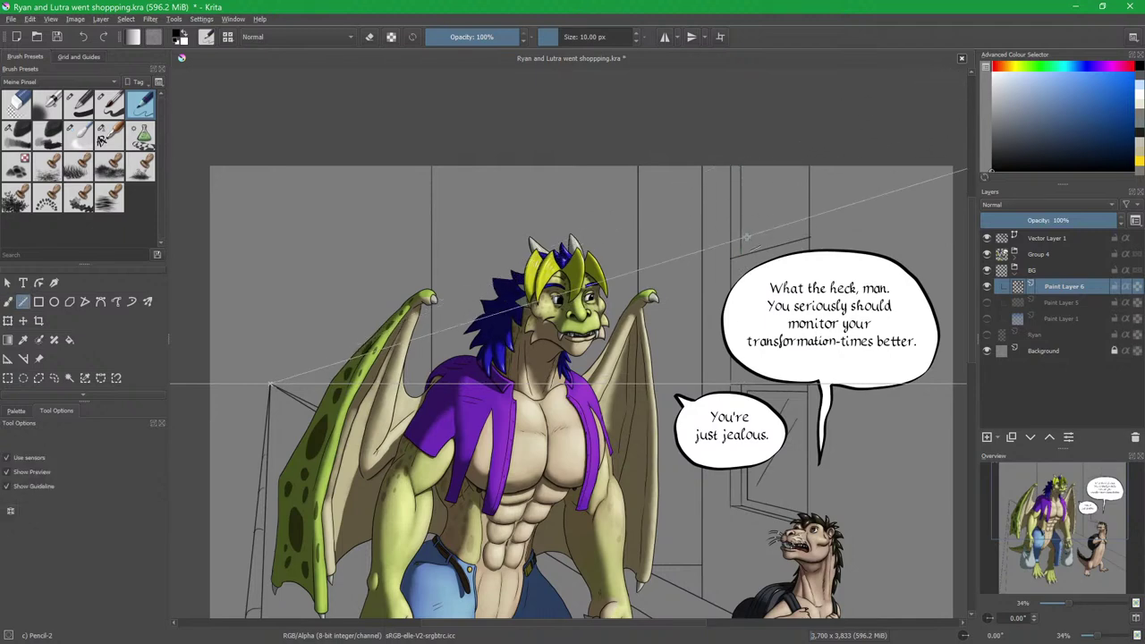
pyautogui.press('b')
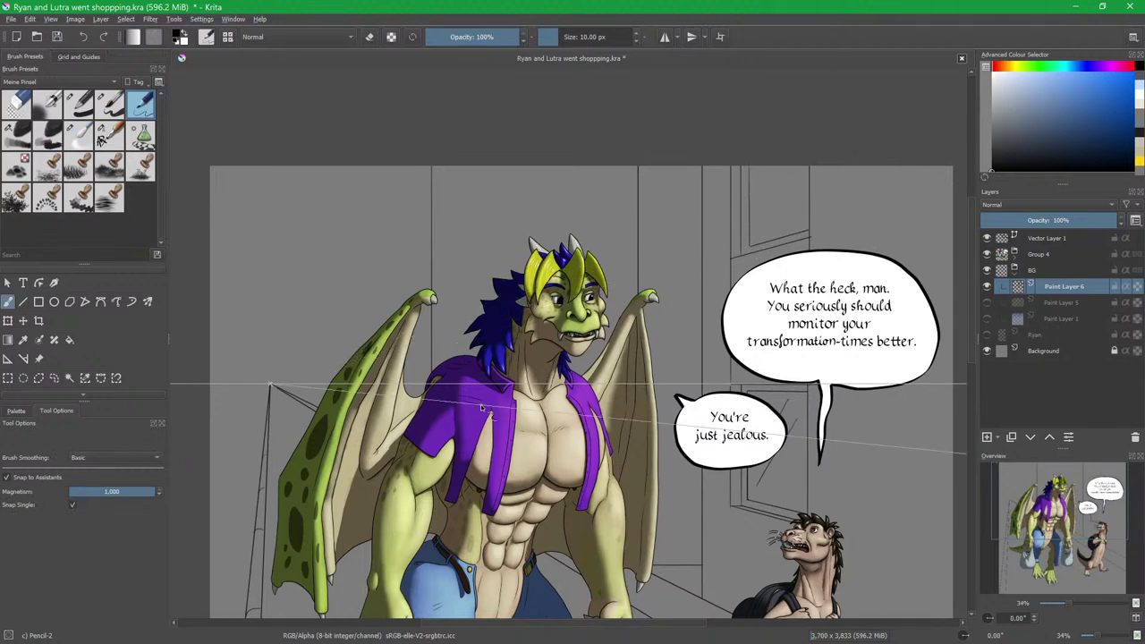
pyautogui.click(28, 481)
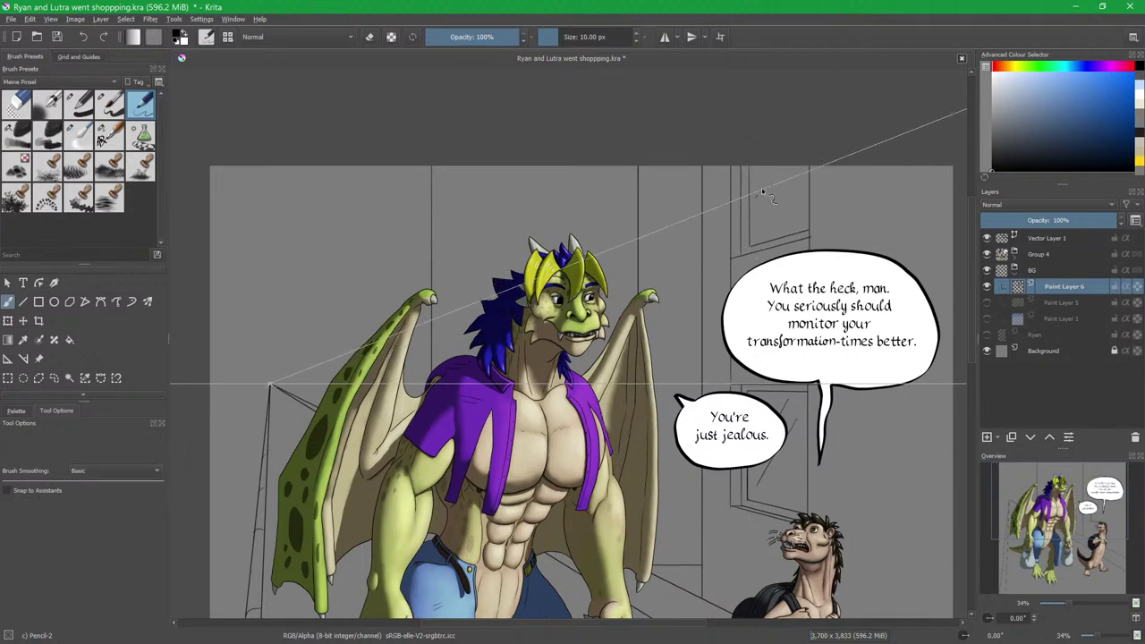
pyautogui.moveTo(731, 344); pyautogui.dragTo(774, 270)
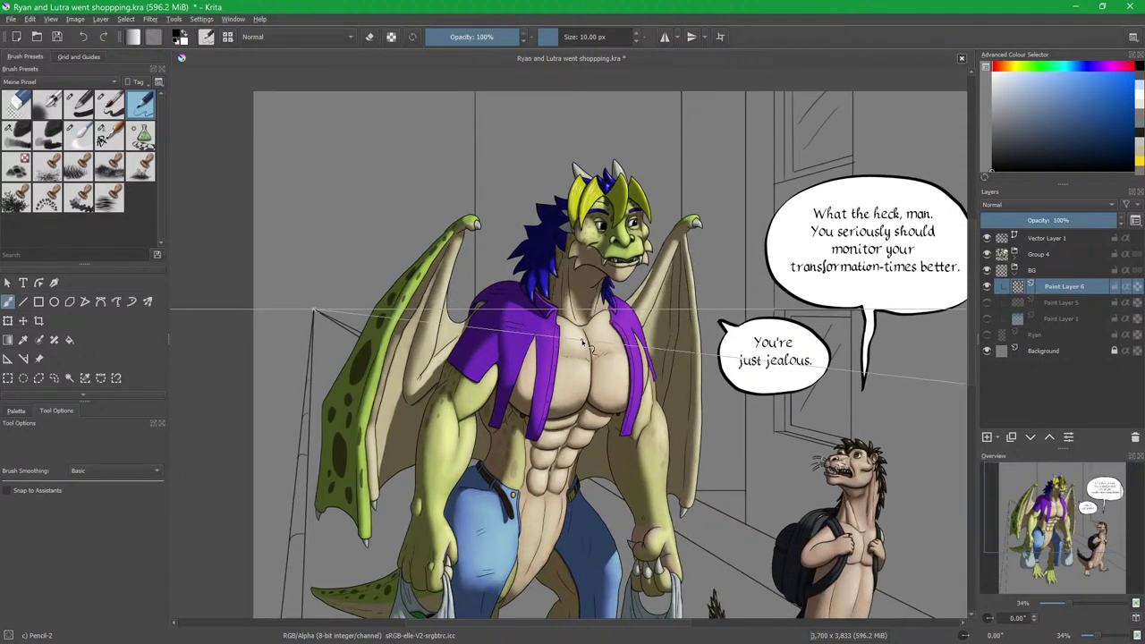
pyautogui.scroll(2, 601, 358)
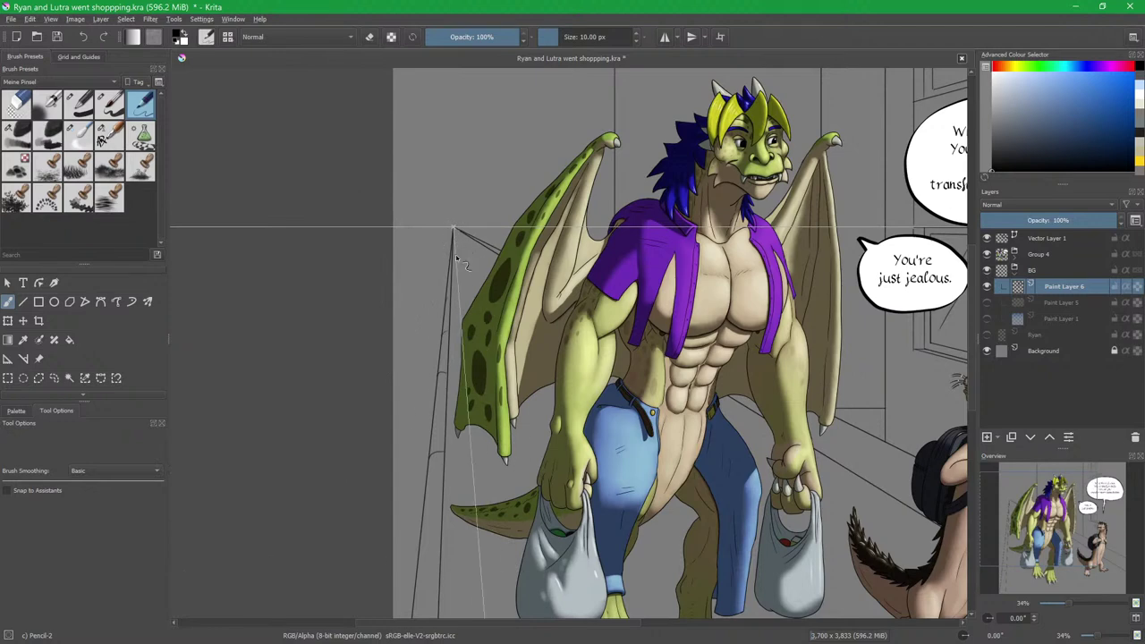
# Erase the converging line tips at the vanishing point and draw an uneven distant horizon line from the canvas edge to the dragon's wing.
pyautogui.press('/')
pyautogui.press('e')
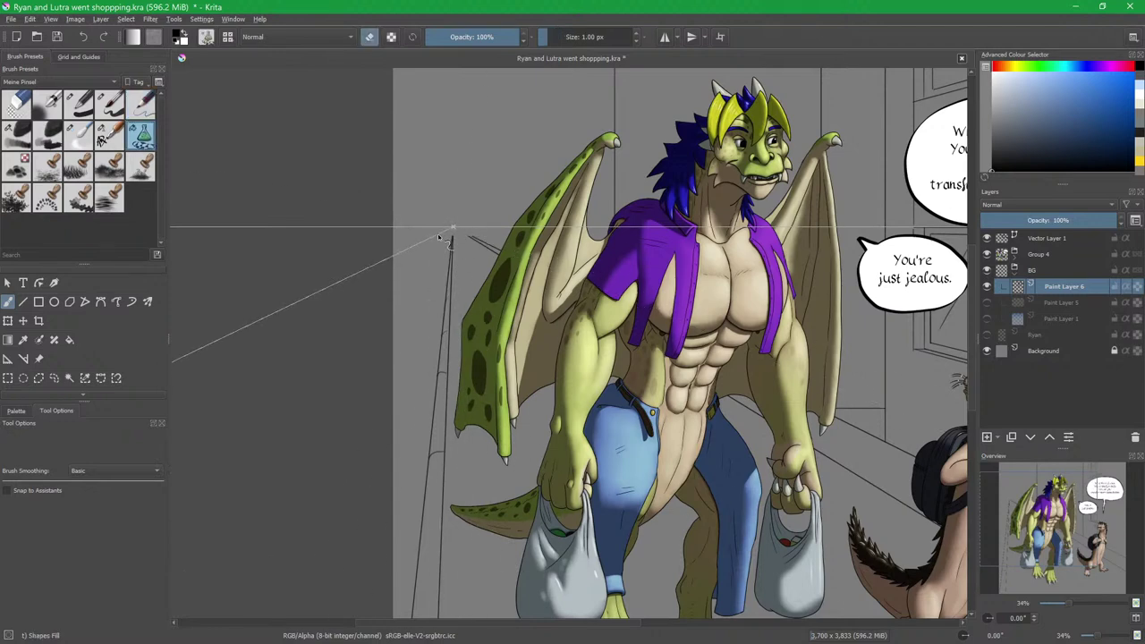
pyautogui.press('/')
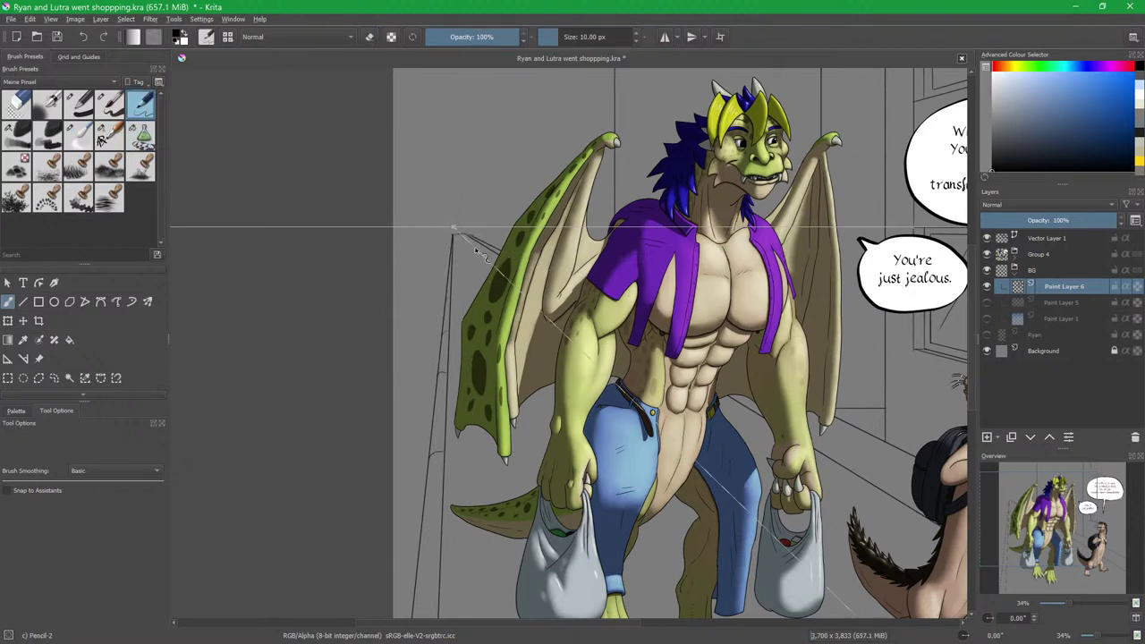
pyautogui.scroll(3, 459, 276)
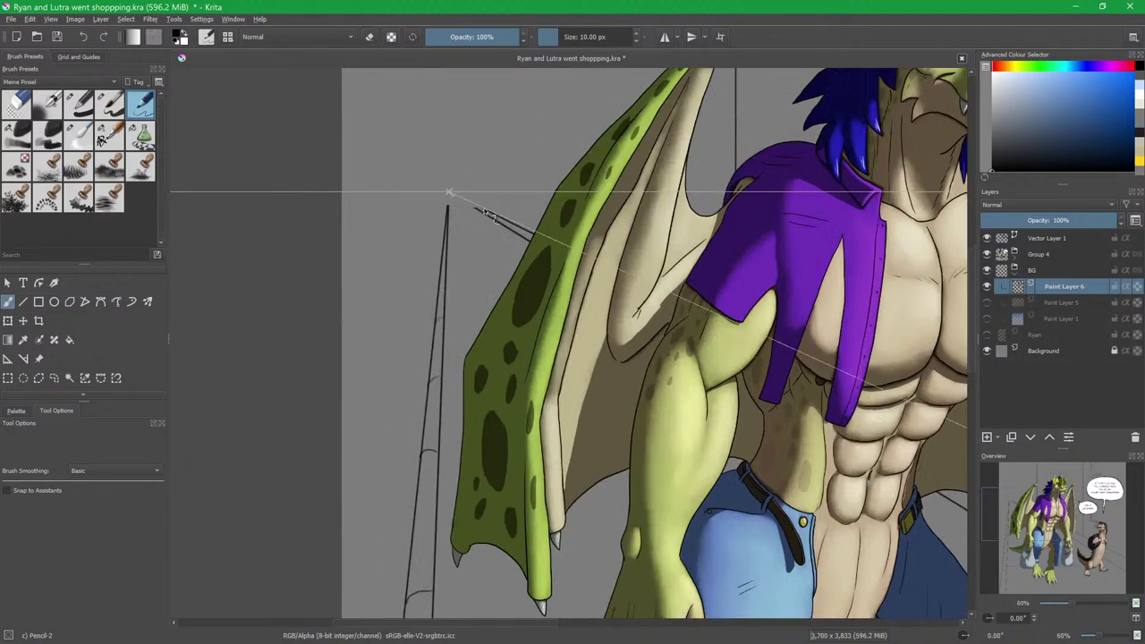
pyautogui.moveTo(450, 208); pyautogui.dragTo(375, 217)
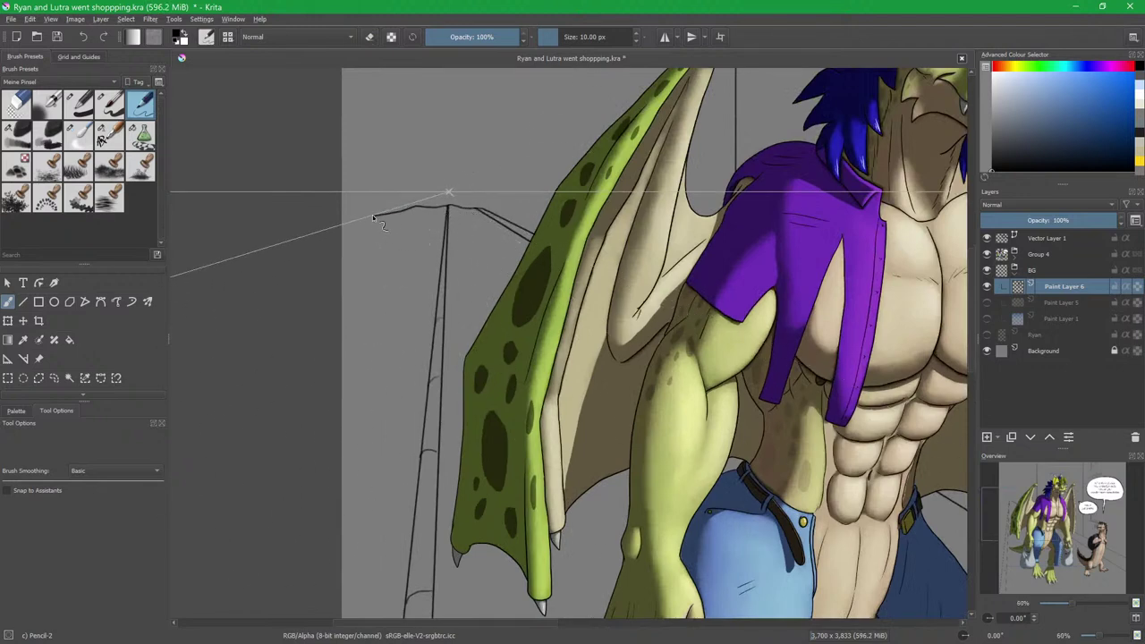
pyautogui.moveTo(482, 208)
pyautogui.mouseDown()
pyautogui.moveTo(539, 211)
pyautogui.moveTo(575, 184)
pyautogui.moveTo(396, 259)
pyautogui.mouseUp()
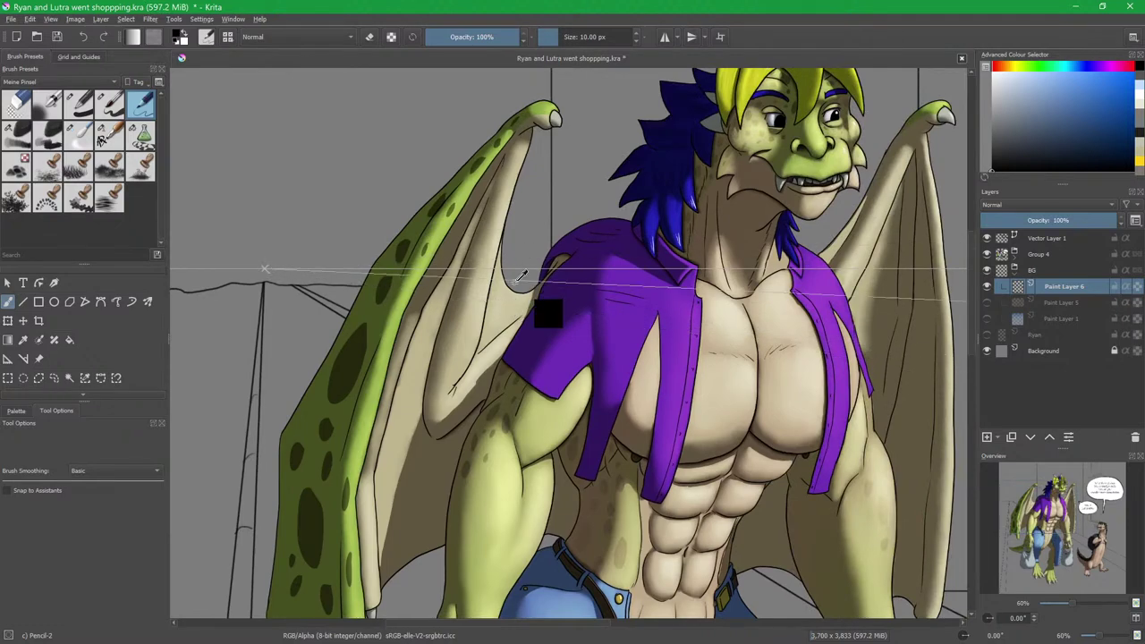
# Outline a distant building behind the dragon's raised wing with a vertical far edge and an assistant-snapped perspective roofline.
pyautogui.scroll(-3, 483, 318)
pyautogui.scroll(-2, 439, 338)
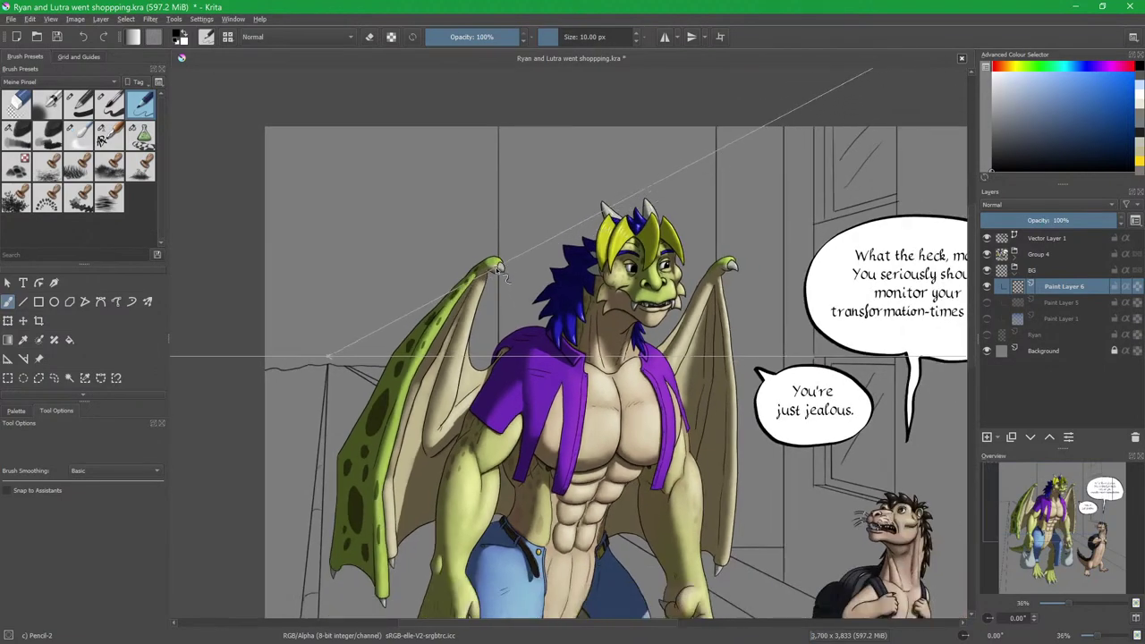
pyautogui.moveTo(447, 370); pyautogui.dragTo(568, 294)
pyautogui.scroll(3, 569, 296)
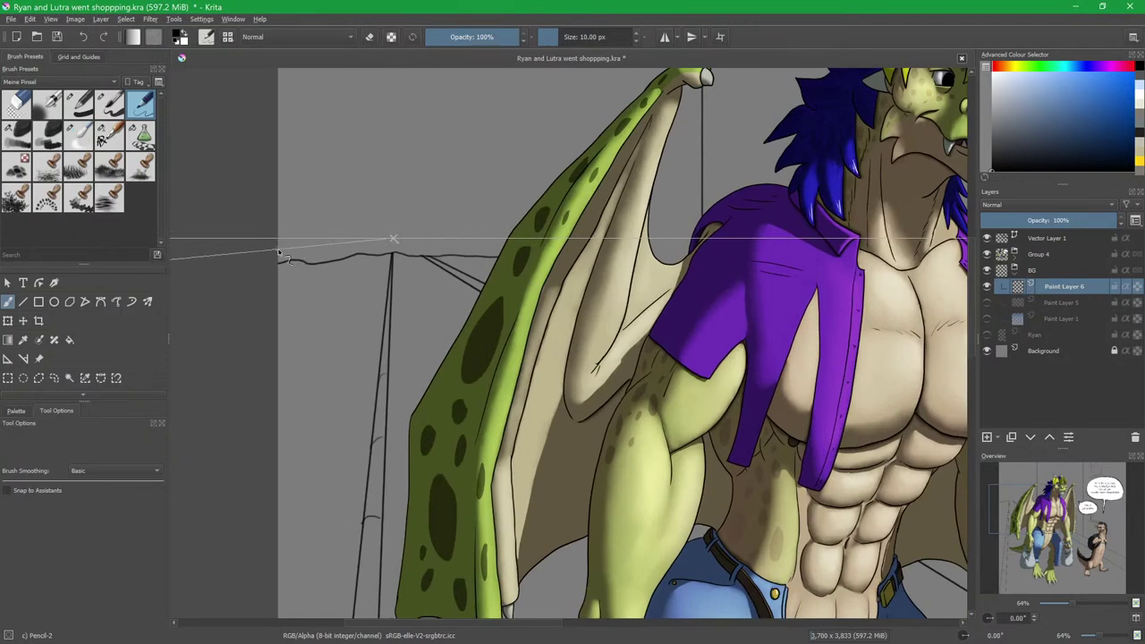
pyautogui.press('v')
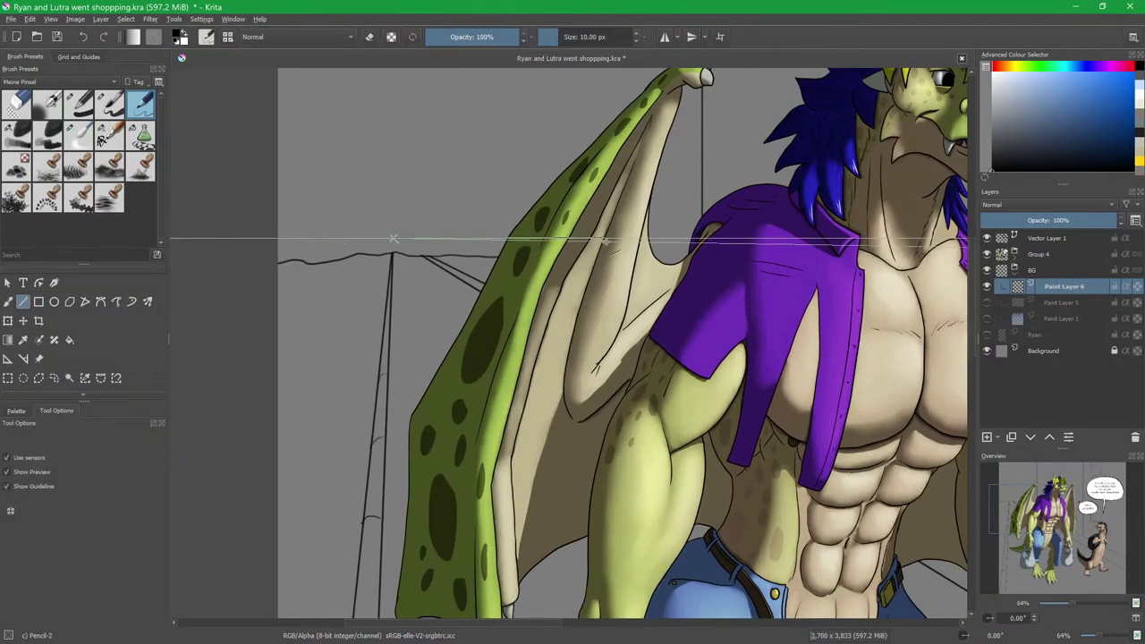
pyautogui.press('b')
pyautogui.scroll(-2, 490, 235)
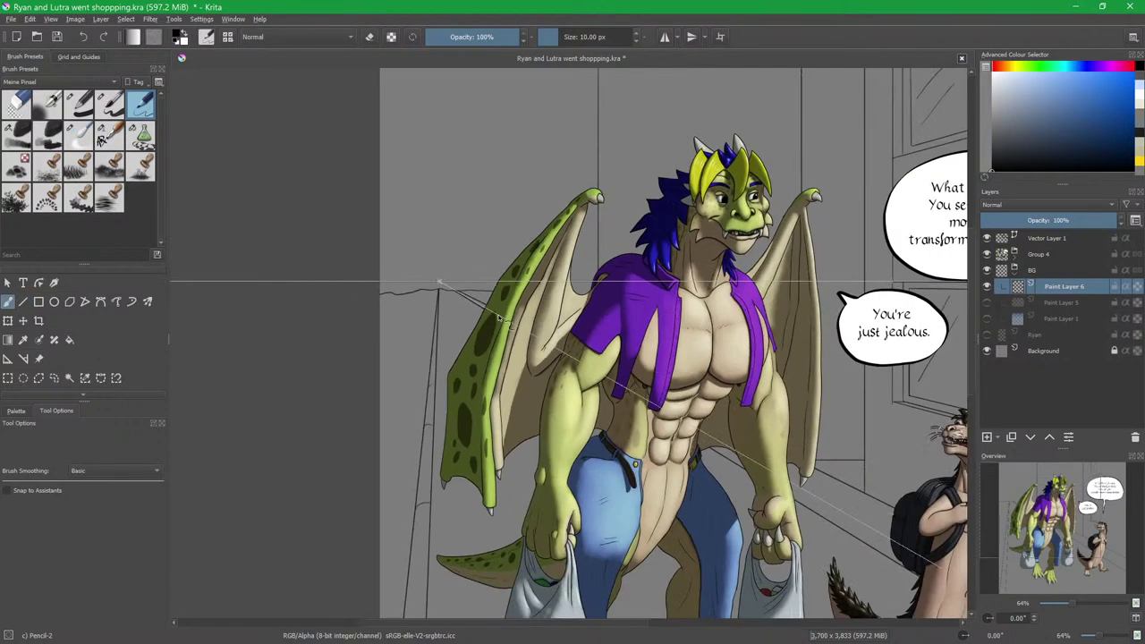
pyautogui.moveTo(664, 358); pyautogui.dragTo(537, 261)
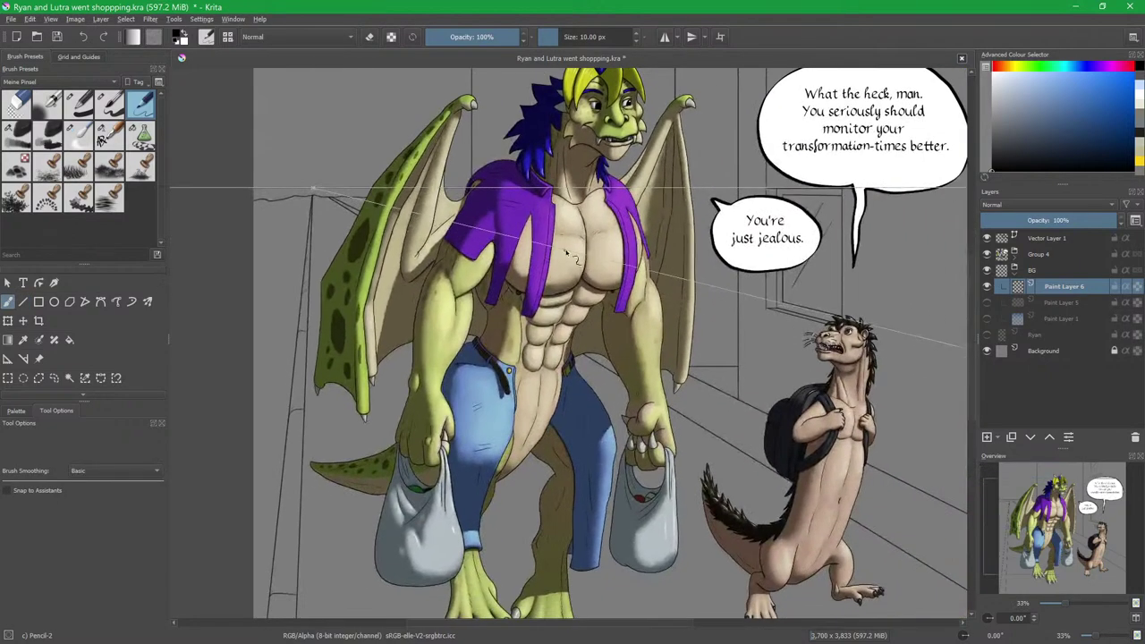
pyautogui.moveTo(694, 261); pyautogui.dragTo(686, 402)
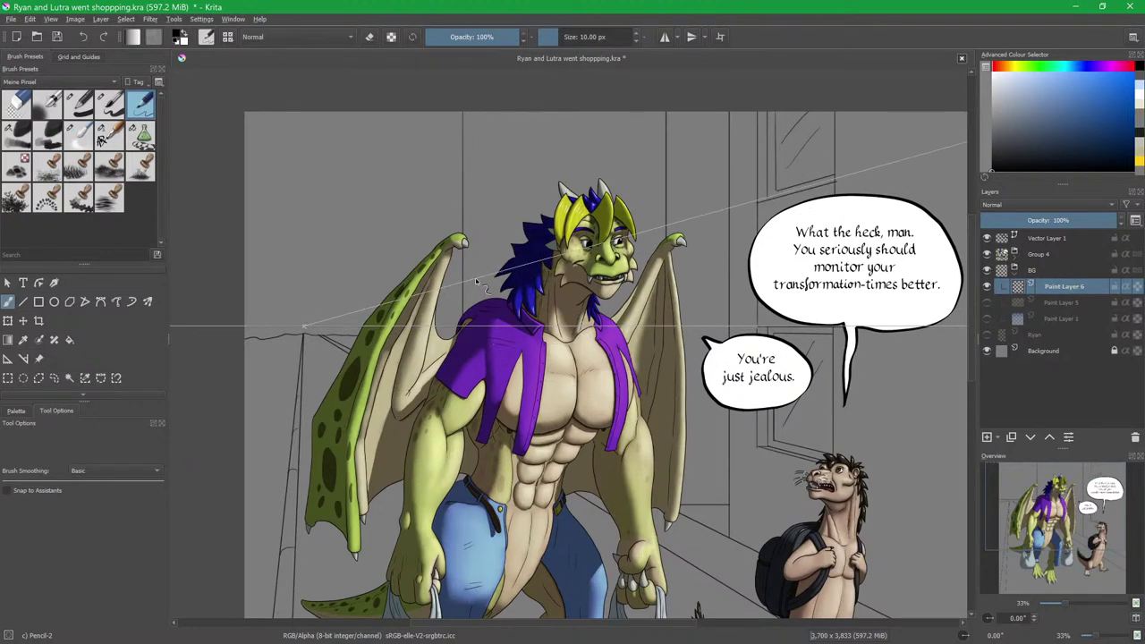
pyautogui.moveTo(419, 254); pyautogui.dragTo(489, 245)
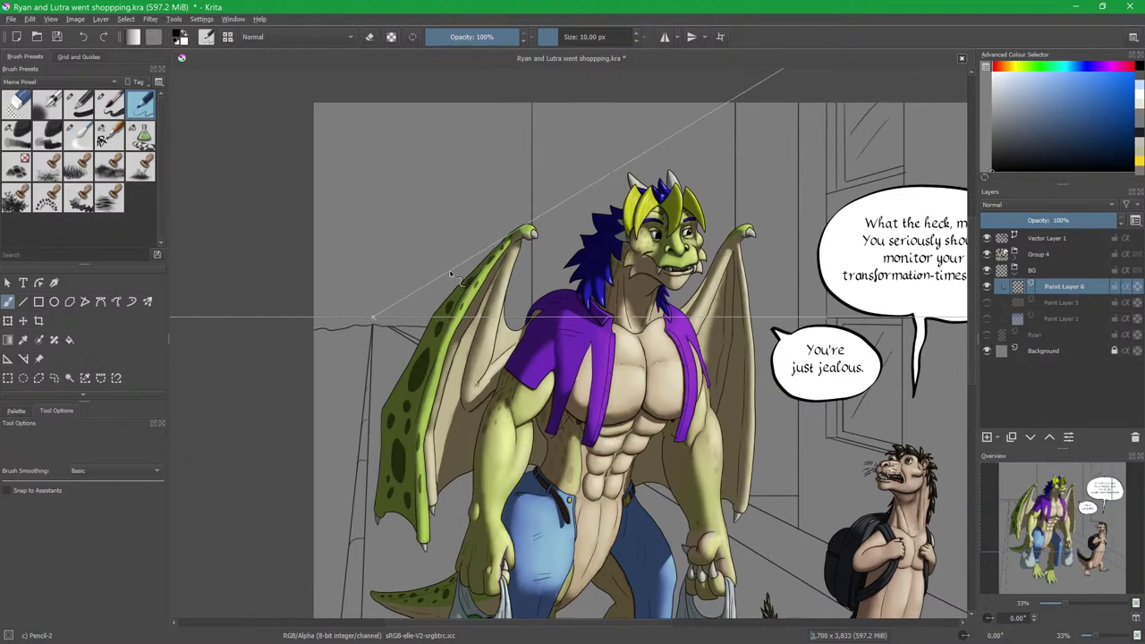
pyautogui.press('v')
pyautogui.press('b')
pyautogui.click(8, 491)
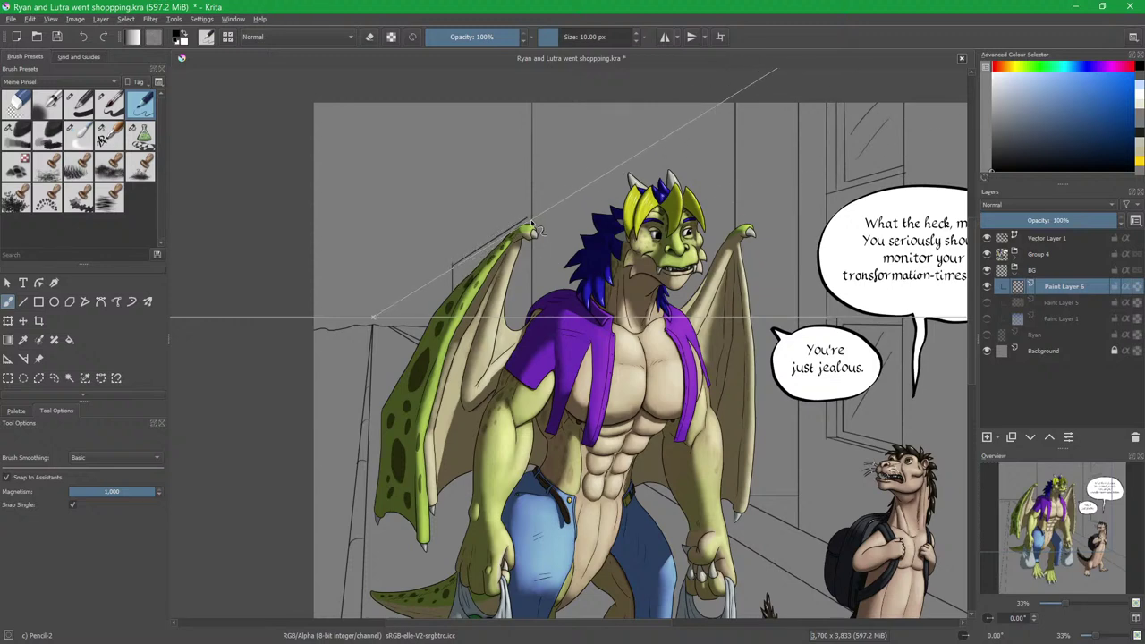
# Draw the distant building's near vertical edge down to the dragon's shoulder, just beside the existing wall line.
pyautogui.press('v')
pyautogui.press('b')
pyautogui.scroll(5, 533, 240)
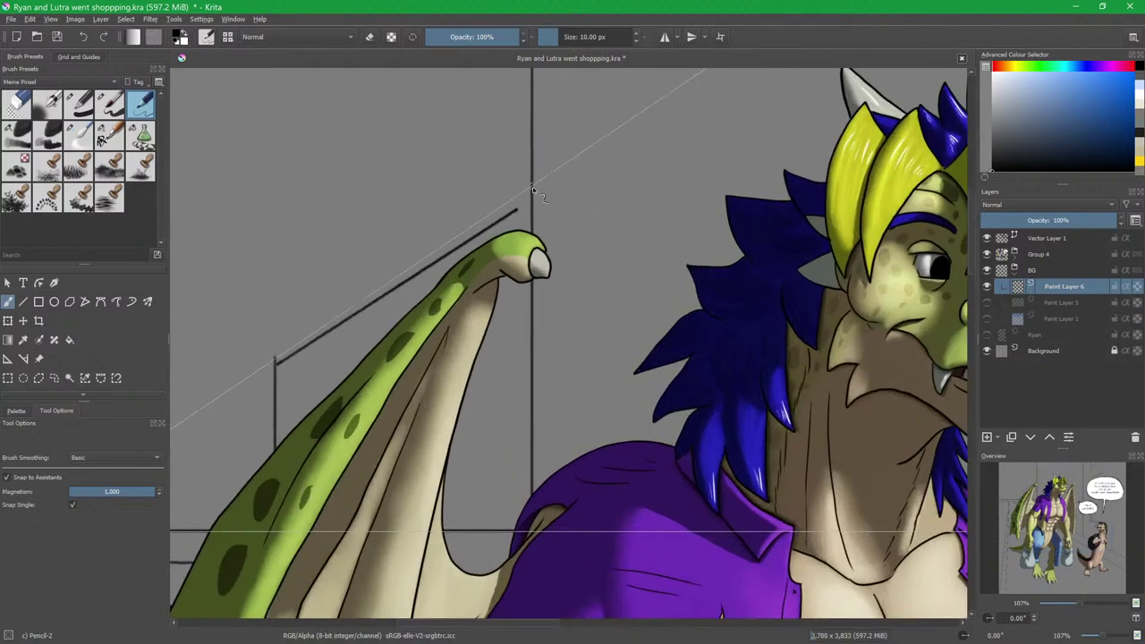
pyautogui.press('v')
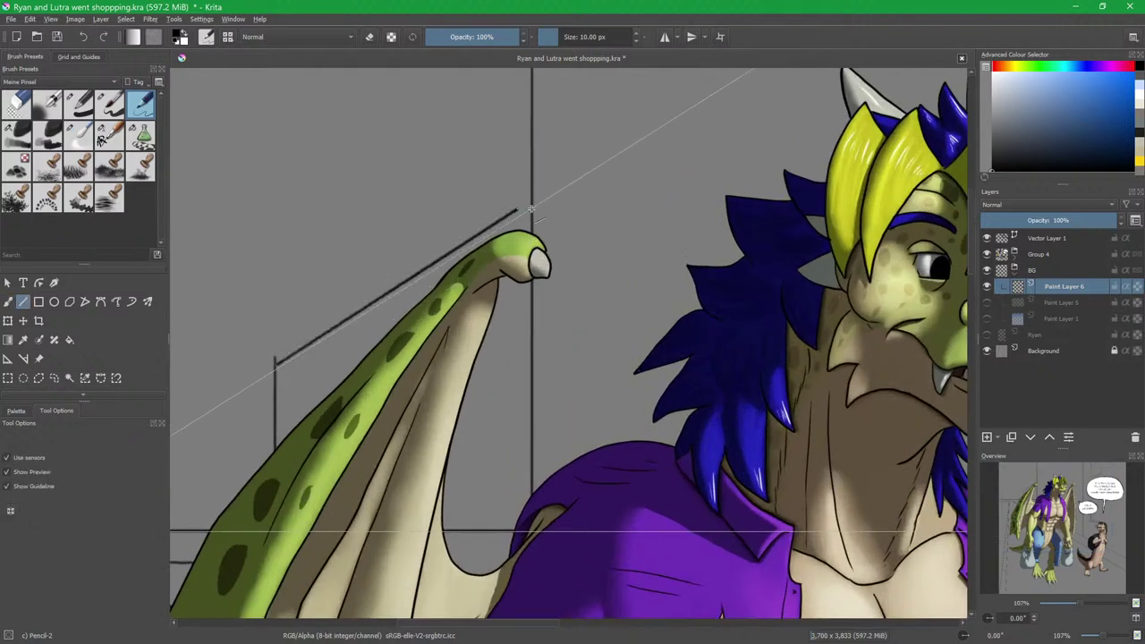
pyautogui.moveTo(519, 231); pyautogui.dragTo(517, 532)
pyautogui.press('b')
pyautogui.moveTo(523, 435); pyautogui.dragTo(616, 253)
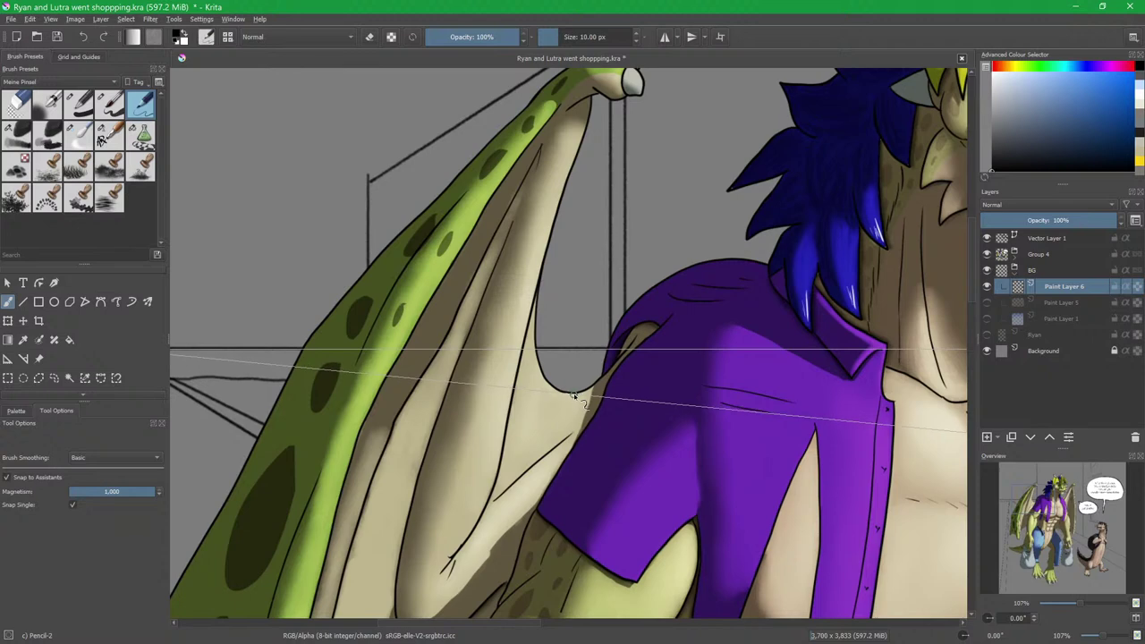
# Turn off assistant snapping and erase the overshooting line ends at the distant building's corners and along the horizon.
pyautogui.press('/')
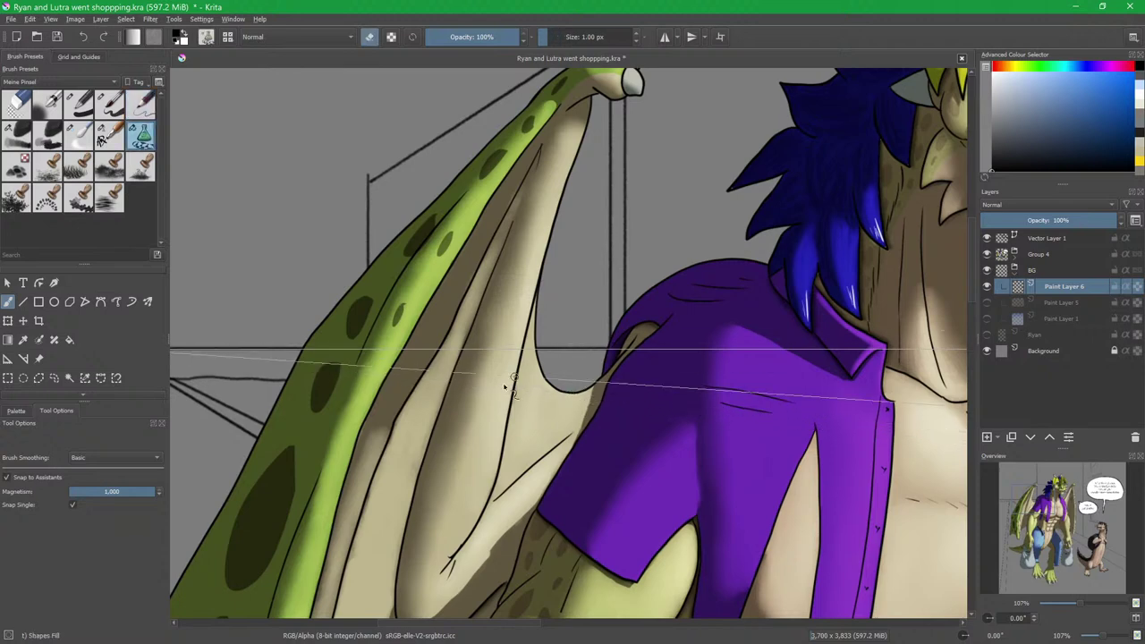
pyautogui.click(7, 478)
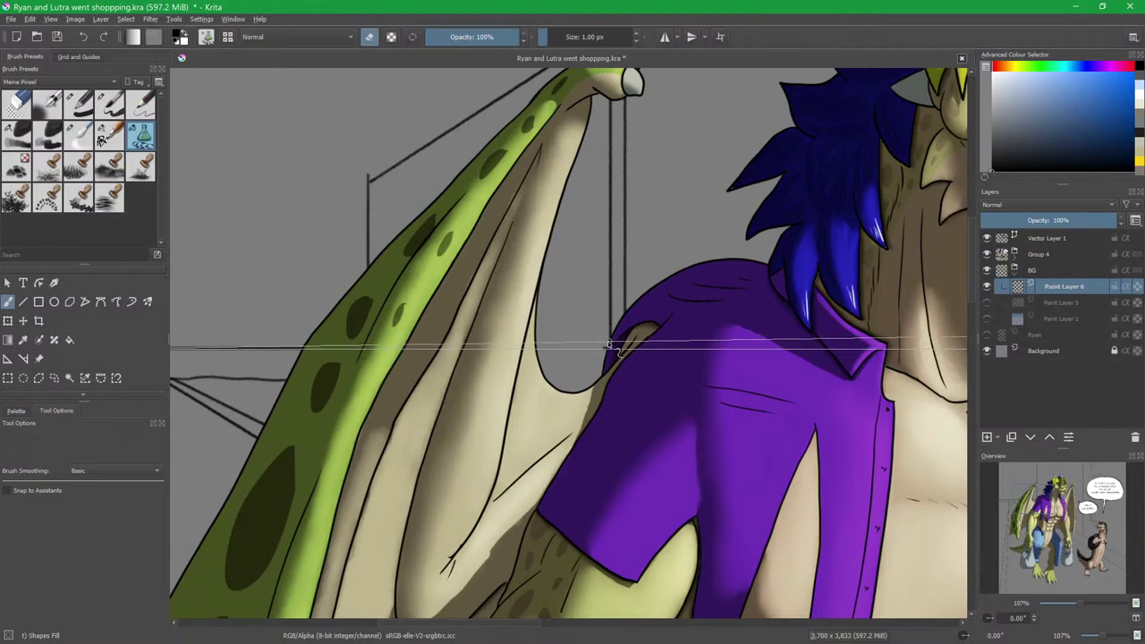
pyautogui.moveTo(556, 307); pyautogui.dragTo(556, 370)
pyautogui.moveTo(567, 345); pyautogui.dragTo(614, 377)
pyautogui.scroll(5, 614, 376)
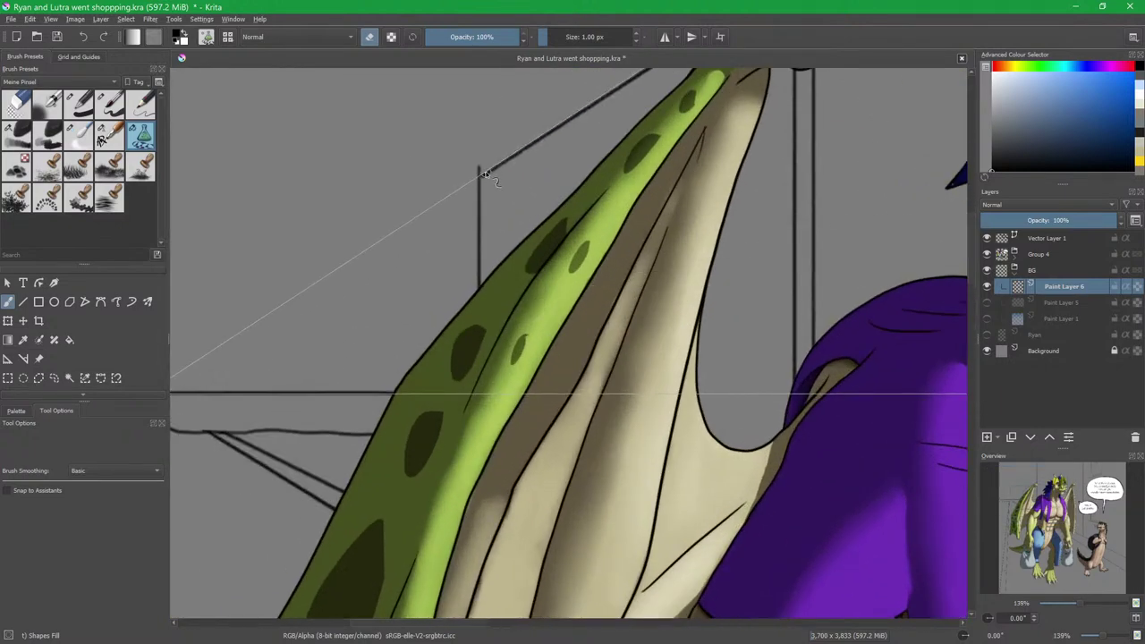
pyautogui.scroll(-2, 503, 210)
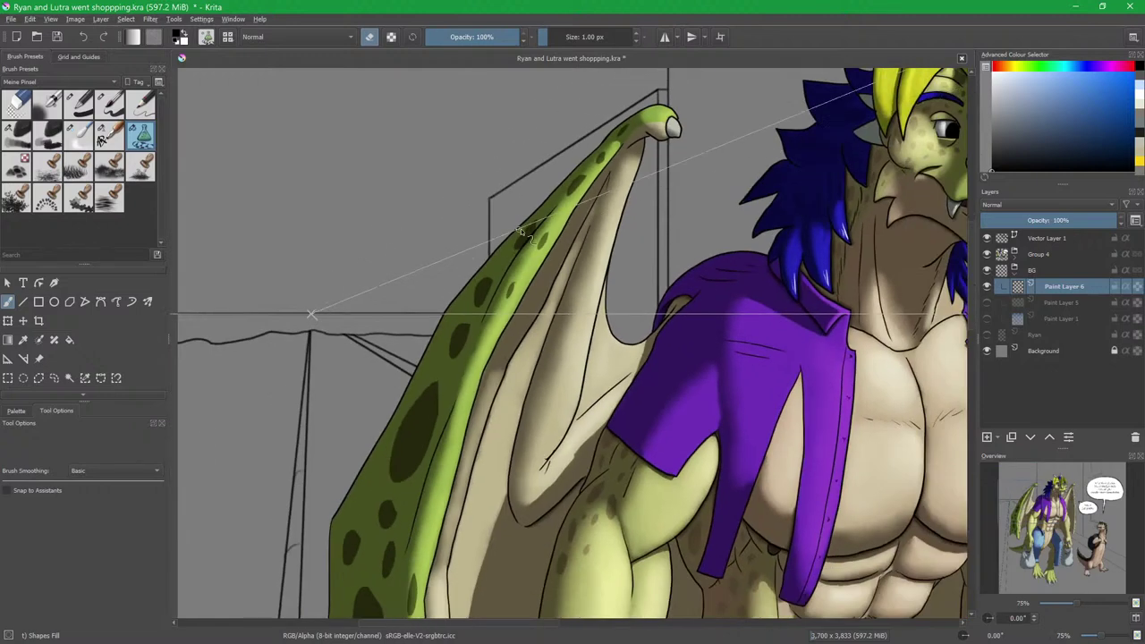
pyautogui.moveTo(555, 274); pyautogui.dragTo(498, 386)
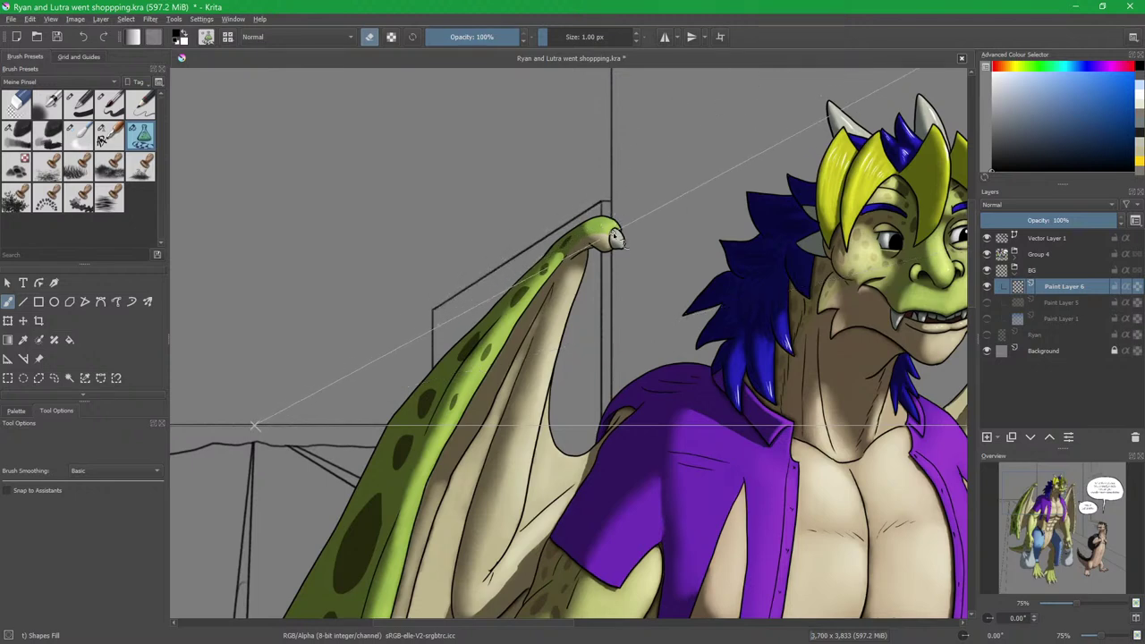
pyautogui.scroll(-3, 678, 302)
pyautogui.moveTo(677, 301); pyautogui.dragTo(653, 350)
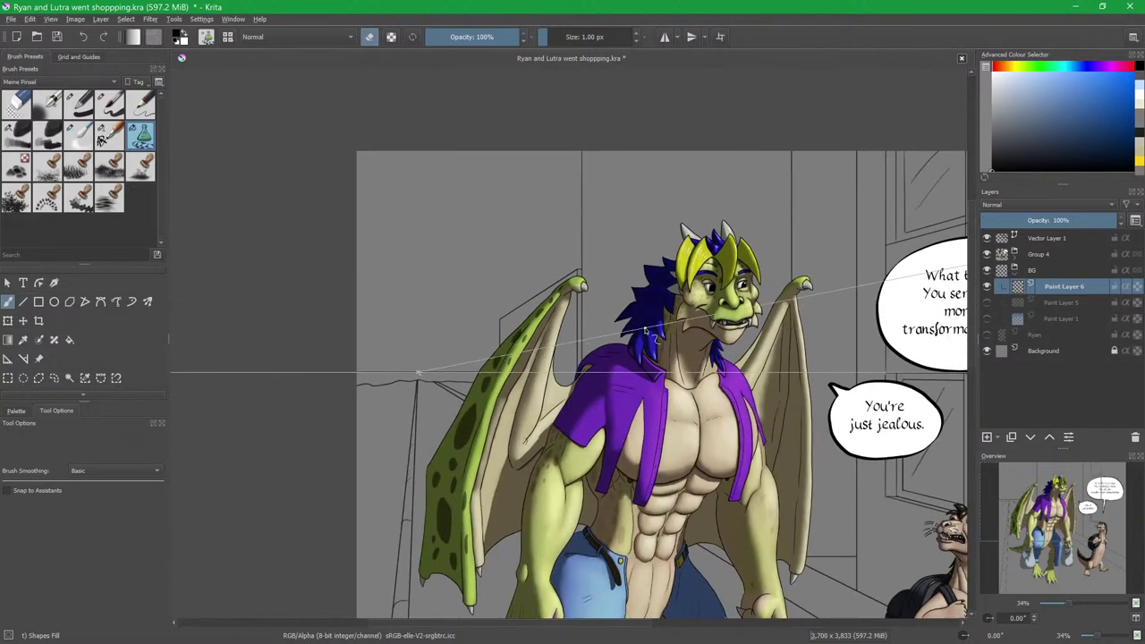
pyautogui.press('/')
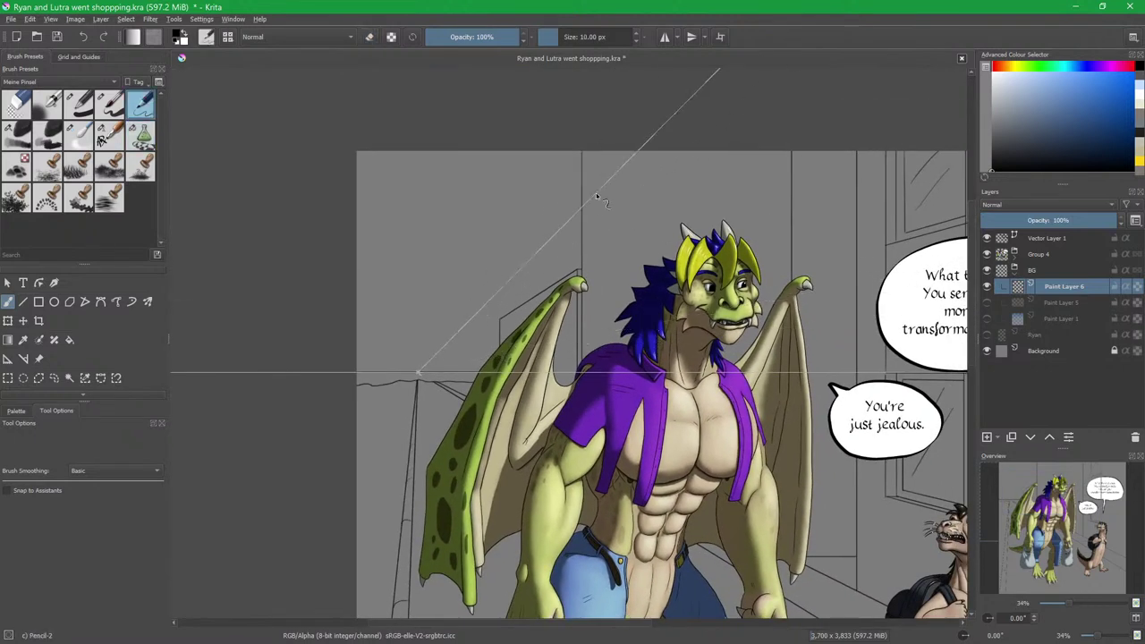
pyautogui.moveTo(599, 173); pyautogui.dragTo(598, 211)
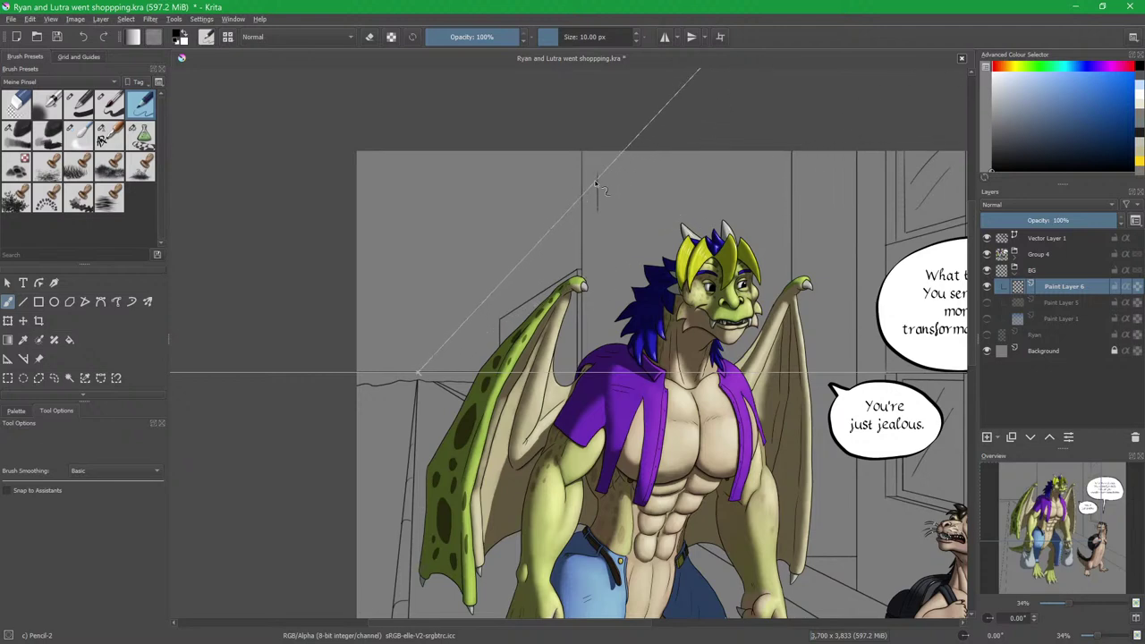
pyautogui.press('v')
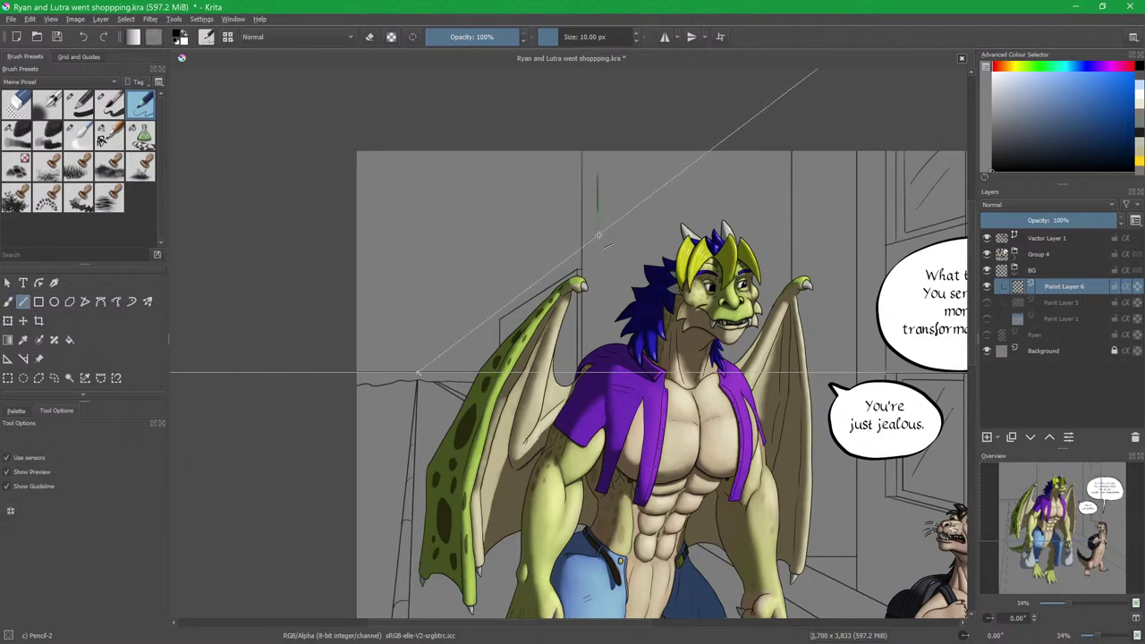
pyautogui.moveTo(598, 175); pyautogui.dragTo(599, 235)
pyautogui.press('b')
pyautogui.moveTo(718, 317); pyautogui.dragTo(605, 369)
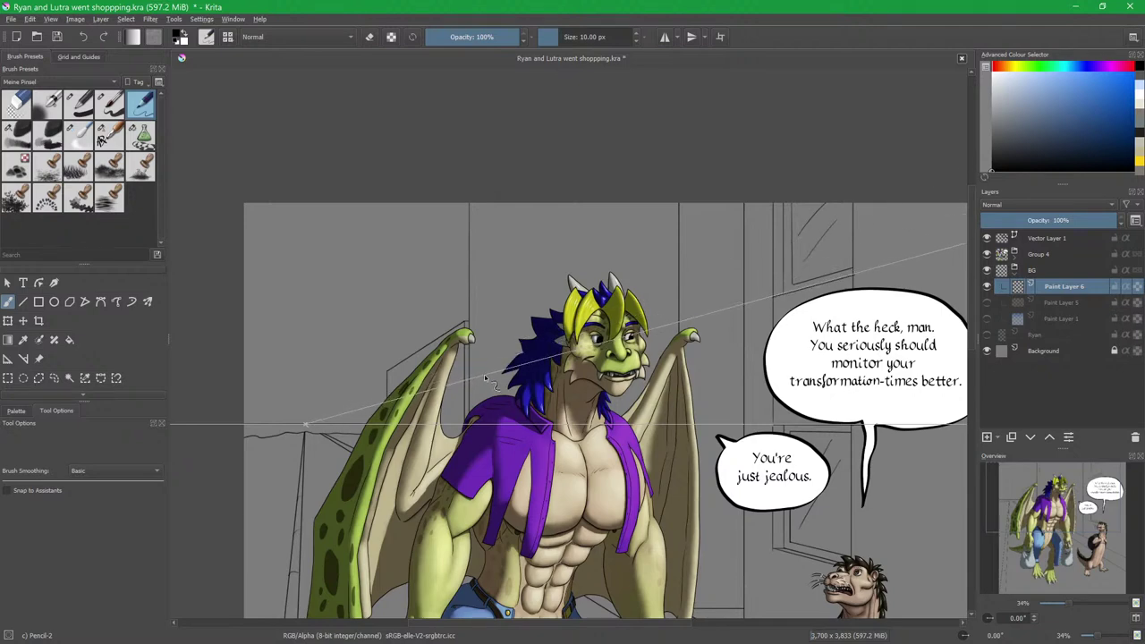
# Turn on assistant snapping and outline a narrow window left of the dragon's hair with perspective horizontal edges and vertical sides.
pyautogui.click(10, 492)
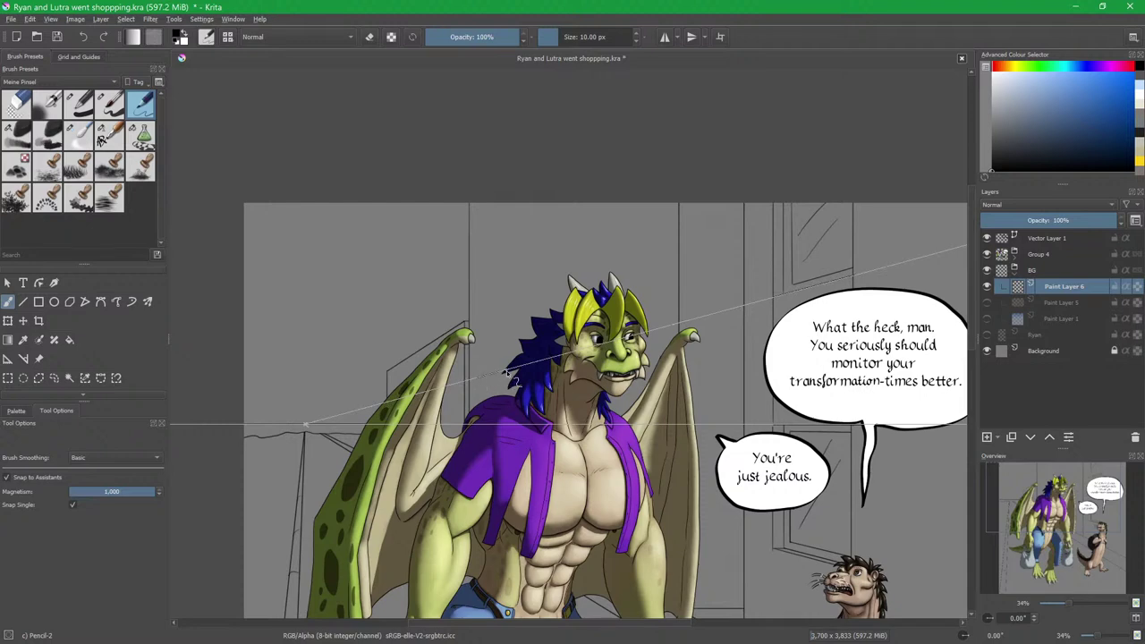
pyautogui.press('v')
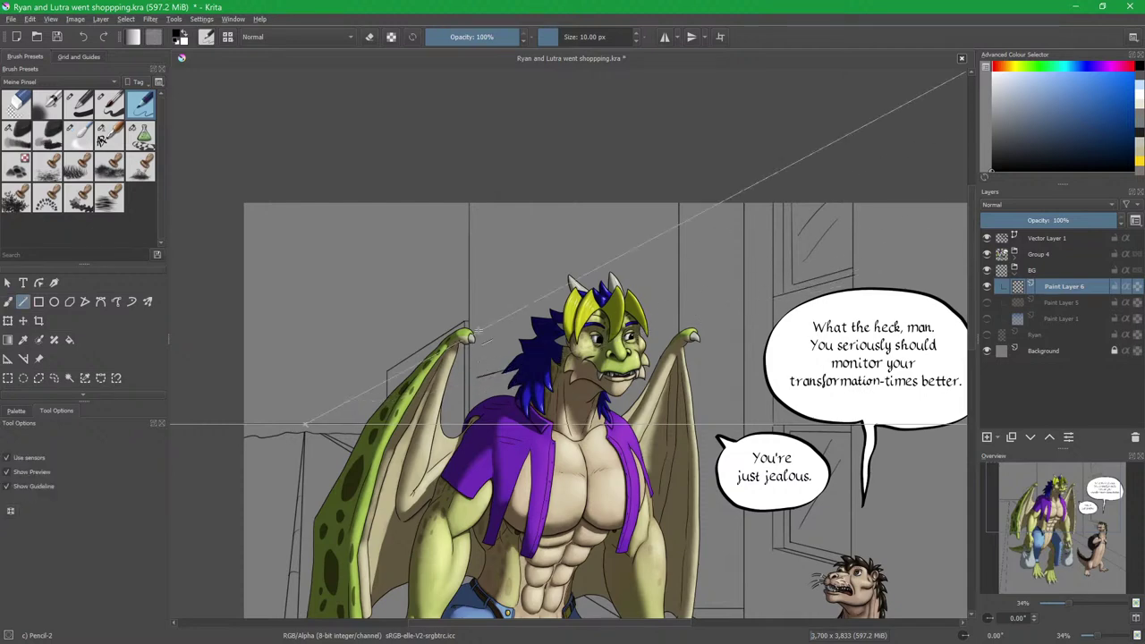
pyautogui.press('b')
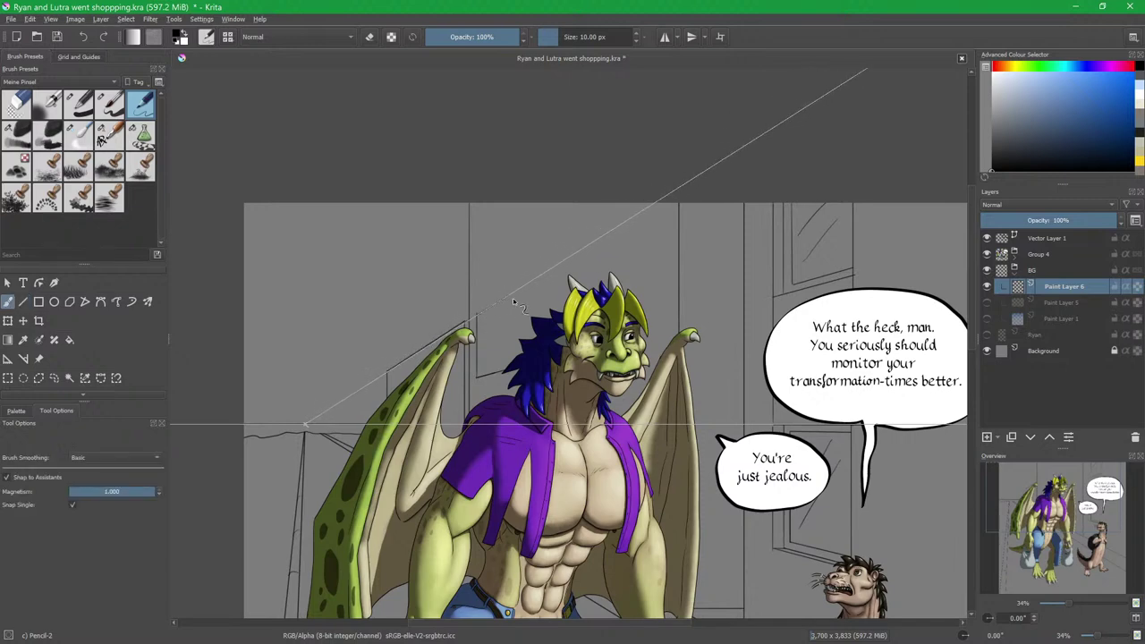
pyautogui.press('v')
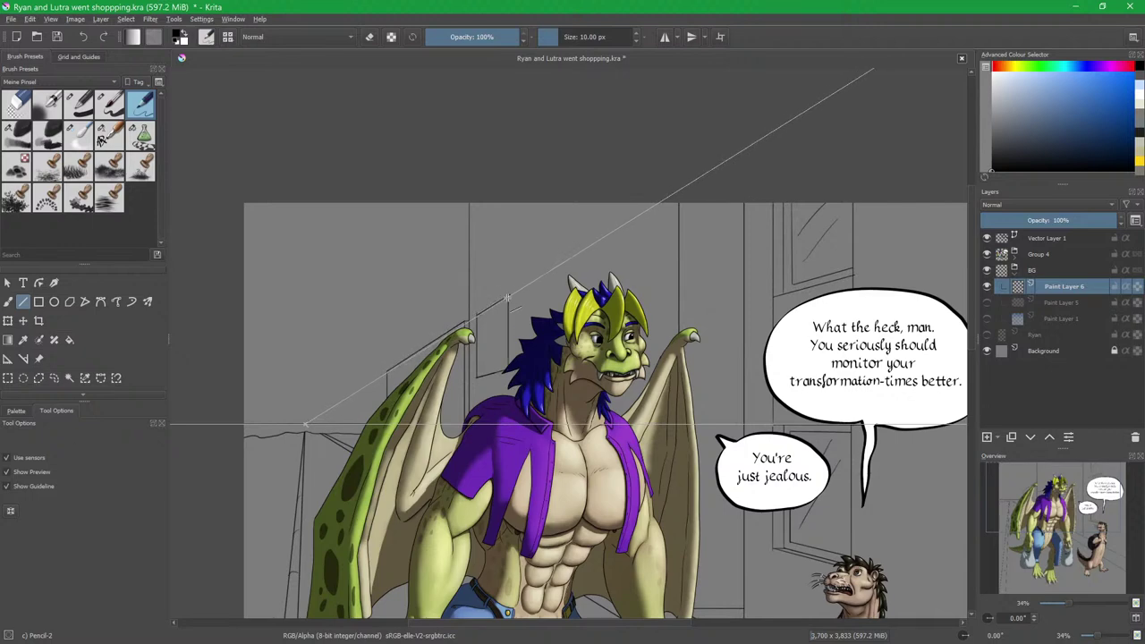
# Draw the snapped perspective upper edges and vertical sides of two more windows in a row above and behind the dragon's head.
pyautogui.press('b')
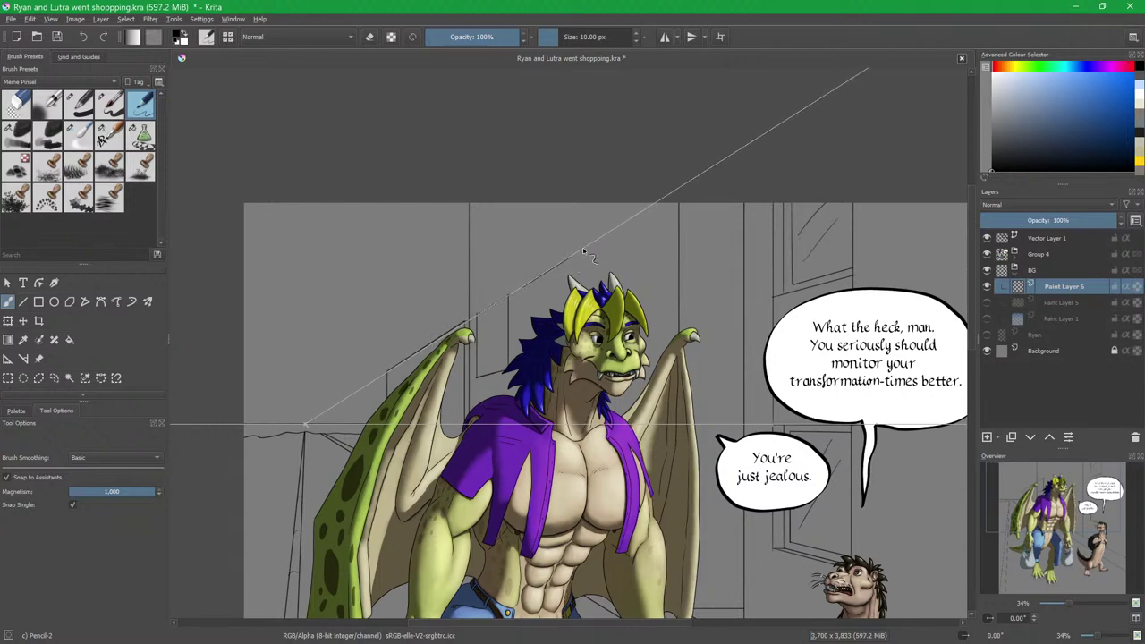
pyautogui.press('v')
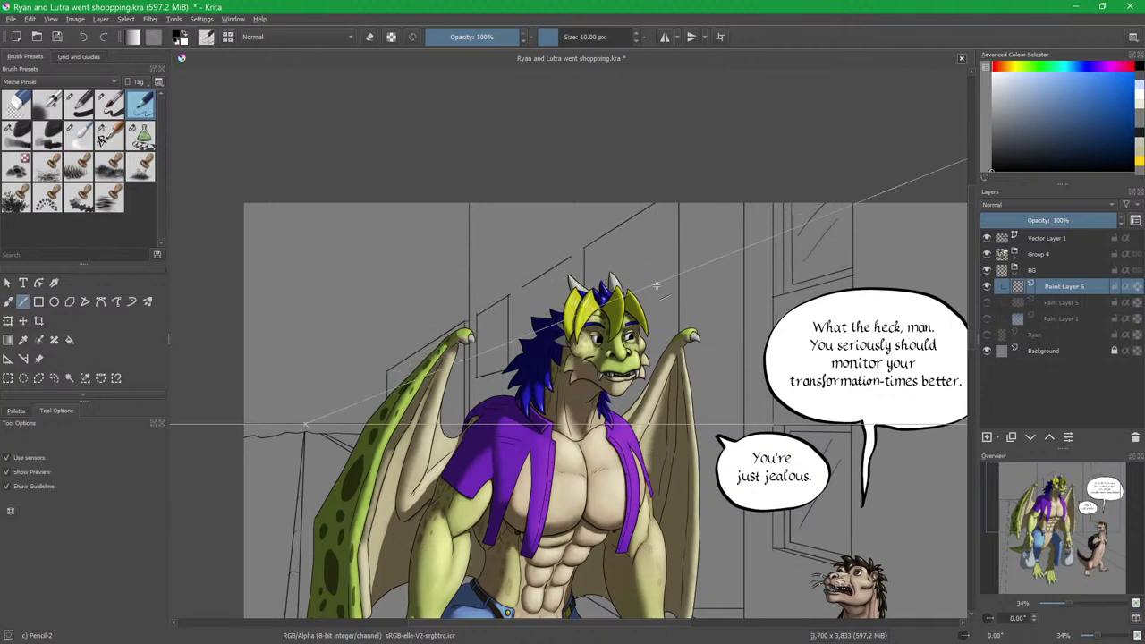
pyautogui.press('b')
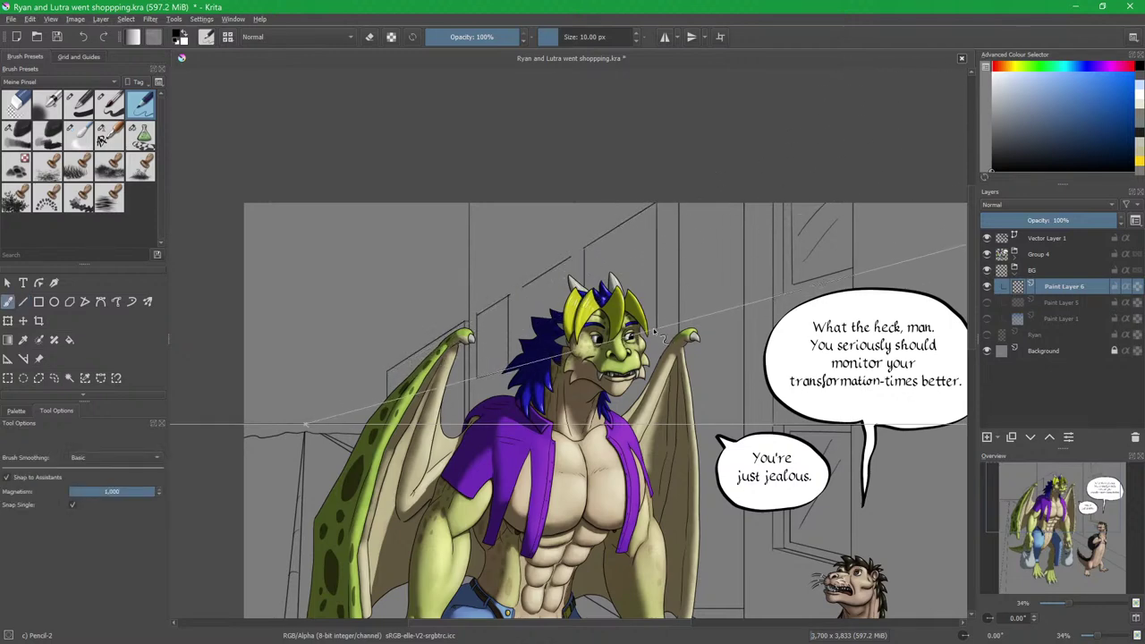
pyautogui.press('v')
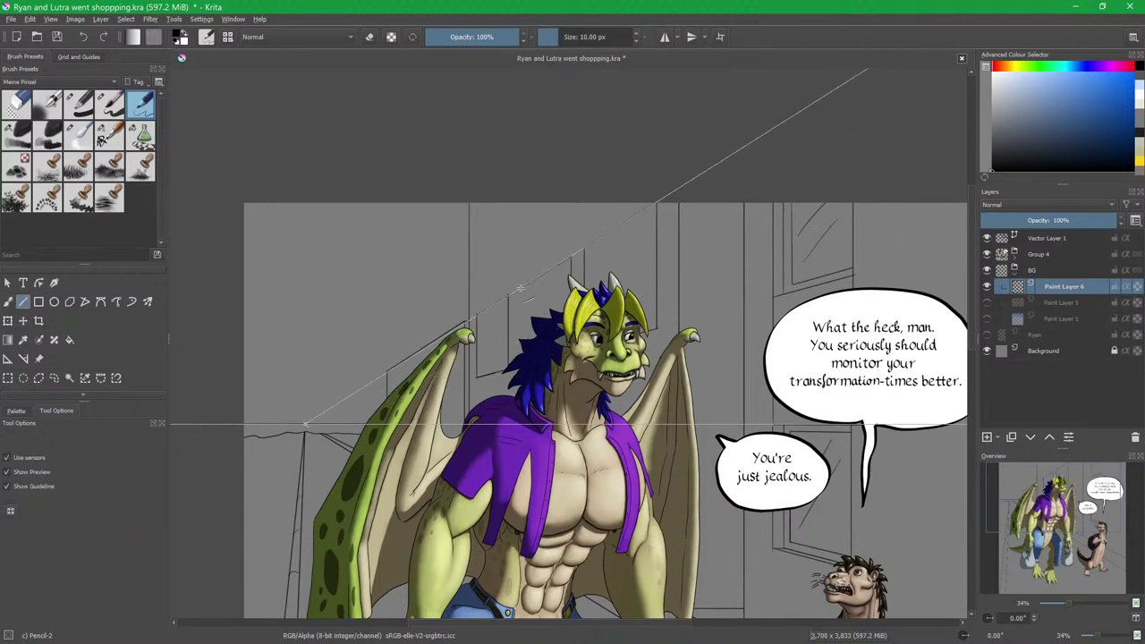
pyautogui.press('b')
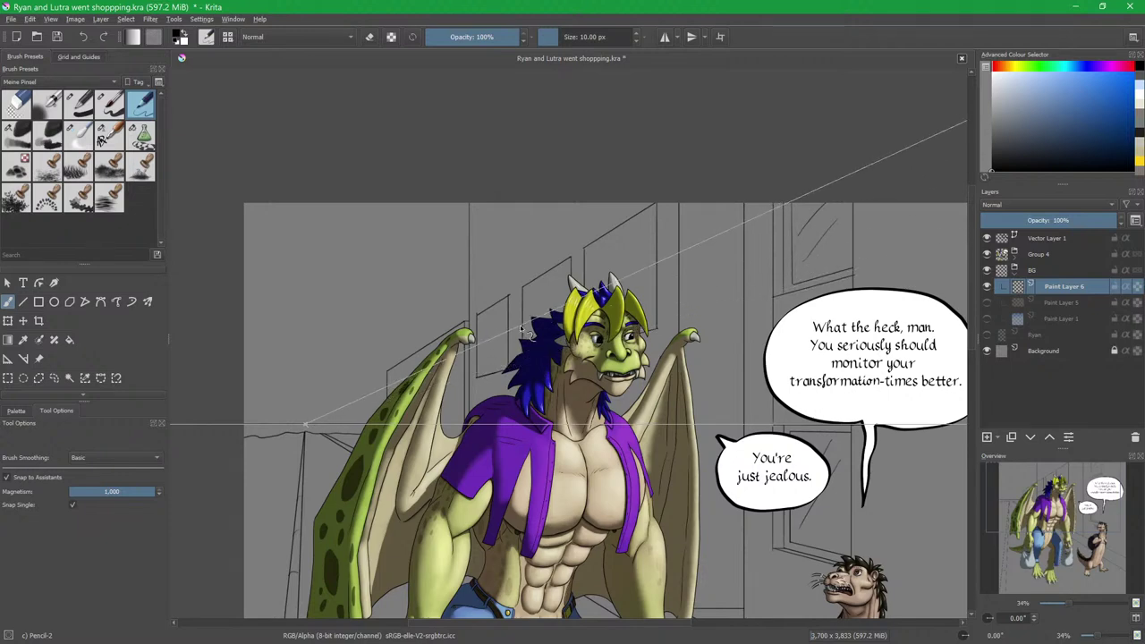
# Add short corner depth lines to the narrow and middle windows behind the dragon, beginning their recessed frames.
pyautogui.scroll(4, 523, 330)
pyautogui.moveTo(557, 280); pyautogui.dragTo(624, 264)
pyautogui.press('v')
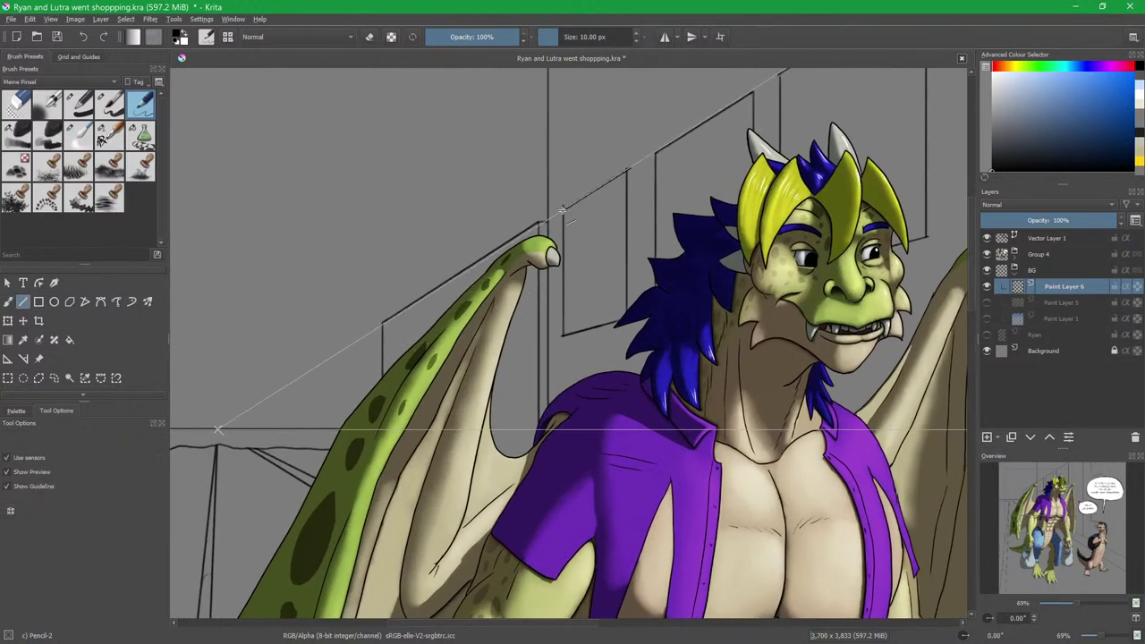
pyautogui.press('b')
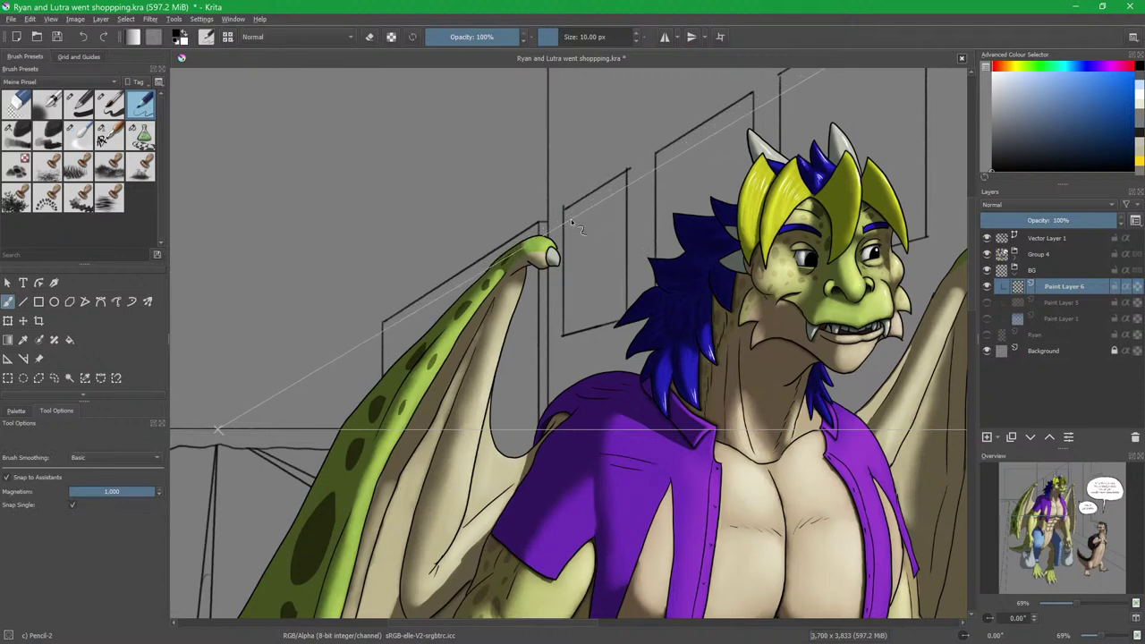
pyautogui.press('v')
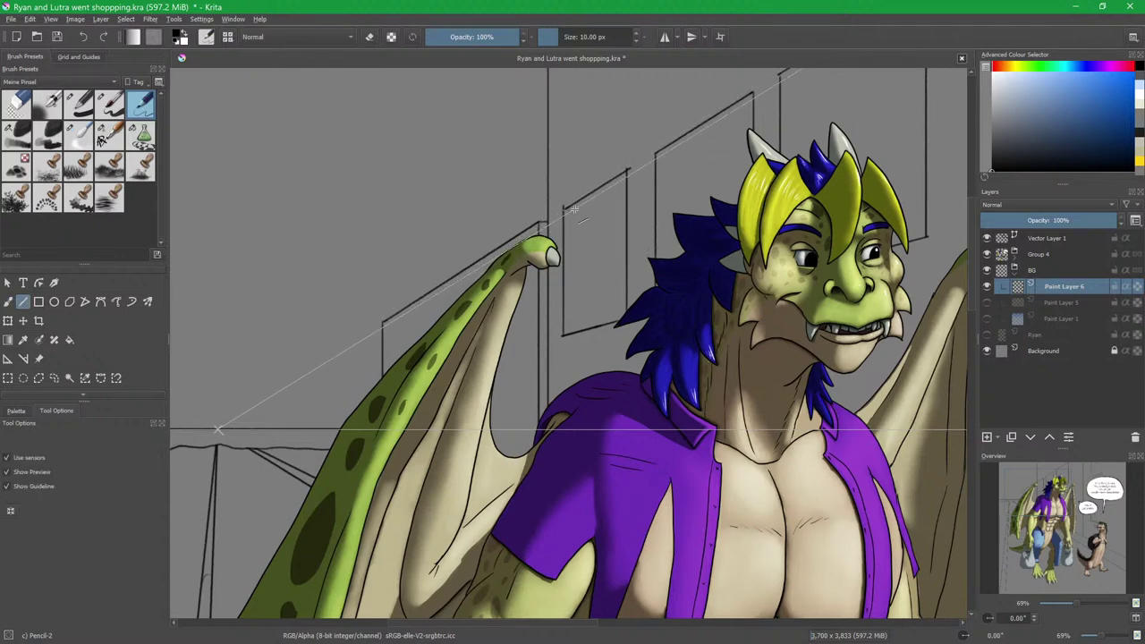
pyautogui.press('b')
pyautogui.press('v')
pyautogui.moveTo(698, 141); pyautogui.dragTo(607, 228)
pyautogui.press('v')
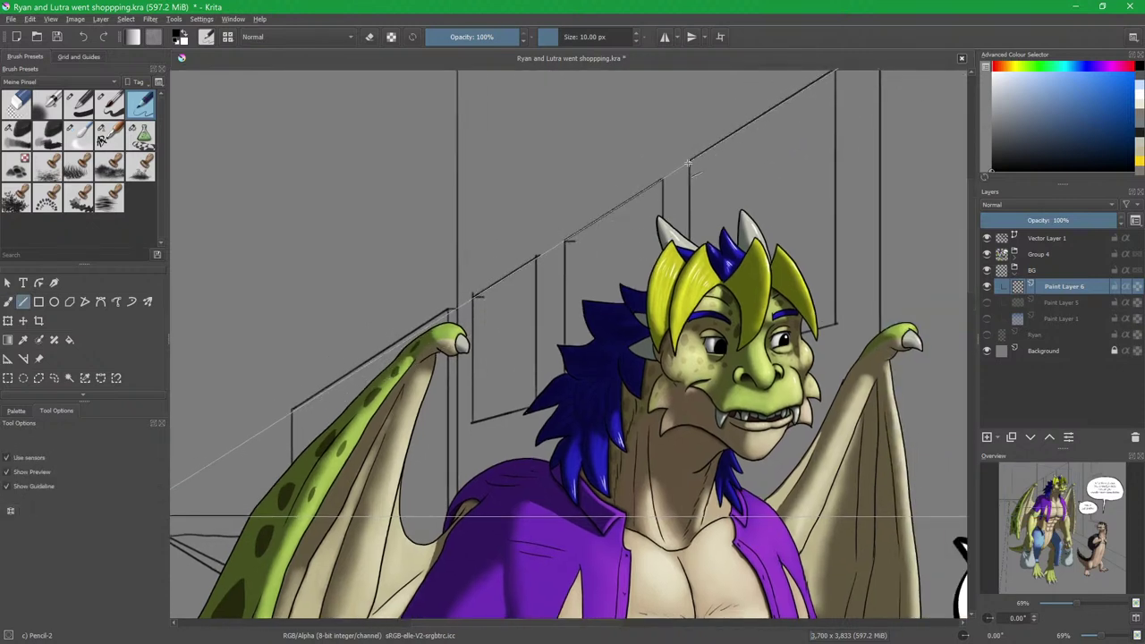
# Draw the near window's corner depth line and inset edges, plus an inset perspective top edge on the middle window.
pyautogui.press('b')
pyautogui.moveTo(690, 163); pyautogui.dragTo(704, 162)
pyautogui.press('v')
pyautogui.press('b')
pyautogui.moveTo(833, 85); pyautogui.dragTo(602, 224)
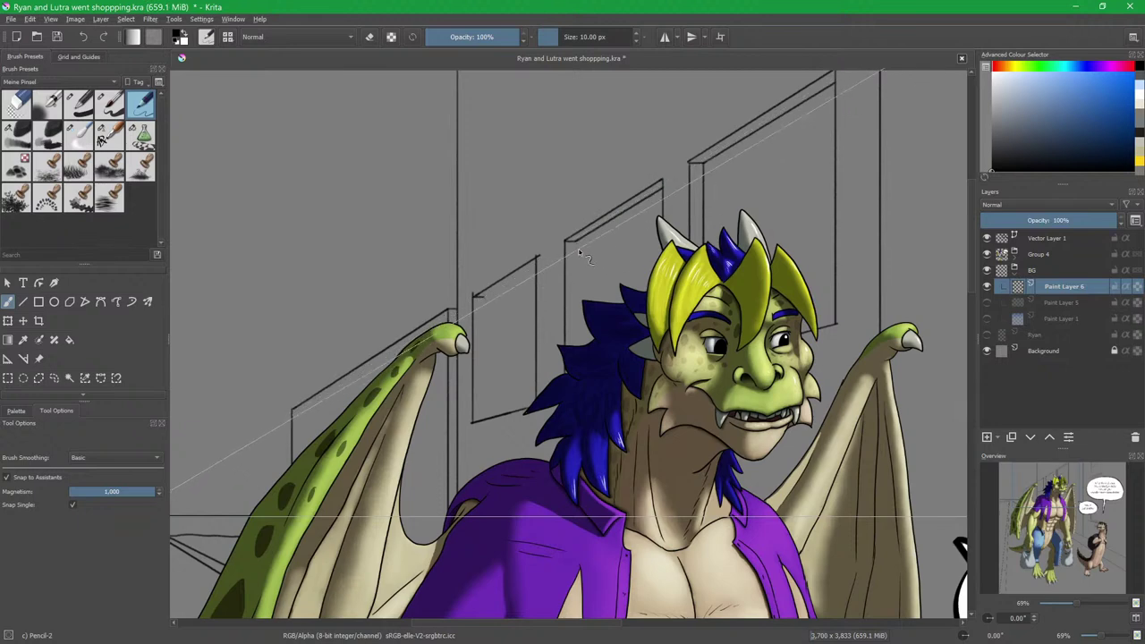
# Draw the inset vertical sides of the middle and narrow windows and the narrow window's inset perspective top edge.
pyautogui.press('v')
pyautogui.hotkey('ctrl', 'z')
pyautogui.press('b')
pyautogui.press('v')
pyautogui.press('b')
pyautogui.moveTo(484, 413); pyautogui.dragTo(576, 384)
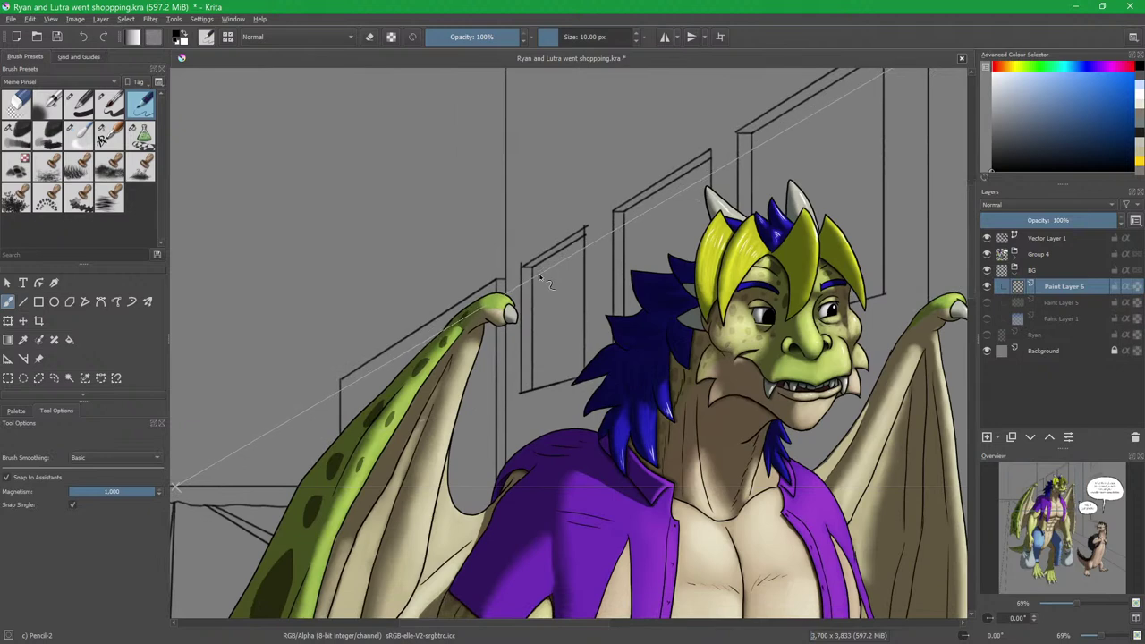
# Outline inner panes in the three lower windows with vertical sides and snapped perspective edges.
pyautogui.press('v')
pyautogui.moveTo(542, 274); pyautogui.dragTo(542, 388)
pyautogui.press('b')
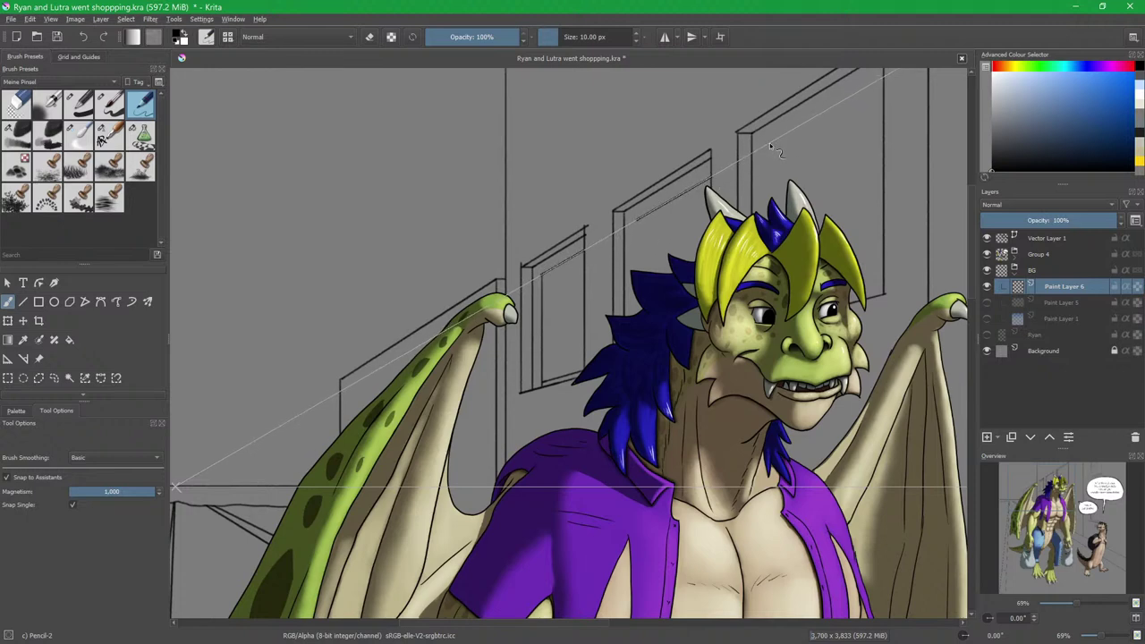
pyautogui.press('v')
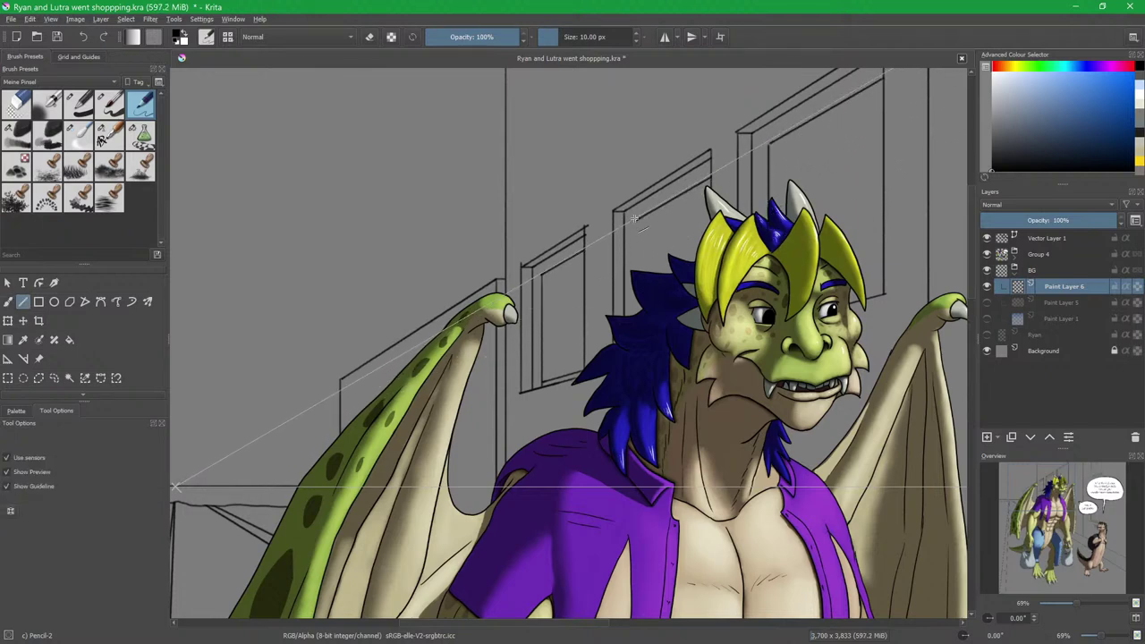
pyautogui.press('b')
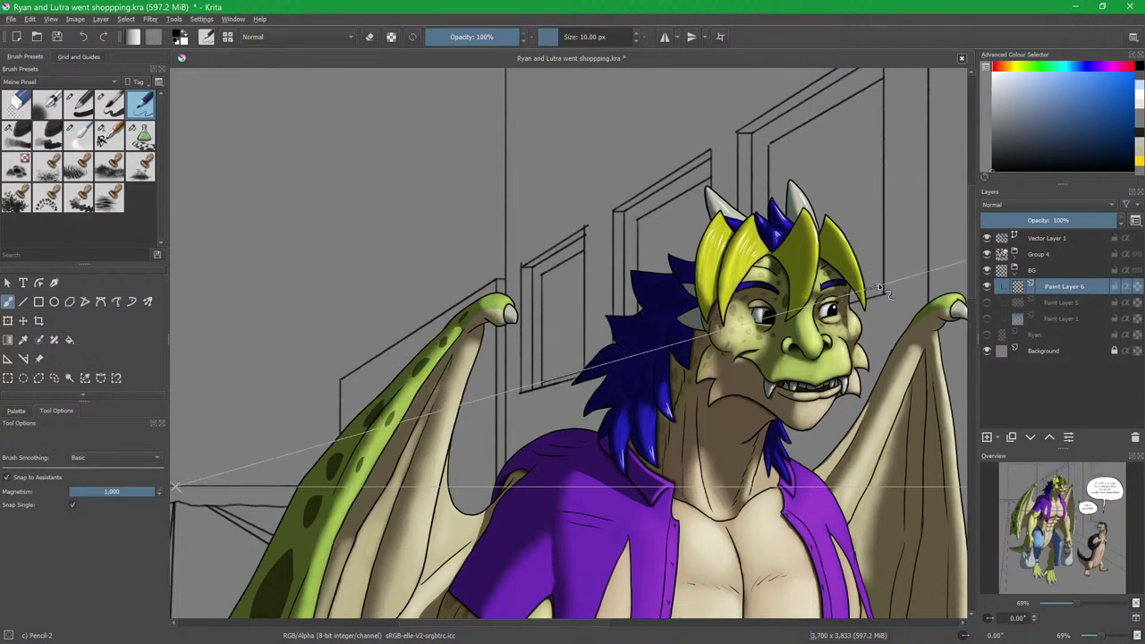
# Outline a window above the narrow one with two vertical sides and a perspective lower edge extended to the canvas border.
pyautogui.moveTo(869, 193); pyautogui.dragTo(792, 257)
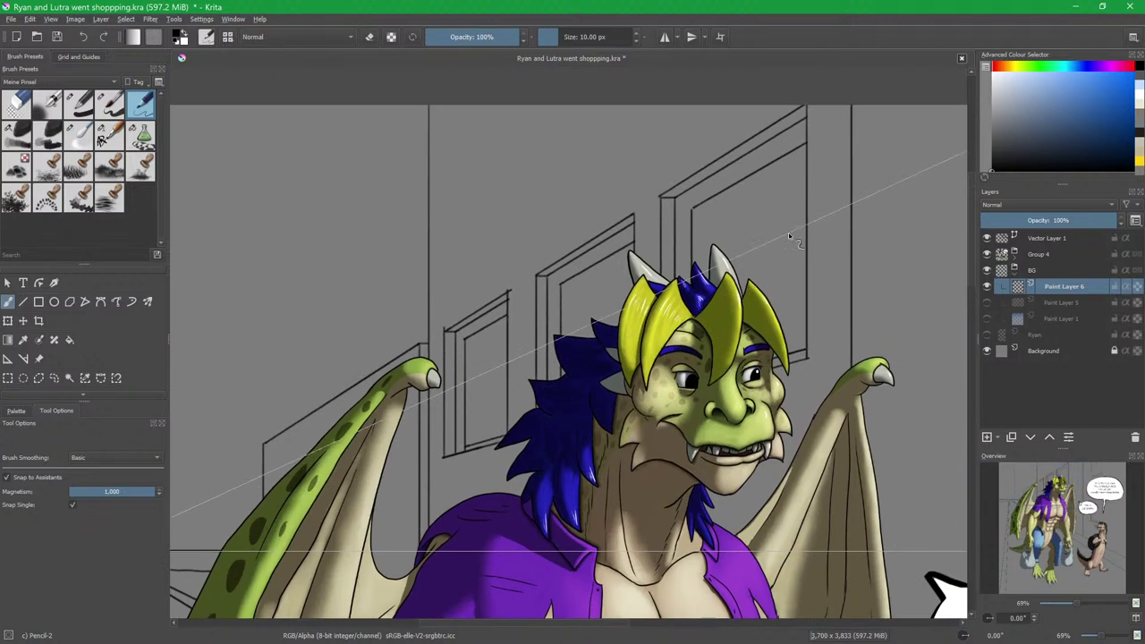
pyautogui.moveTo(500, 239); pyautogui.dragTo(621, 261)
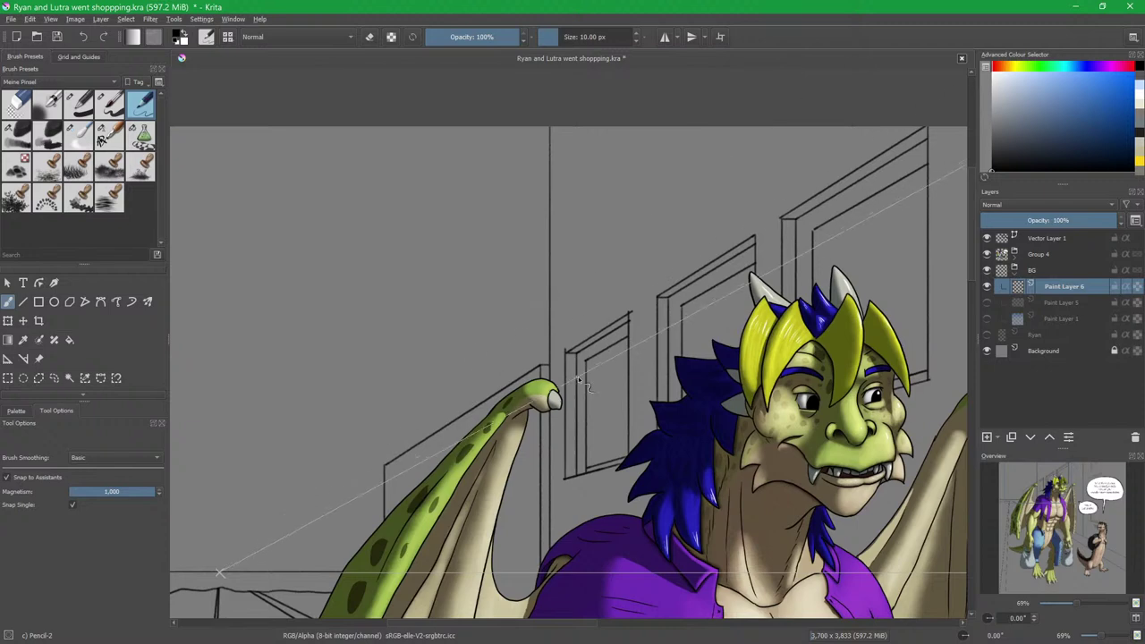
pyautogui.press('v')
pyautogui.moveTo(566, 350); pyautogui.dragTo(565, 120)
pyautogui.press('b')
pyautogui.moveTo(566, 267); pyautogui.dragTo(721, 128)
pyautogui.press('v')
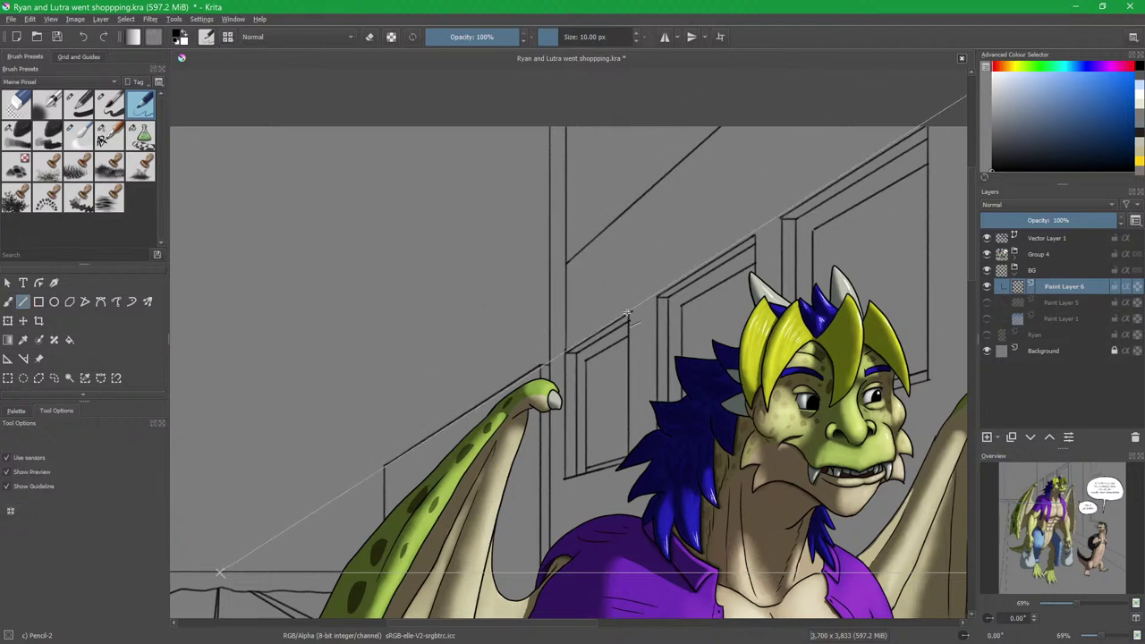
pyautogui.moveTo(629, 128); pyautogui.dragTo(630, 215)
pyautogui.press('b')
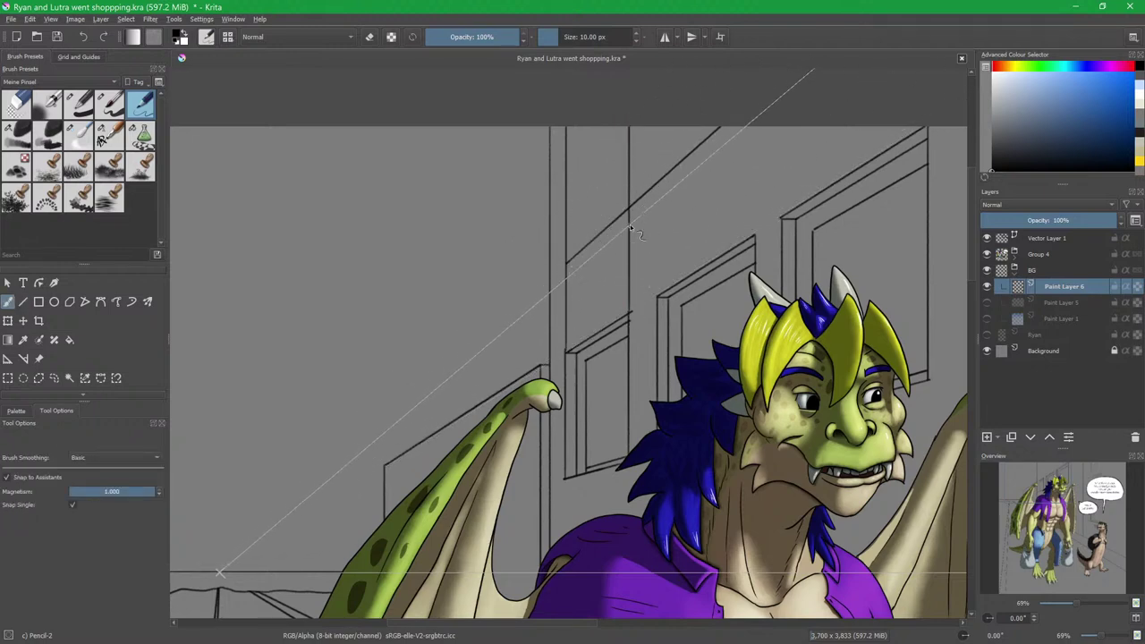
# Draw the second upper window's vertical side up to the canvas border, aligned with the middle window below it.
pyautogui.press('v')
pyautogui.moveTo(658, 296); pyautogui.dragTo(658, 127)
pyautogui.press('b')
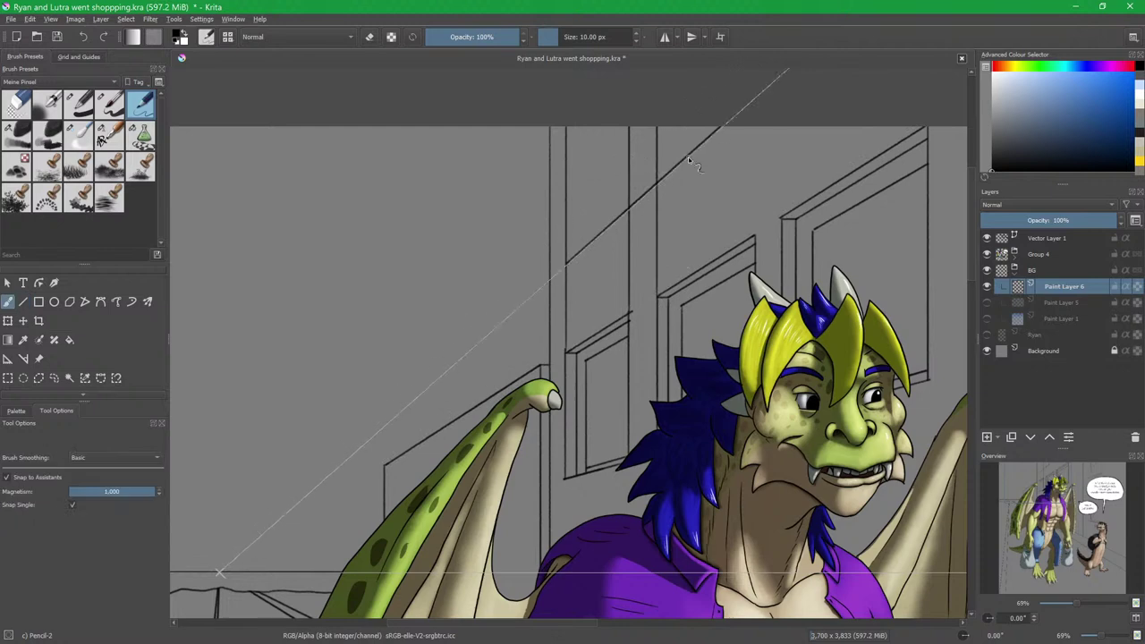
pyautogui.moveTo(756, 237); pyautogui.dragTo(756, 127)
pyautogui.hotkey('ctrl', 'z')
# Draw the first upper window's perspective top edge, inset vertical side and short corner depth line.
pyautogui.moveTo(696, 188); pyautogui.dragTo(705, 230)
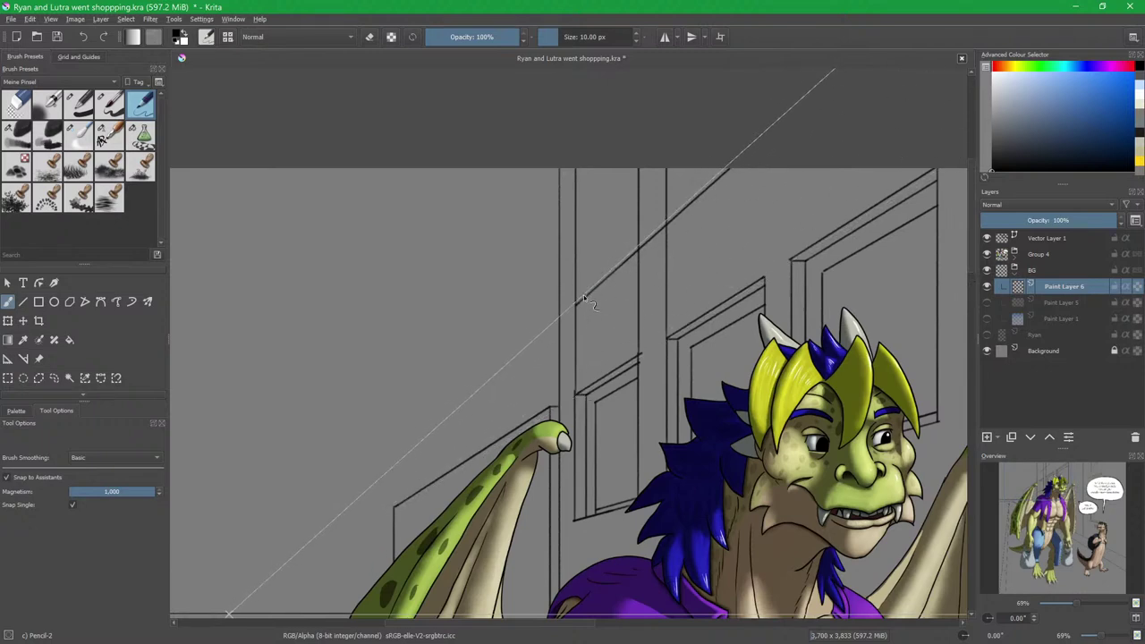
pyautogui.press('v')
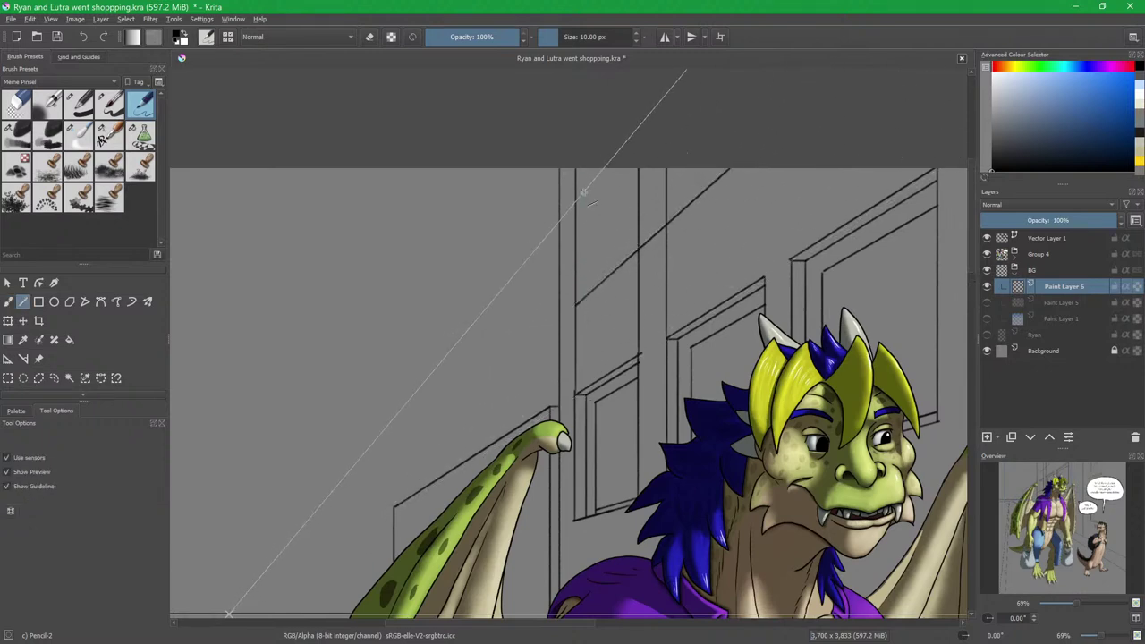
pyautogui.press('b')
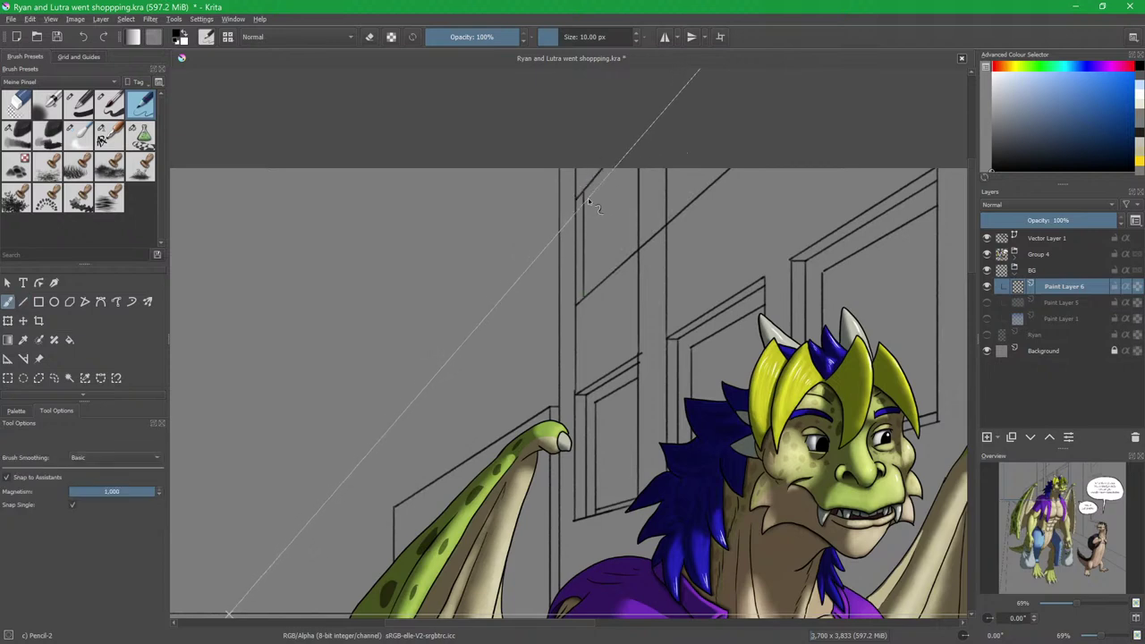
pyautogui.press('v')
pyautogui.press('b')
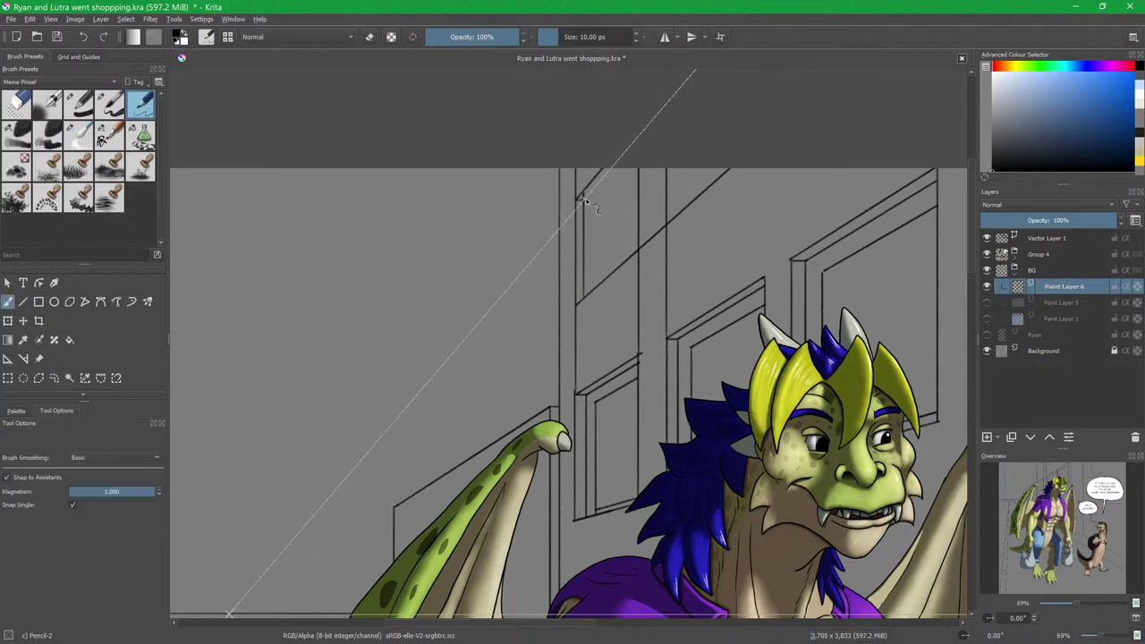
# Outline the first upper window's inner pane with perspective upper and lower edges and a vertical side.
pyautogui.moveTo(592, 203); pyautogui.dragTo(623, 173)
pyautogui.press('v')
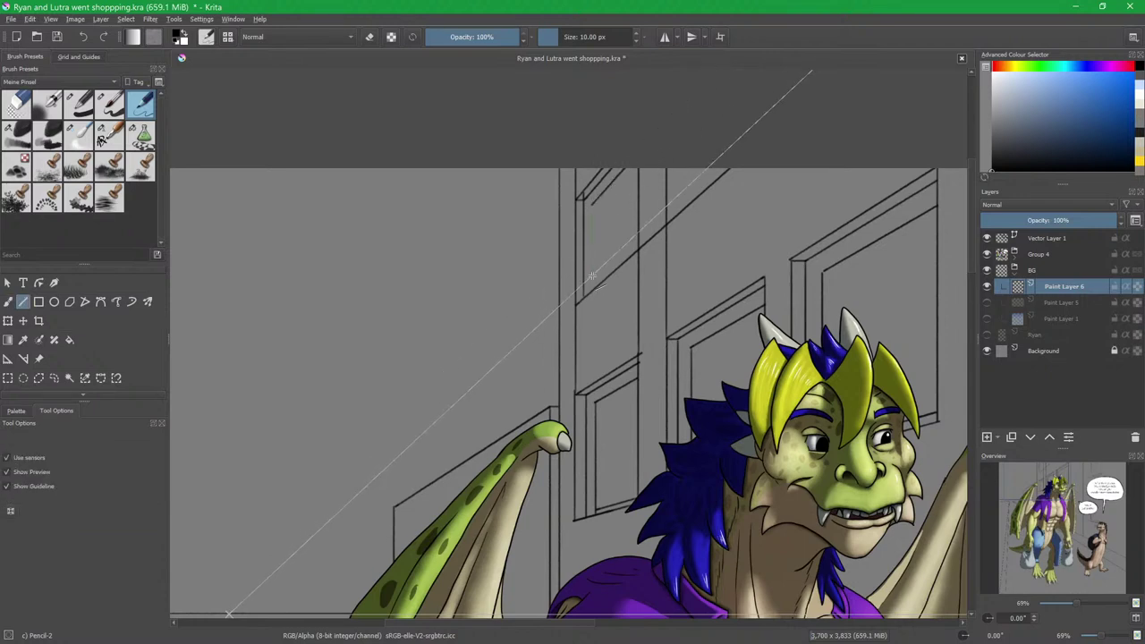
pyautogui.press('b')
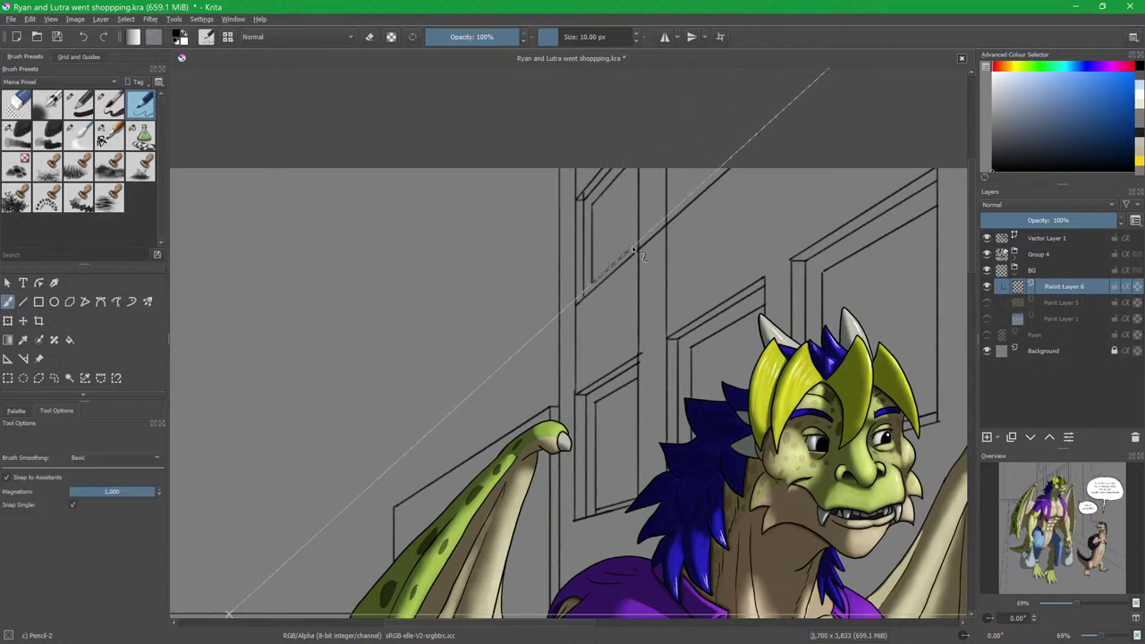
pyautogui.press('v')
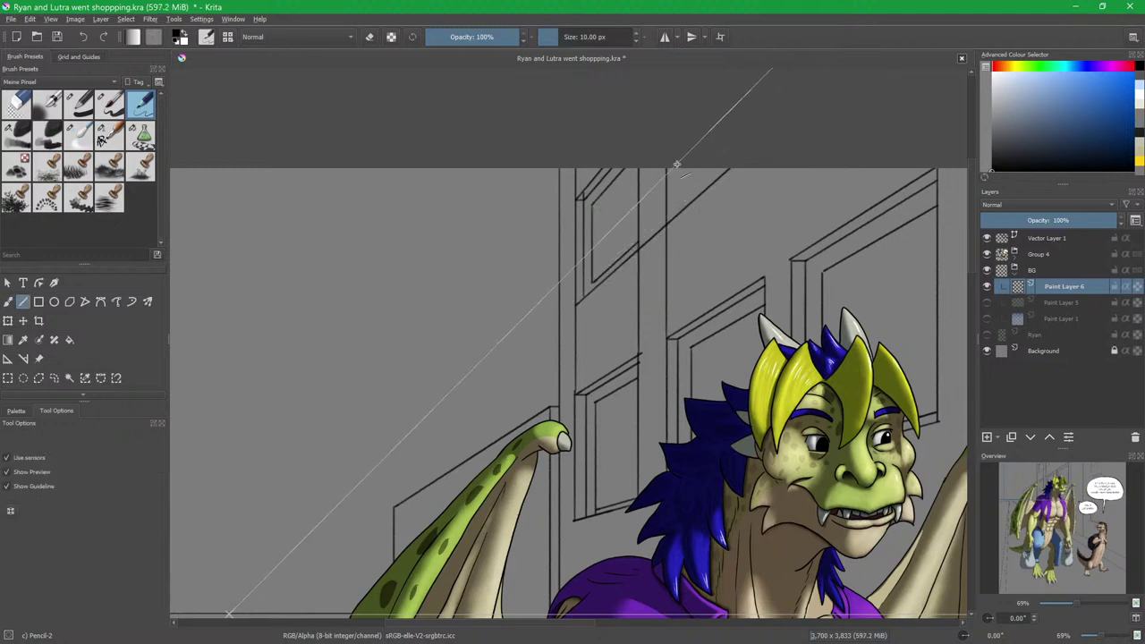
pyautogui.moveTo(678, 167); pyautogui.dragTo(679, 191)
pyautogui.press('b')
pyautogui.press('c')
pyautogui.click(687, 198)
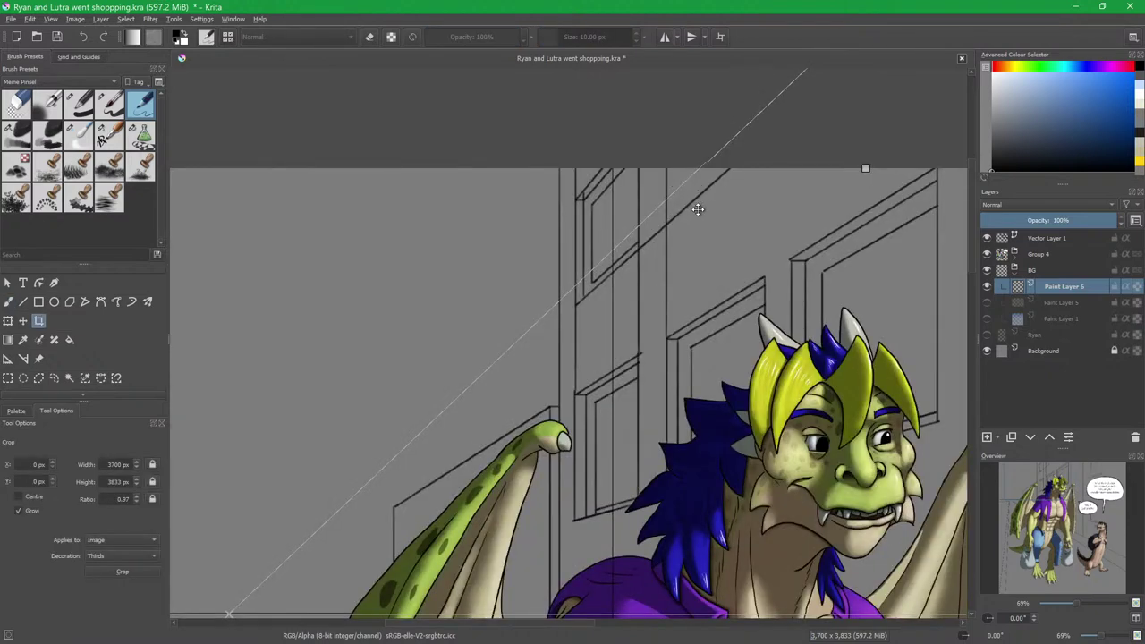
pyautogui.press('Escape')
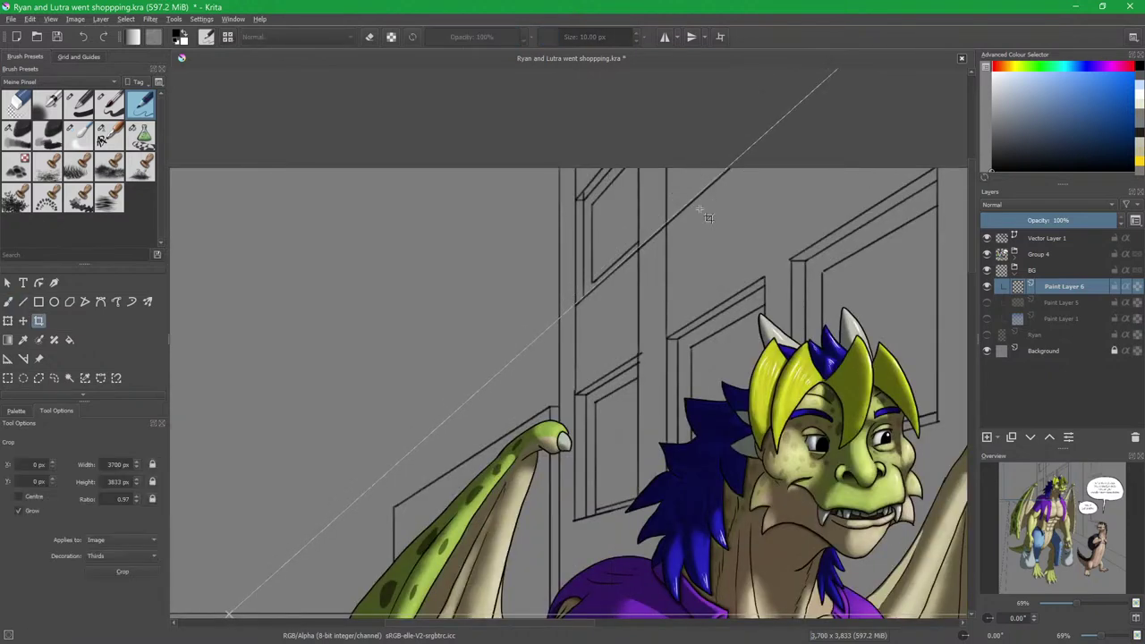
# Draw the second upper window's inset vertical side and redraw the lower perspective edge of the first upper window's pane.
pyautogui.press('v')
pyautogui.press('b')
pyautogui.press('v')
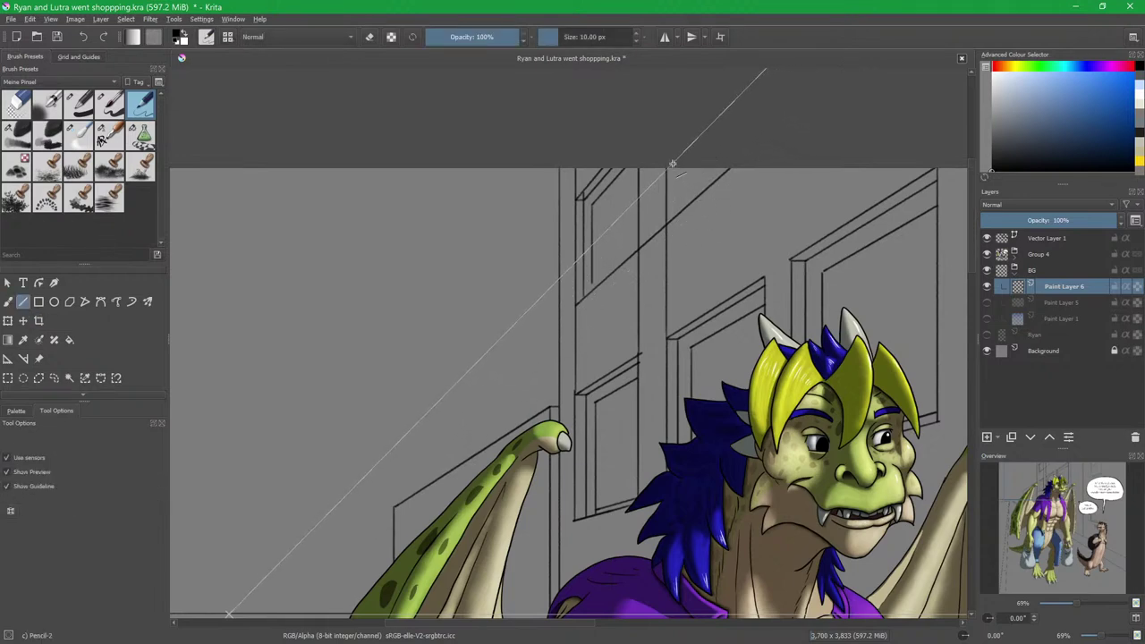
pyautogui.moveTo(675, 167); pyautogui.dragTo(679, 213)
pyautogui.press('b')
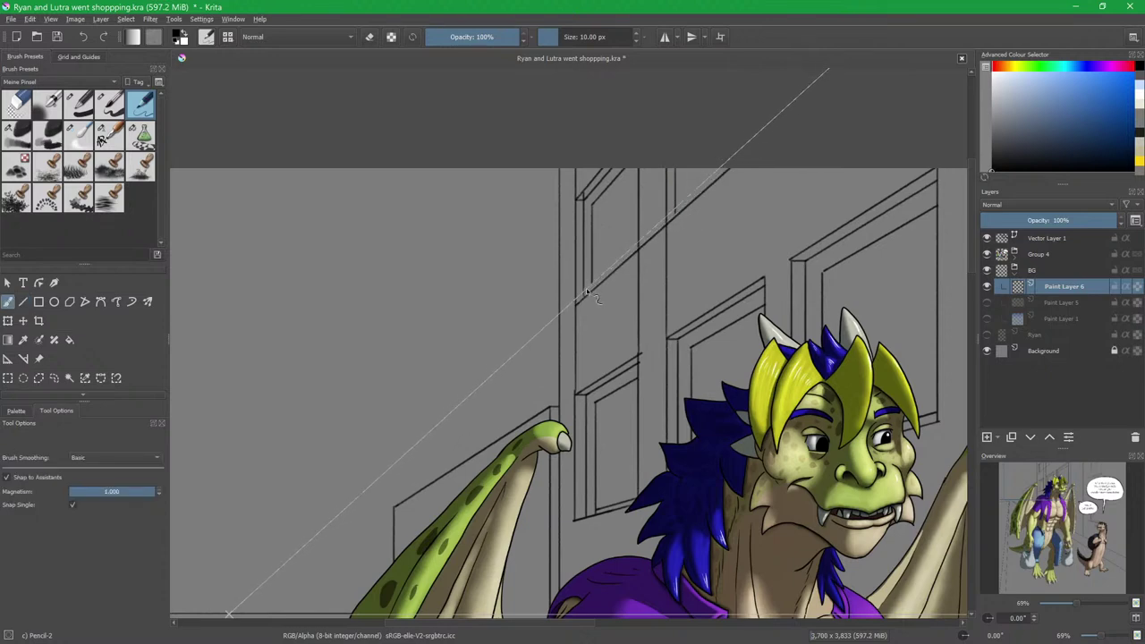
pyautogui.moveTo(593, 284); pyautogui.dragTo(636, 248)
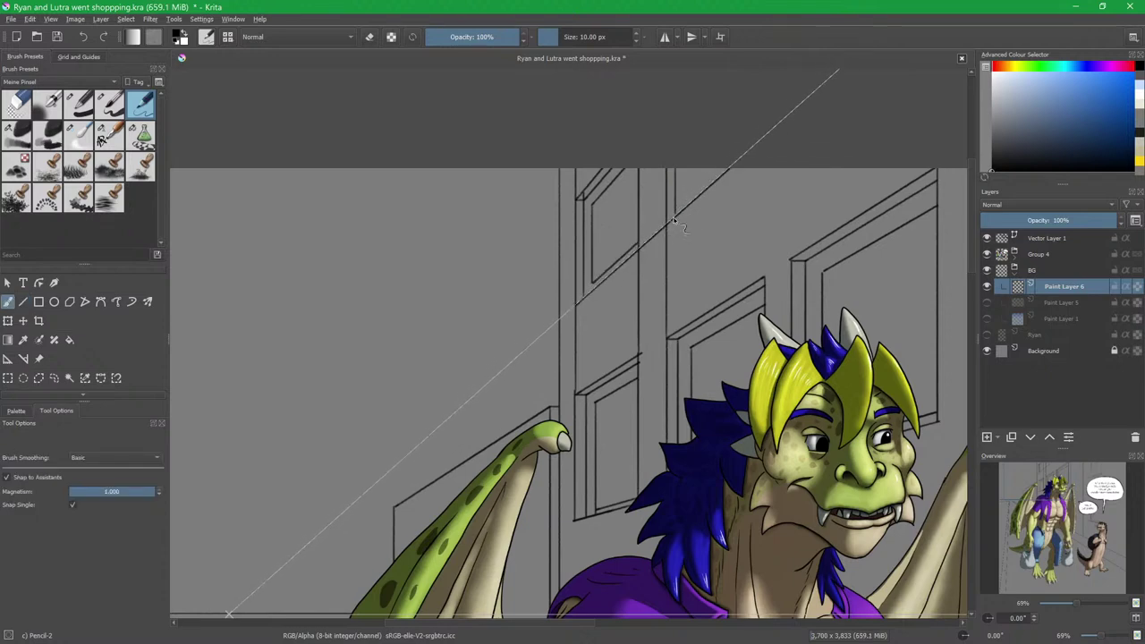
# Outline the second upper window's inner pane with a vertical side and a snapped perspective lower edge.
pyautogui.moveTo(702, 189); pyautogui.dragTo(726, 166)
pyautogui.press('c')
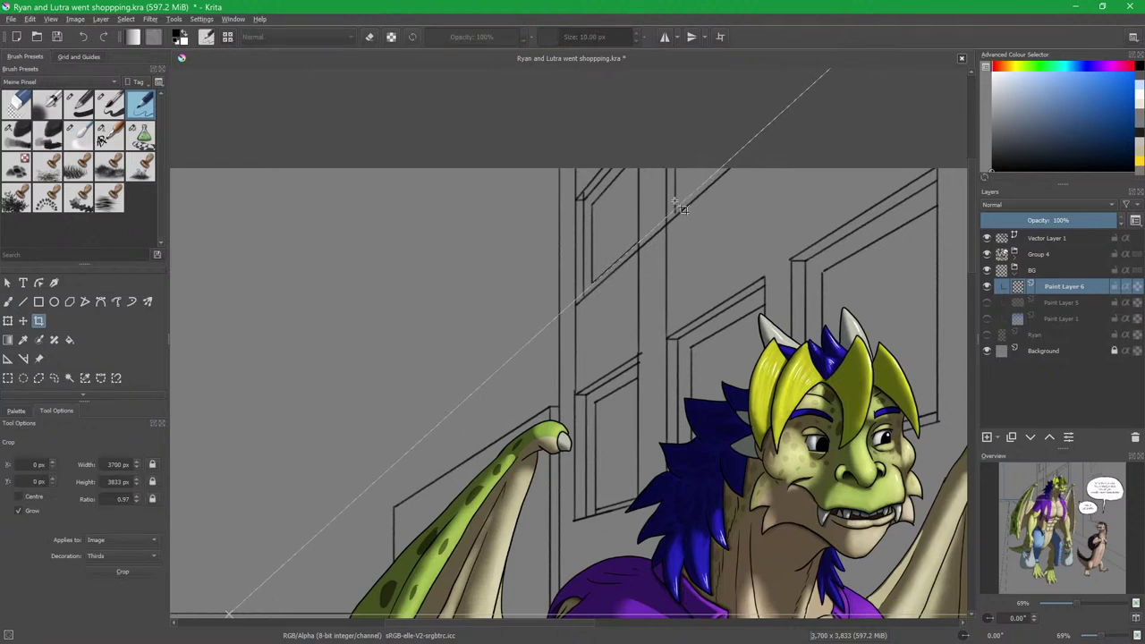
pyautogui.press('b')
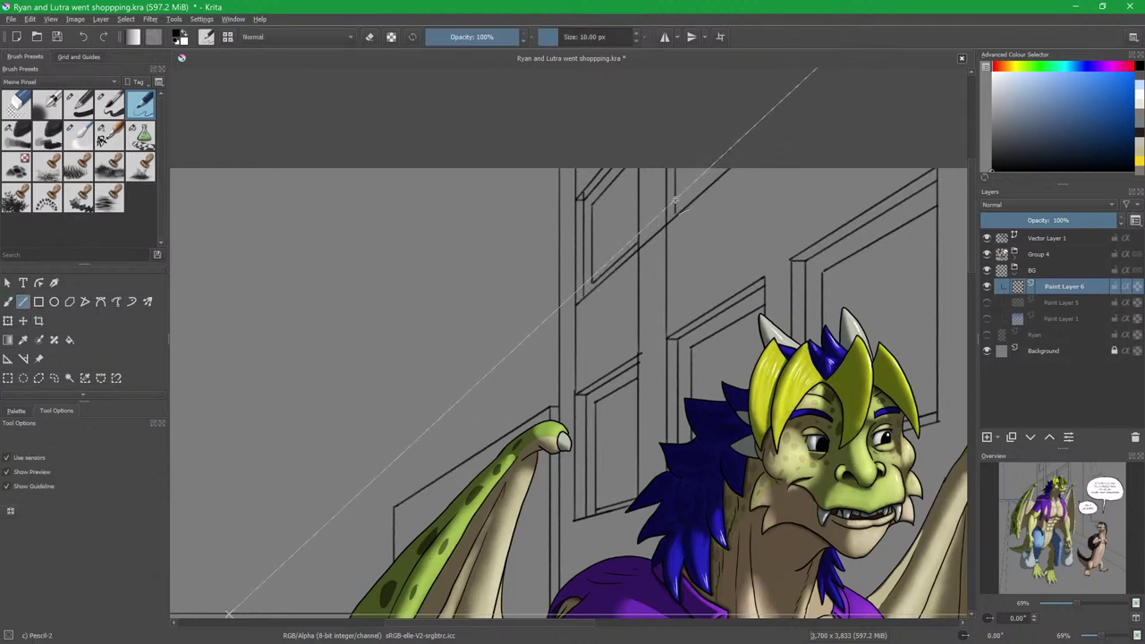
pyautogui.press('b')
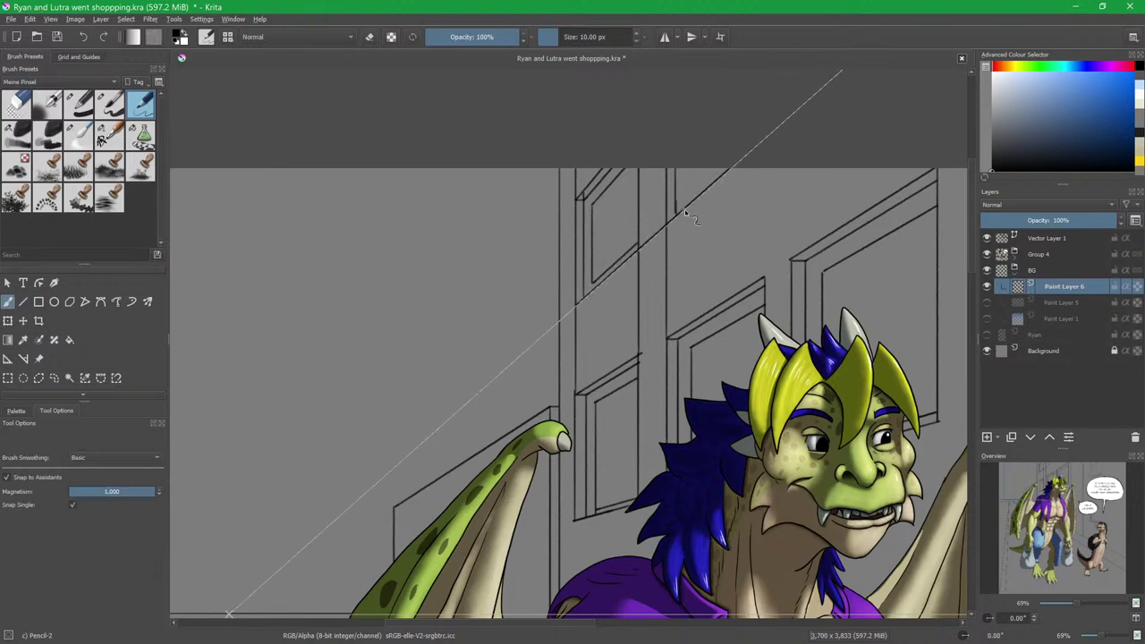
pyautogui.press('v')
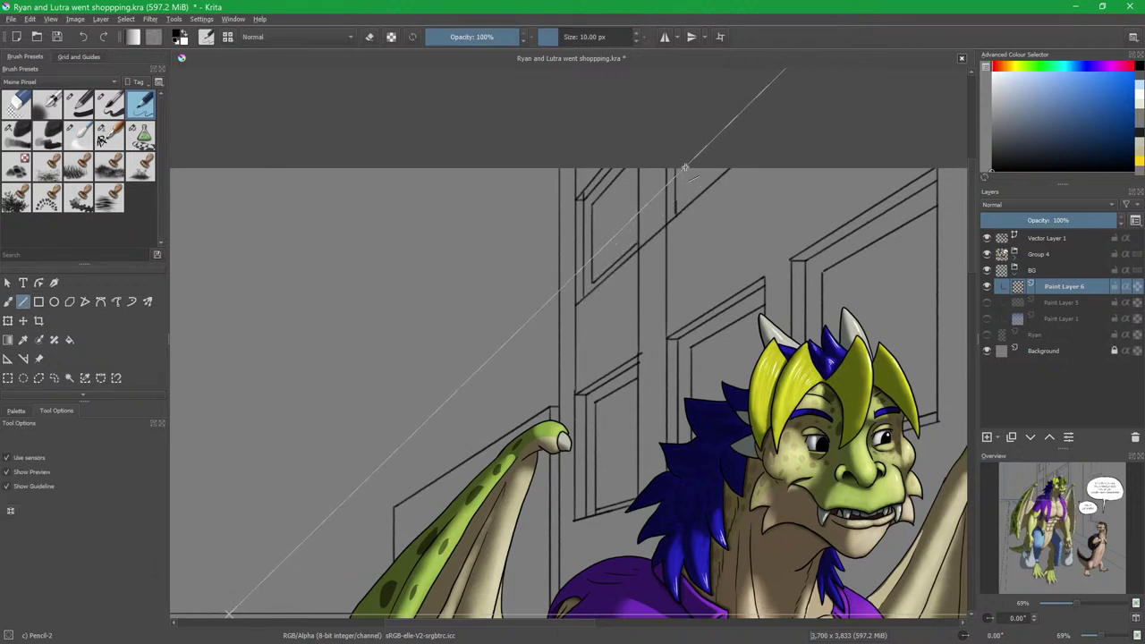
pyautogui.press('b')
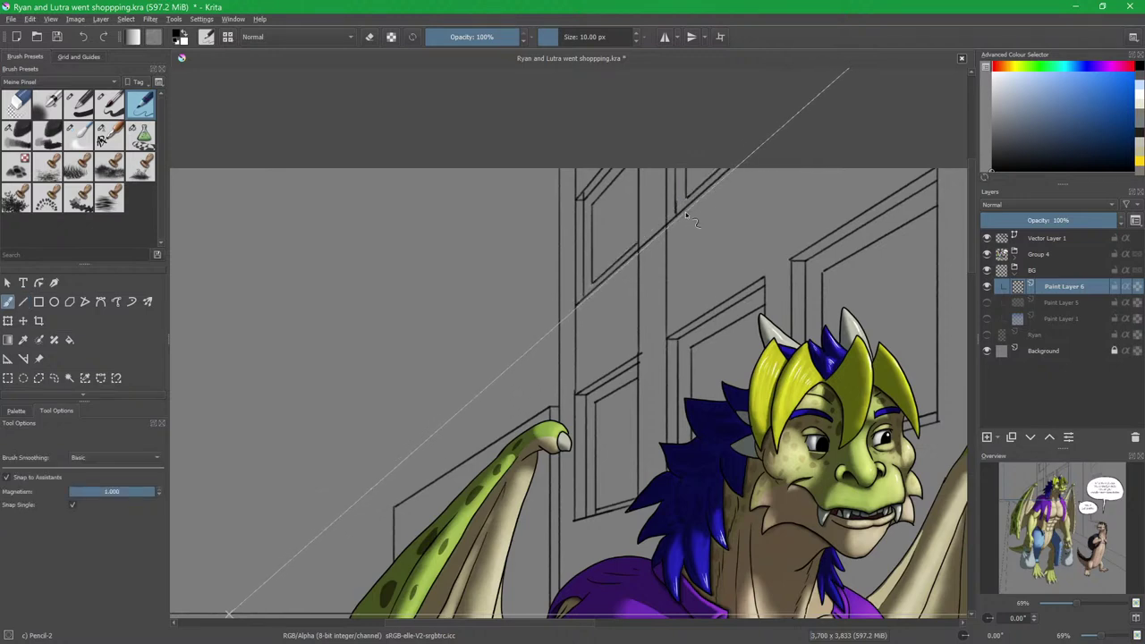
pyautogui.moveTo(688, 202); pyautogui.dragTo(659, 378)
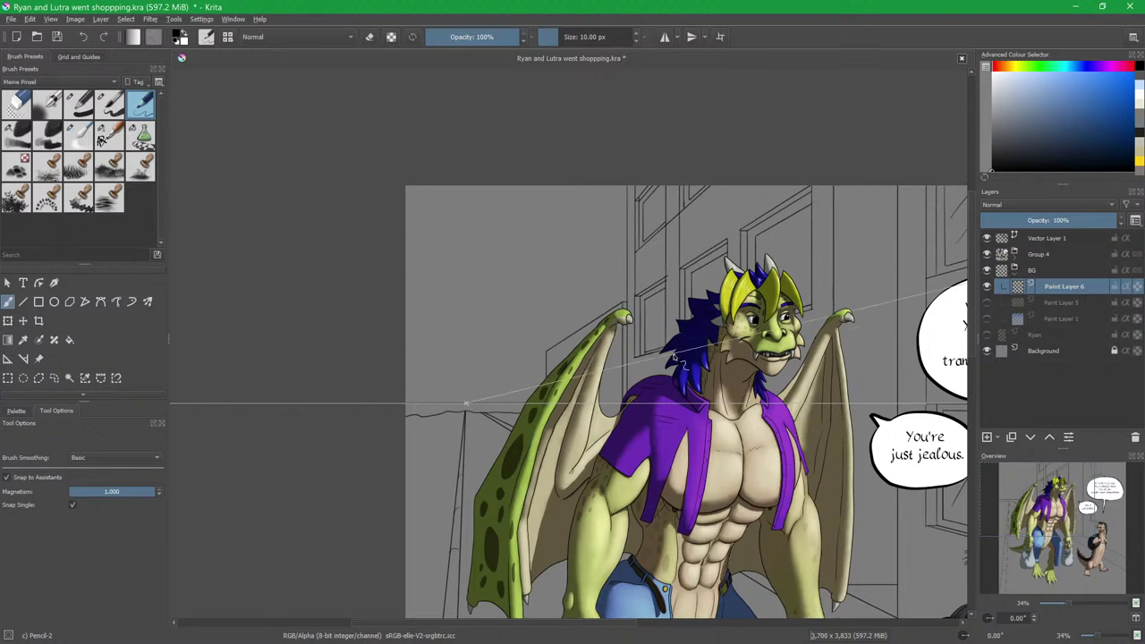
pyautogui.moveTo(639, 365); pyautogui.dragTo(673, 334)
pyautogui.moveTo(668, 400); pyautogui.dragTo(642, 305)
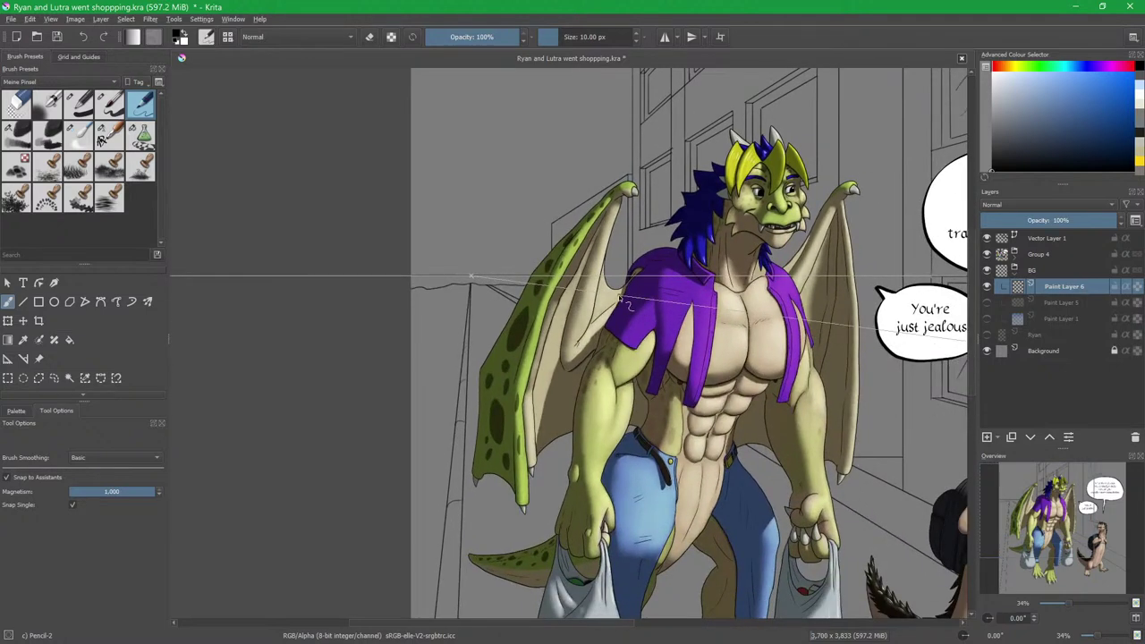
pyautogui.keyDown('ctrl'); pyautogui.scroll(2, 642, 307); pyautogui.keyUp('ctrl')
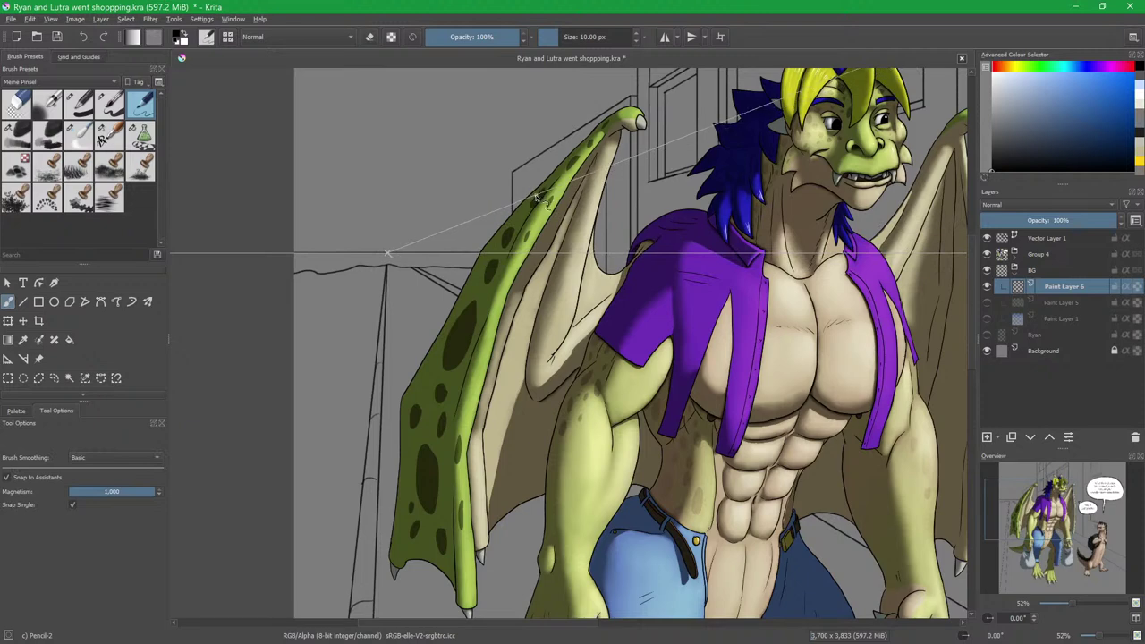
pyautogui.moveTo(479, 347); pyautogui.dragTo(562, 386)
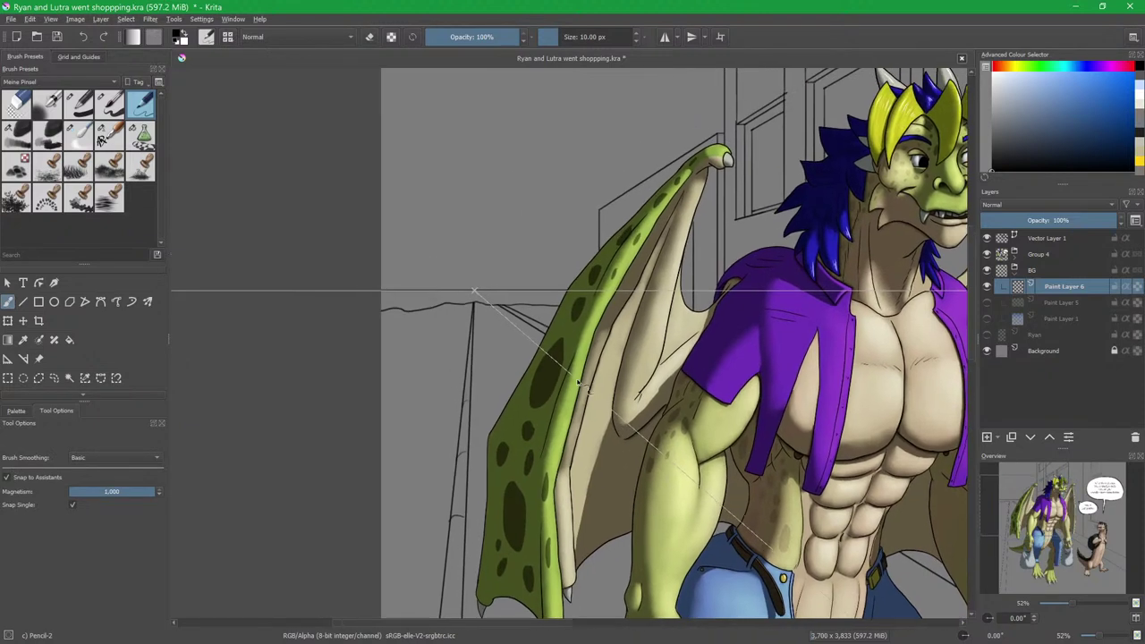
# Draw the short perspective lines of the street's far-left side, snapped toward the vanishing point just below the horizon.
pyautogui.scroll(-4, 565, 358)
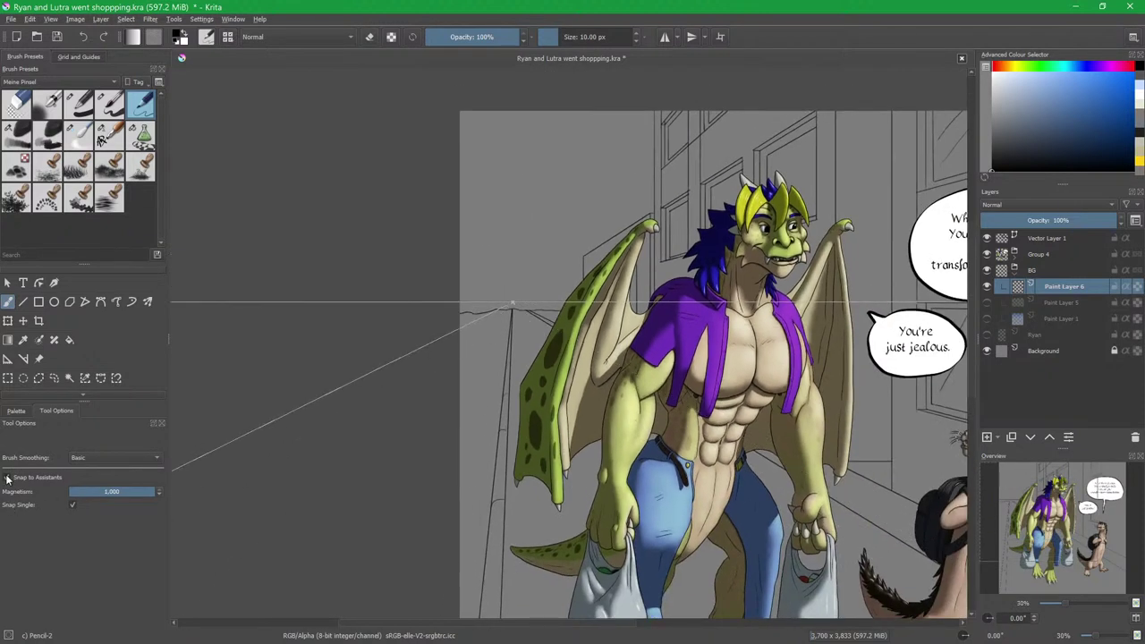
pyautogui.click(7, 477)
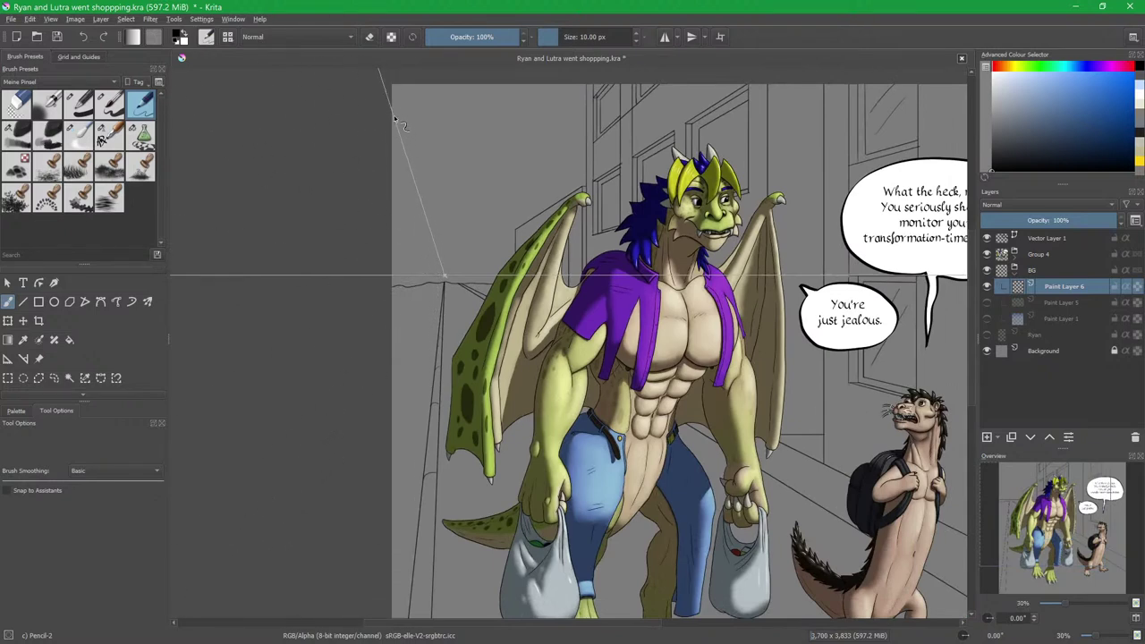
pyautogui.moveTo(392, 141)
pyautogui.mouseDown()
pyautogui.moveTo(430, 234)
pyautogui.moveTo(400, 291)
pyautogui.mouseUp()
pyautogui.click(7, 491)
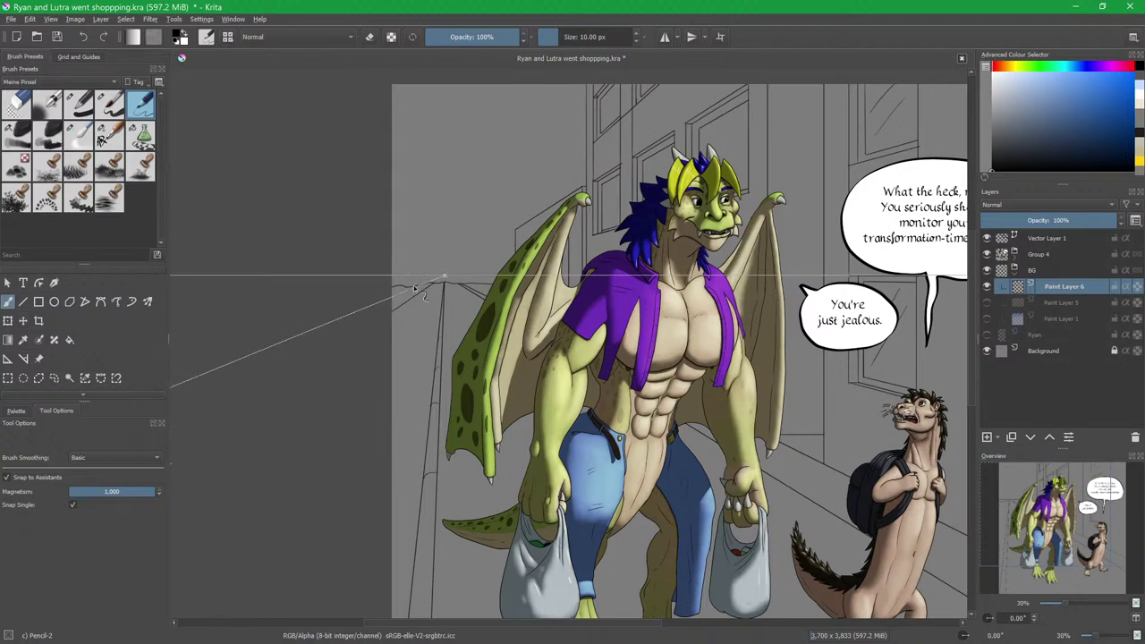
pyautogui.moveTo(421, 286); pyautogui.dragTo(427, 285)
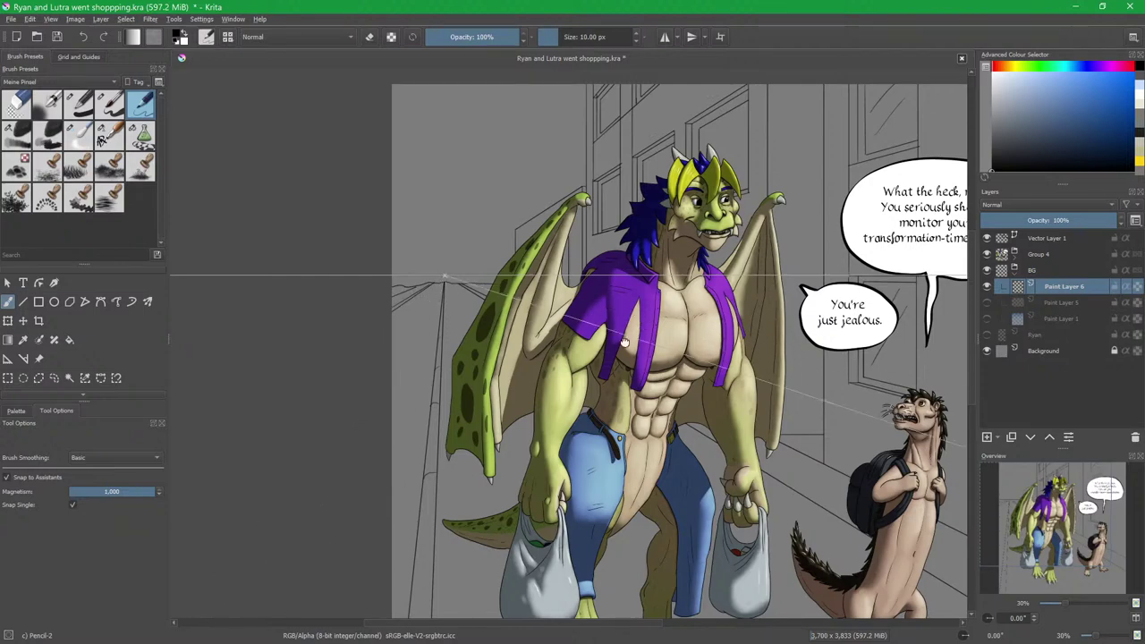
# Show Paint Layer 1 and Paint Layer 5 in the BG group and make Paint Layer 5 the active layer.
pyautogui.moveTo(613, 310); pyautogui.dragTo(578, 390)
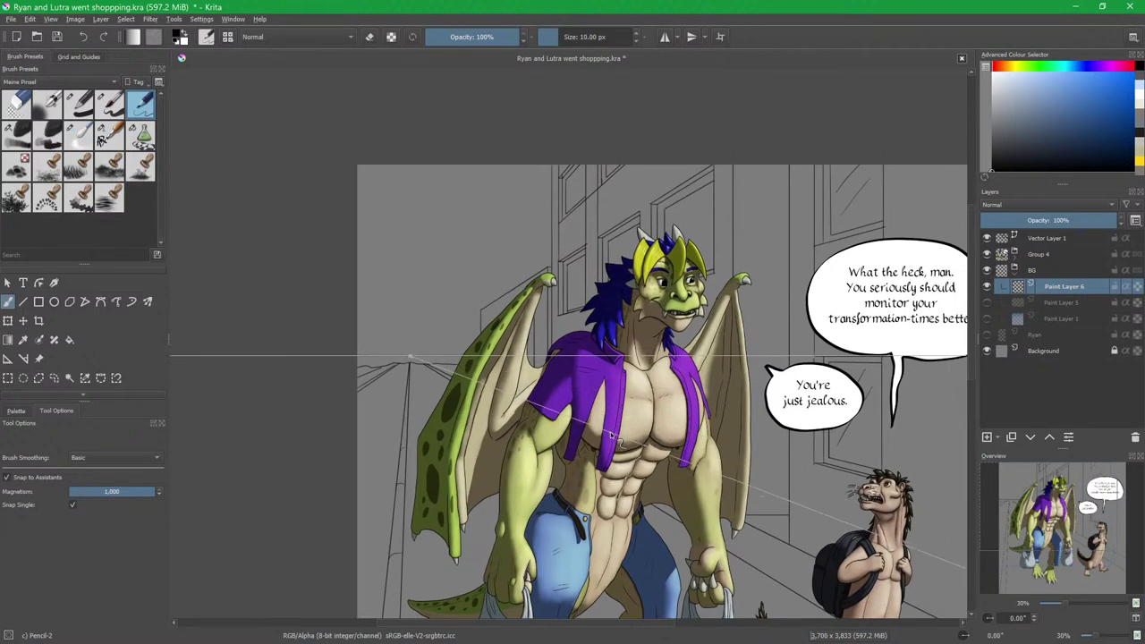
pyautogui.moveTo(640, 427)
pyautogui.mouseDown()
pyautogui.moveTo(602, 303)
pyautogui.moveTo(532, 212)
pyautogui.mouseUp()
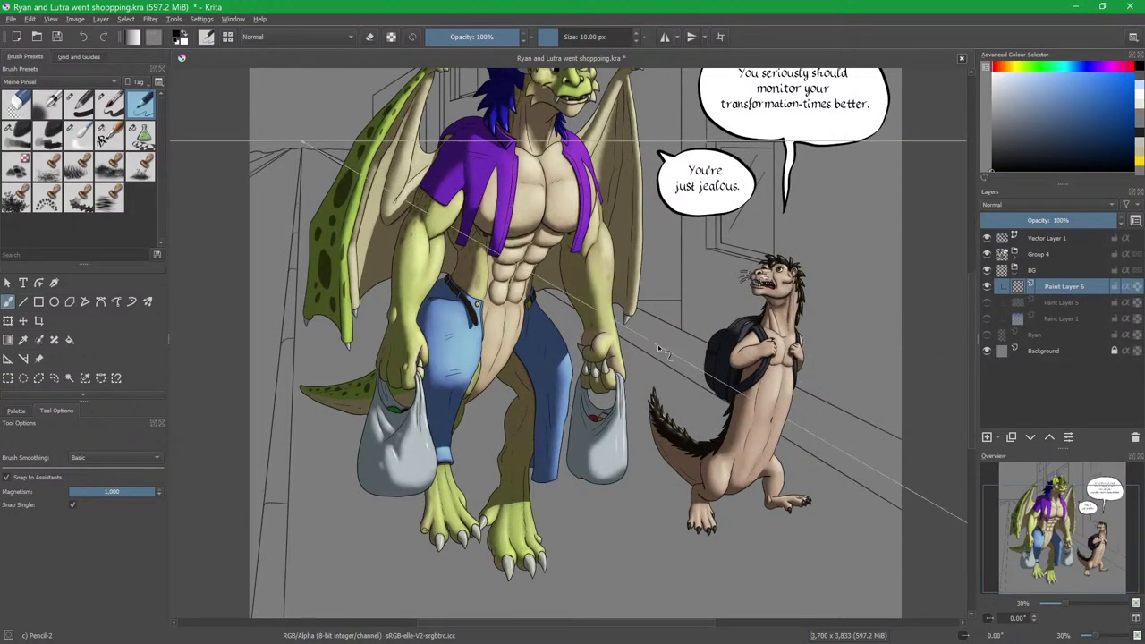
pyautogui.scroll(-3, 662, 342)
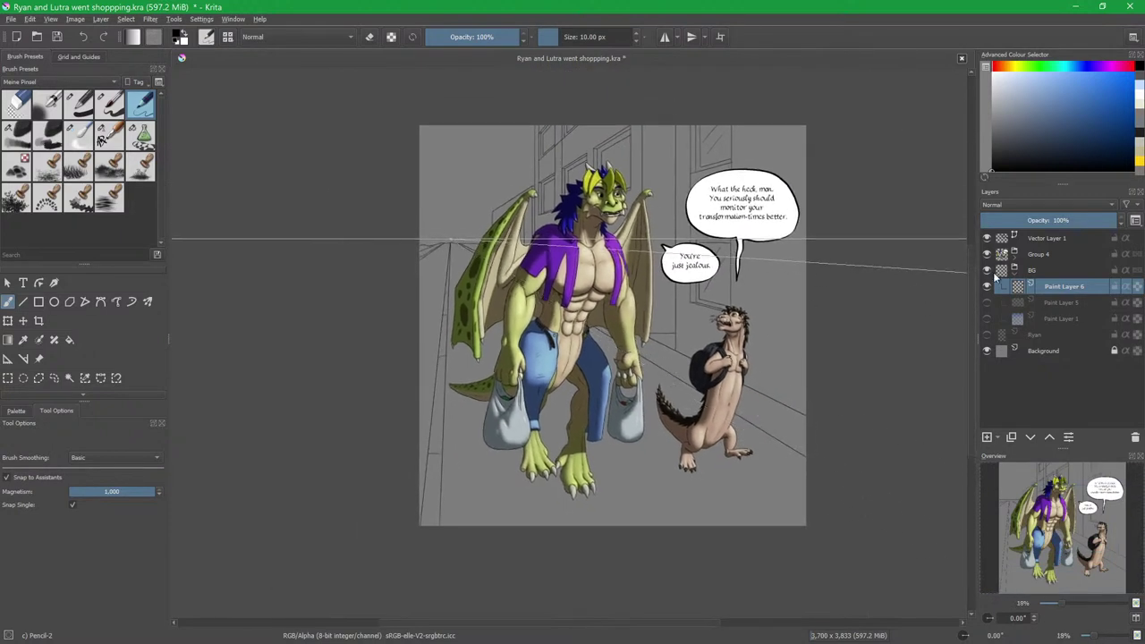
pyautogui.click(988, 319)
pyautogui.click(988, 303)
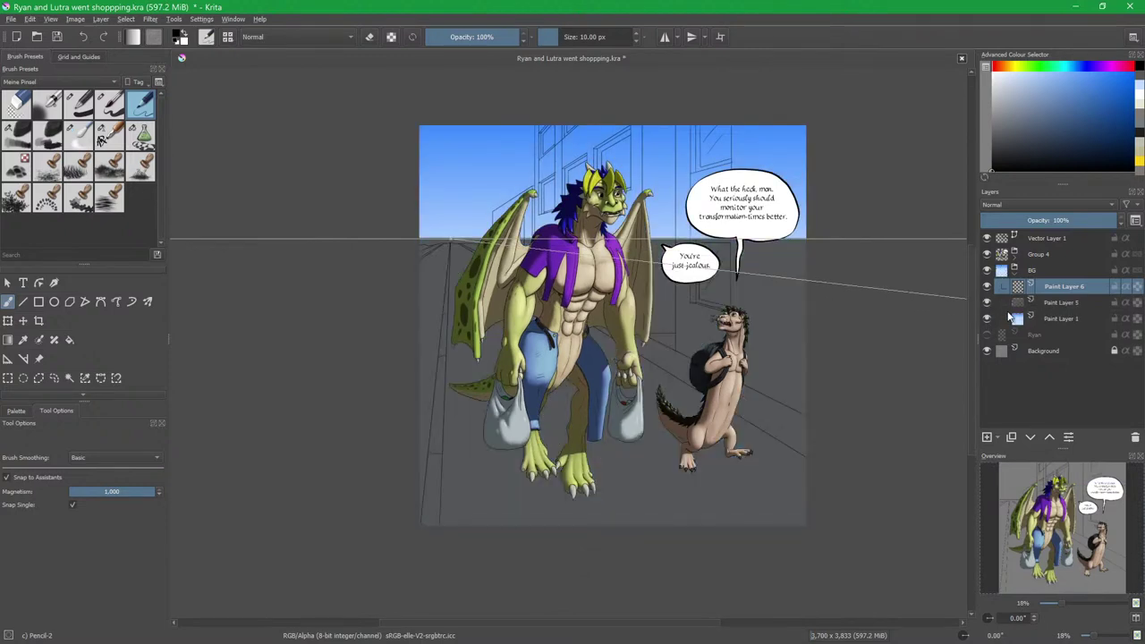
pyautogui.click(1053, 304)
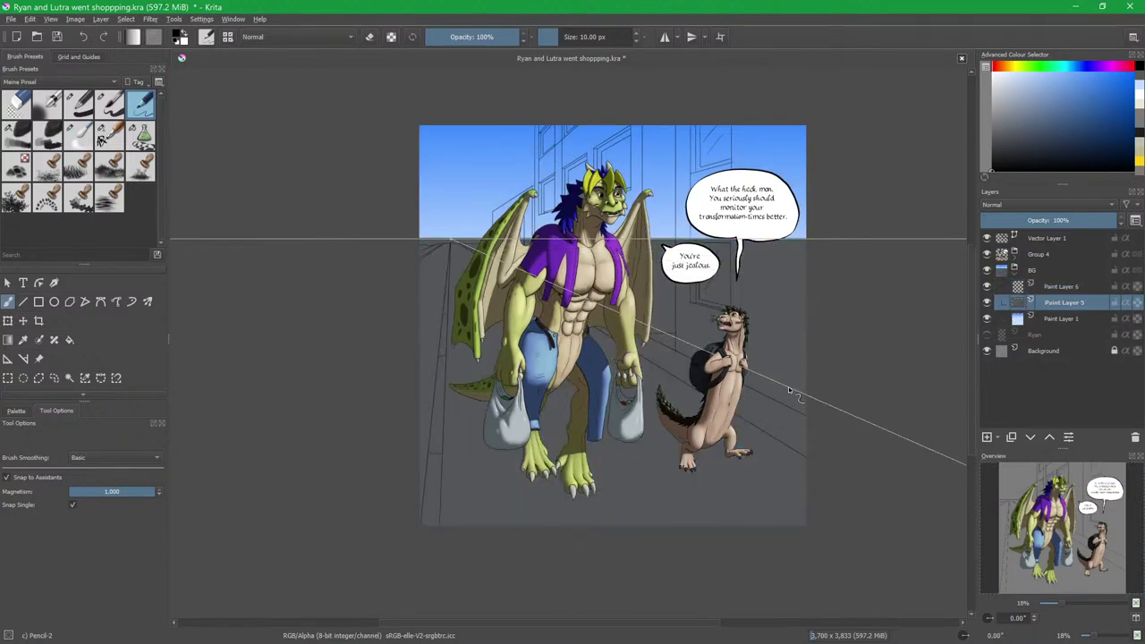
# Clear the grey road colour above the drawn horizon on Paint Layer 5 using the Fill tool in eraser mode.
pyautogui.scroll(3, 761, 396)
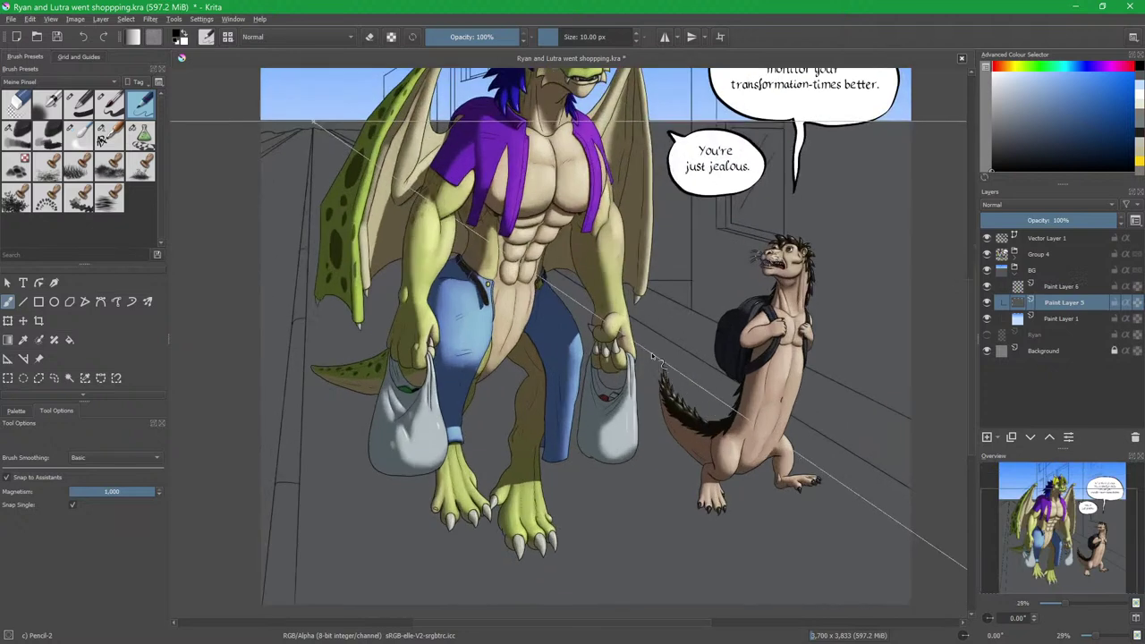
pyautogui.click(140, 136)
pyautogui.click(8, 478)
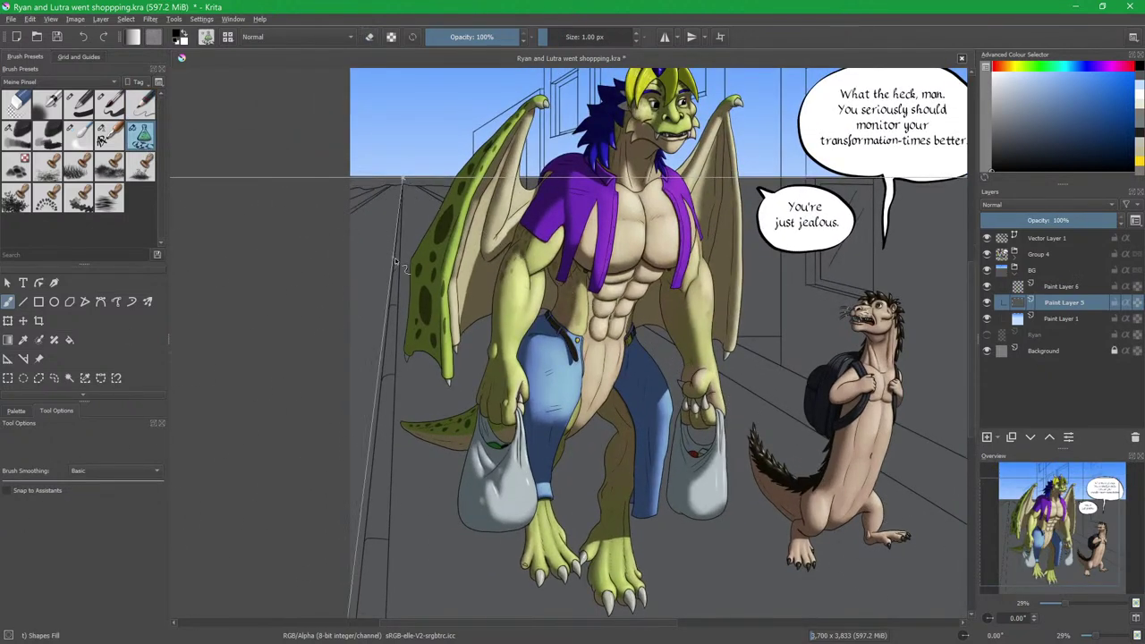
pyautogui.scroll(3, 506, 287)
pyautogui.press('f')
pyautogui.click(504, 233)
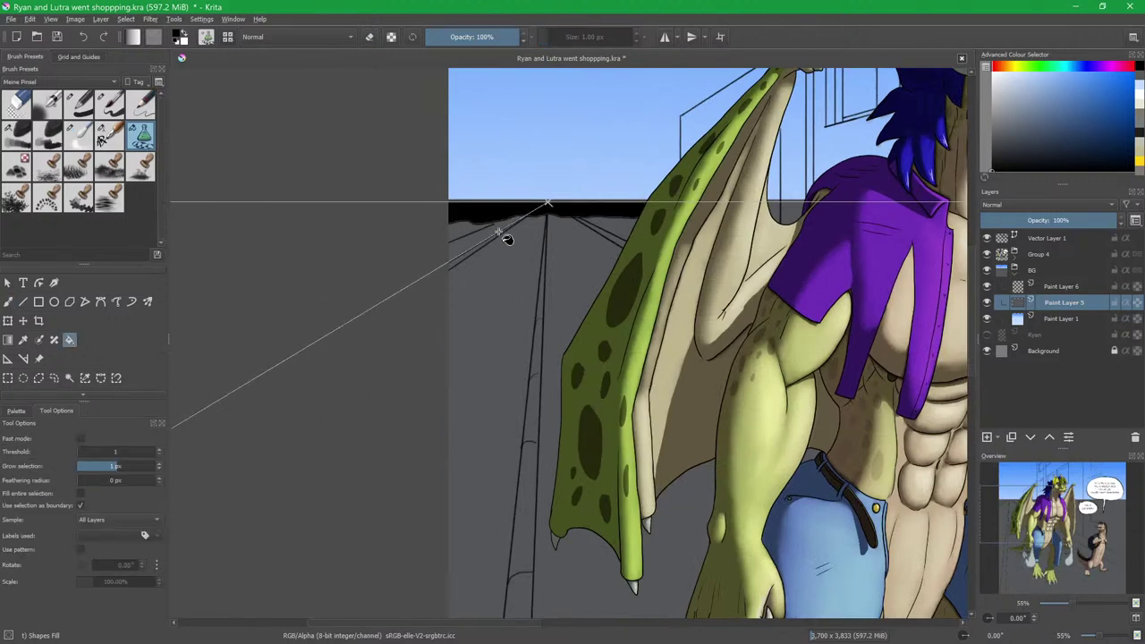
pyautogui.hotkey('ctrl', 'z')
pyautogui.press('e')
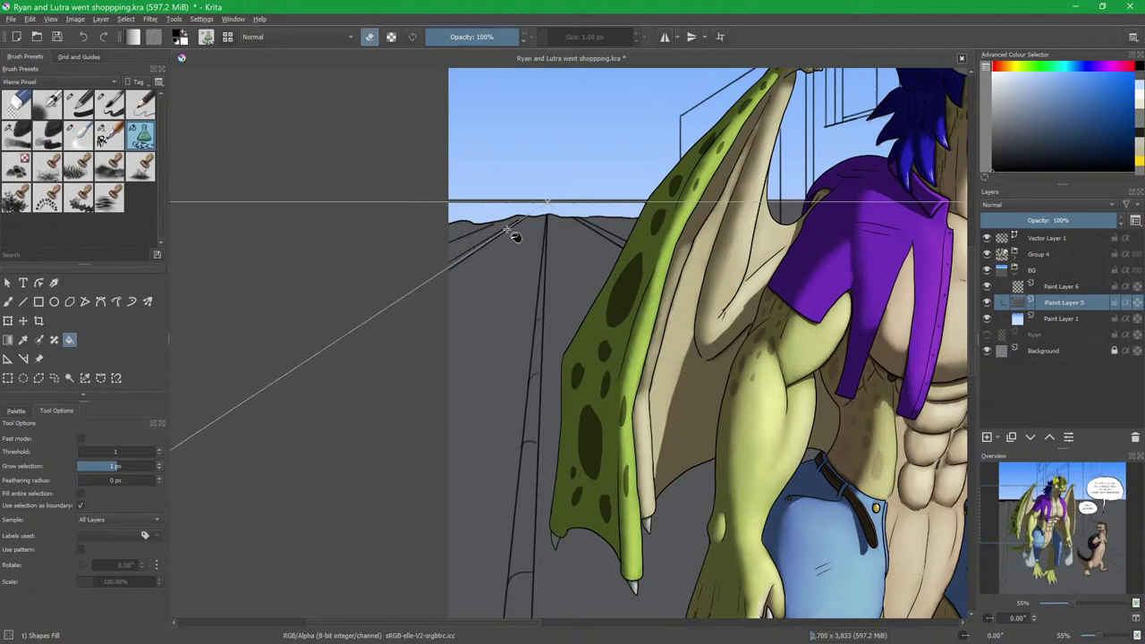
pyautogui.press('b')
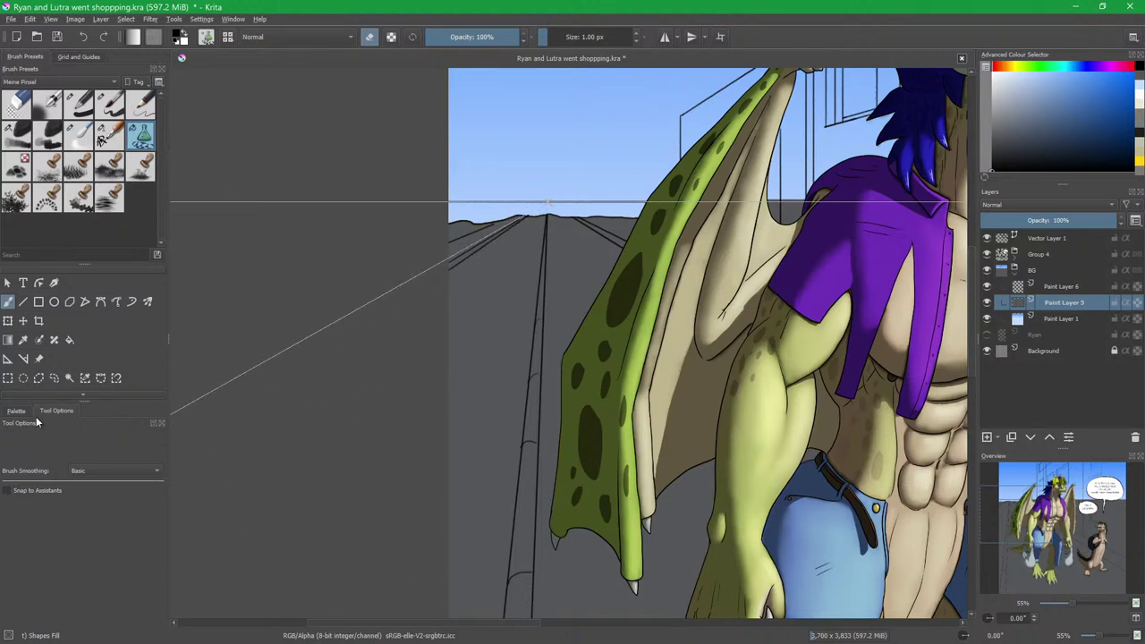
# Hide the vanishing point assistant on the canvas and return to the brush tool.
pyautogui.click(9, 360)
pyautogui.click(587, 221)
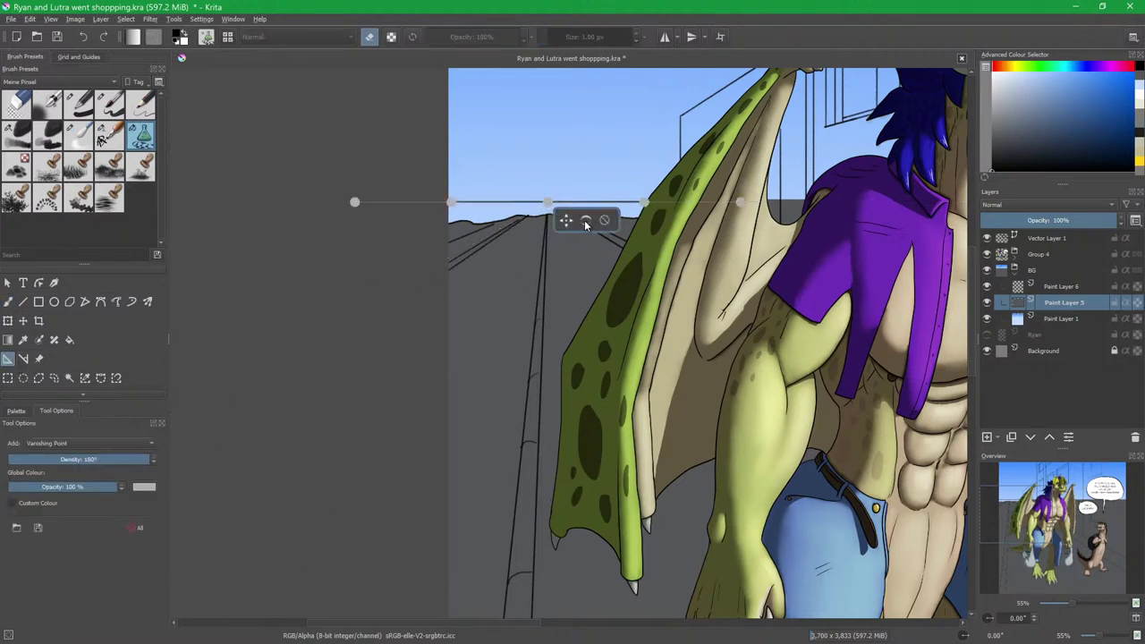
pyautogui.click(9, 305)
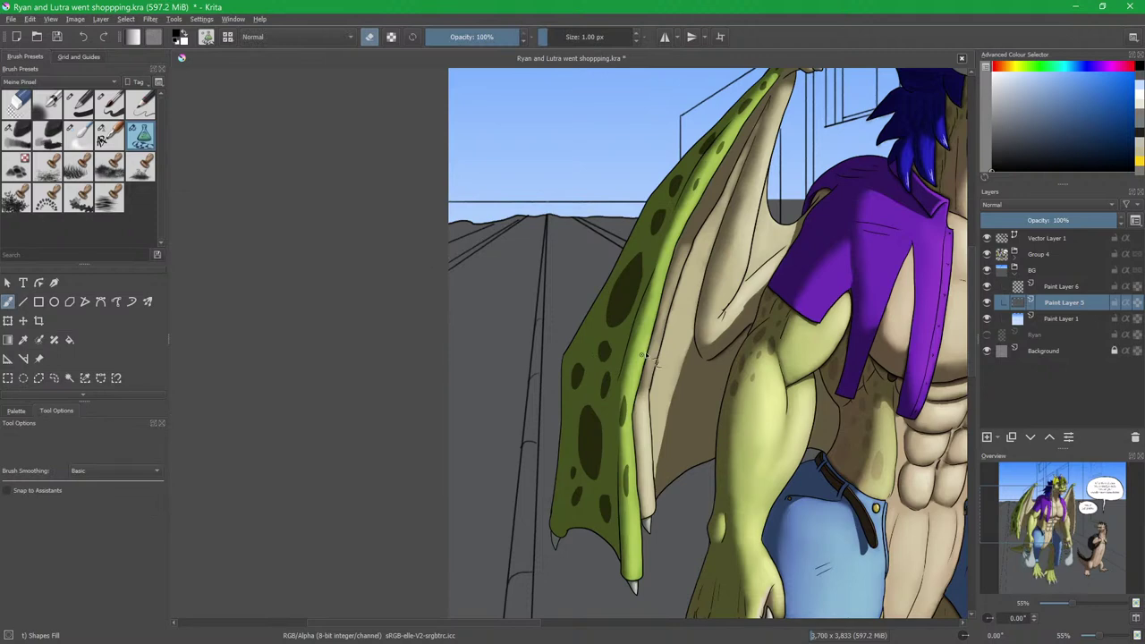
pyautogui.moveTo(755, 277); pyautogui.dragTo(628, 352)
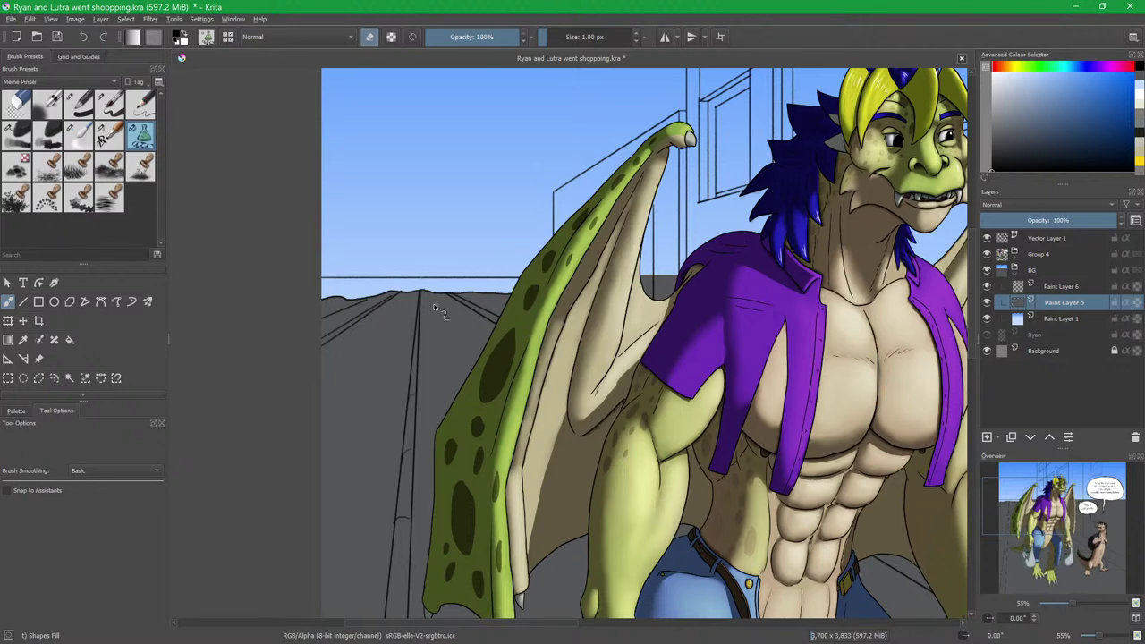
pyautogui.scroll(-3, 555, 321)
pyautogui.scroll(2, 563, 326)
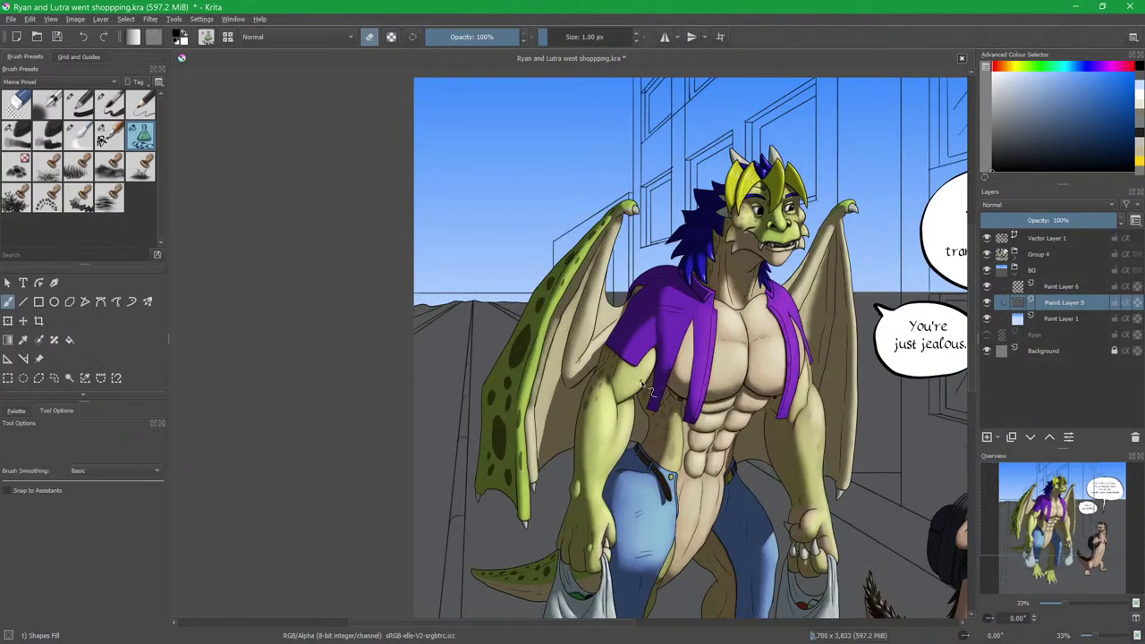
pyautogui.moveTo(809, 430); pyautogui.dragTo(603, 396)
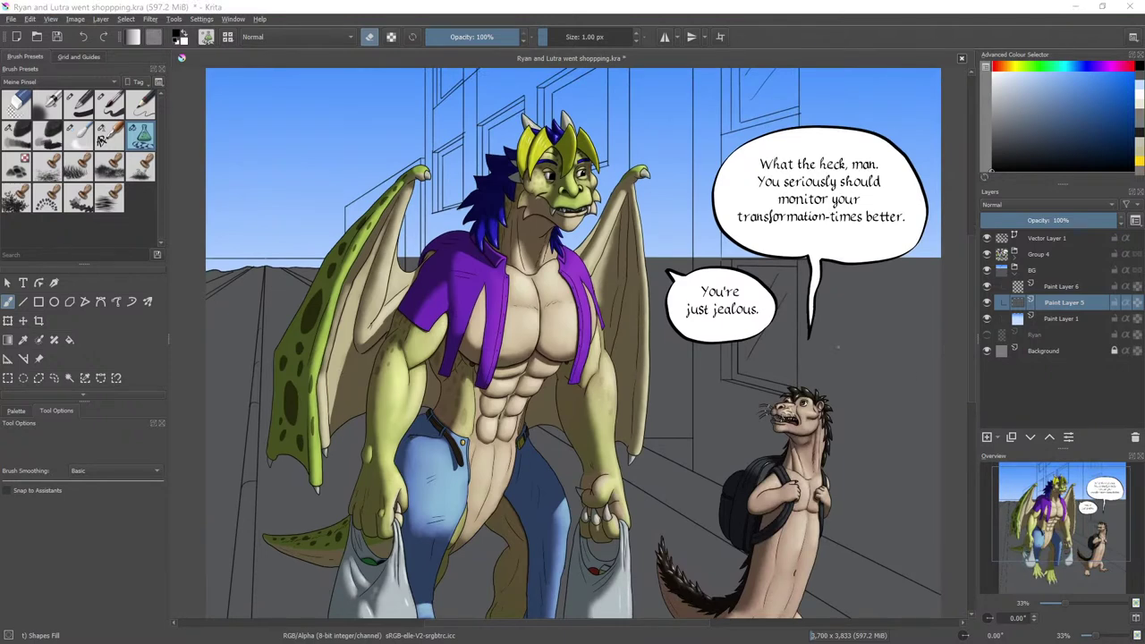
# Collapse the BG group, add a new paint layer at the top and hide Vector Layer 1, Group 4 and BG.
pyautogui.click(1015, 271)
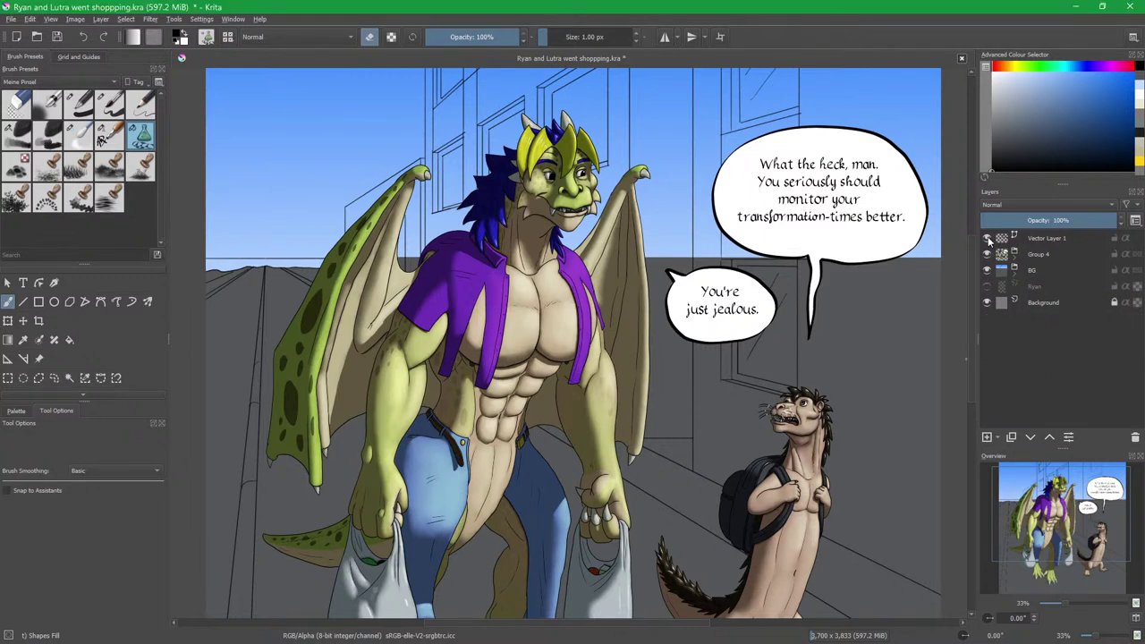
pyautogui.press('Insert')
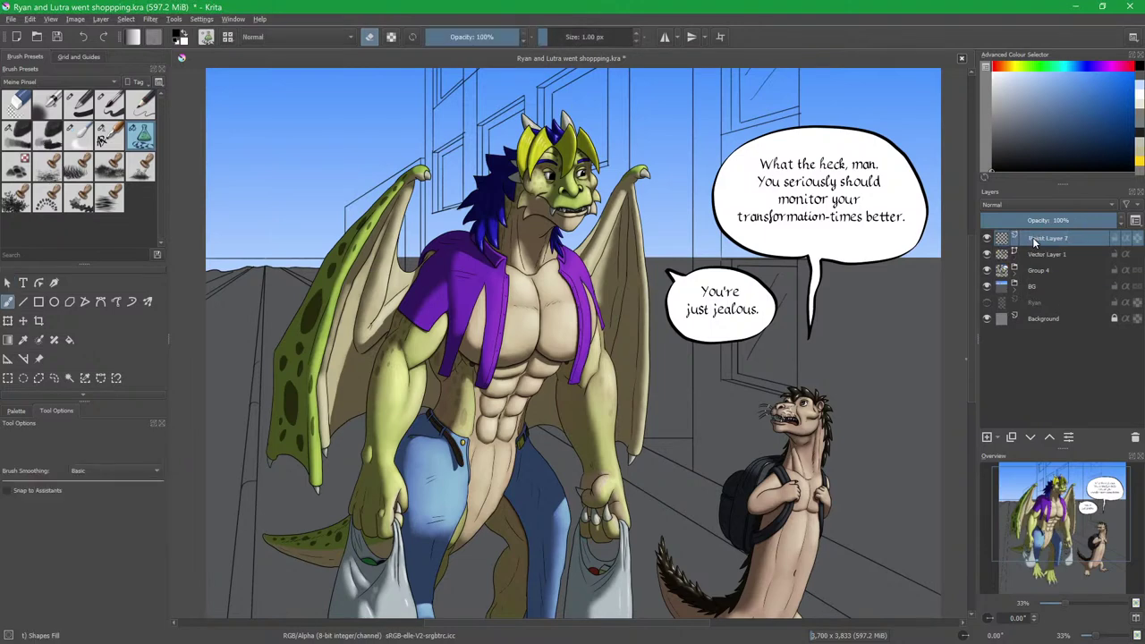
pyautogui.click(988, 255)
pyautogui.click(988, 270)
pyautogui.click(988, 286)
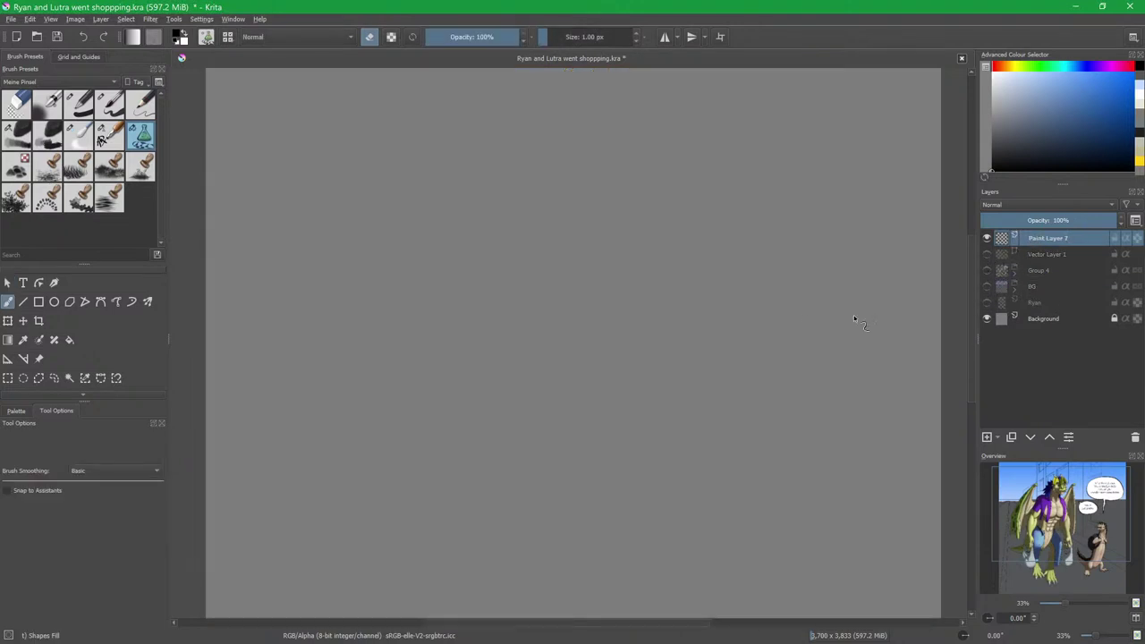
# Handwrite "Currently" in red across the upper part of the new layer with the Kalligraphie brush.
pyautogui.scroll(-2, 757, 312)
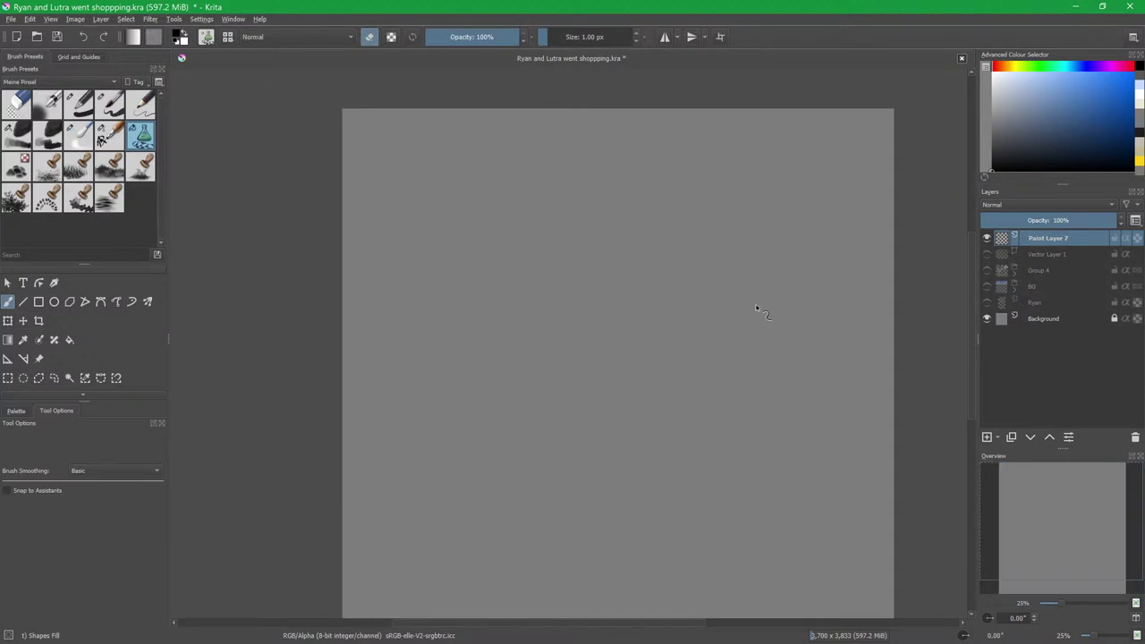
pyautogui.click(111, 139)
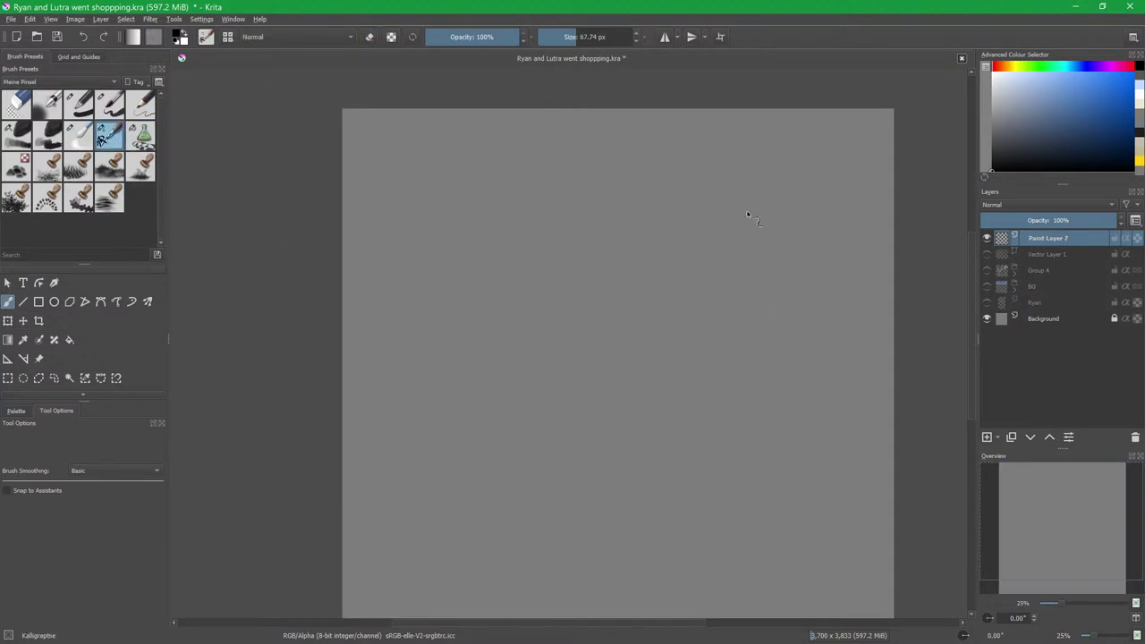
pyautogui.click(1005, 69)
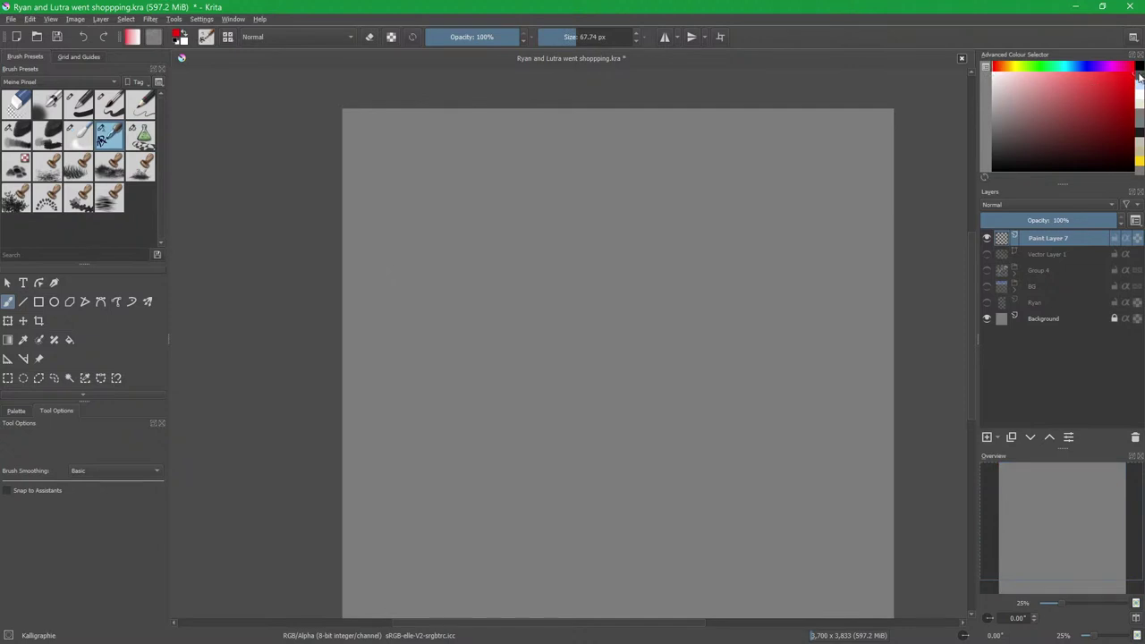
pyautogui.moveTo(613, 224); pyautogui.dragTo(573, 203)
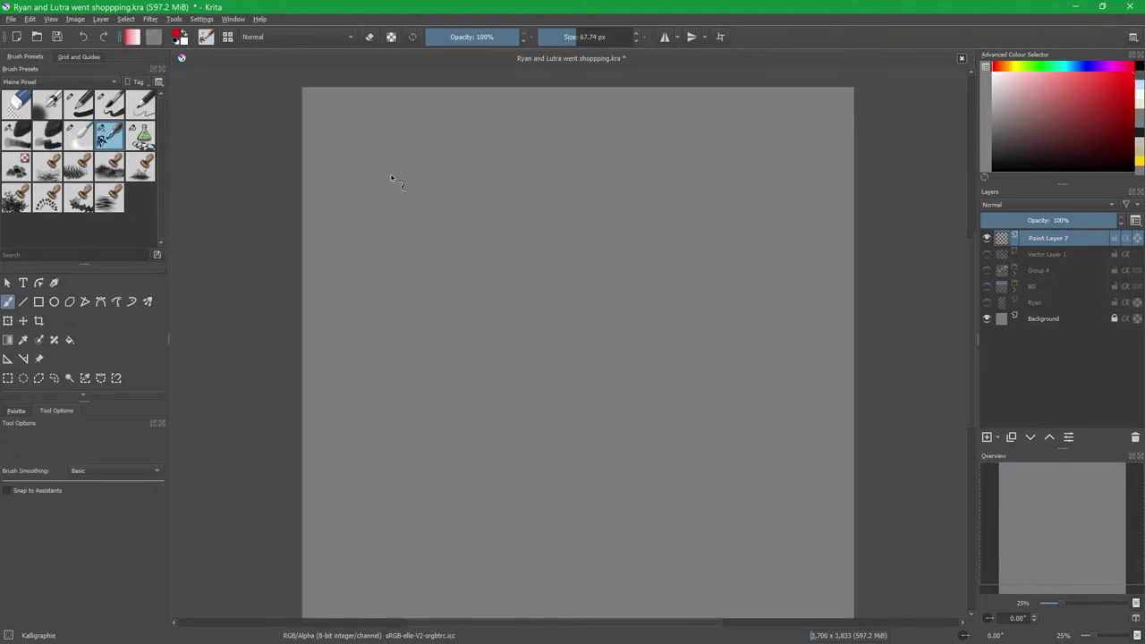
pyautogui.moveTo(414, 162)
pyautogui.mouseDown()
pyautogui.moveTo(438, 222)
pyautogui.moveTo(469, 208)
pyautogui.moveTo(498, 241)
pyautogui.moveTo(519, 208)
pyautogui.mouseUp()
pyautogui.moveTo(533, 199)
pyautogui.mouseDown()
pyautogui.moveTo(529, 240)
pyautogui.moveTo(583, 236)
pyautogui.mouseUp()
pyautogui.moveTo(595, 190)
pyautogui.mouseDown()
pyautogui.moveTo(594, 213)
pyautogui.moveTo(626, 242)
pyautogui.moveTo(641, 234)
pyautogui.mouseUp()
pyautogui.moveTo(646, 143); pyautogui.dragTo(651, 229)
pyautogui.moveTo(698, 186)
pyautogui.mouseDown()
pyautogui.moveTo(707, 273)
pyautogui.moveTo(768, 201)
pyautogui.mouseUp()
# Handwrite "on" and "break" in red on two centred lines below "Currently".
pyautogui.moveTo(539, 328); pyautogui.dragTo(535, 374)
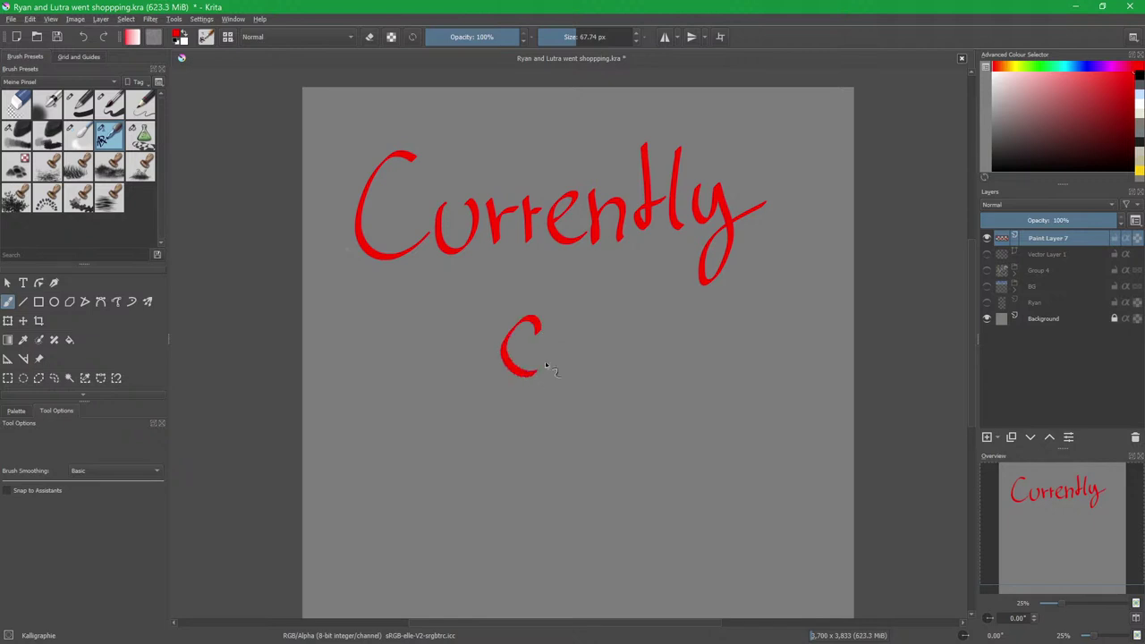
pyautogui.moveTo(576, 315); pyautogui.dragTo(600, 310)
pyautogui.moveTo(391, 485)
pyautogui.mouseDown()
pyautogui.moveTo(435, 476)
pyautogui.moveTo(395, 529)
pyautogui.mouseUp()
pyautogui.moveTo(472, 465)
pyautogui.mouseDown()
pyautogui.moveTo(497, 465)
pyautogui.moveTo(559, 508)
pyautogui.mouseUp()
pyautogui.moveTo(586, 455)
pyautogui.mouseDown()
pyautogui.moveTo(613, 467)
pyautogui.moveTo(624, 512)
pyautogui.mouseUp()
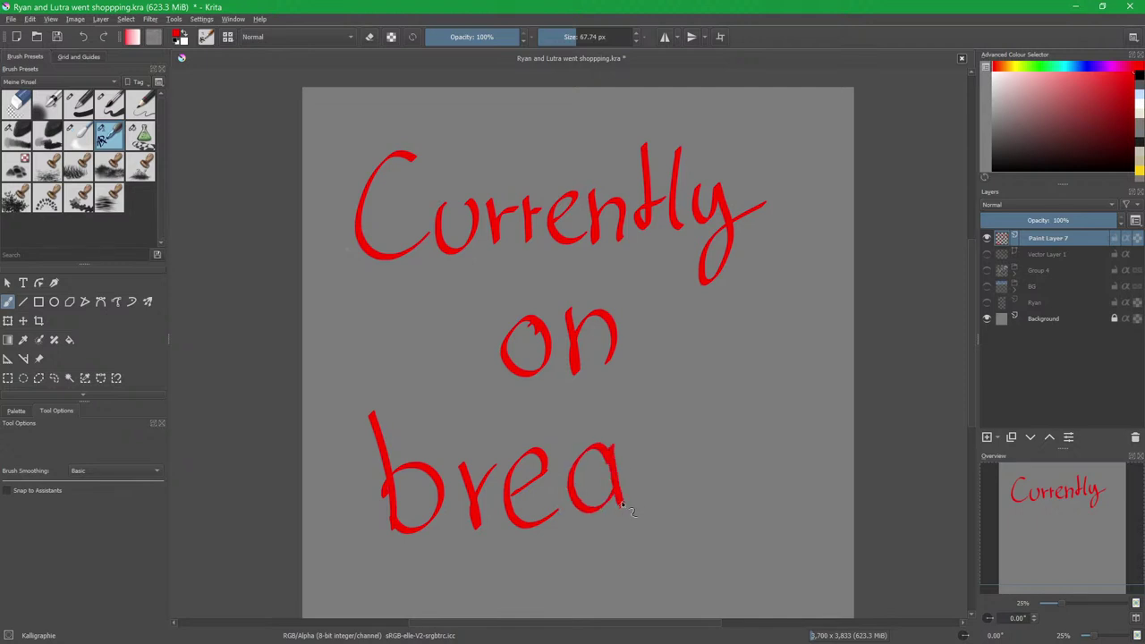
pyautogui.moveTo(640, 429)
pyautogui.mouseDown()
pyautogui.moveTo(663, 471)
pyautogui.moveTo(707, 496)
pyautogui.moveTo(684, 362)
pyautogui.moveTo(673, 405)
pyautogui.mouseUp()
# Reduce the brush size to 48.04 px and handwrite "Back" in red beneath "break".
pyautogui.moveTo(564, 472); pyautogui.dragTo(592, 400)
pyautogui.moveTo(592, 452); pyautogui.dragTo(574, 407)
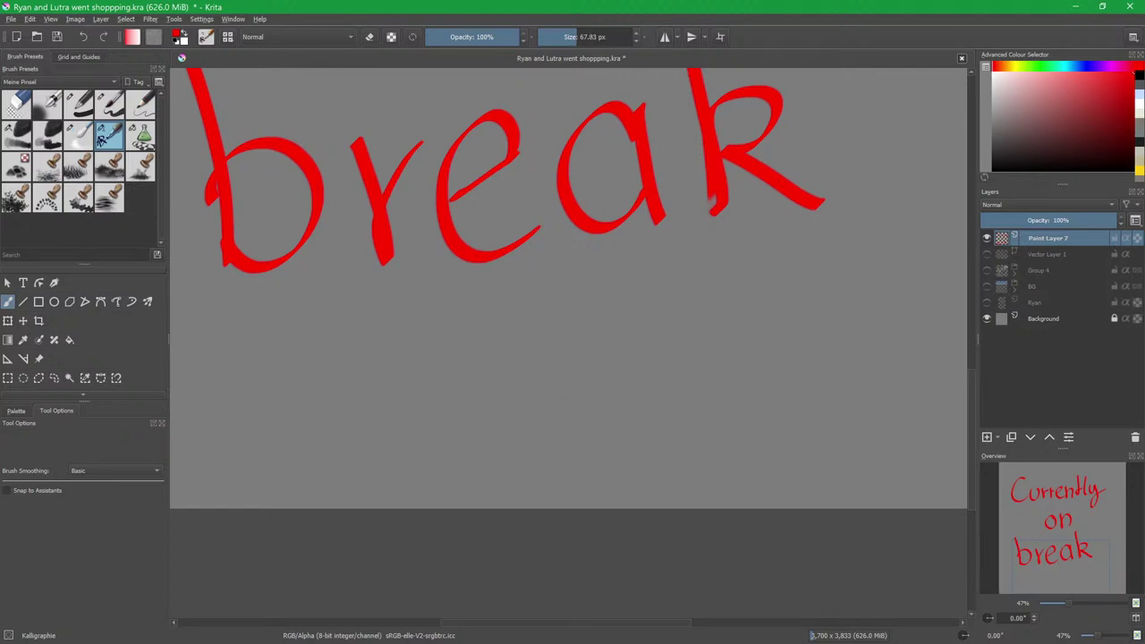
pyautogui.moveTo(409, 334); pyautogui.dragTo(415, 352)
pyautogui.moveTo(407, 306); pyautogui.dragTo(439, 378)
pyautogui.moveTo(494, 335)
pyautogui.mouseDown()
pyautogui.moveTo(487, 365)
pyautogui.moveTo(514, 373)
pyautogui.mouseUp()
pyautogui.moveTo(542, 336); pyautogui.dragTo(539, 365)
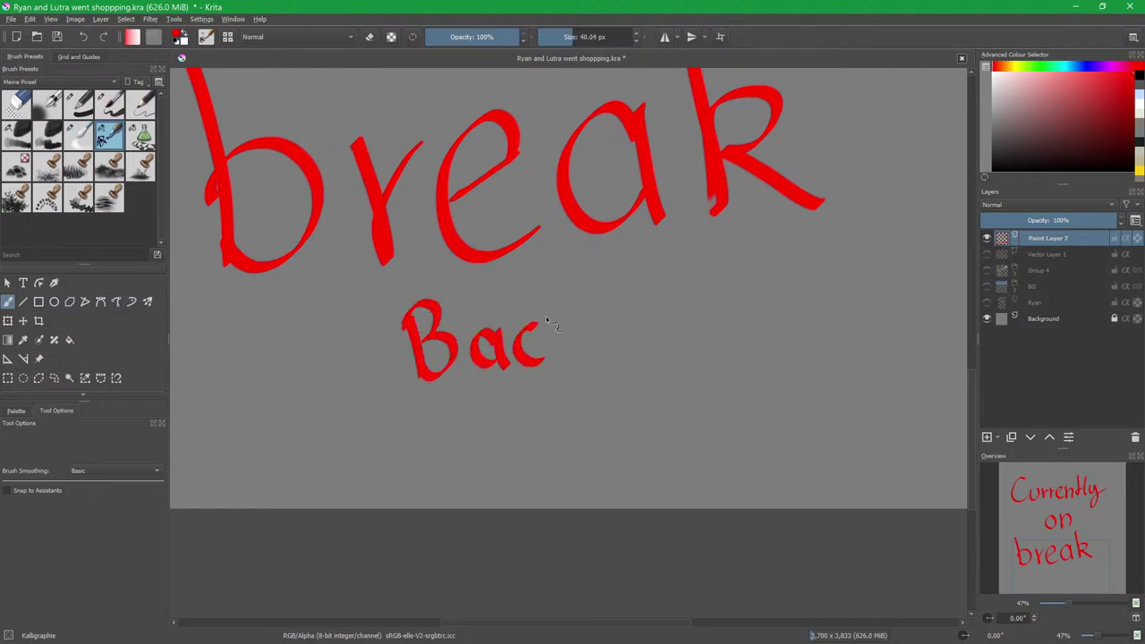
pyautogui.moveTo(548, 286); pyautogui.dragTo(562, 367)
pyautogui.moveTo(580, 328); pyautogui.dragTo(578, 335)
pyautogui.moveTo(641, 315)
pyautogui.mouseDown()
pyautogui.moveTo(627, 357)
pyautogui.moveTo(643, 317)
pyautogui.mouseUp()
pyautogui.moveTo(662, 306); pyautogui.dragTo(660, 329)
pyautogui.moveTo(737, 357); pyautogui.dragTo(570, 424)
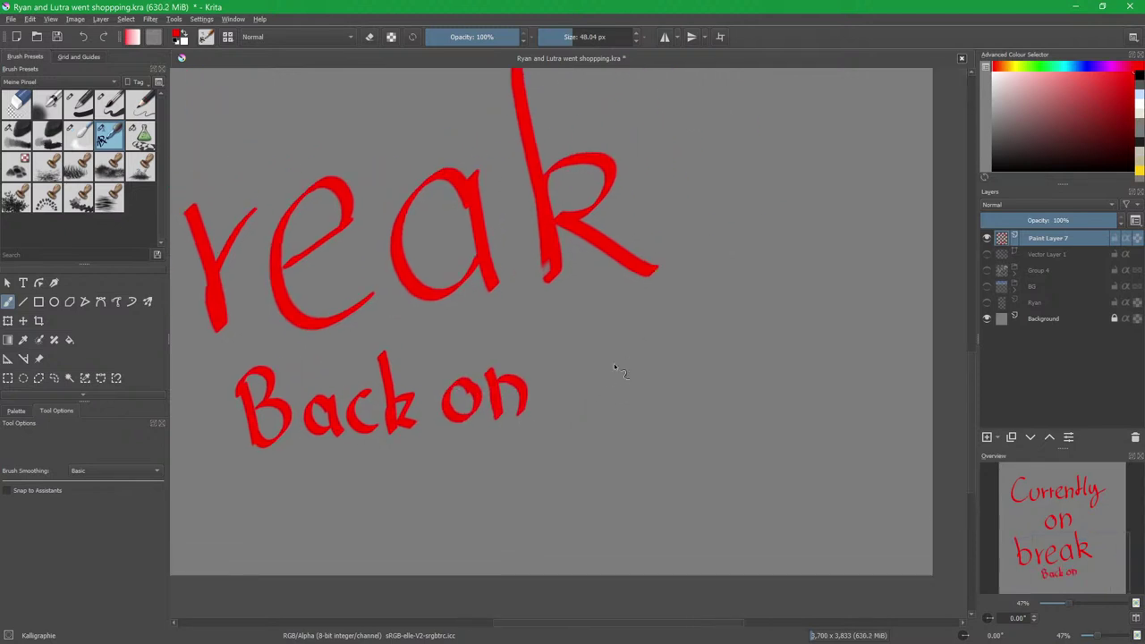
pyautogui.hotkey('ctrl', 'z')
pyautogui.hotkey('ctrl', 'z')
pyautogui.moveTo(485, 395); pyautogui.dragTo(491, 419)
pyautogui.moveTo(511, 333); pyautogui.dragTo(512, 410)
pyautogui.moveTo(499, 375); pyautogui.dragTo(539, 367)
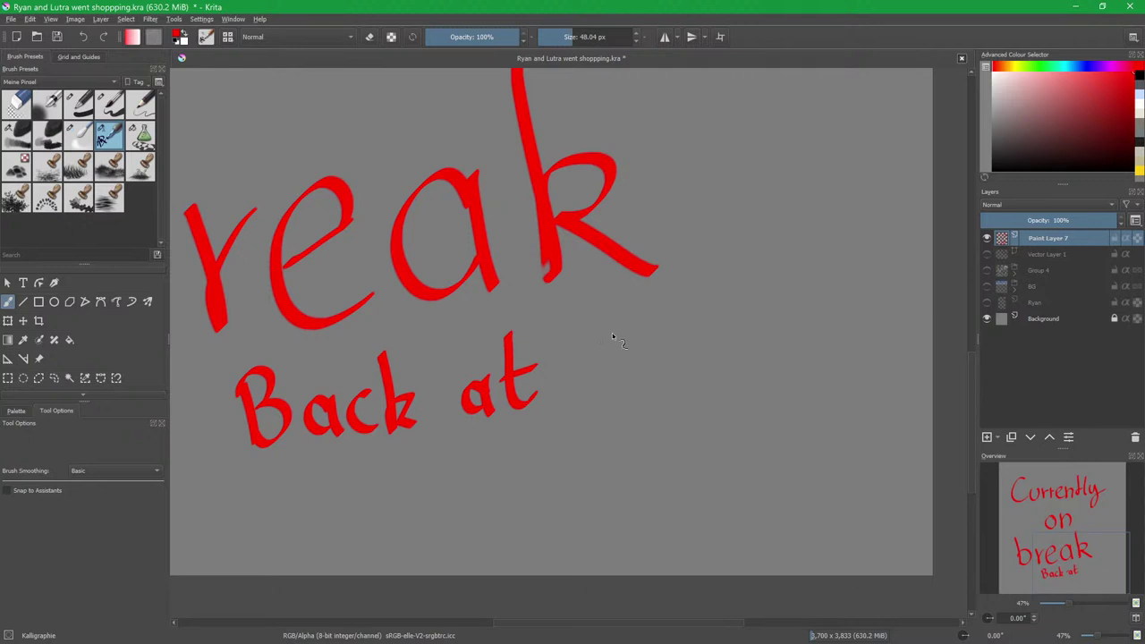
pyautogui.hotkey('ctrl', 'z')
pyautogui.hotkey('ctrl', 'z')
pyautogui.hotkey('ctrl', 'z')
pyautogui.hotkey('ctrl', 'z')
# Handwrite "in 15 min." in red after "Back" to complete the break notice.
pyautogui.moveTo(477, 385); pyautogui.dragTo(479, 410)
pyautogui.moveTo(468, 367)
pyautogui.mouseDown()
pyautogui.moveTo(535, 384)
pyautogui.moveTo(538, 407)
pyautogui.mouseUp()
pyautogui.moveTo(583, 324)
pyautogui.mouseDown()
pyautogui.moveTo(593, 391)
pyautogui.moveTo(642, 351)
pyautogui.moveTo(618, 383)
pyautogui.mouseUp()
pyautogui.moveTo(610, 324)
pyautogui.mouseDown()
pyautogui.moveTo(643, 349)
pyautogui.moveTo(689, 330)
pyautogui.moveTo(740, 356)
pyautogui.mouseUp()
pyautogui.moveTo(753, 281); pyautogui.dragTo(754, 286)
pyautogui.moveTo(757, 294)
pyautogui.mouseDown()
pyautogui.moveTo(781, 344)
pyautogui.moveTo(809, 333)
pyautogui.mouseUp()
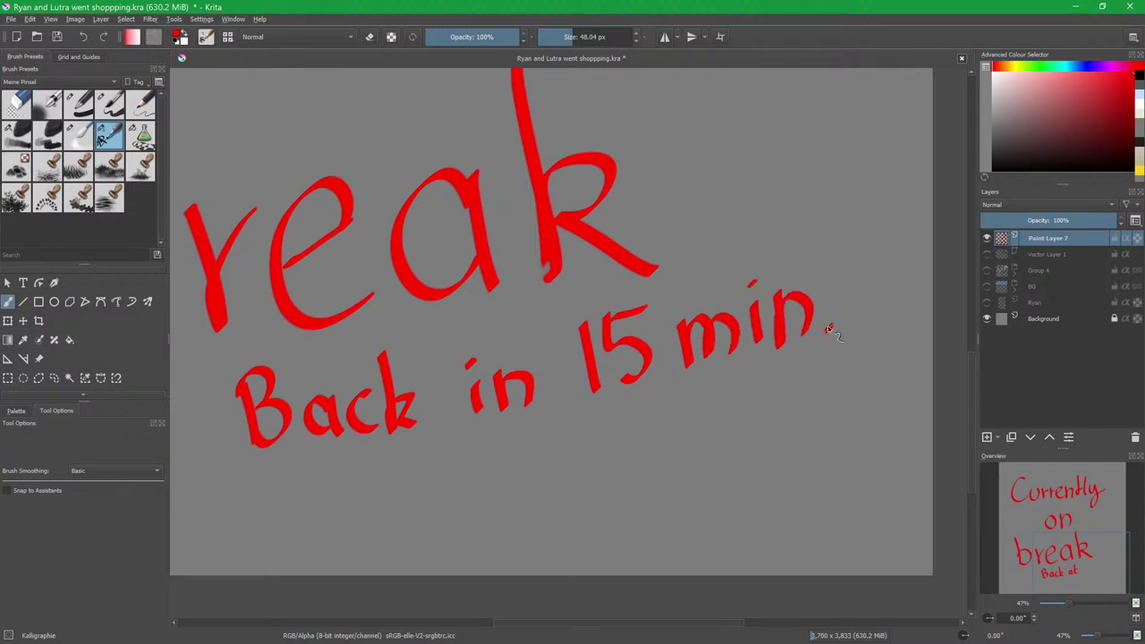
pyautogui.scroll(-3, 800, 291)
pyautogui.scroll(1, 799, 290)
pyautogui.moveTo(727, 223); pyautogui.dragTo(703, 401)
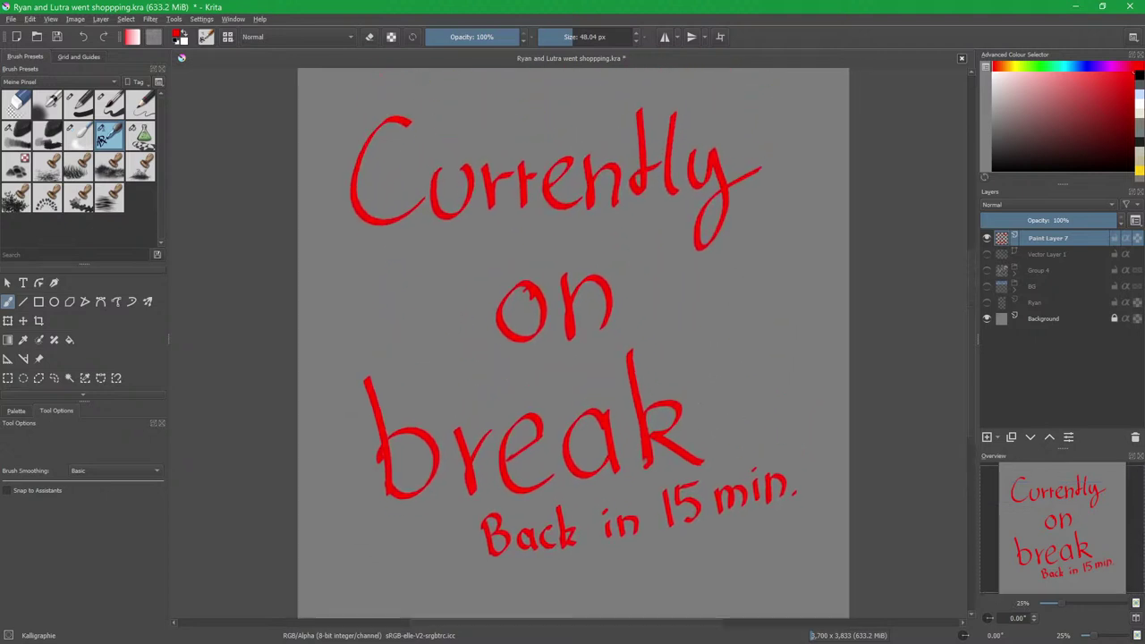
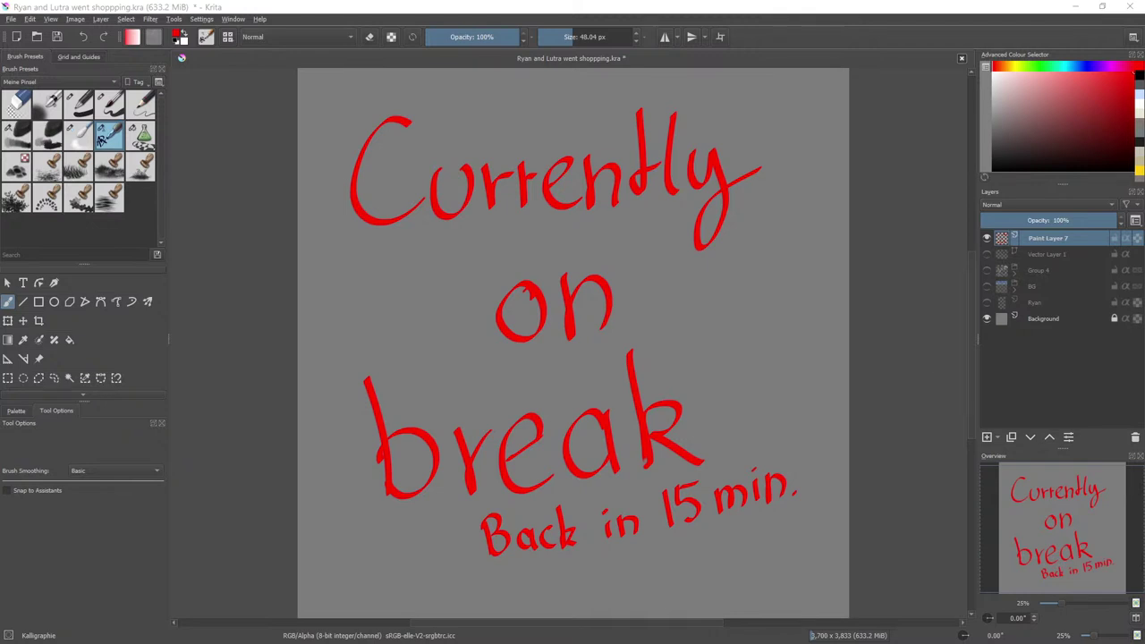
# Hide the break-notice layer Paint Layer 7 and show Vector Layer 1, Group 4 and BG, leaving the Ryan layer hidden.
pyautogui.click(988, 238)
pyautogui.click(987, 254)
pyautogui.click(987, 270)
pyautogui.click(987, 286)
pyautogui.click(987, 303)
pyautogui.click(988, 304)
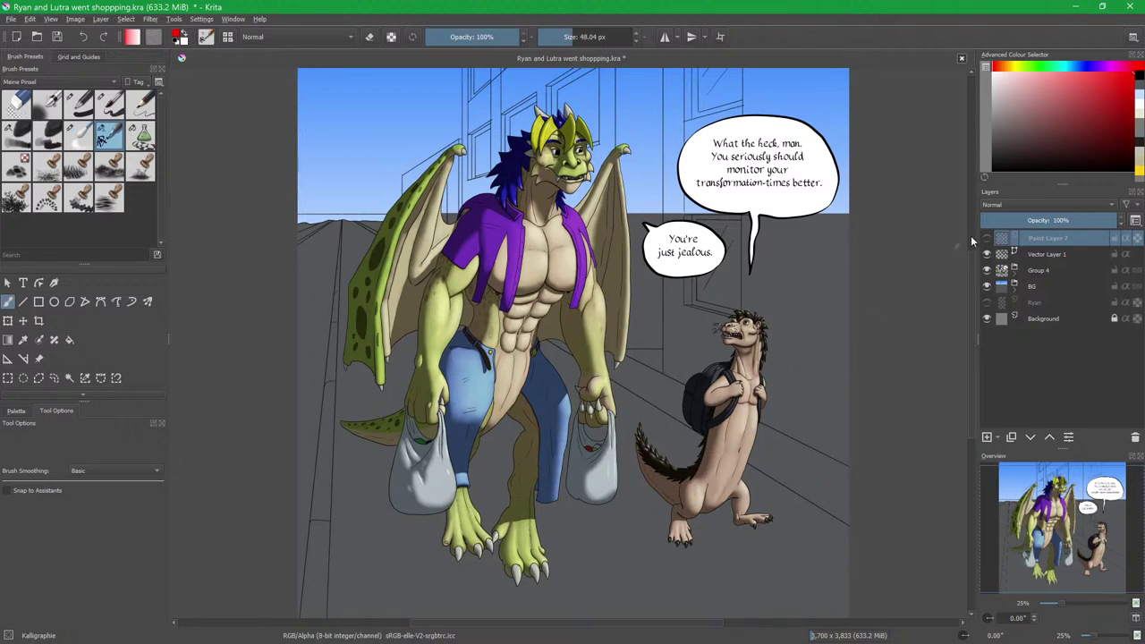
# Expand the BG group, select Paint Layer 5 and switch to the Shapes Fill brush.
pyautogui.click(1015, 286)
pyautogui.click(1061, 319)
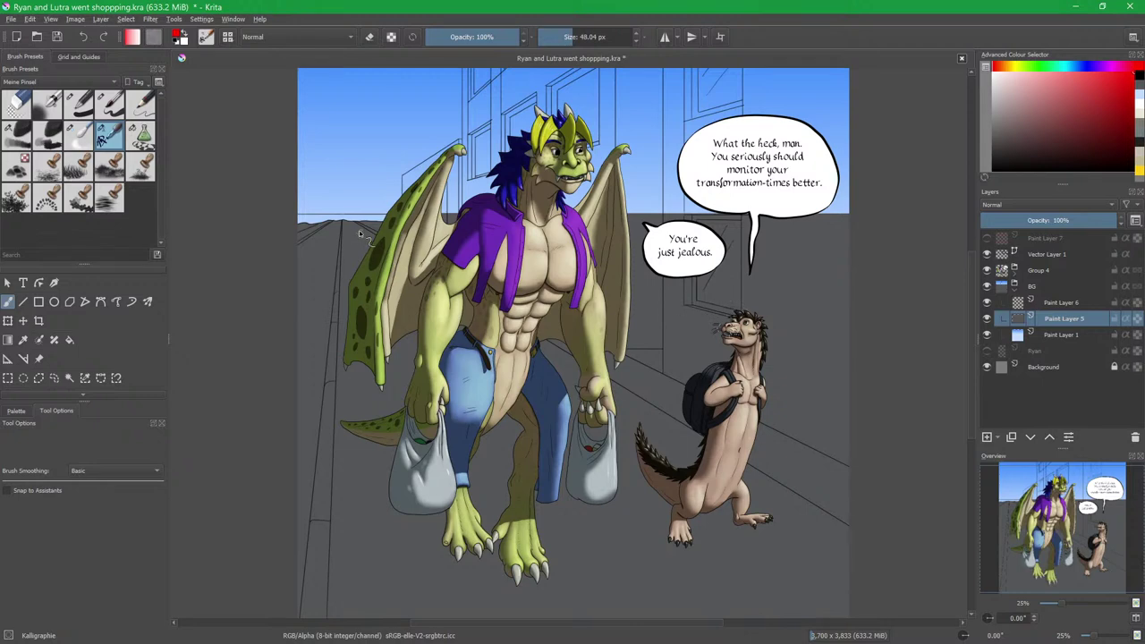
pyautogui.press('/')
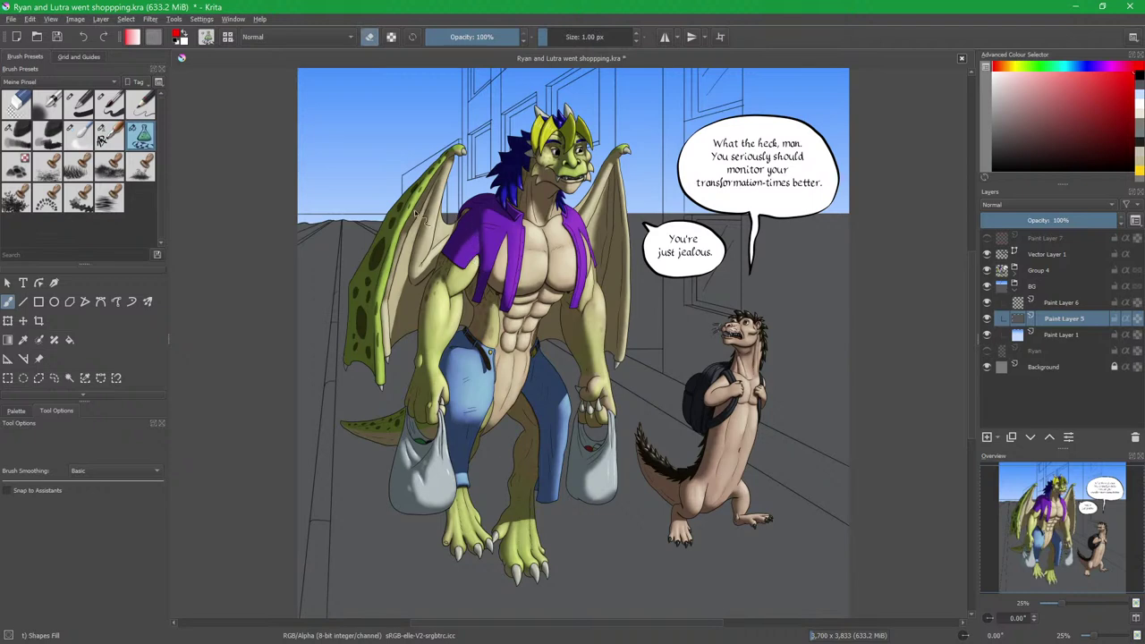
pyautogui.moveTo(416, 221)
pyautogui.mouseDown()
pyautogui.moveTo(506, 164)
pyautogui.moveTo(743, 143)
pyautogui.moveTo(864, 218)
pyautogui.moveTo(893, 272)
pyautogui.moveTo(878, 467)
pyautogui.mouseUp()
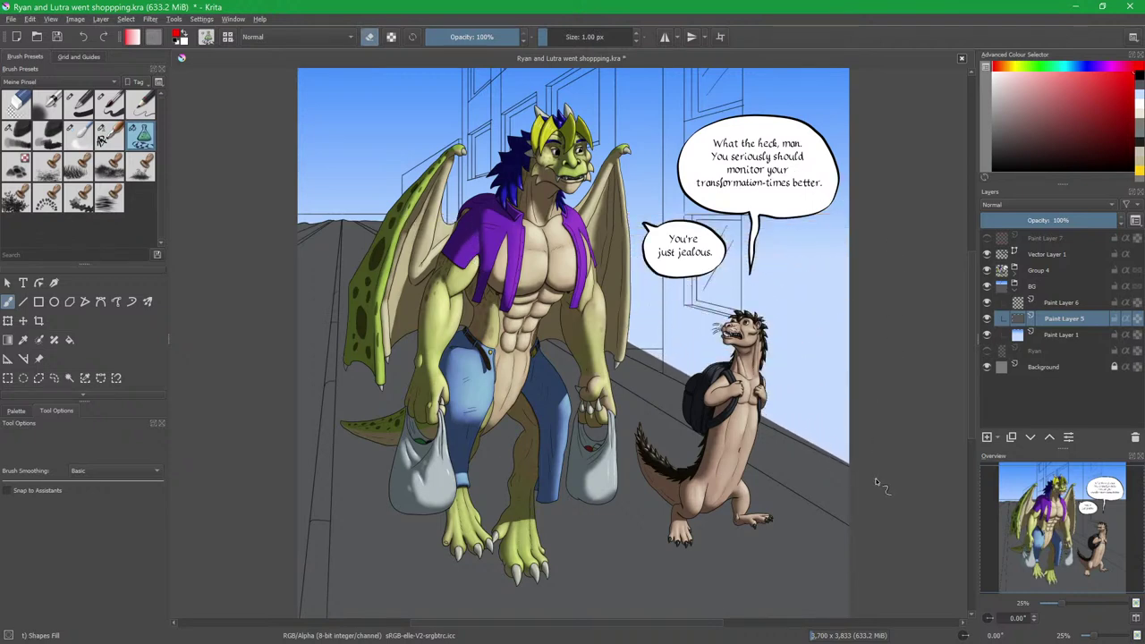
pyautogui.hotkey('ctrl', 'z')
pyautogui.moveTo(902, 251); pyautogui.dragTo(903, 242)
pyautogui.hotkey('ctrl', 'z')
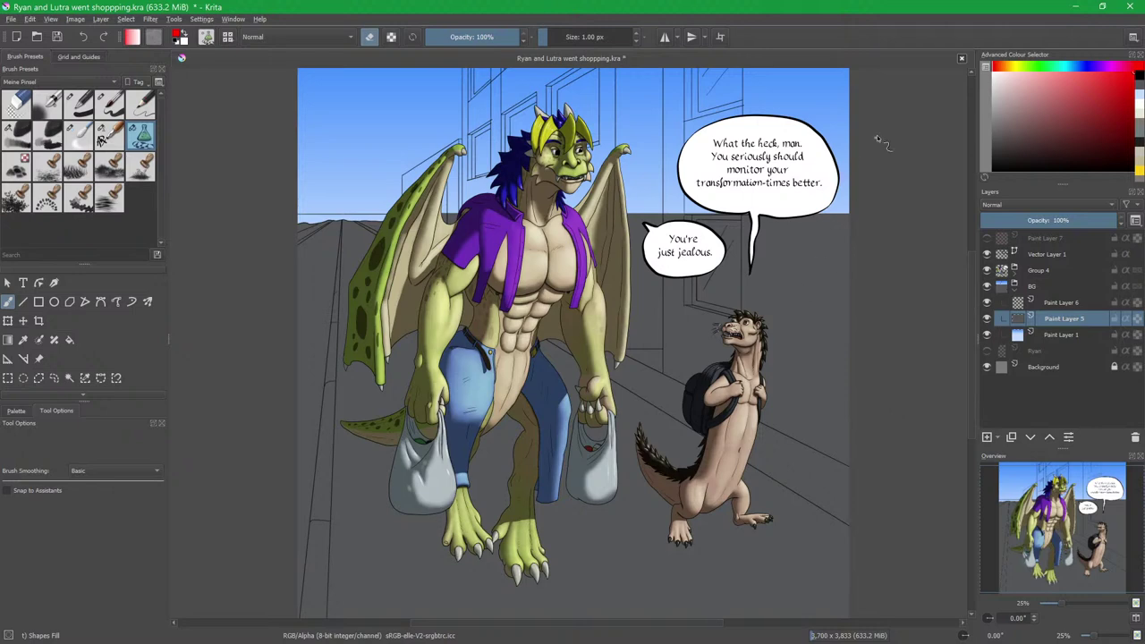
# Turn off eraser mode and choose a light grey painting colour.
pyautogui.press('e')
pyautogui.keyDown('ctrl'); pyautogui.click(829, 300); pyautogui.keyUp('ctrl')
pyautogui.moveTo(999, 133); pyautogui.dragTo(1000, 107)
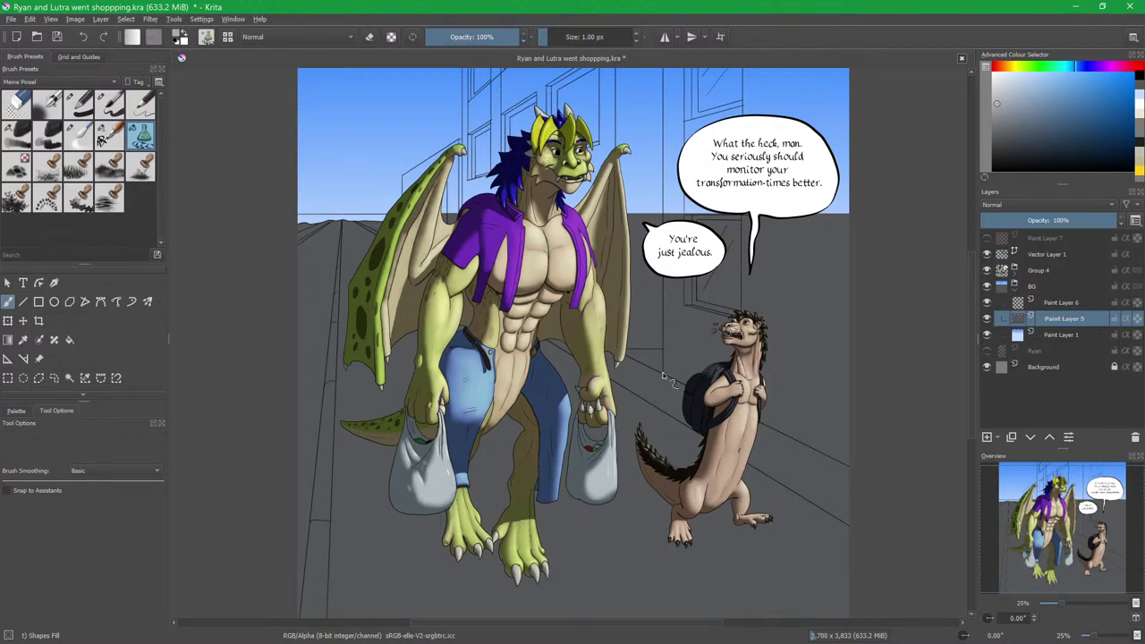
# Try filling the building wall behind the otter and speech bubbles with light grey, and undo the fills.
pyautogui.moveTo(664, 376)
pyautogui.mouseDown()
pyautogui.moveTo(716, 254)
pyautogui.moveTo(713, 99)
pyautogui.moveTo(666, 61)
pyautogui.mouseUp()
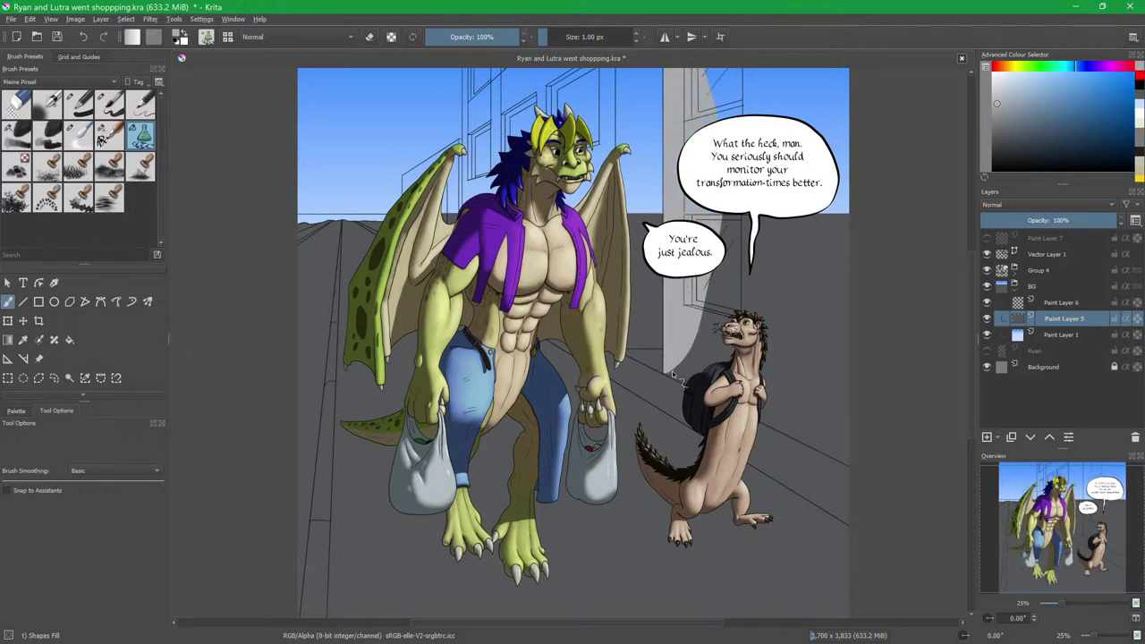
pyautogui.moveTo(667, 376)
pyautogui.mouseDown()
pyautogui.moveTo(795, 349)
pyautogui.moveTo(865, 393)
pyautogui.moveTo(873, 483)
pyautogui.mouseUp()
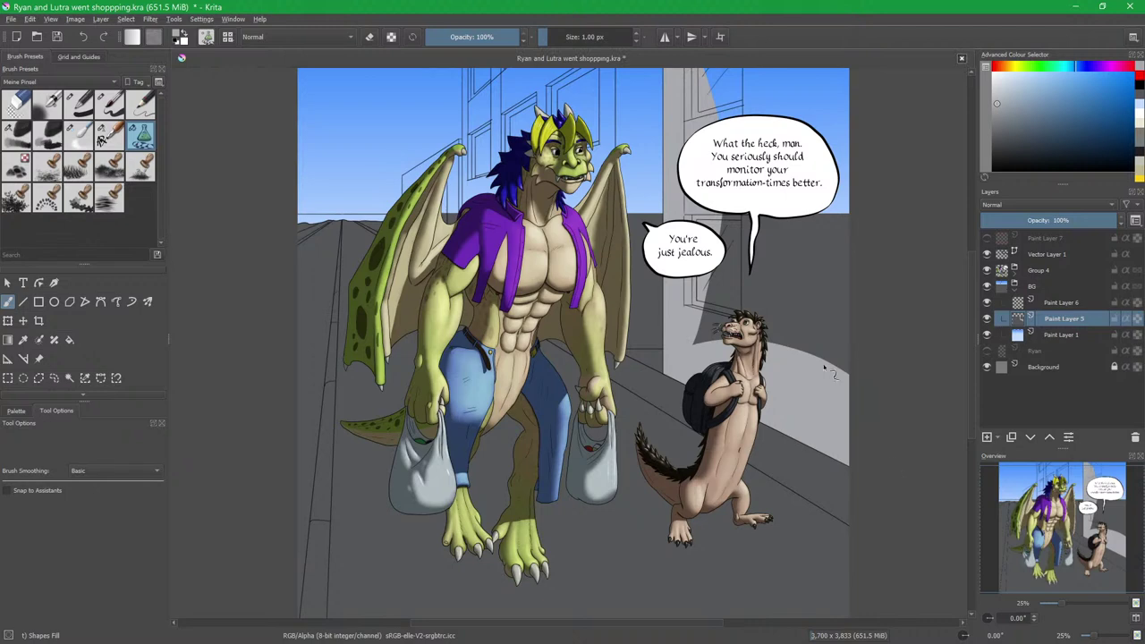
pyautogui.scroll(2, 752, 197)
pyautogui.moveTo(660, 189)
pyautogui.mouseDown()
pyautogui.moveTo(678, 437)
pyautogui.moveTo(777, 472)
pyautogui.moveTo(886, 203)
pyautogui.moveTo(883, 82)
pyautogui.mouseUp()
pyautogui.moveTo(689, 265); pyautogui.dragTo(797, 245)
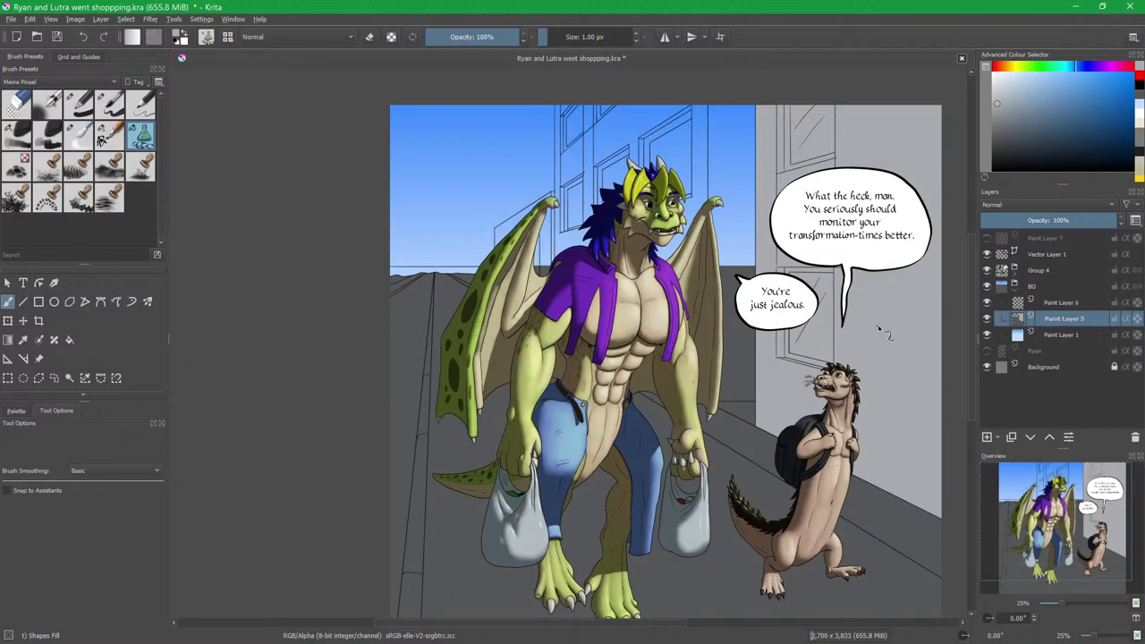
pyautogui.hotkey('ctrl', 'z')
pyautogui.hotkey('ctrl', 'z')
pyautogui.hotkey('ctrl', 'z')
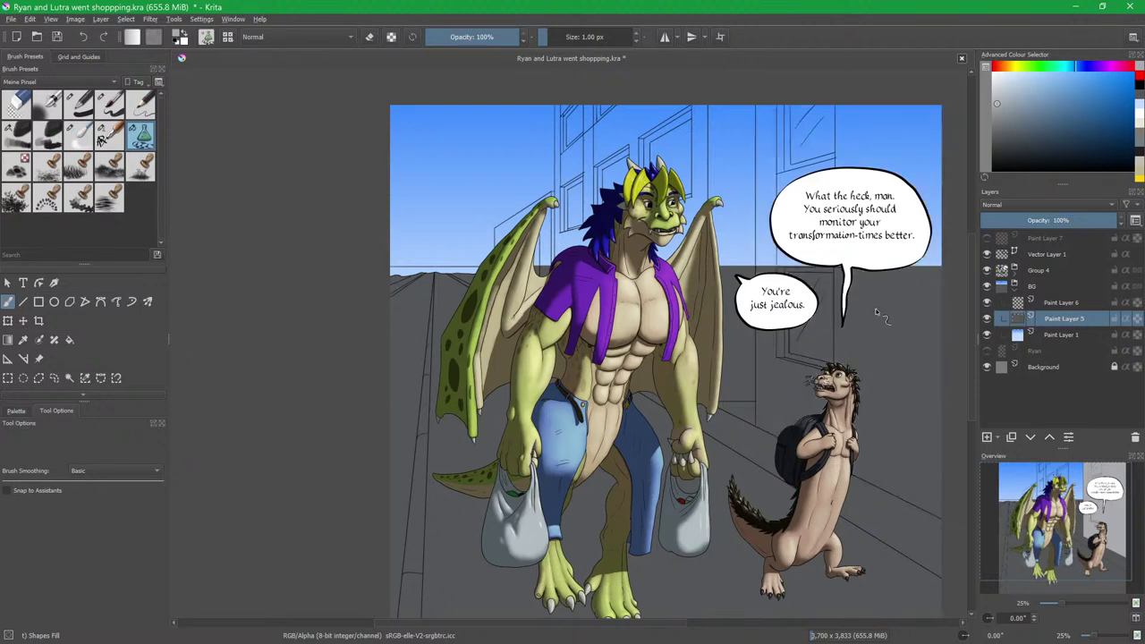
# Fill the low distant building behind the dragon's left-hand wing with light grey, following its roof outline.
pyautogui.moveTo(881, 316); pyautogui.dragTo(859, 305)
pyautogui.moveTo(520, 270); pyautogui.dragTo(568, 219)
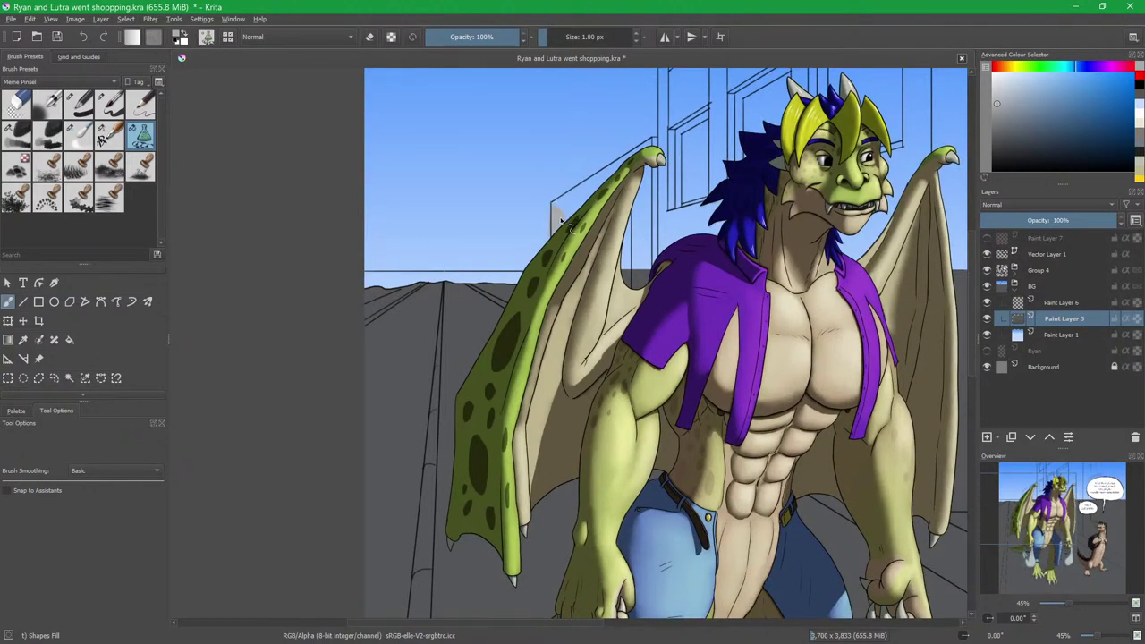
pyautogui.scroll(3, 558, 239)
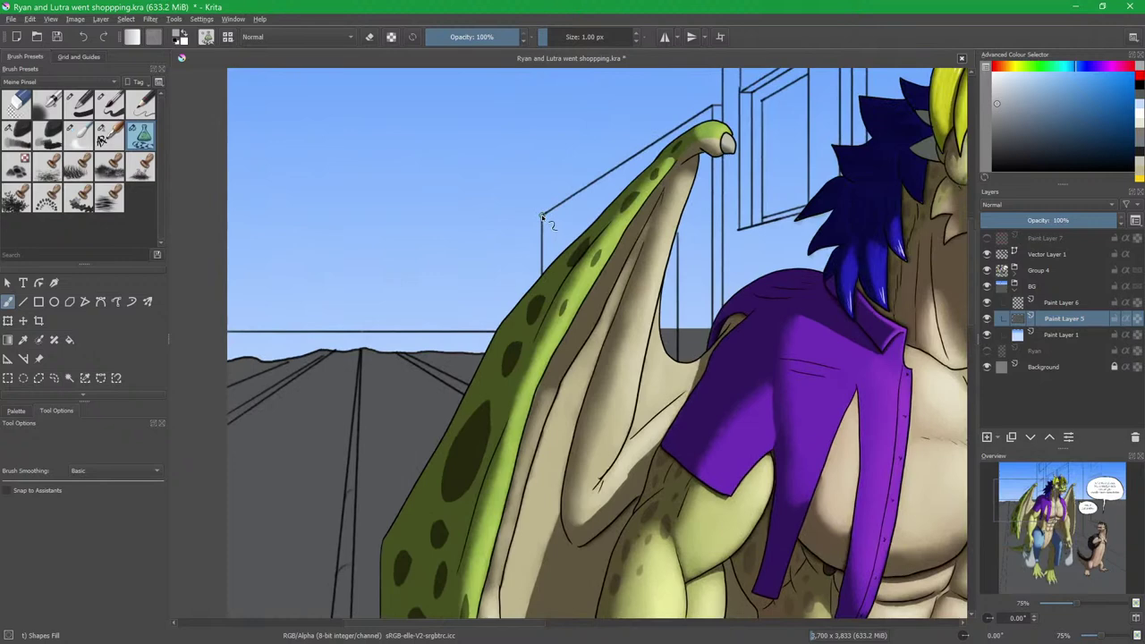
pyautogui.moveTo(543, 216)
pyautogui.mouseDown()
pyautogui.moveTo(583, 362)
pyautogui.moveTo(664, 392)
pyautogui.moveTo(716, 354)
pyautogui.moveTo(730, 134)
pyautogui.moveTo(712, 106)
pyautogui.moveTo(725, 179)
pyautogui.mouseUp()
pyautogui.moveTo(735, 126)
pyautogui.mouseDown()
pyautogui.moveTo(737, 111)
pyautogui.moveTo(730, 135)
pyautogui.mouseUp()
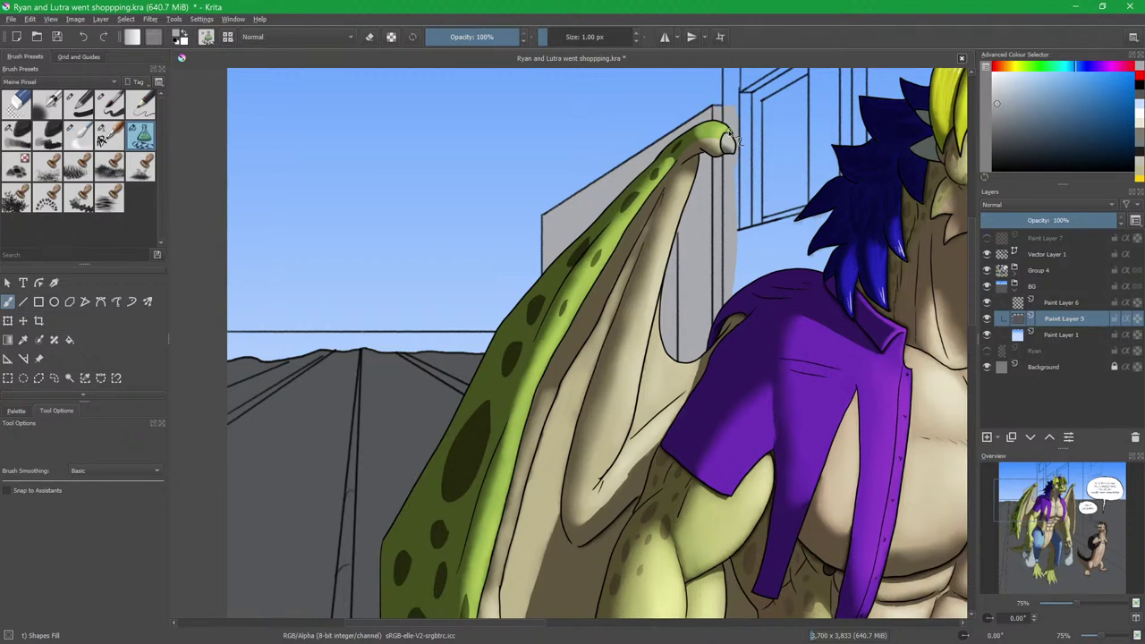
# Choose a muted yellow and fill the left edge of the tall building behind the dragon's head.
pyautogui.moveTo(677, 257); pyautogui.dragTo(563, 307)
pyautogui.scroll(-2, 554, 306)
pyautogui.moveTo(615, 260); pyautogui.dragTo(564, 325)
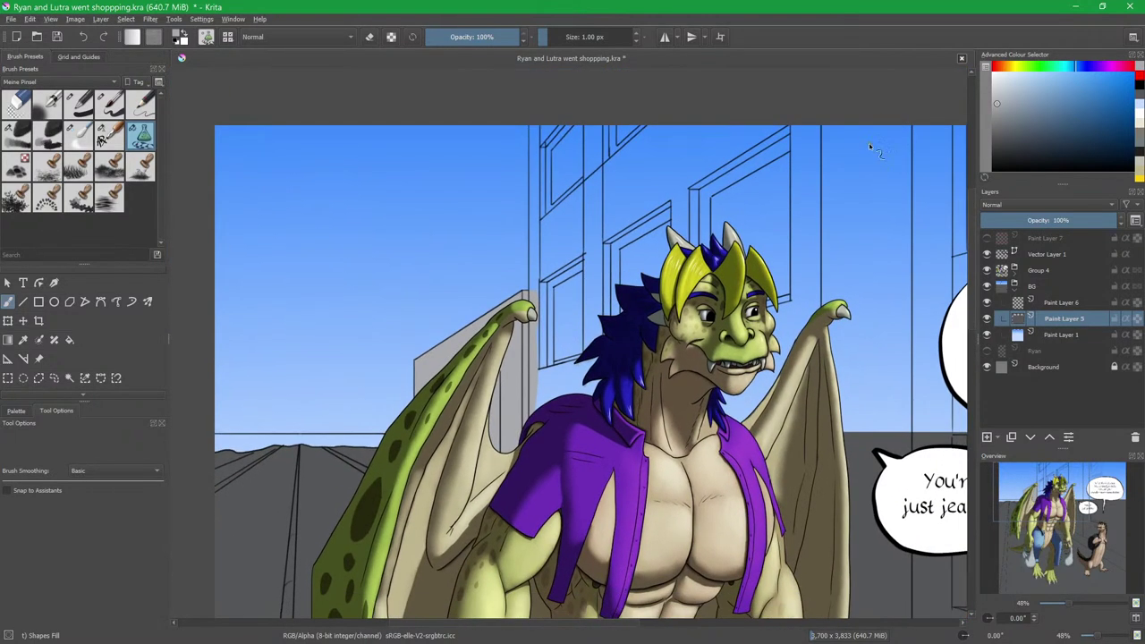
pyautogui.click(1012, 68)
pyautogui.click(1056, 99)
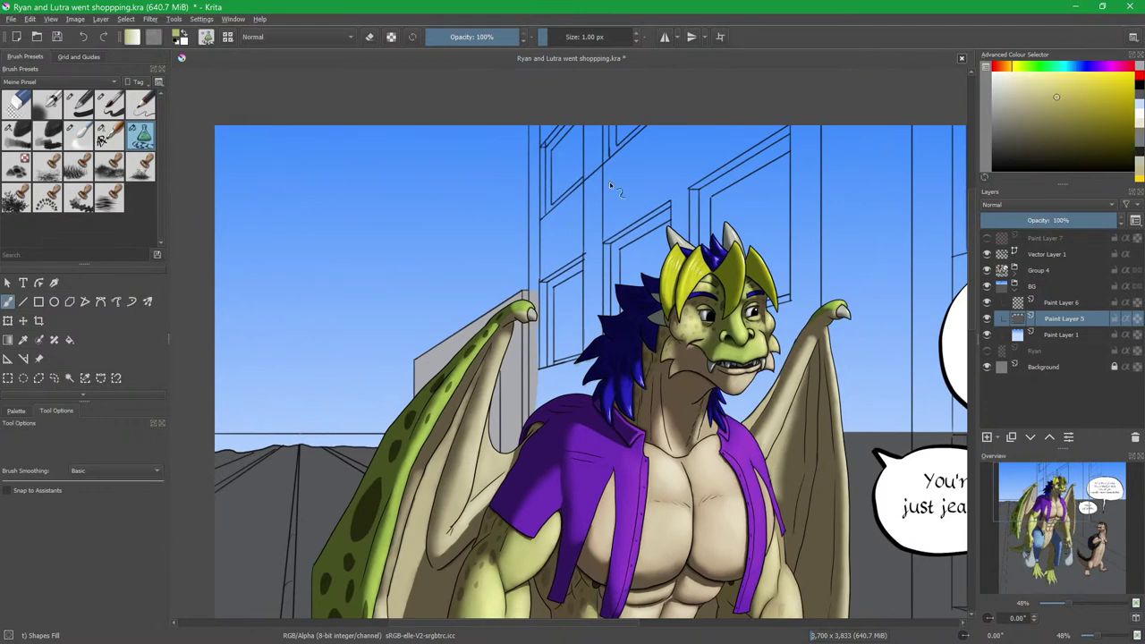
pyautogui.moveTo(528, 127)
pyautogui.mouseDown()
pyautogui.moveTo(583, 252)
pyautogui.moveTo(577, 368)
pyautogui.moveTo(553, 438)
pyautogui.mouseUp()
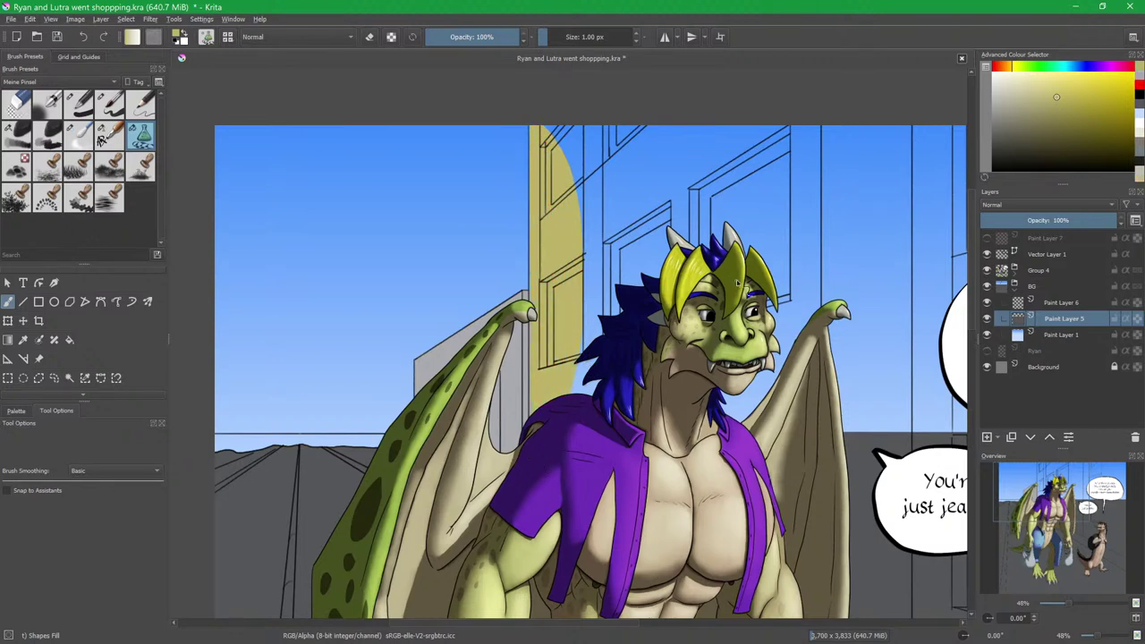
# Fill a muted yellow patch at the tall building's base, beside the dragon's right-hand wing.
pyautogui.moveTo(733, 280); pyautogui.dragTo(669, 313)
pyautogui.scroll(-2, 676, 342)
pyautogui.moveTo(679, 392); pyautogui.dragTo(643, 214)
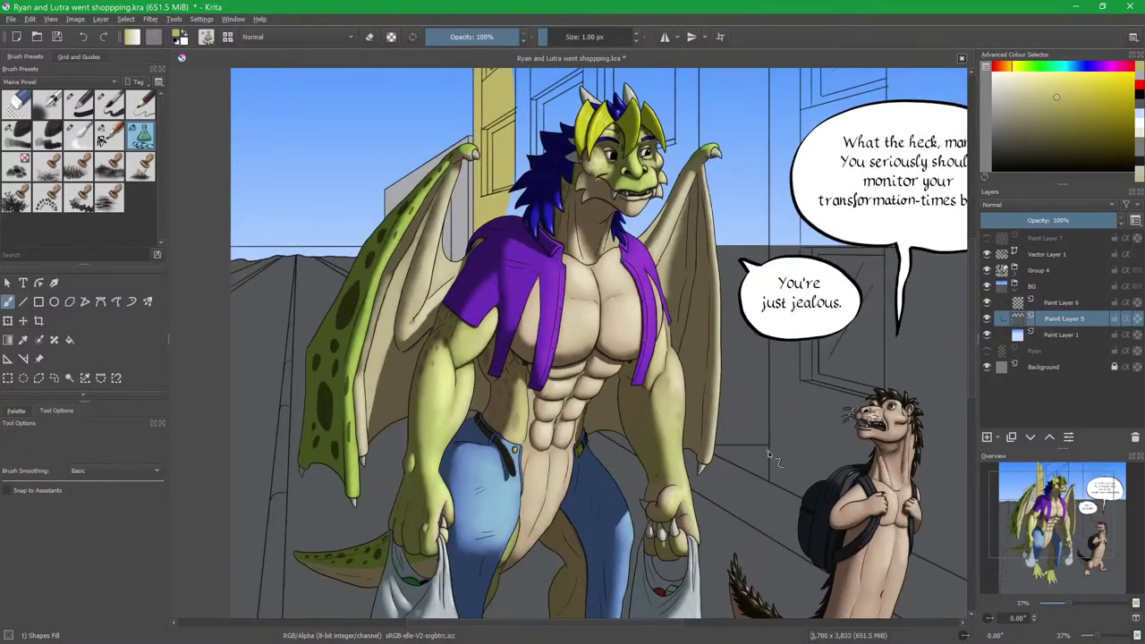
pyautogui.scroll(2, 769, 446)
pyautogui.moveTo(766, 414)
pyautogui.mouseDown()
pyautogui.moveTo(670, 402)
pyautogui.moveTo(651, 443)
pyautogui.mouseUp()
pyautogui.scroll(-2, 672, 387)
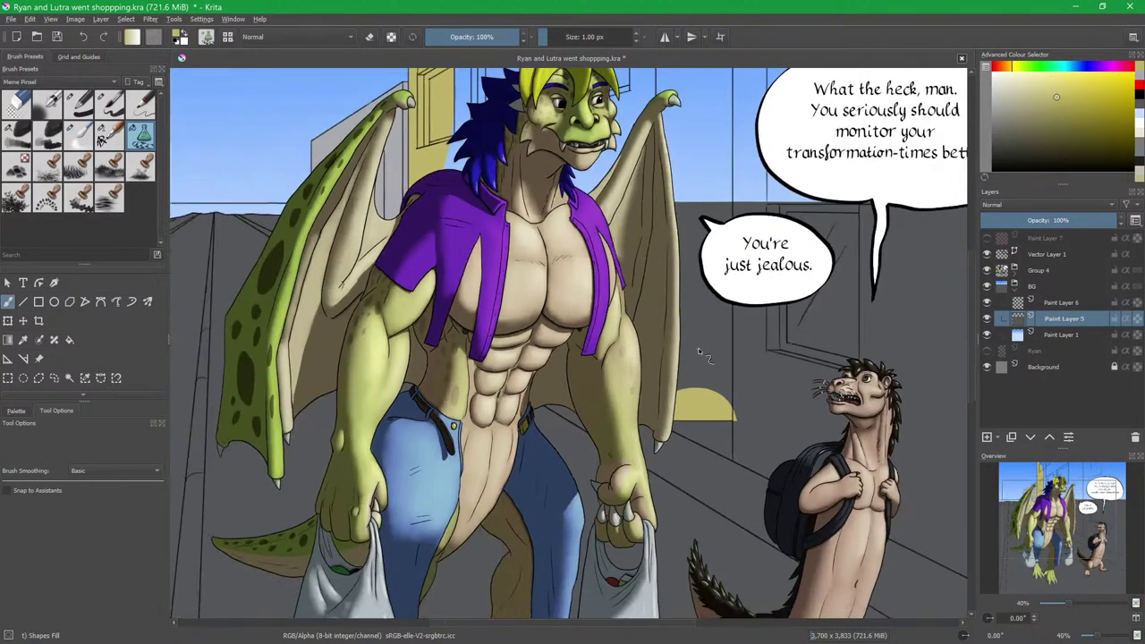
# Fill the rest of the tall building's facade and corner in muted yellow, from its base to the canvas edge.
pyautogui.scroll(-2, 699, 356)
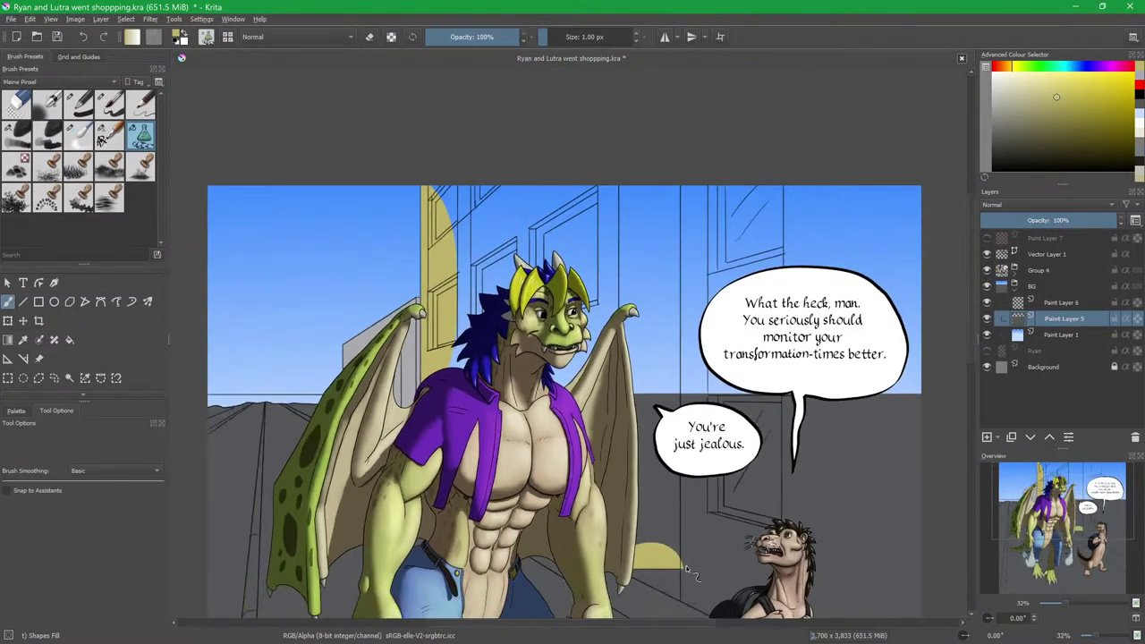
pyautogui.moveTo(636, 565)
pyautogui.mouseDown()
pyautogui.moveTo(685, 562)
pyautogui.moveTo(694, 544)
pyautogui.moveTo(694, 213)
pyautogui.moveTo(674, 170)
pyautogui.moveTo(562, 157)
pyautogui.mouseUp()
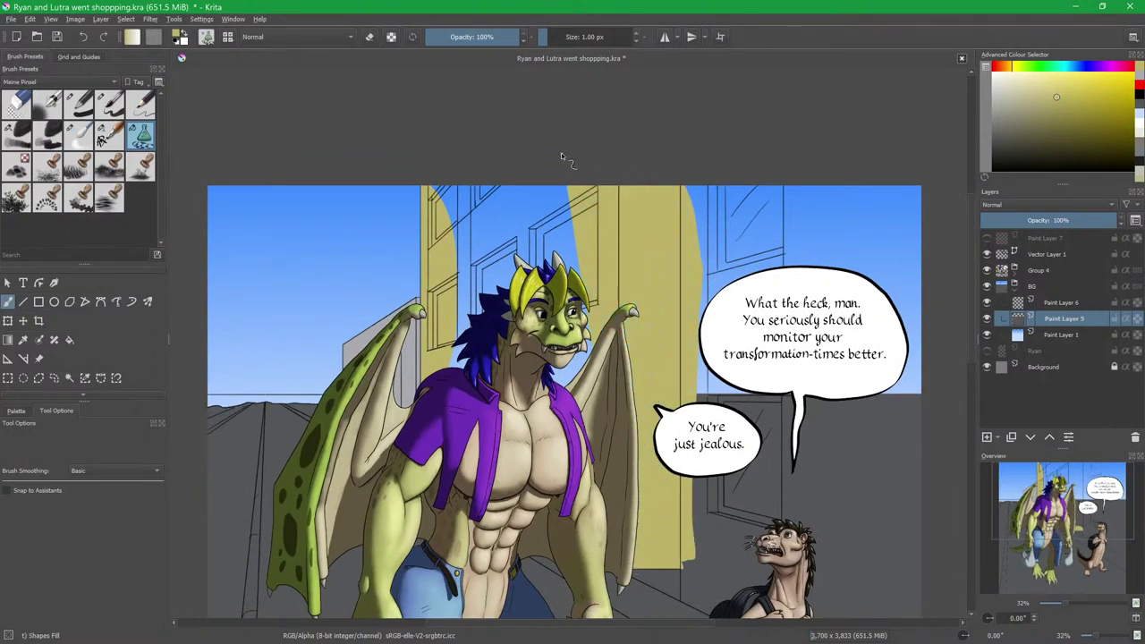
pyautogui.moveTo(426, 185); pyautogui.dragTo(430, 208)
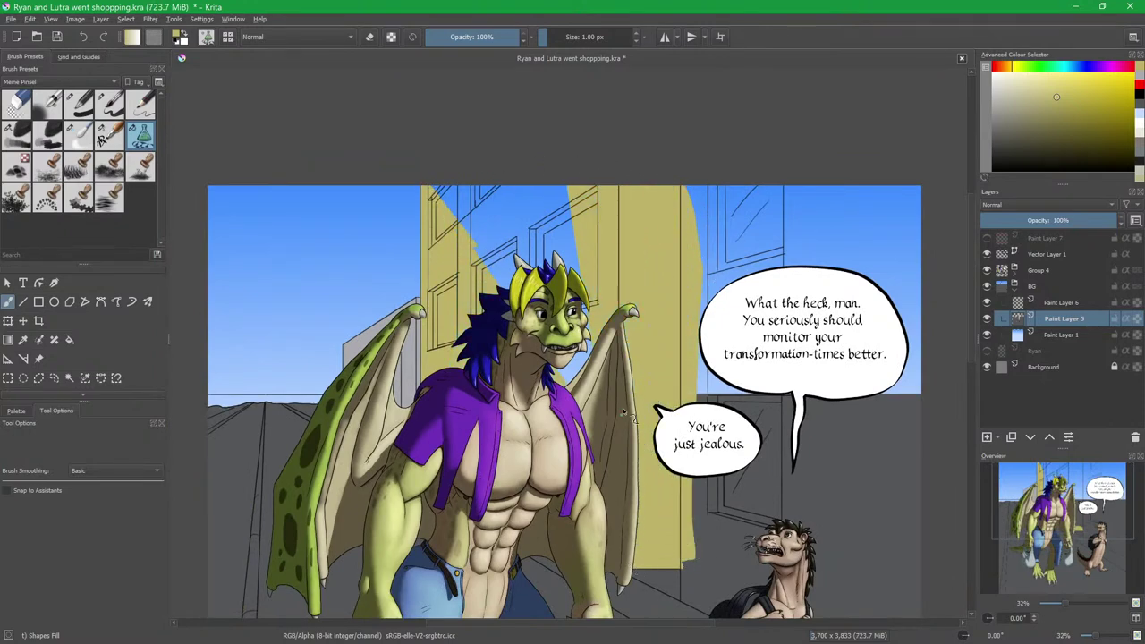
pyautogui.moveTo(671, 364); pyautogui.dragTo(628, 268)
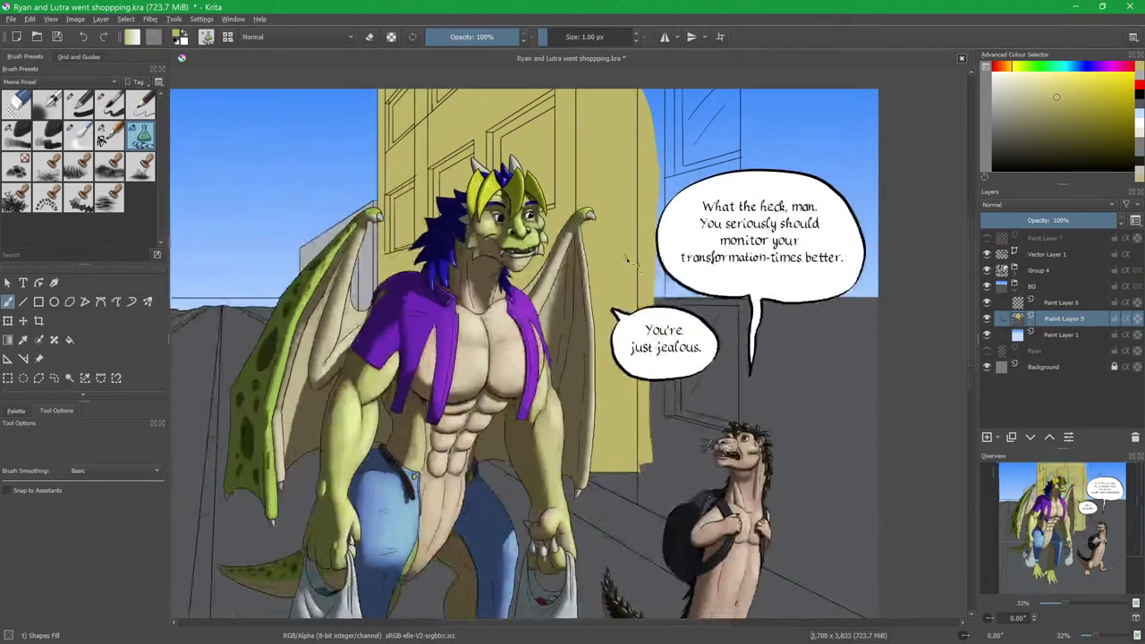
# Select Paint Layer 6 and erase the window and wall lines of the building behind the otter and speech bubbles.
pyautogui.moveTo(573, 345); pyautogui.dragTo(615, 356)
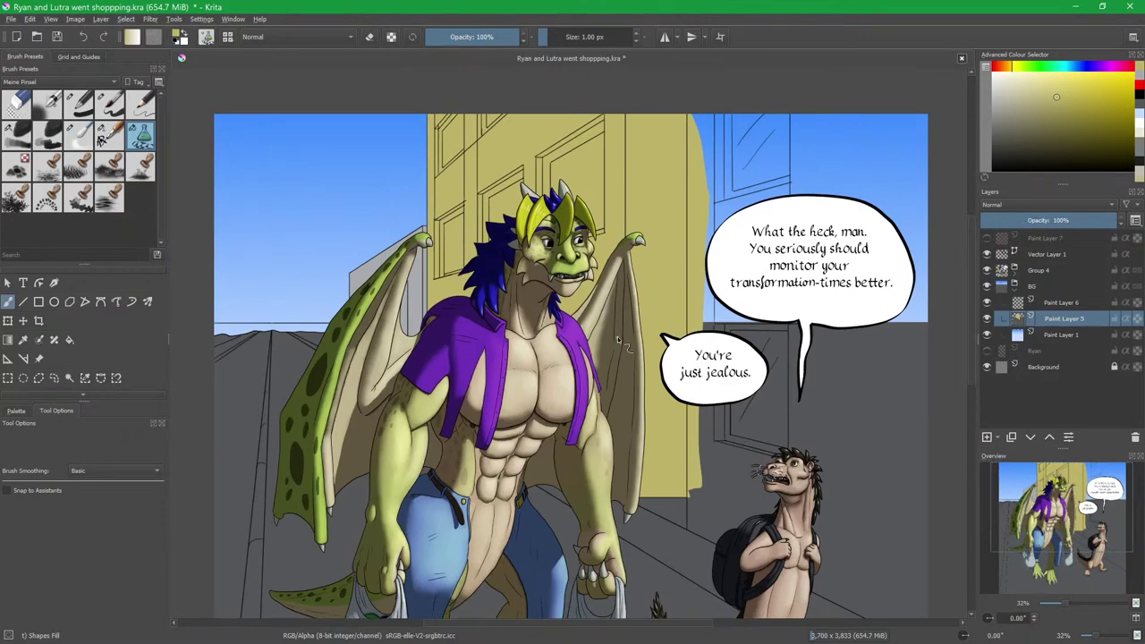
pyautogui.moveTo(618, 340); pyautogui.dragTo(582, 315)
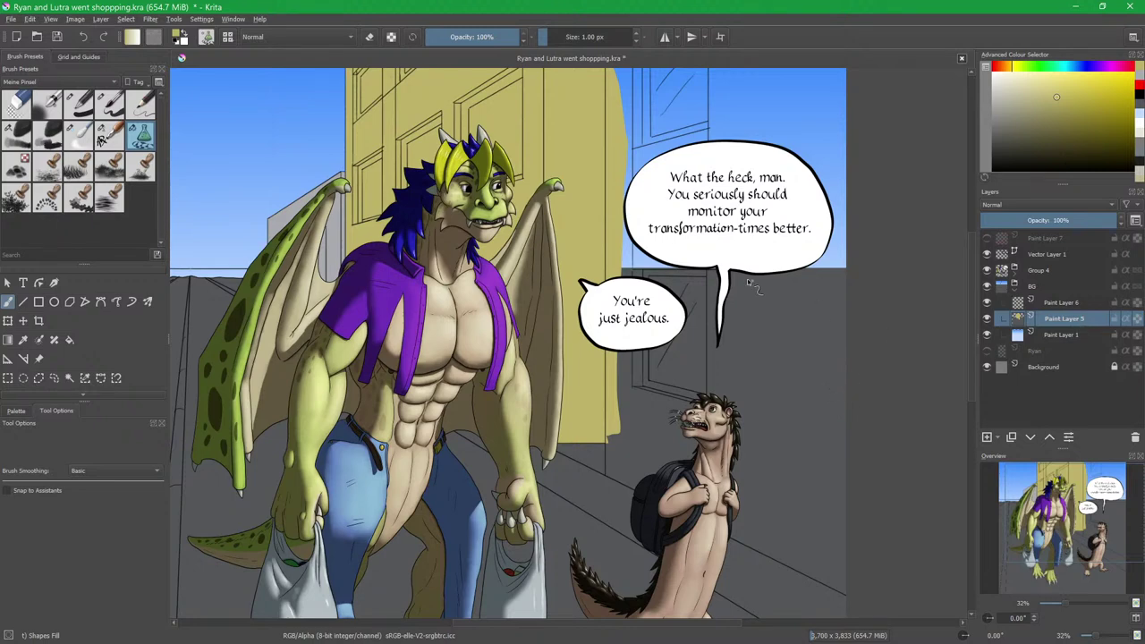
pyautogui.scroll(-2, 687, 295)
pyautogui.moveTo(682, 296); pyautogui.dragTo(693, 319)
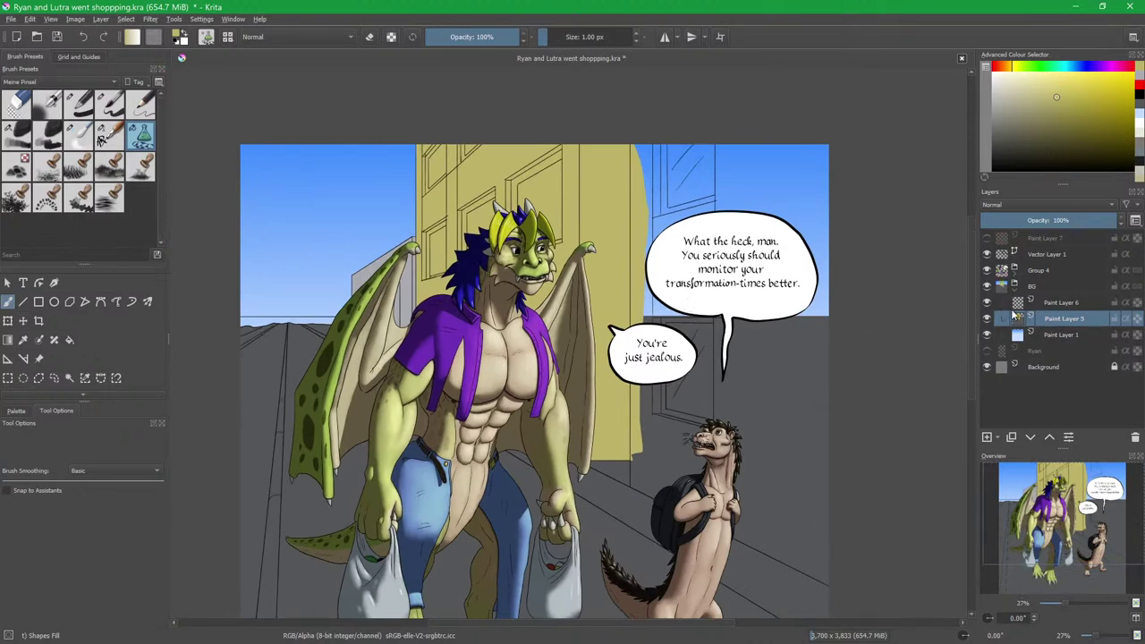
pyautogui.click(1063, 305)
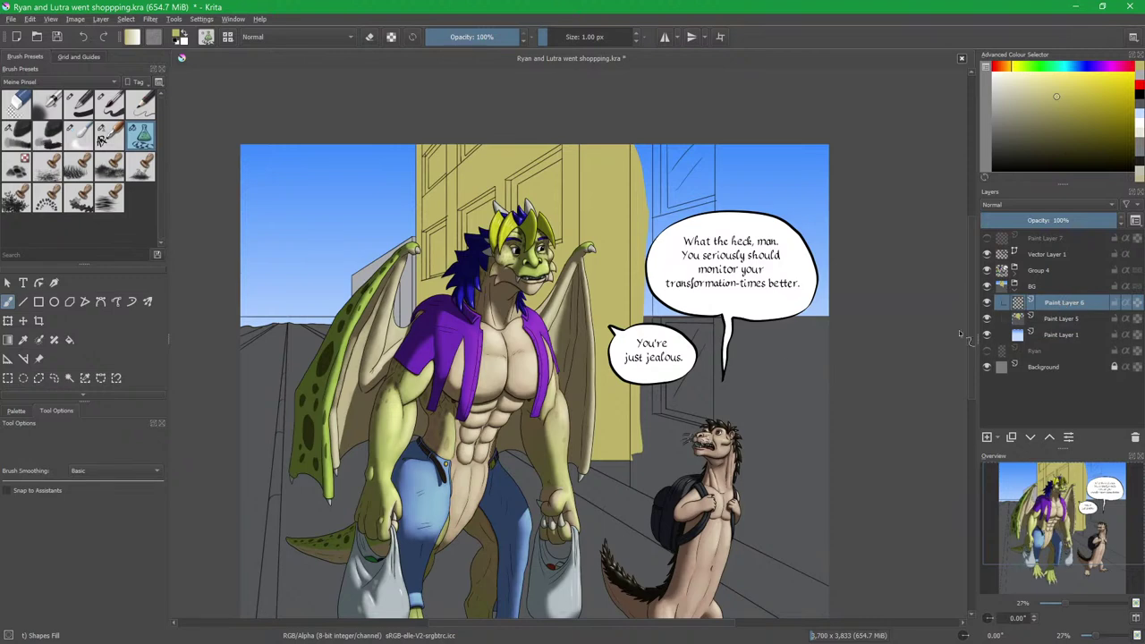
pyautogui.press('e')
pyautogui.moveTo(624, 141)
pyautogui.mouseDown()
pyautogui.moveTo(695, 182)
pyautogui.moveTo(701, 360)
pyautogui.moveTo(656, 445)
pyautogui.moveTo(614, 447)
pyautogui.mouseUp()
pyautogui.moveTo(693, 166)
pyautogui.mouseDown()
pyautogui.moveTo(660, 173)
pyautogui.moveTo(748, 226)
pyautogui.moveTo(678, 350)
pyautogui.moveTo(725, 373)
pyautogui.moveTo(733, 274)
pyautogui.moveTo(667, 456)
pyautogui.moveTo(746, 401)
pyautogui.moveTo(637, 460)
pyautogui.moveTo(632, 490)
pyautogui.moveTo(632, 445)
pyautogui.mouseUp()
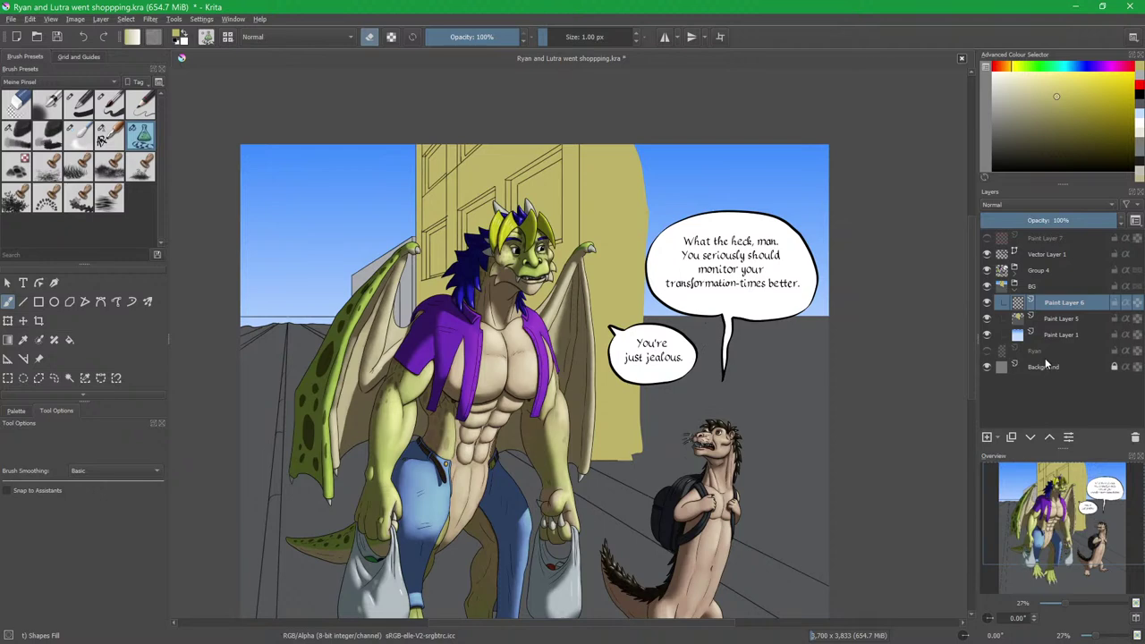
# Draw a straight black horizontal line from the yellow building's base to the canvas's right edge with Pencil-2 at 10 px.
pyautogui.click(140, 104)
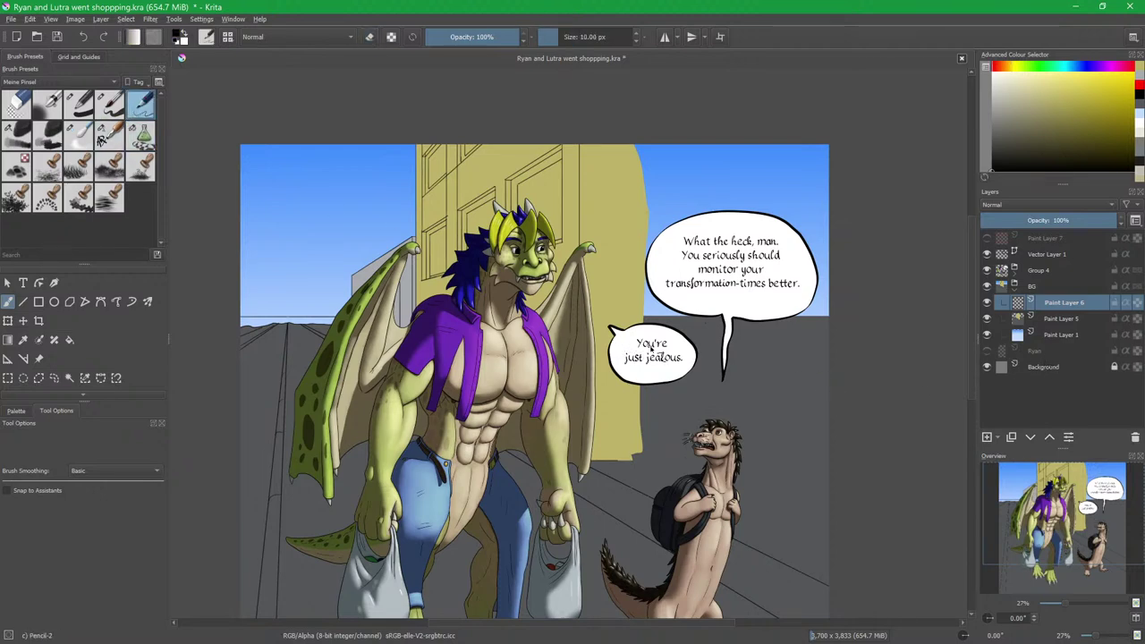
pyautogui.moveTo(680, 372); pyautogui.dragTo(657, 324)
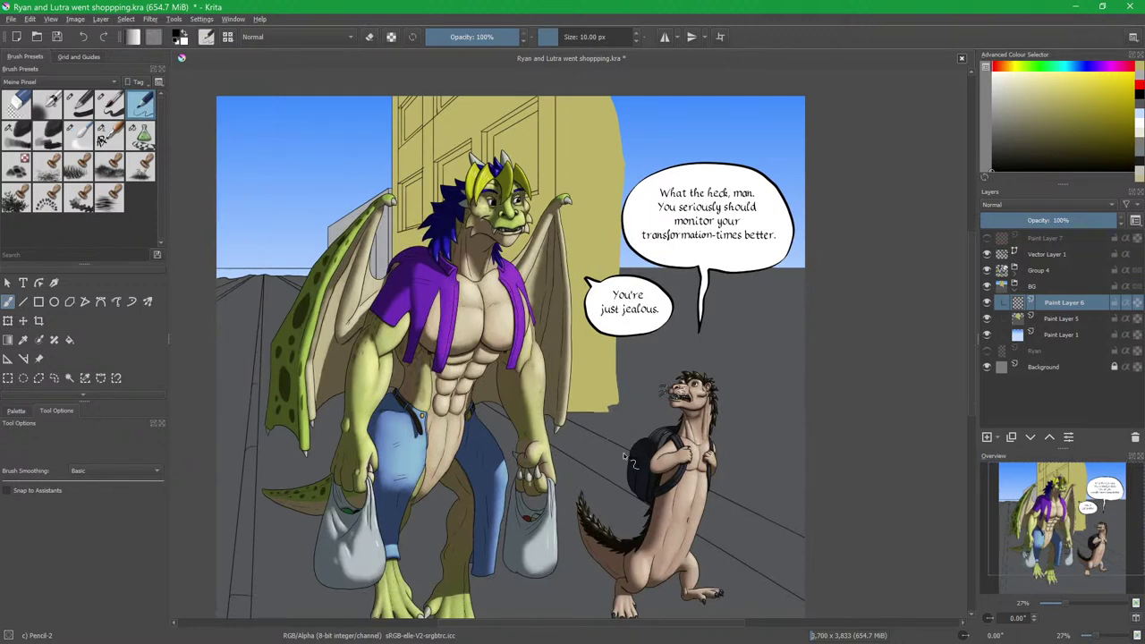
pyautogui.scroll(1, 617, 443)
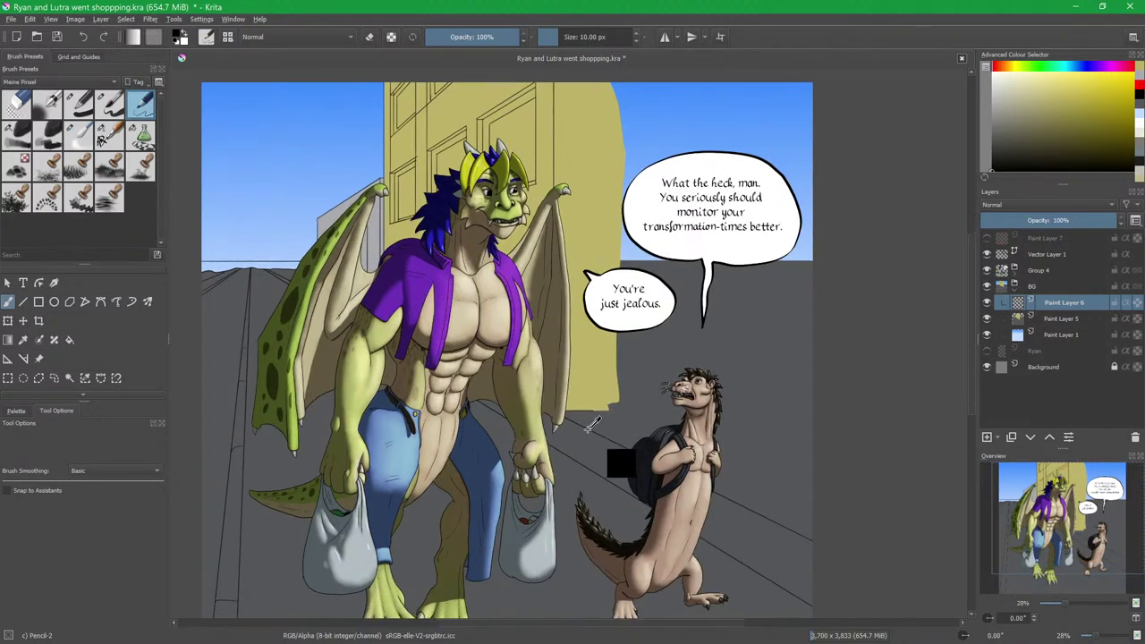
pyautogui.press('v')
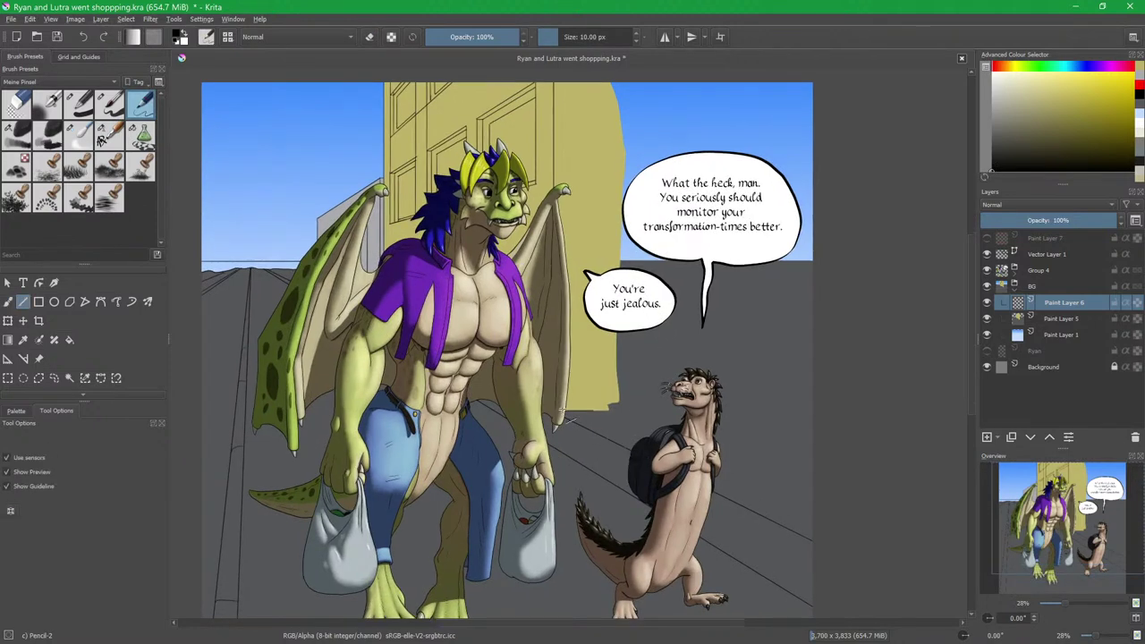
pyautogui.moveTo(563, 413); pyautogui.dragTo(728, 407)
pyautogui.moveTo(798, 412); pyautogui.dragTo(814, 412)
pyautogui.press('b')
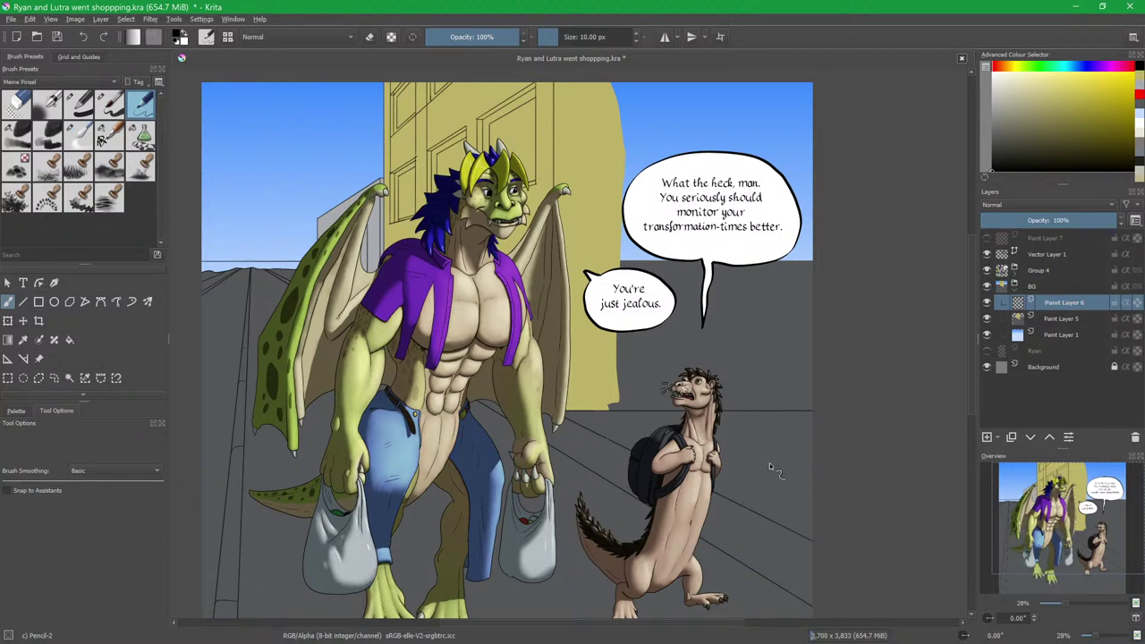
# Select Paint Layer 5 and erase the grey area above the new horizontal line behind the otter.
pyautogui.click(1068, 320)
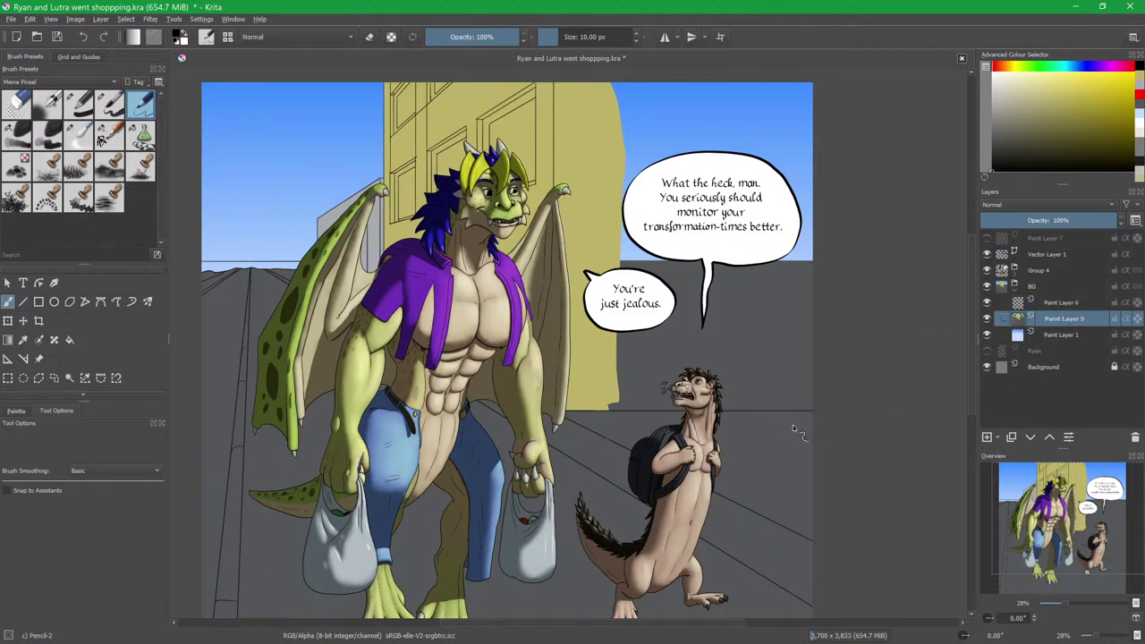
pyautogui.moveTo(687, 324); pyautogui.dragTo(697, 358)
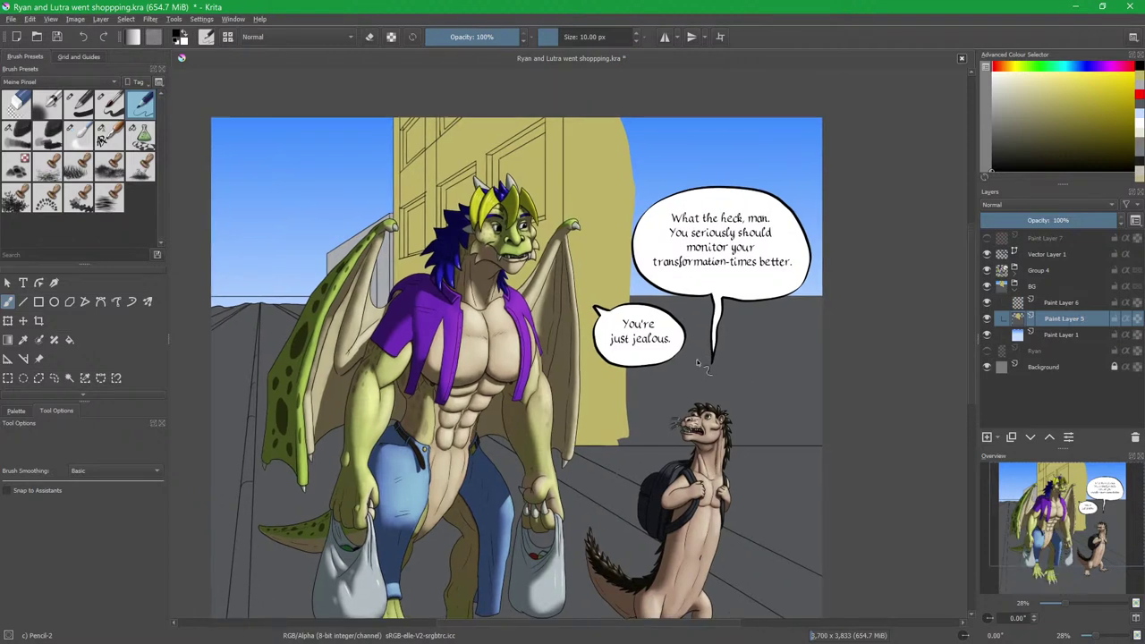
pyautogui.keyDown('ctrl'); pyautogui.click(621, 218); pyautogui.keyUp('ctrl')
pyautogui.press('/')
pyautogui.moveTo(601, 492); pyautogui.dragTo(553, 401)
pyautogui.press('f')
pyautogui.click(634, 323)
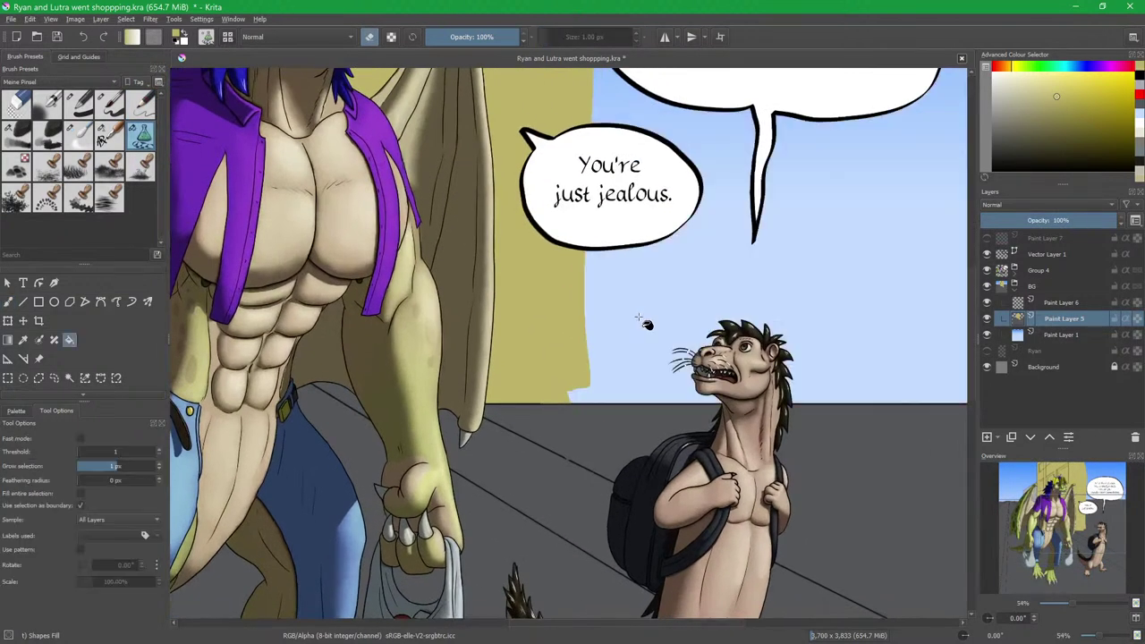
# Undo the last grey-area erasure and fill the wall area behind the otter and speech bubbles in muted yellow up to the canvas edge.
pyautogui.hotkey('ctrl', 'z')
pyautogui.press('e')
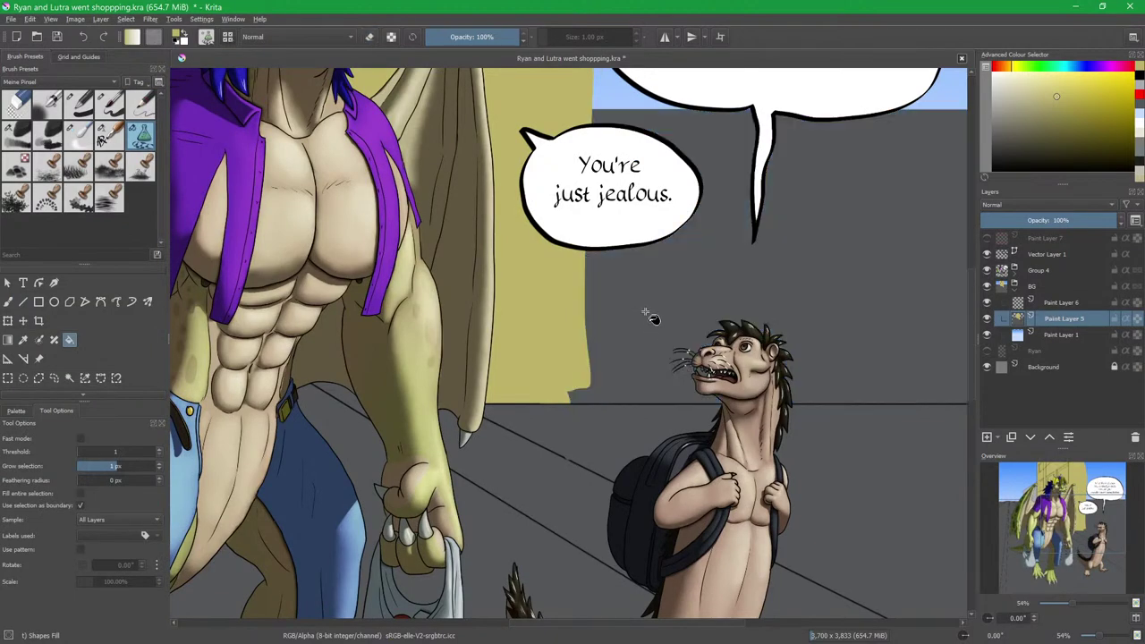
pyautogui.click(642, 330)
pyautogui.keyDown('ctrl'); pyautogui.scroll(-3, 642, 329); pyautogui.keyUp('ctrl')
pyautogui.press('b')
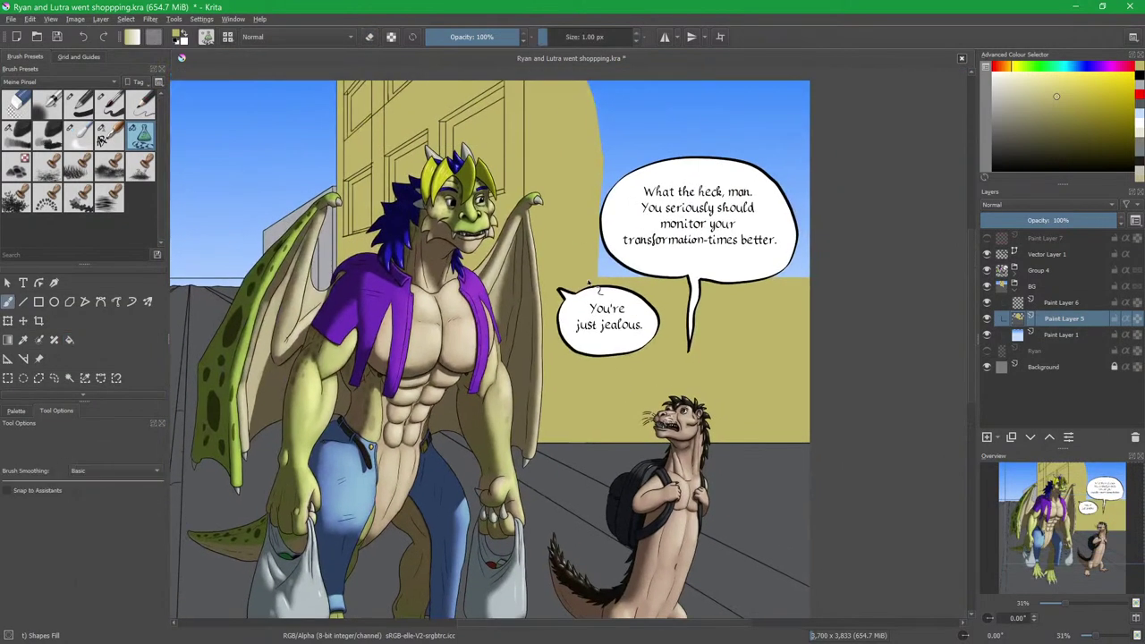
pyautogui.moveTo(580, 106)
pyautogui.mouseDown()
pyautogui.moveTo(694, 320)
pyautogui.moveTo(823, 330)
pyautogui.moveTo(850, 208)
pyautogui.moveTo(843, 85)
pyautogui.mouseUp()
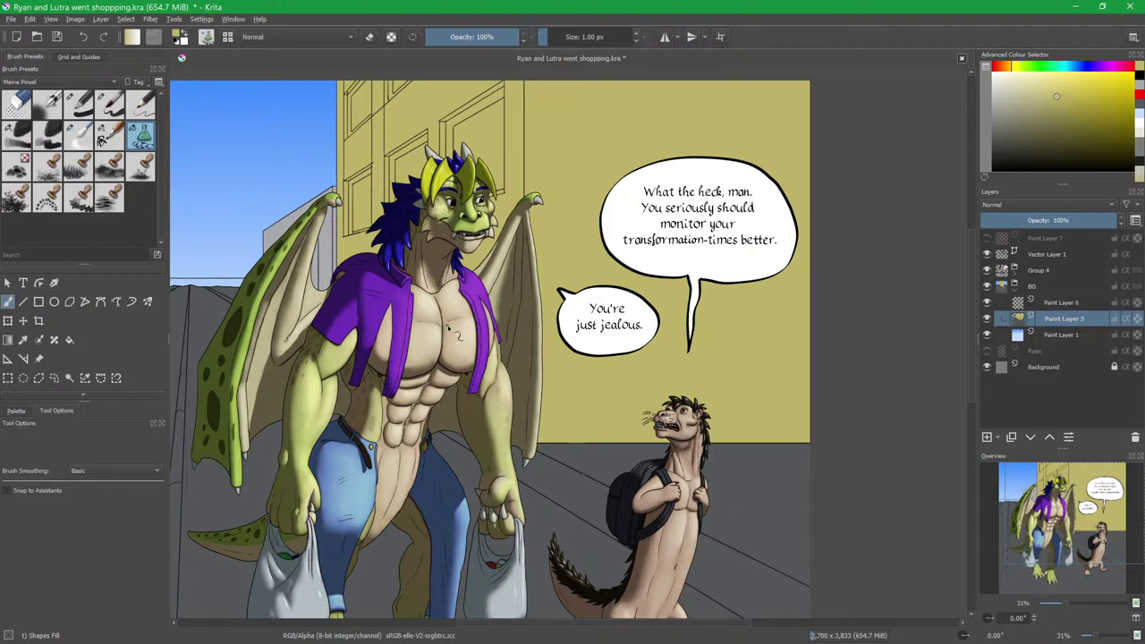
# Choose a dark grey colour and try to fill an upper window pane of the tall building with the Fill tool.
pyautogui.moveTo(456, 326); pyautogui.dragTo(607, 371)
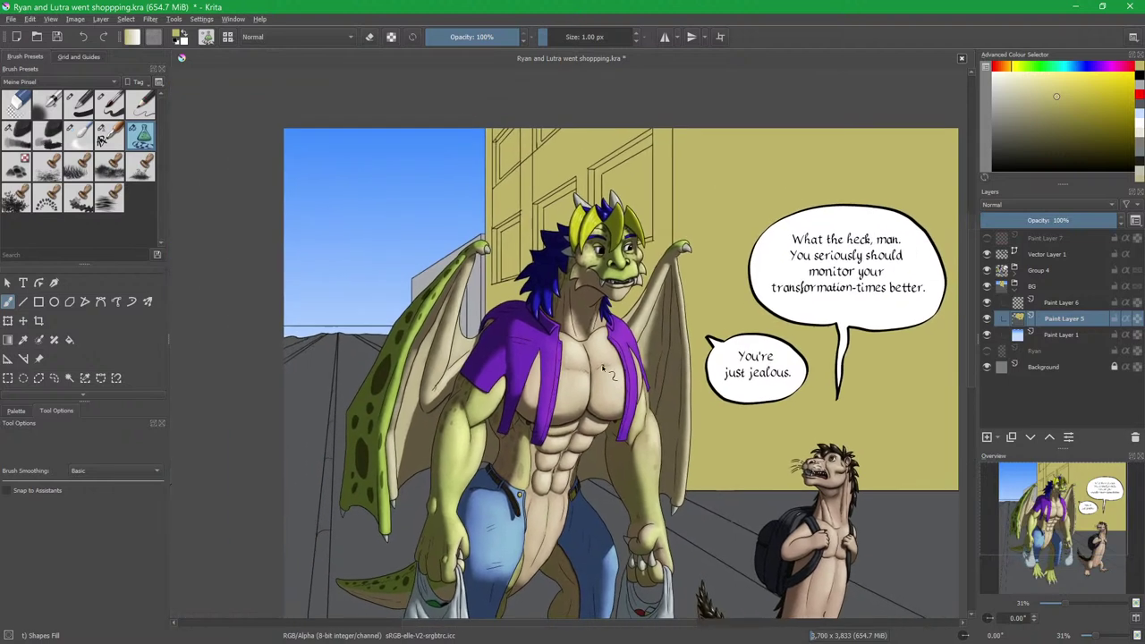
pyautogui.moveTo(624, 315); pyautogui.dragTo(632, 366)
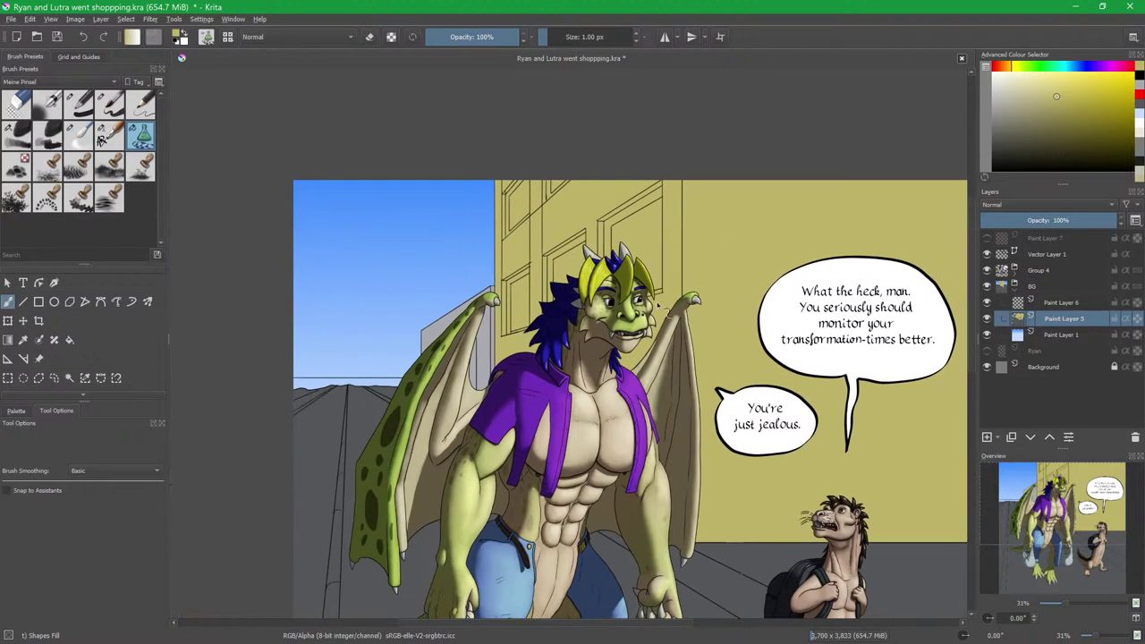
pyautogui.click(1001, 150)
pyautogui.press('f')
pyautogui.scroll(2, 581, 220)
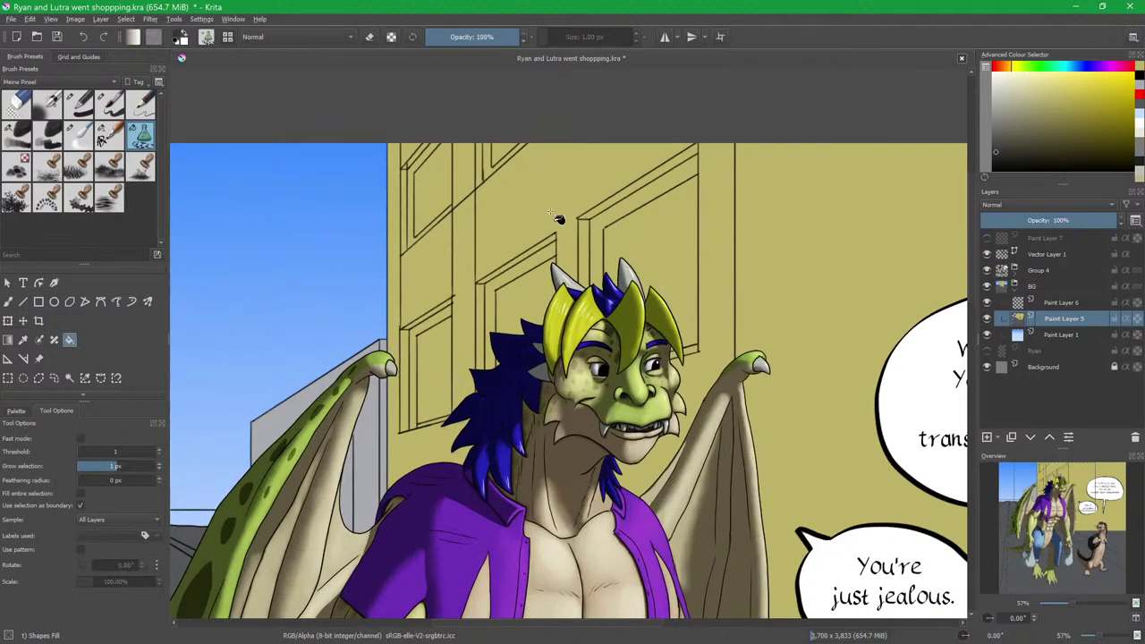
pyautogui.click(434, 201)
pyautogui.hotkey('ctrl', 'z')
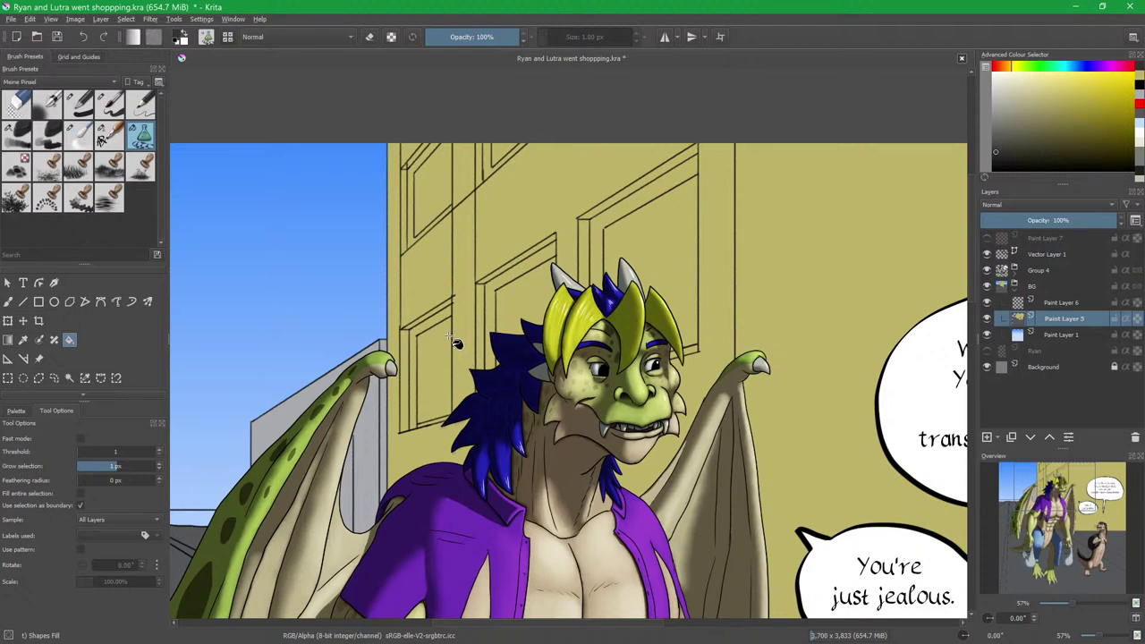
pyautogui.scroll(4, 450, 267)
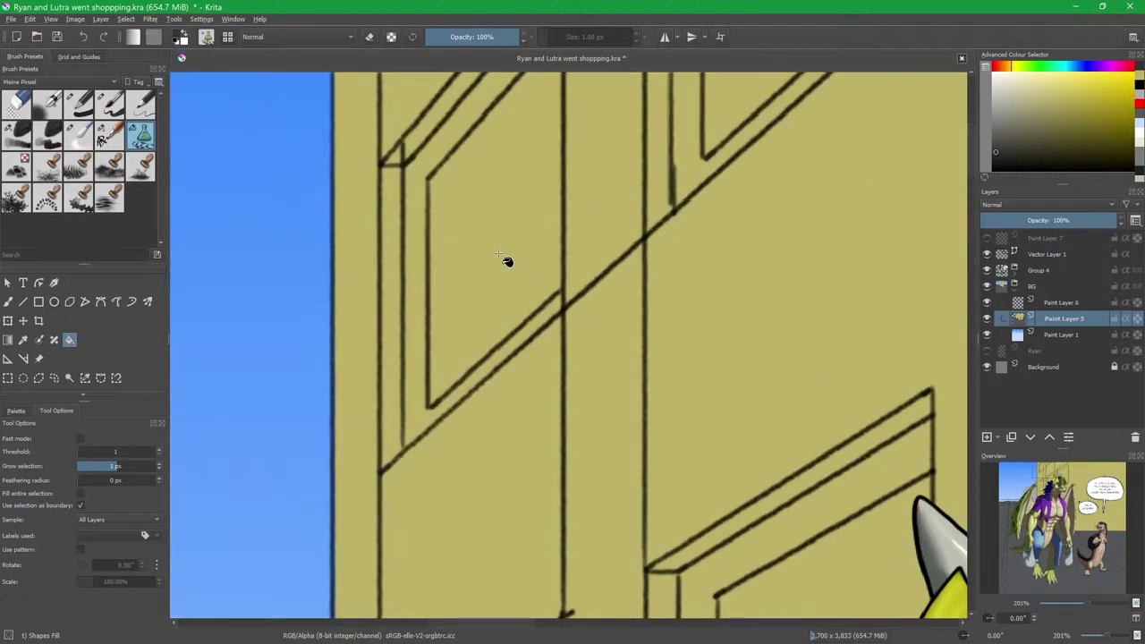
pyautogui.scroll(-2, 519, 260)
pyautogui.scroll(-3, 527, 316)
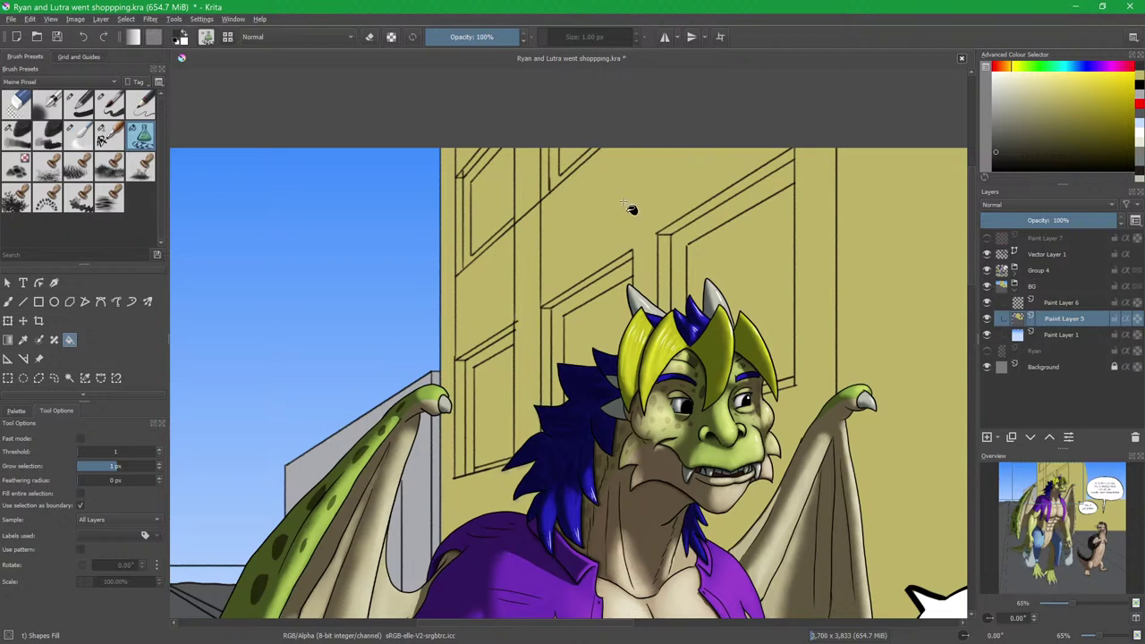
# Fill the tall building's two uppermost window panes in dark grey with the shape-filling brush.
pyautogui.press('b')
pyautogui.moveTo(505, 269); pyautogui.dragTo(588, 347)
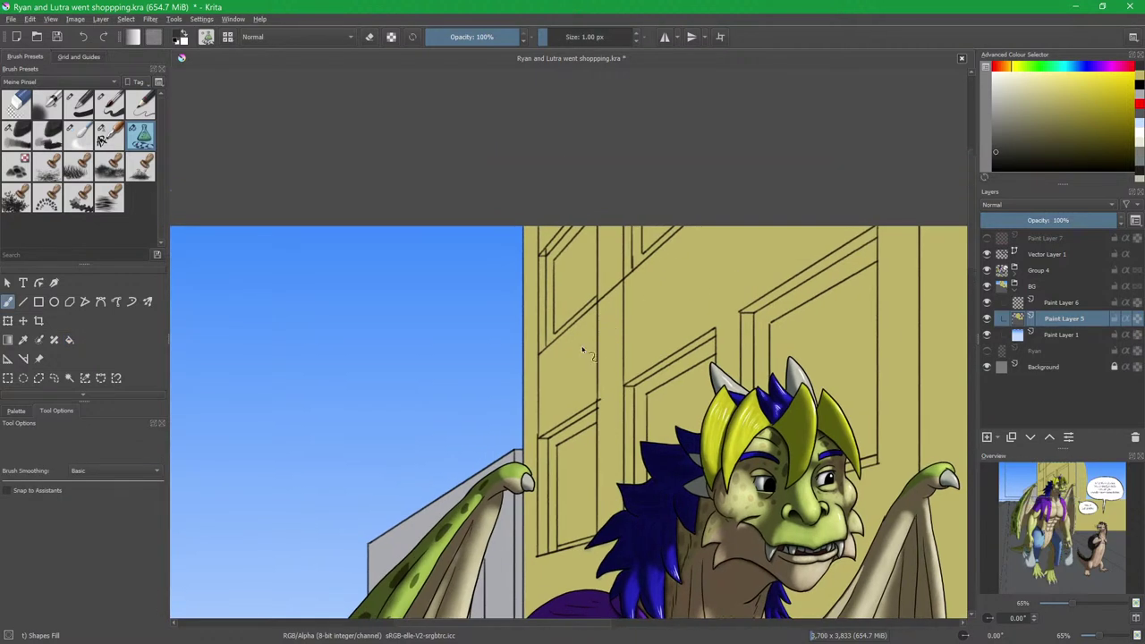
pyautogui.scroll(5, 588, 349)
pyautogui.moveTo(525, 177)
pyautogui.mouseDown()
pyautogui.moveTo(543, 276)
pyautogui.moveTo(525, 335)
pyautogui.moveTo(524, 178)
pyautogui.moveTo(530, 186)
pyautogui.moveTo(599, 146)
pyautogui.moveTo(617, 83)
pyautogui.moveTo(627, 136)
pyautogui.moveTo(616, 103)
pyautogui.moveTo(593, 170)
pyautogui.moveTo(591, 249)
pyautogui.moveTo(616, 257)
pyautogui.moveTo(564, 251)
pyautogui.moveTo(528, 333)
pyautogui.mouseUp()
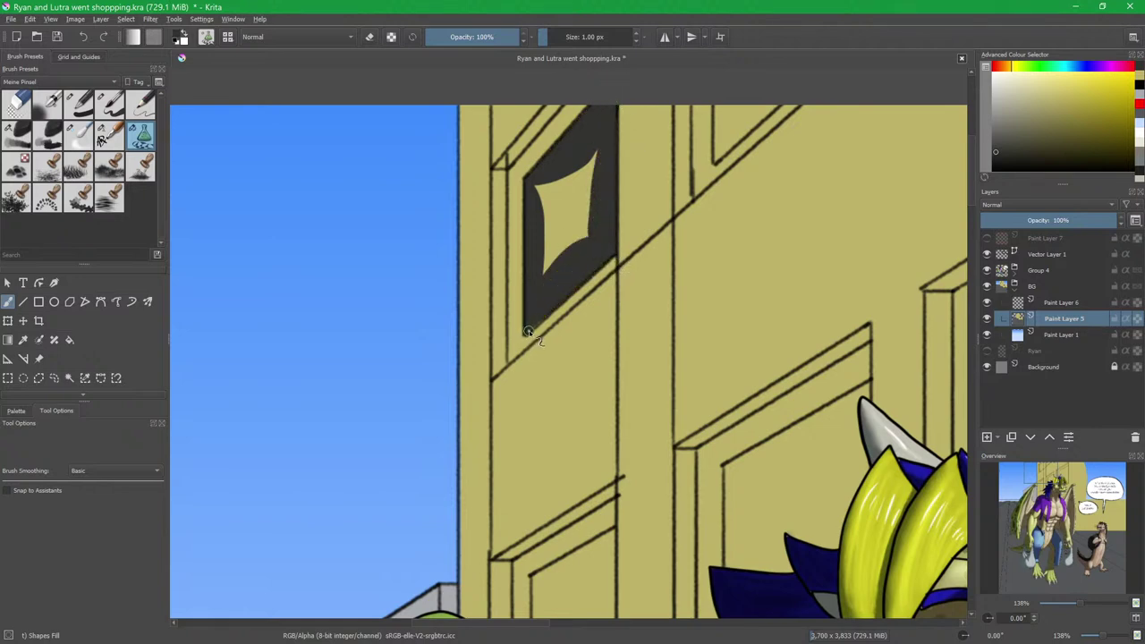
pyautogui.moveTo(528, 184)
pyautogui.mouseDown()
pyautogui.moveTo(593, 148)
pyautogui.moveTo(604, 226)
pyautogui.moveTo(541, 422)
pyautogui.mouseUp()
pyautogui.moveTo(614, 299)
pyautogui.mouseDown()
pyautogui.moveTo(615, 355)
pyautogui.moveTo(636, 342)
pyautogui.moveTo(616, 361)
pyautogui.moveTo(631, 316)
pyautogui.moveTo(614, 281)
pyautogui.mouseUp()
pyautogui.hotkey('ctrl', 'z')
pyautogui.moveTo(616, 360)
pyautogui.mouseDown()
pyautogui.moveTo(615, 305)
pyautogui.moveTo(698, 281)
pyautogui.mouseUp()
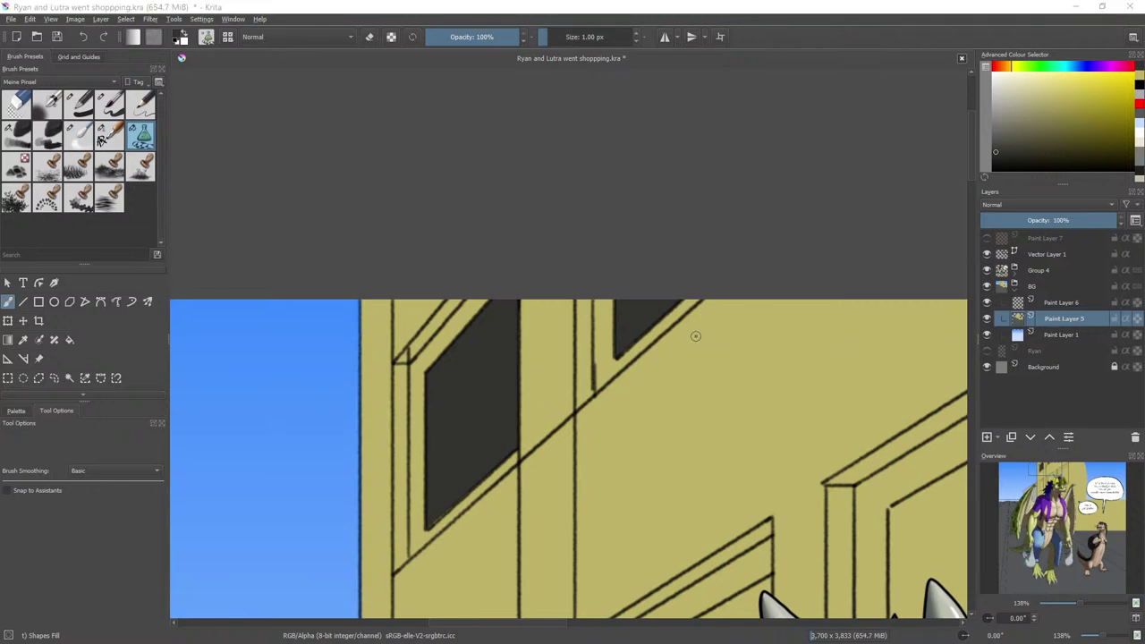
# Fill the tall building's lower window pane and the neighbouring pane behind the dragon's blue hair in dark grey.
pyautogui.moveTo(614, 484); pyautogui.dragTo(591, 176)
pyautogui.moveTo(483, 476); pyautogui.dragTo(670, 220)
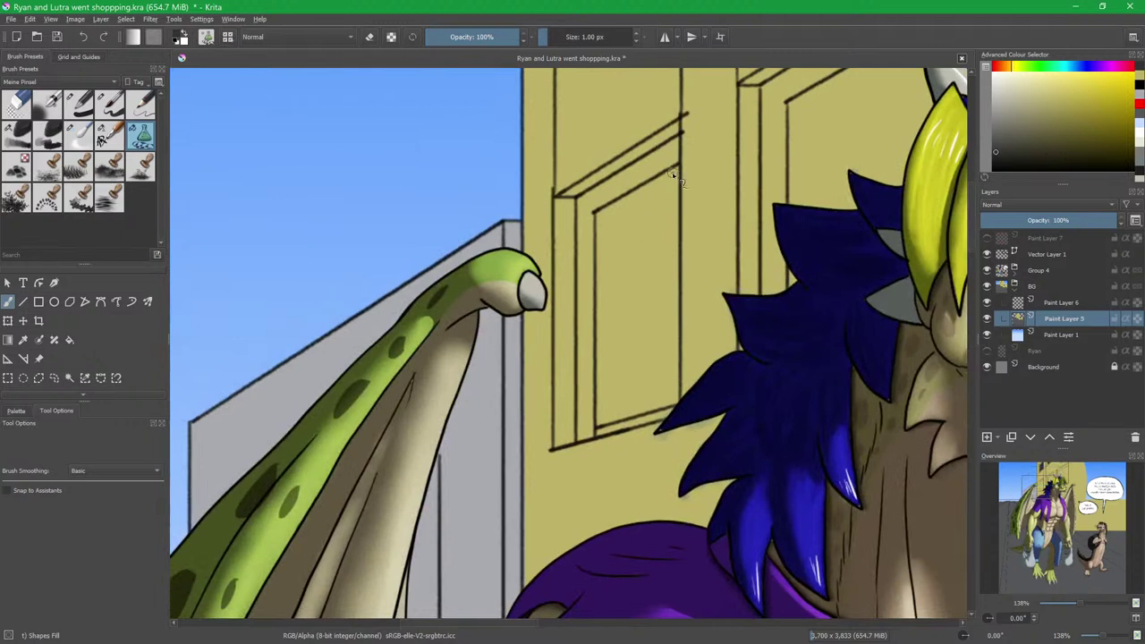
pyautogui.moveTo(682, 168)
pyautogui.mouseDown()
pyautogui.moveTo(664, 213)
pyautogui.moveTo(607, 230)
pyautogui.moveTo(595, 210)
pyautogui.moveTo(613, 226)
pyautogui.moveTo(621, 318)
pyautogui.moveTo(609, 405)
pyautogui.moveTo(602, 424)
pyautogui.moveTo(590, 423)
pyautogui.moveTo(630, 385)
pyautogui.moveTo(672, 376)
pyautogui.moveTo(680, 404)
pyautogui.moveTo(648, 372)
pyautogui.moveTo(643, 260)
pyautogui.moveTo(681, 168)
pyautogui.moveTo(650, 225)
pyautogui.moveTo(657, 217)
pyautogui.moveTo(611, 212)
pyautogui.moveTo(598, 292)
pyautogui.moveTo(601, 377)
pyautogui.moveTo(660, 384)
pyautogui.mouseUp()
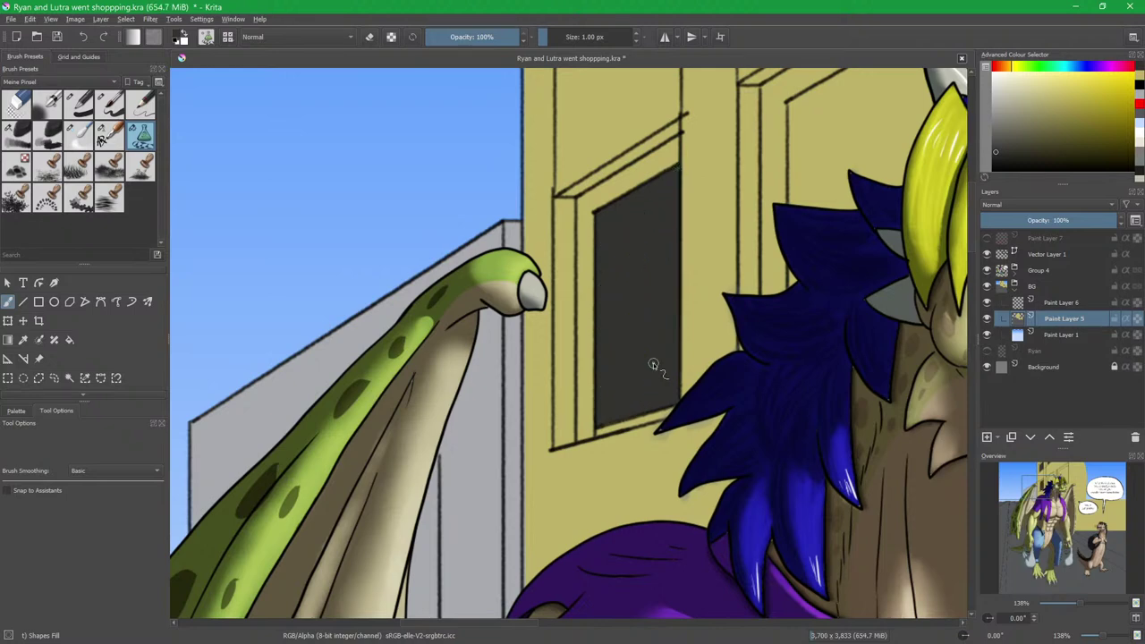
pyautogui.moveTo(764, 283); pyautogui.dragTo(535, 378)
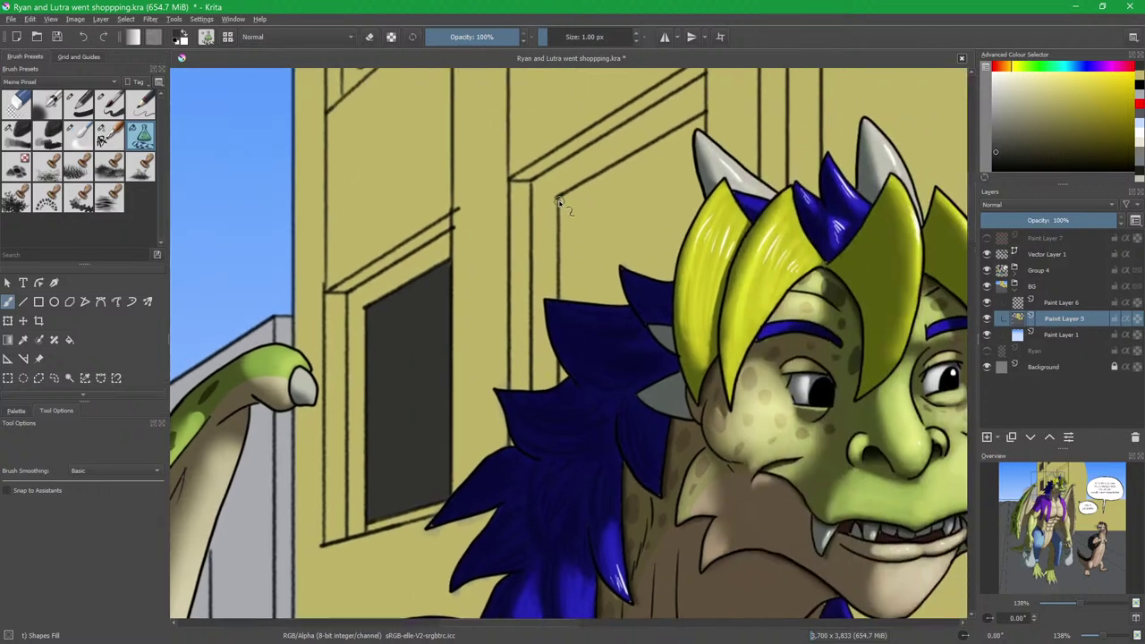
pyautogui.moveTo(557, 197)
pyautogui.mouseDown()
pyautogui.moveTo(583, 240)
pyautogui.moveTo(582, 365)
pyautogui.moveTo(559, 396)
pyautogui.moveTo(557, 200)
pyautogui.mouseUp()
pyautogui.moveTo(561, 208)
pyautogui.mouseDown()
pyautogui.moveTo(647, 191)
pyautogui.moveTo(693, 149)
pyautogui.moveTo(705, 114)
pyautogui.moveTo(585, 192)
pyautogui.moveTo(566, 224)
pyautogui.moveTo(575, 316)
pyautogui.moveTo(650, 311)
pyautogui.moveTo(707, 279)
pyautogui.mouseUp()
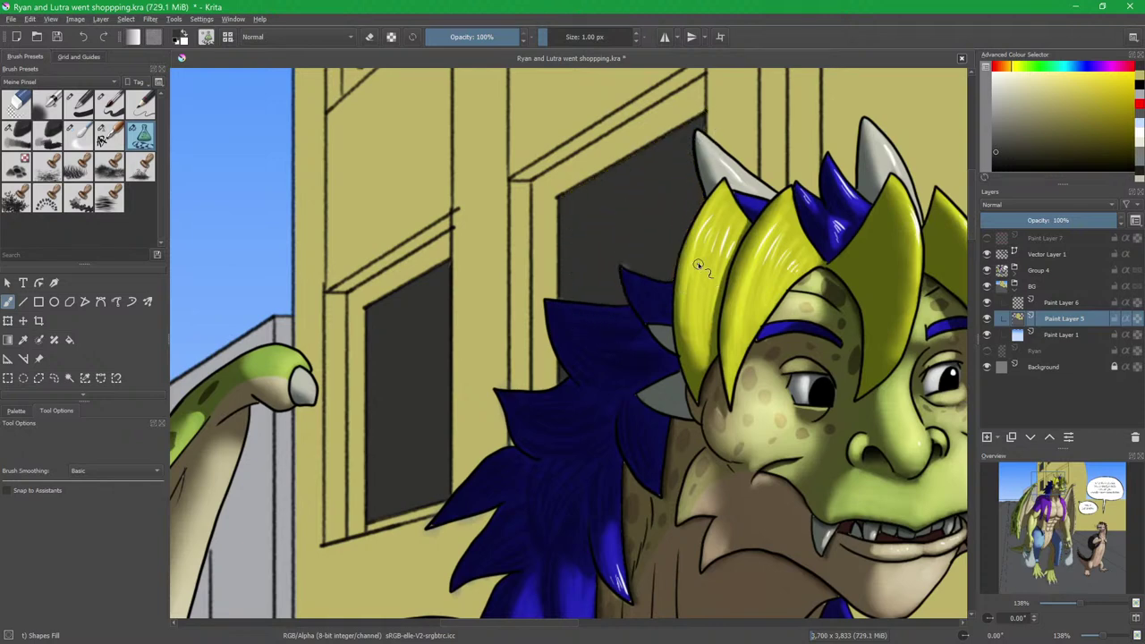
# Fill the large window pane behind the dragon's horns and yellow crest in dark grey.
pyautogui.moveTo(730, 176); pyautogui.dragTo(570, 322)
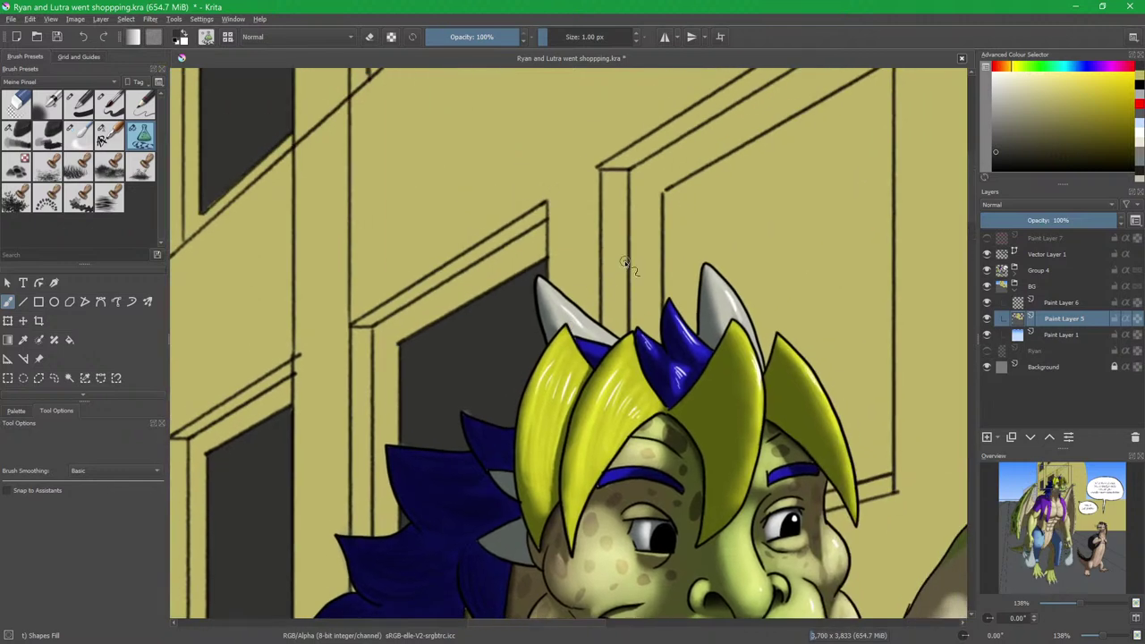
pyautogui.moveTo(621, 264); pyautogui.dragTo(566, 268)
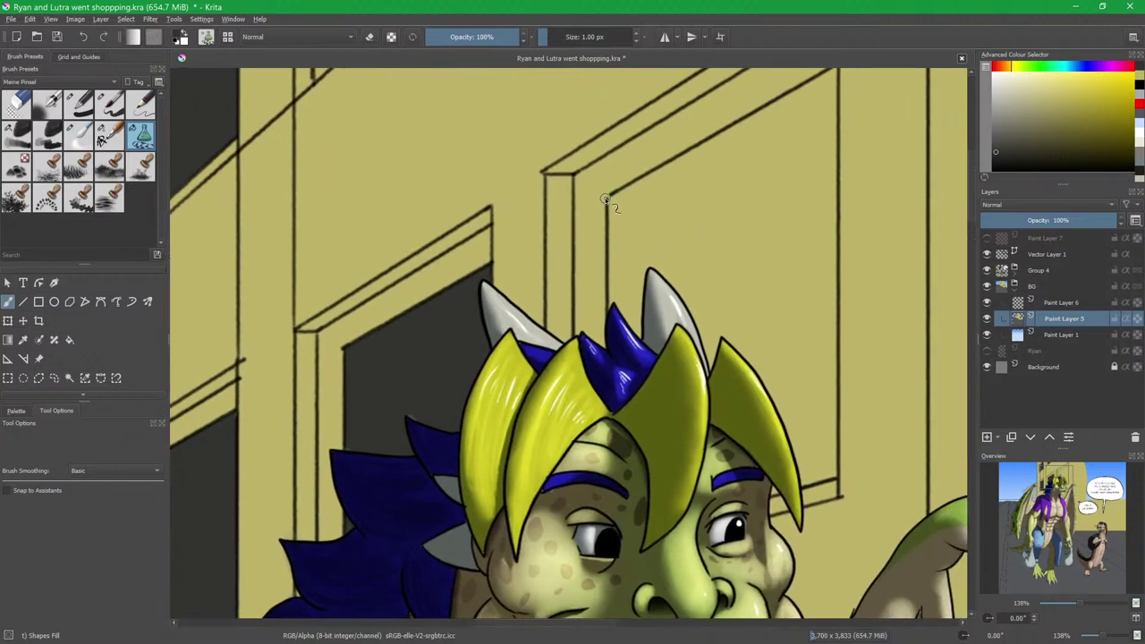
pyautogui.moveTo(620, 207)
pyautogui.mouseDown()
pyautogui.moveTo(569, 291)
pyautogui.moveTo(738, 230)
pyautogui.moveTo(783, 183)
pyautogui.moveTo(801, 139)
pyautogui.mouseUp()
pyautogui.scroll(-3, 588, 192)
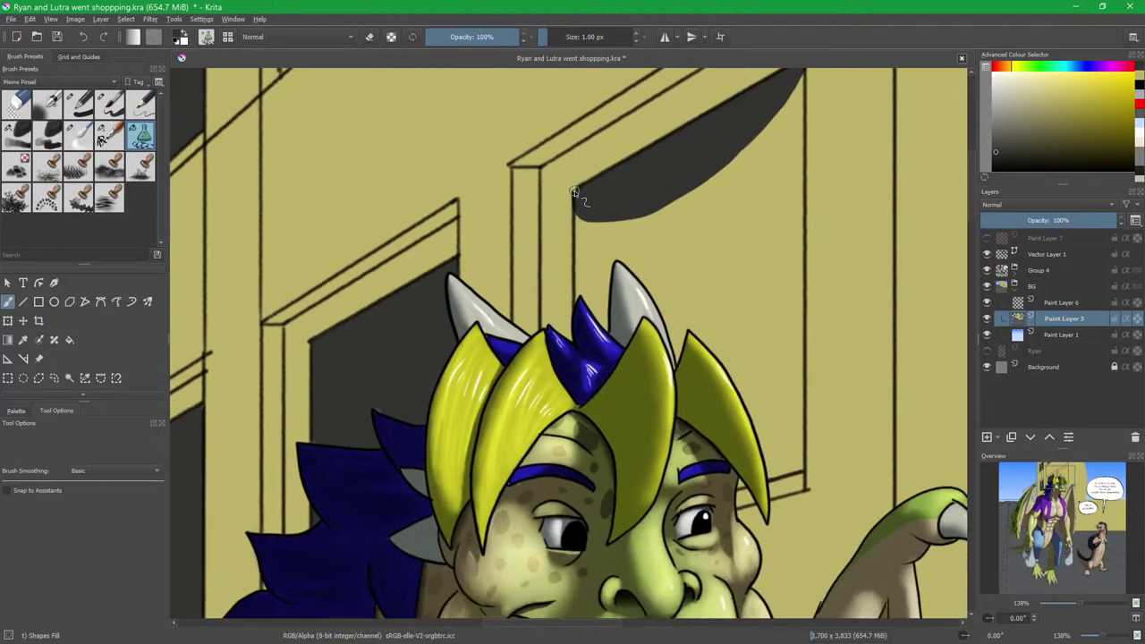
pyautogui.moveTo(582, 196)
pyautogui.mouseDown()
pyautogui.moveTo(608, 278)
pyautogui.moveTo(580, 384)
pyautogui.mouseUp()
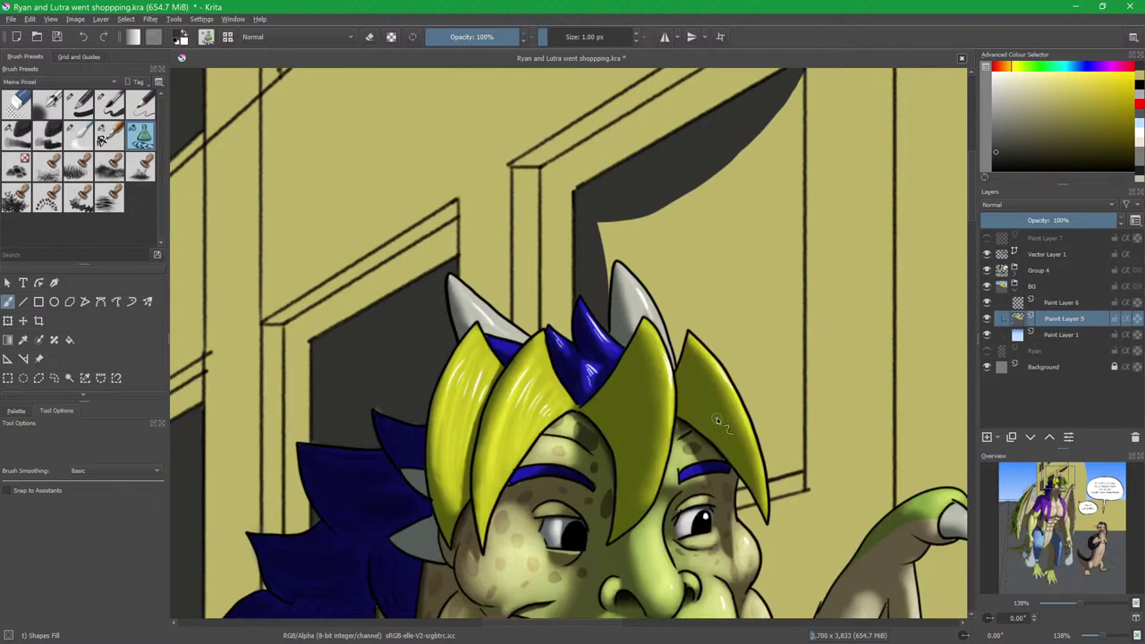
pyautogui.moveTo(803, 475)
pyautogui.mouseDown()
pyautogui.moveTo(791, 438)
pyautogui.moveTo(800, 471)
pyautogui.mouseUp()
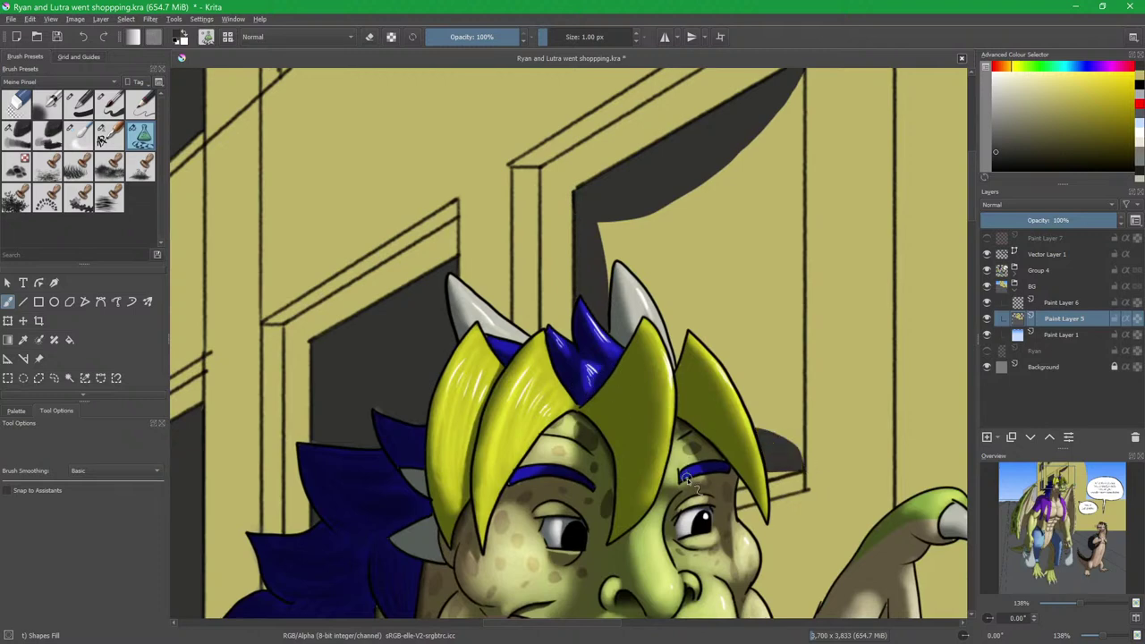
pyautogui.scroll(1, 787, 206)
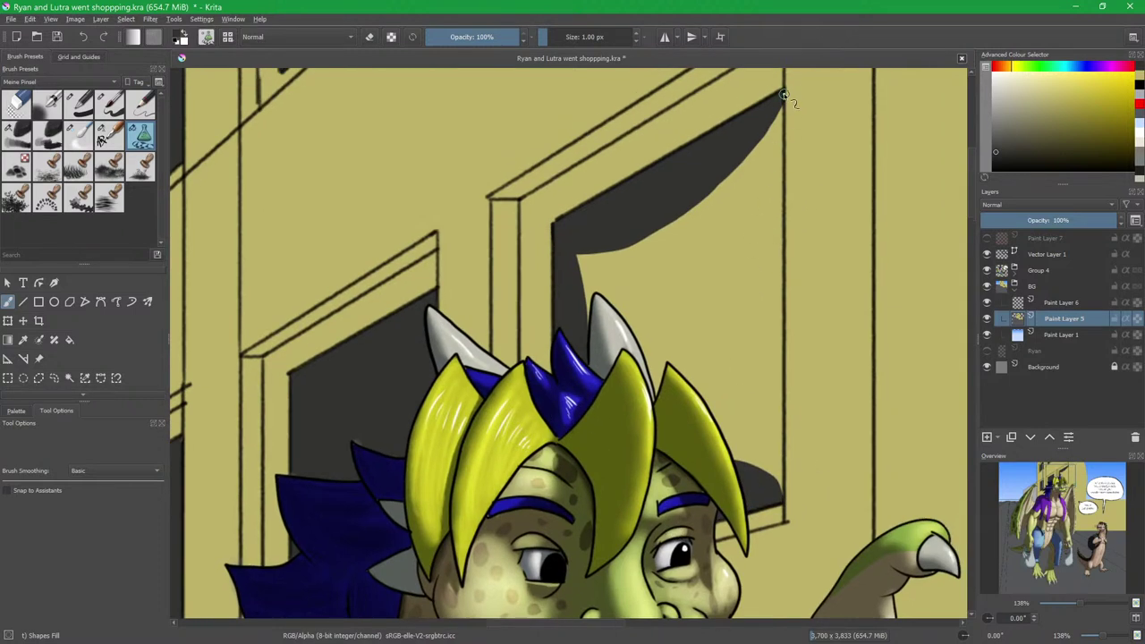
pyautogui.moveTo(783, 91)
pyautogui.mouseDown()
pyautogui.moveTo(745, 137)
pyautogui.moveTo(585, 226)
pyautogui.moveTo(569, 313)
pyautogui.mouseUp()
pyautogui.moveTo(574, 398)
pyautogui.mouseDown()
pyautogui.moveTo(593, 453)
pyautogui.moveTo(662, 481)
pyautogui.moveTo(784, 502)
pyautogui.mouseUp()
# Fill the opening of the grey building visible between the dragon's wing and shoulder in dark grey.
pyautogui.scroll(-5, 737, 250)
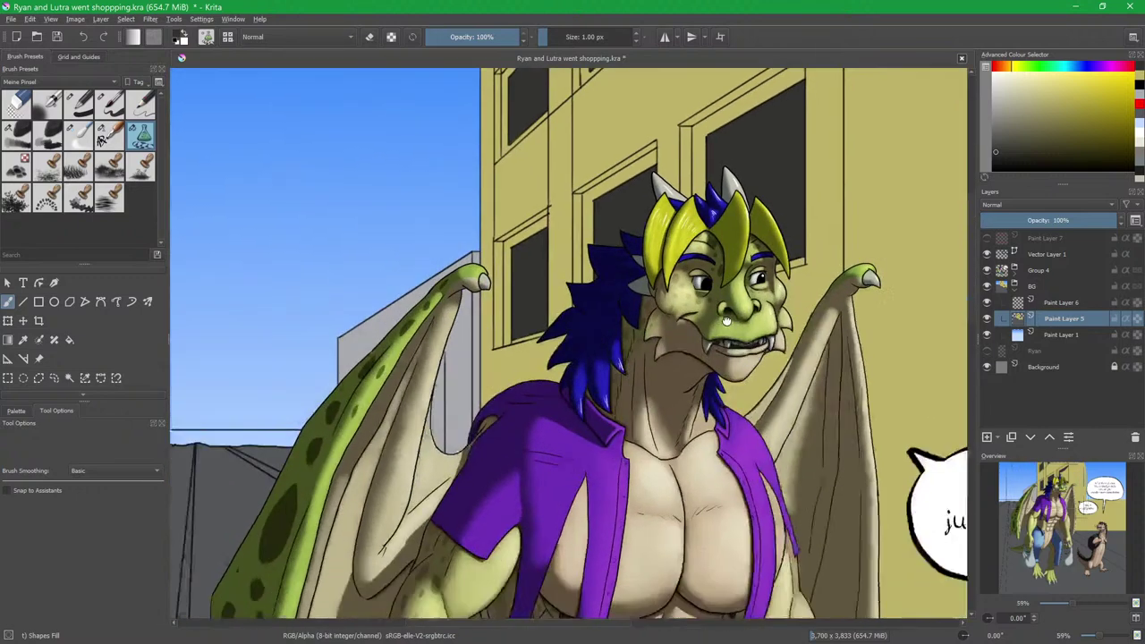
pyautogui.scroll(5, 565, 193)
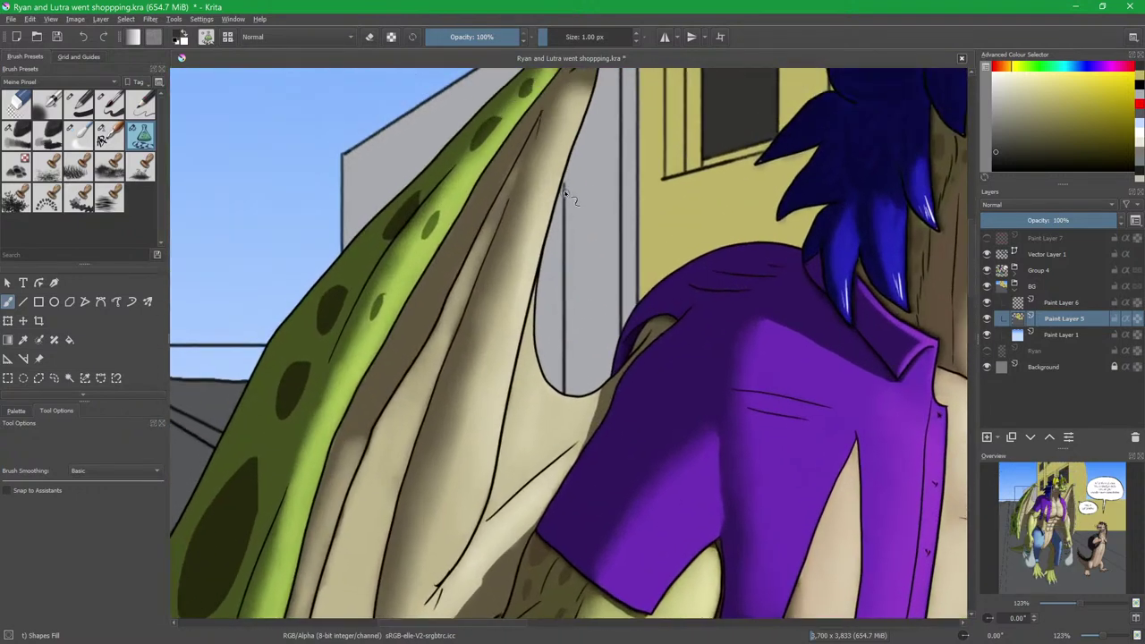
pyautogui.moveTo(557, 187)
pyautogui.mouseDown()
pyautogui.moveTo(505, 318)
pyautogui.moveTo(558, 428)
pyautogui.mouseUp()
# Repaint the blue sky gap around the large speech bubble in the building's muted yellow up to the canvas edge.
pyautogui.scroll(-5, 558, 428)
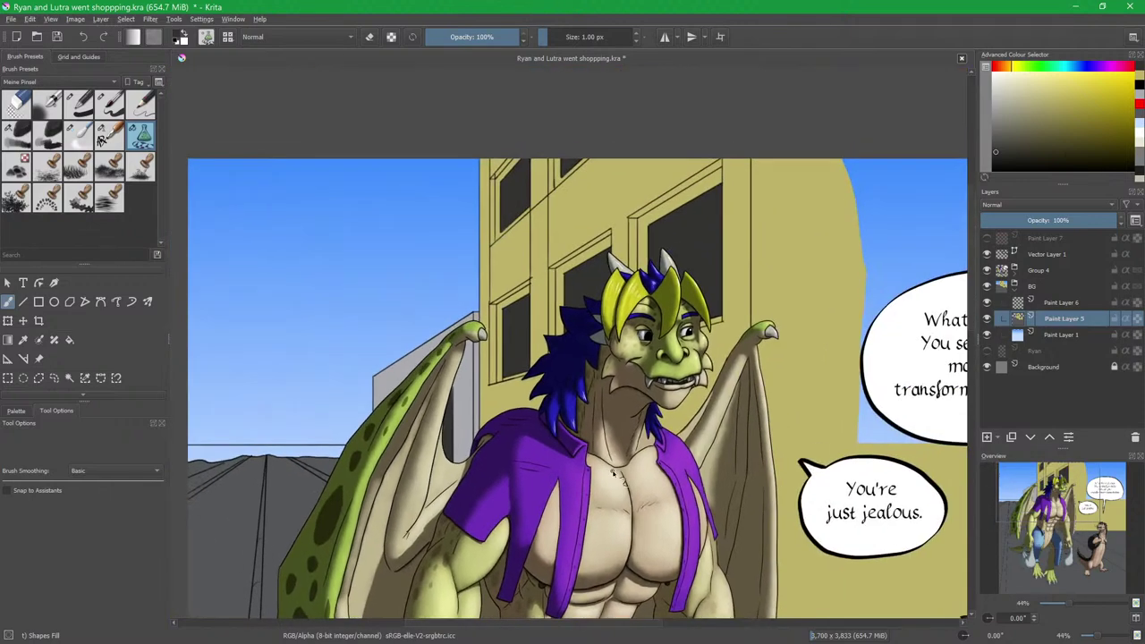
pyautogui.moveTo(801, 309); pyautogui.dragTo(567, 266)
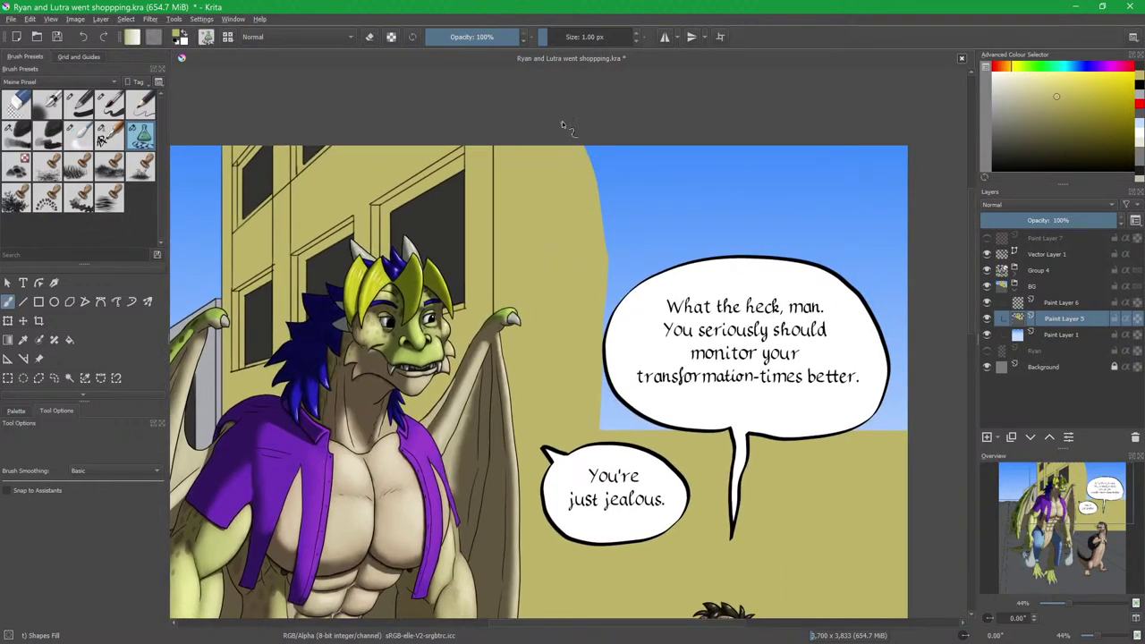
pyautogui.scroll(-3, 585, 488)
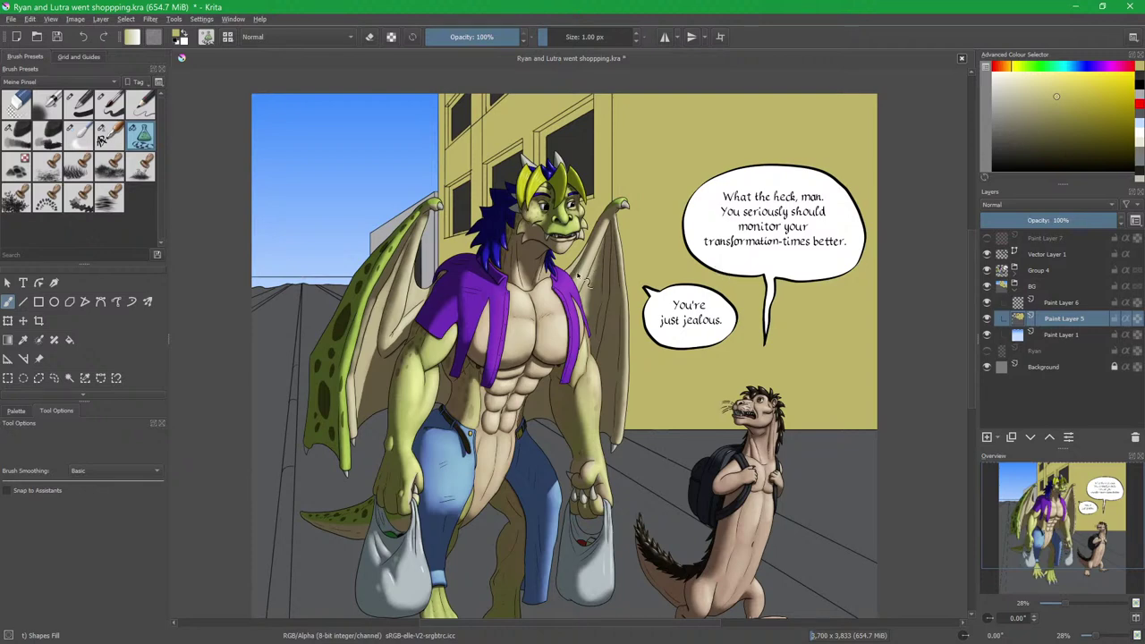
# Choose the palette's Gras green and erase the grey bumps above the far end of the road on Paint Layer 5.
pyautogui.click(16, 412)
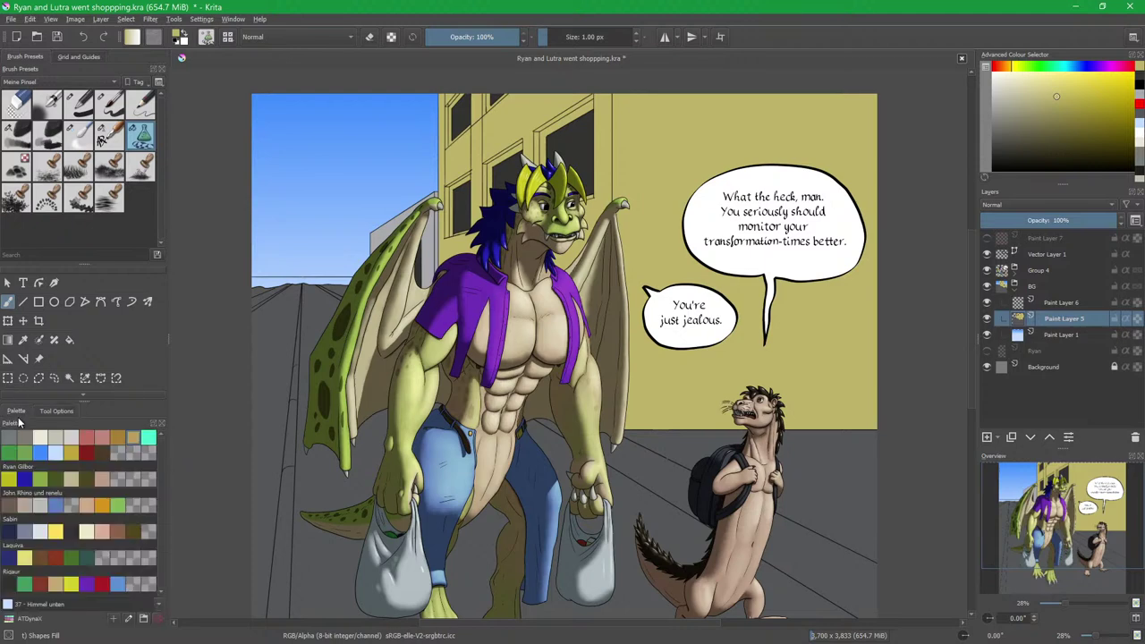
pyautogui.click(24, 454)
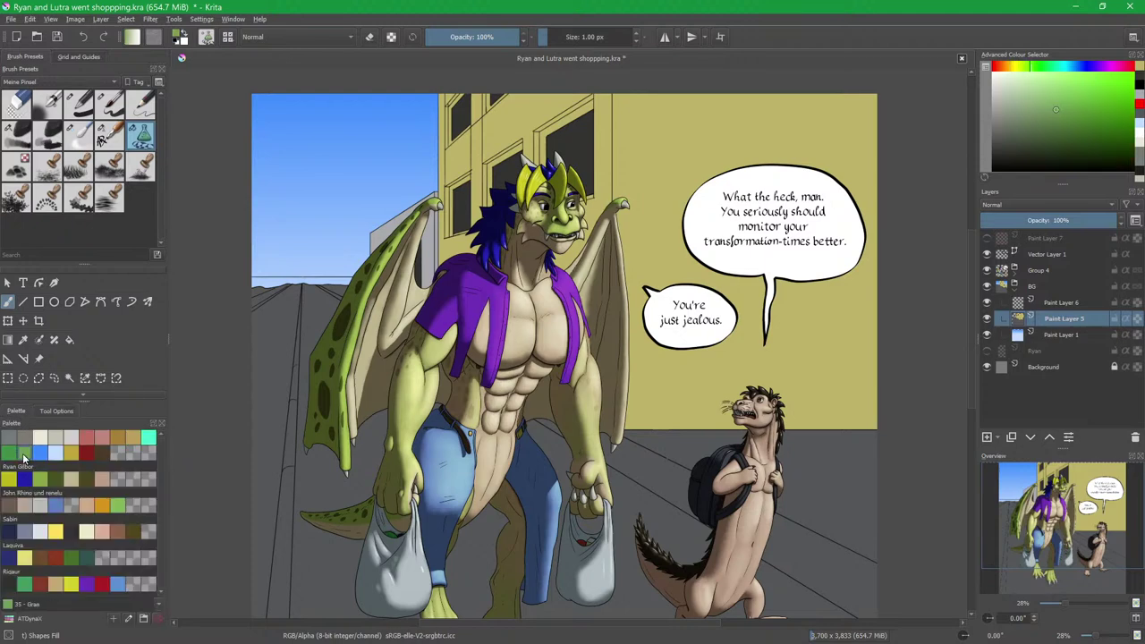
pyautogui.scroll(6, 468, 317)
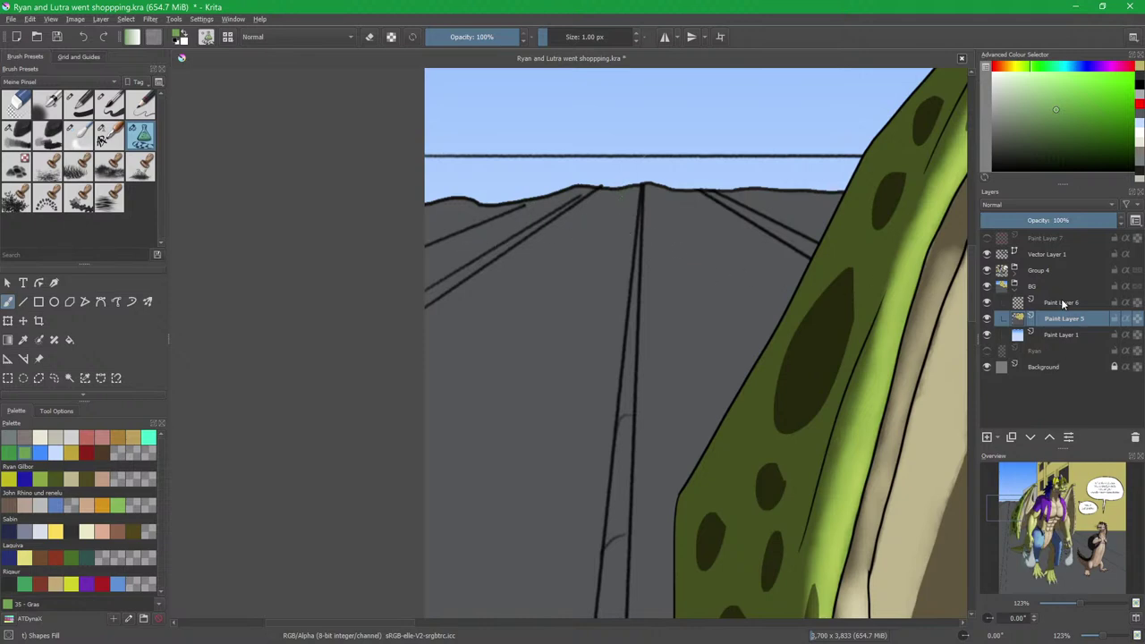
pyautogui.moveTo(661, 269); pyautogui.dragTo(595, 306)
pyautogui.press('e')
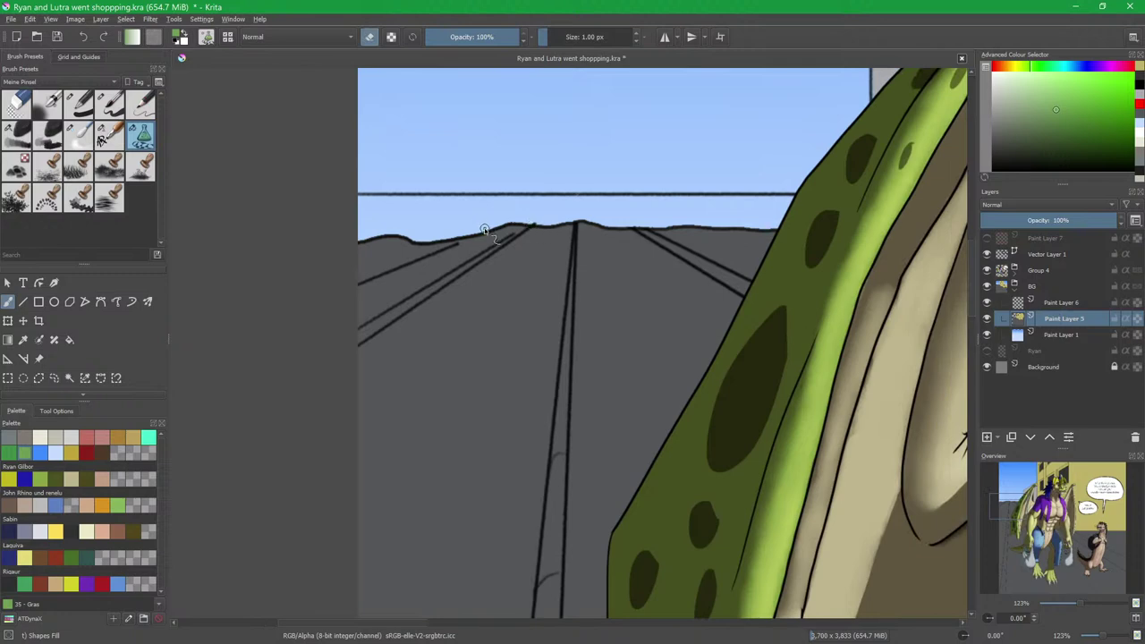
pyautogui.moveTo(536, 226); pyautogui.dragTo(634, 226)
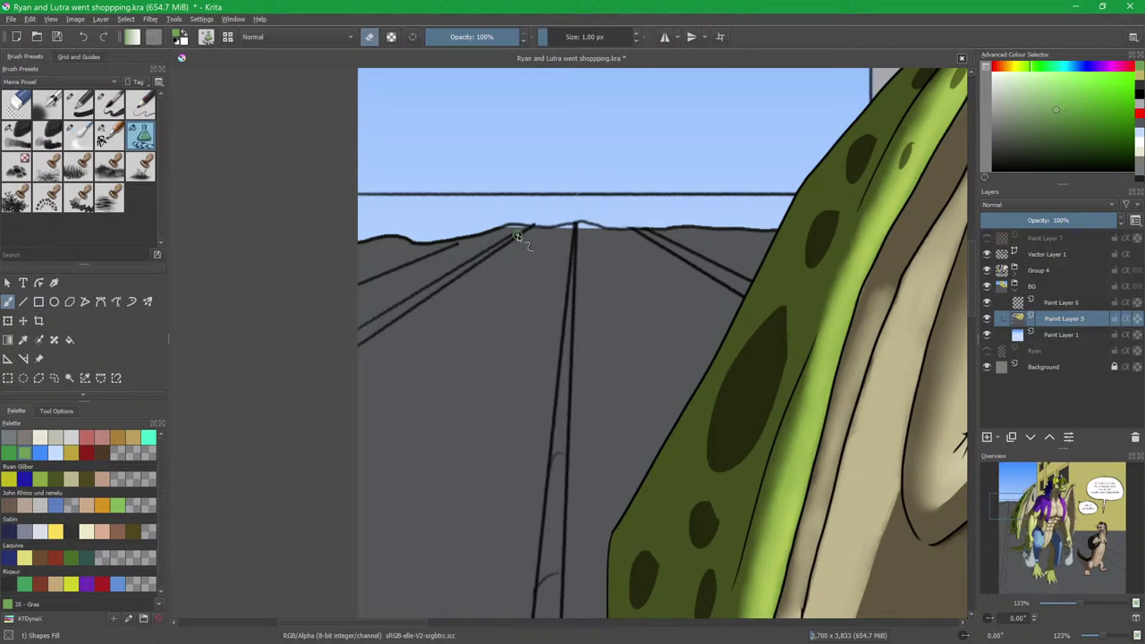
# Turn off erasing and fill the hill beside the road at the canvas's left edge in Gras green.
pyautogui.moveTo(717, 291); pyautogui.dragTo(582, 334)
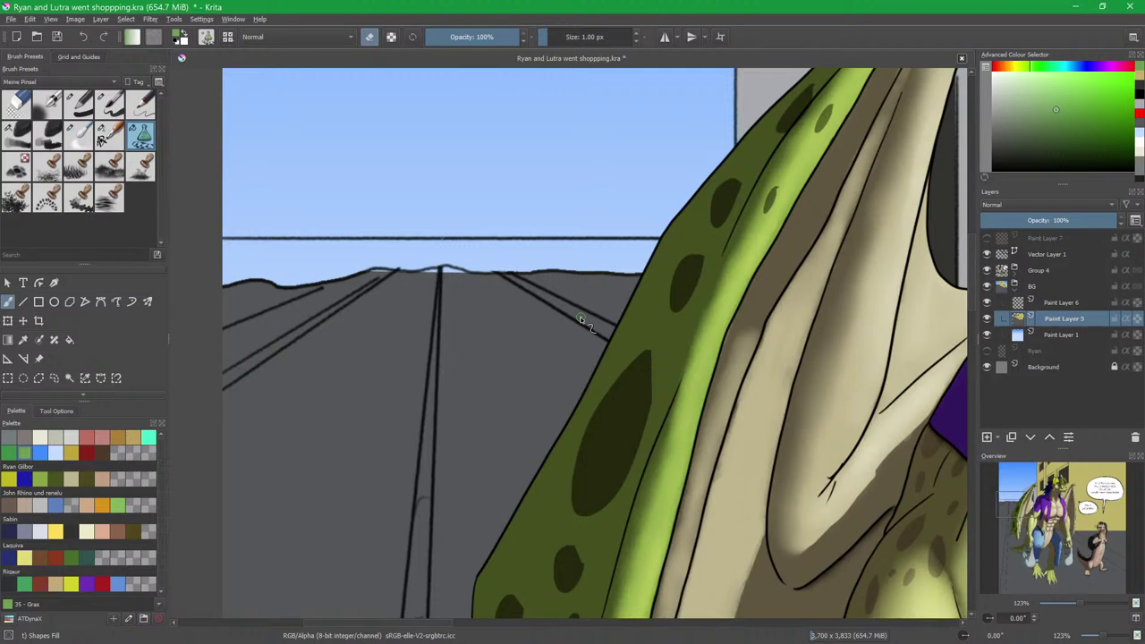
pyautogui.moveTo(682, 281); pyautogui.dragTo(513, 395)
pyautogui.moveTo(491, 354); pyautogui.dragTo(648, 228)
pyautogui.moveTo(522, 305); pyautogui.dragTo(652, 305)
pyautogui.press('e')
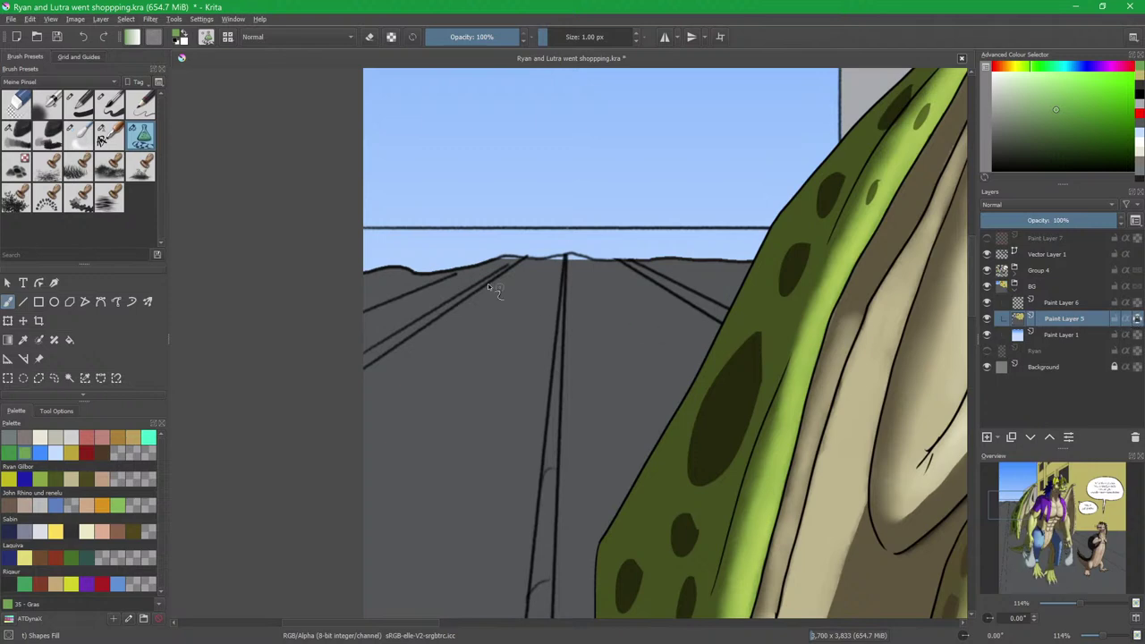
pyautogui.moveTo(359, 313)
pyautogui.mouseDown()
pyautogui.moveTo(395, 242)
pyautogui.moveTo(453, 245)
pyautogui.moveTo(476, 266)
pyautogui.mouseUp()
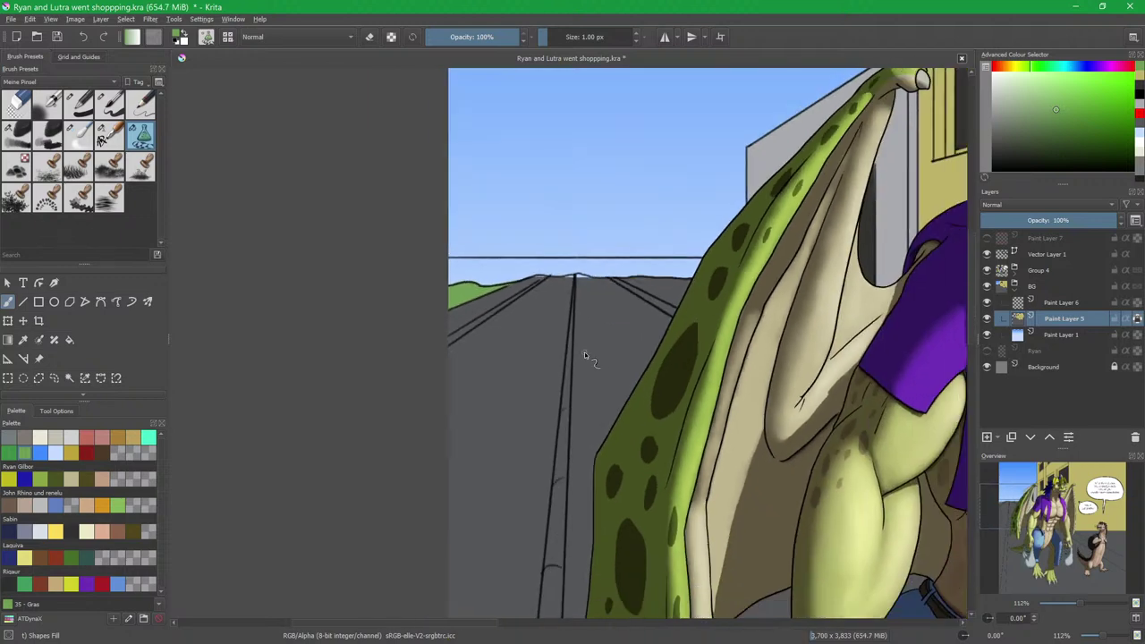
# Fill the hill between the road and the dragon's wing and the ground strip behind the otter in Gras green.
pyautogui.moveTo(604, 353); pyautogui.dragTo(492, 379)
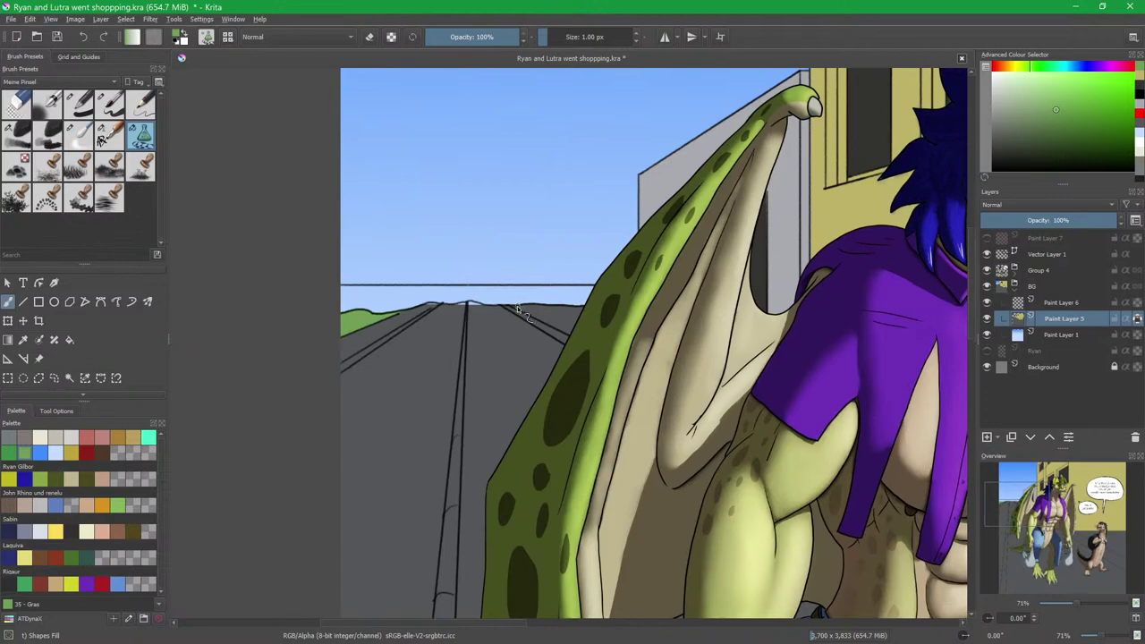
pyautogui.moveTo(511, 304)
pyautogui.mouseDown()
pyautogui.moveTo(550, 289)
pyautogui.moveTo(588, 333)
pyautogui.mouseUp()
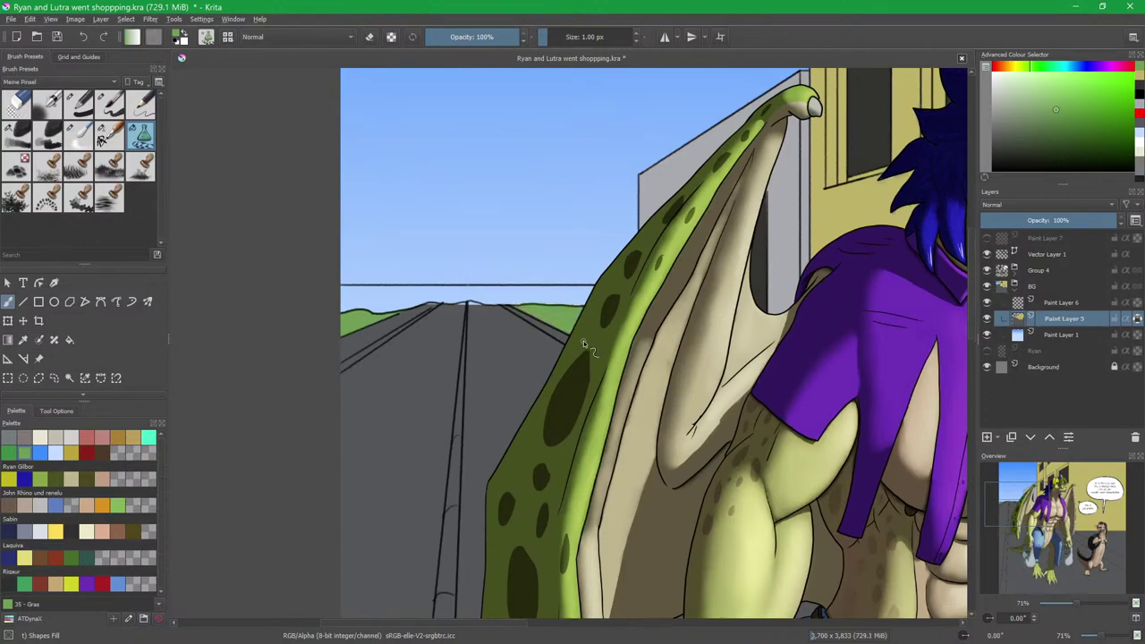
pyautogui.moveTo(841, 470); pyautogui.dragTo(240, 337)
pyautogui.moveTo(721, 472); pyautogui.dragTo(445, 323)
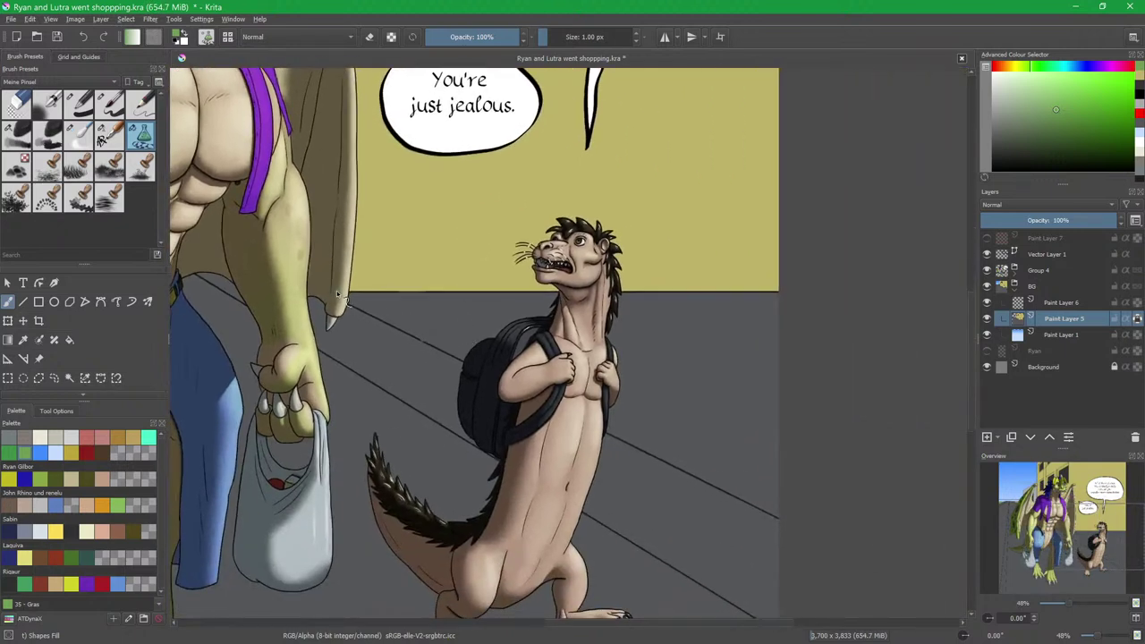
pyautogui.moveTo(349, 295)
pyautogui.mouseDown()
pyautogui.moveTo(411, 315)
pyautogui.moveTo(618, 324)
pyautogui.moveTo(747, 321)
pyautogui.moveTo(788, 292)
pyautogui.mouseUp()
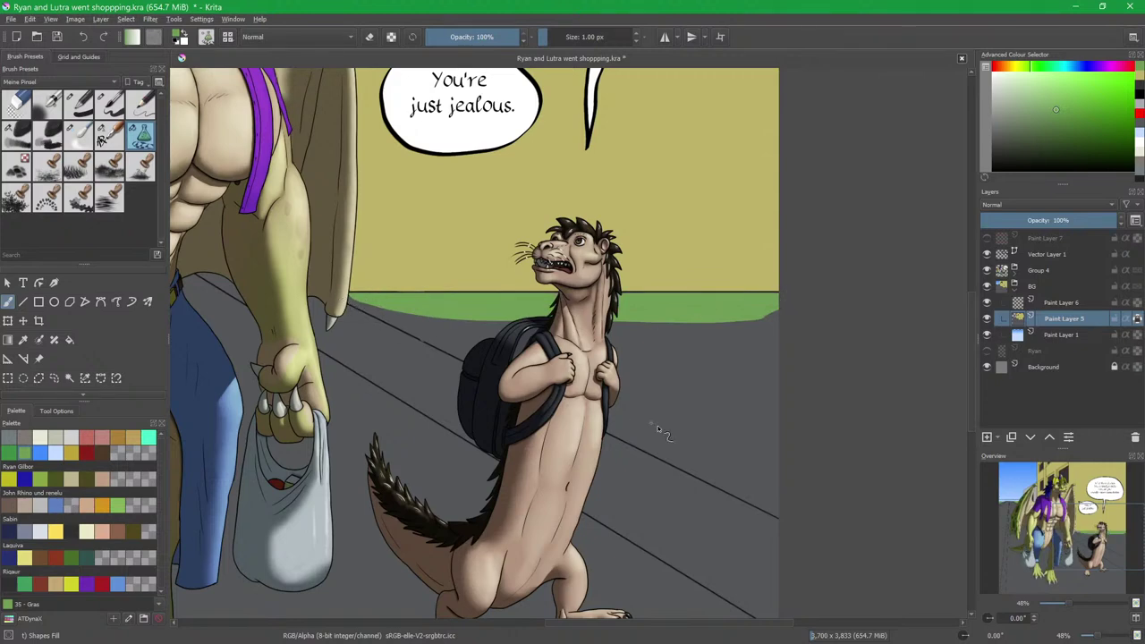
pyautogui.moveTo(779, 518)
pyautogui.mouseDown()
pyautogui.moveTo(794, 300)
pyautogui.moveTo(330, 293)
pyautogui.mouseUp()
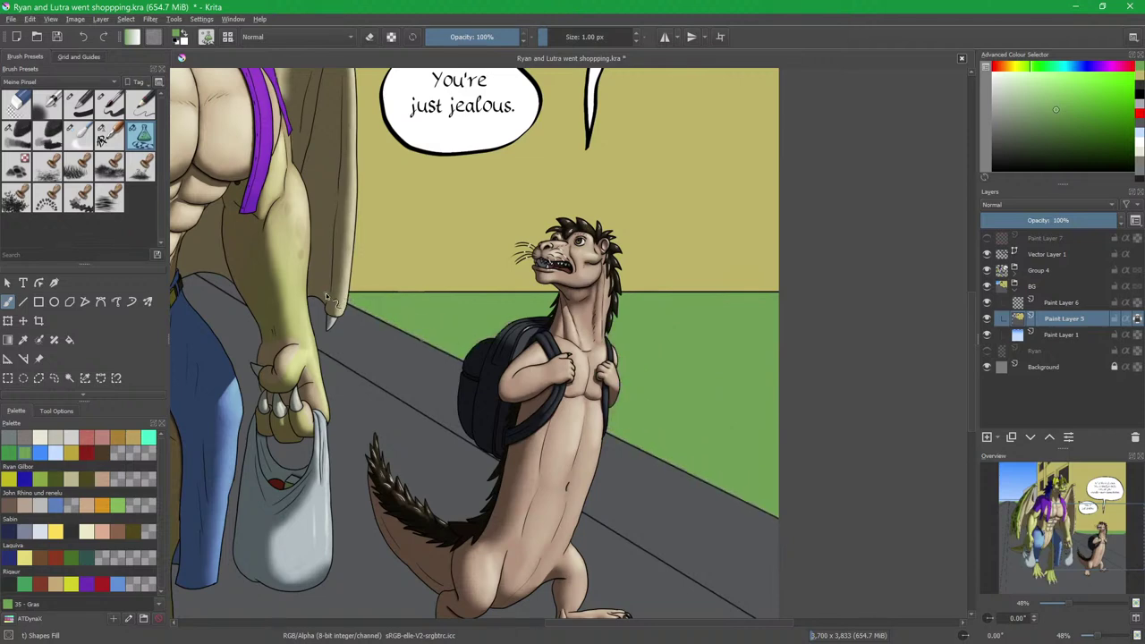
# Sample the road's grey, shift it to a lighter yellowish grey and fill the lower stretch of the curb beside the dragon's tail and bag.
pyautogui.moveTo(394, 401); pyautogui.dragTo(659, 388)
pyautogui.scroll(-2, 683, 296)
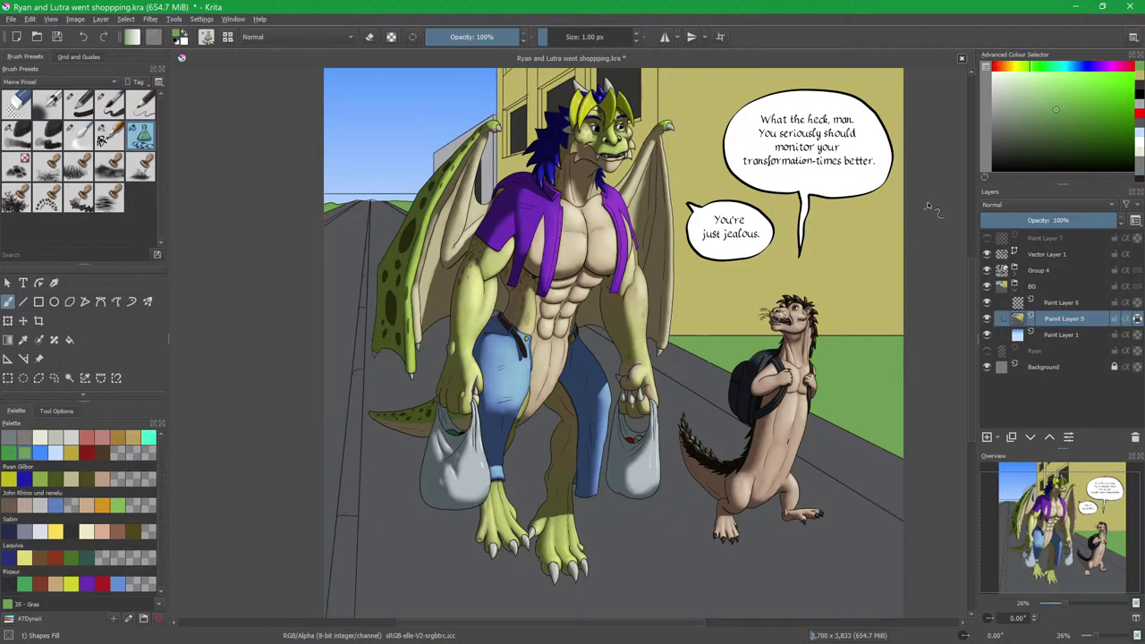
pyautogui.keyDown('ctrl'); pyautogui.click(431, 543); pyautogui.keyUp('ctrl')
pyautogui.click(997, 120)
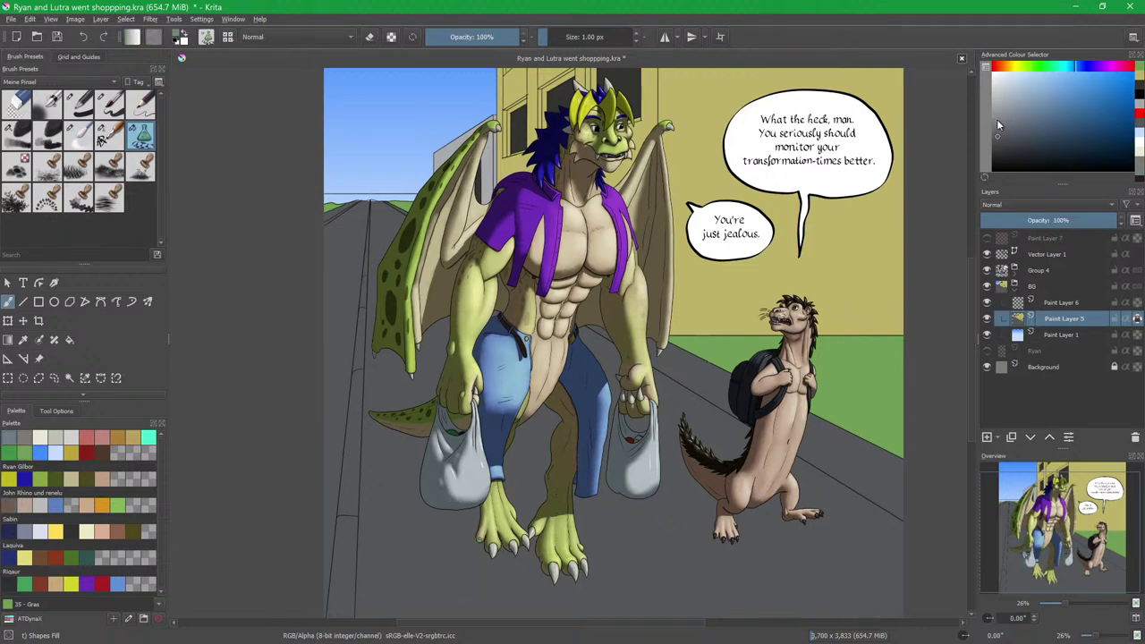
pyautogui.click(1019, 67)
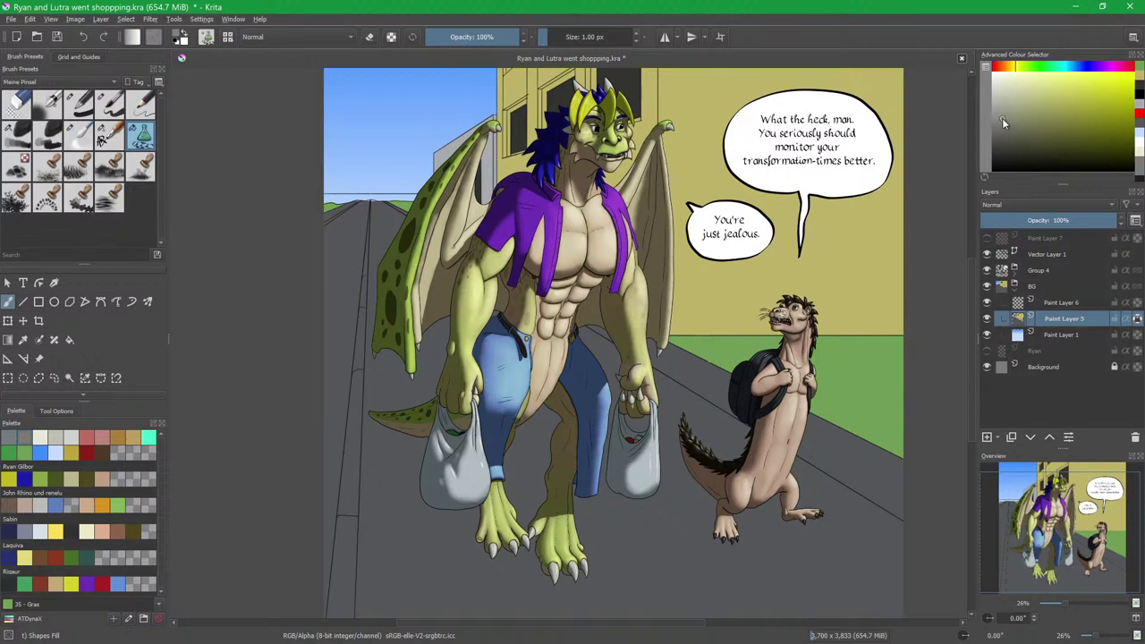
pyautogui.moveTo(429, 334); pyautogui.dragTo(532, 279)
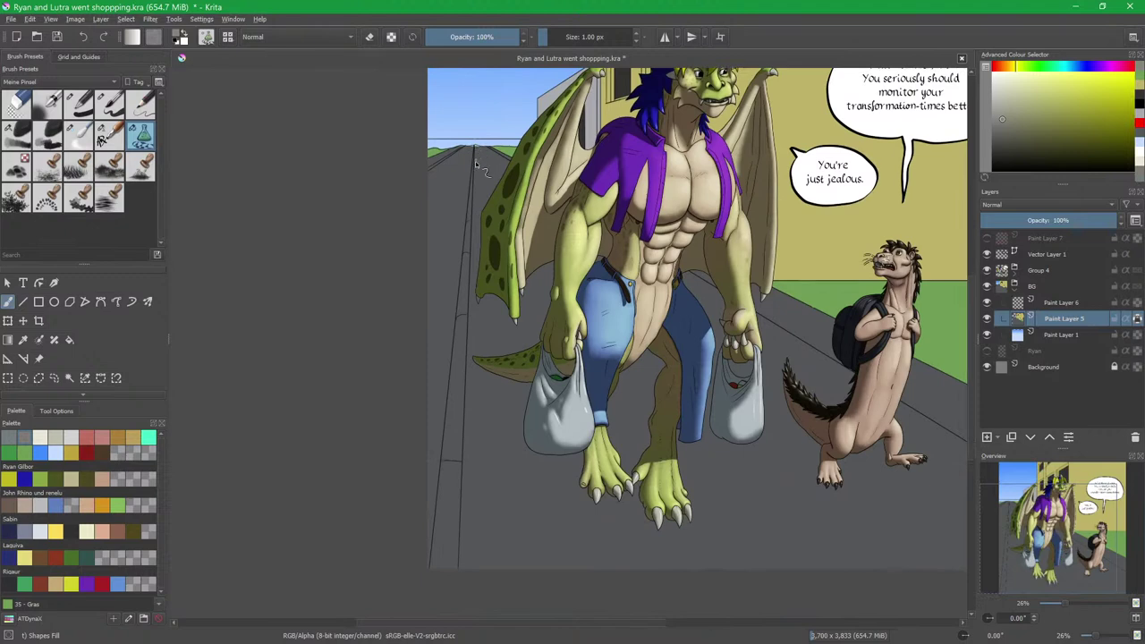
pyautogui.moveTo(458, 573)
pyautogui.mouseDown()
pyautogui.moveTo(446, 489)
pyautogui.moveTo(469, 279)
pyautogui.mouseUp()
pyautogui.scroll(4, 469, 448)
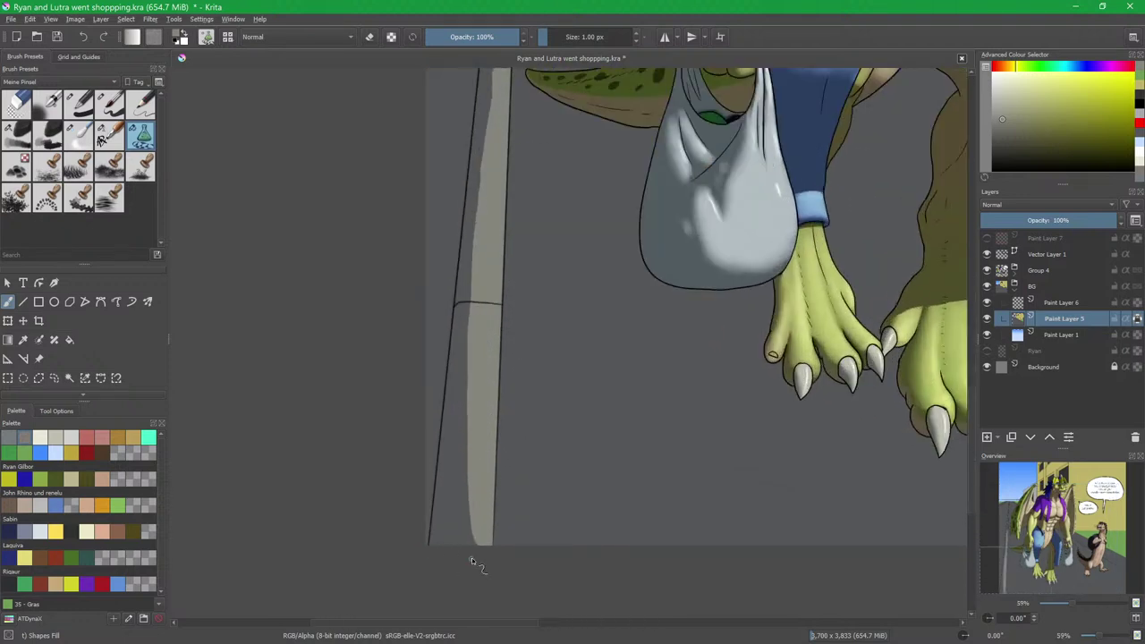
pyautogui.moveTo(481, 513)
pyautogui.mouseDown()
pyautogui.moveTo(433, 513)
pyautogui.moveTo(433, 463)
pyautogui.mouseUp()
pyautogui.moveTo(458, 393); pyautogui.dragTo(449, 490)
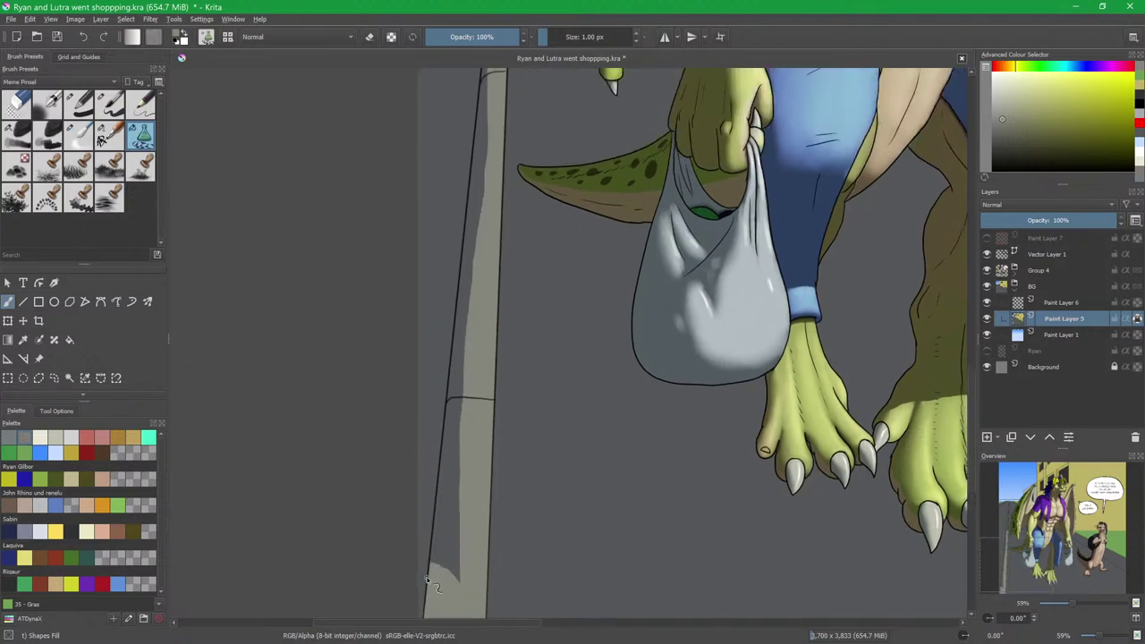
pyautogui.moveTo(470, 592)
pyautogui.mouseDown()
pyautogui.moveTo(485, 228)
pyautogui.moveTo(475, 217)
pyautogui.moveTo(450, 470)
pyautogui.mouseUp()
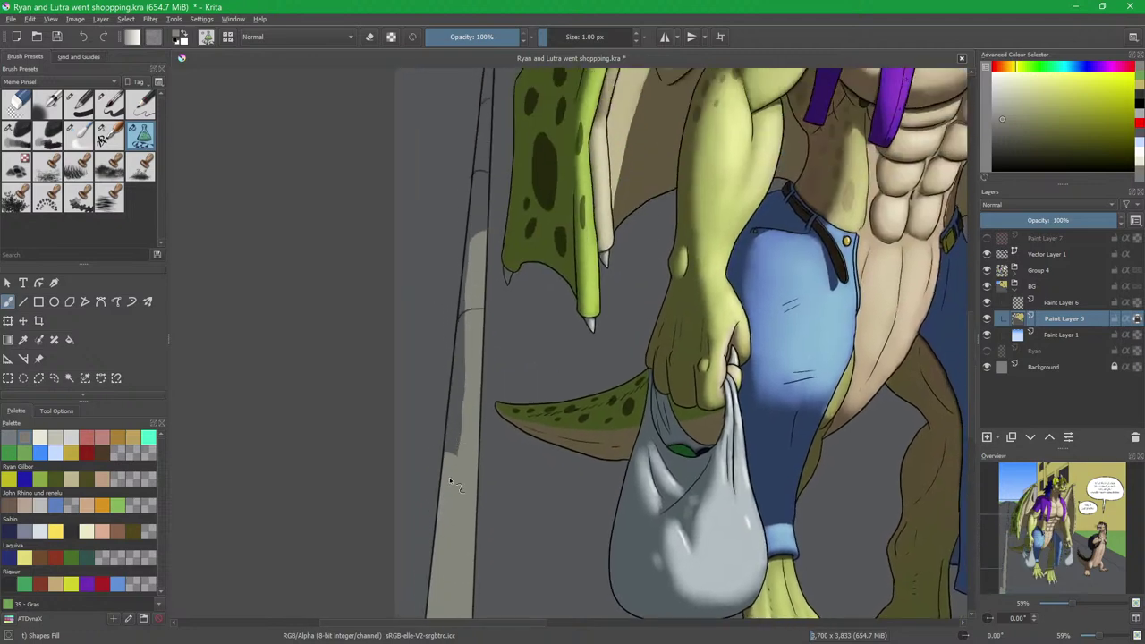
pyautogui.moveTo(470, 412)
pyautogui.mouseDown()
pyautogui.moveTo(460, 349)
pyautogui.moveTo(470, 213)
pyautogui.moveTo(481, 352)
pyautogui.mouseUp()
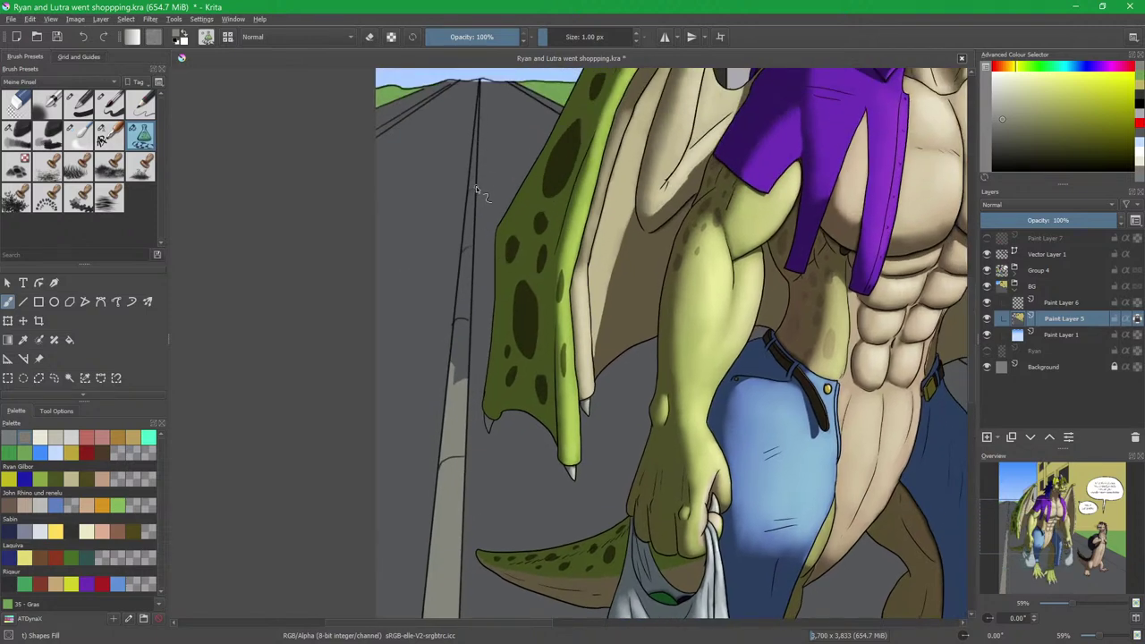
# Continue the yellowish grey fill up the narrowing curb past the dragon's wing to the far end of the road.
pyautogui.moveTo(476, 186)
pyautogui.mouseDown()
pyautogui.moveTo(468, 395)
pyautogui.moveTo(466, 310)
pyautogui.mouseUp()
pyautogui.moveTo(450, 358); pyautogui.dragTo(448, 425)
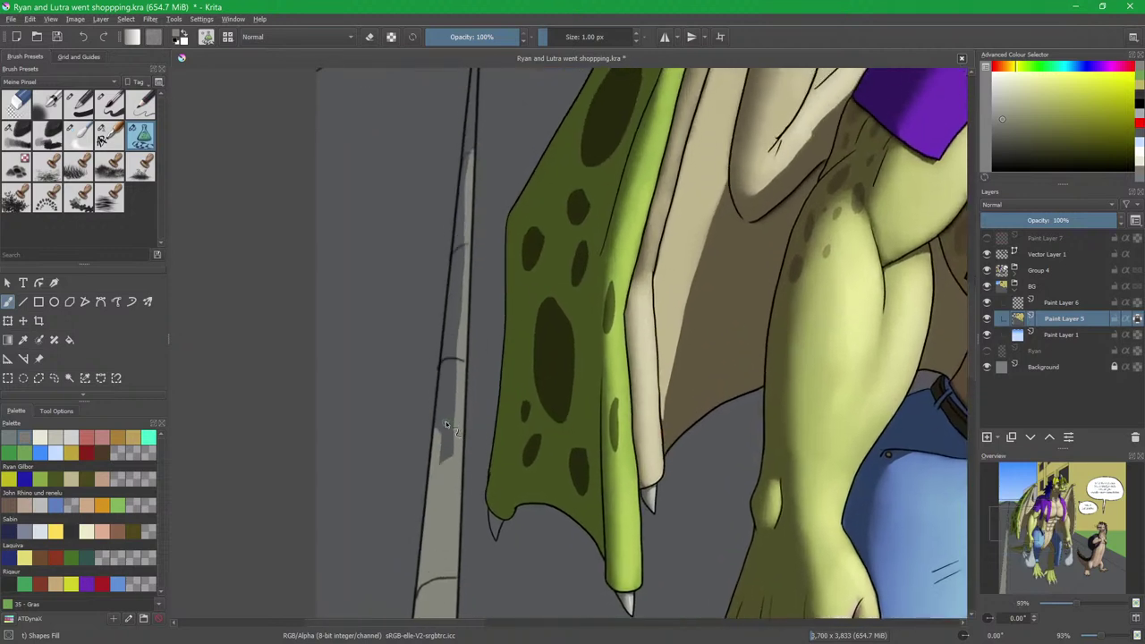
pyautogui.moveTo(467, 152)
pyautogui.mouseDown()
pyautogui.moveTo(463, 436)
pyautogui.moveTo(458, 471)
pyautogui.moveTo(430, 480)
pyautogui.mouseUp()
pyautogui.scroll(5, 456, 420)
pyautogui.moveTo(462, 409); pyautogui.dragTo(461, 376)
pyautogui.moveTo(482, 315); pyautogui.dragTo(477, 387)
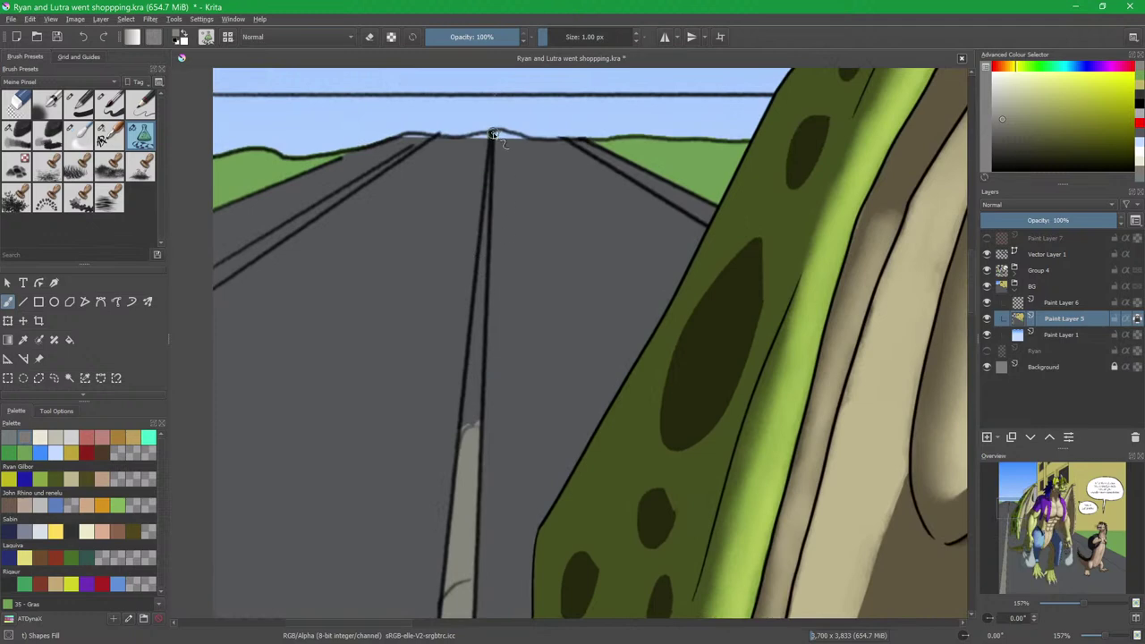
pyautogui.moveTo(492, 135)
pyautogui.mouseDown()
pyautogui.moveTo(467, 419)
pyautogui.moveTo(478, 440)
pyautogui.mouseUp()
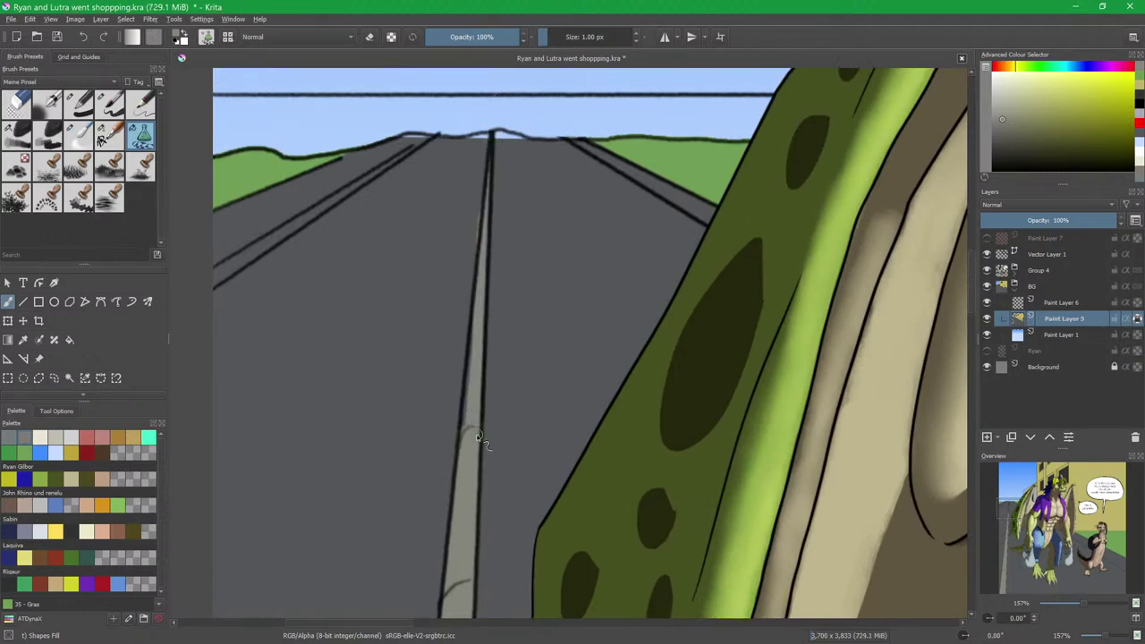
pyautogui.moveTo(484, 226)
pyautogui.mouseDown()
pyautogui.moveTo(473, 439)
pyautogui.moveTo(458, 452)
pyautogui.mouseUp()
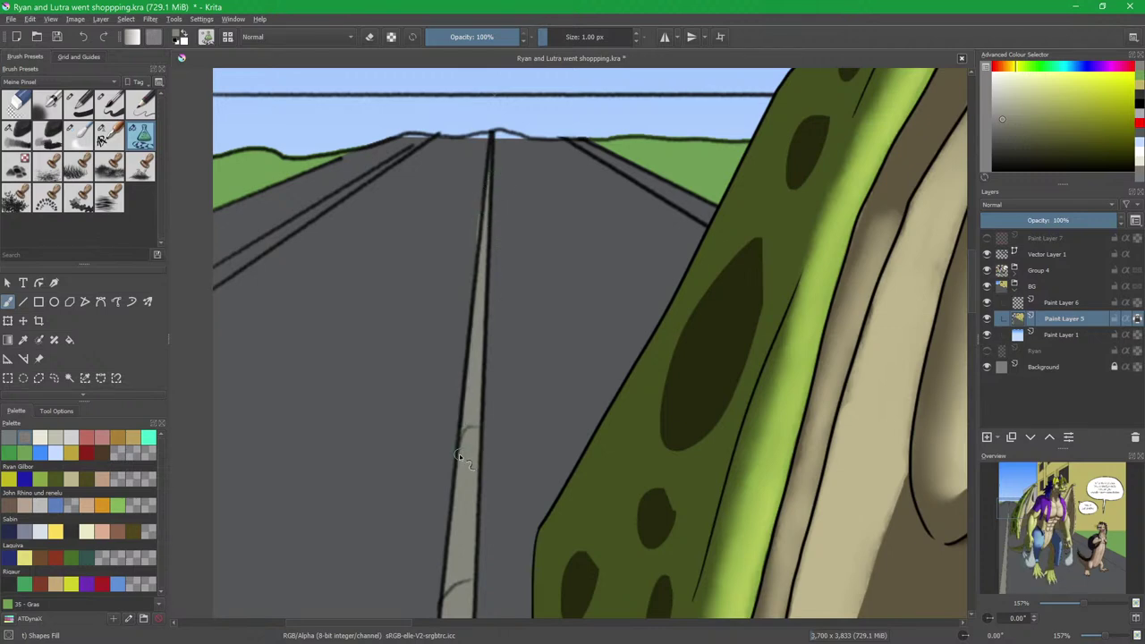
# Repaint the spill beside the central curb in road grey and fill the far roadside's curb strip in the curb's yellowish grey.
pyautogui.keyDown('ctrl'); pyautogui.click(457, 322); pyautogui.keyUp('ctrl')
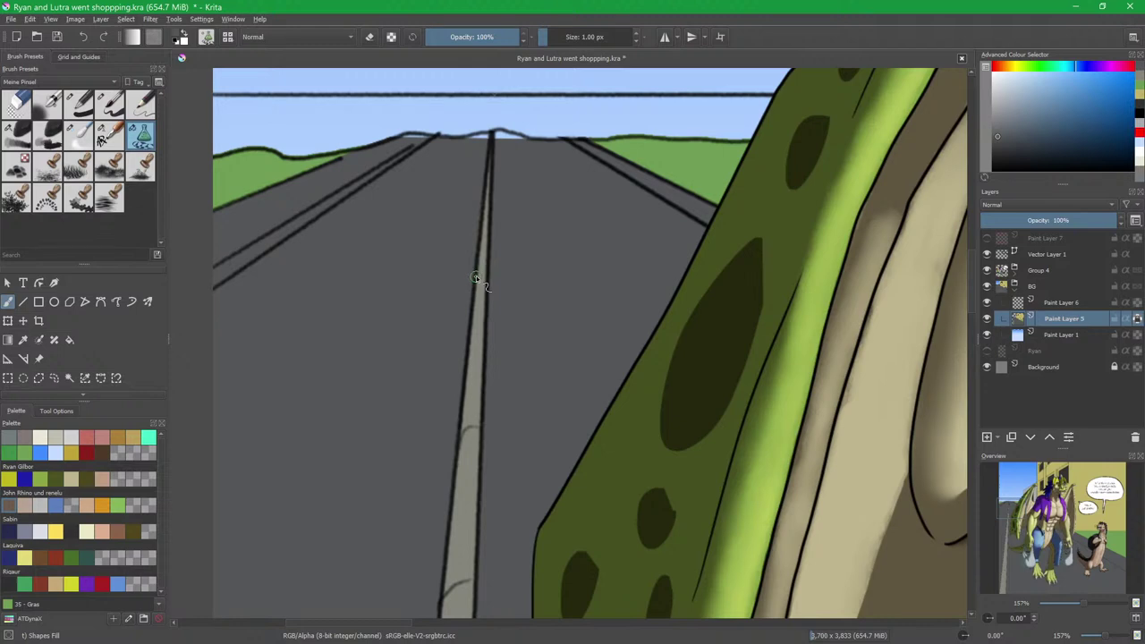
pyautogui.keyDown('ctrl'); pyautogui.click(465, 484); pyautogui.keyUp('ctrl')
pyautogui.moveTo(335, 391); pyautogui.dragTo(452, 401)
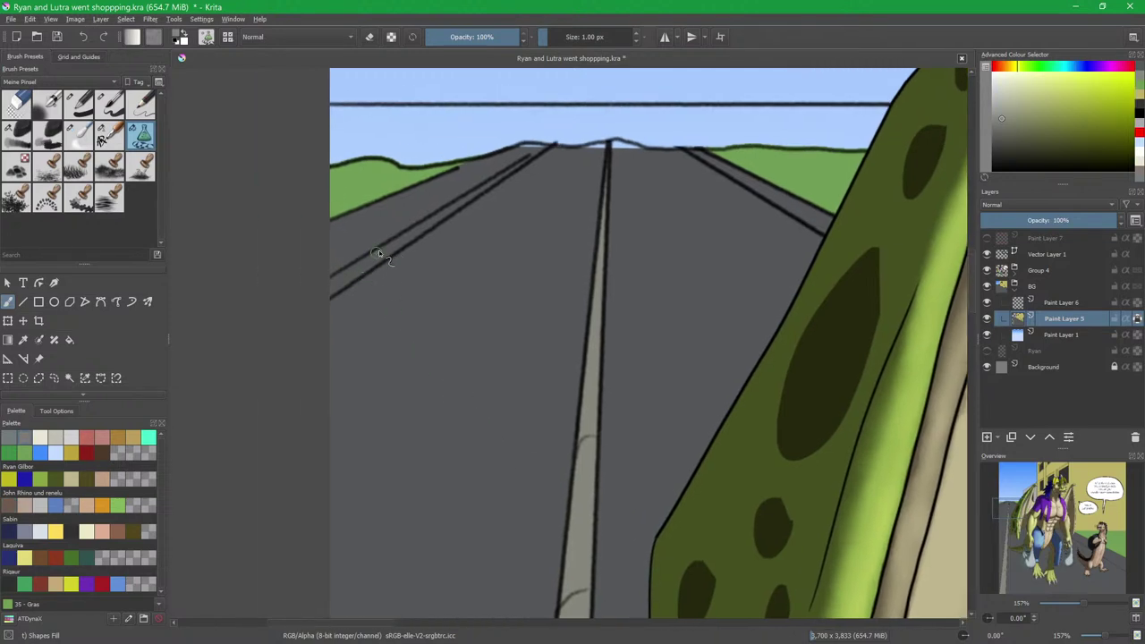
pyautogui.moveTo(533, 158)
pyautogui.mouseDown()
pyautogui.moveTo(342, 273)
pyautogui.moveTo(325, 294)
pyautogui.mouseUp()
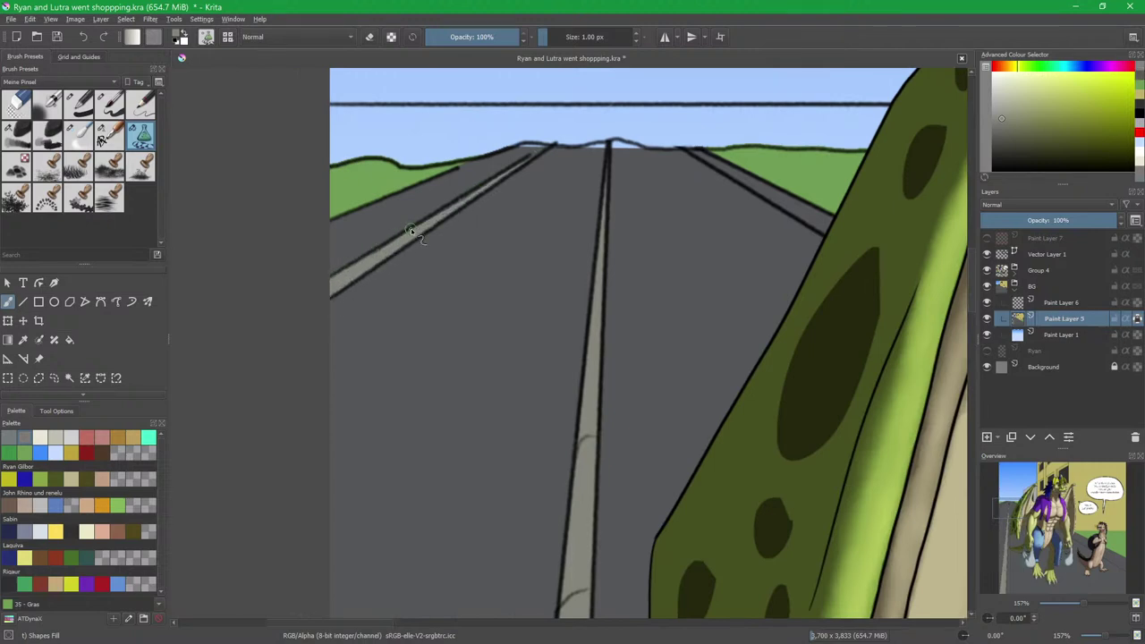
pyautogui.moveTo(421, 236); pyautogui.dragTo(339, 288)
# Sample the road's grey, lighten it and fill the pavement strip beyond the road, including the parts visible behind the dragon.
pyautogui.scroll(-2, 478, 186)
pyautogui.moveTo(627, 338); pyautogui.dragTo(334, 383)
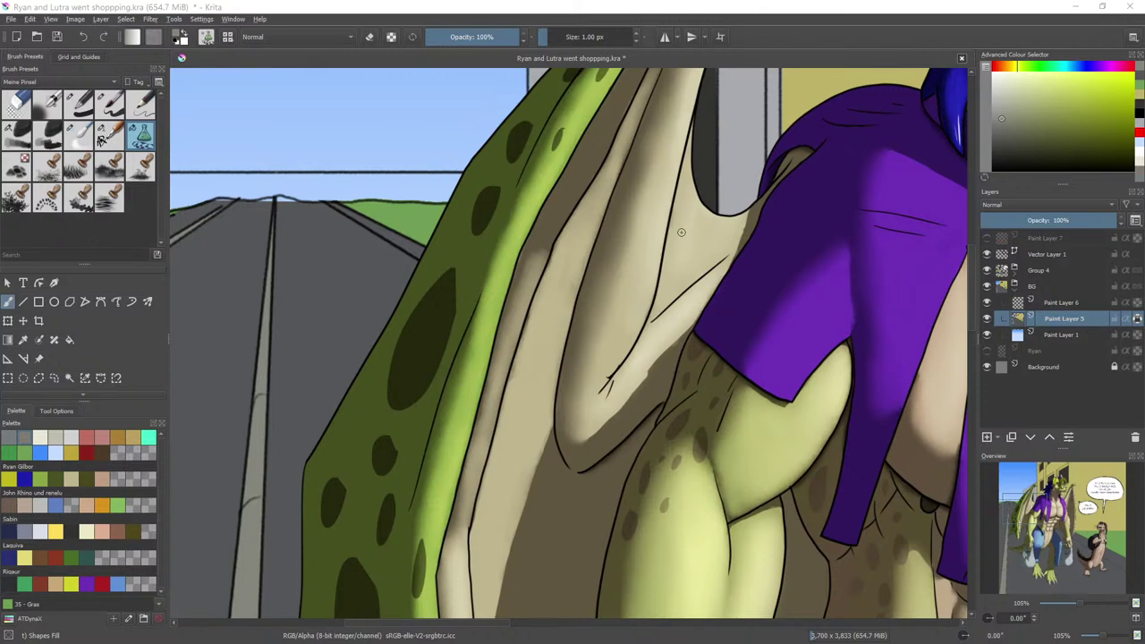
pyautogui.moveTo(260, 308); pyautogui.dragTo(489, 296)
pyautogui.moveTo(580, 310); pyautogui.dragTo(445, 302)
pyautogui.keyDown('ctrl'); pyautogui.click(415, 271); pyautogui.keyUp('ctrl')
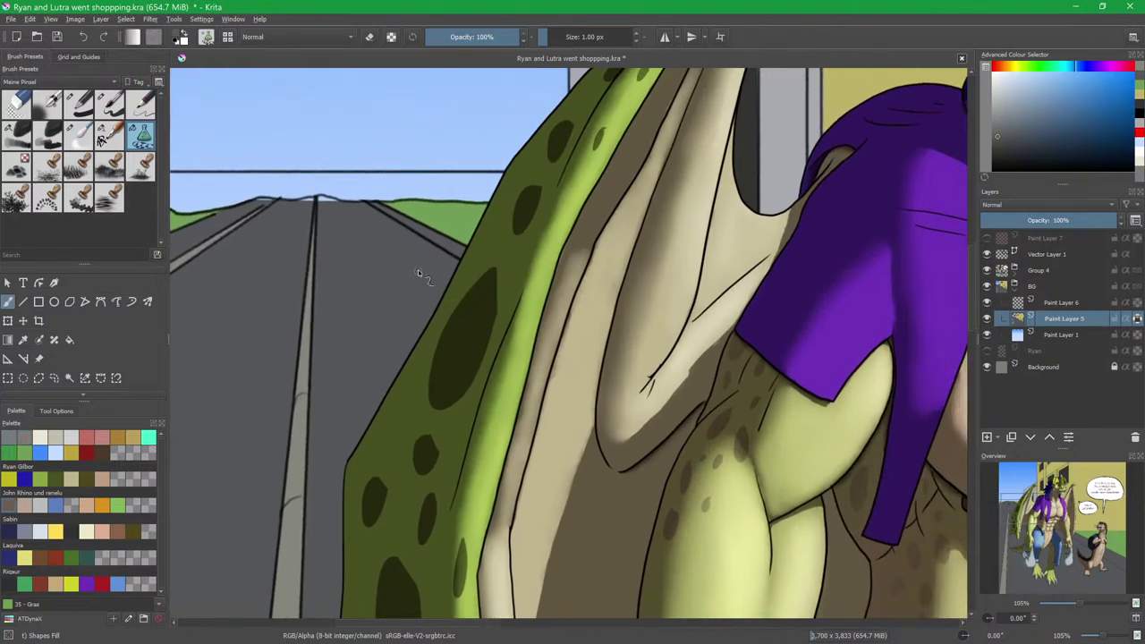
pyautogui.click(999, 127)
pyautogui.press('f')
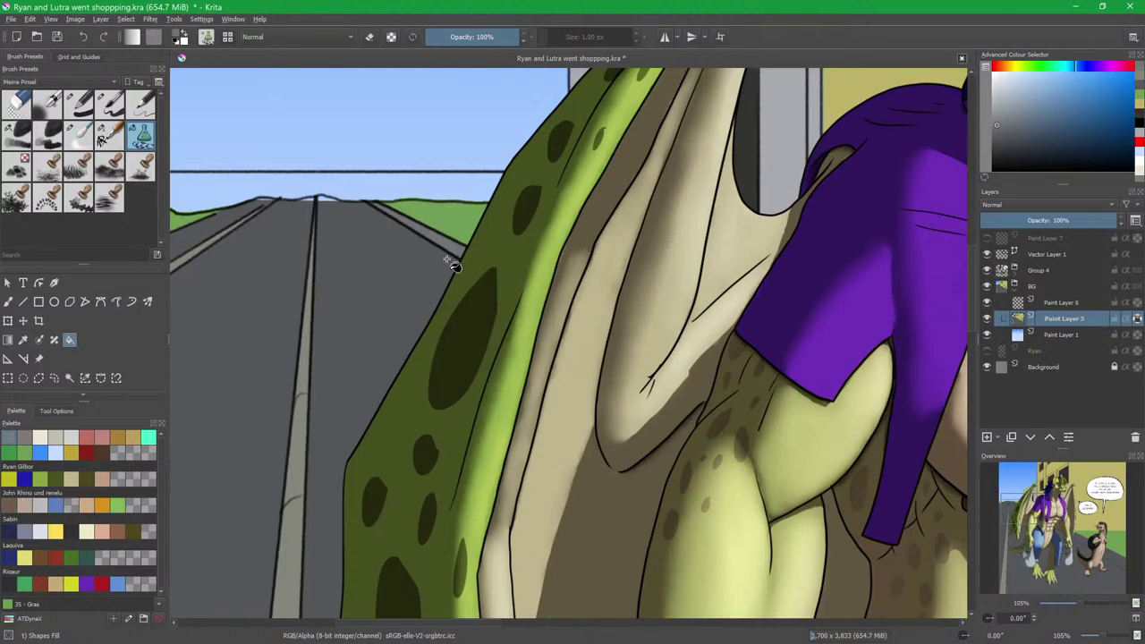
pyautogui.moveTo(787, 492); pyautogui.dragTo(249, 168)
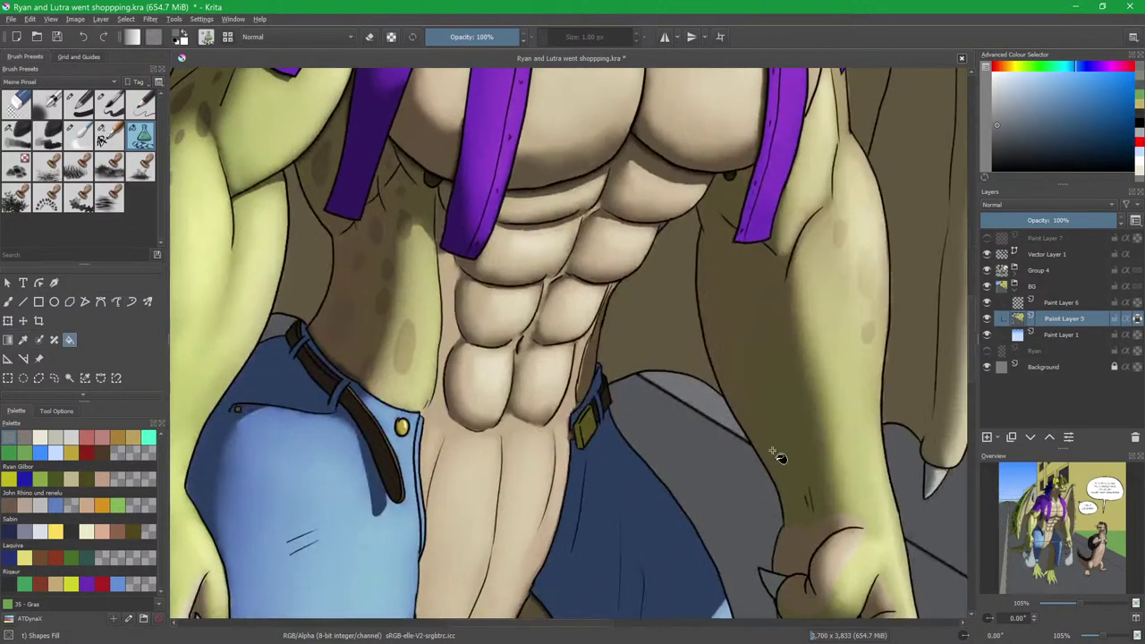
pyautogui.moveTo(838, 506); pyautogui.dragTo(445, 289)
pyautogui.click(620, 321)
pyautogui.scroll(-4, 654, 282)
pyautogui.moveTo(793, 424); pyautogui.dragTo(596, 351)
pyautogui.click(669, 358)
# Make a freehand selection of the sky strip between the horizon line and the far end of the road, up to the dragon's wing.
pyautogui.moveTo(374, 299)
pyautogui.mouseDown()
pyautogui.moveTo(408, 366)
pyautogui.moveTo(720, 567)
pyautogui.mouseUp()
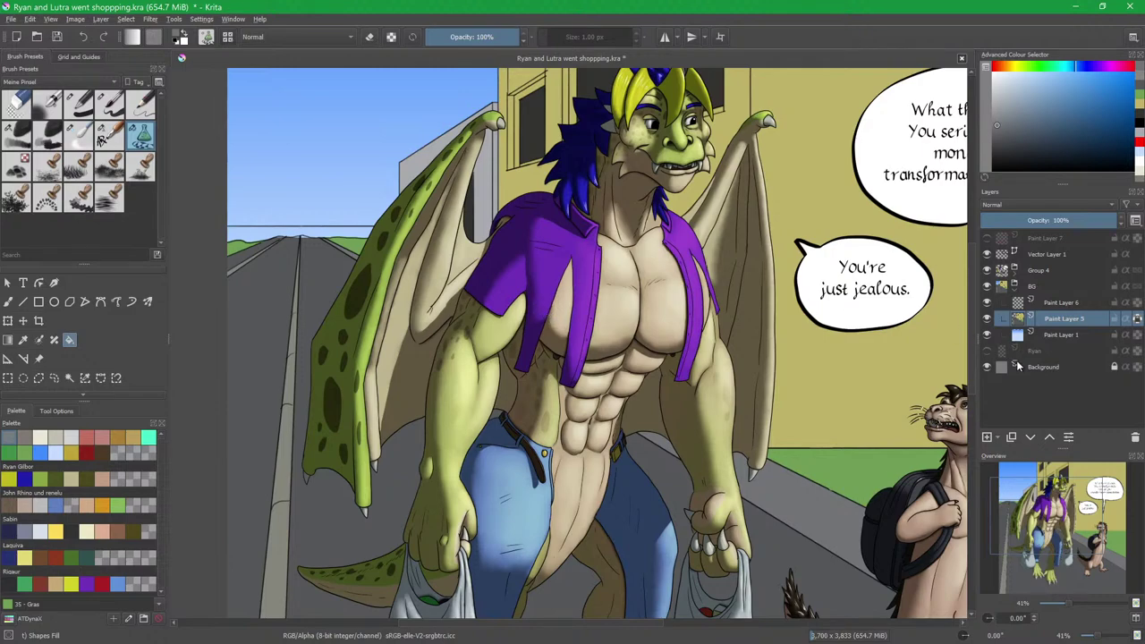
pyautogui.moveTo(355, 313); pyautogui.dragTo(511, 338)
pyautogui.scroll(3, 511, 337)
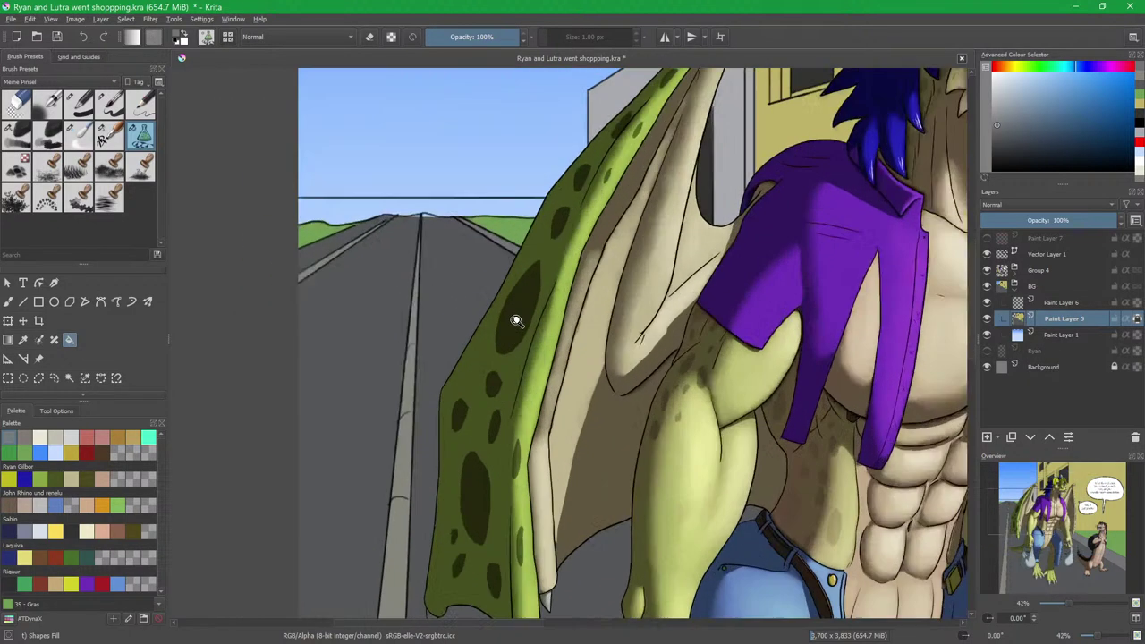
pyautogui.click(55, 377)
pyautogui.moveTo(290, 203); pyautogui.dragTo(294, 283)
pyautogui.moveTo(246, 240)
pyautogui.mouseDown()
pyautogui.moveTo(266, 252)
pyautogui.moveTo(533, 256)
pyautogui.moveTo(556, 237)
pyautogui.mouseUp()
pyautogui.moveTo(341, 311); pyautogui.dragTo(447, 330)
pyautogui.scroll(2, 395, 323)
pyautogui.moveTo(332, 232)
pyautogui.mouseDown()
pyautogui.moveTo(321, 271)
pyautogui.moveTo(362, 263)
pyautogui.moveTo(722, 291)
pyautogui.moveTo(800, 262)
pyautogui.moveTo(818, 235)
pyautogui.mouseUp()
pyautogui.moveTo(748, 259); pyautogui.dragTo(626, 299)
pyautogui.scroll(-3, 625, 299)
# On Paint Layer 1, apply a gradient from turquoise to the palette's Himmel unten inside the selected horizon strip.
pyautogui.click(1056, 335)
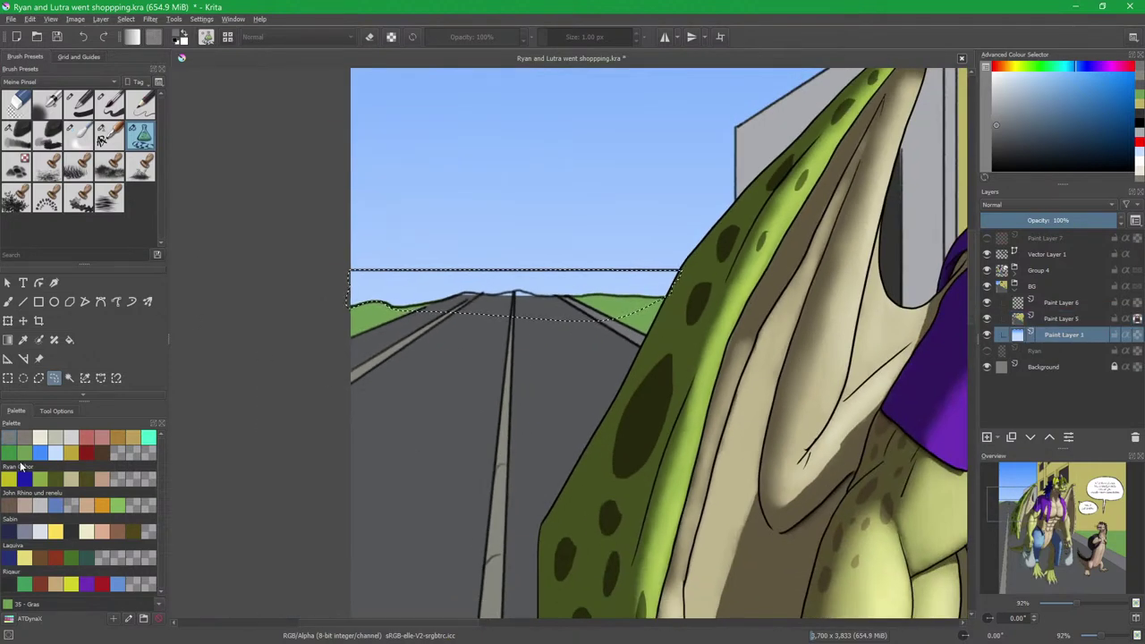
pyautogui.click(9, 340)
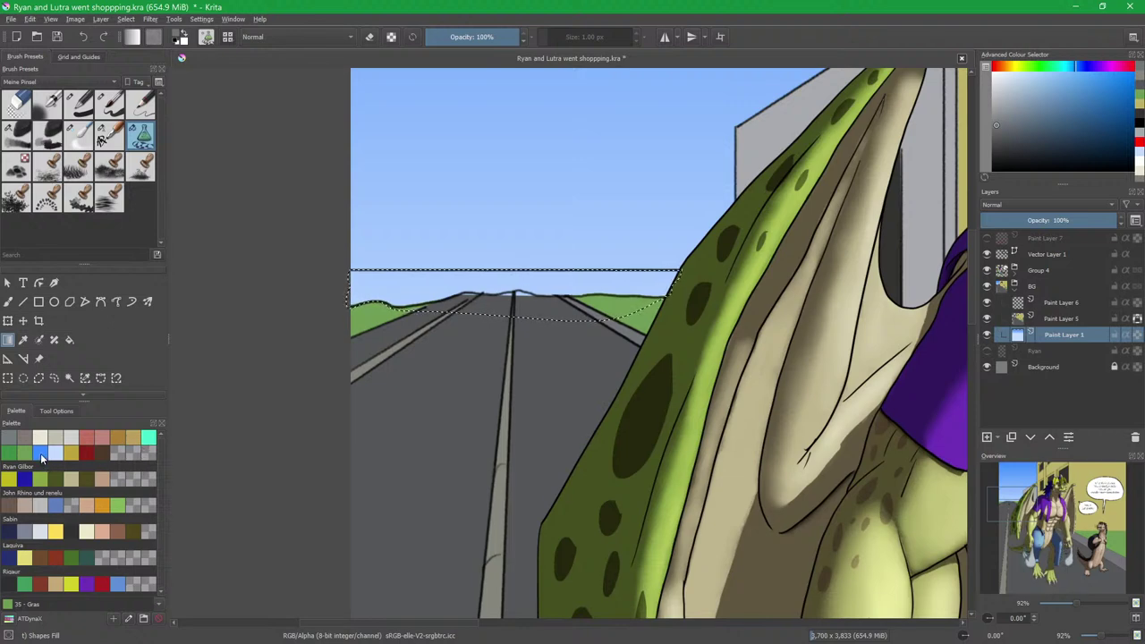
pyautogui.click(10, 620)
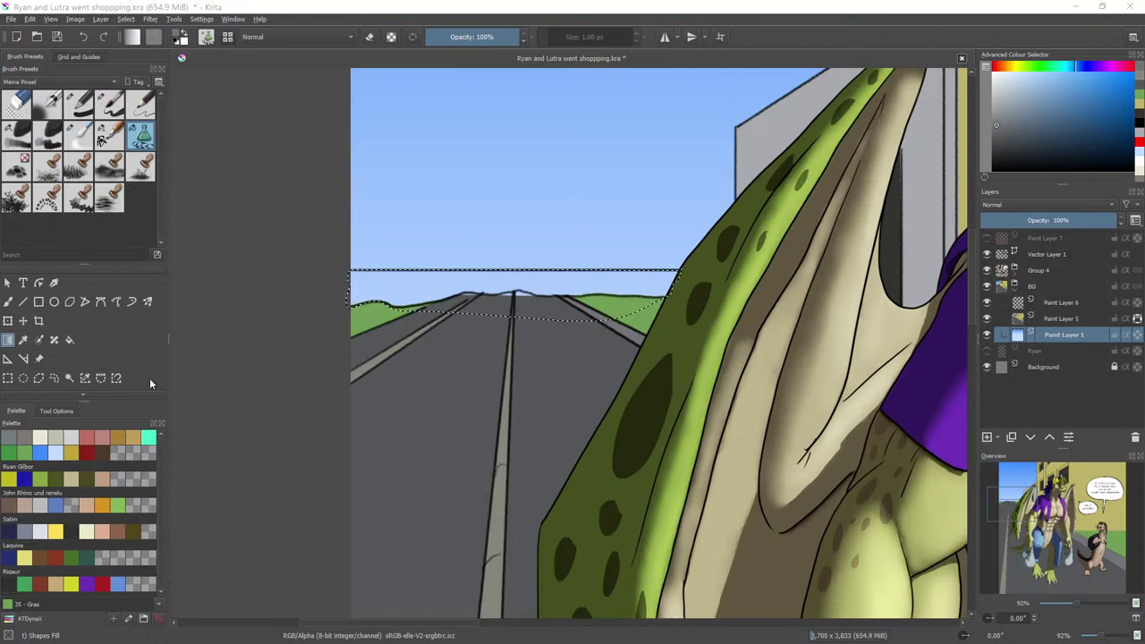
pyautogui.click(145, 411)
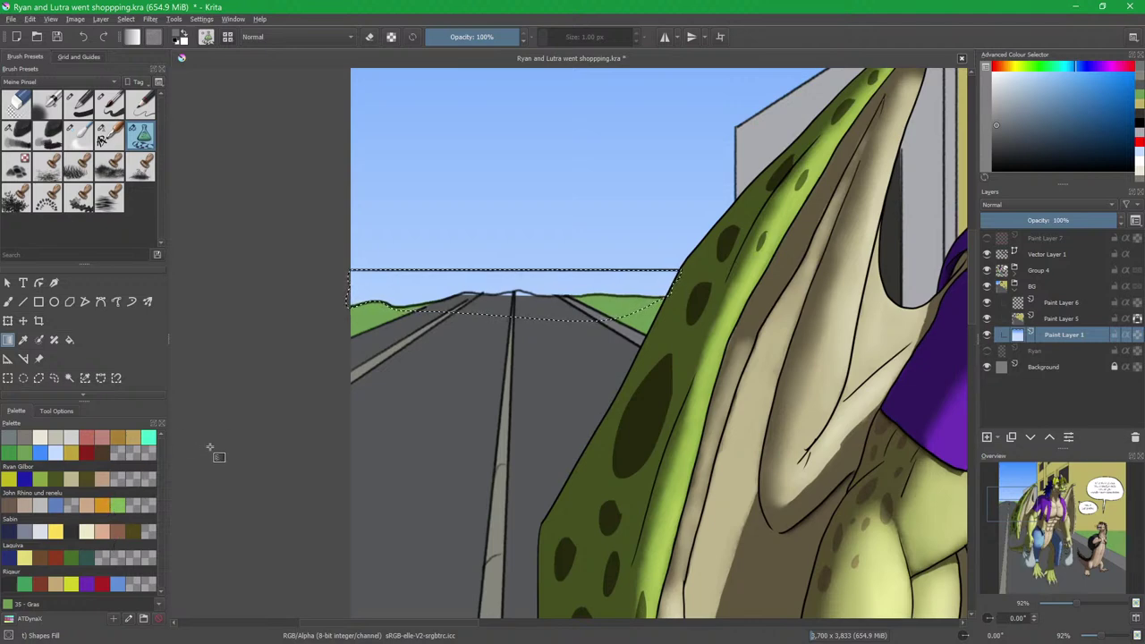
pyautogui.click(41, 453)
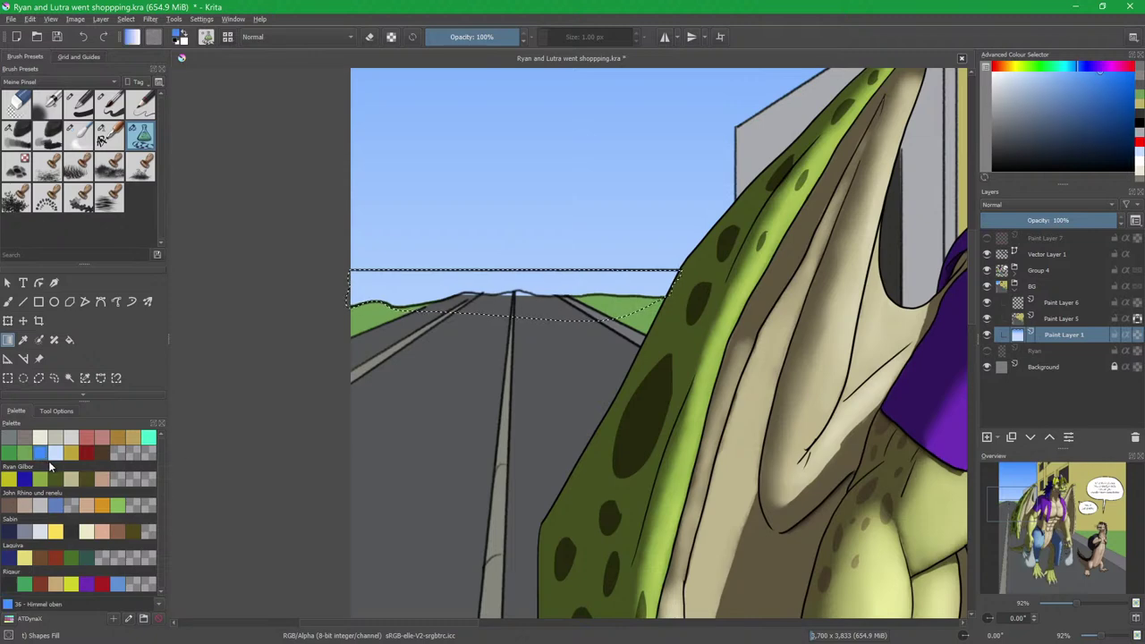
pyautogui.click(55, 454)
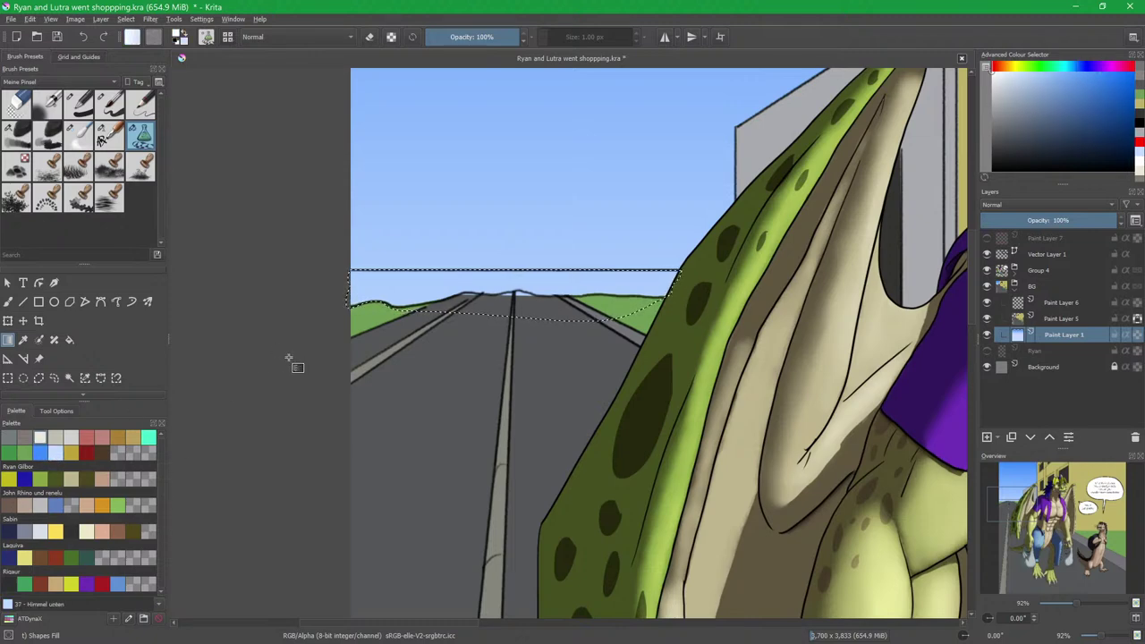
pyautogui.click(40, 453)
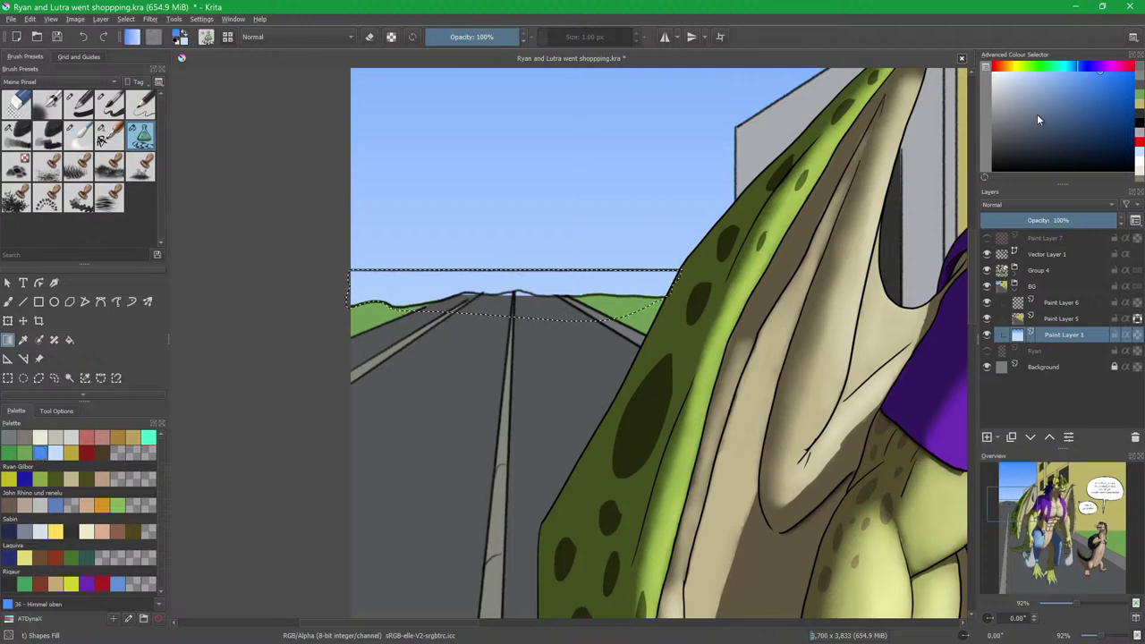
pyautogui.click(1062, 67)
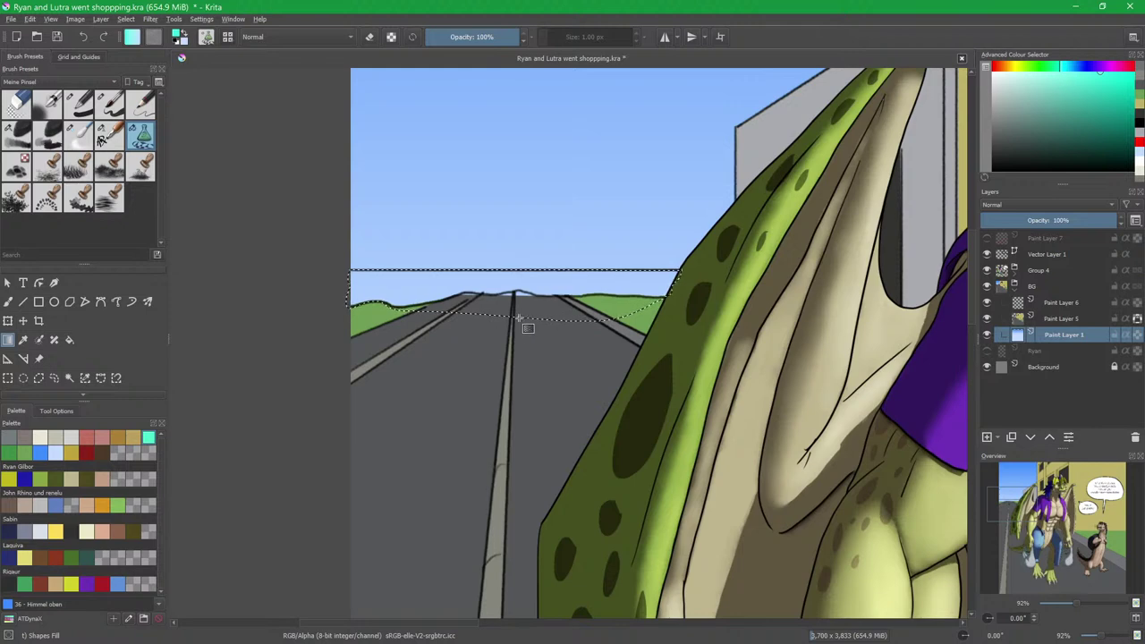
pyautogui.moveTo(525, 325); pyautogui.dragTo(527, 327)
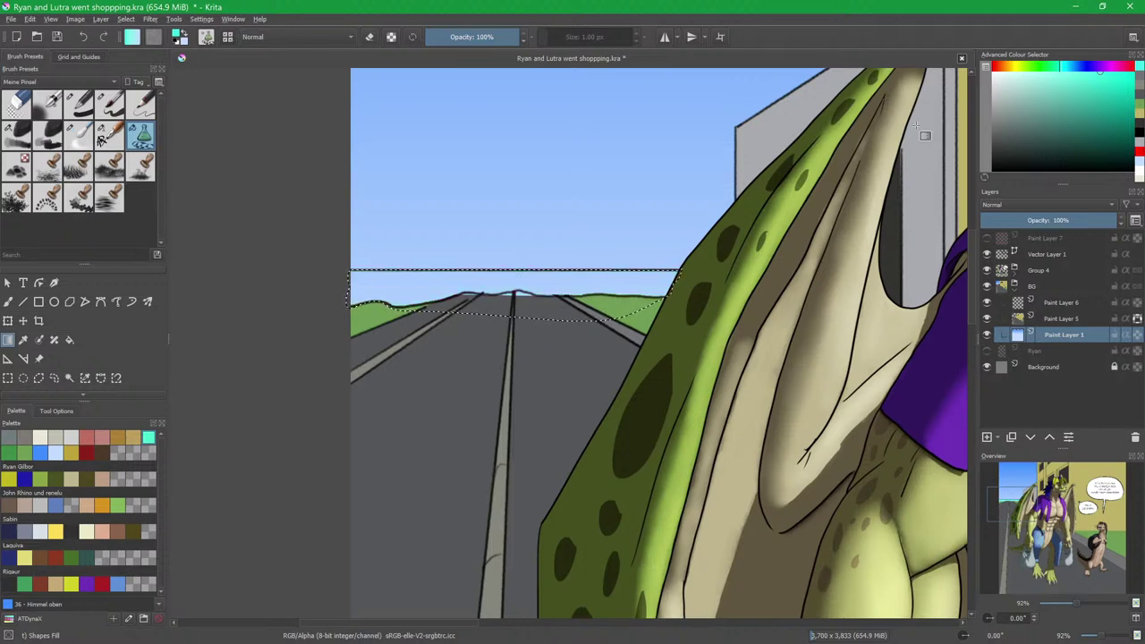
# Pick a slightly darker turquoise, reapply the gradient inside the selected horizon strip and clear the selection.
pyautogui.click(1099, 90)
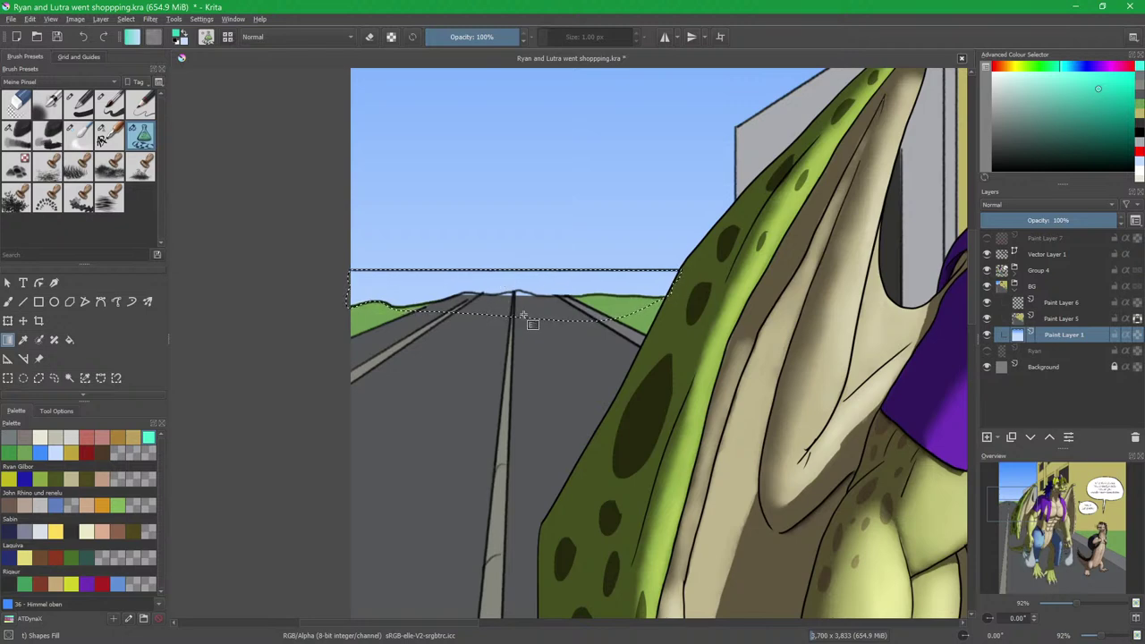
pyautogui.moveTo(528, 277); pyautogui.dragTo(528, 270)
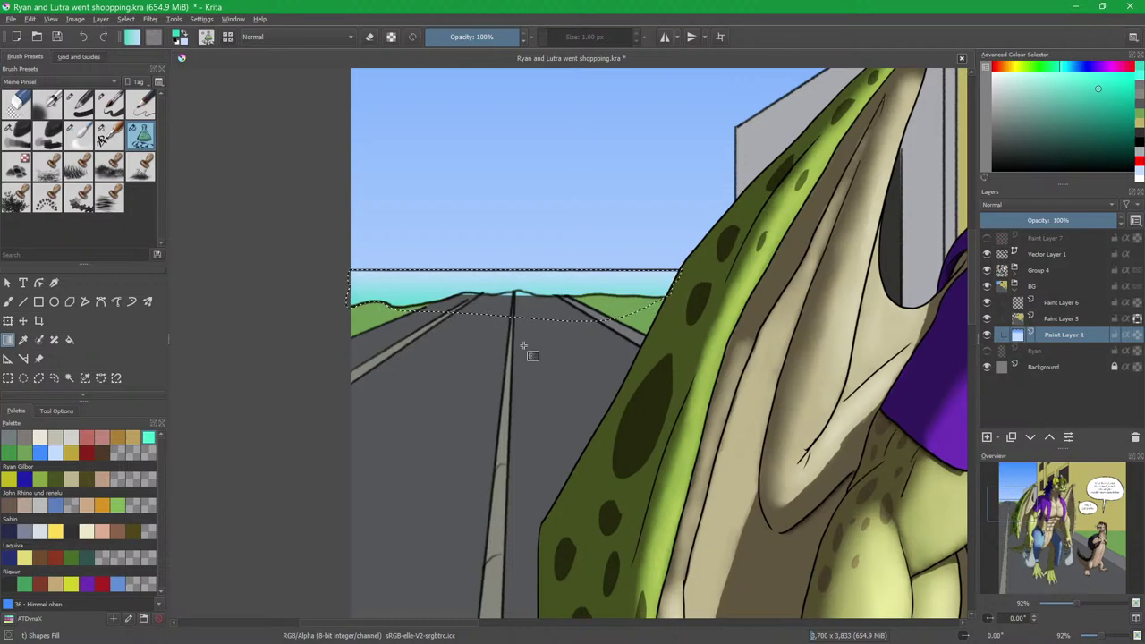
pyautogui.moveTo(544, 357); pyautogui.dragTo(449, 340)
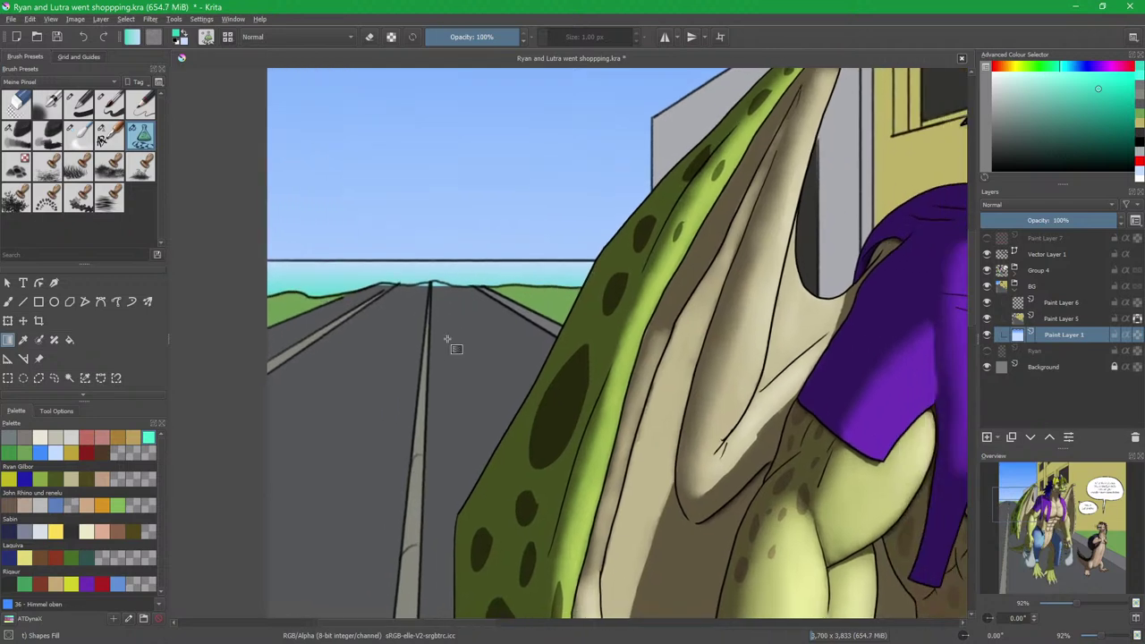
pyautogui.scroll(-5, 461, 316)
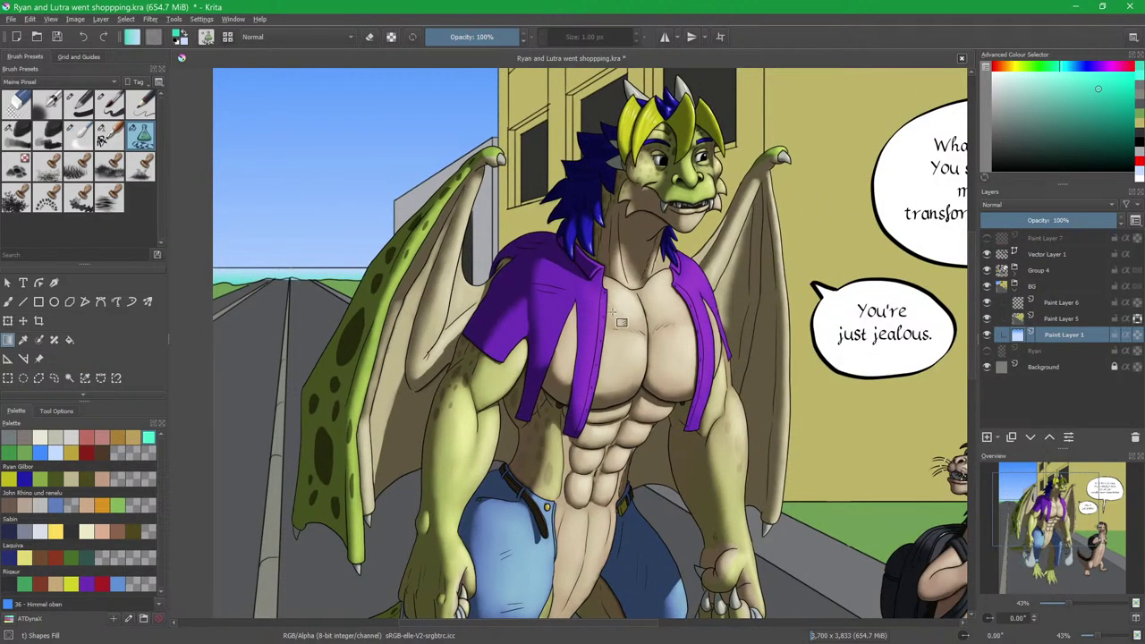
pyautogui.moveTo(635, 239); pyautogui.dragTo(608, 341)
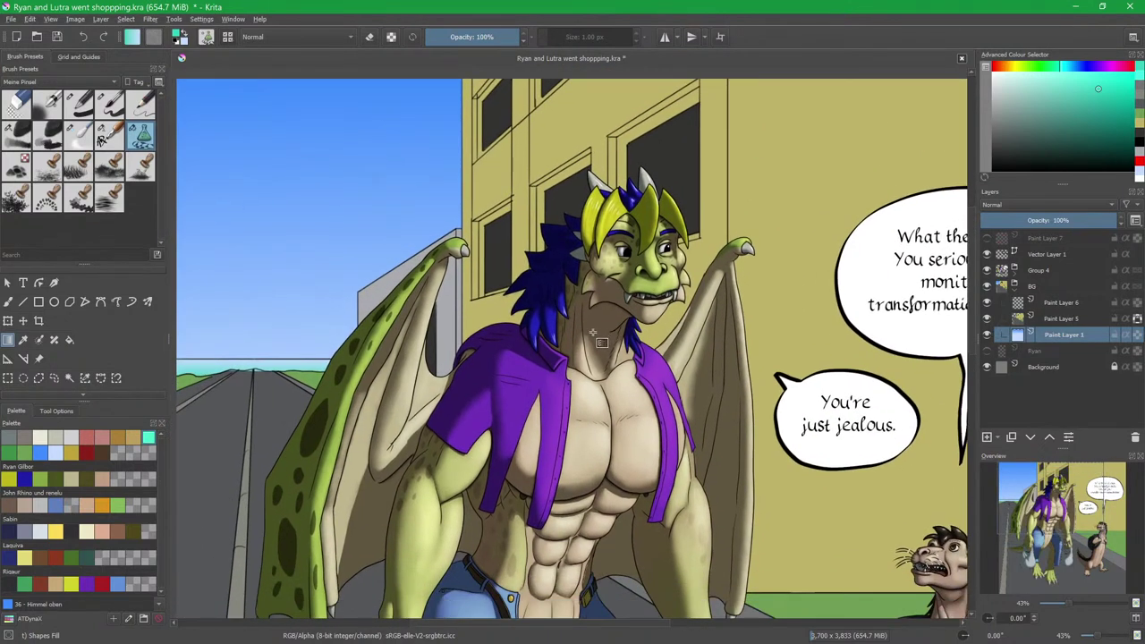
# Add a paint layer above Paint Layer 5, name it sddw and set its blending mode to Multiply.
pyautogui.click(1056, 320)
pyautogui.press('Insert')
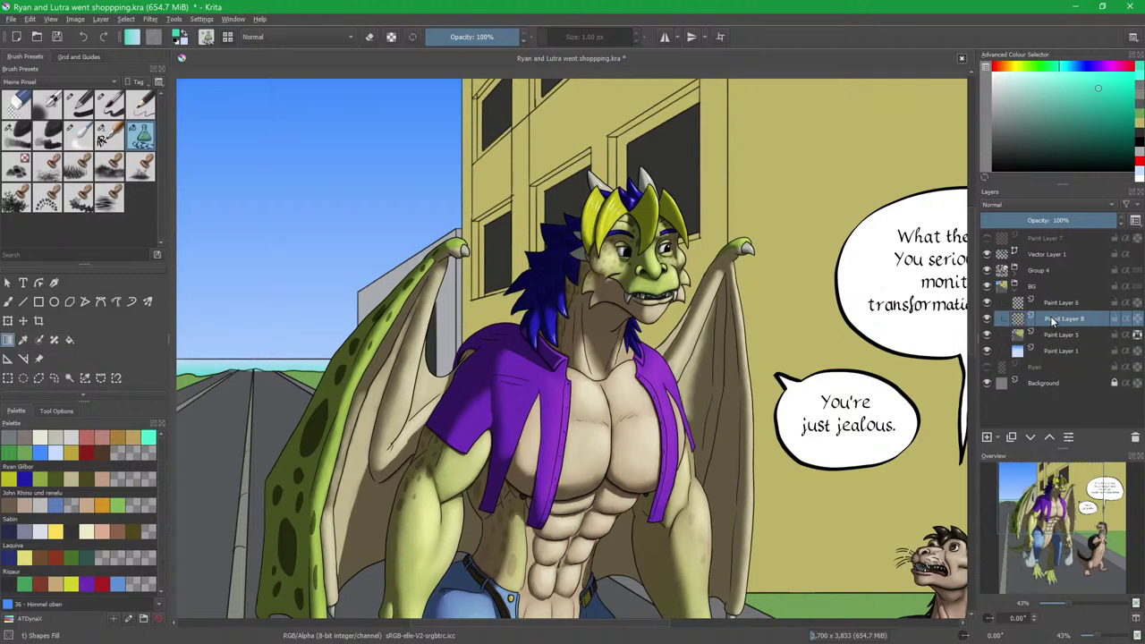
pyautogui.doubleClick(1063, 320)
pyautogui.moveTo(1064, 321); pyautogui.dragTo(998, 331)
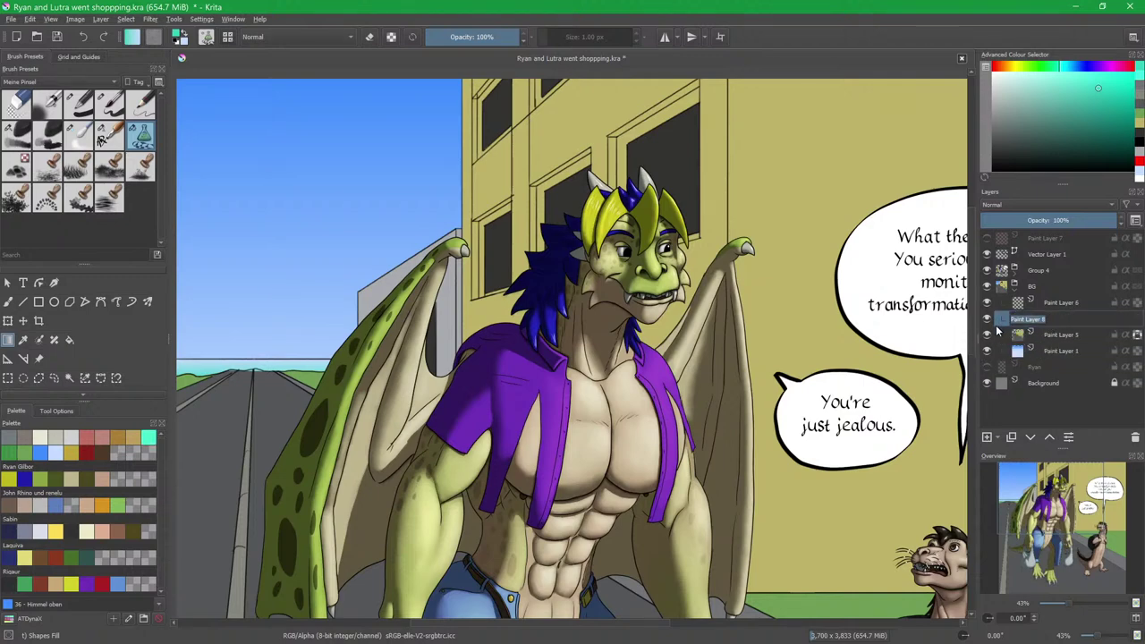
pyautogui.write('sddw')
pyautogui.press('Return')
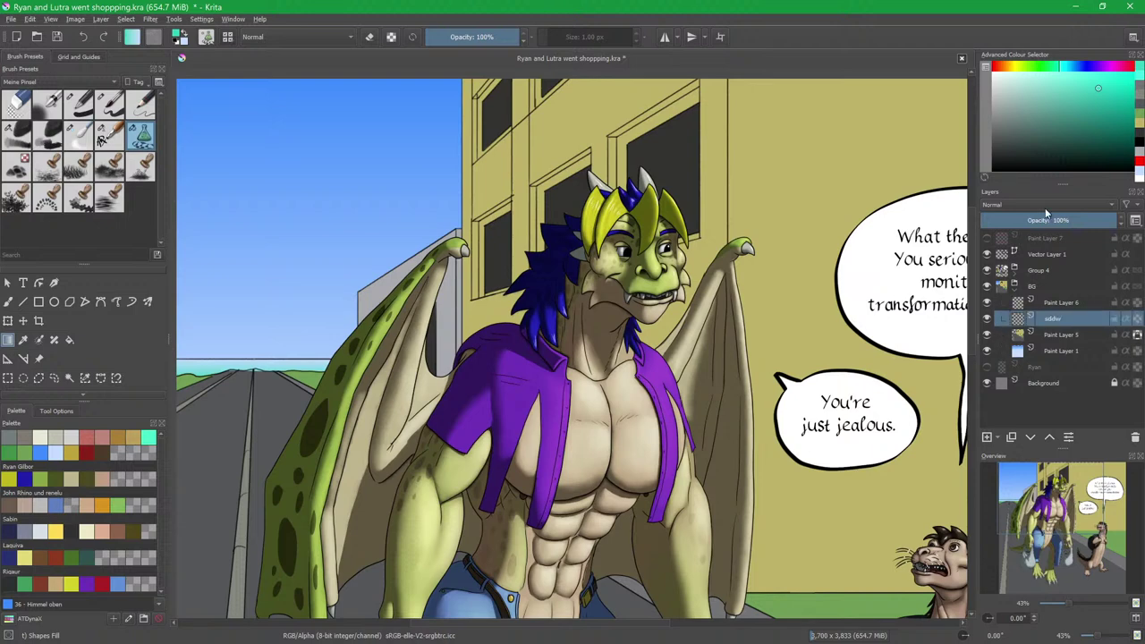
pyautogui.click(1046, 191)
pyautogui.moveTo(802, 366); pyautogui.dragTo(800, 420)
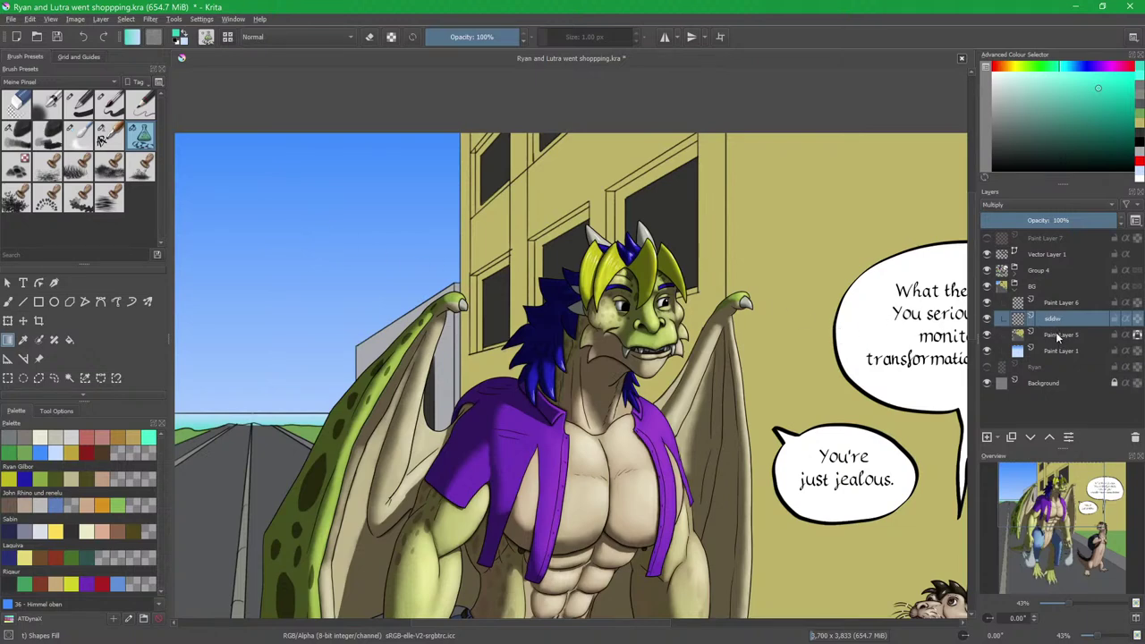
# On Paint Layer 5, fill the window frames of the yellow building with the palette colour weiß.
pyautogui.click(1059, 336)
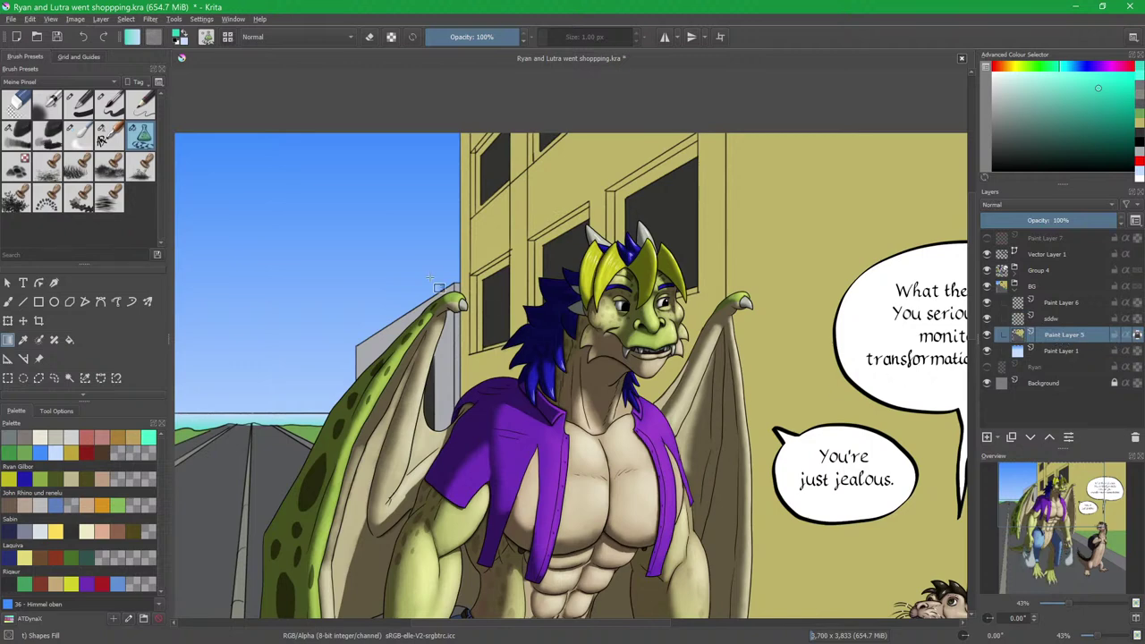
pyautogui.press('f')
pyautogui.click(66, 439)
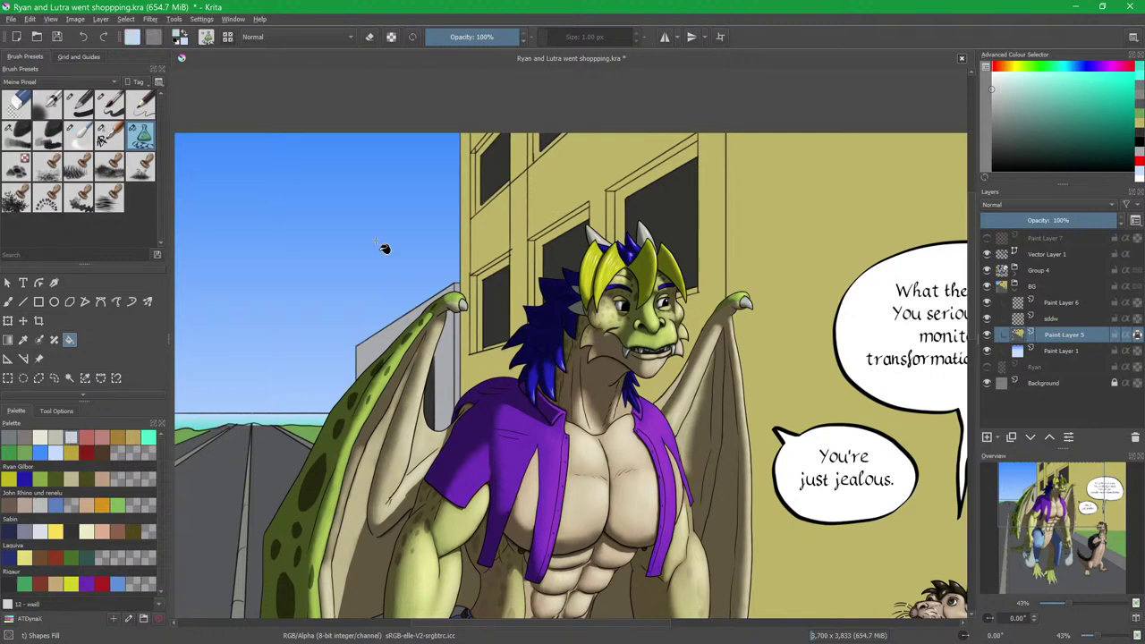
pyautogui.click(645, 177)
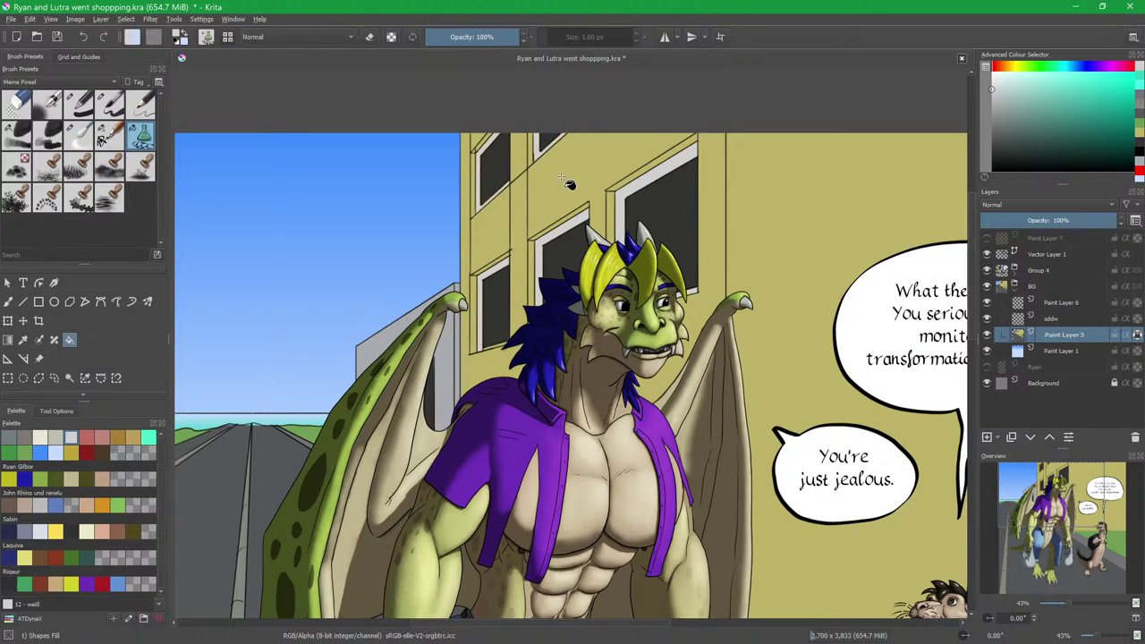
pyautogui.moveTo(656, 295); pyautogui.dragTo(624, 354)
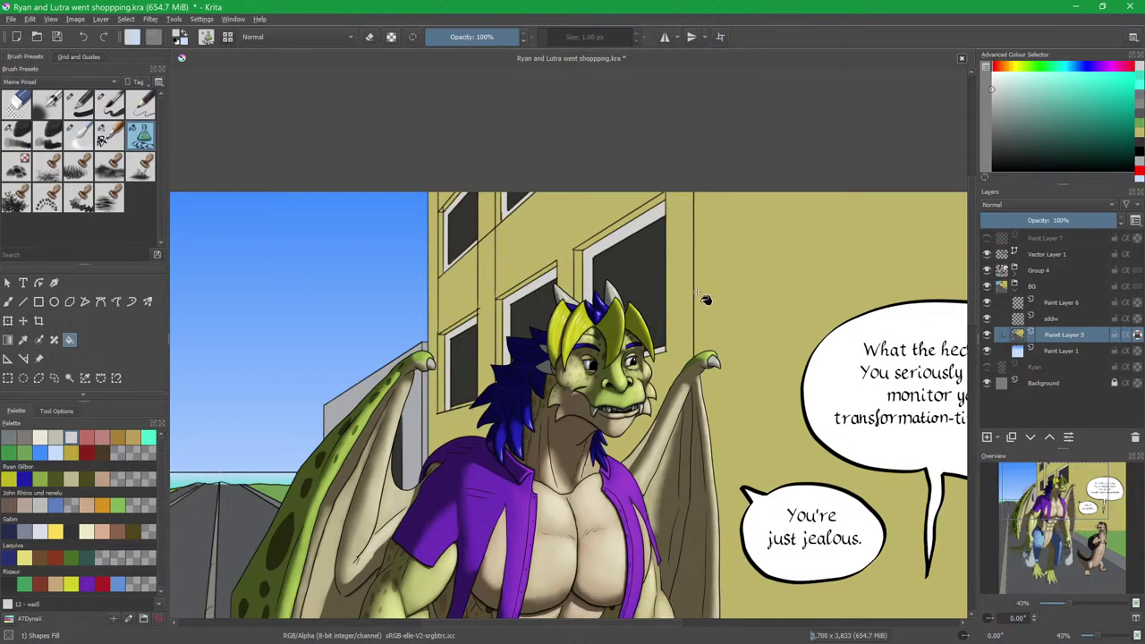
pyautogui.scroll(-5, 705, 295)
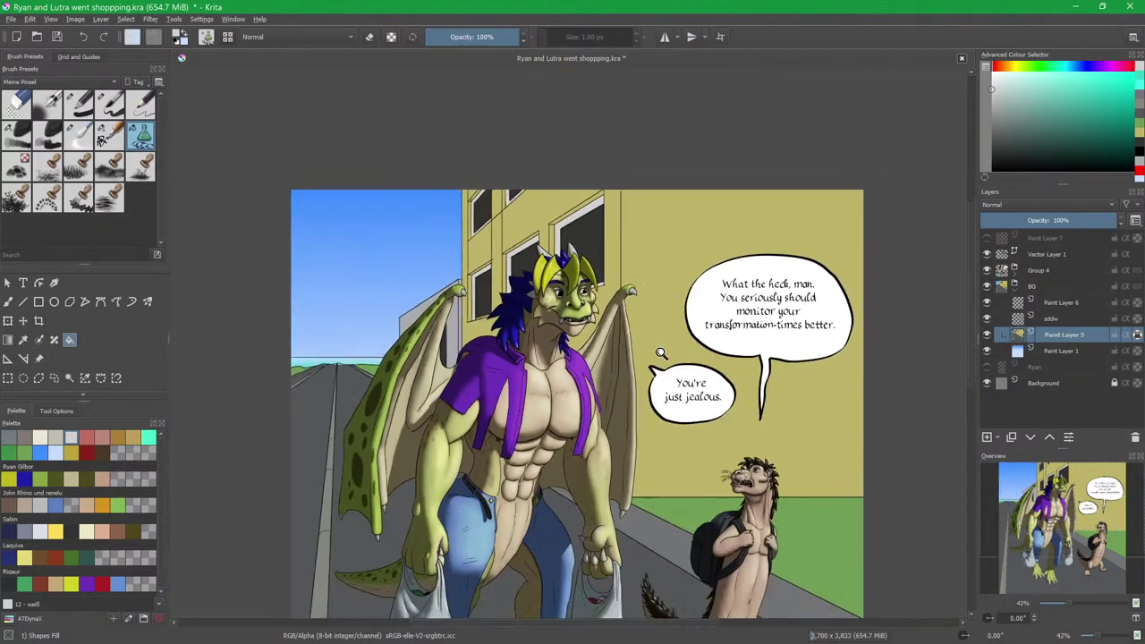
pyautogui.scroll(4, 667, 324)
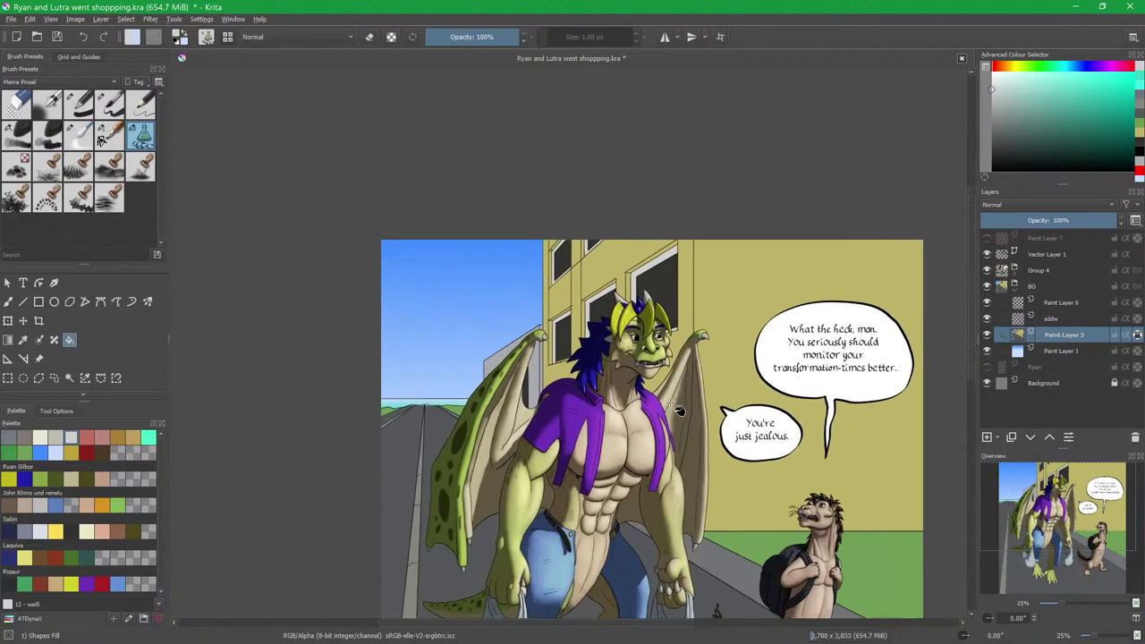
pyautogui.scroll(-2, 676, 362)
pyautogui.scroll(2, 674, 368)
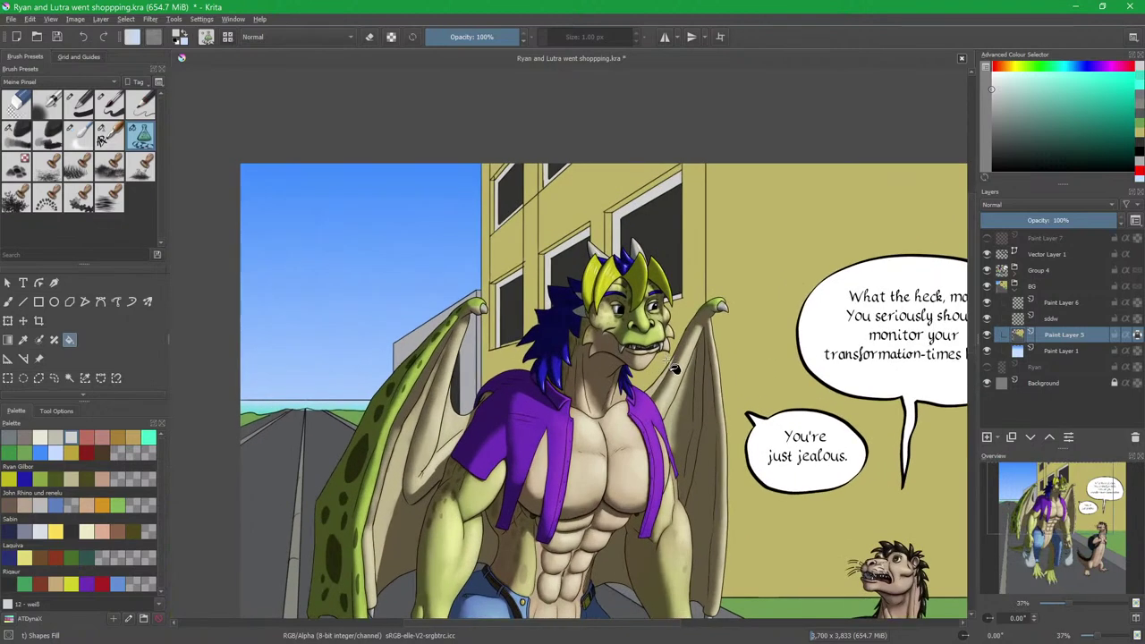
# Activate the sddw layer, choose the palette's sdw K colour and try it as a fill on the building's corner strip.
pyautogui.click(1056, 320)
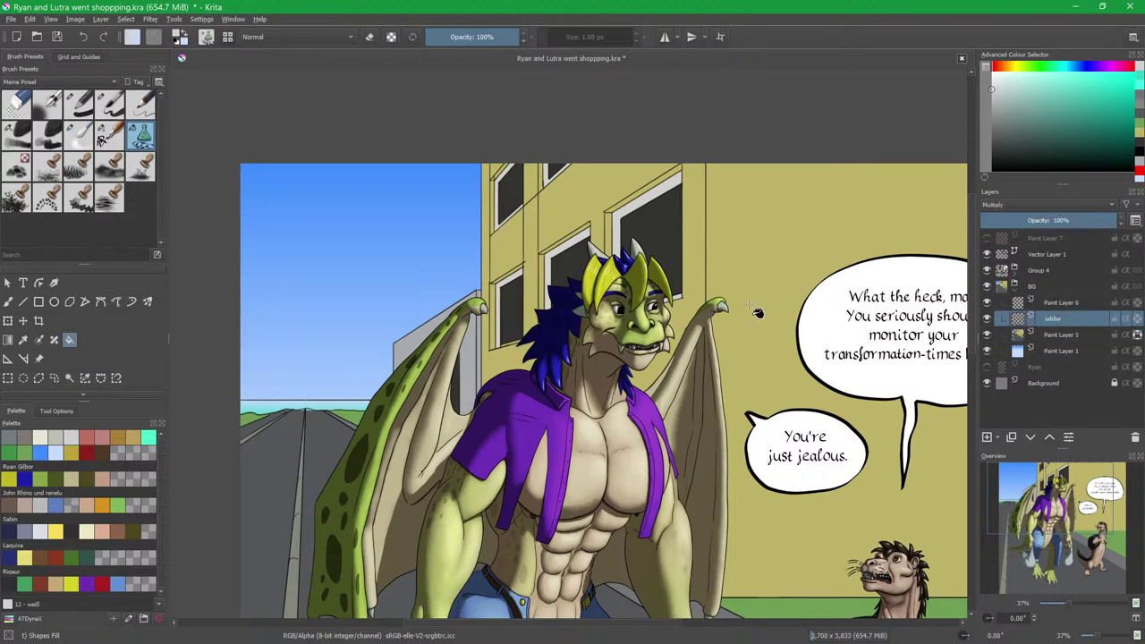
pyautogui.scroll(-4, 682, 345)
pyautogui.moveTo(682, 344); pyautogui.dragTo(676, 364)
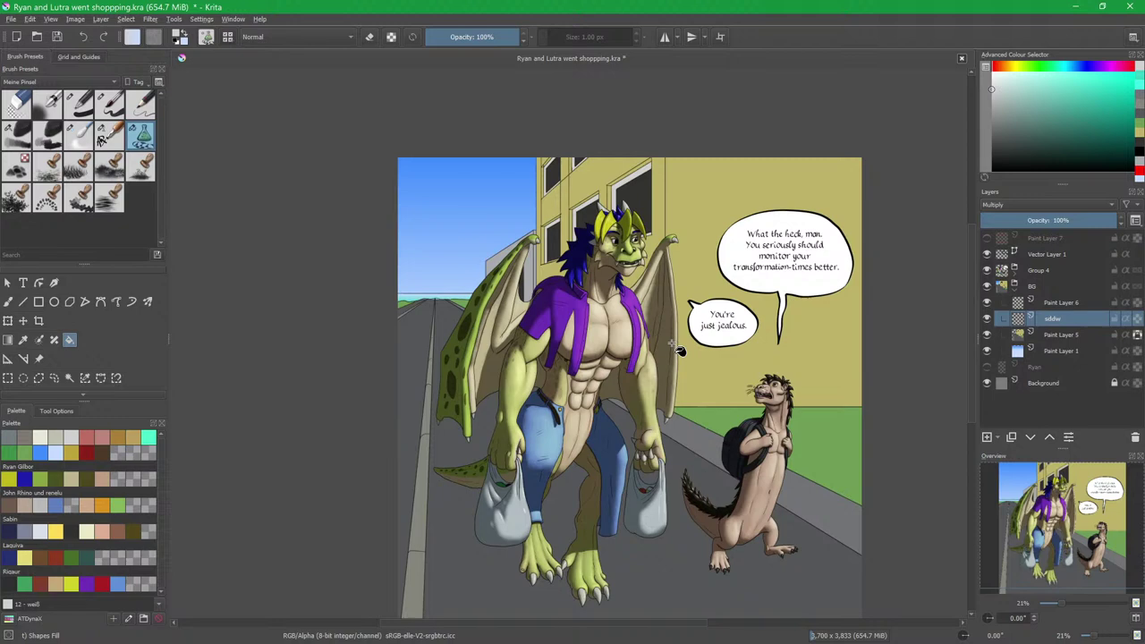
pyautogui.click(14, 439)
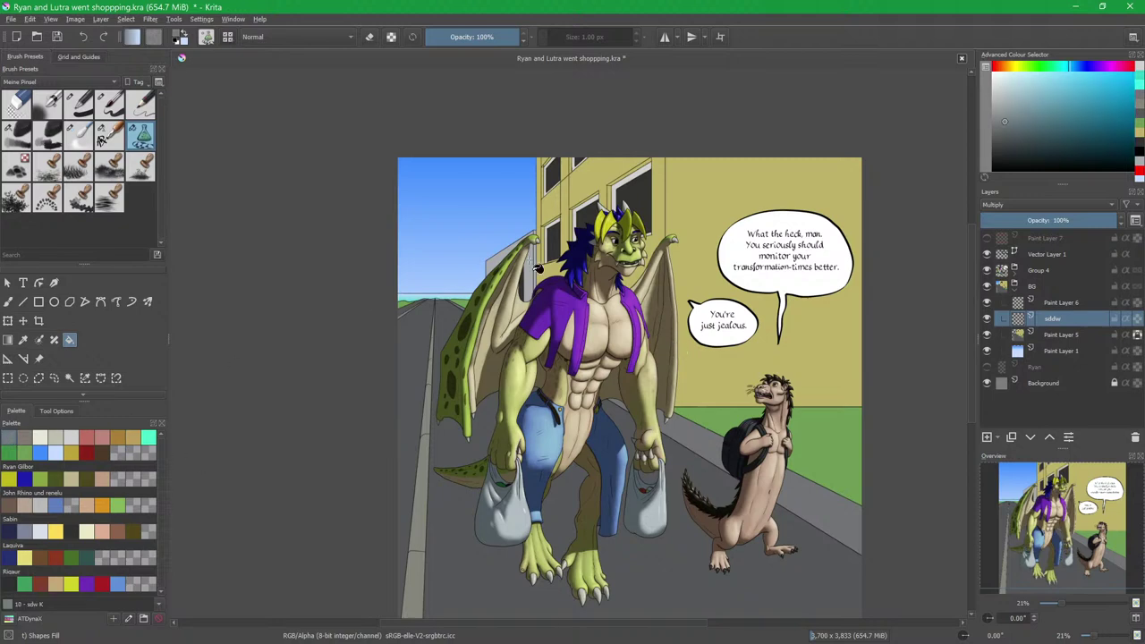
pyautogui.click(670, 191)
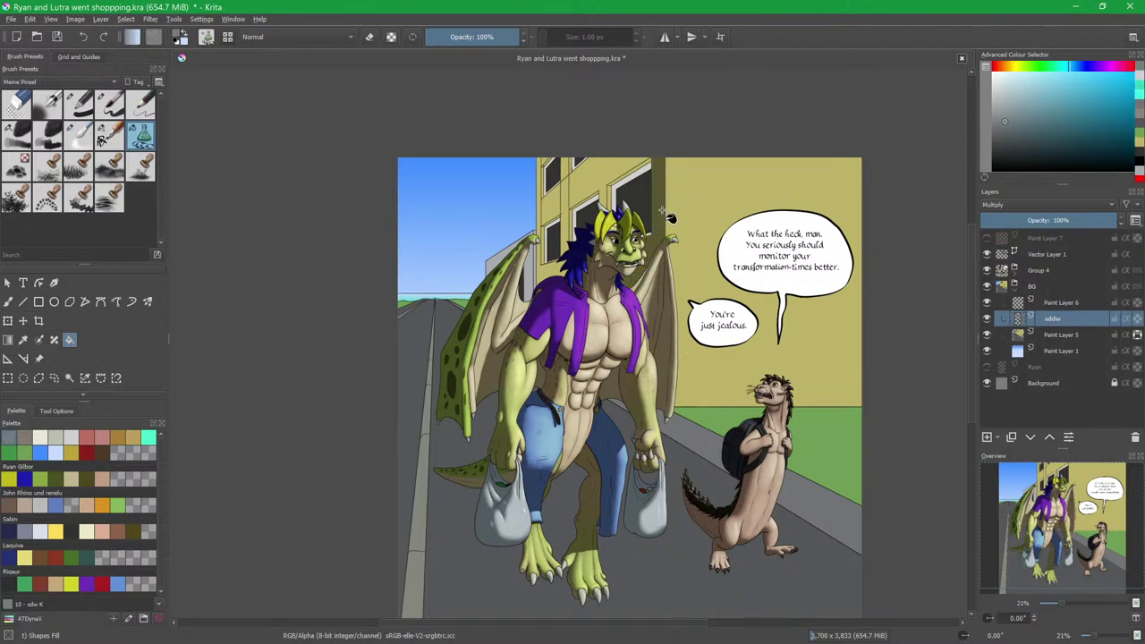
pyautogui.hotkey('ctrl', 'z')
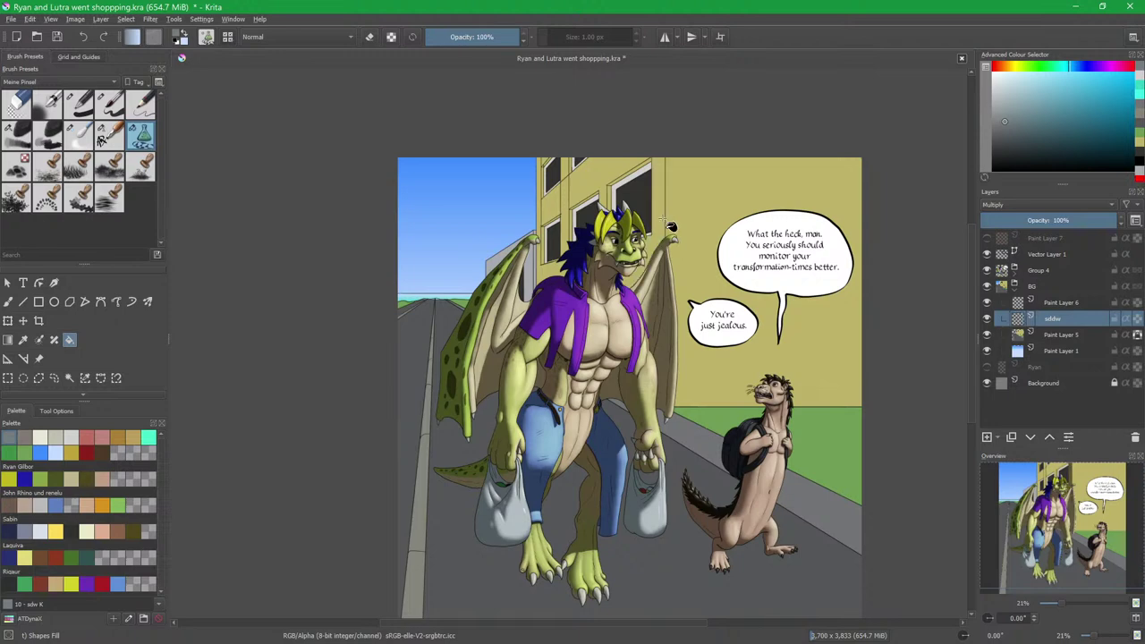
# Hide Group 4 and try filling the yellow building's street-side wall with sdw K on the sddw layer.
pyautogui.click(988, 271)
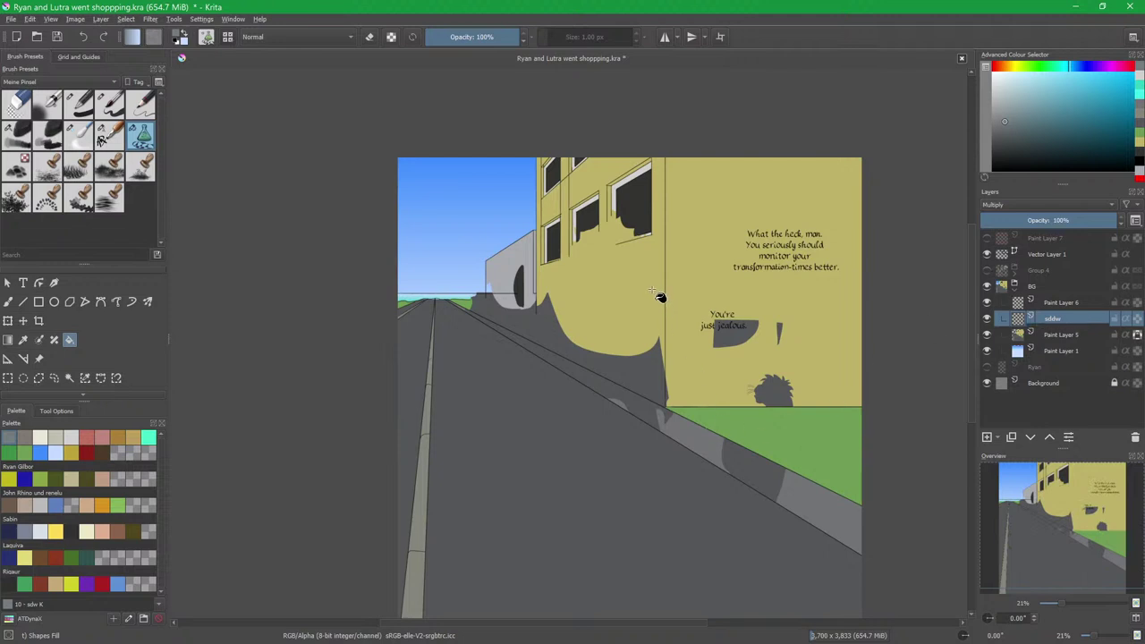
pyautogui.click(652, 290)
pyautogui.click(552, 204)
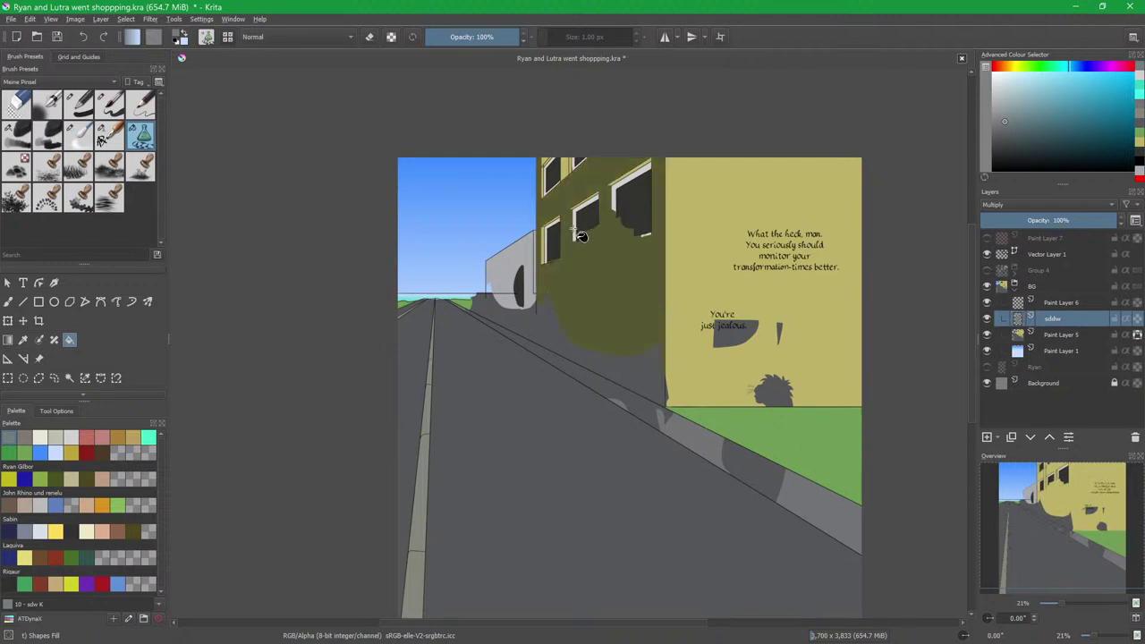
# Hide Paint Layer 6, undo the wall fills and try a single shadow fill on the building without its outlines.
pyautogui.click(987, 303)
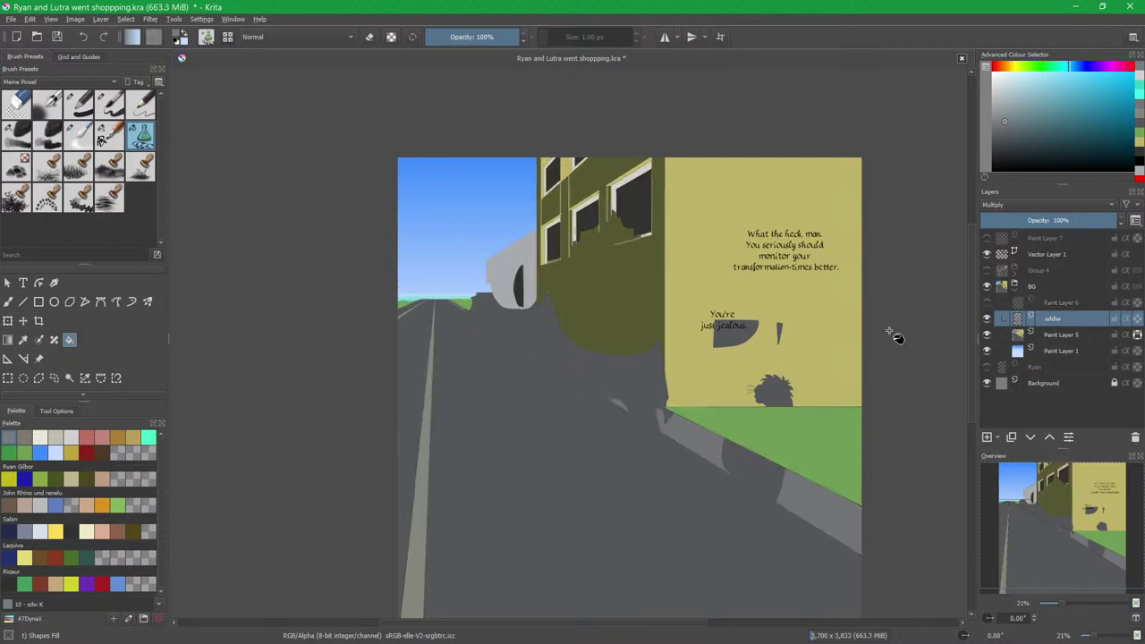
pyautogui.hotkey('ctrl', 'z')
pyautogui.hotkey('ctrl', 'z')
pyautogui.click(619, 284)
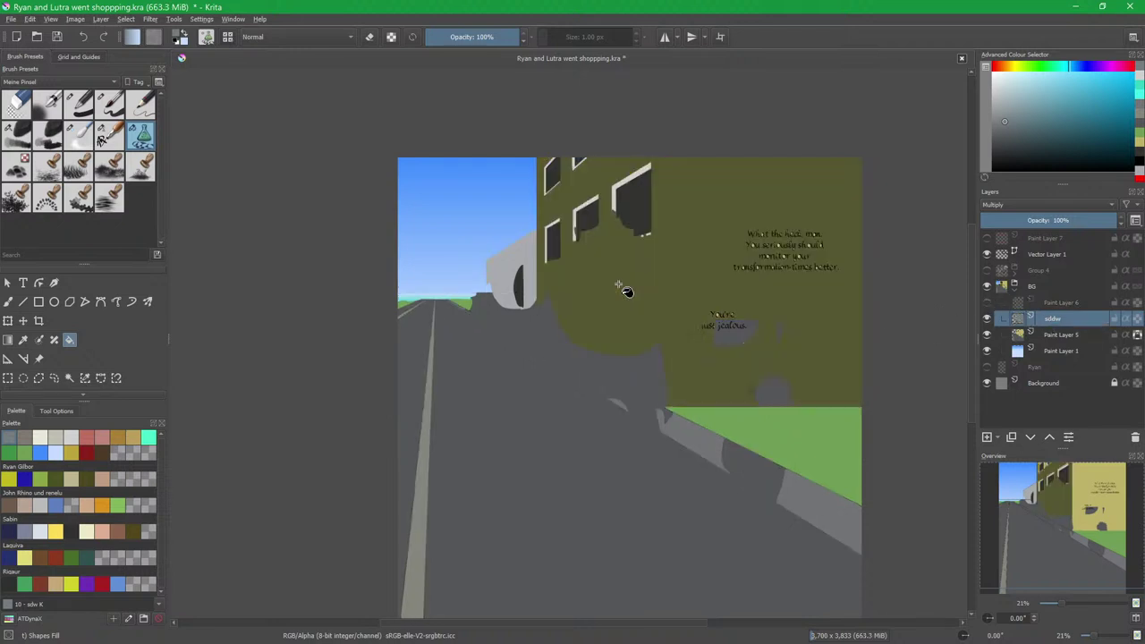
pyautogui.hotkey('ctrl', 'z')
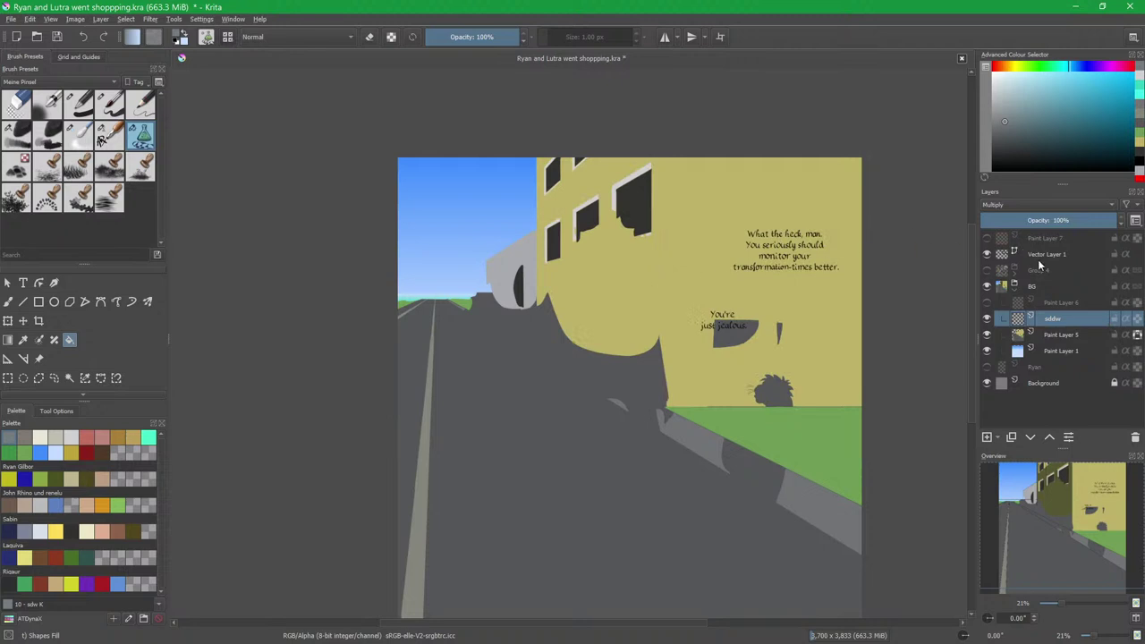
# Hide Vector Layer 1, try another shadow fill on the building wall and undo it.
pyautogui.click(987, 255)
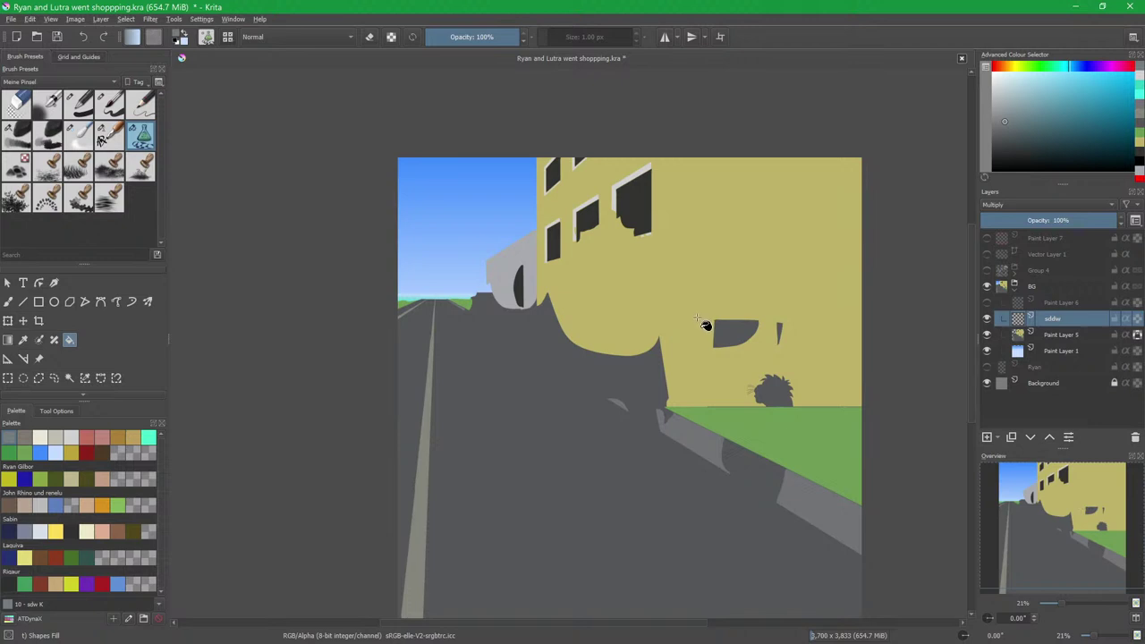
pyautogui.click(697, 317)
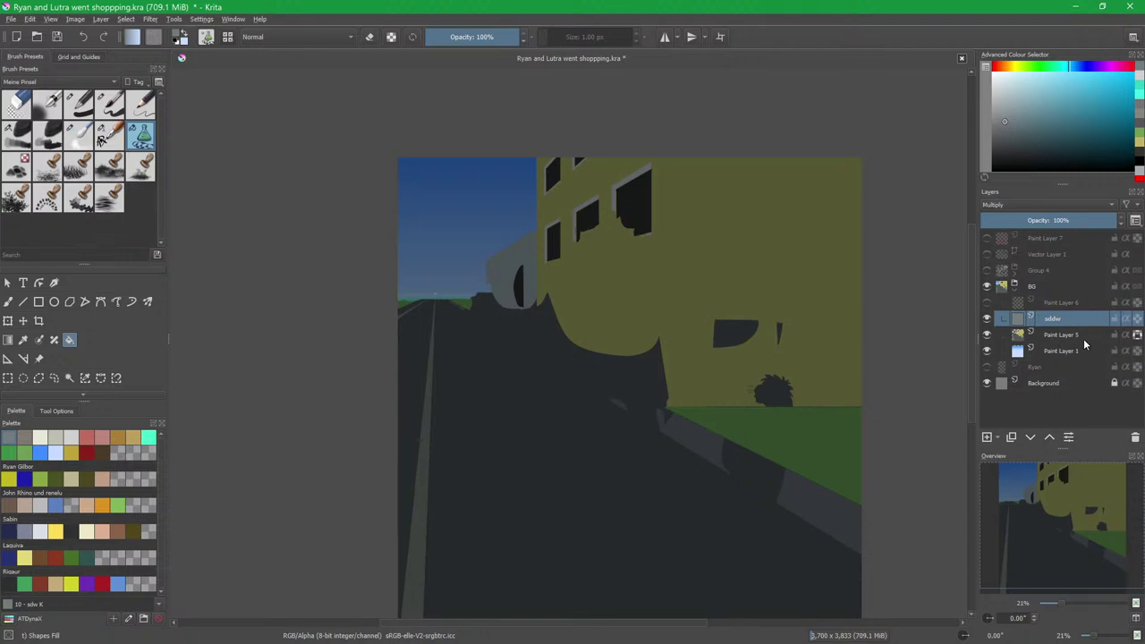
pyautogui.hotkey('ctrl', 'z')
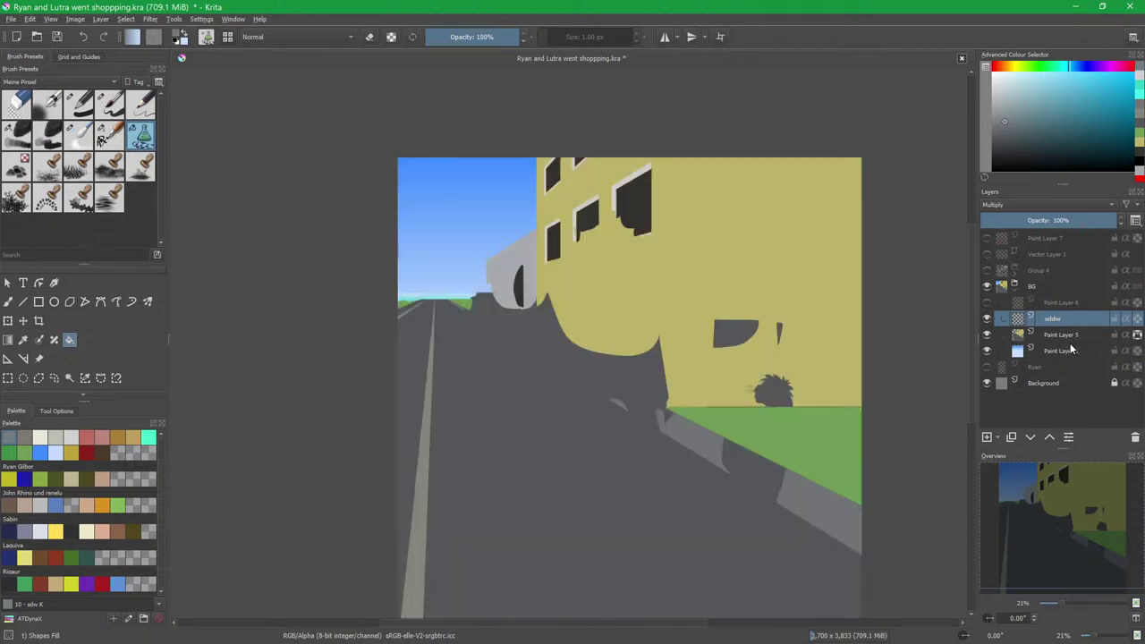
# Restore the selection around the buildings and ground, fill it with sdw K on the sddw layer, deselect and show Group 4.
pyautogui.click(1069, 337)
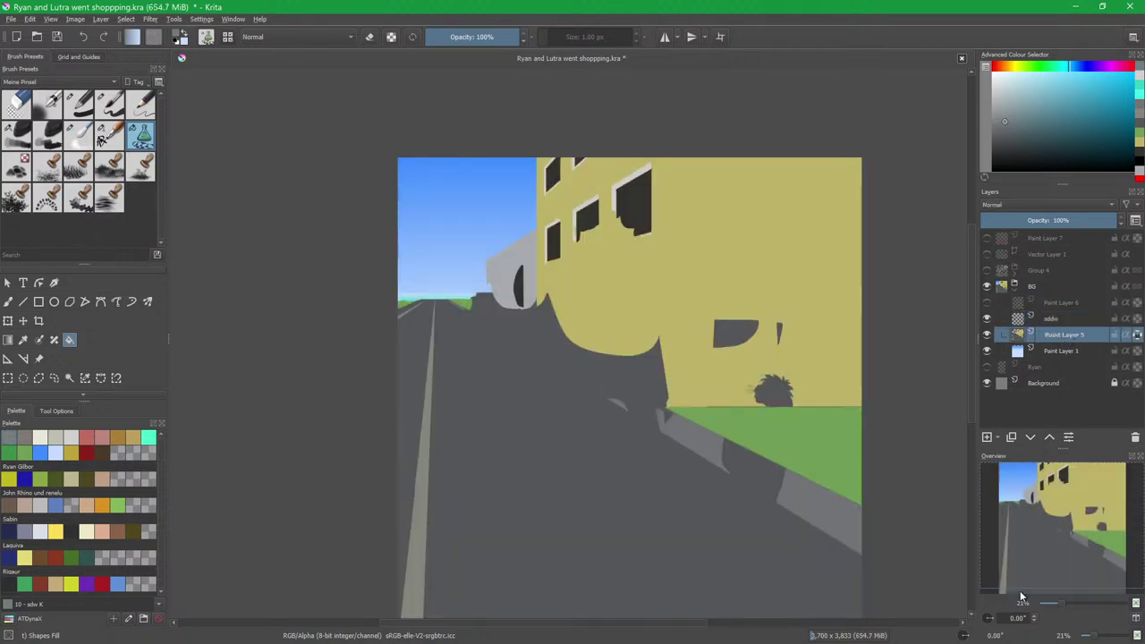
pyautogui.hotkey('ctrl', 'shift', 'd')
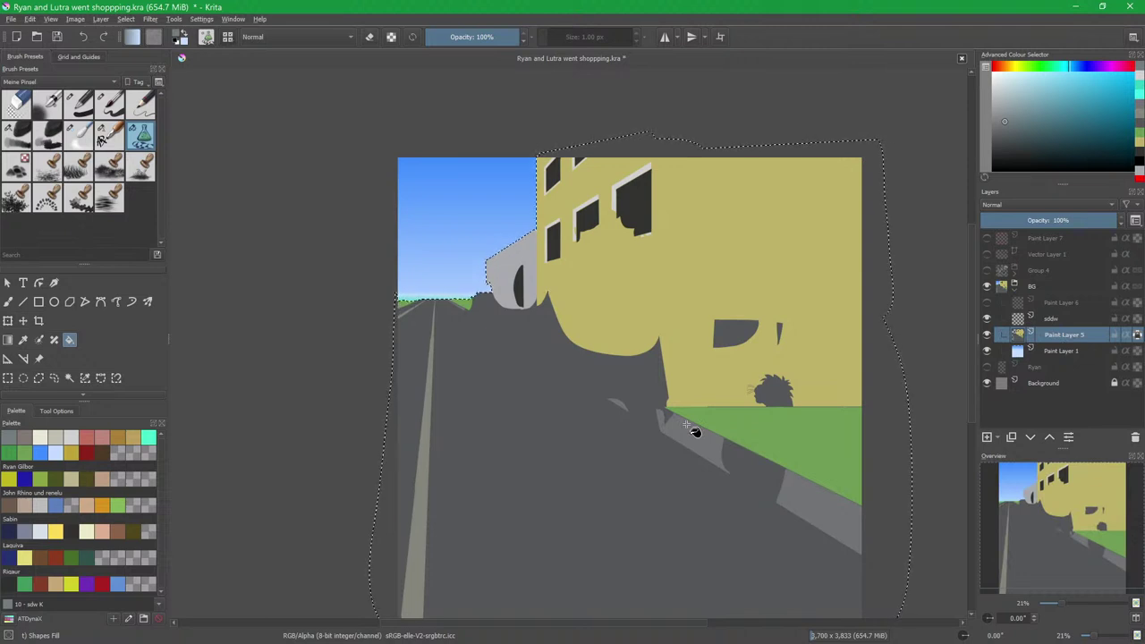
pyautogui.click(690, 430)
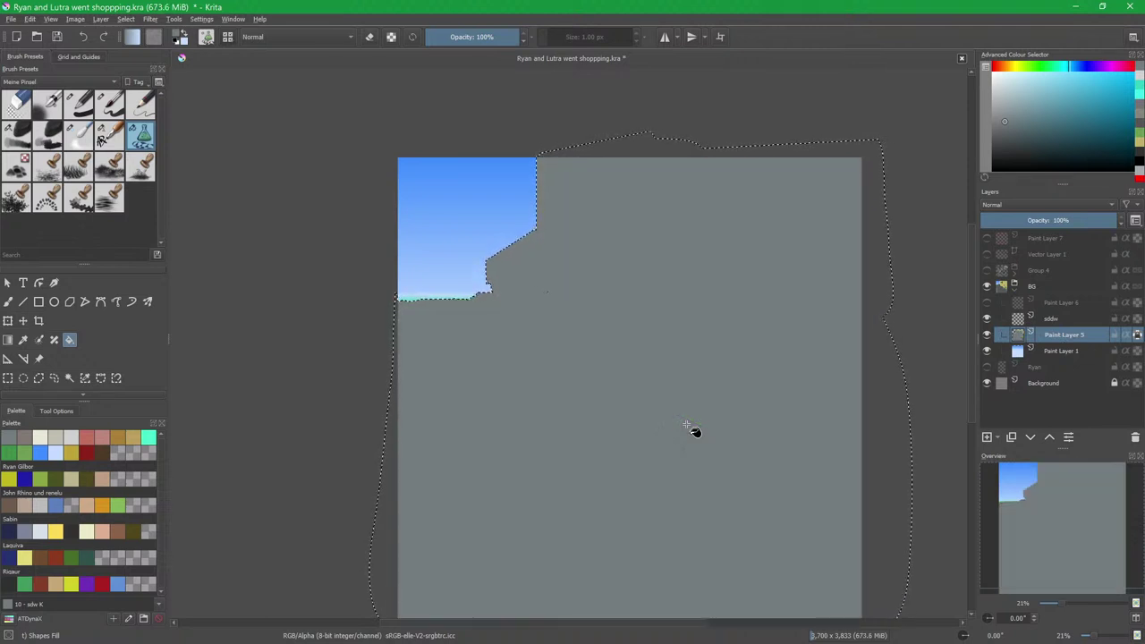
pyautogui.click(1057, 320)
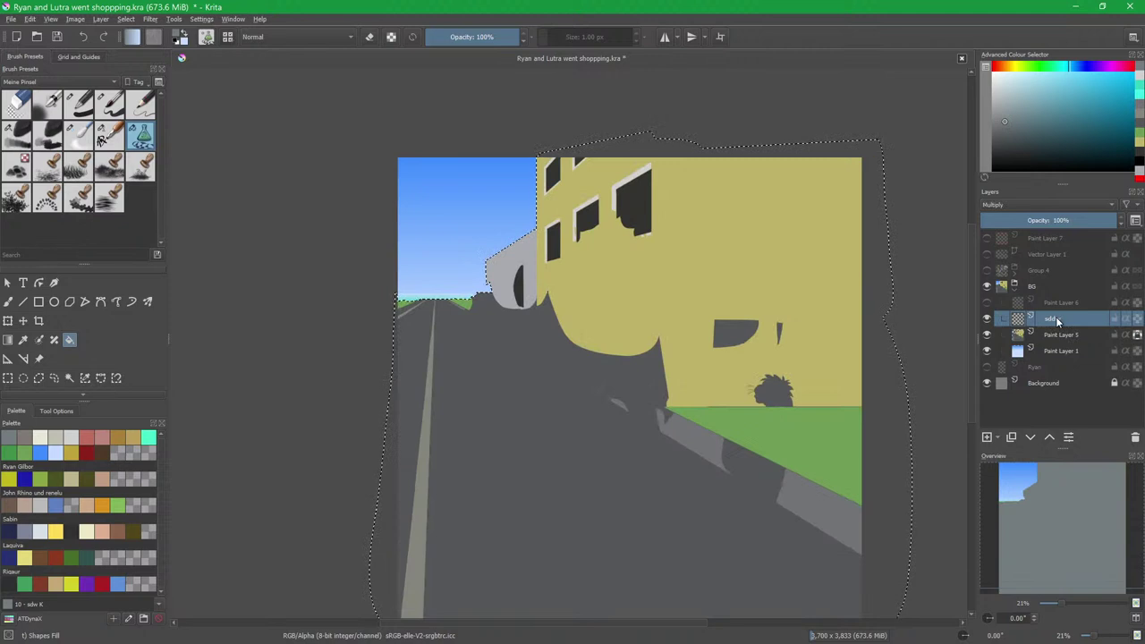
pyautogui.hotkey('ctrl', 'shift', 'a')
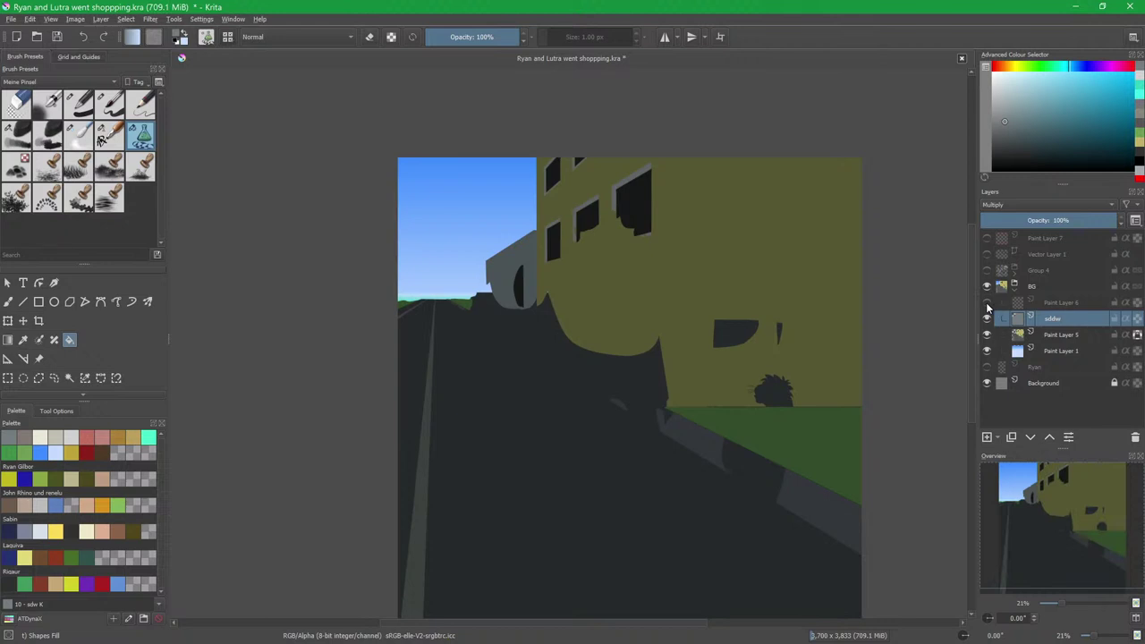
pyautogui.click(987, 272)
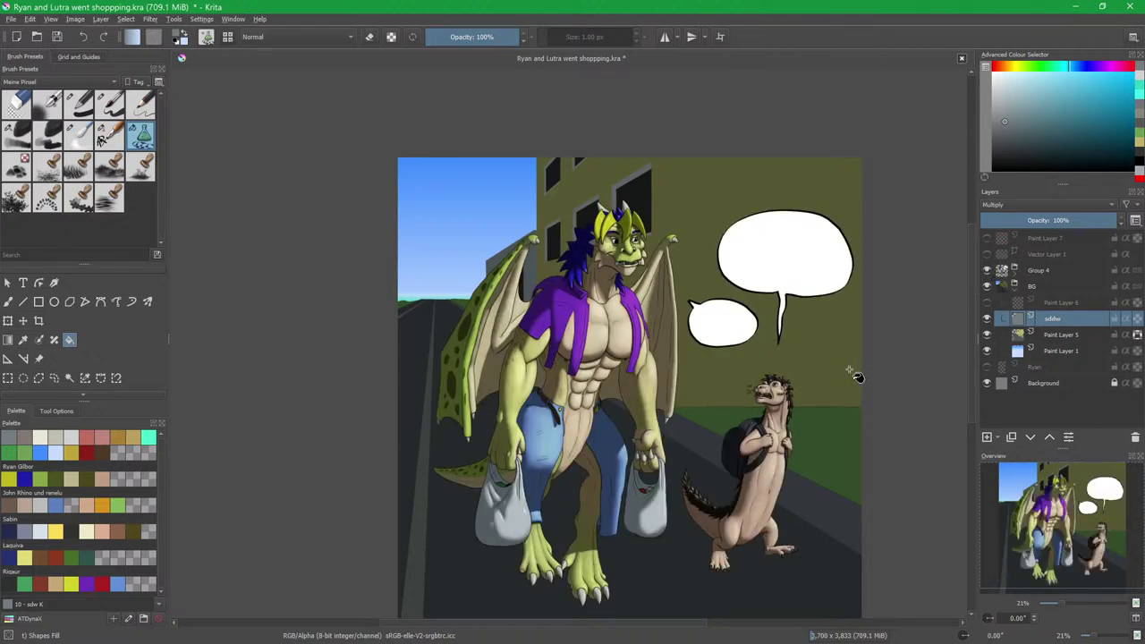
# Show Paint Layer 6 and erase the shadow fill from the yellow building's front wall on the sddw layer.
pyautogui.press('b')
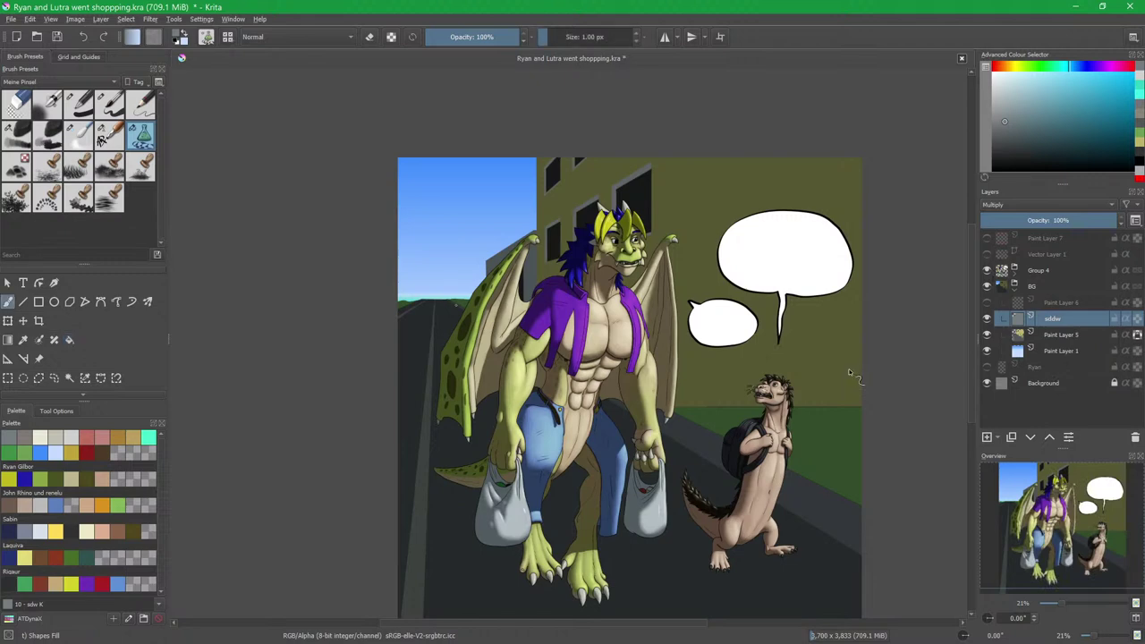
pyautogui.click(987, 303)
pyautogui.moveTo(695, 247); pyautogui.dragTo(636, 306)
pyautogui.press('e')
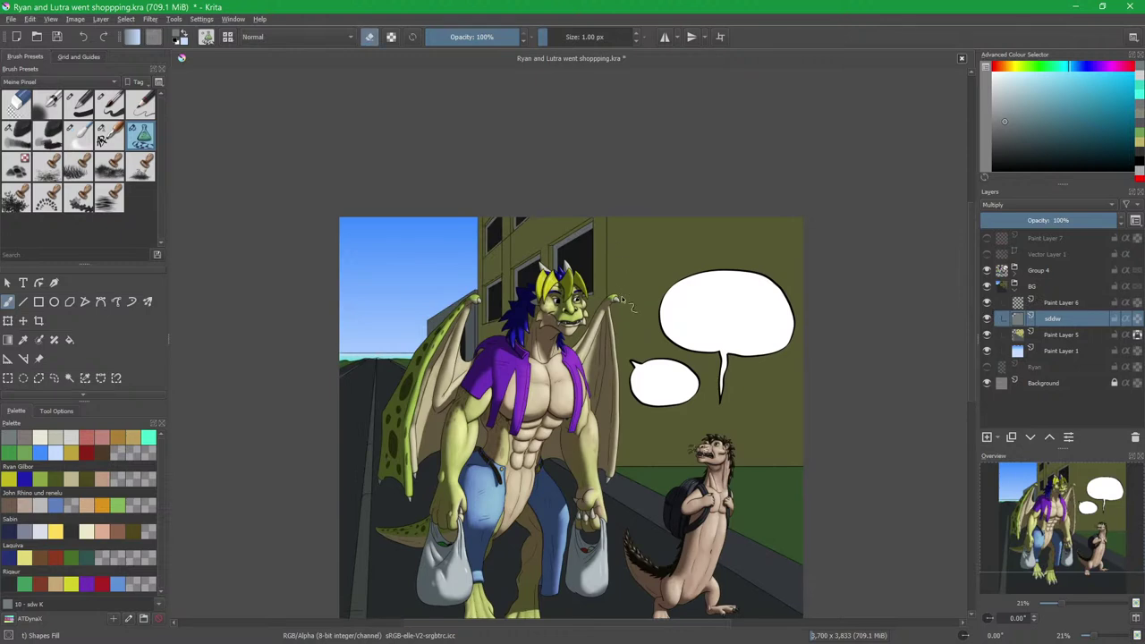
pyautogui.scroll(2, 618, 264)
pyautogui.press('f')
pyautogui.click(647, 252)
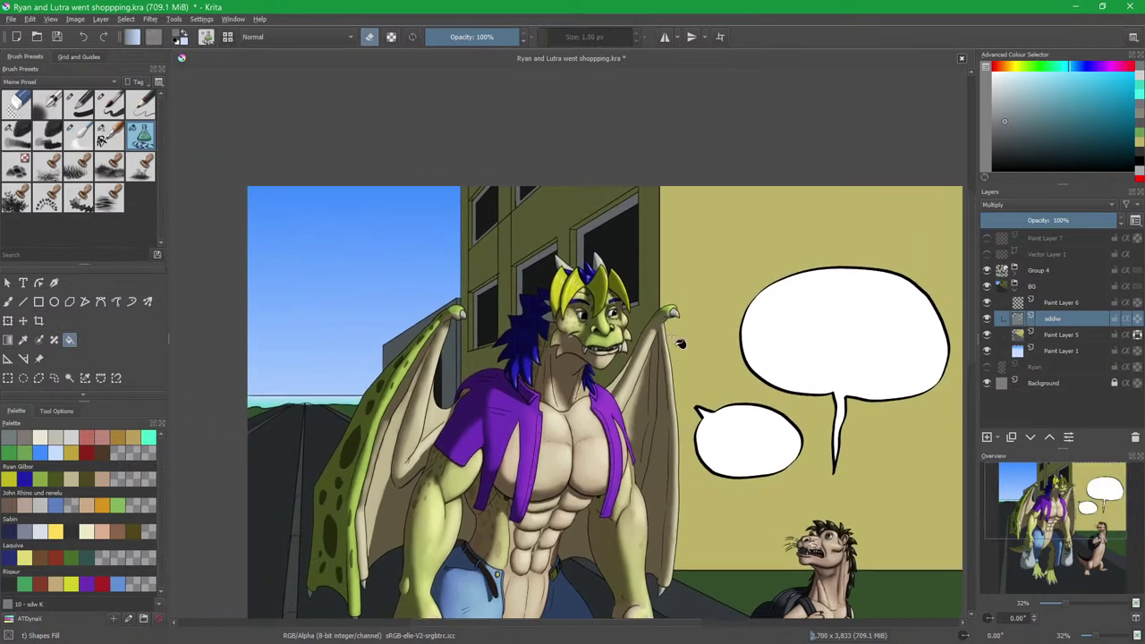
pyautogui.moveTo(614, 329); pyautogui.dragTo(681, 343)
pyautogui.press('b')
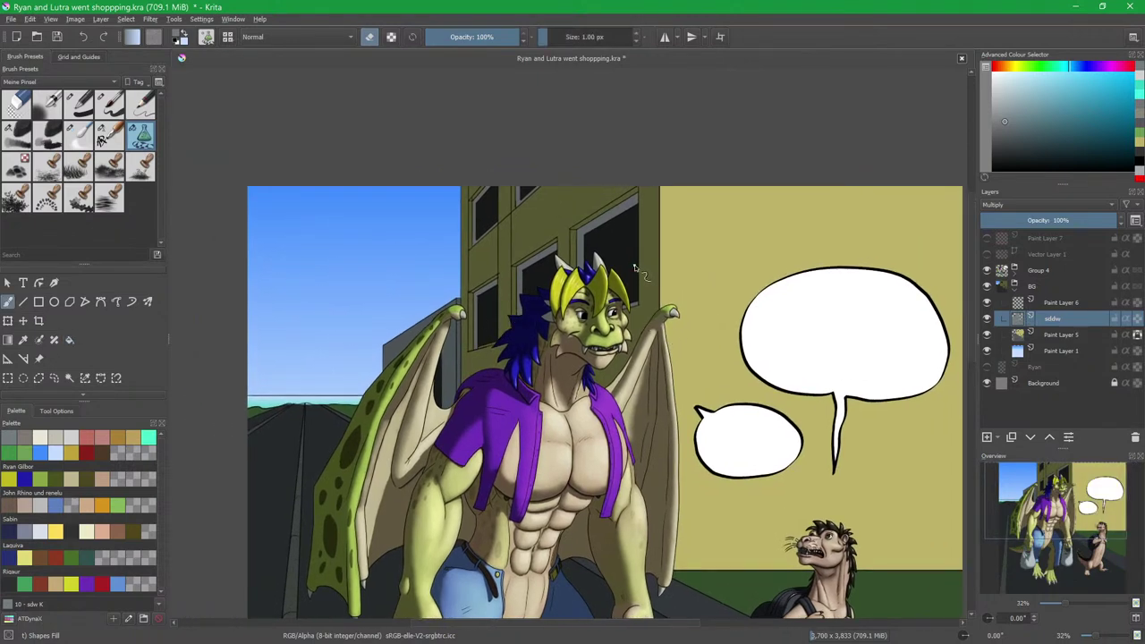
# Show Vector Layer 1 and erase the shadow fill from the grass areas around the otter.
pyautogui.click(987, 255)
pyautogui.scroll(-1, 632, 406)
pyautogui.moveTo(632, 405); pyautogui.dragTo(671, 362)
pyautogui.moveTo(717, 359); pyautogui.dragTo(589, 328)
pyautogui.press('f')
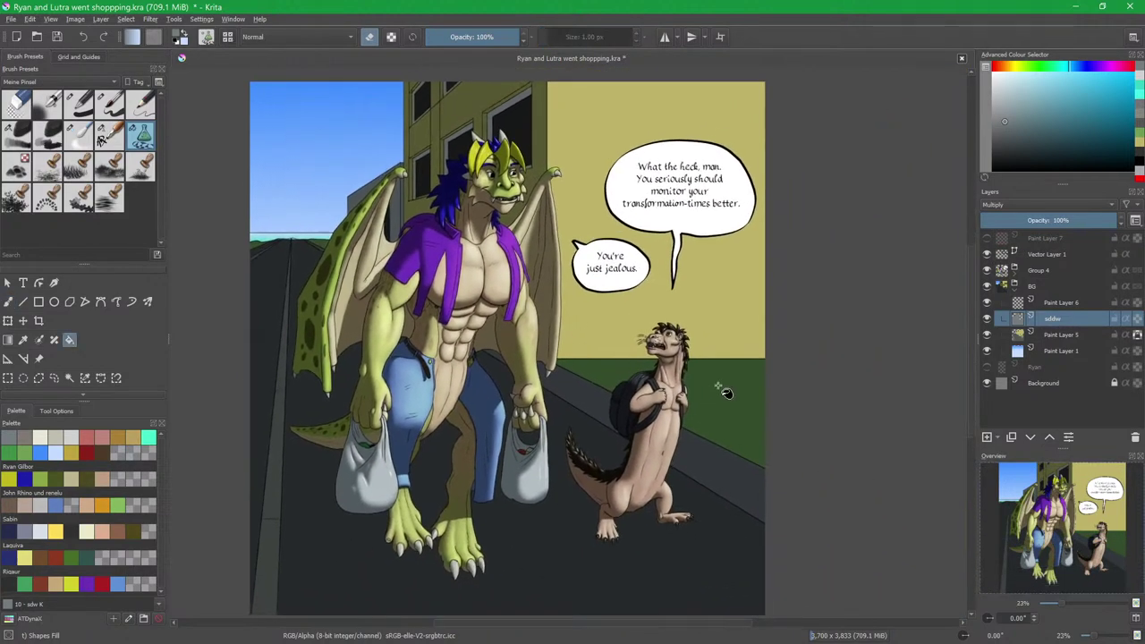
pyautogui.click(718, 387)
pyautogui.click(623, 370)
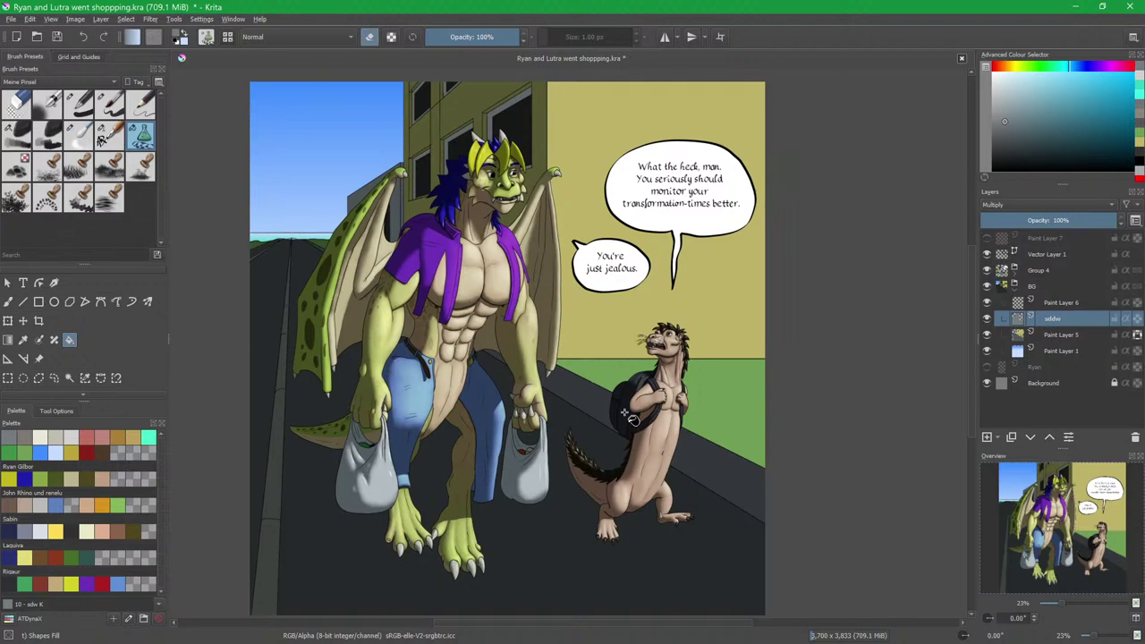
# Erase the shadow fill from the main road surface and the road section along the picture's outer edge.
pyautogui.moveTo(535, 422); pyautogui.dragTo(618, 408)
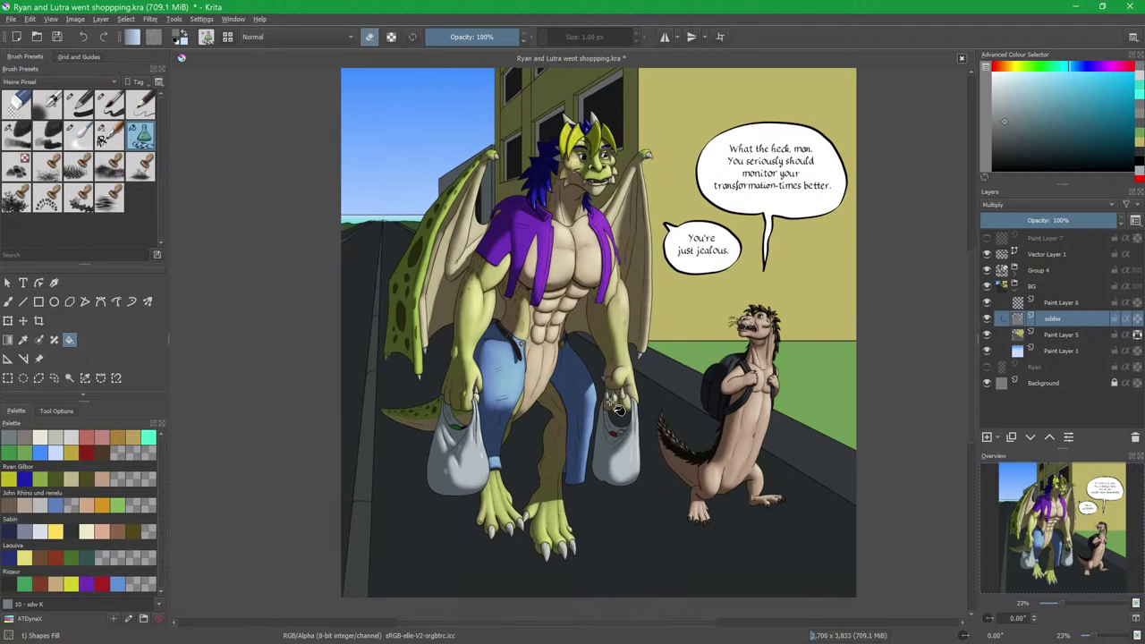
pyautogui.click(631, 529)
pyautogui.moveTo(391, 414); pyautogui.dragTo(563, 403)
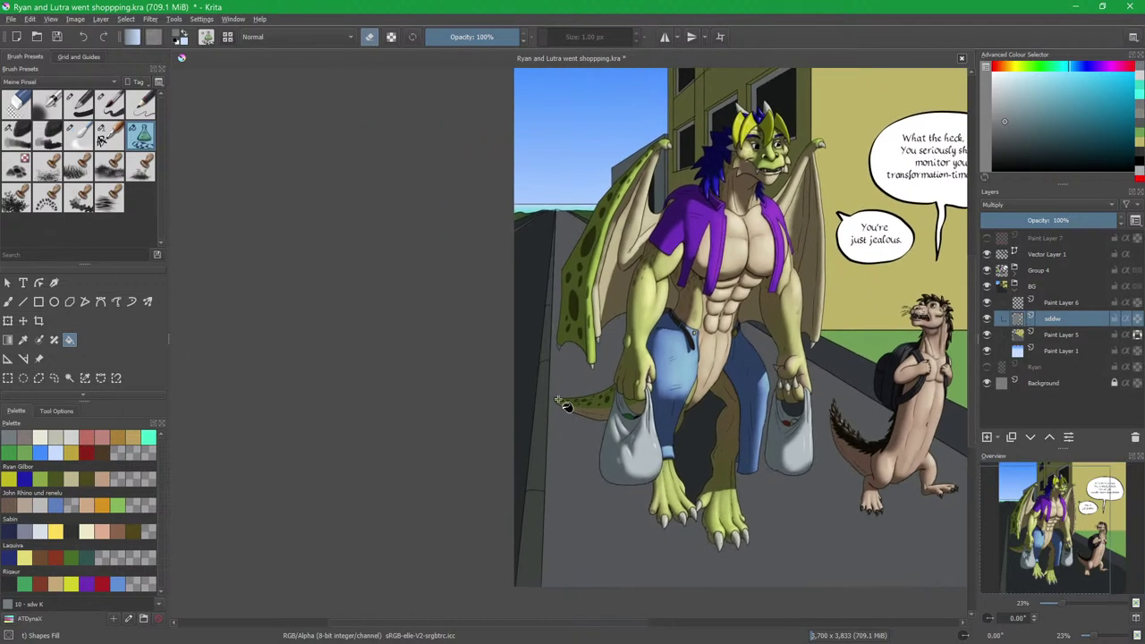
pyautogui.click(528, 350)
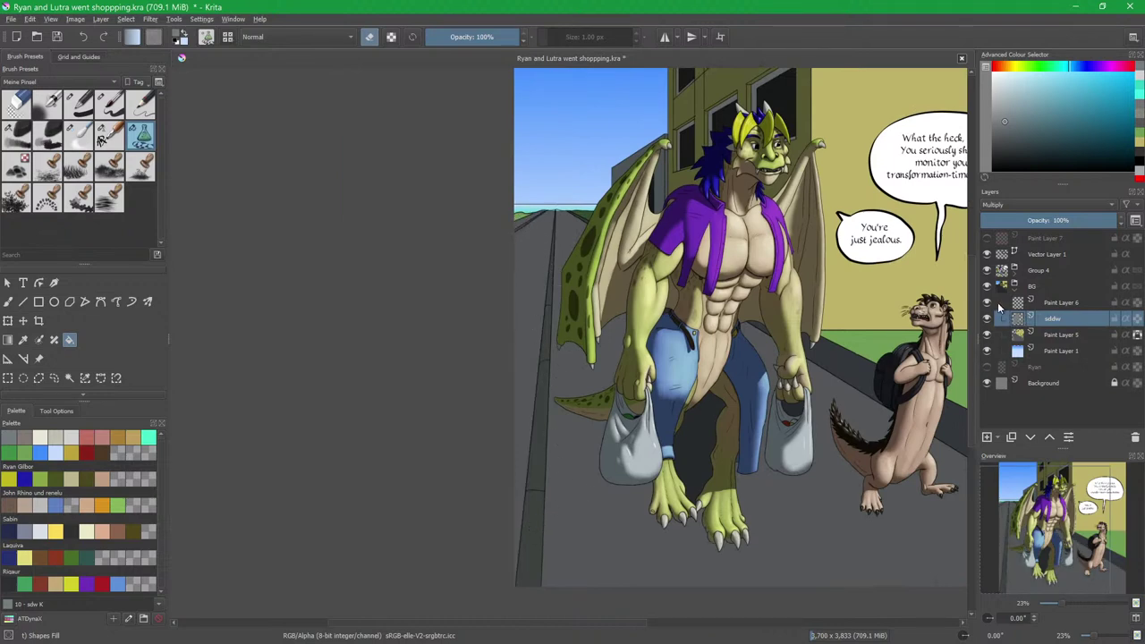
# Hide Paint Layer 6 and erase the shadow fill from the road's pale marking lines.
pyautogui.click(987, 304)
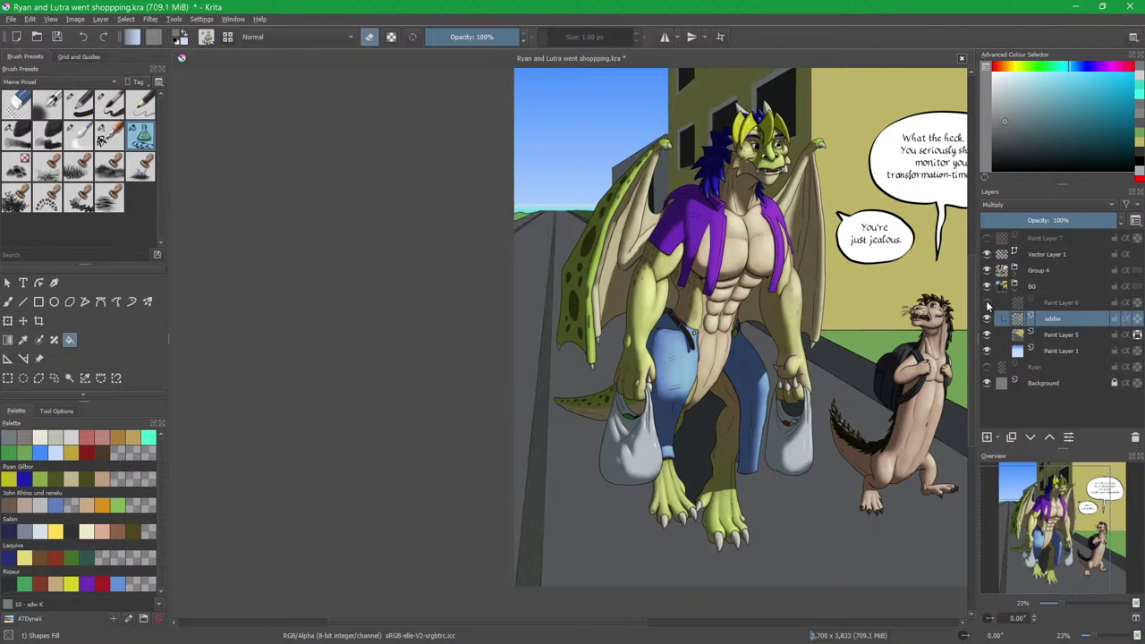
pyautogui.click(541, 517)
pyautogui.click(525, 230)
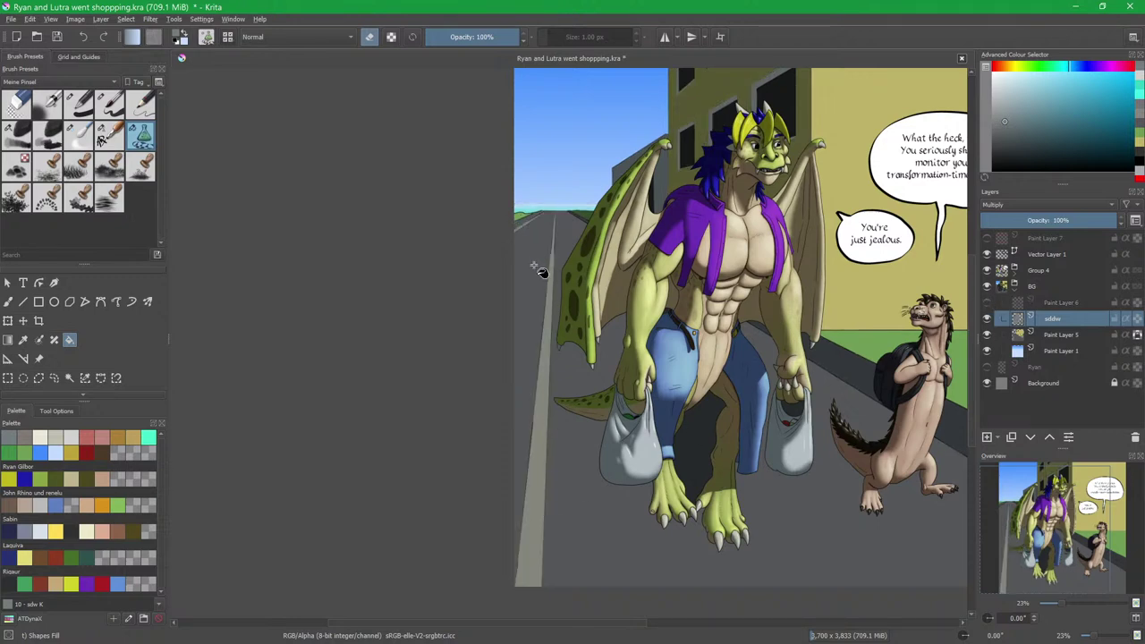
pyautogui.press('b')
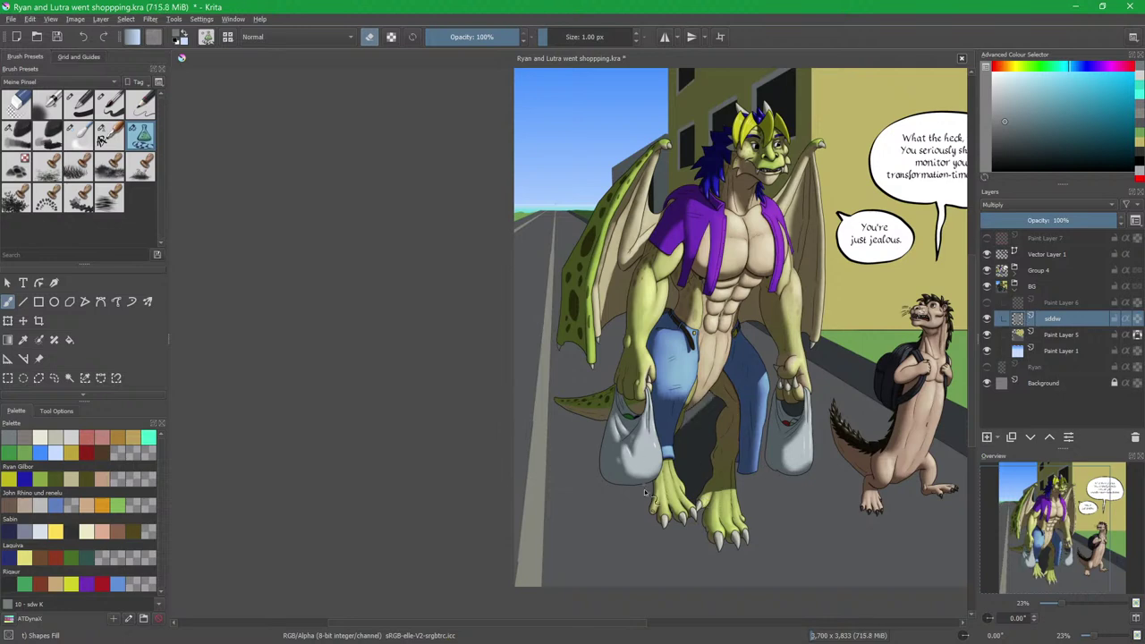
# Examine the shading of the road, horizon and buildings up close and in the whole picture.
pyautogui.moveTo(722, 299); pyautogui.dragTo(671, 401)
pyautogui.moveTo(548, 363); pyautogui.dragTo(546, 282)
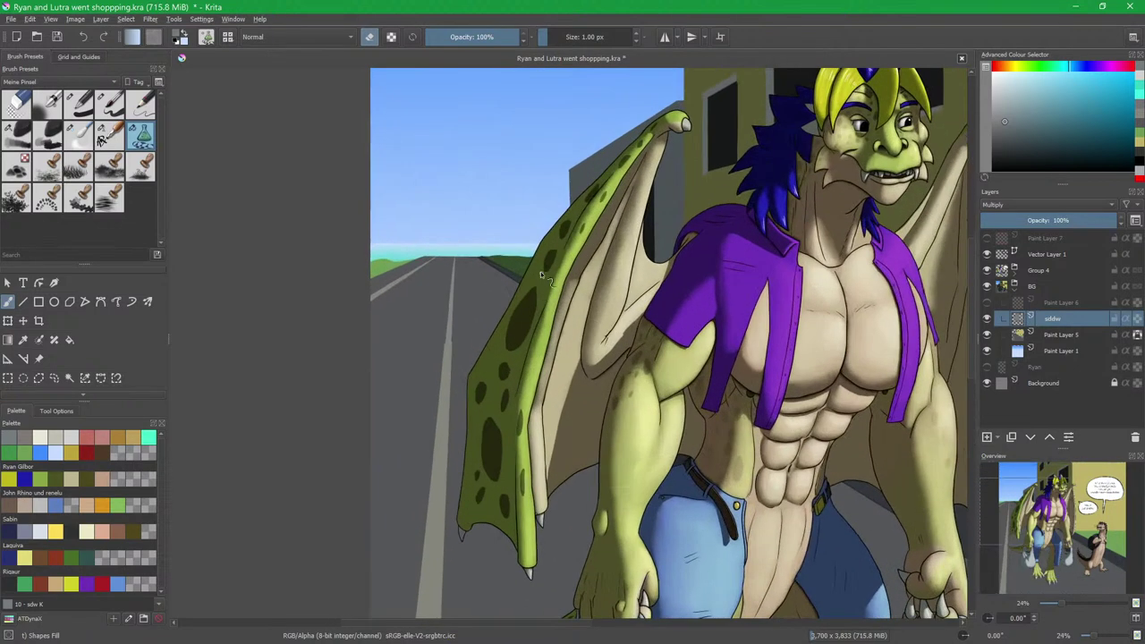
pyautogui.scroll(-4, 595, 309)
pyautogui.moveTo(739, 408); pyautogui.dragTo(745, 377)
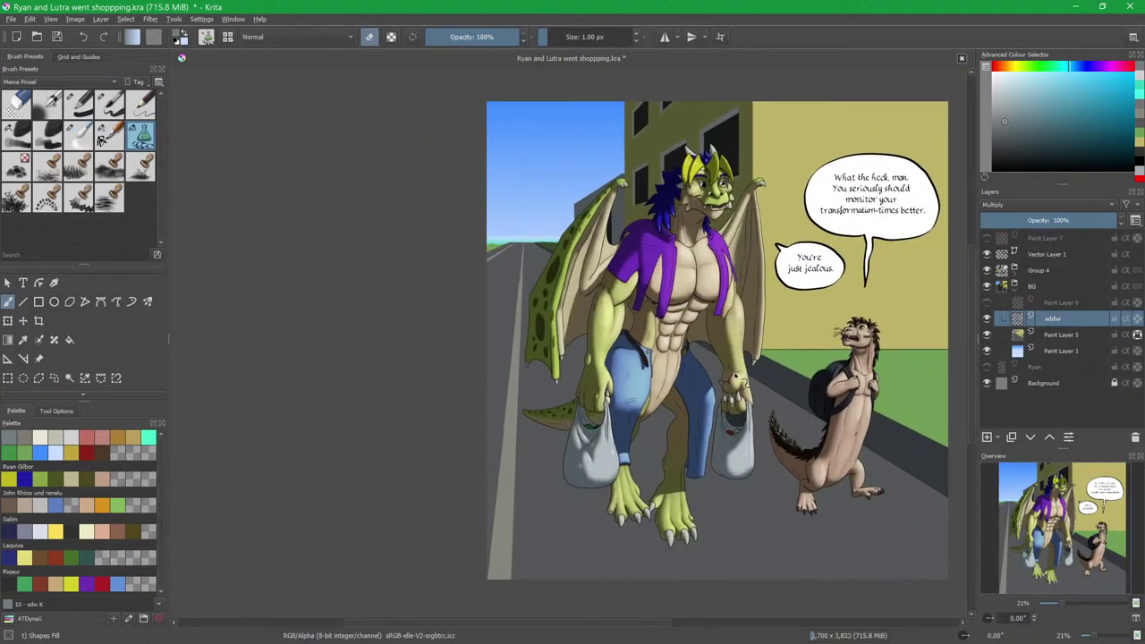
pyautogui.moveTo(569, 324); pyautogui.dragTo(628, 391)
pyautogui.scroll(5, 628, 391)
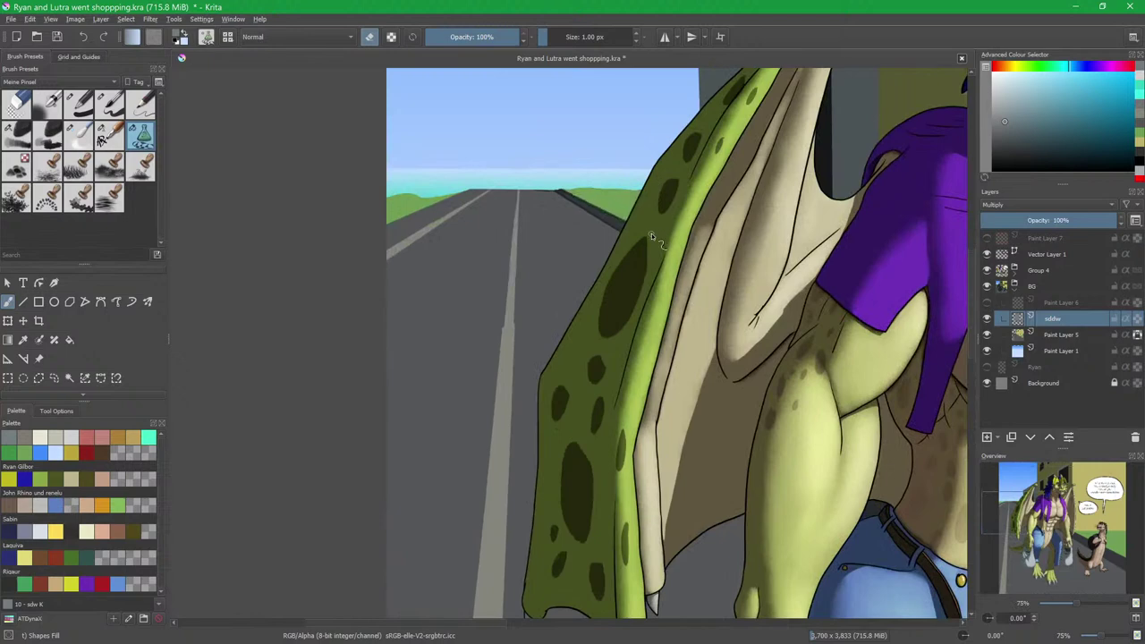
pyautogui.scroll(-2, 599, 230)
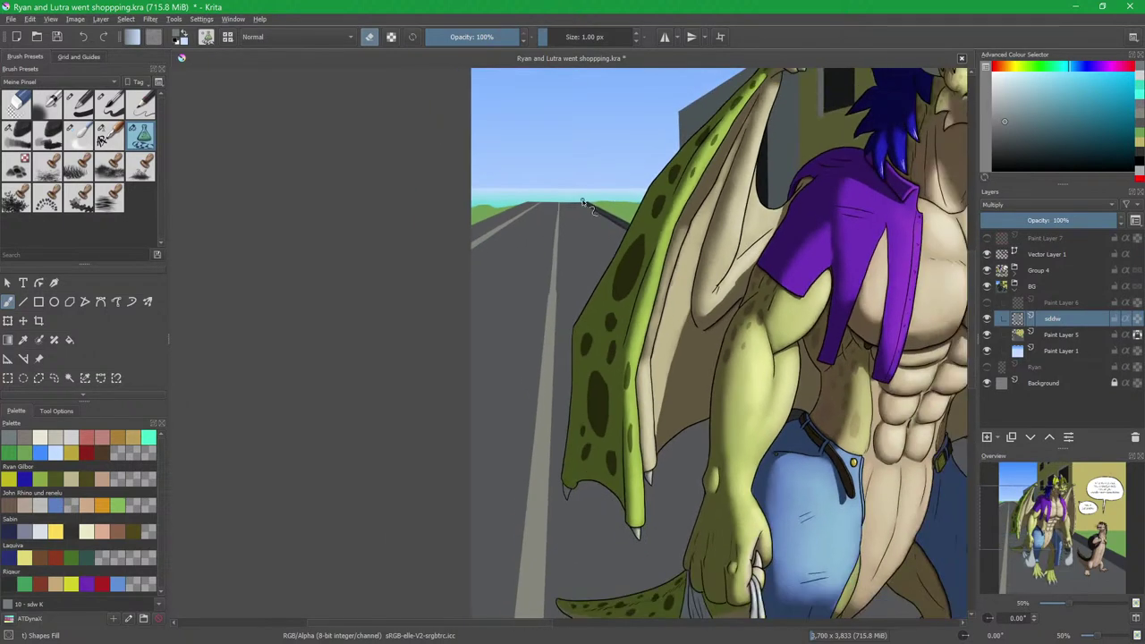
pyautogui.scroll(-2, 625, 260)
pyautogui.moveTo(625, 261); pyautogui.dragTo(358, 164)
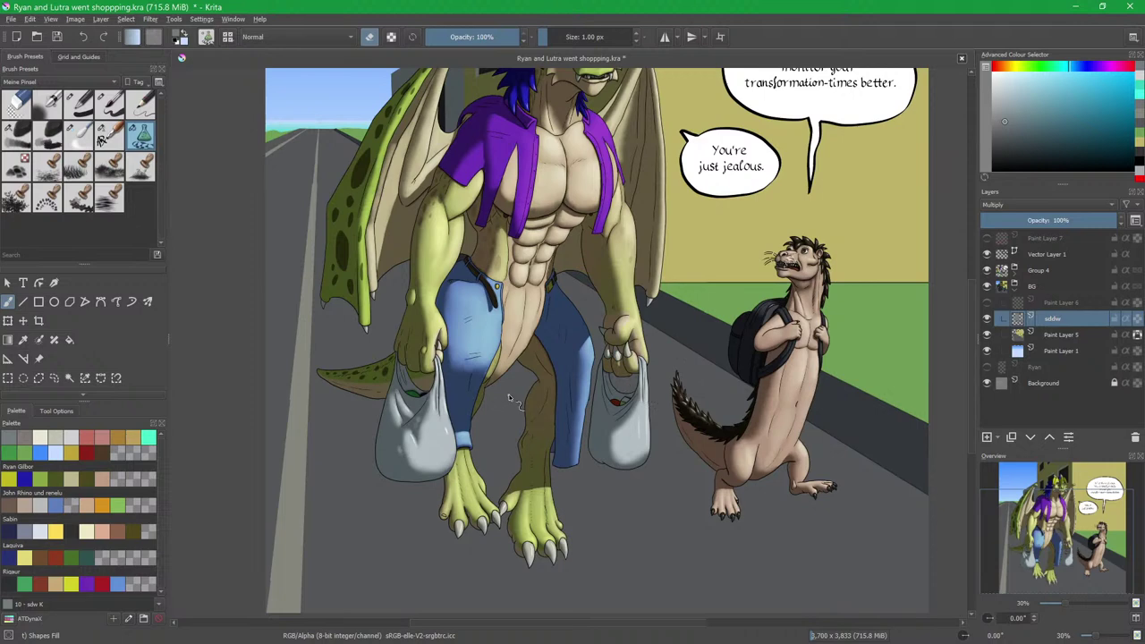
pyautogui.scroll(-3, 506, 394)
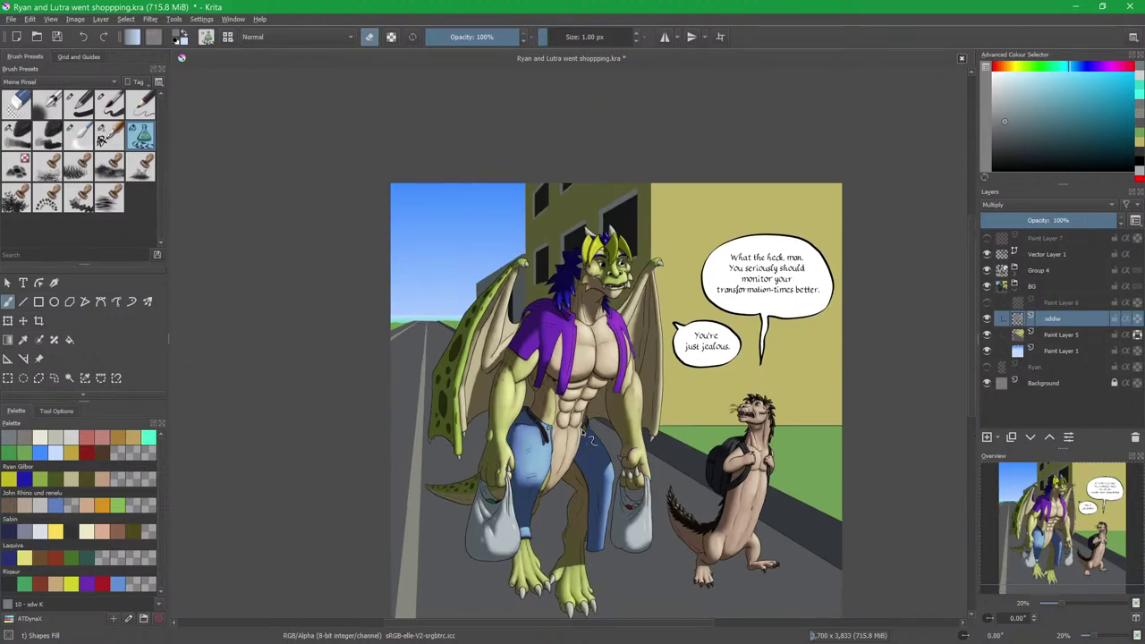
# Select the grass behind the otter on Paint Layer 5 and texture it in a darker green with the 300 px Stamp Floor brush.
pyautogui.click(1067, 335)
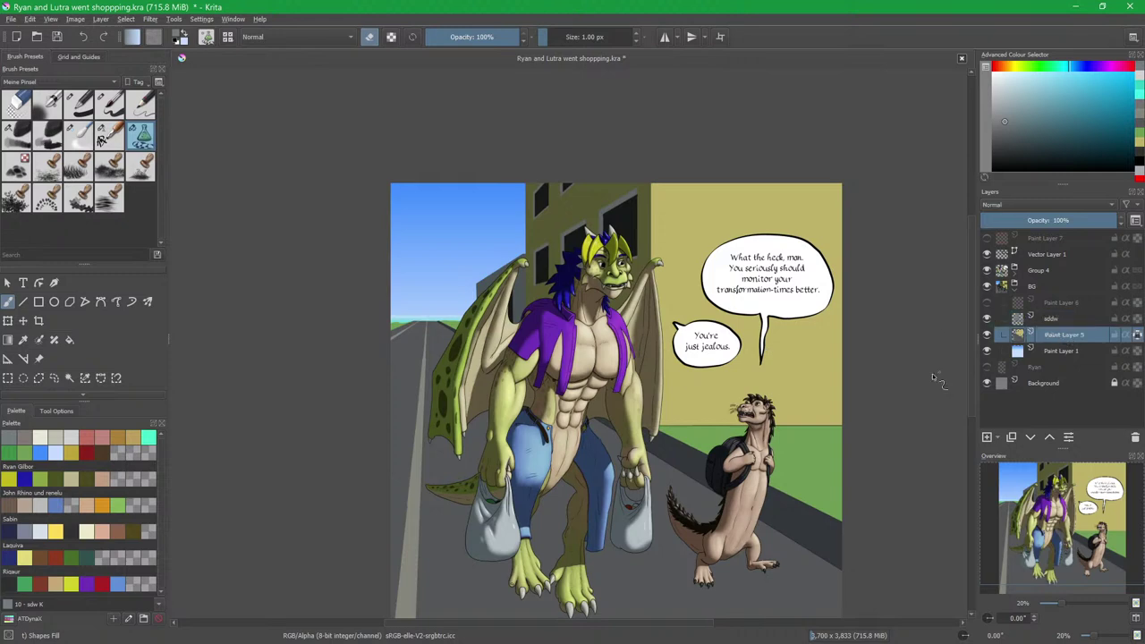
pyautogui.click(24, 453)
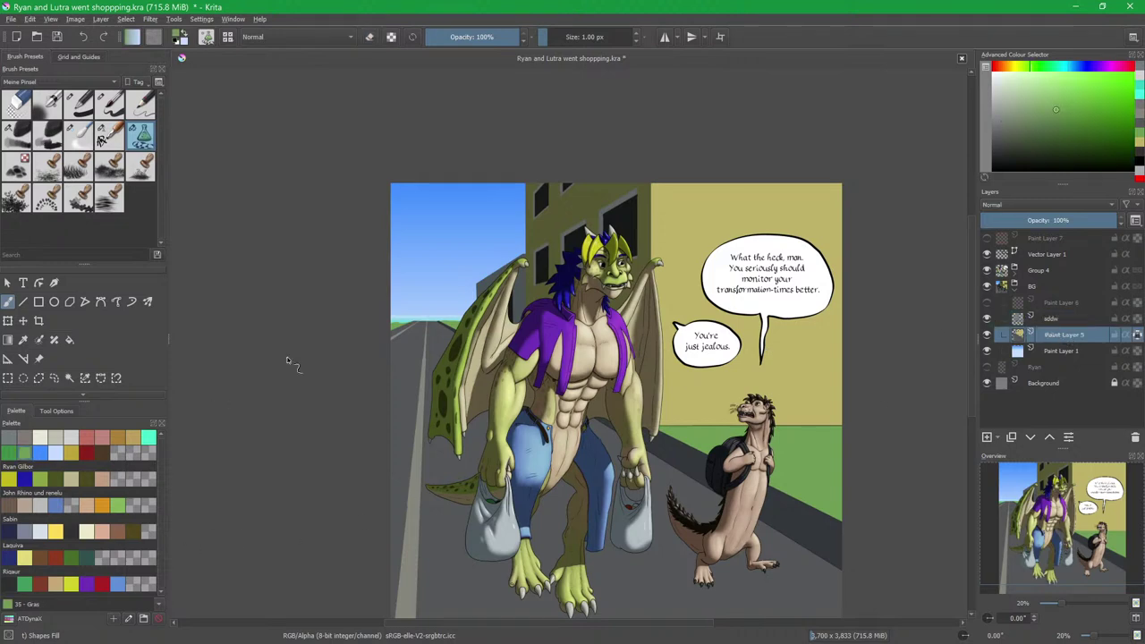
pyautogui.click(1058, 141)
pyautogui.click(50, 179)
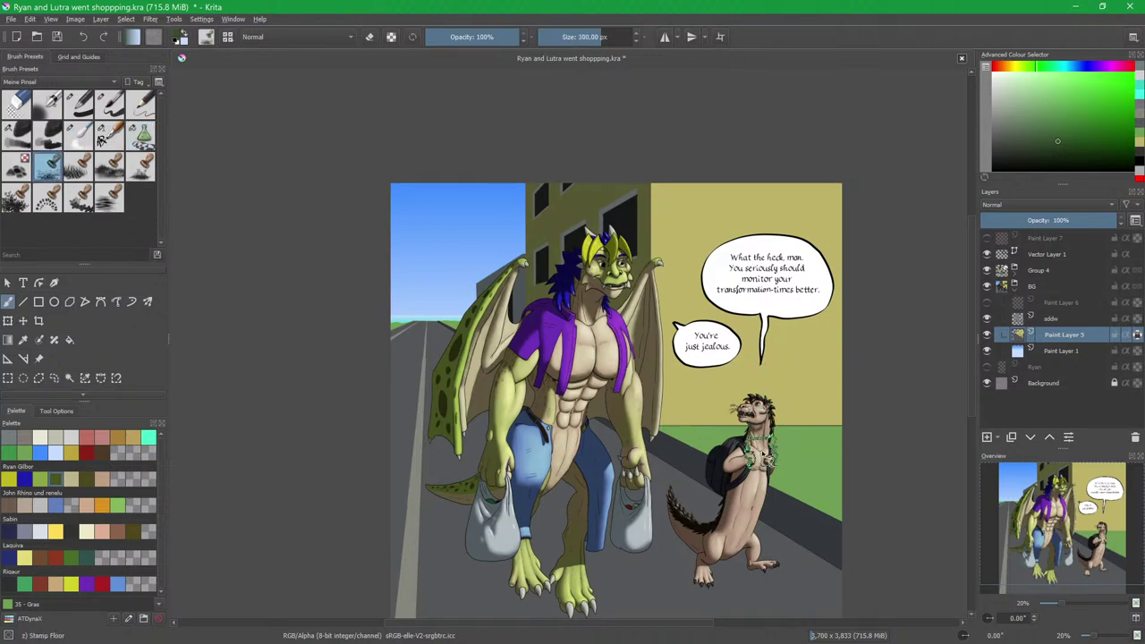
pyautogui.scroll(-2, 626, 430)
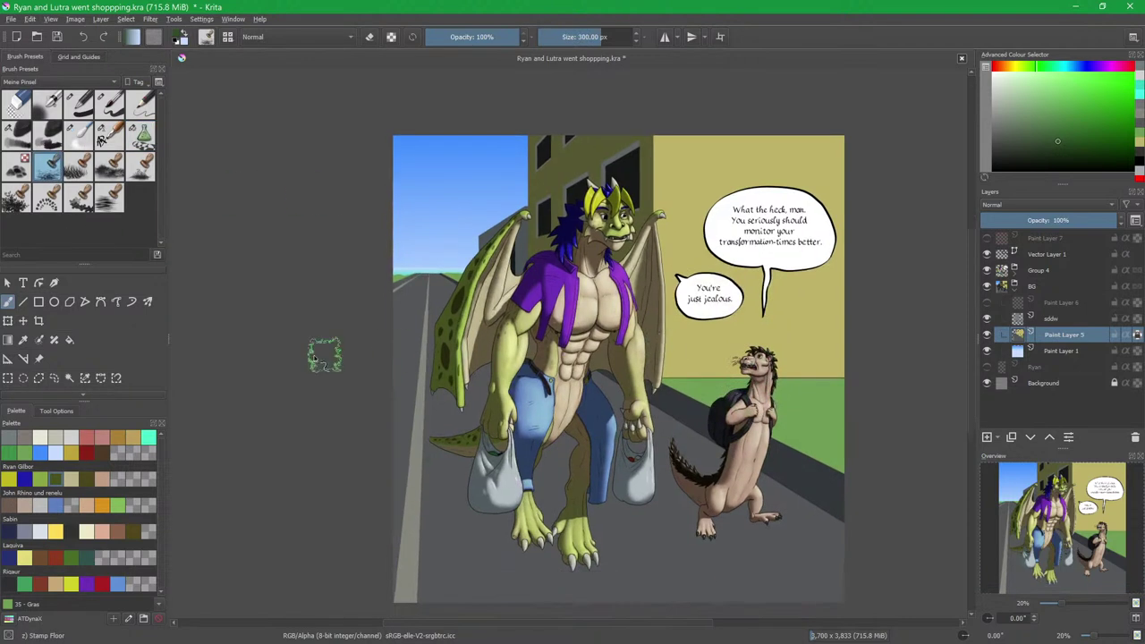
pyautogui.click(70, 377)
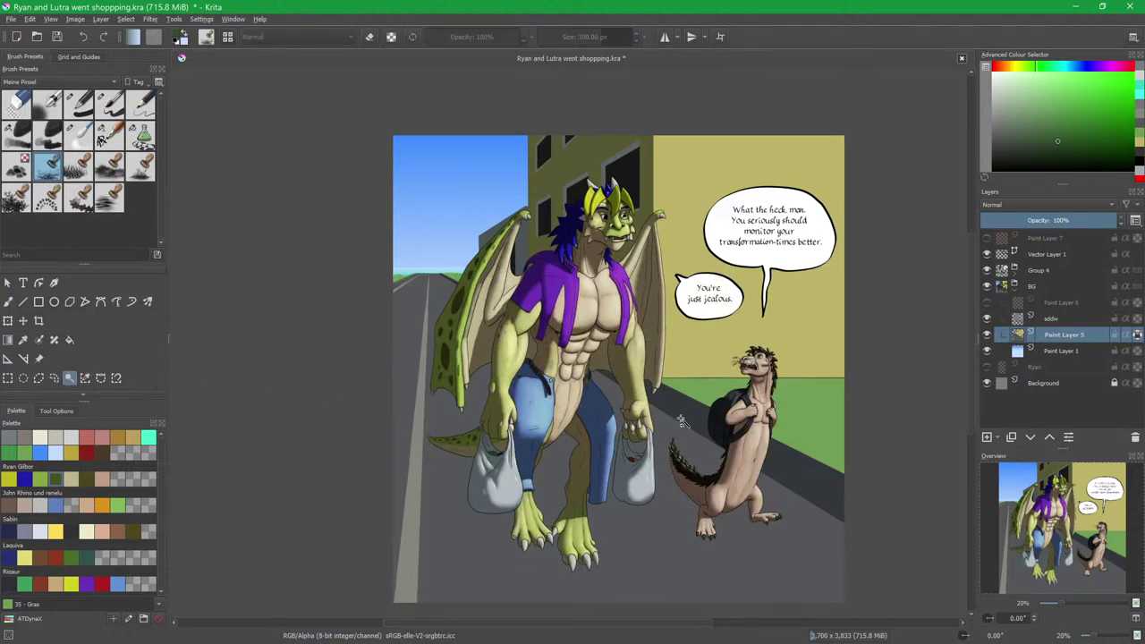
pyautogui.click(811, 413)
pyautogui.press('b')
pyautogui.scroll(2, 802, 447)
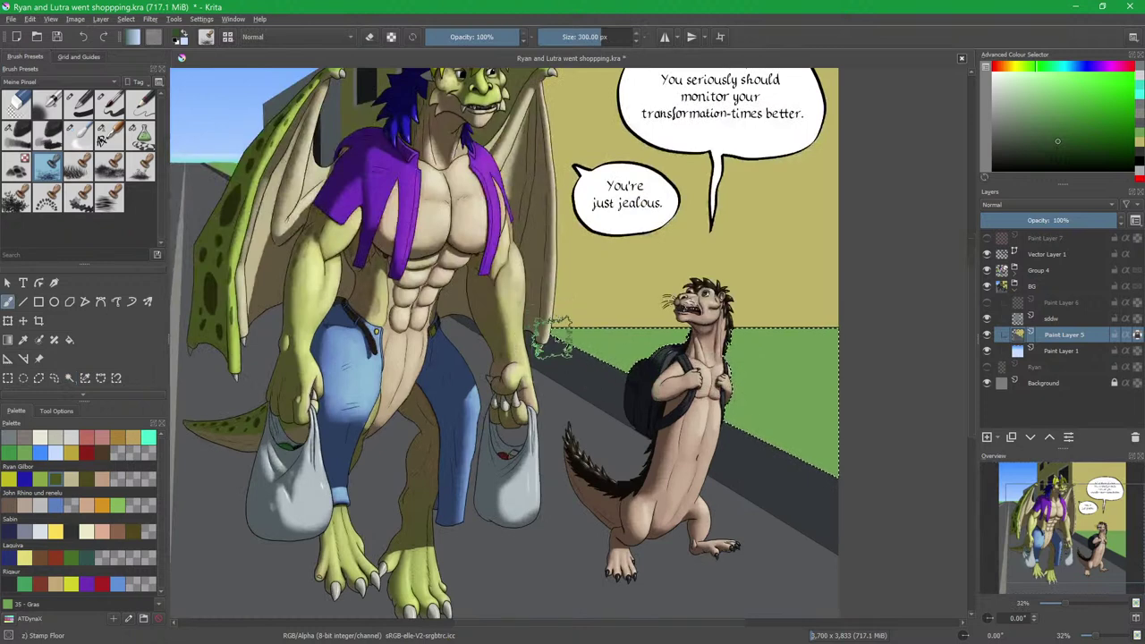
pyautogui.moveTo(546, 339); pyautogui.dragTo(626, 348)
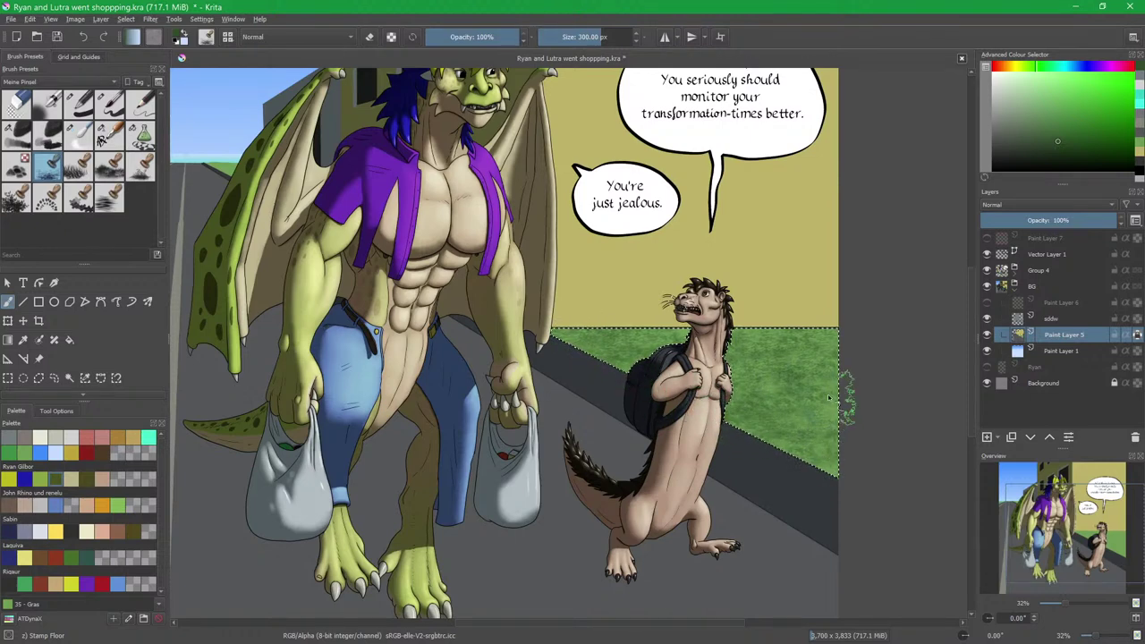
# Add dark and lighter green patches to the selected grass with the 320 px Stamp Grass Patch brush.
pyautogui.click(109, 167)
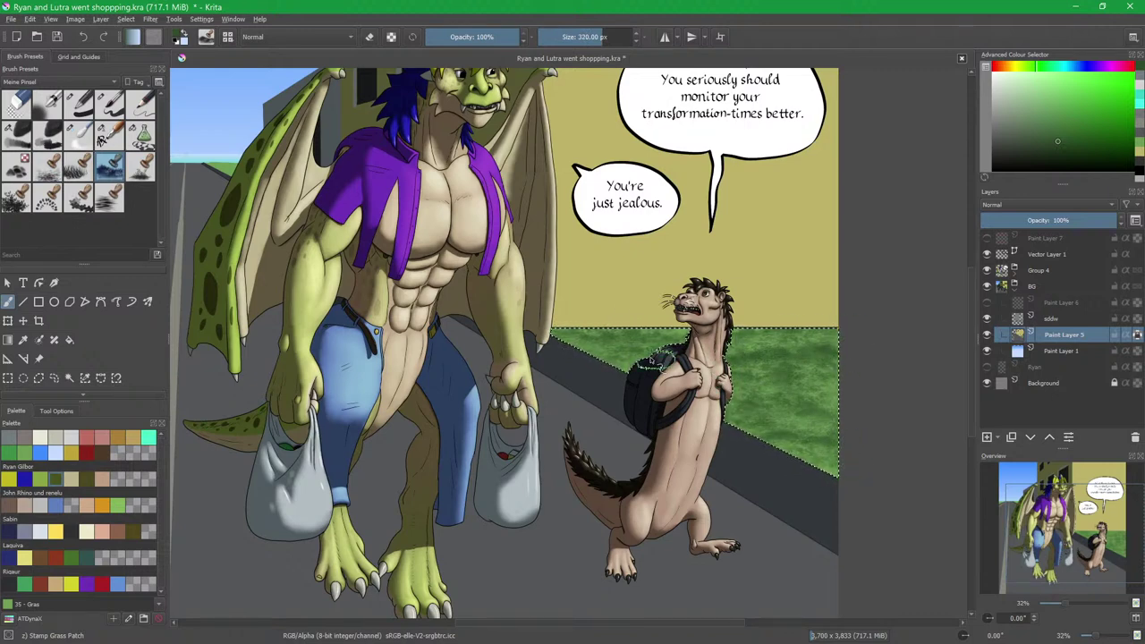
pyautogui.click(1056, 115)
pyautogui.moveTo(606, 329); pyautogui.dragTo(662, 333)
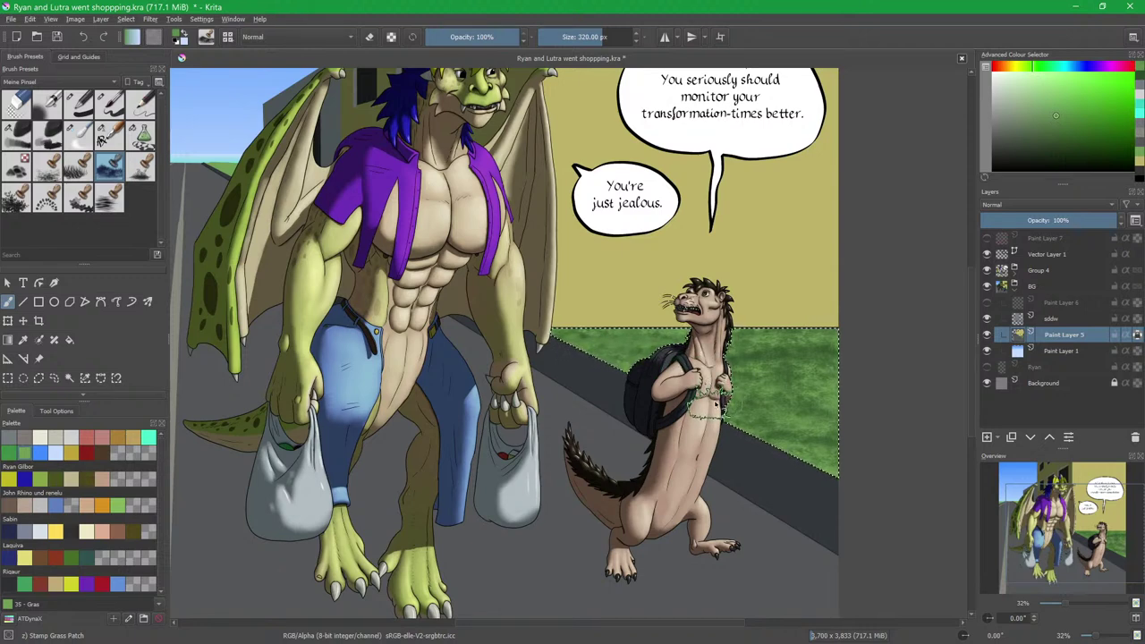
# Clear the selection and stamp grass patches in dark green, lighter green and yellow-green over the lawn at 320 px.
pyautogui.hotkey('ctrl', 'shift', 'a')
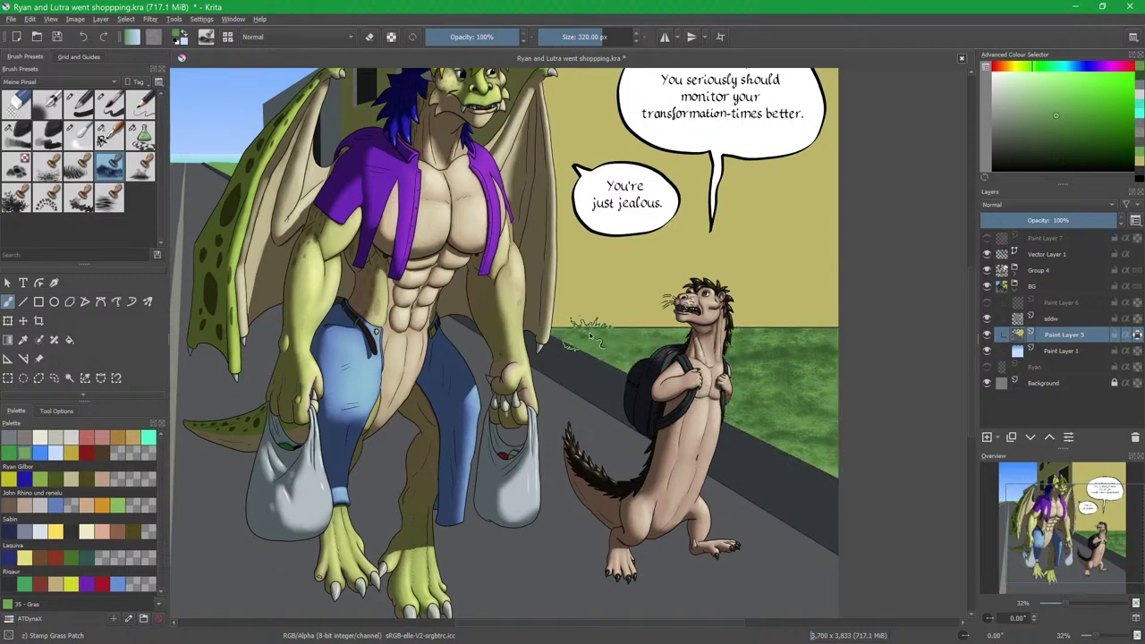
pyautogui.moveTo(640, 346)
pyautogui.mouseDown()
pyautogui.moveTo(813, 351)
pyautogui.moveTo(823, 368)
pyautogui.moveTo(792, 394)
pyautogui.mouseUp()
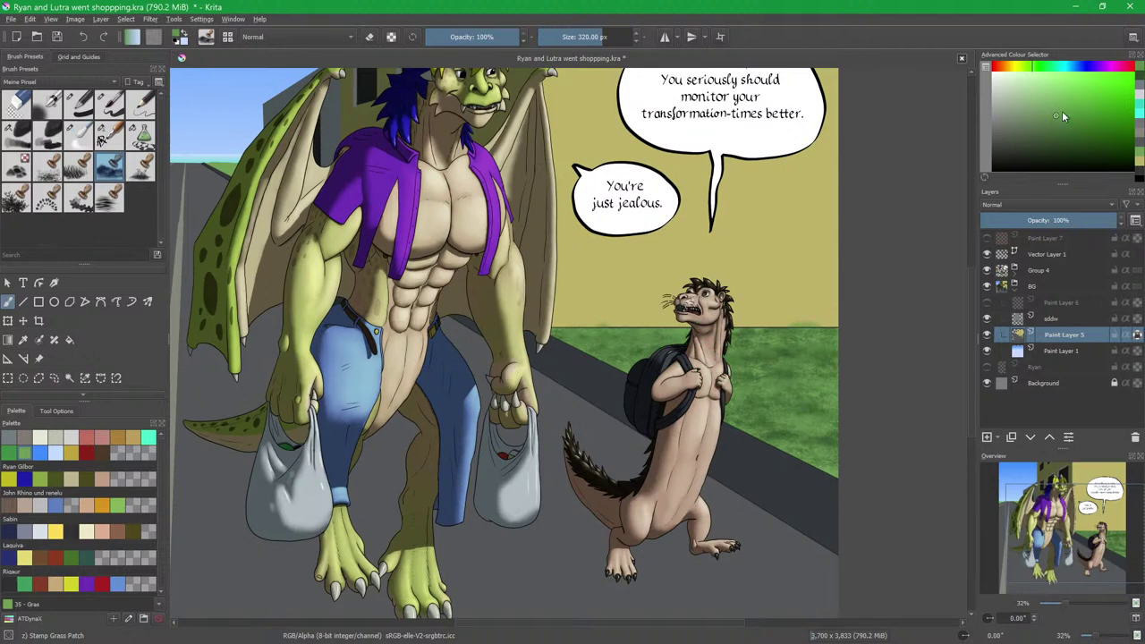
pyautogui.click(1055, 91)
pyautogui.click(1029, 68)
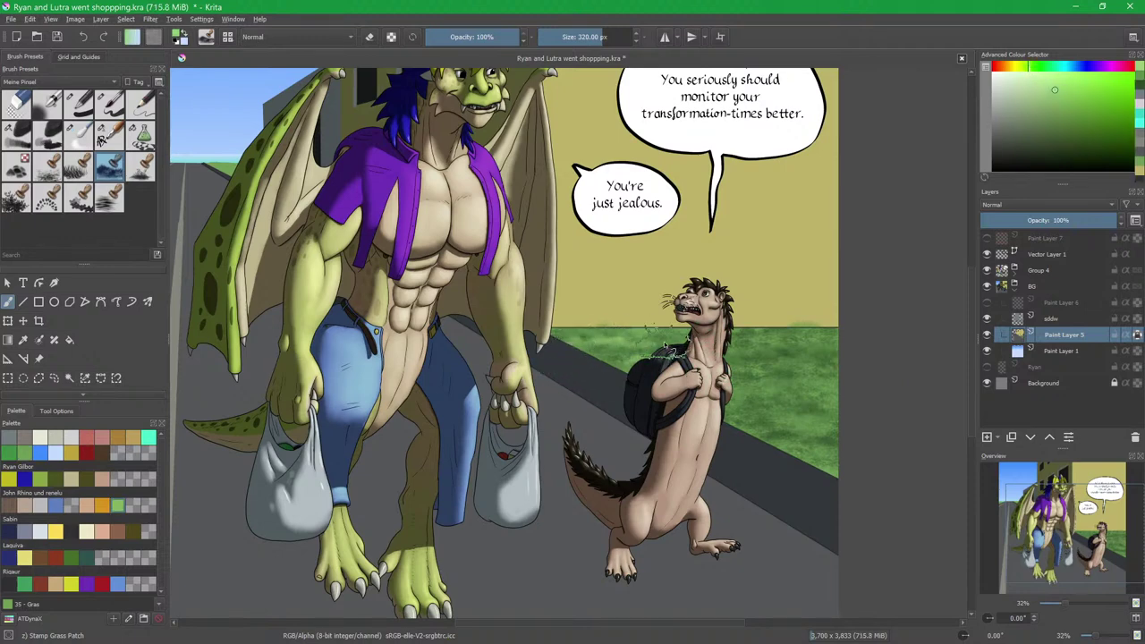
pyautogui.moveTo(806, 333)
pyautogui.mouseDown()
pyautogui.moveTo(823, 376)
pyautogui.moveTo(716, 376)
pyautogui.moveTo(761, 412)
pyautogui.moveTo(802, 388)
pyautogui.moveTo(814, 416)
pyautogui.moveTo(788, 364)
pyautogui.mouseUp()
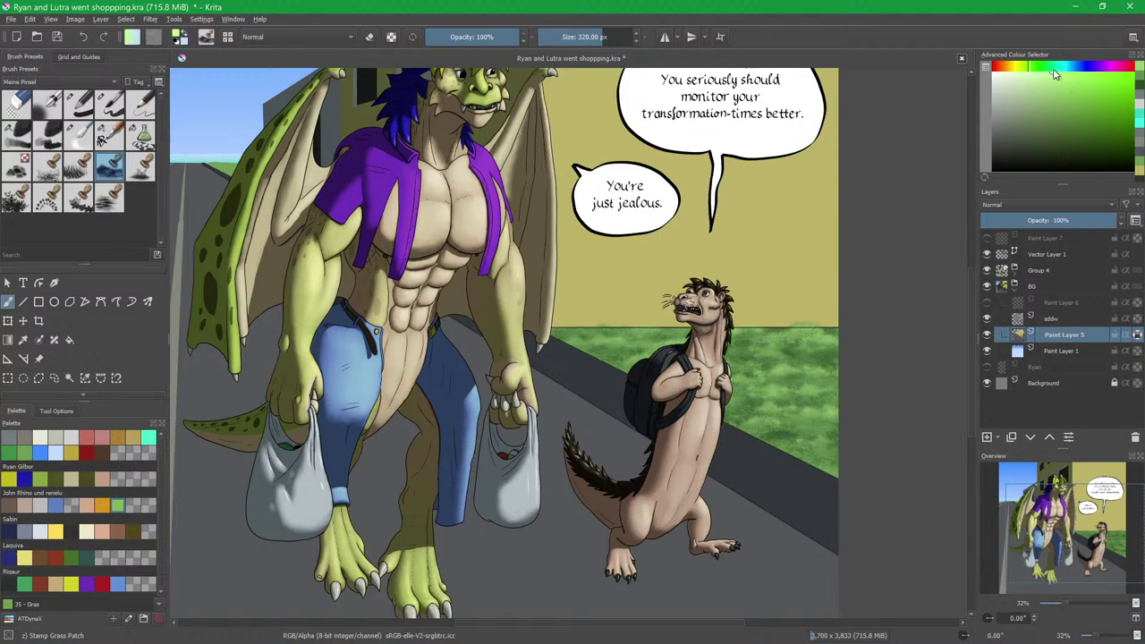
pyautogui.moveTo(583, 347)
pyautogui.mouseDown()
pyautogui.moveTo(654, 339)
pyautogui.moveTo(647, 357)
pyautogui.moveTo(821, 345)
pyautogui.moveTo(775, 369)
pyautogui.moveTo(782, 436)
pyautogui.moveTo(817, 447)
pyautogui.mouseUp()
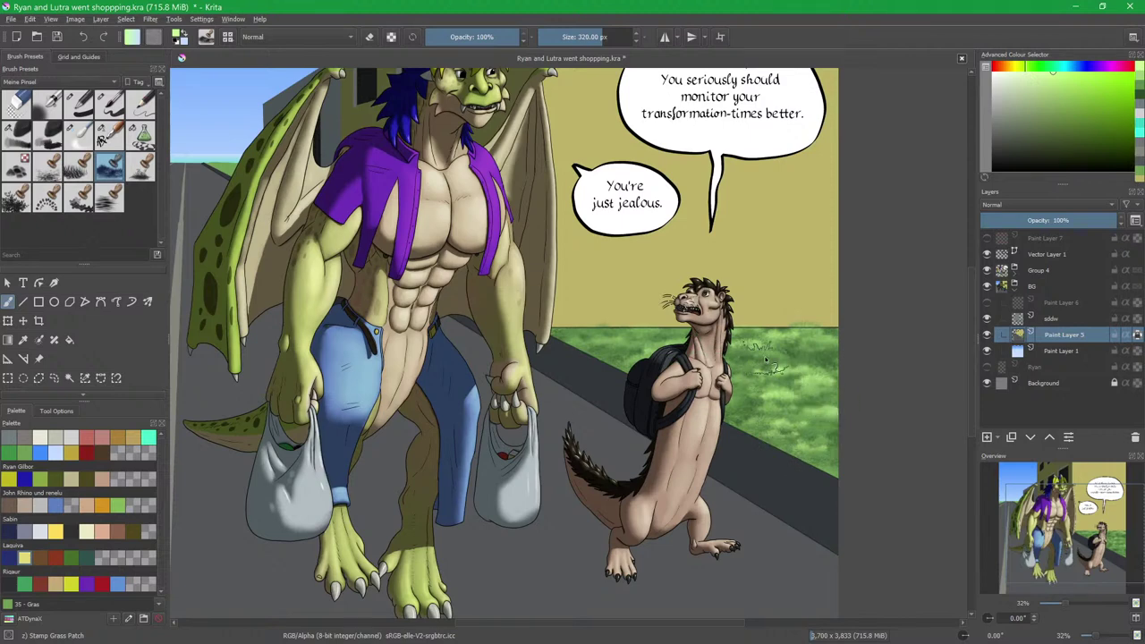
pyautogui.moveTo(605, 362)
pyautogui.mouseDown()
pyautogui.moveTo(798, 407)
pyautogui.moveTo(721, 362)
pyautogui.moveTo(568, 320)
pyautogui.mouseUp()
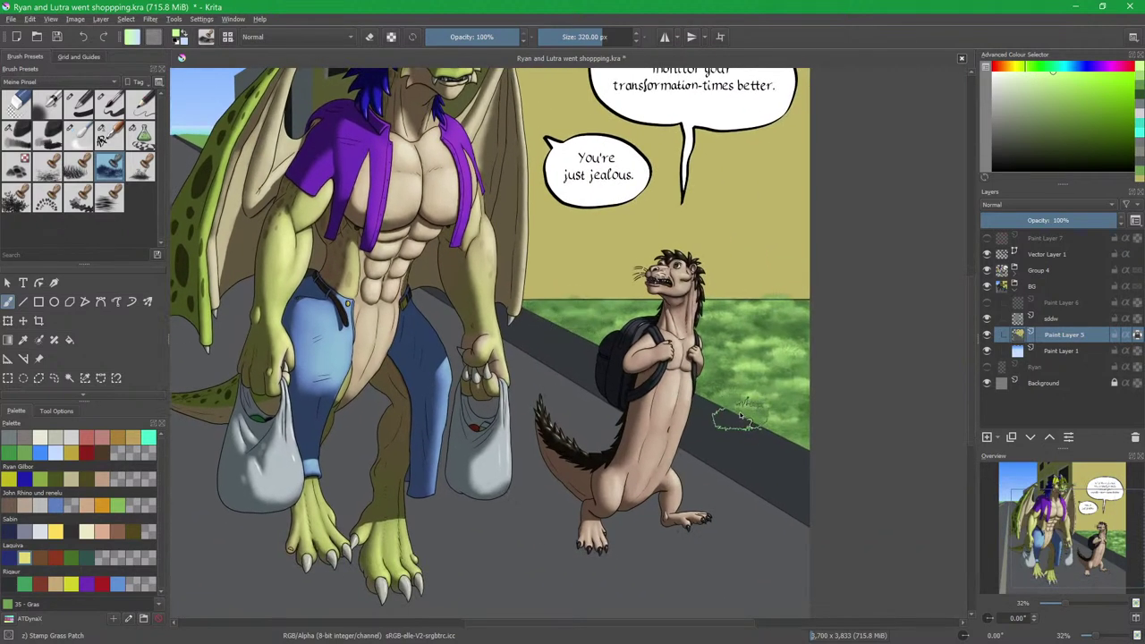
pyautogui.scroll(1, 491, 457)
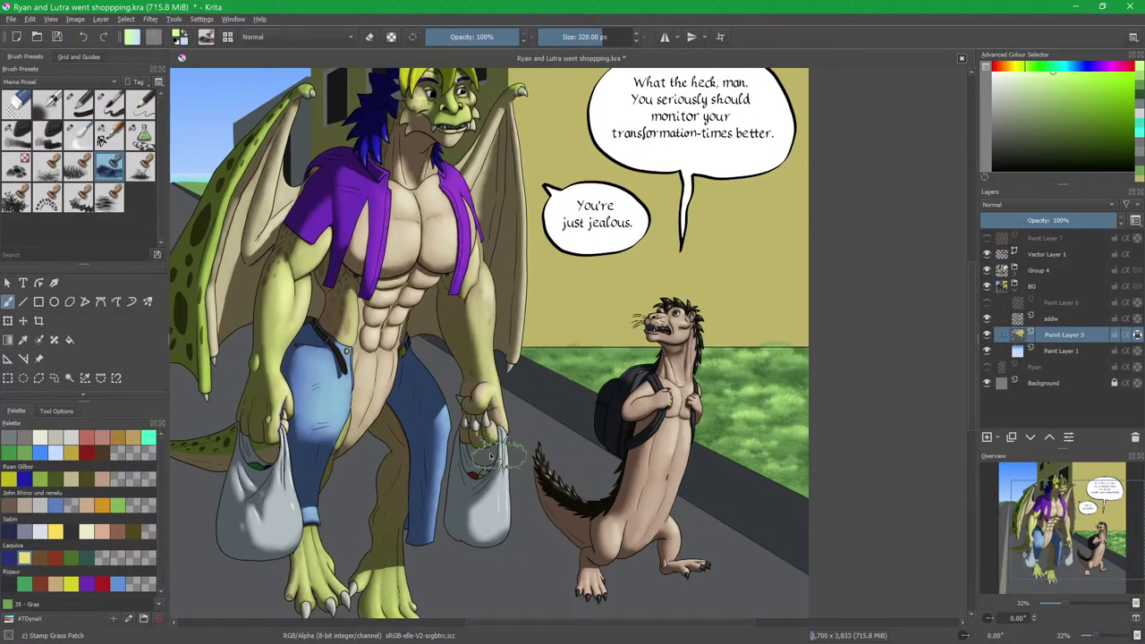
# Choose the Stamp Grass brush at 196.19 px with a very dark green colour.
pyautogui.click(76, 172)
pyautogui.keyDown('shift'); pyautogui.moveTo(744, 308); pyautogui.dragTo(750, 309); pyautogui.keyUp('shift')
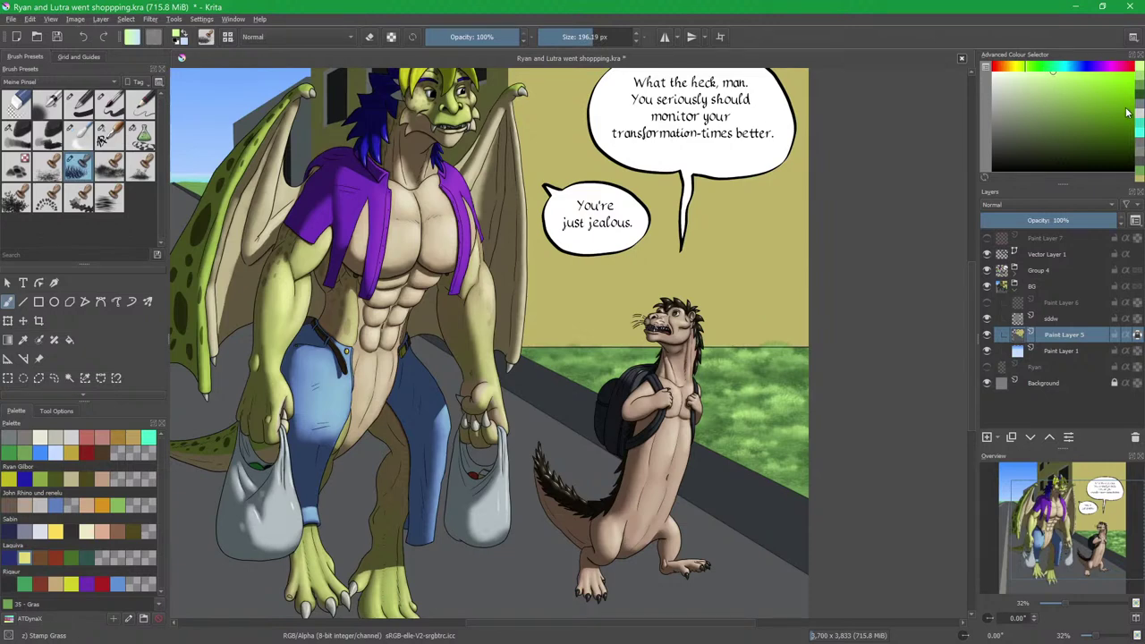
pyautogui.click(1139, 100)
pyautogui.click(1062, 161)
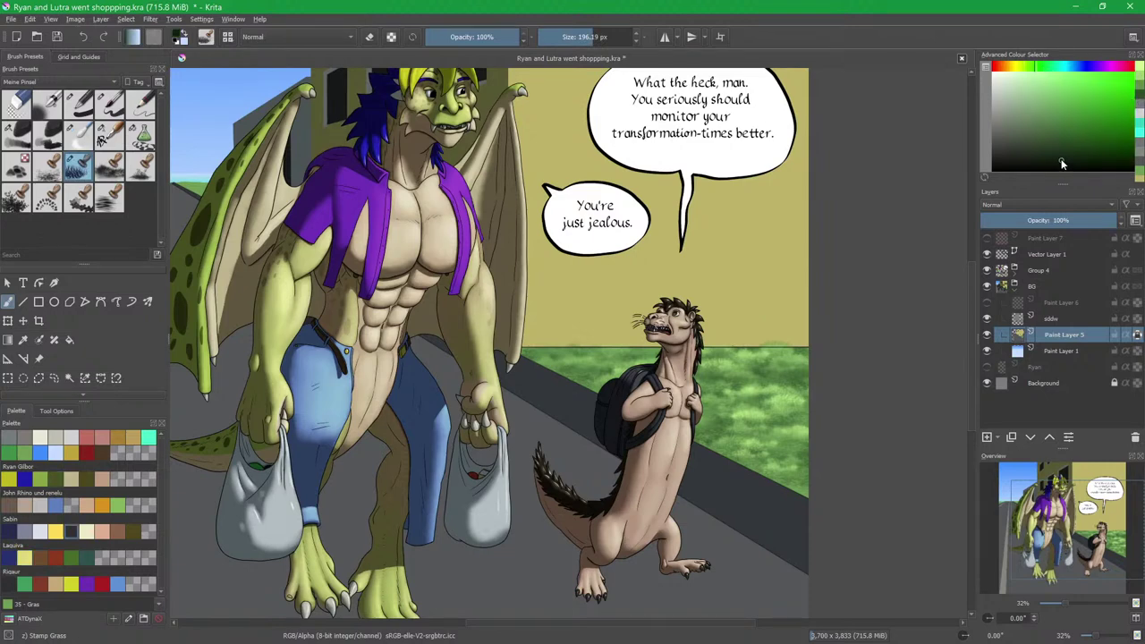
# Try stamping dark green grass blades across the lawn directly on Paint Layer 5.
pyautogui.moveTo(809, 358); pyautogui.dragTo(577, 355)
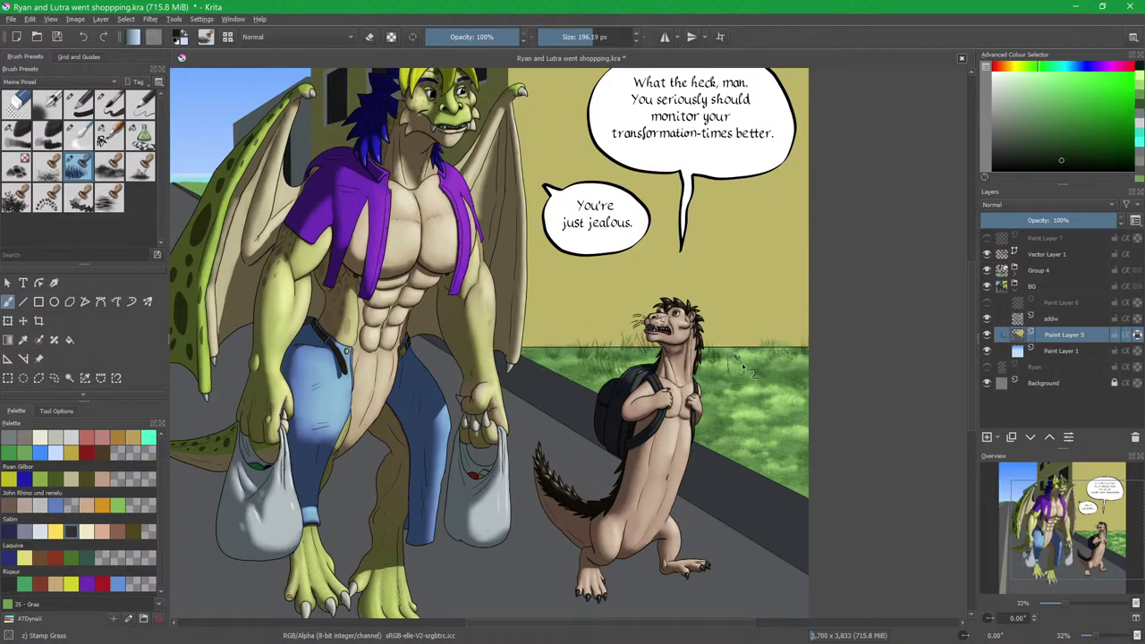
pyautogui.moveTo(730, 388); pyautogui.dragTo(778, 444)
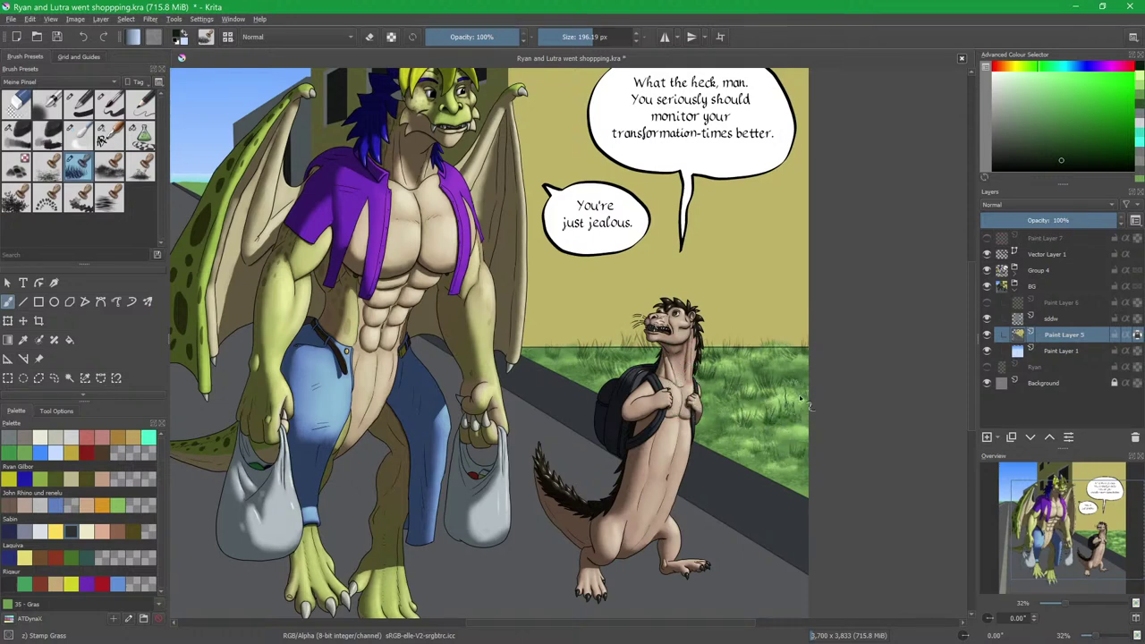
pyautogui.click(55, 478)
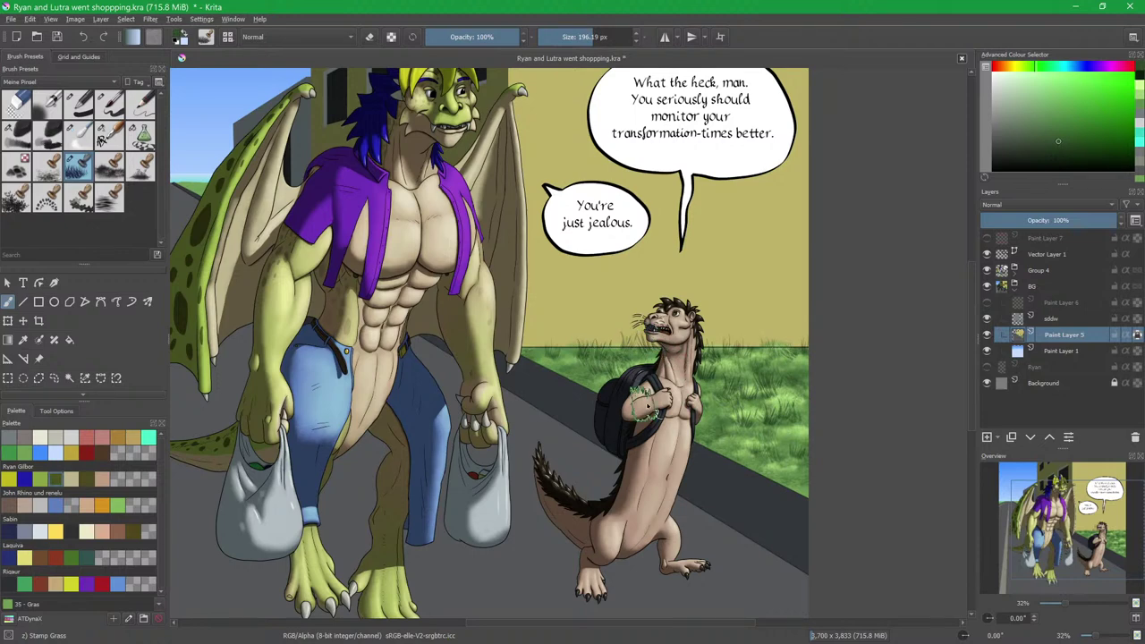
# Undo the grass blade strokes on Paint Layer 5.
pyautogui.hotkey('ctrl', 'z')
pyautogui.hotkey('ctrl', 'z')
pyautogui.hotkey('ctrl', 'z')
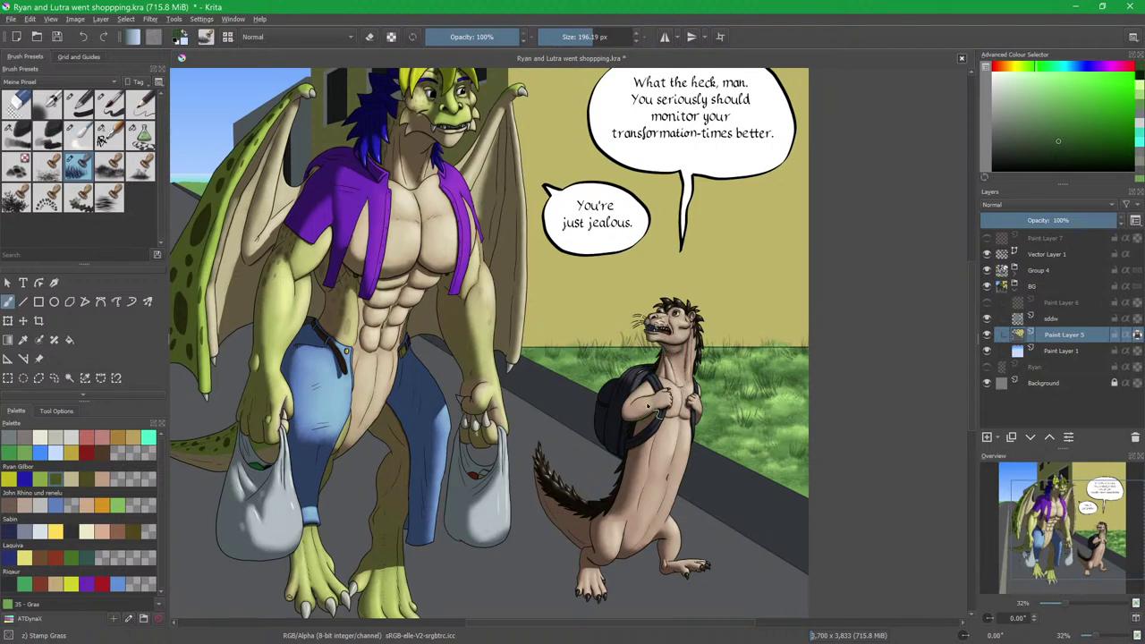
pyautogui.hotkey('ctrl', 'z')
pyautogui.hotkey('ctrl', 'z')
pyautogui.hotkey('ctrl', 'z')
pyautogui.hotkey('ctrl', 'z')
pyautogui.hotkey('ctrl', 'z')
pyautogui.hotkey('ctrl', 'z')
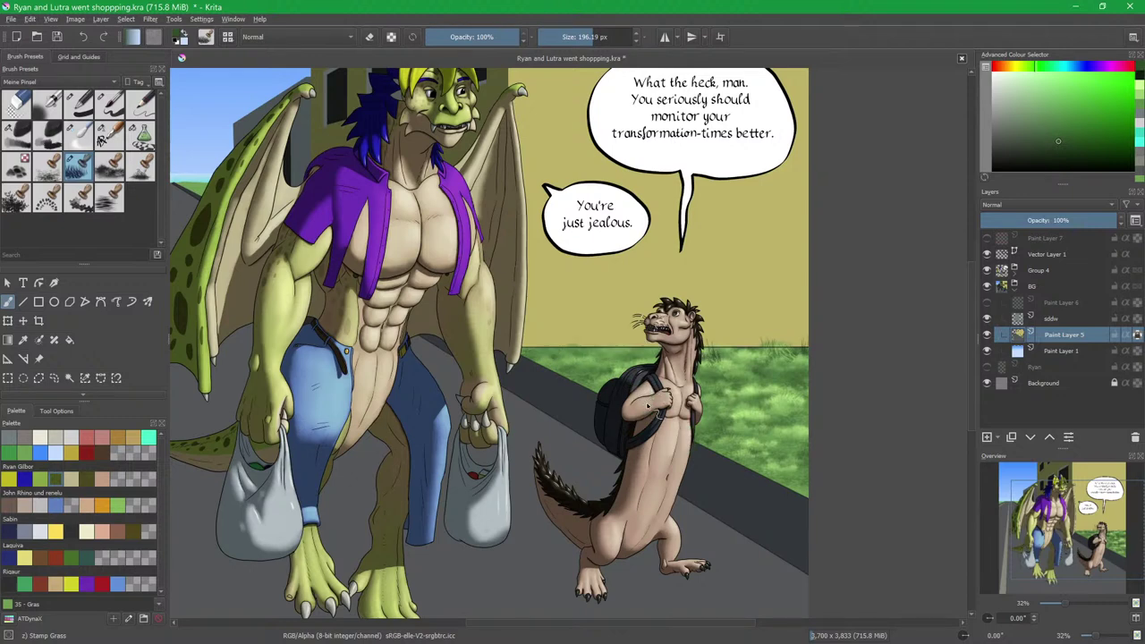
pyautogui.click(649, 403)
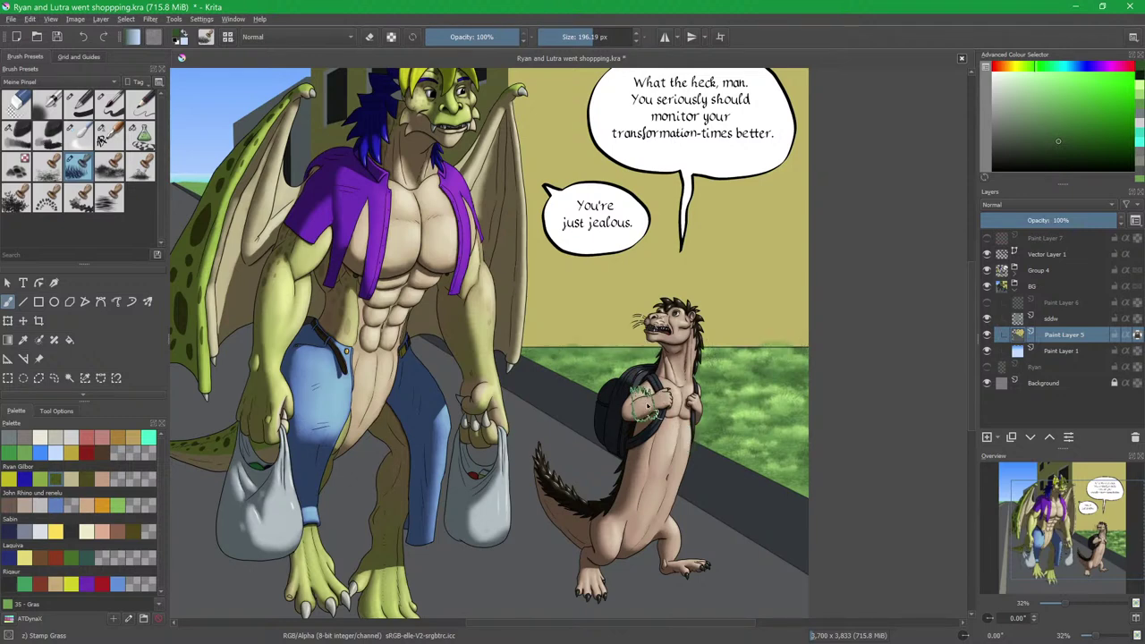
pyautogui.hotkey('ctrl', 'z')
# Add a new layer above Paint Layer 5 and stamp dark green grass blades across the lawn and along its upper edge.
pyautogui.press('Insert')
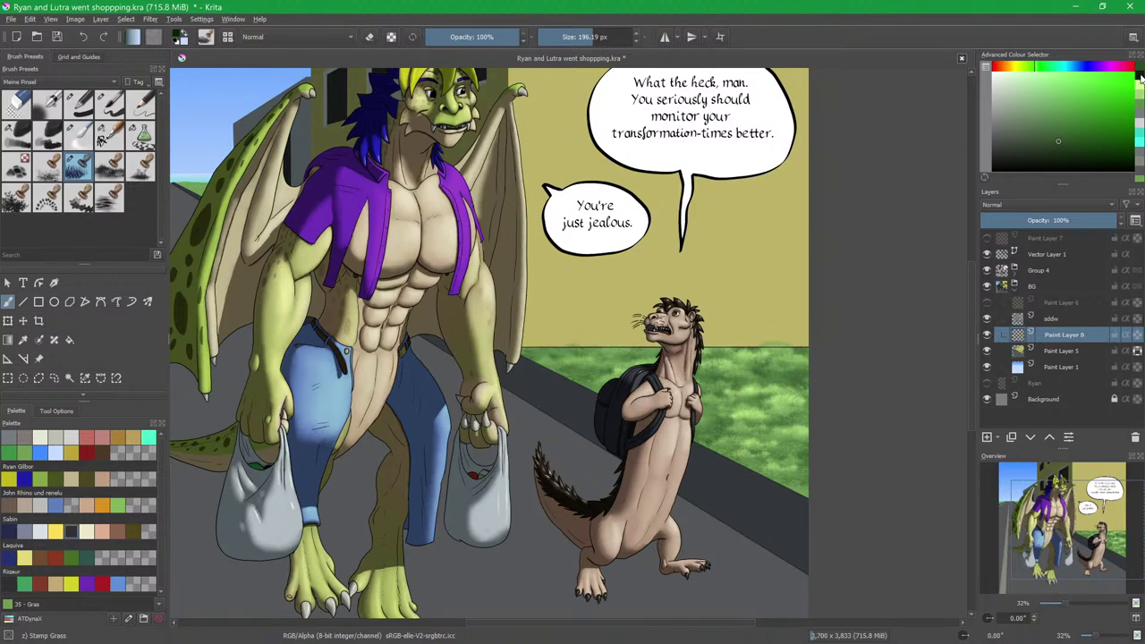
pyautogui.moveTo(529, 345)
pyautogui.mouseDown()
pyautogui.moveTo(789, 351)
pyautogui.moveTo(593, 362)
pyautogui.moveTo(836, 371)
pyautogui.moveTo(633, 395)
pyautogui.moveTo(842, 395)
pyautogui.moveTo(664, 418)
pyautogui.moveTo(807, 425)
pyautogui.moveTo(787, 442)
pyautogui.moveTo(813, 474)
pyautogui.mouseUp()
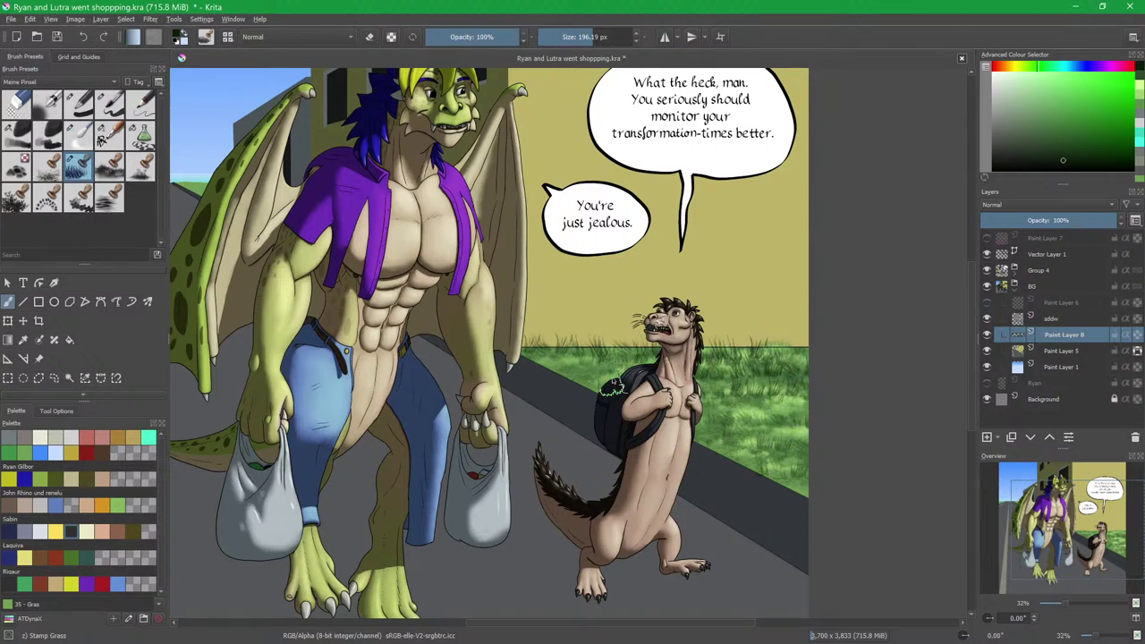
pyautogui.moveTo(632, 360); pyautogui.dragTo(614, 358)
pyautogui.moveTo(813, 360); pyautogui.dragTo(767, 376)
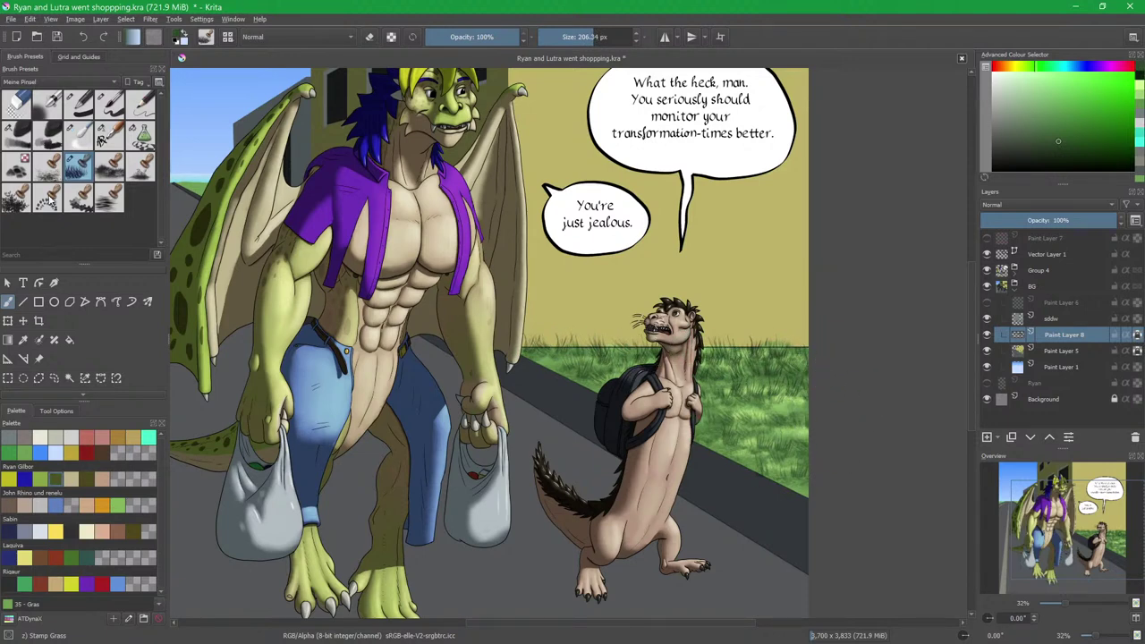
pyautogui.click(590, 344)
# Stamp light green and yellow-green grass blades over the lawn and merge the grass blade layer into Paint Layer 5.
pyautogui.click(1055, 90)
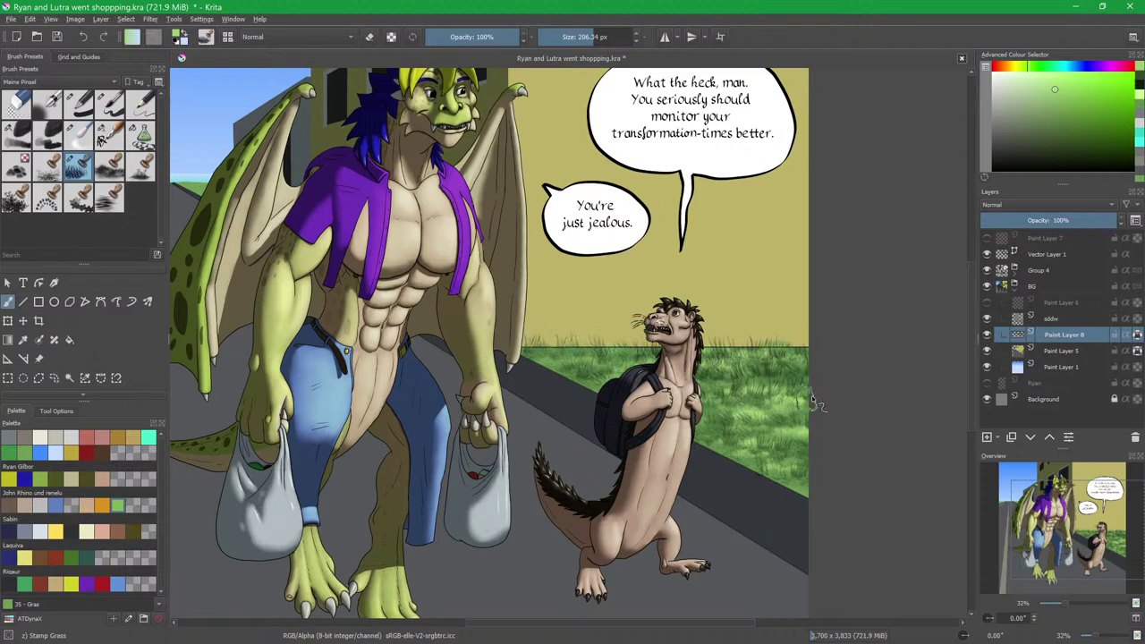
pyautogui.click(1128, 98)
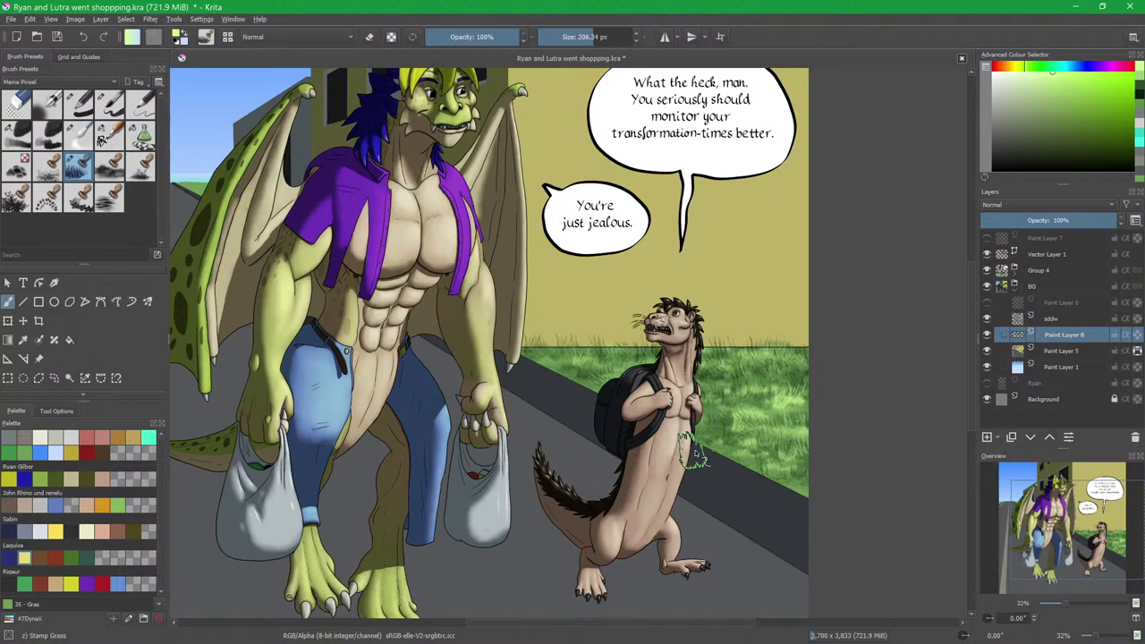
pyautogui.scroll(4, 568, 243)
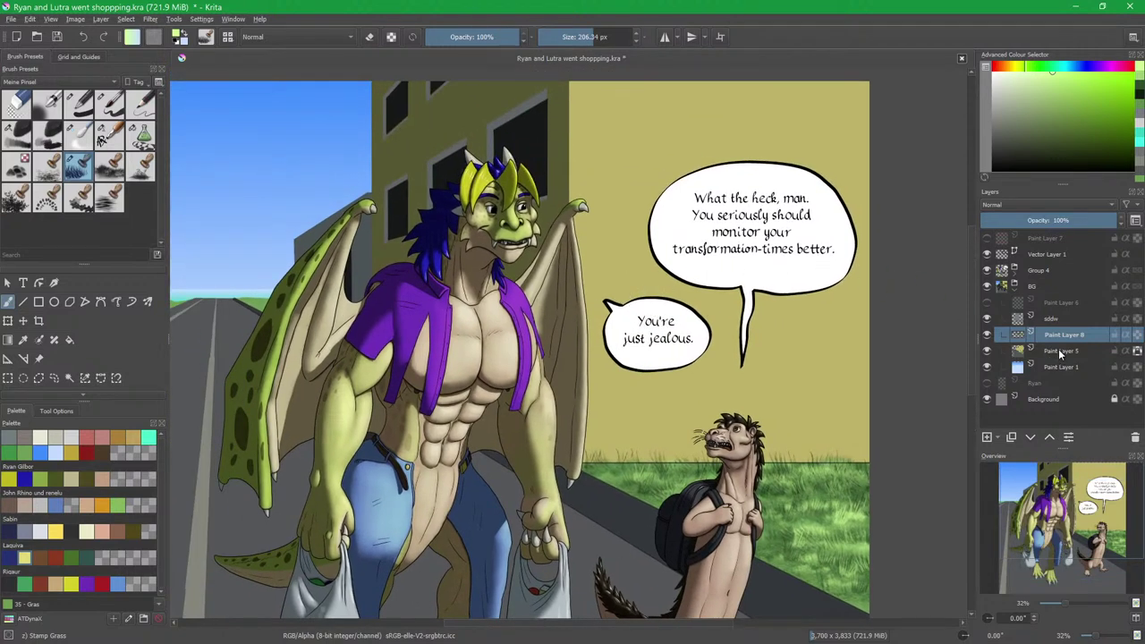
pyautogui.hotkey('ctrl', 'e')
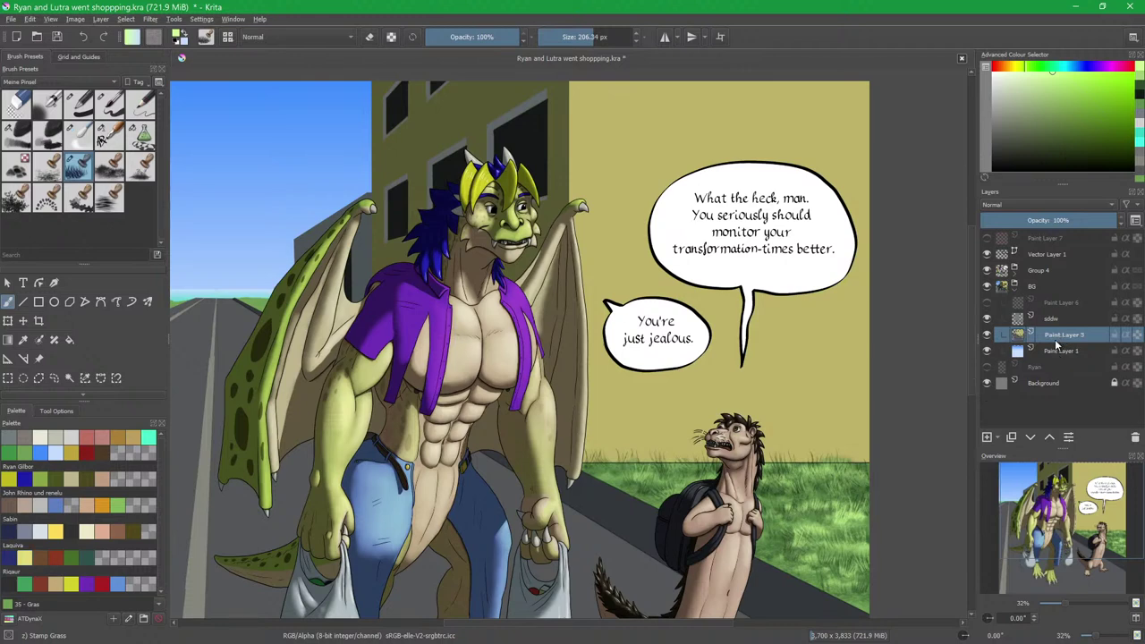
# Sample the yellow wall's colour, darken it to olive and try the Stamp Floor brush at 456.98 px on the wall.
pyautogui.keyDown('ctrl'); pyautogui.click(646, 143); pyautogui.keyUp('ctrl')
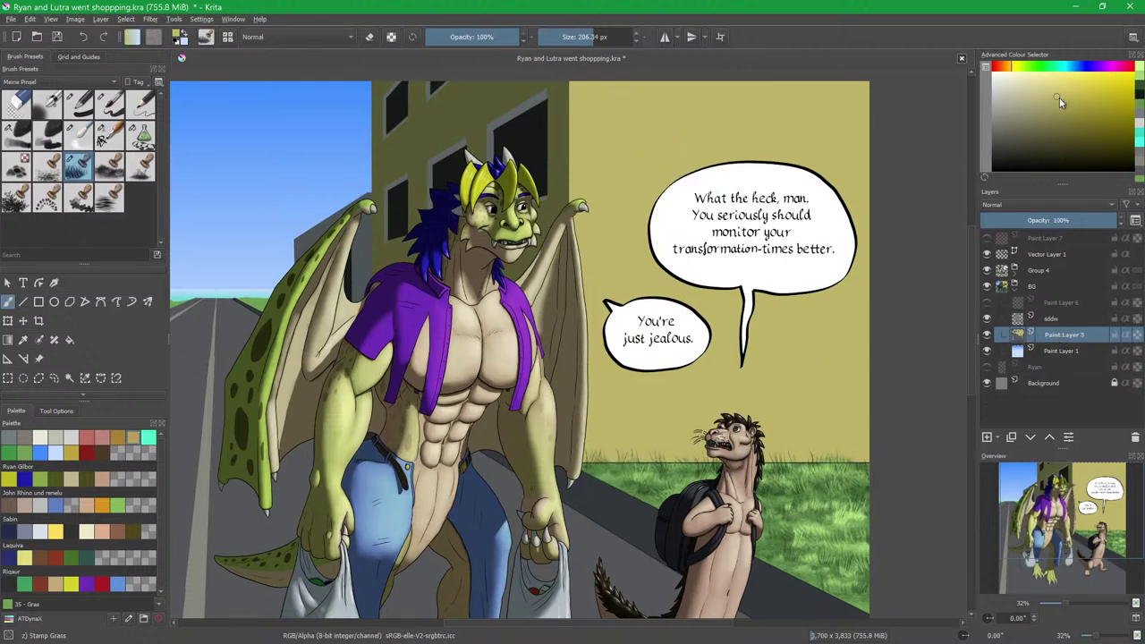
pyautogui.click(1070, 126)
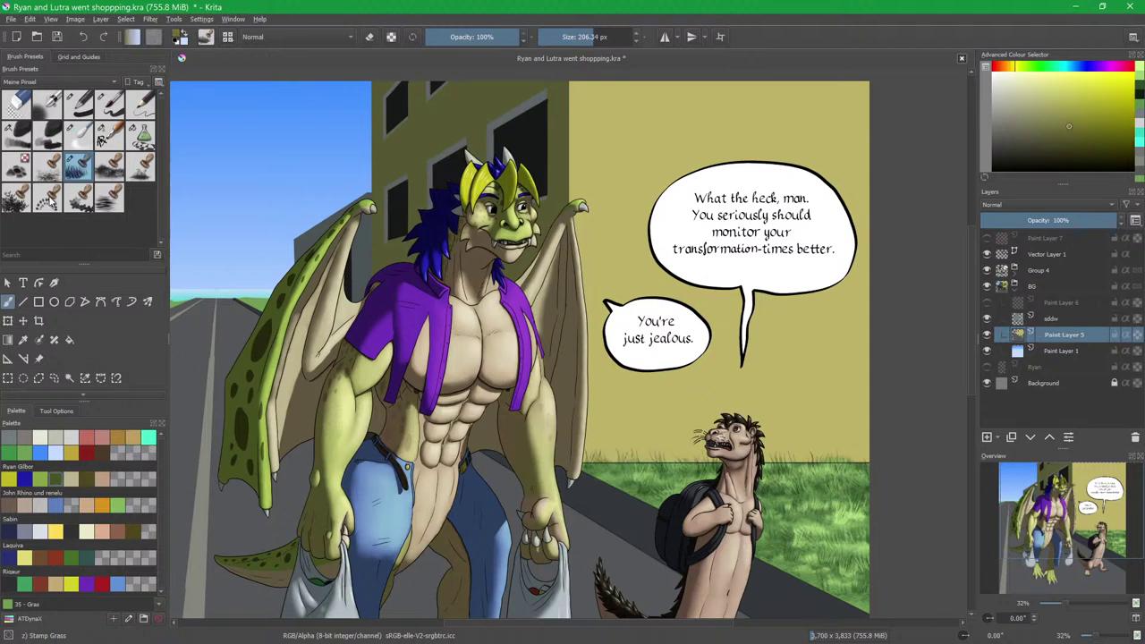
pyautogui.click(47, 165)
pyautogui.moveTo(664, 149); pyautogui.dragTo(670, 149)
pyautogui.moveTo(598, 95)
pyautogui.mouseDown()
pyautogui.moveTo(600, 130)
pyautogui.moveTo(613, 120)
pyautogui.mouseUp()
pyautogui.scroll(-1, 637, 128)
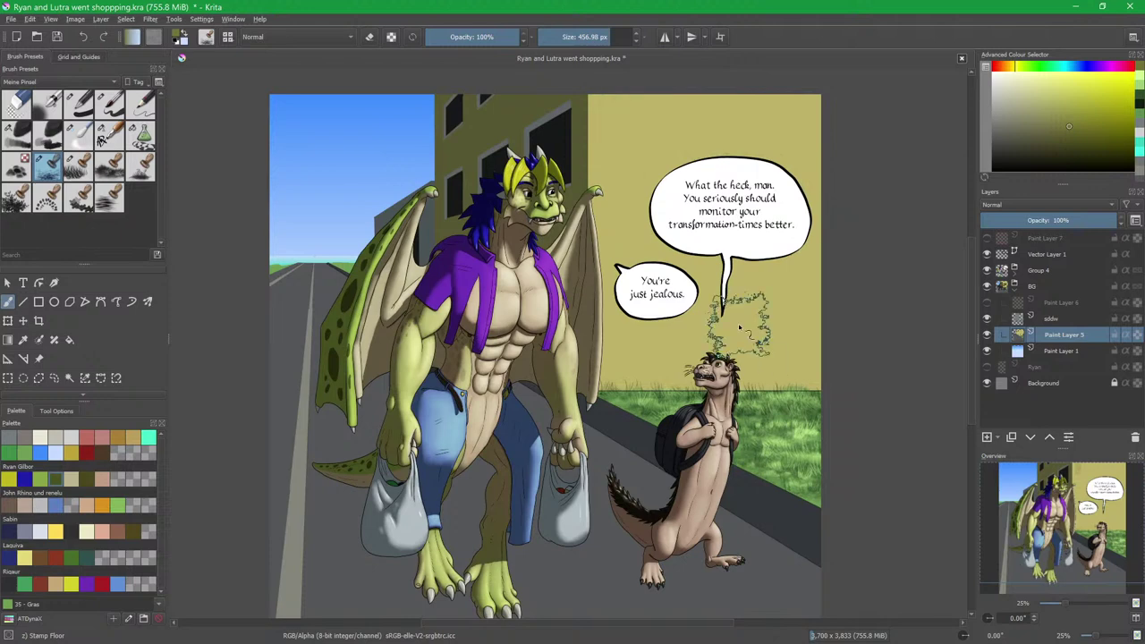
# Show all brush presets and stamp olive Texture Crackles at 385 px on the upper wall around the speech bubbles.
pyautogui.click(71, 31)
pyautogui.moveTo(161, 103); pyautogui.dragTo(166, 275)
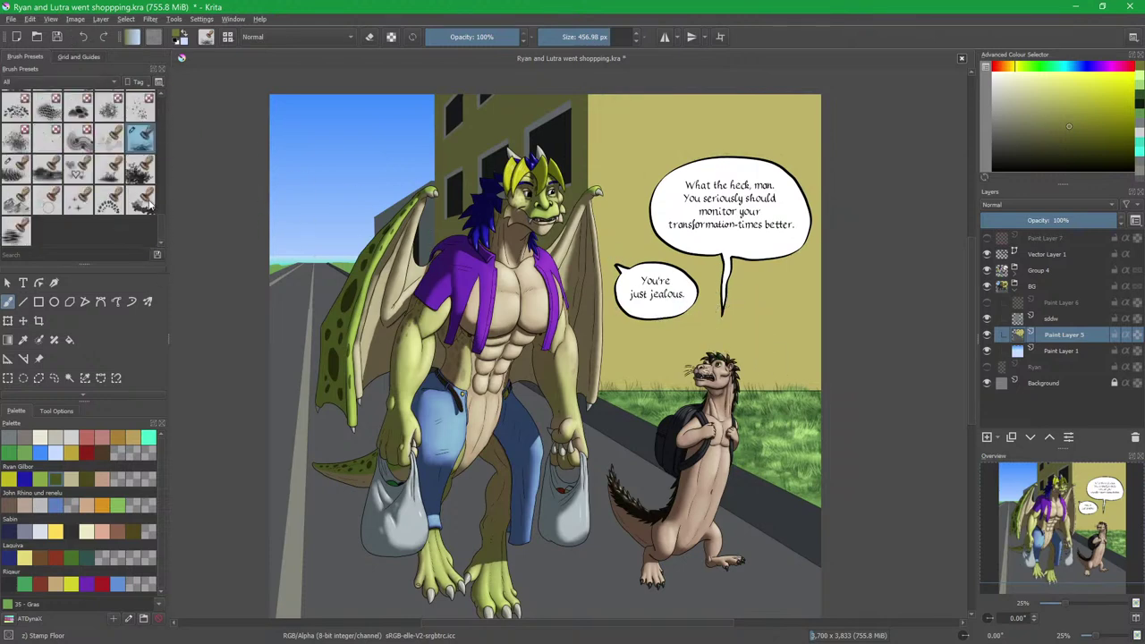
pyautogui.scroll(5, 160, 221)
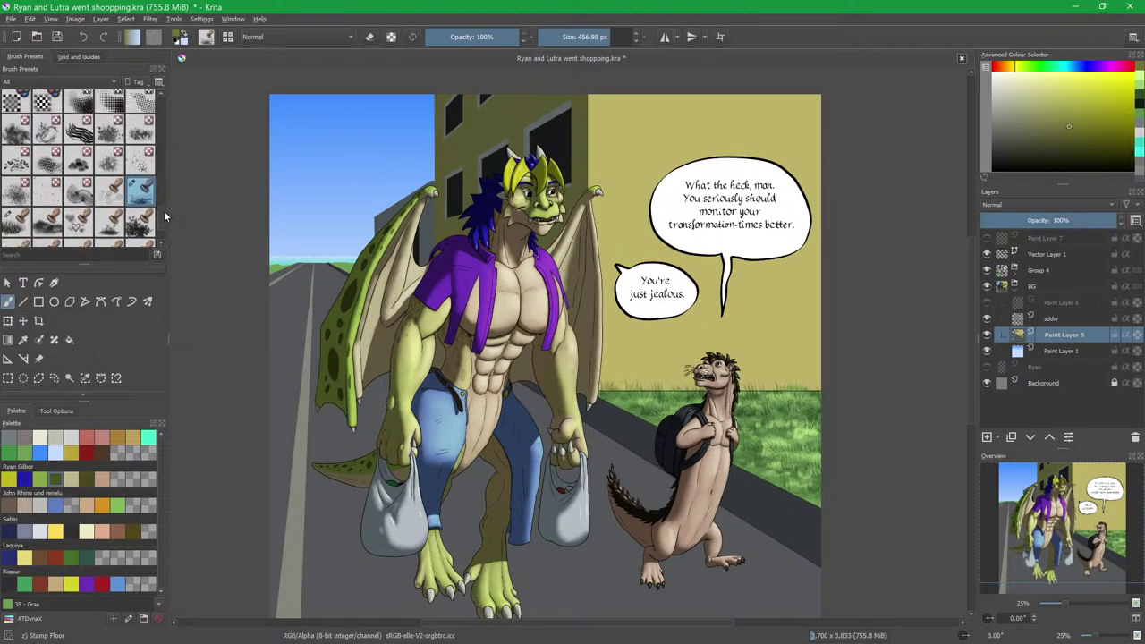
pyautogui.click(48, 128)
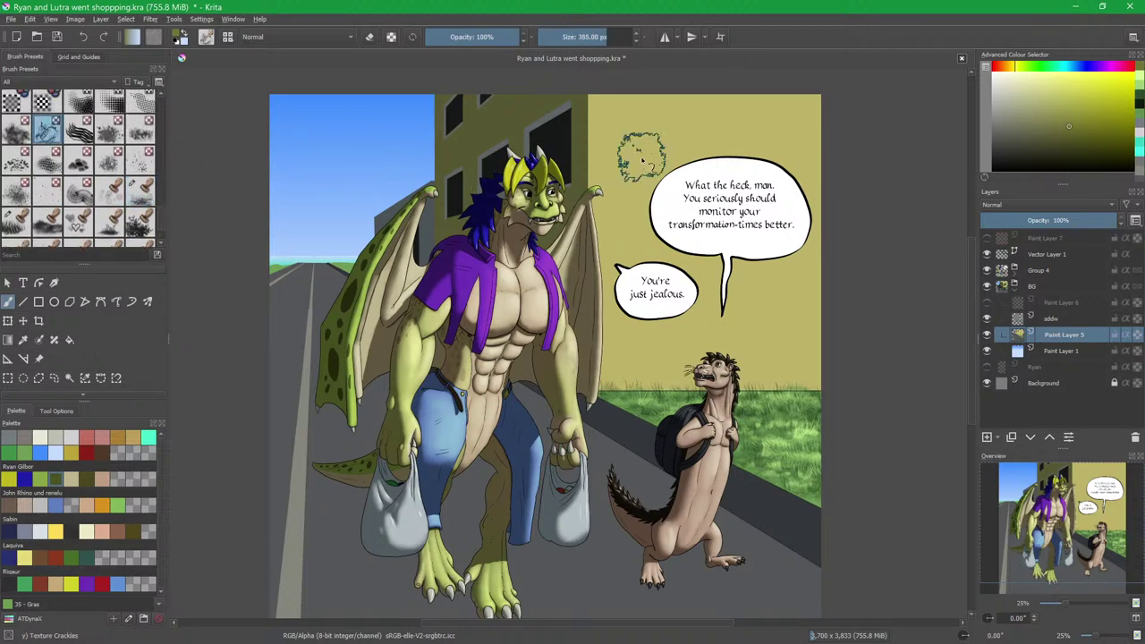
pyautogui.click(653, 107)
pyautogui.click(792, 148)
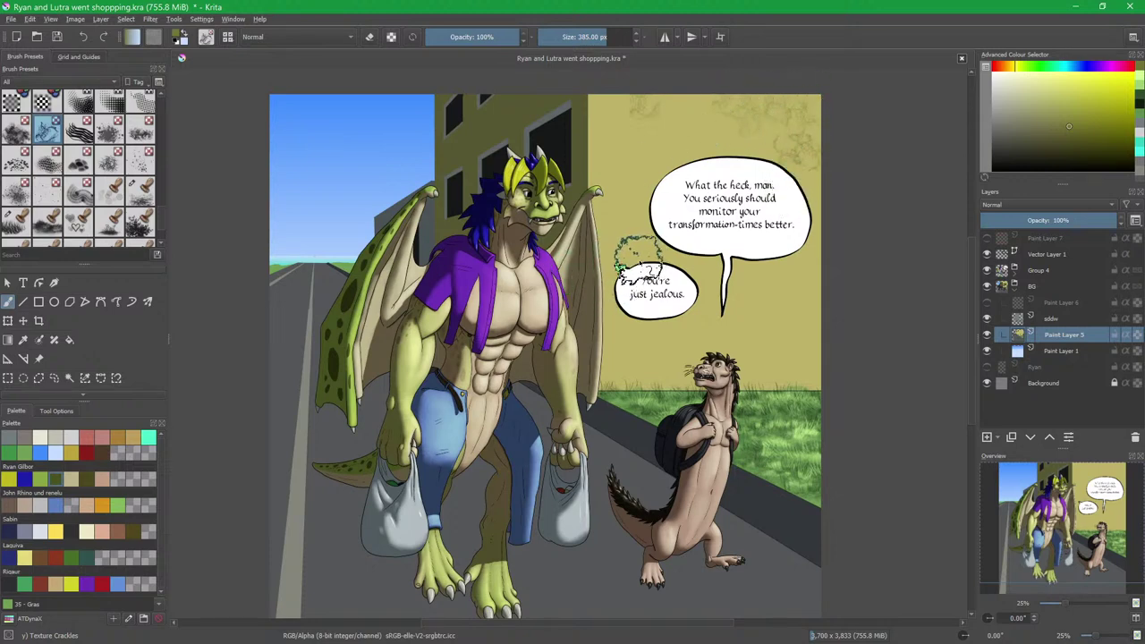
pyautogui.click(635, 238)
pyautogui.moveTo(635, 239)
pyautogui.mouseDown()
pyautogui.moveTo(660, 164)
pyautogui.moveTo(643, 250)
pyautogui.mouseUp()
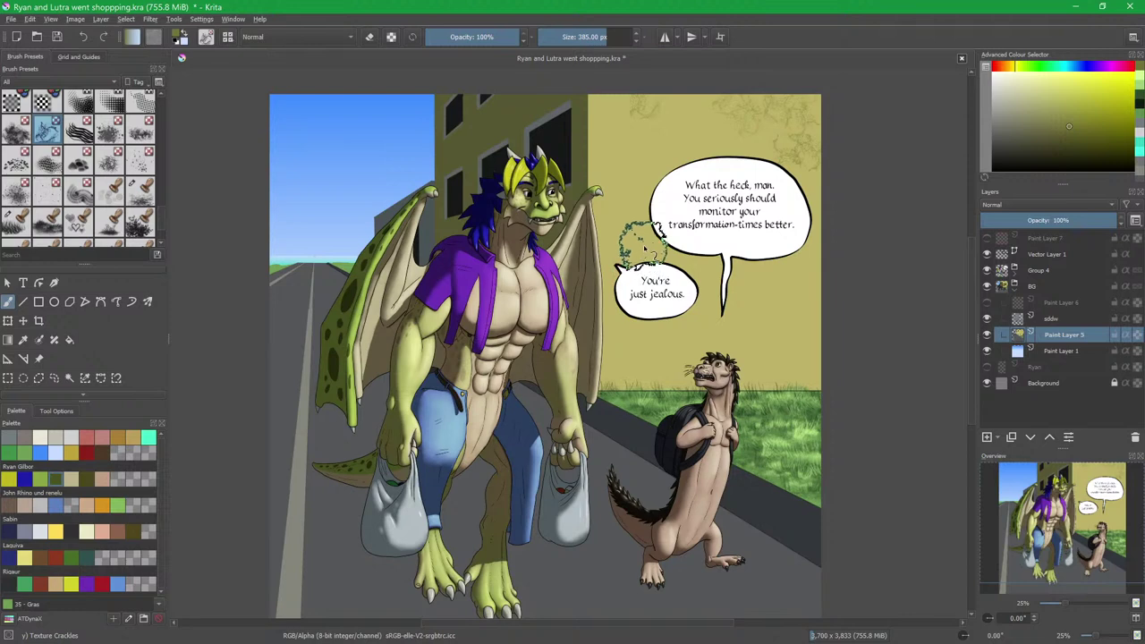
# Choose the Texture Big brush at 435 px and stamp an olive texture patch on the wall near the large speech bubble.
pyautogui.click(48, 101)
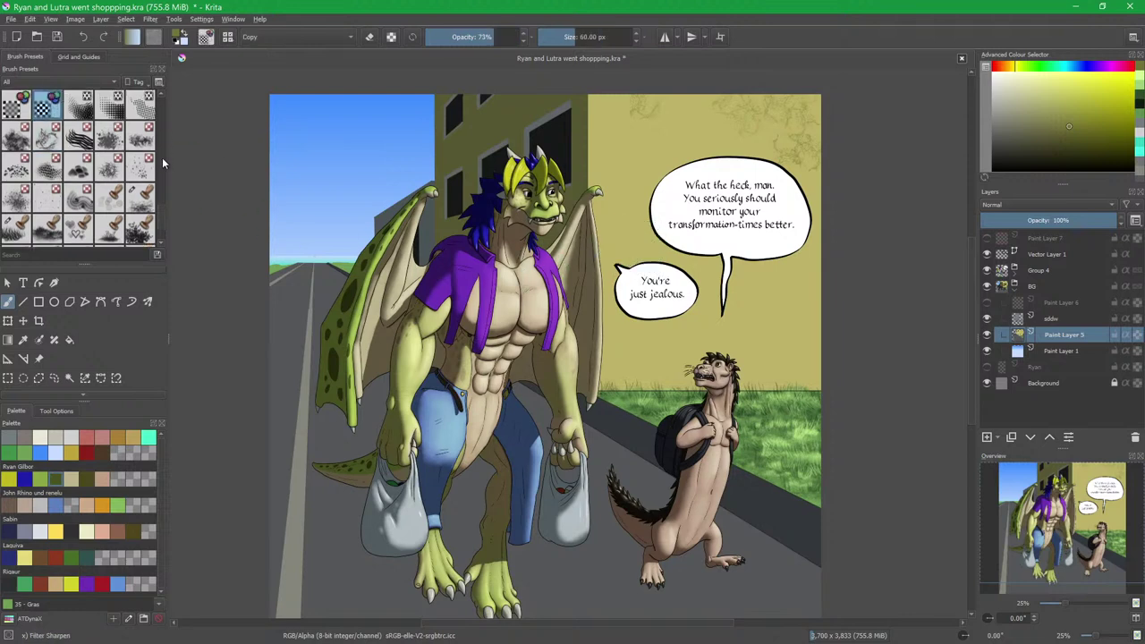
pyautogui.scroll(-3, 162, 217)
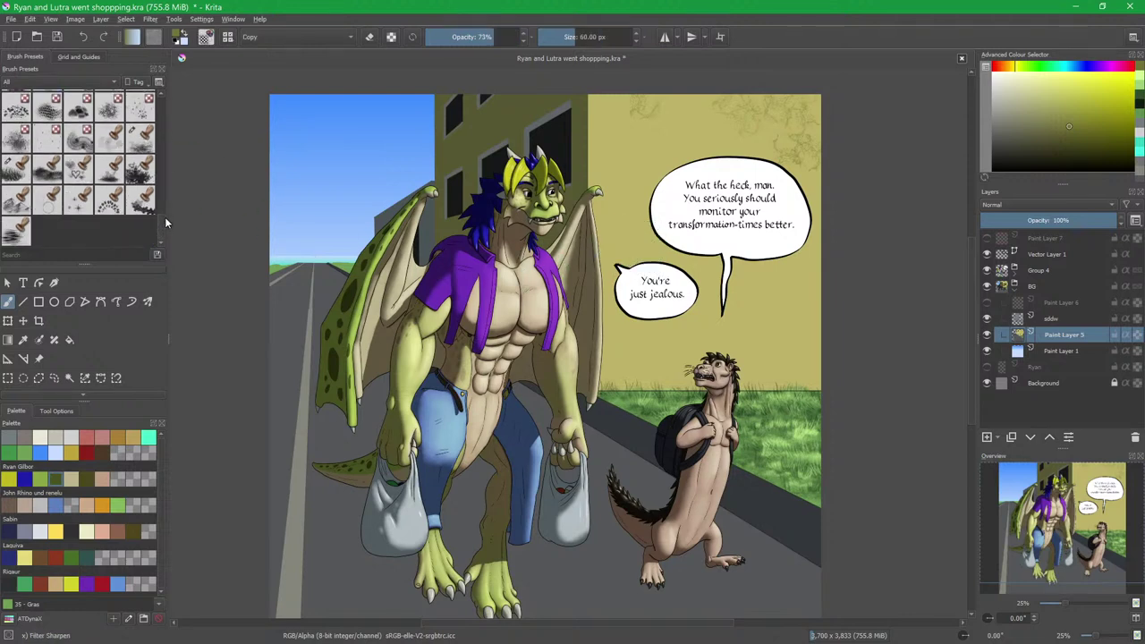
pyautogui.scroll(3, 163, 215)
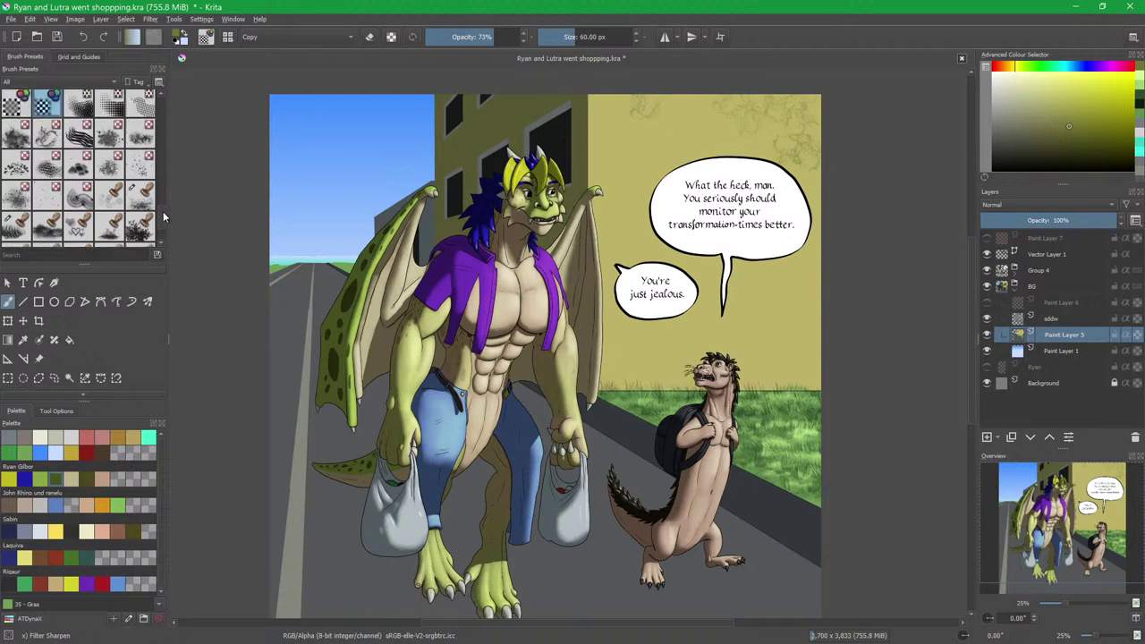
pyautogui.click(111, 136)
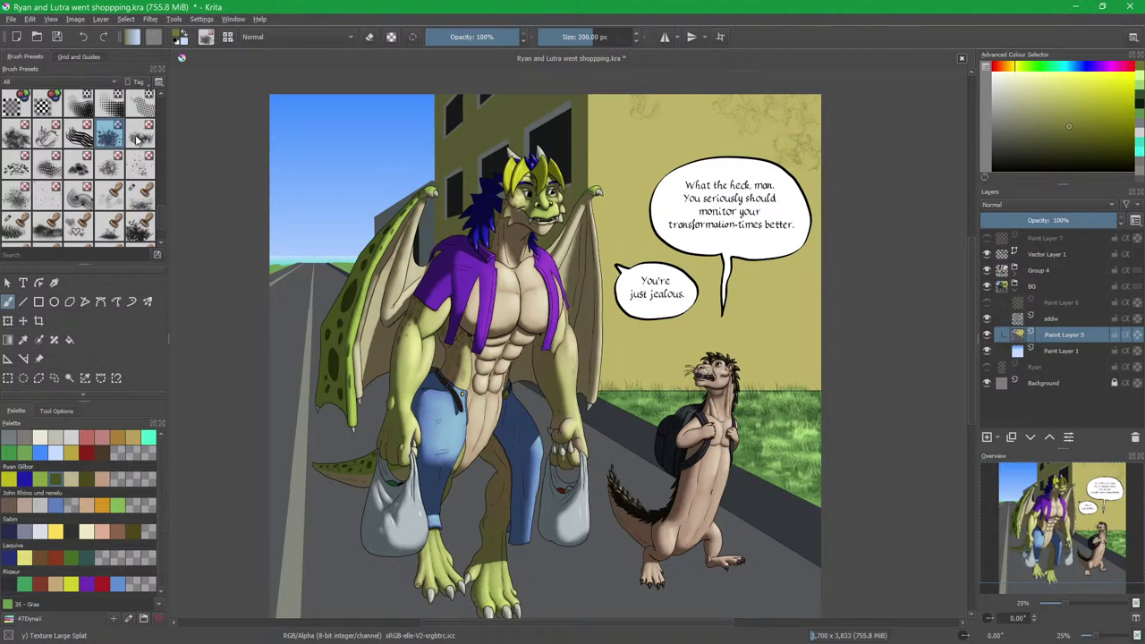
pyautogui.click(16, 132)
pyautogui.click(635, 134)
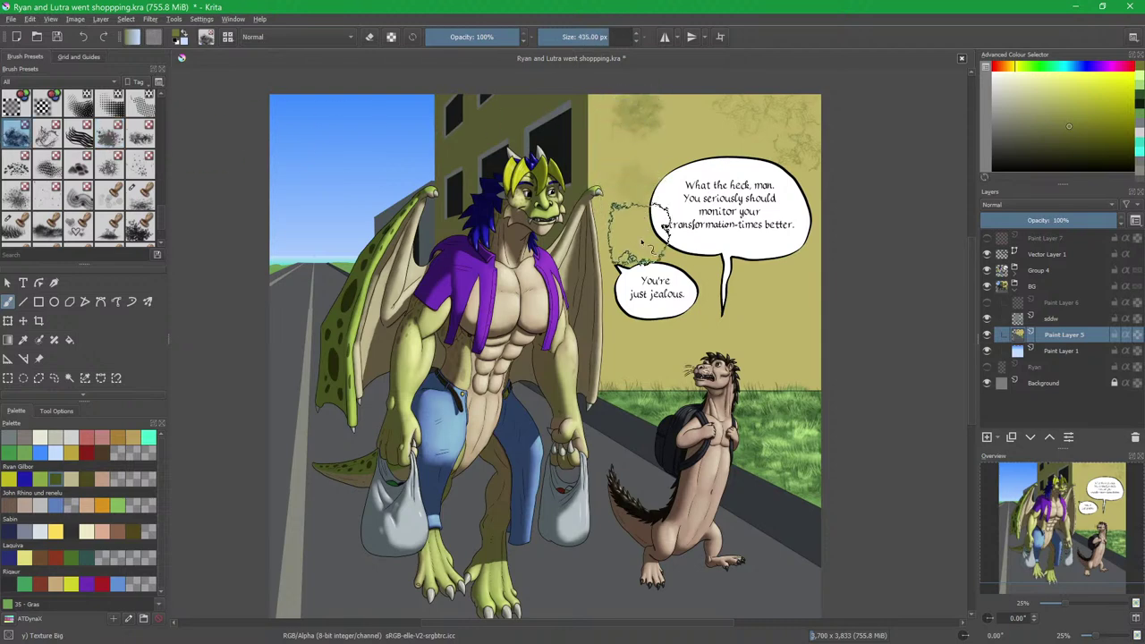
# Cover the yellow wall around the speech bubbles with Texture Big at 435 px, layering olive, lighter yellow and a warmer pale yellow.
pyautogui.moveTo(624, 118)
pyautogui.mouseDown()
pyautogui.moveTo(627, 178)
pyautogui.moveTo(690, 132)
pyautogui.moveTo(760, 123)
pyautogui.moveTo(769, 103)
pyautogui.moveTo(810, 128)
pyautogui.moveTo(819, 275)
pyautogui.moveTo(782, 278)
pyautogui.moveTo(748, 349)
pyautogui.moveTo(724, 297)
pyautogui.moveTo(673, 367)
pyautogui.mouseUp()
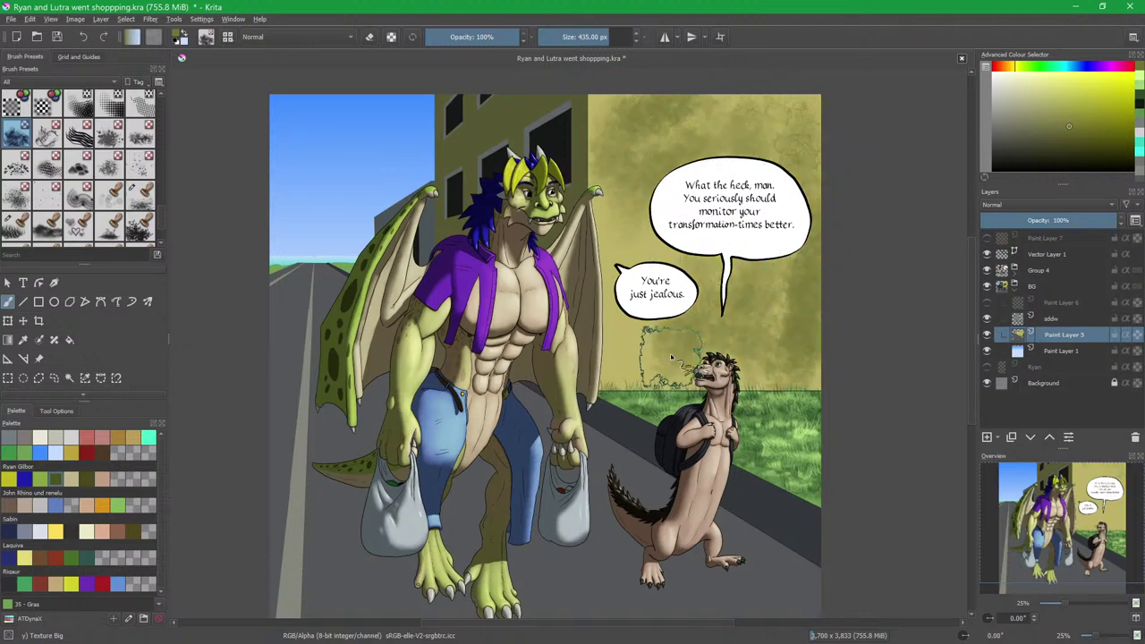
pyautogui.moveTo(633, 208)
pyautogui.mouseDown()
pyautogui.moveTo(619, 254)
pyautogui.moveTo(628, 379)
pyautogui.moveTo(752, 362)
pyautogui.mouseUp()
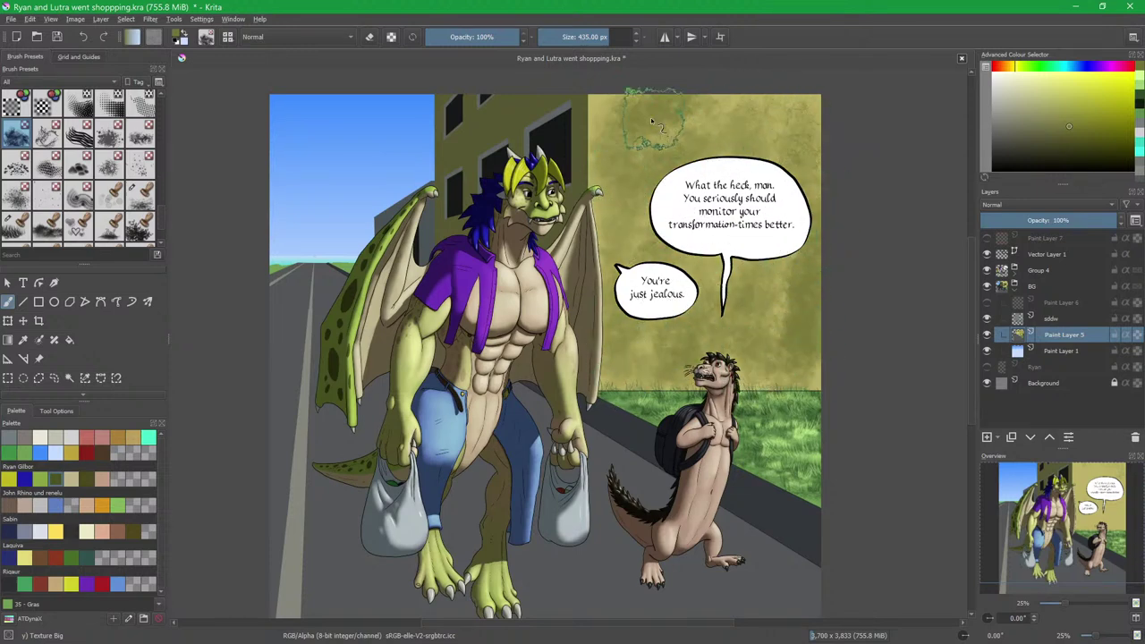
pyautogui.click(1057, 105)
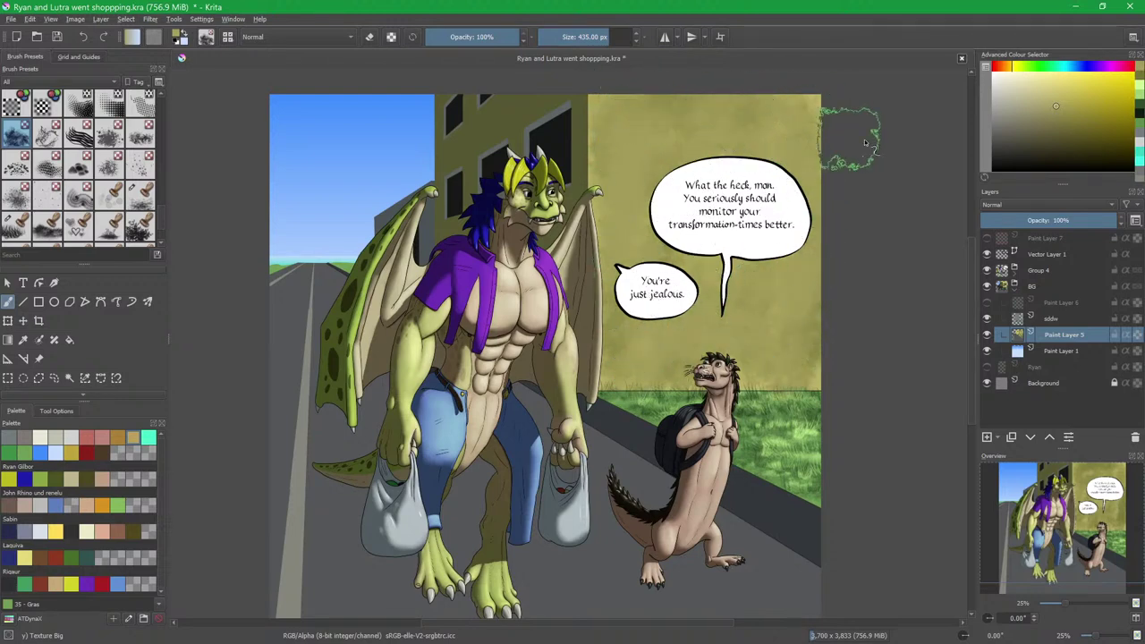
pyautogui.click(1056, 92)
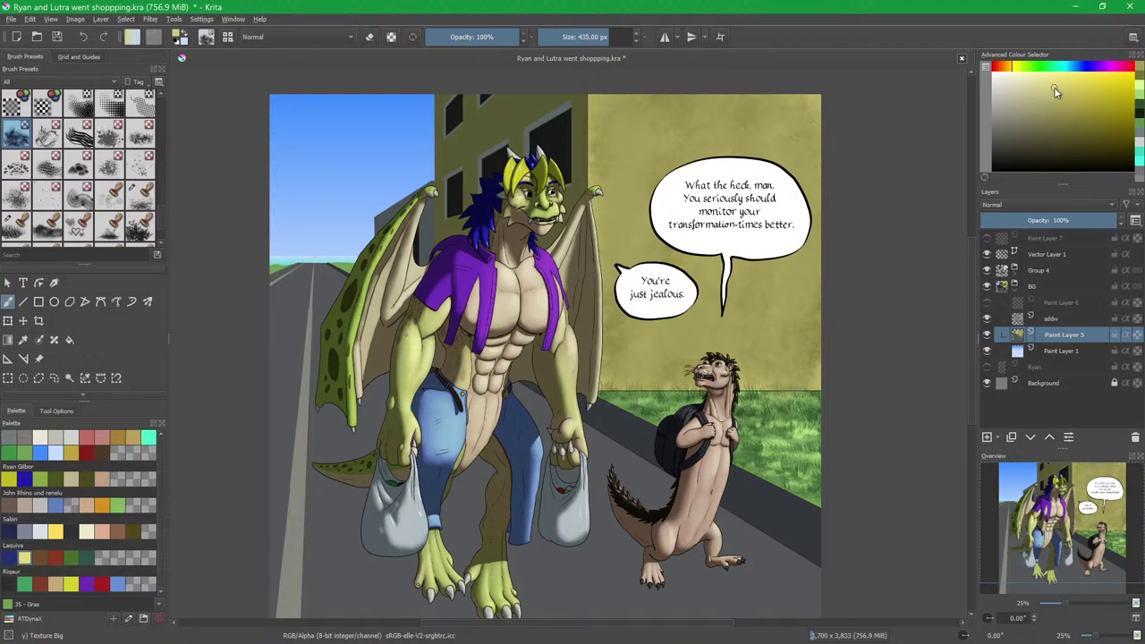
pyautogui.click(1012, 71)
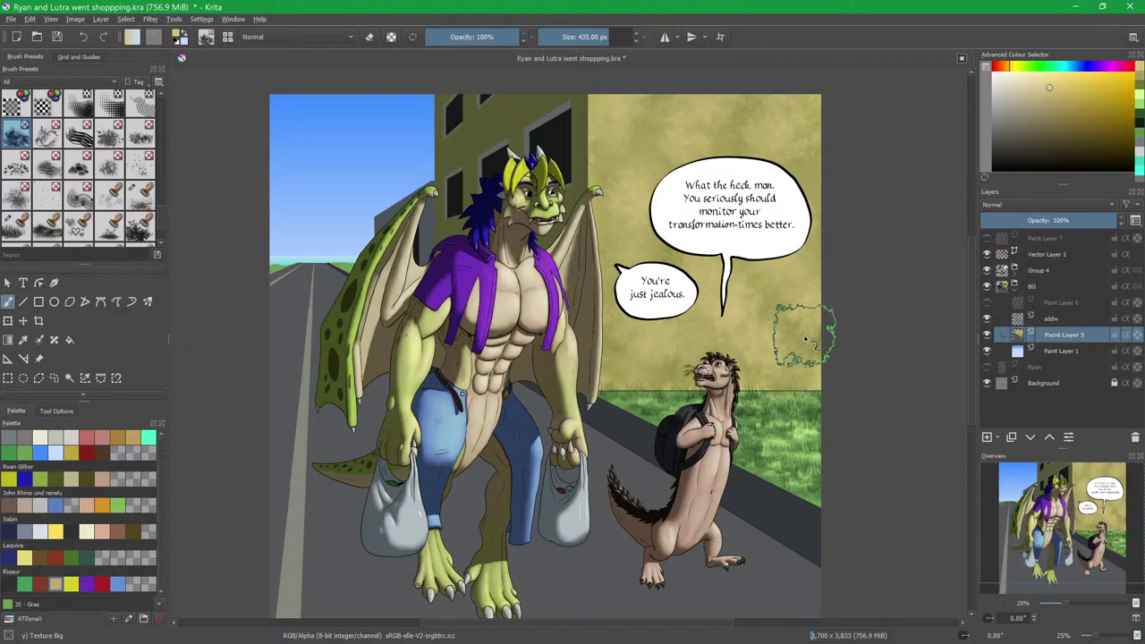
# Stamp asphalt texture over the foreground road on the Multiply shadow layer, using Stamp Floor at 50% opacity in the sdw K grey.
pyautogui.moveTo(507, 430); pyautogui.dragTo(555, 343)
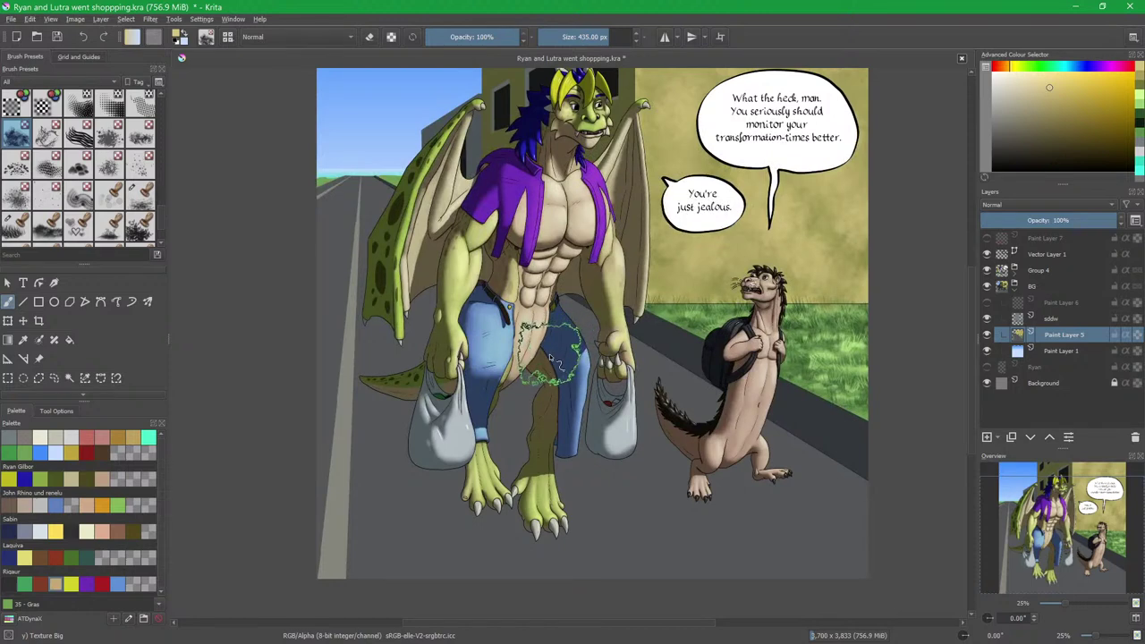
pyautogui.moveTo(552, 356); pyautogui.dragTo(543, 361)
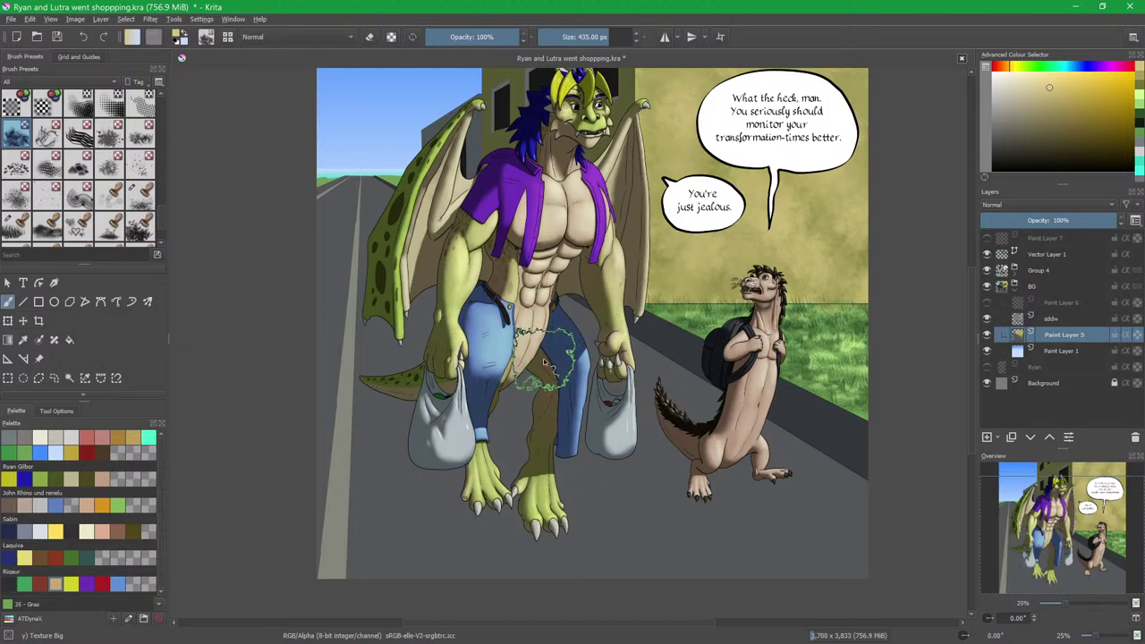
pyautogui.hotkey('ctrl', 'shift', 'a')
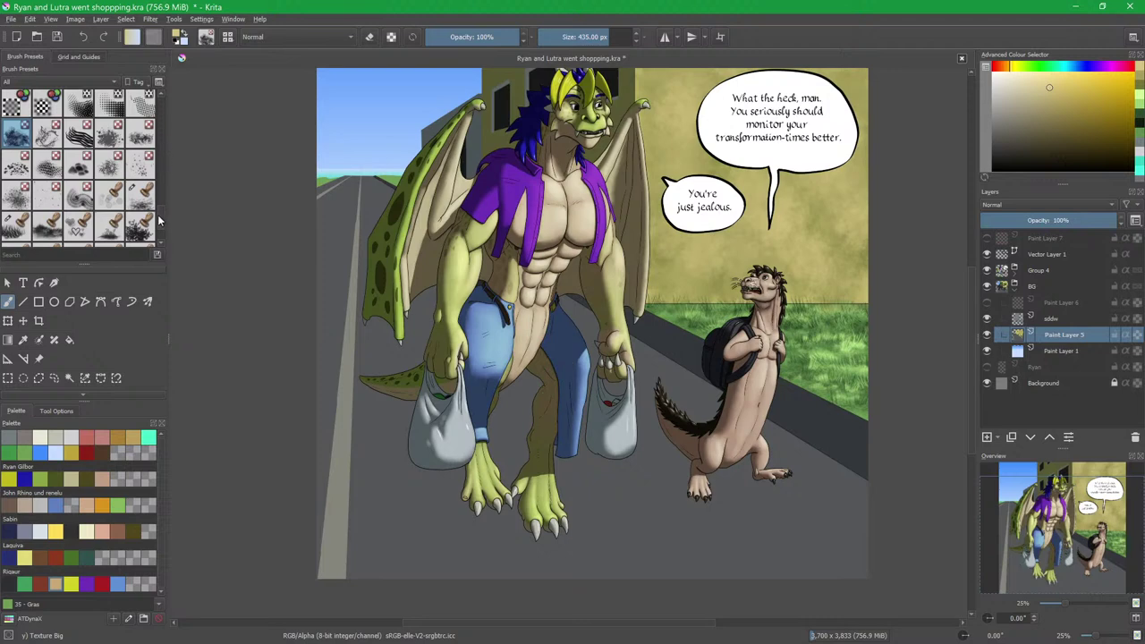
pyautogui.scroll(-2, 160, 220)
pyautogui.click(141, 154)
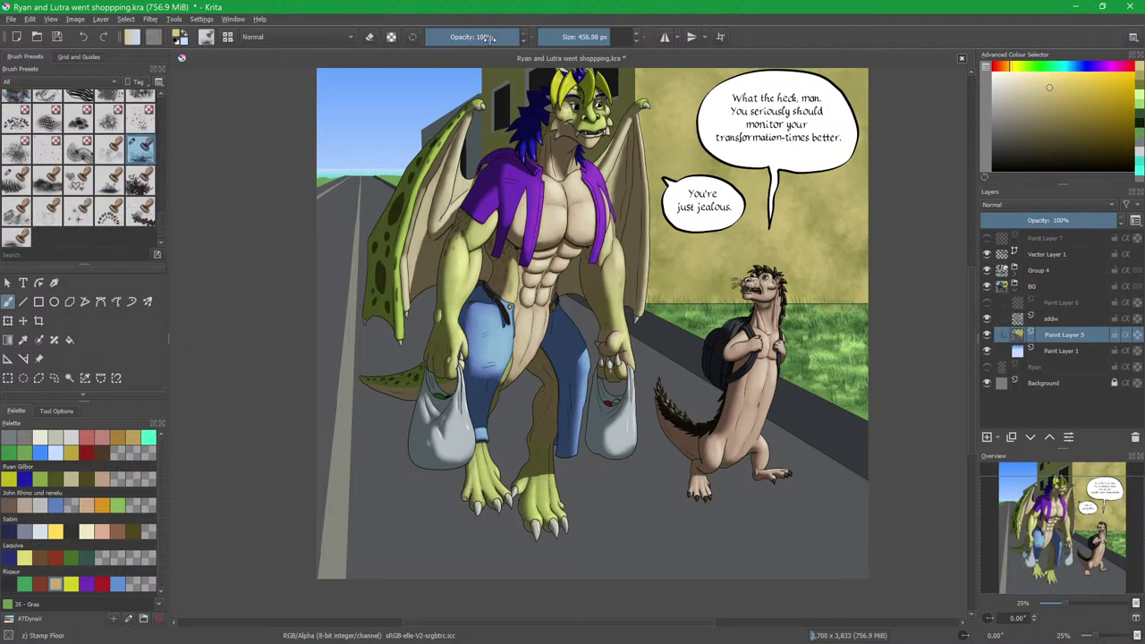
pyautogui.moveTo(490, 43); pyautogui.dragTo(472, 41)
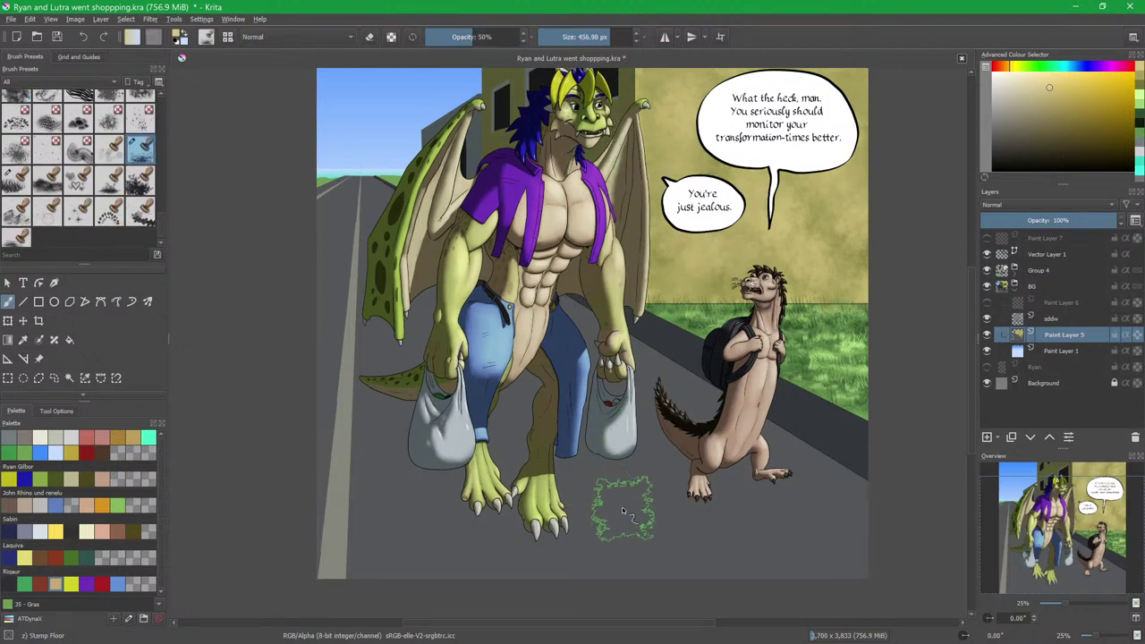
pyautogui.keyDown('ctrl'); pyautogui.click(622, 494); pyautogui.keyUp('ctrl')
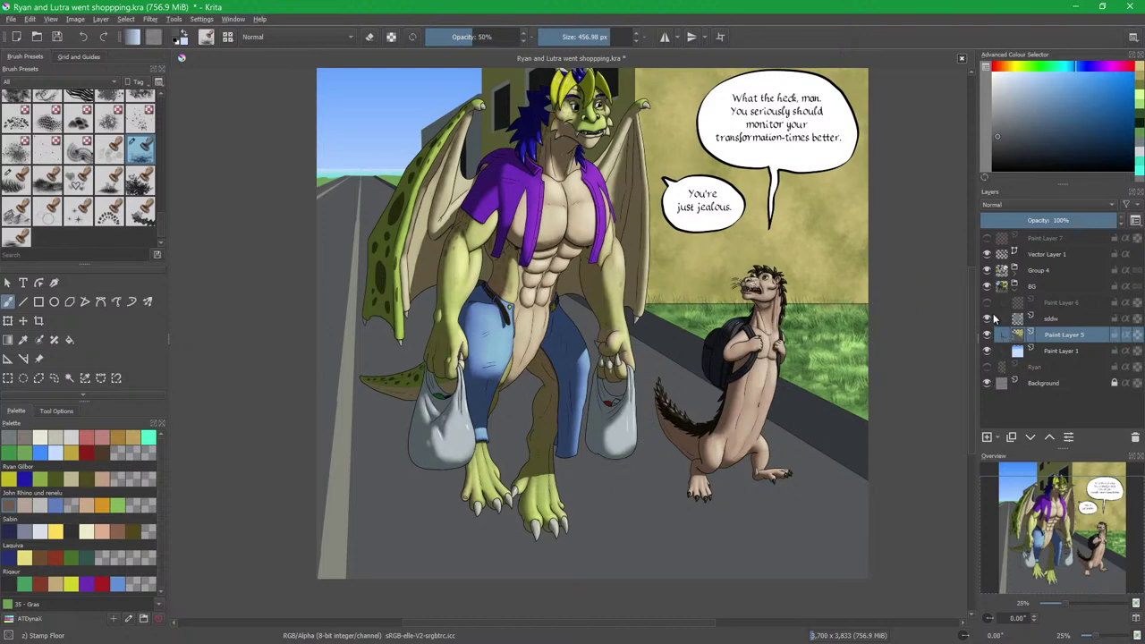
pyautogui.click(1052, 321)
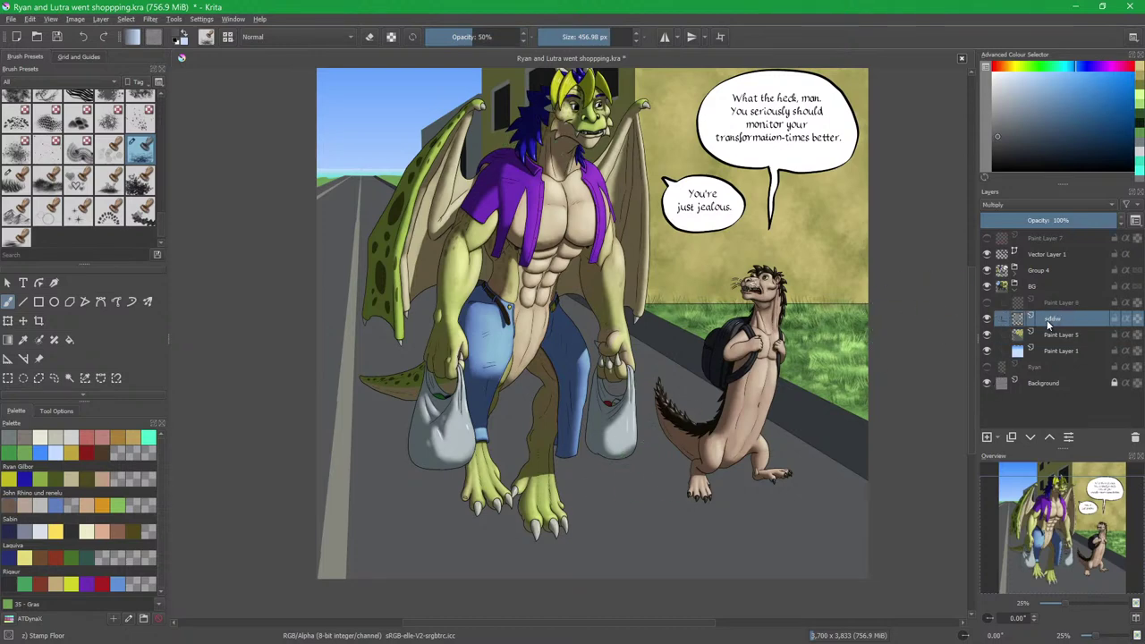
pyautogui.click(14, 438)
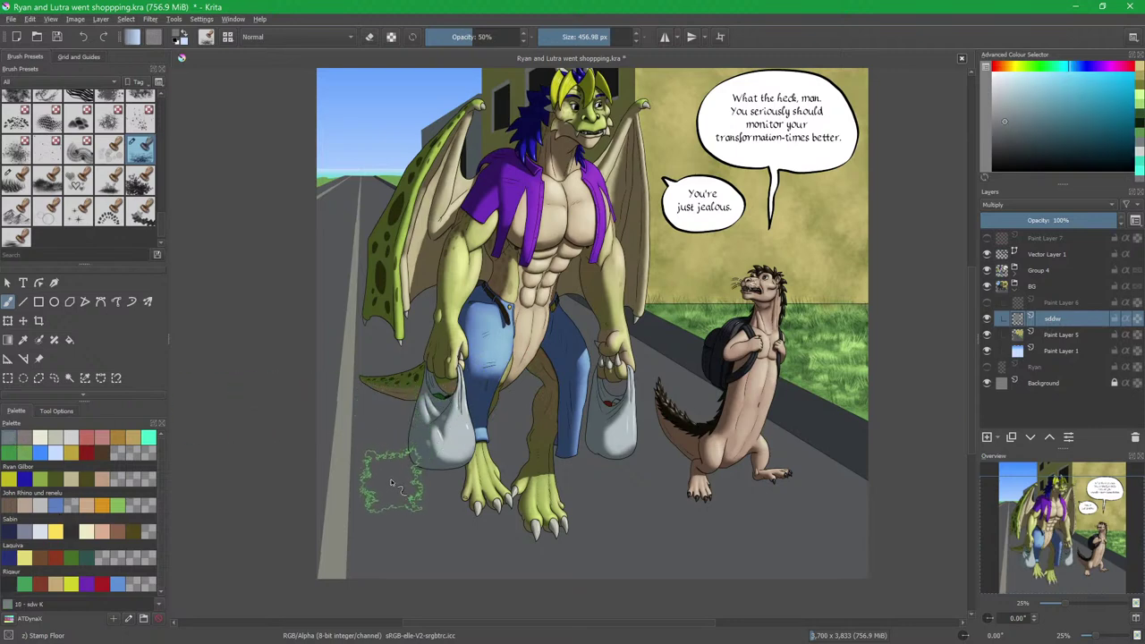
pyautogui.moveTo(391, 483); pyautogui.dragTo(435, 456)
pyautogui.keyDown('shift'); pyautogui.moveTo(439, 497); pyautogui.dragTo(603, 492); pyautogui.keyUp('shift')
pyautogui.moveTo(721, 516)
pyautogui.mouseDown()
pyautogui.moveTo(555, 559)
pyautogui.moveTo(411, 544)
pyautogui.moveTo(679, 505)
pyautogui.moveTo(548, 458)
pyautogui.moveTo(420, 454)
pyautogui.mouseUp()
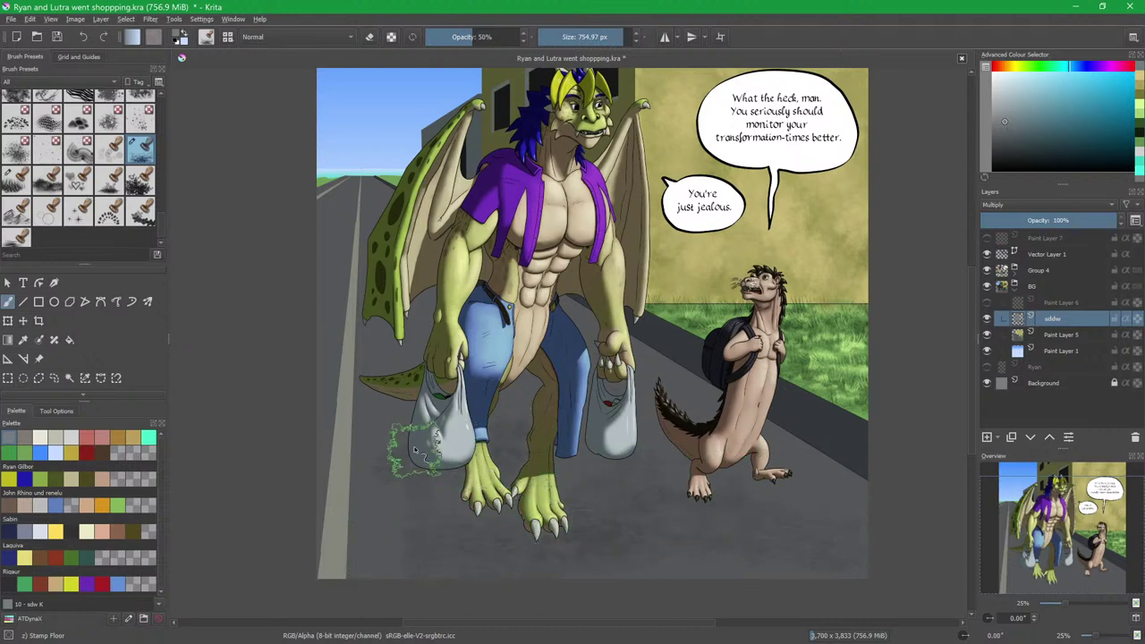
# Extend the asphalt texture up the road, along the curb and over the far roadside, reducing the Stamp Floor brush to 377.80 px.
pyautogui.moveTo(368, 208)
pyautogui.mouseDown()
pyautogui.moveTo(423, 324)
pyautogui.moveTo(481, 367)
pyautogui.moveTo(551, 474)
pyautogui.moveTo(425, 492)
pyautogui.moveTo(393, 562)
pyautogui.moveTo(707, 586)
pyautogui.moveTo(554, 501)
pyautogui.moveTo(729, 480)
pyautogui.moveTo(780, 517)
pyautogui.moveTo(511, 446)
pyautogui.moveTo(574, 434)
pyautogui.moveTo(631, 387)
pyautogui.moveTo(624, 363)
pyautogui.mouseUp()
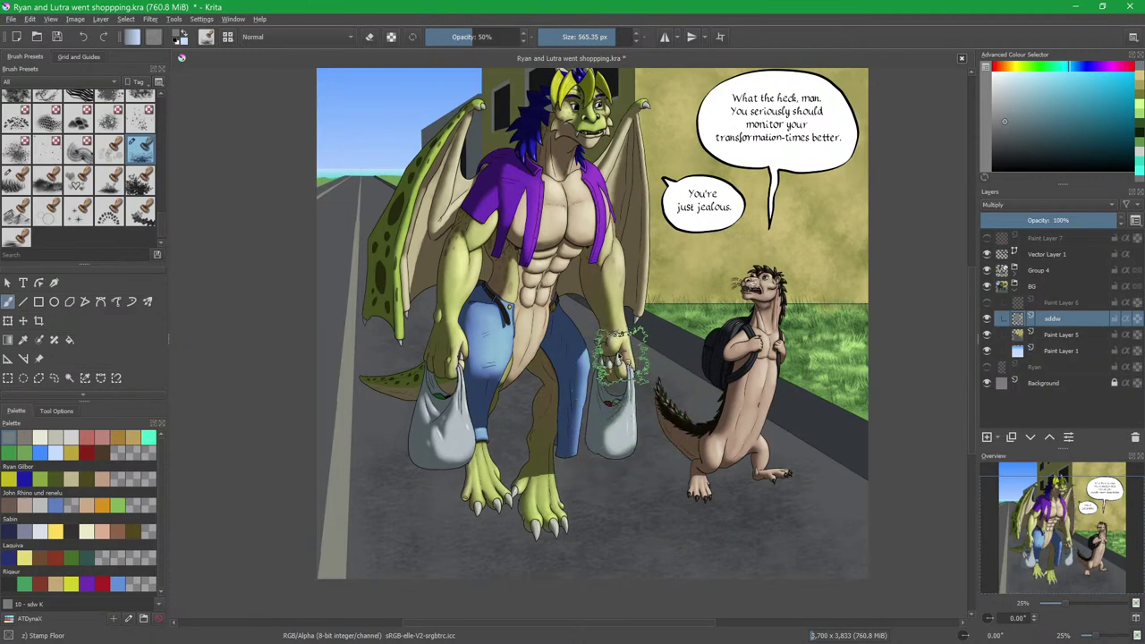
pyautogui.moveTo(804, 440)
pyautogui.mouseDown()
pyautogui.moveTo(852, 449)
pyautogui.moveTo(802, 411)
pyautogui.moveTo(647, 336)
pyautogui.moveTo(848, 444)
pyautogui.mouseUp()
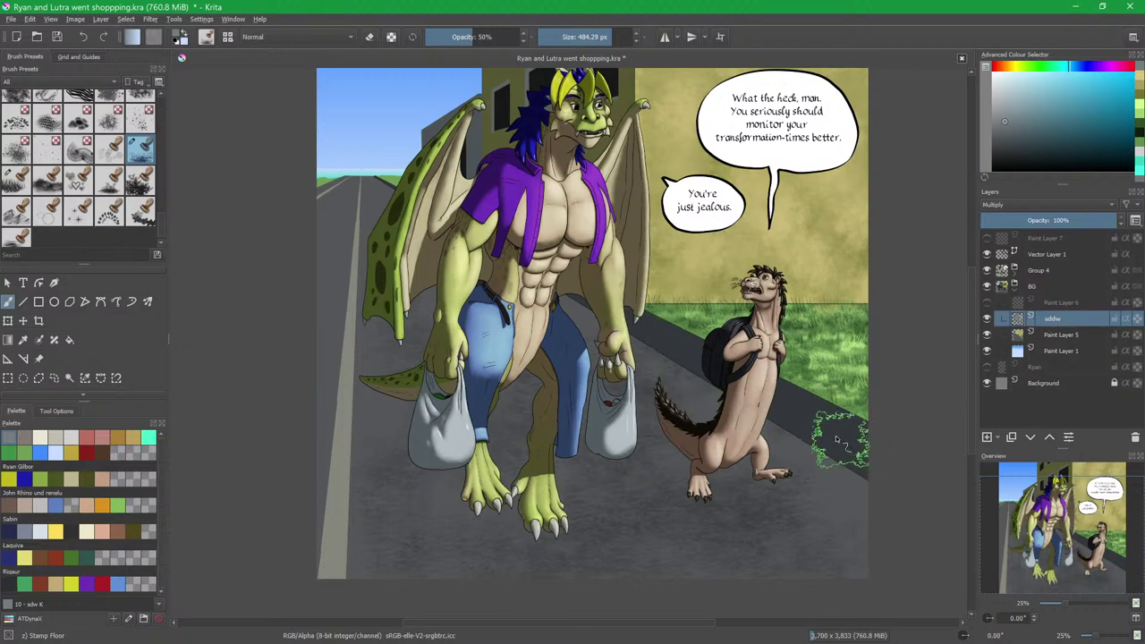
pyautogui.moveTo(448, 343); pyautogui.dragTo(487, 387)
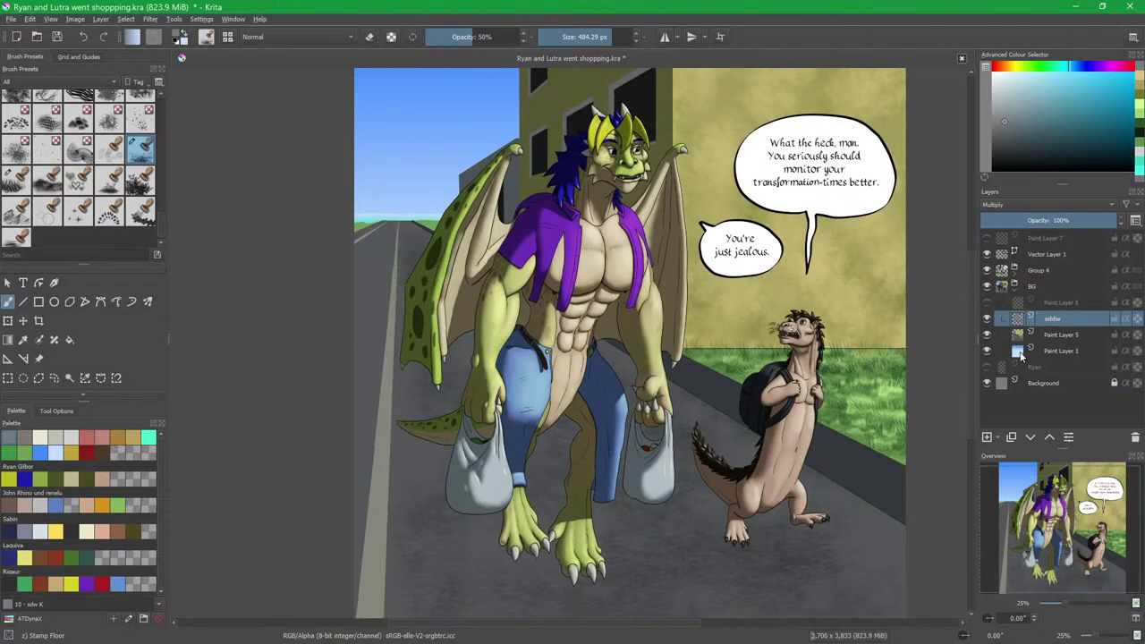
pyautogui.click(1056, 336)
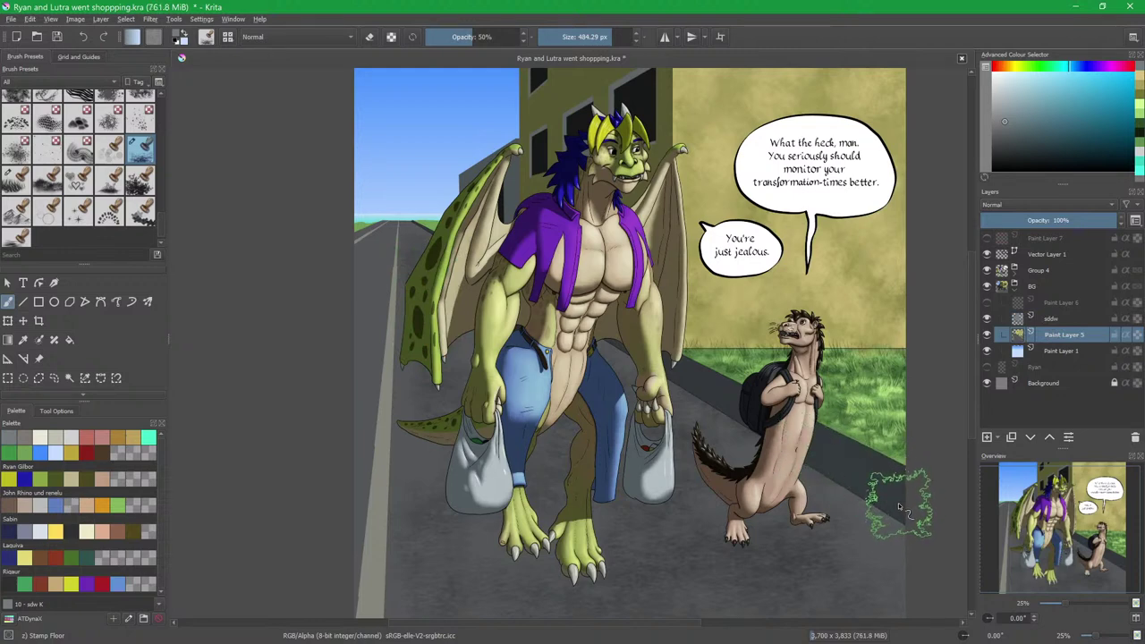
pyautogui.click(1056, 319)
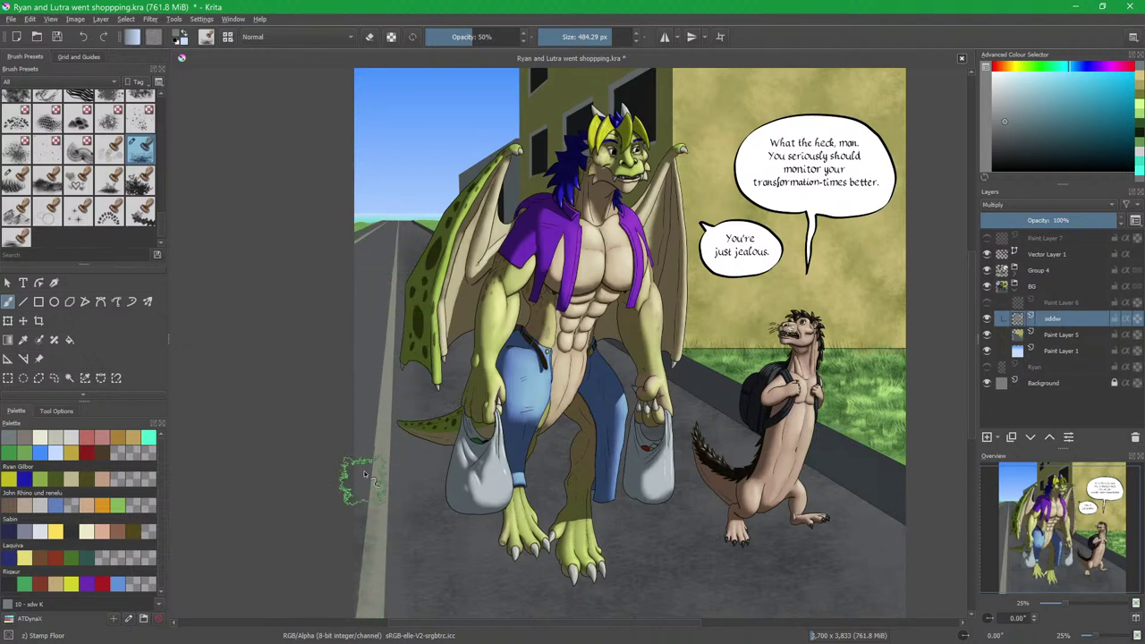
pyautogui.moveTo(387, 373); pyautogui.dragTo(355, 377)
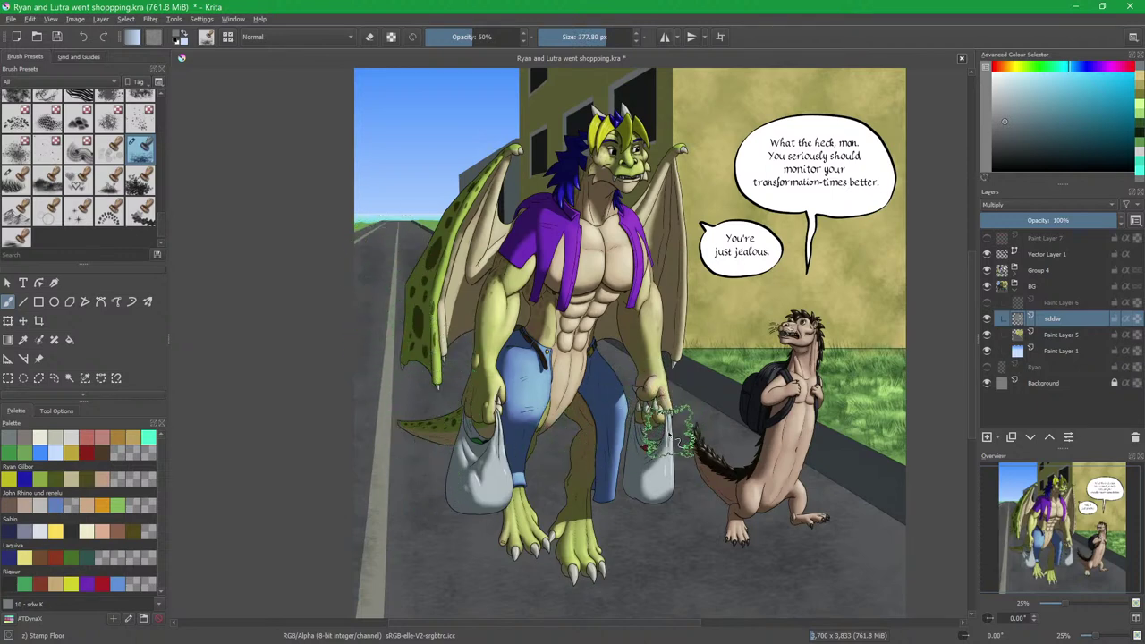
# Stamp pale blue clouds above the horizon on Paint Layer 1 with the Texture Snow Pile brush at 142.65 px.
pyautogui.click(56, 150)
pyautogui.click(13, 173)
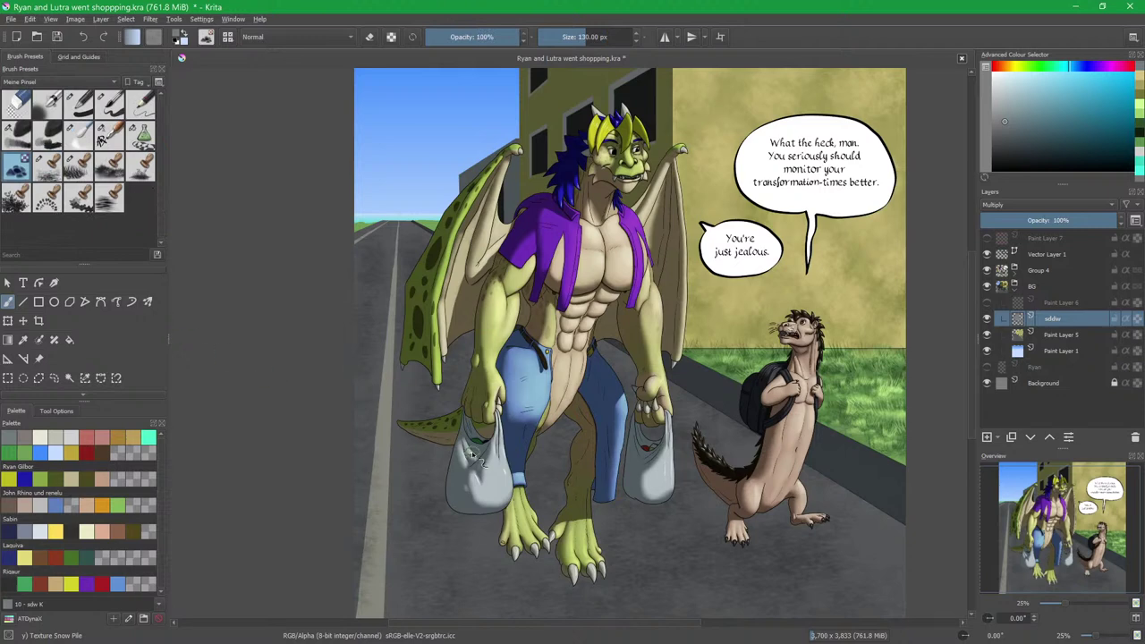
pyautogui.keyDown('ctrl'); pyautogui.click(394, 208); pyautogui.keyUp('ctrl')
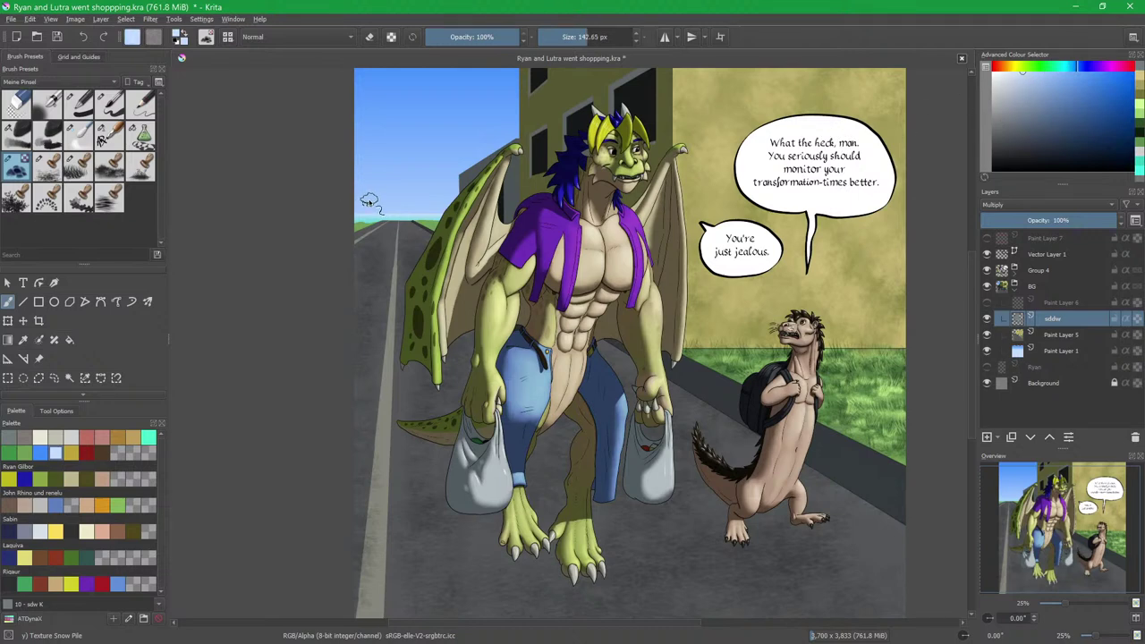
pyautogui.click(374, 203)
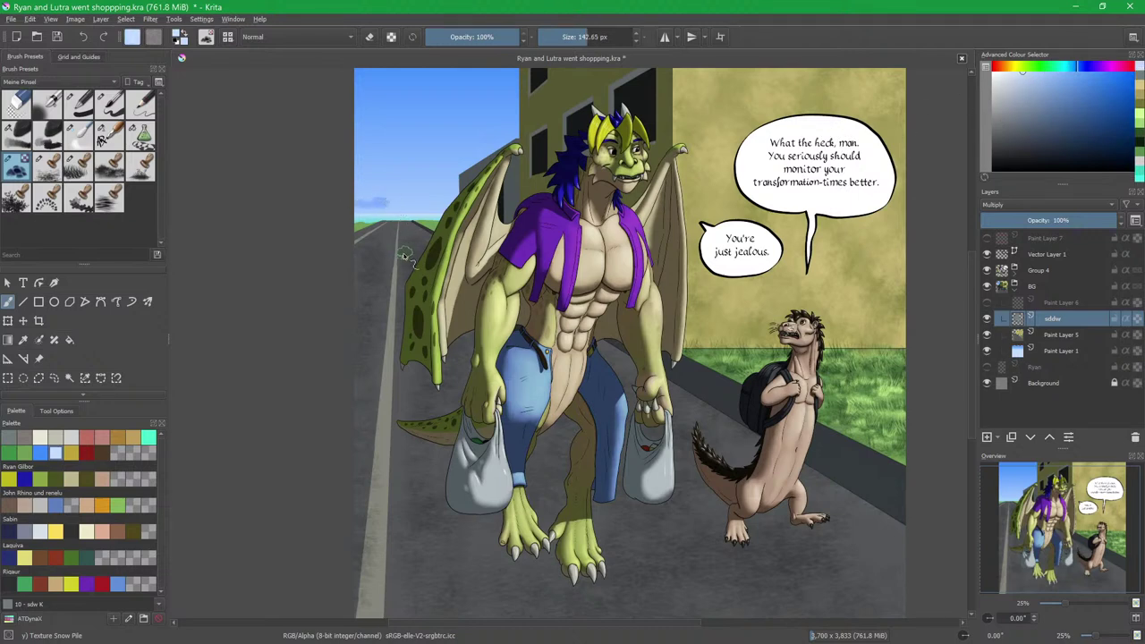
pyautogui.click(1047, 348)
pyautogui.moveTo(394, 205)
pyautogui.mouseDown()
pyautogui.moveTo(432, 208)
pyautogui.moveTo(363, 194)
pyautogui.moveTo(419, 199)
pyautogui.moveTo(368, 170)
pyautogui.moveTo(384, 170)
pyautogui.moveTo(423, 199)
pyautogui.moveTo(393, 168)
pyautogui.moveTo(366, 172)
pyautogui.moveTo(364, 155)
pyautogui.moveTo(367, 171)
pyautogui.moveTo(395, 163)
pyautogui.moveTo(439, 196)
pyautogui.mouseUp()
# Add fainter clouds beside the building and across the upper sky at 49% opacity, enlarging the brush to 372.85 px.
pyautogui.click(473, 38)
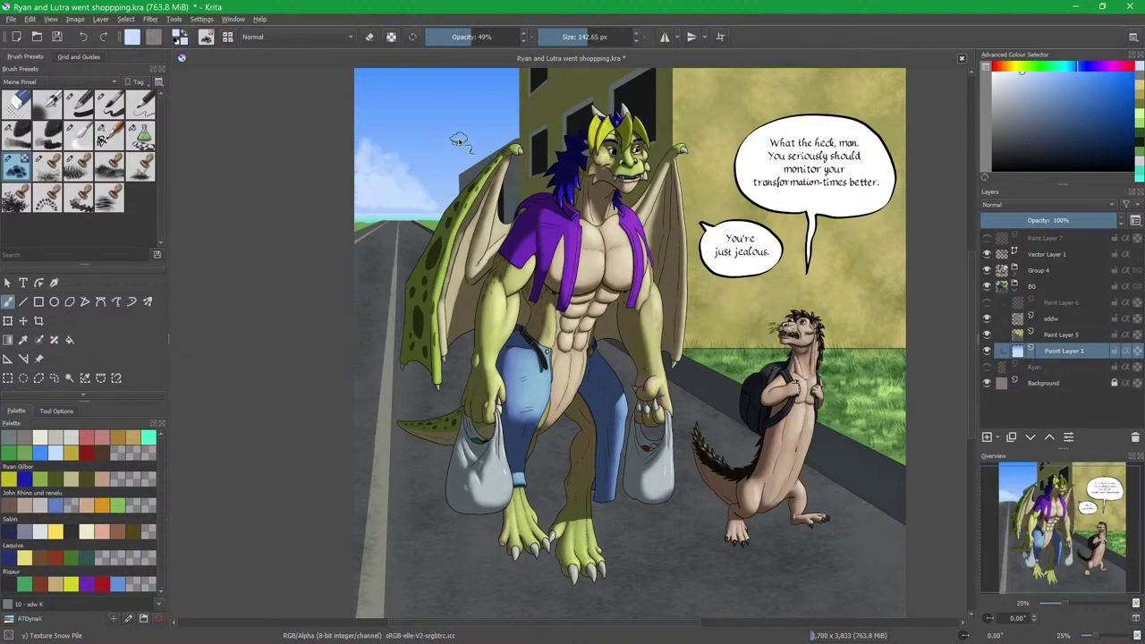
pyautogui.moveTo(510, 134)
pyautogui.mouseDown()
pyautogui.moveTo(504, 156)
pyautogui.moveTo(517, 89)
pyautogui.moveTo(483, 170)
pyautogui.moveTo(510, 90)
pyautogui.moveTo(492, 152)
pyautogui.moveTo(515, 111)
pyautogui.mouseUp()
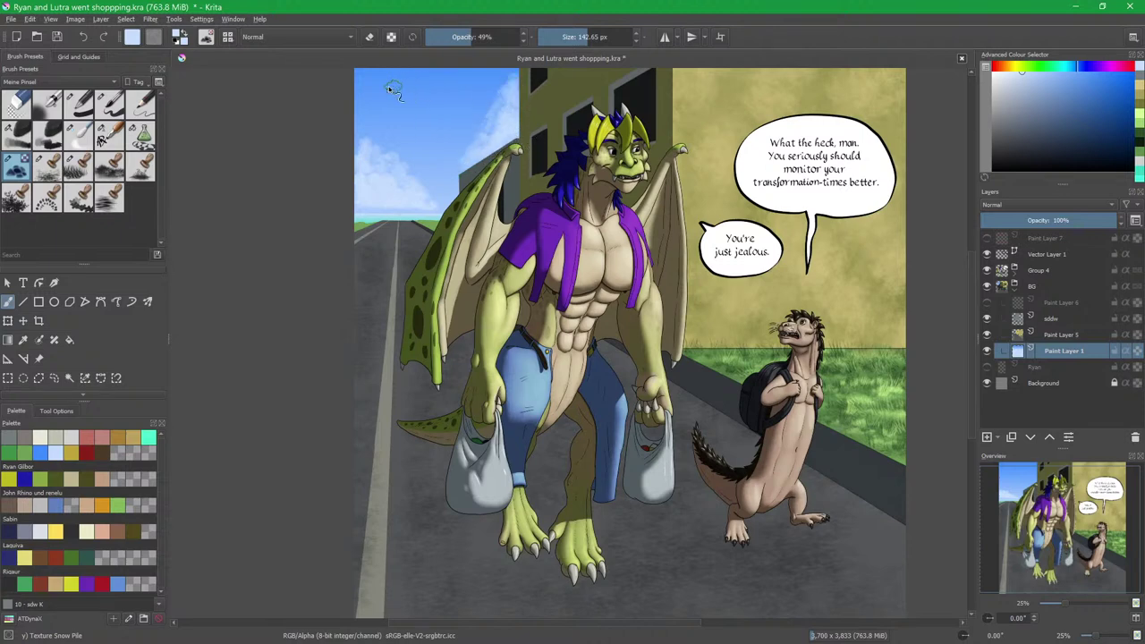
pyautogui.scroll(2, 372, 207)
pyautogui.moveTo(386, 167); pyautogui.dragTo(439, 167)
pyautogui.moveTo(441, 148)
pyautogui.mouseDown()
pyautogui.moveTo(338, 134)
pyautogui.moveTo(413, 138)
pyautogui.moveTo(359, 145)
pyautogui.moveTo(396, 147)
pyautogui.mouseUp()
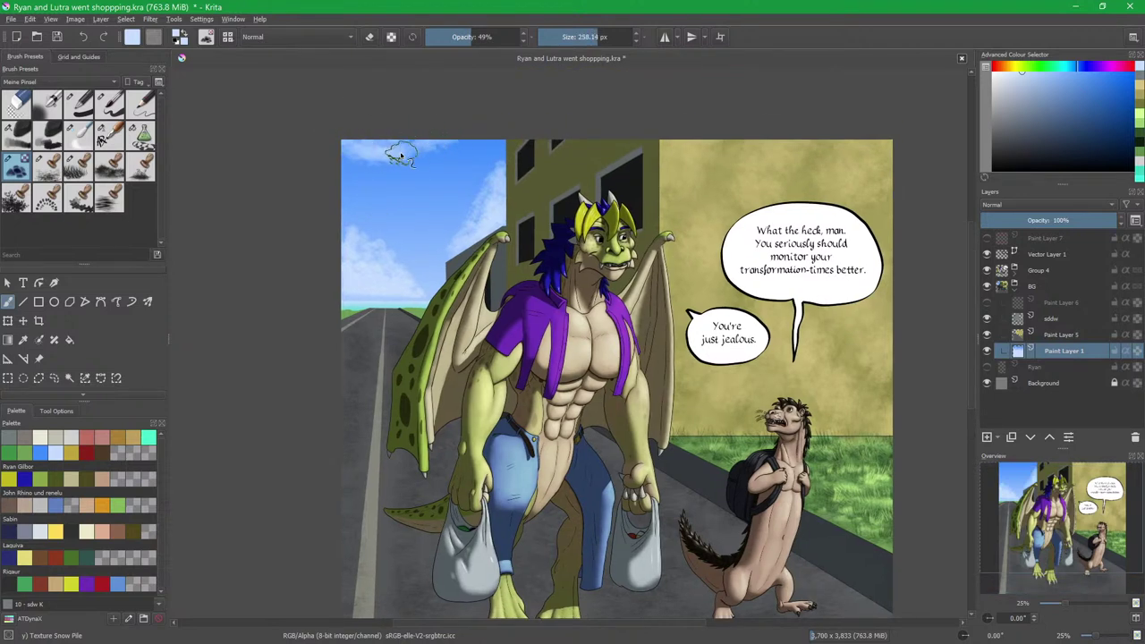
pyautogui.click(602, 37)
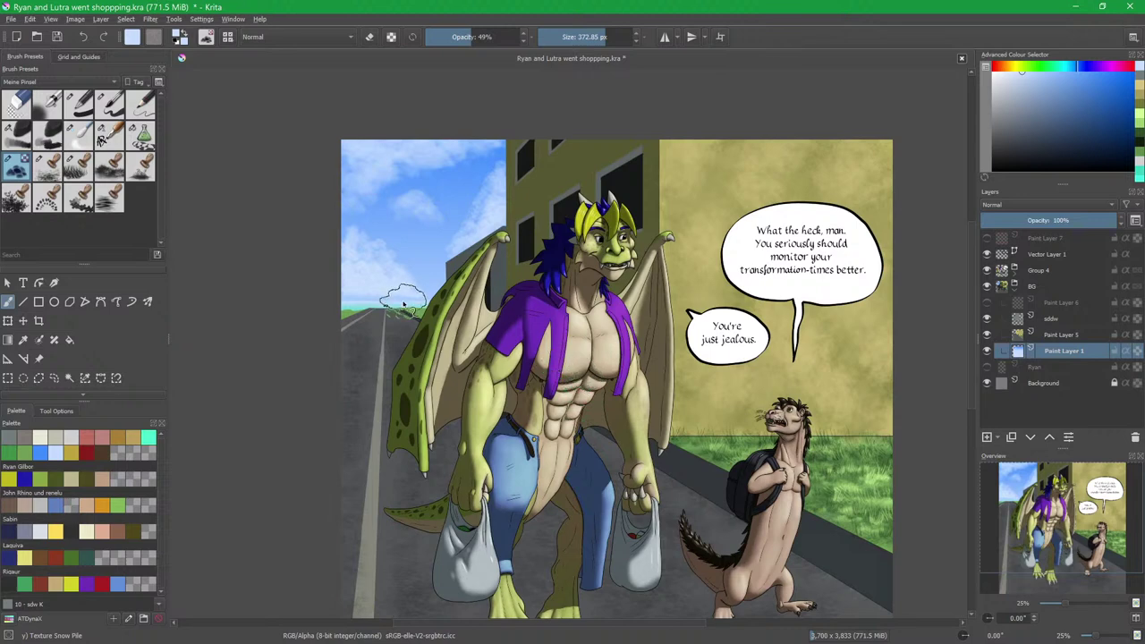
# Select the Multiply shadow layer, choose the Shapes Fill brush and pick the sdw K grey for cast shadows.
pyautogui.moveTo(407, 300); pyautogui.dragTo(431, 302)
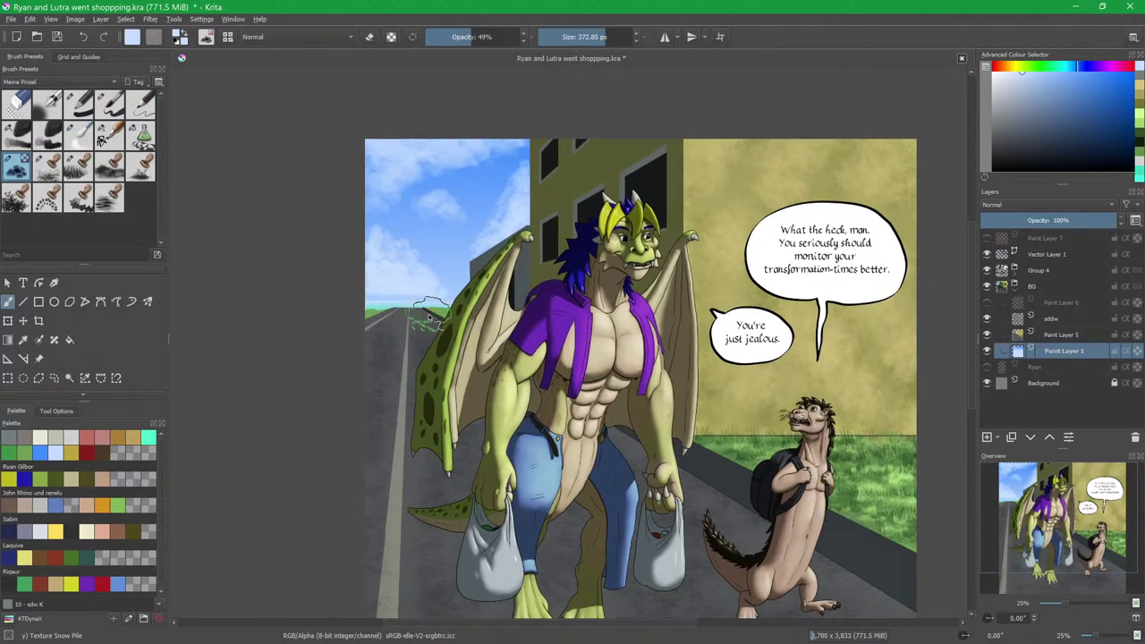
pyautogui.moveTo(493, 446)
pyautogui.mouseDown()
pyautogui.moveTo(495, 264)
pyautogui.moveTo(448, 366)
pyautogui.moveTo(488, 311)
pyautogui.mouseUp()
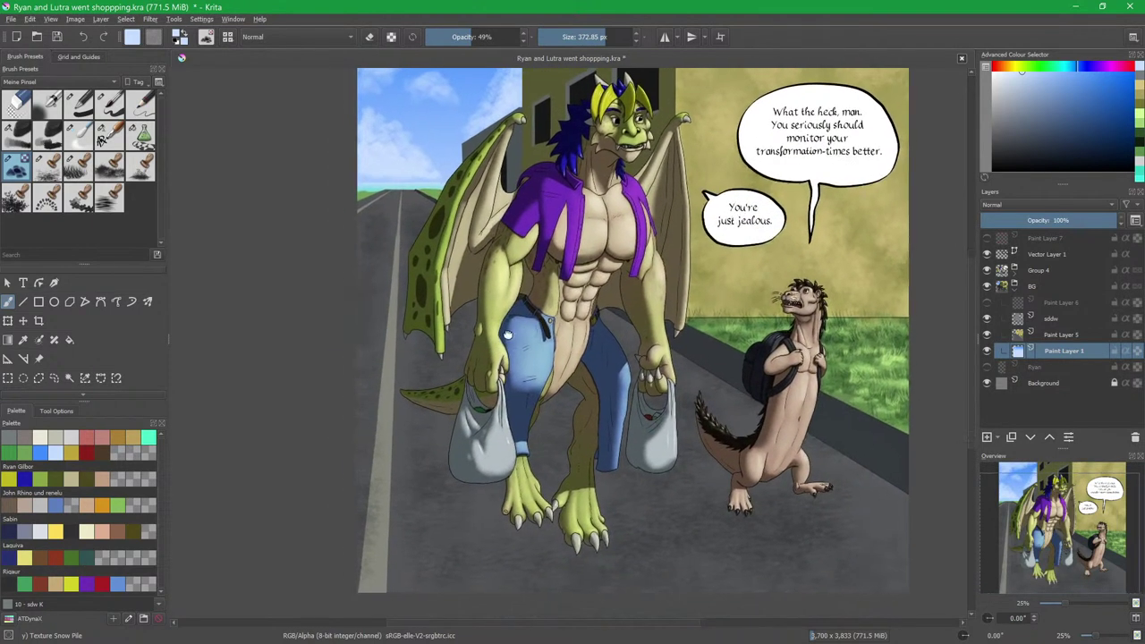
pyautogui.click(1064, 320)
pyautogui.moveTo(672, 460); pyautogui.dragTo(717, 395)
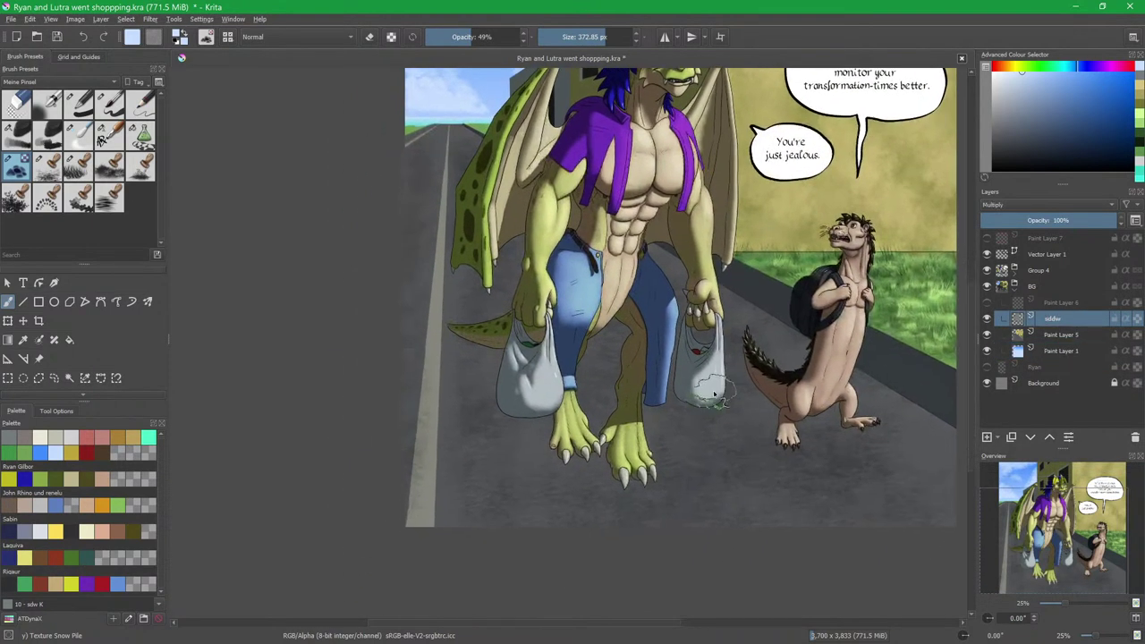
pyautogui.click(141, 139)
pyautogui.click(47, 444)
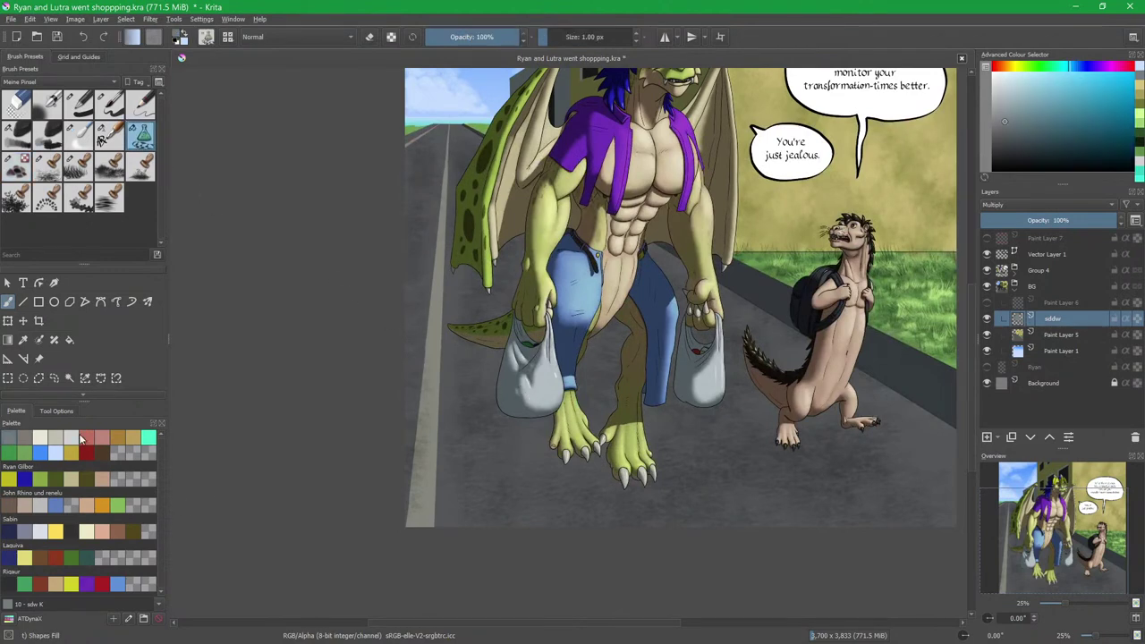
pyautogui.scroll(3, 634, 459)
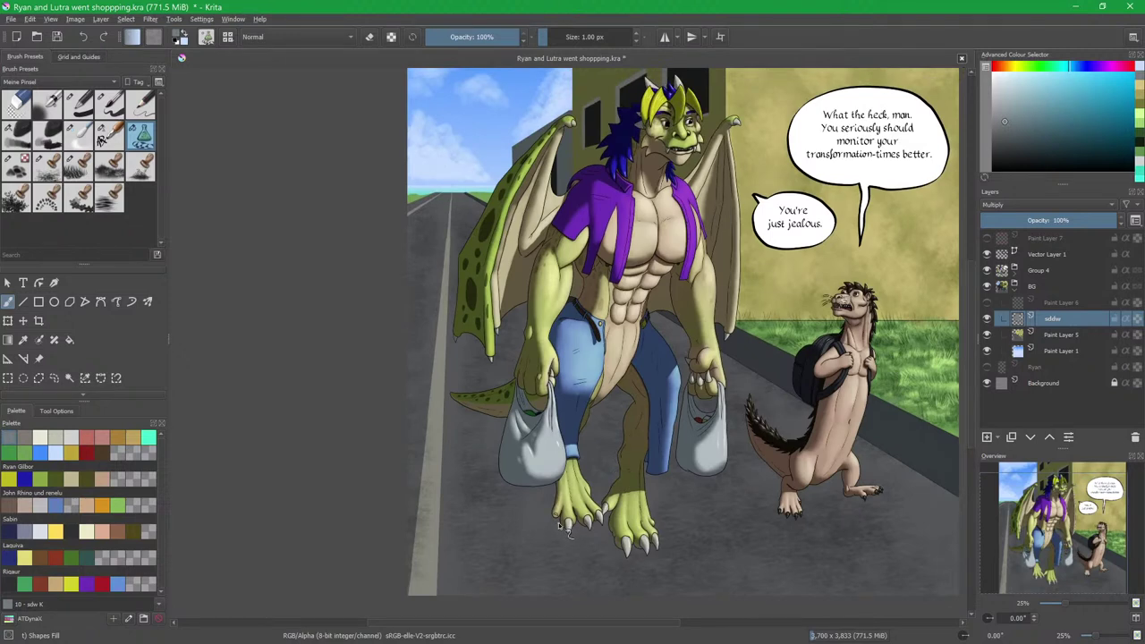
# Try filling the dragon's cast shadow on the road, undo it and add a new paint layer above the shadow layer.
pyautogui.moveTo(462, 465)
pyautogui.mouseDown()
pyautogui.moveTo(444, 404)
pyautogui.moveTo(461, 389)
pyautogui.moveTo(566, 417)
pyautogui.moveTo(614, 447)
pyautogui.moveTo(639, 559)
pyautogui.mouseUp()
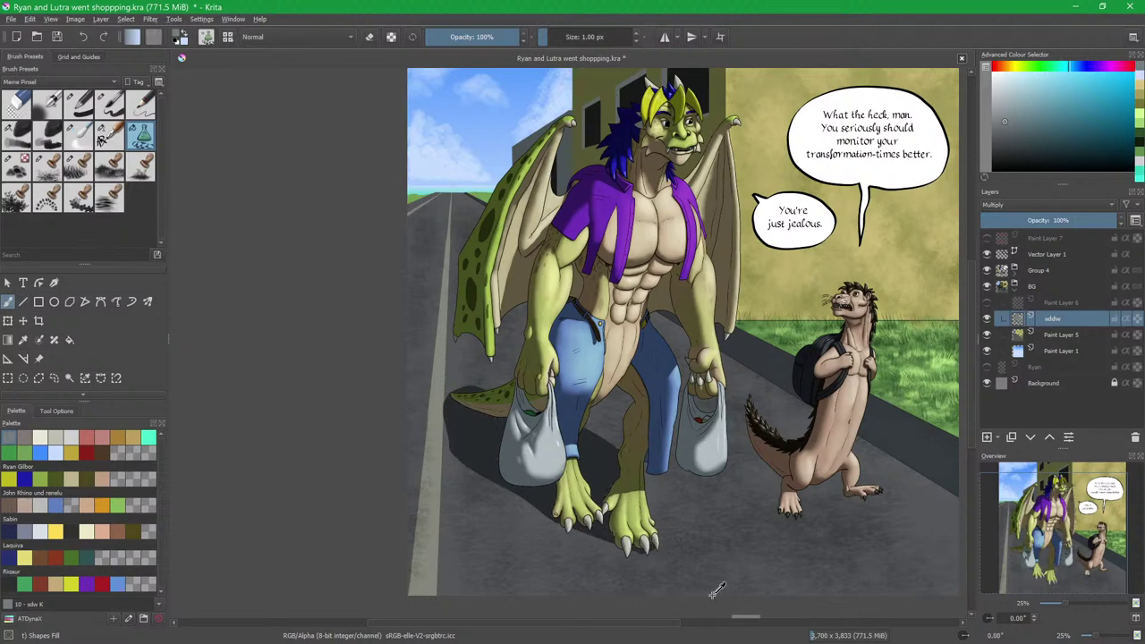
pyautogui.hotkey('ctrl', 'z')
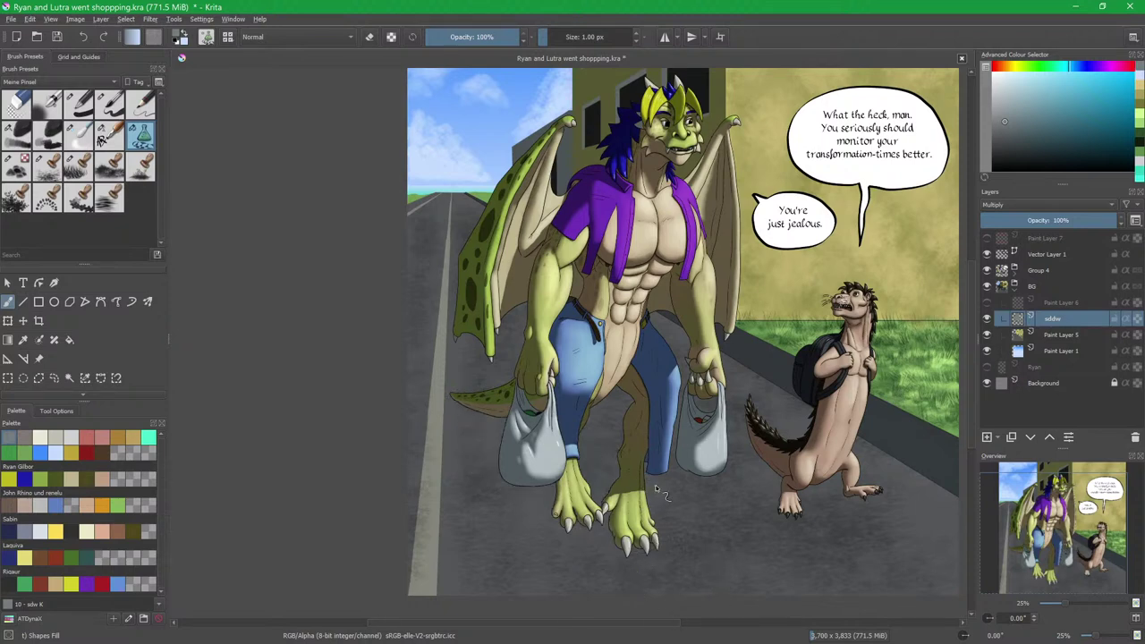
pyautogui.press('Insert')
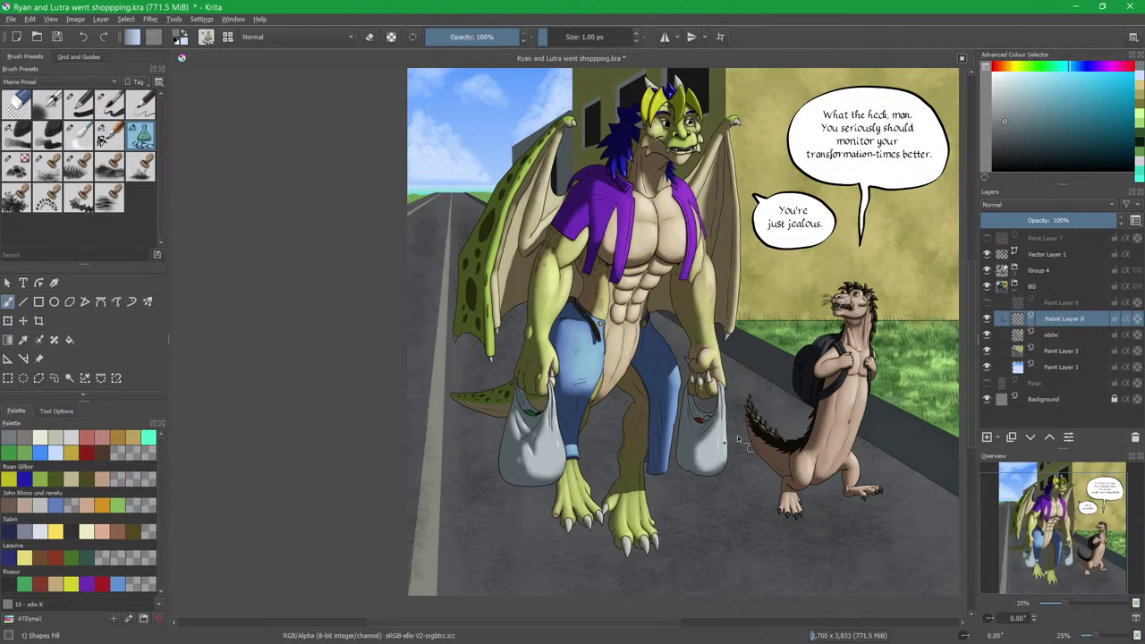
# Set Paint Layer 8 to Multiply blending and fill the dragon's cast shadow on the road, extending it across the lane line.
pyautogui.click(1017, 205)
pyautogui.click(1020, 194)
pyautogui.moveTo(562, 528)
pyautogui.mouseDown()
pyautogui.moveTo(458, 444)
pyautogui.moveTo(446, 412)
pyautogui.moveTo(458, 392)
pyautogui.moveTo(517, 383)
pyautogui.moveTo(612, 422)
pyautogui.moveTo(657, 548)
pyautogui.mouseUp()
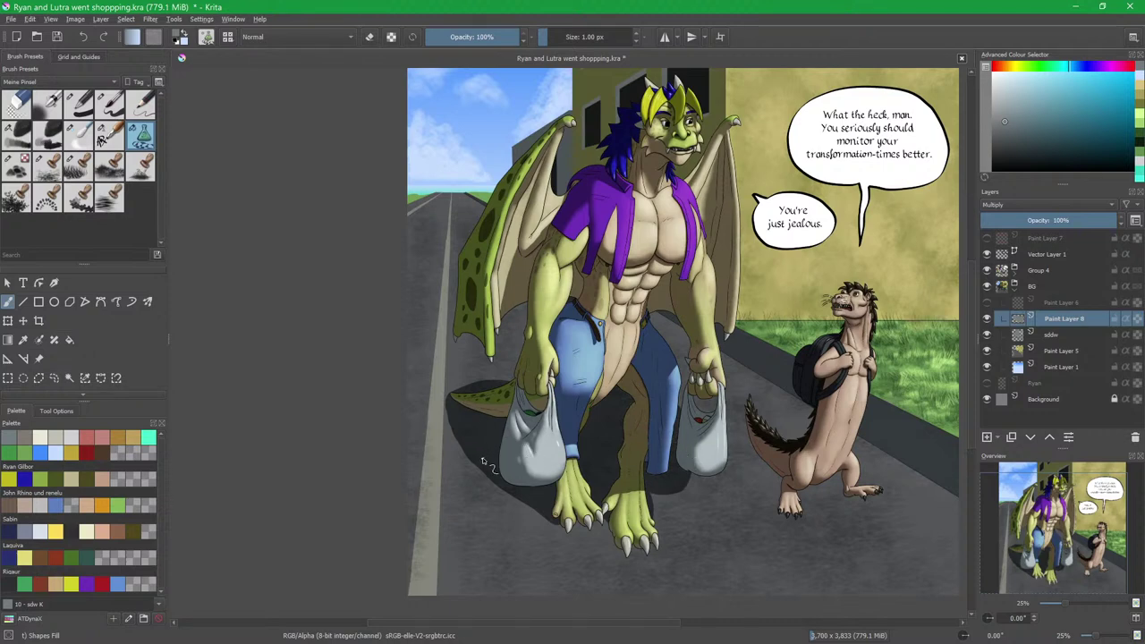
pyautogui.moveTo(421, 467)
pyautogui.mouseDown()
pyautogui.moveTo(408, 412)
pyautogui.moveTo(489, 423)
pyautogui.mouseUp()
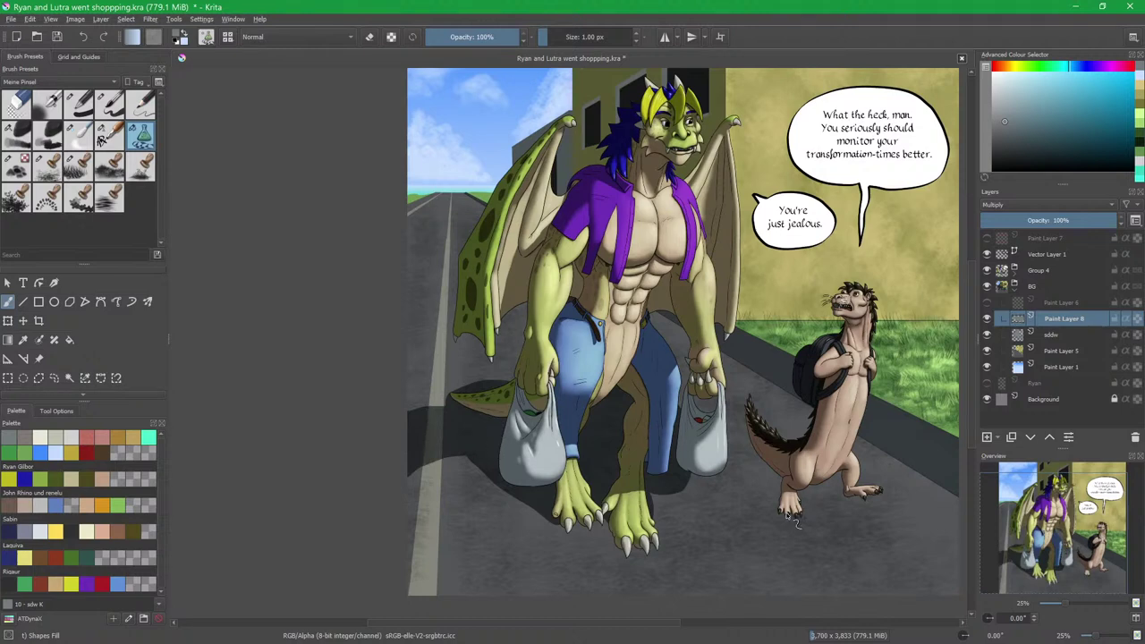
# Fill the small otter character's cast shadow on the asphalt beneath its tail, body and feet.
pyautogui.moveTo(809, 513)
pyautogui.mouseDown()
pyautogui.moveTo(730, 443)
pyautogui.moveTo(739, 472)
pyautogui.moveTo(781, 470)
pyautogui.mouseUp()
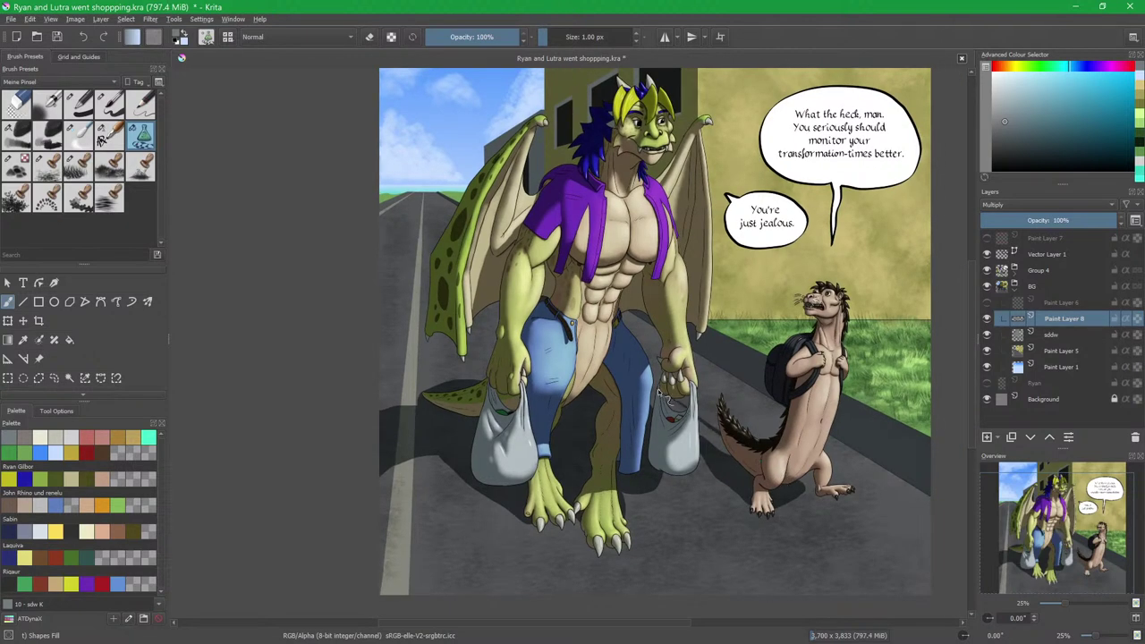
pyautogui.moveTo(763, 498); pyautogui.dragTo(702, 464)
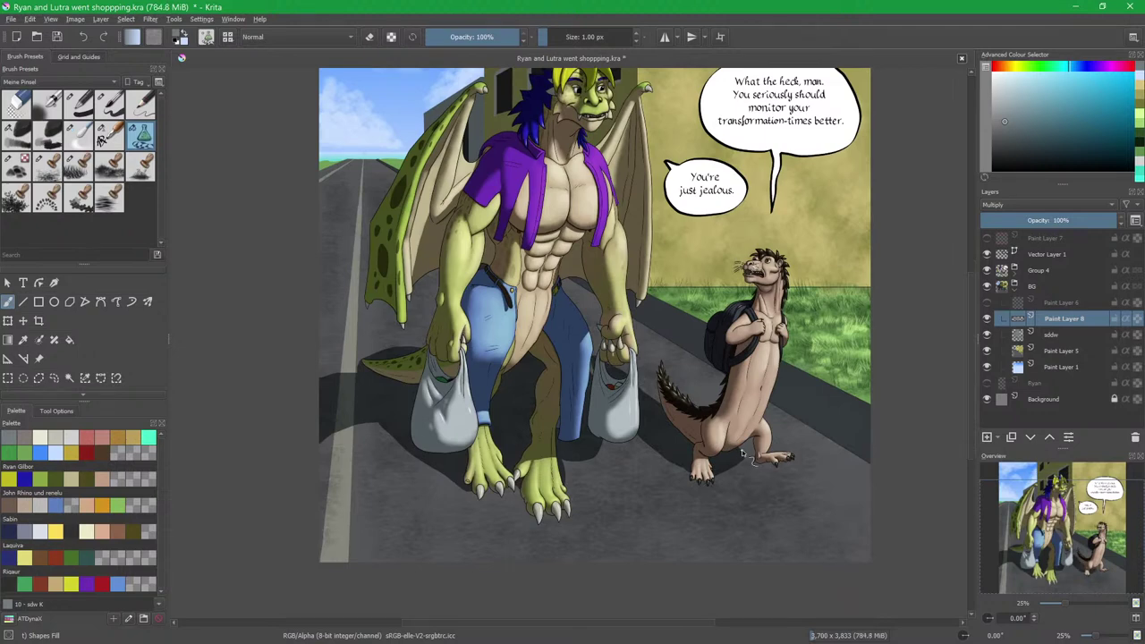
pyautogui.moveTo(773, 513); pyautogui.dragTo(712, 487)
pyautogui.moveTo(712, 486); pyautogui.dragTo(708, 411)
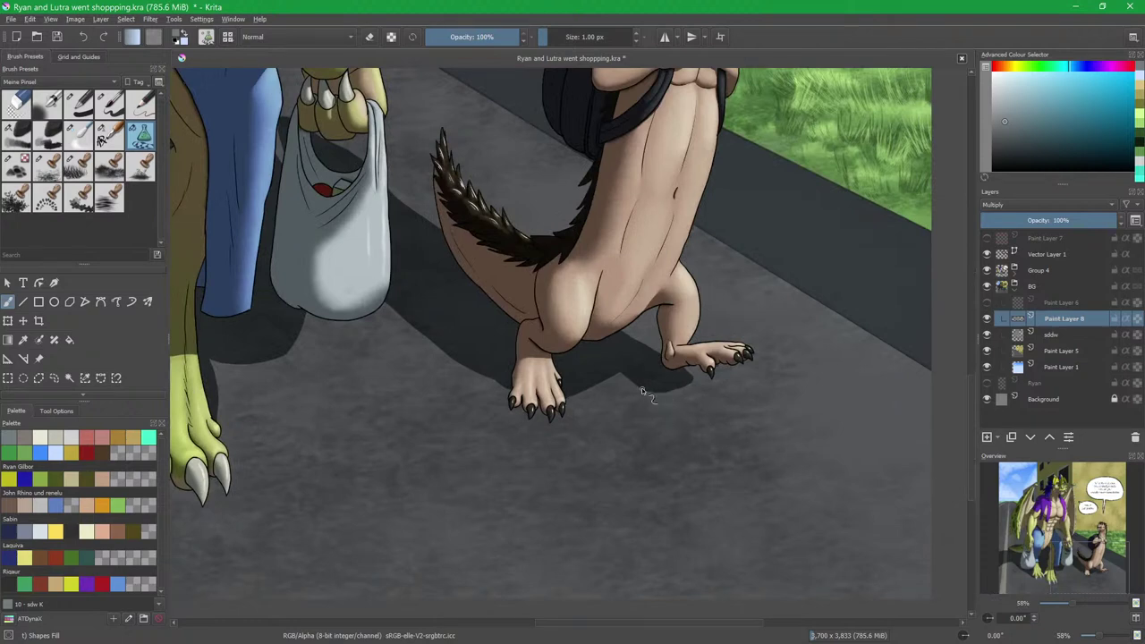
# Fill toe- and claw-shaped shadow details on the asphalt around the otter's feet.
pyautogui.moveTo(677, 408)
pyautogui.mouseDown()
pyautogui.moveTo(714, 390)
pyautogui.moveTo(676, 378)
pyautogui.moveTo(650, 390)
pyautogui.mouseUp()
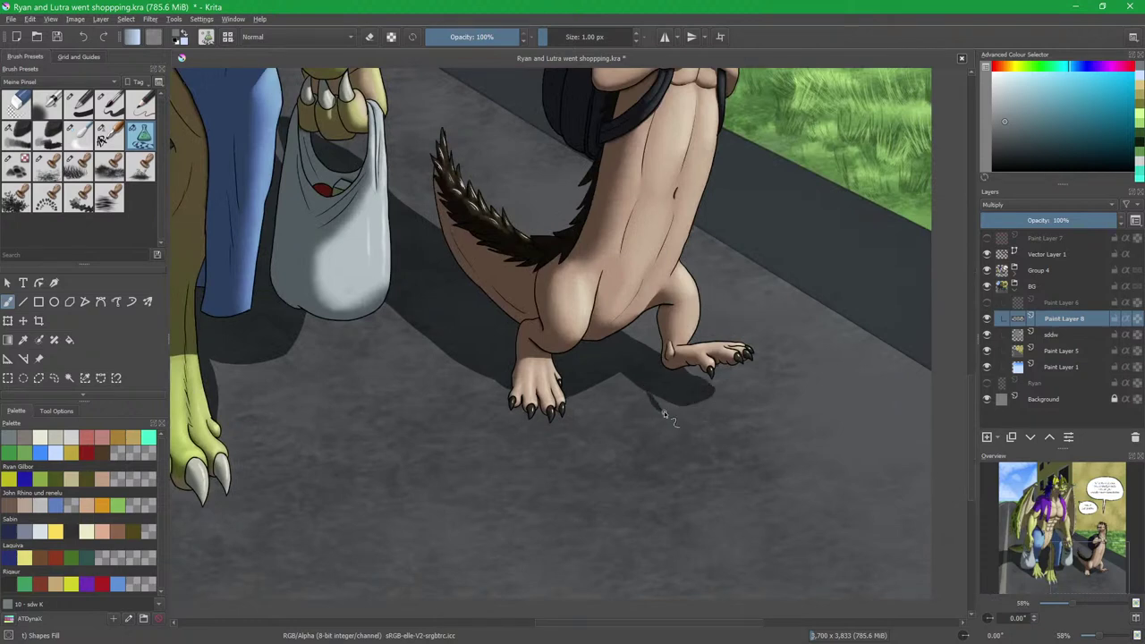
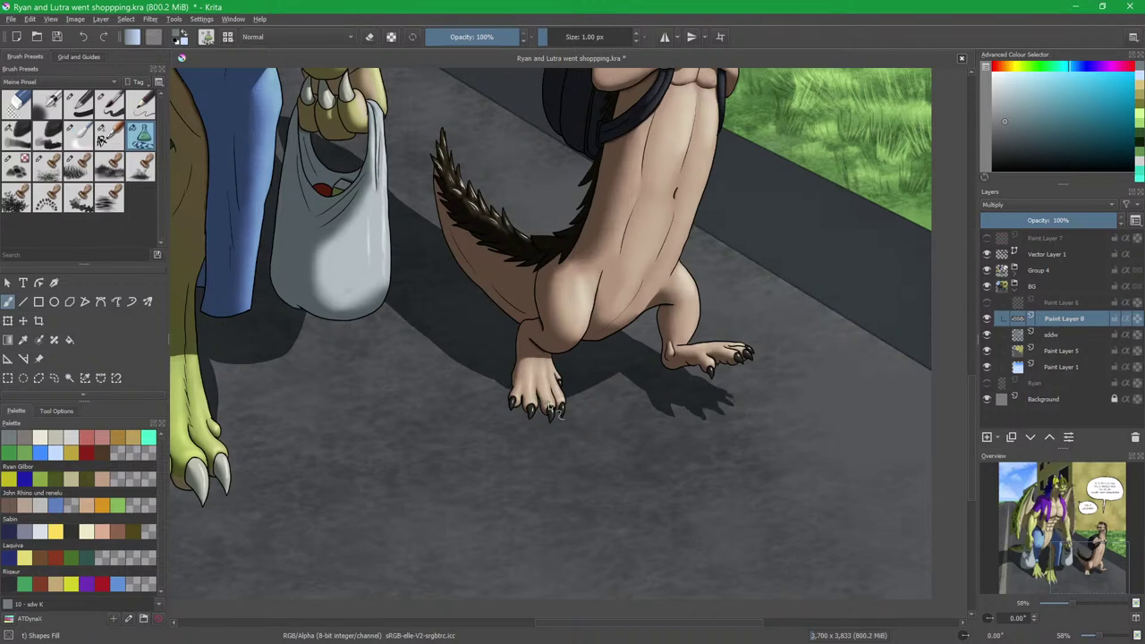
pyautogui.scroll(4, 538, 400)
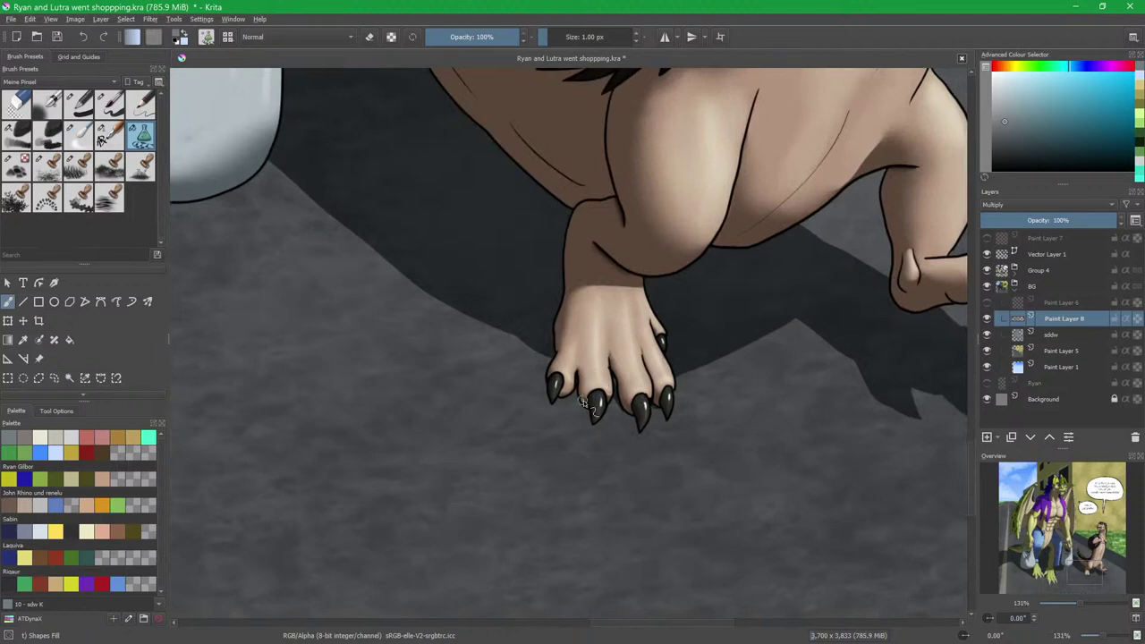
pyautogui.moveTo(551, 361); pyautogui.dragTo(556, 397)
pyautogui.scroll(-4, 648, 340)
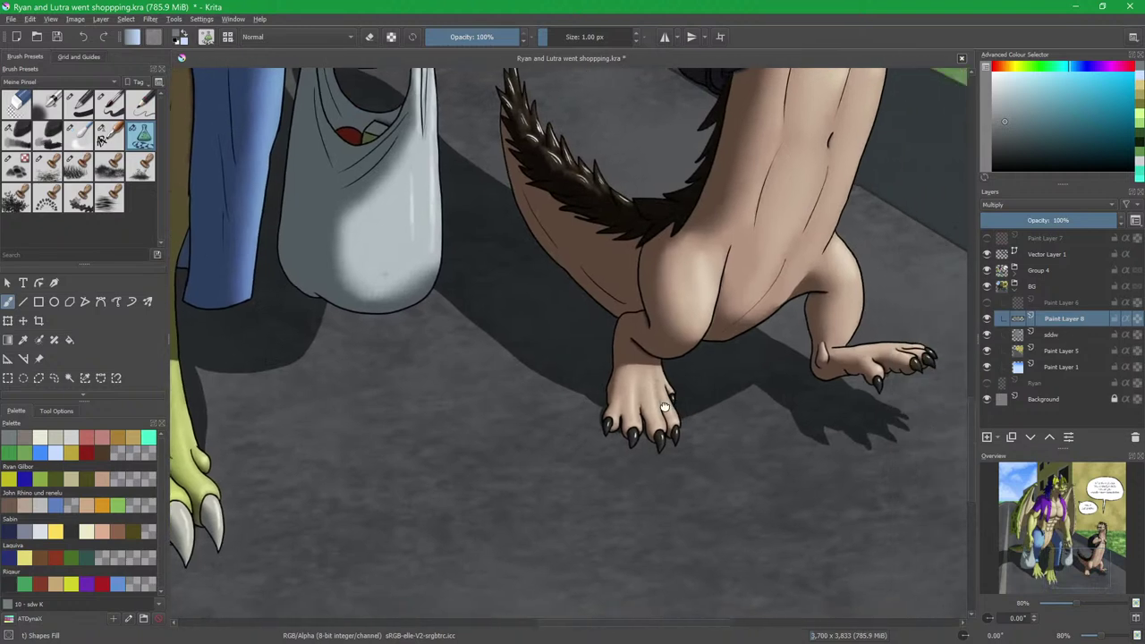
# Trim the otter's cast shadow between its feet with the brush in eraser mode.
pyautogui.moveTo(664, 407); pyautogui.dragTo(621, 416)
pyautogui.press('e')
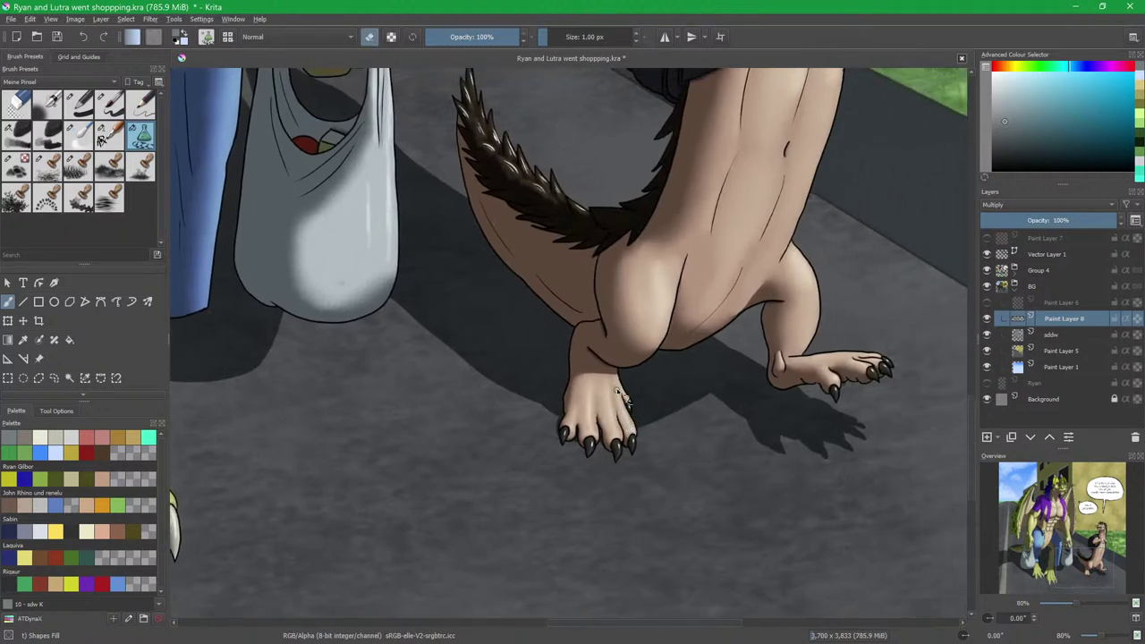
pyautogui.moveTo(671, 372)
pyautogui.mouseDown()
pyautogui.moveTo(709, 391)
pyautogui.moveTo(695, 458)
pyautogui.mouseUp()
pyautogui.press('e')
# Extend the dragon's cast shadow beside the shopping bag and fill its wing and spiky head shadows on the road behind.
pyautogui.moveTo(506, 461); pyautogui.dragTo(827, 440)
pyautogui.moveTo(577, 311); pyautogui.dragTo(558, 397)
pyautogui.moveTo(559, 396); pyautogui.dragTo(662, 492)
pyautogui.moveTo(547, 438)
pyautogui.mouseDown()
pyautogui.moveTo(599, 453)
pyautogui.moveTo(709, 411)
pyautogui.mouseUp()
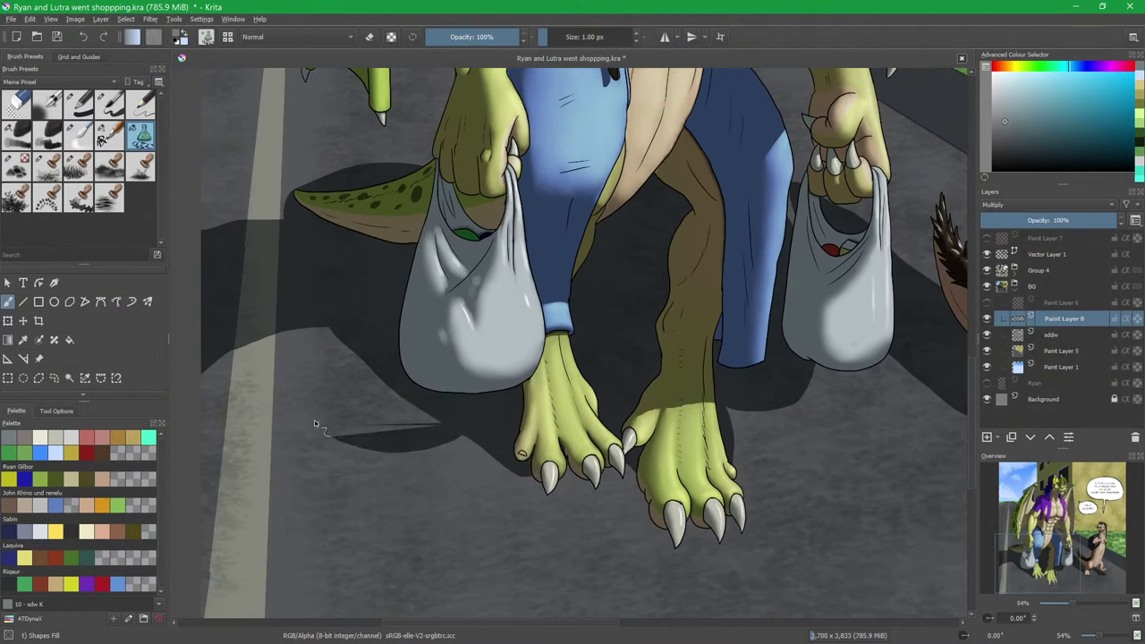
pyautogui.scroll(-2, 423, 307)
pyautogui.scroll(-2, 484, 319)
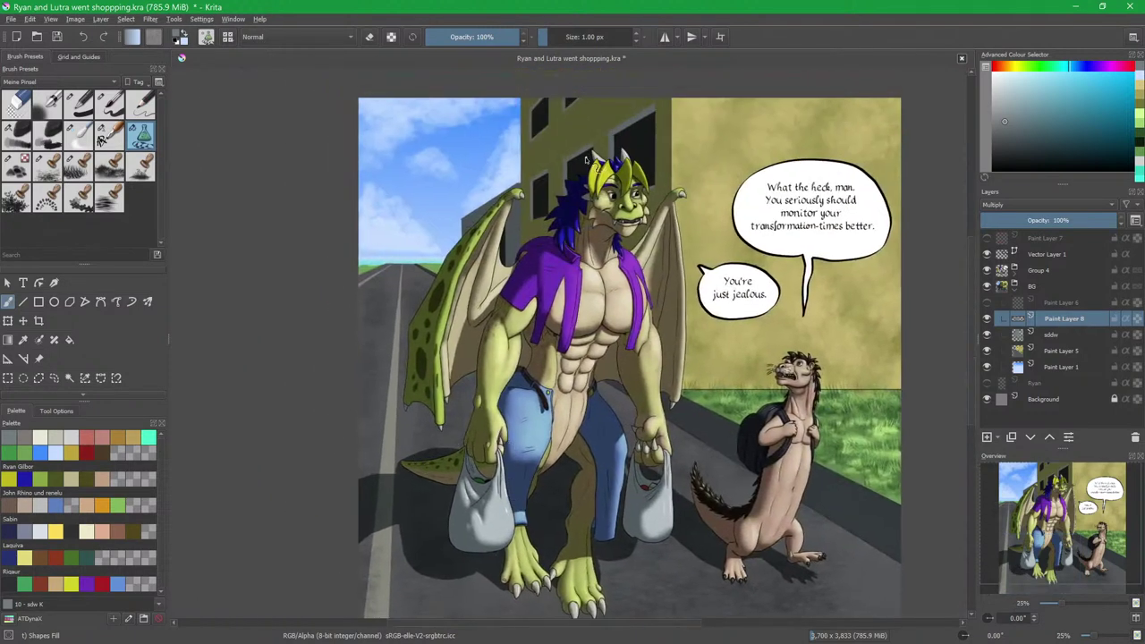
pyautogui.moveTo(424, 398)
pyautogui.mouseDown()
pyautogui.moveTo(422, 471)
pyautogui.moveTo(452, 468)
pyautogui.moveTo(470, 451)
pyautogui.moveTo(456, 403)
pyautogui.moveTo(412, 402)
pyautogui.moveTo(424, 417)
pyautogui.moveTo(409, 426)
pyautogui.moveTo(436, 429)
pyautogui.moveTo(455, 398)
pyautogui.moveTo(466, 415)
pyautogui.moveTo(435, 448)
pyautogui.moveTo(419, 441)
pyautogui.moveTo(421, 459)
pyautogui.moveTo(397, 447)
pyautogui.moveTo(386, 414)
pyautogui.moveTo(365, 458)
pyautogui.mouseUp()
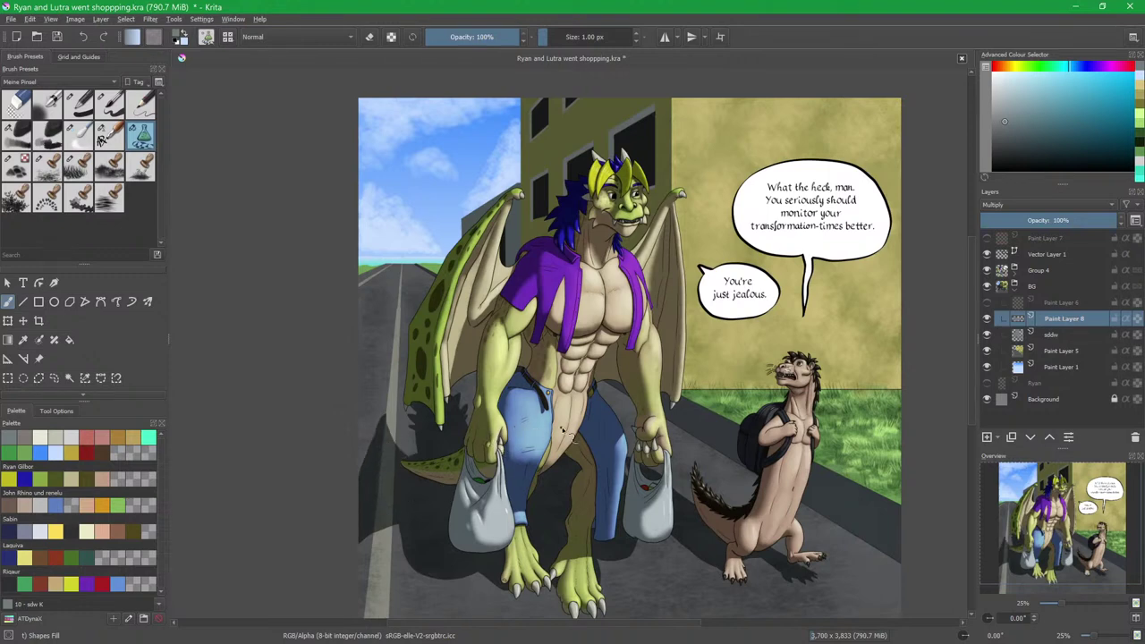
# Fill the contact shadows on the asphalt along the edges of the dragon's toes and foot.
pyautogui.moveTo(568, 425); pyautogui.dragTo(560, 342)
pyautogui.scroll(5, 562, 371)
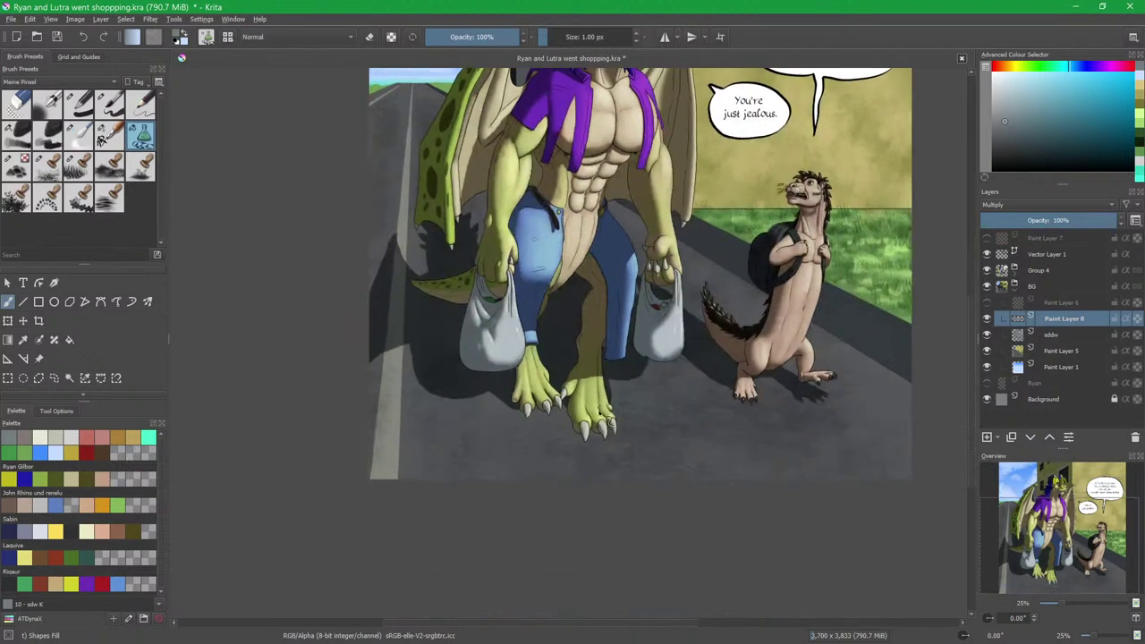
pyautogui.moveTo(484, 405)
pyautogui.mouseDown()
pyautogui.moveTo(479, 446)
pyautogui.moveTo(521, 492)
pyautogui.mouseUp()
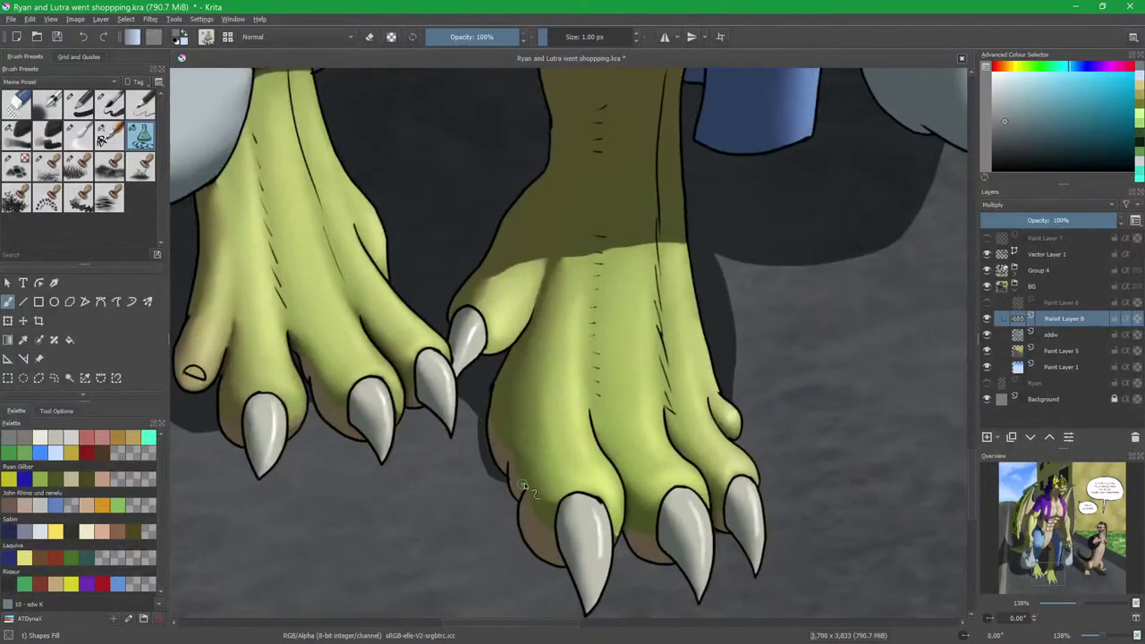
pyautogui.scroll(-2, 546, 447)
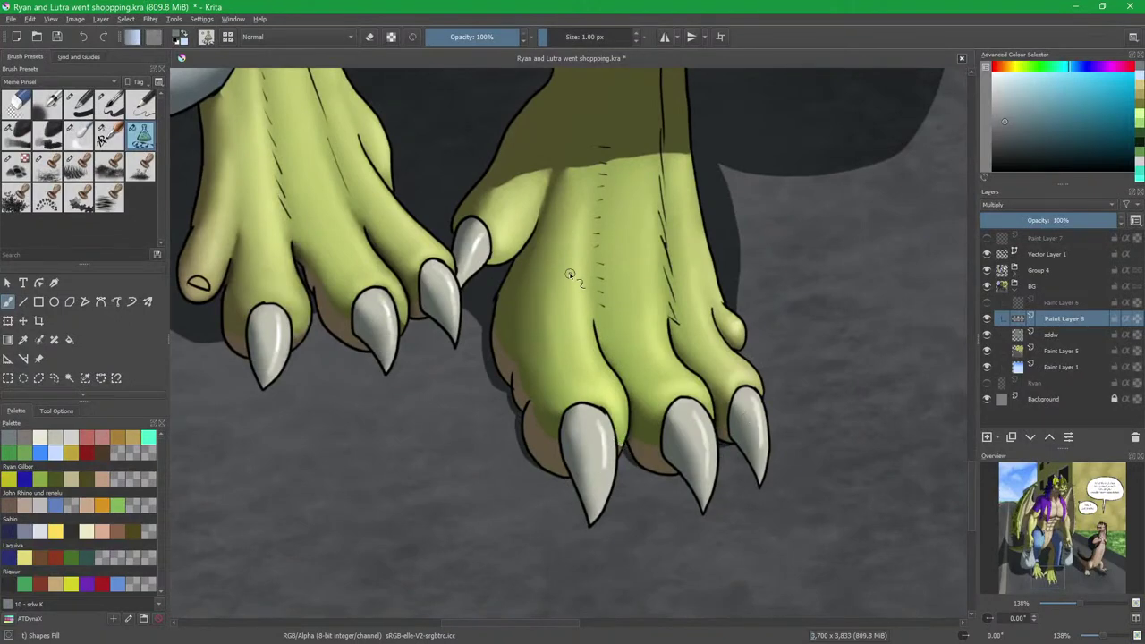
pyautogui.scroll(-5, 698, 403)
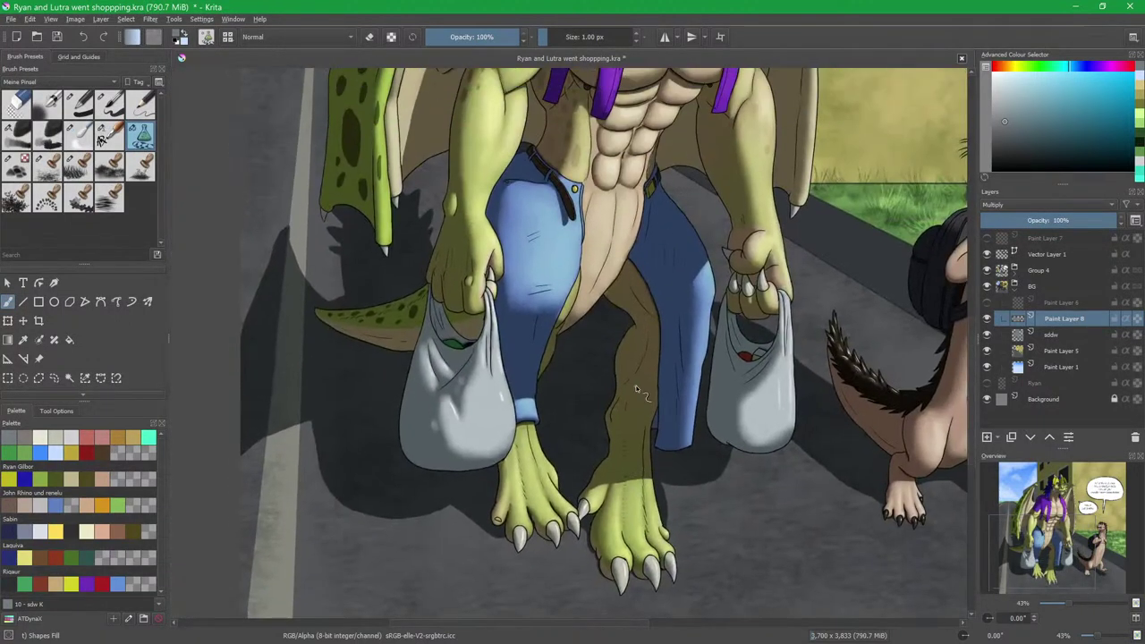
pyautogui.moveTo(657, 473); pyautogui.dragTo(655, 425)
pyautogui.scroll(-3, 664, 433)
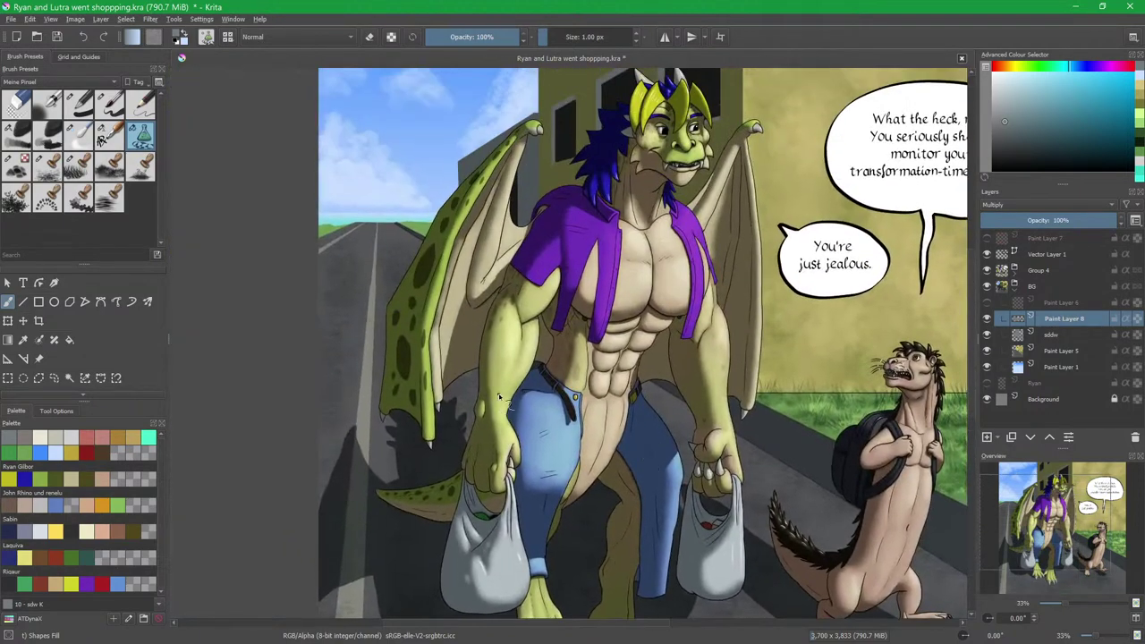
# Fill a dark building shadow on the distant road behind the dragon's wing, reaching the lane line.
pyautogui.moveTo(498, 399); pyautogui.dragTo(525, 423)
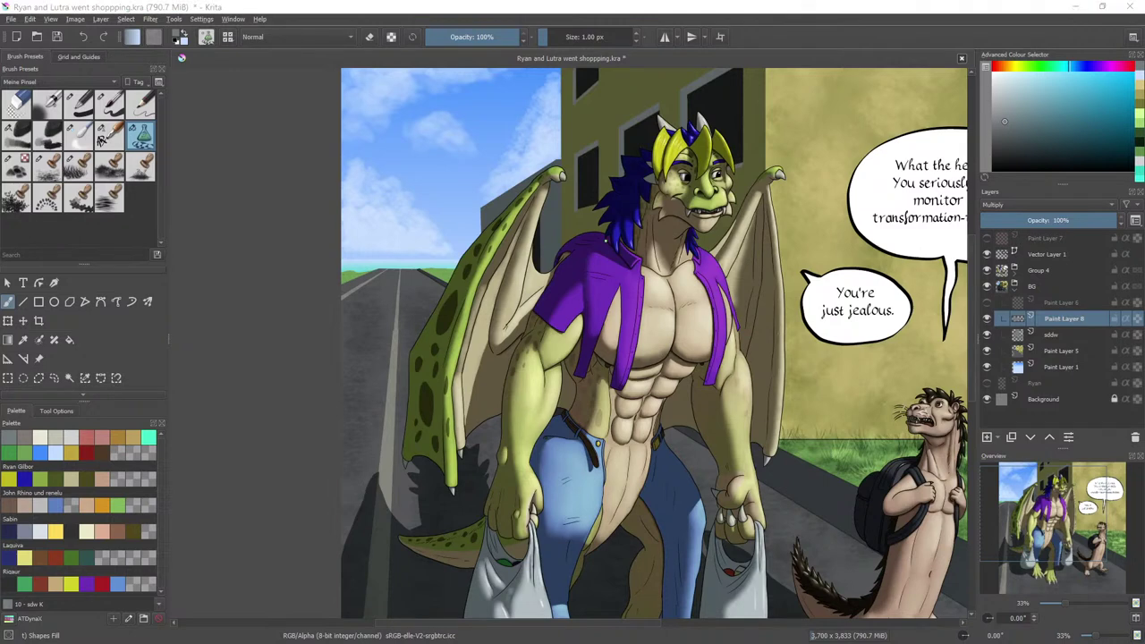
pyautogui.scroll(-3, 585, 355)
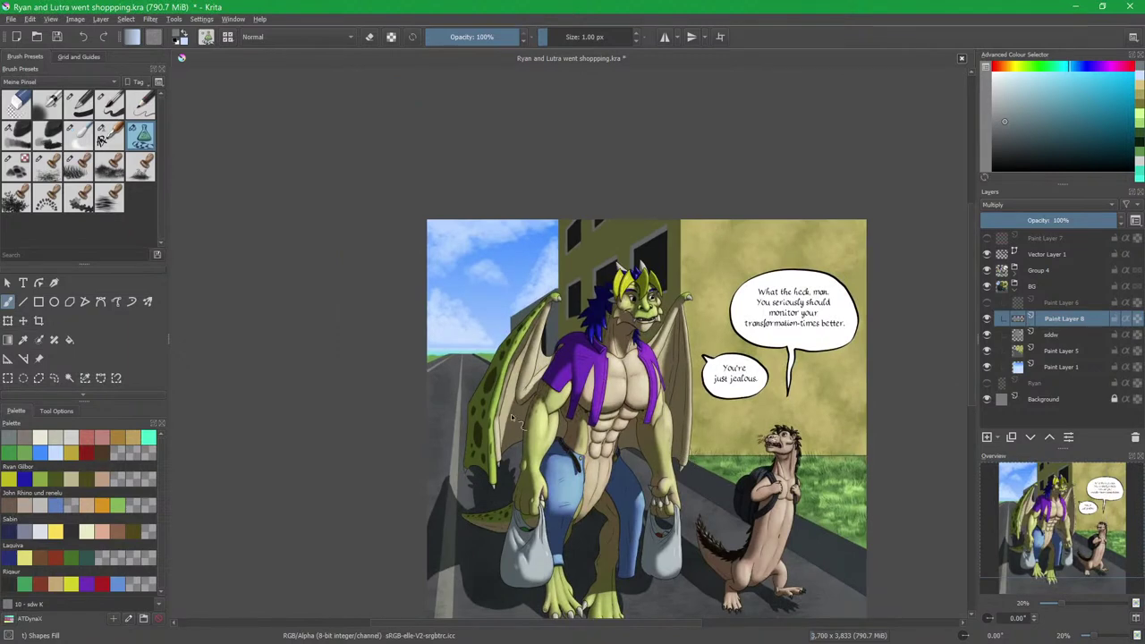
pyautogui.scroll(3, 479, 403)
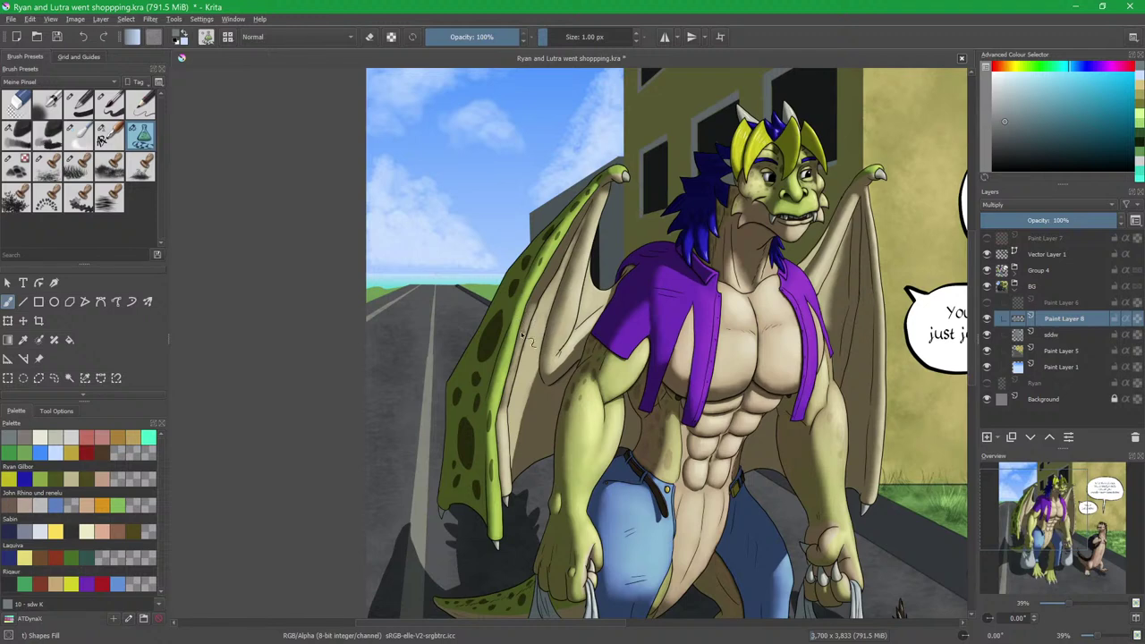
pyautogui.moveTo(460, 328)
pyautogui.mouseDown()
pyautogui.moveTo(423, 320)
pyautogui.moveTo(431, 302)
pyautogui.mouseUp()
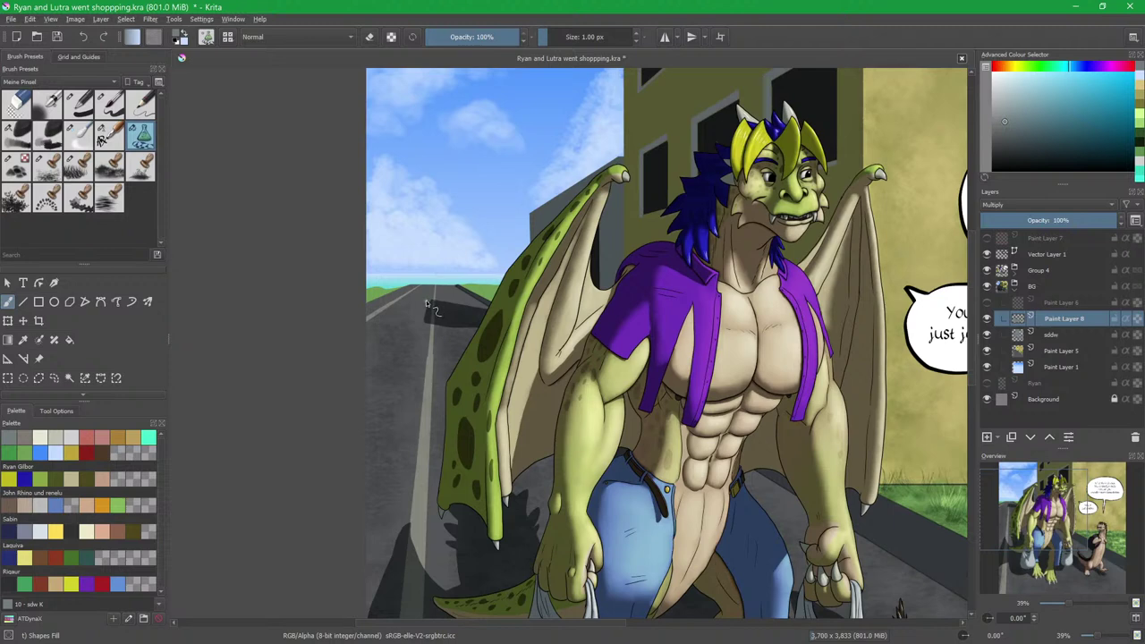
pyautogui.moveTo(438, 314)
pyautogui.mouseDown()
pyautogui.moveTo(431, 364)
pyautogui.moveTo(418, 368)
pyautogui.moveTo(428, 371)
pyautogui.moveTo(442, 318)
pyautogui.moveTo(500, 321)
pyautogui.moveTo(517, 376)
pyautogui.mouseUp()
pyautogui.moveTo(455, 397); pyautogui.dragTo(505, 340)
# Clean up the building shadow in eraser mode, then extend it over the lane line to the canvas edge and towards the horizon.
pyautogui.press('e')
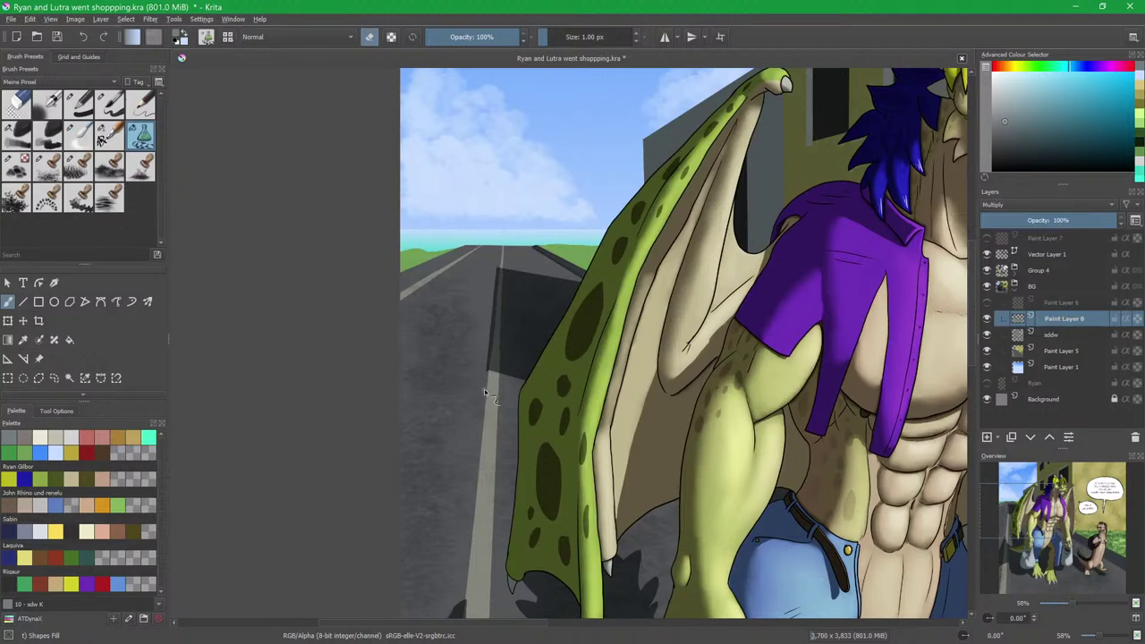
pyautogui.scroll(-4, 491, 376)
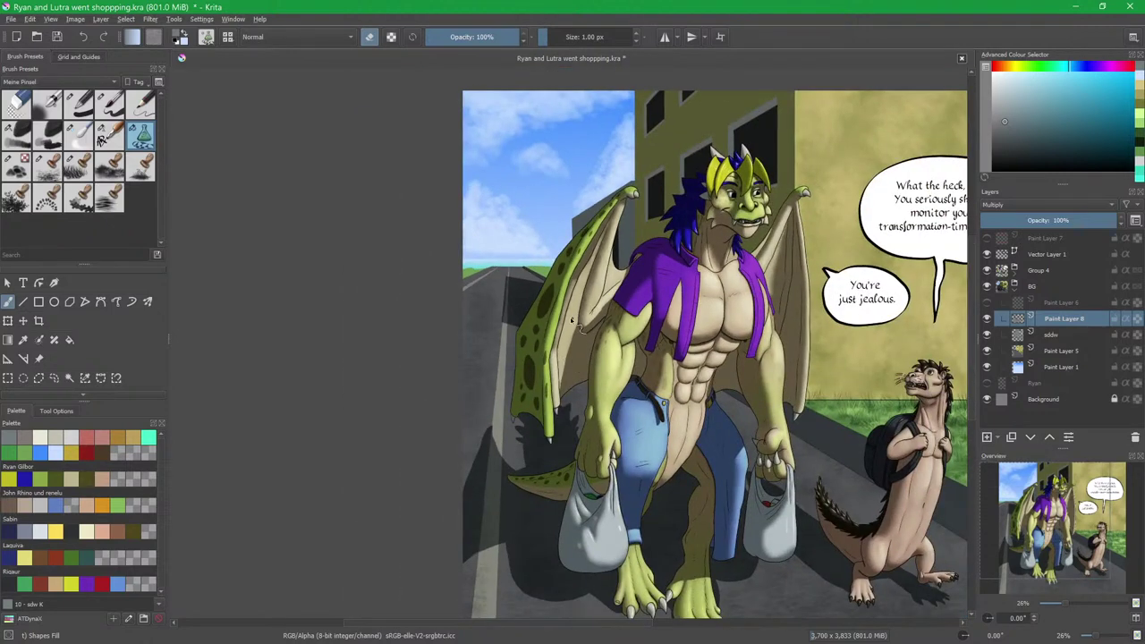
pyautogui.press('e')
pyautogui.moveTo(476, 306)
pyautogui.mouseDown()
pyautogui.moveTo(438, 330)
pyautogui.moveTo(438, 344)
pyautogui.mouseUp()
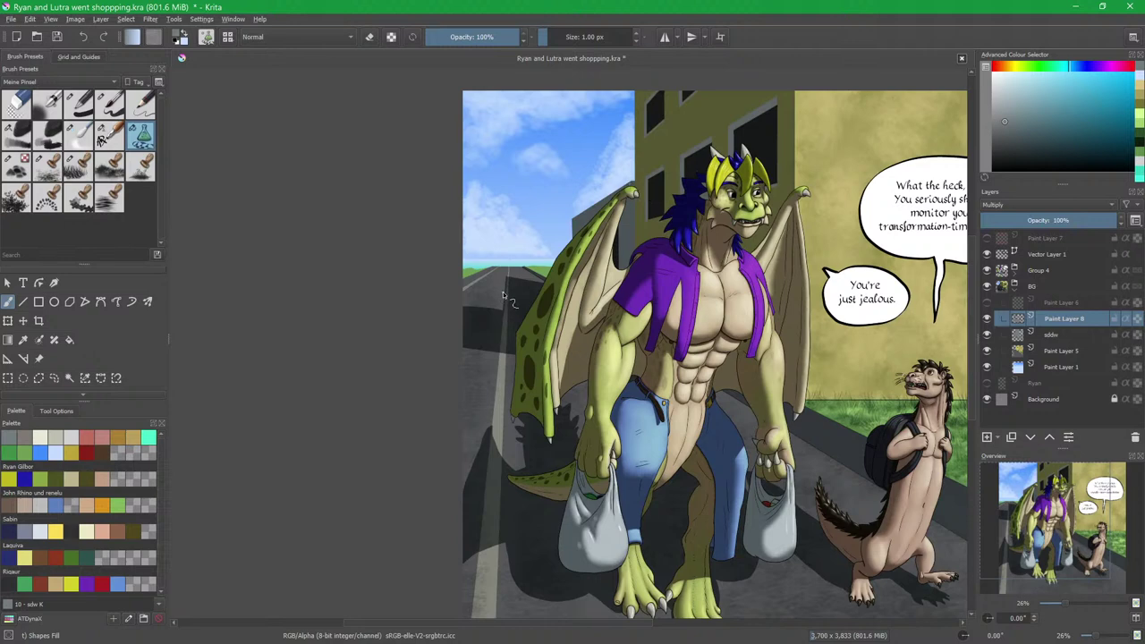
pyautogui.moveTo(454, 281)
pyautogui.mouseDown()
pyautogui.moveTo(465, 321)
pyautogui.moveTo(536, 306)
pyautogui.mouseUp()
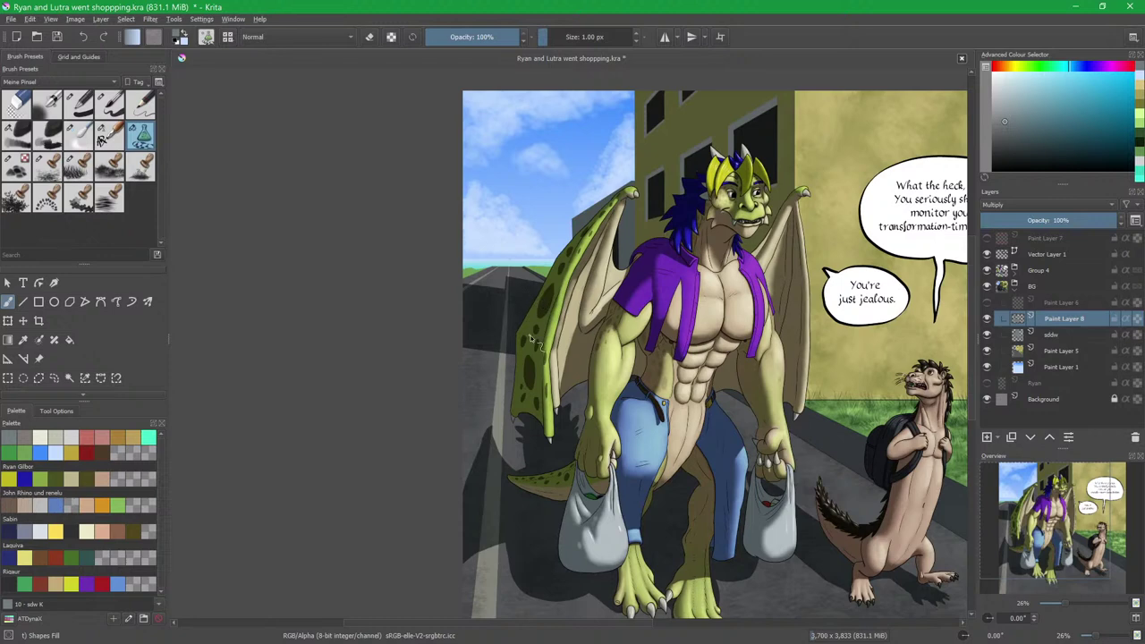
# Soften the edges of the distant building shadow with the Blender Blur brush, enlarging it to 163.53 px.
pyautogui.click(78, 136)
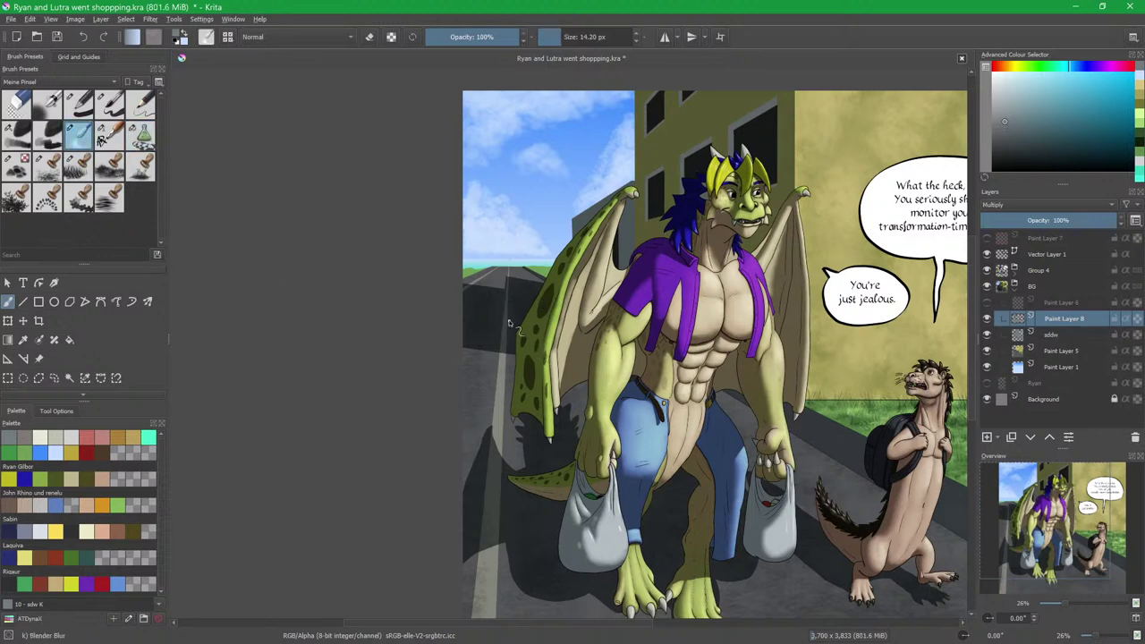
pyautogui.press(']')
pyautogui.moveTo(484, 295)
pyautogui.mouseDown()
pyautogui.moveTo(471, 289)
pyautogui.moveTo(541, 288)
pyautogui.mouseUp()
pyautogui.moveTo(458, 338); pyautogui.dragTo(514, 351)
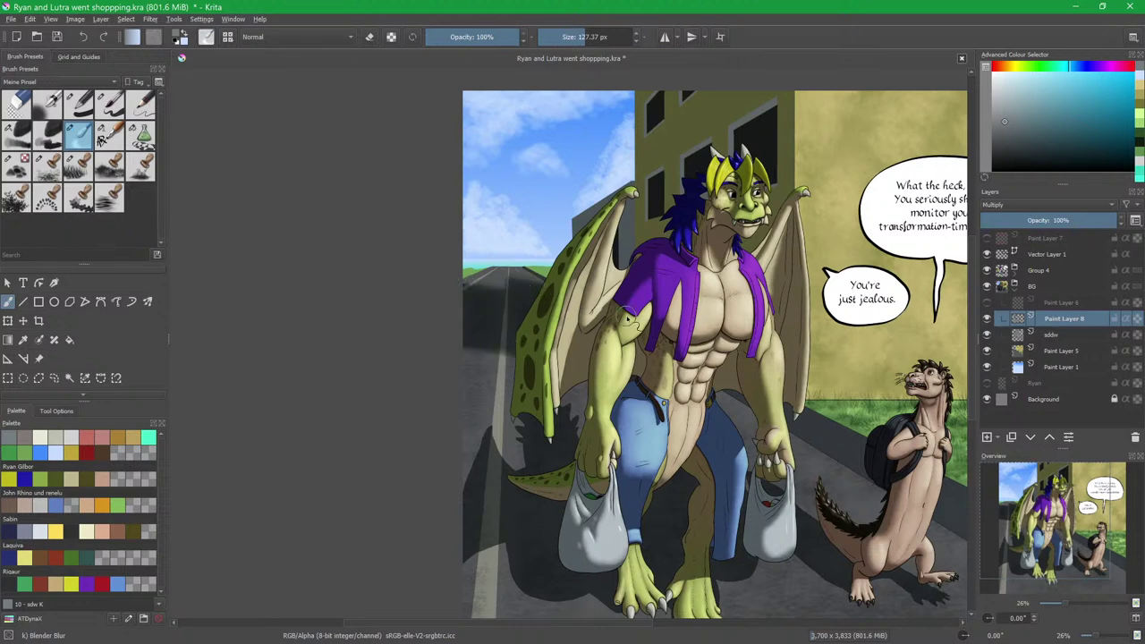
pyautogui.scroll(-2, 632, 322)
pyautogui.scroll(1, 652, 430)
pyautogui.press(']')
pyautogui.press(']')
pyautogui.moveTo(534, 351)
pyautogui.mouseDown()
pyautogui.moveTo(534, 382)
pyautogui.moveTo(532, 351)
pyautogui.mouseUp()
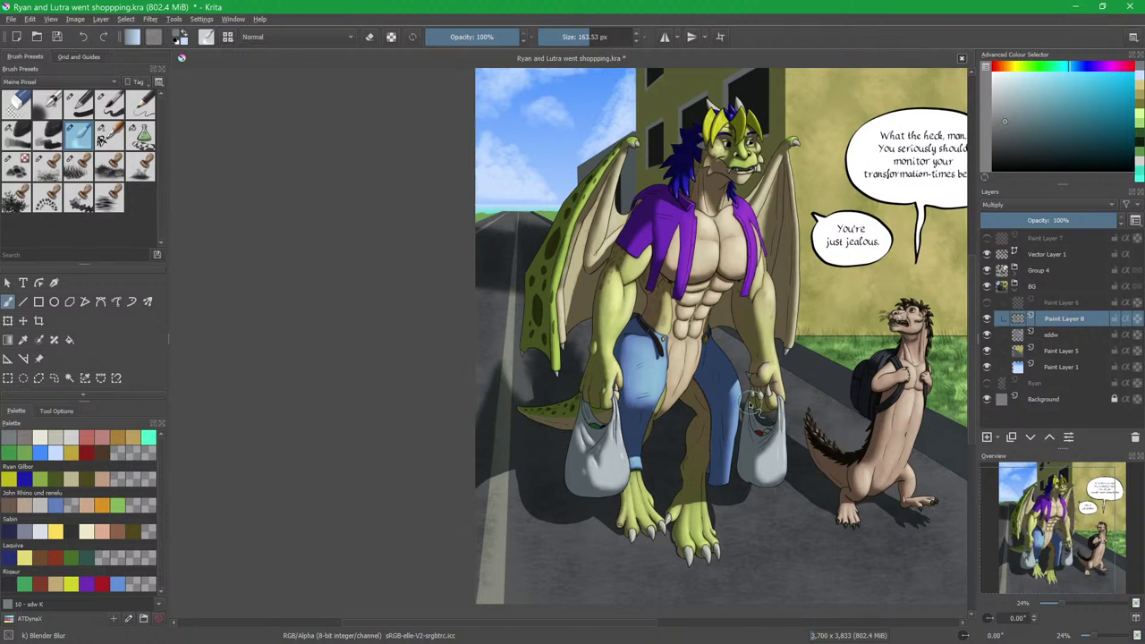
pyautogui.moveTo(691, 349); pyautogui.dragTo(615, 394)
pyautogui.moveTo(615, 306); pyautogui.dragTo(616, 362)
pyautogui.press('+')
pyautogui.press('+')
pyautogui.press('+')
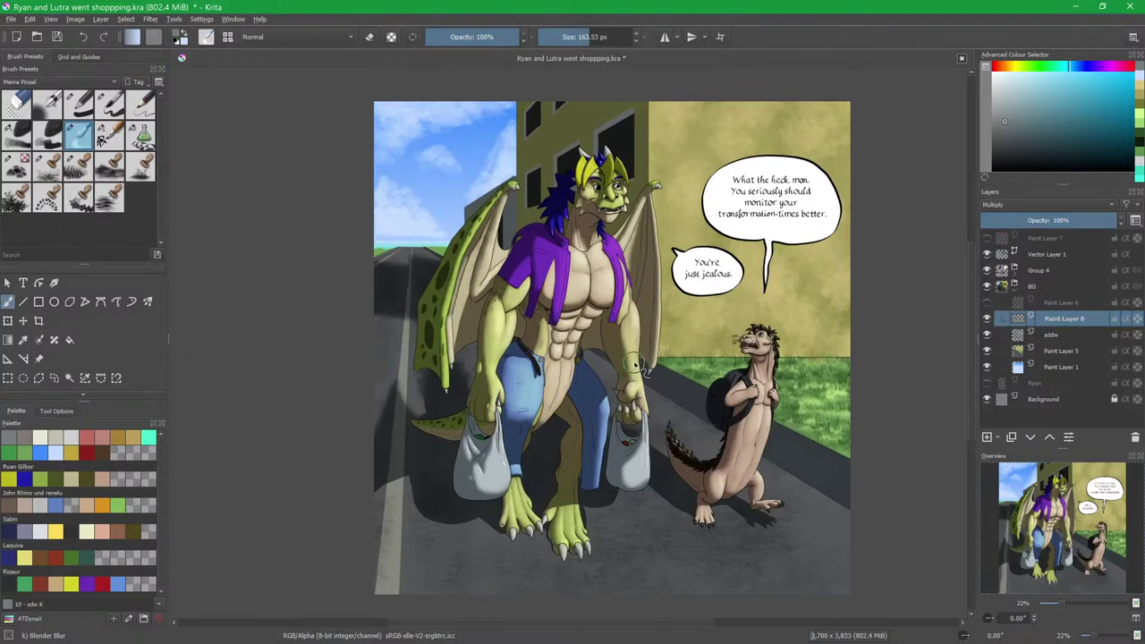
pyautogui.moveTo(568, 201); pyautogui.dragTo(577, 242)
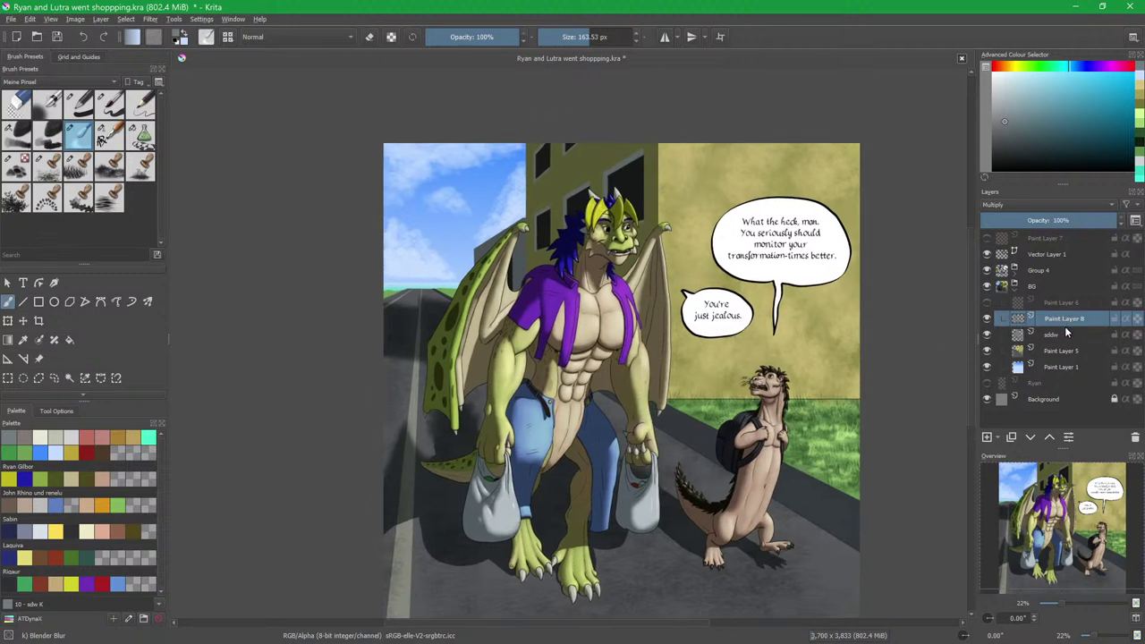
# Add a new paint layer above the cast shadows and rename the shadow layer sdw2.
pyautogui.press('Insert')
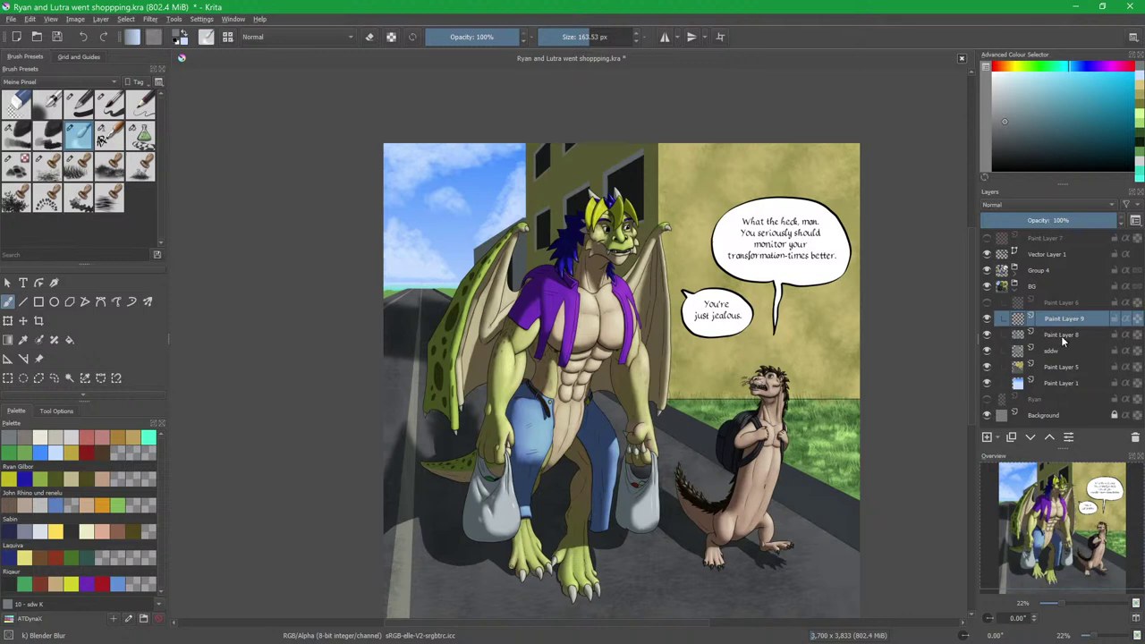
pyautogui.doubleClick(1063, 336)
pyautogui.write('s')
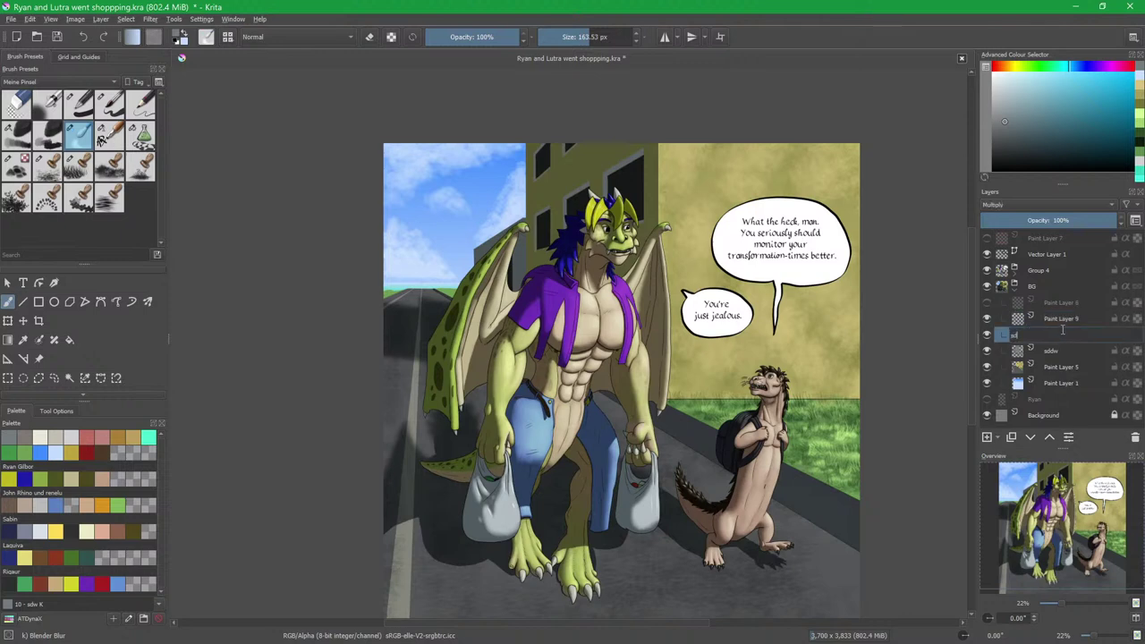
pyautogui.write('dw2')
# Rename the new paint layer lght and set its blending mode to Overlay.
pyautogui.doubleClick(1065, 319)
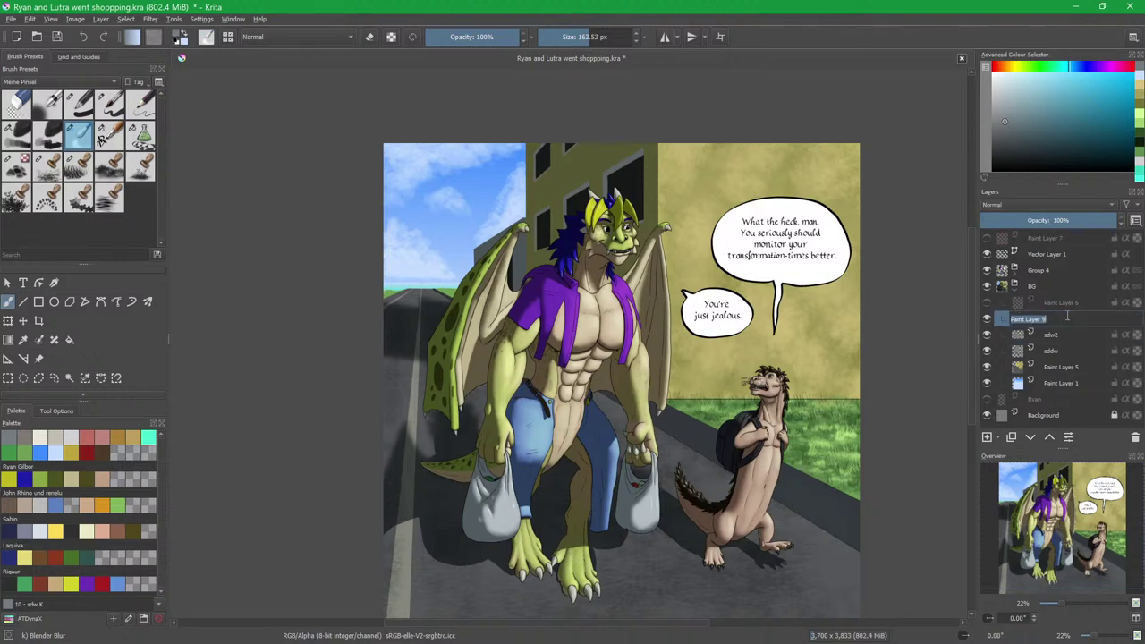
pyautogui.press('BackSpace')
pyautogui.press('Return')
pyautogui.click(1068, 204)
pyautogui.click(1059, 218)
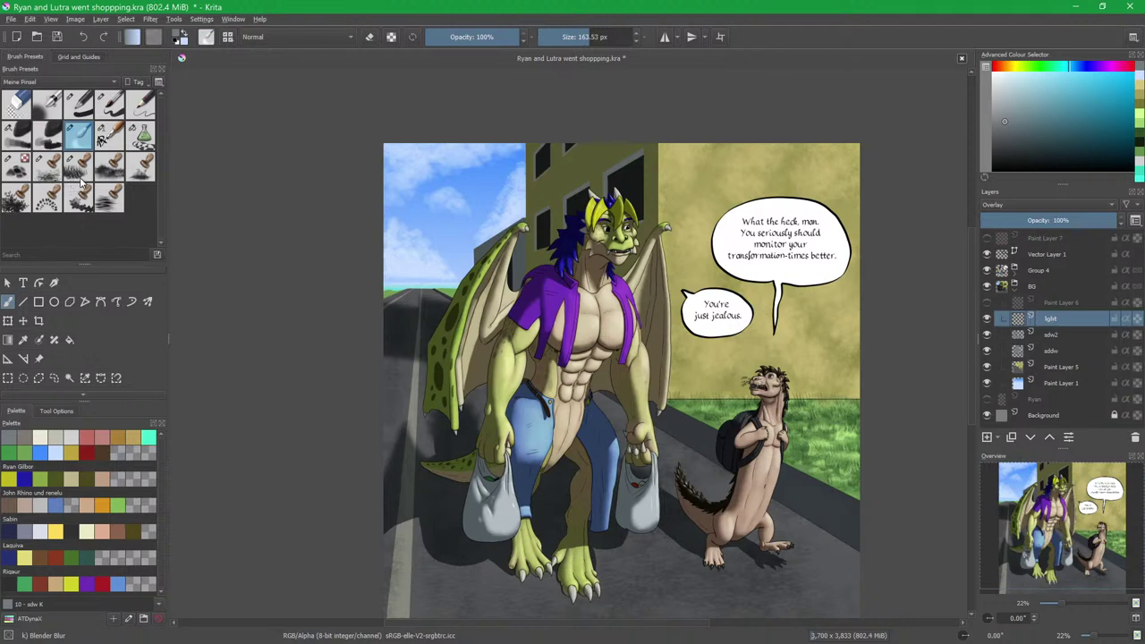
# Brighten the sunlit wall, grass and road on the lght layer with the Airbrush Soft brush in Ivory/Licht, at 643.69 px for the broad areas.
pyautogui.click(56, 108)
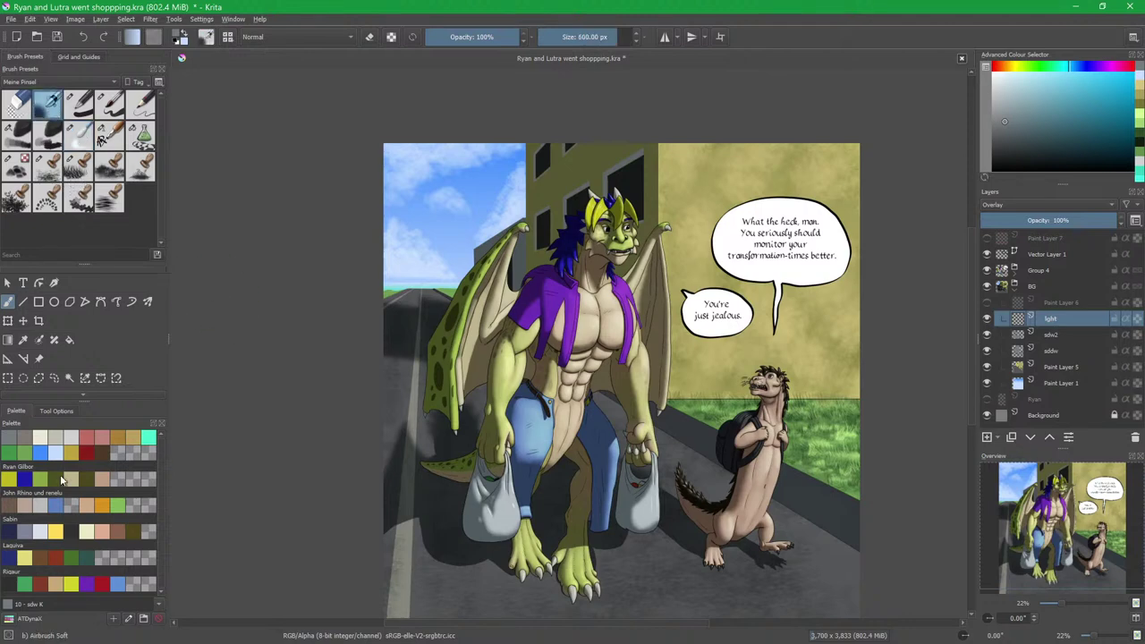
pyautogui.click(40, 438)
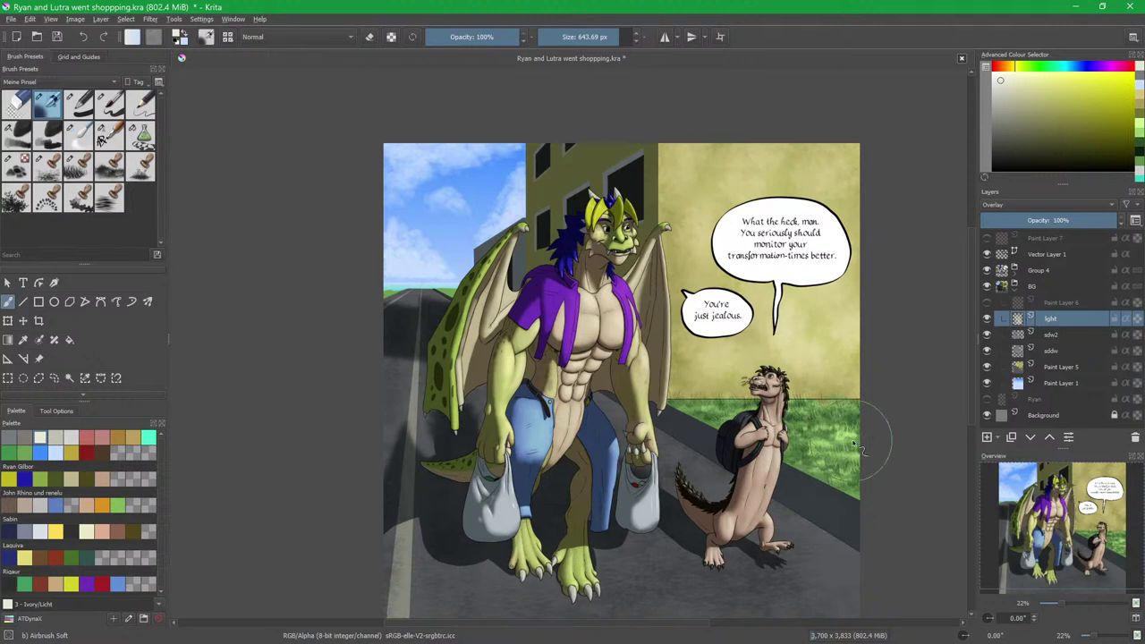
pyautogui.moveTo(774, 559); pyautogui.dragTo(765, 438)
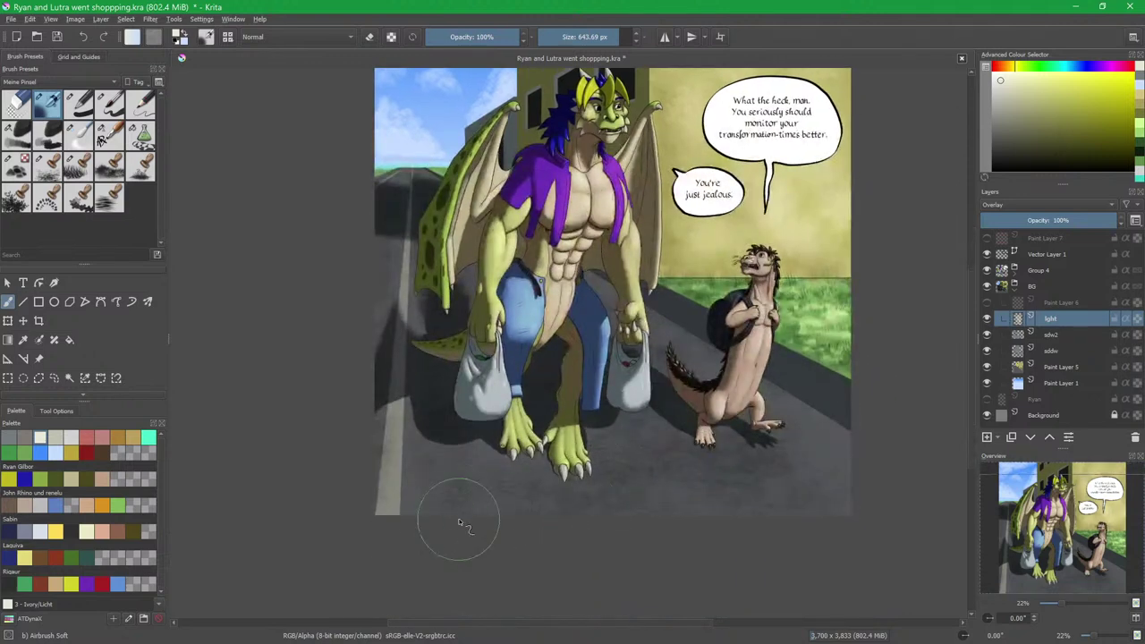
pyautogui.moveTo(430, 507)
pyautogui.mouseDown()
pyautogui.moveTo(733, 501)
pyautogui.moveTo(641, 496)
pyautogui.moveTo(637, 434)
pyautogui.moveTo(641, 472)
pyautogui.moveTo(781, 498)
pyautogui.moveTo(809, 463)
pyautogui.moveTo(808, 439)
pyautogui.moveTo(812, 466)
pyautogui.moveTo(750, 477)
pyautogui.moveTo(726, 459)
pyautogui.moveTo(447, 486)
pyautogui.mouseUp()
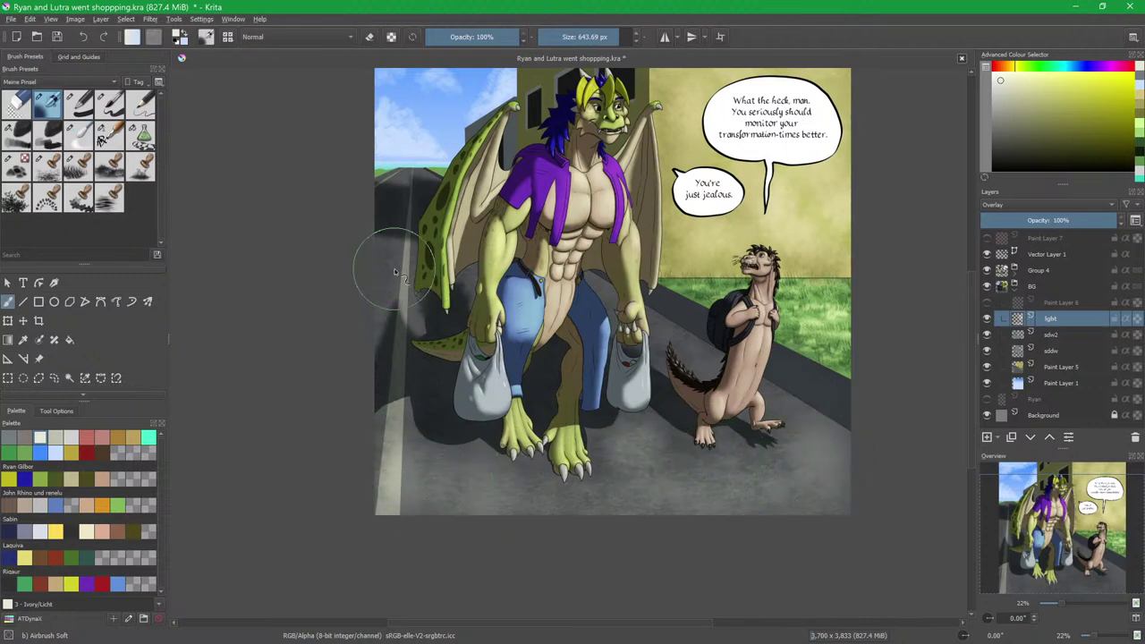
pyautogui.moveTo(426, 184)
pyautogui.mouseDown()
pyautogui.moveTo(404, 177)
pyautogui.moveTo(407, 232)
pyautogui.moveTo(390, 223)
pyautogui.moveTo(447, 220)
pyautogui.mouseUp()
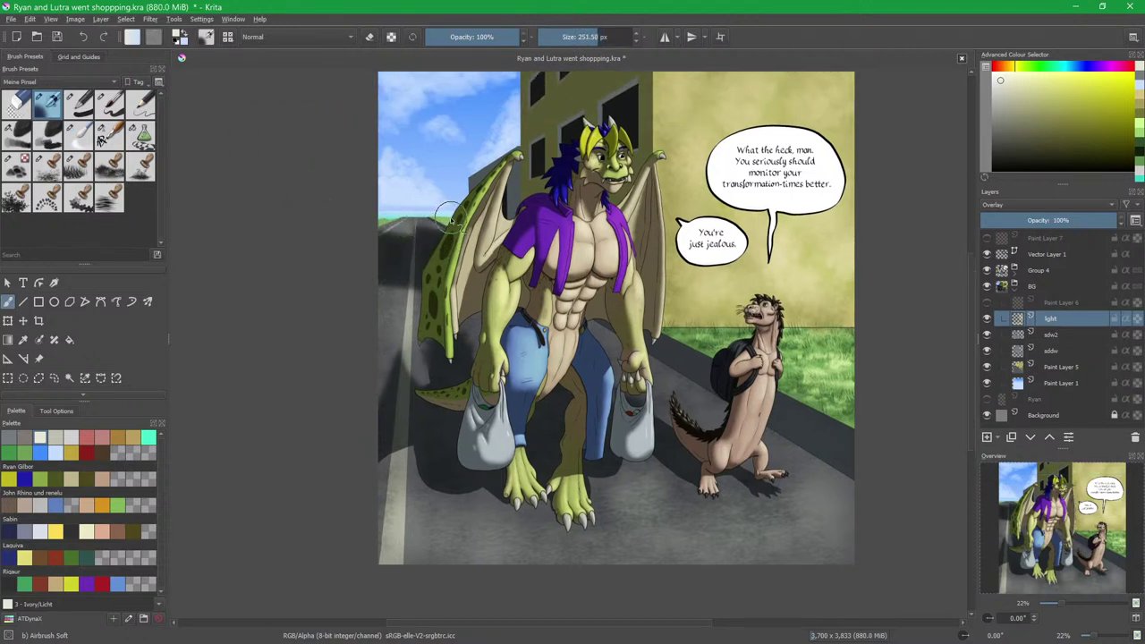
# Highlight the sky's clouds with the Texture Snow Pile brush at 49% opacity, reducing its size from 372.85 to 191.61 px.
pyautogui.click(21, 170)
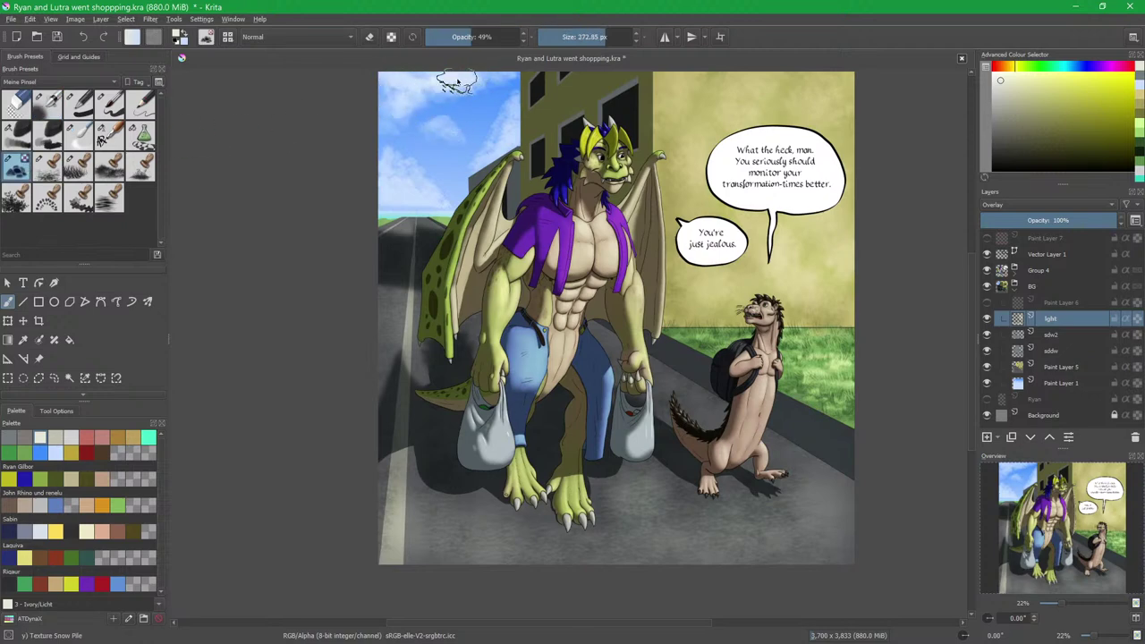
pyautogui.moveTo(401, 196)
pyautogui.mouseDown()
pyautogui.moveTo(393, 163)
pyautogui.moveTo(412, 188)
pyautogui.mouseUp()
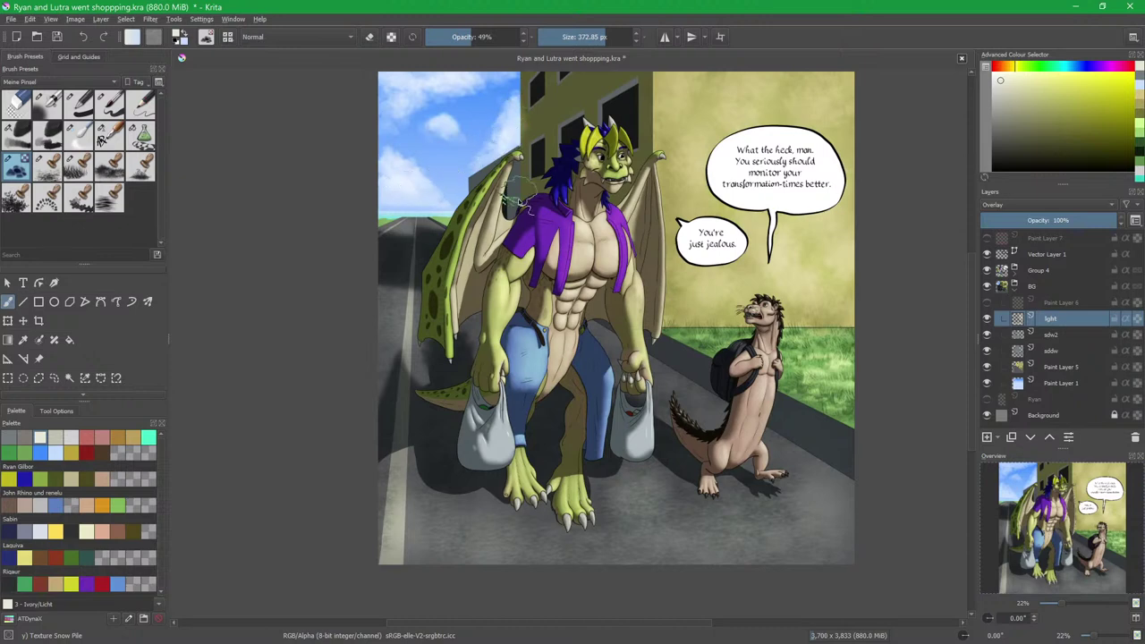
pyautogui.moveTo(502, 197)
pyautogui.mouseDown()
pyautogui.moveTo(520, 254)
pyautogui.moveTo(509, 231)
pyautogui.moveTo(448, 224)
pyautogui.mouseUp()
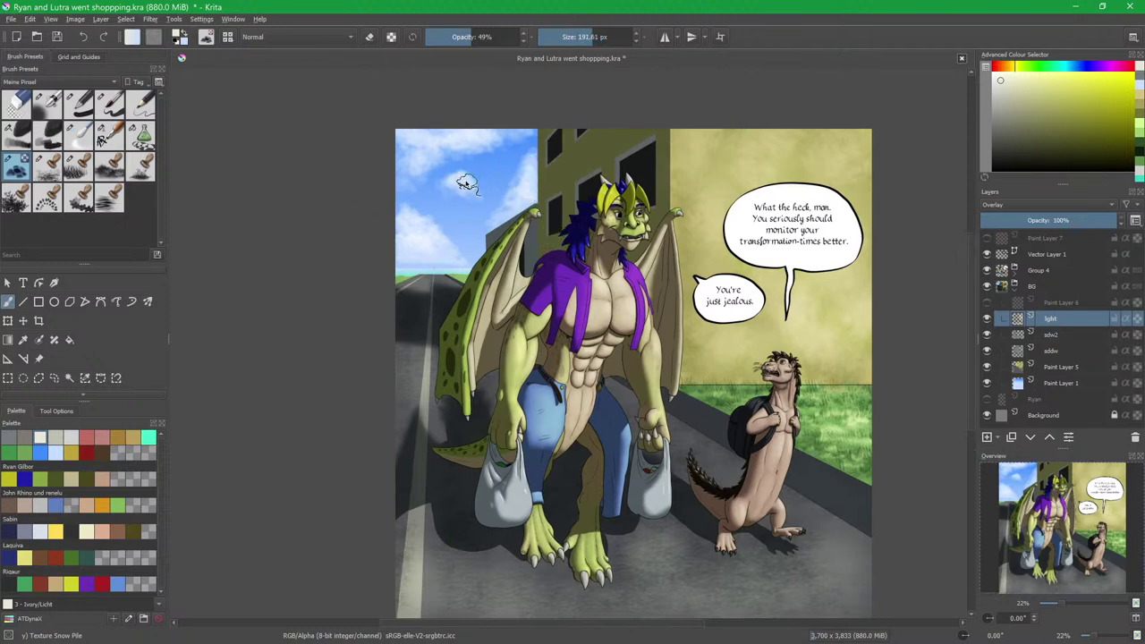
pyautogui.moveTo(617, 351); pyautogui.dragTo(570, 314)
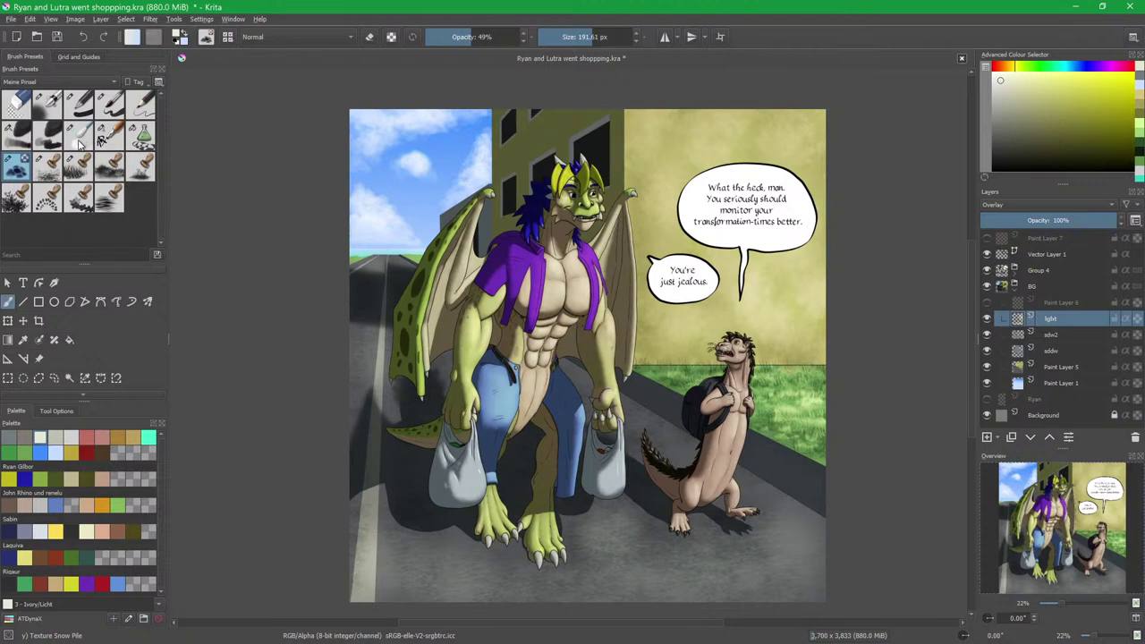
# Show Paint Layer 6 and make it the active layer.
pyautogui.scroll(-1, 546, 278)
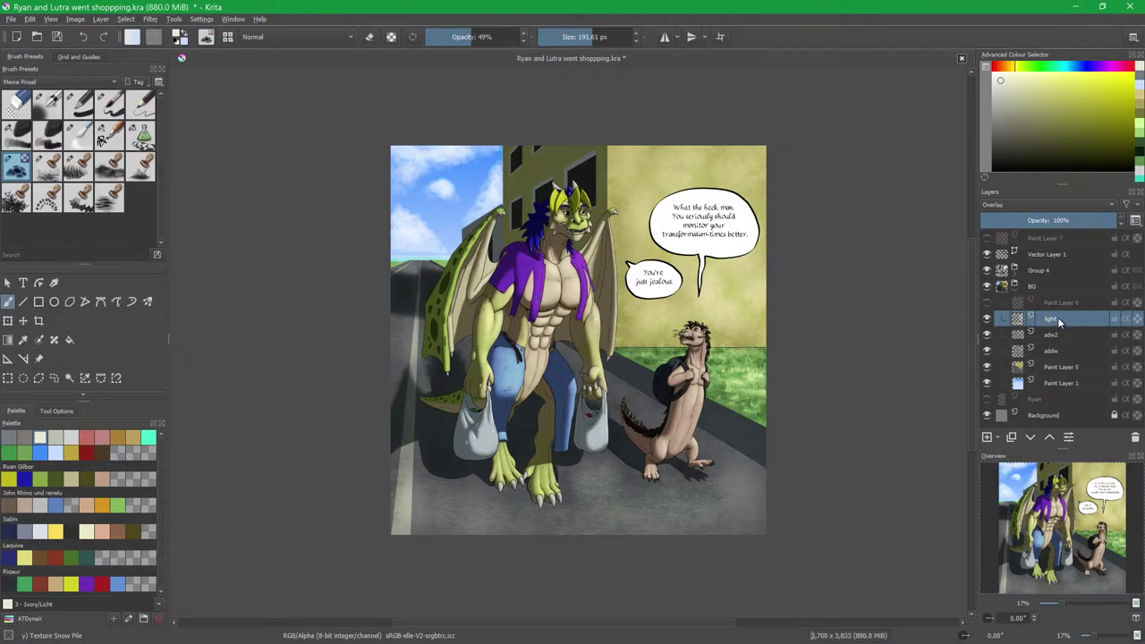
pyautogui.click(988, 302)
pyautogui.click(1064, 301)
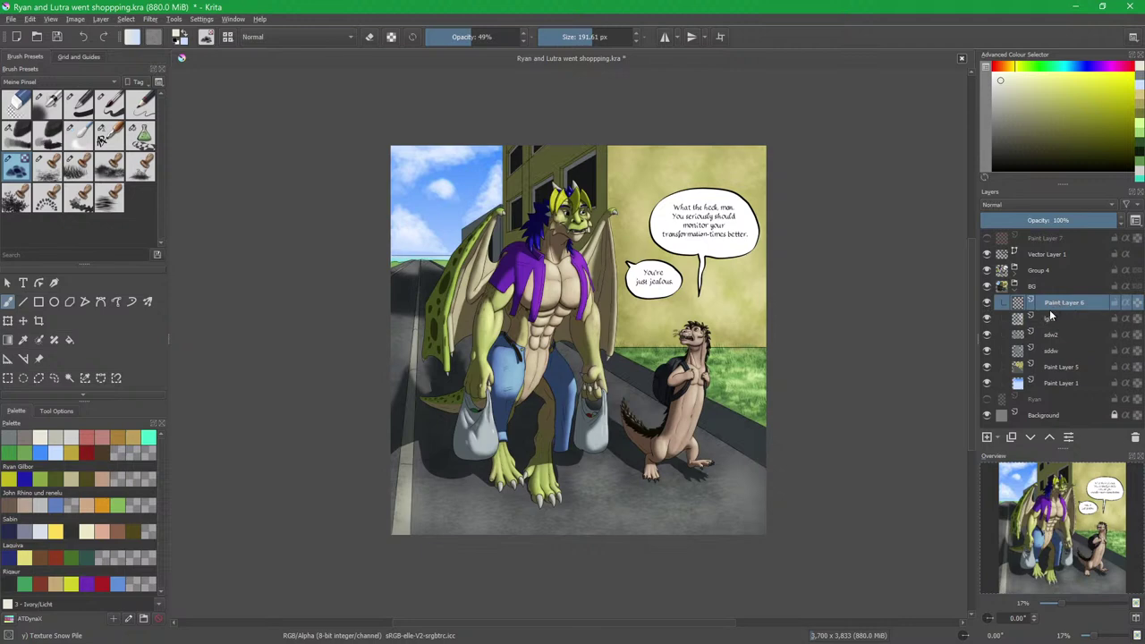
pyautogui.scroll(4, 595, 234)
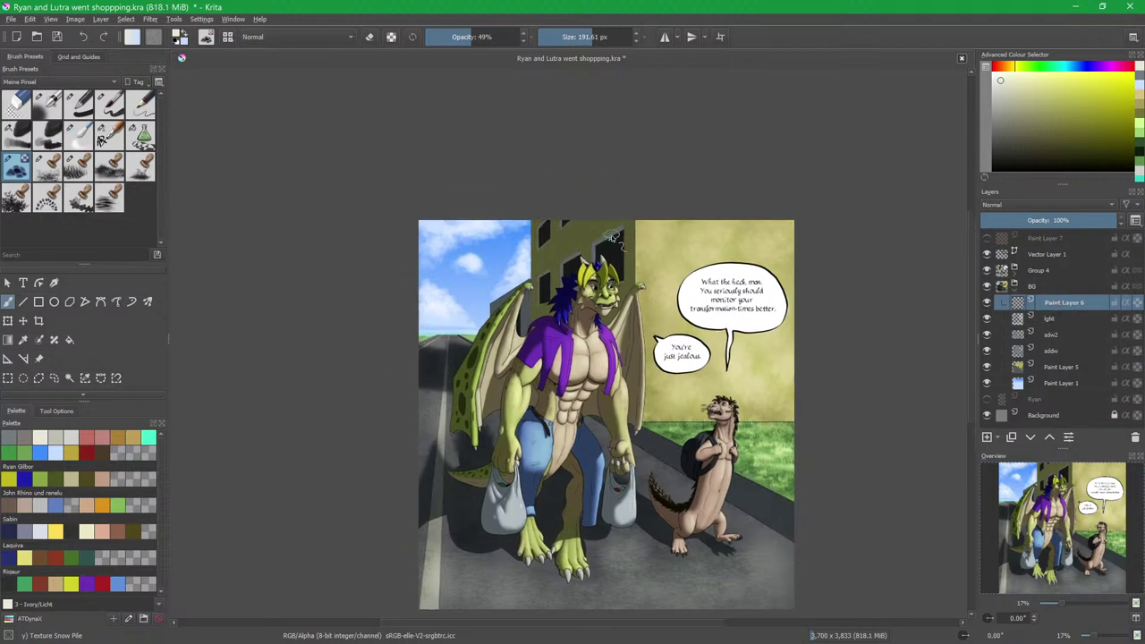
pyautogui.moveTo(612, 250); pyautogui.dragTo(650, 257)
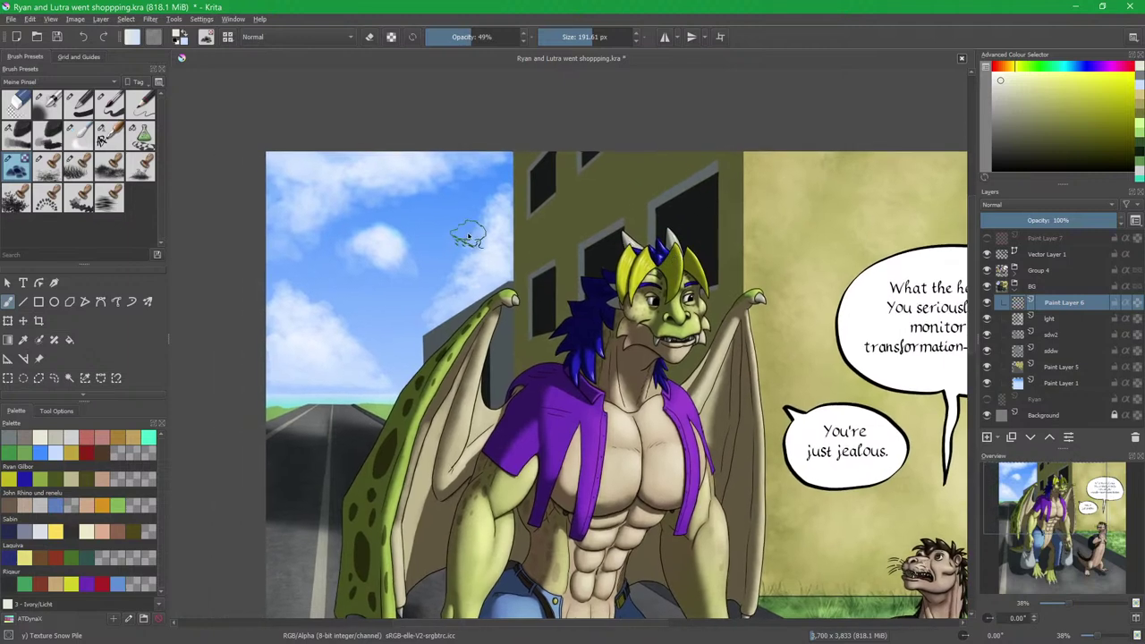
# Pick the blue of the sky as the painting colour and choose the Charcoal other tip brush at 88.61 px.
pyautogui.keyDown('ctrl'); pyautogui.click(420, 215); pyautogui.keyUp('ctrl')
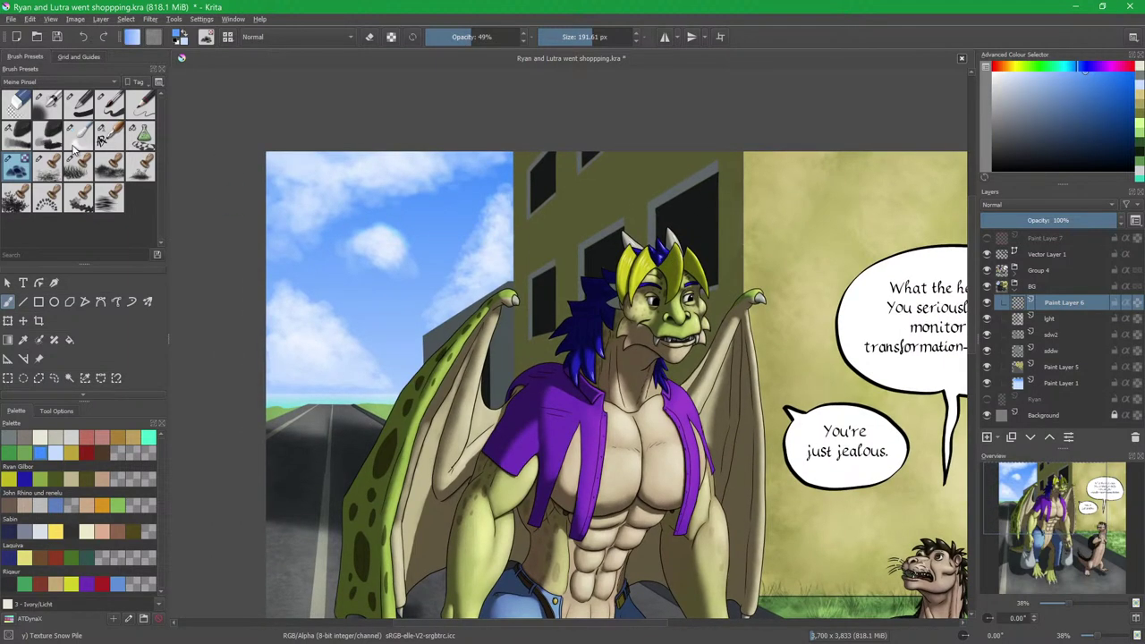
pyautogui.click(18, 136)
pyautogui.keyDown('shift'); pyautogui.moveTo(665, 214); pyautogui.dragTo(711, 214); pyautogui.keyUp('shift')
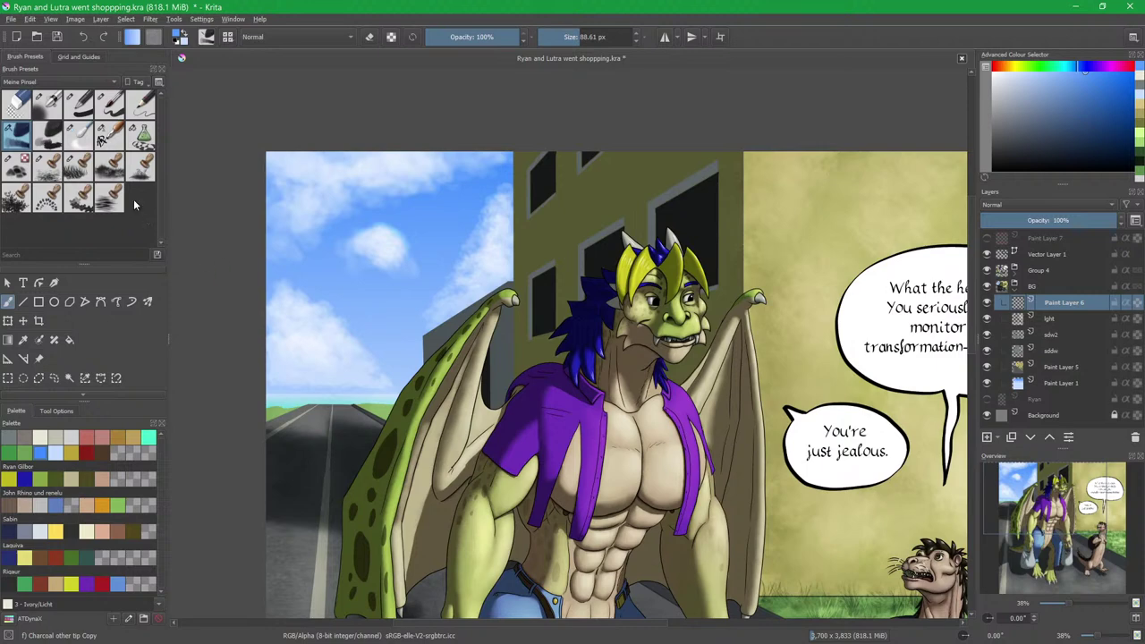
# Select the dark window panes of the shaded building by colour, hiding Group 4 so the characters stay out of the selection.
pyautogui.click(87, 379)
pyautogui.click(660, 278)
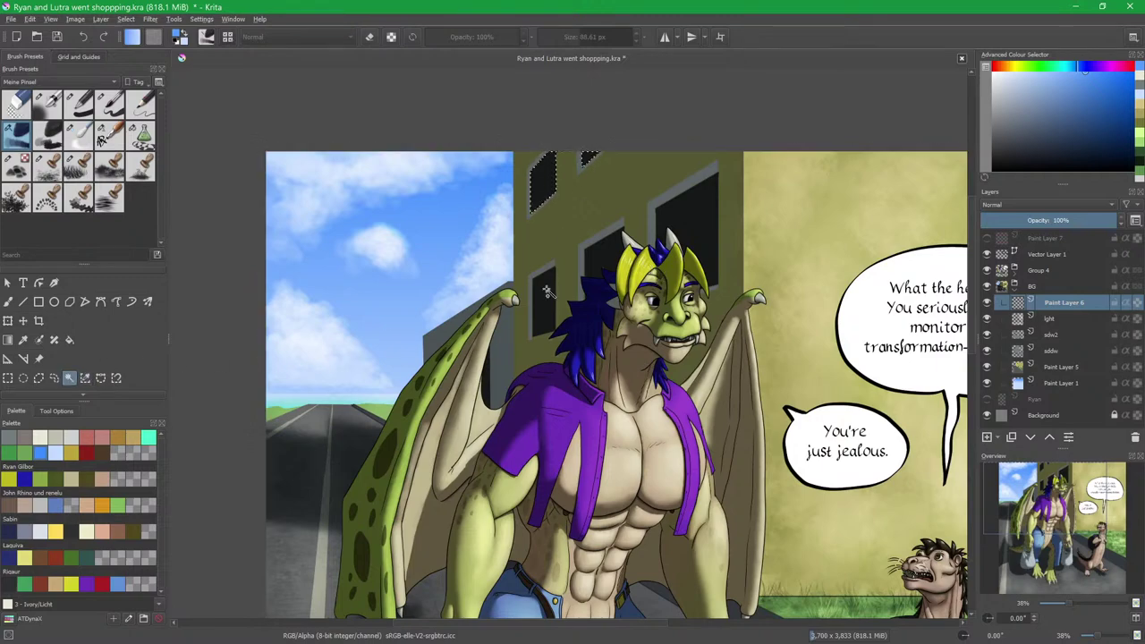
pyautogui.click(598, 259)
pyautogui.click(675, 235)
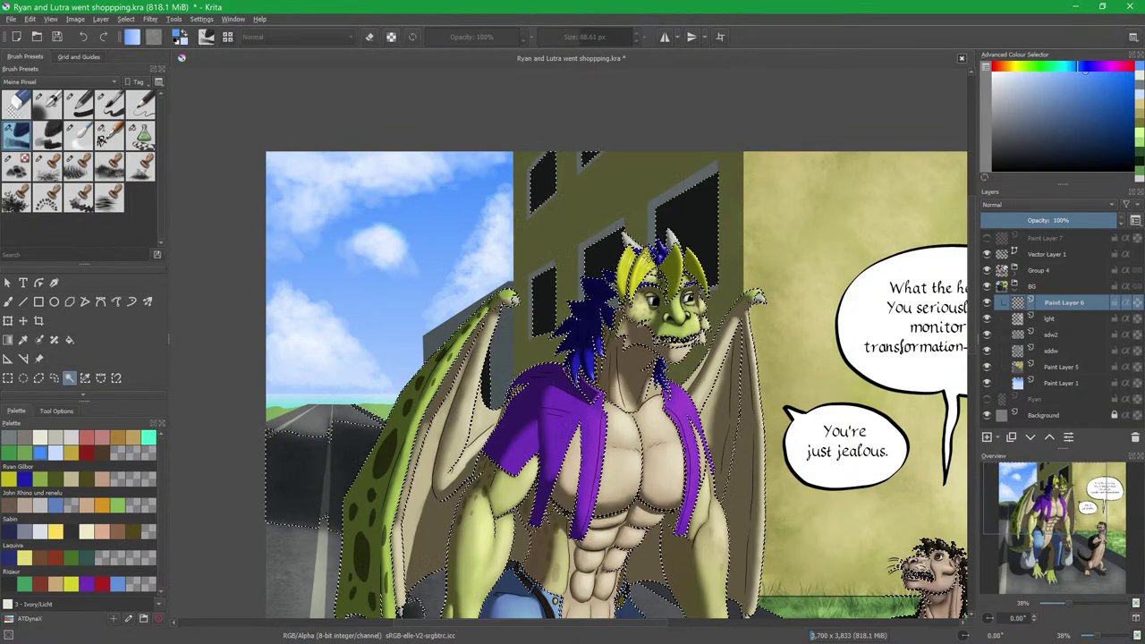
pyautogui.click(987, 270)
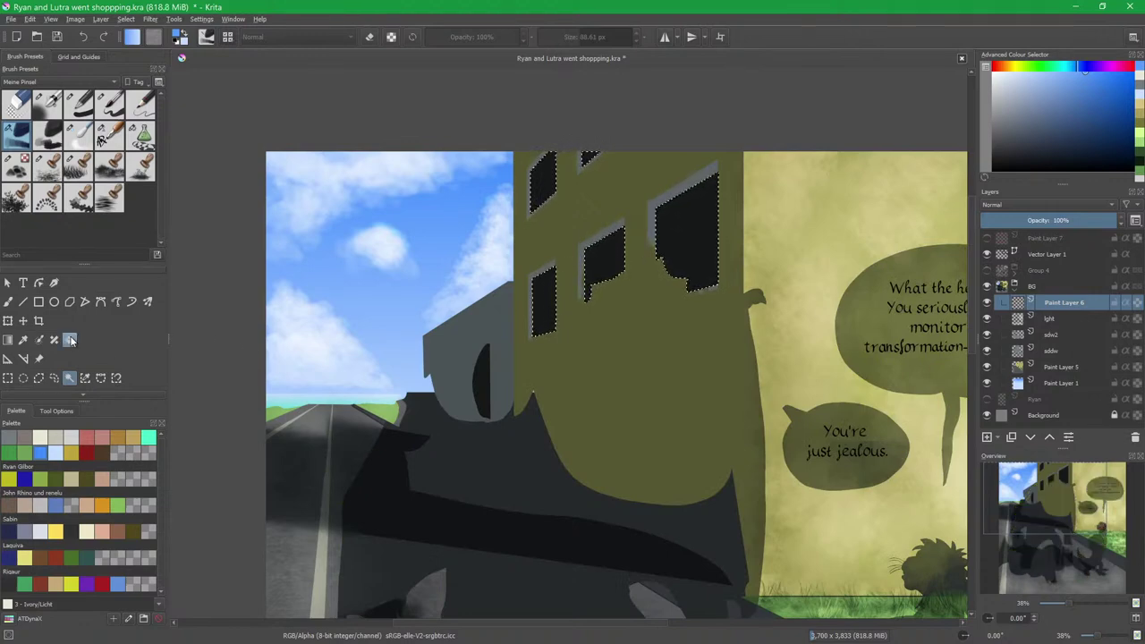
# Fill the selected window panes with a vertical gradient from sky blue to pale blue.
pyautogui.click(8, 340)
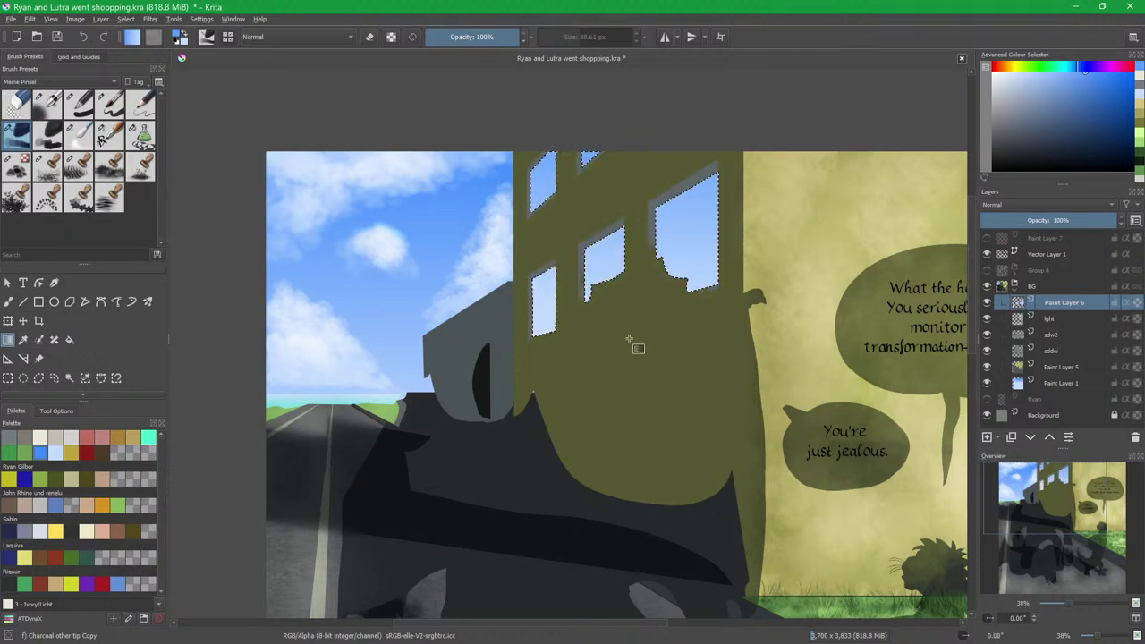
pyautogui.click(624, 274)
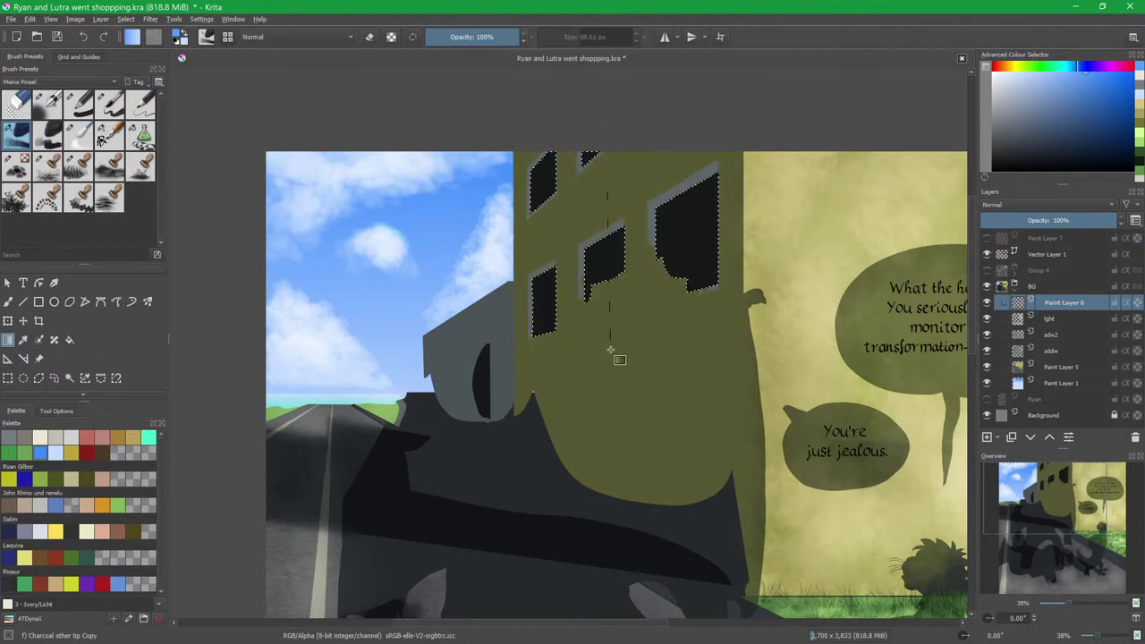
pyautogui.press('Delete')
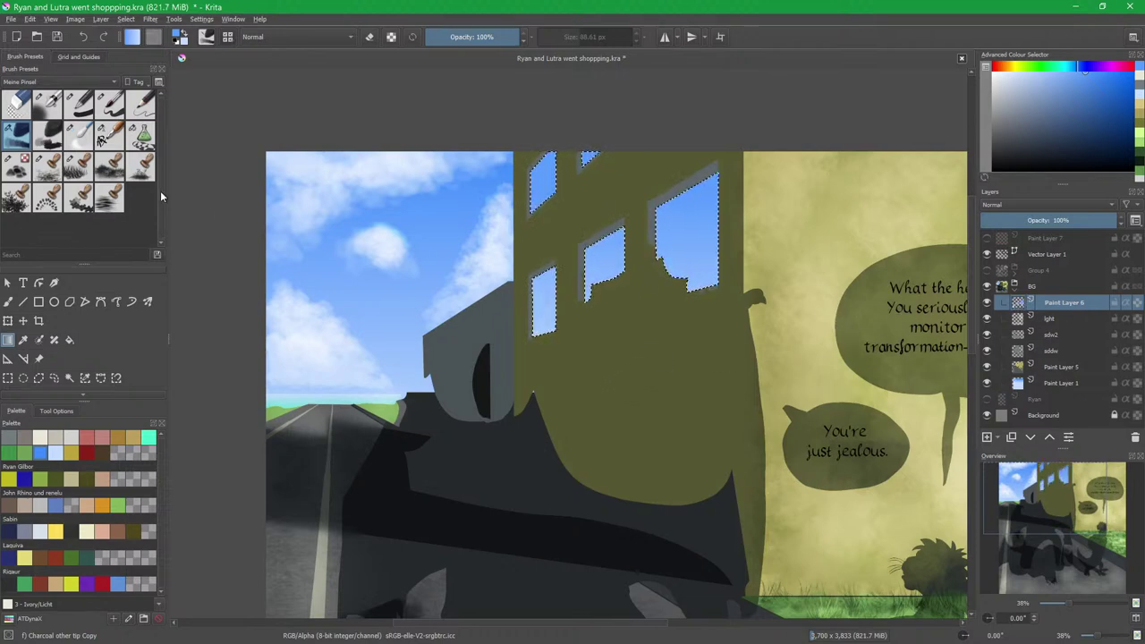
# Paint faint light-blue cloud reflections in the window panes with the Texture Snow Pile brush at about 114 px.
pyautogui.click(18, 170)
pyautogui.press('x')
pyautogui.press('b')
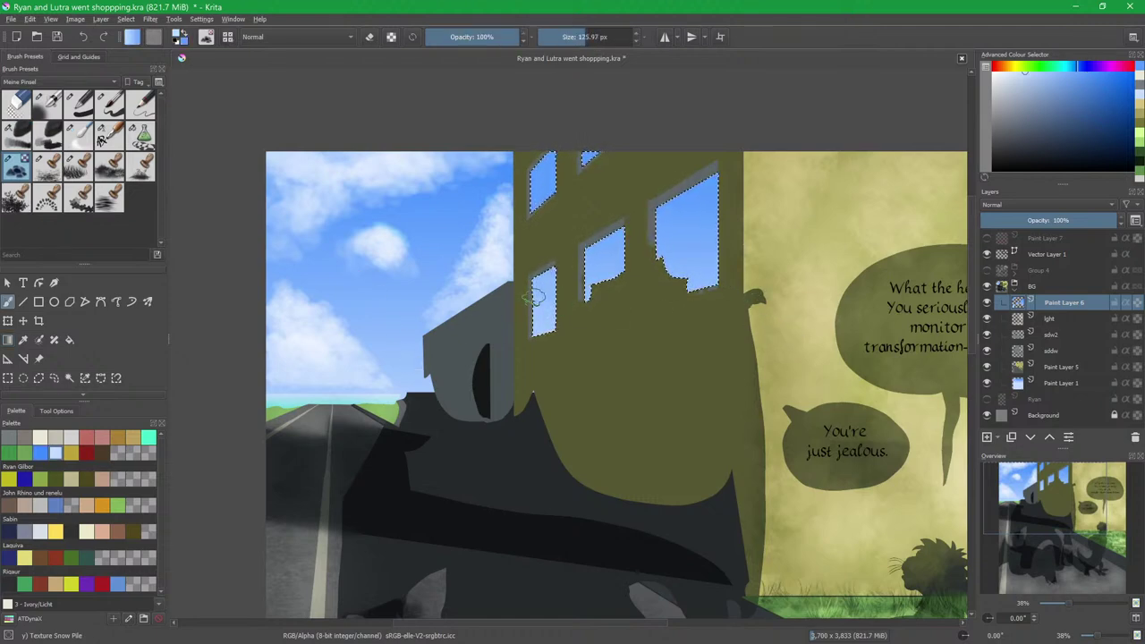
pyautogui.moveTo(554, 293); pyautogui.dragTo(545, 296)
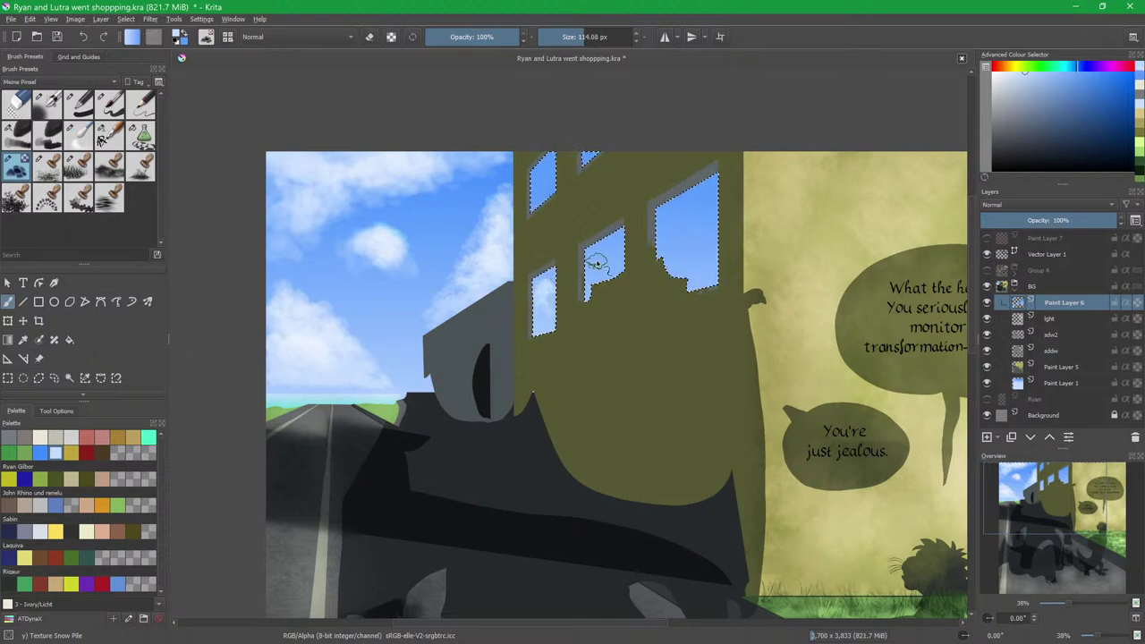
pyautogui.moveTo(607, 252)
pyautogui.mouseDown()
pyautogui.moveTo(600, 268)
pyautogui.moveTo(617, 264)
pyautogui.mouseUp()
pyautogui.moveTo(687, 217)
pyautogui.mouseDown()
pyautogui.moveTo(718, 235)
pyautogui.moveTo(693, 240)
pyautogui.moveTo(698, 229)
pyautogui.moveTo(690, 248)
pyautogui.moveTo(713, 239)
pyautogui.moveTo(715, 213)
pyautogui.moveTo(690, 212)
pyautogui.moveTo(714, 208)
pyautogui.moveTo(712, 264)
pyautogui.moveTo(702, 213)
pyautogui.mouseUp()
# Build up more cloud reflections across all windows with the brush at 55% opacity and 128.50 px.
pyautogui.press(']')
pyautogui.click(477, 37)
pyautogui.moveTo(600, 264); pyautogui.dragTo(615, 201)
pyautogui.moveTo(550, 174); pyautogui.dragTo(549, 180)
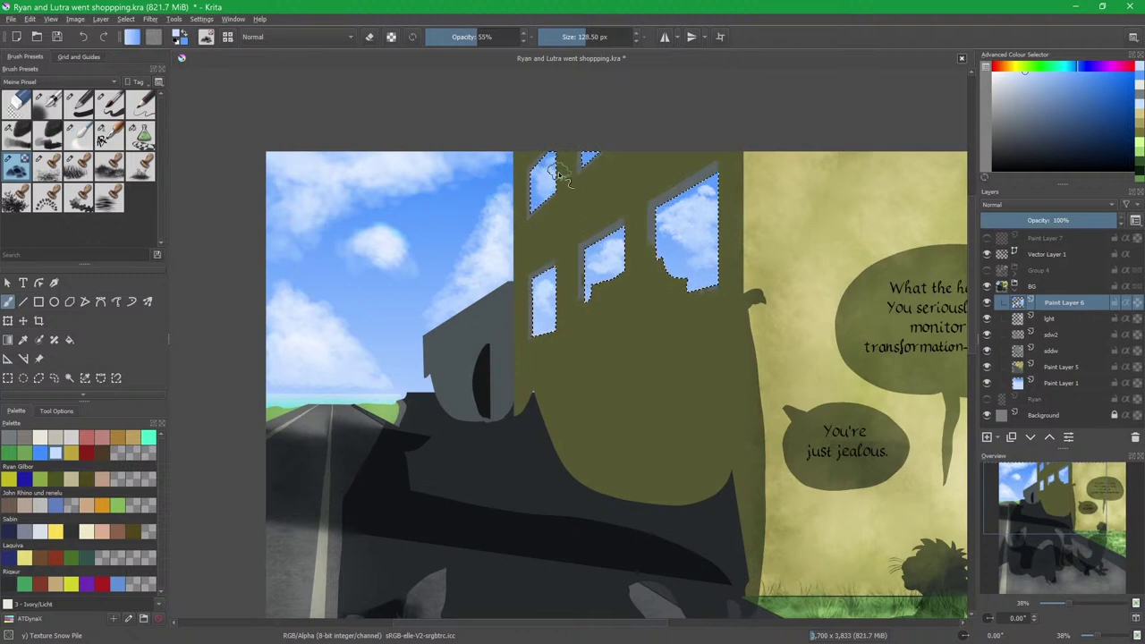
pyautogui.moveTo(545, 325); pyautogui.dragTo(550, 299)
pyautogui.moveTo(596, 255); pyautogui.dragTo(598, 277)
pyautogui.moveTo(672, 250); pyautogui.dragTo(637, 298)
# Clear the window selection and show the characters in Group 4 again.
pyautogui.hotkey('ctrl', 'shift', 'a')
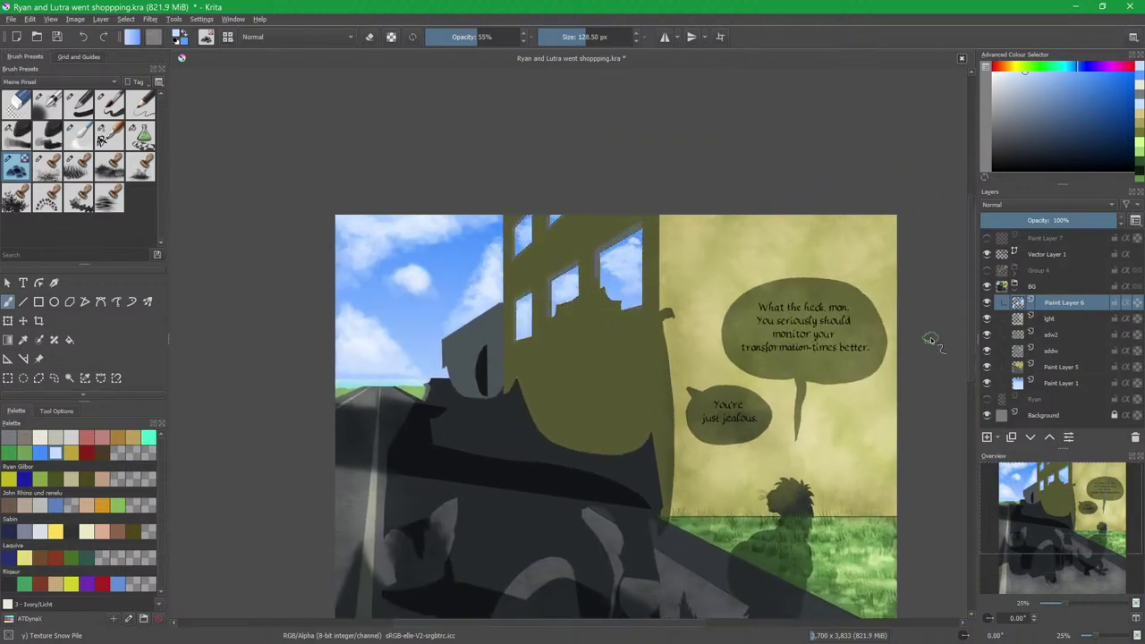
pyautogui.click(985, 268)
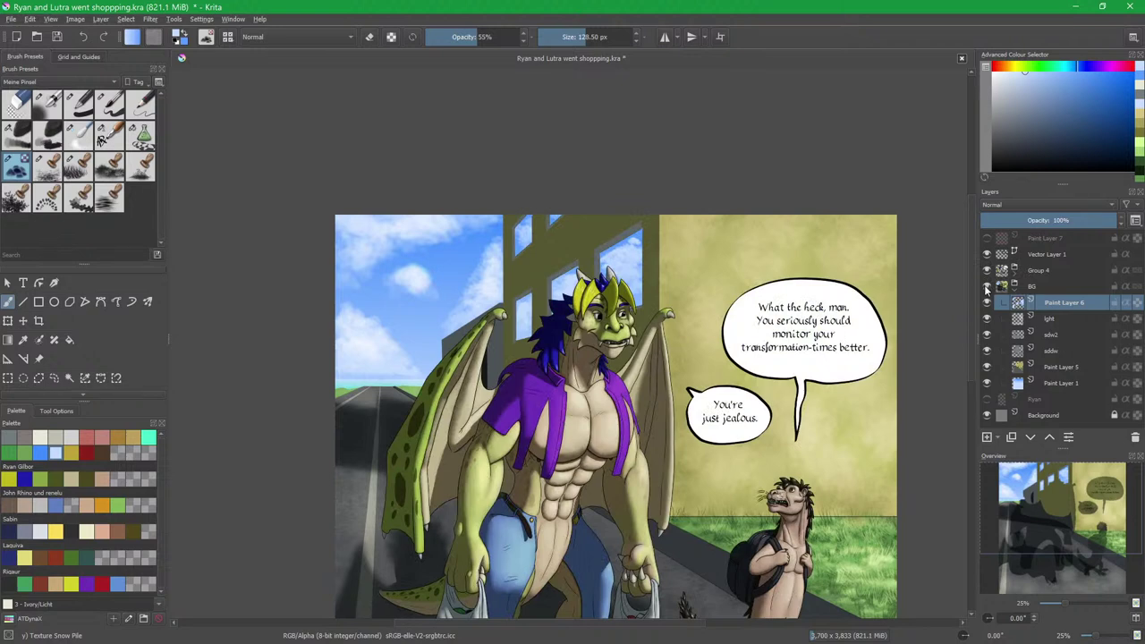
# Set Paint Layer 6's opacity back to 100% after testing 58%, and move it directly below the sddw shadow layer.
pyautogui.click(1053, 220)
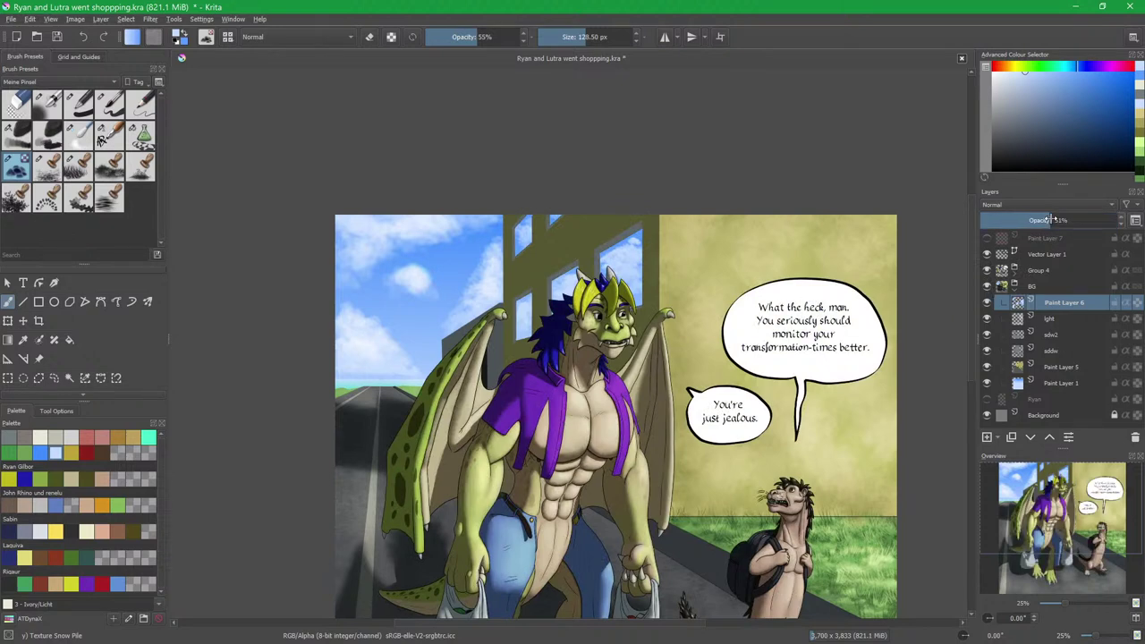
pyautogui.moveTo(1053, 219); pyautogui.dragTo(1061, 220)
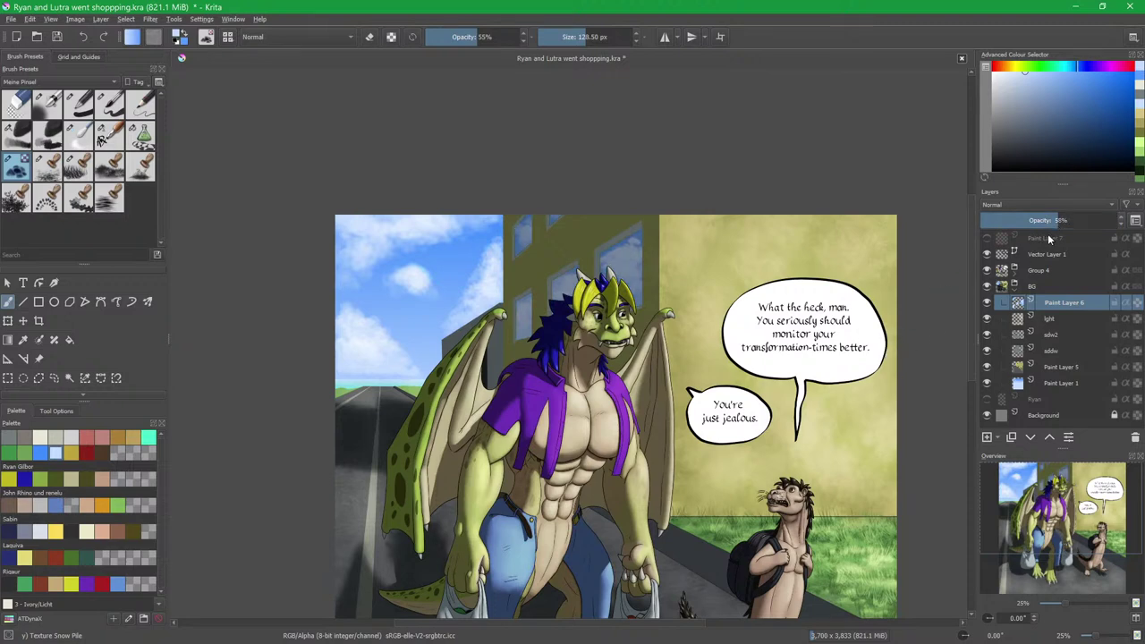
pyautogui.click(1023, 220)
pyautogui.moveTo(1023, 220); pyautogui.dragTo(1041, 250)
pyautogui.moveTo(1057, 305); pyautogui.dragTo(1053, 359)
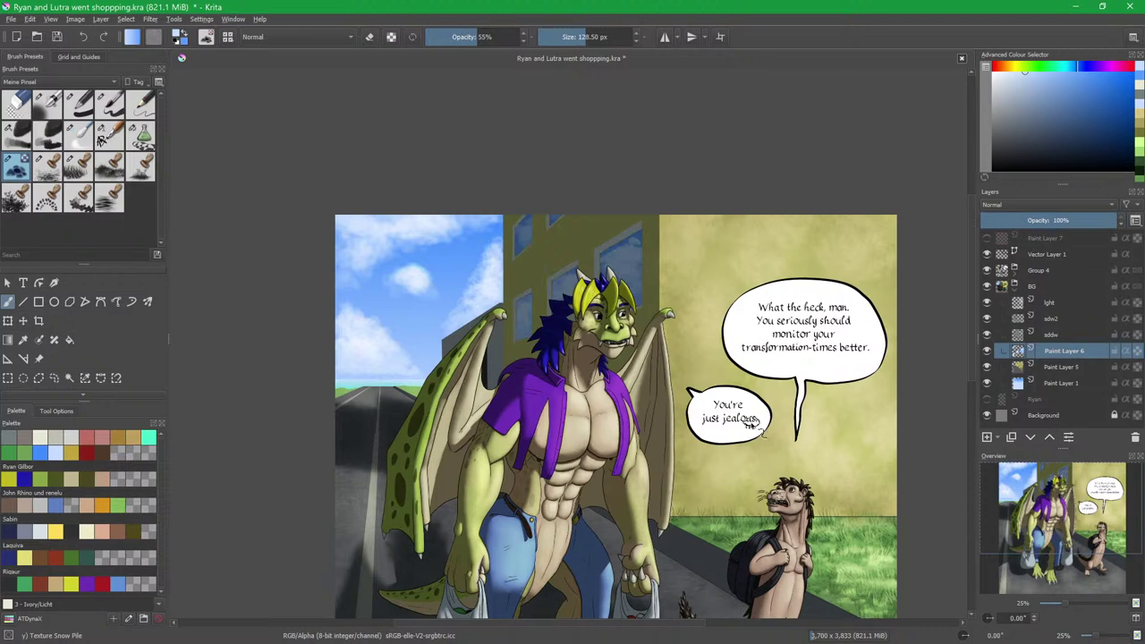
# Try to fade the window reflections with the Airbrush Soft brush in eraser mode, lowering its opacity to 50% and enlarging it to 323.65 px.
pyautogui.click(48, 105)
pyautogui.press('e')
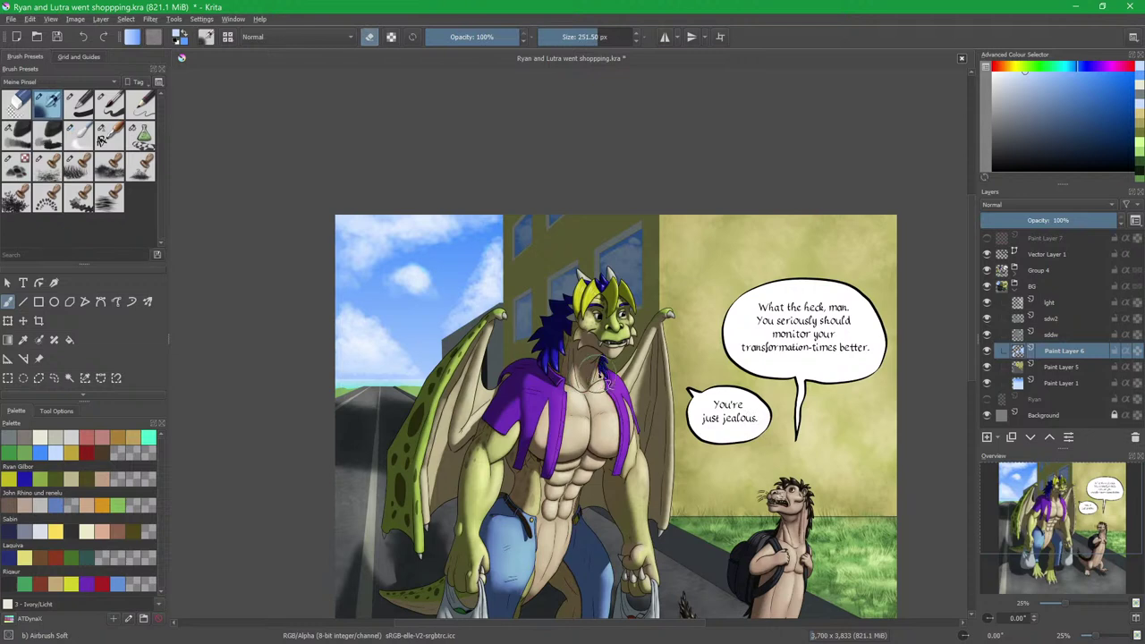
pyautogui.moveTo(596, 334); pyautogui.dragTo(620, 338)
pyautogui.moveTo(640, 209)
pyautogui.mouseDown()
pyautogui.moveTo(678, 222)
pyautogui.moveTo(642, 142)
pyautogui.moveTo(626, 365)
pyautogui.mouseUp()
pyautogui.click(477, 38)
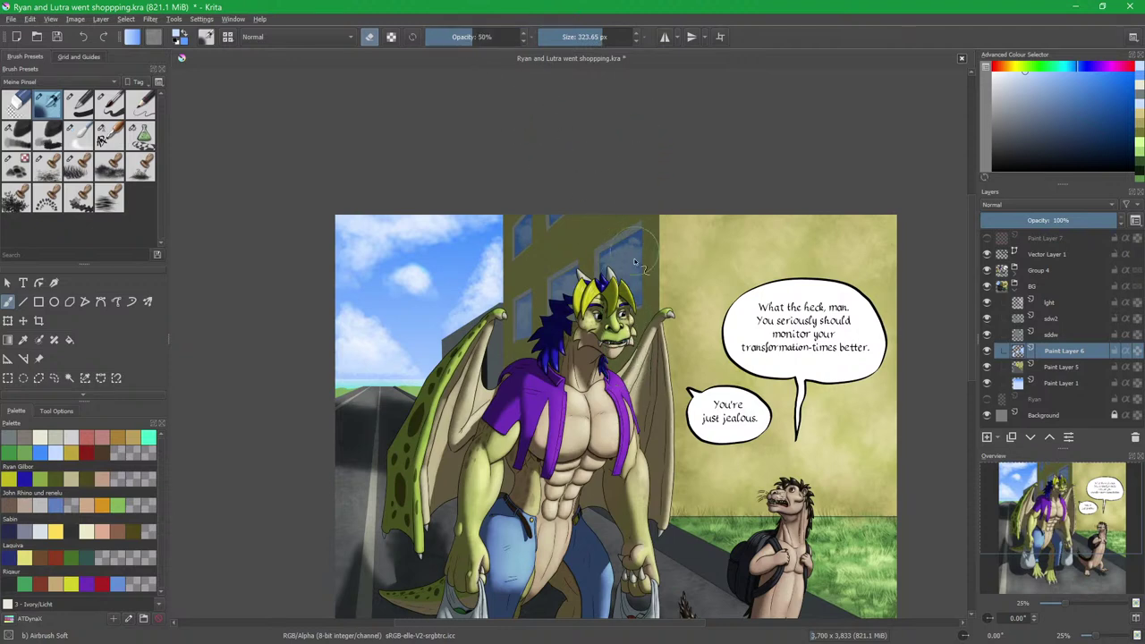
pyautogui.moveTo(605, 172); pyautogui.dragTo(612, 348)
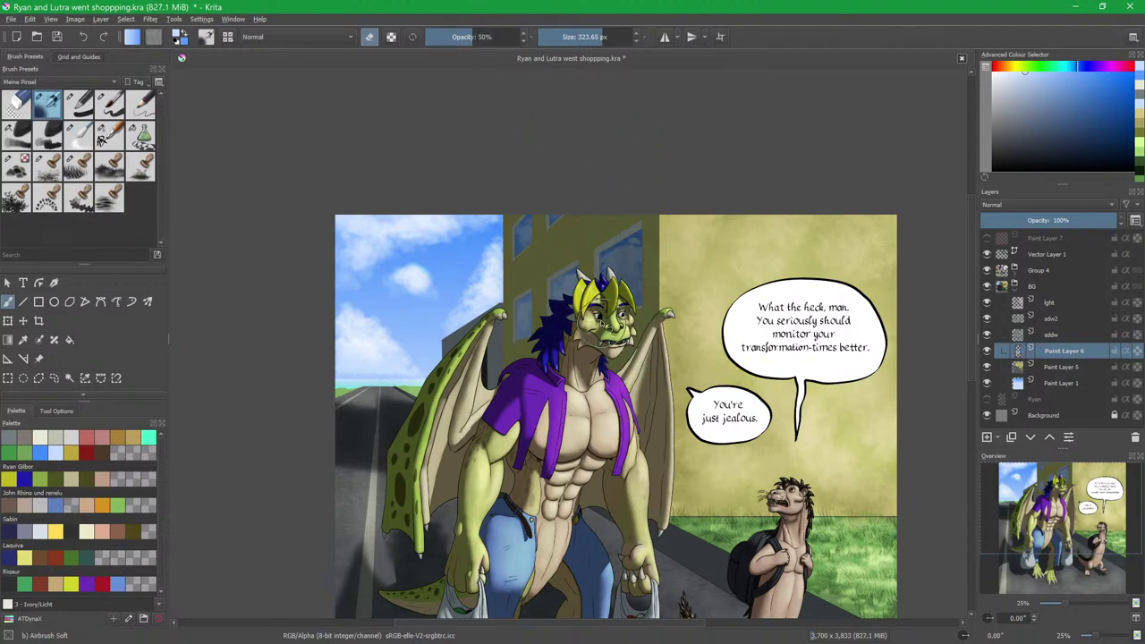
pyautogui.moveTo(566, 172); pyautogui.dragTo(575, 400)
# Undo the eraser strokes on the window reflections.
pyautogui.hotkey('ctrl', 'z')
pyautogui.hotkey('ctrl', 'z')
pyautogui.hotkey('ctrl', 'z')
pyautogui.hotkey('ctrl', 'z')
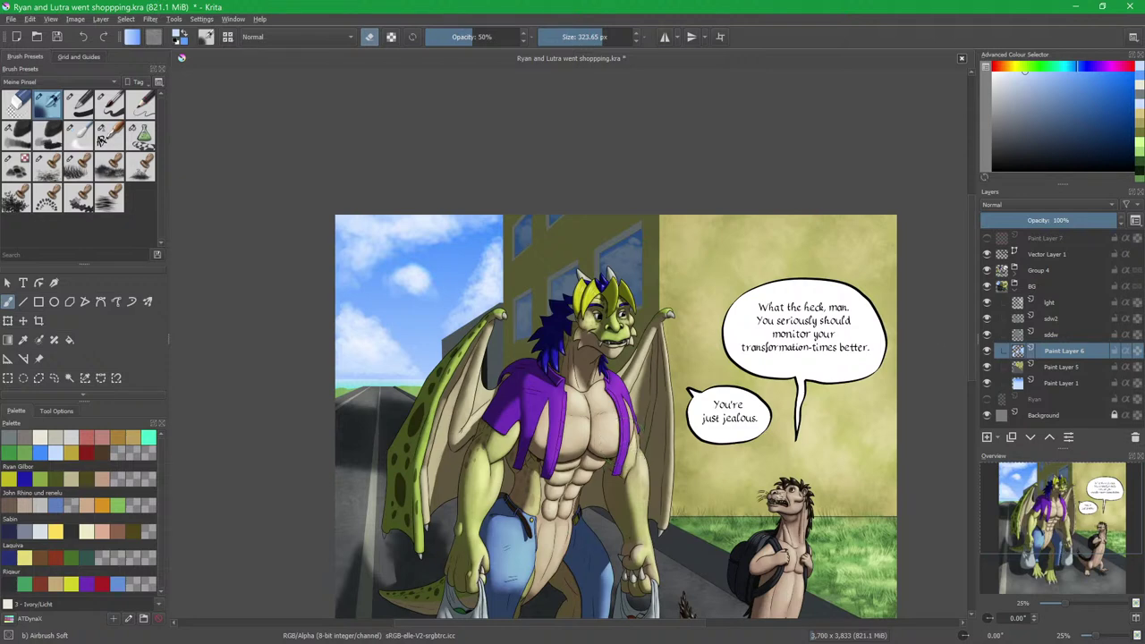
# Collapse the BG layer group.
pyautogui.click(805, 32)
pyautogui.scroll(-5, 806, 233)
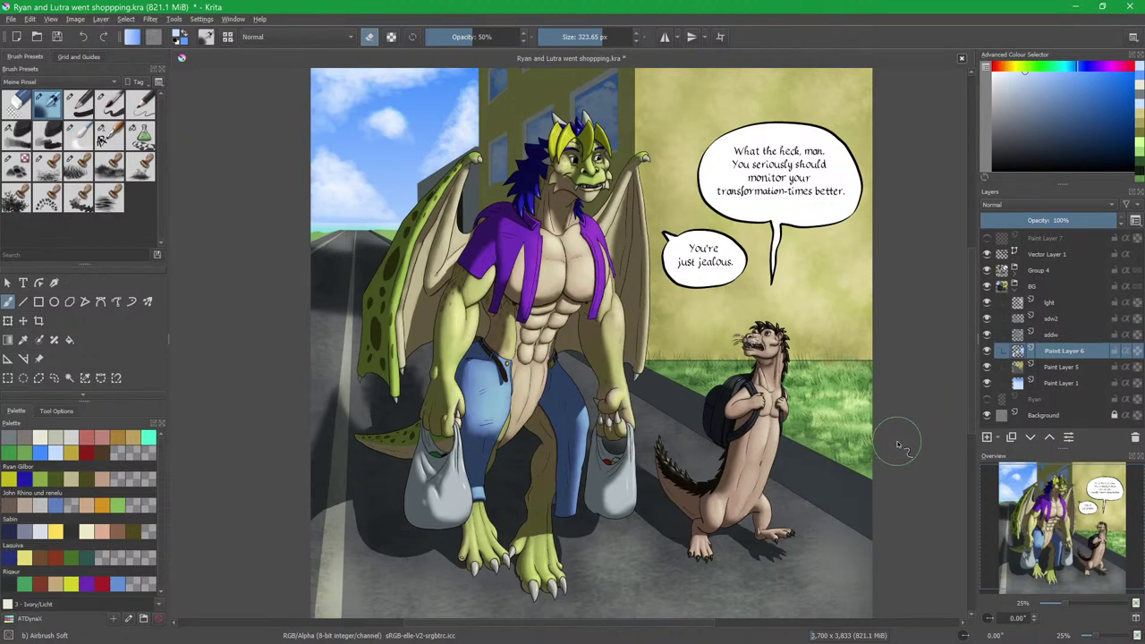
pyautogui.click(1014, 287)
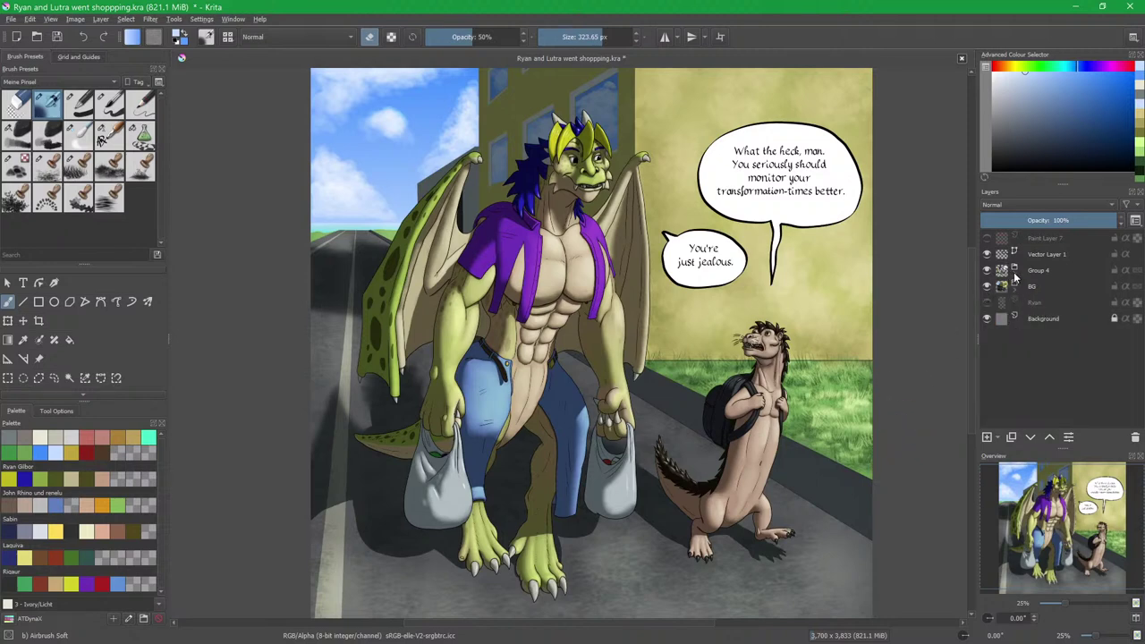
# Add a layer named "ambient ref" above the ref layer in Group 4, with the Charcoal other tip Copy brush at 50% opacity.
pyautogui.click(1015, 270)
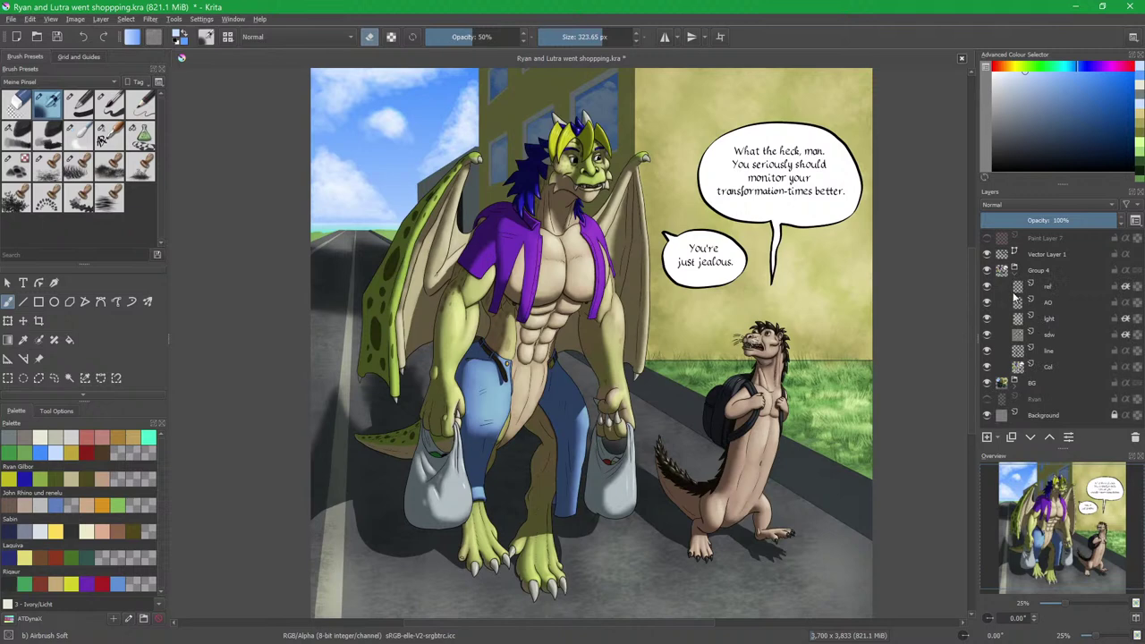
pyautogui.click(1058, 288)
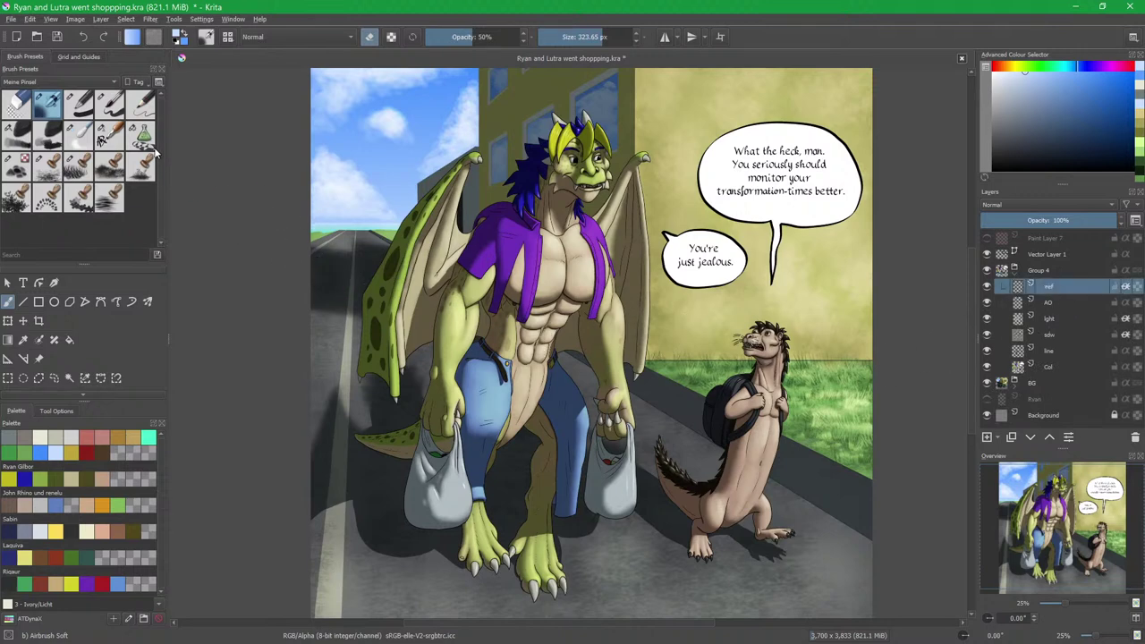
pyautogui.click(21, 136)
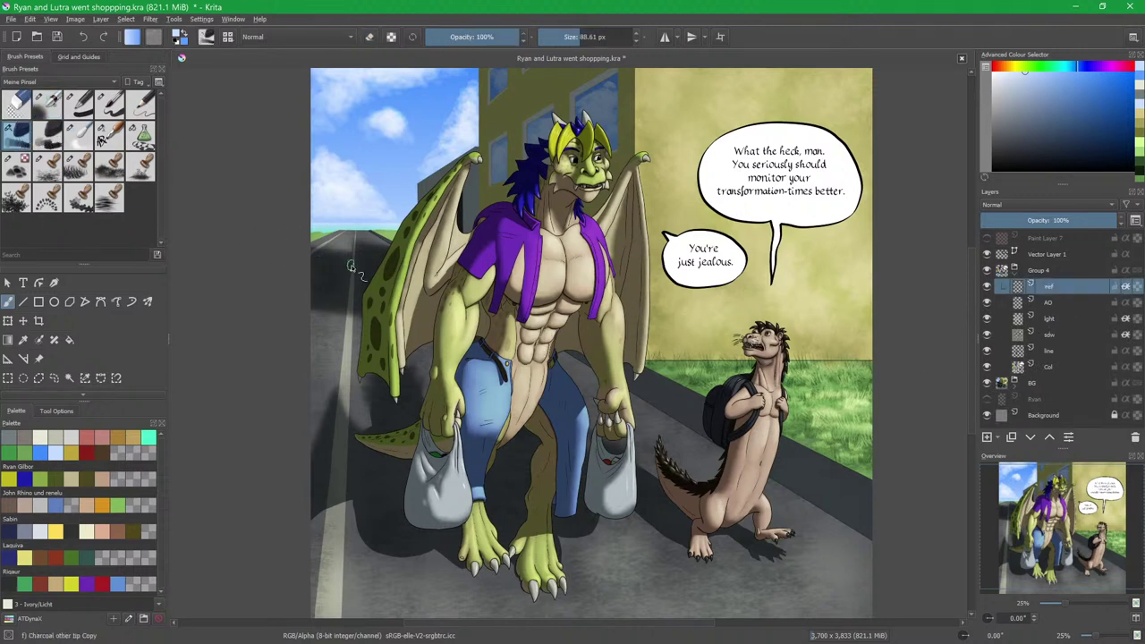
pyautogui.click(475, 37)
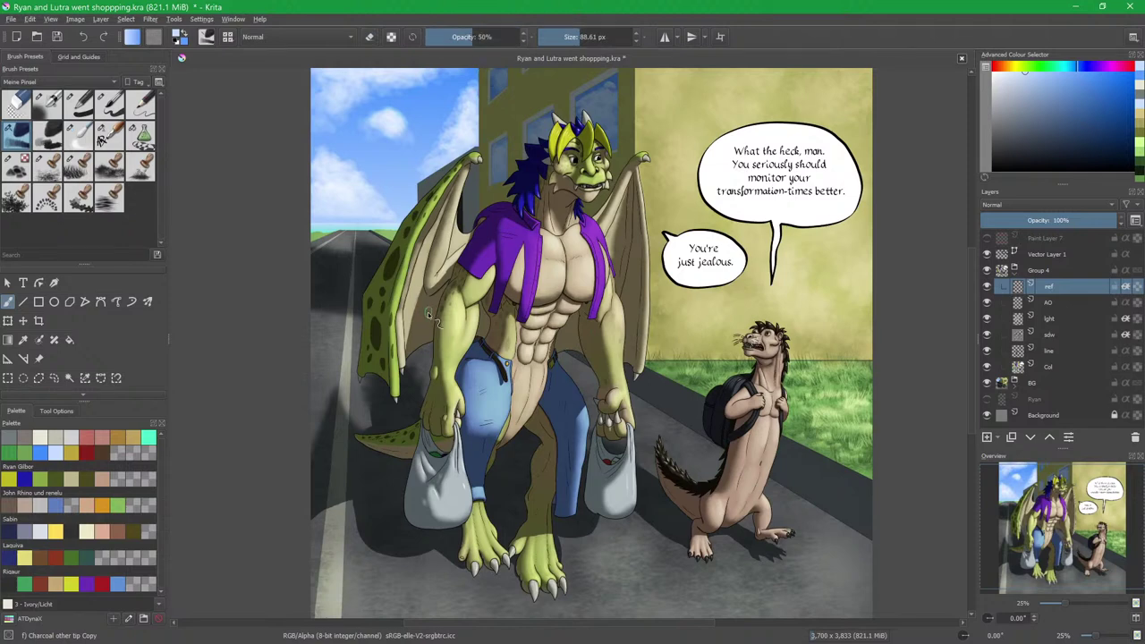
pyautogui.moveTo(496, 257); pyautogui.dragTo(513, 284)
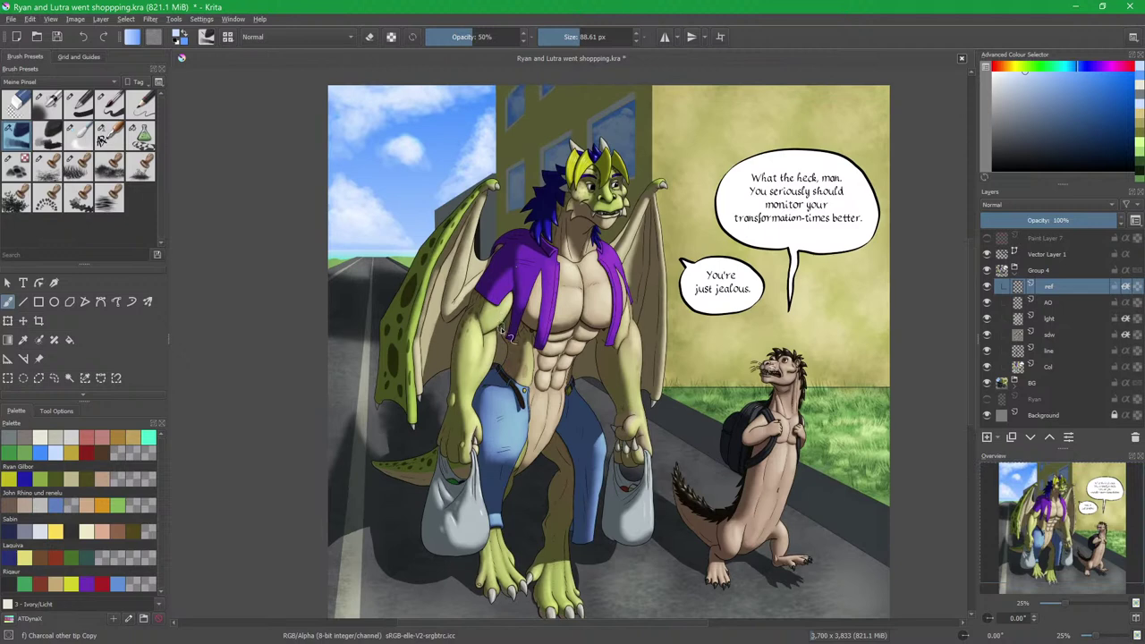
pyautogui.moveTo(498, 303); pyautogui.dragTo(502, 313)
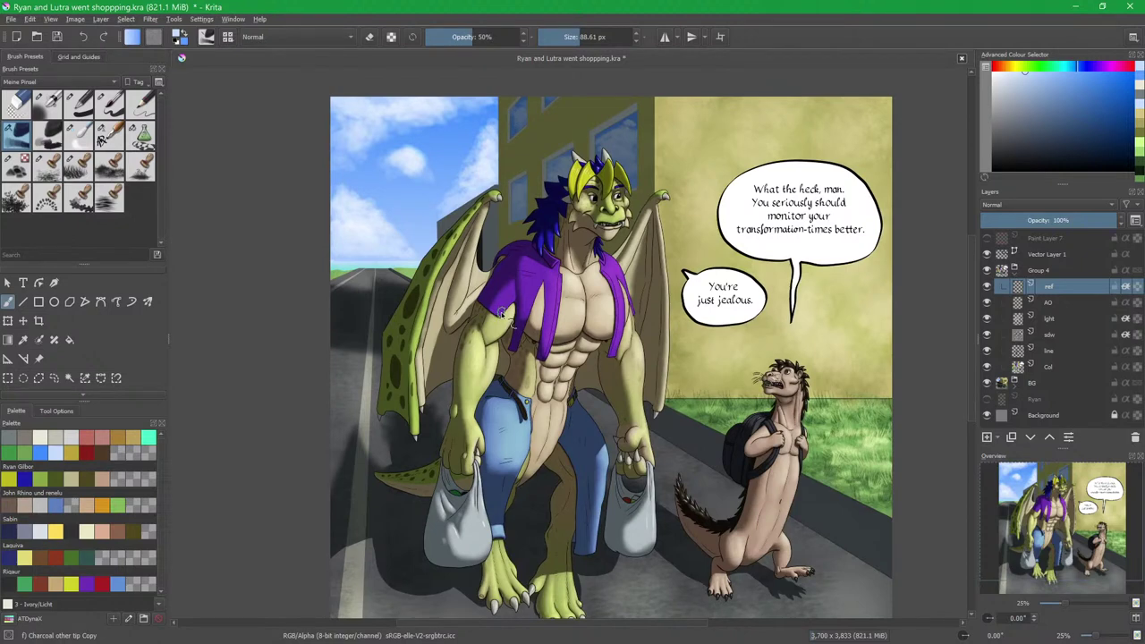
pyautogui.moveTo(502, 313); pyautogui.dragTo(506, 324)
pyautogui.press('Insert')
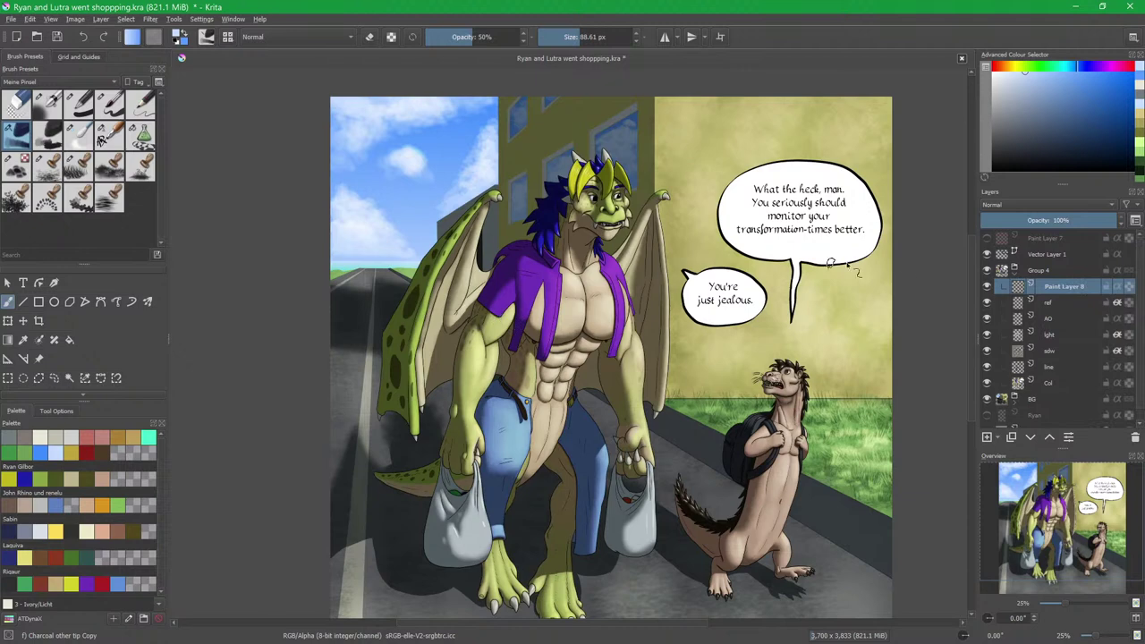
pyautogui.doubleClick(1059, 287)
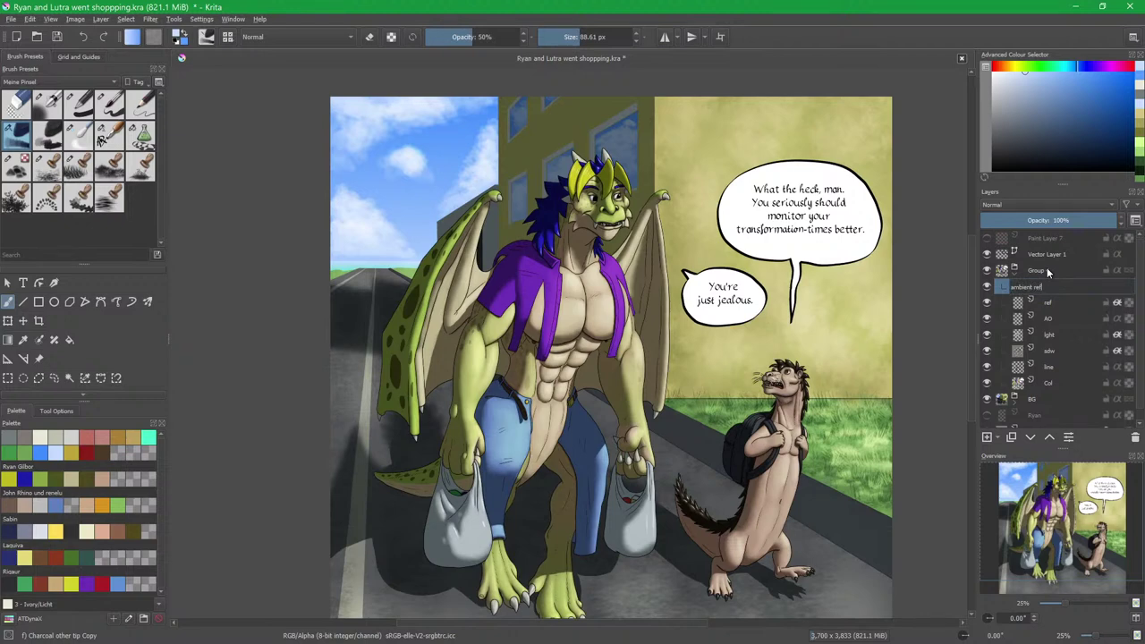
pyautogui.press('Return')
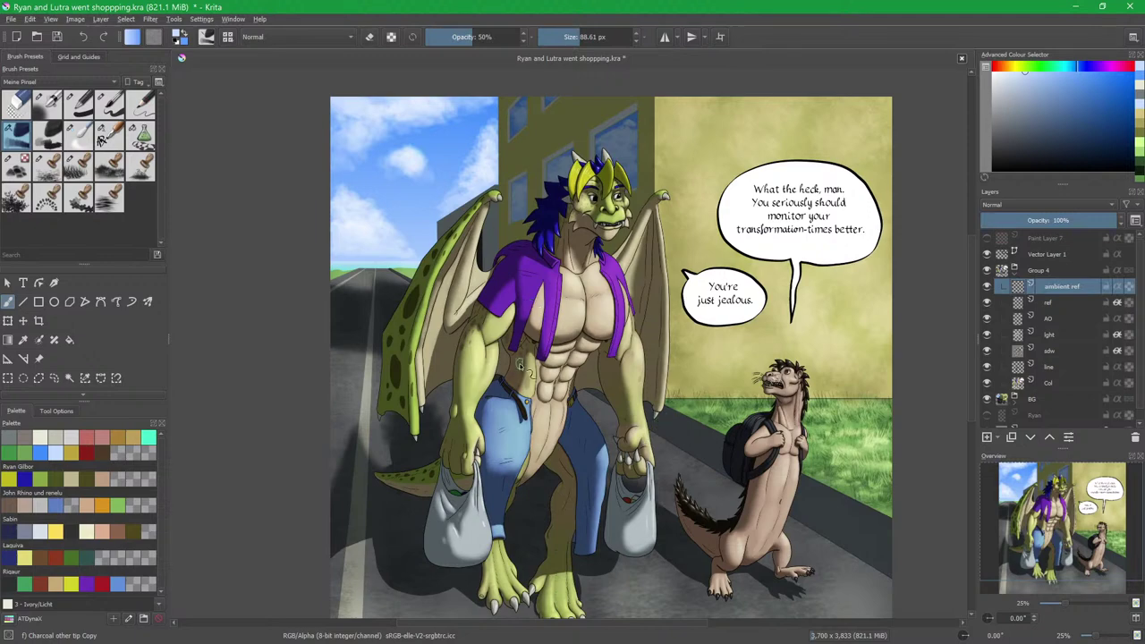
# Lower the charcoal brush opacity to 32%, reduce its size, and paint pale sky reflections along the outer edge of the green wing.
pyautogui.scroll(3, 524, 308)
pyautogui.scroll(-3, 508, 225)
pyautogui.scroll(1, 507, 225)
pyautogui.scroll(3, 506, 224)
pyautogui.keyDown('shift'); pyautogui.moveTo(503, 220); pyautogui.dragTo(480, 219); pyautogui.keyUp('shift')
pyautogui.keyDown('shift'); pyautogui.moveTo(535, 156); pyautogui.dragTo(522, 153); pyautogui.keyUp('shift')
pyautogui.moveTo(460, 43); pyautogui.dragTo(454, 41)
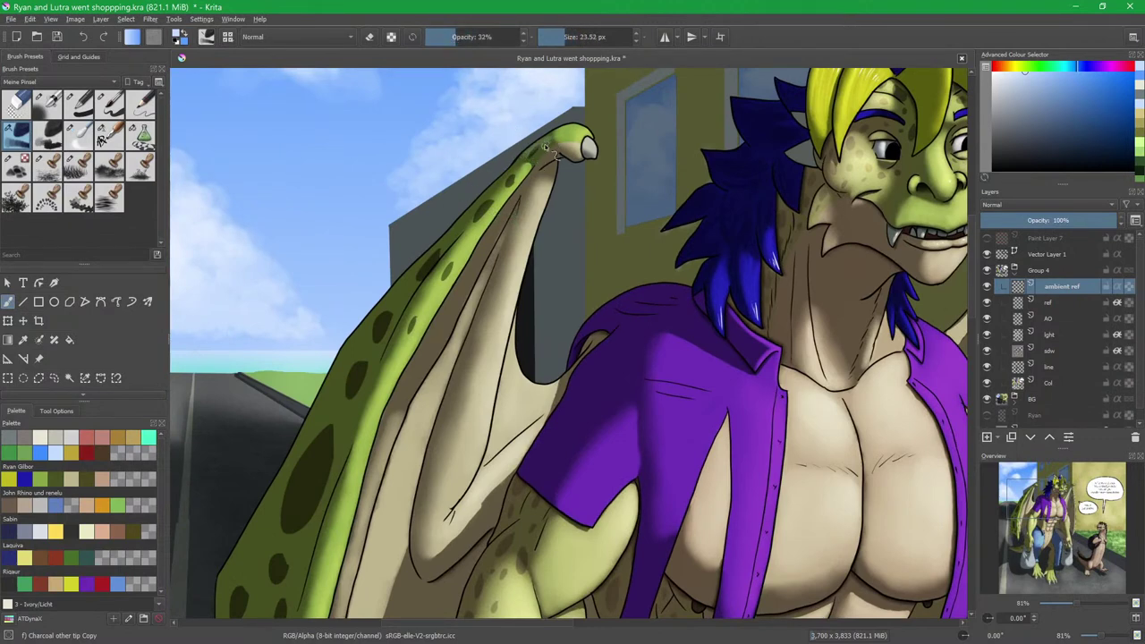
pyautogui.moveTo(431, 268)
pyautogui.mouseDown()
pyautogui.moveTo(494, 263)
pyautogui.moveTo(526, 214)
pyautogui.moveTo(460, 291)
pyautogui.mouseUp()
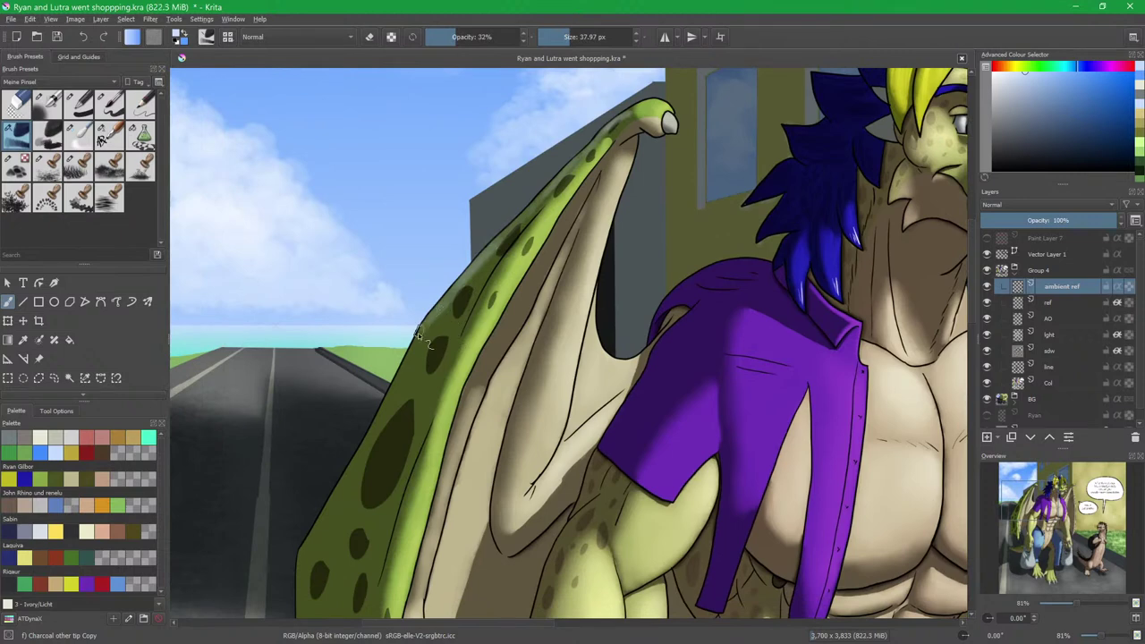
pyautogui.moveTo(428, 324)
pyautogui.mouseDown()
pyautogui.moveTo(495, 213)
pyautogui.moveTo(450, 263)
pyautogui.mouseUp()
pyautogui.moveTo(538, 168); pyautogui.dragTo(496, 281)
pyautogui.moveTo(408, 392)
pyautogui.mouseDown()
pyautogui.moveTo(483, 267)
pyautogui.moveTo(498, 266)
pyautogui.mouseUp()
pyautogui.moveTo(435, 367)
pyautogui.mouseDown()
pyautogui.moveTo(404, 428)
pyautogui.moveTo(402, 403)
pyautogui.moveTo(473, 277)
pyautogui.moveTo(439, 385)
pyautogui.moveTo(498, 266)
pyautogui.moveTo(462, 283)
pyautogui.moveTo(406, 384)
pyautogui.moveTo(478, 304)
pyautogui.moveTo(450, 390)
pyautogui.moveTo(510, 250)
pyautogui.moveTo(507, 323)
pyautogui.moveTo(471, 323)
pyautogui.mouseUp()
# Soften the painted reflections on the green wing with the Blender Blur brush, reducing its size.
pyautogui.click(79, 134)
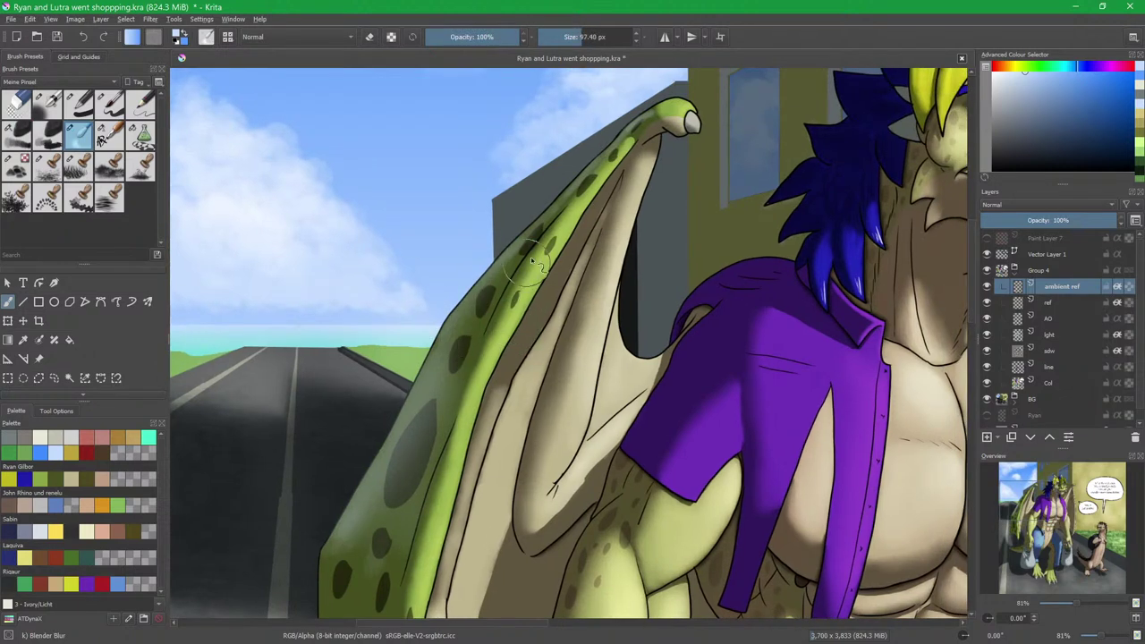
pyautogui.moveTo(634, 168)
pyautogui.mouseDown()
pyautogui.moveTo(567, 242)
pyautogui.moveTo(604, 190)
pyautogui.mouseUp()
pyautogui.press('[')
pyautogui.press('[')
# Paint pale reflection streaks down the shaded central yellow hair spike with the charcoal brush at about 17 px.
pyautogui.press('/')
pyautogui.moveTo(725, 284); pyautogui.dragTo(576, 350)
pyautogui.moveTo(706, 311); pyautogui.dragTo(605, 370)
pyautogui.moveTo(730, 238)
pyautogui.mouseDown()
pyautogui.moveTo(708, 238)
pyautogui.moveTo(663, 322)
pyautogui.moveTo(654, 257)
pyautogui.mouseUp()
pyautogui.press('[')
pyautogui.press('[')
pyautogui.press('[')
pyautogui.press('[')
pyautogui.press('[')
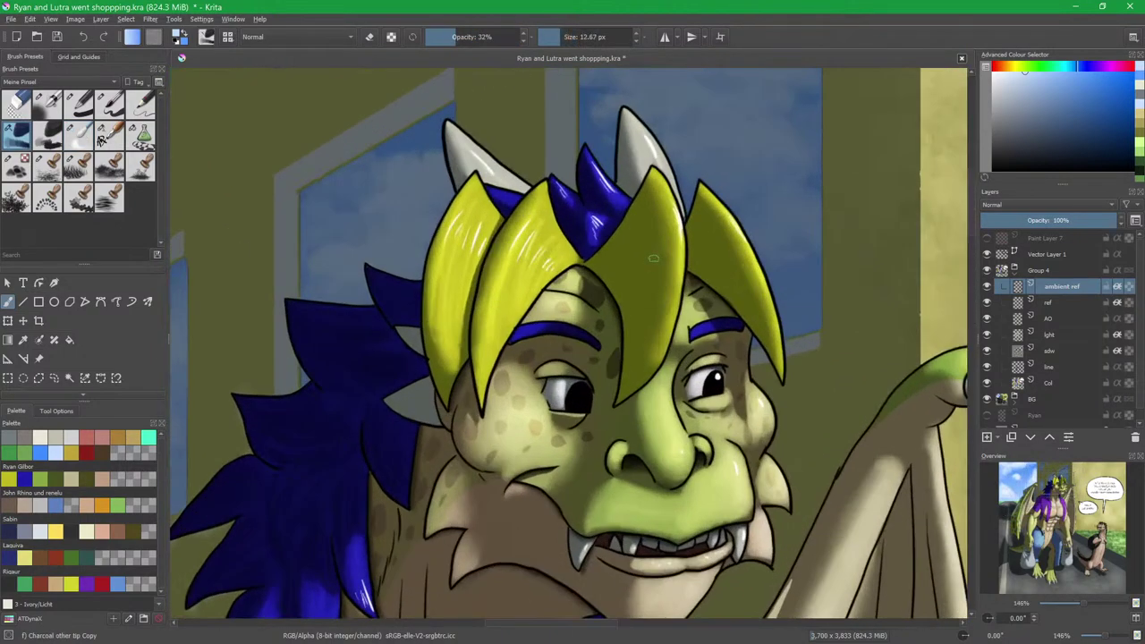
pyautogui.moveTo(647, 215); pyautogui.dragTo(645, 285)
pyautogui.moveTo(623, 238); pyautogui.dragTo(634, 315)
pyautogui.moveTo(601, 279); pyautogui.dragTo(625, 317)
pyautogui.moveTo(645, 211); pyautogui.dragTo(637, 259)
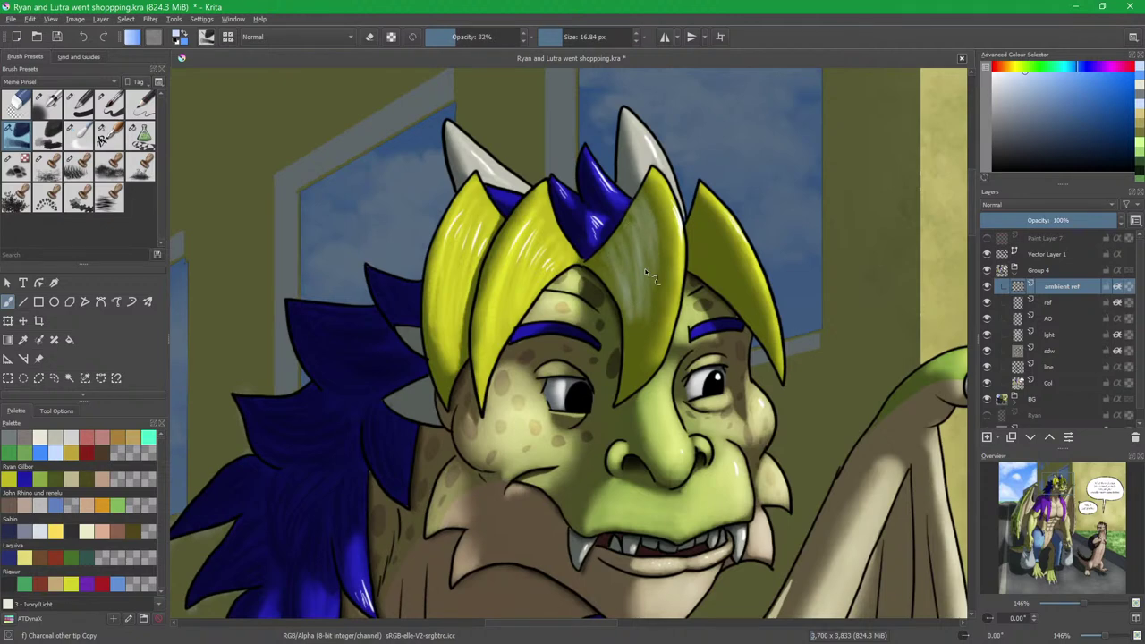
pyautogui.moveTo(644, 319); pyautogui.dragTo(628, 405)
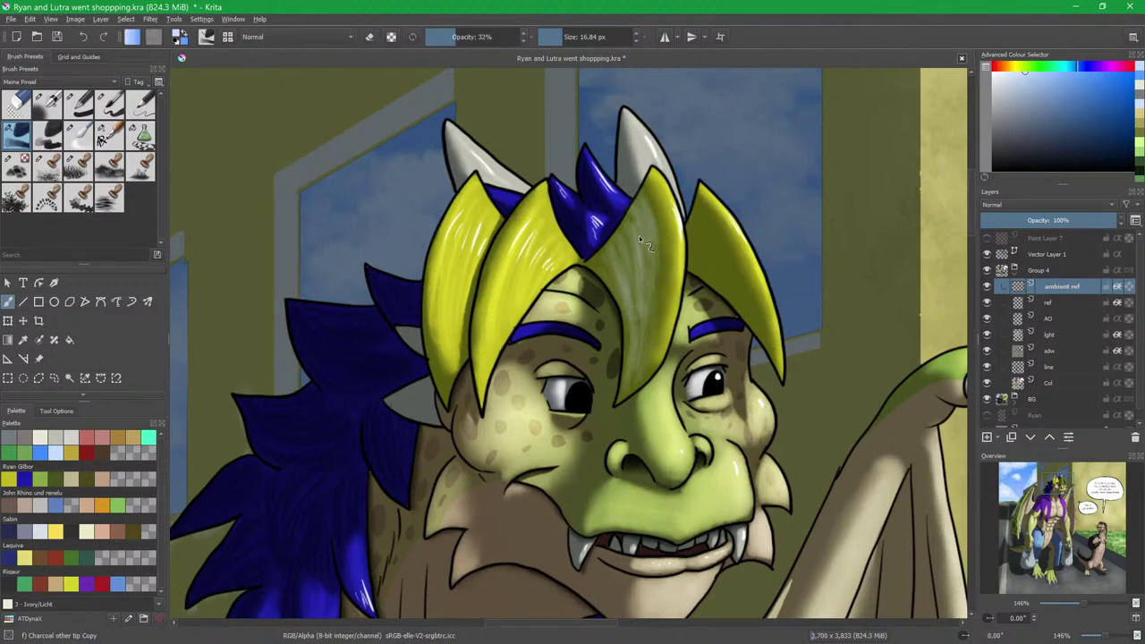
# Reduce the charcoal brush to 9 px and add thin reflection streaks to the remaining yellow hair spikes and the blue front tuft.
pyautogui.press('[')
pyautogui.press('[')
pyautogui.press('[')
pyautogui.press('[')
pyautogui.press('[')
pyautogui.press('[')
pyautogui.press('[')
pyautogui.moveTo(654, 224); pyautogui.dragTo(650, 253)
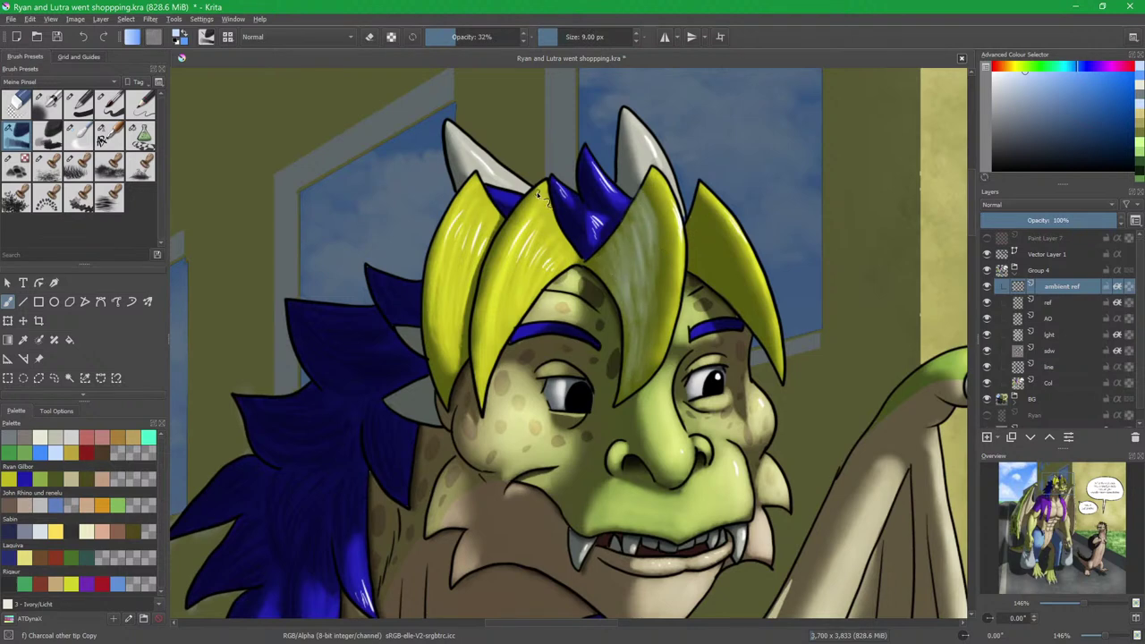
pyautogui.moveTo(502, 245); pyautogui.dragTo(483, 273)
pyautogui.moveTo(515, 219); pyautogui.dragTo(491, 265)
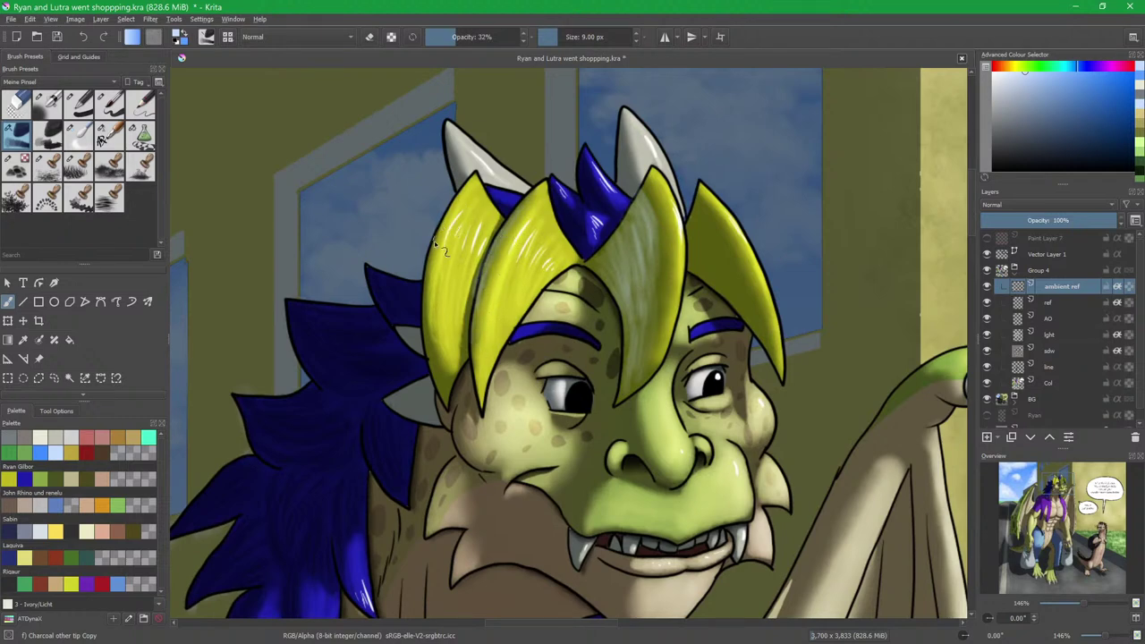
pyautogui.moveTo(434, 252); pyautogui.dragTo(428, 329)
pyautogui.moveTo(552, 189); pyautogui.dragTo(578, 232)
pyautogui.moveTo(581, 172)
pyautogui.mouseDown()
pyautogui.moveTo(605, 206)
pyautogui.moveTo(599, 231)
pyautogui.moveTo(582, 223)
pyautogui.moveTo(590, 254)
pyautogui.mouseUp()
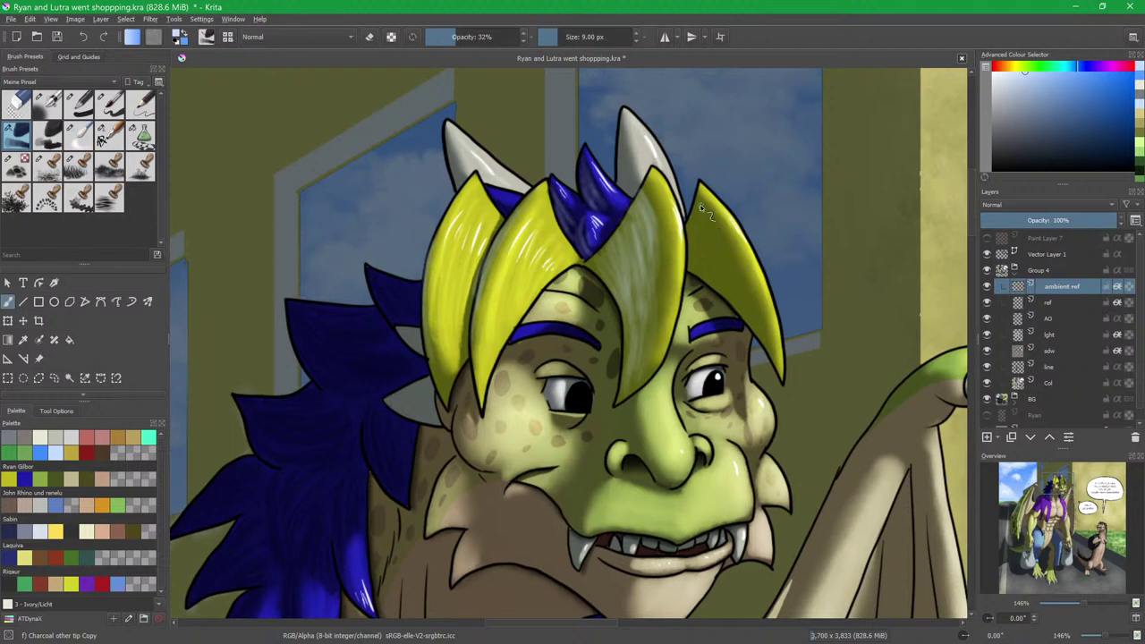
pyautogui.moveTo(709, 222); pyautogui.dragTo(760, 322)
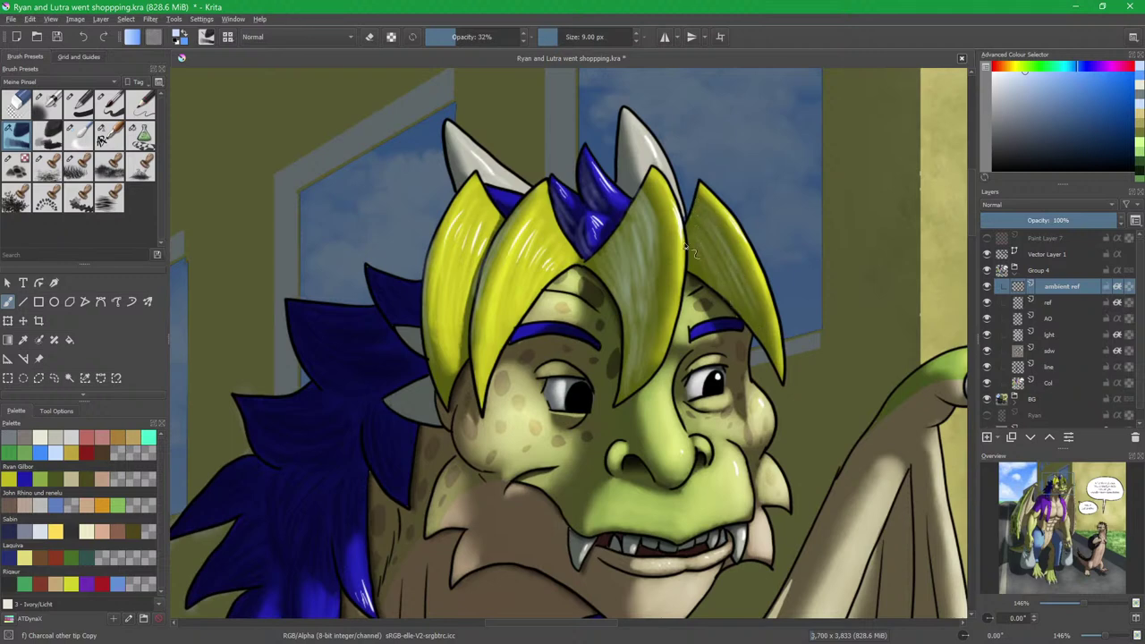
# Paint pale reflection streaks on the upper blue hair tufts behind the dragon's head.
pyautogui.moveTo(451, 338); pyautogui.dragTo(612, 285)
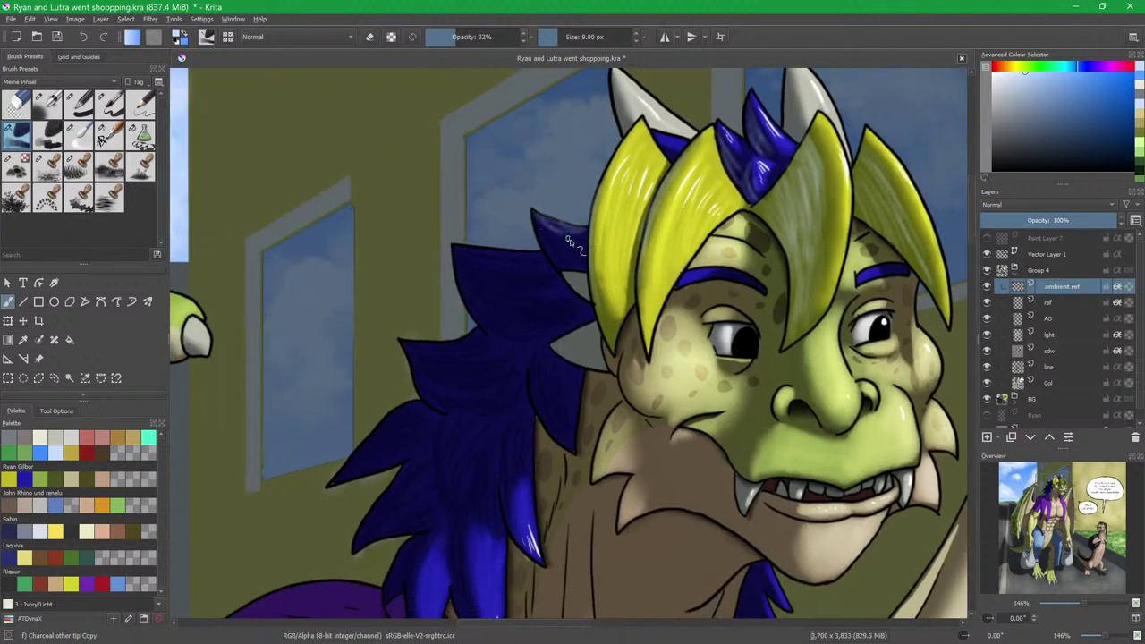
pyautogui.moveTo(540, 218)
pyautogui.mouseDown()
pyautogui.moveTo(585, 251)
pyautogui.moveTo(567, 254)
pyautogui.mouseUp()
pyautogui.moveTo(460, 248)
pyautogui.mouseDown()
pyautogui.moveTo(529, 258)
pyautogui.moveTo(465, 249)
pyautogui.moveTo(533, 279)
pyautogui.moveTo(463, 252)
pyautogui.moveTo(491, 276)
pyautogui.mouseUp()
pyautogui.moveTo(452, 243)
pyautogui.mouseDown()
pyautogui.moveTo(484, 255)
pyautogui.moveTo(474, 283)
pyautogui.moveTo(474, 254)
pyautogui.moveTo(513, 295)
pyautogui.moveTo(490, 254)
pyautogui.moveTo(551, 270)
pyautogui.mouseUp()
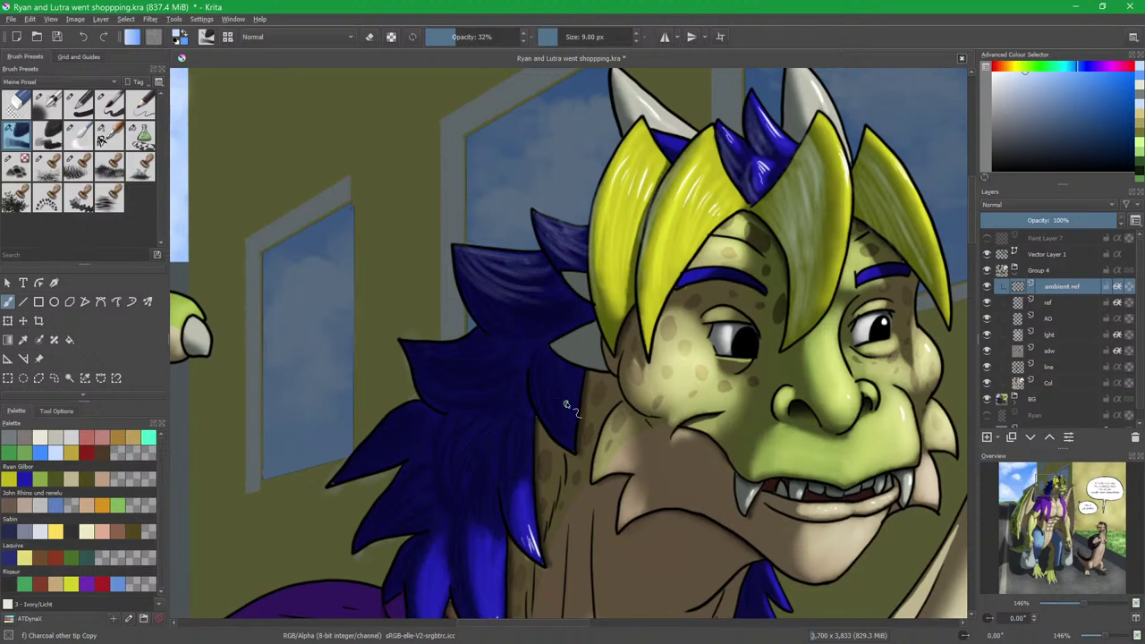
pyautogui.moveTo(553, 333)
pyautogui.mouseDown()
pyautogui.moveTo(539, 382)
pyautogui.moveTo(555, 382)
pyautogui.moveTo(542, 352)
pyautogui.moveTo(567, 326)
pyautogui.mouseUp()
pyautogui.moveTo(418, 350)
pyautogui.mouseDown()
pyautogui.moveTo(470, 337)
pyautogui.moveTo(430, 352)
pyautogui.moveTo(465, 336)
pyautogui.moveTo(474, 361)
pyautogui.moveTo(414, 341)
pyautogui.moveTo(460, 370)
pyautogui.moveTo(445, 364)
pyautogui.moveTo(455, 340)
pyautogui.moveTo(508, 299)
pyautogui.mouseUp()
pyautogui.moveTo(557, 333)
pyautogui.mouseDown()
pyautogui.moveTo(542, 396)
pyautogui.moveTo(541, 375)
pyautogui.moveTo(558, 335)
pyautogui.moveTo(546, 407)
pyautogui.moveTo(562, 332)
pyautogui.moveTo(558, 395)
pyautogui.moveTo(570, 335)
pyautogui.moveTo(567, 391)
pyautogui.mouseUp()
# Add finer reflection streaks to the lower blue hair tufts with the charcoal brush at 4.49 px.
pyautogui.moveTo(488, 341)
pyautogui.mouseDown()
pyautogui.moveTo(487, 405)
pyautogui.moveTo(490, 343)
pyautogui.moveTo(507, 334)
pyautogui.moveTo(483, 375)
pyautogui.moveTo(514, 329)
pyautogui.moveTo(488, 407)
pyautogui.moveTo(507, 351)
pyautogui.mouseUp()
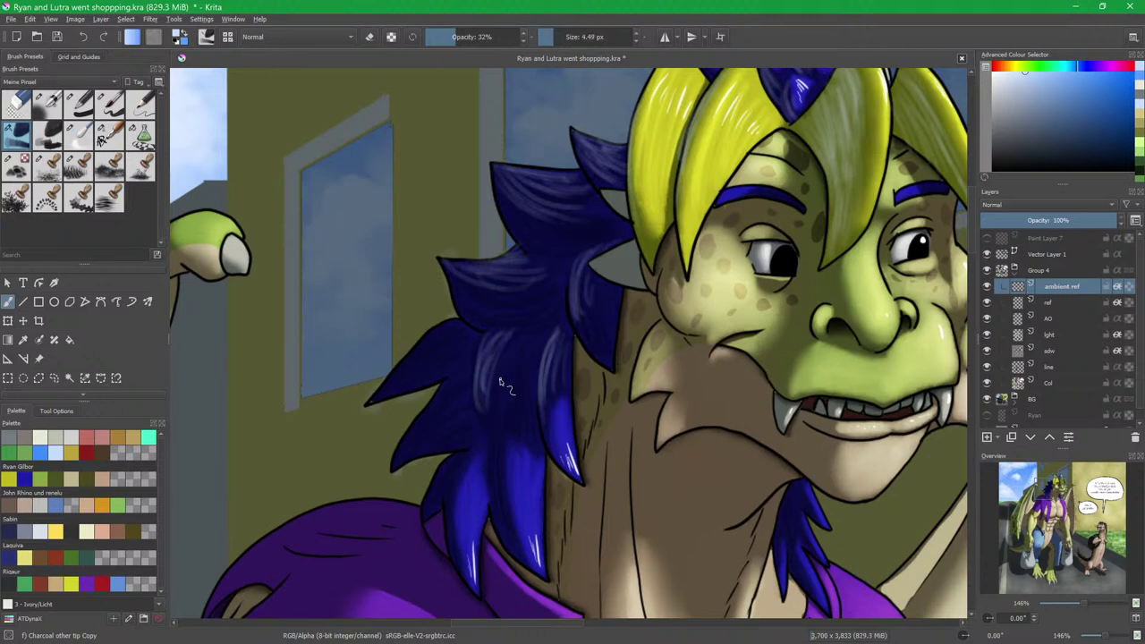
pyautogui.moveTo(490, 391)
pyautogui.mouseDown()
pyautogui.moveTo(503, 344)
pyautogui.moveTo(534, 338)
pyautogui.moveTo(496, 394)
pyautogui.mouseUp()
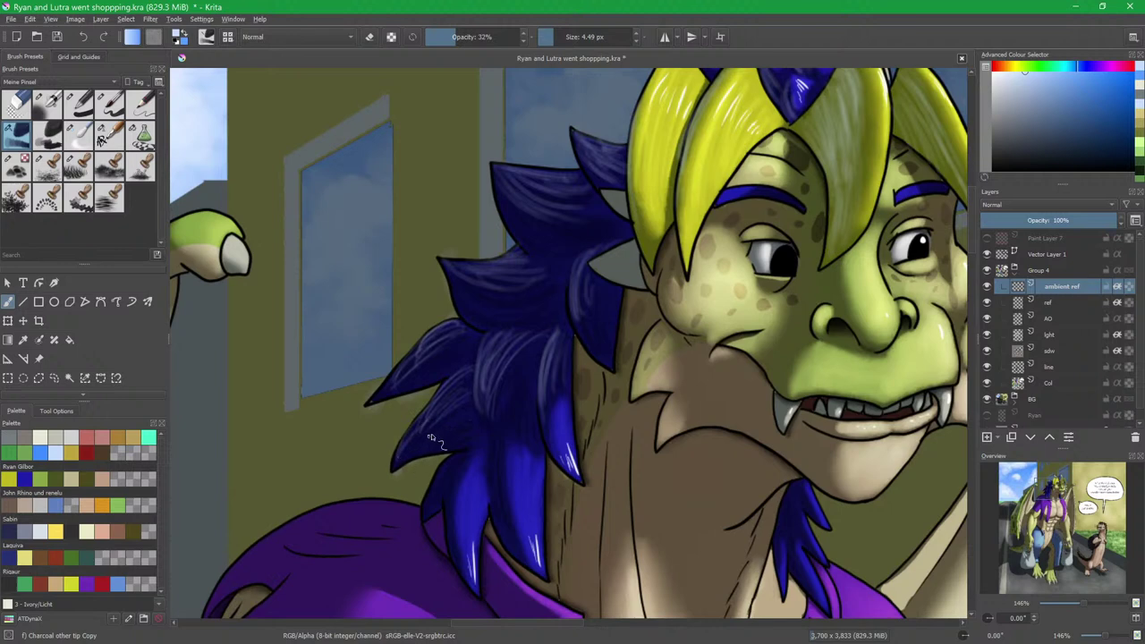
pyautogui.moveTo(464, 453)
pyautogui.mouseDown()
pyautogui.moveTo(444, 484)
pyautogui.moveTo(450, 511)
pyautogui.mouseUp()
pyautogui.moveTo(530, 385)
pyautogui.mouseDown()
pyautogui.moveTo(497, 499)
pyautogui.moveTo(519, 473)
pyautogui.moveTo(508, 446)
pyautogui.moveTo(520, 435)
pyautogui.moveTo(508, 440)
pyautogui.moveTo(494, 501)
pyautogui.mouseUp()
pyautogui.moveTo(428, 418); pyautogui.dragTo(401, 469)
pyautogui.moveTo(461, 390); pyautogui.dragTo(436, 412)
# Enlarge the charcoal brush to 44.55 px and paint soft sky reflections over the purple shirt's back and shoulder beside the wing.
pyautogui.scroll(-3, 525, 354)
pyautogui.moveTo(570, 408); pyautogui.dragTo(567, 369)
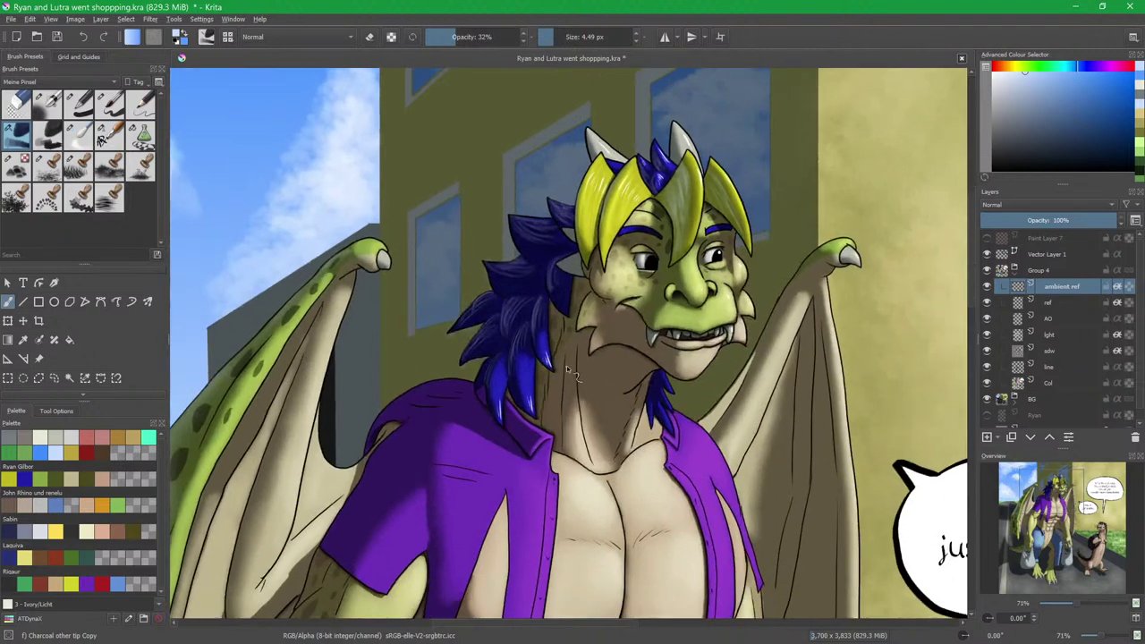
pyautogui.moveTo(553, 424); pyautogui.dragTo(589, 314)
pyautogui.moveTo(476, 337)
pyautogui.mouseDown()
pyautogui.moveTo(585, 332)
pyautogui.moveTo(558, 347)
pyautogui.moveTo(544, 327)
pyautogui.mouseUp()
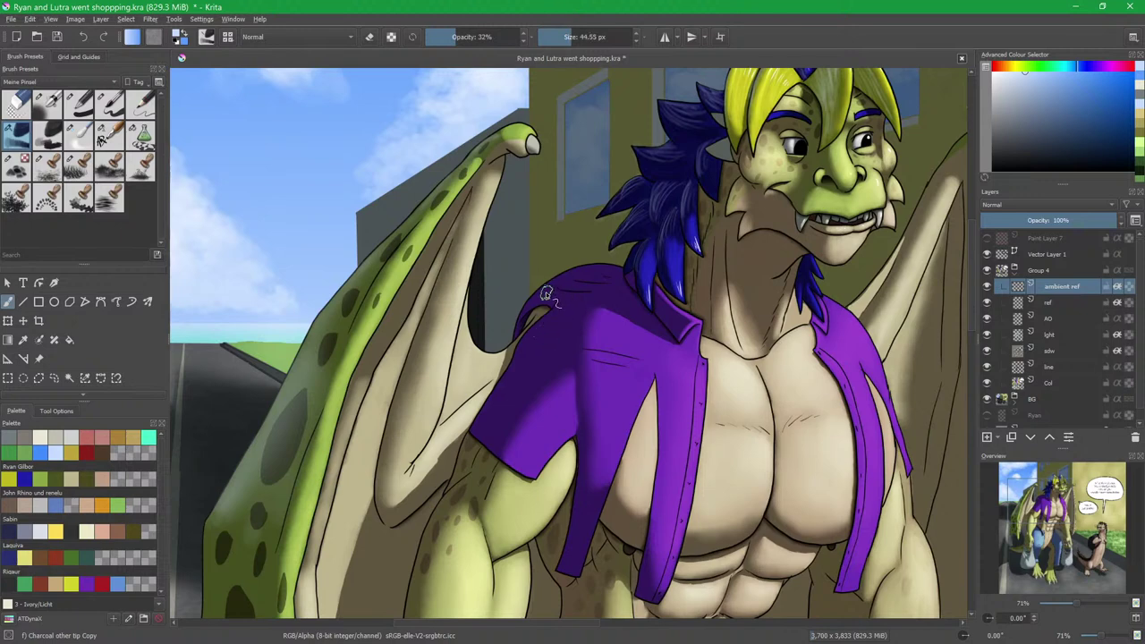
pyautogui.moveTo(557, 284)
pyautogui.mouseDown()
pyautogui.moveTo(619, 275)
pyautogui.moveTo(562, 286)
pyautogui.moveTo(570, 280)
pyautogui.moveTo(544, 298)
pyautogui.moveTo(525, 313)
pyautogui.moveTo(569, 314)
pyautogui.moveTo(609, 293)
pyautogui.moveTo(532, 336)
pyautogui.mouseUp()
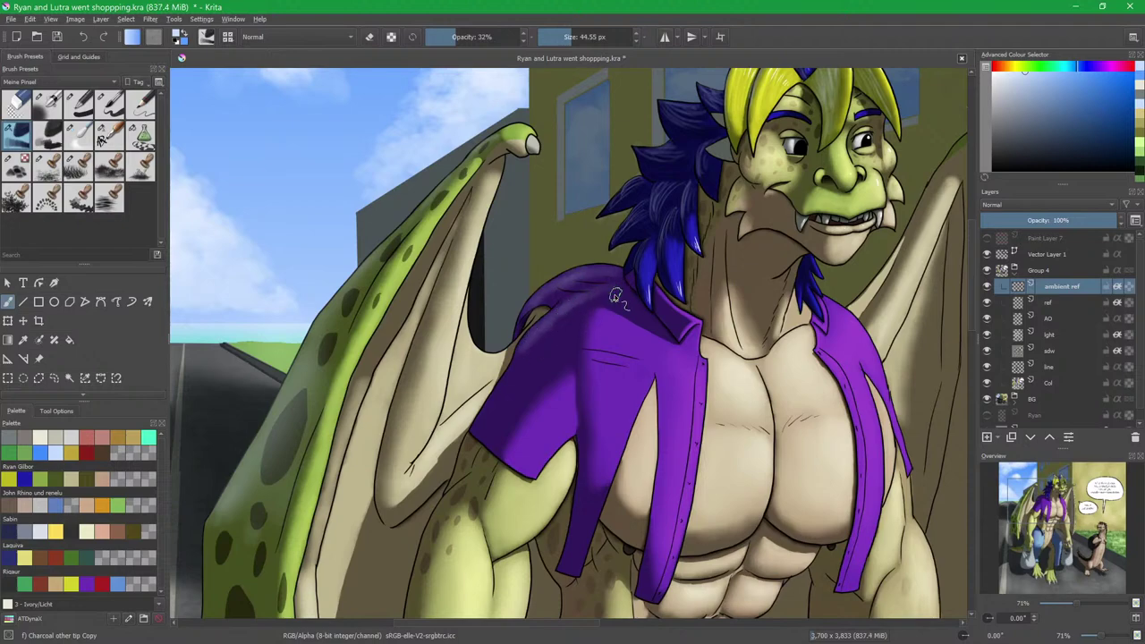
pyautogui.moveTo(622, 324); pyautogui.dragTo(575, 431)
pyautogui.moveTo(576, 431)
pyautogui.mouseDown()
pyautogui.moveTo(601, 299)
pyautogui.moveTo(567, 332)
pyautogui.mouseUp()
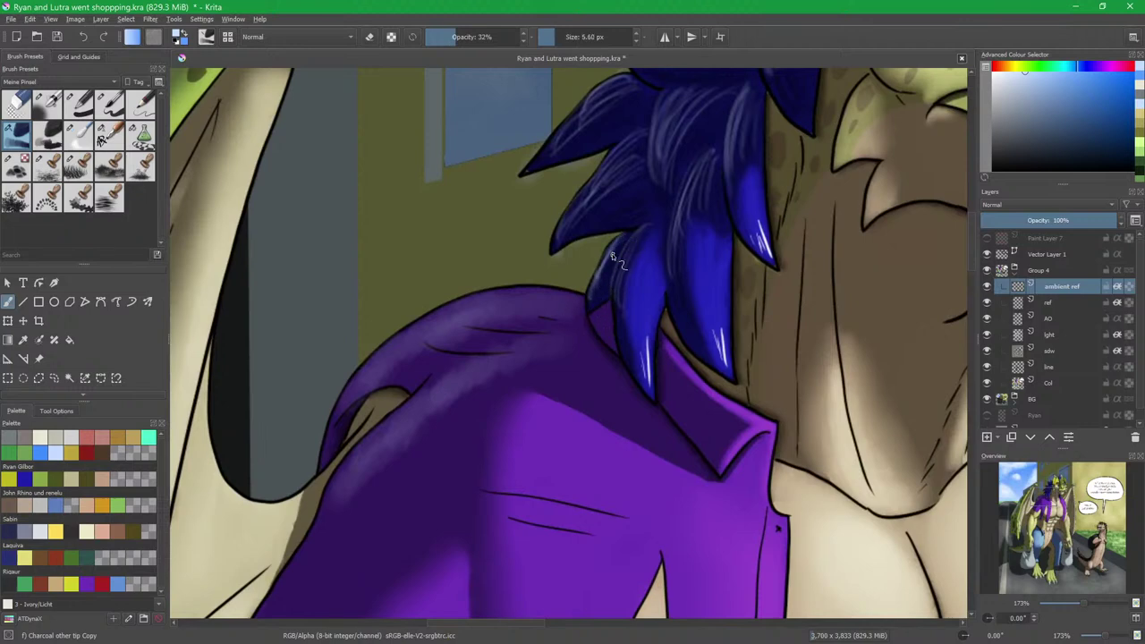
# Erase the stray reflection paint outside the blue hair tips using the Shapes Fill brush in eraser mode.
pyautogui.scroll(3, 582, 295)
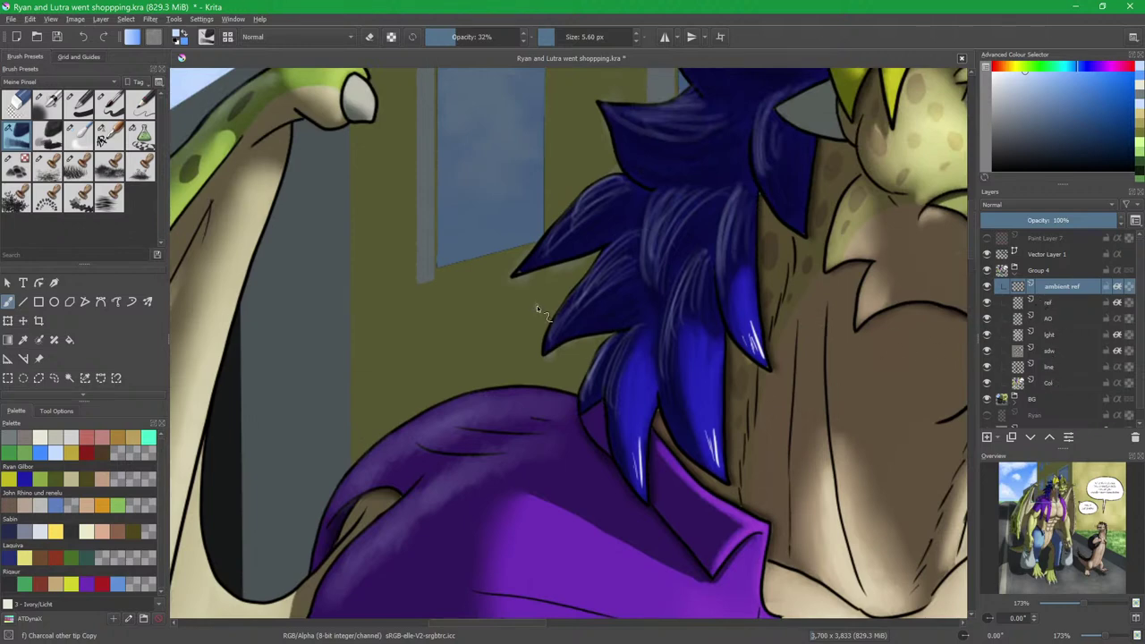
pyautogui.moveTo(540, 310); pyautogui.dragTo(547, 349)
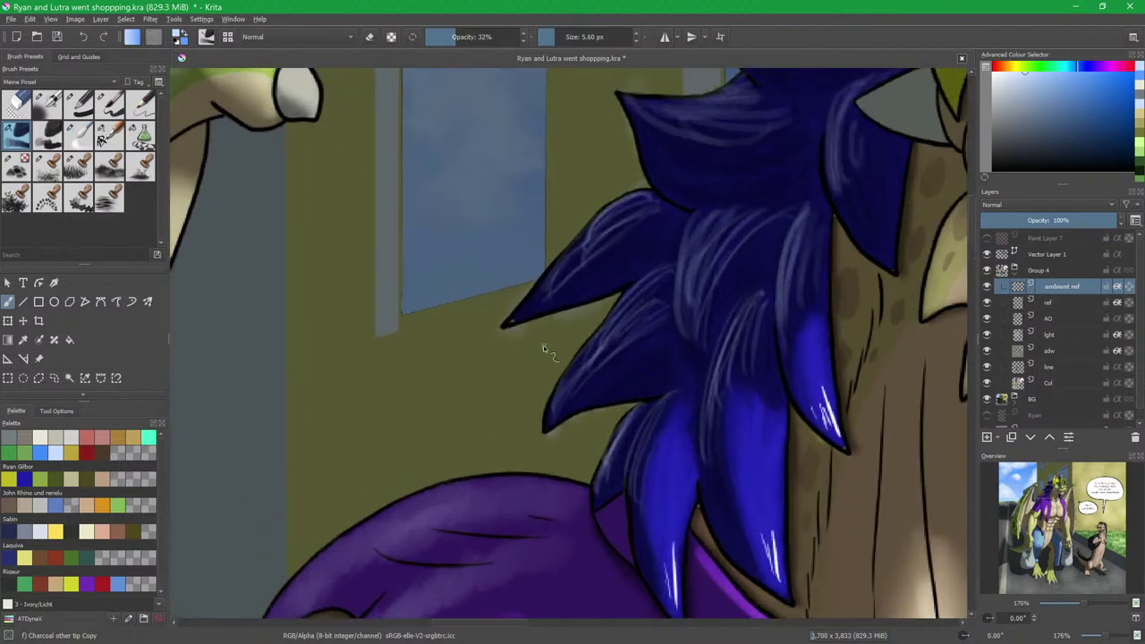
pyautogui.click(79, 136)
pyautogui.click(141, 136)
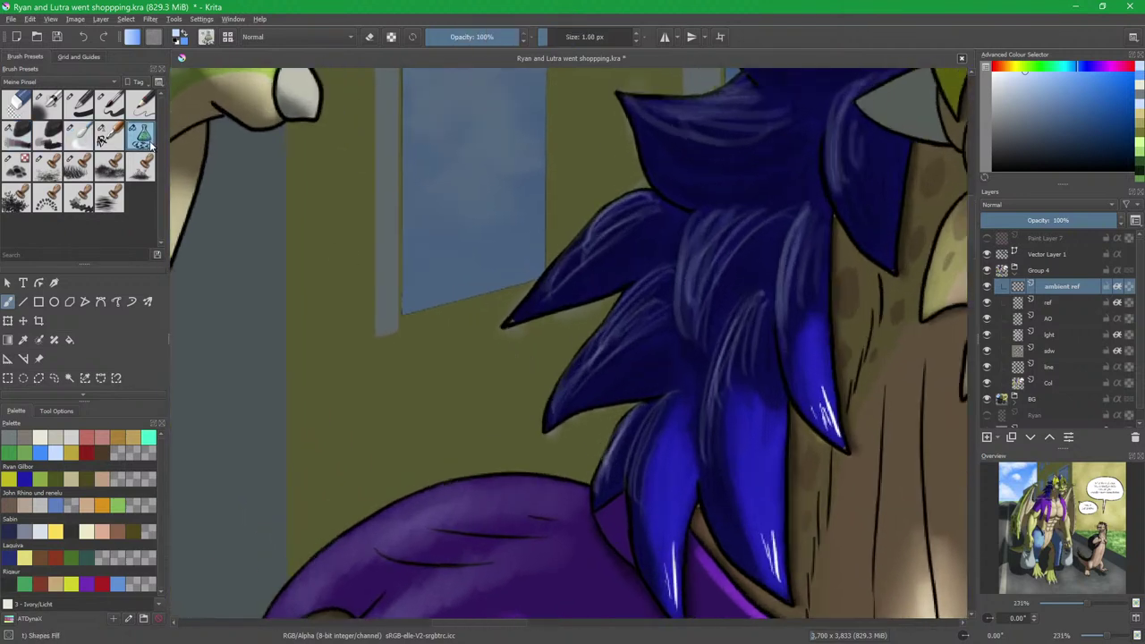
pyautogui.press('e')
pyautogui.moveTo(549, 319)
pyautogui.mouseDown()
pyautogui.moveTo(543, 338)
pyautogui.moveTo(491, 330)
pyautogui.mouseUp()
pyautogui.scroll(-3, 532, 320)
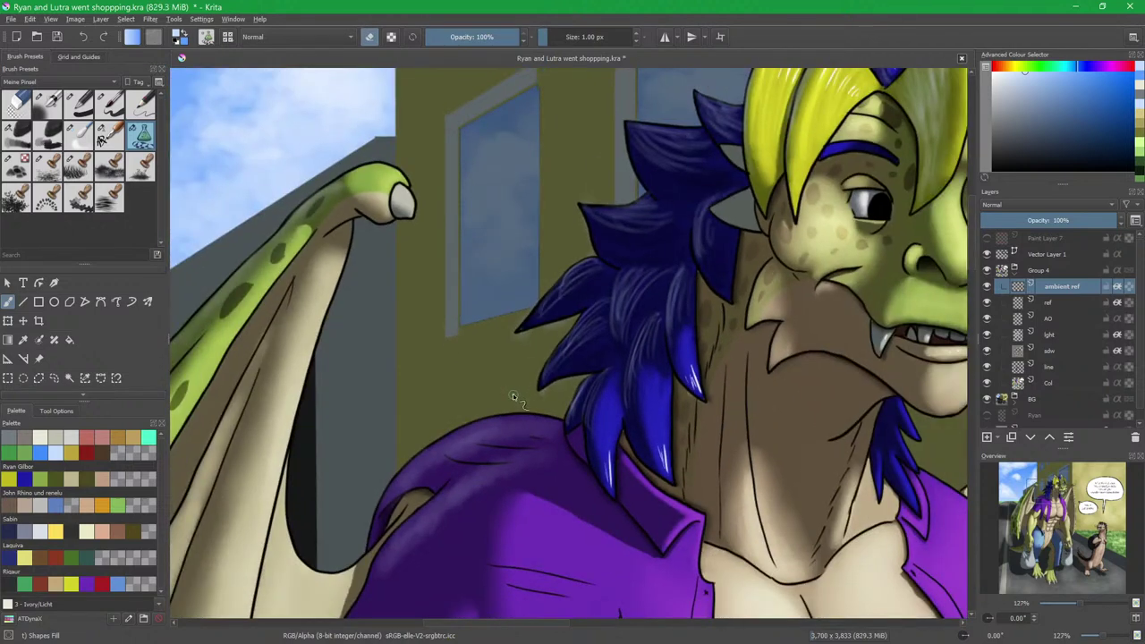
pyautogui.press('e')
pyautogui.moveTo(562, 371); pyautogui.dragTo(647, 295)
# Build up the pale reflection on the shirt's back and shoulder with the charcoal brush at 28.42 px.
pyautogui.press('/')
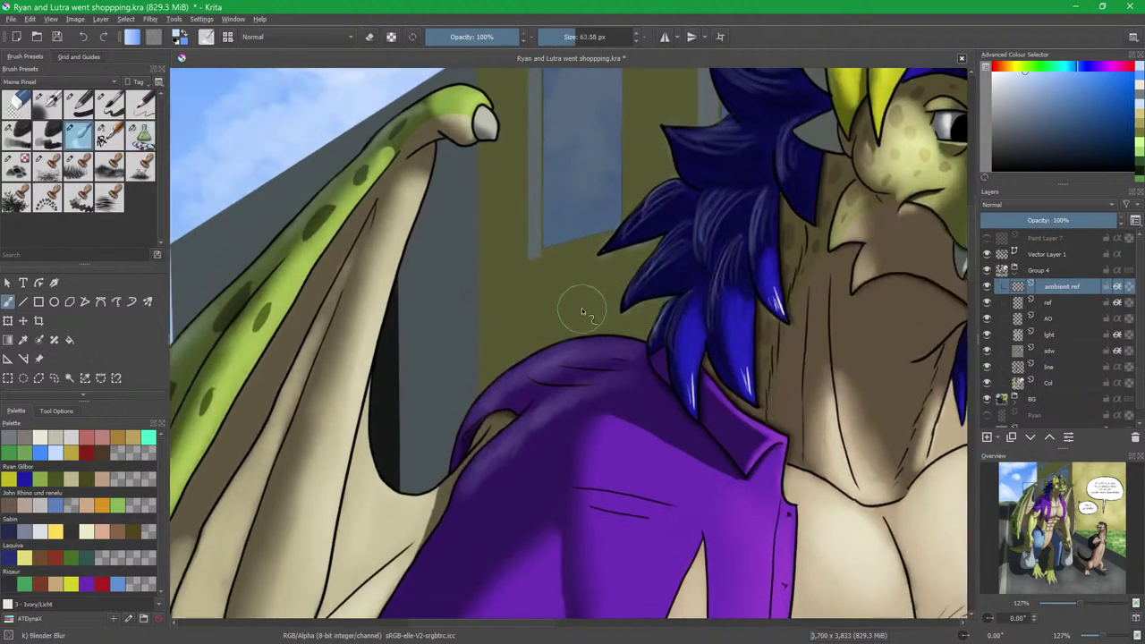
pyautogui.click(16, 136)
pyautogui.moveTo(569, 417)
pyautogui.mouseDown()
pyautogui.moveTo(608, 283)
pyautogui.moveTo(561, 302)
pyautogui.moveTo(575, 303)
pyautogui.mouseUp()
pyautogui.moveTo(568, 231); pyautogui.dragTo(642, 217)
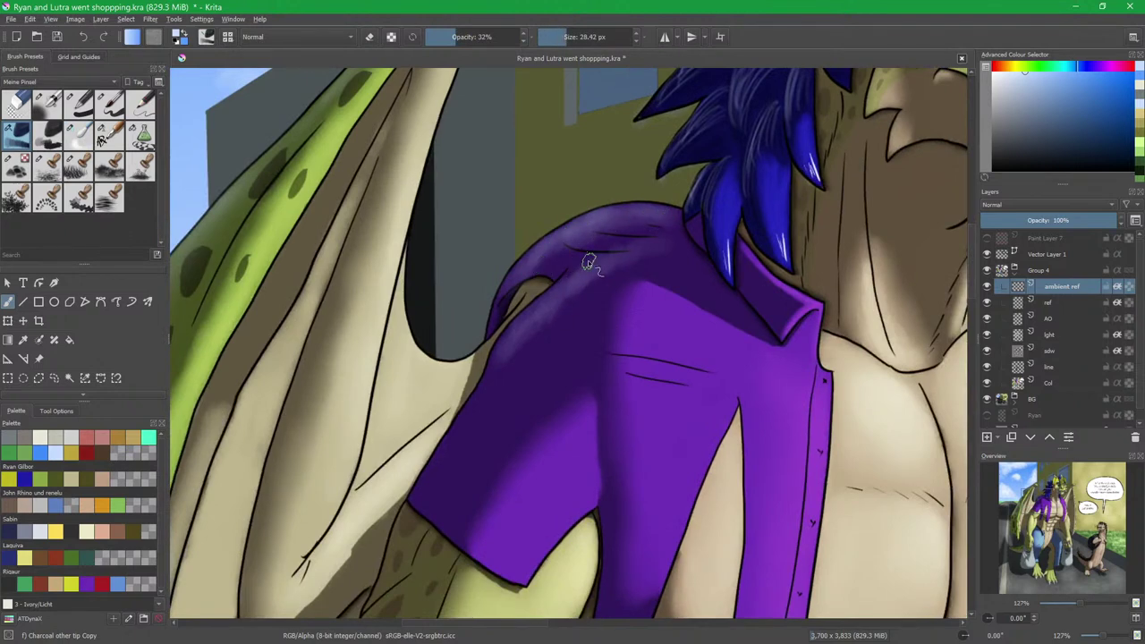
# Rework the sky reflection on the purple shirt's back and sleeve with a greyer blue, using the charcoal brush at 55.65 px.
pyautogui.click(1026, 92)
pyautogui.moveTo(541, 339); pyautogui.dragTo(611, 289)
pyautogui.keyDown('shift'); pyautogui.moveTo(582, 331); pyautogui.dragTo(602, 331); pyautogui.keyUp('shift')
pyautogui.click(1025, 118)
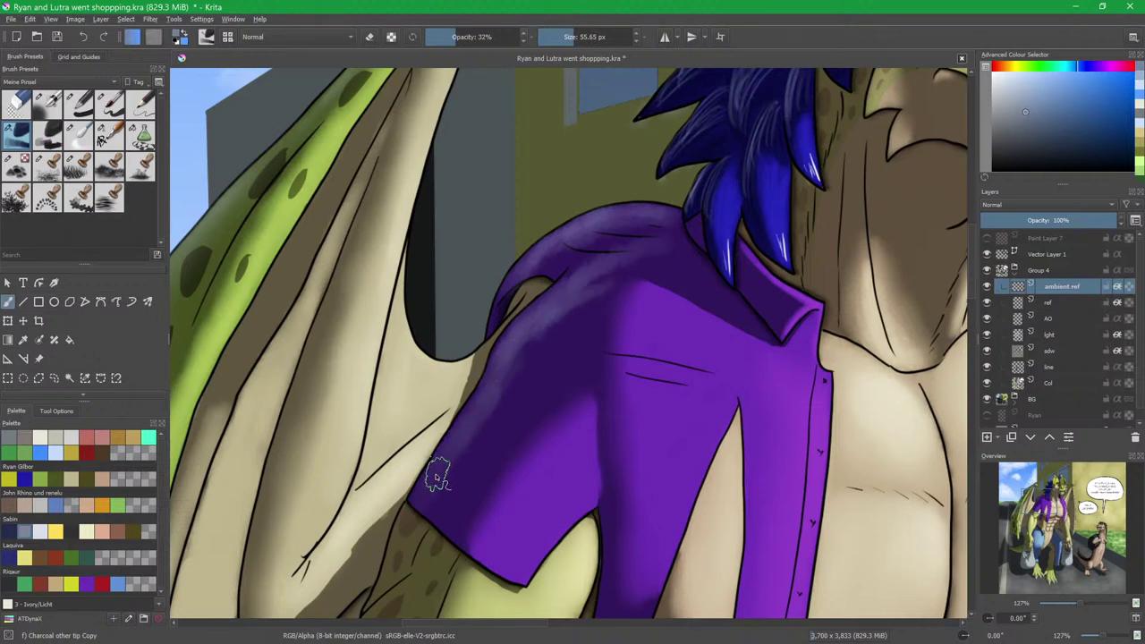
pyautogui.moveTo(543, 256); pyautogui.dragTo(637, 224)
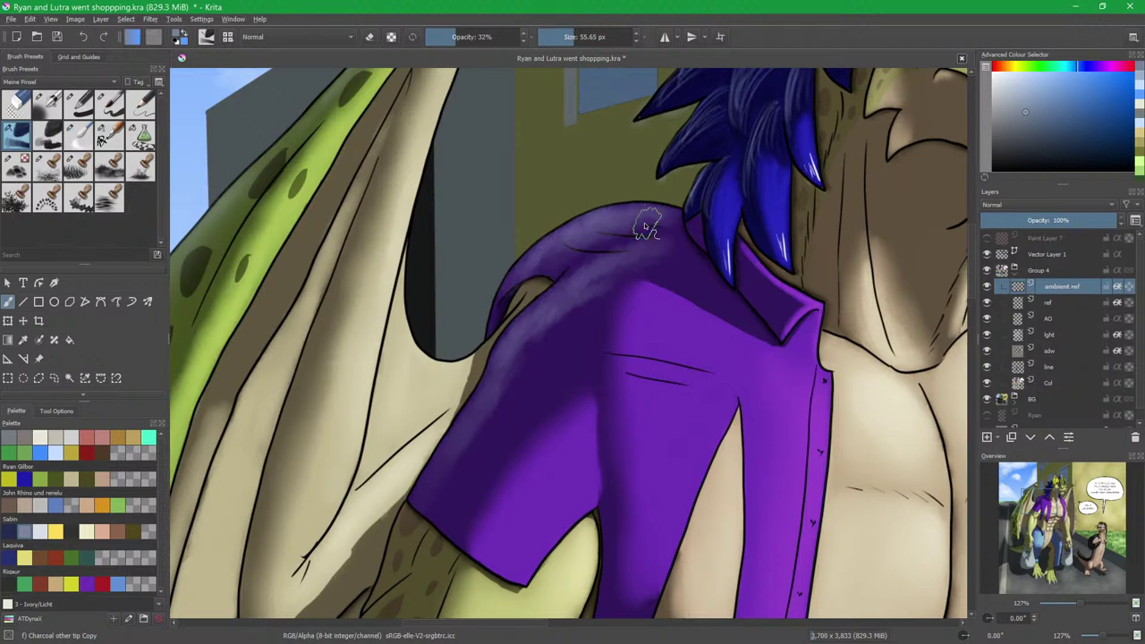
# Smooth the reflection strokes on the shirt's shoulder and sleeve with the Blender Blur brush at about 55 px.
pyautogui.press('/')
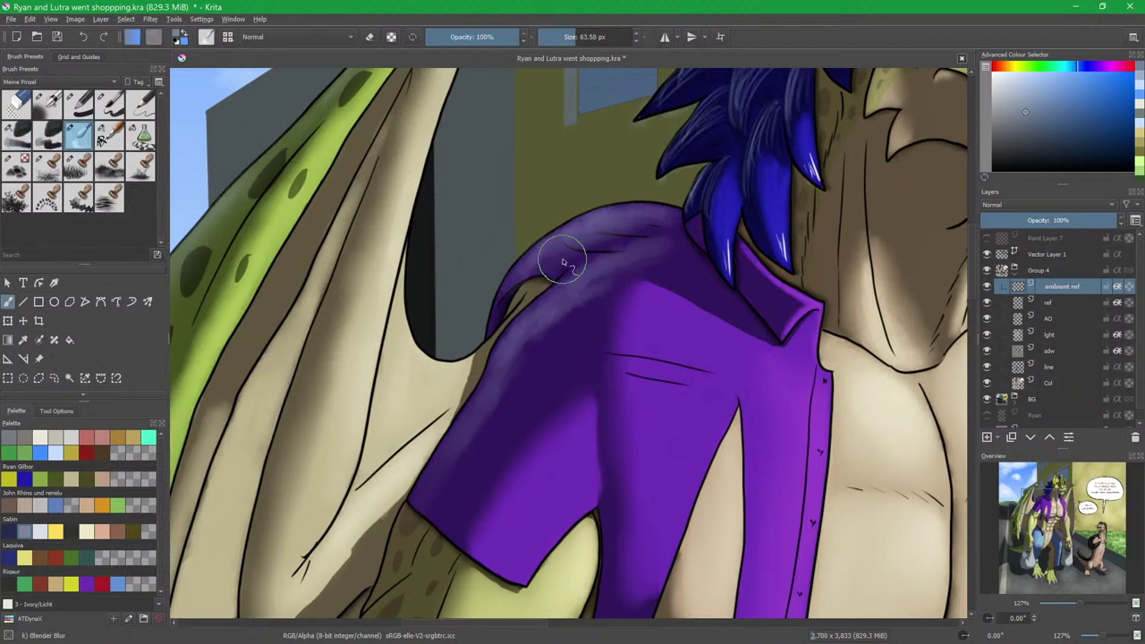
pyautogui.moveTo(671, 262)
pyautogui.mouseDown()
pyautogui.moveTo(641, 261)
pyautogui.moveTo(590, 286)
pyautogui.moveTo(634, 256)
pyautogui.moveTo(633, 222)
pyautogui.moveTo(537, 259)
pyautogui.moveTo(555, 338)
pyautogui.moveTo(446, 486)
pyautogui.moveTo(508, 423)
pyautogui.mouseUp()
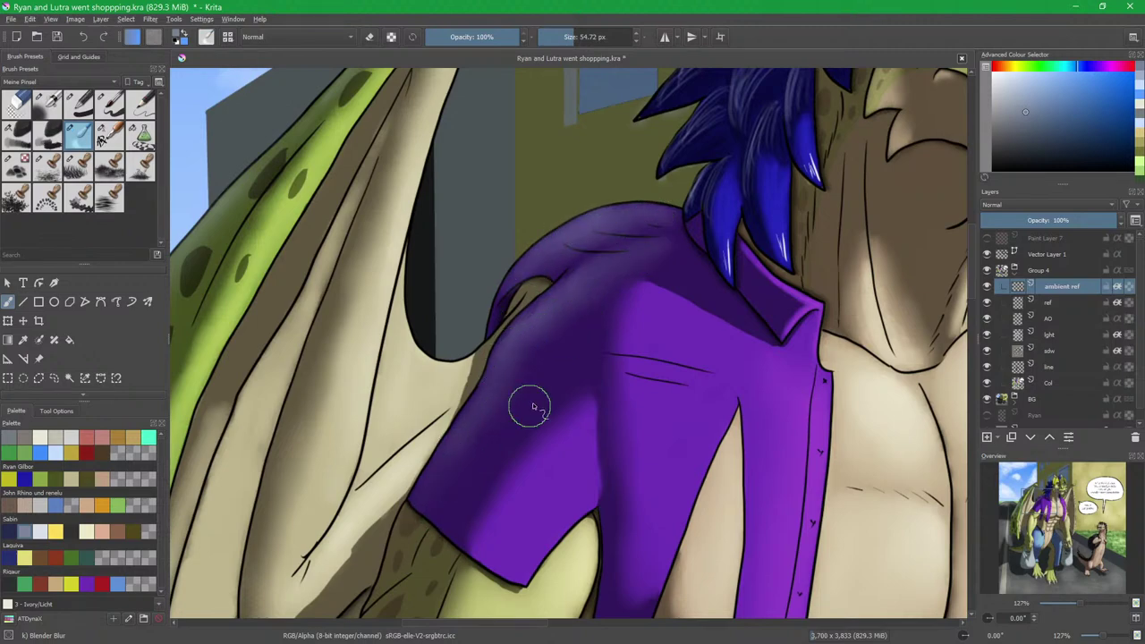
pyautogui.scroll(-3, 565, 350)
pyautogui.moveTo(587, 305); pyautogui.dragTo(596, 266)
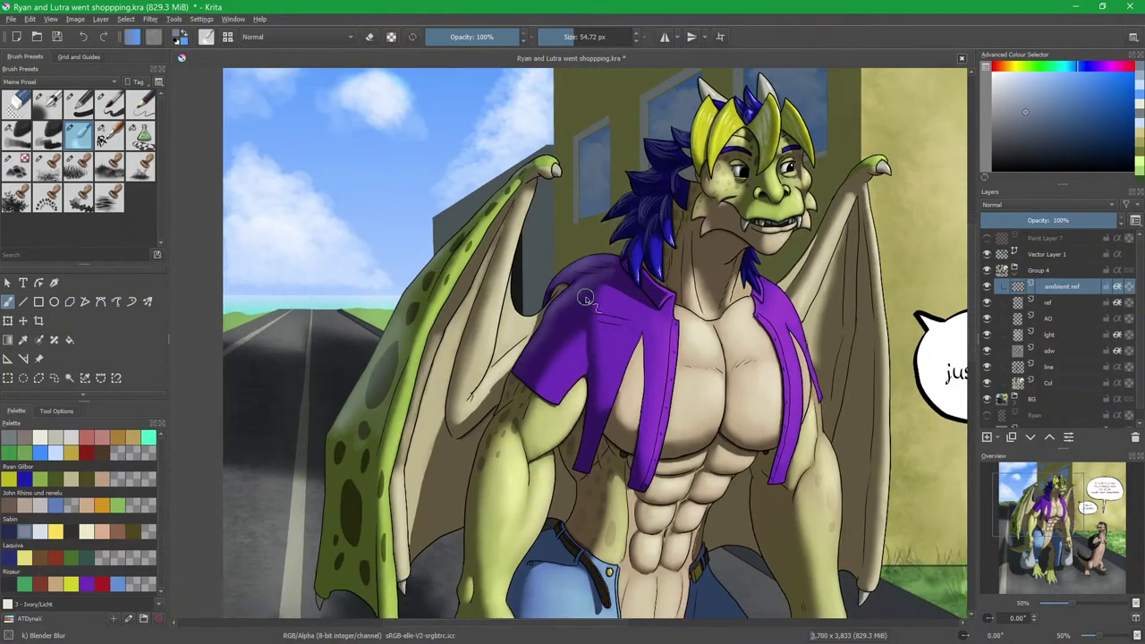
# Paint a soft reflection on the shirt collar beneath the blue hair tufts with the charcoal brush at 19.59 px, and blend it.
pyautogui.press('/')
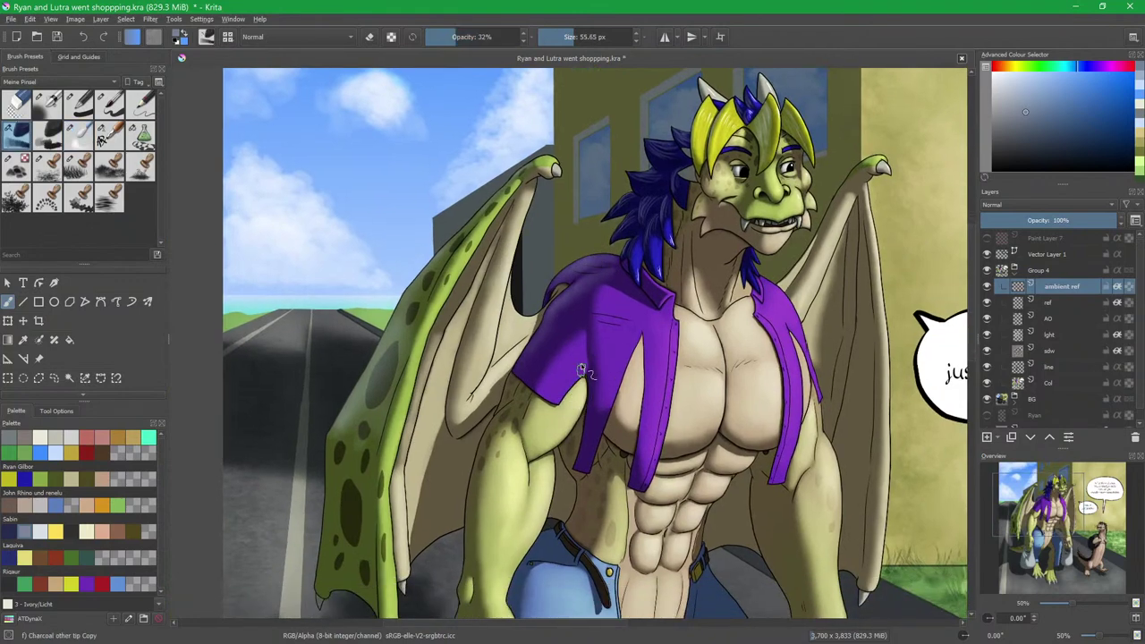
pyautogui.scroll(5, 648, 334)
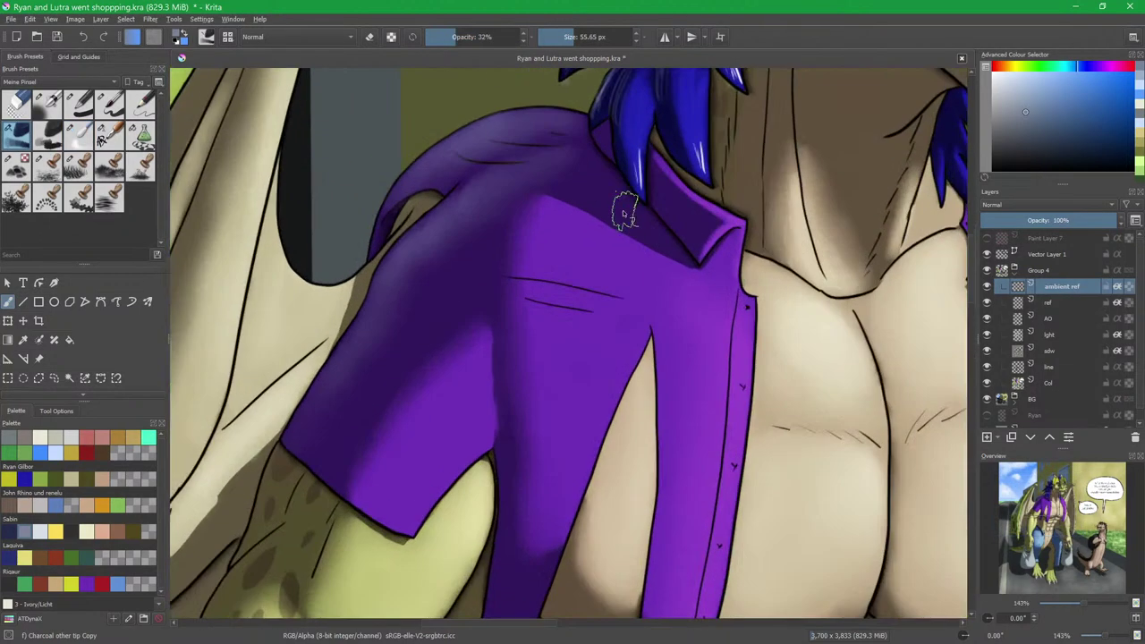
pyautogui.press('[')
pyautogui.press('[')
pyautogui.press('[')
pyautogui.press(']')
pyautogui.press(']')
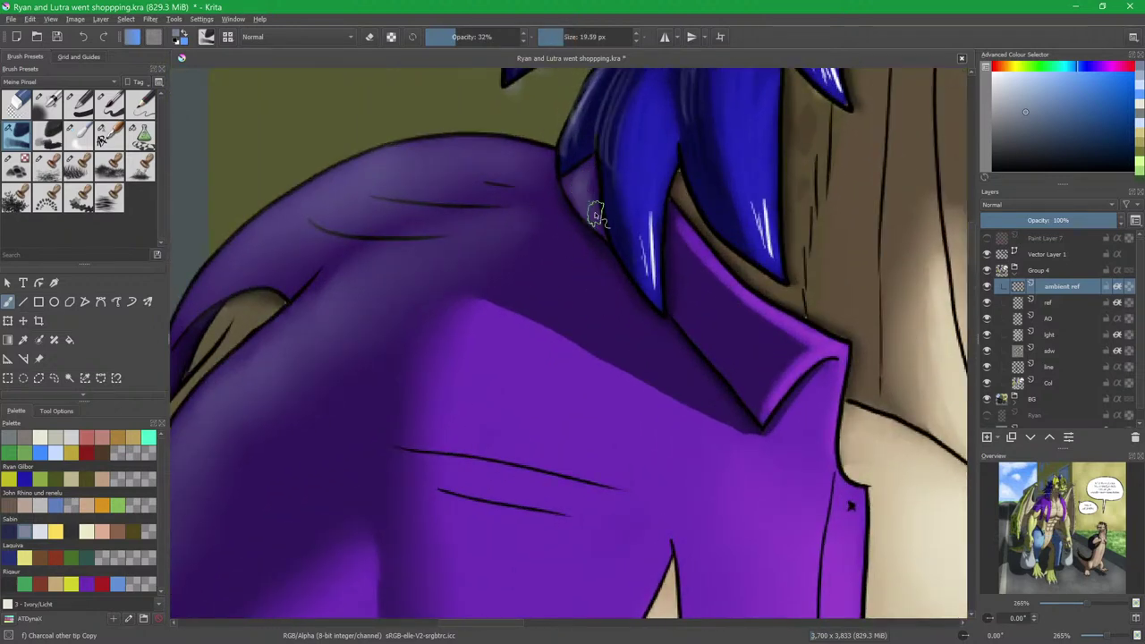
pyautogui.scroll(-2, 576, 217)
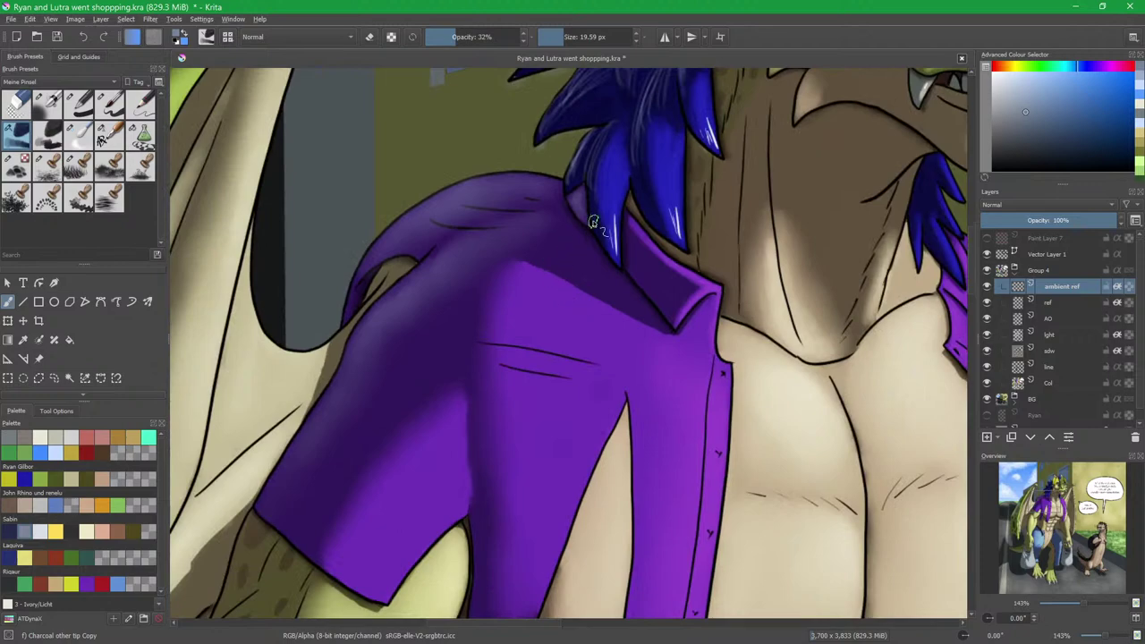
pyautogui.press('/')
pyautogui.press('/')
pyautogui.scroll(-2, 544, 273)
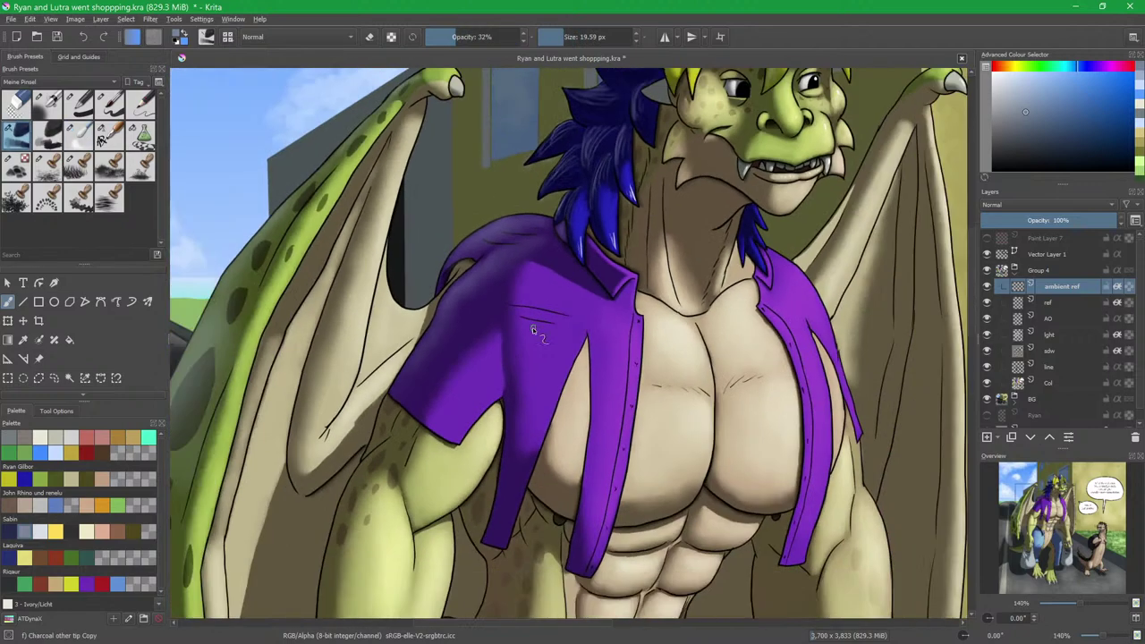
# Paint soft reflections on the shaded green upper arm just below the sleeve, using the charcoal brush up to 27.01 px, and blur them.
pyautogui.moveTo(512, 315); pyautogui.dragTo(704, 352)
pyautogui.moveTo(593, 362); pyautogui.dragTo(669, 346)
pyautogui.moveTo(631, 394); pyautogui.dragTo(631, 159)
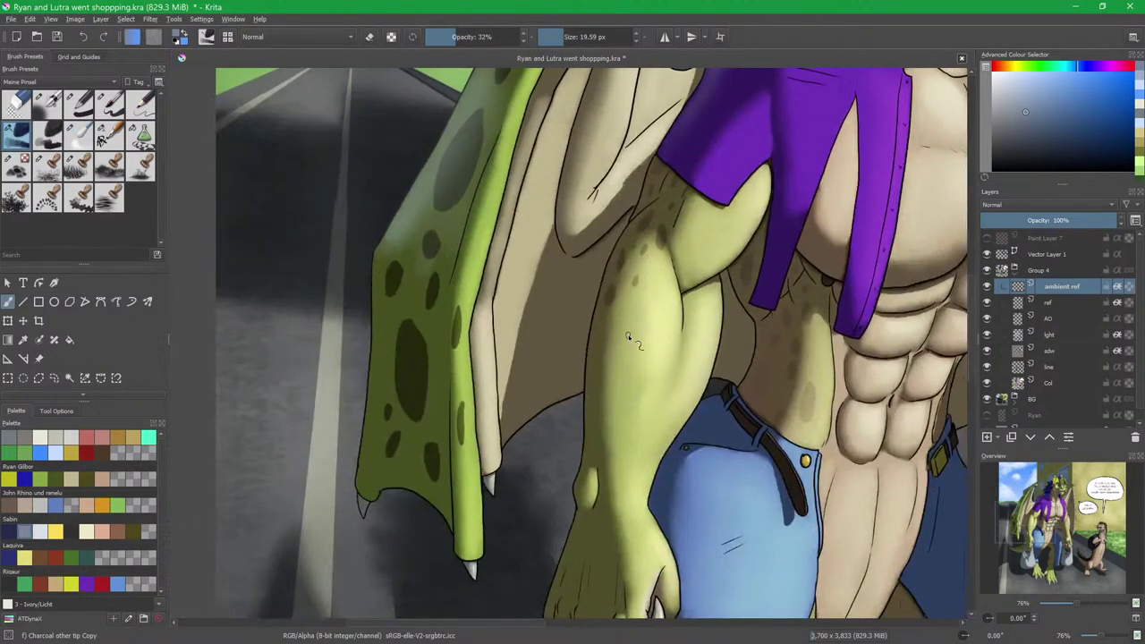
pyautogui.moveTo(630, 334); pyautogui.dragTo(620, 375)
pyautogui.moveTo(634, 270); pyautogui.dragTo(597, 341)
pyautogui.scroll(2, 632, 310)
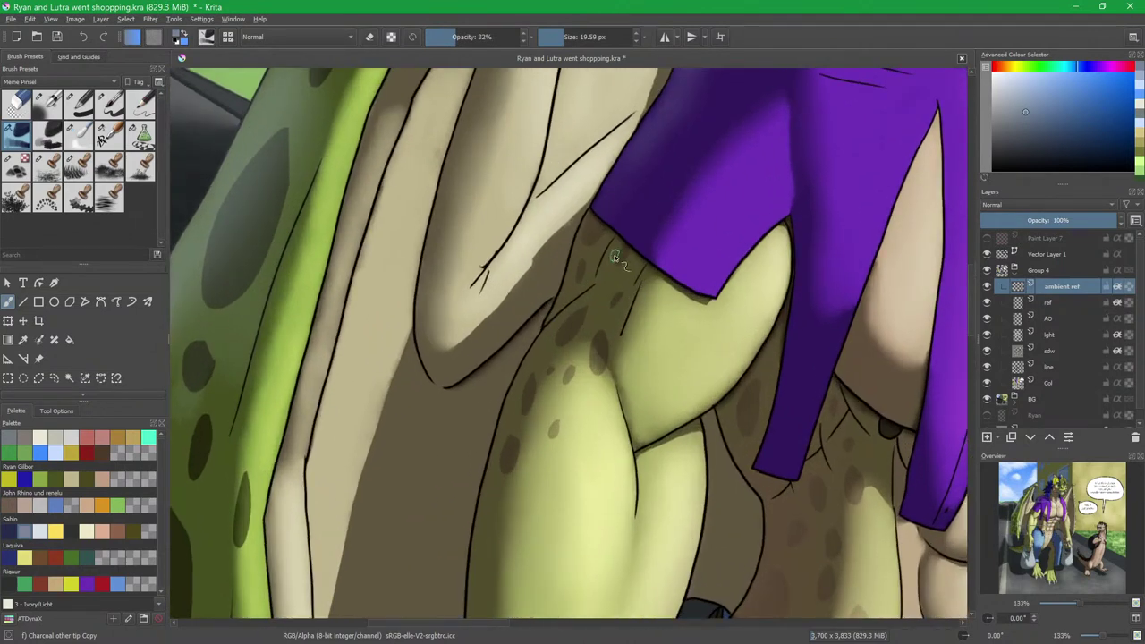
pyautogui.moveTo(615, 252); pyautogui.dragTo(622, 252)
pyautogui.press('/')
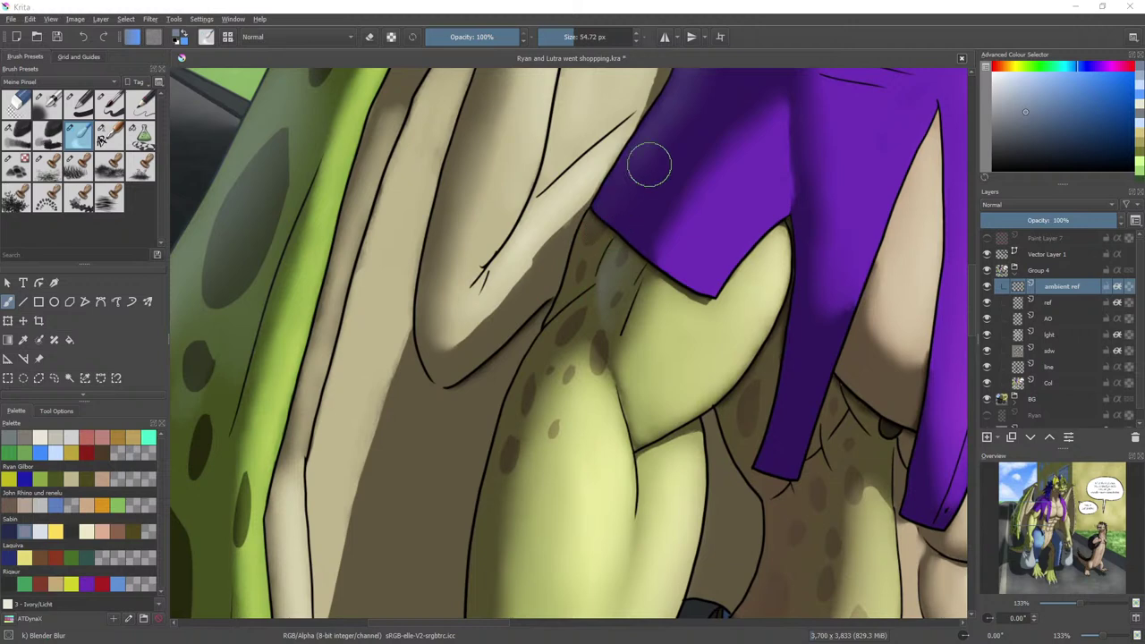
pyautogui.press('/')
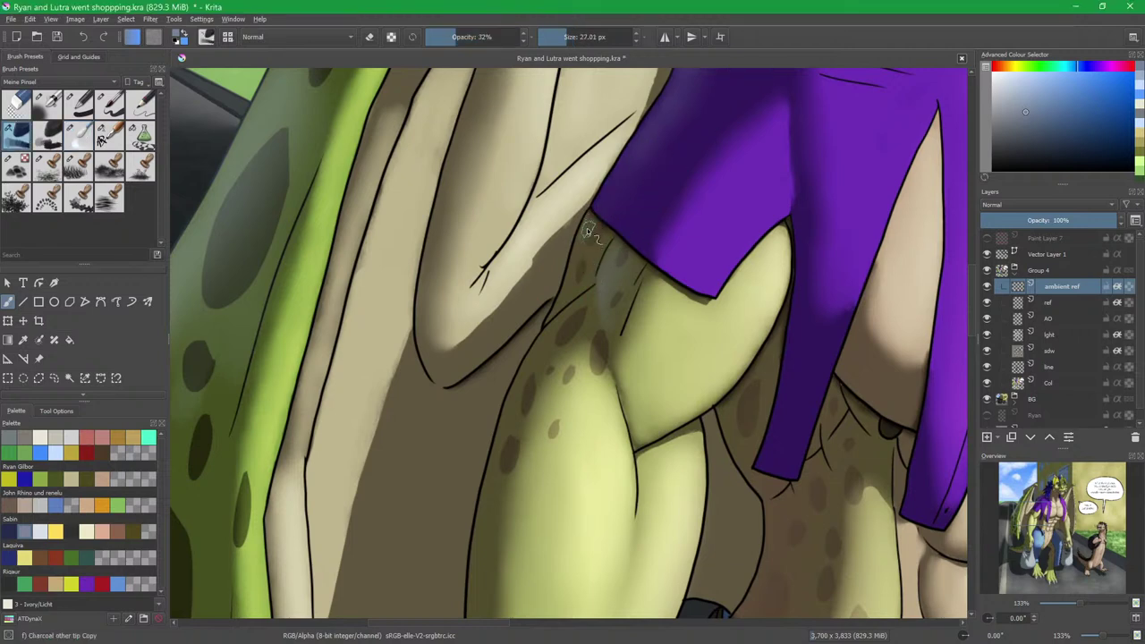
pyautogui.press('/')
pyautogui.press('/')
# Add a pale reflection to the bump on the outer side of the dragon's wrist with the charcoal brush at 27.01 px.
pyautogui.moveTo(565, 307); pyautogui.dragTo(546, 435)
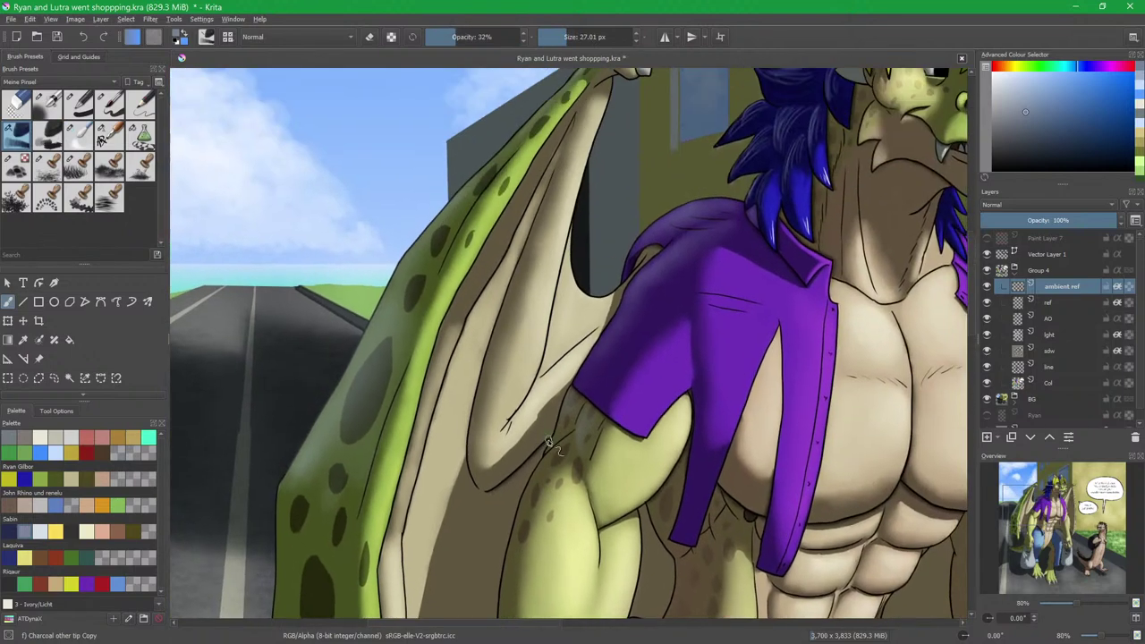
pyautogui.moveTo(534, 397); pyautogui.dragTo(571, 120)
pyautogui.moveTo(598, 464); pyautogui.dragTo(569, 268)
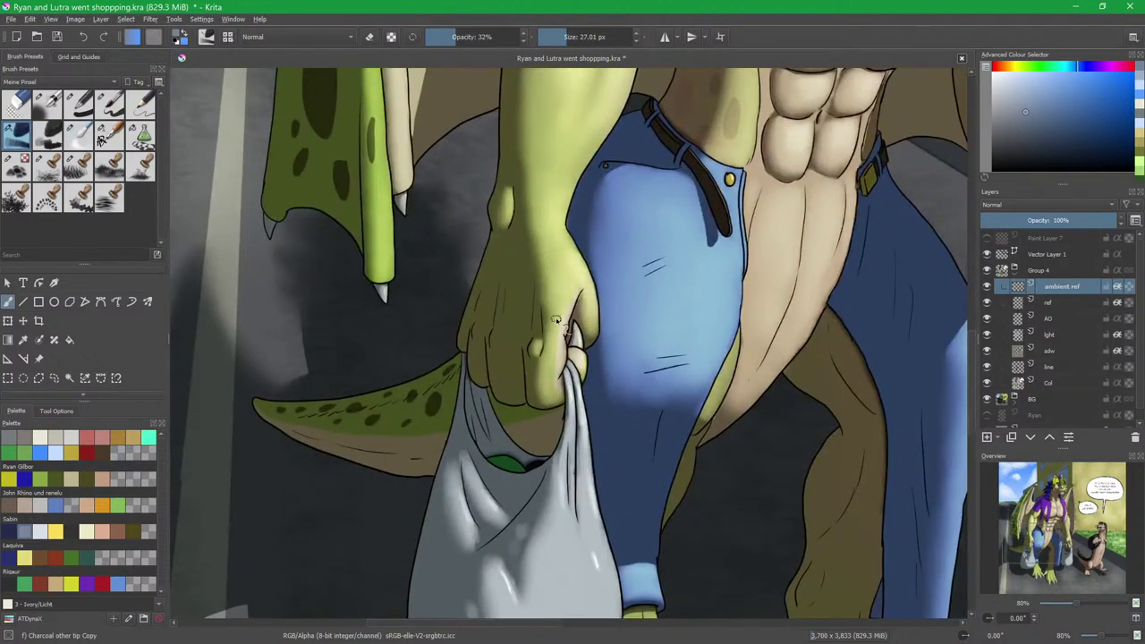
pyautogui.scroll(3, 524, 263)
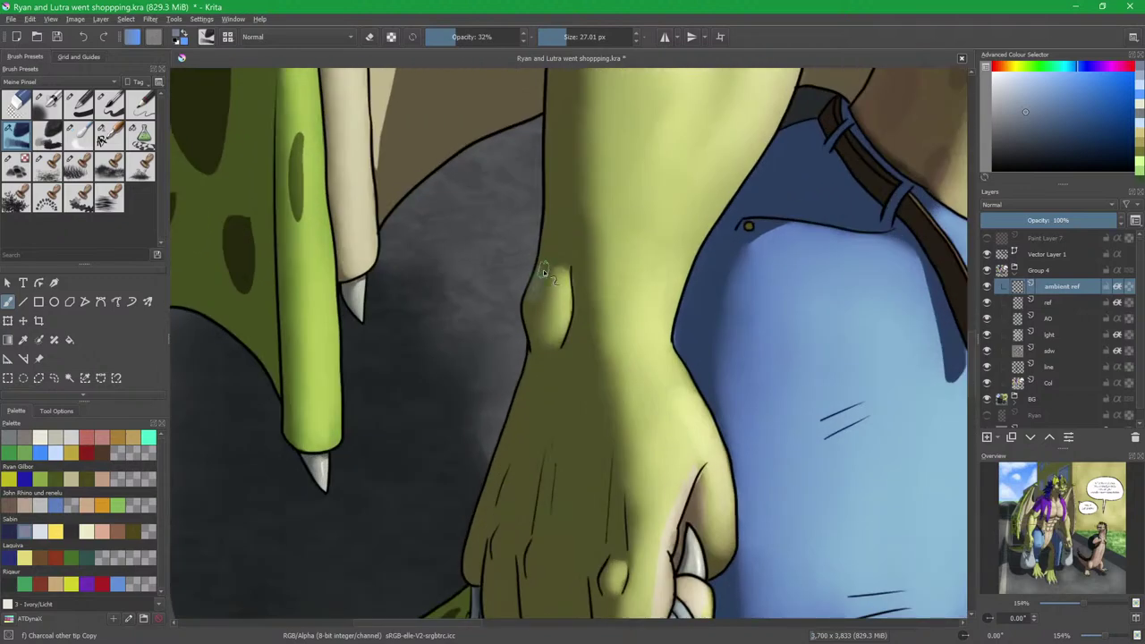
pyautogui.moveTo(540, 284); pyautogui.dragTo(556, 344)
pyautogui.scroll(-3, 602, 368)
# Paint faint reflections on the knuckles of the bag-holding hand with the charcoal brush at 22.92 px, and soften them with Blender Blur.
pyautogui.scroll(2, 552, 304)
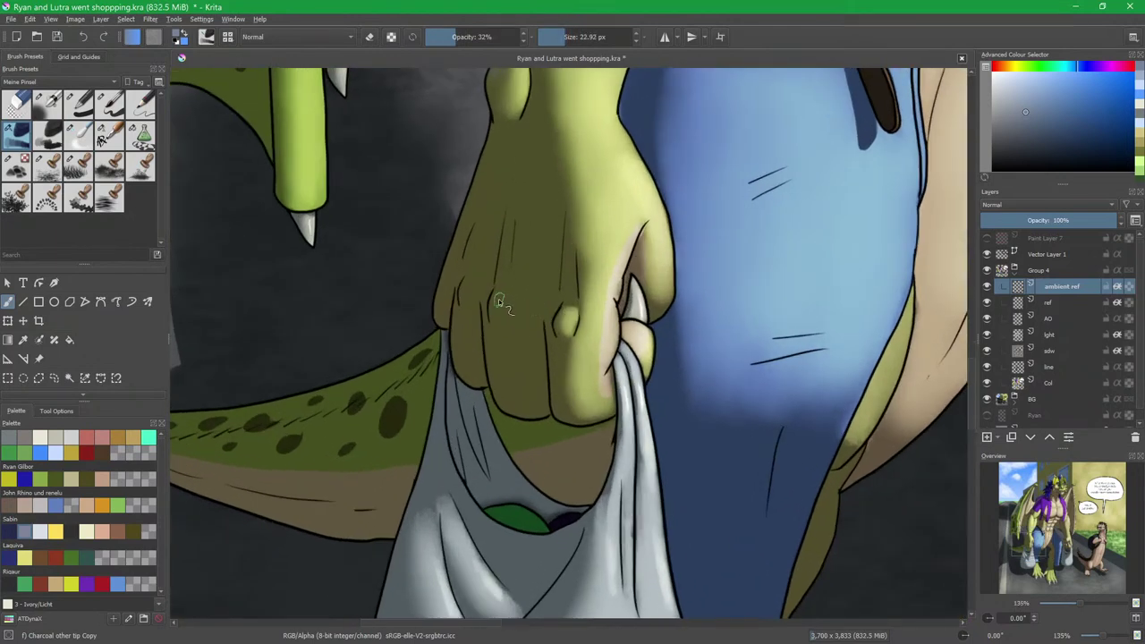
pyautogui.moveTo(468, 282); pyautogui.dragTo(513, 305)
pyautogui.press('/')
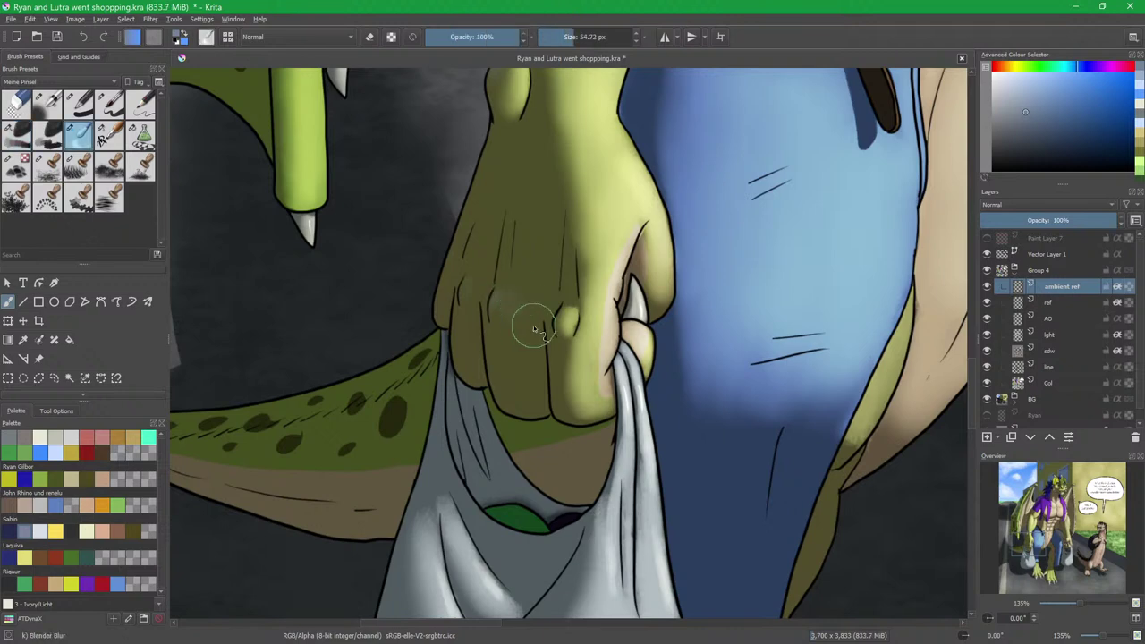
pyautogui.press('/')
# Paint the sky reflection along the upper side of the green tail, enlarging the charcoal brush to 49.45 px, and blend it.
pyautogui.scroll(-3, 537, 294)
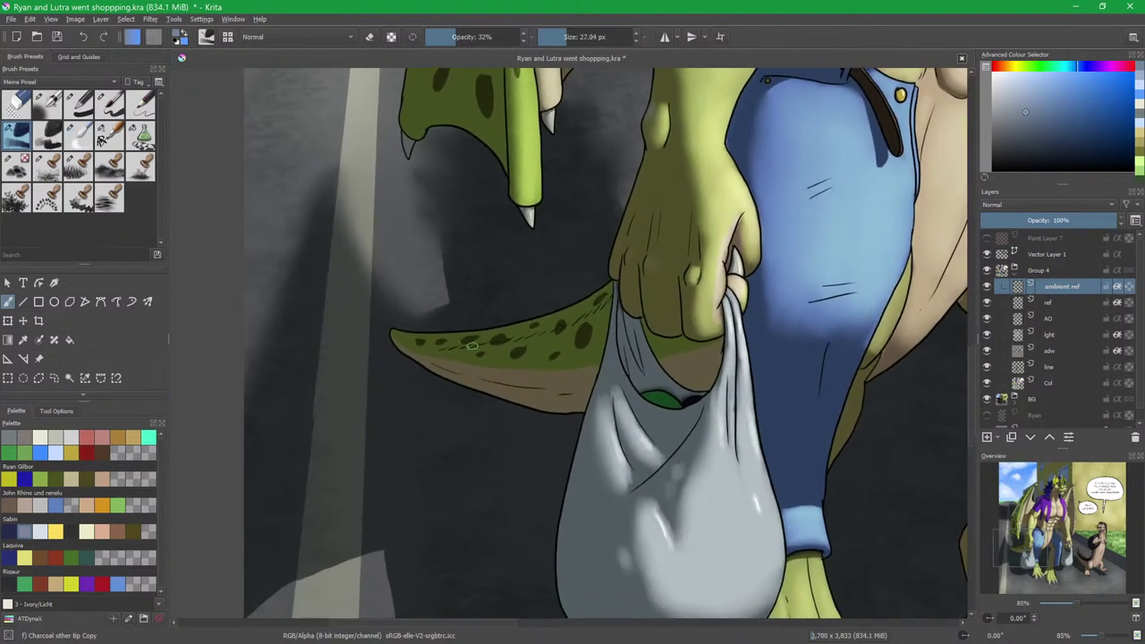
pyautogui.moveTo(402, 336)
pyautogui.mouseDown()
pyautogui.moveTo(492, 335)
pyautogui.moveTo(478, 340)
pyautogui.moveTo(585, 311)
pyautogui.moveTo(609, 291)
pyautogui.mouseUp()
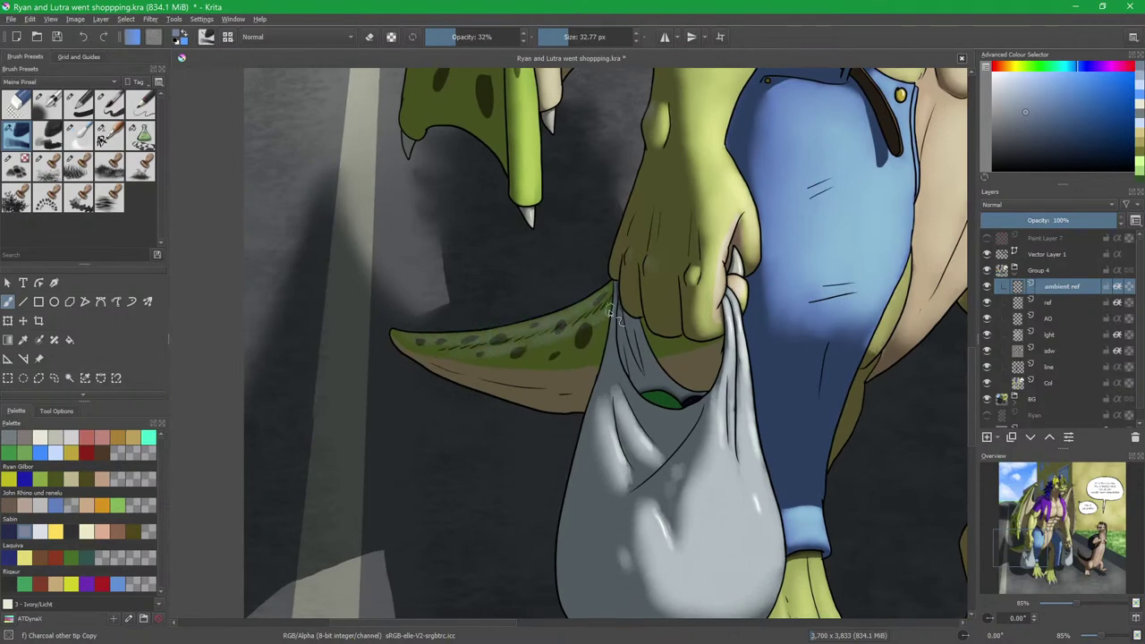
pyautogui.moveTo(607, 328); pyautogui.dragTo(516, 348)
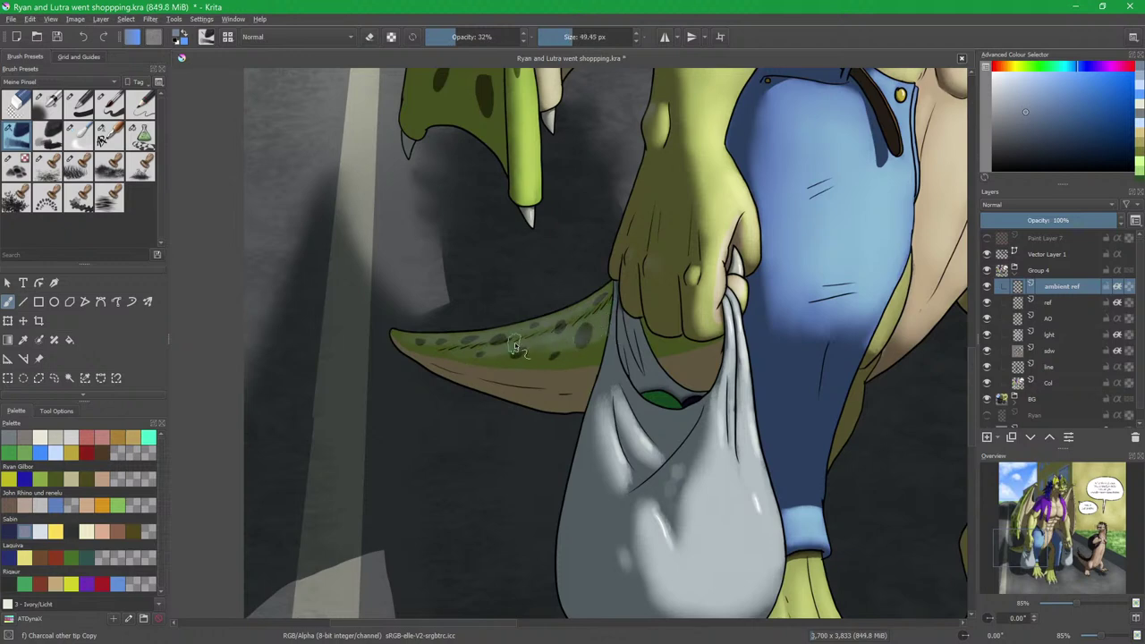
pyautogui.moveTo(610, 289); pyautogui.dragTo(580, 309)
pyautogui.moveTo(507, 322)
pyautogui.mouseDown()
pyautogui.moveTo(416, 328)
pyautogui.moveTo(583, 301)
pyautogui.moveTo(541, 315)
pyautogui.moveTo(608, 289)
pyautogui.moveTo(477, 327)
pyautogui.moveTo(478, 352)
pyautogui.moveTo(508, 361)
pyautogui.moveTo(602, 335)
pyautogui.moveTo(459, 340)
pyautogui.moveTo(555, 330)
pyautogui.moveTo(614, 309)
pyautogui.mouseUp()
pyautogui.press('/')
pyautogui.press('/')
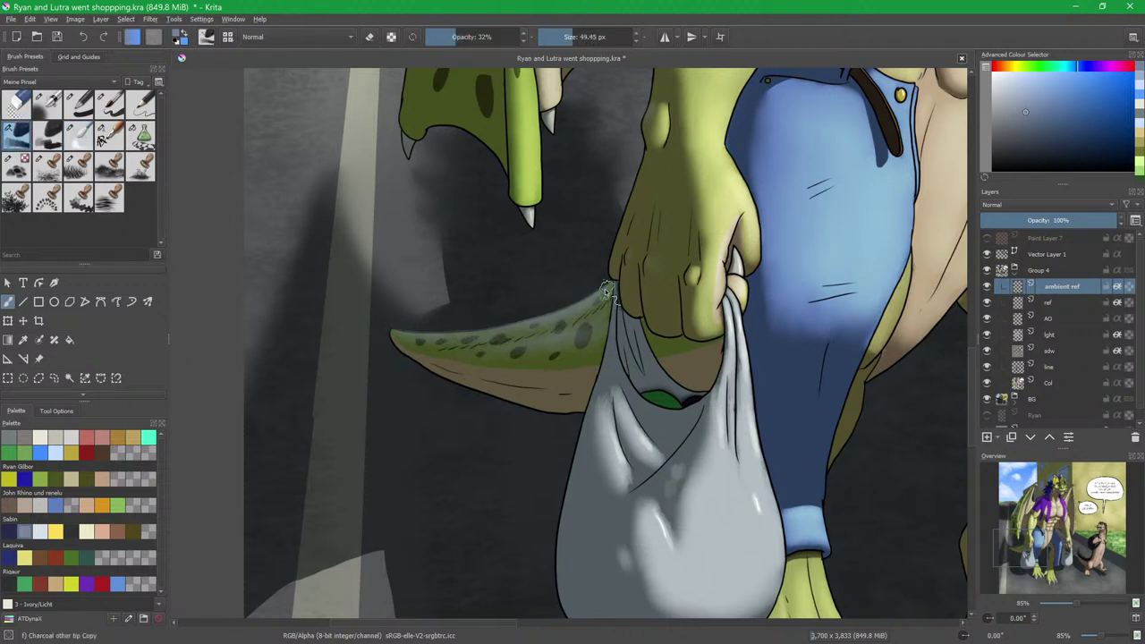
# Paint a reflection on the jeans' hip above the pocket with the charcoal brush at 60.93 px, and blur it smooth.
pyautogui.moveTo(653, 311); pyautogui.dragTo(435, 364)
pyautogui.moveTo(531, 175); pyautogui.dragTo(523, 305)
pyautogui.press(']')
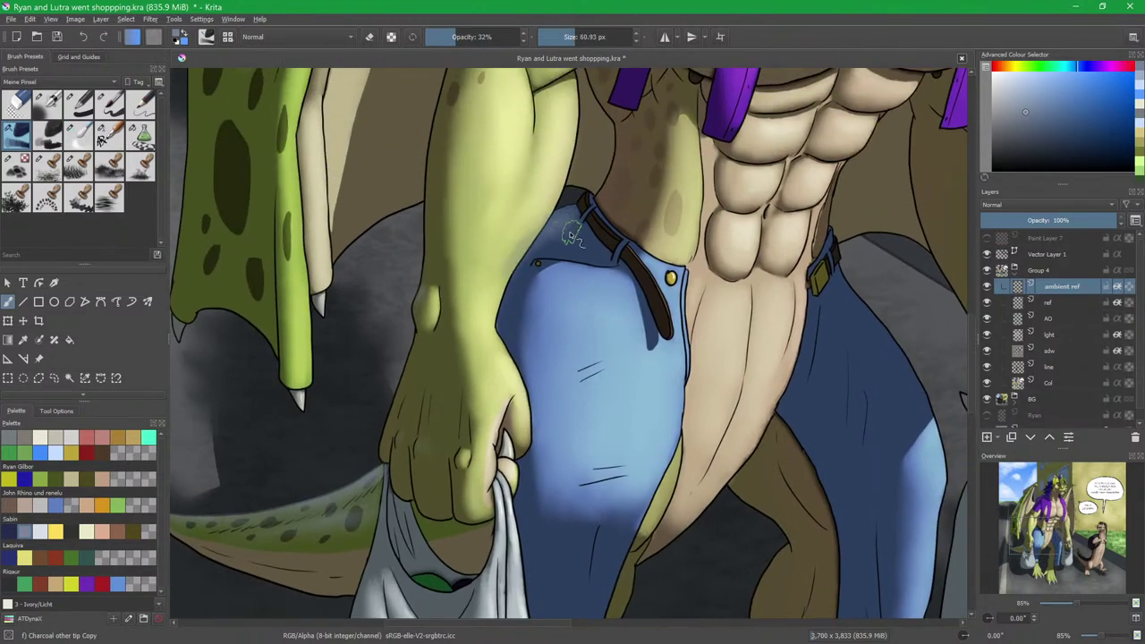
pyautogui.press('/')
pyautogui.moveTo(572, 224); pyautogui.dragTo(572, 239)
pyautogui.moveTo(626, 283); pyautogui.dragTo(630, 363)
pyautogui.scroll(-2, 589, 498)
pyautogui.press('/')
# Add a soft reflection to the upper edge of the shaded bare leg's calf with the 60.93 px charcoal brush, and blur it.
pyautogui.moveTo(621, 432); pyautogui.dragTo(631, 315)
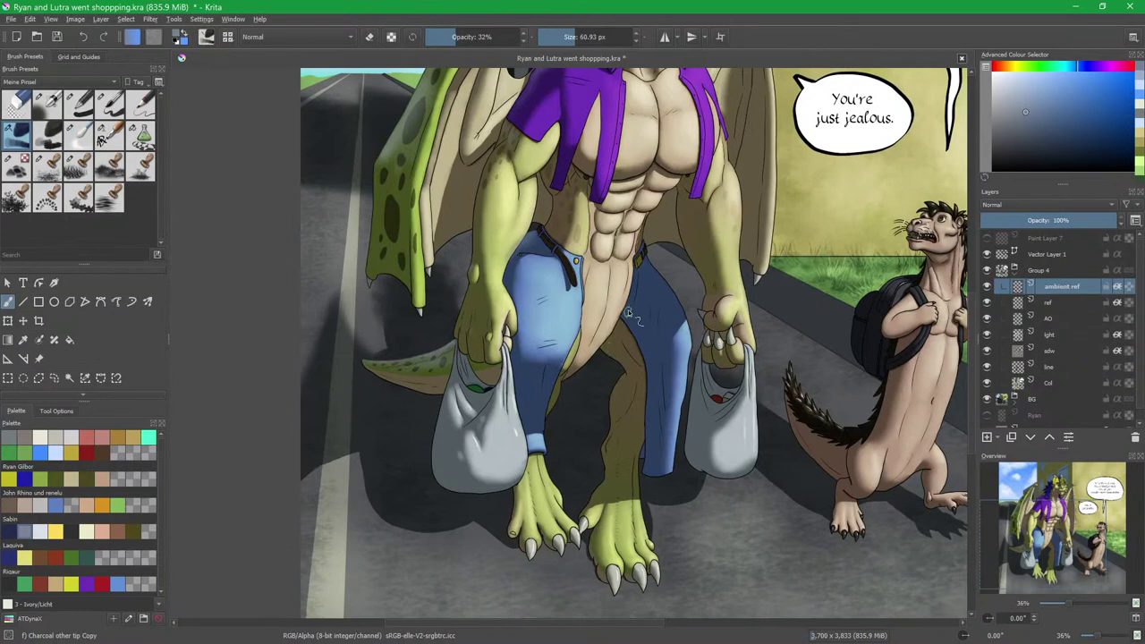
pyautogui.scroll(5, 618, 394)
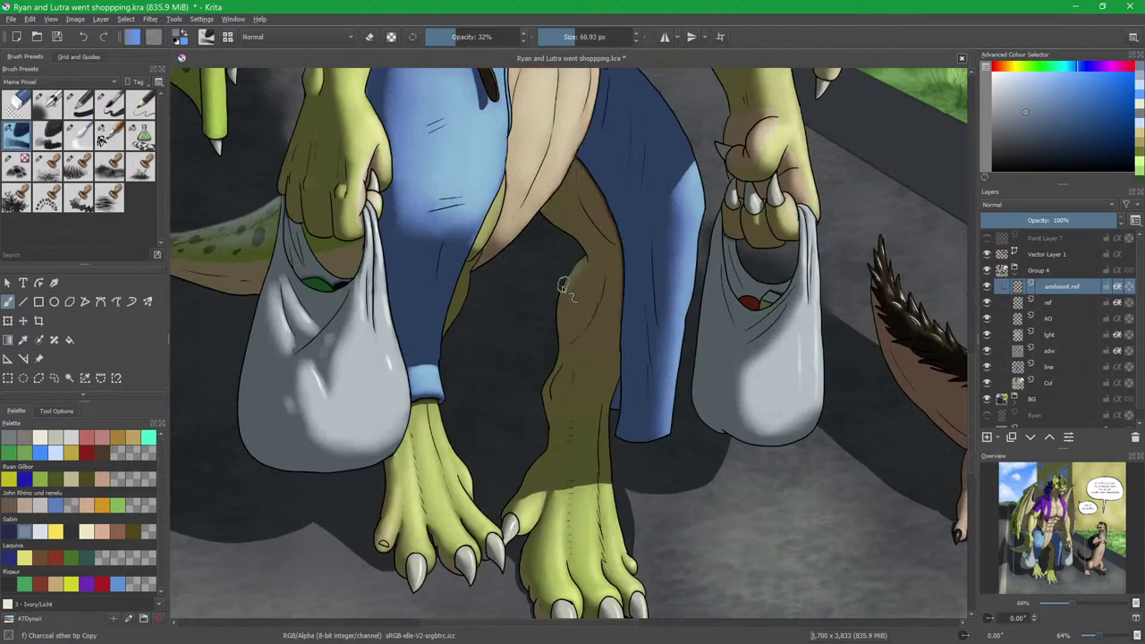
pyautogui.press('/')
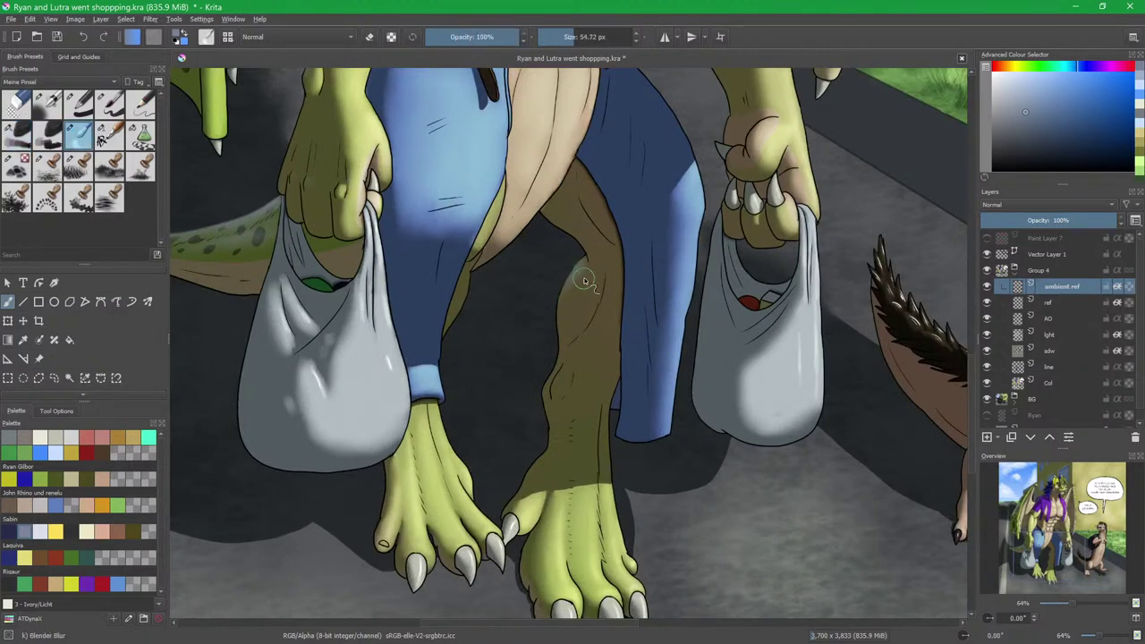
pyautogui.press('/')
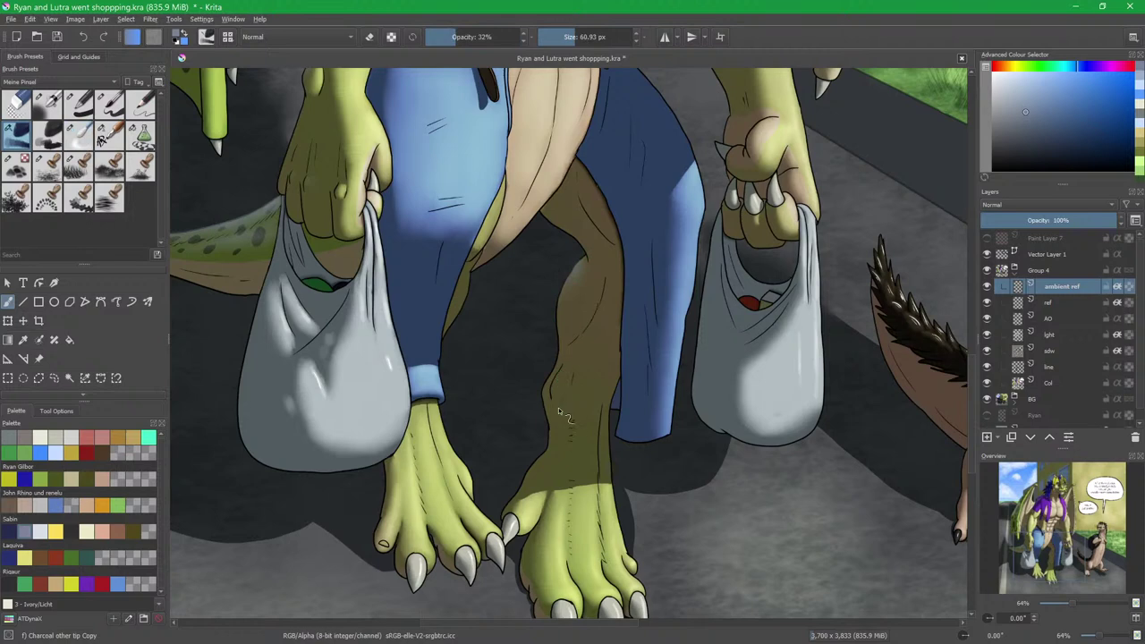
# Paint and blend pale reflections on the shaded leg's ankle bump and the foot's upper edge with the charcoal brush at 32.58 px.
pyautogui.scroll(3, 557, 401)
pyautogui.keyDown('shift'); pyautogui.moveTo(553, 364); pyautogui.dragTo(524, 363); pyautogui.keyUp('shift')
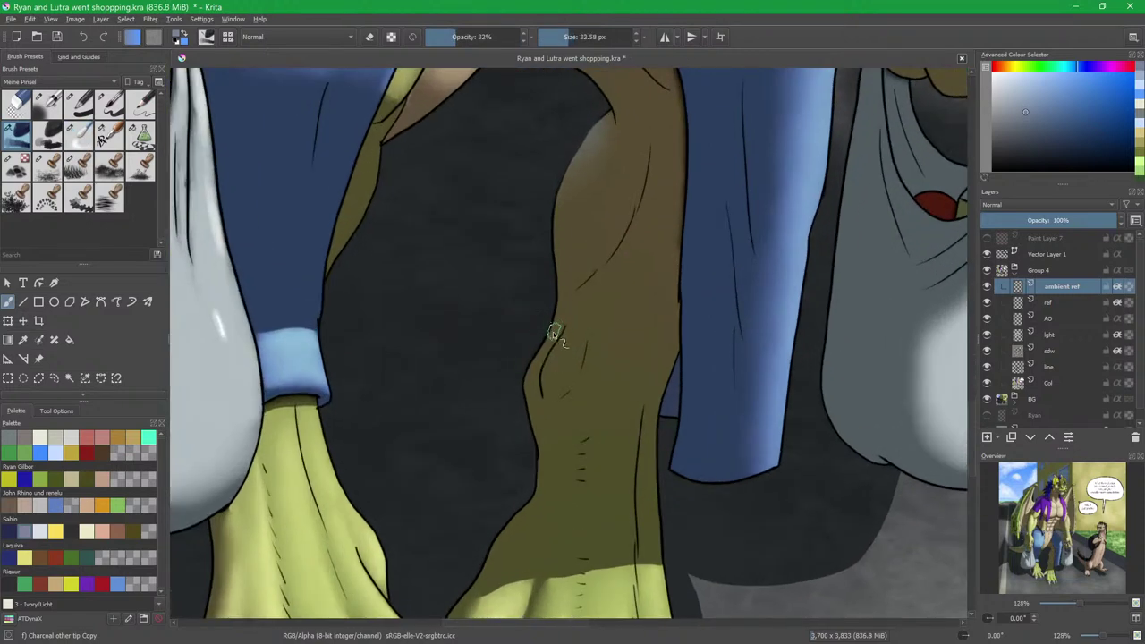
pyautogui.press('/')
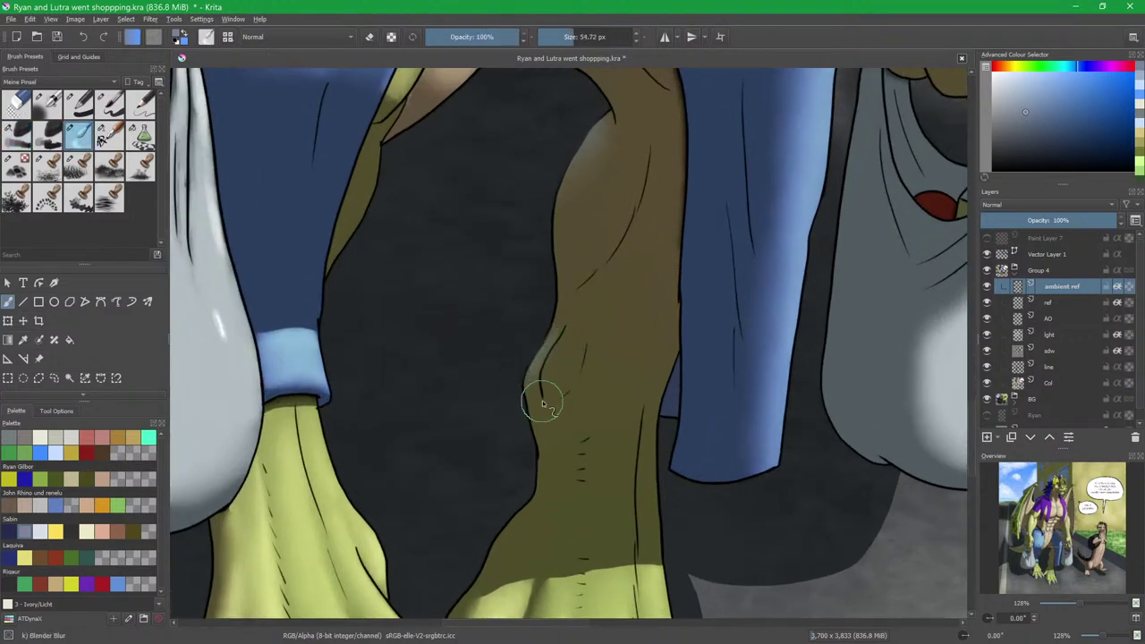
pyautogui.press('/')
pyautogui.moveTo(550, 416); pyautogui.dragTo(594, 263)
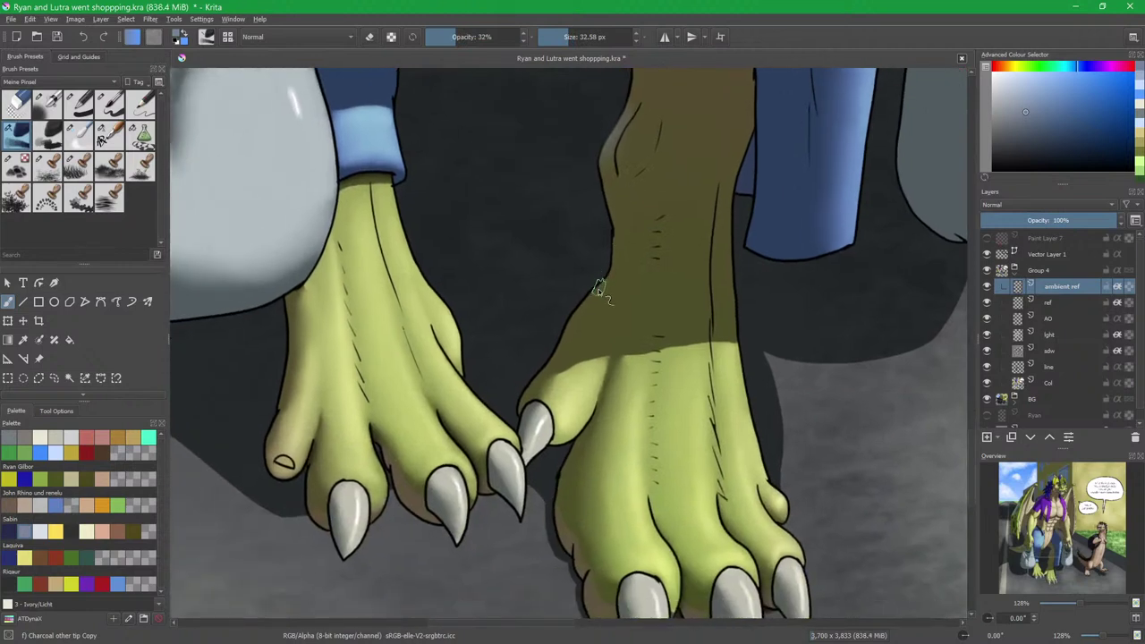
pyautogui.press('/')
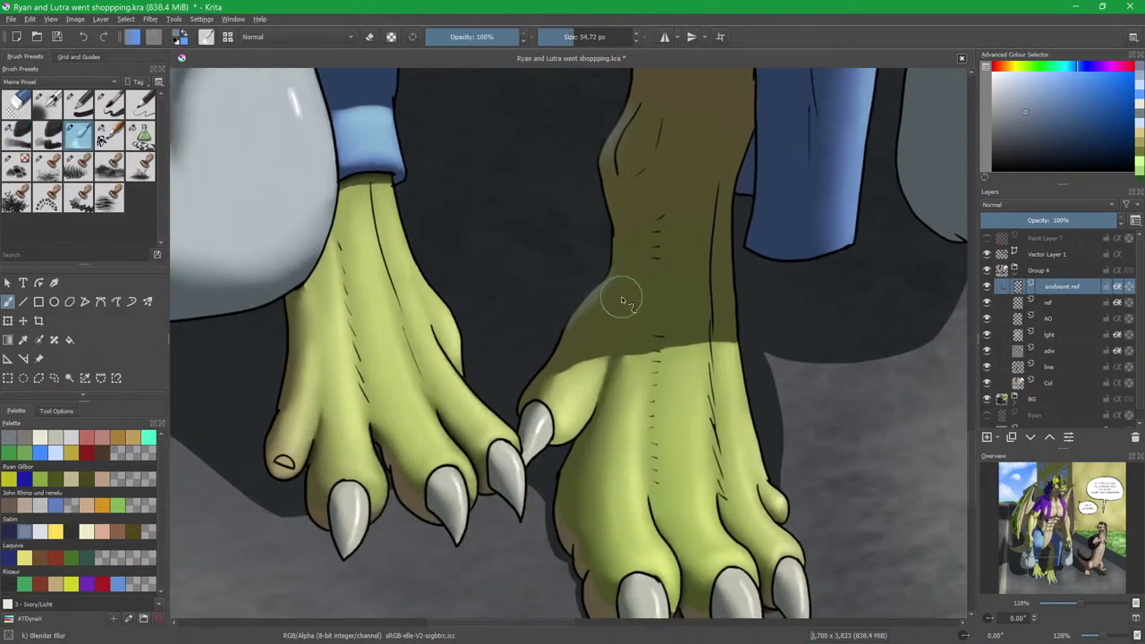
pyautogui.press('/')
# Paint a blue-grey reflection on the upper side pocket of the smaller character's backpack with the charcoal brush, and blend it.
pyautogui.scroll(-4, 596, 315)
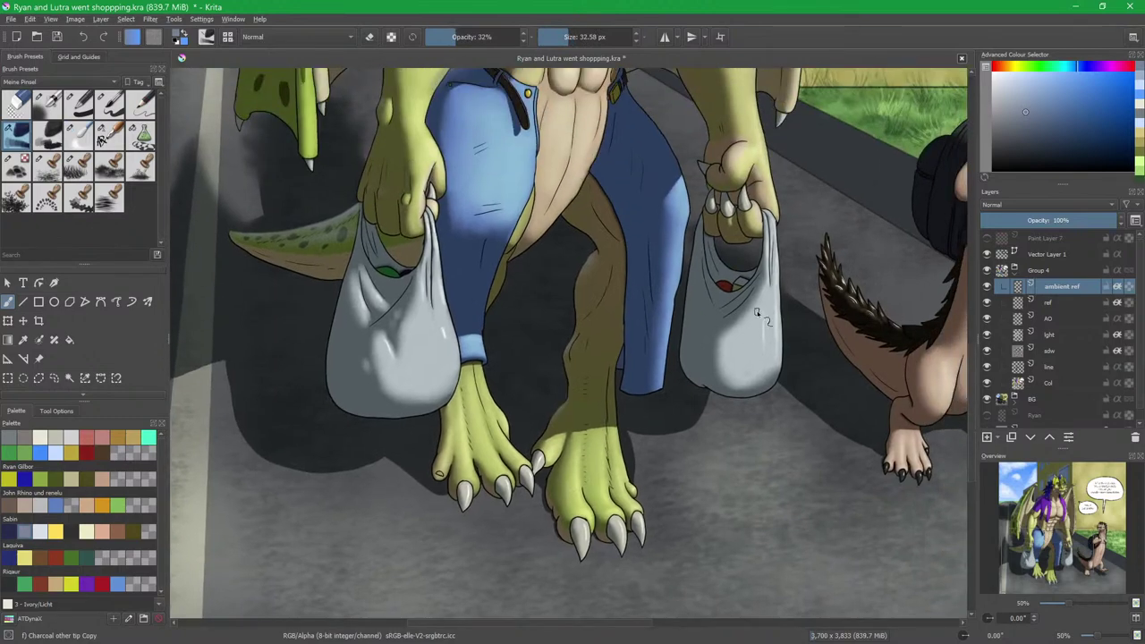
pyautogui.moveTo(757, 312); pyautogui.dragTo(532, 490)
pyautogui.scroll(4, 648, 324)
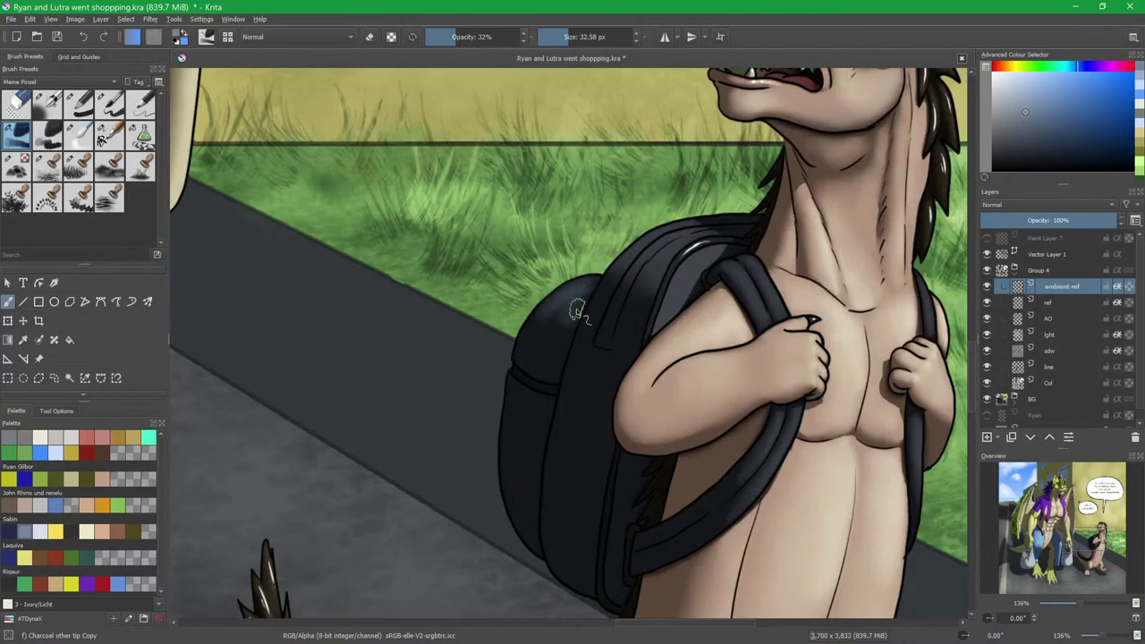
pyautogui.press('/')
pyautogui.moveTo(559, 318)
pyautogui.mouseDown()
pyautogui.moveTo(542, 332)
pyautogui.moveTo(576, 327)
pyautogui.moveTo(579, 367)
pyautogui.mouseUp()
pyautogui.press('/')
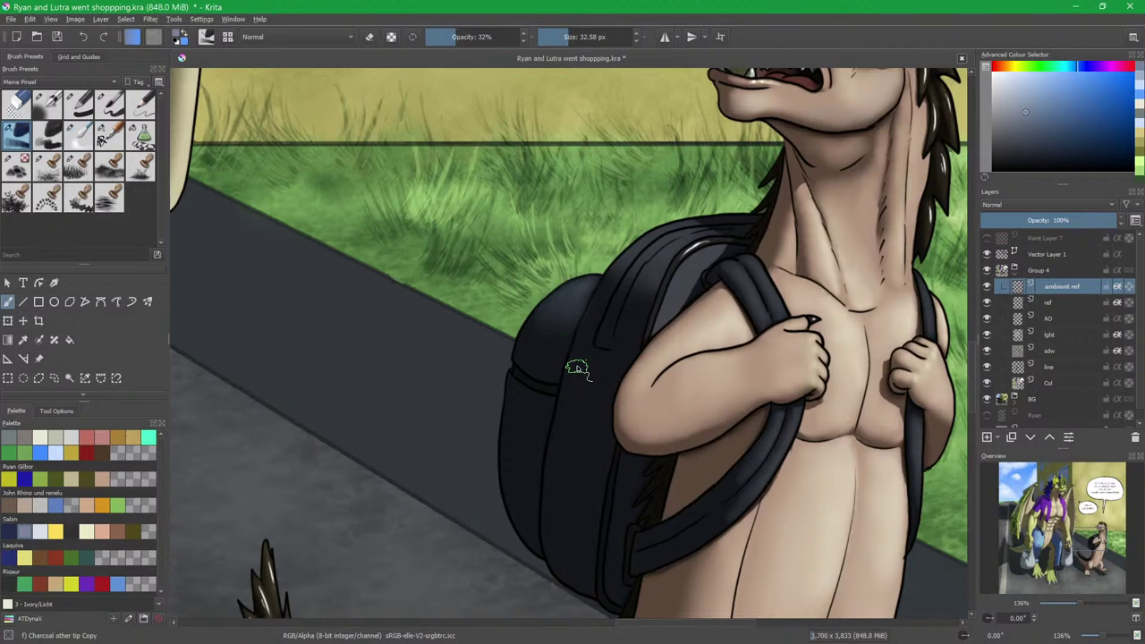
# Paint a blue-grey reflection on the backpack's top near the smaller character's neck with the 24.94 px charcoal brush, and blend it.
pyautogui.moveTo(719, 253); pyautogui.dragTo(666, 308)
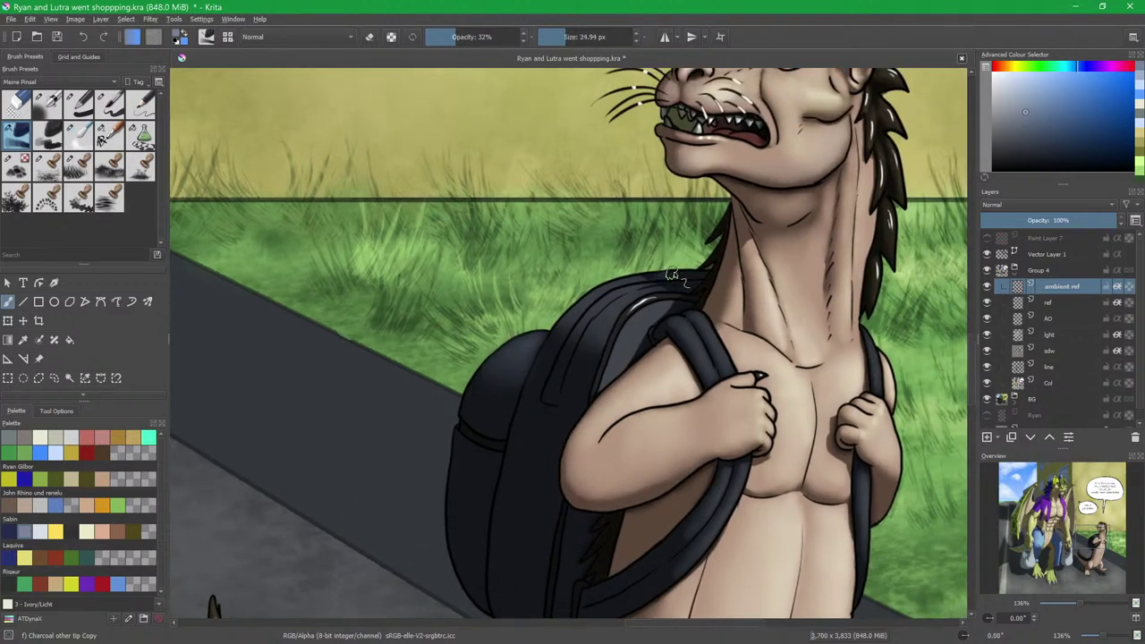
pyautogui.press('/')
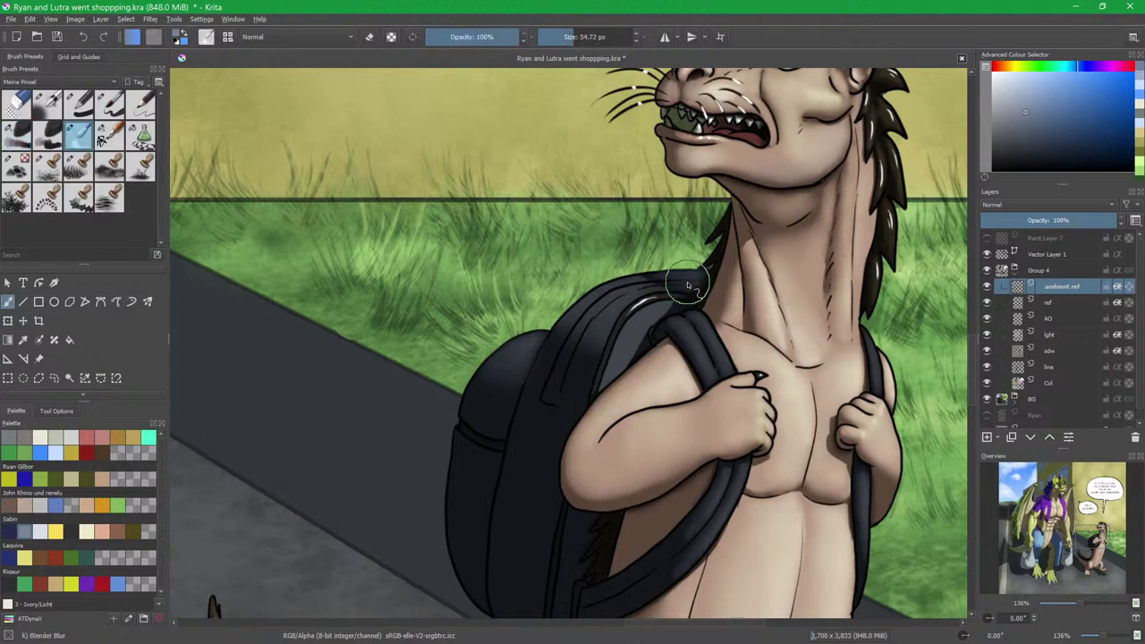
pyautogui.press('/')
# Erase the shadow showing through the smaller character's open mouth on the background group's Multiply shadow layer, using the Shapes Fill brush in eraser mode.
pyautogui.moveTo(708, 300); pyautogui.dragTo(632, 370)
pyautogui.moveTo(607, 327); pyautogui.dragTo(577, 318)
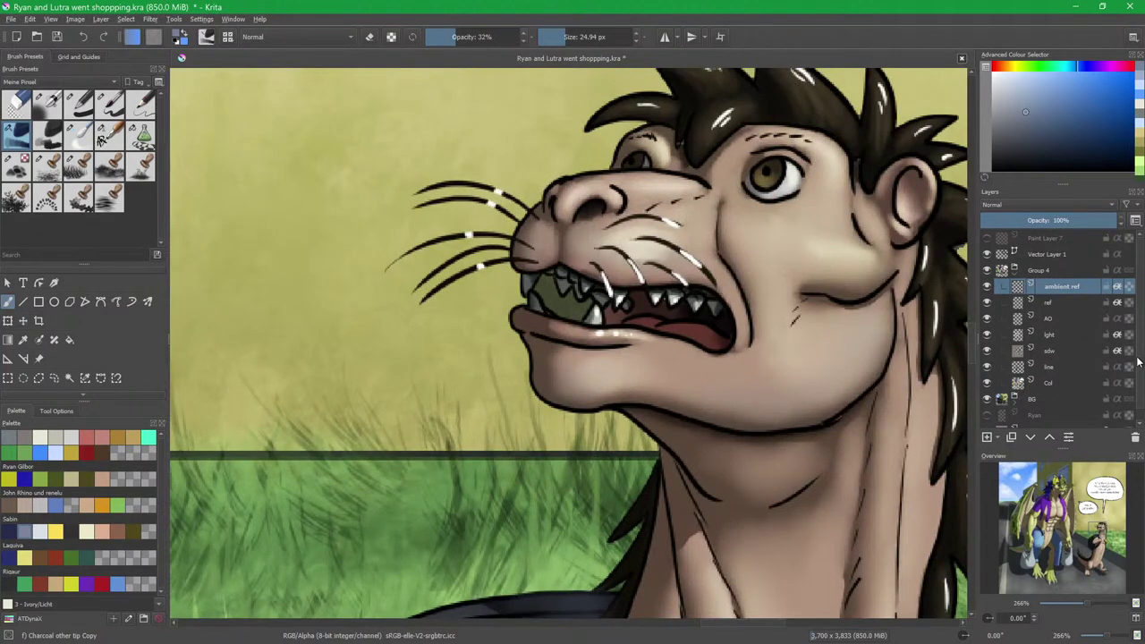
pyautogui.moveTo(1138, 363); pyautogui.dragTo(1139, 383)
pyautogui.scroll(-3, 1119, 356)
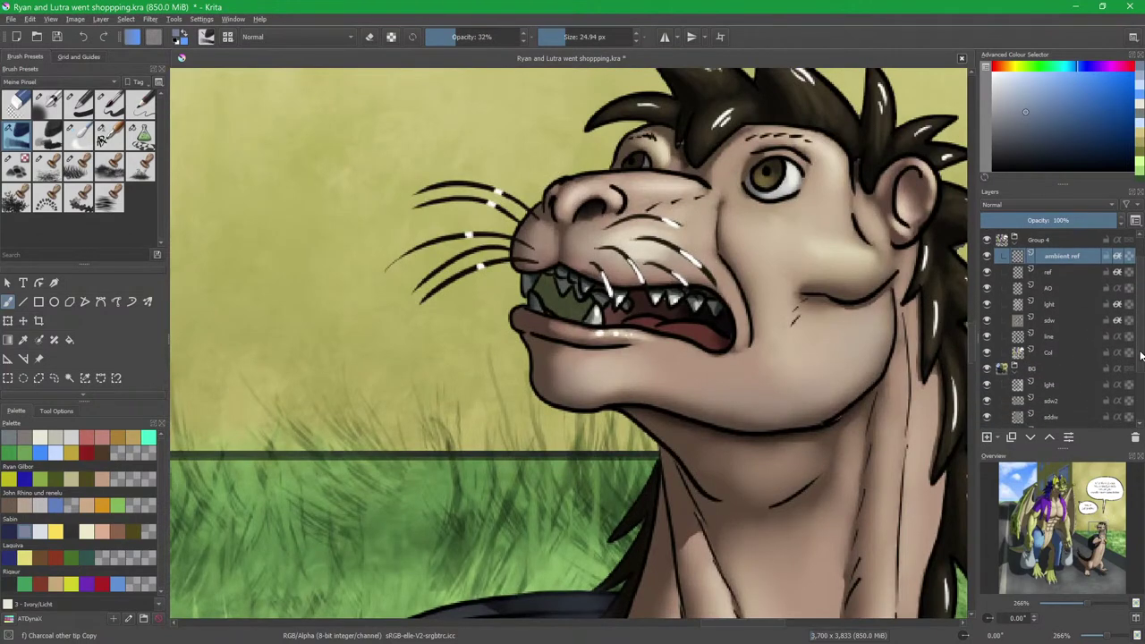
pyautogui.click(1052, 367)
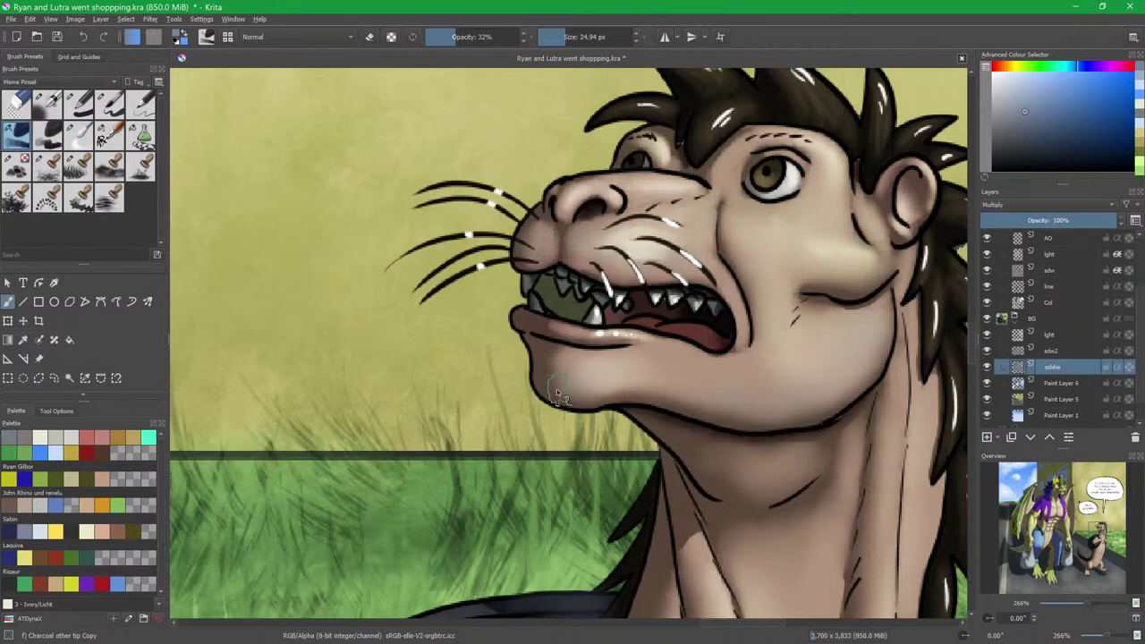
pyautogui.click(140, 134)
pyautogui.press('e')
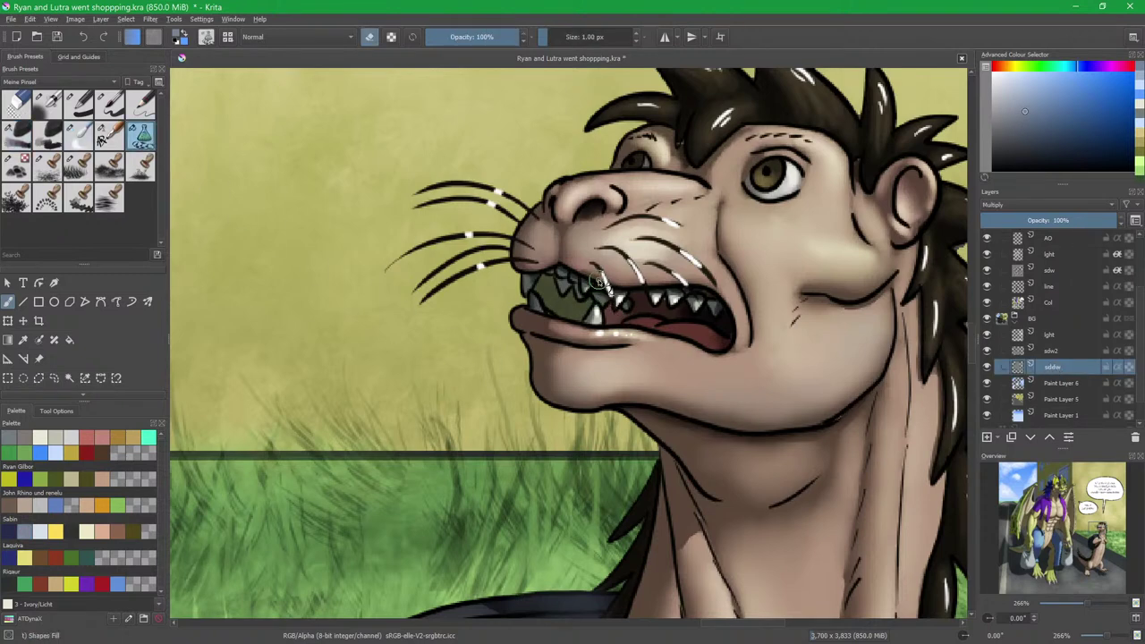
pyautogui.moveTo(595, 271); pyautogui.dragTo(589, 318)
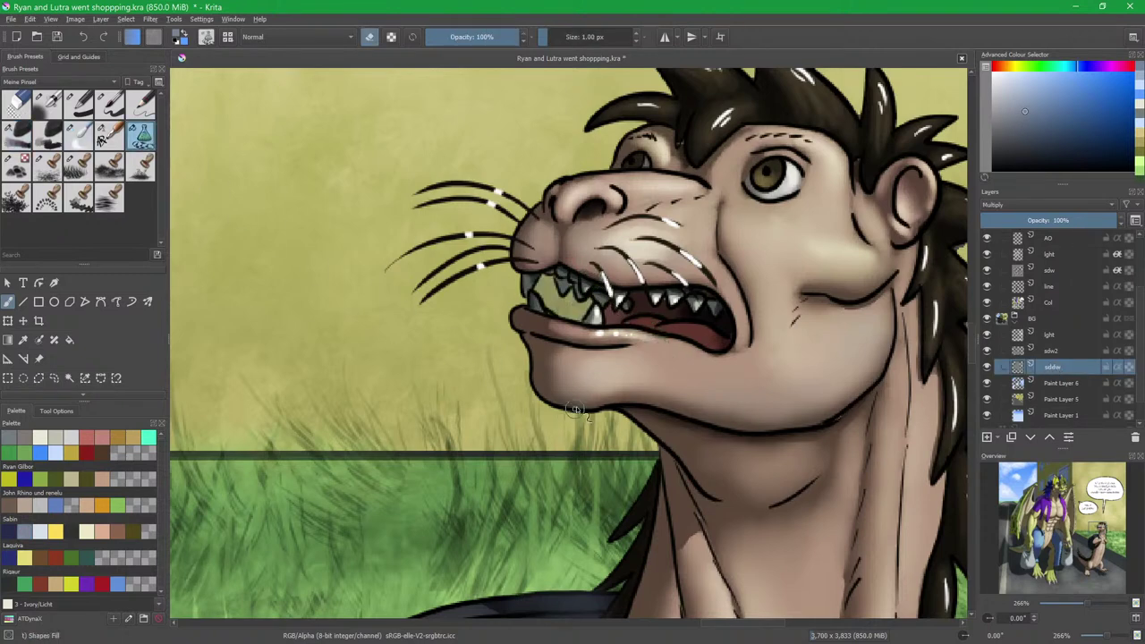
# Examine the background shadows around the dragon's arms, wings and shopping bags and around the smaller character.
pyautogui.scroll(-2, 621, 344)
pyautogui.scroll(-1, 532, 407)
pyautogui.moveTo(501, 412); pyautogui.dragTo(939, 215)
pyautogui.moveTo(523, 391); pyautogui.dragTo(744, 381)
pyautogui.scroll(-1, 767, 352)
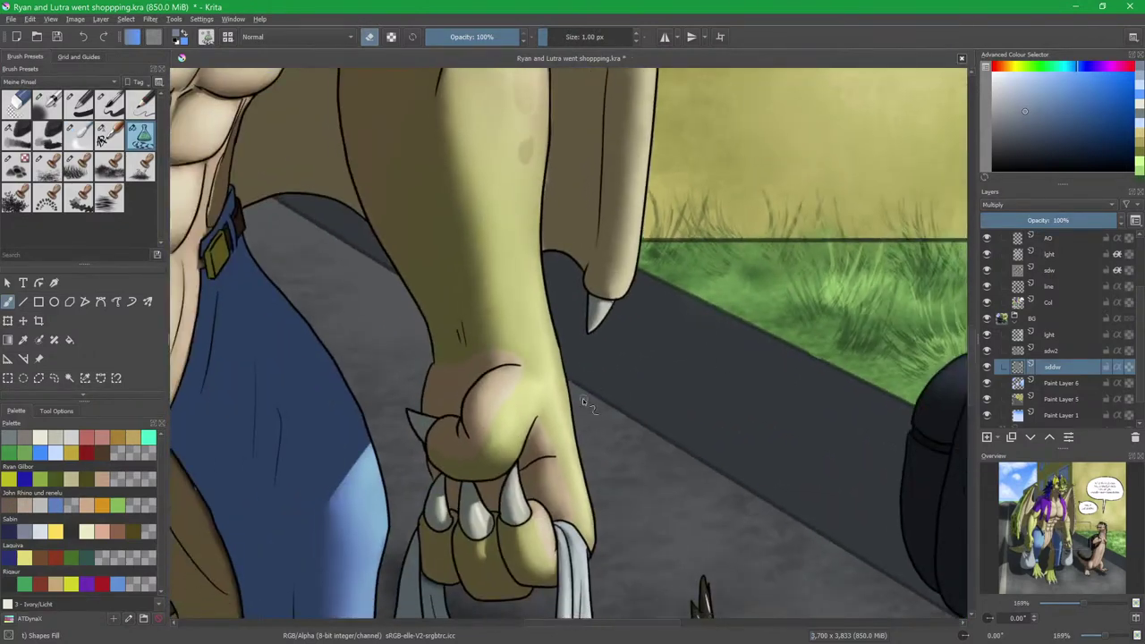
pyautogui.moveTo(627, 382); pyautogui.dragTo(767, 390)
pyautogui.scroll(-4, 767, 390)
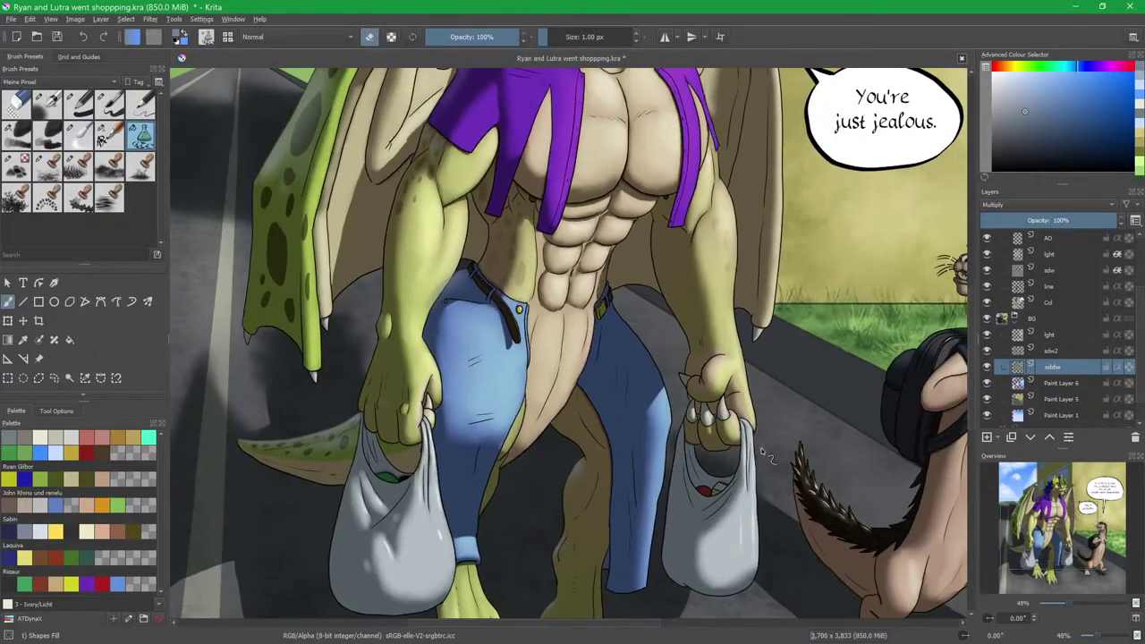
pyautogui.moveTo(689, 293); pyautogui.dragTo(626, 493)
pyautogui.moveTo(845, 380); pyautogui.dragTo(484, 263)
# Paint small blue-grey reflections on the smaller character's front teeth on the ambient ref layer with the charcoal brush at 8.94 px.
pyautogui.click(1014, 317)
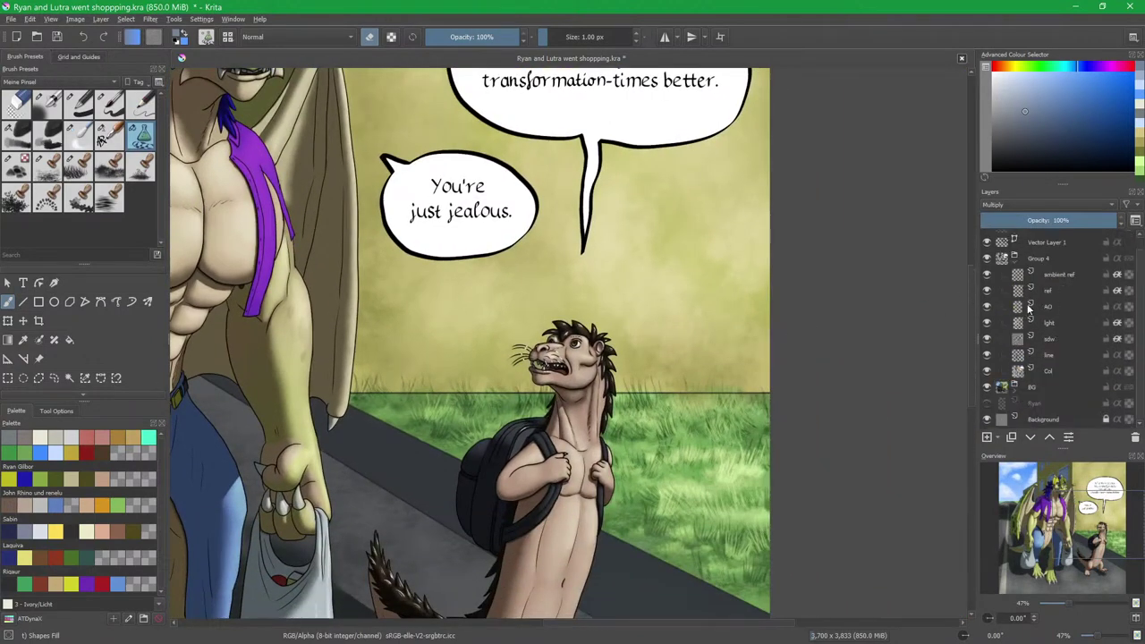
pyautogui.click(1058, 273)
pyautogui.scroll(5, 588, 331)
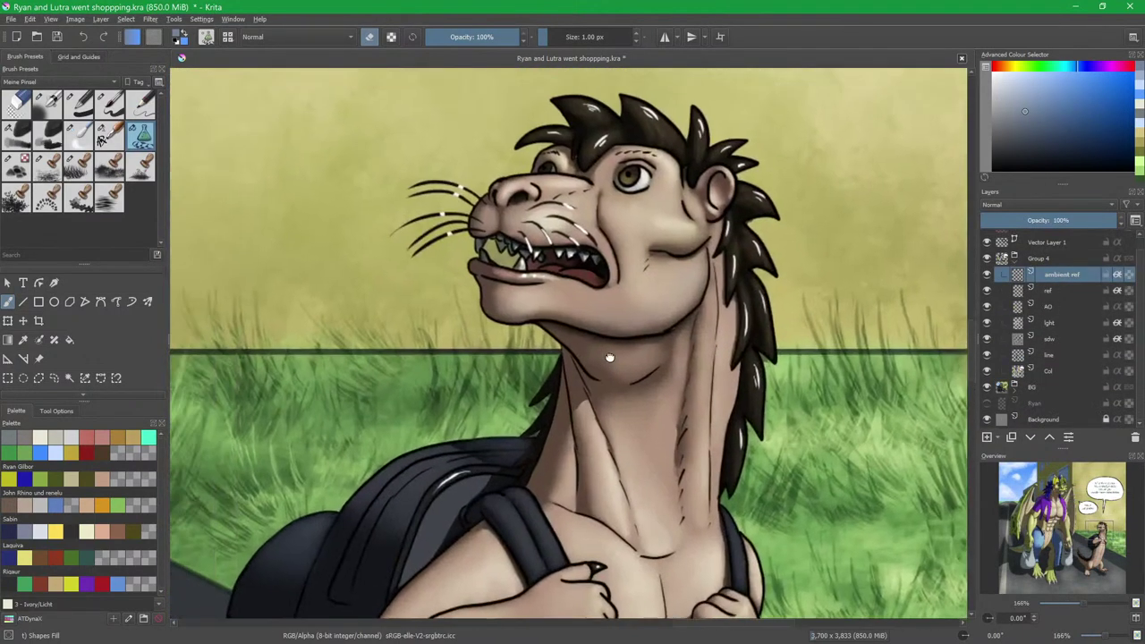
pyautogui.press('/')
pyautogui.scroll(2, 631, 387)
pyautogui.click(20, 143)
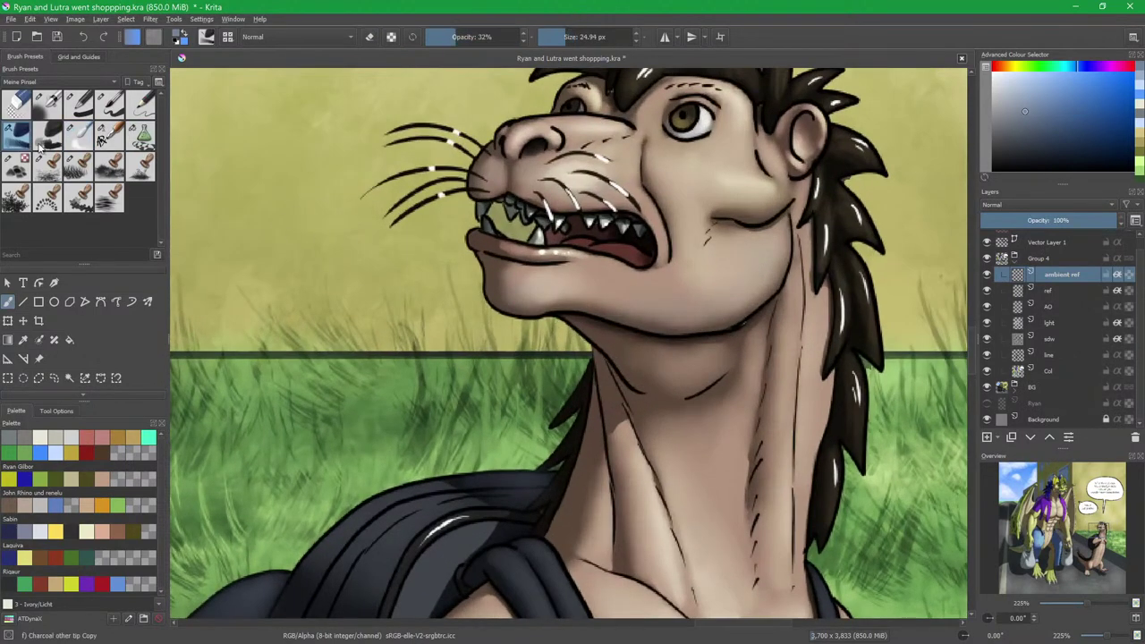
pyautogui.scroll(2, 617, 268)
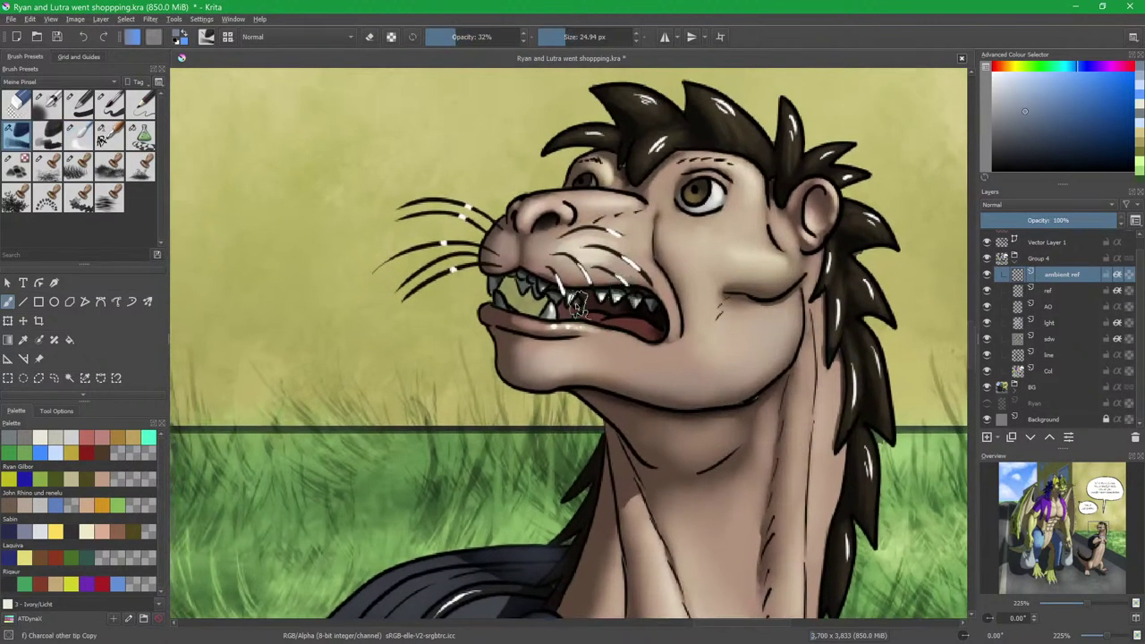
pyautogui.hscroll(-3, 637, 300)
pyautogui.scroll(3, 626, 304)
pyautogui.moveTo(597, 281); pyautogui.dragTo(560, 280)
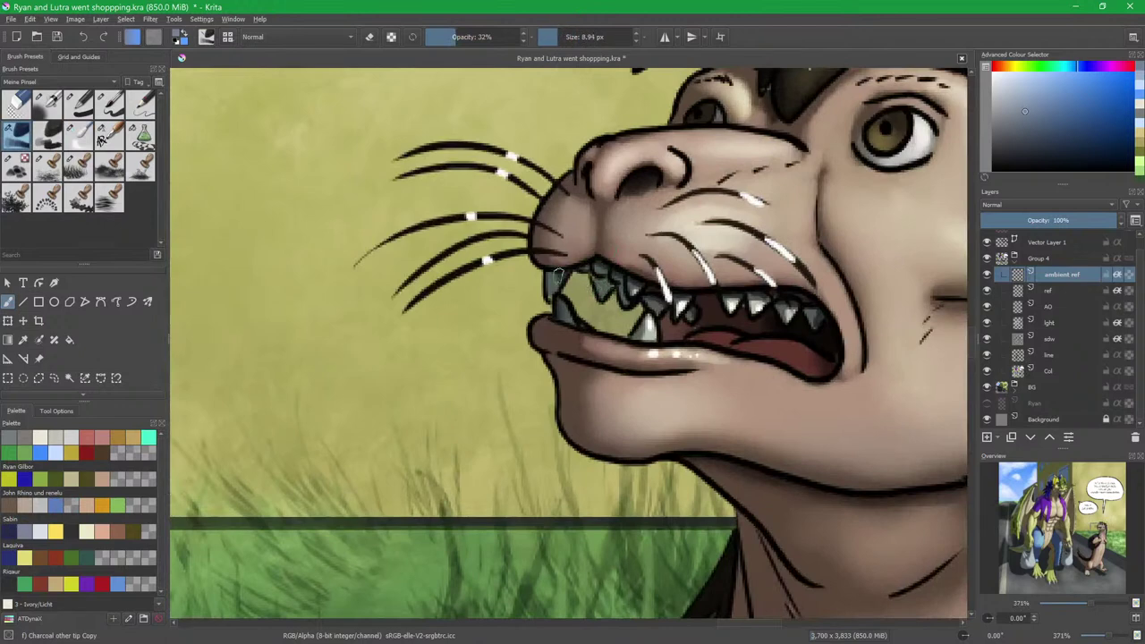
# Add blue-grey reflections to the smaller character's muzzle, nose and far brow with the charcoal brush at 8.02 px.
pyautogui.scroll(2, 546, 207)
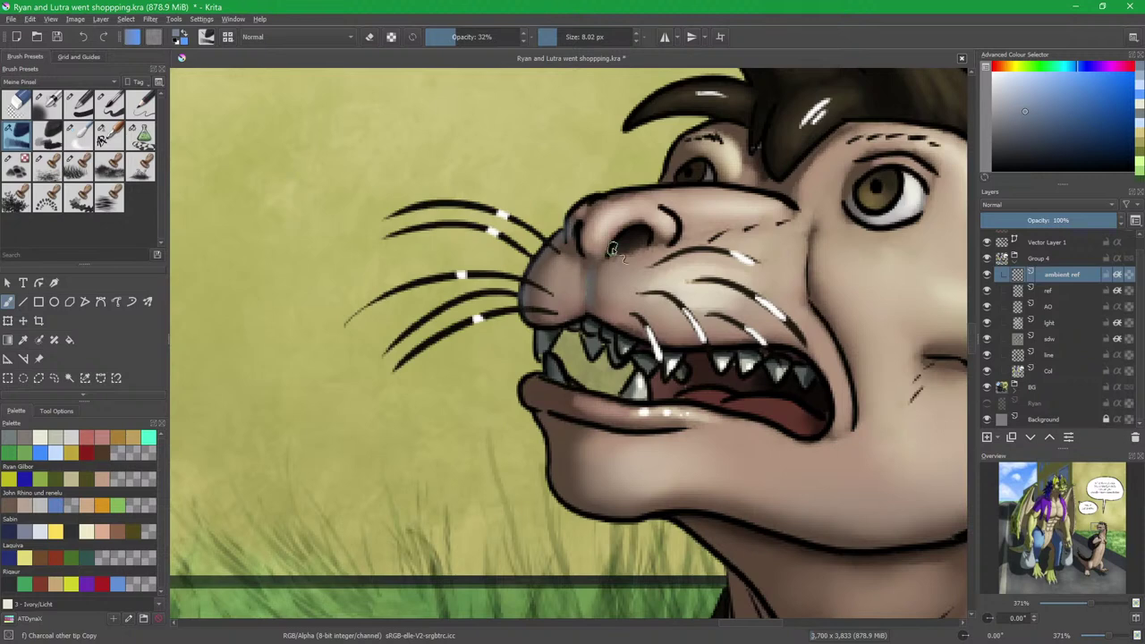
pyautogui.moveTo(676, 191); pyautogui.dragTo(595, 255)
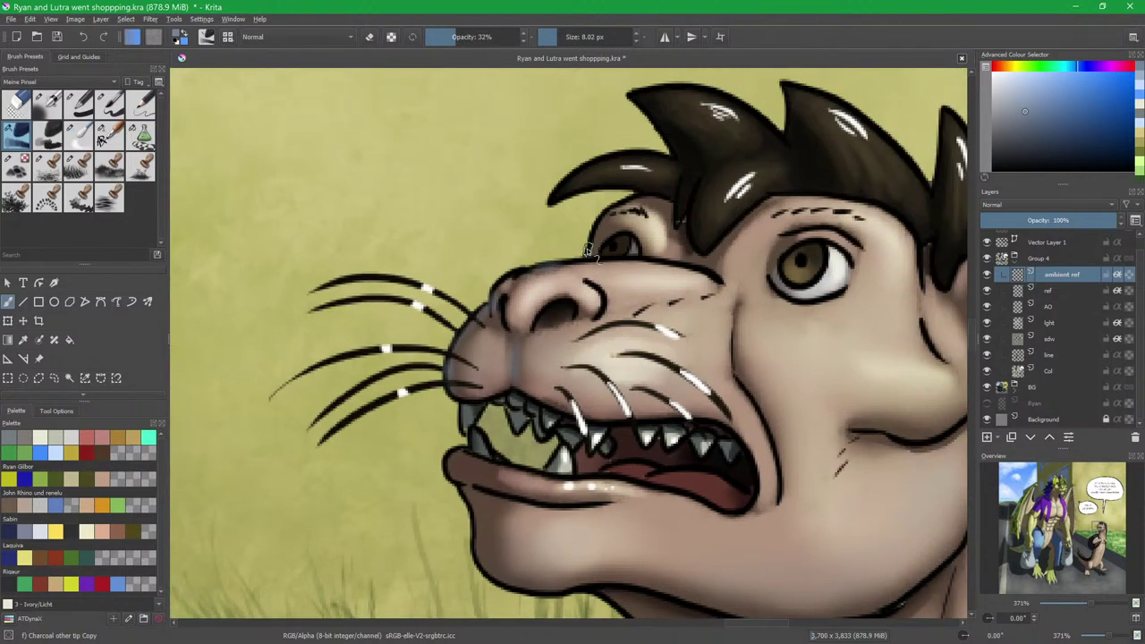
pyautogui.moveTo(637, 200); pyautogui.dragTo(595, 249)
pyautogui.moveTo(752, 347); pyautogui.dragTo(645, 232)
# Paint a pale reflection along the back edge of the smaller character's neck with the 12.02 px charcoal brush, and blur it.
pyautogui.keyDown('ctrl'); pyautogui.moveTo(658, 380); pyautogui.dragTo(630, 417); pyautogui.keyUp('ctrl')
pyautogui.moveTo(630, 417); pyautogui.dragTo(728, 218)
pyautogui.moveTo(651, 343)
pyautogui.mouseDown()
pyautogui.moveTo(665, 168)
pyautogui.moveTo(666, 200)
pyautogui.mouseUp()
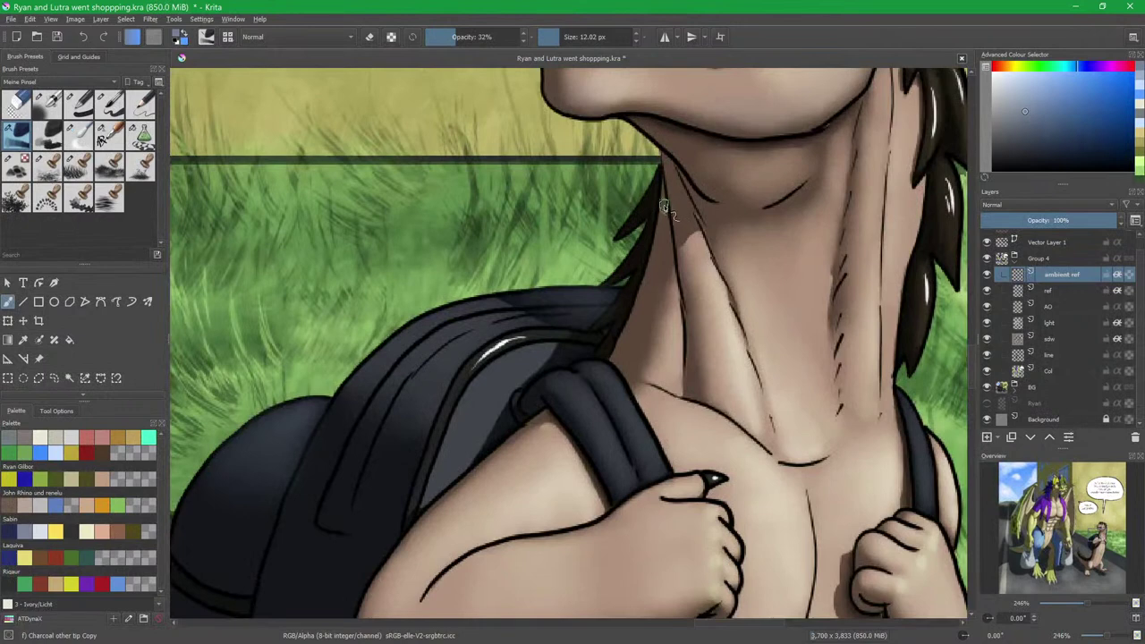
pyautogui.moveTo(644, 290); pyautogui.dragTo(615, 352)
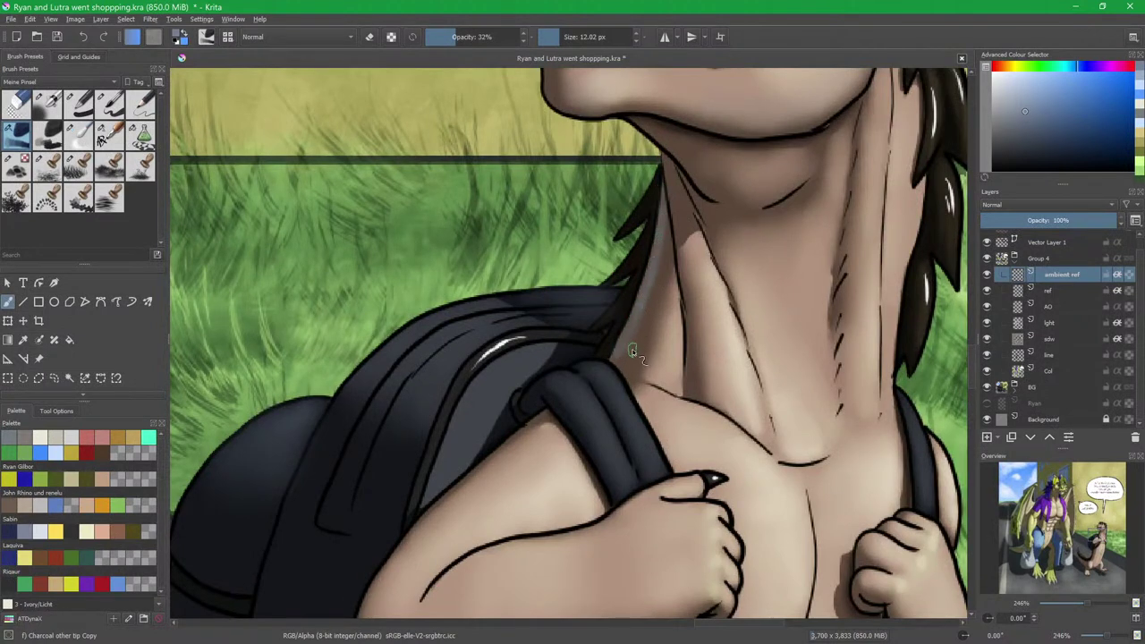
pyautogui.press('/')
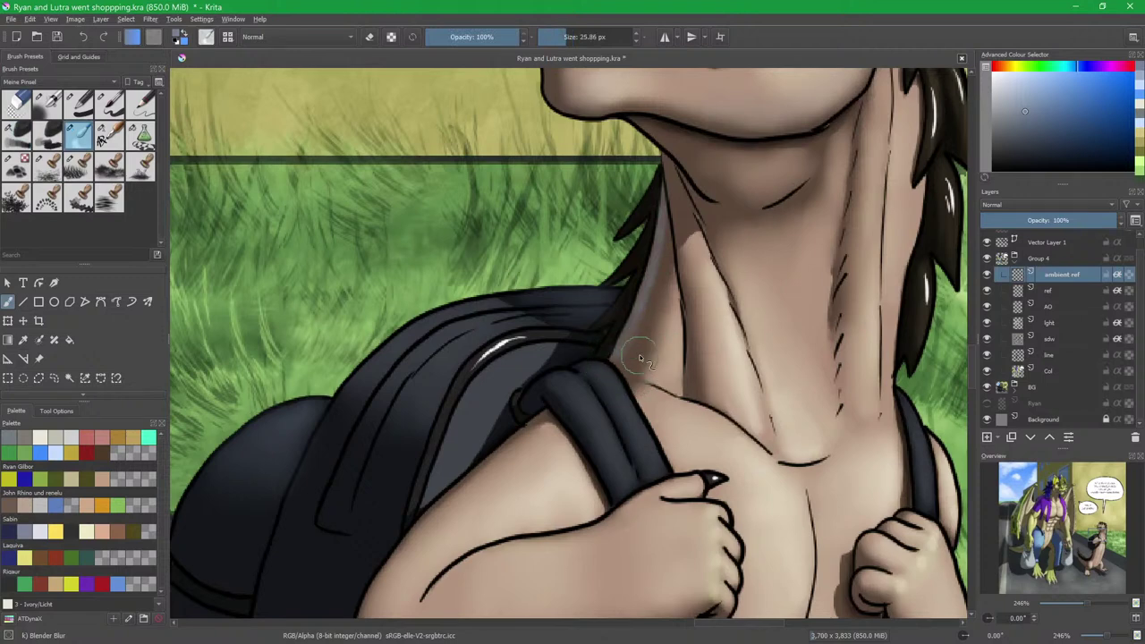
pyautogui.press('/')
# Paint reflections on the backpack's shoulder strap with the charcoal brush at 12.02 px, and blend them smooth.
pyautogui.scroll(1, 676, 255)
pyautogui.scroll(-5, 667, 224)
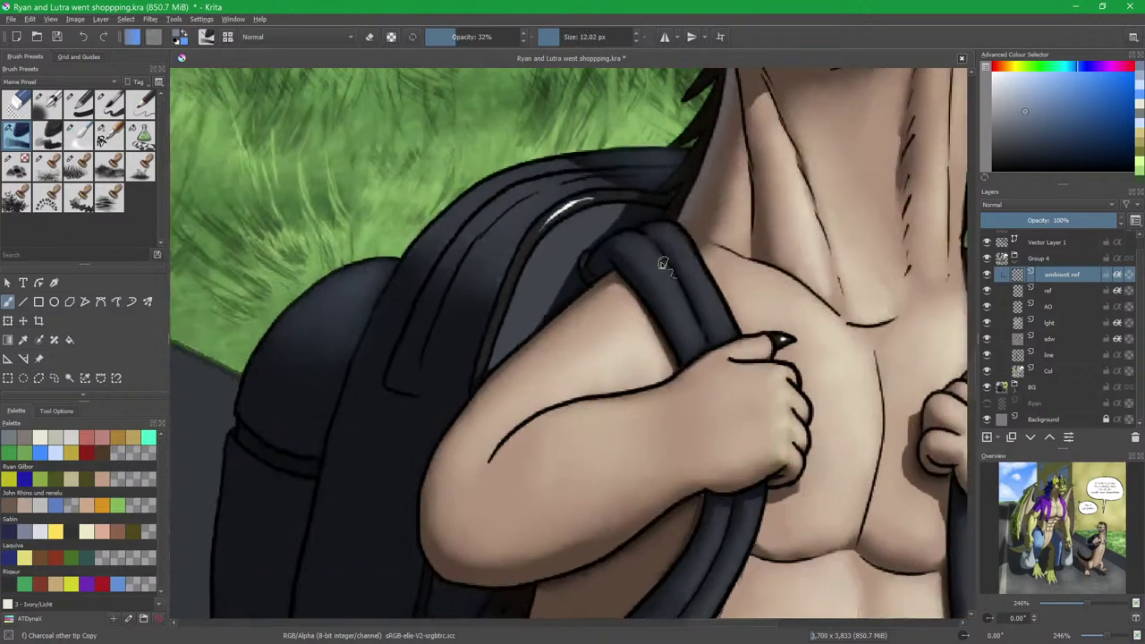
pyautogui.press('/')
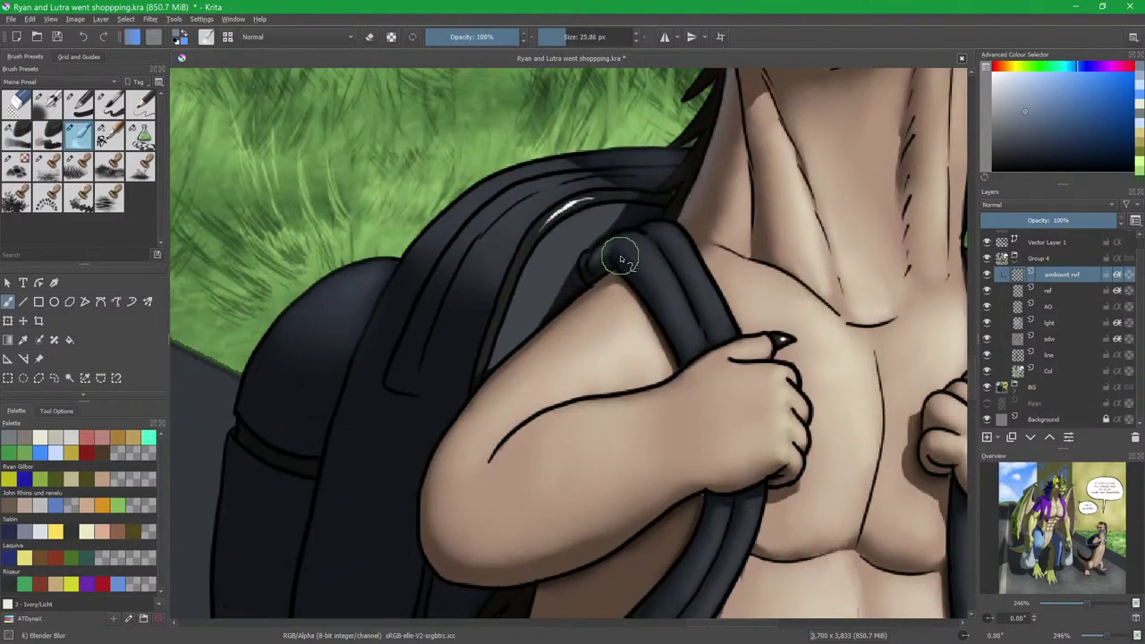
pyautogui.press('/')
# Paint a pale reflection along the back edge of the smaller character's torso with the 33.98 px charcoal brush, and blur it at 36.86 px.
pyautogui.moveTo(595, 412); pyautogui.dragTo(621, 340)
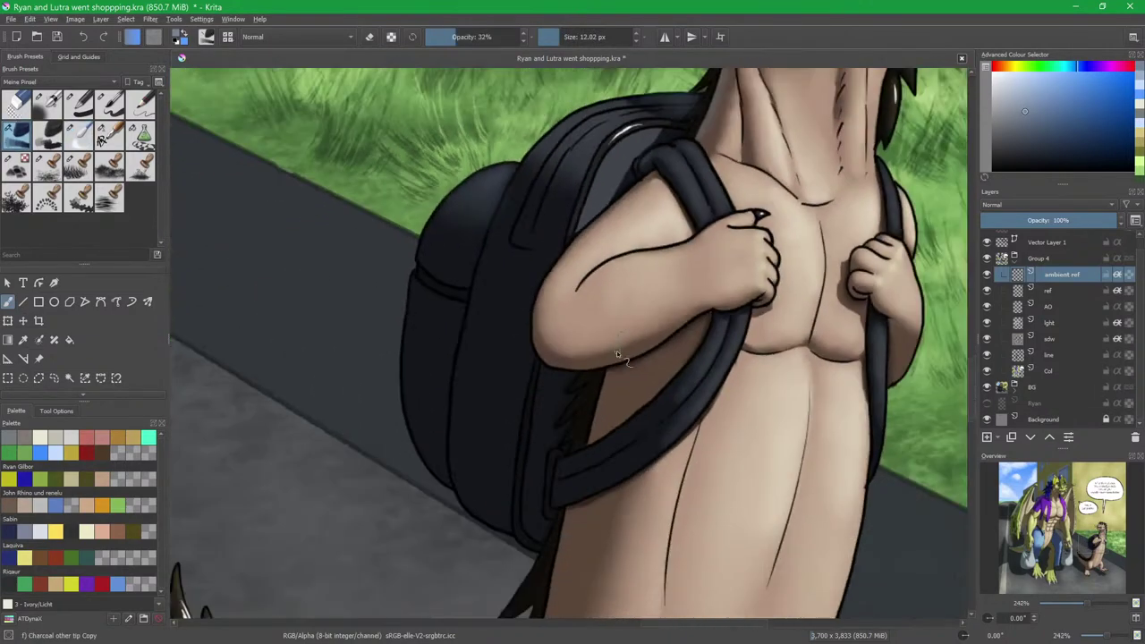
pyautogui.scroll(-2, 590, 315)
pyautogui.scroll(3, 614, 230)
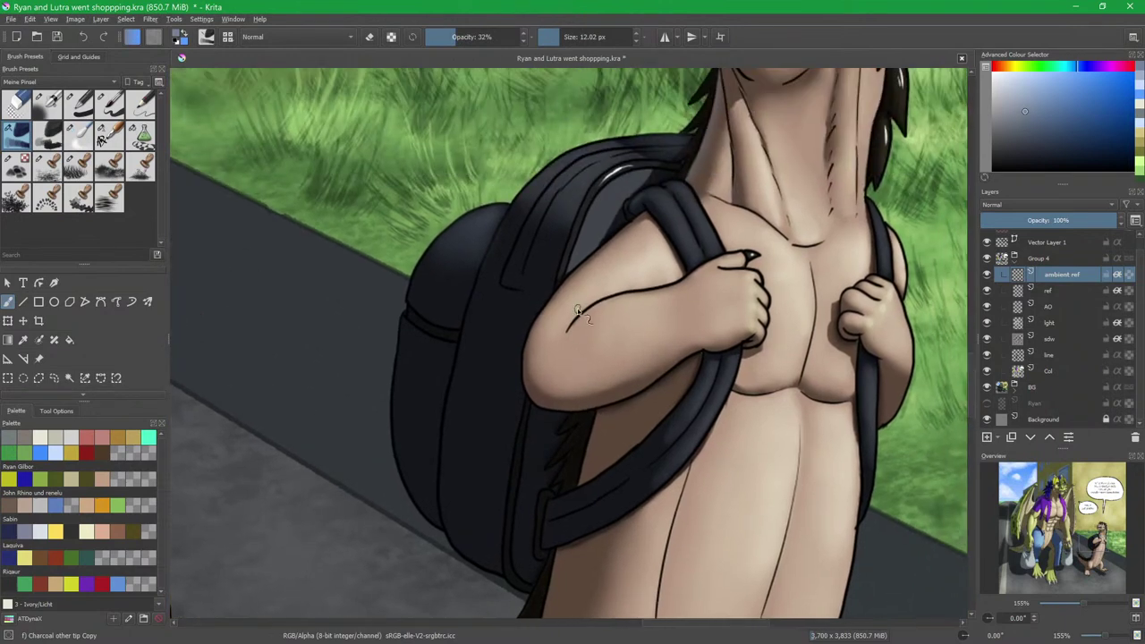
pyautogui.scroll(-5, 701, 419)
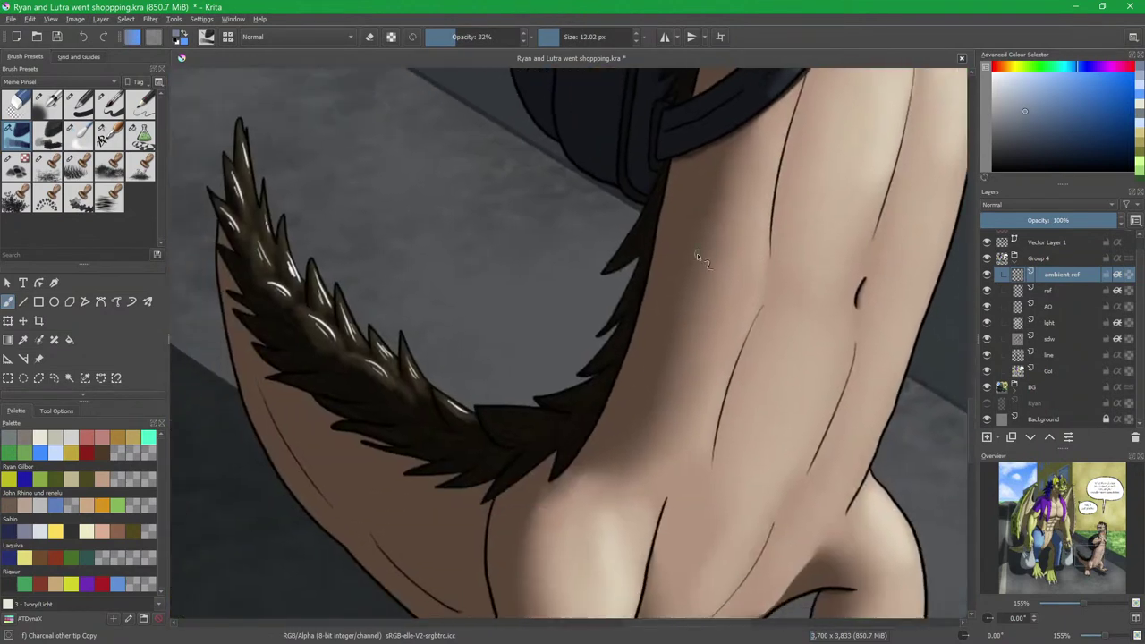
pyautogui.press(']')
pyautogui.moveTo(670, 214)
pyautogui.mouseDown()
pyautogui.moveTo(644, 335)
pyautogui.moveTo(654, 302)
pyautogui.moveTo(612, 413)
pyautogui.mouseUp()
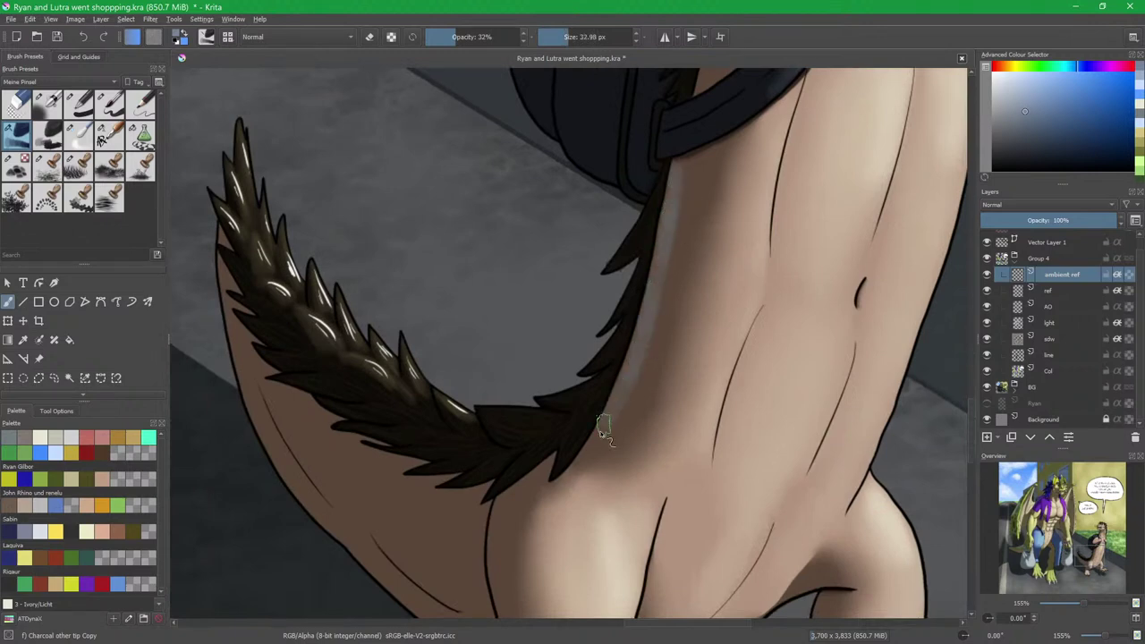
pyautogui.press('/')
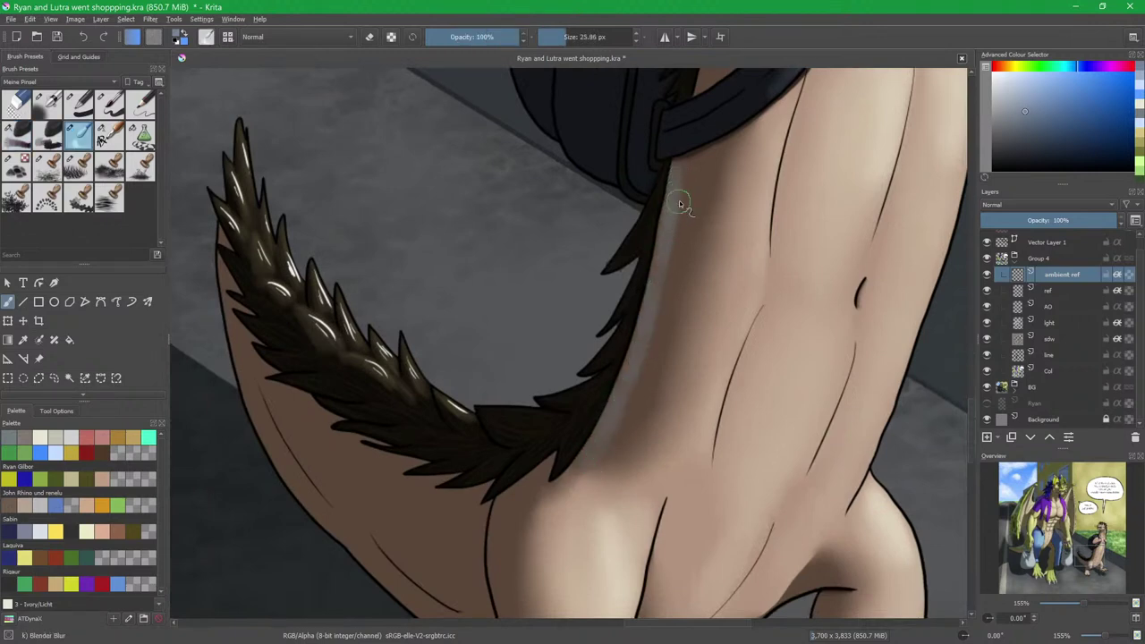
pyautogui.press(']')
pyautogui.moveTo(598, 412)
pyautogui.mouseDown()
pyautogui.moveTo(762, 257)
pyautogui.moveTo(639, 248)
pyautogui.mouseUp()
pyautogui.moveTo(635, 360); pyautogui.dragTo(701, 220)
pyautogui.moveTo(777, 261); pyautogui.dragTo(540, 359)
pyautogui.scroll(-2, 651, 273)
pyautogui.moveTo(671, 235); pyautogui.dragTo(626, 445)
pyautogui.moveTo(618, 182); pyautogui.dragTo(654, 338)
# Paint fine reflections on the mane spikes behind the smaller character's neck with the charcoal brush at about 6 px.
pyautogui.scroll(2, 690, 215)
pyautogui.scroll(4, 656, 331)
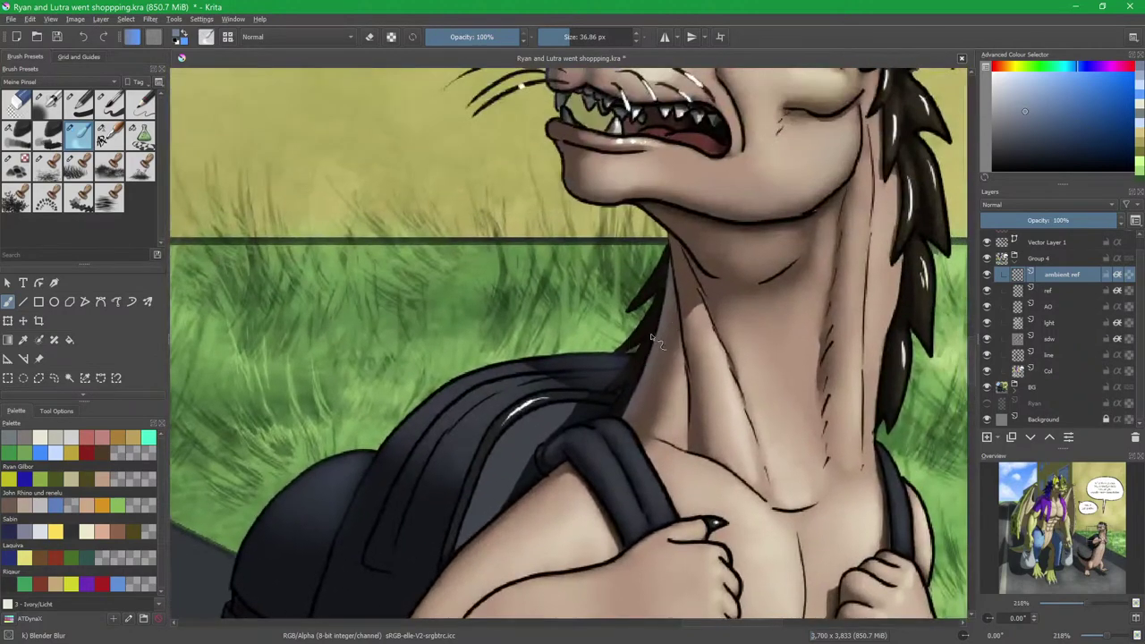
pyautogui.press('/')
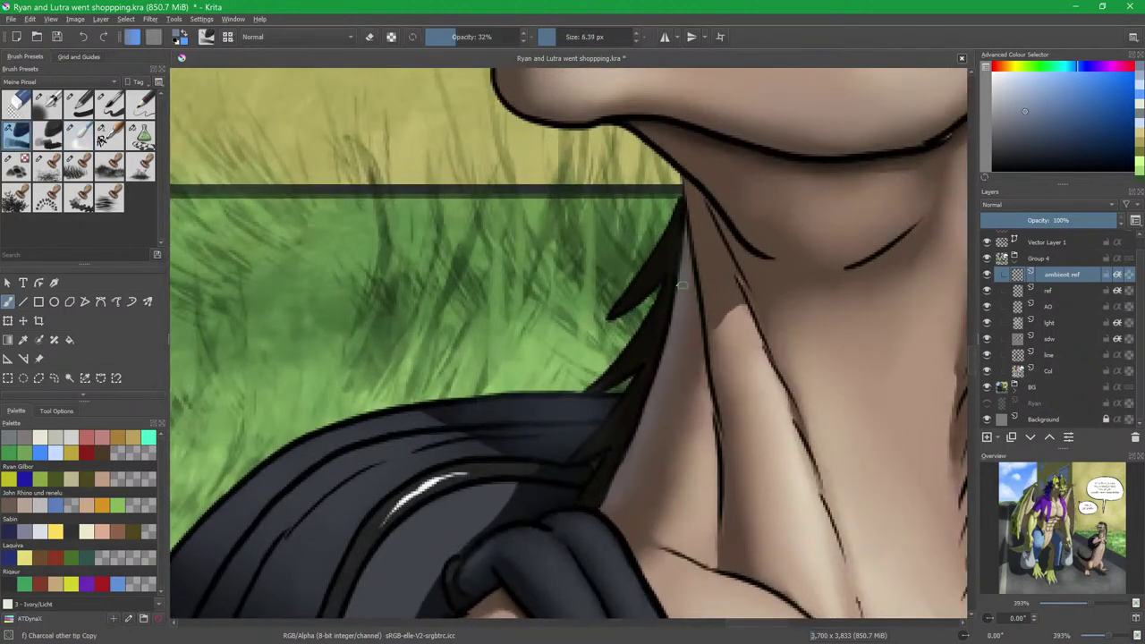
pyautogui.moveTo(623, 303)
pyautogui.mouseDown()
pyautogui.moveTo(676, 221)
pyautogui.moveTo(614, 315)
pyautogui.mouseUp()
pyautogui.moveTo(659, 256)
pyautogui.mouseDown()
pyautogui.moveTo(624, 313)
pyautogui.moveTo(619, 324)
pyautogui.moveTo(642, 332)
pyautogui.moveTo(661, 298)
pyautogui.moveTo(597, 394)
pyautogui.mouseUp()
pyautogui.moveTo(643, 332)
pyautogui.mouseDown()
pyautogui.moveTo(579, 461)
pyautogui.moveTo(644, 377)
pyautogui.mouseUp()
pyautogui.moveTo(610, 417); pyautogui.dragTo(688, 265)
pyautogui.moveTo(668, 349)
pyautogui.mouseDown()
pyautogui.moveTo(692, 297)
pyautogui.moveTo(684, 310)
pyautogui.mouseUp()
# Paint thin blue-grey reflections on the upper fur spikes of the lower back, just below the backpack, with the 5.88 px charcoal brush.
pyautogui.moveTo(524, 489); pyautogui.dragTo(766, 190)
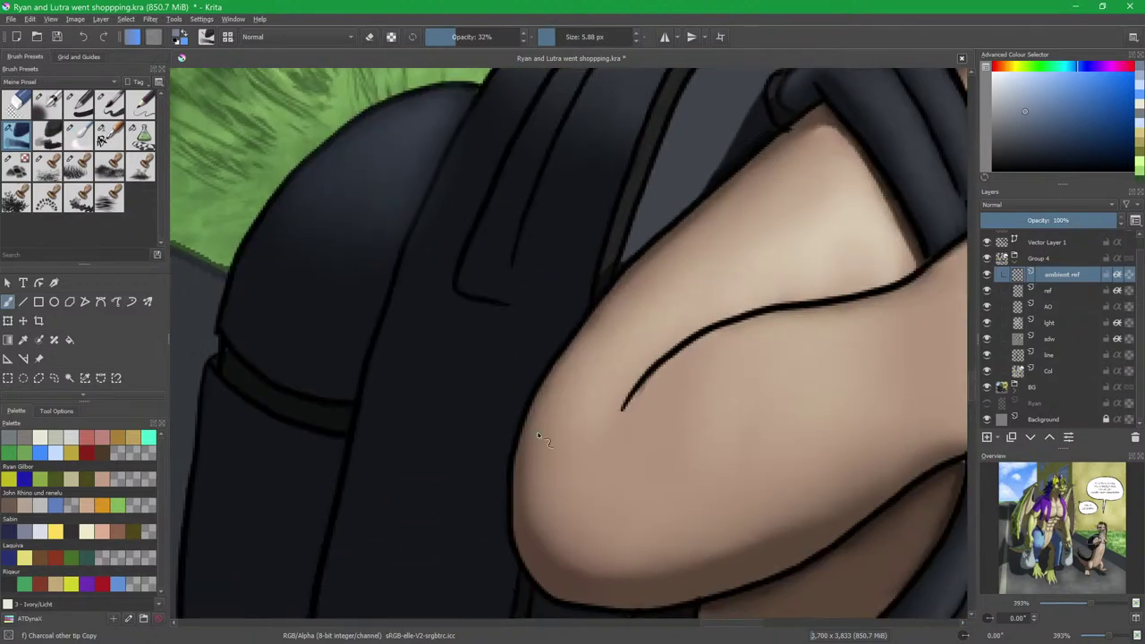
pyautogui.moveTo(561, 403); pyautogui.dragTo(780, 106)
pyautogui.scroll(-1, 696, 199)
pyautogui.moveTo(627, 470); pyautogui.dragTo(682, 129)
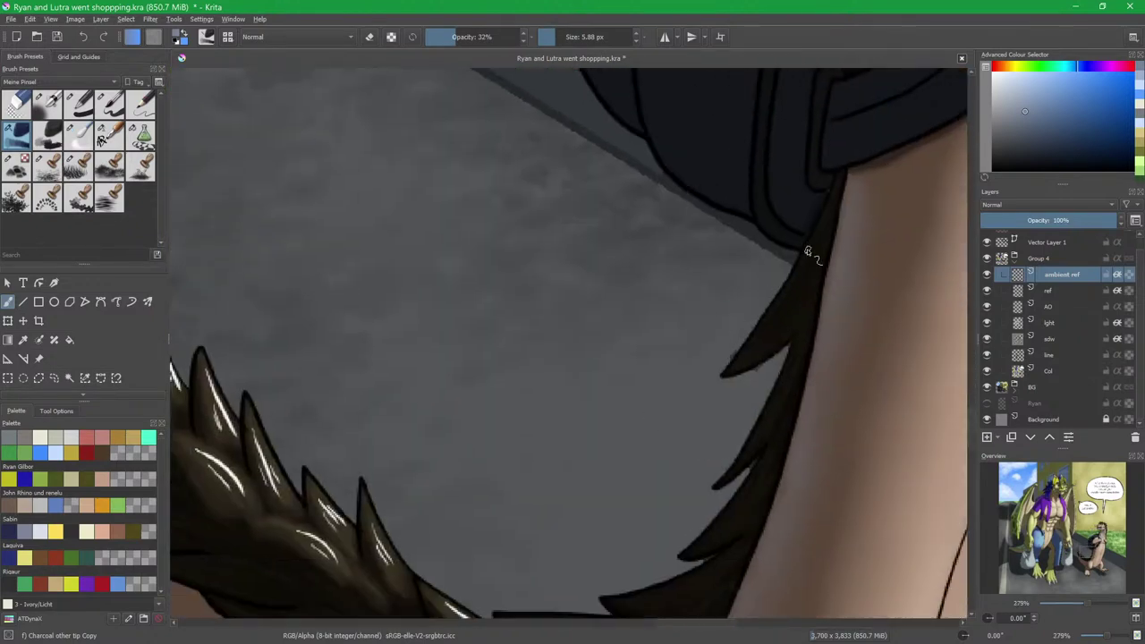
pyautogui.moveTo(832, 195); pyautogui.dragTo(761, 310)
pyautogui.moveTo(726, 366)
pyautogui.mouseDown()
pyautogui.moveTo(808, 251)
pyautogui.moveTo(726, 370)
pyautogui.moveTo(787, 291)
pyautogui.mouseUp()
pyautogui.moveTo(733, 466)
pyautogui.mouseDown()
pyautogui.moveTo(789, 367)
pyautogui.moveTo(786, 401)
pyautogui.mouseUp()
pyautogui.moveTo(721, 485)
pyautogui.mouseDown()
pyautogui.moveTo(699, 292)
pyautogui.moveTo(724, 267)
pyautogui.mouseUp()
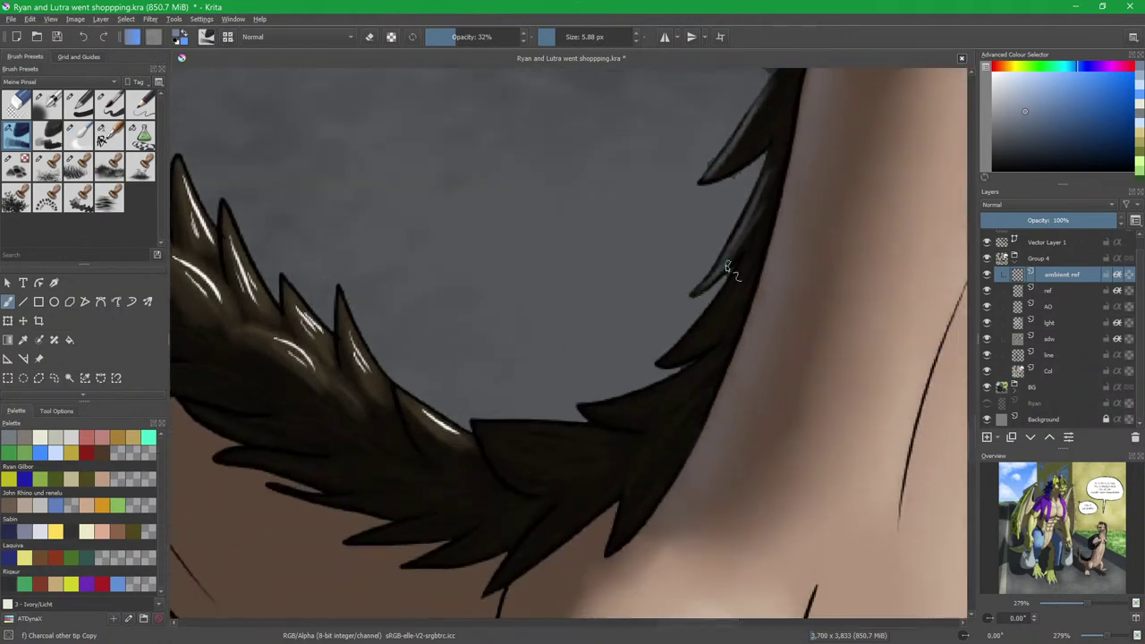
# Continue the thin blue-grey reflections down the remaining back spikes to the tail base with the 5.88 px charcoal brush.
pyautogui.moveTo(671, 356)
pyautogui.mouseDown()
pyautogui.moveTo(721, 293)
pyautogui.moveTo(712, 335)
pyautogui.mouseUp()
pyautogui.moveTo(590, 414)
pyautogui.mouseDown()
pyautogui.moveTo(713, 360)
pyautogui.moveTo(653, 394)
pyautogui.moveTo(634, 494)
pyautogui.mouseUp()
pyautogui.moveTo(678, 407)
pyautogui.mouseDown()
pyautogui.moveTo(629, 517)
pyautogui.moveTo(667, 434)
pyautogui.mouseUp()
pyautogui.moveTo(621, 524); pyautogui.dragTo(685, 401)
pyautogui.moveTo(649, 465); pyautogui.dragTo(685, 414)
# Streak blue-grey hair reflections over the large fur tufts at the root of the tail with the 5.88 px charcoal brush.
pyautogui.moveTo(484, 425); pyautogui.dragTo(616, 438)
pyautogui.moveTo(535, 427); pyautogui.dragTo(630, 449)
pyautogui.moveTo(482, 423)
pyautogui.mouseDown()
pyautogui.moveTo(588, 441)
pyautogui.moveTo(505, 451)
pyautogui.moveTo(595, 465)
pyautogui.moveTo(506, 560)
pyautogui.moveTo(497, 591)
pyautogui.moveTo(627, 440)
pyautogui.moveTo(518, 559)
pyautogui.moveTo(618, 461)
pyautogui.mouseUp()
pyautogui.moveTo(523, 557)
pyautogui.mouseDown()
pyautogui.moveTo(601, 486)
pyautogui.moveTo(618, 445)
pyautogui.mouseUp()
pyautogui.moveTo(478, 444); pyautogui.dragTo(595, 385)
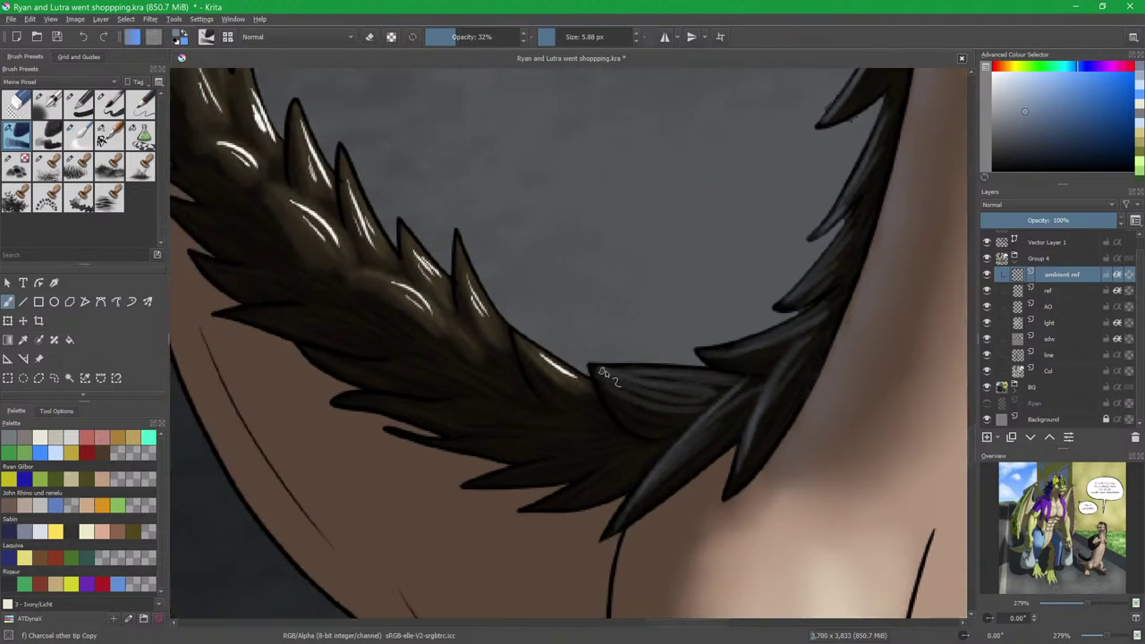
# Paint streaked blue-grey reflections on the shaded fur tufts along the tail's underside with the 5.88 px charcoal brush.
pyautogui.moveTo(552, 503)
pyautogui.mouseDown()
pyautogui.moveTo(615, 463)
pyautogui.moveTo(558, 496)
pyautogui.moveTo(645, 465)
pyautogui.moveTo(558, 500)
pyautogui.mouseUp()
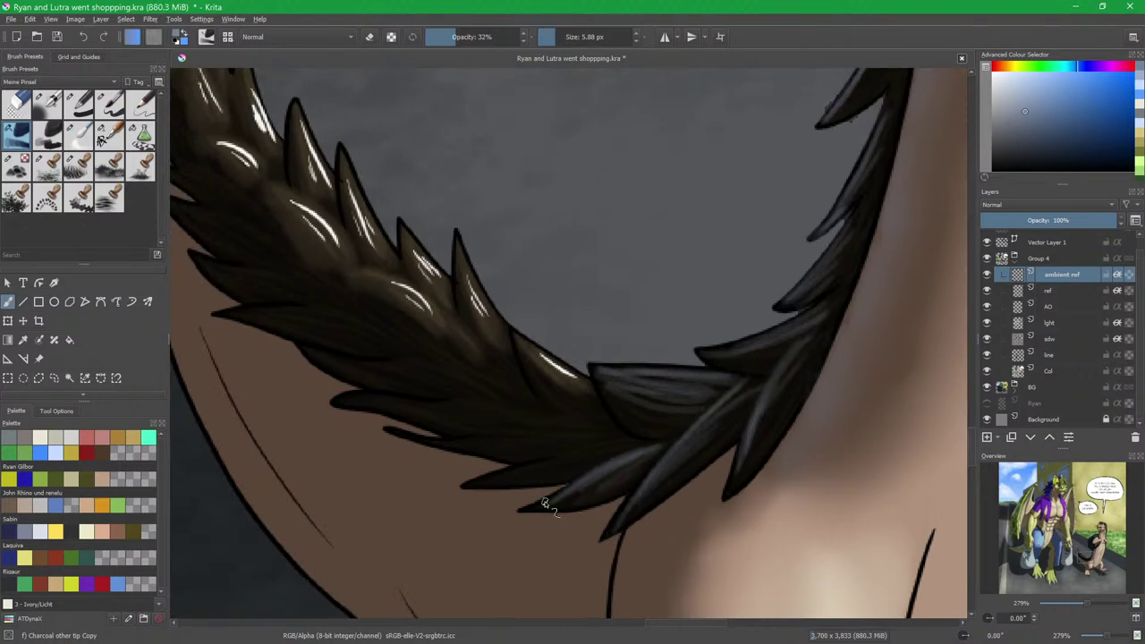
pyautogui.moveTo(487, 484); pyautogui.dragTo(630, 448)
pyautogui.moveTo(460, 431)
pyautogui.mouseDown()
pyautogui.moveTo(617, 438)
pyautogui.moveTo(494, 441)
pyautogui.moveTo(575, 445)
pyautogui.mouseUp()
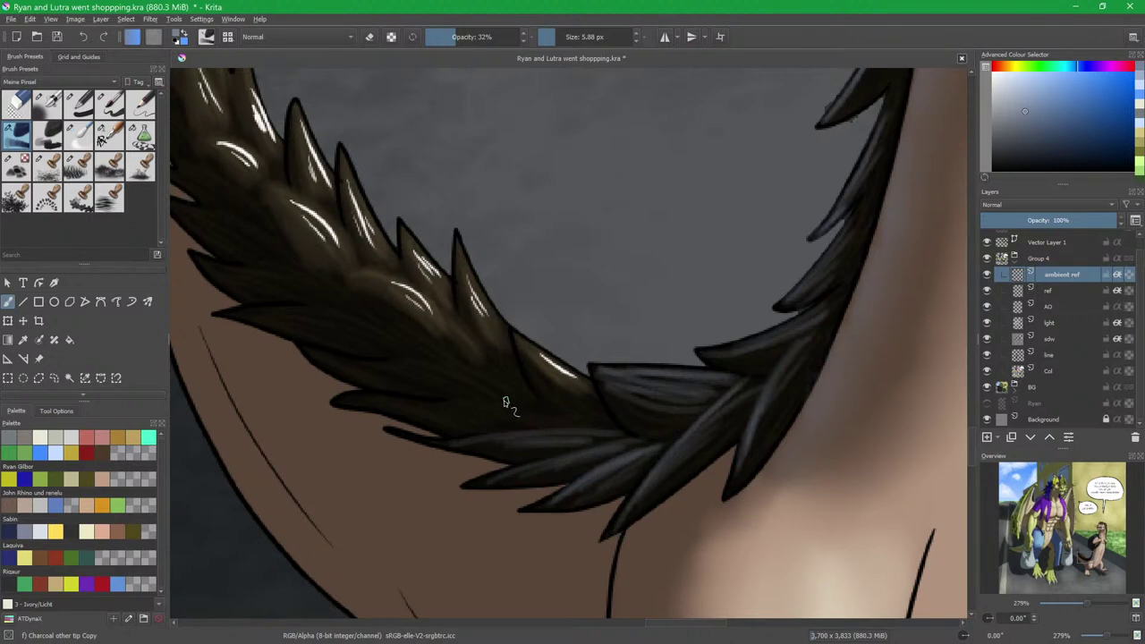
pyautogui.moveTo(447, 407)
pyautogui.mouseDown()
pyautogui.moveTo(586, 423)
pyautogui.moveTo(388, 401)
pyautogui.mouseUp()
pyautogui.moveTo(349, 315)
pyautogui.mouseDown()
pyautogui.moveTo(606, 421)
pyautogui.moveTo(671, 408)
pyautogui.moveTo(566, 396)
pyautogui.moveTo(576, 422)
pyautogui.moveTo(667, 377)
pyautogui.moveTo(670, 346)
pyautogui.moveTo(761, 335)
pyautogui.moveTo(767, 302)
pyautogui.moveTo(803, 301)
pyautogui.moveTo(716, 319)
pyautogui.moveTo(731, 303)
pyautogui.mouseUp()
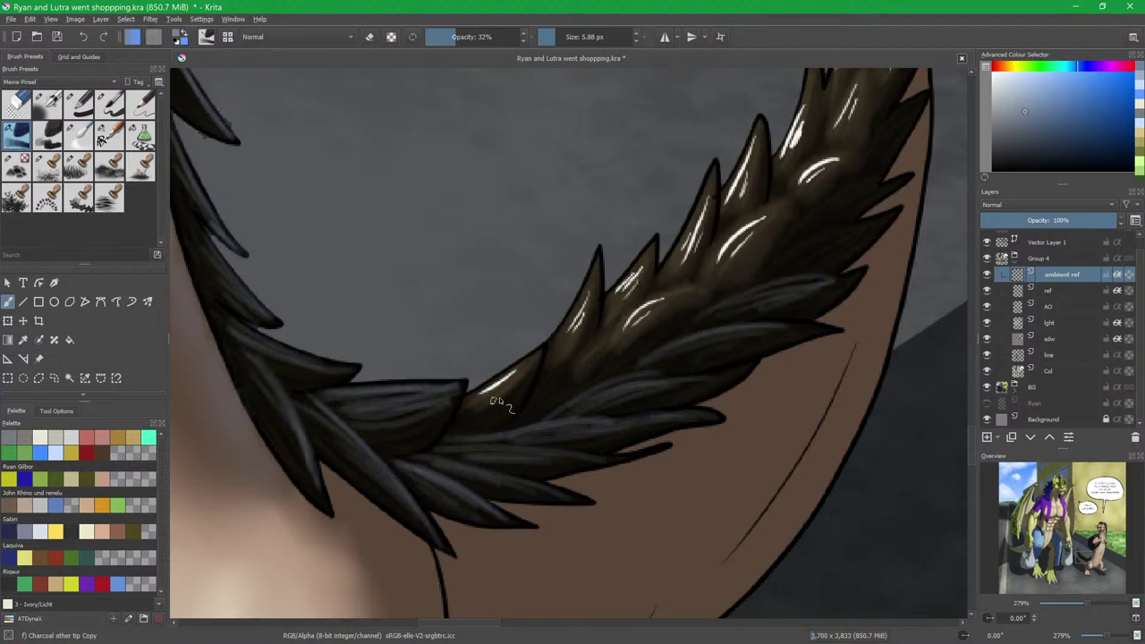
# Paint a thin blue-grey reflection along the top of the companion's shaded ankle with the 12.48 px charcoal brush and blur it.
pyautogui.moveTo(537, 405); pyautogui.dragTo(558, 394)
pyautogui.moveTo(782, 276)
pyautogui.mouseDown()
pyautogui.moveTo(682, 356)
pyautogui.moveTo(787, 312)
pyautogui.moveTo(699, 318)
pyautogui.moveTo(793, 245)
pyautogui.moveTo(825, 187)
pyautogui.moveTo(792, 208)
pyautogui.moveTo(731, 291)
pyautogui.mouseUp()
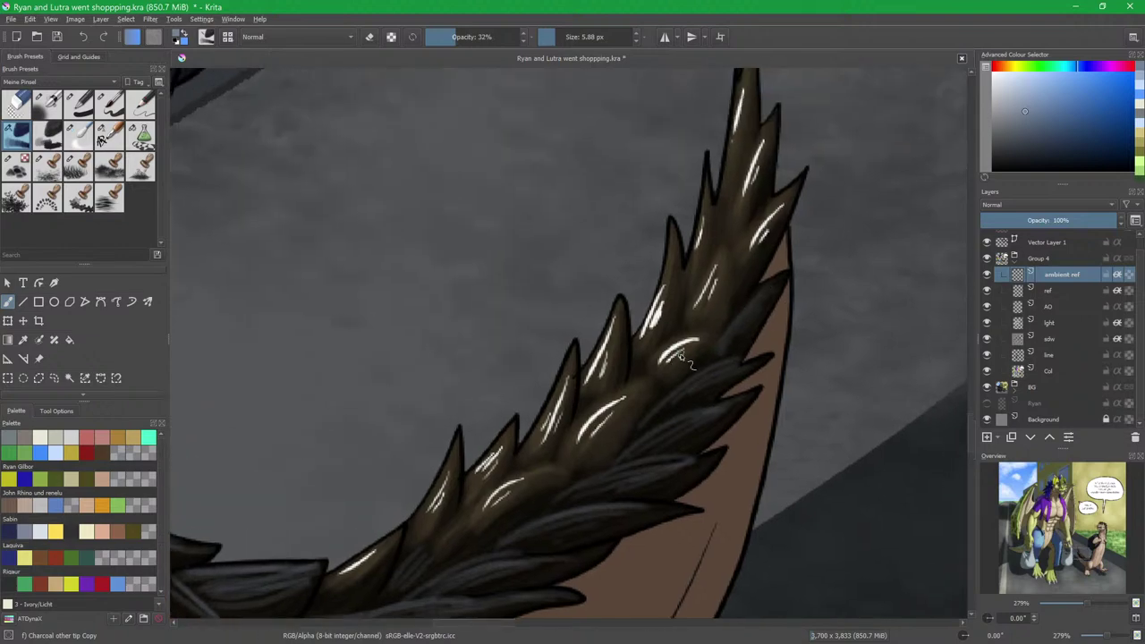
pyautogui.scroll(-6, 681, 356)
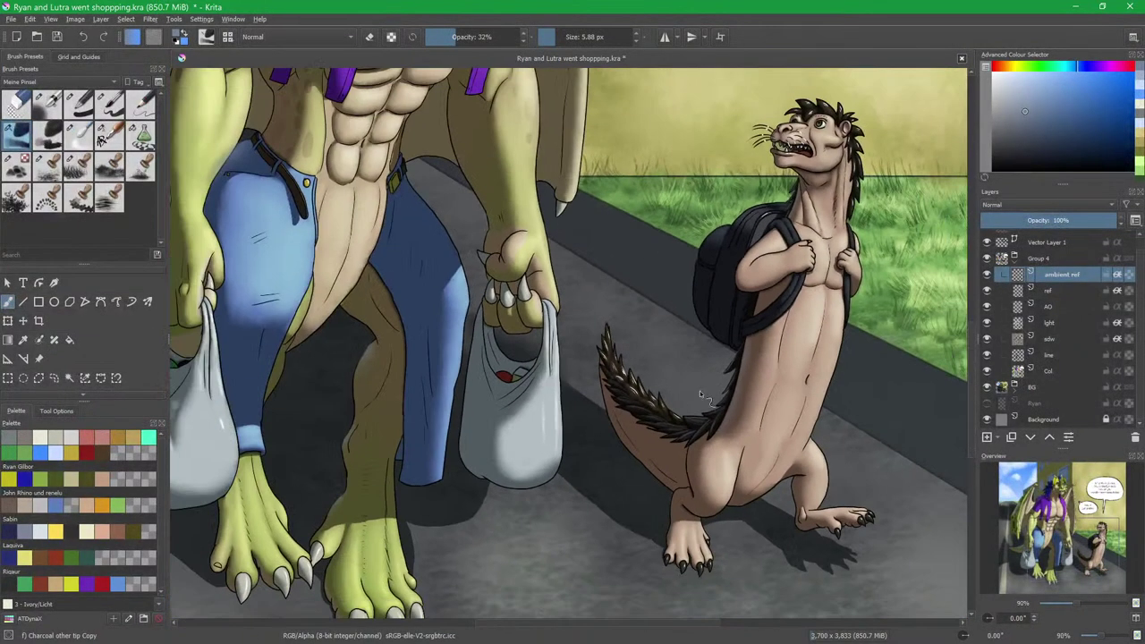
pyautogui.scroll(5, 724, 439)
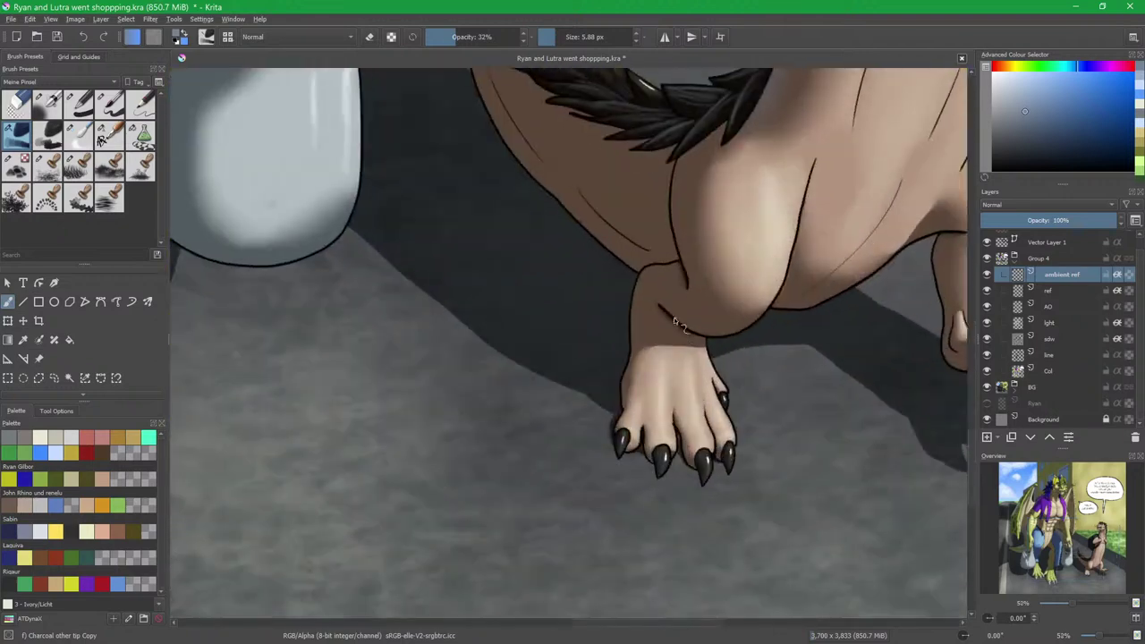
pyautogui.scroll(2, 656, 295)
pyautogui.moveTo(642, 262); pyautogui.dragTo(682, 247)
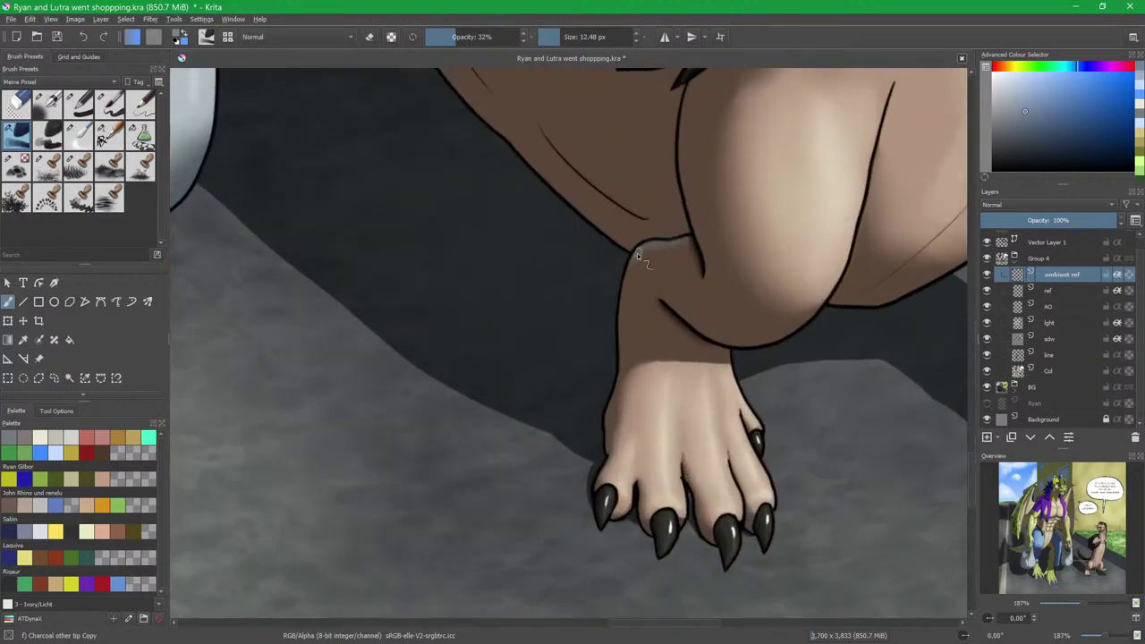
pyautogui.press('/')
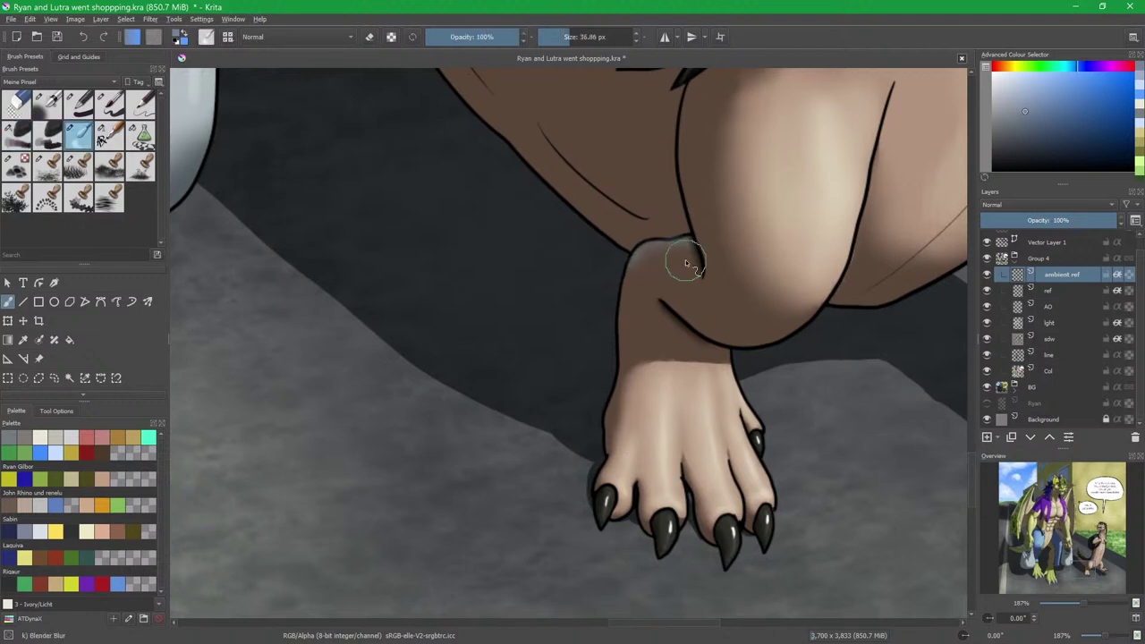
pyautogui.press('/')
# Sample the dark asphalt grey beside the dragon's shopping bag and shift it to a slightly more saturated green-grey for ground reflections.
pyautogui.scroll(-4, 675, 260)
pyautogui.moveTo(675, 260); pyautogui.dragTo(677, 369)
pyautogui.moveTo(579, 371); pyautogui.dragTo(780, 388)
pyautogui.scroll(-4, 780, 388)
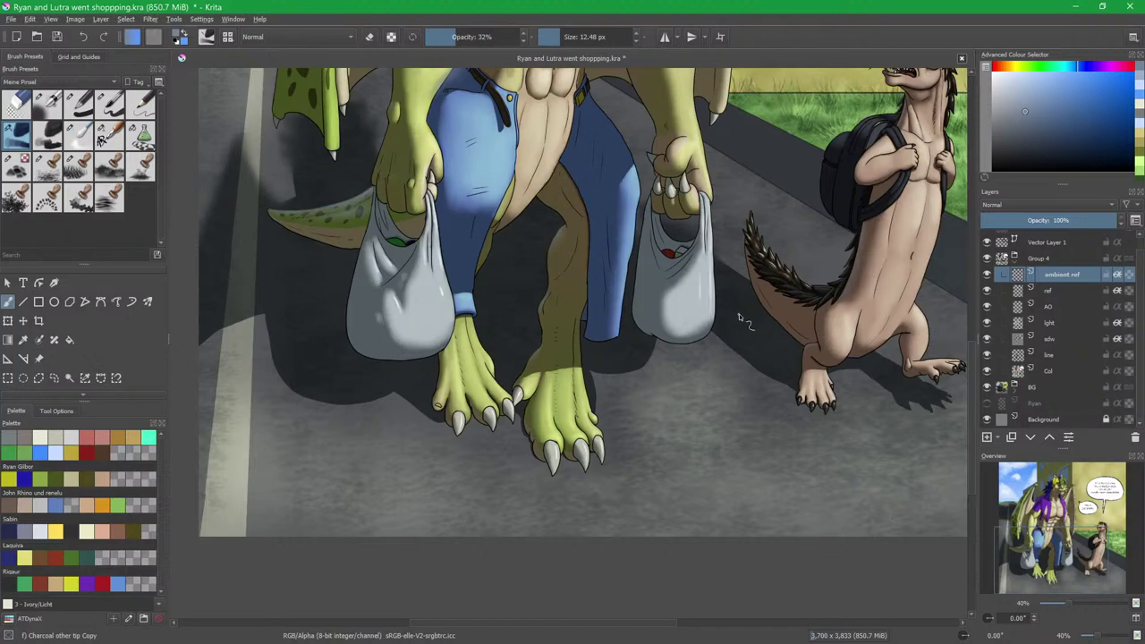
pyautogui.moveTo(729, 291); pyautogui.dragTo(684, 477)
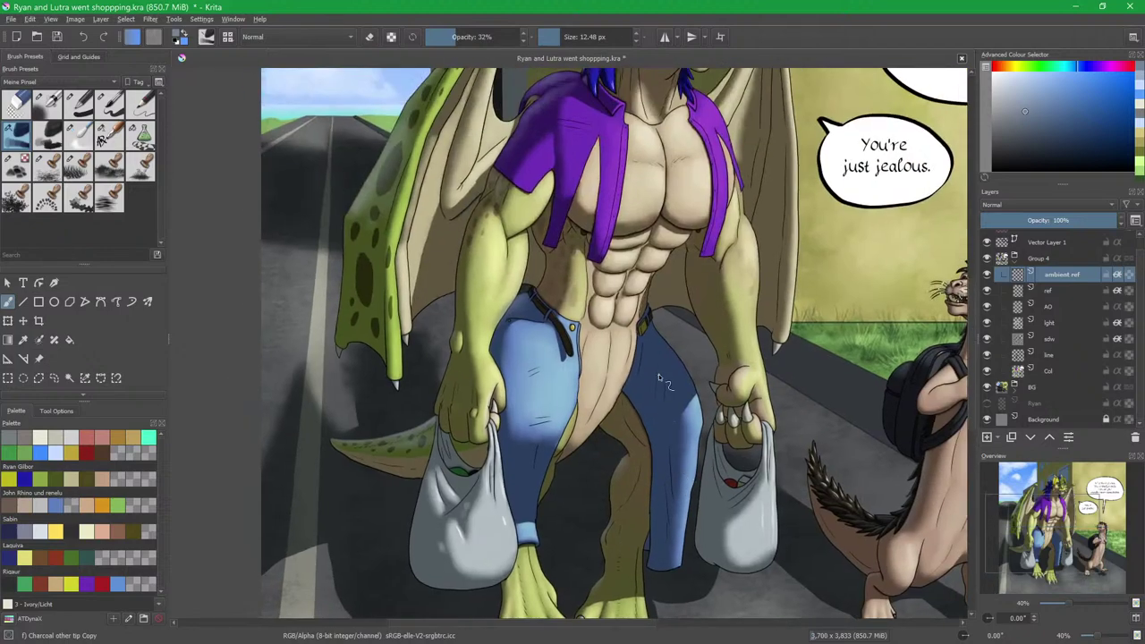
pyautogui.moveTo(659, 378); pyautogui.dragTo(713, 329)
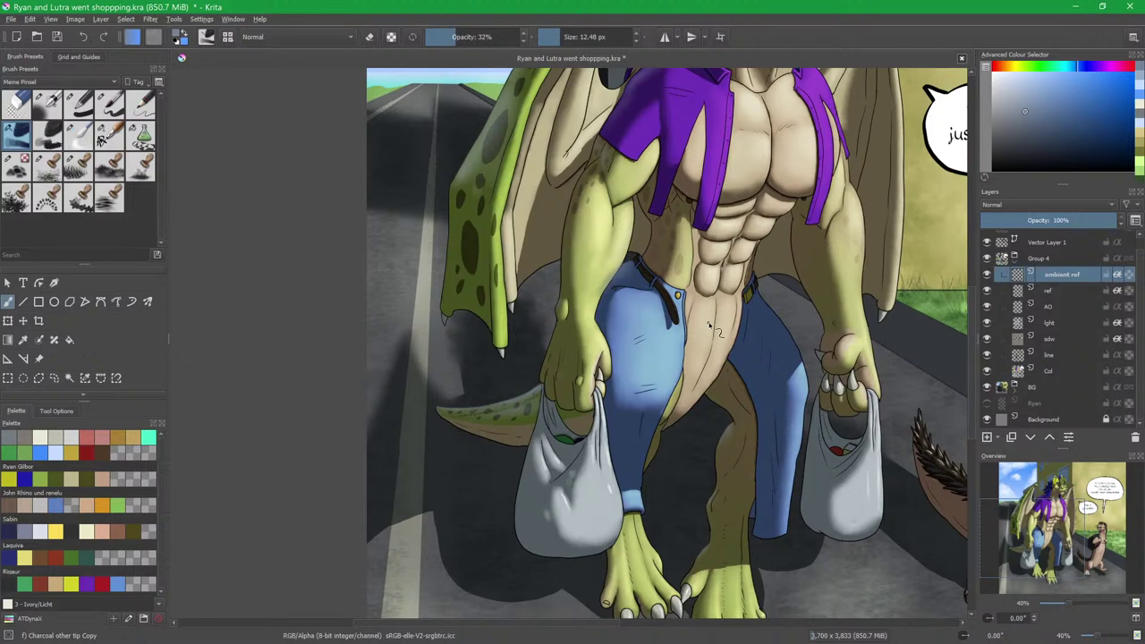
pyautogui.moveTo(569, 414); pyautogui.dragTo(631, 258)
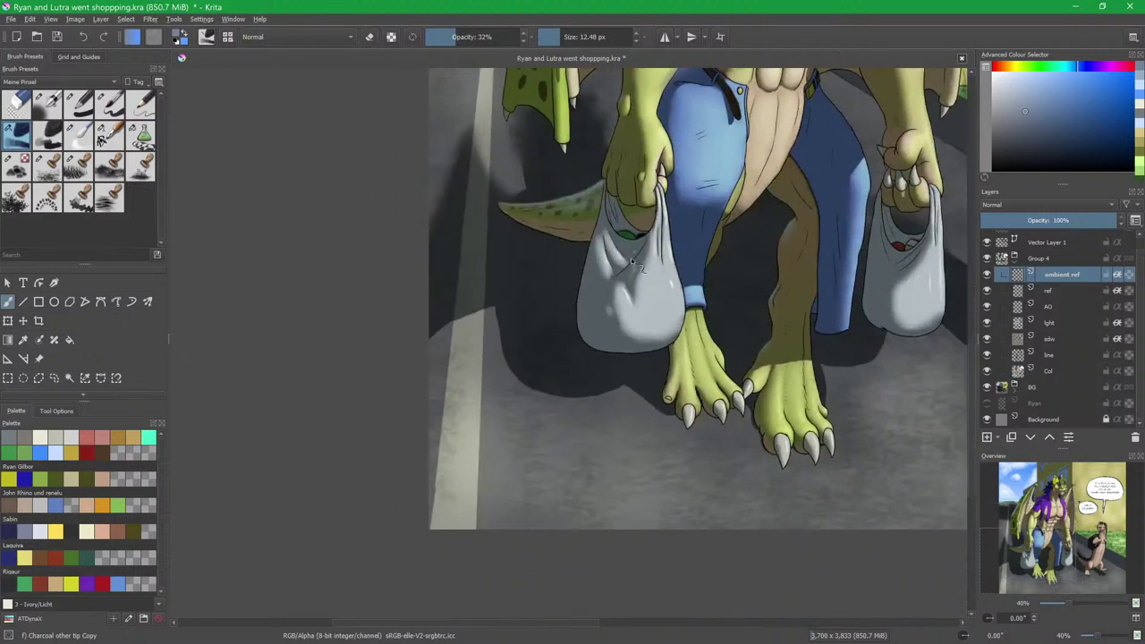
pyautogui.keyDown('ctrl'); pyautogui.click(538, 434); pyautogui.keyUp('ctrl')
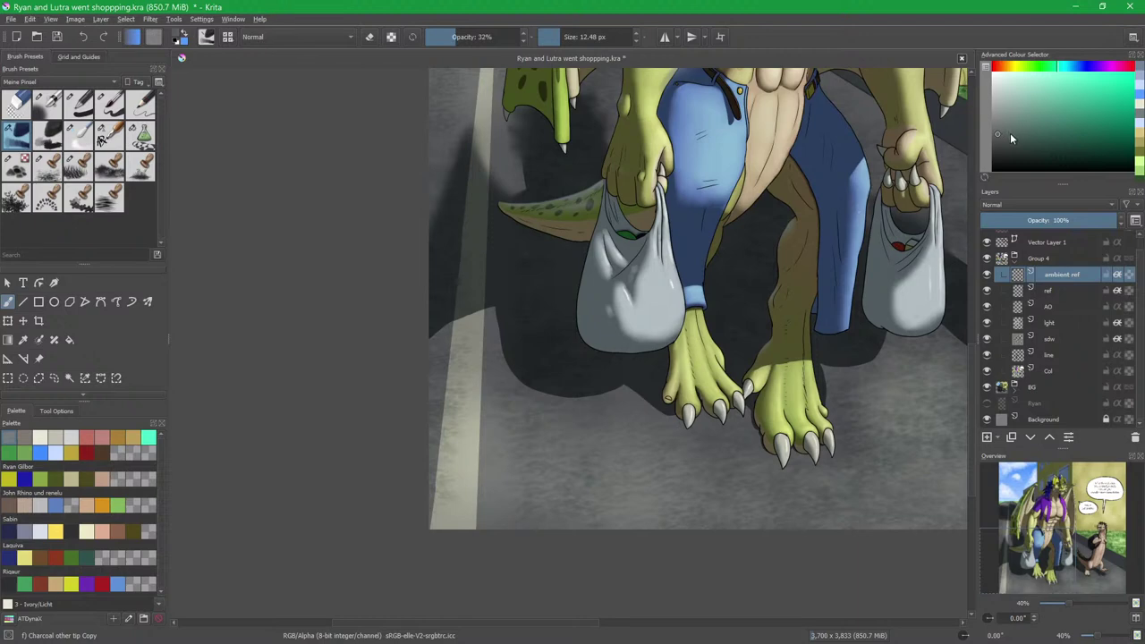
pyautogui.moveTo(637, 100); pyautogui.dragTo(596, 332)
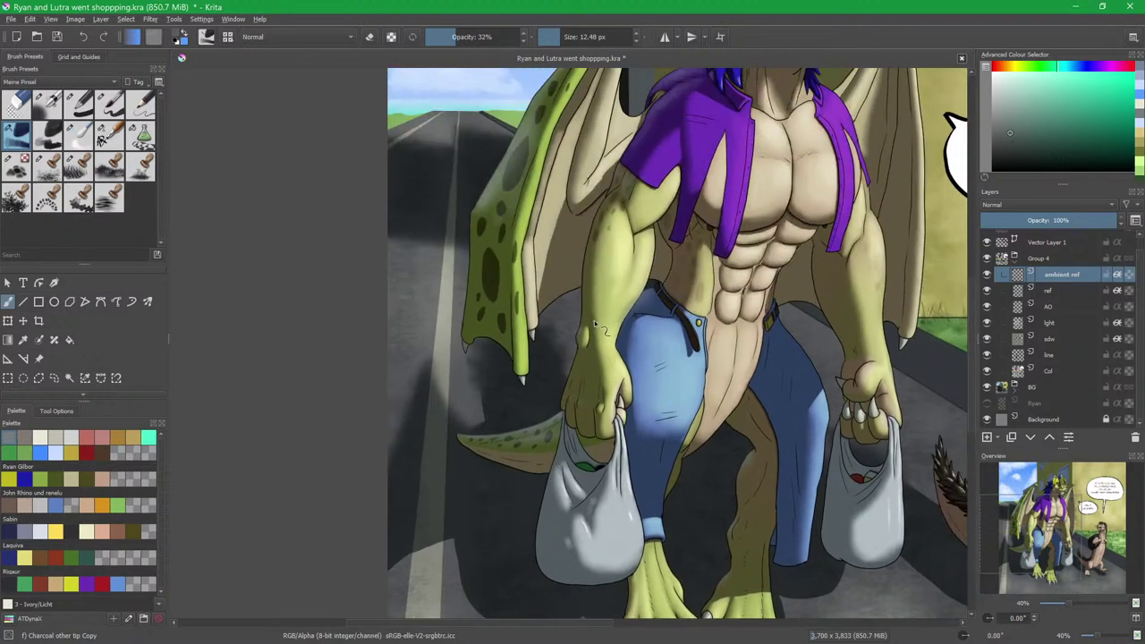
# Paint a green-grey reflection on the outer knuckles of the dragon's shaded bag-carrying hand with the 31.76 px charcoal brush and blur it.
pyautogui.scroll(6, 589, 390)
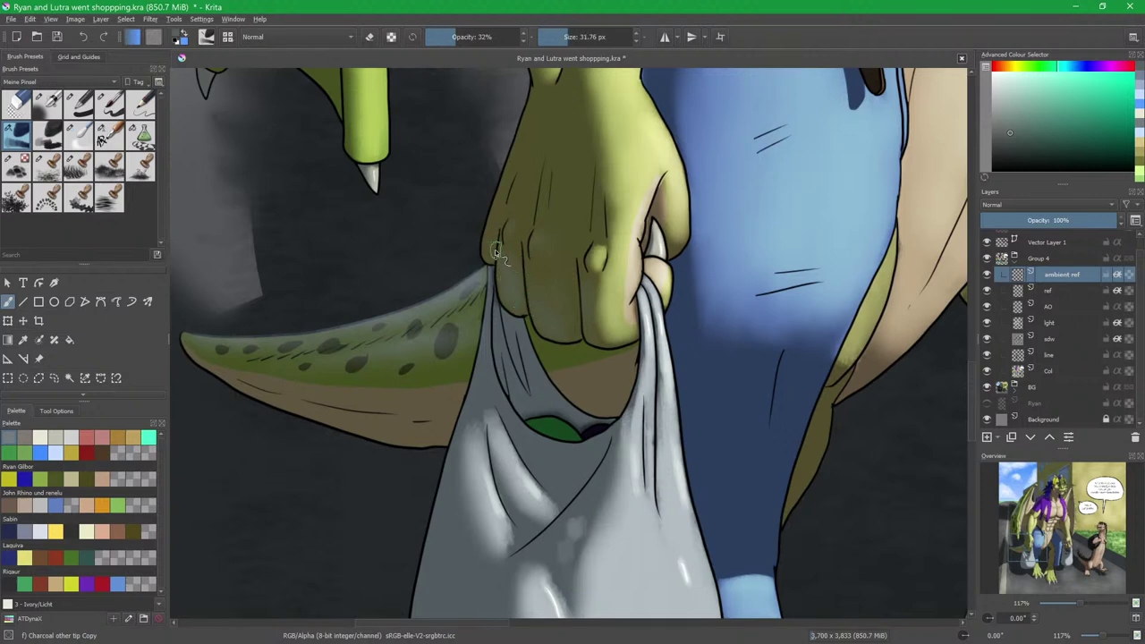
pyautogui.press('/')
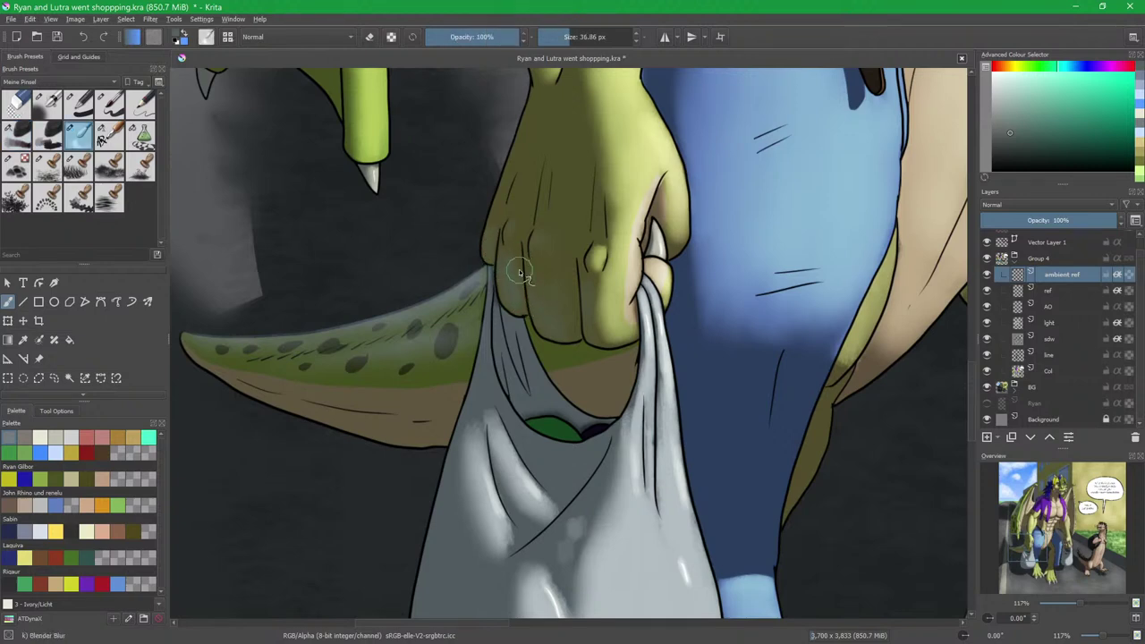
pyautogui.moveTo(556, 215)
pyautogui.mouseDown()
pyautogui.moveTo(537, 343)
pyautogui.moveTo(550, 331)
pyautogui.moveTo(535, 337)
pyautogui.moveTo(524, 402)
pyautogui.mouseUp()
pyautogui.press('/')
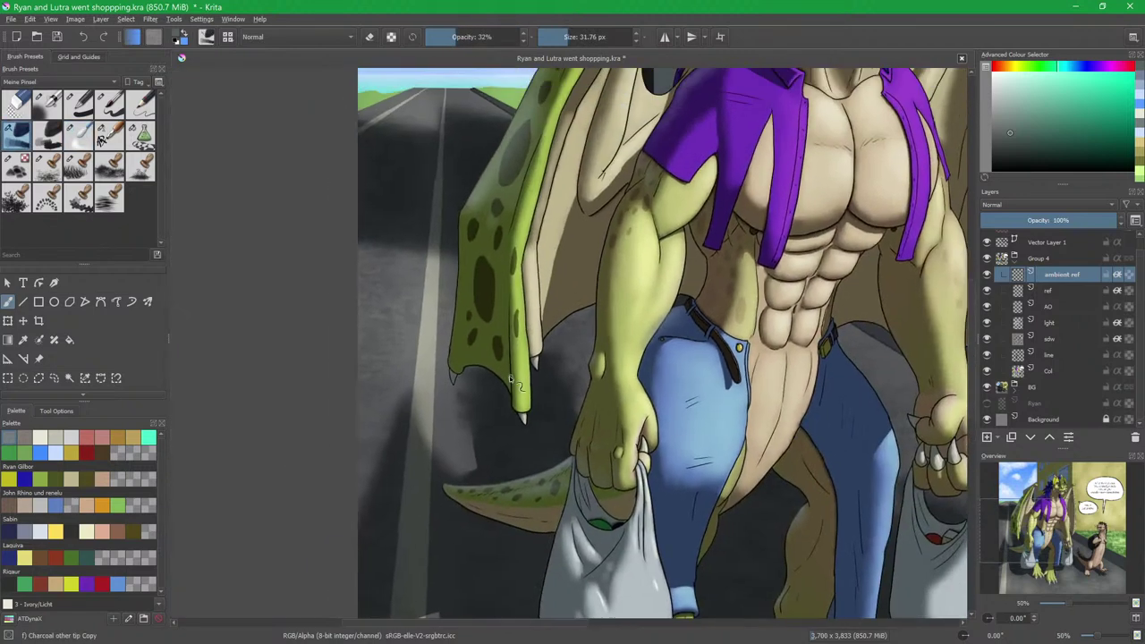
# Lighten the green-grey and paint reflections over the spotted lower wing membrane with the 91.29 px charcoal brush, blending with Blender Blur.
pyautogui.click(1011, 121)
pyautogui.moveTo(469, 339)
pyautogui.keyDown('shift'); pyautogui.mouseDown()
pyautogui.moveTo(488, 340)
pyautogui.moveTo(479, 276)
pyautogui.moveTo(504, 360)
pyautogui.mouseUp(); pyautogui.keyUp('shift')
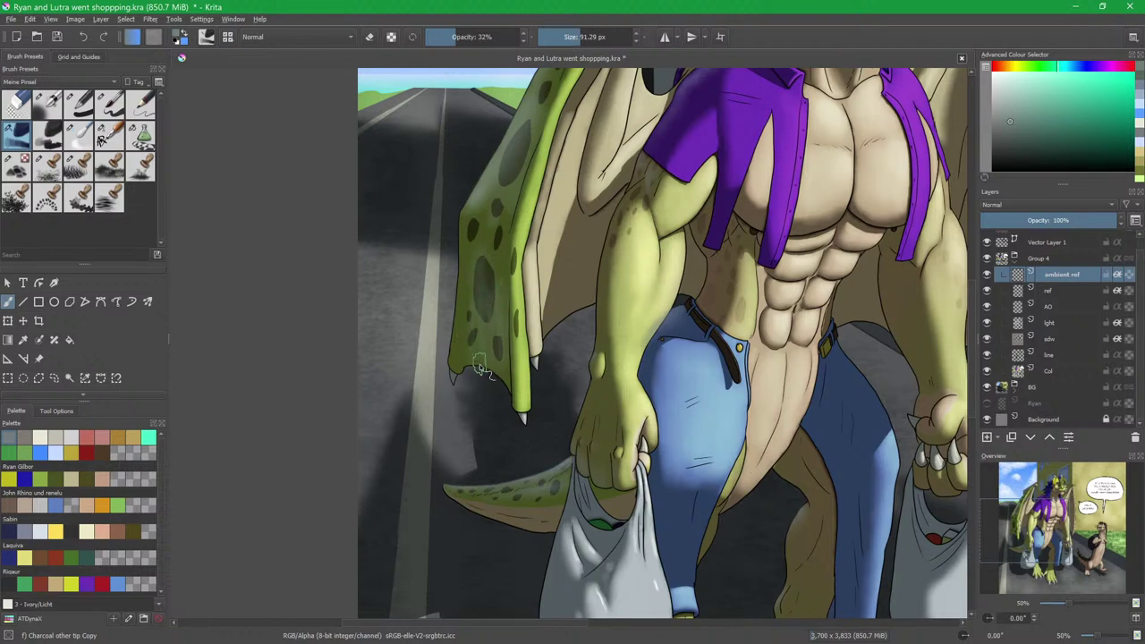
pyautogui.press('/')
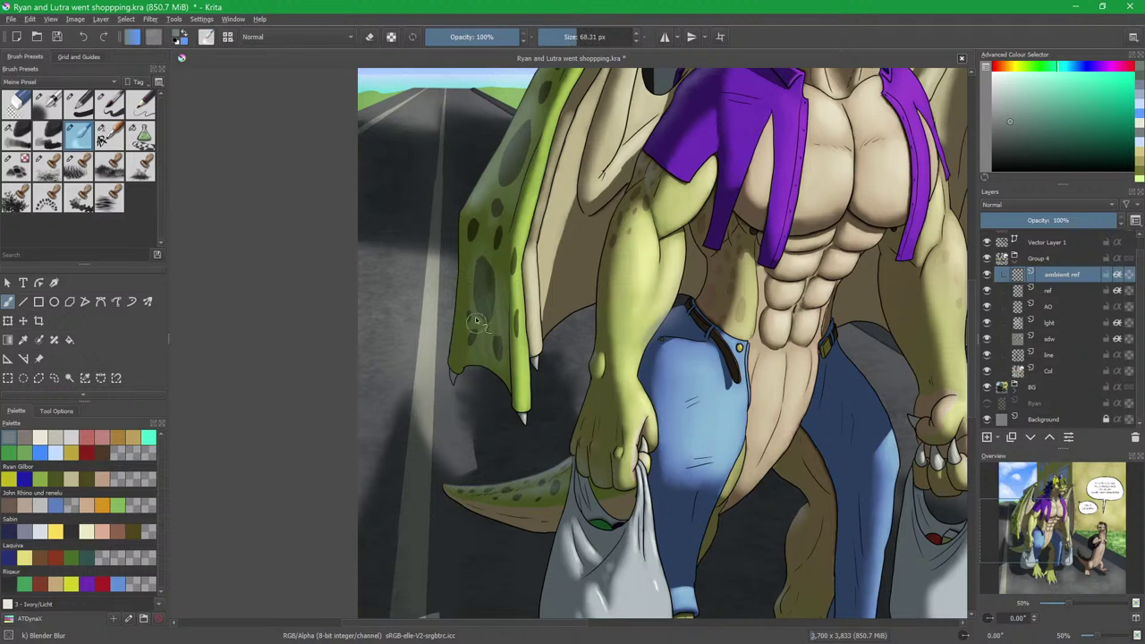
pyautogui.press('/')
# Paint green-grey reflections on the wing's outer claw and along its outer edge with the 27.01 px charcoal brush, and blur them.
pyautogui.scroll(4, 488, 400)
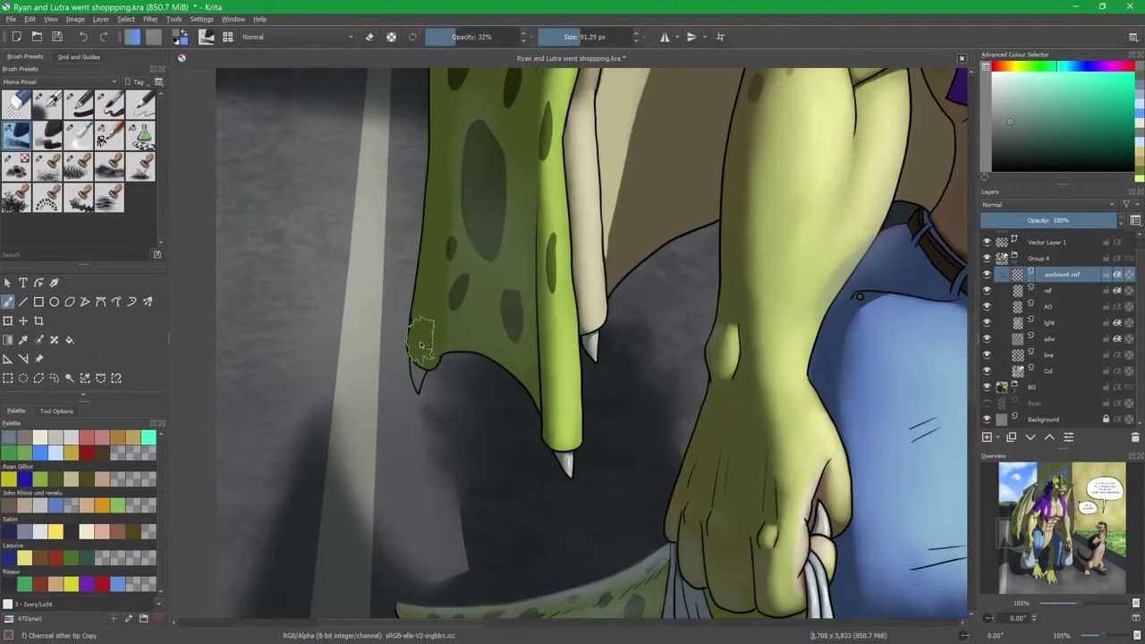
pyautogui.moveTo(419, 362); pyautogui.dragTo(410, 362)
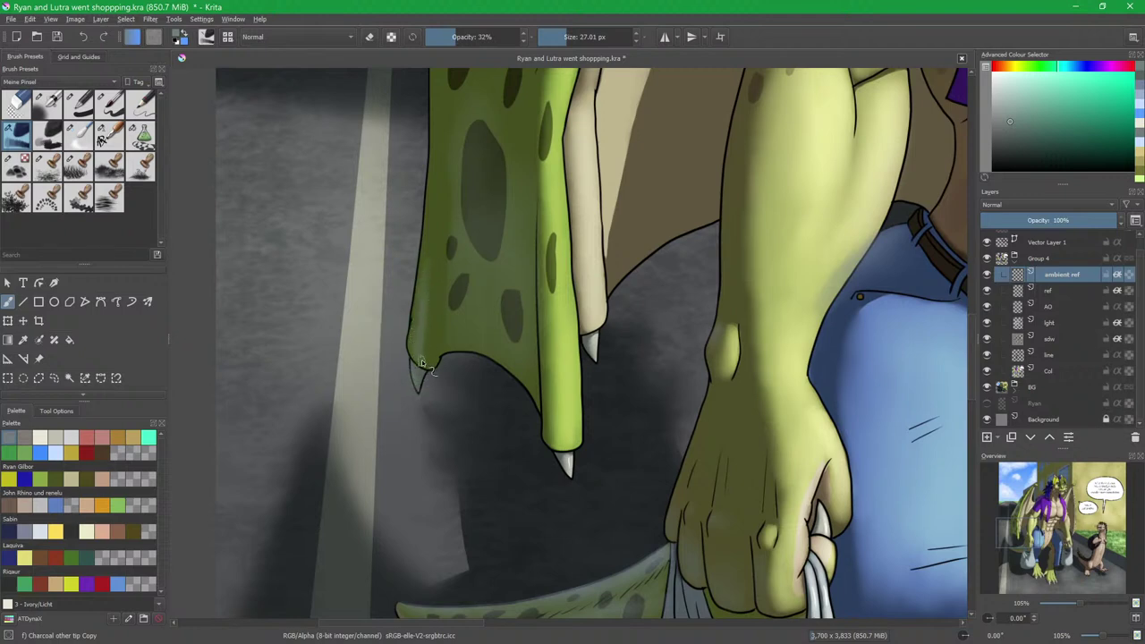
pyautogui.scroll(3, 429, 308)
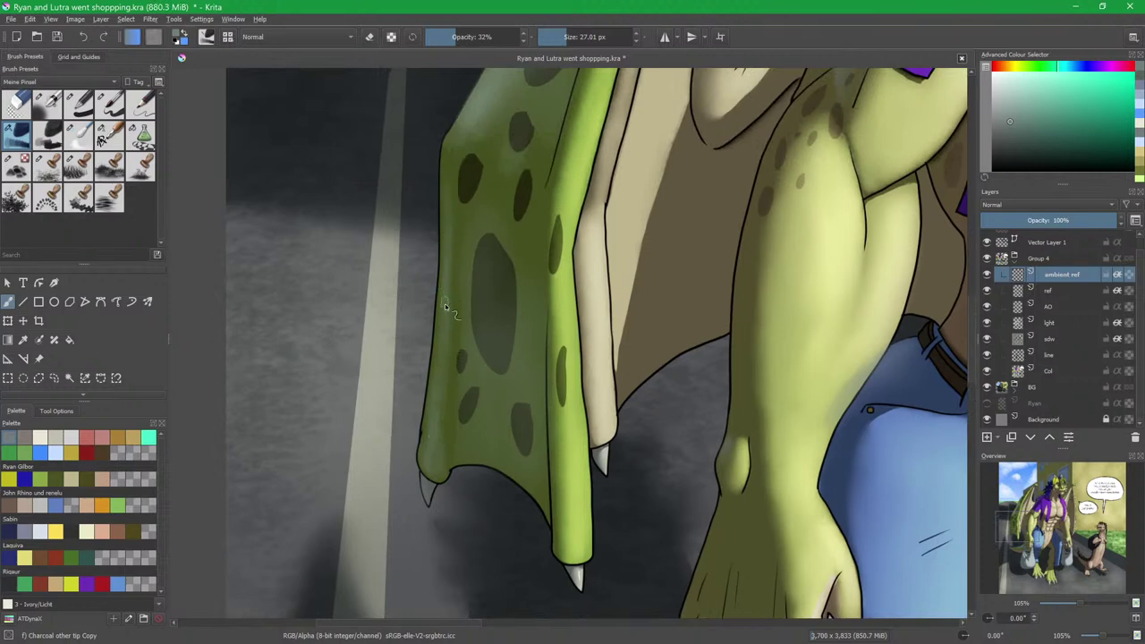
pyautogui.press('/')
pyautogui.moveTo(472, 259); pyautogui.dragTo(446, 423)
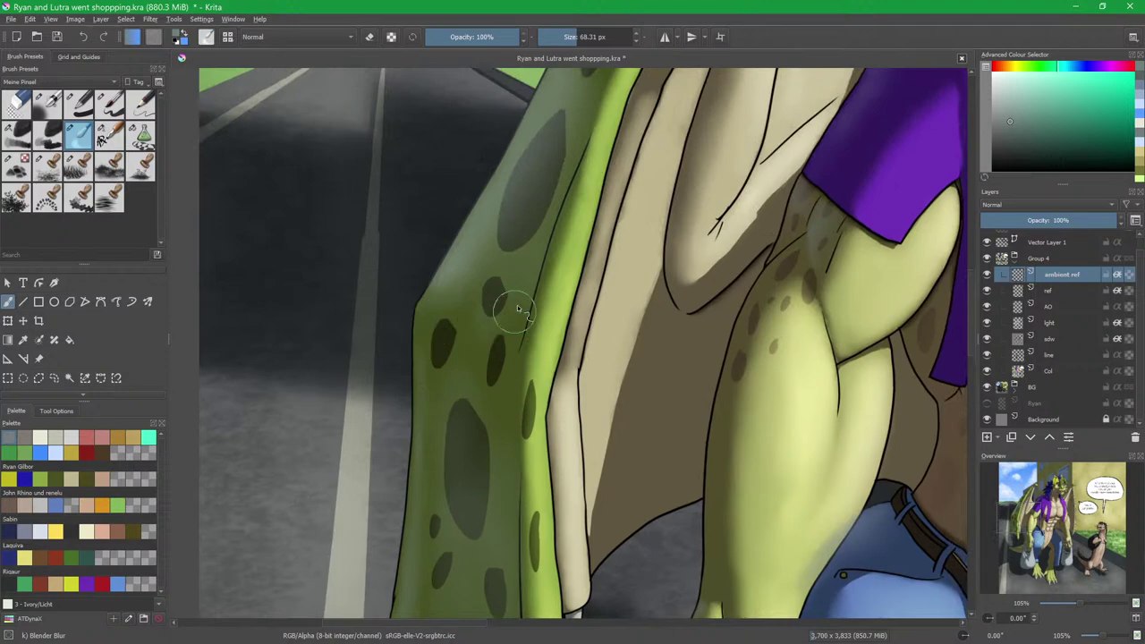
# Paint green-grey ground reflections on the shaded lower jeans leg above the cuff with the 97.65 px charcoal brush.
pyautogui.press('/')
pyautogui.scroll(-2, 535, 296)
pyautogui.moveTo(642, 502); pyautogui.dragTo(507, 341)
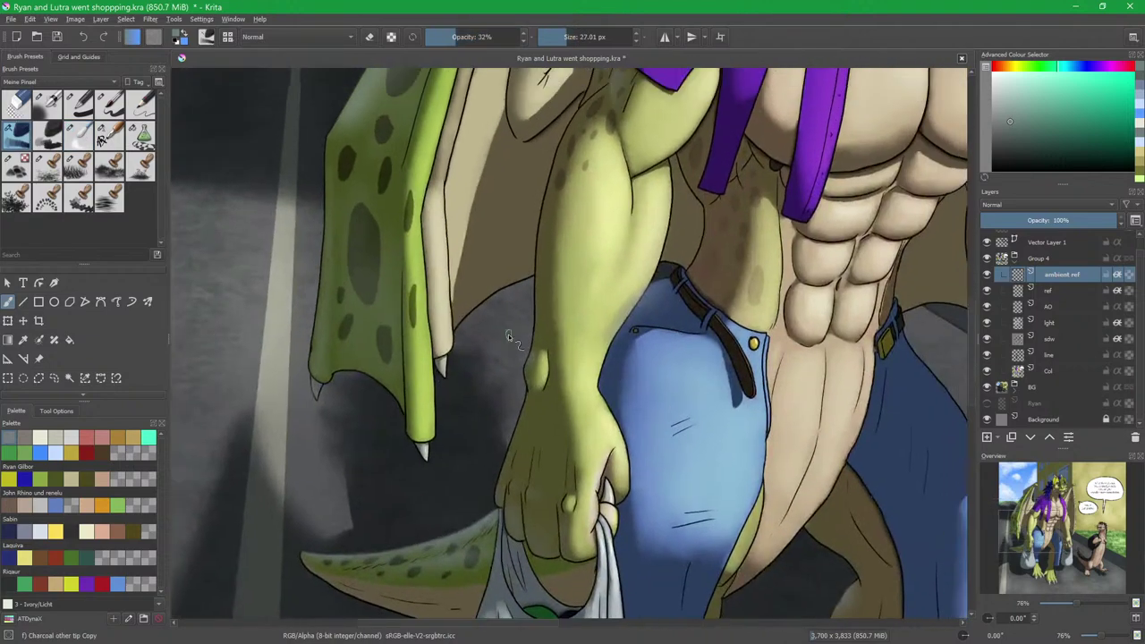
pyautogui.moveTo(558, 385); pyautogui.dragTo(553, 281)
pyautogui.moveTo(534, 239); pyautogui.dragTo(508, 329)
pyautogui.moveTo(694, 437)
pyautogui.mouseDown()
pyautogui.moveTo(647, 277)
pyautogui.moveTo(626, 105)
pyautogui.mouseUp()
pyautogui.moveTo(582, 288)
pyautogui.mouseDown()
pyautogui.moveTo(539, 292)
pyautogui.moveTo(532, 273)
pyautogui.mouseUp()
pyautogui.moveTo(525, 417)
pyautogui.mouseDown()
pyautogui.moveTo(523, 284)
pyautogui.moveTo(514, 410)
pyautogui.mouseUp()
pyautogui.moveTo(520, 244)
pyautogui.mouseDown()
pyautogui.moveTo(509, 312)
pyautogui.moveTo(500, 304)
pyautogui.mouseUp()
pyautogui.moveTo(489, 230); pyautogui.dragTo(495, 284)
pyautogui.moveTo(530, 244); pyautogui.dragTo(524, 314)
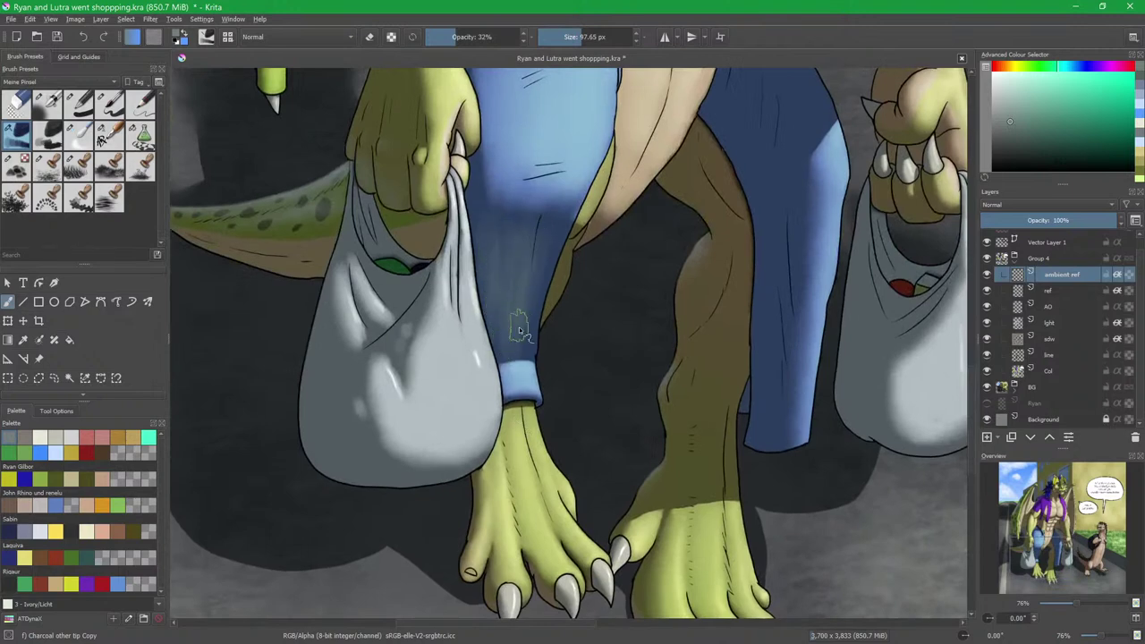
pyautogui.moveTo(516, 237); pyautogui.dragTo(508, 320)
# Blend the reflections on the shaded lower jeans leg with the 83.61 px Blender Blur.
pyautogui.press('/')
pyautogui.moveTo(492, 239); pyautogui.dragTo(502, 238)
pyautogui.moveTo(492, 230); pyautogui.dragTo(513, 336)
pyautogui.moveTo(542, 258); pyautogui.dragTo(531, 349)
# Paint green-grey reflections on the shaded calf and shin of the dragon's bare leg with the 52.31 px charcoal brush, and blur them.
pyautogui.moveTo(624, 330); pyautogui.dragTo(483, 365)
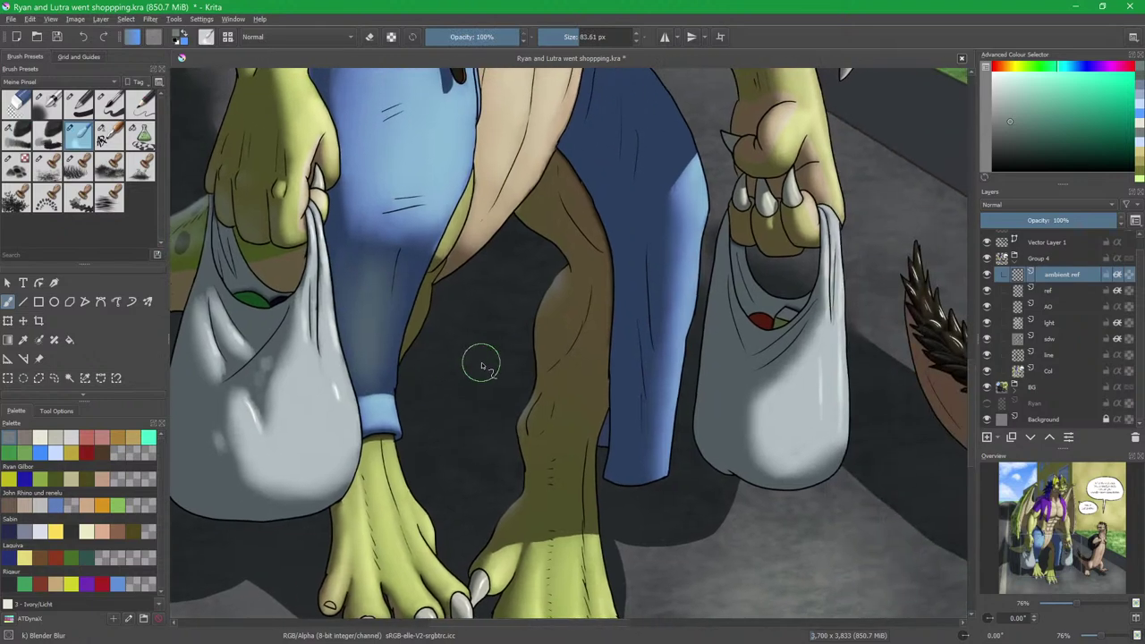
pyautogui.moveTo(546, 309); pyautogui.dragTo(598, 366)
pyautogui.scroll(3, 604, 391)
pyautogui.press('/')
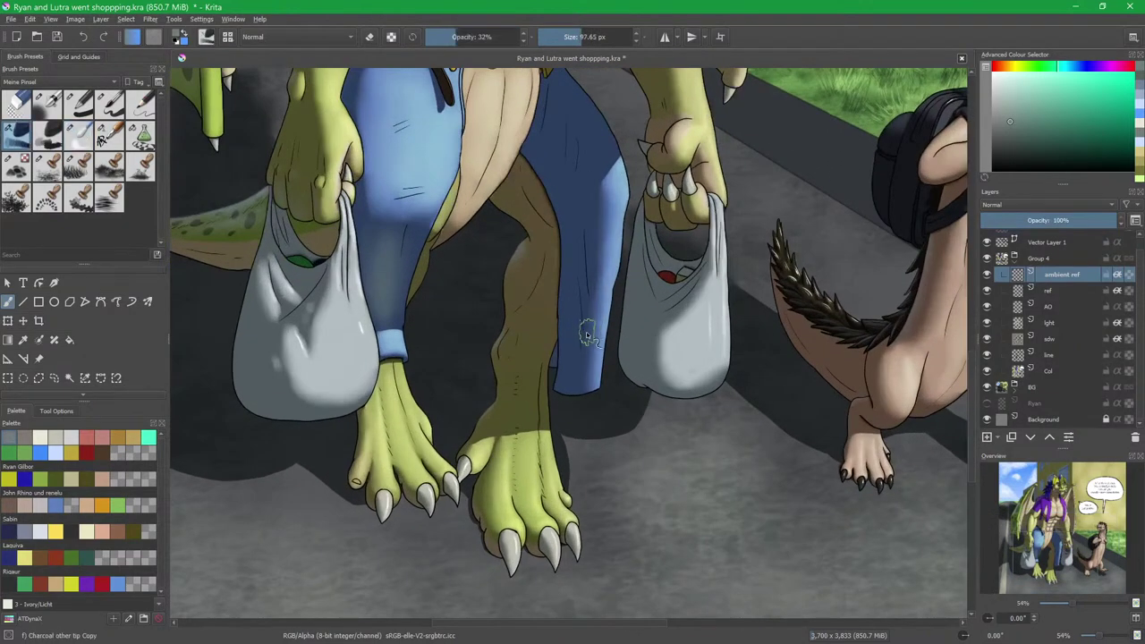
pyautogui.scroll(3, 537, 371)
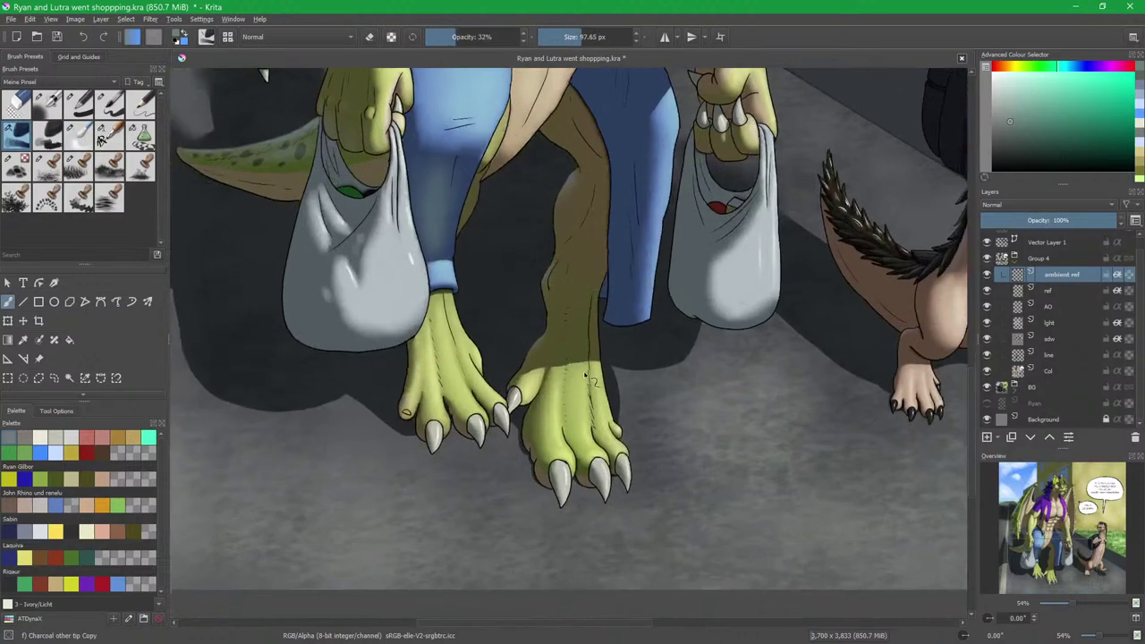
pyautogui.scroll(3, 569, 353)
pyautogui.press('[')
pyautogui.press('[')
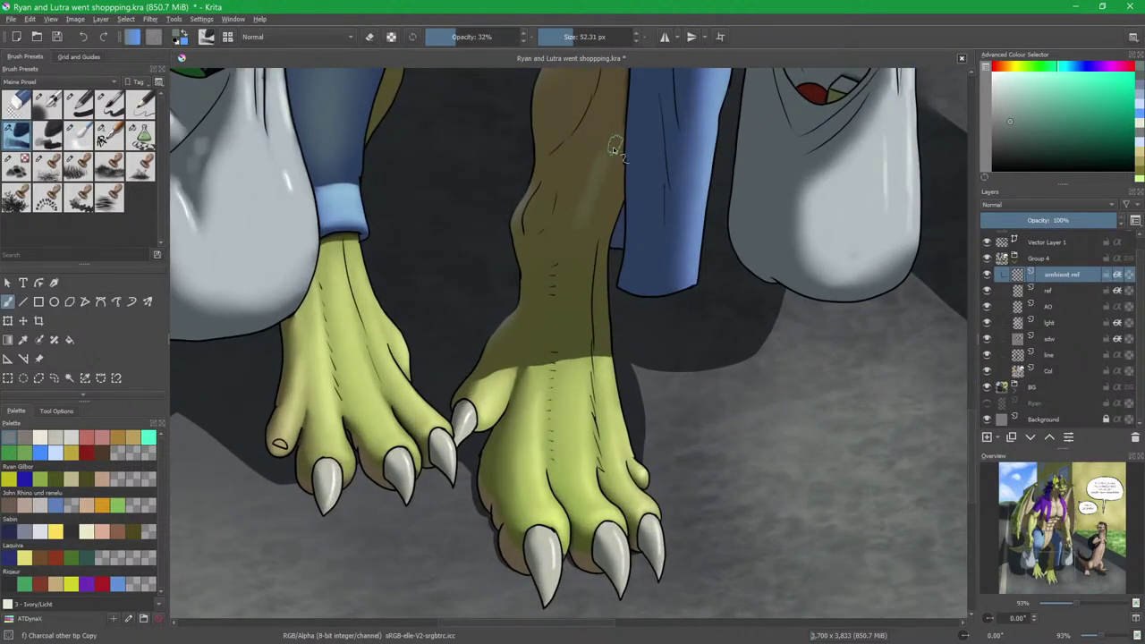
pyautogui.moveTo(609, 189)
pyautogui.mouseDown()
pyautogui.moveTo(558, 288)
pyautogui.moveTo(542, 214)
pyautogui.moveTo(516, 254)
pyautogui.moveTo(542, 196)
pyautogui.mouseUp()
pyautogui.press('/')
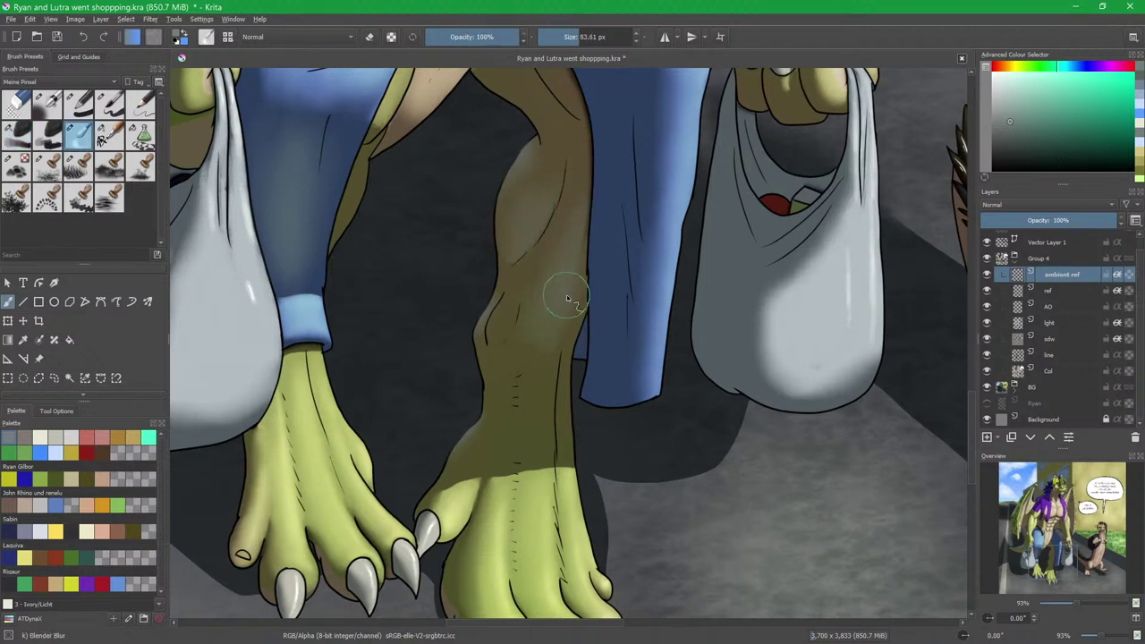
# Add a green-grey reflection to the shaded base of the dragon's inner toe with the 52.31 px charcoal brush and blend it.
pyautogui.press('/')
pyautogui.moveTo(557, 402)
pyautogui.mouseDown()
pyautogui.moveTo(557, 259)
pyautogui.moveTo(557, 309)
pyautogui.mouseUp()
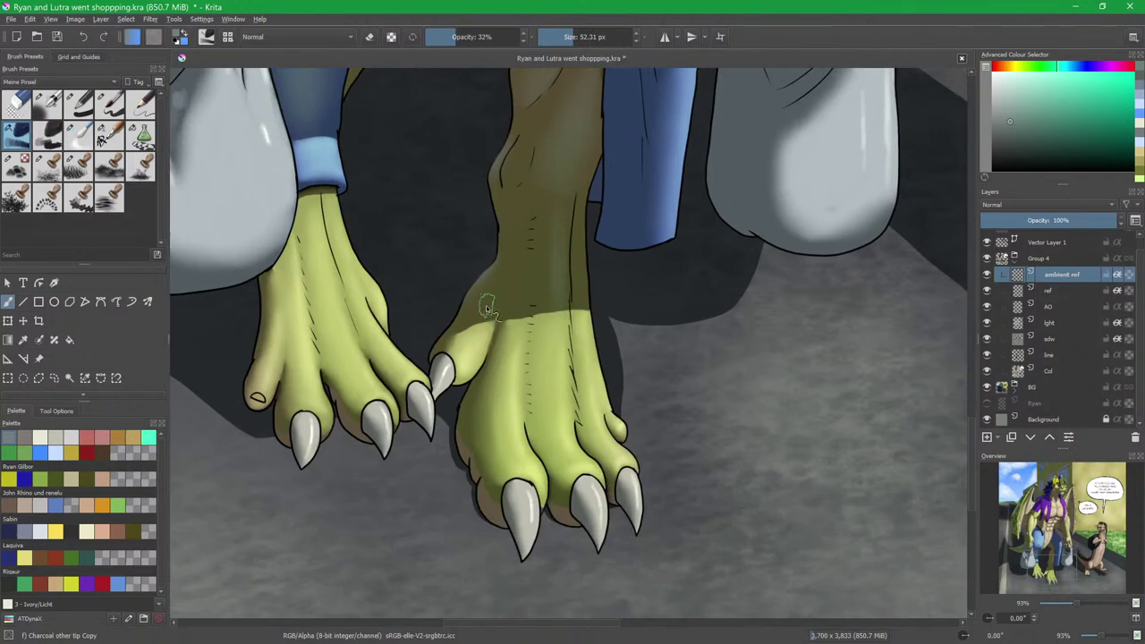
pyautogui.press('/')
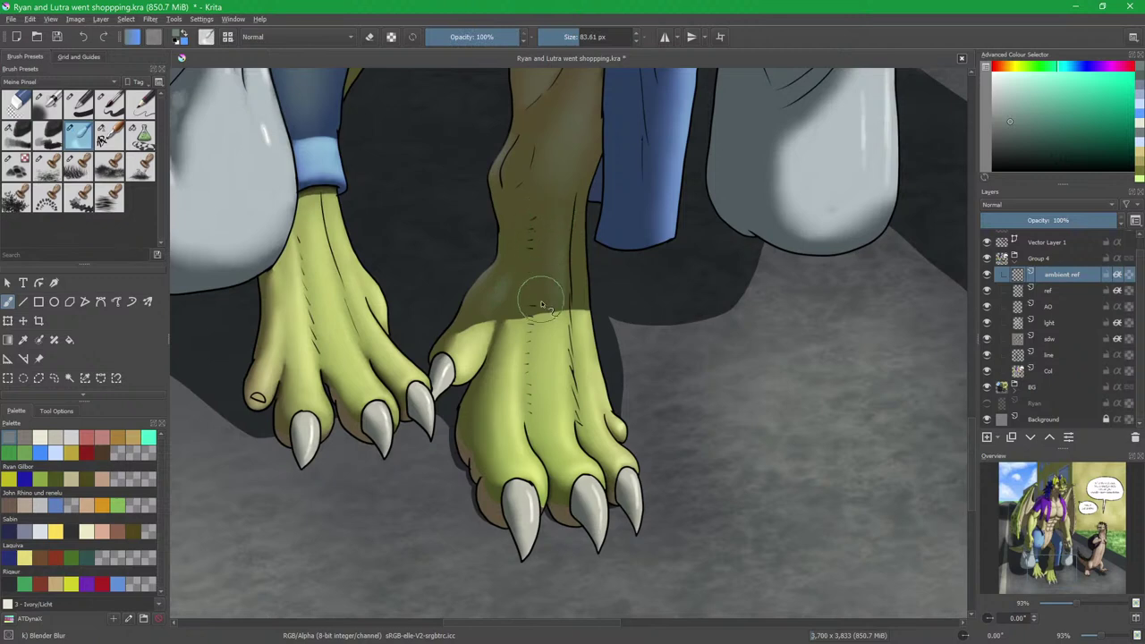
pyautogui.press('/')
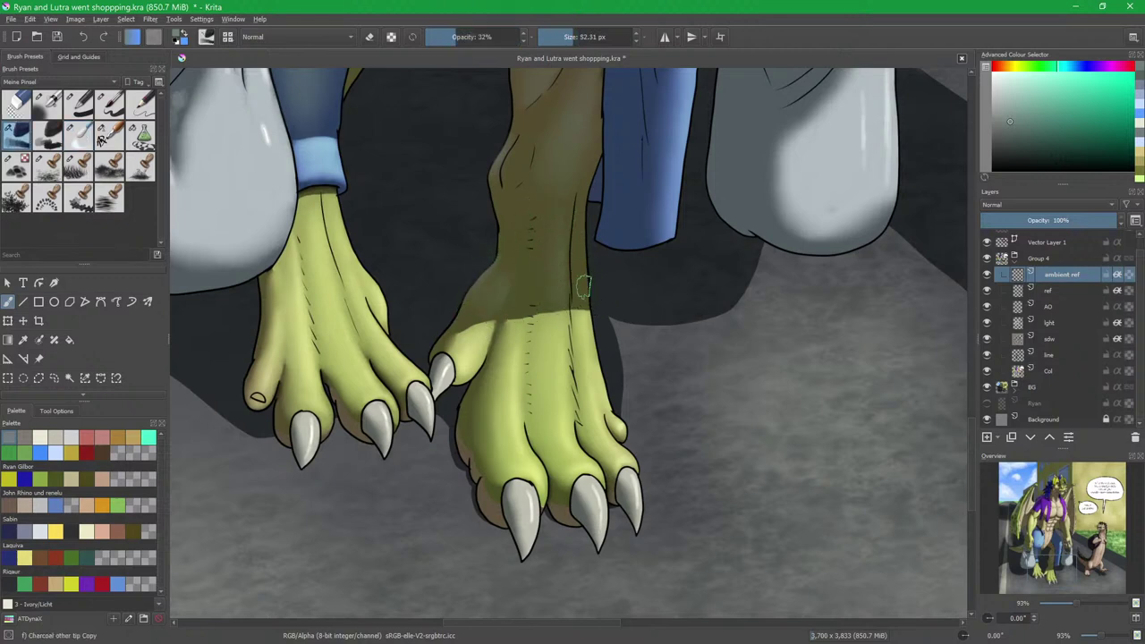
# Paint reflections down the shaded front of the dragon's ankle with the 47.58 px charcoal brush and blend with the 47.24 px blur.
pyautogui.press(']')
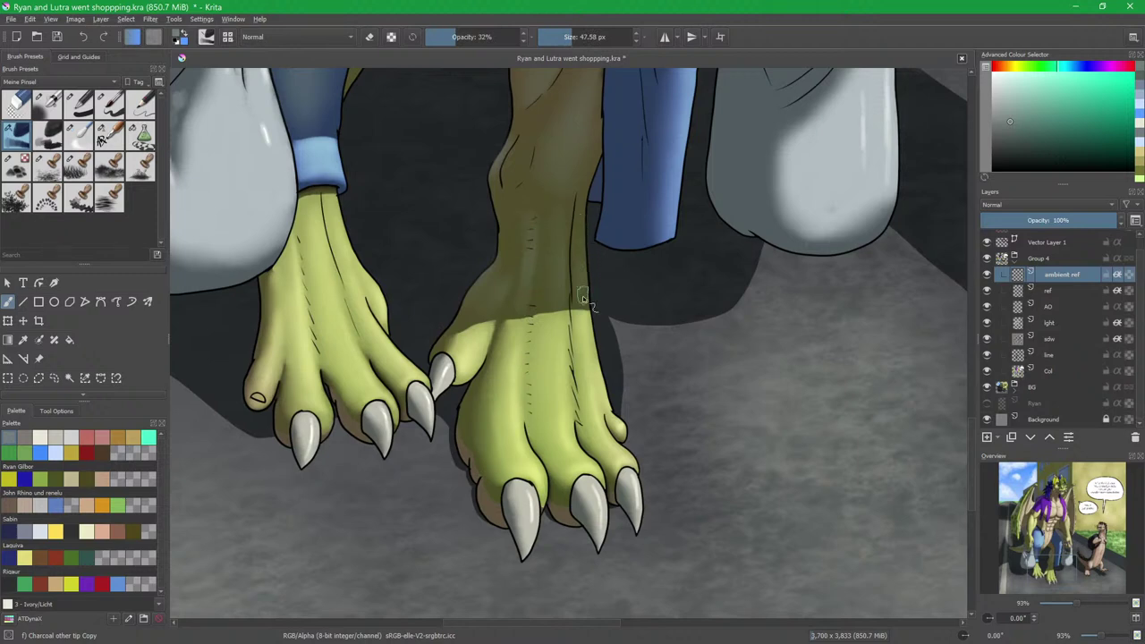
pyautogui.press('/')
pyautogui.press('[')
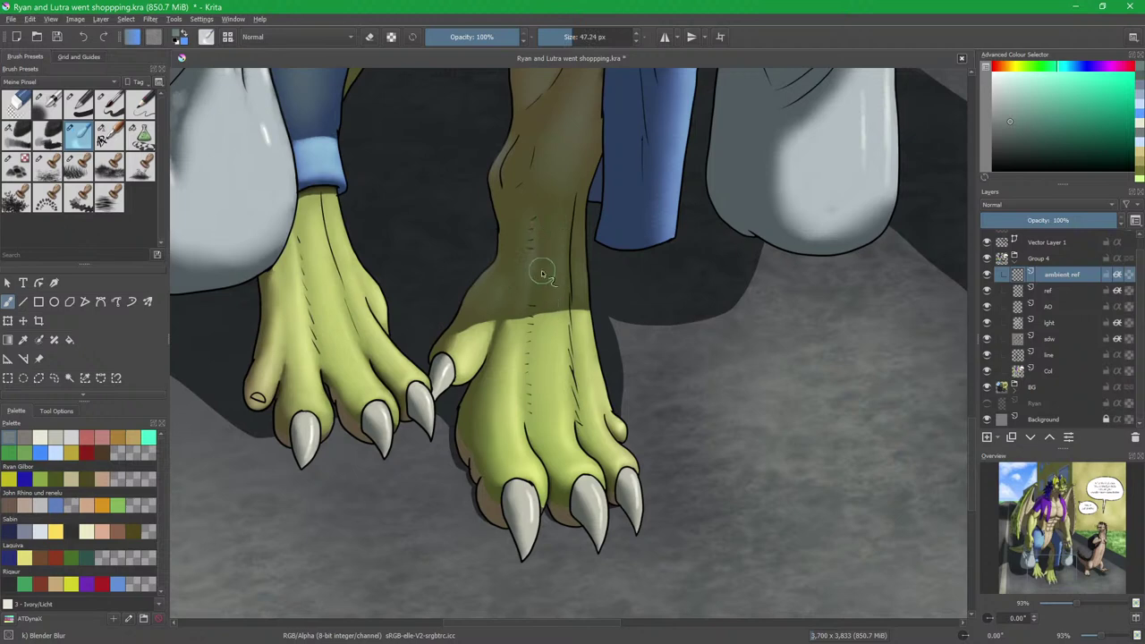
pyautogui.press('/')
# Paint a green-grey reflection along the shaded side of the shopping bag nearest the companion with the 53.85 px charcoal brush and blur it.
pyautogui.moveTo(756, 223); pyautogui.dragTo(616, 350)
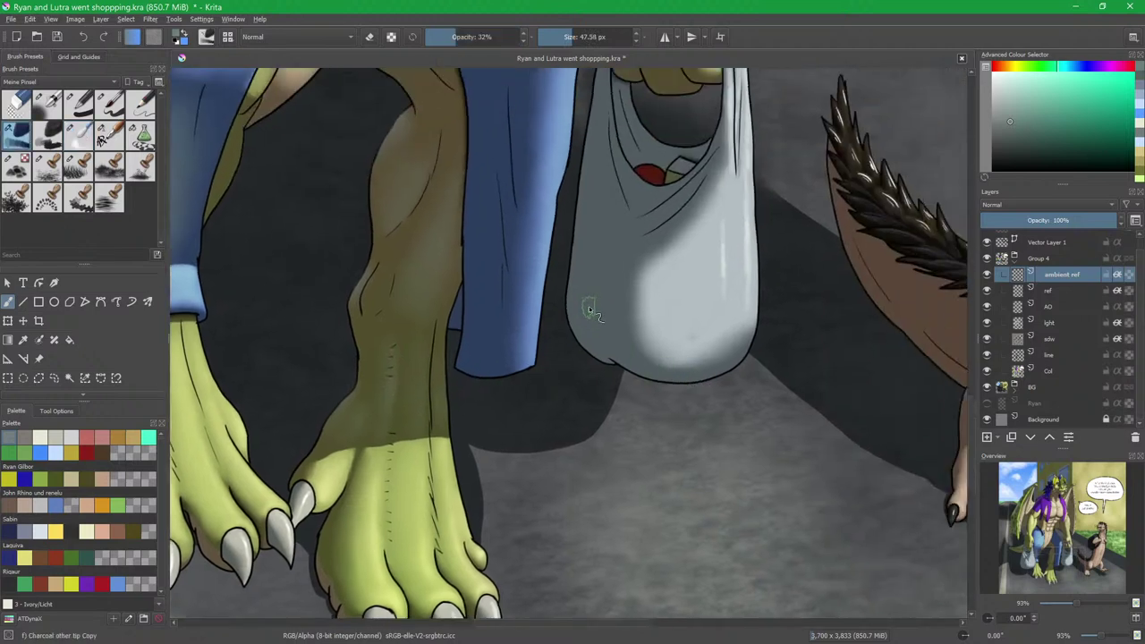
pyautogui.moveTo(587, 312); pyautogui.dragTo(599, 313)
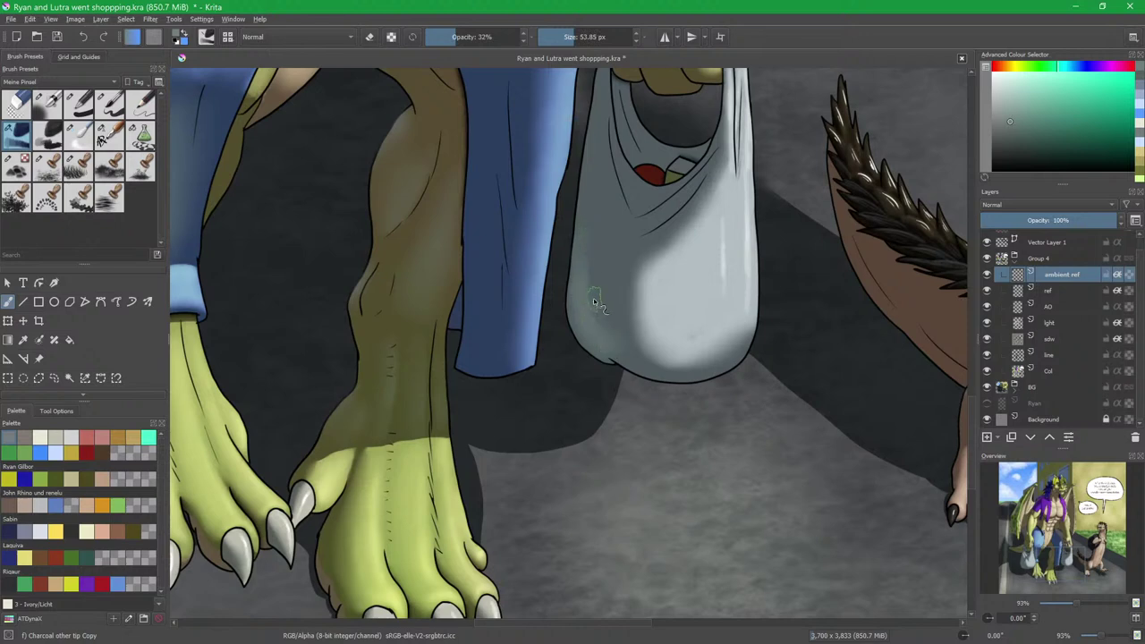
pyautogui.press('/')
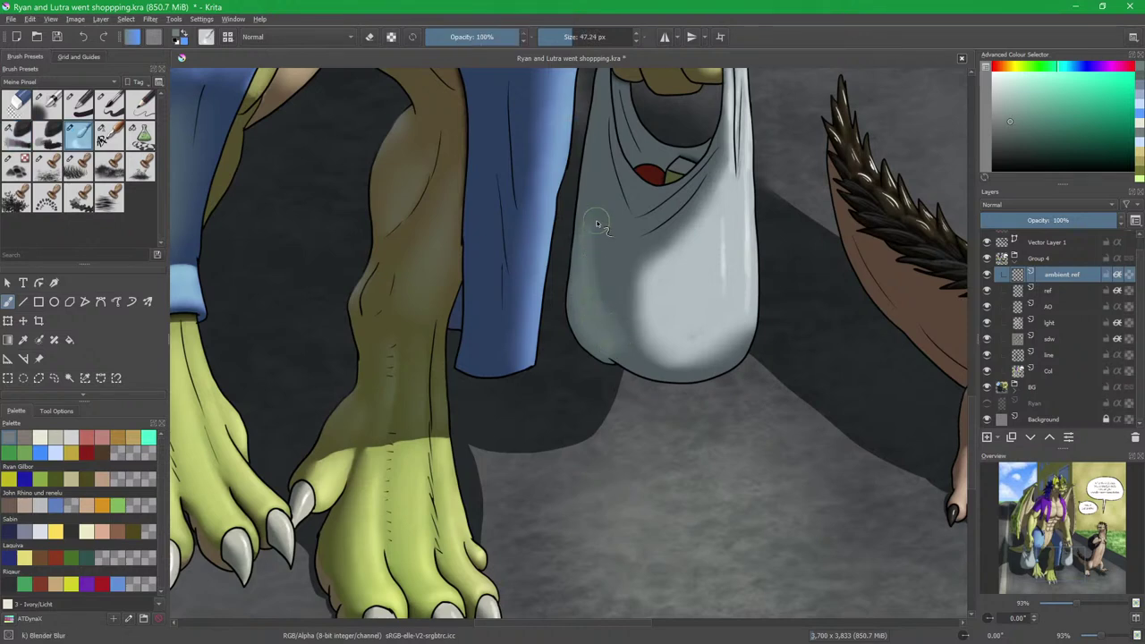
# Paint a green-grey reflection on the shaded outer side of the other shopping bag with the 71.82 px charcoal brush and blur it at 73.27 px.
pyautogui.press('m')
pyautogui.press('/')
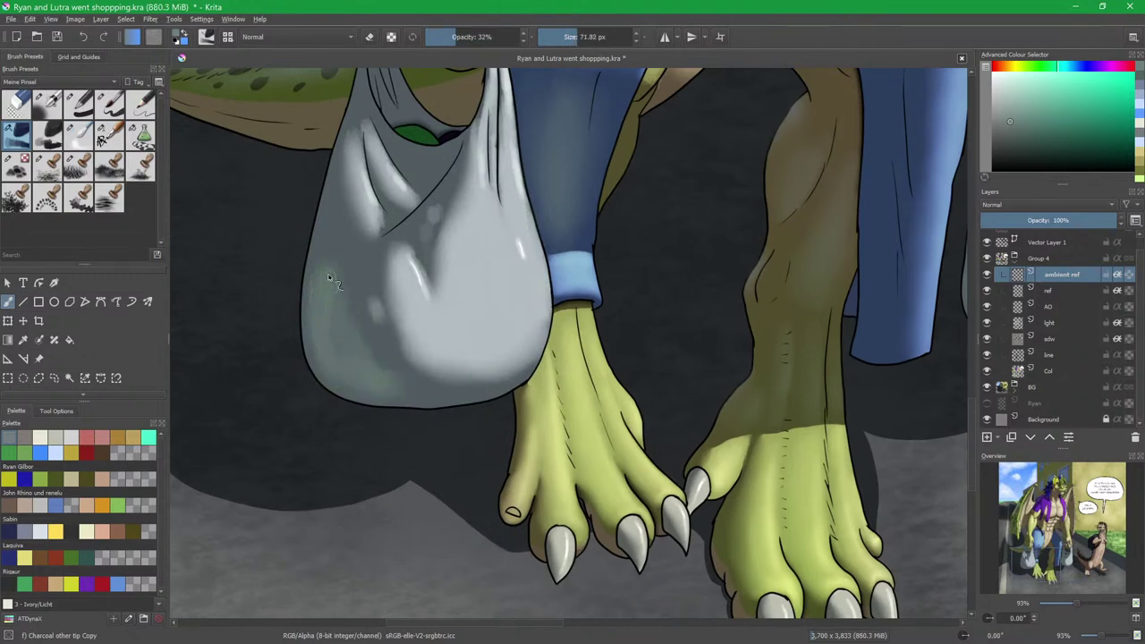
pyautogui.press('/')
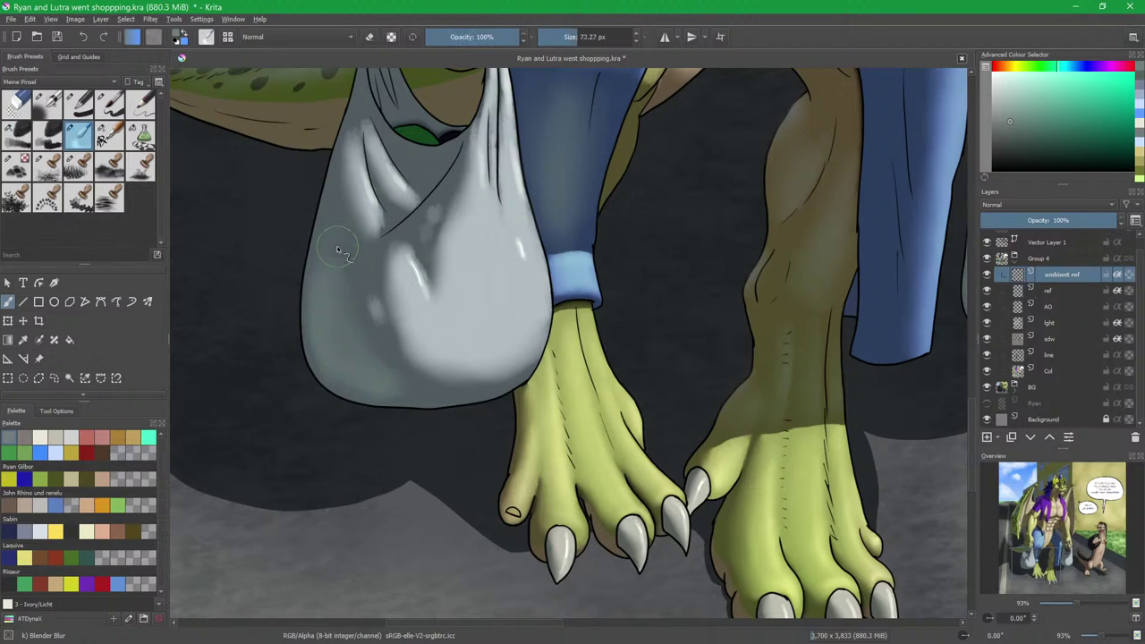
pyautogui.press('/')
pyautogui.moveTo(488, 308); pyautogui.dragTo(497, 375)
pyautogui.moveTo(540, 287); pyautogui.dragTo(520, 362)
pyautogui.scroll(2, 519, 361)
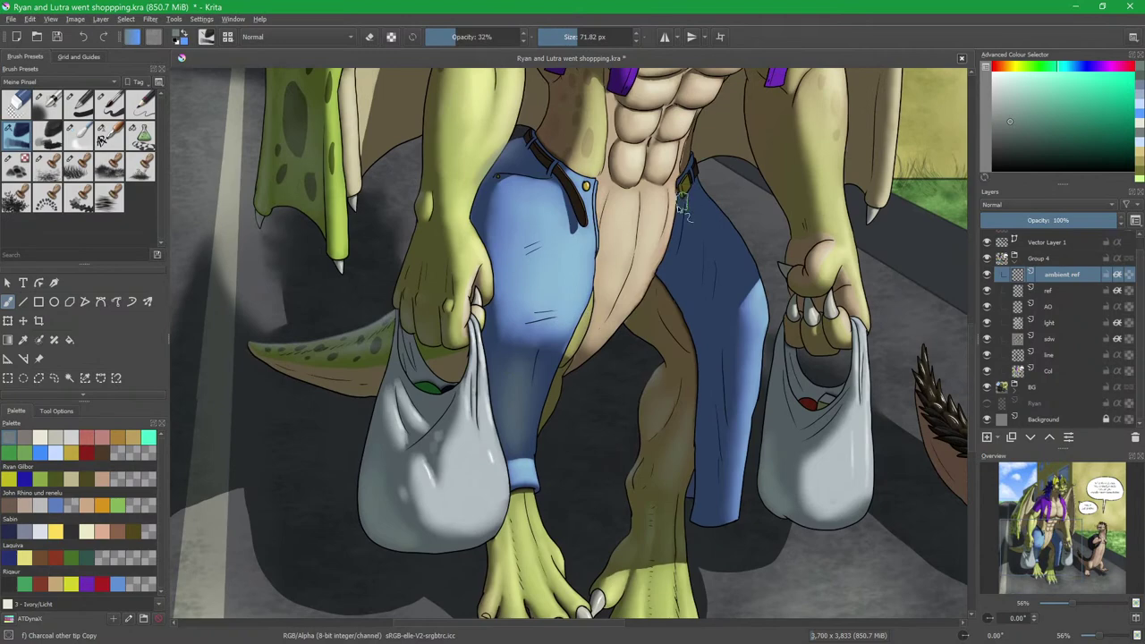
# Paint green-grey reflections along the shaded underside of the dragon's chest beside the open shirt with the 71.82 px charcoal brush, and blur them at 73.27 px.
pyautogui.moveTo(685, 192); pyautogui.dragTo(577, 321)
pyautogui.scroll(3, 666, 332)
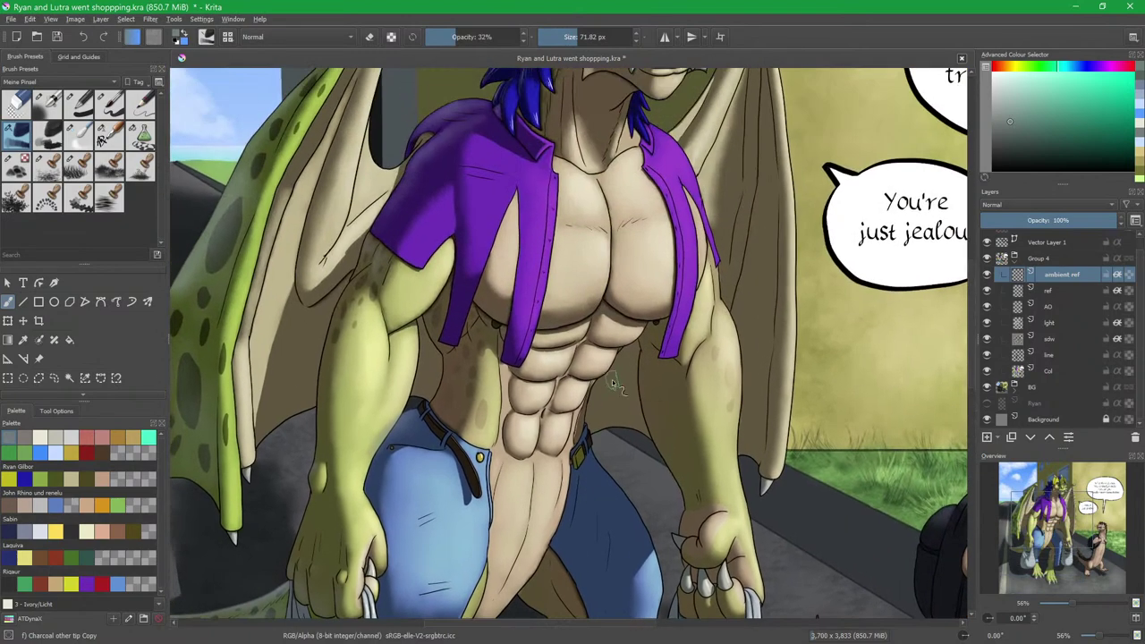
pyautogui.moveTo(553, 370); pyautogui.dragTo(552, 309)
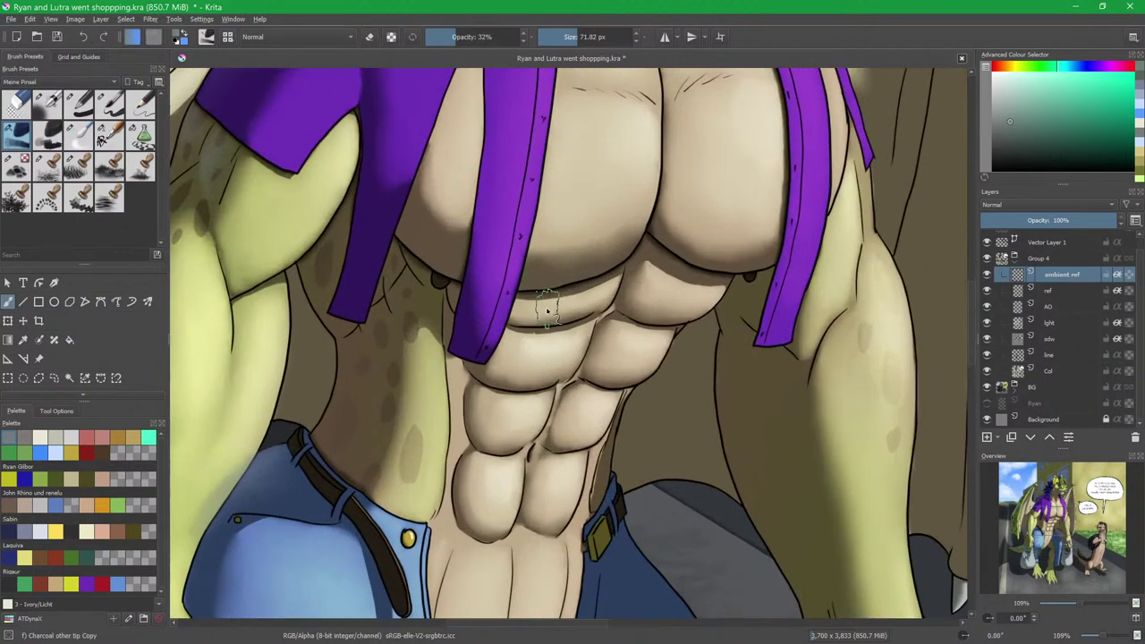
pyautogui.moveTo(477, 299); pyautogui.dragTo(459, 300)
pyautogui.press('/')
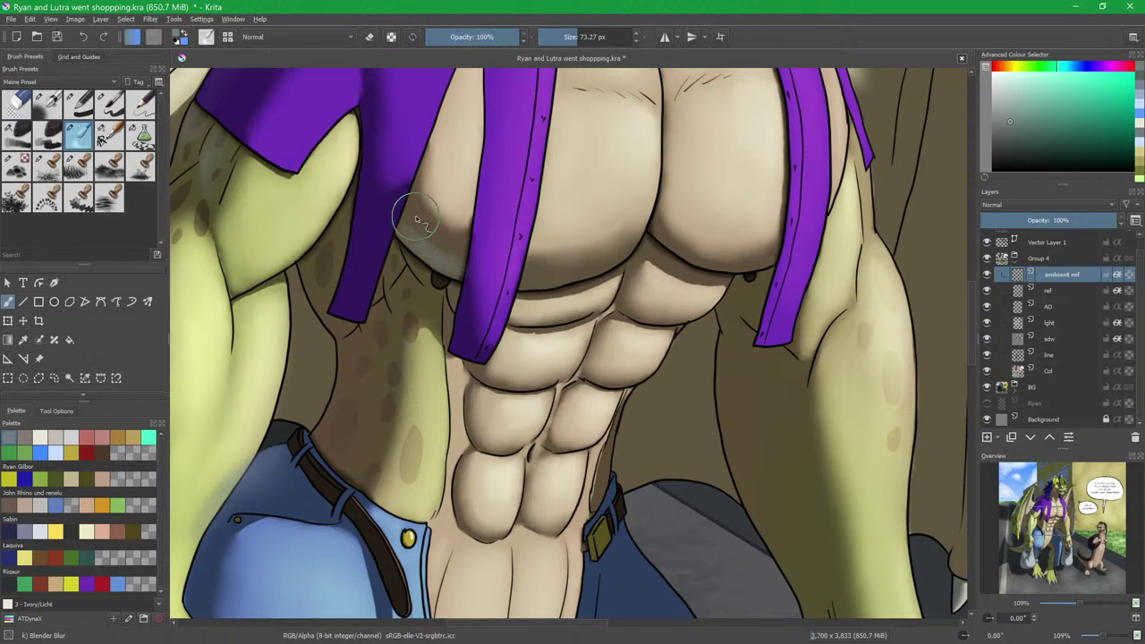
pyautogui.press('/')
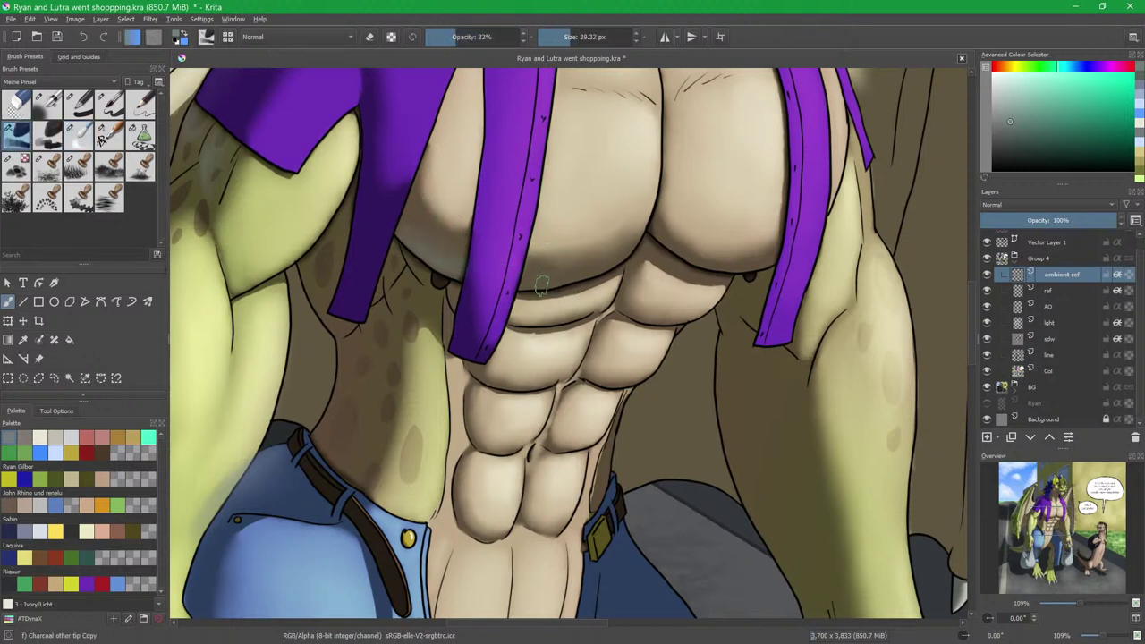
# Sample beige from the abdomen, make it slightly more saturated, paint it under the pectoral with the 34.75 px charcoal brush, and blur at 59.21 px.
pyautogui.moveTo(560, 348); pyautogui.dragTo(568, 263)
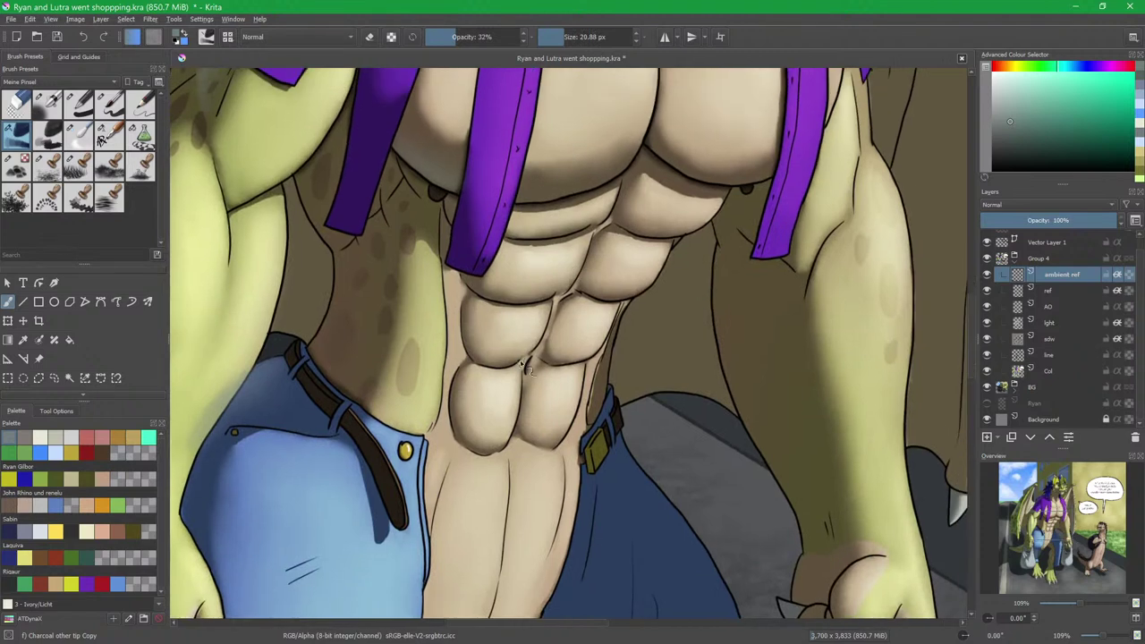
pyautogui.keyDown('ctrl'); pyautogui.click(513, 263); pyautogui.keyUp('ctrl')
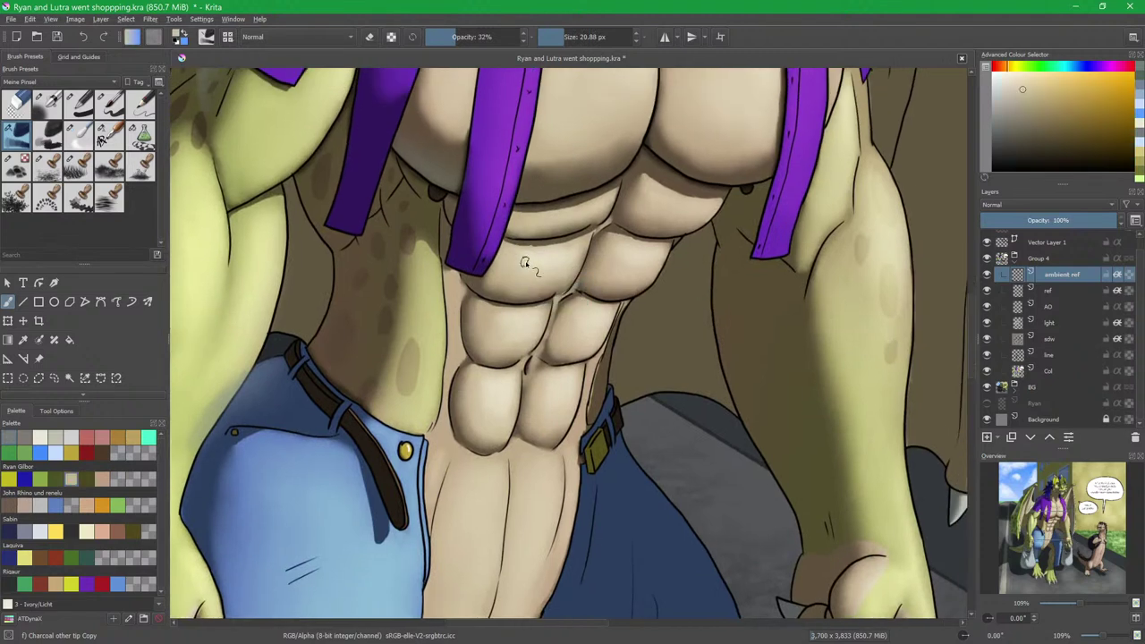
pyautogui.click(1033, 91)
pyautogui.moveTo(533, 196); pyautogui.dragTo(527, 246)
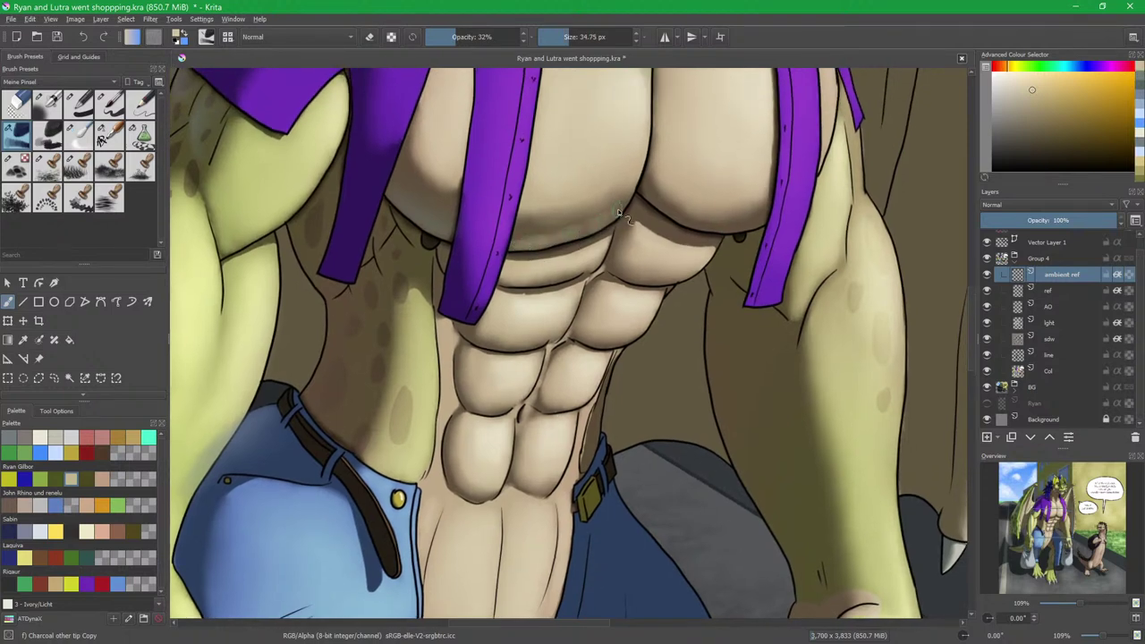
pyautogui.press('/')
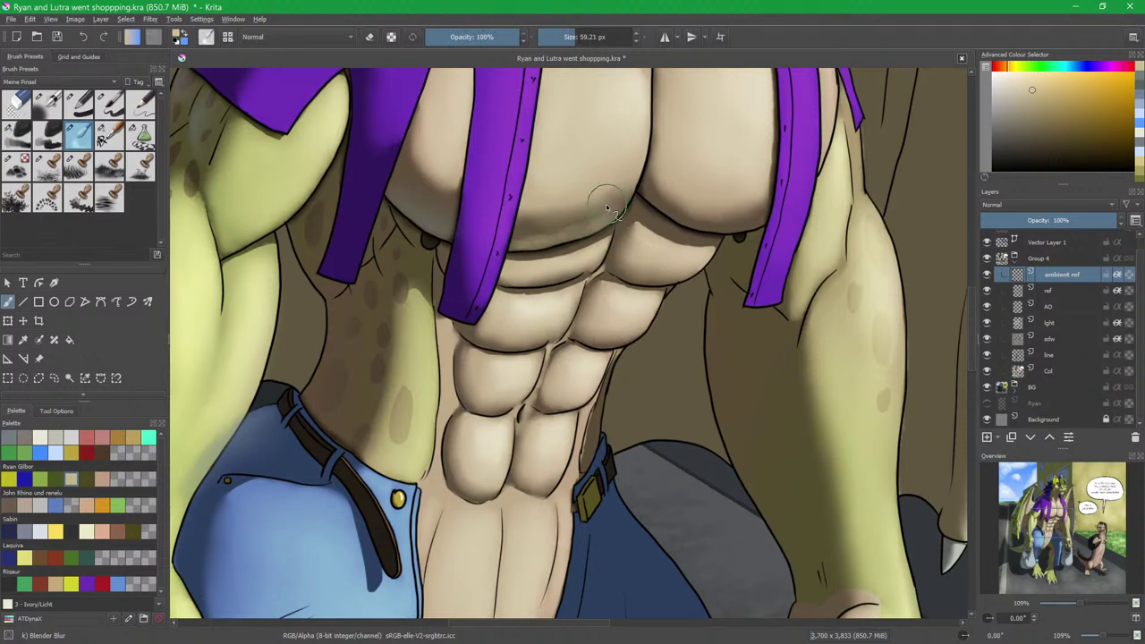
pyautogui.press('/')
# Paint a beige reflection along the lower edge of the other pectoral with the 17.60 px charcoal brush and blend it with the 29.92 px blur.
pyautogui.scroll(3, 580, 253)
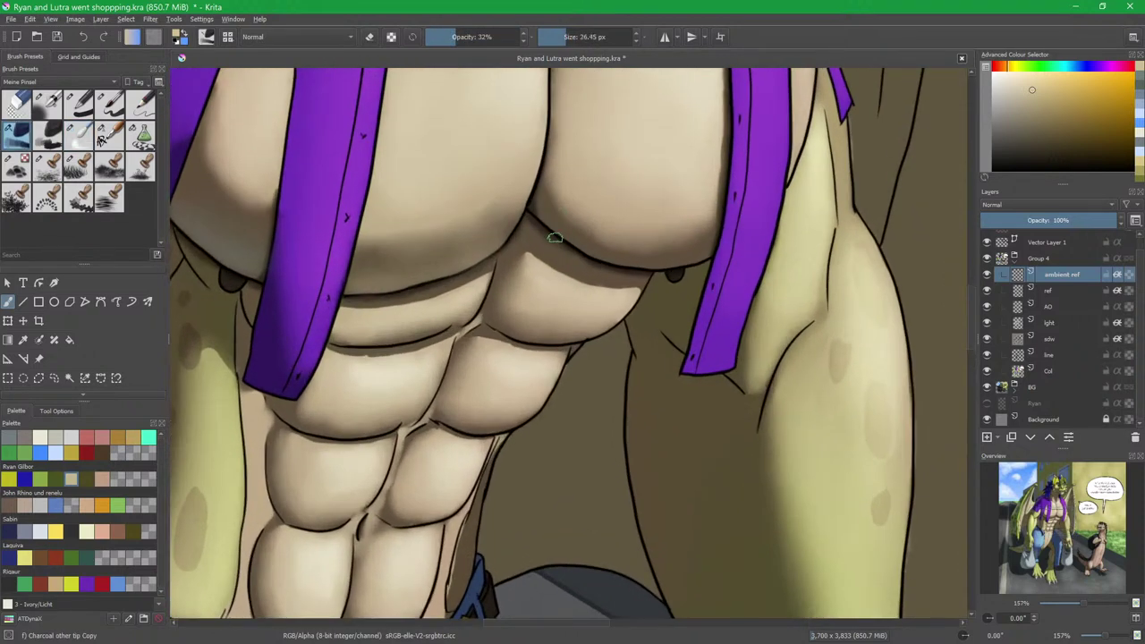
pyautogui.press('[')
pyautogui.moveTo(548, 219); pyautogui.dragTo(585, 252)
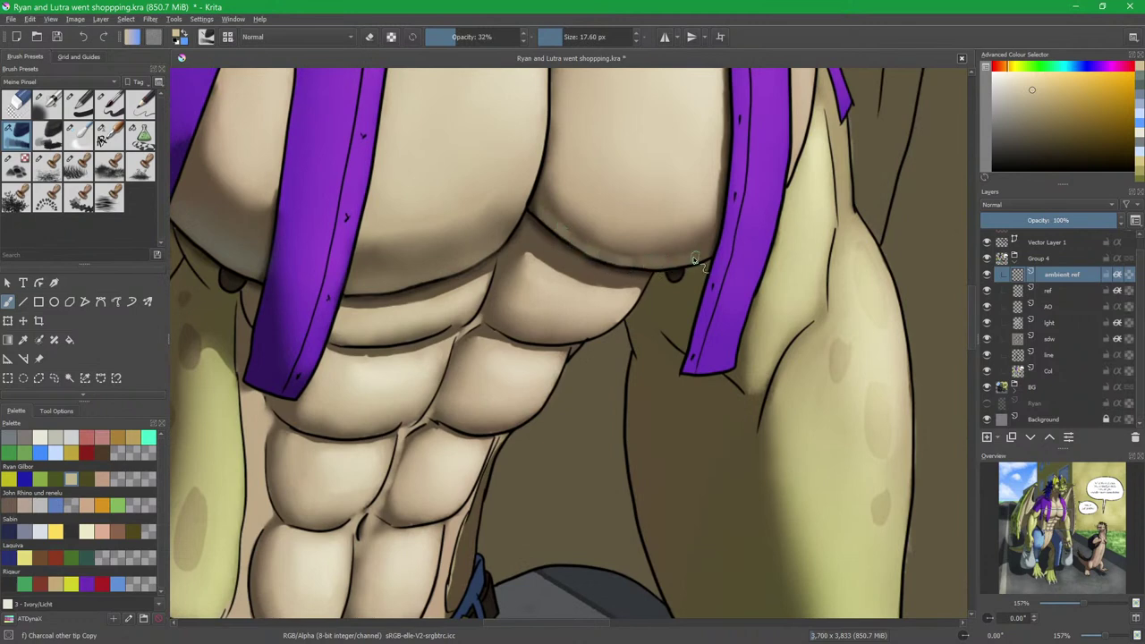
pyautogui.press('/')
pyautogui.press('[')
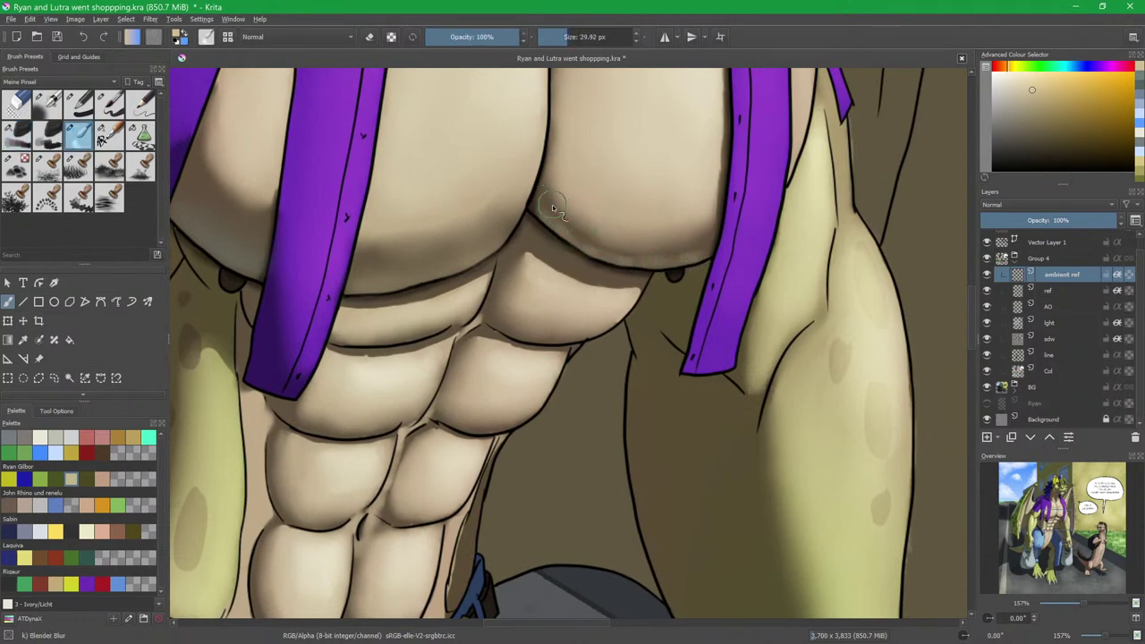
pyautogui.moveTo(570, 224); pyautogui.dragTo(615, 244)
pyautogui.press('/')
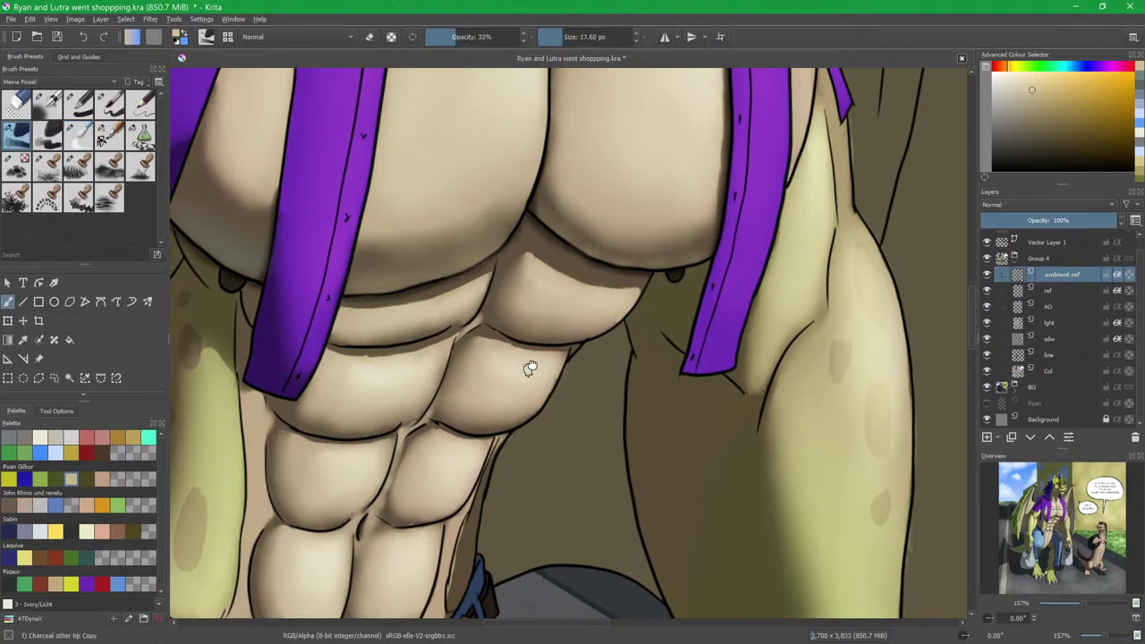
# Paint a beige reflection on the shaded throat beneath the dragon's jaw with the charcoal brush and soften it with the 29.92 px blur.
pyautogui.scroll(-5, 524, 384)
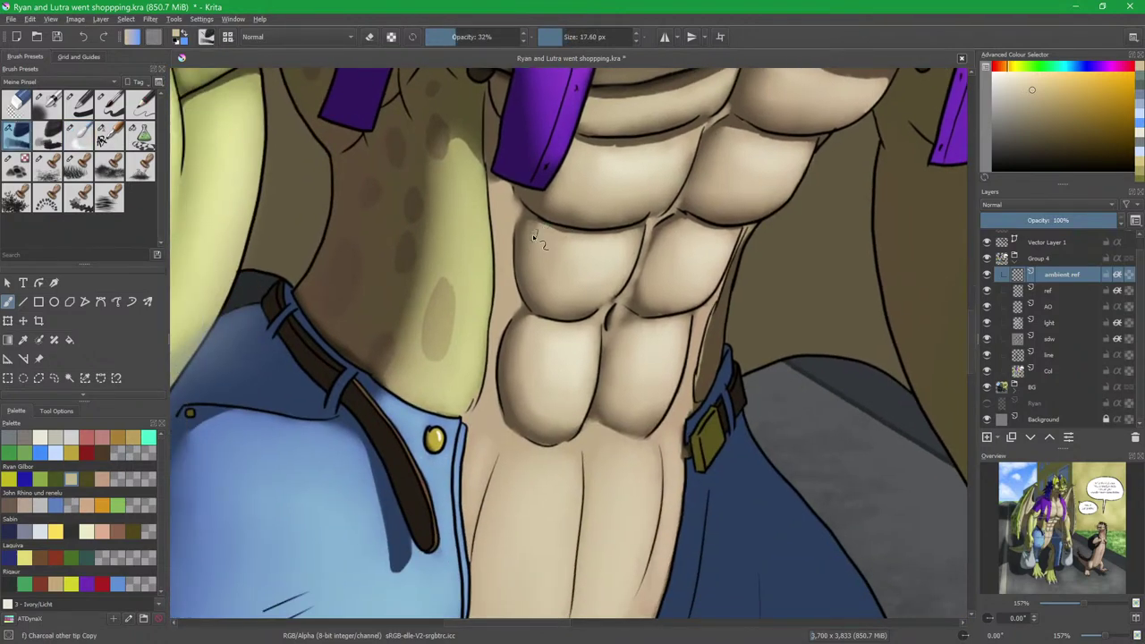
pyautogui.moveTo(547, 241); pyautogui.dragTo(588, 322)
pyautogui.scroll(-3, 572, 286)
pyautogui.moveTo(588, 199)
pyautogui.mouseDown()
pyautogui.moveTo(573, 315)
pyautogui.moveTo(527, 360)
pyautogui.moveTo(551, 300)
pyautogui.moveTo(544, 335)
pyautogui.mouseUp()
pyautogui.moveTo(608, 294)
pyautogui.mouseDown()
pyautogui.moveTo(642, 327)
pyautogui.moveTo(600, 257)
pyautogui.moveTo(645, 316)
pyautogui.moveTo(632, 313)
pyautogui.moveTo(654, 317)
pyautogui.moveTo(675, 298)
pyautogui.moveTo(640, 309)
pyautogui.moveTo(624, 260)
pyautogui.mouseUp()
pyautogui.press('/')
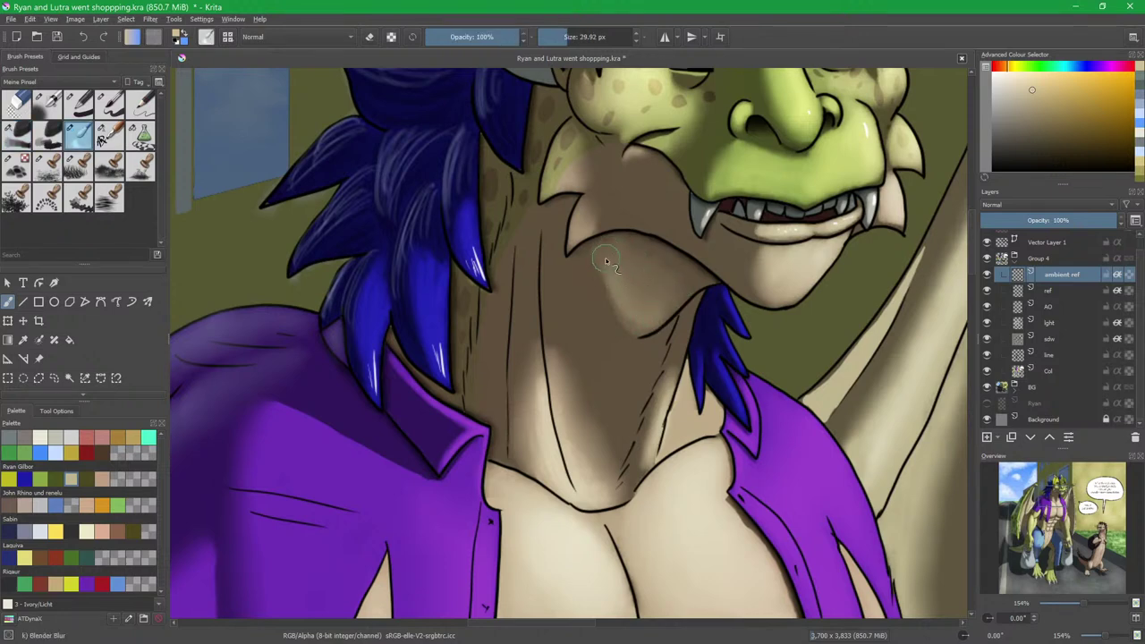
pyautogui.moveTo(652, 305)
pyautogui.mouseDown()
pyautogui.moveTo(636, 314)
pyautogui.moveTo(630, 355)
pyautogui.moveTo(597, 291)
pyautogui.mouseUp()
pyautogui.press('/')
# Paint a beige reflection along the shaded jawline and chin with the 16.16 px charcoal brush and blend it with the 29.92 px blur.
pyautogui.press('[')
pyautogui.press('[')
pyautogui.press('[')
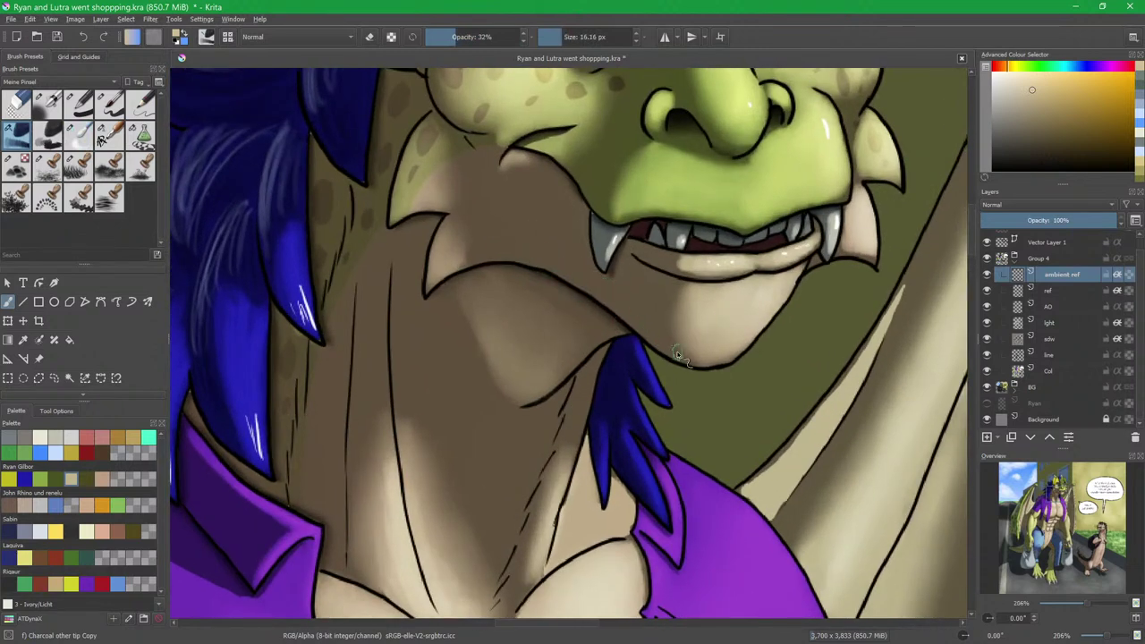
pyautogui.moveTo(651, 333)
pyautogui.mouseDown()
pyautogui.moveTo(608, 300)
pyautogui.moveTo(631, 291)
pyautogui.moveTo(530, 259)
pyautogui.mouseUp()
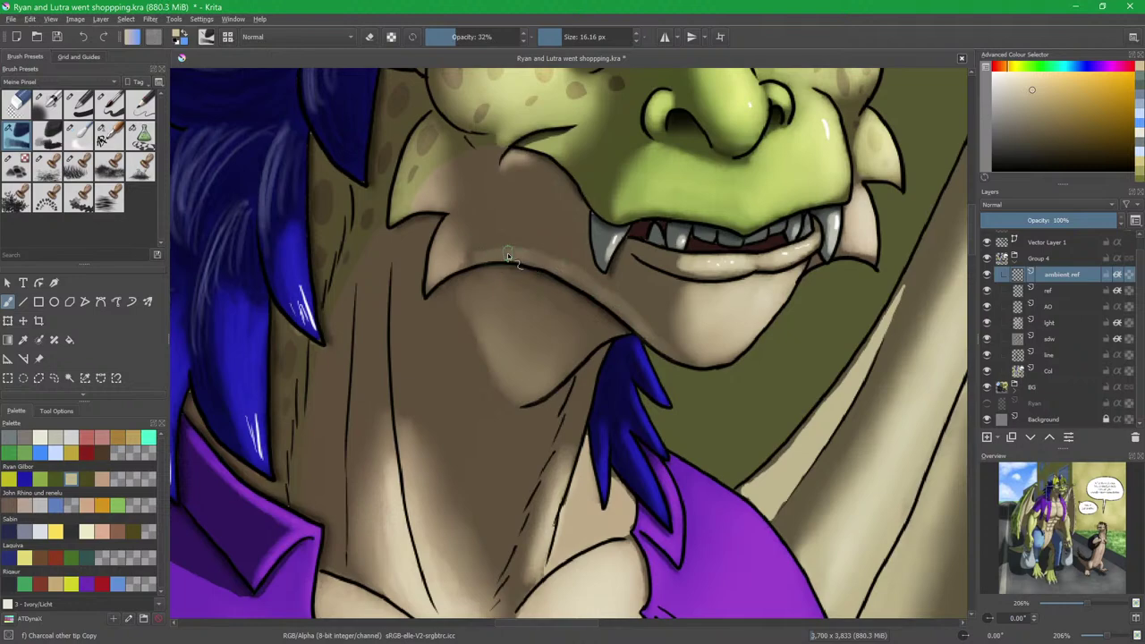
pyautogui.press('/')
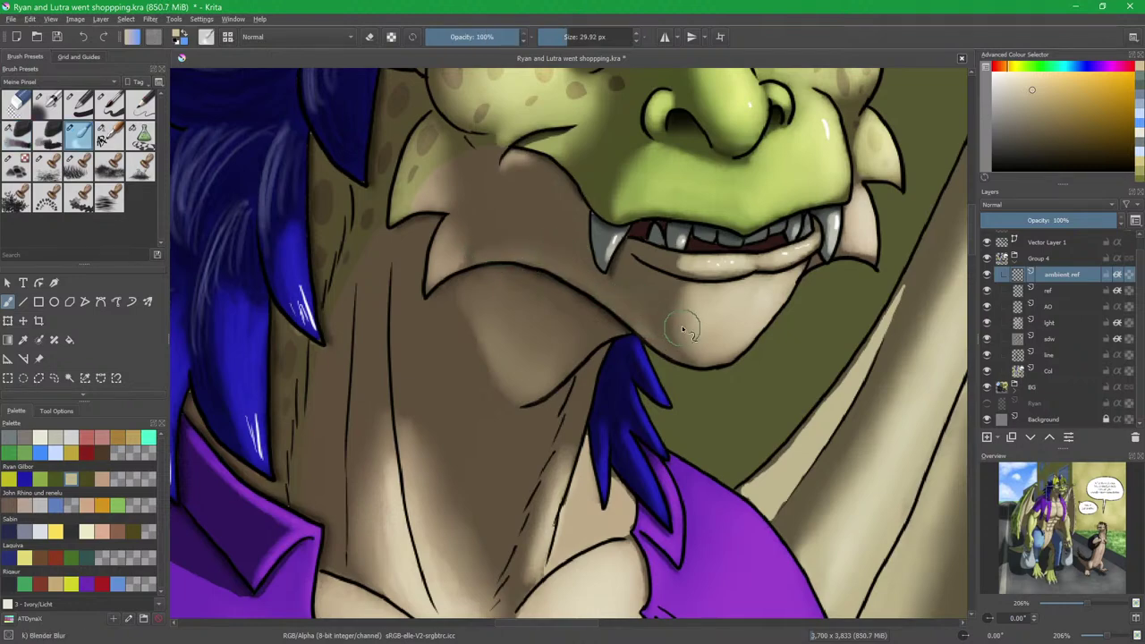
pyautogui.press('/')
# Add a beige reflection to the shaded corner of the lower lip with the 8.25 px charcoal brush and blend it with the 13.37 px blur.
pyautogui.moveTo(666, 290); pyautogui.dragTo(616, 314)
pyautogui.moveTo(615, 314)
pyautogui.mouseDown()
pyautogui.moveTo(630, 289)
pyautogui.moveTo(601, 303)
pyautogui.mouseUp()
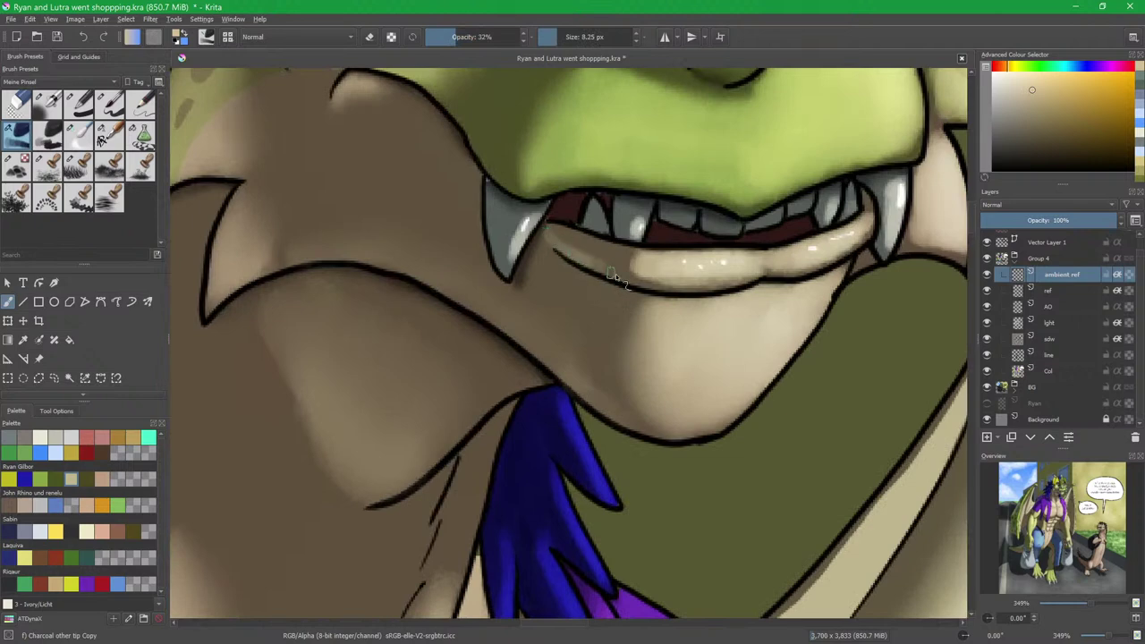
pyautogui.press('/')
pyautogui.moveTo(600, 244); pyautogui.dragTo(572, 247)
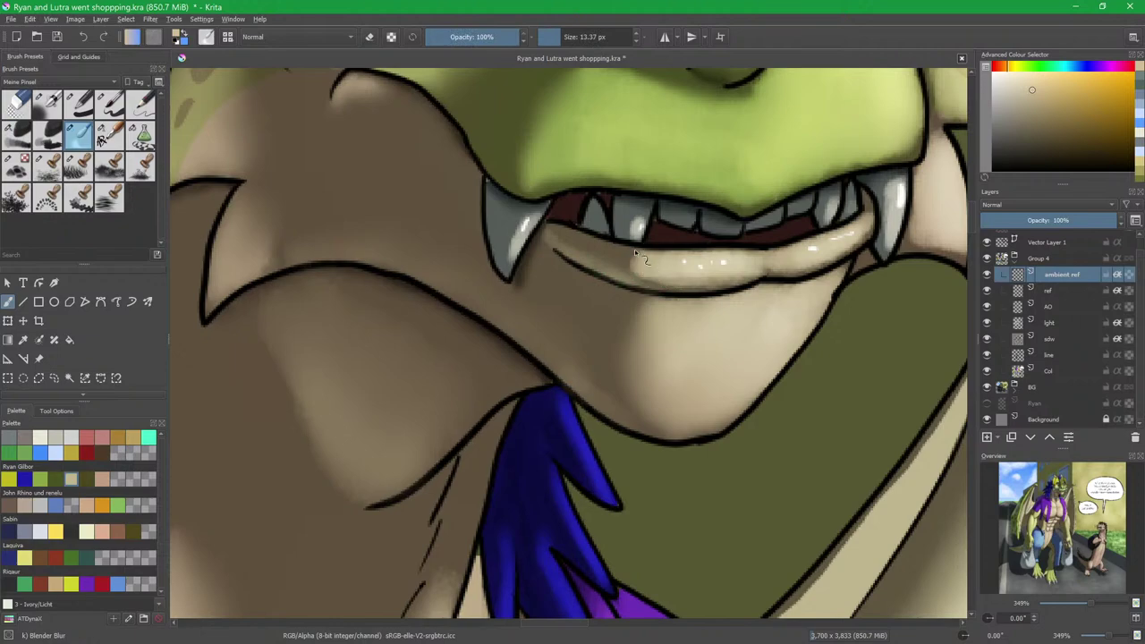
# Add a reflection along the cheek fold above the fang with the 8.25 px charcoal brush and blend it with the 13.37 px blur.
pyautogui.scroll(-3, 637, 274)
pyautogui.press('/')
pyautogui.scroll(2, 606, 349)
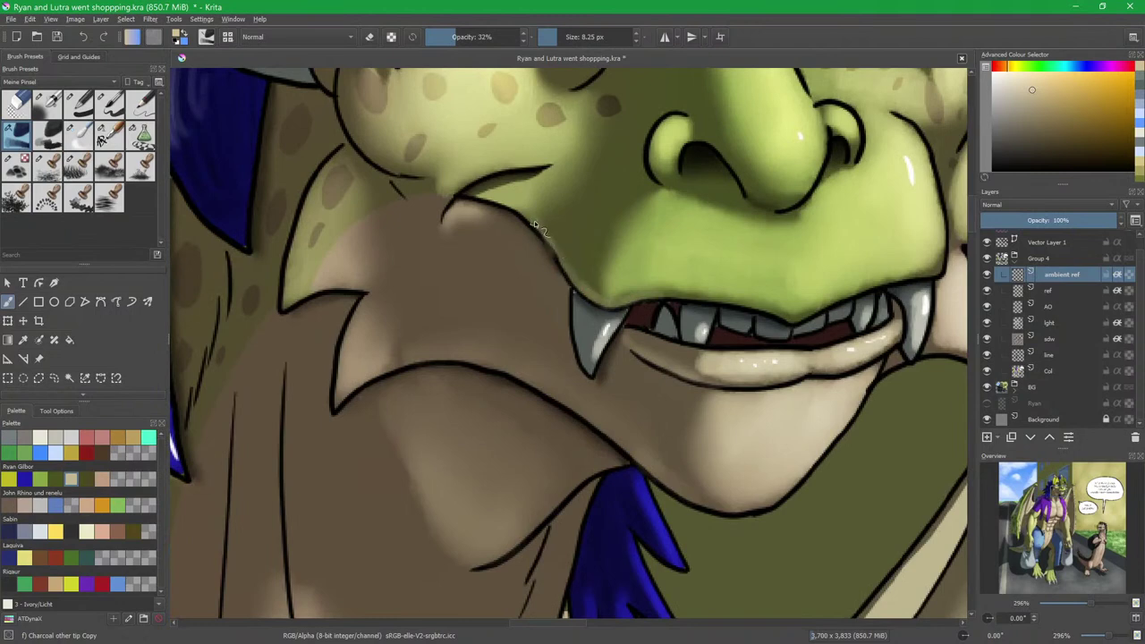
pyautogui.press('/')
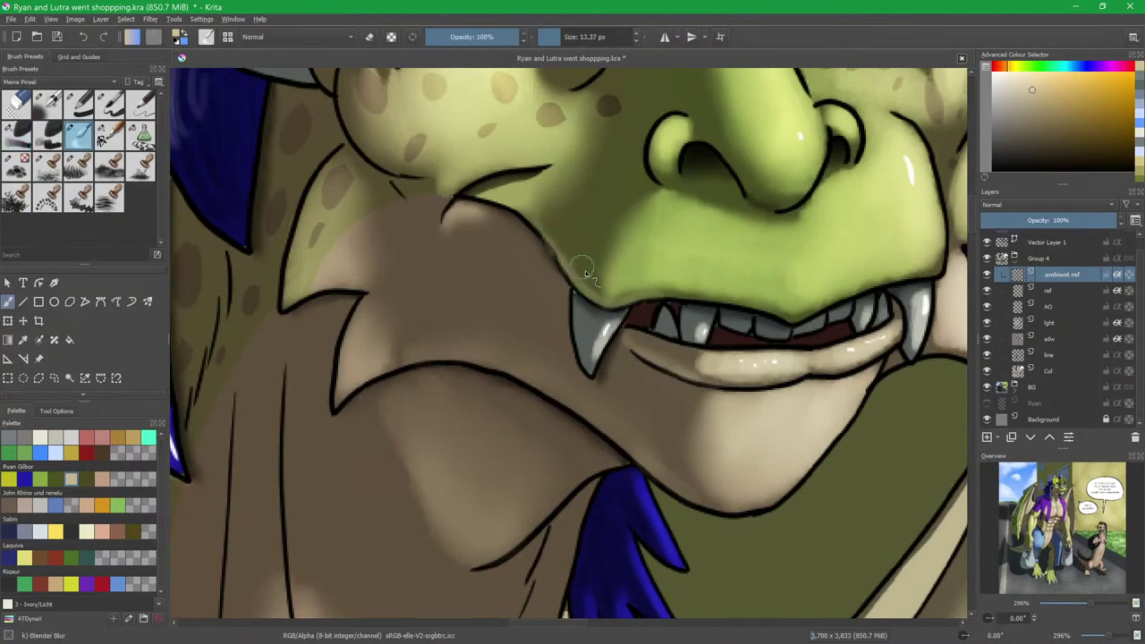
pyautogui.press('/')
# Sample green from the muzzle, make it more saturated, and paint a reflection on the shaded skin around the nostril with the 9.37 px charcoal brush.
pyautogui.moveTo(664, 262); pyautogui.dragTo(615, 331)
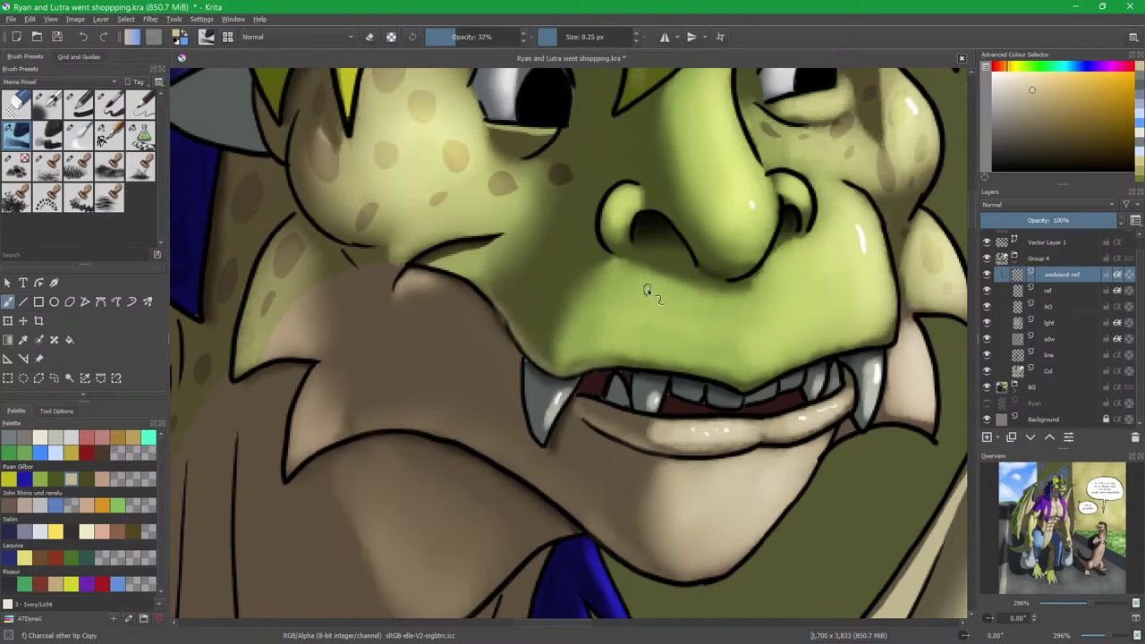
pyautogui.keyDown('ctrl'); pyautogui.click(696, 310); pyautogui.keyUp('ctrl')
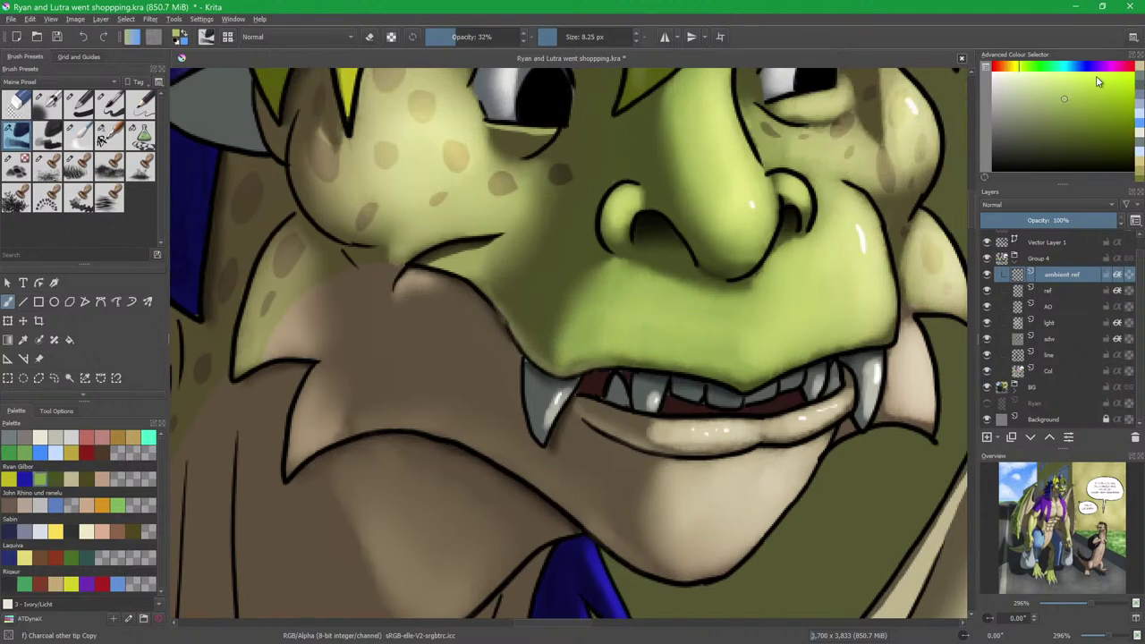
pyautogui.press('[')
pyautogui.press('[')
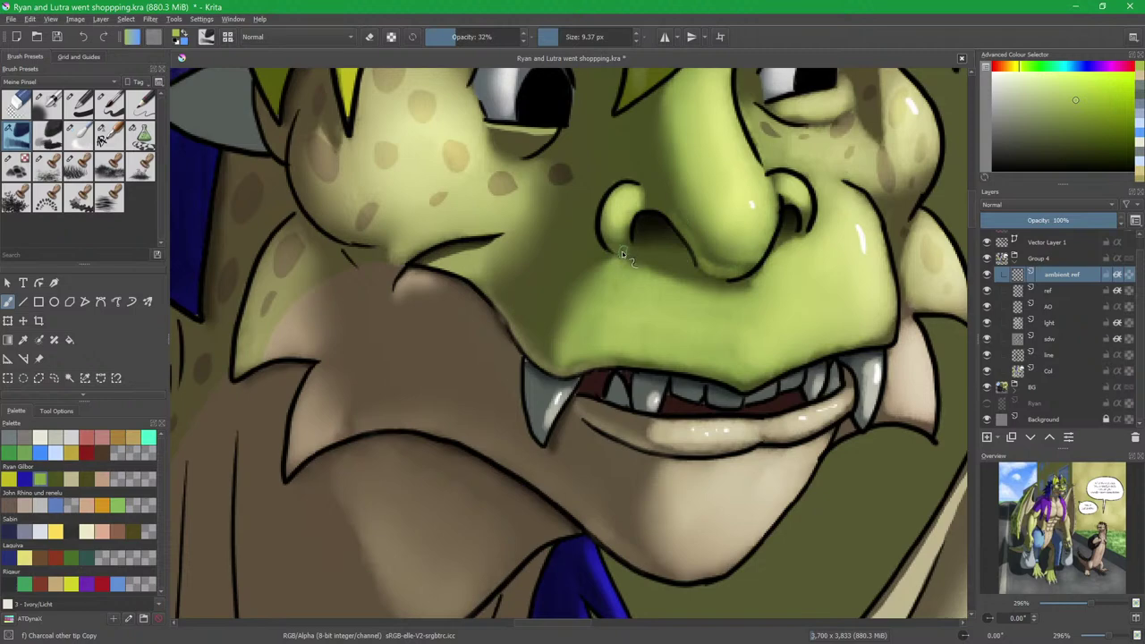
pyautogui.scroll(-3, 725, 268)
pyautogui.moveTo(726, 289); pyautogui.dragTo(687, 368)
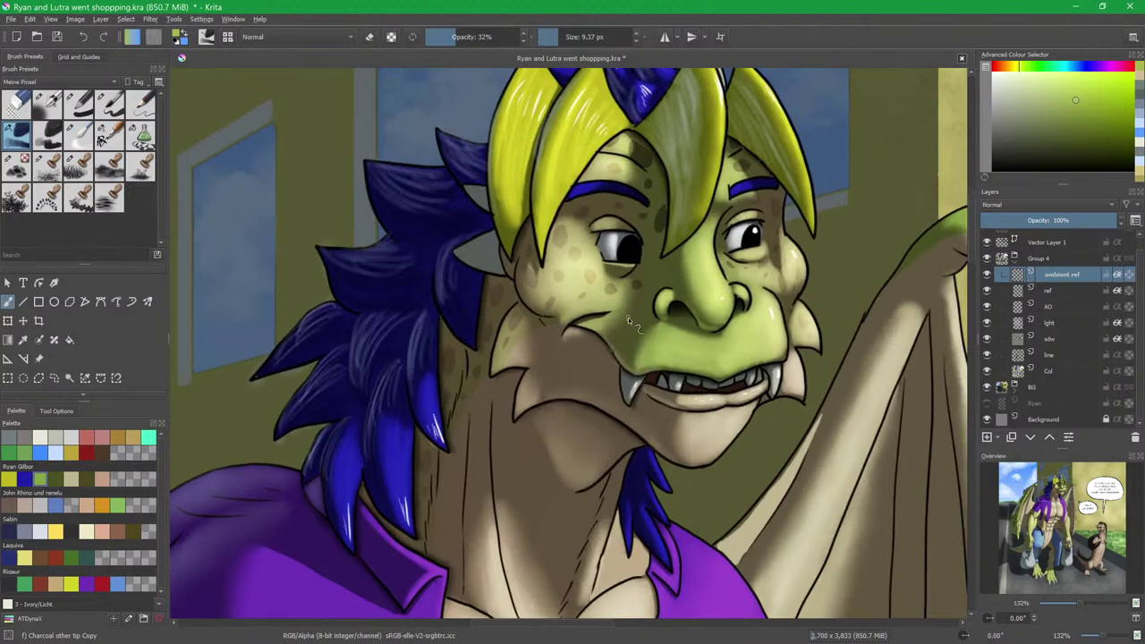
pyautogui.scroll(-2, 631, 310)
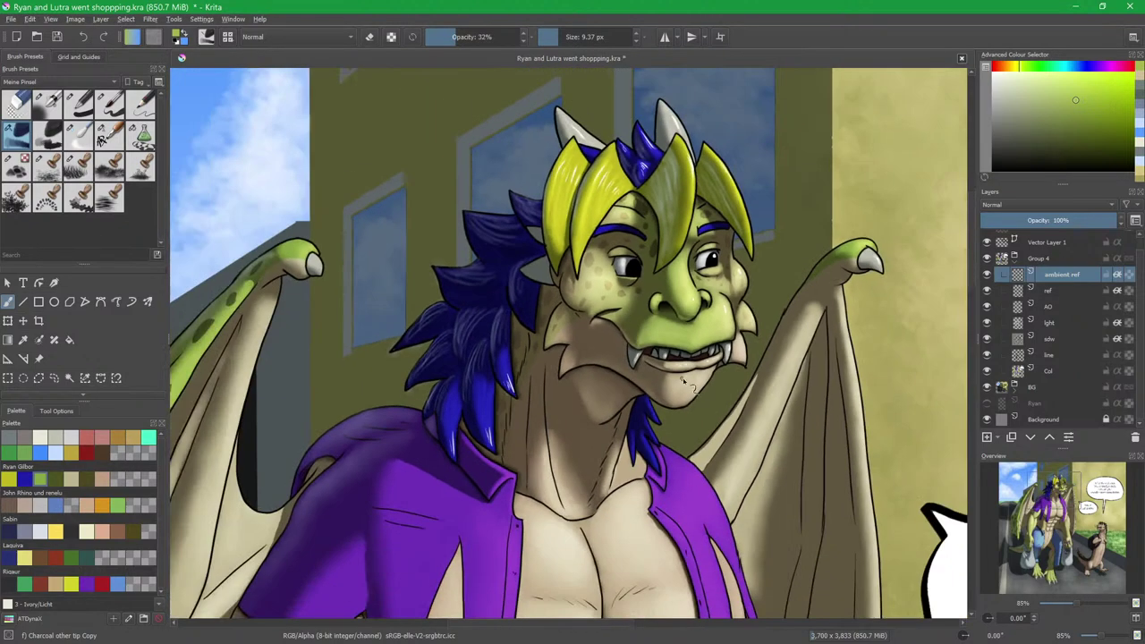
# Paint sky-blue over the upper part and grey-blue over the lower part of the dragon's shaded eye with the 18.63 px charcoal brush, and blend.
pyautogui.scroll(4, 718, 306)
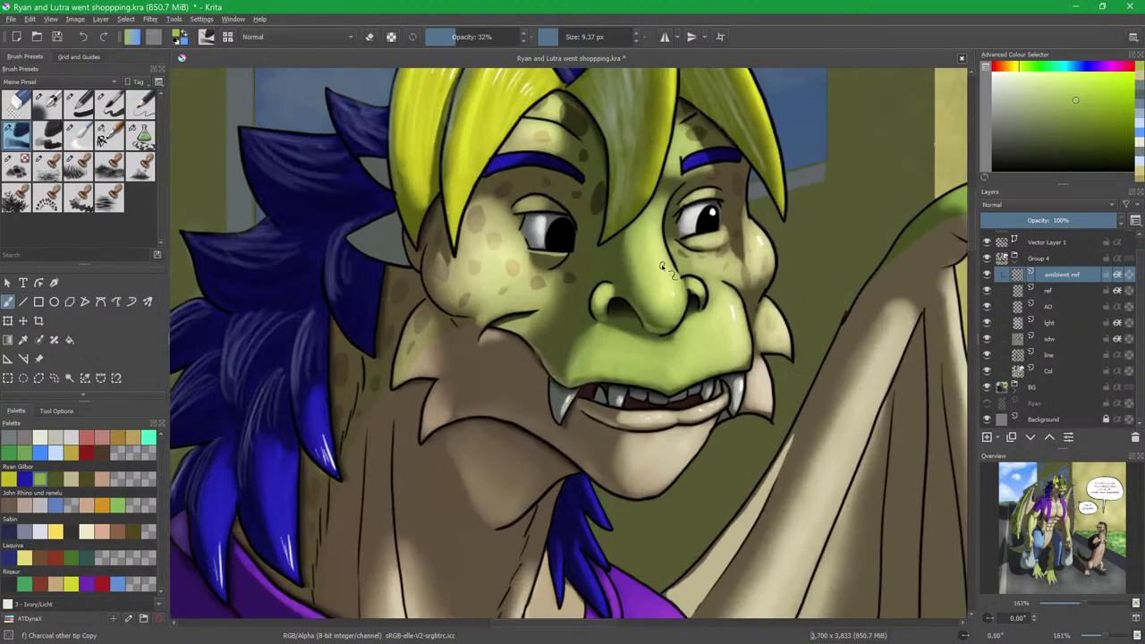
pyautogui.scroll(3, 611, 318)
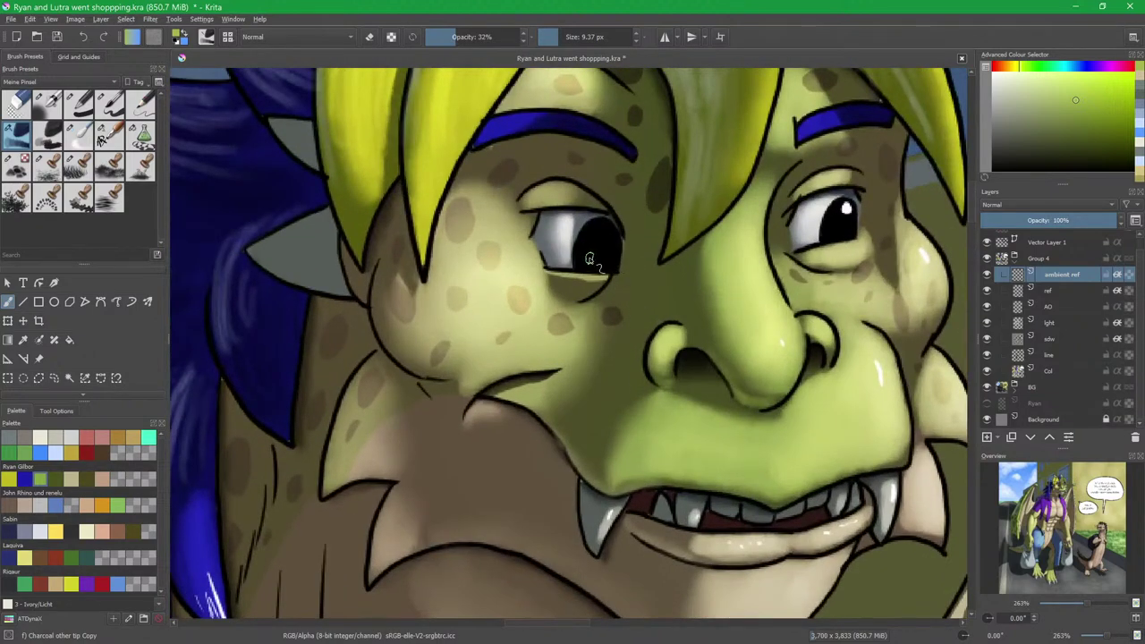
pyautogui.click(1140, 139)
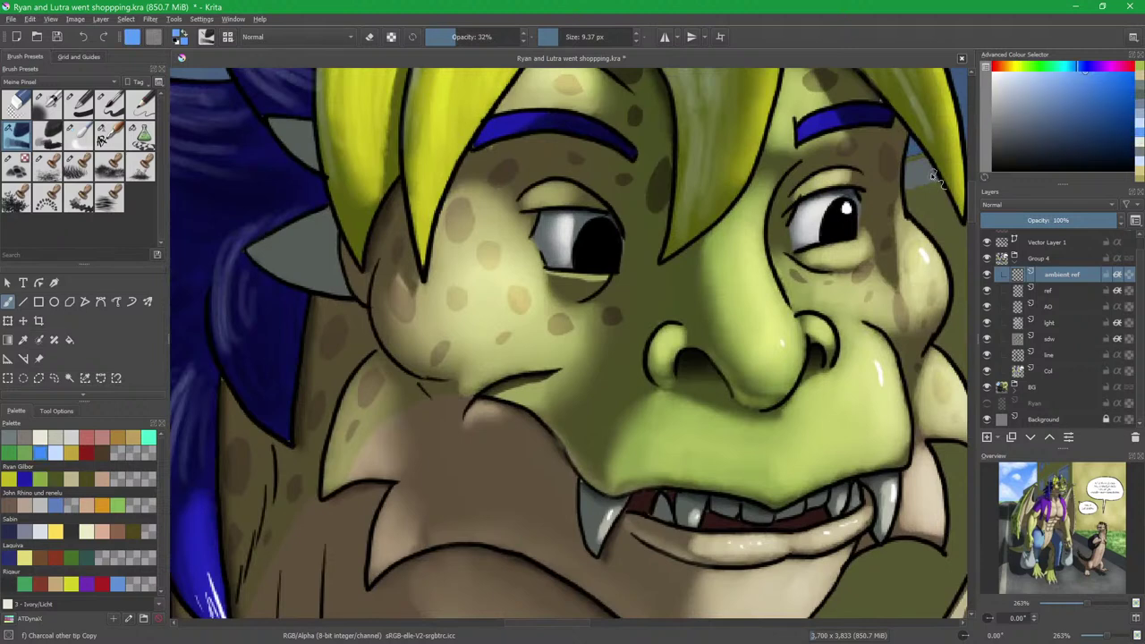
pyautogui.press(']')
pyautogui.moveTo(547, 226)
pyautogui.mouseDown()
pyautogui.moveTo(606, 230)
pyautogui.moveTo(560, 230)
pyautogui.moveTo(569, 234)
pyautogui.mouseUp()
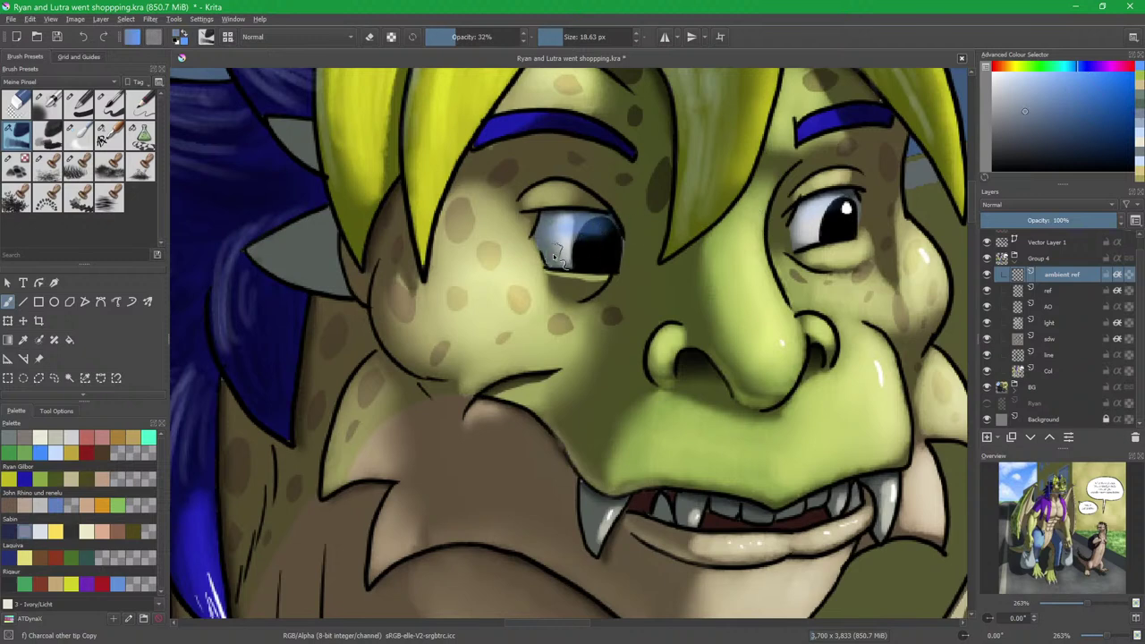
pyautogui.keyDown('ctrl'); pyautogui.click(590, 256); pyautogui.keyUp('ctrl')
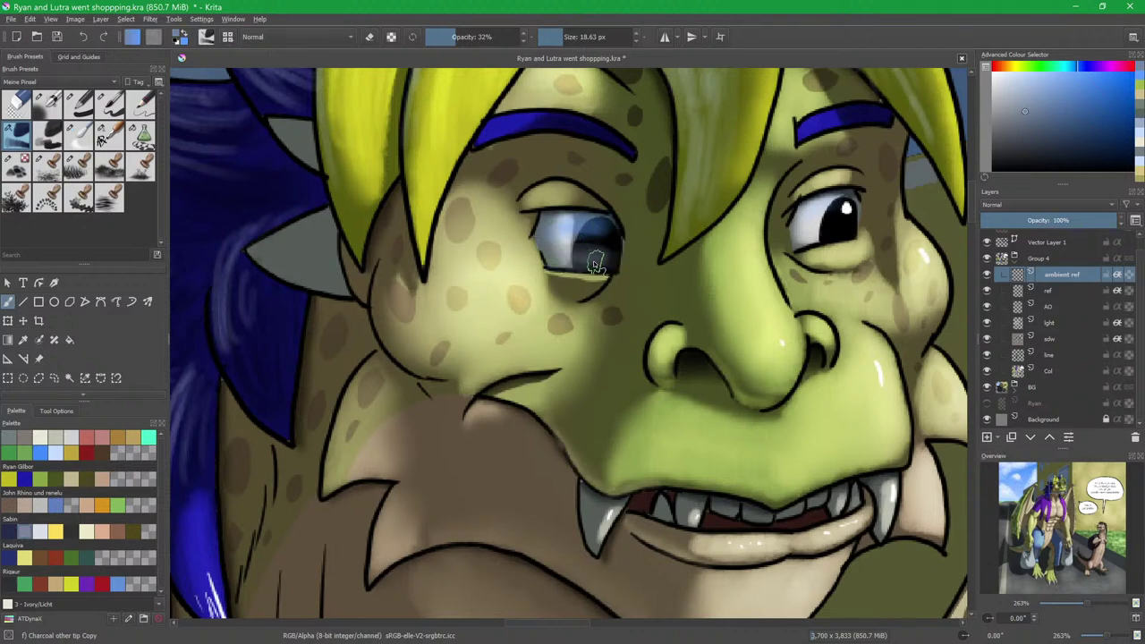
pyautogui.press('/')
pyautogui.moveTo(586, 252)
pyautogui.mouseDown()
pyautogui.moveTo(597, 254)
pyautogui.moveTo(588, 259)
pyautogui.moveTo(556, 231)
pyautogui.moveTo(607, 245)
pyautogui.mouseUp()
pyautogui.press('/')
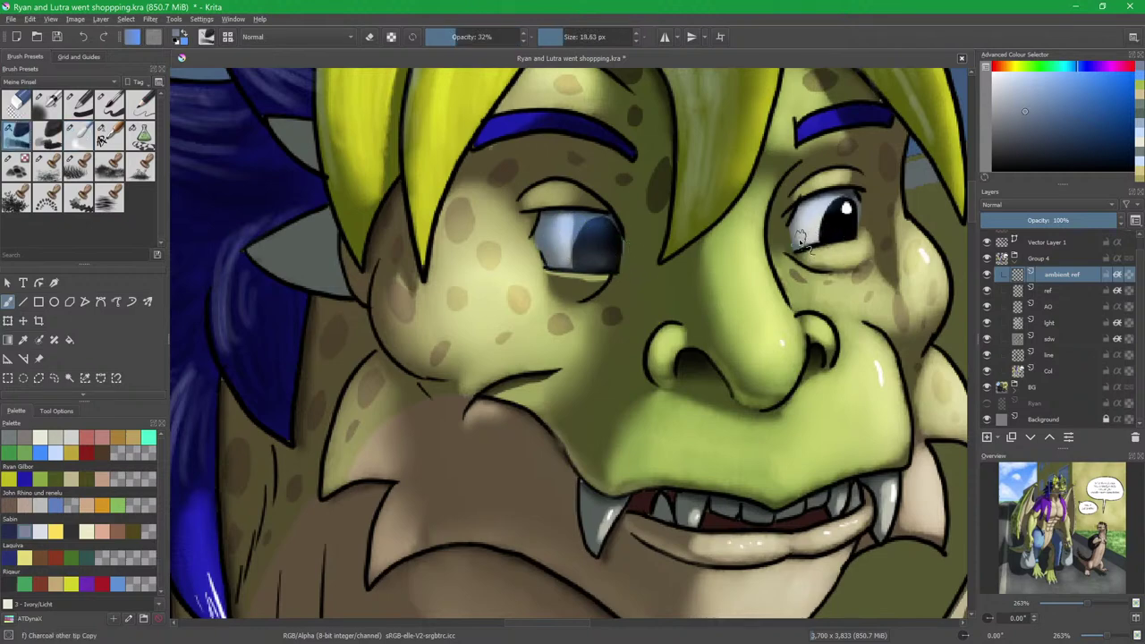
# Blend the grey-blue reflection on the white of the dragon's far eye with the 24.5 px blur.
pyautogui.press('/')
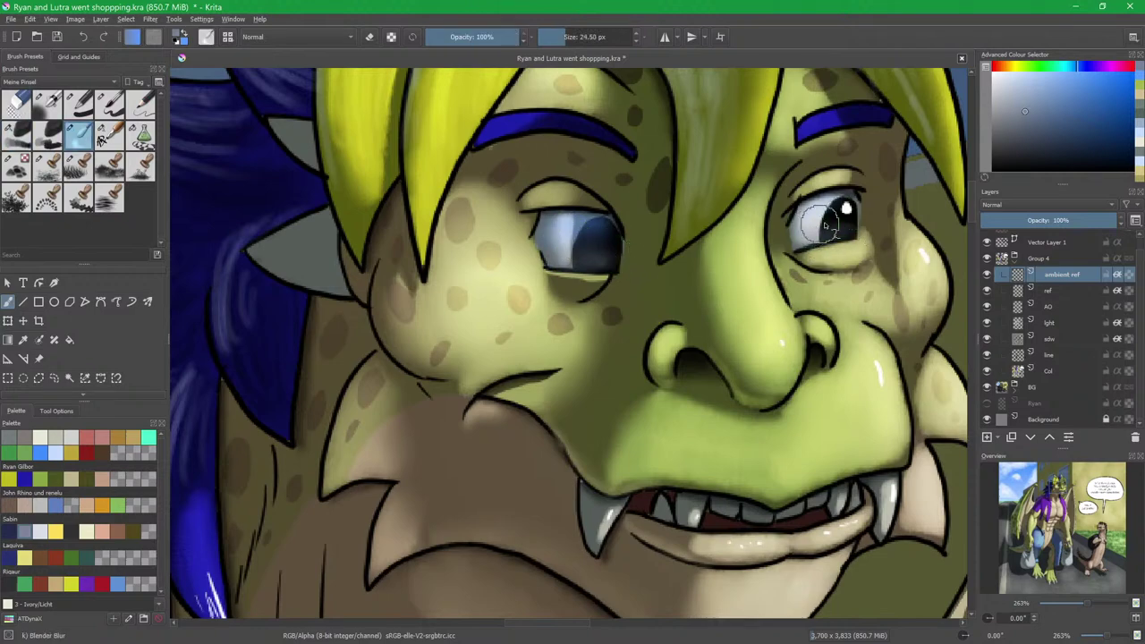
pyautogui.scroll(-2, 702, 371)
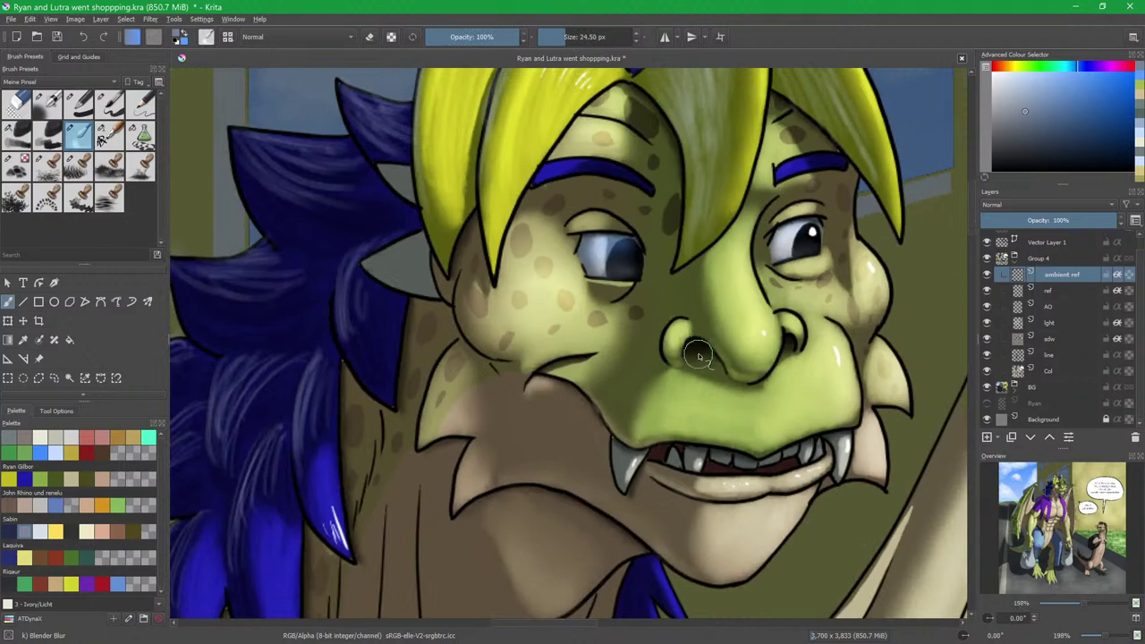
pyautogui.scroll(1, 696, 353)
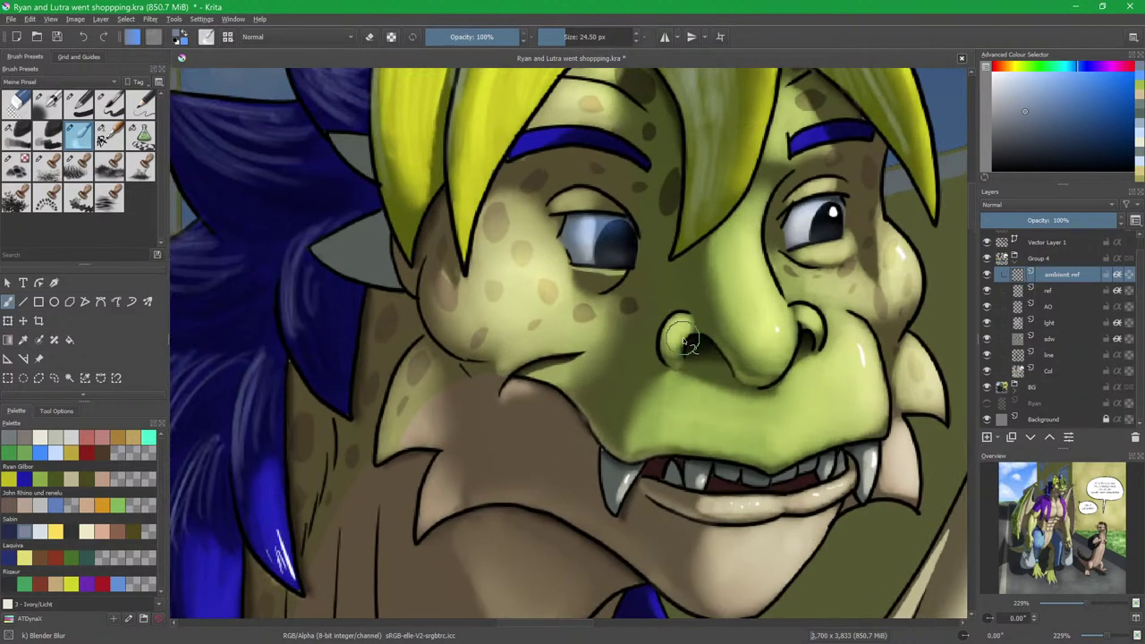
pyautogui.scroll(-4, 695, 306)
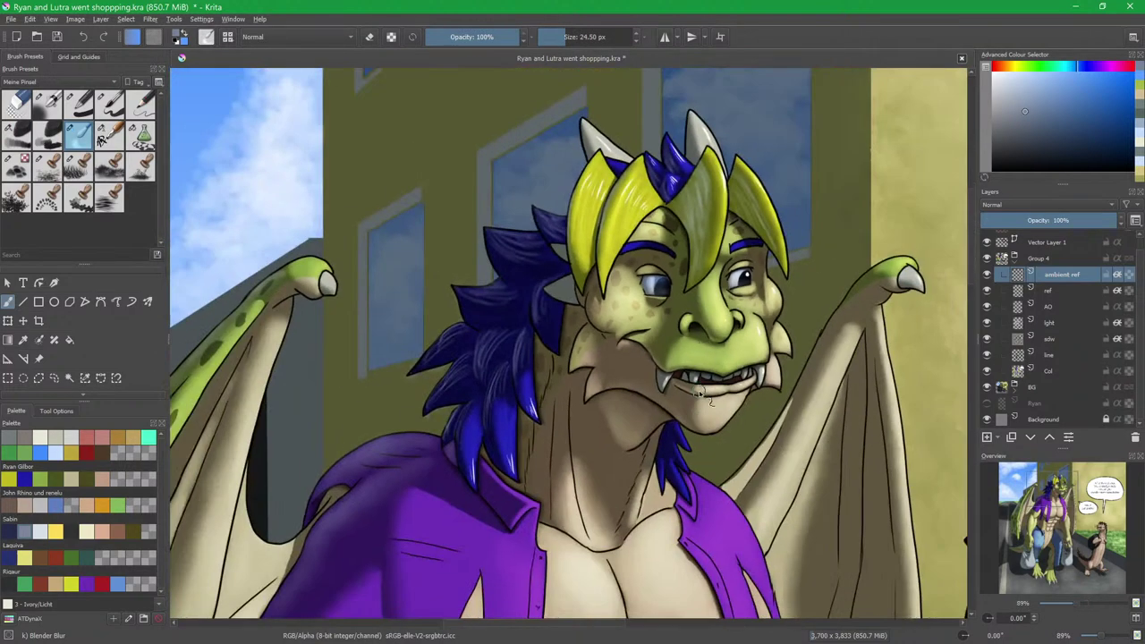
# Sample beige from the upper chest, adjust its shade, paint a reflection on the shaded throat with the 60.19 px charcoal brush, and blend it.
pyautogui.moveTo(704, 421); pyautogui.dragTo(682, 326)
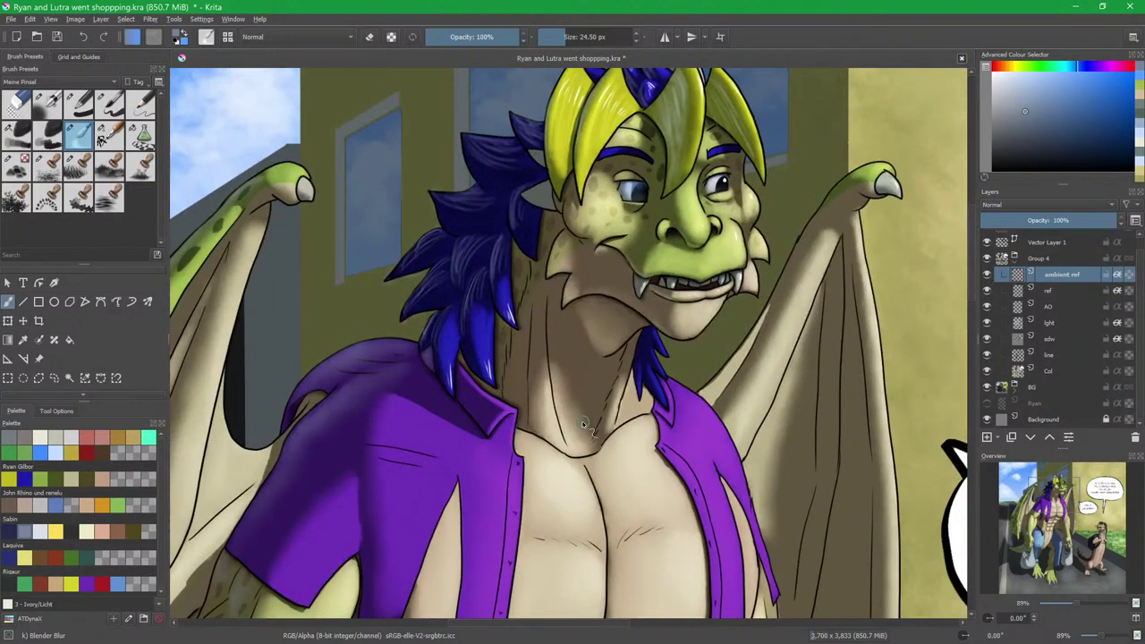
pyautogui.scroll(2, 582, 424)
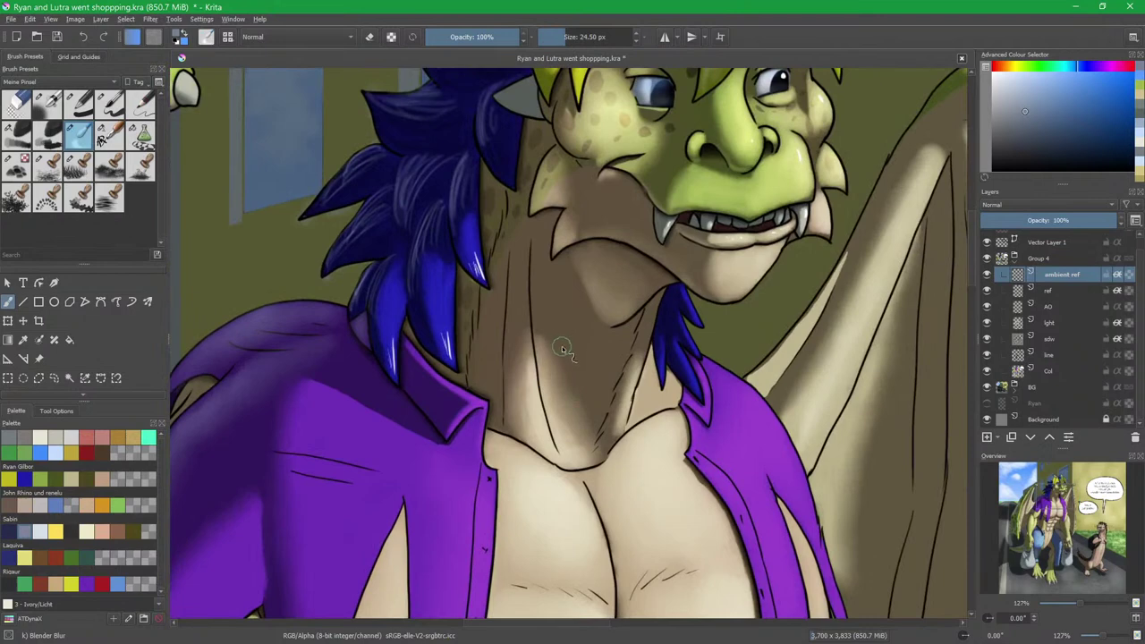
pyautogui.press('ctrl')
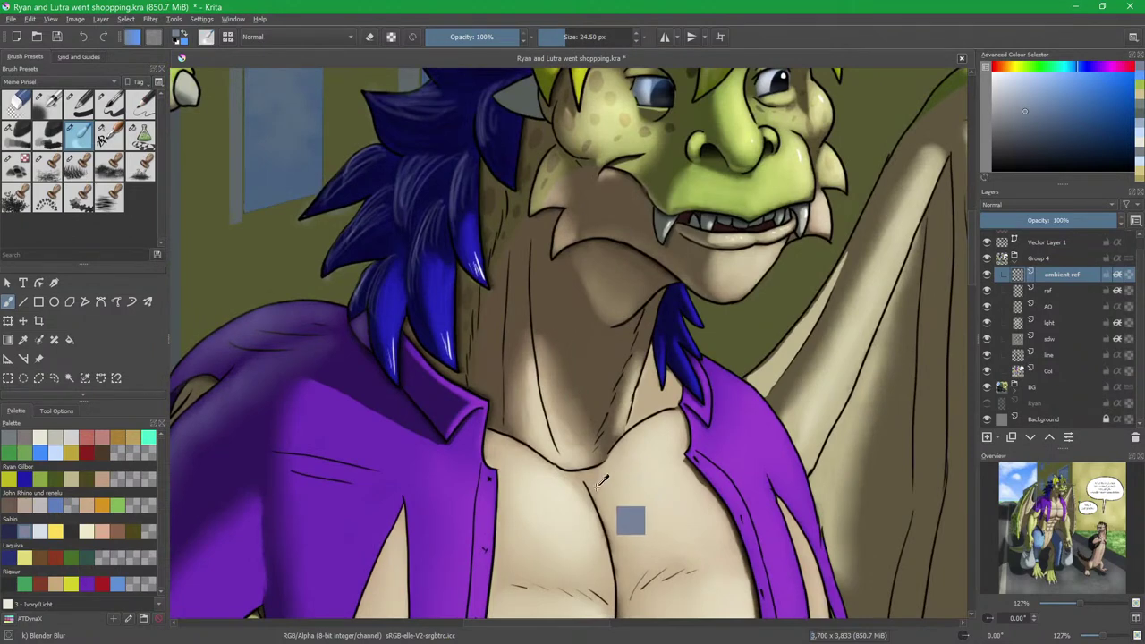
pyautogui.keyDown('ctrl'); pyautogui.click(605, 479); pyautogui.keyUp('ctrl')
pyautogui.click(1045, 98)
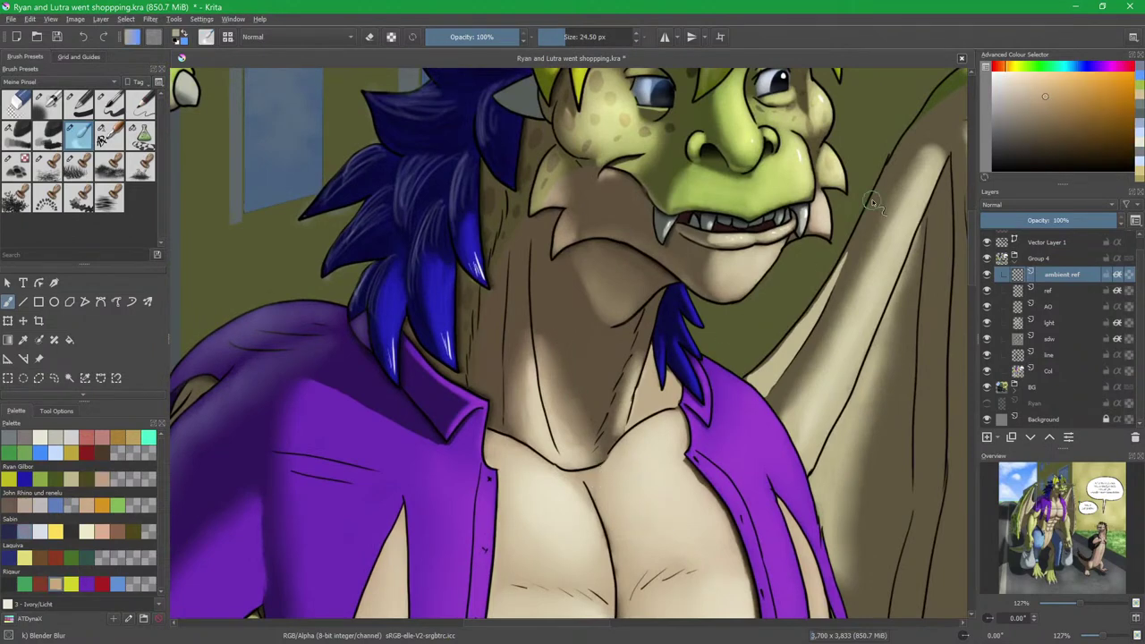
pyautogui.press('/')
pyautogui.moveTo(571, 346); pyautogui.dragTo(599, 347)
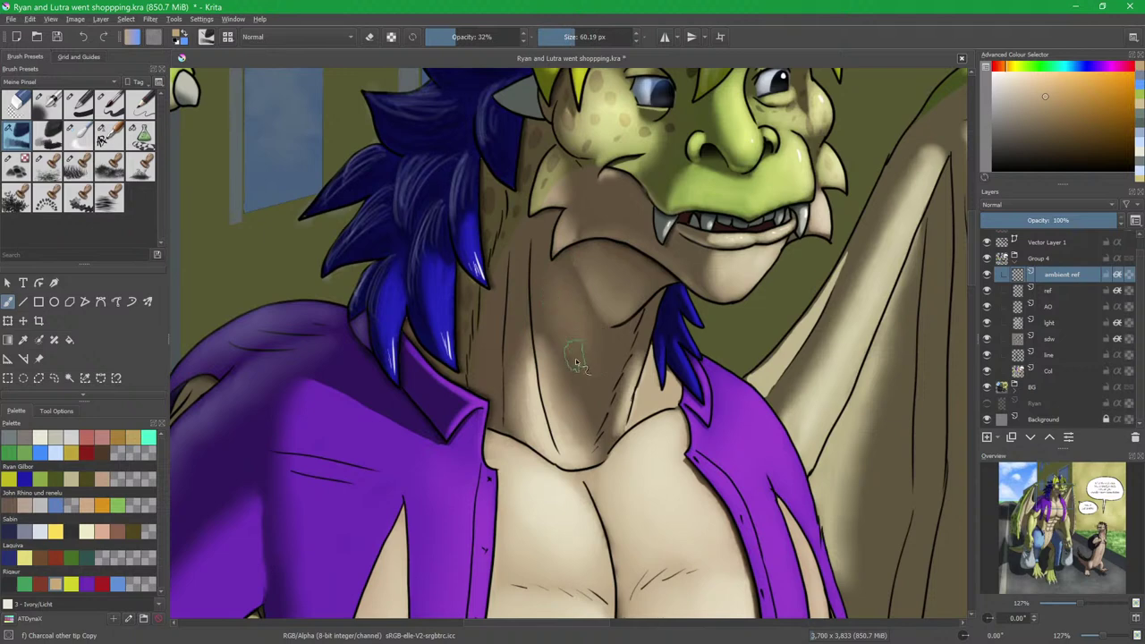
pyautogui.press('/')
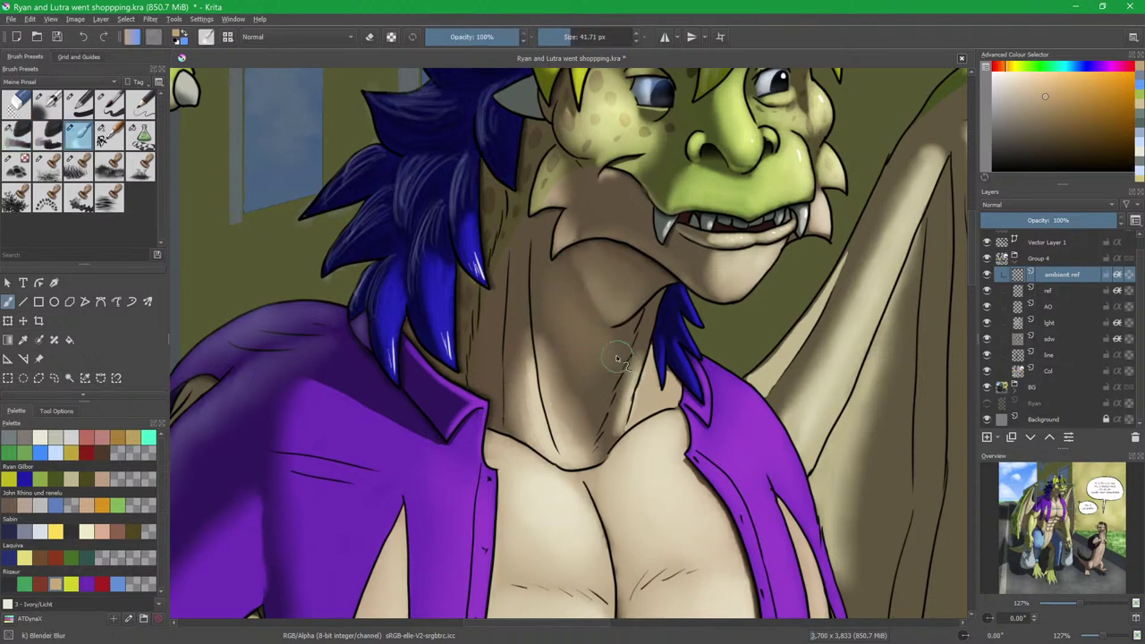
pyautogui.press('/')
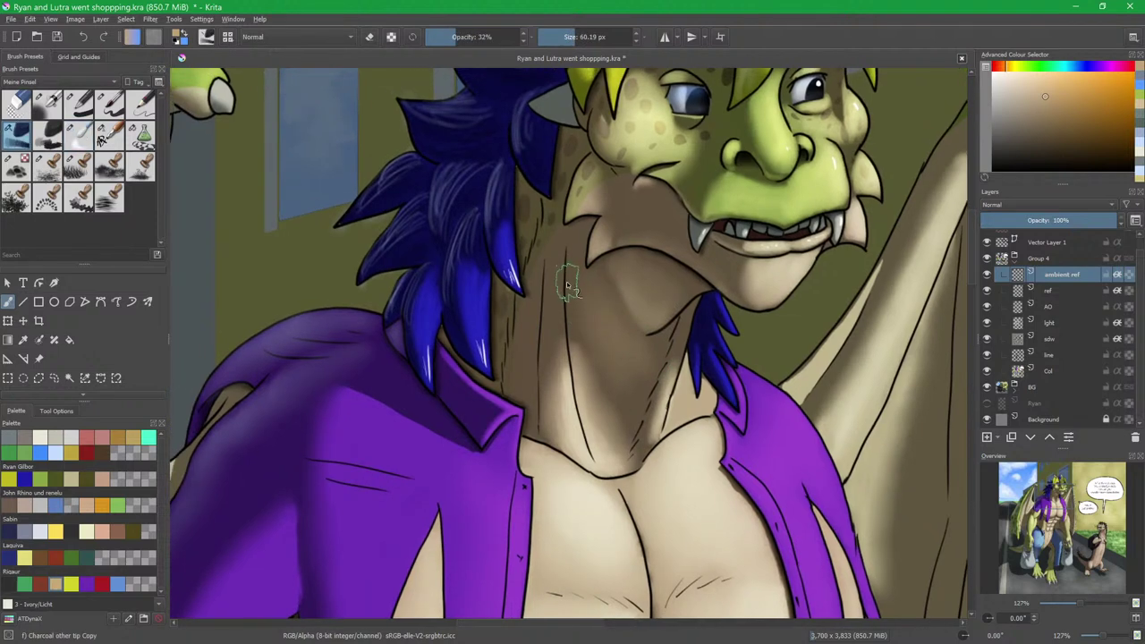
pyautogui.press('[')
pyautogui.click(1140, 145)
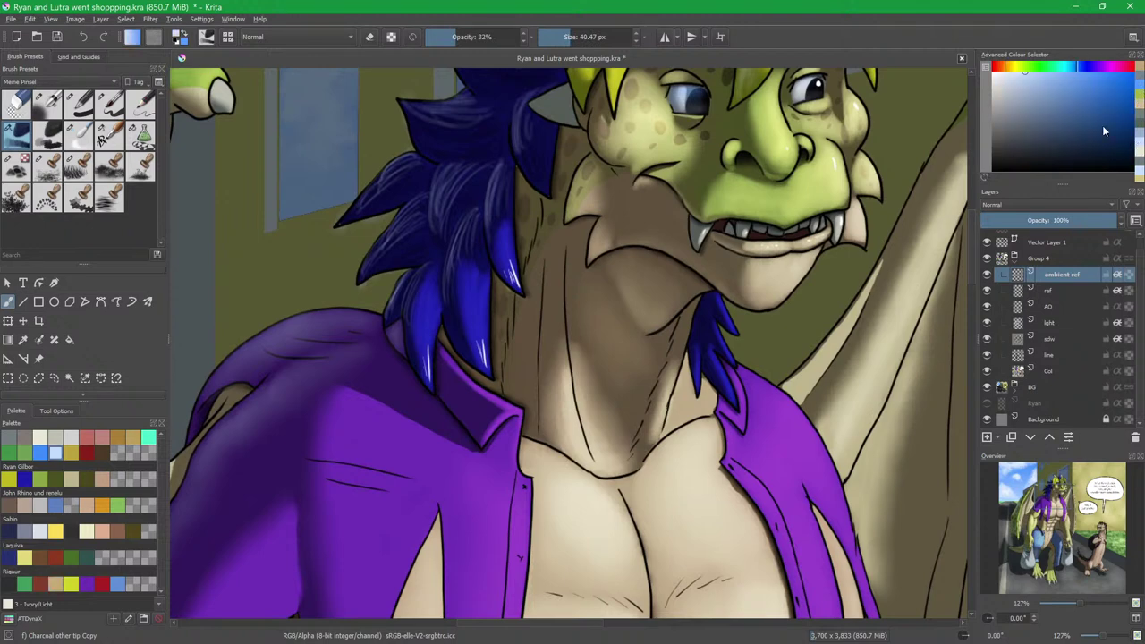
pyautogui.click(1024, 112)
pyautogui.press('[')
pyautogui.press('[')
pyautogui.press('[')
pyautogui.press('[')
pyautogui.press('[')
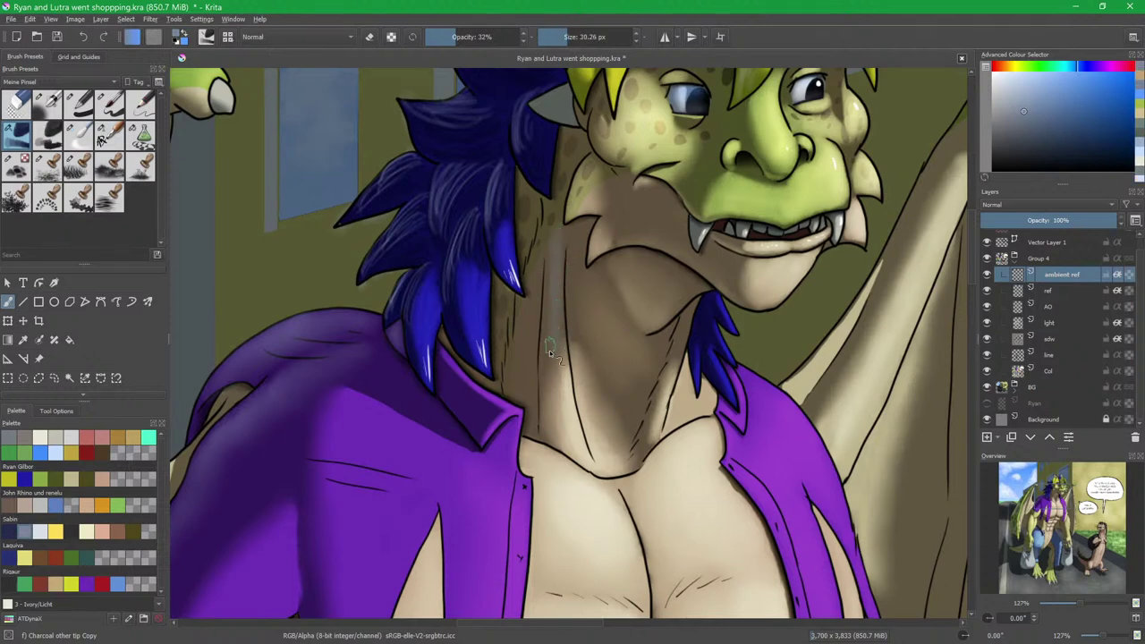
pyautogui.press('/')
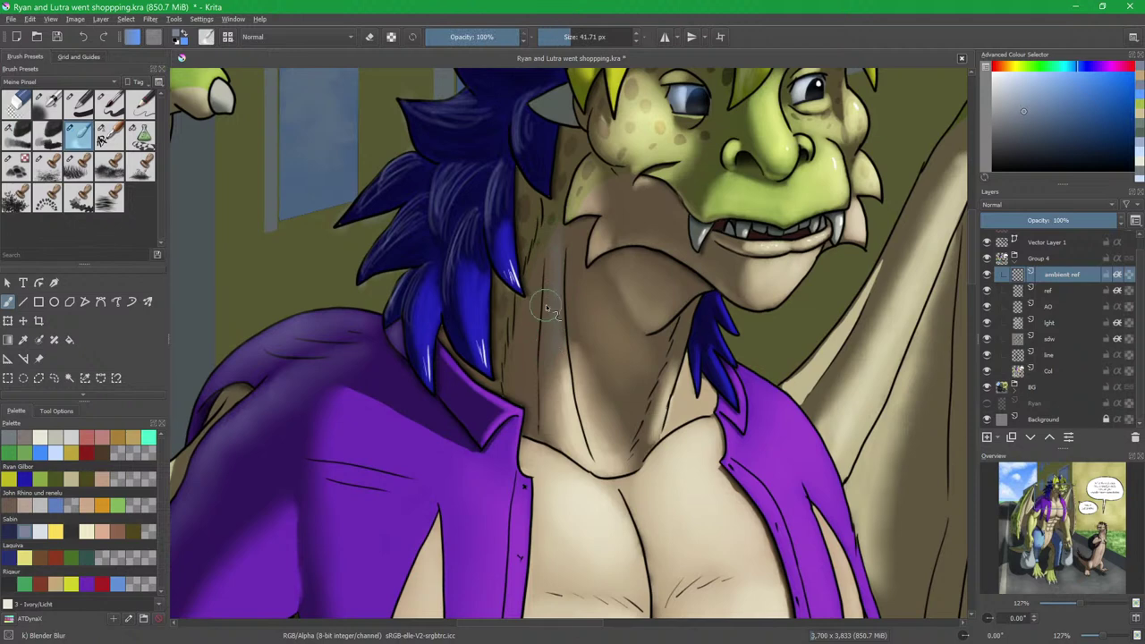
pyautogui.hotkey('ctrl', 'z')
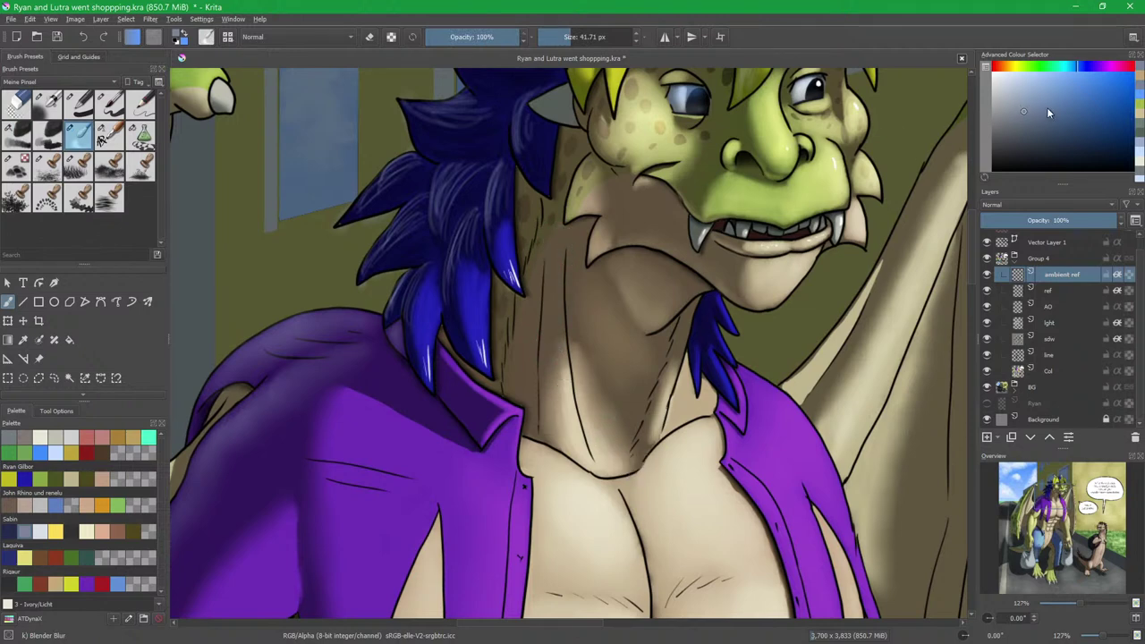
# Paint a grey-blue reflection down the shaded side of the neck with the 33.40 px charcoal brush and blend it with the blur.
pyautogui.click(1142, 100)
pyautogui.click(1141, 86)
pyautogui.press('/')
pyautogui.press('[')
pyautogui.press('[')
pyautogui.press('[')
pyautogui.moveTo(556, 251)
pyautogui.mouseDown()
pyautogui.moveTo(555, 353)
pyautogui.moveTo(553, 228)
pyautogui.moveTo(552, 355)
pyautogui.mouseUp()
pyautogui.press('/')
pyautogui.press('/')
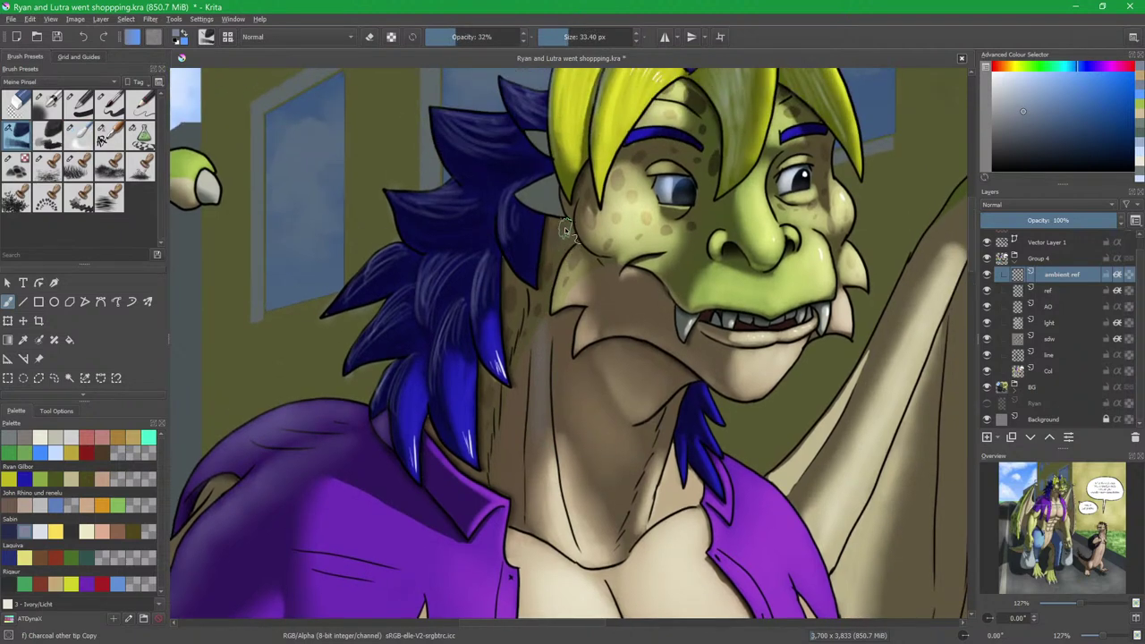
# Extend the grey-blue neck reflection up to the skin below the ear fins and blend it.
pyautogui.moveTo(564, 231); pyautogui.dragTo(548, 295)
pyautogui.press('/')
pyautogui.moveTo(555, 231); pyautogui.dragTo(526, 344)
pyautogui.press('/')
# Add a grey-blue reflection to the upper part of the dragon's ear fins with the 13.37 px charcoal brush.
pyautogui.scroll(5, 646, 327)
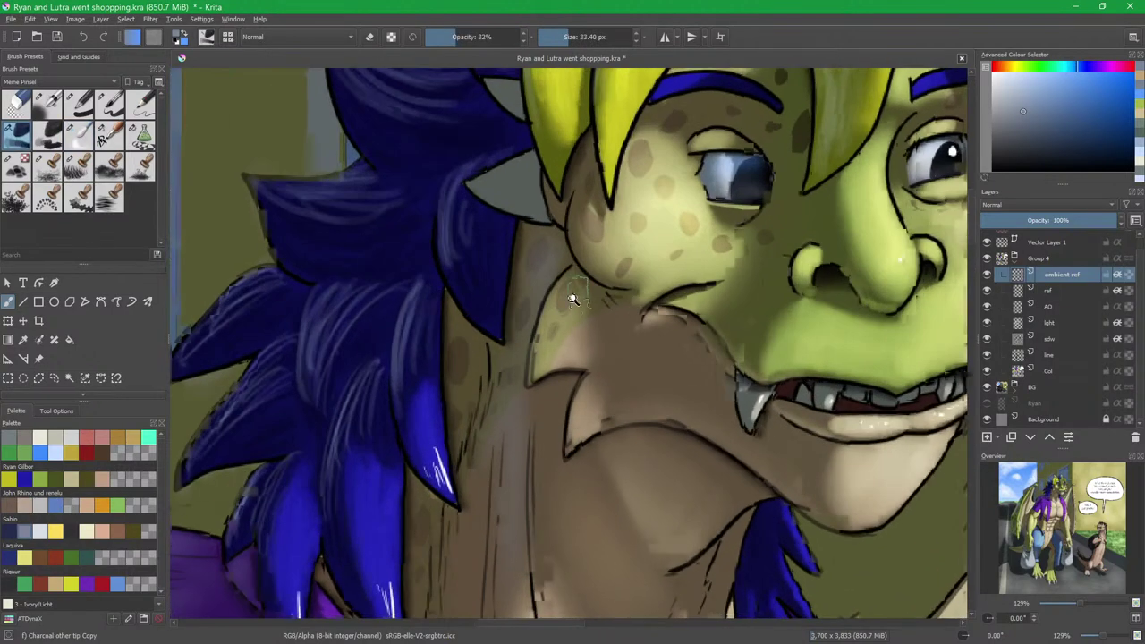
pyautogui.press('[')
pyautogui.press('[')
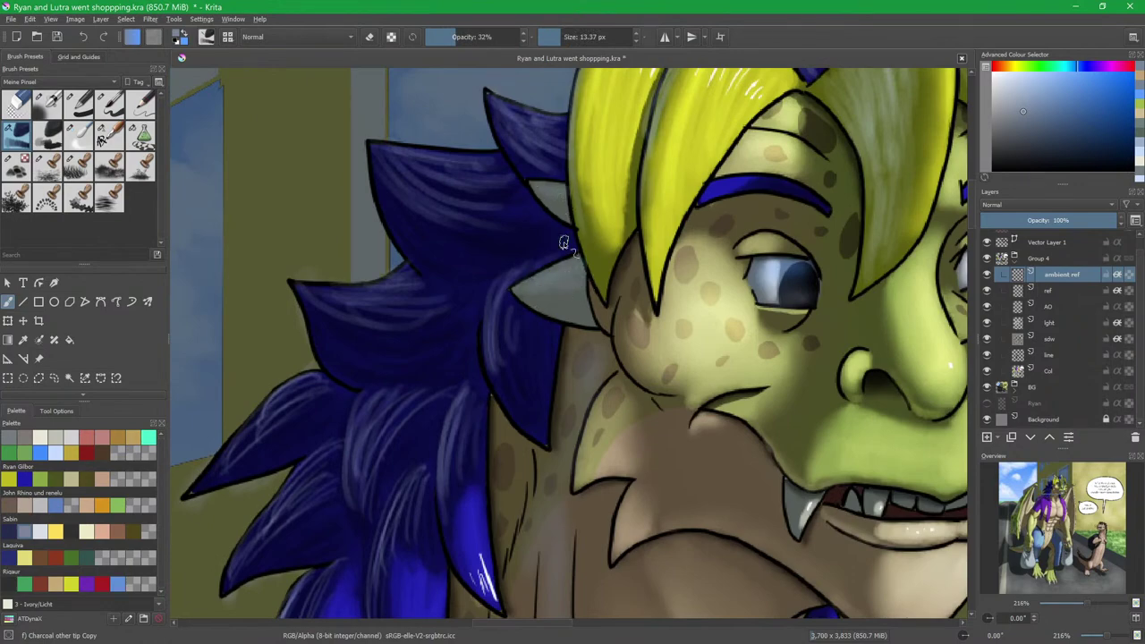
pyautogui.scroll(-4, 591, 385)
pyautogui.scroll(4, 573, 273)
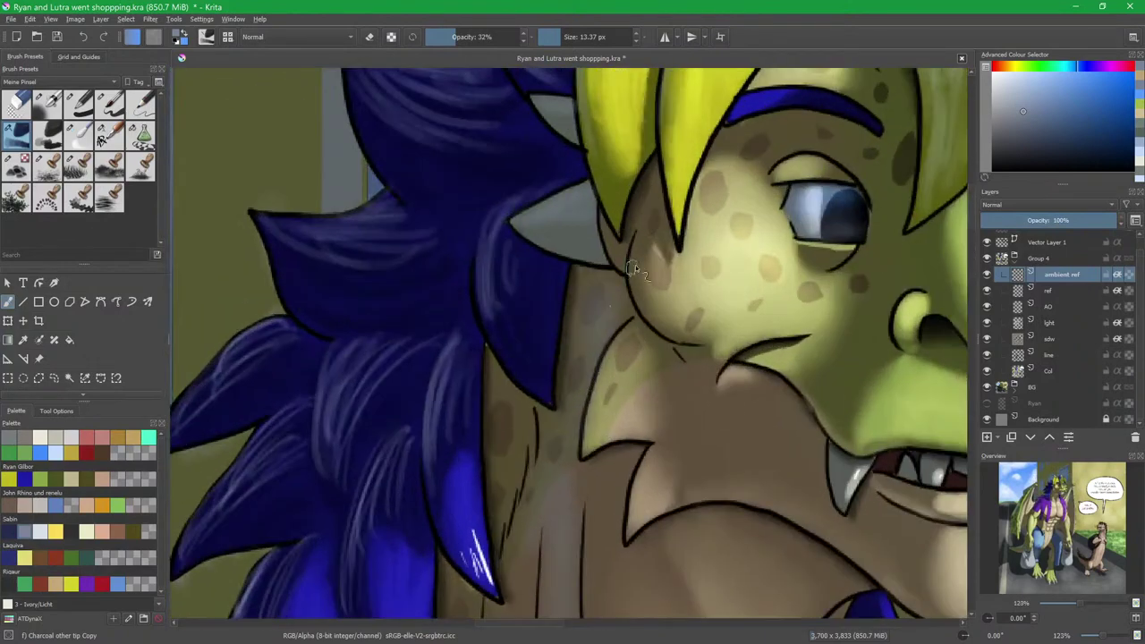
# Switch back to the recent beige and paint a reflection along the lower edges of the ear fins with a small charcoal brush.
pyautogui.click(1140, 78)
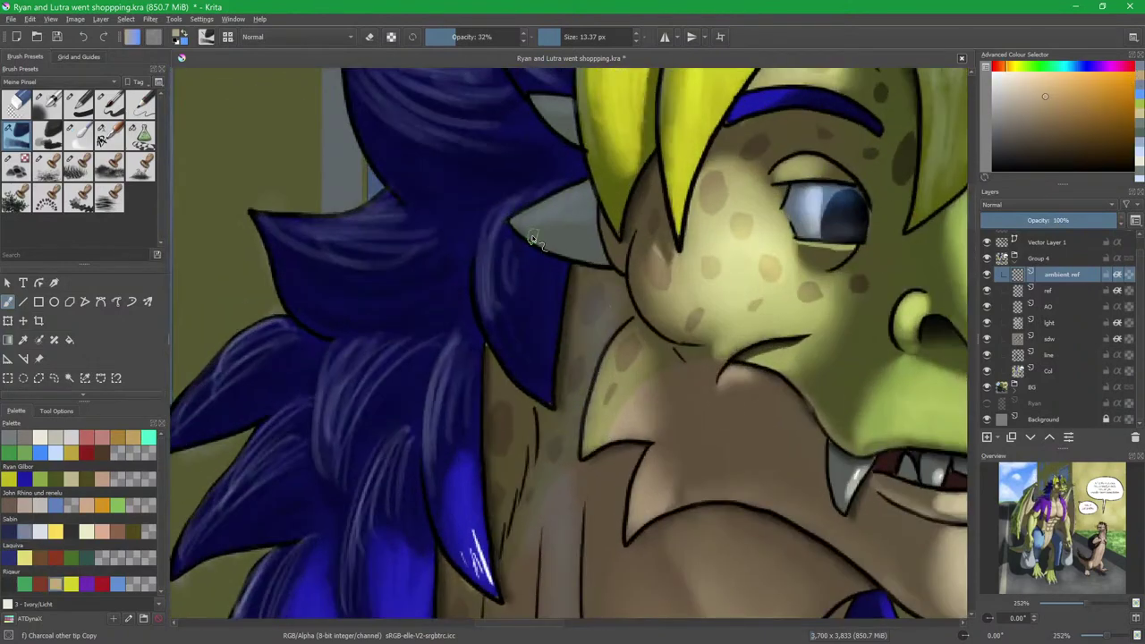
pyautogui.moveTo(554, 156); pyautogui.dragTo(548, 157)
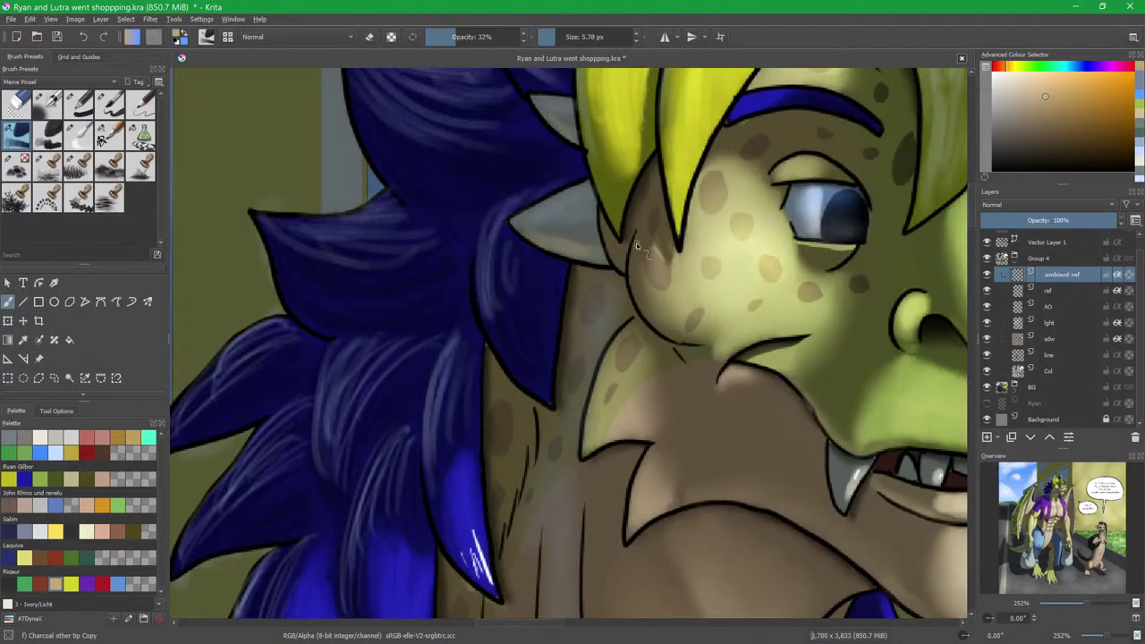
pyautogui.scroll(-4, 583, 350)
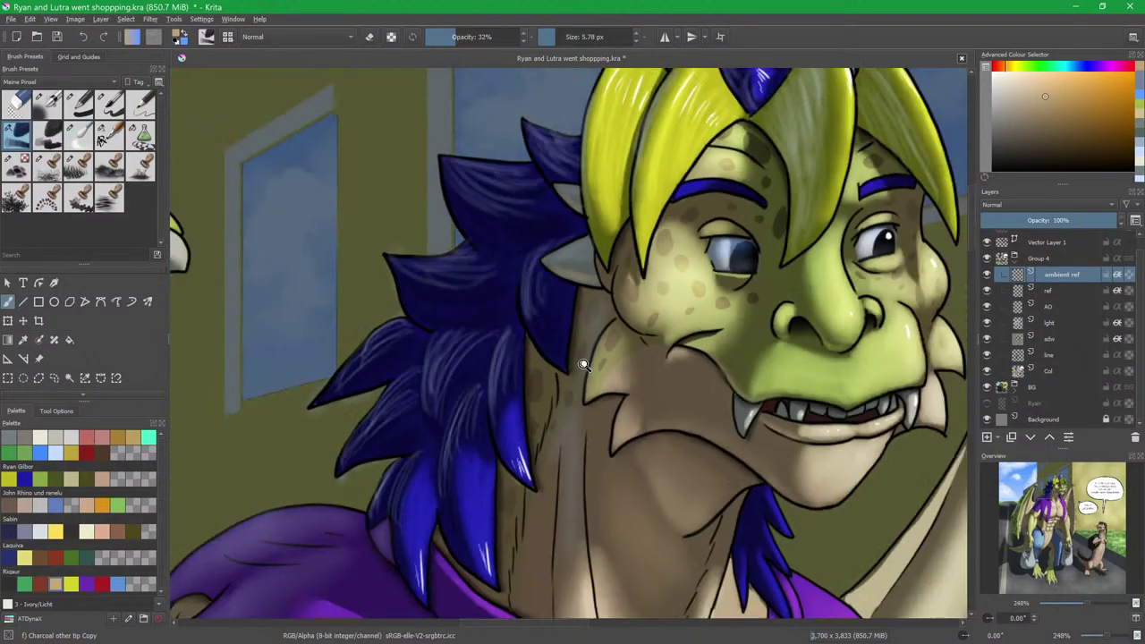
pyautogui.scroll(1, 572, 340)
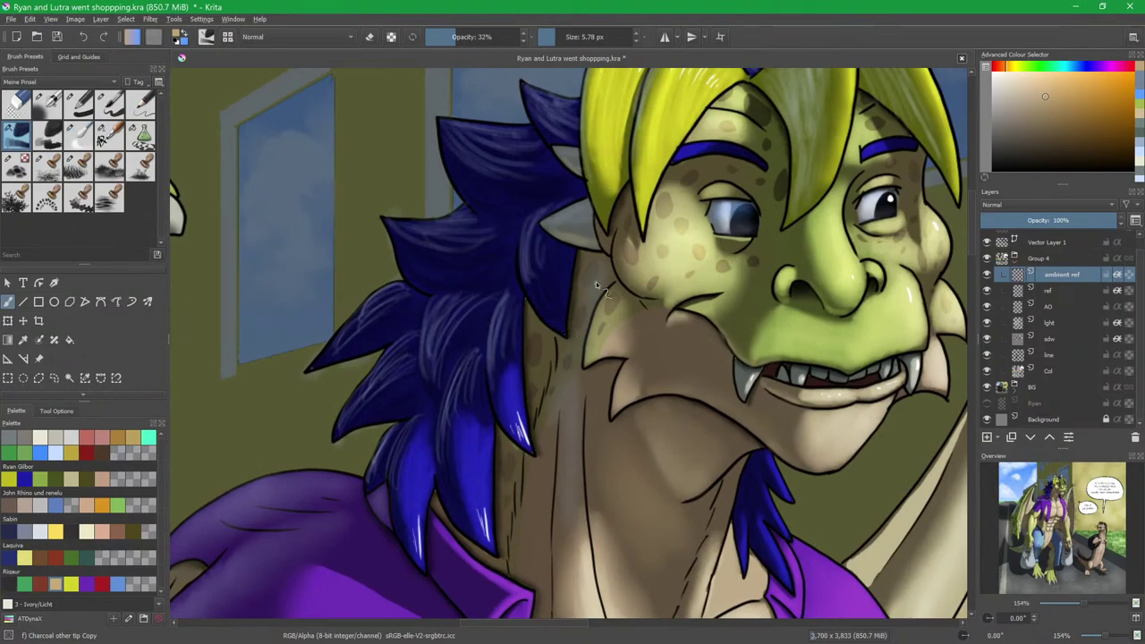
# Sample beige from the wing membrane, paint its reflection along the outer edge of the shaded shirt sleeve with the 43.40 px charcoal brush, and blend.
pyautogui.scroll(-5, 596, 288)
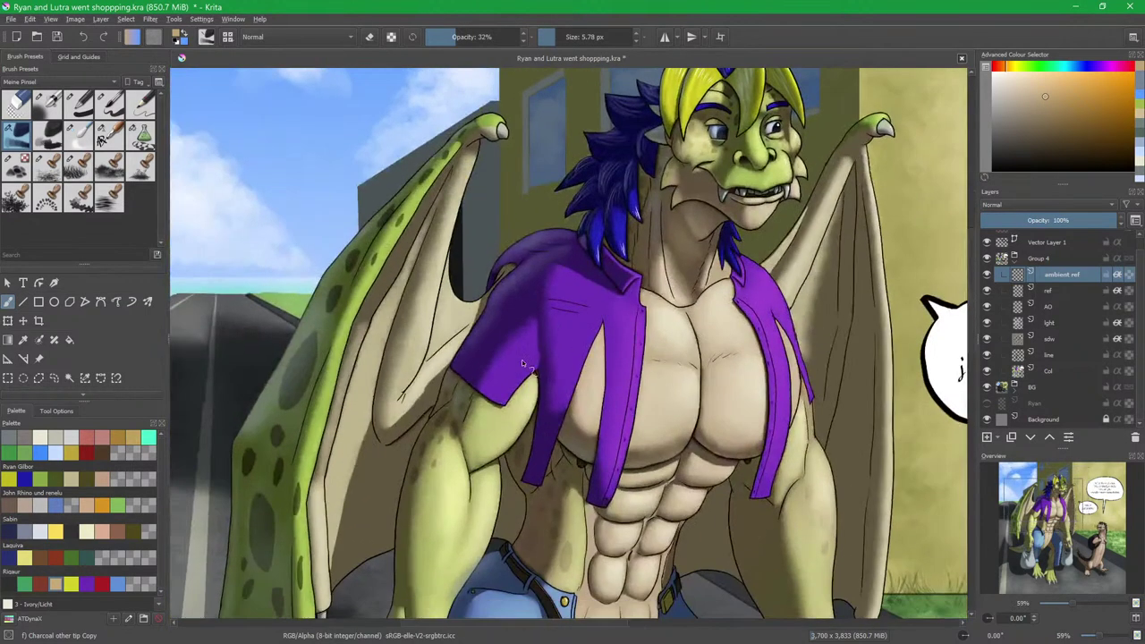
pyautogui.moveTo(522, 360); pyautogui.dragTo(567, 320)
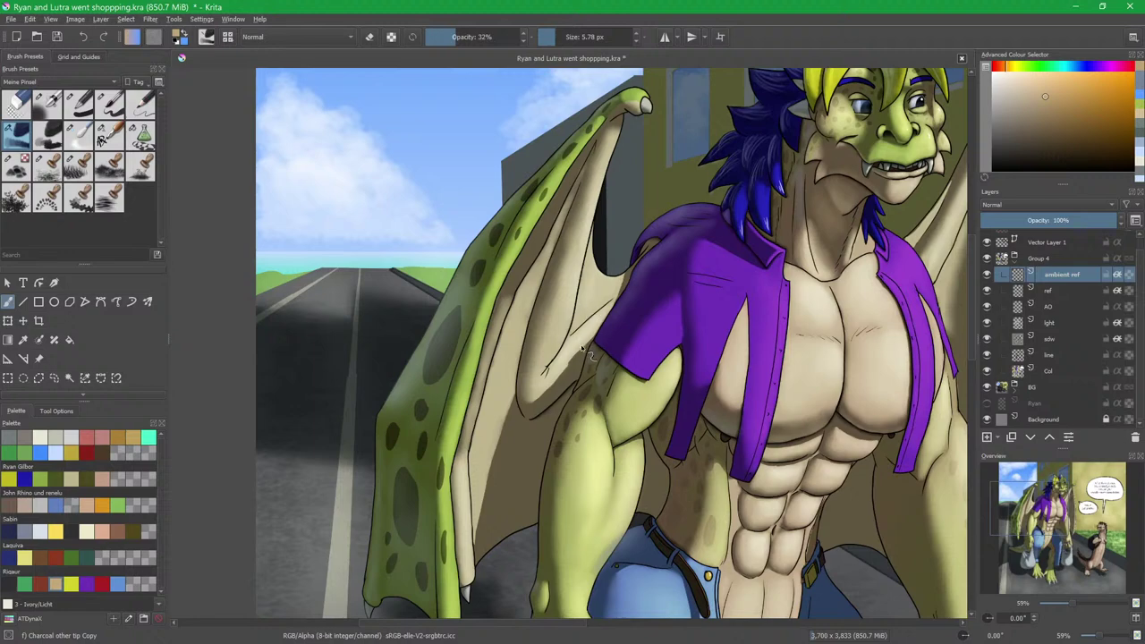
pyautogui.moveTo(580, 347); pyautogui.dragTo(588, 137)
pyautogui.moveTo(571, 246); pyautogui.dragTo(540, 337)
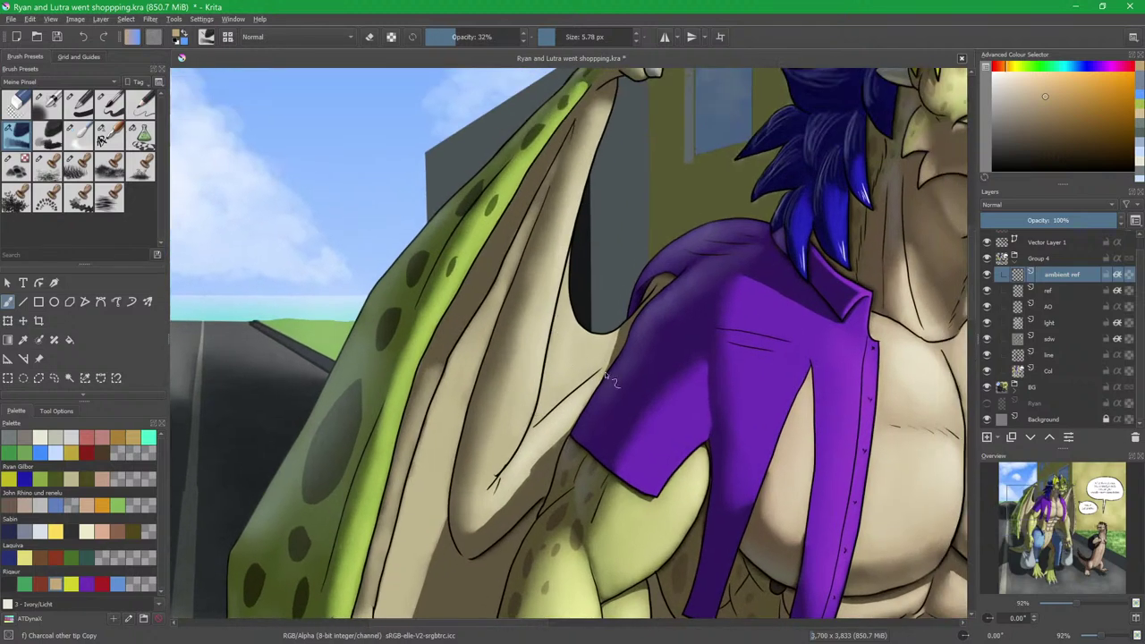
pyautogui.keyDown('ctrl'); pyautogui.click(538, 350); pyautogui.keyUp('ctrl')
pyautogui.keyDown('ctrl'); pyautogui.click(951, 157); pyautogui.keyUp('ctrl')
pyautogui.moveTo(602, 402)
pyautogui.mouseDown()
pyautogui.moveTo(617, 402)
pyautogui.moveTo(597, 425)
pyautogui.mouseUp()
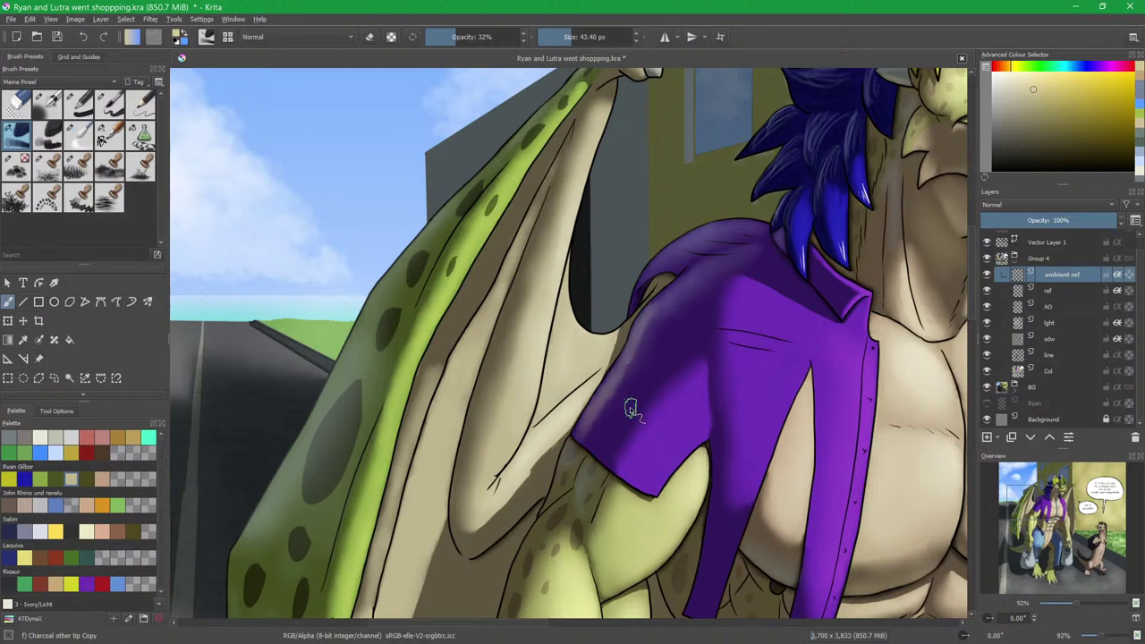
pyautogui.press('/')
pyautogui.moveTo(617, 391); pyautogui.dragTo(688, 207)
# Paint the beige wing reflection along the shaded outer edge of the arm below the sleeve, and blend it with the 41.71 px blur.
pyautogui.press('/')
pyautogui.moveTo(645, 300)
pyautogui.mouseDown()
pyautogui.moveTo(633, 360)
pyautogui.moveTo(623, 286)
pyautogui.moveTo(605, 342)
pyautogui.moveTo(654, 311)
pyautogui.moveTo(641, 332)
pyautogui.moveTo(650, 304)
pyautogui.moveTo(637, 367)
pyautogui.moveTo(616, 381)
pyautogui.moveTo(617, 361)
pyautogui.moveTo(564, 436)
pyautogui.moveTo(569, 419)
pyautogui.moveTo(548, 499)
pyautogui.mouseUp()
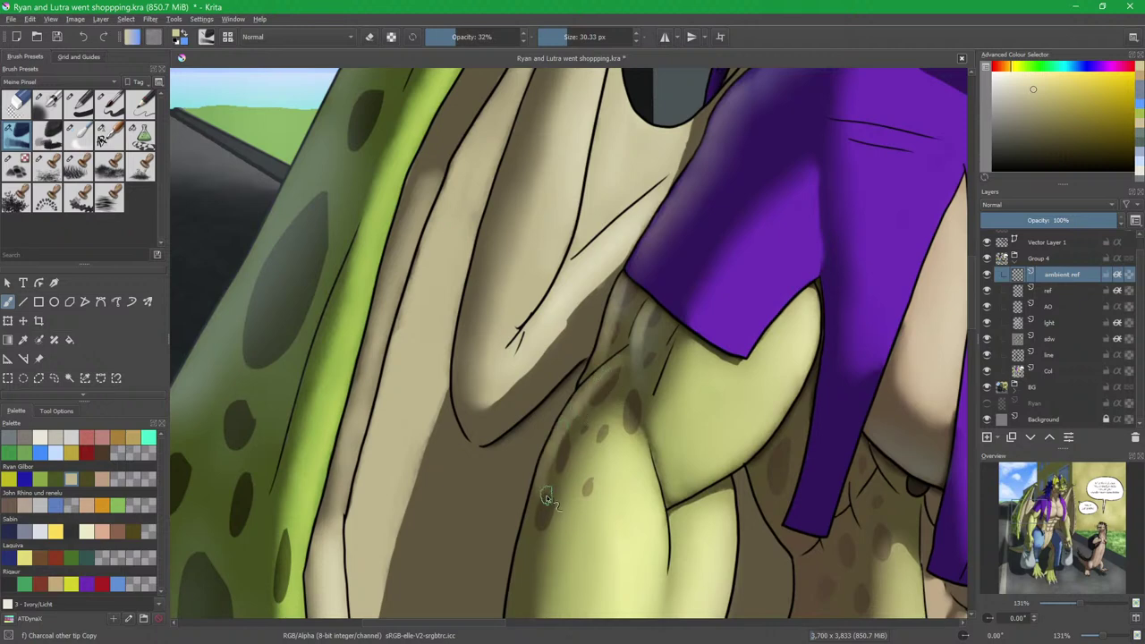
pyautogui.scroll(-2, 570, 448)
pyautogui.moveTo(604, 242)
pyautogui.mouseDown()
pyautogui.moveTo(579, 359)
pyautogui.moveTo(584, 310)
pyautogui.moveTo(579, 418)
pyautogui.moveTo(576, 368)
pyautogui.moveTo(577, 460)
pyautogui.mouseUp()
pyautogui.scroll(2, 628, 227)
pyautogui.press('/')
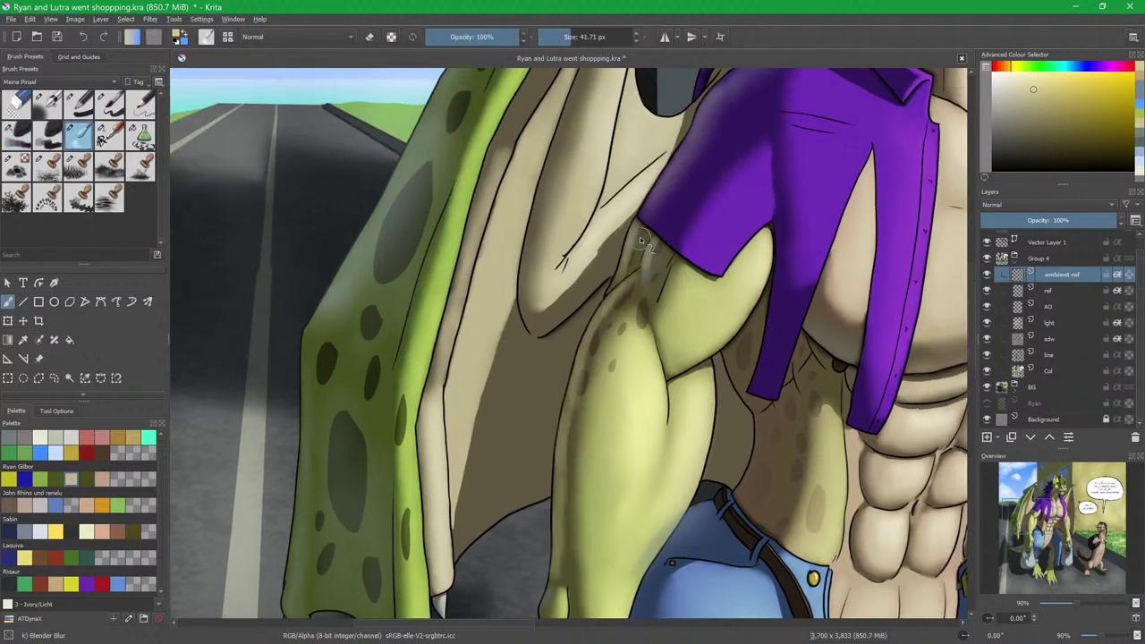
pyautogui.moveTo(665, 259)
pyautogui.mouseDown()
pyautogui.moveTo(658, 279)
pyautogui.moveTo(659, 259)
pyautogui.mouseUp()
pyautogui.moveTo(622, 301); pyautogui.dragTo(630, 301)
pyautogui.moveTo(609, 447); pyautogui.dragTo(632, 332)
# Paint a beige reflection along the shaded fold of the wing membrane with the 20.99 px charcoal brush, and blend it with the 38.59 px blur.
pyautogui.press('/')
pyautogui.moveTo(641, 380); pyautogui.dragTo(682, 223)
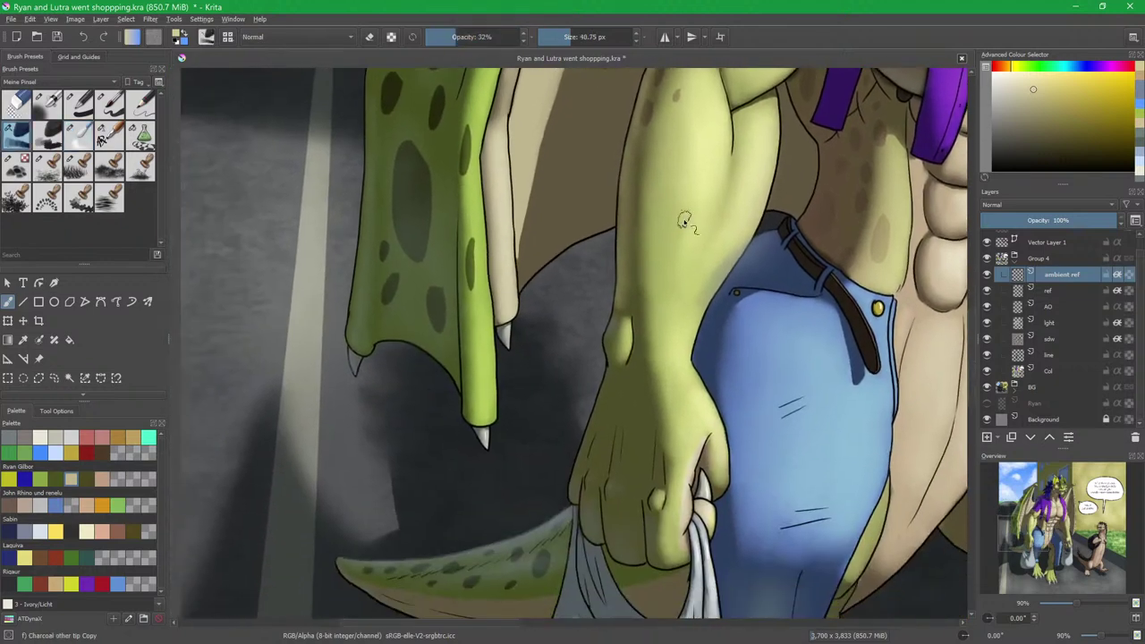
pyautogui.moveTo(633, 384); pyautogui.dragTo(629, 344)
pyautogui.moveTo(676, 126); pyautogui.dragTo(614, 428)
pyautogui.moveTo(651, 278); pyautogui.dragTo(606, 446)
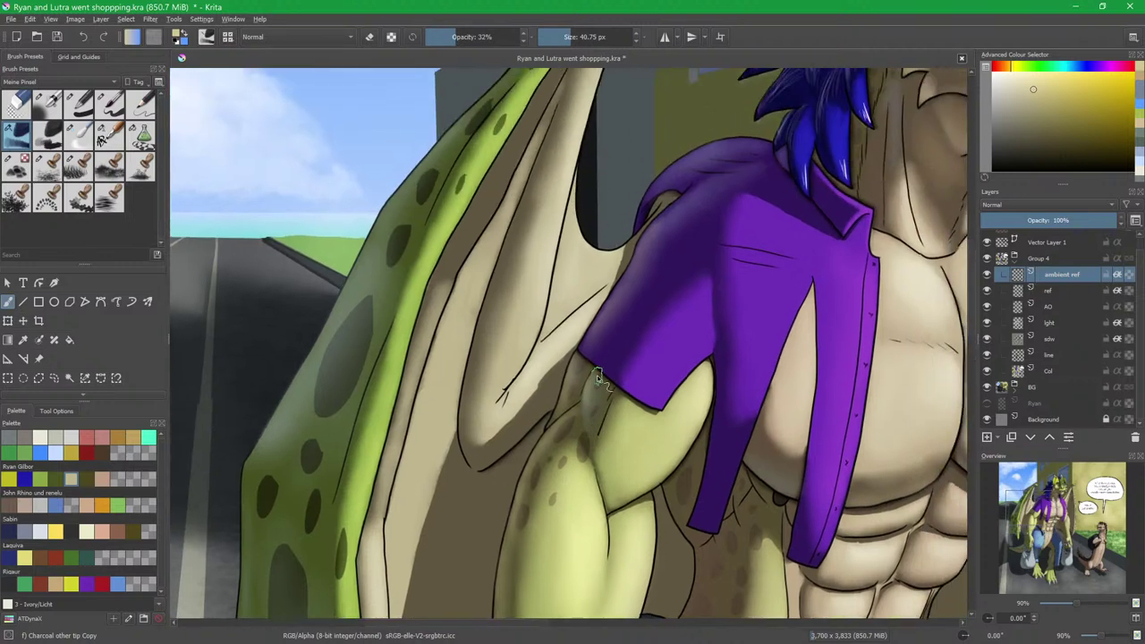
pyautogui.moveTo(548, 356); pyautogui.dragTo(596, 383)
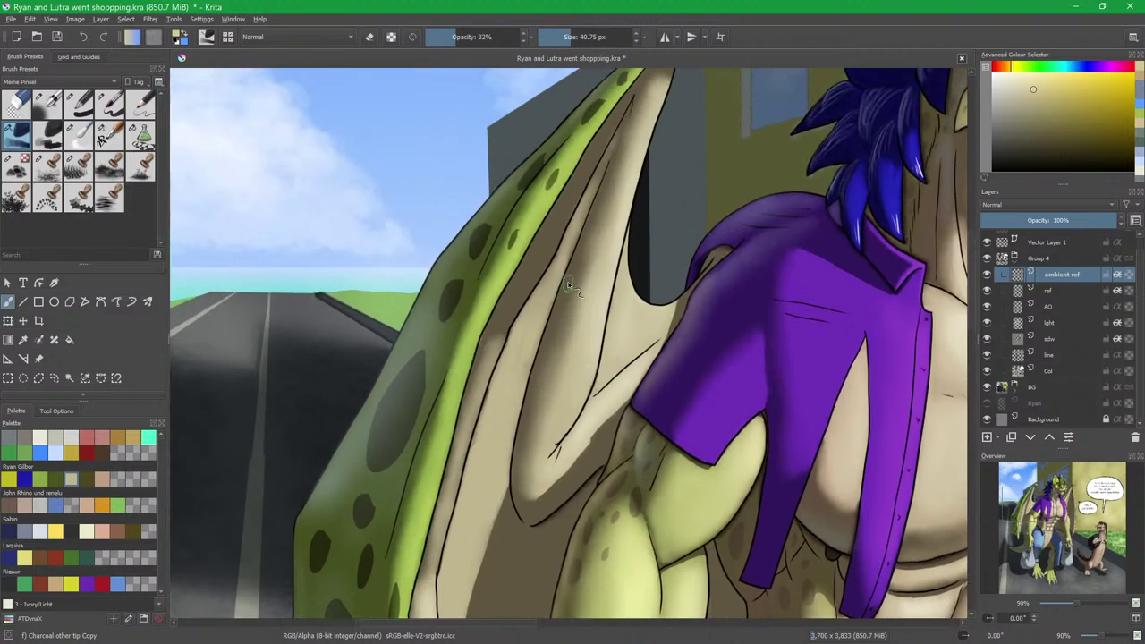
pyautogui.moveTo(580, 299)
pyautogui.mouseDown()
pyautogui.moveTo(577, 266)
pyautogui.moveTo(547, 289)
pyautogui.mouseUp()
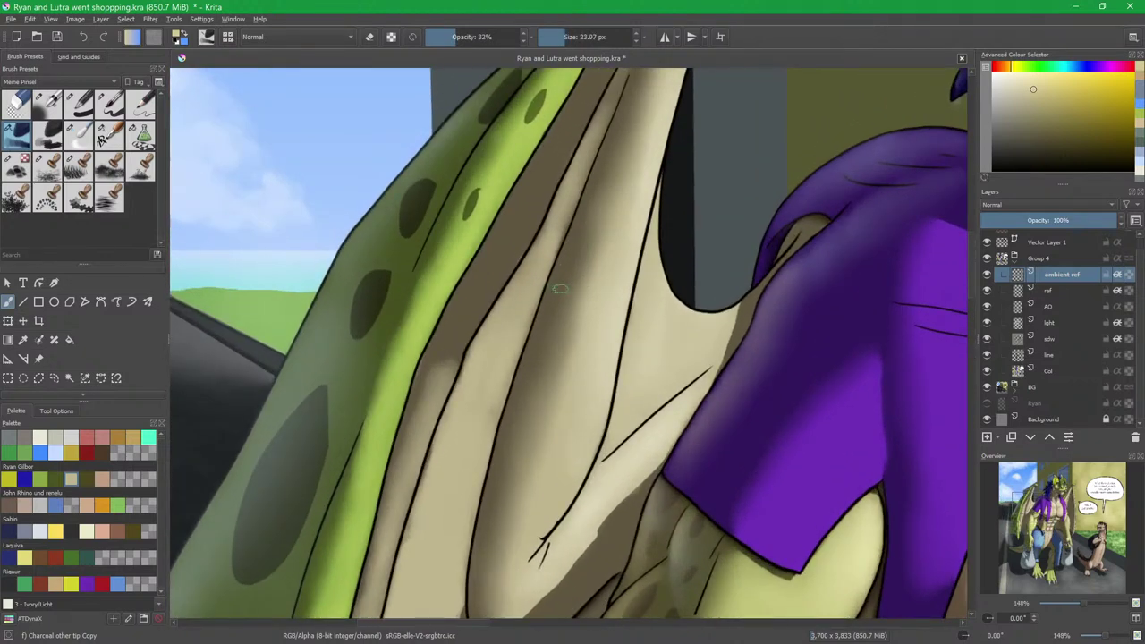
pyautogui.moveTo(602, 176); pyautogui.dragTo(568, 294)
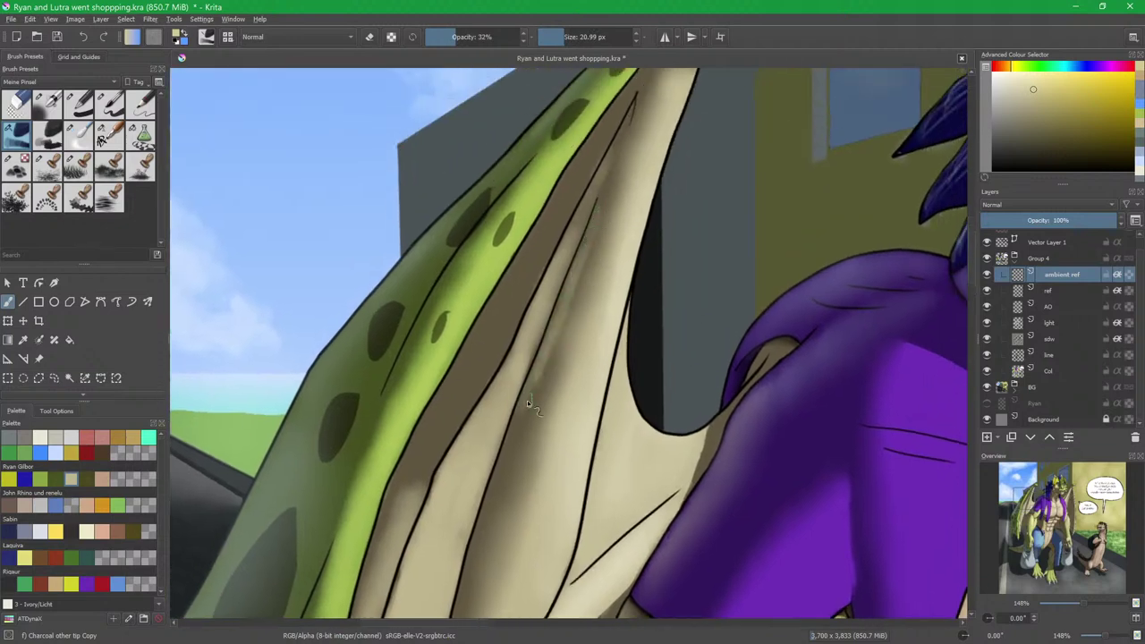
pyautogui.moveTo(529, 398); pyautogui.dragTo(599, 225)
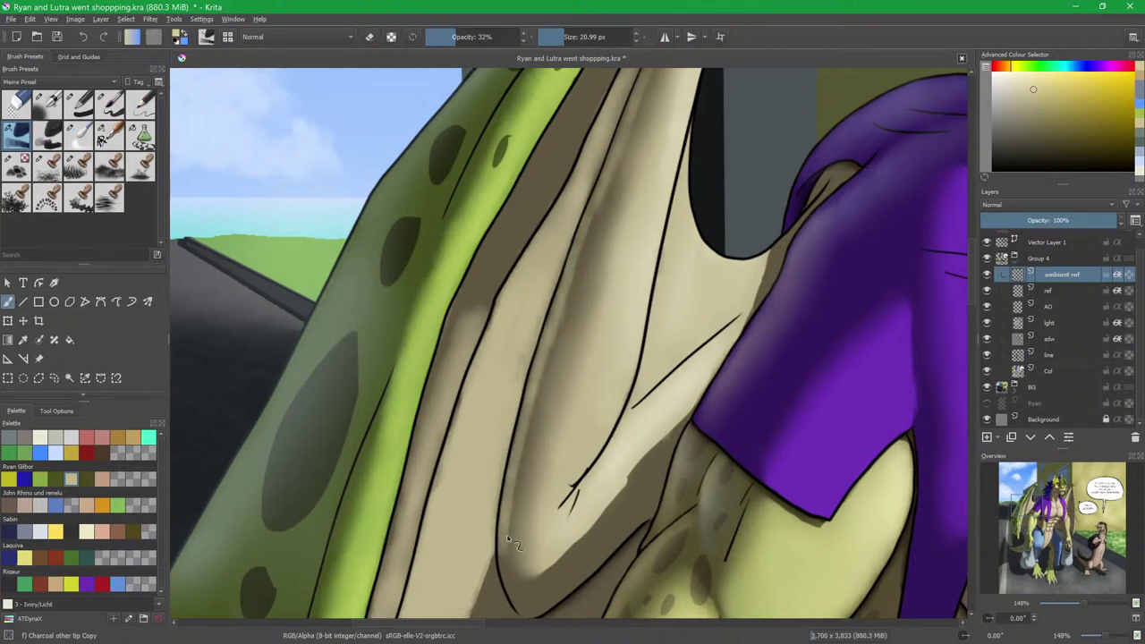
pyautogui.press('/')
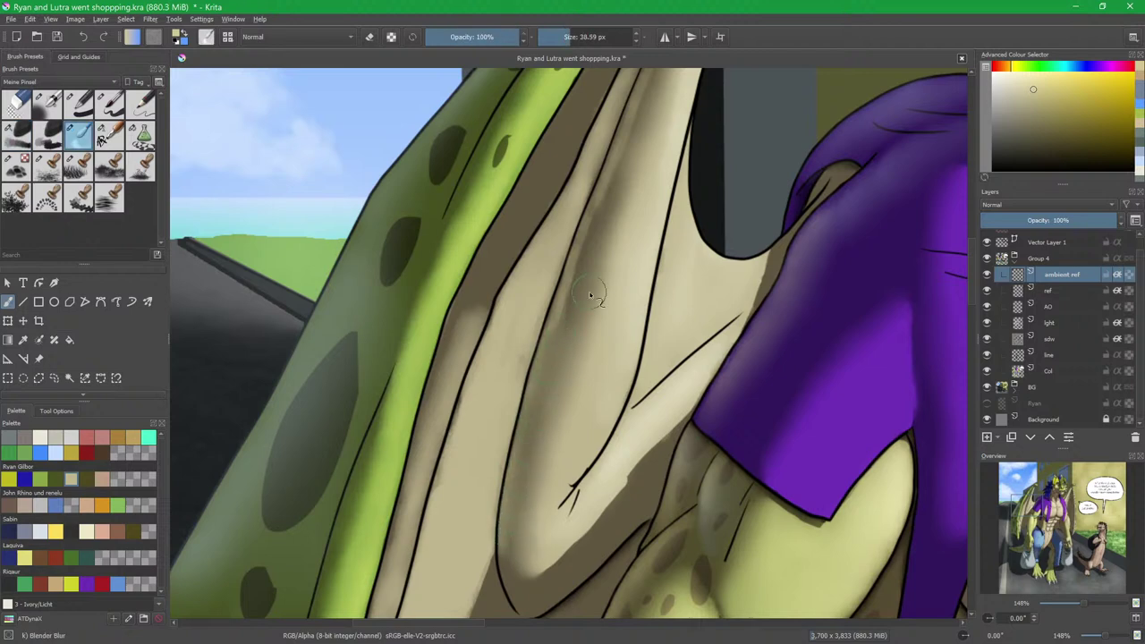
pyautogui.moveTo(583, 307); pyautogui.dragTo(565, 420)
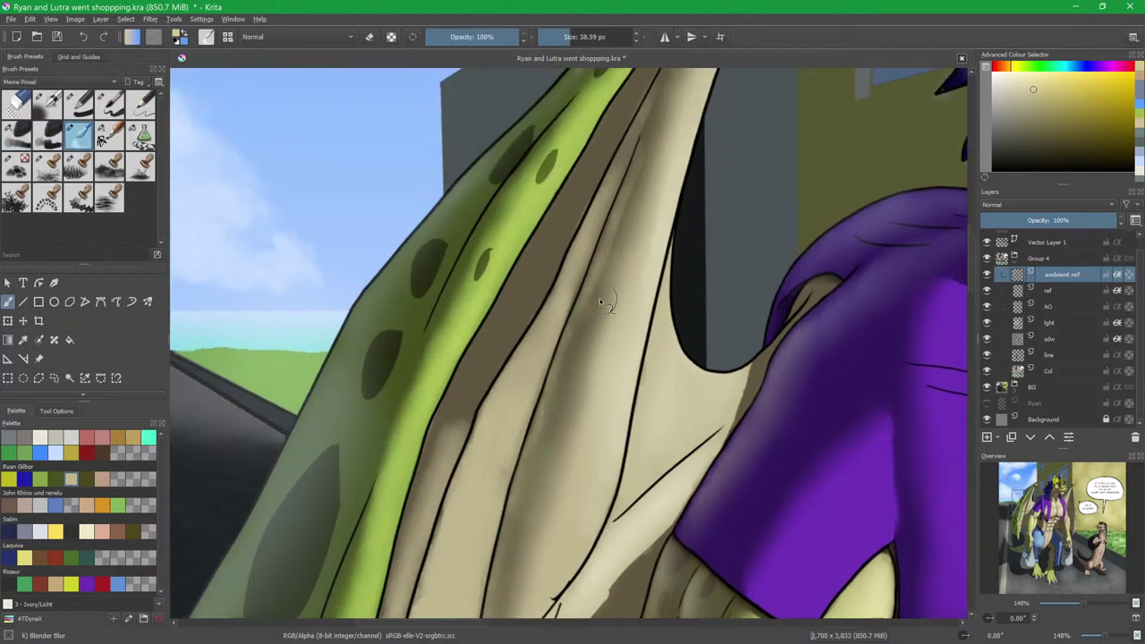
pyautogui.press('/')
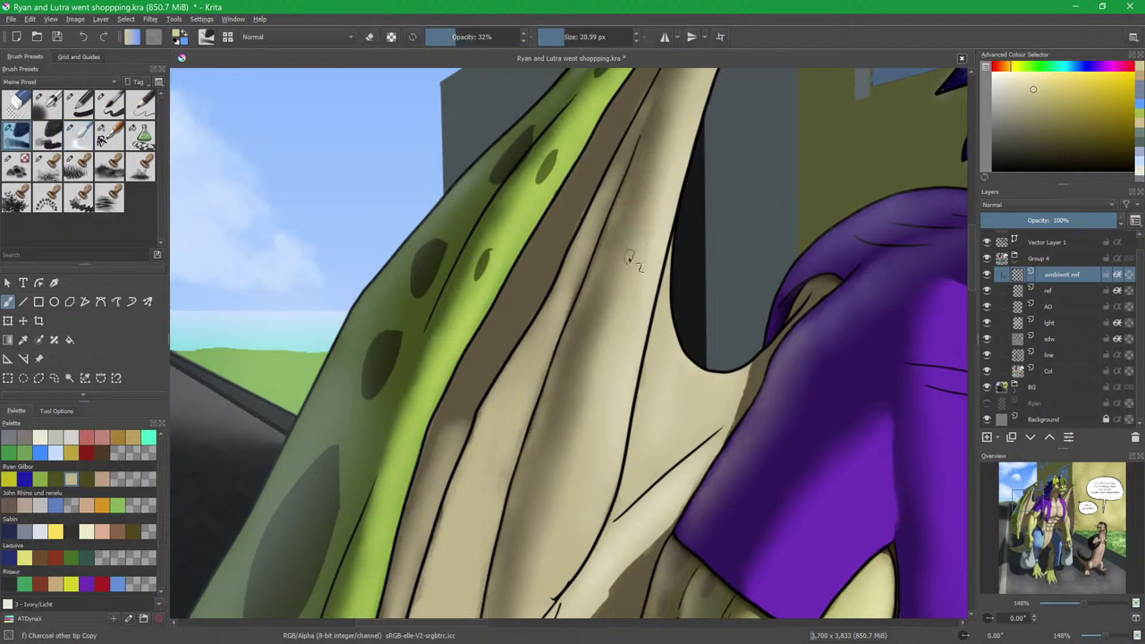
# Sample grey-blue from the lit road and paint its reflection along the underside of the dragon's tail with the charcoal brush.
pyautogui.scroll(-3, 642, 302)
pyautogui.moveTo(619, 383)
pyautogui.mouseDown()
pyautogui.moveTo(641, 257)
pyautogui.moveTo(621, 307)
pyautogui.moveTo(653, 335)
pyautogui.moveTo(669, 235)
pyautogui.mouseUp()
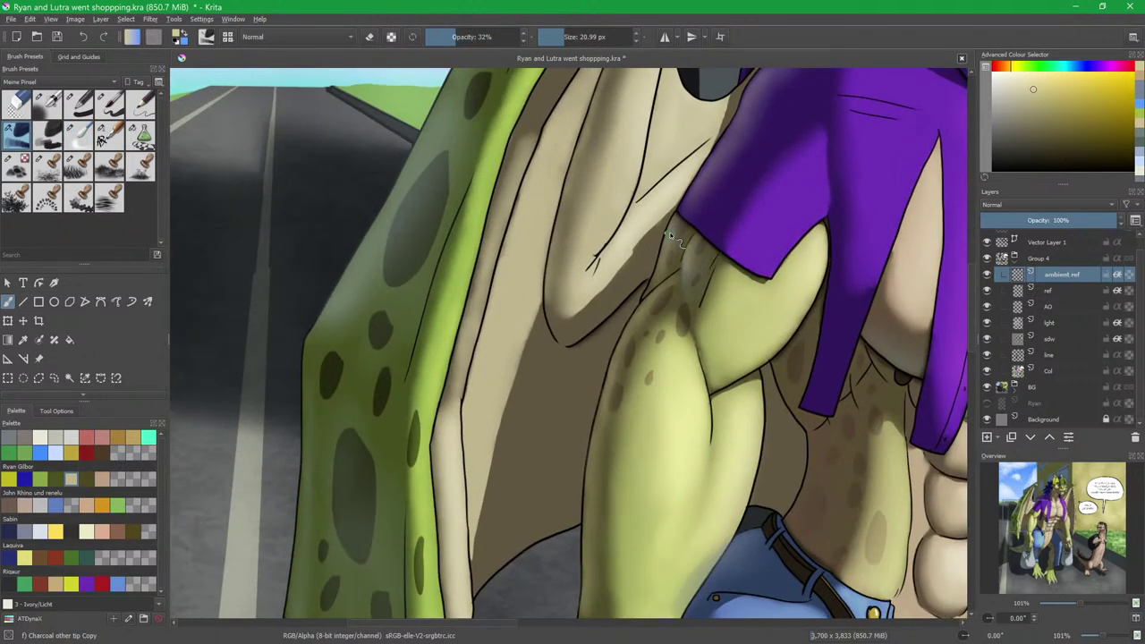
pyautogui.moveTo(627, 356); pyautogui.dragTo(645, 174)
pyautogui.moveTo(631, 212); pyautogui.dragTo(697, 327)
pyautogui.moveTo(696, 326); pyautogui.dragTo(588, 368)
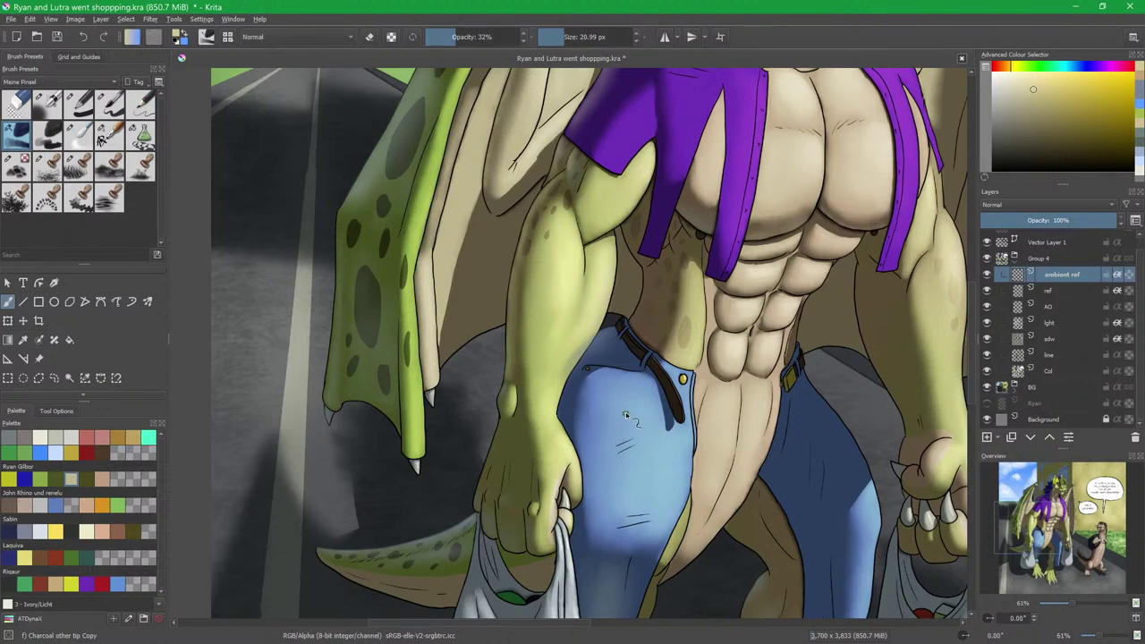
pyautogui.moveTo(736, 436); pyautogui.dragTo(453, 318)
pyautogui.moveTo(519, 329); pyautogui.dragTo(646, 297)
pyautogui.moveTo(482, 372); pyautogui.dragTo(621, 322)
pyautogui.moveTo(421, 426); pyautogui.dragTo(613, 330)
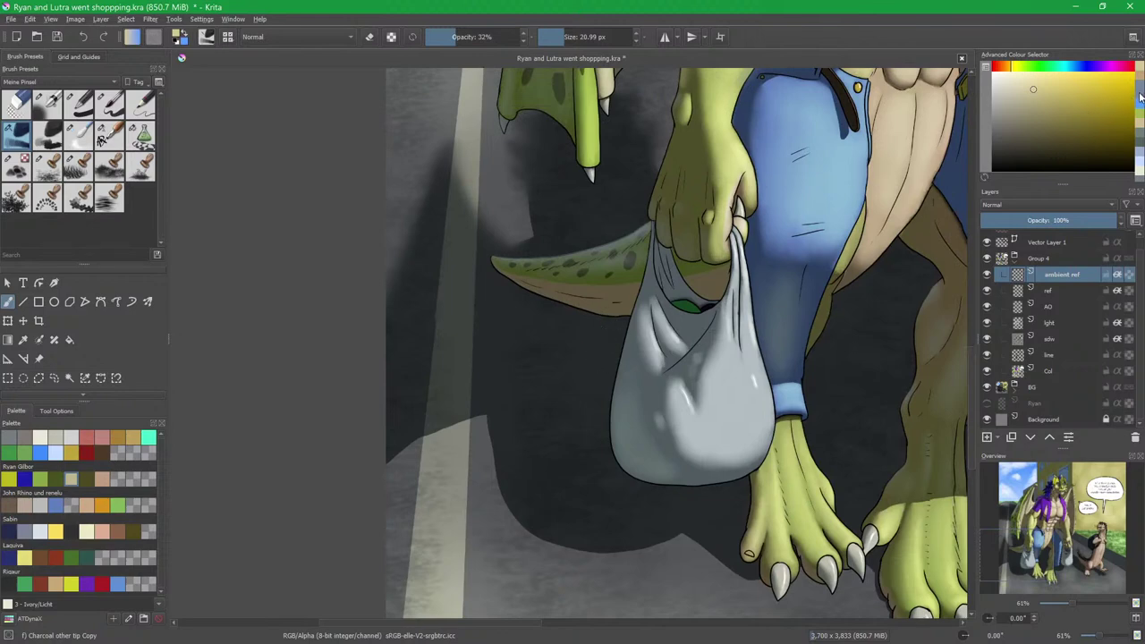
pyautogui.moveTo(552, 519); pyautogui.dragTo(564, 420)
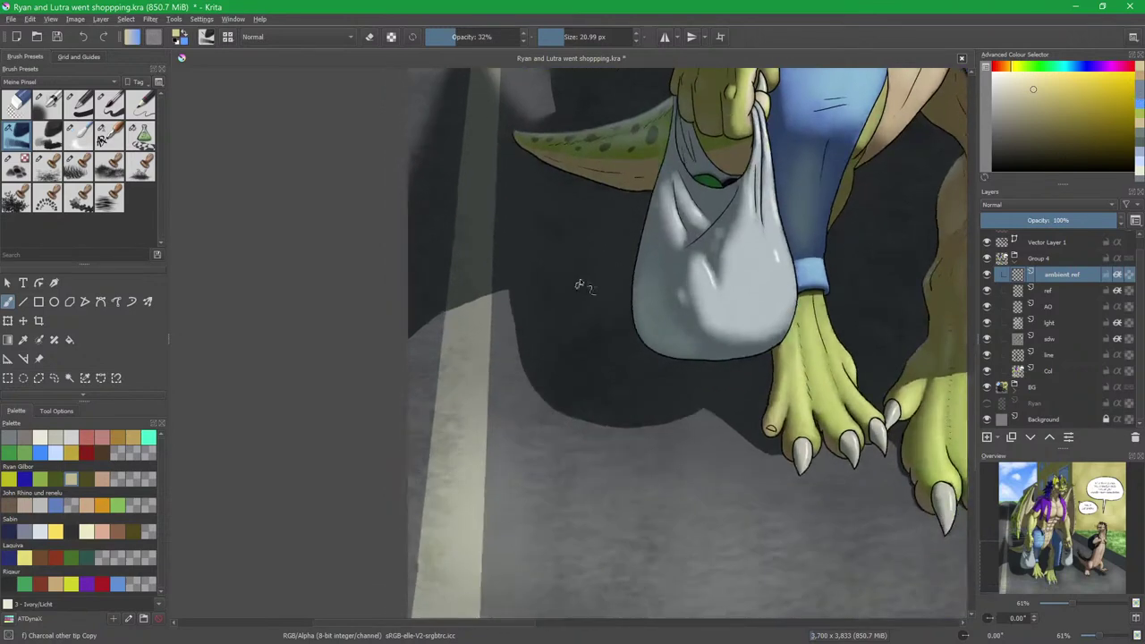
pyautogui.keyDown('ctrl'); pyautogui.click(573, 466); pyautogui.keyUp('ctrl')
pyautogui.moveTo(590, 349); pyautogui.dragTo(578, 471)
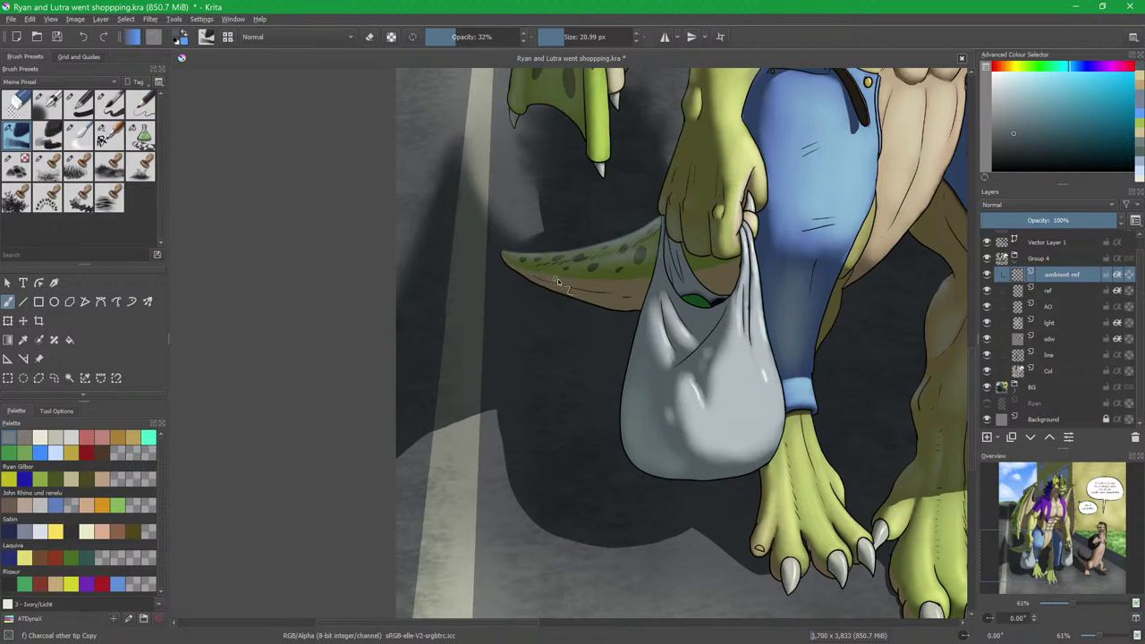
pyautogui.moveTo(585, 291); pyautogui.dragTo(588, 291)
pyautogui.scroll(-3, 843, 311)
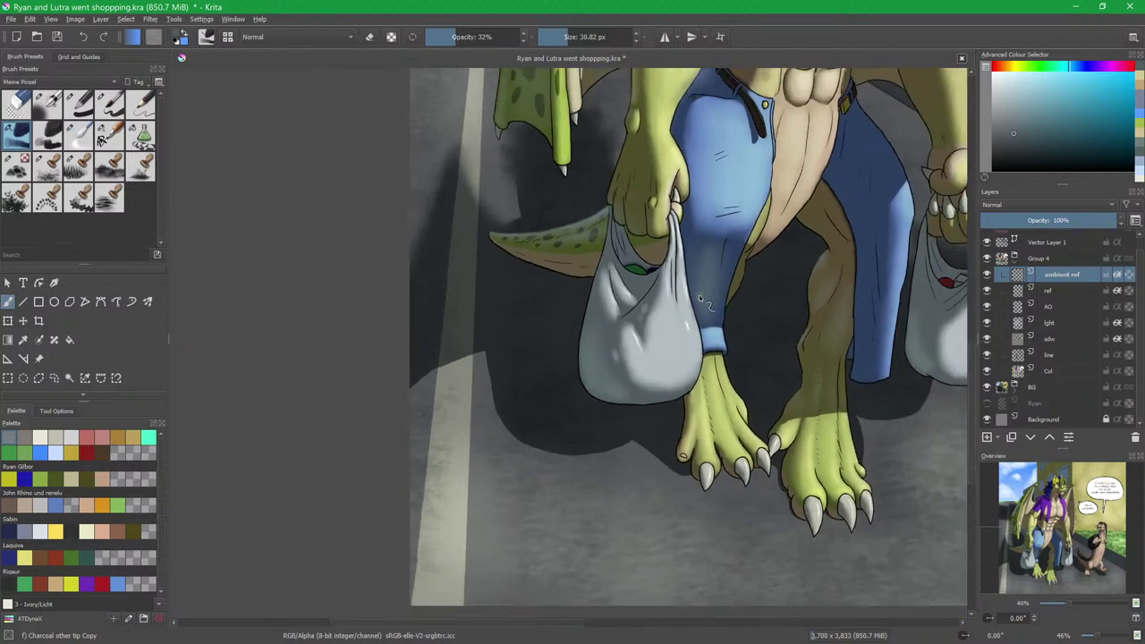
pyautogui.moveTo(792, 276); pyautogui.dragTo(713, 354)
pyautogui.moveTo(775, 332); pyautogui.dragTo(741, 273)
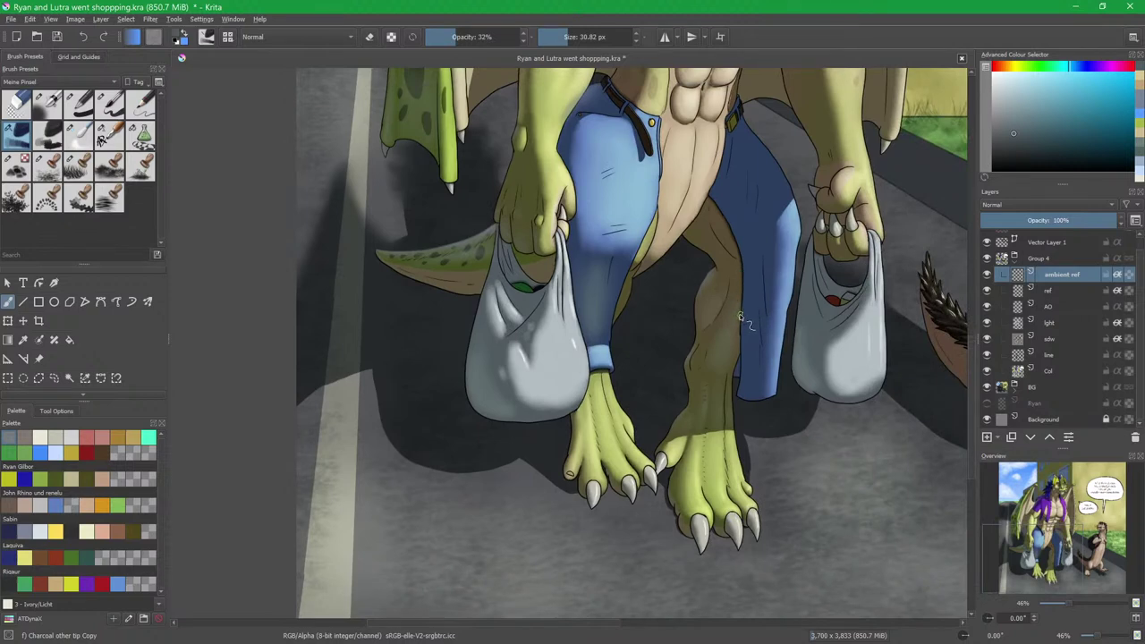
pyautogui.moveTo(771, 257); pyautogui.dragTo(685, 354)
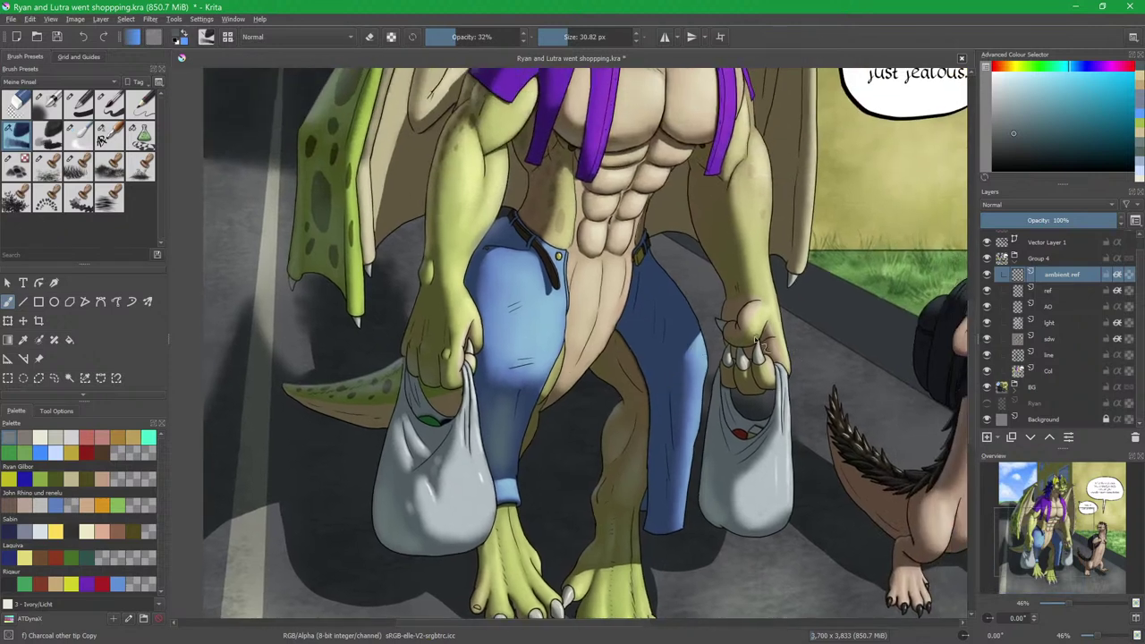
# Pick the blue of the jeans, paint its reflection on the fingers beside the shaded trouser leg with the 23.37 px charcoal brush, and blend.
pyautogui.keyDown('ctrl'); pyautogui.click(512, 330); pyautogui.keyUp('ctrl')
pyautogui.click(1062, 91)
pyautogui.moveTo(785, 408); pyautogui.dragTo(778, 341)
pyautogui.keyDown('ctrl'); pyautogui.moveTo(748, 377); pyautogui.dragTo(721, 278); pyautogui.keyUp('ctrl')
pyautogui.scroll(4, 722, 277)
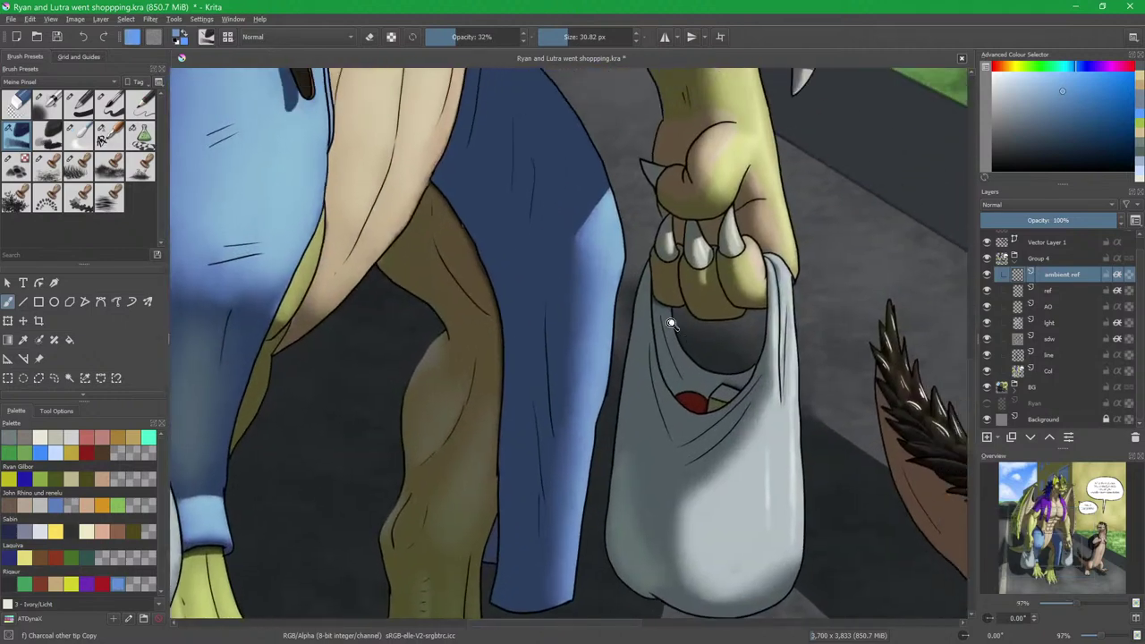
pyautogui.press('[')
pyautogui.press('[')
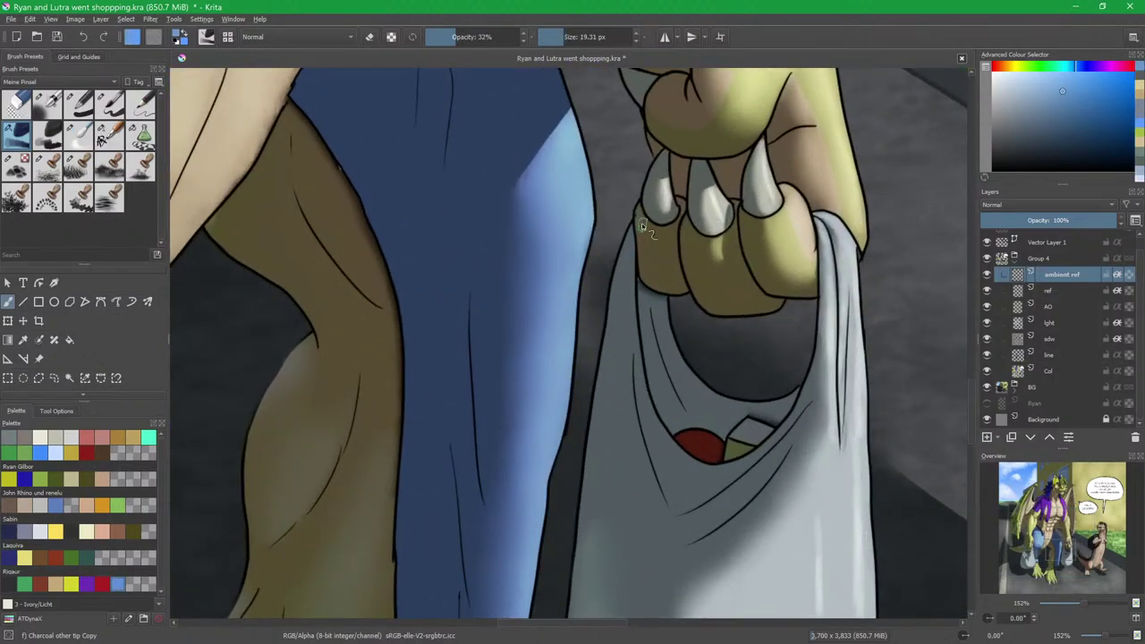
pyautogui.press(']')
pyautogui.moveTo(689, 236)
pyautogui.mouseDown()
pyautogui.moveTo(711, 300)
pyautogui.moveTo(700, 257)
pyautogui.mouseUp()
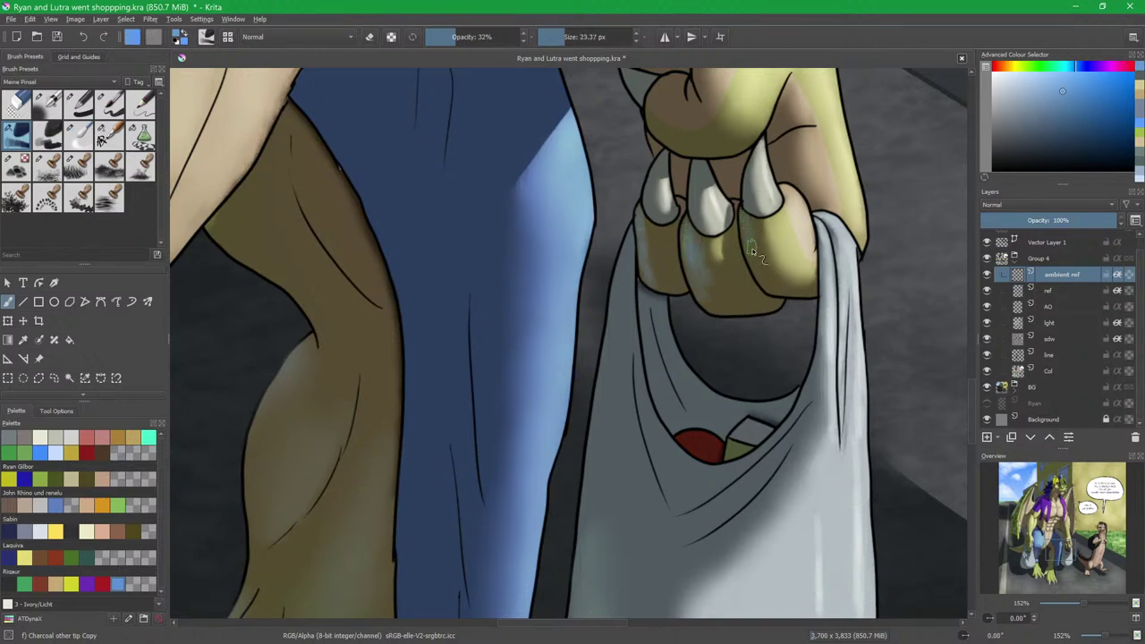
pyautogui.press('/')
pyautogui.press('[')
pyautogui.moveTo(694, 234)
pyautogui.mouseDown()
pyautogui.moveTo(738, 295)
pyautogui.moveTo(754, 230)
pyautogui.moveTo(768, 264)
pyautogui.mouseUp()
# Paint and blend the blue jeans reflection along the thumb's lower edge, and touch up the finger claws with the 9.50 px charcoal brush.
pyautogui.scroll(3, 721, 248)
pyautogui.press('/')
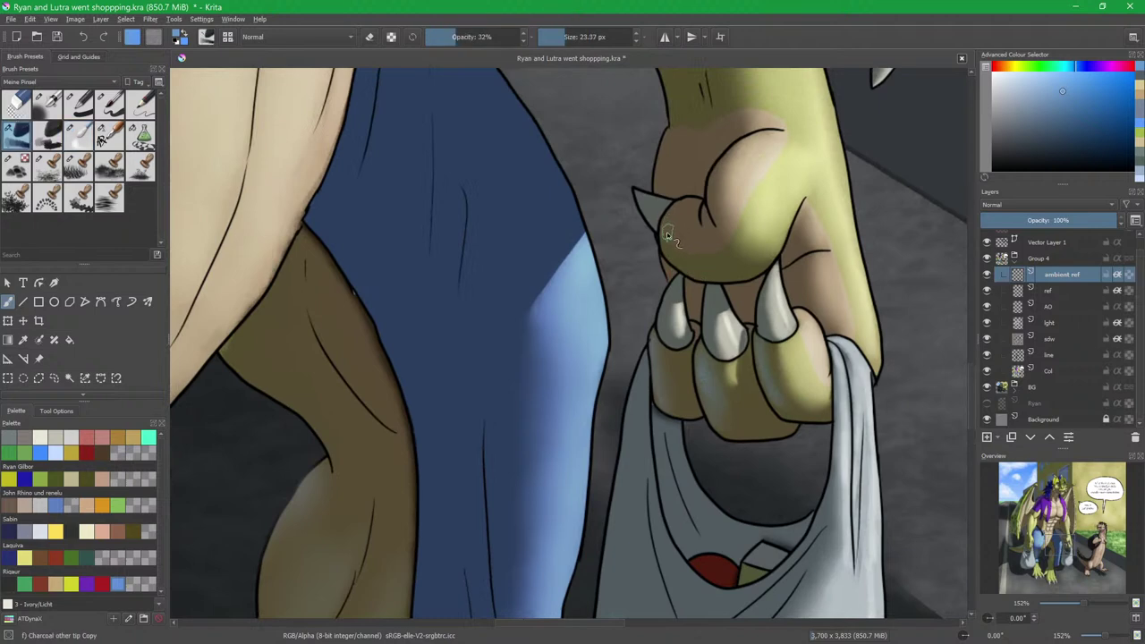
pyautogui.moveTo(671, 239)
pyautogui.mouseDown()
pyautogui.moveTo(698, 274)
pyautogui.moveTo(713, 261)
pyautogui.moveTo(684, 256)
pyautogui.moveTo(722, 268)
pyautogui.moveTo(625, 232)
pyautogui.moveTo(639, 274)
pyautogui.mouseUp()
pyautogui.press('/')
pyautogui.press('/')
pyautogui.scroll(3, 669, 286)
pyautogui.moveTo(658, 434)
pyautogui.mouseDown()
pyautogui.moveTo(672, 366)
pyautogui.moveTo(734, 460)
pyautogui.mouseUp()
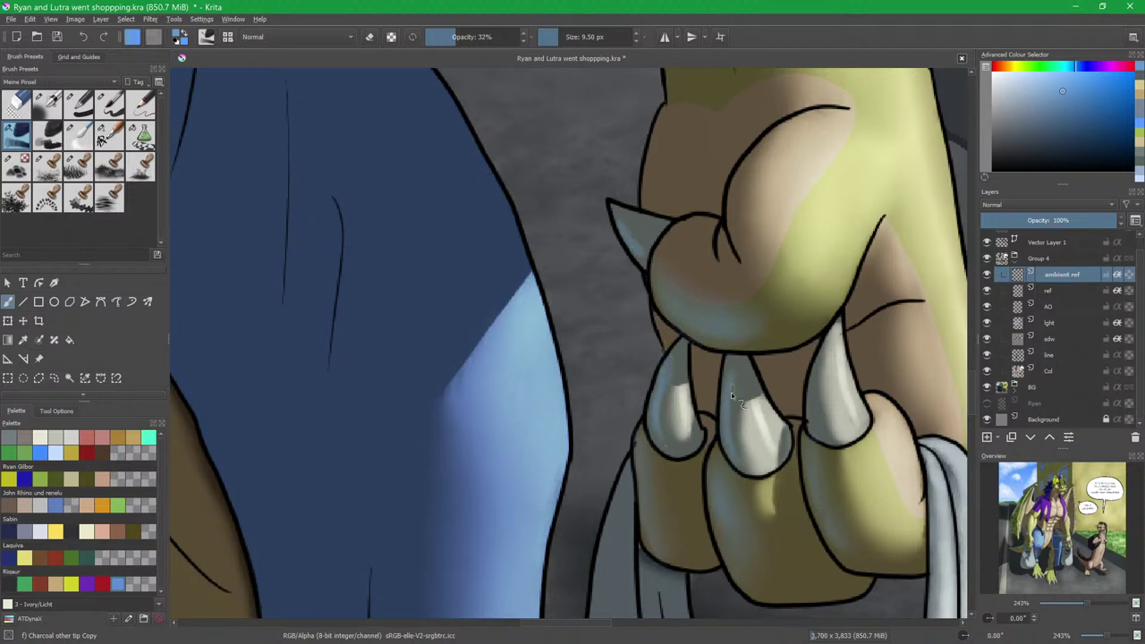
# Switch to the belly's tan, paint its reflection on the shaded palm and wrist with the 28.25 px charcoal brush, and blend with the 28.89 px blur.
pyautogui.scroll(-4, 812, 436)
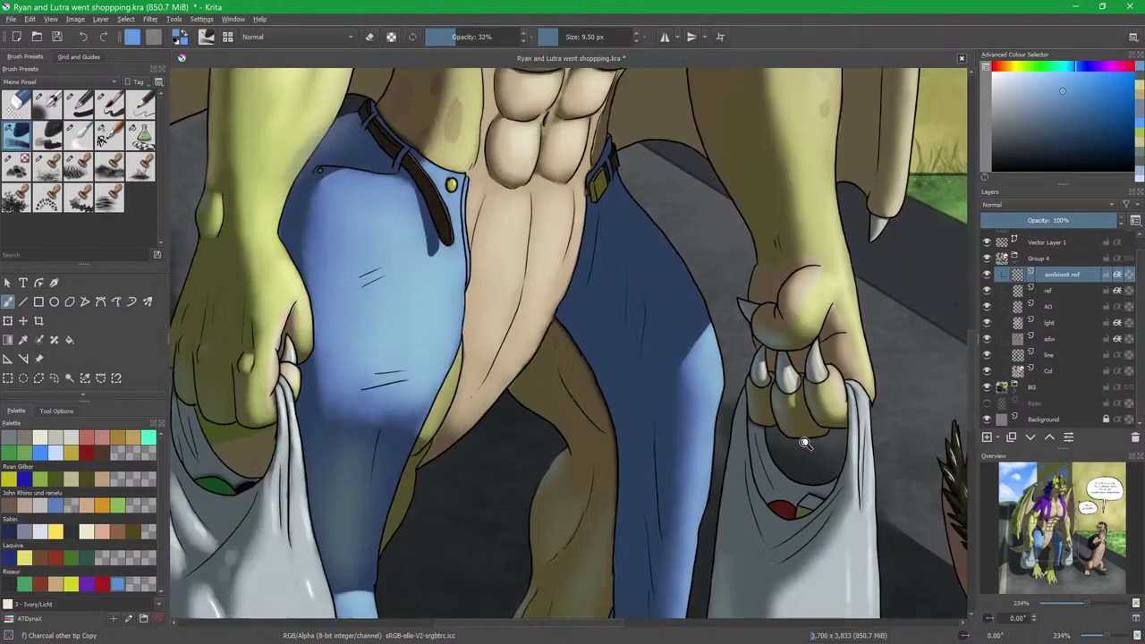
pyautogui.moveTo(702, 452); pyautogui.dragTo(741, 347)
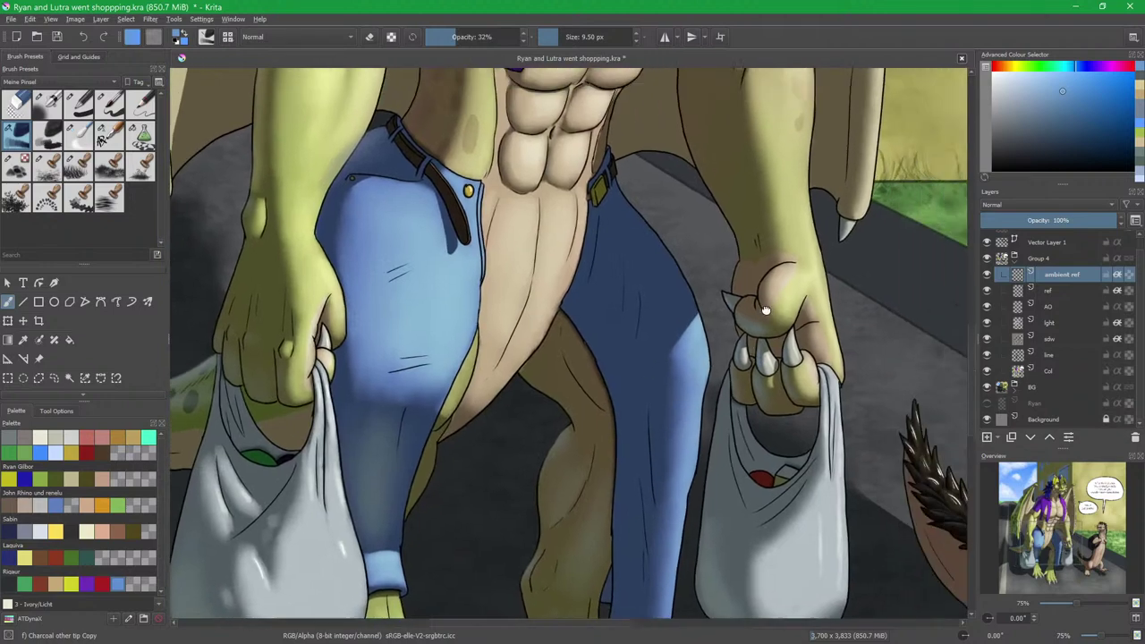
pyautogui.scroll(3, 830, 324)
pyautogui.moveTo(716, 318)
pyautogui.mouseDown()
pyautogui.moveTo(700, 263)
pyautogui.moveTo(702, 291)
pyautogui.moveTo(727, 326)
pyautogui.mouseUp()
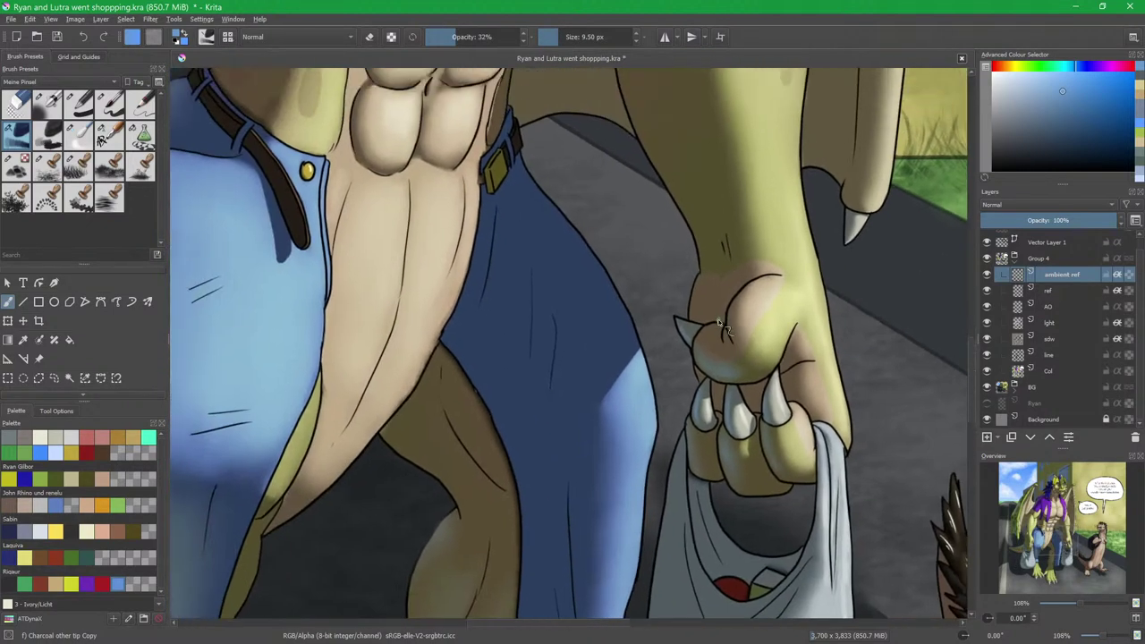
pyautogui.keyDown('ctrl'); pyautogui.click(460, 257); pyautogui.keyUp('ctrl')
pyautogui.click(1140, 88)
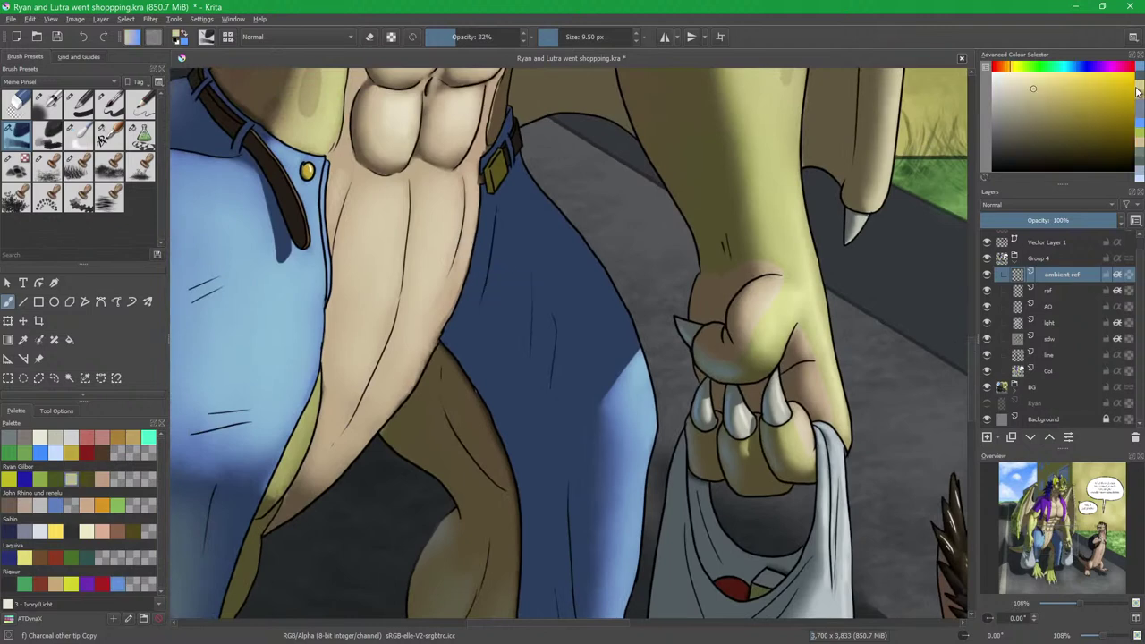
pyautogui.click(1140, 97)
pyautogui.moveTo(761, 331)
pyautogui.mouseDown()
pyautogui.moveTo(713, 250)
pyautogui.moveTo(706, 288)
pyautogui.moveTo(722, 295)
pyautogui.moveTo(721, 255)
pyautogui.mouseUp()
pyautogui.press('/')
pyautogui.press('/')
pyautogui.press('[')
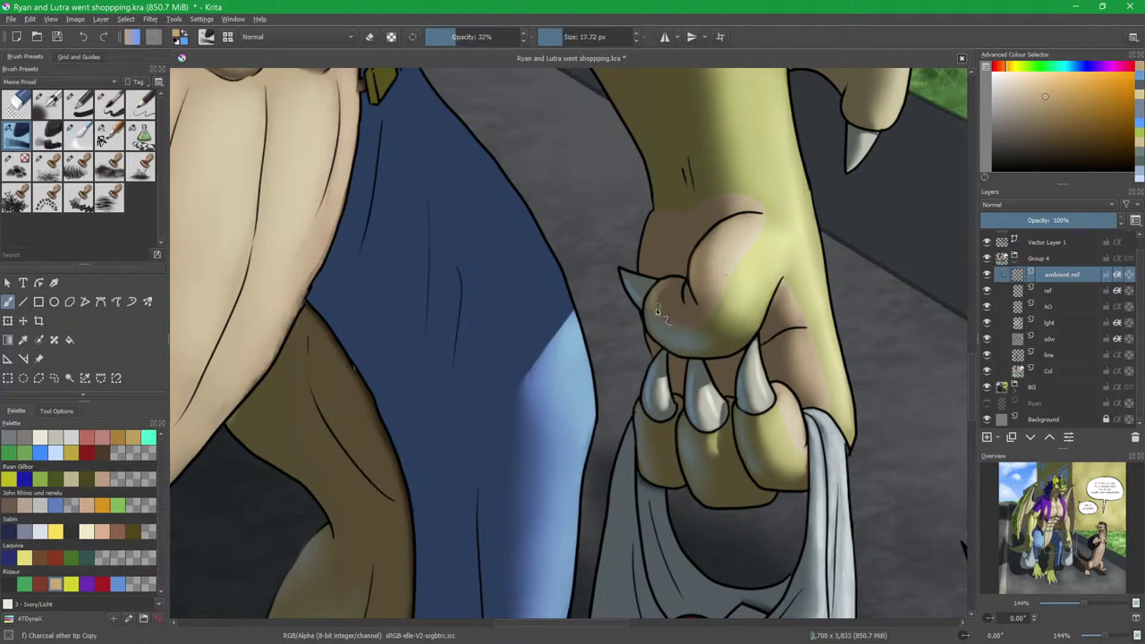
pyautogui.moveTo(660, 237); pyautogui.dragTo(669, 237)
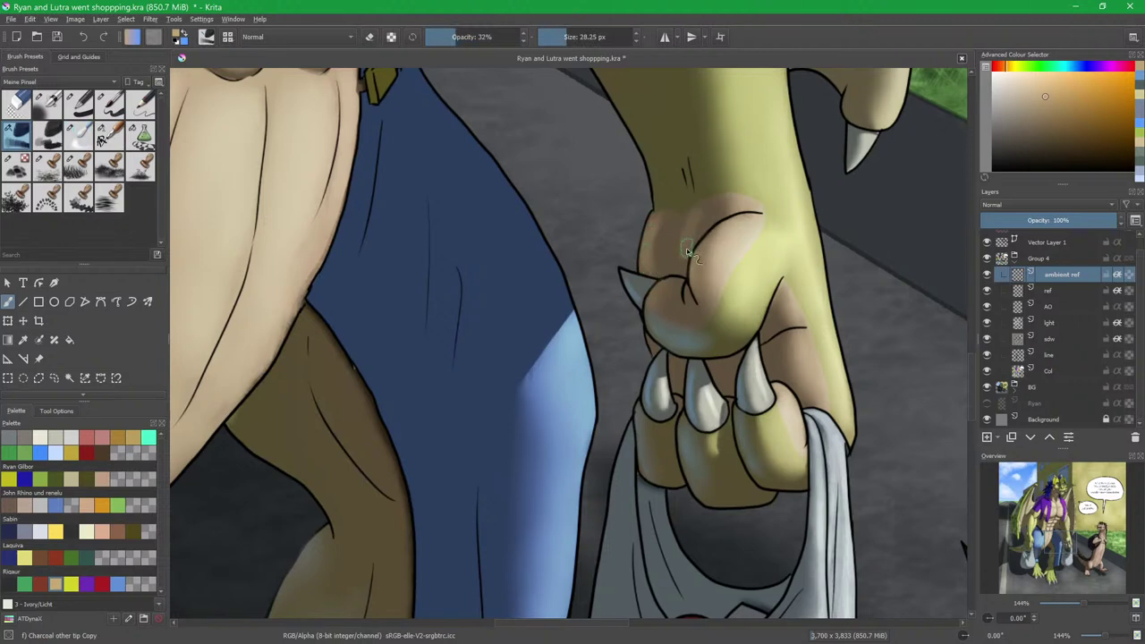
pyautogui.press('/')
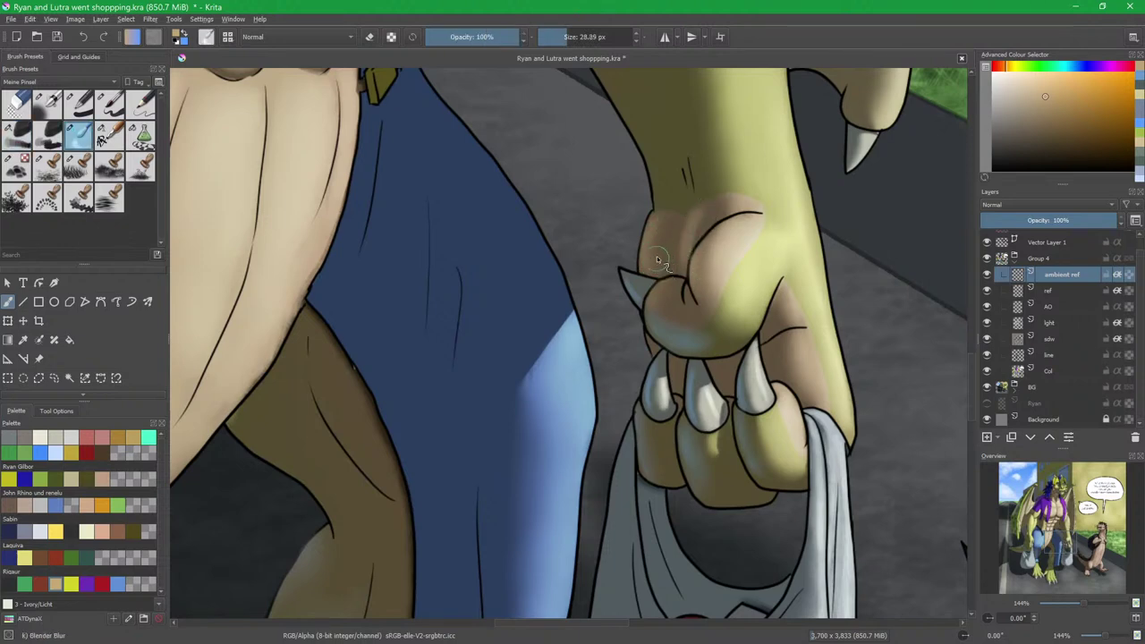
pyautogui.moveTo(705, 381); pyautogui.dragTo(708, 274)
# Switch back to the recent blue, paint the jeans reflection along the bag's edge facing the leg with the 28.25 px charcoal brush, and blend.
pyautogui.scroll(1, 707, 270)
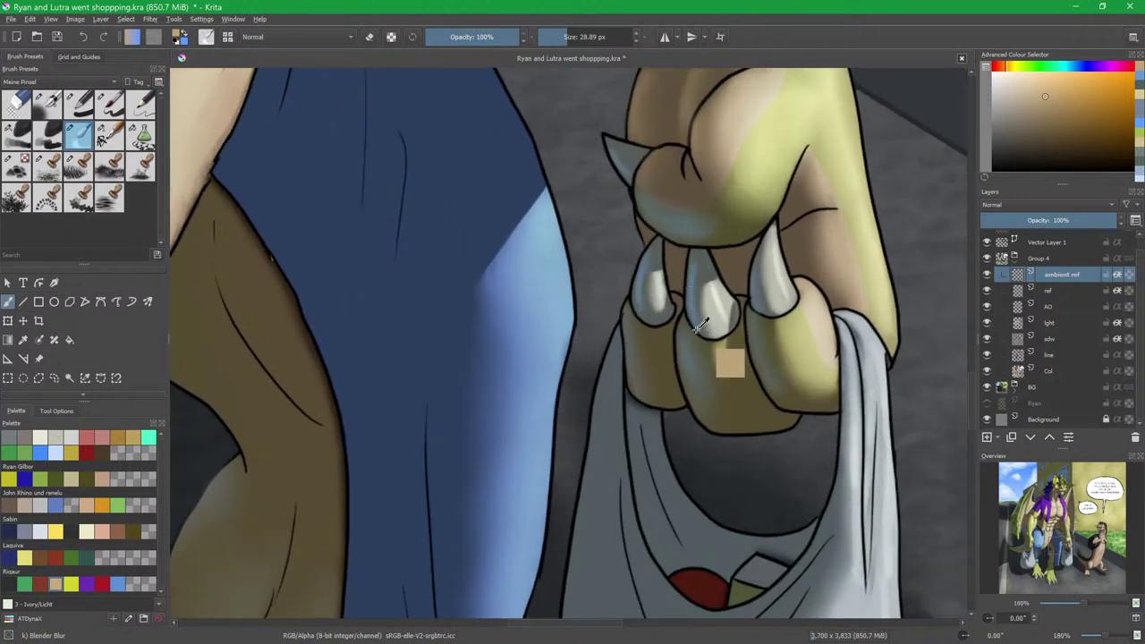
pyautogui.scroll(-3, 697, 315)
pyautogui.scroll(1, 740, 286)
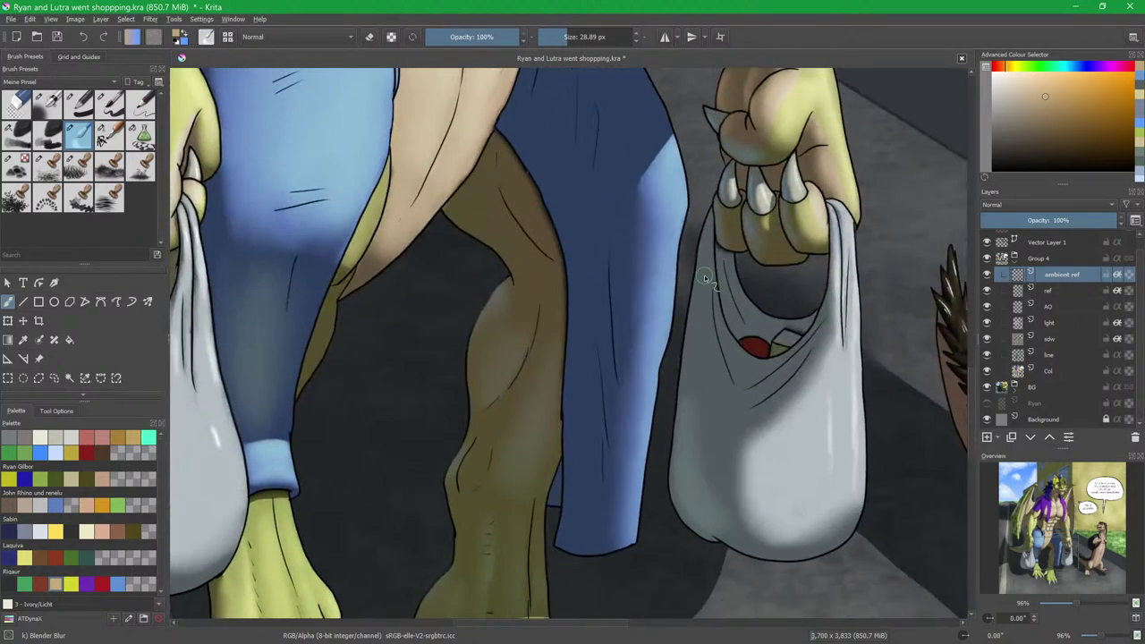
pyautogui.click(1138, 81)
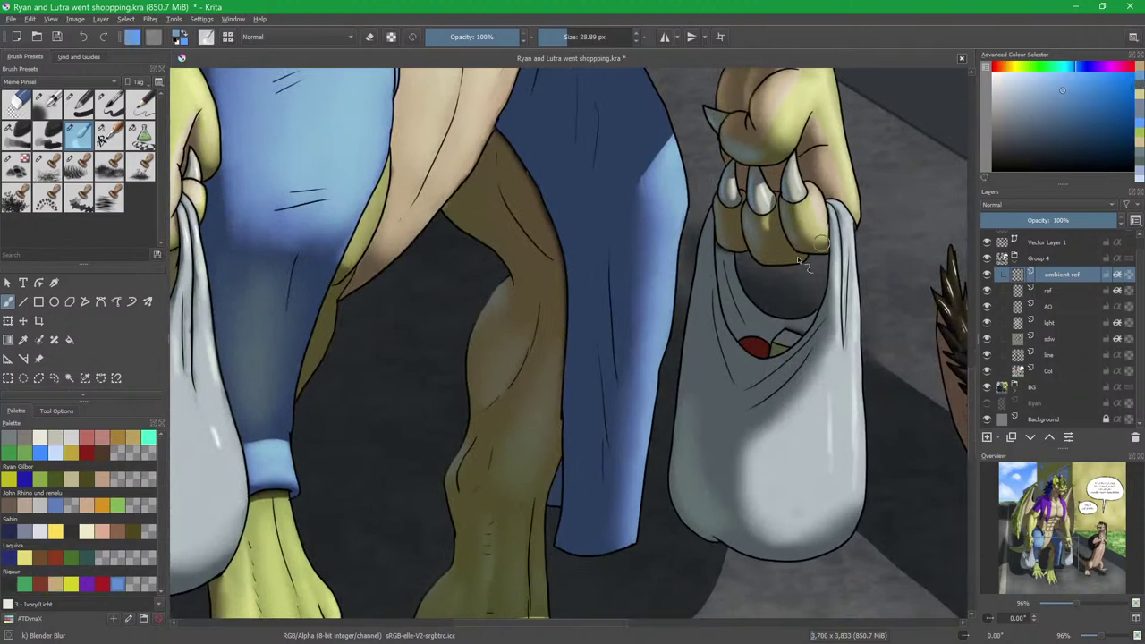
pyautogui.press('/')
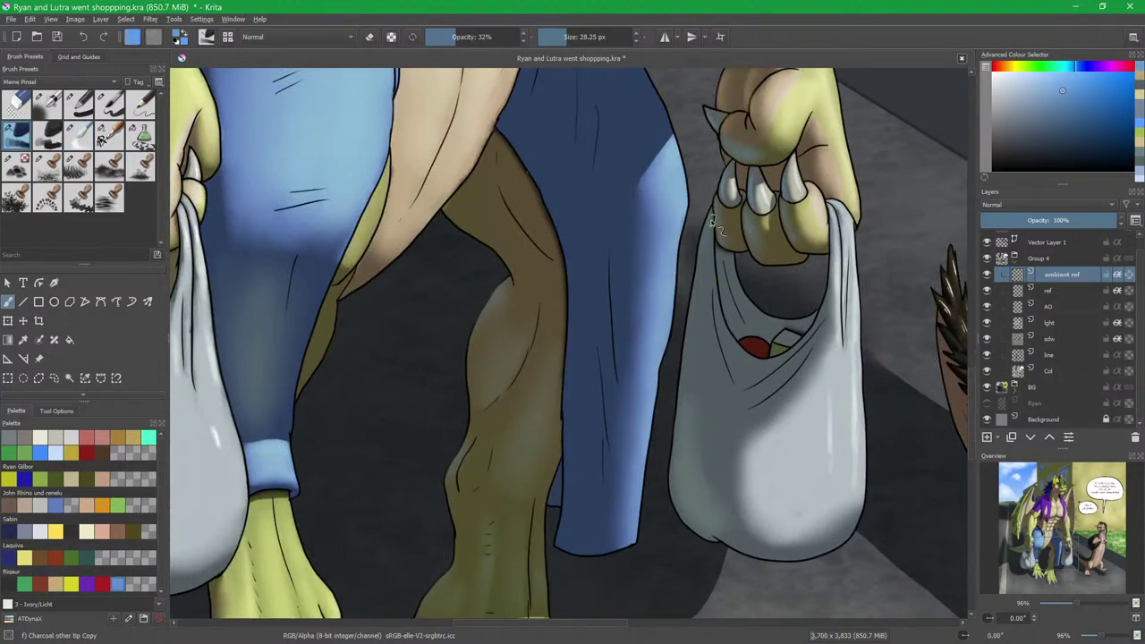
pyautogui.press('/')
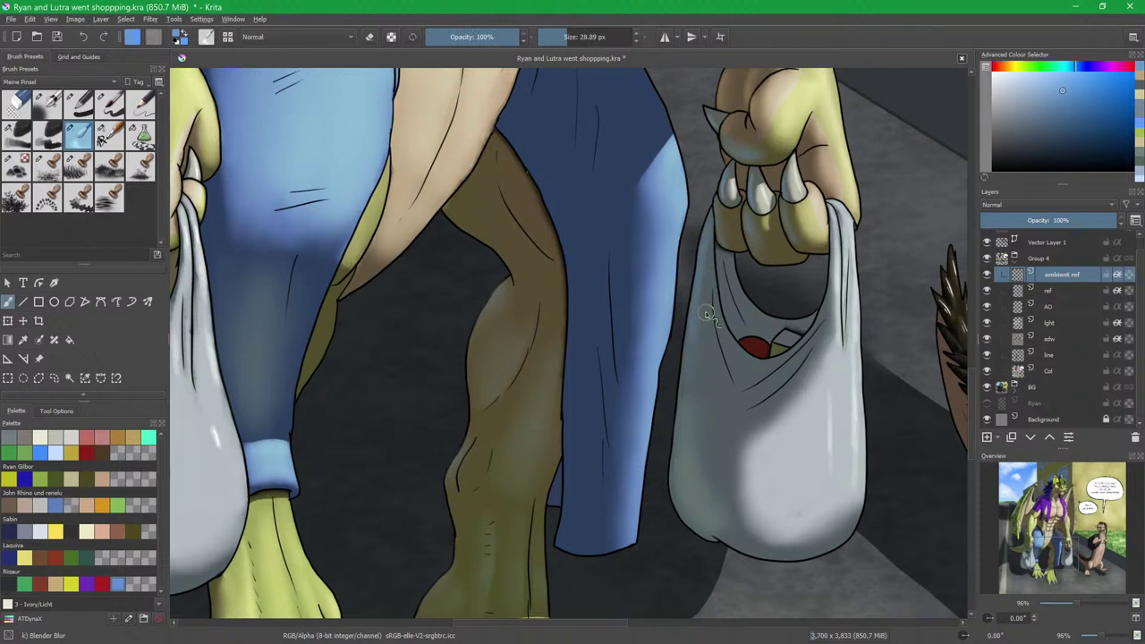
pyautogui.press('/')
pyautogui.moveTo(564, 381); pyautogui.dragTo(800, 432)
pyautogui.moveTo(695, 229); pyautogui.dragTo(648, 356)
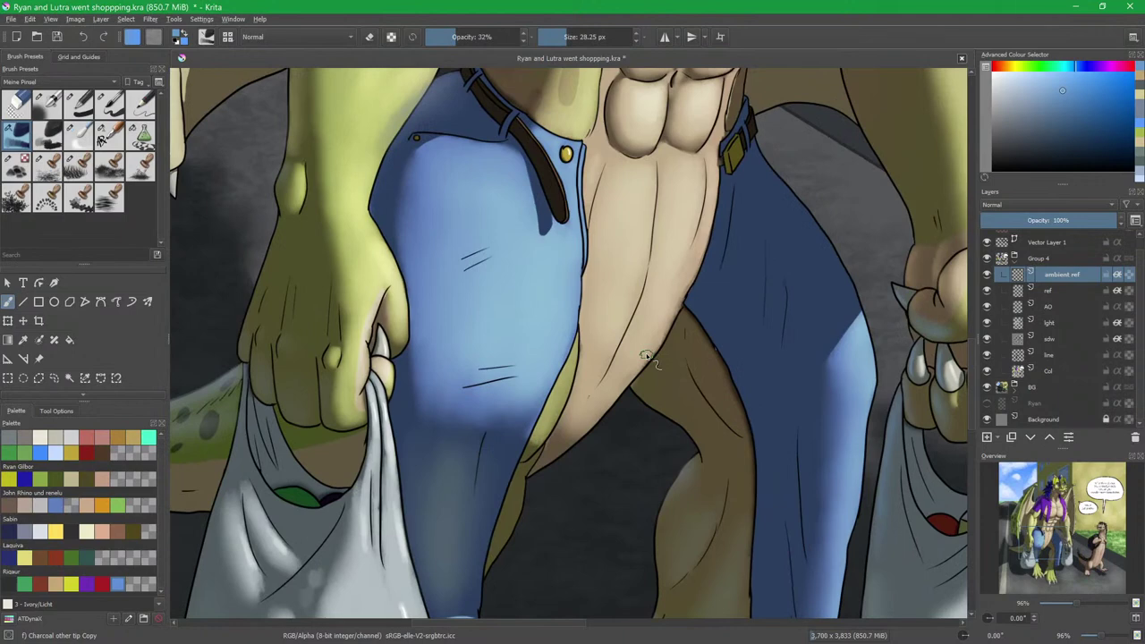
# Examine the shading on the dragon's jeans, belly, chest and wings at different magnifications.
pyautogui.moveTo(537, 192); pyautogui.dragTo(565, 310)
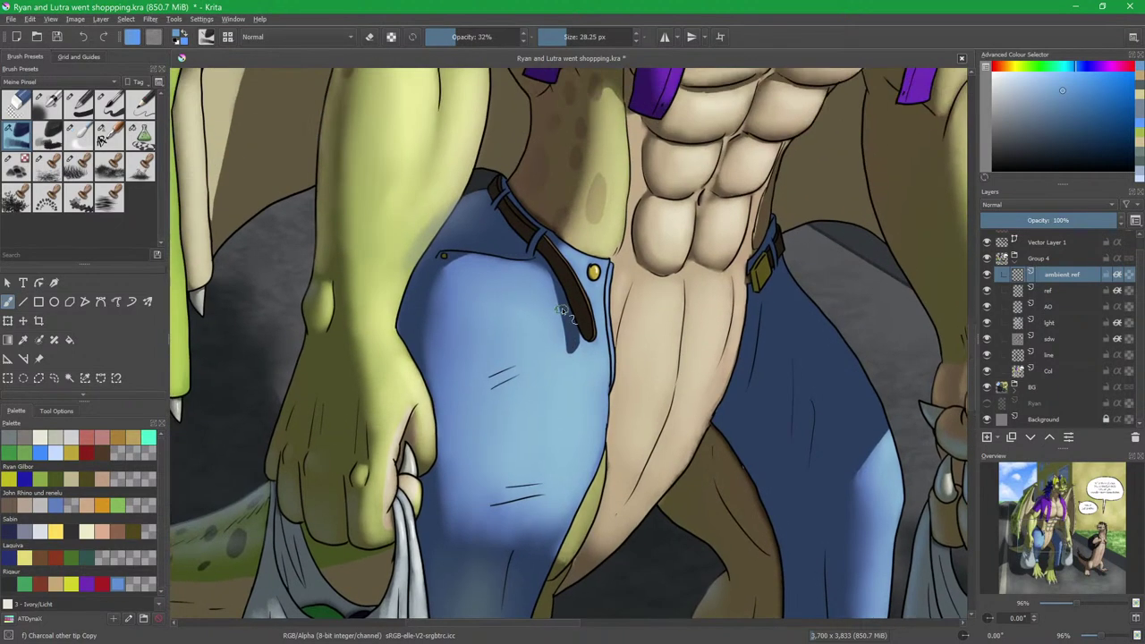
pyautogui.scroll(2, 537, 288)
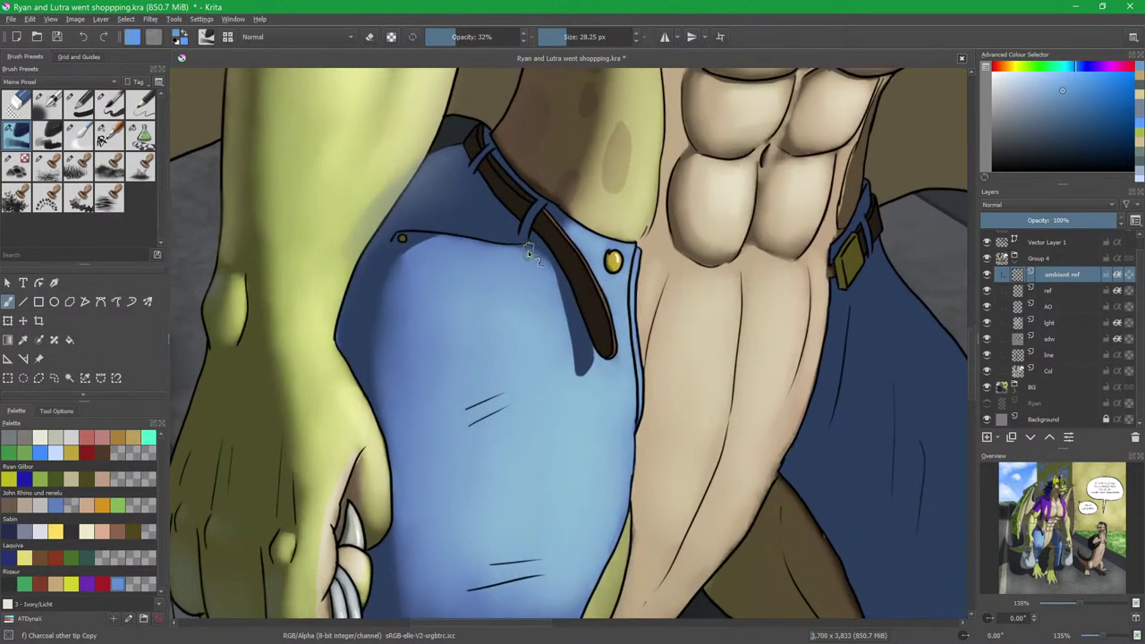
pyautogui.scroll(-4, 534, 277)
pyautogui.scroll(4, 627, 243)
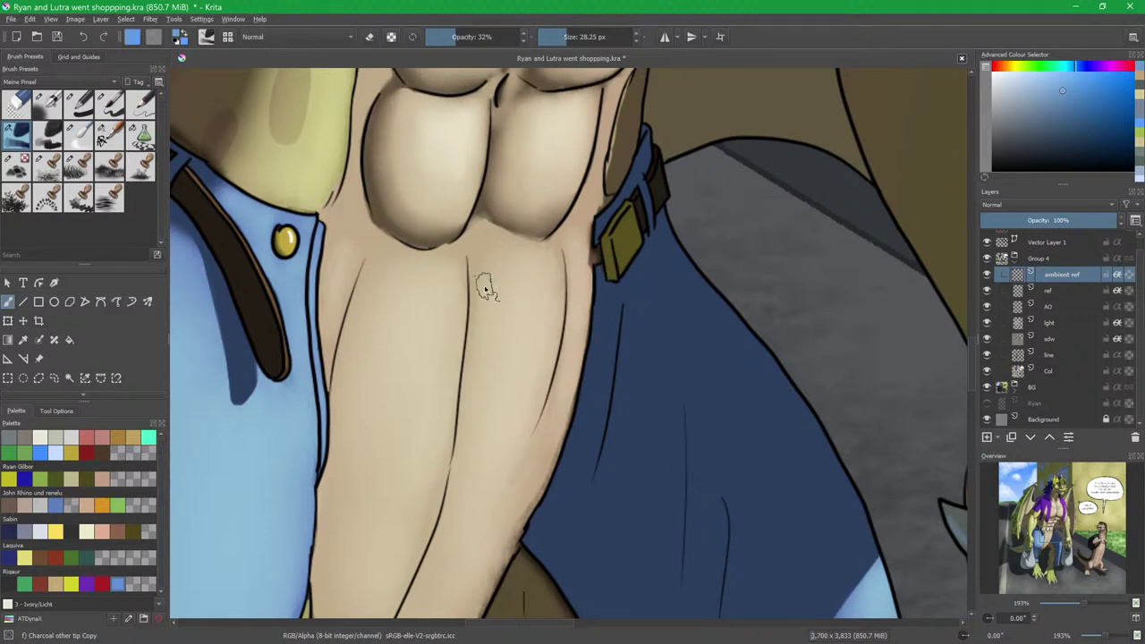
pyautogui.moveTo(394, 306); pyautogui.dragTo(413, 396)
pyautogui.moveTo(434, 320)
pyautogui.mouseDown()
pyautogui.moveTo(430, 360)
pyautogui.moveTo(443, 379)
pyautogui.mouseUp()
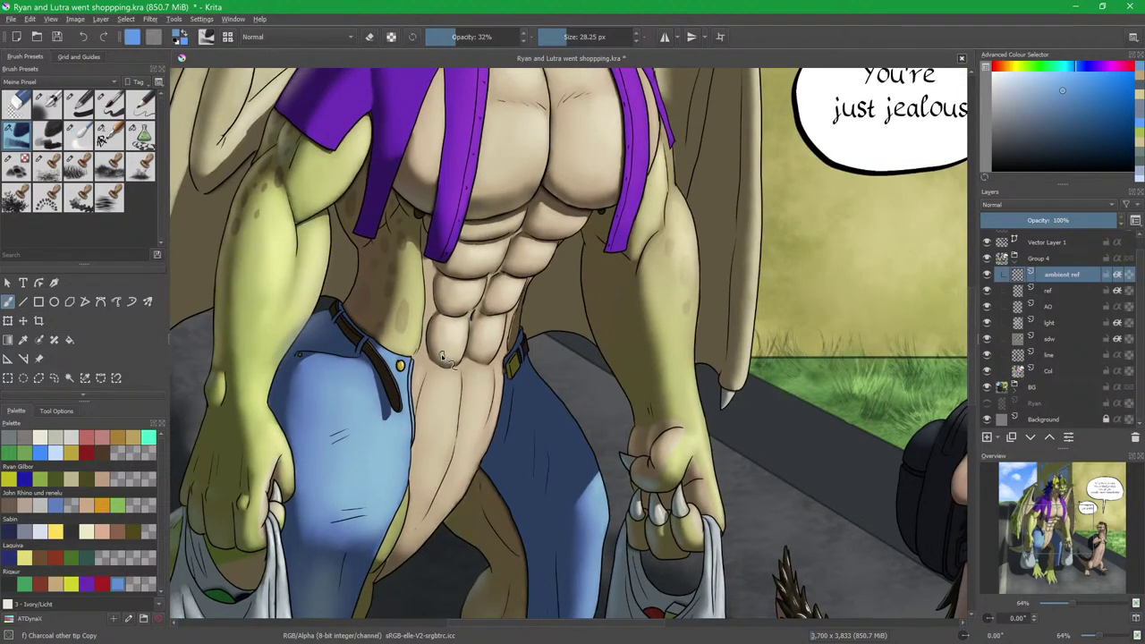
pyautogui.scroll(5, 463, 340)
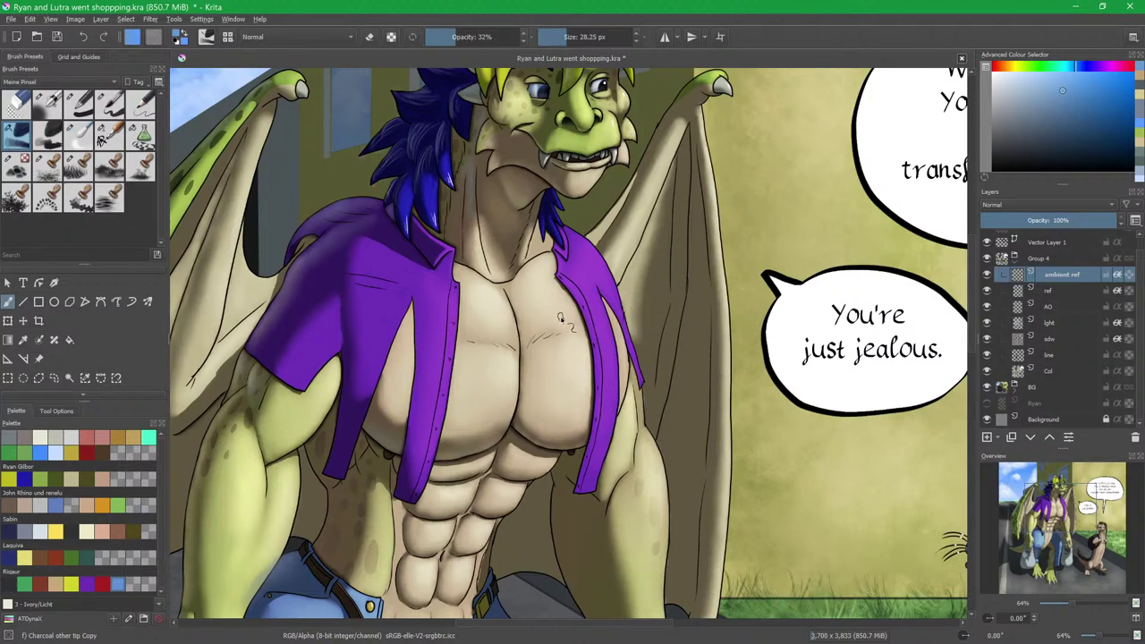
pyautogui.scroll(-3, 653, 322)
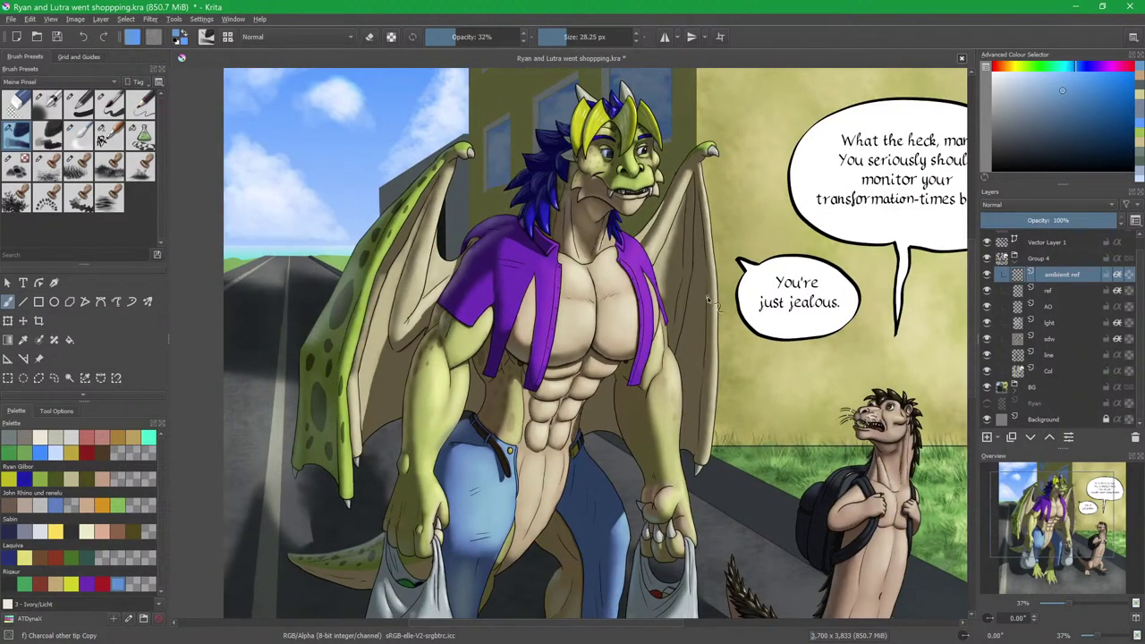
pyautogui.moveTo(707, 302); pyautogui.dragTo(675, 337)
pyautogui.scroll(3, 675, 391)
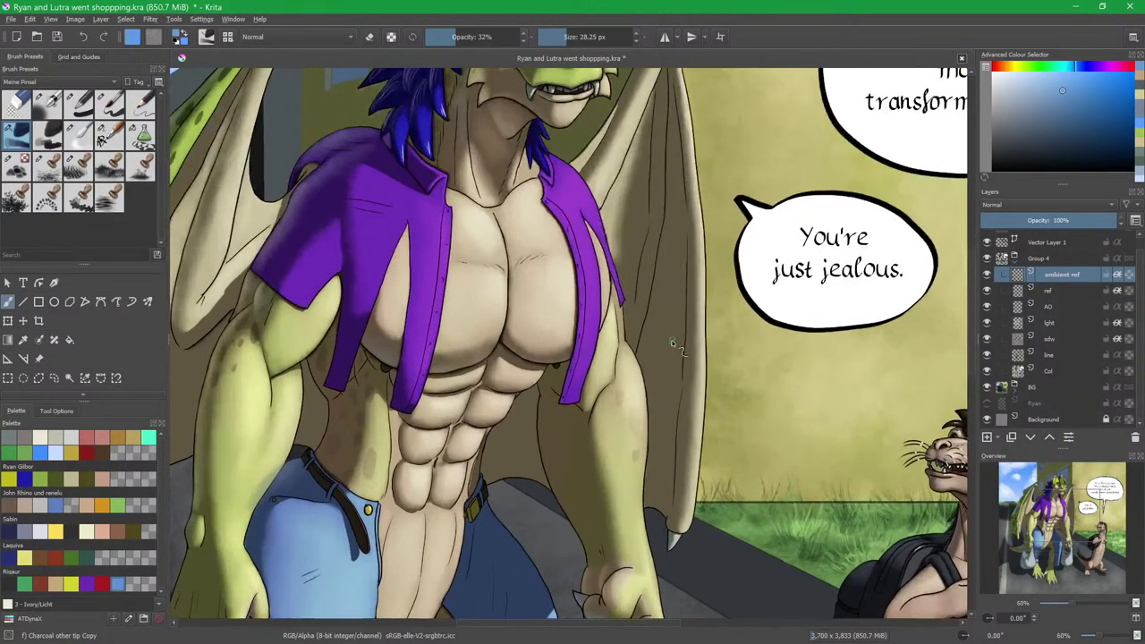
pyautogui.scroll(2, 678, 312)
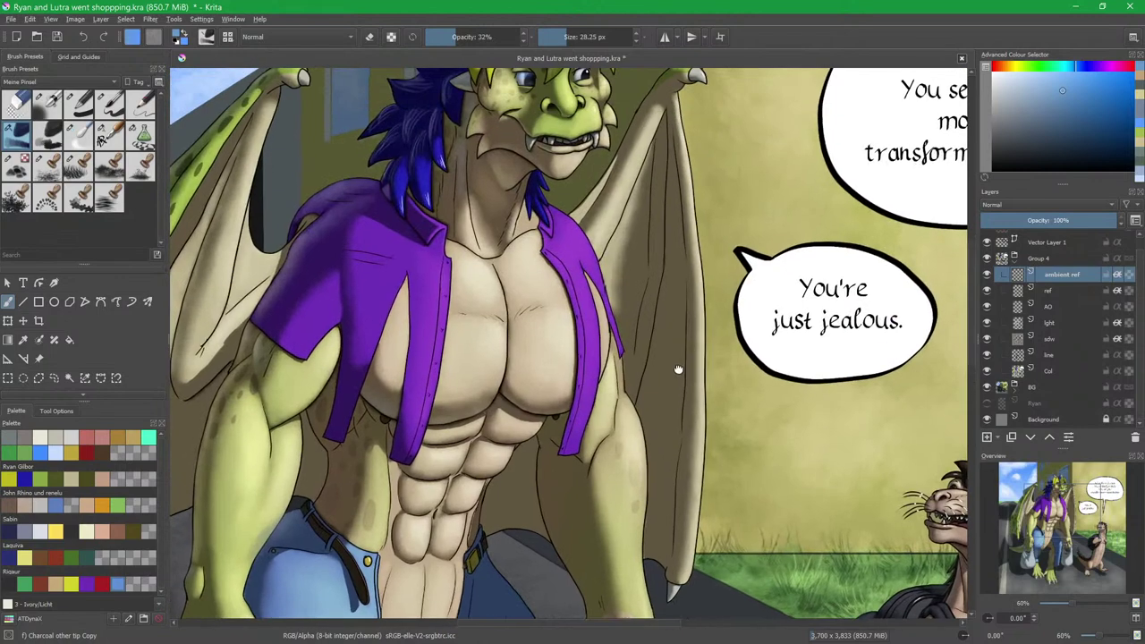
# Paint pale blue ambient light on the dragon's wing beside the speech bubble with an 85.53 px brush and soften it with Blender Blur.
pyautogui.click(1021, 90)
pyautogui.keyDown('shift'); pyautogui.moveTo(653, 333); pyautogui.dragTo(674, 334); pyautogui.keyUp('shift')
pyautogui.keyDown('shift'); pyautogui.moveTo(657, 534); pyautogui.dragTo(670, 534); pyautogui.keyUp('shift')
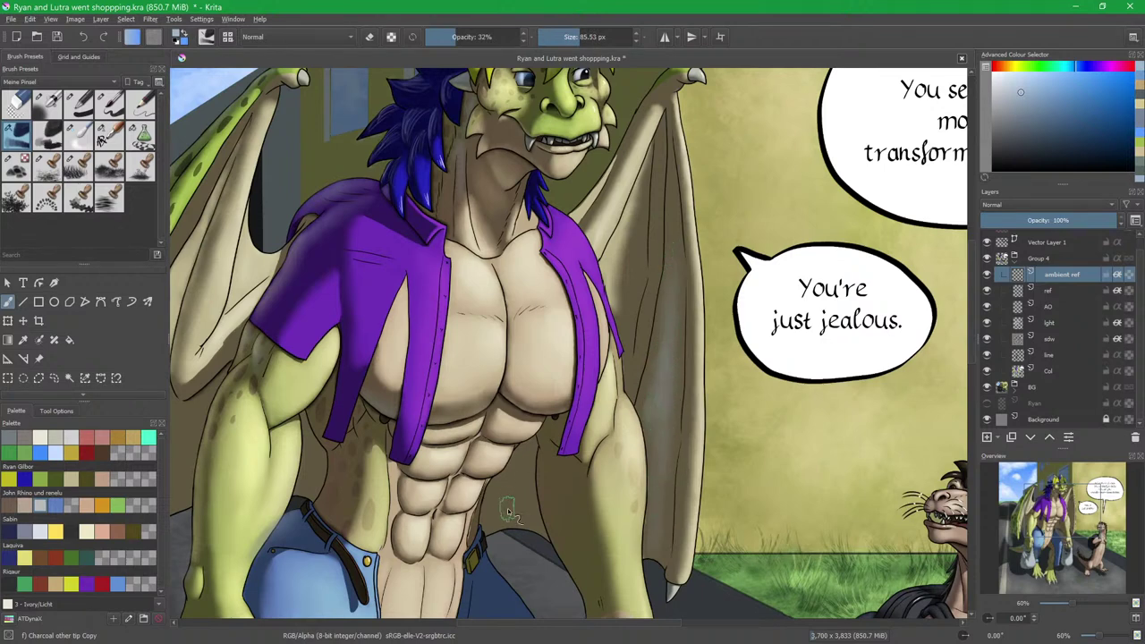
pyautogui.press('/')
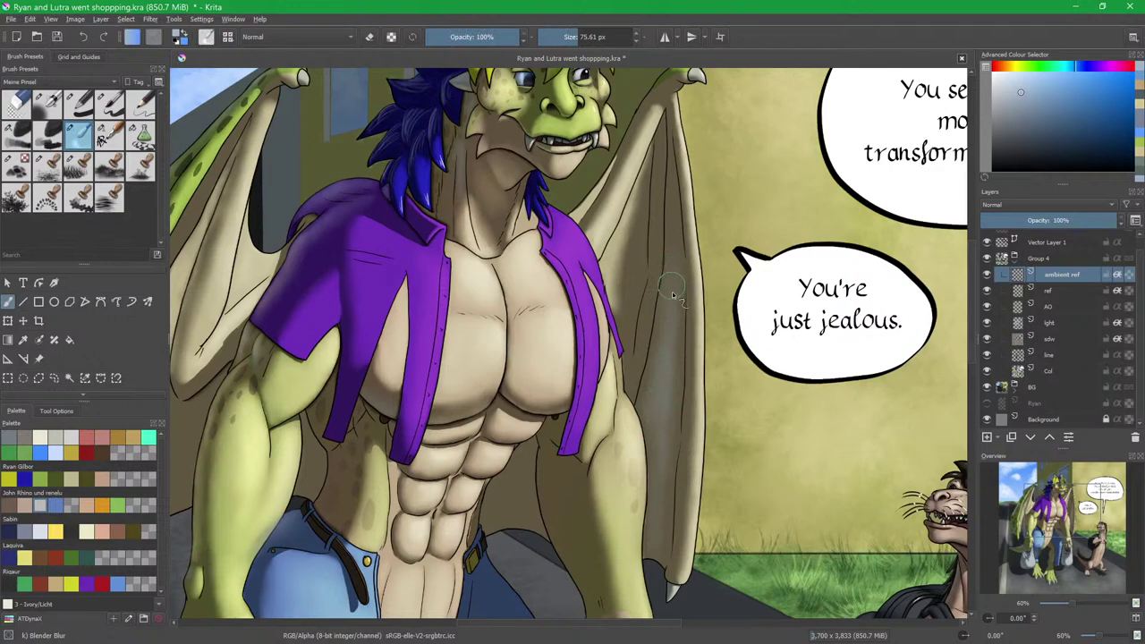
pyautogui.press('2')
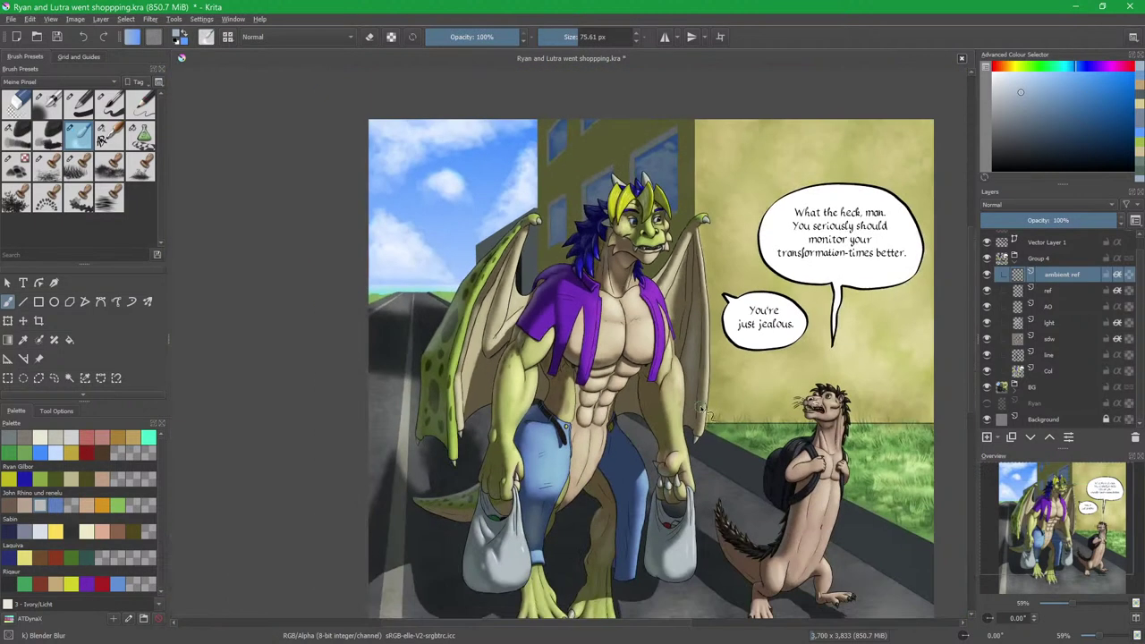
pyautogui.scroll(3, 641, 448)
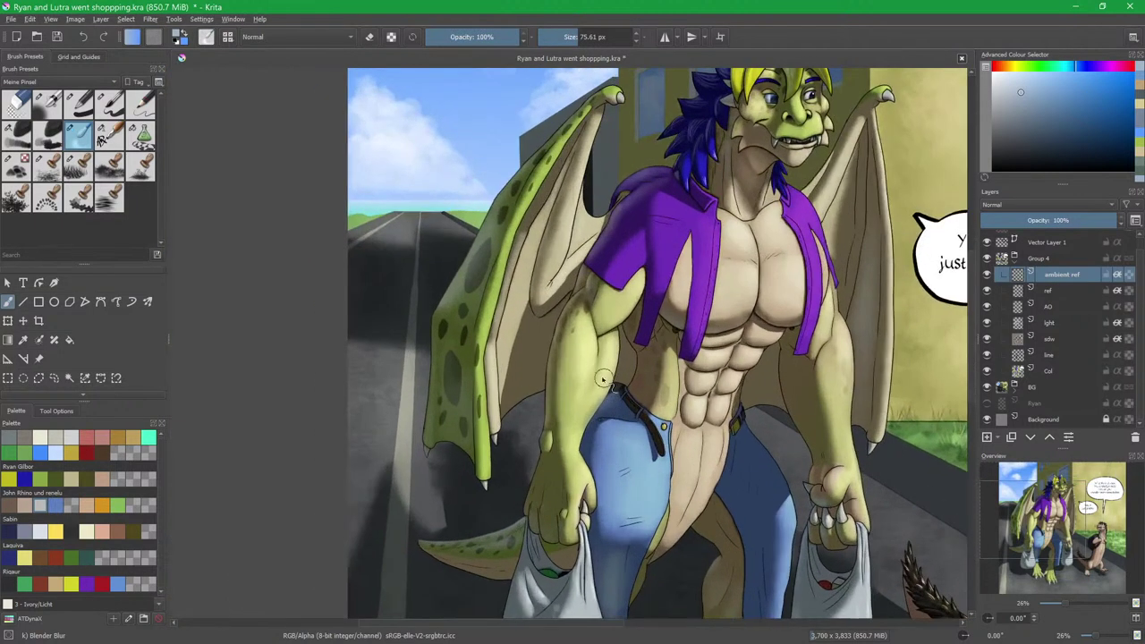
# Return to the charcoal brush, make the AO layer active and pick the palette colour 11 - sdw W.
pyautogui.press('/')
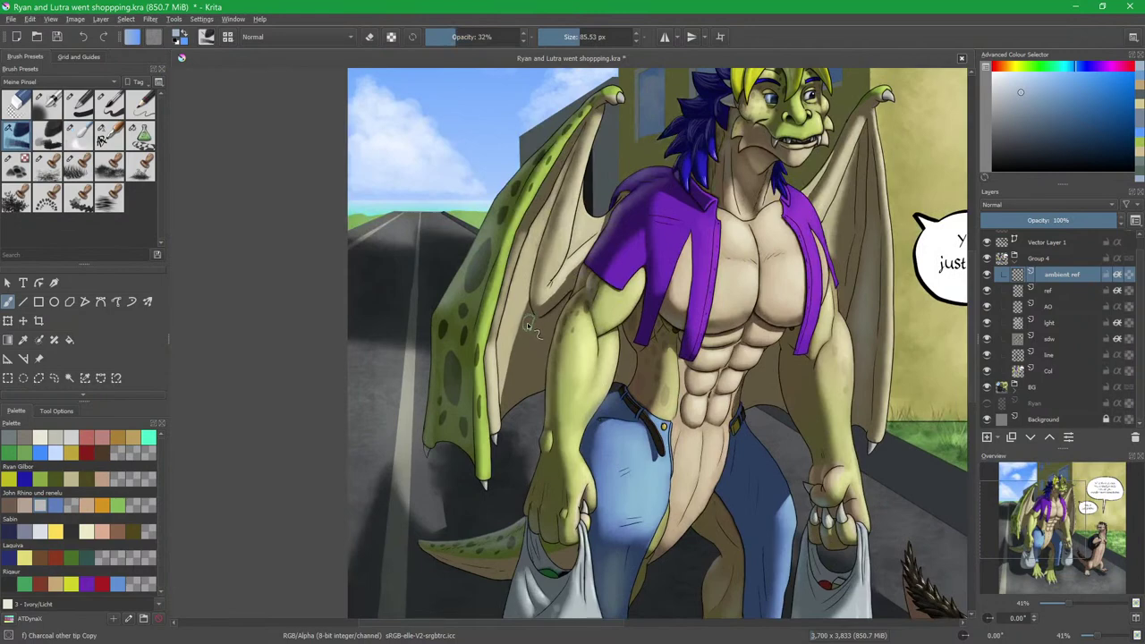
pyautogui.moveTo(775, 491); pyautogui.dragTo(696, 370)
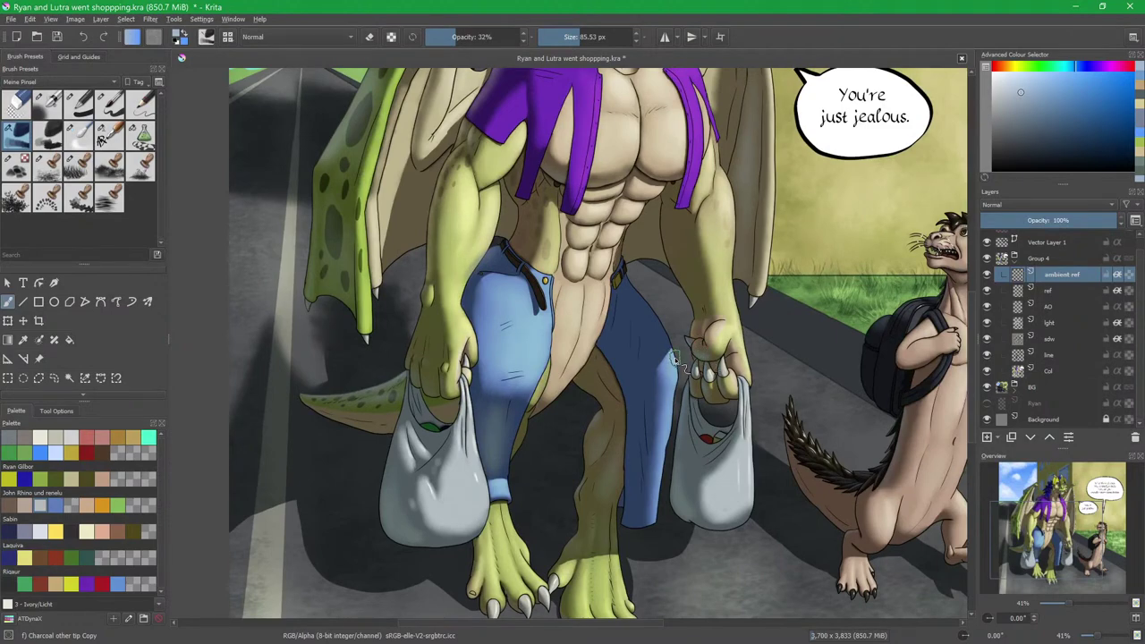
pyautogui.scroll(4, 675, 358)
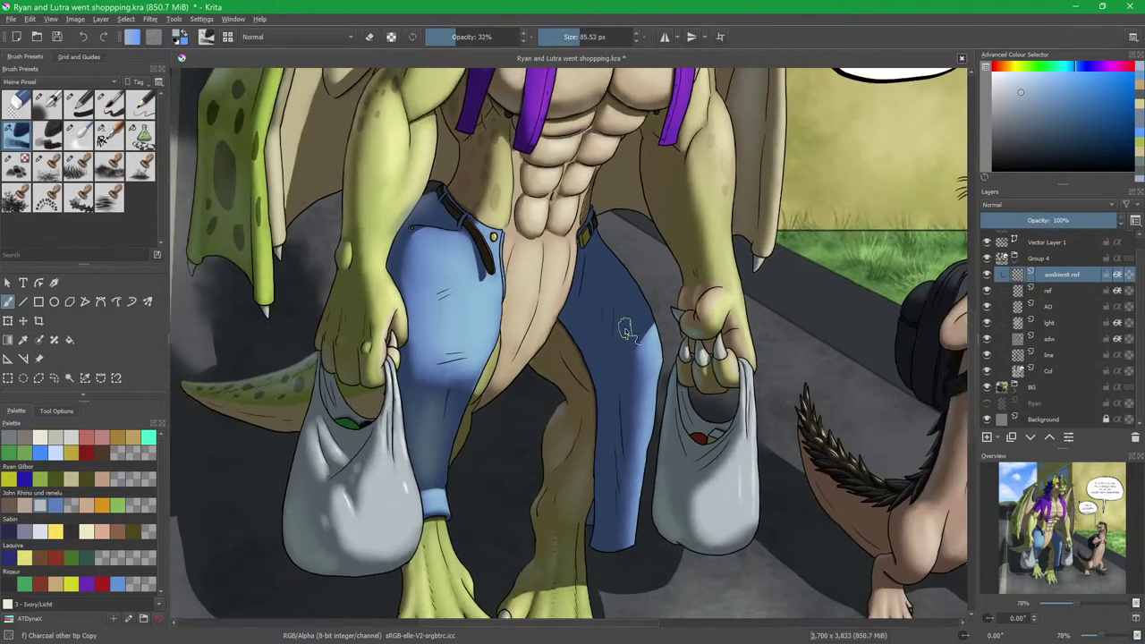
pyautogui.scroll(-2, 624, 327)
pyautogui.moveTo(645, 262); pyautogui.dragTo(638, 316)
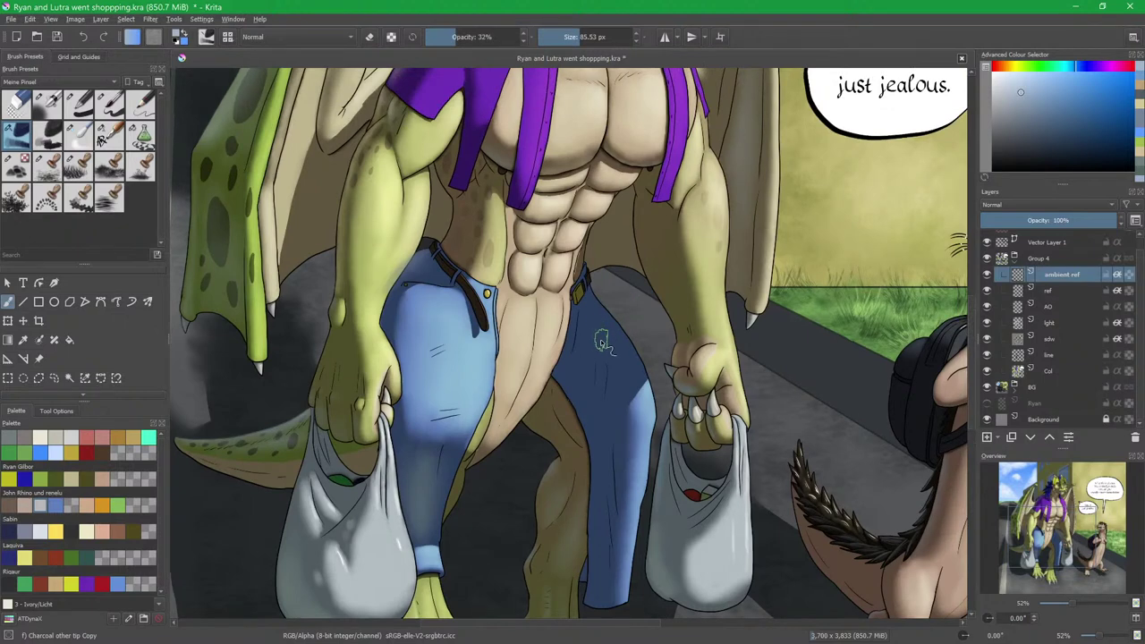
pyautogui.scroll(1, 639, 191)
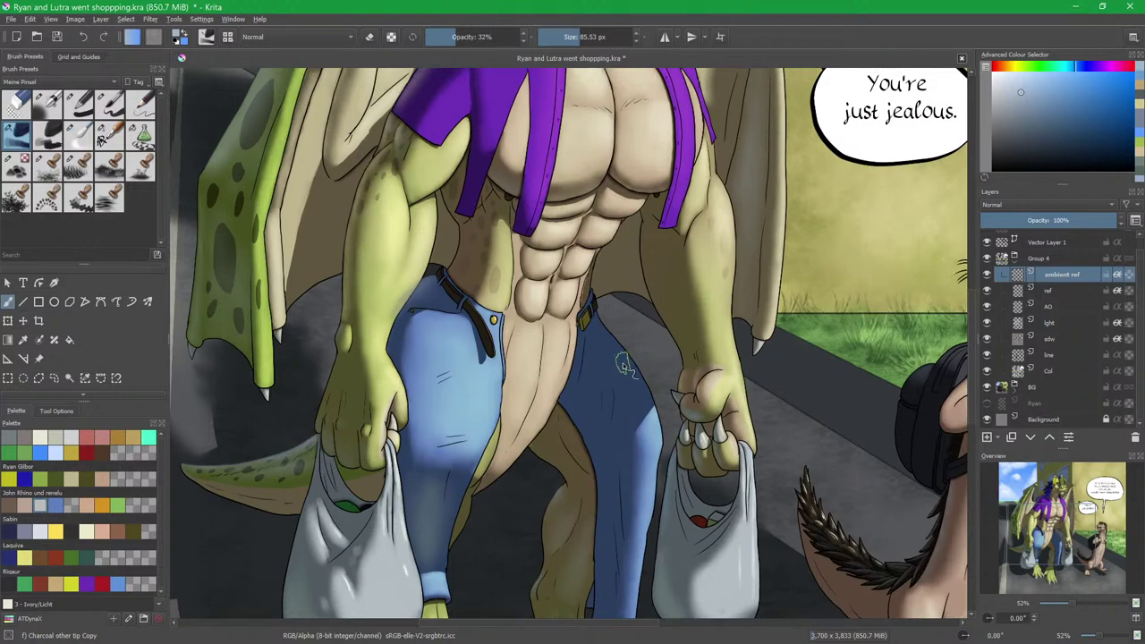
pyautogui.scroll(1, 627, 362)
pyautogui.click(1063, 310)
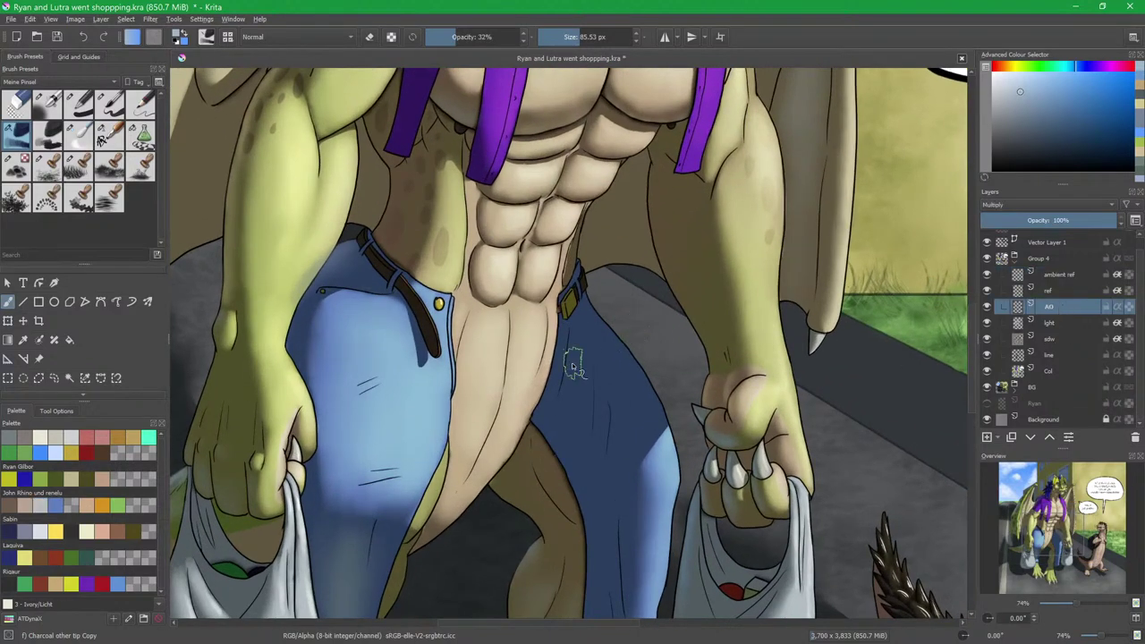
pyautogui.click(24, 444)
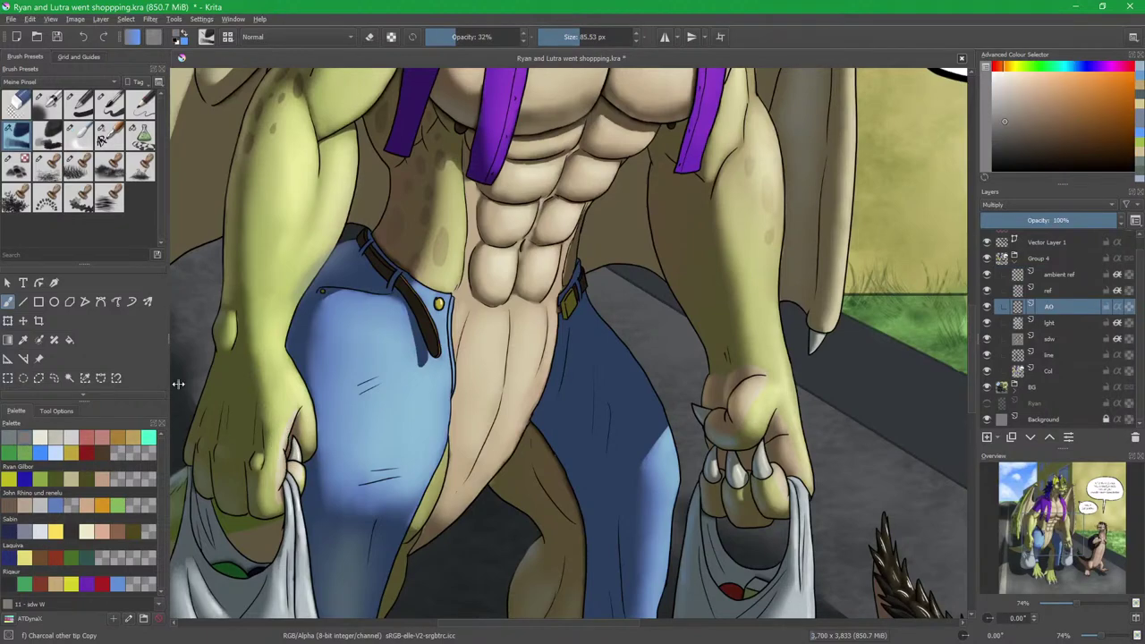
# Paint occlusion shading on the wing area behind the dragon's waist, refine it with a 44.71 px brush and blend it smooth.
pyautogui.scroll(3, 618, 322)
pyautogui.moveTo(591, 242)
pyautogui.mouseDown()
pyautogui.moveTo(572, 277)
pyautogui.moveTo(581, 323)
pyautogui.moveTo(607, 230)
pyautogui.mouseUp()
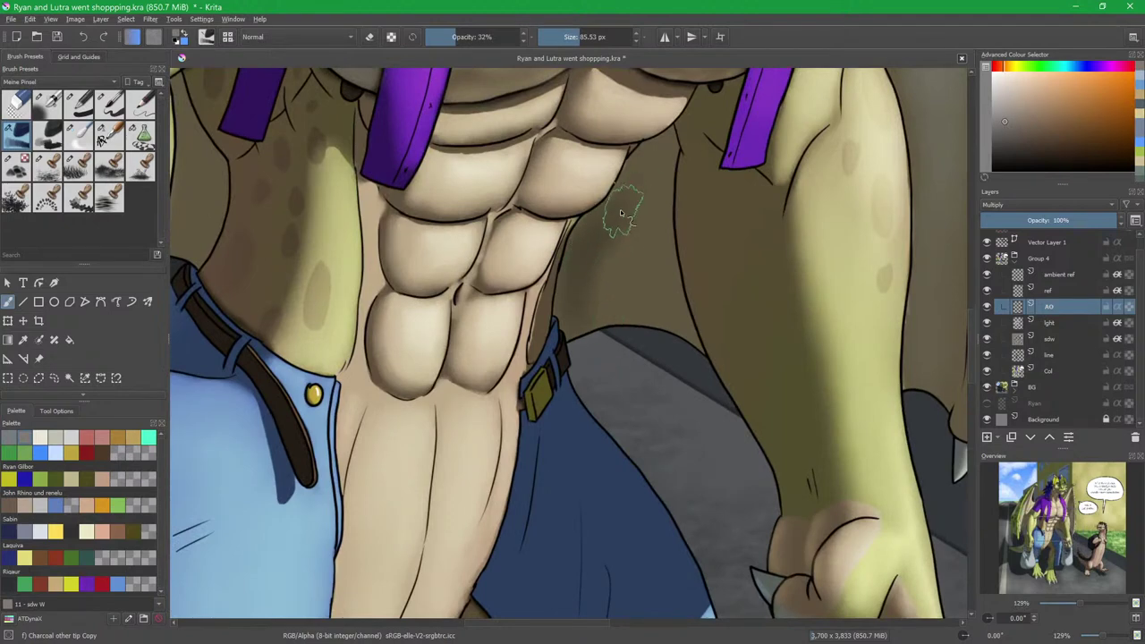
pyautogui.press('/')
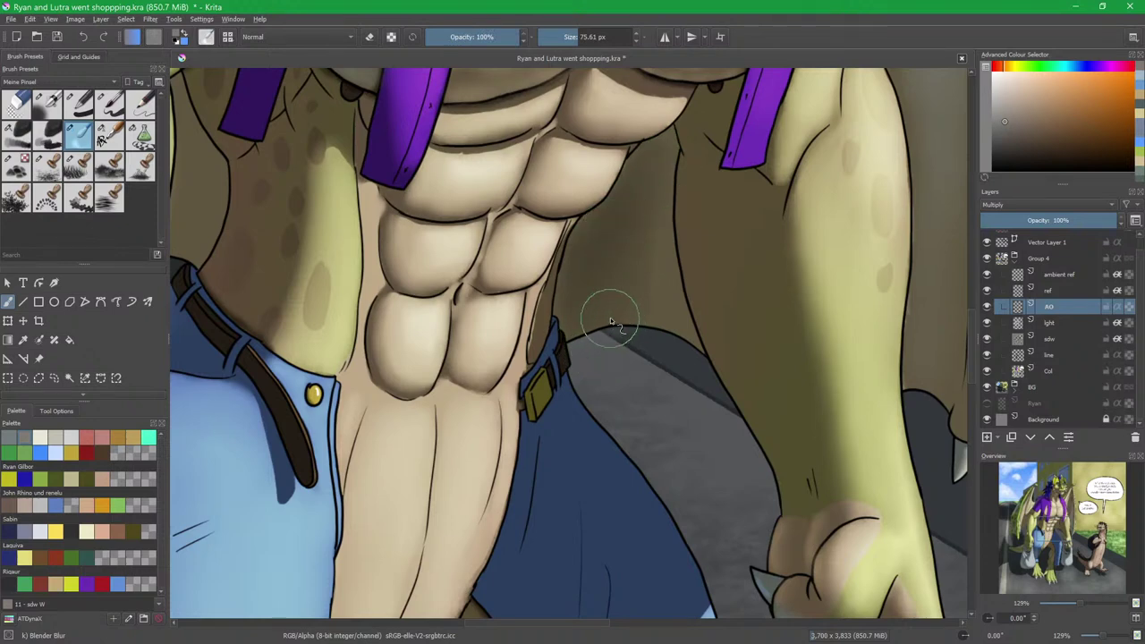
pyautogui.press('/')
pyautogui.moveTo(590, 284); pyautogui.dragTo(571, 284)
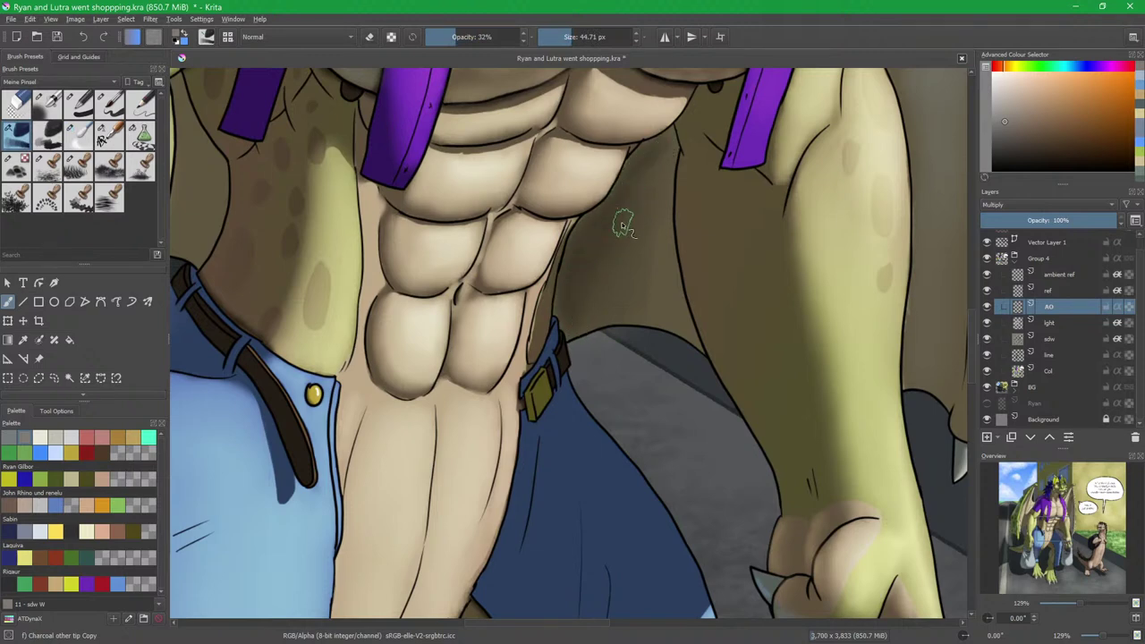
pyautogui.press('/')
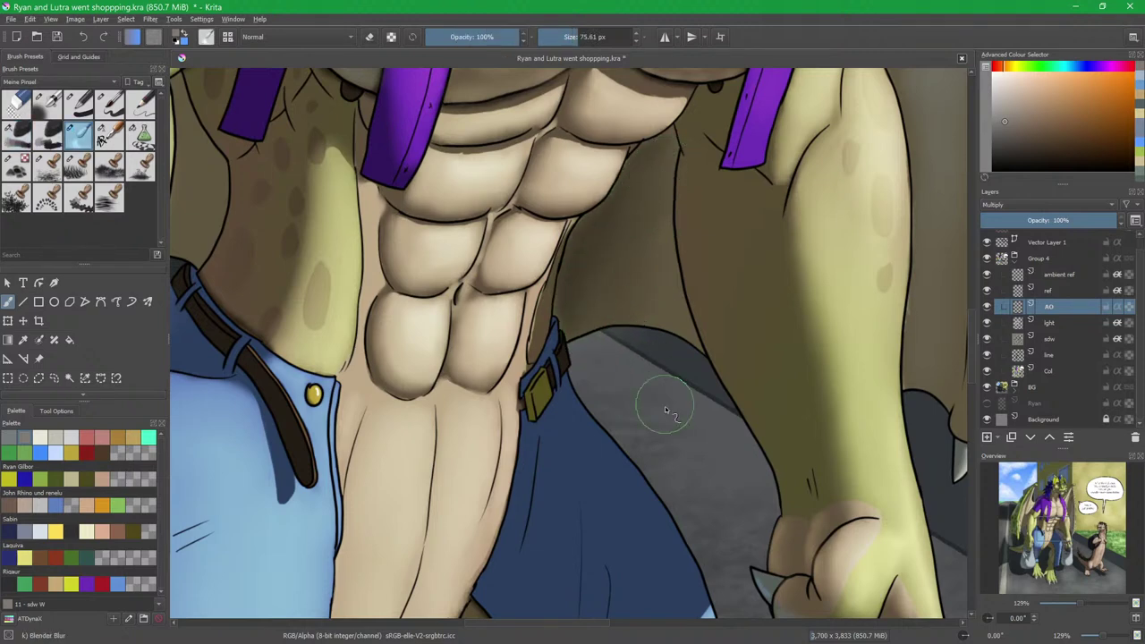
pyautogui.press('/')
# Shade the belt and shadowed jeans thigh with 10 - sdw K, enlarging the brush from 24.12 to 60.74 px, and soften with Blender Blur.
pyautogui.scroll(-3, 626, 358)
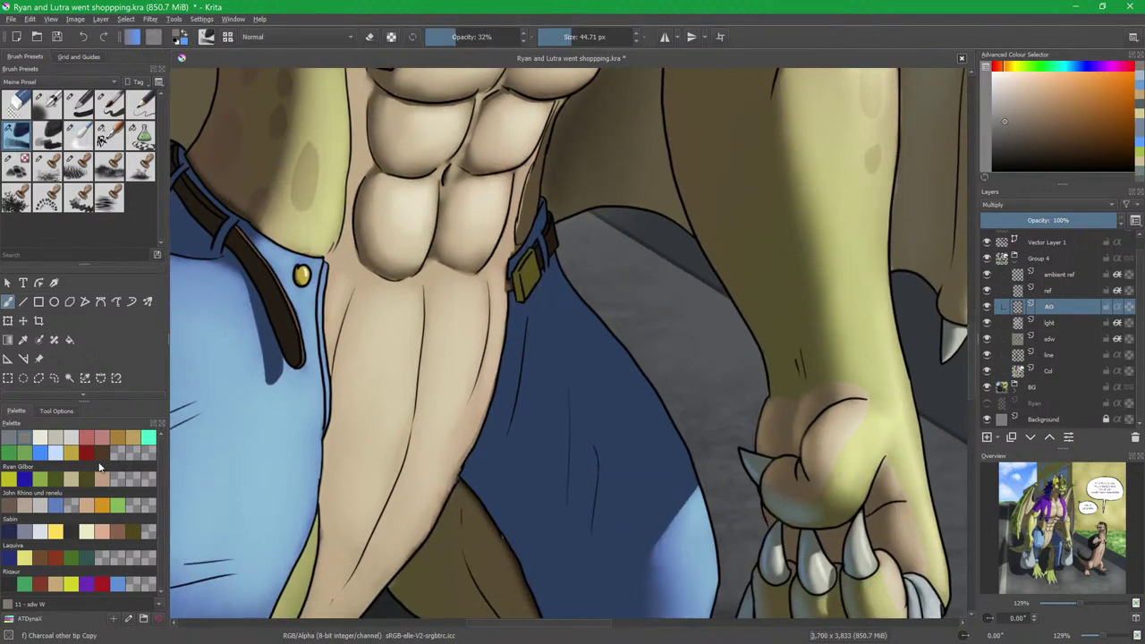
pyautogui.scroll(2, 534, 336)
pyautogui.moveTo(540, 193); pyautogui.dragTo(533, 194)
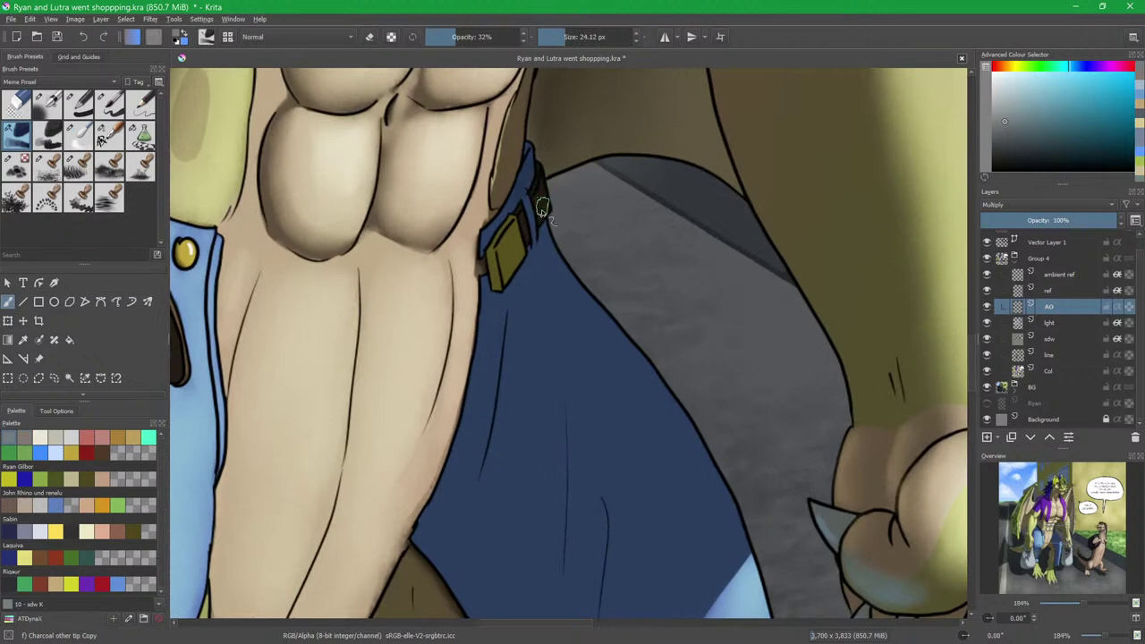
pyautogui.press(']')
pyautogui.keyDown('shift'); pyautogui.moveTo(578, 310); pyautogui.dragTo(597, 310); pyautogui.keyUp('shift')
pyautogui.moveTo(544, 250)
pyautogui.mouseDown()
pyautogui.moveTo(660, 407)
pyautogui.moveTo(667, 479)
pyautogui.mouseUp()
pyautogui.press('/')
pyautogui.press(']')
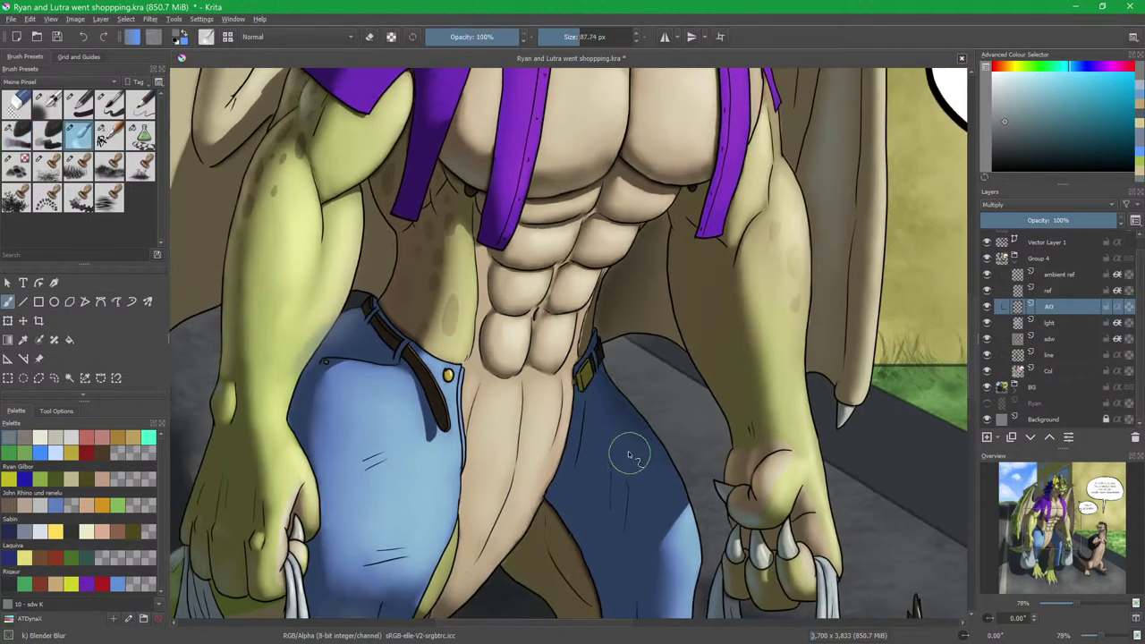
pyautogui.press('/')
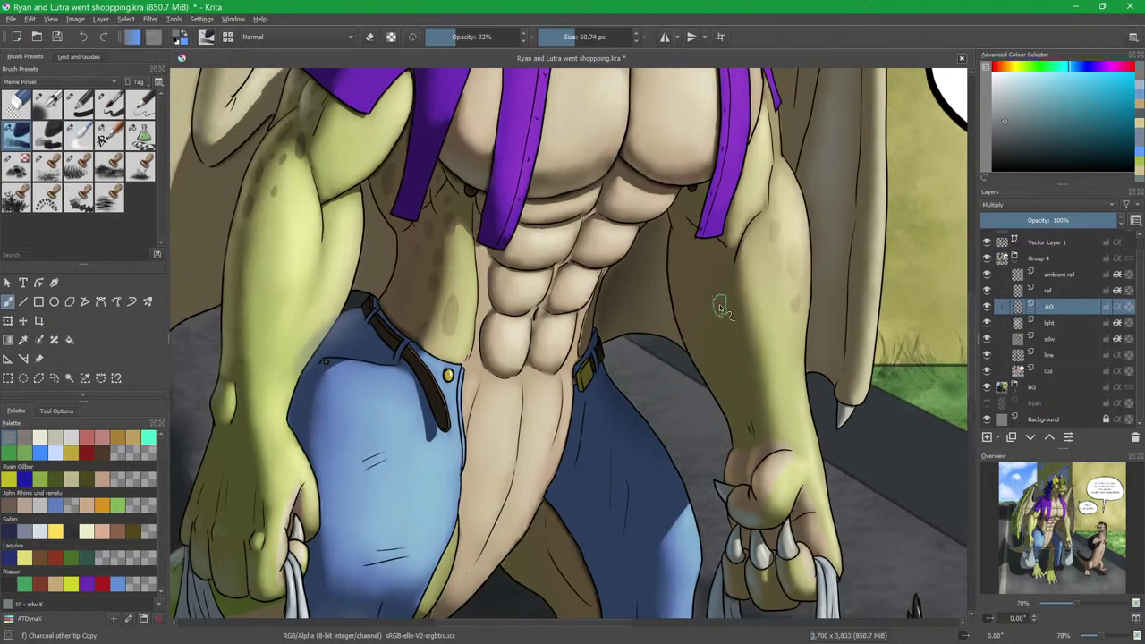
# Reuse the recent light blue and mute it to a greyish blue as the painting colour.
pyautogui.scroll(-3, 684, 376)
pyautogui.moveTo(722, 343); pyautogui.dragTo(654, 361)
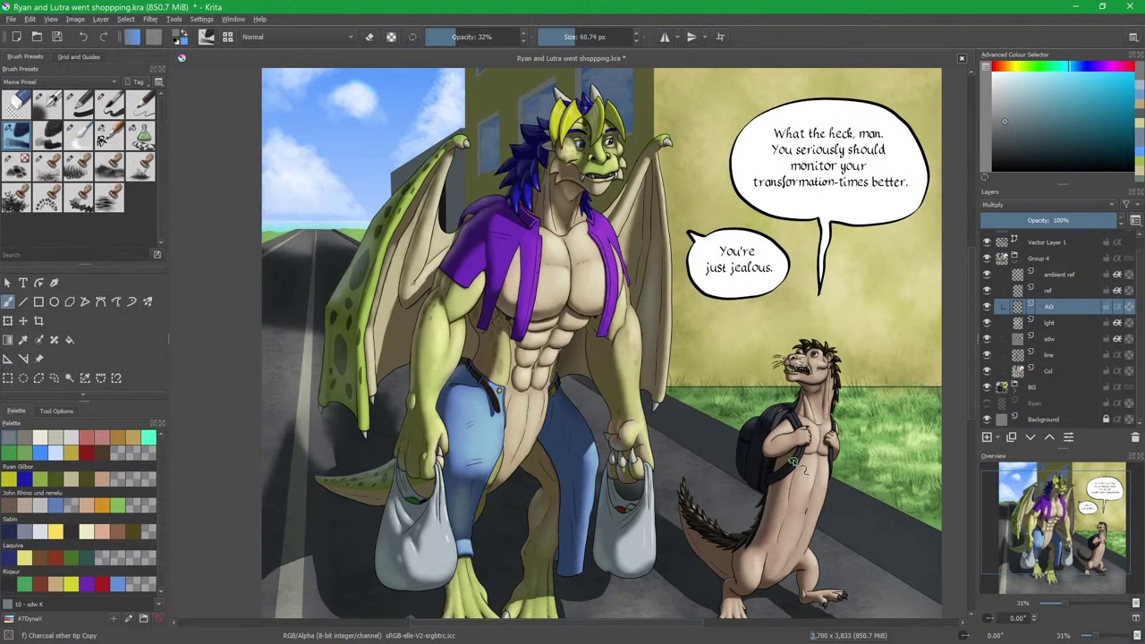
pyautogui.moveTo(781, 396); pyautogui.dragTo(705, 301)
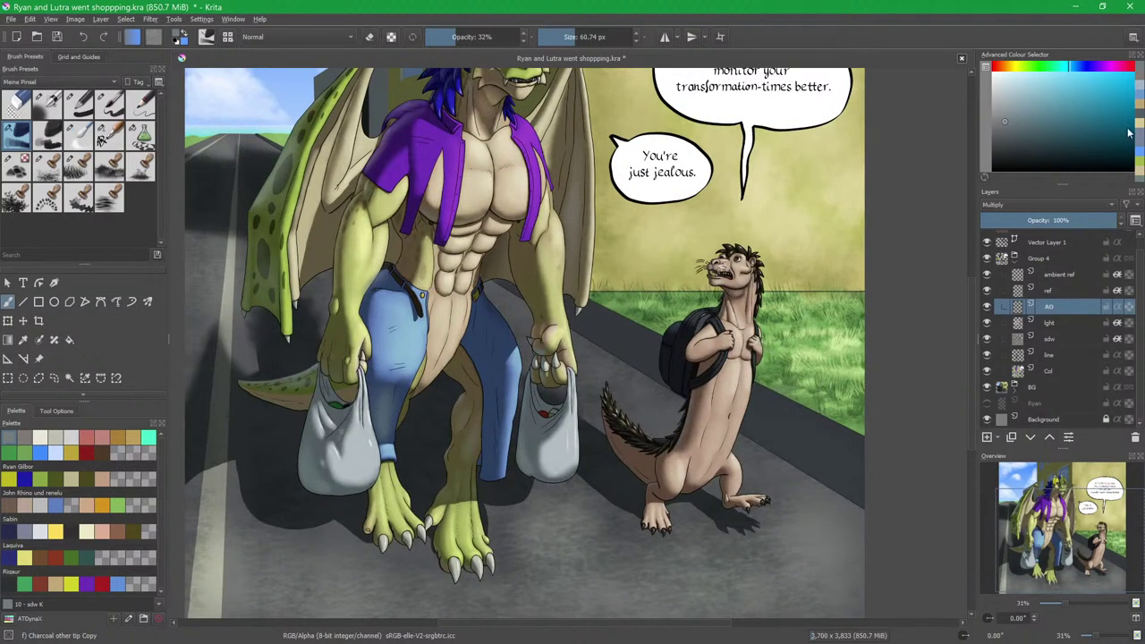
pyautogui.click(1140, 98)
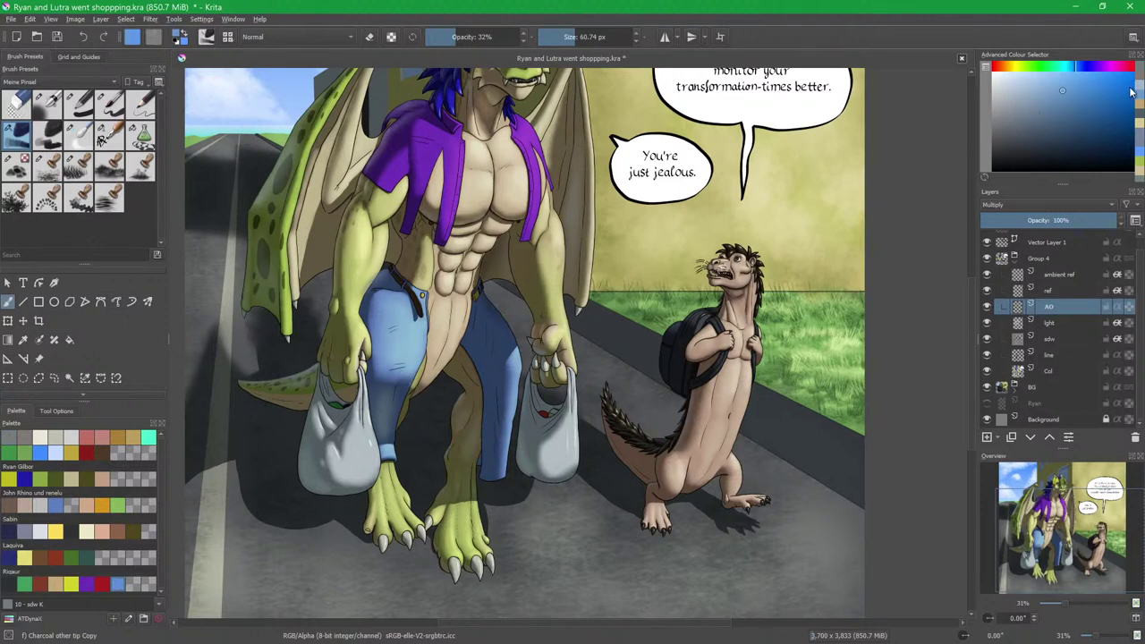
pyautogui.click(1020, 91)
pyautogui.click(1019, 103)
# Make the ambient ref layer active, paint bluish reflected light with a 24.34 px brush on the otter's flank beside the backpack strap and blend it.
pyautogui.moveTo(795, 176); pyautogui.dragTo(773, 182)
pyautogui.moveTo(697, 417)
pyautogui.mouseDown()
pyautogui.moveTo(675, 292)
pyautogui.moveTo(622, 441)
pyautogui.mouseUp()
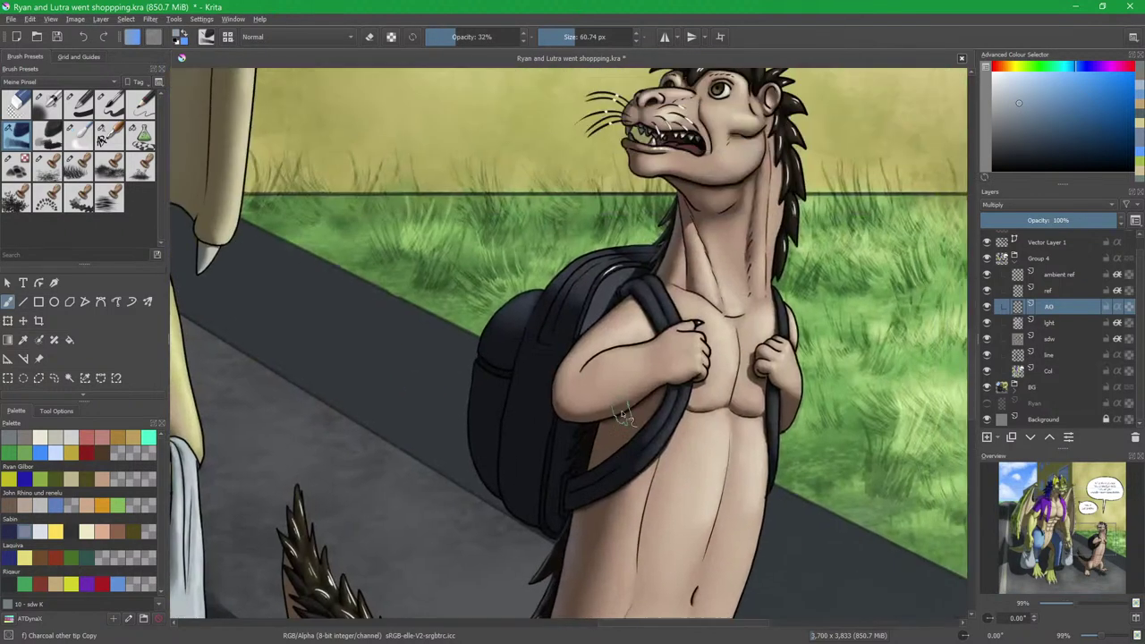
pyautogui.scroll(3, 623, 443)
pyautogui.scroll(4, 626, 269)
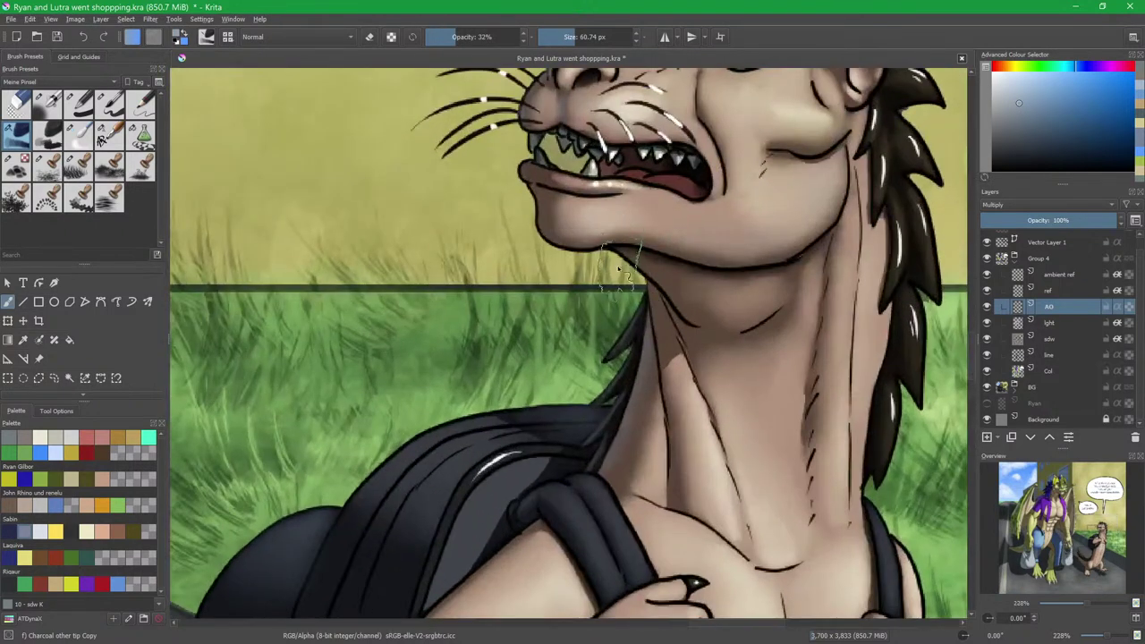
pyautogui.scroll(-3, 627, 268)
pyautogui.scroll(-4, 666, 340)
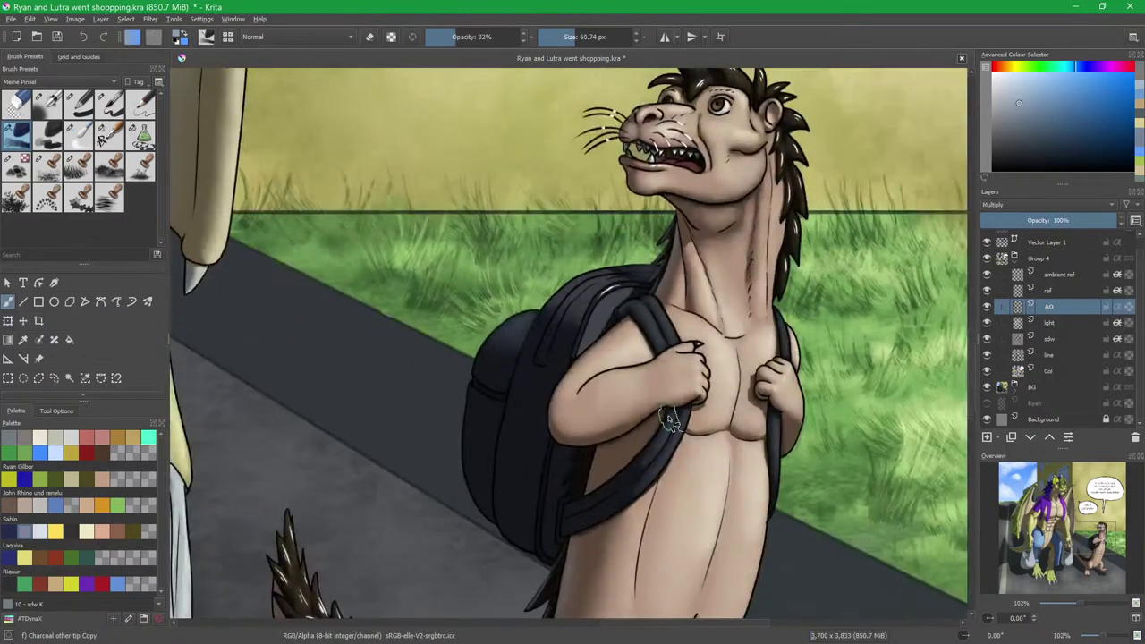
pyautogui.scroll(-4, 671, 425)
pyautogui.scroll(2, 642, 374)
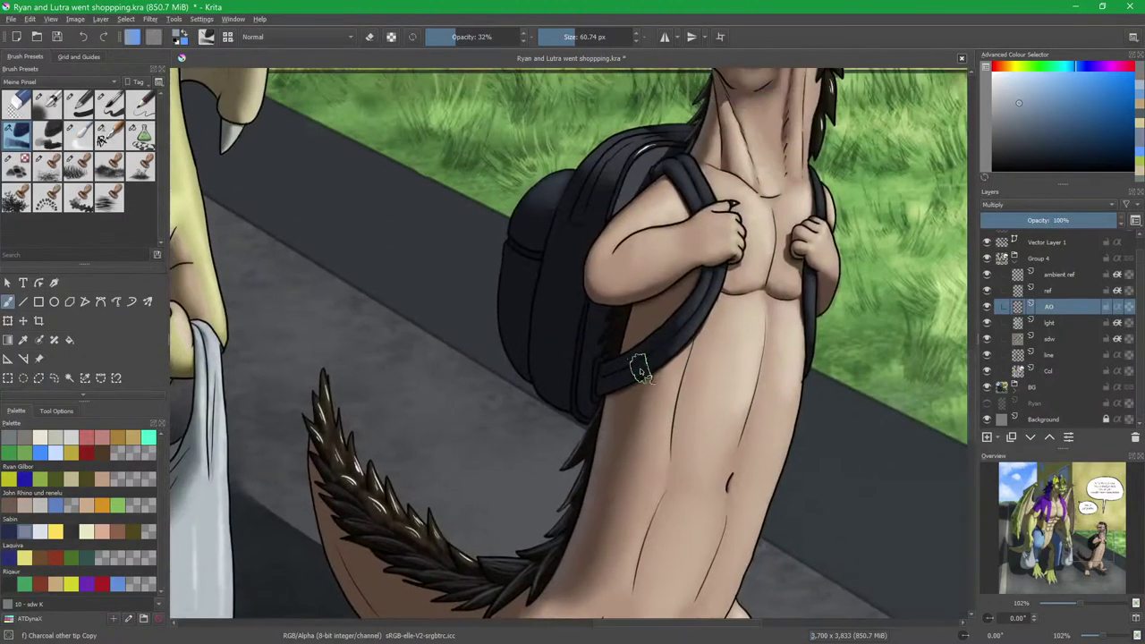
pyautogui.scroll(3, 637, 358)
pyautogui.press('[')
pyautogui.press('[')
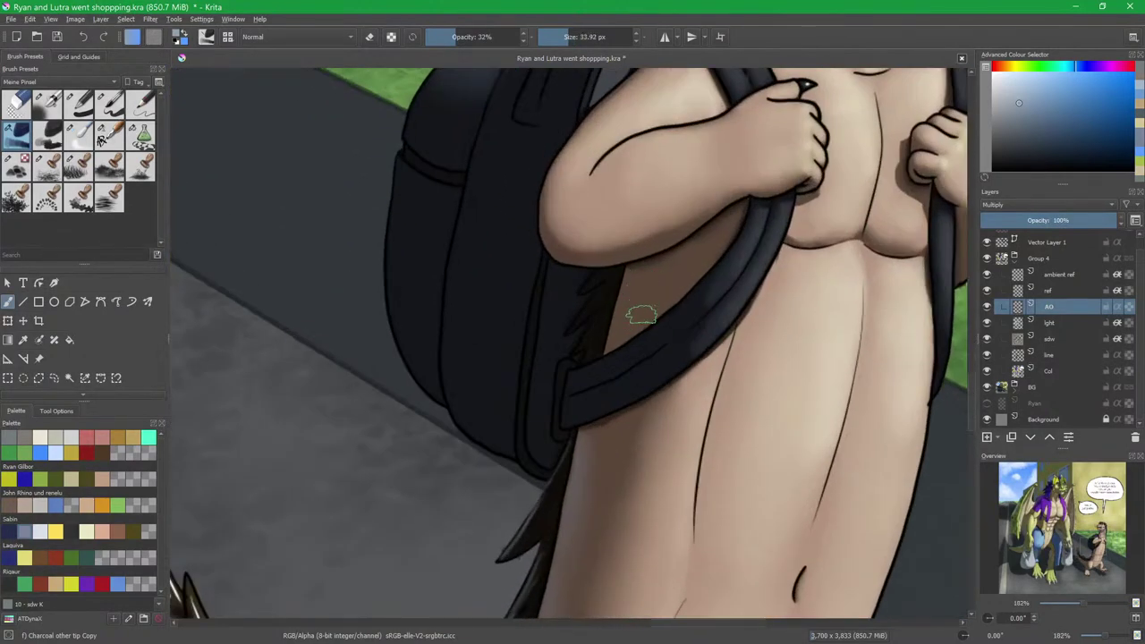
pyautogui.press('[')
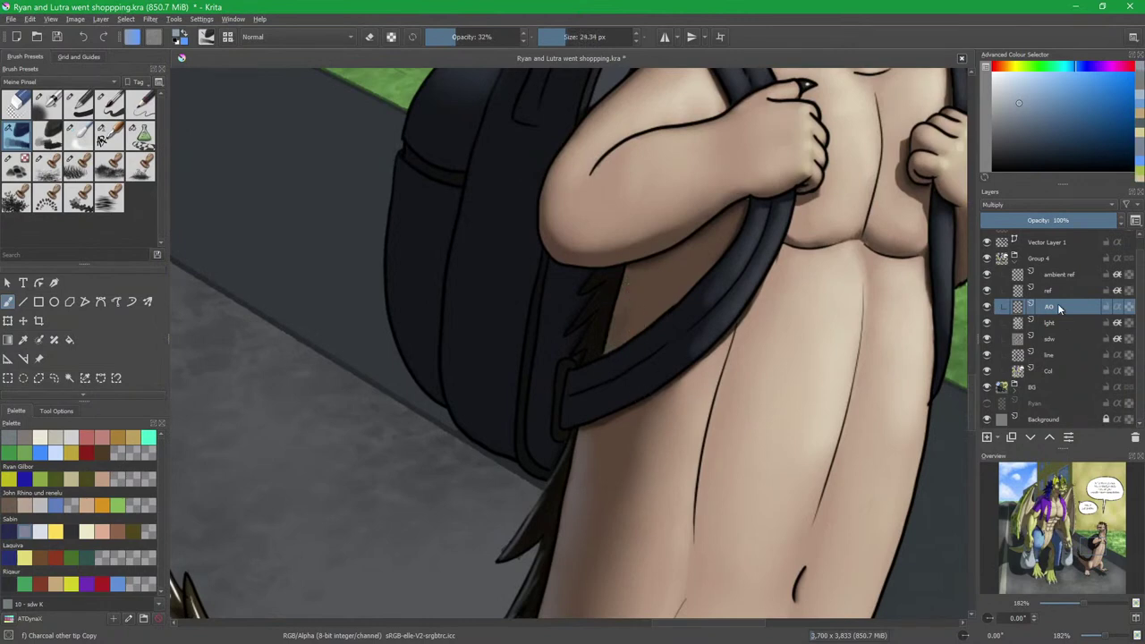
pyautogui.click(1067, 276)
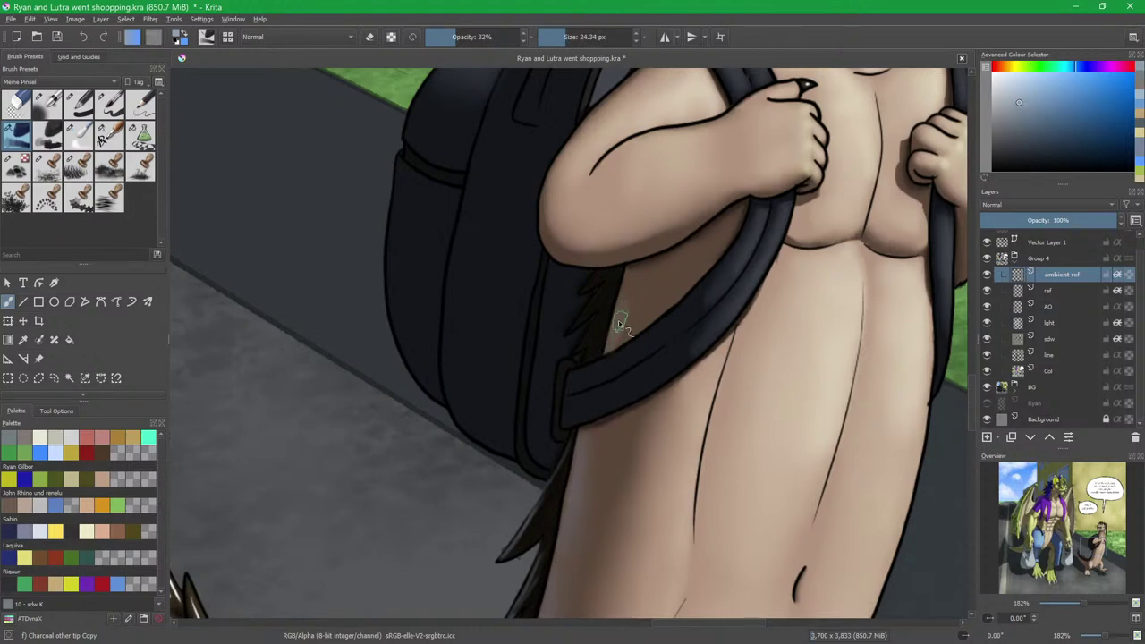
pyautogui.moveTo(613, 347); pyautogui.dragTo(621, 344)
pyautogui.press('/')
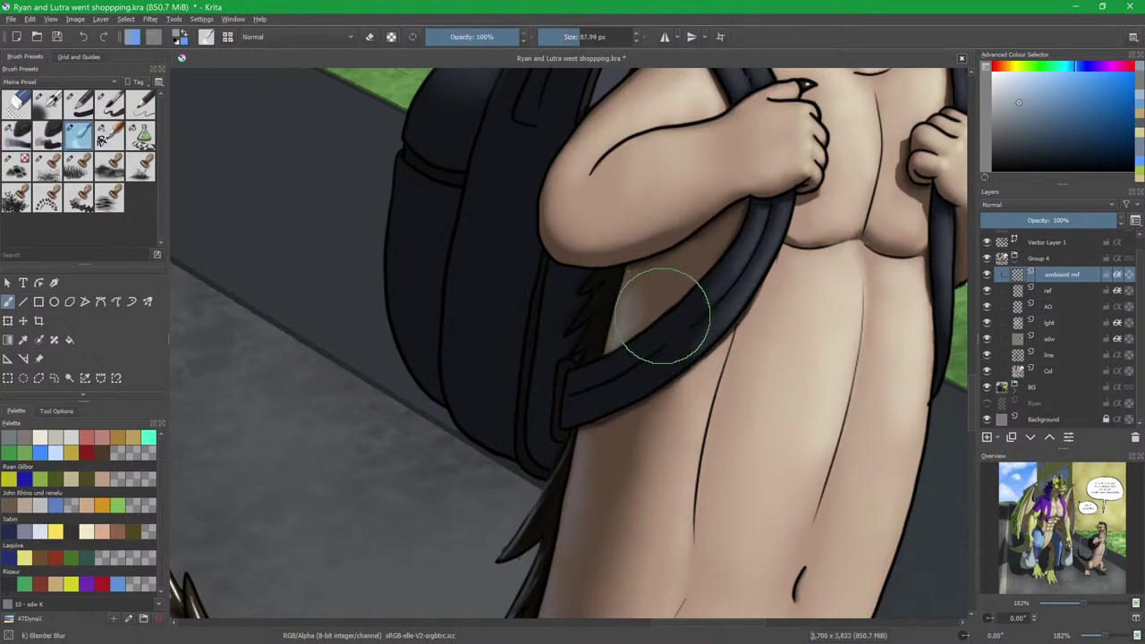
pyautogui.press('/')
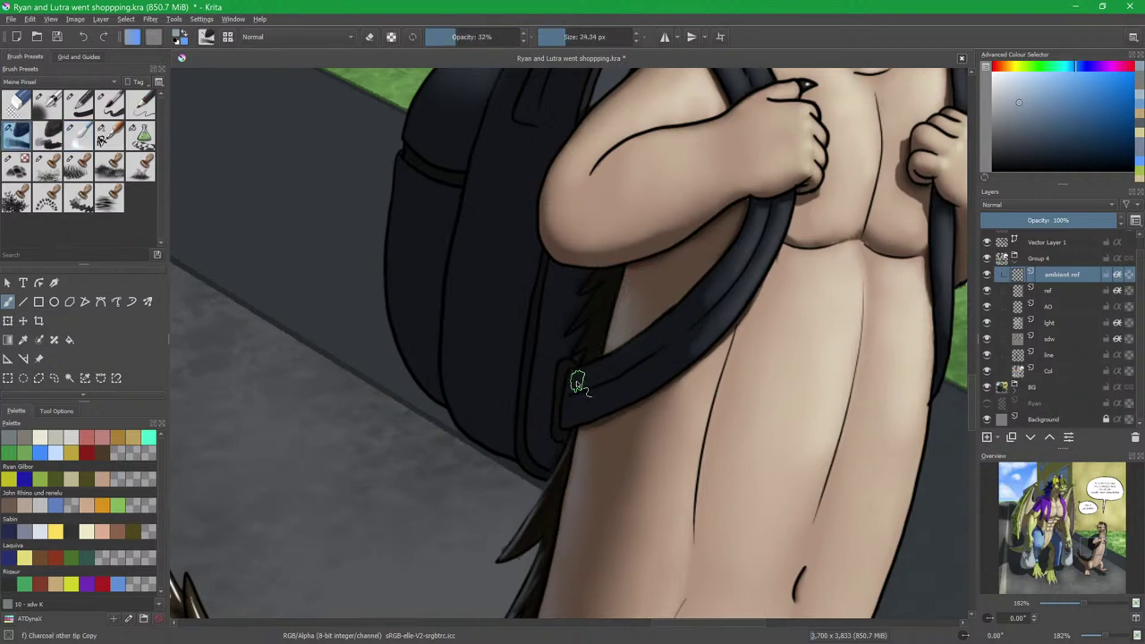
# Paint bluish reflected light on the lower end of the backpack strap with an 18.43 px brush and soften it with Blender Blur.
pyautogui.moveTo(589, 376); pyautogui.dragTo(613, 363)
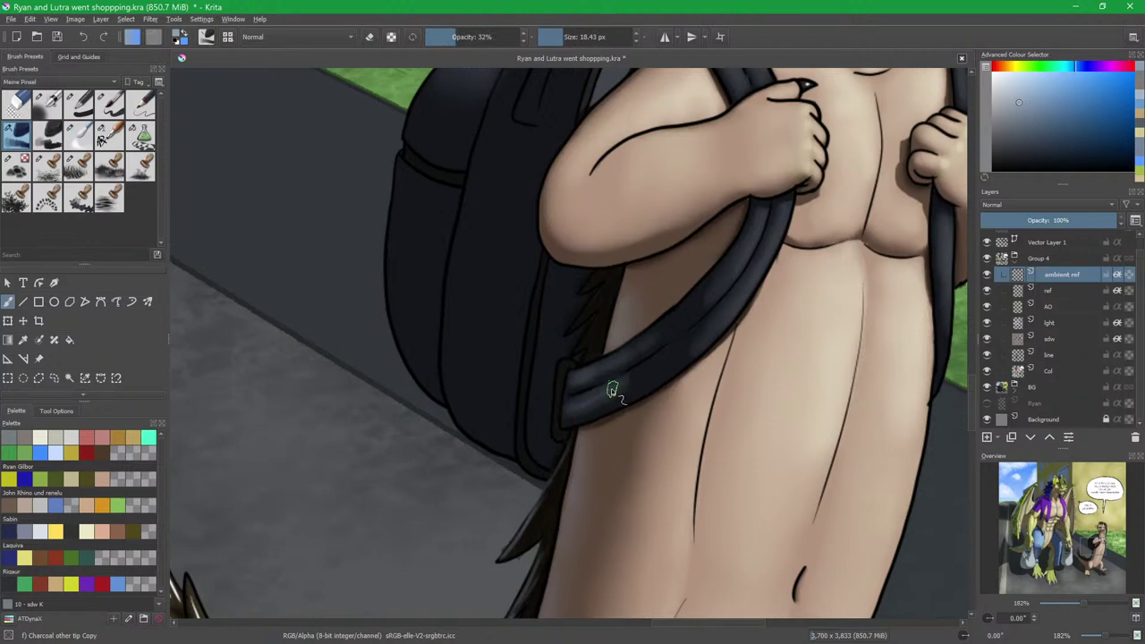
pyautogui.press('/')
pyautogui.press(']')
pyautogui.press(']')
pyautogui.moveTo(573, 414); pyautogui.dragTo(652, 368)
pyautogui.moveTo(583, 381)
pyautogui.mouseDown()
pyautogui.moveTo(657, 344)
pyautogui.moveTo(676, 476)
pyautogui.mouseUp()
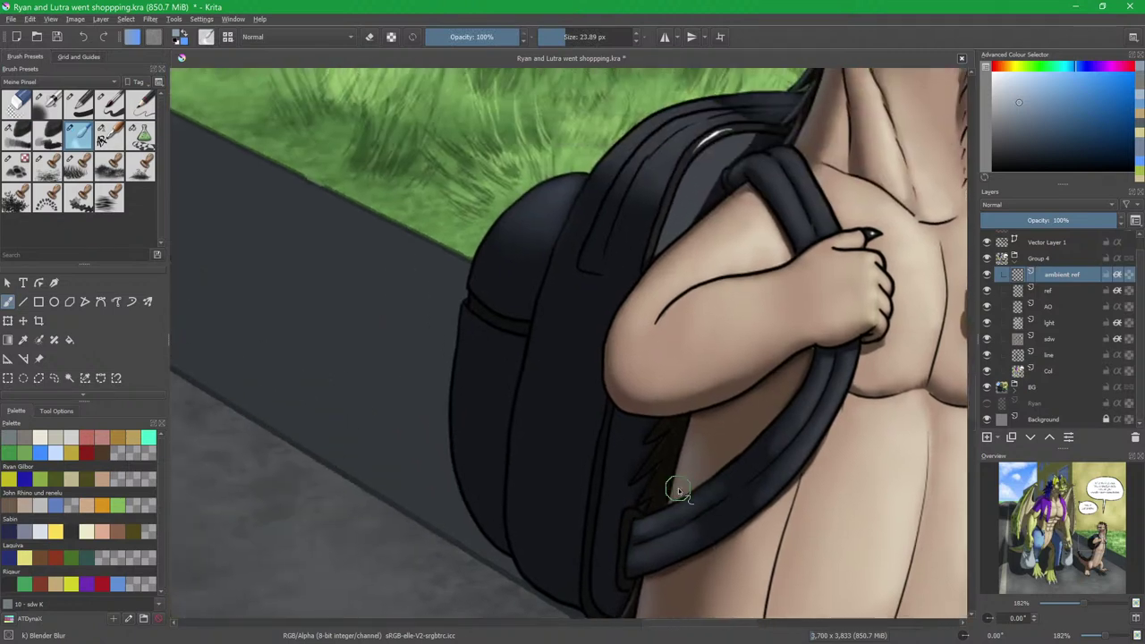
# Darken the greyish blue, paint reflected light on the backpack's side pocket and main body with a 40.44 px brush, and blend it smooth.
pyautogui.press('/')
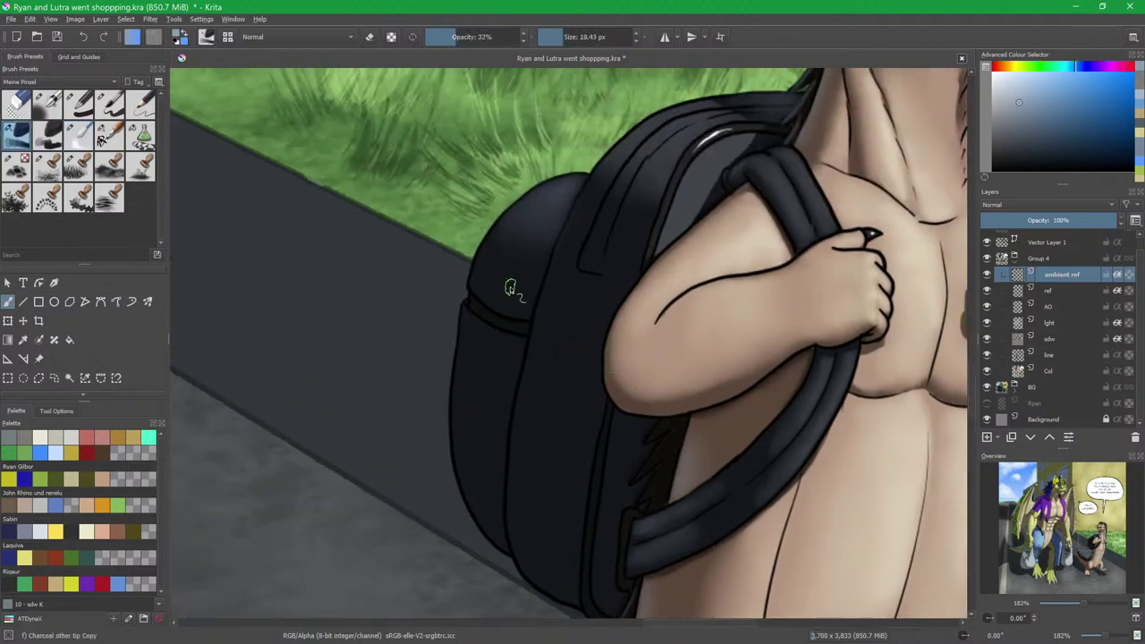
pyautogui.scroll(-2, 515, 309)
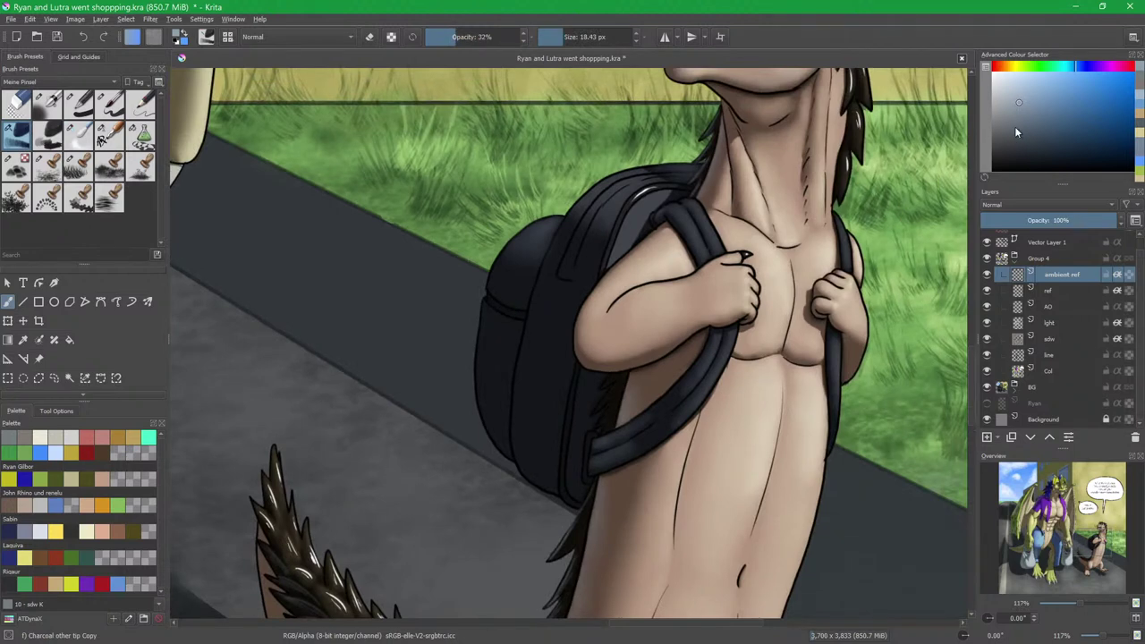
pyautogui.moveTo(498, 347)
pyautogui.mouseDown()
pyautogui.moveTo(512, 346)
pyautogui.moveTo(487, 361)
pyautogui.moveTo(495, 419)
pyautogui.mouseUp()
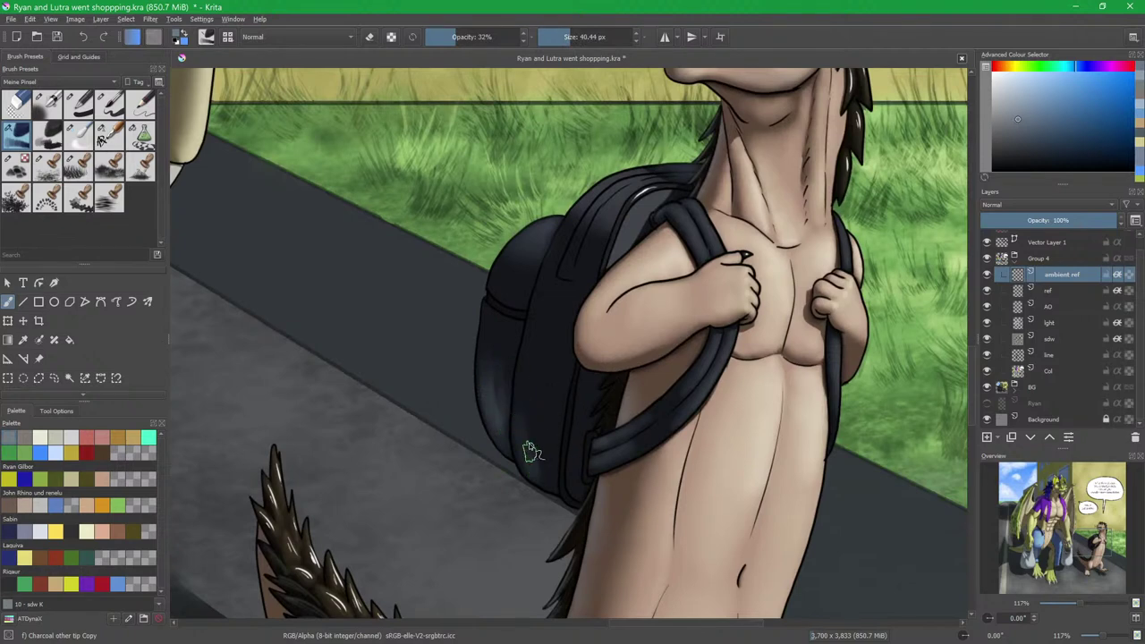
pyautogui.moveTo(524, 397)
pyautogui.mouseDown()
pyautogui.moveTo(561, 408)
pyautogui.moveTo(549, 448)
pyautogui.moveTo(560, 469)
pyautogui.moveTo(533, 381)
pyautogui.moveTo(530, 398)
pyautogui.moveTo(533, 371)
pyautogui.moveTo(530, 434)
pyautogui.moveTo(543, 367)
pyautogui.moveTo(542, 459)
pyautogui.moveTo(540, 413)
pyautogui.mouseUp()
pyautogui.press('/')
pyautogui.moveTo(501, 351); pyautogui.dragTo(498, 425)
pyautogui.moveTo(550, 341); pyautogui.dragTo(556, 408)
pyautogui.press('/')
# Reduce the charcoal brush to 7.85 px, paint a thin reflected light along the backpack pocket's seam and blend it.
pyautogui.scroll(3, 553, 398)
pyautogui.press('[')
pyautogui.press('[')
pyautogui.press('[')
pyautogui.press('[')
pyautogui.press('[')
pyautogui.press('[')
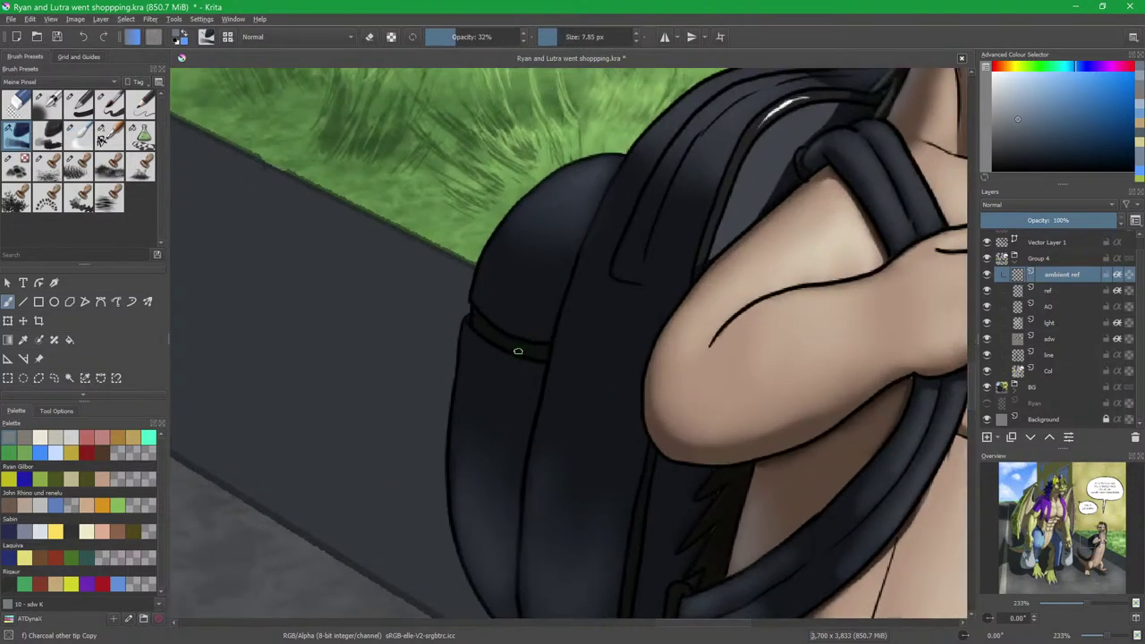
pyautogui.moveTo(506, 328); pyautogui.dragTo(530, 337)
pyautogui.press('/')
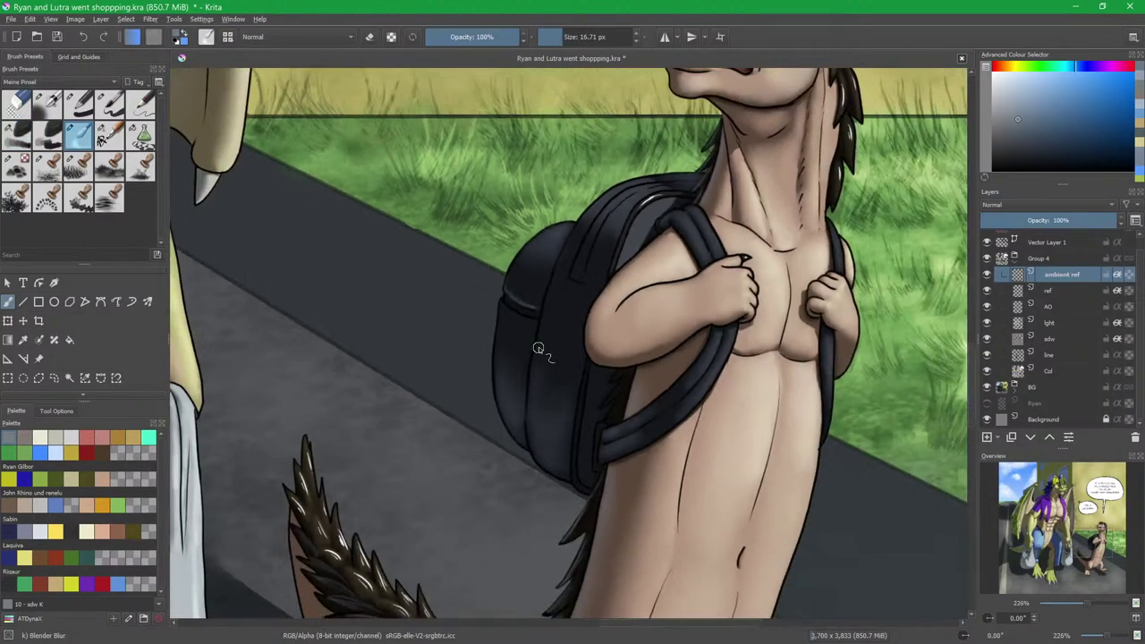
# Add reflected light along the underside of the otter's bent elbow with a 13.64 px charcoal brush.
pyautogui.moveTo(626, 372)
pyautogui.mouseDown()
pyautogui.moveTo(627, 294)
pyautogui.moveTo(609, 256)
pyautogui.moveTo(570, 350)
pyautogui.mouseUp()
pyautogui.press('/')
pyautogui.moveTo(583, 394)
pyautogui.mouseDown()
pyautogui.moveTo(619, 222)
pyautogui.moveTo(610, 388)
pyautogui.mouseUp()
pyautogui.moveTo(609, 384); pyautogui.dragTo(586, 272)
pyautogui.moveTo(532, 234); pyautogui.dragTo(540, 234)
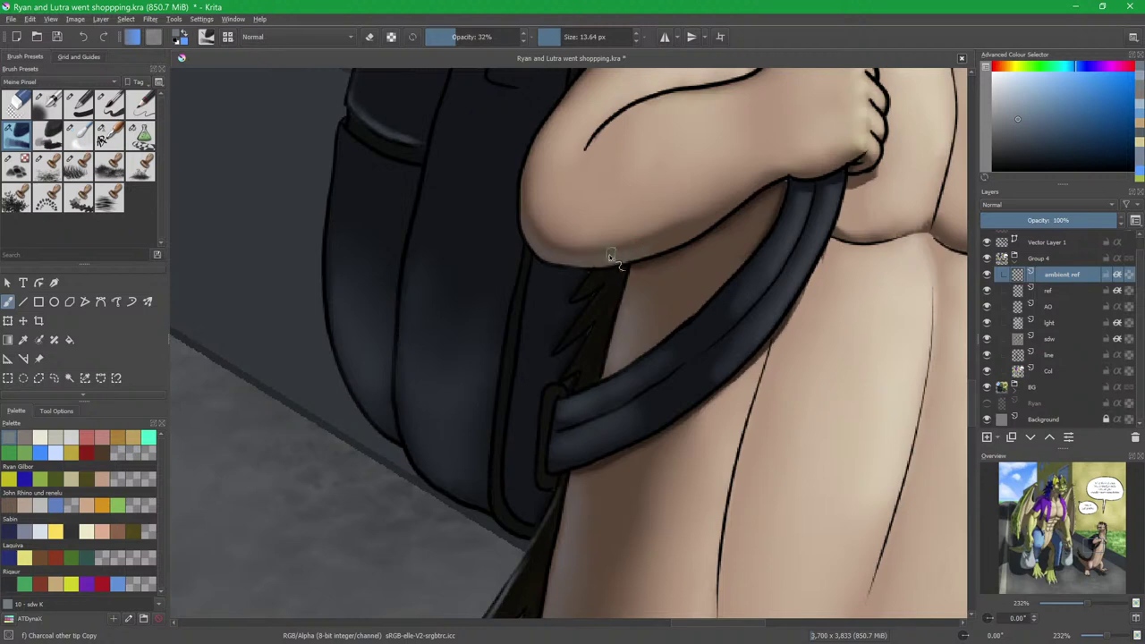
# Paint reflected light along the otter's rear thigh edge and the tail's underside with a 25.59 px brush, and soften it with Blender Blur.
pyautogui.moveTo(741, 320)
pyautogui.mouseDown()
pyautogui.moveTo(670, 340)
pyautogui.moveTo(576, 288)
pyautogui.moveTo(616, 272)
pyautogui.moveTo(663, 351)
pyautogui.mouseUp()
pyautogui.scroll(-10, 690, 295)
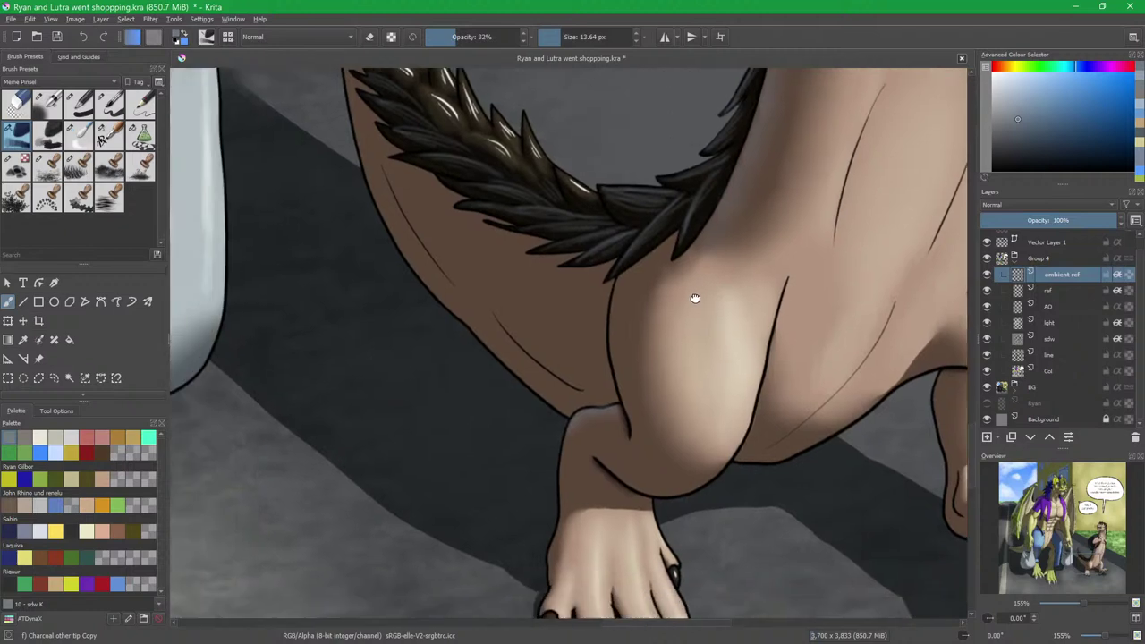
pyautogui.moveTo(695, 298); pyautogui.dragTo(712, 284)
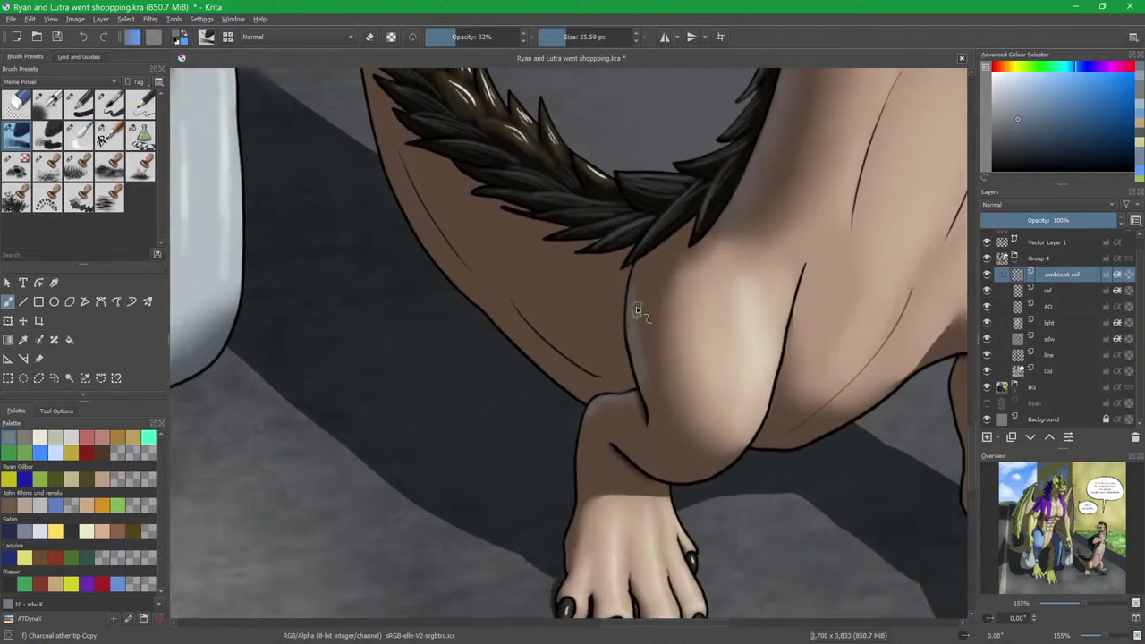
pyautogui.scroll(3, 540, 284)
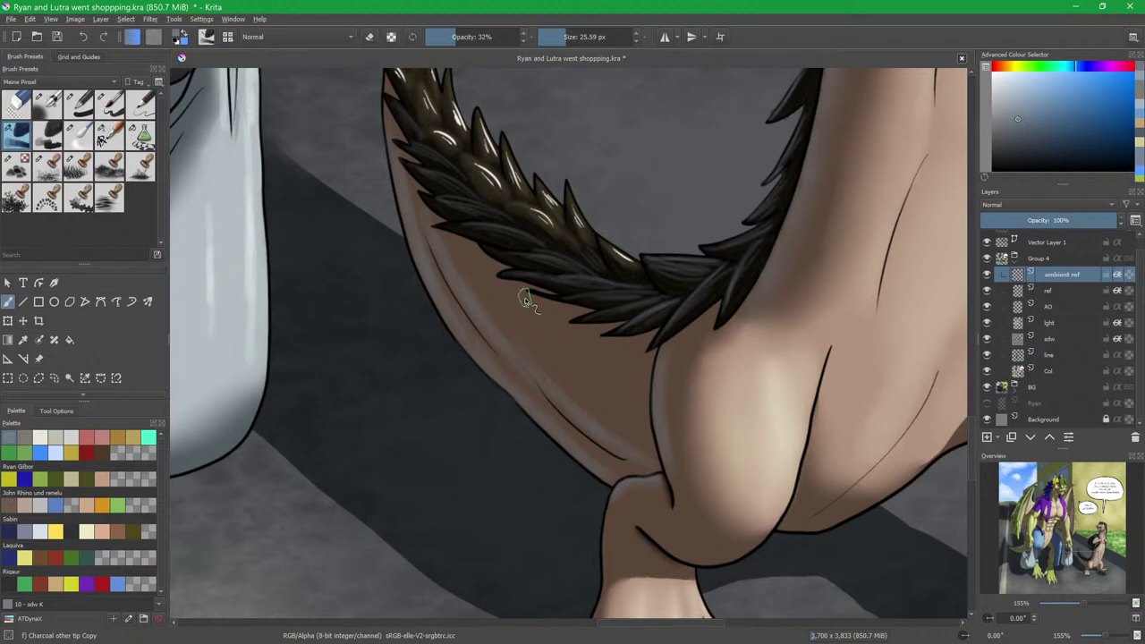
pyautogui.press('/')
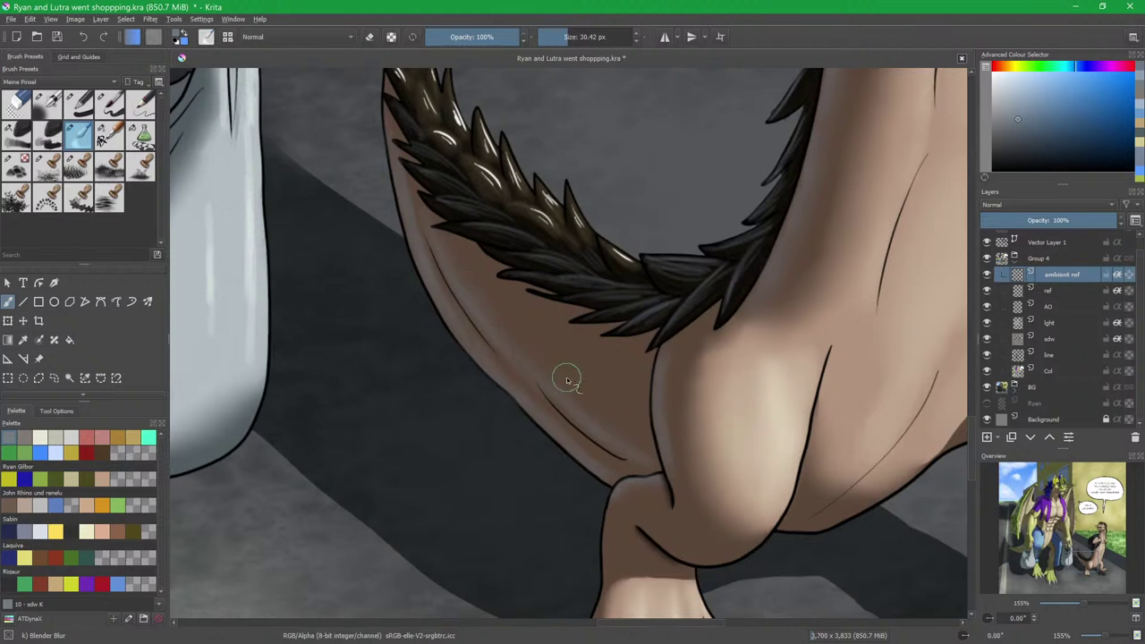
pyautogui.press('[')
pyautogui.press('[')
pyautogui.press('[')
pyautogui.press('/')
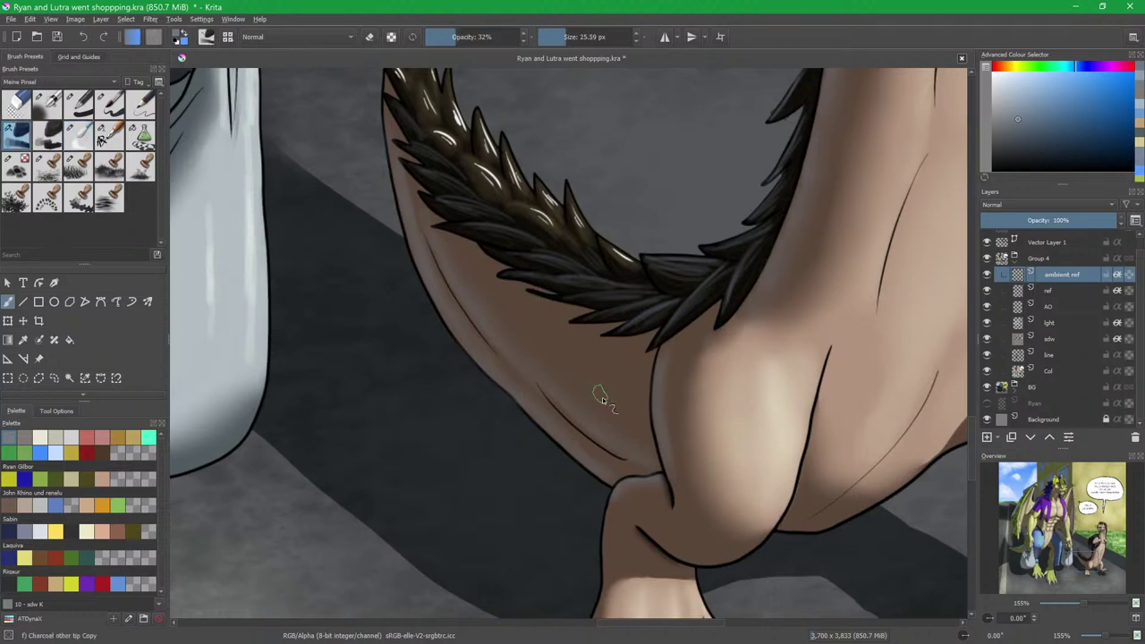
# Add reflected light along the underside of the otter's bent knee above the front foot and blend it with Blender Blur.
pyautogui.moveTo(667, 474); pyautogui.dragTo(552, 300)
pyautogui.moveTo(570, 343)
pyautogui.mouseDown()
pyautogui.moveTo(616, 292)
pyautogui.moveTo(642, 327)
pyautogui.moveTo(703, 321)
pyautogui.mouseUp()
pyautogui.press('/')
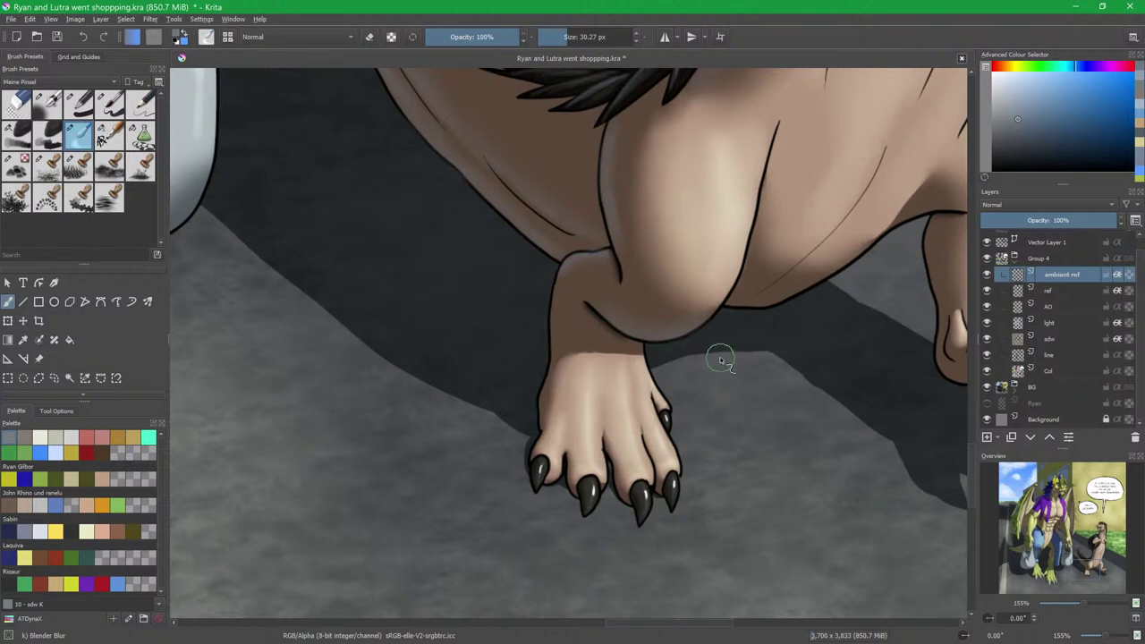
# Paint reflected light on the outer edge of the otter's ankle and front foot with a brush of about 14 px, and blend it.
pyautogui.press('/')
pyautogui.scroll(2, 552, 270)
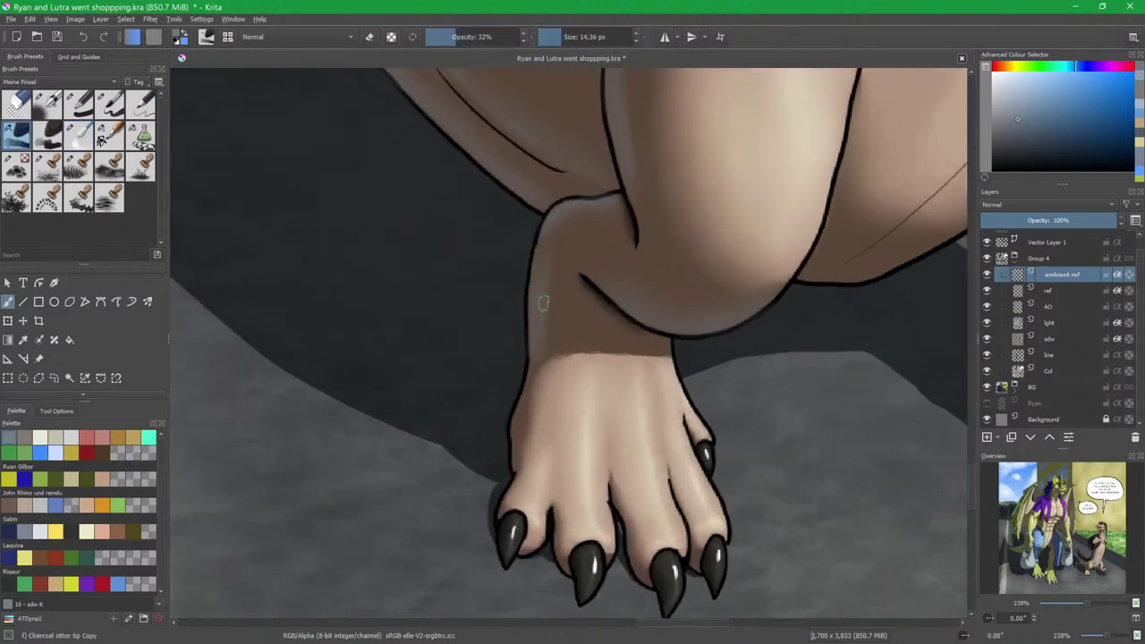
pyautogui.press('/')
pyautogui.press('/')
pyautogui.moveTo(576, 460); pyautogui.dragTo(615, 355)
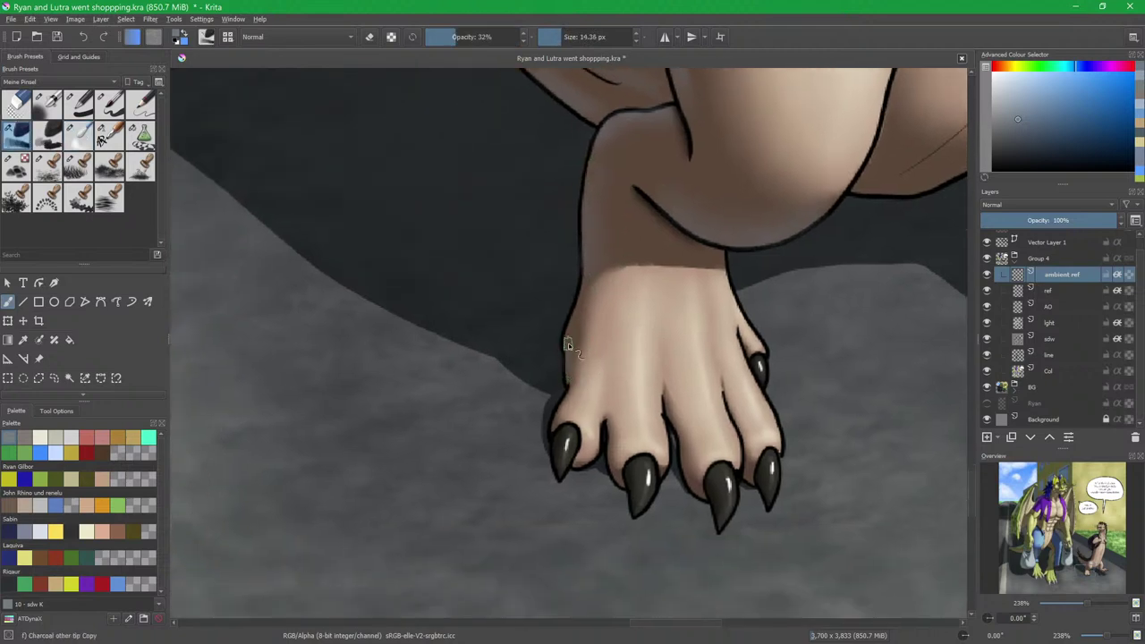
pyautogui.press('/')
pyautogui.moveTo(590, 306); pyautogui.dragTo(596, 394)
pyautogui.press('/')
# Add reflected light to the shaded lower edges of the front foot's toes with a 7.55 px brush and blend it.
pyautogui.moveTo(629, 496)
pyautogui.mouseDown()
pyautogui.moveTo(608, 425)
pyautogui.moveTo(574, 429)
pyautogui.moveTo(593, 410)
pyautogui.moveTo(595, 422)
pyautogui.mouseUp()
pyautogui.scroll(3, 607, 413)
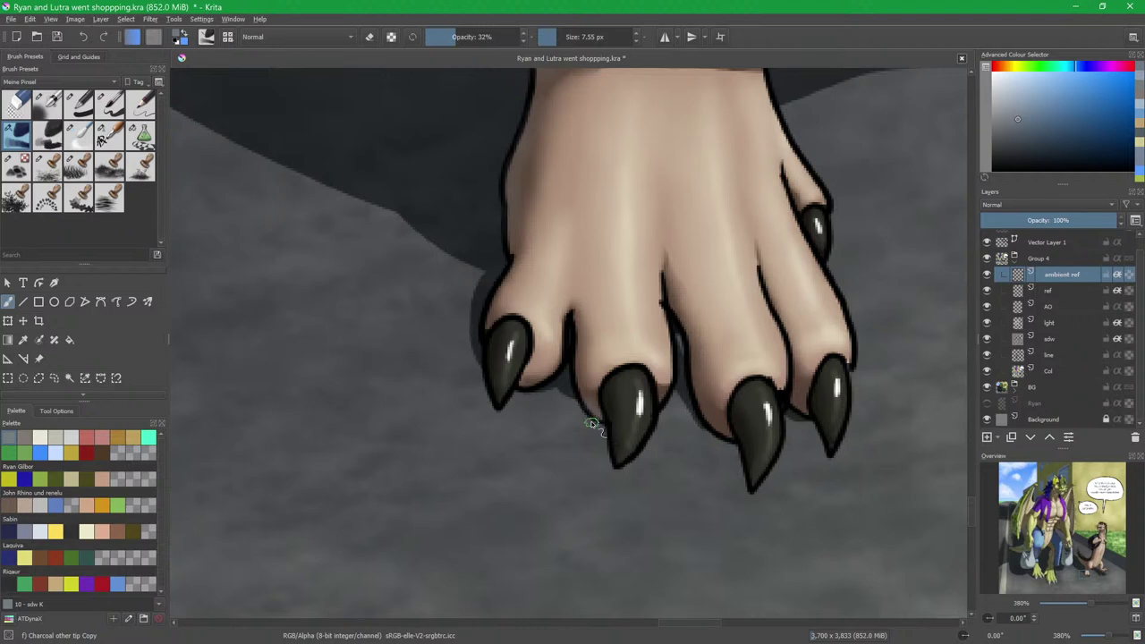
pyautogui.moveTo(726, 406); pyautogui.dragTo(608, 375)
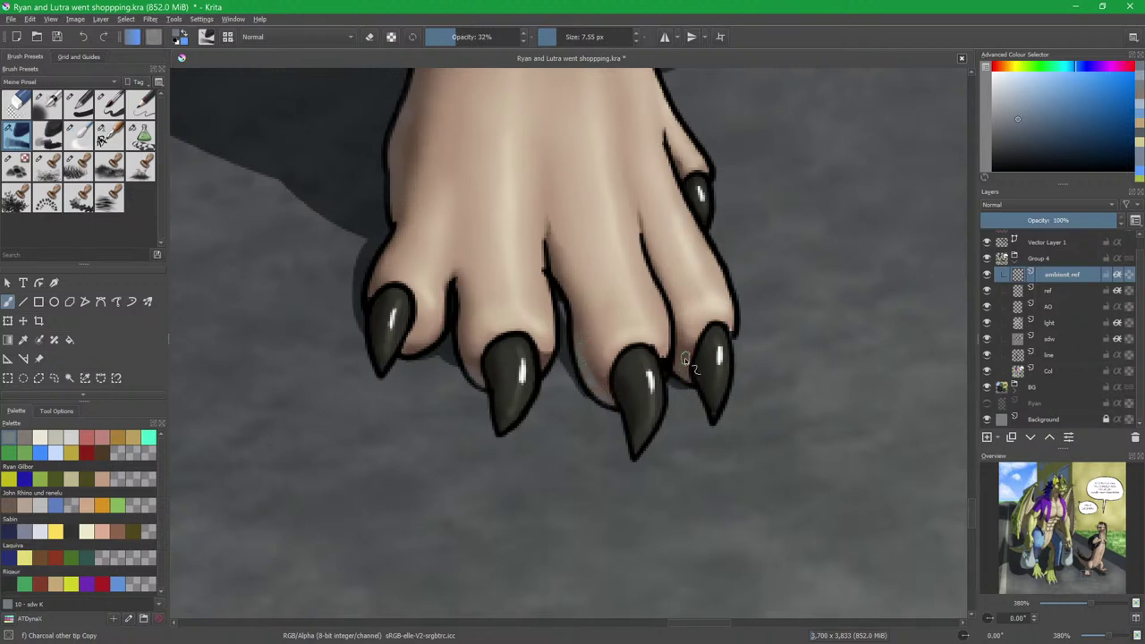
pyautogui.press('/')
pyautogui.keyDown('shift'); pyautogui.moveTo(624, 366); pyautogui.dragTo(580, 350); pyautogui.keyUp('shift')
pyautogui.press('/')
# Paint bluish reflected light along the shadowed edges of the front foot's black claws with the 7.55 px brush.
pyautogui.moveTo(478, 366); pyautogui.dragTo(496, 417)
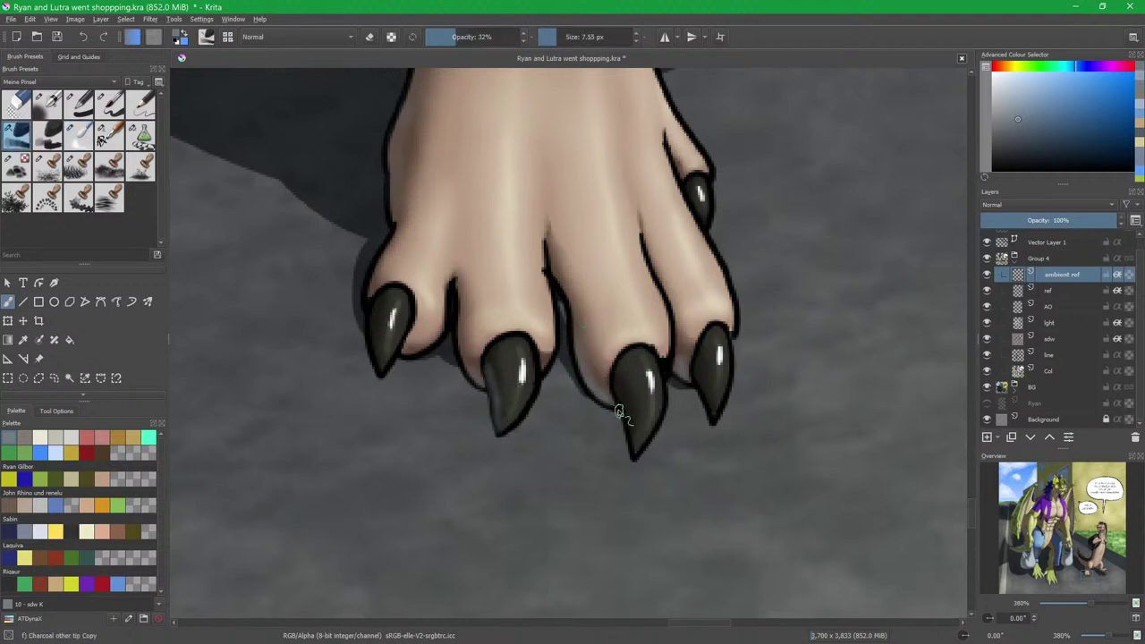
pyautogui.moveTo(373, 306); pyautogui.dragTo(375, 345)
pyautogui.moveTo(694, 374); pyautogui.dragTo(707, 406)
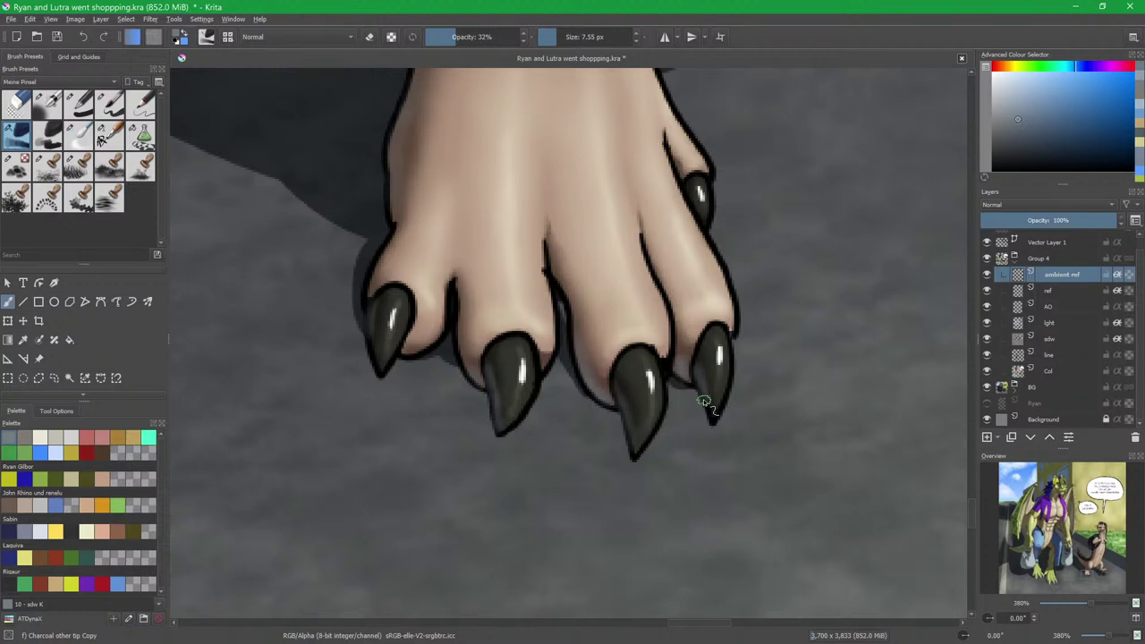
# Paint reflected light on the heel spur, heel and sole of the otter's other foot with a 9.95 px brush.
pyautogui.moveTo(785, 299); pyautogui.dragTo(350, 277)
pyautogui.moveTo(798, 319); pyautogui.dragTo(561, 477)
pyautogui.moveTo(746, 345); pyautogui.dragTo(591, 325)
pyautogui.scroll(-1, 483, 330)
pyautogui.moveTo(446, 298); pyautogui.dragTo(537, 333)
pyautogui.scroll(1, 531, 345)
pyautogui.moveTo(525, 292)
pyautogui.mouseDown()
pyautogui.moveTo(573, 296)
pyautogui.moveTo(525, 301)
pyautogui.mouseUp()
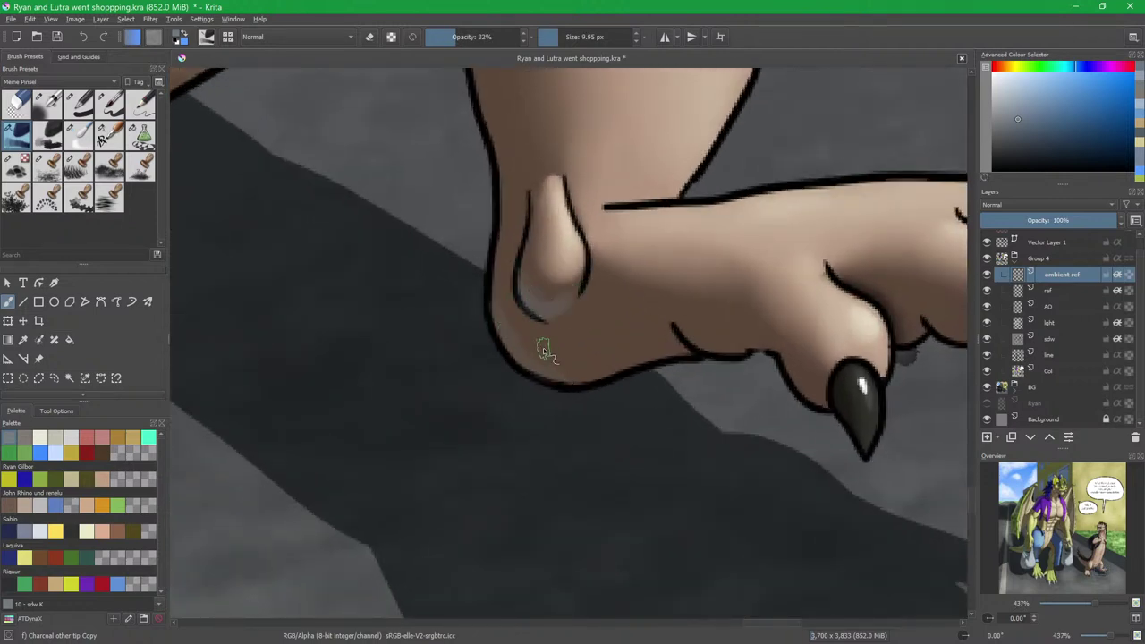
pyautogui.moveTo(512, 340); pyautogui.dragTo(524, 340)
pyautogui.moveTo(531, 346)
pyautogui.mouseDown()
pyautogui.moveTo(560, 361)
pyautogui.moveTo(537, 356)
pyautogui.moveTo(659, 351)
pyautogui.moveTo(615, 362)
pyautogui.mouseUp()
pyautogui.moveTo(703, 337)
pyautogui.mouseDown()
pyautogui.moveTo(562, 329)
pyautogui.moveTo(548, 316)
pyautogui.moveTo(608, 339)
pyautogui.mouseUp()
# Reduce the brush to 5.93 px and add reflected light to the shadowed edges of the other foot's claws.
pyautogui.press('[')
pyautogui.press('[')
pyautogui.press('[')
pyautogui.press('[')
pyautogui.press('[')
pyautogui.moveTo(698, 395); pyautogui.dragTo(702, 414)
pyautogui.moveTo(817, 378); pyautogui.dragTo(690, 389)
pyautogui.moveTo(774, 310); pyautogui.dragTo(826, 345)
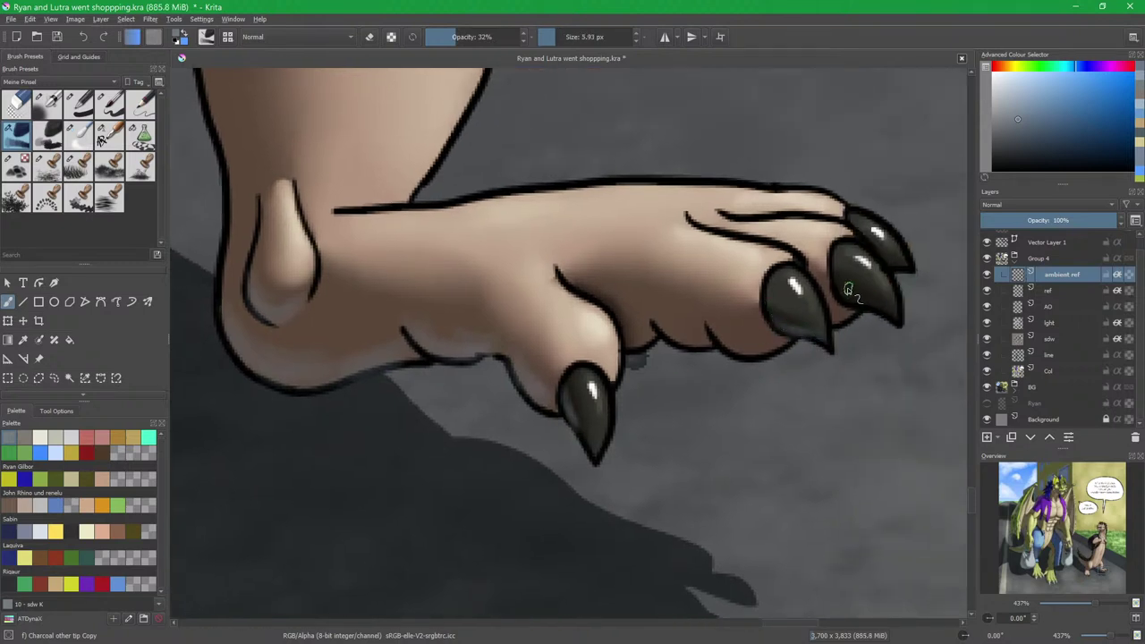
# Enlarge the brush to 10.62 px and paint reflected light on the undersides of the other foot's toes.
pyautogui.press(']')
pyautogui.press(']')
pyautogui.press(']')
pyautogui.press(']')
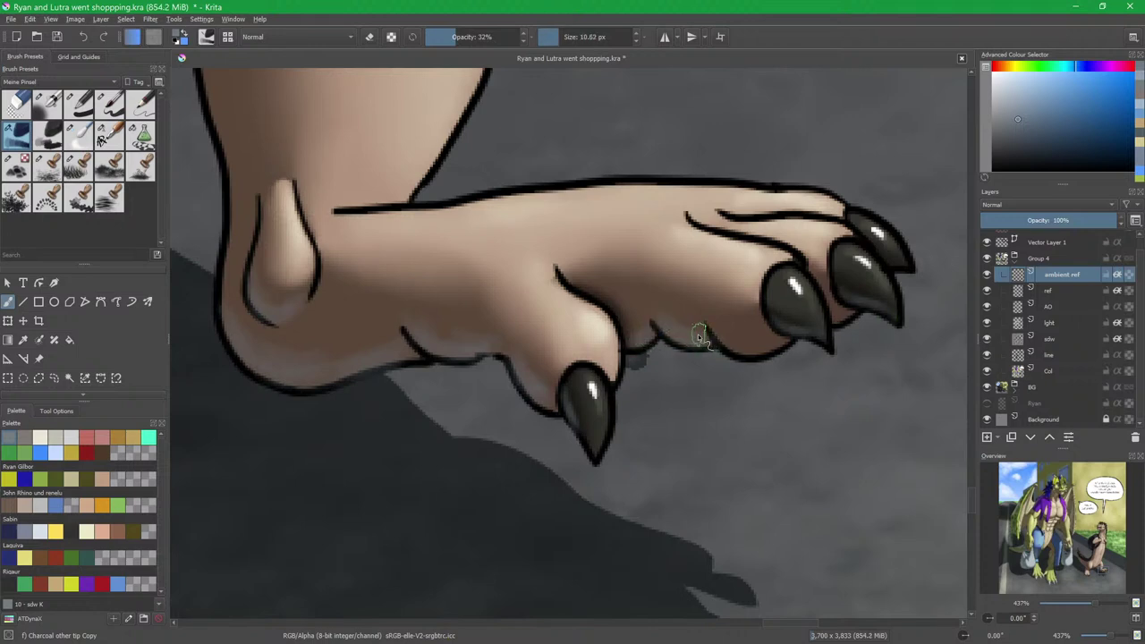
pyautogui.moveTo(777, 350); pyautogui.dragTo(719, 349)
pyautogui.moveTo(578, 381); pyautogui.dragTo(711, 407)
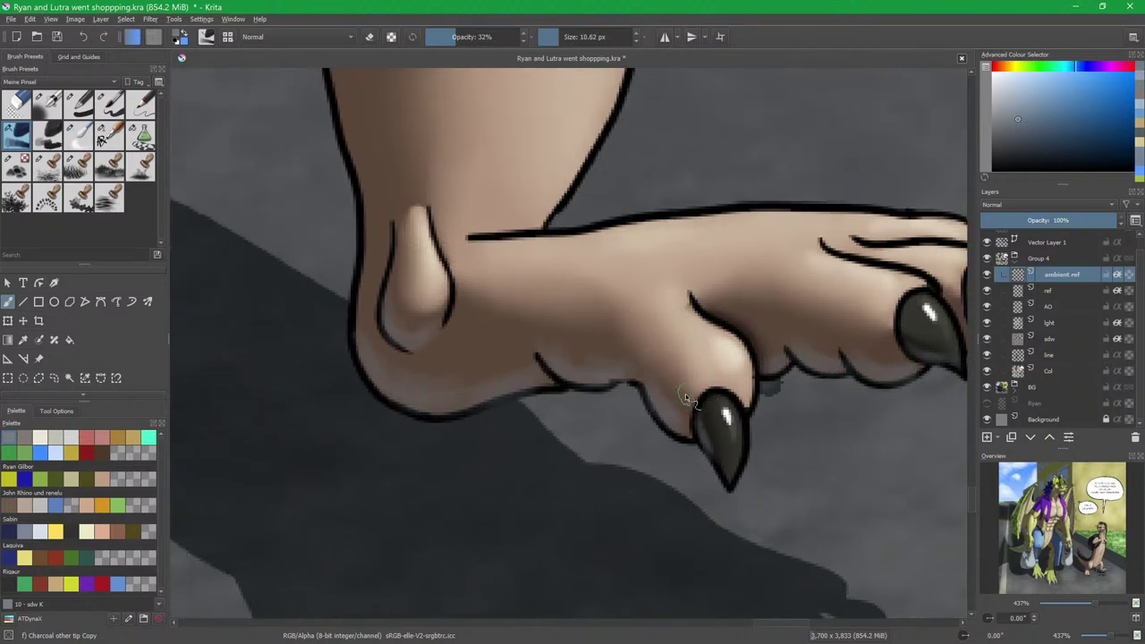
# Paint reflected light down the shadowed back edge of the otter's raised lower leg with a 22.45 px brush and blend it.
pyautogui.scroll(-3, 522, 270)
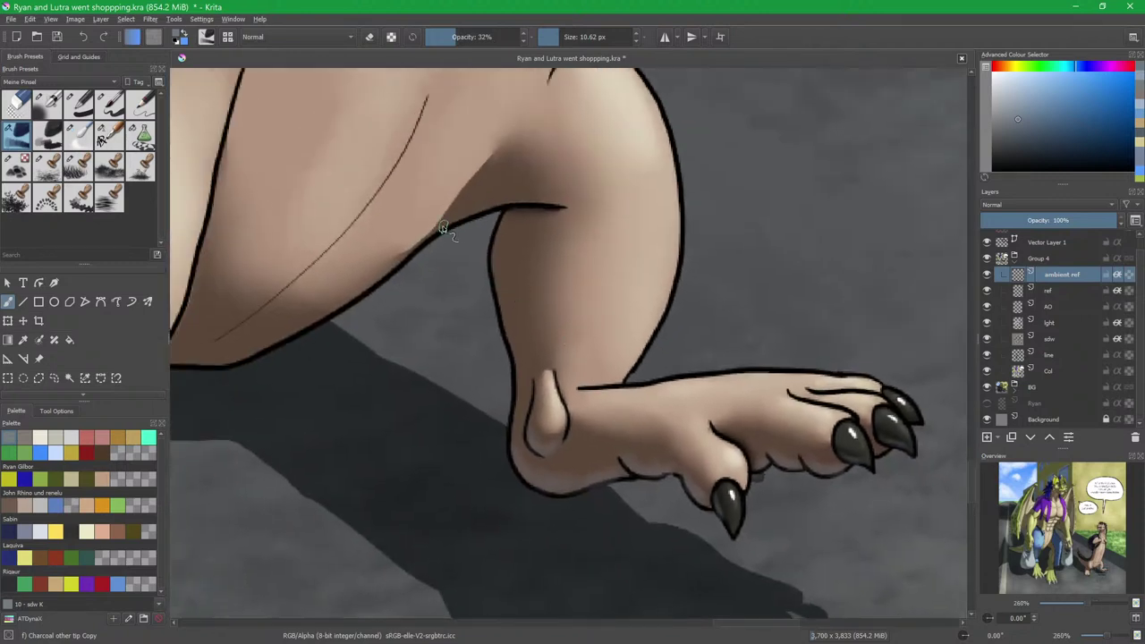
pyautogui.moveTo(508, 226); pyautogui.dragTo(527, 226)
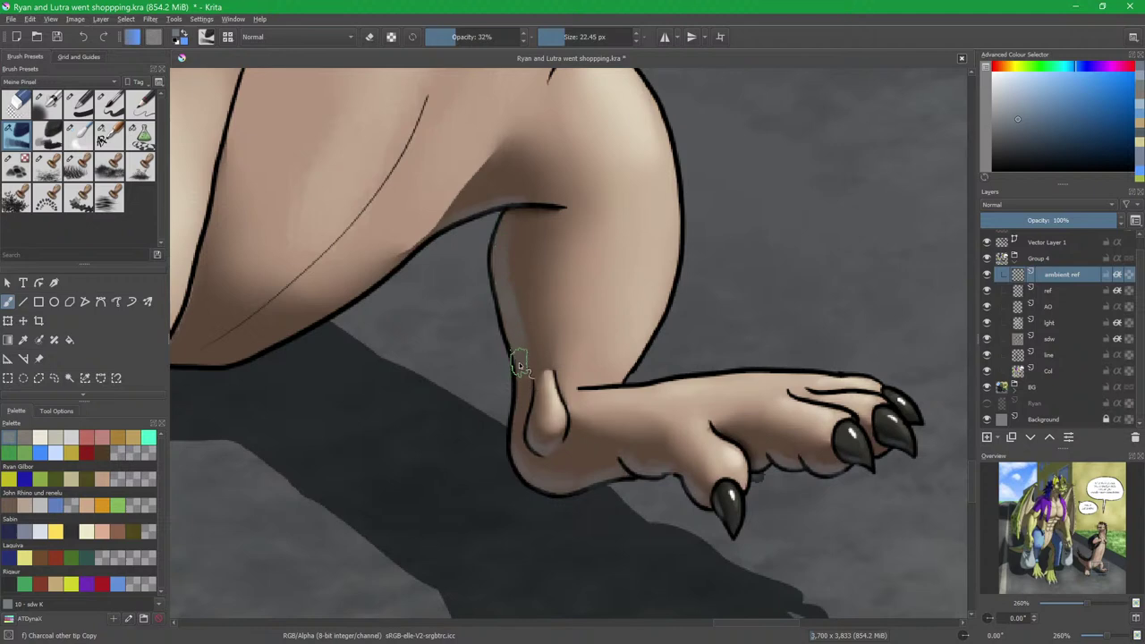
pyautogui.press('/')
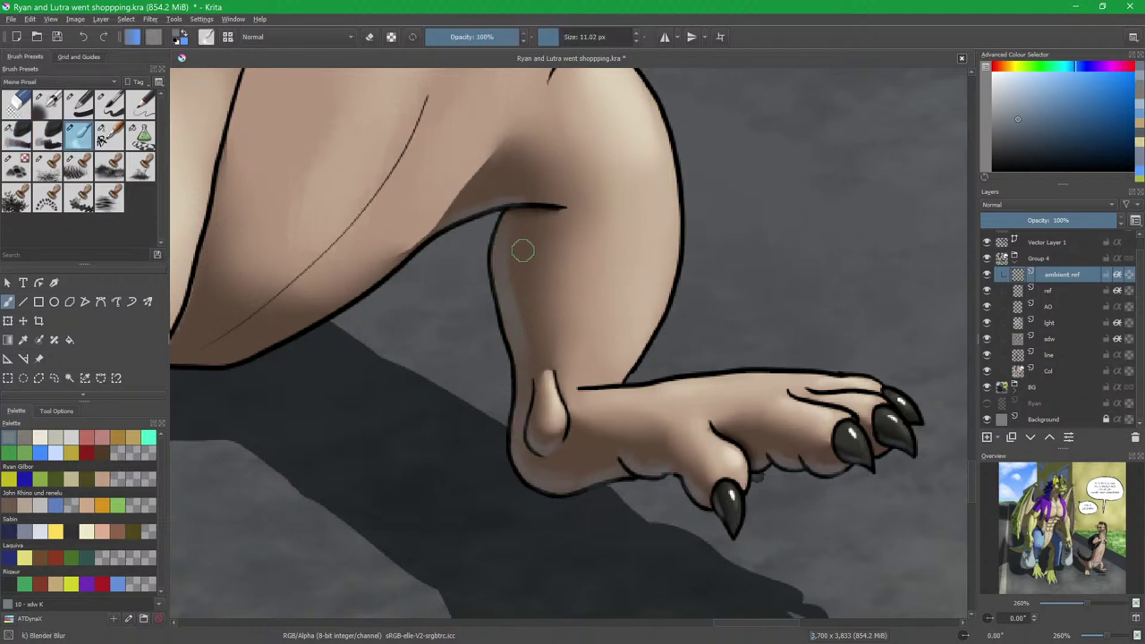
pyautogui.moveTo(538, 282)
pyautogui.mouseDown()
pyautogui.moveTo(559, 340)
pyautogui.moveTo(640, 420)
pyautogui.mouseUp()
pyautogui.moveTo(545, 393); pyautogui.dragTo(719, 317)
# Enlarge the charcoal brush to 34.67 px, paint reflected light along the underside of the otter's lower belly and blend it.
pyautogui.press('/')
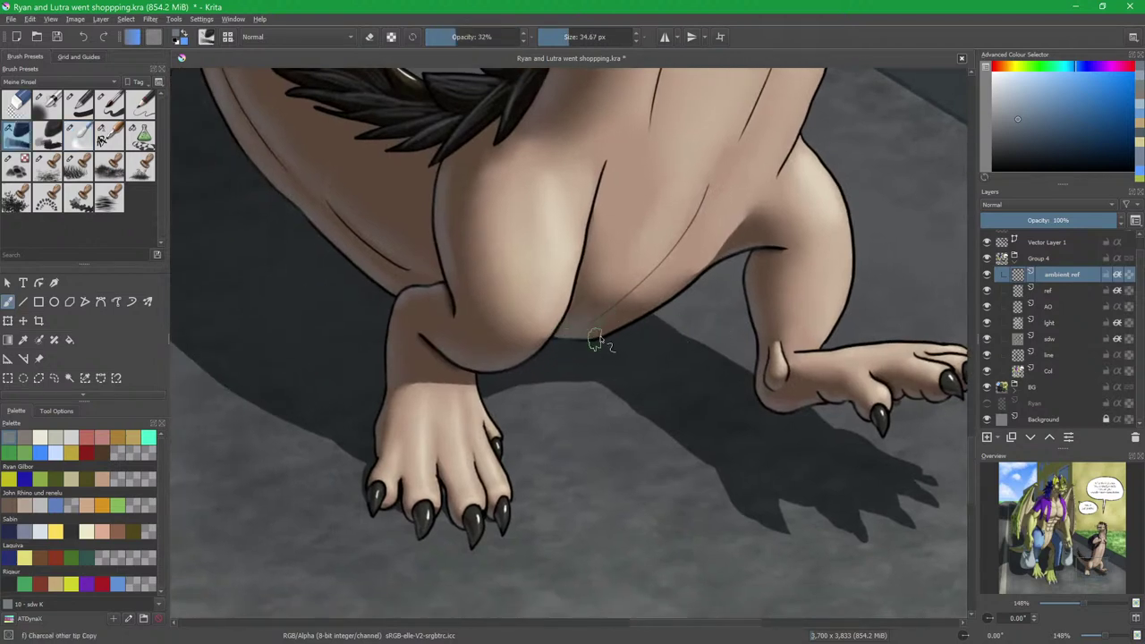
pyautogui.press('/')
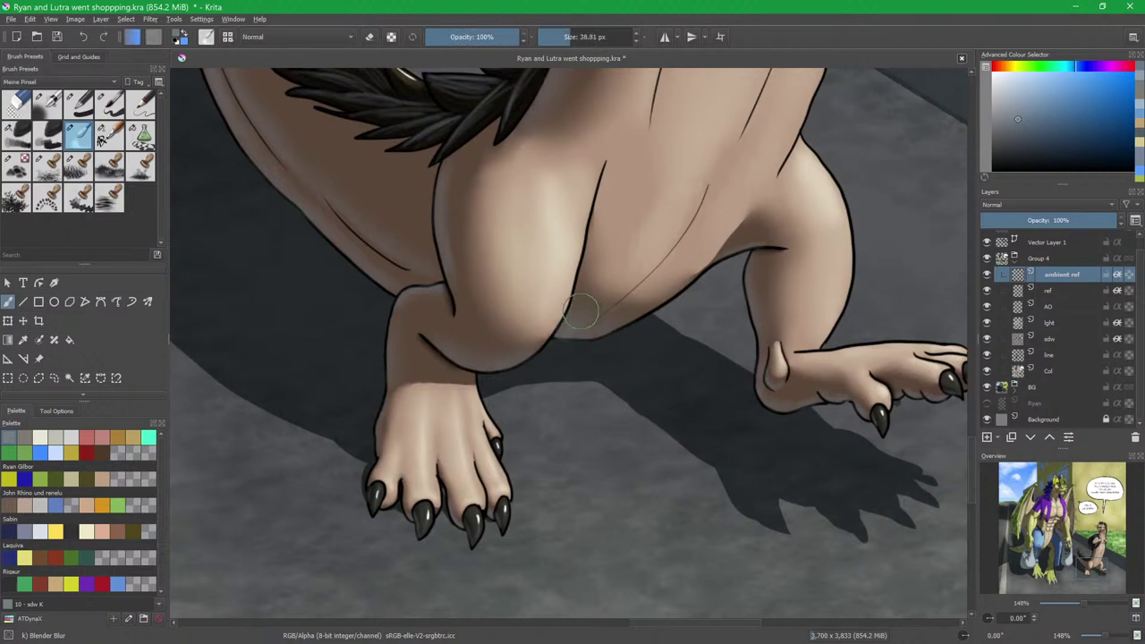
pyautogui.press('/')
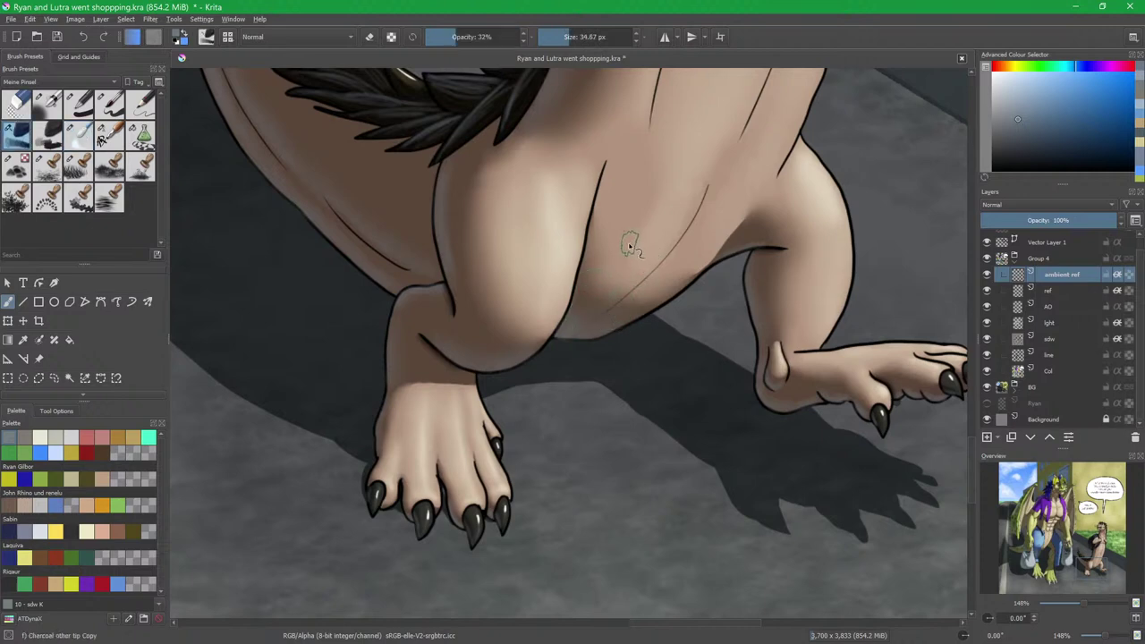
pyautogui.moveTo(664, 179); pyautogui.dragTo(613, 333)
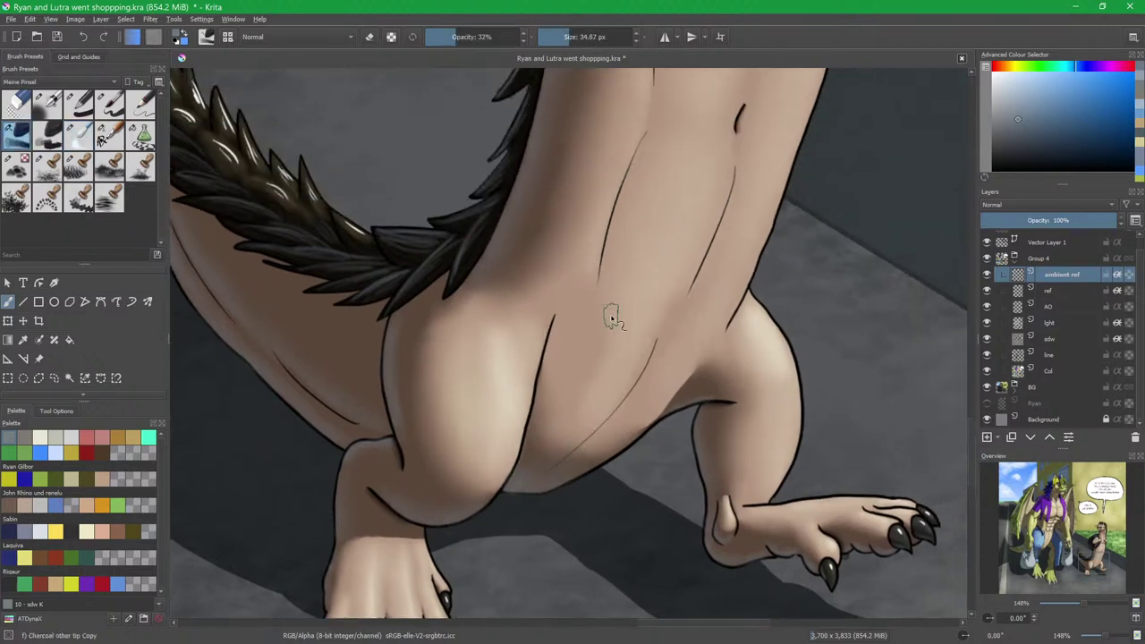
# Sample the torso's tan skin colour, paint warm reflected light on the shadowed arm behind the backpack strap at 16.37 px and blend it.
pyautogui.scroll(8, 622, 258)
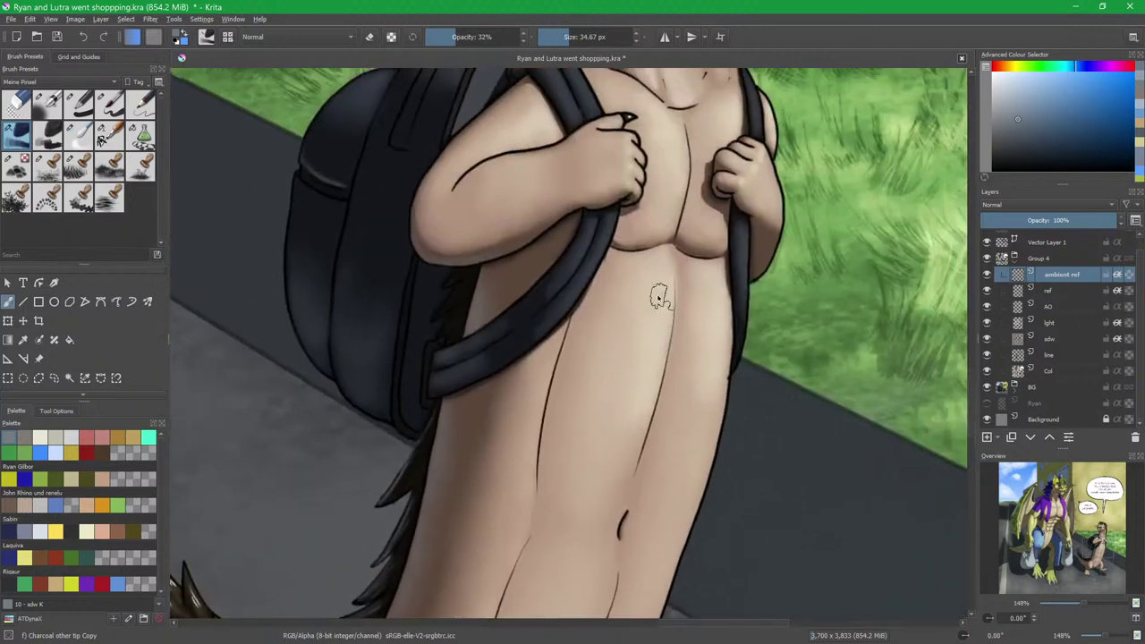
pyautogui.keyDown('ctrl'); pyautogui.click(580, 349); pyautogui.keyUp('ctrl')
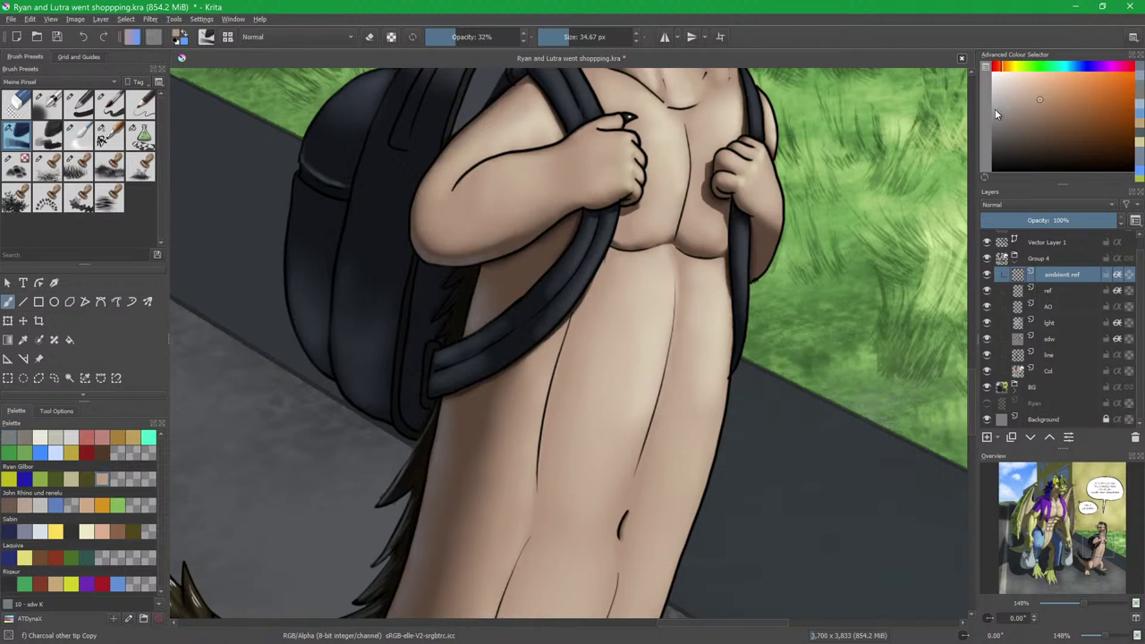
pyautogui.scroll(3, 757, 193)
pyautogui.press('/')
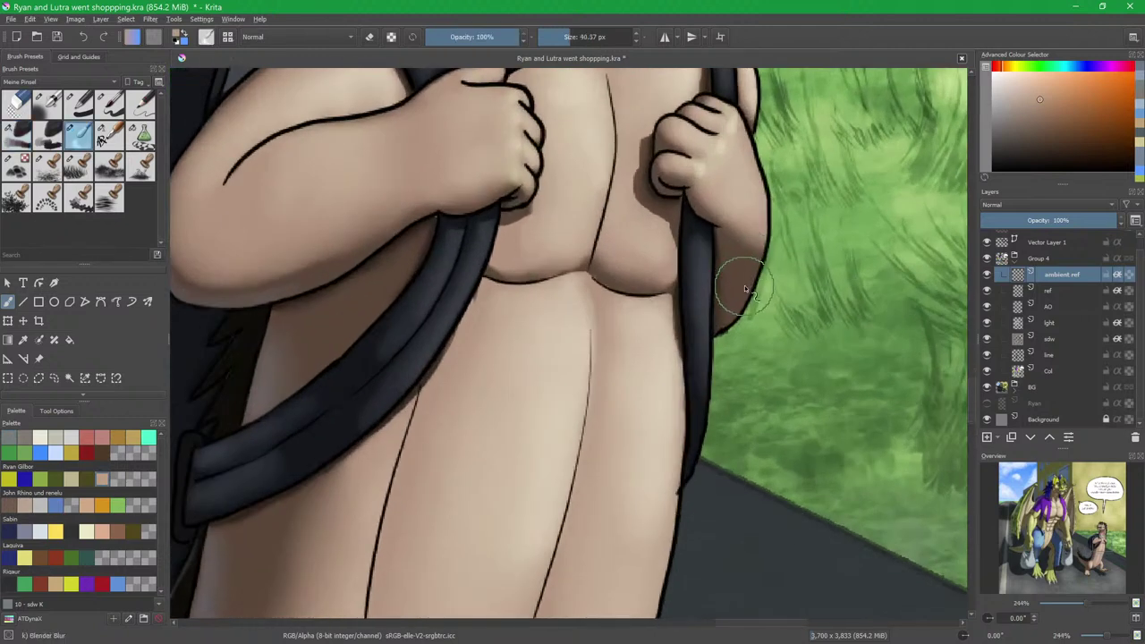
pyautogui.press('/')
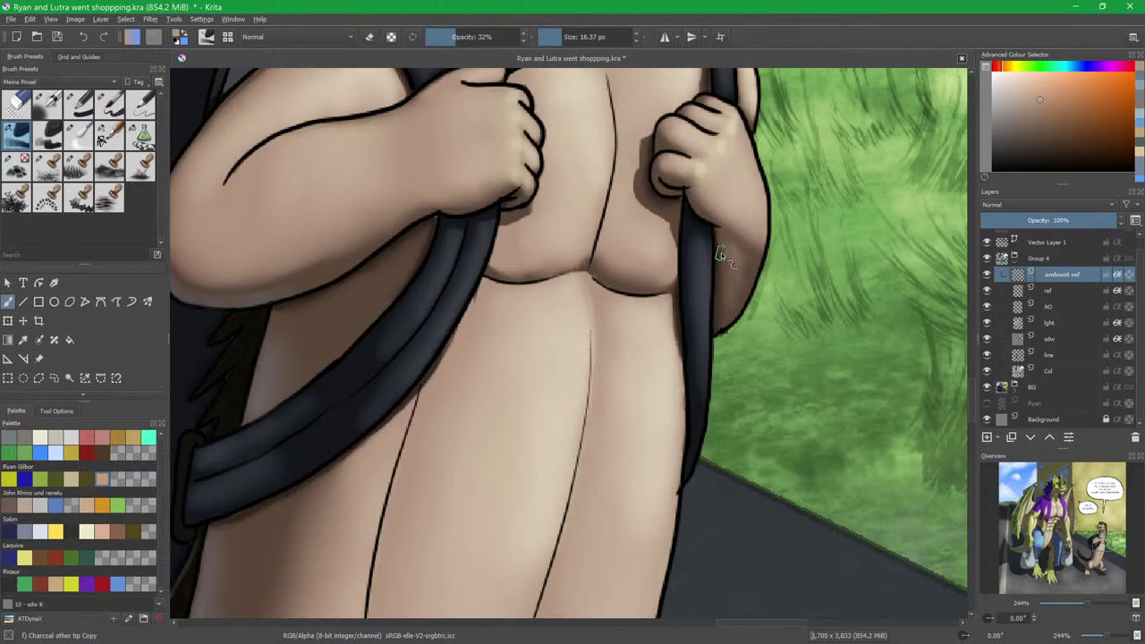
pyautogui.press('/')
pyautogui.moveTo(737, 267); pyautogui.dragTo(734, 318)
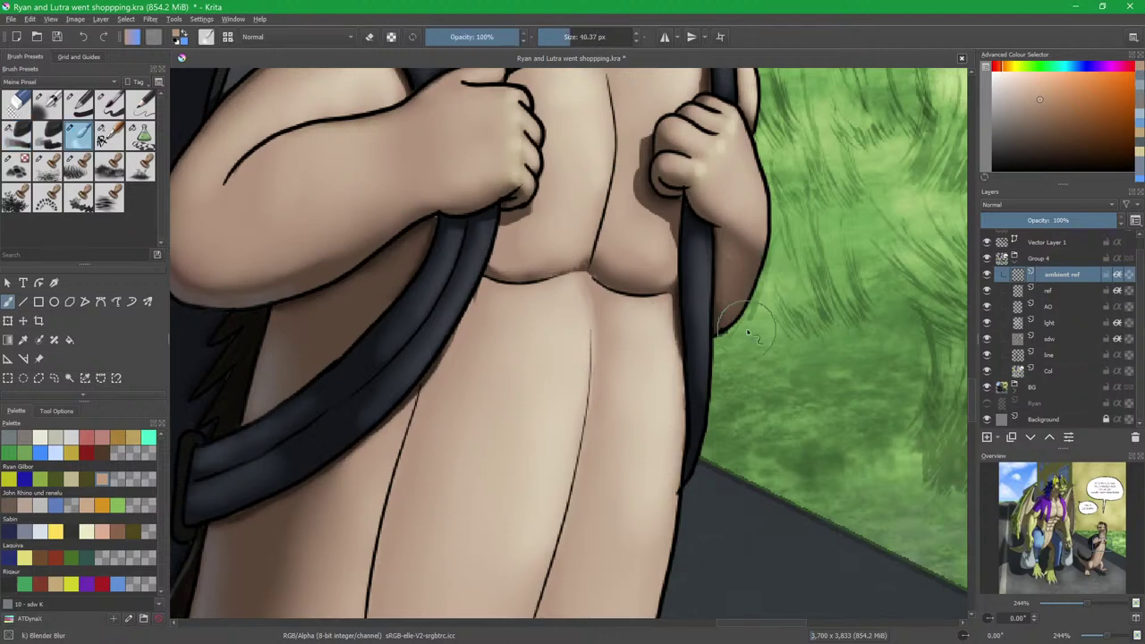
# Paint reflected light under the lowest curled finger of the otter's left hand with a 6.68 px brush and blend it.
pyautogui.press('/')
pyautogui.moveTo(643, 288)
pyautogui.mouseDown()
pyautogui.moveTo(691, 331)
pyautogui.moveTo(658, 214)
pyautogui.moveTo(662, 237)
pyautogui.moveTo(640, 229)
pyautogui.moveTo(671, 195)
pyautogui.moveTo(684, 199)
pyautogui.moveTo(649, 191)
pyautogui.moveTo(686, 203)
pyautogui.mouseUp()
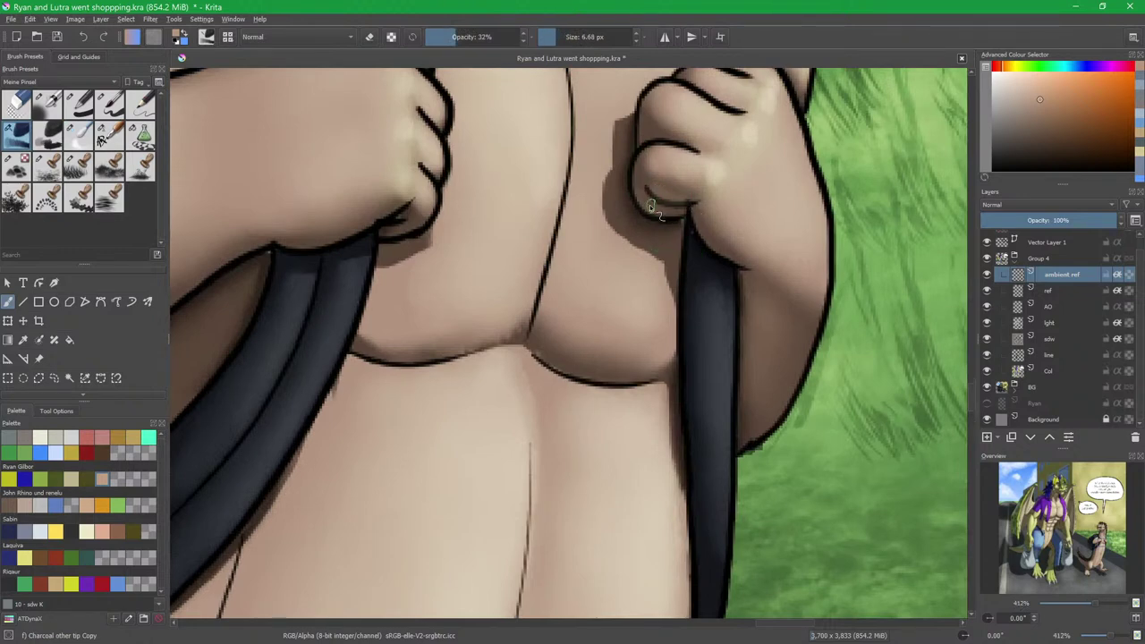
pyautogui.press('/')
pyautogui.moveTo(666, 173); pyautogui.dragTo(684, 182)
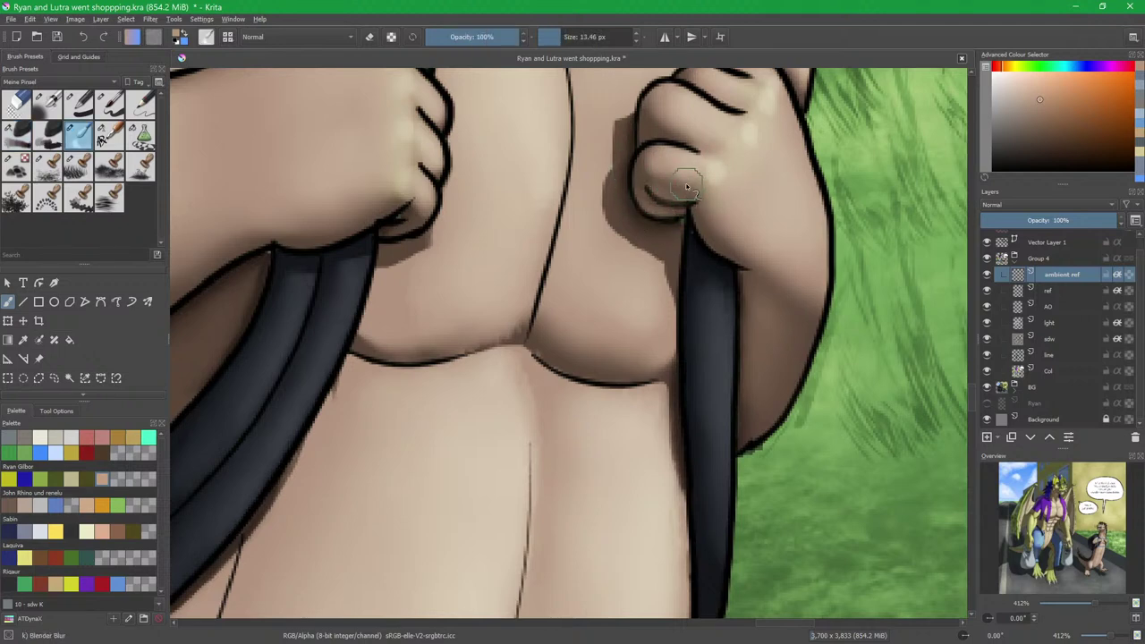
# Enlarge the brush to 10.15 px, add reflected light along the lower edges of the otter's chest muscles and blend it.
pyautogui.press('/')
pyautogui.moveTo(601, 345)
pyautogui.mouseDown()
pyautogui.moveTo(591, 267)
pyautogui.moveTo(569, 289)
pyautogui.moveTo(653, 305)
pyautogui.mouseUp()
pyautogui.moveTo(579, 282)
pyautogui.mouseDown()
pyautogui.moveTo(595, 295)
pyautogui.moveTo(551, 265)
pyautogui.mouseUp()
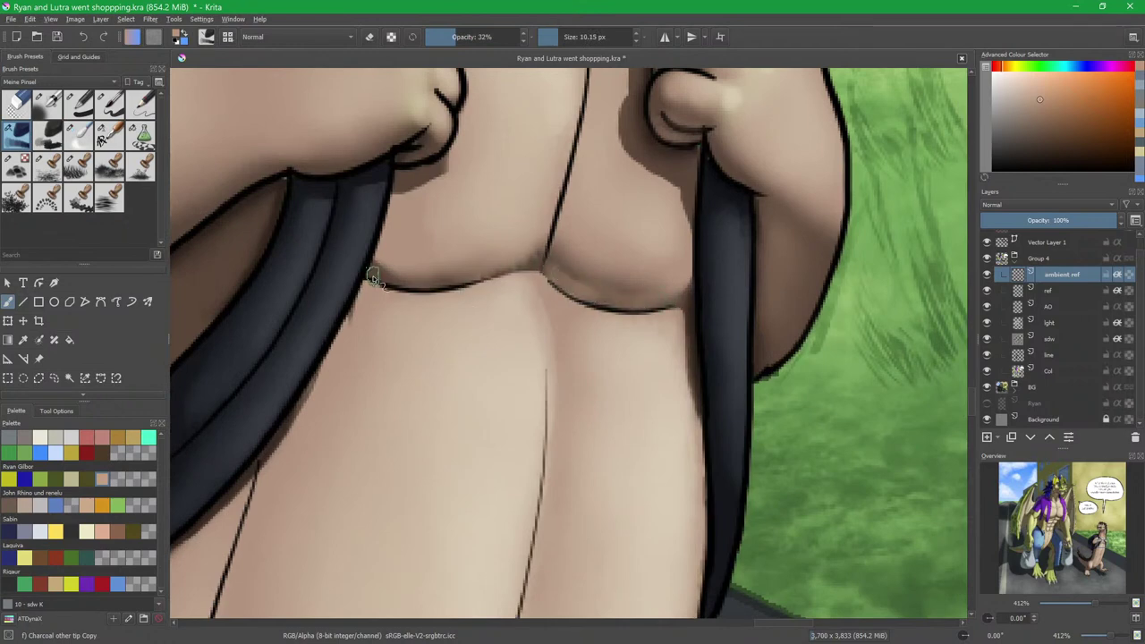
pyautogui.press('/')
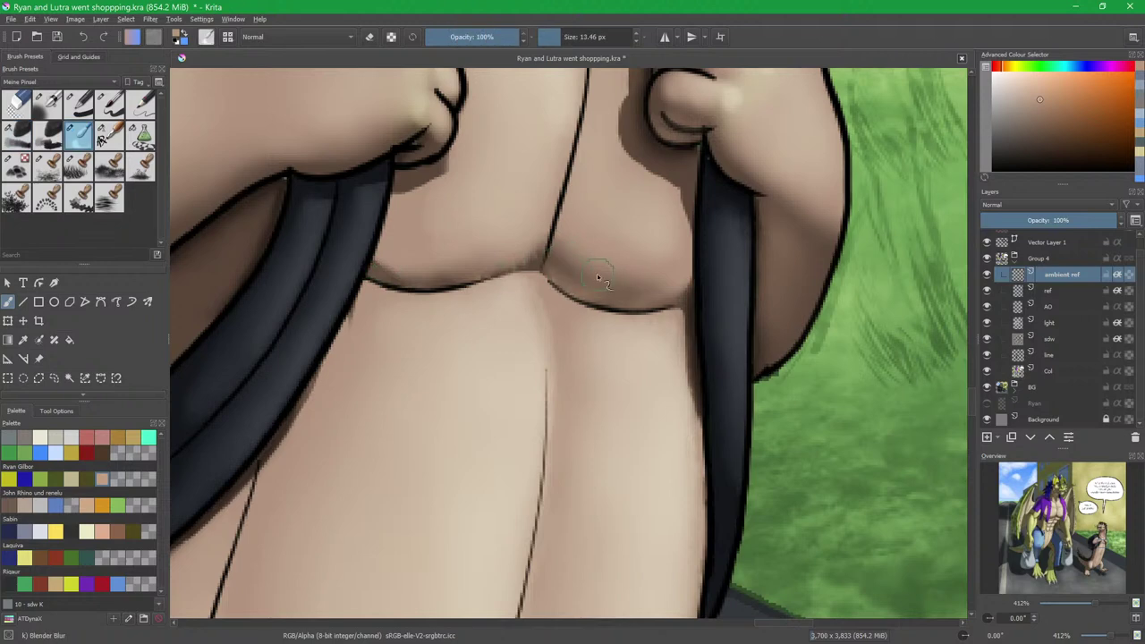
pyautogui.press('/')
pyautogui.moveTo(693, 363); pyautogui.dragTo(805, 162)
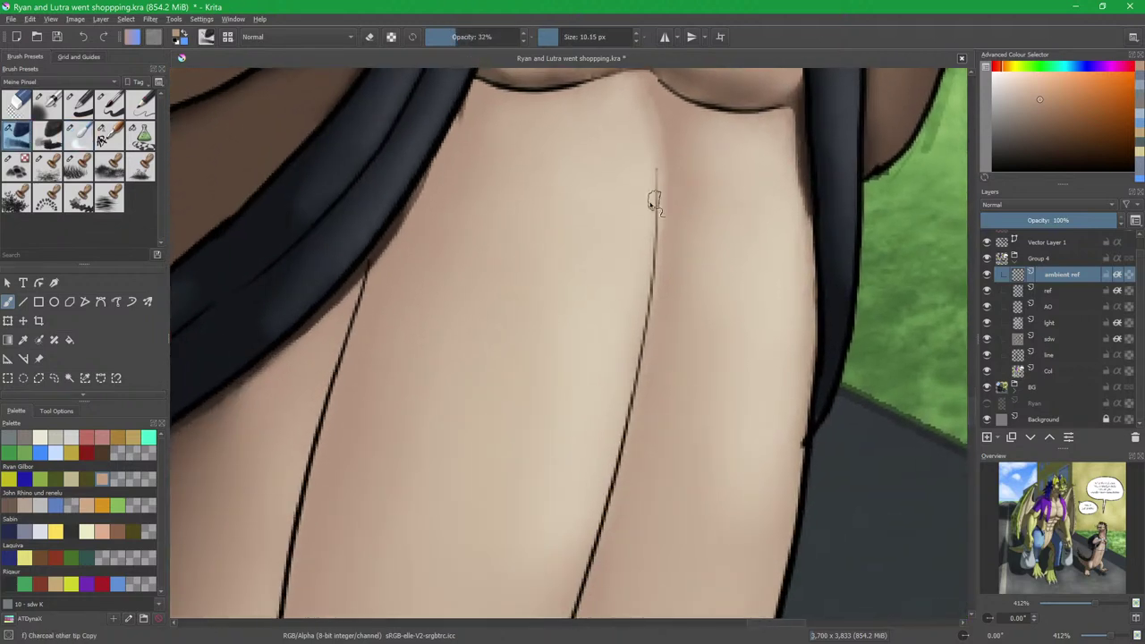
# Paint and blend reflected light along the underside of the otter's right fist and forearm above the strap.
pyautogui.moveTo(521, 101); pyautogui.dragTo(645, 356)
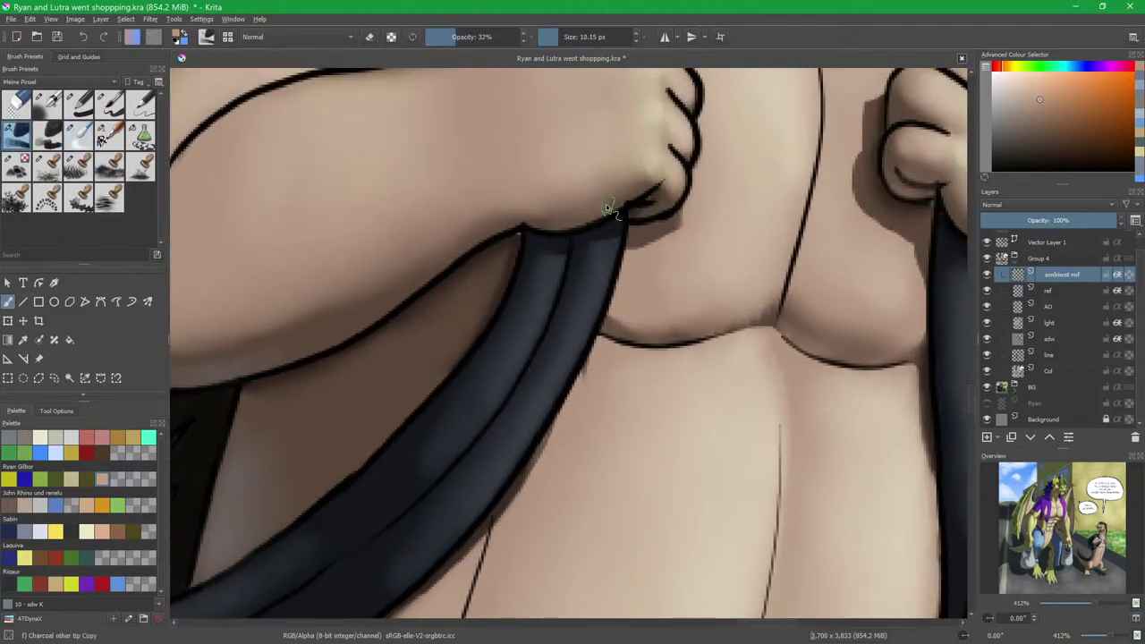
pyautogui.press('/')
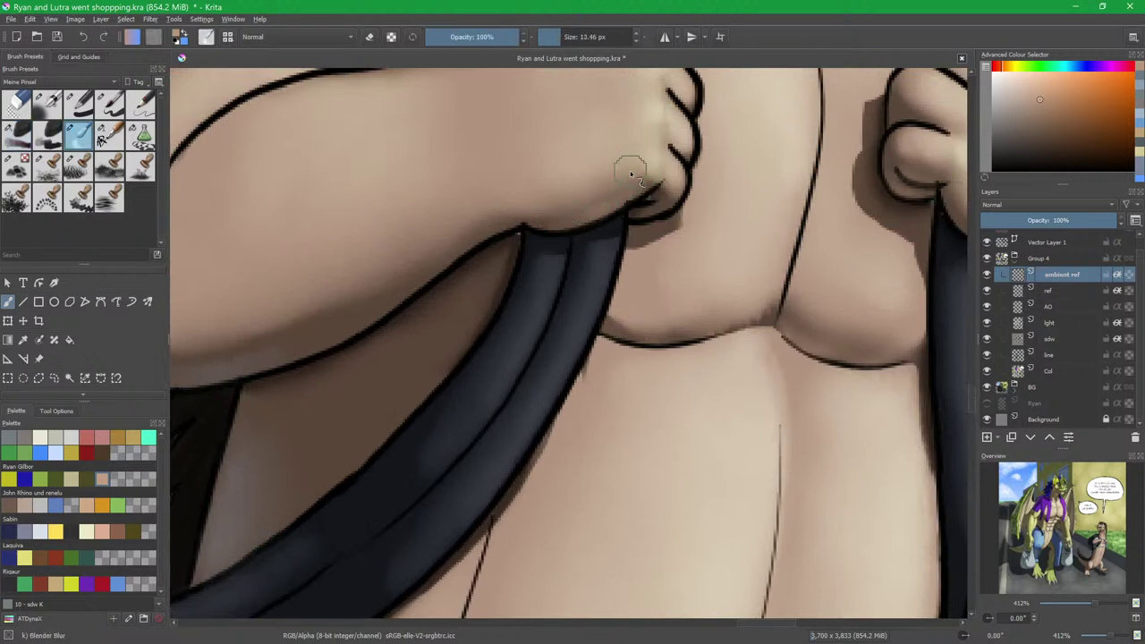
pyautogui.press('/')
pyautogui.moveTo(448, 263)
pyautogui.mouseDown()
pyautogui.moveTo(586, 253)
pyautogui.moveTo(586, 222)
pyautogui.moveTo(664, 176)
pyautogui.moveTo(593, 219)
pyautogui.mouseUp()
pyautogui.press('/')
pyautogui.moveTo(478, 264)
pyautogui.mouseDown()
pyautogui.moveTo(583, 217)
pyautogui.moveTo(571, 216)
pyautogui.mouseUp()
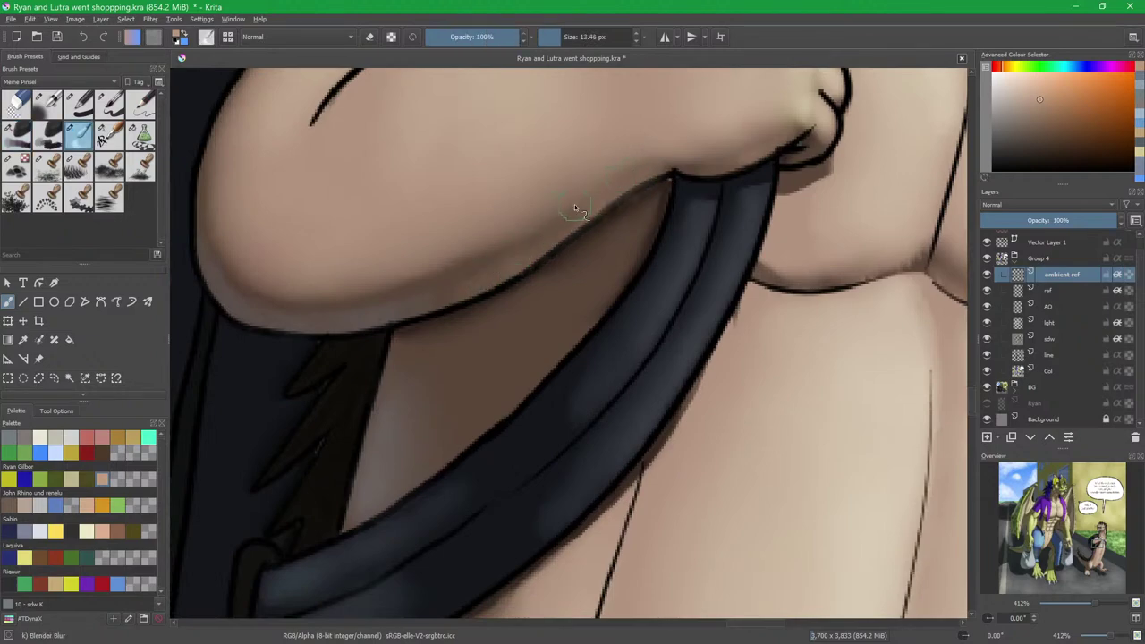
# Paint reflected light on the otter's throat fold below the jaw with a 14.33 px brush and blend it.
pyautogui.scroll(-3, 658, 207)
pyautogui.moveTo(727, 183); pyautogui.dragTo(539, 448)
pyautogui.moveTo(611, 298); pyautogui.dragTo(603, 543)
pyautogui.moveTo(579, 386); pyautogui.dragTo(621, 459)
pyautogui.scroll(2, 590, 337)
pyautogui.press('/')
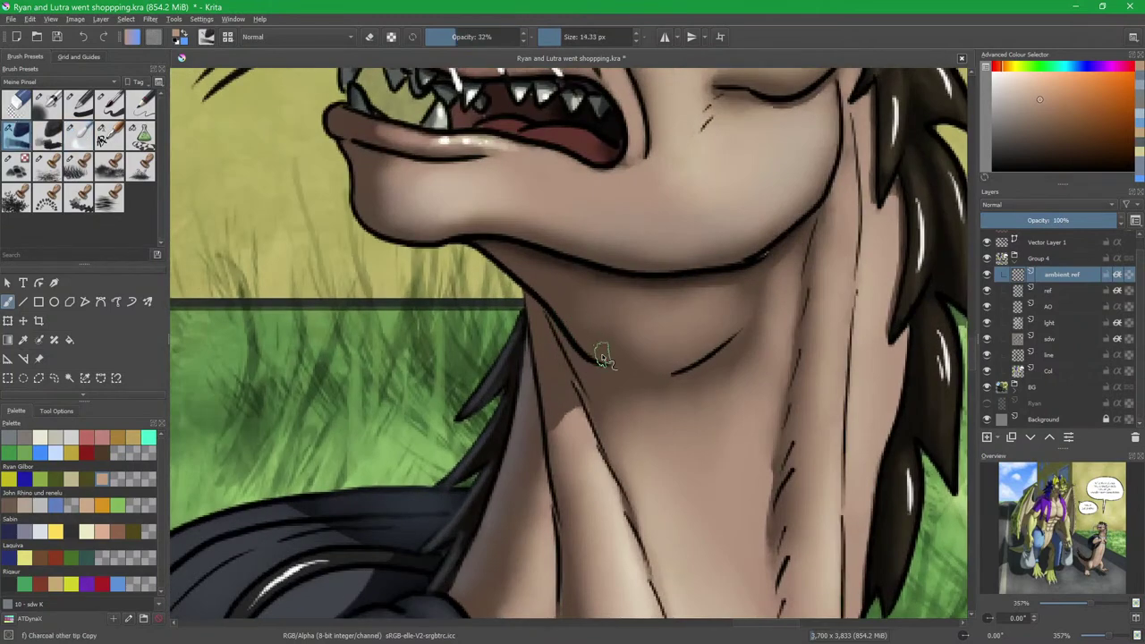
pyautogui.moveTo(666, 366); pyautogui.dragTo(605, 356)
pyautogui.press('/')
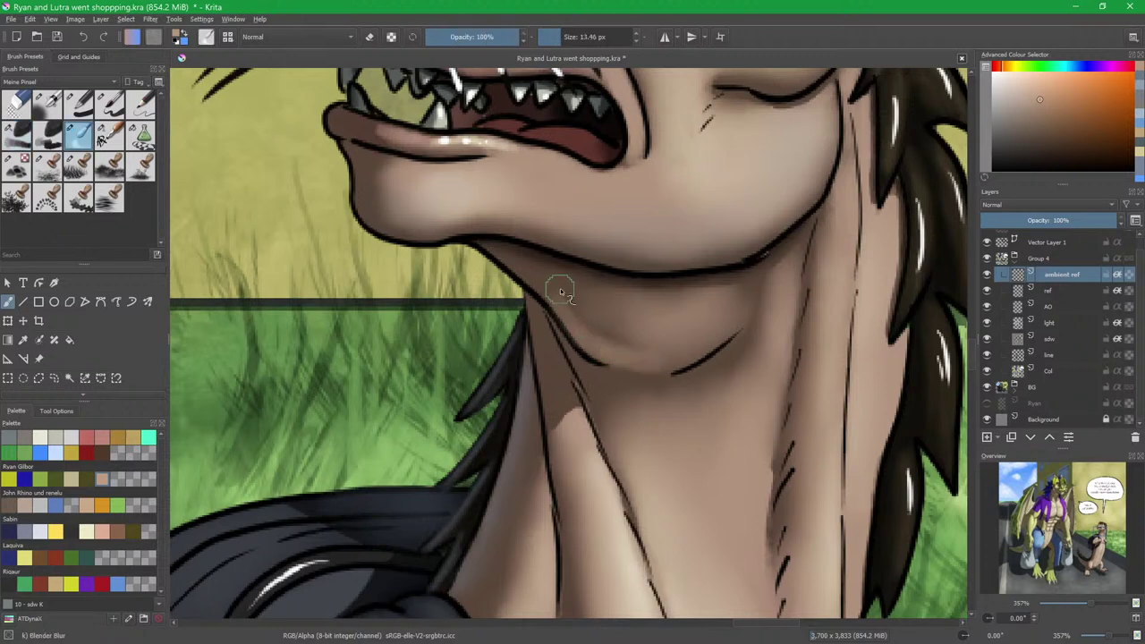
# Reduce the brush to 6.49 px and add reflected light along the lower edge of the otter's jaw.
pyautogui.press('/')
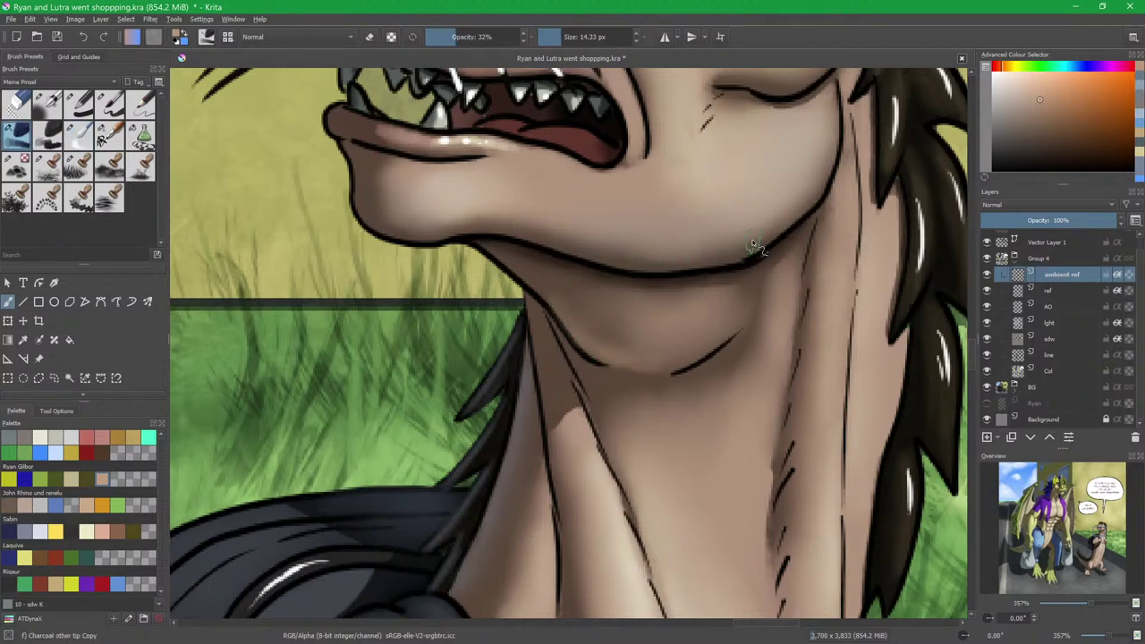
pyautogui.moveTo(716, 270)
pyautogui.mouseDown()
pyautogui.moveTo(635, 328)
pyautogui.moveTo(661, 319)
pyautogui.moveTo(622, 315)
pyautogui.moveTo(741, 233)
pyautogui.moveTo(683, 299)
pyautogui.mouseUp()
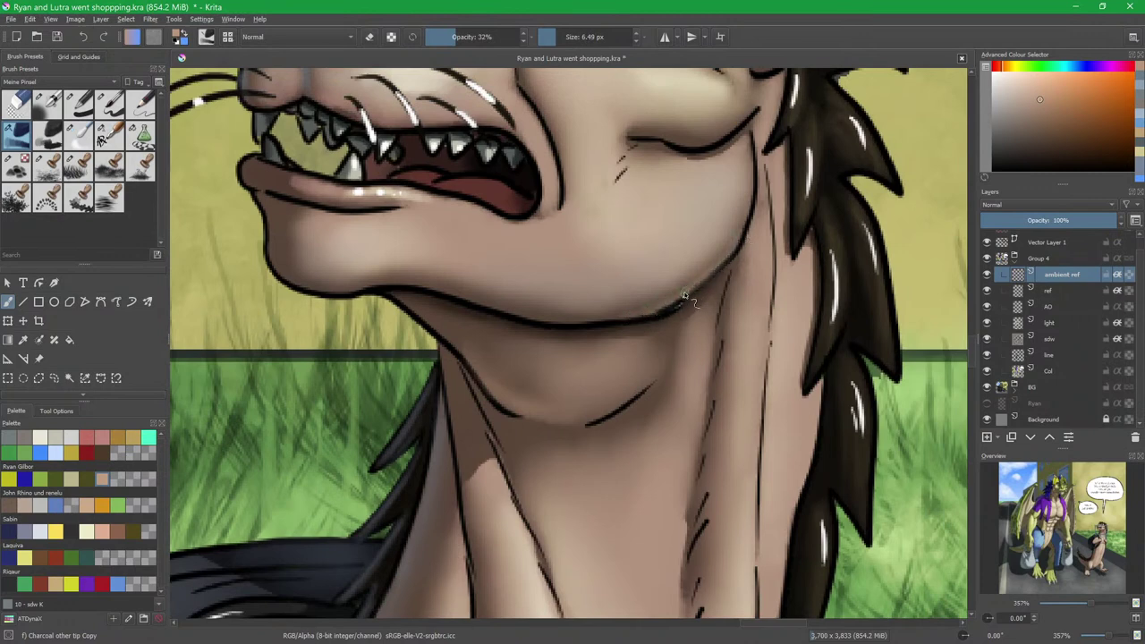
pyautogui.moveTo(582, 317); pyautogui.dragTo(501, 308)
pyautogui.moveTo(679, 143)
pyautogui.mouseDown()
pyautogui.moveTo(652, 208)
pyautogui.moveTo(635, 233)
pyautogui.moveTo(619, 231)
pyautogui.moveTo(660, 240)
pyautogui.moveTo(702, 216)
pyautogui.mouseUp()
# Paint reflected light at the inner end of the otter's cheek crease and blend it.
pyautogui.moveTo(639, 237); pyautogui.dragTo(602, 228)
pyautogui.press('/')
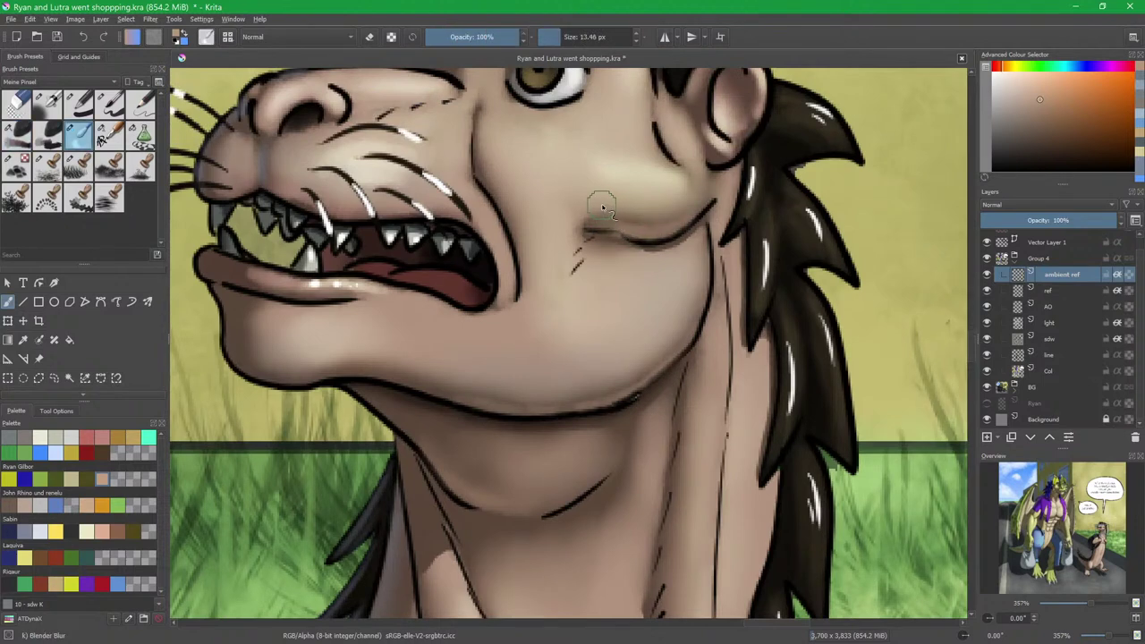
pyautogui.press('/')
# Add reflected light to the otter's inner ear and earlobe with a 9.88 px brush.
pyautogui.moveTo(675, 228); pyautogui.dragTo(589, 385)
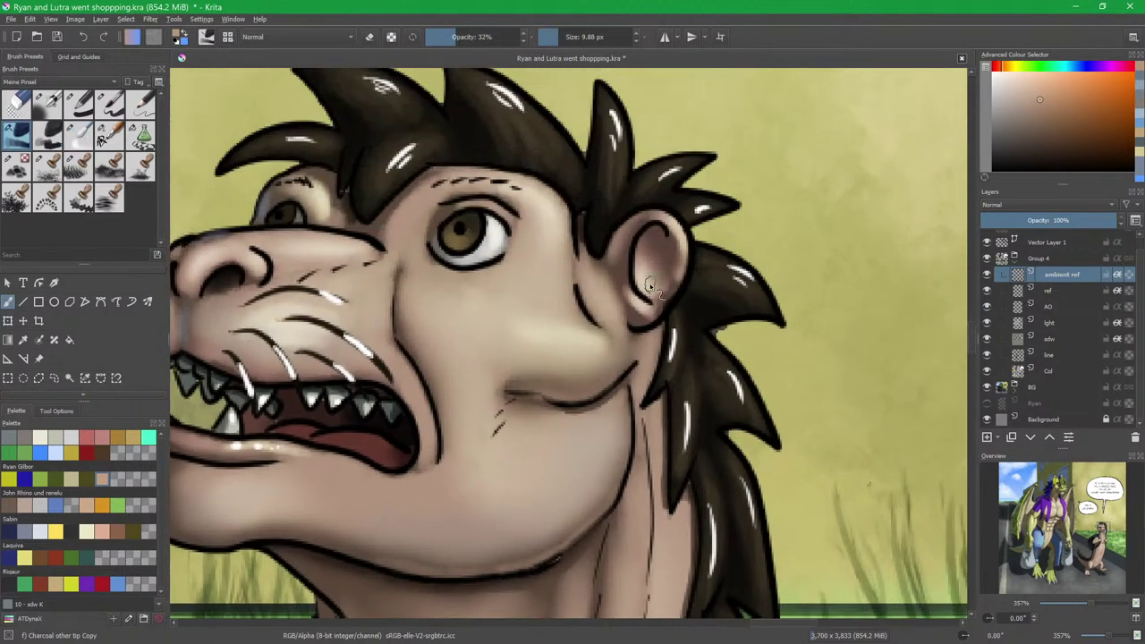
pyautogui.moveTo(652, 297)
pyautogui.keyDown('ctrl'); pyautogui.mouseDown()
pyautogui.moveTo(661, 224)
pyautogui.moveTo(660, 252)
pyautogui.mouseUp(); pyautogui.keyUp('ctrl')
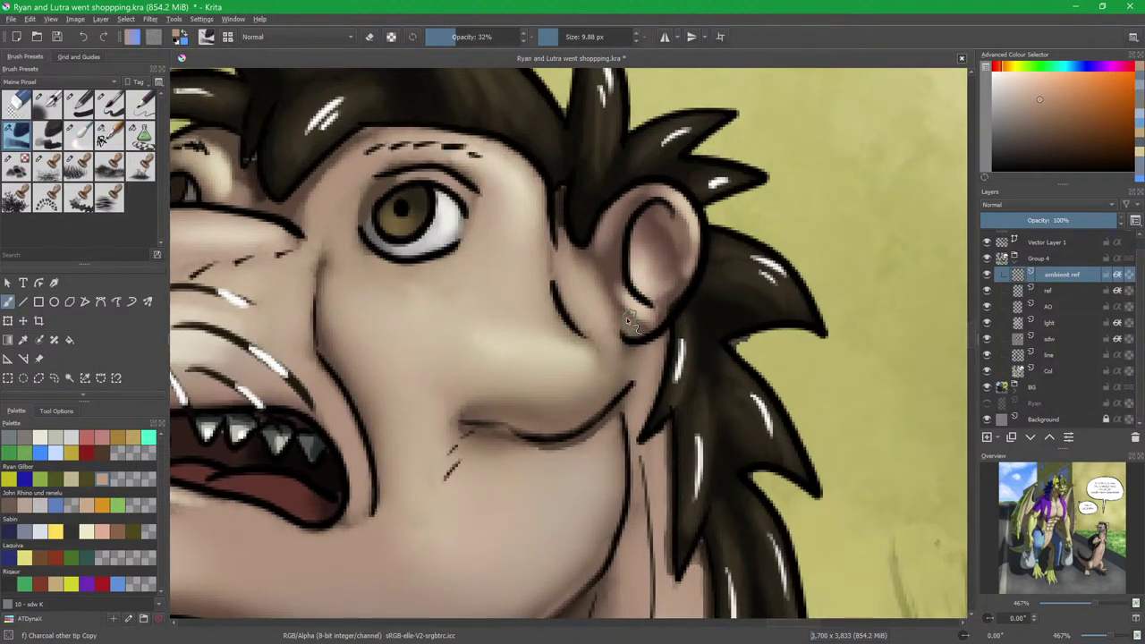
pyautogui.moveTo(496, 368); pyautogui.dragTo(719, 345)
pyautogui.moveTo(491, 329); pyautogui.dragTo(619, 300)
# Reduce the brush to 7.57 px, paint reflected light on the otter's lower lip, chin and front jaw edge, and blend it.
pyautogui.moveTo(518, 394); pyautogui.dragTo(577, 302)
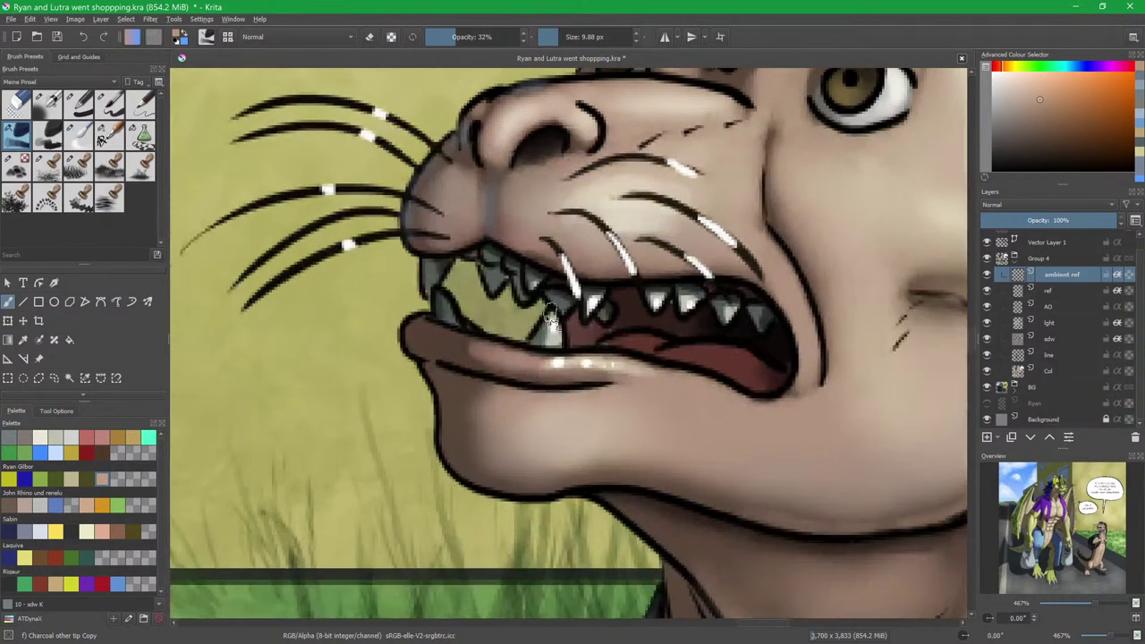
pyautogui.press('[')
pyautogui.moveTo(413, 347); pyautogui.dragTo(461, 363)
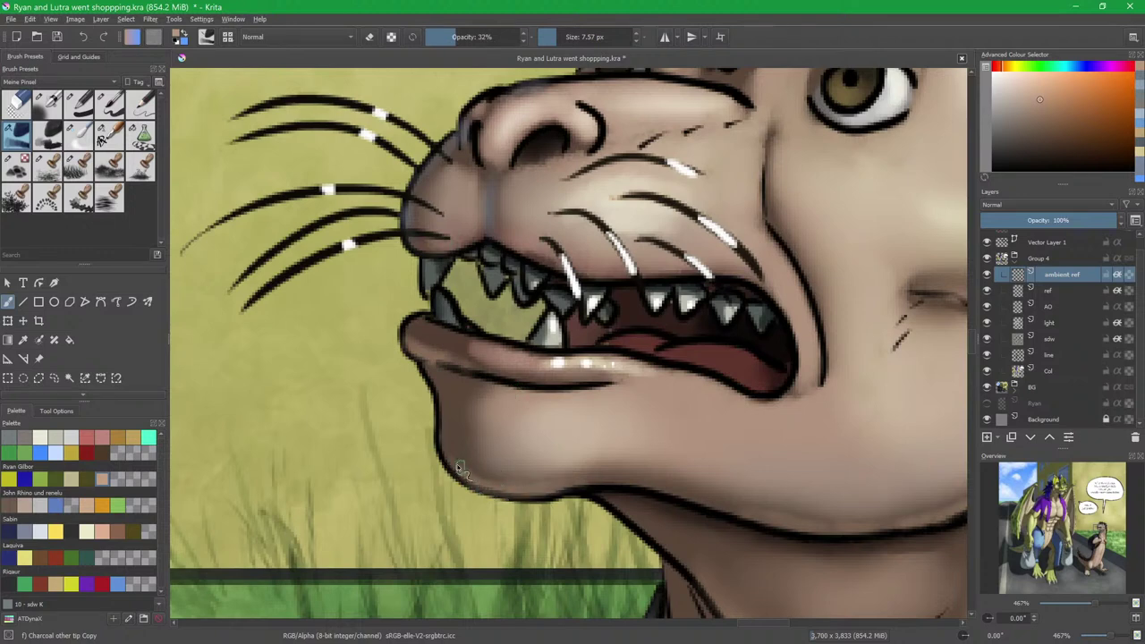
pyautogui.moveTo(446, 456); pyautogui.dragTo(517, 497)
pyautogui.moveTo(507, 474); pyautogui.dragTo(445, 367)
pyautogui.moveTo(511, 386)
pyautogui.mouseDown()
pyautogui.moveTo(579, 380)
pyautogui.moveTo(667, 401)
pyautogui.mouseUp()
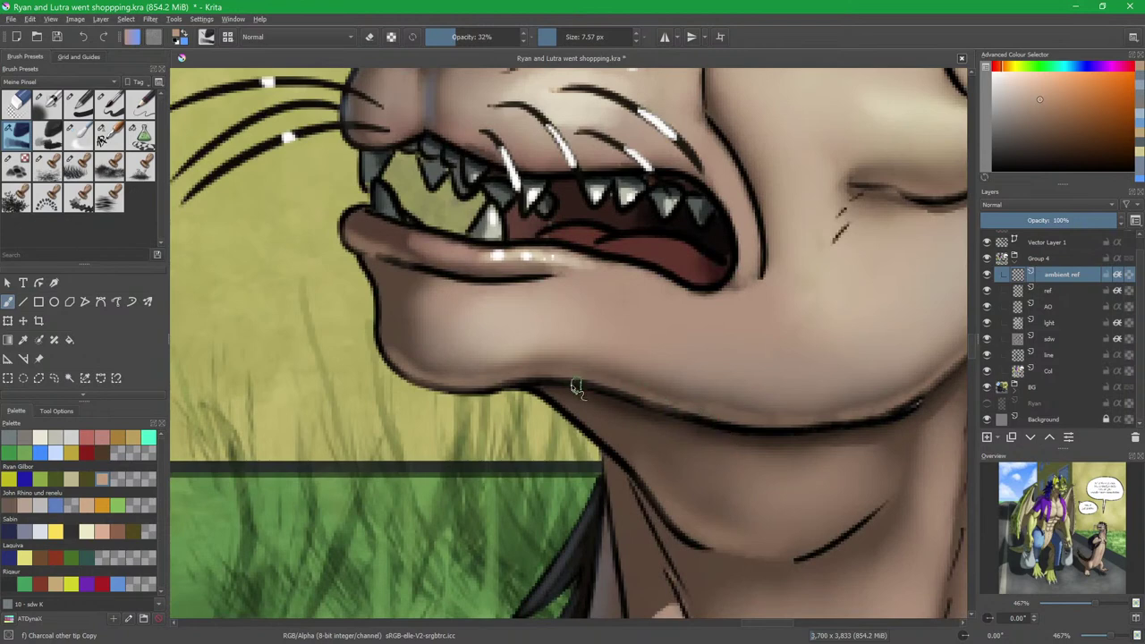
pyautogui.press('/')
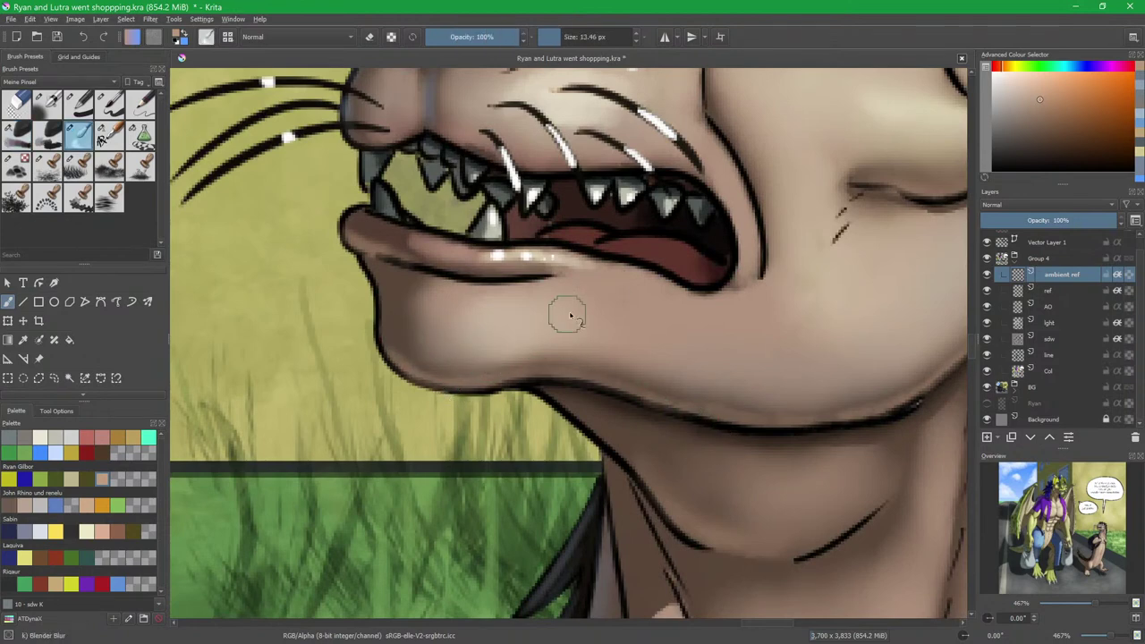
# On the ref layer, add white highlight dots to both of the otter's eyes with the Basic-5 brush.
pyautogui.scroll(3, 544, 324)
pyautogui.scroll(1, 557, 402)
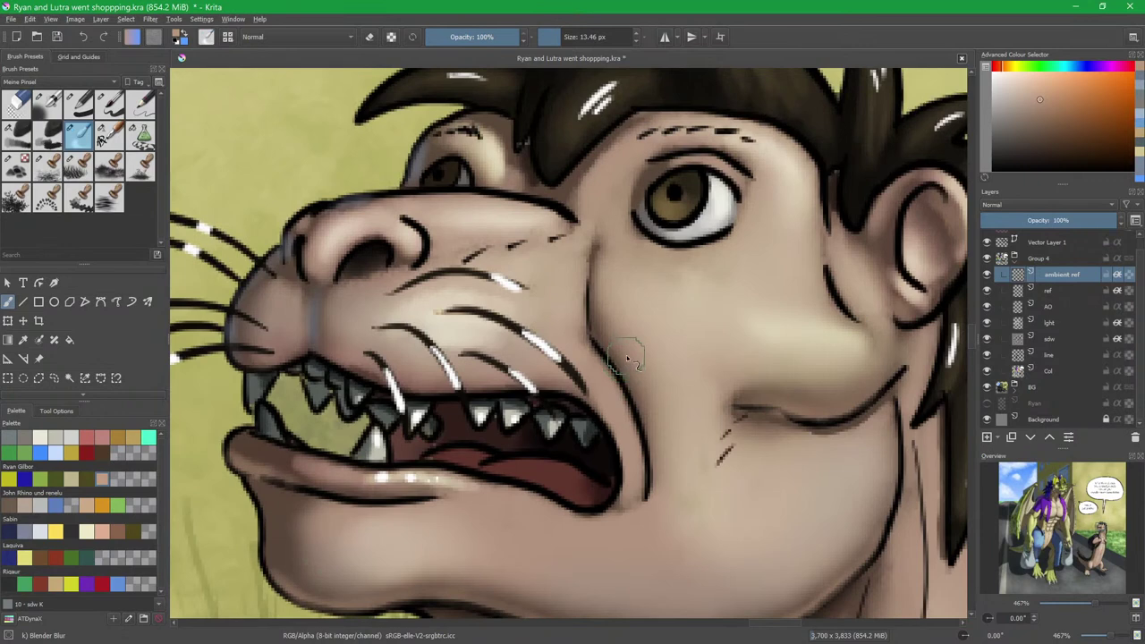
pyautogui.moveTo(702, 260); pyautogui.dragTo(647, 350)
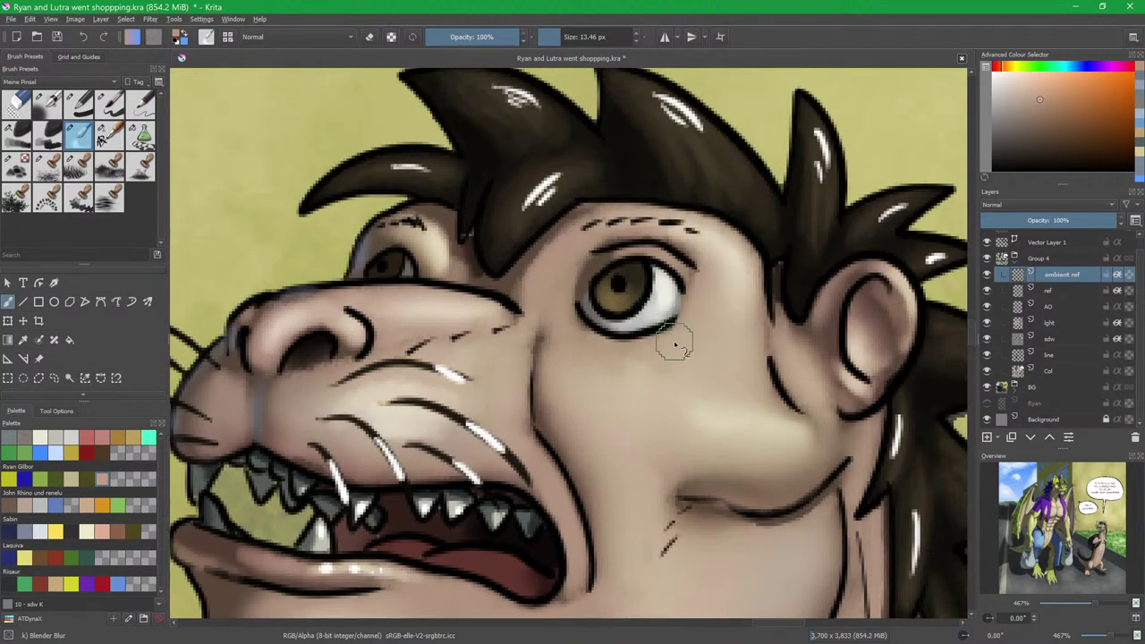
pyautogui.press('pagedown')
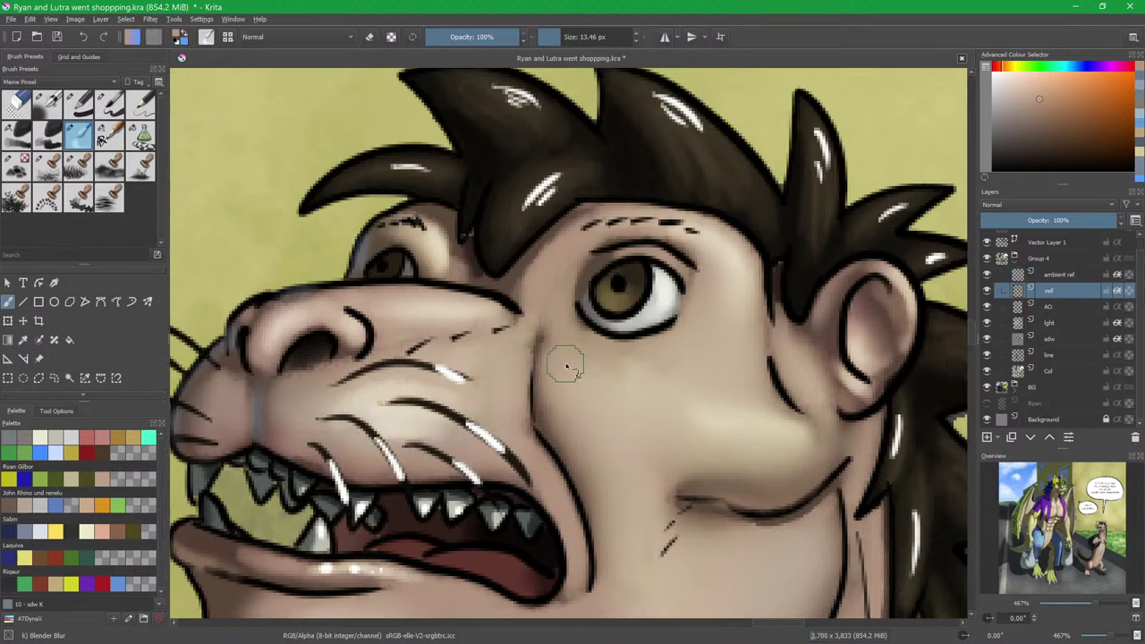
pyautogui.click(106, 108)
pyautogui.click(641, 276)
pyautogui.click(394, 259)
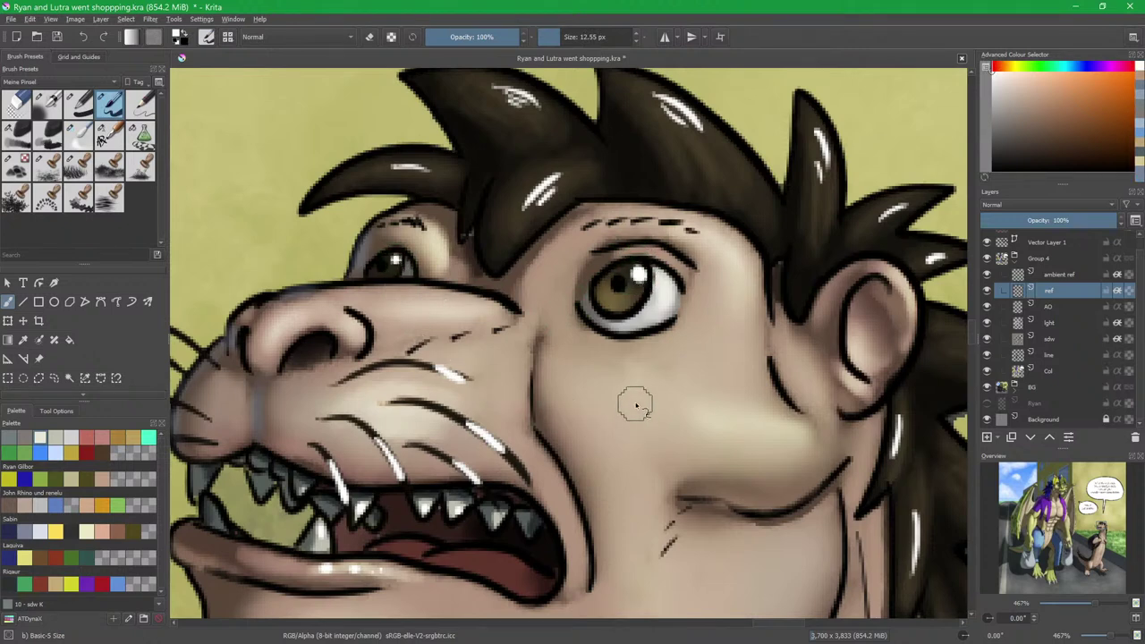
# Save the comic illustration with the otter's new eye highlights.
pyautogui.scroll(-5, 681, 396)
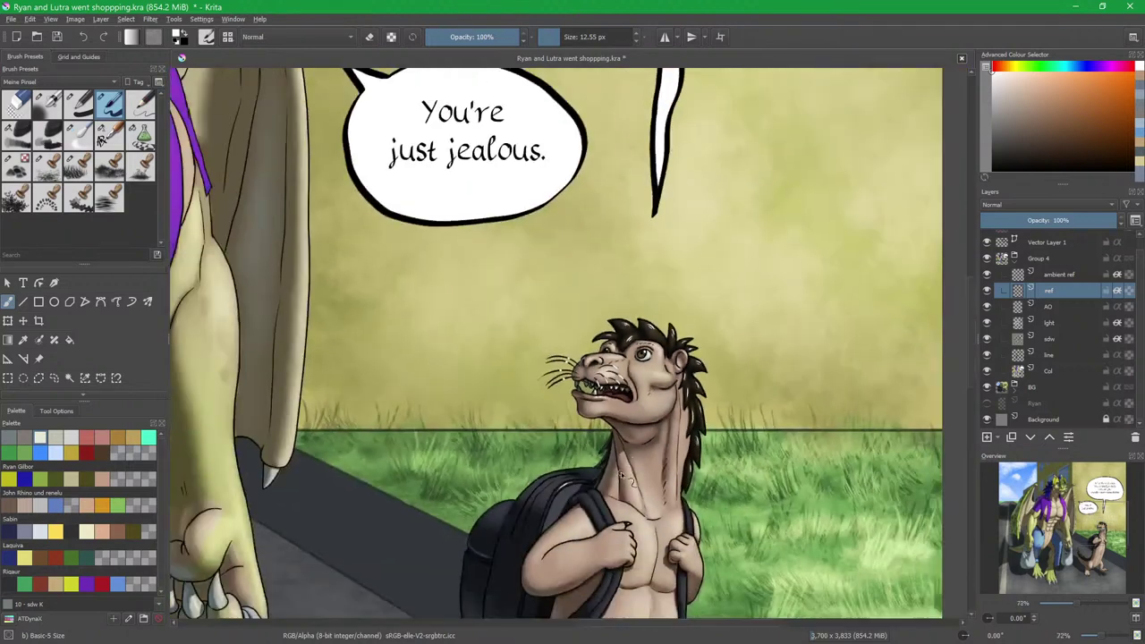
pyautogui.scroll(5, 622, 481)
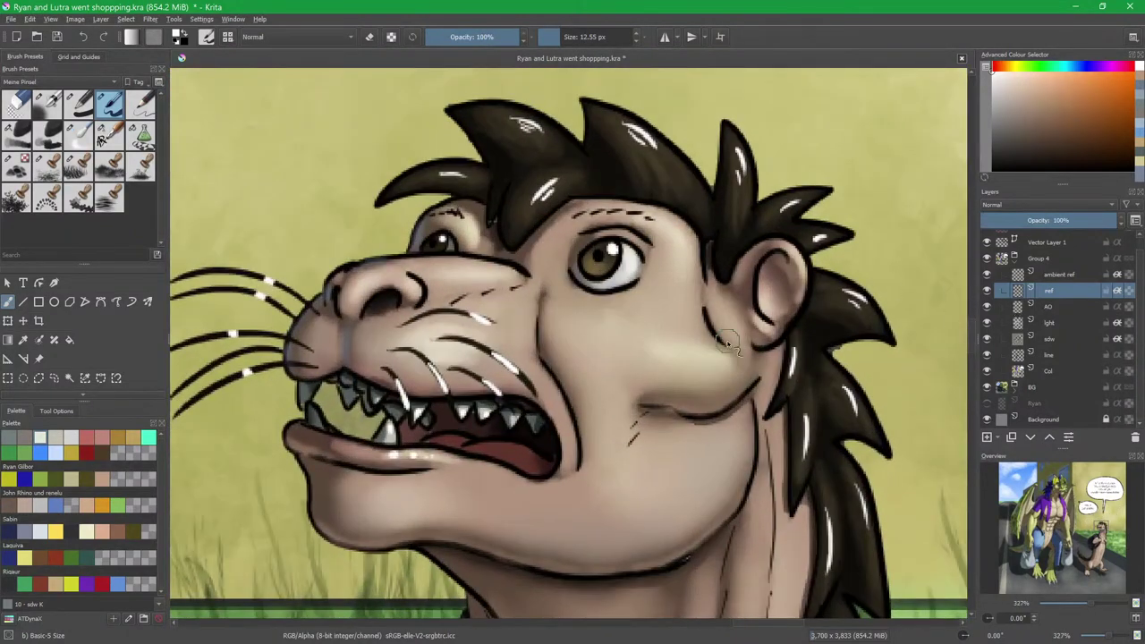
pyautogui.hotkey('ctrl', 's')
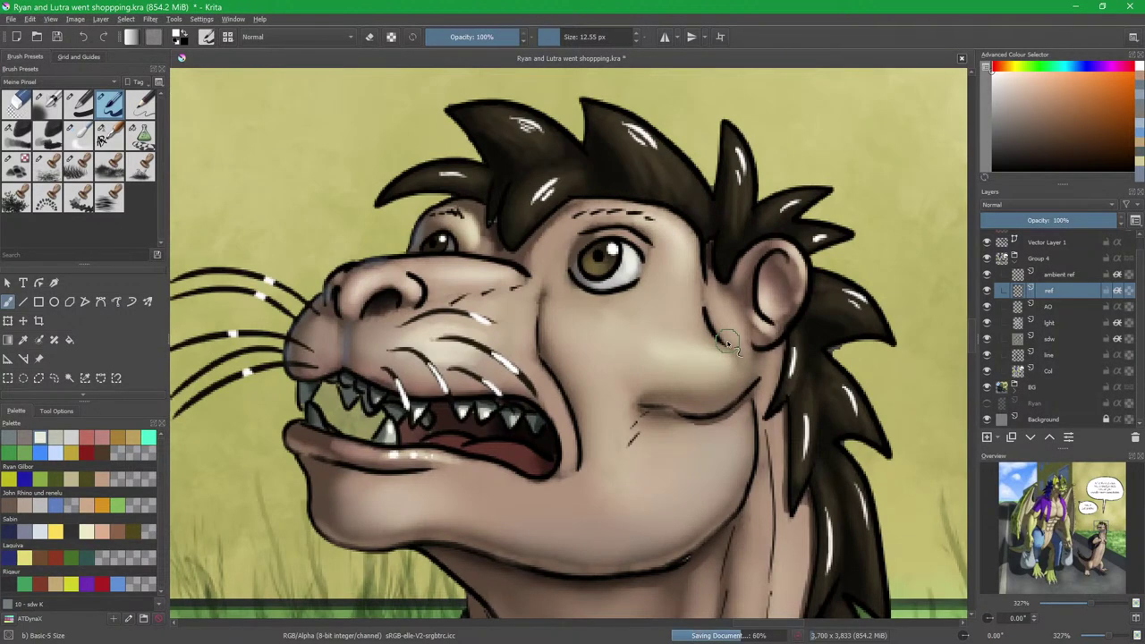
# On the ambient ref layer, paint sky-blue reflections on the otter's near eye with the Himmel oben and Himmel unten swatches at 7.57 px.
pyautogui.click(1065, 280)
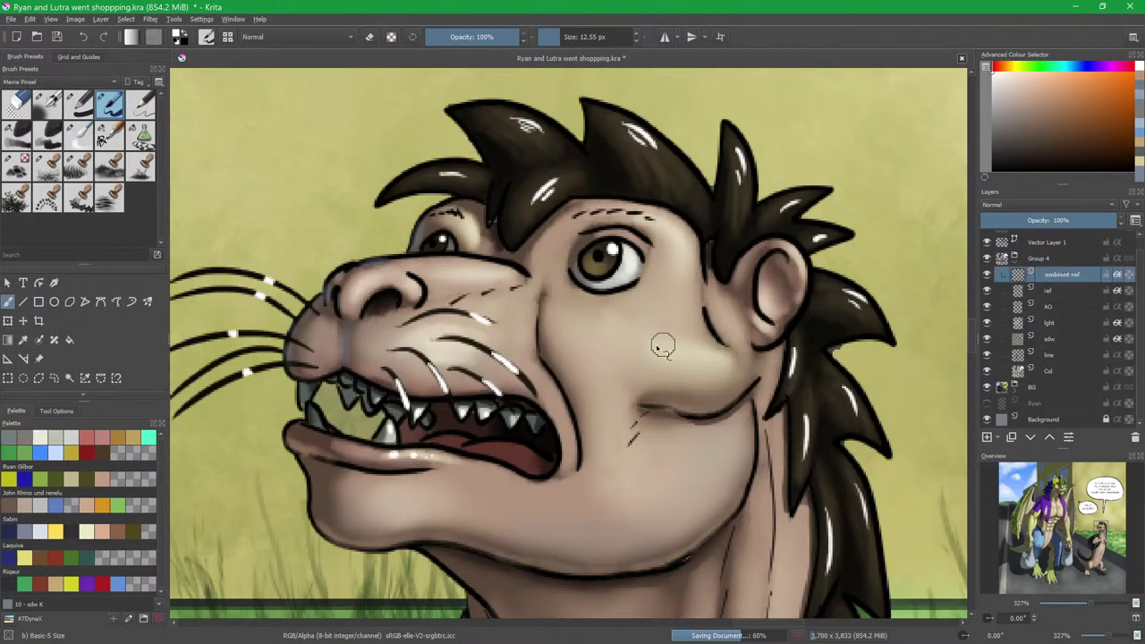
pyautogui.press('/')
pyautogui.click(20, 139)
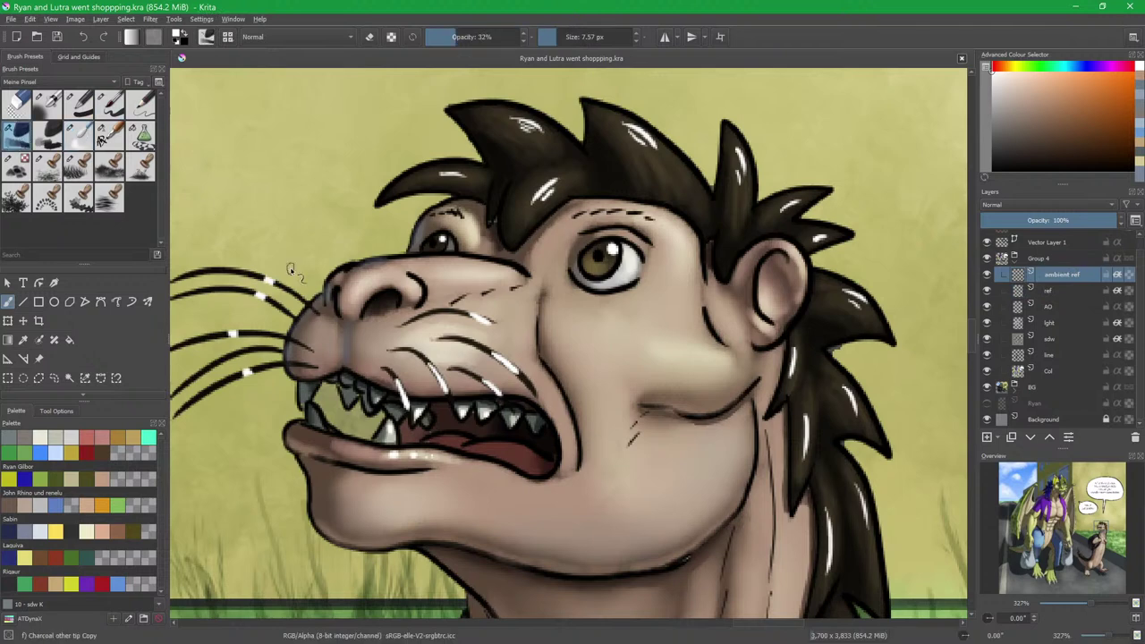
pyautogui.click(45, 456)
pyautogui.moveTo(582, 299); pyautogui.dragTo(570, 331)
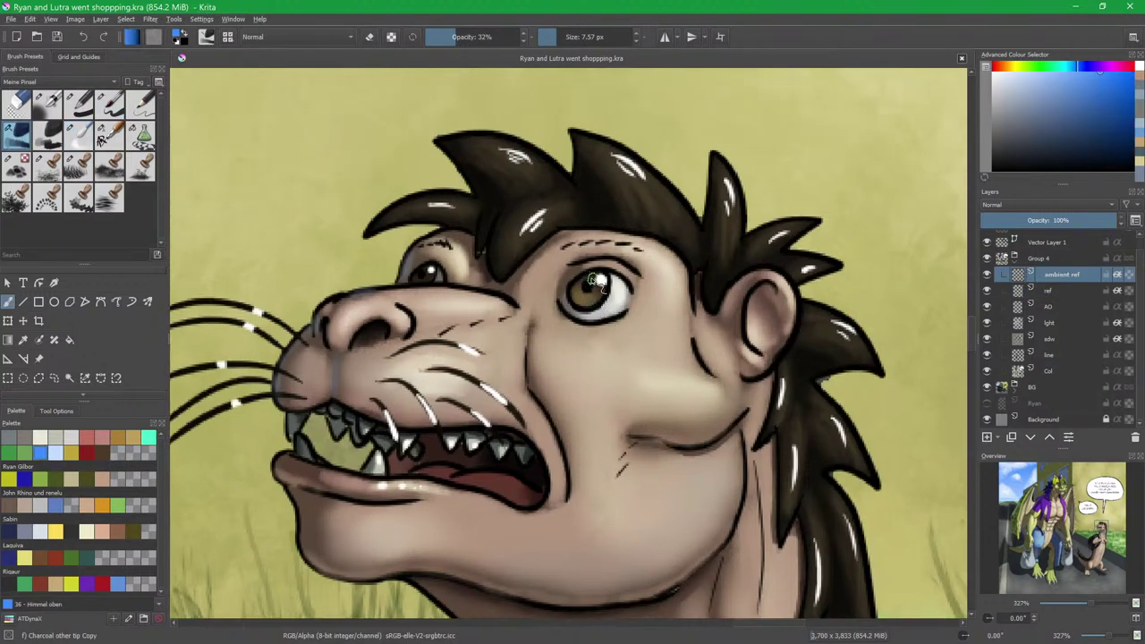
pyautogui.moveTo(590, 279)
pyautogui.mouseDown()
pyautogui.moveTo(579, 286)
pyautogui.moveTo(592, 279)
pyautogui.mouseUp()
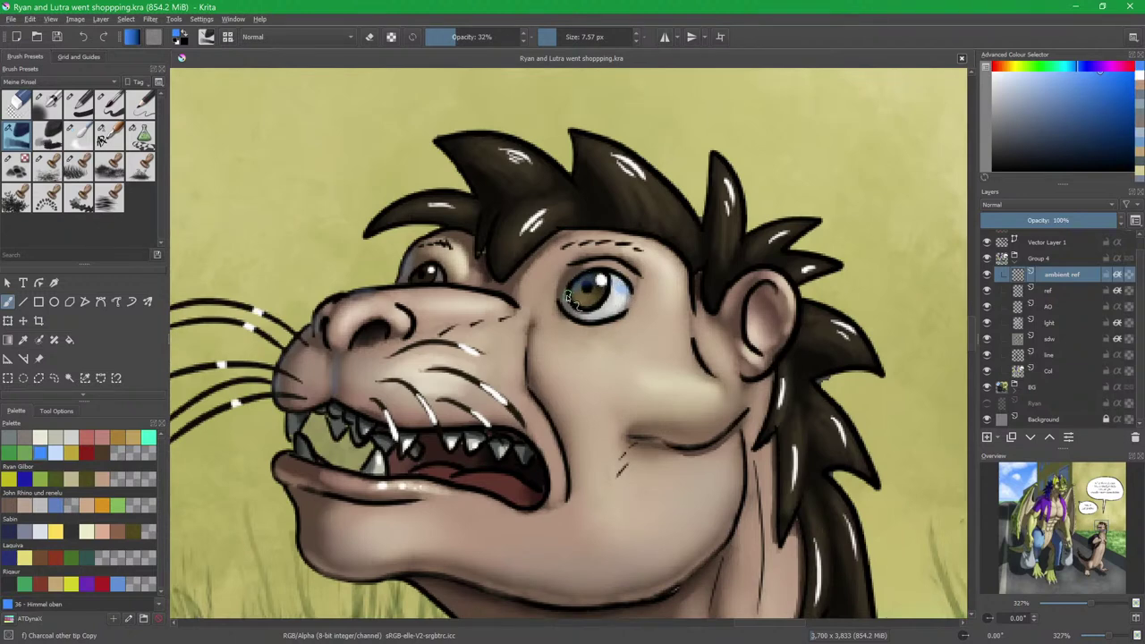
pyautogui.click(52, 457)
pyautogui.moveTo(554, 315); pyautogui.dragTo(604, 294)
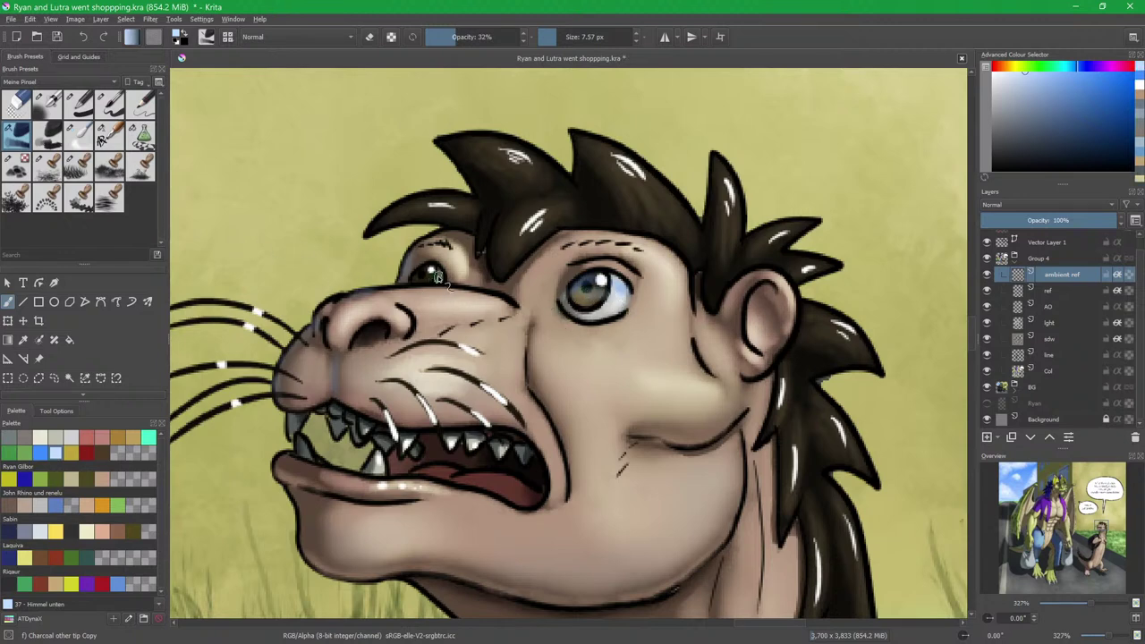
# Paint blue sky reflections over the iris and white of the otter's far eye.
pyautogui.click(1138, 79)
pyautogui.moveTo(438, 279)
pyautogui.mouseDown()
pyautogui.moveTo(421, 279)
pyautogui.moveTo(452, 283)
pyautogui.mouseUp()
pyautogui.click(1125, 86)
pyautogui.scroll(3, 430, 301)
pyautogui.scroll(-2, 403, 274)
# Blend the blue reflections in the otter's eyes with the Blender Blur brush, enlarging it to 13.59 px.
pyautogui.press('/')
pyautogui.moveTo(459, 285)
pyautogui.mouseDown()
pyautogui.moveTo(439, 285)
pyautogui.moveTo(463, 265)
pyautogui.moveTo(435, 267)
pyautogui.mouseUp()
pyautogui.press(']')
pyautogui.press(']')
pyautogui.press(']')
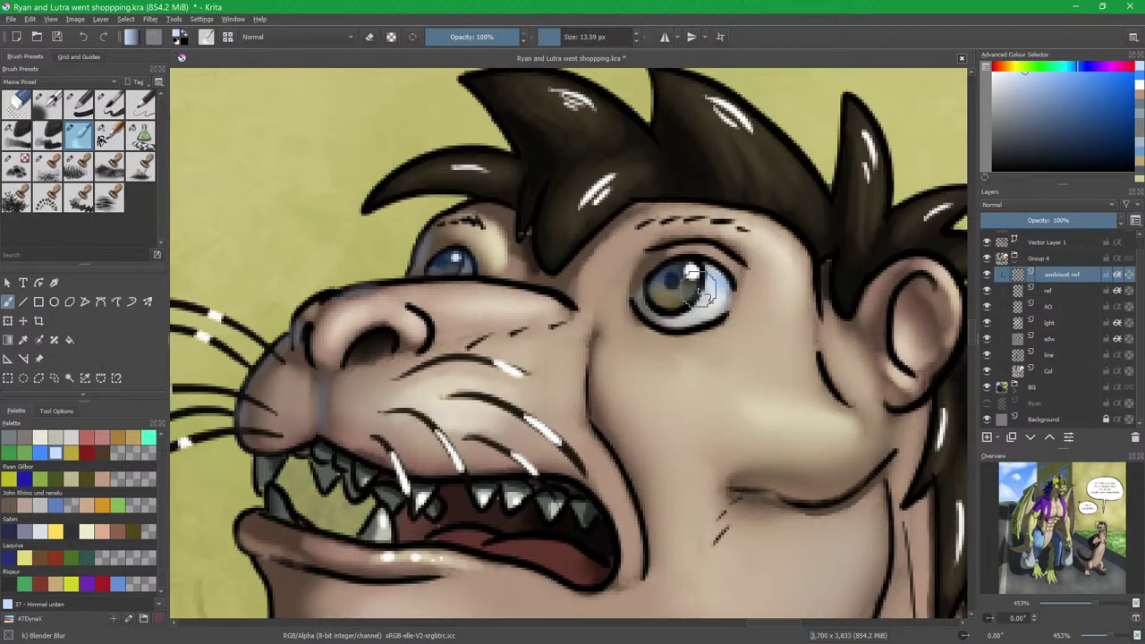
# On the AO layer, darken the dragon's flank beneath the arm and shirt with the 11 - sdw W swatch at 47.53 px and blend it.
pyautogui.scroll(-8, 702, 300)
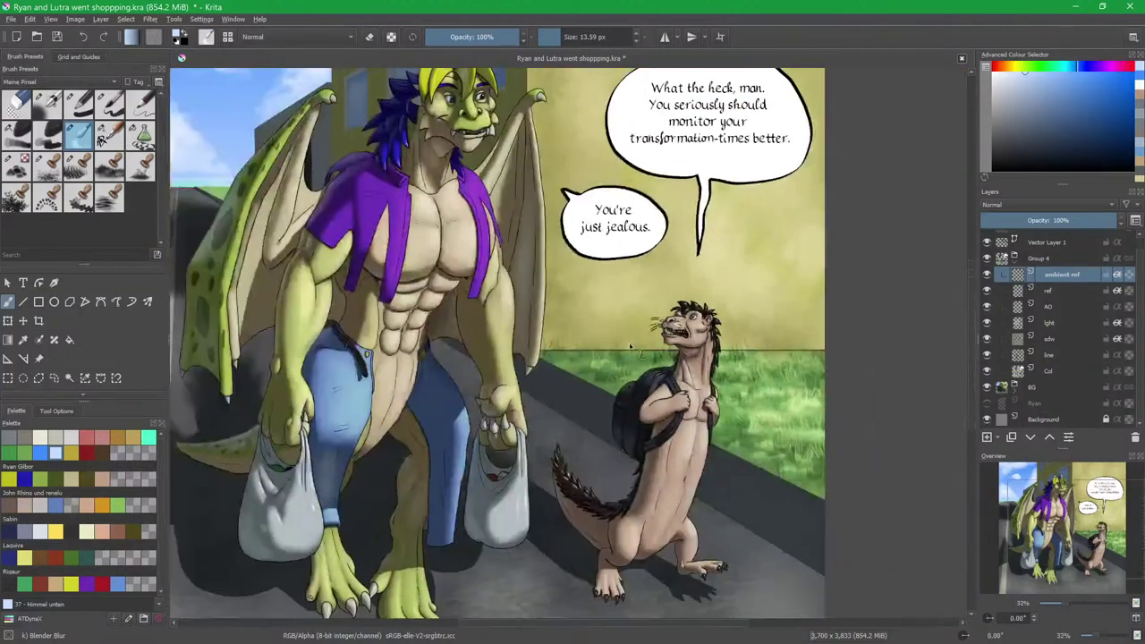
pyautogui.moveTo(630, 346); pyautogui.dragTo(672, 365)
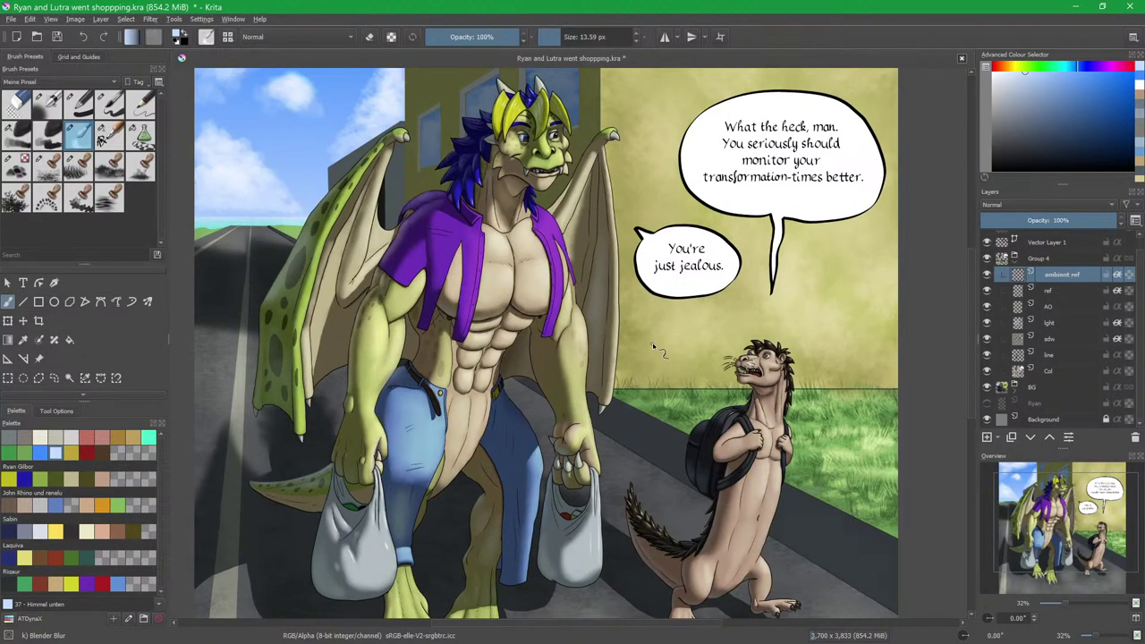
pyautogui.scroll(4, 654, 347)
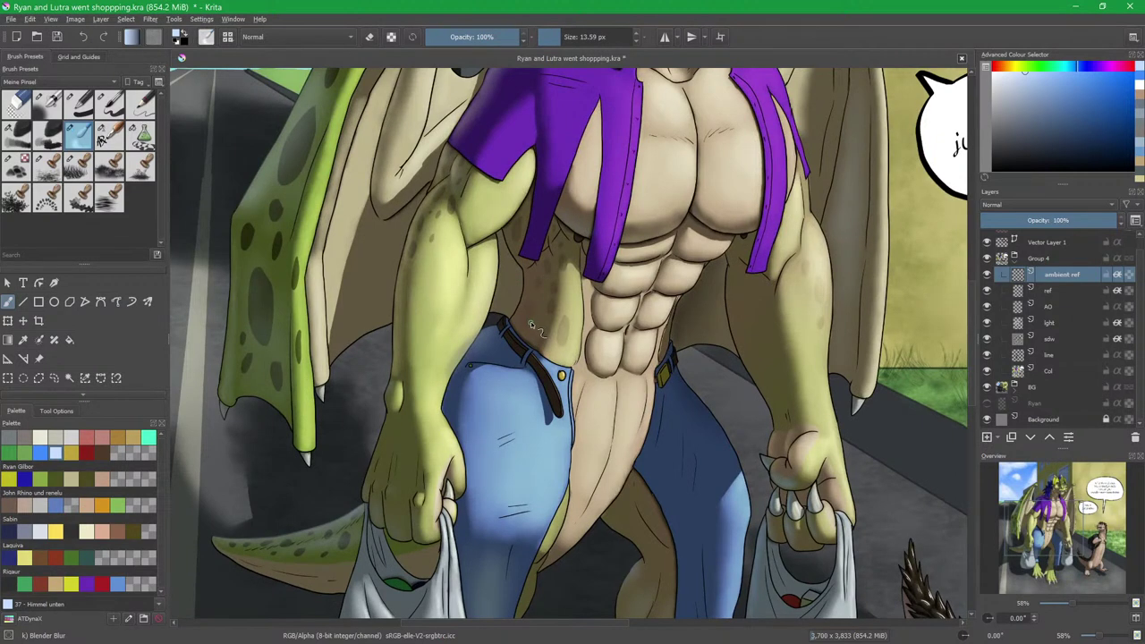
pyautogui.click(1049, 307)
pyautogui.press('/')
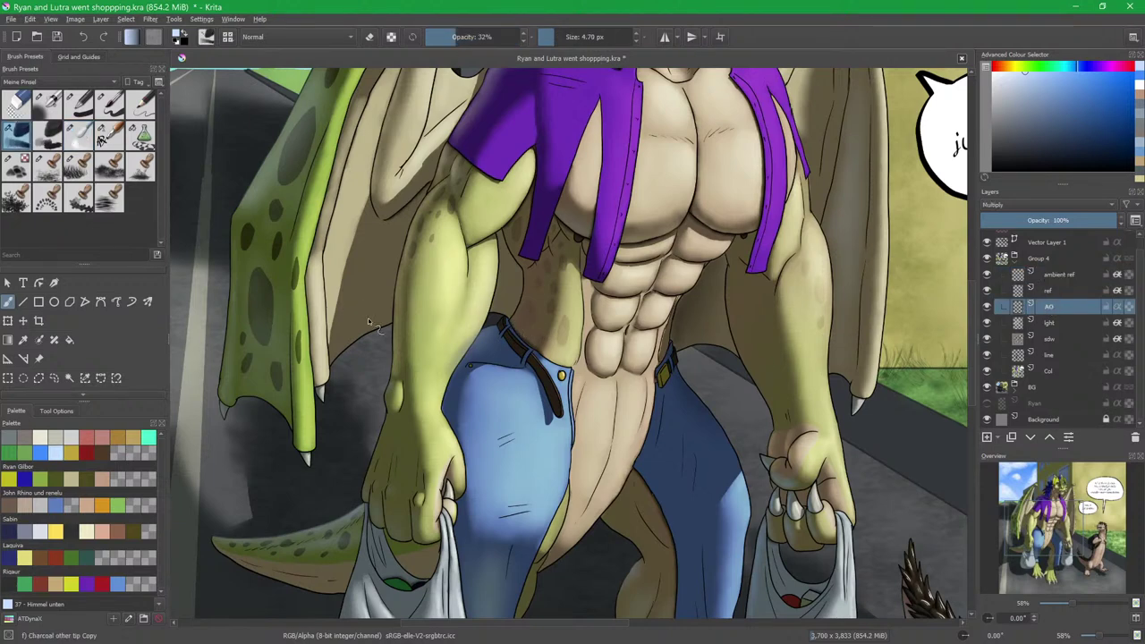
pyautogui.click(14, 443)
pyautogui.click(25, 440)
pyautogui.scroll(5, 414, 291)
pyautogui.moveTo(377, 361); pyautogui.dragTo(347, 390)
pyautogui.moveTo(492, 245); pyautogui.dragTo(503, 246)
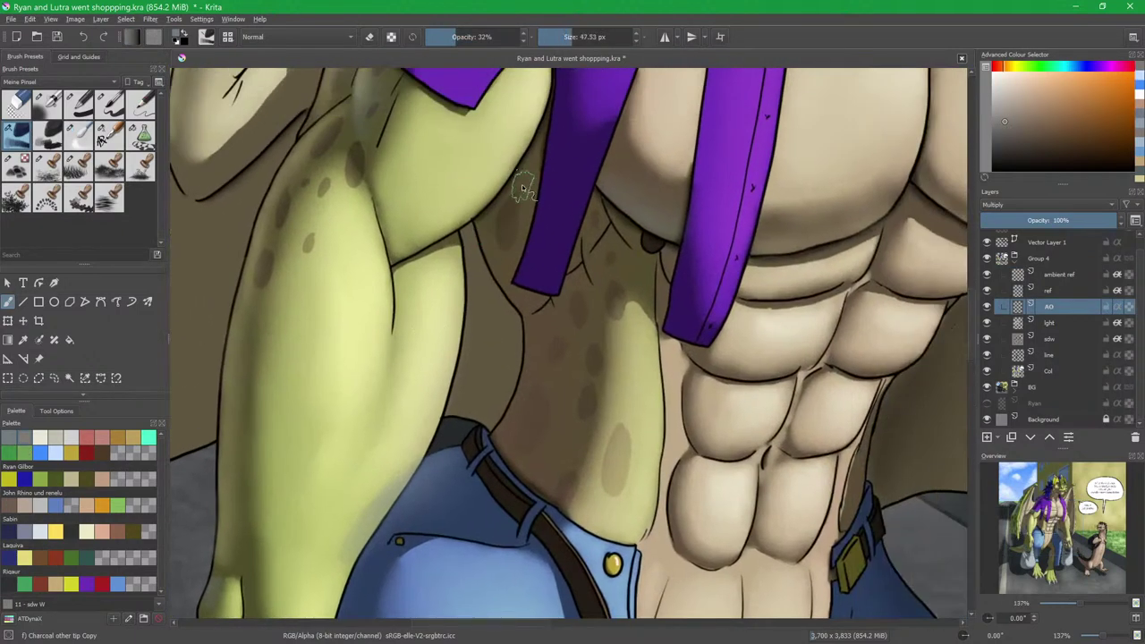
pyautogui.moveTo(536, 189); pyautogui.dragTo(517, 200)
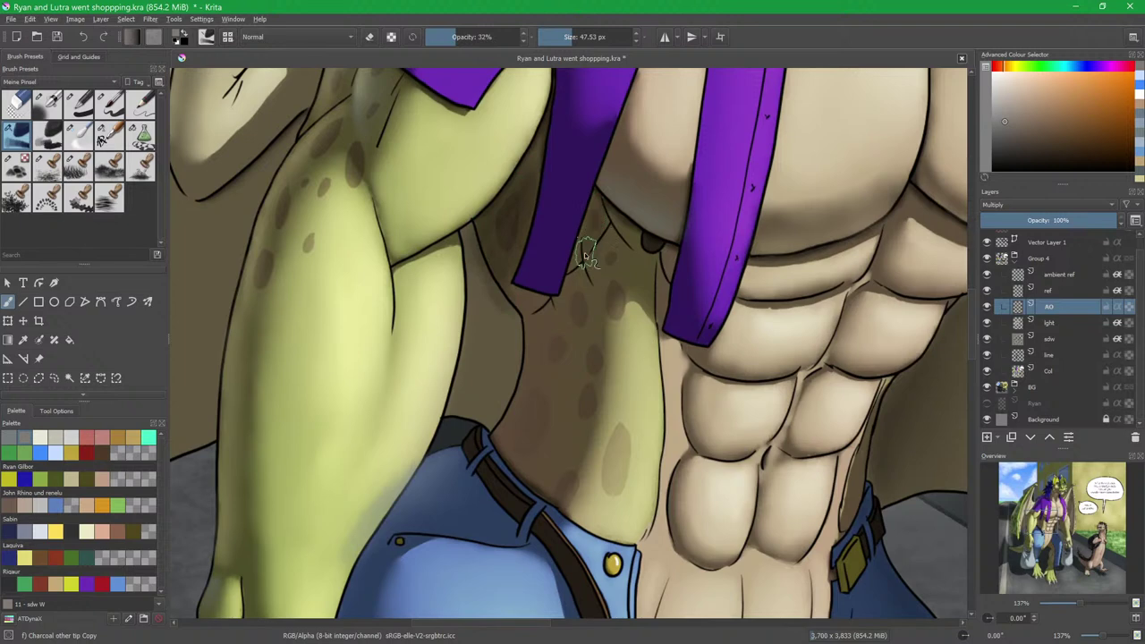
pyautogui.moveTo(476, 258)
pyautogui.mouseDown()
pyautogui.moveTo(518, 382)
pyautogui.moveTo(549, 388)
pyautogui.moveTo(515, 436)
pyautogui.moveTo(541, 342)
pyautogui.moveTo(501, 400)
pyautogui.moveTo(477, 248)
pyautogui.moveTo(489, 346)
pyautogui.moveTo(531, 183)
pyautogui.moveTo(499, 284)
pyautogui.mouseUp()
pyautogui.press('/')
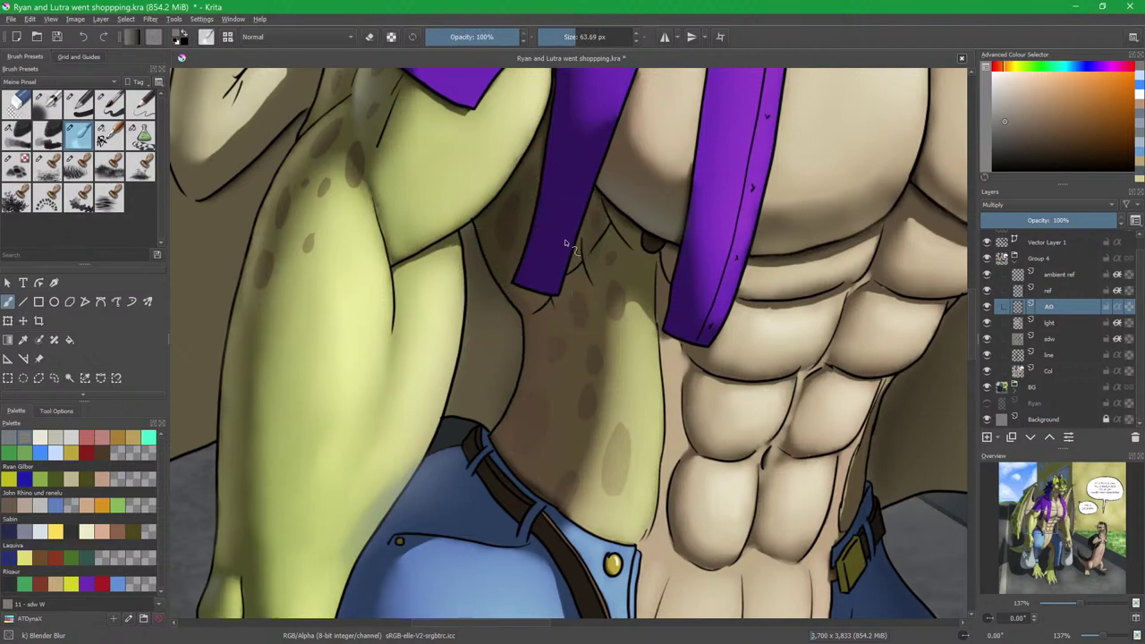
# On the ambient ref layer, paint tan reflected light along the inner edge of the dragon's shaded forearm and blend it at 72.40 px.
pyautogui.scroll(-4, 575, 253)
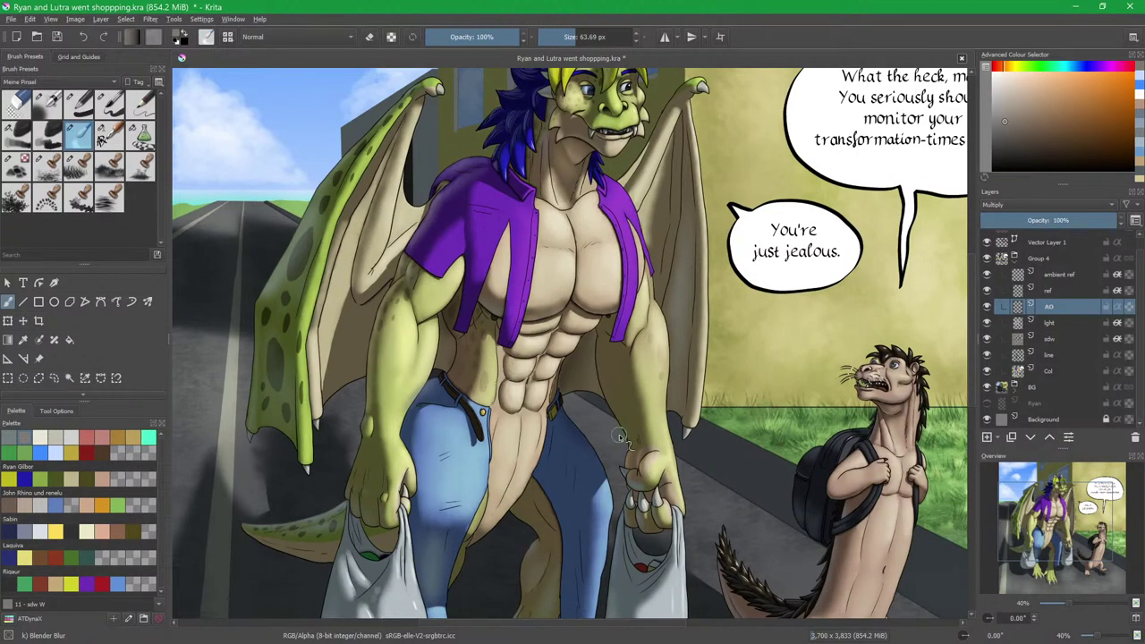
pyautogui.moveTo(623, 439); pyautogui.dragTo(605, 356)
pyautogui.scroll(2, 605, 356)
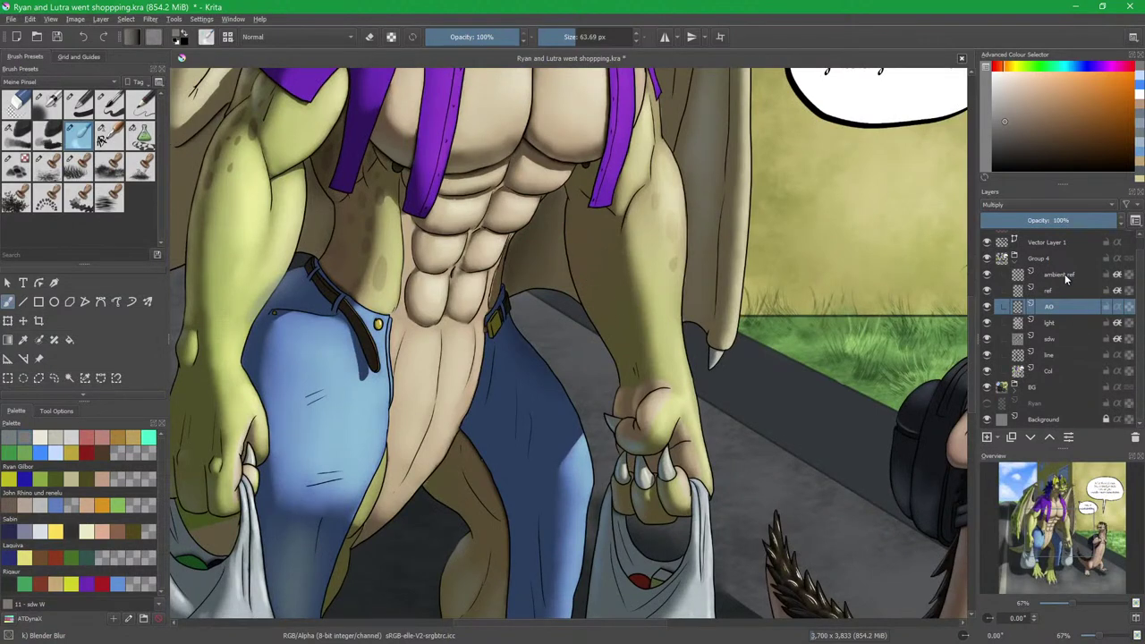
pyautogui.click(1068, 276)
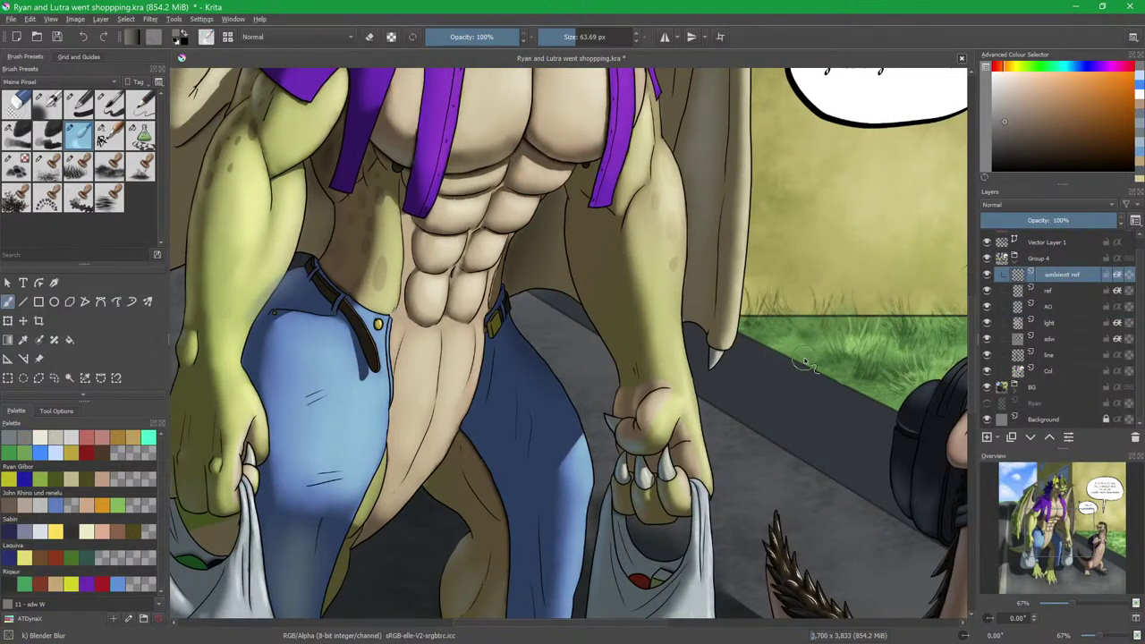
pyautogui.hotkey('alt', 'Tab')
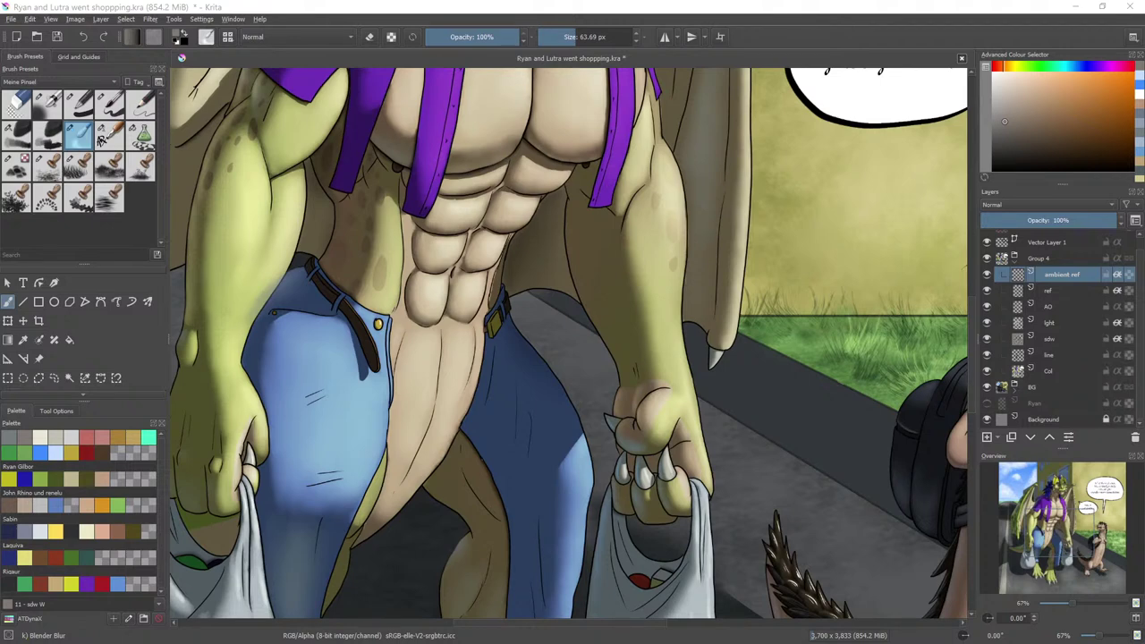
pyautogui.click(774, 53)
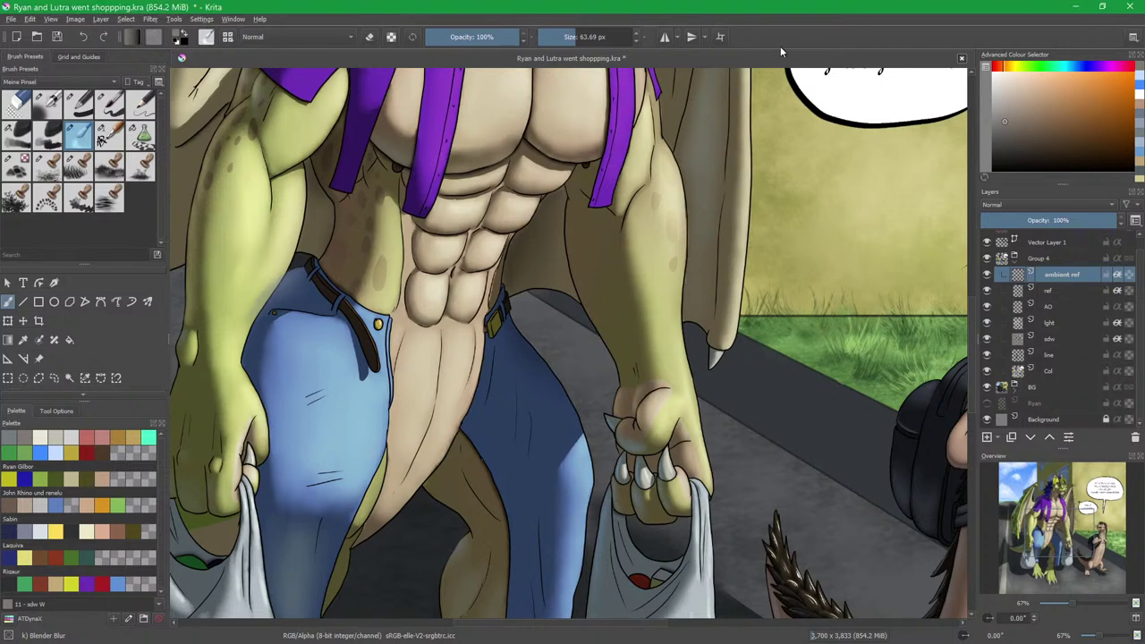
pyautogui.moveTo(578, 197); pyautogui.dragTo(573, 274)
pyautogui.moveTo(542, 324); pyautogui.dragTo(545, 274)
pyautogui.keyDown('ctrl'); pyautogui.click(452, 274); pyautogui.keyUp('ctrl')
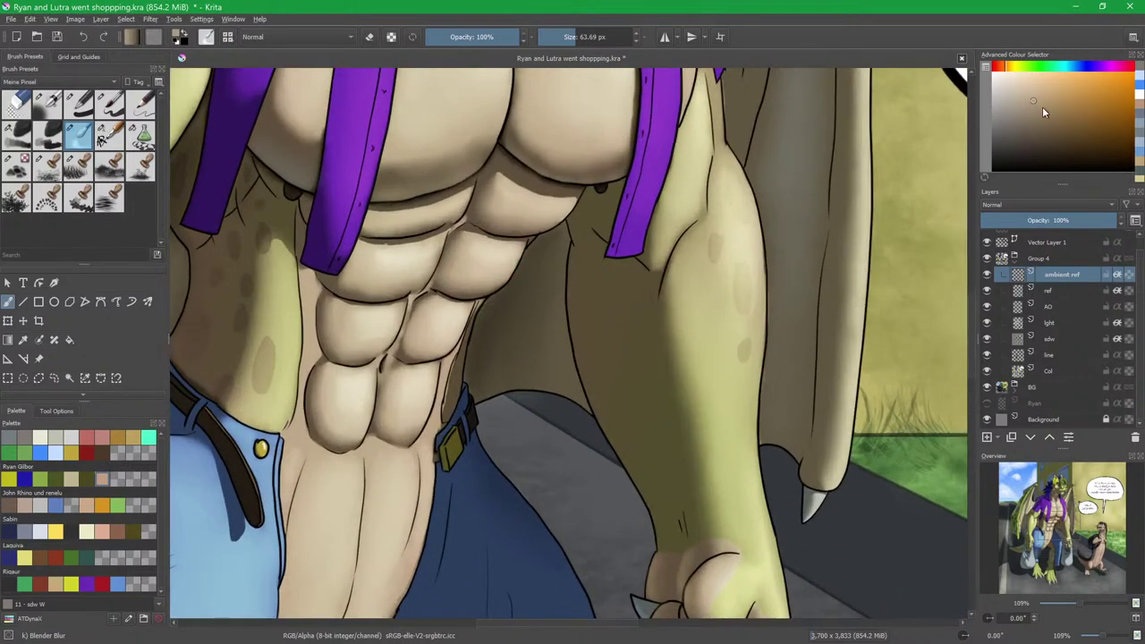
pyautogui.press('/')
pyautogui.moveTo(608, 327); pyautogui.dragTo(592, 258)
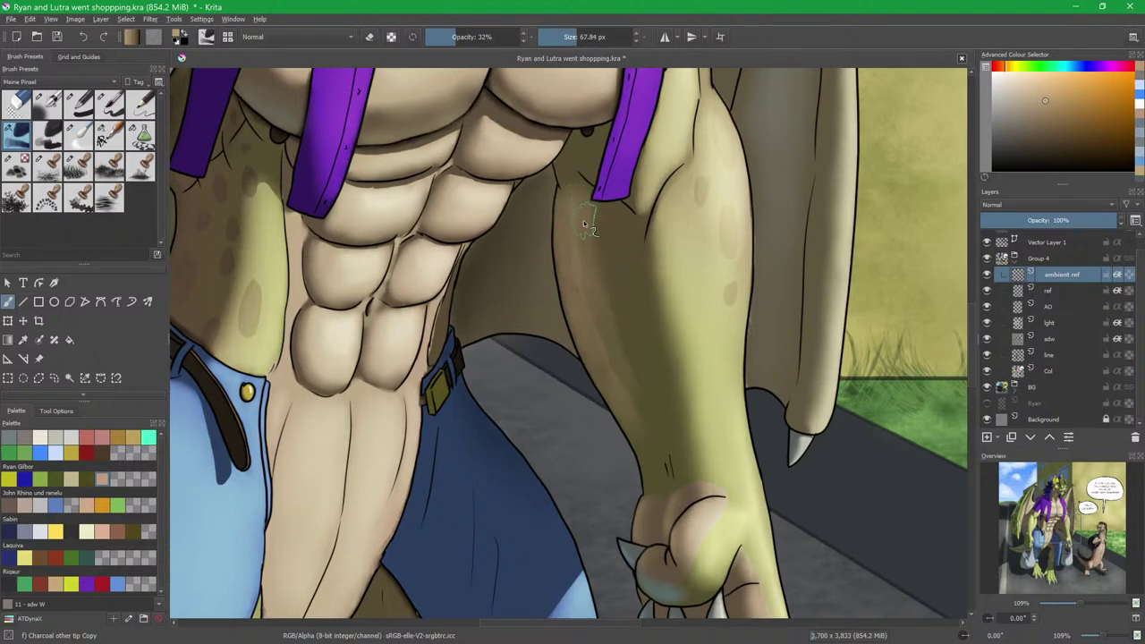
pyautogui.moveTo(565, 206); pyautogui.dragTo(580, 309)
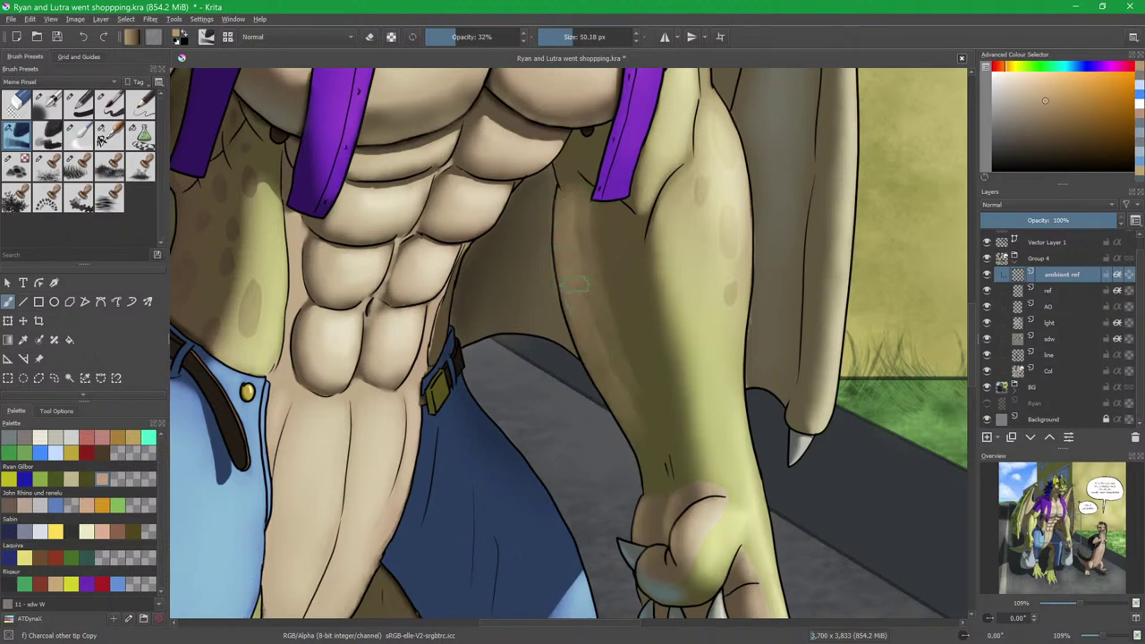
pyautogui.moveTo(564, 245); pyautogui.dragTo(591, 360)
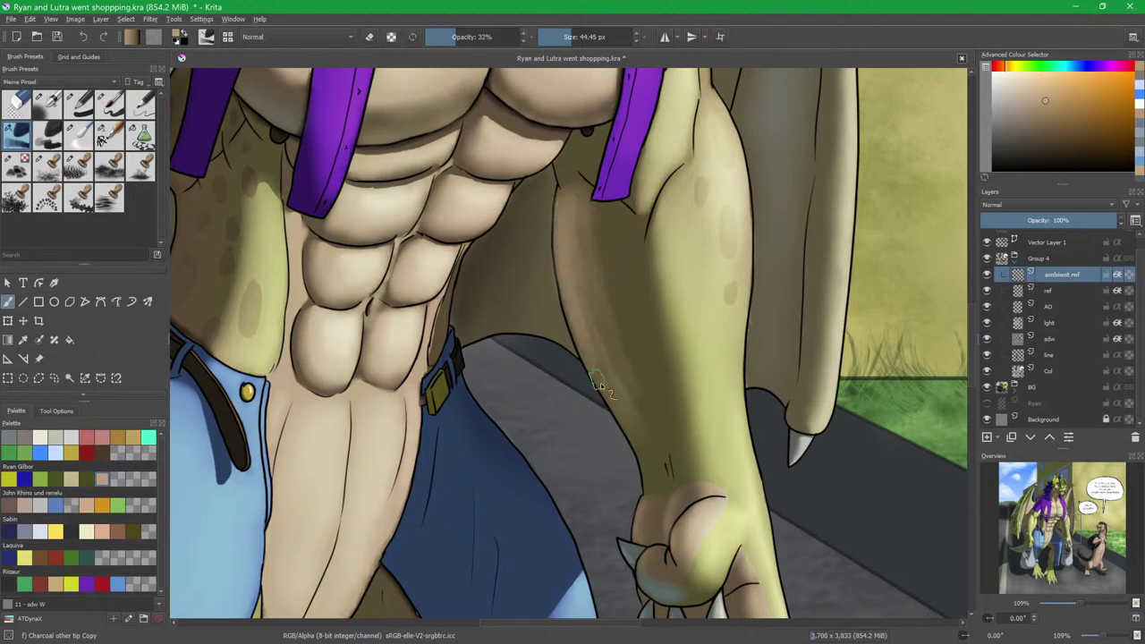
pyautogui.press('/')
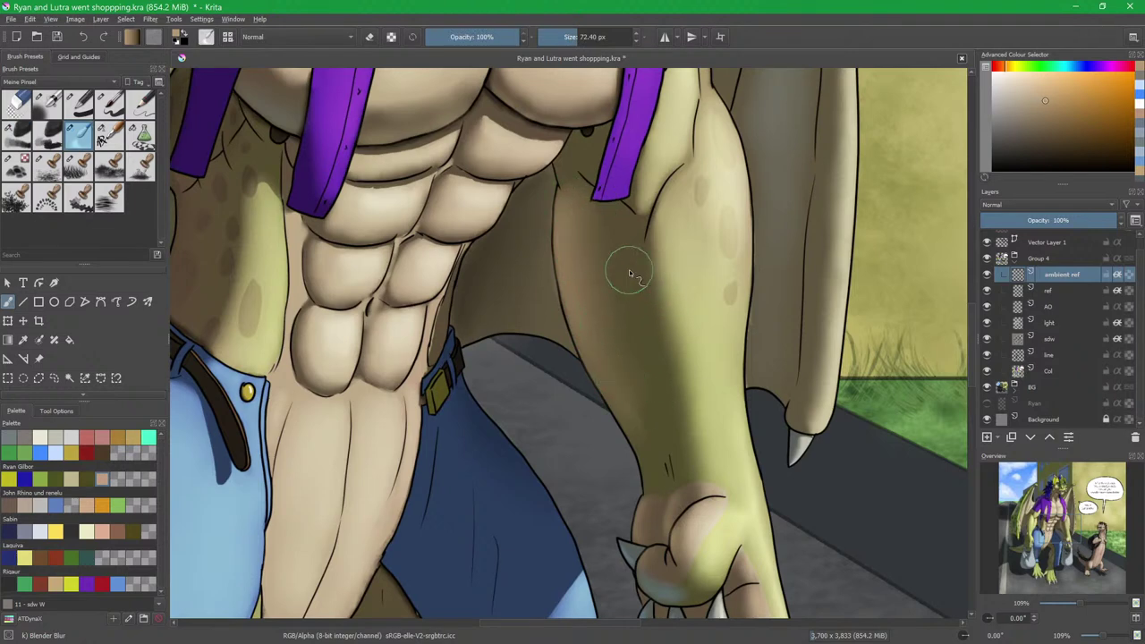
pyautogui.moveTo(616, 266); pyautogui.dragTo(635, 346)
# Add reflected light to the creases between the dragon's chest and shaded arm with a 16.85 px brush and blend it.
pyautogui.scroll(3, 626, 336)
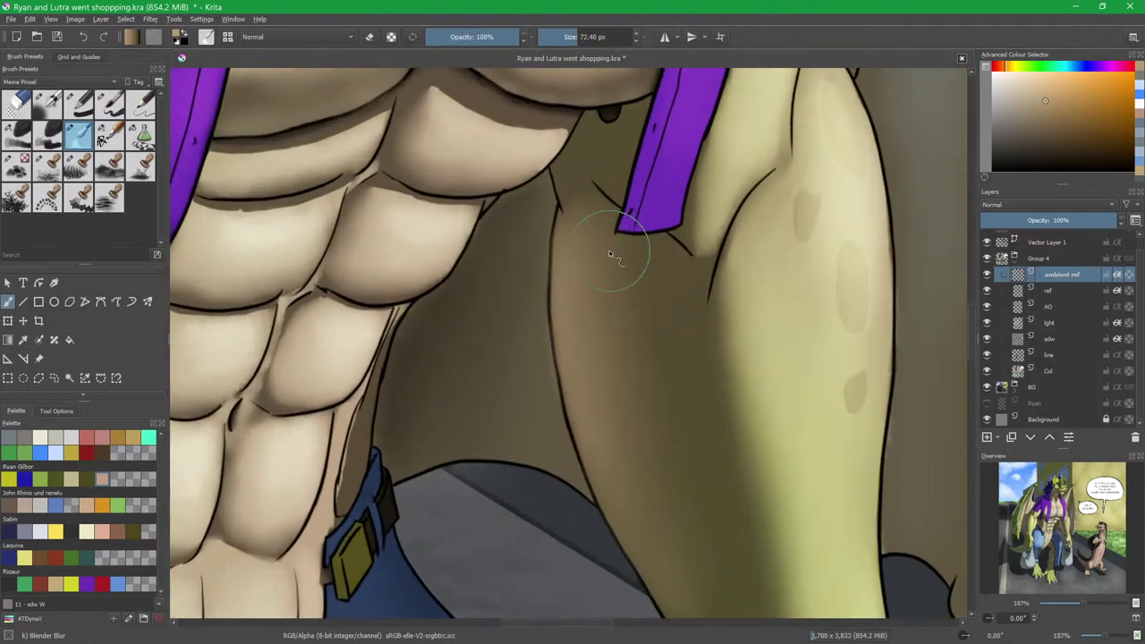
pyautogui.press('/')
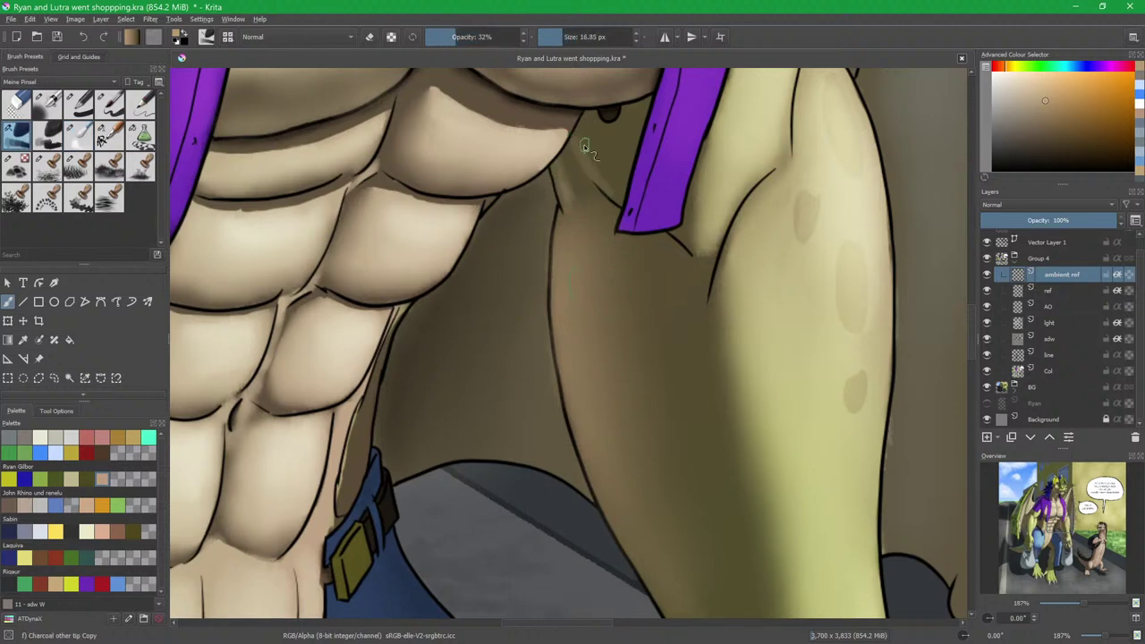
pyautogui.press('/')
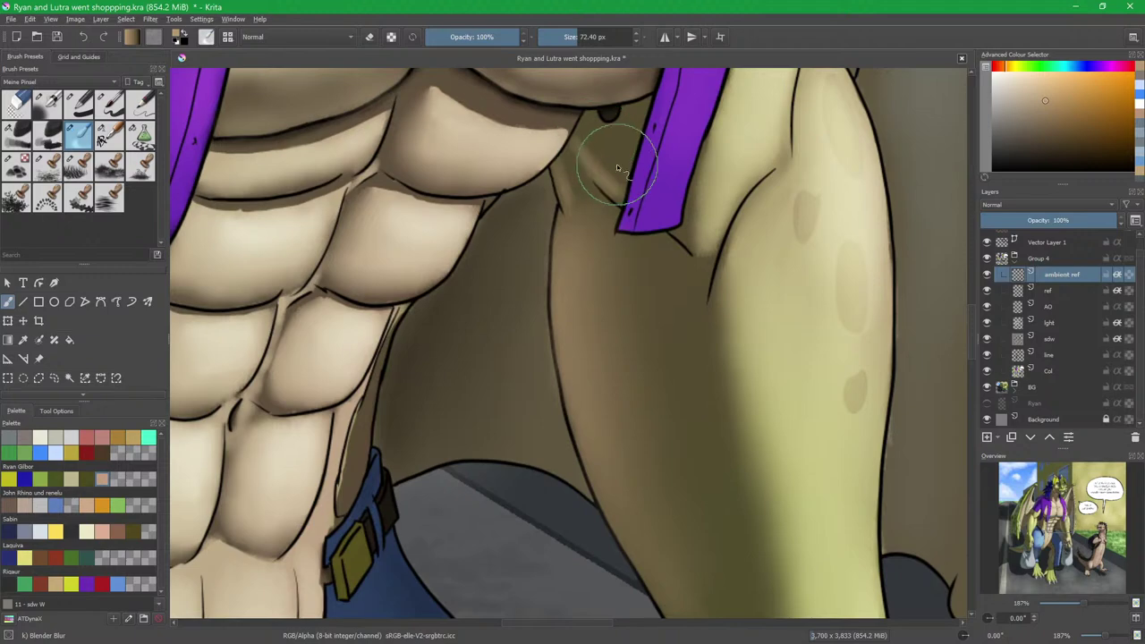
pyautogui.moveTo(597, 195); pyautogui.dragTo(572, 189)
pyautogui.moveTo(604, 243); pyautogui.dragTo(658, 336)
pyautogui.moveTo(667, 349); pyautogui.dragTo(625, 205)
# Save the illustration, collapse Group 4, expand the BG group and select Paint Layer 5.
pyautogui.press('/')
pyautogui.moveTo(653, 302)
pyautogui.mouseDown()
pyautogui.moveTo(661, 336)
pyautogui.moveTo(639, 349)
pyautogui.moveTo(662, 331)
pyautogui.moveTo(631, 341)
pyautogui.mouseUp()
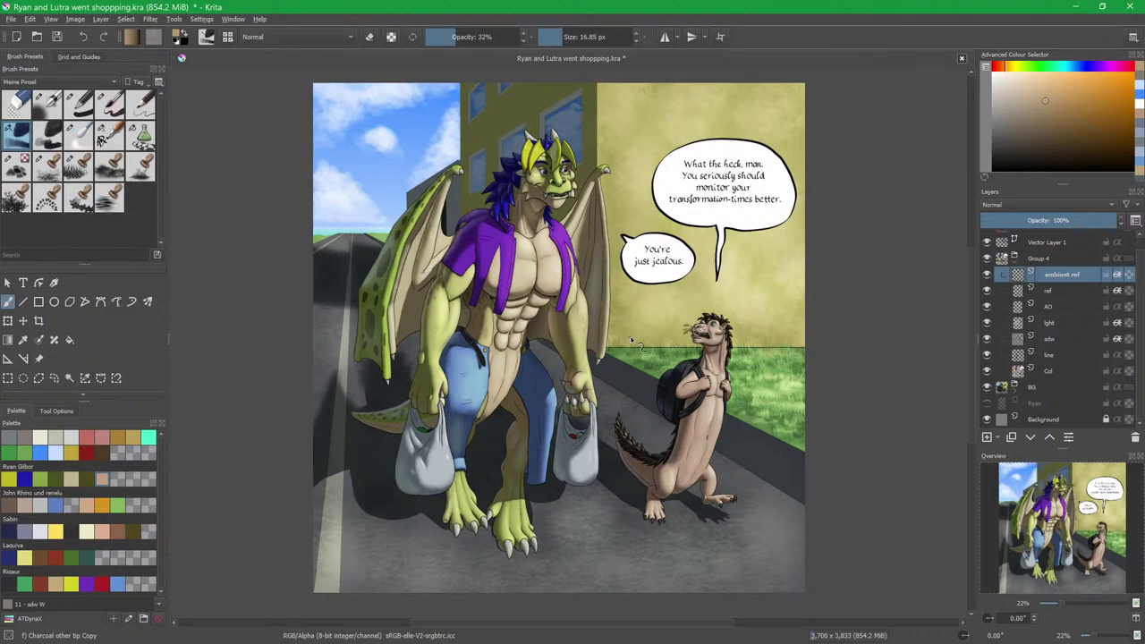
pyautogui.click(1015, 260)
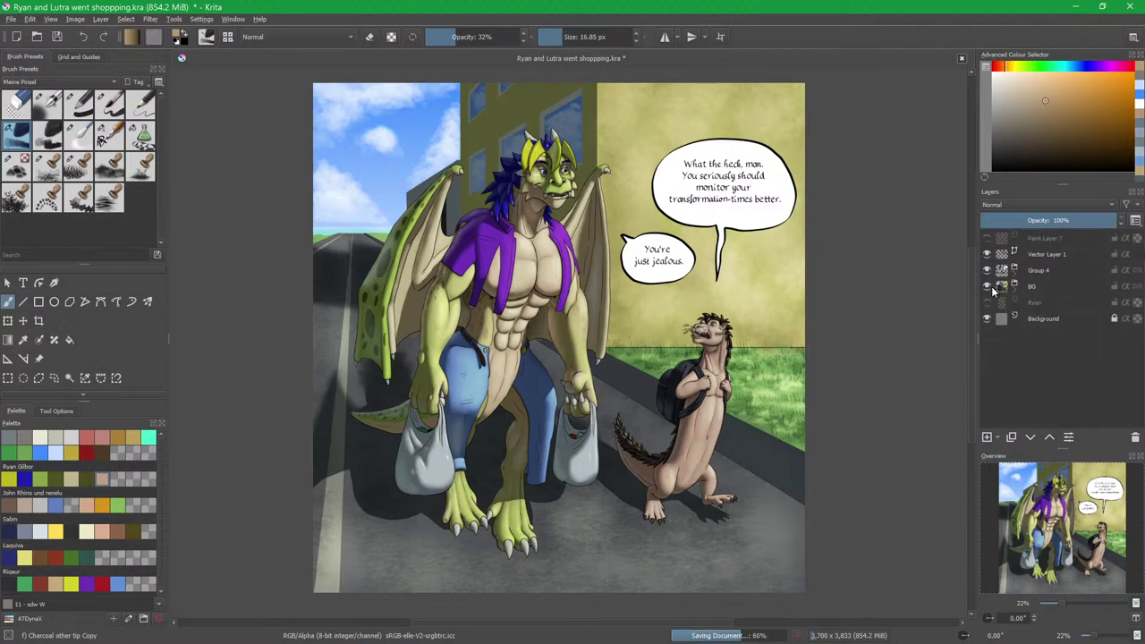
pyautogui.click(1015, 287)
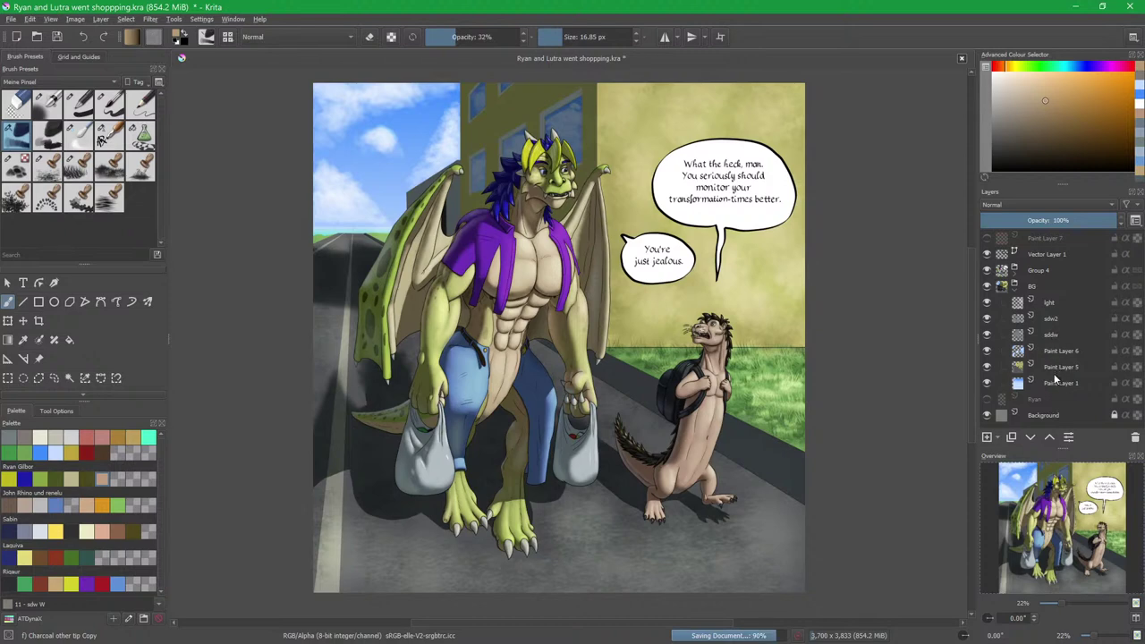
pyautogui.click(1059, 366)
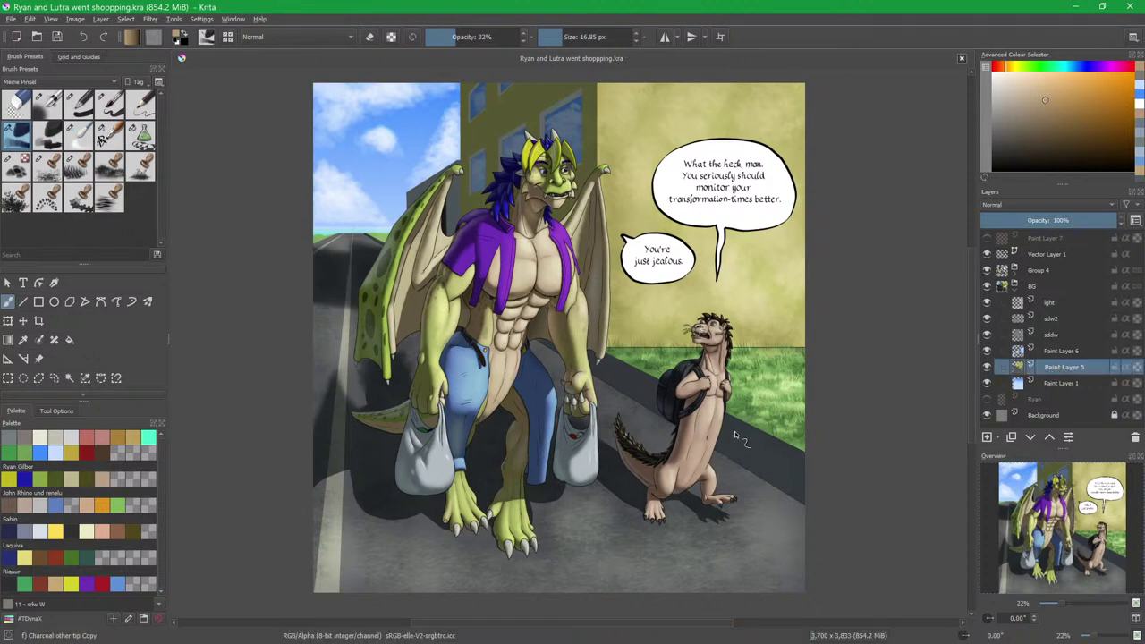
pyautogui.moveTo(379, 287); pyautogui.dragTo(499, 266)
pyautogui.moveTo(499, 267); pyautogui.dragTo(510, 313)
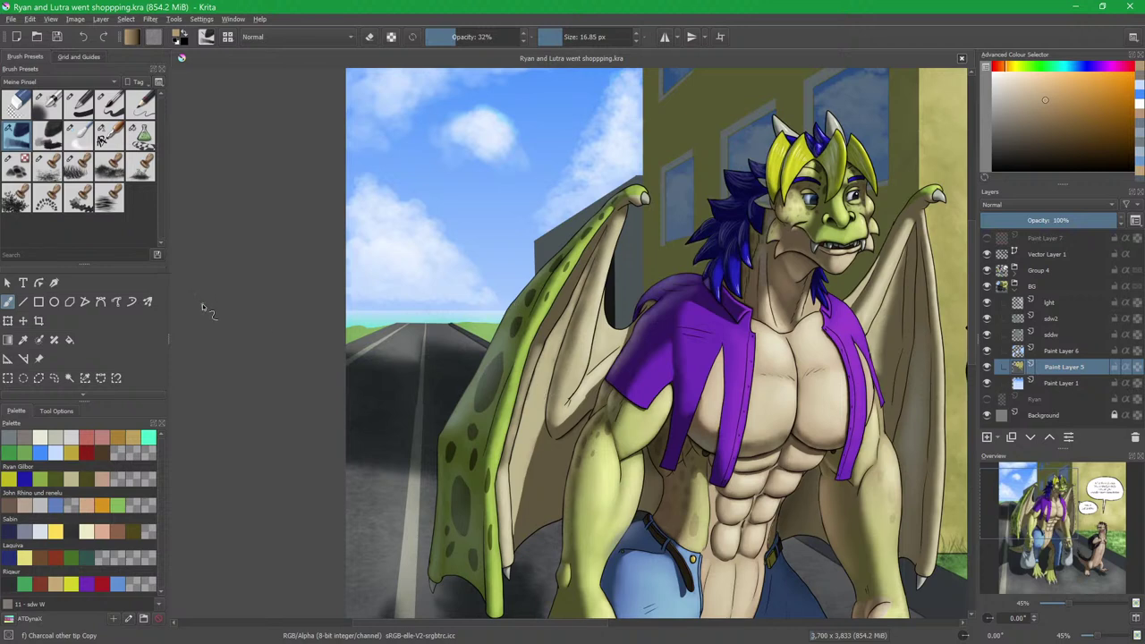
pyautogui.moveTo(205, 305); pyautogui.dragTo(237, 290)
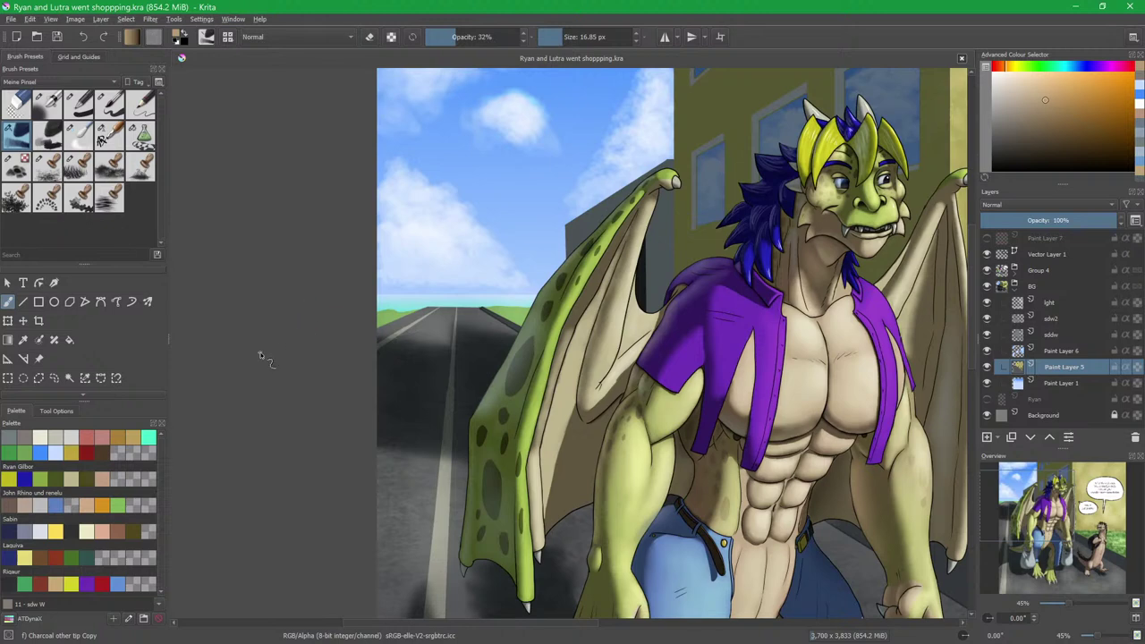
# On a new layer above Paint Layer 5, draw a very dark brown bare tree with three branches beside the road using the Shapes Fill brush.
pyautogui.click(134, 438)
pyautogui.click(117, 440)
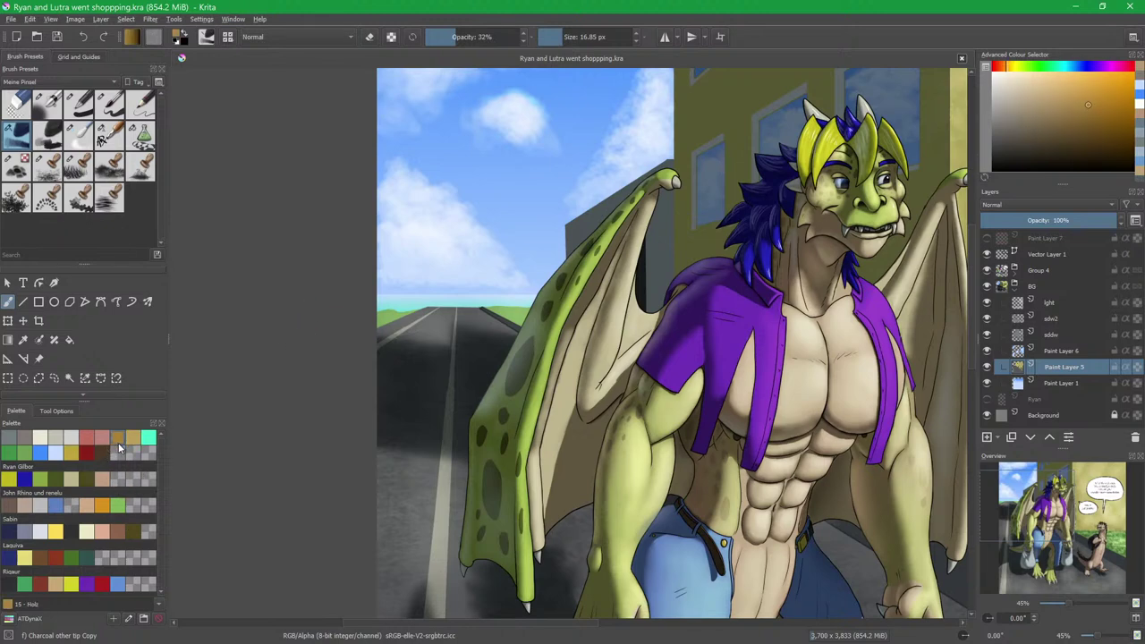
pyautogui.moveTo(1092, 134); pyautogui.dragTo(1091, 165)
pyautogui.click(134, 136)
pyautogui.scroll(1, 524, 322)
pyautogui.scroll(1, 524, 323)
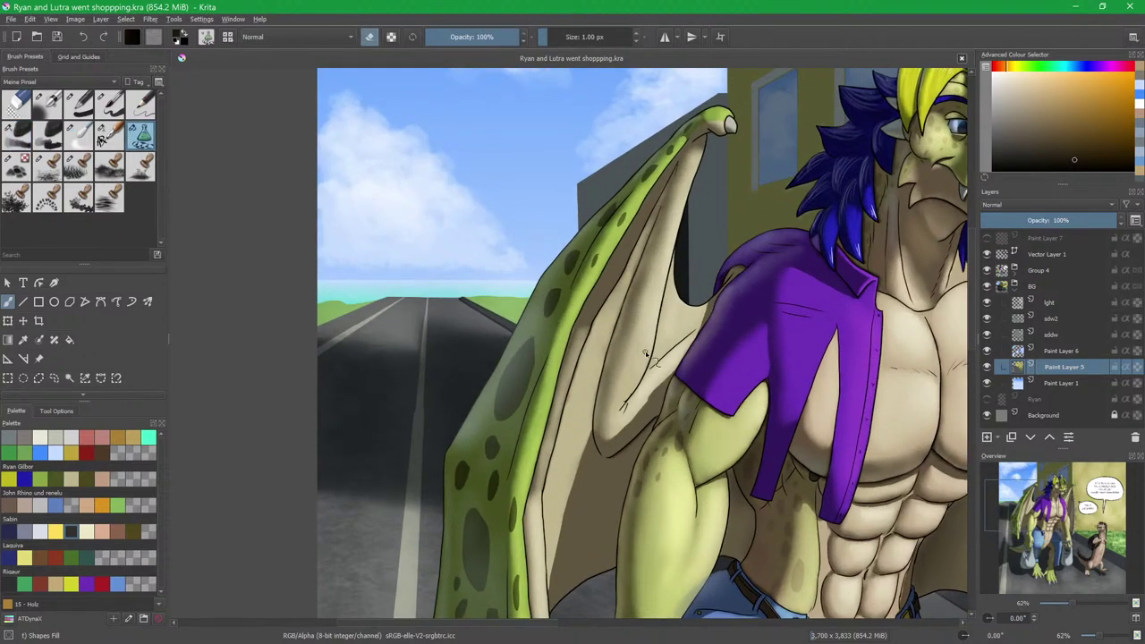
pyautogui.press('Insert')
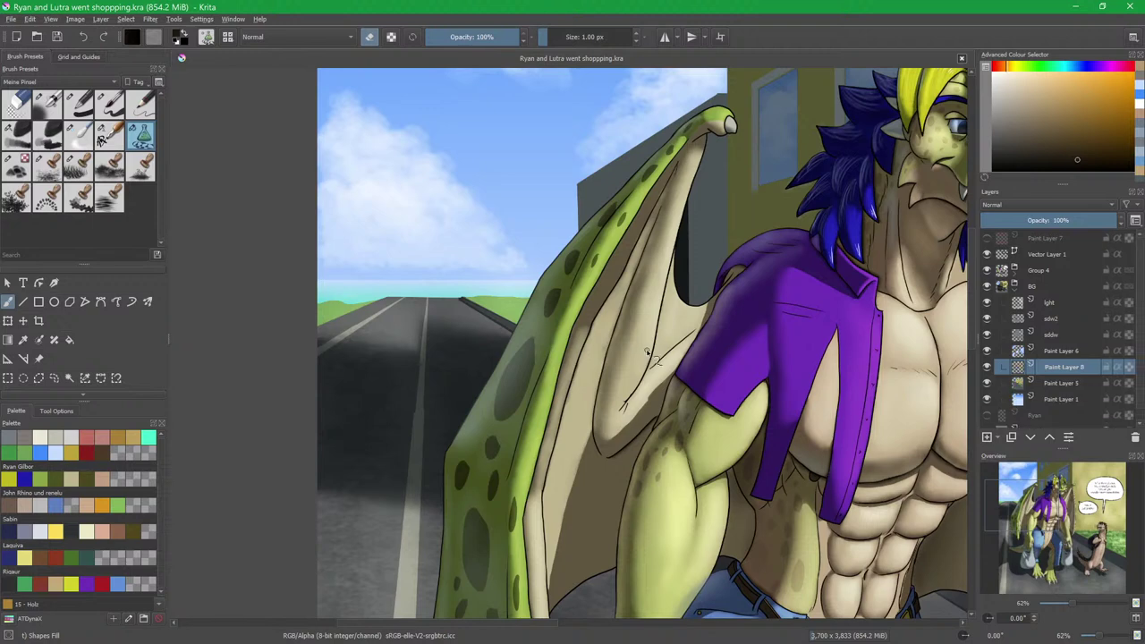
pyautogui.click(525, 251)
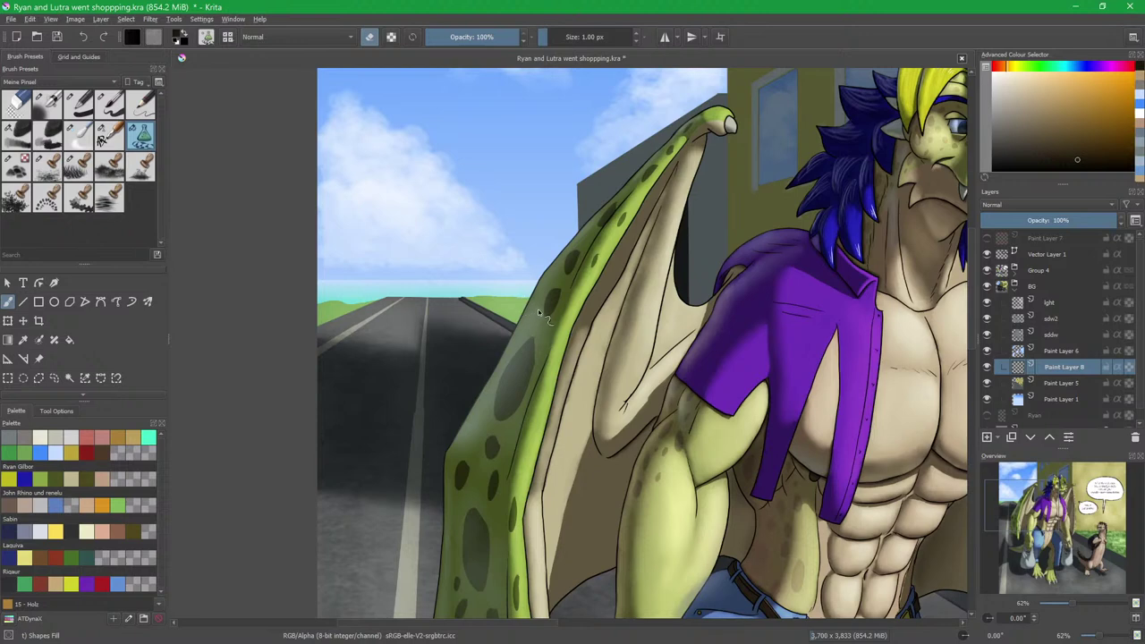
pyautogui.press('e')
pyautogui.moveTo(524, 250)
pyautogui.mouseDown()
pyautogui.moveTo(522, 317)
pyautogui.moveTo(538, 313)
pyautogui.moveTo(540, 244)
pyautogui.moveTo(529, 259)
pyautogui.moveTo(502, 222)
pyautogui.moveTo(526, 262)
pyautogui.mouseUp()
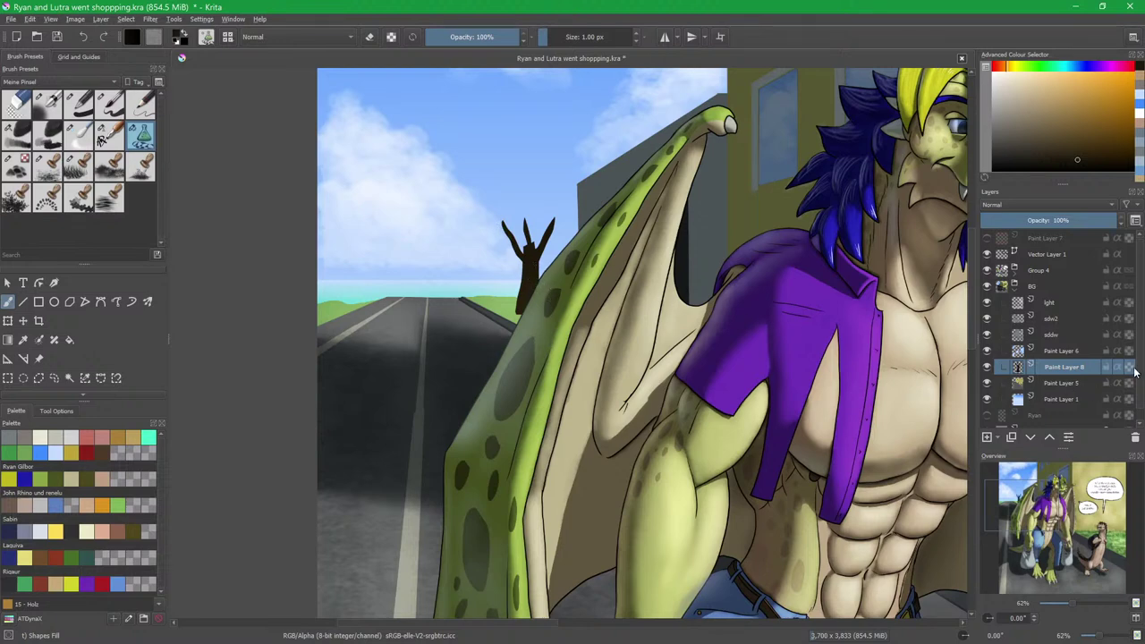
# Lock the tree layer's alpha and shade the trunk and branches in mid-brown with the Charcoal other tip Copy brush at 32% opacity.
pyautogui.moveTo(535, 305)
pyautogui.mouseDown()
pyautogui.moveTo(529, 281)
pyautogui.moveTo(550, 306)
pyautogui.mouseUp()
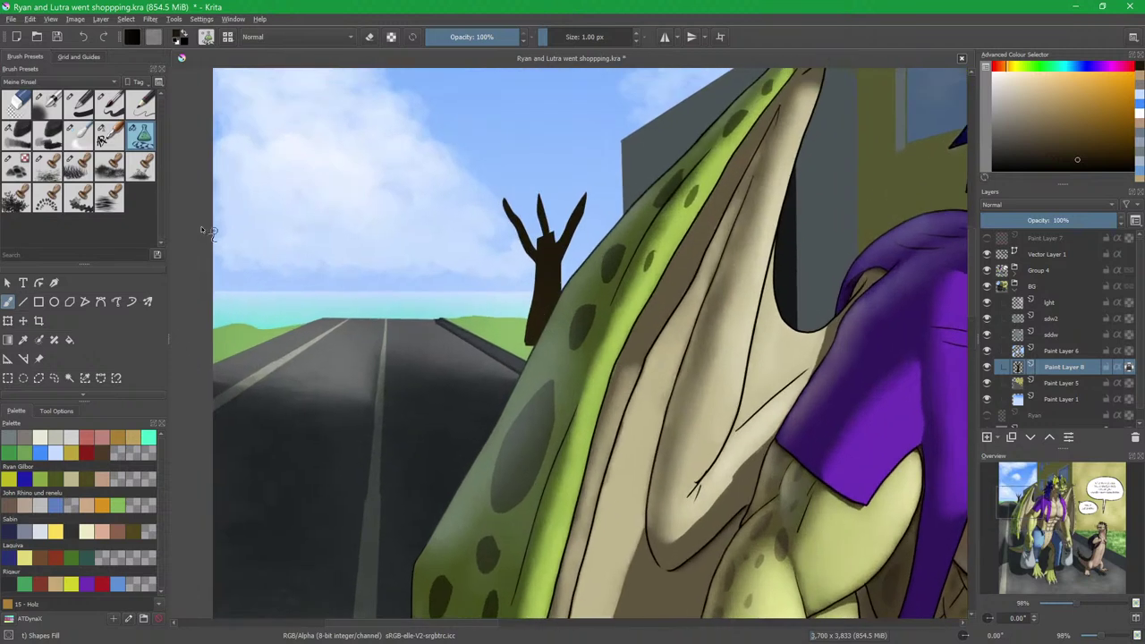
pyautogui.click(18, 136)
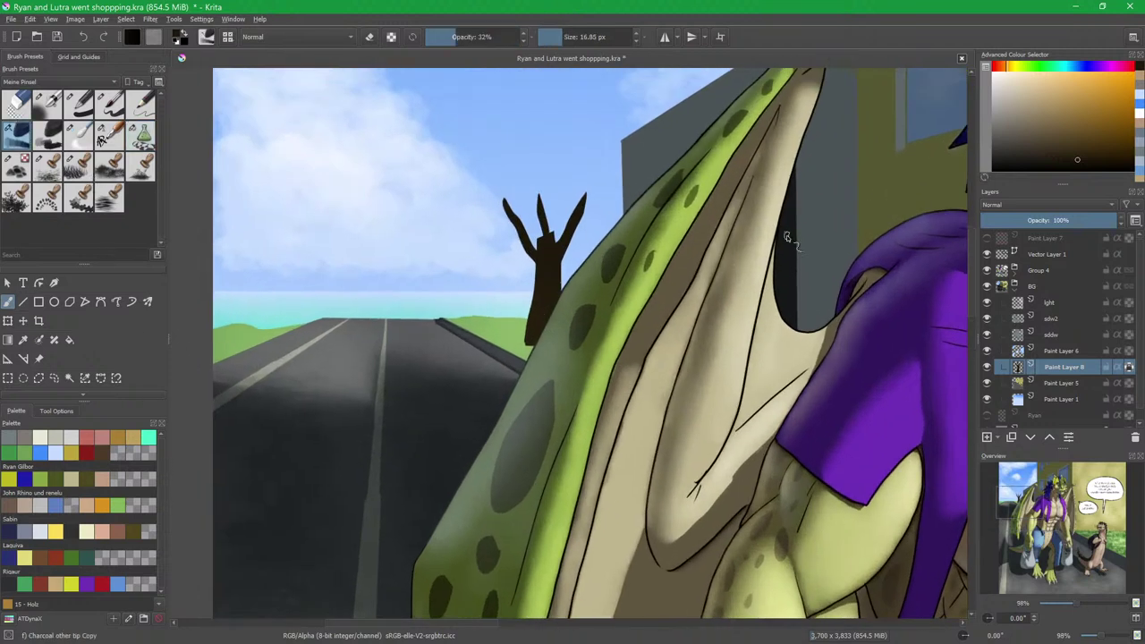
pyautogui.click(1078, 133)
pyautogui.click(1072, 131)
pyautogui.click(1005, 69)
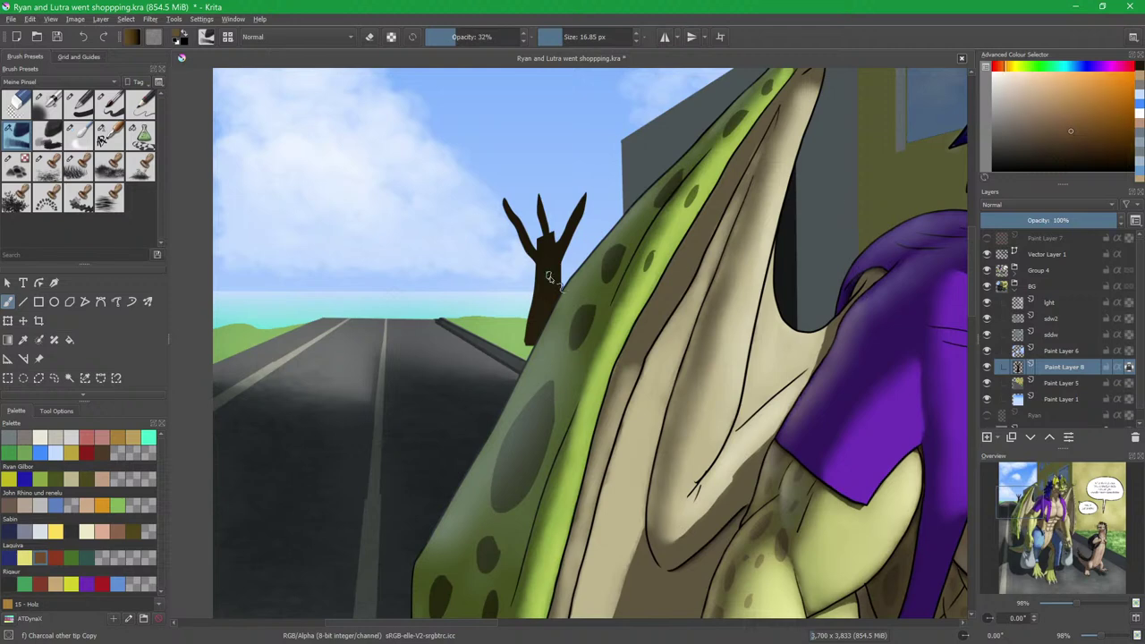
pyautogui.moveTo(547, 250)
pyautogui.keyDown('shift'); pyautogui.mouseDown()
pyautogui.moveTo(555, 316)
pyautogui.moveTo(540, 326)
pyautogui.moveTo(540, 287)
pyautogui.moveTo(533, 325)
pyautogui.moveTo(555, 285)
pyautogui.moveTo(546, 258)
pyautogui.moveTo(529, 319)
pyautogui.mouseUp(); pyautogui.keyUp('shift')
pyautogui.scroll(4, 559, 271)
pyautogui.keyDown('shift'); pyautogui.moveTo(561, 271); pyautogui.dragTo(545, 271); pyautogui.keyUp('shift')
pyautogui.press('[')
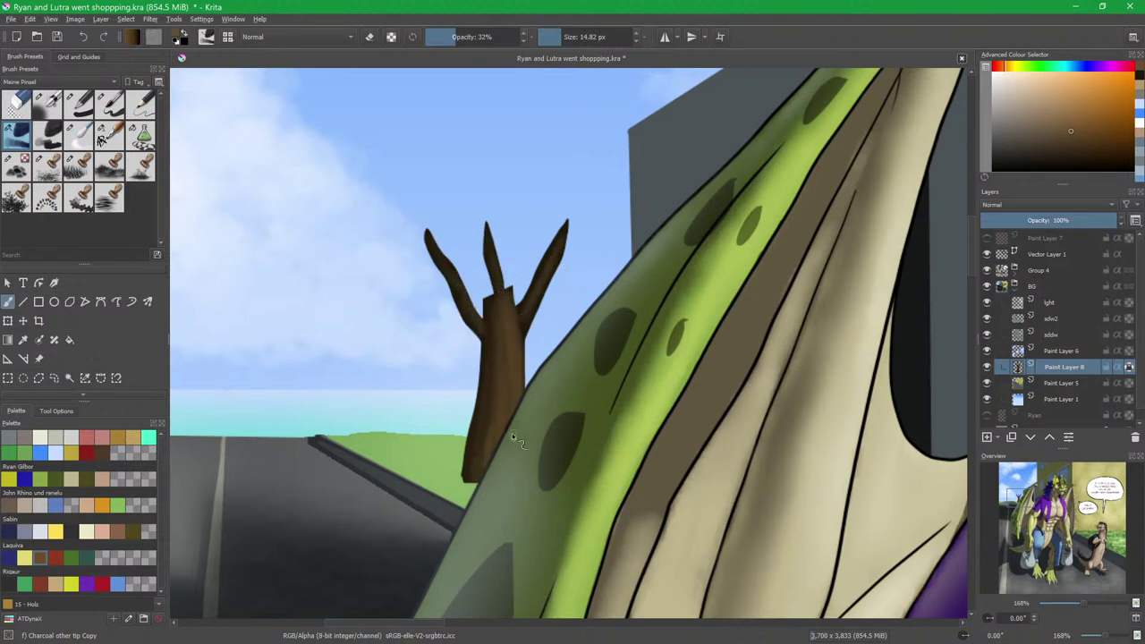
# Paint progressively lighter orange-brown bark highlights along the tree trunk and branches, reducing the brush to 14.75 px for the branches.
pyautogui.click(1057, 101)
pyautogui.moveTo(504, 305)
pyautogui.mouseDown()
pyautogui.moveTo(516, 458)
pyautogui.moveTo(499, 475)
pyautogui.mouseUp()
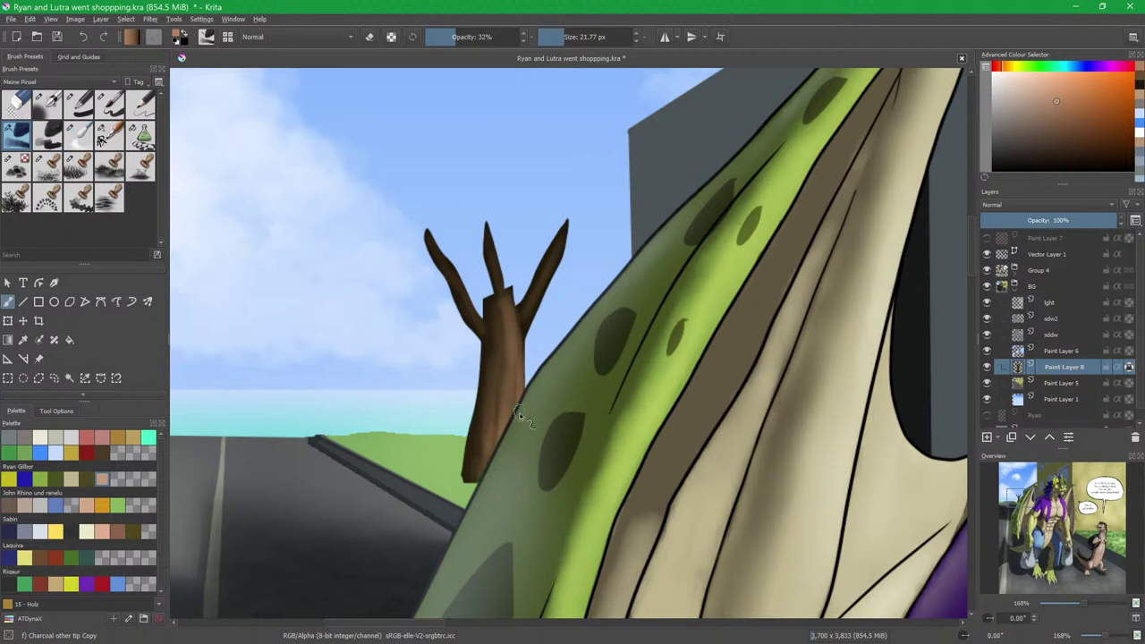
pyautogui.moveTo(1056, 90); pyautogui.dragTo(1046, 80)
pyautogui.moveTo(519, 338)
pyautogui.keyDown('shift'); pyautogui.mouseDown()
pyautogui.moveTo(507, 336)
pyautogui.moveTo(511, 315)
pyautogui.moveTo(504, 429)
pyautogui.mouseUp(); pyautogui.keyUp('shift')
pyautogui.moveTo(509, 291)
pyautogui.mouseDown()
pyautogui.moveTo(520, 434)
pyautogui.moveTo(488, 454)
pyautogui.mouseUp()
pyautogui.moveTo(499, 408); pyautogui.dragTo(495, 466)
pyautogui.keyDown('shift'); pyautogui.moveTo(526, 323); pyautogui.dragTo(537, 293); pyautogui.keyUp('shift')
pyautogui.moveTo(489, 233)
pyautogui.mouseDown()
pyautogui.moveTo(481, 334)
pyautogui.moveTo(511, 327)
pyautogui.moveTo(534, 391)
pyautogui.mouseUp()
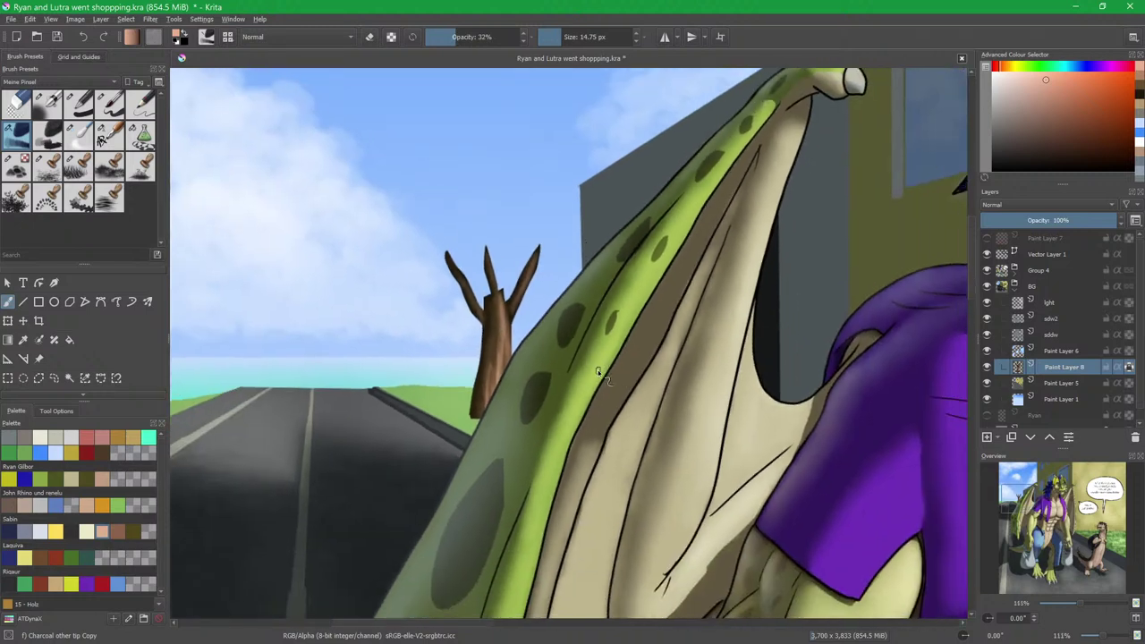
# On a new layer above the trunk, build a very dark green leafy crown with the Stamp Leaves brush at 165 px.
pyautogui.click(17, 202)
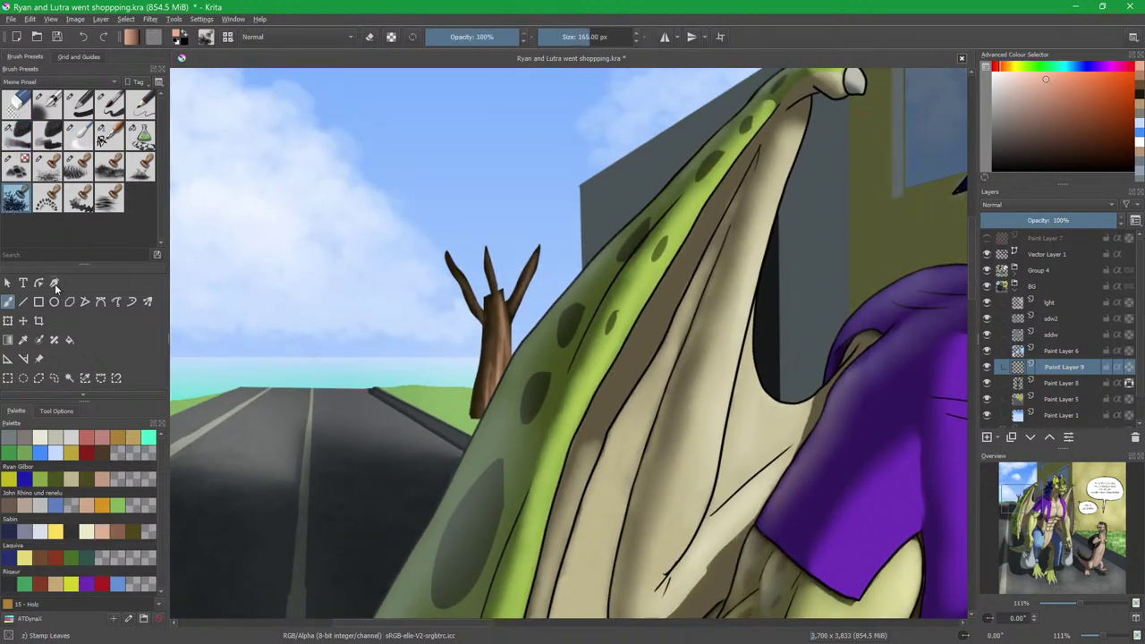
pyautogui.click(20, 459)
pyautogui.click(1071, 161)
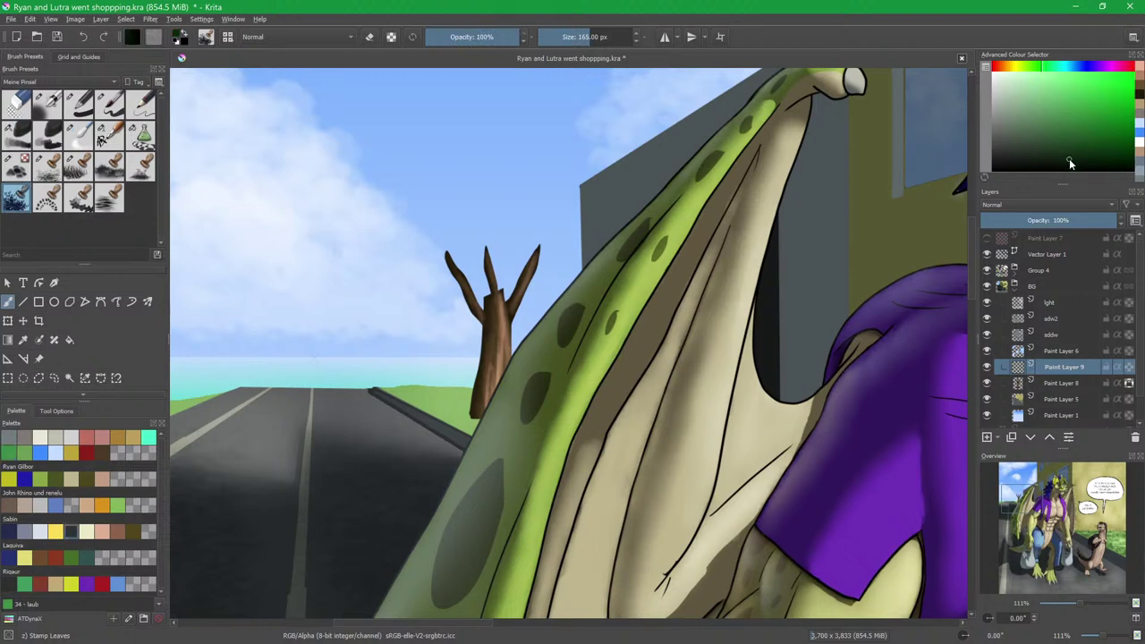
pyautogui.click(1066, 164)
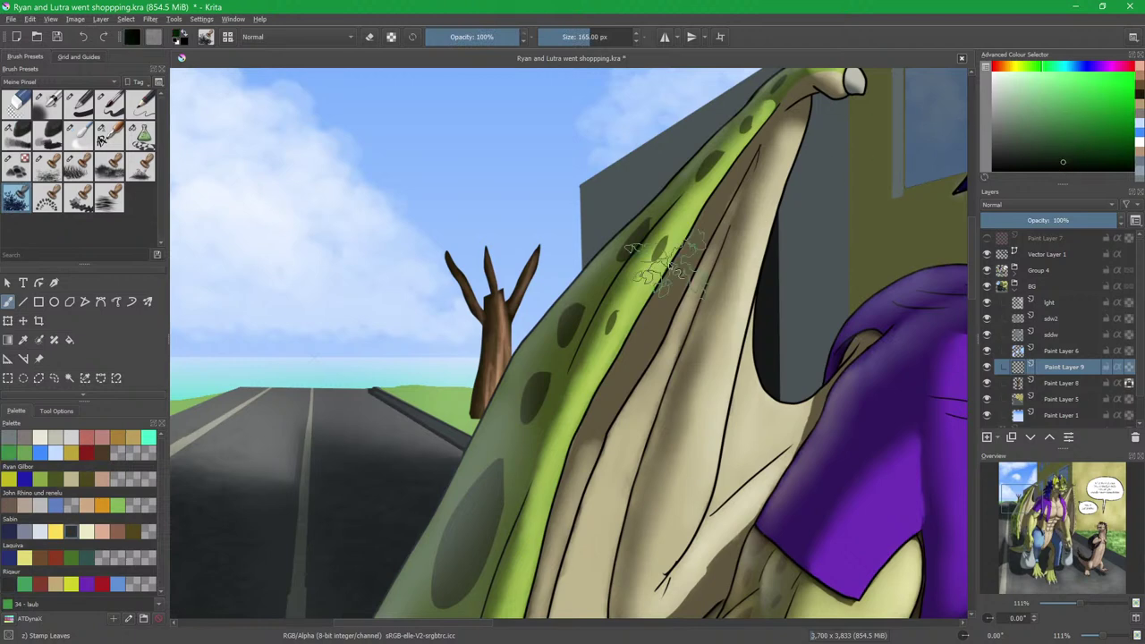
pyautogui.click(1049, 69)
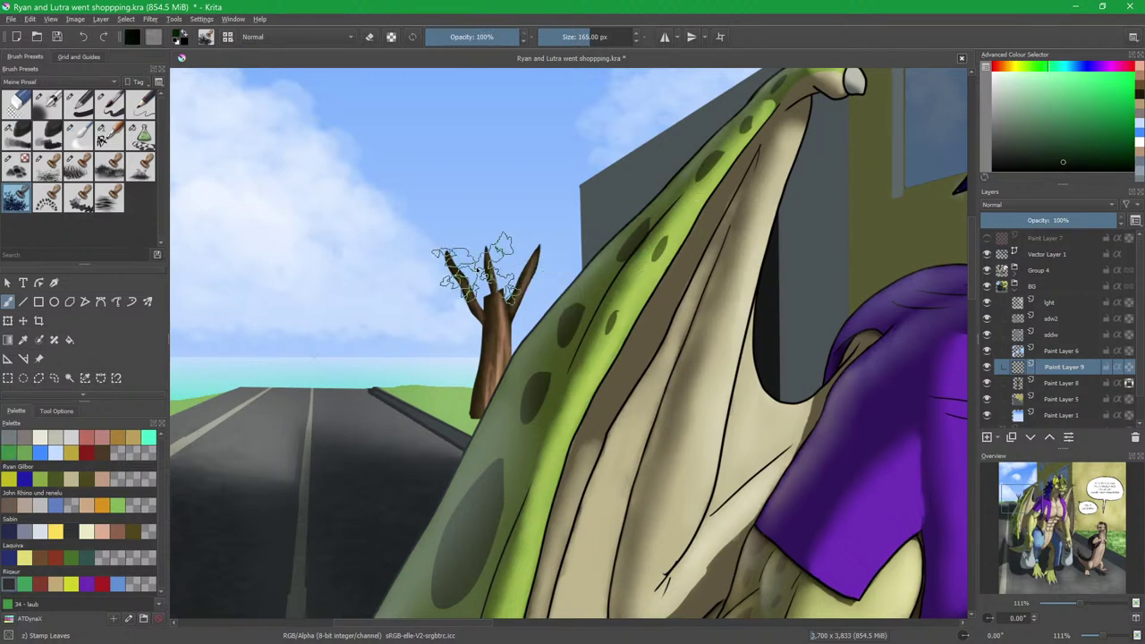
pyautogui.moveTo(484, 261)
pyautogui.mouseDown()
pyautogui.moveTo(448, 241)
pyautogui.moveTo(446, 261)
pyautogui.moveTo(456, 219)
pyautogui.moveTo(448, 318)
pyautogui.moveTo(479, 300)
pyautogui.moveTo(541, 308)
pyautogui.moveTo(528, 201)
pyautogui.moveTo(488, 184)
pyautogui.moveTo(470, 206)
pyautogui.moveTo(483, 170)
pyautogui.moveTo(533, 211)
pyautogui.moveTo(542, 237)
pyautogui.moveTo(528, 268)
pyautogui.moveTo(461, 305)
pyautogui.moveTo(516, 311)
pyautogui.mouseUp()
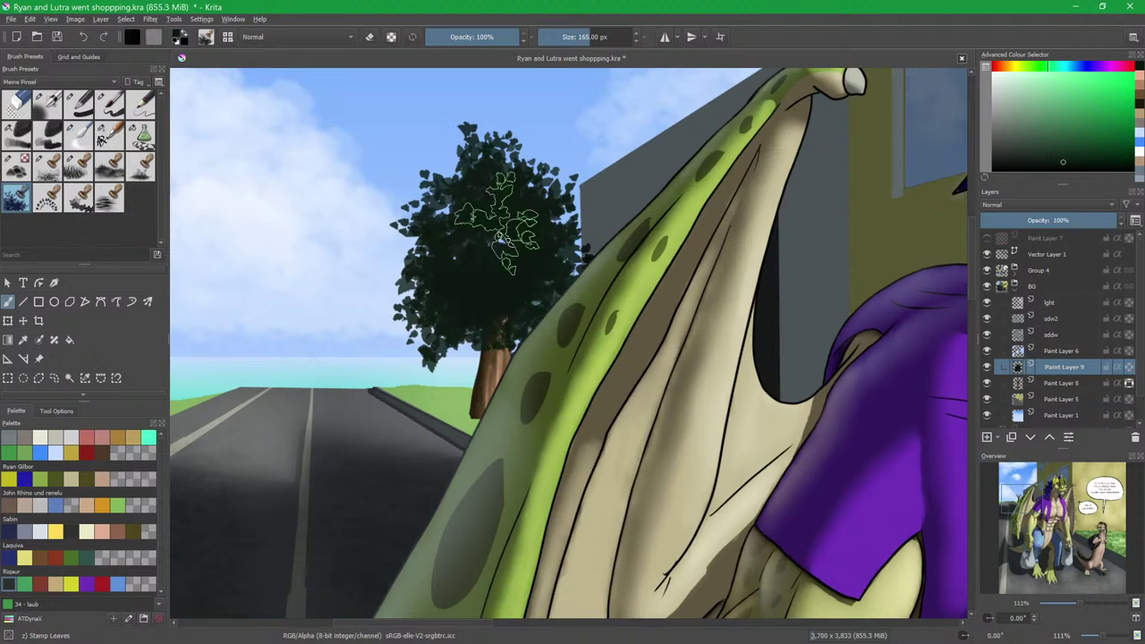
pyautogui.moveTo(438, 313); pyautogui.dragTo(476, 315)
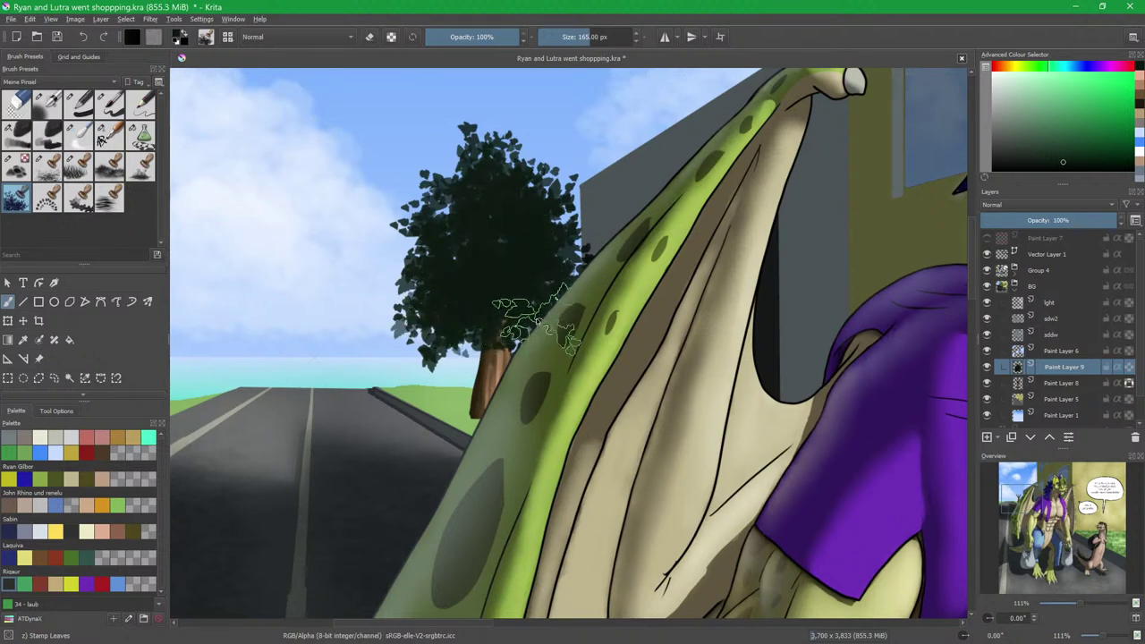
# Erase the foliage overlapping the edge of the grey building using the Shapes Fill brush in eraser mode.
pyautogui.click(146, 139)
pyautogui.press('e')
pyautogui.moveTo(603, 294); pyautogui.dragTo(585, 200)
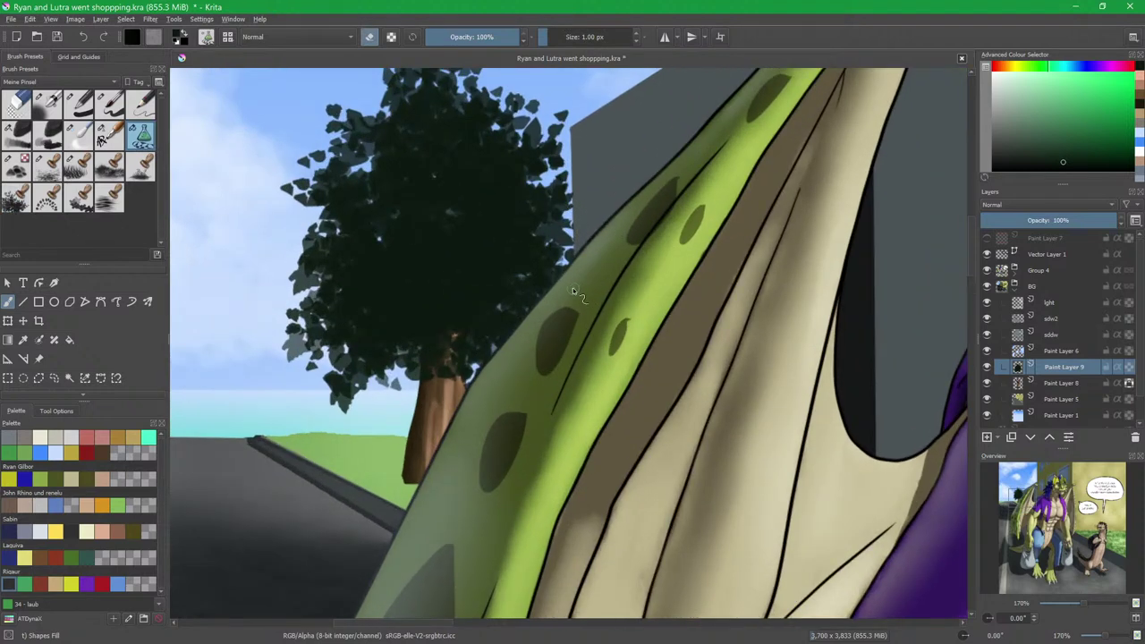
pyautogui.scroll(-2, 574, 289)
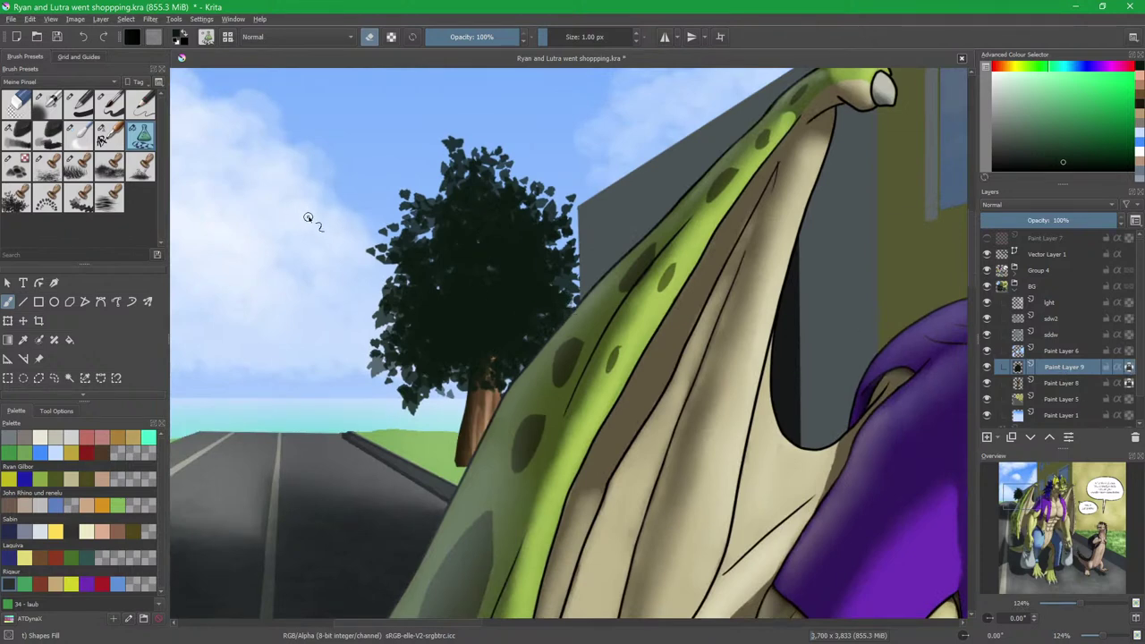
# Select the crown's opaque area and fill it evenly with dark green using the Stamp Leaves brush.
pyautogui.press('/')
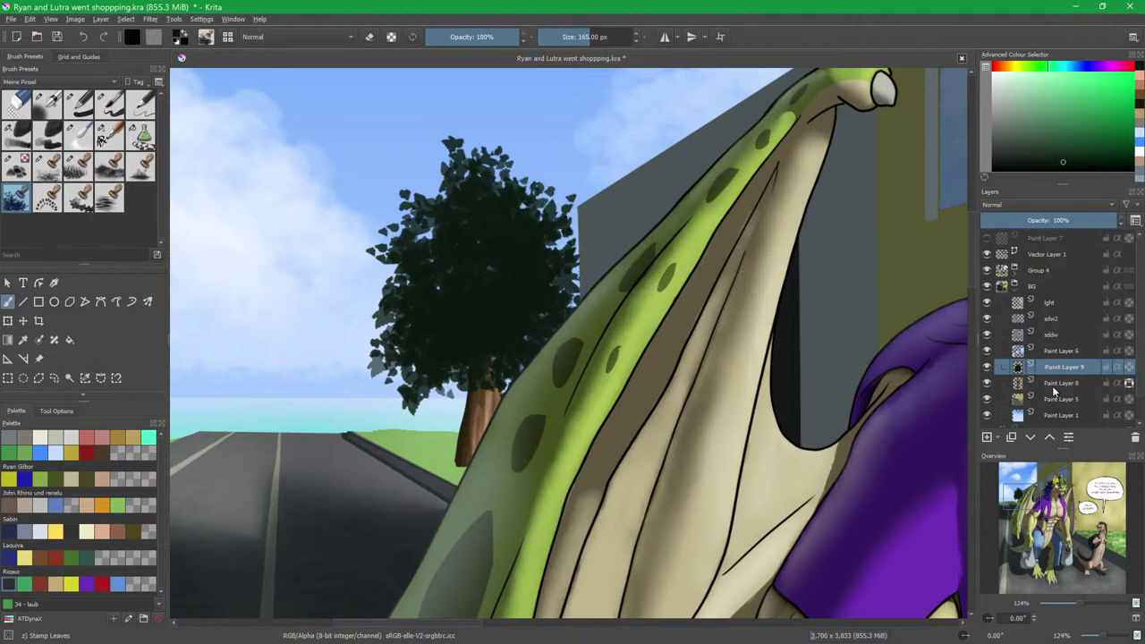
pyautogui.click(996, 632)
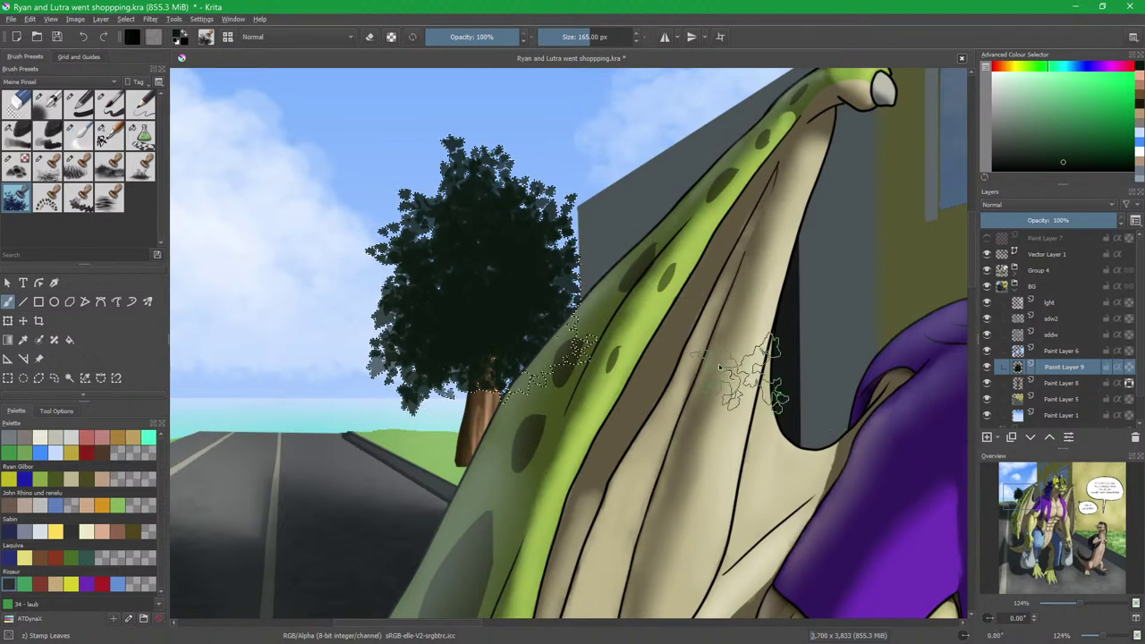
pyautogui.moveTo(536, 215)
pyautogui.mouseDown()
pyautogui.moveTo(412, 192)
pyautogui.moveTo(430, 179)
pyautogui.moveTo(408, 255)
pyautogui.moveTo(426, 336)
pyautogui.moveTo(368, 358)
pyautogui.moveTo(393, 433)
pyautogui.moveTo(399, 416)
pyautogui.moveTo(411, 432)
pyautogui.moveTo(434, 419)
pyautogui.moveTo(466, 376)
pyautogui.moveTo(485, 309)
pyautogui.moveTo(536, 264)
pyautogui.mouseUp()
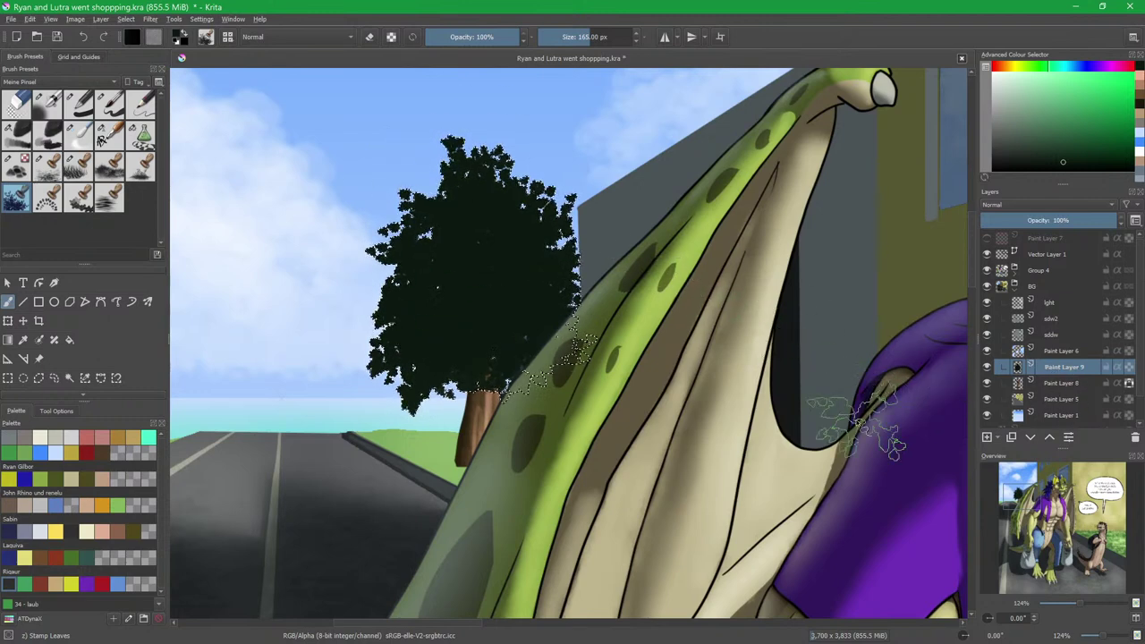
# Stamp medium green leaves over the alpha-locked crown, reducing the brush to 101.18 px and 51% opacity for the shaded side.
pyautogui.click(1062, 135)
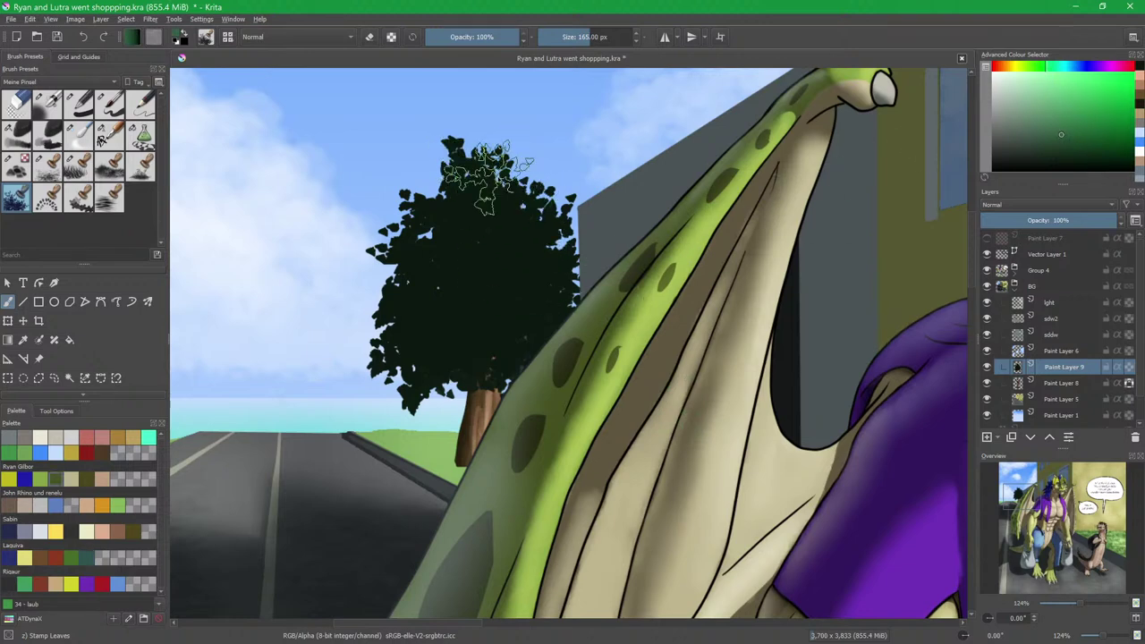
pyautogui.moveTo(483, 170)
pyautogui.mouseDown()
pyautogui.moveTo(528, 215)
pyautogui.moveTo(470, 187)
pyautogui.moveTo(466, 154)
pyautogui.moveTo(555, 224)
pyautogui.moveTo(554, 264)
pyautogui.moveTo(502, 206)
pyautogui.moveTo(552, 304)
pyautogui.moveTo(514, 321)
pyautogui.mouseUp()
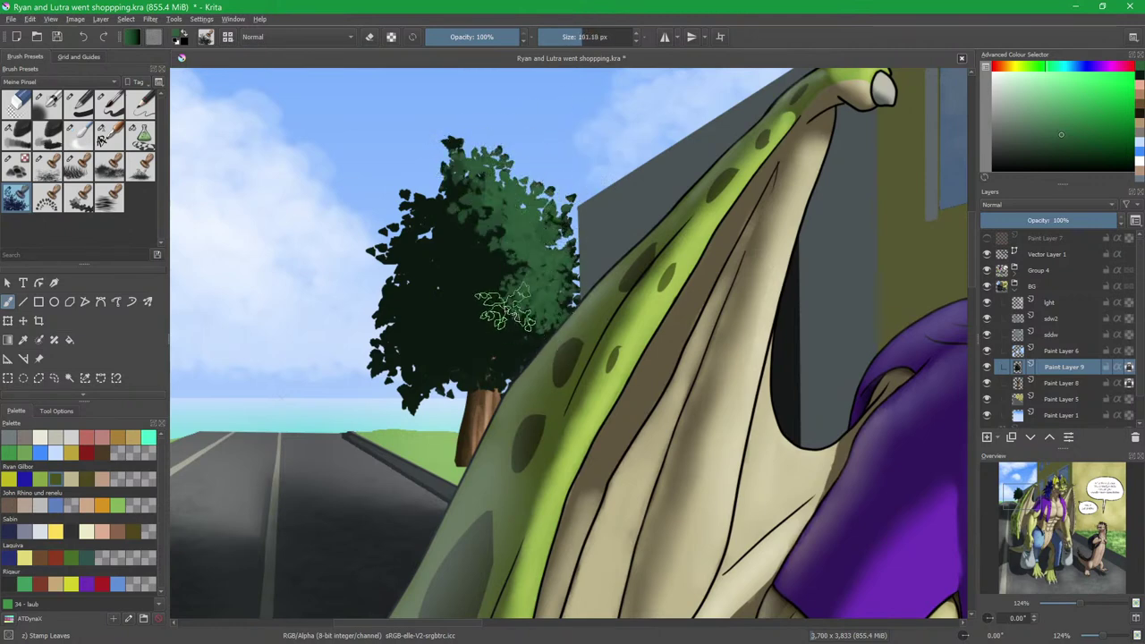
pyautogui.click(475, 36)
pyautogui.moveTo(478, 241)
pyautogui.mouseDown()
pyautogui.moveTo(422, 353)
pyautogui.moveTo(418, 304)
pyautogui.moveTo(468, 317)
pyautogui.mouseUp()
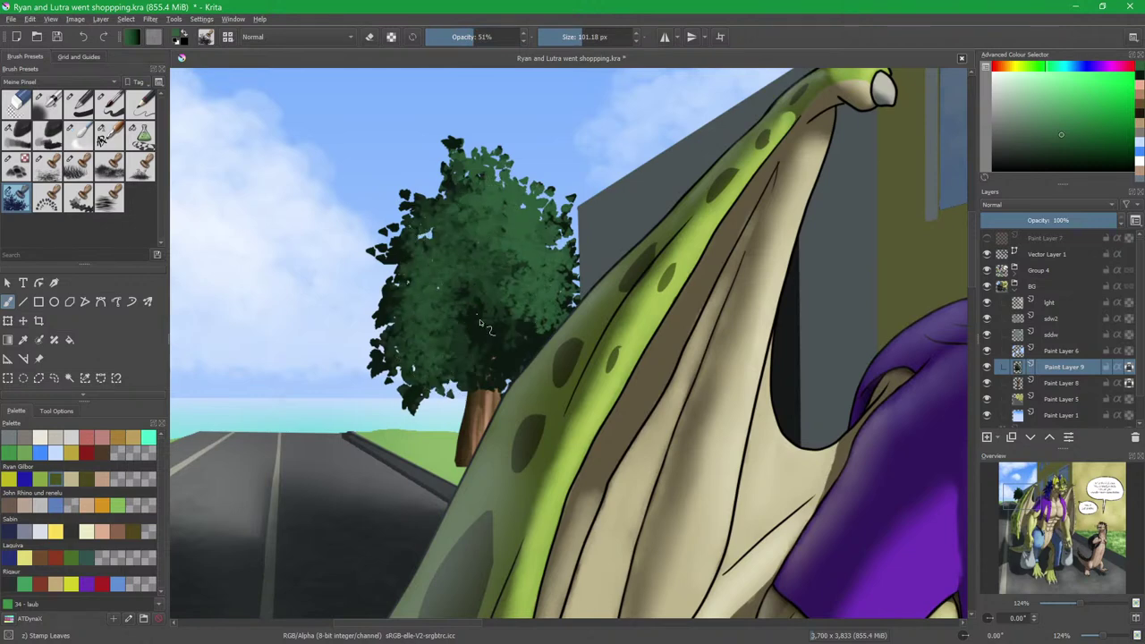
# Stamp two progressively brighter greens onto the upper and middle part of the tree crown at 51% opacity.
pyautogui.click(1056, 110)
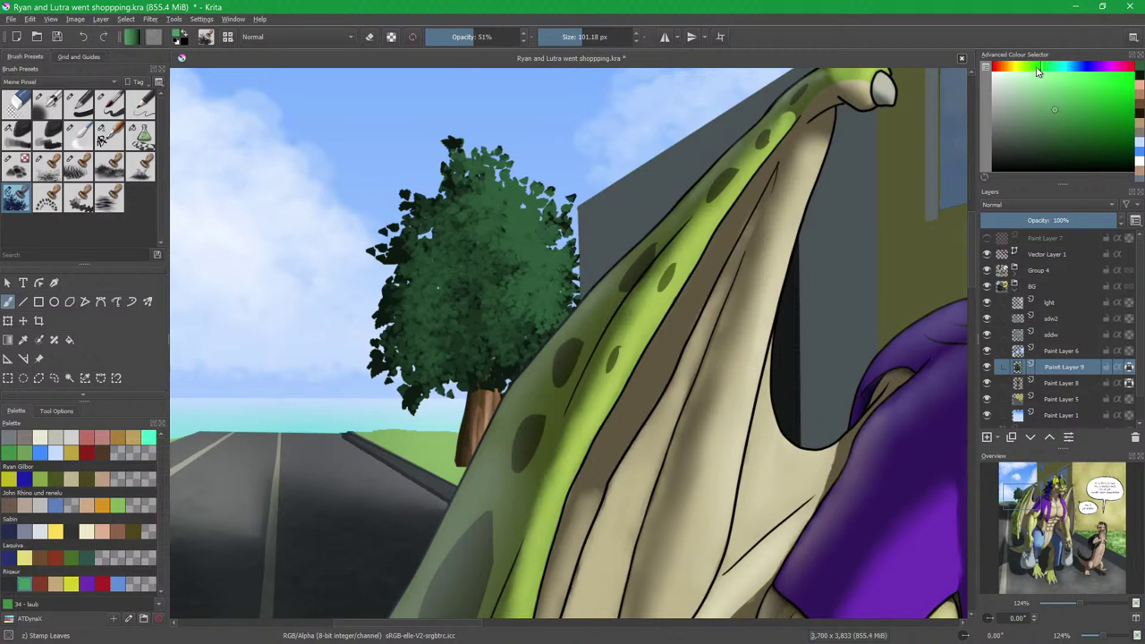
pyautogui.moveTo(496, 175)
pyautogui.mouseDown()
pyautogui.moveTo(545, 255)
pyautogui.moveTo(538, 296)
pyautogui.moveTo(496, 196)
pyautogui.moveTo(476, 207)
pyautogui.moveTo(473, 274)
pyautogui.moveTo(530, 269)
pyautogui.moveTo(578, 304)
pyautogui.moveTo(505, 350)
pyautogui.moveTo(487, 216)
pyautogui.moveTo(506, 295)
pyautogui.moveTo(454, 355)
pyautogui.moveTo(452, 192)
pyautogui.mouseUp()
pyautogui.click(1054, 93)
pyautogui.moveTo(519, 174)
pyautogui.mouseDown()
pyautogui.moveTo(528, 229)
pyautogui.moveTo(487, 232)
pyautogui.moveTo(483, 210)
pyautogui.moveTo(534, 265)
pyautogui.moveTo(546, 304)
pyautogui.moveTo(488, 281)
pyautogui.moveTo(530, 244)
pyautogui.moveTo(534, 319)
pyautogui.moveTo(486, 276)
pyautogui.mouseUp()
# Merge Paint Layer 6 down through the foliage layer into the tree trunk layer, Paint Layer 8.
pyautogui.scroll(-3, 488, 277)
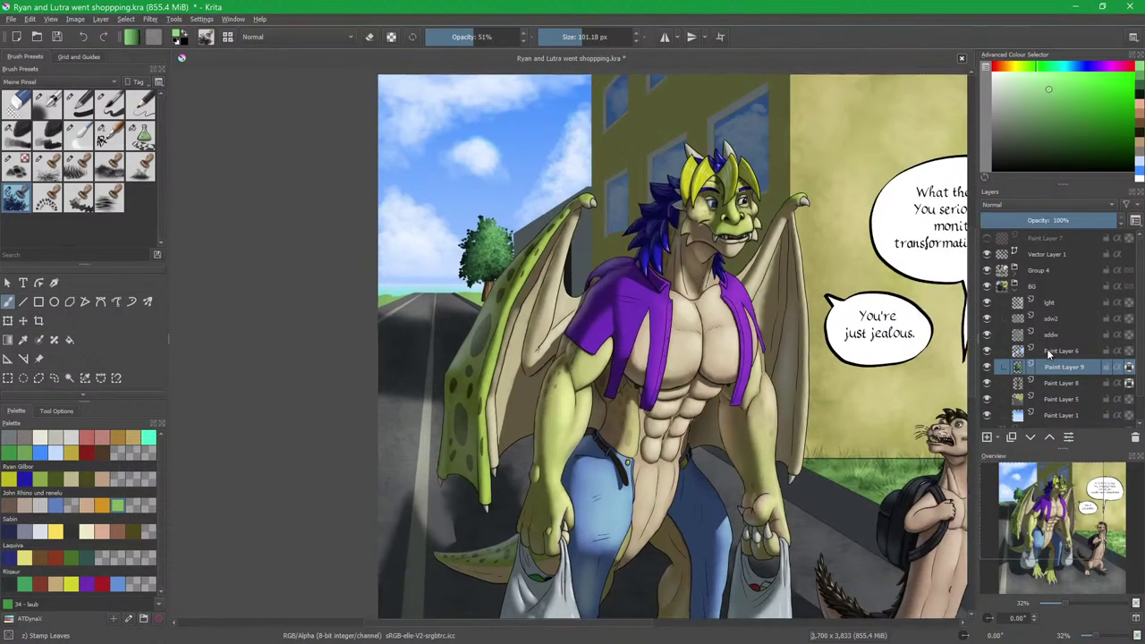
pyautogui.click(1059, 351)
pyautogui.hotkey('ctrl', 'e')
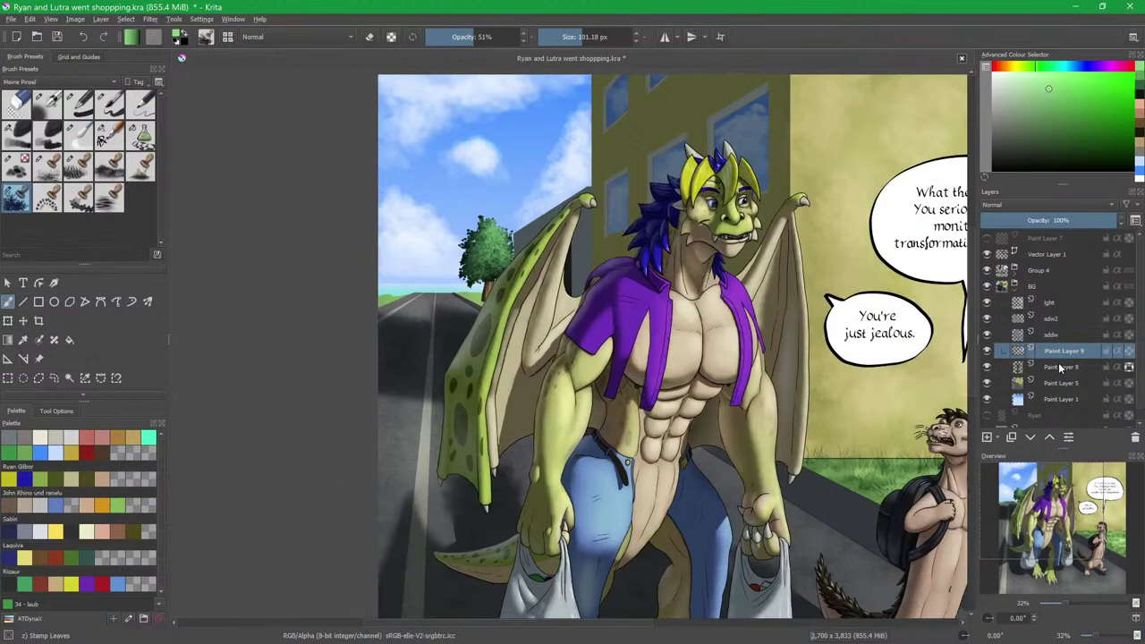
pyautogui.hotkey('ctrl', 'e')
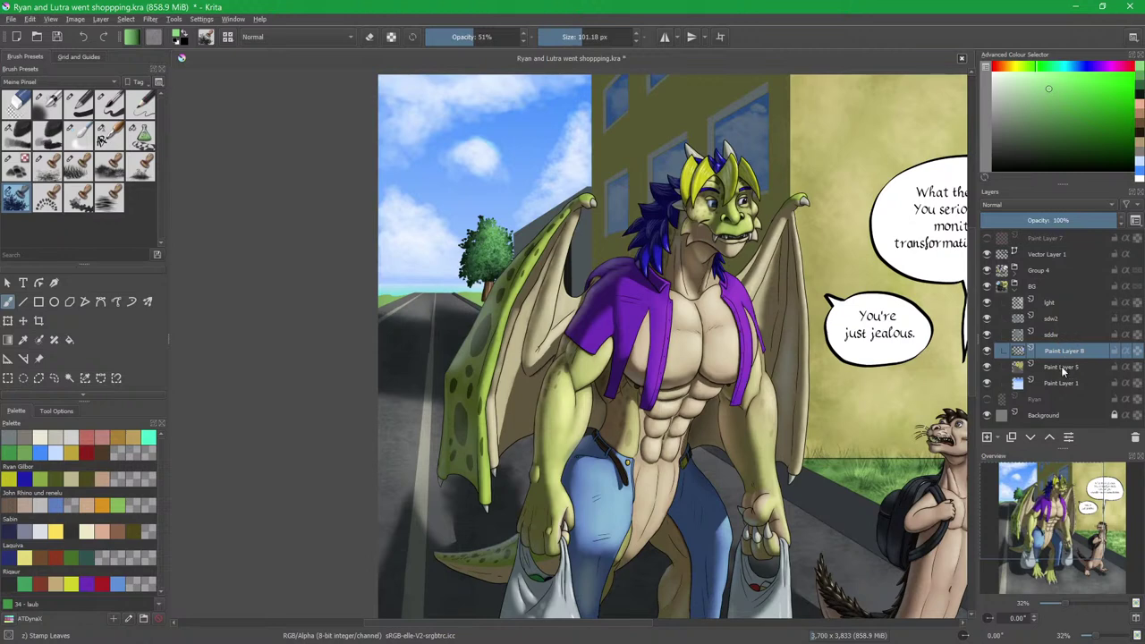
pyautogui.moveTo(1062, 336)
pyautogui.mouseDown()
pyautogui.moveTo(1064, 359)
pyautogui.moveTo(1065, 329)
pyautogui.mouseUp()
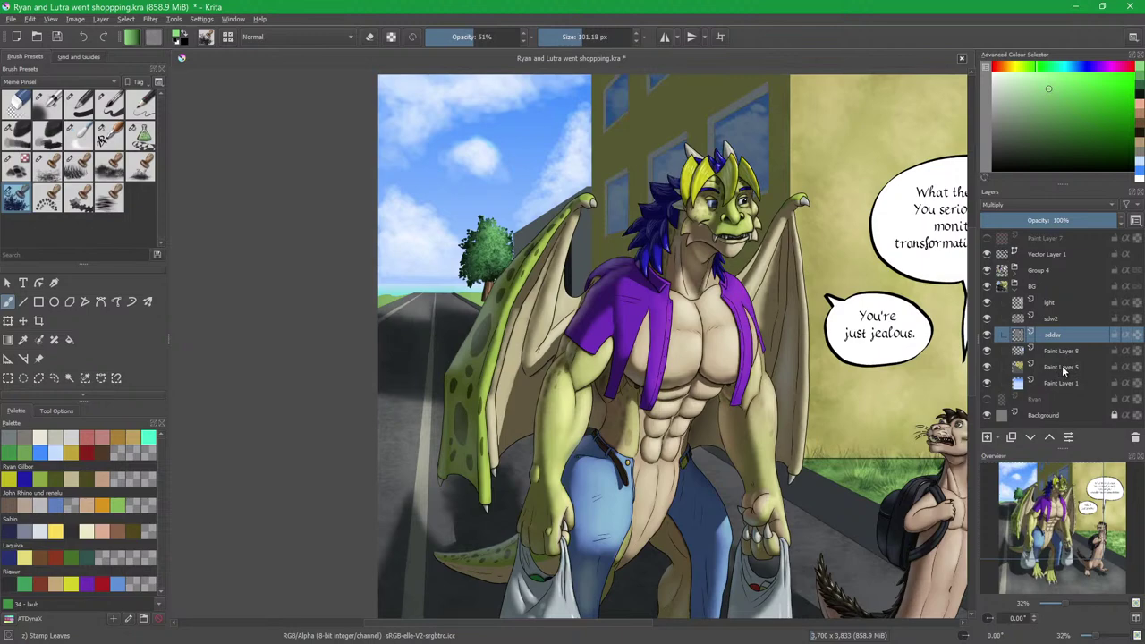
# Texture the grass beside the tree on alpha-locked Paint Layer 5 with the Stamp Floor brush in darker grass green at 52.56 px, 100% opacity.
pyautogui.click(1062, 368)
pyautogui.scroll(2, 472, 302)
pyautogui.scroll(2, 568, 335)
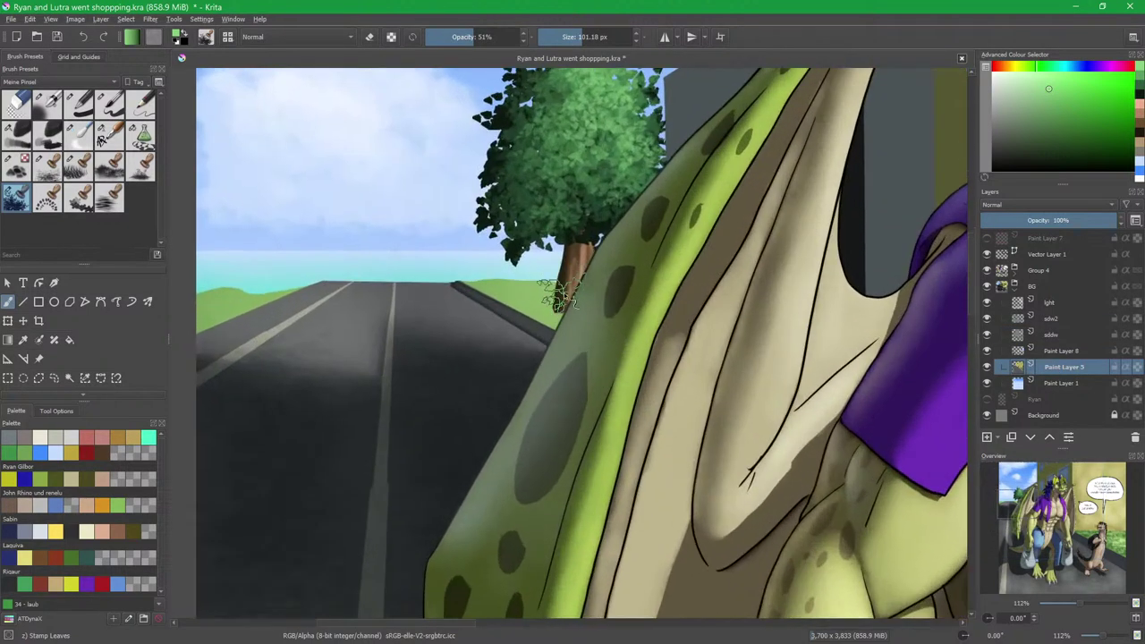
pyautogui.click(49, 168)
pyautogui.keyDown('shift'); pyautogui.moveTo(411, 282); pyautogui.dragTo(328, 251); pyautogui.keyUp('shift')
pyautogui.keyDown('shift'); pyautogui.moveTo(534, 336); pyautogui.dragTo(525, 335); pyautogui.keyUp('shift')
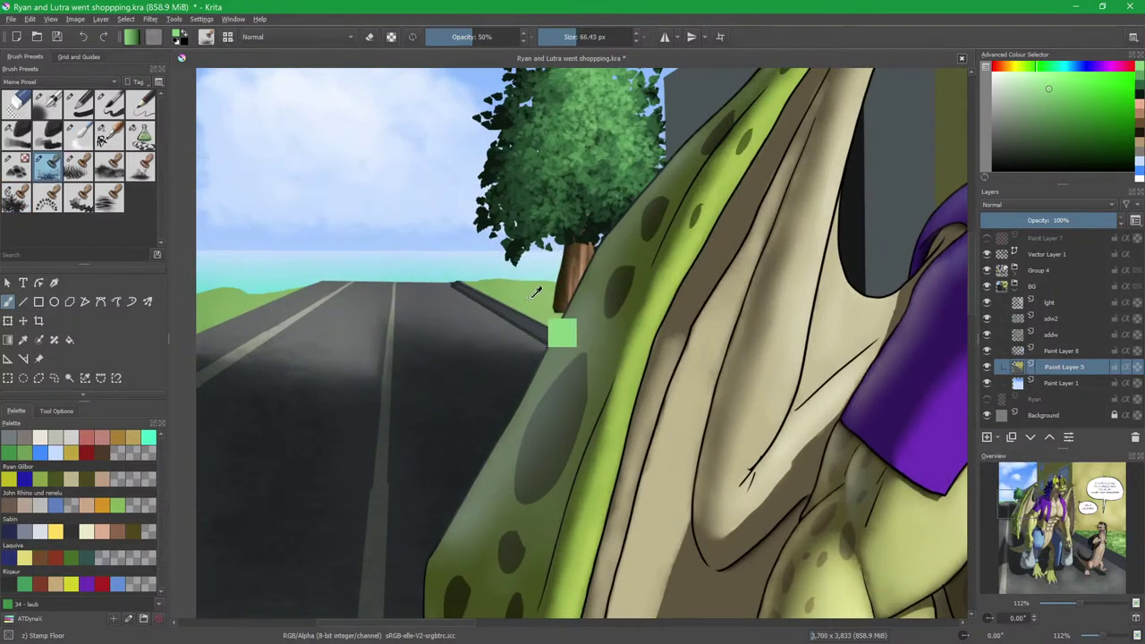
pyautogui.keyDown('ctrl'); pyautogui.click(535, 298); pyautogui.keyUp('ctrl')
pyautogui.click(1053, 122)
pyautogui.press('[')
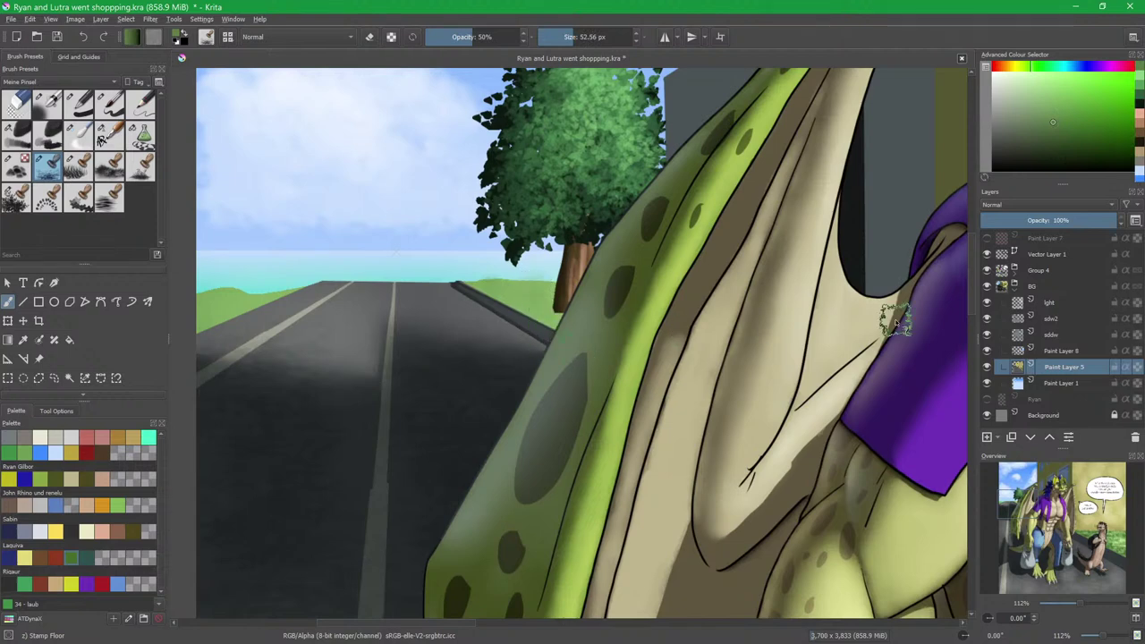
pyautogui.click(1137, 367)
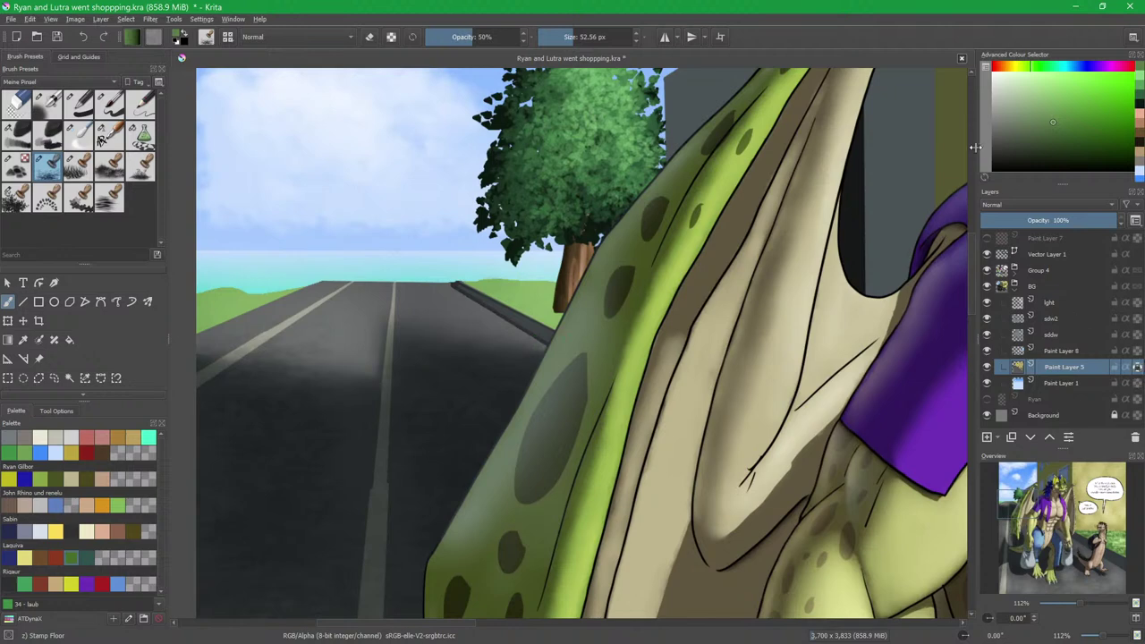
pyautogui.moveTo(473, 40); pyautogui.dragTo(535, 72)
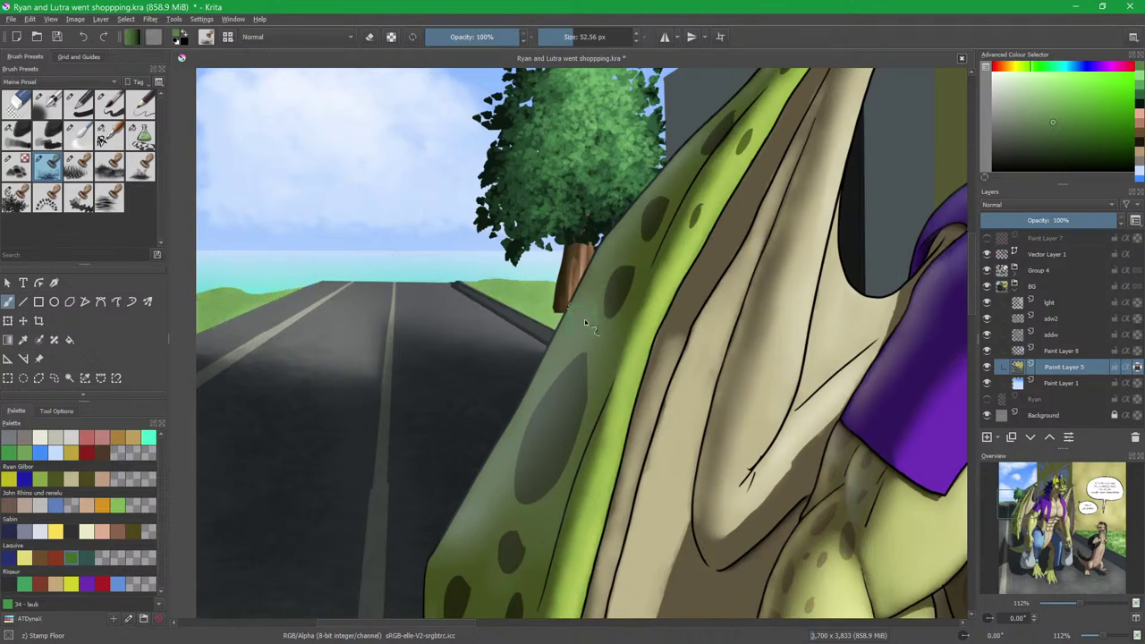
# Paint a shadow on the grass at the tree trunk's base on the sdw layer, using the Shapes Fill brush and the sdw K colour.
pyautogui.click(1057, 334)
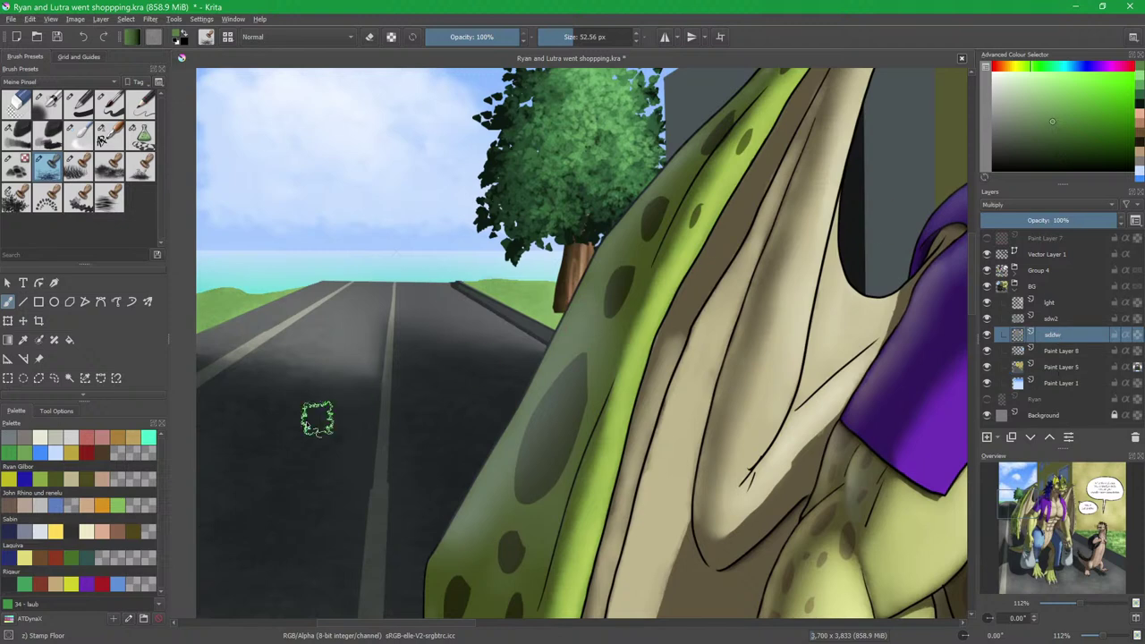
pyautogui.click(140, 135)
pyautogui.click(13, 442)
pyautogui.press('e')
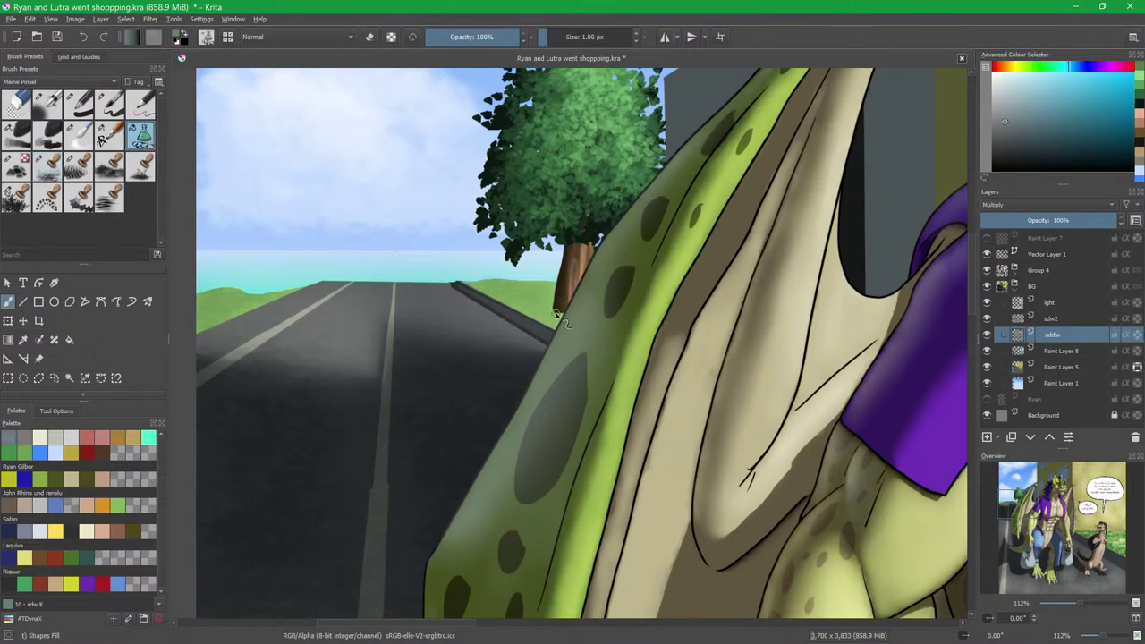
pyautogui.moveTo(512, 307)
pyautogui.mouseDown()
pyautogui.moveTo(560, 299)
pyautogui.moveTo(513, 307)
pyautogui.mouseUp()
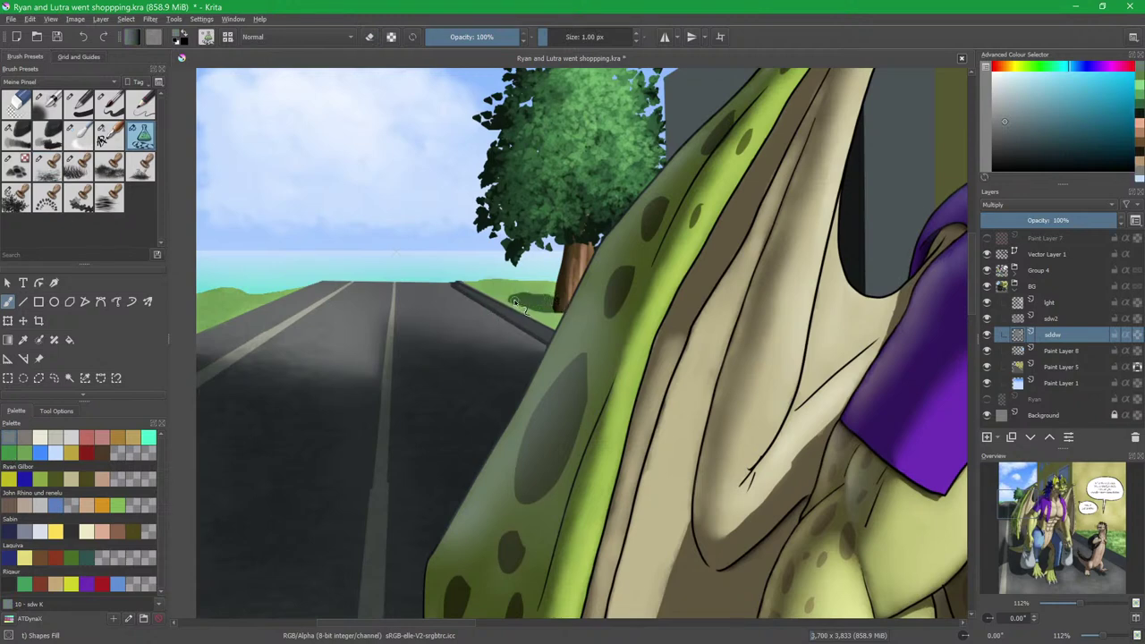
# Reduce the Stamp Leaves brush to 57.27 px and undo the trial leaf shadow stamped across the kerb on the sdw layer.
pyautogui.click(16, 198)
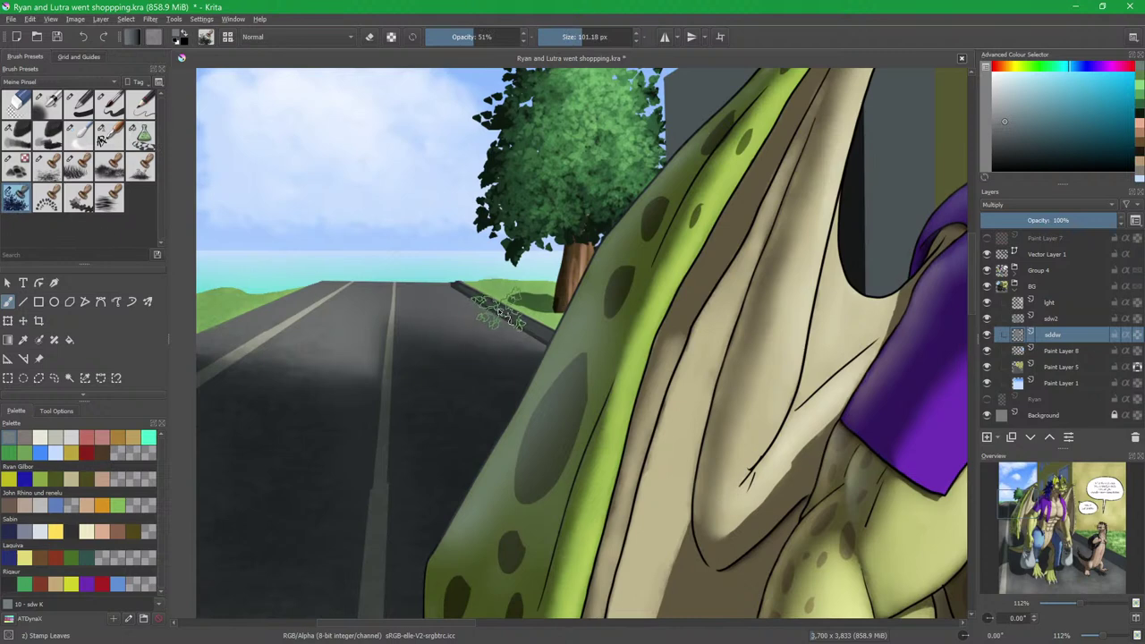
pyautogui.moveTo(496, 309)
pyautogui.keyDown('shift'); pyautogui.mouseDown()
pyautogui.moveTo(468, 299)
pyautogui.moveTo(513, 304)
pyautogui.mouseUp(); pyautogui.keyUp('shift')
pyautogui.press(']')
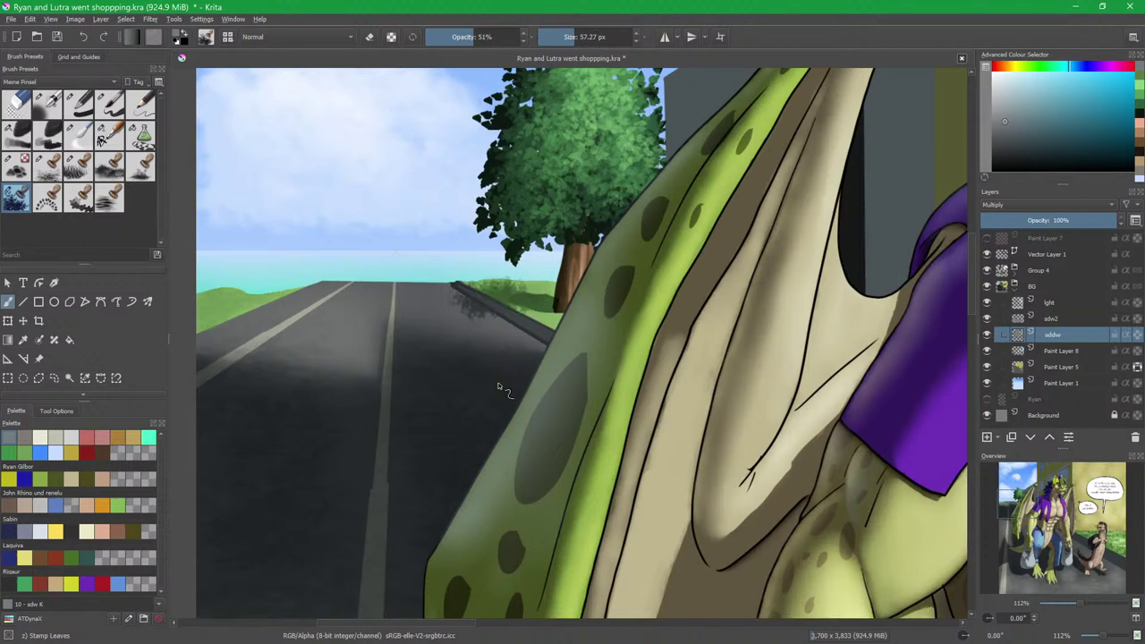
pyautogui.hotkey('ctrl', 'z')
pyautogui.hotkey('ctrl', 'z')
pyautogui.hotkey('ctrl', 'z')
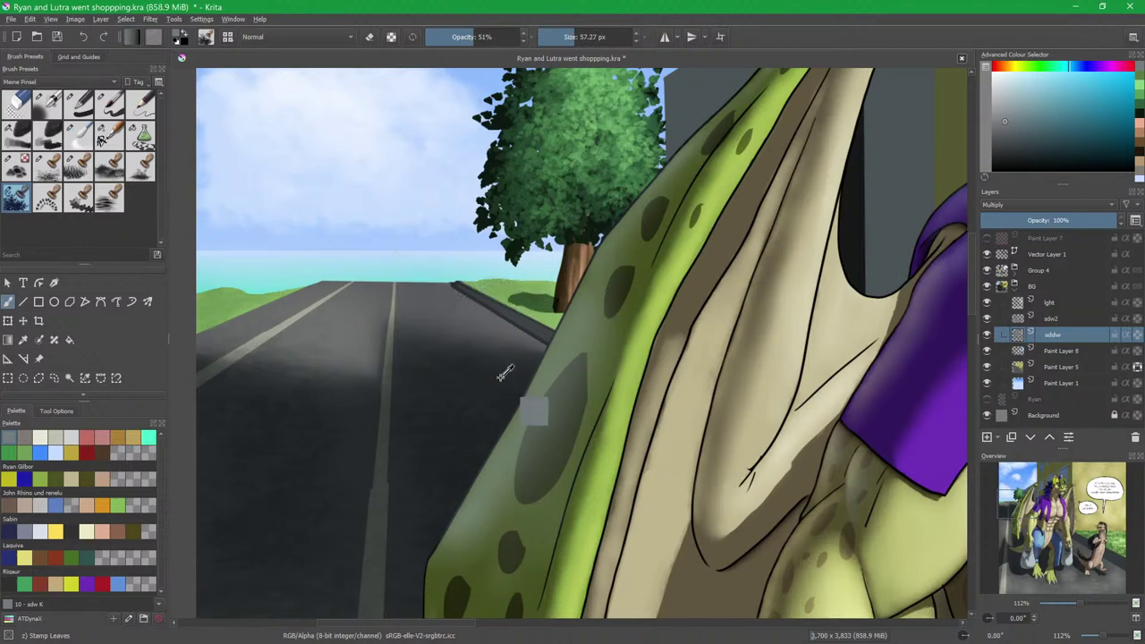
# Stamp the tree crown's leafy shadow across the grass, kerb and far road on the sdw2 layer at 57.27 px and 51% opacity.
pyautogui.click(1074, 318)
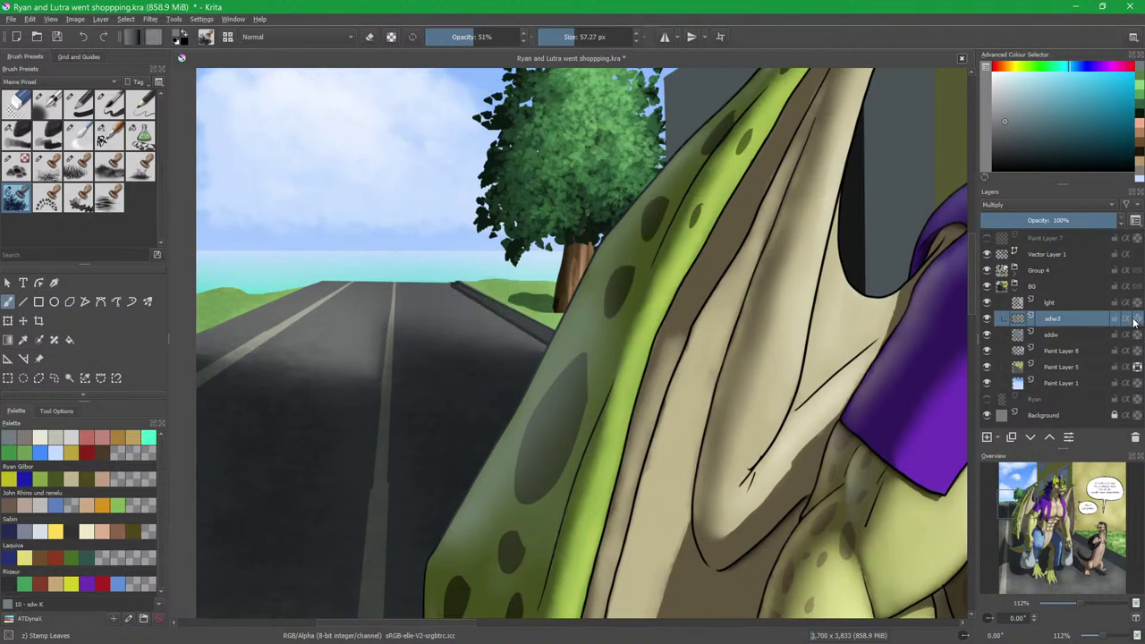
pyautogui.moveTo(488, 300)
pyautogui.mouseDown()
pyautogui.moveTo(456, 301)
pyautogui.moveTo(499, 305)
pyautogui.mouseUp()
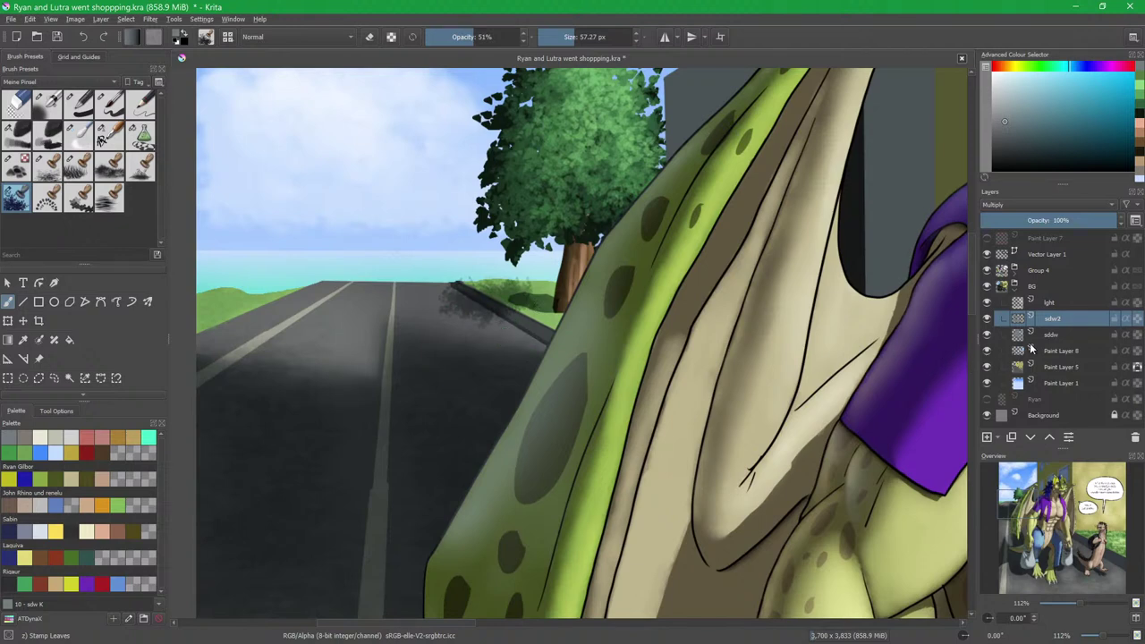
pyautogui.moveTo(515, 299); pyautogui.dragTo(530, 300)
pyautogui.moveTo(458, 308); pyautogui.dragTo(478, 306)
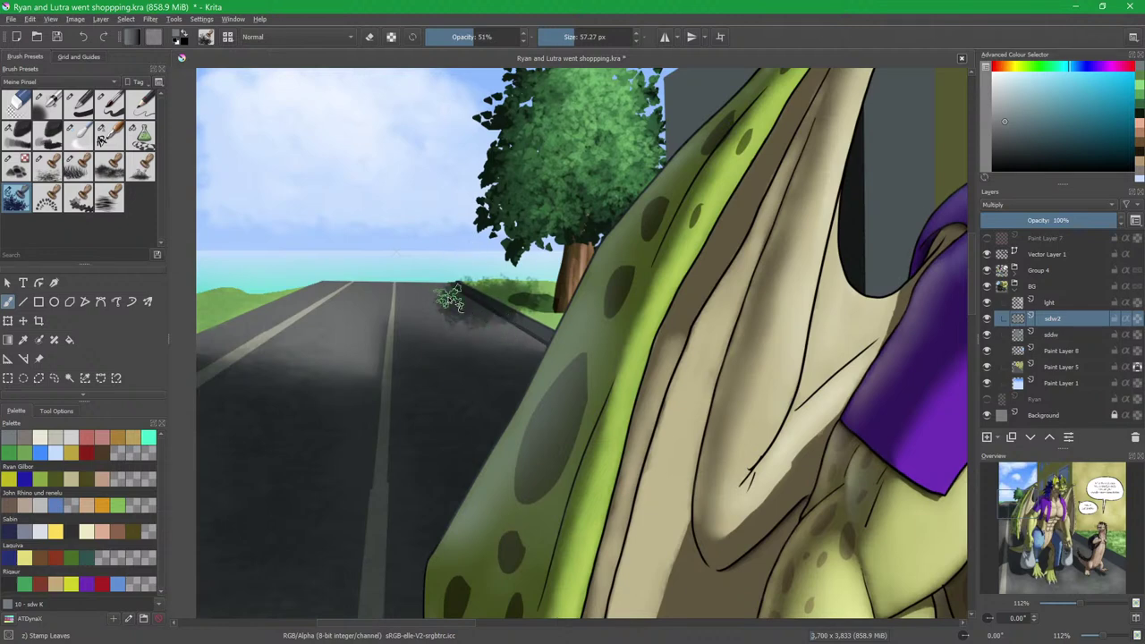
pyautogui.moveTo(440, 298); pyautogui.dragTo(452, 299)
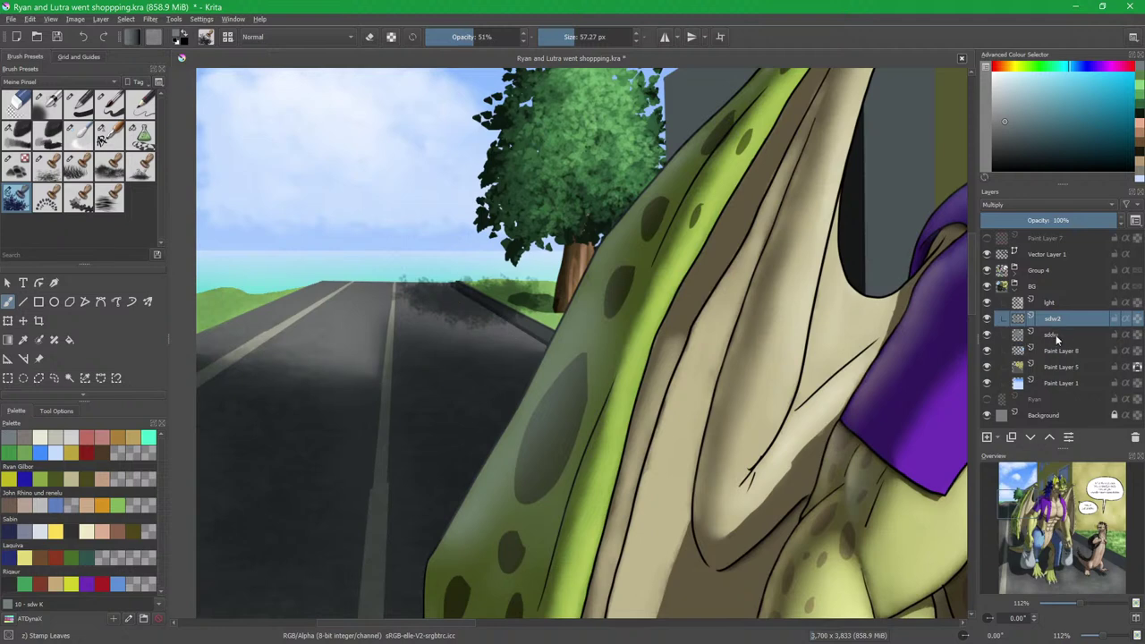
# Erase the trunk-base shadow from the sdw layer with the Shapes Fill brush in eraser mode.
pyautogui.click(1027, 338)
pyautogui.click(140, 136)
pyautogui.press('e')
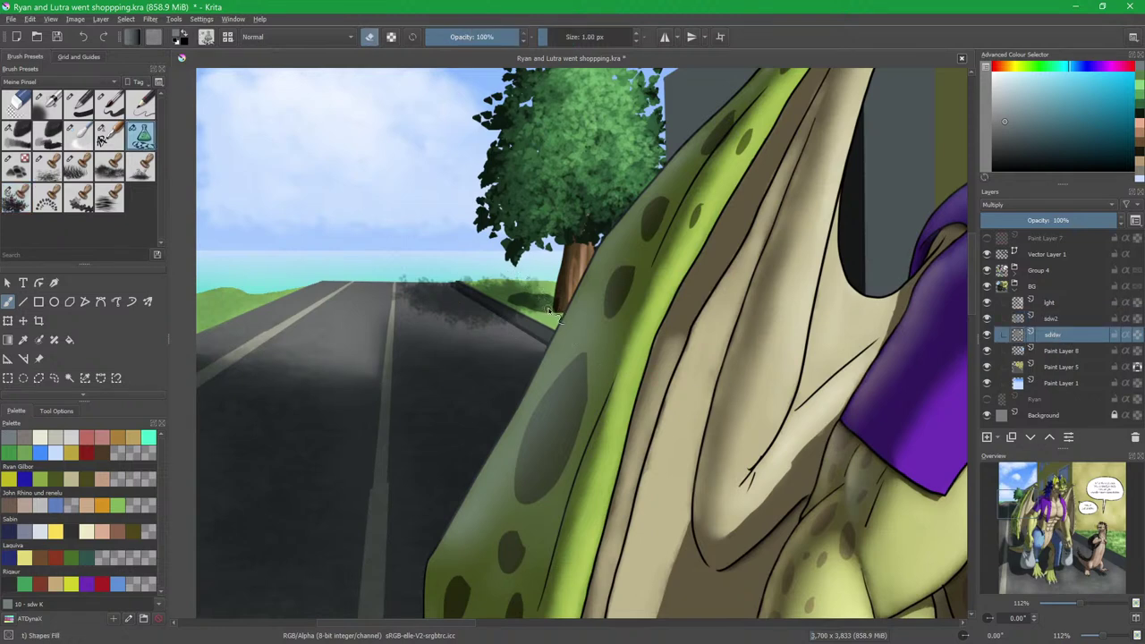
pyautogui.moveTo(546, 290)
pyautogui.mouseDown()
pyautogui.moveTo(496, 311)
pyautogui.moveTo(555, 319)
pyautogui.mouseUp()
# Repaint the shadow at the tree trunk's base on the sdw2 layer with the Shapes Fill brush.
pyautogui.click(1052, 319)
pyautogui.press('e')
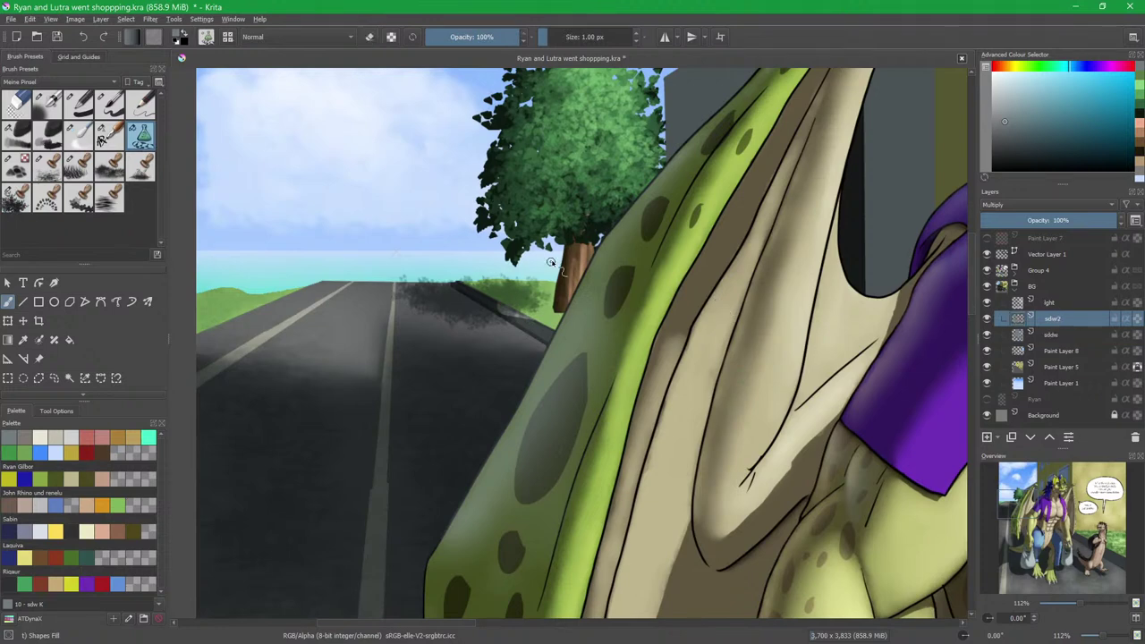
pyautogui.moveTo(558, 314)
pyautogui.mouseDown()
pyautogui.moveTo(512, 305)
pyautogui.moveTo(521, 291)
pyautogui.moveTo(554, 296)
pyautogui.mouseUp()
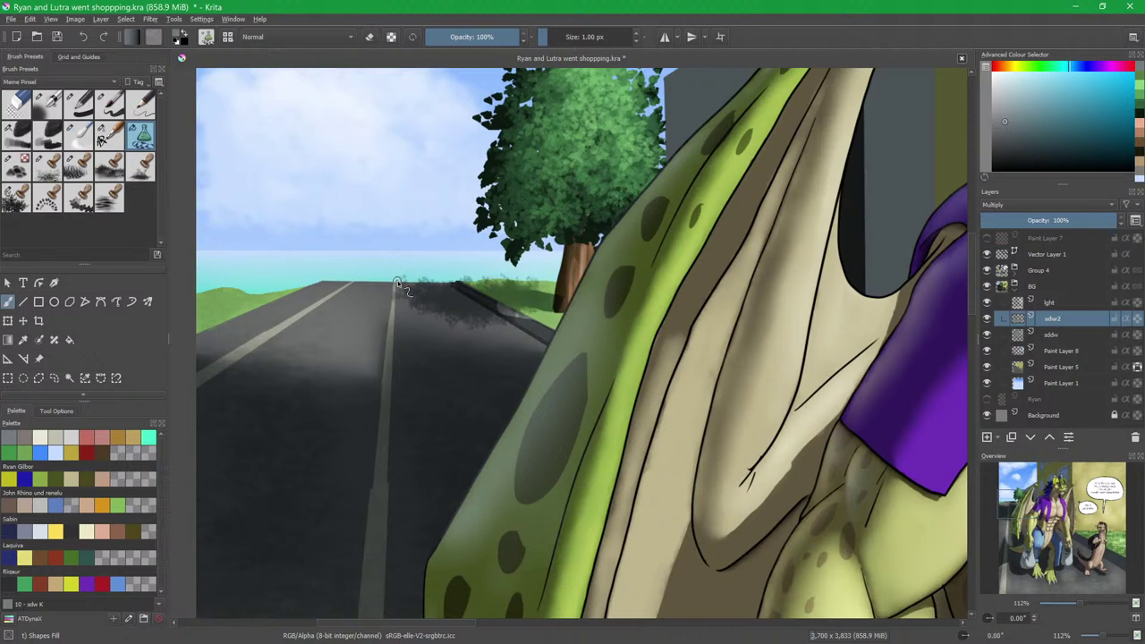
# Erase the parts of the leafy shadow that spill above the road and grass edge on the sdw2 layer.
pyautogui.moveTo(395, 281)
pyautogui.mouseDown()
pyautogui.moveTo(421, 279)
pyautogui.moveTo(407, 282)
pyautogui.mouseUp()
pyautogui.press('e')
pyautogui.moveTo(475, 281)
pyautogui.mouseDown()
pyautogui.moveTo(548, 278)
pyautogui.moveTo(518, 310)
pyautogui.moveTo(512, 300)
pyautogui.mouseUp()
pyautogui.moveTo(508, 286); pyautogui.dragTo(499, 338)
pyautogui.scroll(-5, 499, 338)
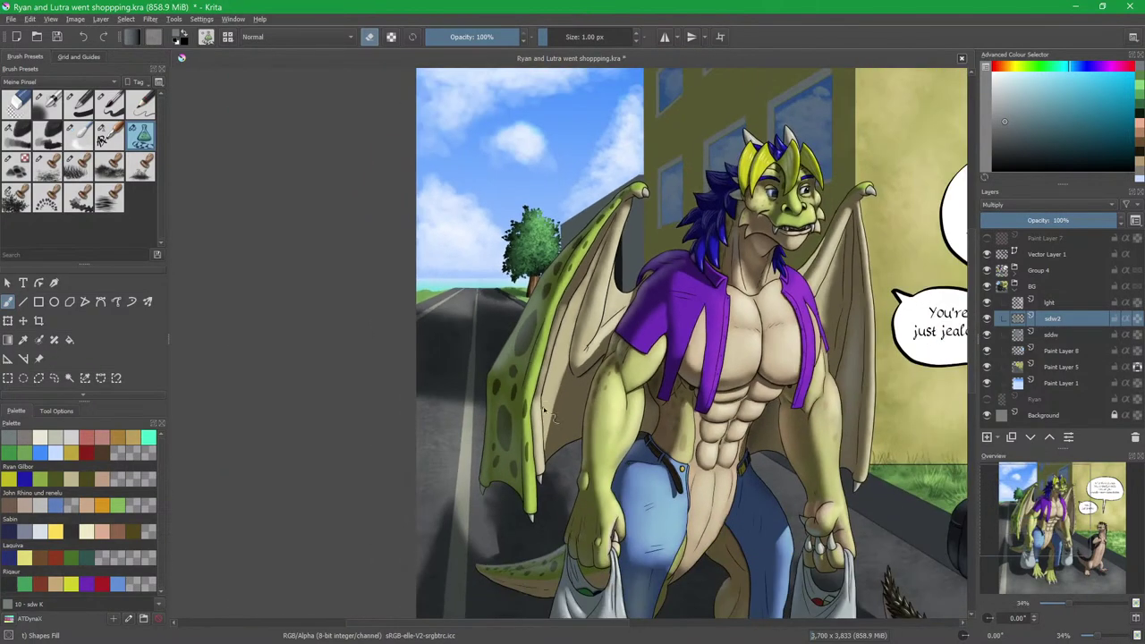
# Check which shadow layer holds the dark line between the wall and grass, and erase along it on the sdw layer.
pyautogui.scroll(-2, 510, 345)
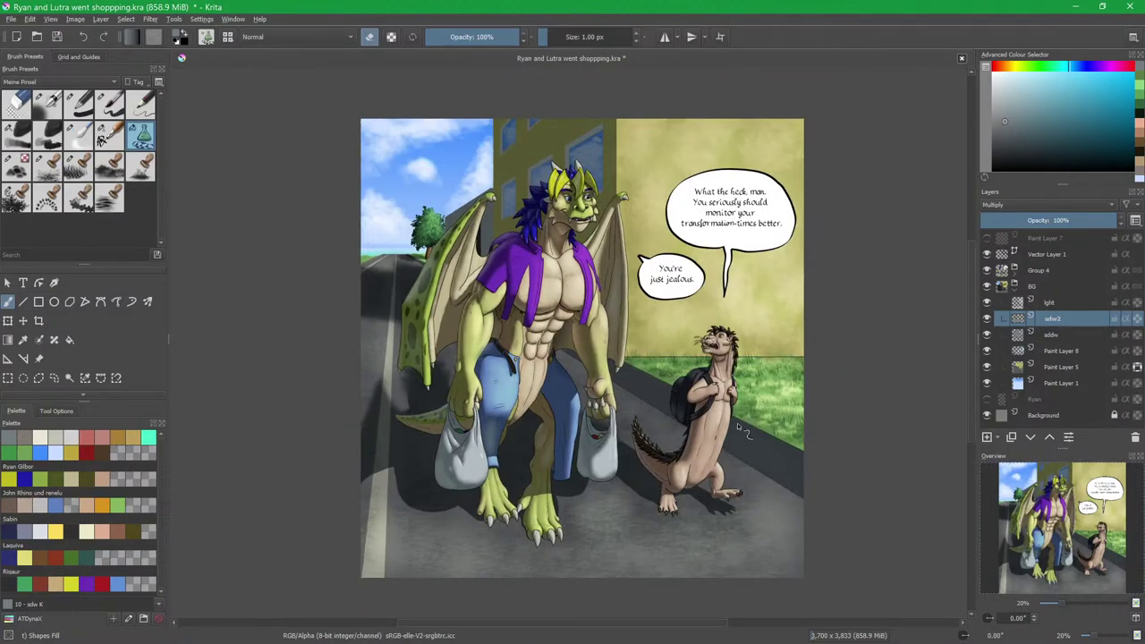
pyautogui.scroll(3, 733, 420)
pyautogui.scroll(3, 803, 305)
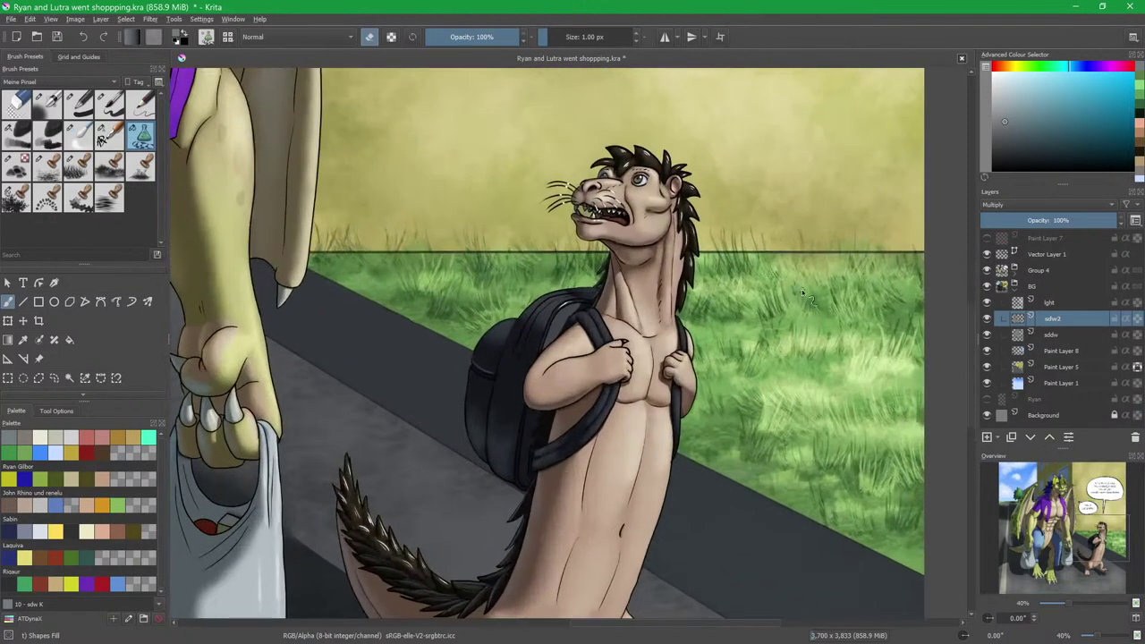
pyautogui.scroll(-2, 804, 304)
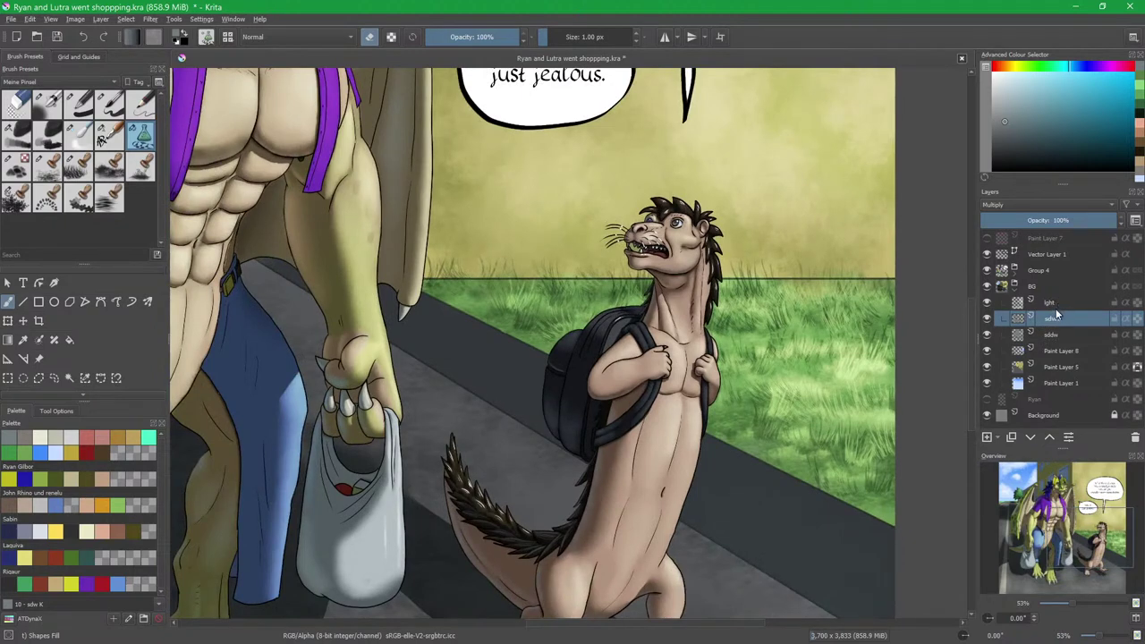
pyautogui.click(988, 319)
pyautogui.click(988, 319)
pyautogui.click(987, 334)
pyautogui.click(987, 334)
pyautogui.click(1051, 338)
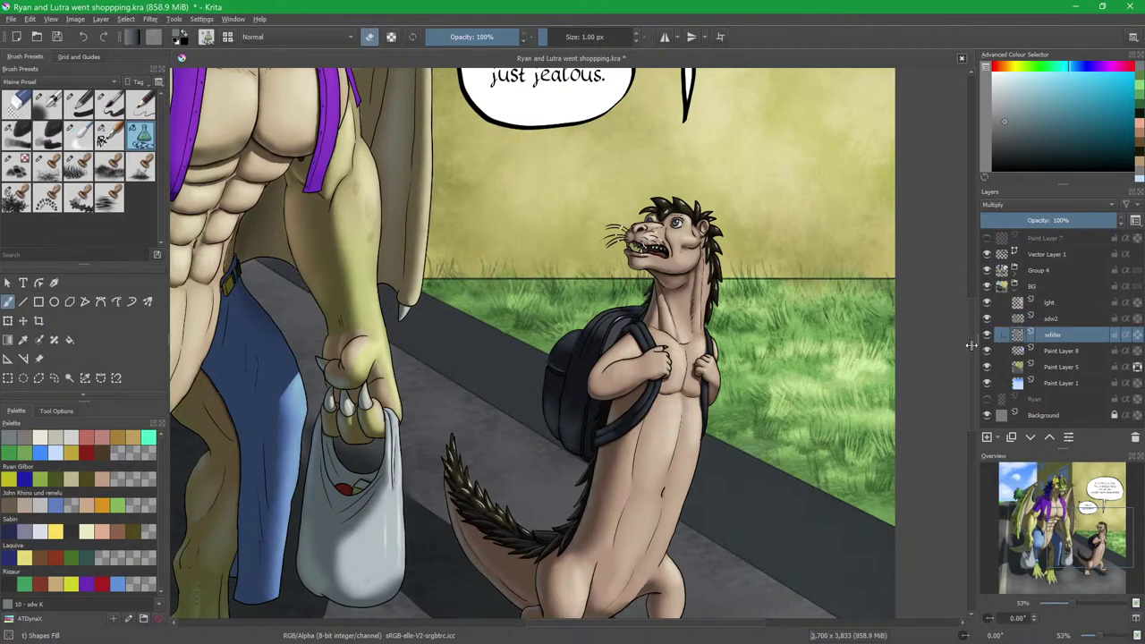
pyautogui.moveTo(502, 308); pyautogui.dragTo(529, 331)
pyautogui.moveTo(441, 291)
pyautogui.mouseDown()
pyautogui.moveTo(550, 304)
pyautogui.moveTo(540, 280)
pyautogui.moveTo(662, 301)
pyautogui.moveTo(922, 301)
pyautogui.mouseUp()
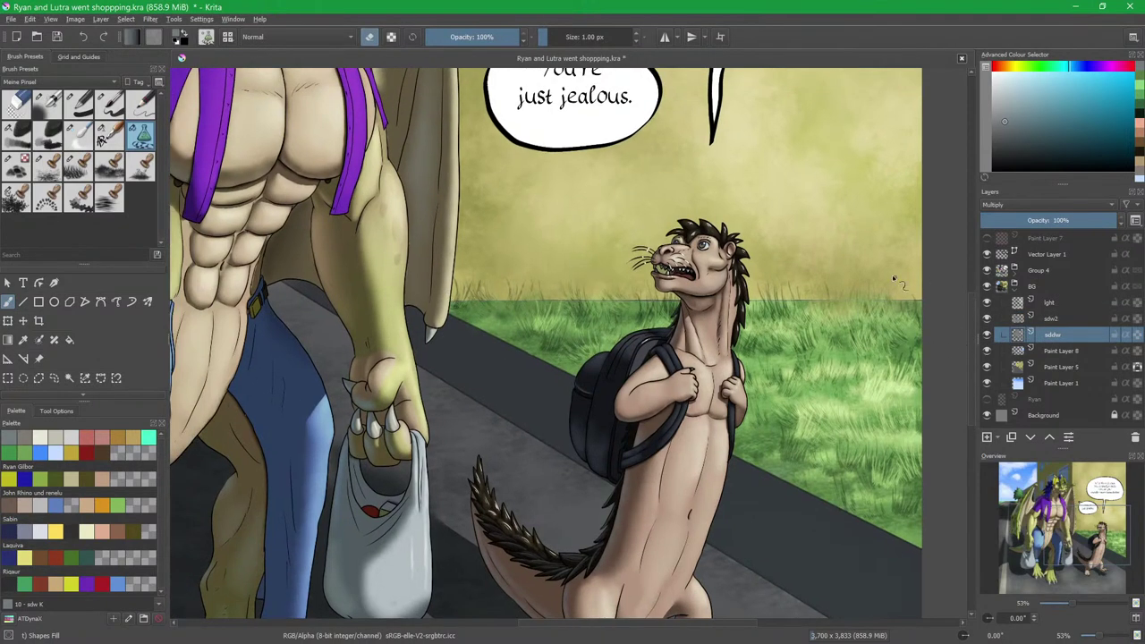
# Make a merged single-layer copy of the collapsed BG group and hide the original group.
pyautogui.scroll(-3, 788, 340)
pyautogui.scroll(-2, 782, 356)
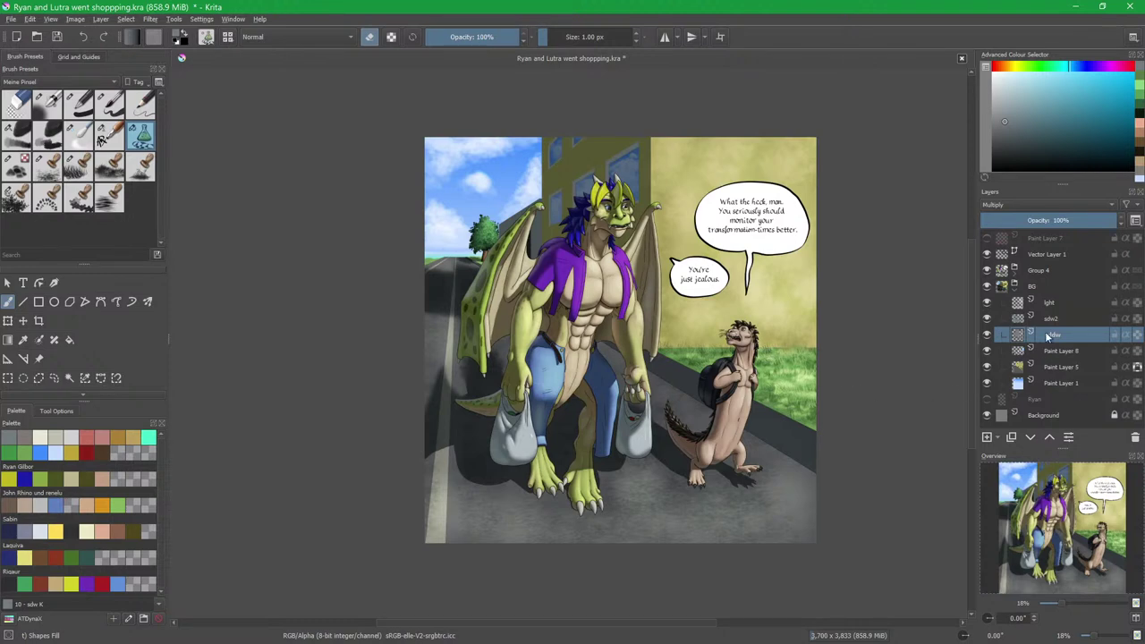
pyautogui.click(1014, 288)
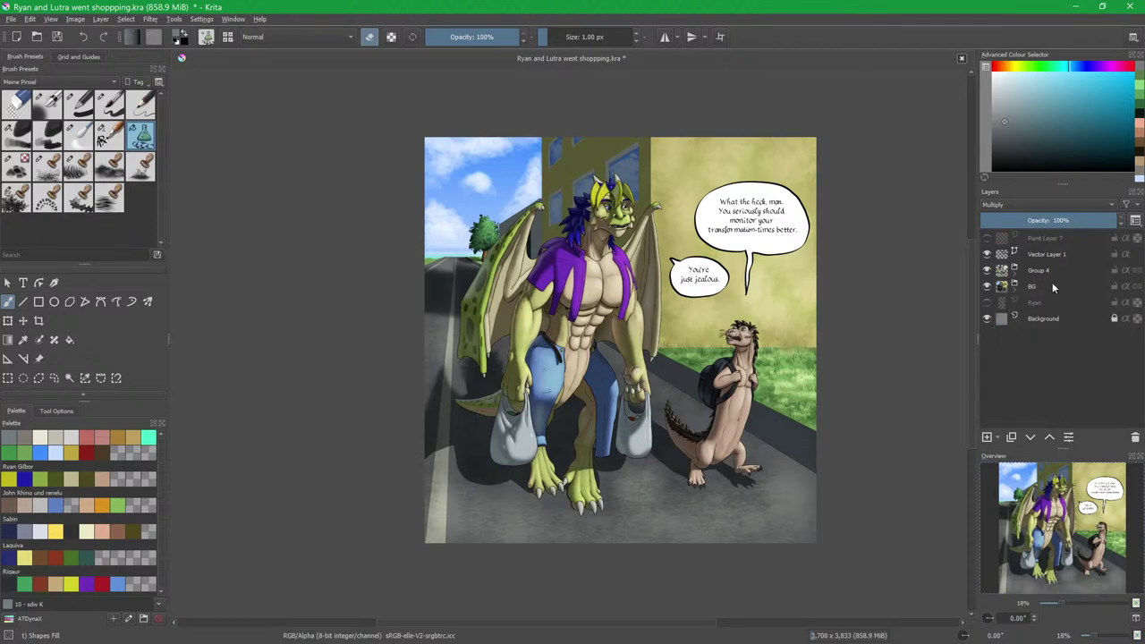
pyautogui.click(1053, 284)
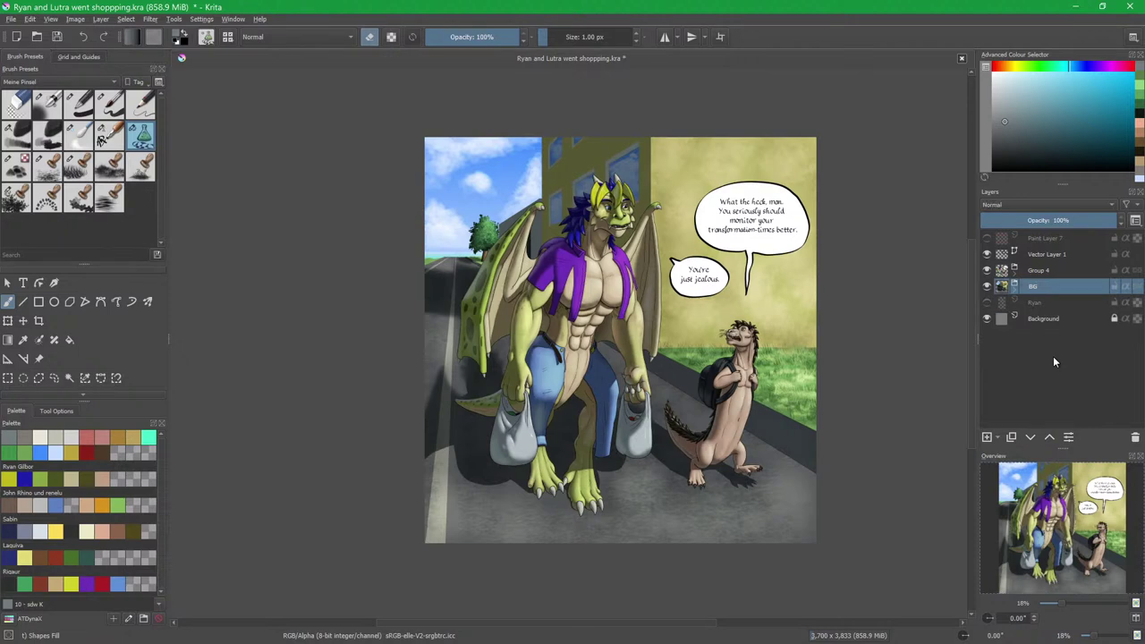
pyautogui.hotkey('ctrl', 'j')
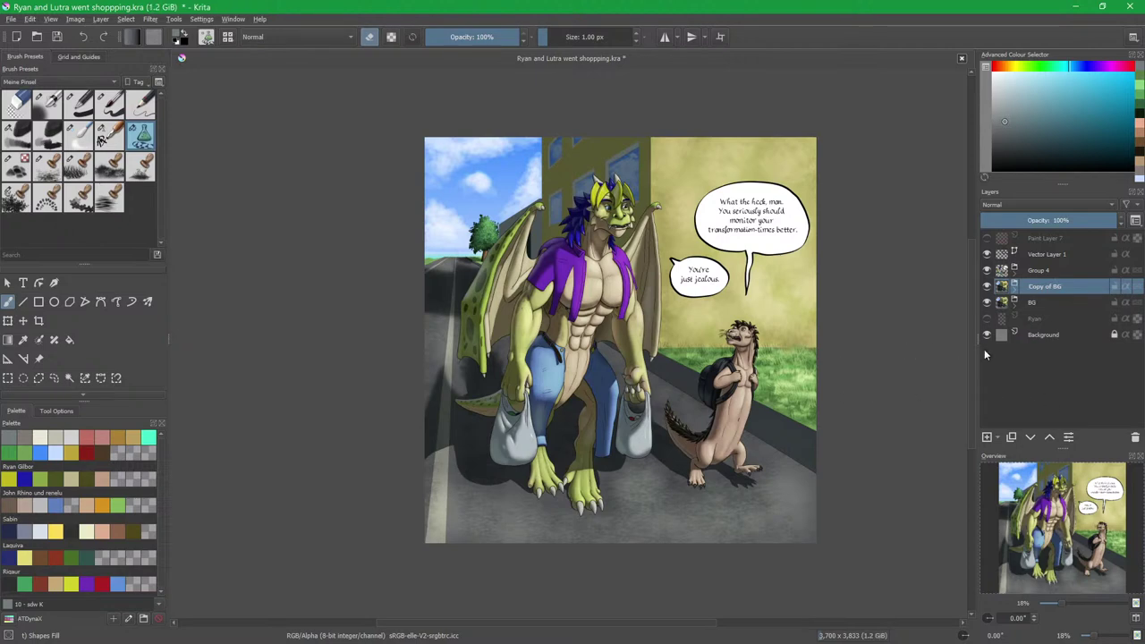
pyautogui.hotkey('ctrl', 'e')
pyautogui.click(987, 302)
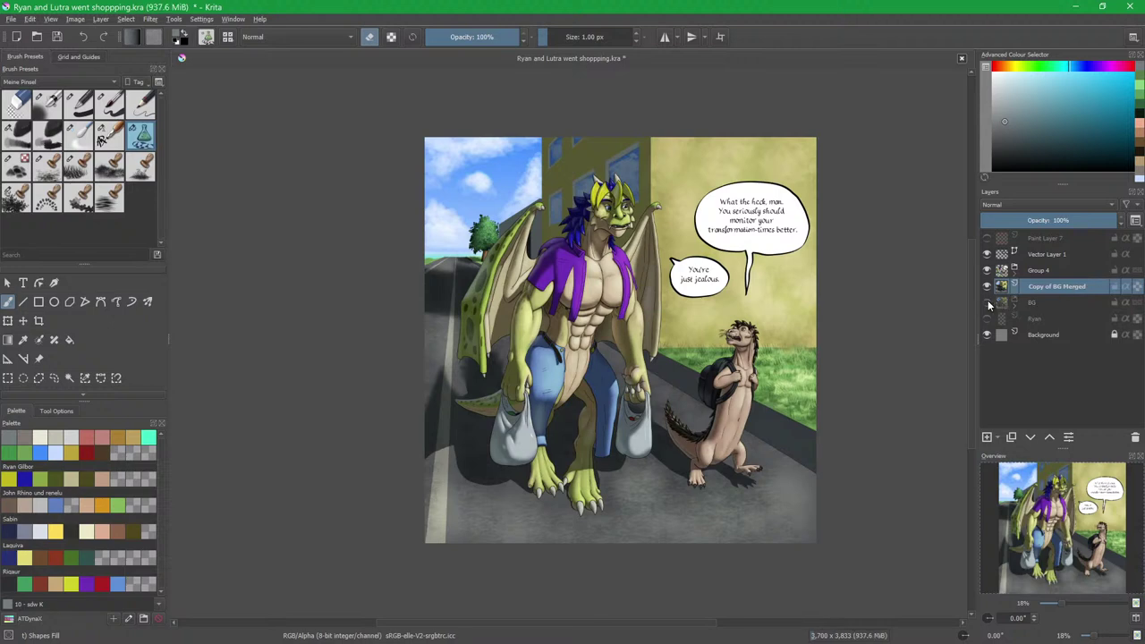
# Inspect the merged background without the speech text and characters, and restore the visibility of Vector Layer 1 and Group 4.
pyautogui.click(987, 254)
pyautogui.click(987, 270)
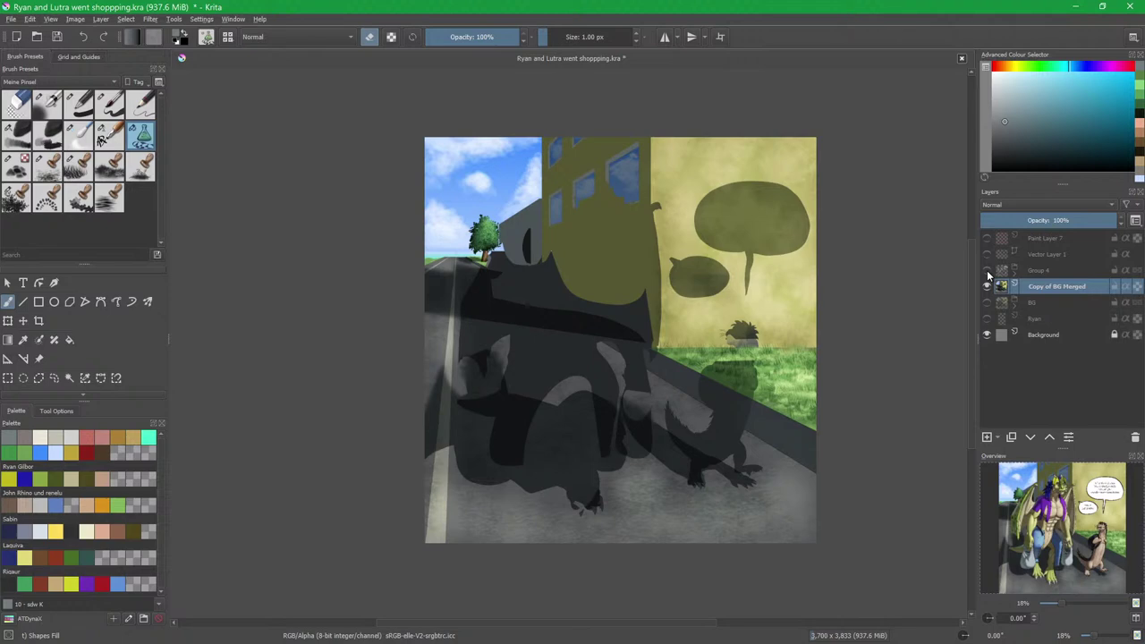
pyautogui.click(987, 270)
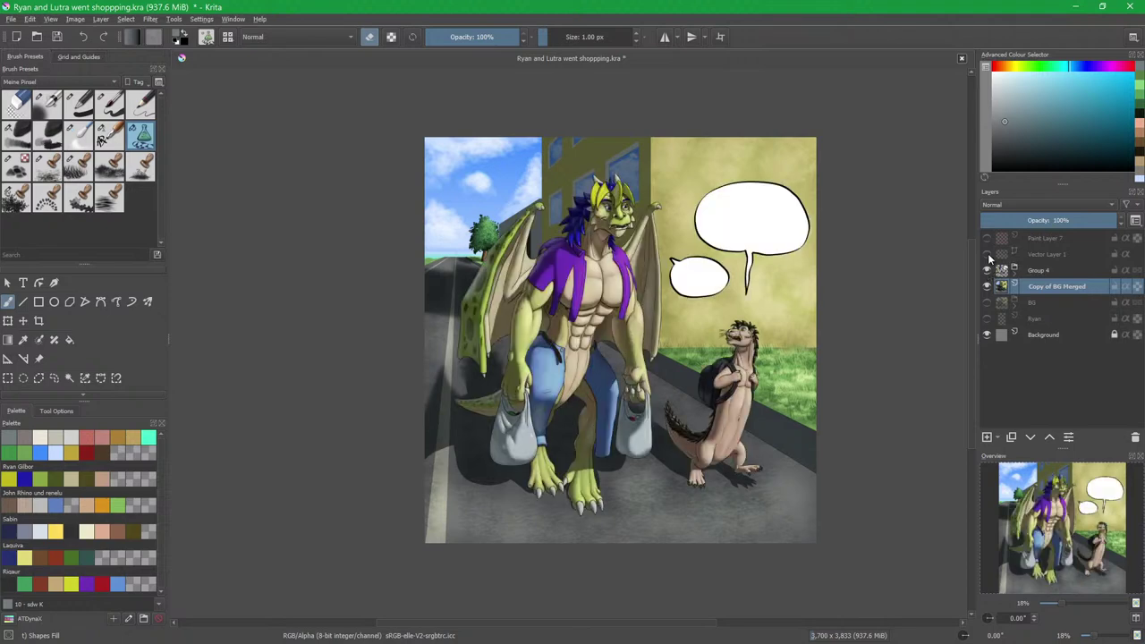
pyautogui.click(987, 254)
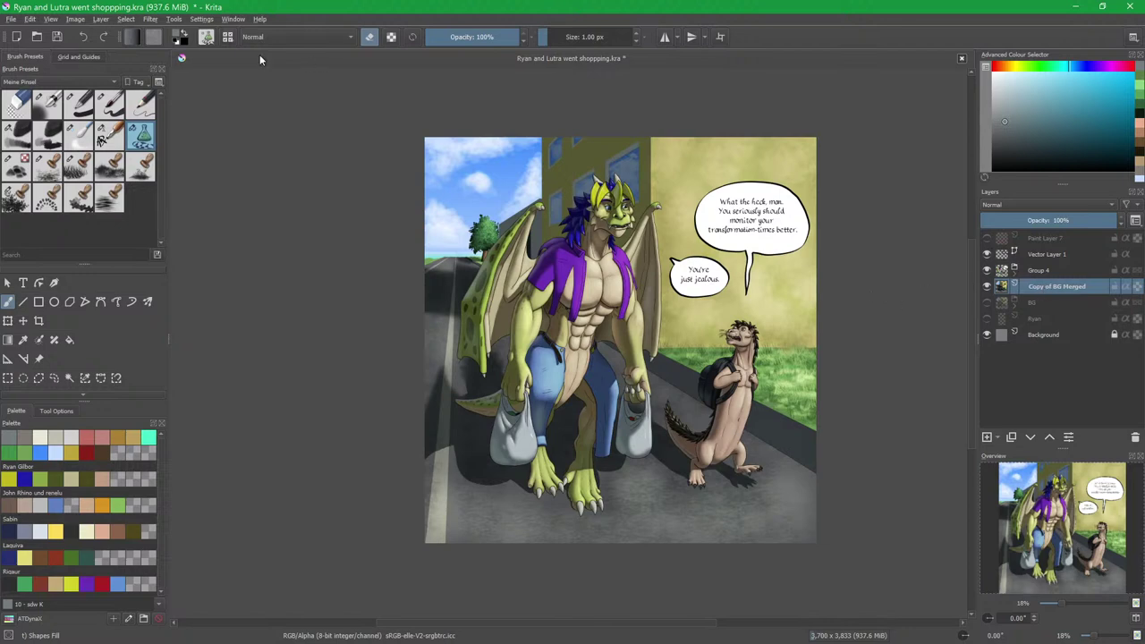
# Apply a blur filter to the Copy of BG Merged layer so the whole background turns soft.
pyautogui.click(155, 21)
pyautogui.click(184, 177)
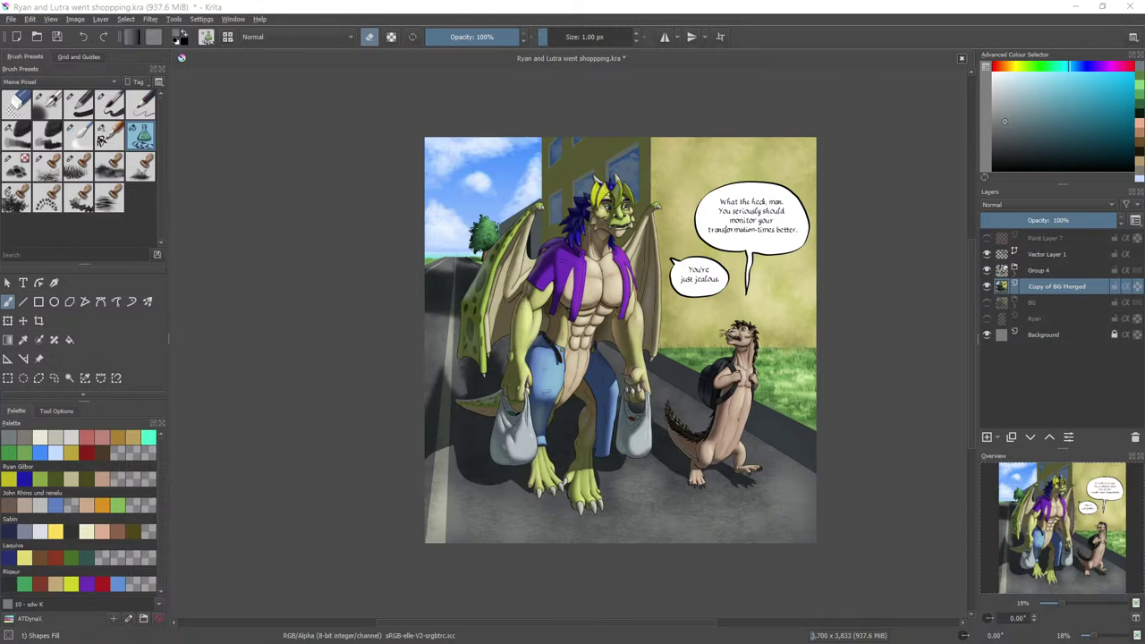
pyautogui.click(776, 267)
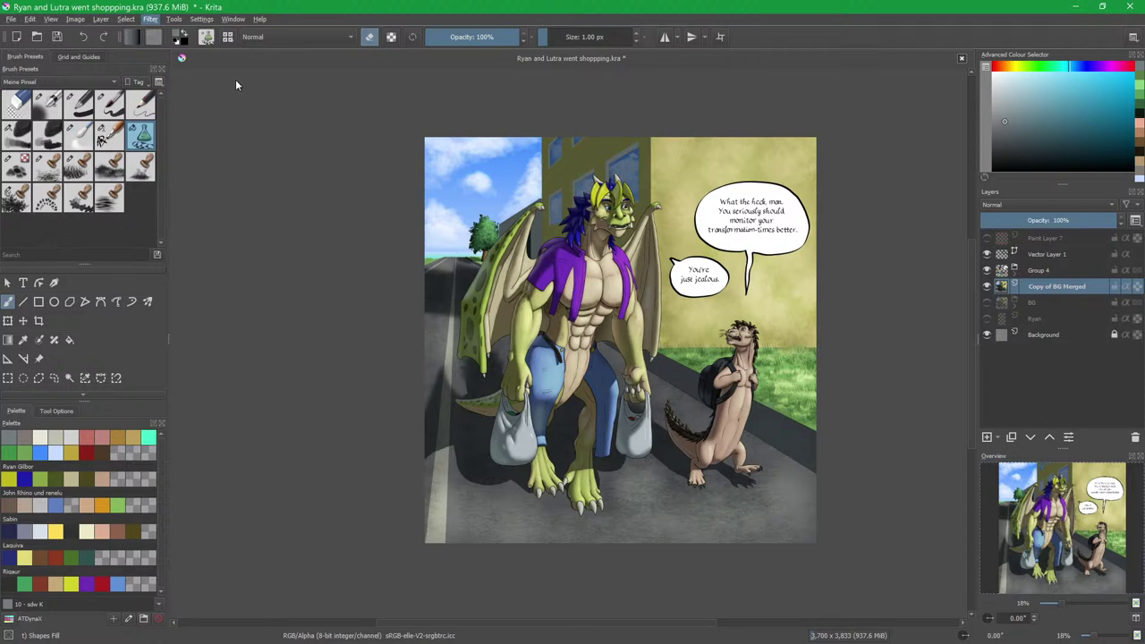
pyautogui.click(343, 106)
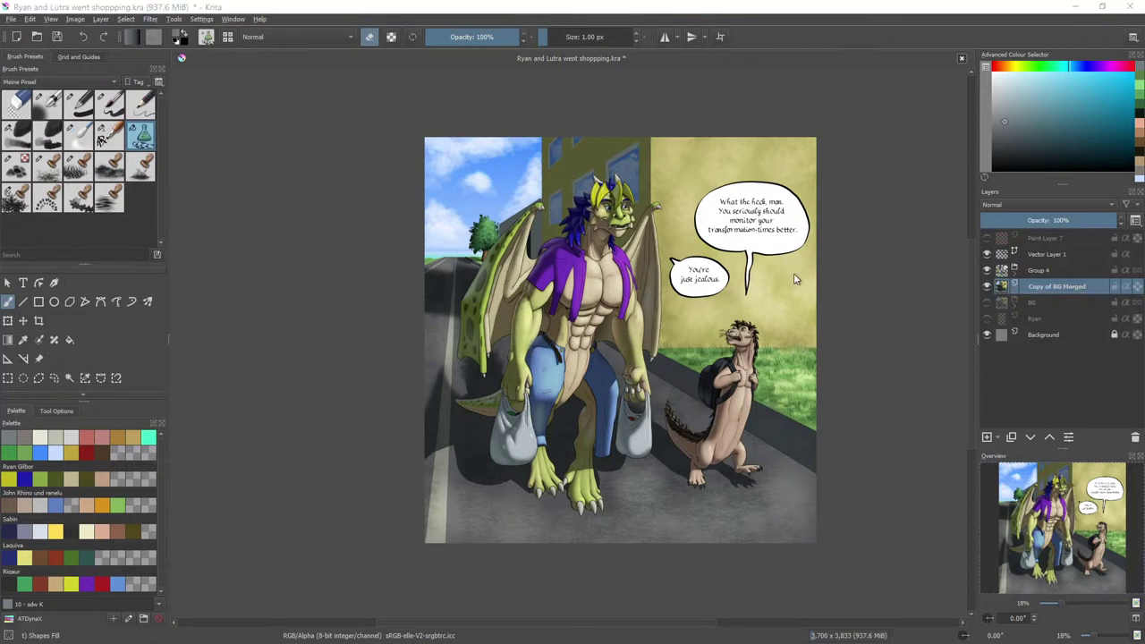
pyautogui.click(976, 91)
pyautogui.click(153, 21)
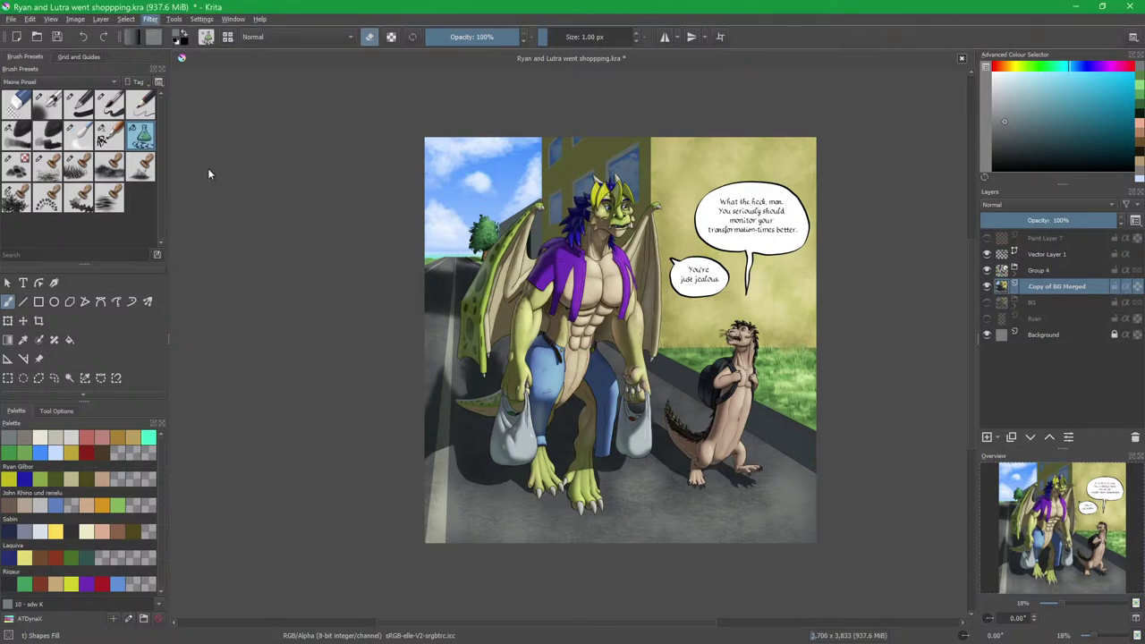
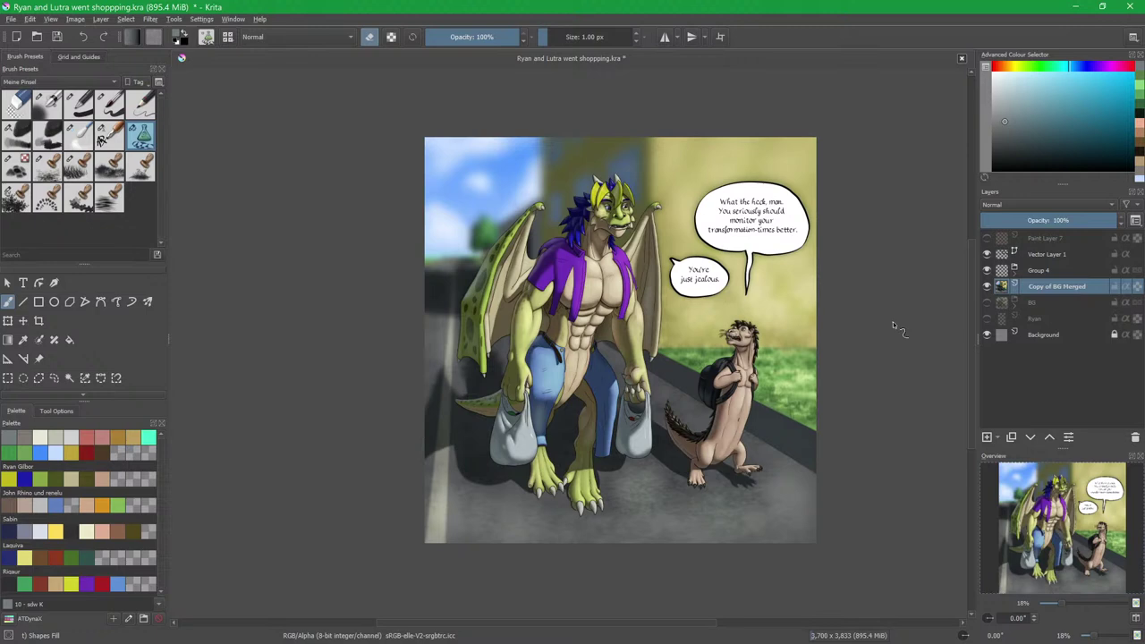
# Show the BG group beneath the blurred copy and try erasing blur around the wall with Airbrush Soft at about 659 px, then undo.
pyautogui.click(987, 302)
pyautogui.click(48, 104)
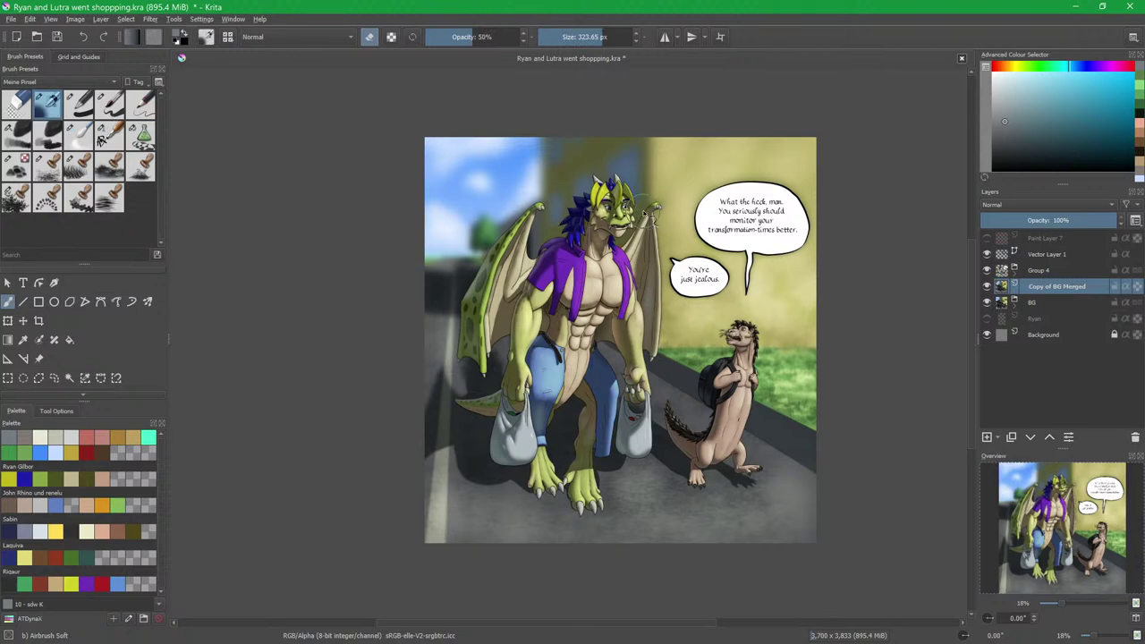
pyautogui.moveTo(637, 211)
pyautogui.keyDown('shift'); pyautogui.mouseDown()
pyautogui.moveTo(719, 223)
pyautogui.moveTo(697, 194)
pyautogui.mouseUp(); pyautogui.keyUp('shift')
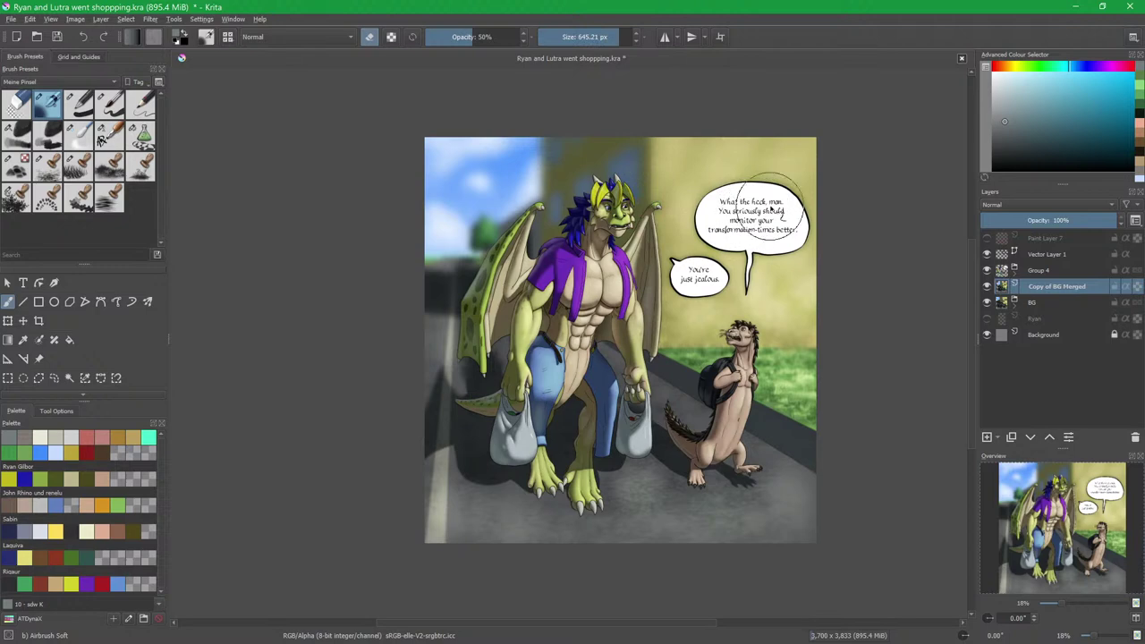
pyautogui.moveTo(703, 133)
pyautogui.mouseDown()
pyautogui.moveTo(659, 142)
pyautogui.moveTo(668, 126)
pyautogui.moveTo(648, 119)
pyautogui.mouseUp()
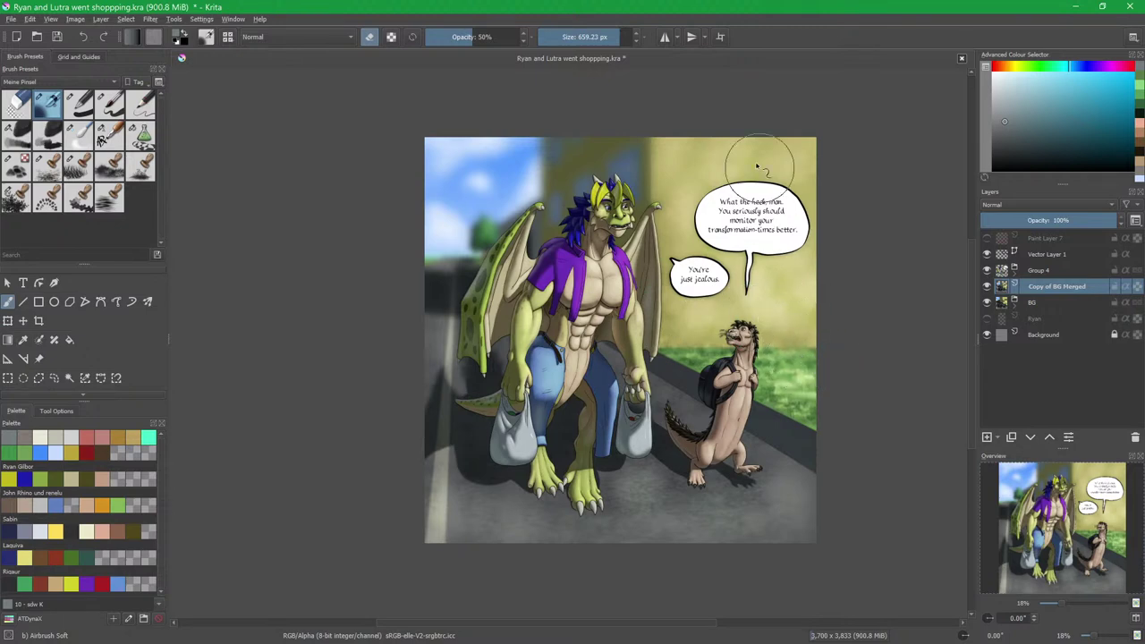
pyautogui.moveTo(671, 203); pyautogui.dragTo(638, 188)
pyautogui.scroll(-3, 631, 201)
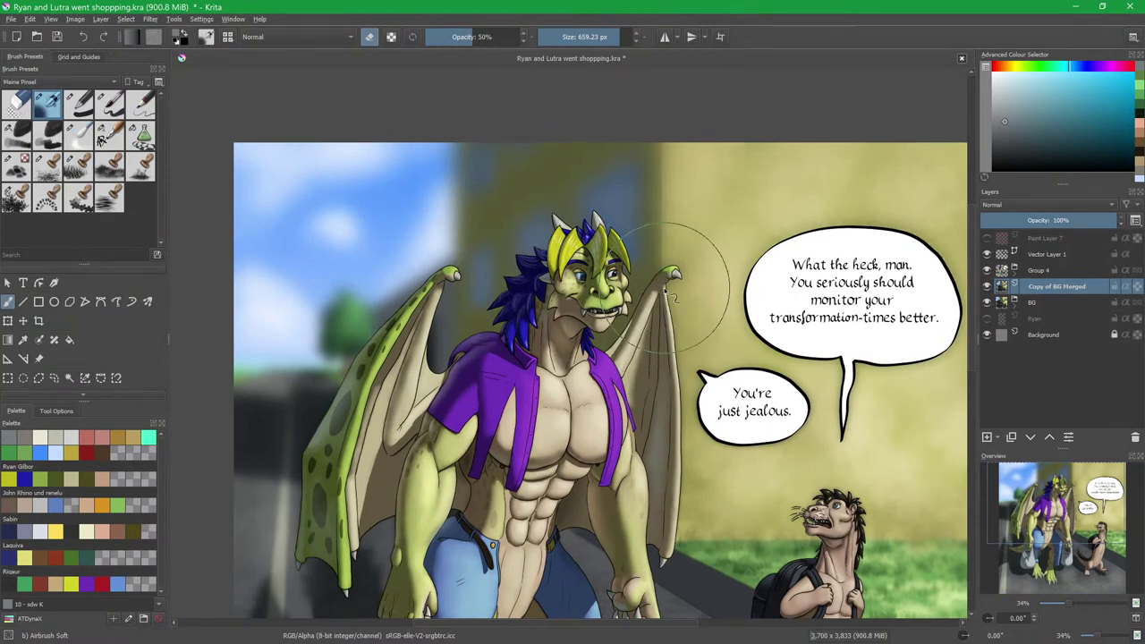
pyautogui.scroll(-4, 667, 295)
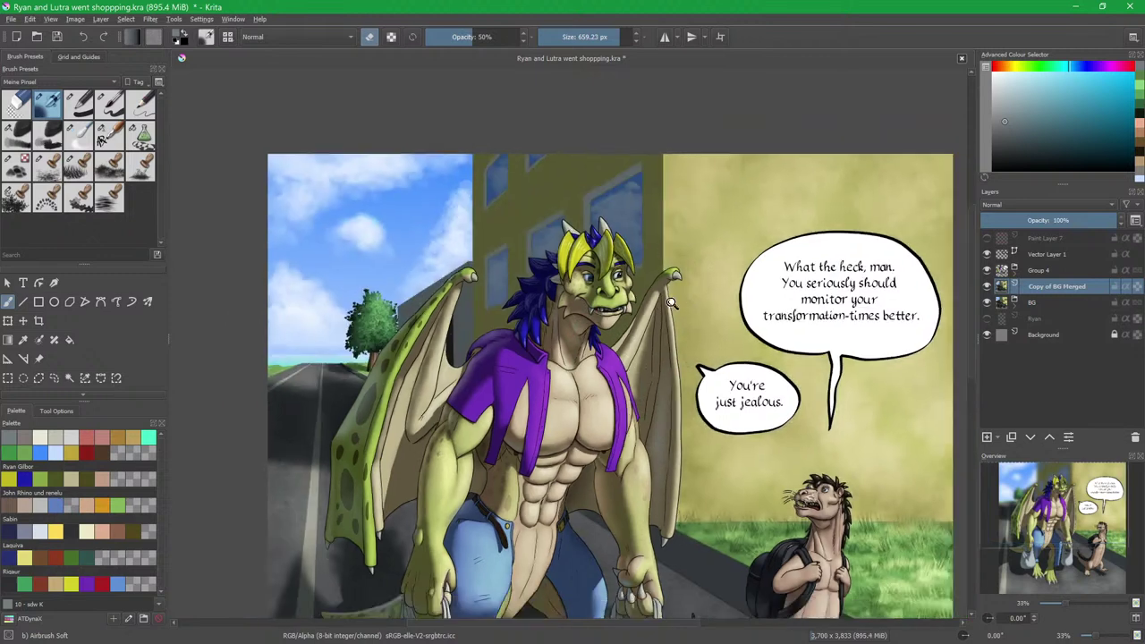
pyautogui.moveTo(666, 423); pyautogui.dragTo(664, 369)
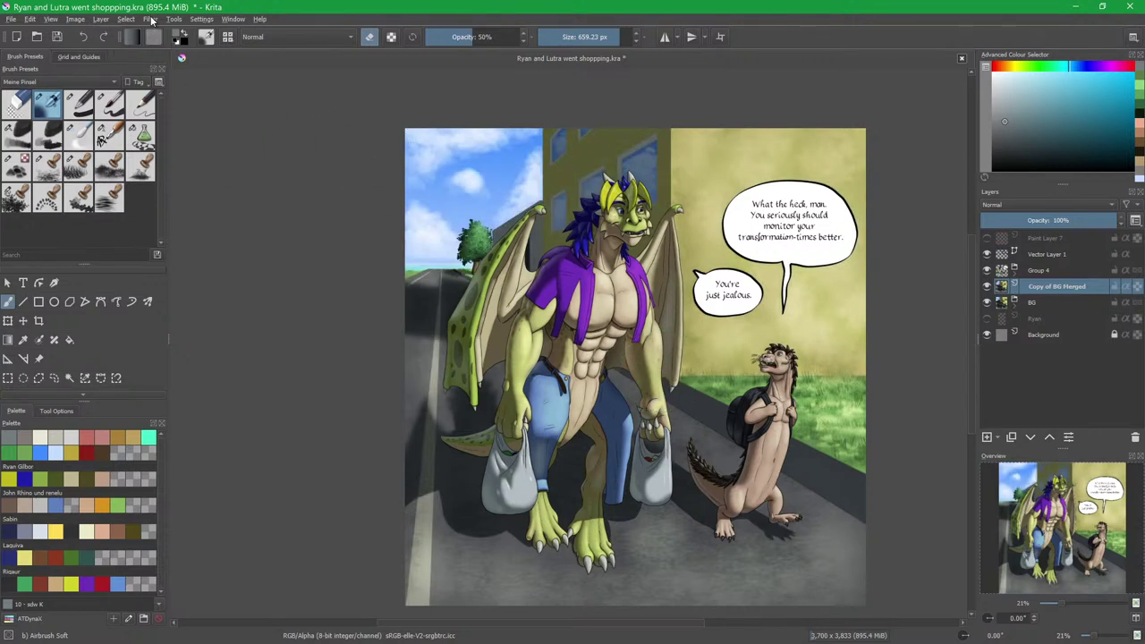
pyautogui.click(189, 180)
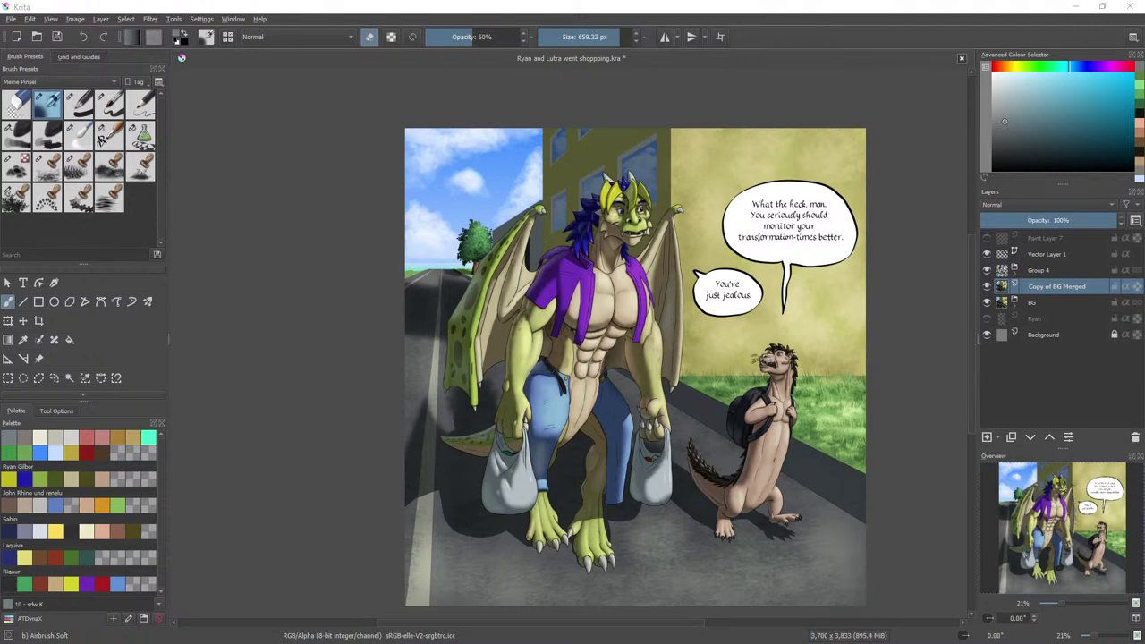
pyautogui.click(916, 233)
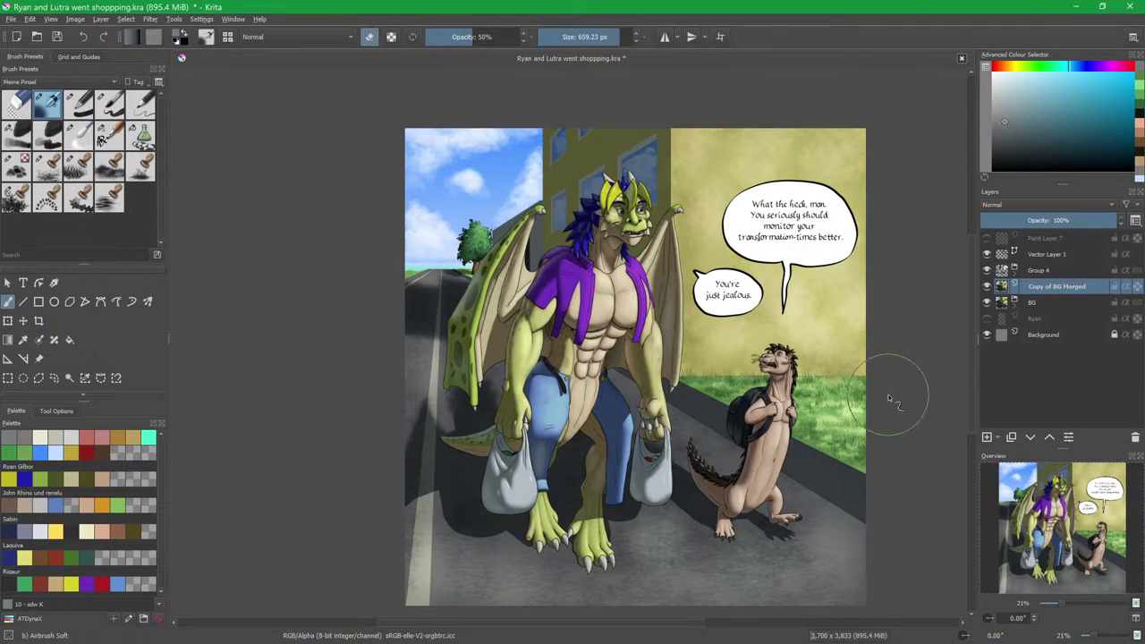
pyautogui.scroll(-3, 879, 402)
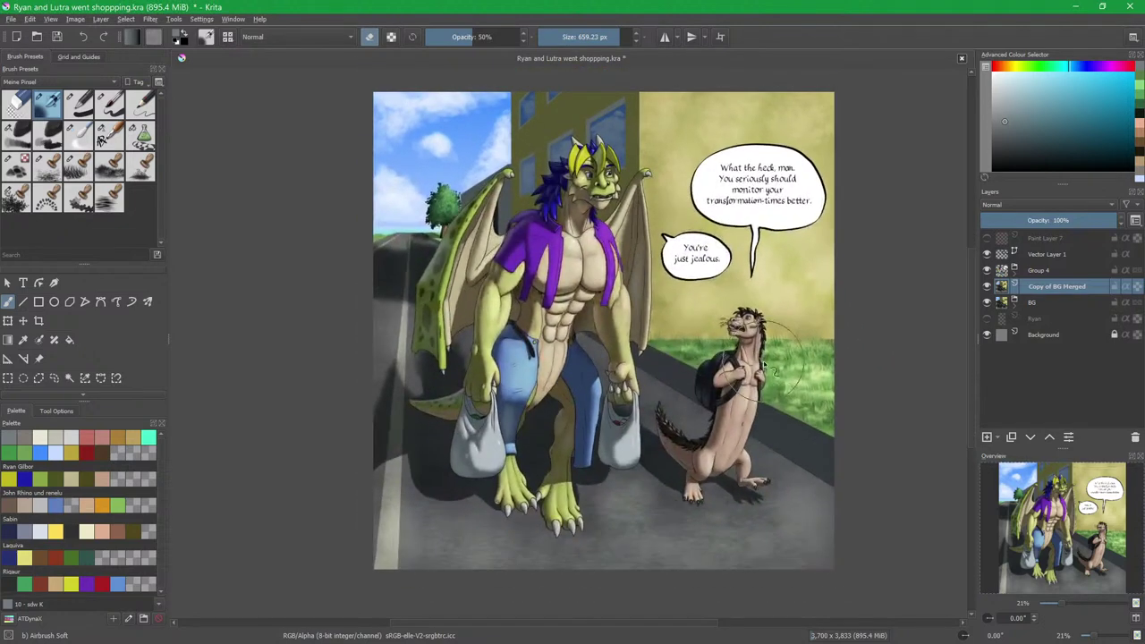
pyautogui.scroll(1, 713, 316)
pyautogui.moveTo(699, 310); pyautogui.dragTo(685, 343)
pyautogui.scroll(-1, 687, 343)
pyautogui.scroll(2, 687, 344)
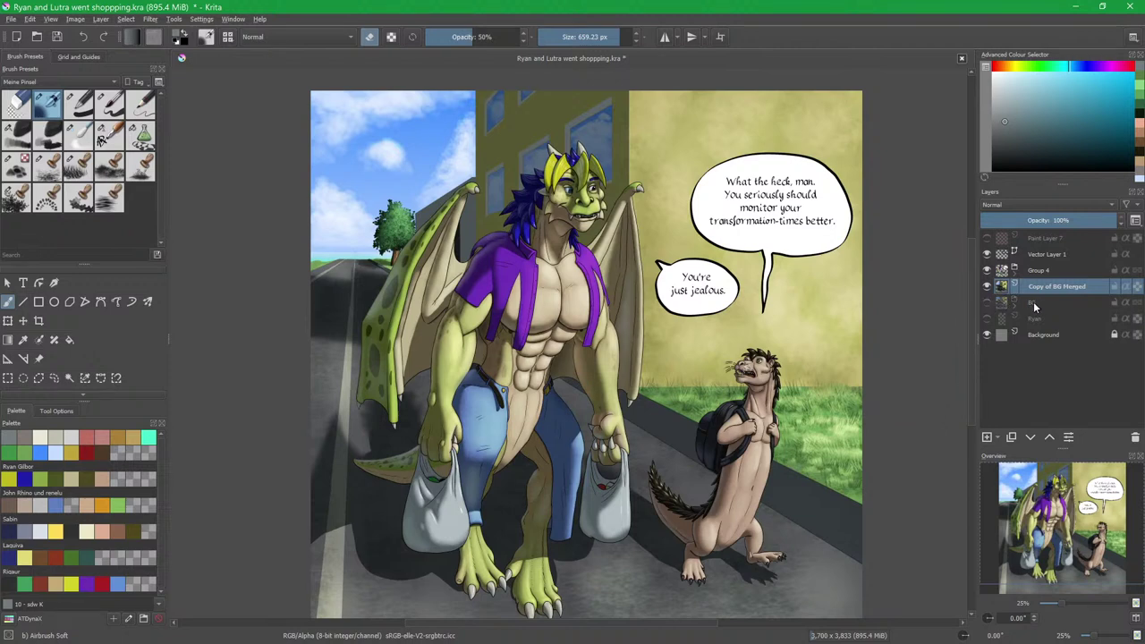
# Check the background without Group 4, delete the merged background copy, and show and expand the original BG group.
pyautogui.click(987, 270)
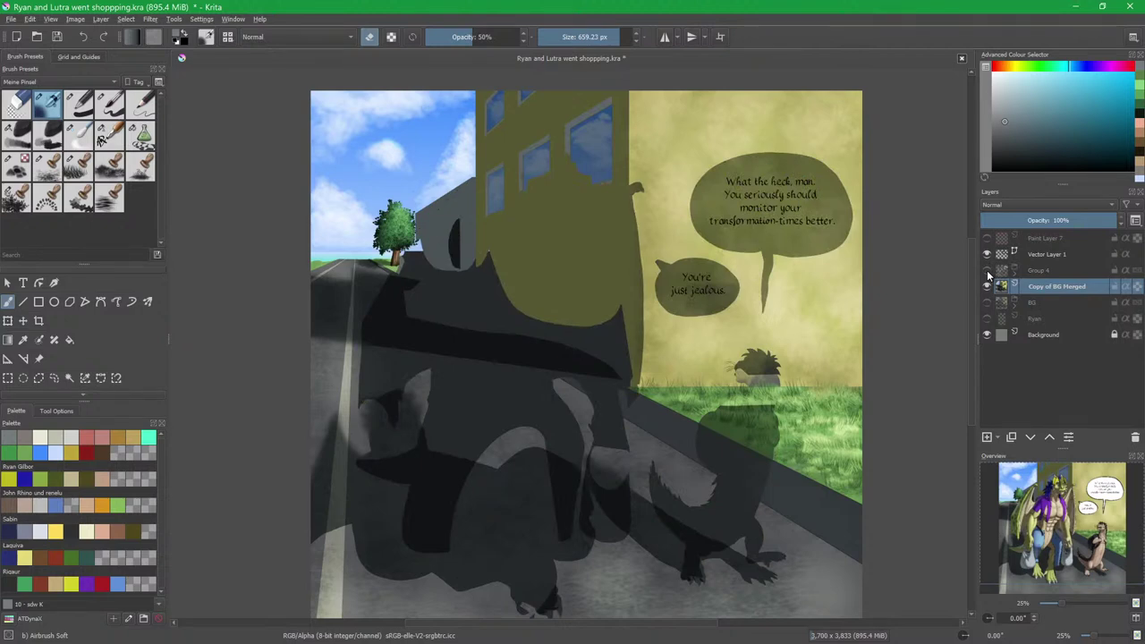
pyautogui.click(987, 270)
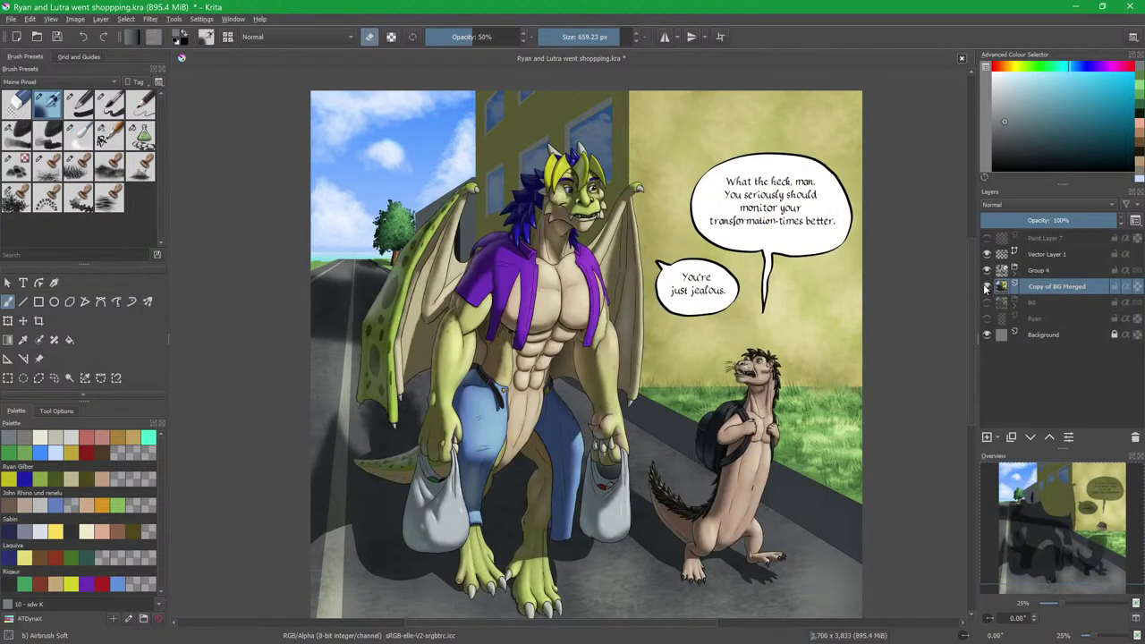
pyautogui.click(1135, 437)
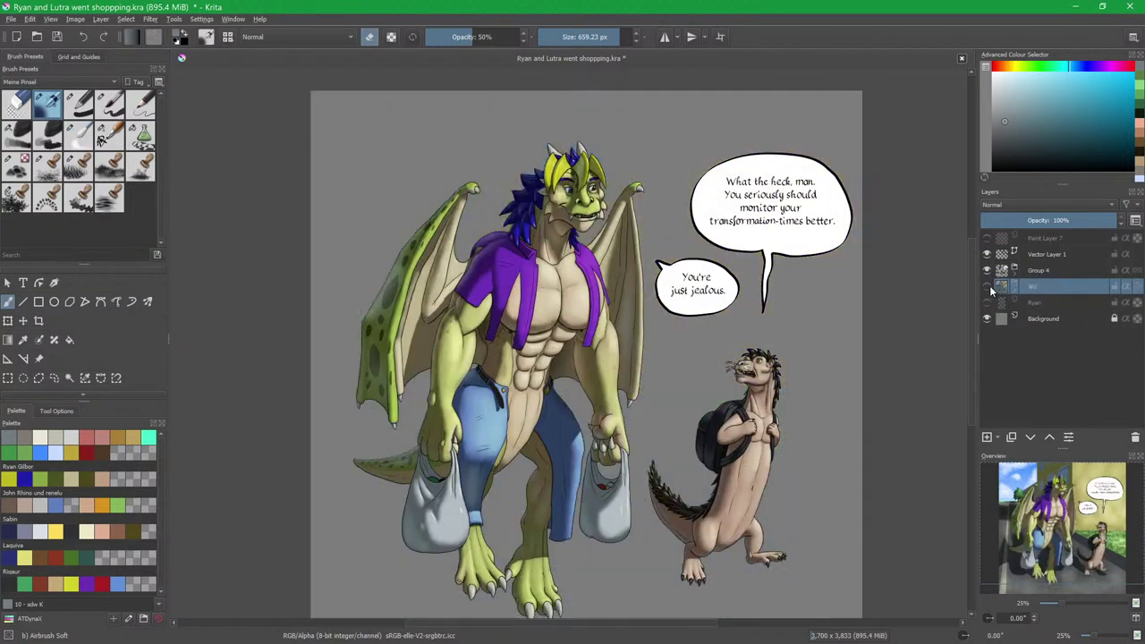
pyautogui.click(988, 286)
pyautogui.click(995, 286)
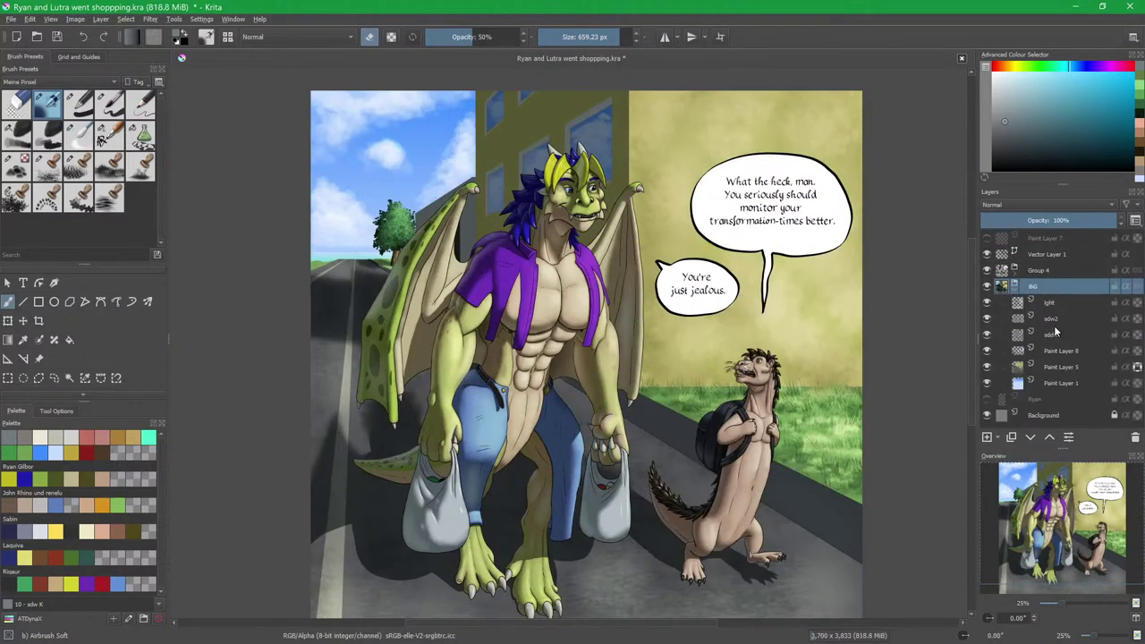
# Hide Group 4 and erase the shadow spilling past the building corner onto the sunlit wall, on the shadow layer below sdw2, with Shapes Fill.
pyautogui.click(1055, 334)
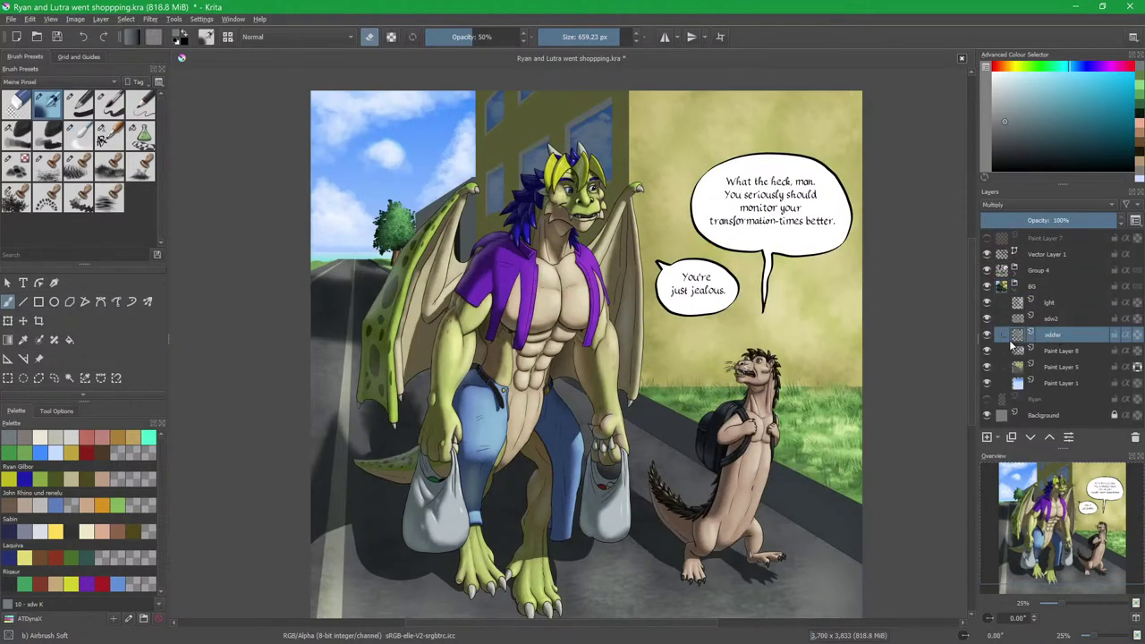
pyautogui.click(141, 136)
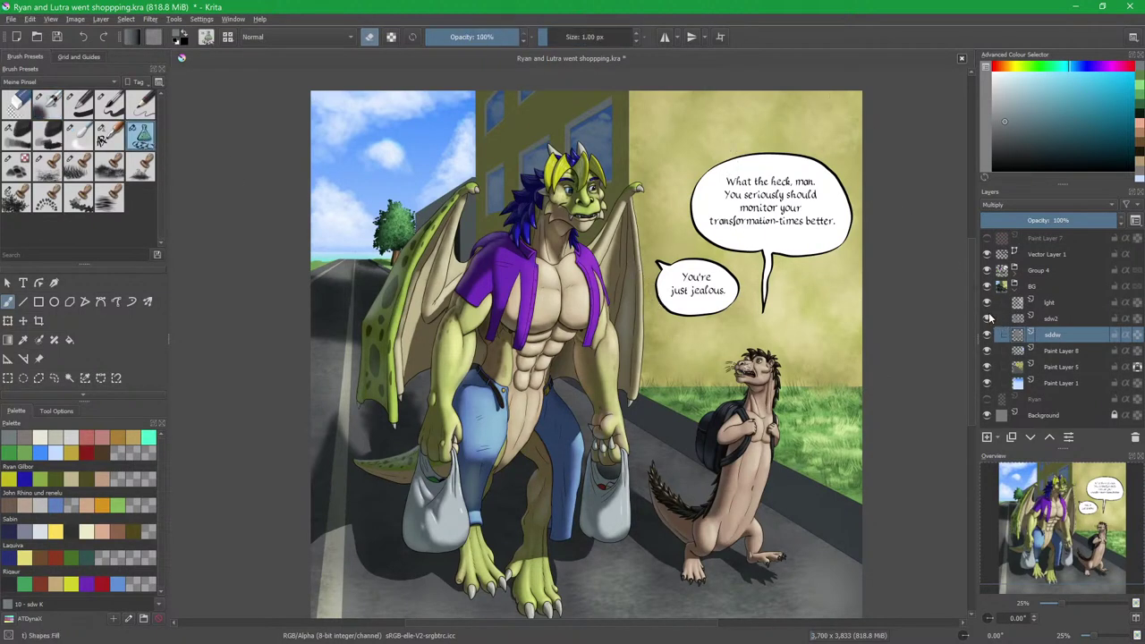
pyautogui.click(987, 270)
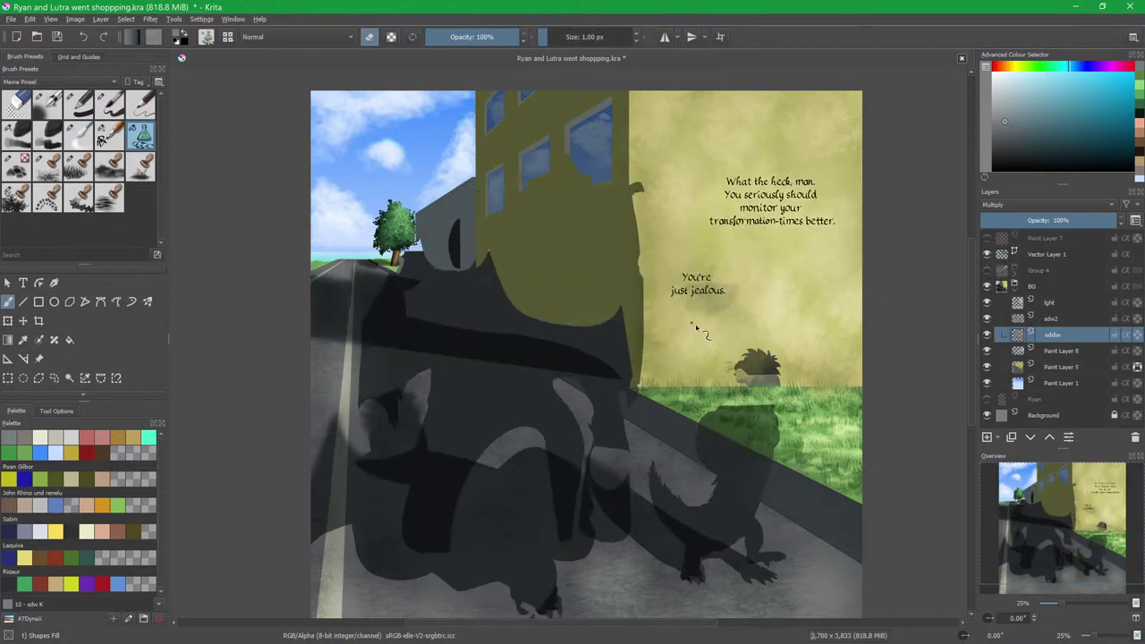
pyautogui.click(1014, 320)
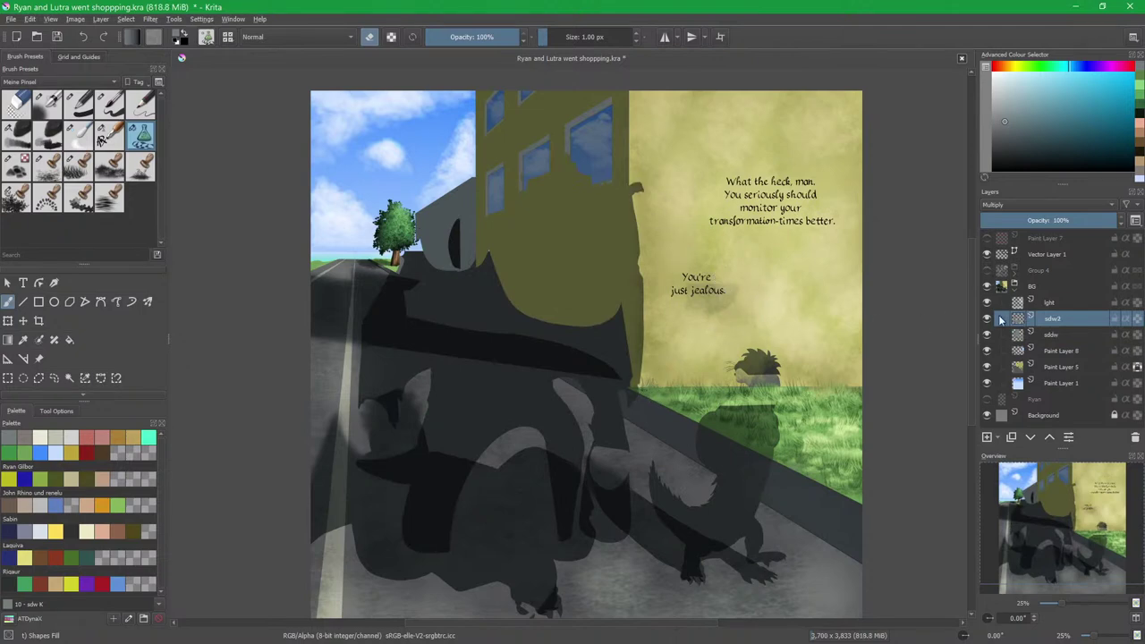
pyautogui.click(1057, 335)
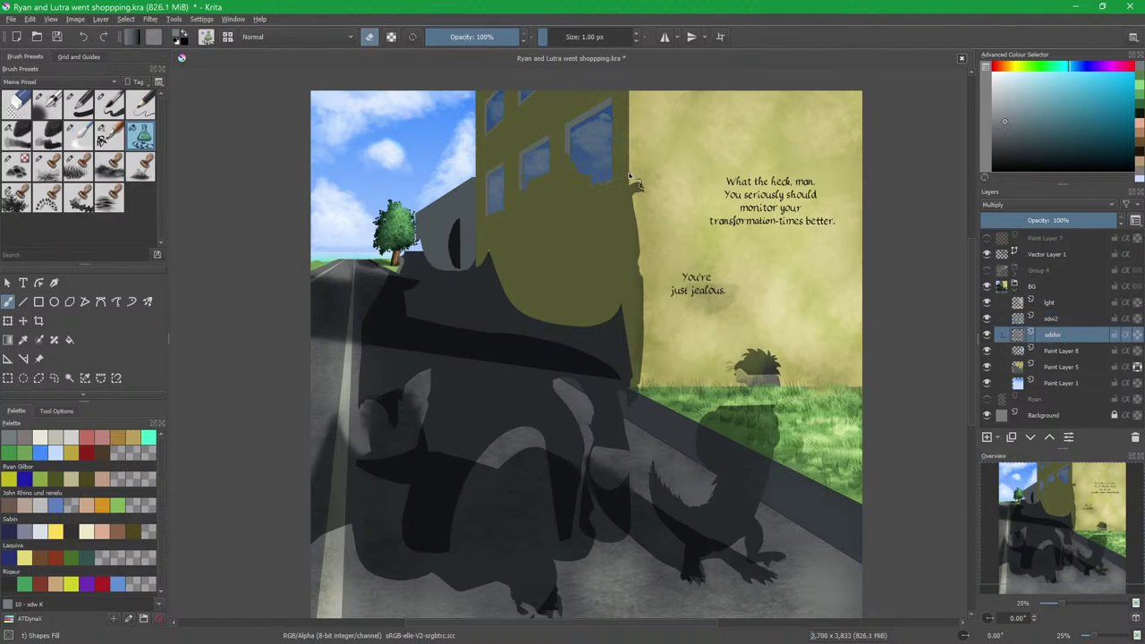
pyautogui.moveTo(632, 184)
pyautogui.mouseDown()
pyautogui.moveTo(646, 393)
pyautogui.moveTo(636, 386)
pyautogui.moveTo(644, 398)
pyautogui.moveTo(632, 403)
pyautogui.moveTo(658, 404)
pyautogui.mouseUp()
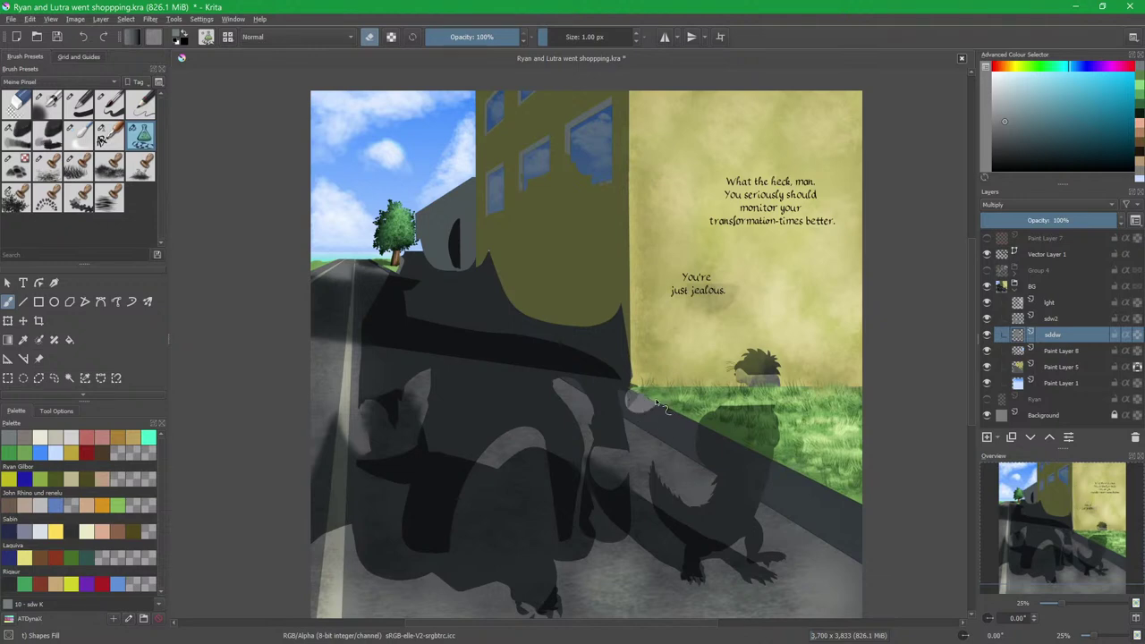
# Erase the extra-dark diagonal band crossing the large character's shadow on the sdw2 layer.
pyautogui.click(1074, 319)
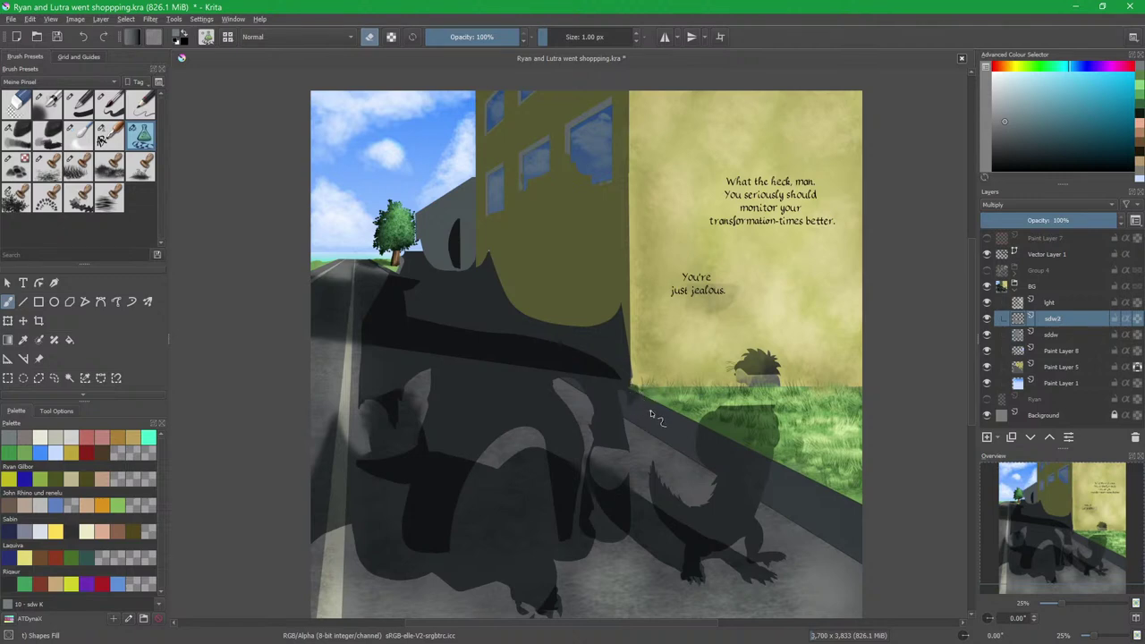
pyautogui.moveTo(473, 340)
pyautogui.mouseDown()
pyautogui.moveTo(534, 338)
pyautogui.moveTo(614, 363)
pyautogui.moveTo(621, 376)
pyautogui.moveTo(604, 388)
pyautogui.moveTo(508, 355)
pyautogui.mouseUp()
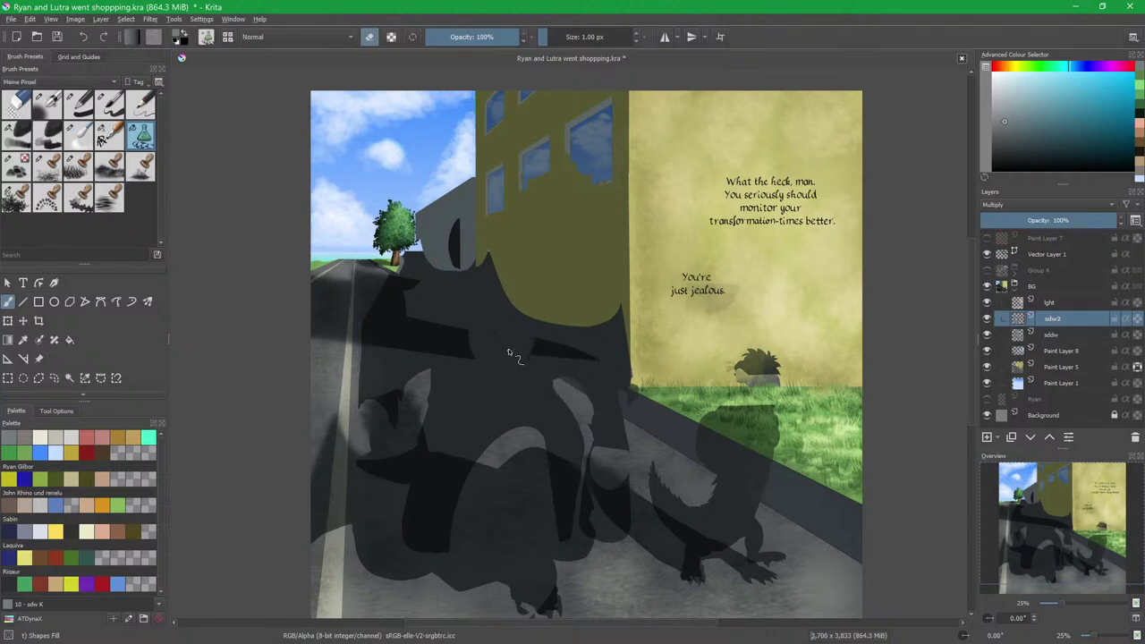
pyautogui.press('f')
pyautogui.click(400, 326)
pyautogui.press('b')
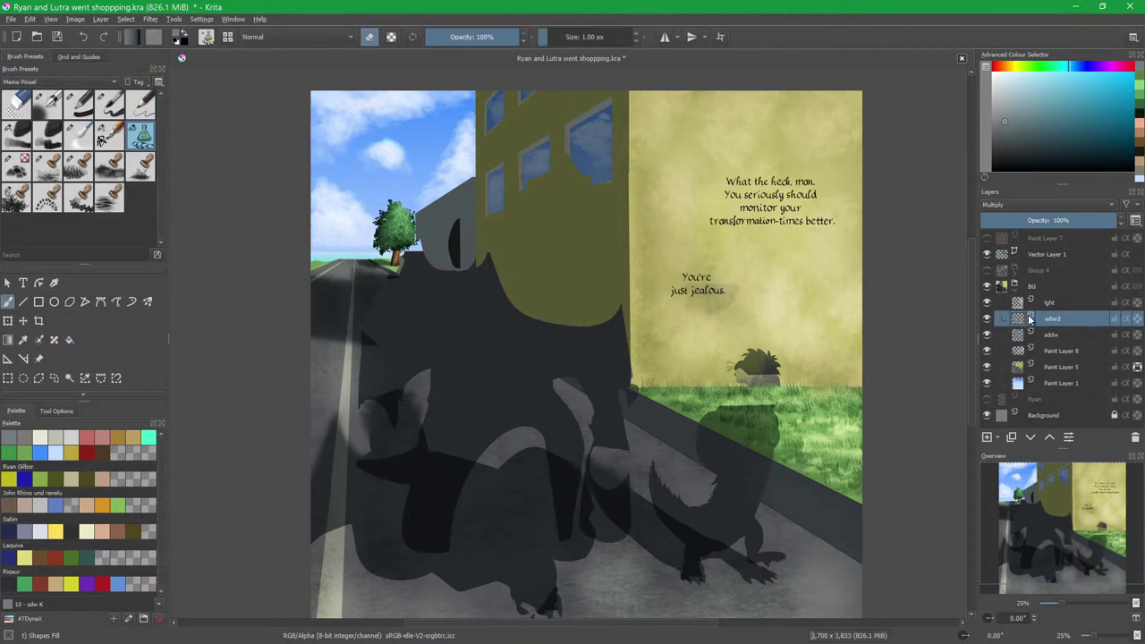
# Collapse the BG group, duplicate it, merge the duplicate into a single layer and hide the original group.
pyautogui.click(1016, 289)
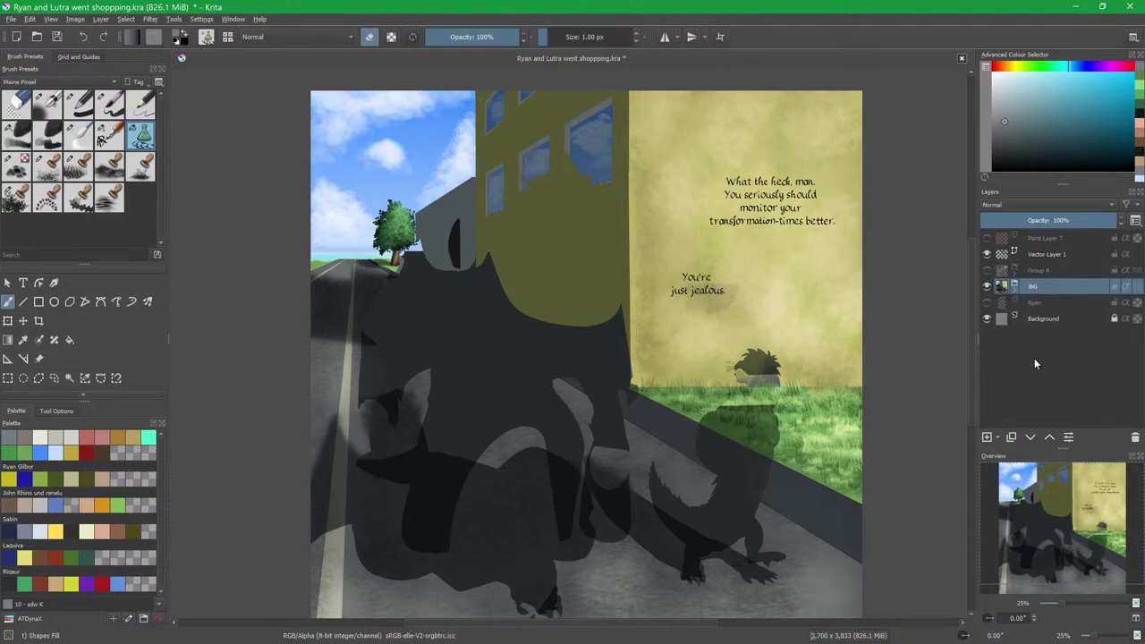
pyautogui.hotkey('ctrl', 'j')
pyautogui.hotkey('ctrl', 'e')
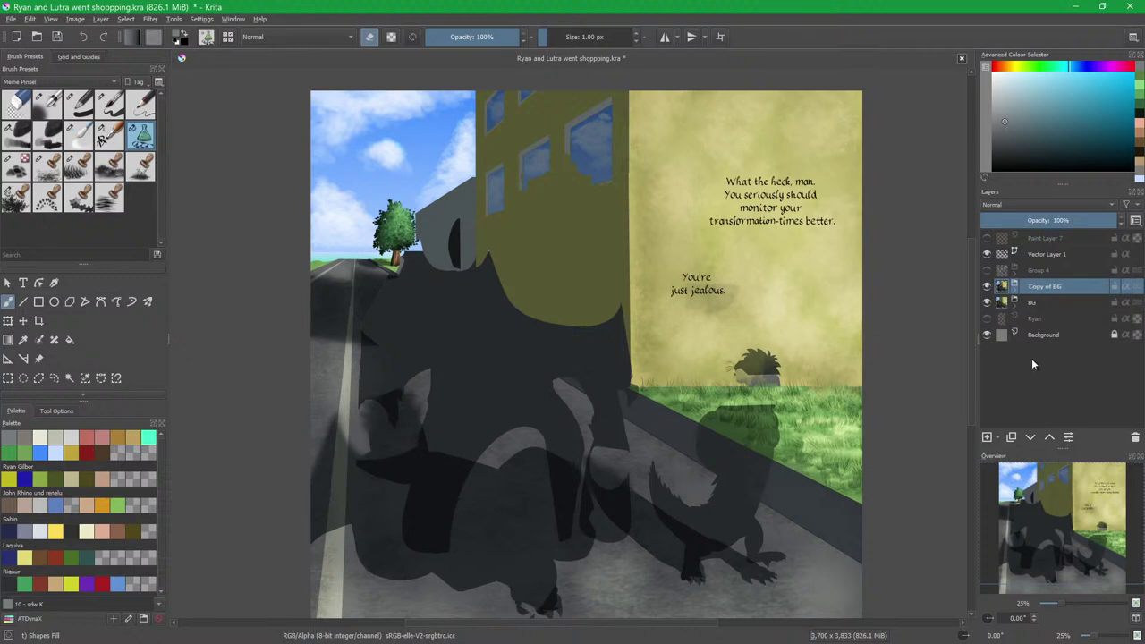
pyautogui.click(988, 304)
# Add a paint layer between the merged copy and the BG group and fill it with a diagonal gradient in default colours at 49% opacity.
pyautogui.click(1043, 307)
pyautogui.press('Insert')
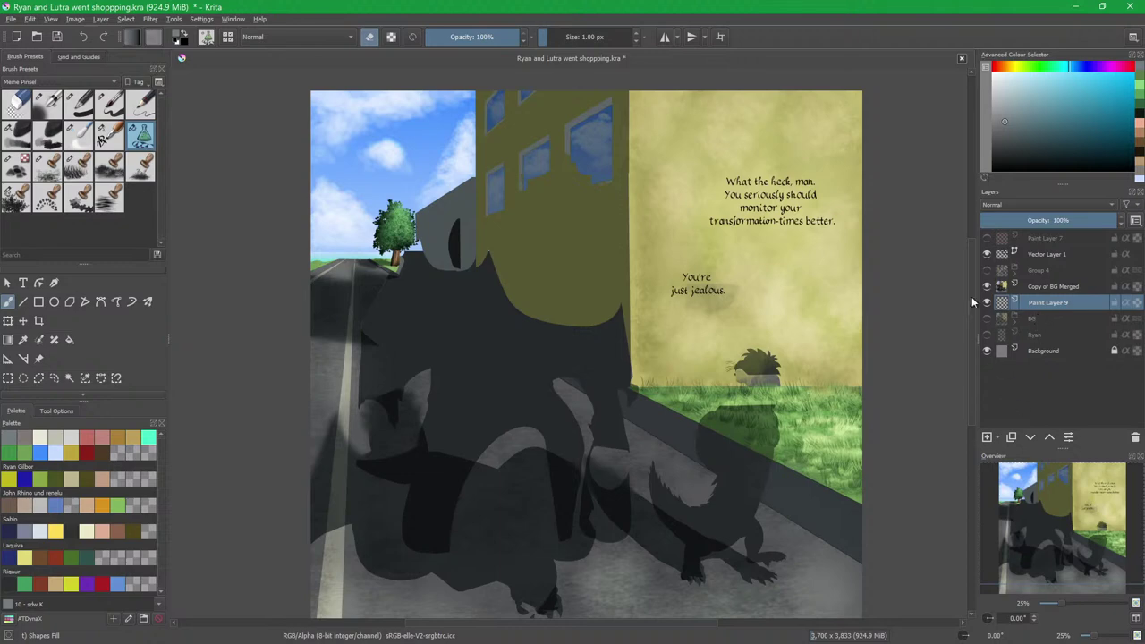
pyautogui.scroll(-3, 806, 287)
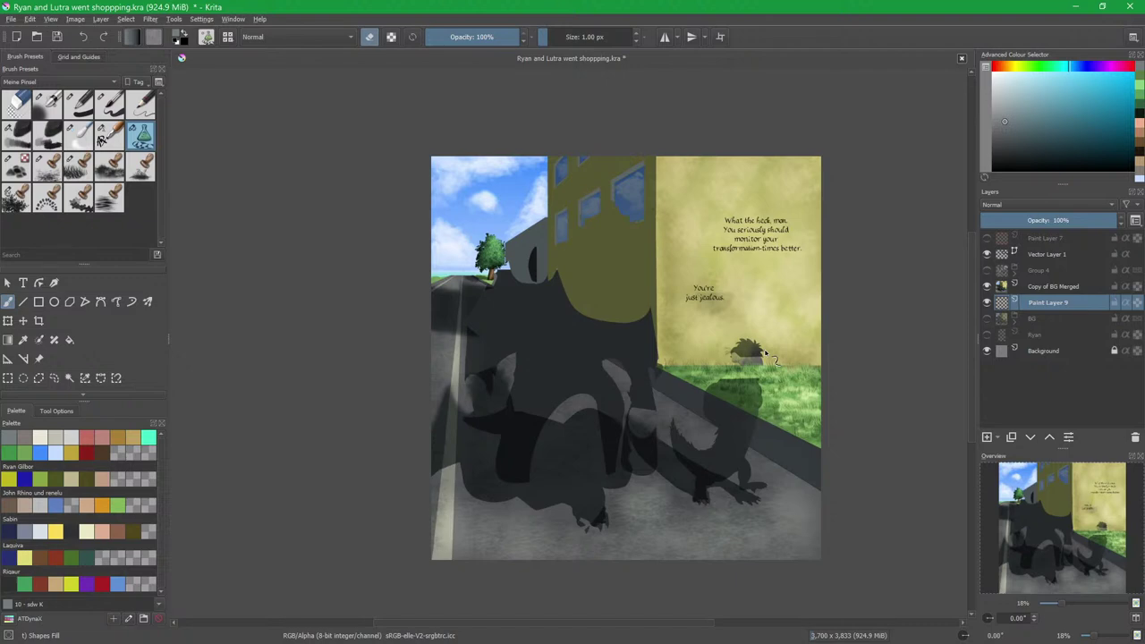
pyautogui.click(8, 340)
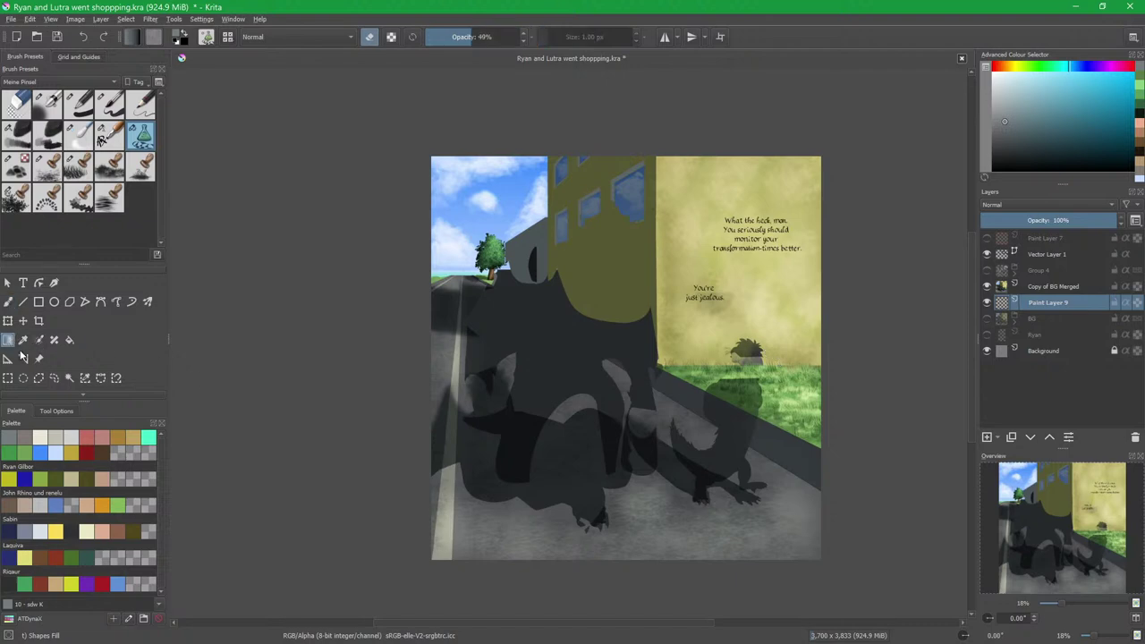
pyautogui.press('e')
pyautogui.press('d')
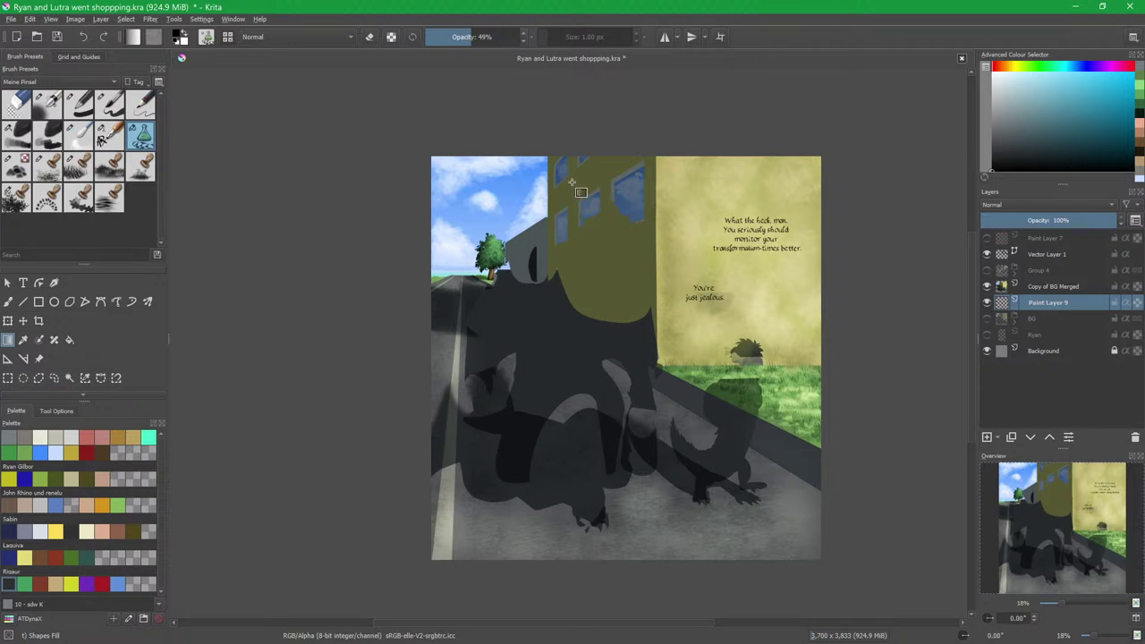
pyautogui.moveTo(479, 193); pyautogui.dragTo(742, 513)
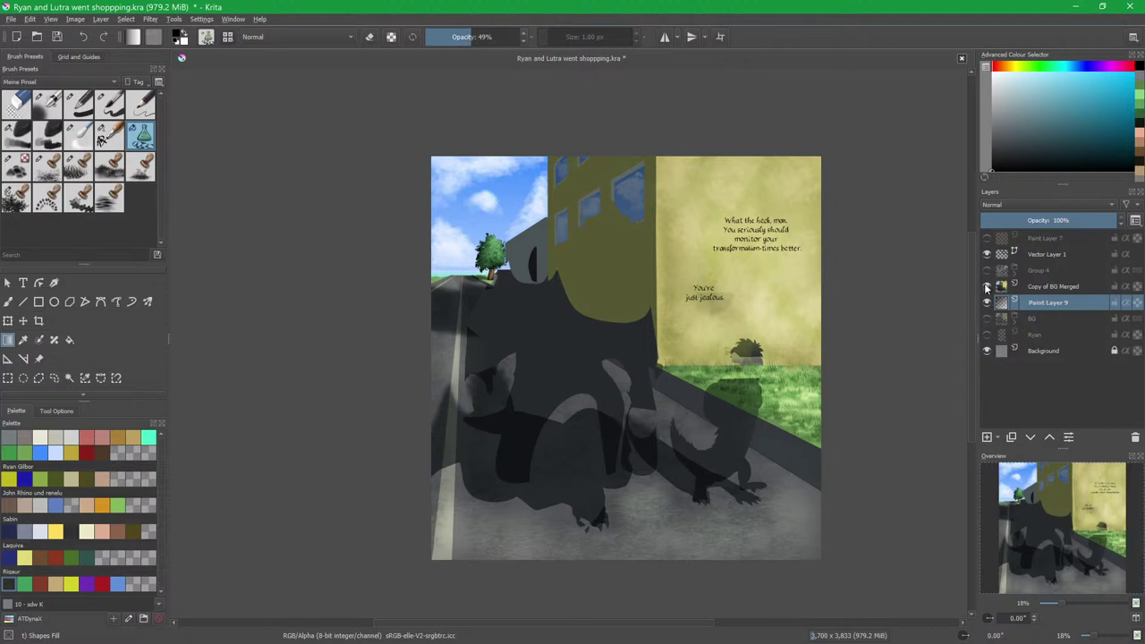
pyautogui.keyDown('ctrl'); pyautogui.click(1047, 287); pyautogui.keyUp('ctrl')
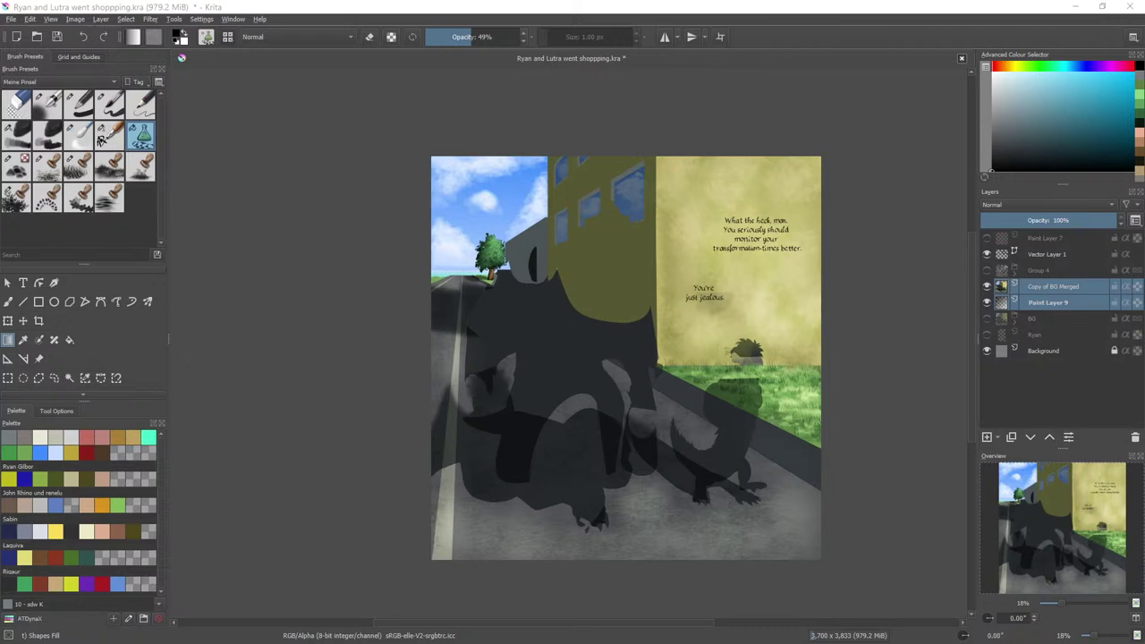
pyautogui.click(1049, 308)
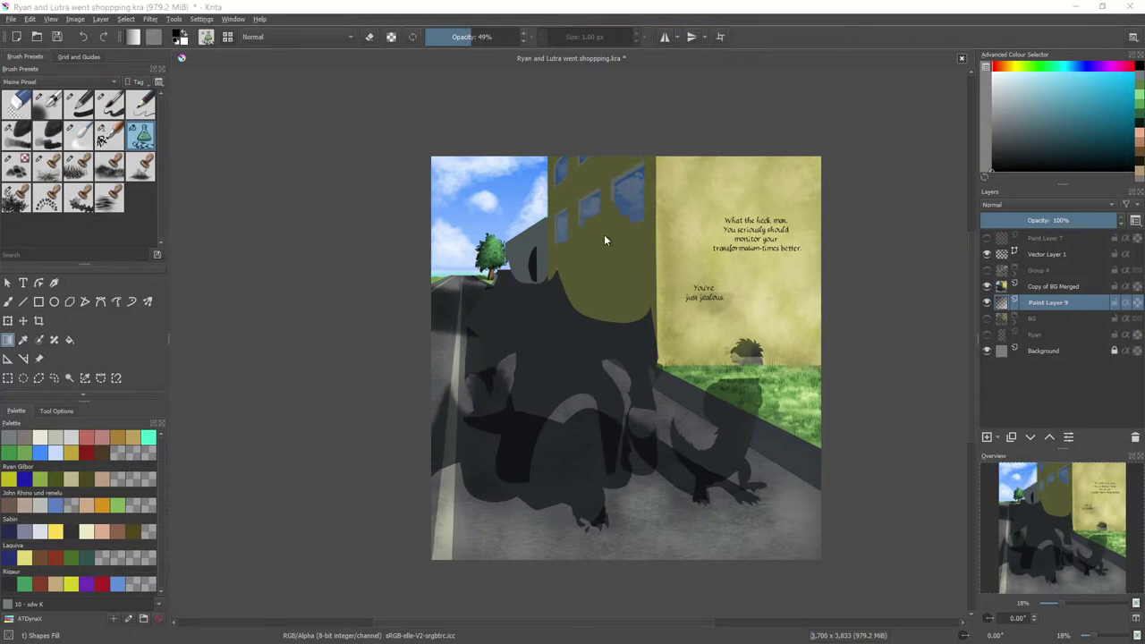
pyautogui.click(764, 288)
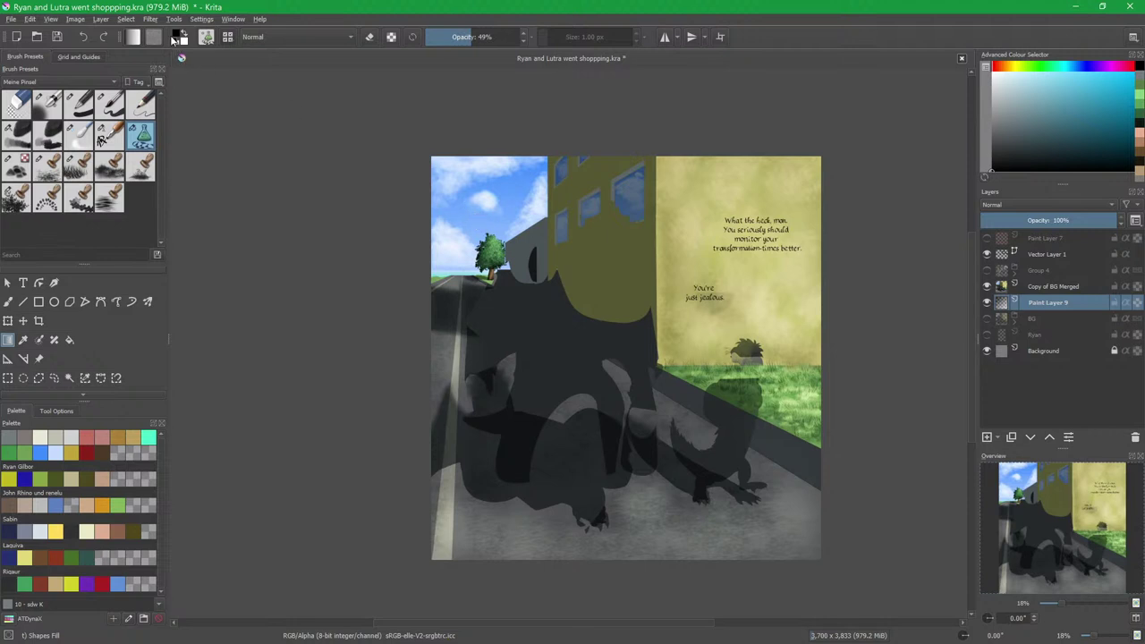
pyautogui.click(182, 173)
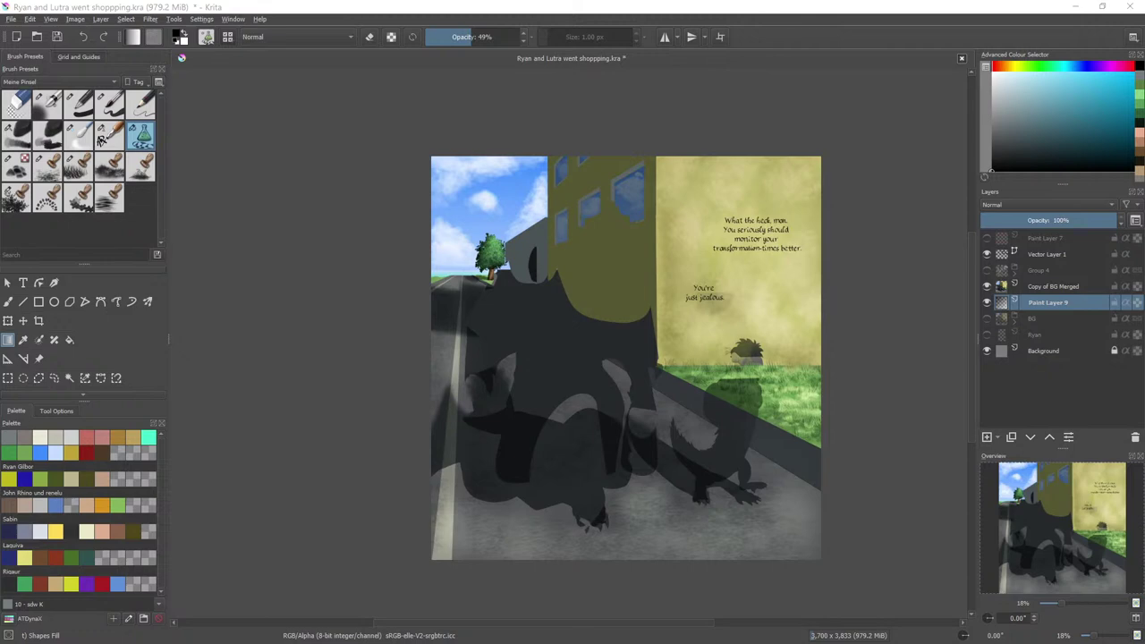
pyautogui.click(948, 146)
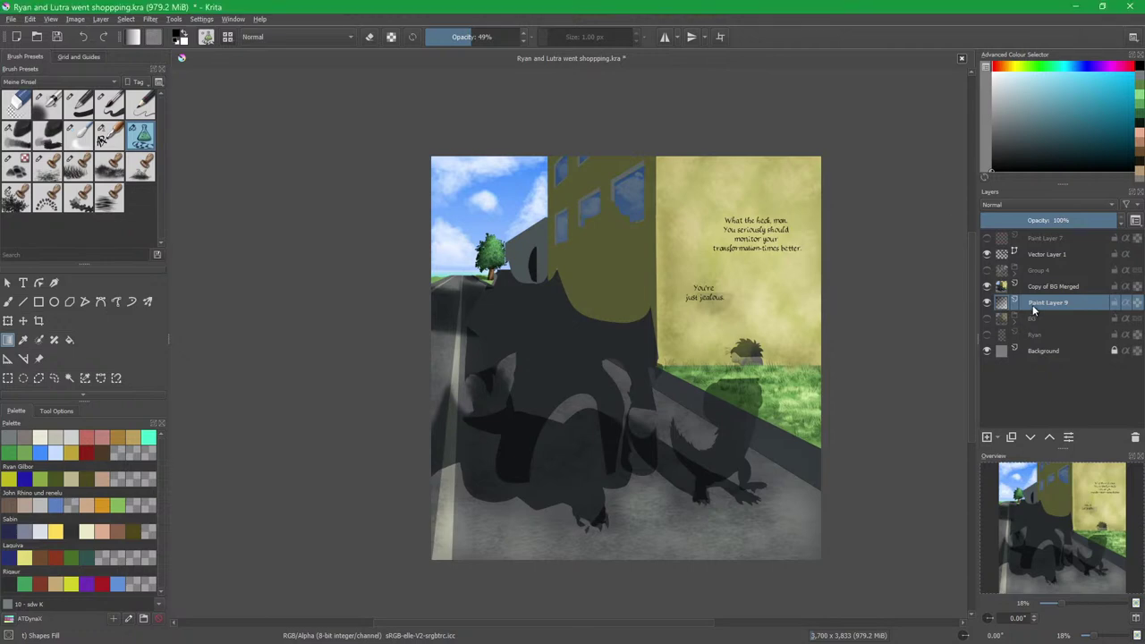
pyautogui.click(1049, 288)
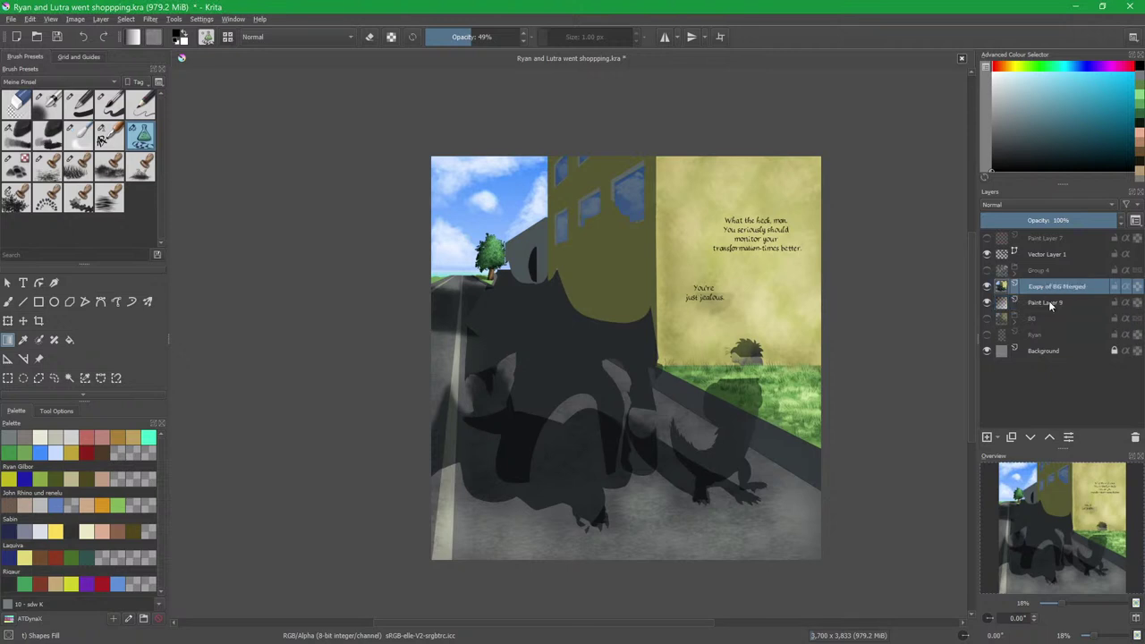
# Rename Paint Layer 9 as Bottom Layer.
pyautogui.doubleClick(1050, 303)
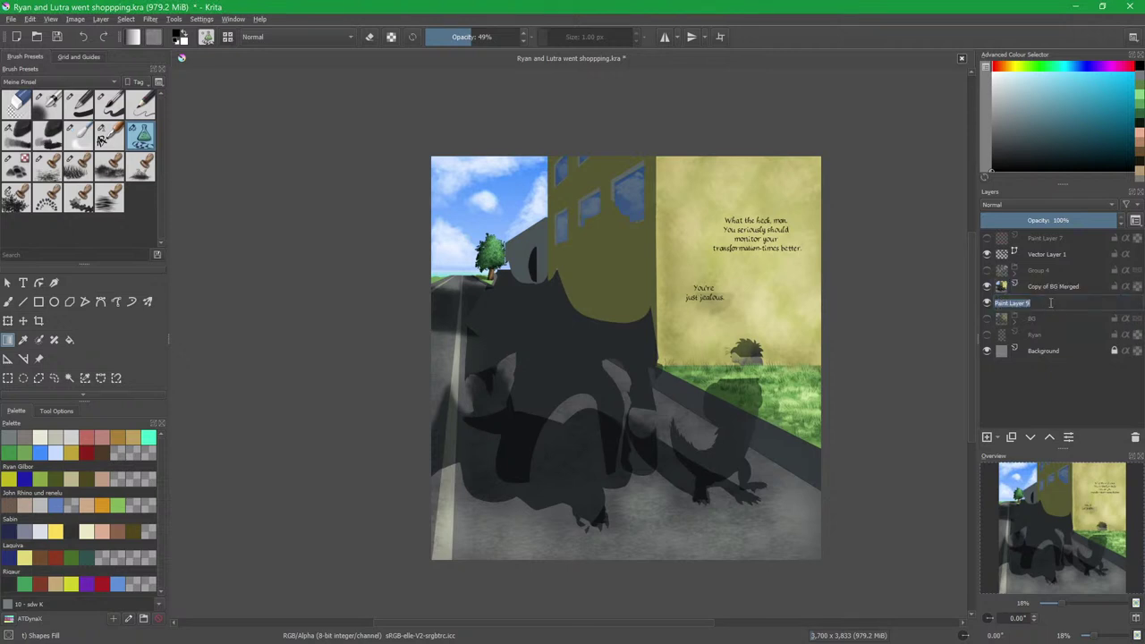
pyautogui.write('Sott')
pyautogui.write('om')
pyautogui.write(' Layer')
pyautogui.press('Return')
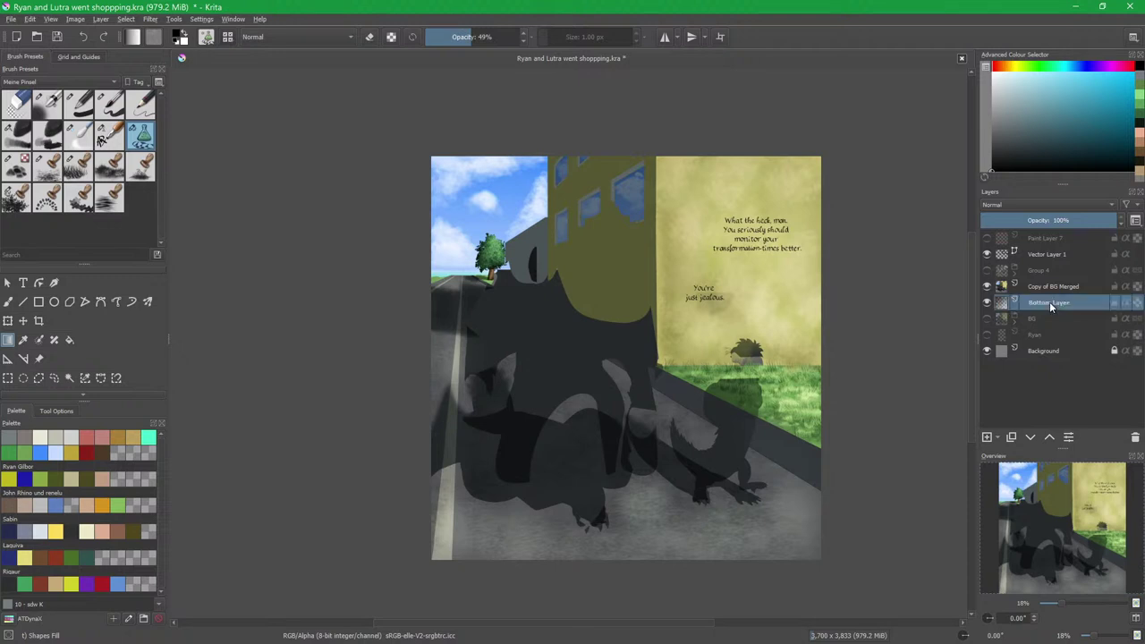
pyautogui.click(1049, 288)
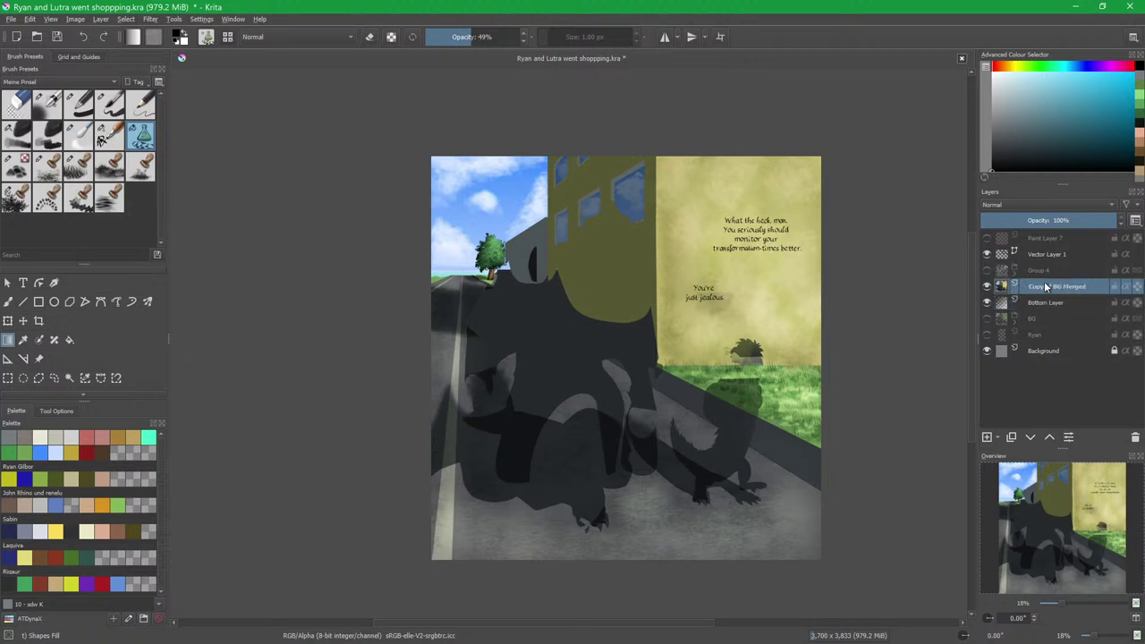
pyautogui.click(155, 21)
pyautogui.click(204, 175)
# Clear the gradient from Bottom Layer and move the layer above Copy of BG Merged.
pyautogui.click(1051, 303)
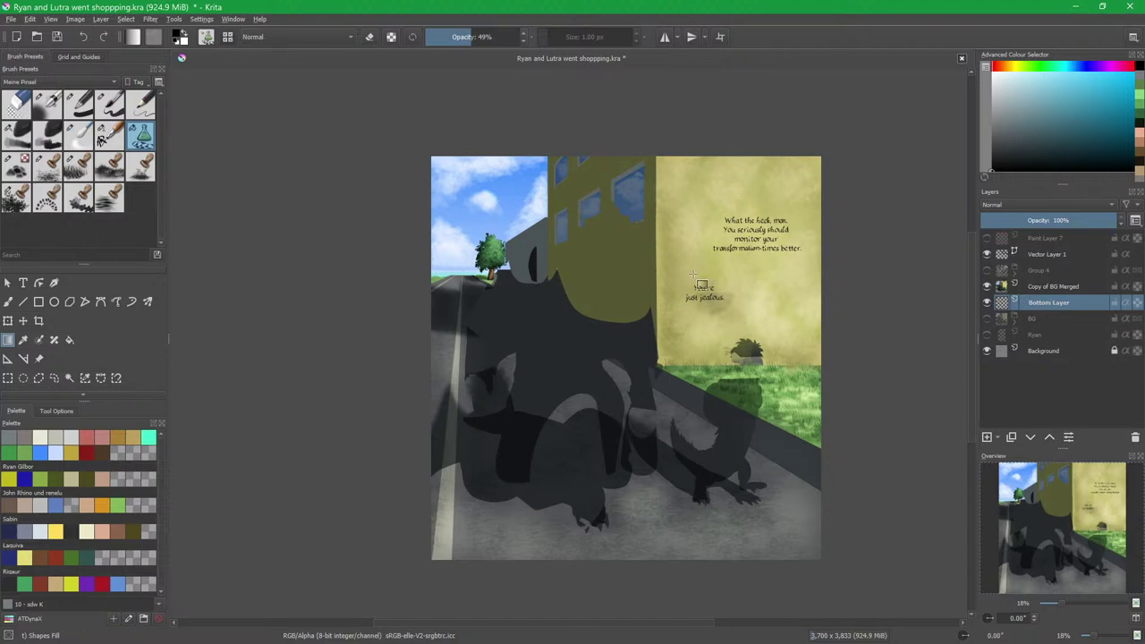
pyautogui.press('b')
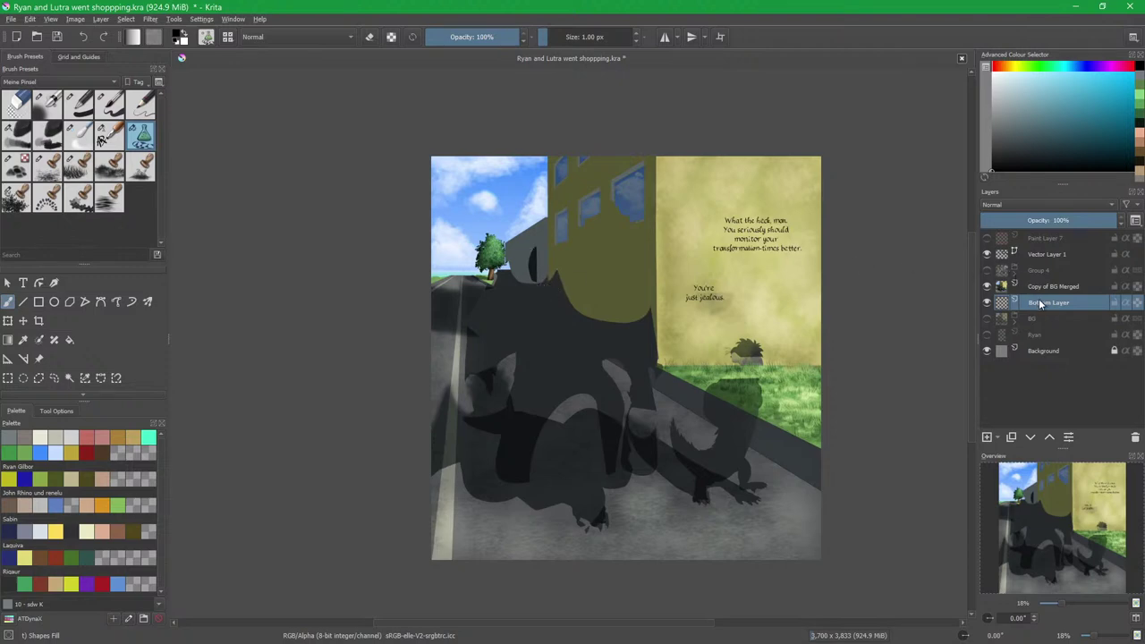
pyautogui.moveTo(1042, 304); pyautogui.dragTo(1043, 284)
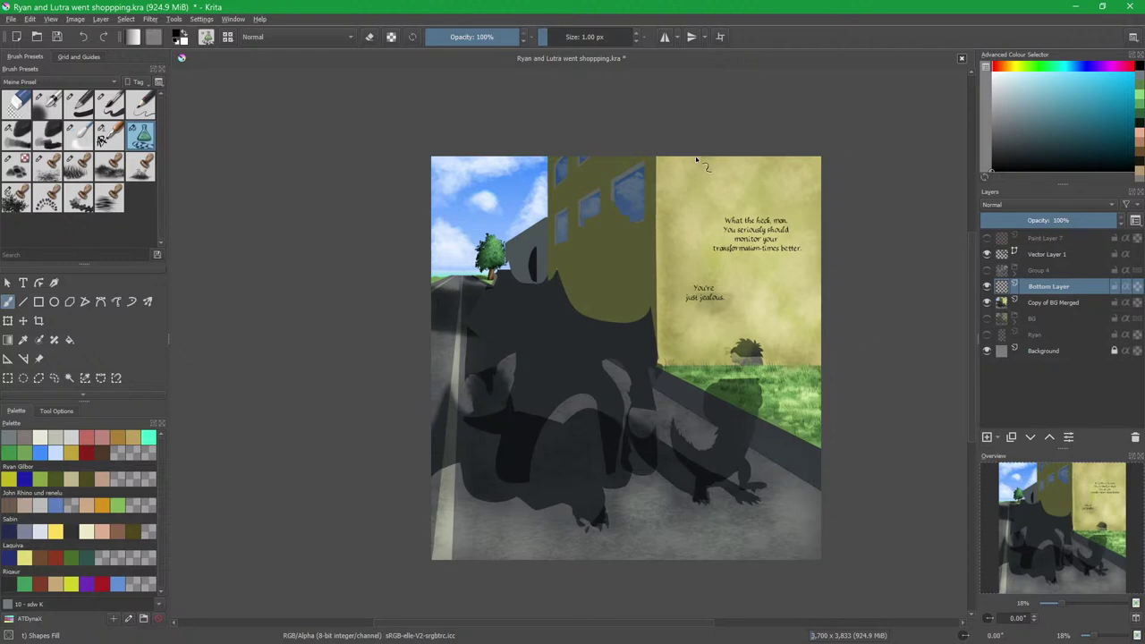
# Cover the sunlit wall behind the speech text with flat dark grey on Bottom Layer, using Shapes Fill.
pyautogui.click(991, 118)
pyautogui.click(993, 102)
pyautogui.click(993, 141)
pyautogui.moveTo(717, 136)
pyautogui.mouseDown()
pyautogui.moveTo(875, 297)
pyautogui.moveTo(861, 354)
pyautogui.moveTo(659, 367)
pyautogui.moveTo(758, 360)
pyautogui.moveTo(791, 376)
pyautogui.moveTo(781, 369)
pyautogui.mouseUp()
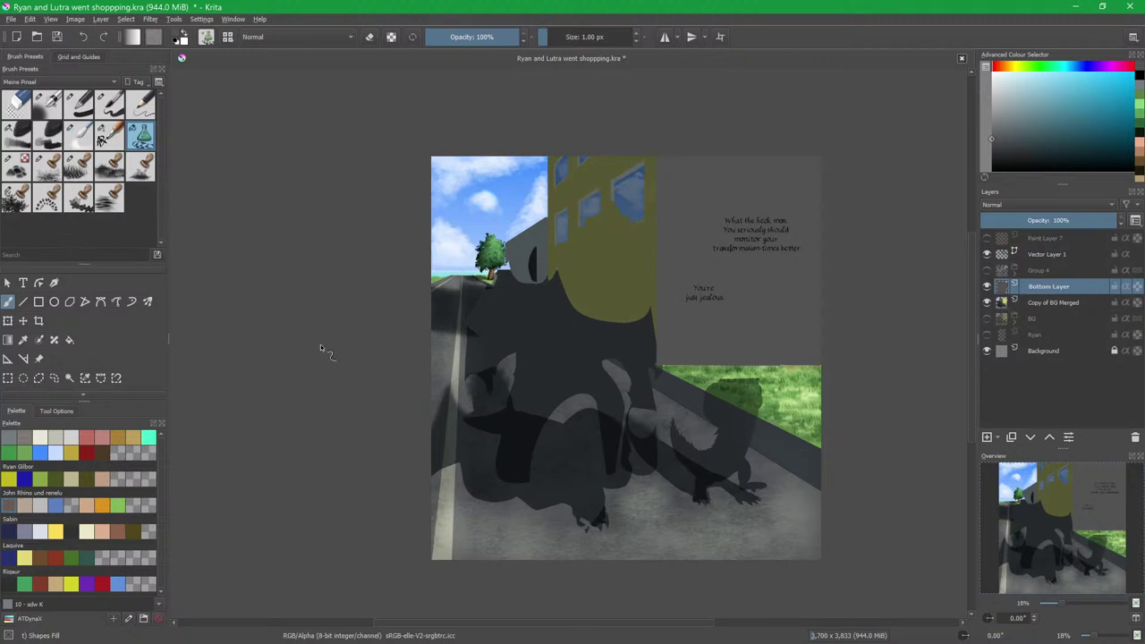
# Select the shaded building front by contiguous area, then add the small grey building beside it with fuzziness set to 1.
pyautogui.click(71, 379)
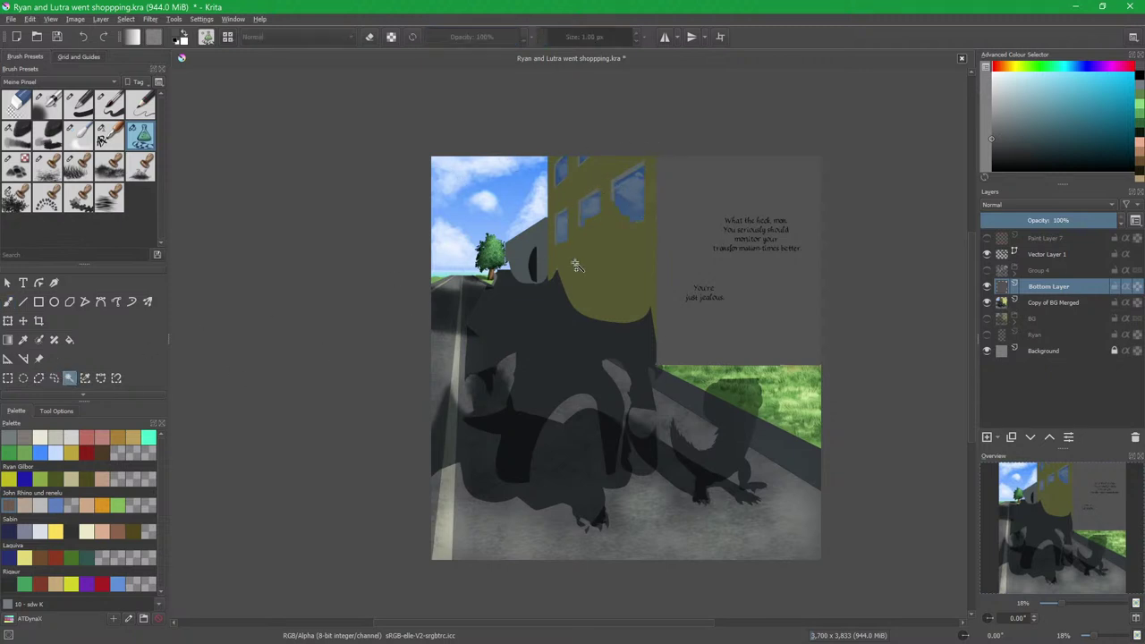
pyautogui.click(613, 261)
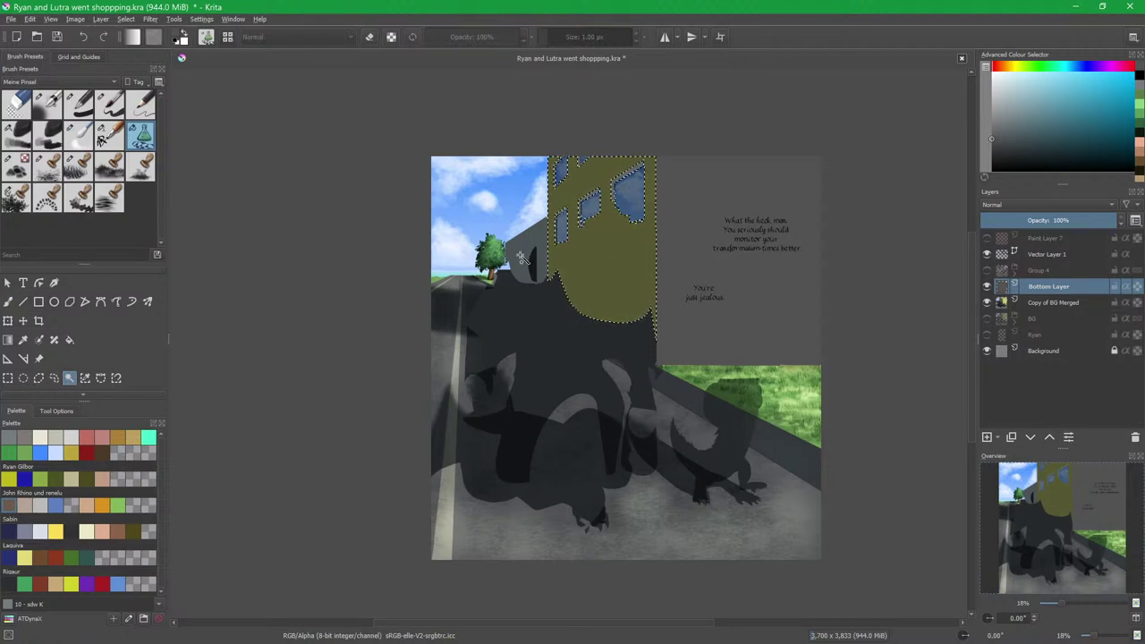
pyautogui.keyDown('shift'); pyautogui.click(522, 258); pyautogui.keyUp('shift')
pyautogui.hotkey('ctrl', 'z')
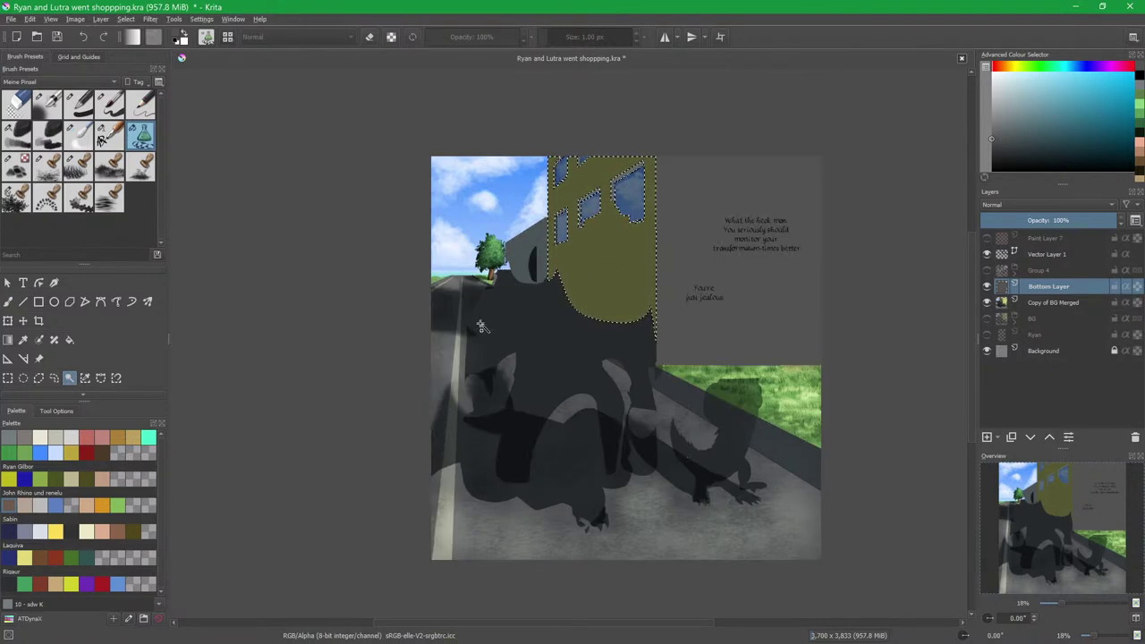
pyautogui.click(56, 411)
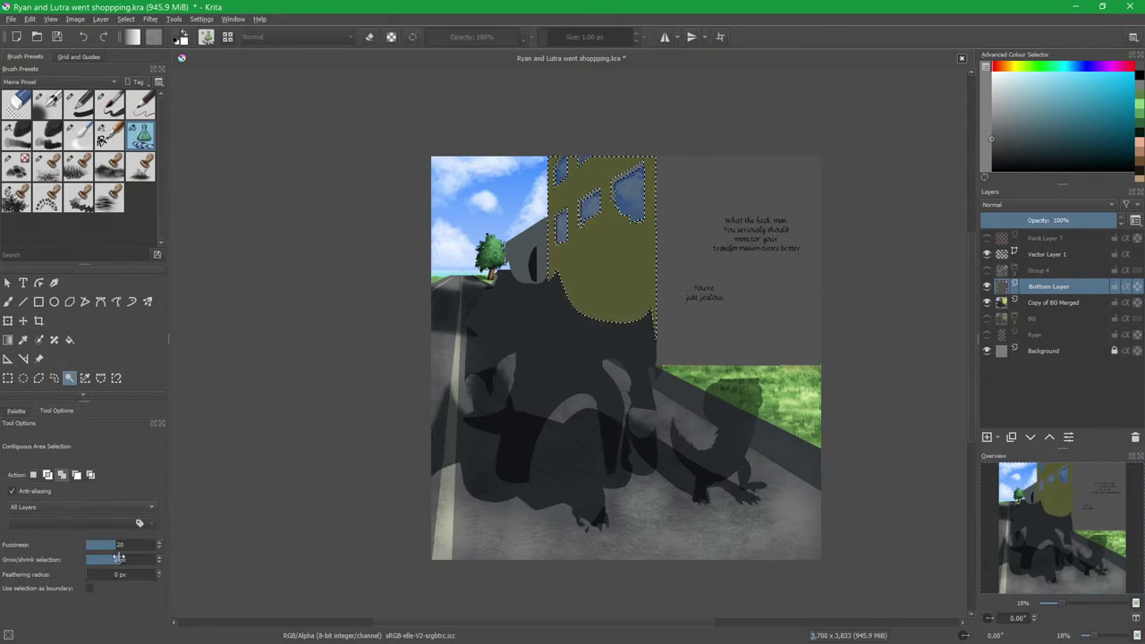
pyautogui.moveTo(114, 545); pyautogui.dragTo(85, 553)
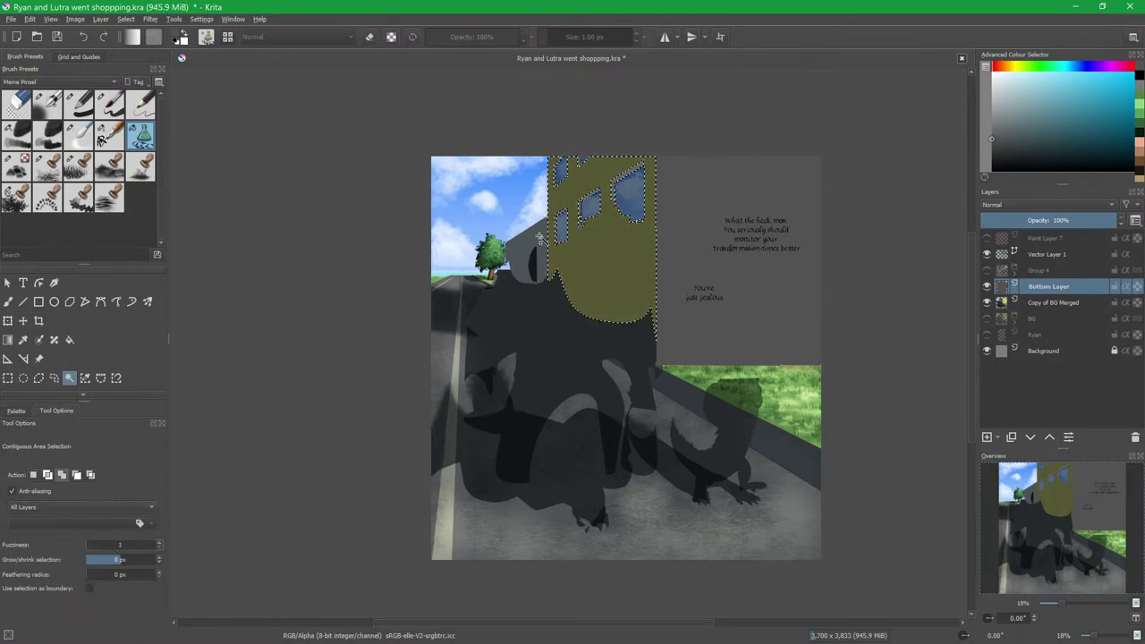
pyautogui.click(539, 268)
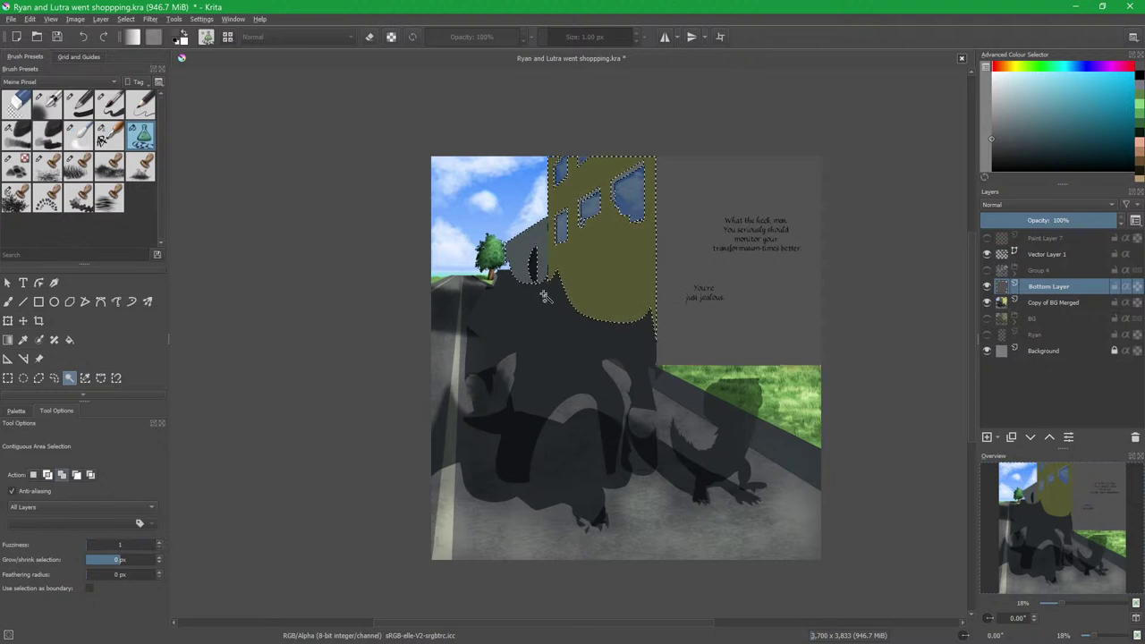
# Add the building's windows and the small building's dark opening to the selection with freehand outlines.
pyautogui.scroll(2, 544, 283)
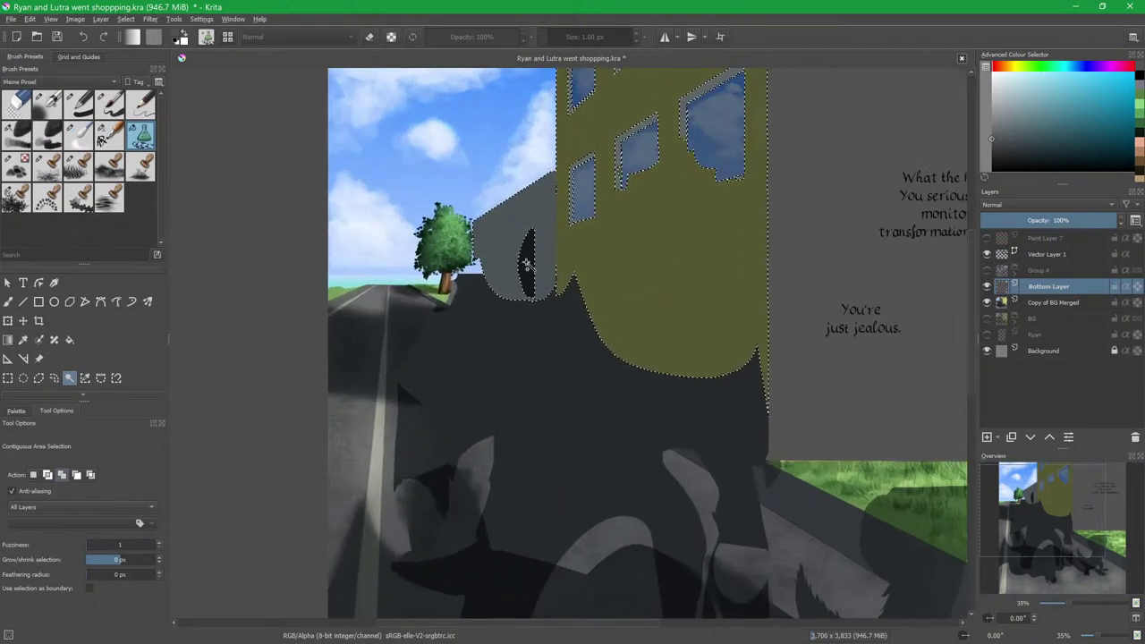
pyautogui.click(53, 377)
pyautogui.moveTo(540, 136)
pyautogui.mouseDown()
pyautogui.moveTo(554, 345)
pyautogui.moveTo(696, 315)
pyautogui.moveTo(726, 286)
pyautogui.moveTo(740, 221)
pyautogui.moveTo(734, 108)
pyautogui.mouseUp()
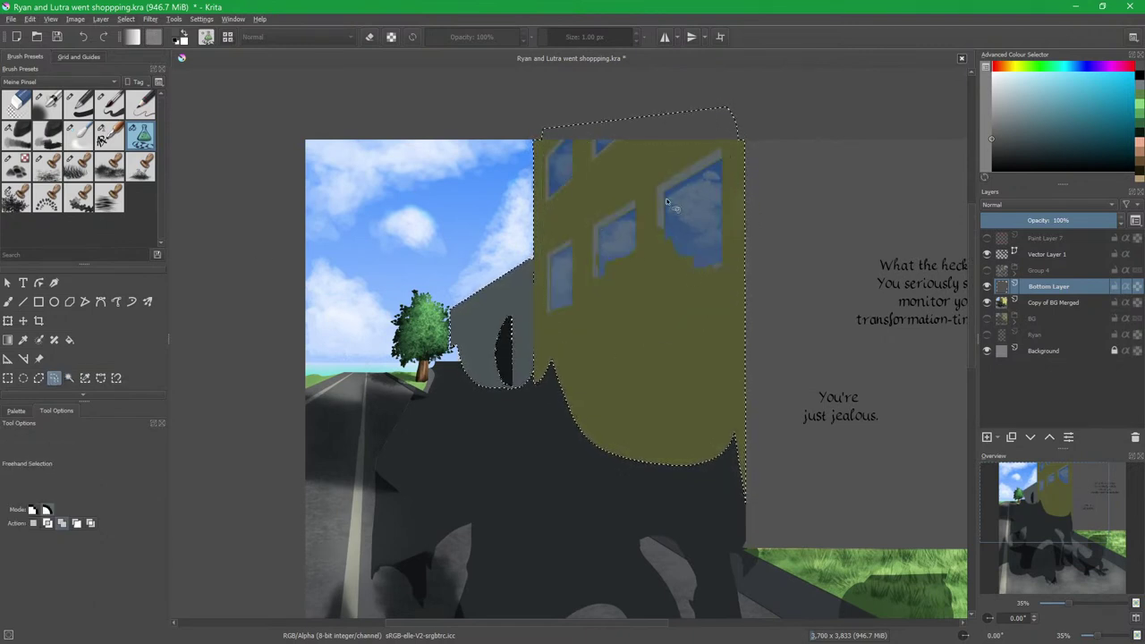
pyautogui.moveTo(534, 327)
pyautogui.mouseDown()
pyautogui.moveTo(553, 265)
pyautogui.moveTo(538, 322)
pyautogui.moveTo(515, 316)
pyautogui.moveTo(547, 259)
pyautogui.mouseUp()
pyautogui.scroll(-3, 555, 329)
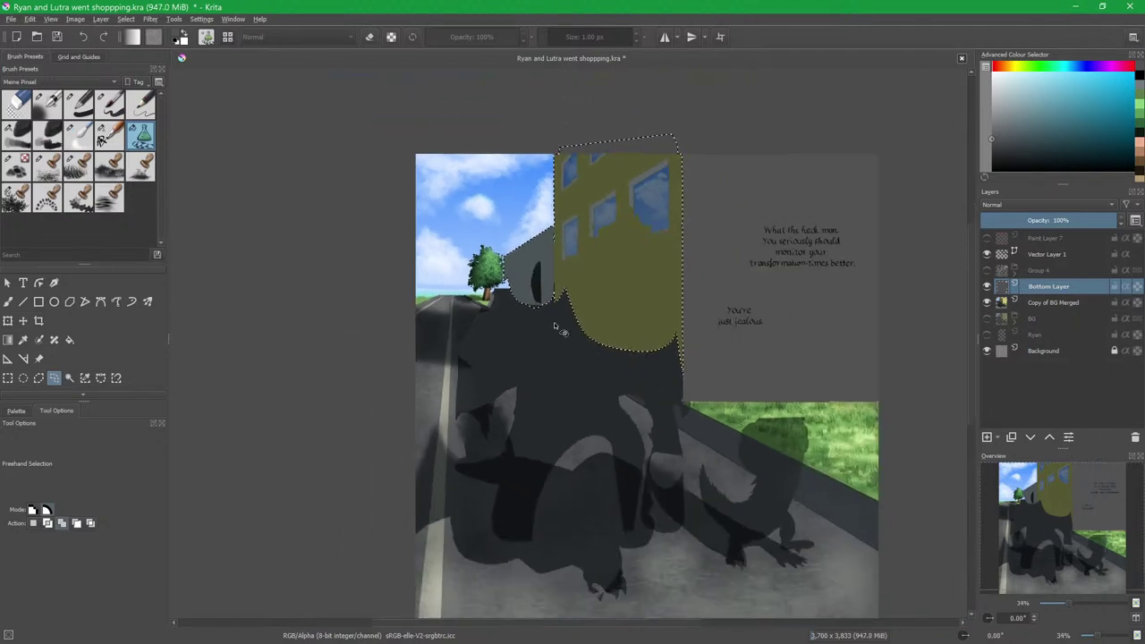
pyautogui.moveTo(599, 324); pyautogui.dragTo(624, 329)
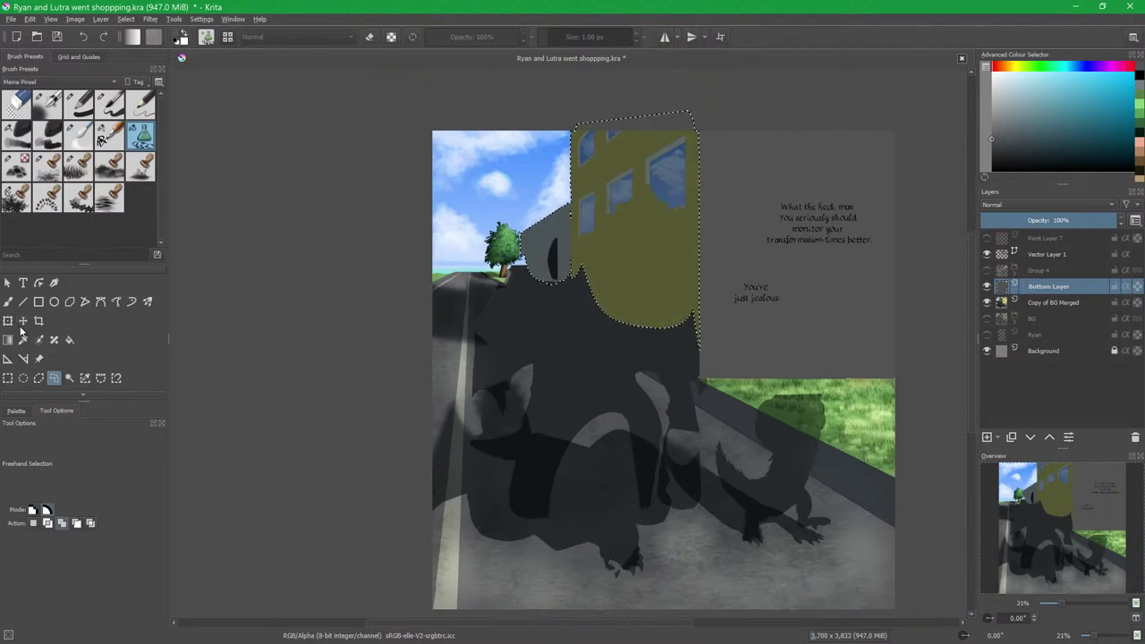
# Set up the Gradient tool with a light grey foreground colour and a linear shape.
pyautogui.click(9, 340)
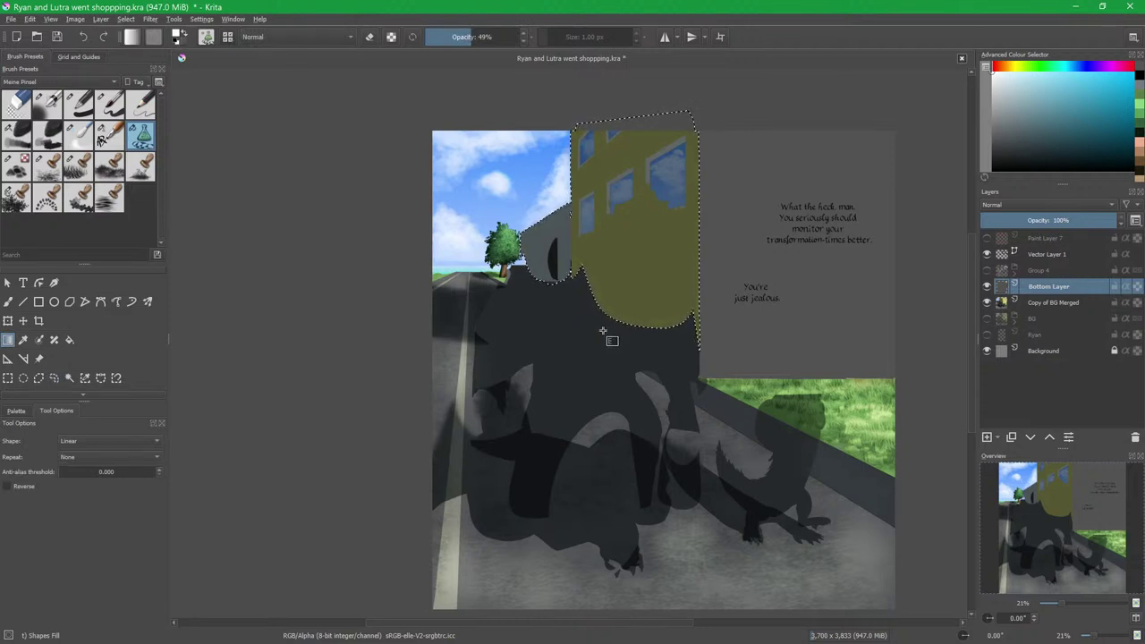
pyautogui.click(994, 97)
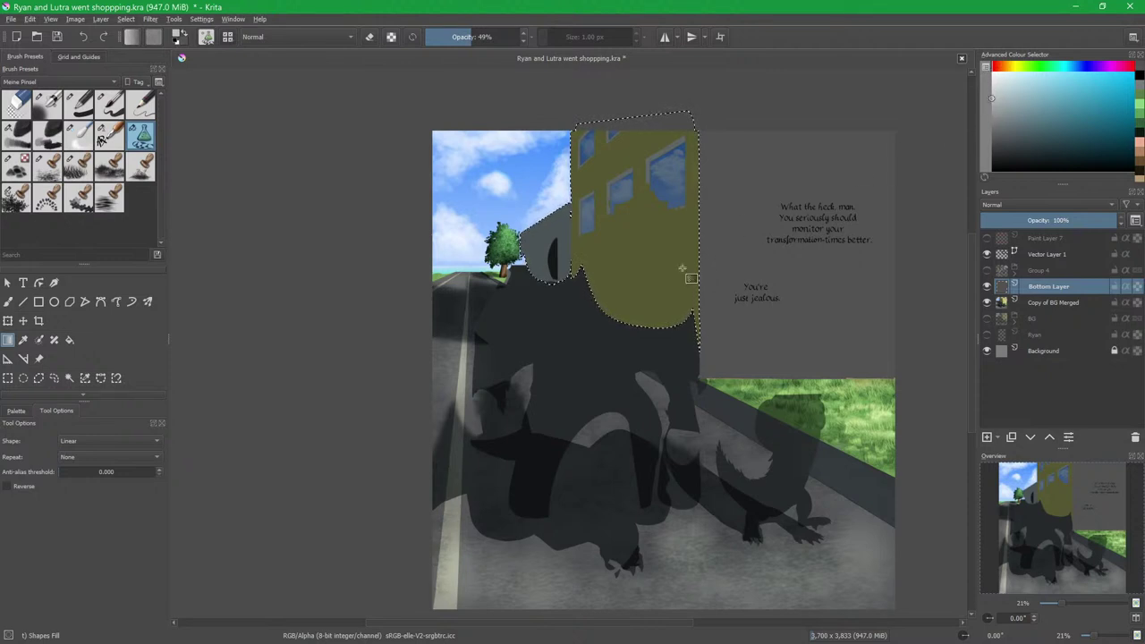
# Try linear gradients at 49% opacity across the building selection in several directions, undoing each one.
pyautogui.moveTo(697, 190); pyautogui.dragTo(664, 291)
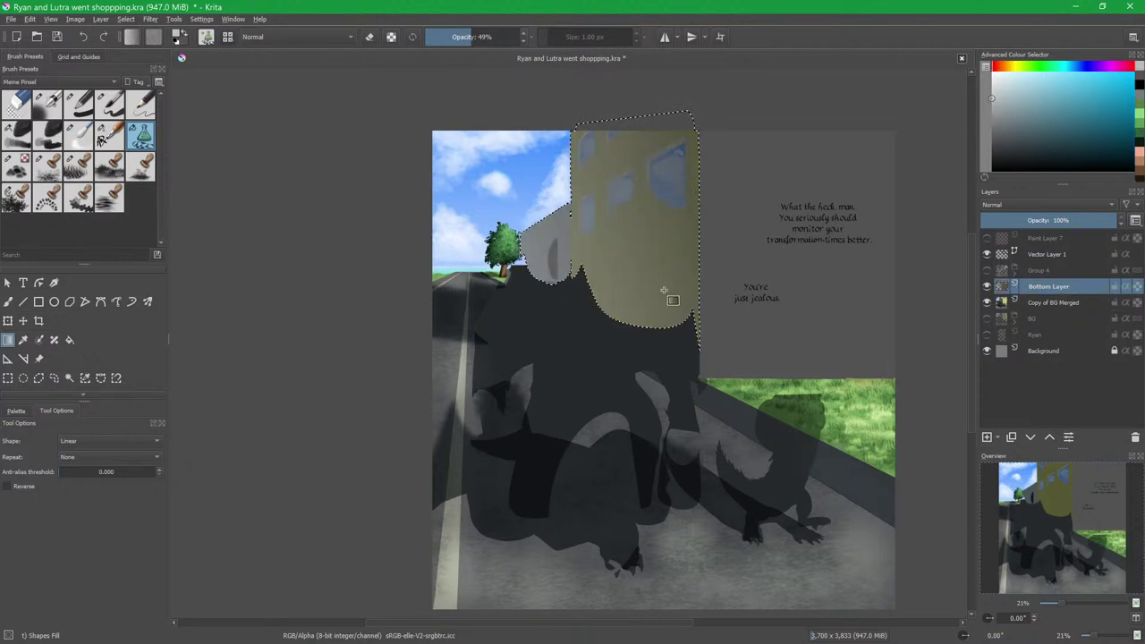
pyautogui.hotkey('ctrl', 'z')
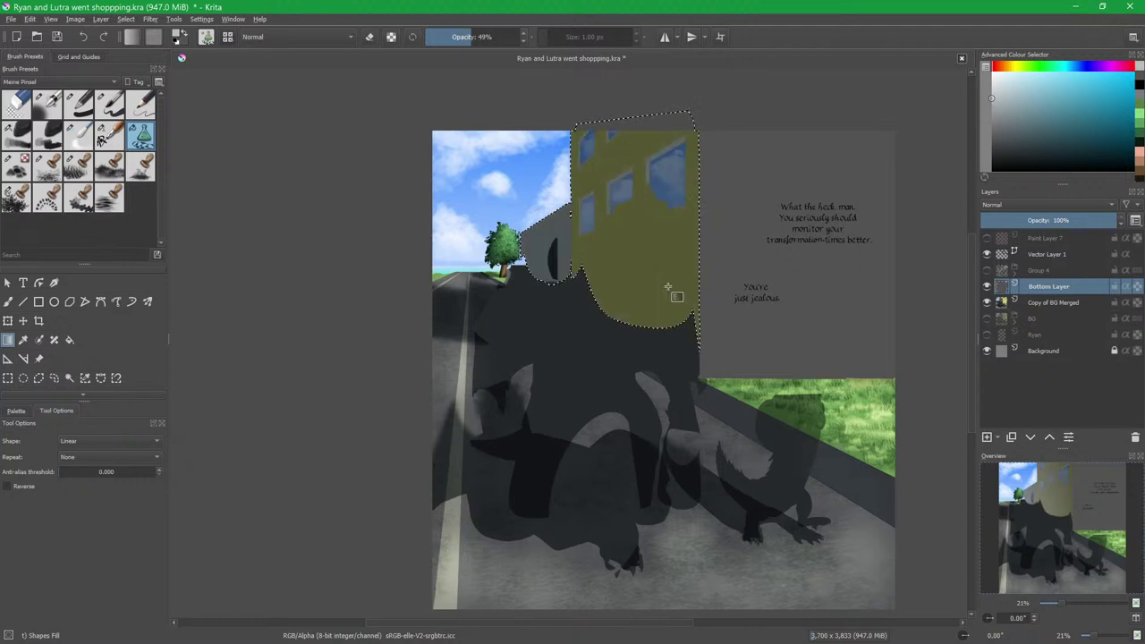
pyautogui.moveTo(521, 251); pyautogui.dragTo(696, 197)
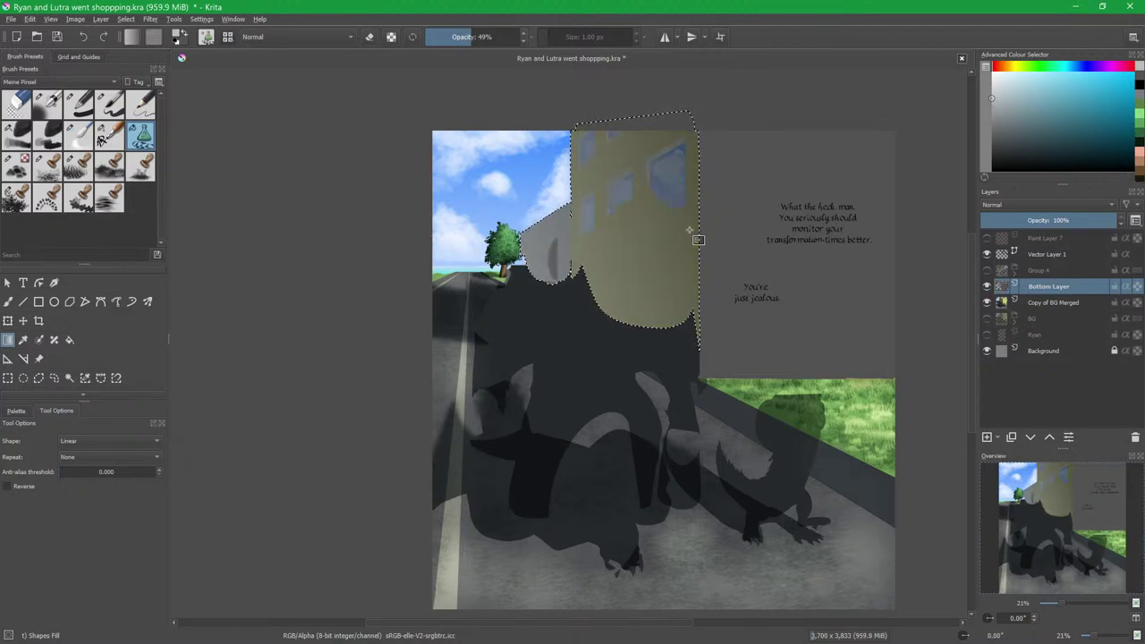
pyautogui.hotkey('ctrl', 'z')
pyautogui.moveTo(541, 261); pyautogui.dragTo(541, 301)
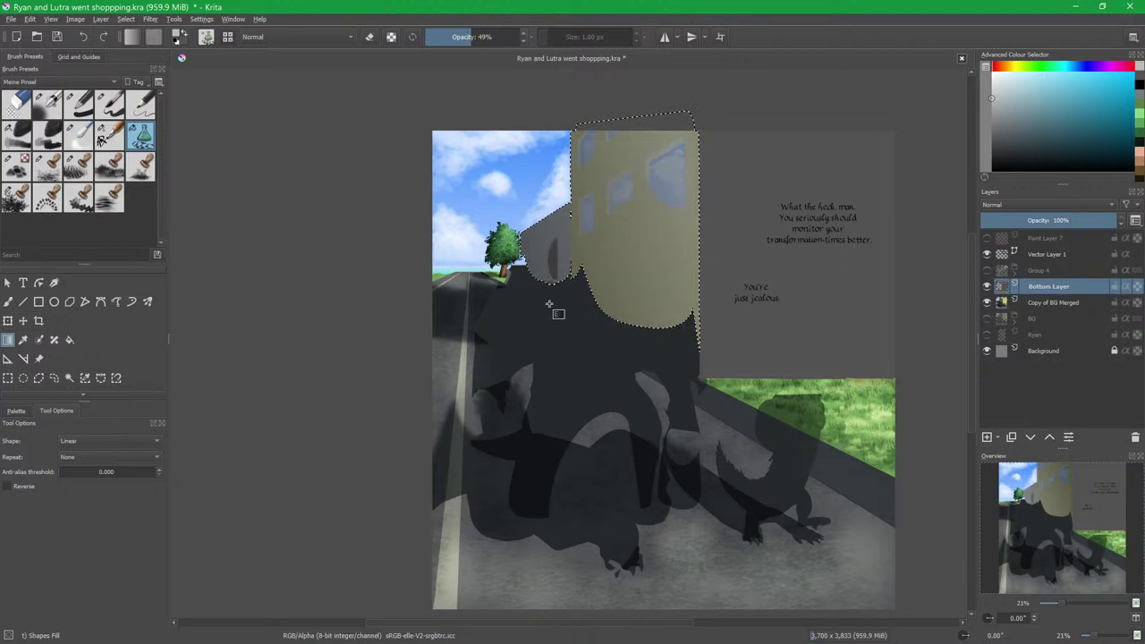
pyautogui.hotkey('ctrl', 'z')
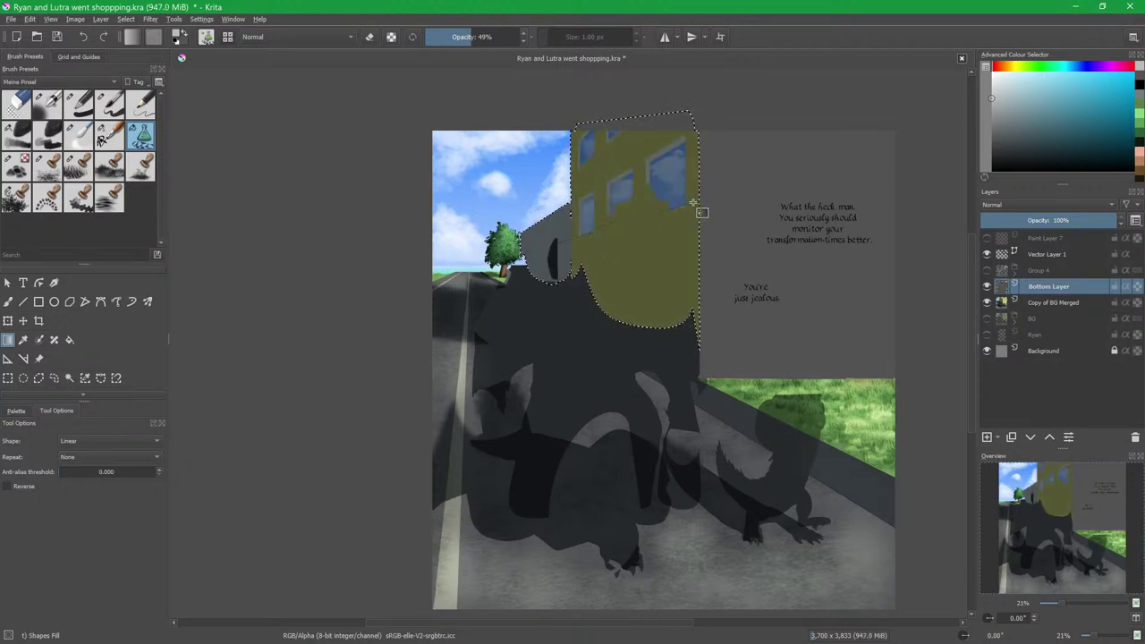
pyautogui.moveTo(697, 192); pyautogui.dragTo(694, 219)
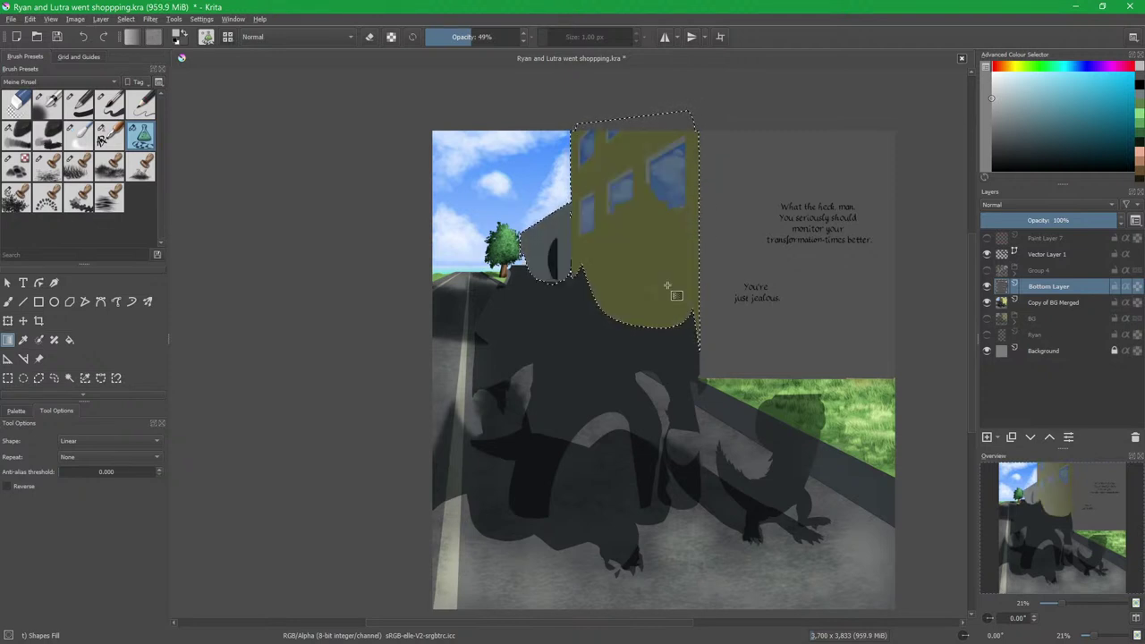
# Fill the building selection with a light-to-dark grey gradient at 100% opacity, darkening towards the sunlit wall, and deselect.
pyautogui.click(132, 39)
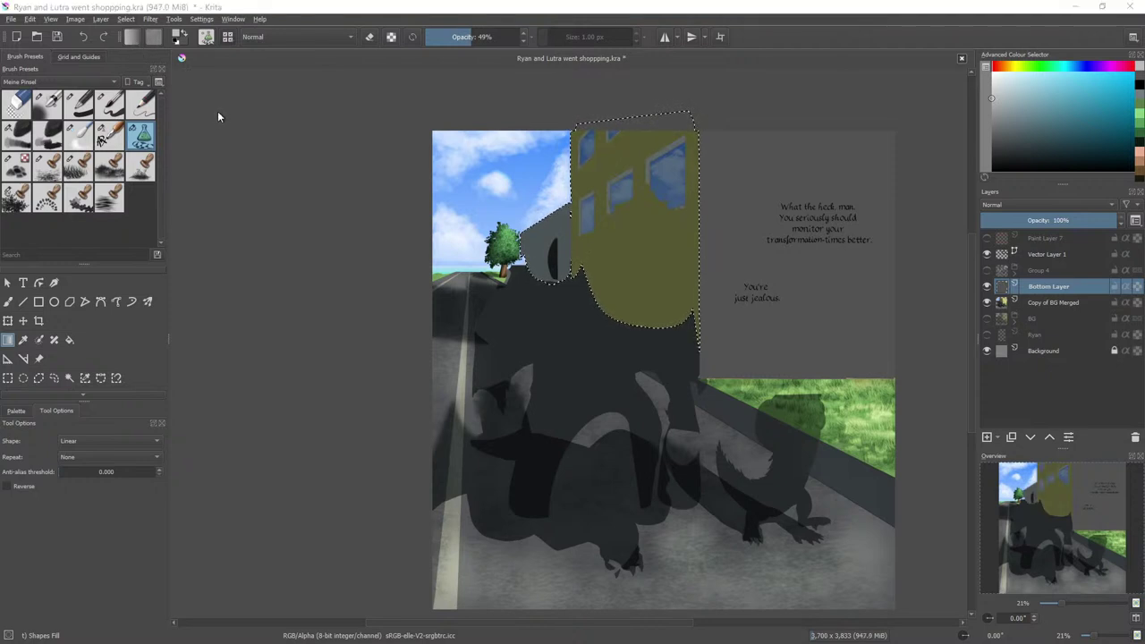
pyautogui.click(95, 230)
pyautogui.moveTo(462, 35); pyautogui.dragTo(556, 43)
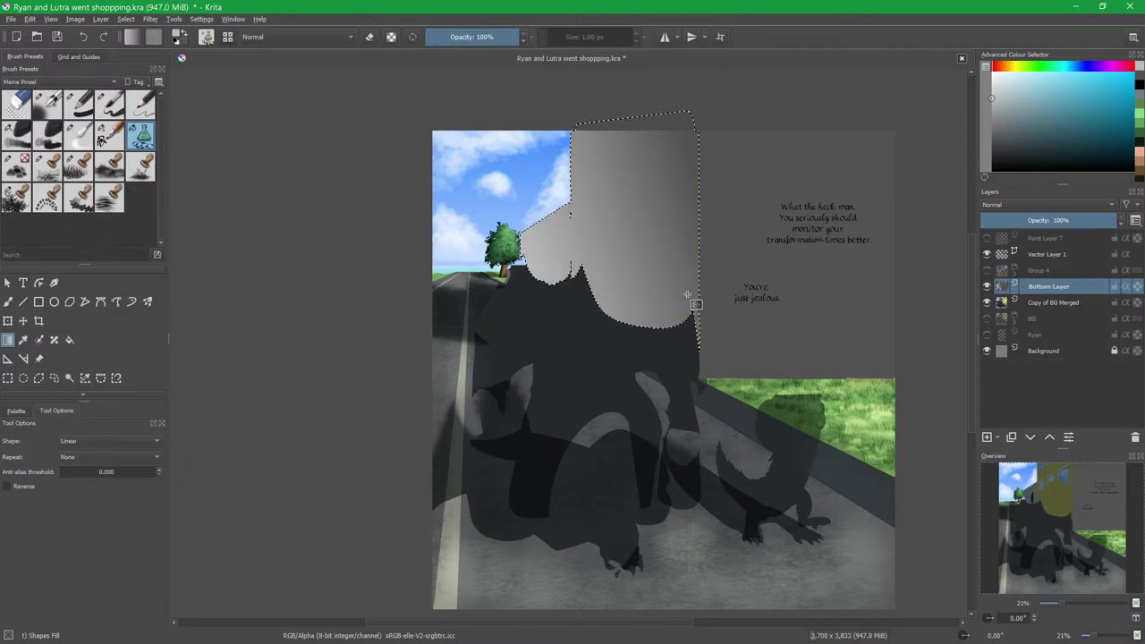
pyautogui.hotkey('ctrl', 'z')
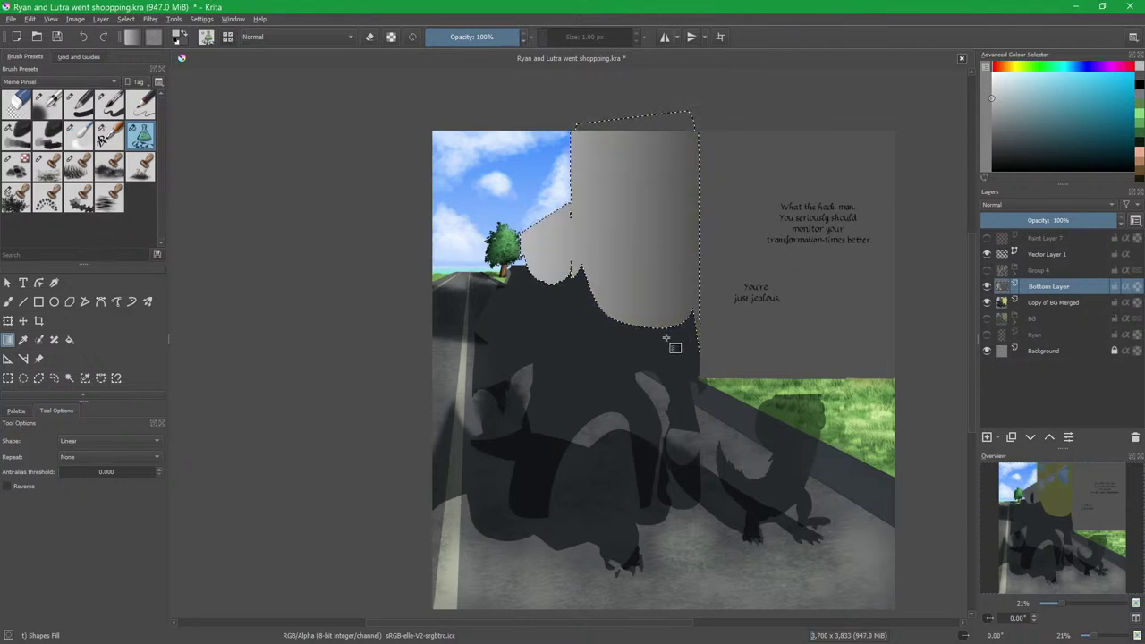
pyautogui.hotkey('ctrl', 'shift', 'a')
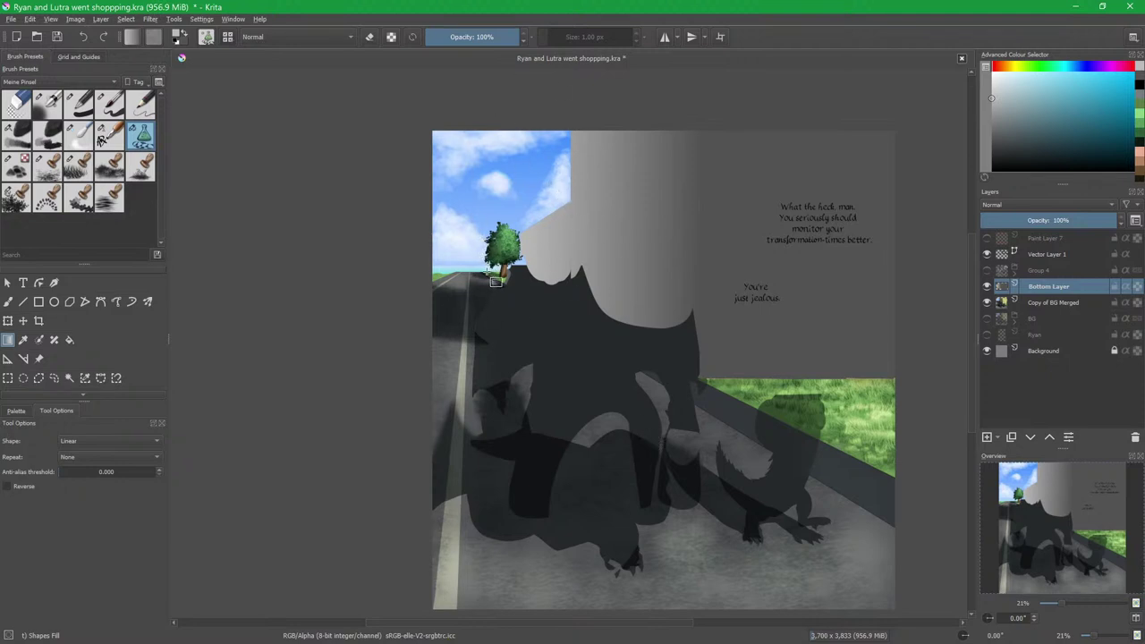
# Outline the whole ground area, including road, dark silhouettes, kerb and lawn, with overlapping additive freehand selections.
pyautogui.click(53, 377)
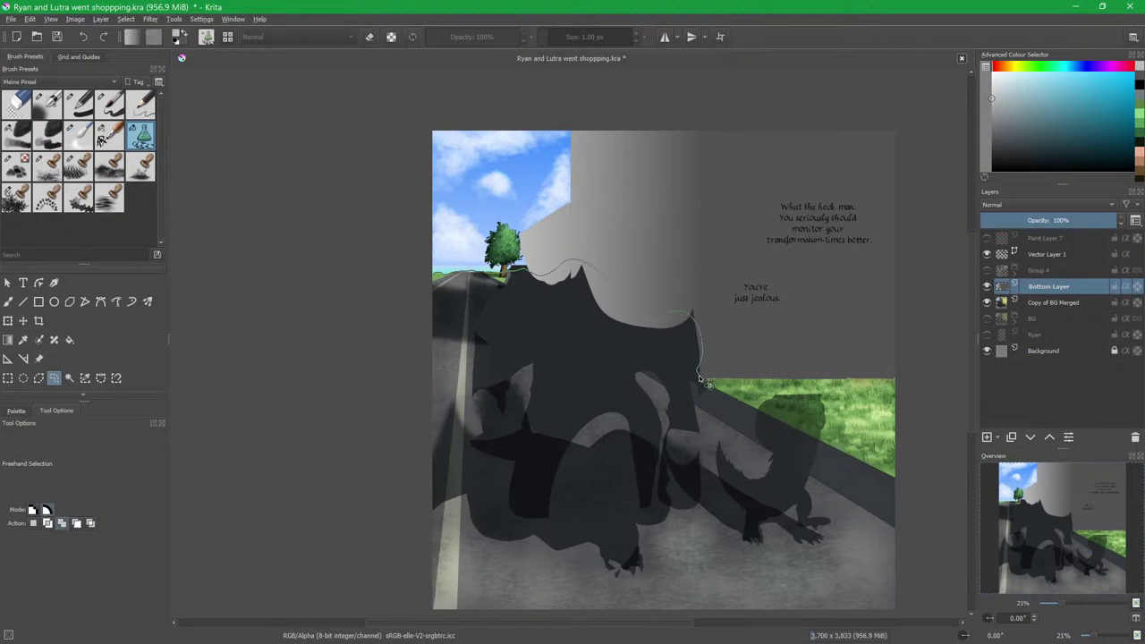
pyautogui.moveTo(789, 432); pyautogui.dragTo(910, 477)
pyautogui.moveTo(407, 595); pyautogui.dragTo(394, 431)
pyautogui.moveTo(687, 469); pyautogui.dragTo(604, 378)
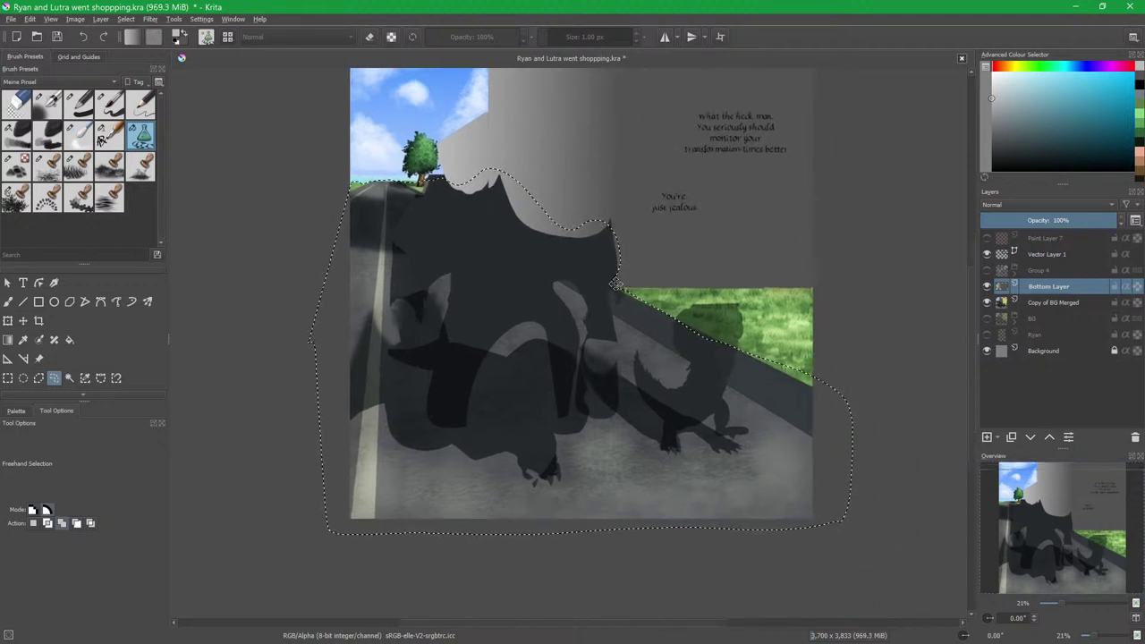
pyautogui.moveTo(656, 310)
pyautogui.mouseDown()
pyautogui.moveTo(615, 281)
pyautogui.moveTo(828, 308)
pyautogui.mouseUp()
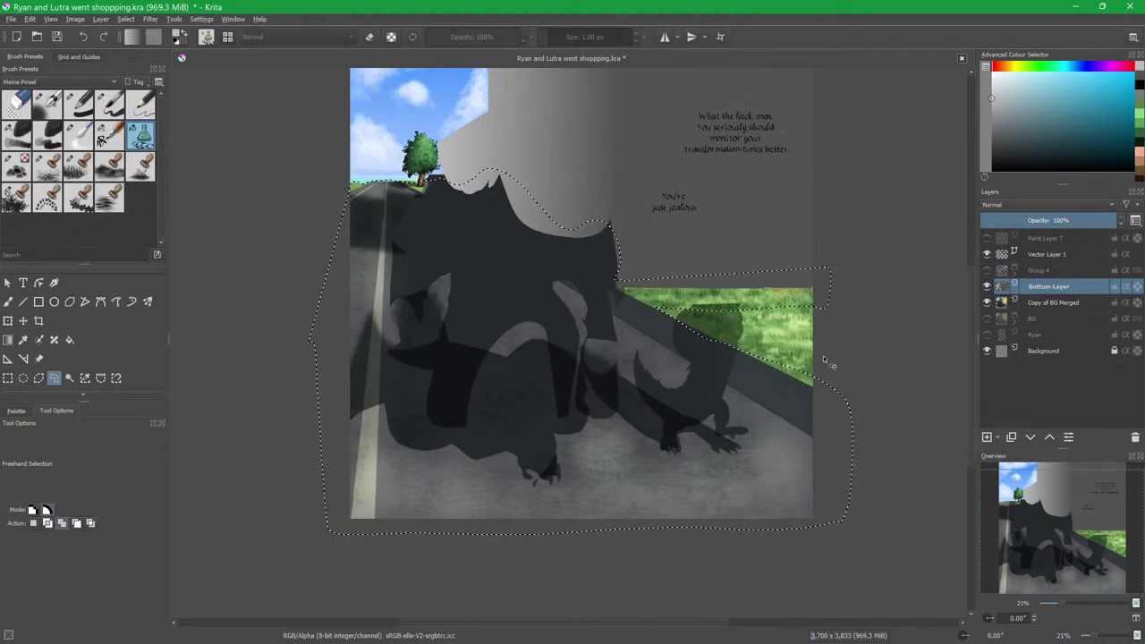
pyautogui.moveTo(675, 329); pyautogui.dragTo(857, 287)
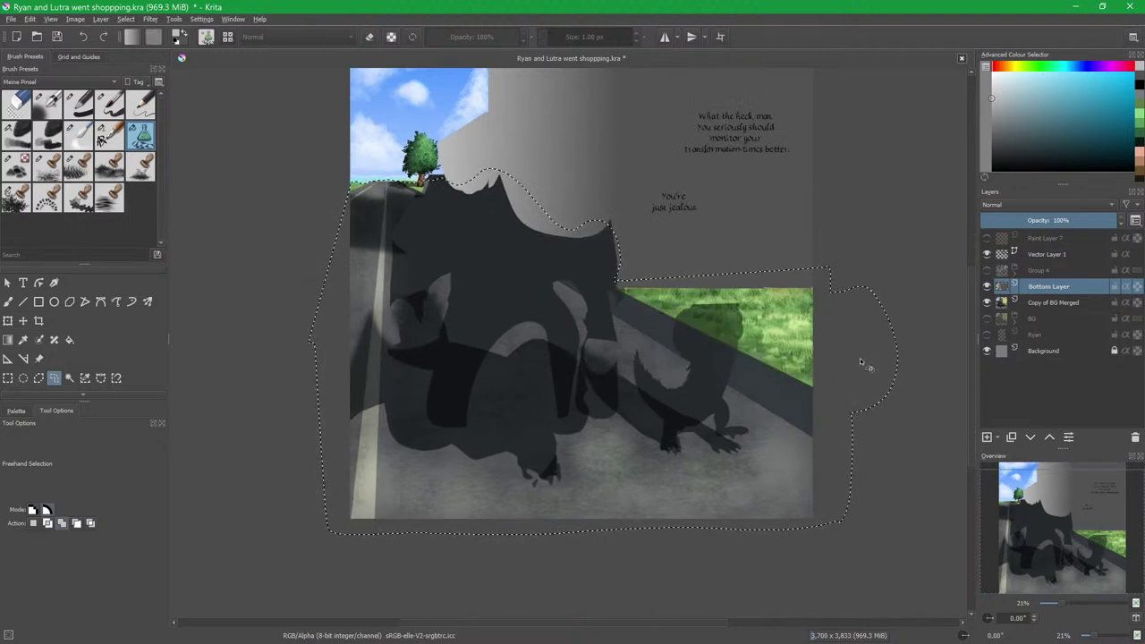
pyautogui.moveTo(533, 332); pyautogui.dragTo(595, 371)
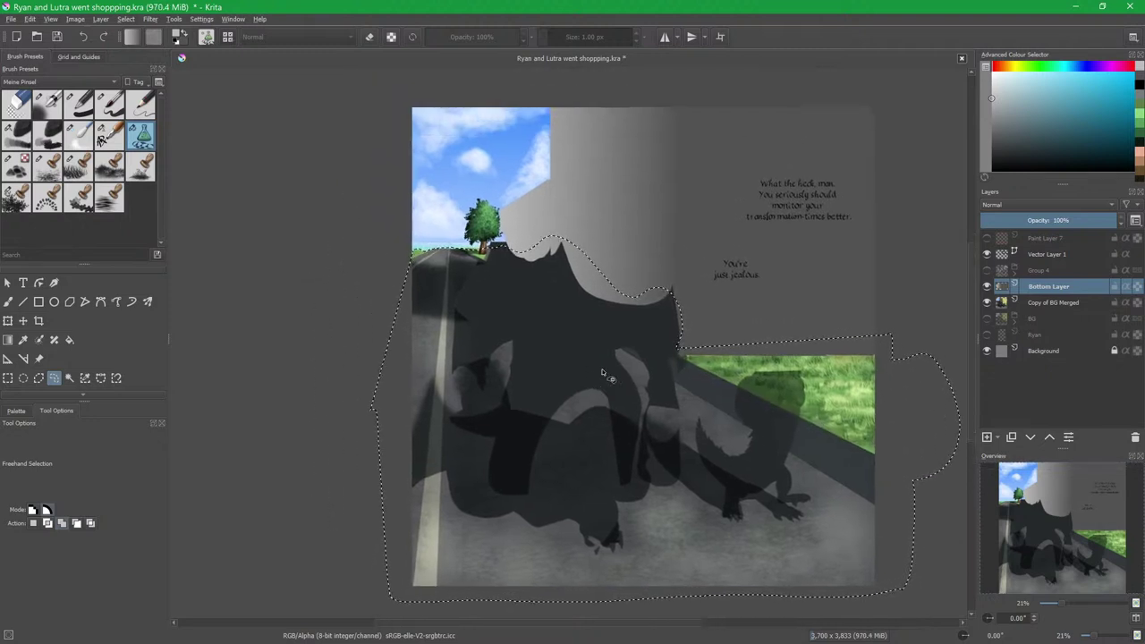
# Trim the selection off the building, and fit it to the large silhouette's upper edge with a contiguous area selection.
pyautogui.scroll(2, 579, 323)
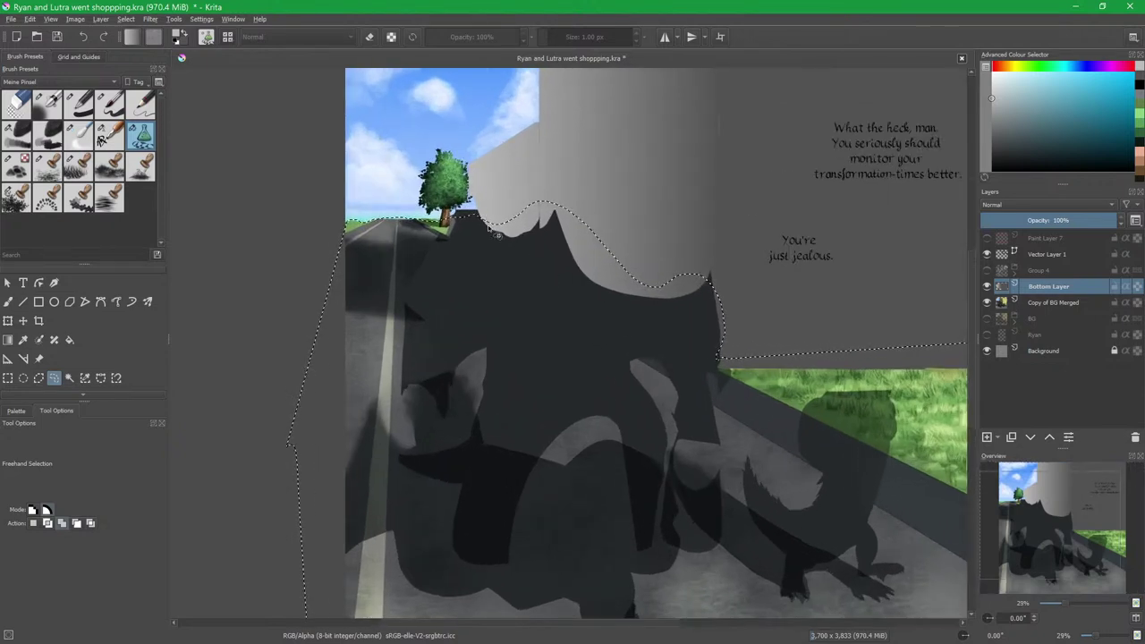
pyautogui.moveTo(480, 218)
pyautogui.mouseDown()
pyautogui.moveTo(542, 237)
pyautogui.moveTo(558, 265)
pyautogui.moveTo(632, 308)
pyautogui.moveTo(696, 306)
pyautogui.moveTo(706, 289)
pyautogui.moveTo(680, 271)
pyautogui.mouseUp()
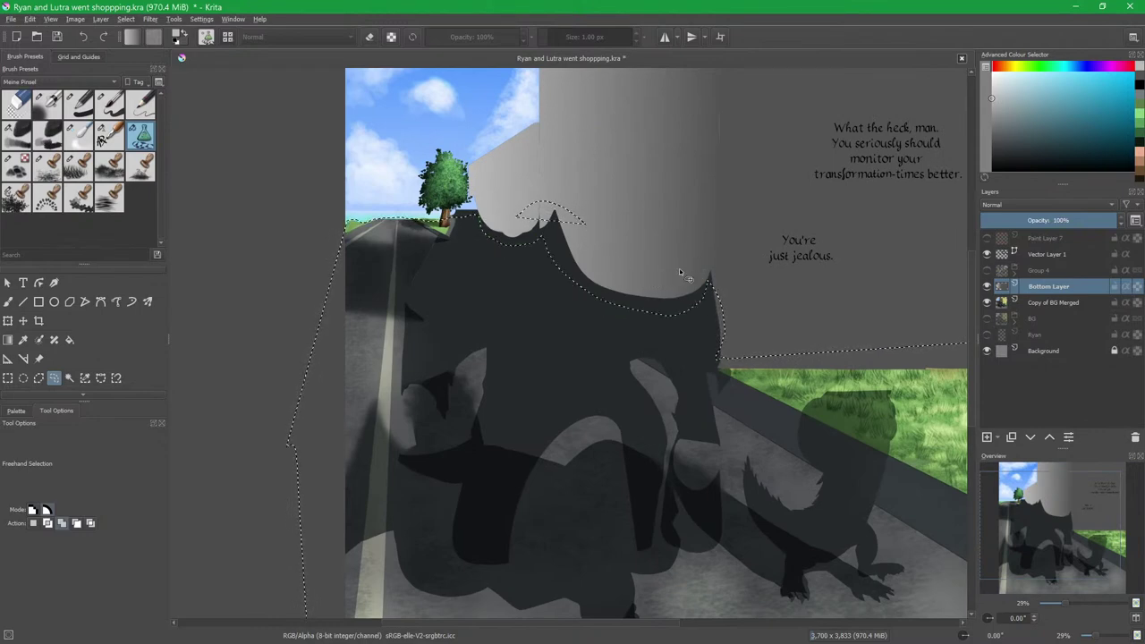
pyautogui.moveTo(531, 193)
pyautogui.mouseDown()
pyautogui.moveTo(519, 234)
pyautogui.moveTo(574, 224)
pyautogui.mouseUp()
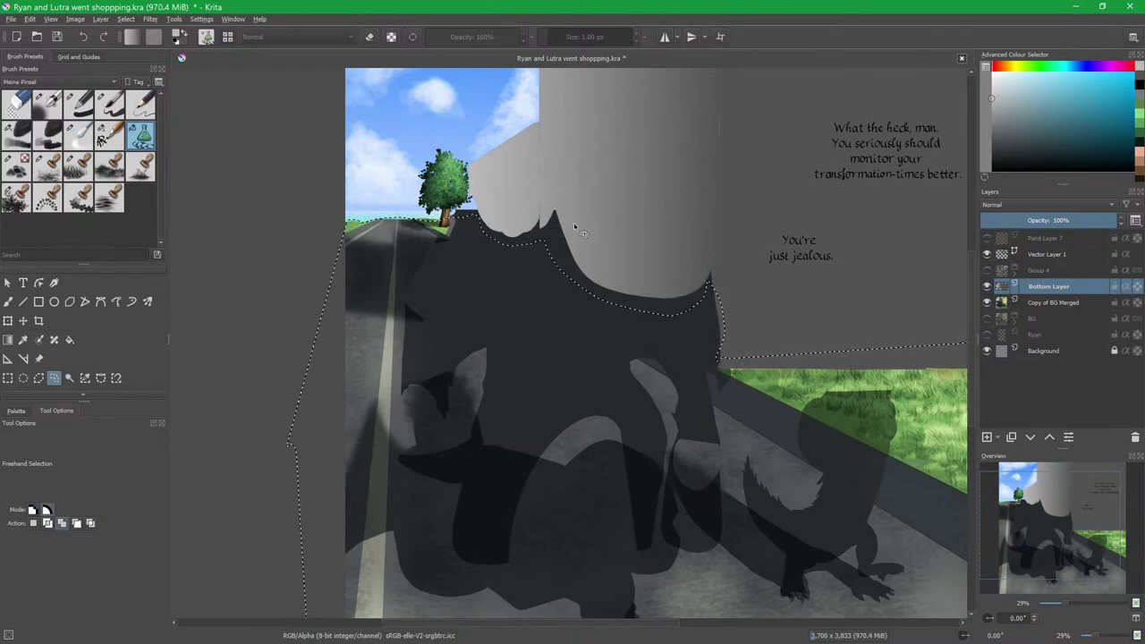
pyautogui.click(70, 378)
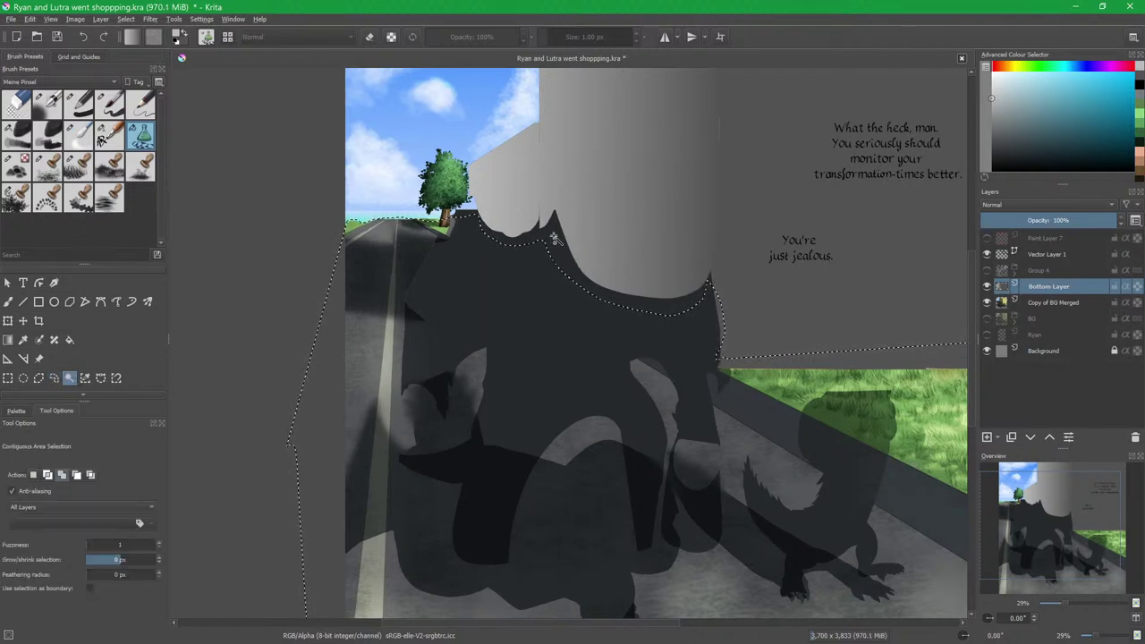
pyautogui.keyDown('shift'); pyautogui.click(555, 261); pyautogui.keyUp('shift')
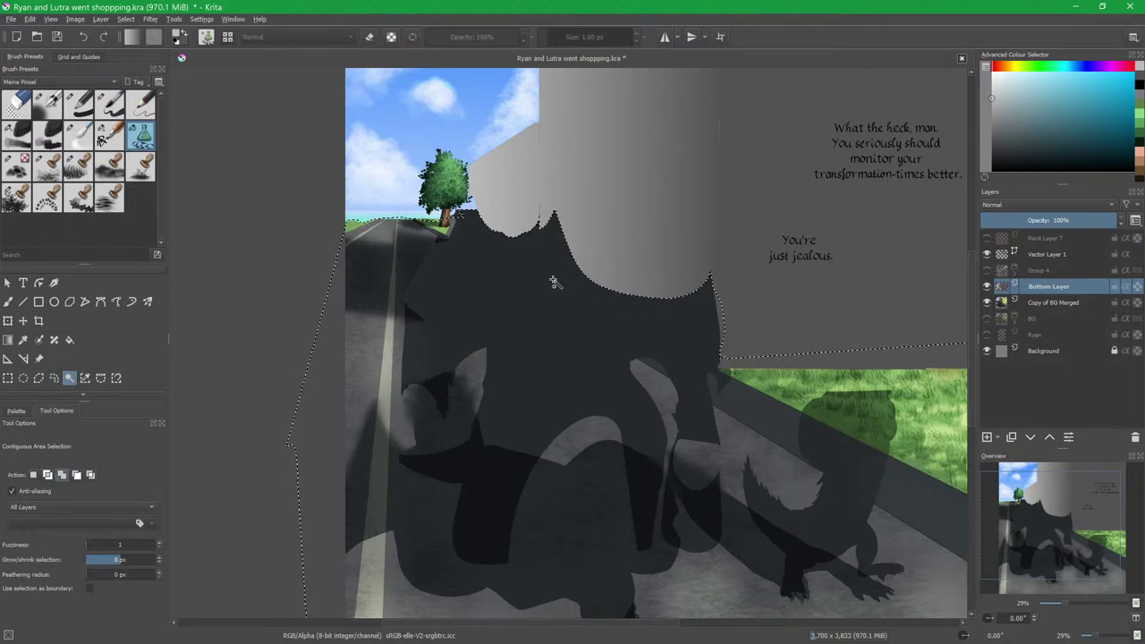
# Refine the selection freehand around the flat edge of the dark silhouette beside the tree trunk.
pyautogui.press('b')
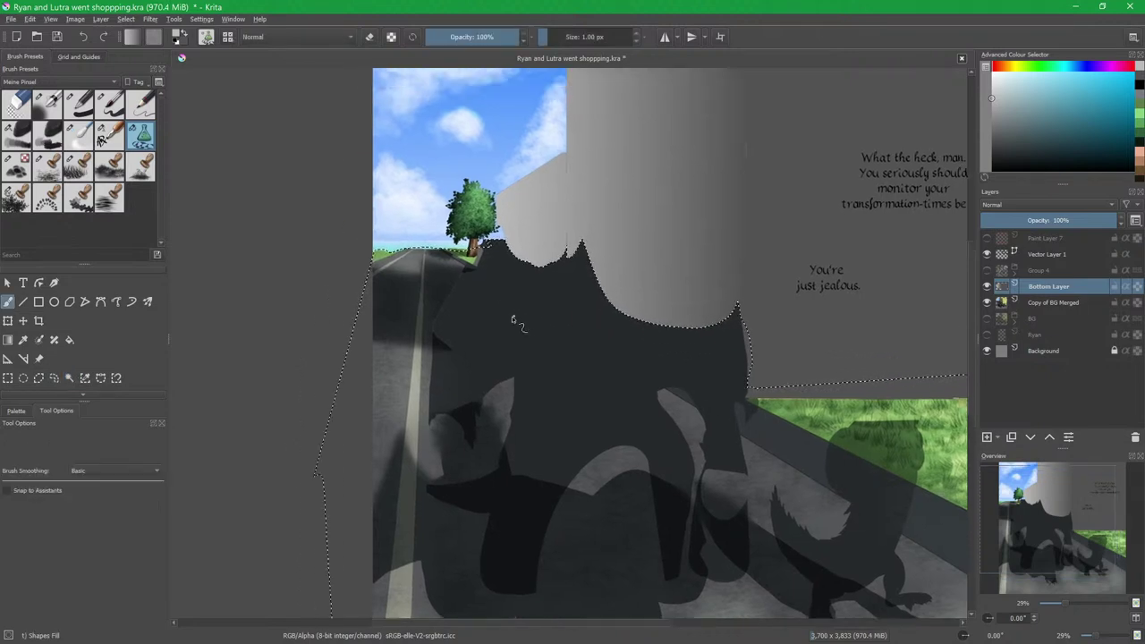
pyautogui.scroll(2, 517, 320)
pyautogui.click(54, 378)
pyautogui.scroll(4, 464, 183)
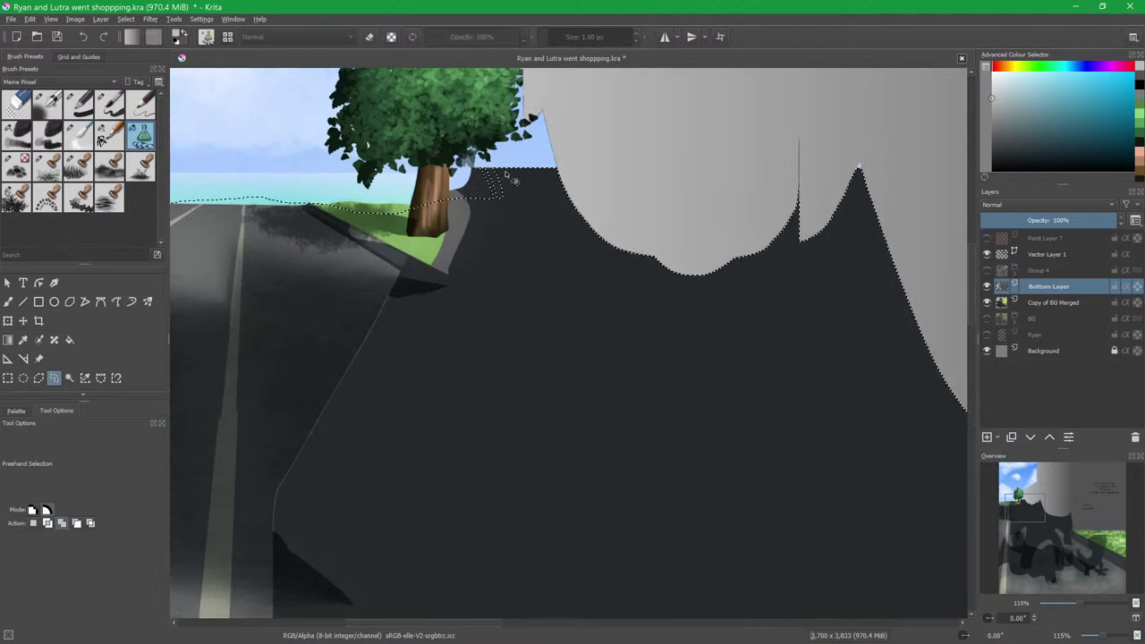
pyautogui.moveTo(509, 172)
pyautogui.mouseDown()
pyautogui.moveTo(472, 170)
pyautogui.moveTo(463, 188)
pyautogui.moveTo(493, 184)
pyautogui.moveTo(490, 269)
pyautogui.mouseUp()
pyautogui.moveTo(490, 270); pyautogui.dragTo(545, 363)
pyautogui.moveTo(539, 294); pyautogui.dragTo(515, 360)
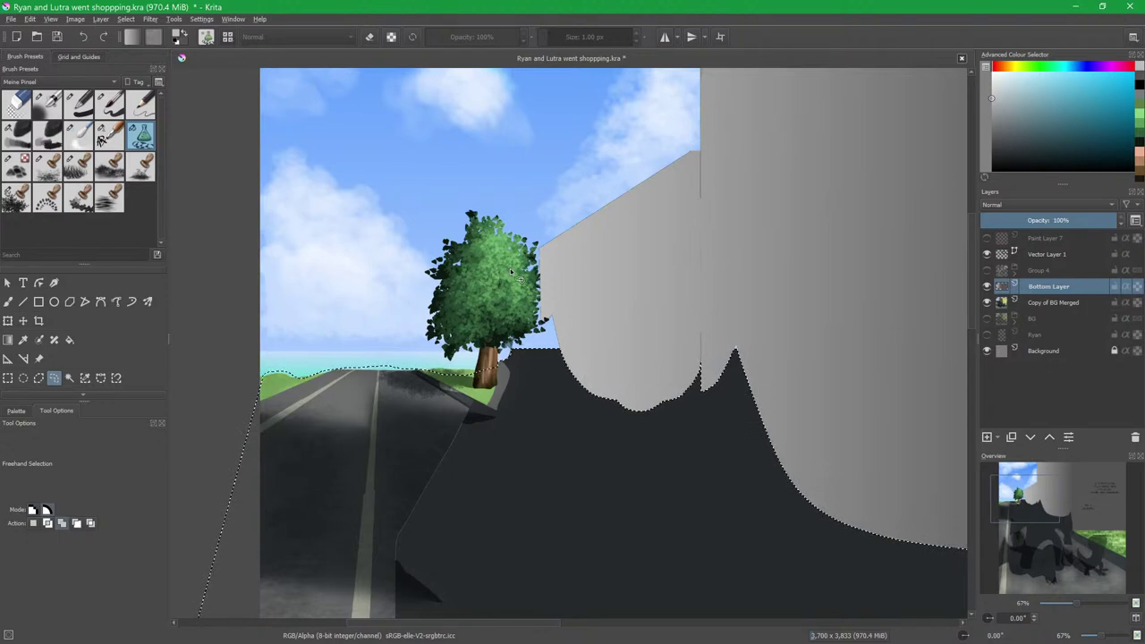
# Add the whole tree to the selection with a freehand outline around its trunk and leaves.
pyautogui.scroll(3, 505, 269)
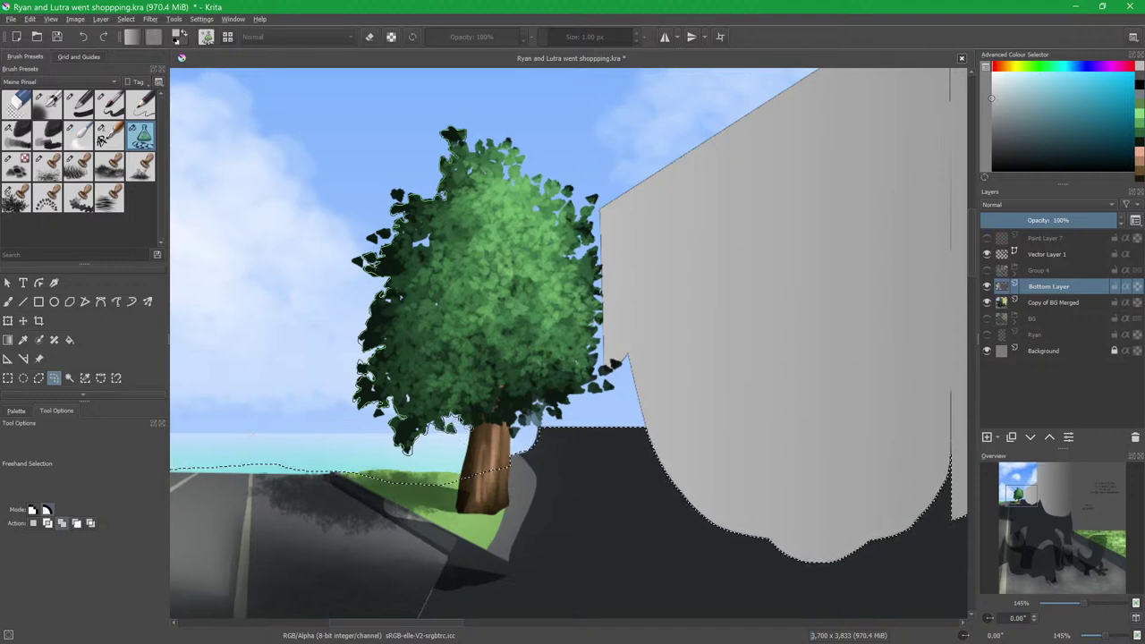
pyautogui.moveTo(471, 428)
pyautogui.mouseDown()
pyautogui.moveTo(463, 480)
pyautogui.moveTo(510, 487)
pyautogui.moveTo(528, 443)
pyautogui.moveTo(520, 411)
pyautogui.moveTo(533, 434)
pyautogui.moveTo(557, 413)
pyautogui.moveTo(565, 426)
pyautogui.moveTo(555, 400)
pyautogui.moveTo(579, 410)
pyautogui.mouseUp()
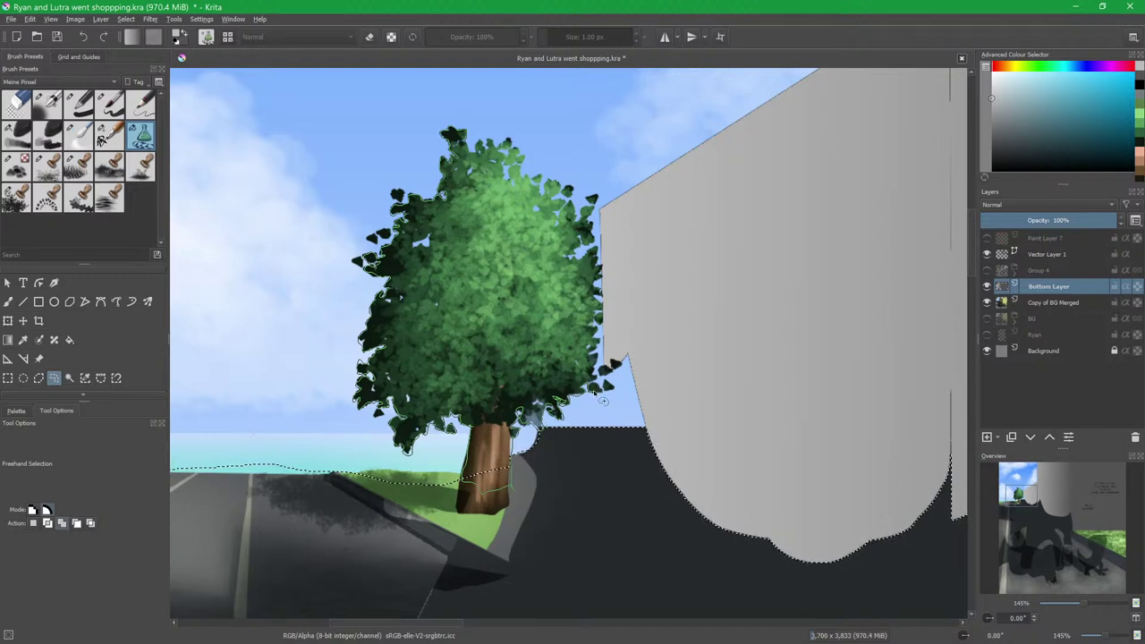
pyautogui.moveTo(617, 402)
pyautogui.mouseDown()
pyautogui.moveTo(625, 367)
pyautogui.moveTo(605, 368)
pyautogui.moveTo(607, 381)
pyautogui.moveTo(601, 347)
pyautogui.mouseUp()
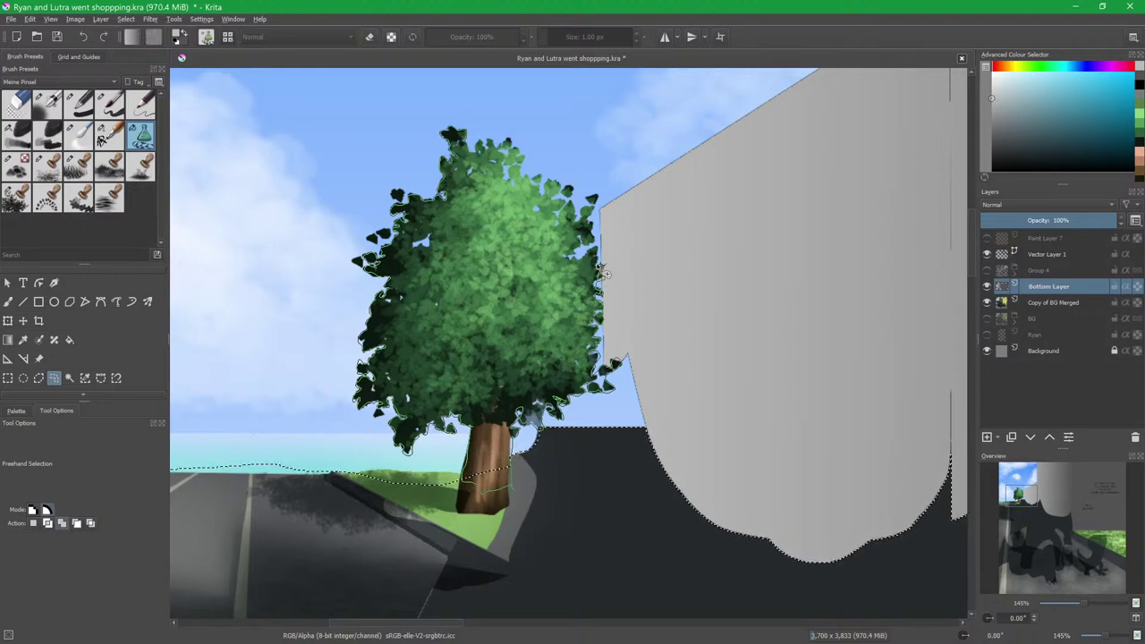
pyautogui.moveTo(582, 263)
pyautogui.mouseDown()
pyautogui.moveTo(608, 212)
pyautogui.moveTo(590, 211)
pyautogui.moveTo(584, 226)
pyautogui.moveTo(574, 193)
pyautogui.moveTo(561, 201)
pyautogui.moveTo(560, 188)
pyautogui.moveTo(549, 206)
pyautogui.moveTo(540, 178)
pyautogui.moveTo(520, 176)
pyautogui.moveTo(520, 150)
pyautogui.moveTo(504, 135)
pyautogui.moveTo(480, 149)
pyautogui.mouseUp()
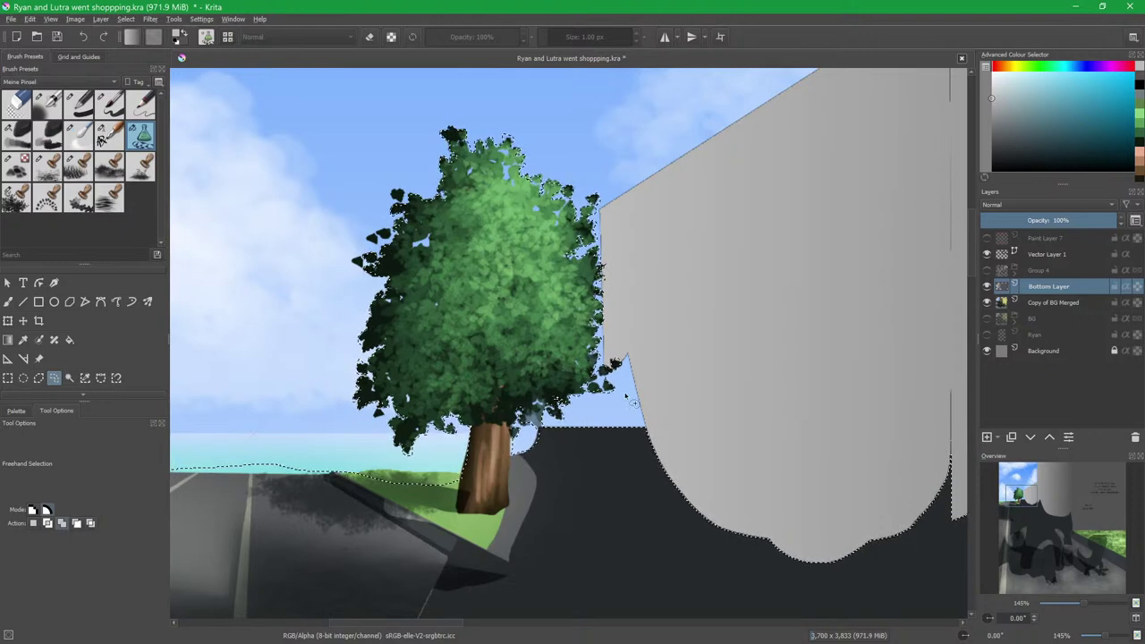
# Fit the selection freehand to the road's horizon line and the grass edge beside the tree.
pyautogui.scroll(-4, 662, 340)
pyautogui.scroll(4, 680, 359)
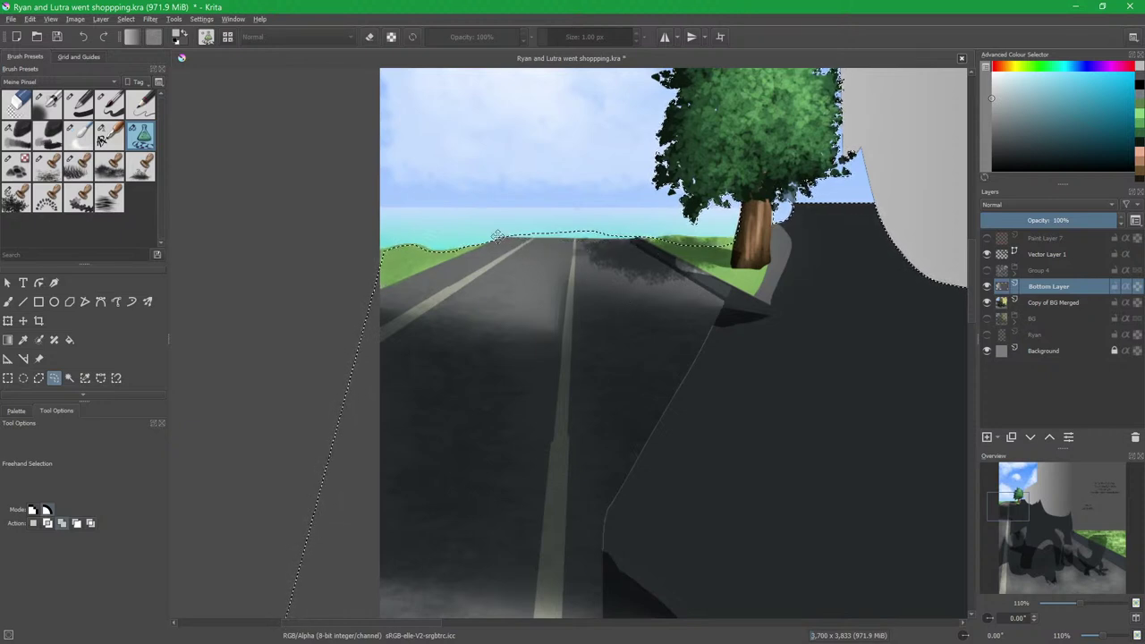
pyautogui.moveTo(506, 238)
pyautogui.mouseDown()
pyautogui.moveTo(577, 227)
pyautogui.moveTo(636, 241)
pyautogui.mouseUp()
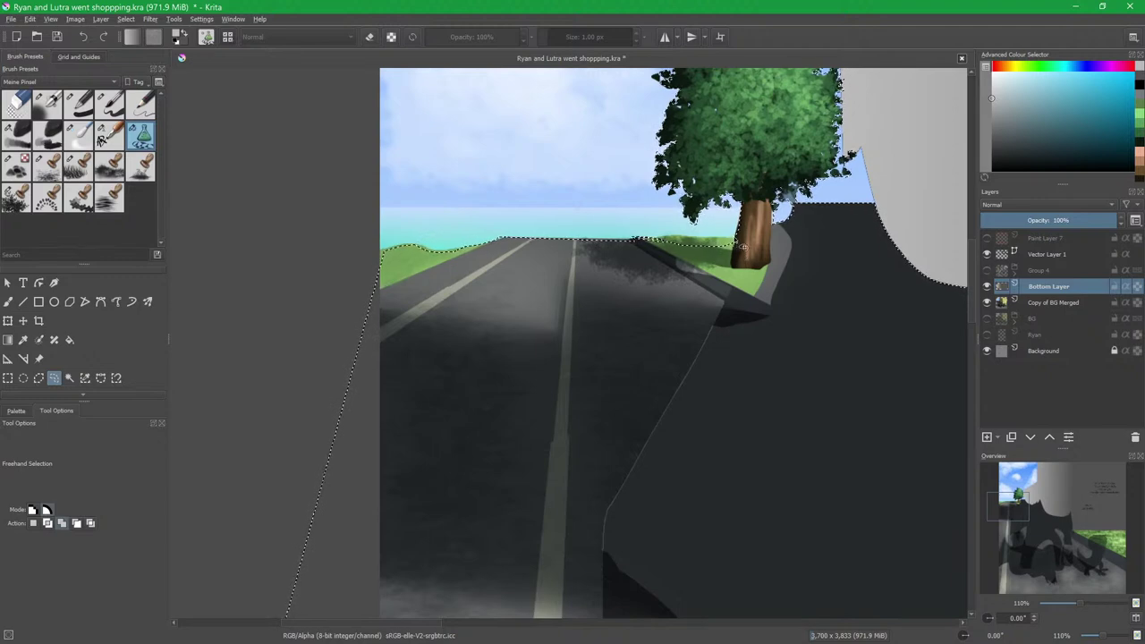
pyautogui.moveTo(691, 238)
pyautogui.mouseDown()
pyautogui.moveTo(642, 241)
pyautogui.moveTo(718, 261)
pyautogui.mouseUp()
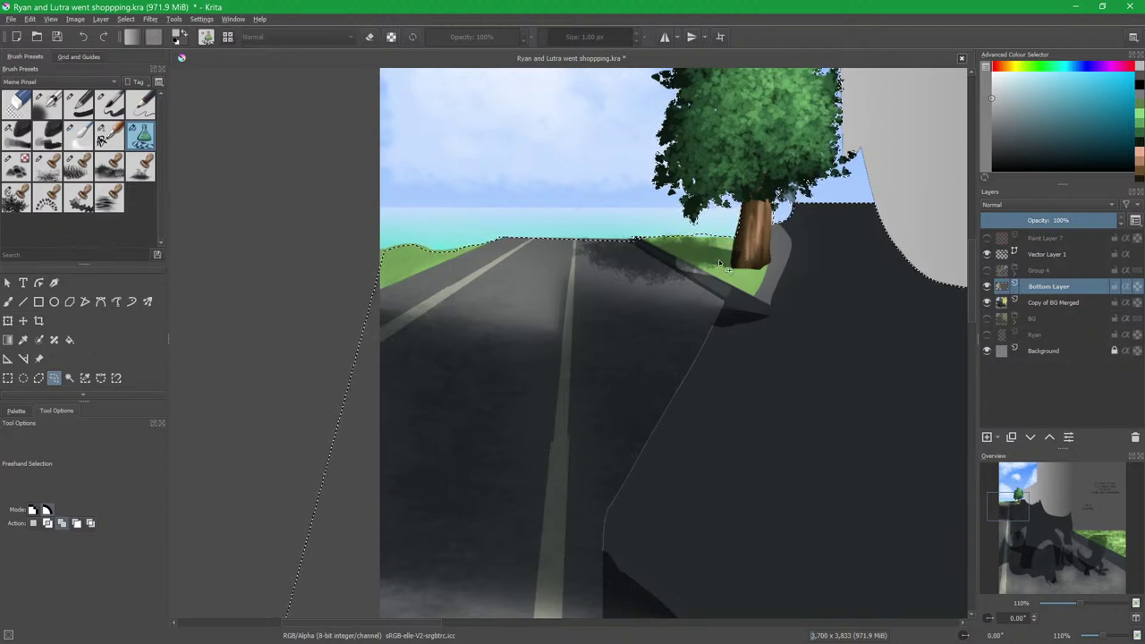
# Trim the selection freehand to the lawn's far edge and the large silhouette's edge against the building.
pyautogui.scroll(-8, 726, 224)
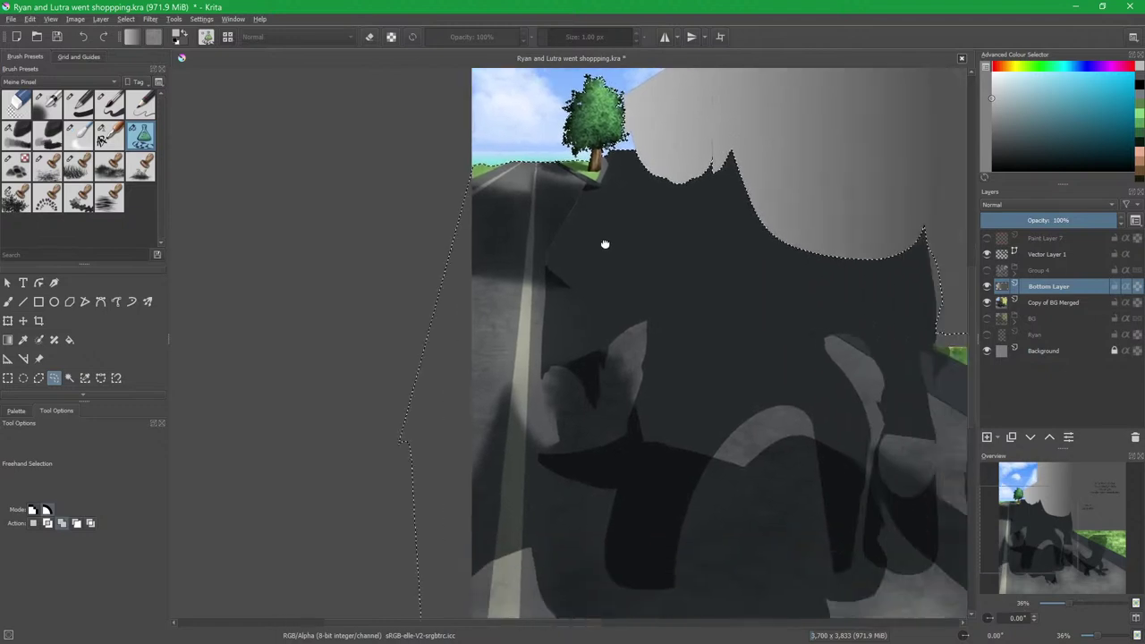
pyautogui.scroll(3, 640, 323)
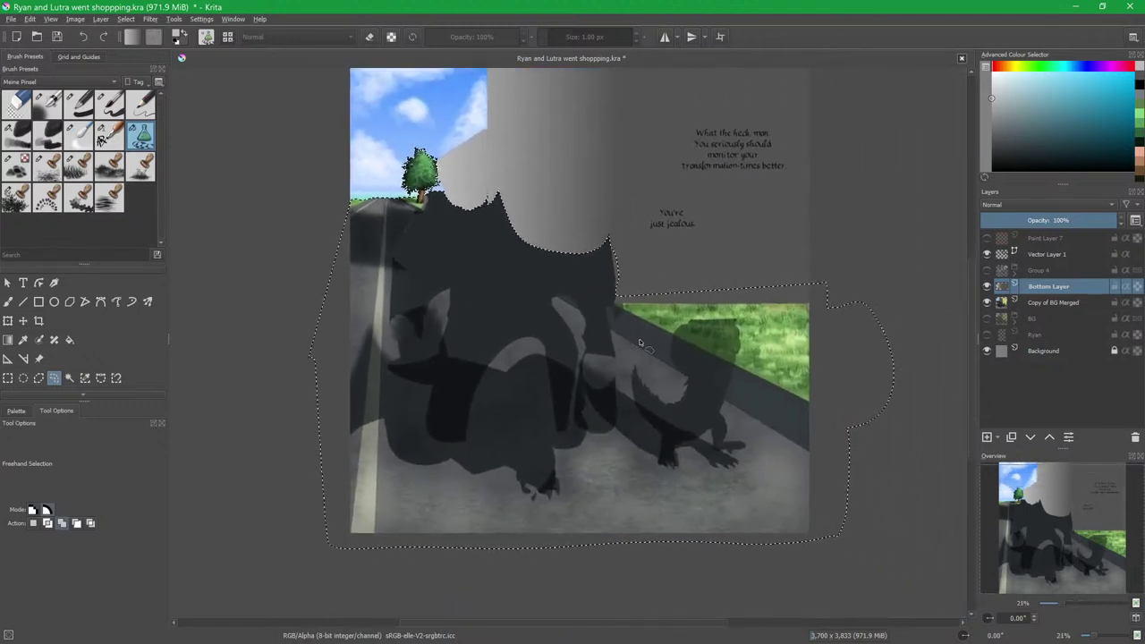
pyautogui.moveTo(601, 279)
pyautogui.mouseDown()
pyautogui.moveTo(696, 236)
pyautogui.moveTo(881, 227)
pyautogui.moveTo(936, 241)
pyautogui.moveTo(922, 288)
pyautogui.mouseUp()
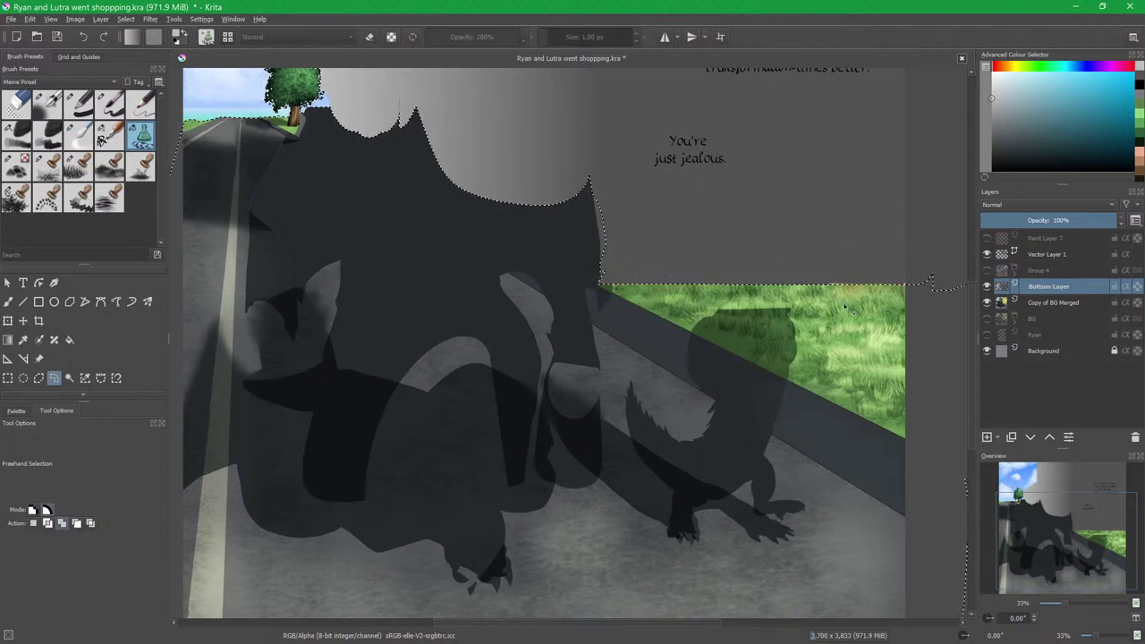
pyautogui.moveTo(592, 186)
pyautogui.mouseDown()
pyautogui.moveTo(601, 269)
pyautogui.moveTo(616, 173)
pyautogui.moveTo(603, 177)
pyautogui.mouseUp()
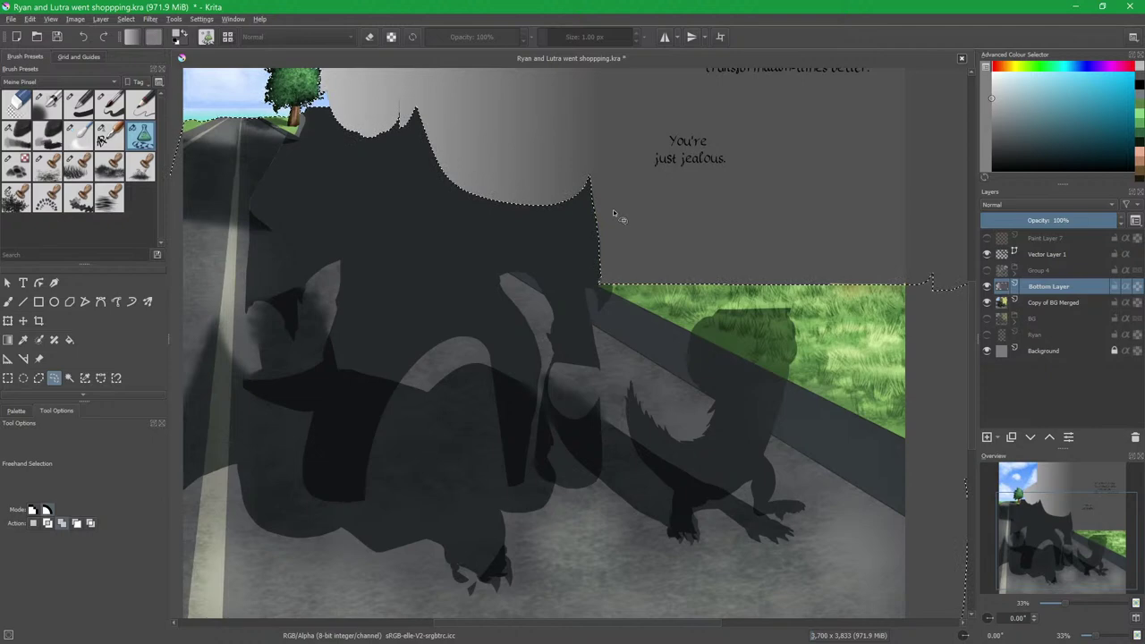
pyautogui.moveTo(619, 241); pyautogui.dragTo(618, 342)
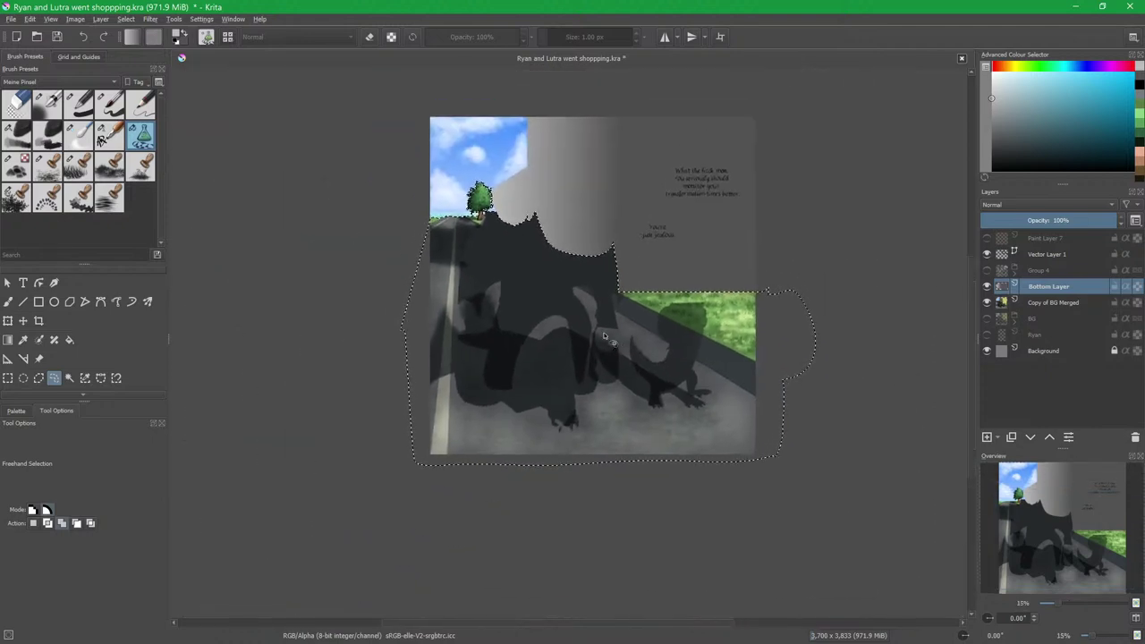
# Set up the Gradient tool with a lighter grey for one colour and a near-black foreground colour.
pyautogui.press('g')
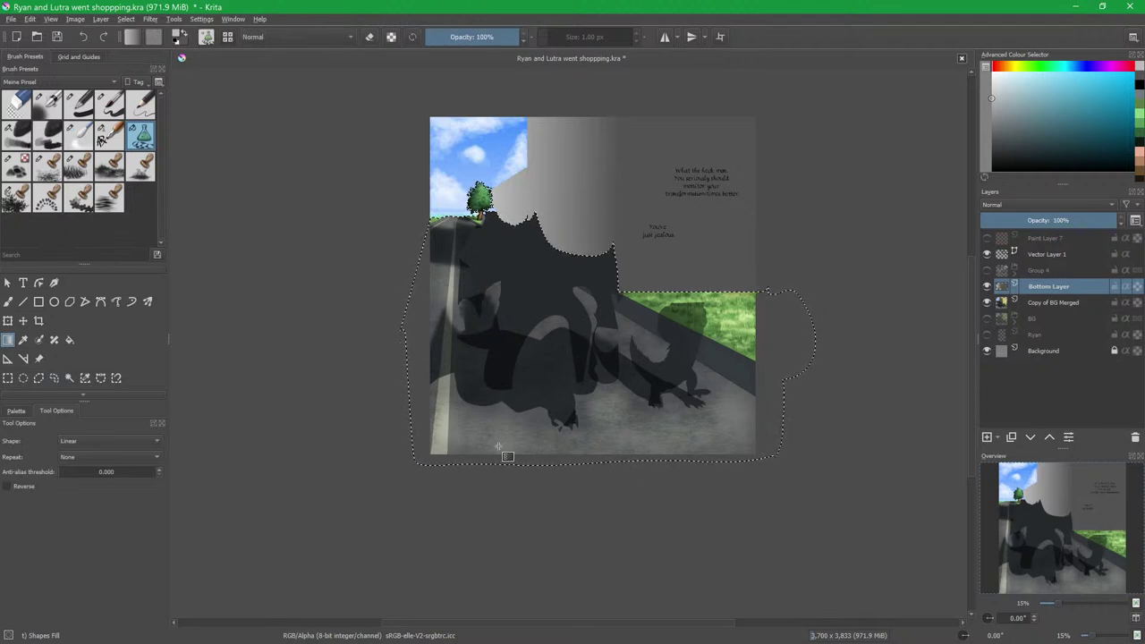
pyautogui.click(992, 86)
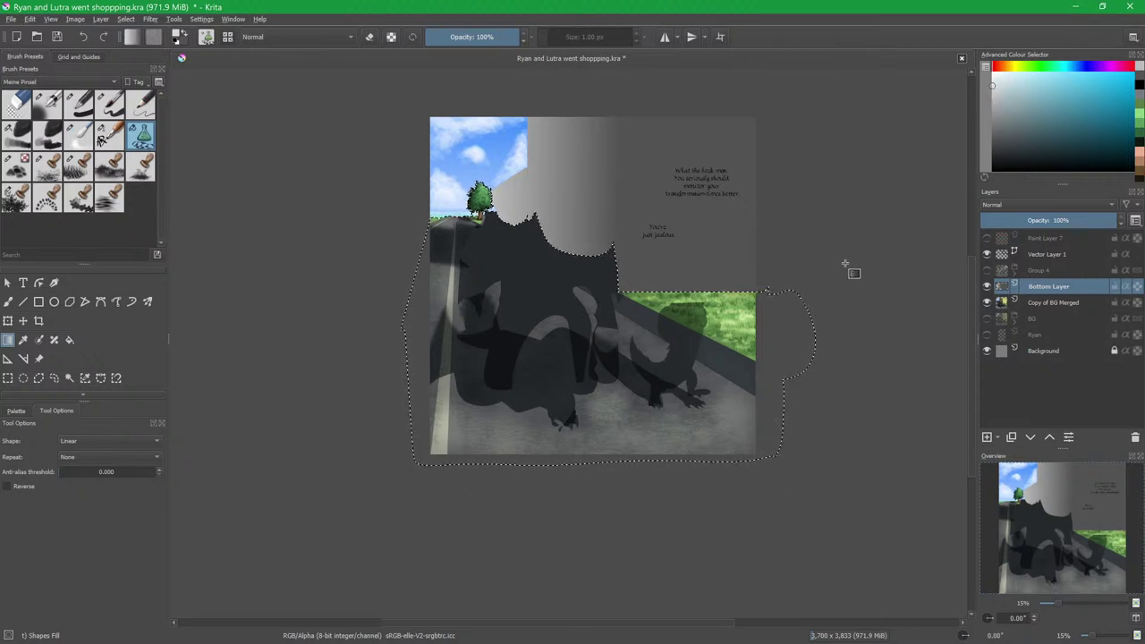
pyautogui.press('x')
pyautogui.press('k')
pyautogui.press('k')
pyautogui.press('k')
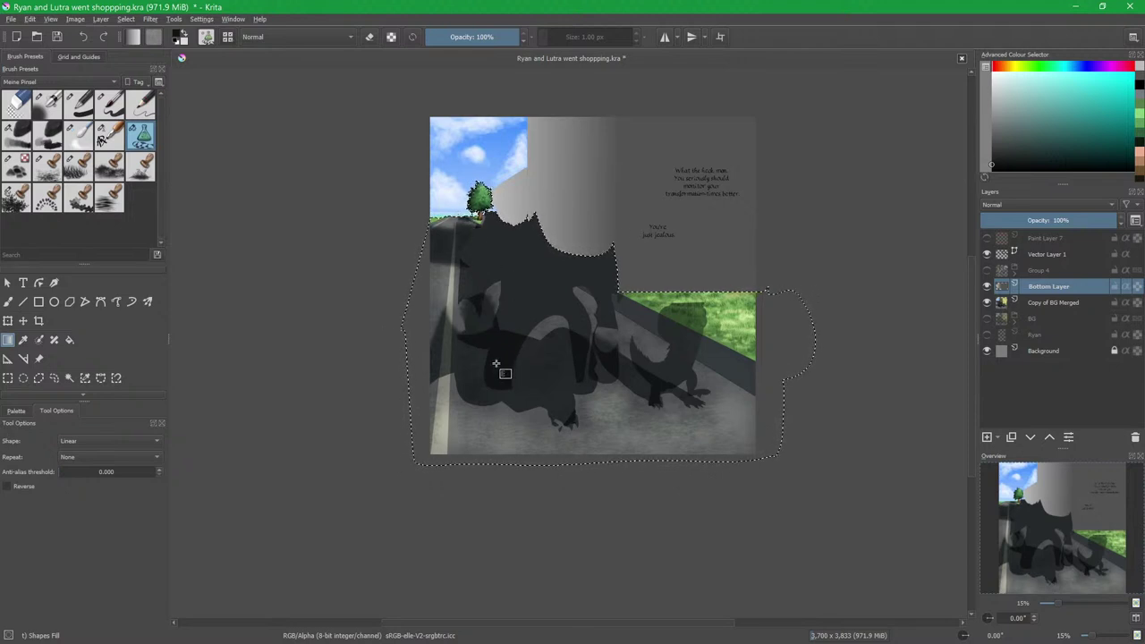
# Try linear gradients from the horizon down across the ground selection, undoing each one.
pyautogui.moveTo(466, 229); pyautogui.dragTo(497, 363)
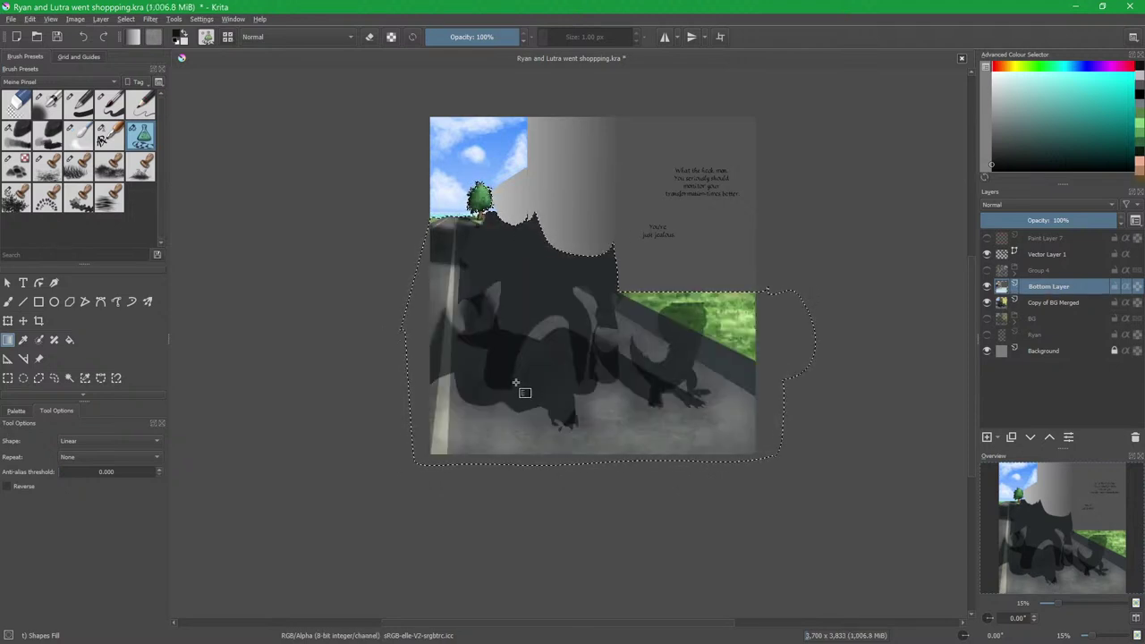
pyautogui.moveTo(462, 220); pyautogui.dragTo(496, 361)
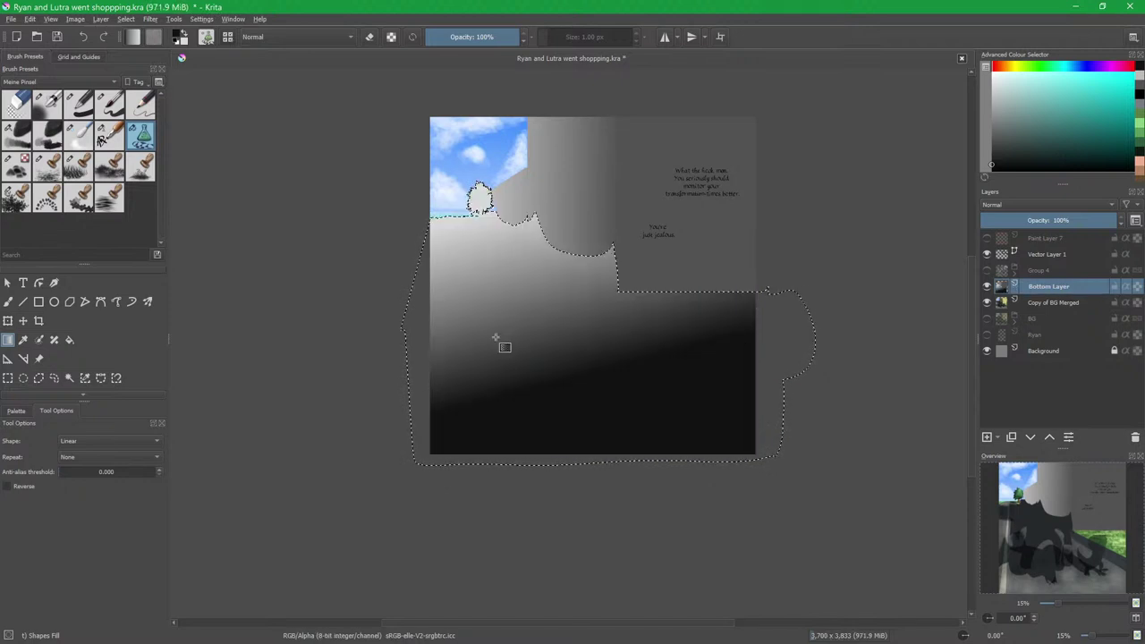
pyautogui.hotkey('ctrl', 'z')
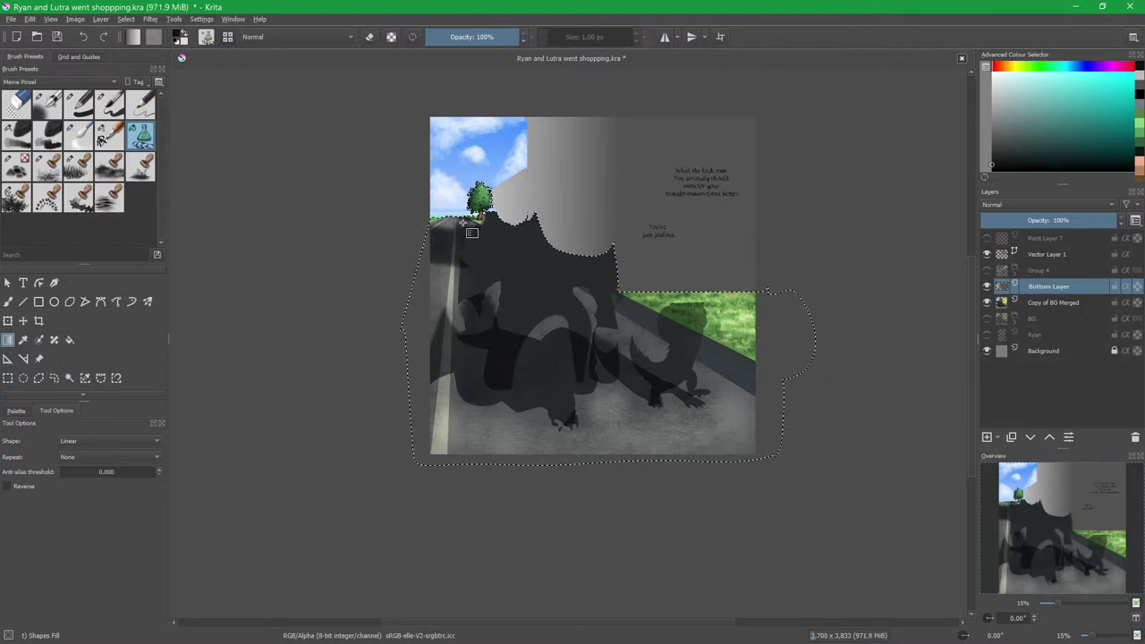
pyautogui.moveTo(478, 226); pyautogui.dragTo(500, 340)
pyautogui.moveTo(470, 231); pyautogui.dragTo(468, 277)
pyautogui.hotkey('ctrl', 'z')
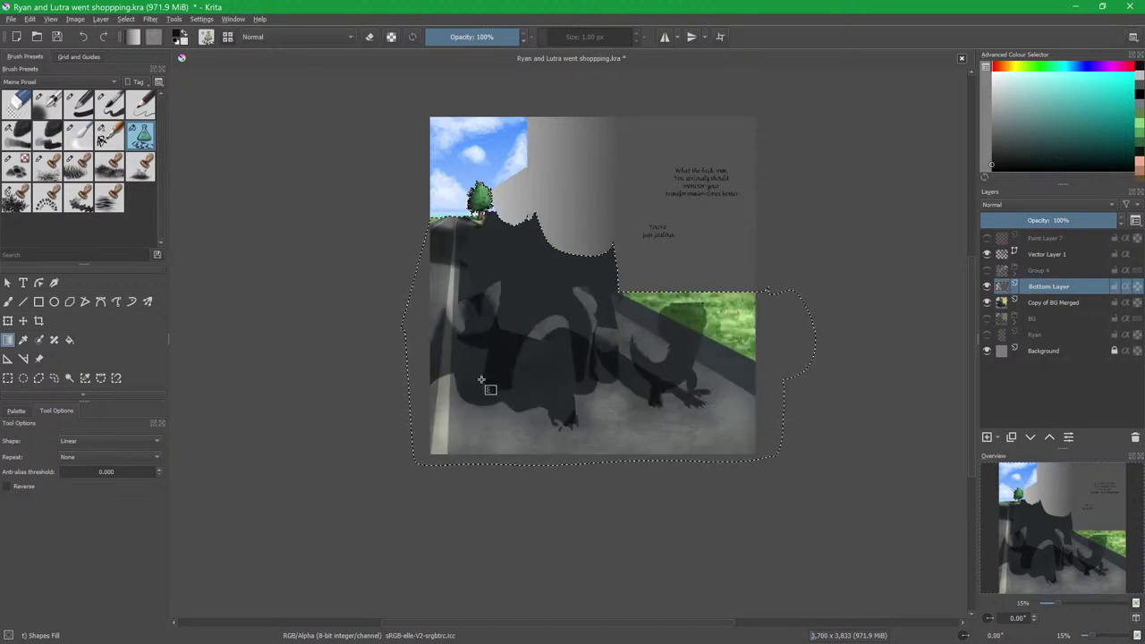
# Fill the ground selection with a gradient from light grey at the horizon to near-black, deselect, and add a paint layer above Copy of BG Merged.
pyautogui.moveTo(473, 233); pyautogui.dragTo(478, 327)
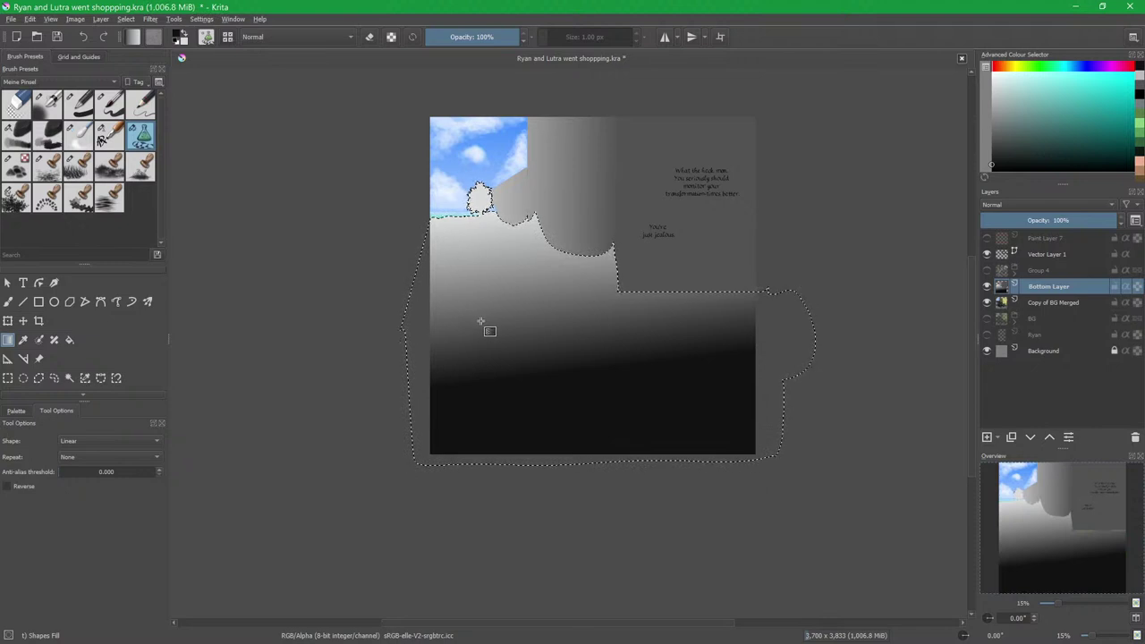
pyautogui.hotkey('ctrl', 'shift', 'a')
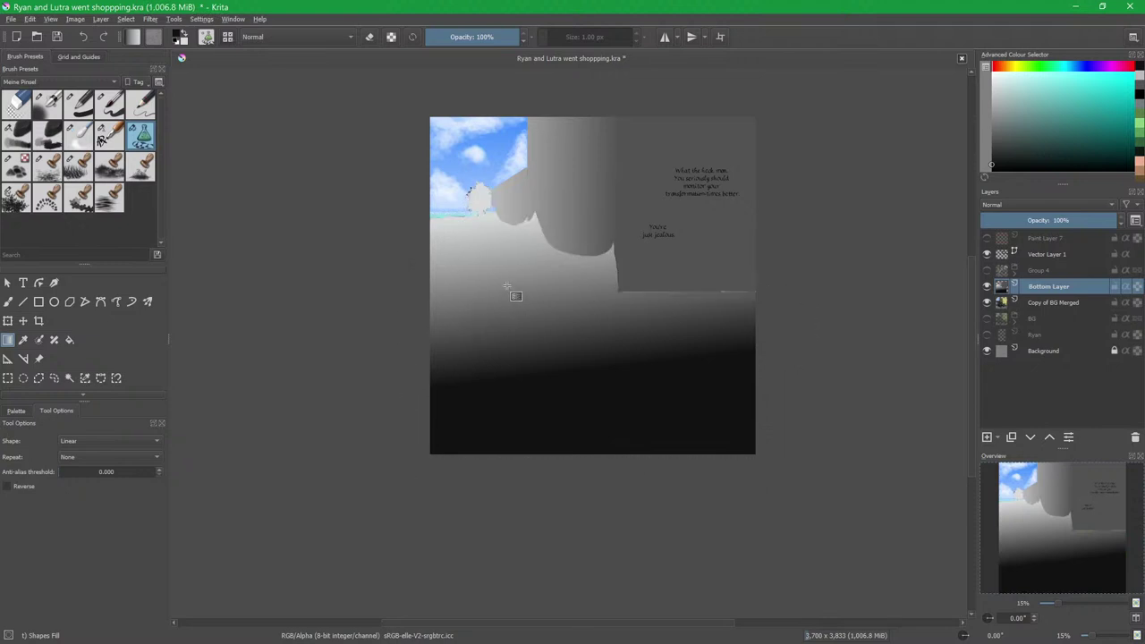
pyautogui.click(1066, 302)
pyautogui.press('Insert')
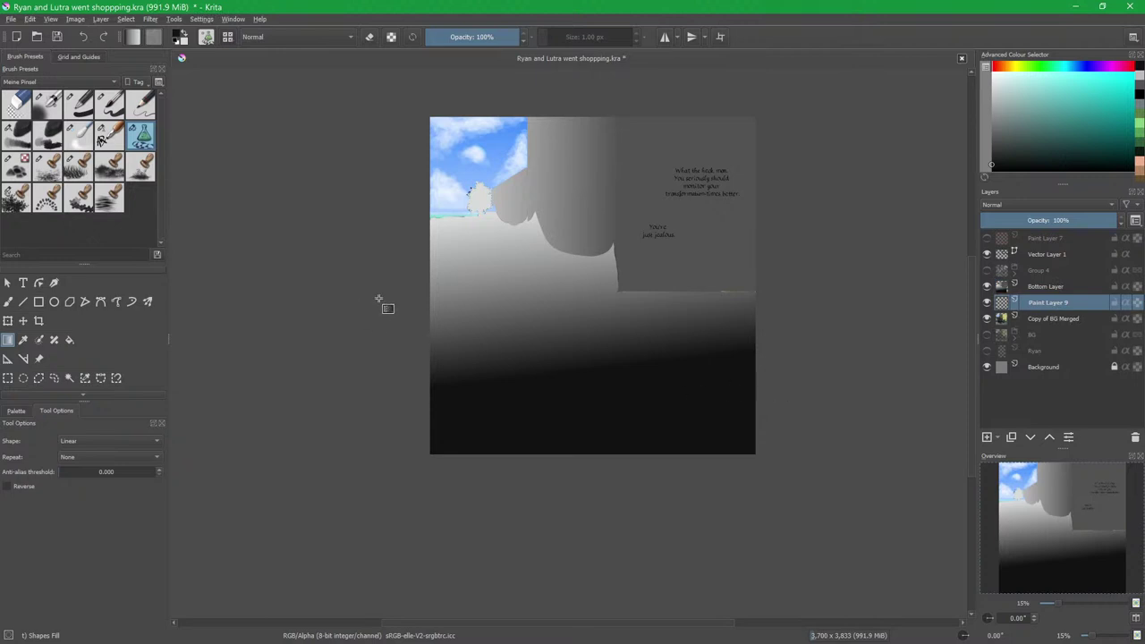
# Fill the empty paint layer above Copy of BG Merged with white and merge Bottom Layer down into it.
pyautogui.press('x')
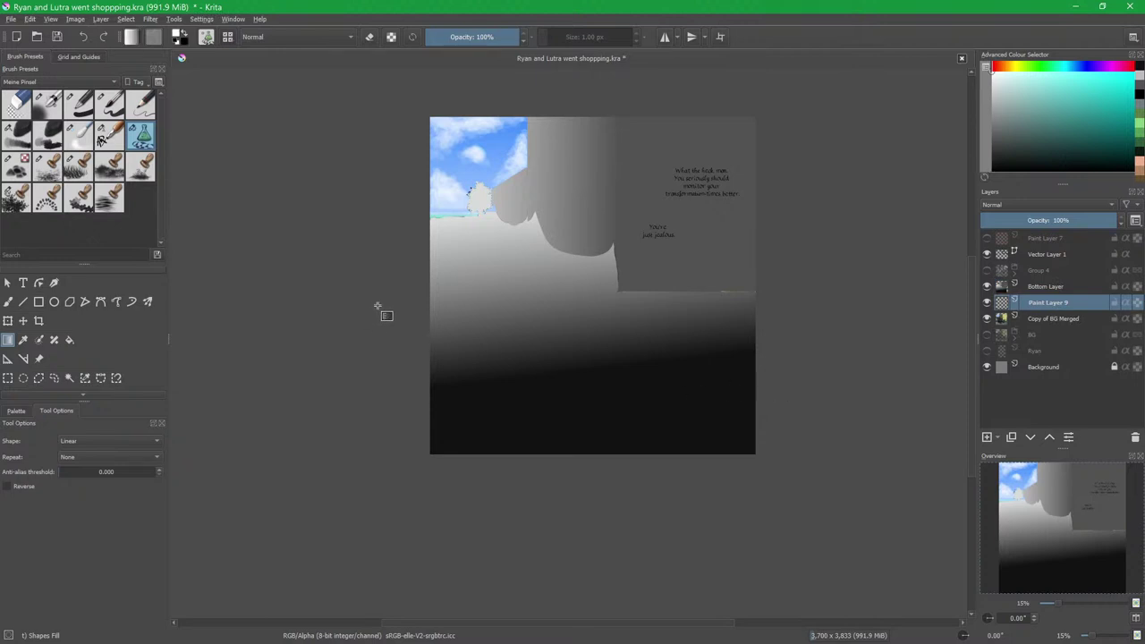
pyautogui.press('b')
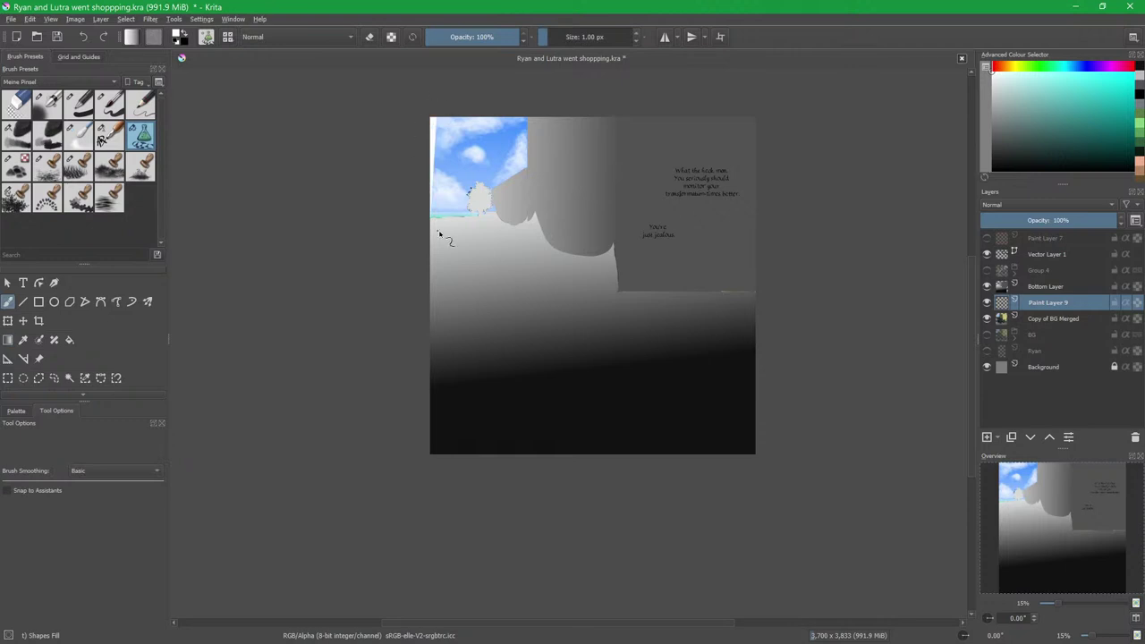
pyautogui.press('BackSpace')
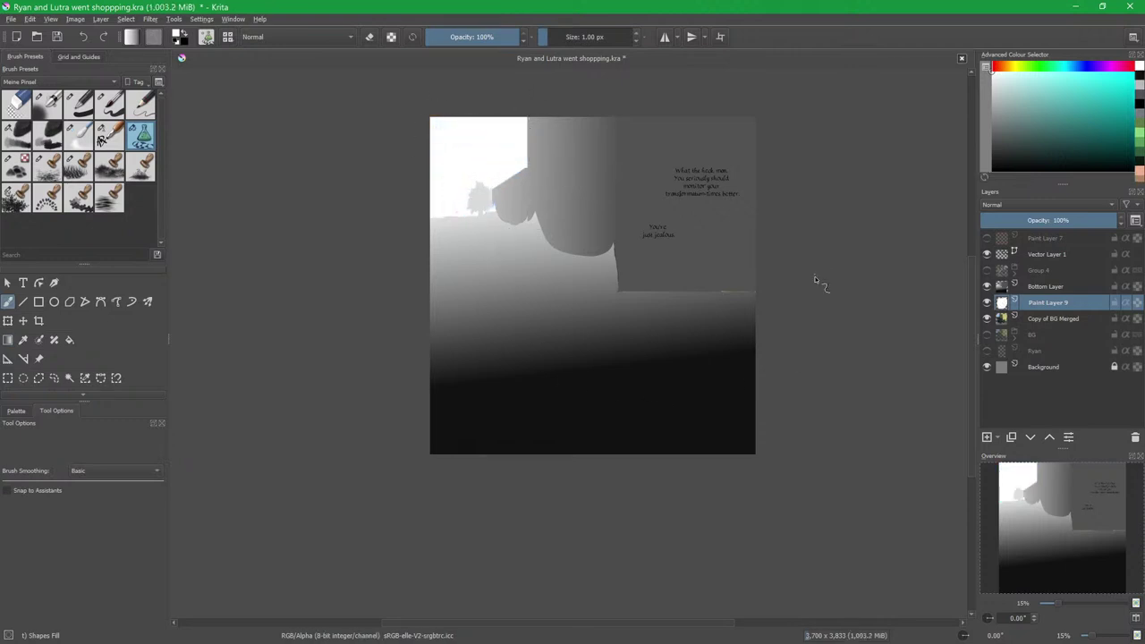
pyautogui.scroll(3, 770, 383)
pyautogui.click(1049, 290)
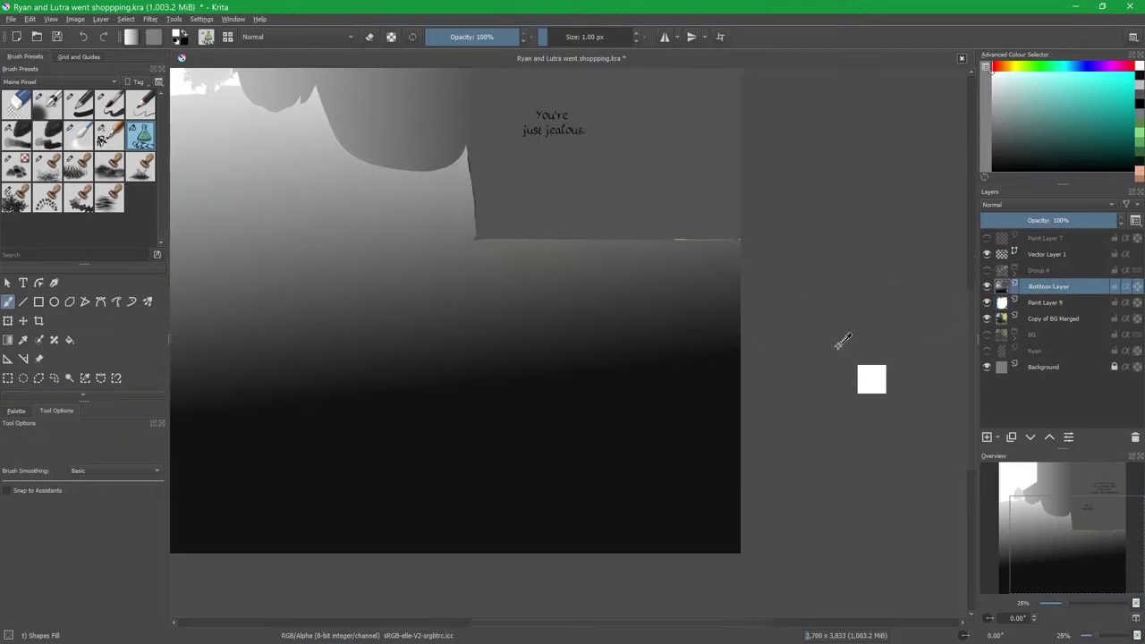
pyautogui.hotkey('ctrl', 'e')
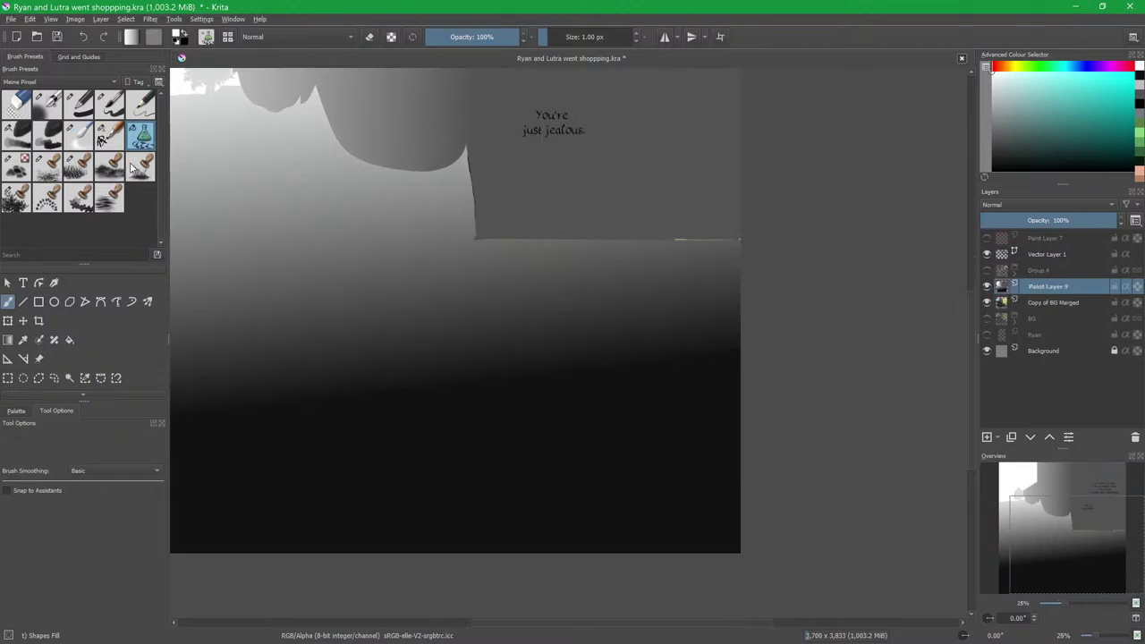
# Blend the building's lower side and base edges into the ground with the Blender Blur brush at 92.31 px.
pyautogui.click(80, 138)
pyautogui.moveTo(663, 240)
pyautogui.keyDown('shift'); pyautogui.mouseDown()
pyautogui.moveTo(734, 243)
pyautogui.moveTo(494, 243)
pyautogui.mouseUp(); pyautogui.keyUp('shift')
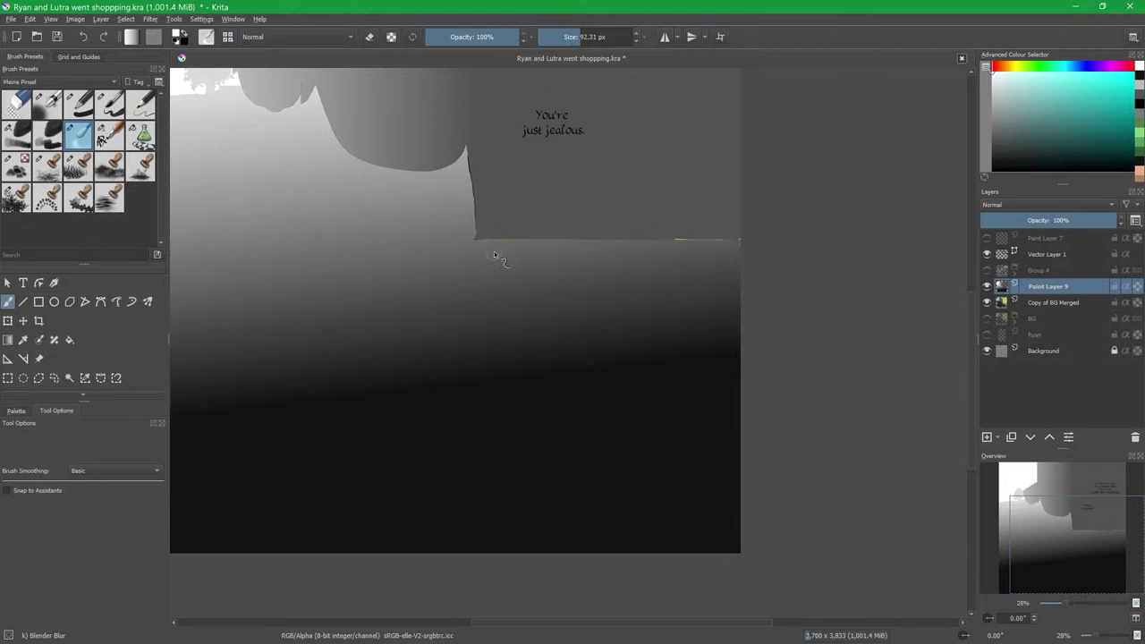
pyautogui.moveTo(476, 199)
pyautogui.mouseDown()
pyautogui.moveTo(469, 156)
pyautogui.moveTo(473, 190)
pyautogui.mouseUp()
pyautogui.moveTo(474, 245)
pyautogui.mouseDown()
pyautogui.moveTo(666, 256)
pyautogui.moveTo(669, 239)
pyautogui.moveTo(731, 244)
pyautogui.mouseUp()
pyautogui.scroll(-3, 690, 204)
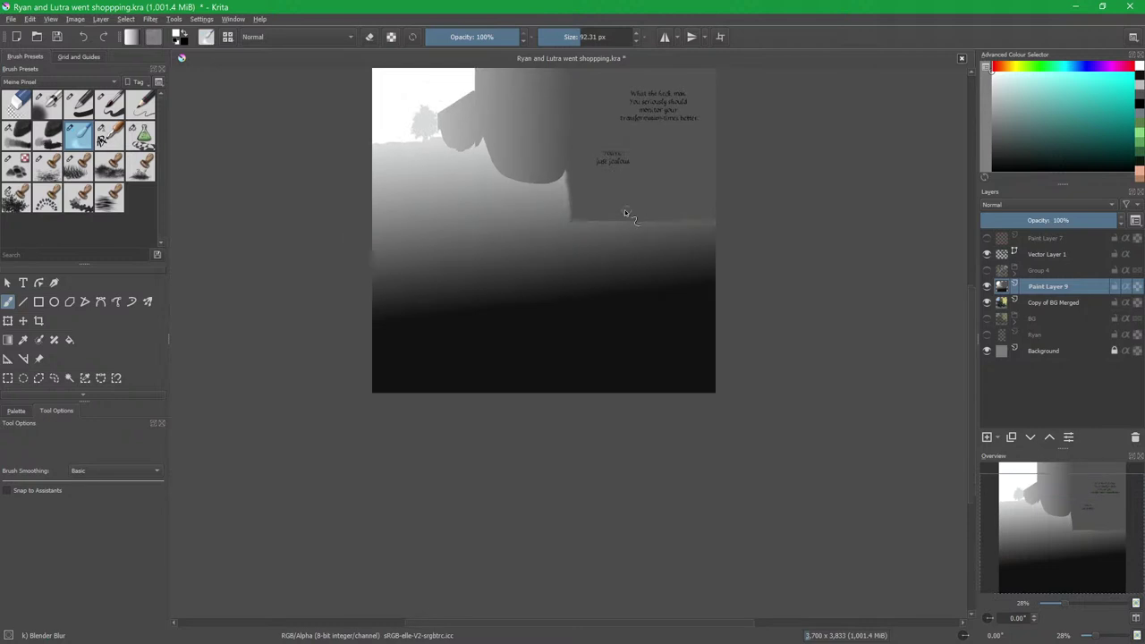
pyautogui.moveTo(635, 217); pyautogui.dragTo(638, 385)
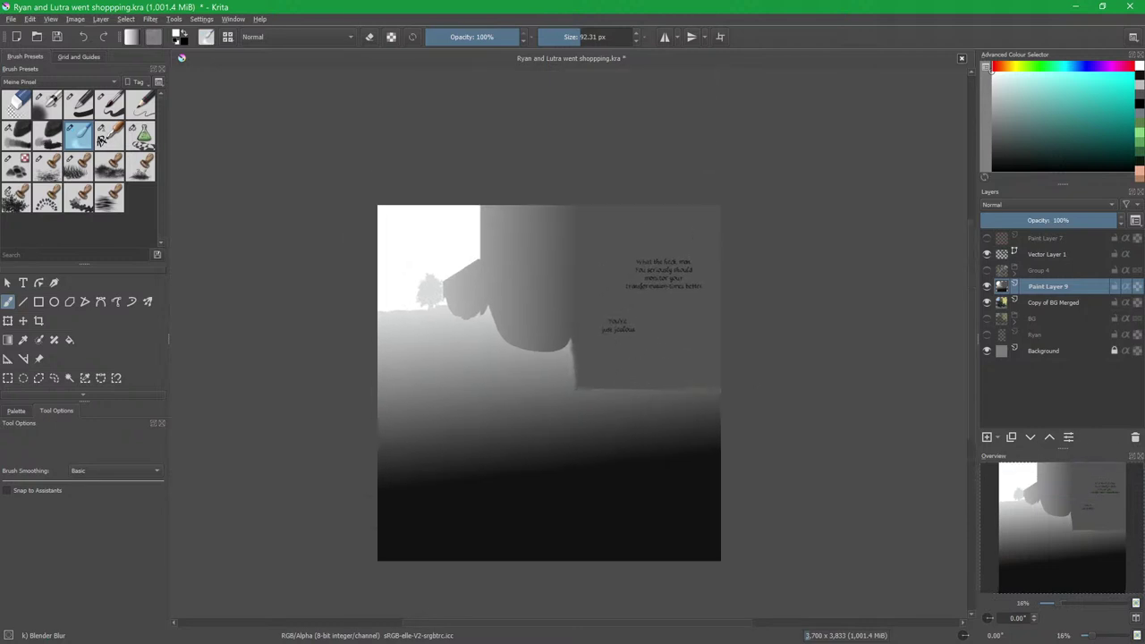
# Rename the merged gradient layer as Bottom Layer and place it directly beneath Copy of BG Merged.
pyautogui.doubleClick(1049, 286)
pyautogui.write('BG')
pyautogui.write('ttom Layer')
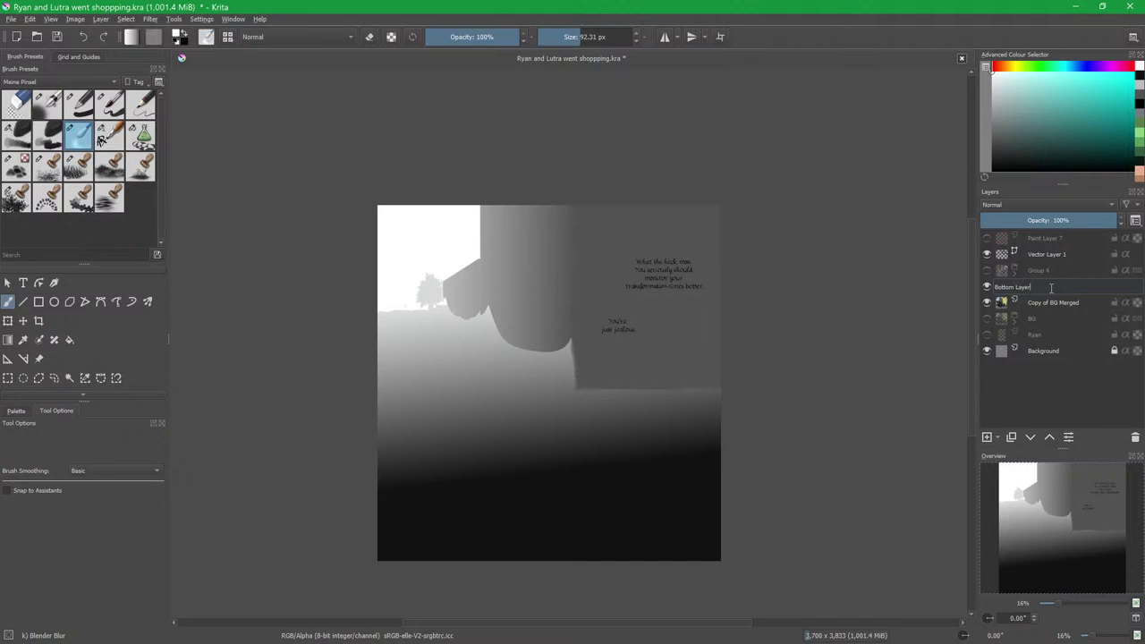
pyautogui.press('Return')
pyautogui.moveTo(1053, 292); pyautogui.dragTo(1058, 303)
pyautogui.click(1046, 287)
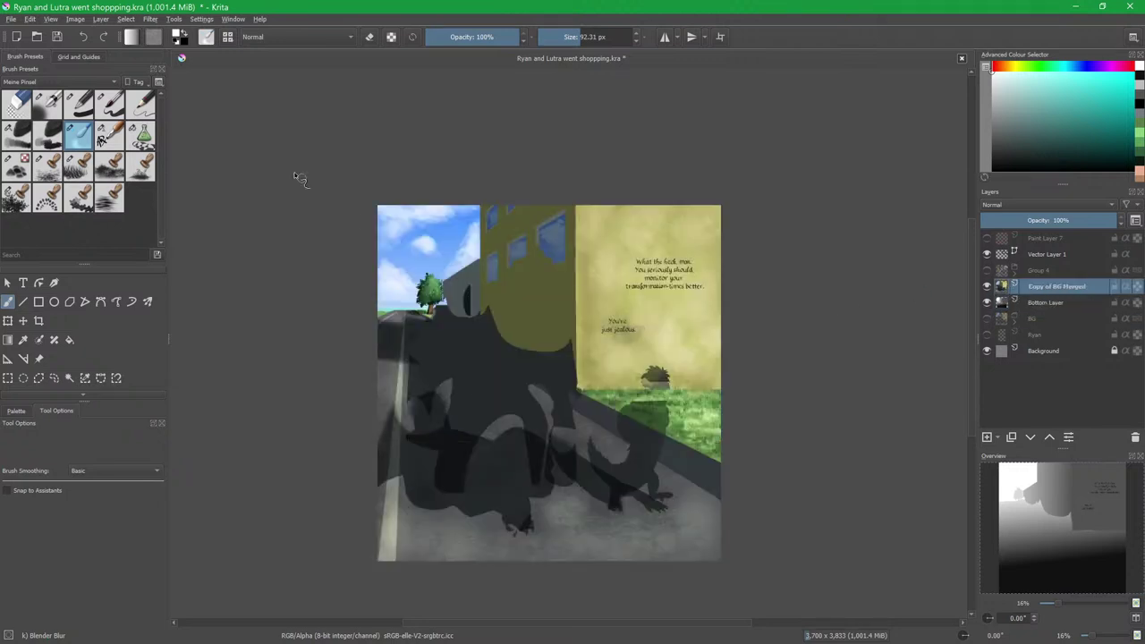
# Try a strong blur filter on the Copy of BG Merged layer.
pyautogui.click(150, 20)
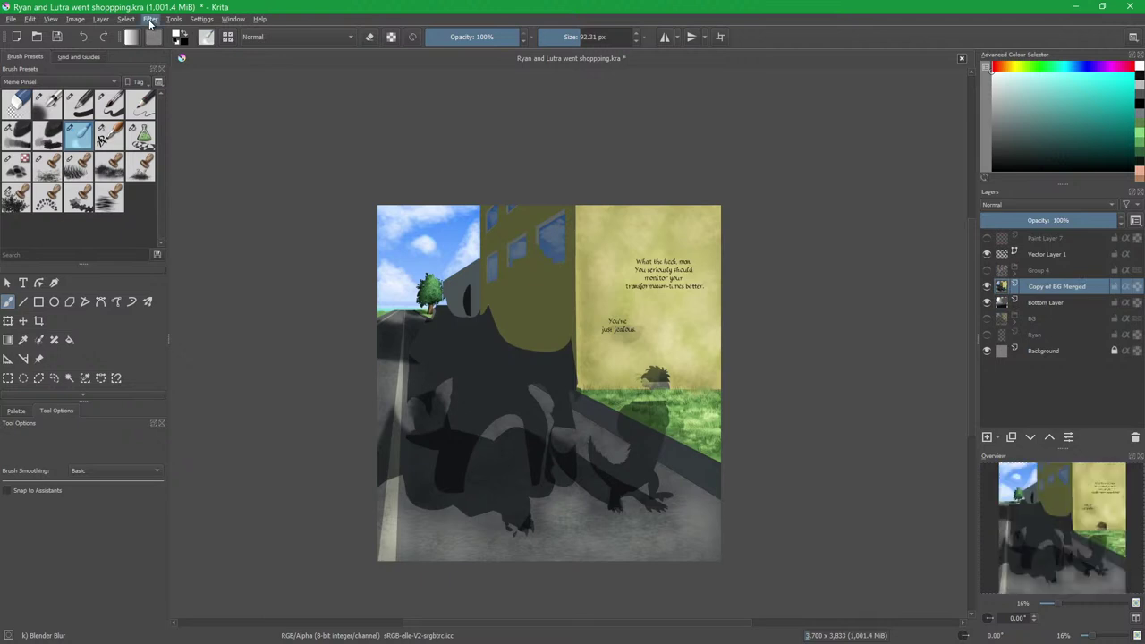
pyautogui.click(171, 169)
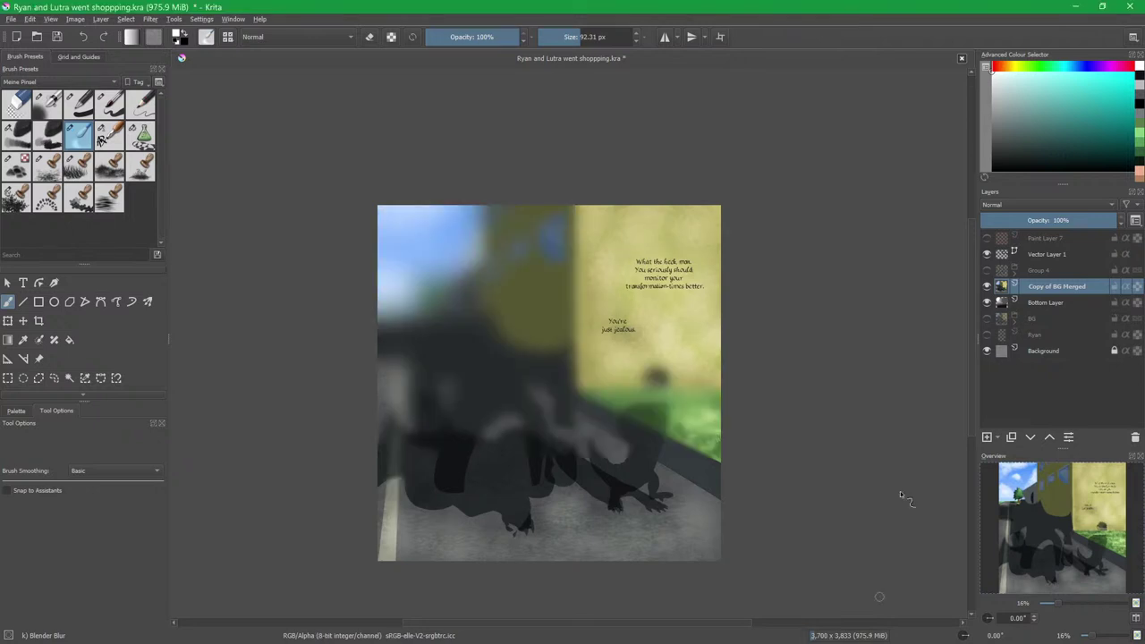
# Show Group 4 with the characters and replace the strong blur on Copy of BG Merged with a milder one.
pyautogui.click(987, 269)
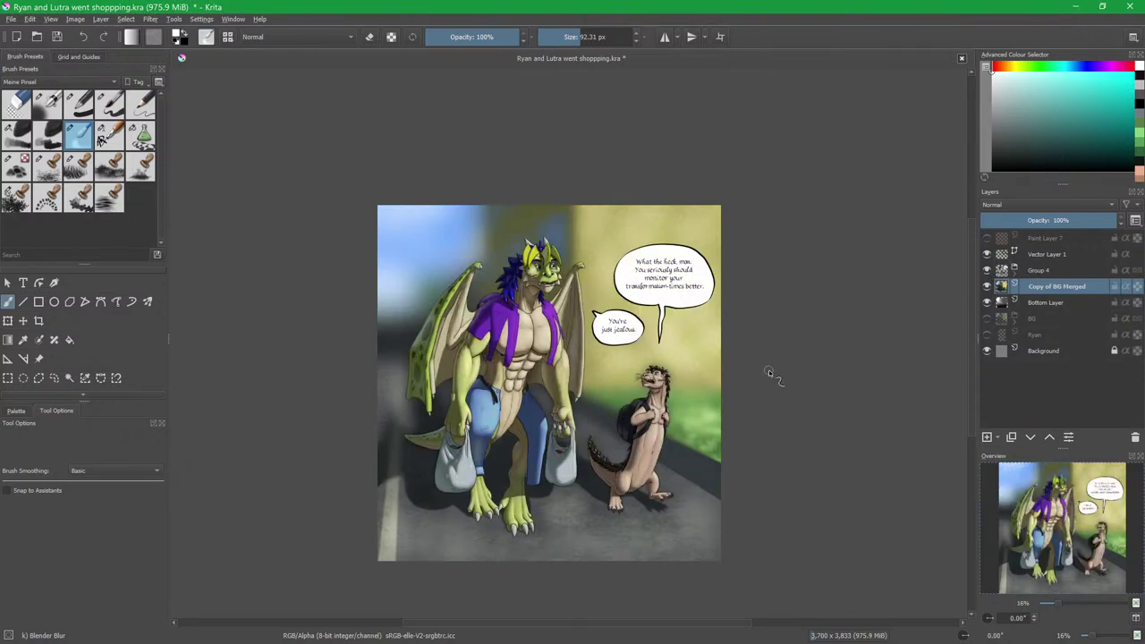
pyautogui.scroll(2, 510, 473)
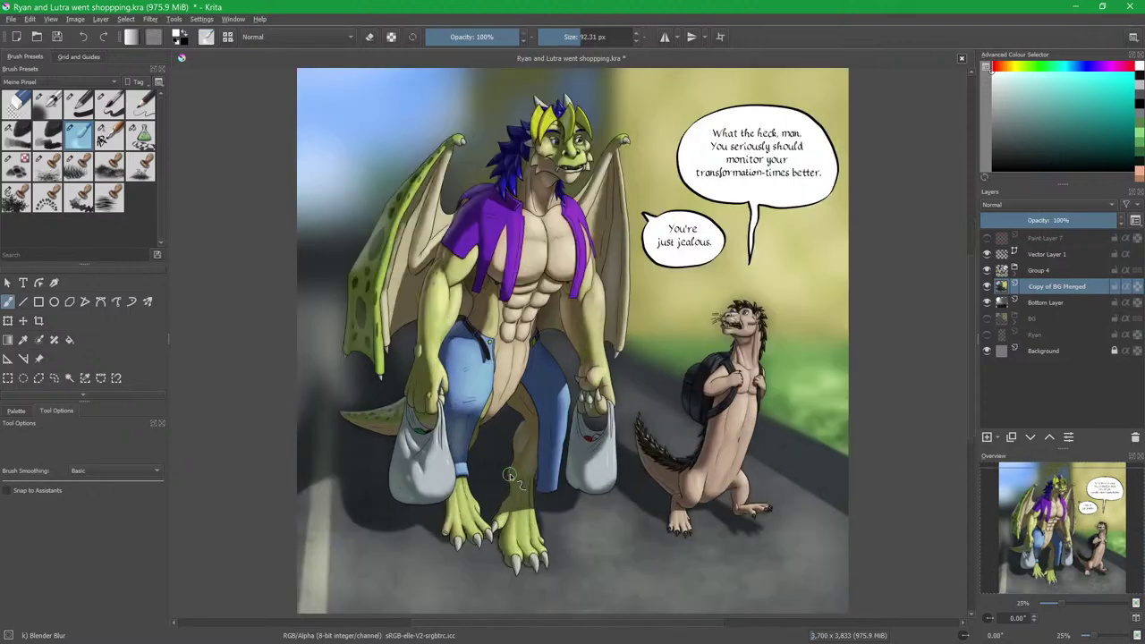
pyautogui.scroll(-2, 510, 473)
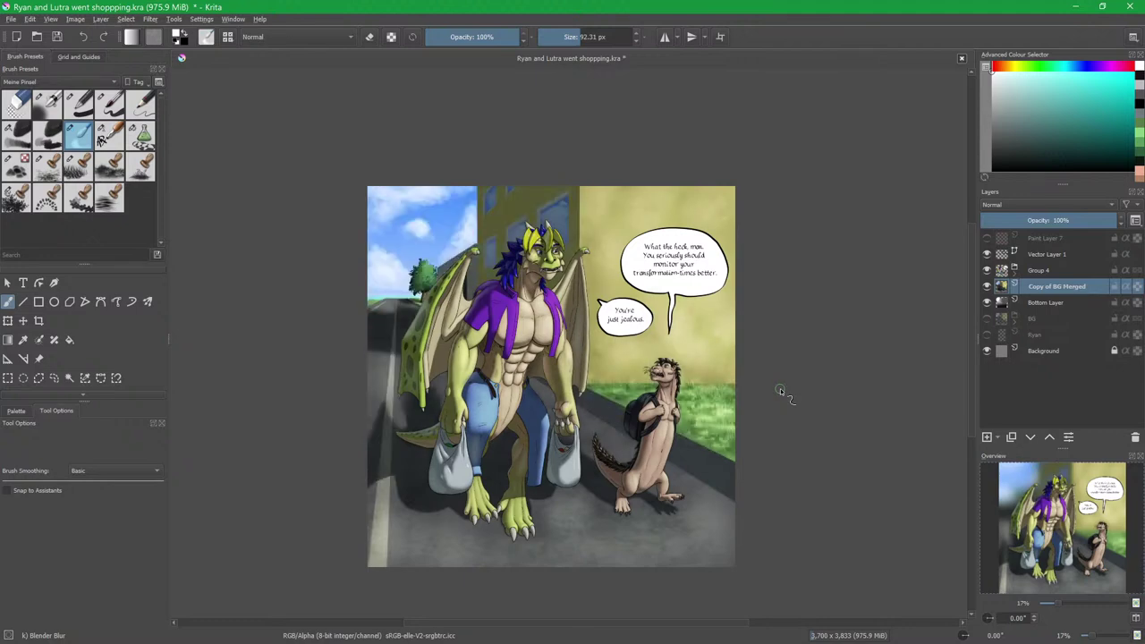
pyautogui.click(153, 20)
pyautogui.click(210, 172)
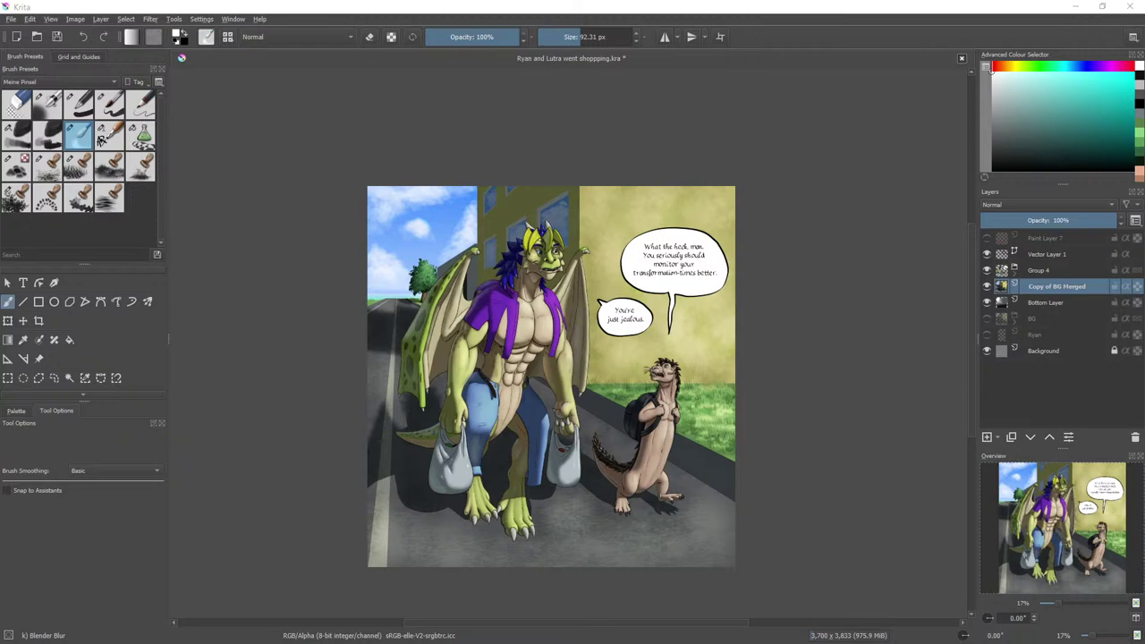
pyautogui.click(852, 457)
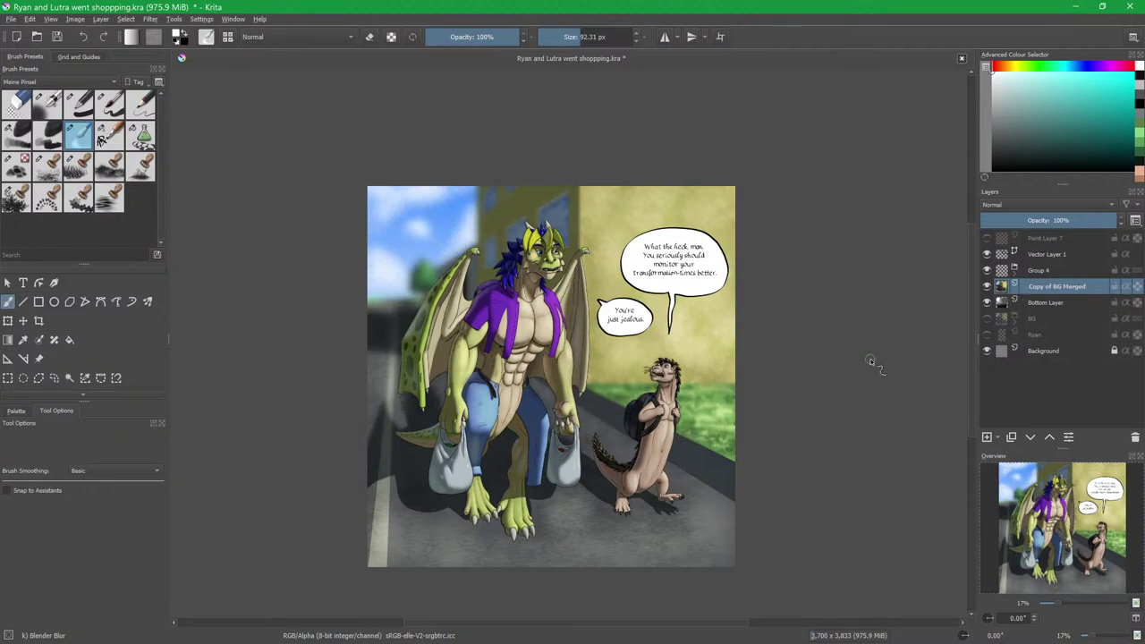
# Save the document and clear the red handwritten break notice from Paint Layer 7.
pyautogui.click(1055, 306)
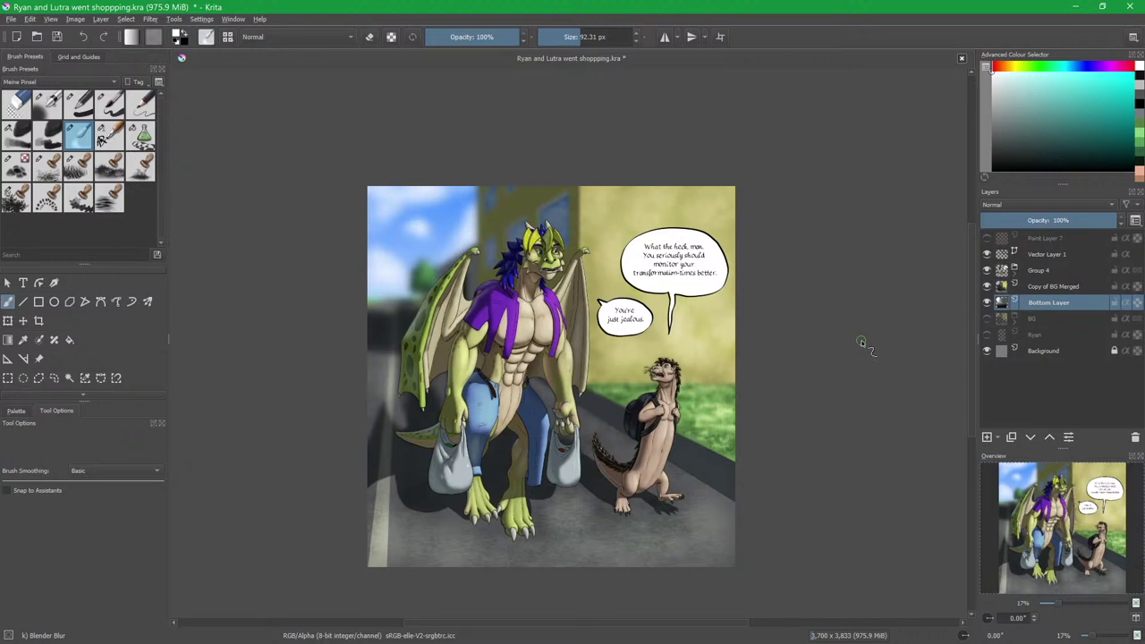
pyautogui.hotkey('ctrl', 's')
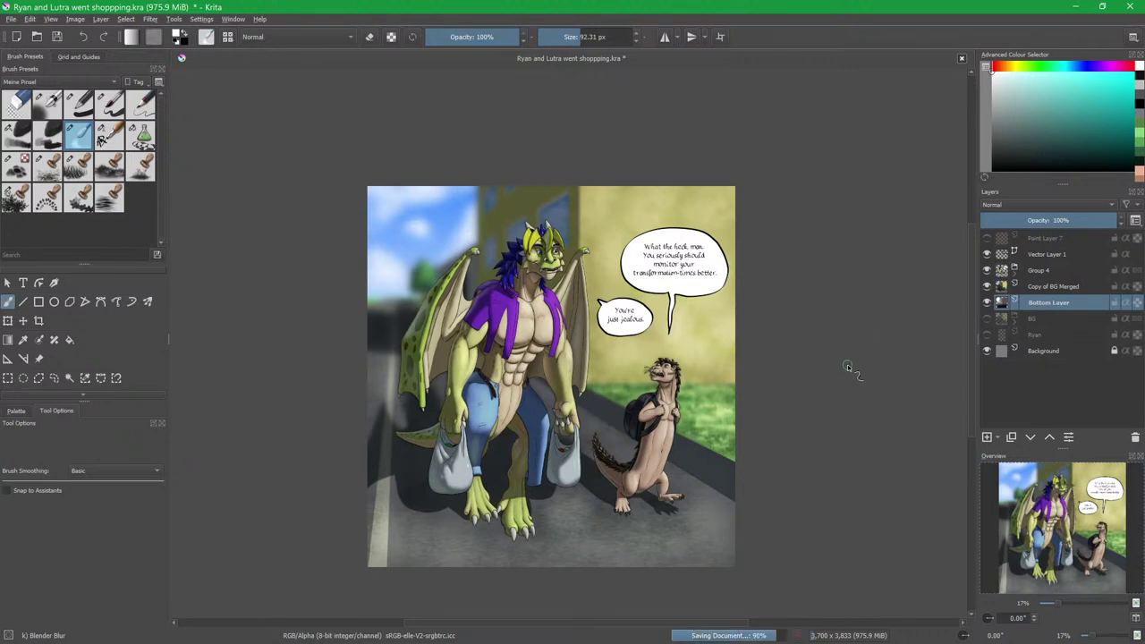
pyautogui.click(988, 239)
pyautogui.click(1053, 239)
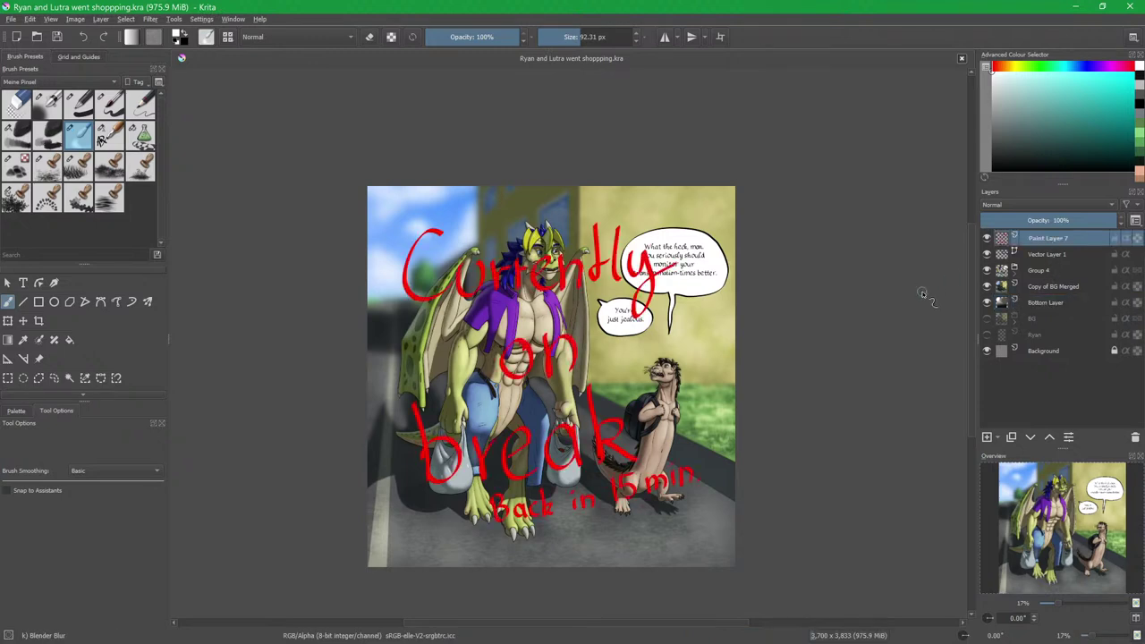
pyautogui.press('Delete')
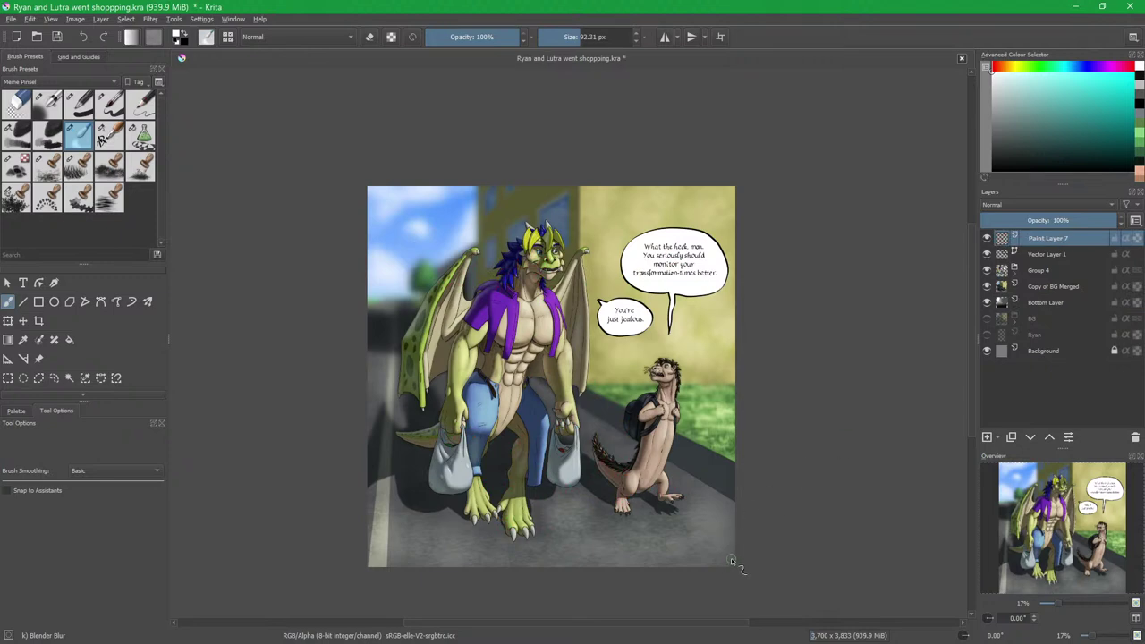
# Set up the Kalligraphie brush with a light grey colour for signing the pavement in the picture's lower-right corner.
pyautogui.click(102, 144)
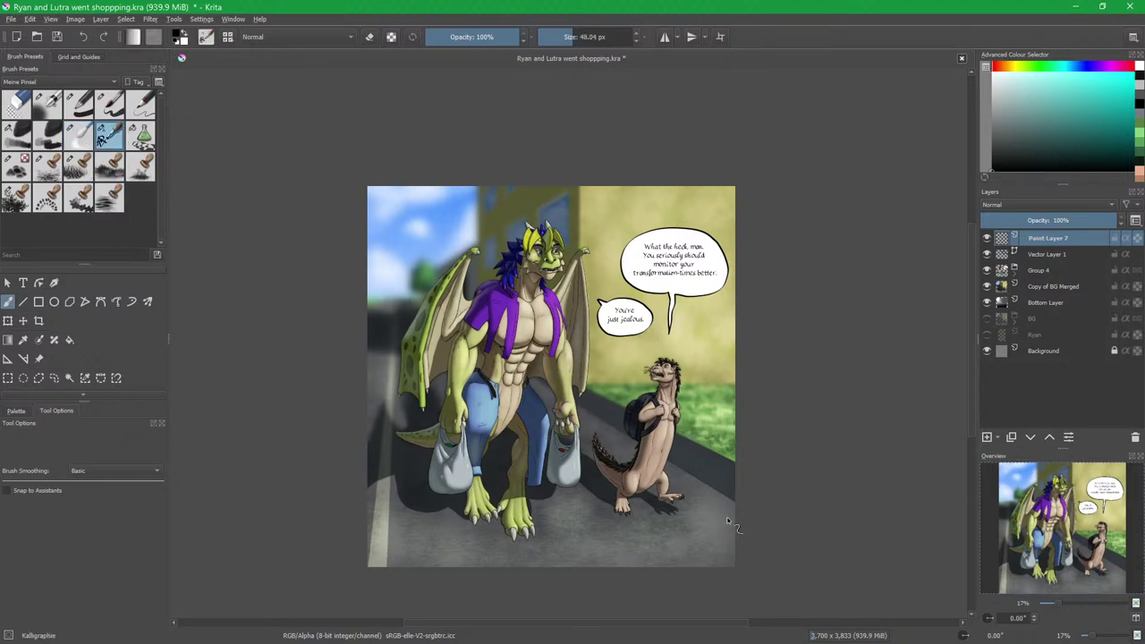
pyautogui.scroll(3, 730, 543)
pyautogui.moveTo(730, 543); pyautogui.dragTo(699, 390)
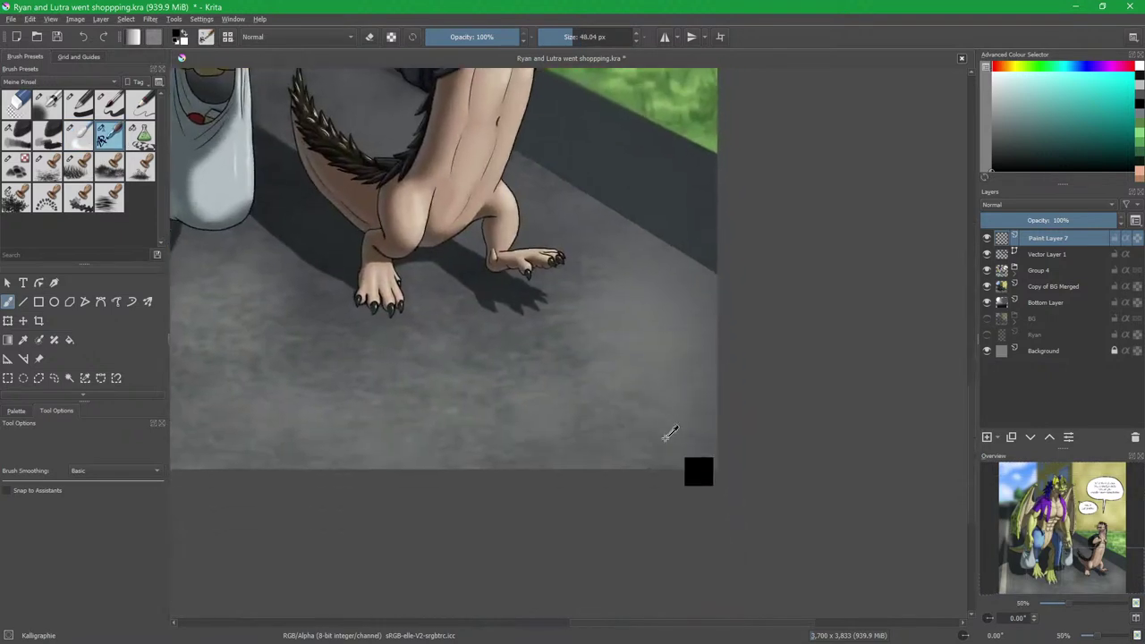
pyautogui.keyDown('ctrl'); pyautogui.click(658, 411); pyautogui.keyUp('ctrl')
pyautogui.keyDown('ctrl'); pyautogui.click(658, 411); pyautogui.keyUp('ctrl')
pyautogui.click(993, 91)
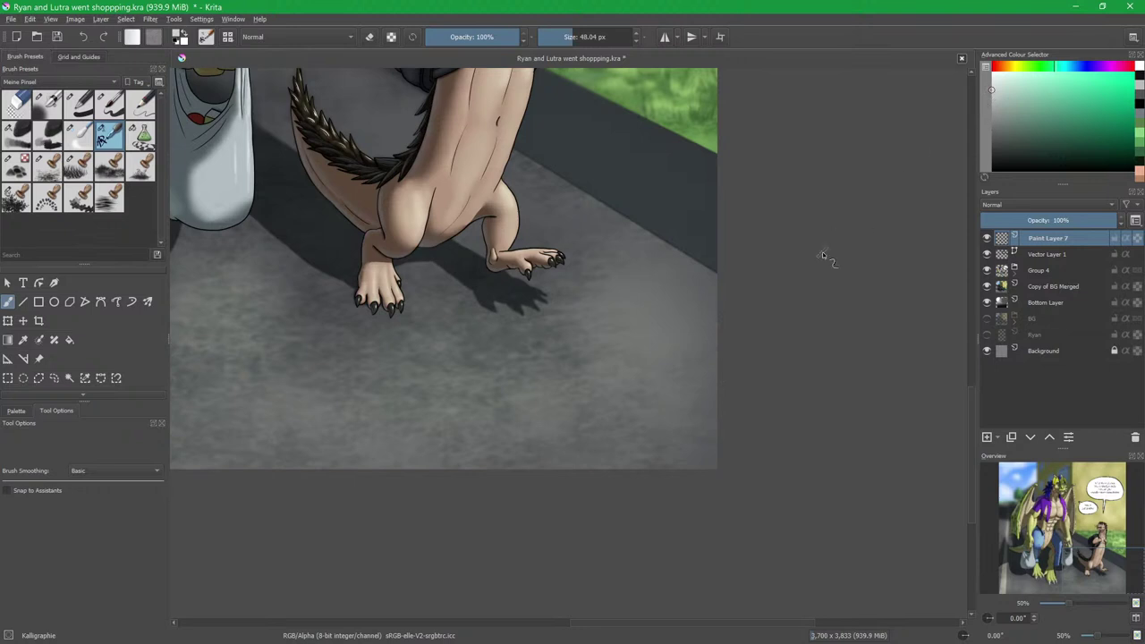
pyautogui.moveTo(542, 453); pyautogui.dragTo(589, 392)
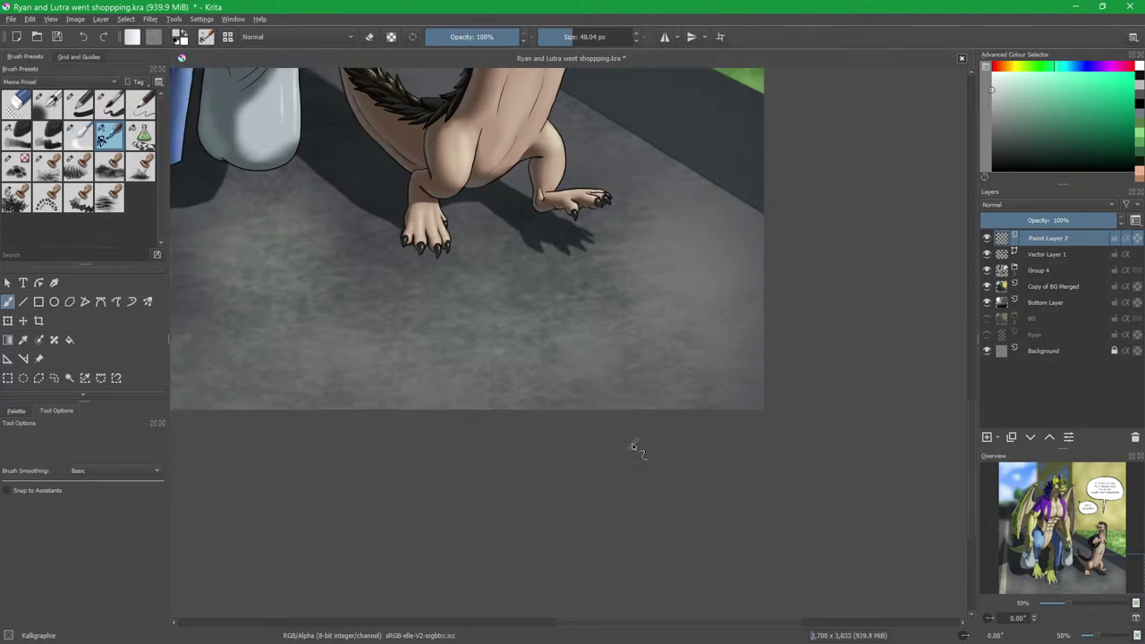
pyautogui.moveTo(631, 443); pyautogui.dragTo(653, 402)
pyautogui.press('1')
pyautogui.moveTo(782, 345); pyautogui.dragTo(564, 417)
pyautogui.moveTo(438, 377); pyautogui.dragTo(545, 393)
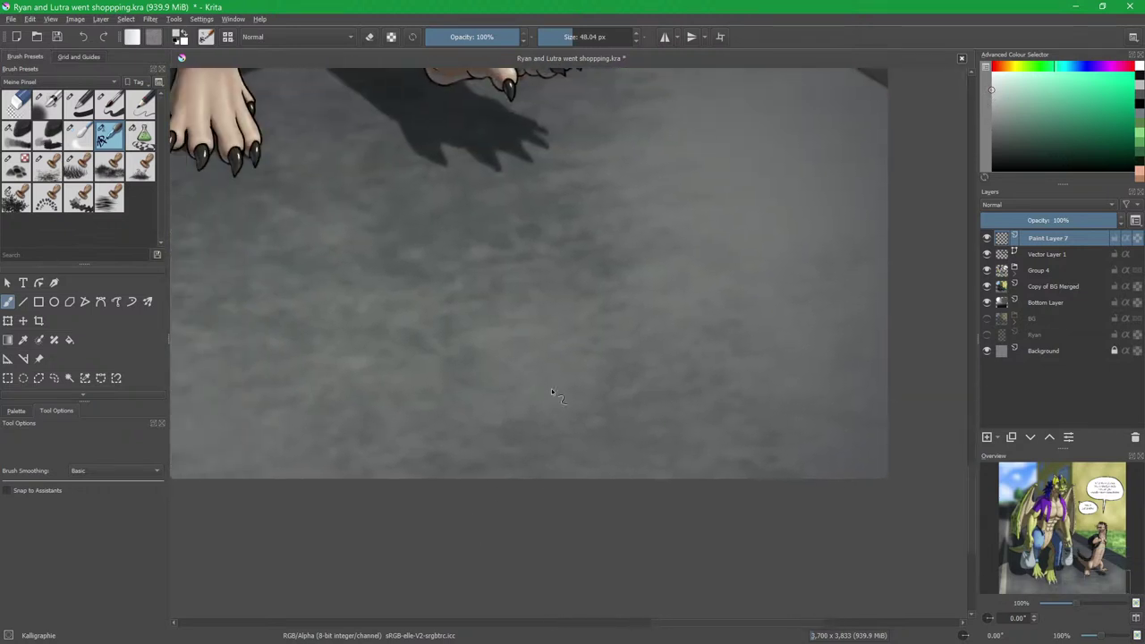
# Test signature strokes on the pavement, undoing each one, and reduce the brush size to 25.16 px.
pyautogui.moveTo(540, 316); pyautogui.dragTo(534, 445)
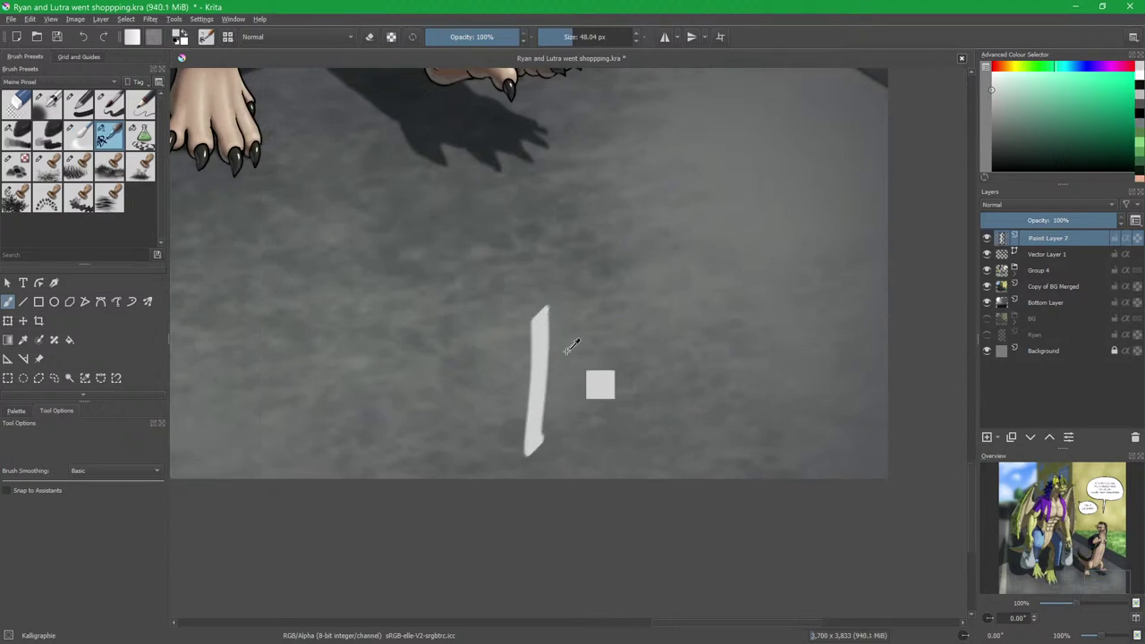
pyautogui.hotkey('ctrl', 'z')
pyautogui.moveTo(568, 36); pyautogui.dragTo(563, 37)
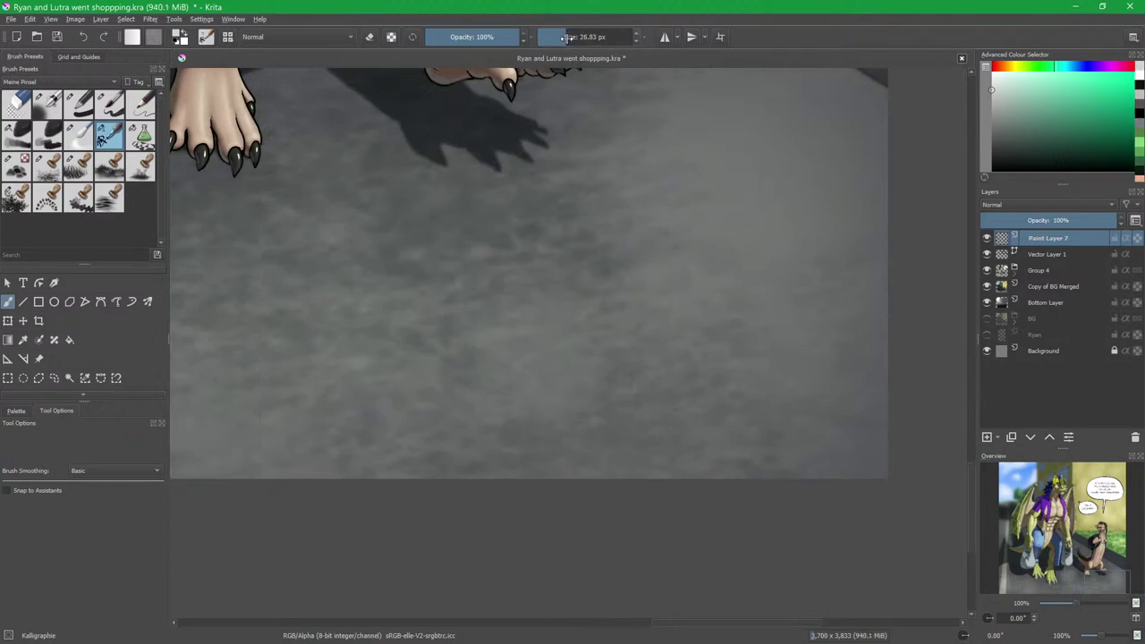
pyautogui.moveTo(554, 334); pyautogui.dragTo(597, 407)
pyautogui.hotkey('ctrl', 'z')
# Hand-letter the artist's signature followed by the date 211025 on the pavement in the picture's lower-right corner.
pyautogui.moveTo(544, 325); pyautogui.dragTo(540, 443)
pyautogui.moveTo(545, 324)
pyautogui.mouseDown()
pyautogui.moveTo(536, 373)
pyautogui.moveTo(583, 410)
pyautogui.moveTo(571, 383)
pyautogui.mouseUp()
pyautogui.moveTo(553, 393); pyautogui.dragTo(581, 449)
pyautogui.moveTo(551, 347)
pyautogui.mouseDown()
pyautogui.moveTo(622, 354)
pyautogui.moveTo(584, 397)
pyautogui.mouseUp()
pyautogui.moveTo(583, 367); pyautogui.dragTo(655, 404)
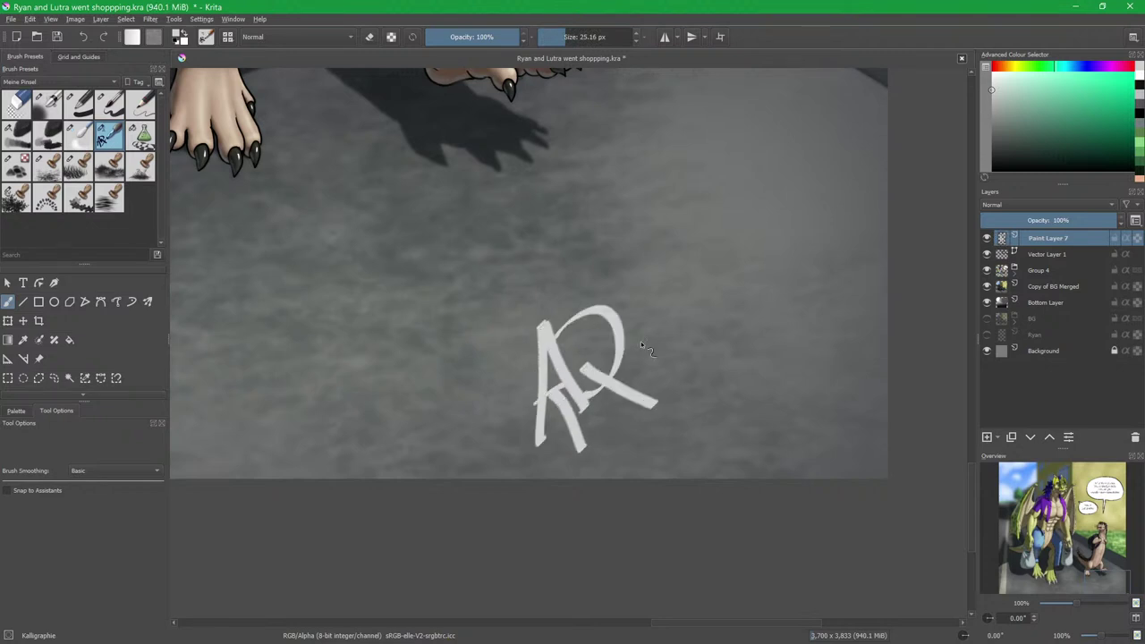
pyautogui.moveTo(649, 333); pyautogui.dragTo(596, 433)
pyautogui.moveTo(641, 307)
pyautogui.mouseDown()
pyautogui.moveTo(665, 329)
pyautogui.moveTo(677, 352)
pyautogui.moveTo(667, 406)
pyautogui.moveTo(695, 404)
pyautogui.mouseUp()
pyautogui.moveTo(701, 351); pyautogui.dragTo(707, 408)
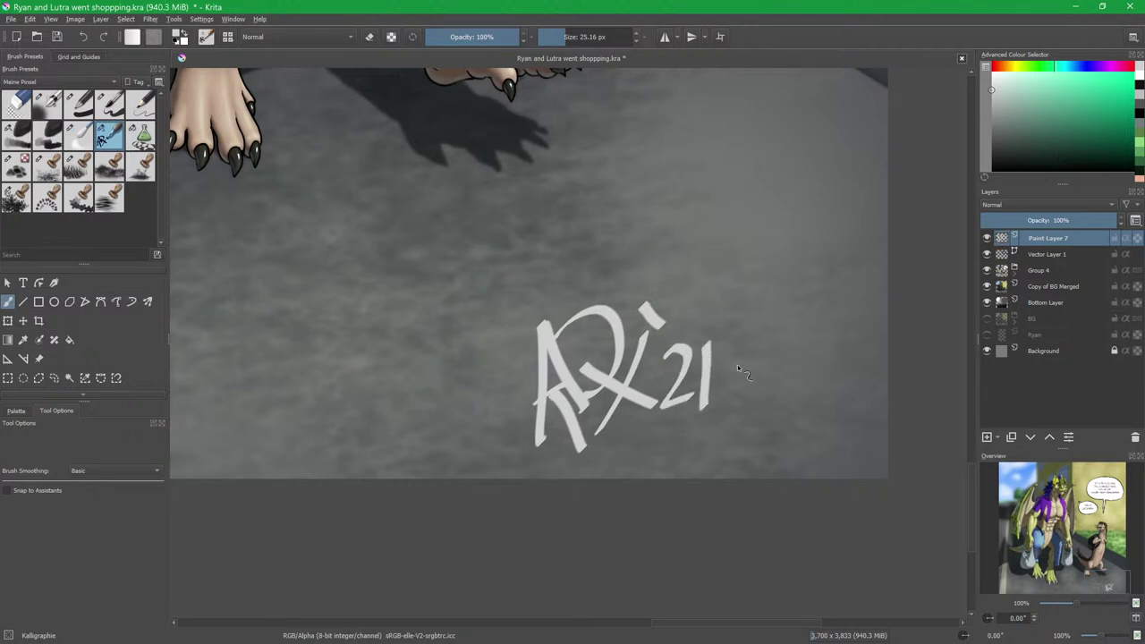
pyautogui.moveTo(761, 358)
pyautogui.mouseDown()
pyautogui.moveTo(776, 369)
pyautogui.moveTo(816, 354)
pyautogui.moveTo(835, 421)
pyautogui.mouseUp()
pyautogui.moveTo(837, 360); pyautogui.dragTo(871, 353)
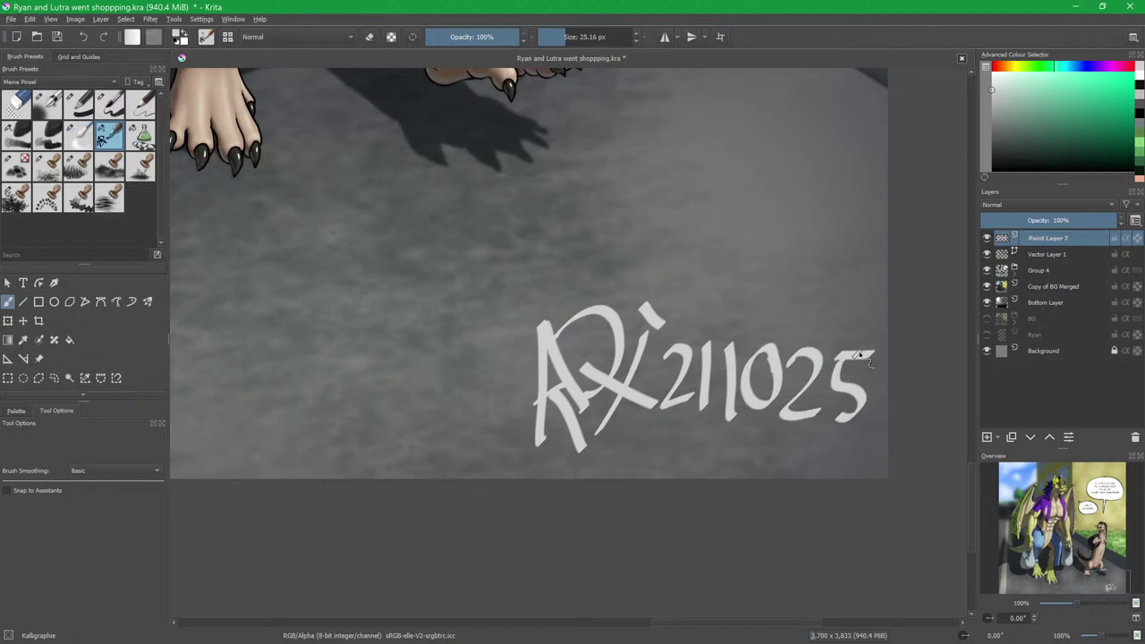
pyautogui.scroll(-4, 678, 299)
pyautogui.moveTo(489, 97); pyautogui.dragTo(585, 342)
pyautogui.scroll(-1, 585, 342)
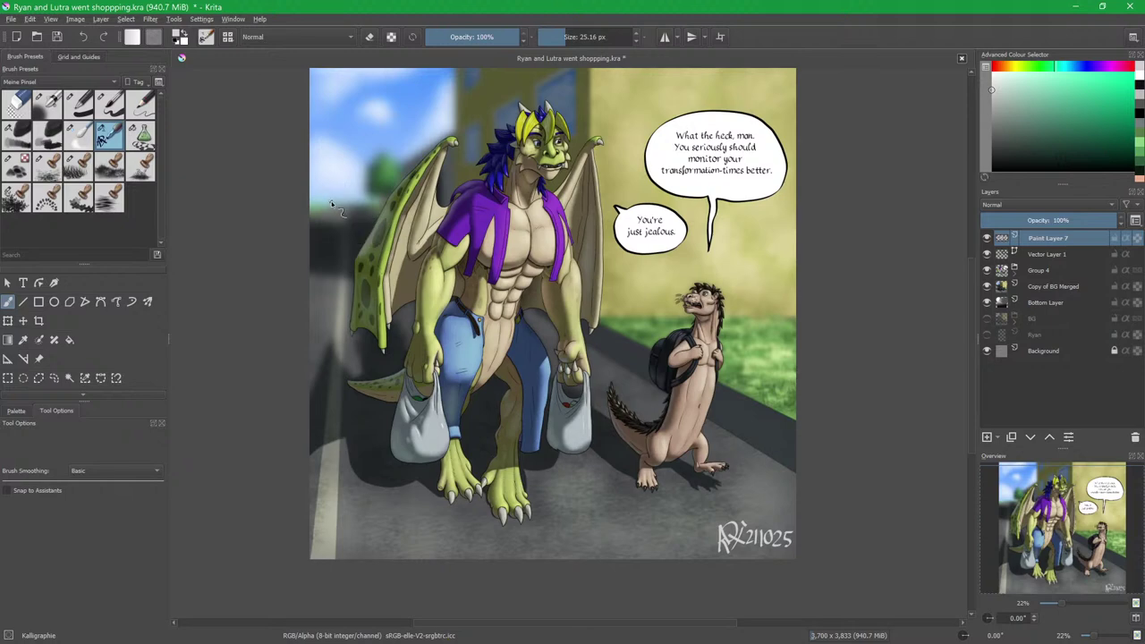
# Save the document and scale the image to 1,850 x 1,917 pixels.
pyautogui.hotkey('ctrl', 's')
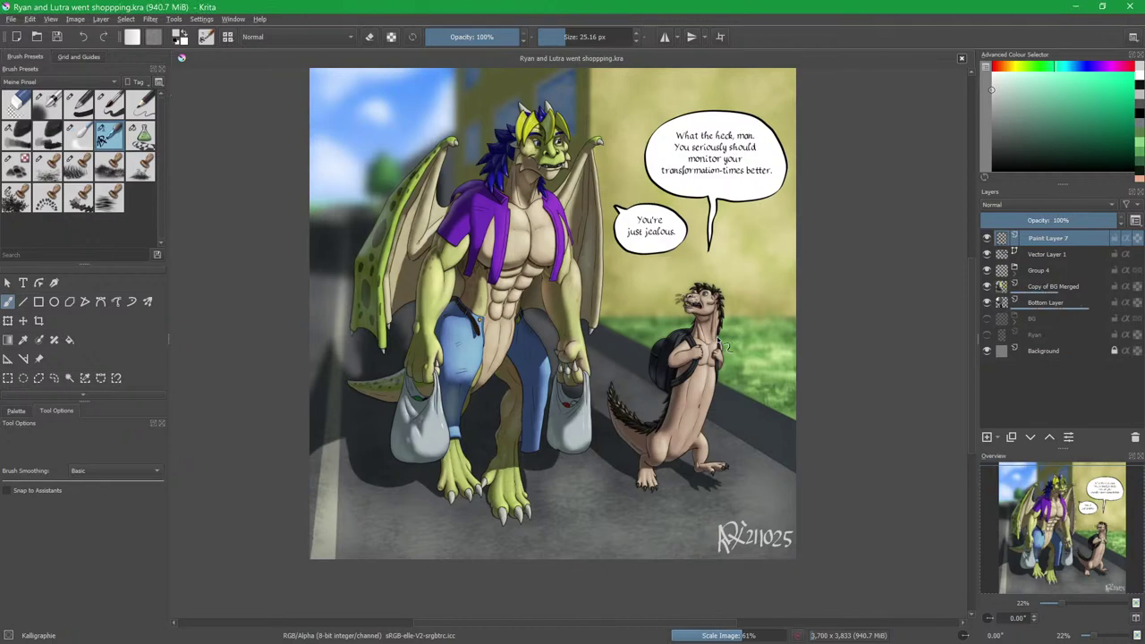
pyautogui.scroll(3, 738, 482)
pyautogui.moveTo(714, 443); pyautogui.dragTo(690, 403)
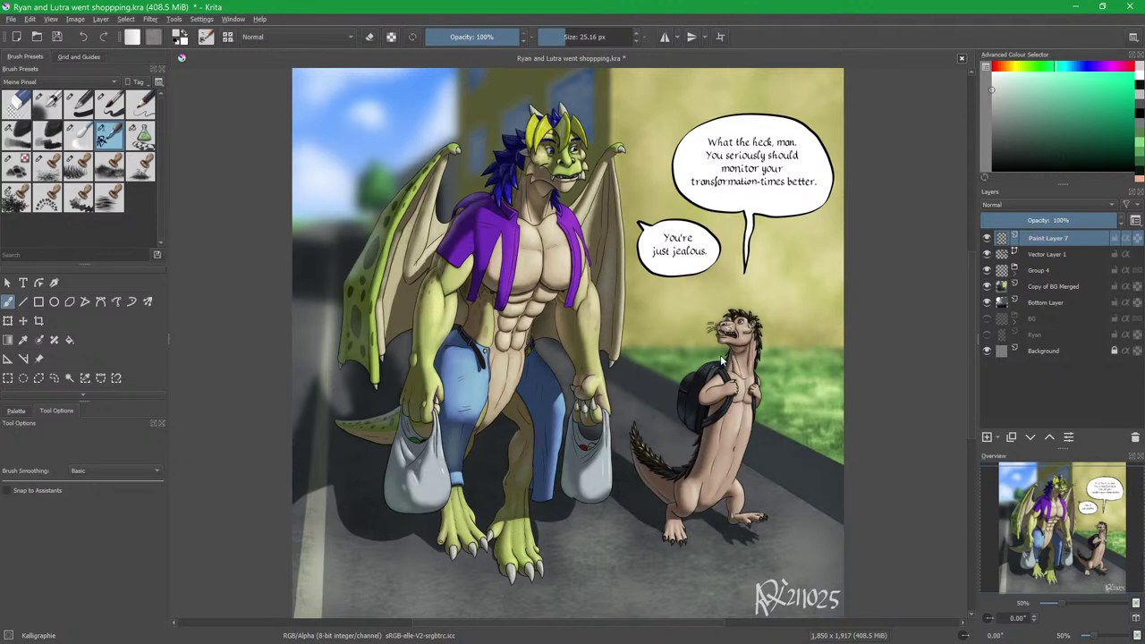
# Switch windows and open the exported image "Ryan and Lutra went shoppping.png".
pyautogui.hotkey('alt', 'Tab')
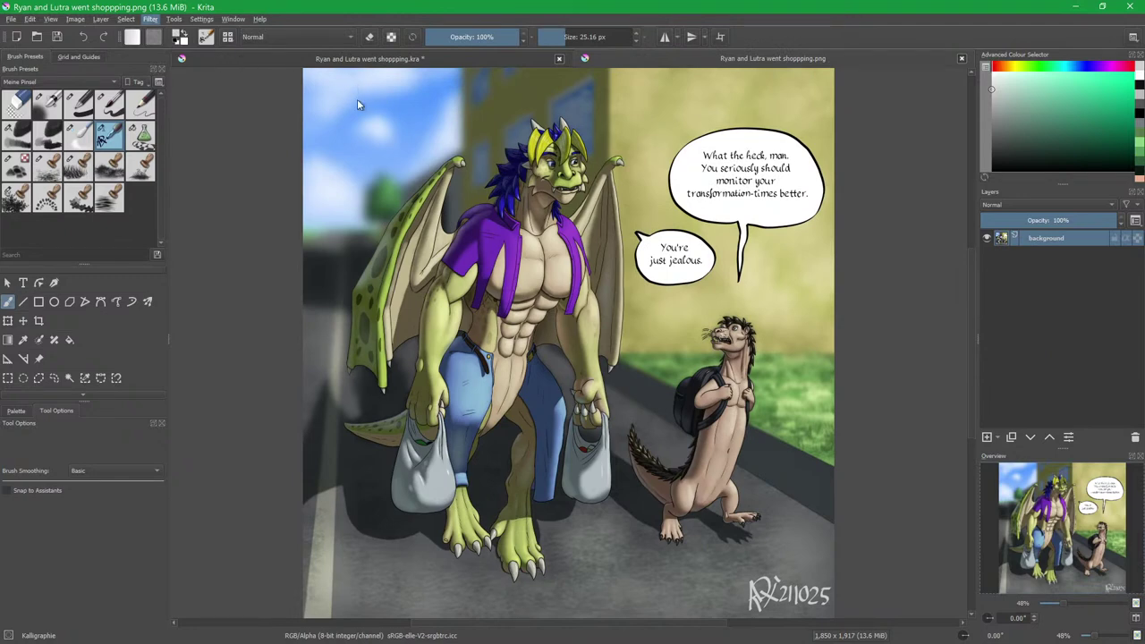
# Add a Dodge filter mask to the background layer of the exported PNG.
pyautogui.click(353, 134)
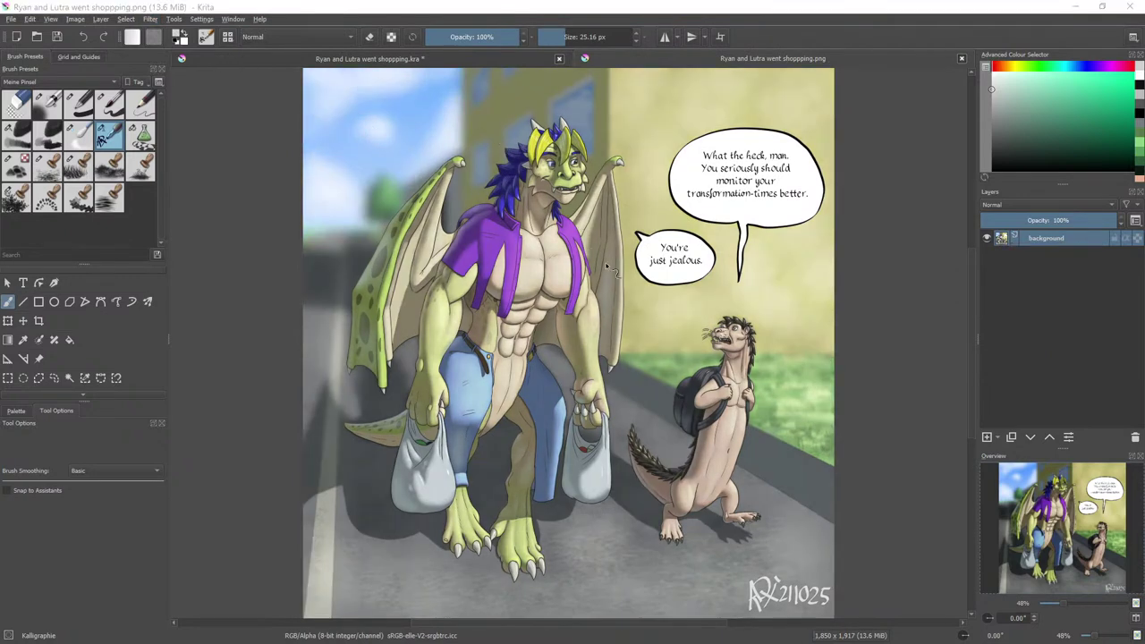
pyautogui.click(678, 180)
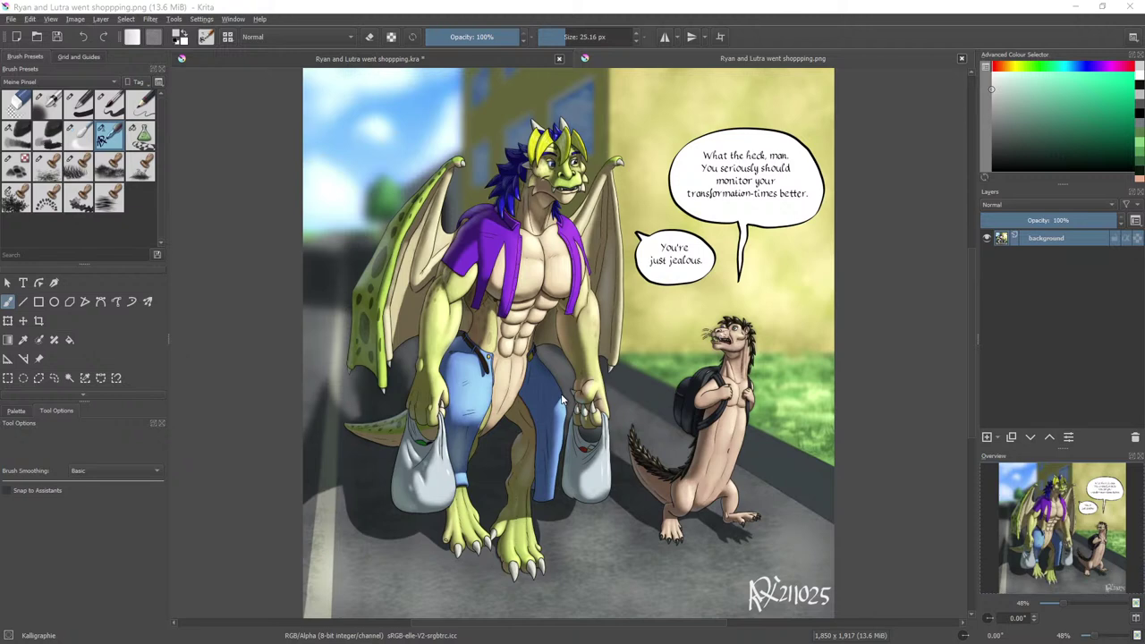
pyautogui.click(503, 400)
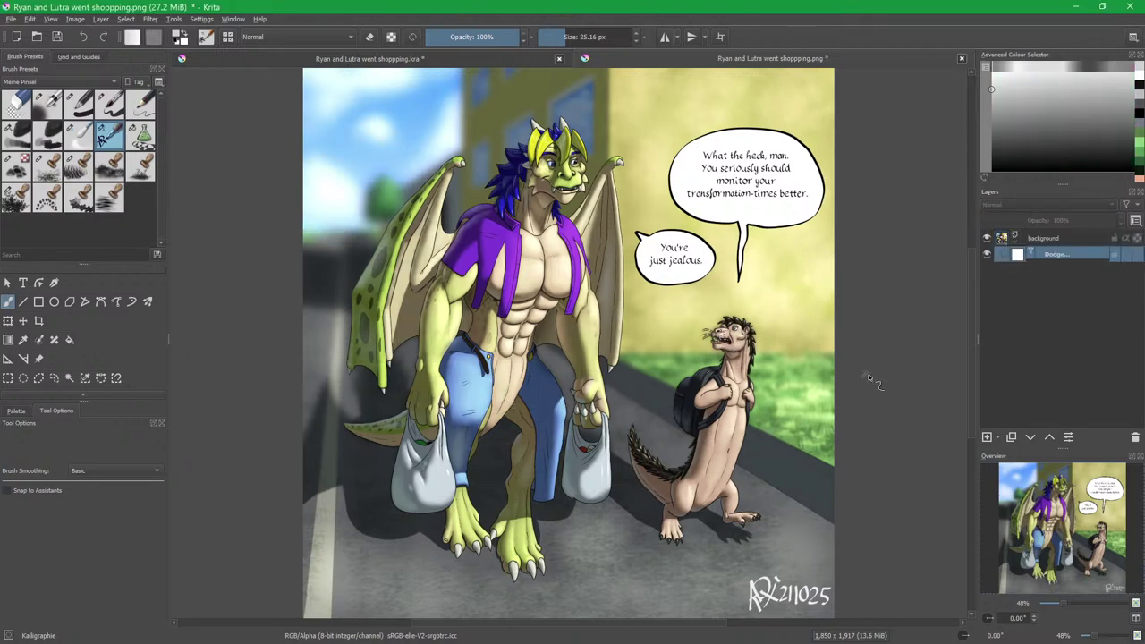
# Add a Burn filter mask to the same background layer.
pyautogui.click(1049, 239)
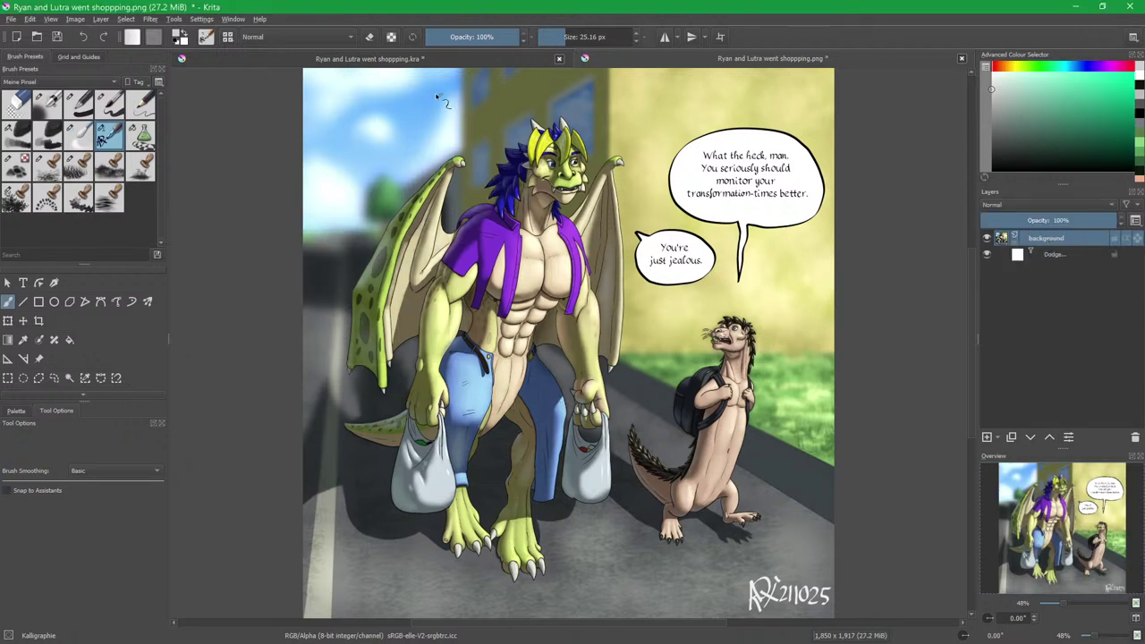
pyautogui.click(152, 19)
pyautogui.click(366, 86)
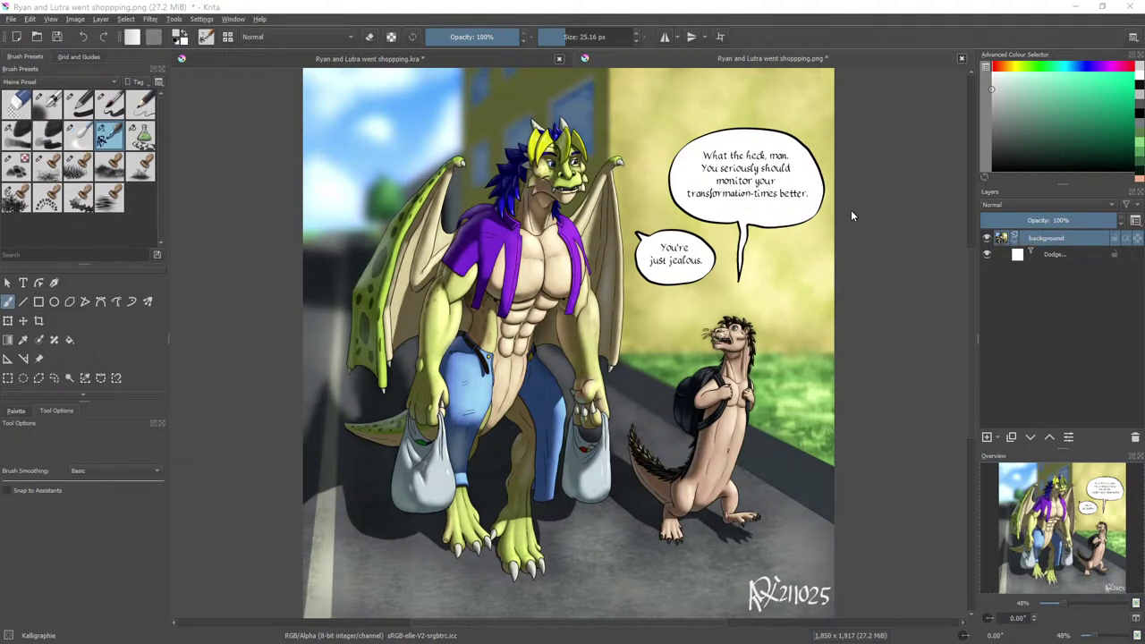
pyautogui.click(974, 365)
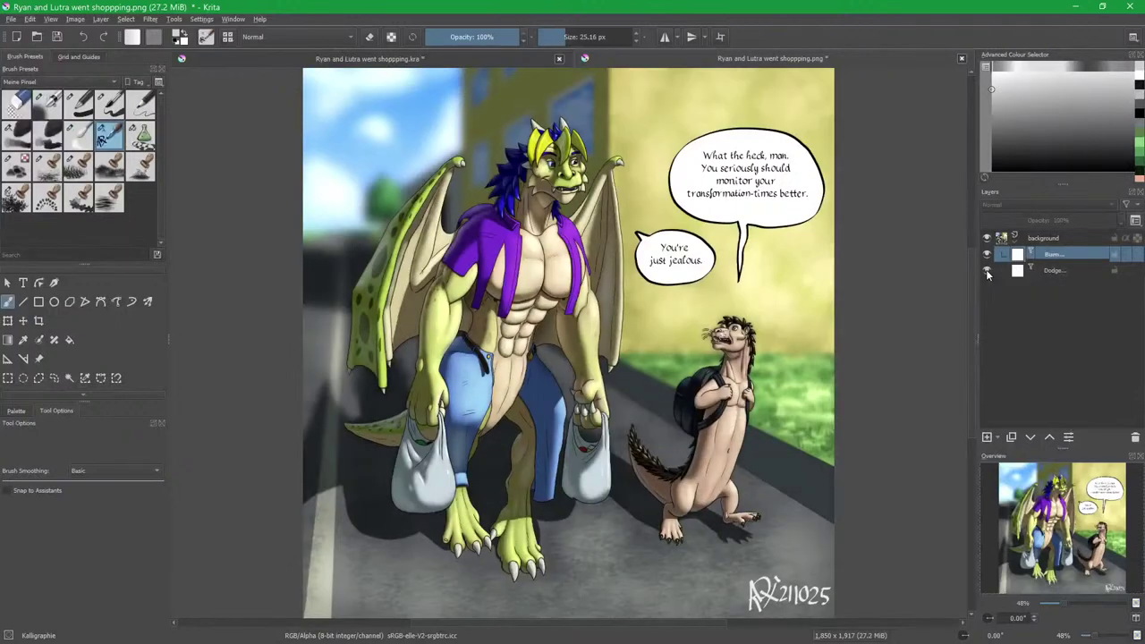
# Compare the picture with the Burn and Dodge masks alternately shown and hidden.
pyautogui.click(988, 256)
pyautogui.click(988, 258)
pyautogui.click(988, 272)
pyautogui.click(988, 256)
pyautogui.click(987, 256)
pyautogui.click(987, 257)
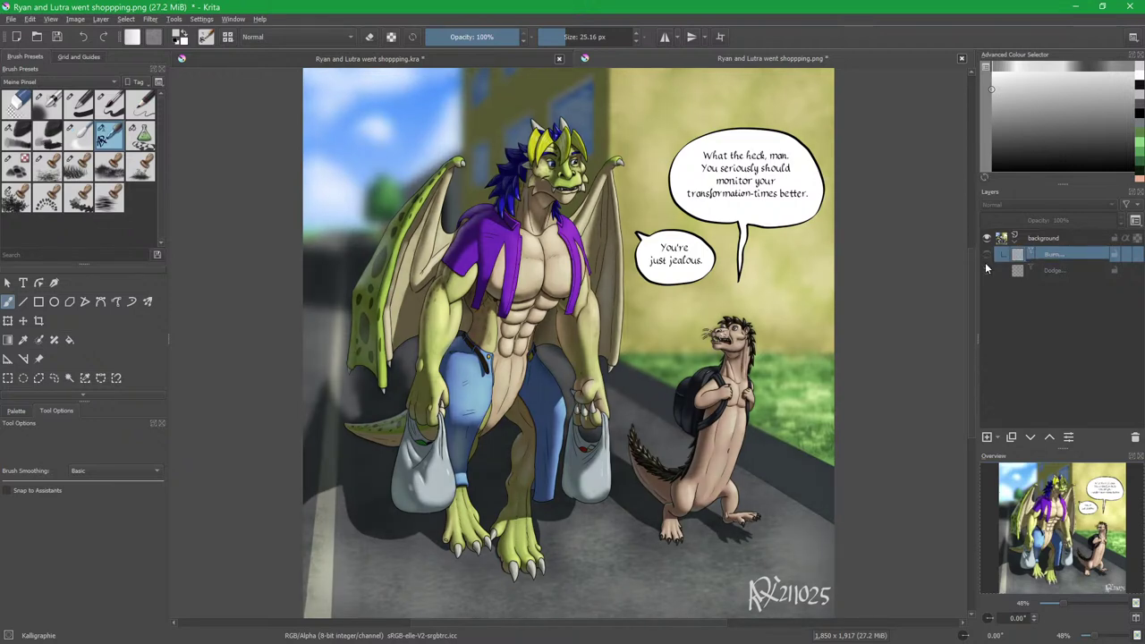
pyautogui.click(987, 272)
pyautogui.click(987, 273)
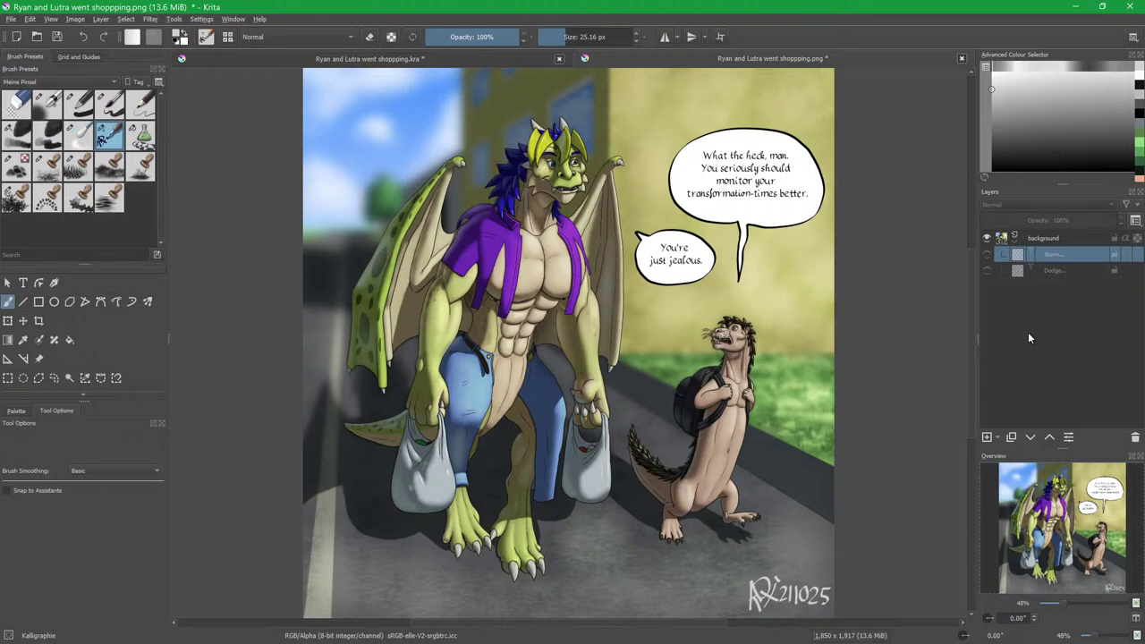
pyautogui.click(987, 272)
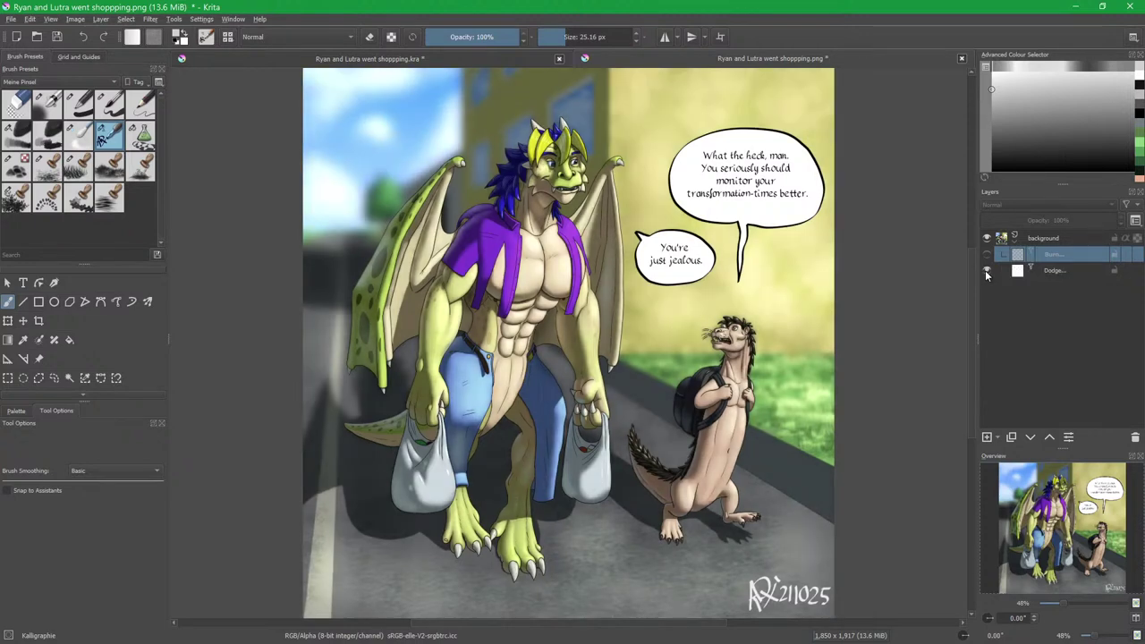
pyautogui.click(987, 273)
pyautogui.click(987, 273)
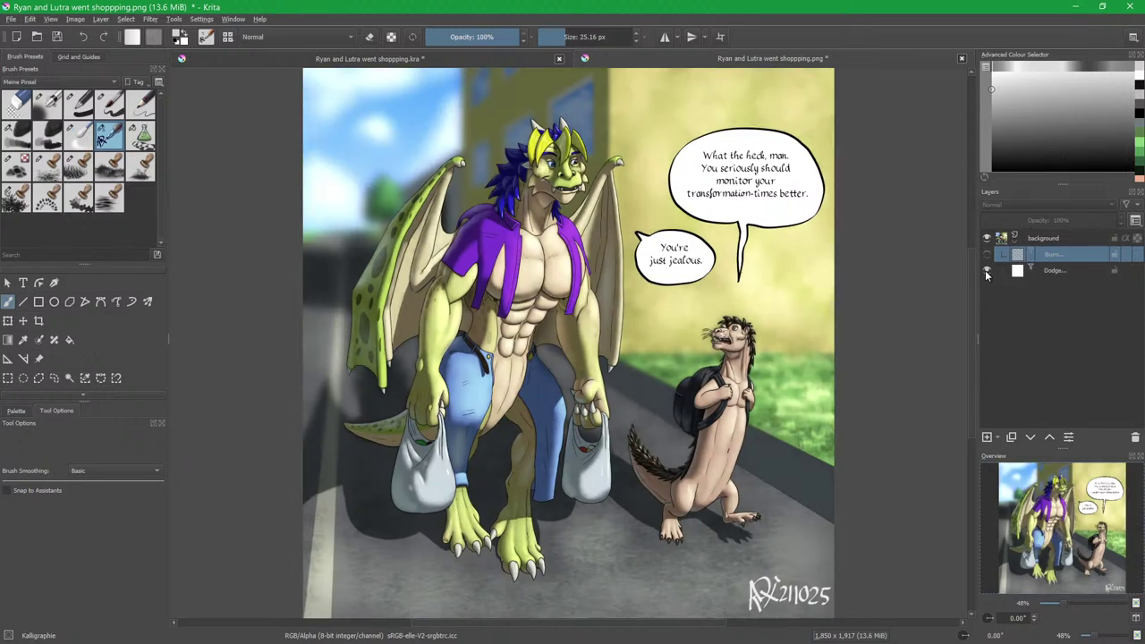
pyautogui.click(987, 273)
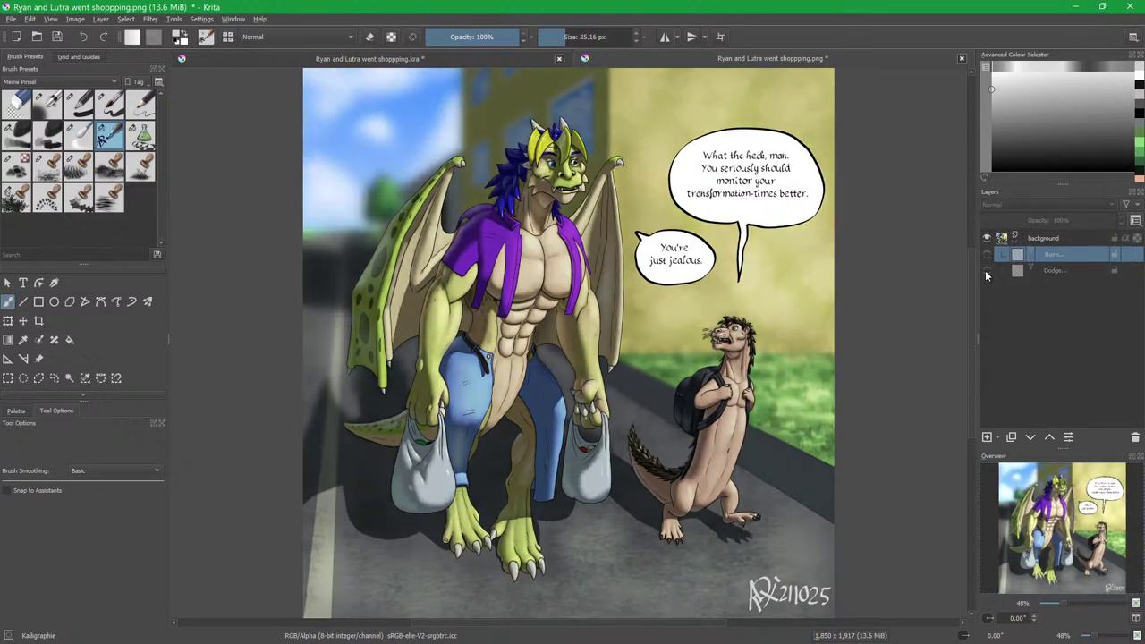
pyautogui.click(986, 272)
pyautogui.click(985, 270)
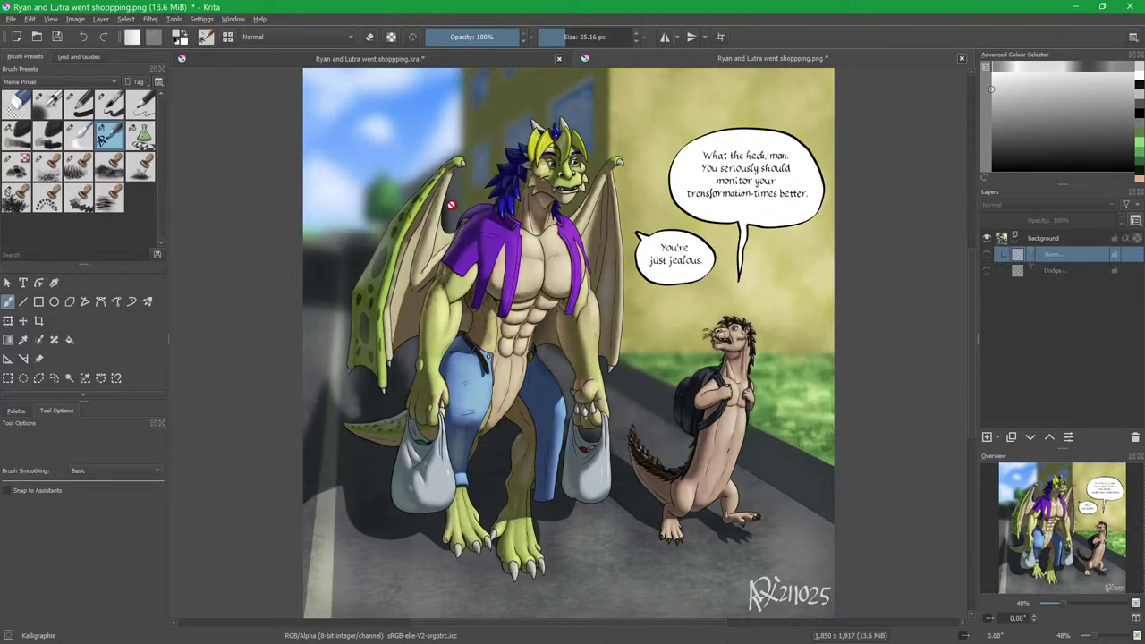
# Select the background layer, sample a colour from the sky and make the Burn and Dodge masks visible again.
pyautogui.click(1044, 240)
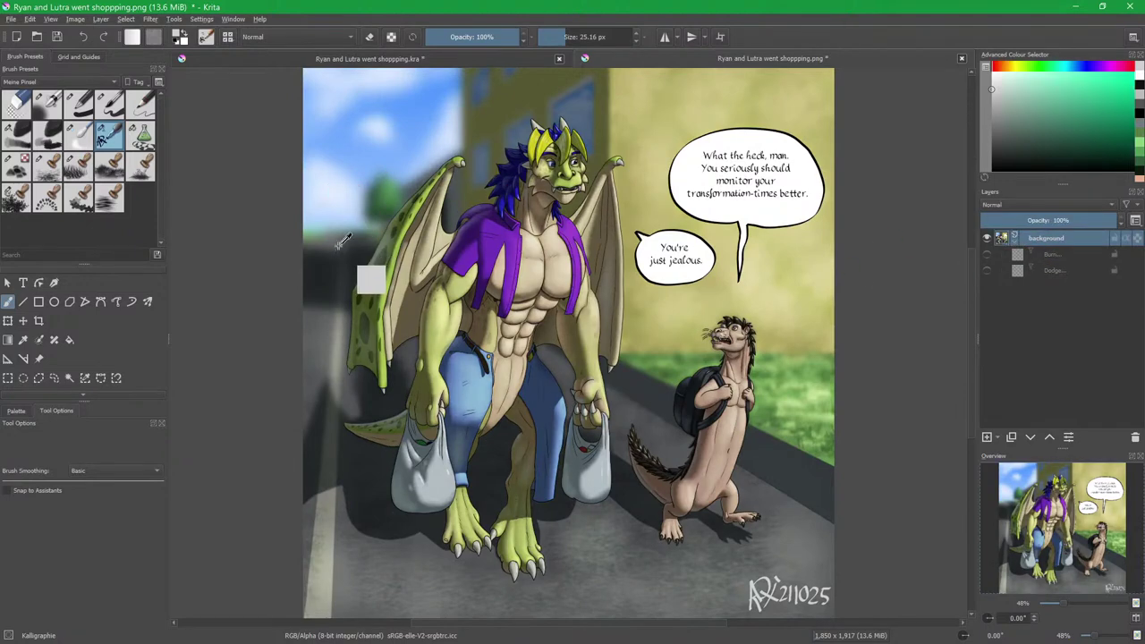
pyautogui.keyDown('ctrl'); pyautogui.click(334, 189); pyautogui.keyUp('ctrl')
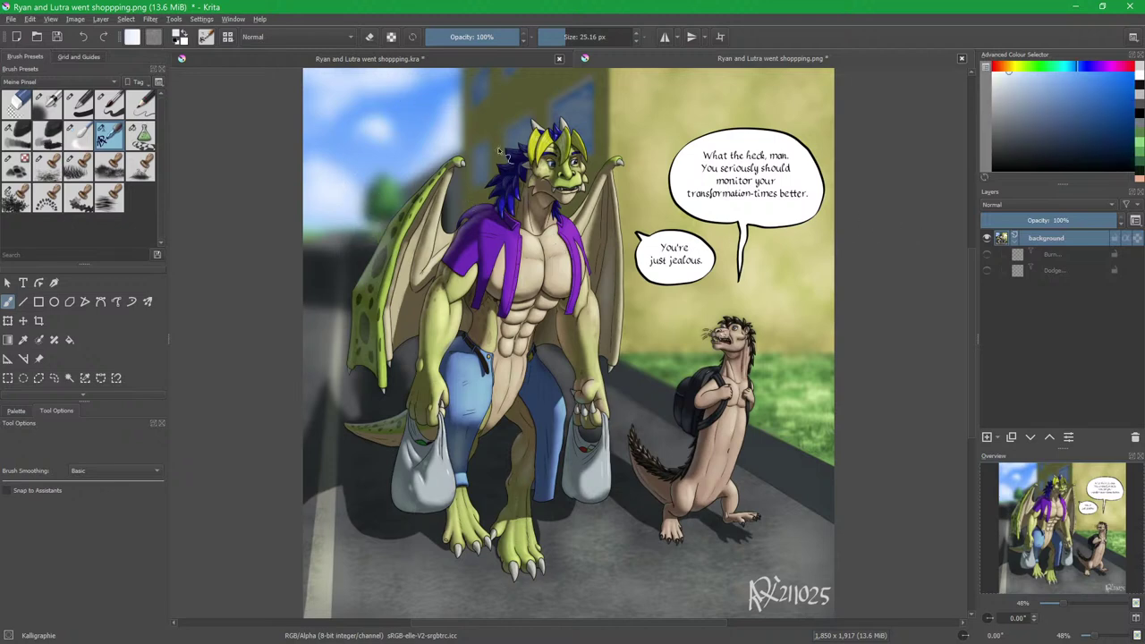
pyautogui.click(988, 255)
pyautogui.click(988, 255)
pyautogui.click(988, 255)
pyautogui.click(988, 255)
pyautogui.click(988, 255)
pyautogui.click(988, 271)
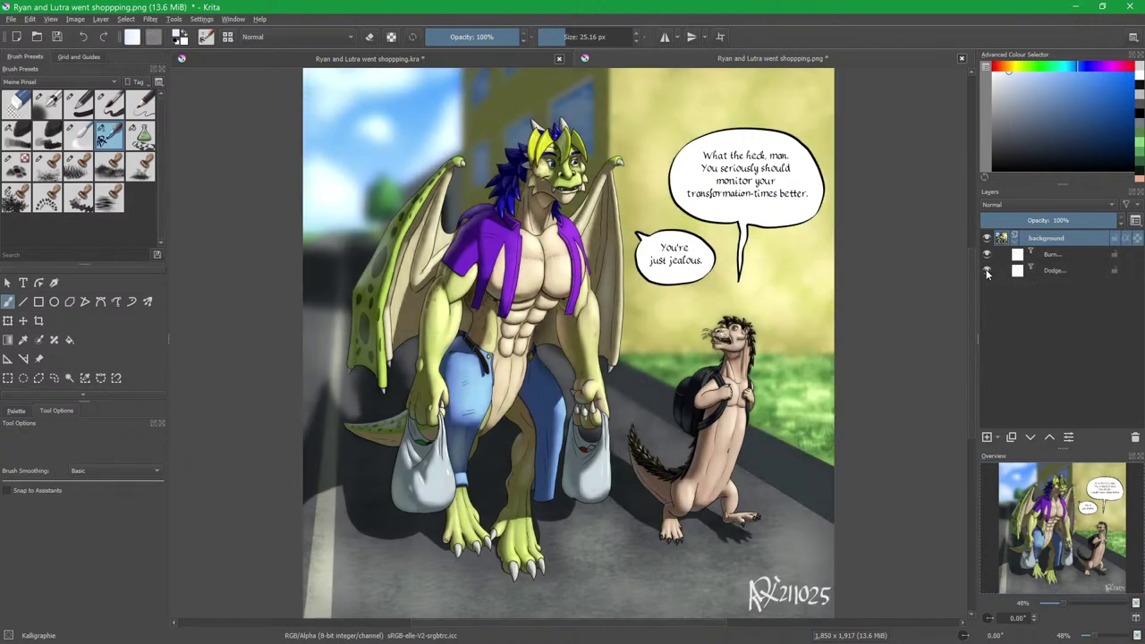
# Examine the whole picture with the Burn and Dodge masks switched off and back on.
pyautogui.scroll(1, 699, 270)
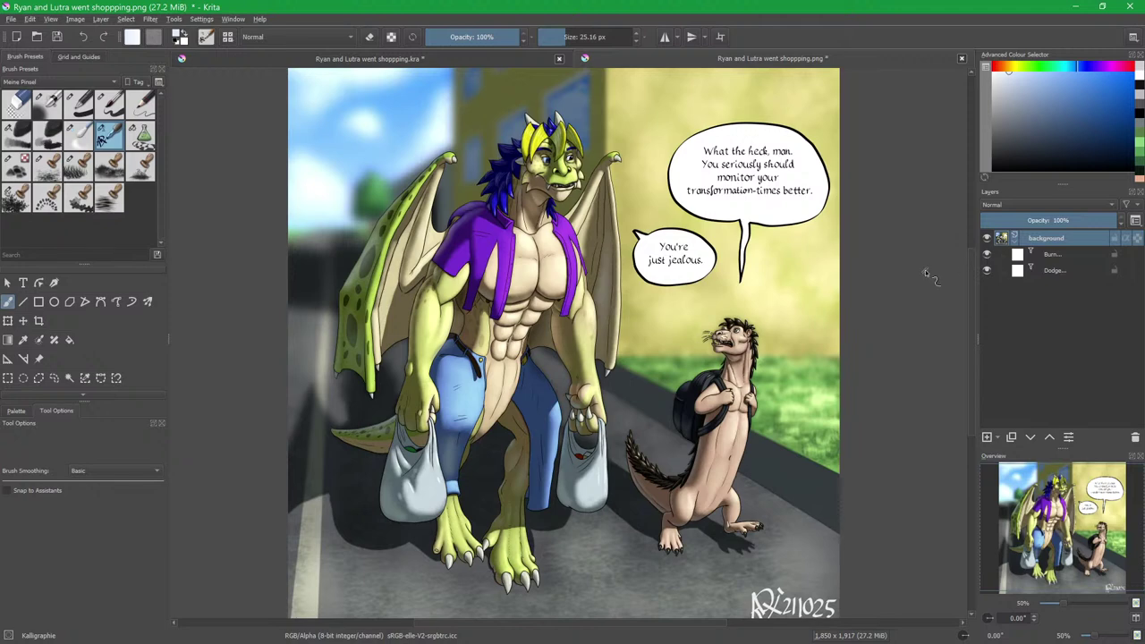
pyautogui.click(988, 256)
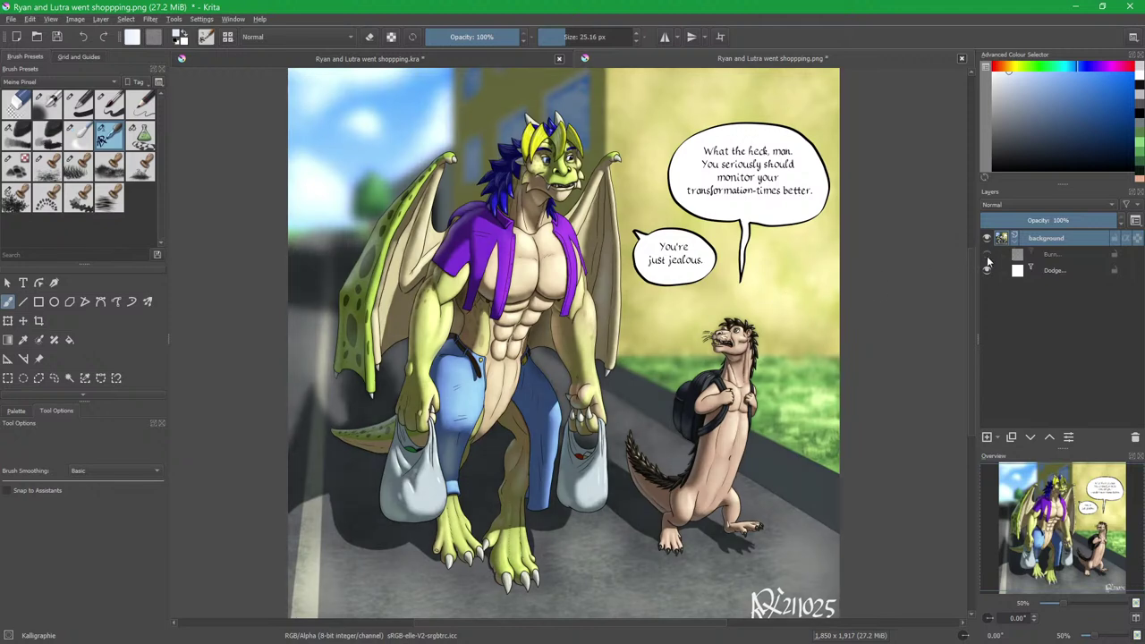
pyautogui.click(988, 270)
pyautogui.click(988, 270)
pyautogui.click(988, 256)
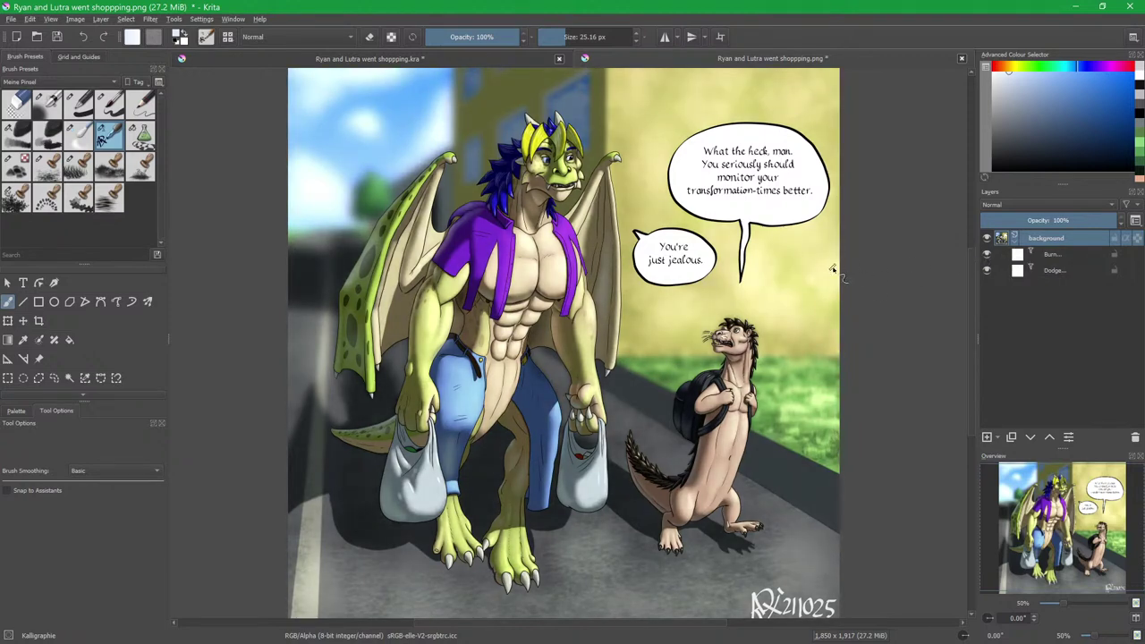
pyautogui.scroll(-1, 832, 268)
pyautogui.scroll(1, 832, 268)
pyautogui.scroll(-1, 832, 268)
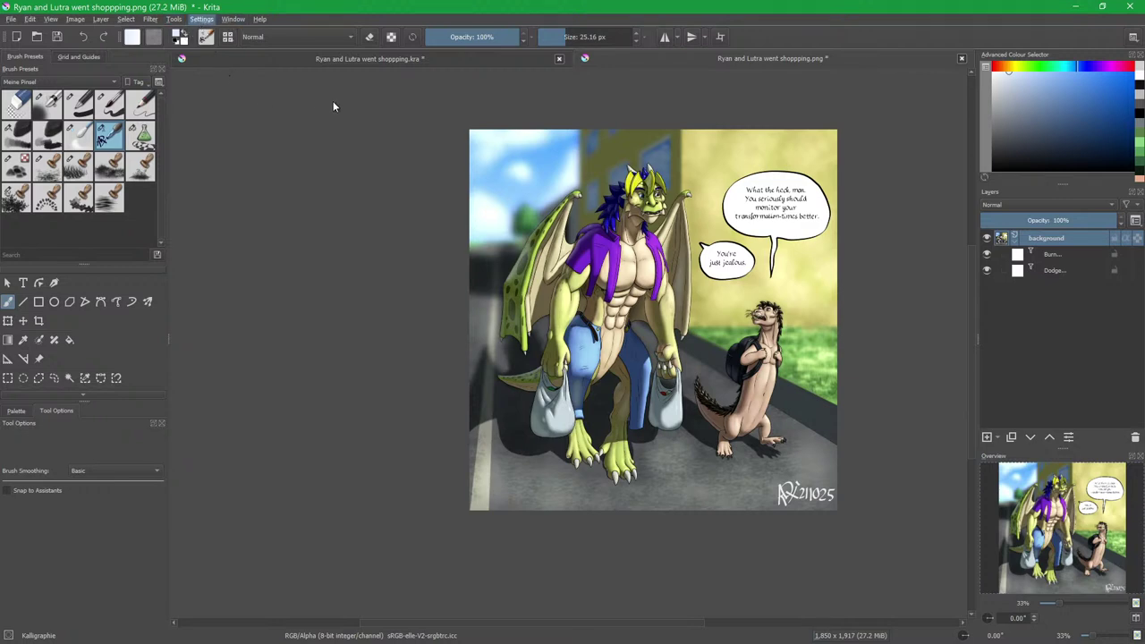
# Display the Histogram docker and detach it from the side dock.
pyautogui.click(350, 261)
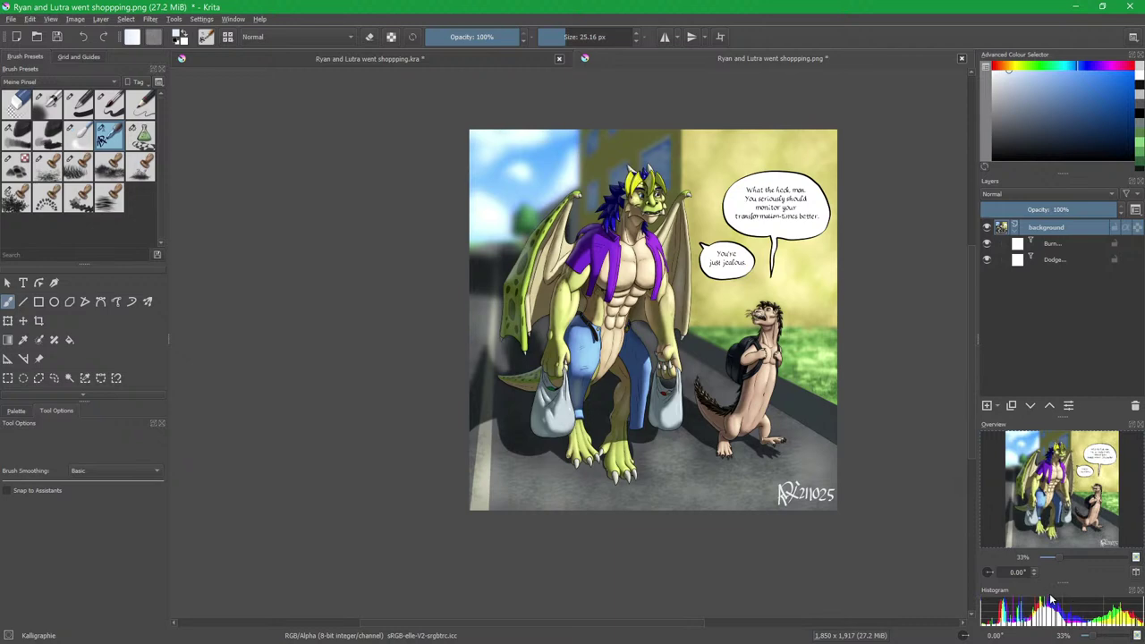
pyautogui.moveTo(1045, 592); pyautogui.dragTo(545, 245)
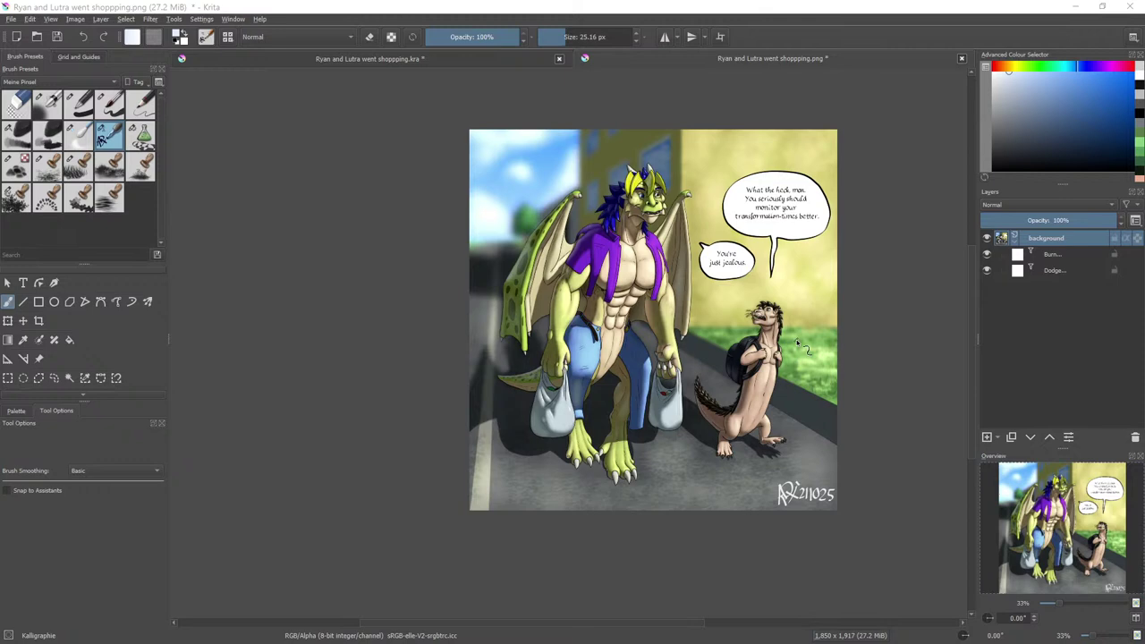
# Check how the tonal distribution changes as the Burn and Dodge masks are hidden and shown.
pyautogui.click(987, 254)
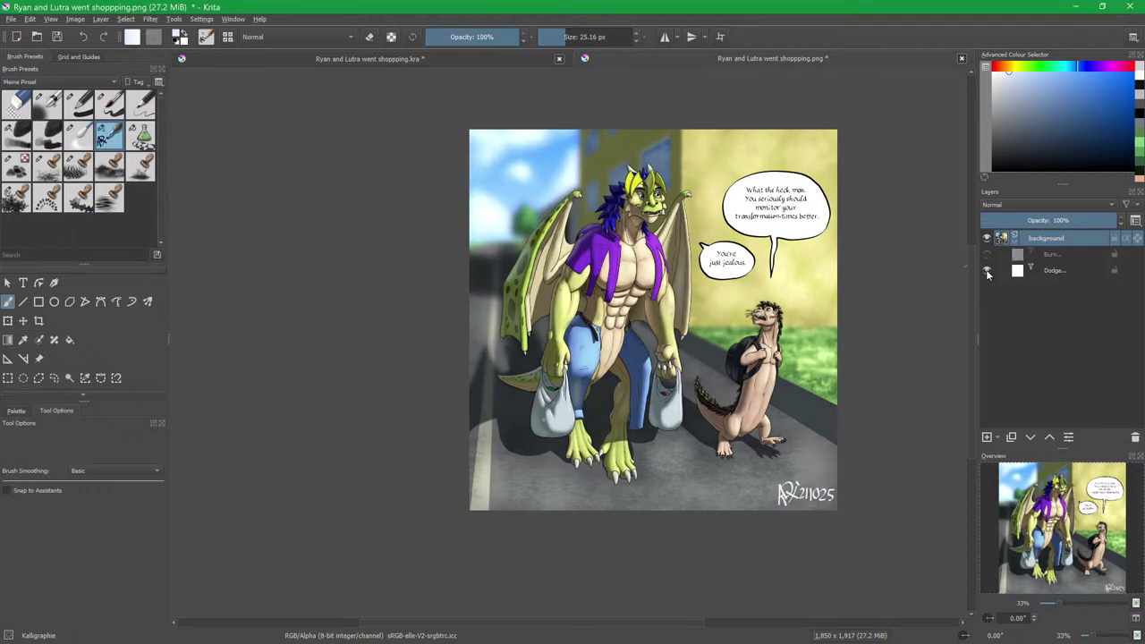
pyautogui.click(988, 270)
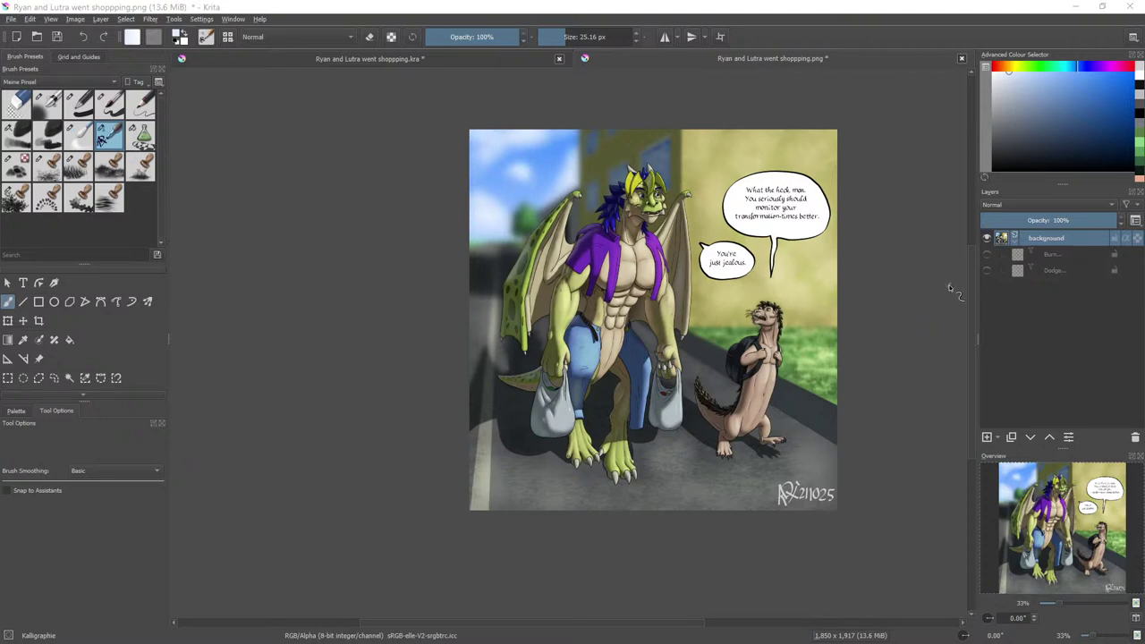
pyautogui.click(988, 256)
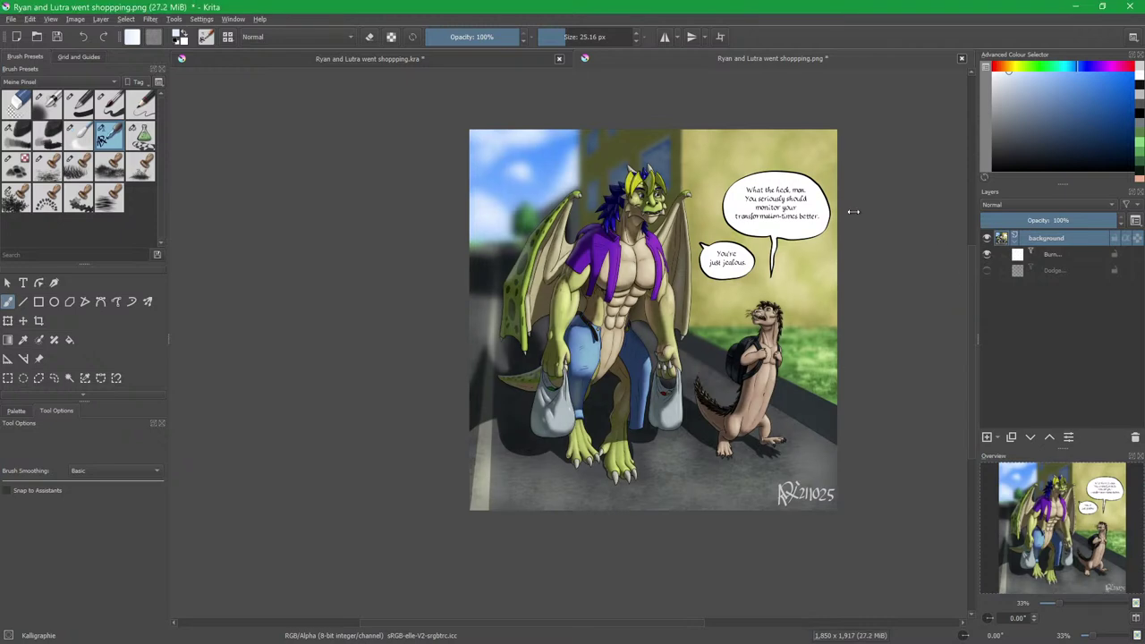
pyautogui.click(988, 271)
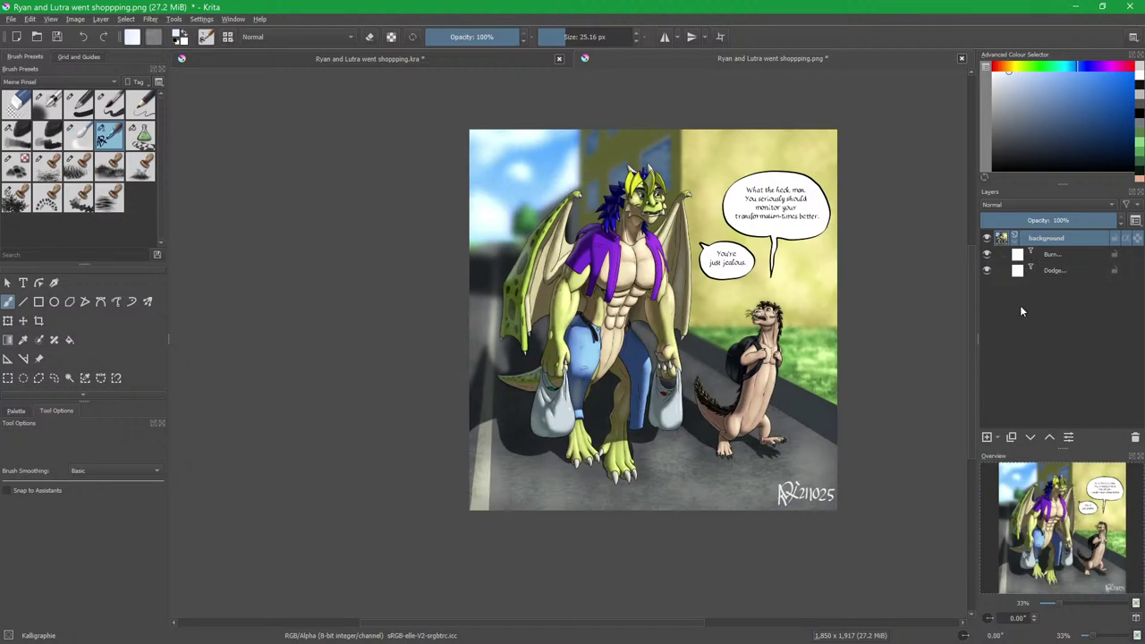
pyautogui.click(988, 272)
pyautogui.click(988, 256)
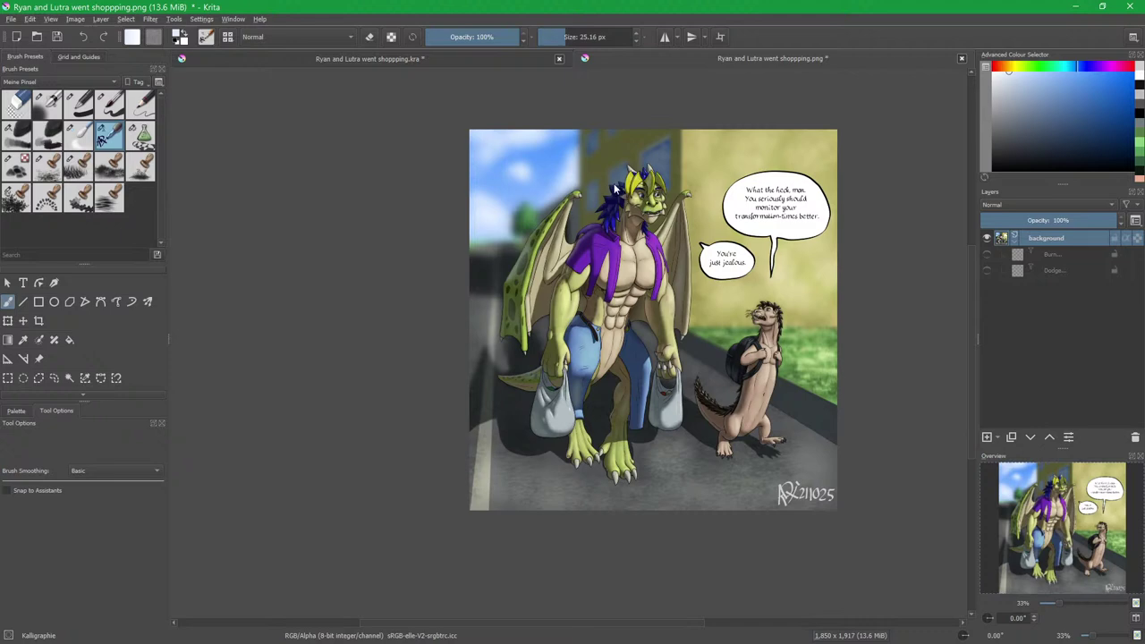
# Dock an enlarged Histogram below the Overview, show only the Dodge mask with Burn hidden, and select the Dodge mask.
pyautogui.moveTo(973, 573); pyautogui.dragTo(997, 598)
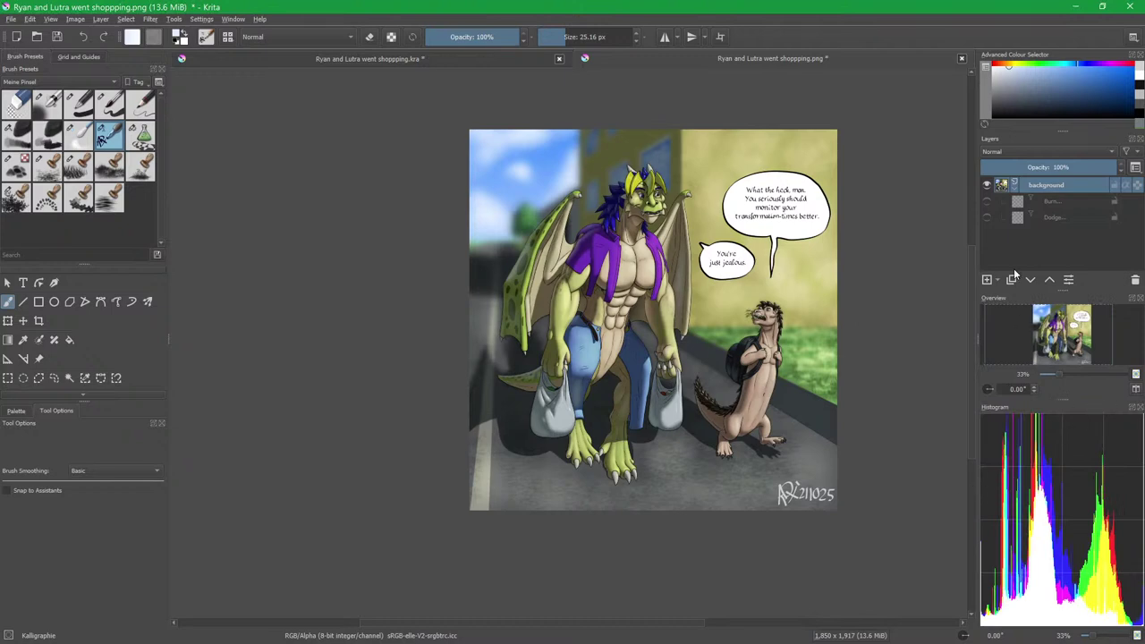
pyautogui.click(988, 202)
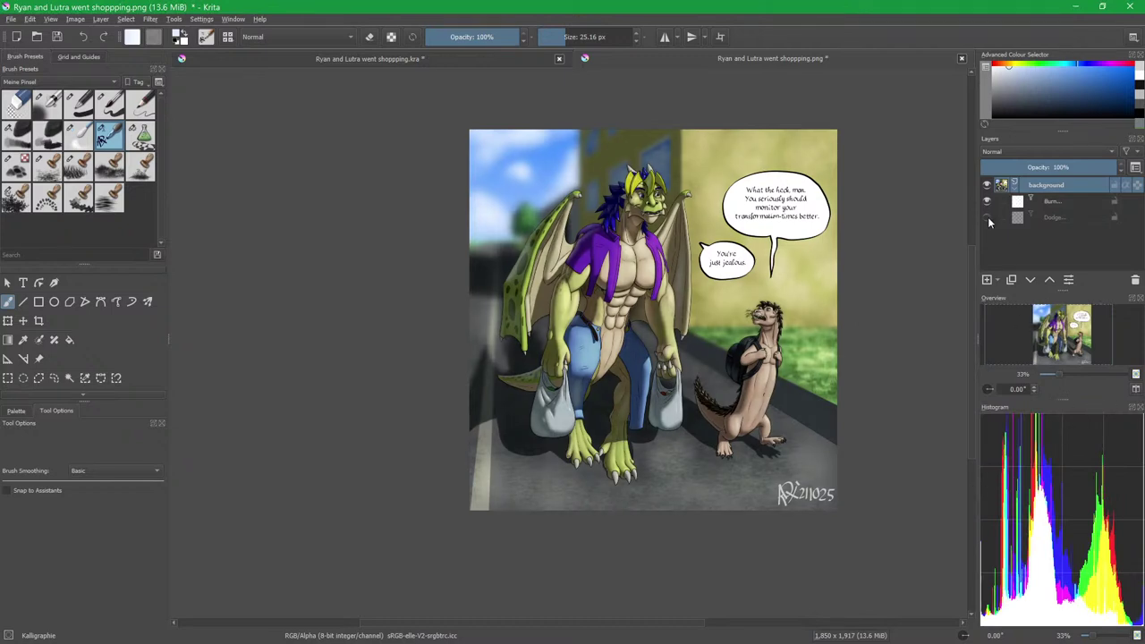
pyautogui.click(988, 202)
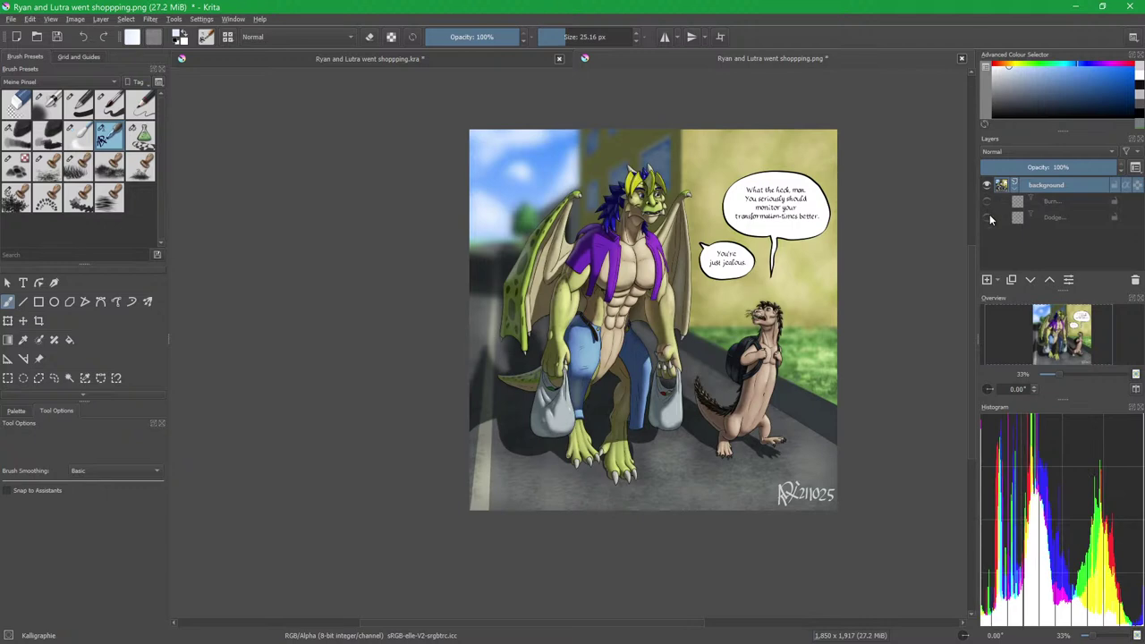
pyautogui.click(990, 218)
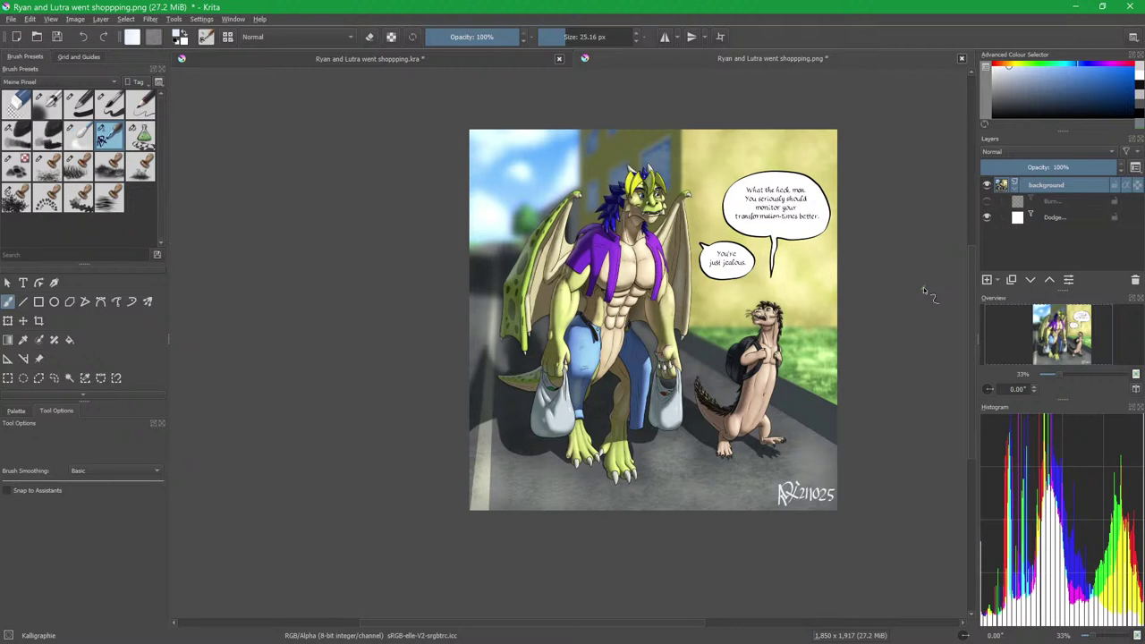
pyautogui.click(1060, 218)
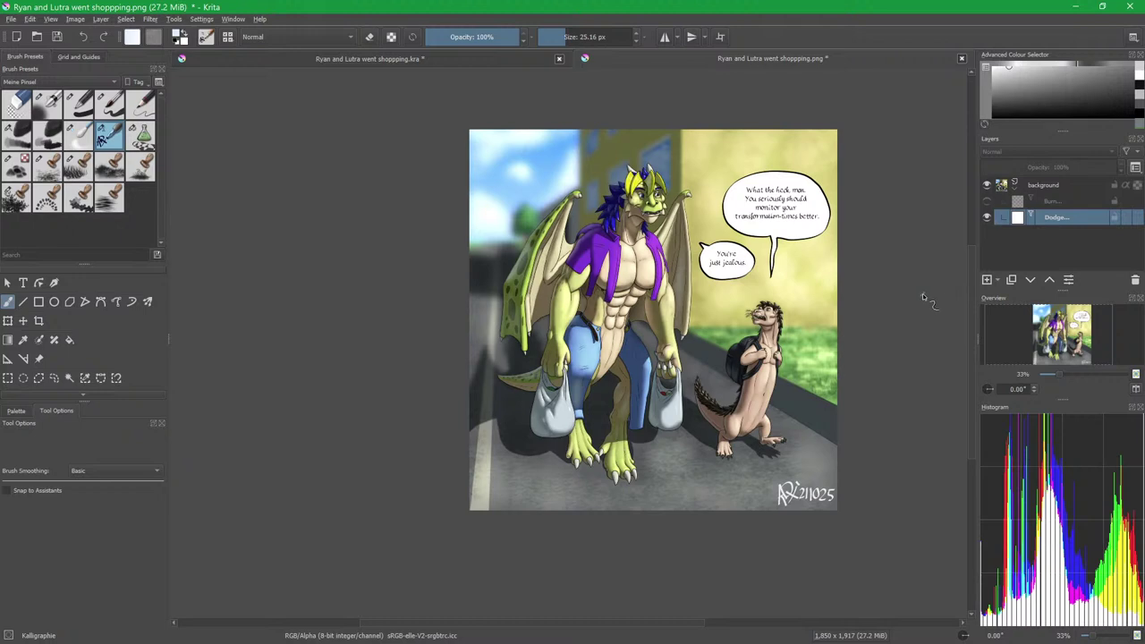
# Compare the histogram with the Dodge mask hidden and shown, and enlarge the Overview by shortening the Histogram docker.
pyautogui.click(987, 217)
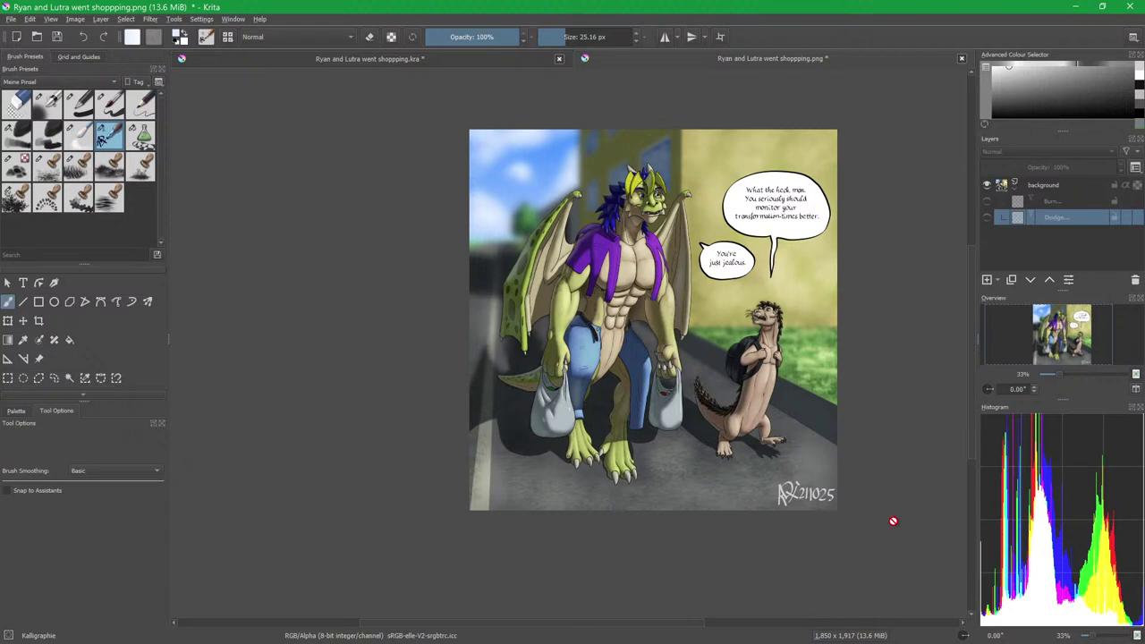
pyautogui.click(987, 217)
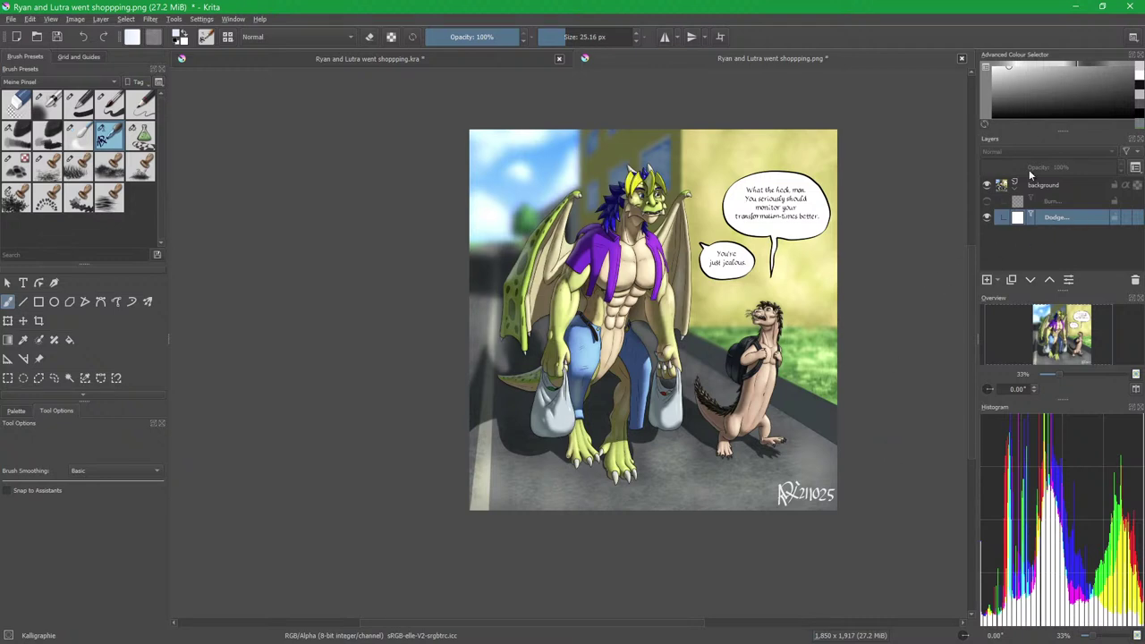
pyautogui.moveTo(1068, 132); pyautogui.dragTo(1067, 148)
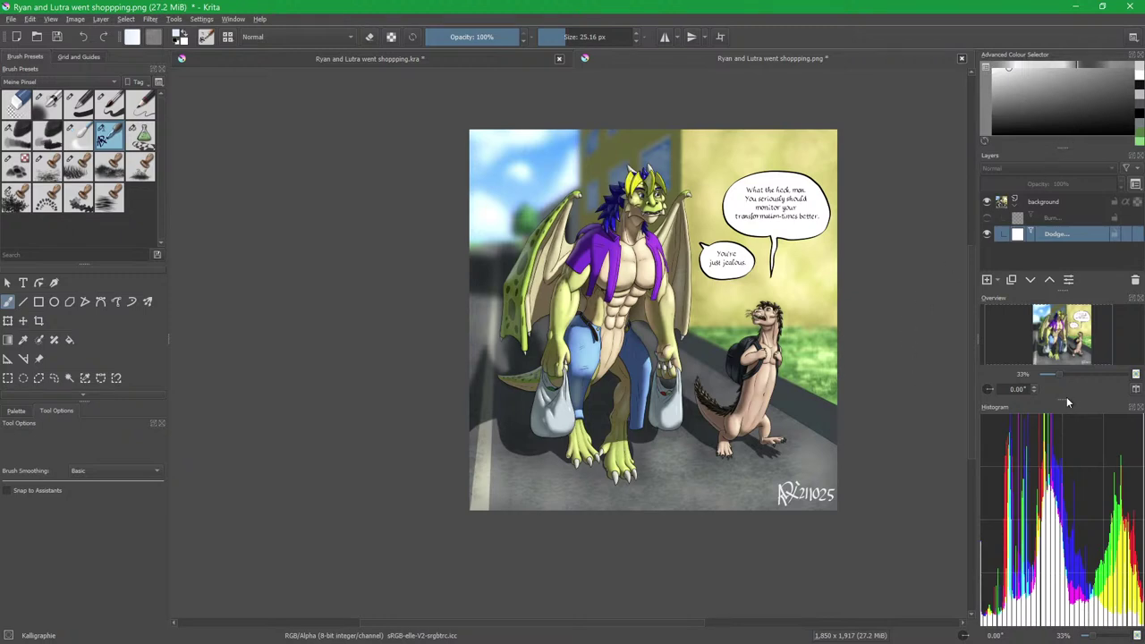
pyautogui.moveTo(1066, 399); pyautogui.dragTo(1075, 517)
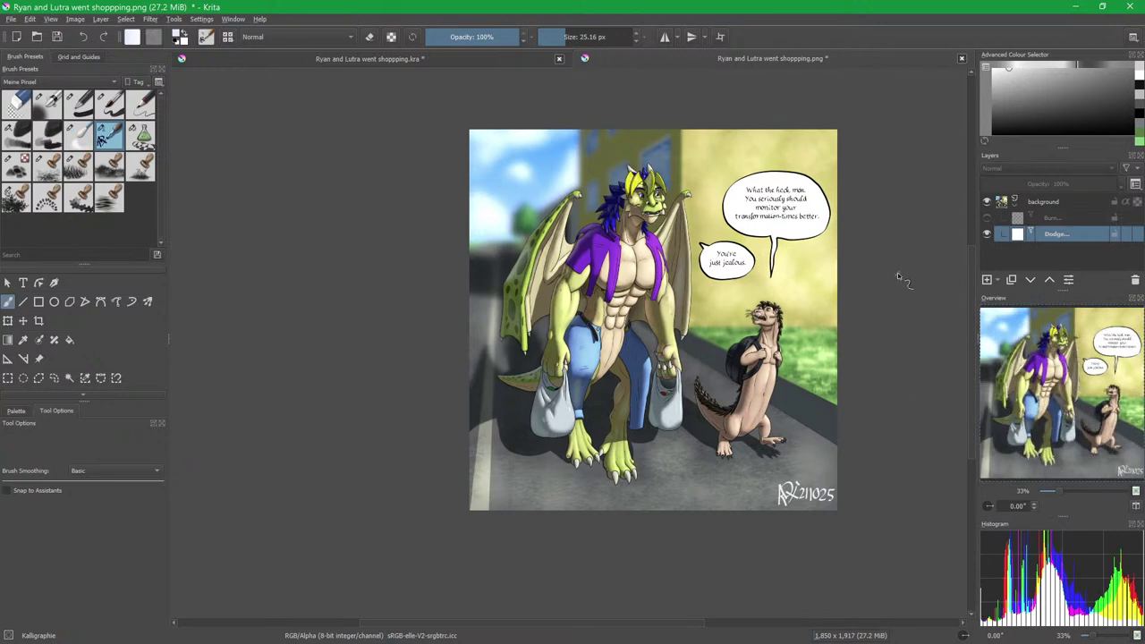
# Fill the Dodge mask with light grey and compare the histogram with the Burn mask shown and hidden.
pyautogui.click(996, 91)
pyautogui.hotkey('shift', 'BackSpace')
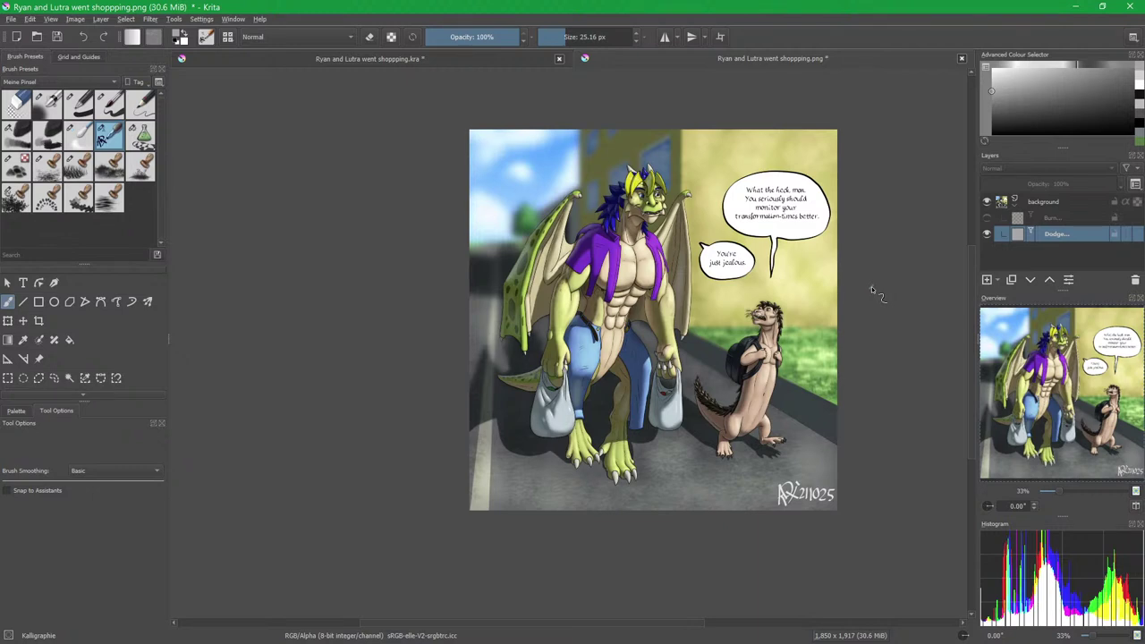
pyautogui.click(987, 219)
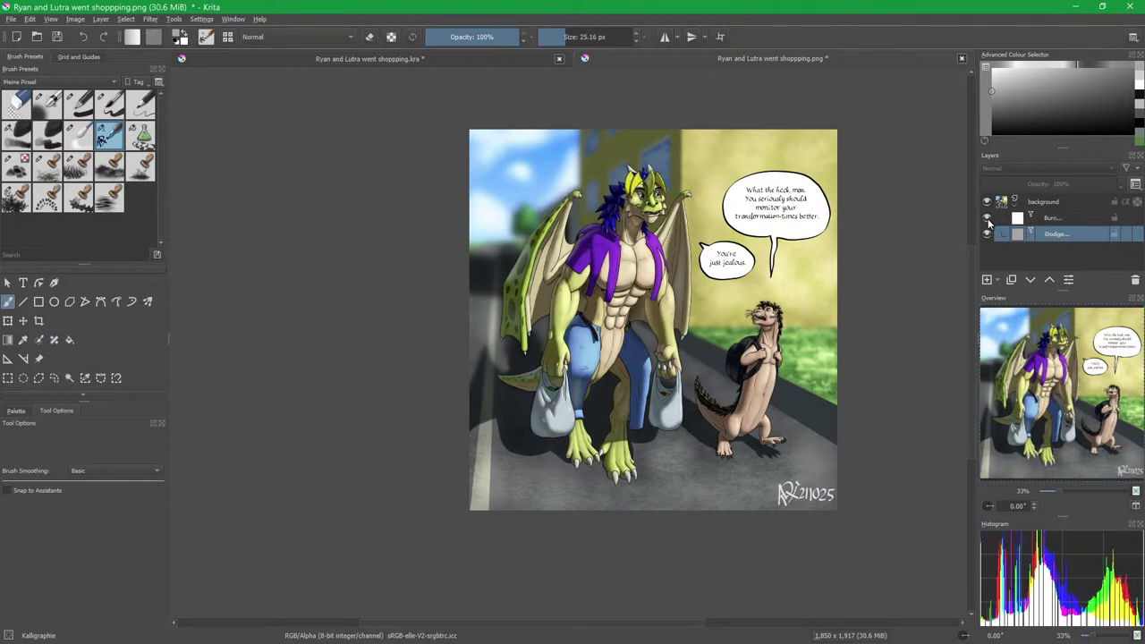
pyautogui.click(987, 219)
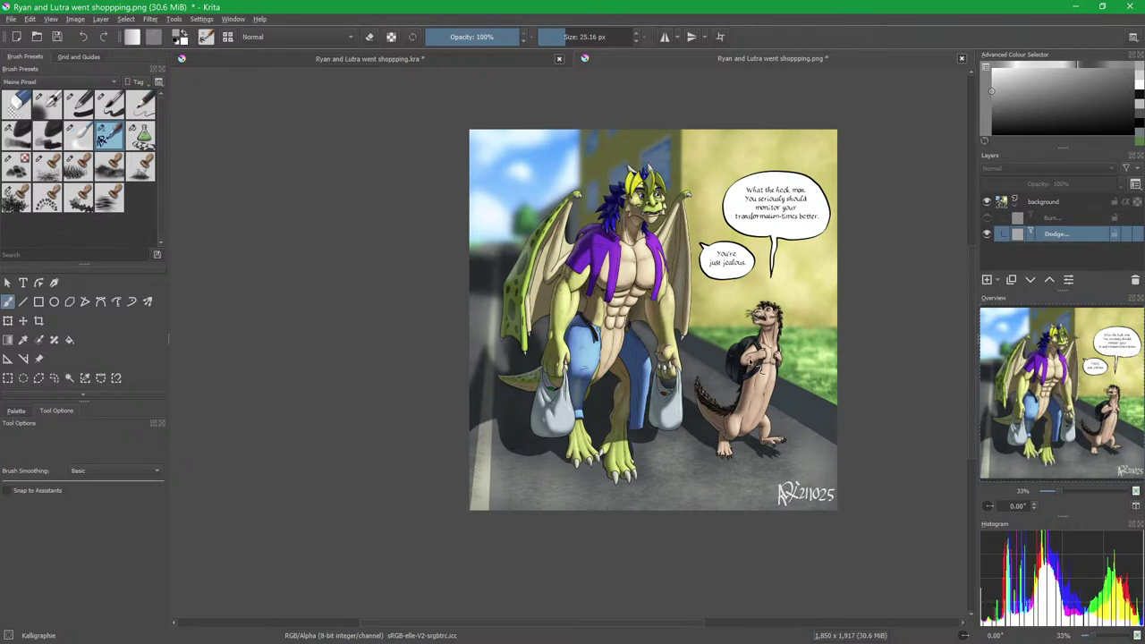
# Save the tone-adjusted PNG with the Burn mask hidden.
pyautogui.moveTo(747, 364); pyautogui.dragTo(710, 366)
pyautogui.press('ctrl')
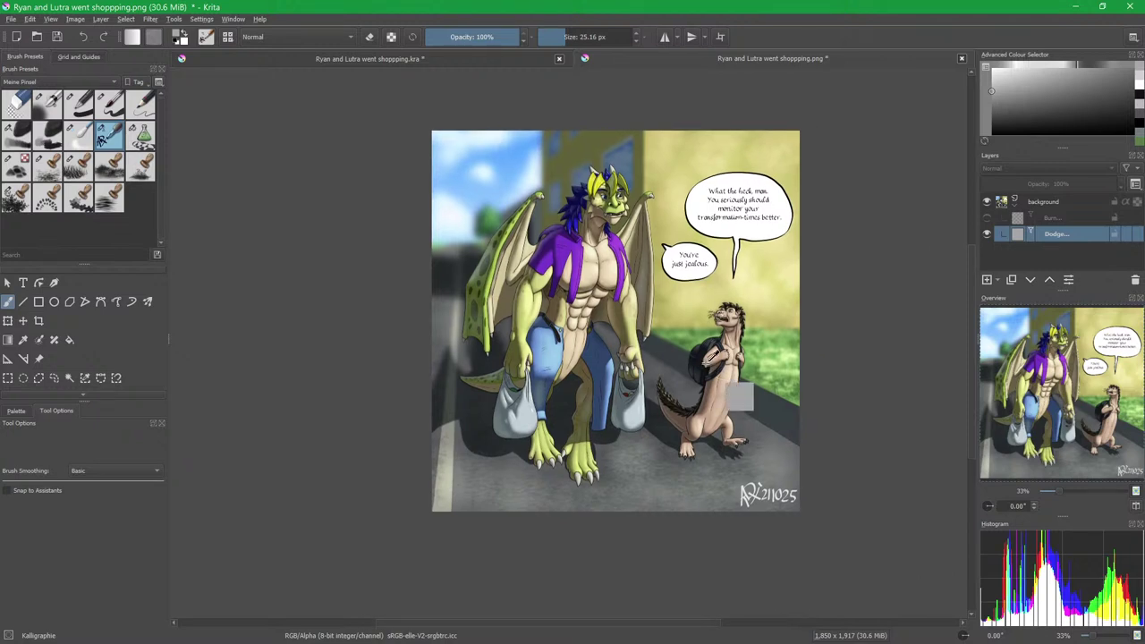
pyautogui.hotkey('ctrl', 'z')
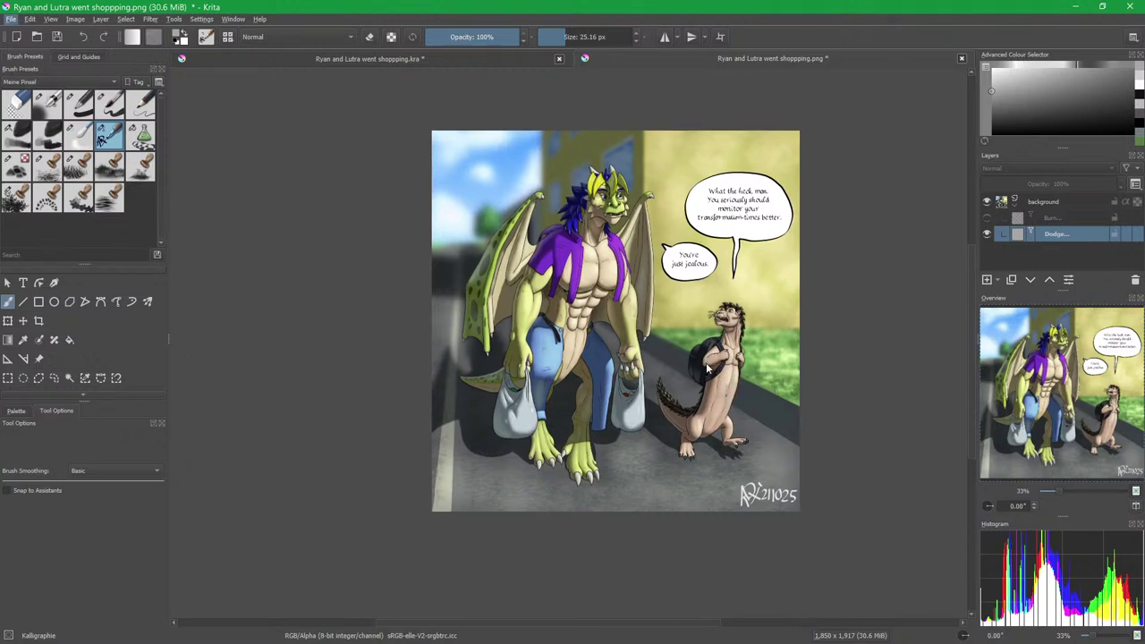
pyautogui.hotkey('alt', 'Tab')
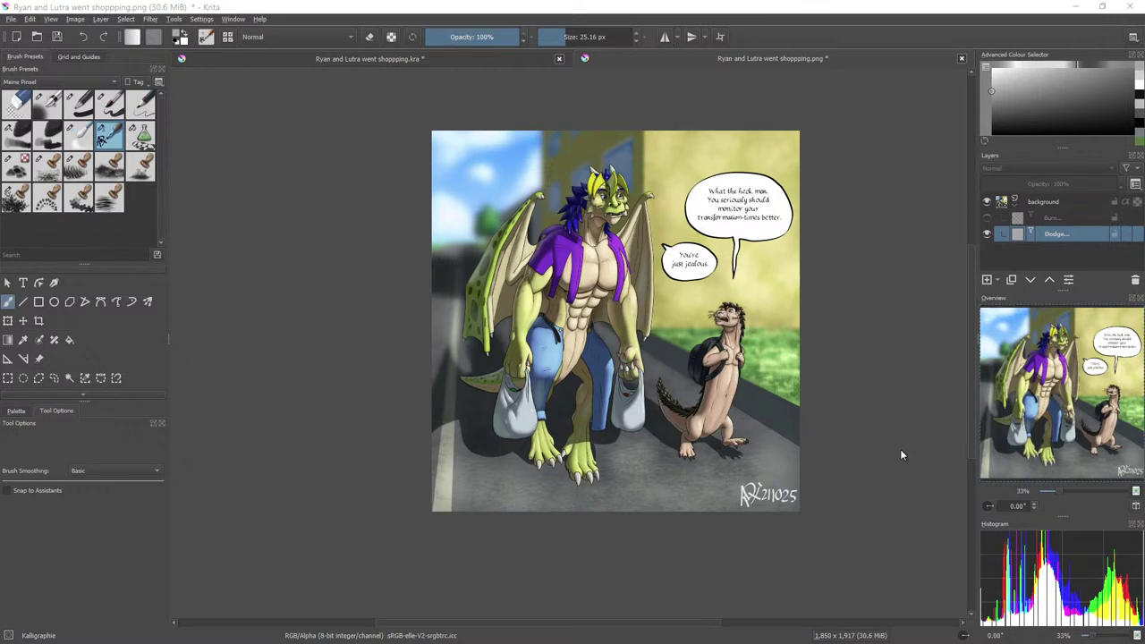
pyautogui.hotkey('ctrl', 's')
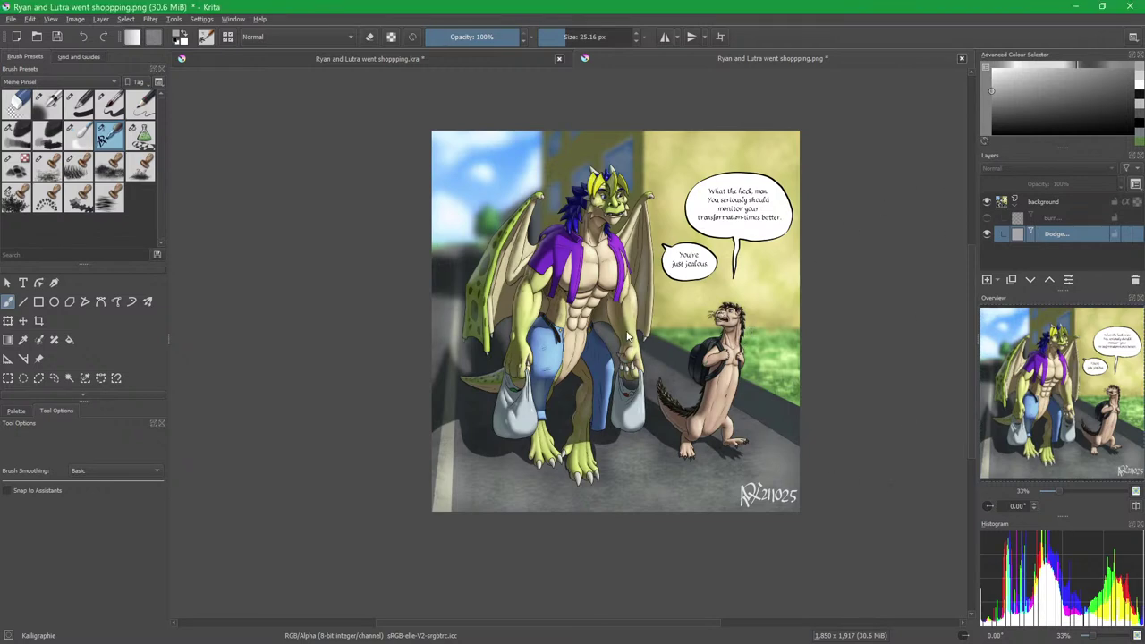